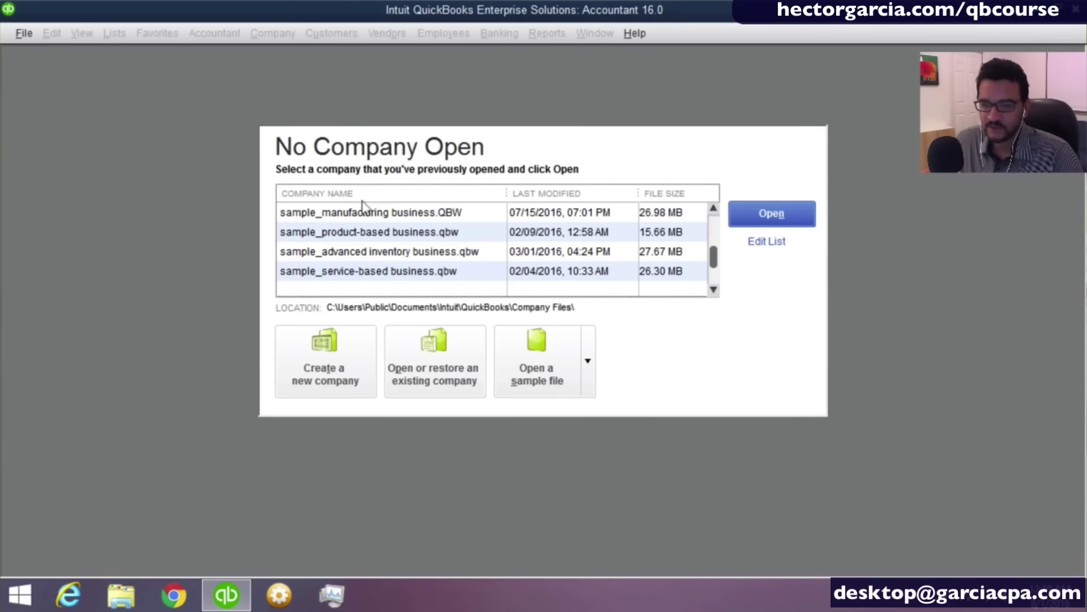
# Start creating a new company file in QuickBooks.
pyautogui.press('ctrl')
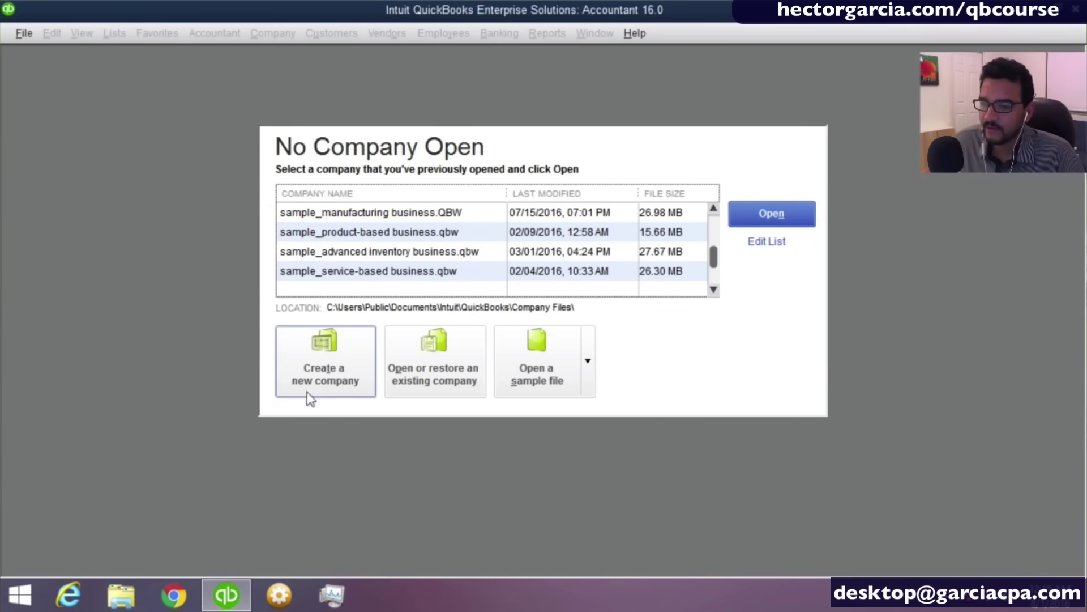
pyautogui.click(330, 364)
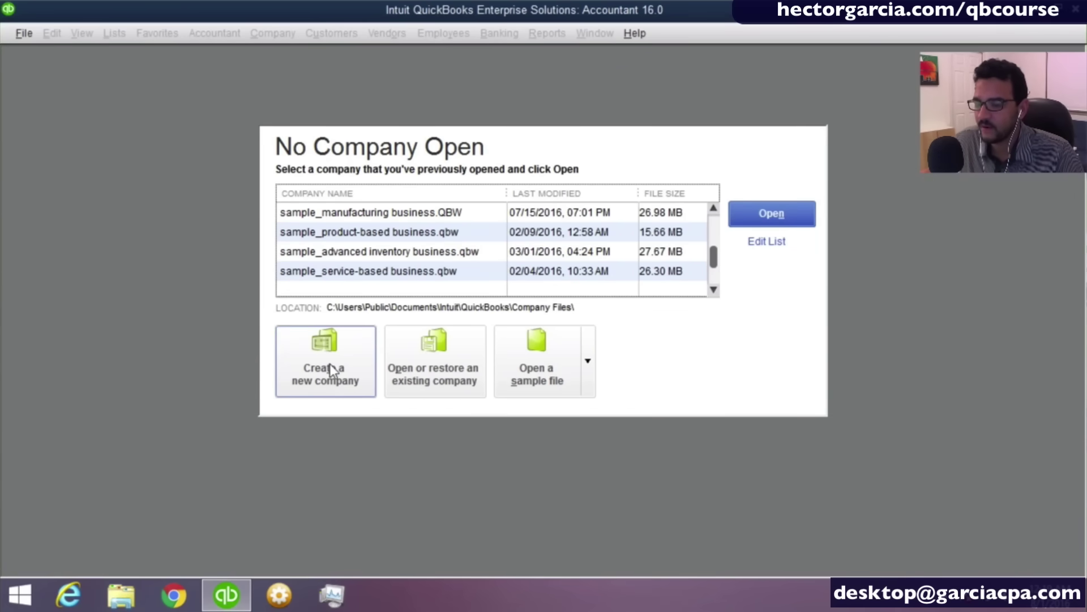
pyautogui.click(330, 364)
pyautogui.click(346, 362)
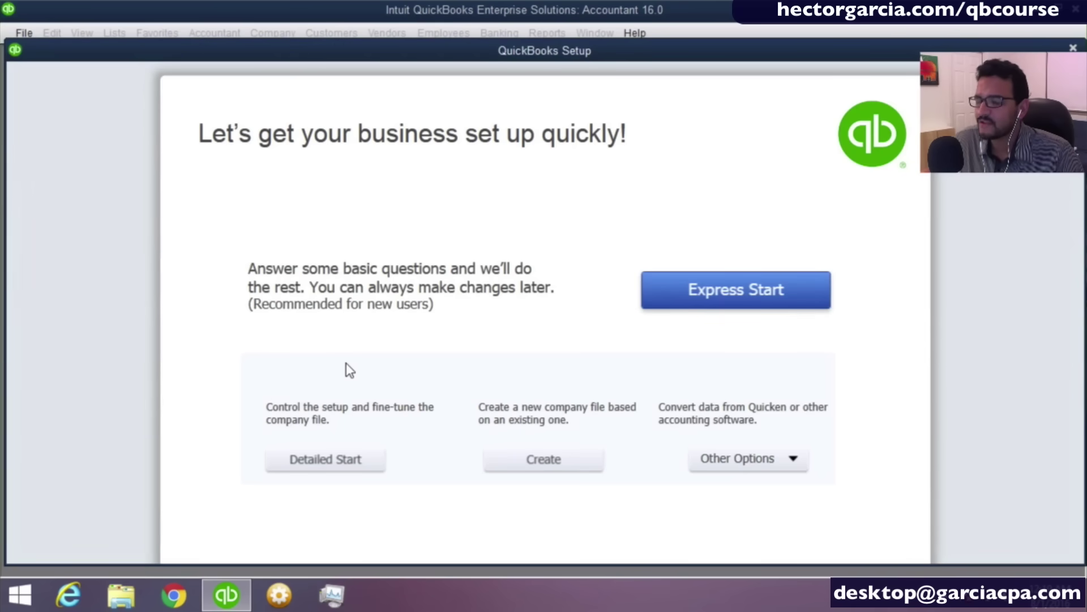
# Try Express Start, abandon it, and return to the new-company setup options.
pyautogui.click(767, 309)
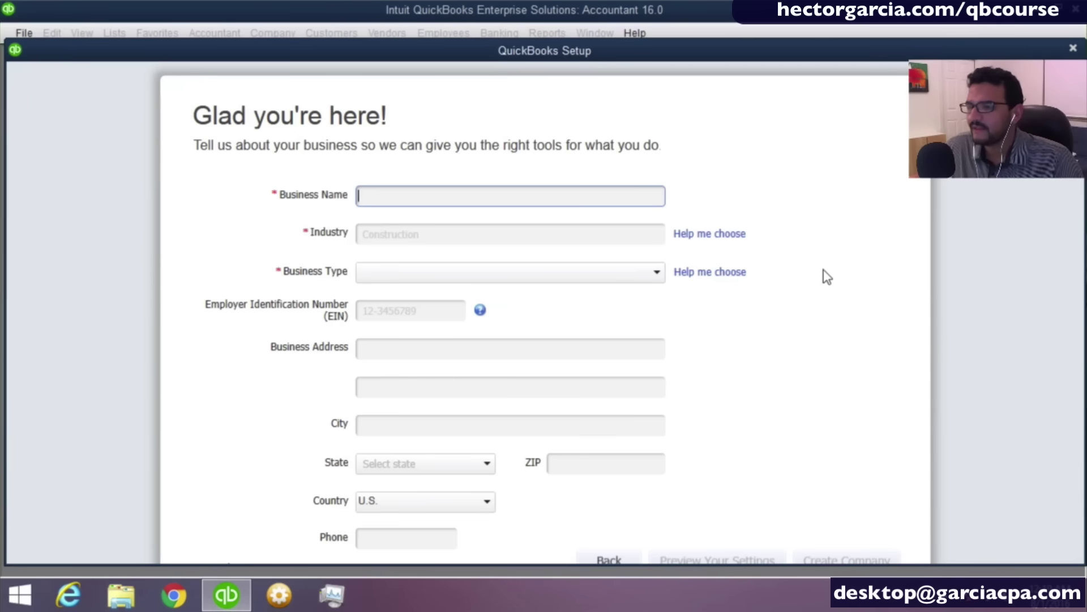
pyautogui.click(1073, 50)
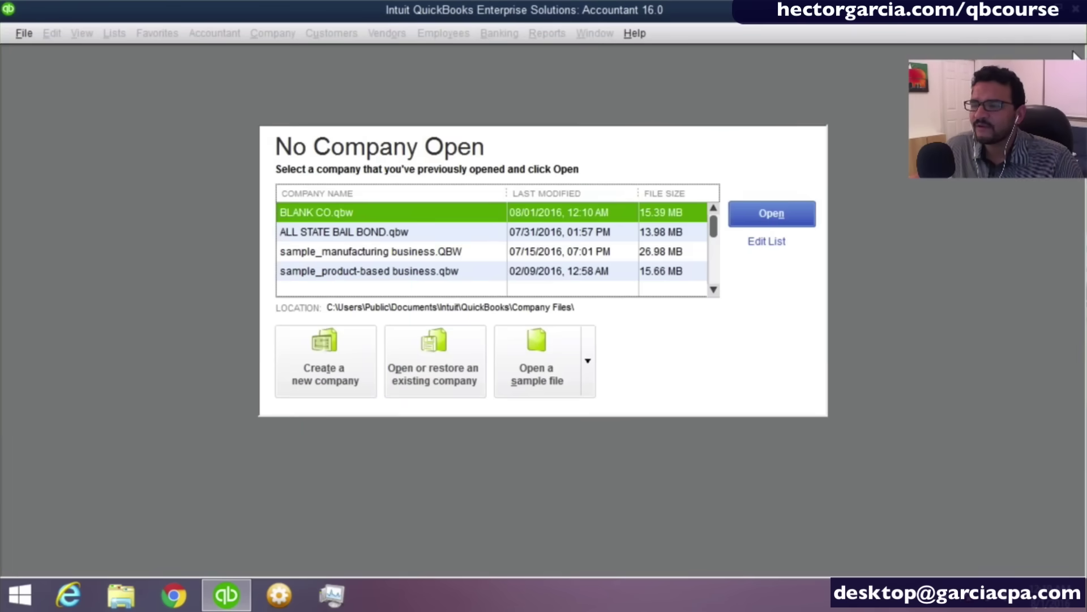
pyautogui.click(339, 366)
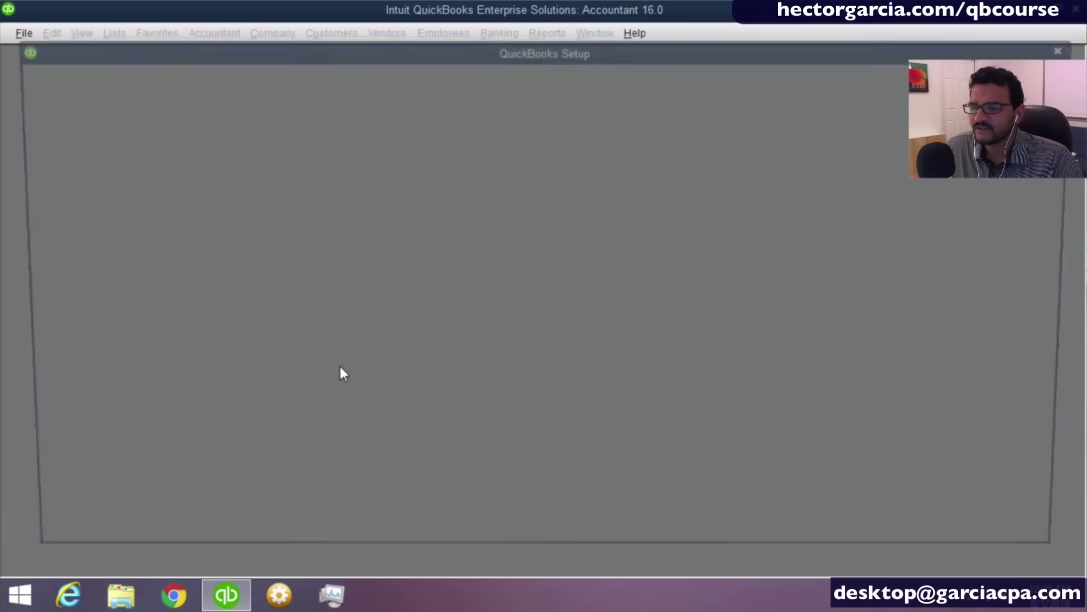
pyautogui.click(338, 465)
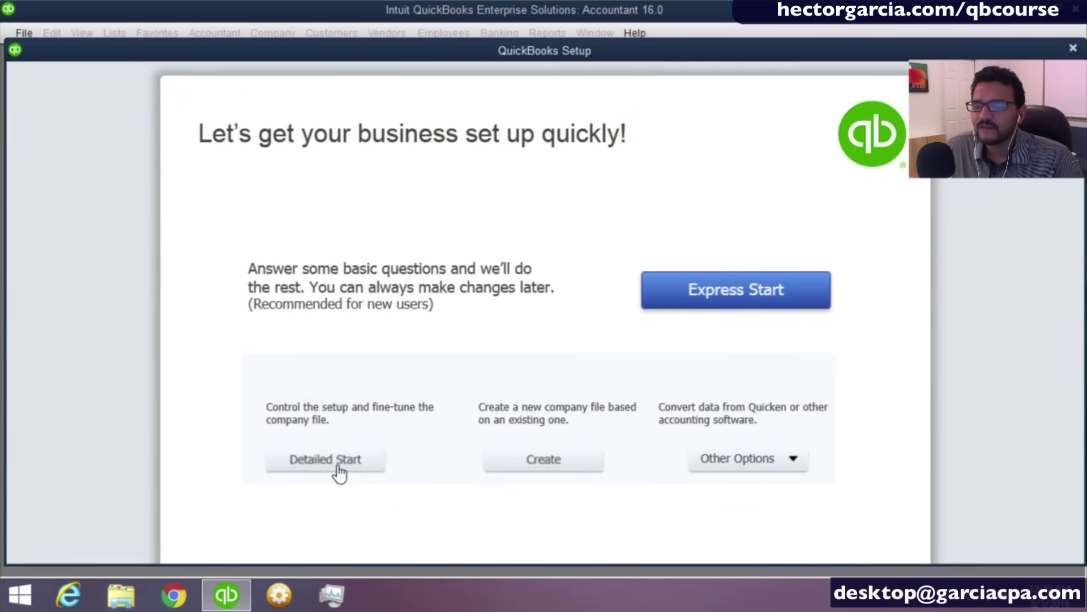
pyautogui.click(328, 467)
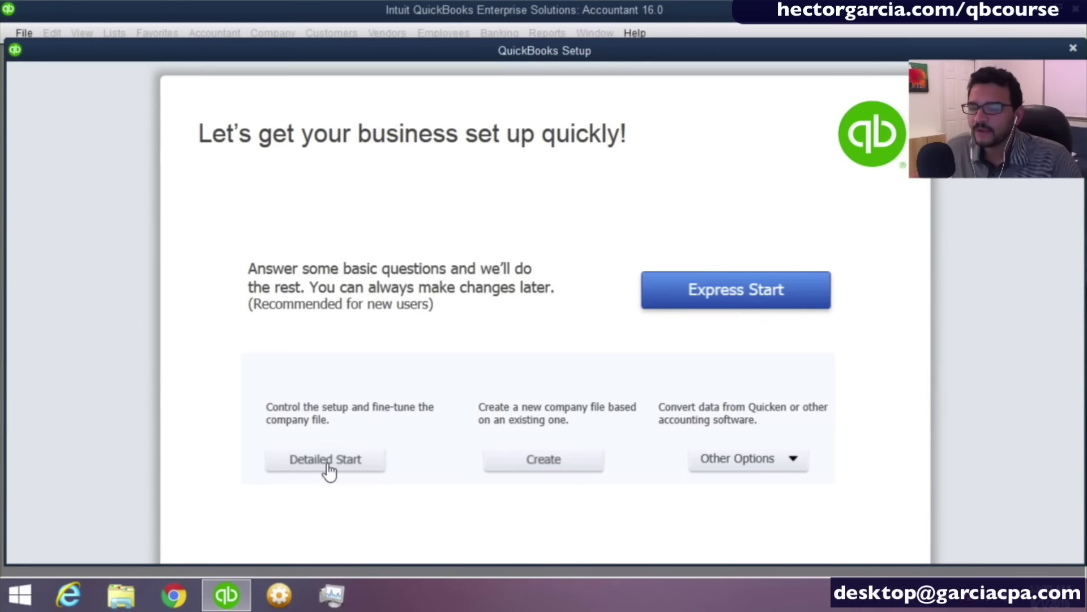
# Begin Detailed Start and enter the company name 'Miami Computers Corp' and its street address.
pyautogui.click(329, 469)
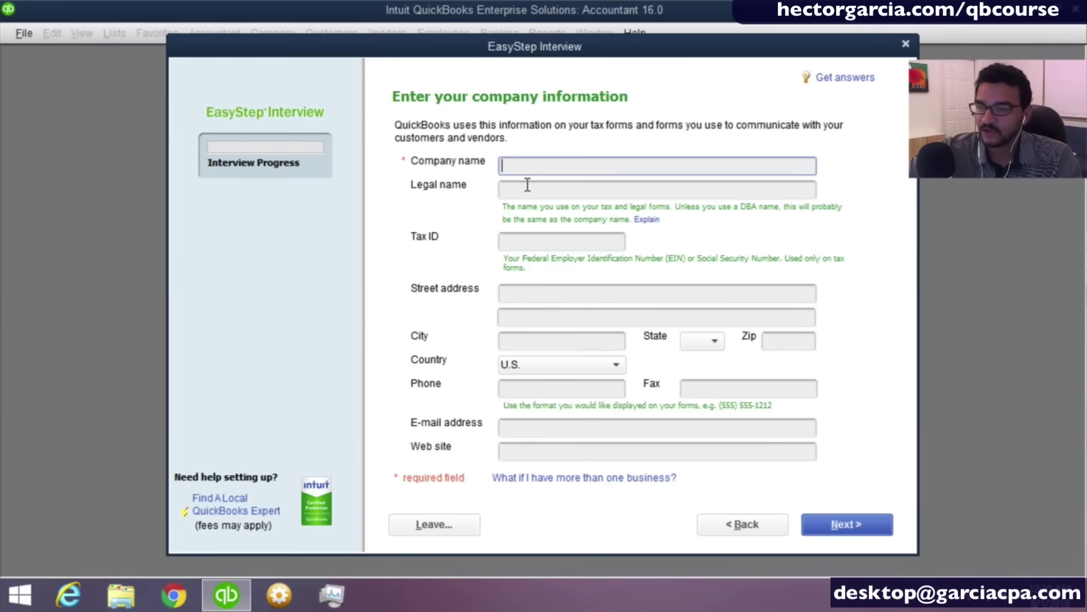
pyautogui.write('Miami Co')
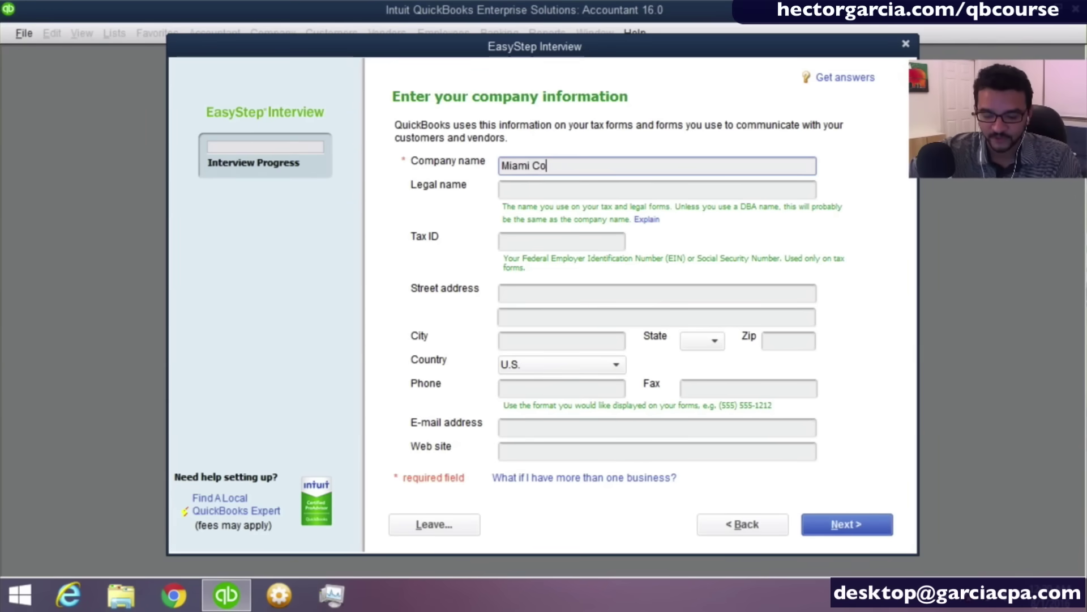
pyautogui.write('mputers ')
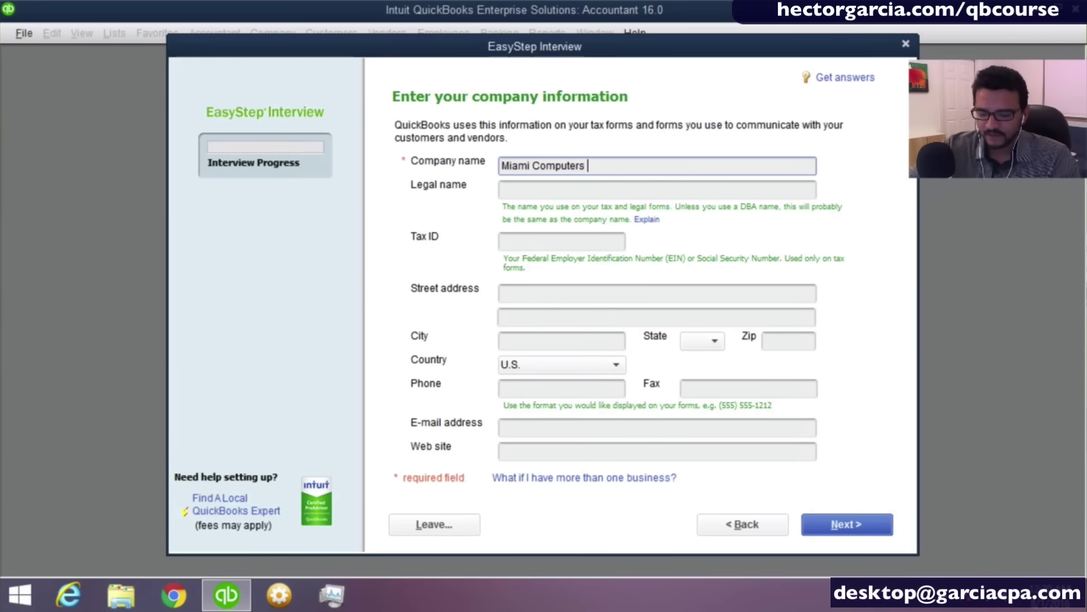
pyautogui.write('Co')
pyautogui.press('BackSpace')
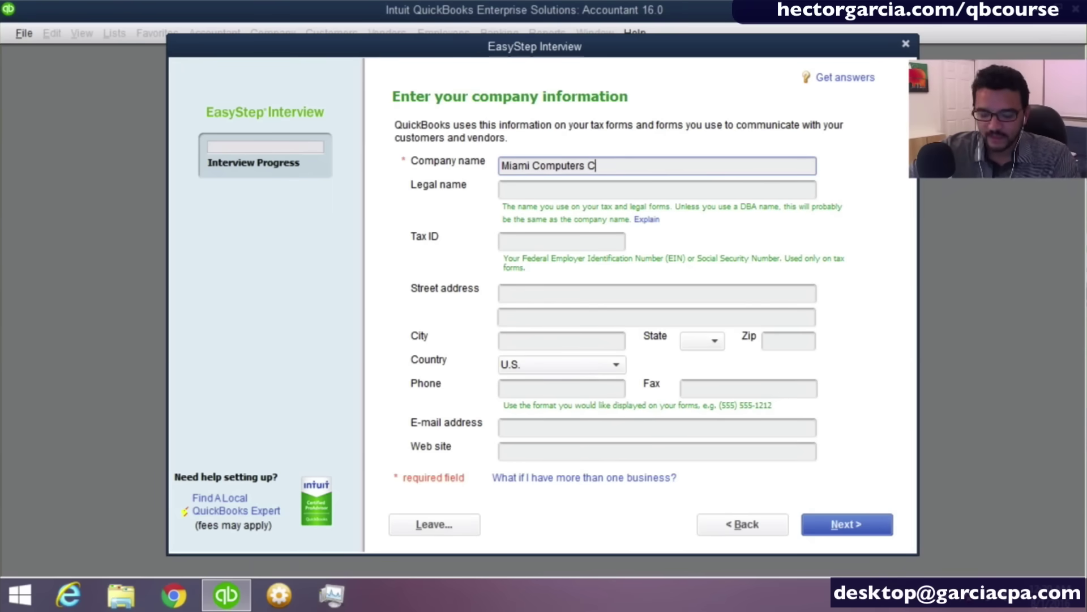
pyautogui.write('orp')
pyautogui.press('Tab')
pyautogui.press('Tab')
pyautogui.press('Tab')
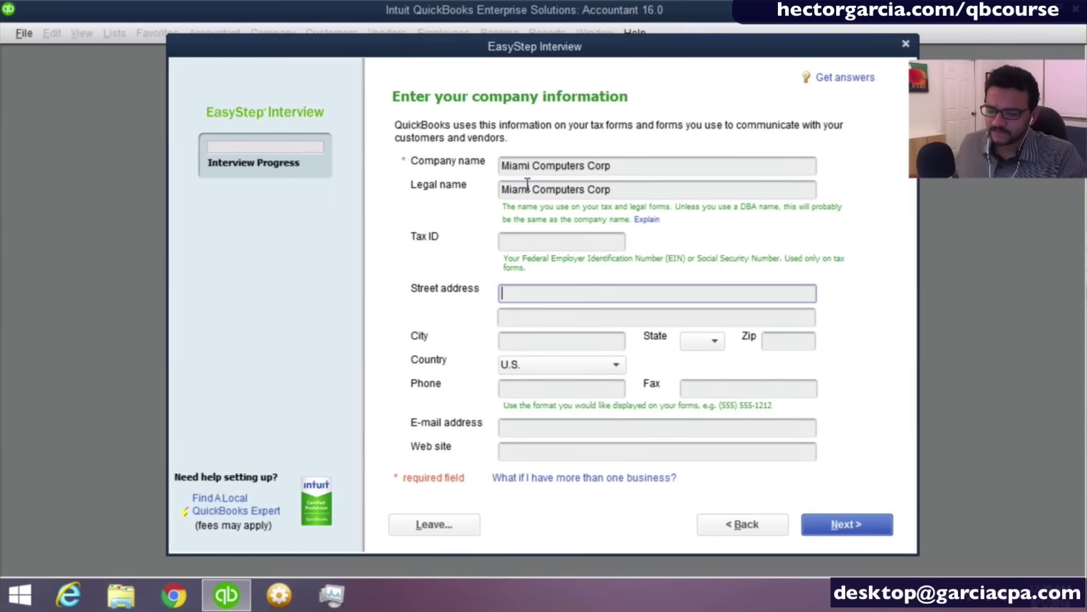
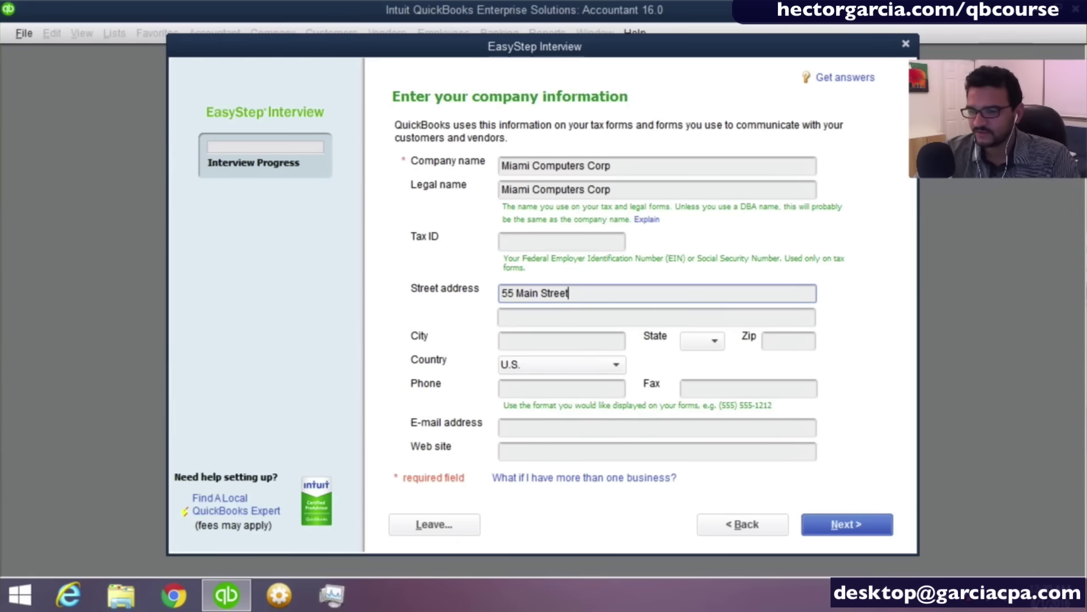
pyautogui.press('Tab')
pyautogui.press('Tab')
# Fill in the city Miami and the zip code, then continue to industry selection.
pyautogui.write('M')
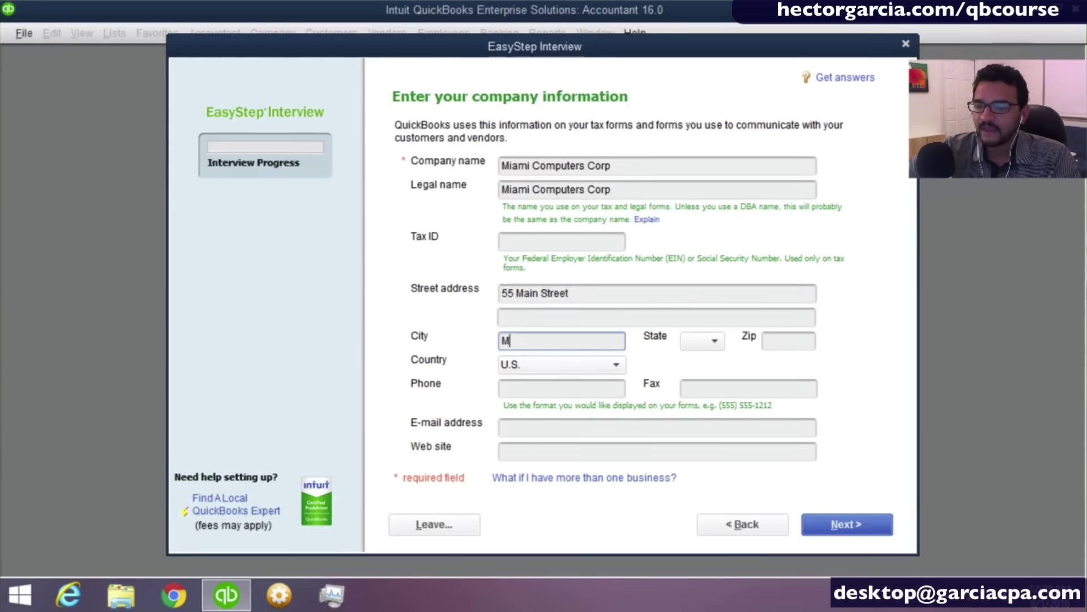
pyautogui.write('iamif')
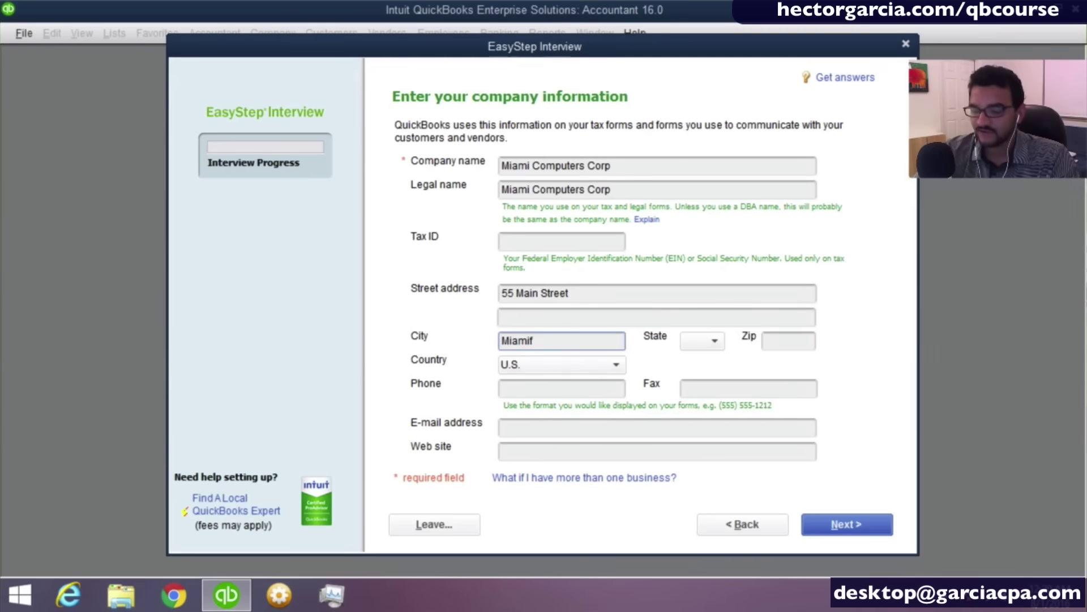
pyautogui.press('BackSpace')
pyautogui.press('Tab')
pyautogui.write('f')
pyautogui.press('Tab')
pyautogui.write('333')
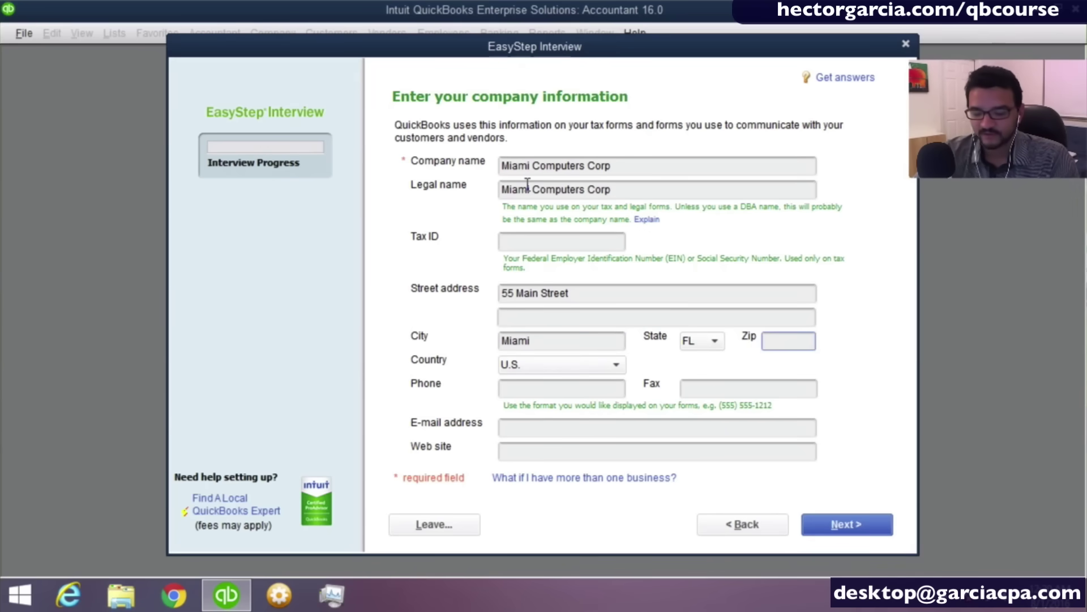
pyautogui.write('16')
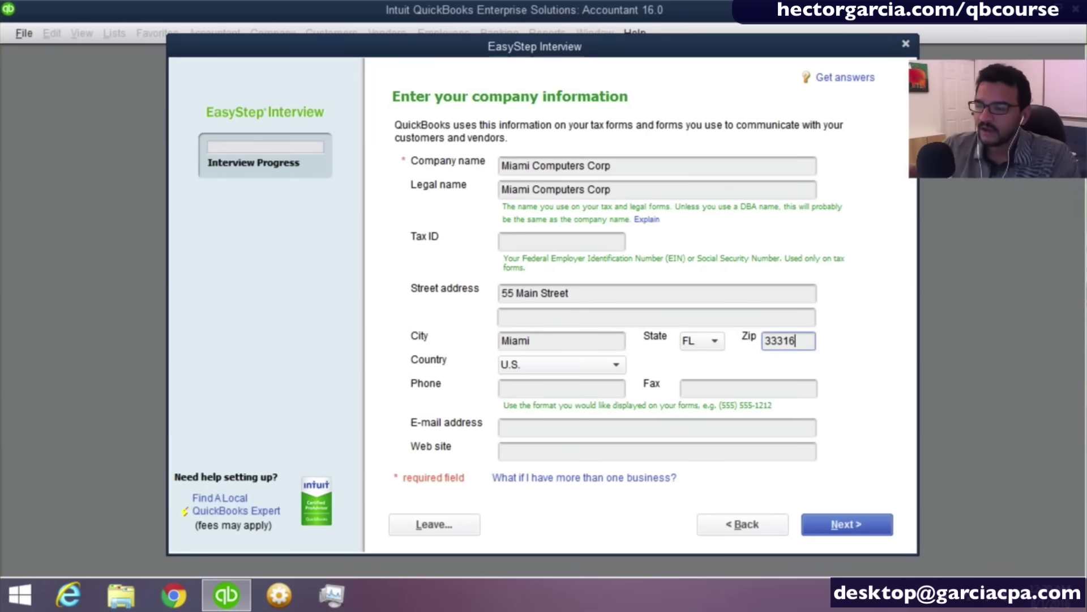
pyautogui.press('Tab')
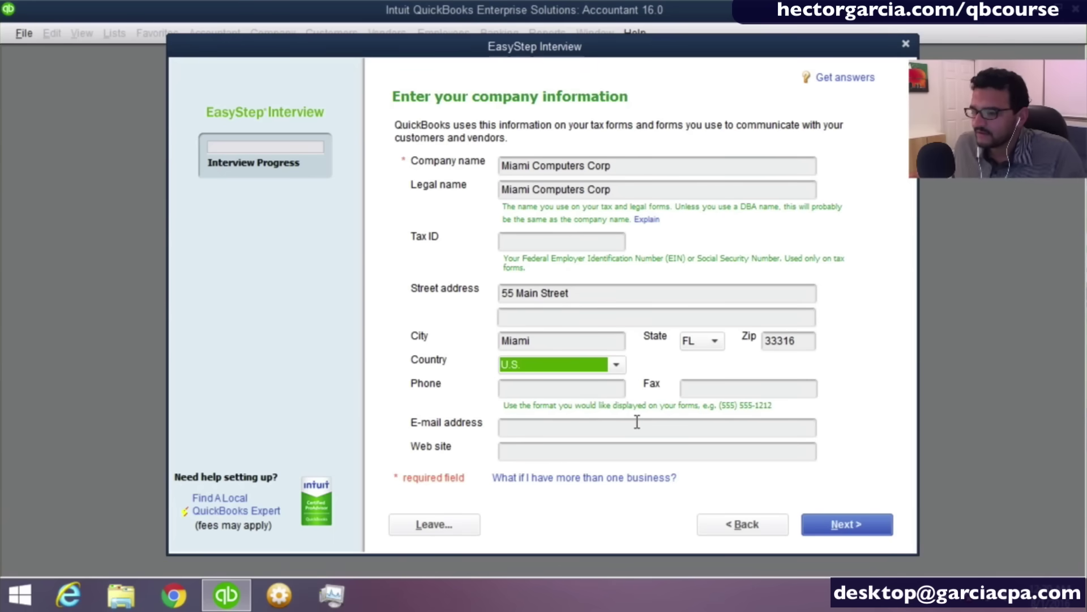
pyautogui.click(514, 237)
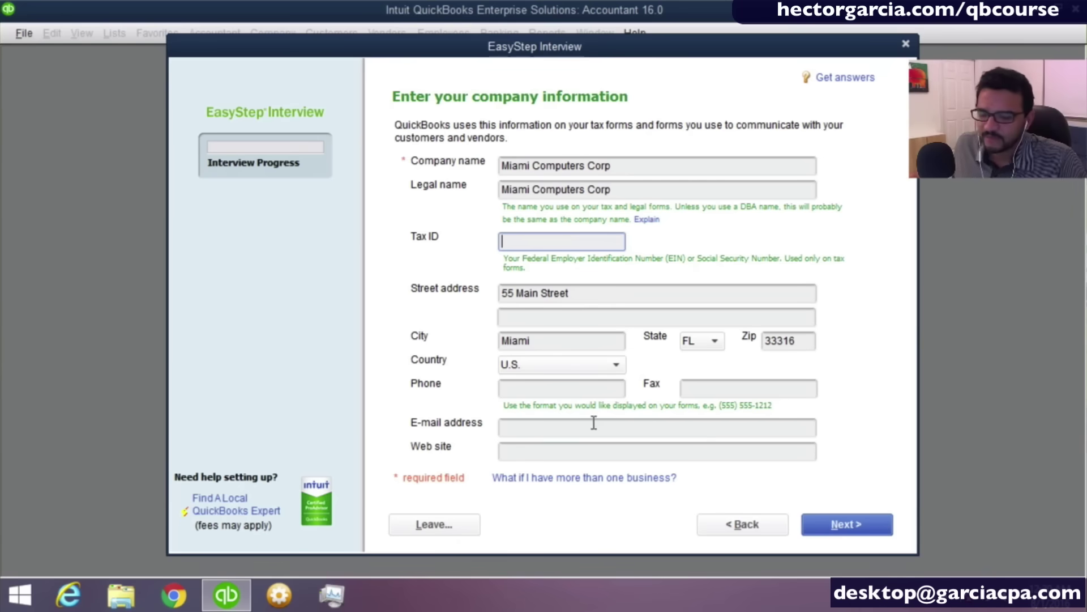
pyautogui.click(856, 525)
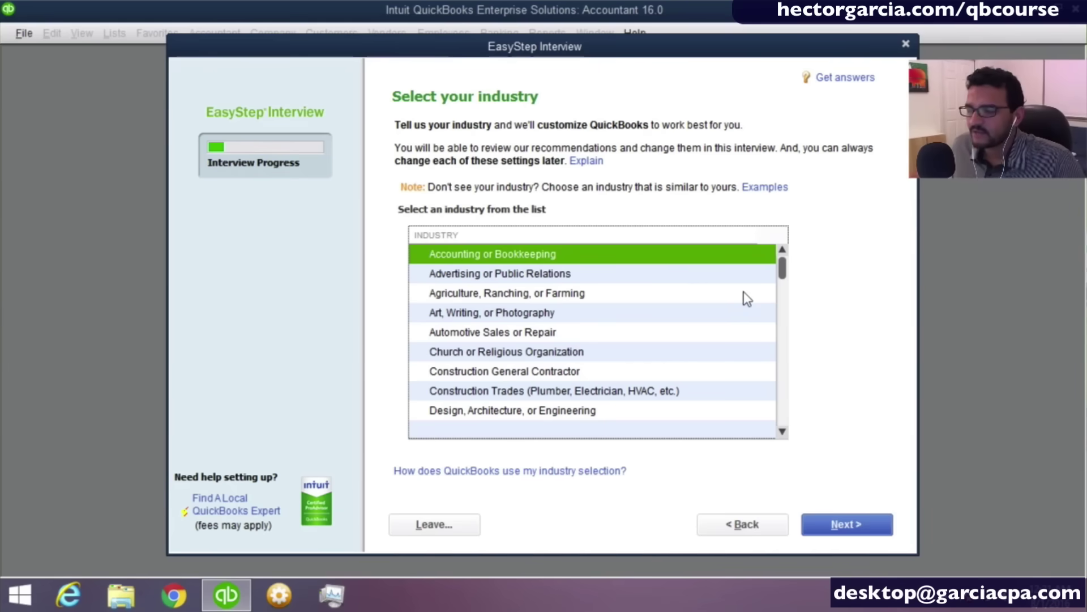
# Pick Information Technology (Computers, Software) from the EasyStep industry list.
pyautogui.moveTo(783, 274); pyautogui.dragTo(776, 302)
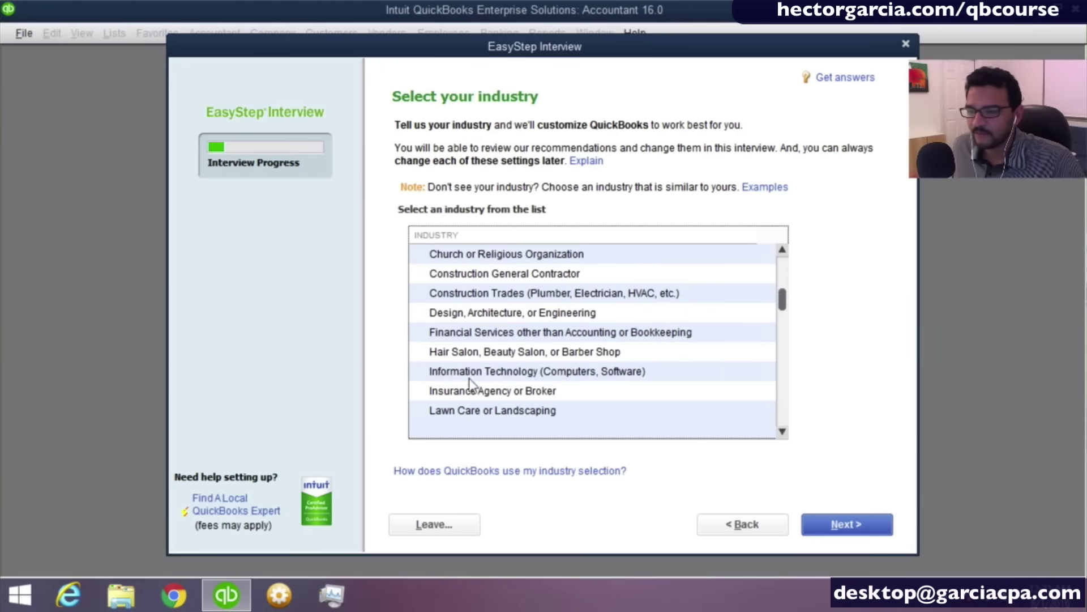
pyautogui.click(501, 377)
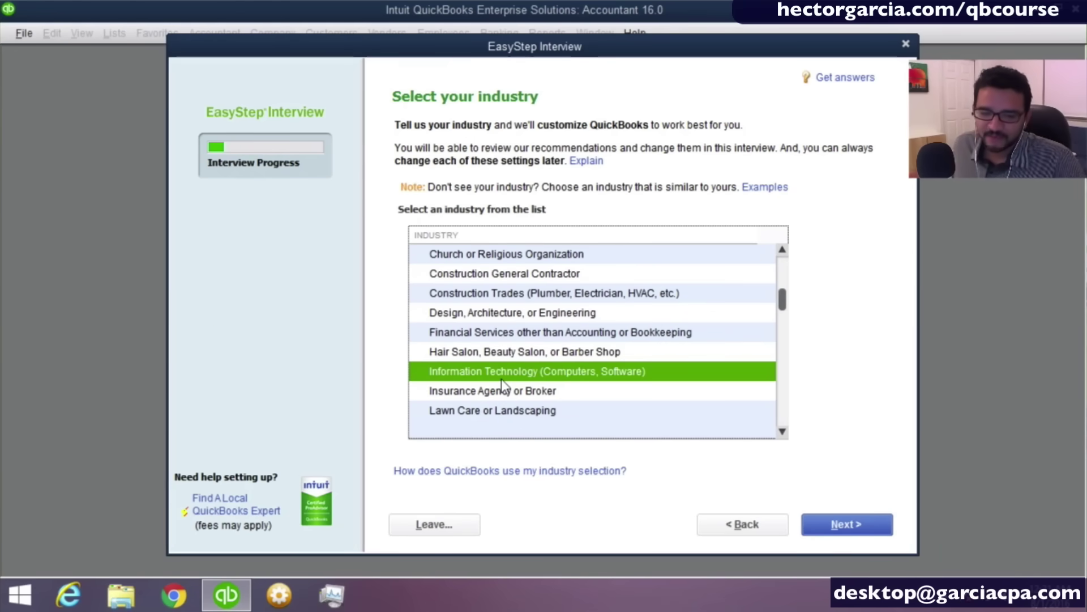
pyautogui.click(615, 379)
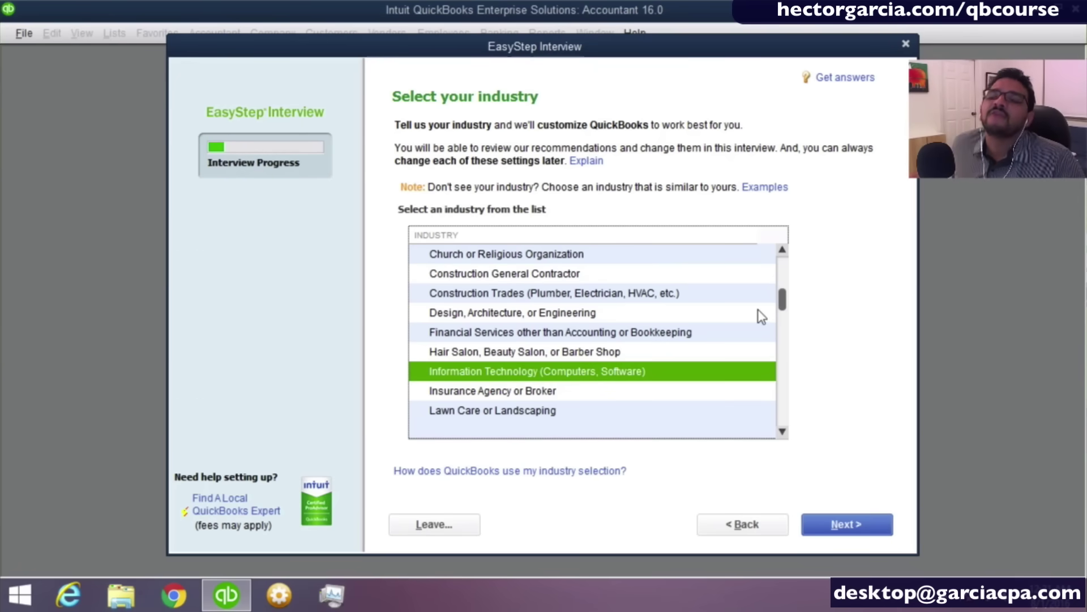
pyautogui.moveTo(783, 304); pyautogui.dragTo(785, 426)
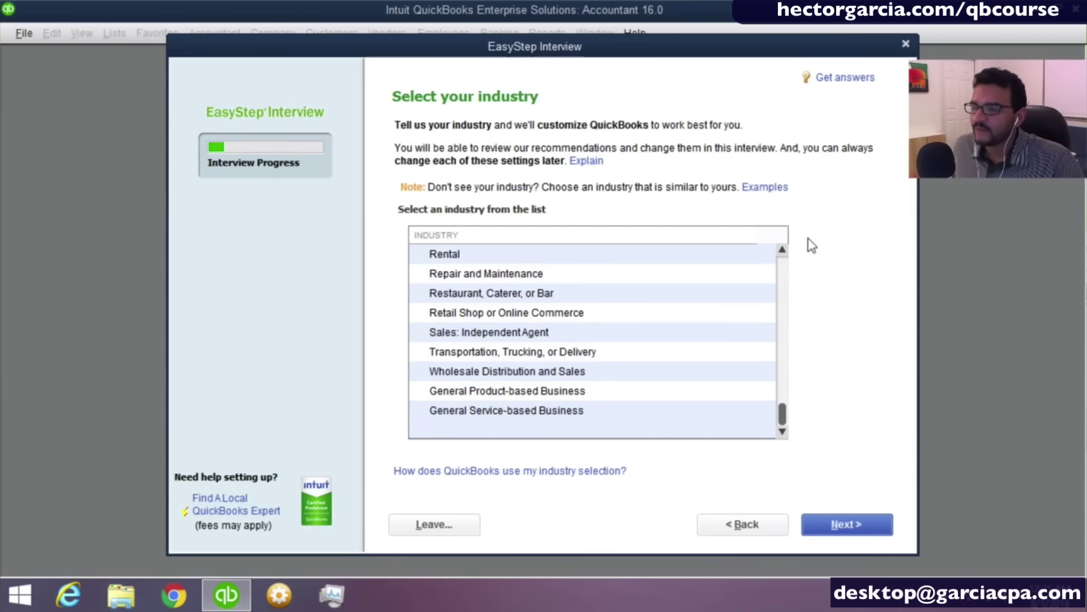
pyautogui.click(784, 266)
pyautogui.click(783, 272)
pyautogui.click(783, 272)
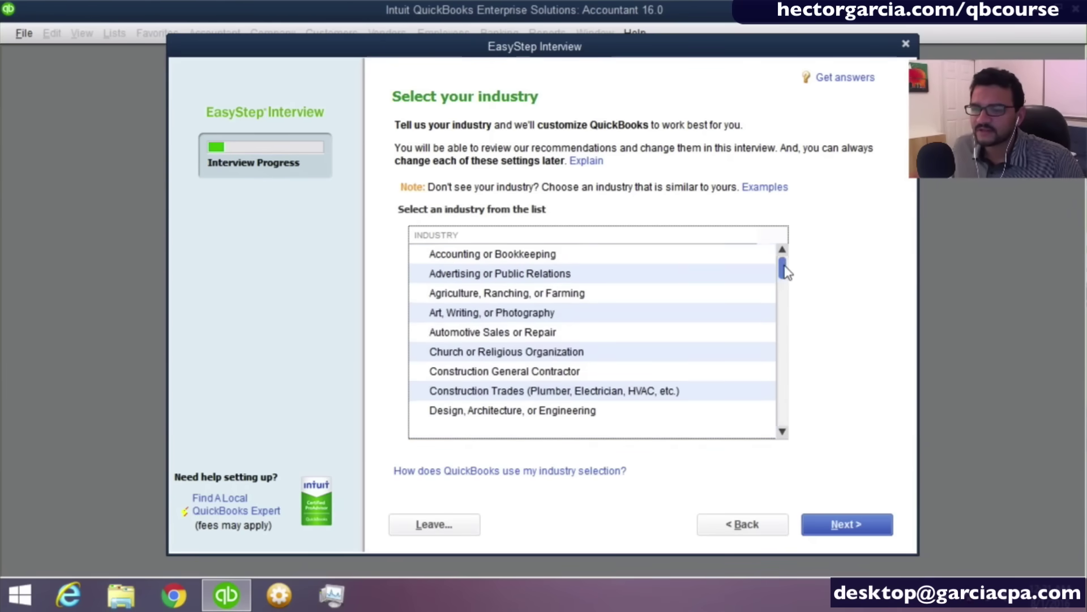
pyautogui.click(777, 352)
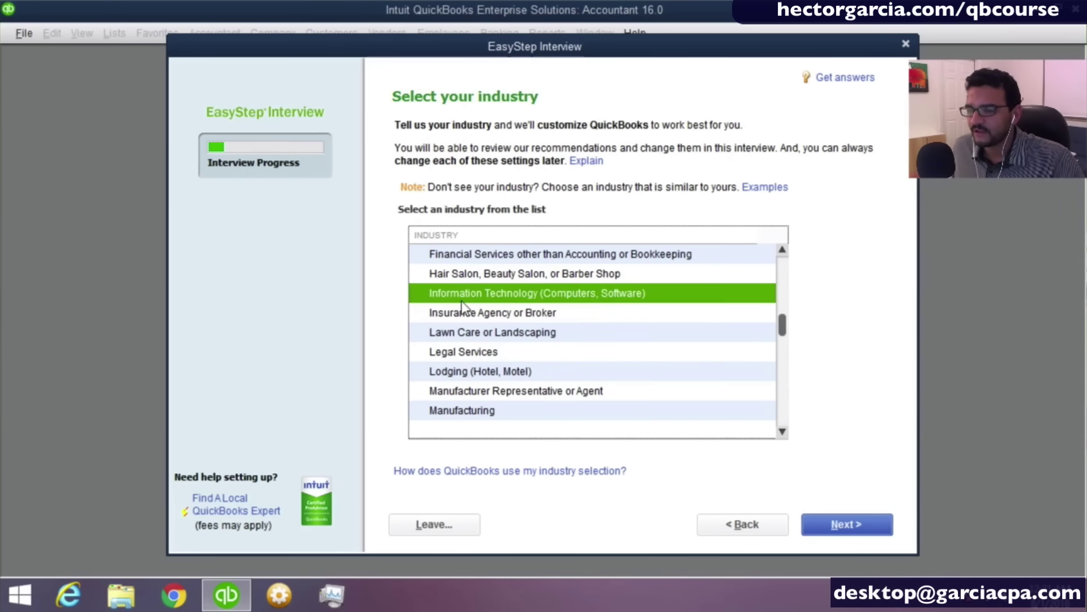
# Choose S Corporation (Form 1120-S) as the organization type and continue to the fiscal year question.
pyautogui.click(846, 525)
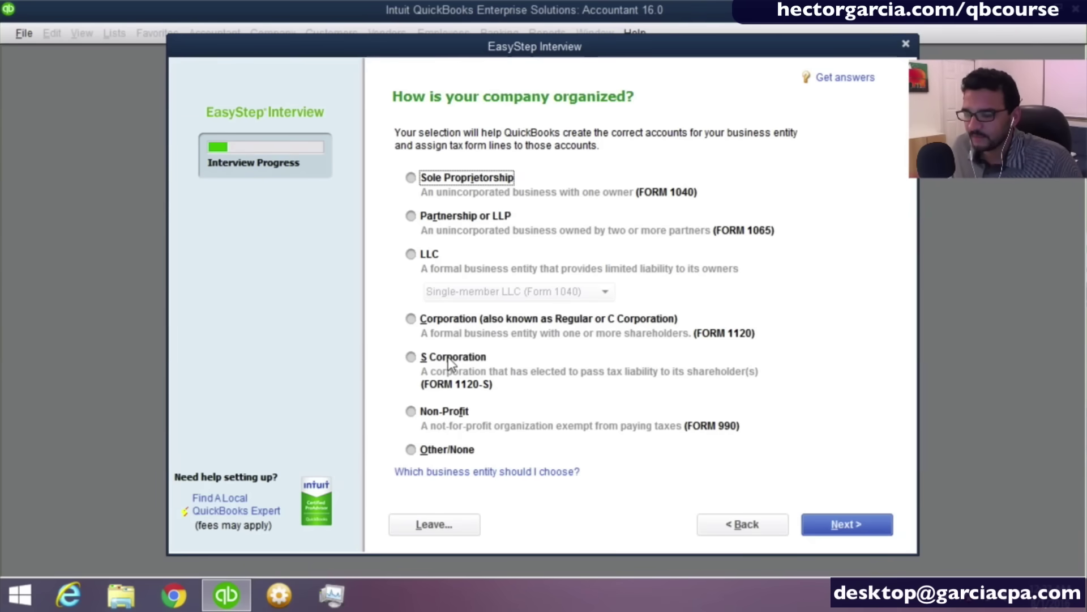
pyautogui.click(448, 357)
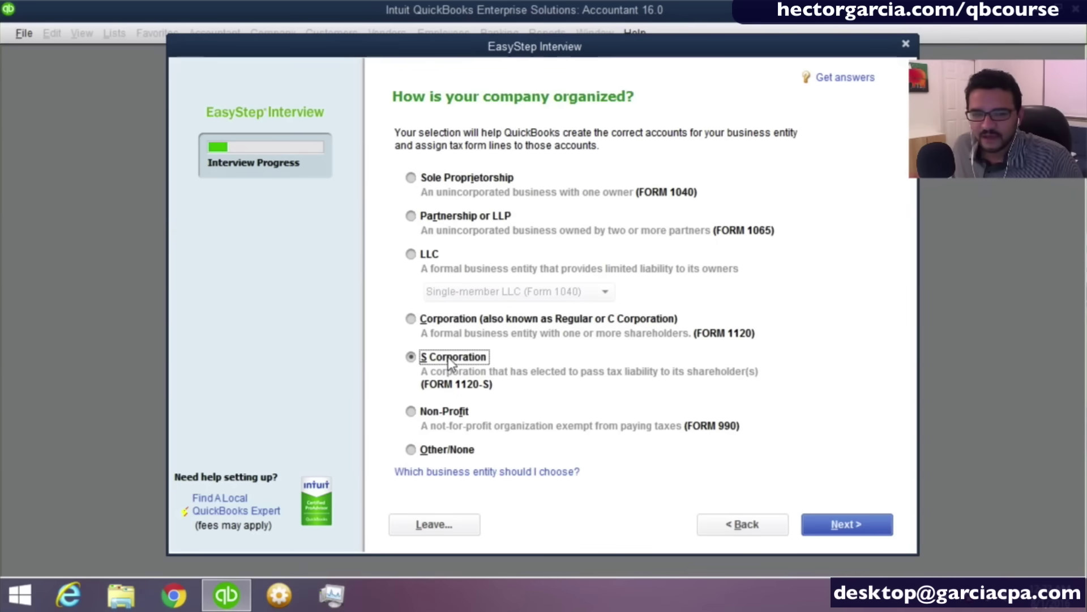
pyautogui.click(445, 358)
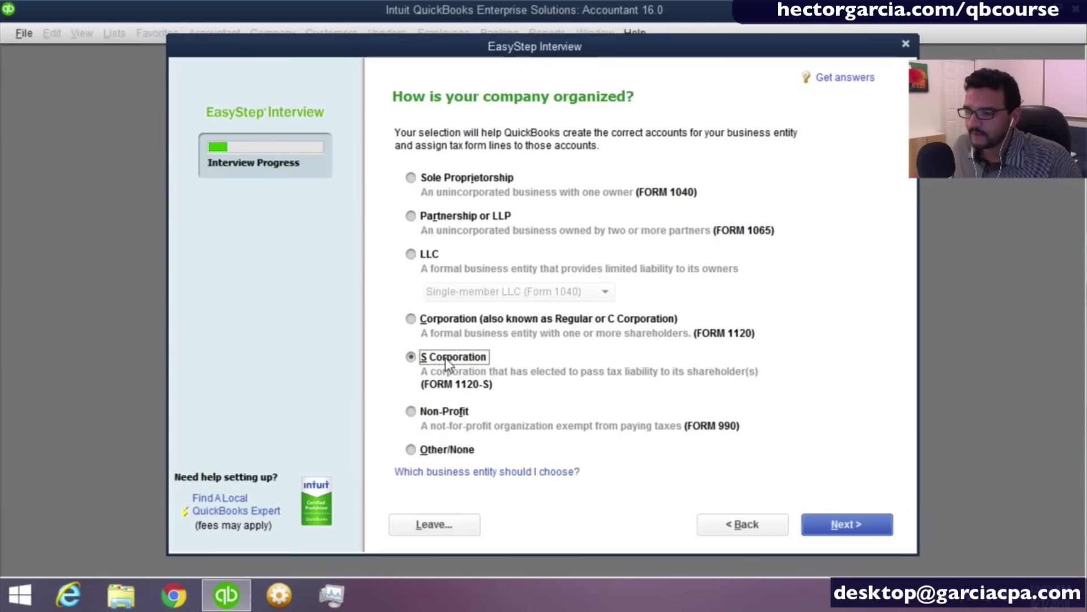
pyautogui.click(846, 525)
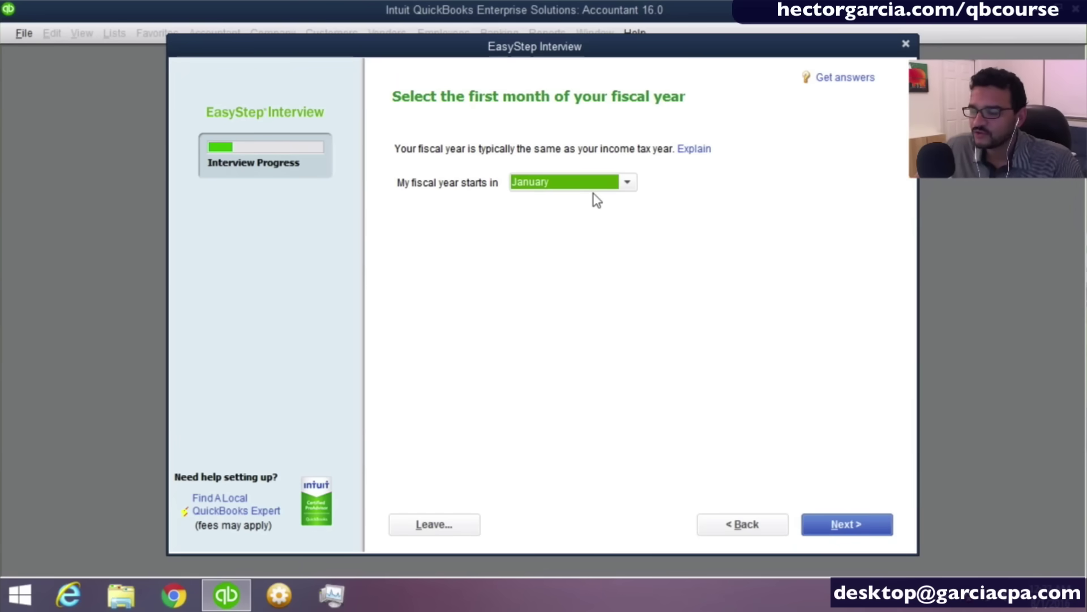
# Keep January rather than July as the first fiscal month and continue.
pyautogui.click(586, 186)
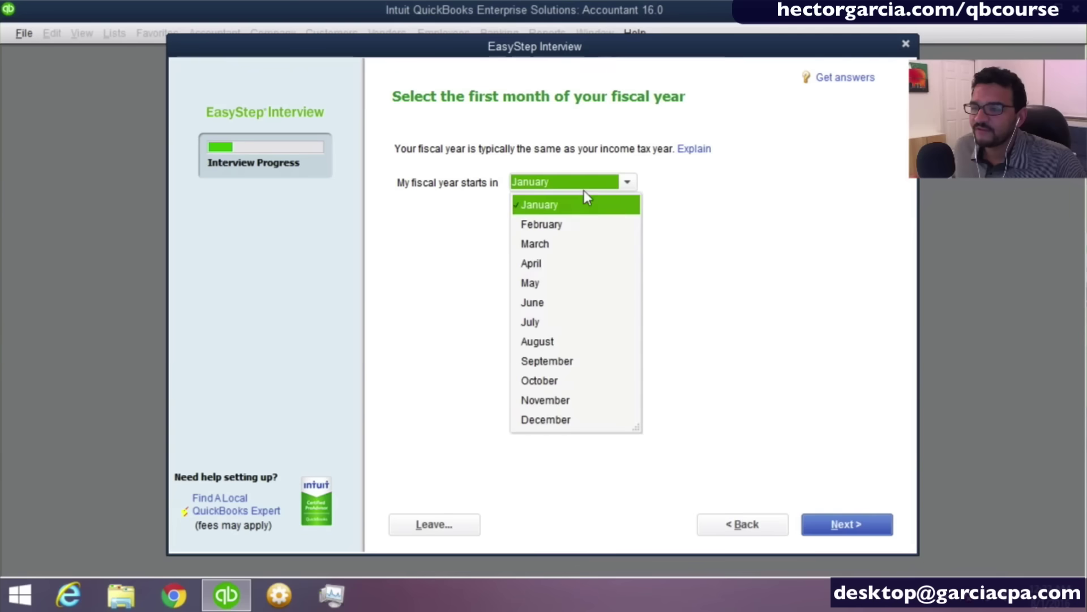
pyautogui.click(541, 321)
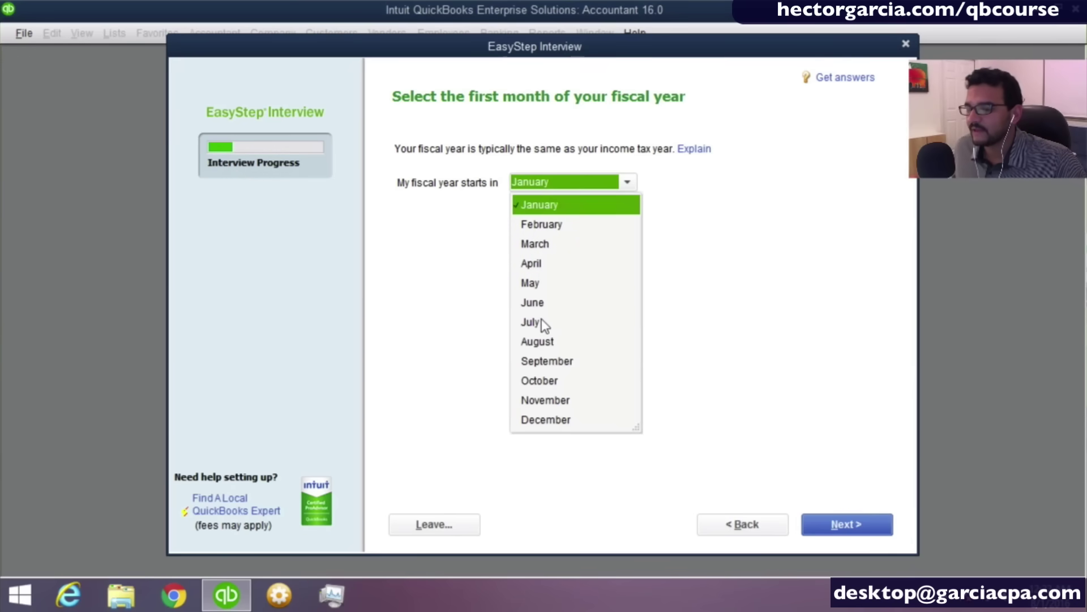
pyautogui.click(552, 206)
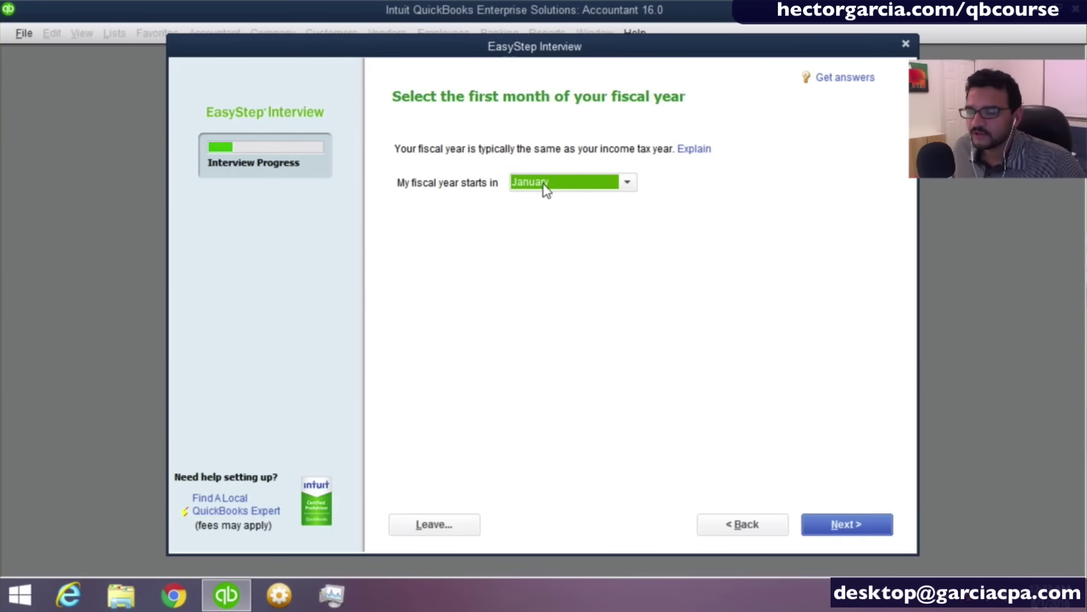
pyautogui.click(831, 519)
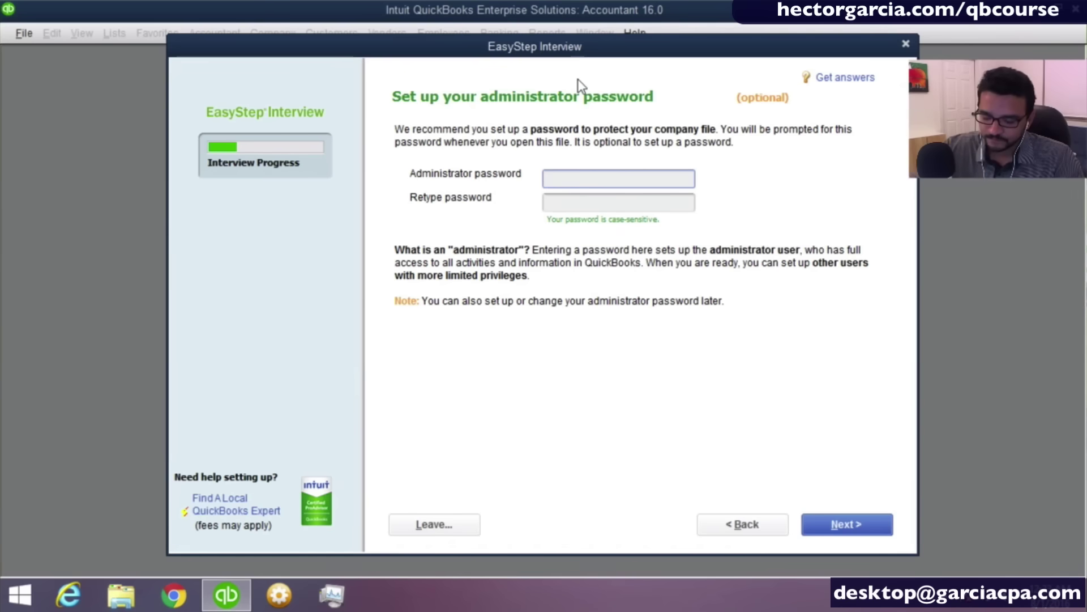
# Enter and confirm the administrator password, then proceed to saving the company file.
pyautogui.write('•••••••')
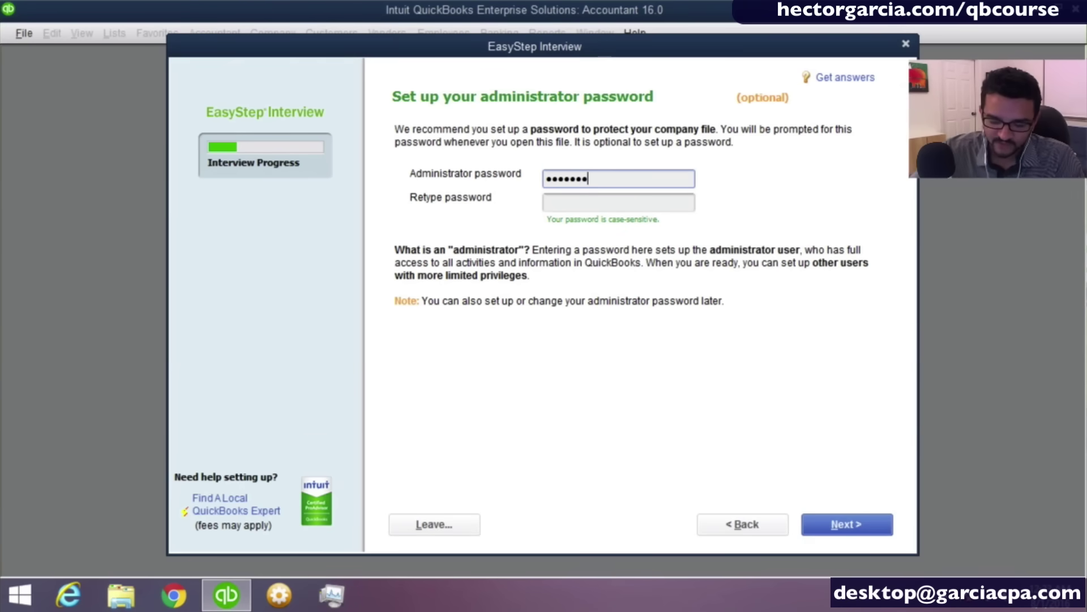
pyautogui.write('•')
pyautogui.press('Tab')
pyautogui.write('••••••')
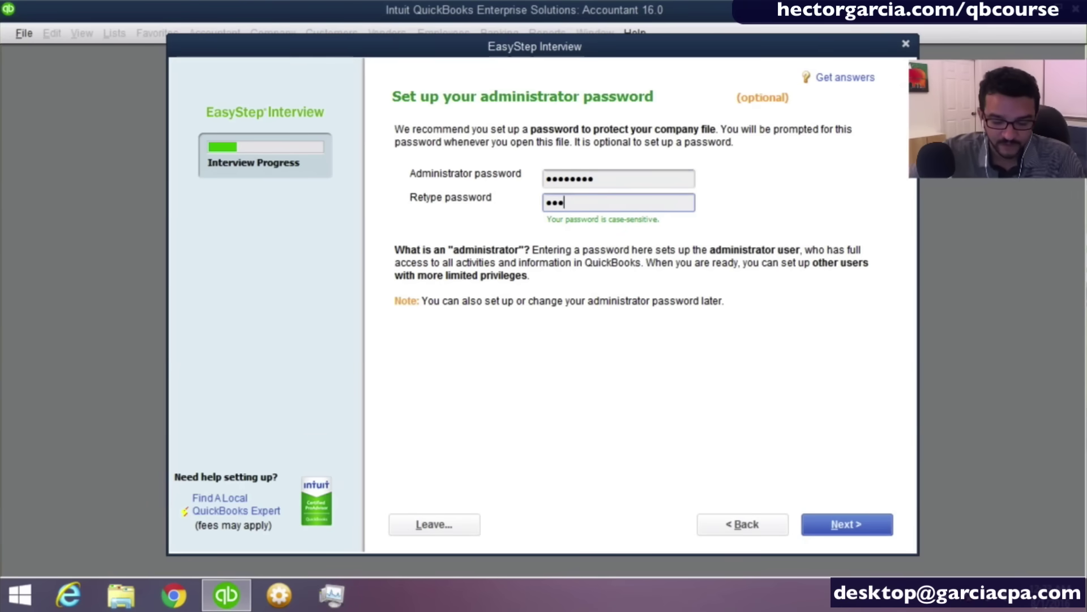
pyautogui.write('••')
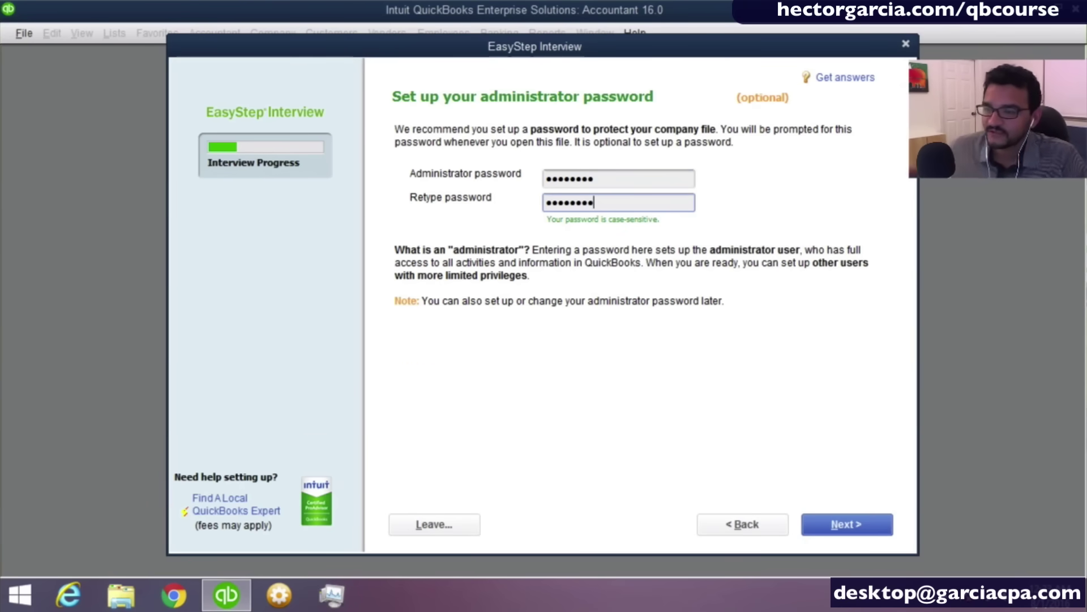
pyautogui.click(840, 521)
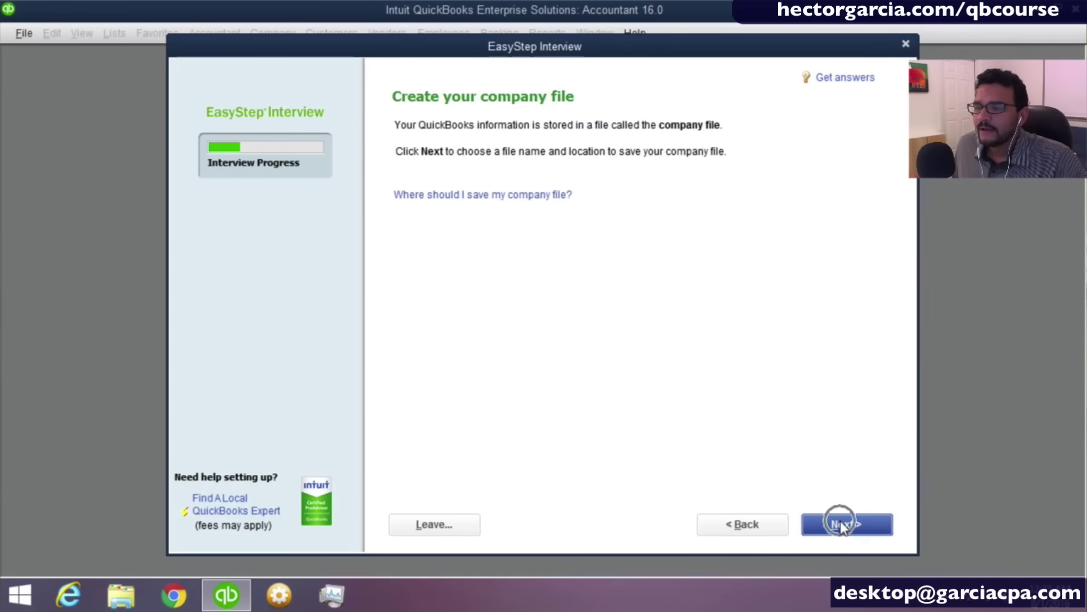
pyautogui.click(840, 522)
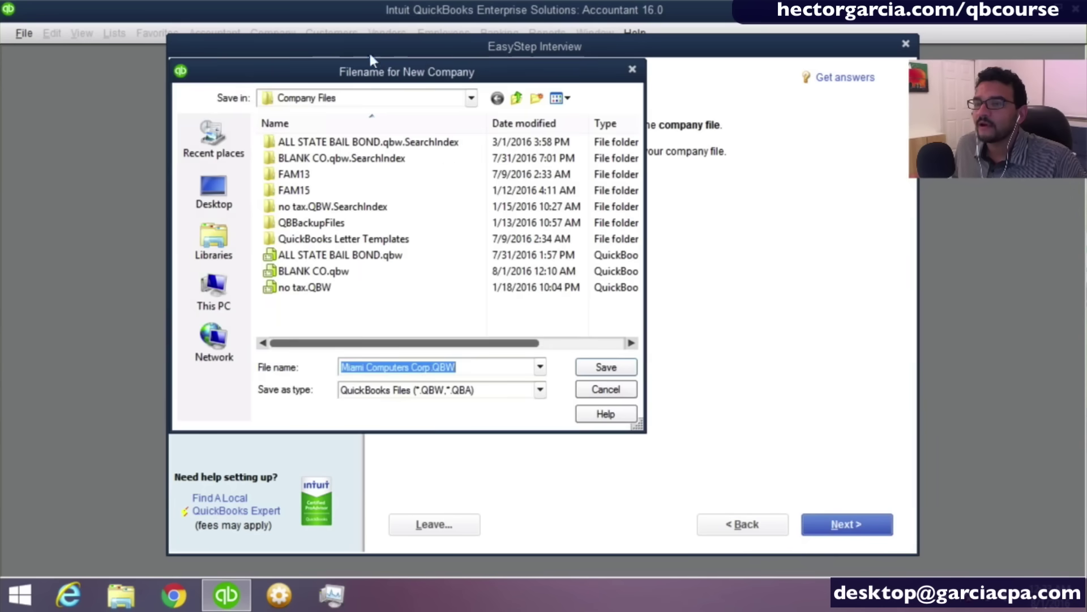
# Save Miami Computers Corp.QBW in Documents\Intuit and continue to the What do you sell? question.
pyautogui.click(215, 195)
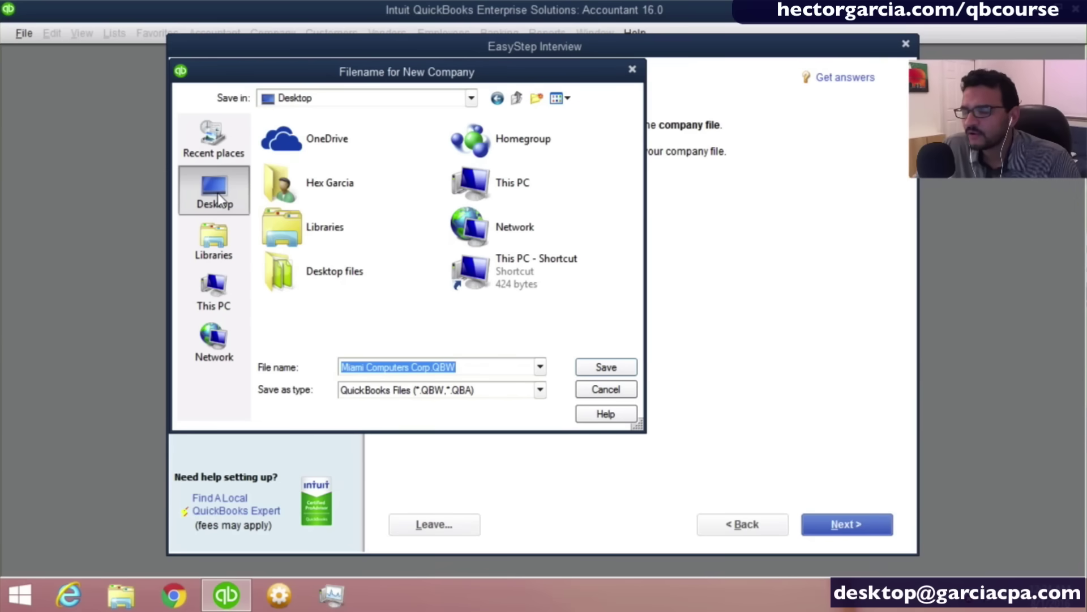
pyautogui.doubleClick(322, 182)
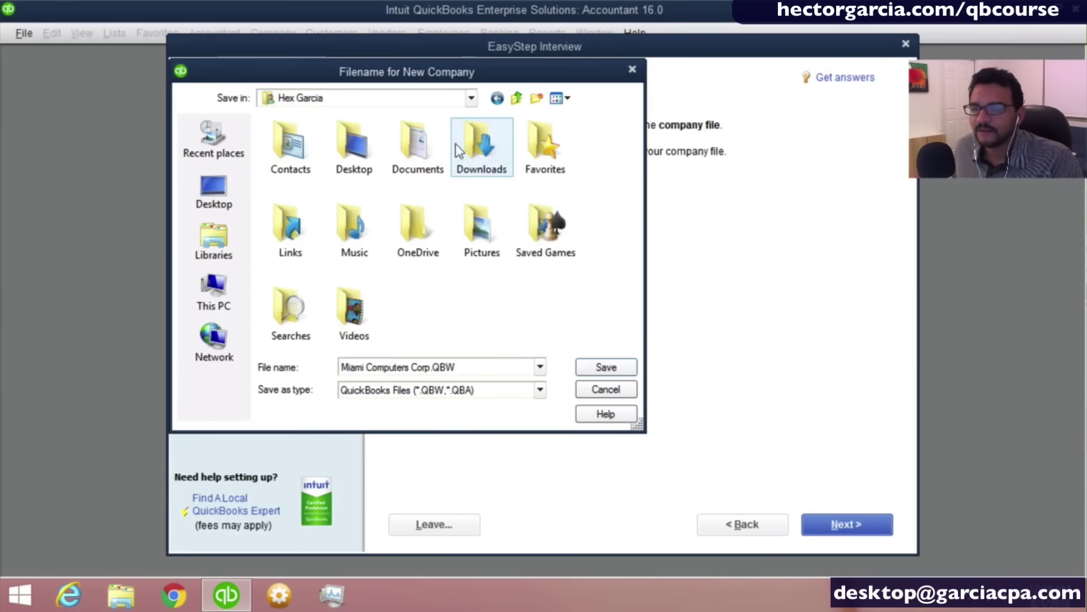
pyautogui.doubleClick(416, 148)
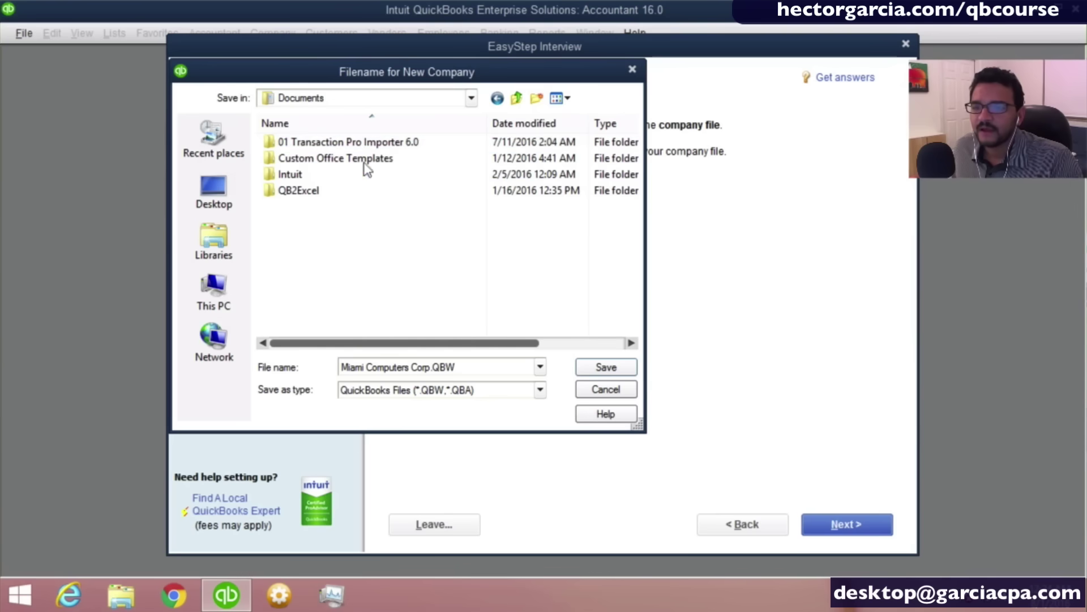
pyautogui.doubleClick(294, 180)
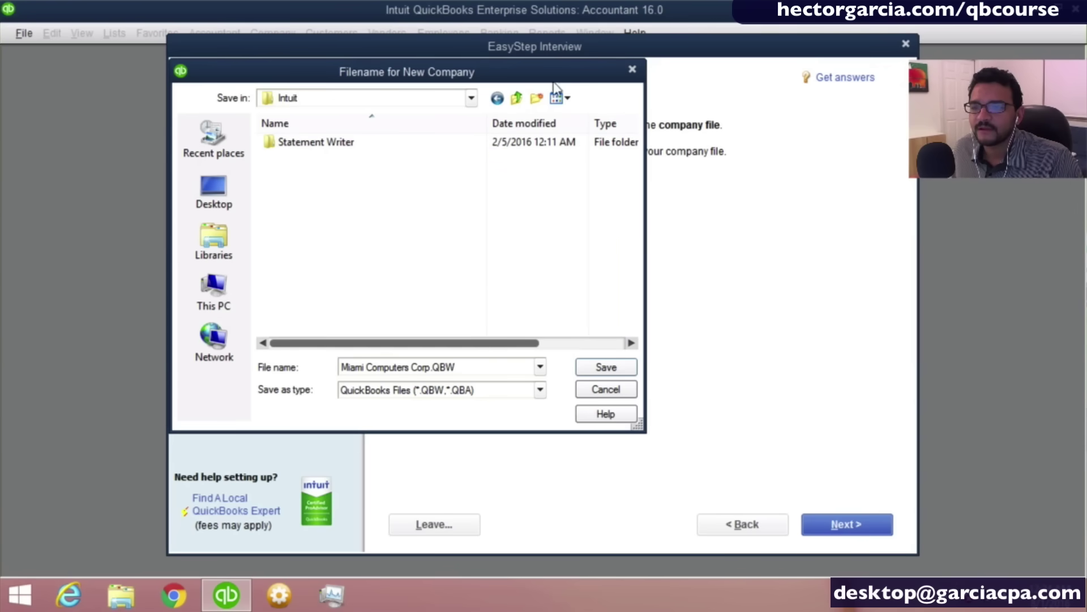
pyautogui.click(609, 366)
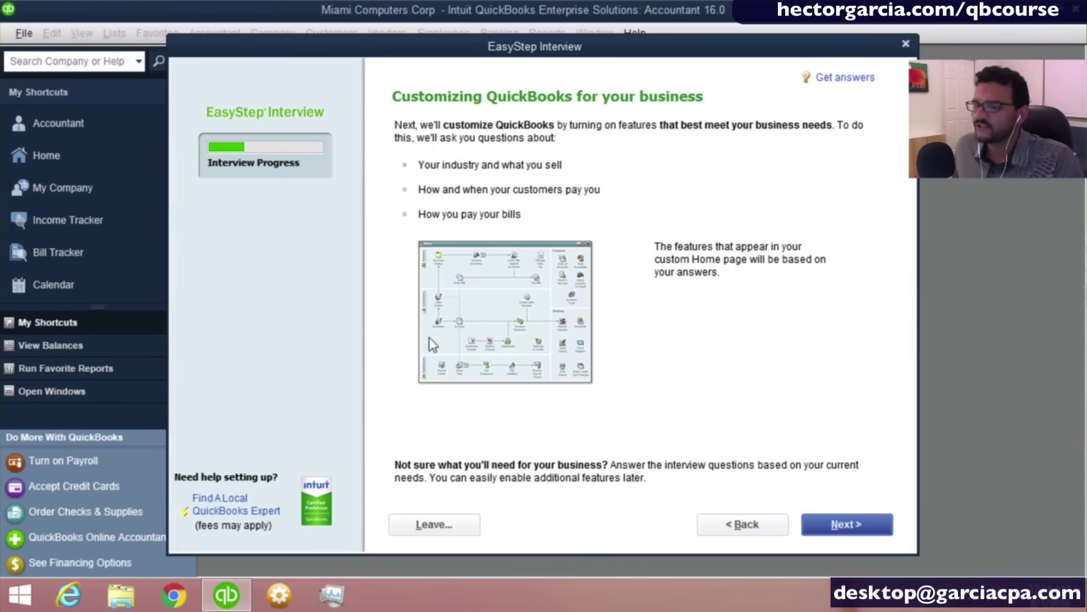
pyautogui.click(850, 529)
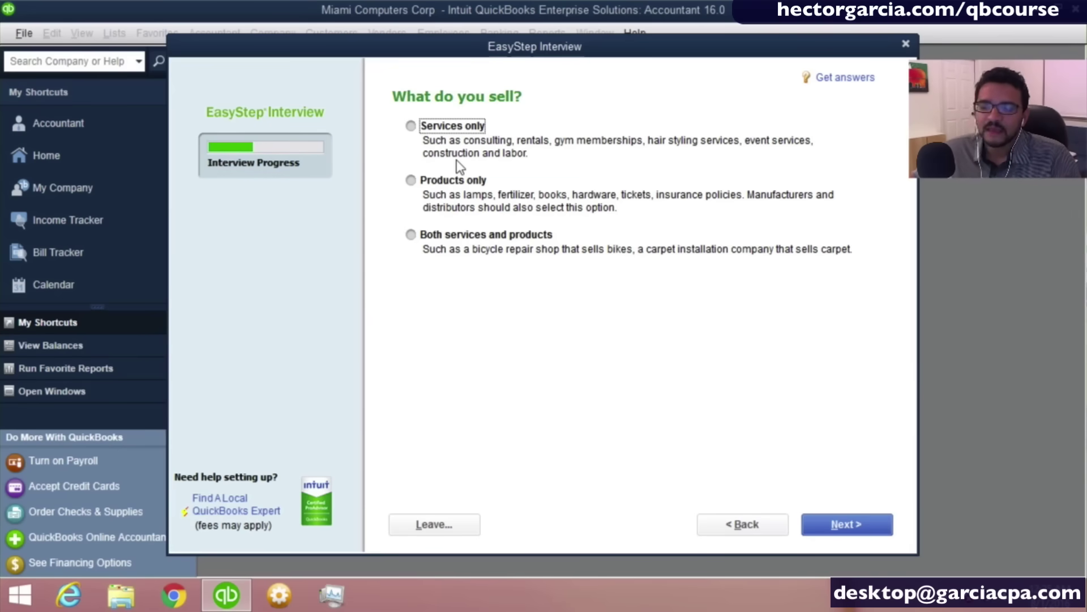
# Answer What do you sell? with Both services and products and continue.
pyautogui.click(457, 180)
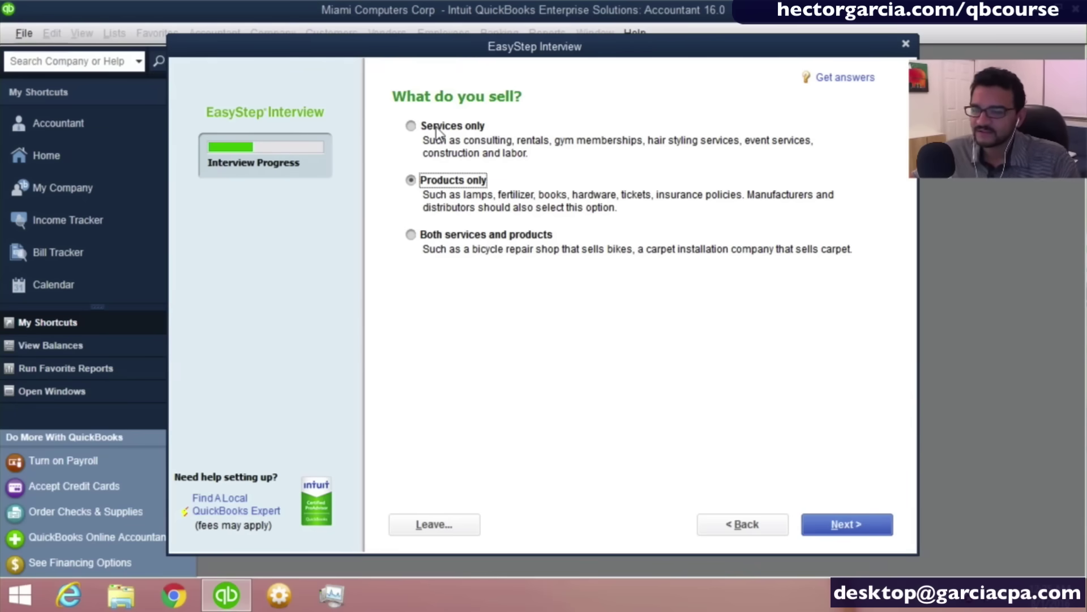
pyautogui.click(437, 129)
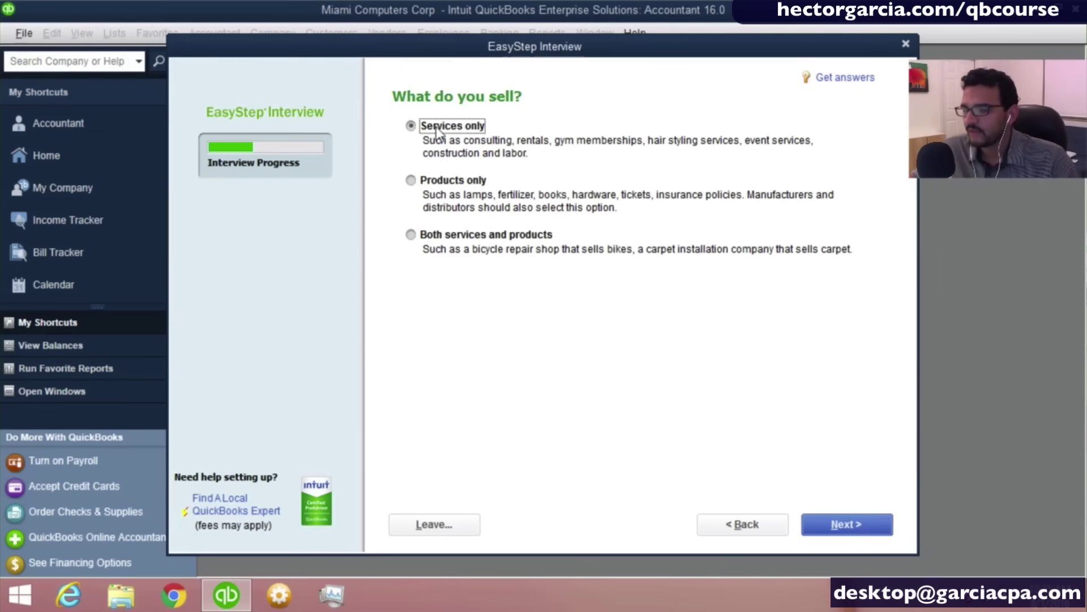
pyautogui.click(438, 130)
pyautogui.click(455, 235)
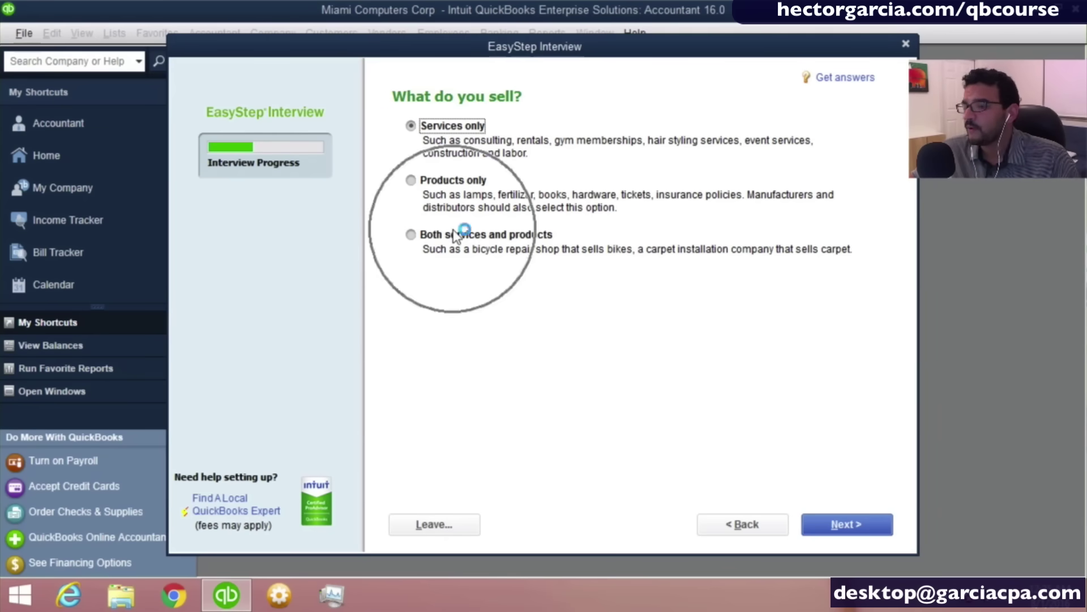
pyautogui.click(454, 229)
pyautogui.click(454, 229)
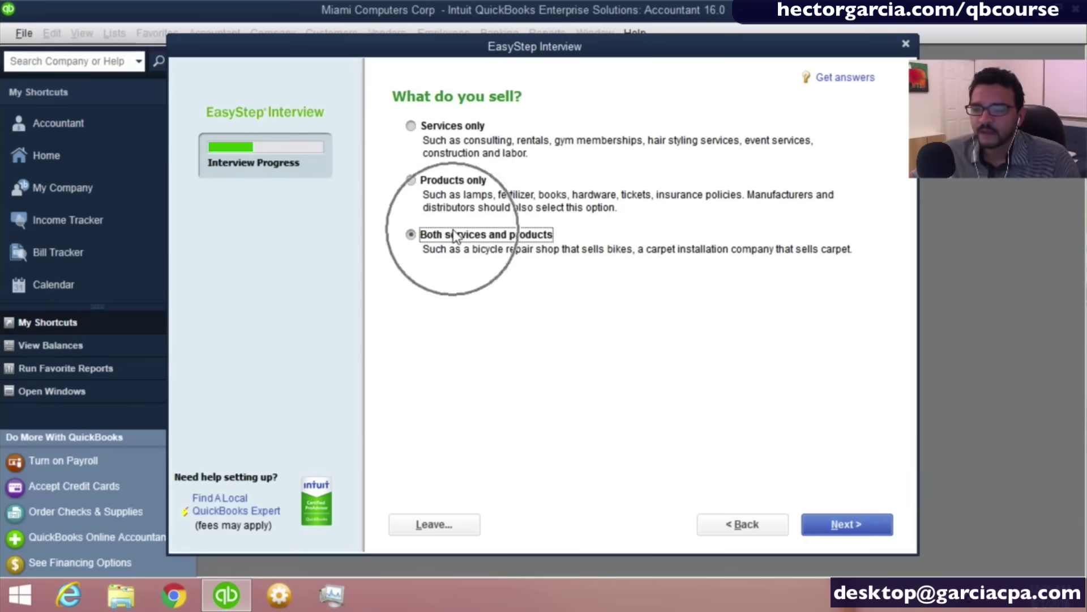
pyautogui.click(847, 534)
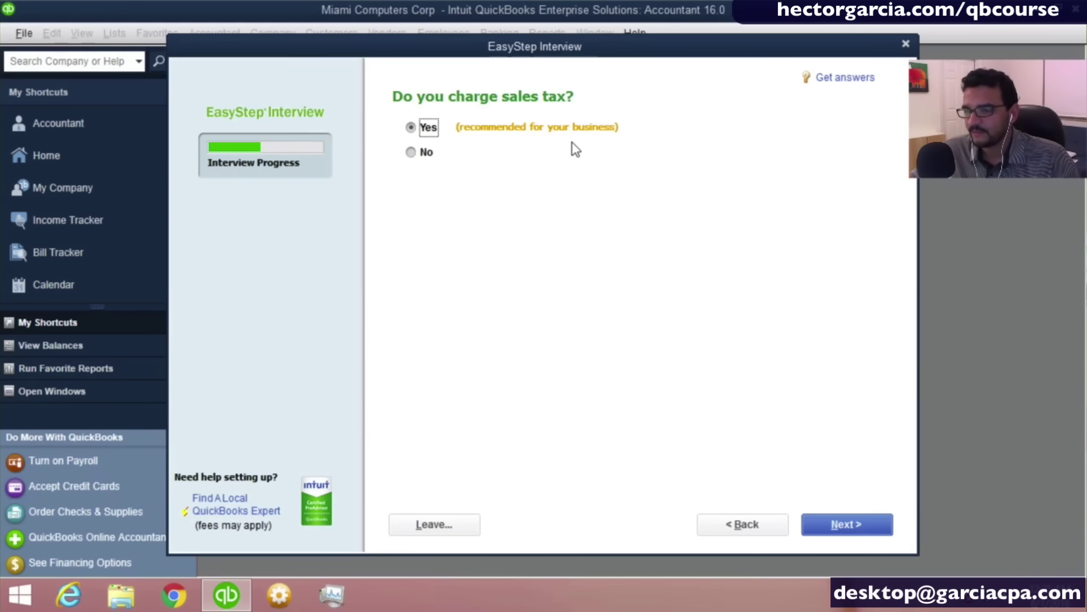
# Keep Yes for sales tax and estimates, choose No for sales orders, and continue.
pyautogui.press('ctrl')
pyautogui.press('ctrl')
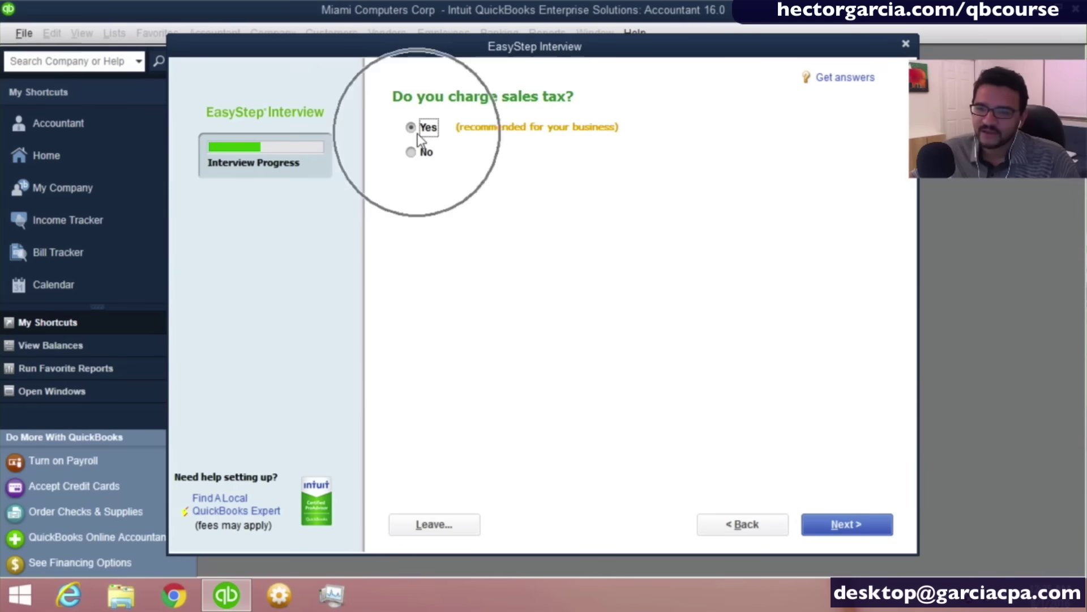
pyautogui.click(847, 525)
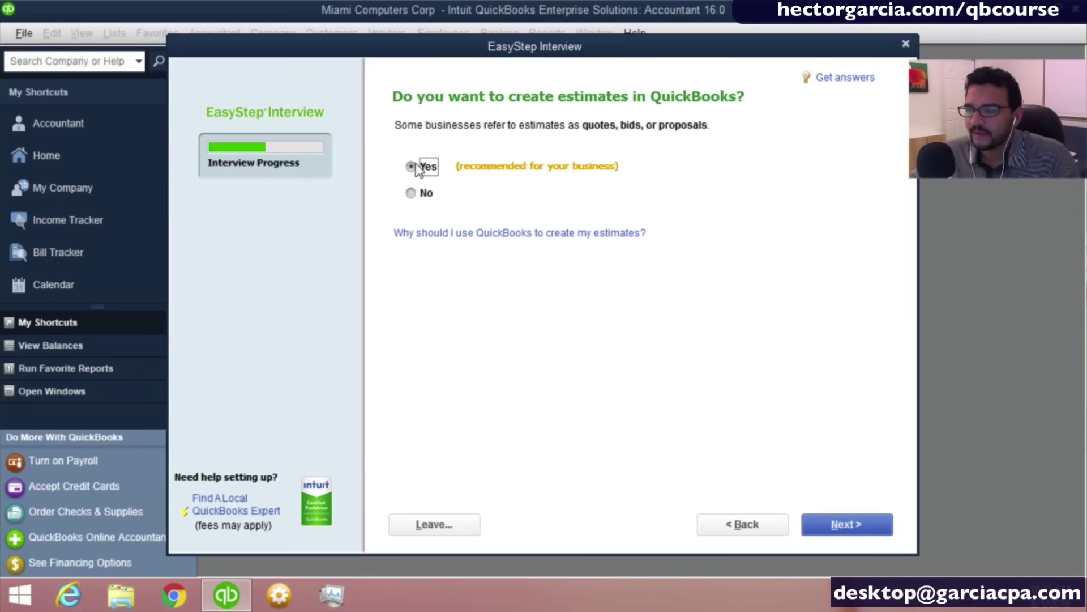
pyautogui.click(849, 525)
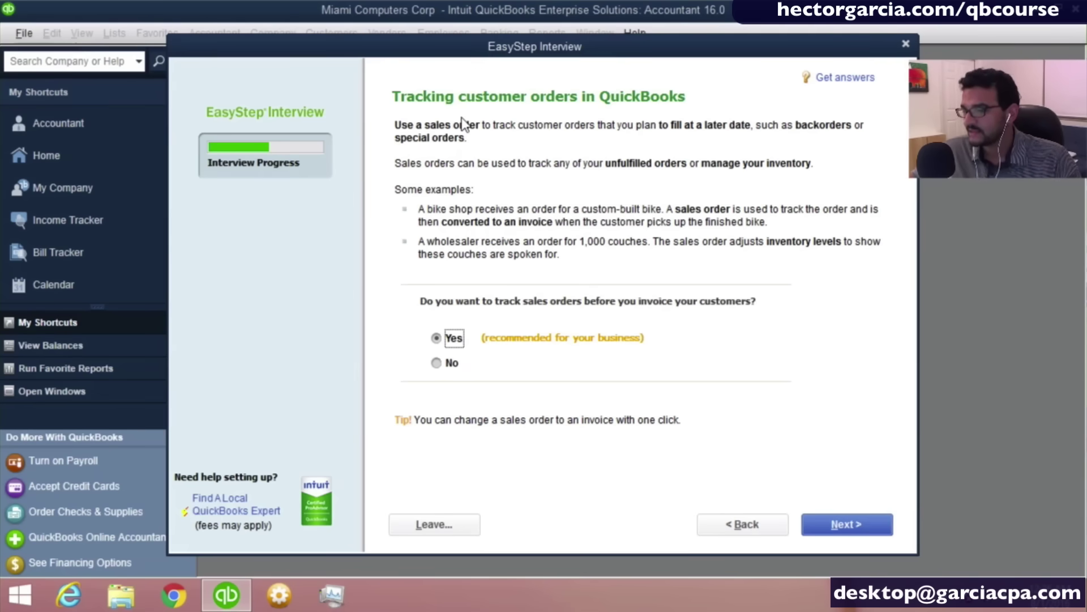
pyautogui.click(439, 367)
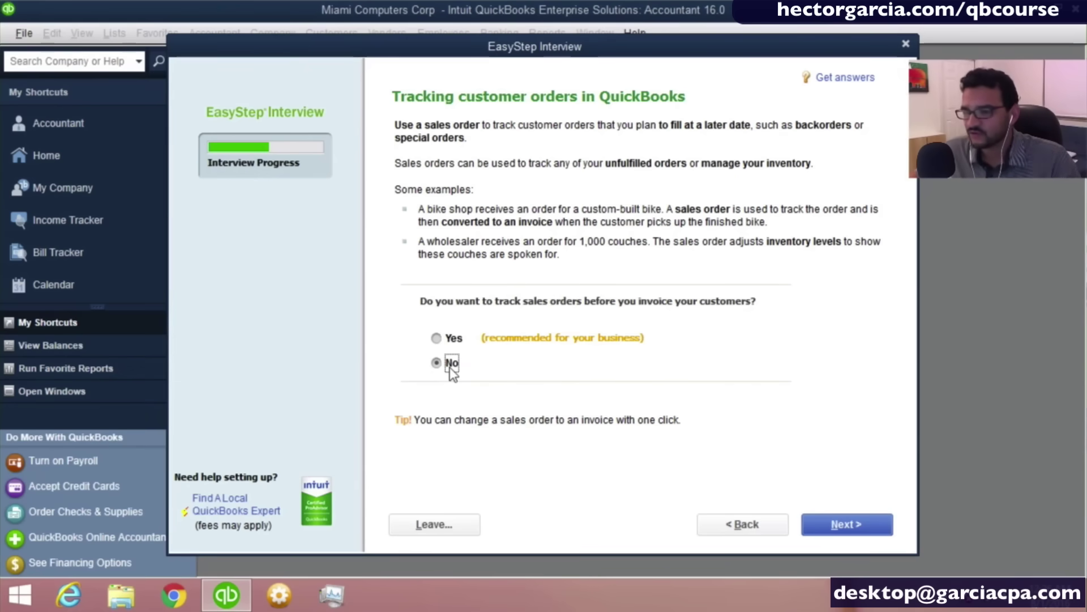
pyautogui.click(856, 528)
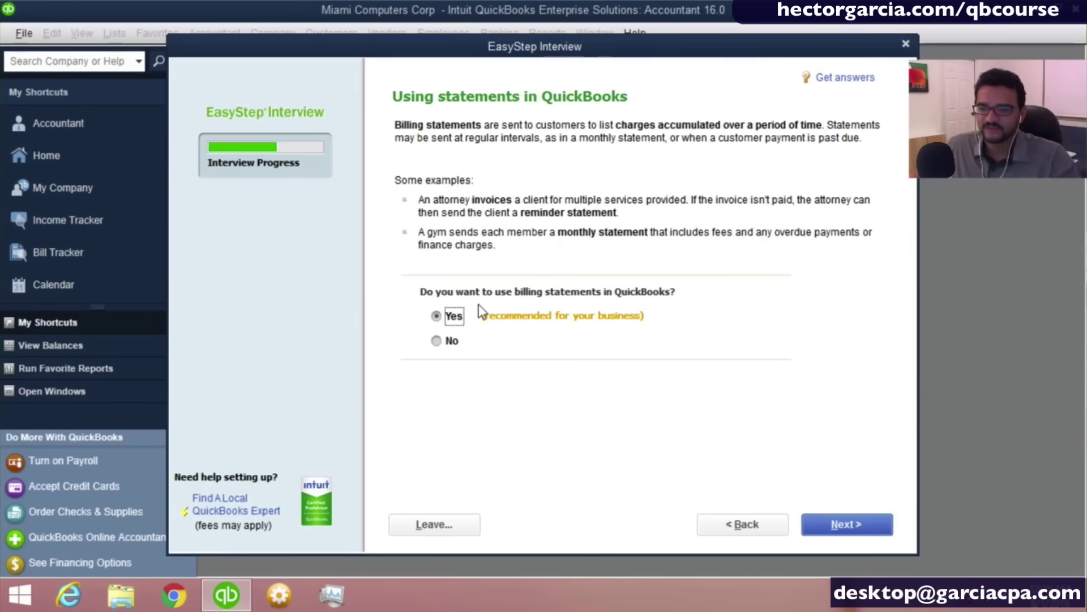
# Keep billing statements on, answer No to progress invoicing, and continue.
pyautogui.click(453, 317)
pyautogui.click(453, 317)
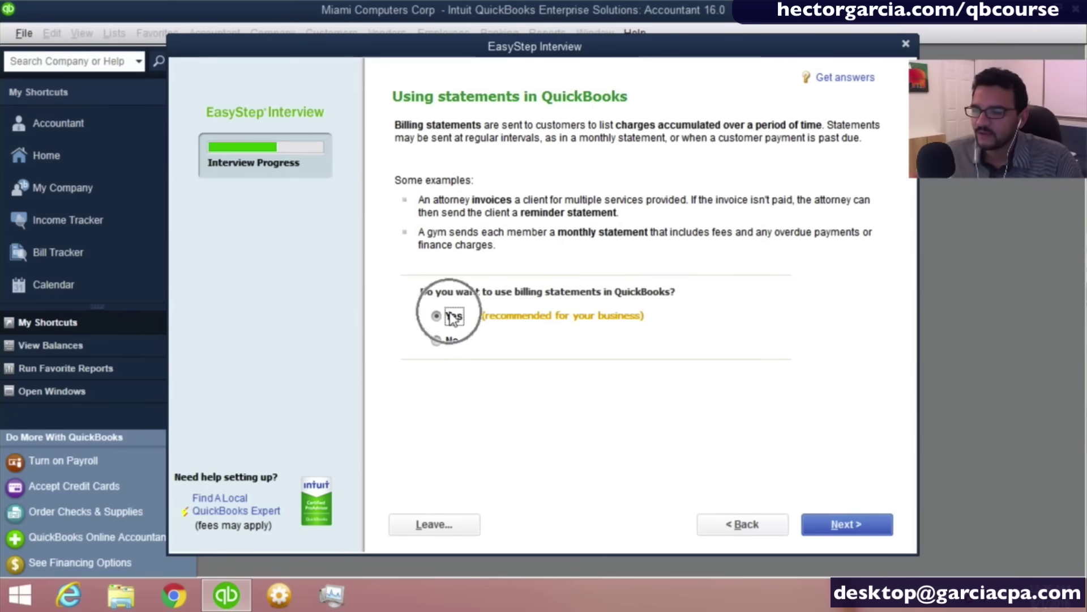
pyautogui.click(844, 524)
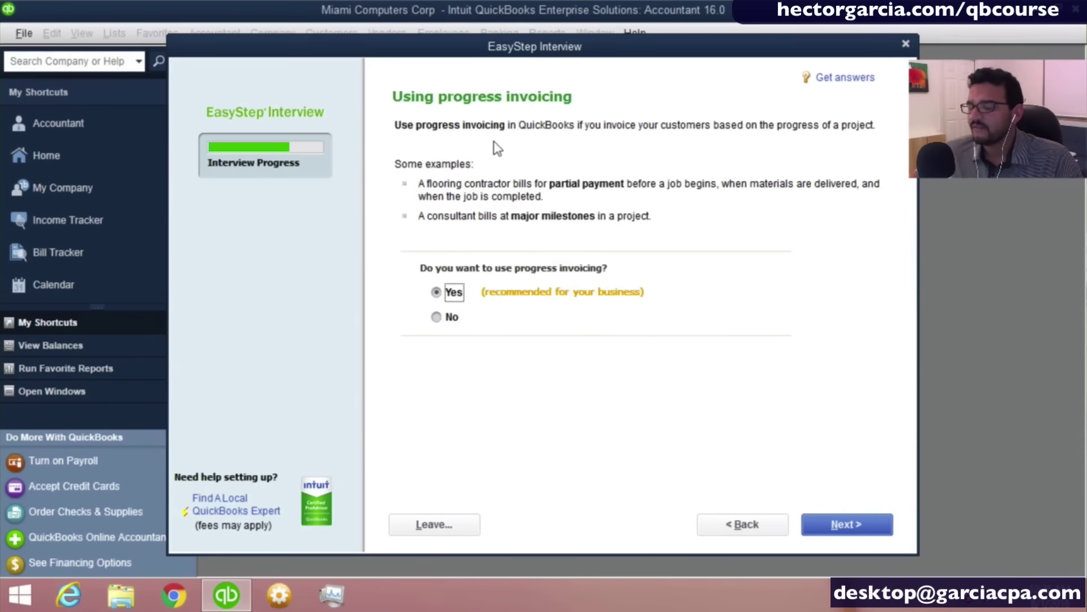
pyautogui.click(451, 317)
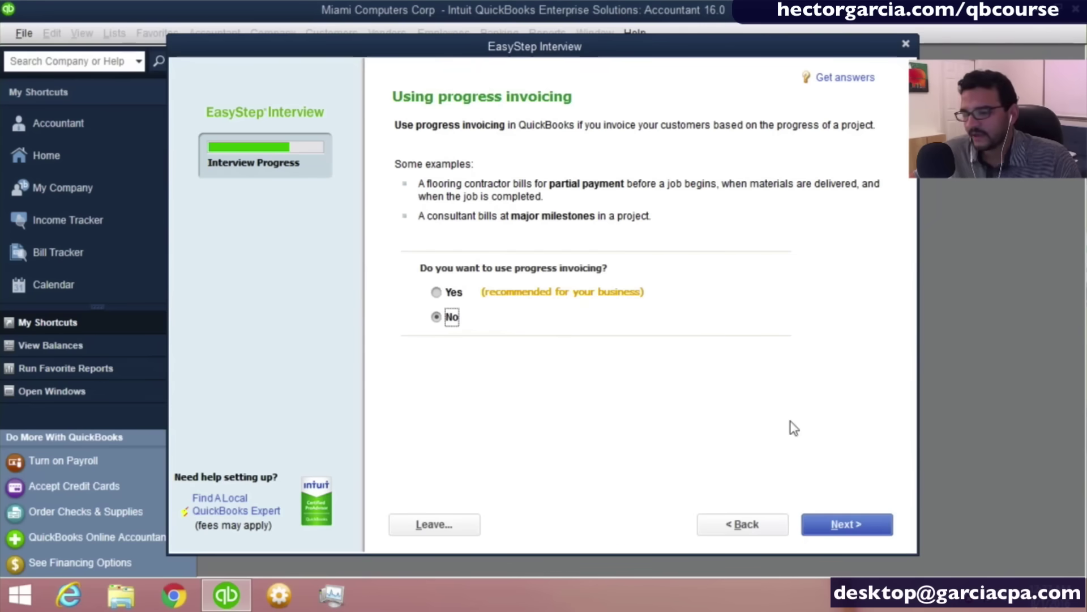
pyautogui.click(848, 524)
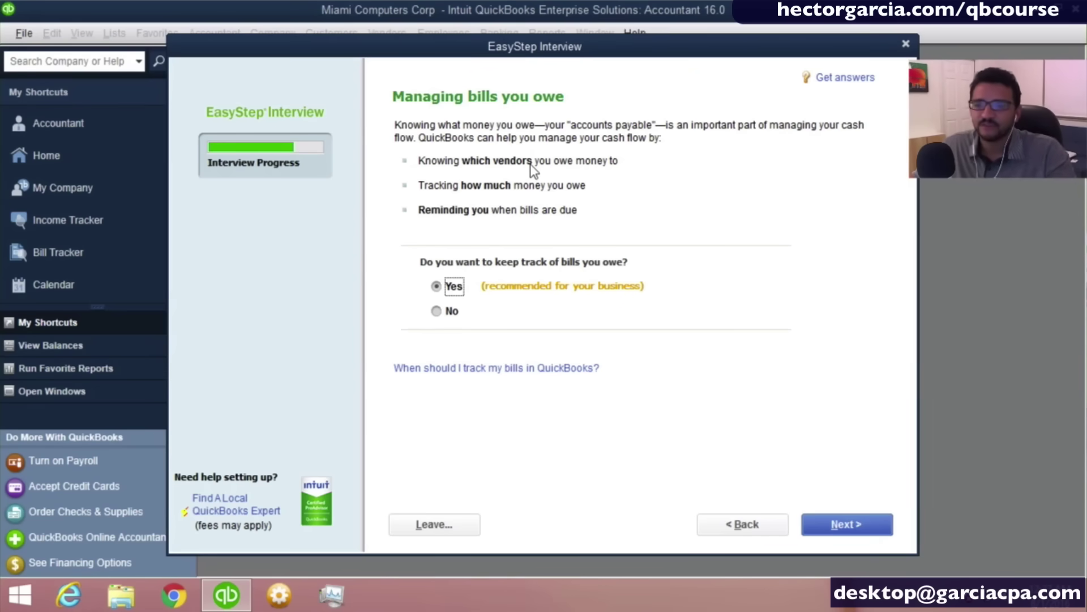
# Leave Yes selected for tracking bills you owe and continue to the inventory question.
pyautogui.click(436, 286)
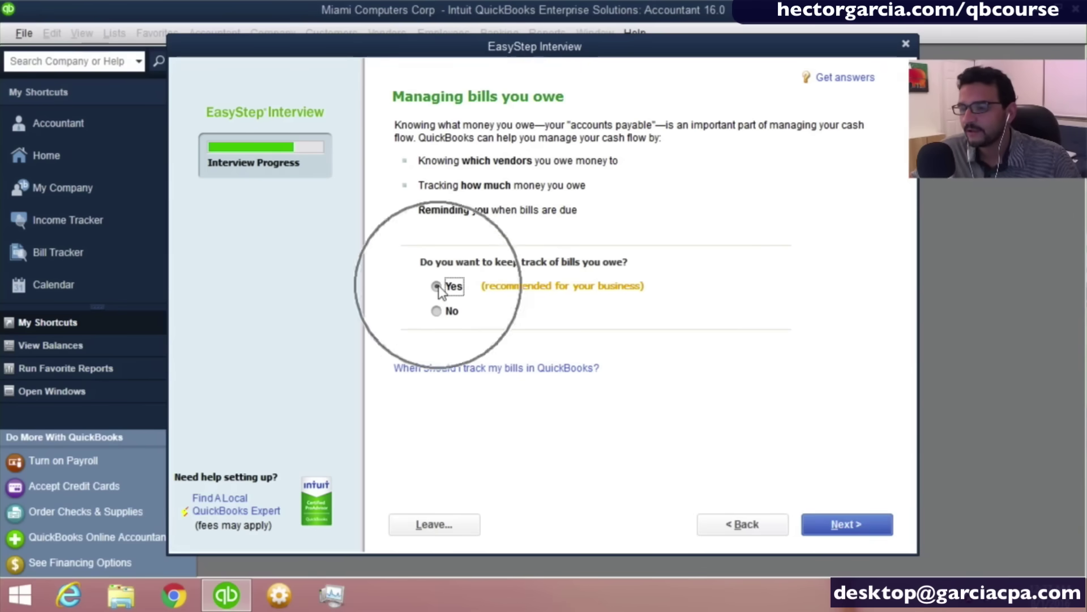
pyautogui.click(870, 521)
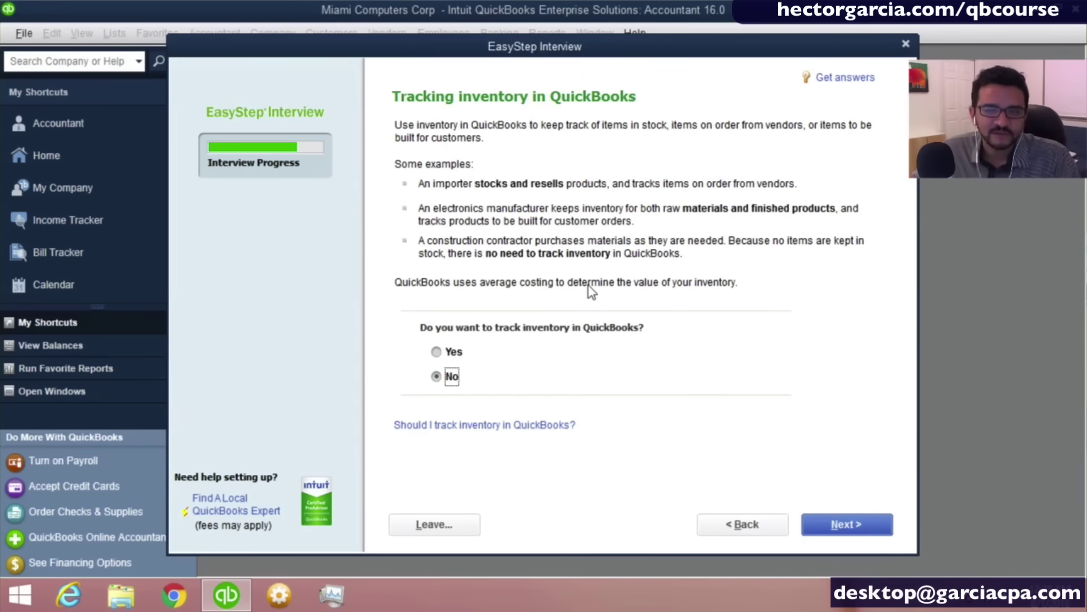
# Answer Yes to tracking inventory and continue to the time-tracking question.
pyautogui.click(442, 356)
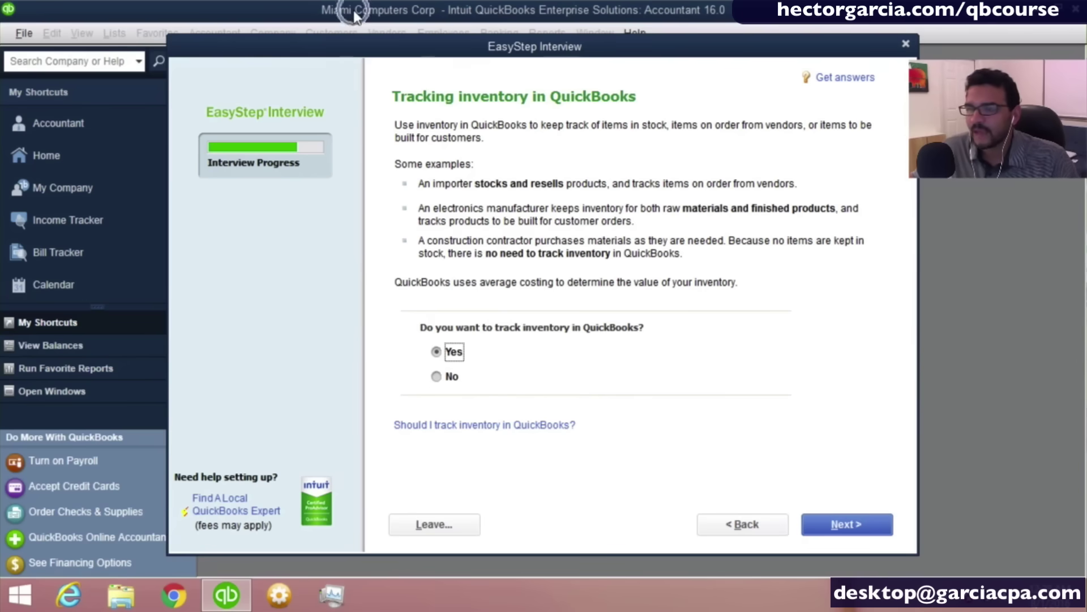
pyautogui.click(451, 356)
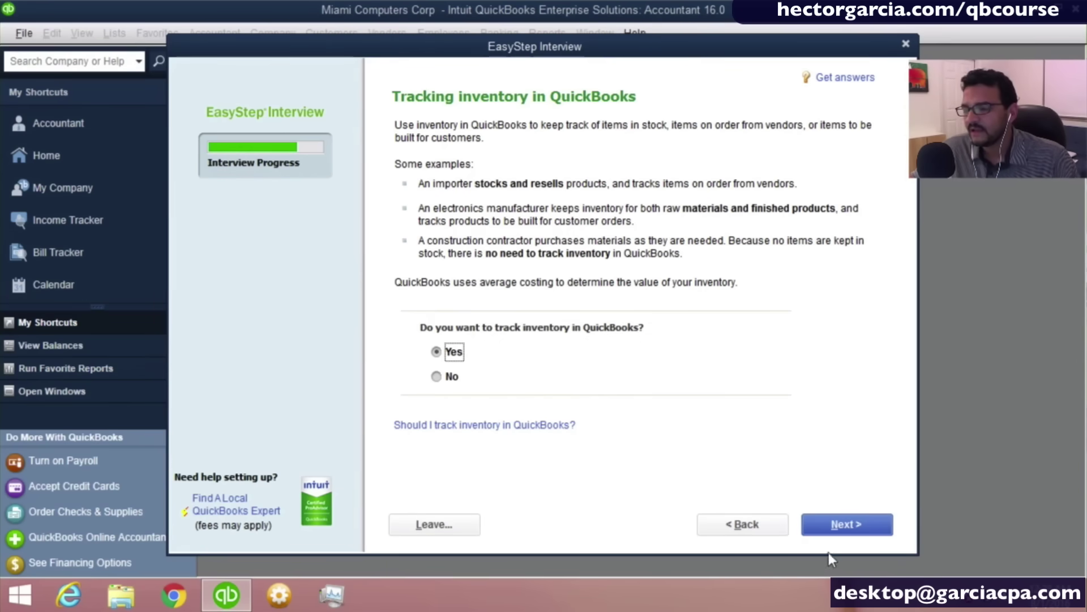
pyautogui.click(844, 531)
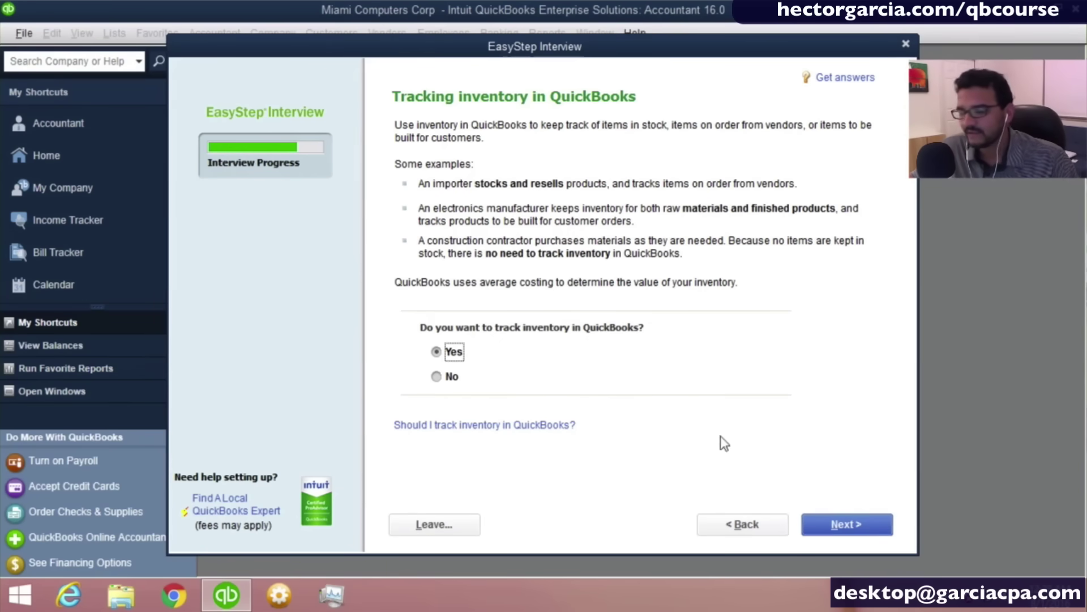
pyautogui.click(852, 533)
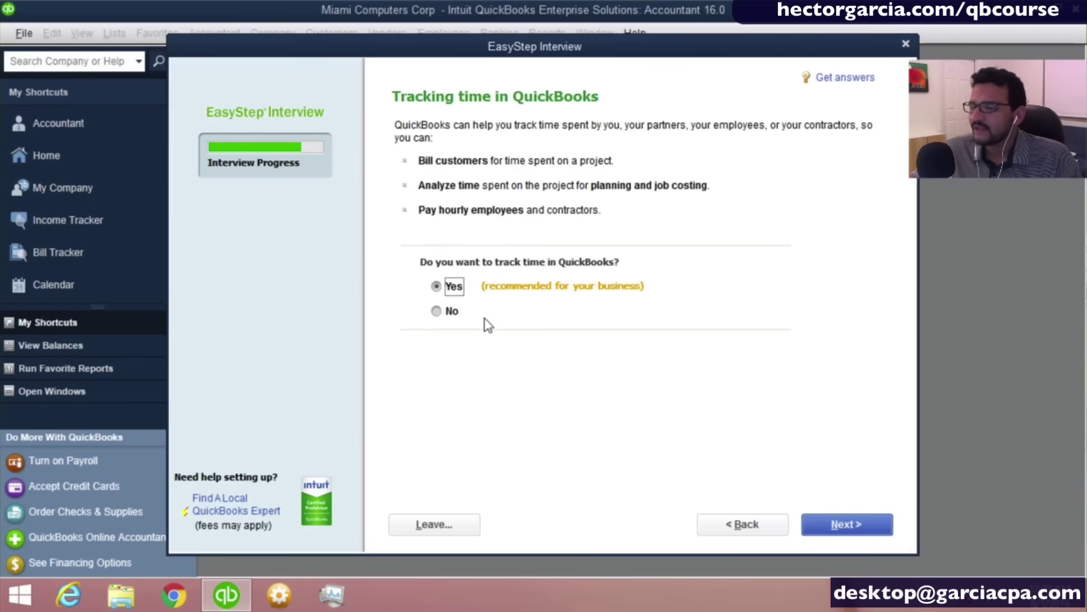
# Answer No to tracking time and continue to the employees question.
pyautogui.click(448, 313)
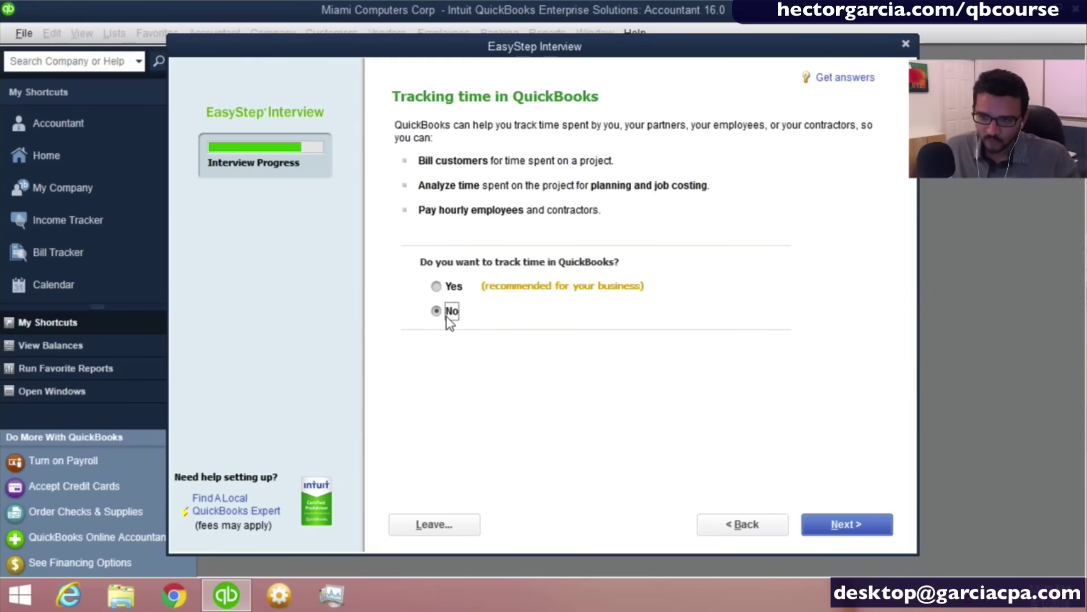
pyautogui.press('ctrl')
pyautogui.press('ctrl')
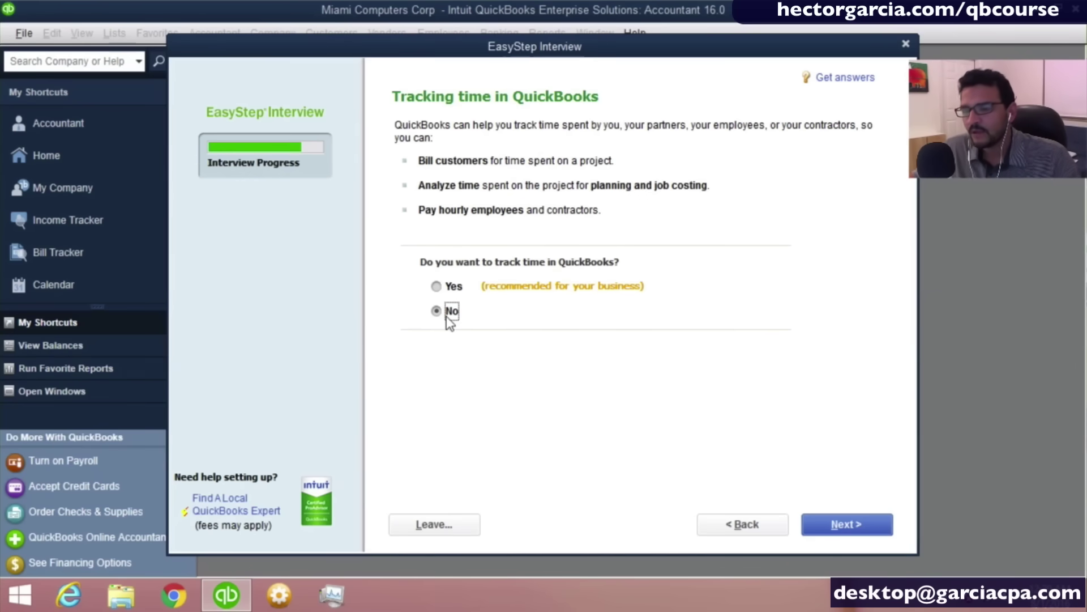
pyautogui.click(865, 533)
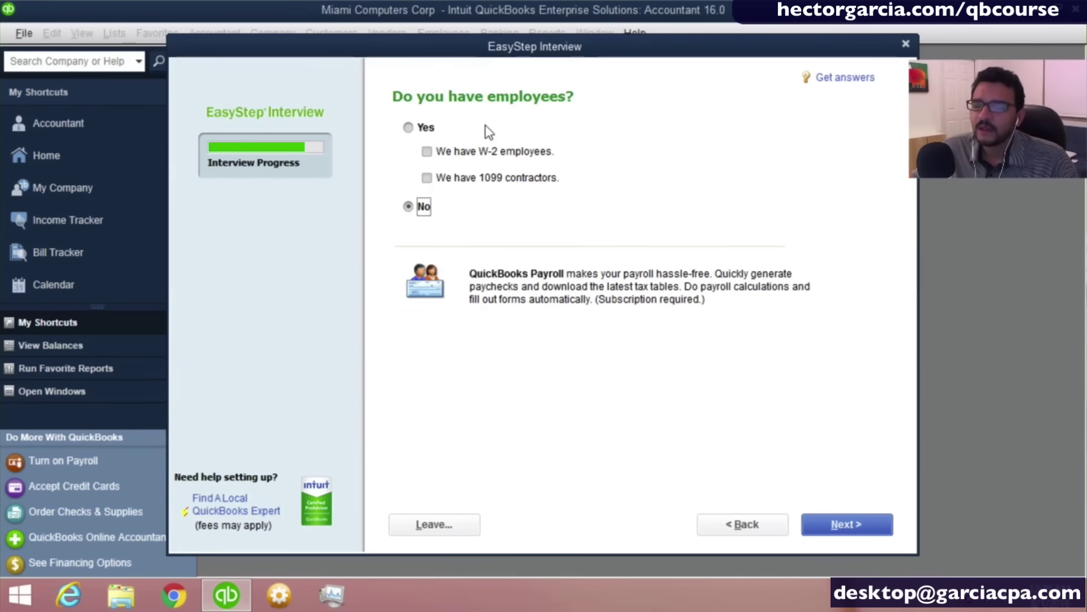
# Answer Yes to having workers, check 'We have 1099 contractors', and continue.
pyautogui.click(408, 127)
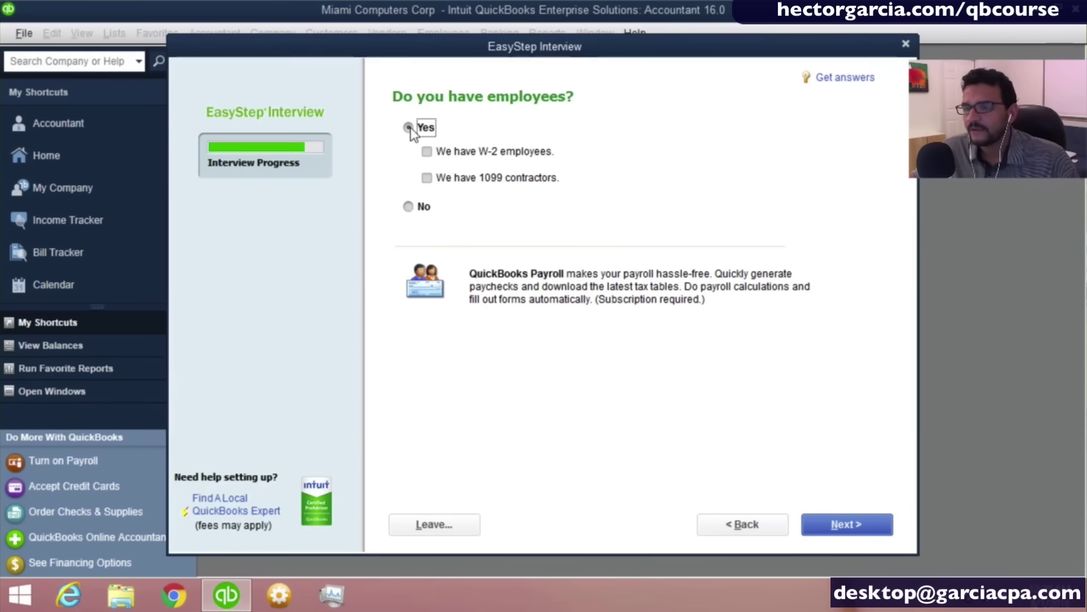
pyautogui.click(434, 182)
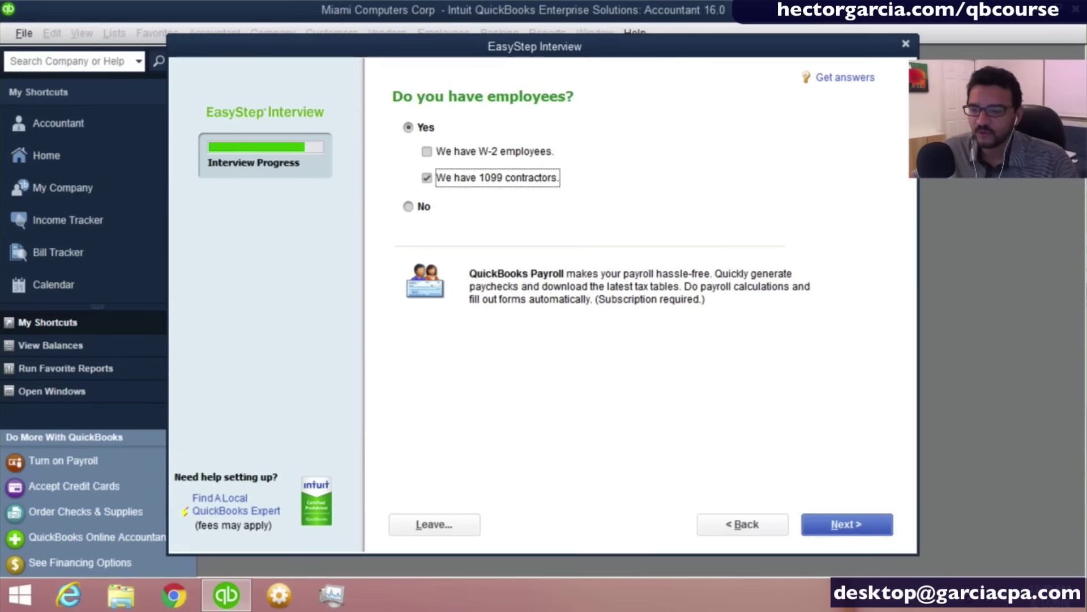
pyautogui.click(860, 531)
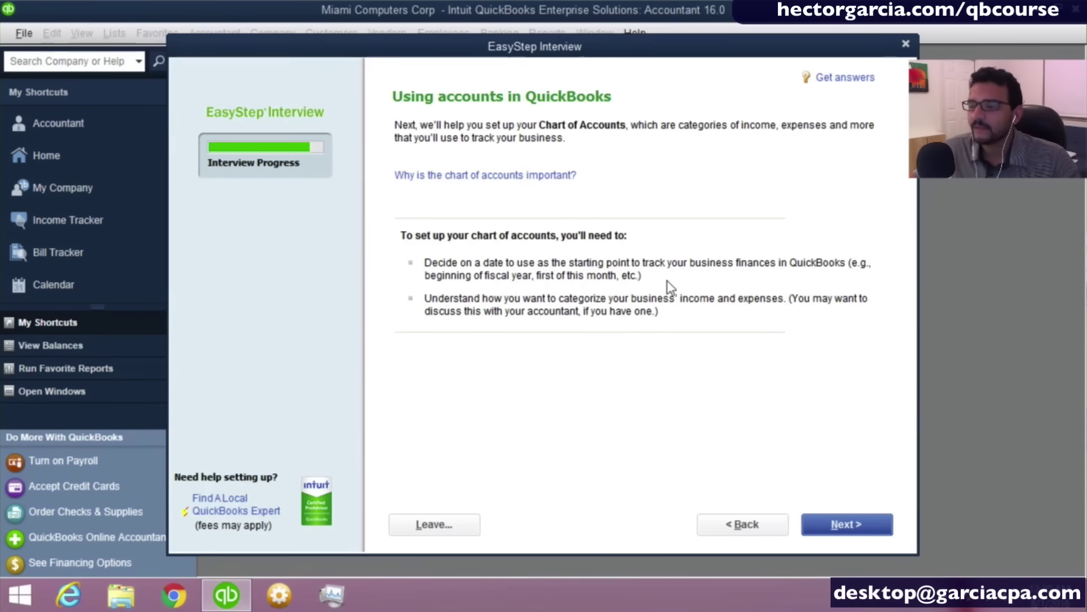
# Continue past the 'Using accounts in QuickBooks' page to the start-date choice.
pyautogui.click(840, 536)
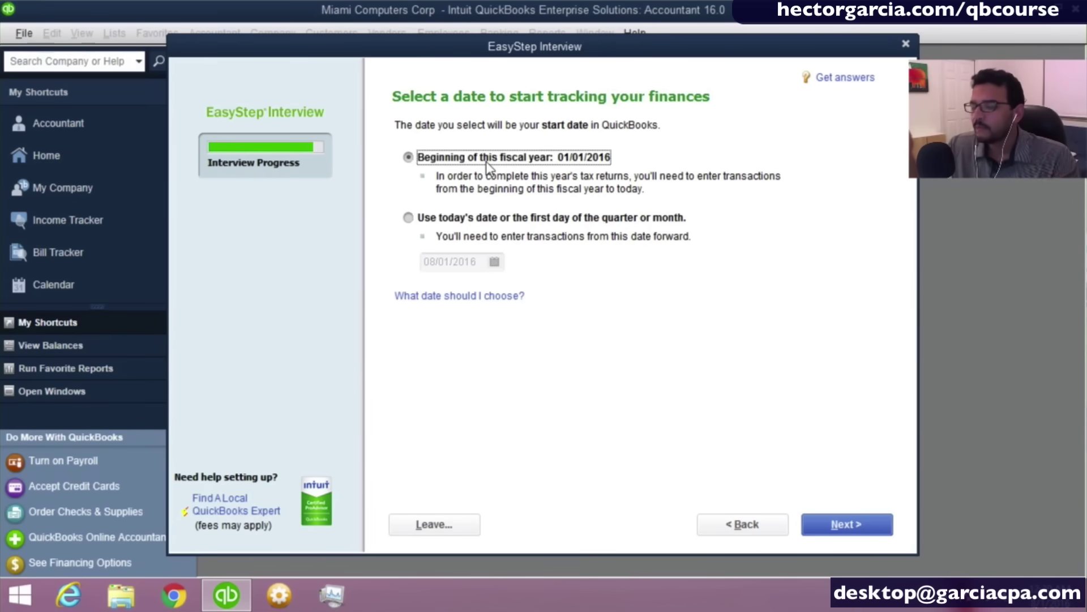
# Choose 'Beginning of this fiscal year' (01/01/2016) as the start date, not today's date.
pyautogui.click(435, 219)
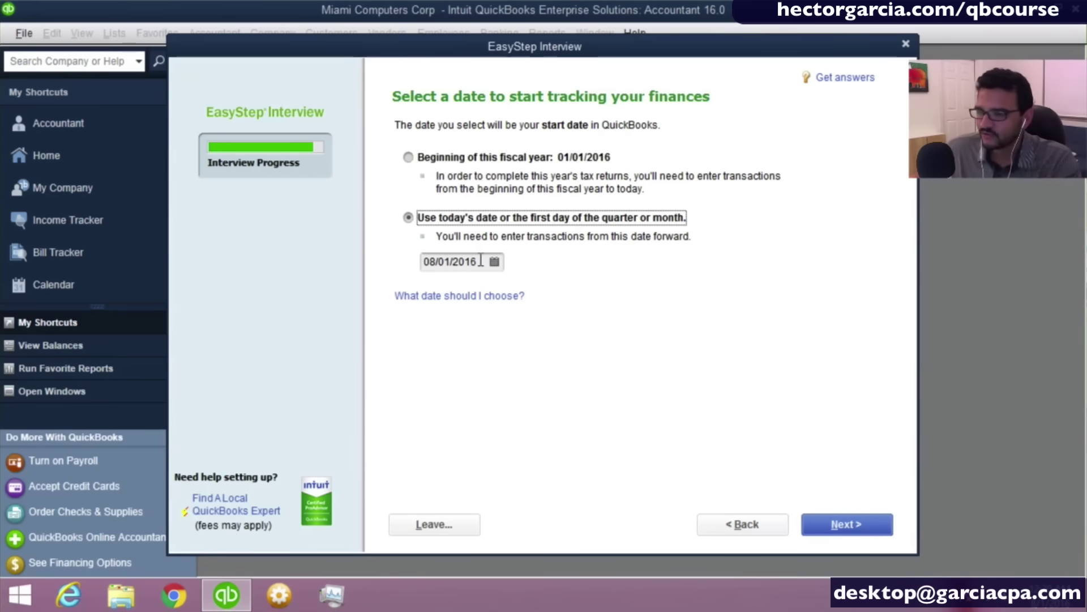
pyautogui.click(501, 263)
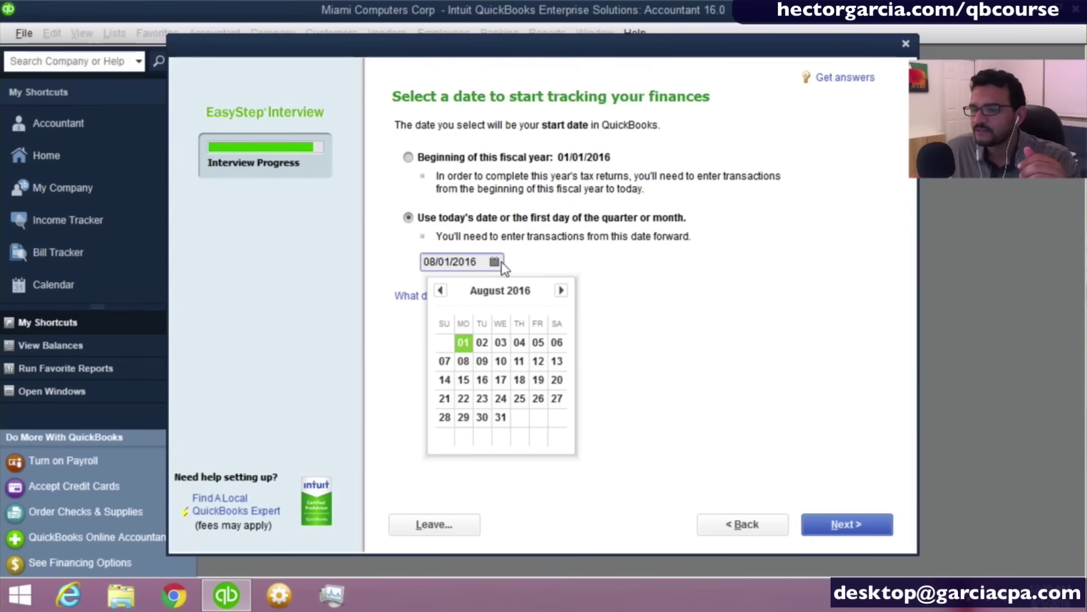
pyautogui.click(547, 255)
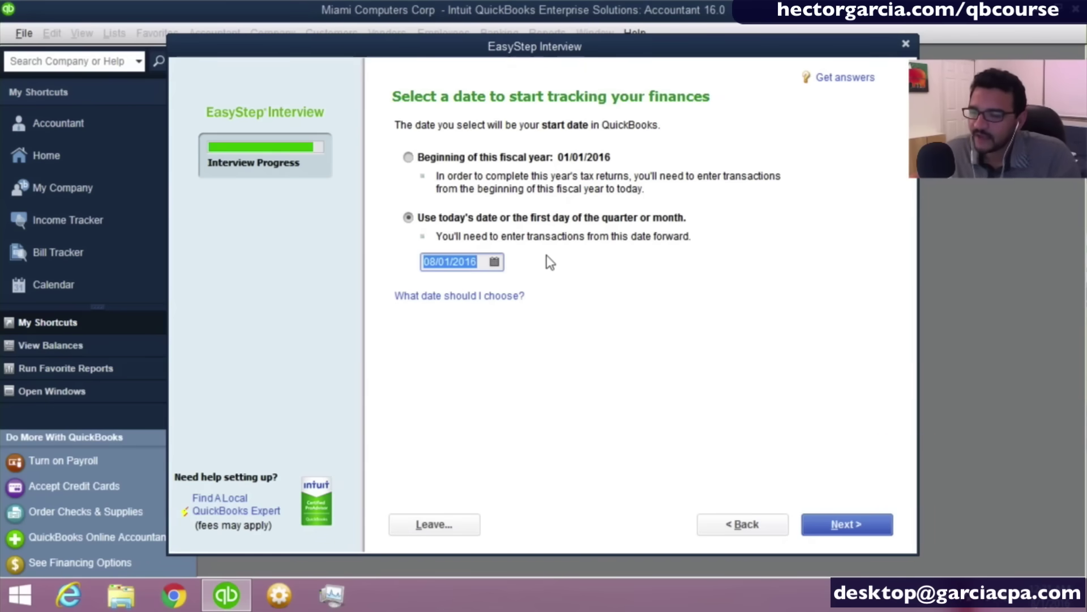
pyautogui.click(425, 159)
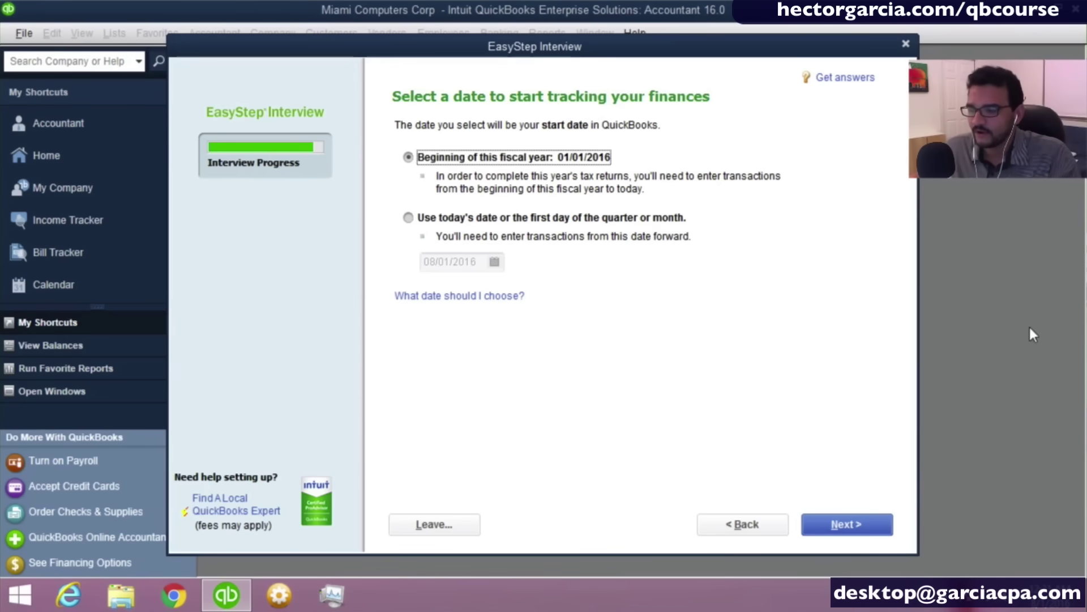
pyautogui.click(850, 528)
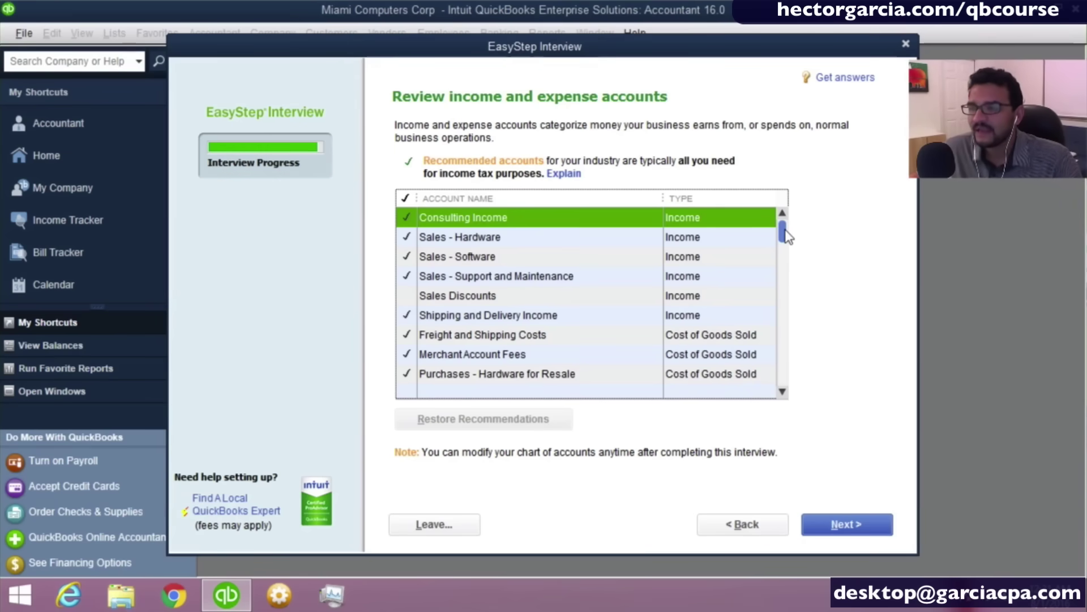
# Check Subcontracted Services, Business Licenses and Permits, and Equipment Rental in the account list.
pyautogui.moveTo(787, 237); pyautogui.dragTo(785, 256)
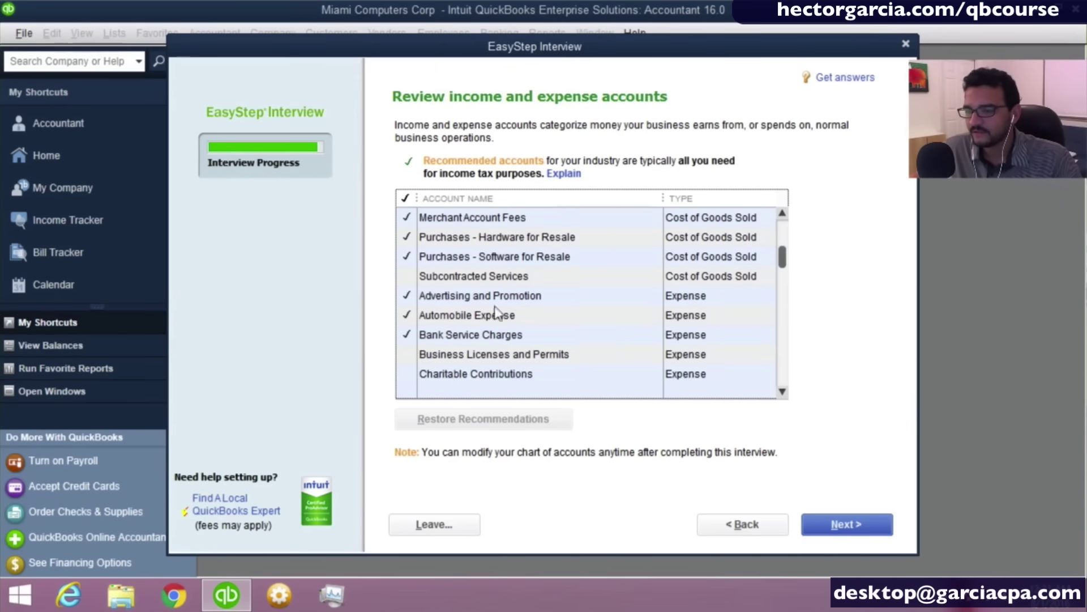
pyautogui.click(440, 272)
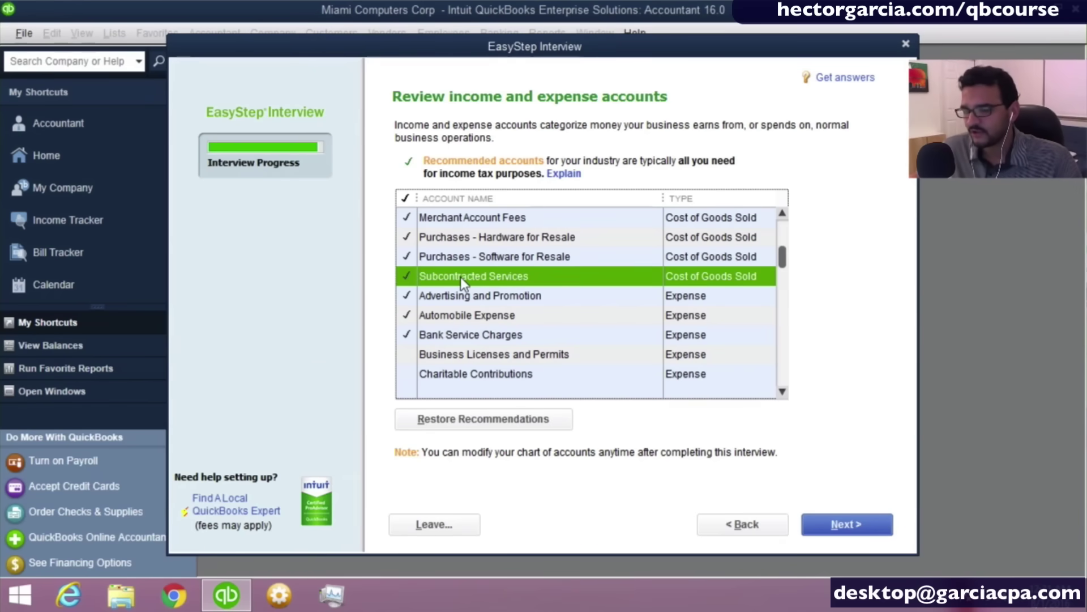
pyautogui.doubleClick(782, 395)
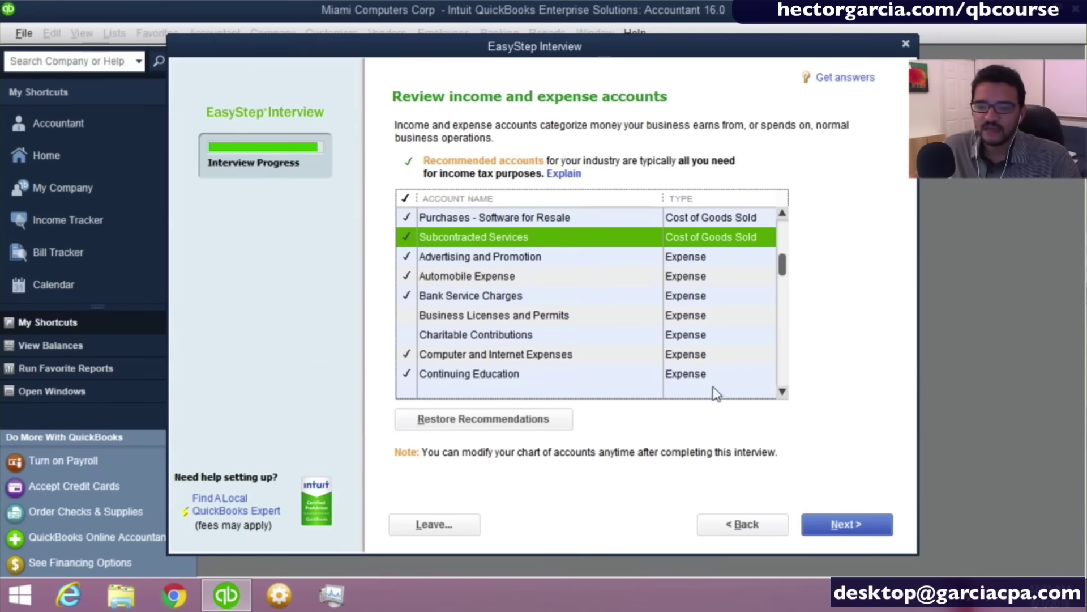
pyautogui.click(454, 318)
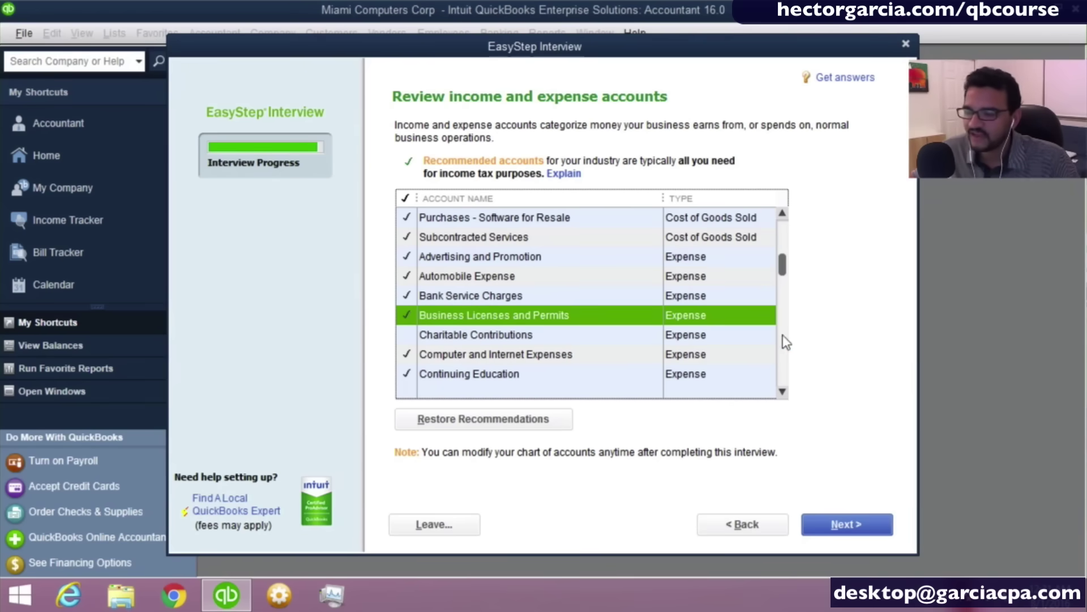
pyautogui.click(782, 390)
pyautogui.click(782, 390)
pyautogui.click(782, 391)
pyautogui.click(782, 390)
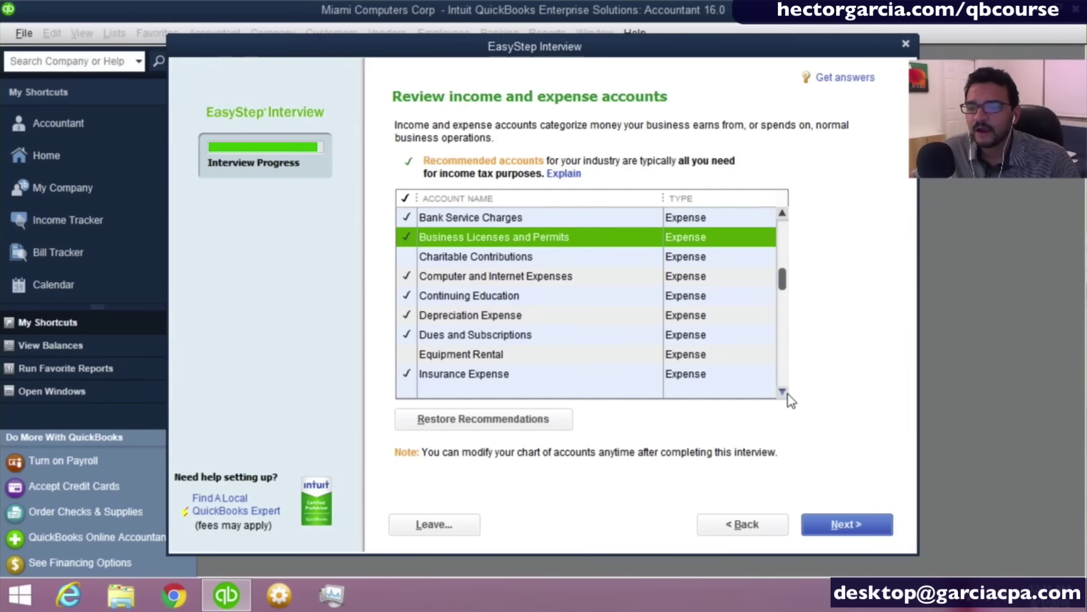
pyautogui.click(461, 358)
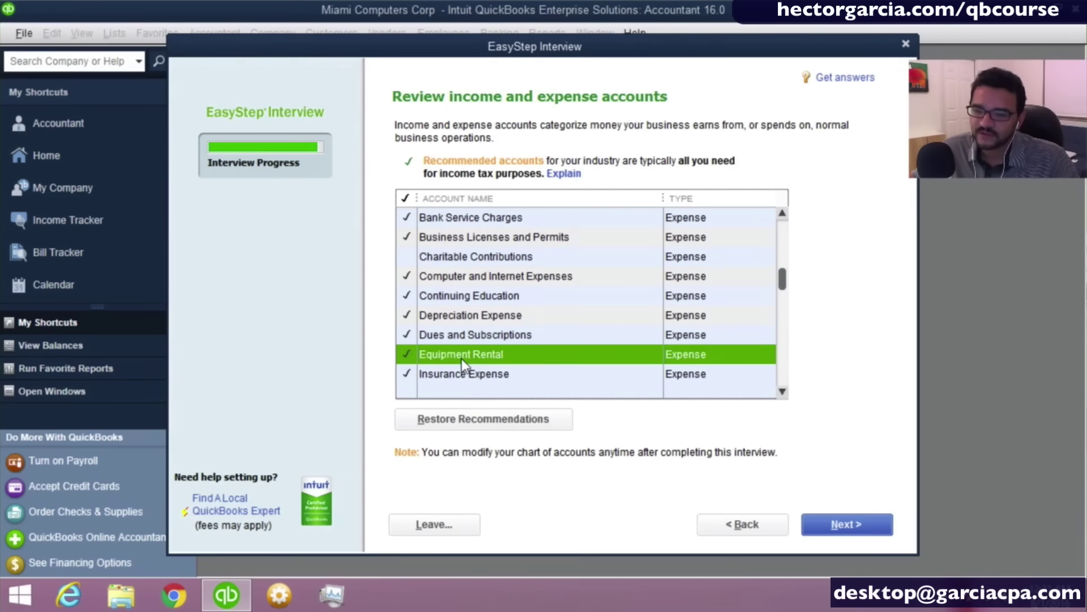
pyautogui.click(782, 391)
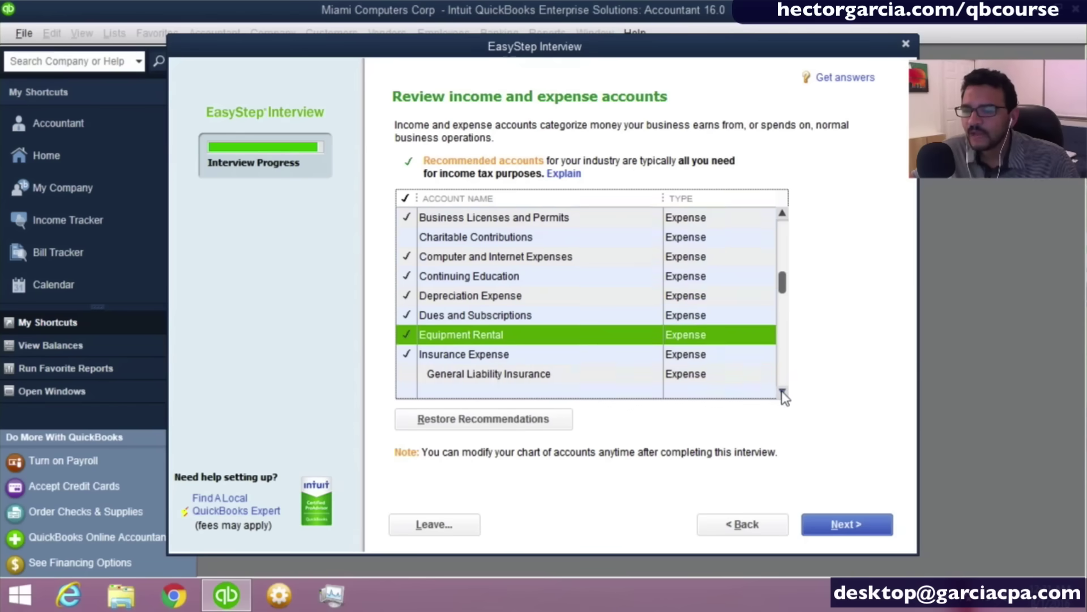
pyautogui.click(782, 391)
pyautogui.click(782, 391)
pyautogui.click(782, 391)
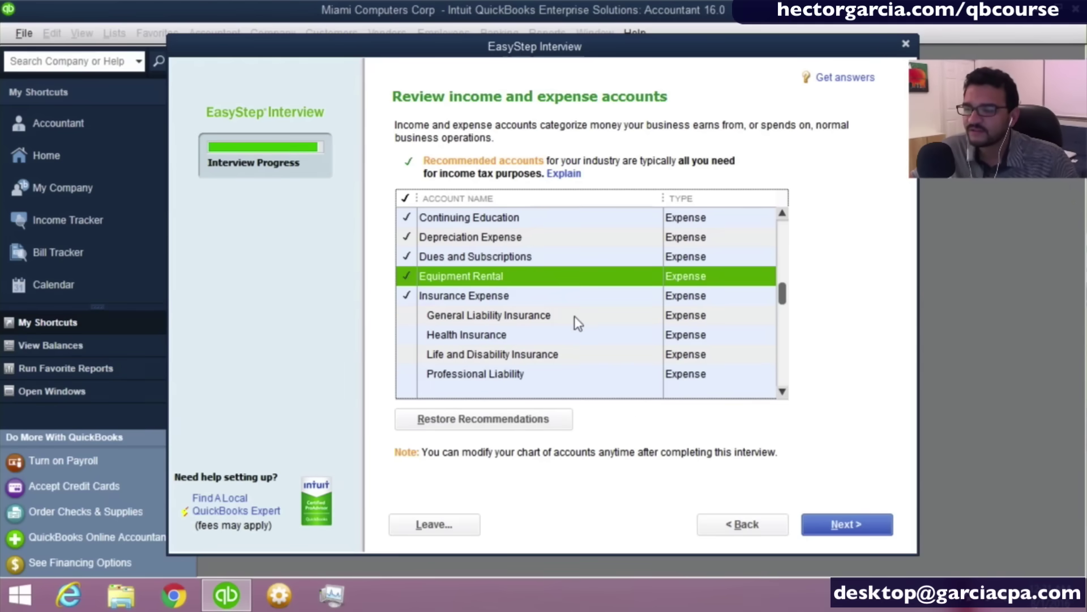
pyautogui.click(781, 395)
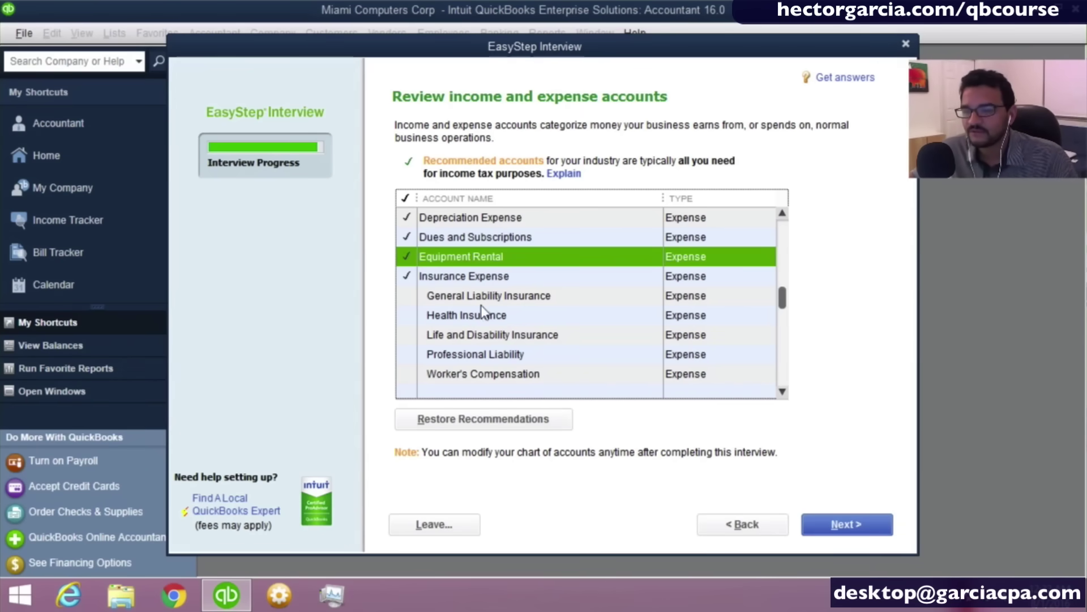
# Check General Liability Insurance and Health Insurance as expense accounts.
pyautogui.click(458, 301)
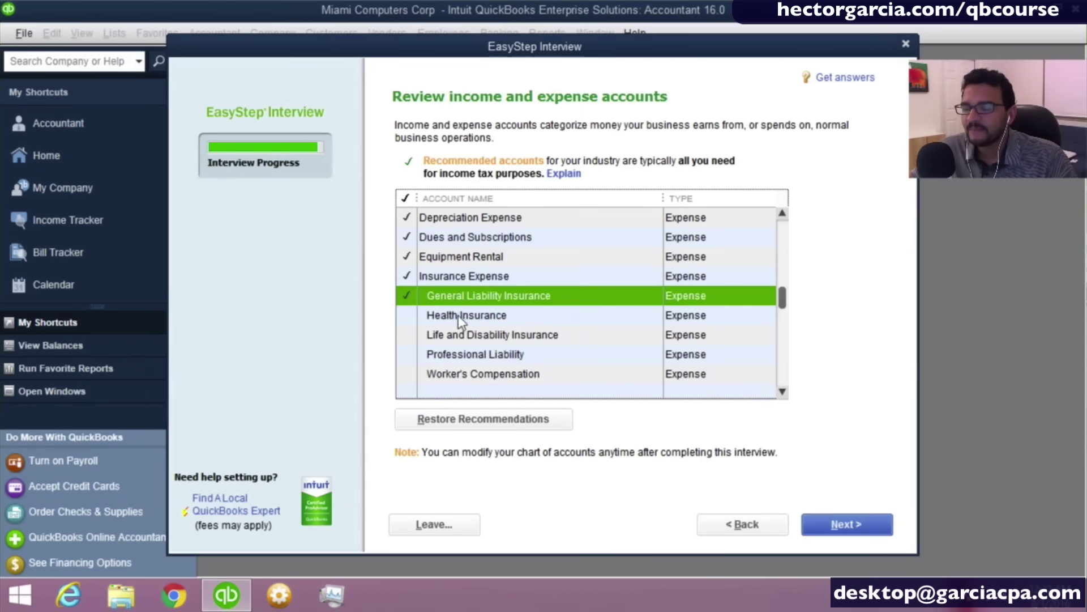
pyautogui.click(458, 315)
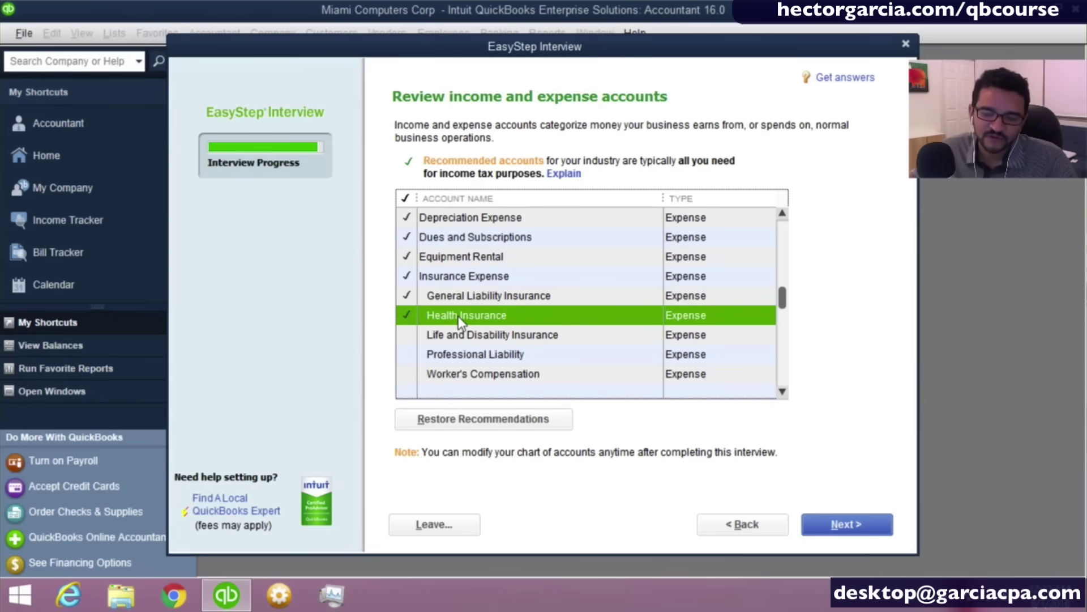
pyautogui.click(782, 391)
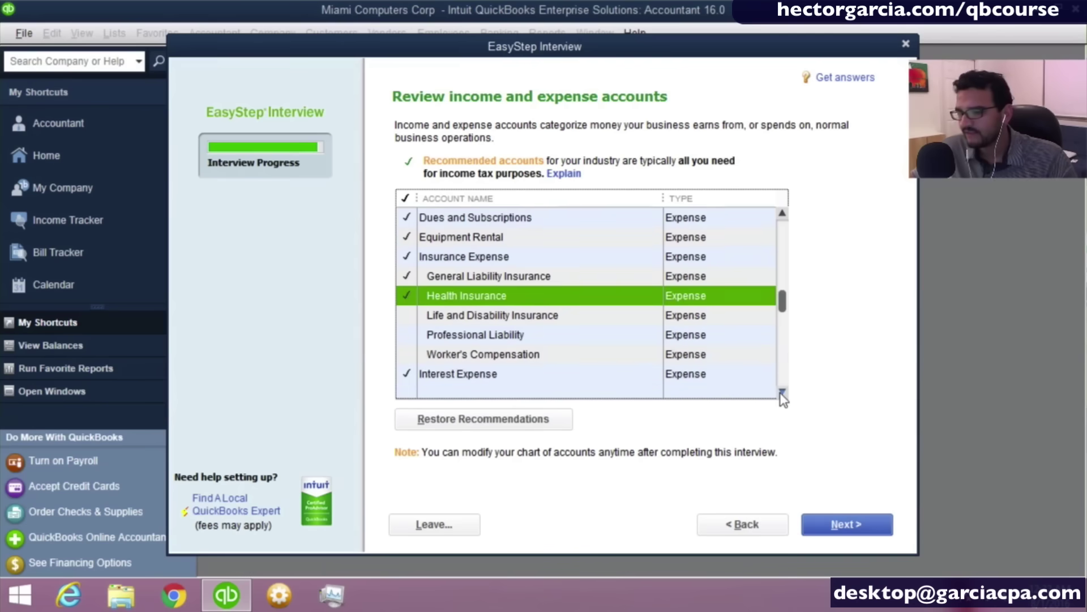
pyautogui.click(782, 391)
pyautogui.click(782, 392)
pyautogui.doubleClick(782, 391)
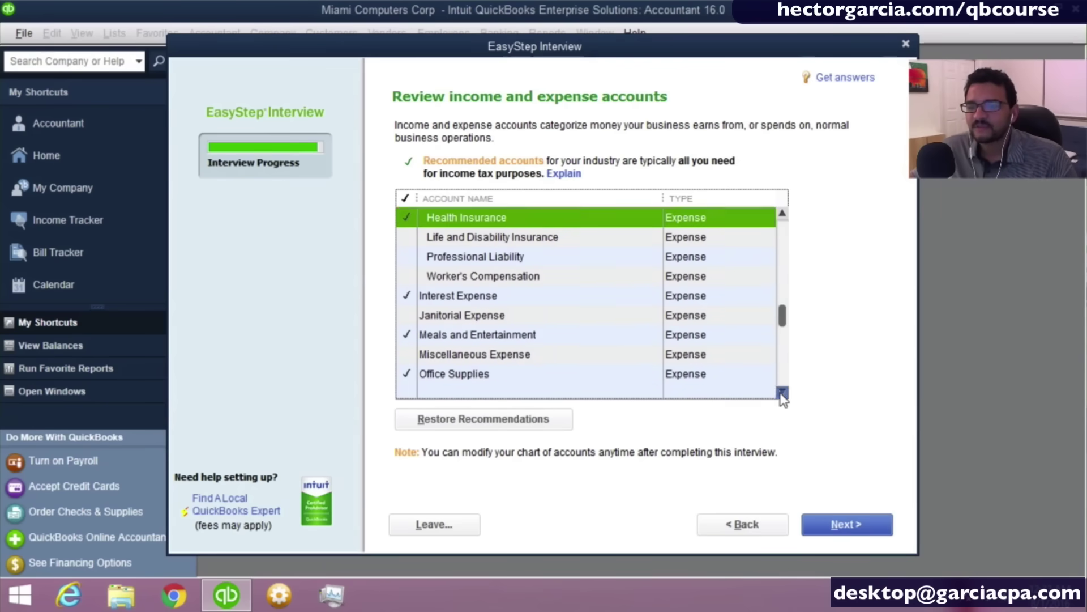
pyautogui.click(782, 391)
pyautogui.click(782, 392)
# Check the Janitorial Expense and Postage and Delivery accounts.
pyautogui.click(466, 281)
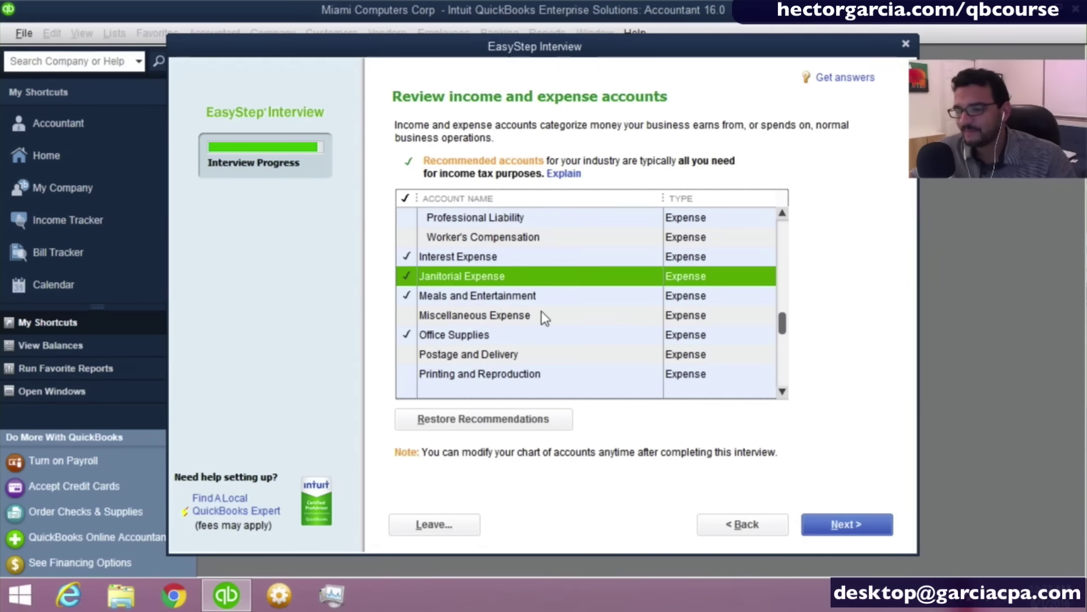
pyautogui.click(782, 392)
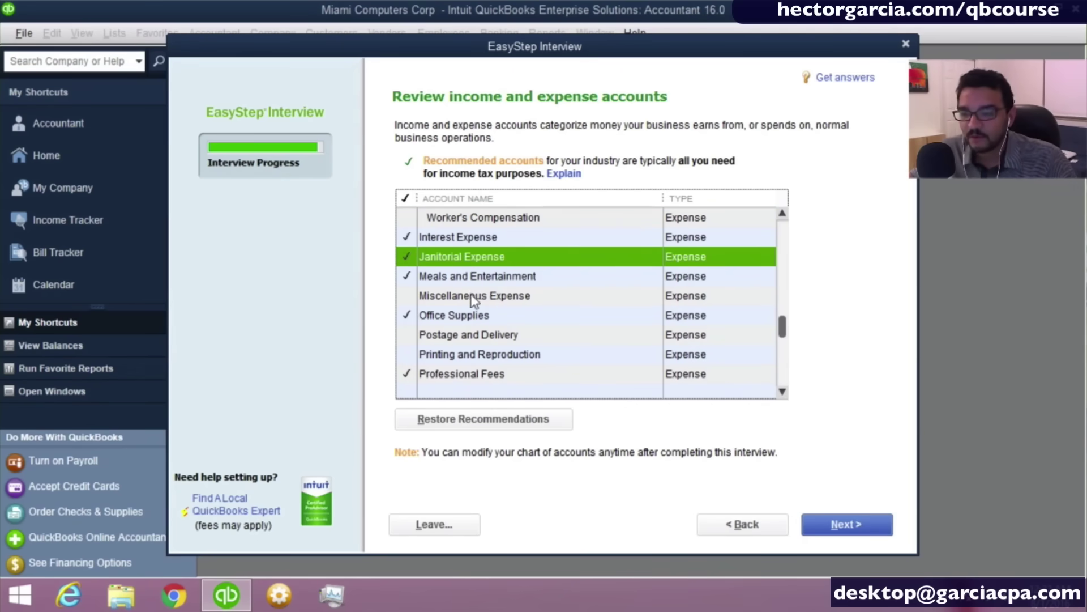
pyautogui.click(505, 332)
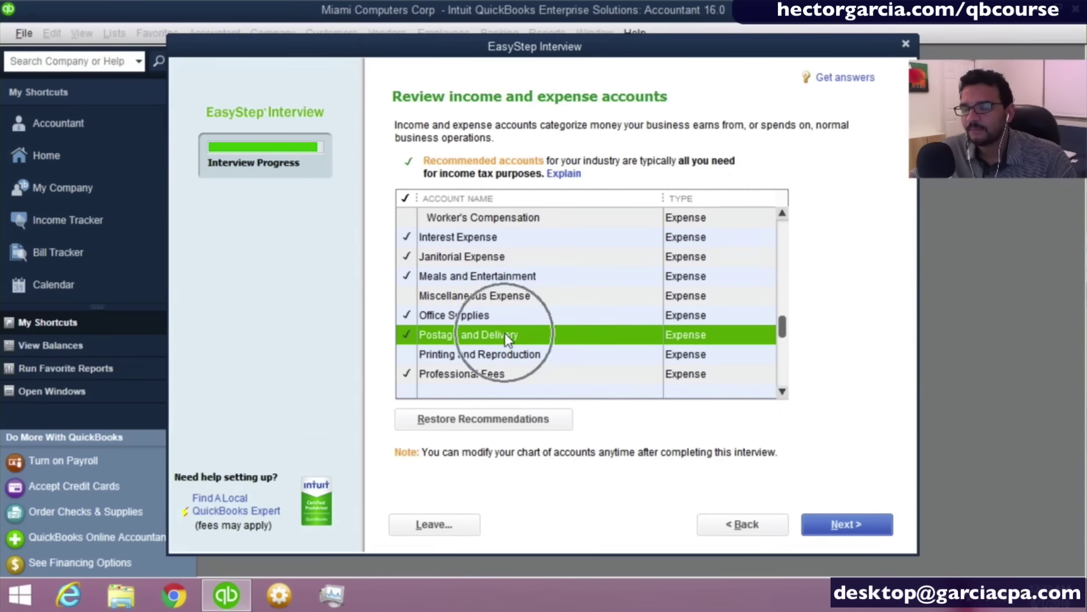
pyautogui.click(782, 391)
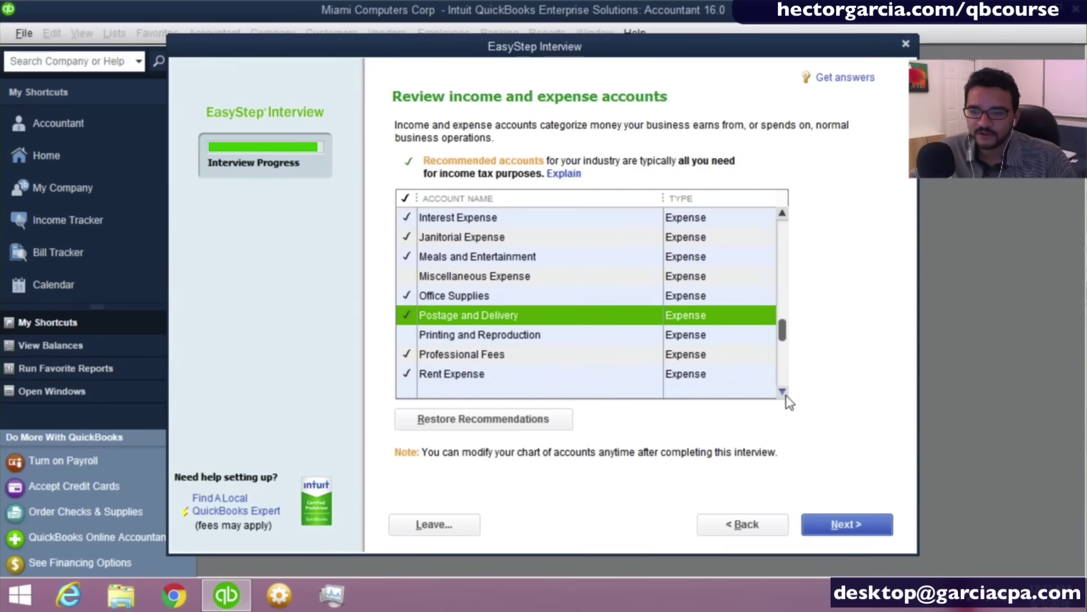
pyautogui.click(785, 395)
pyautogui.click(785, 394)
pyautogui.click(785, 395)
pyautogui.click(785, 395)
pyautogui.click(785, 394)
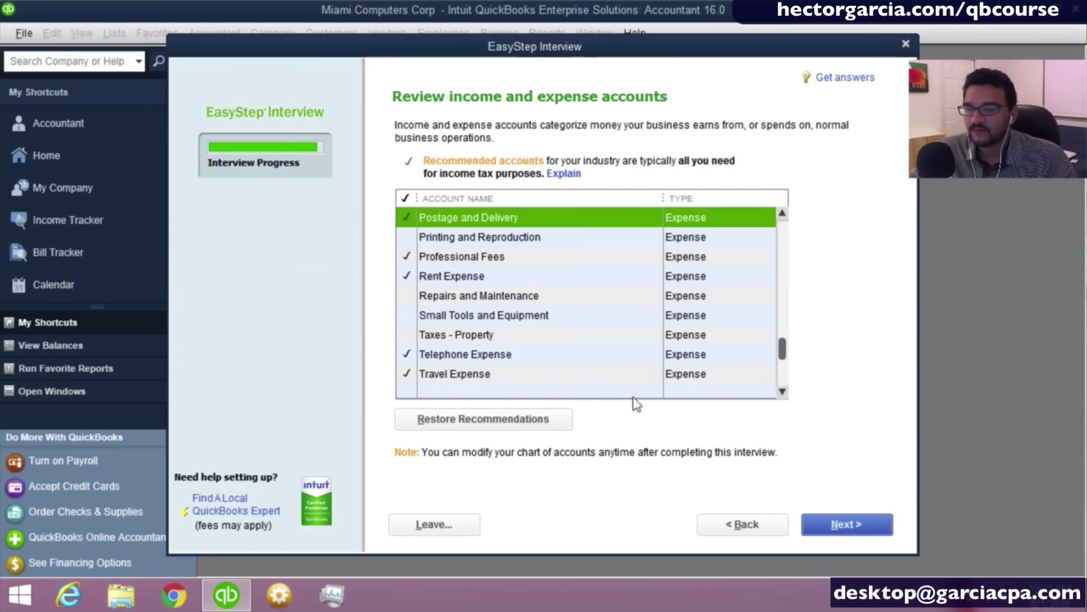
# Check Repairs and Maintenance, then accept the account choices to finish the interview.
pyautogui.click(525, 297)
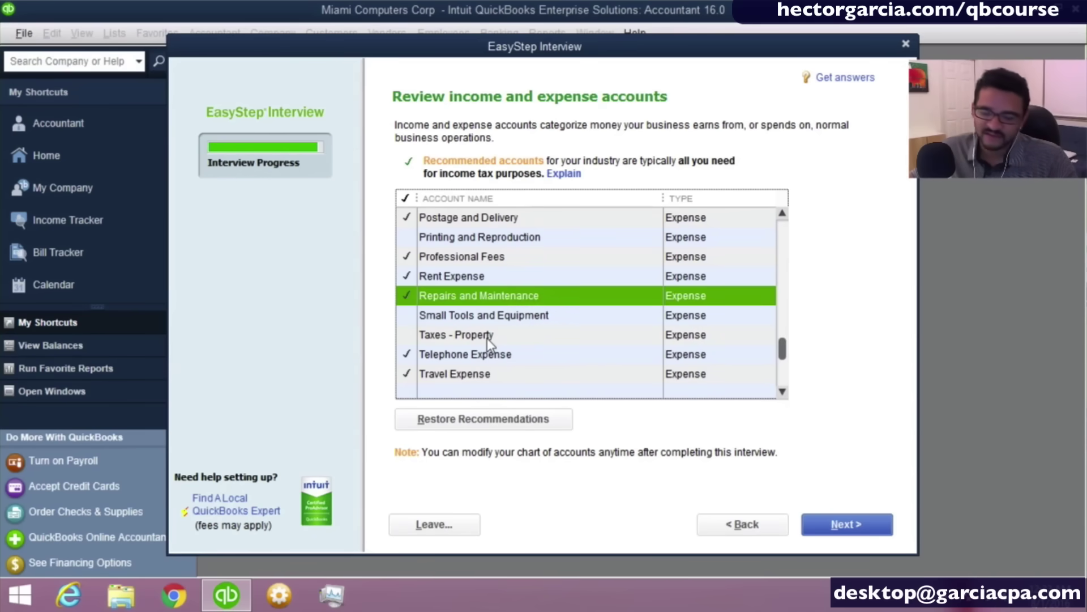
pyautogui.click(783, 396)
pyautogui.click(784, 395)
pyautogui.click(784, 396)
pyautogui.click(784, 395)
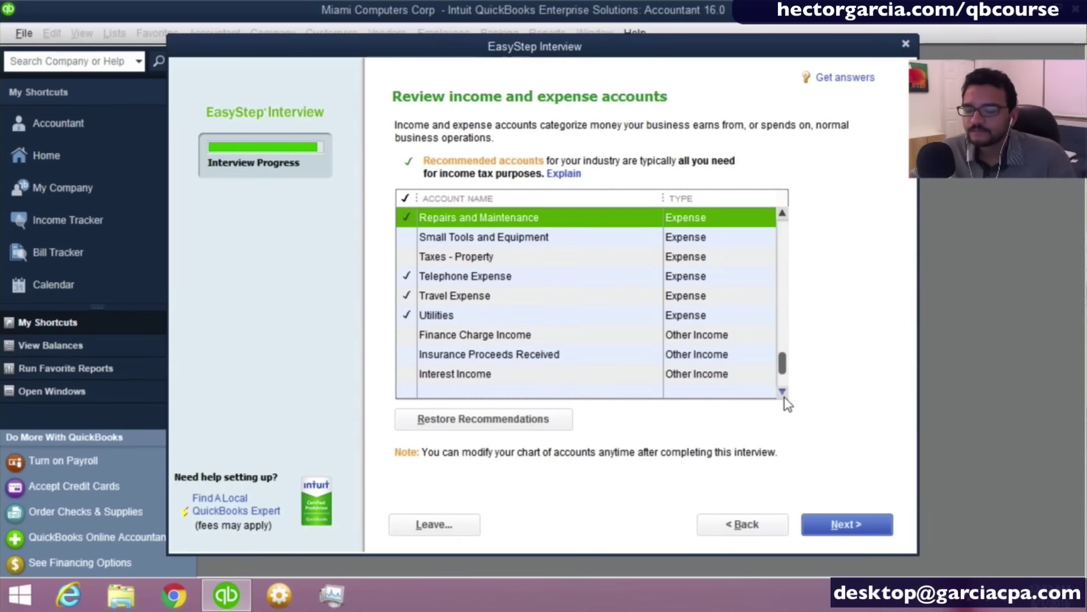
pyautogui.click(784, 395)
pyautogui.click(784, 395)
pyautogui.click(784, 395)
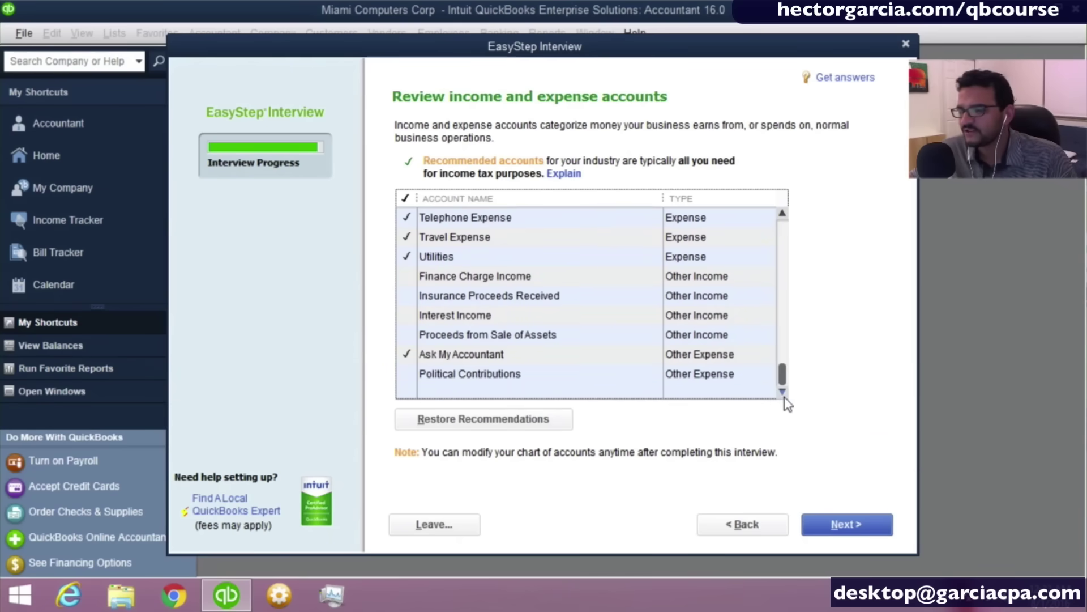
pyautogui.click(441, 353)
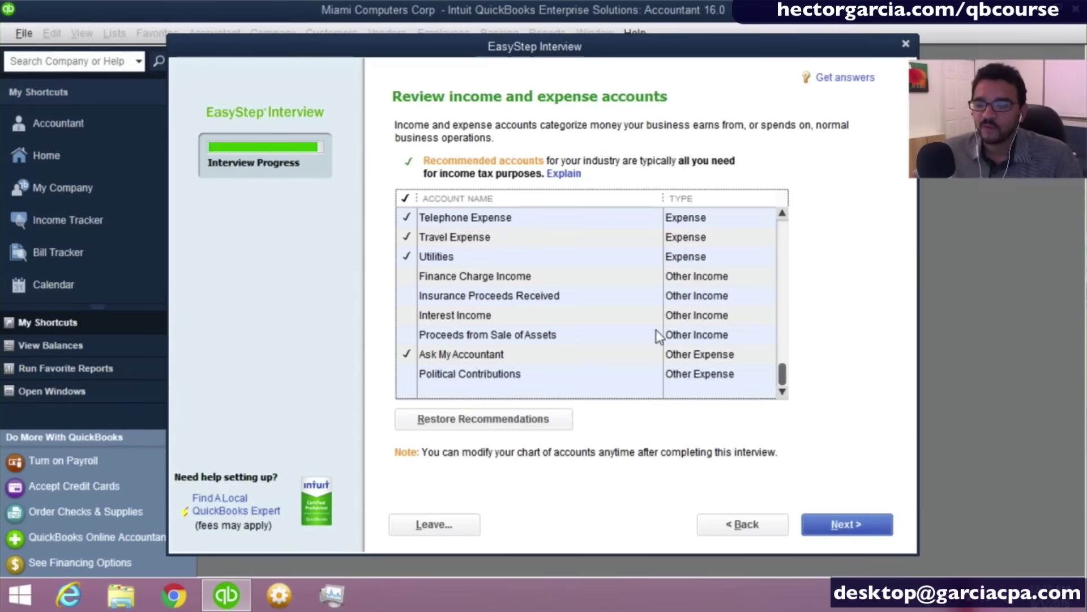
pyautogui.click(853, 526)
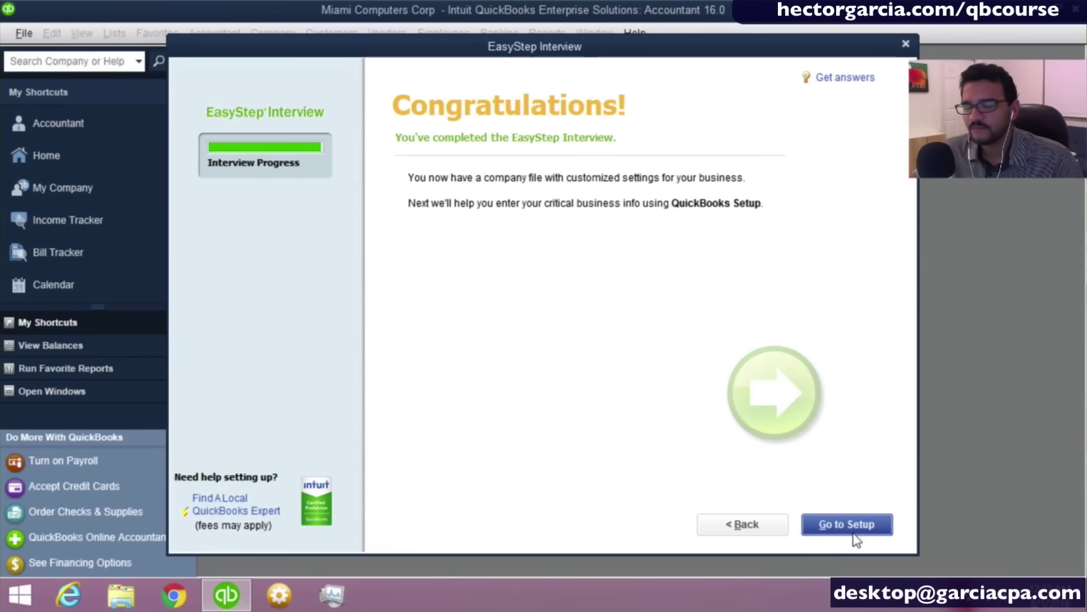
# Go to QuickBooks Setup and choose Start Working to reach the Miami Computers Corp Home page.
pyautogui.click(849, 525)
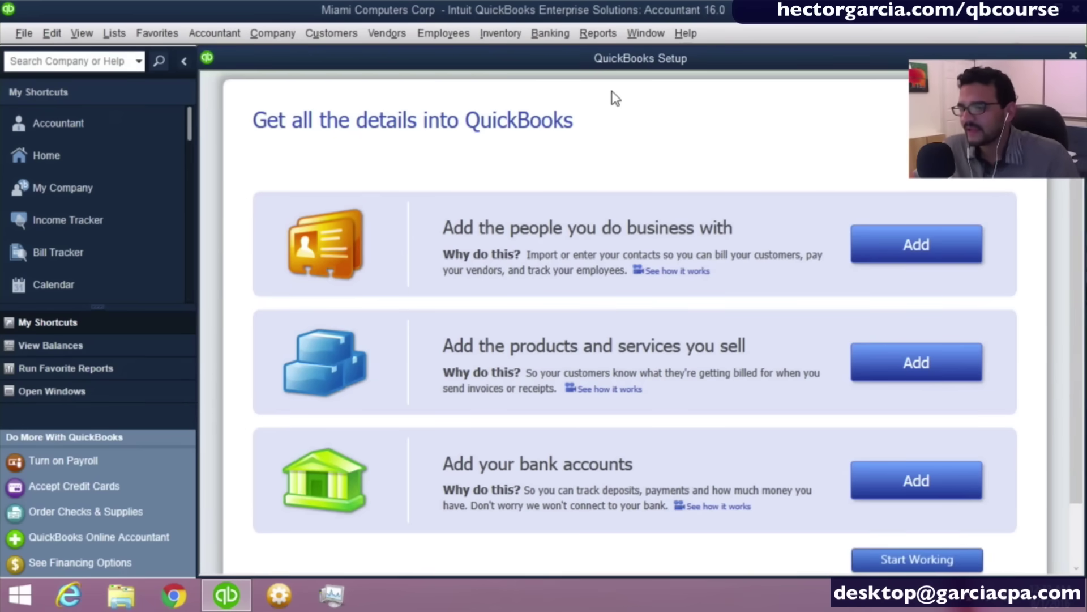
pyautogui.click(1072, 55)
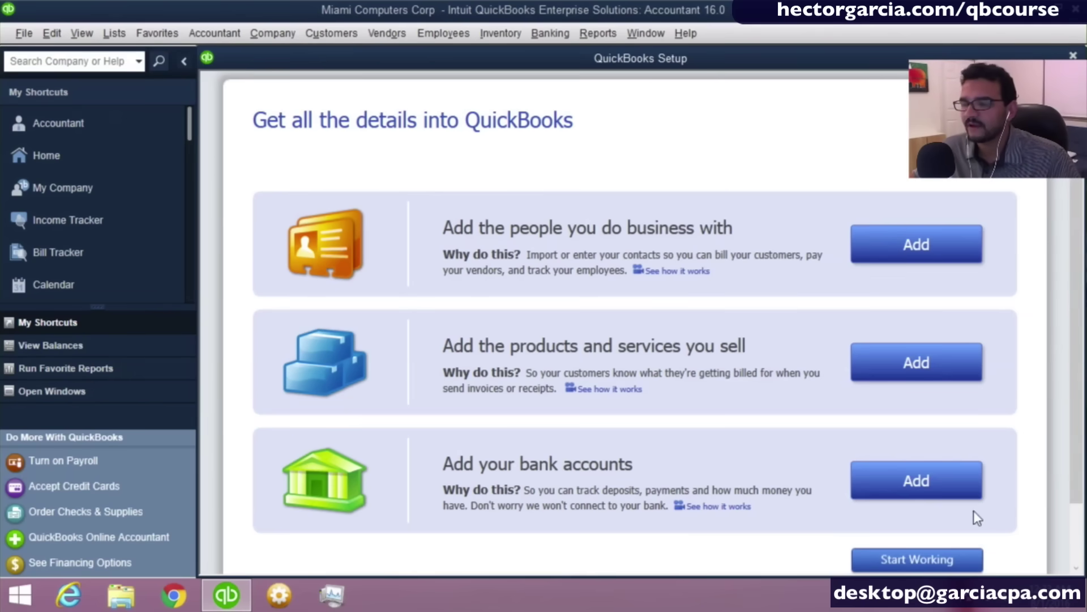
pyautogui.click(937, 560)
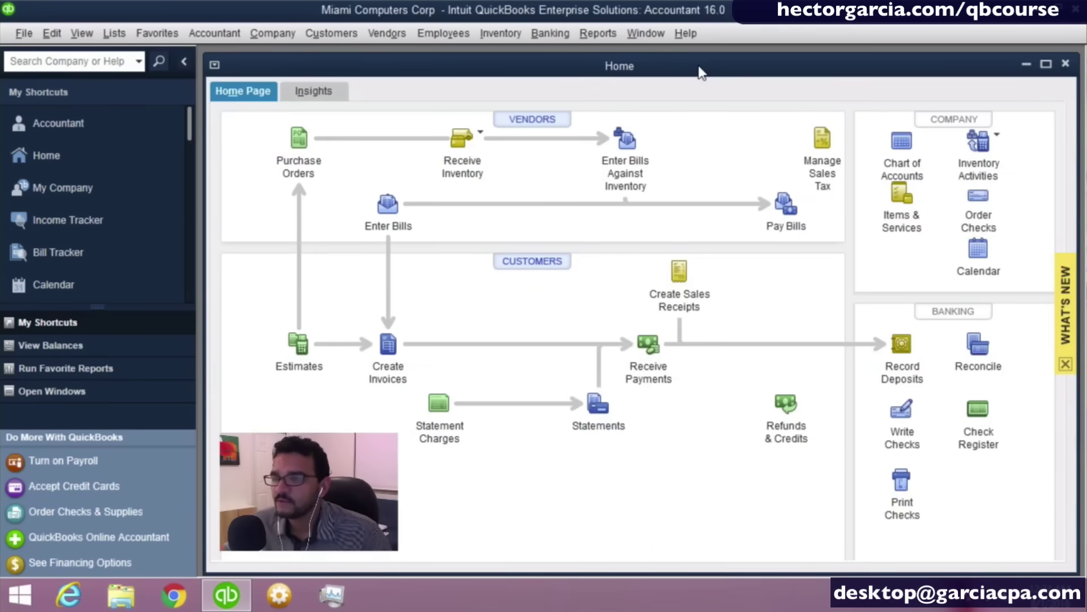
# Maximize the Miami Computers Corp Home window to fill the workspace.
pyautogui.doubleClick(702, 67)
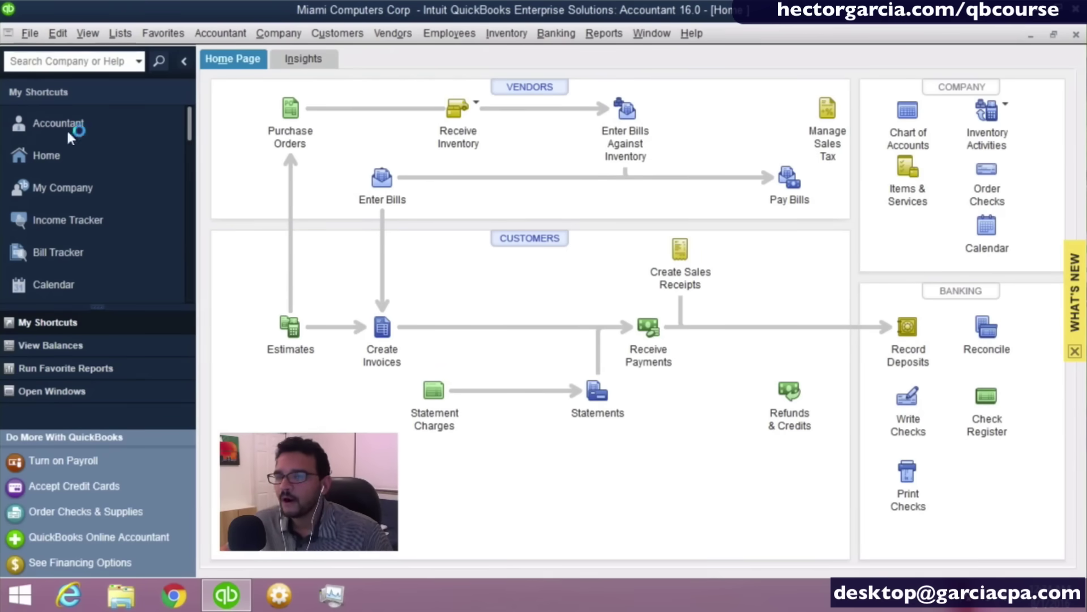
# Switch the left pane to View Balances, which shows none yet, and open the View menu.
pyautogui.click(183, 63)
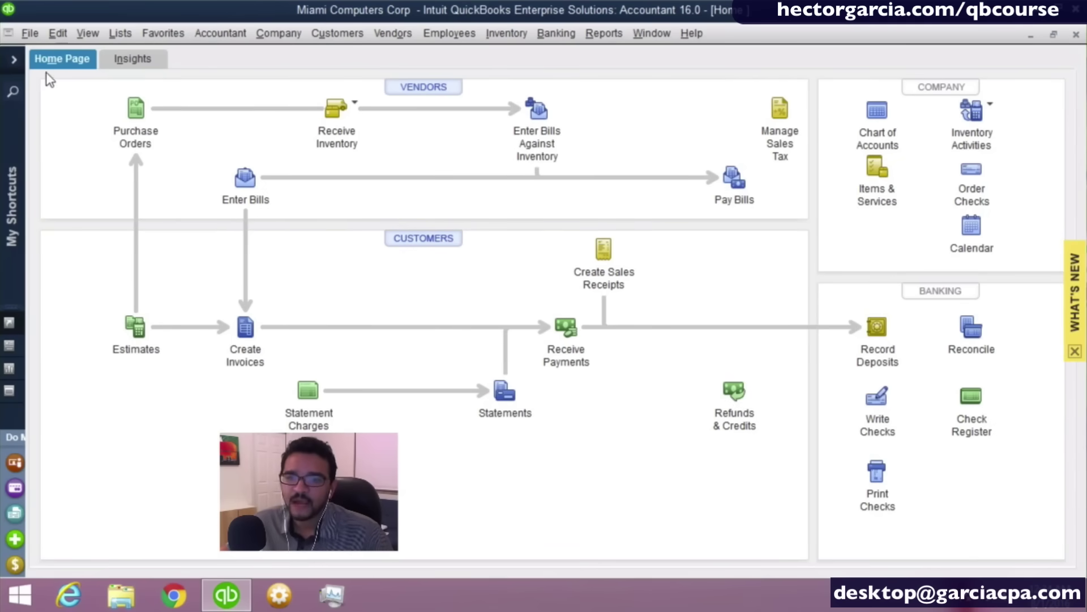
pyautogui.click(14, 60)
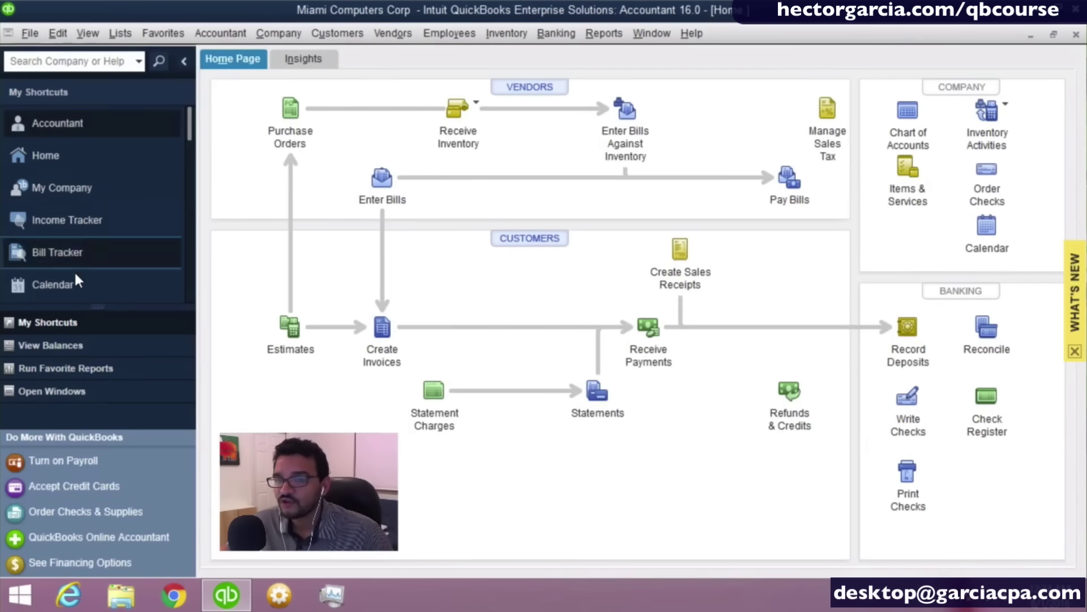
pyautogui.click(55, 352)
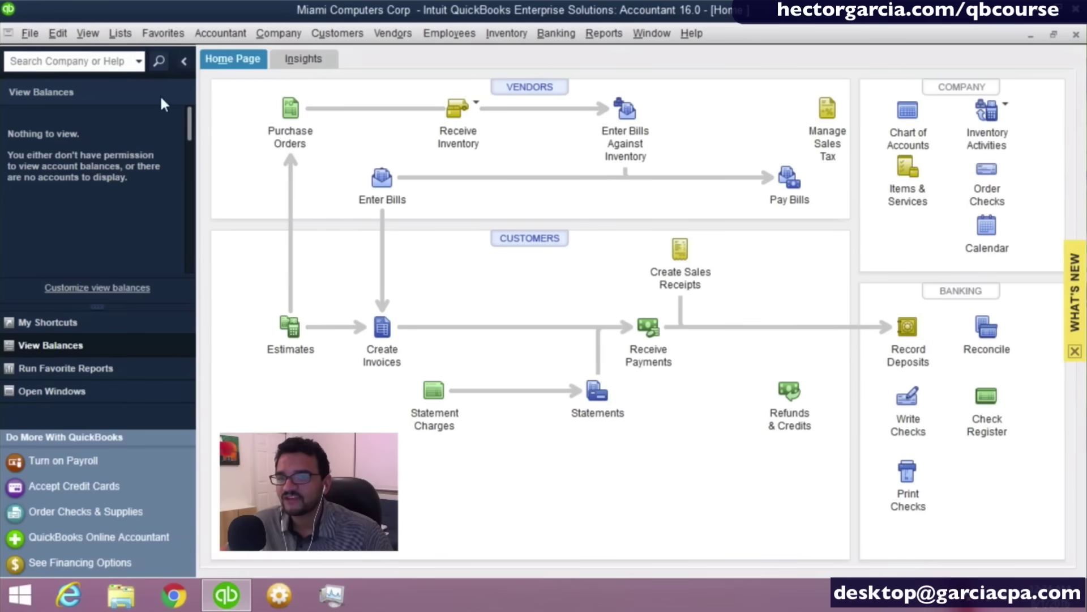
pyautogui.click(182, 62)
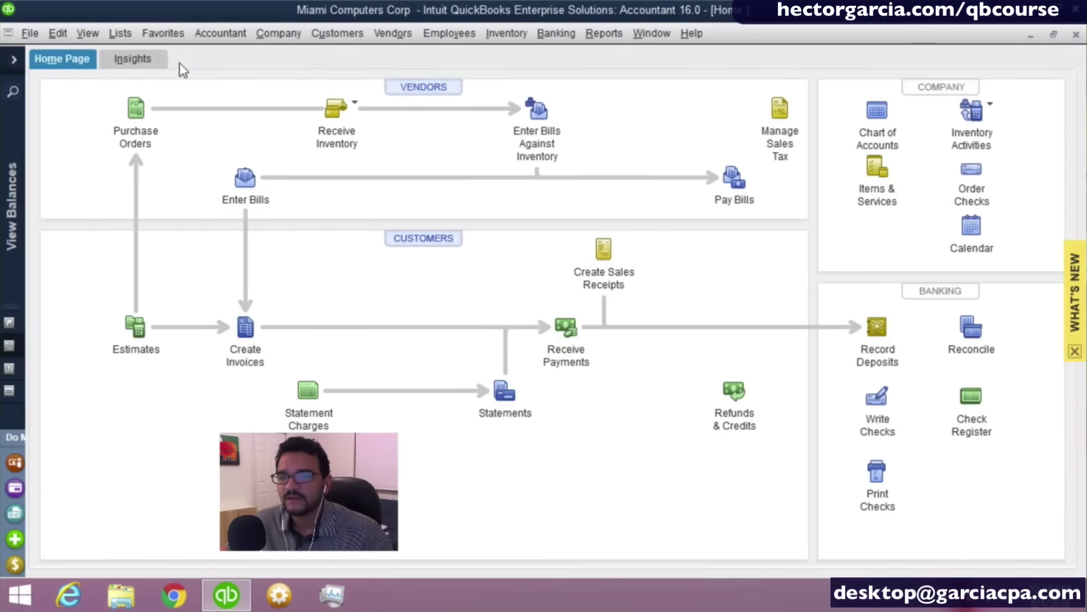
pyautogui.click(18, 64)
pyautogui.click(83, 33)
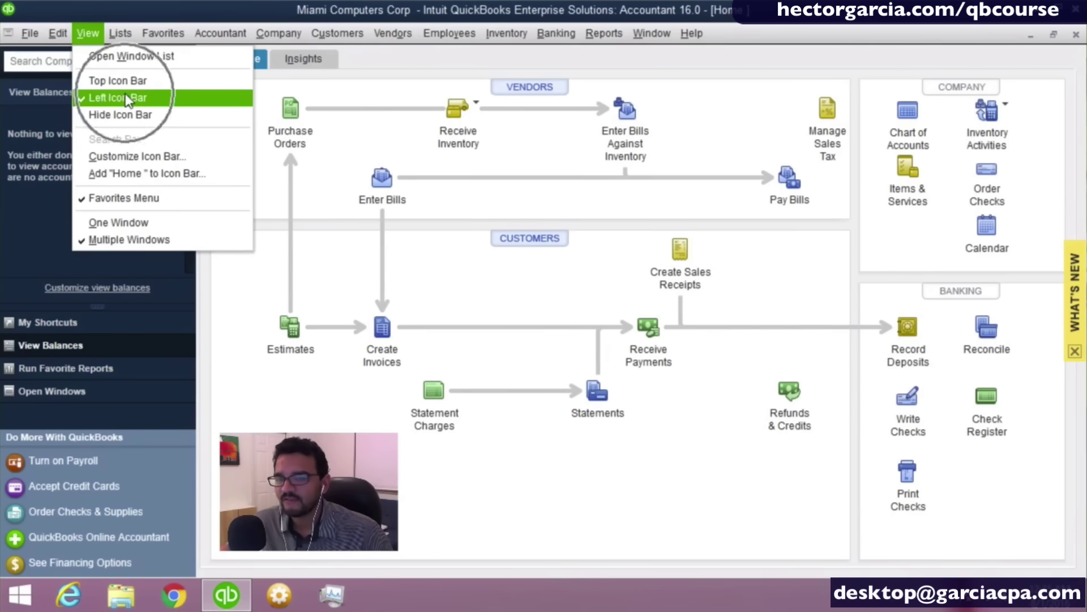
# Try the left and top icon bar layouts, then hide the icon bar.
pyautogui.click(125, 95)
pyautogui.click(84, 33)
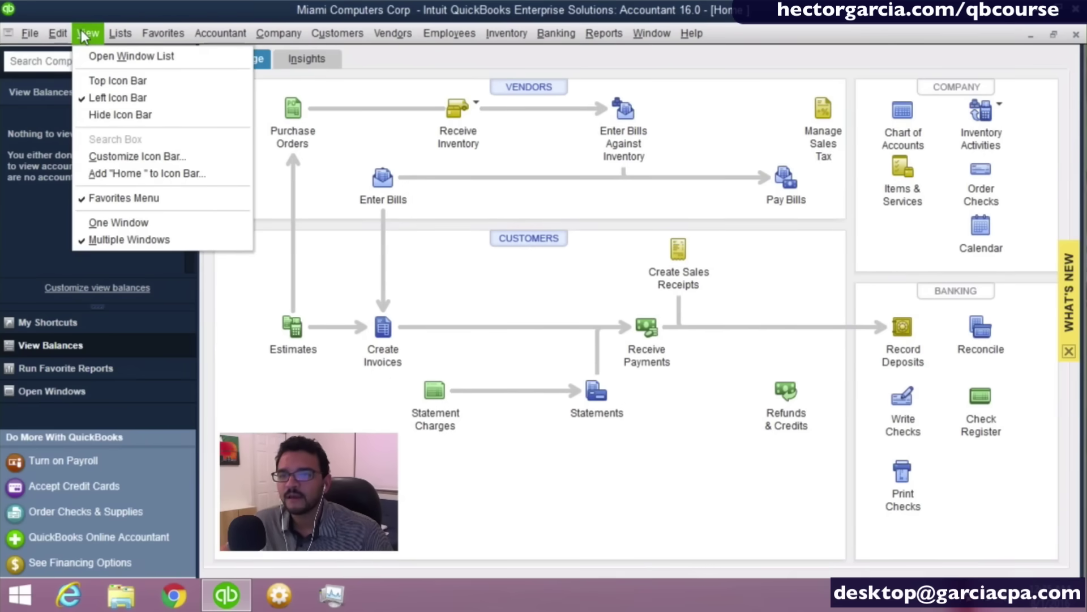
pyautogui.click(115, 82)
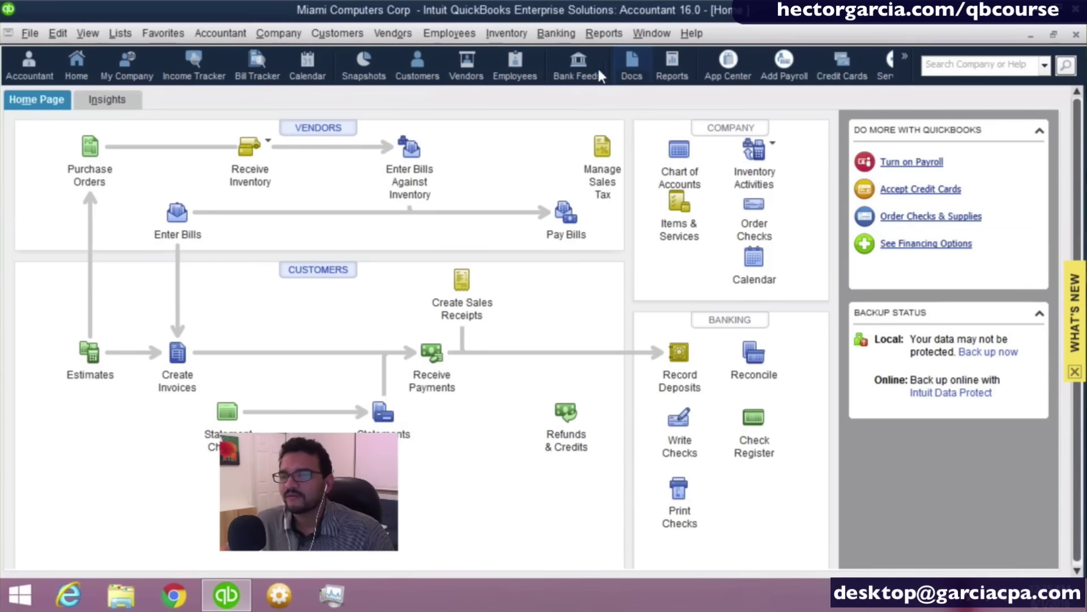
pyautogui.click(342, 34)
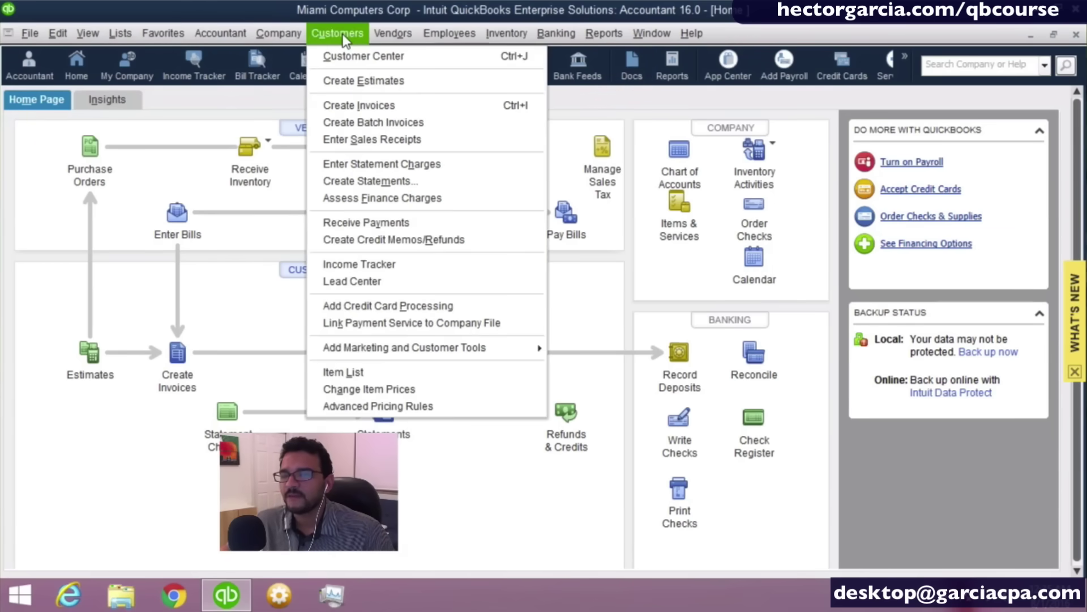
pyautogui.moveTo(394, 32)
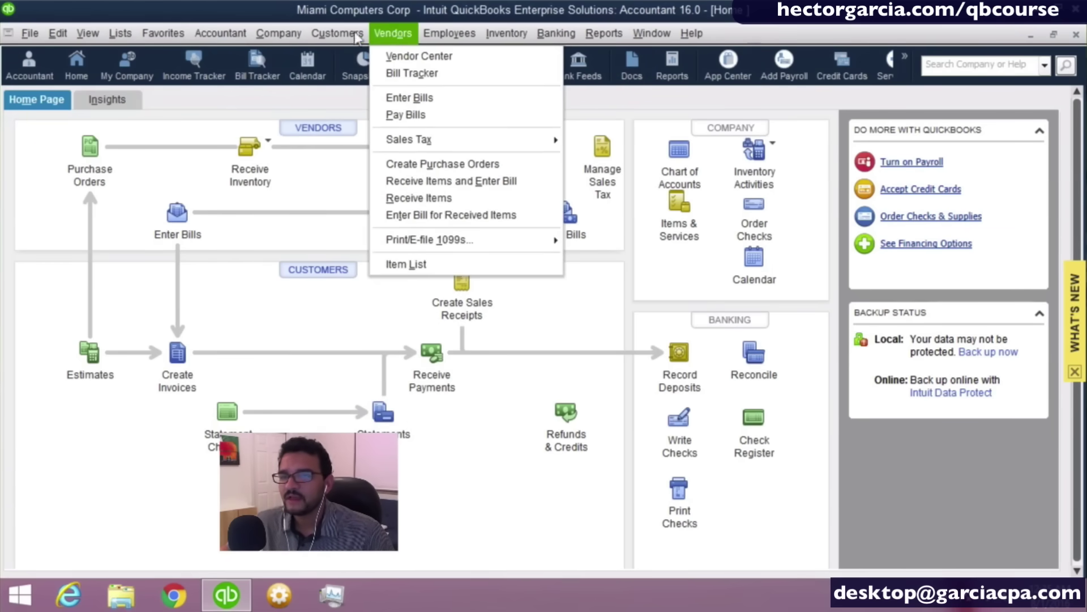
pyautogui.moveTo(87, 36)
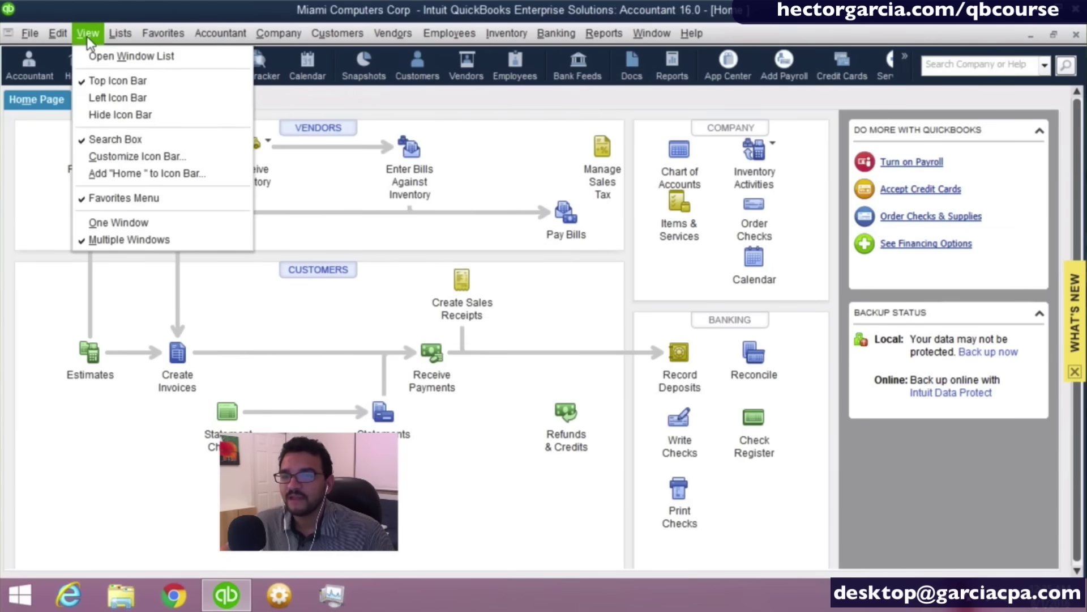
pyautogui.click(106, 114)
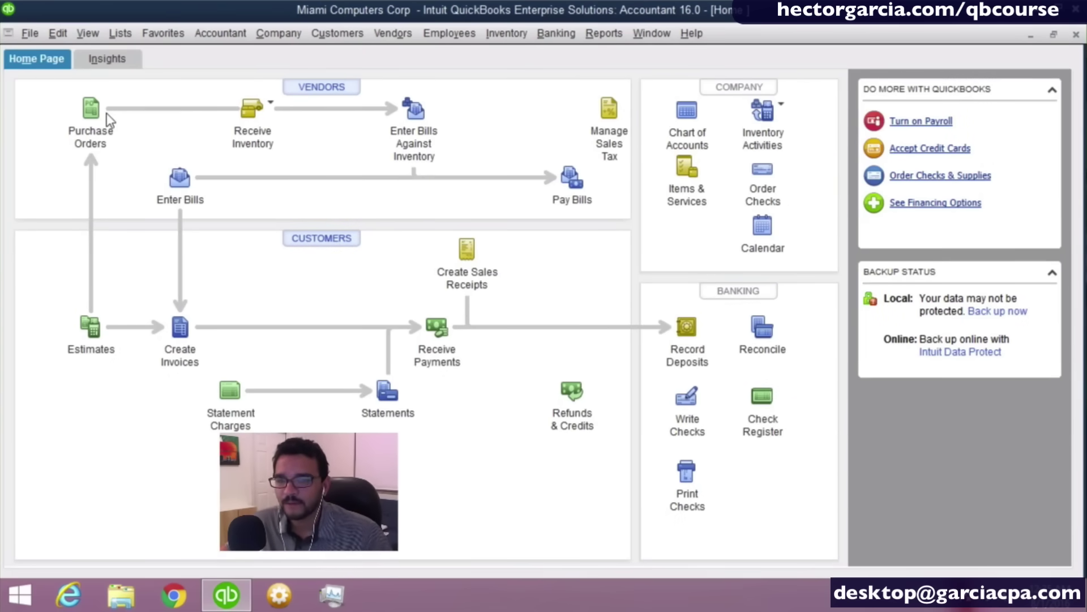
# Switch to the Left Icon Bar, collapse it to a narrow strip, and show Insights.
pyautogui.click(78, 33)
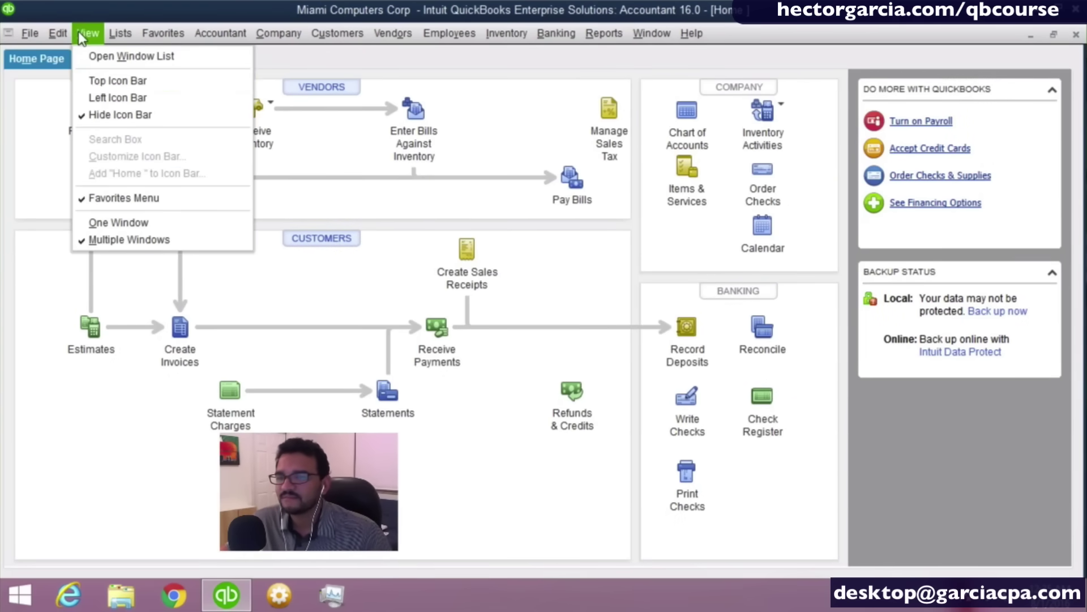
pyautogui.click(115, 102)
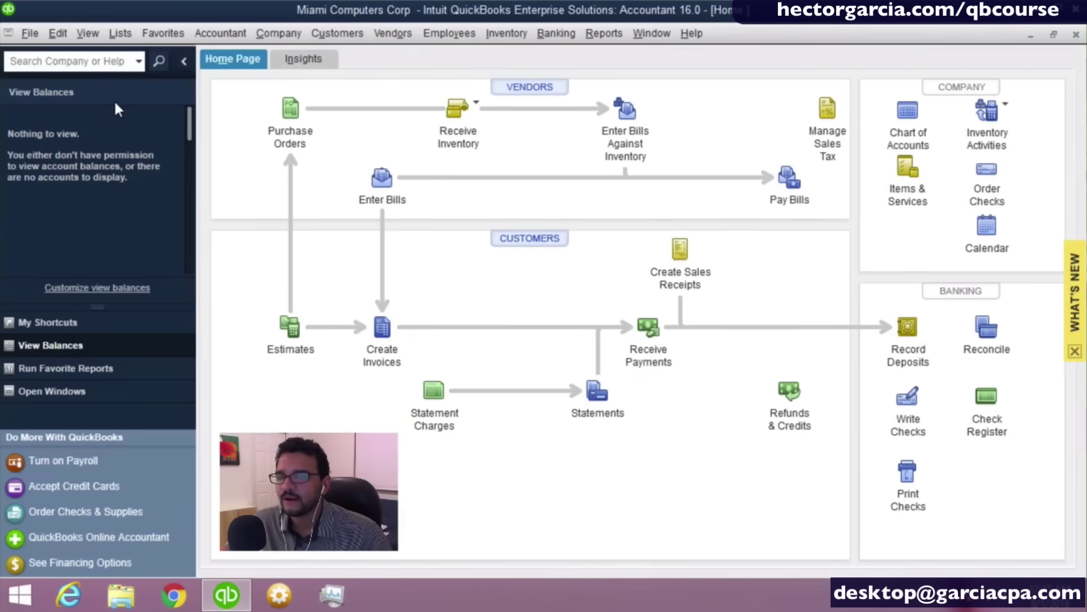
pyautogui.click(184, 61)
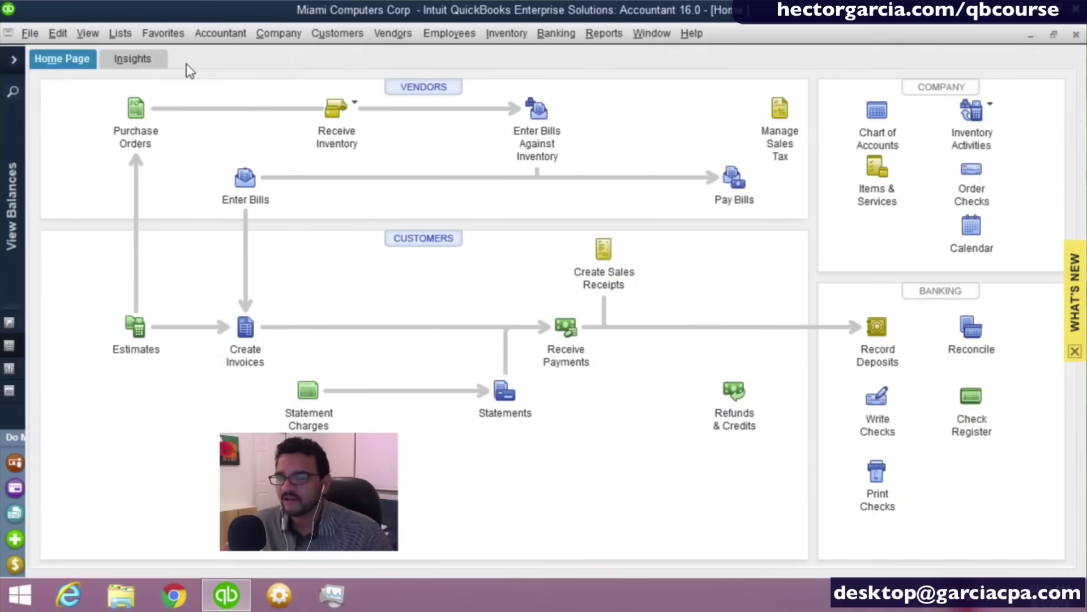
pyautogui.click(12, 331)
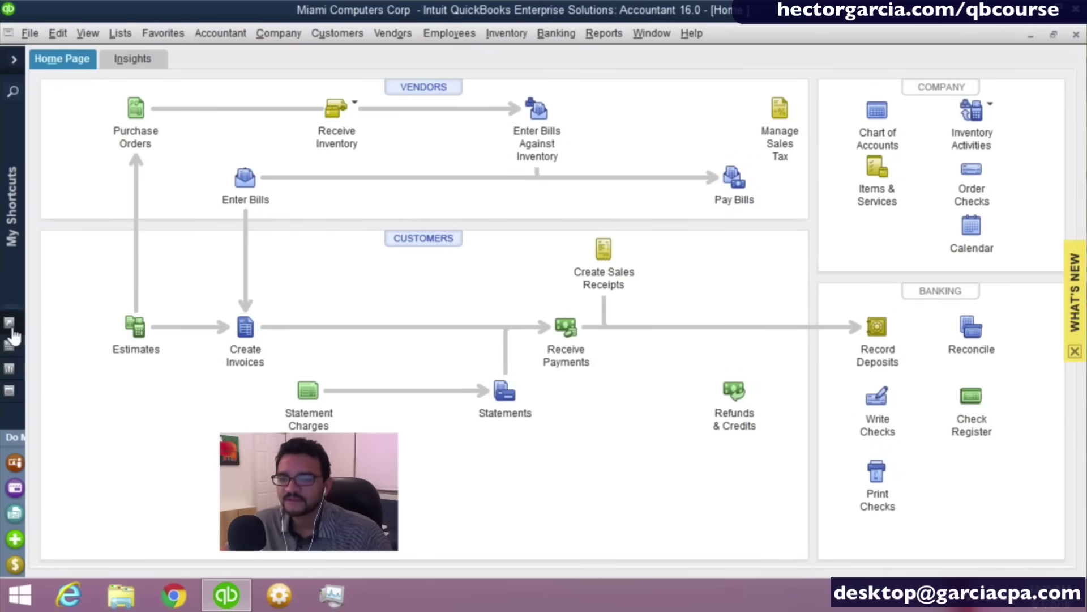
pyautogui.click(12, 213)
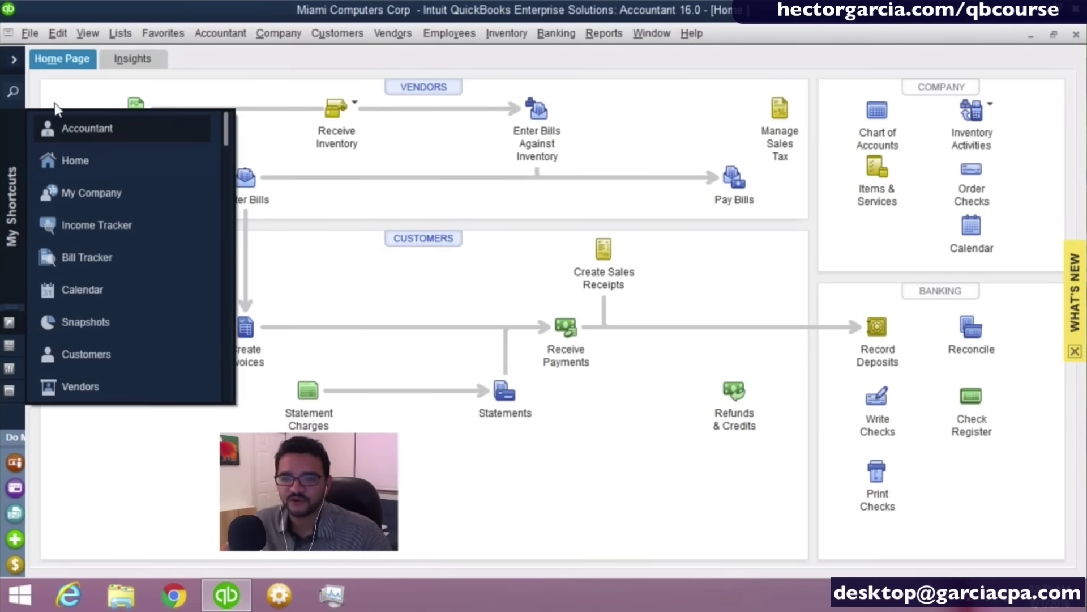
pyautogui.click(12, 173)
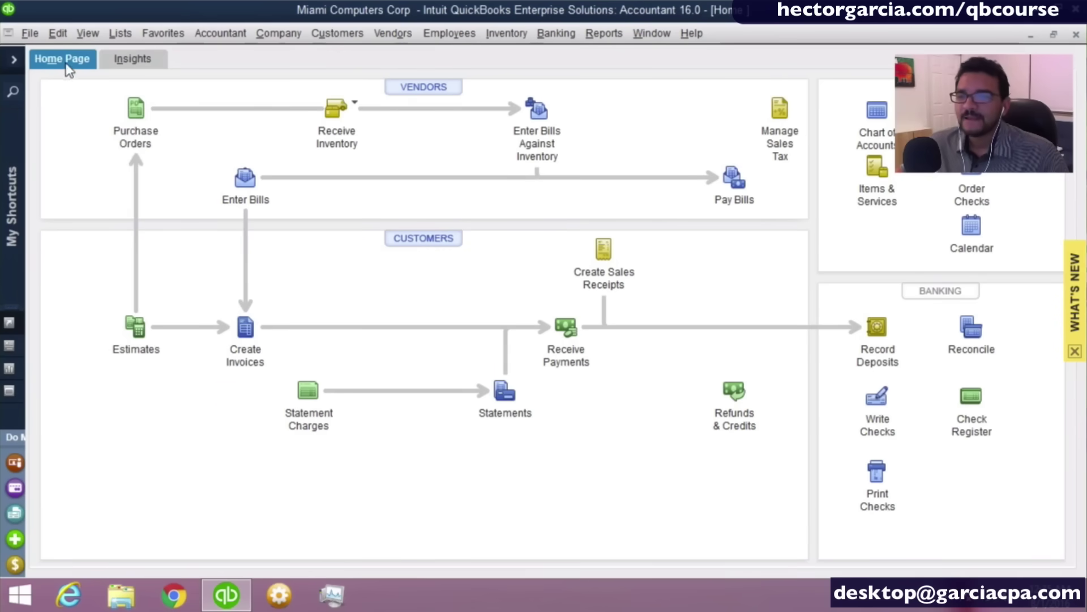
pyautogui.click(138, 59)
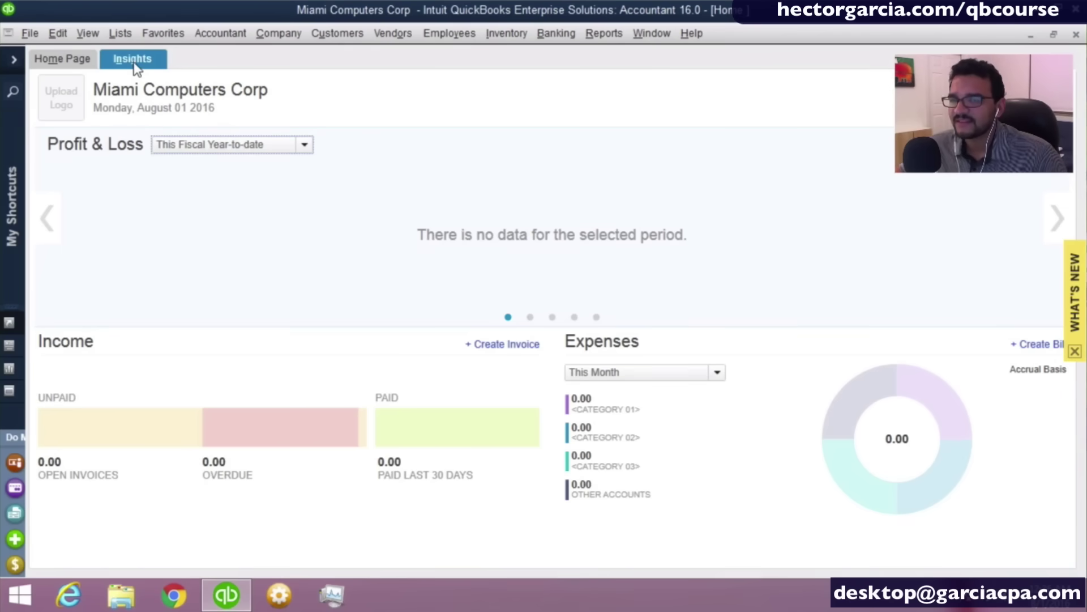
# Go back to the Home Page, use the Top Icon Bar, and show the Open Window List.
pyautogui.click(90, 62)
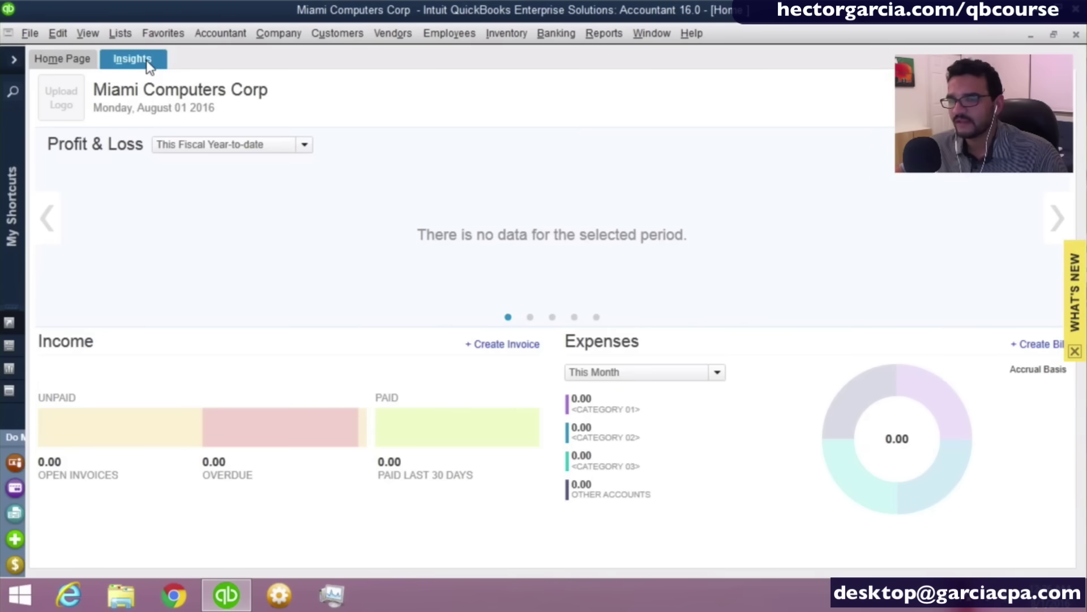
pyautogui.click(69, 59)
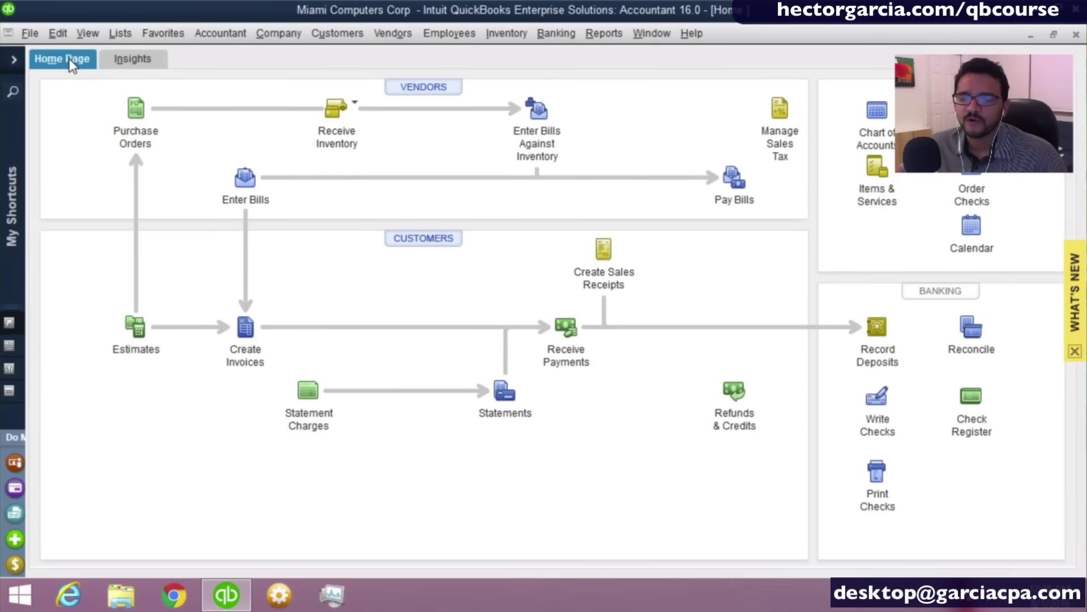
pyautogui.click(85, 34)
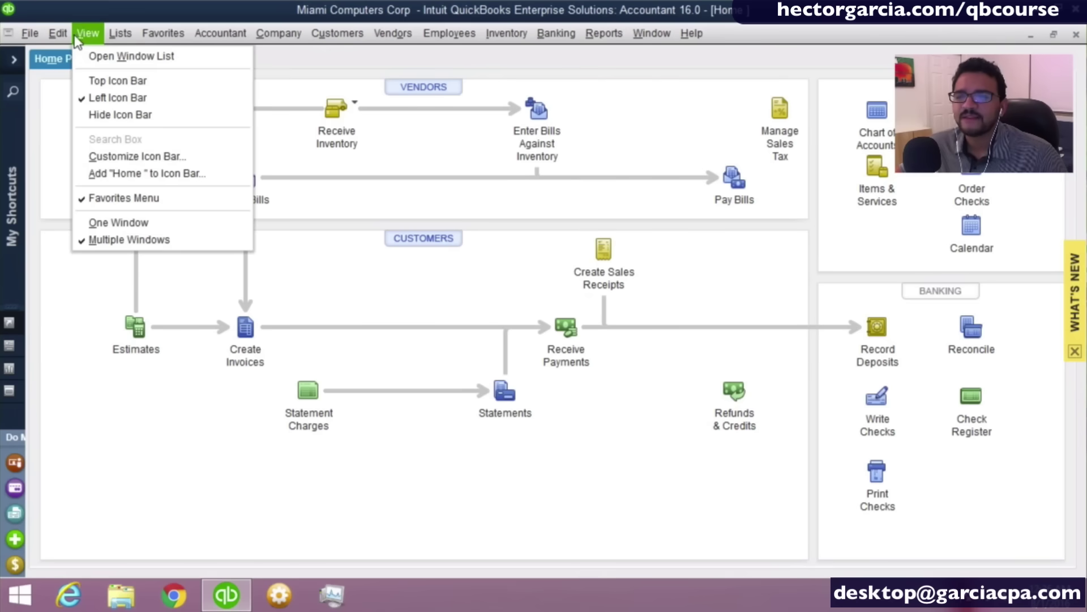
pyautogui.click(122, 81)
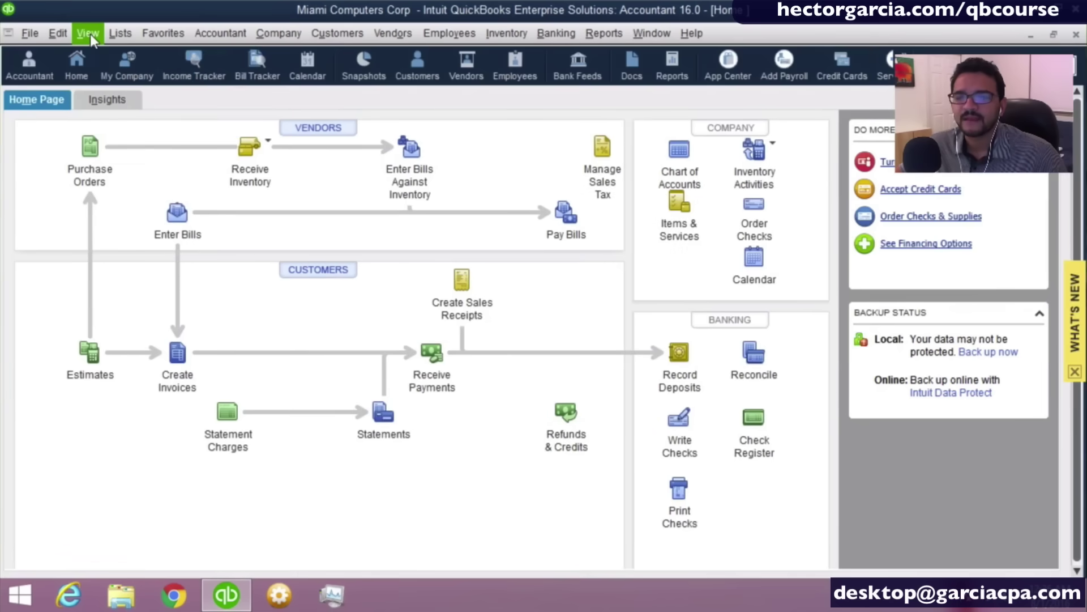
pyautogui.click(90, 34)
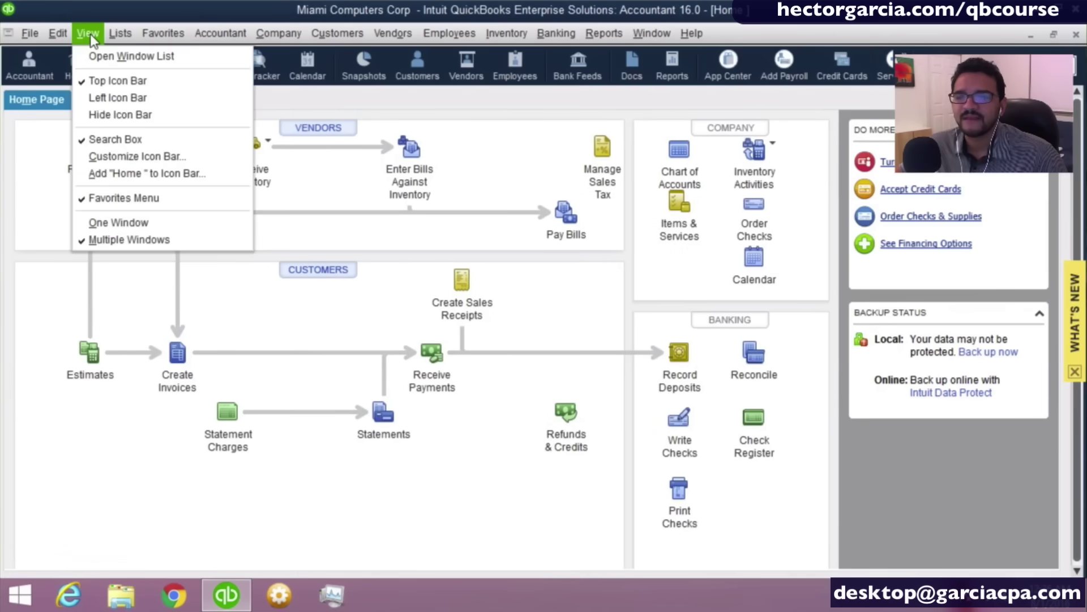
pyautogui.click(109, 62)
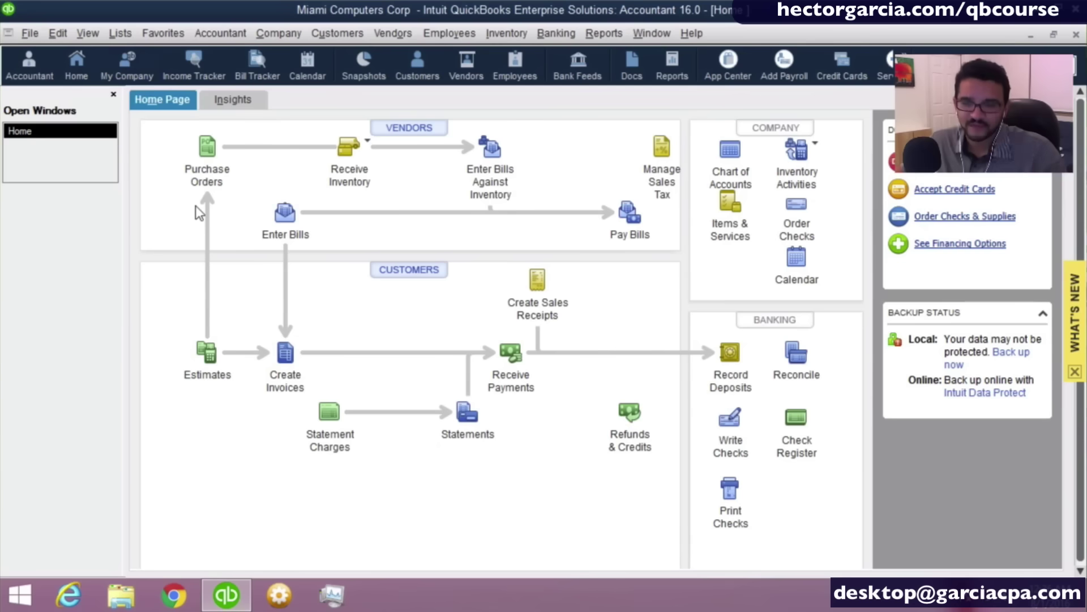
# Open new Enter Bills, Purchase Orders, Estimates and Create Invoices forms from the Home Page.
pyautogui.click(285, 215)
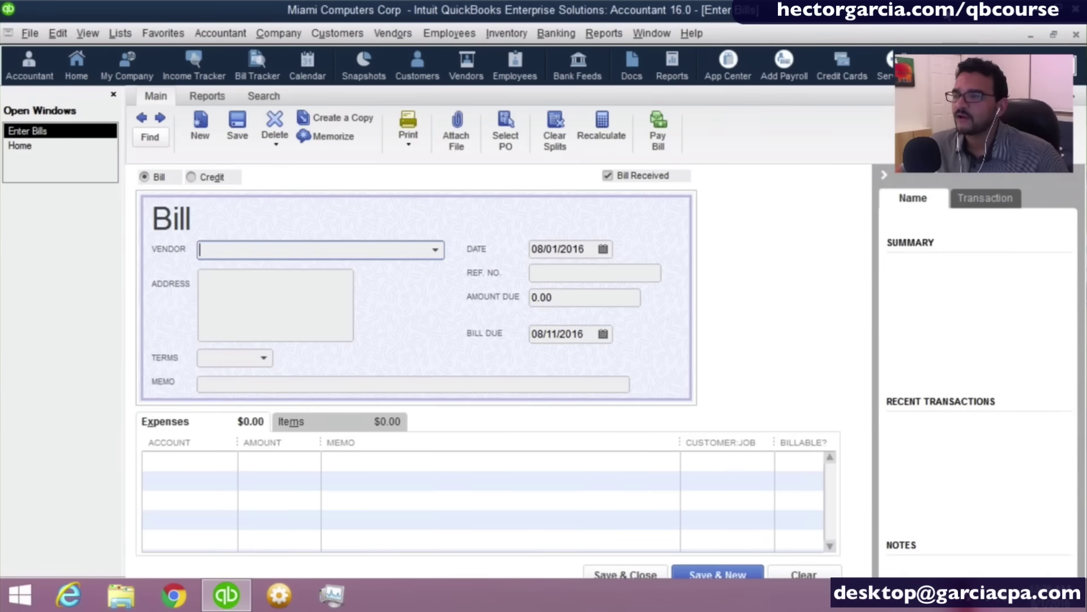
pyautogui.click(1053, 34)
pyautogui.click(173, 237)
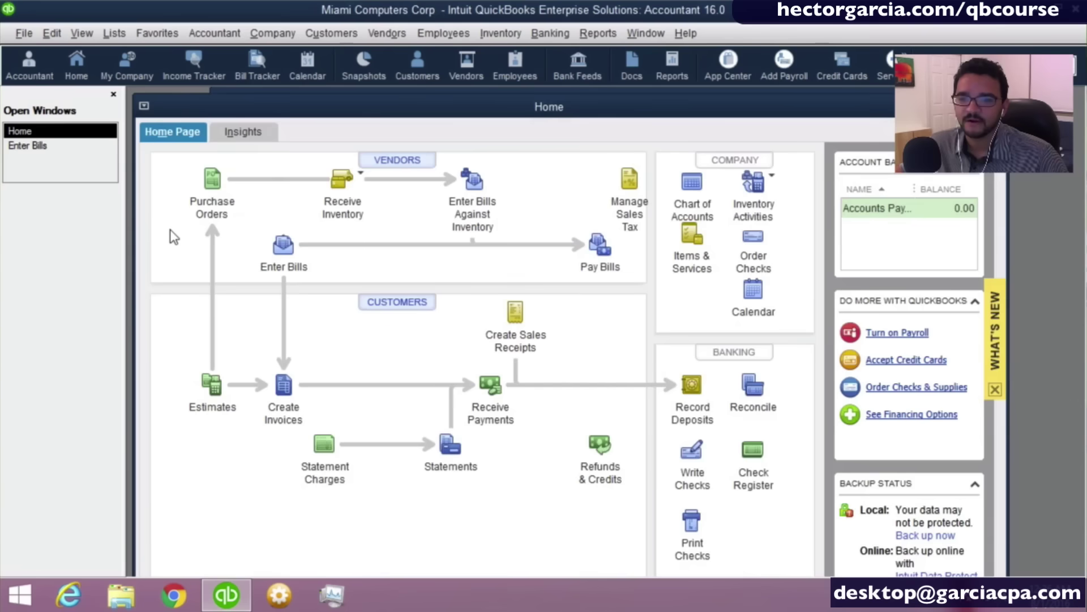
pyautogui.click(210, 179)
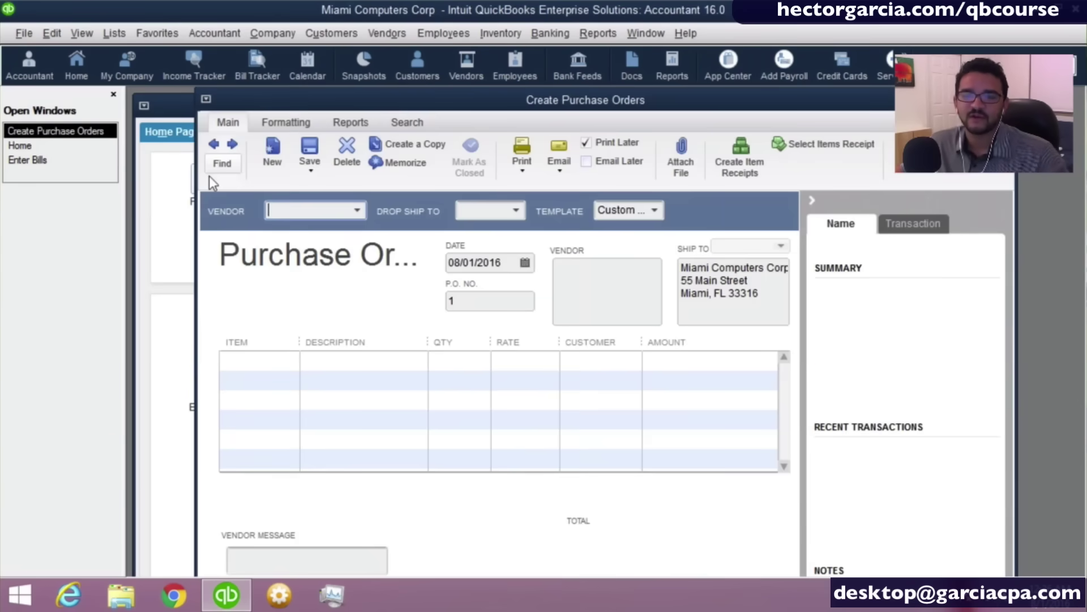
pyautogui.click(172, 197)
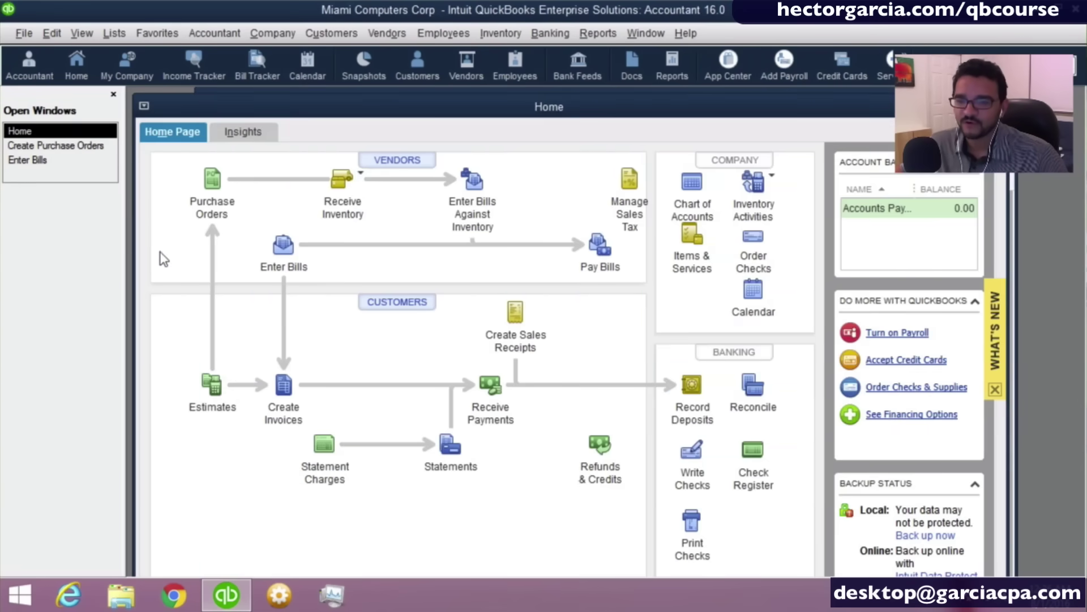
pyautogui.click(219, 397)
pyautogui.click(182, 333)
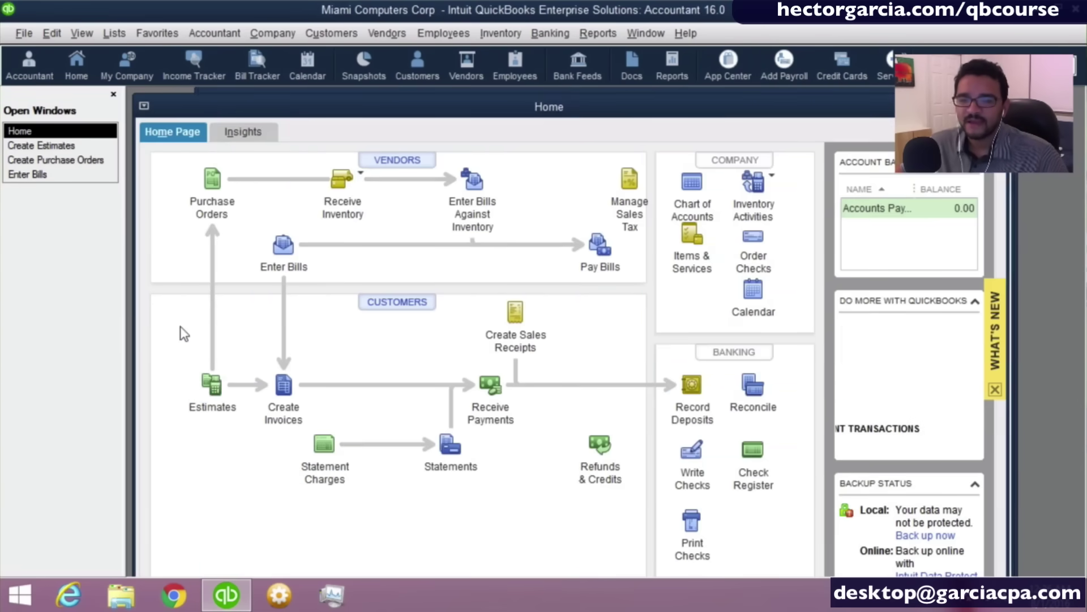
pyautogui.click(283, 388)
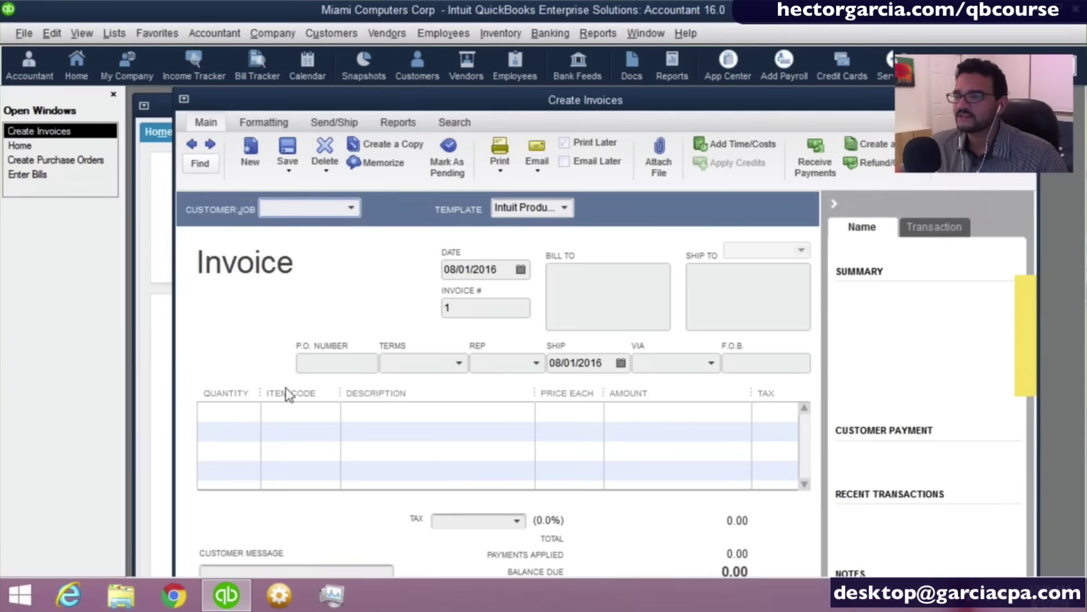
# Rearrange the invoice, estimate, purchase order and Home windows so each is visible.
pyautogui.moveTo(402, 98); pyautogui.dragTo(371, 217)
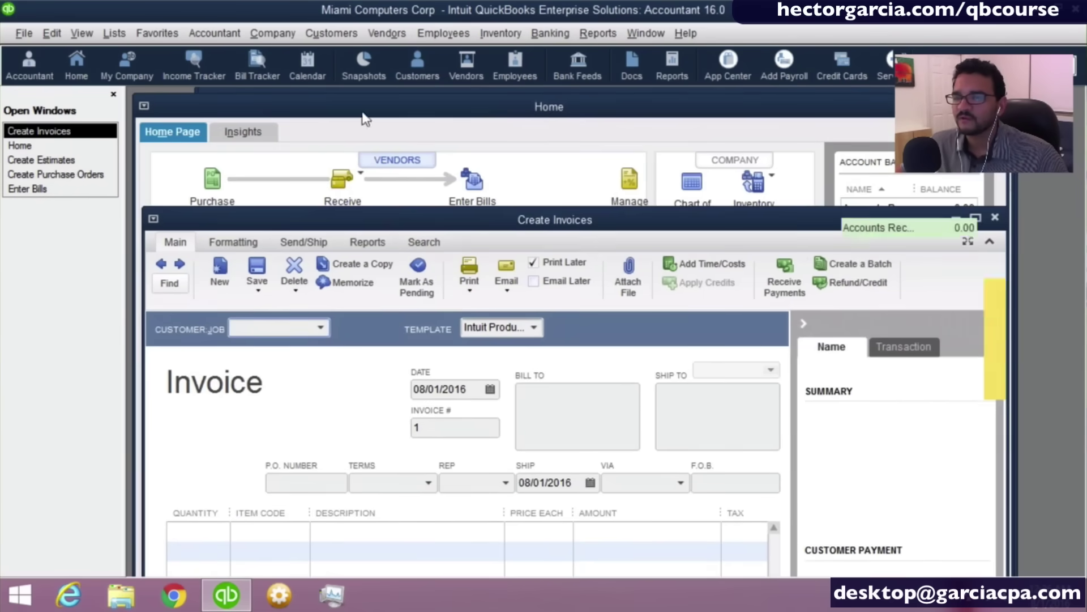
pyautogui.moveTo(363, 113); pyautogui.dragTo(510, 154)
pyautogui.moveTo(450, 101); pyautogui.dragTo(378, 166)
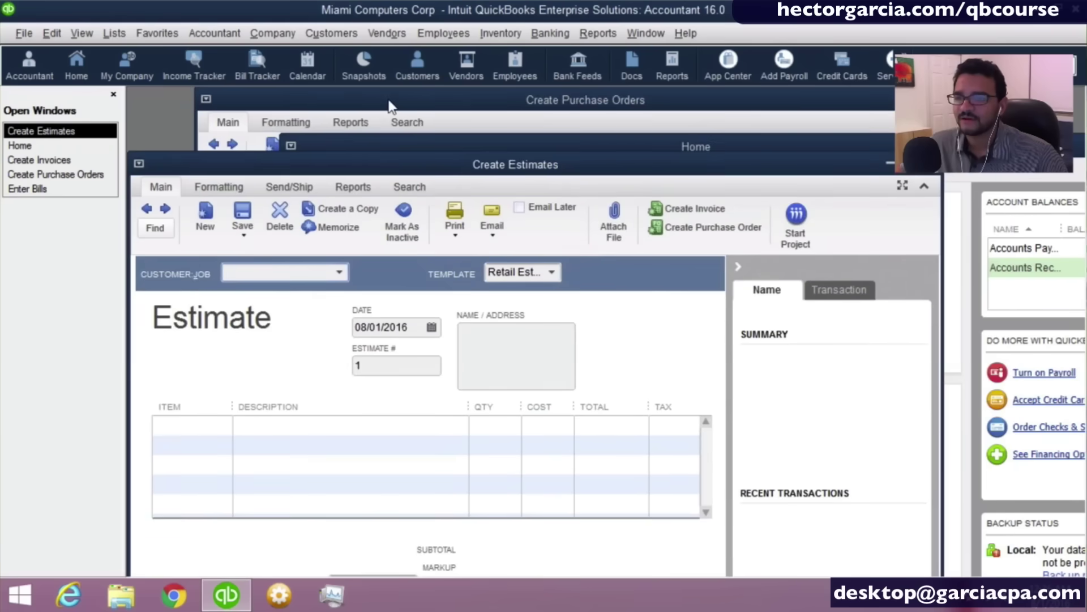
pyautogui.moveTo(395, 102); pyautogui.dragTo(595, 139)
pyautogui.moveTo(350, 143); pyautogui.dragTo(250, 99)
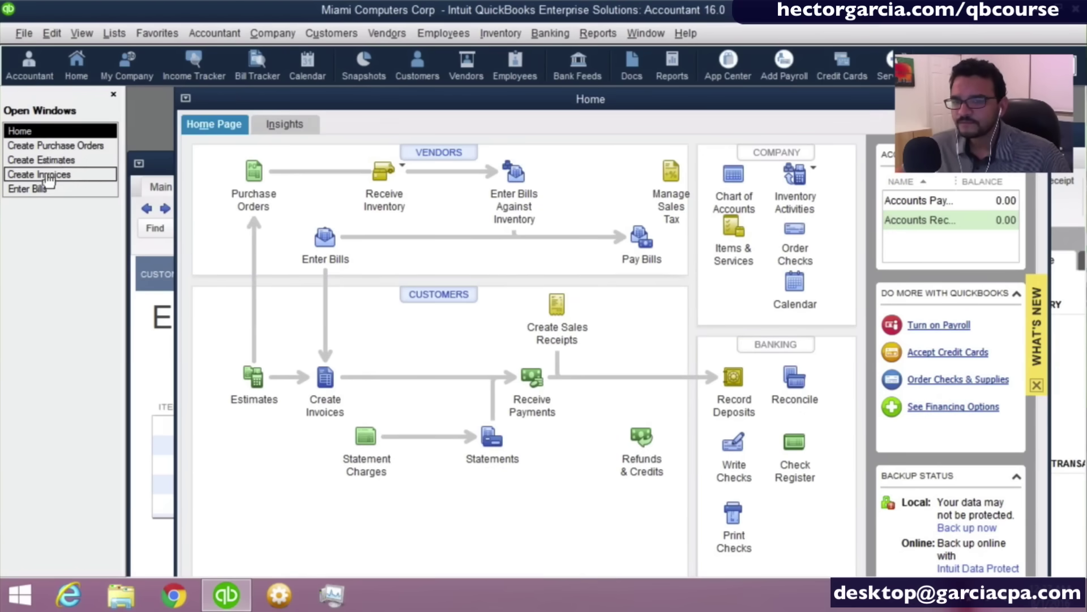
# Maximize the Enter Bills window, then bring the Create Purchase Orders form to the front.
pyautogui.click(37, 190)
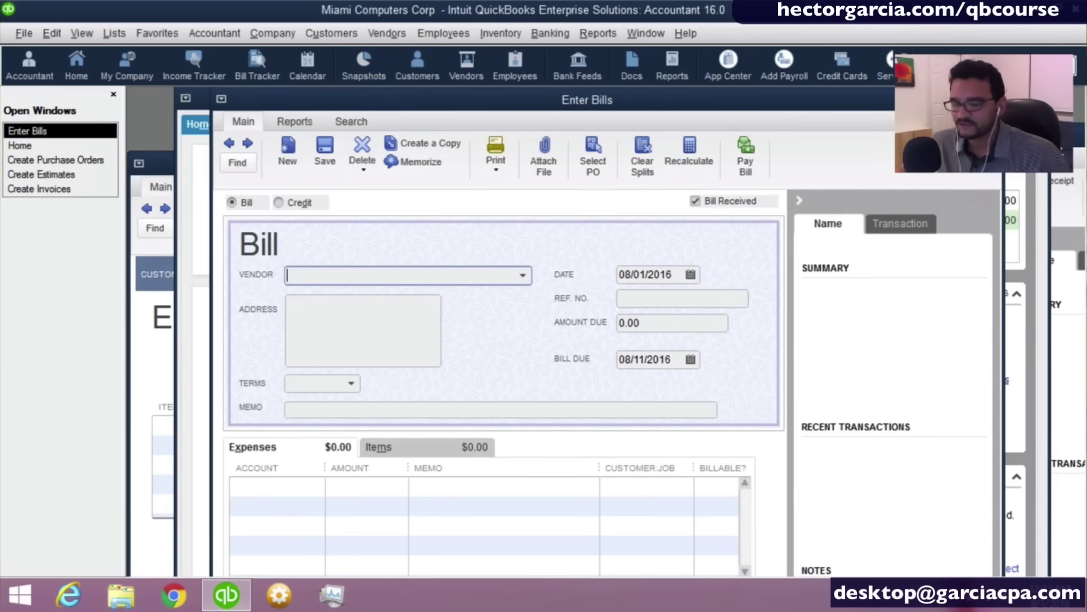
pyautogui.click(971, 99)
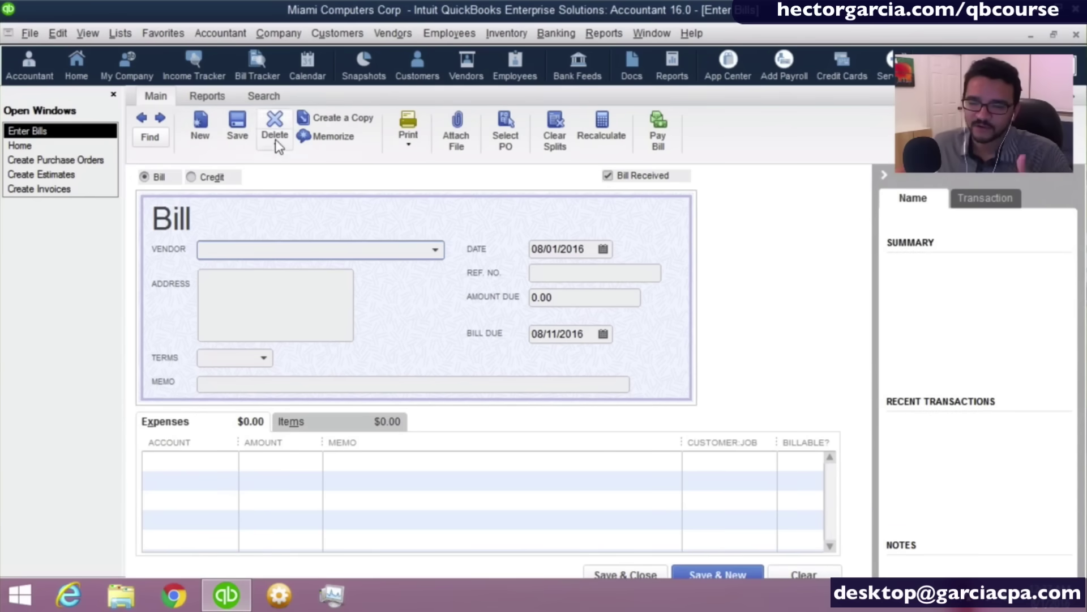
pyautogui.click(31, 188)
pyautogui.click(33, 180)
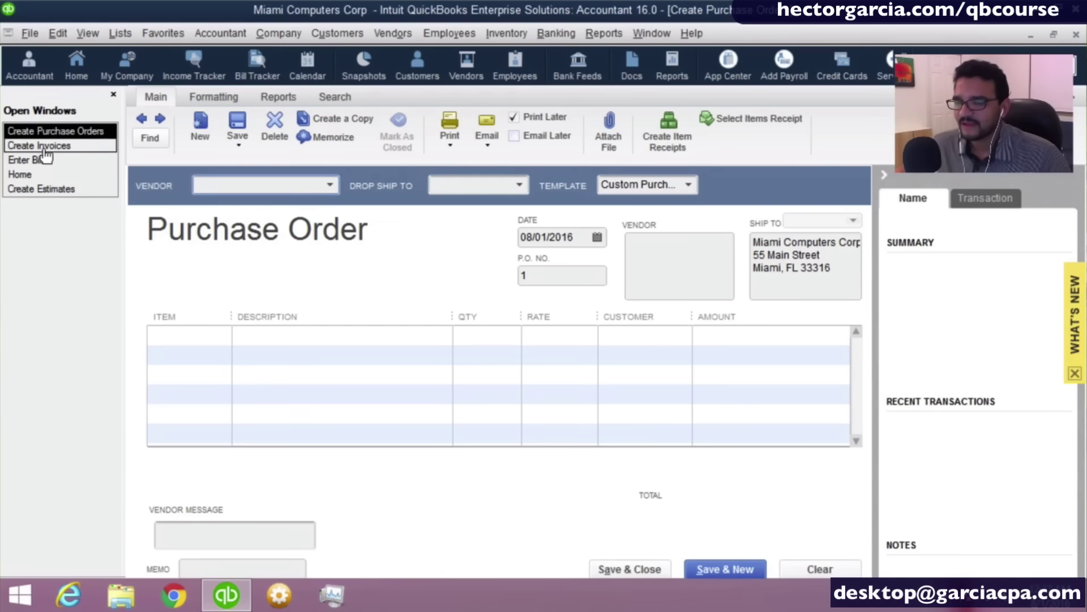
pyautogui.click(91, 34)
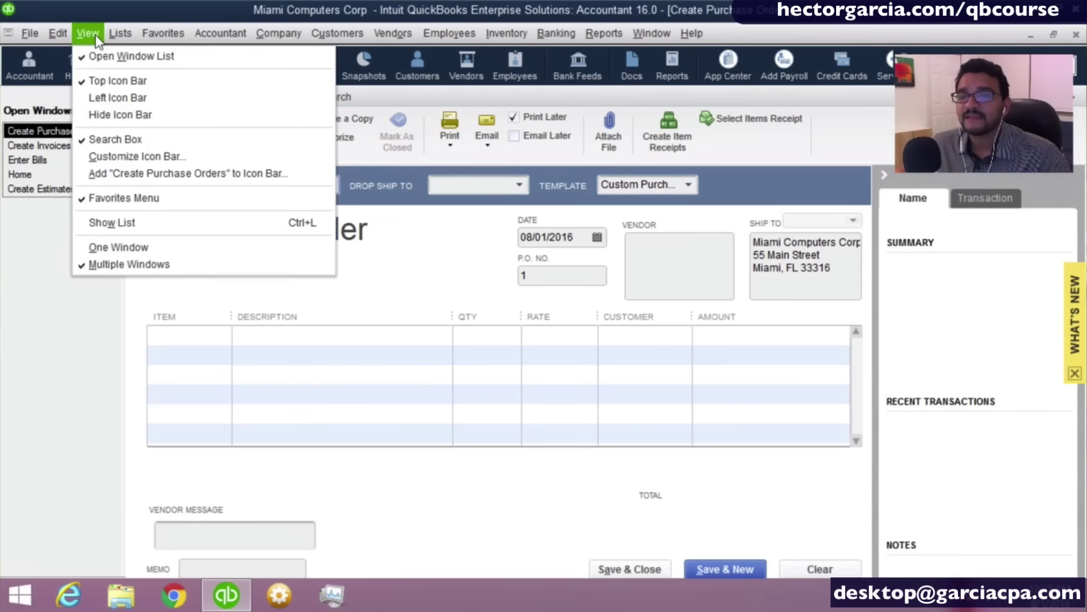
# Use the vertical Open Windows list to step through Enter Bills, Home, then Create Estimates.
pyautogui.click(122, 96)
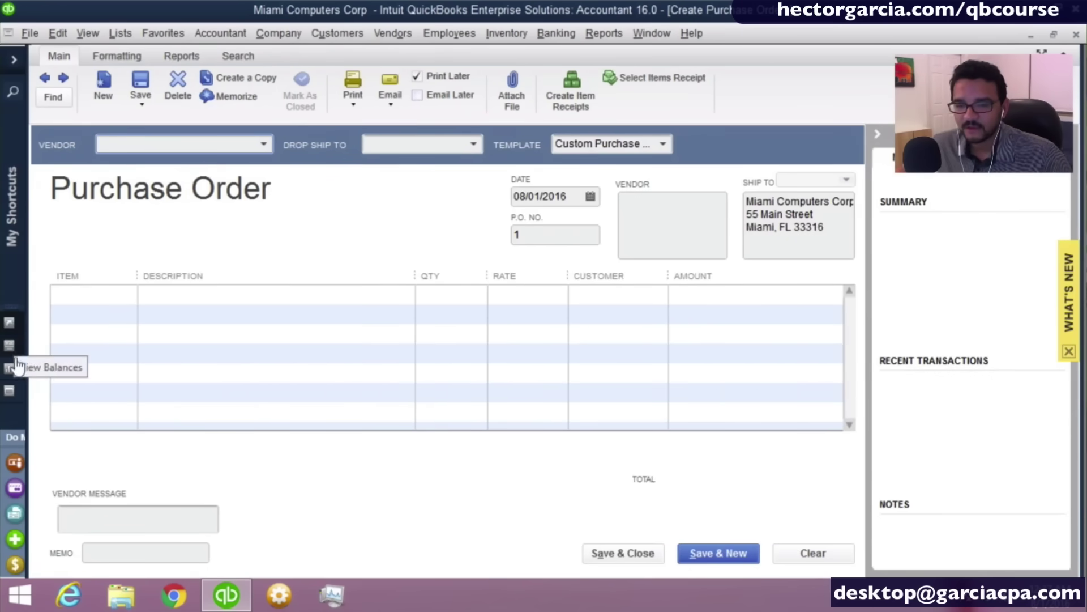
pyautogui.click(9, 396)
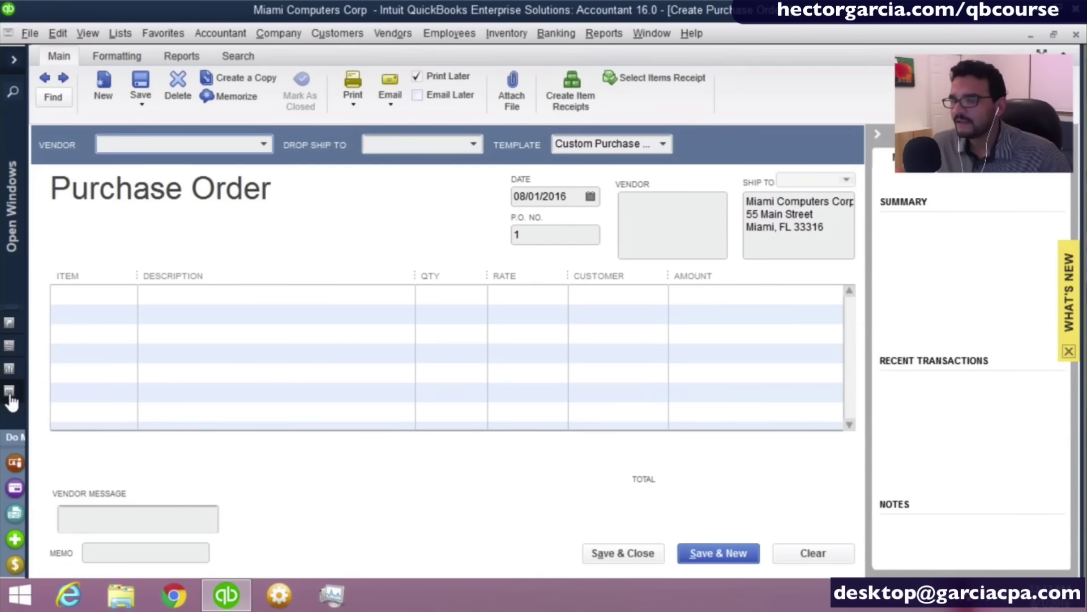
pyautogui.click(19, 58)
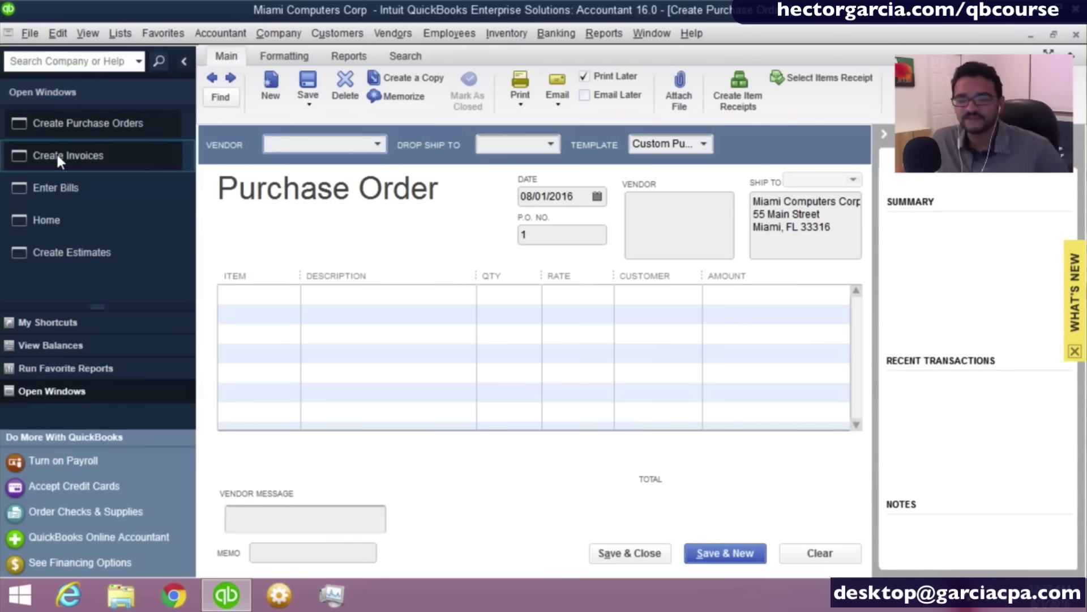
pyautogui.click(182, 65)
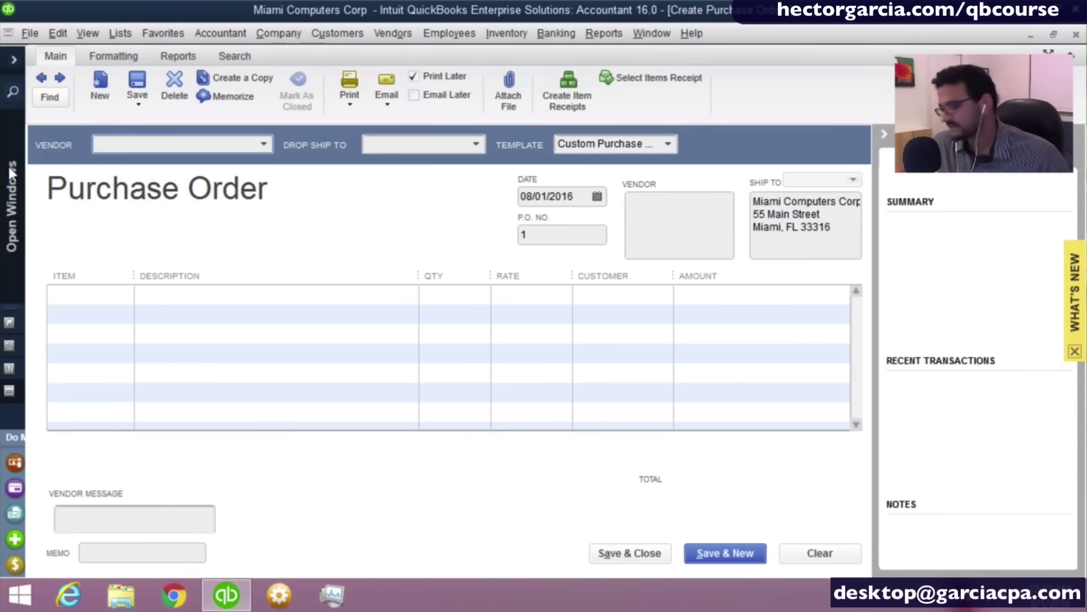
pyautogui.moveTo(8, 164)
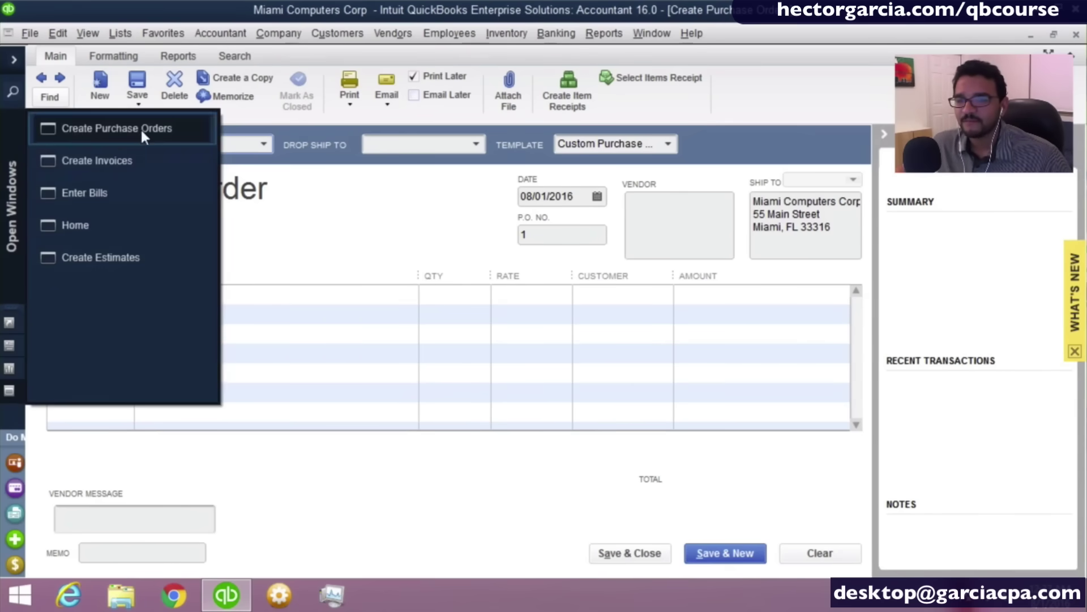
pyautogui.click(98, 191)
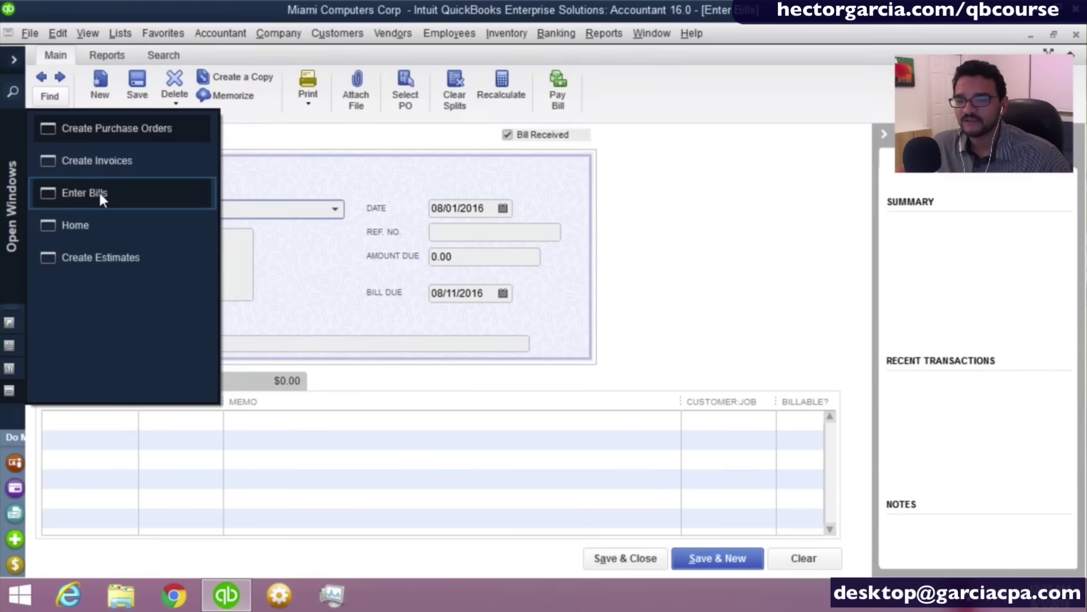
pyautogui.click(87, 224)
pyautogui.click(102, 260)
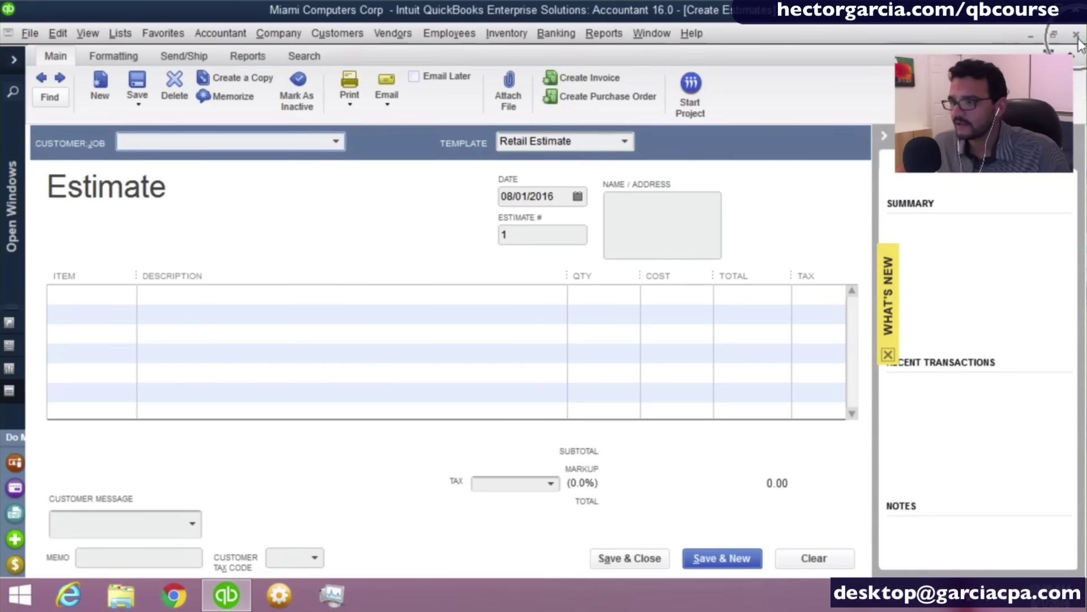
# Close the Create Estimates form, then close all remaining windows with Window > Close All.
pyautogui.click(1077, 36)
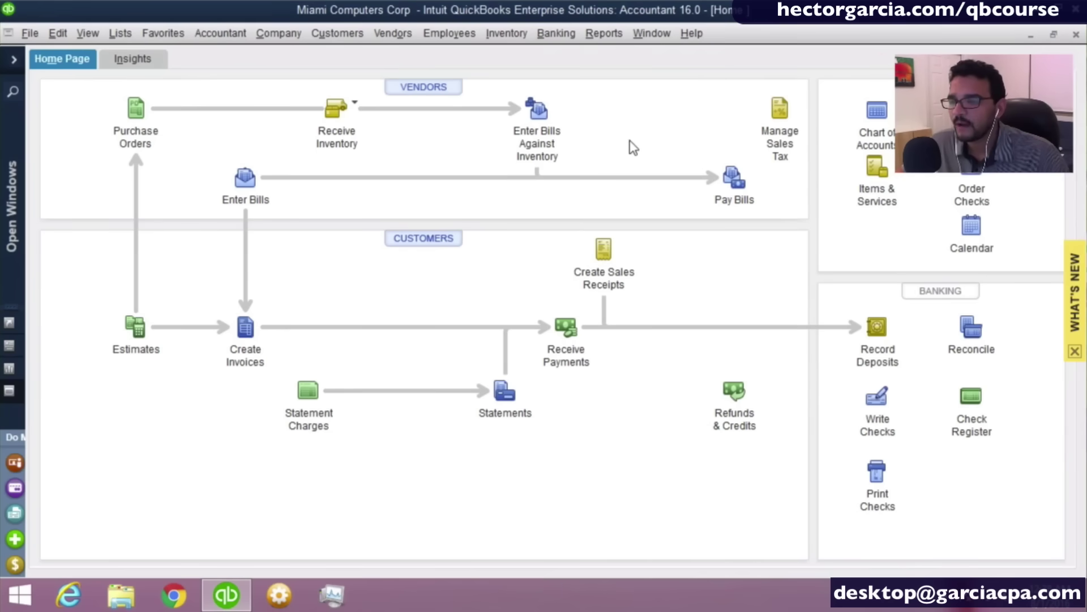
pyautogui.press('Escape')
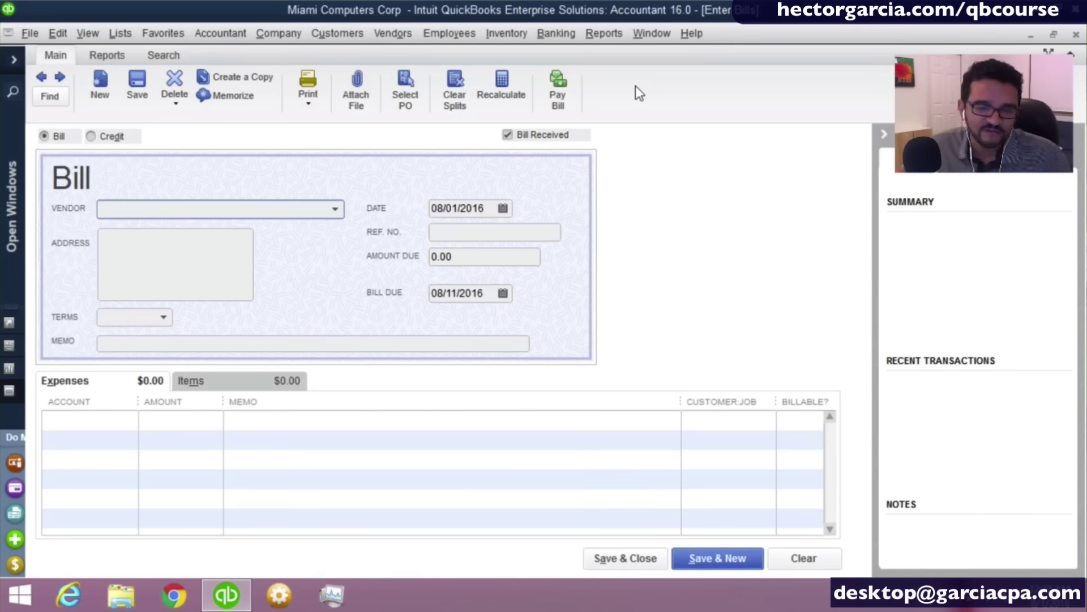
pyautogui.click(661, 34)
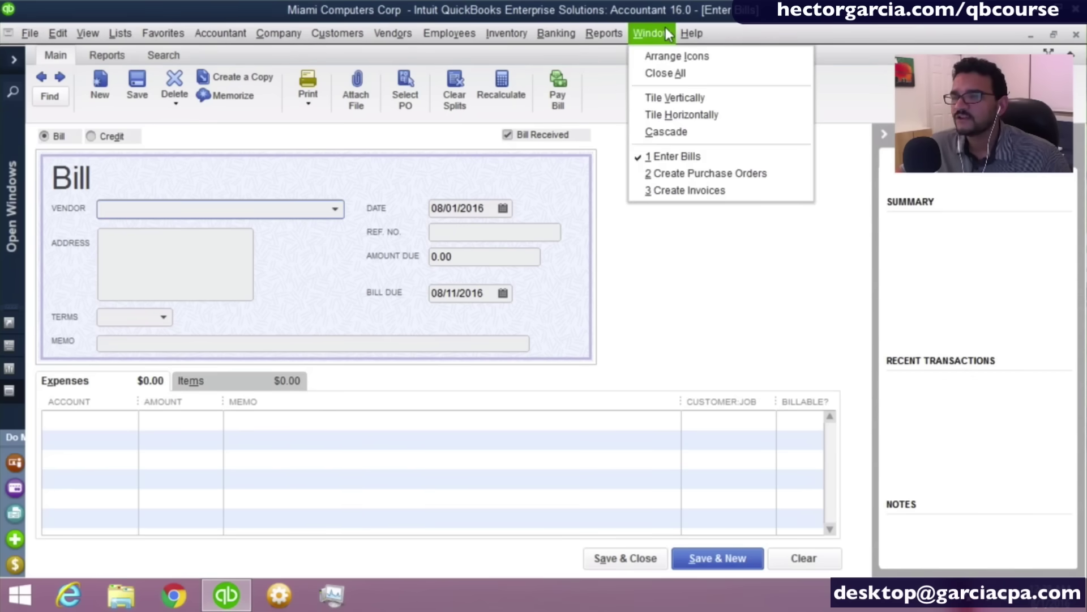
pyautogui.click(665, 73)
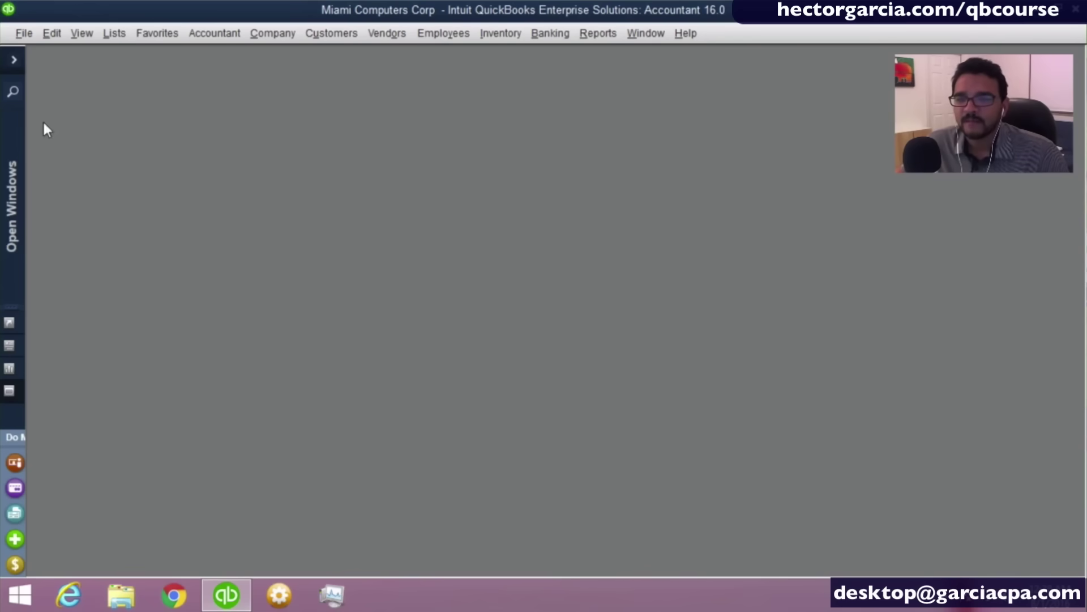
pyautogui.click(14, 61)
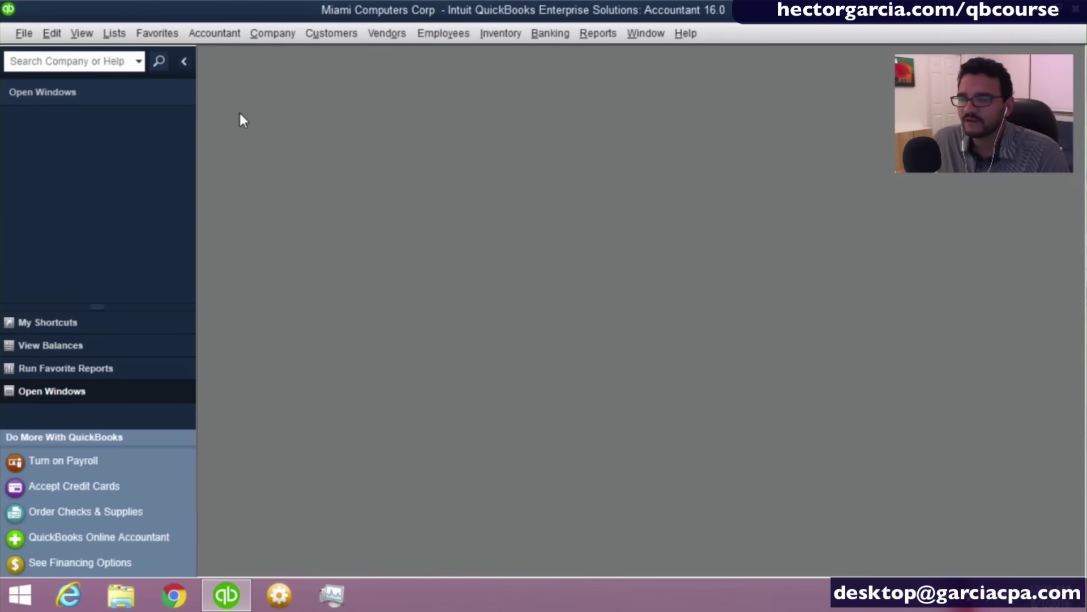
# Collapse the Open Windows side pane with its < button.
pyautogui.click(184, 61)
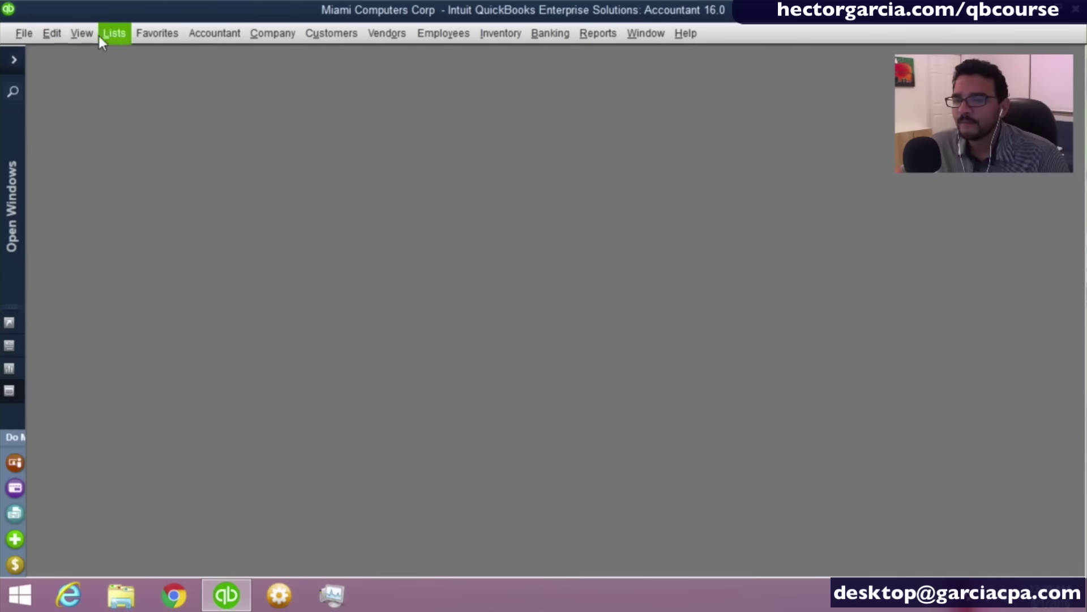
pyautogui.click(53, 34)
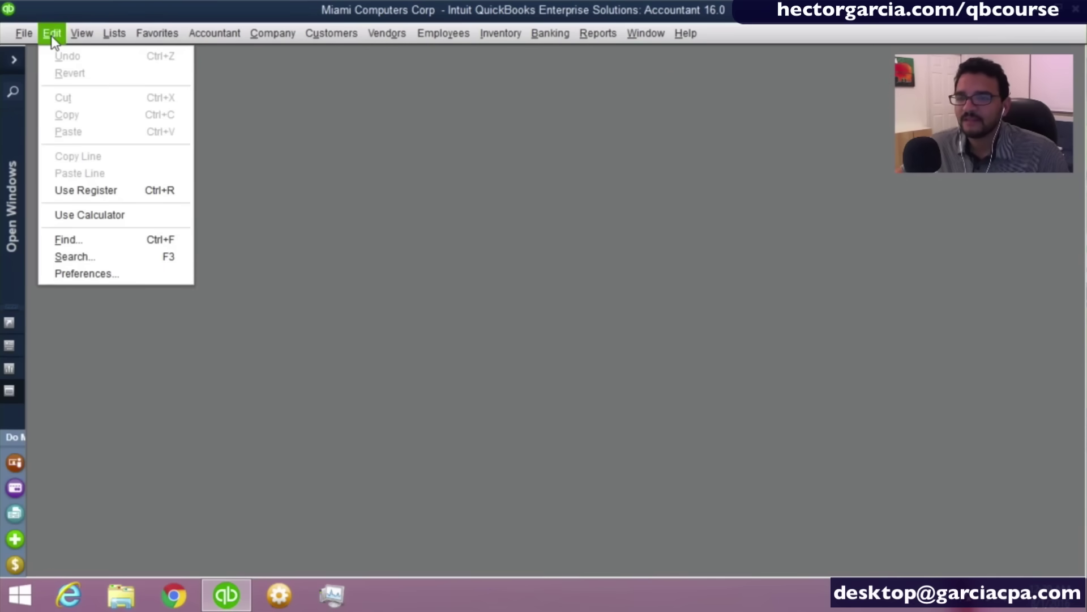
pyautogui.click(117, 190)
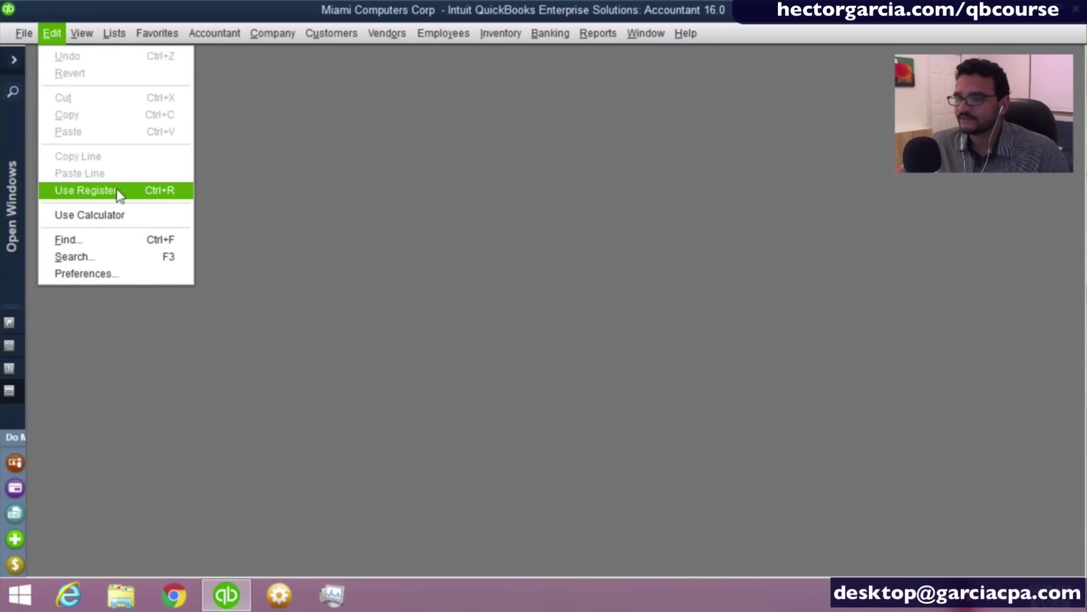
pyautogui.click(153, 193)
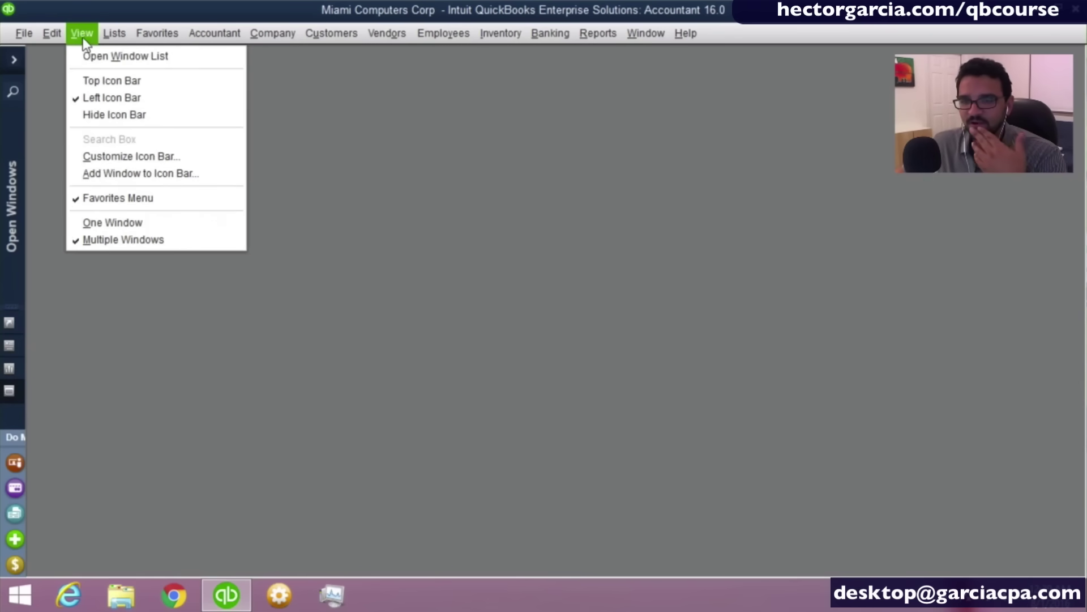
pyautogui.moveTo(110, 38)
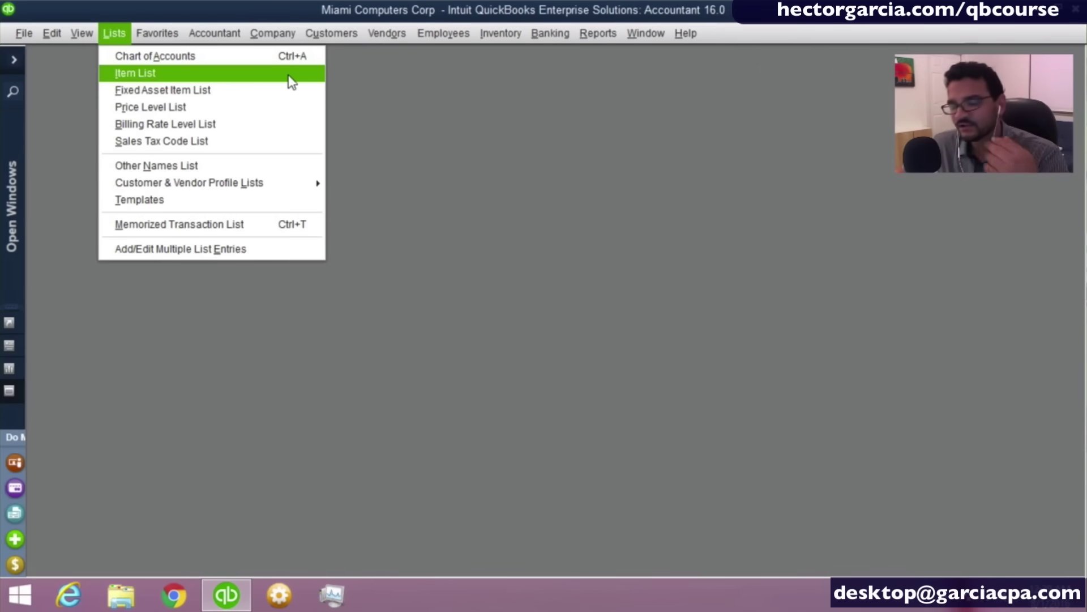
pyautogui.moveTo(326, 37)
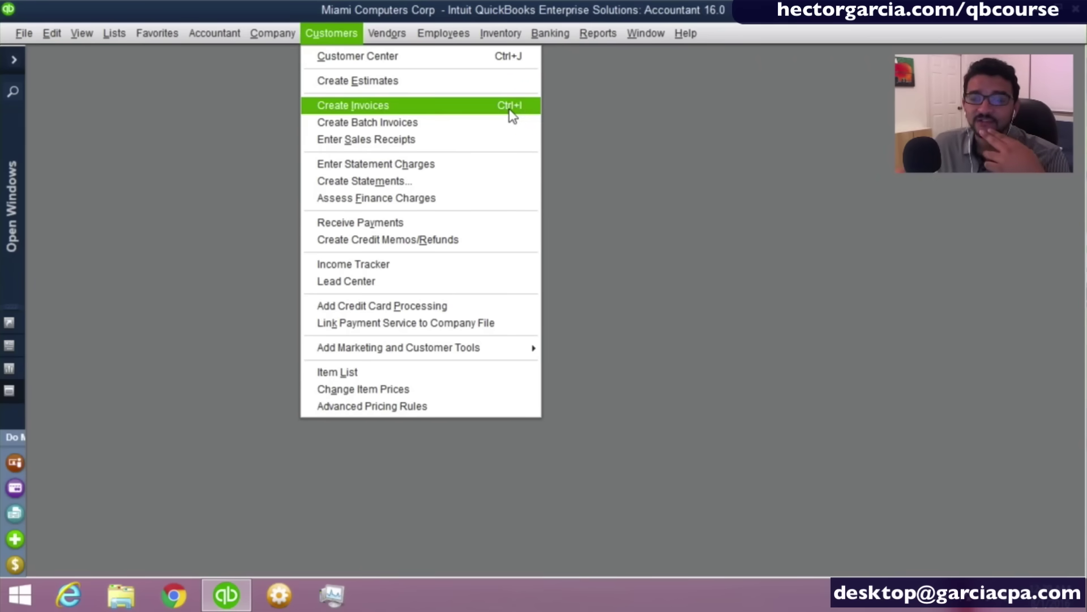
pyautogui.click(563, 111)
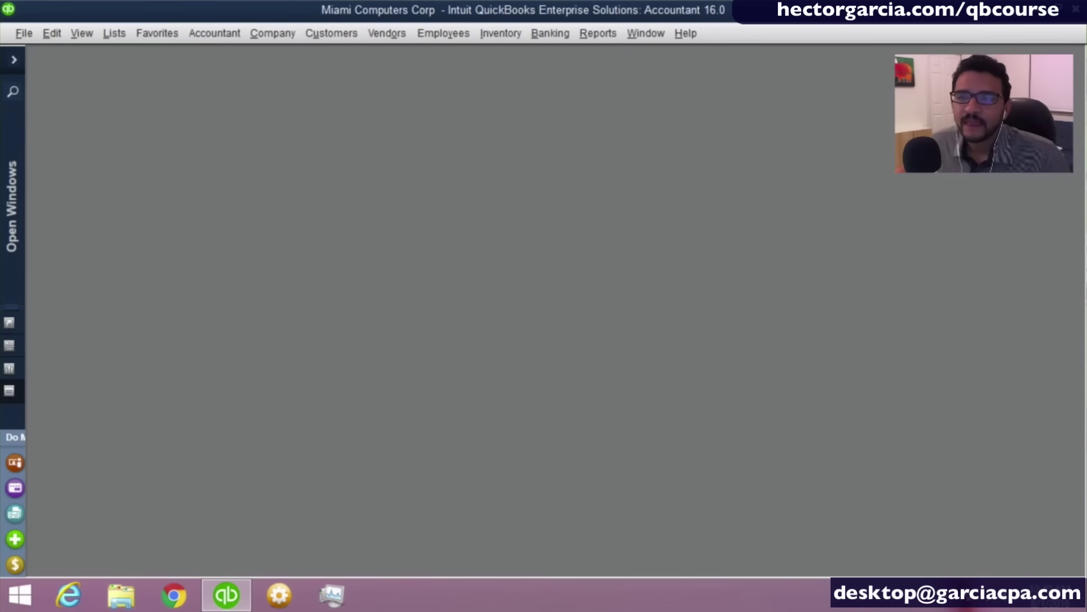
pyautogui.click(114, 33)
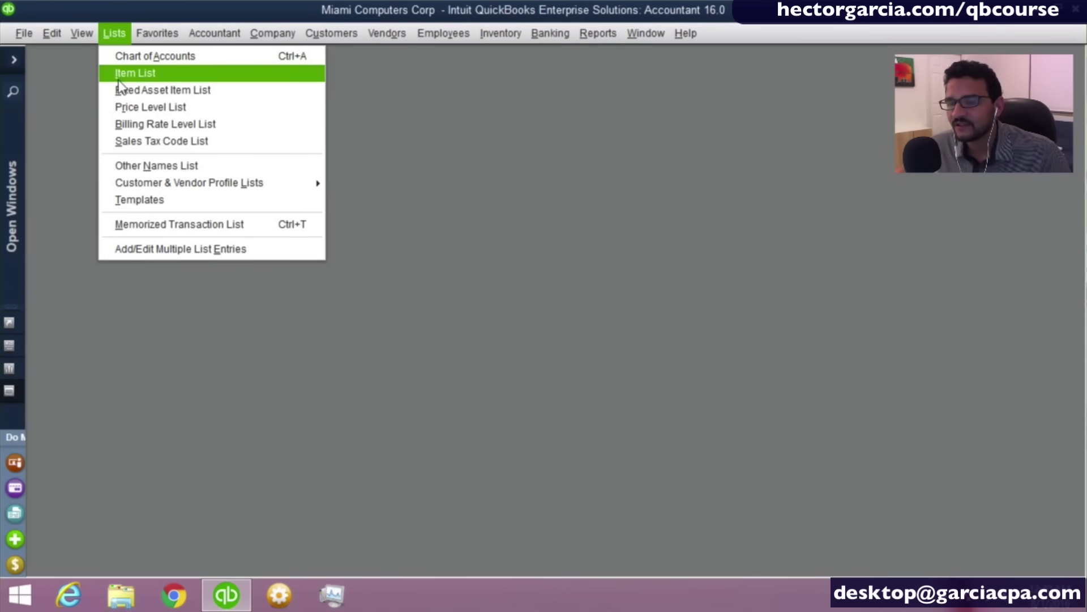
pyautogui.click(460, 164)
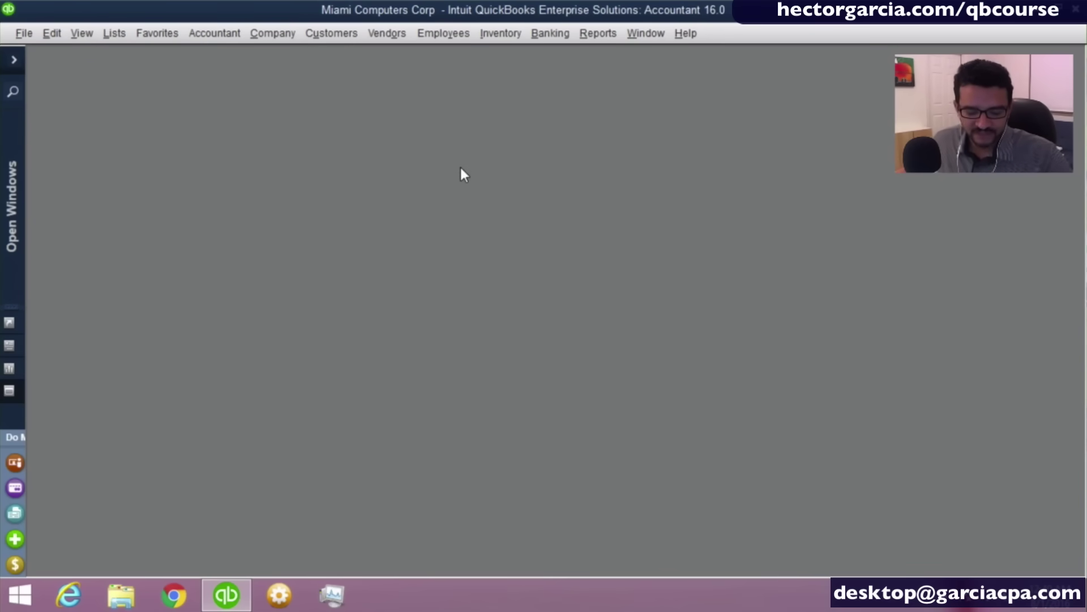
pyautogui.hotkey('alt', 'l')
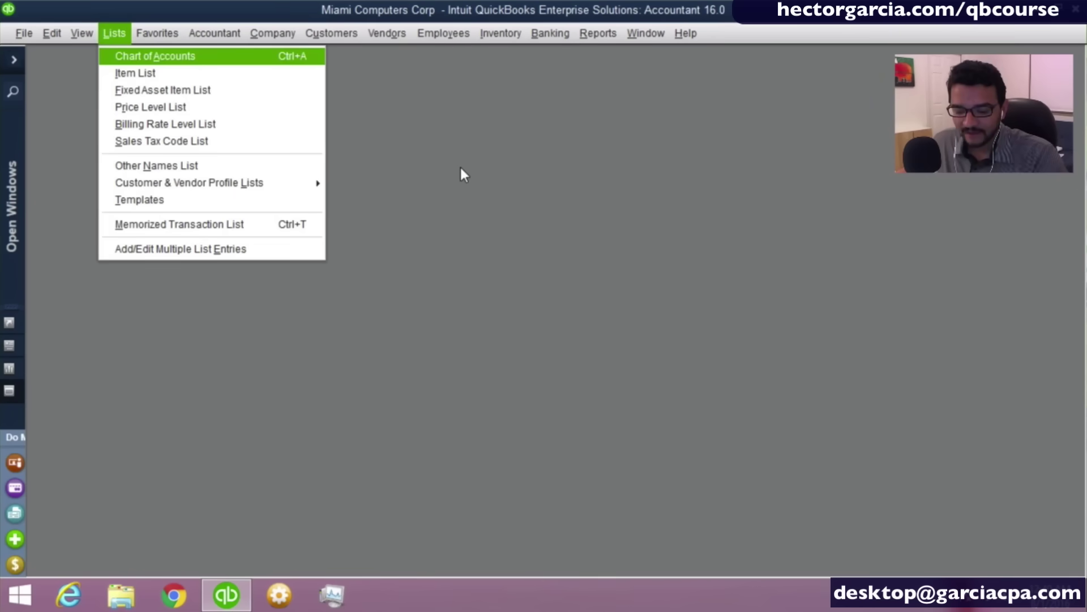
pyautogui.press('i')
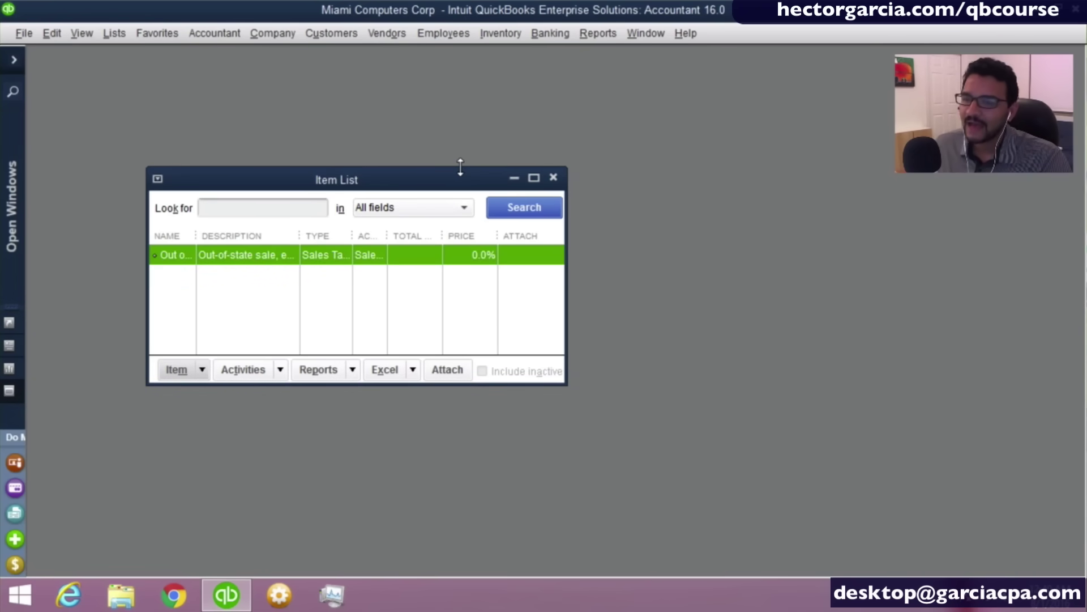
pyautogui.press('Escape')
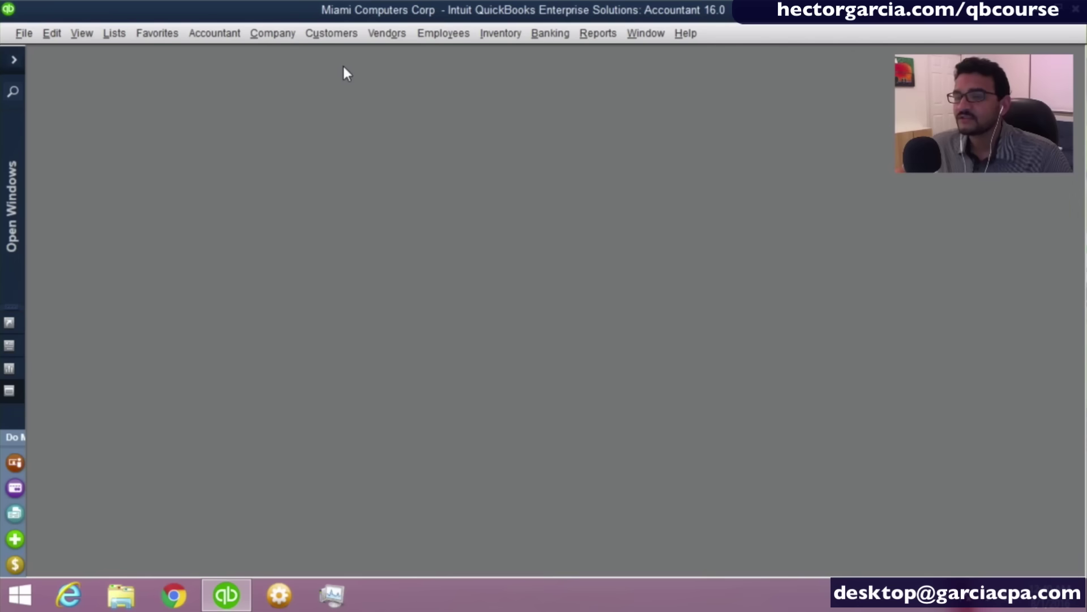
pyautogui.click(386, 33)
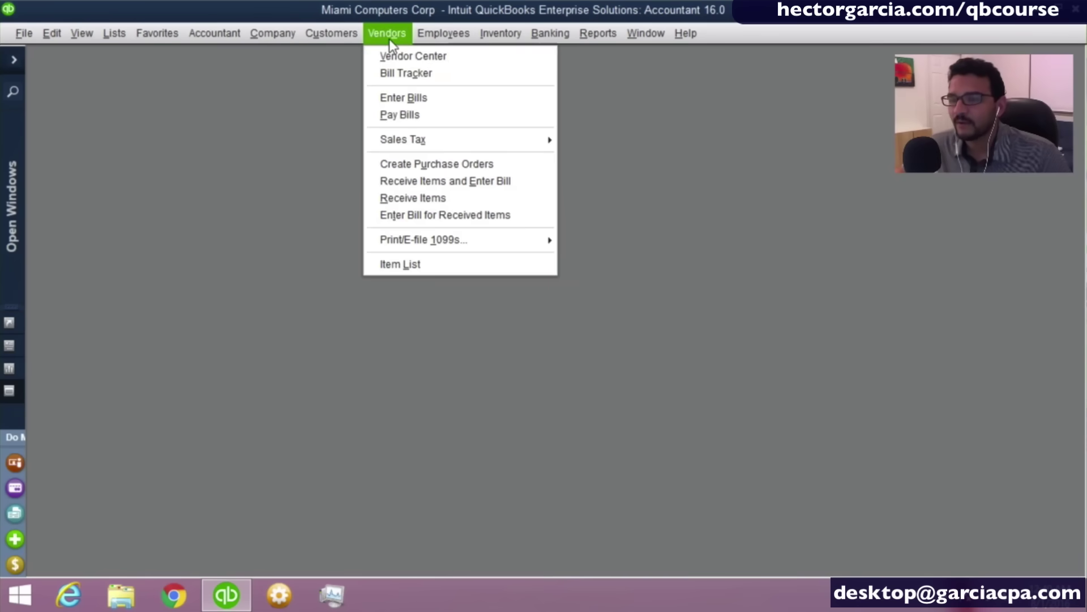
pyautogui.click(427, 62)
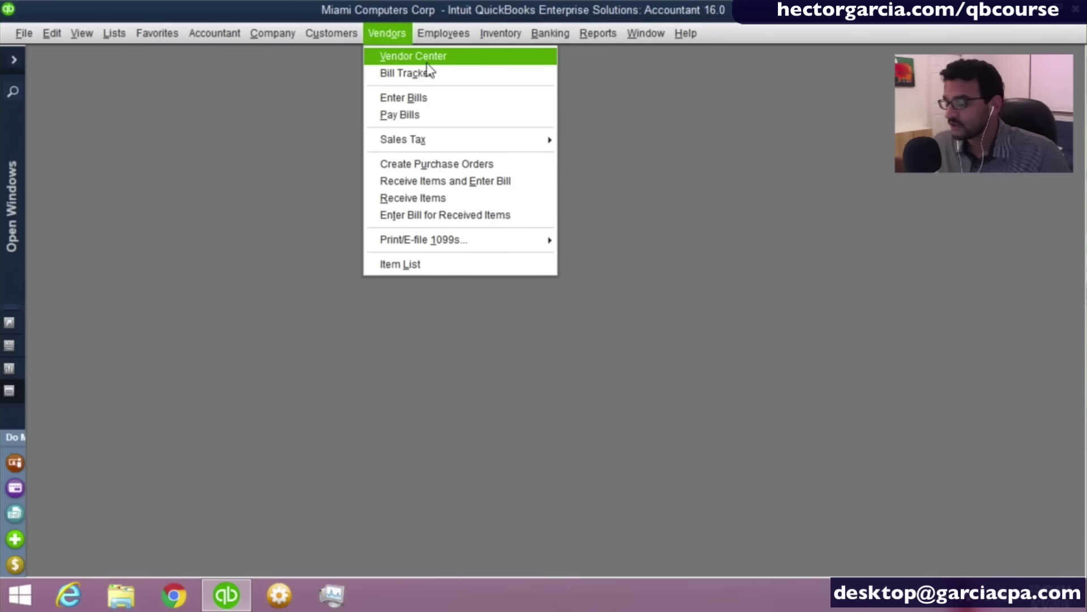
pyautogui.moveTo(344, 41)
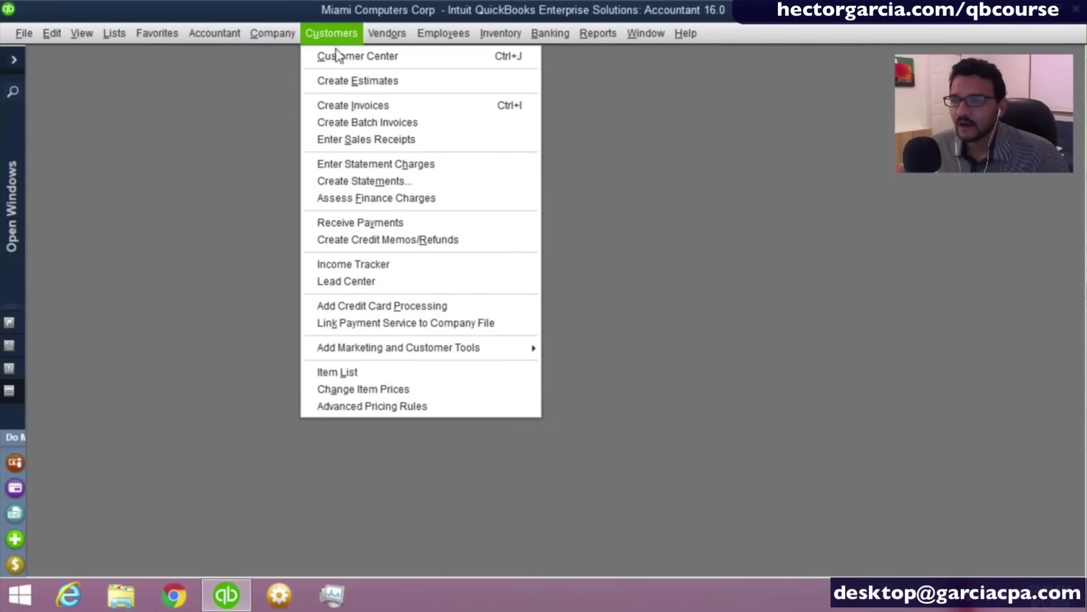
pyautogui.press('ctrl')
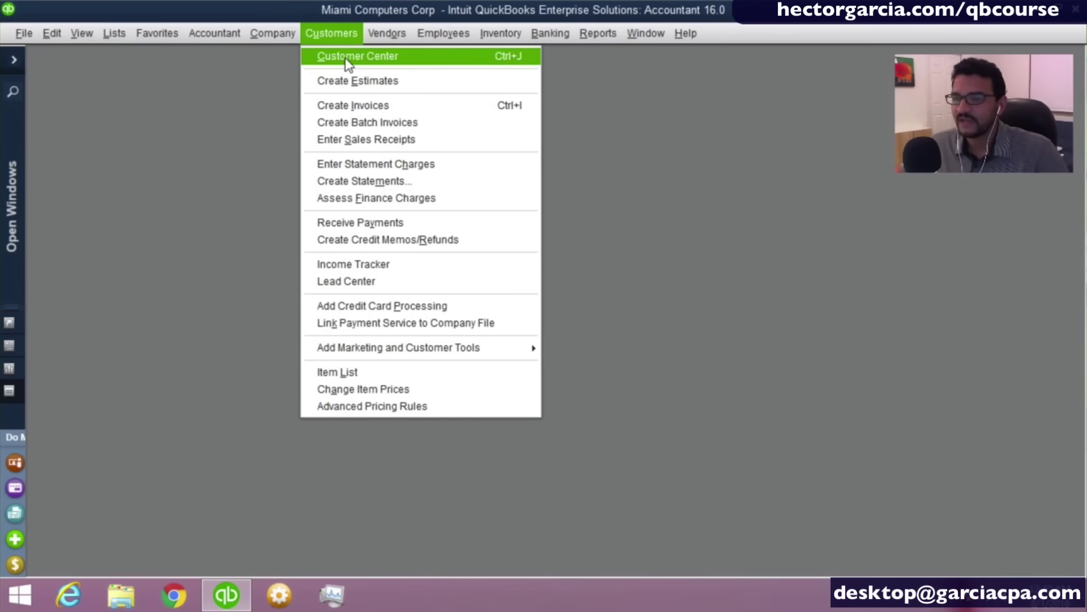
pyautogui.moveTo(393, 38)
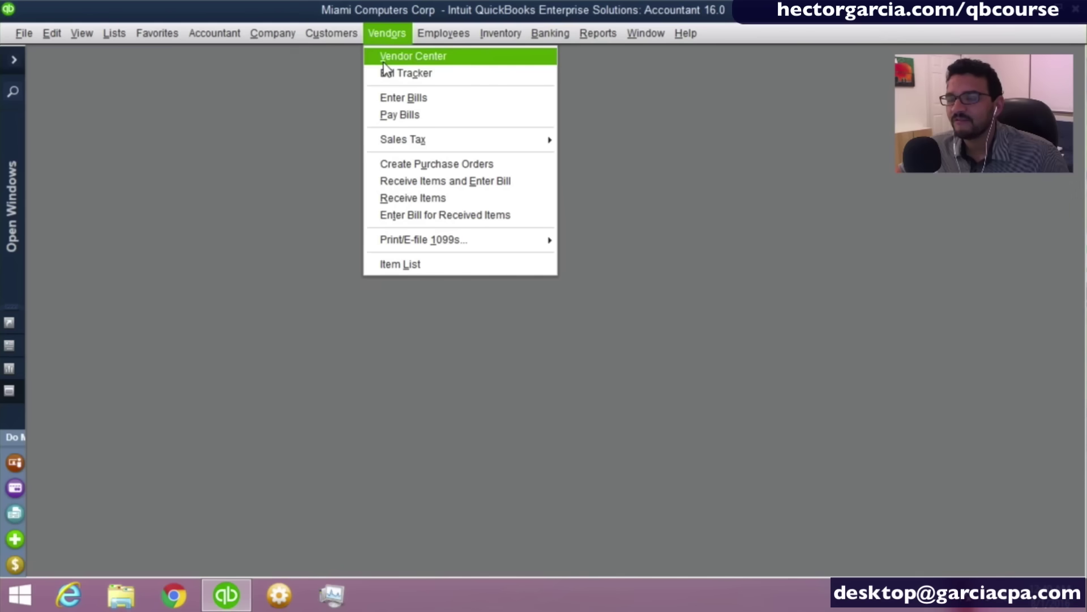
pyautogui.click(717, 198)
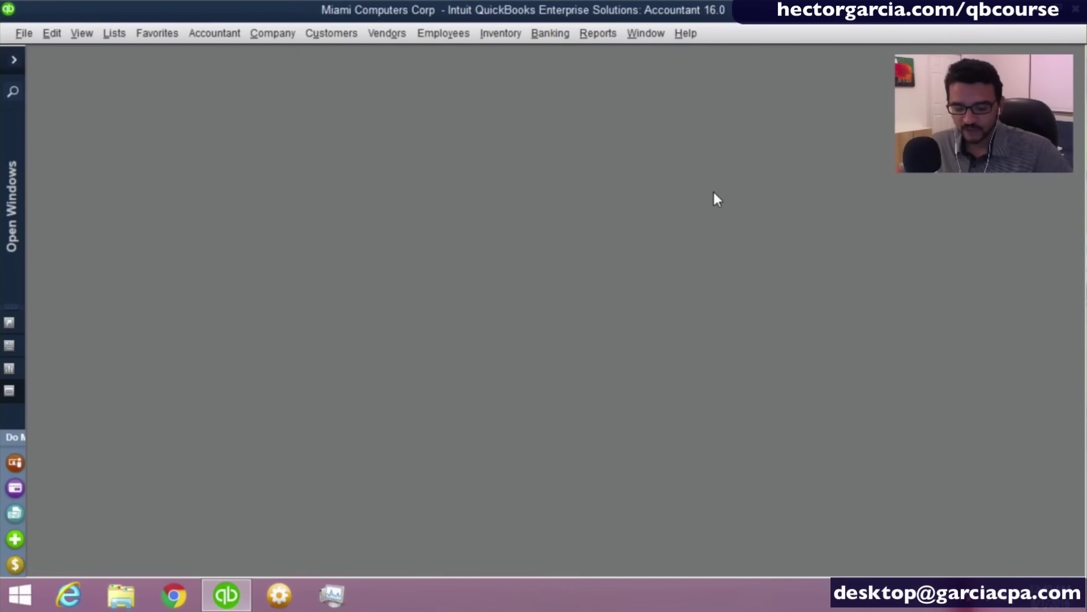
pyautogui.hotkey('alt', 'o')
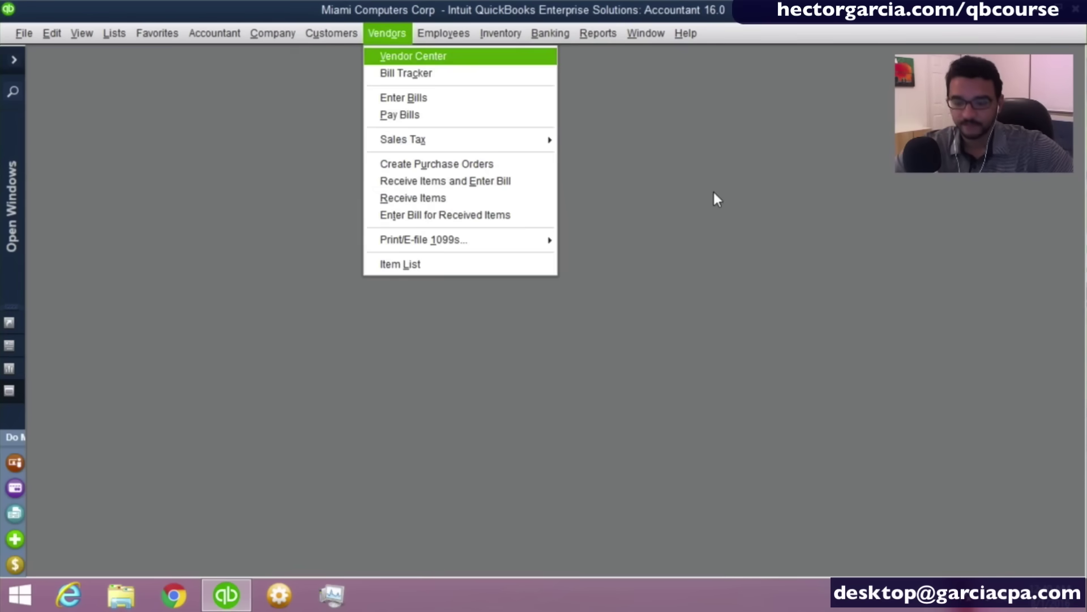
pyautogui.press('Return')
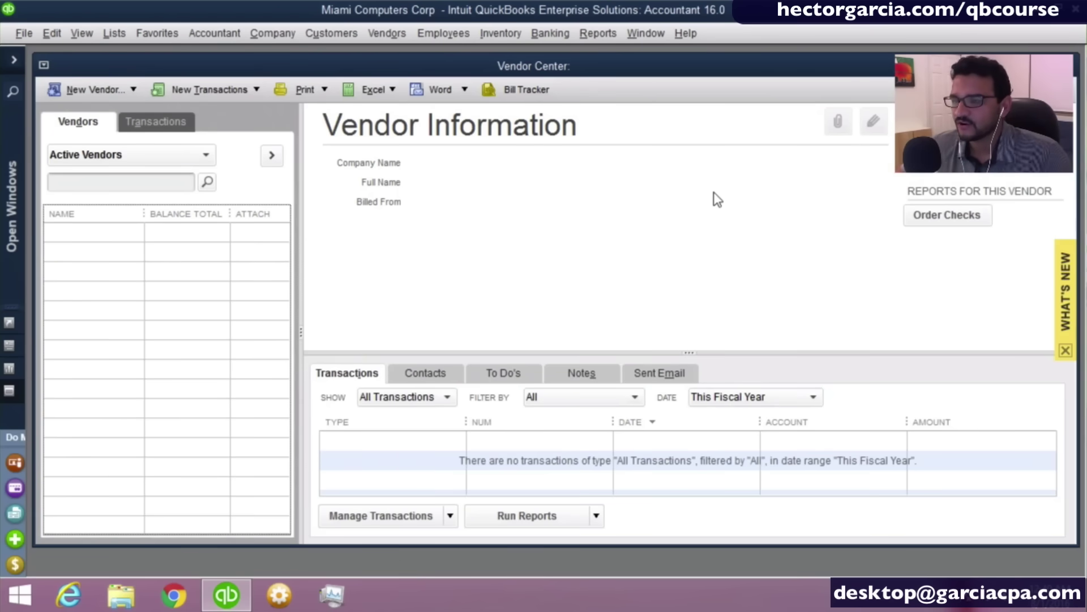
pyautogui.press('Escape')
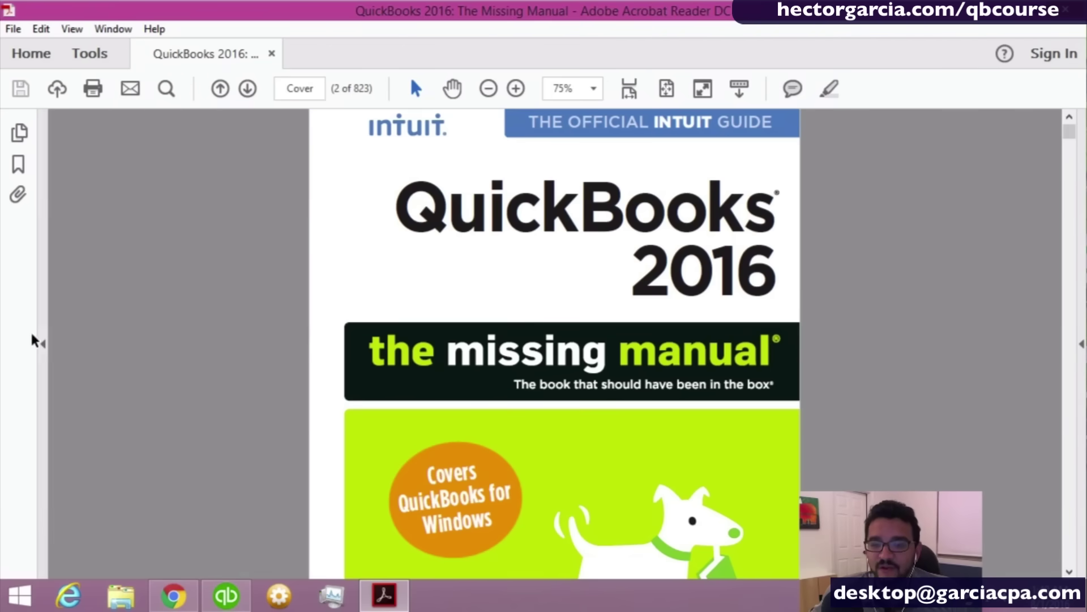
# Jump to the 'Chapter 3: Setting Up a Chart of Accounts' bookmark, then return to QuickBooks.
pyautogui.click(43, 344)
pyautogui.click(4, 344)
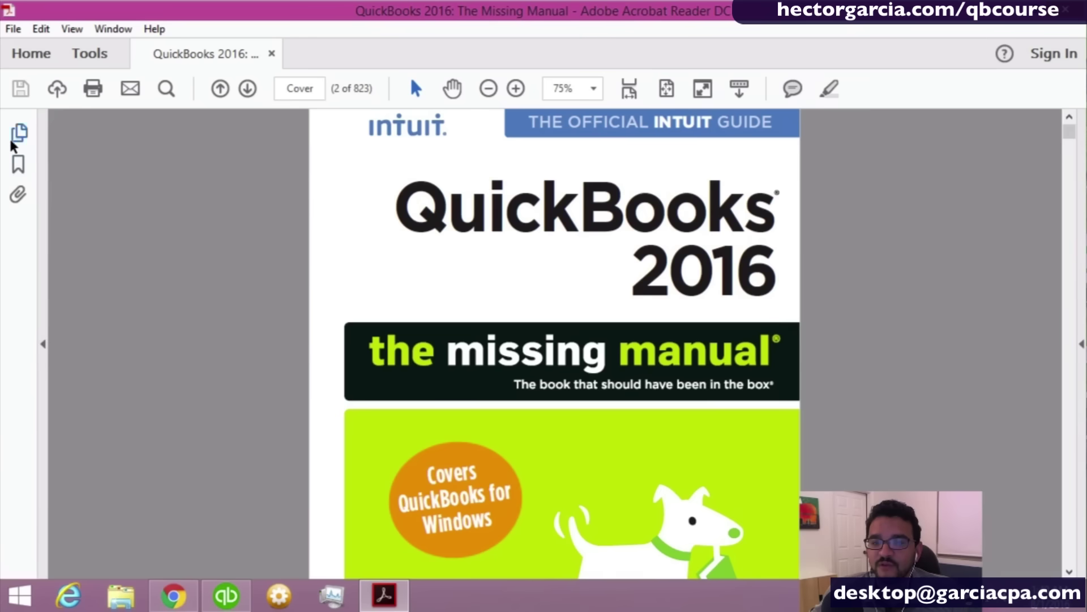
pyautogui.click(15, 169)
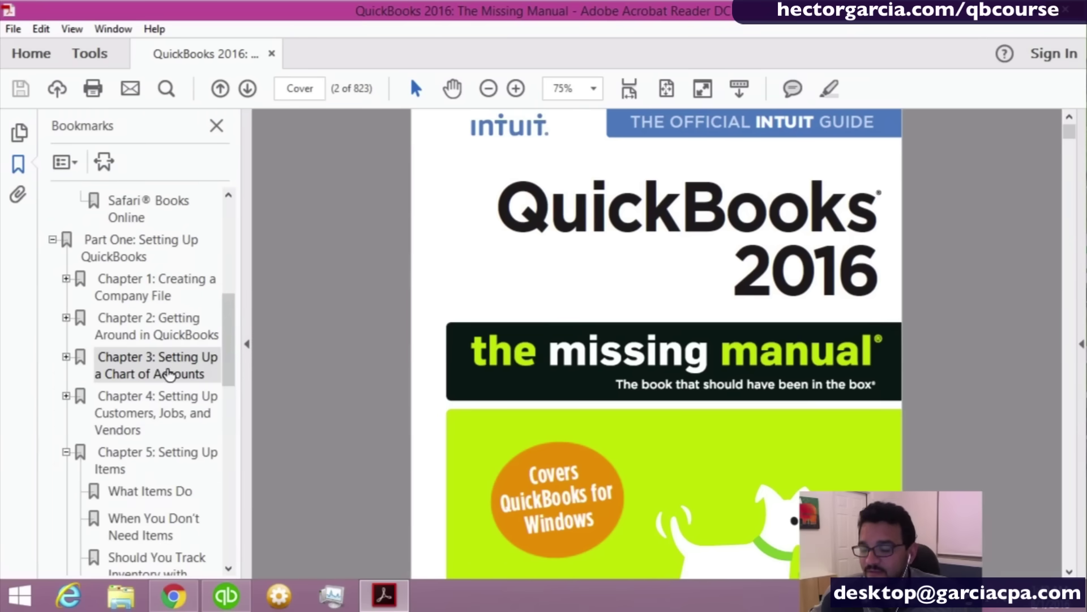
pyautogui.click(157, 374)
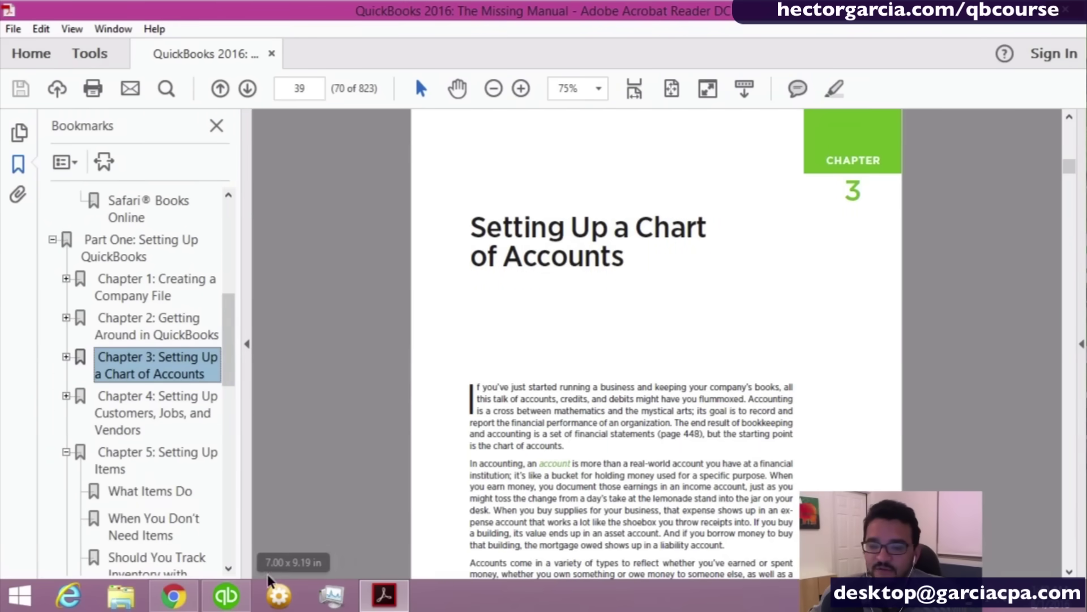
pyautogui.click(232, 600)
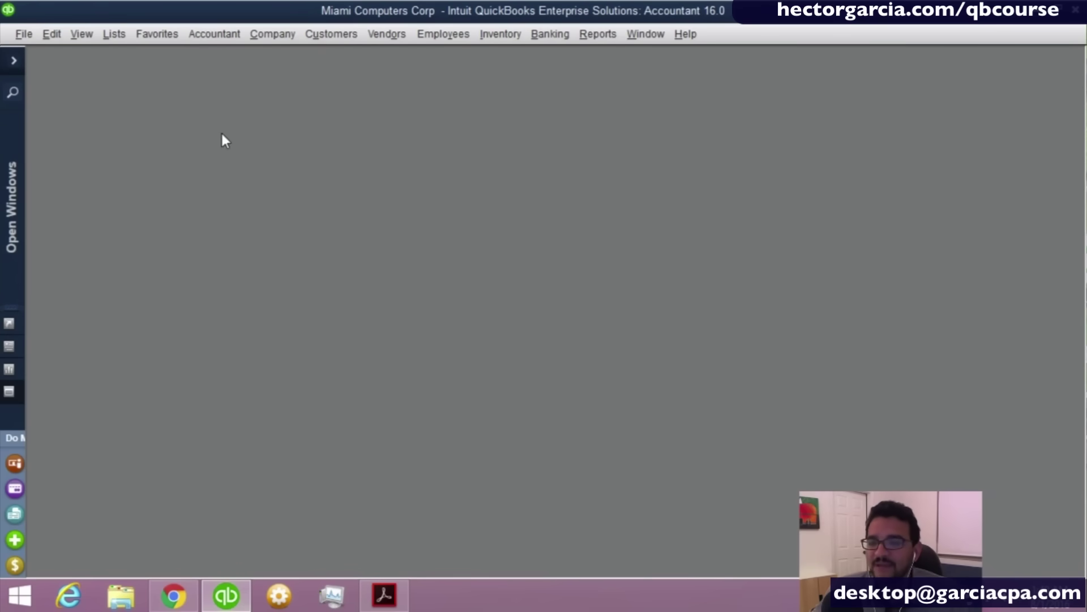
# Open the Chart of Accounts from the Lists menu and close it again.
pyautogui.click(112, 38)
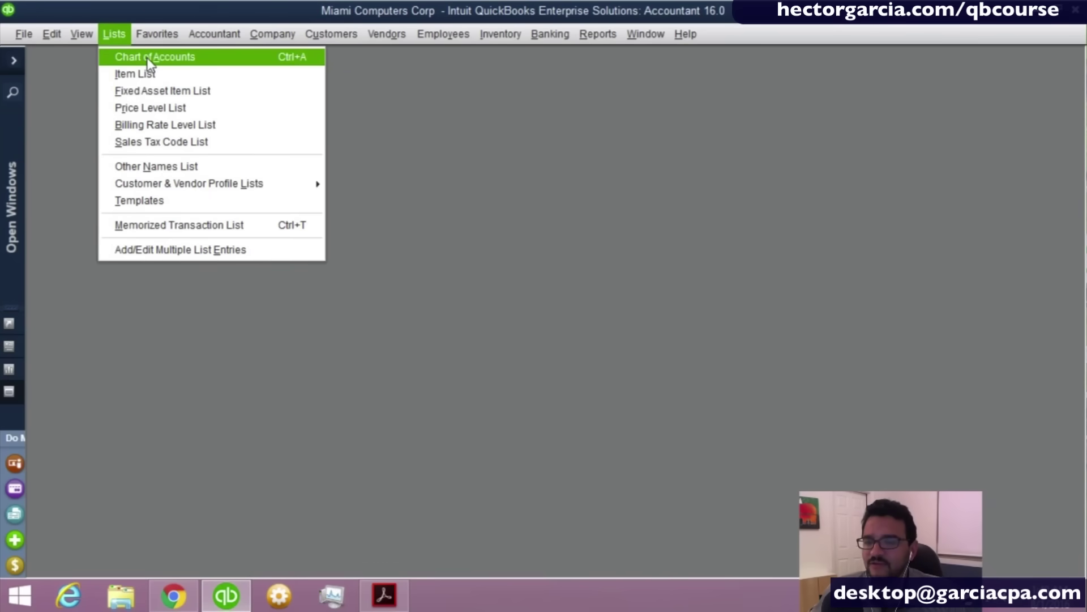
pyautogui.click(311, 58)
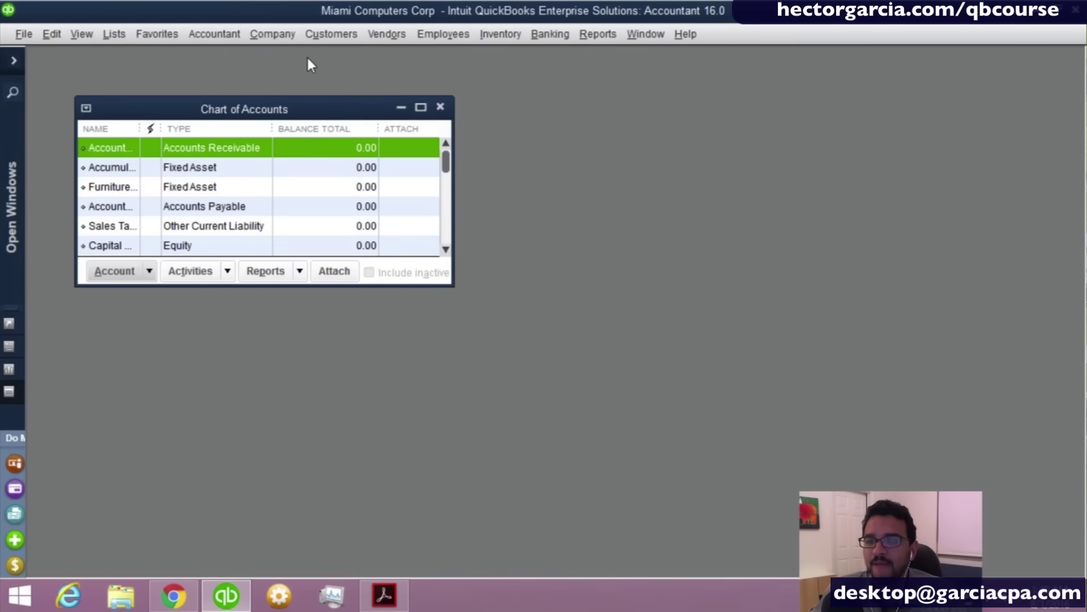
pyautogui.click(440, 107)
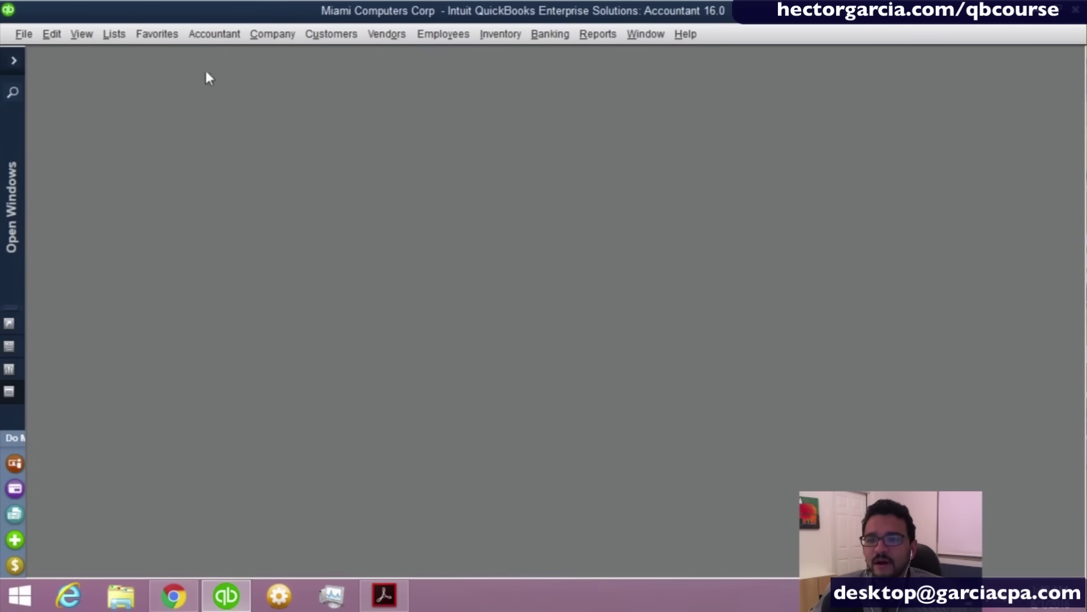
# Open the Home Page, launch the Chart of Accounts from its icon, and maximize it.
pyautogui.click(283, 34)
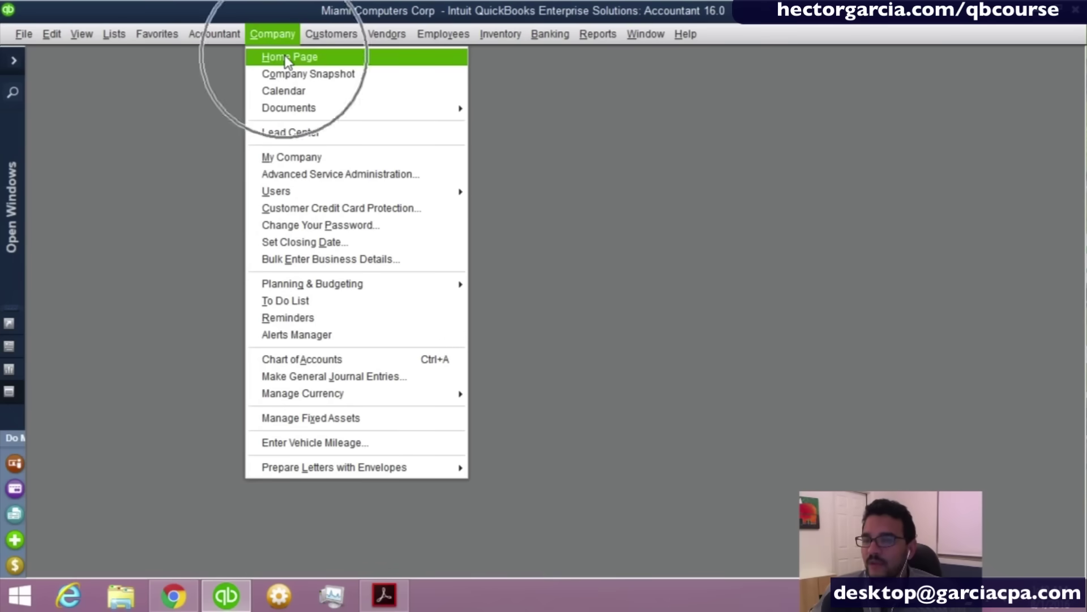
pyautogui.click(285, 57)
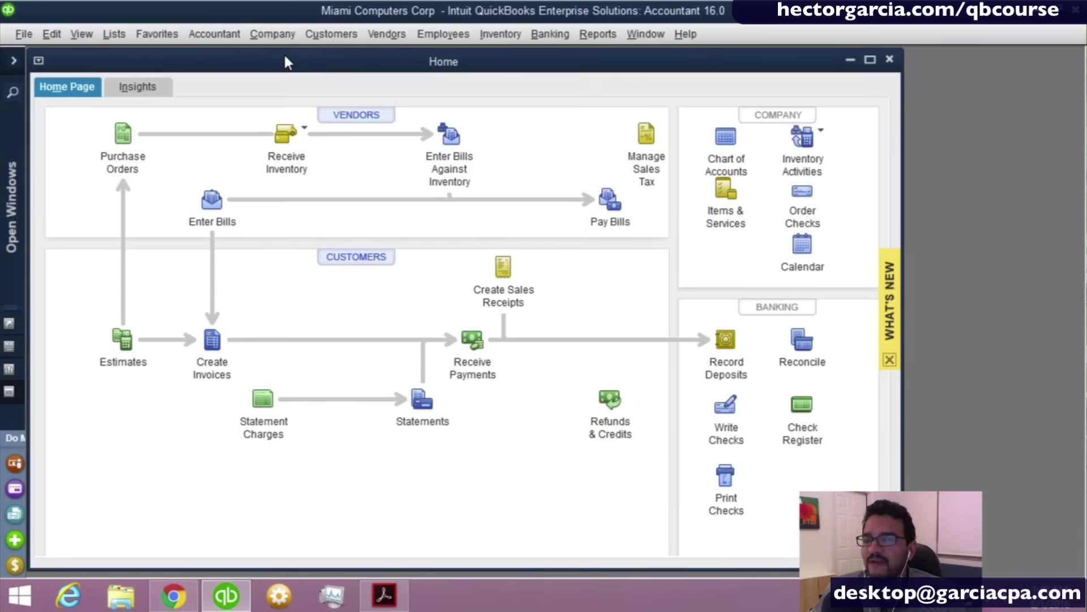
pyautogui.moveTo(285, 56); pyautogui.dragTo(290, 56)
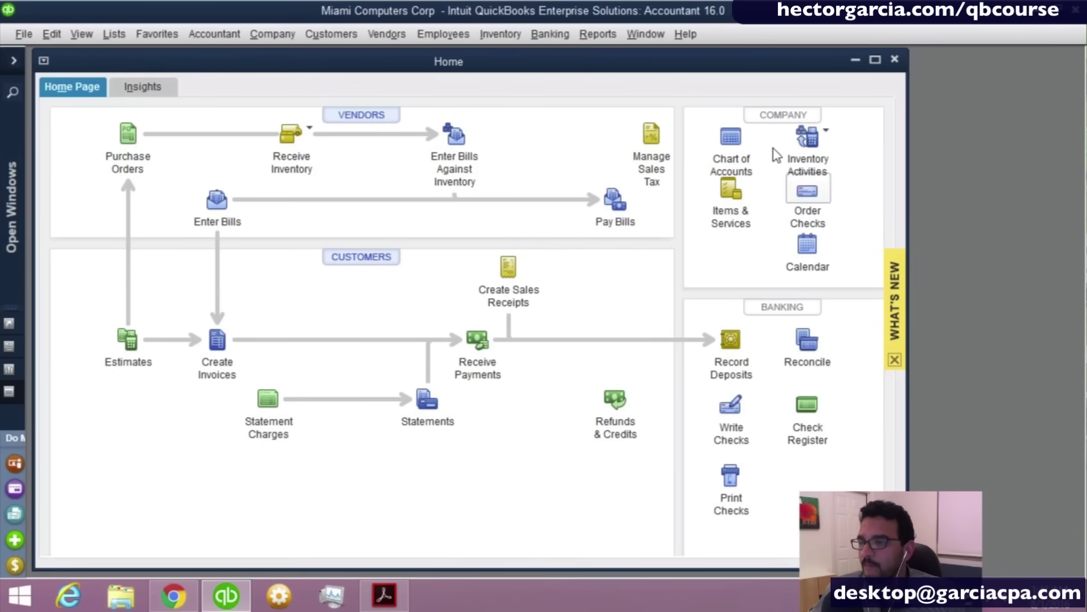
pyautogui.press('ctrl')
pyautogui.press('ctrl')
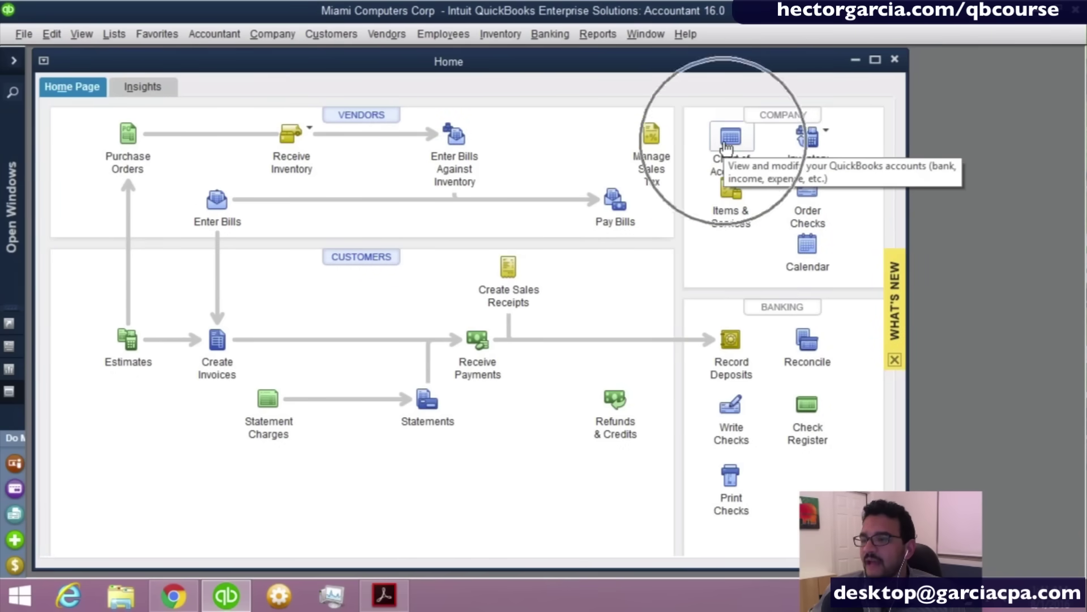
pyautogui.click(727, 148)
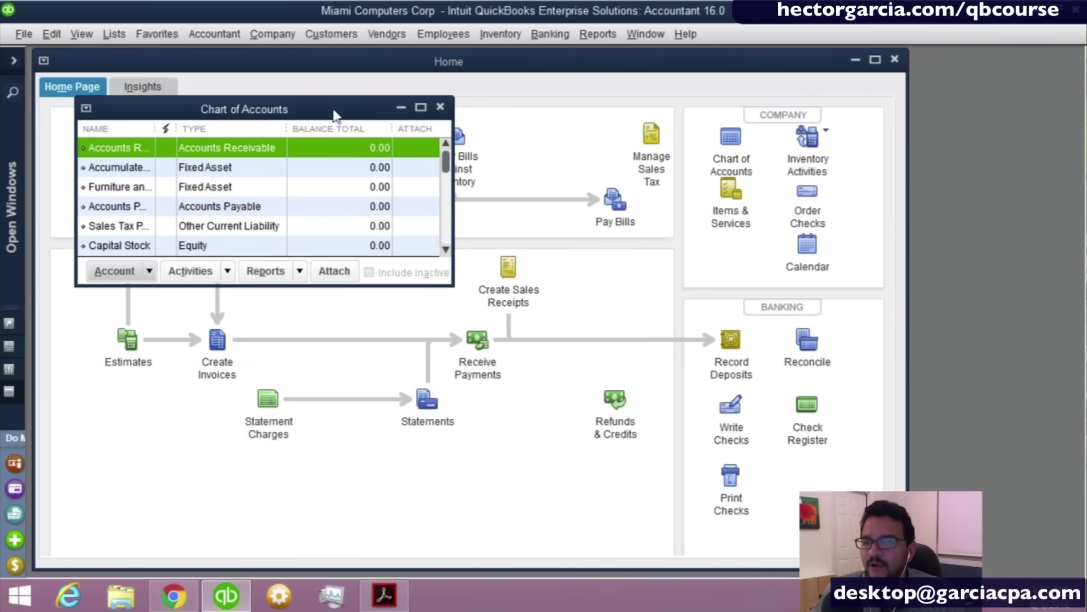
pyautogui.moveTo(327, 104); pyautogui.dragTo(366, 111)
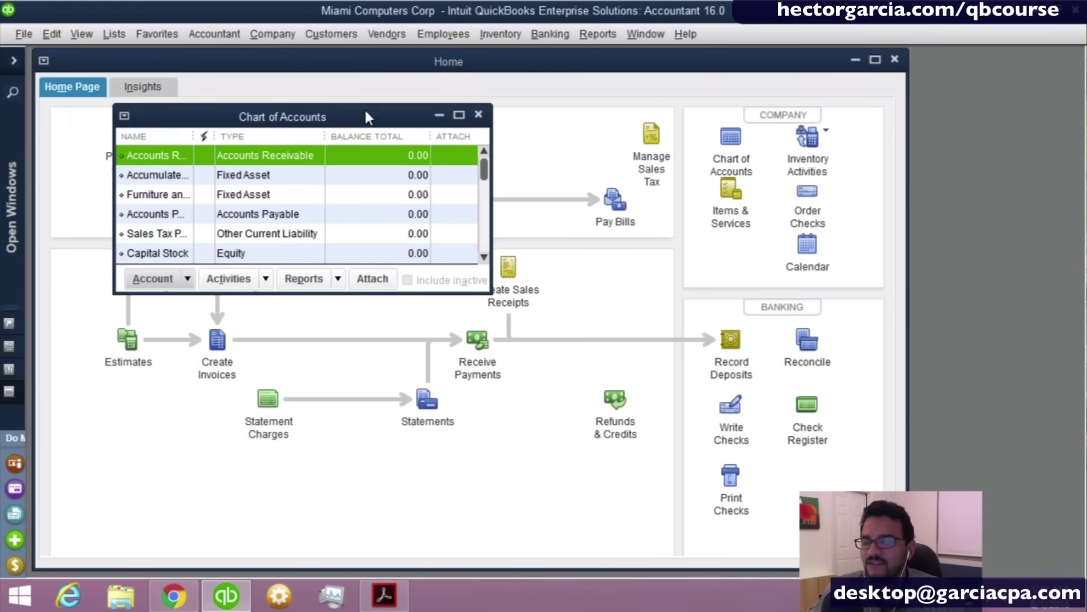
pyautogui.click(459, 115)
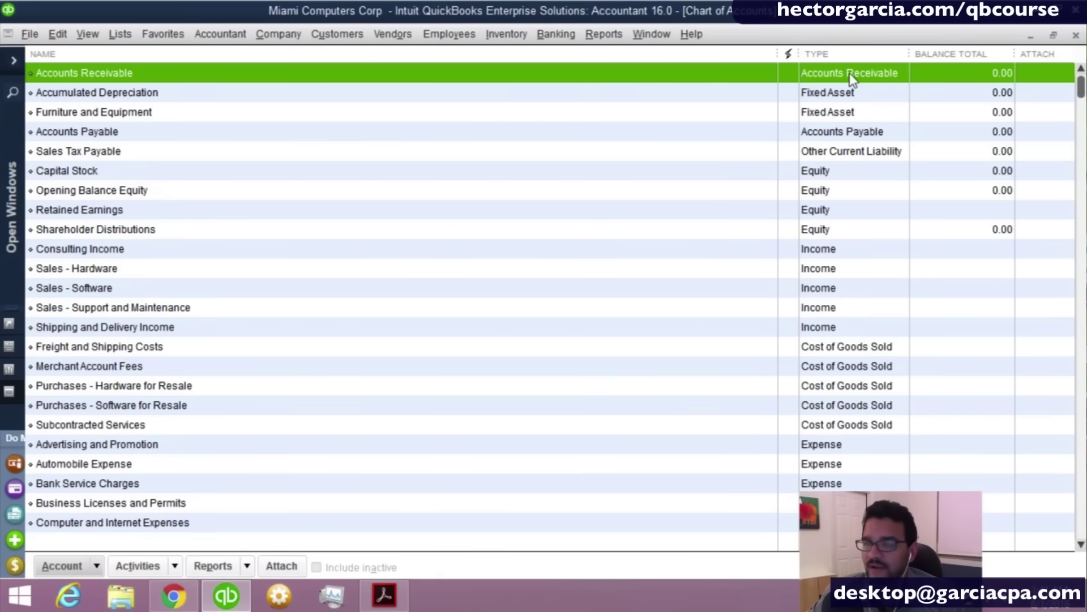
pyautogui.click(842, 236)
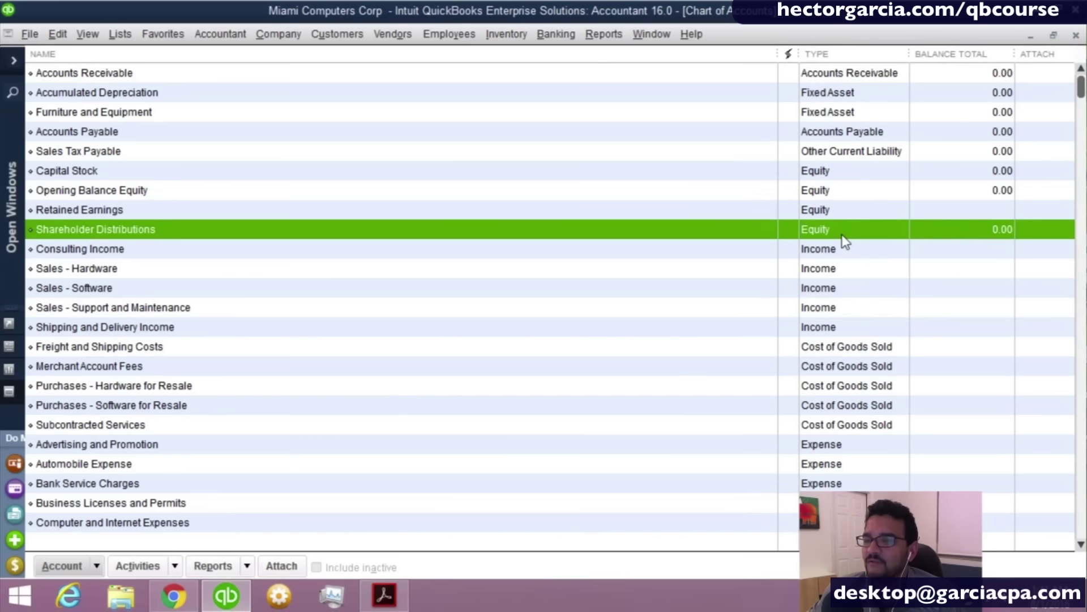
pyautogui.click(1006, 236)
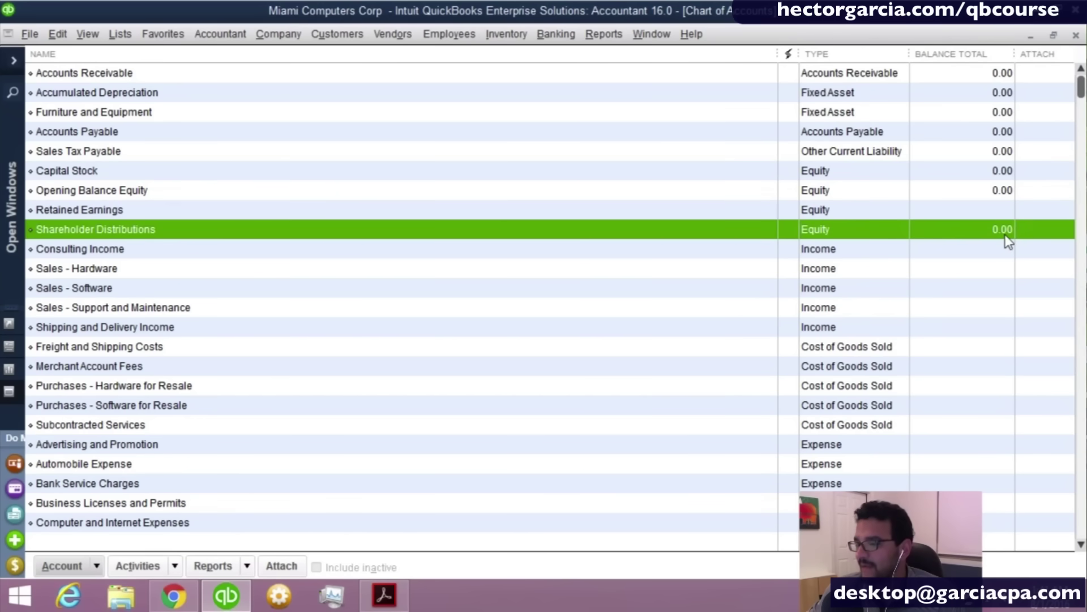
pyautogui.click(1007, 240)
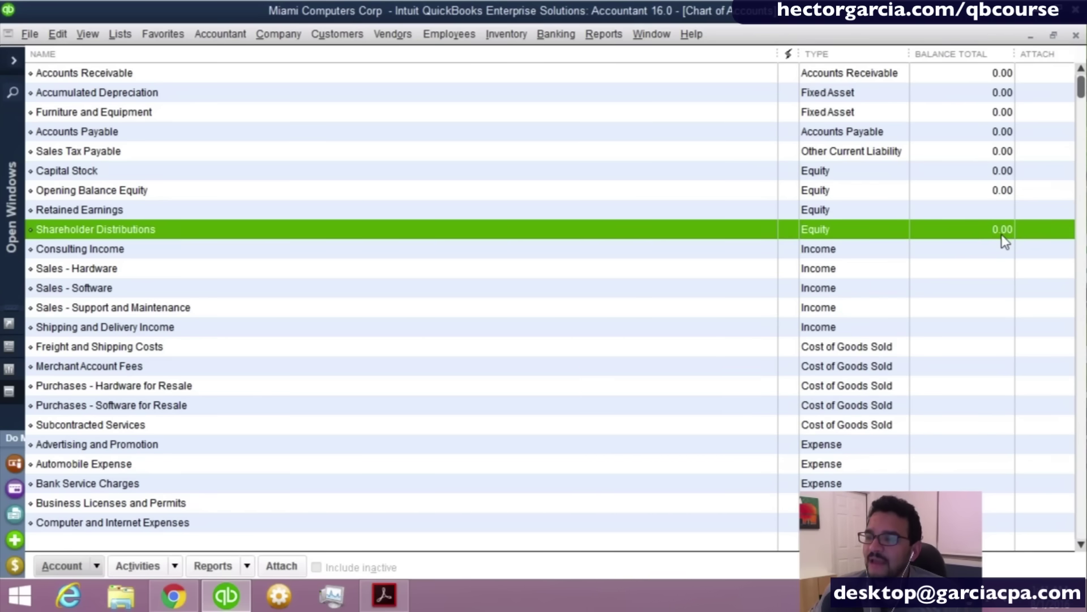
pyautogui.click(1003, 249)
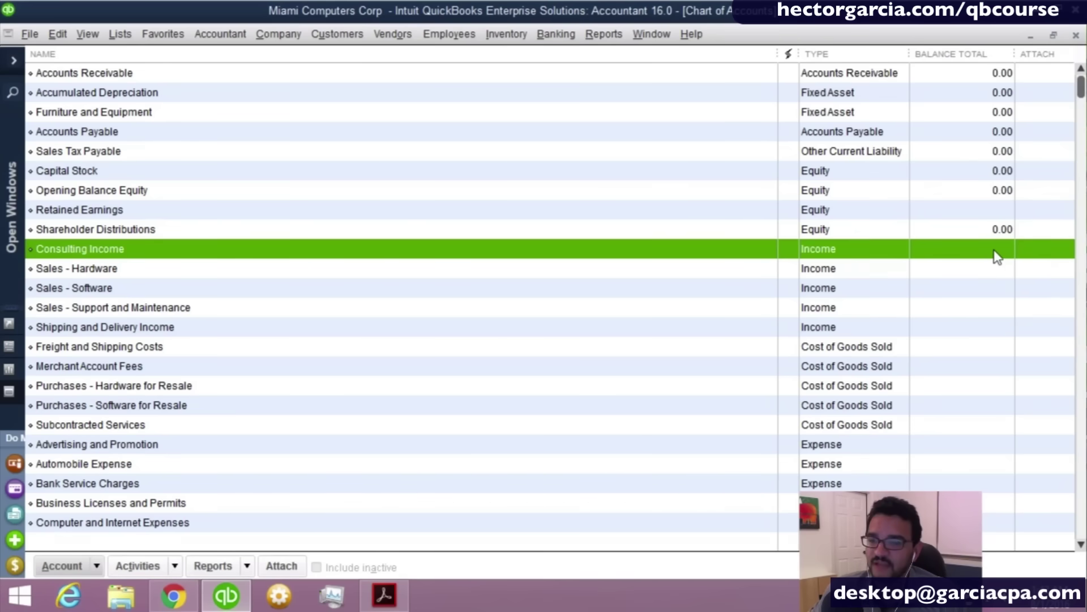
pyautogui.click(841, 232)
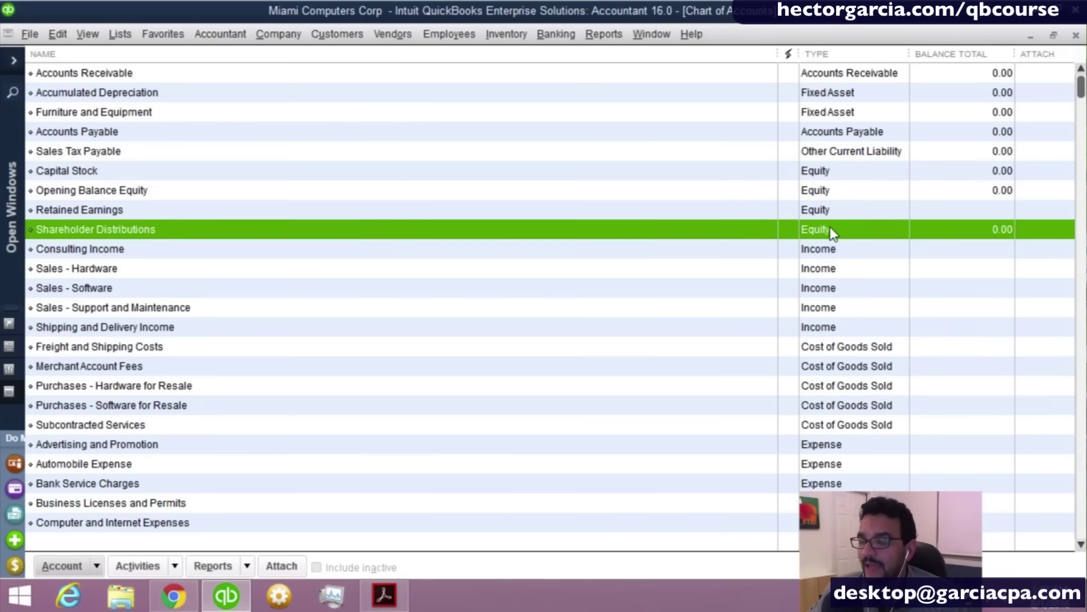
pyautogui.click(831, 245)
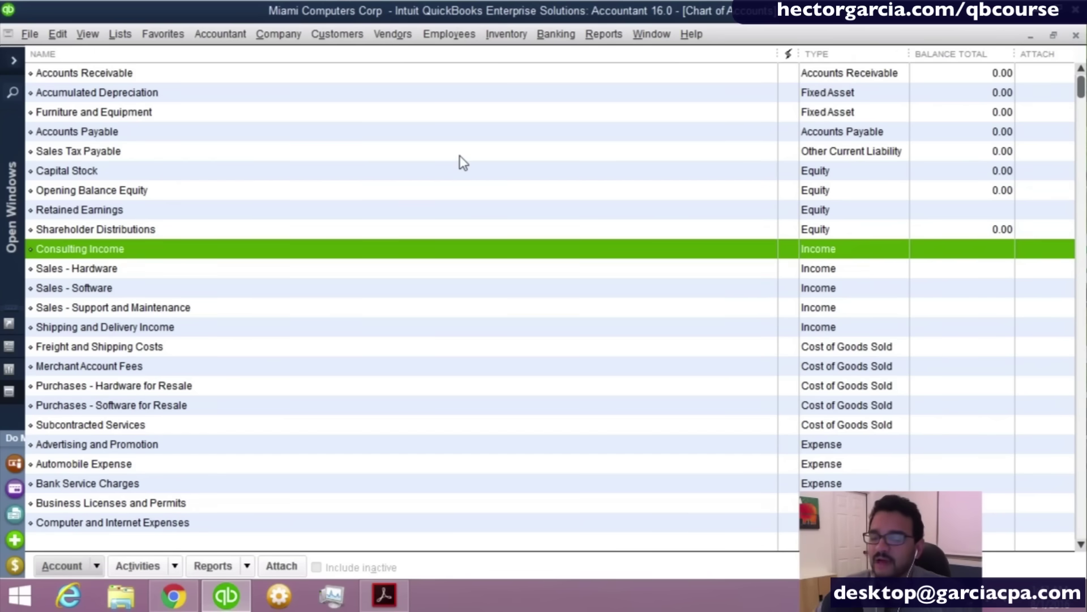
# Right-click accounts in the Chart of Accounts list and choose New to add an account.
pyautogui.rightClick(303, 117)
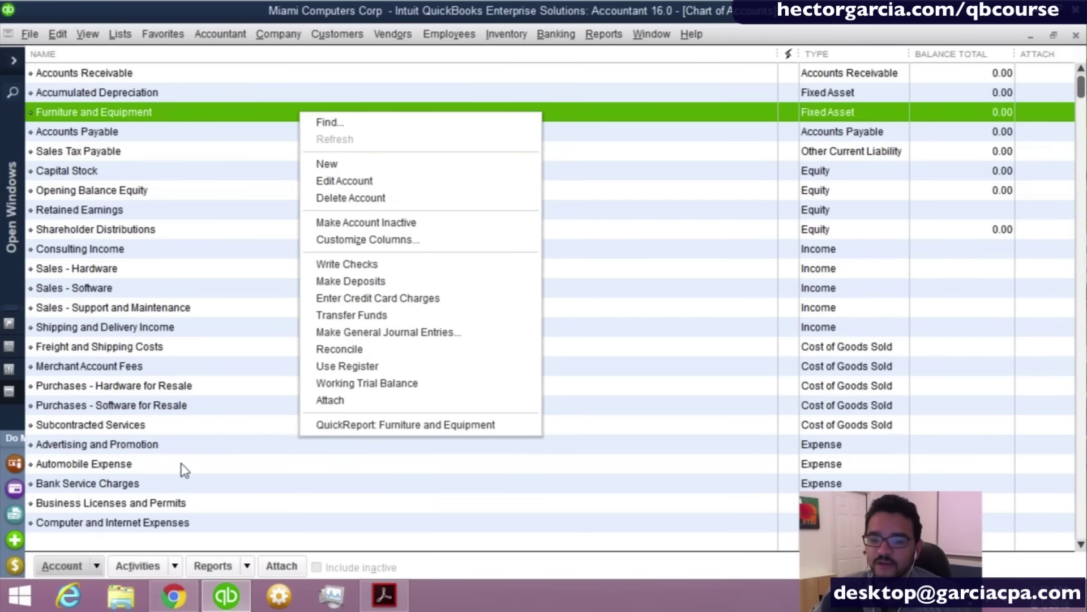
pyautogui.click(96, 565)
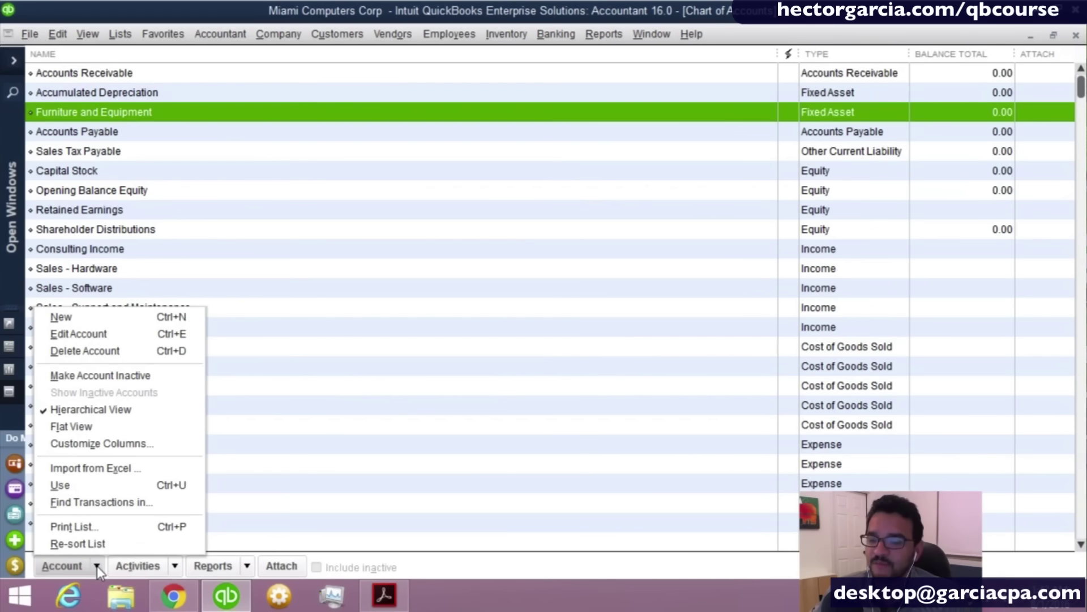
pyautogui.click(74, 324)
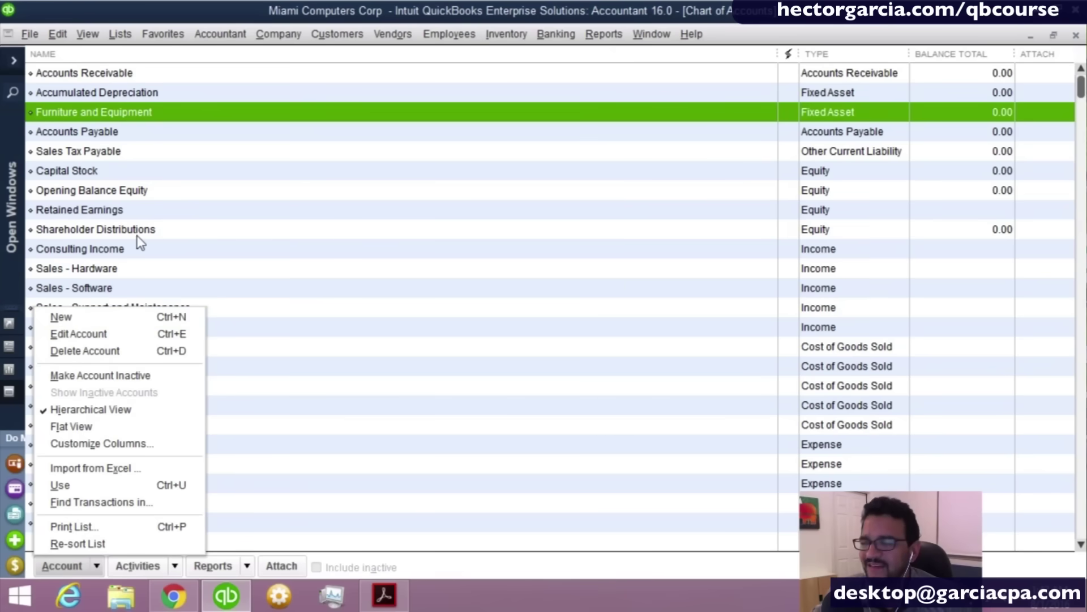
pyautogui.rightClick(149, 189)
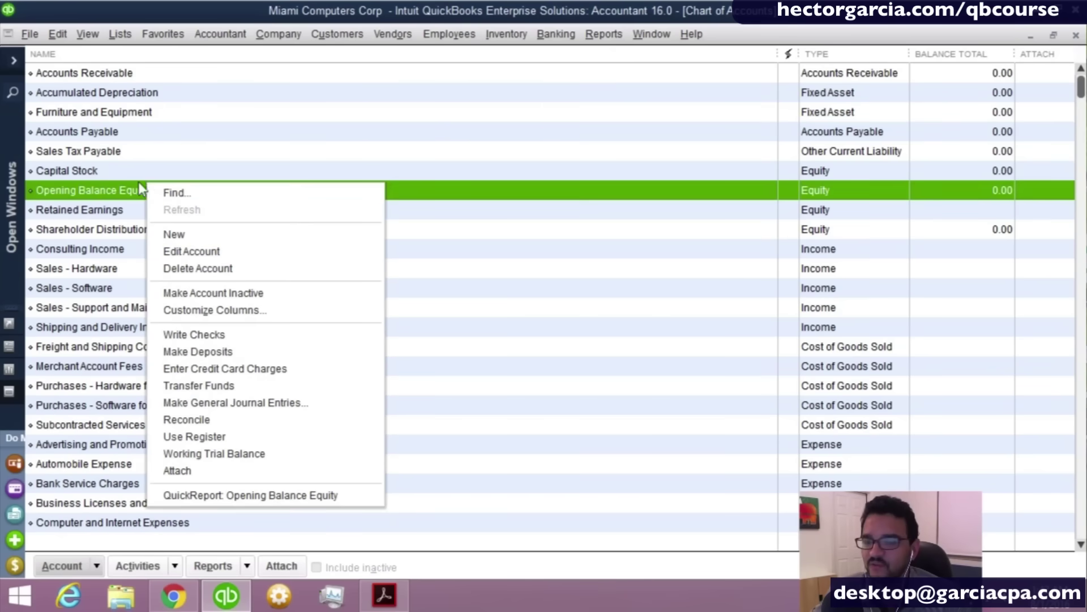
pyautogui.click(132, 134)
pyautogui.rightClick(138, 132)
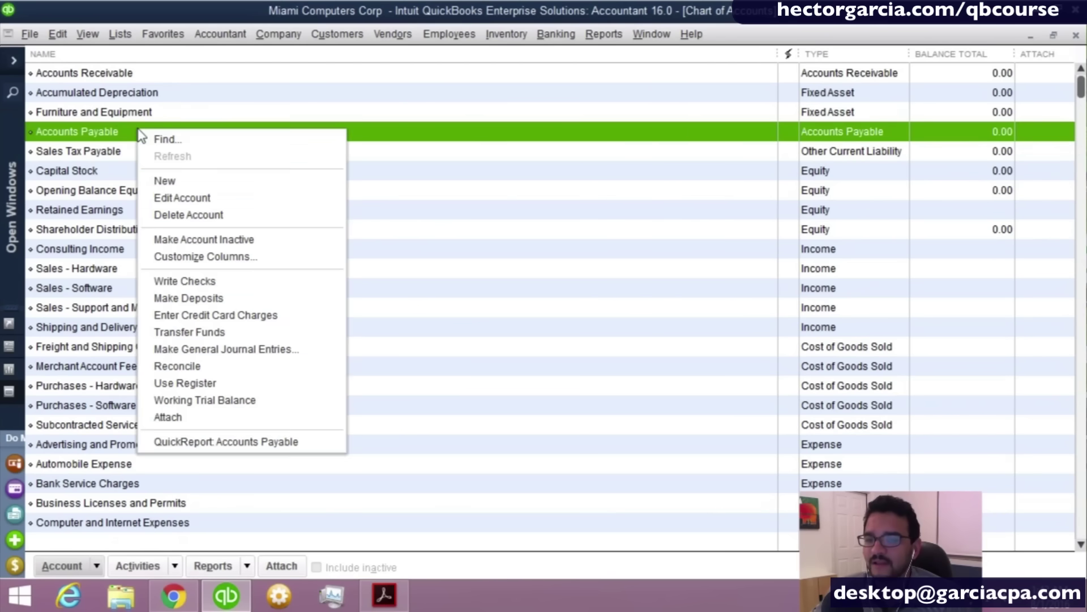
pyautogui.rightClick(678, 193)
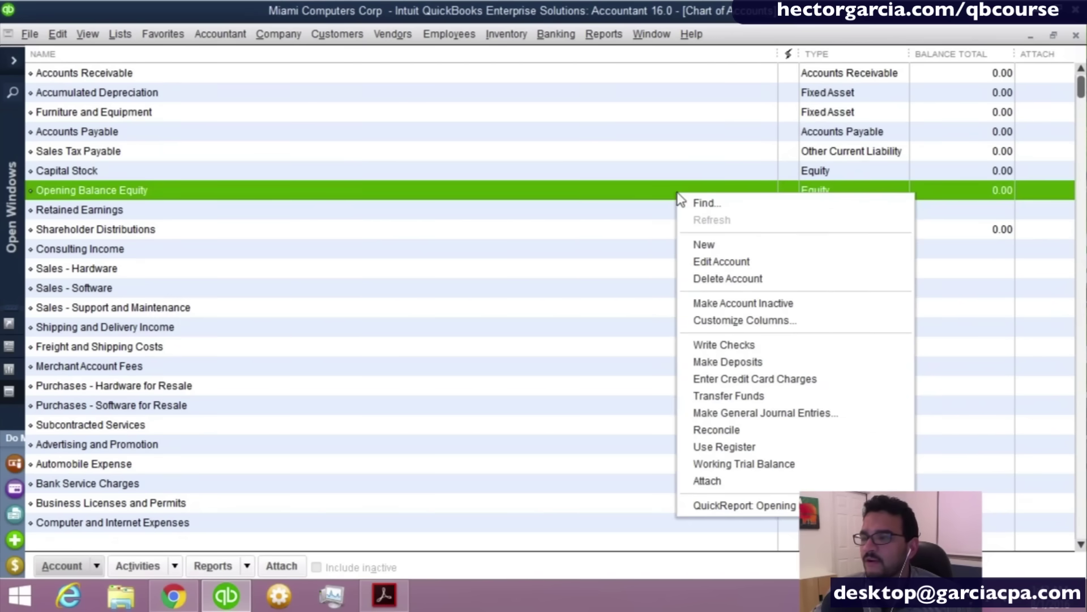
pyautogui.click(984, 80)
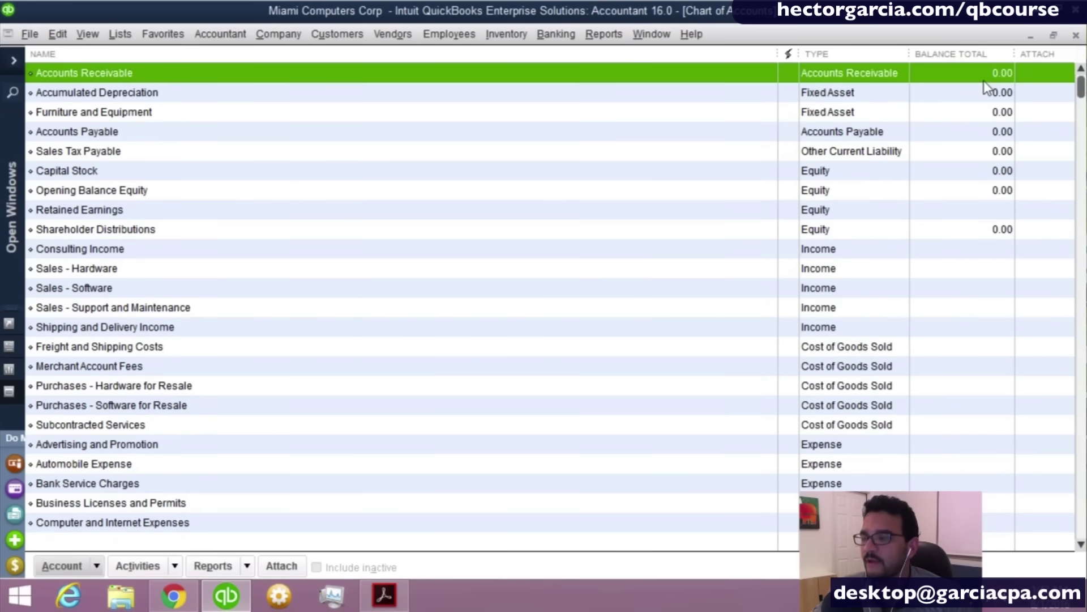
pyautogui.rightClick(984, 80)
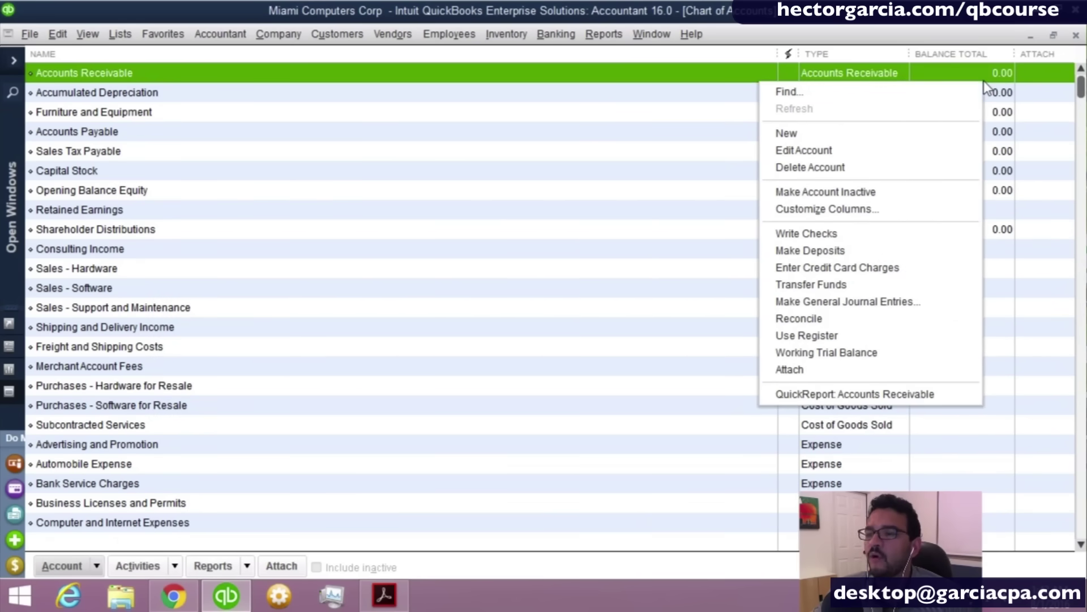
pyautogui.rightClick(110, 446)
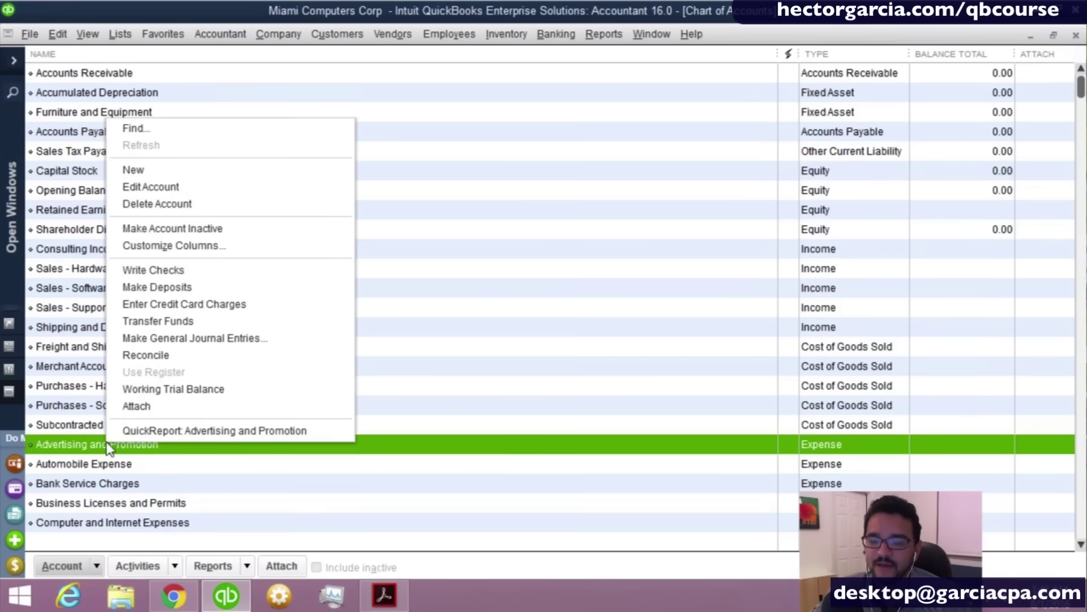
pyautogui.click(148, 171)
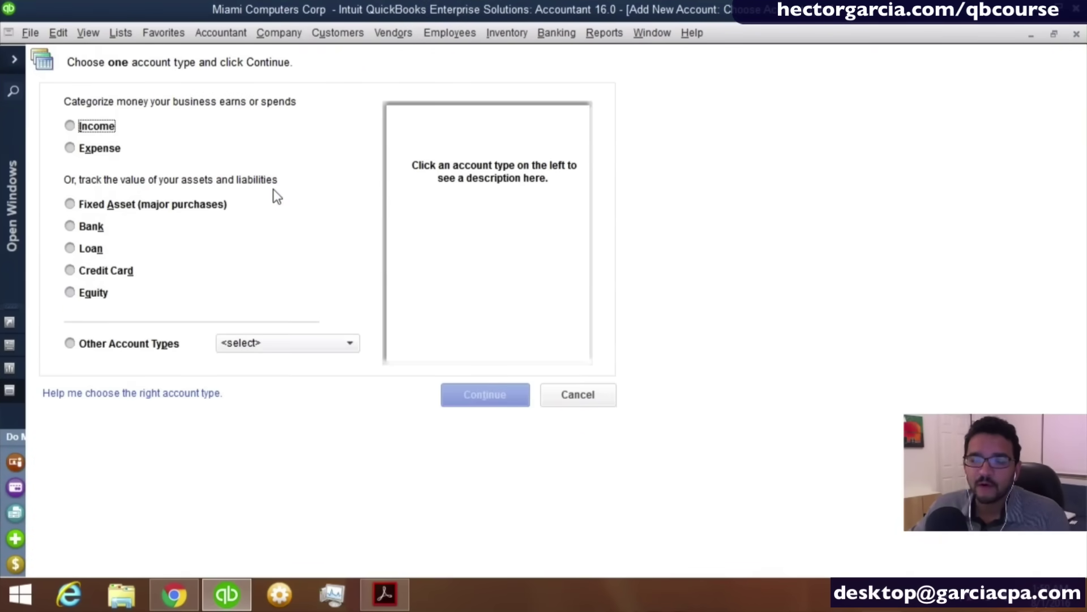
# Compare the Income, Expense, Cost of Goods Sold, Fixed Asset, Loan and Credit Card account types.
pyautogui.click(92, 126)
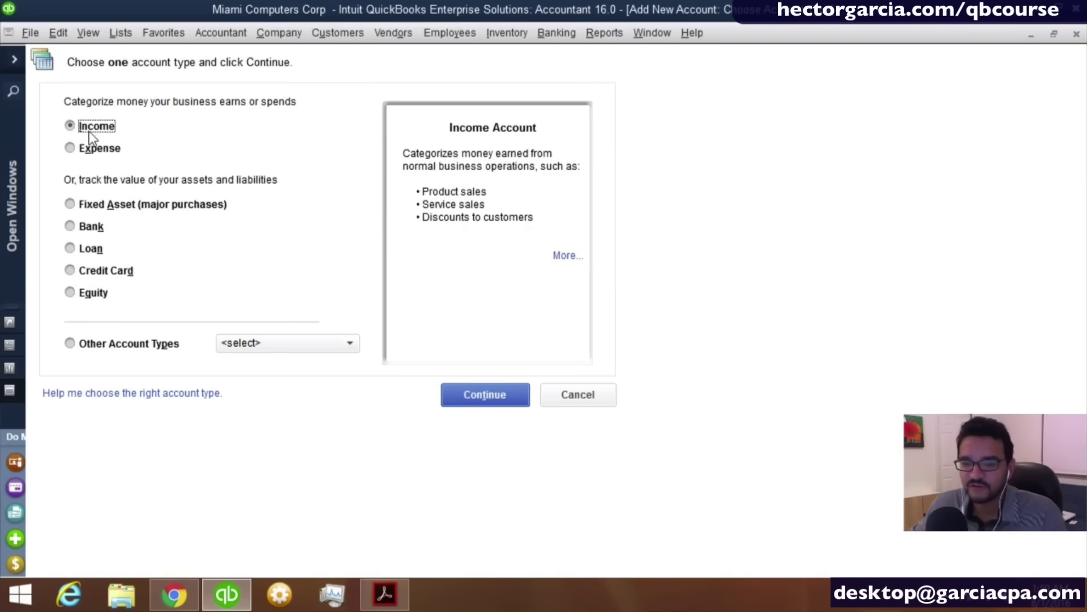
pyautogui.click(82, 148)
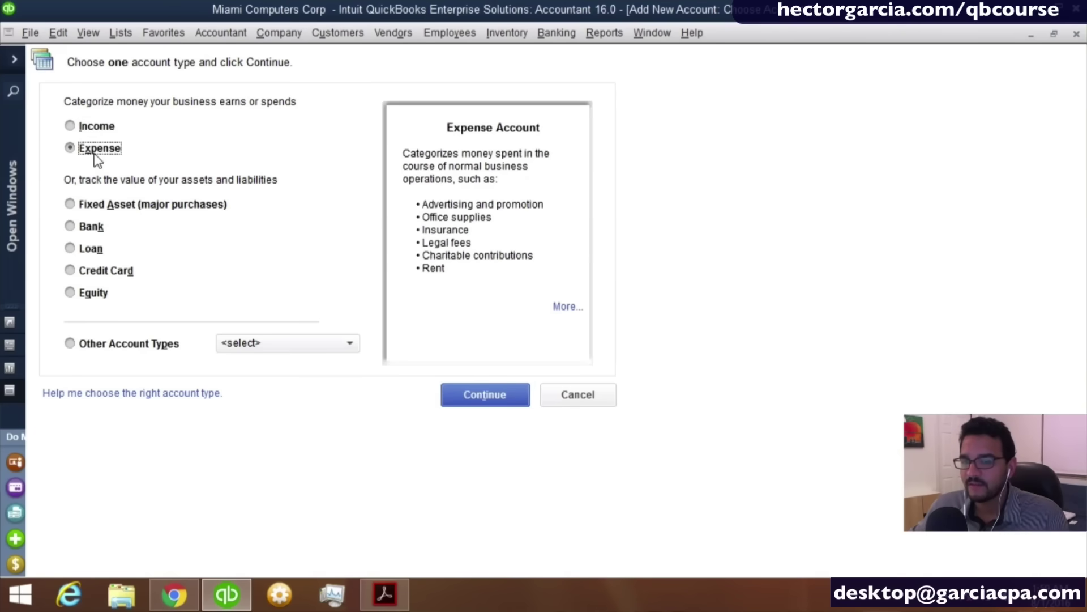
pyautogui.click(86, 127)
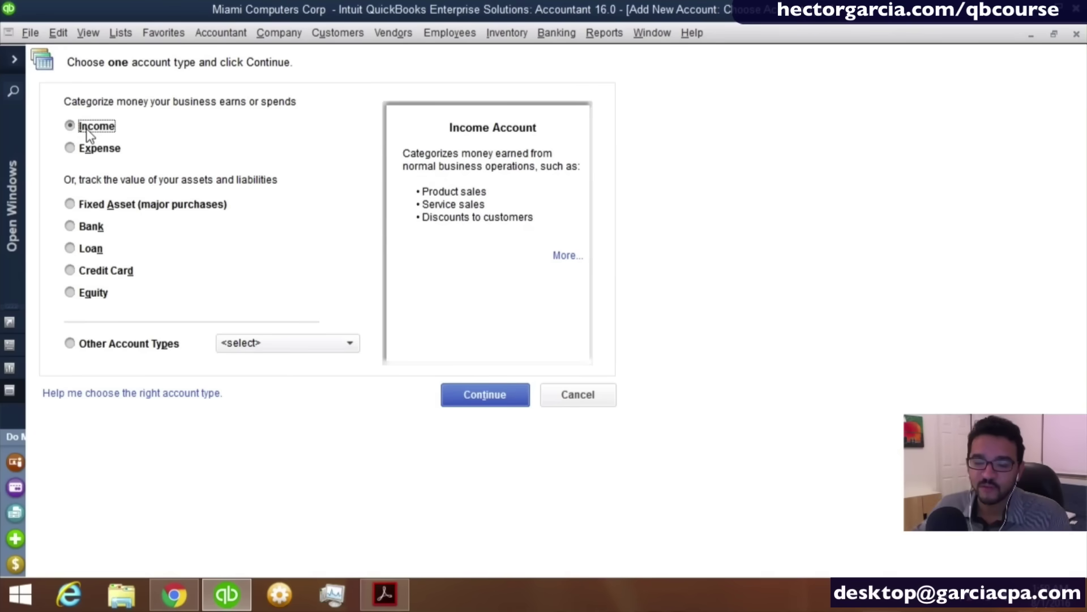
pyautogui.click(106, 152)
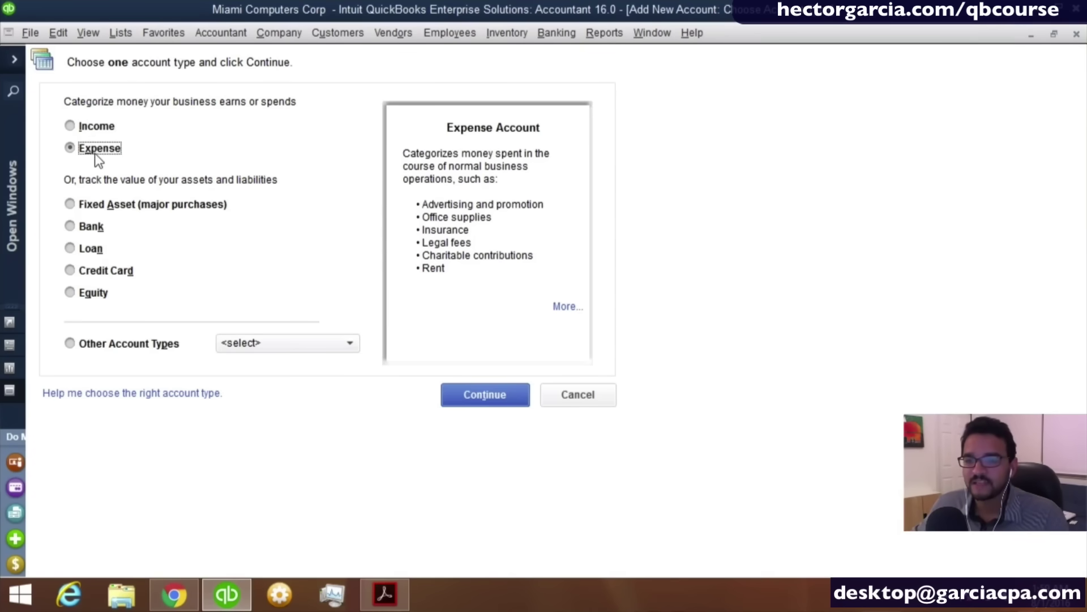
pyautogui.click(95, 134)
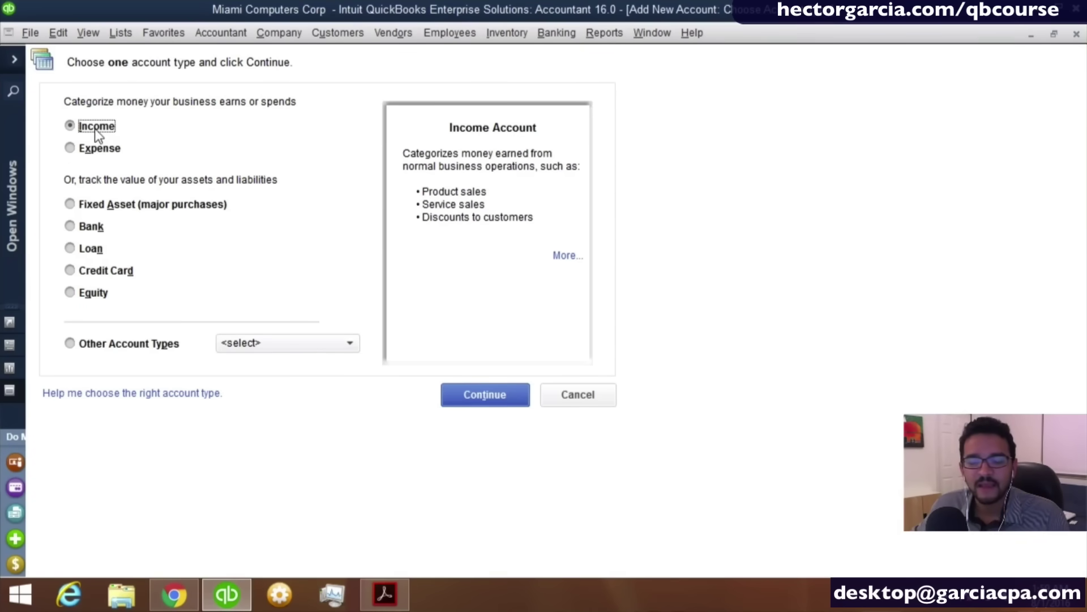
pyautogui.click(263, 343)
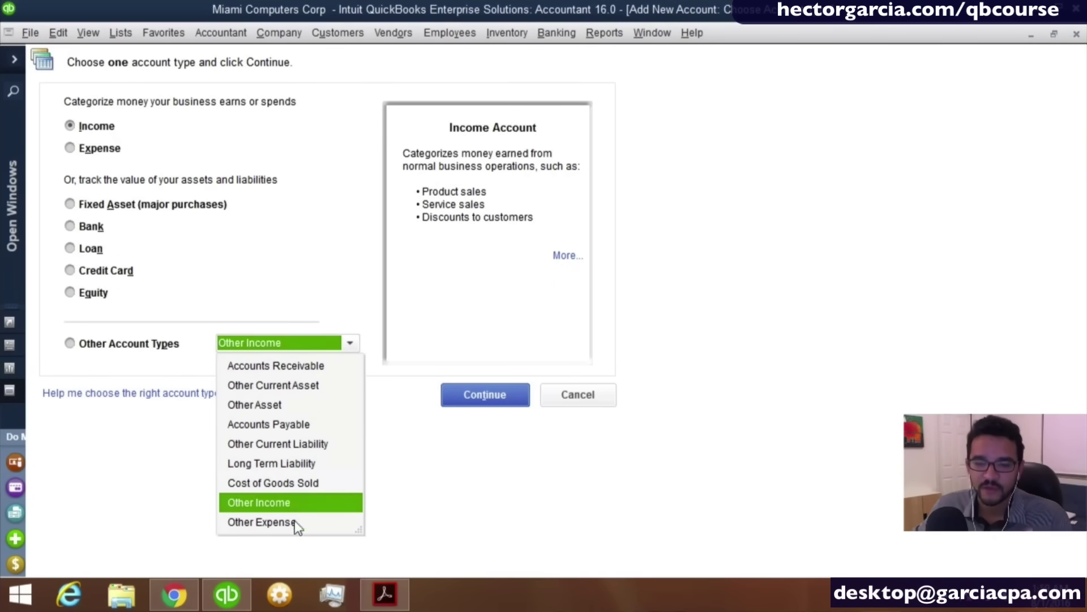
pyautogui.click(86, 353)
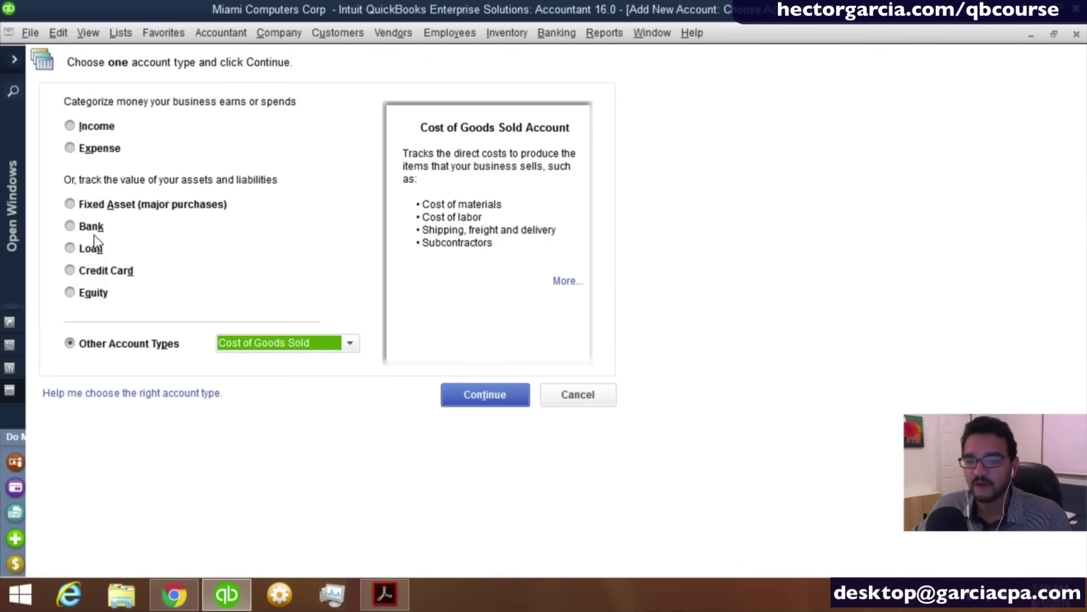
pyautogui.click(83, 209)
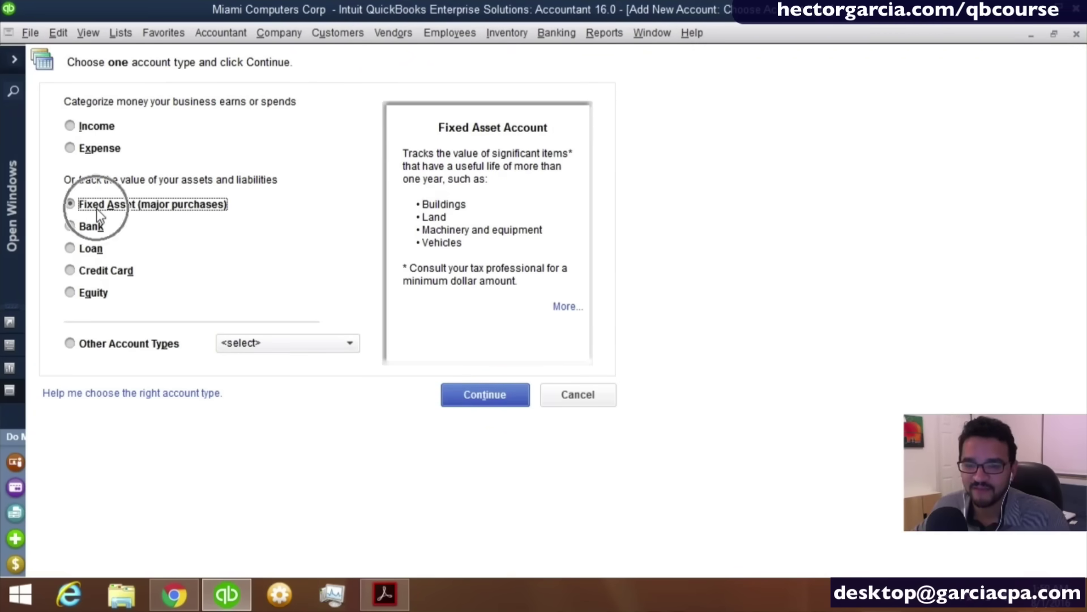
pyautogui.click(92, 226)
pyautogui.click(96, 250)
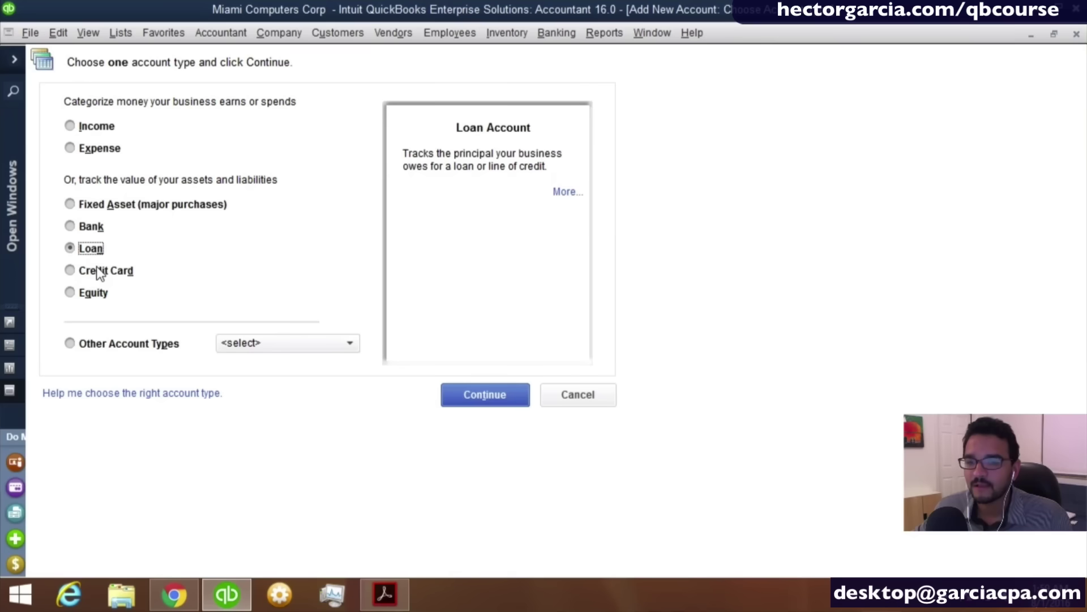
pyautogui.click(97, 270)
# Browse the other account types, then choose Bank and continue to the account details.
pyautogui.click(251, 343)
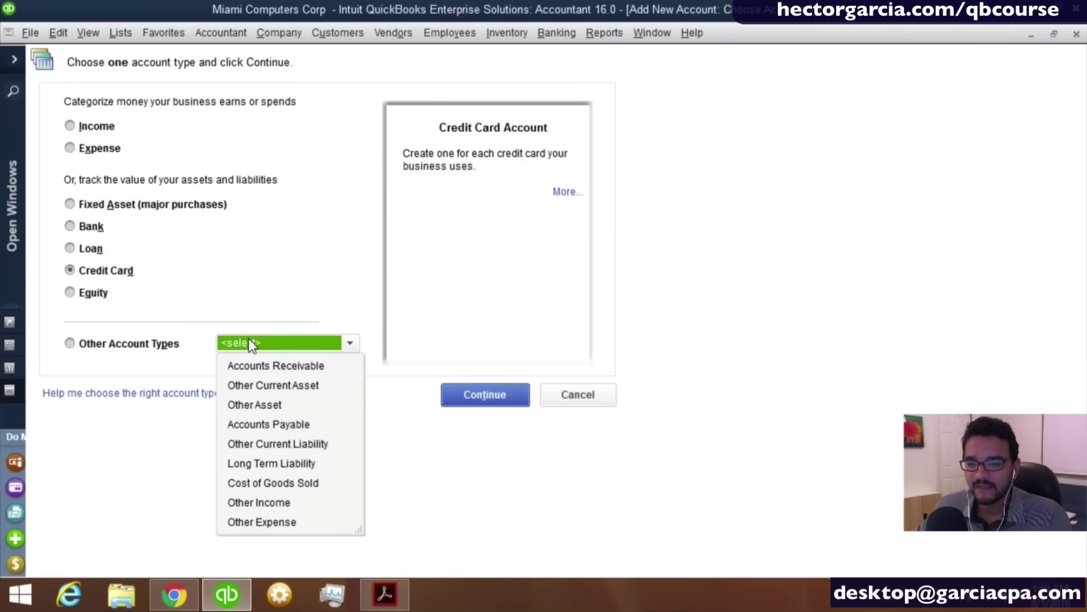
pyautogui.click(164, 346)
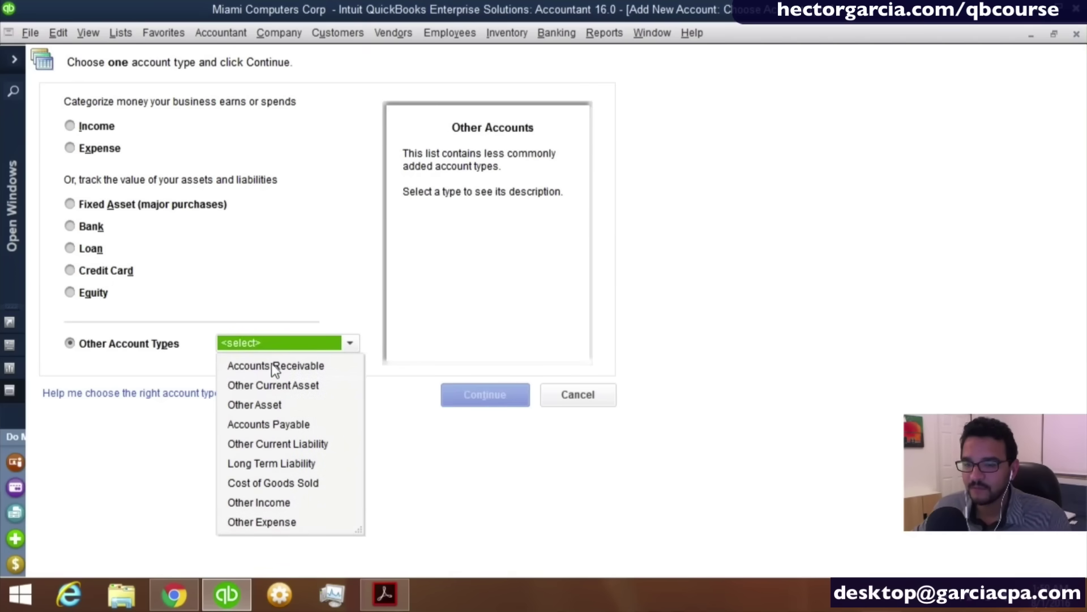
pyautogui.press('ctrl')
pyautogui.press('ctrl')
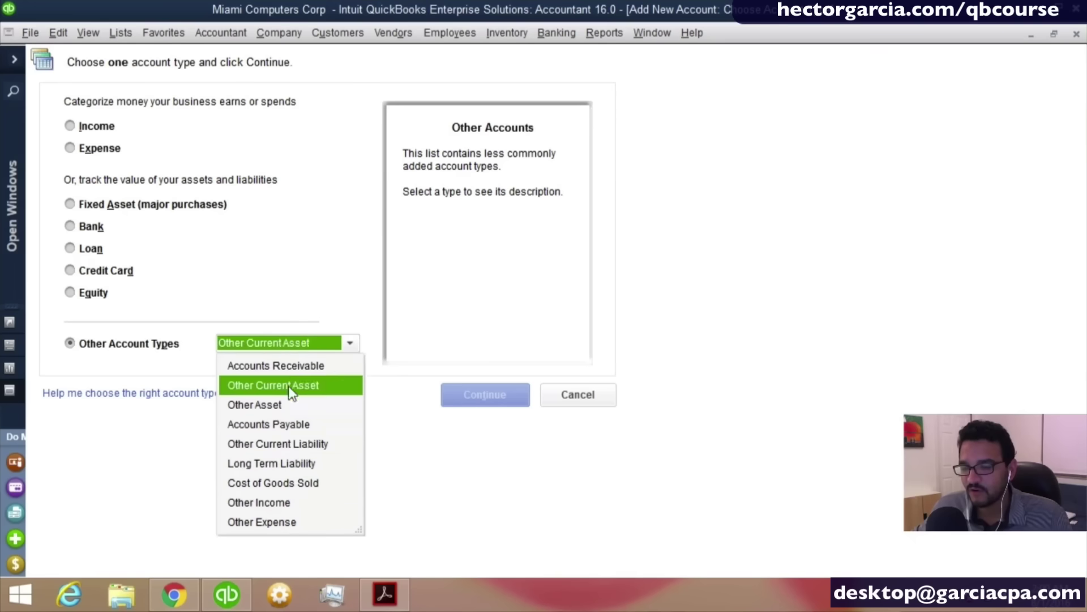
pyautogui.click(286, 465)
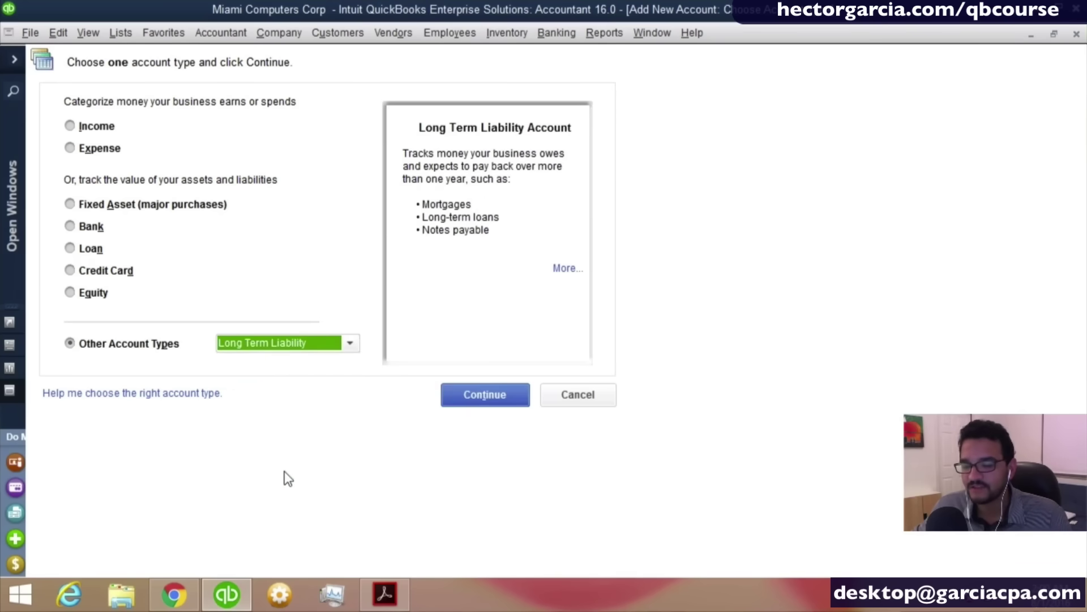
pyautogui.click(88, 295)
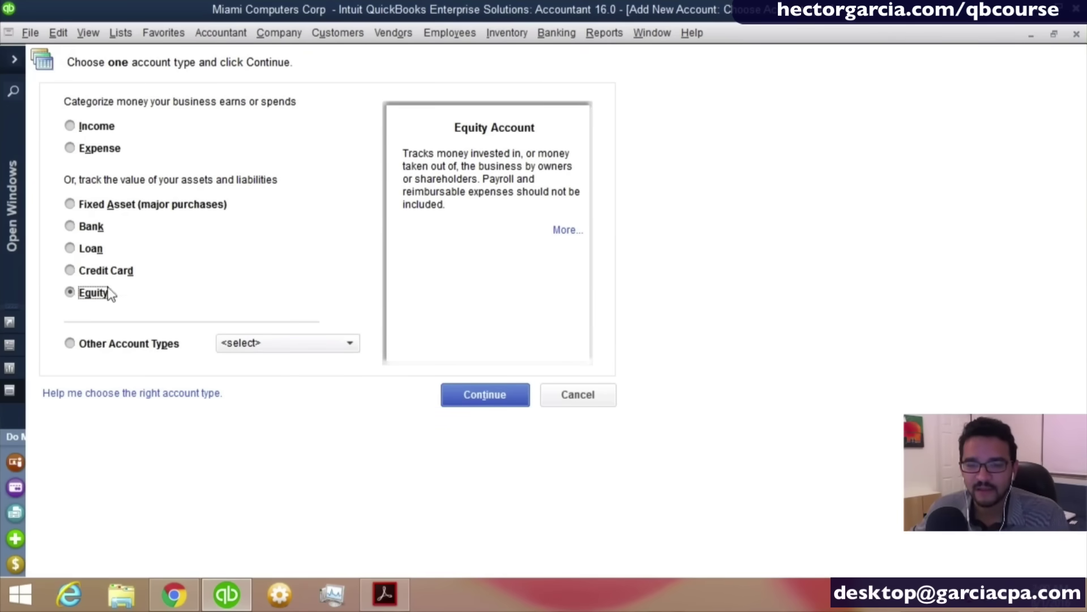
pyautogui.click(90, 248)
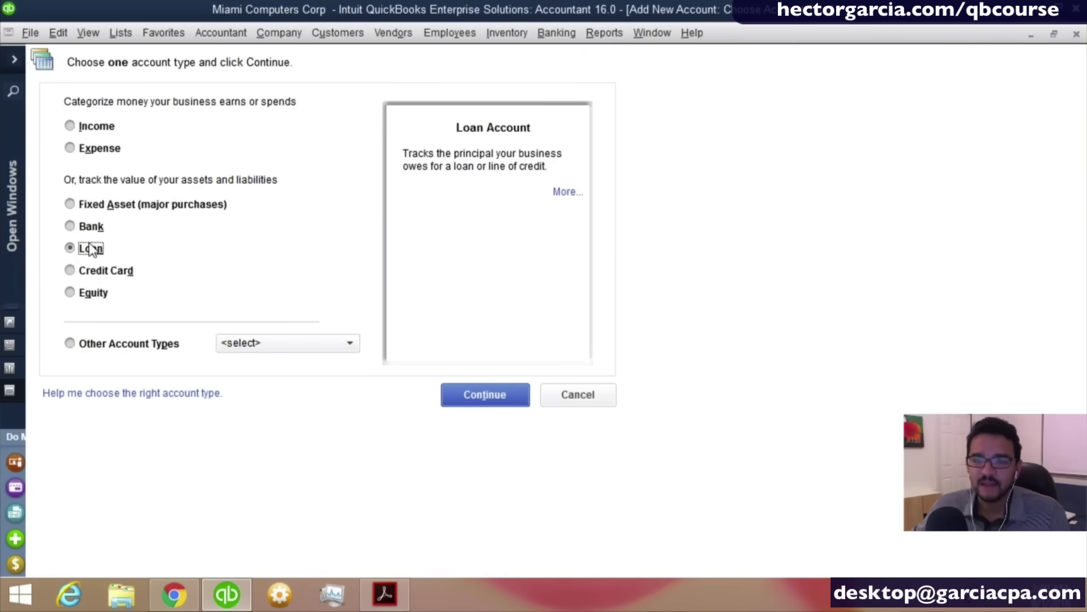
pyautogui.click(85, 226)
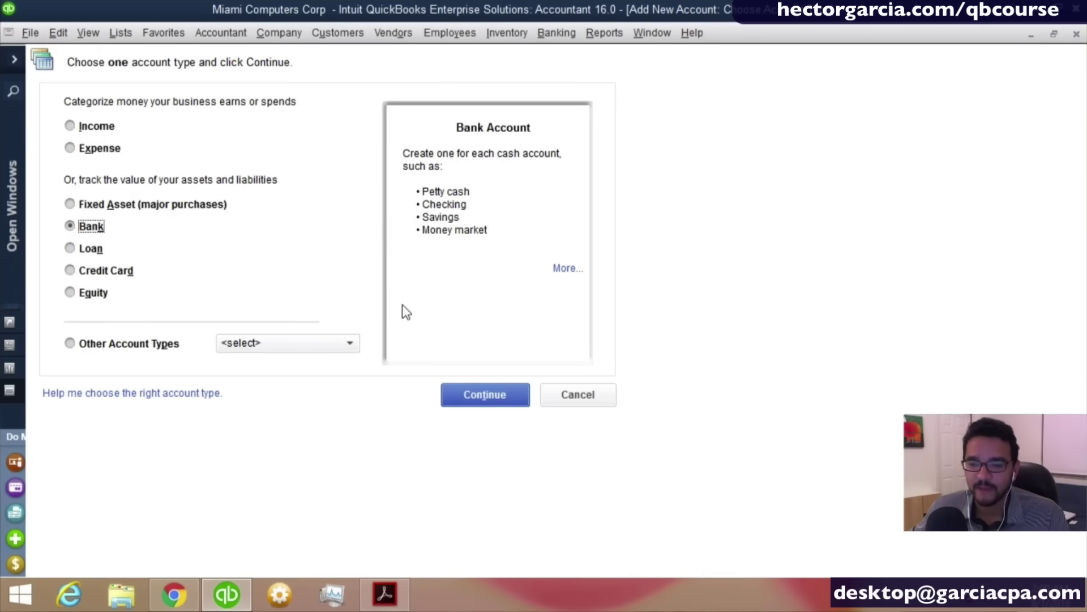
pyautogui.click(470, 395)
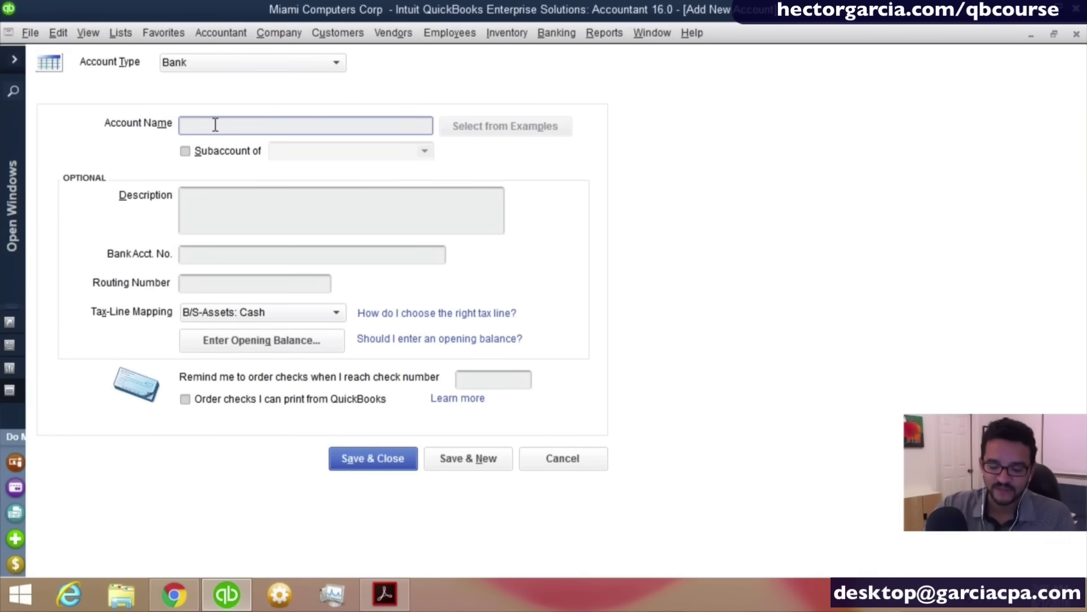
# Enter 'WELLS FARGO CHECKING 8998' as the new bank account's name.
pyautogui.write('W')
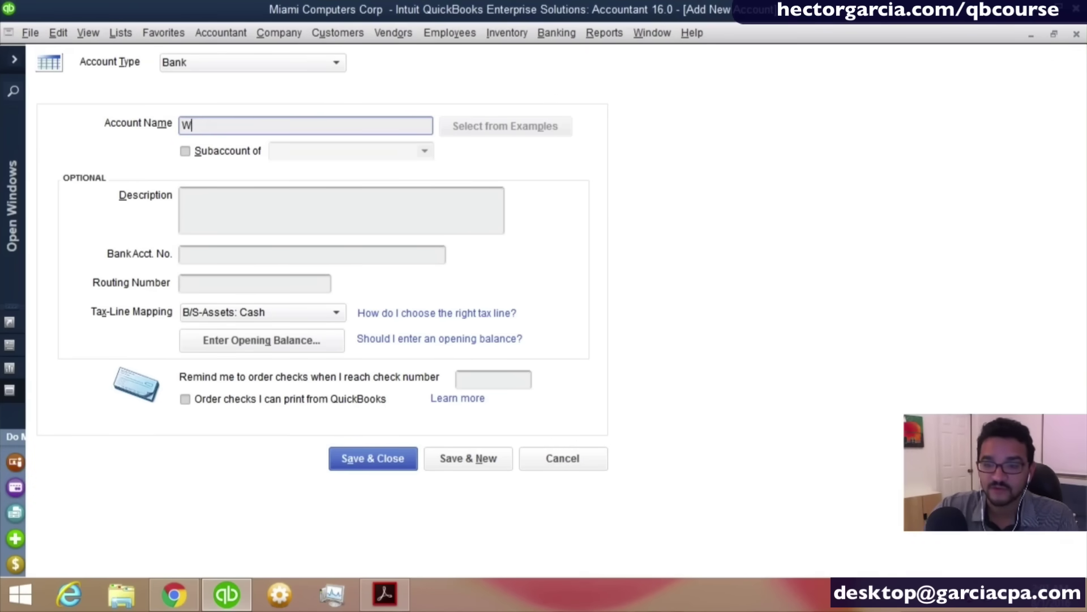
pyautogui.write('ELLS F')
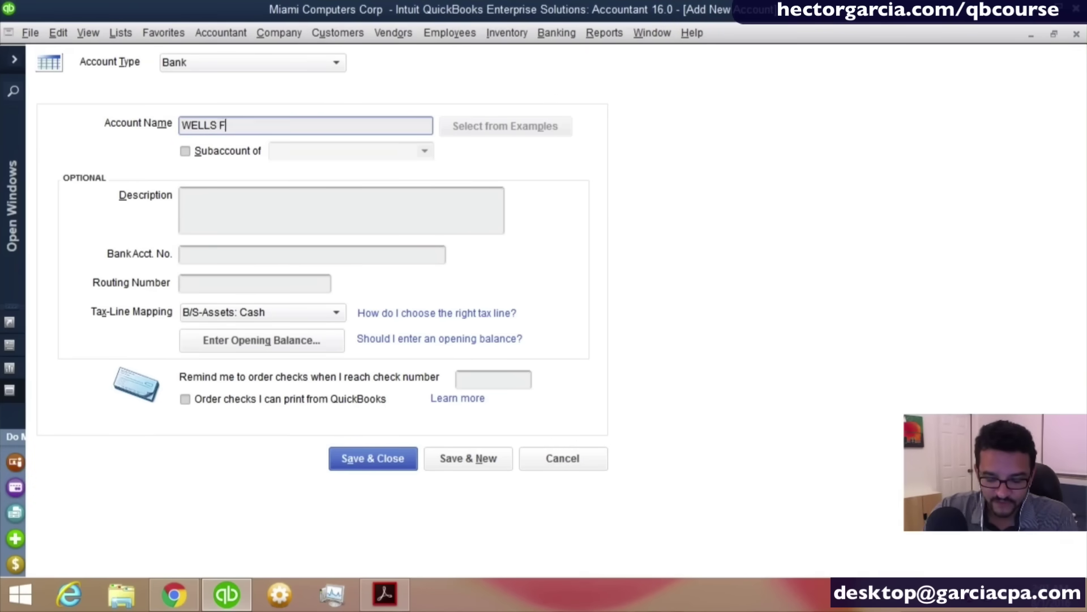
pyautogui.write('ARGO ')
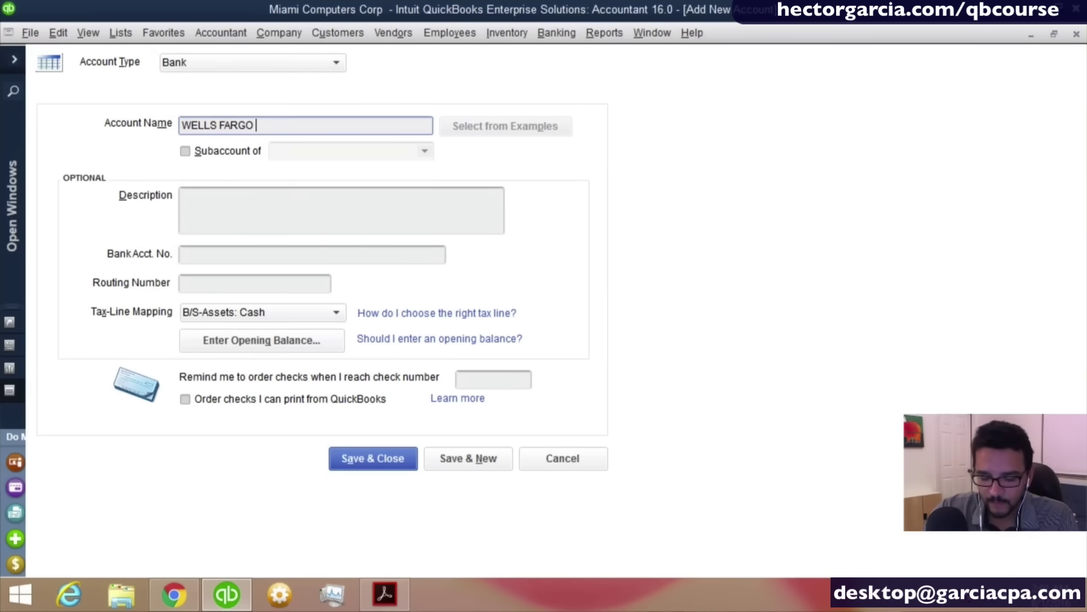
pyautogui.write('CHECKIN')
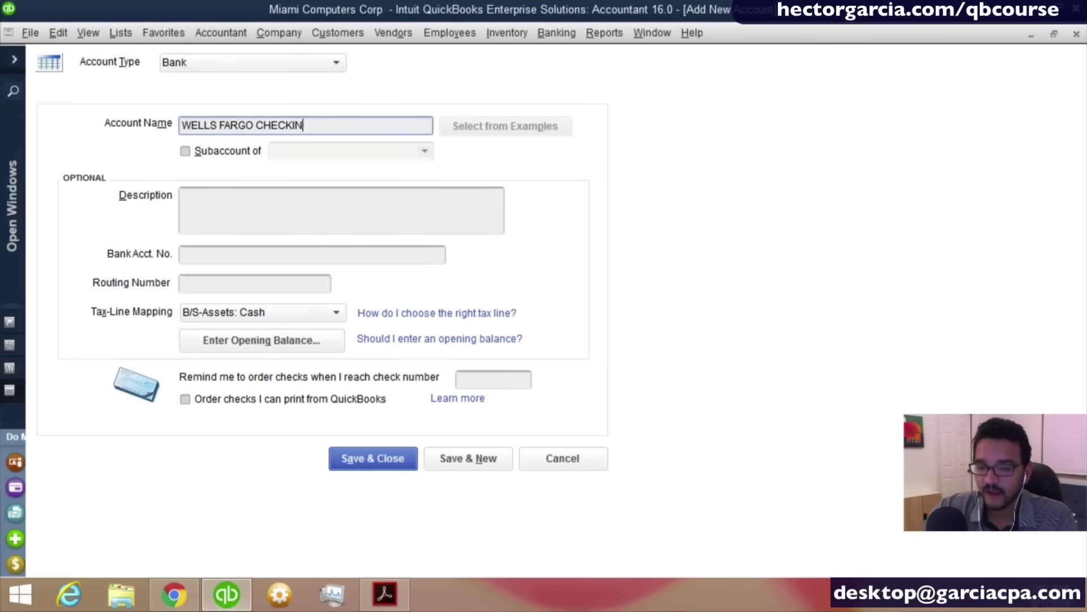
pyautogui.write('G 8998')
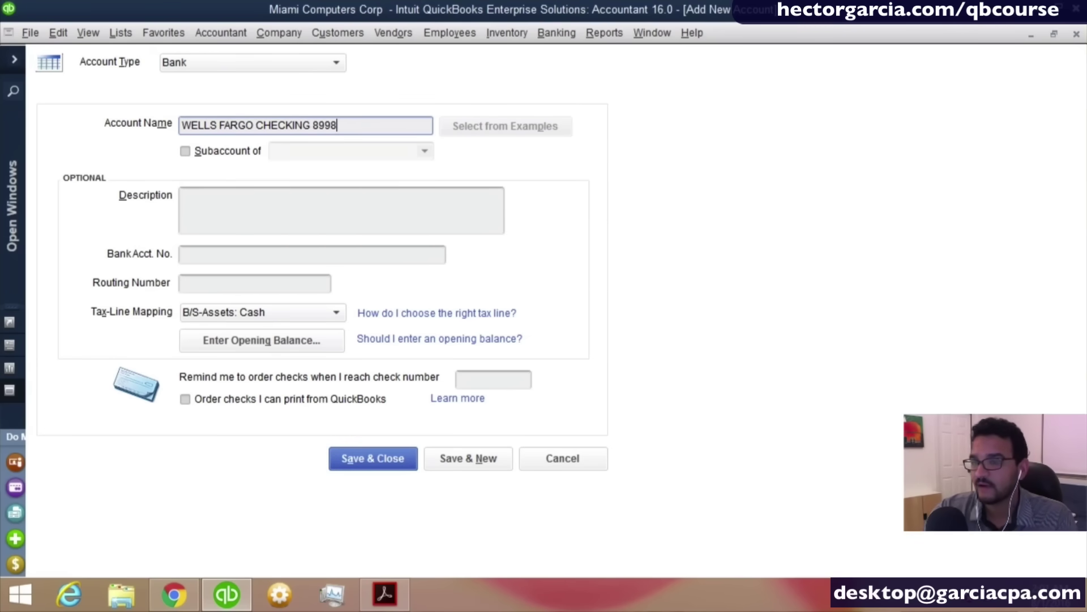
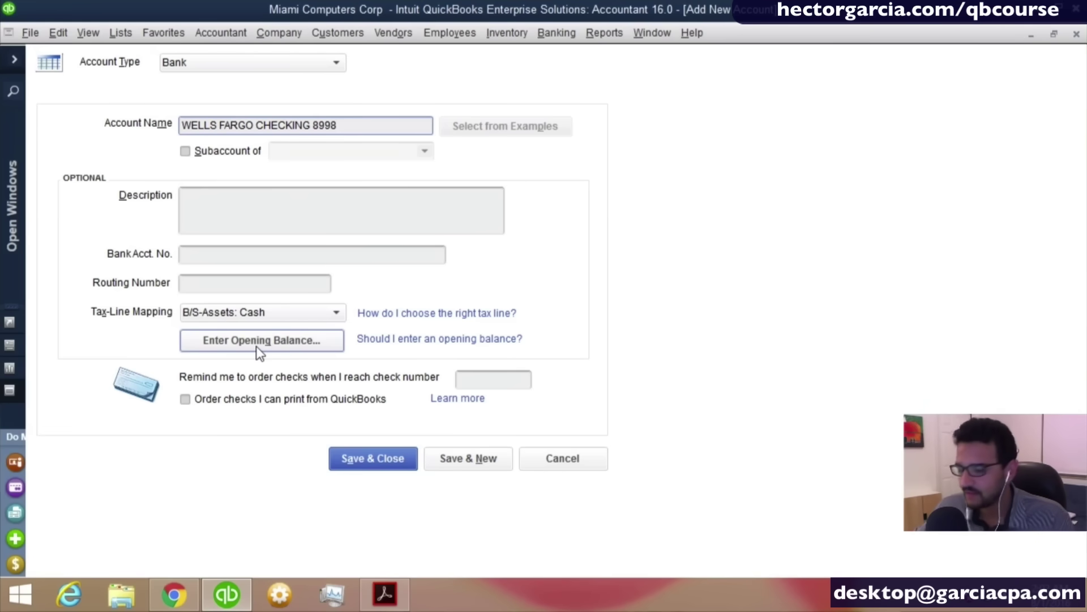
# Give WELLS FARGO CHECKING 8998 a 10,560.60 opening balance dated 12/31/2015 and save it.
pyautogui.click(256, 346)
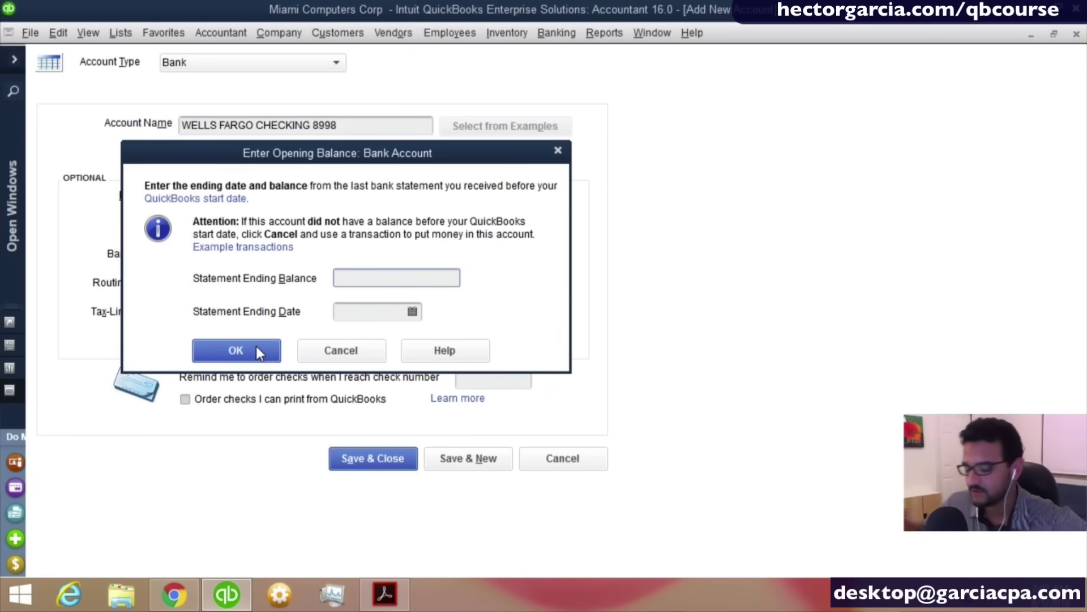
pyautogui.write('10')
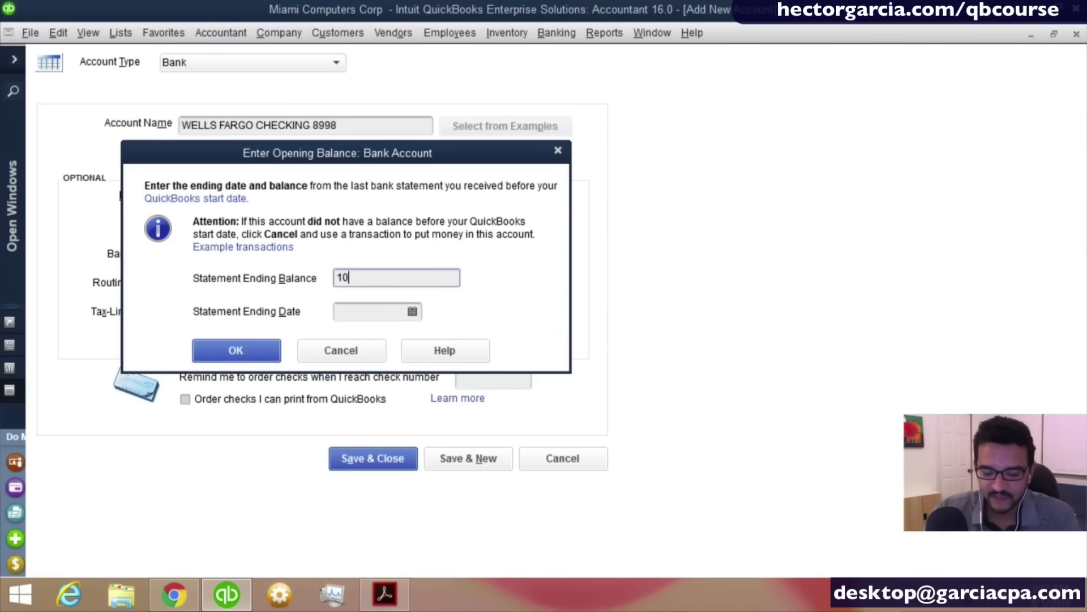
pyautogui.write('560.60')
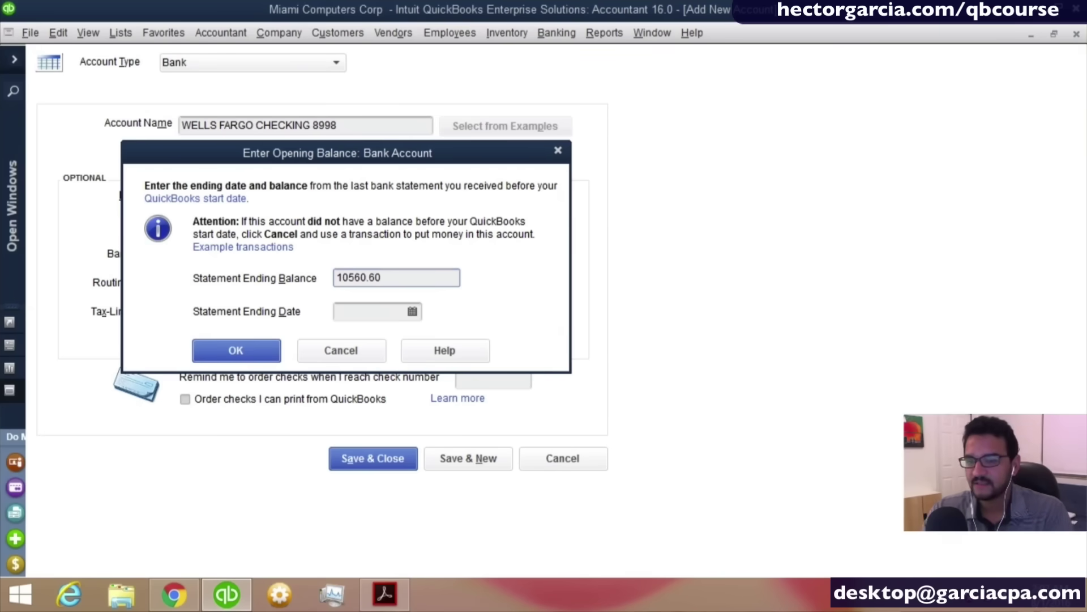
pyautogui.press('Tab')
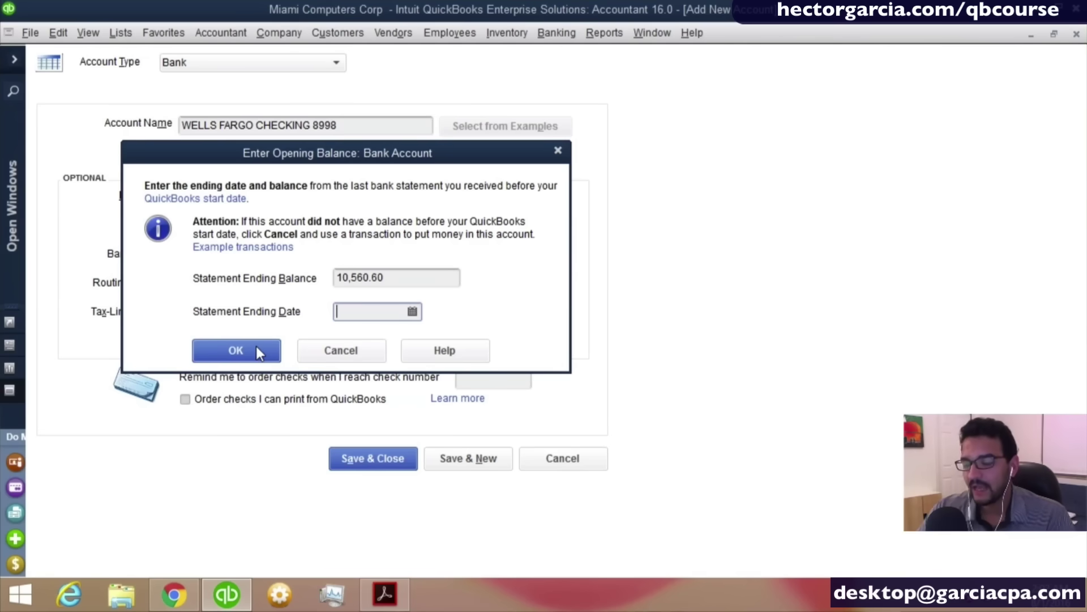
pyautogui.write('01/01/2016')
pyautogui.press('Tab')
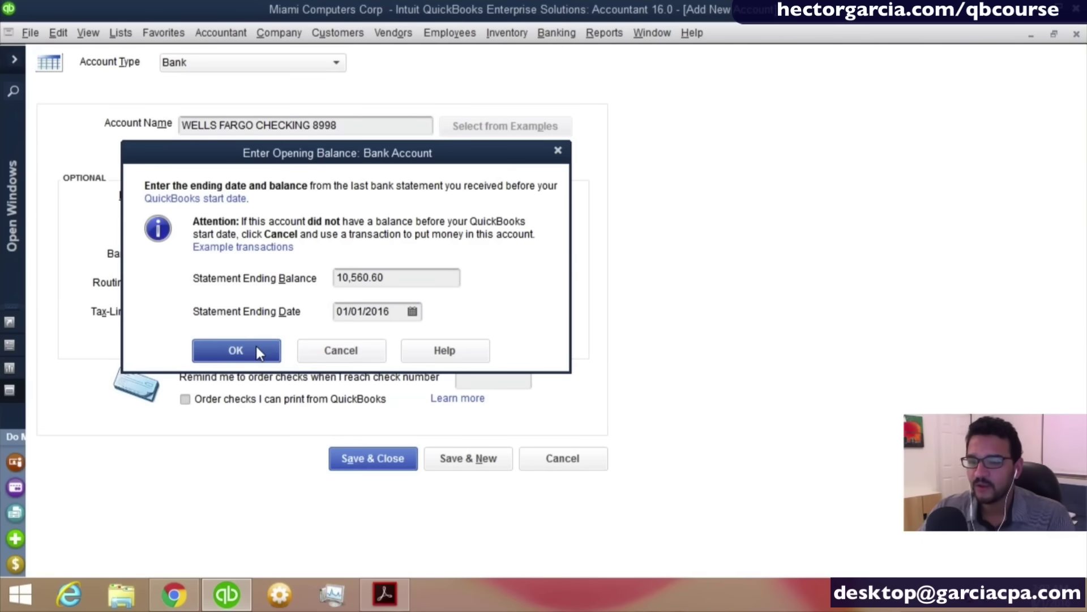
pyautogui.click(356, 318)
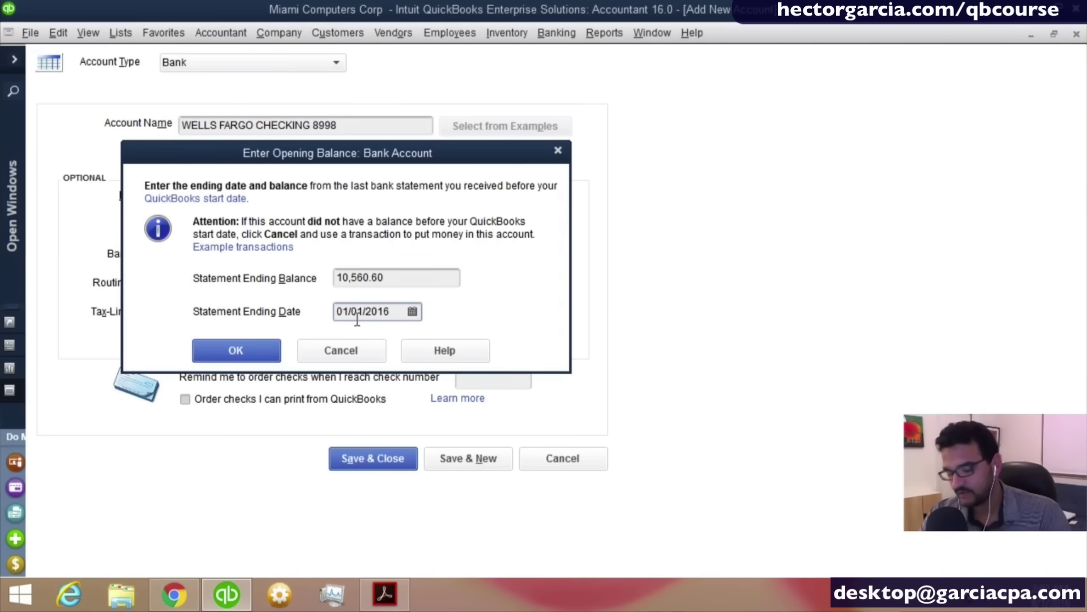
pyautogui.press('-')
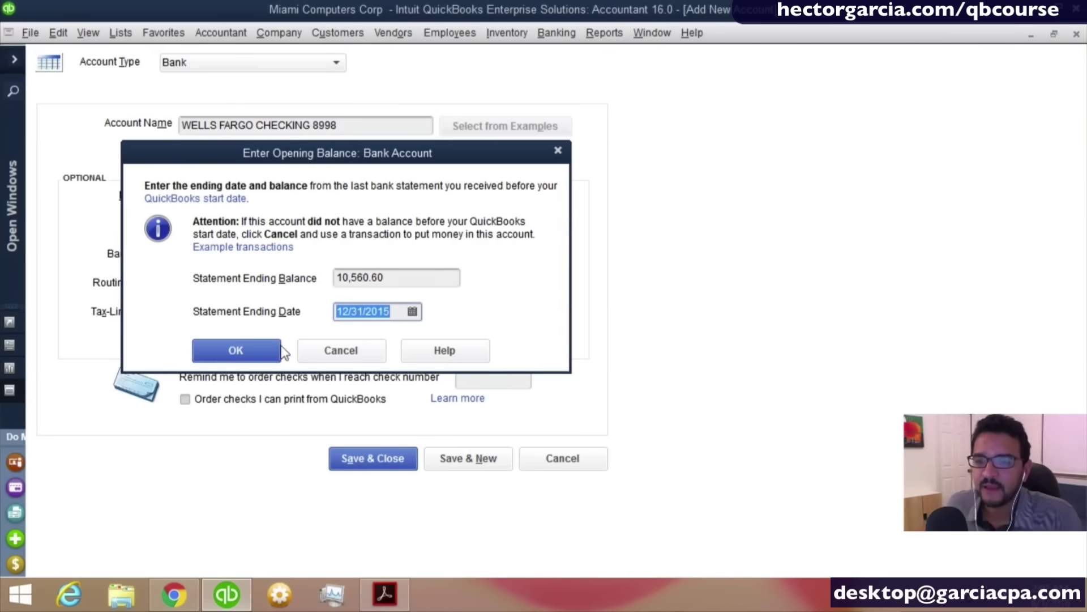
pyautogui.click(234, 352)
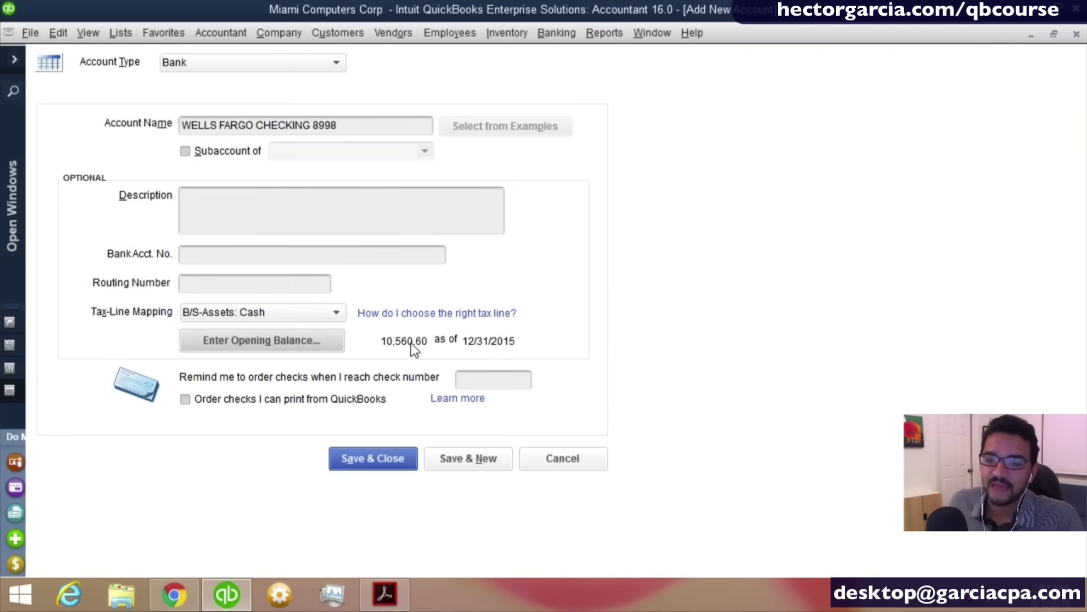
pyautogui.click(471, 345)
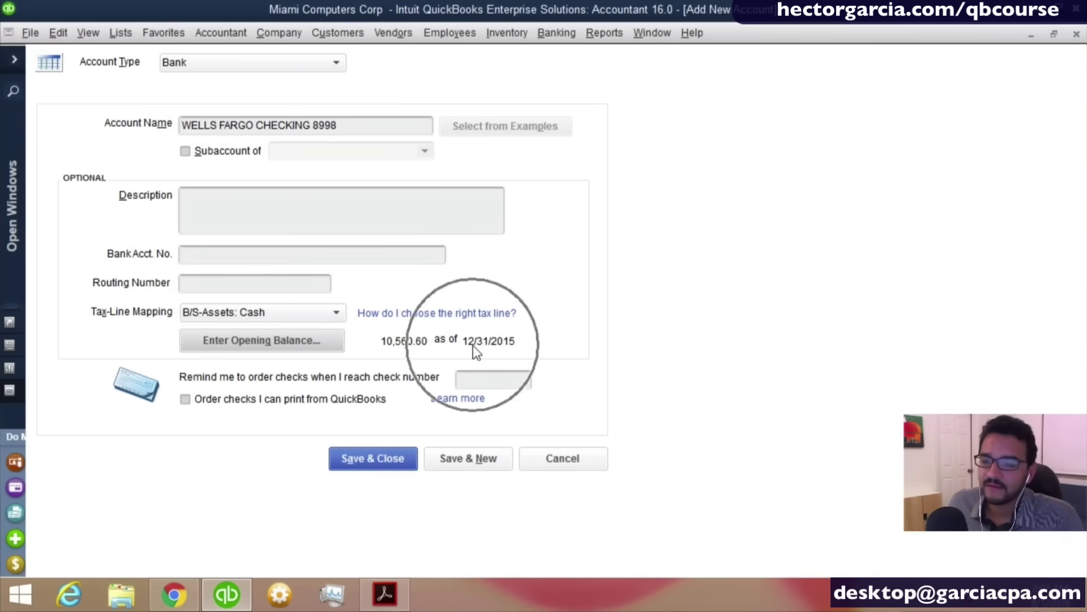
pyautogui.click(371, 457)
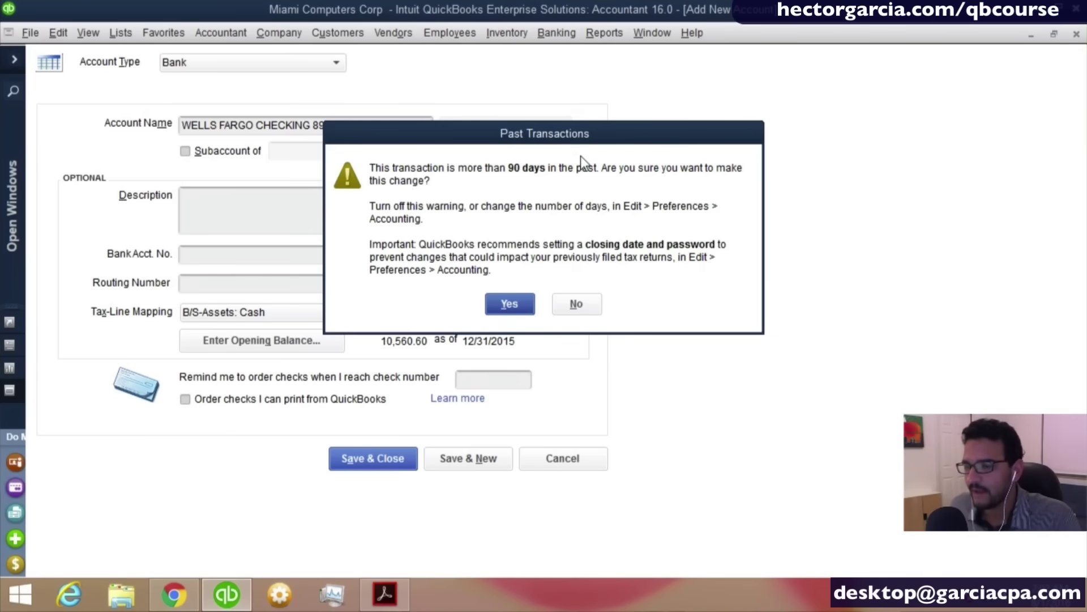
# Accept the past-transaction warning and decline online bank feed setup for the checking account.
pyautogui.click(508, 306)
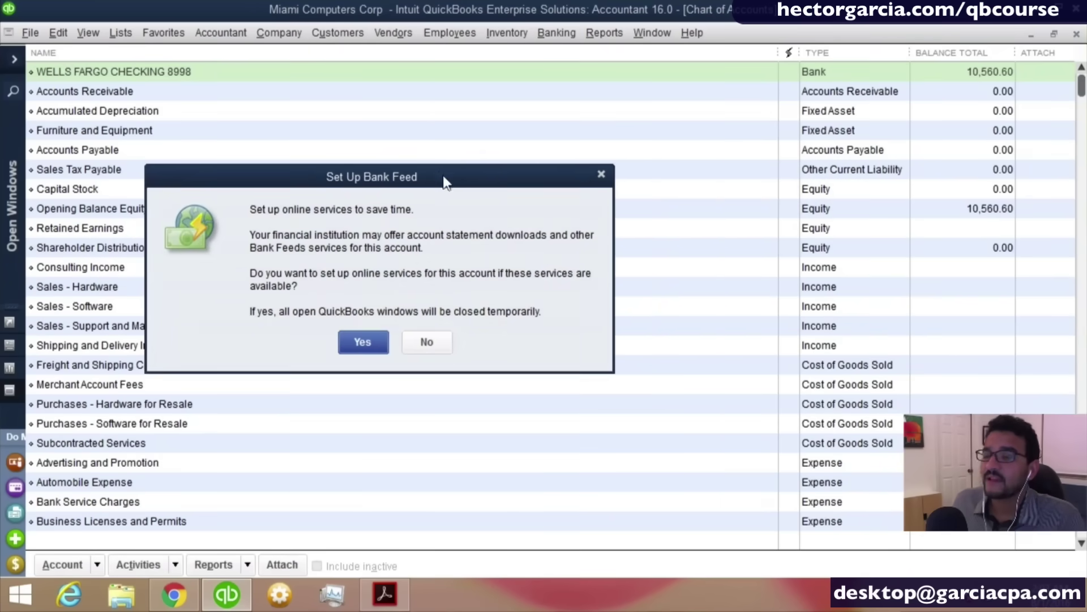
pyautogui.moveTo(429, 172); pyautogui.dragTo(504, 162)
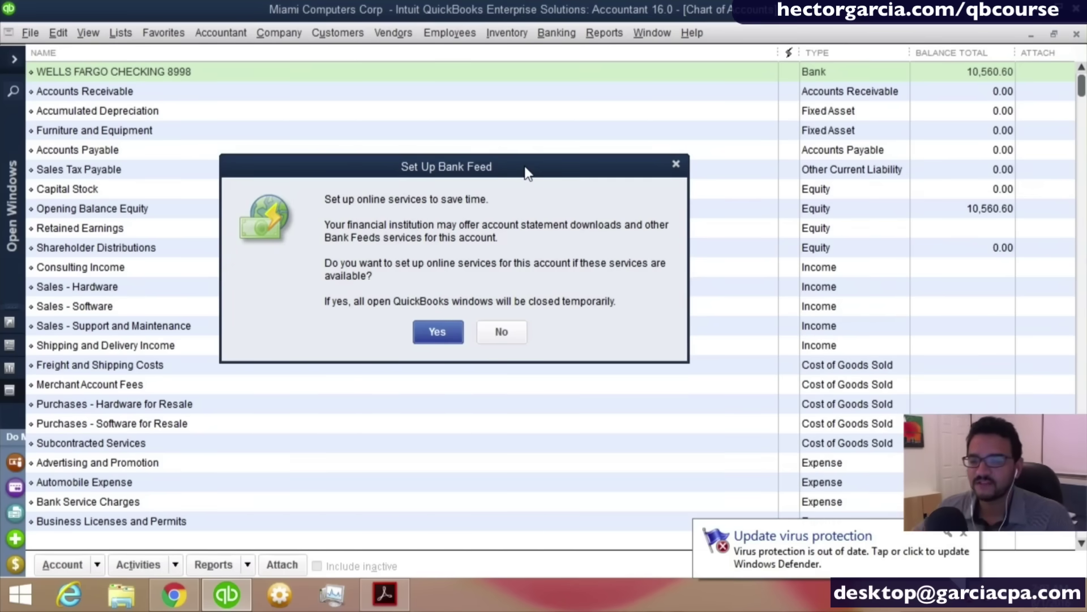
pyautogui.click(501, 331)
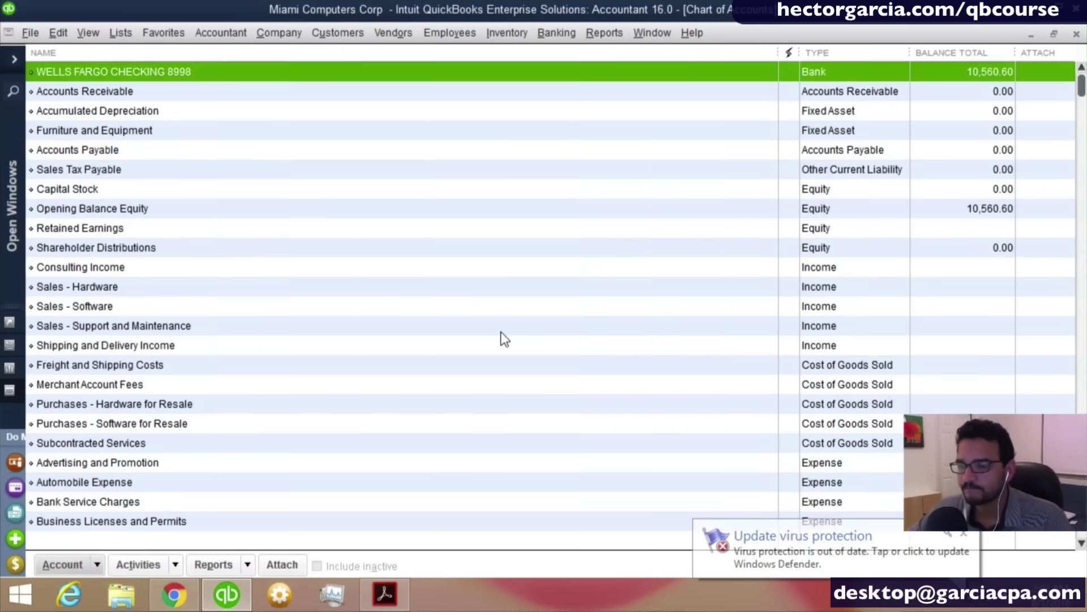
pyautogui.click(203, 71)
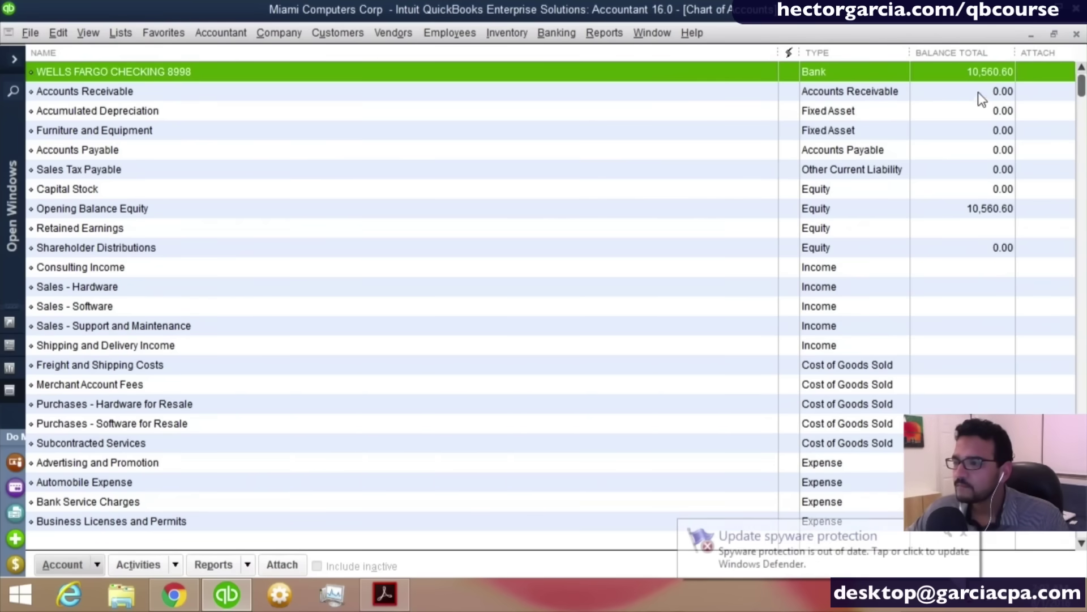
pyautogui.click(981, 73)
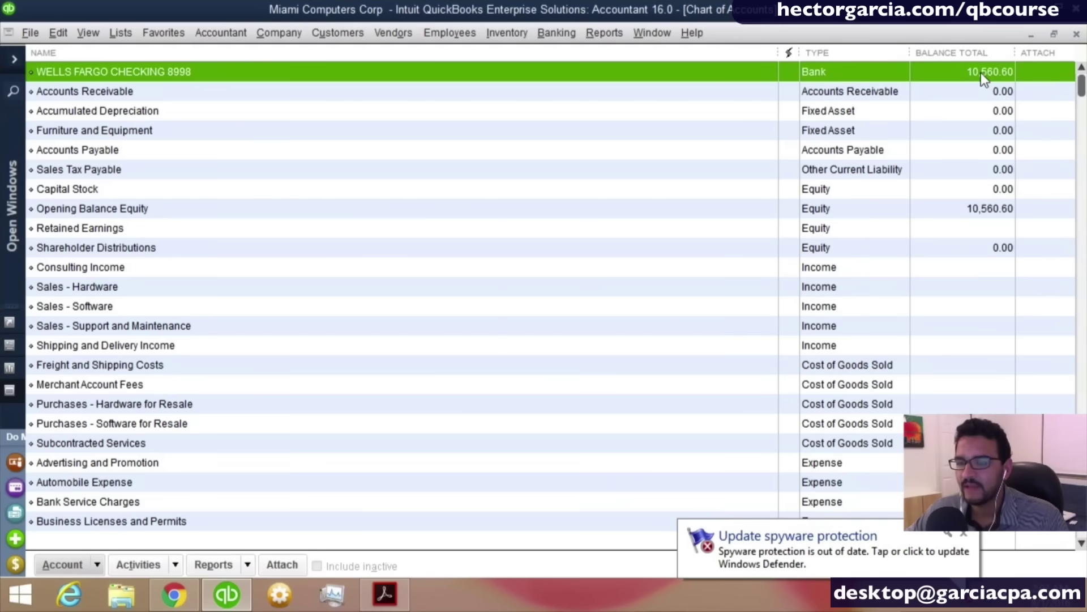
pyautogui.click(983, 211)
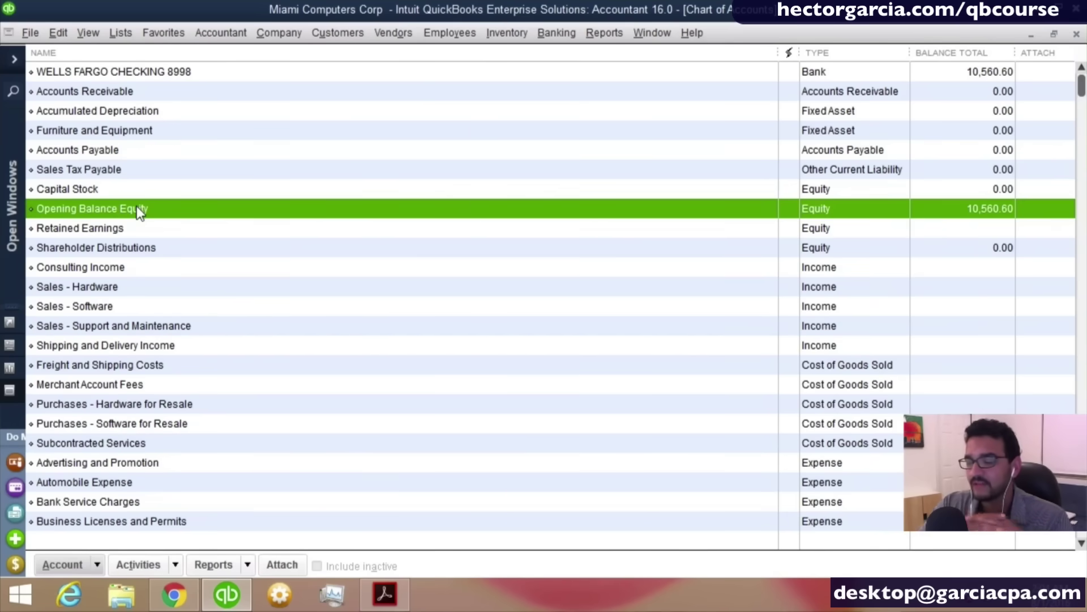
pyautogui.click(142, 227)
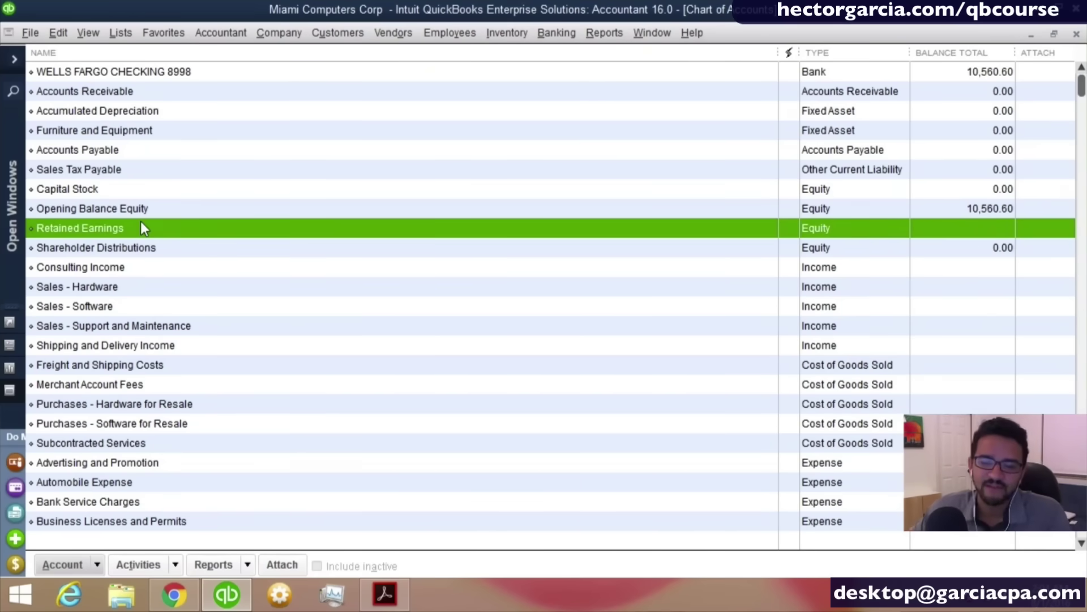
pyautogui.click(162, 210)
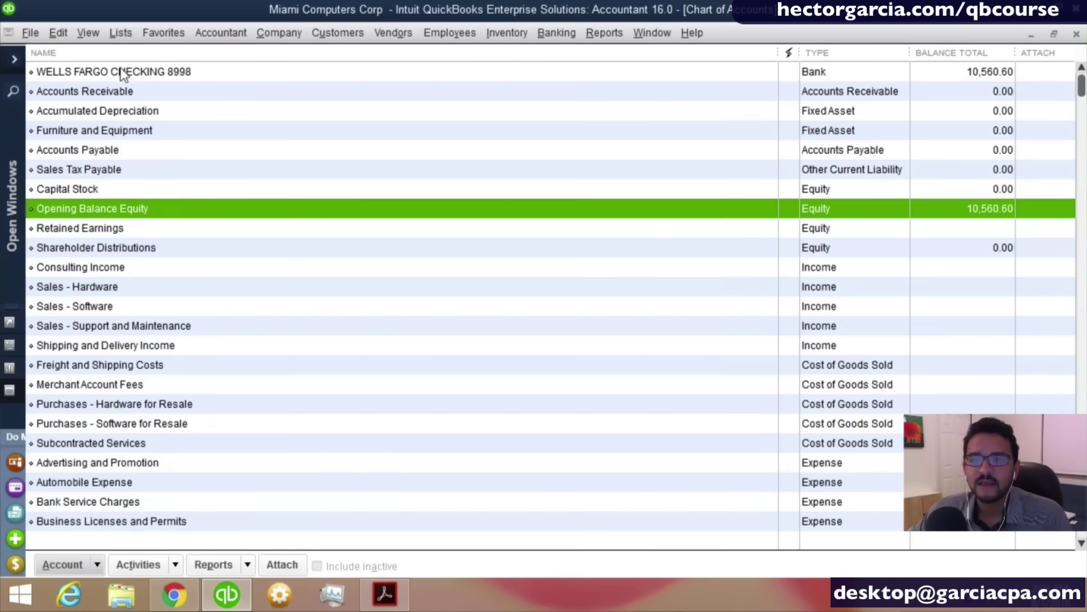
# Start a new Bank-type account from the Chart of Accounts.
pyautogui.click(168, 90)
pyautogui.rightClick(170, 92)
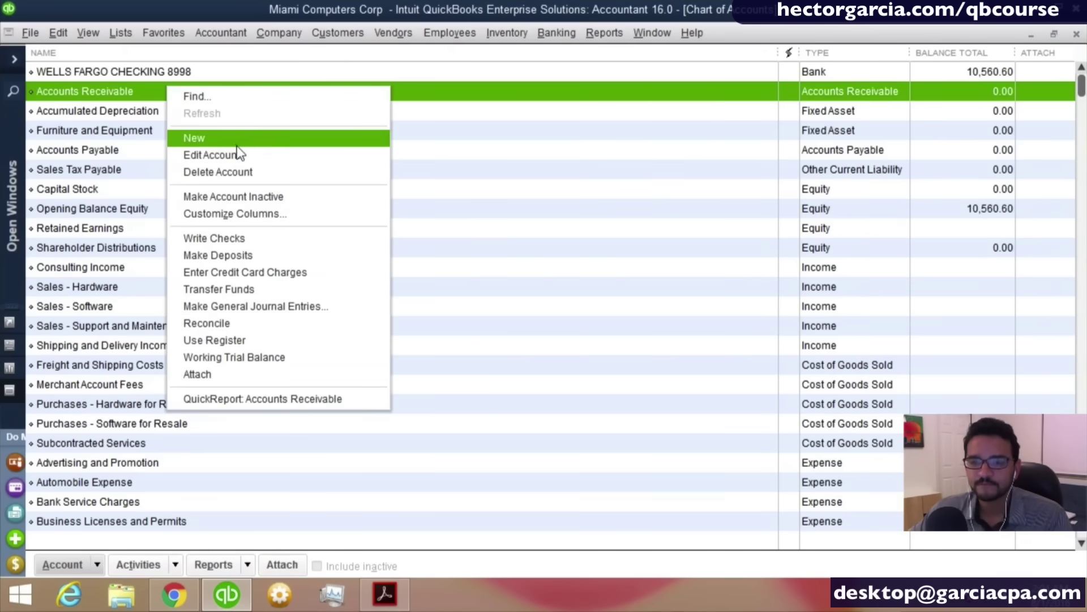
pyautogui.click(217, 144)
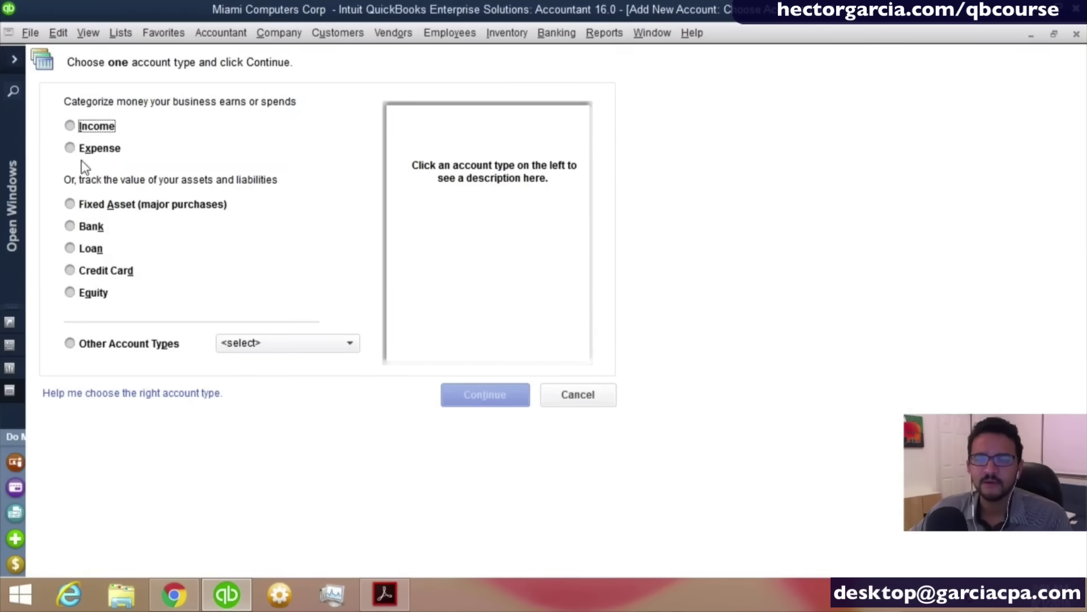
pyautogui.click(94, 226)
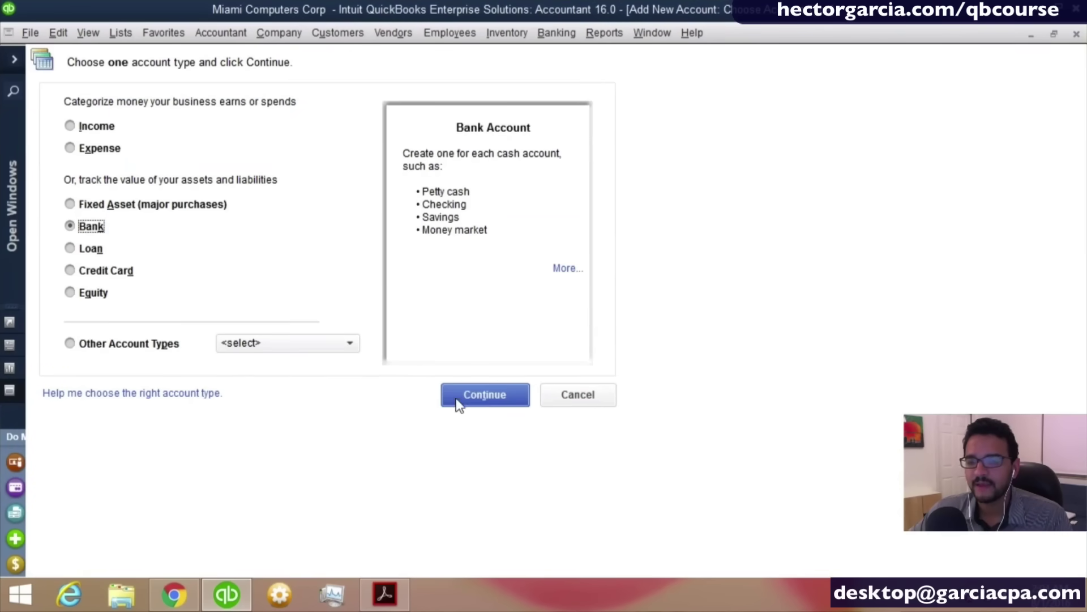
pyautogui.click(481, 396)
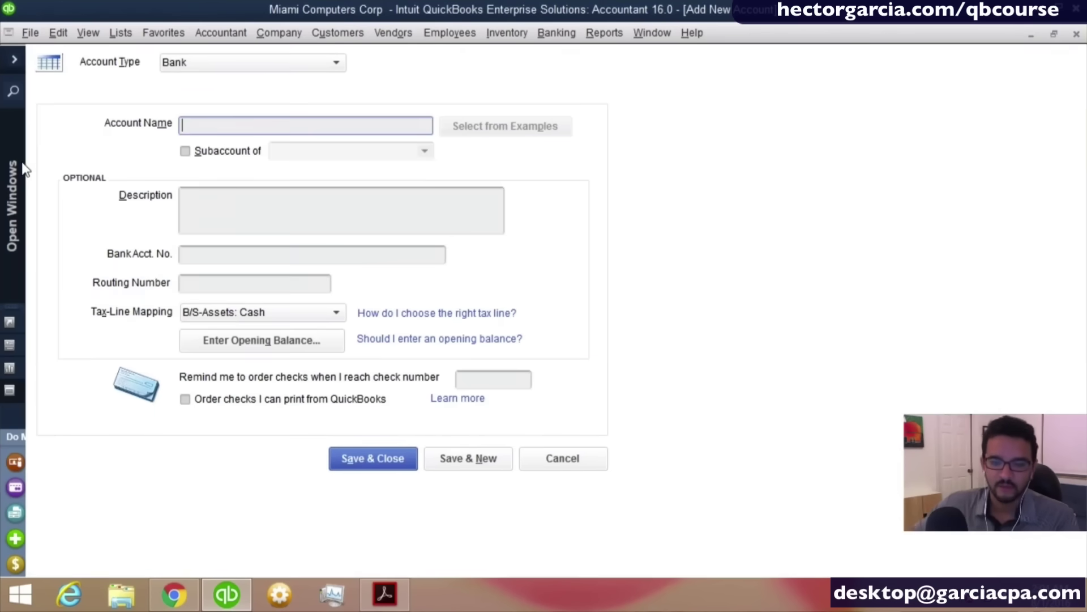
# Name the new bank account 'WELLS FARGO PAYROLL 5442', removing a stray 8.
pyautogui.write('WELLS FA')
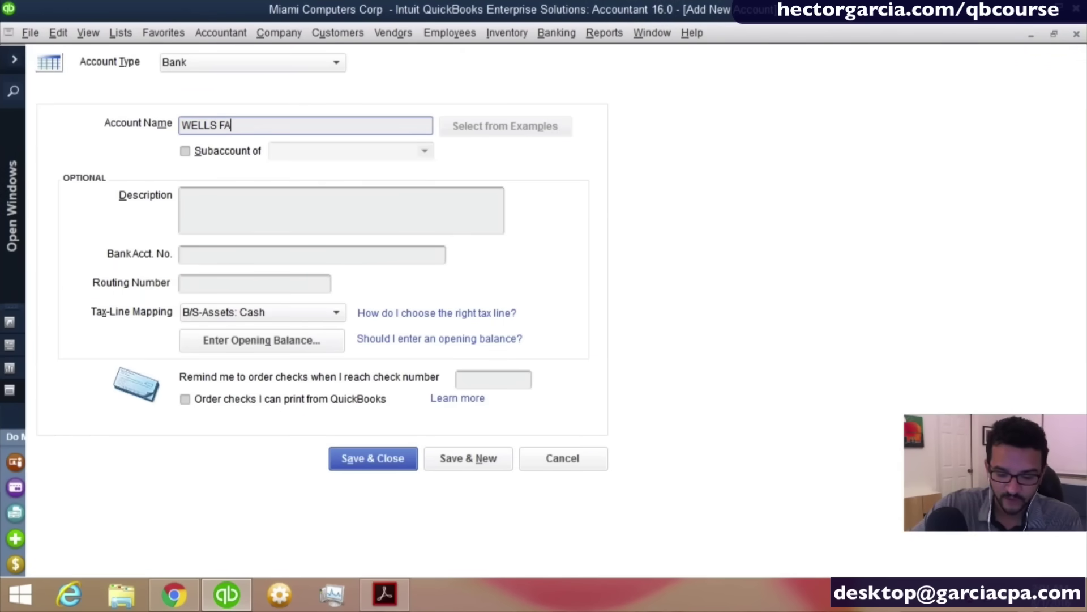
pyautogui.write('RGO PAYRO')
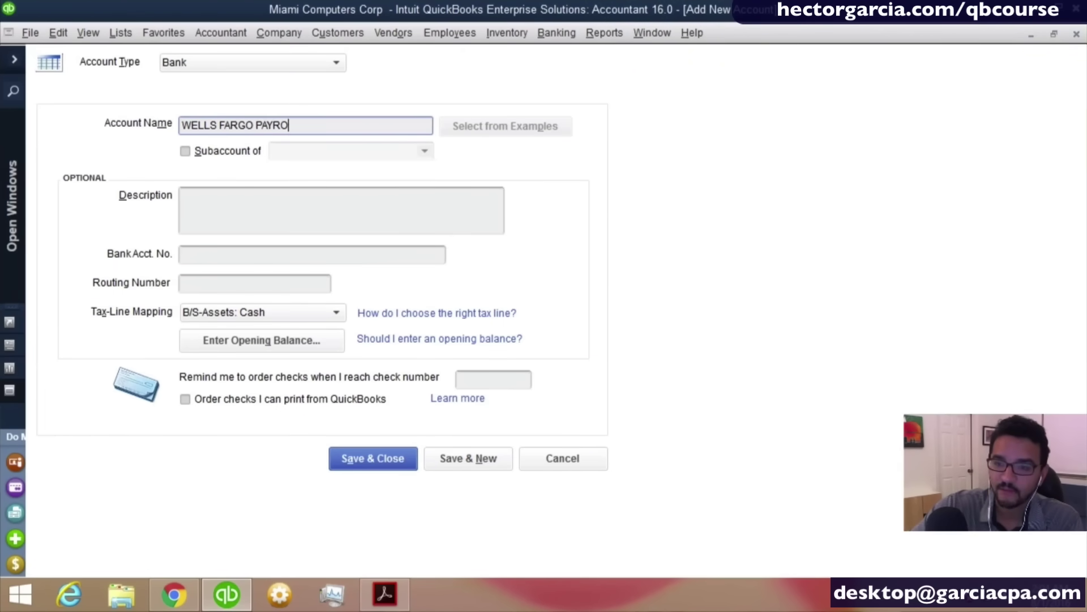
pyautogui.write('LL 54')
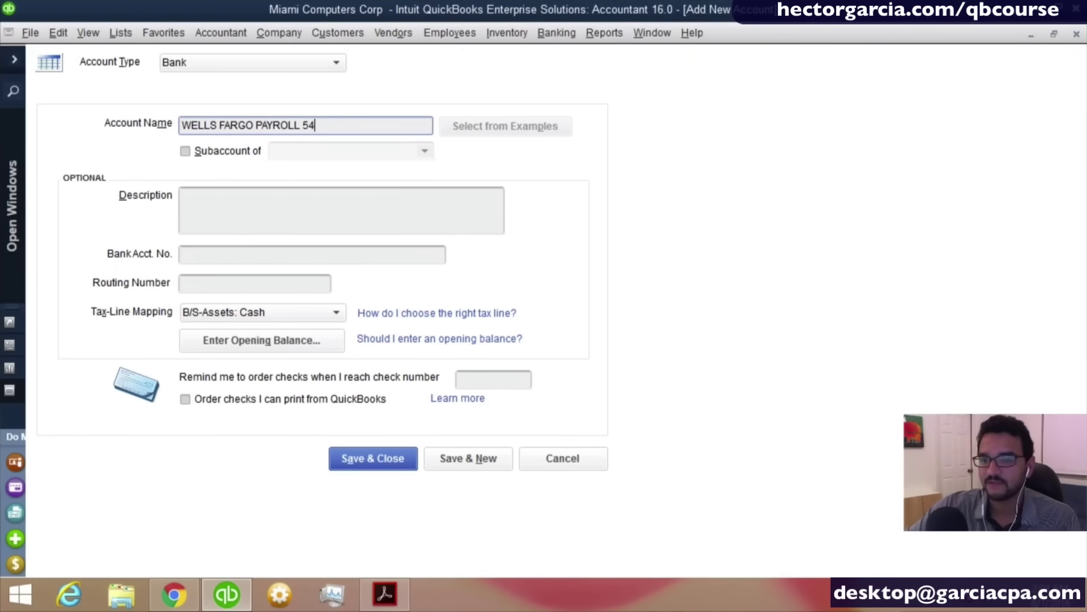
pyautogui.press('Home')
pyautogui.write('8')
pyautogui.press('Delete')
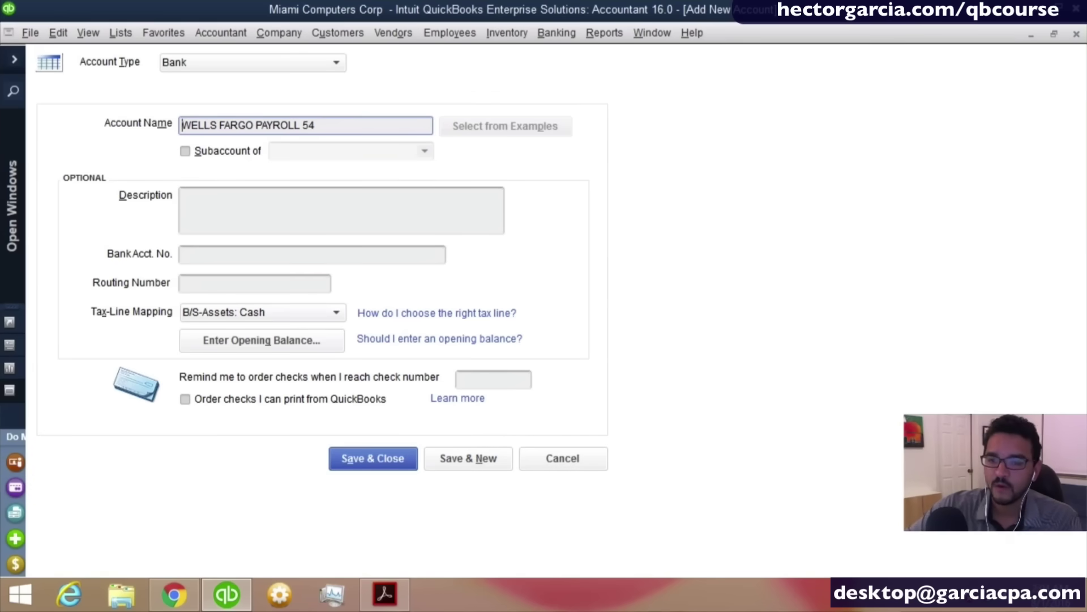
pyautogui.press('Right')
pyautogui.press('Right')
pyautogui.press('Right')
pyautogui.press('Right')
pyautogui.press('Right')
pyautogui.press('Right')
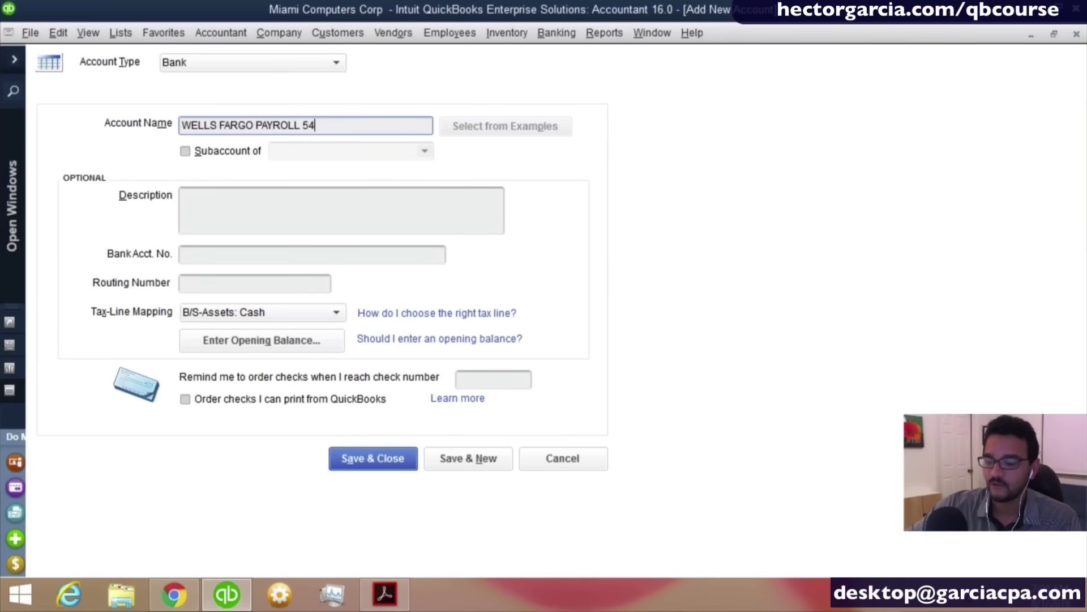
pyautogui.write('42')
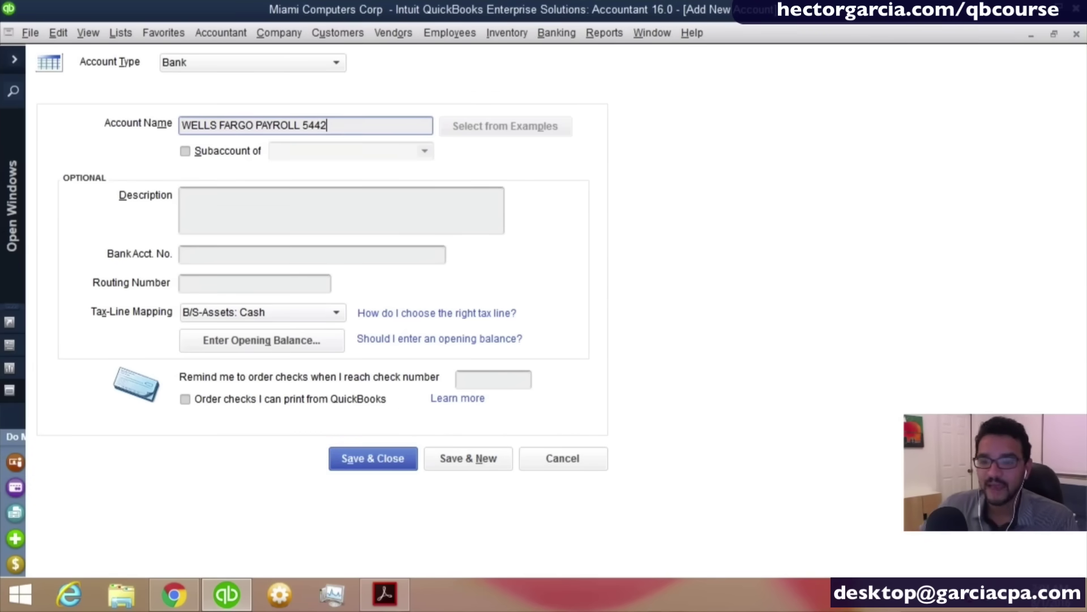
# Enter a 4,690.70 opening balance dated 12/31/2015 for the payroll account.
pyautogui.click(273, 343)
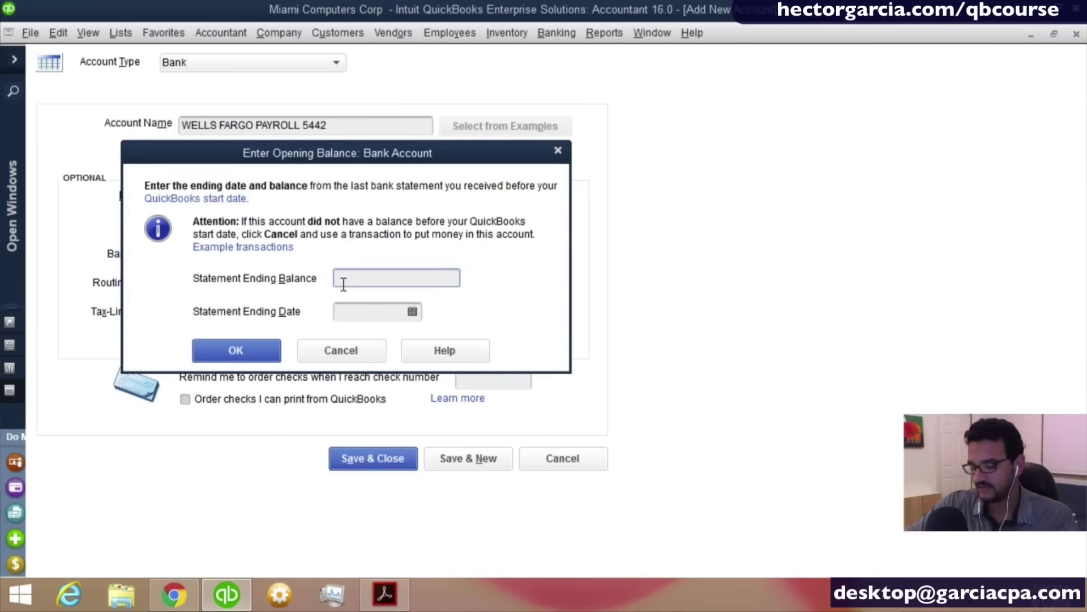
pyautogui.write('6')
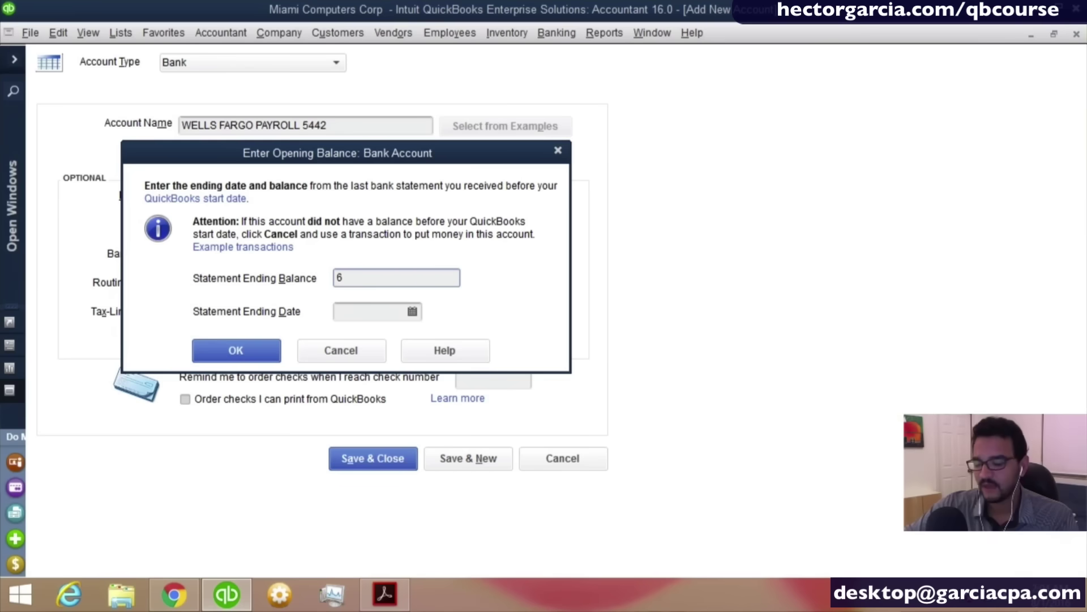
pyautogui.press('BackSpace')
pyautogui.write('4,690')
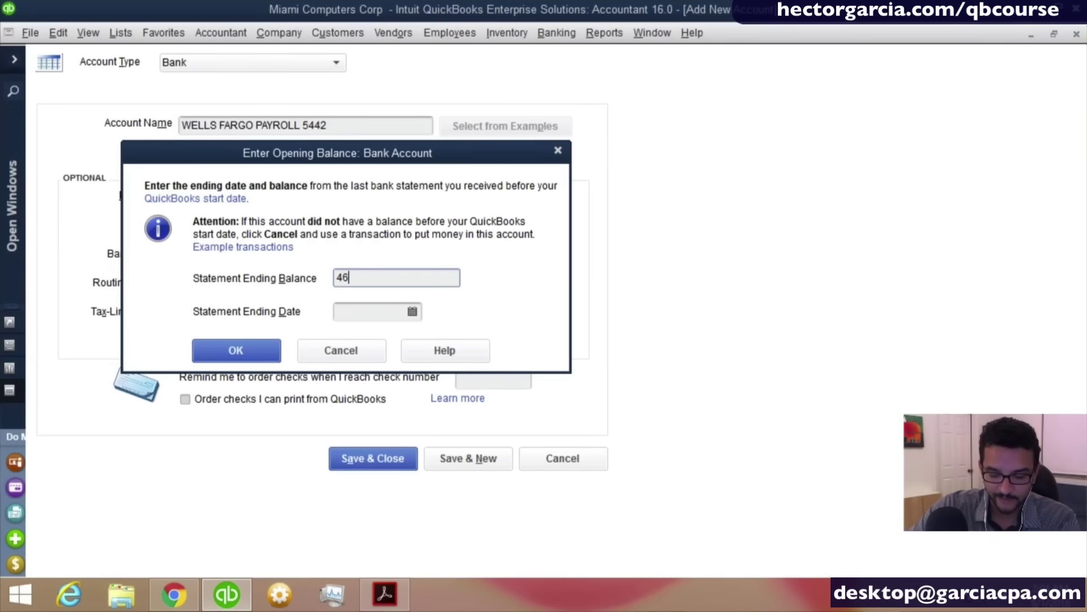
pyautogui.write('.70')
pyautogui.press('Tab')
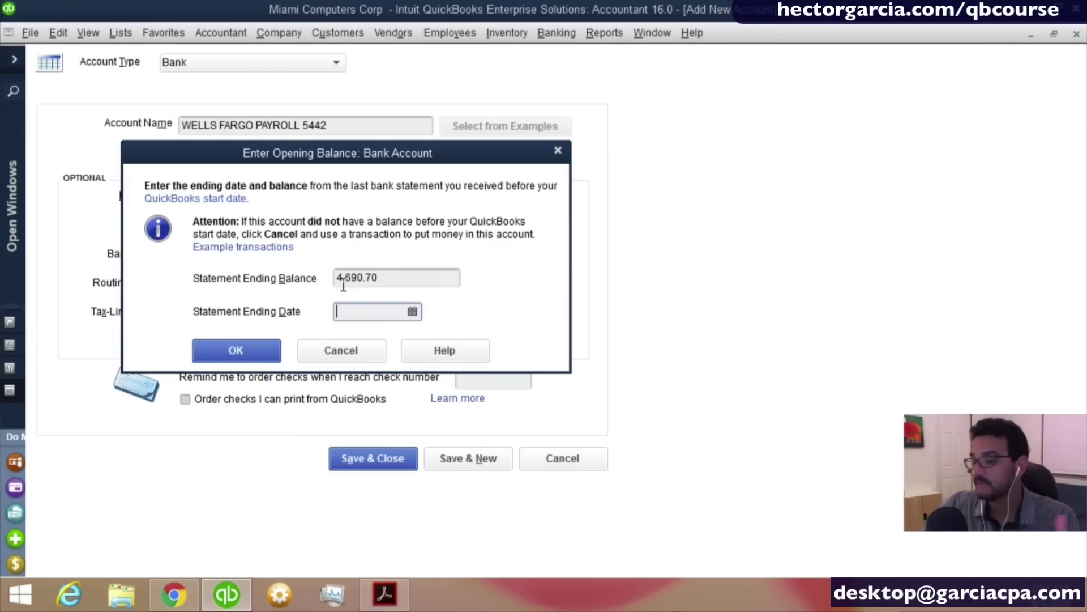
pyautogui.write('2')
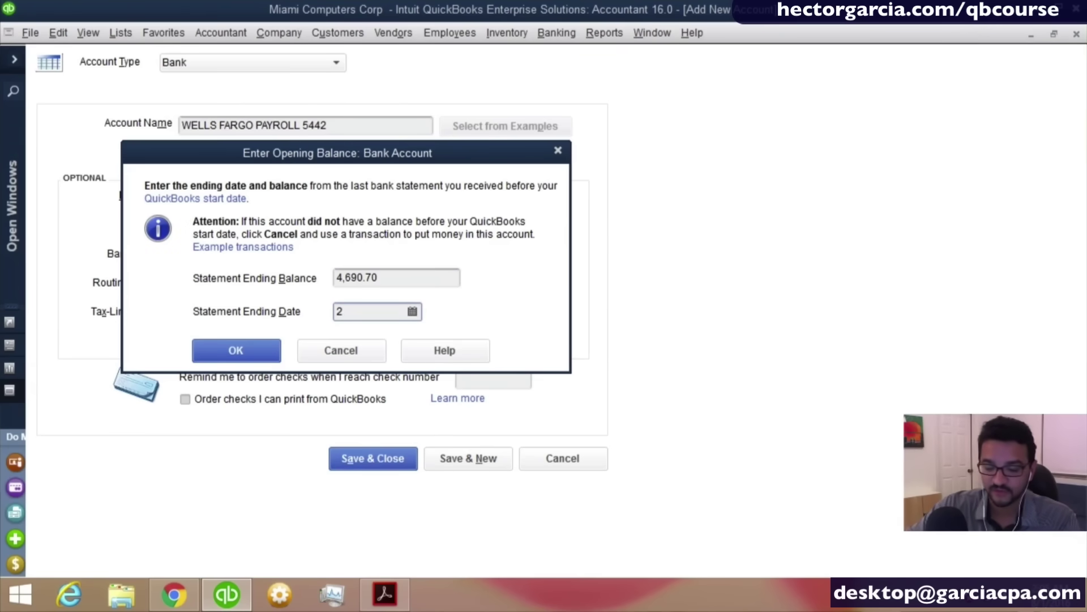
pyautogui.press('BackSpace')
pyautogui.write('12')
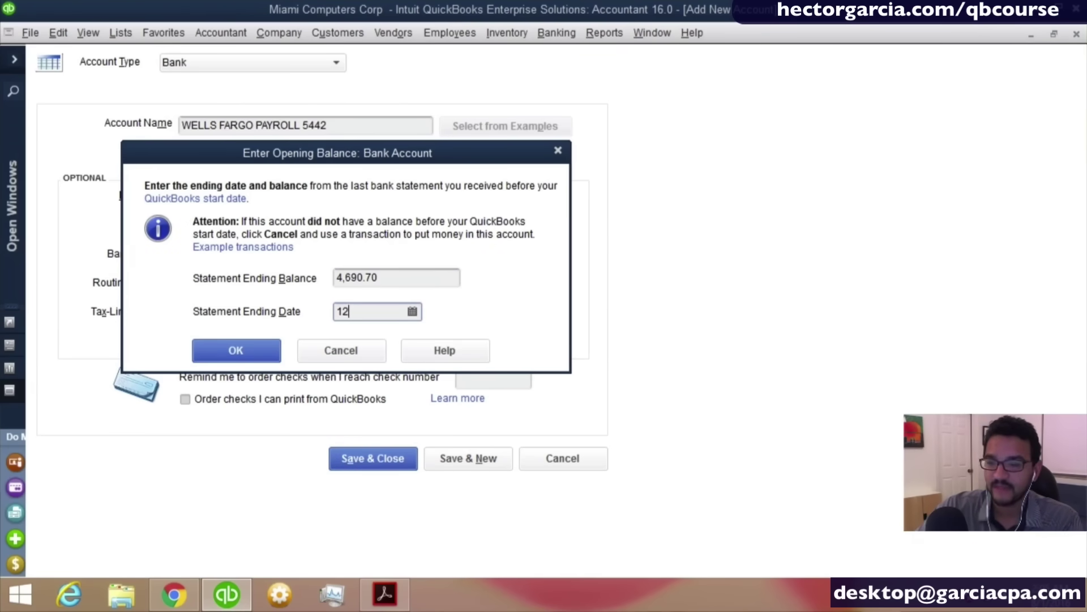
pyautogui.write('/31/2015')
pyautogui.press('Tab')
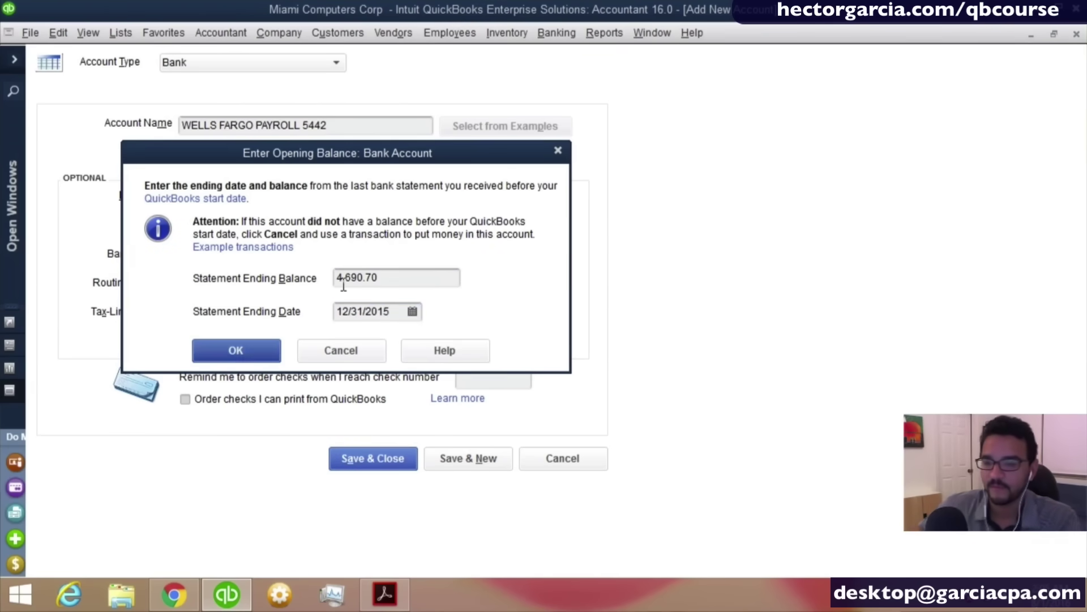
pyautogui.click(249, 355)
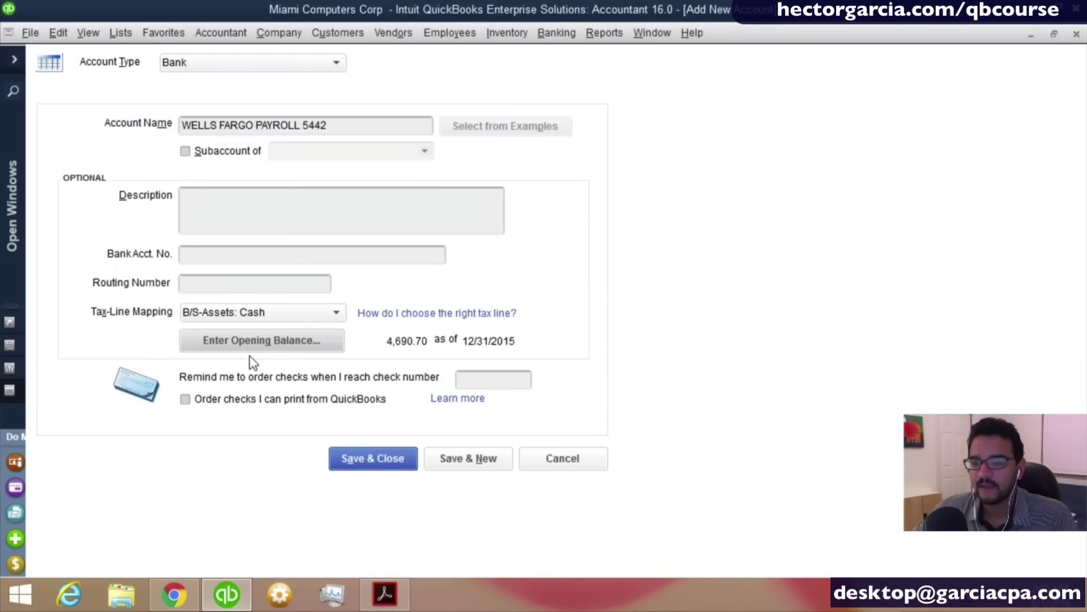
# Save the payroll account, accept the past-transaction warning, and decline bank feeds.
pyautogui.click(376, 461)
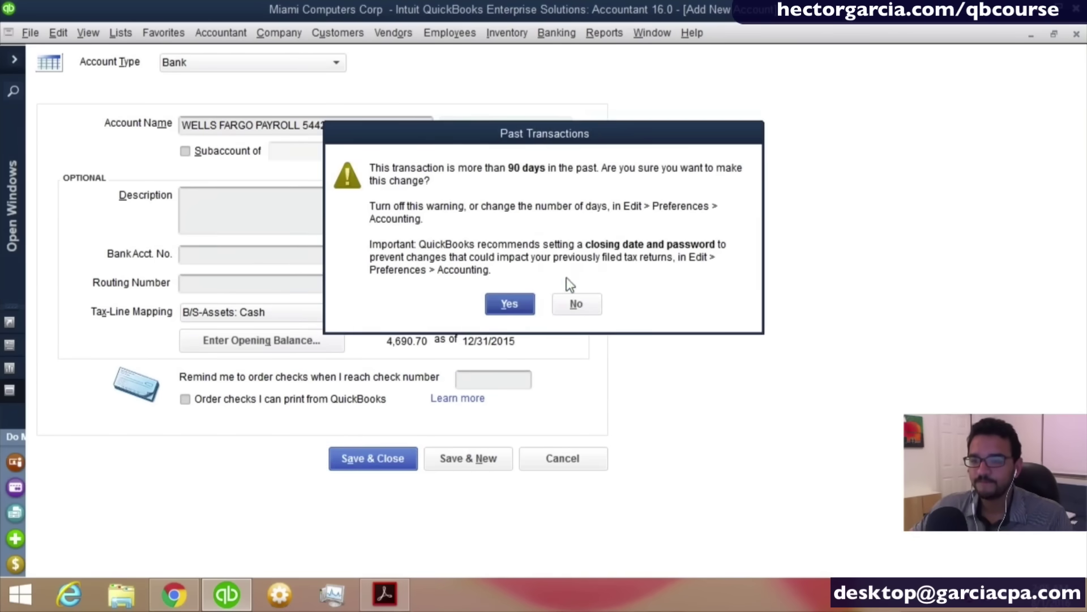
pyautogui.click(510, 305)
pyautogui.click(513, 336)
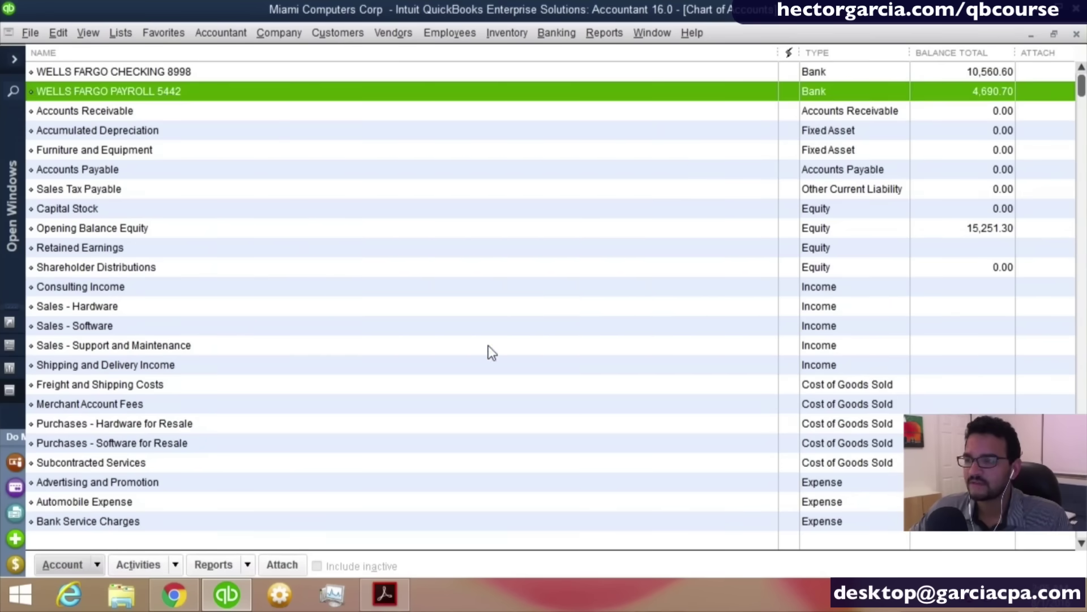
# Review the checking, payroll, Retained Earnings and Opening Balance Equity balances.
pyautogui.click(961, 73)
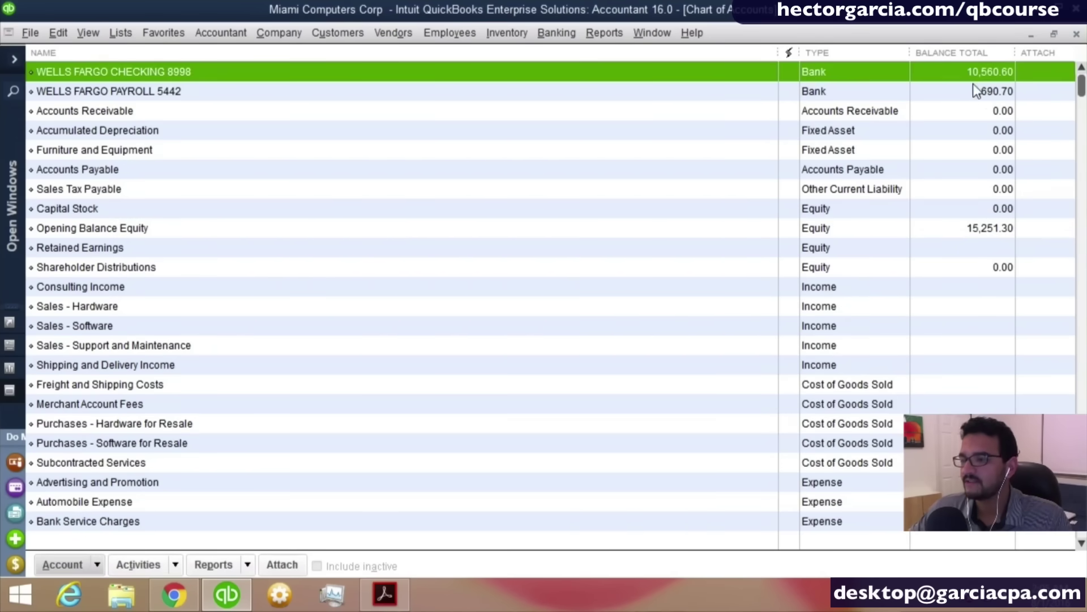
pyautogui.click(986, 96)
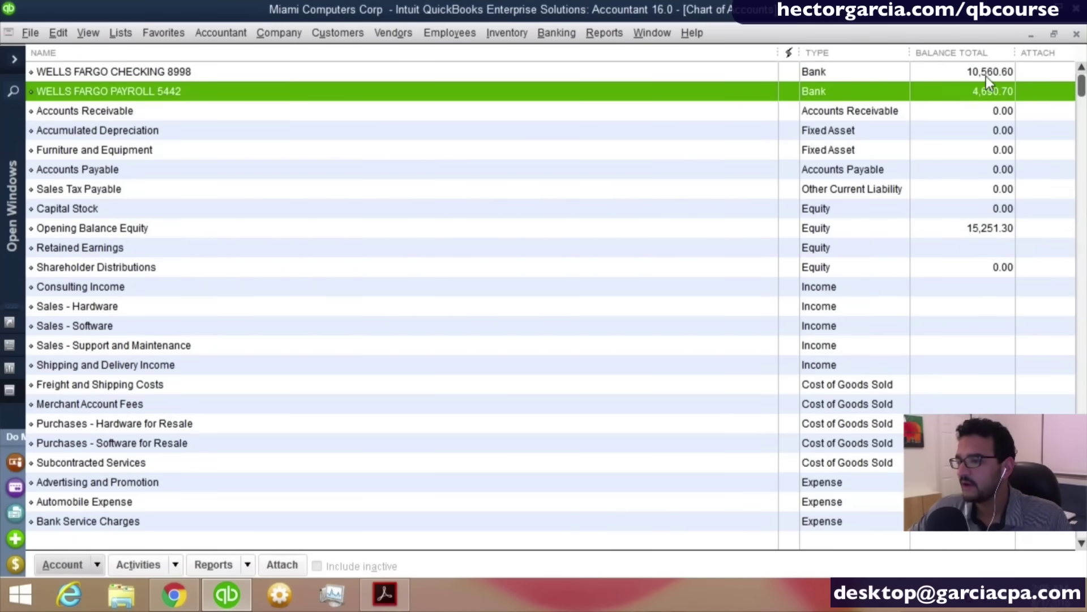
pyautogui.click(987, 240)
pyautogui.click(984, 227)
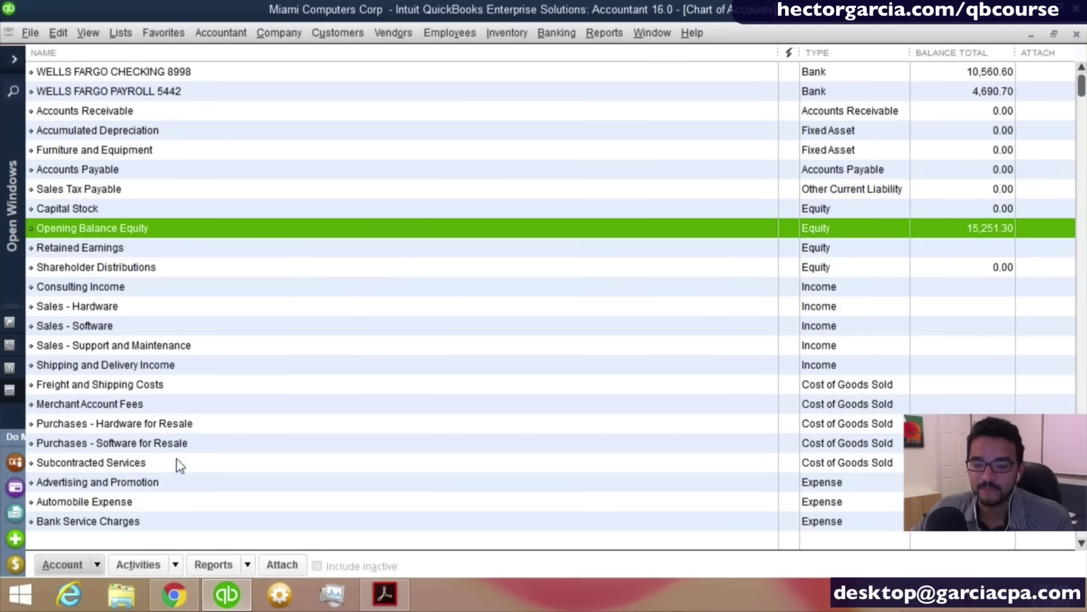
# Create a new Bank account named 'WF SAVINGS'.
pyautogui.click(85, 565)
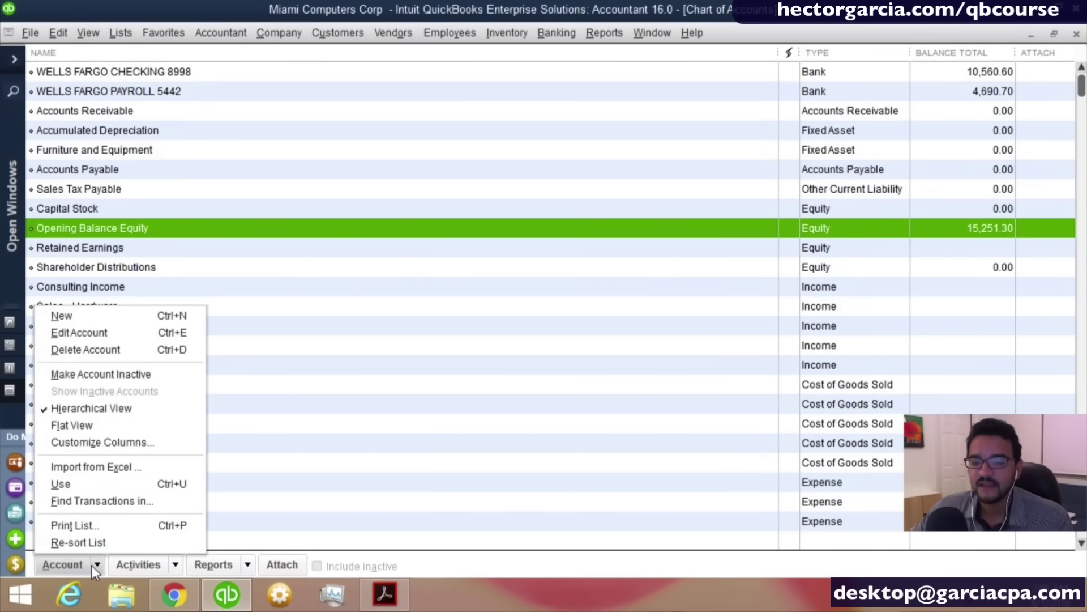
pyautogui.click(77, 321)
pyautogui.click(95, 228)
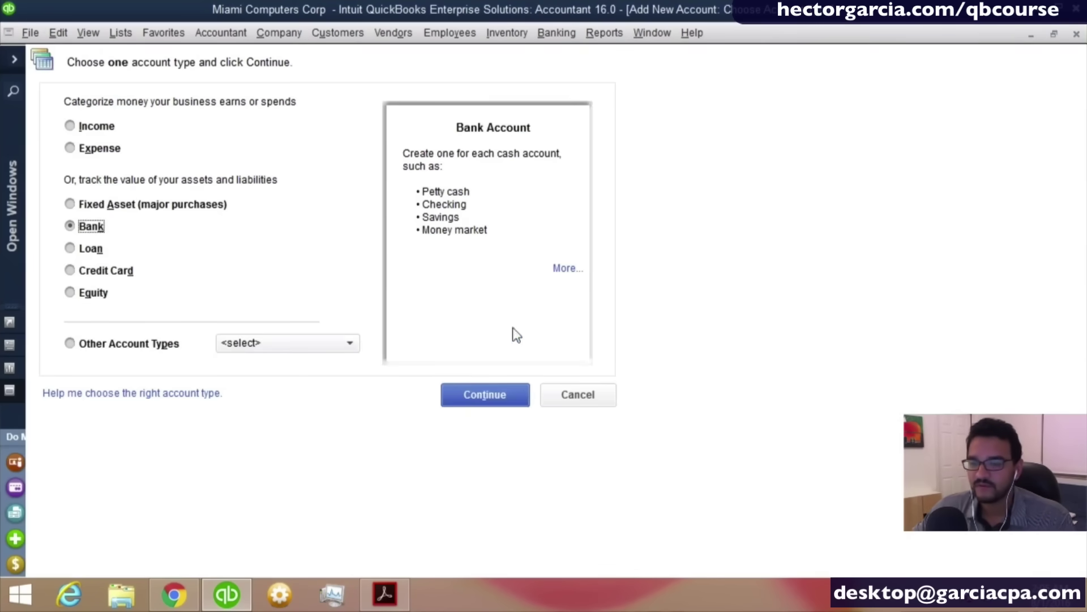
pyautogui.click(495, 395)
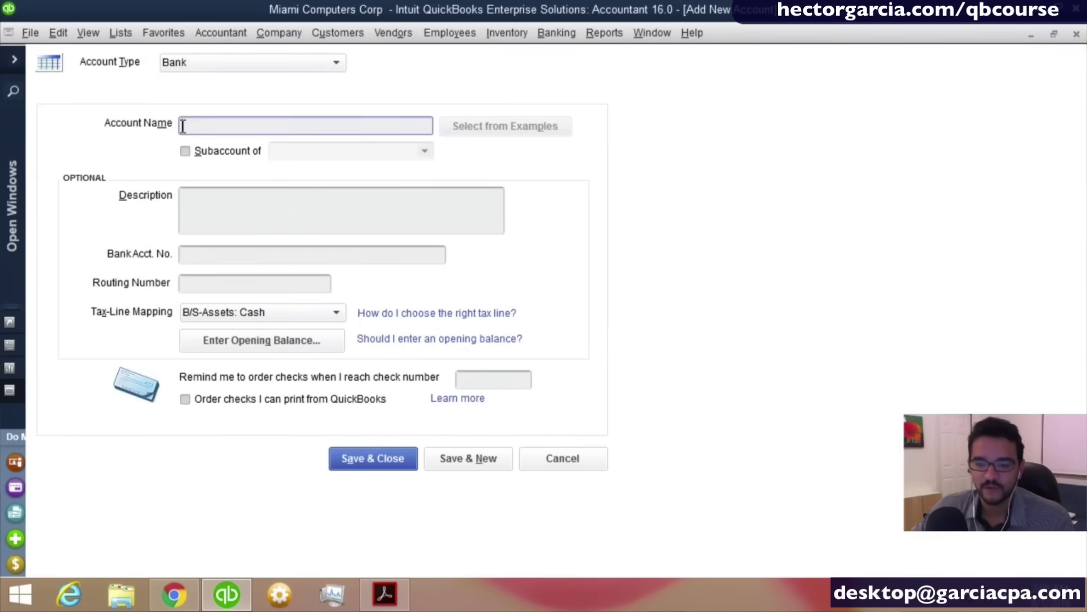
pyautogui.write('WF')
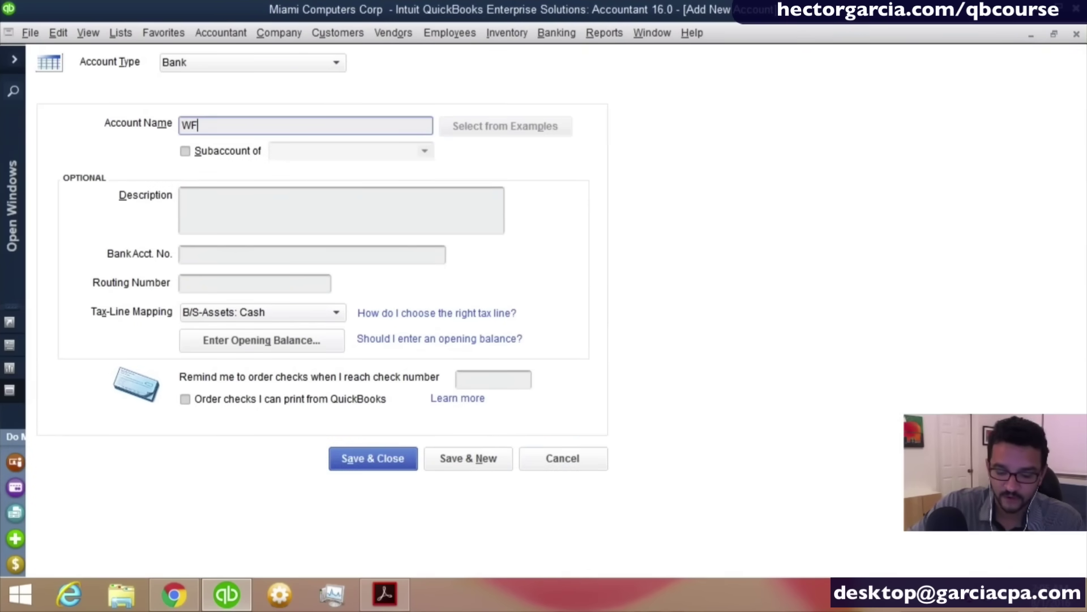
pyautogui.write(' SAVINGS')
pyautogui.press('Tab')
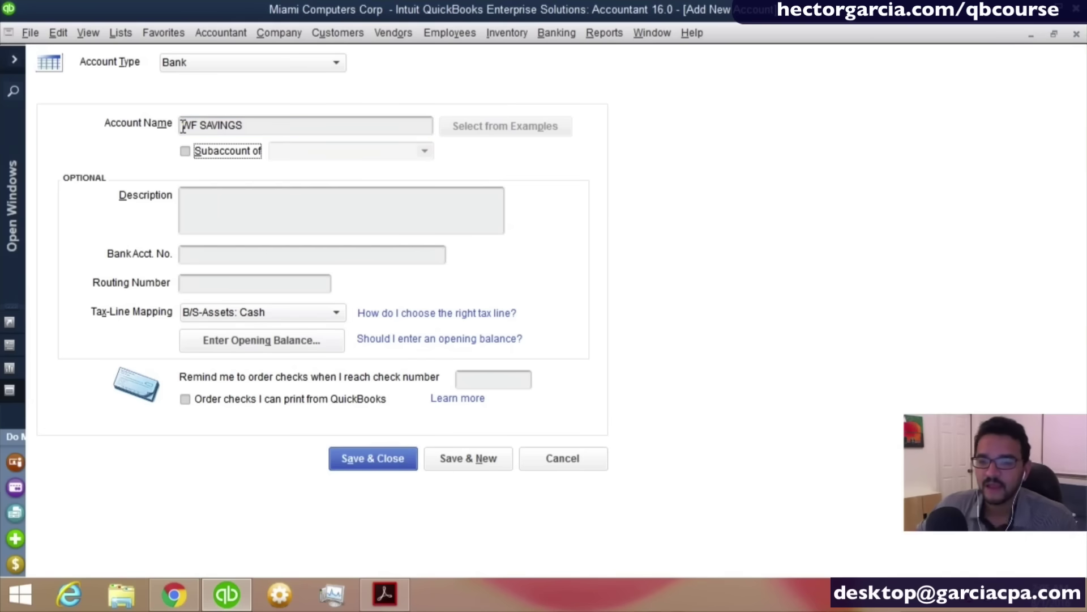
# Give WF SAVINGS a 20,000.00 opening balance as of 12/31/2015 and save it.
pyautogui.click(315, 338)
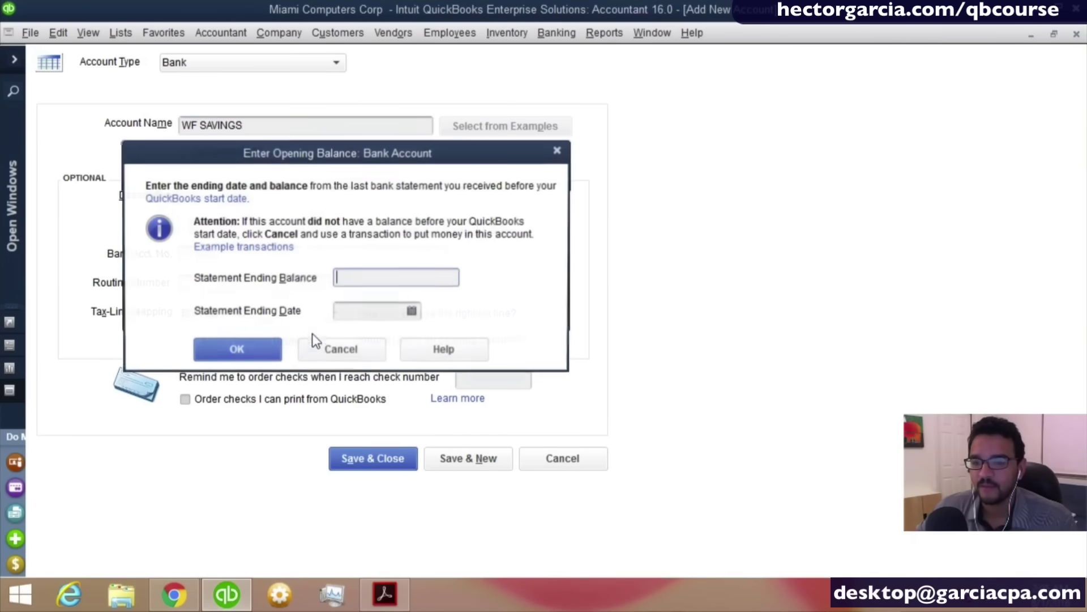
pyautogui.press('Tab')
pyautogui.write('0')
pyautogui.press('BackSpace')
pyautogui.click(366, 269)
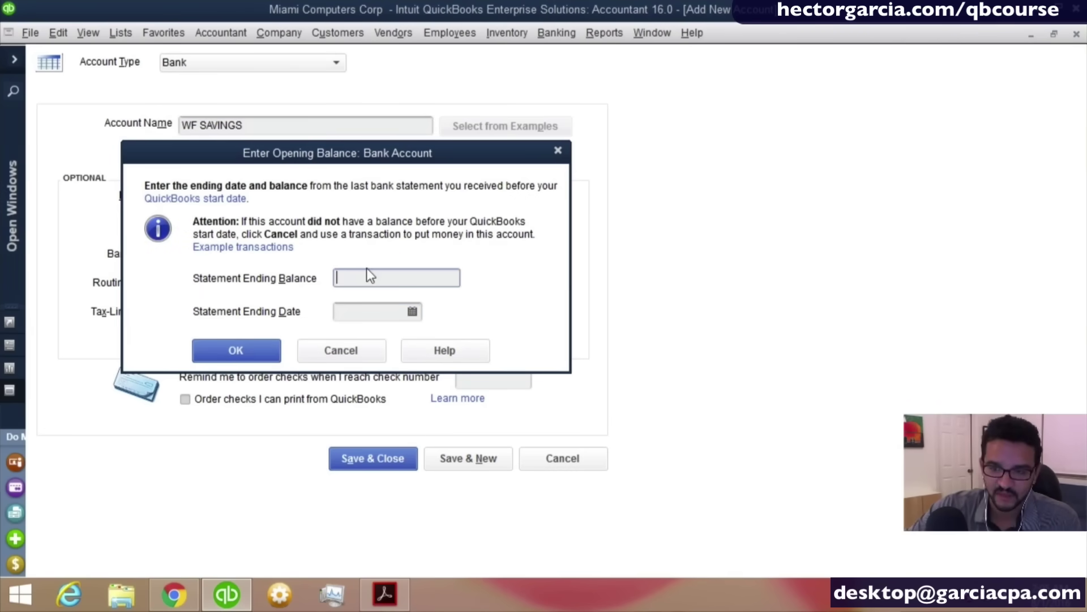
pyautogui.write('20,000')
pyautogui.press('Tab')
pyautogui.write('1')
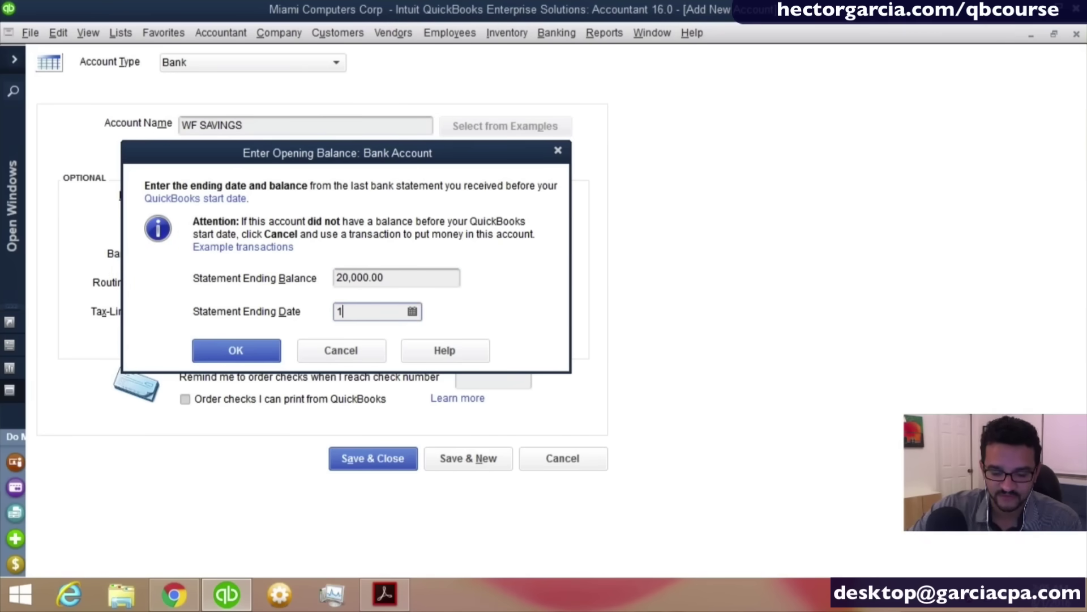
pyautogui.write('2/31/2015')
pyautogui.press('Tab')
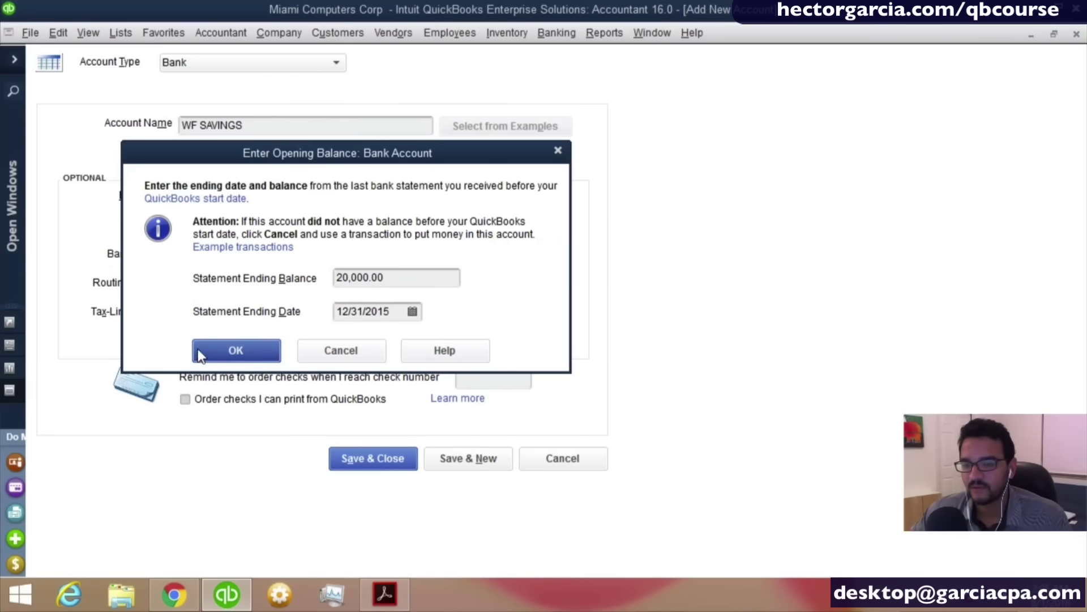
pyautogui.click(229, 354)
pyautogui.click(369, 468)
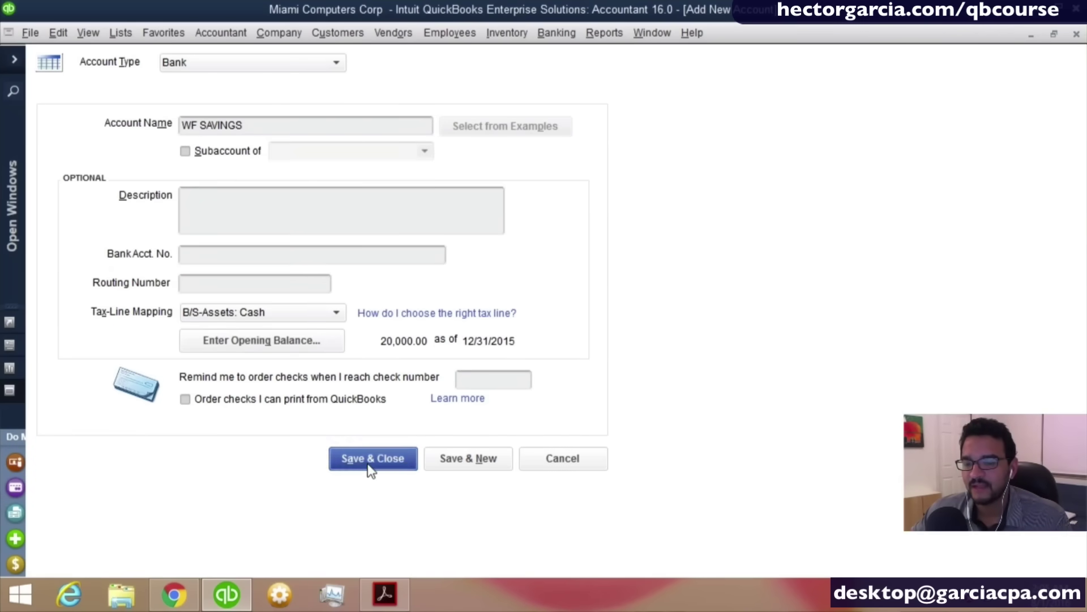
pyautogui.click(521, 306)
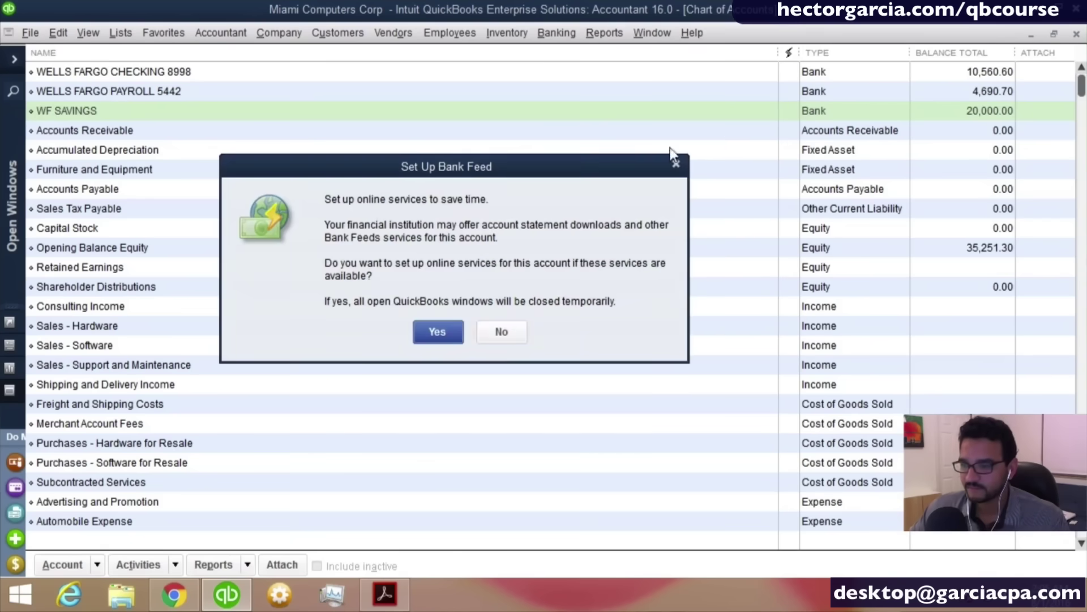
# Decline bank feeds for WF SAVINGS and check Opening Balance Equity at 35,251.30.
pyautogui.click(498, 339)
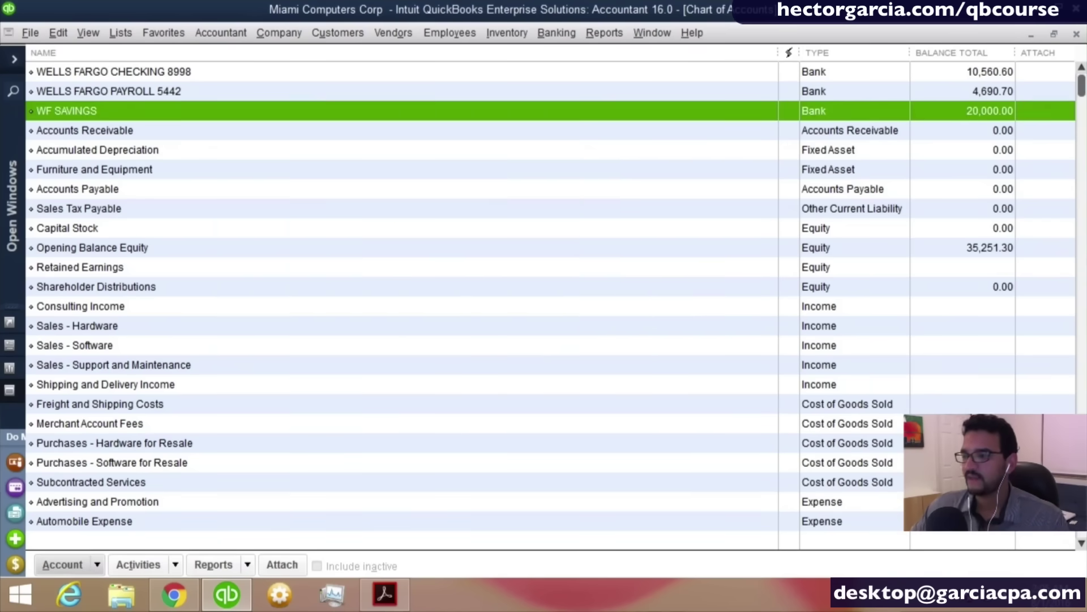
pyautogui.click(979, 244)
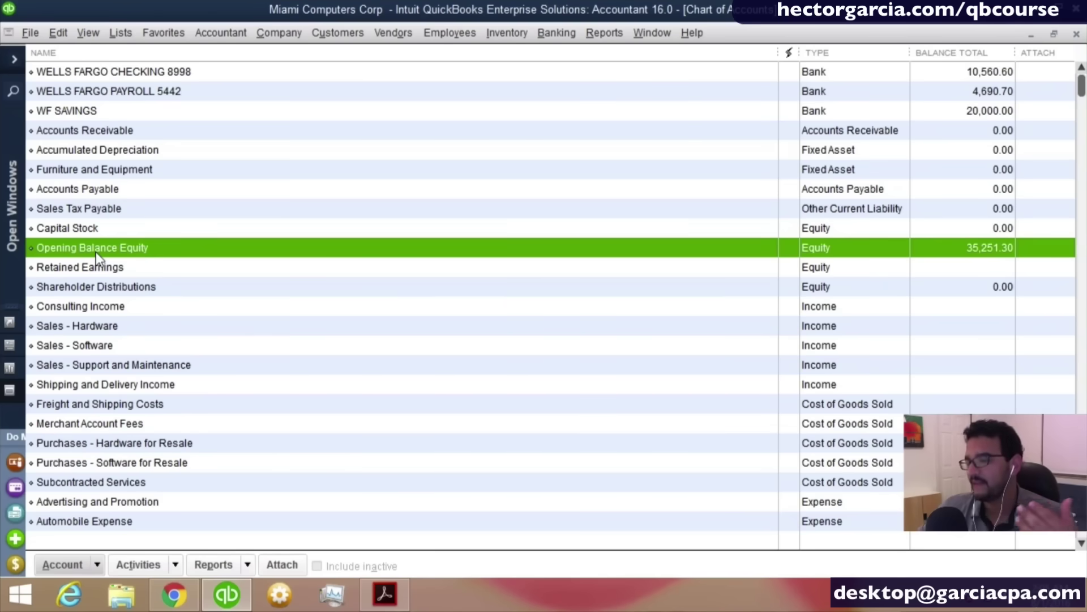
pyautogui.click(98, 564)
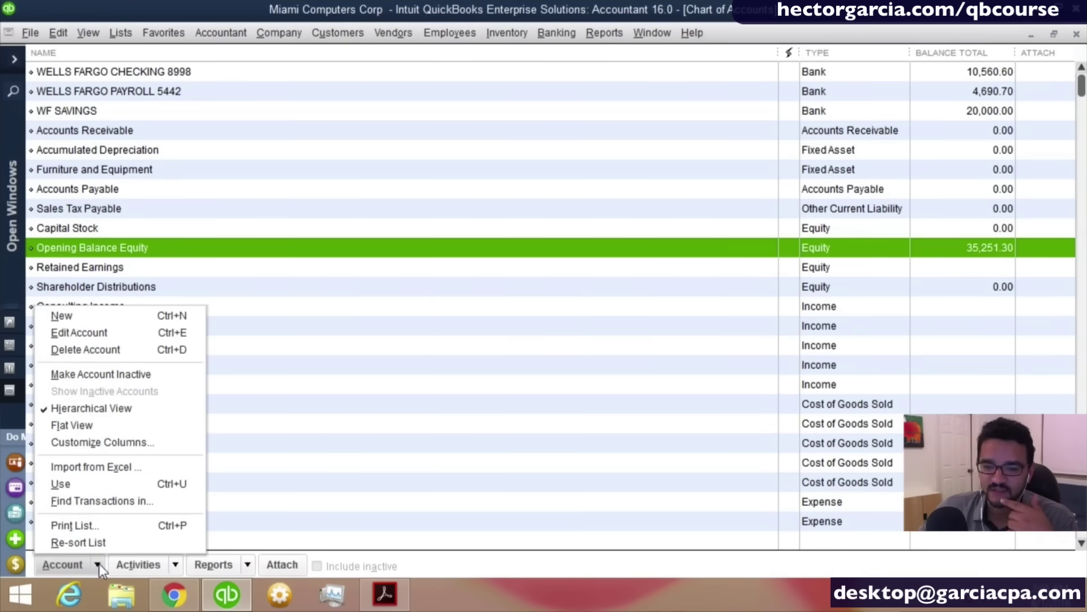
# Create a new Credit Card account and name it 'AMEX 40001'.
pyautogui.click(81, 321)
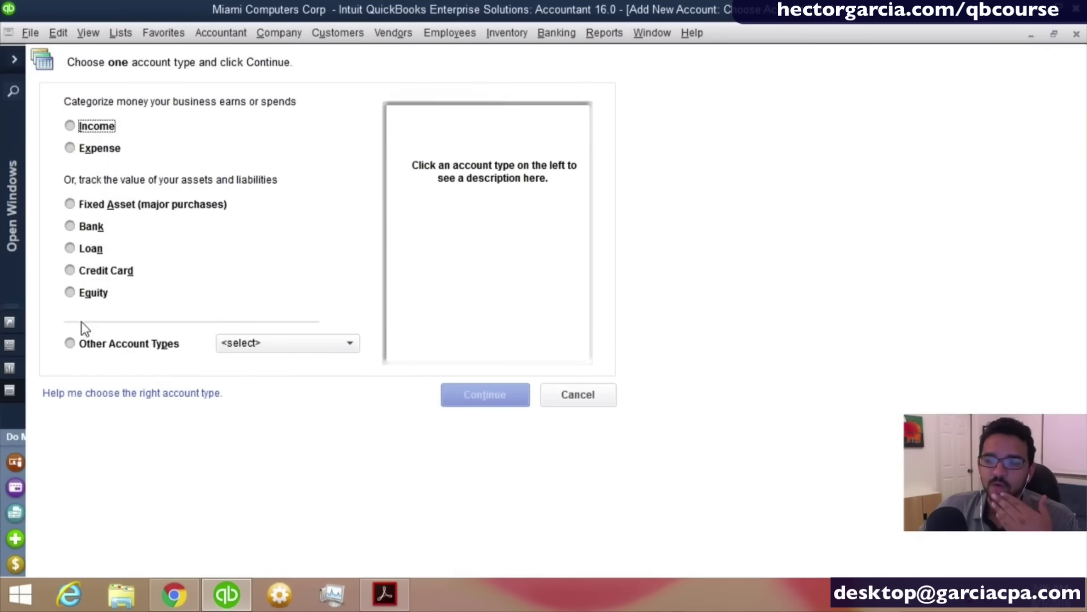
pyautogui.click(107, 271)
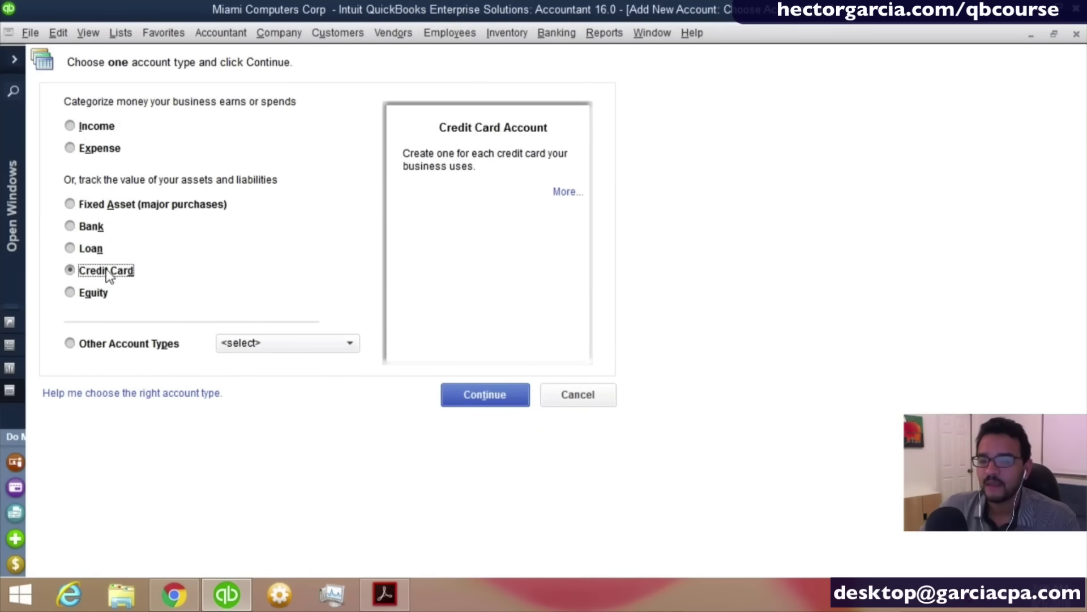
pyautogui.click(464, 385)
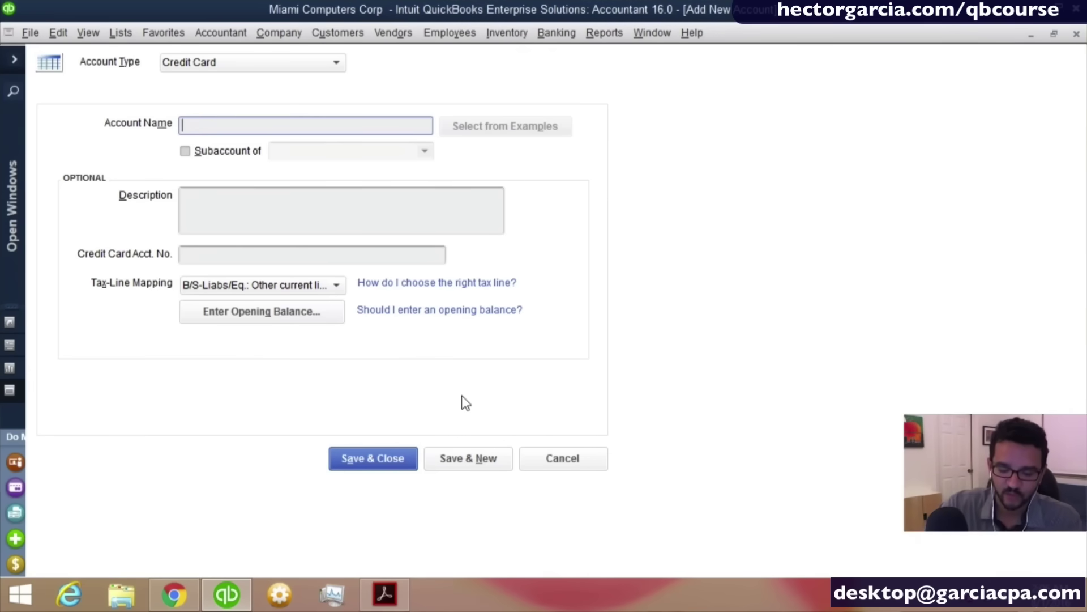
pyautogui.write('AMEX')
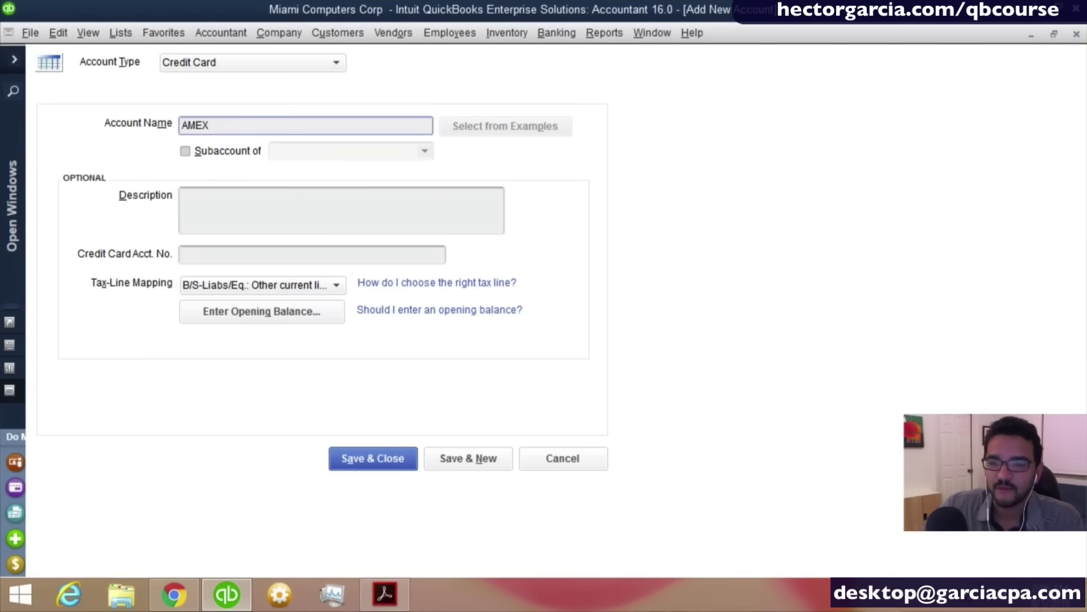
pyautogui.press('Tab')
pyautogui.click(233, 126)
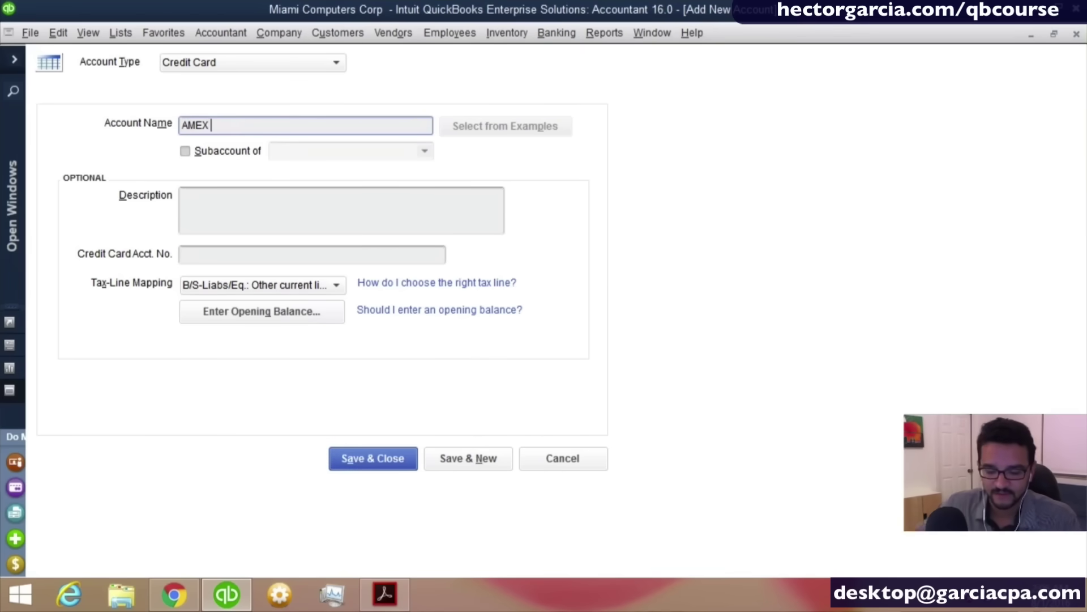
pyautogui.write('40001')
pyautogui.press('Tab')
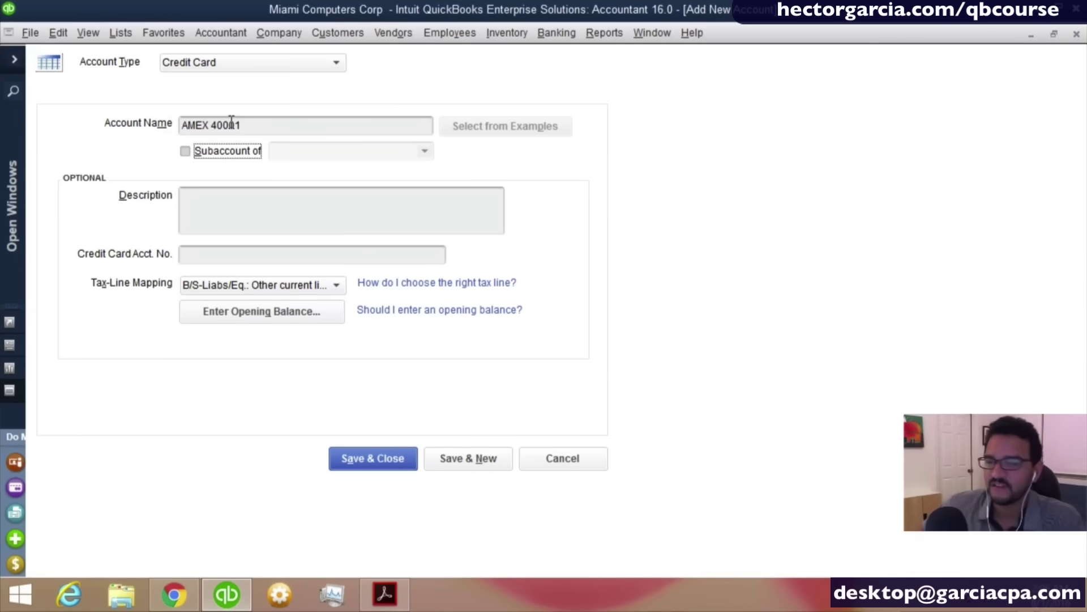
# Give AMEX 40001 a 47,690.30 opening balance as of 12/25/2015 and save it.
pyautogui.click(274, 314)
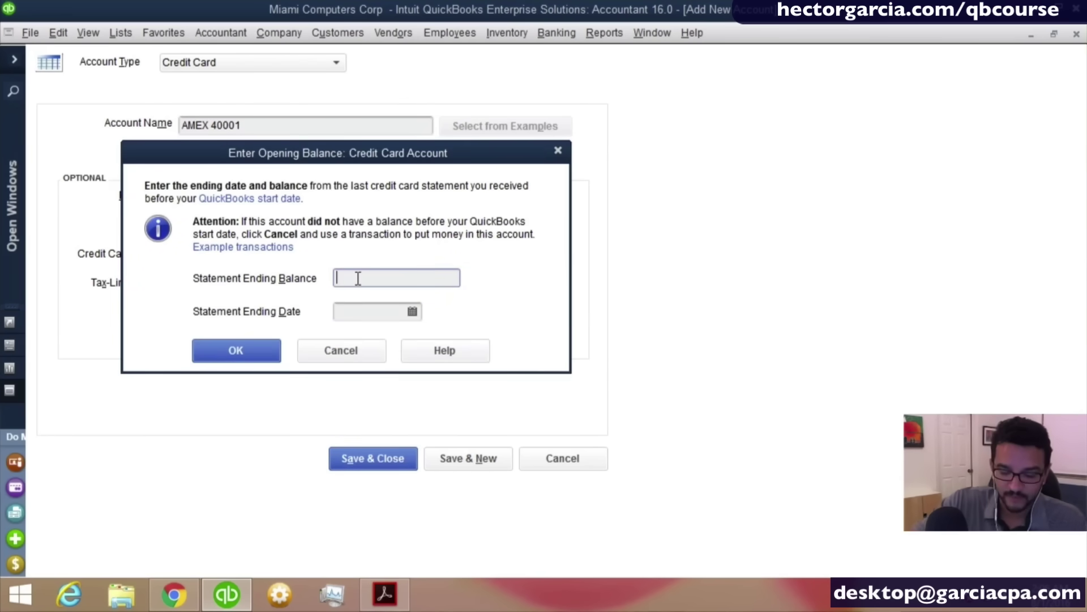
pyautogui.write('4')
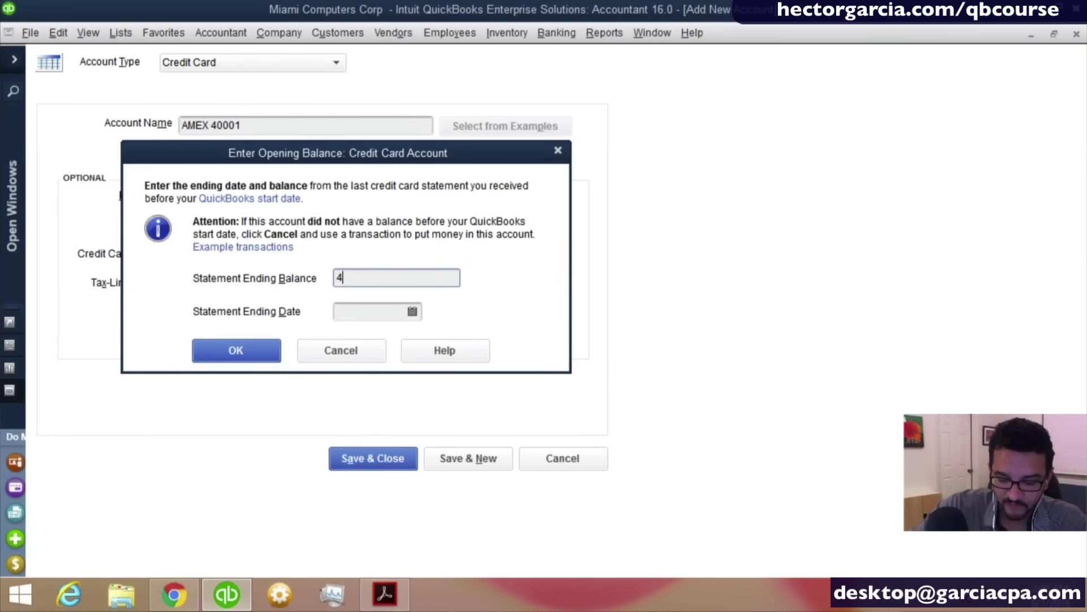
pyautogui.write('7690.30')
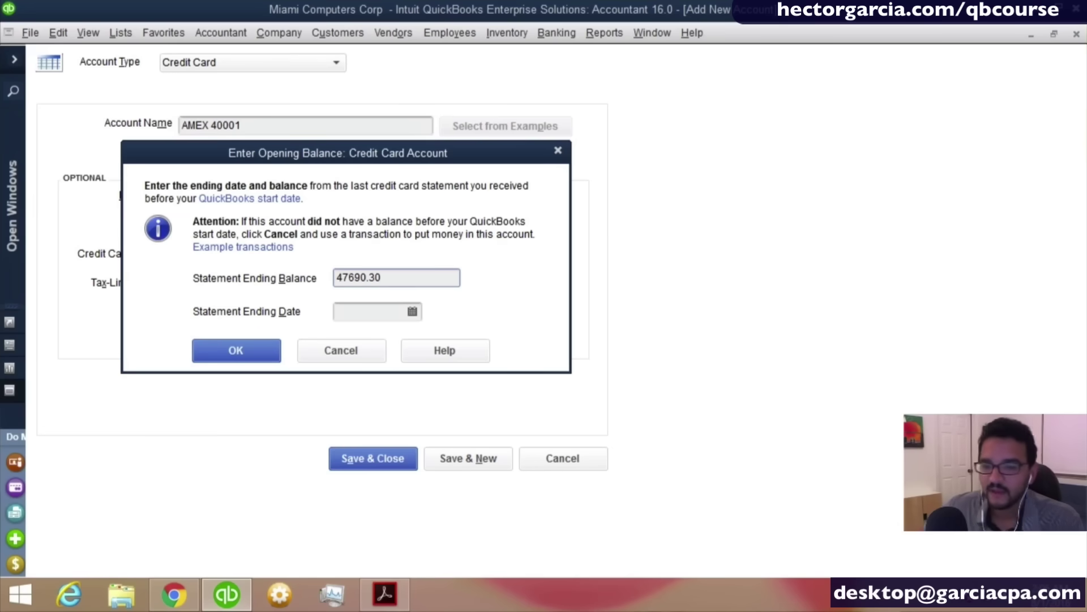
pyautogui.click(388, 313)
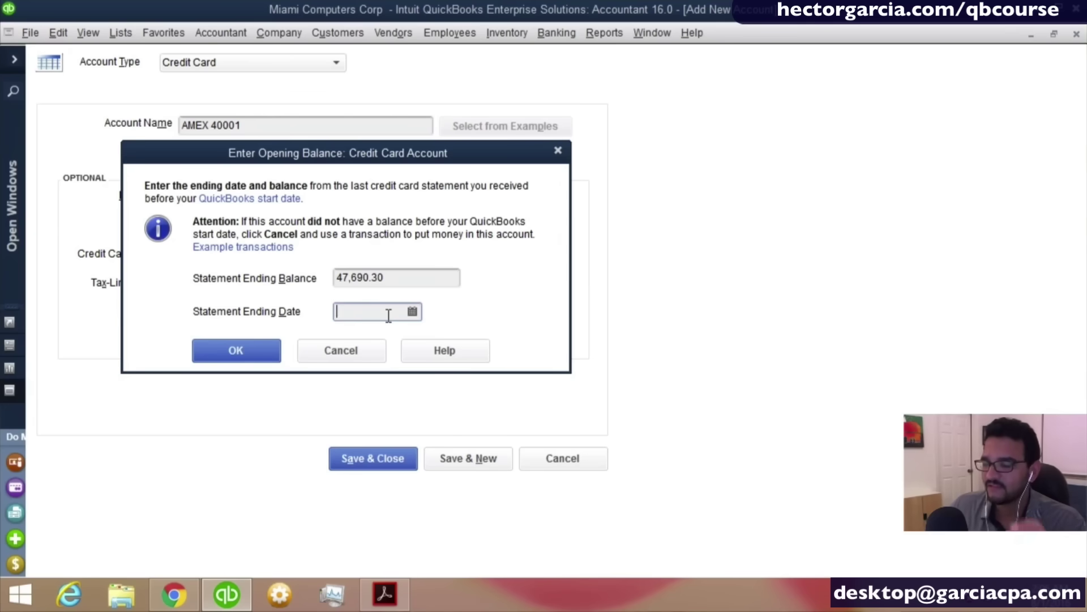
pyautogui.write('1')
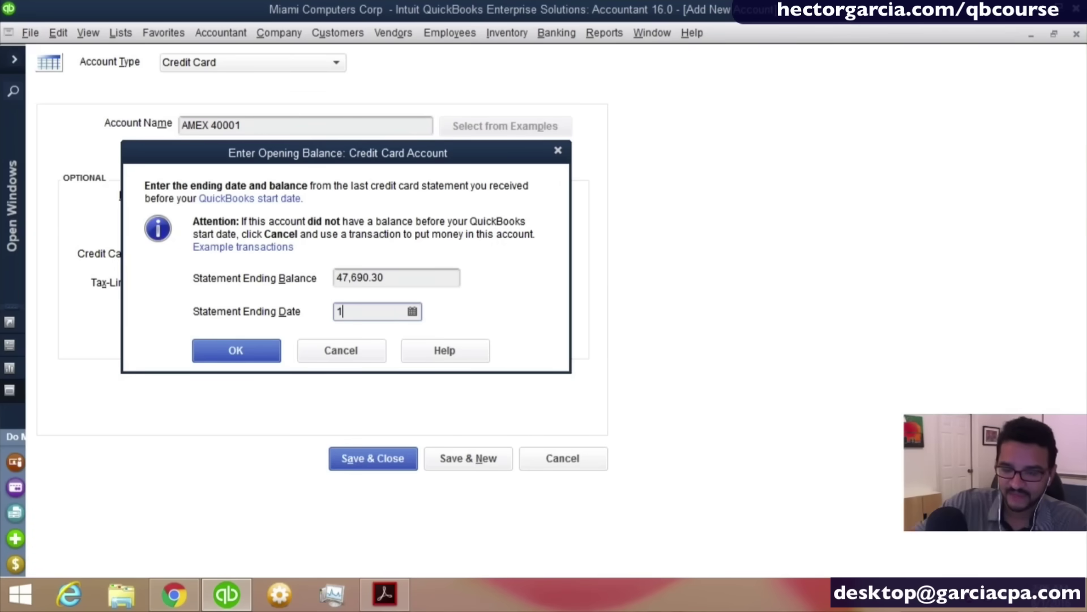
pyautogui.write('2/2')
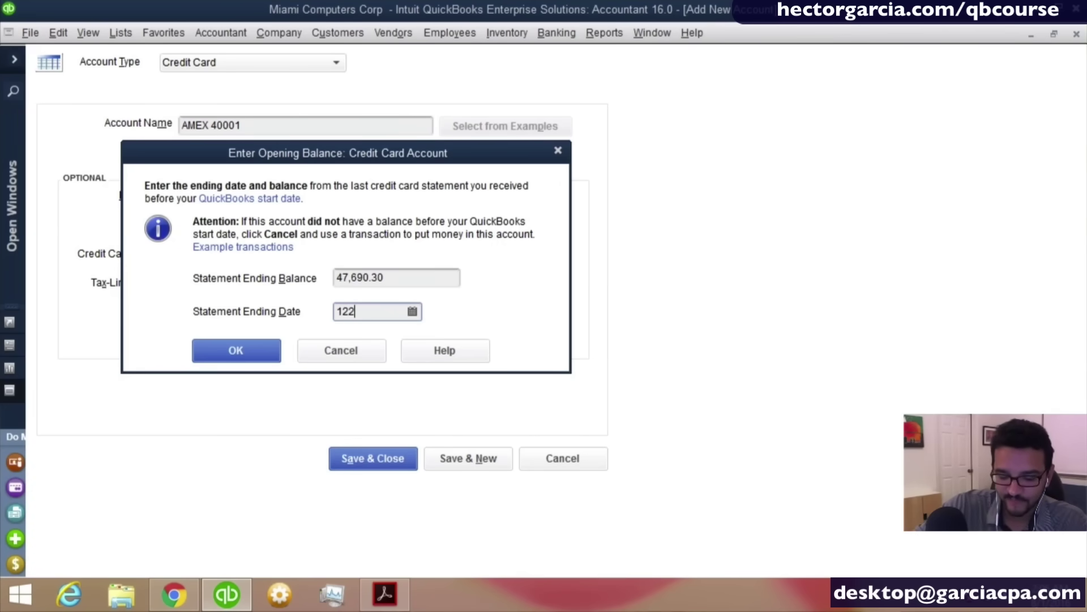
pyautogui.write('5/201')
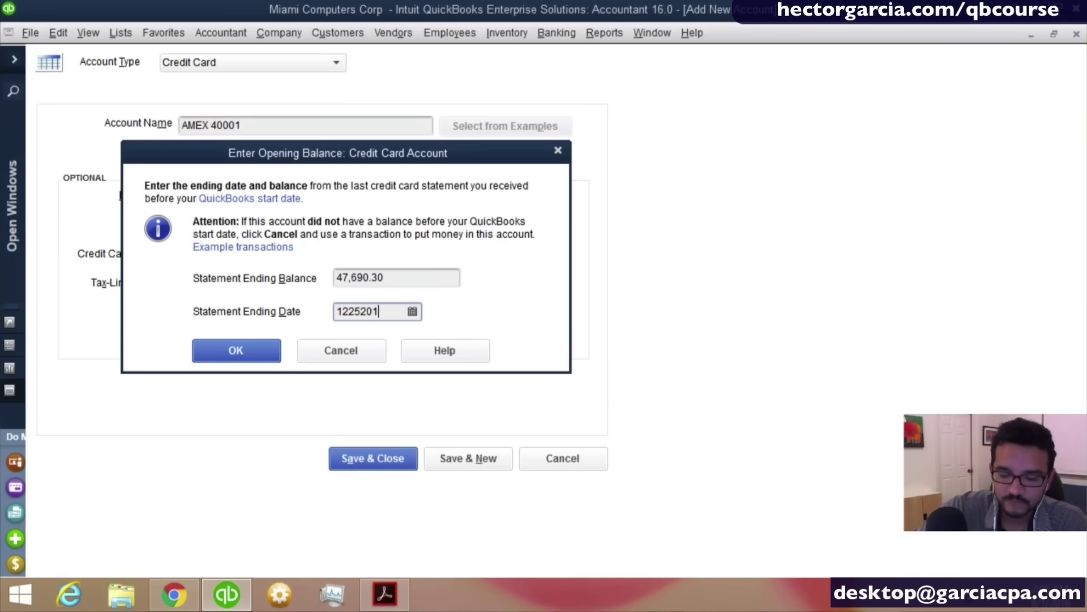
pyautogui.write('5')
pyautogui.press('Tab')
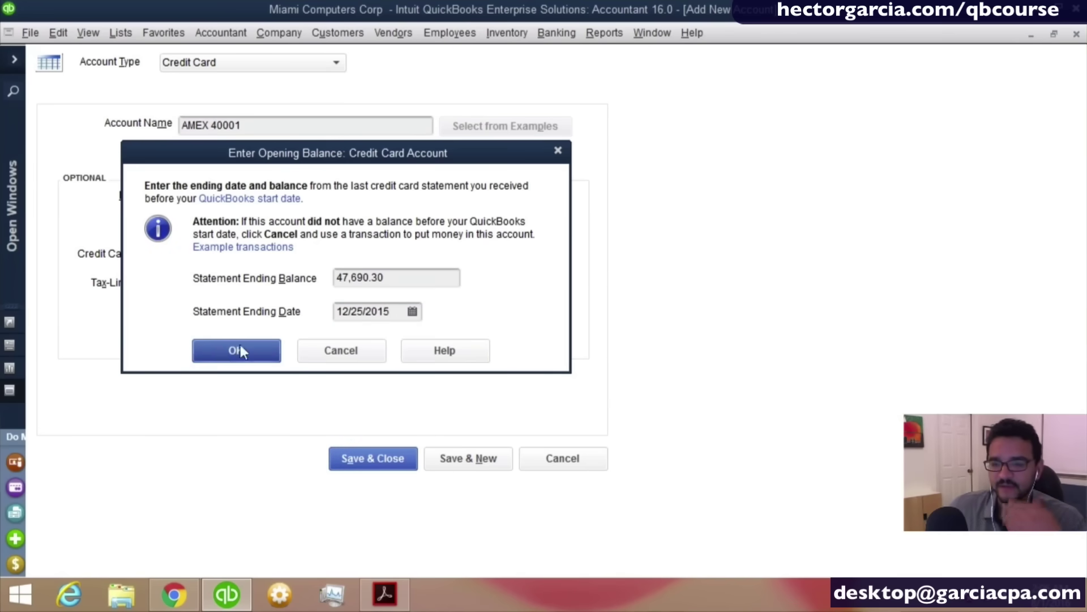
pyautogui.click(221, 351)
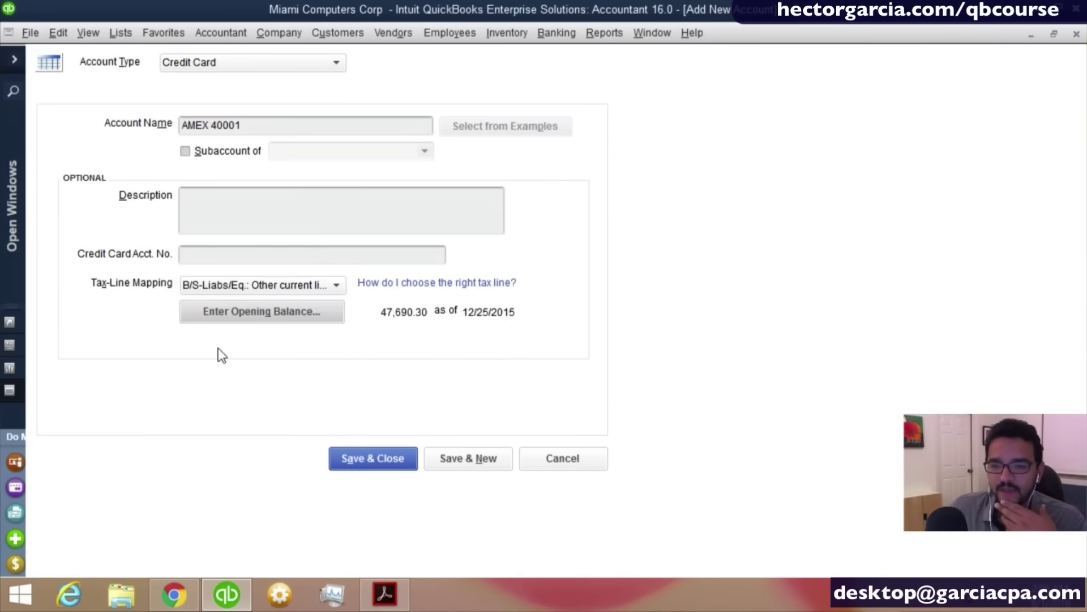
pyautogui.click(375, 453)
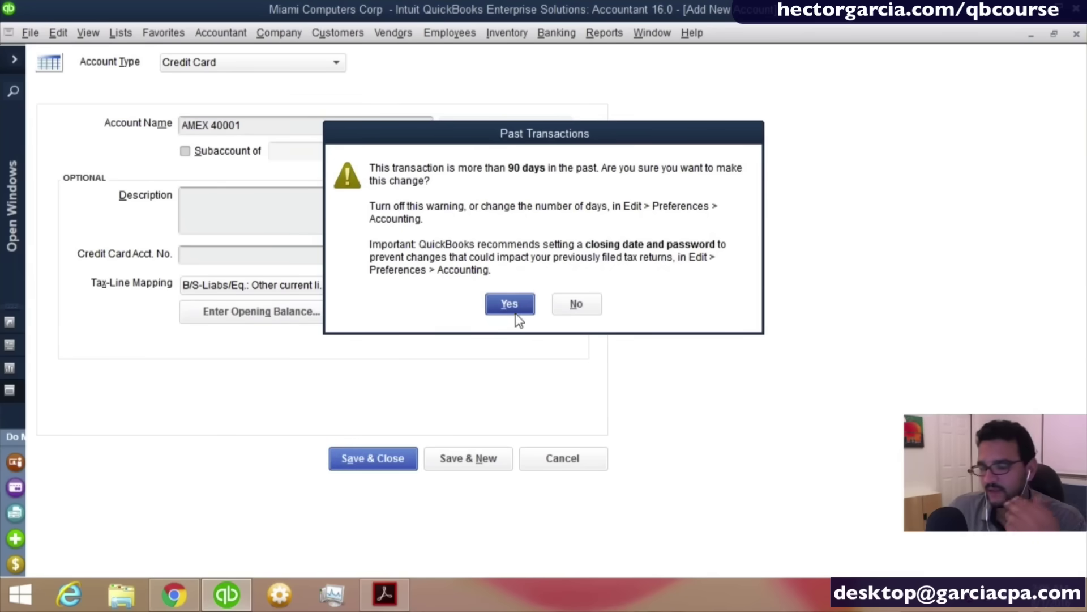
pyautogui.click(516, 311)
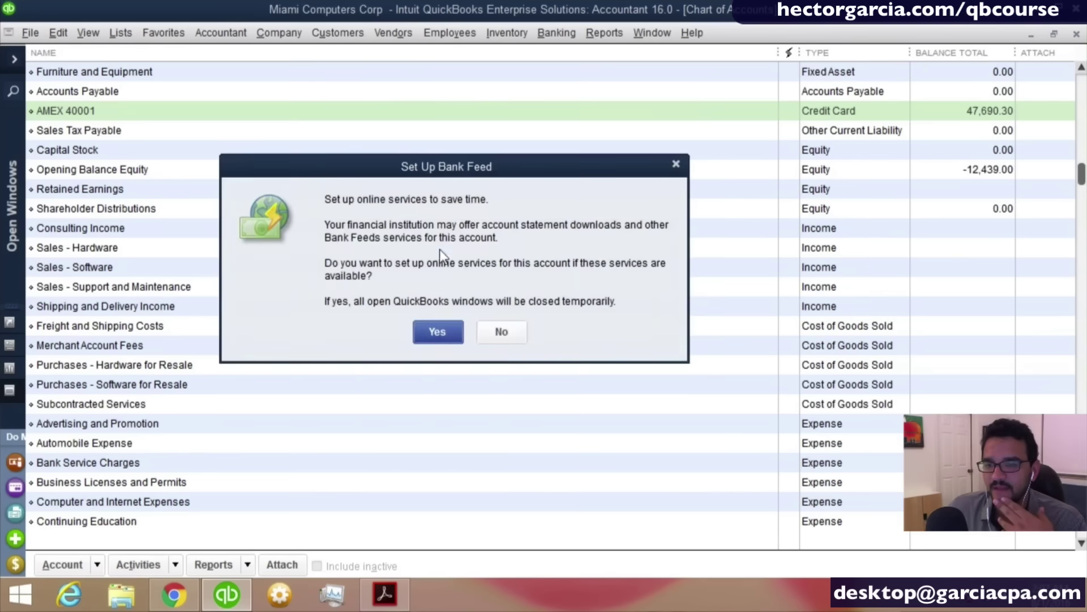
# Decline bank feeds for AMEX 40001, then review the bank, card and Opening Balance Equity balances.
pyautogui.click(502, 333)
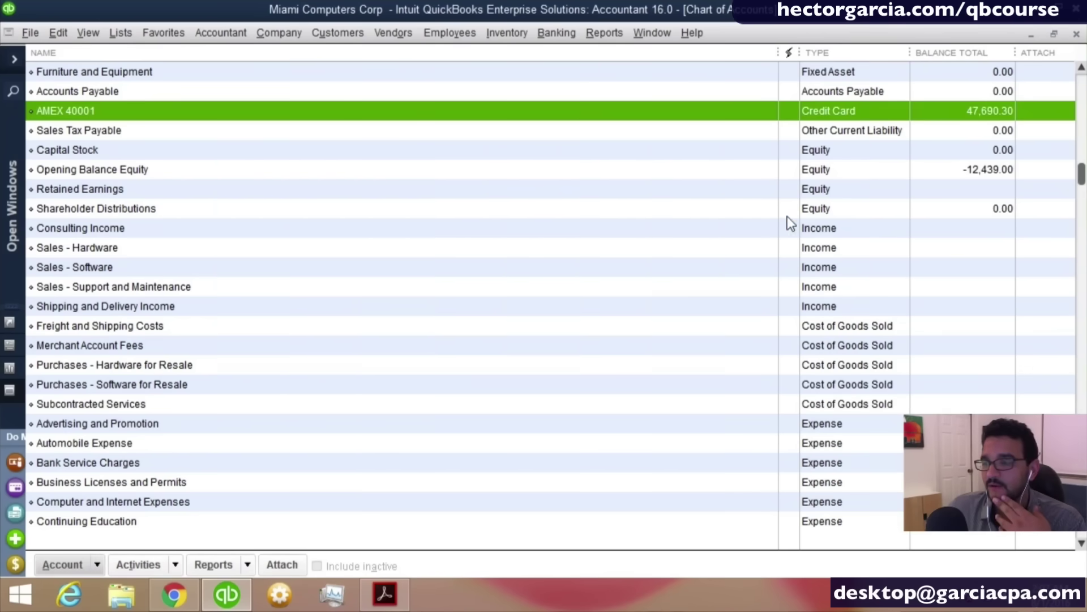
pyautogui.scroll(1, 789, 223)
pyautogui.scroll(1, 808, 213)
pyautogui.click(991, 80)
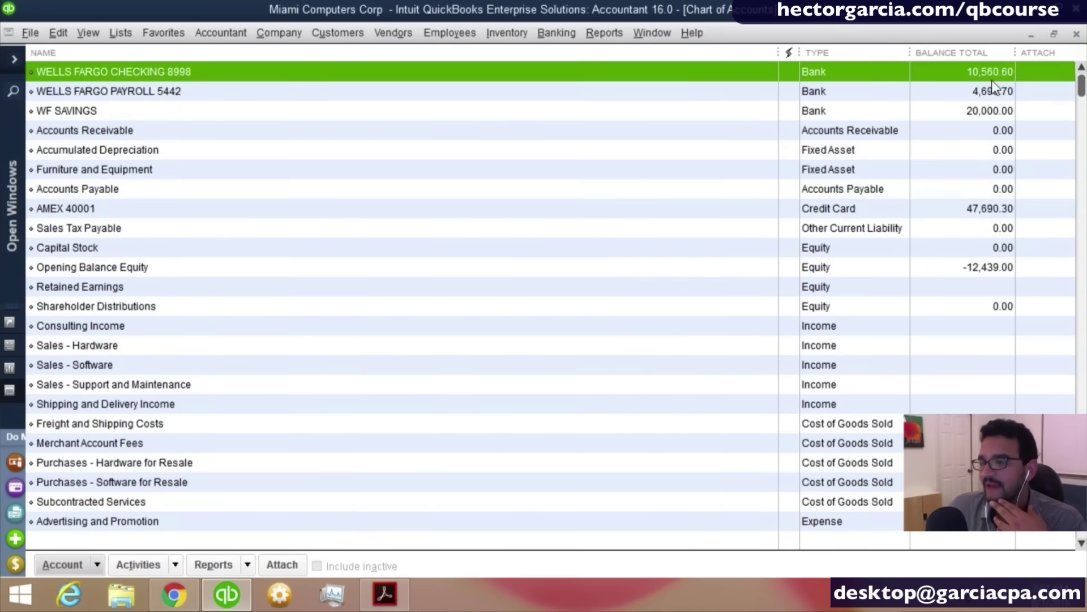
pyautogui.click(991, 91)
pyautogui.click(988, 108)
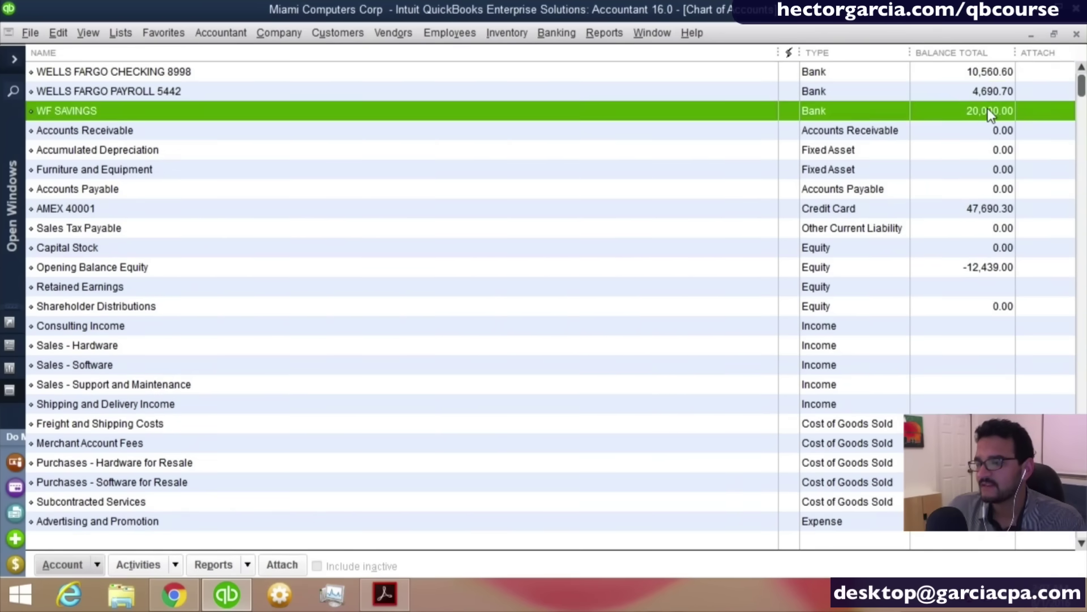
pyautogui.click(999, 275)
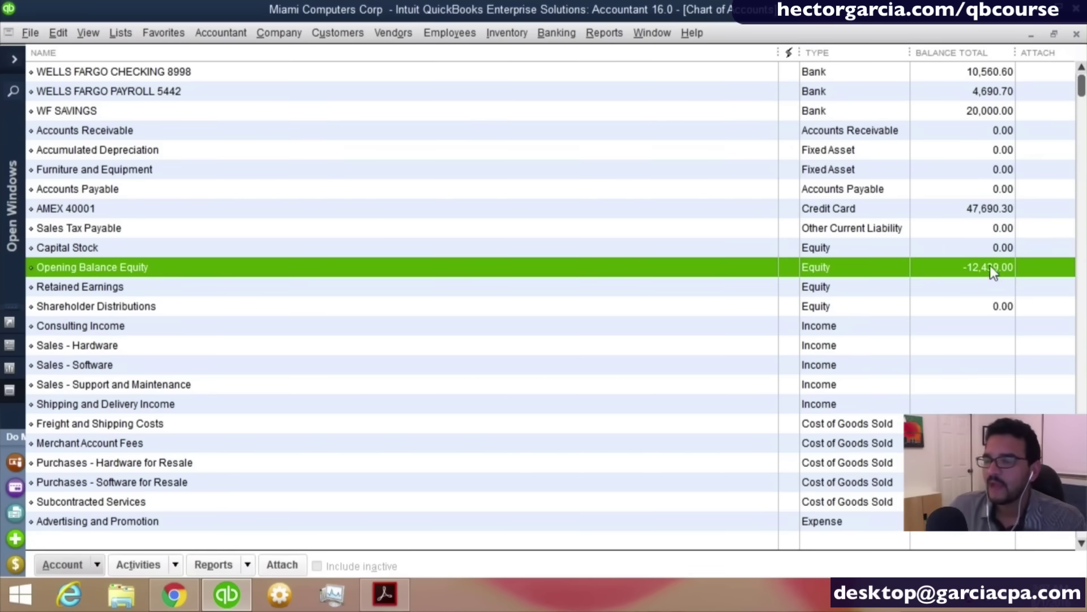
pyautogui.click(990, 209)
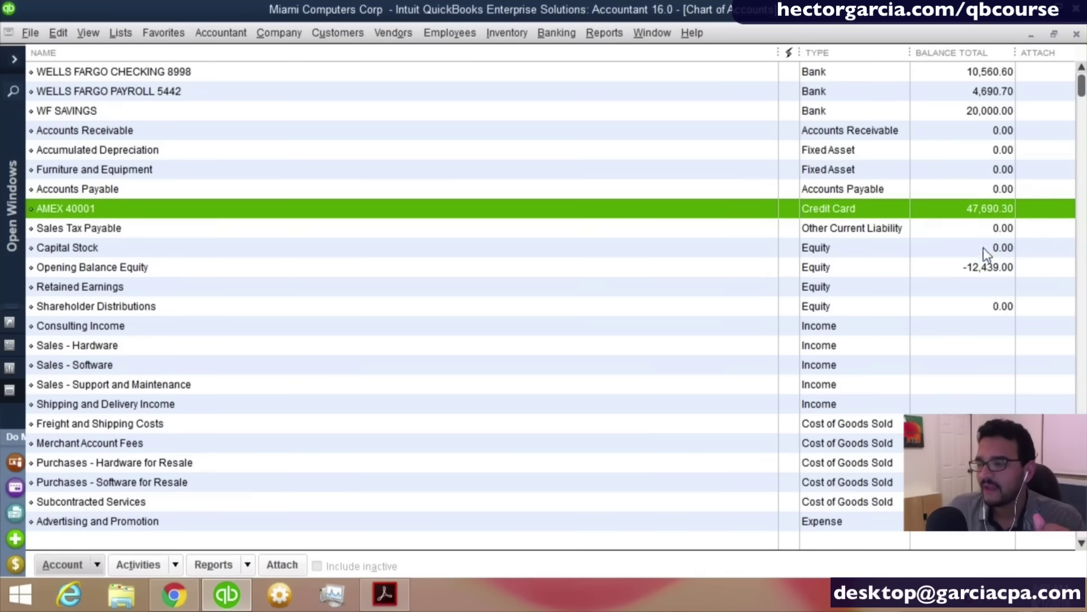
pyautogui.click(984, 267)
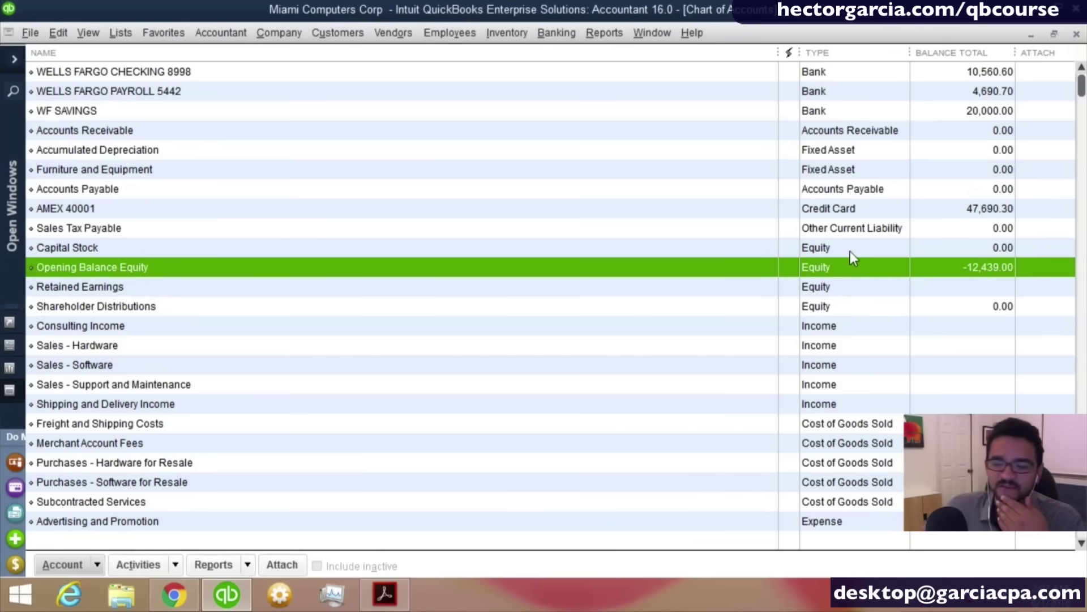
pyautogui.click(89, 564)
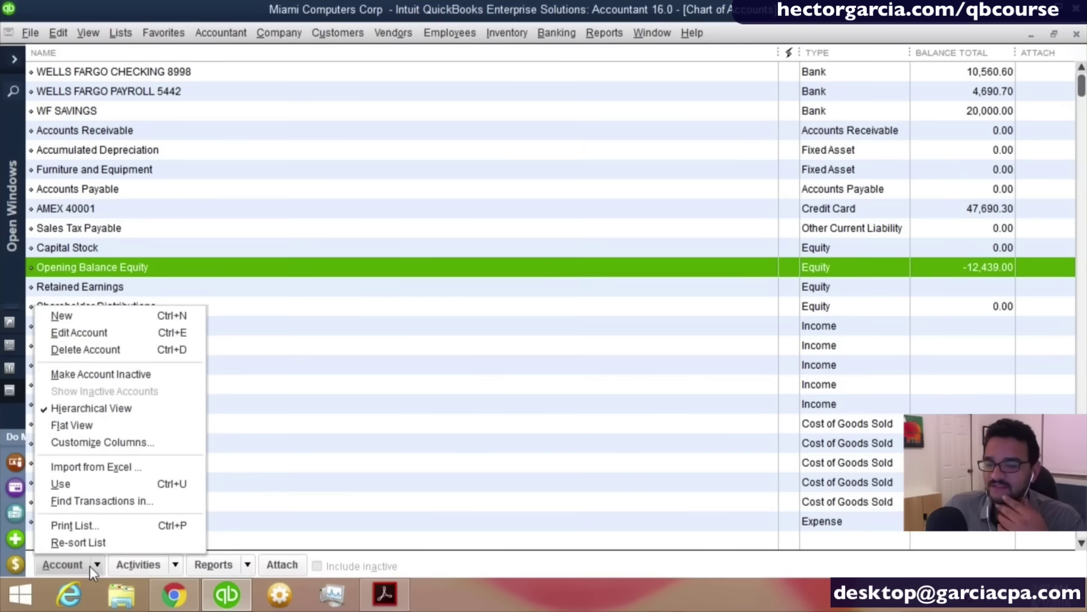
# Create a new Fixed Asset account named 'GMC ASTROVAN 2013'.
pyautogui.click(76, 318)
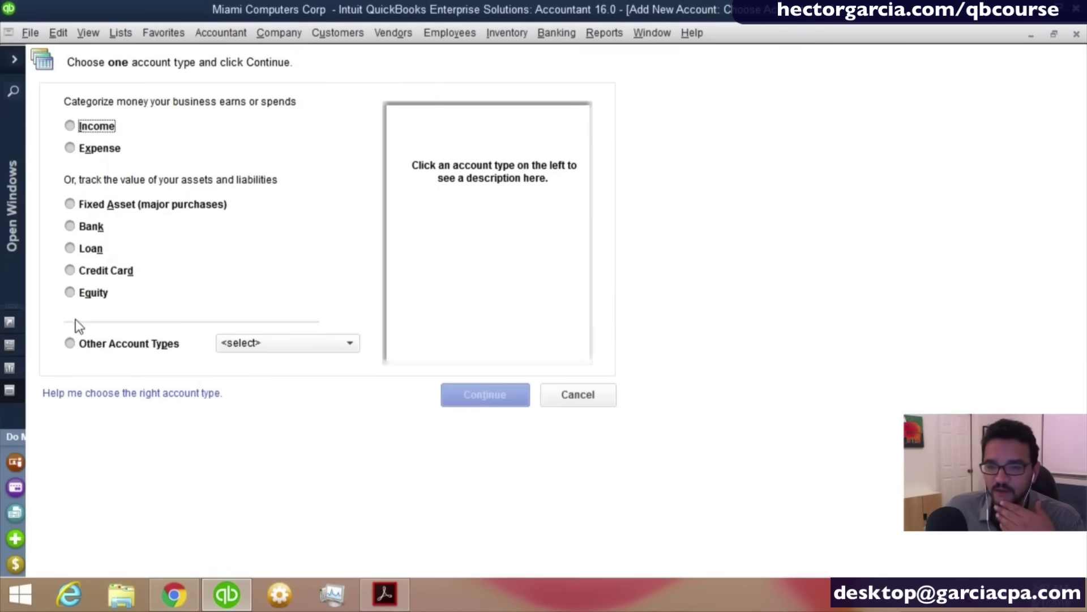
pyautogui.click(126, 206)
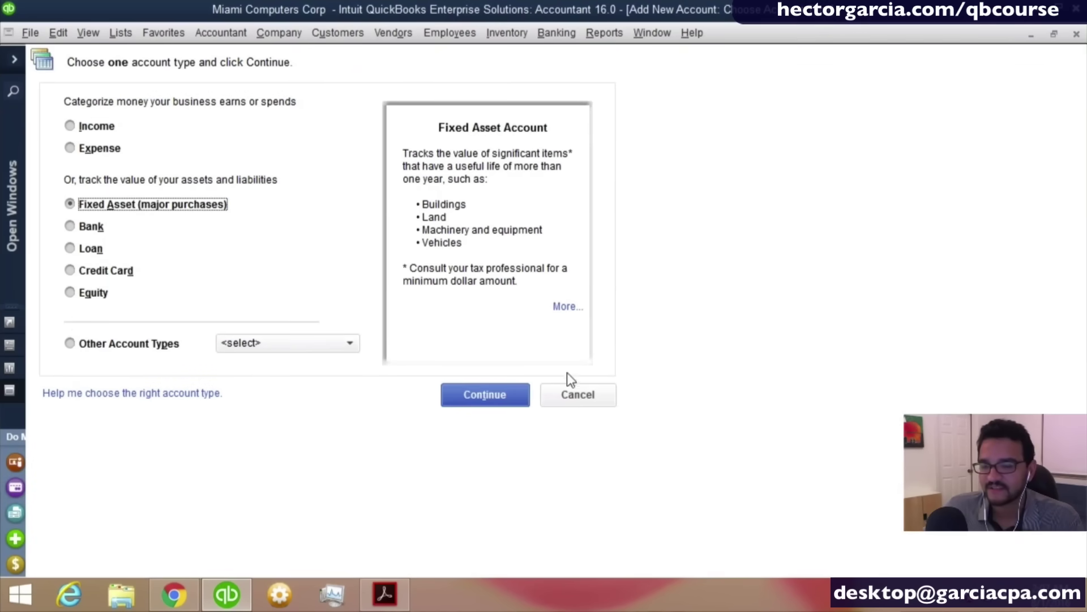
pyautogui.click(502, 391)
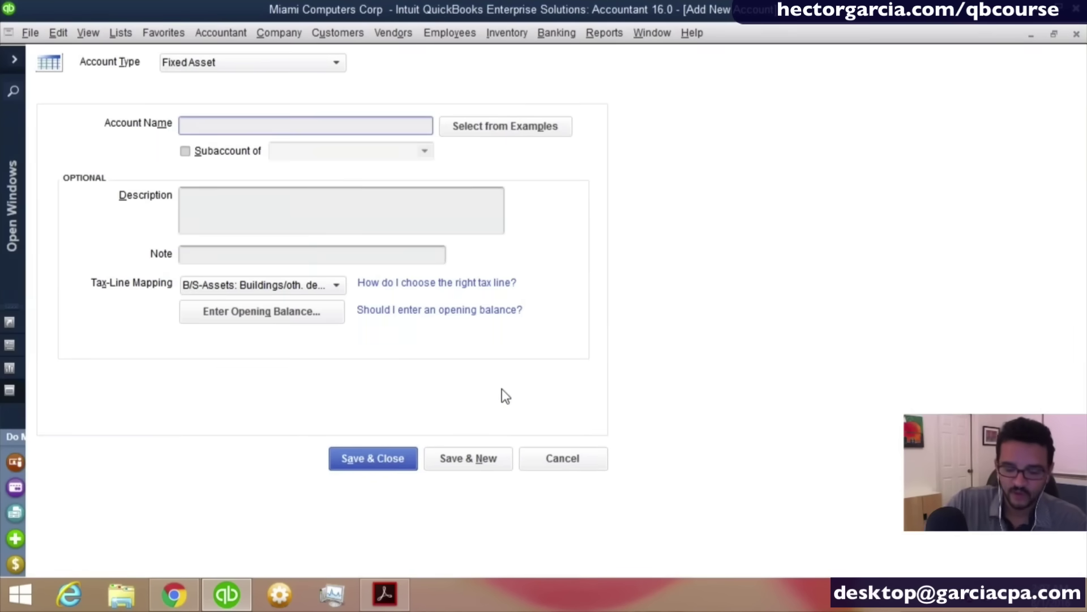
pyautogui.write('GMC ')
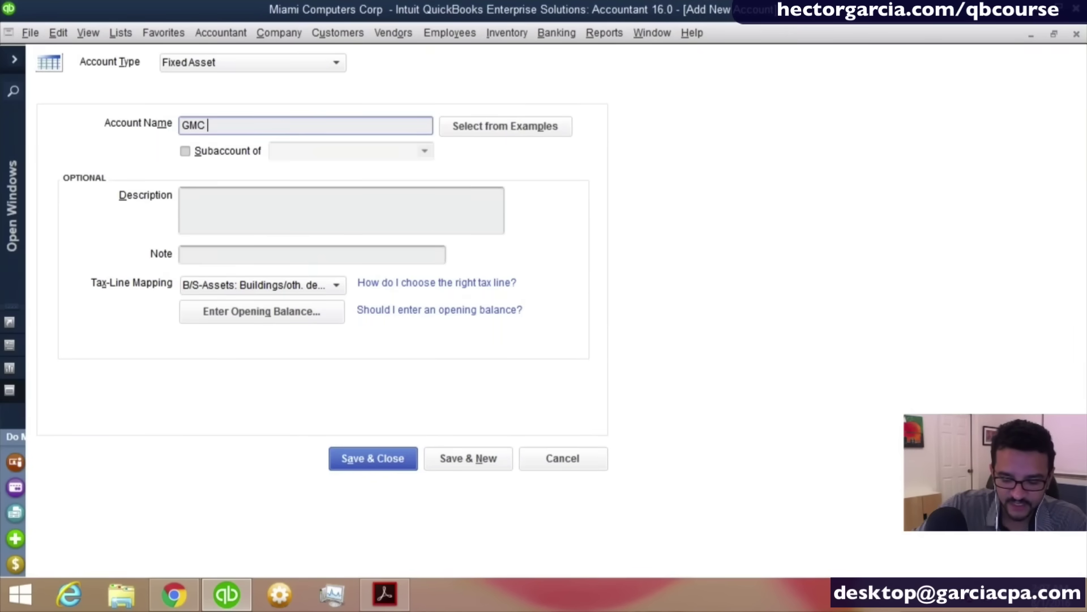
pyautogui.write('ASTROA')
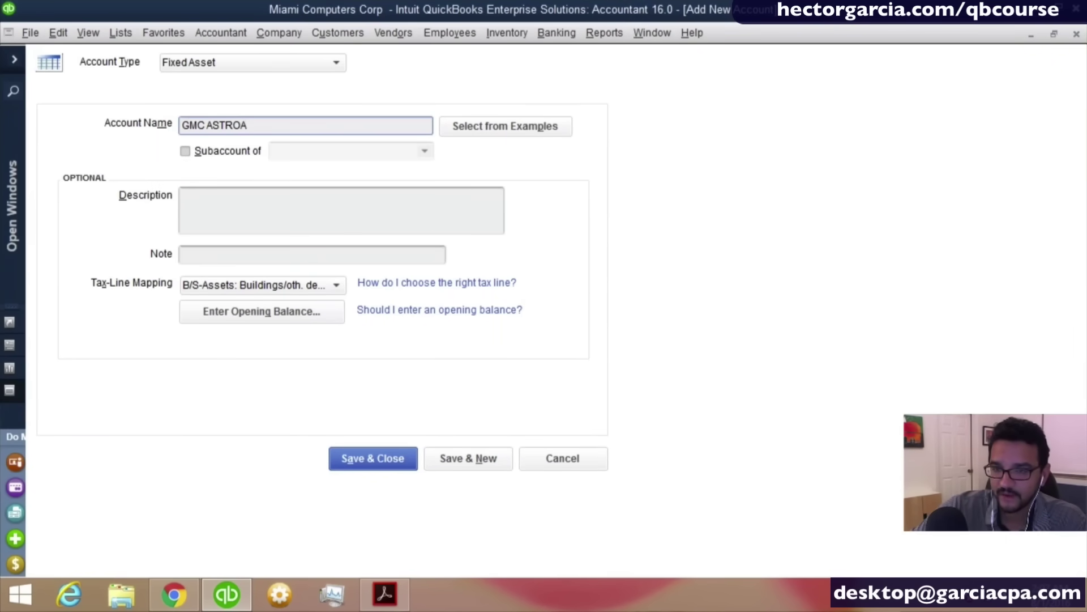
pyautogui.press('BackSpace')
pyautogui.write('VAN')
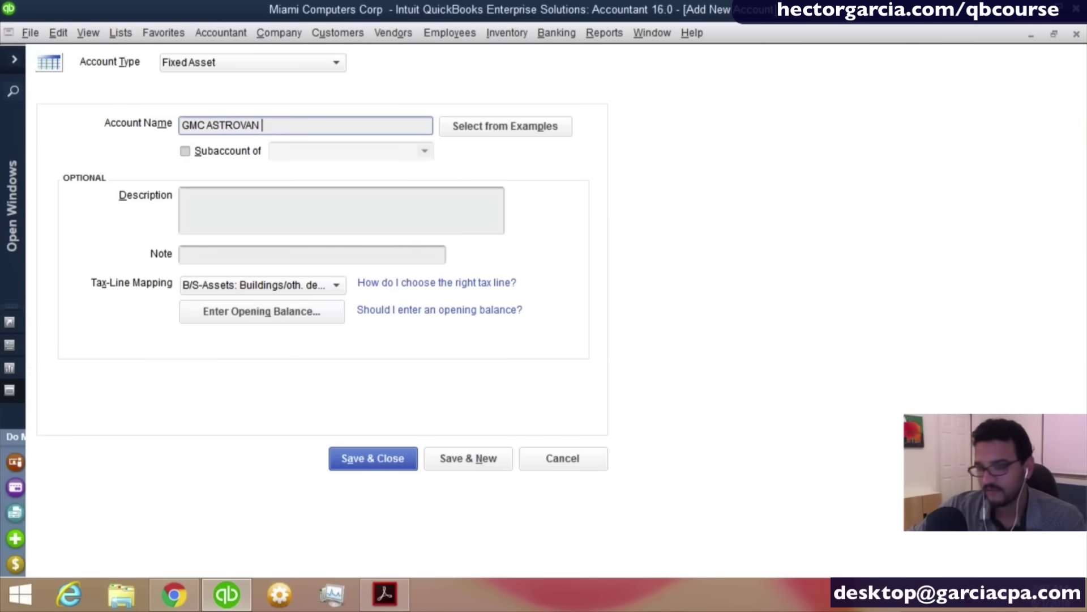
pyautogui.write(' 21')
pyautogui.press('BackSpace')
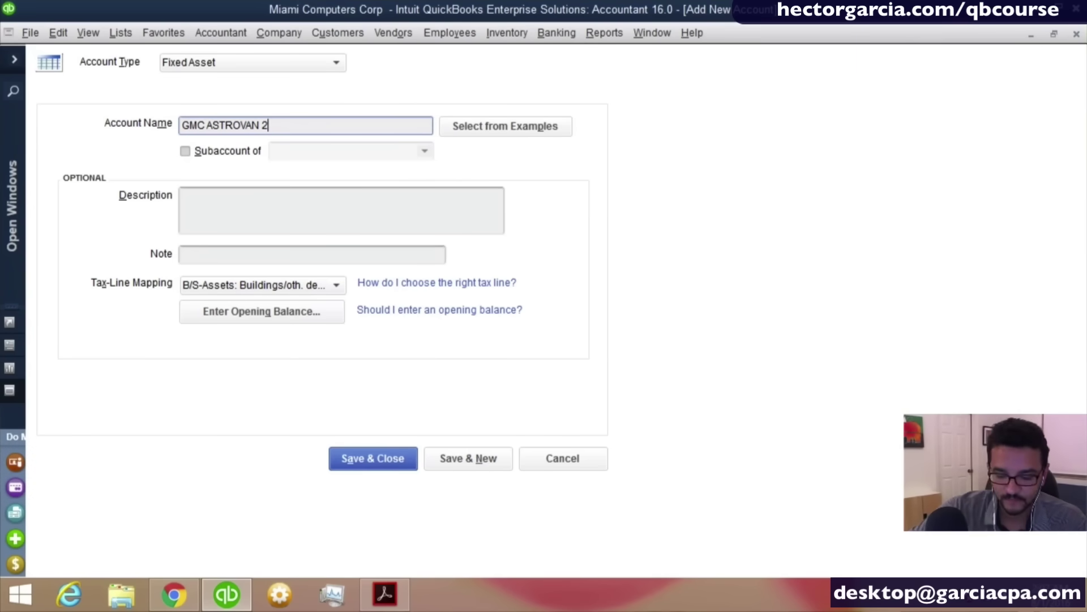
pyautogui.write('014')
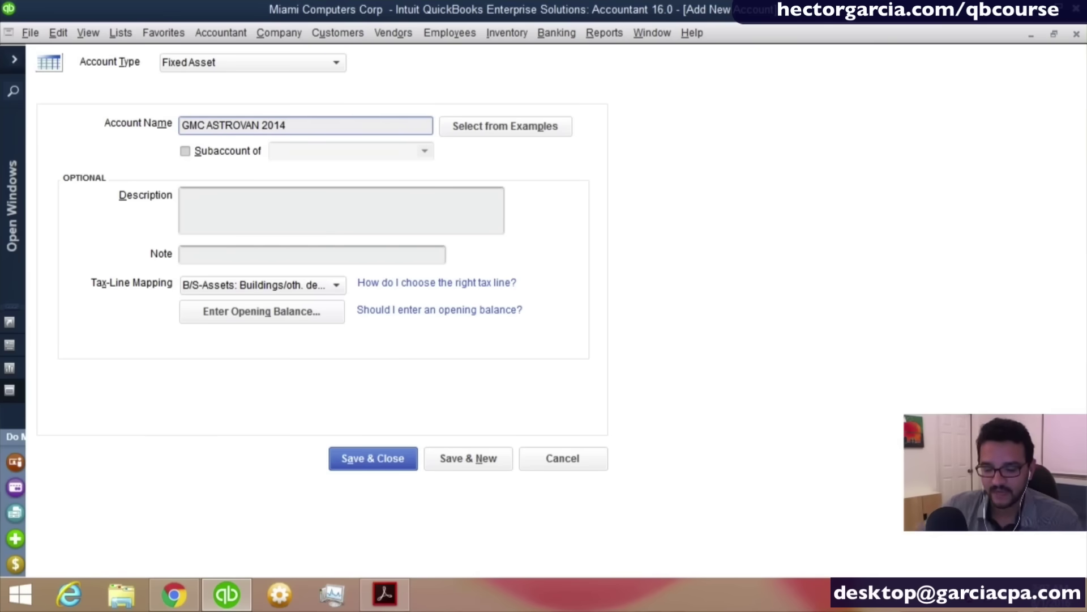
pyautogui.press('BackSpace')
pyautogui.write('3')
pyautogui.press('Tab')
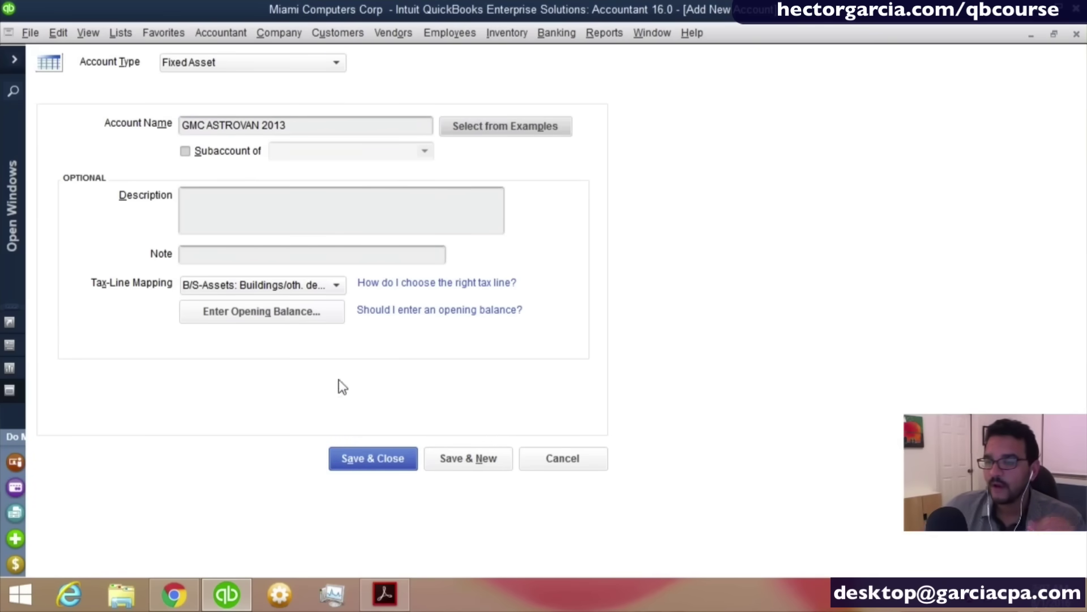
# Give GMC ASTROVAN 2013 a 36,900.00 opening balance as of 12/31/2015 and save it.
pyautogui.click(237, 318)
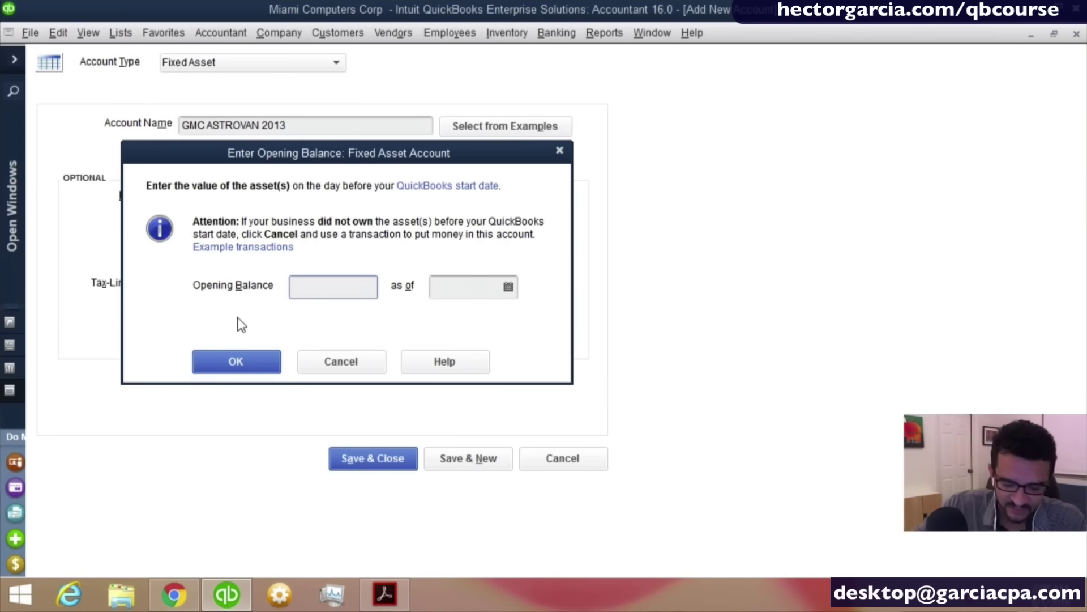
pyautogui.write('2')
pyautogui.press('BackSpace')
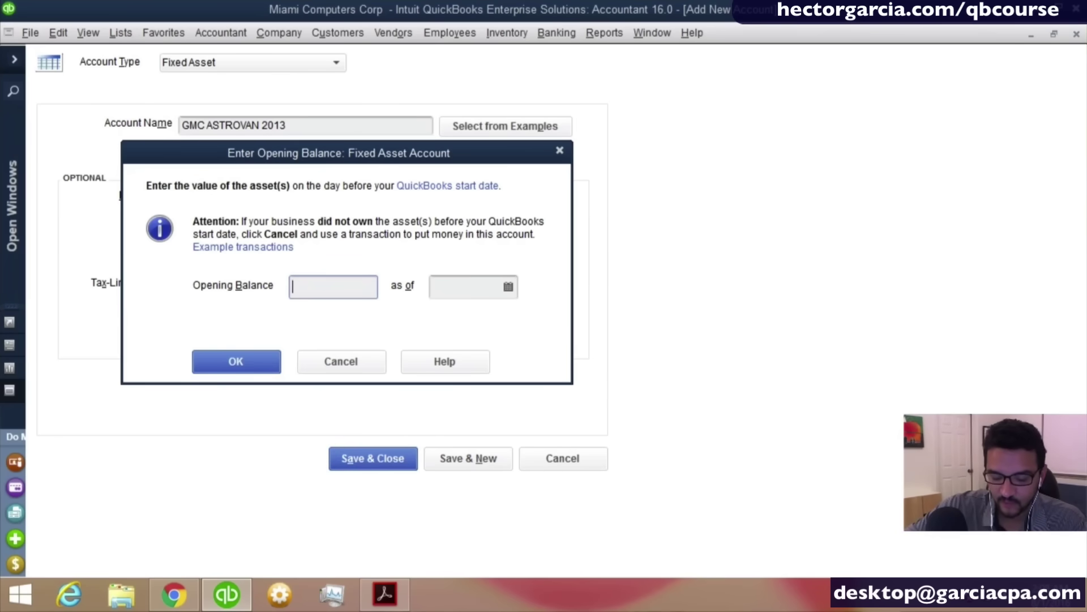
pyautogui.write('36900')
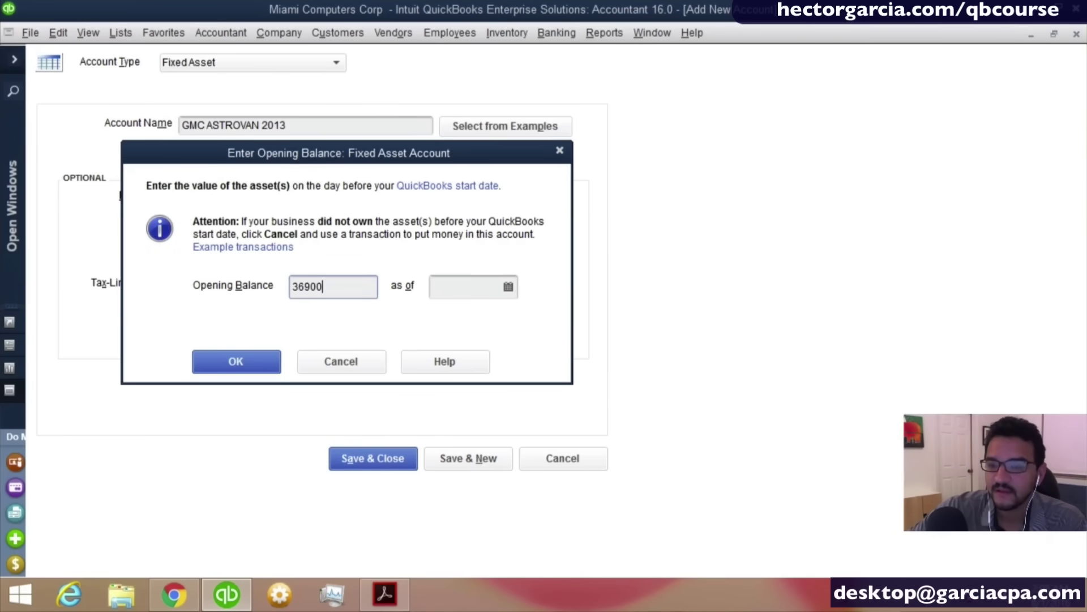
pyautogui.press('Tab')
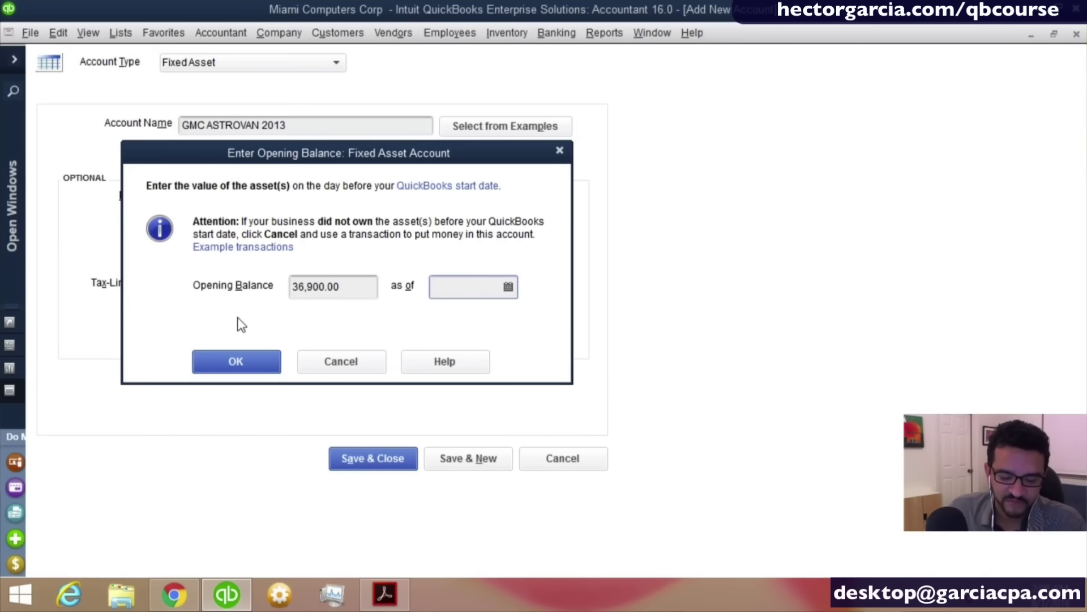
pyautogui.write('12312')
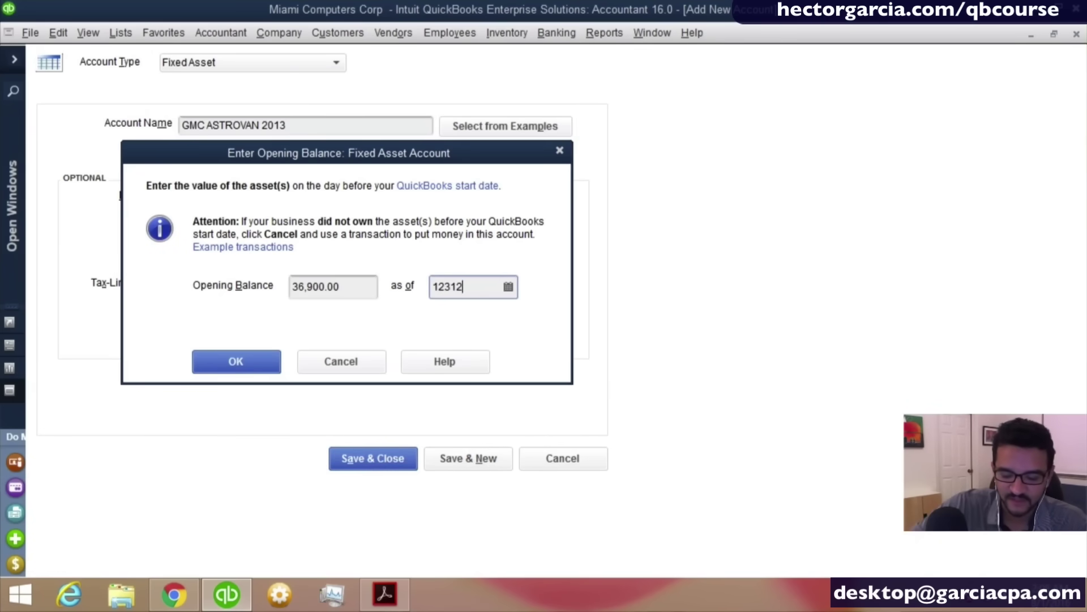
pyautogui.write('015')
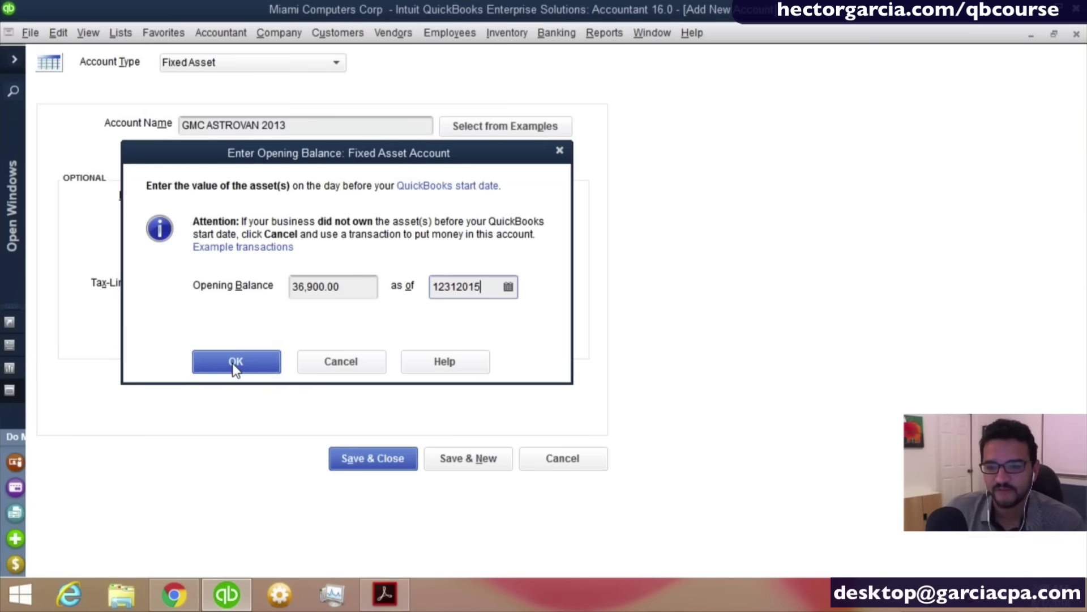
pyautogui.click(234, 366)
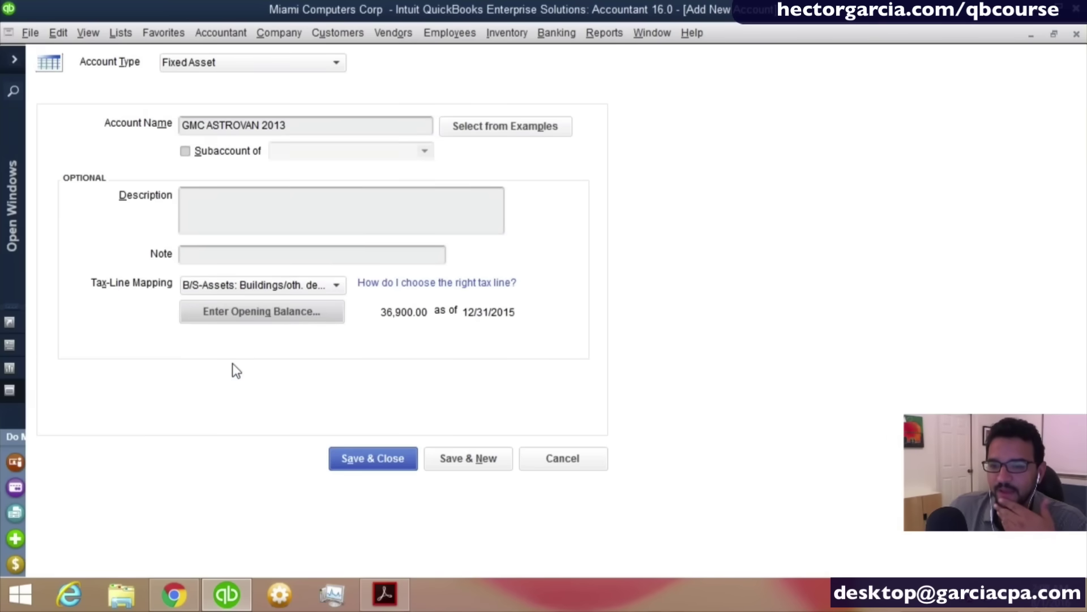
pyautogui.click(384, 467)
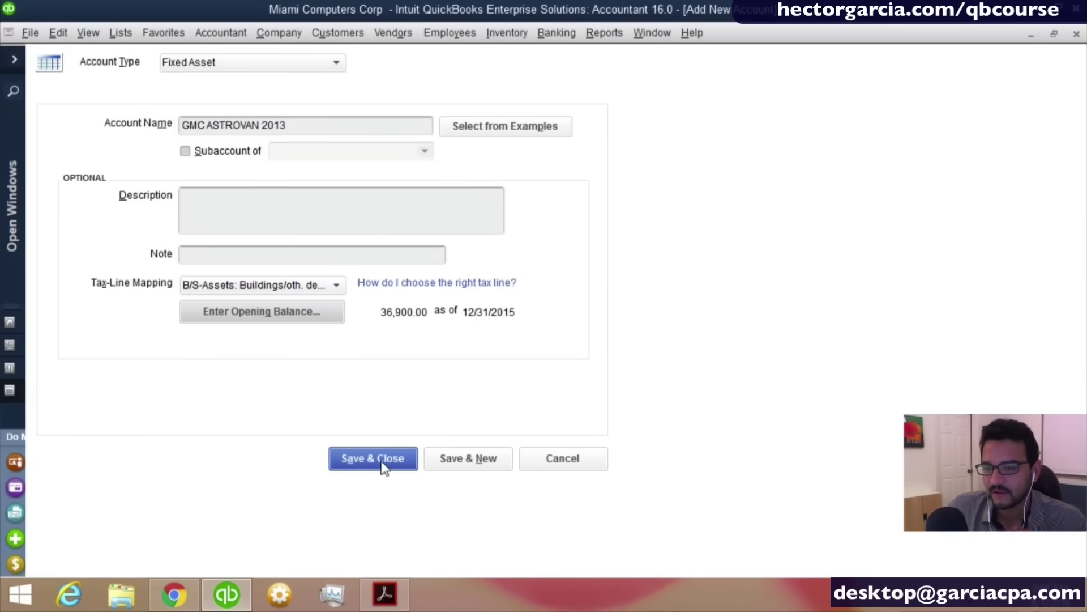
pyautogui.click(510, 304)
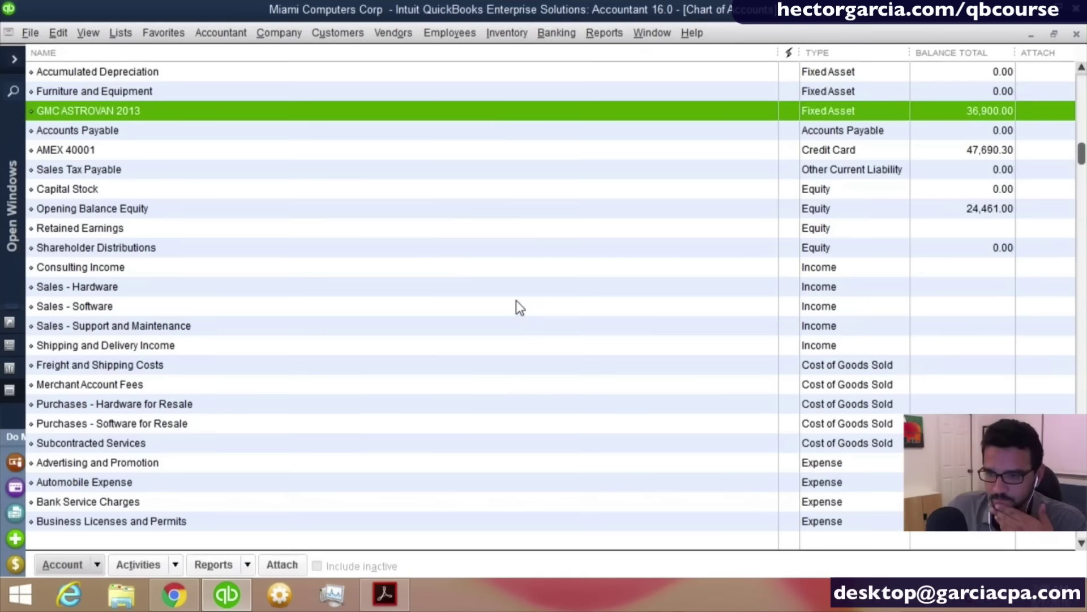
# Start a new account of type Fixed Asset.
pyautogui.scroll(1, 395, 250)
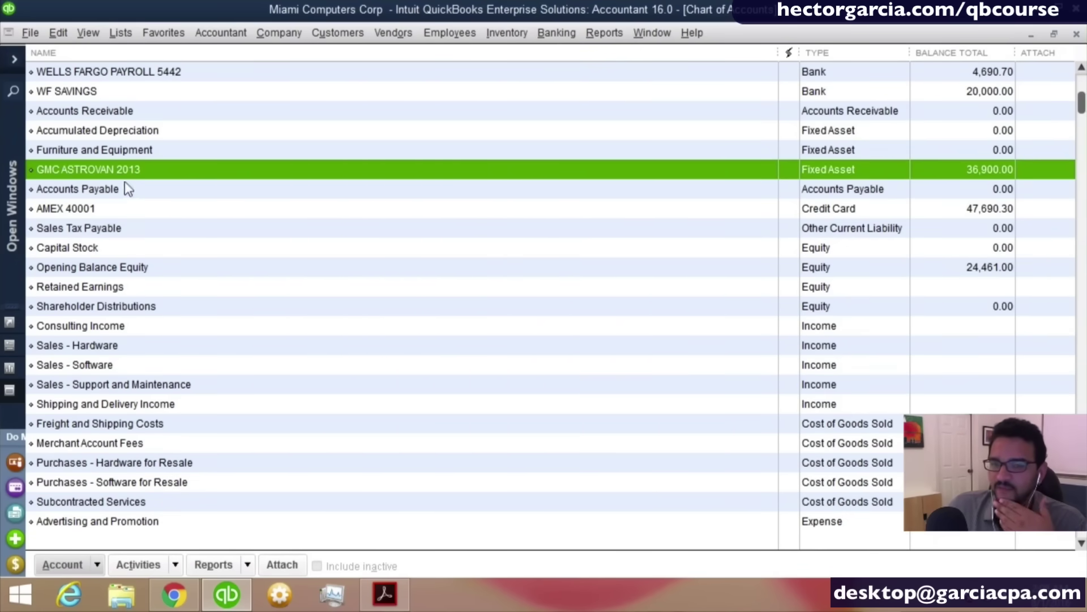
pyautogui.click(97, 565)
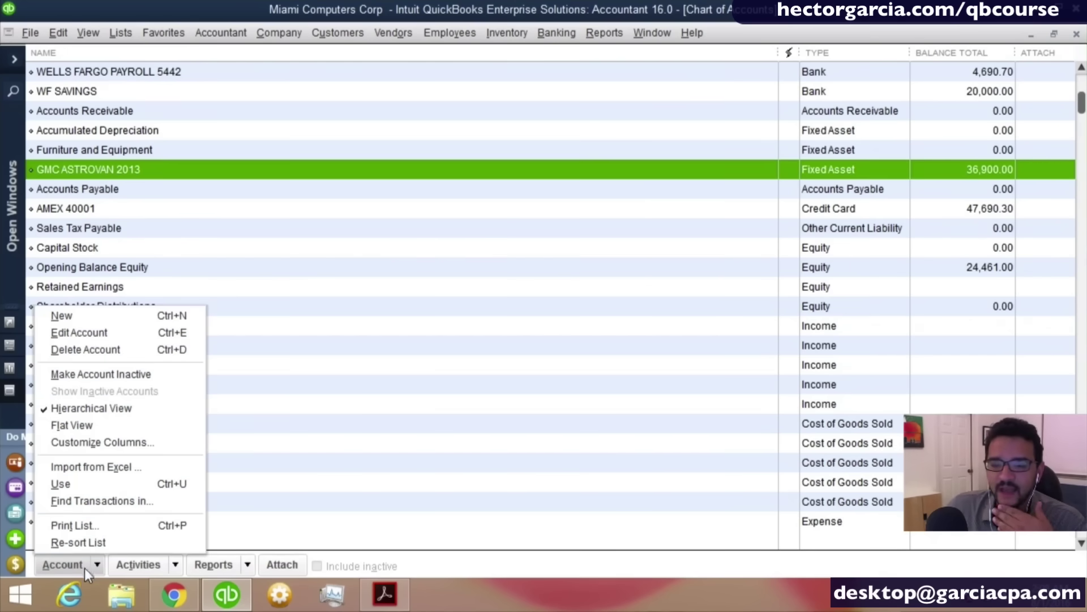
pyautogui.click(82, 320)
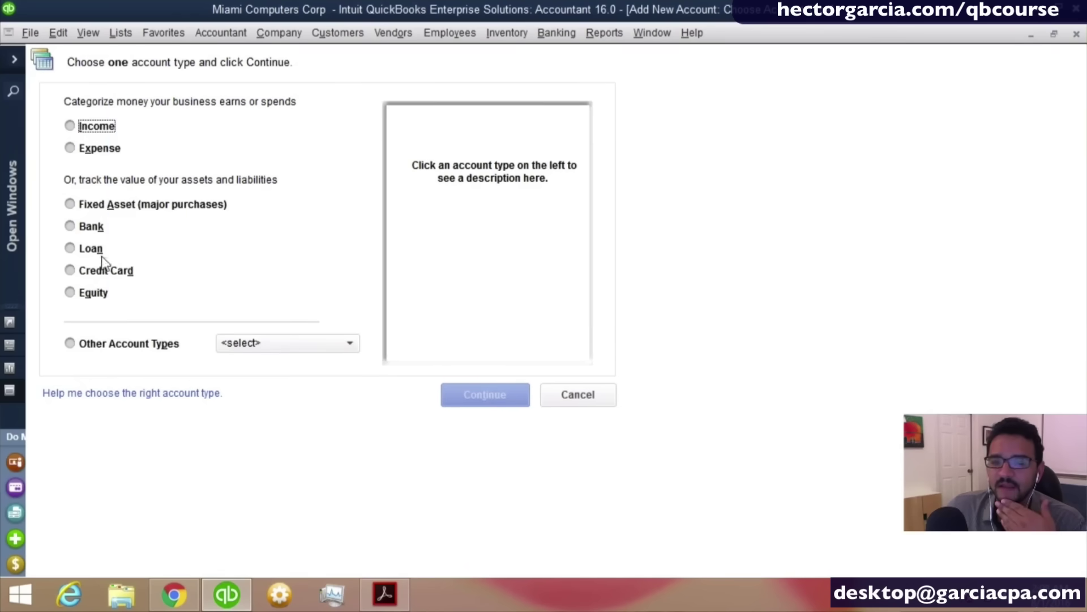
pyautogui.click(101, 208)
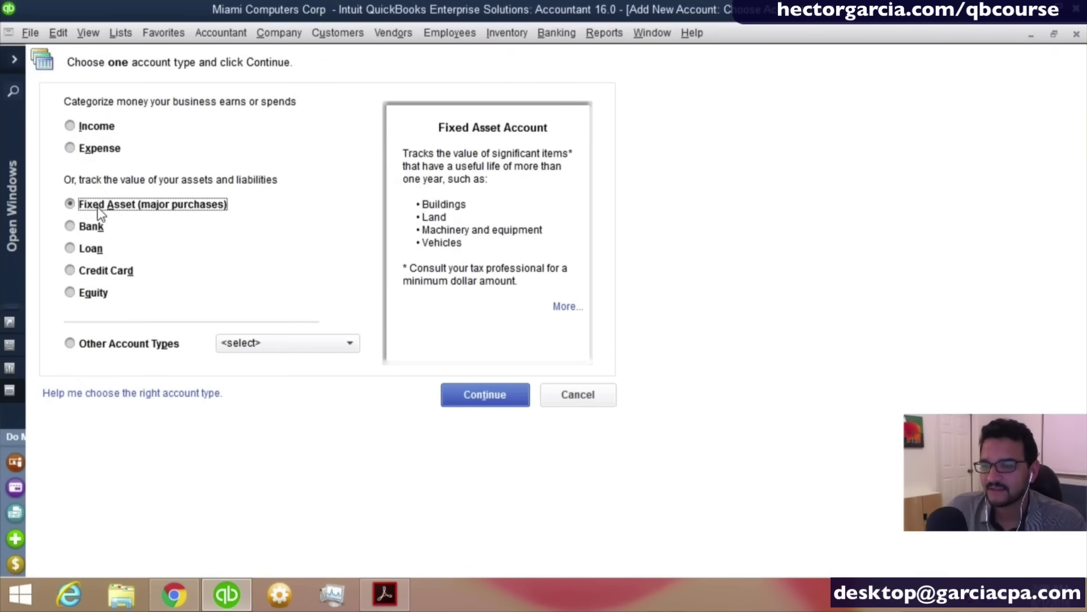
pyautogui.click(499, 398)
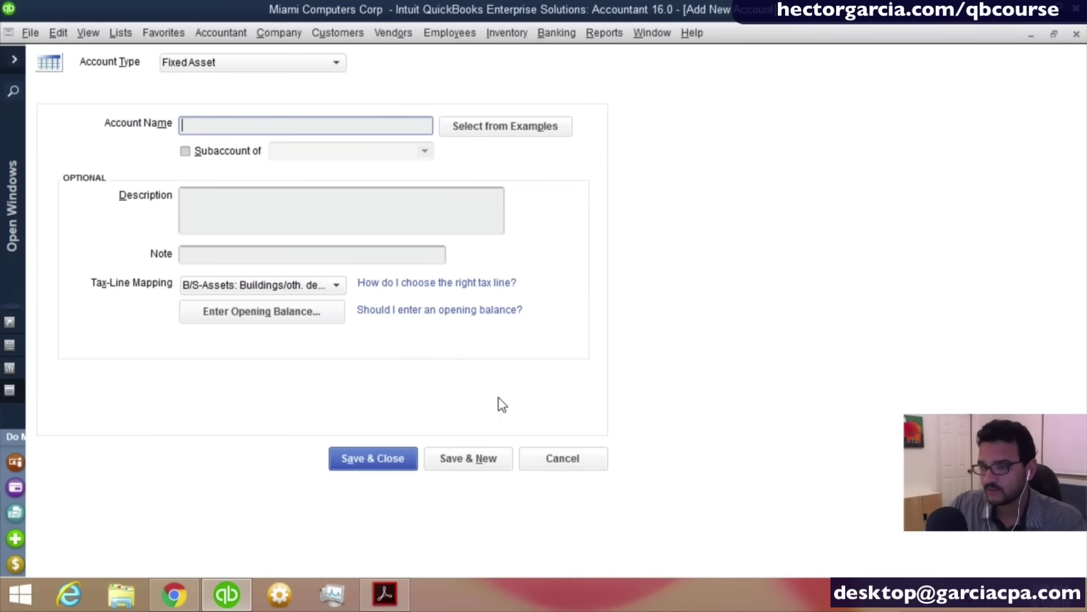
# Name the account ACCUMULATED DEPRECIATION and bring up its opening balance entry.
pyautogui.write('A')
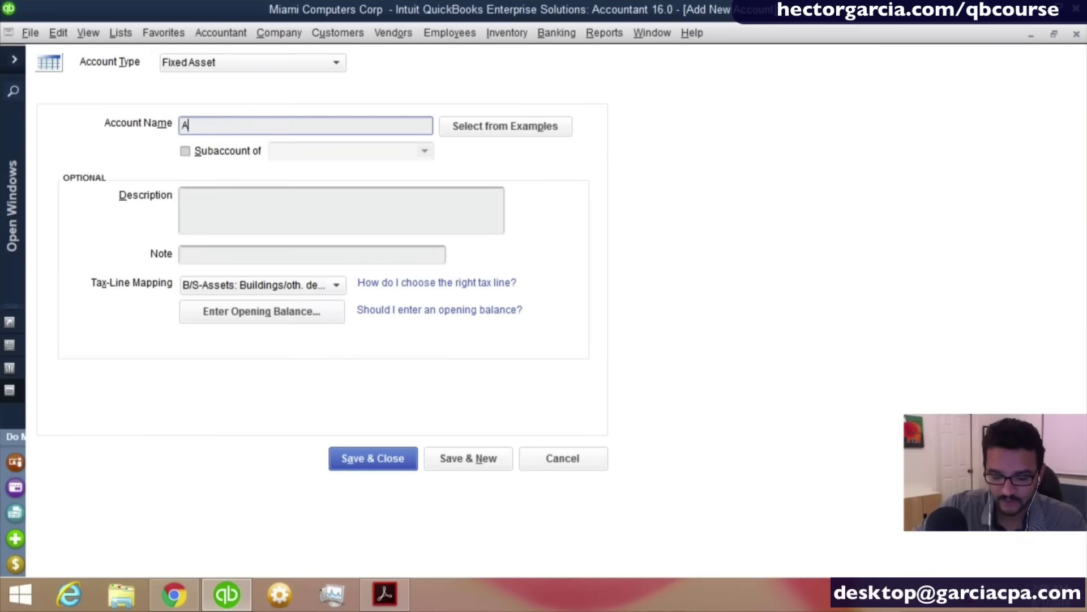
pyautogui.write('C')
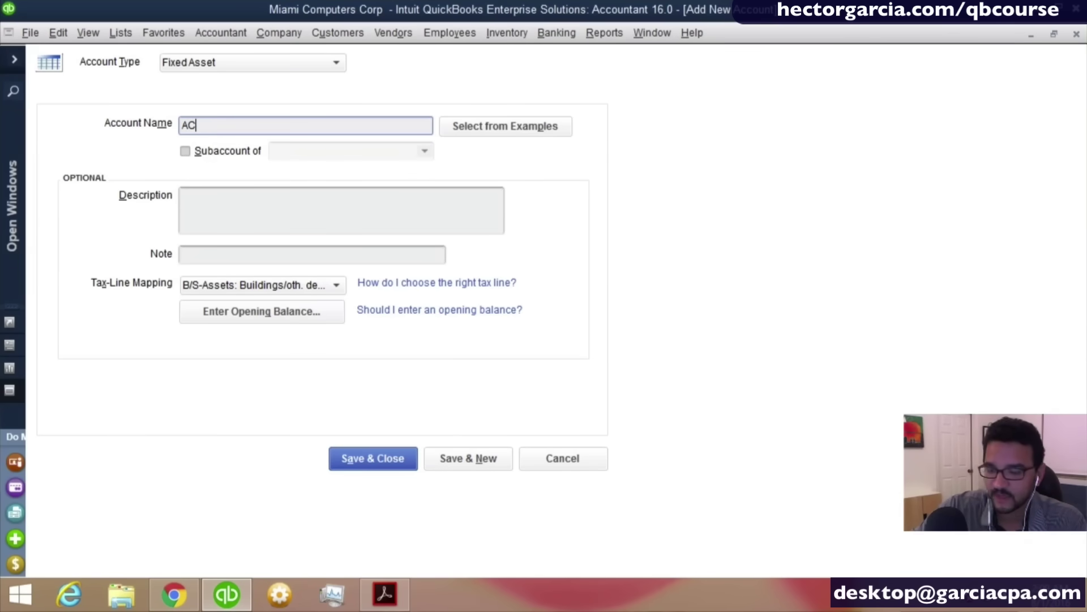
pyautogui.press('BackSpace')
pyautogui.write('CCU')
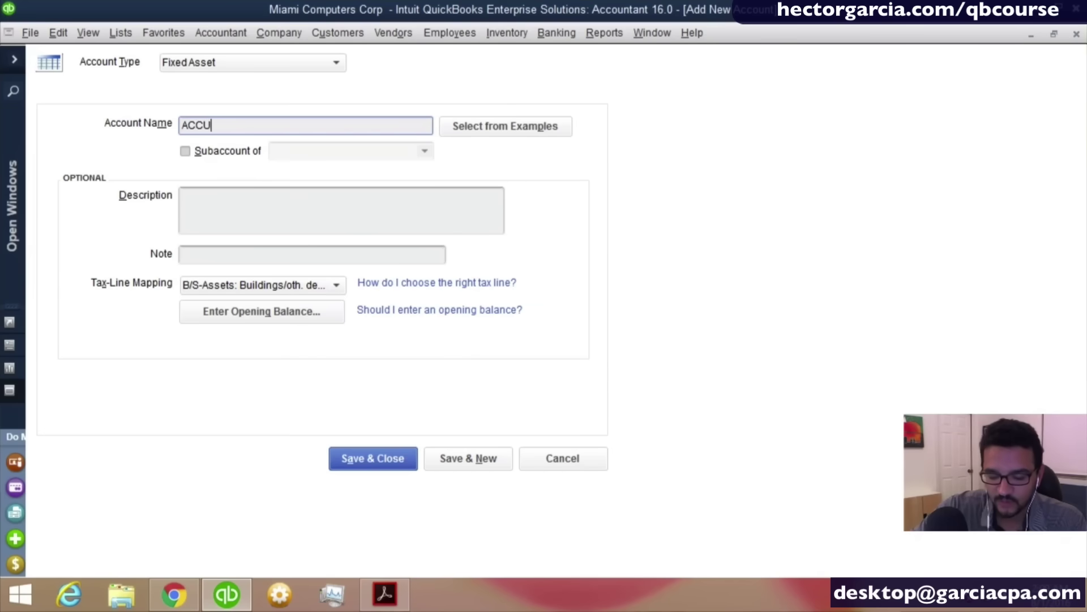
pyautogui.write('MULATED DEPR')
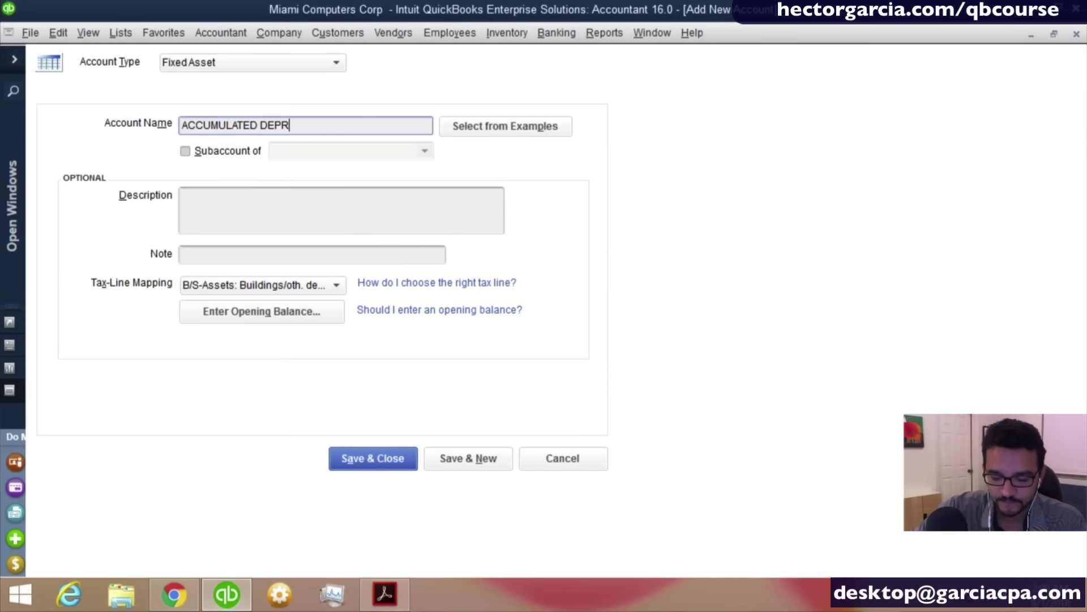
pyautogui.write('ECIATION')
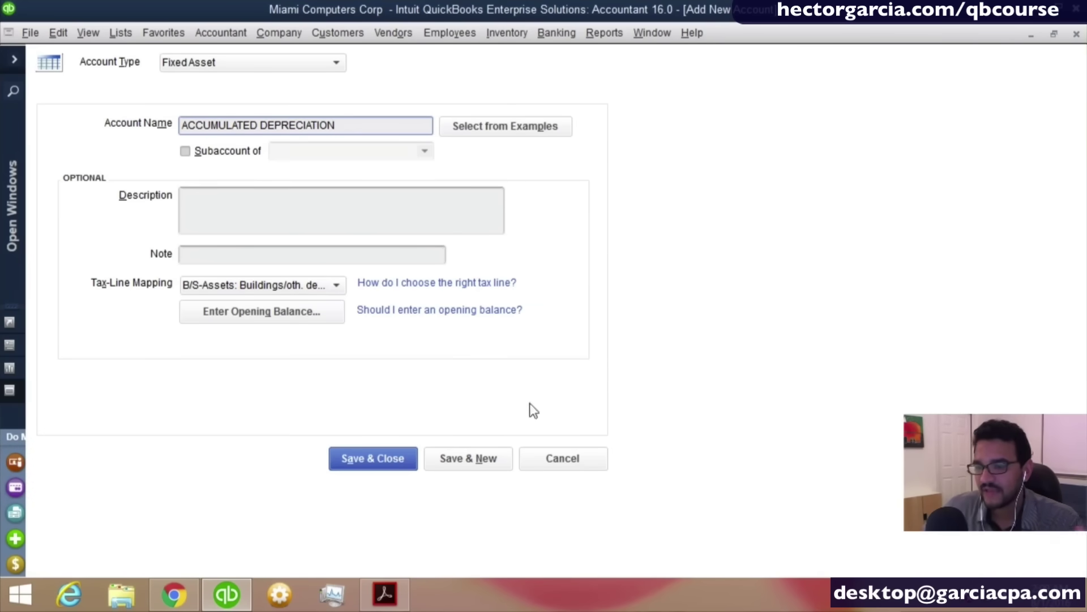
pyautogui.click(290, 314)
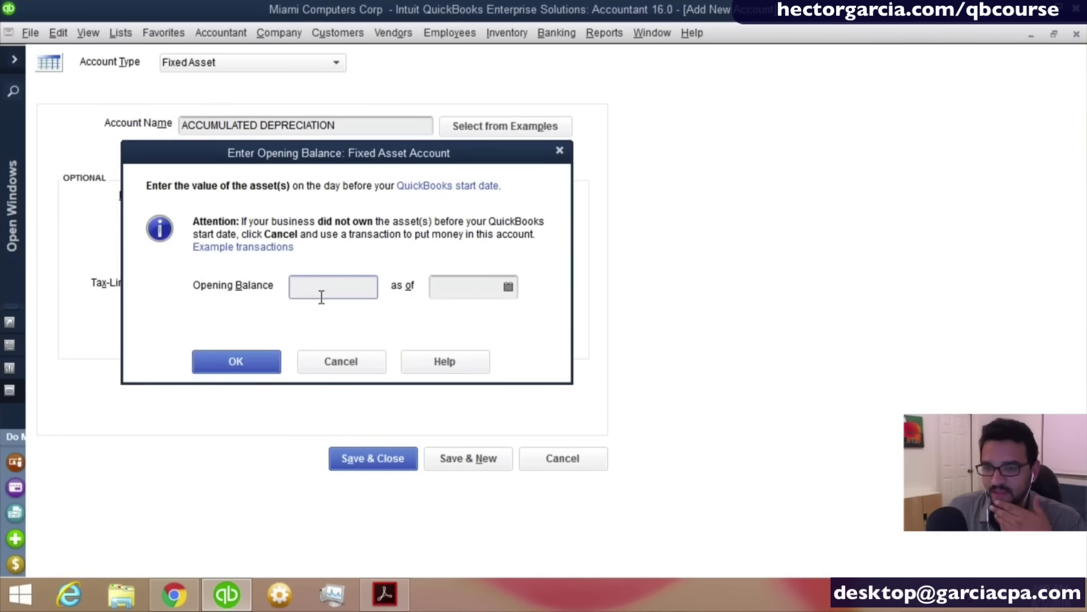
# Enter a -26,000.00 opening balance as of 12/31/2015 and confirm it.
pyautogui.write('-')
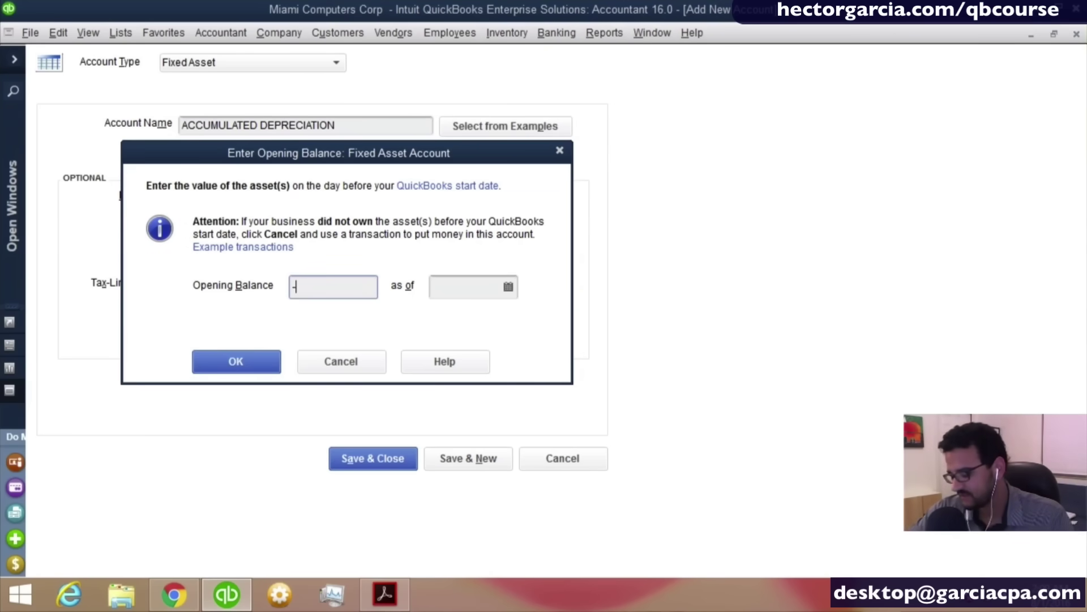
pyautogui.press('Tab')
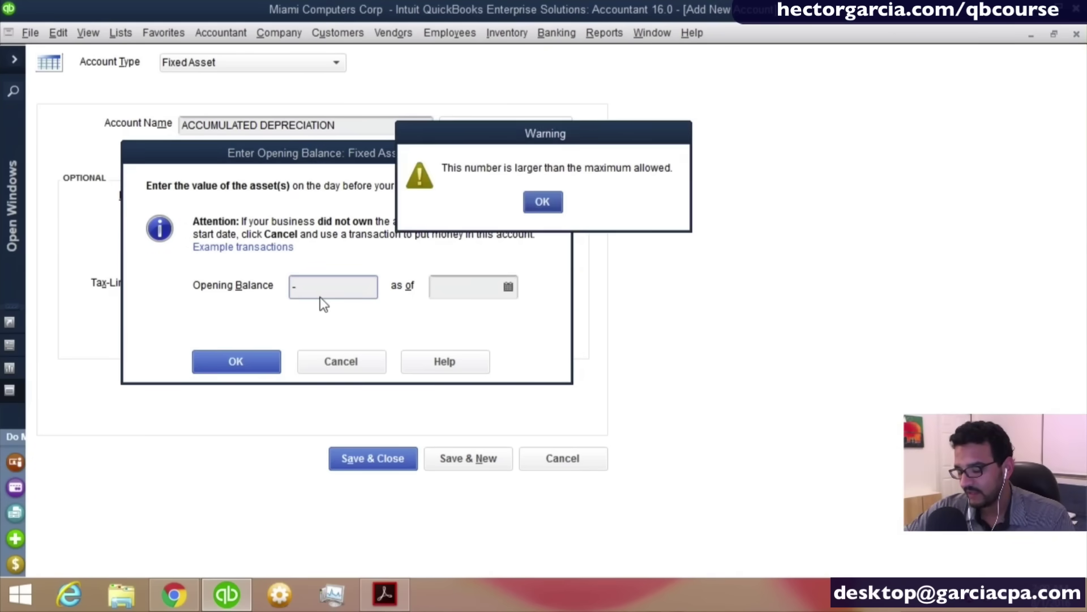
pyautogui.press('Return')
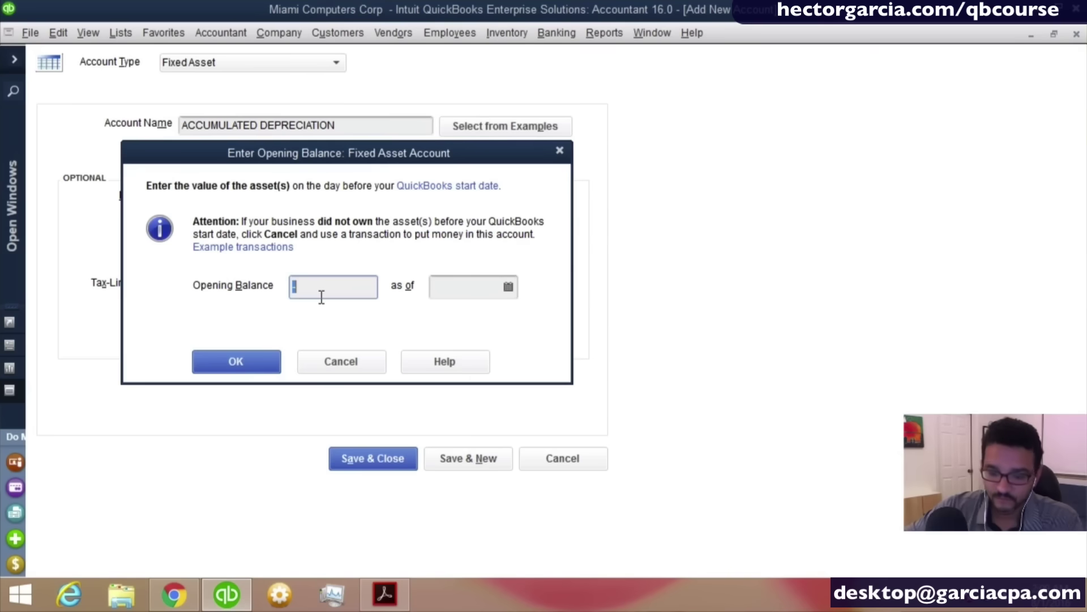
pyautogui.write('26000')
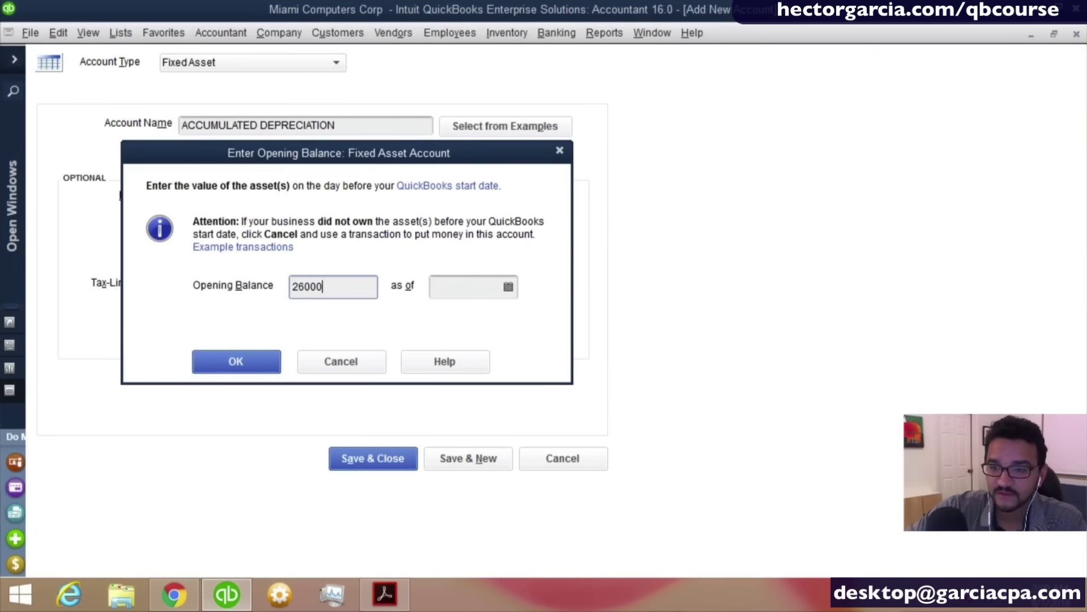
pyautogui.press('Home')
pyautogui.write('-')
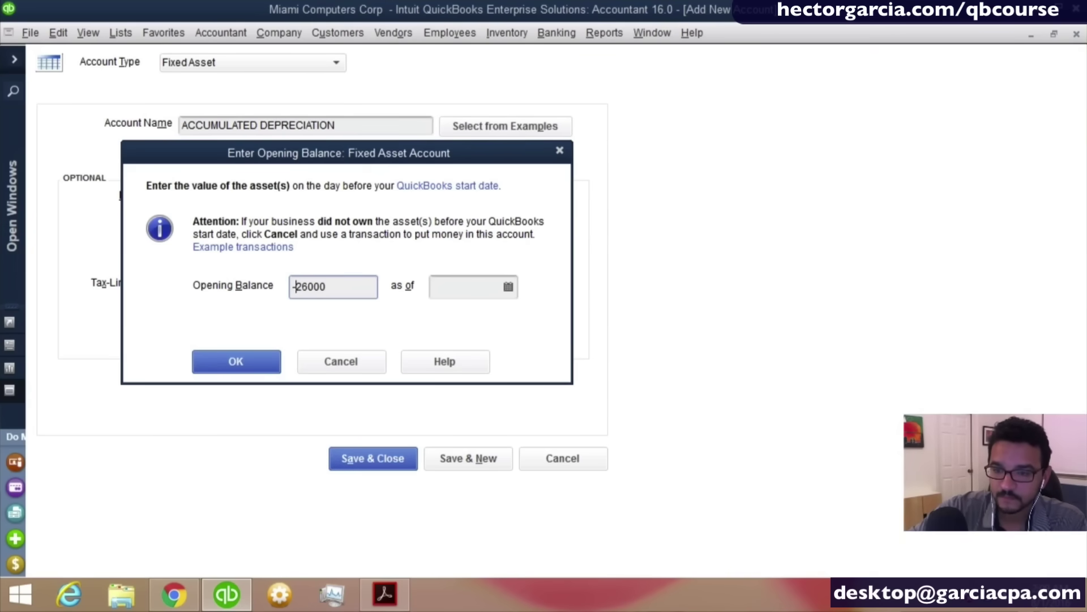
pyautogui.press('Tab')
pyautogui.write('12/31/')
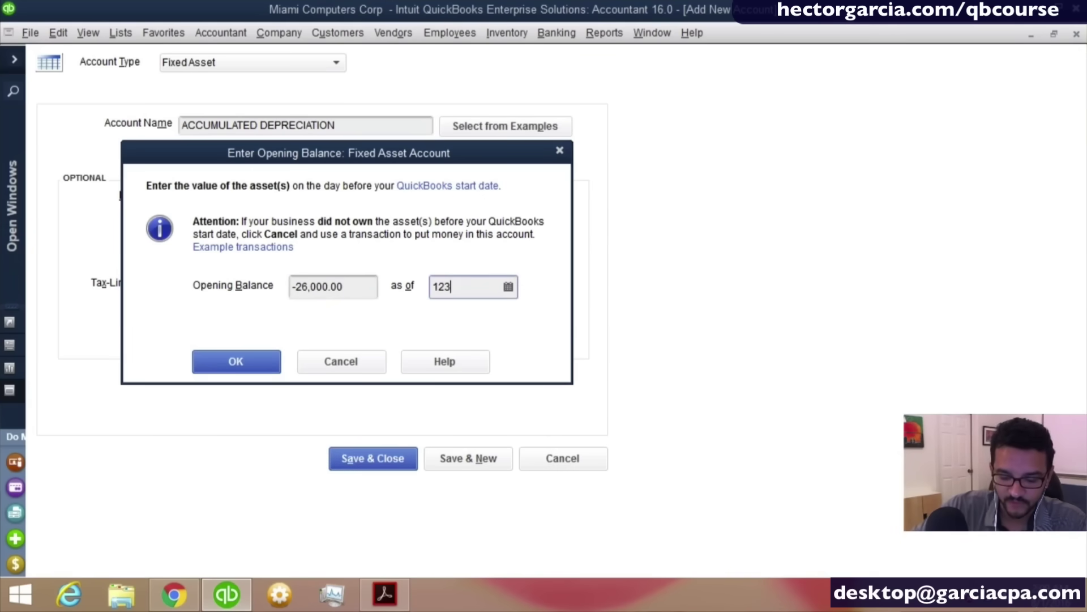
pyautogui.write('2015')
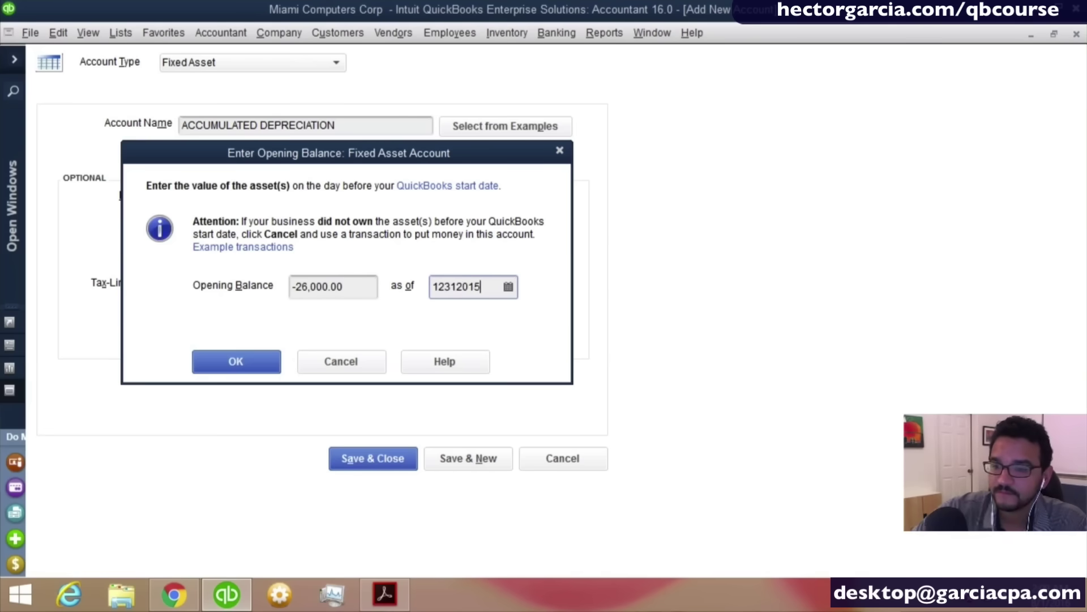
pyautogui.press('Tab')
pyautogui.click(253, 357)
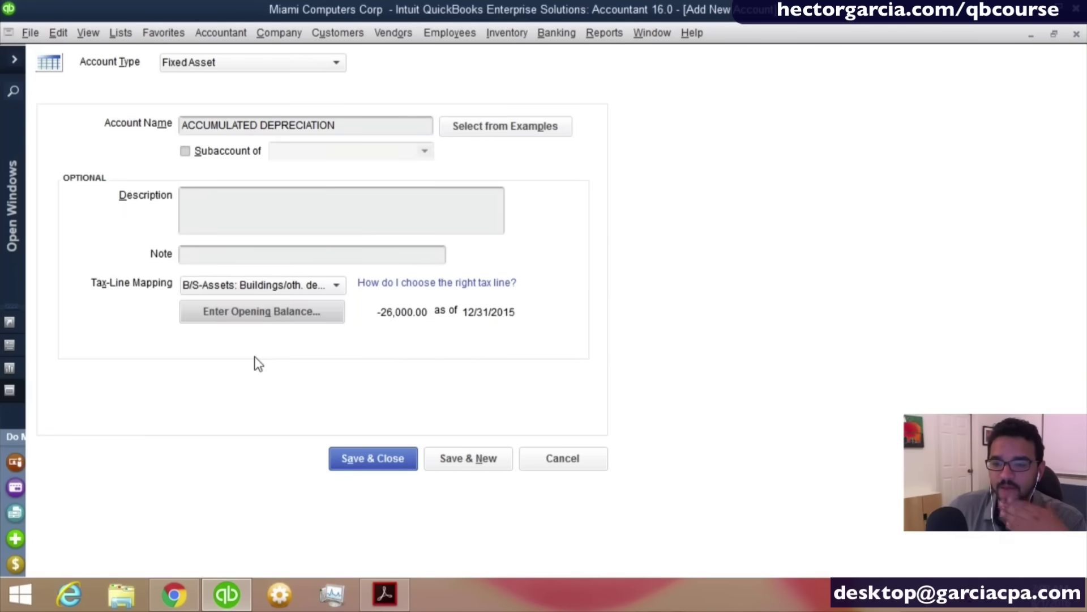
# Save the account, adding a period to the name to avoid the duplicate.
pyautogui.click(397, 458)
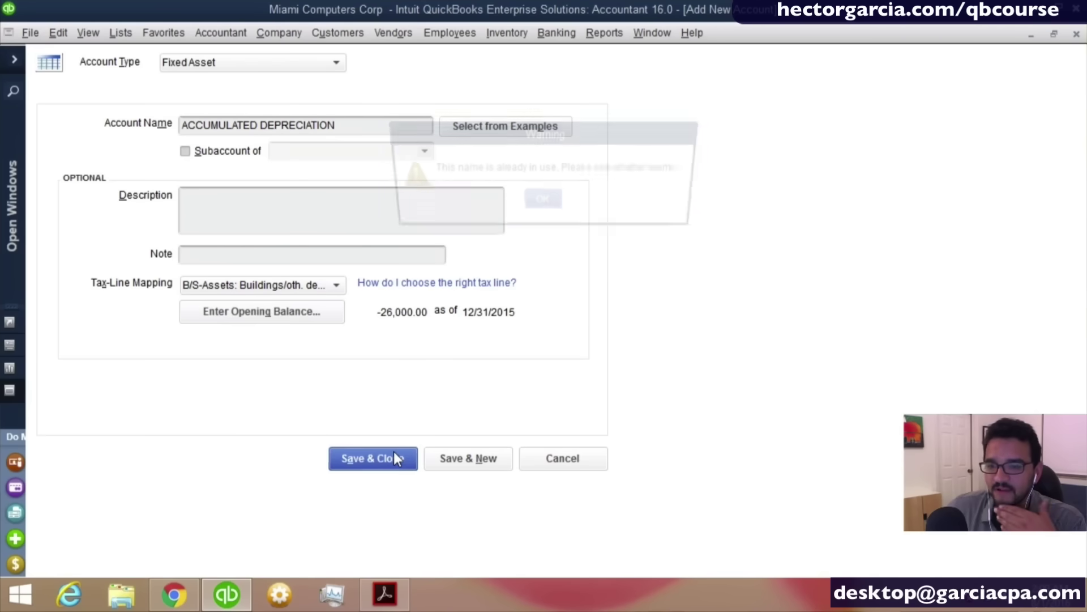
pyautogui.click(561, 209)
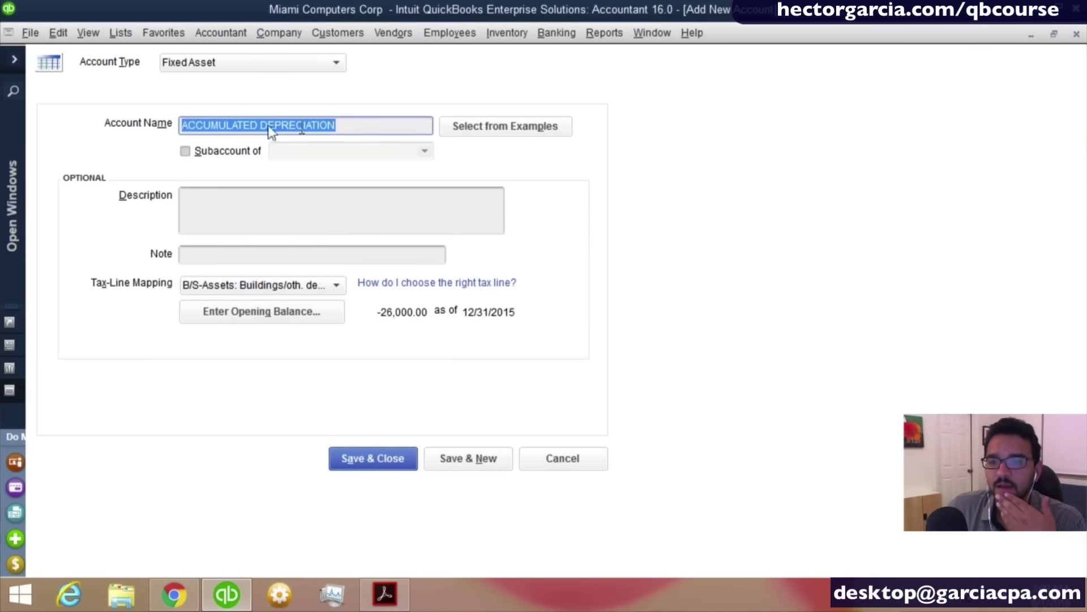
pyautogui.click(366, 125)
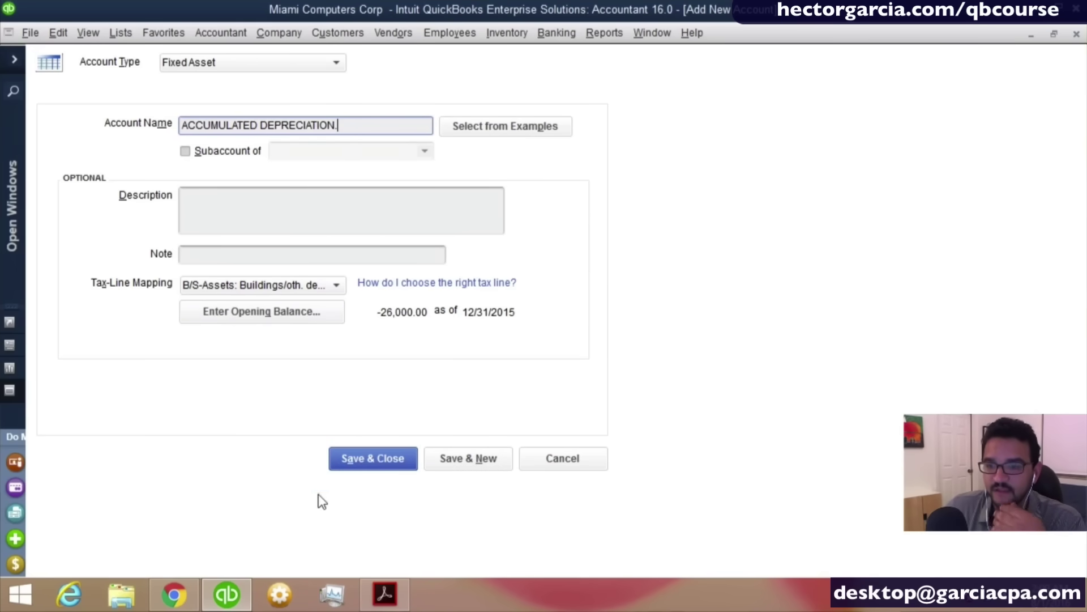
pyautogui.write('.')
pyautogui.click(357, 466)
pyautogui.click(518, 301)
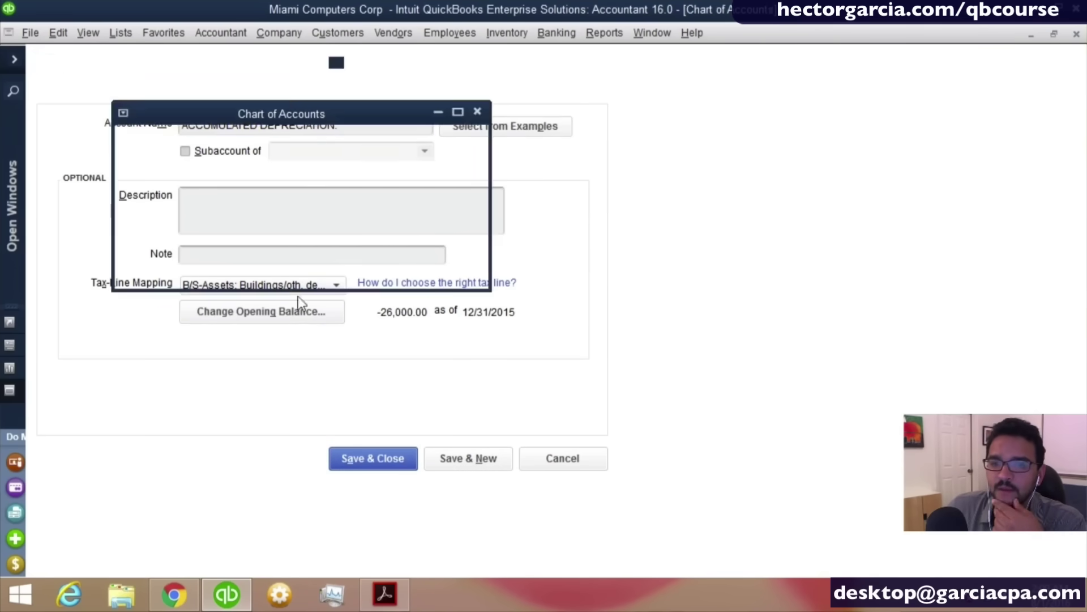
pyautogui.scroll(1, 193, 235)
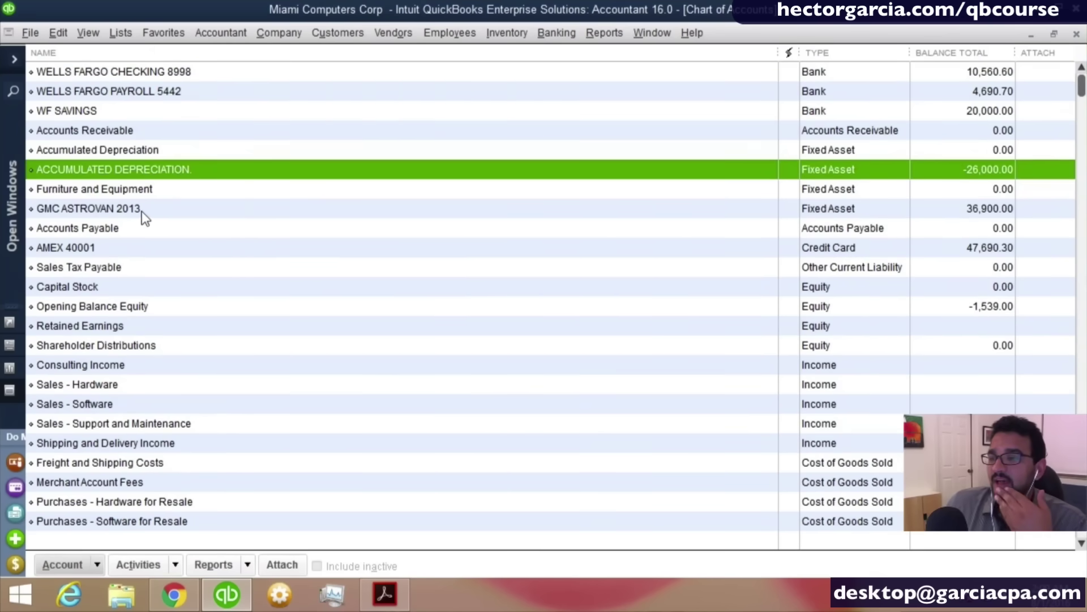
pyautogui.click(126, 209)
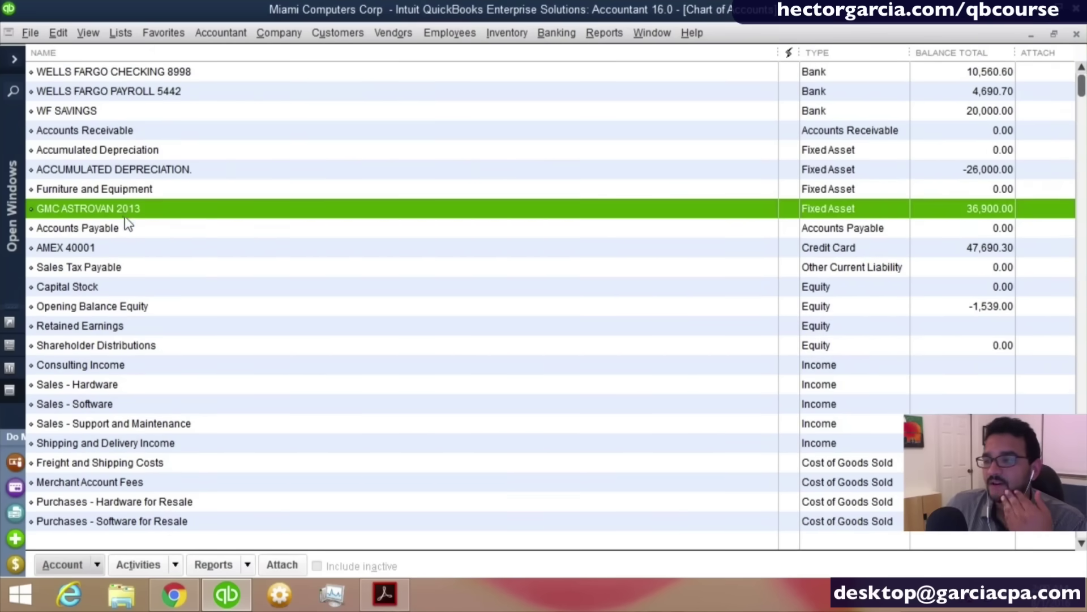
pyautogui.click(990, 172)
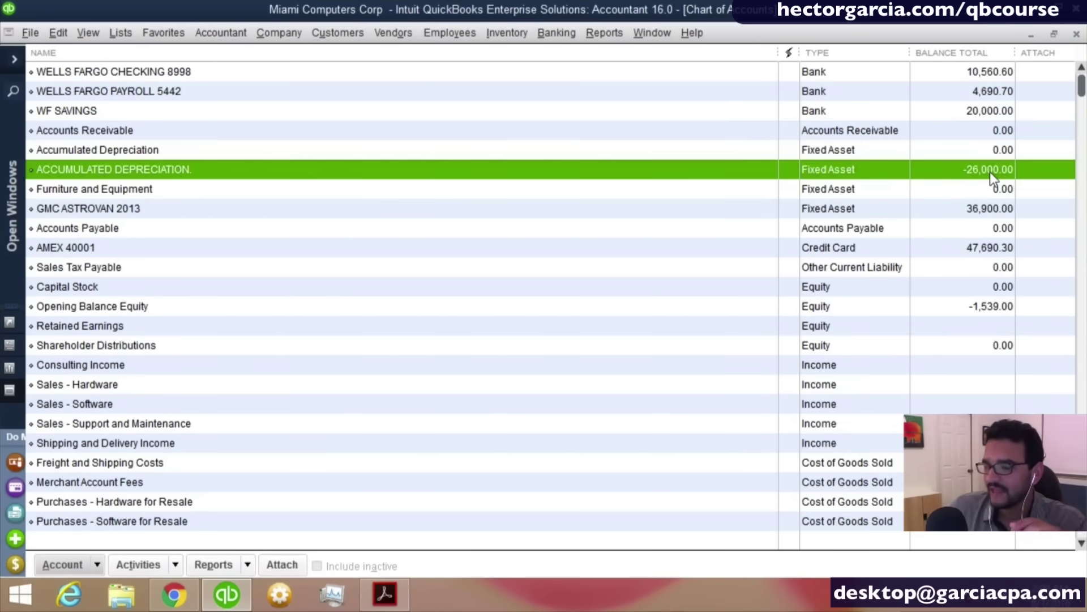
pyautogui.click(986, 212)
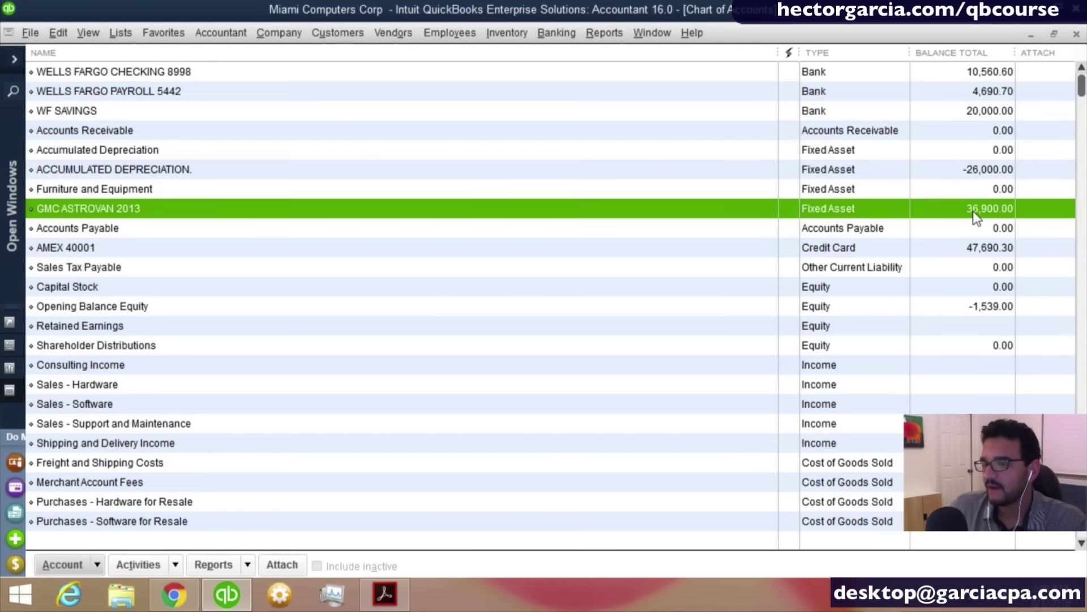
pyautogui.click(976, 179)
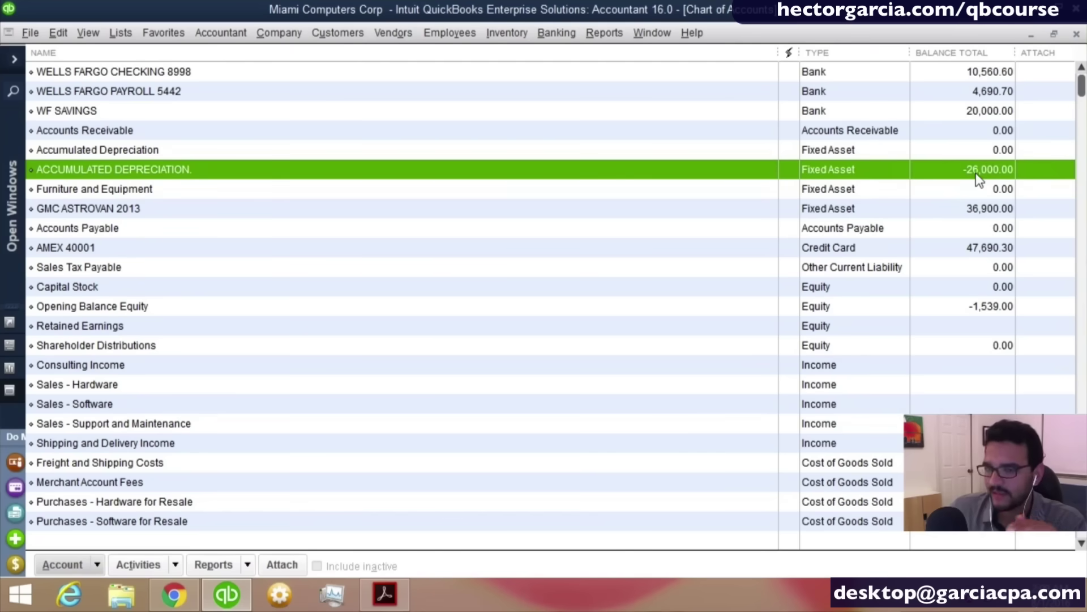
pyautogui.click(980, 212)
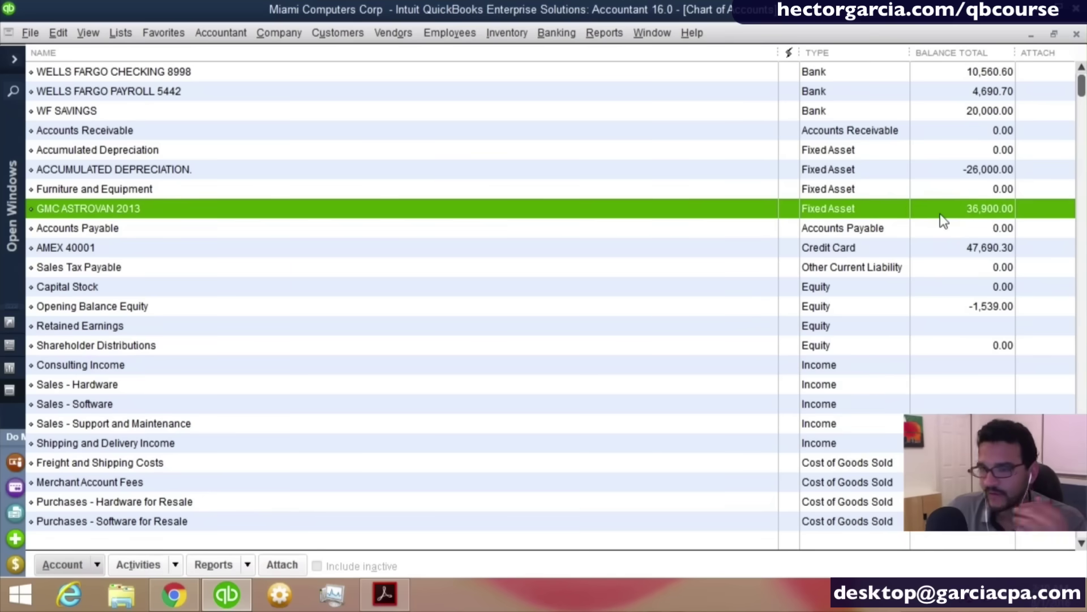
# Start a new Loan-type account named GM FINANCIAL.
pyautogui.rightClick(122, 257)
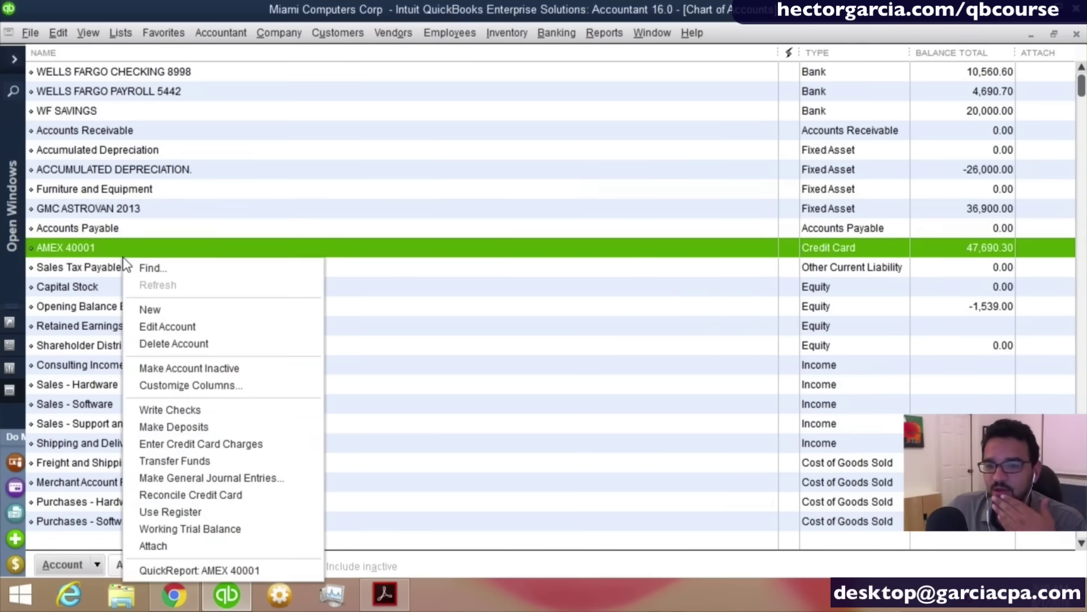
pyautogui.click(173, 312)
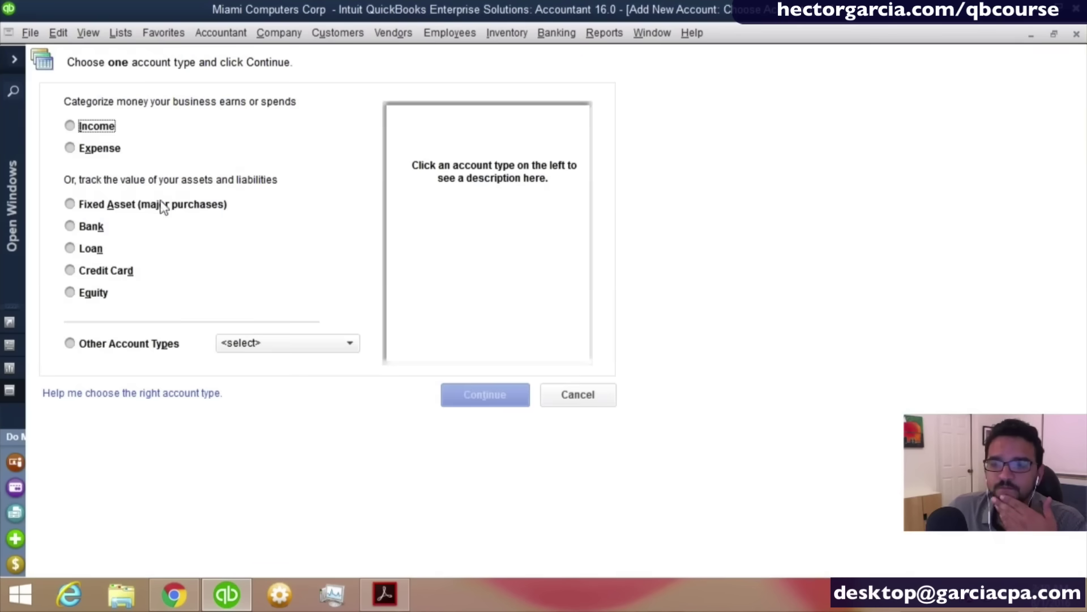
pyautogui.click(82, 249)
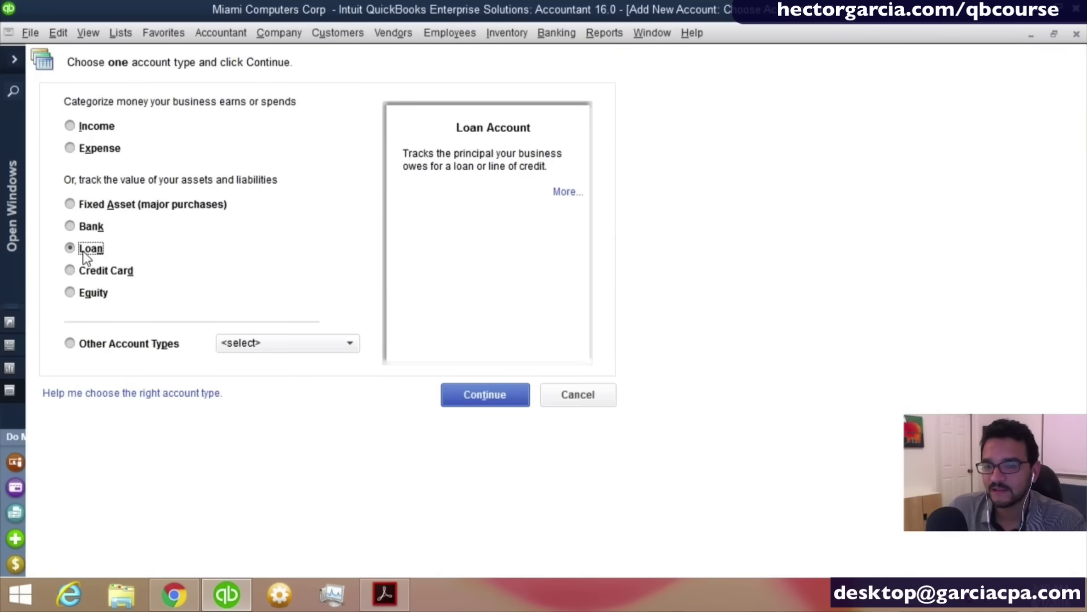
pyautogui.click(491, 395)
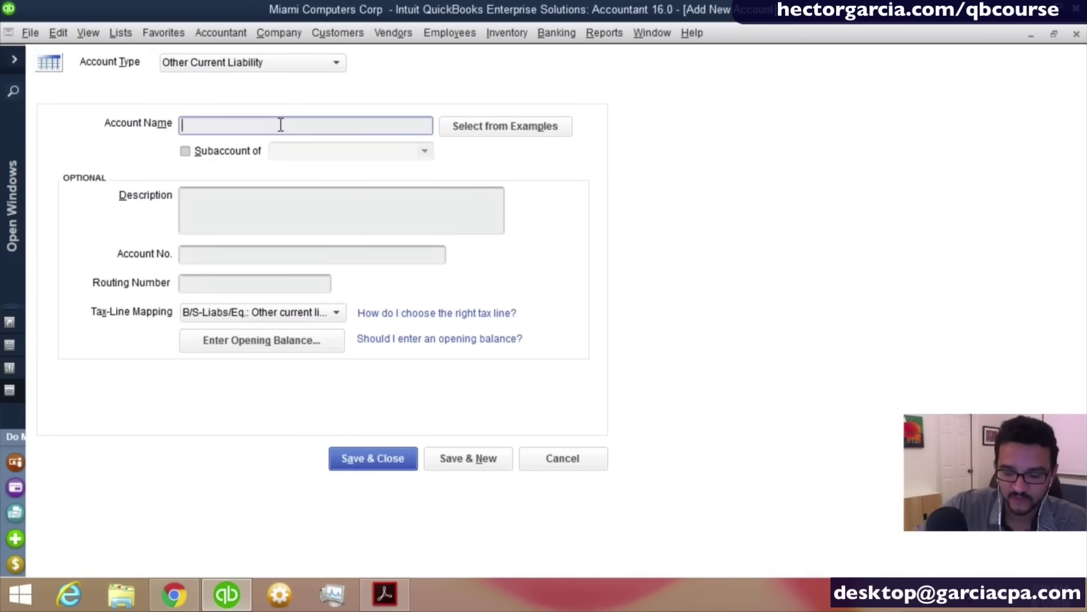
pyautogui.write('GM FINA')
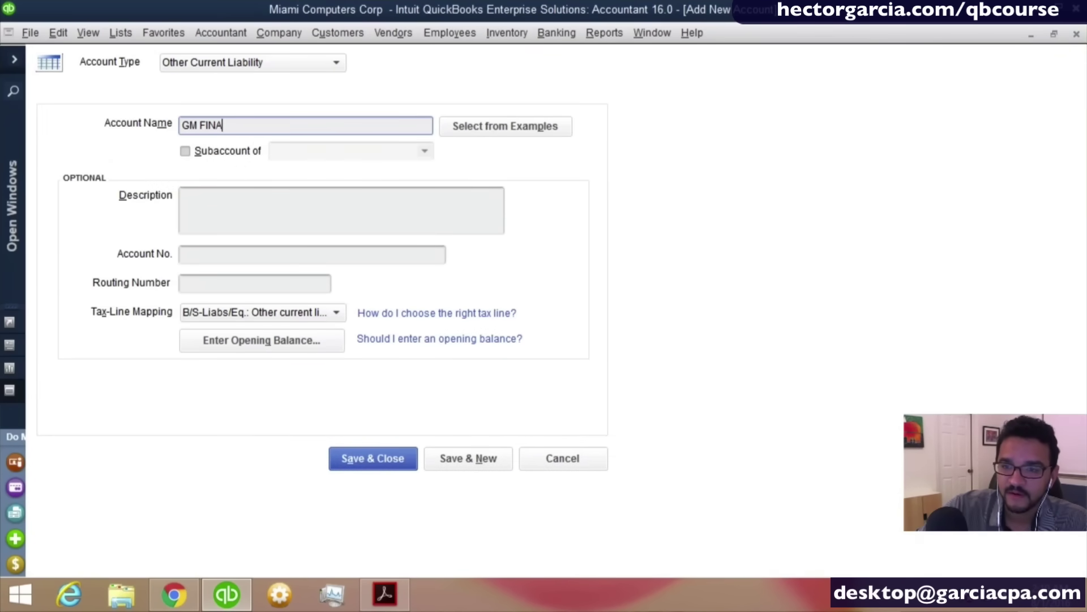
pyautogui.write('NCIAL')
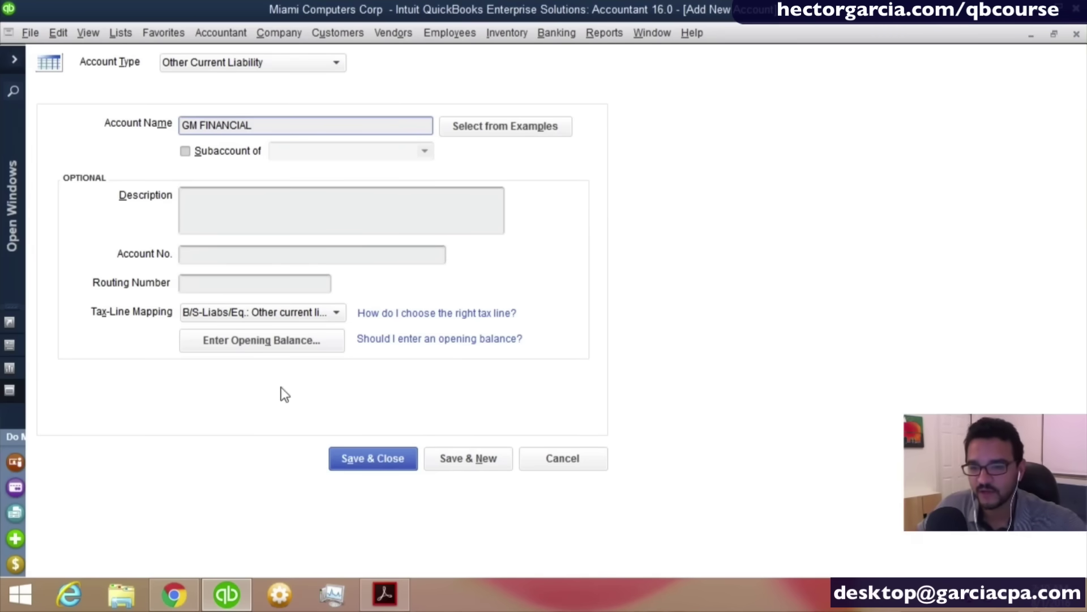
# Give GM FINANCIAL a 9,650.00 opening balance as of 12/31/2015 and save it.
pyautogui.click(268, 343)
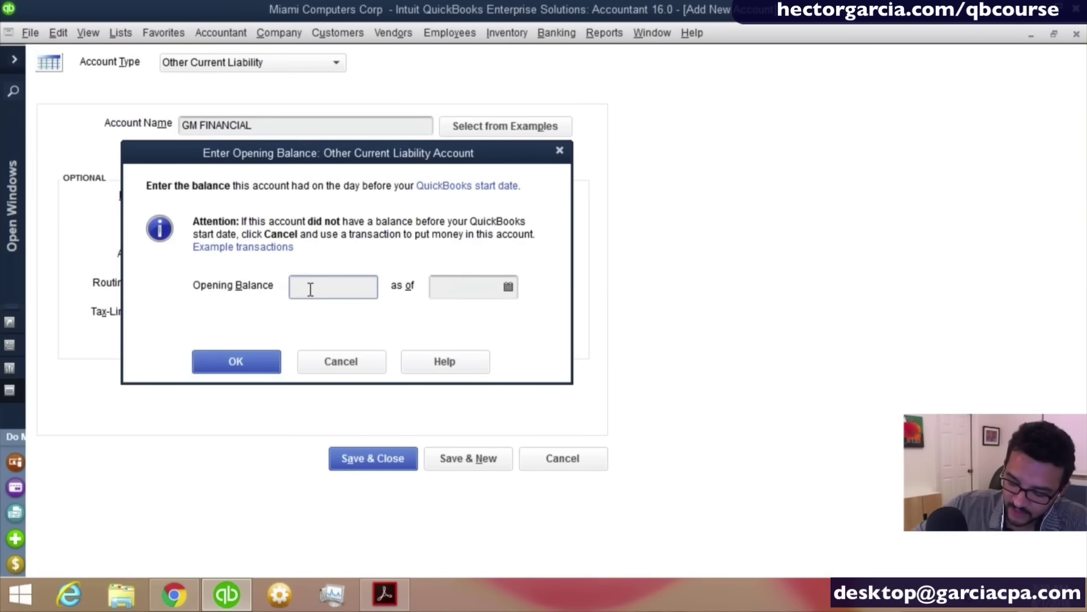
pyautogui.write('6')
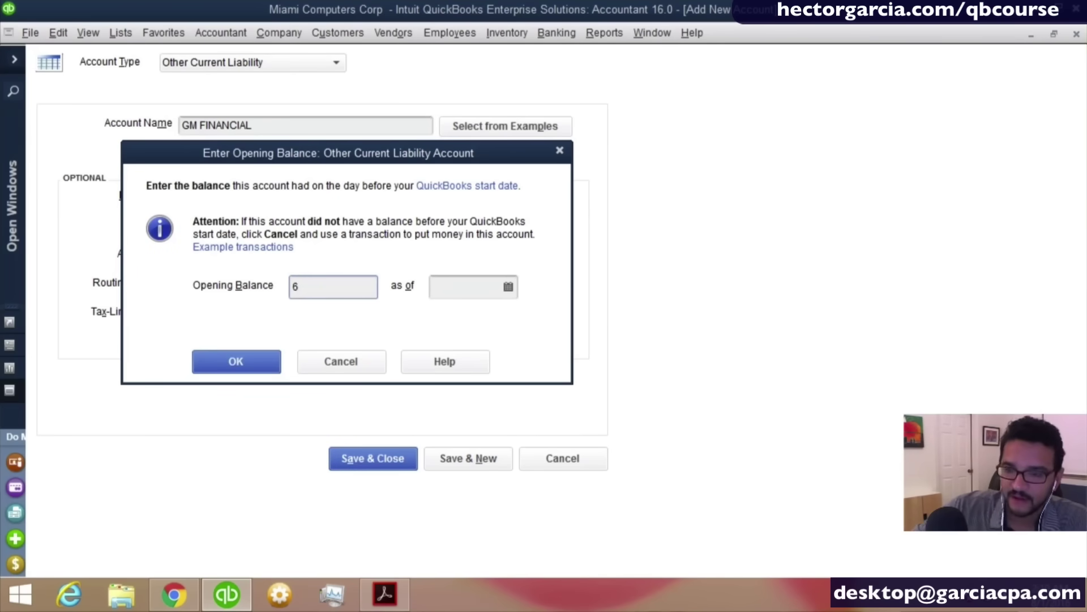
pyautogui.press('BackSpace')
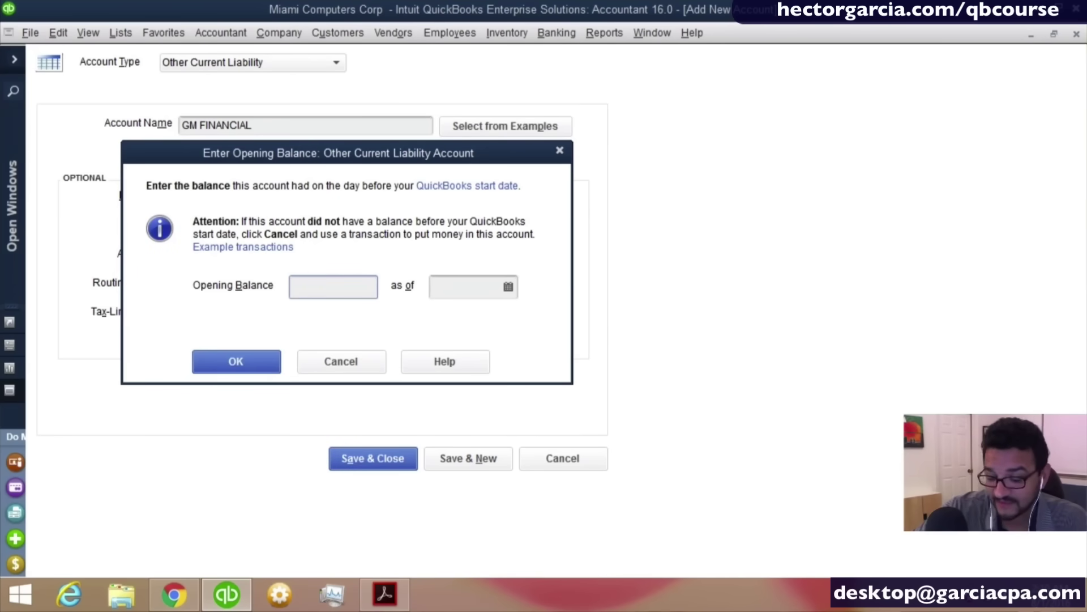
pyautogui.write('9650')
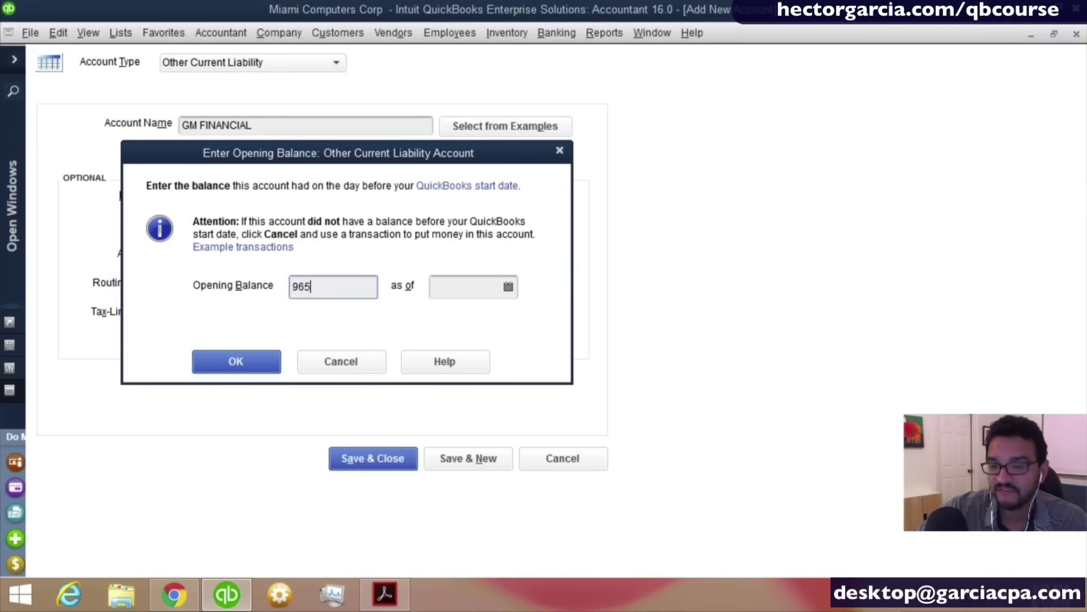
pyautogui.press('Tab')
pyautogui.write('12/31/2015')
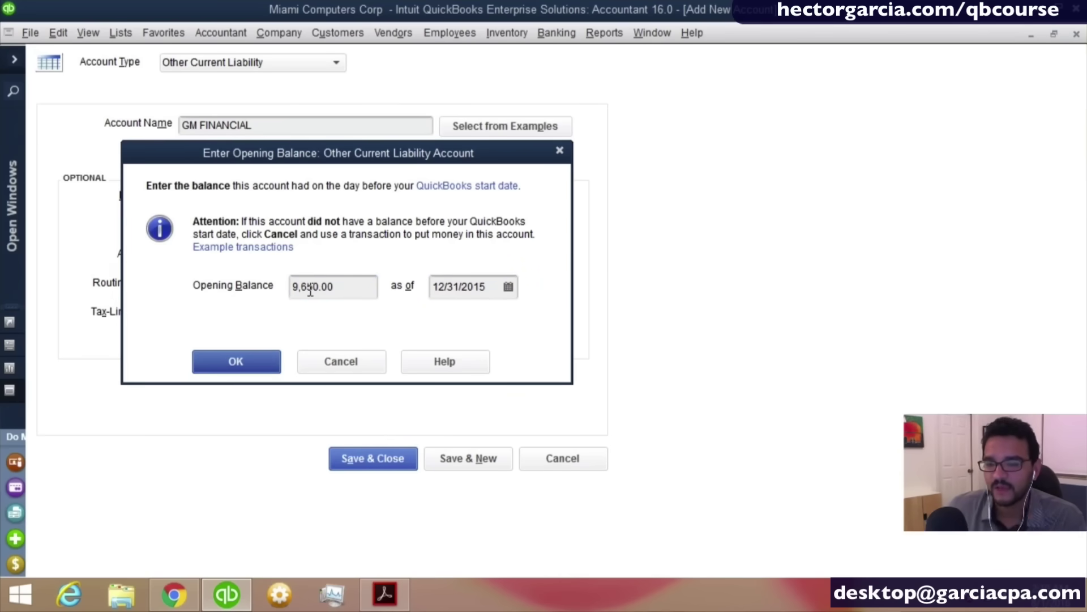
pyautogui.moveTo(341, 289); pyautogui.dragTo(203, 281)
pyautogui.press('ctrl')
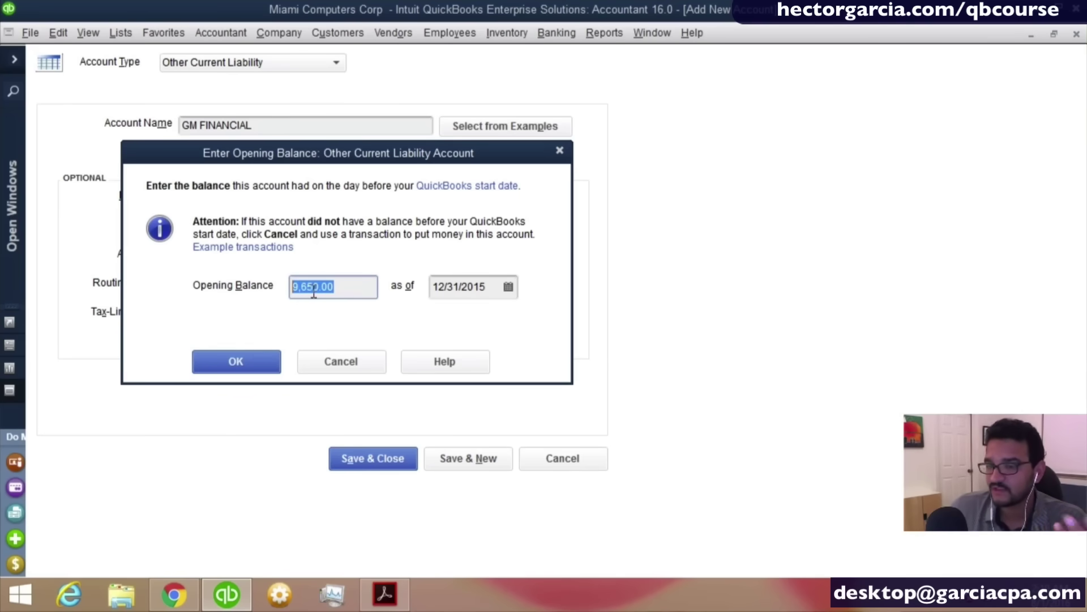
pyautogui.click(246, 357)
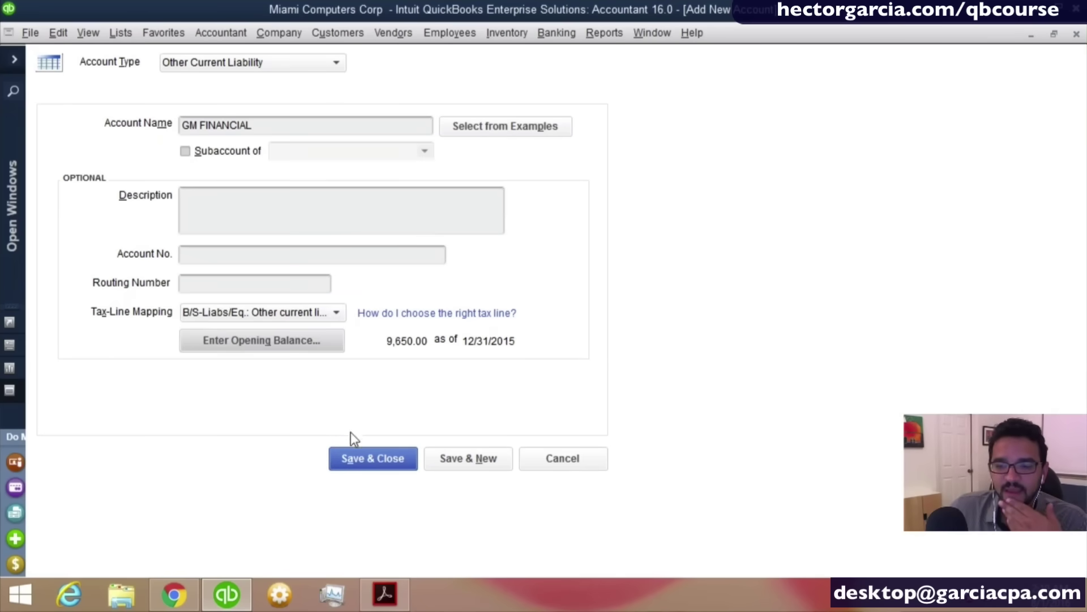
pyautogui.click(392, 463)
pyautogui.click(515, 308)
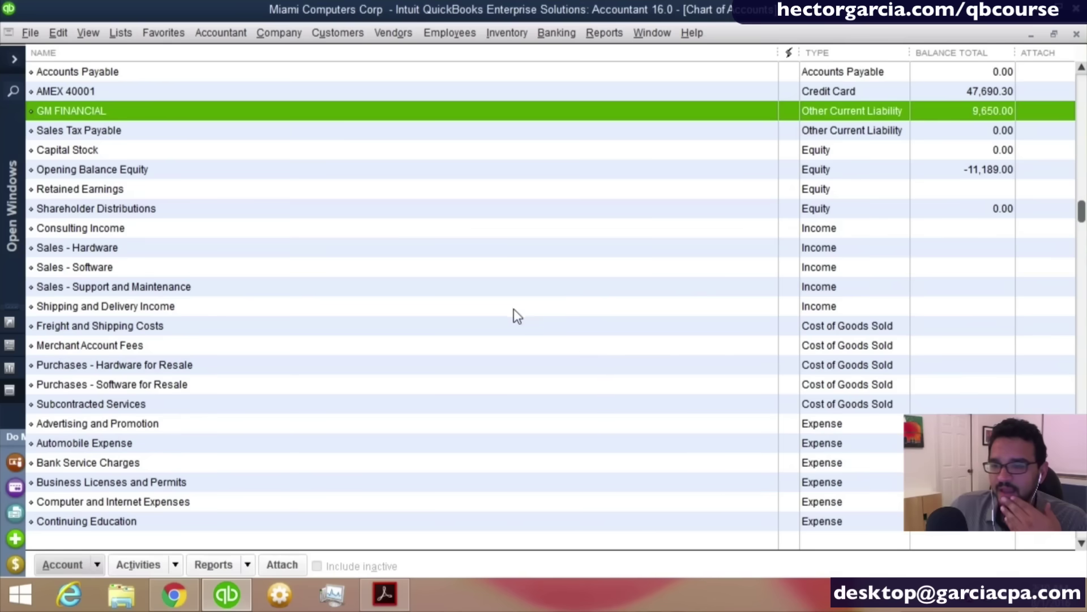
# Return to the top of the Chart of Accounts and bring up the Reports menu.
pyautogui.scroll(2, 626, 308)
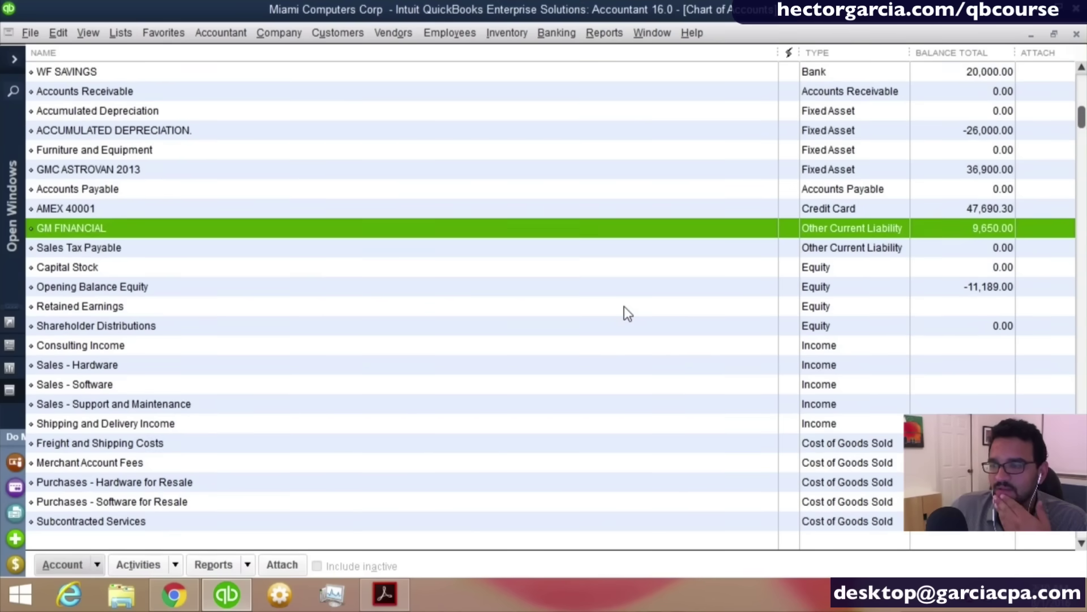
pyautogui.scroll(1, 627, 310)
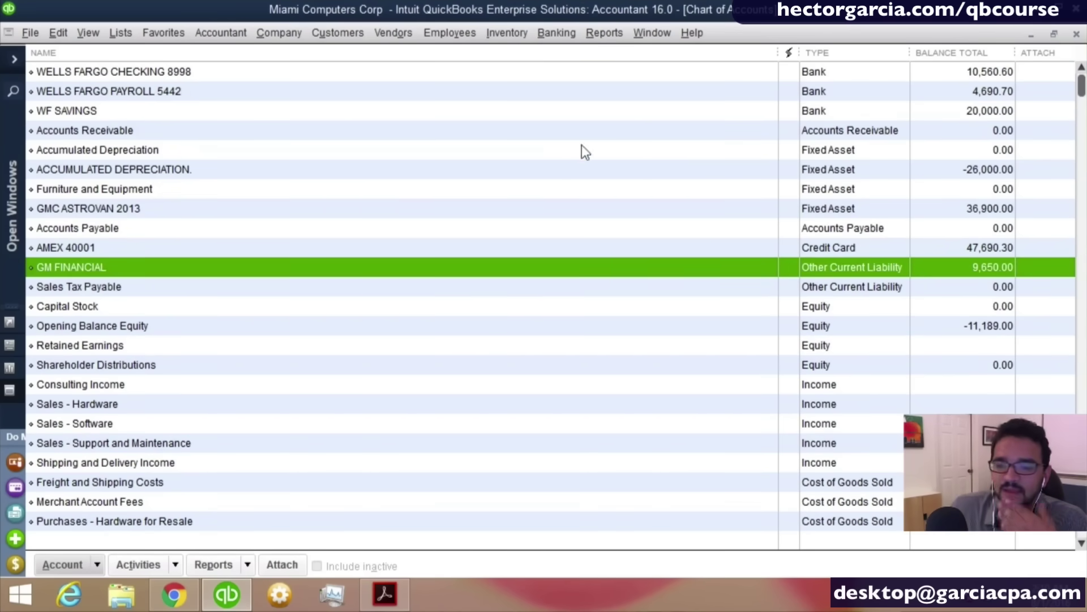
pyautogui.click(616, 35)
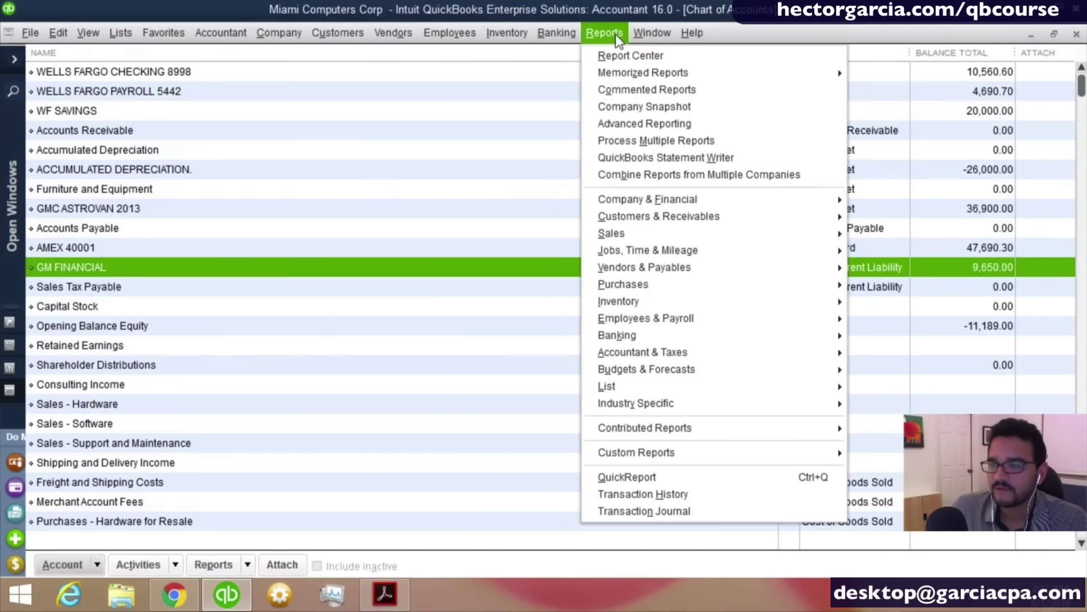
# Run the standard Balance Sheet and review its bank and fixed asset lines.
pyautogui.click(616, 204)
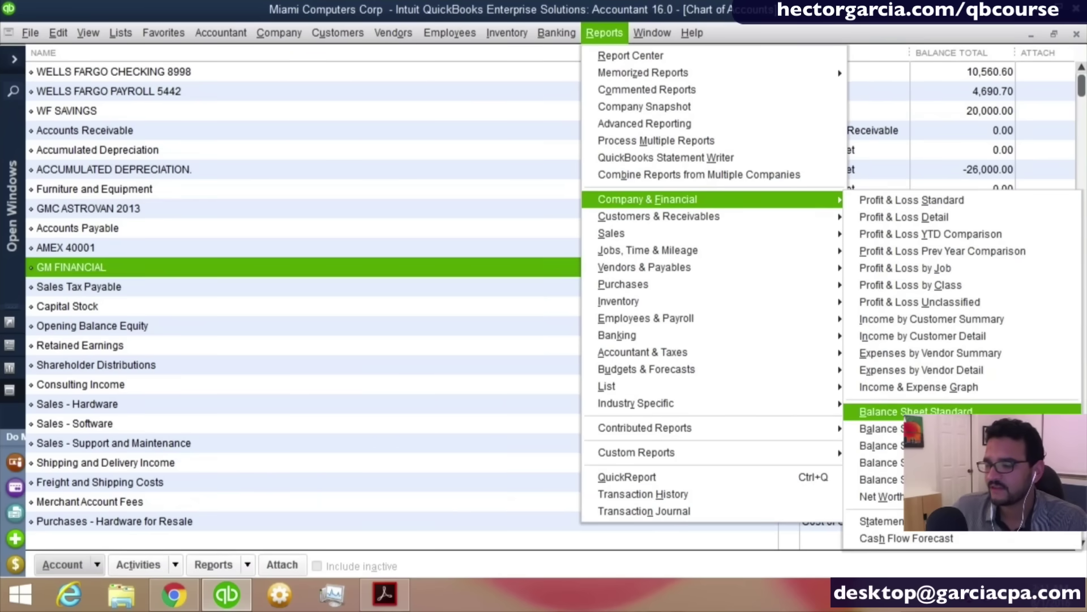
pyautogui.click(935, 415)
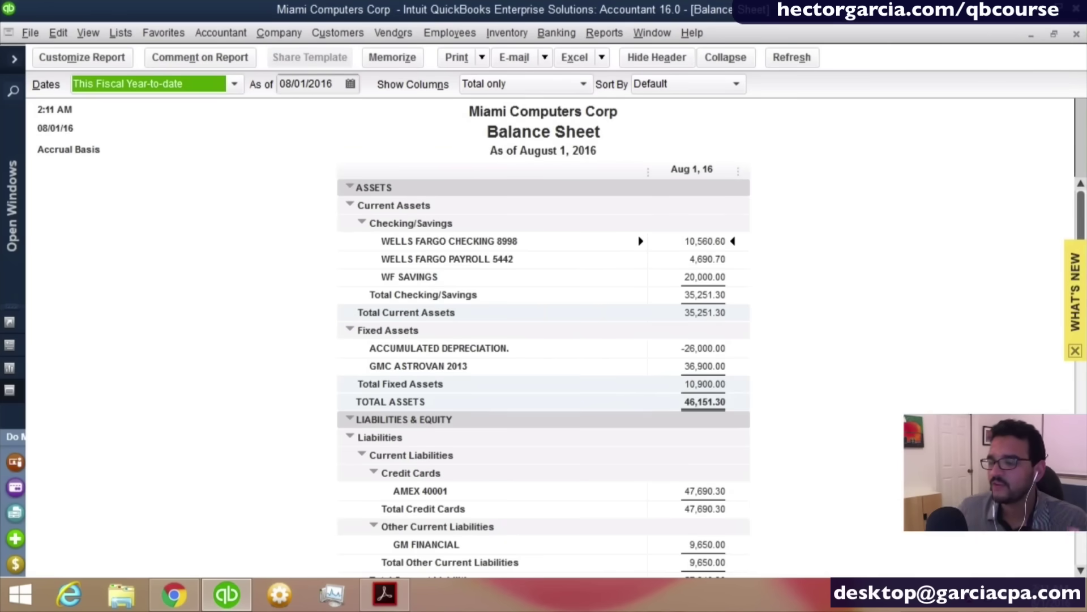
pyautogui.scroll(-1, 912, 371)
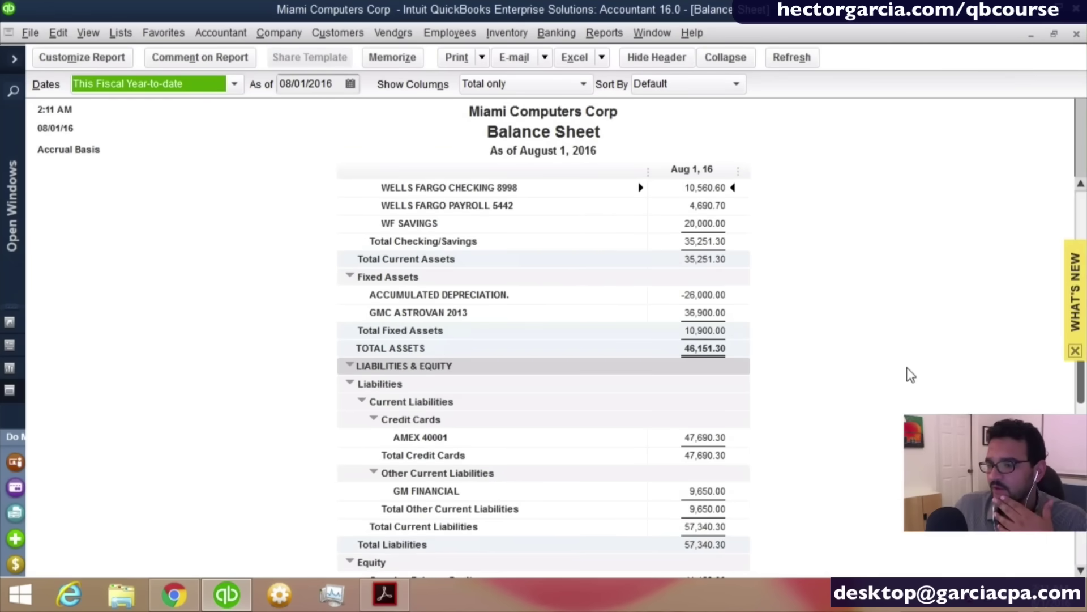
pyautogui.scroll(1, 804, 354)
pyautogui.click(702, 277)
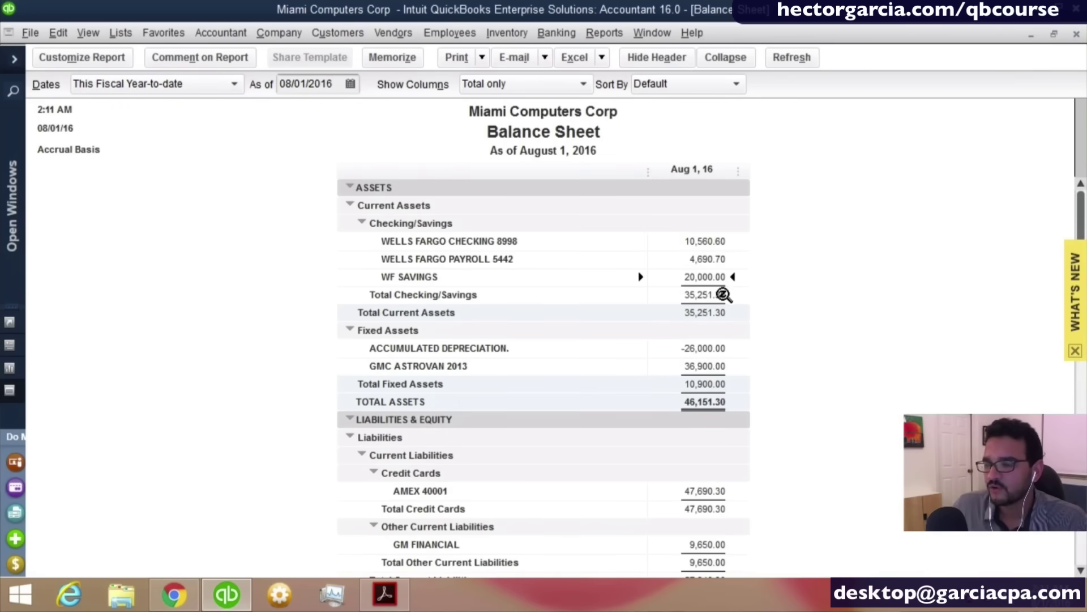
pyautogui.click(724, 295)
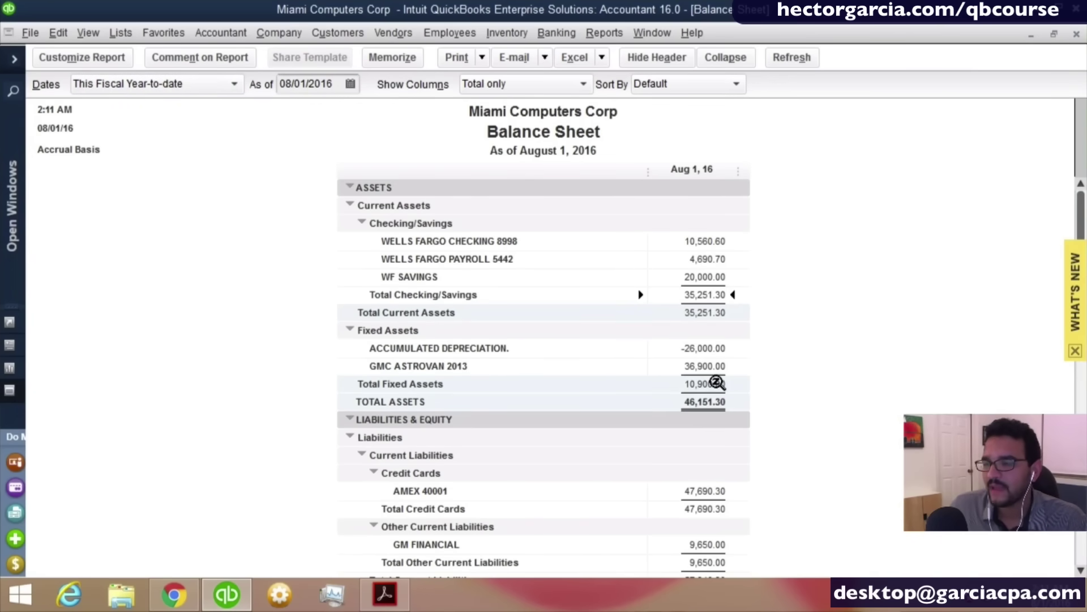
pyautogui.click(730, 384)
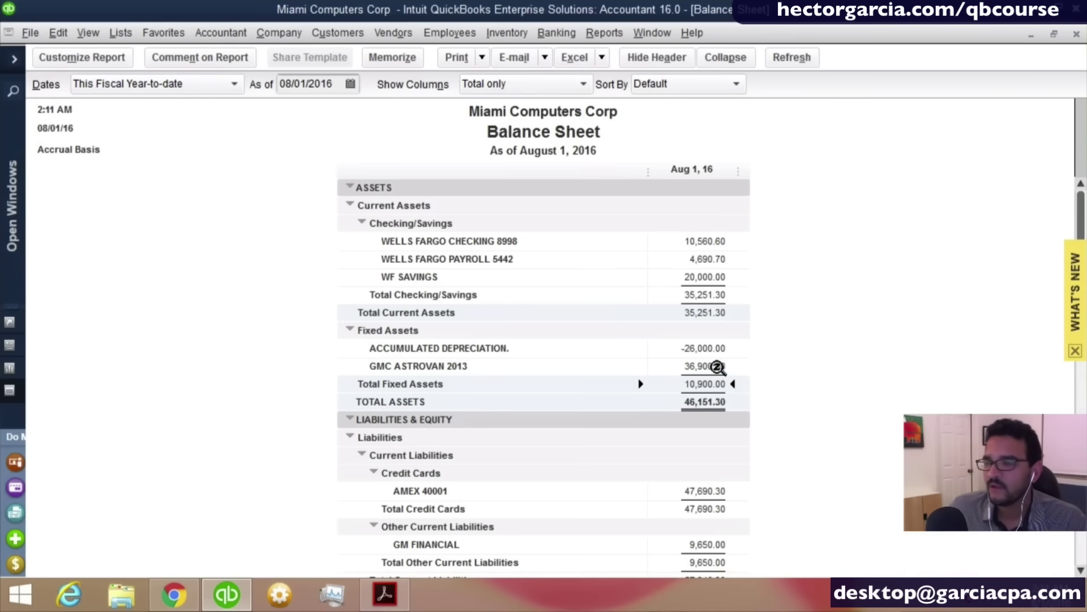
pyautogui.click(720, 366)
pyautogui.click(720, 348)
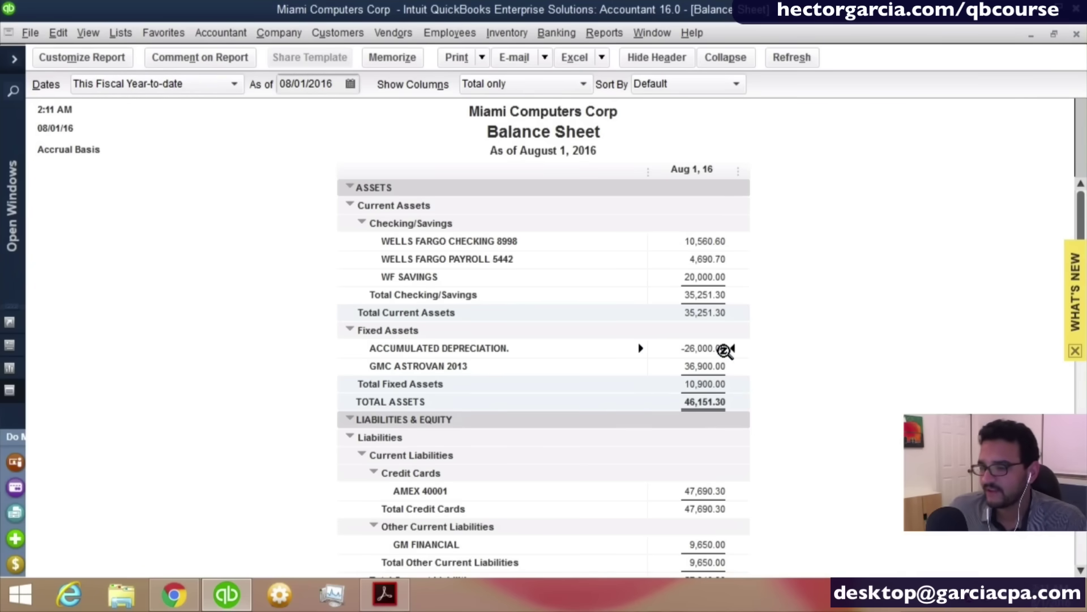
# Review the AMEX 40001, GM FINANCIAL 9,650.00 and Opening Balance Equity lines, then return to the Chart of Accounts.
pyautogui.scroll(-1, 765, 453)
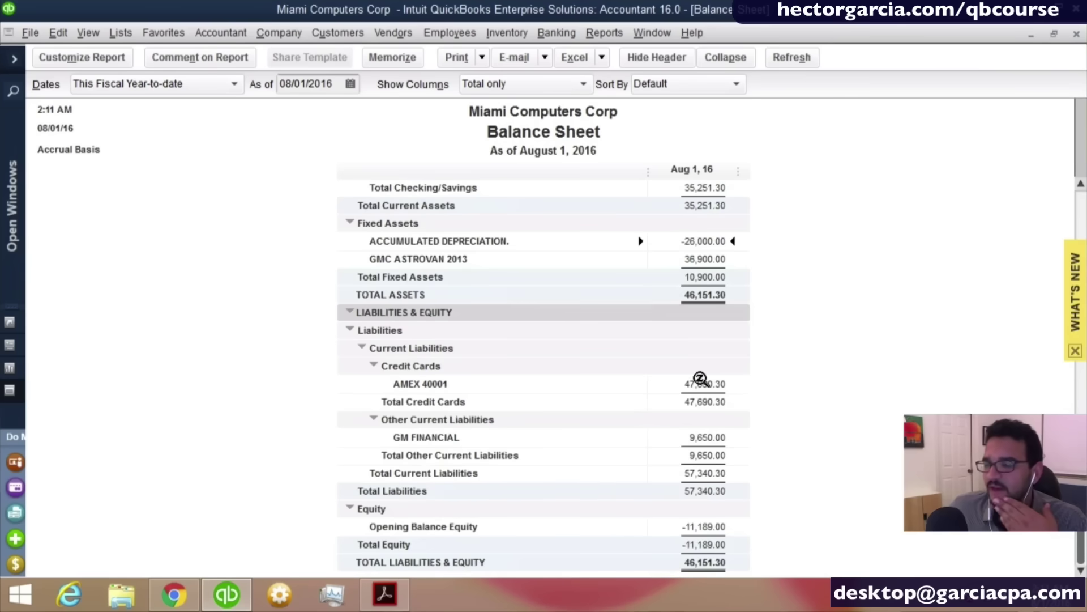
pyautogui.click(700, 383)
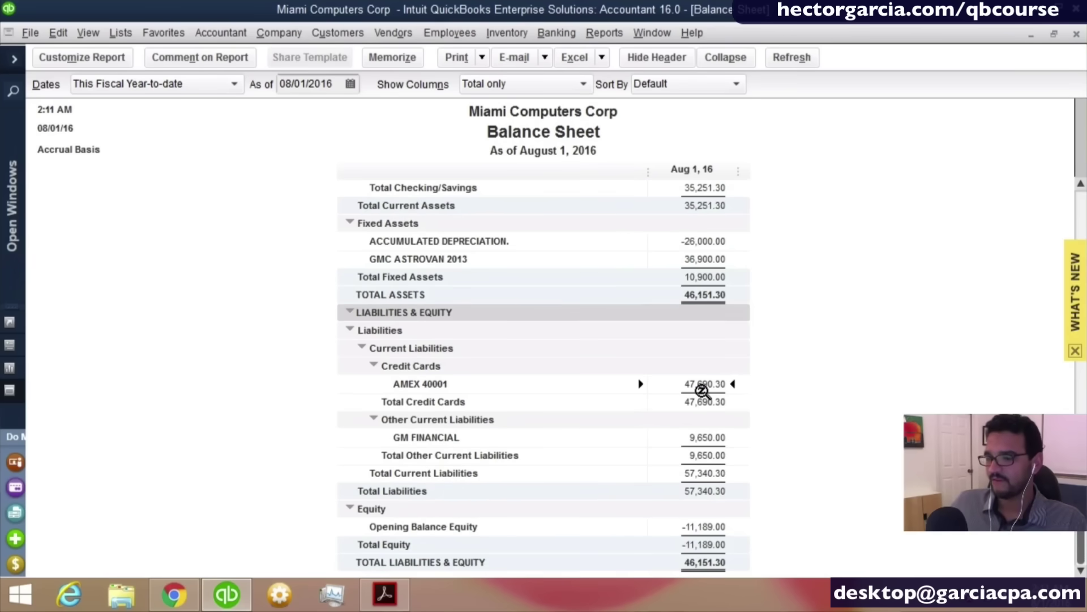
pyautogui.press('ctrl')
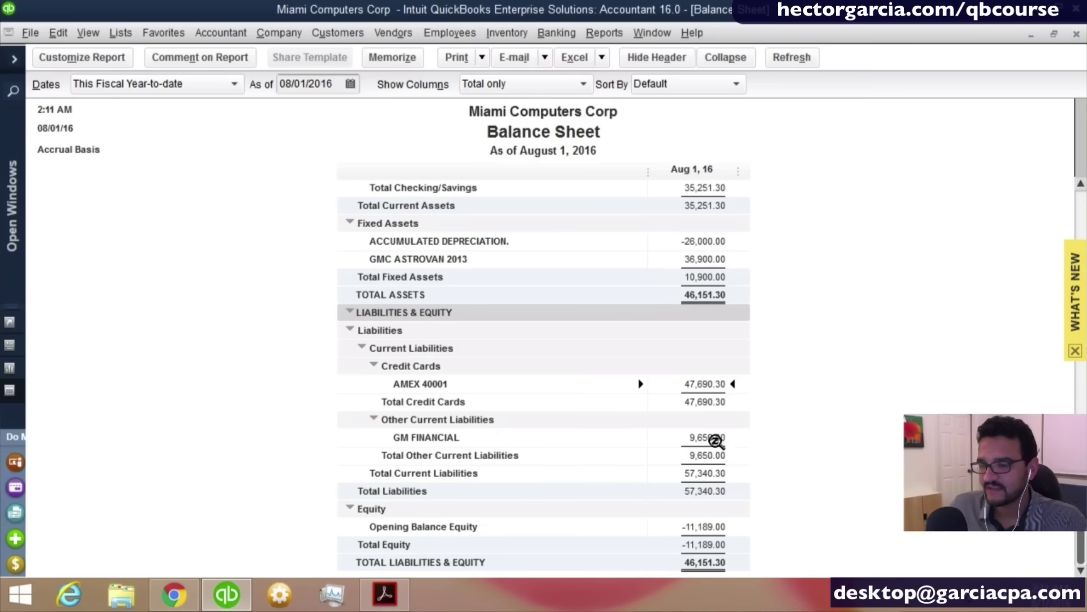
pyautogui.click(712, 436)
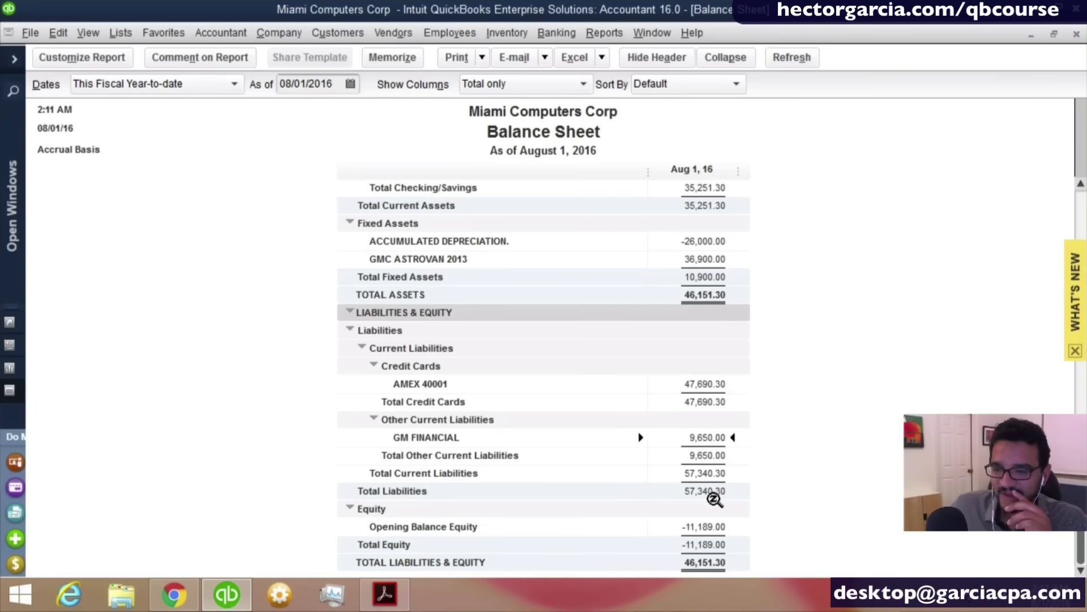
pyautogui.click(716, 526)
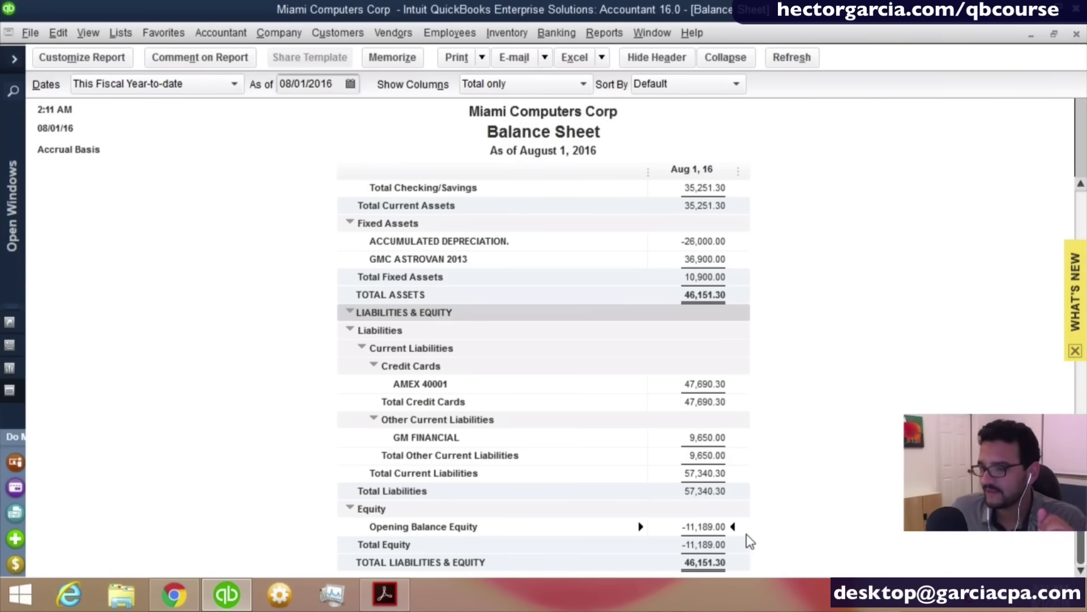
pyautogui.scroll(2, 750, 541)
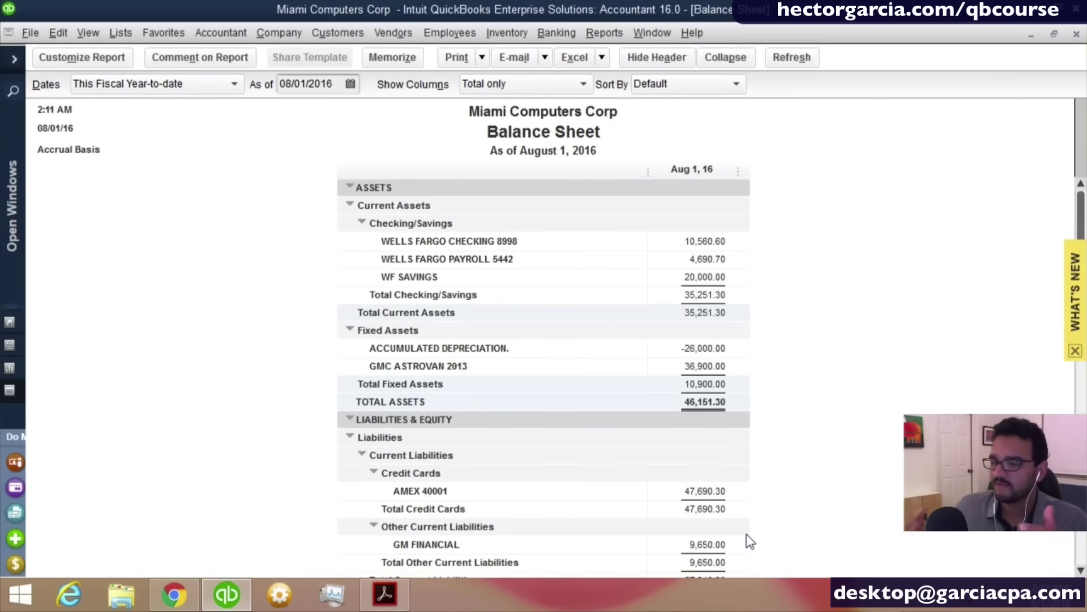
pyautogui.hotkey('ctrl', 'a')
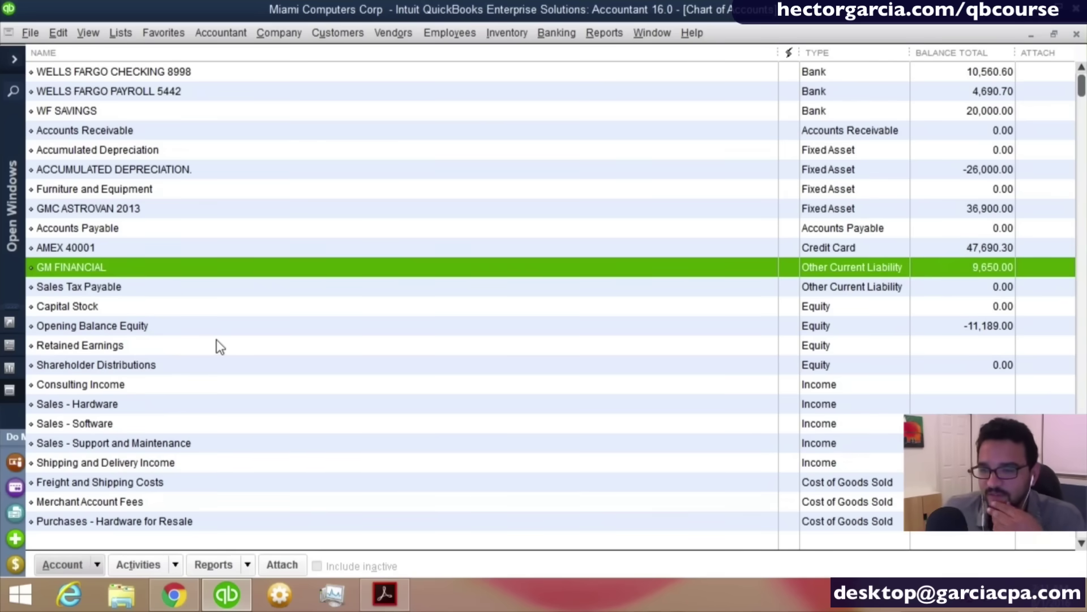
pyautogui.scroll(-2, 219, 345)
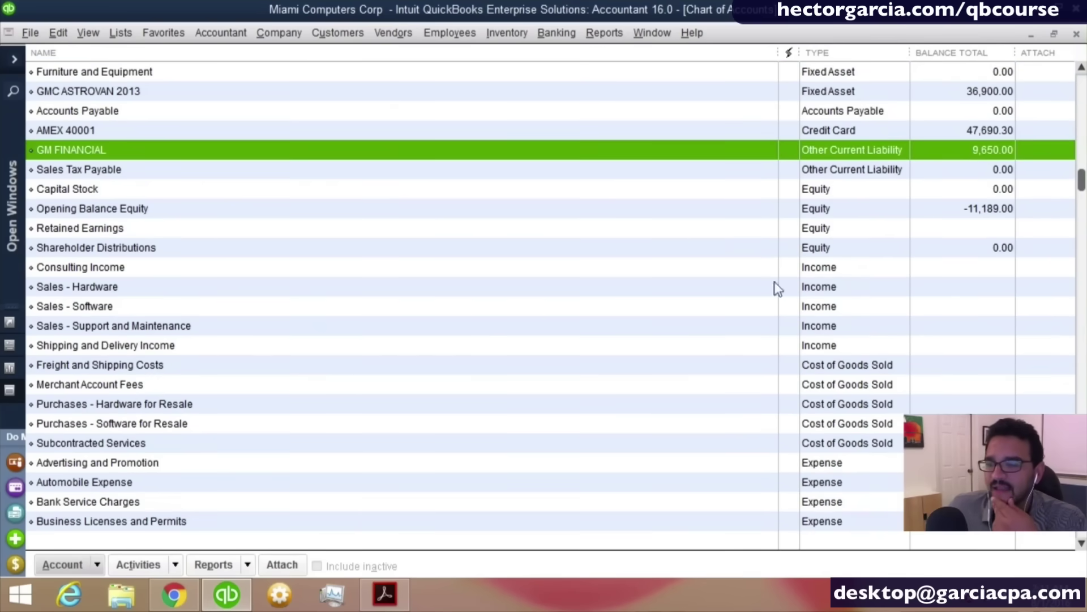
pyautogui.click(227, 273)
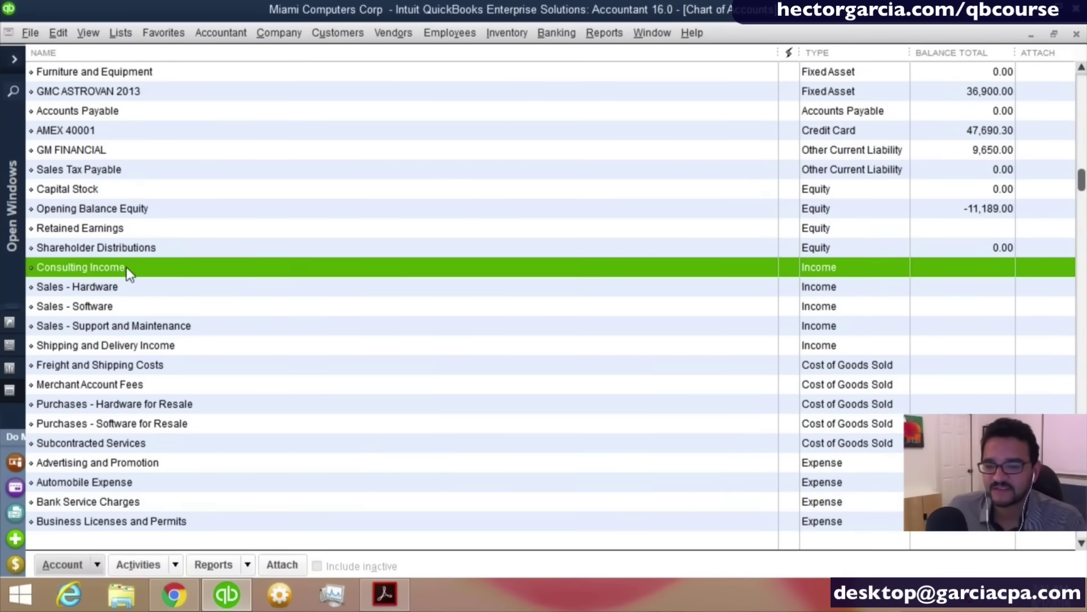
pyautogui.click(127, 305)
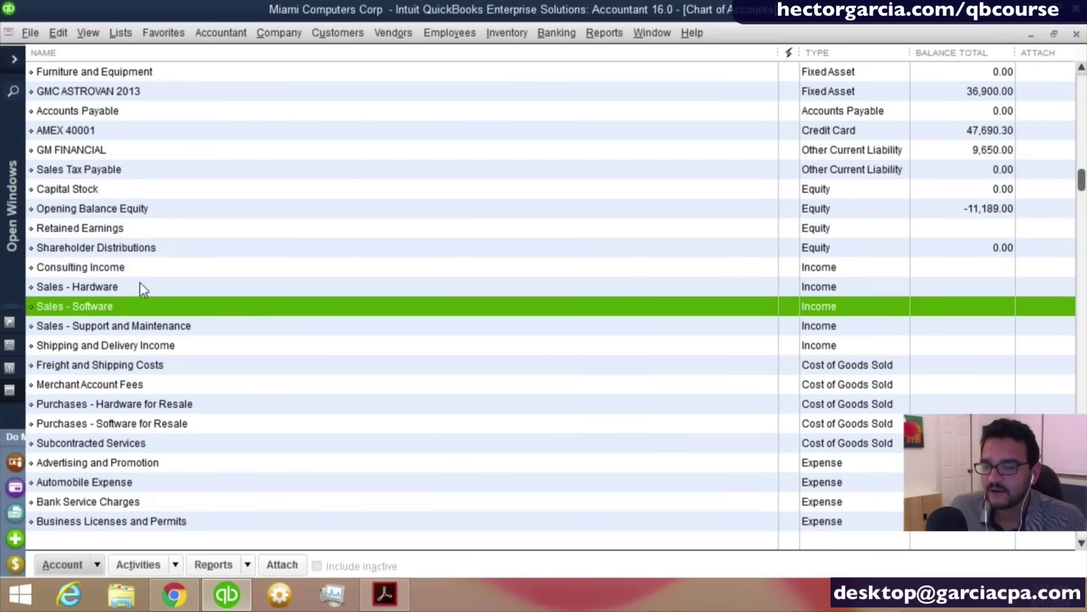
pyautogui.click(140, 283)
pyautogui.click(131, 297)
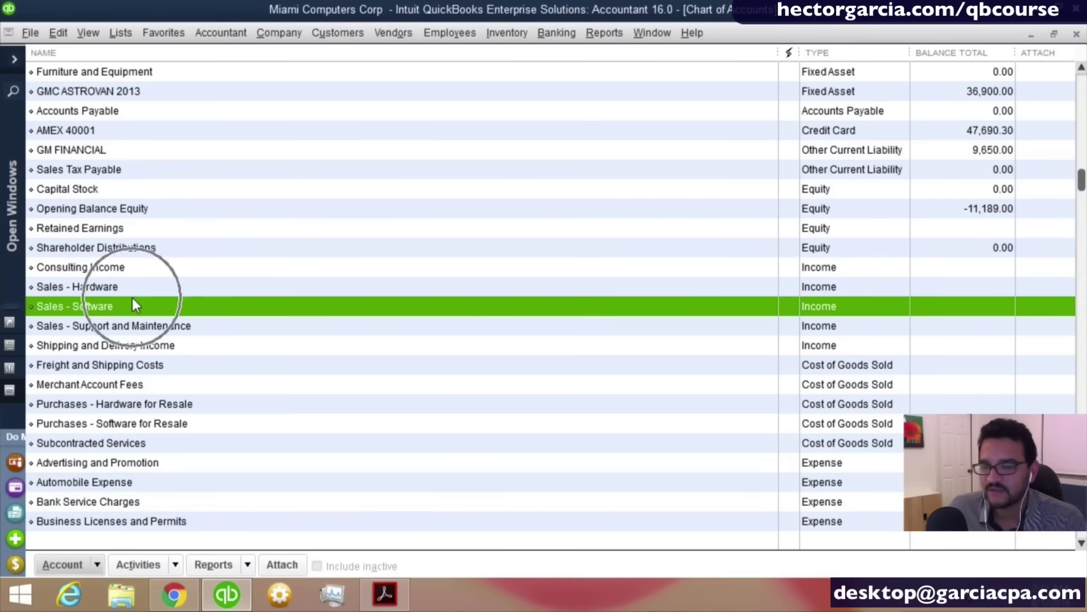
pyautogui.click(165, 328)
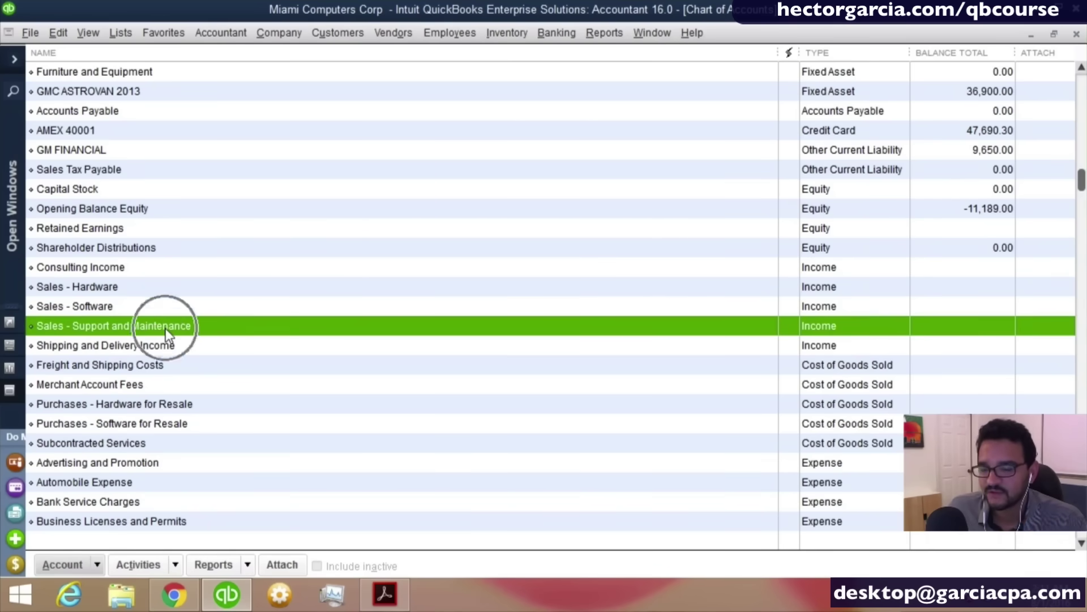
pyautogui.click(169, 346)
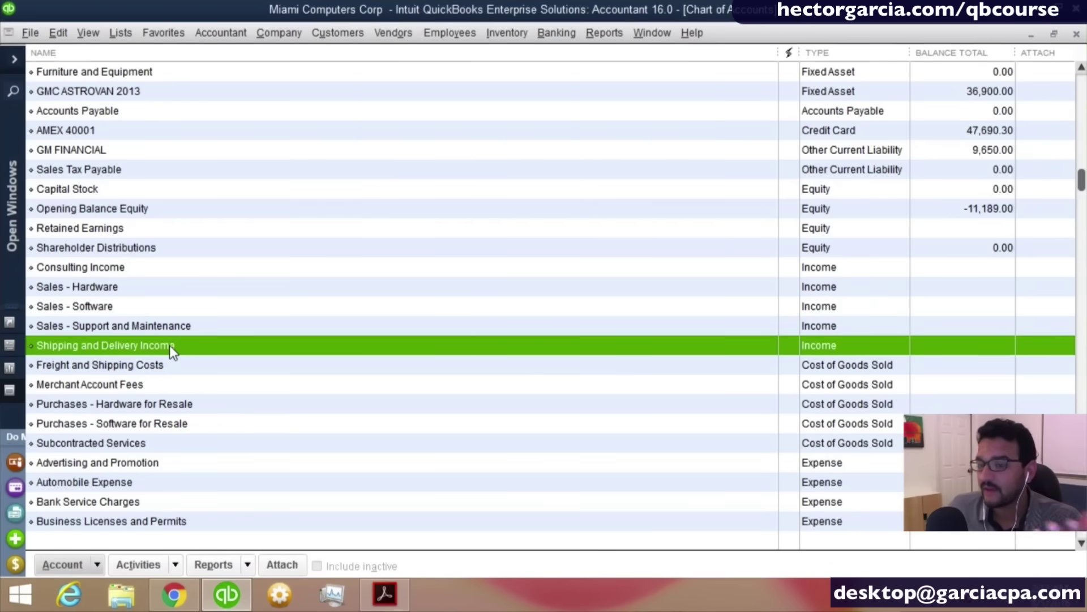
# Add Training Services as a new Income-type account and save it.
pyautogui.rightClick(225, 307)
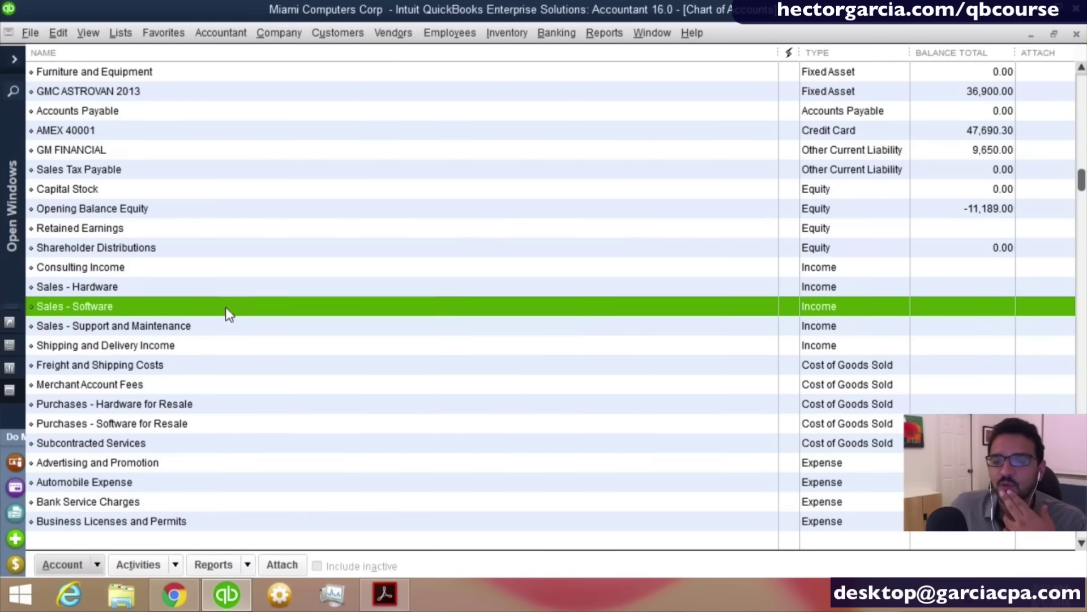
pyautogui.click(262, 340)
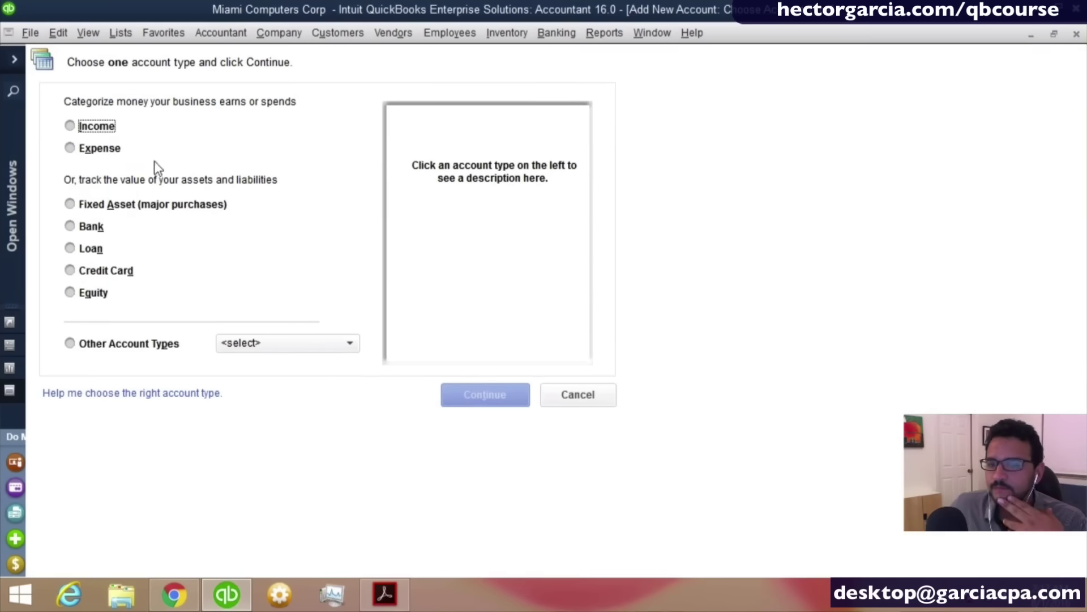
pyautogui.click(101, 129)
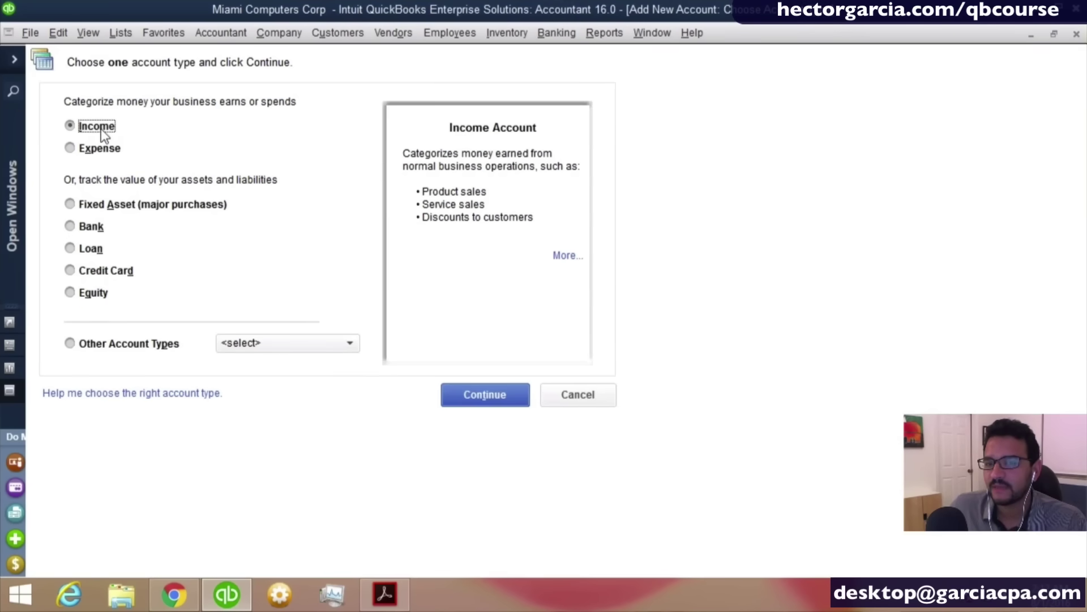
pyautogui.click(497, 390)
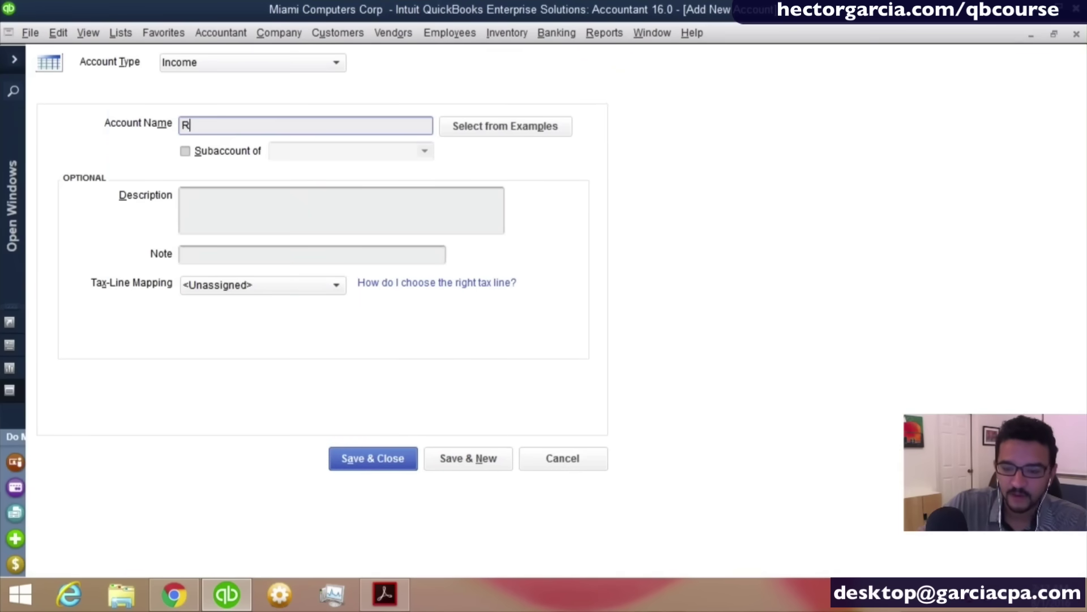
pyautogui.write('Tra')
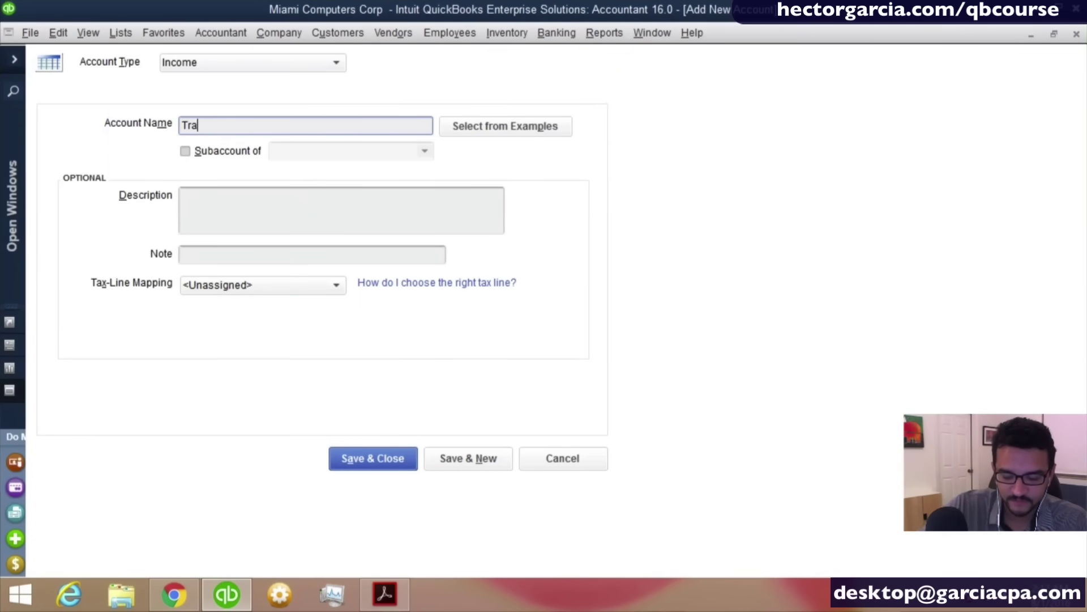
pyautogui.write('ining Services')
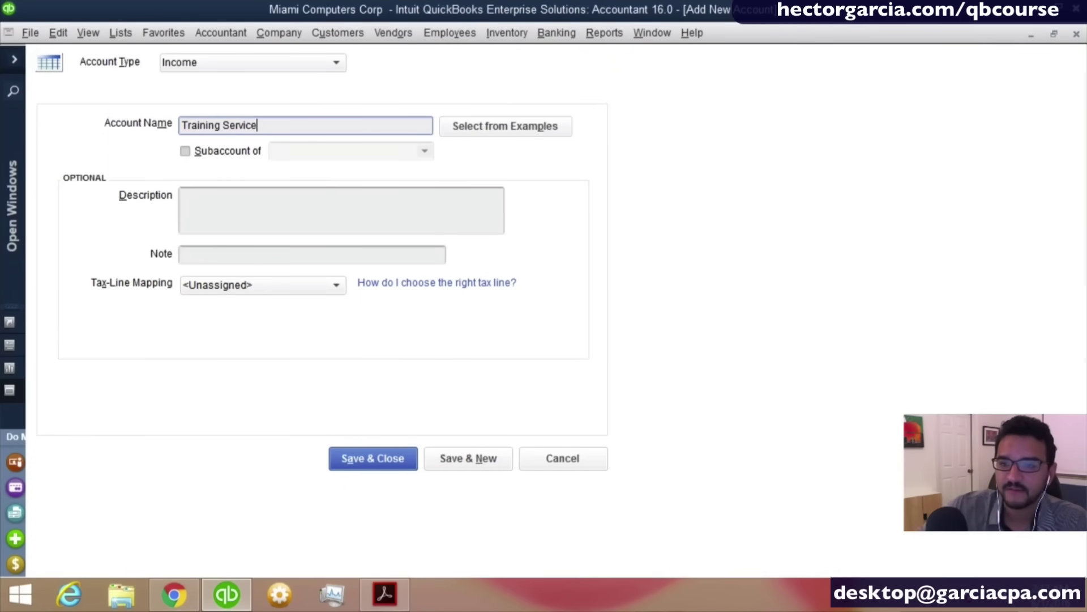
pyautogui.click(260, 326)
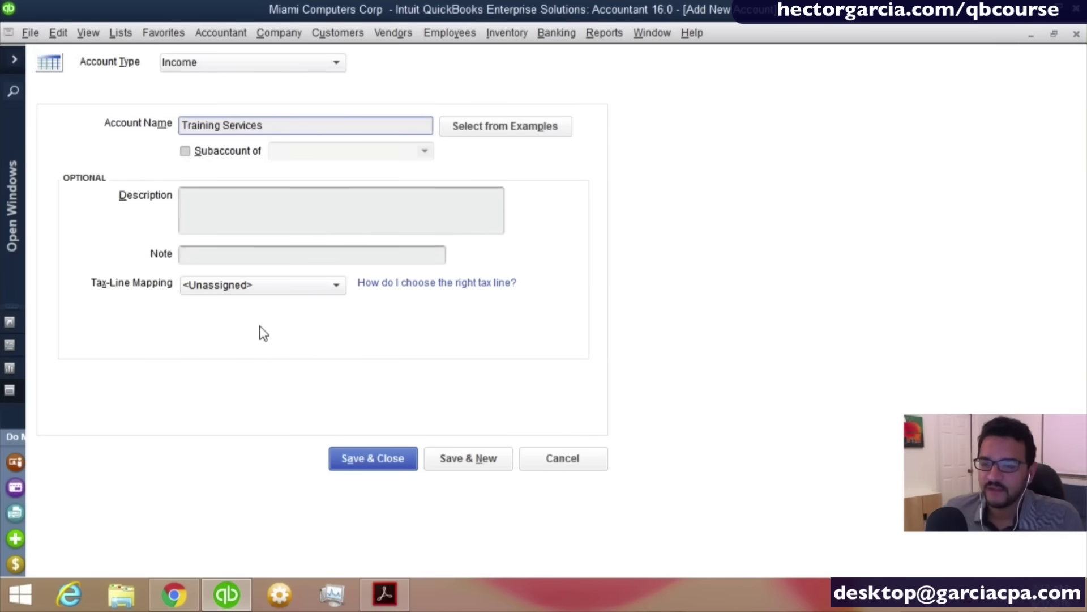
pyautogui.click(204, 60)
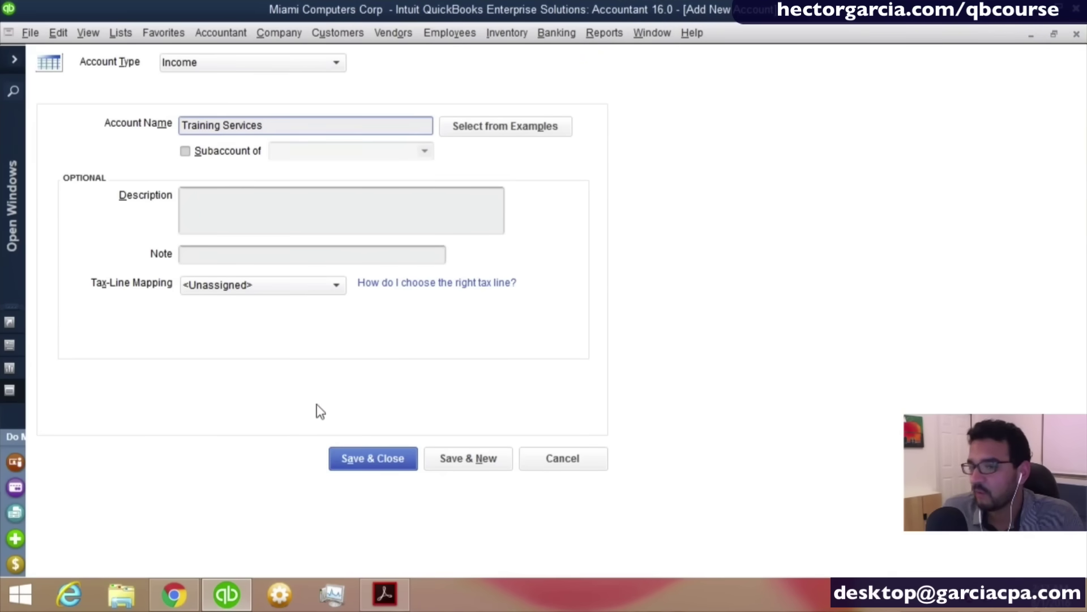
pyautogui.click(386, 457)
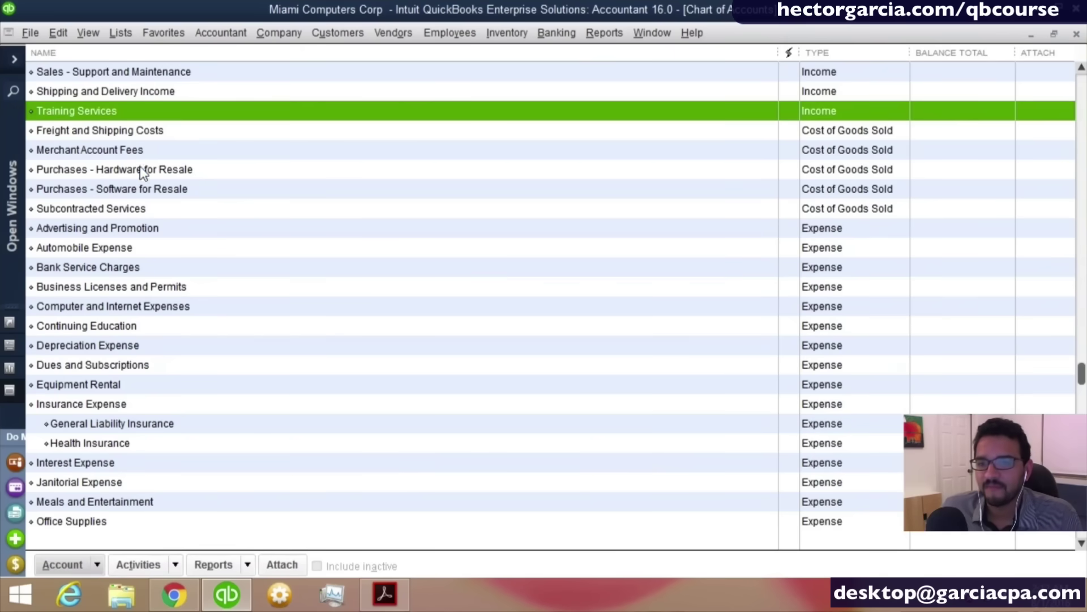
# Review the income and cost of goods sold accounts, then bring up actions for Subcontracted Services.
pyautogui.scroll(1, 140, 173)
pyautogui.click(73, 78)
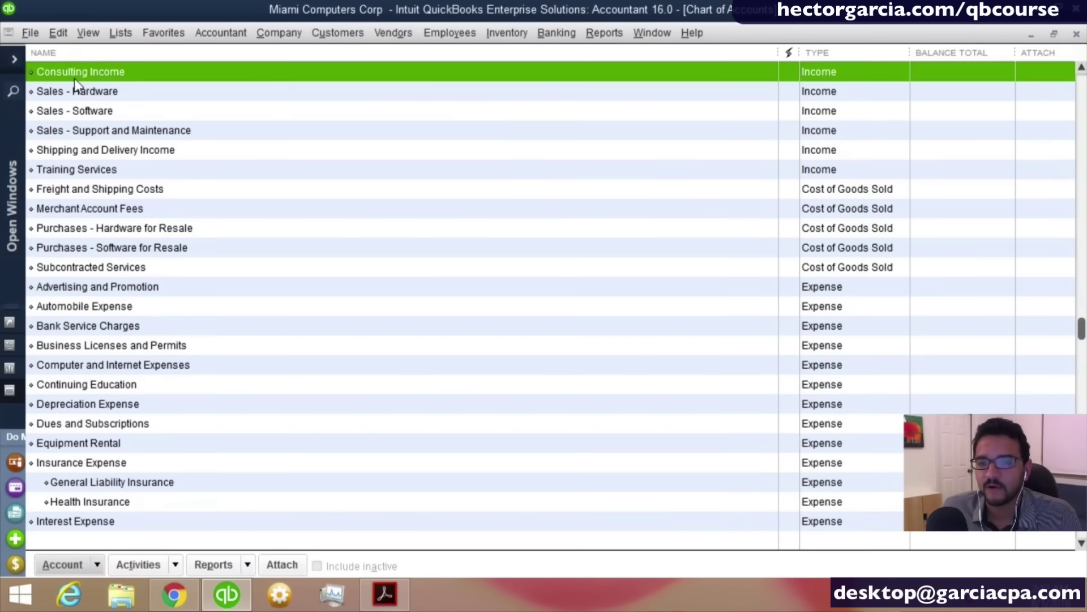
pyautogui.click(82, 173)
pyautogui.scroll(1, 82, 173)
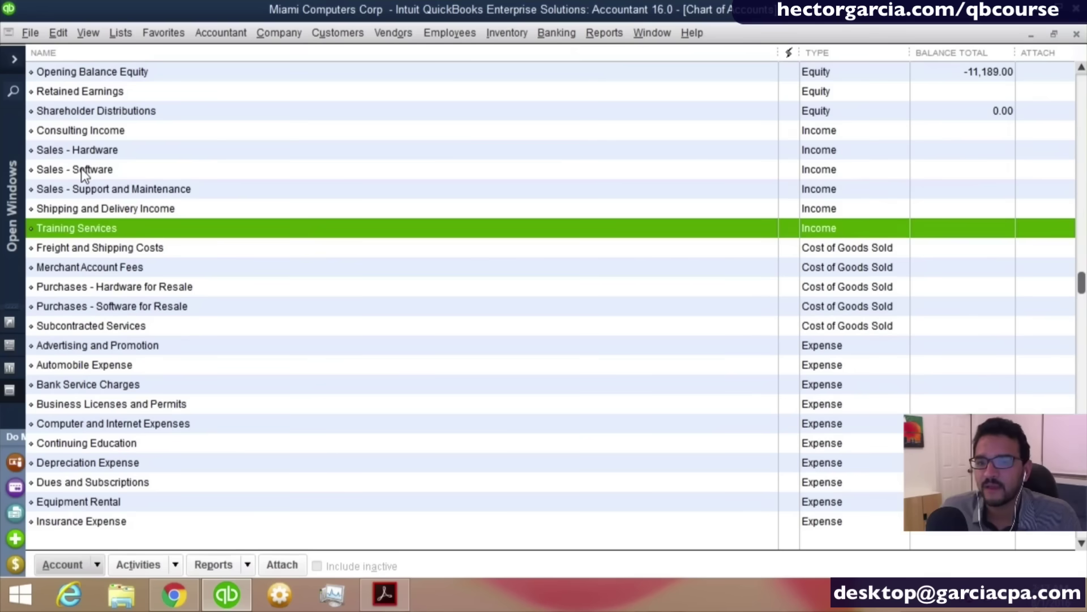
pyautogui.click(145, 248)
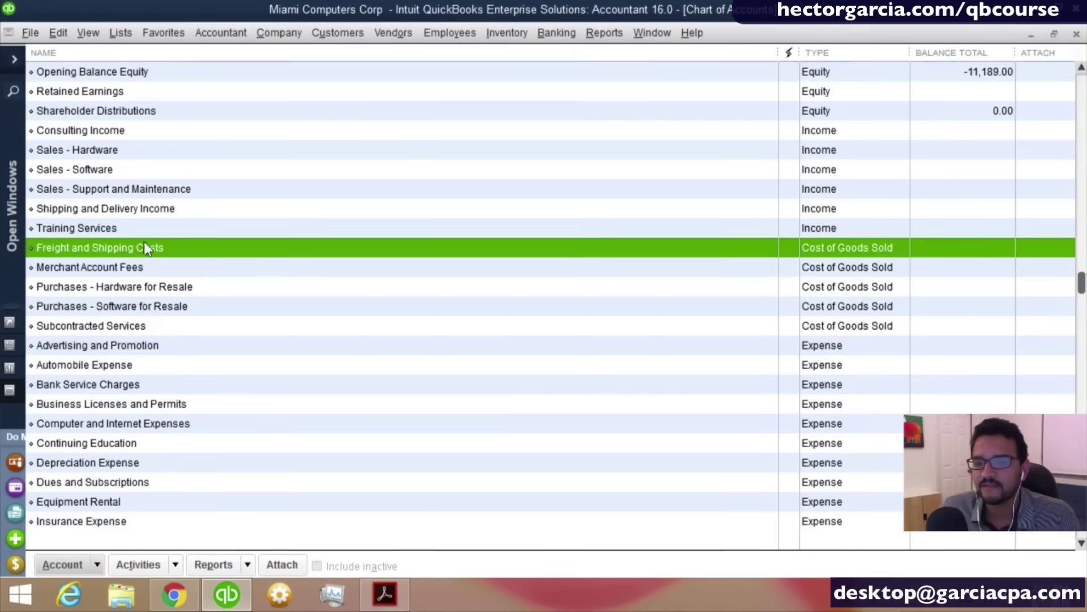
pyautogui.click(168, 288)
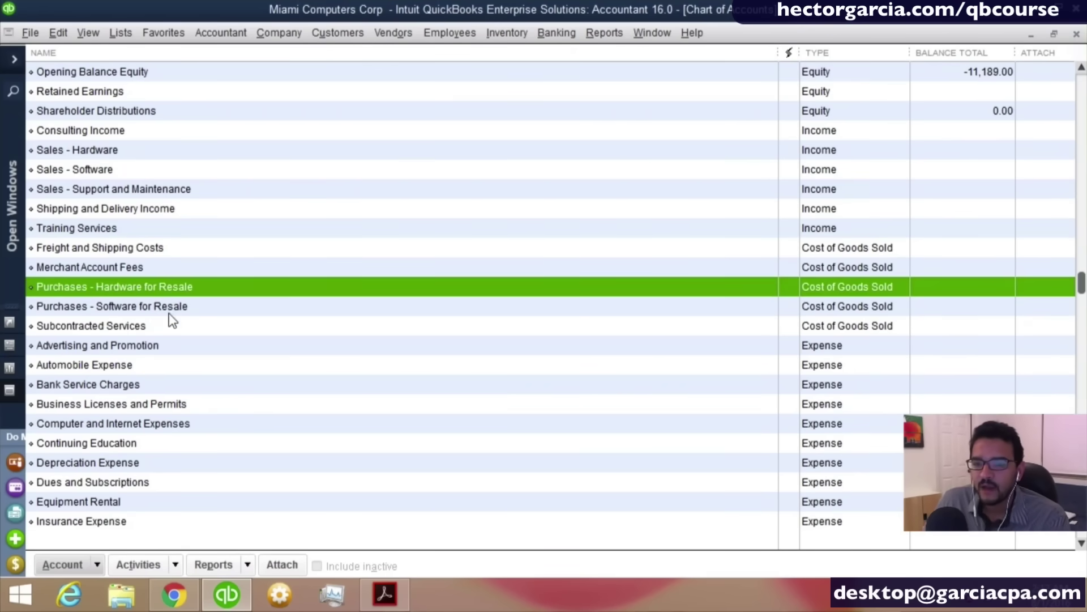
pyautogui.click(165, 309)
pyautogui.click(158, 326)
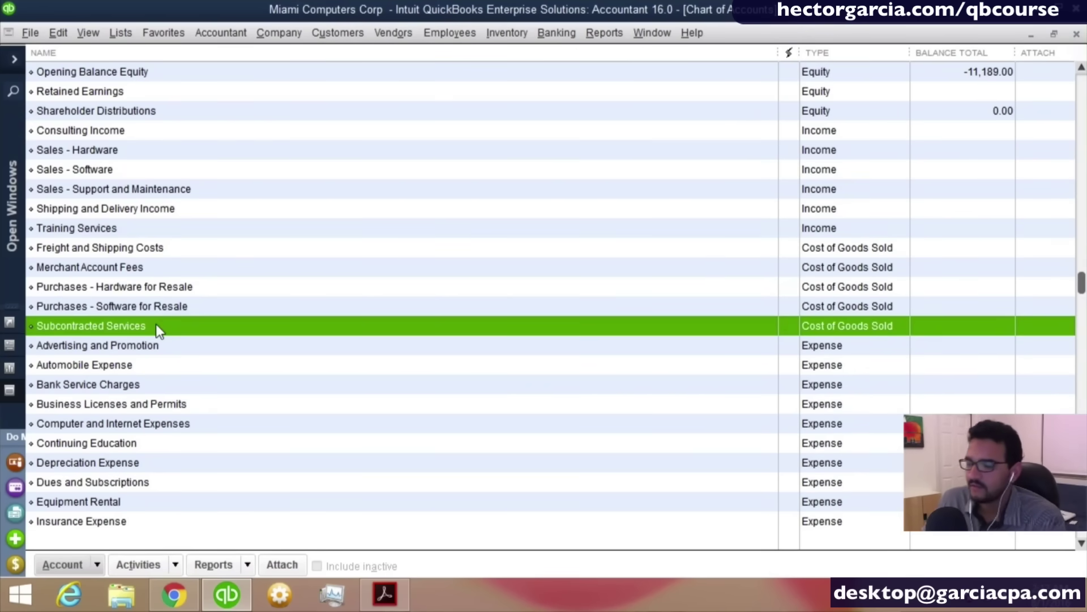
pyautogui.click(84, 327)
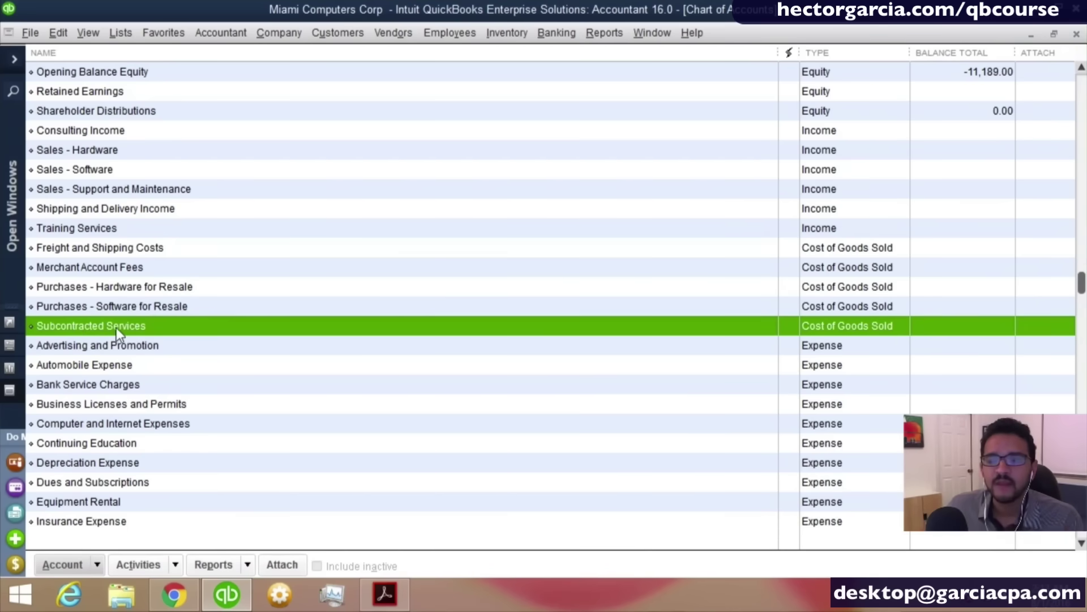
pyautogui.rightClick(121, 327)
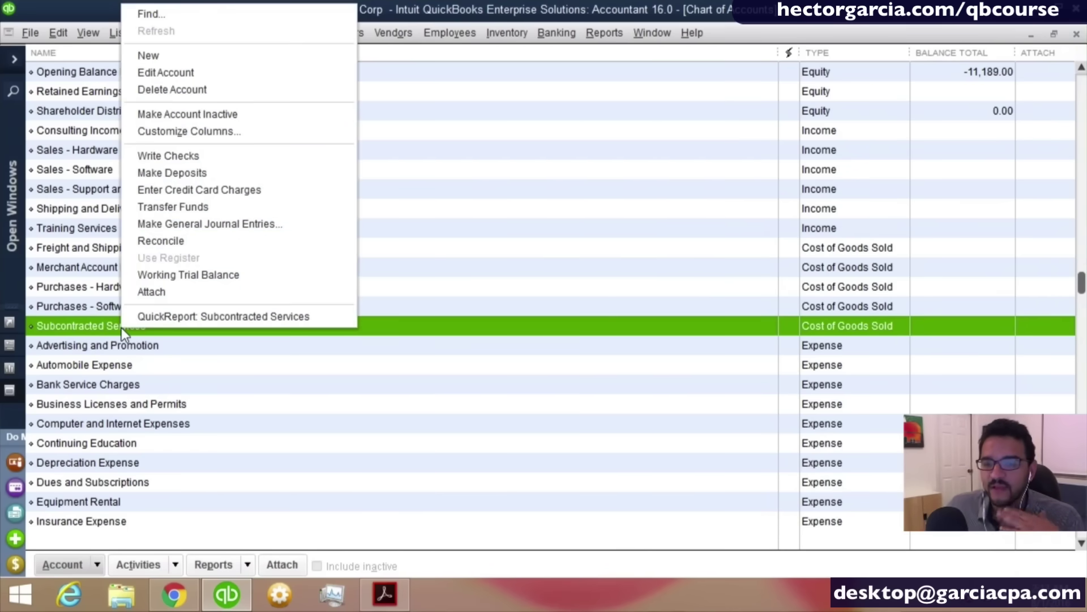
# Edit Subcontracted Services, replacing 'Services' with 'Trainers' in its name, and save.
pyautogui.click(189, 72)
pyautogui.click(249, 125)
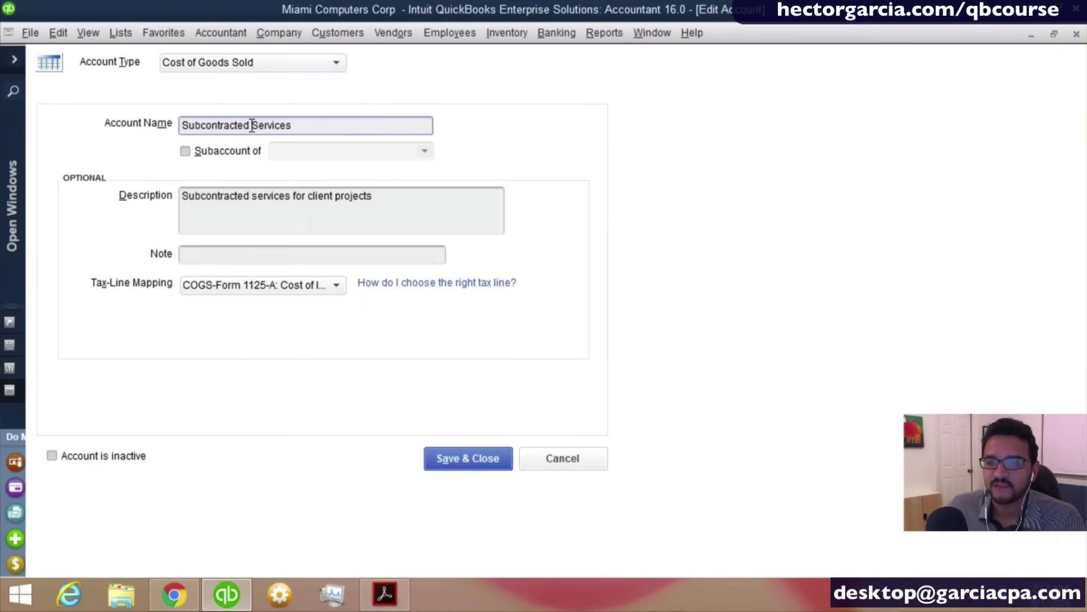
pyautogui.moveTo(250, 124); pyautogui.dragTo(493, 144)
pyautogui.press('BackSpace')
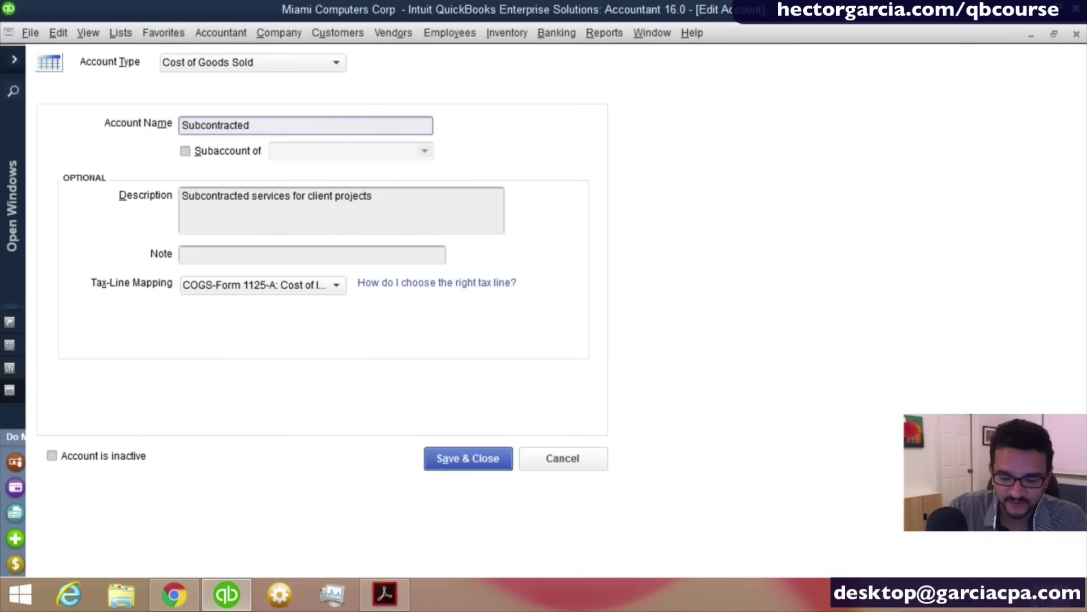
pyautogui.write('Tra')
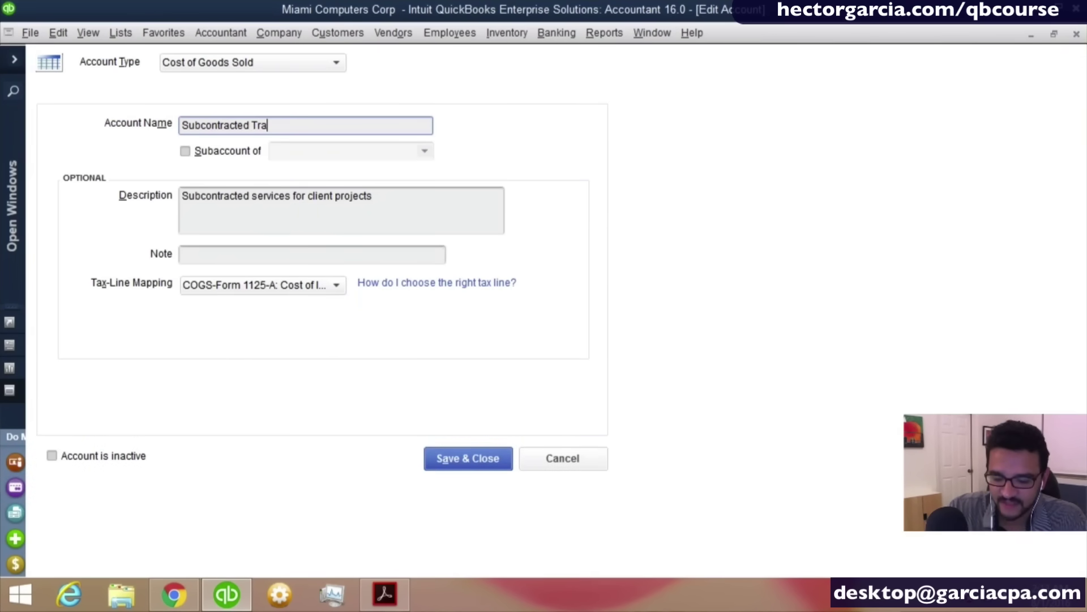
pyautogui.write('iners')
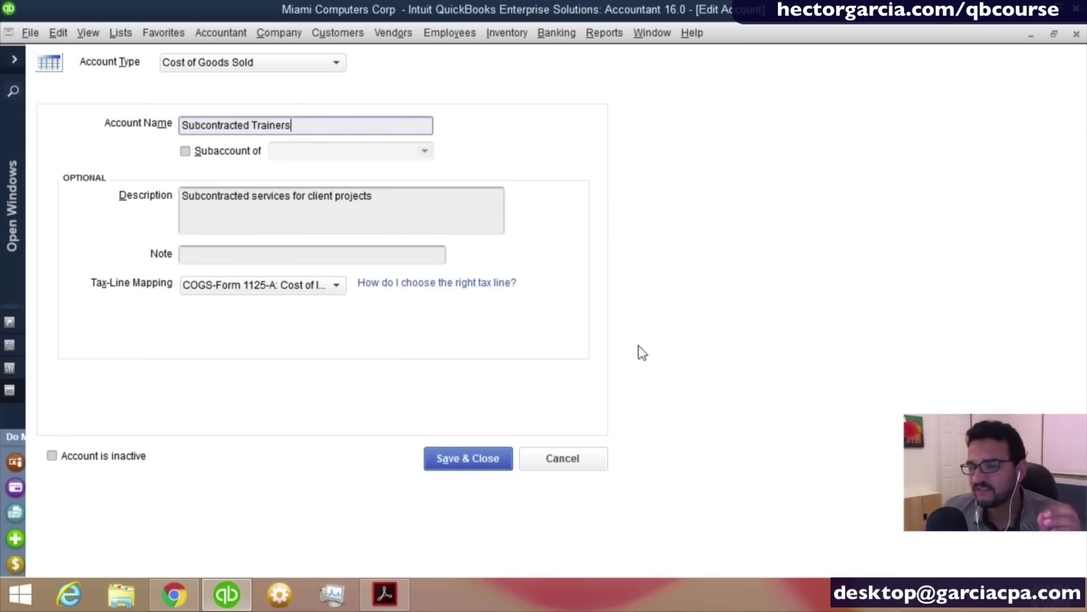
pyautogui.click(480, 460)
# Review Insurance Expense with its General Liability and Health Insurance subaccounts, then start a new account.
pyautogui.scroll(1, 156, 189)
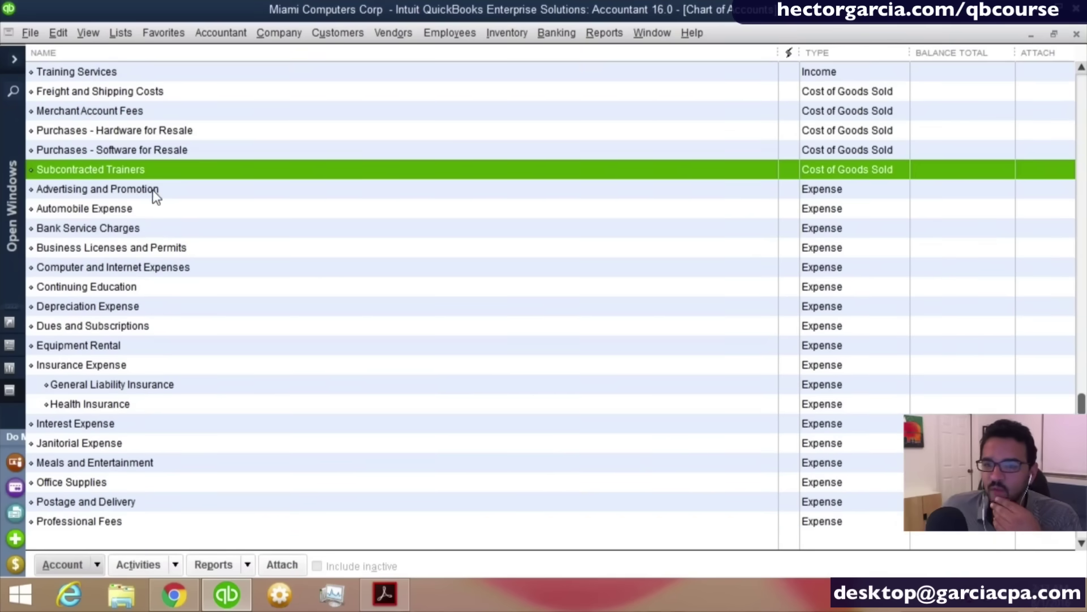
pyautogui.scroll(1, 148, 189)
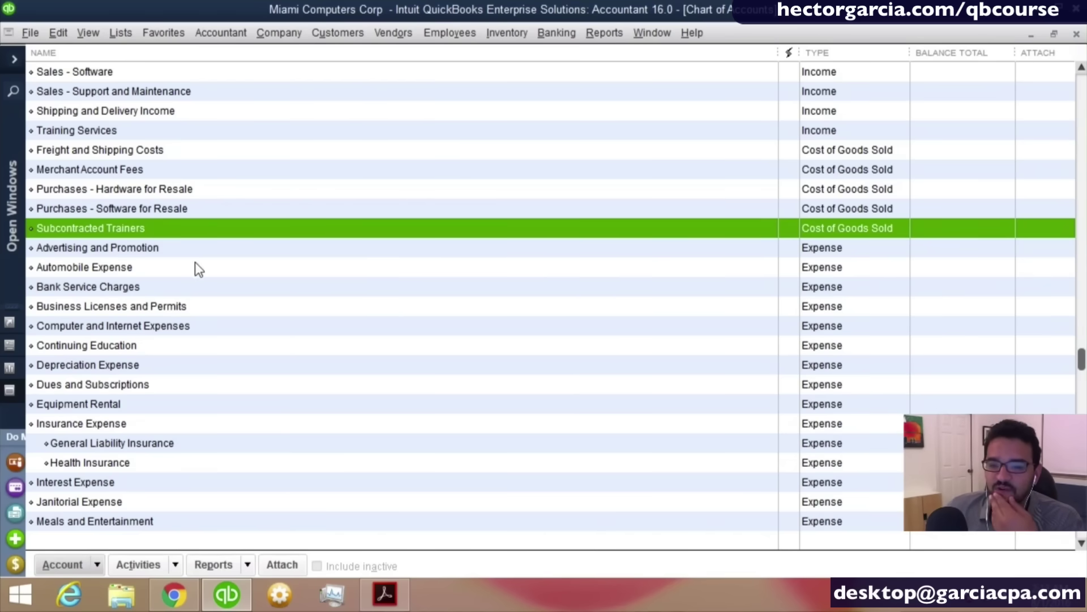
pyautogui.scroll(-1, 196, 265)
pyautogui.click(120, 366)
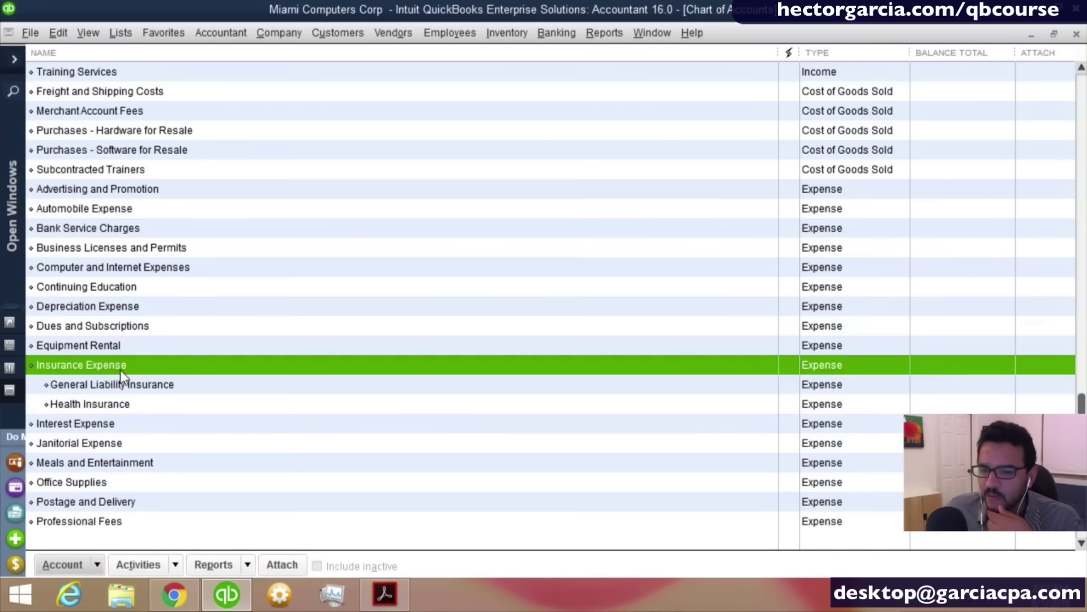
pyautogui.click(134, 386)
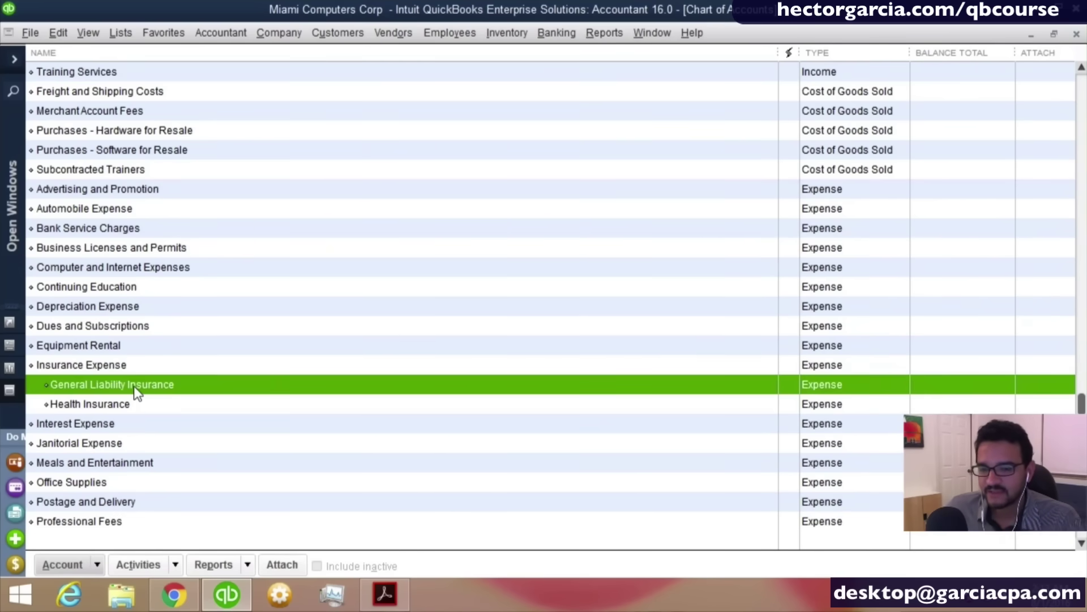
pyautogui.click(124, 403)
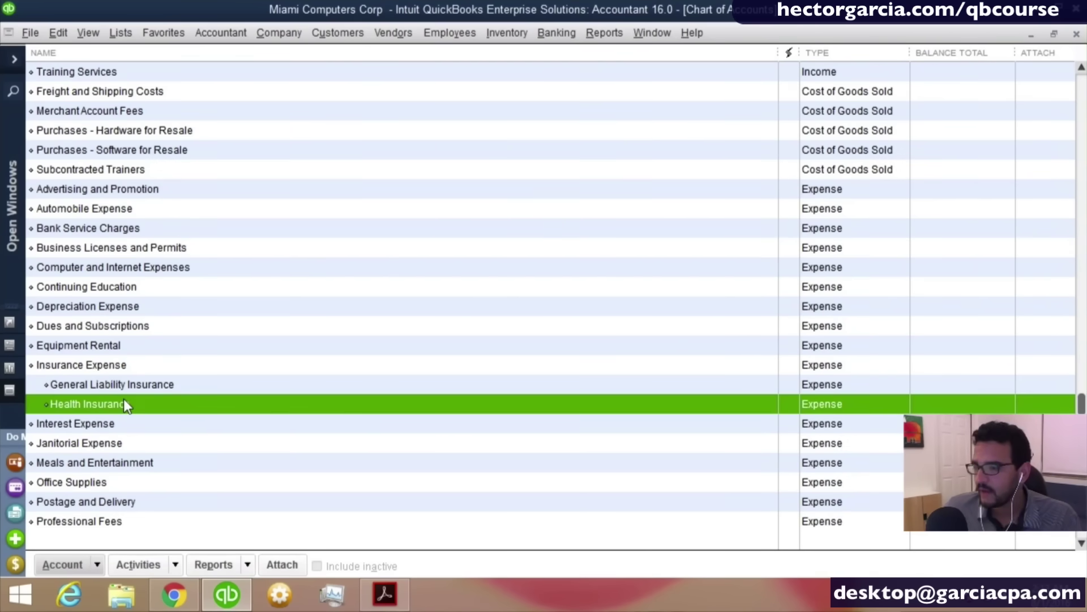
pyautogui.click(117, 370)
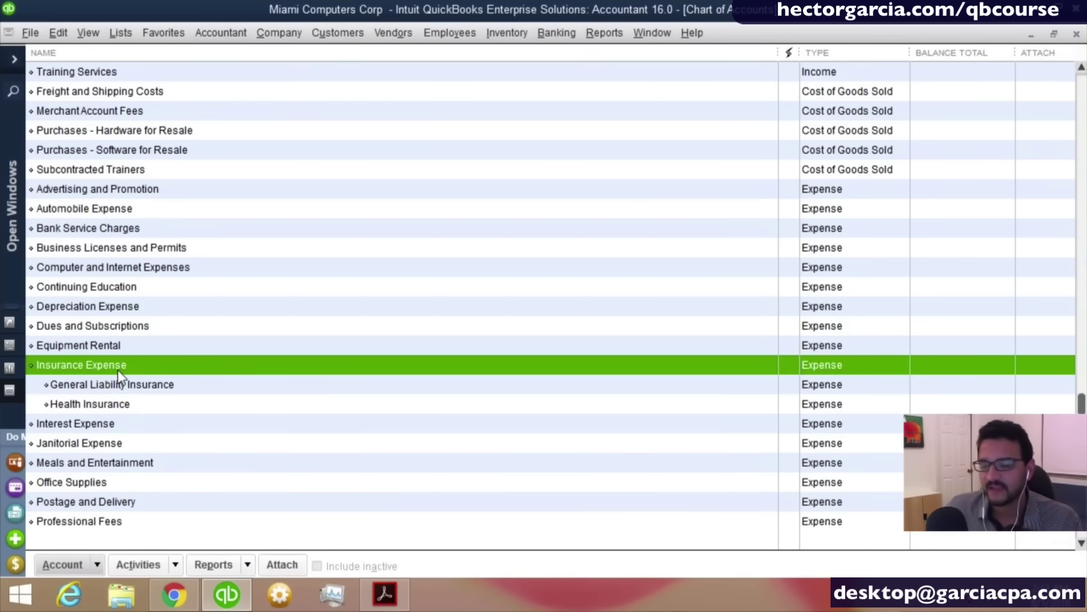
pyautogui.click(91, 560)
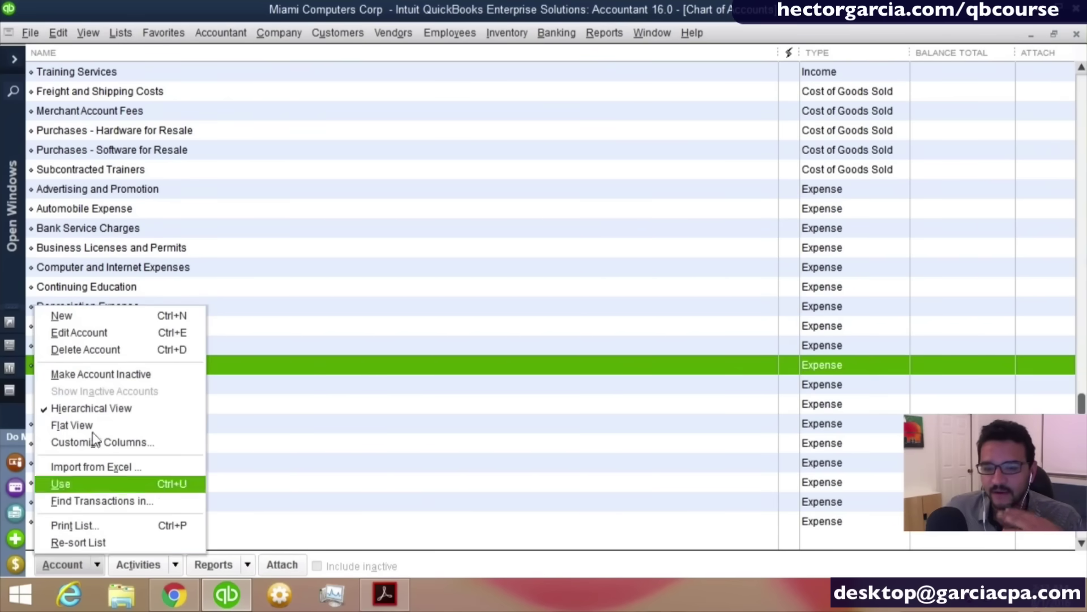
pyautogui.click(79, 309)
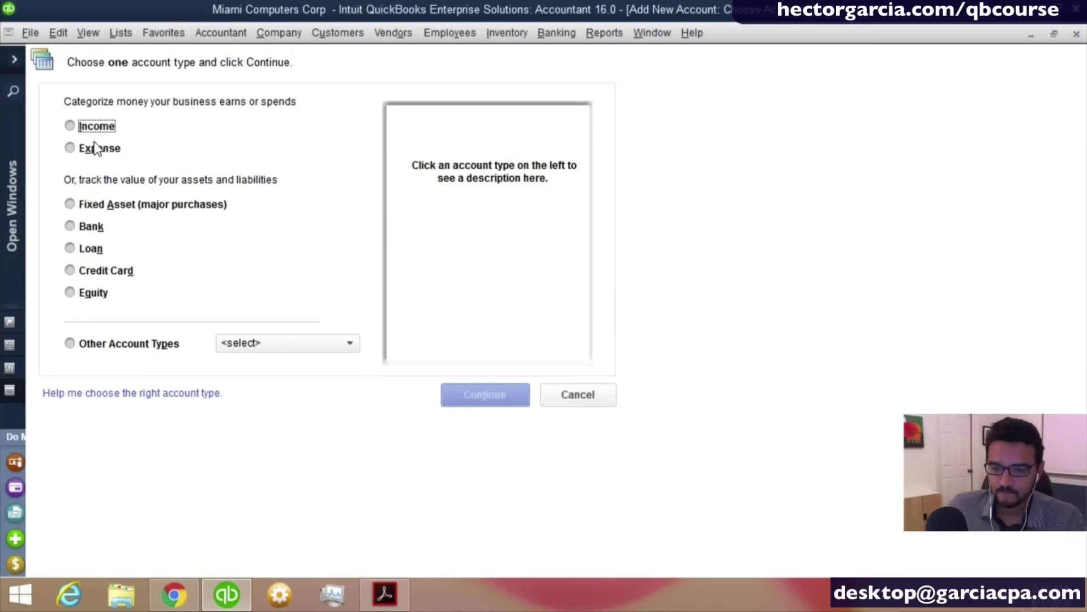
# Start a new Expense account named Life Insurance for Key Persons.
pyautogui.click(94, 149)
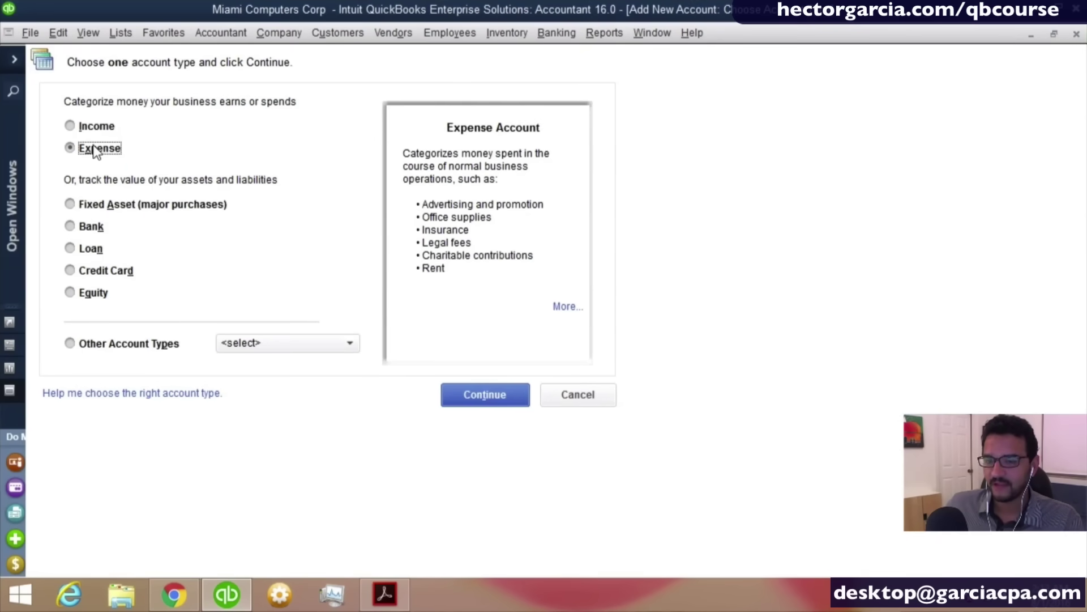
pyautogui.click(500, 395)
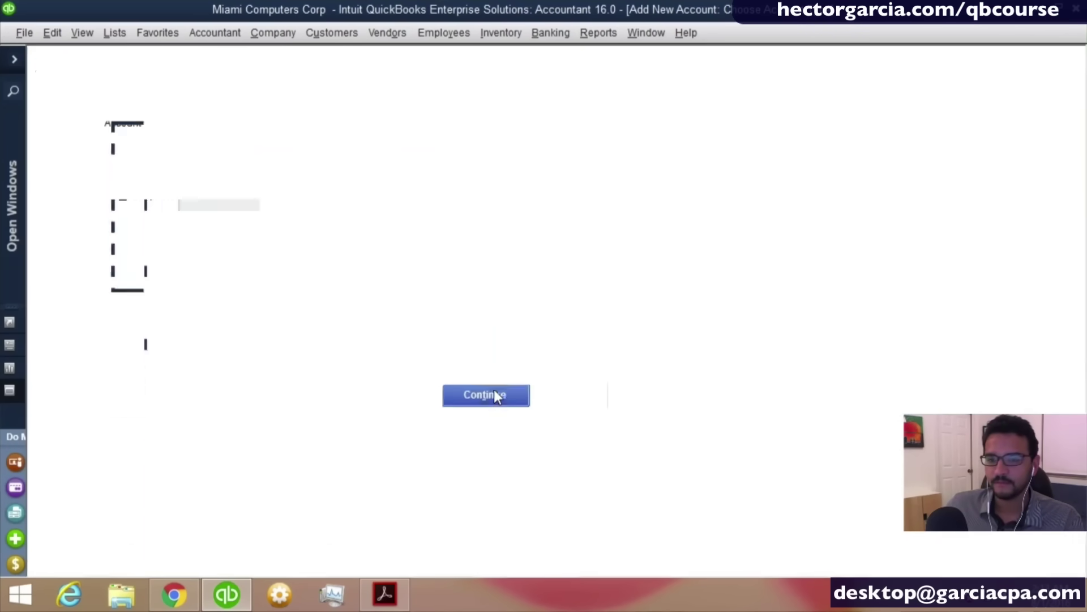
pyautogui.write('L')
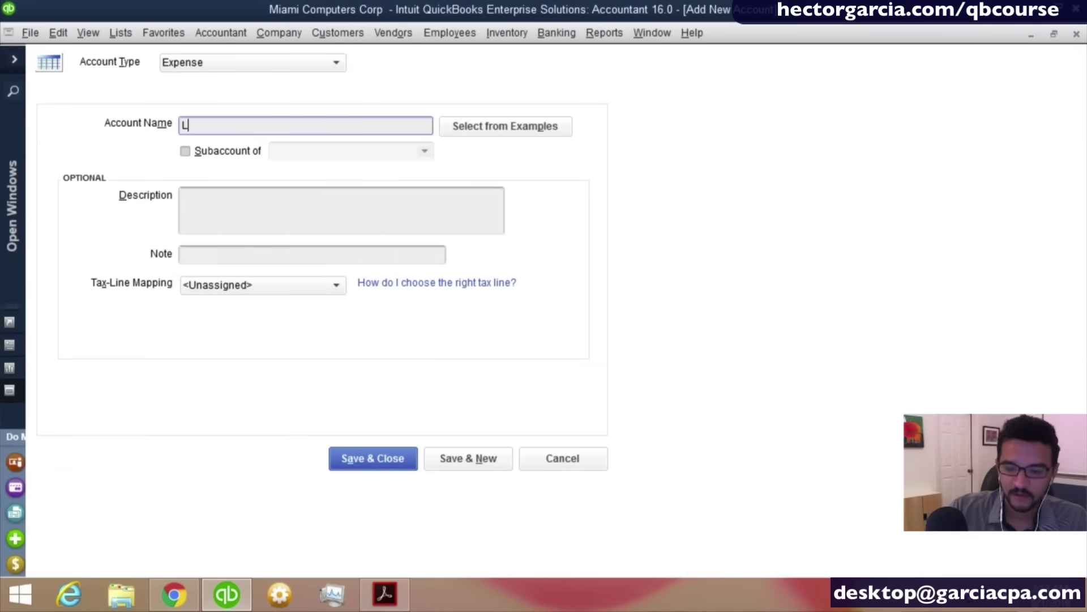
pyautogui.write('ife Insurance for KL')
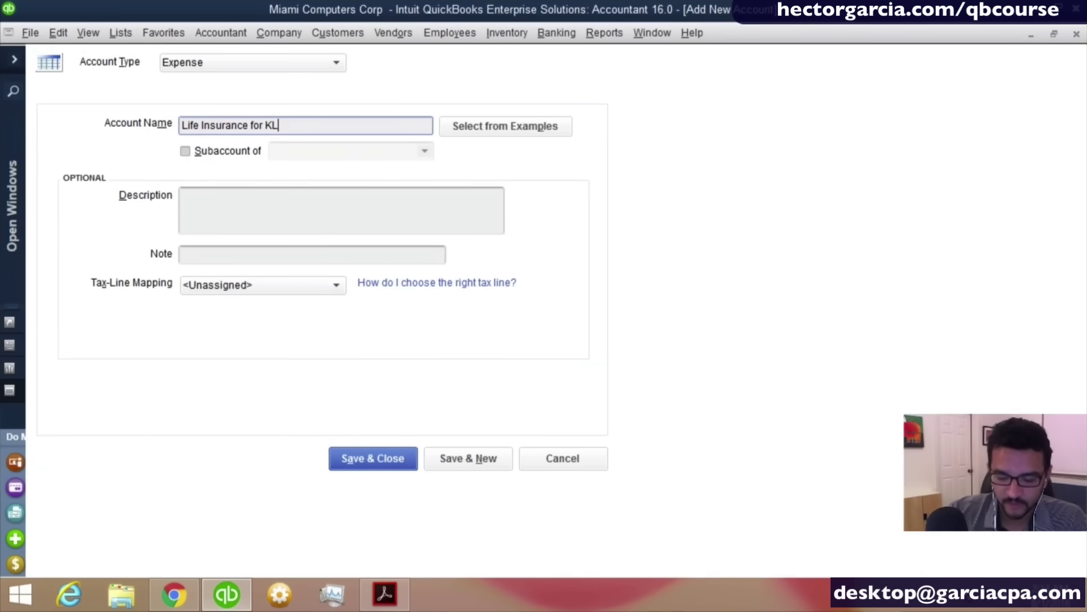
pyautogui.press('BackSpace')
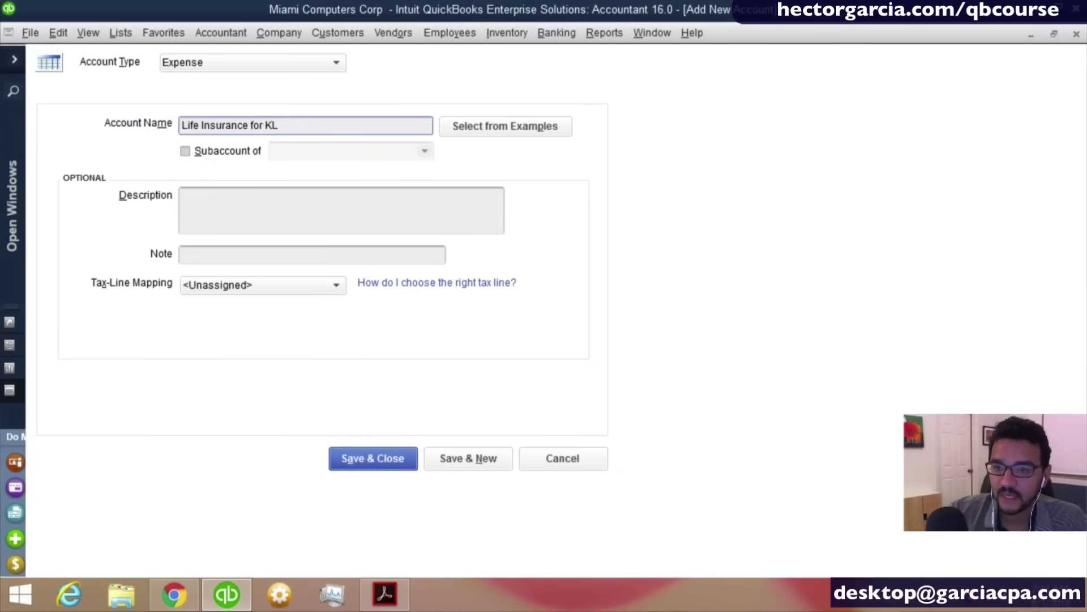
pyautogui.write('ey Per')
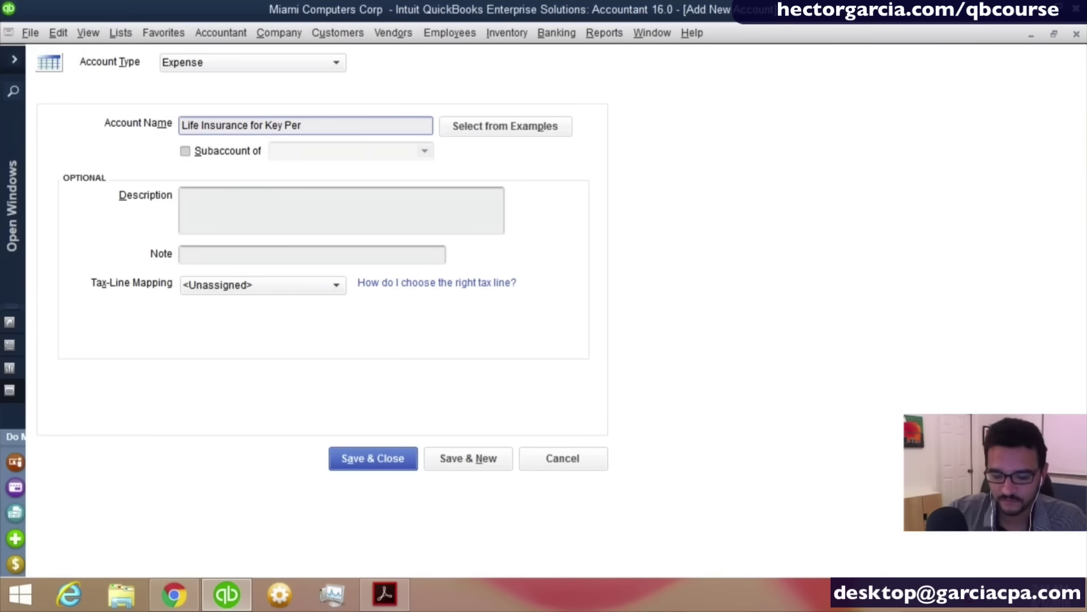
pyautogui.write('sons')
# Make it a subaccount of Insurance Expense, save it, and check it in the list.
pyautogui.press('Tab')
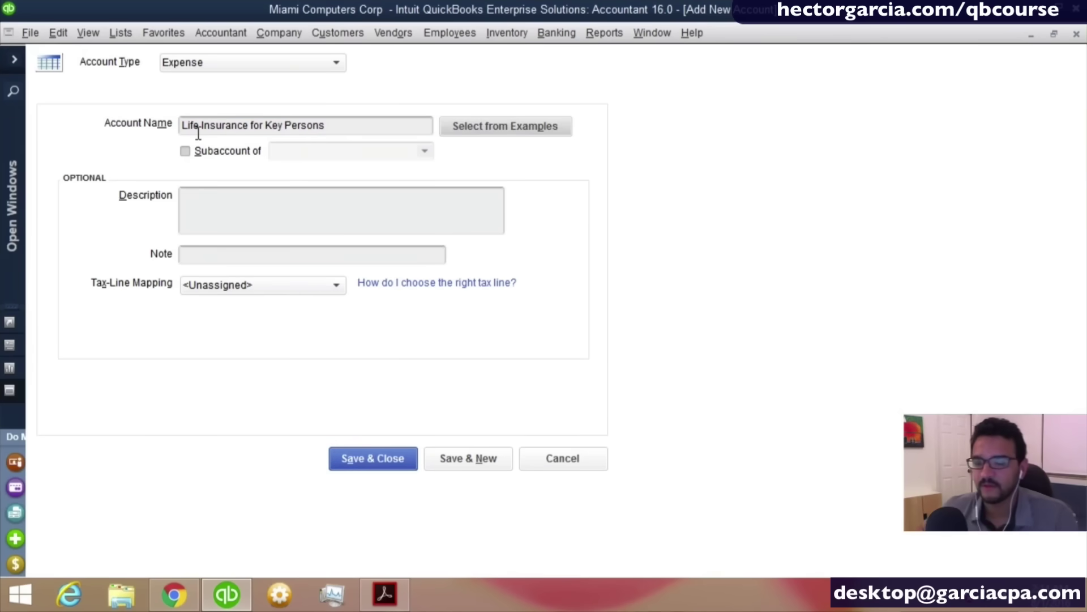
pyautogui.press('Tab')
pyautogui.press('space')
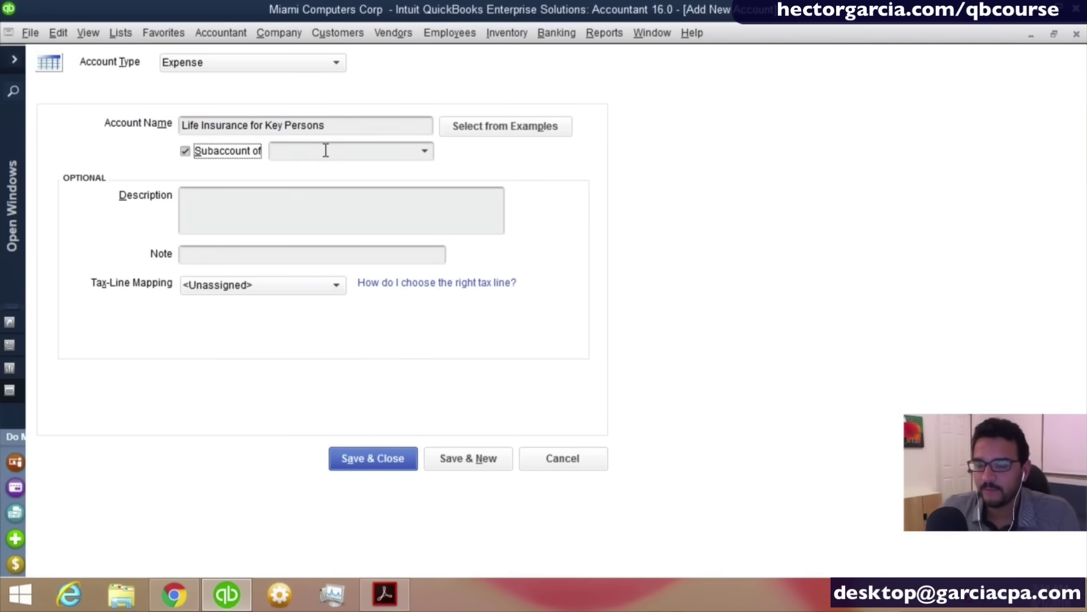
pyautogui.click(325, 150)
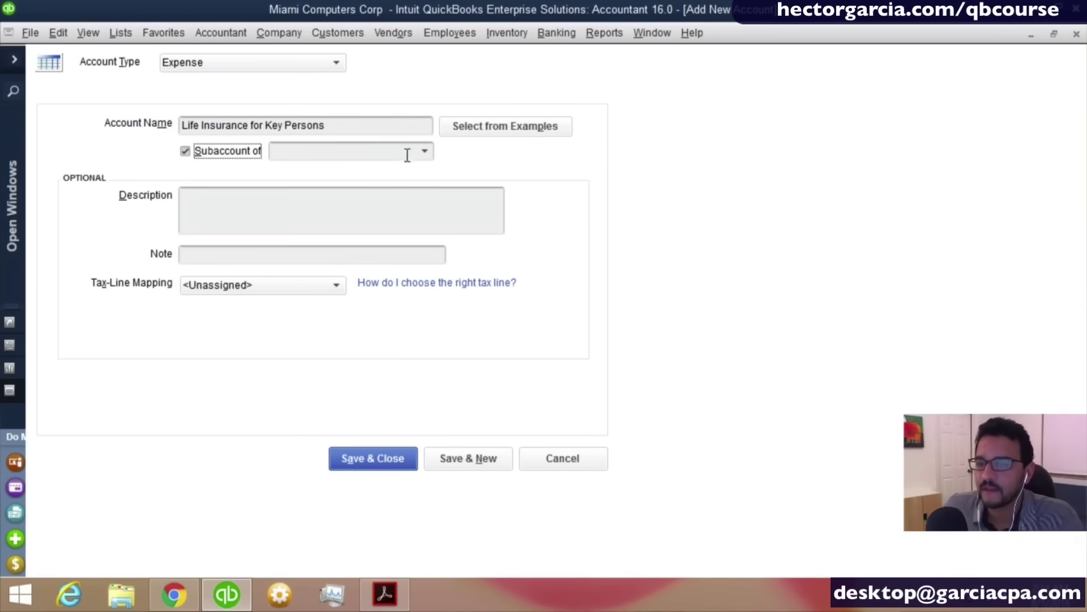
pyautogui.click(207, 153)
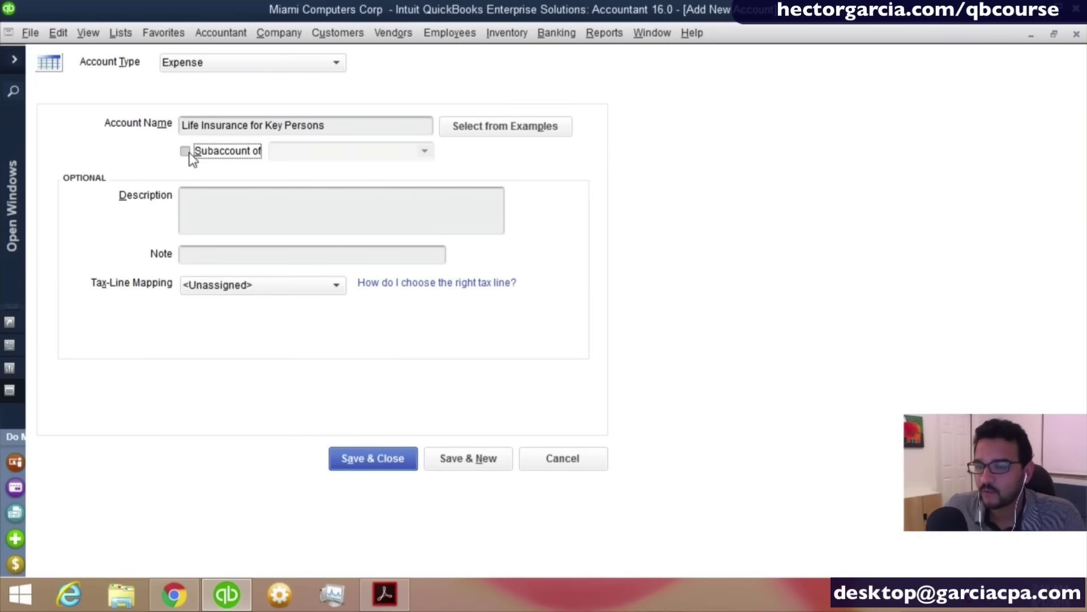
pyautogui.click(190, 151)
pyautogui.click(189, 152)
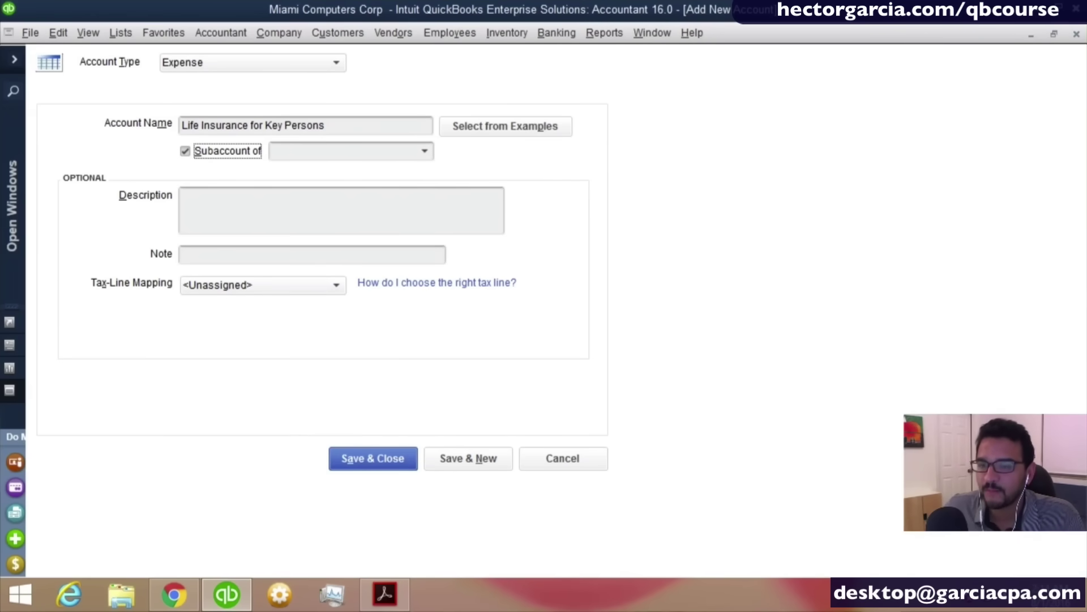
pyautogui.click(424, 150)
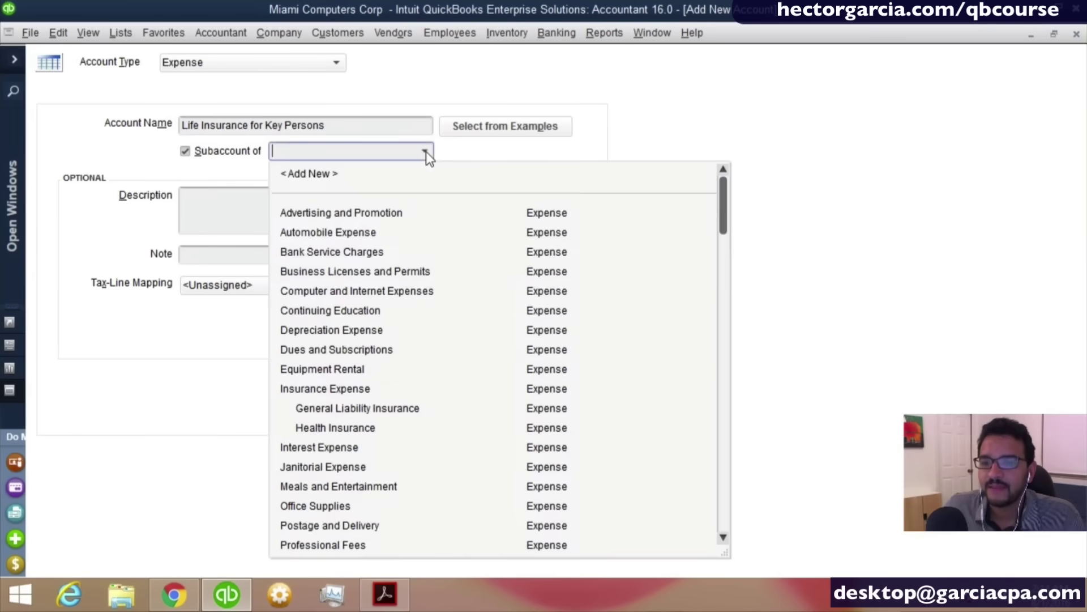
pyautogui.click(345, 392)
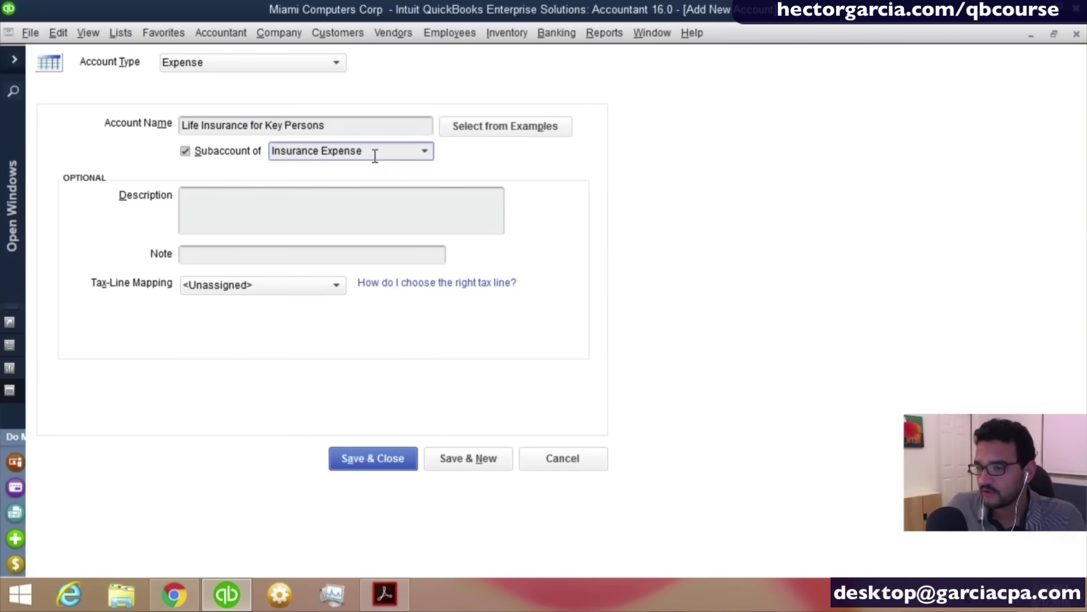
pyautogui.click(366, 463)
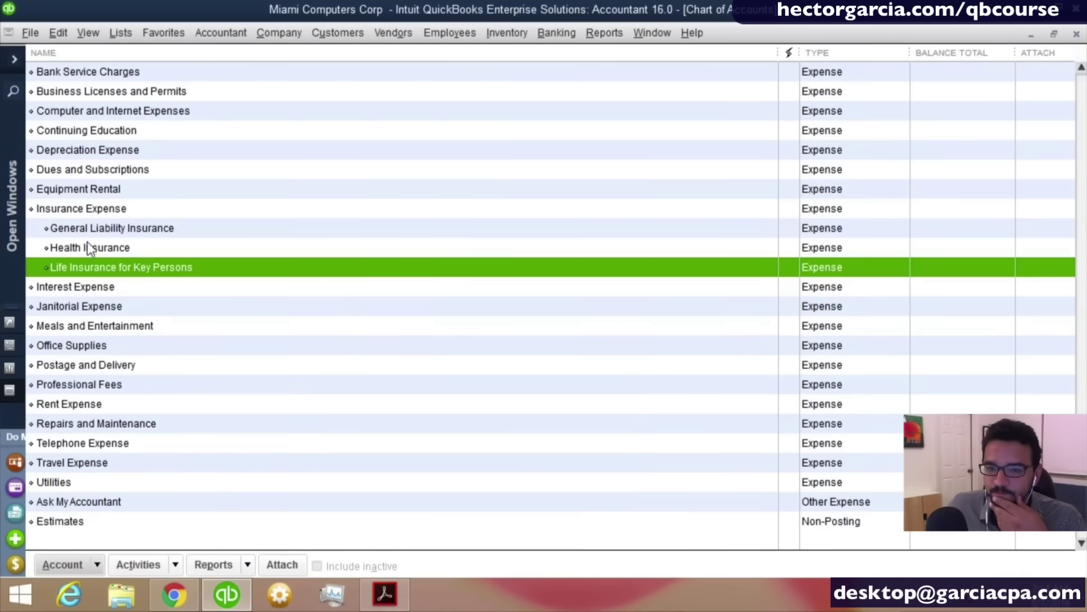
pyautogui.click(88, 234)
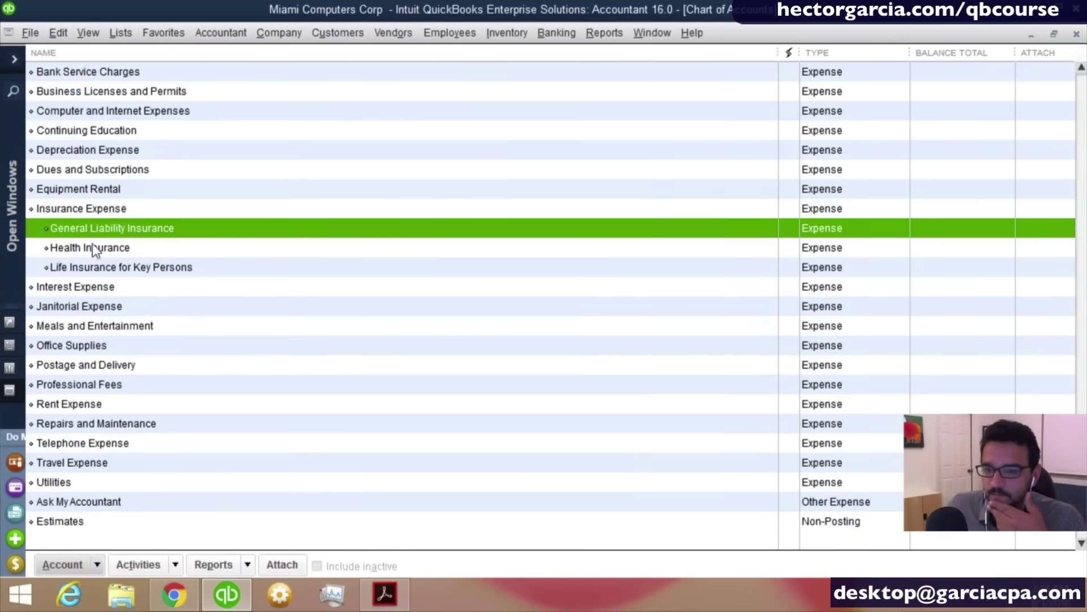
# Confirm Life Insurance for Key Persons was added, then start a new account from Automobile Expense.
pyautogui.click(95, 281)
pyautogui.click(100, 270)
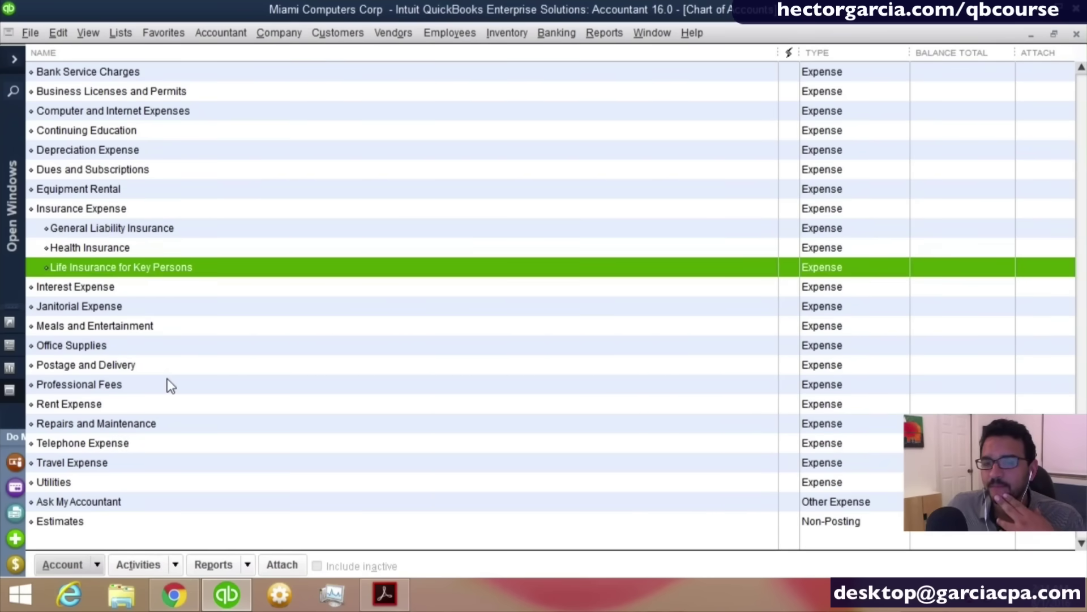
pyautogui.scroll(2, 167, 378)
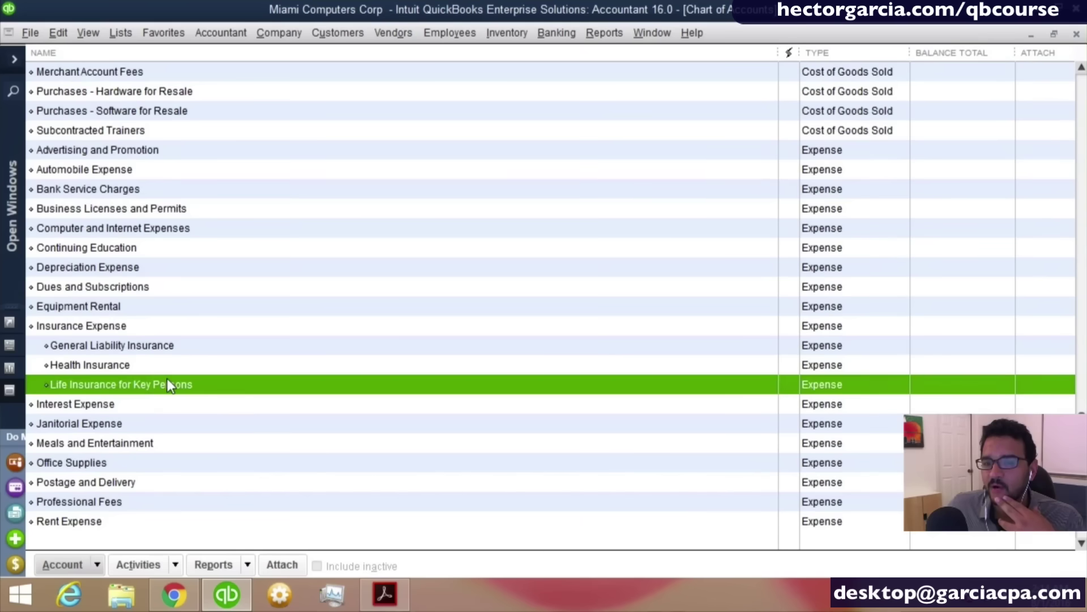
pyautogui.click(107, 177)
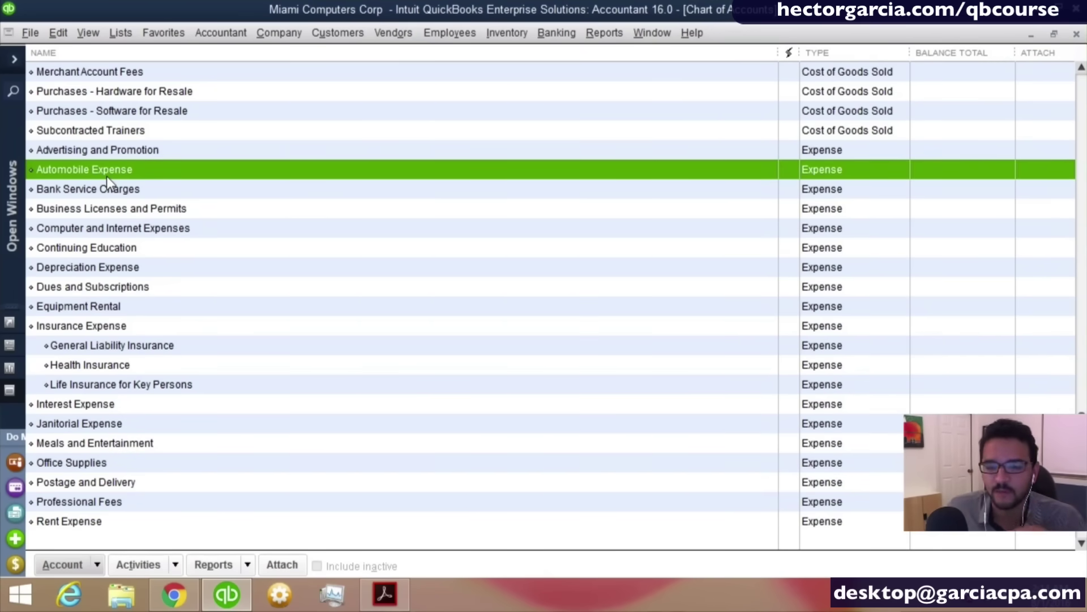
pyautogui.click(98, 565)
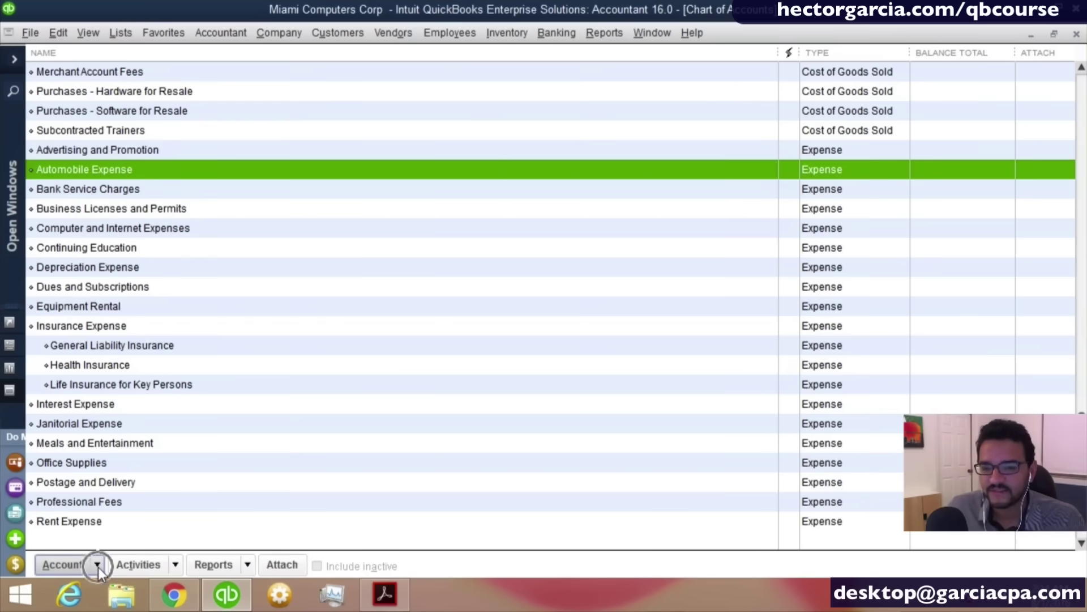
pyautogui.click(75, 315)
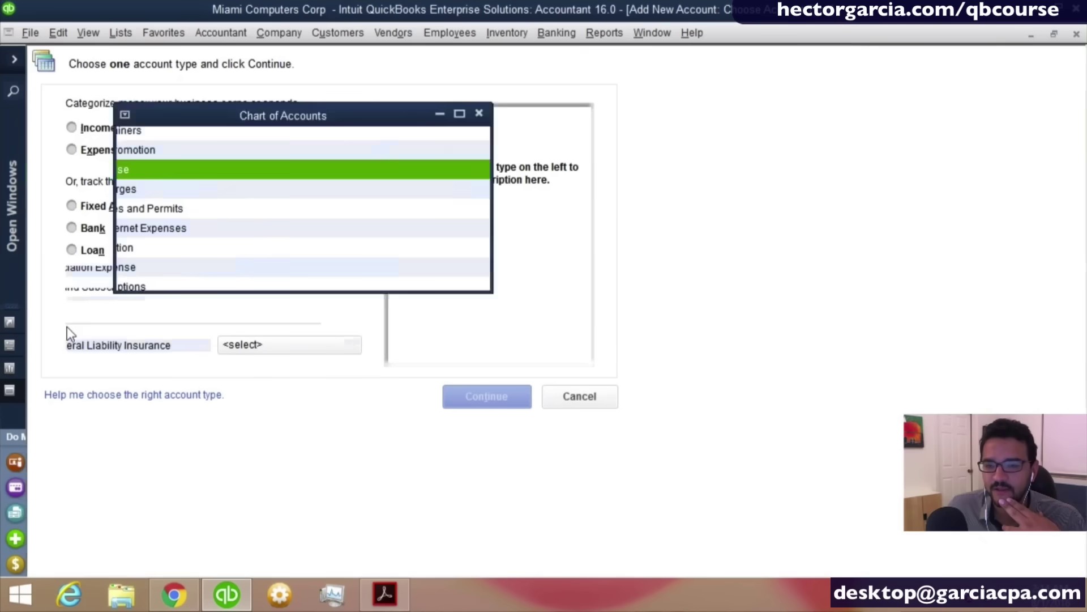
# Create an Expense-type account named 'Fuel'.
pyautogui.click(104, 150)
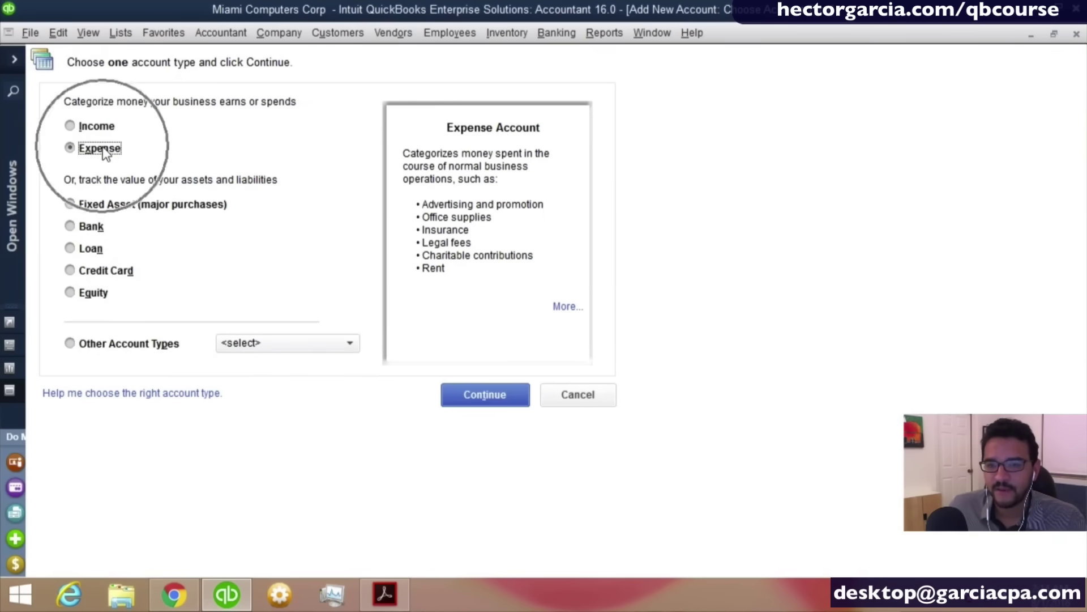
pyautogui.click(484, 395)
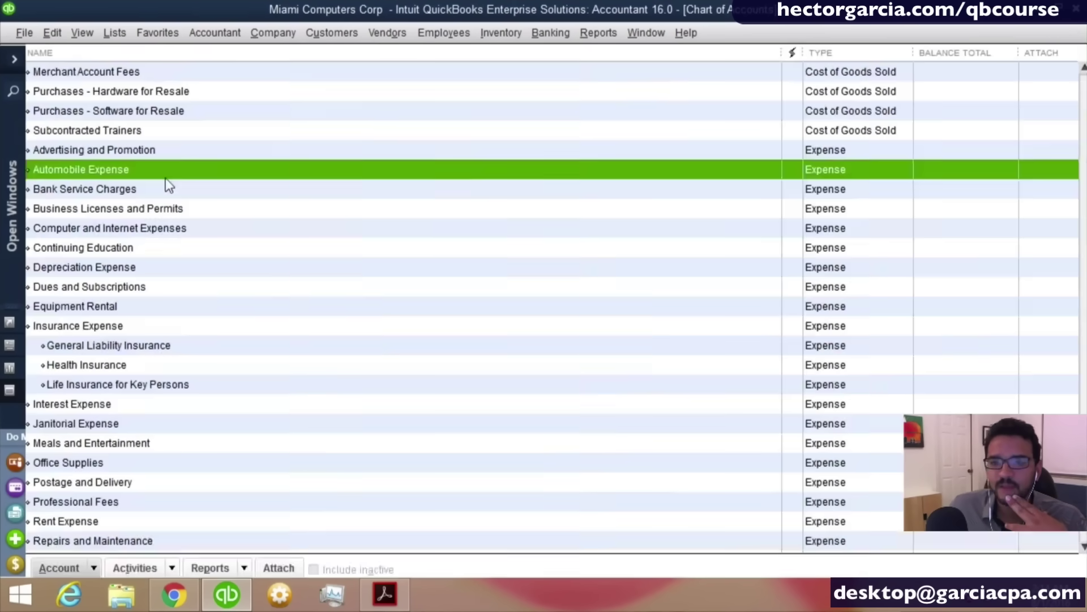
pyautogui.write('uel')
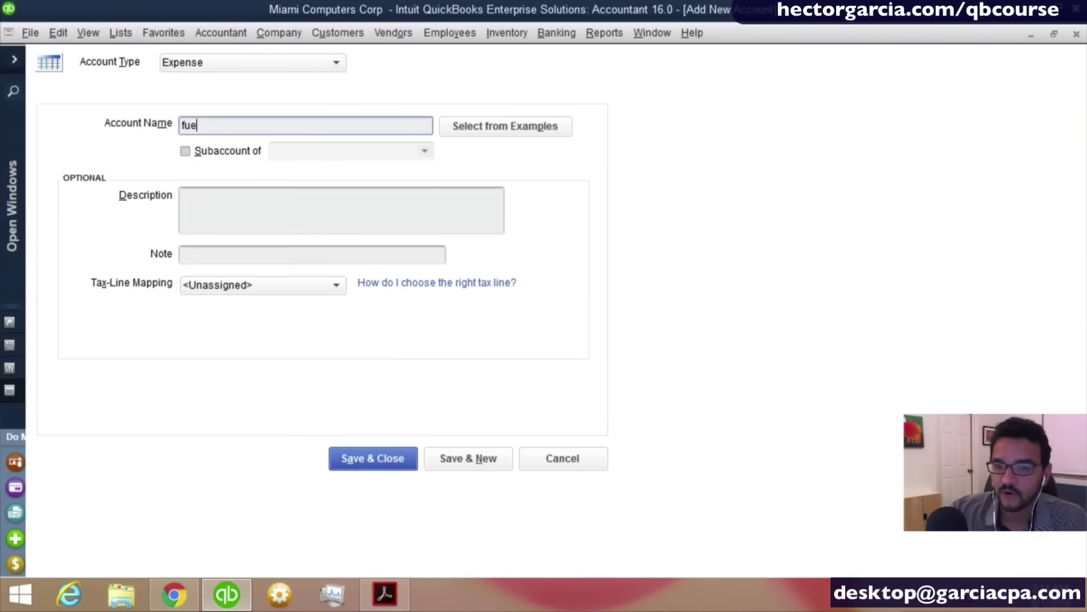
pyautogui.press('BackSpace')
pyautogui.press('BackSpace')
pyautogui.press('BackSpace')
pyautogui.write('Fuel')
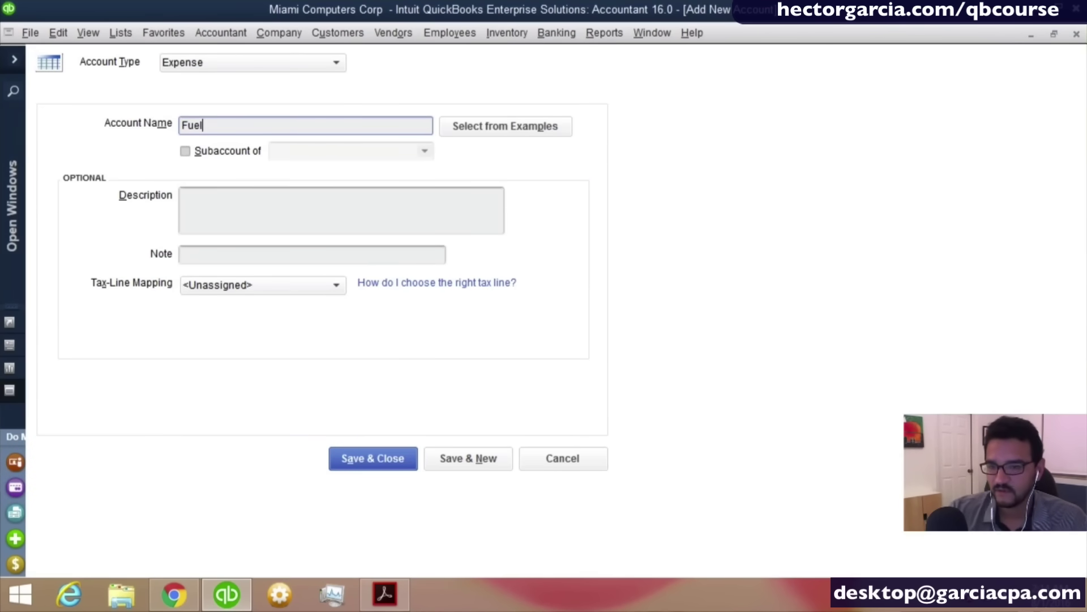
# Make Fuel a subaccount of Automobile Expense and save it with Save & New.
pyautogui.press('Tab')
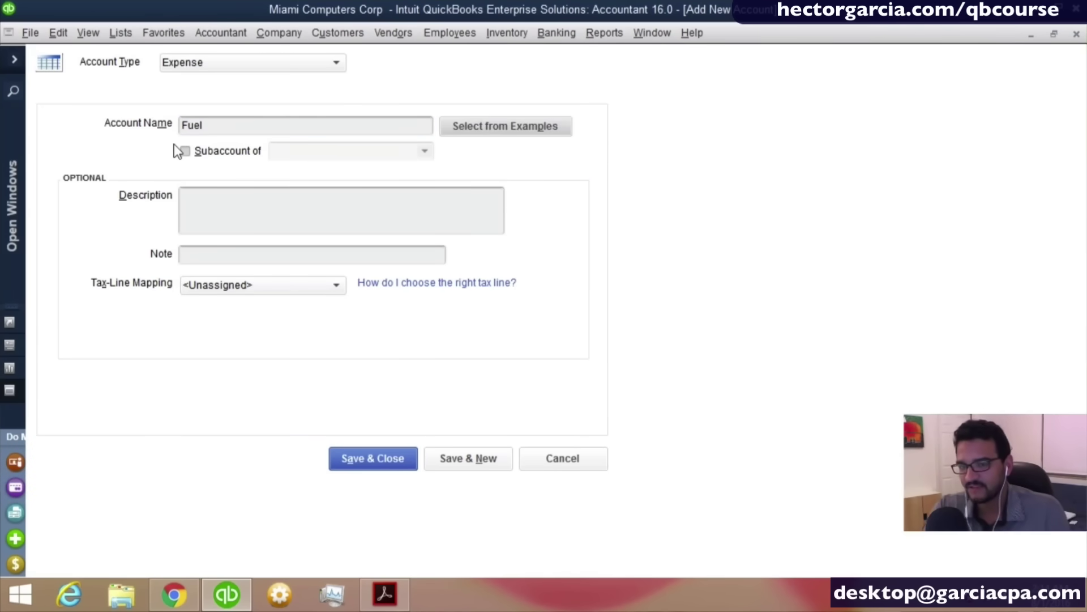
pyautogui.press('Tab')
pyautogui.press('space')
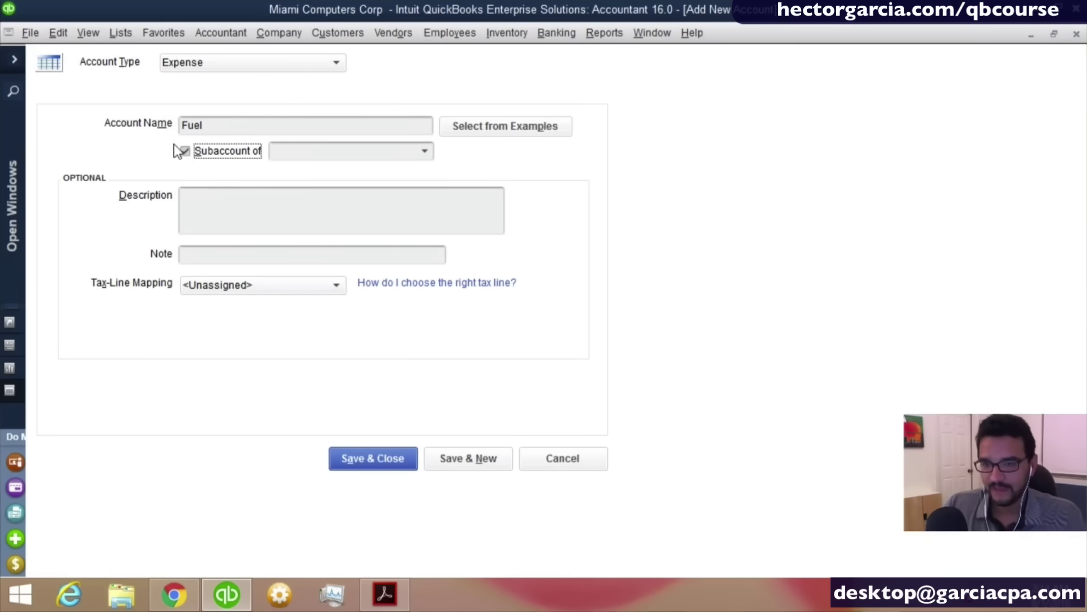
pyautogui.hotkey('alt', 'Down')
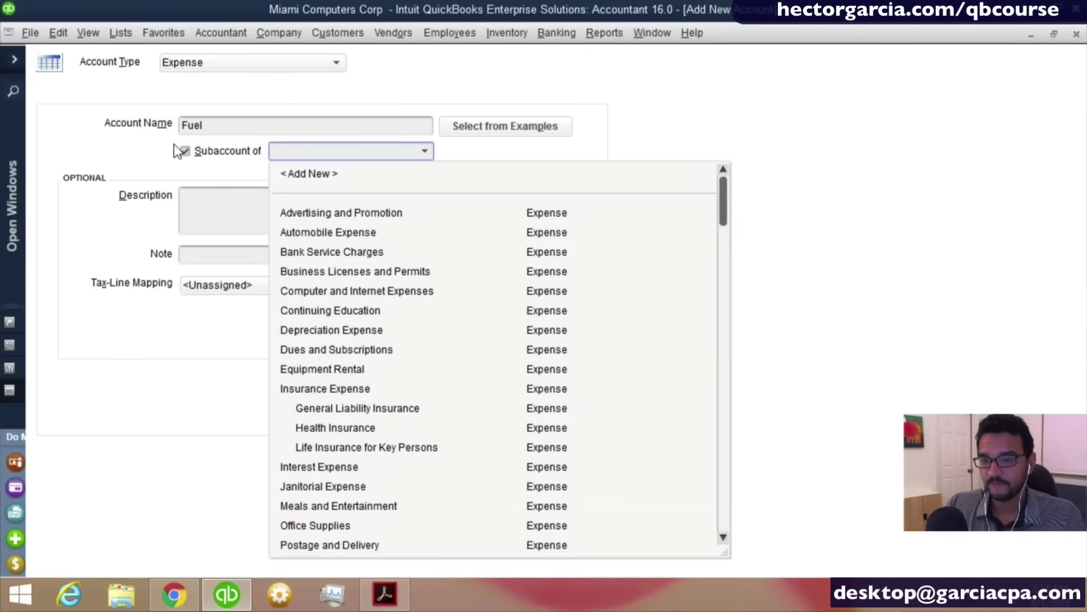
pyautogui.write('Automobile Expense')
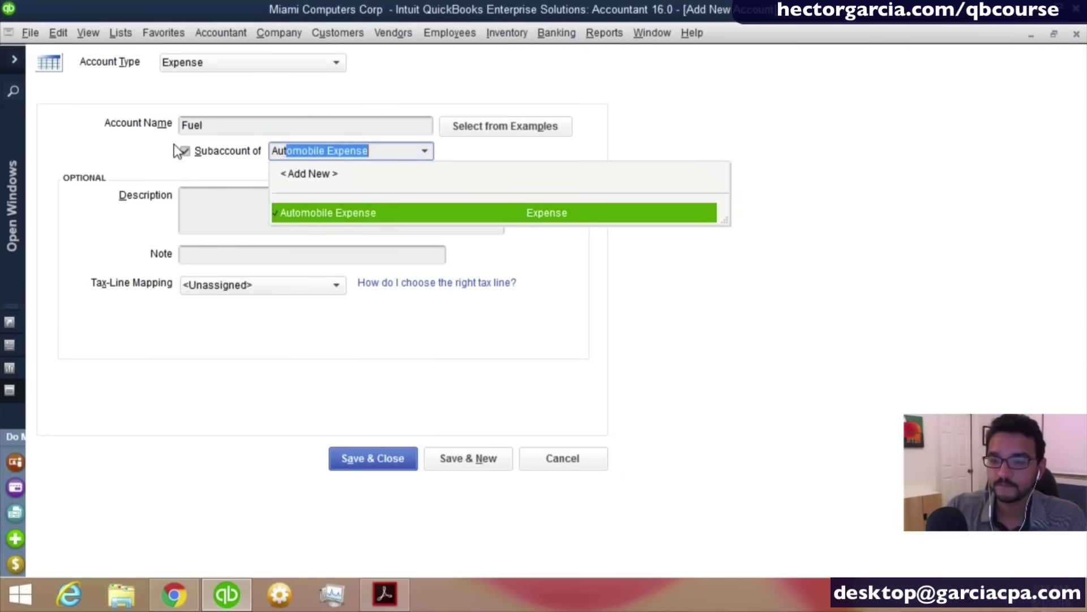
pyautogui.press('Tab')
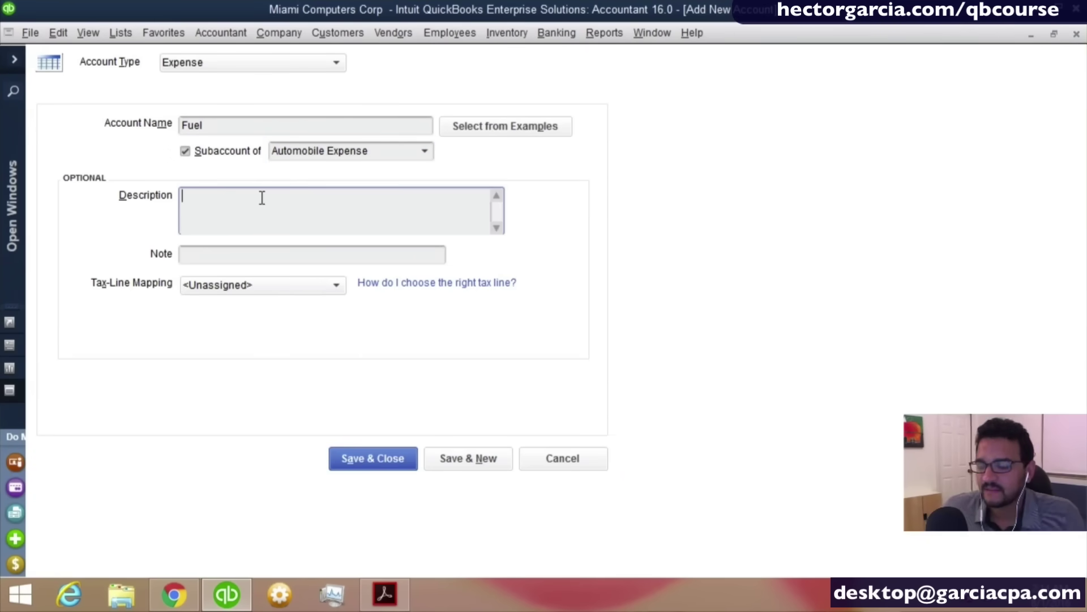
pyautogui.click(376, 470)
pyautogui.click(475, 466)
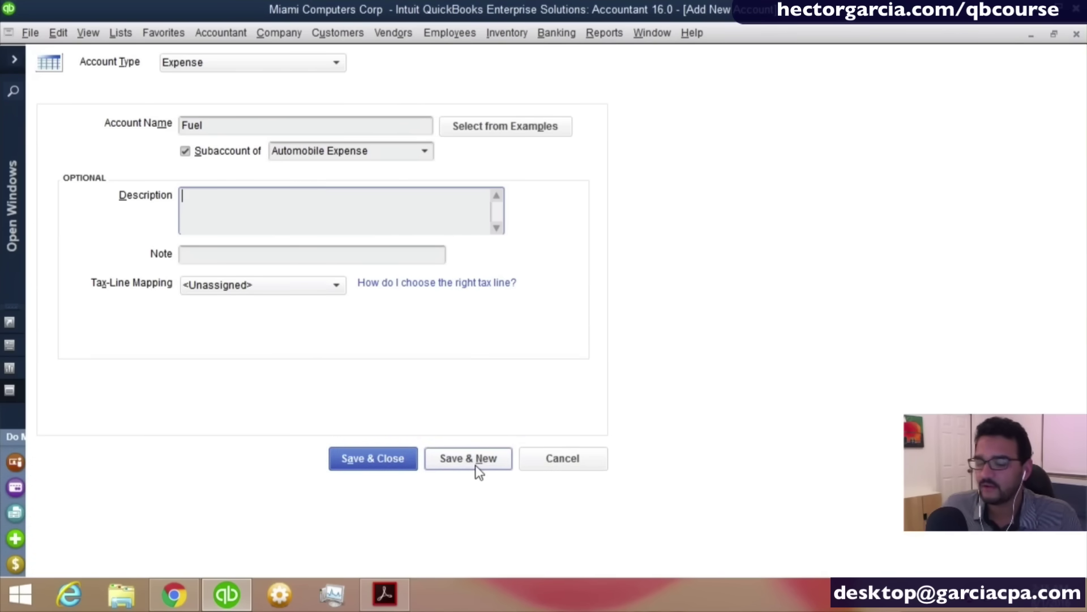
pyautogui.click(475, 464)
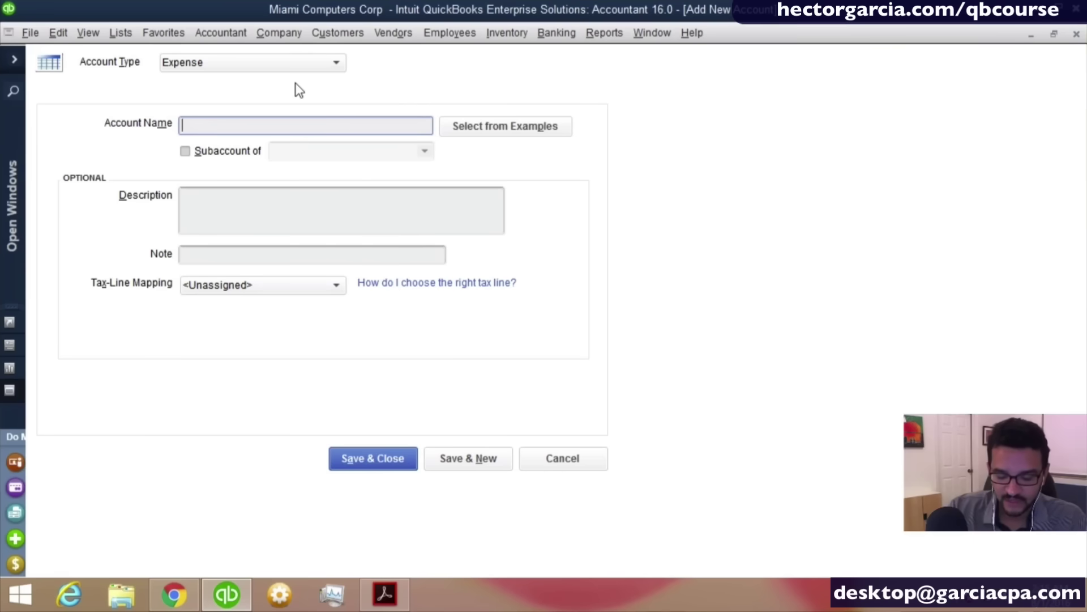
# Name the new expense account 'Parking and tolla', capitalizing the P.
pyautogui.write('parking an')
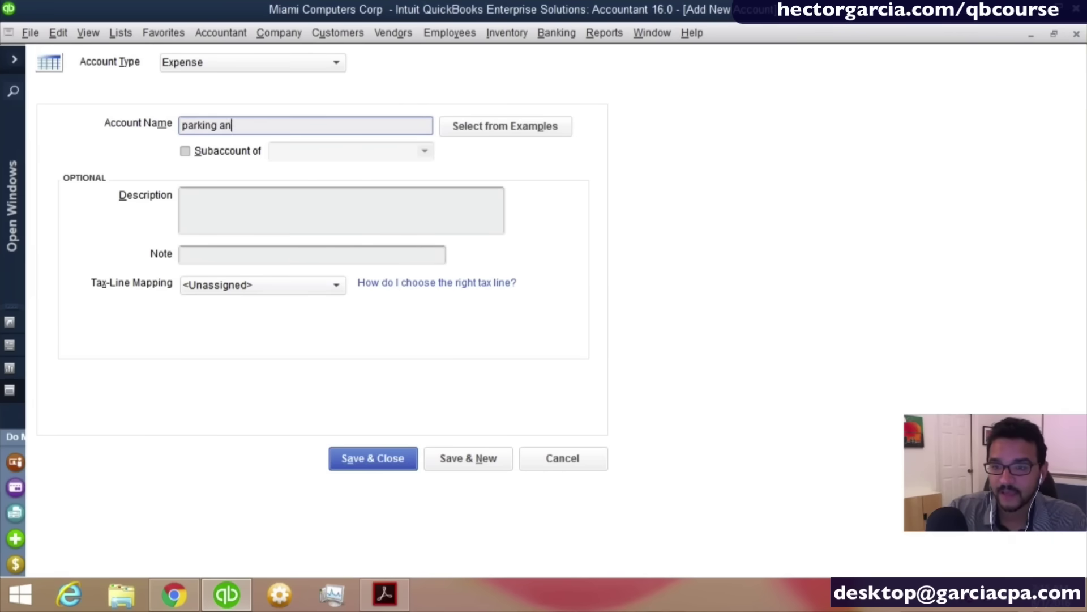
pyautogui.write('d tolla')
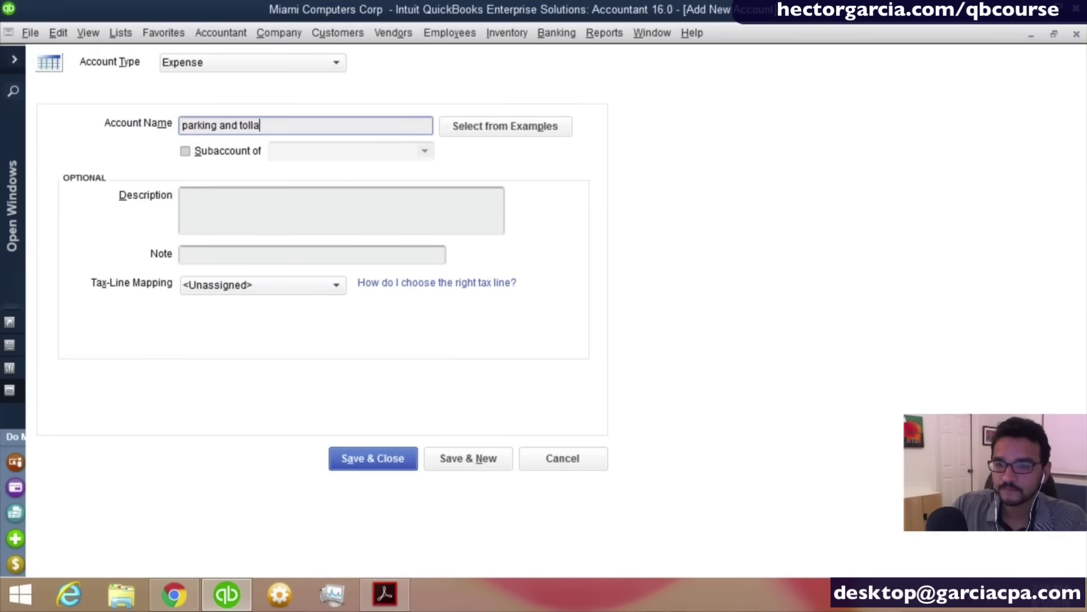
pyautogui.press('Left')
pyautogui.press('Left')
pyautogui.press('Left')
pyautogui.press('Left')
pyautogui.press('Left')
pyautogui.press('Left')
pyautogui.press('Left')
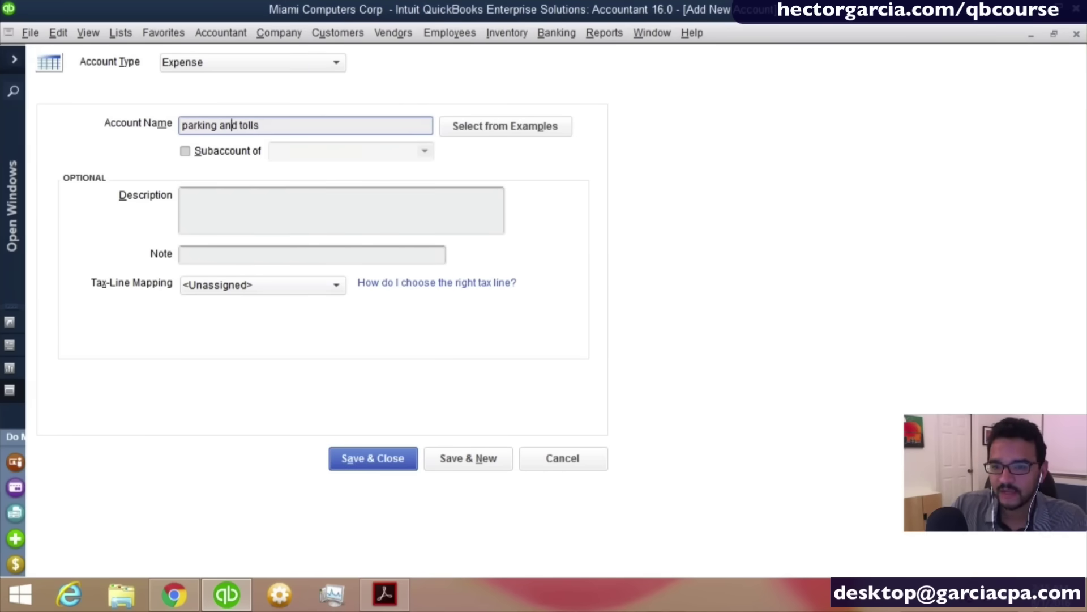
pyautogui.press('Right')
pyautogui.press('BackSpace')
pyautogui.write('P')
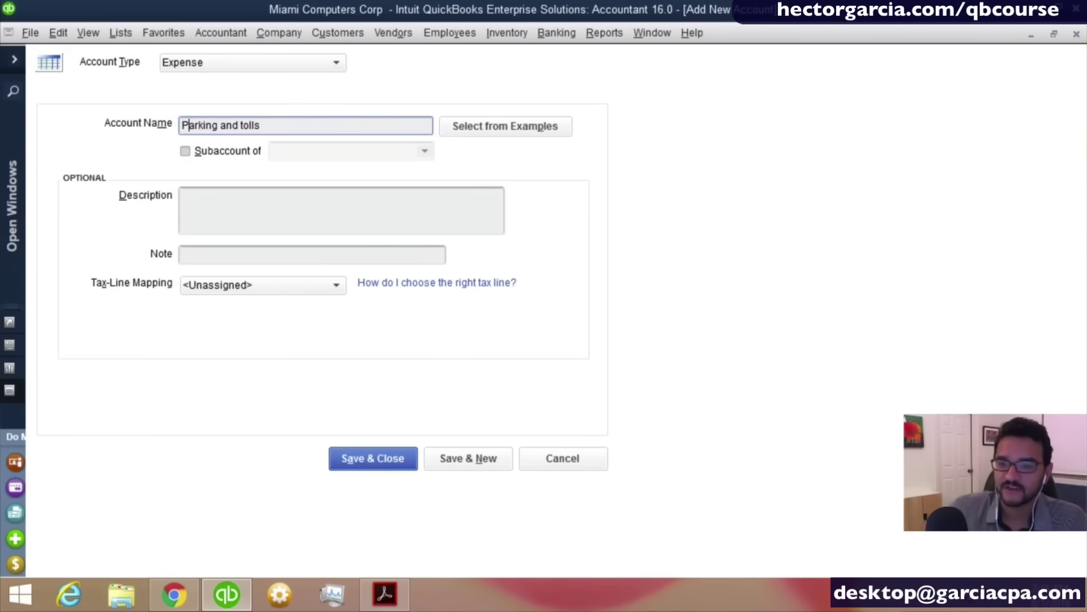
# Make it a subaccount of Automobile Expense and save with Save & New.
pyautogui.click(204, 154)
pyautogui.click(204, 154)
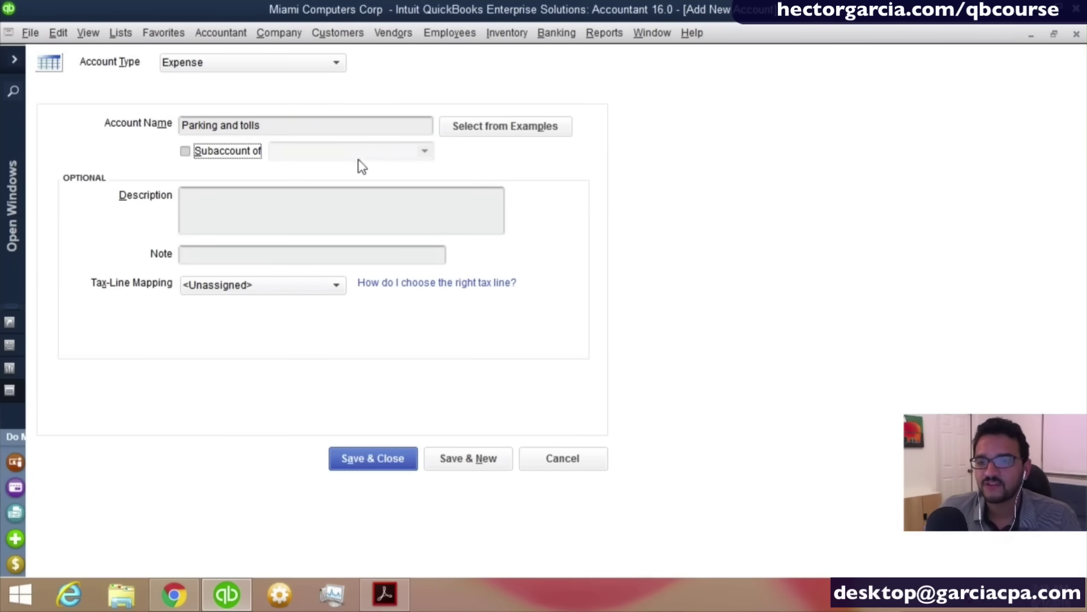
pyautogui.click(226, 152)
pyautogui.click(333, 151)
pyautogui.write('Automobile Expense')
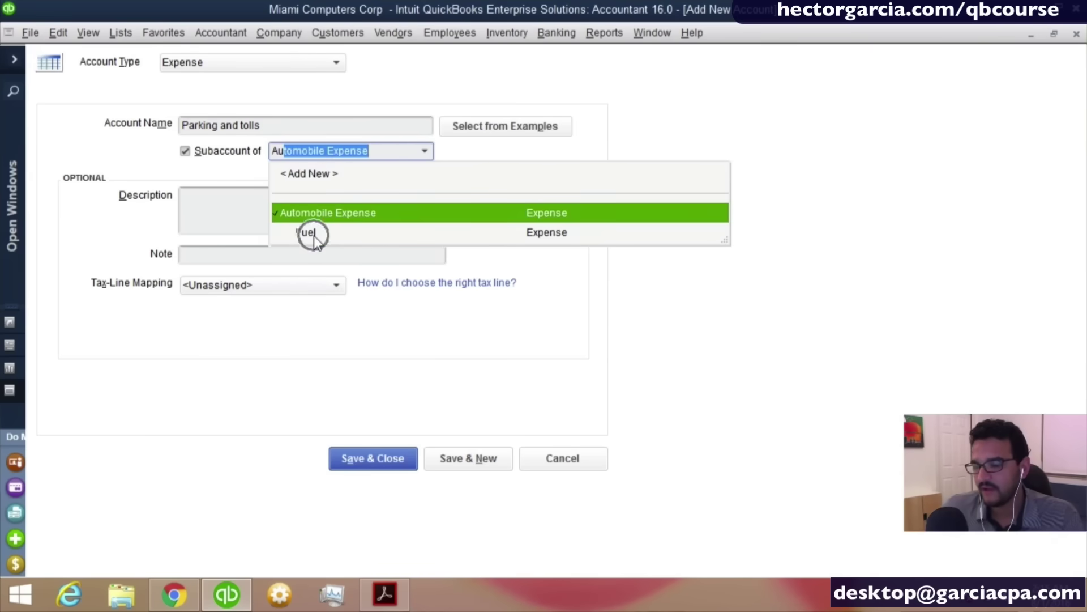
pyautogui.press('ctrl')
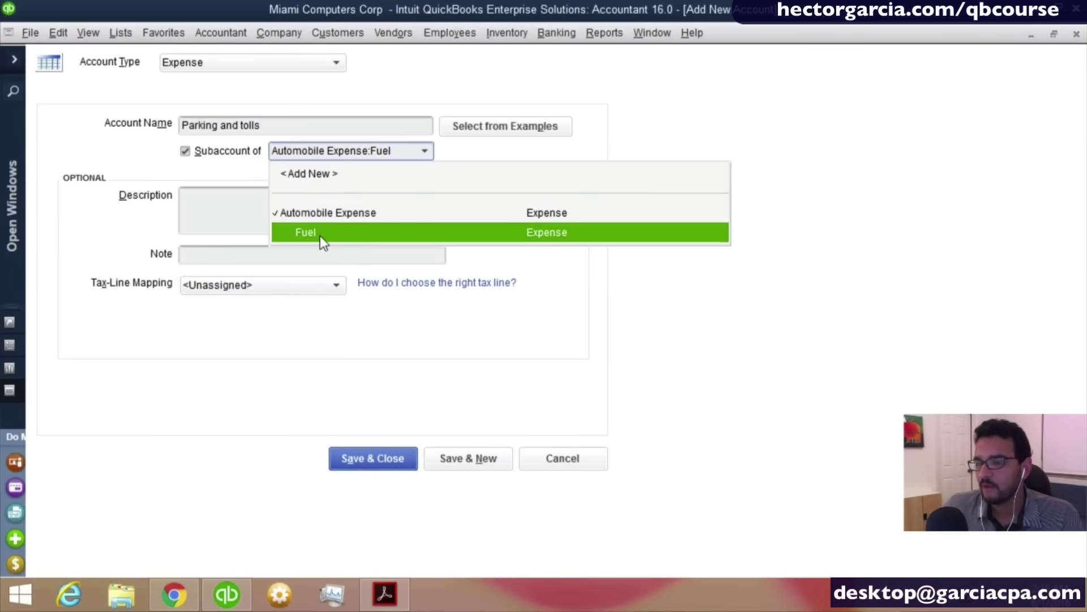
pyautogui.press('ctrl')
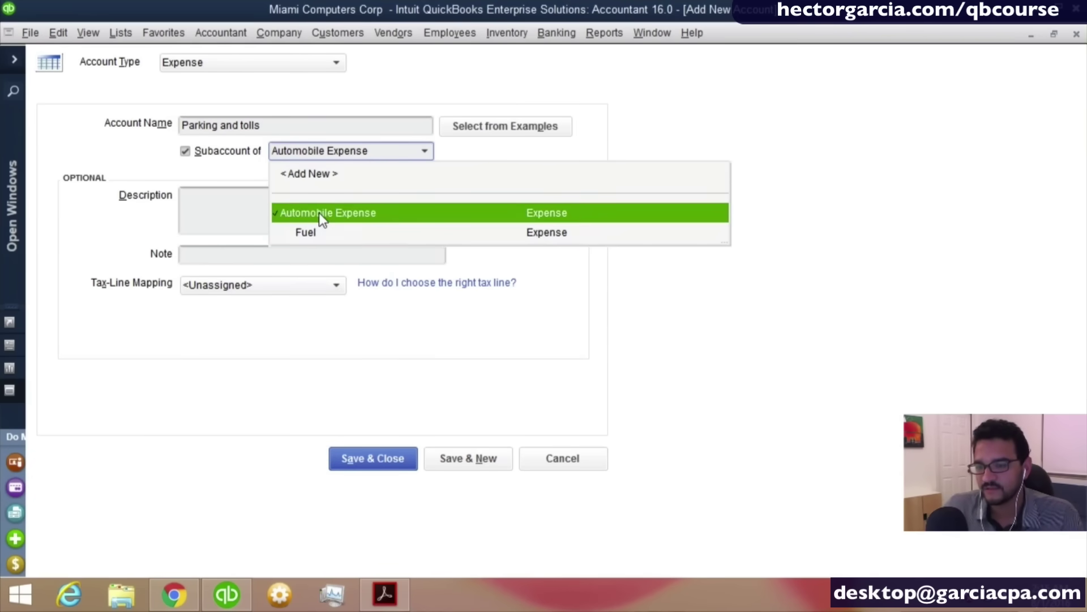
pyautogui.press('ctrl')
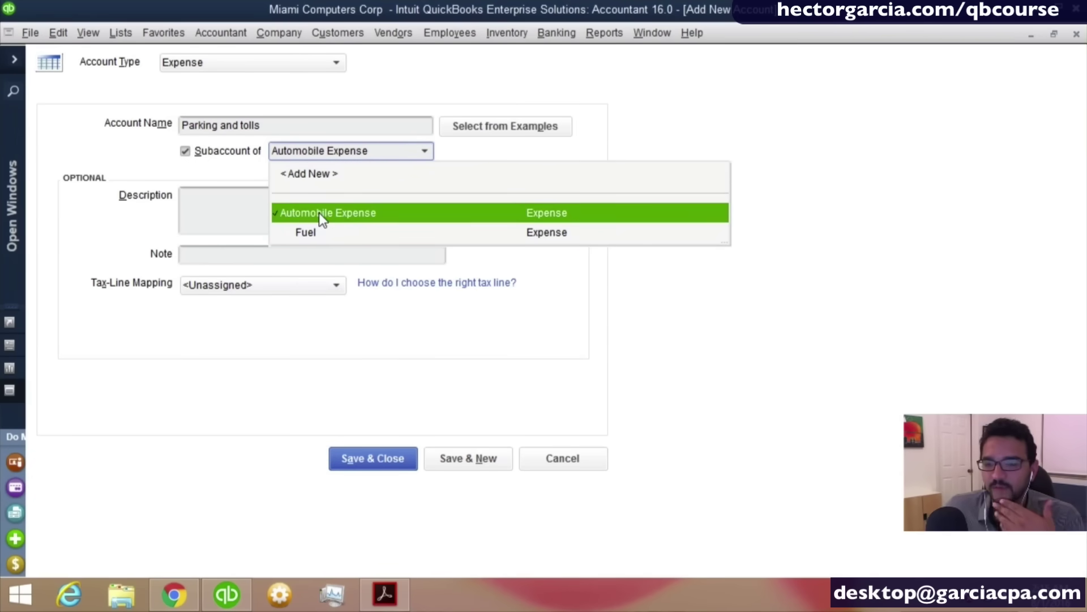
pyautogui.click(318, 213)
pyautogui.click(458, 468)
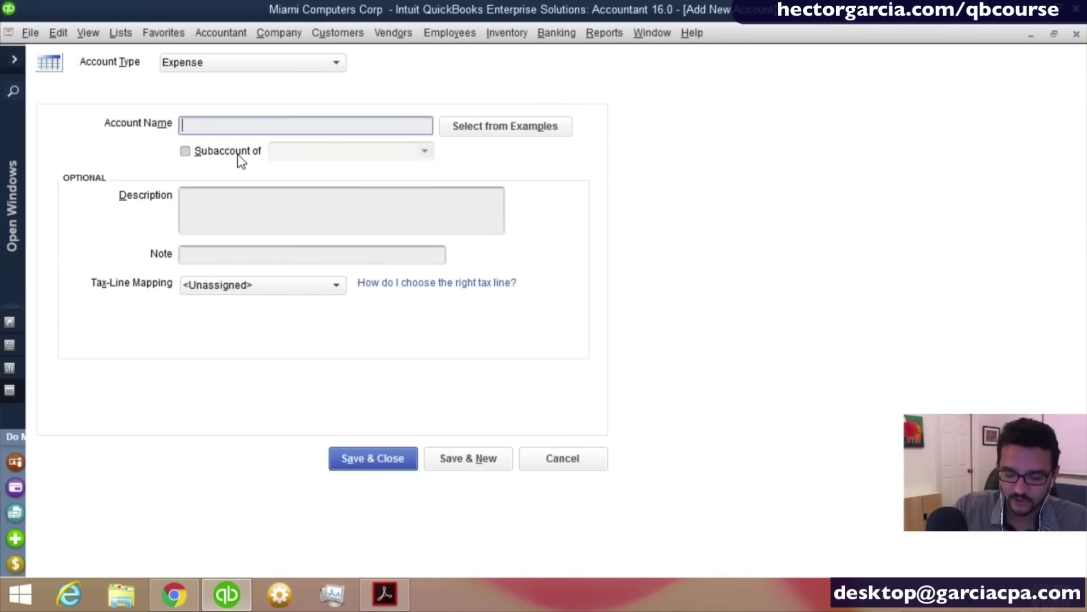
# Name the account 'Lease Payment of Company Car', replacing 'Vehicl', and tick Subaccount of.
pyautogui.write('Le')
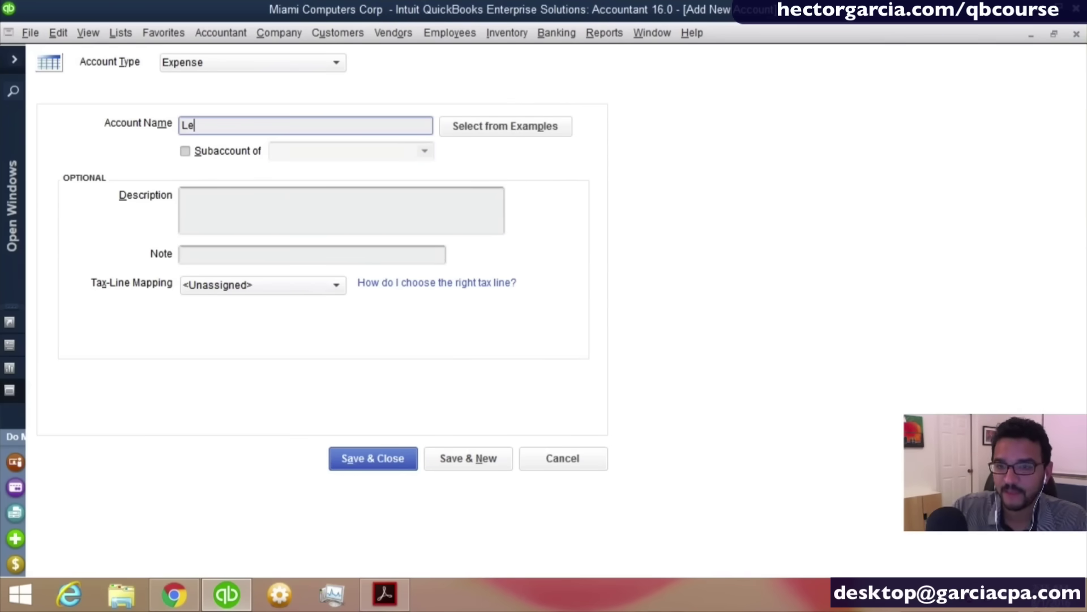
pyautogui.write('ase Payment')
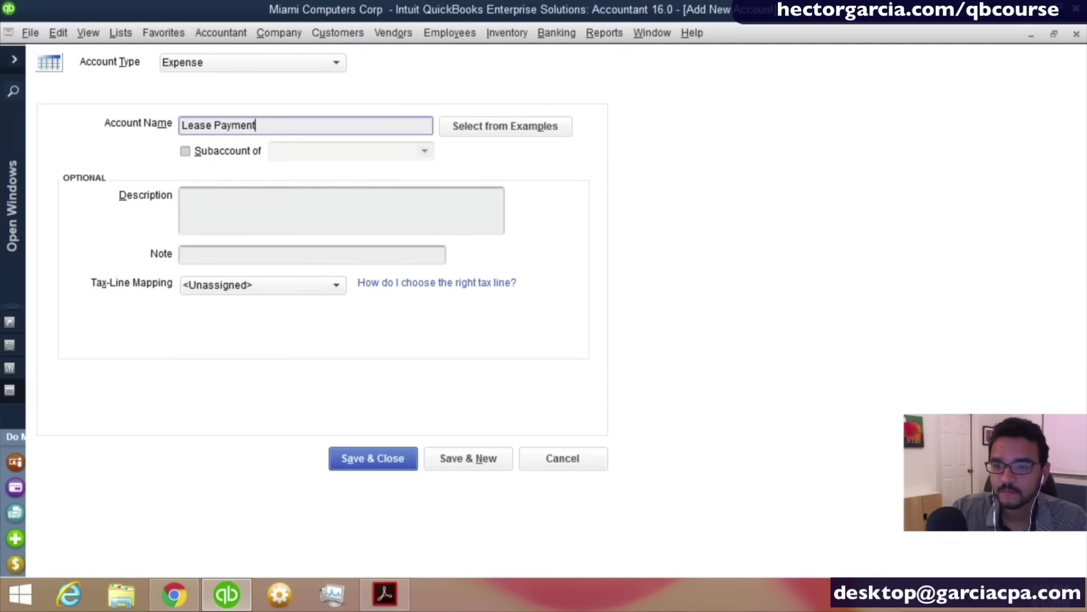
pyautogui.write(' of Compan')
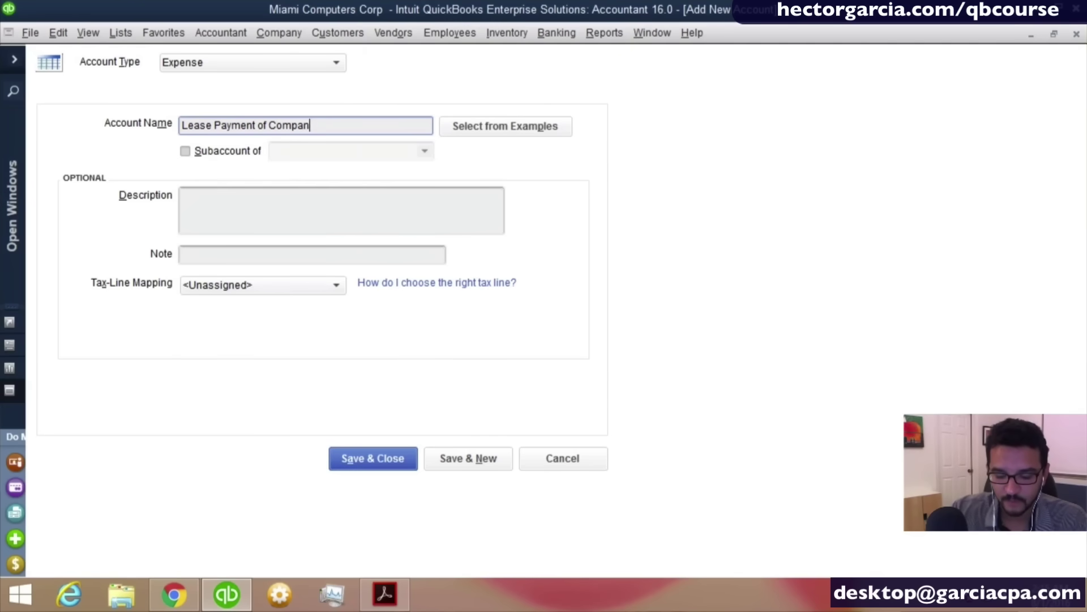
pyautogui.write('y Vehic')
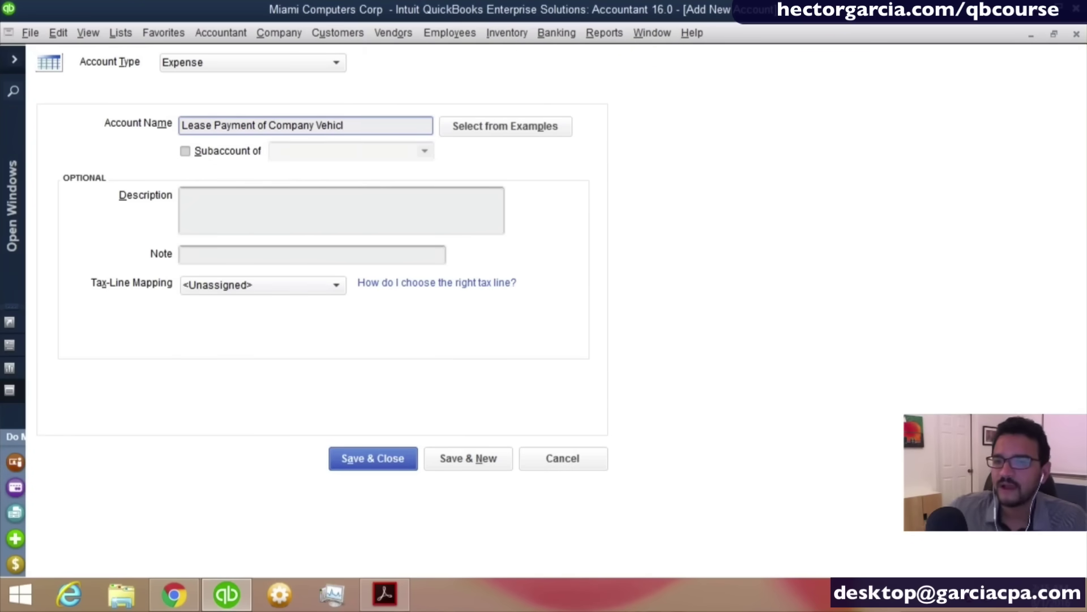
pyautogui.write('l')
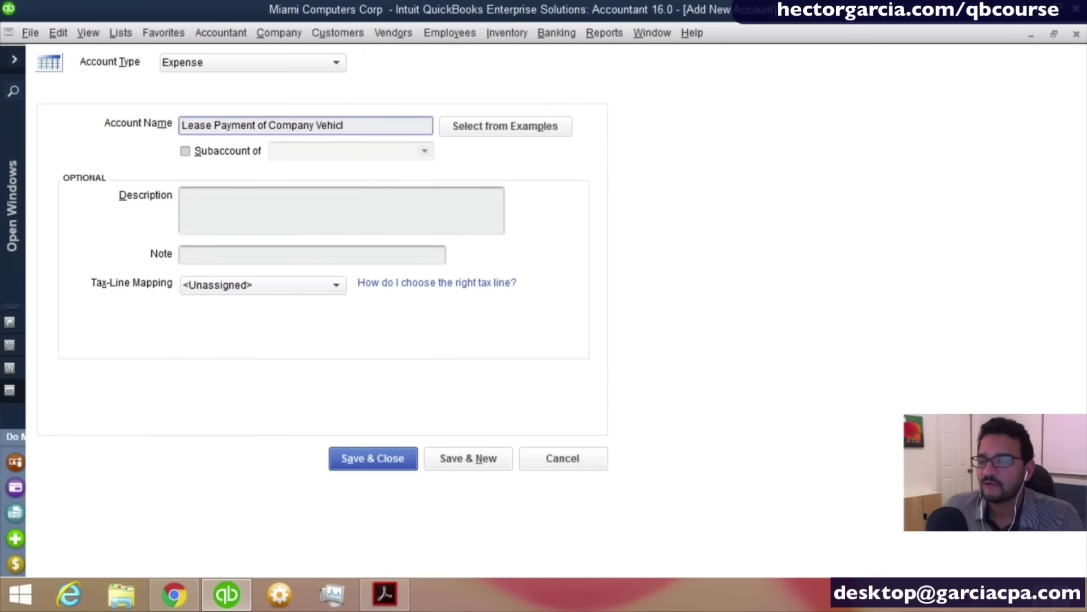
pyautogui.click(226, 152)
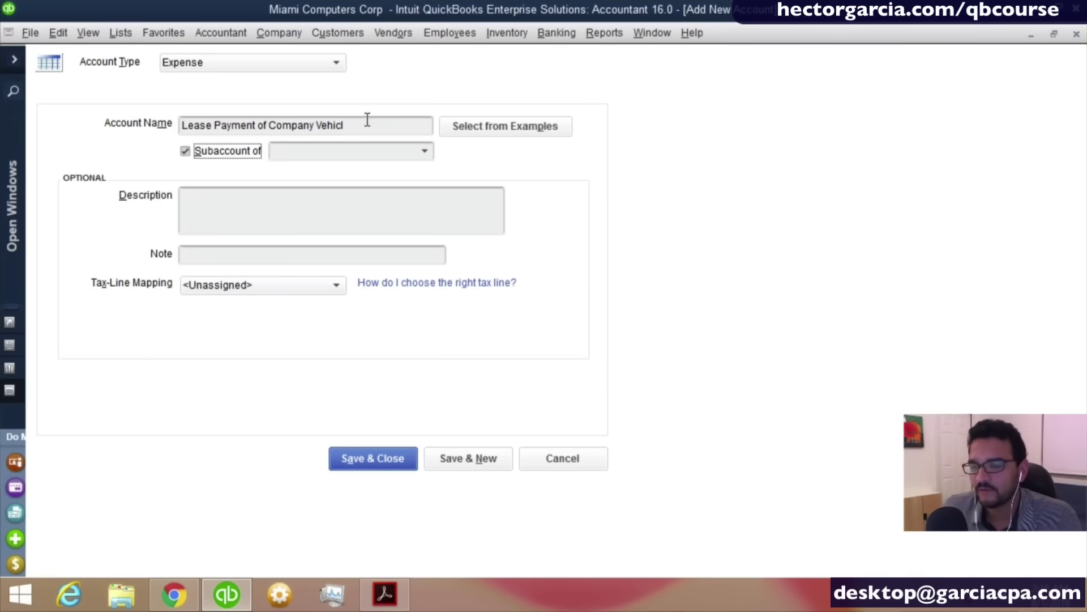
pyautogui.moveTo(317, 124); pyautogui.dragTo(495, 150)
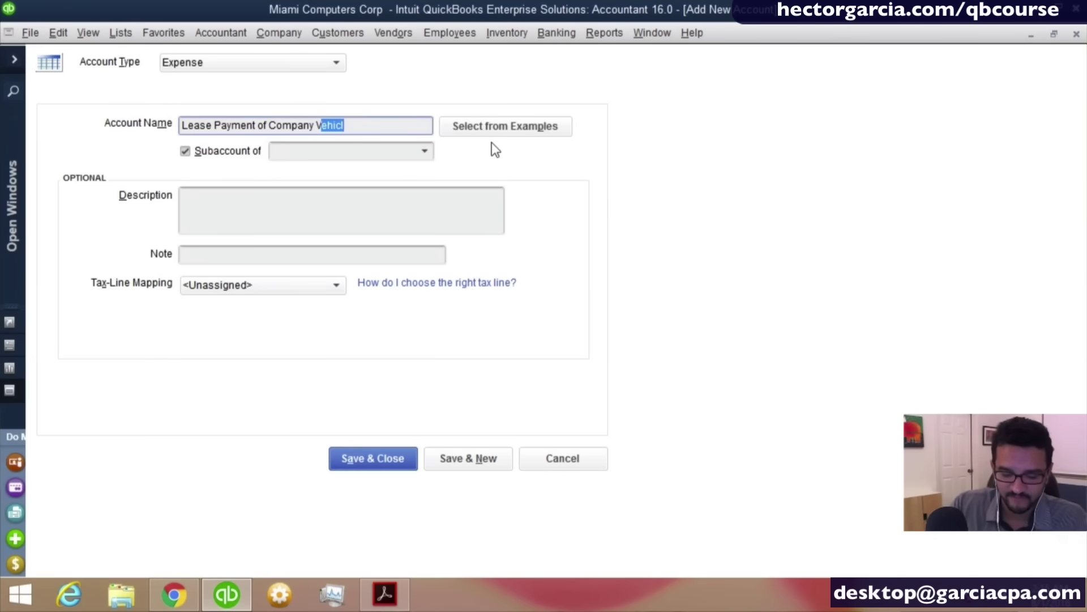
pyautogui.press('BackSpace')
pyautogui.press('BackSpace')
pyautogui.write('Car')
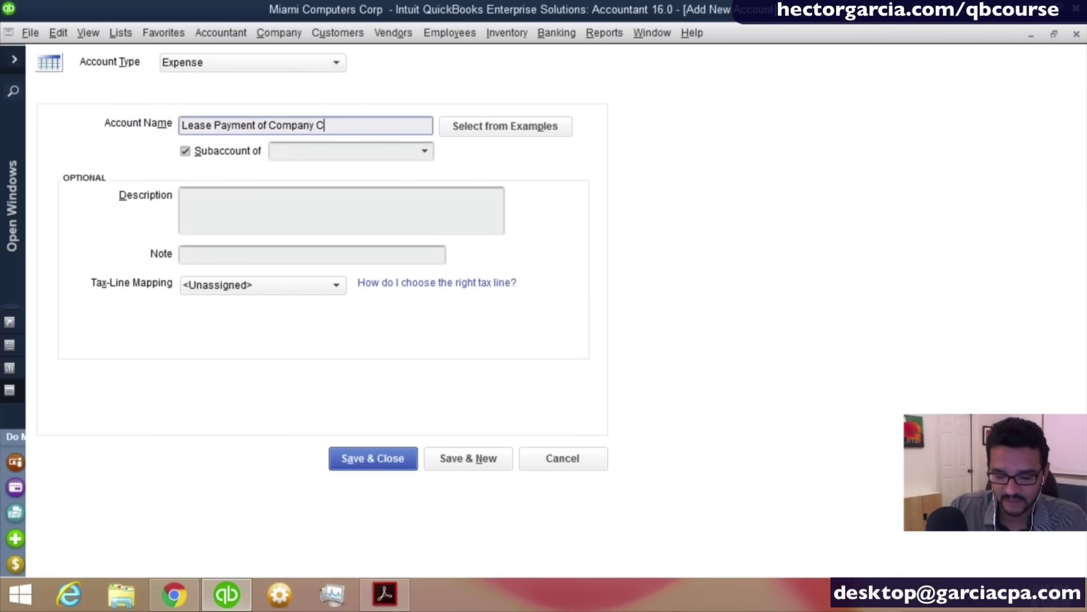
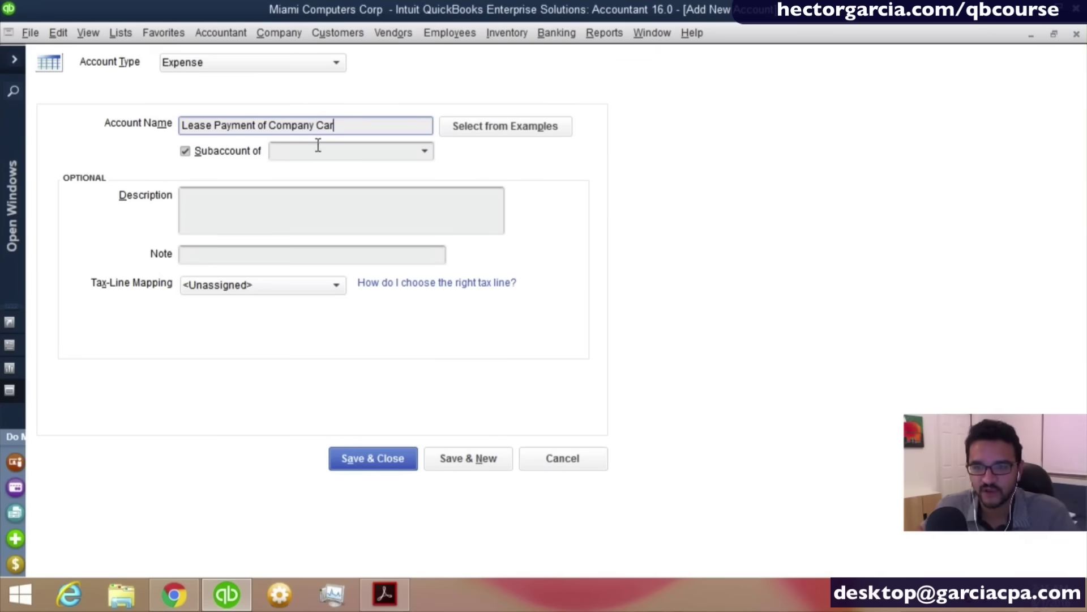
# Choose Automobile Expense as the parent of Lease Payment of Company Car and save with Save & New.
pyautogui.click(355, 153)
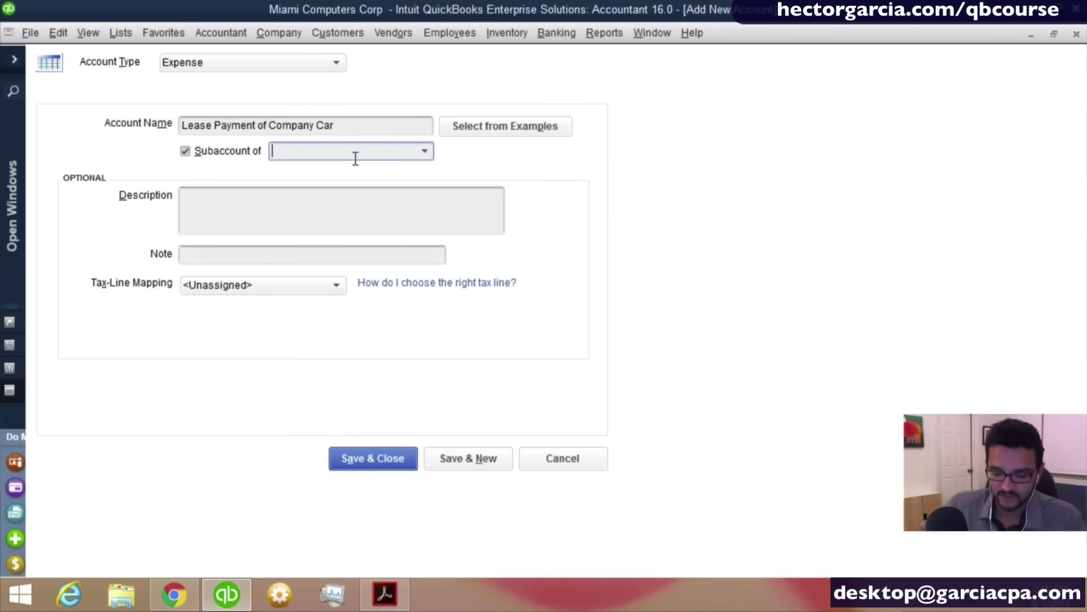
pyautogui.write('Automobile Expense')
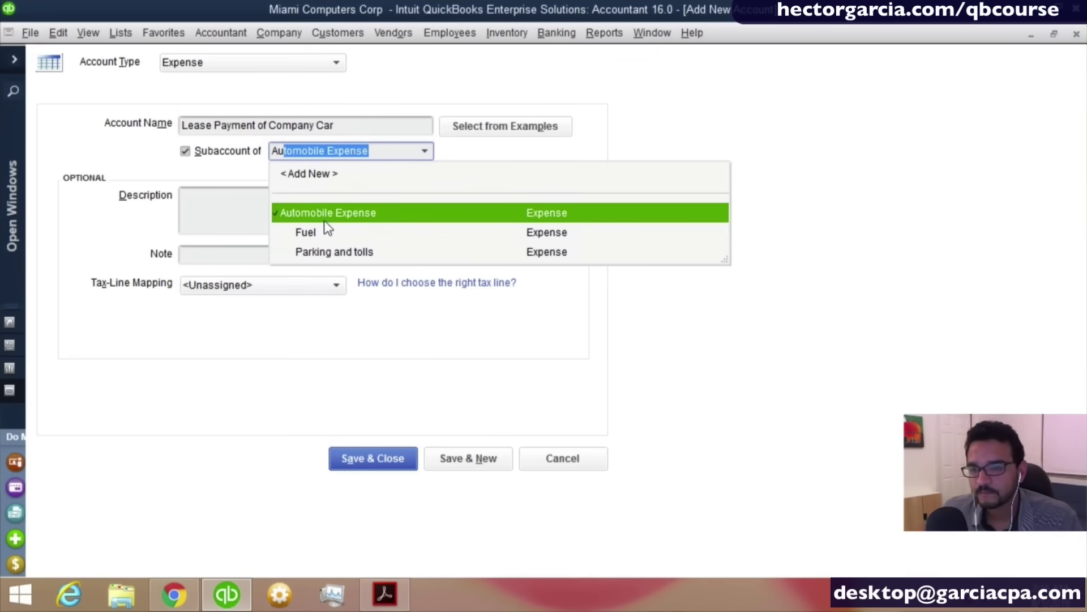
pyautogui.click(324, 219)
pyautogui.click(466, 457)
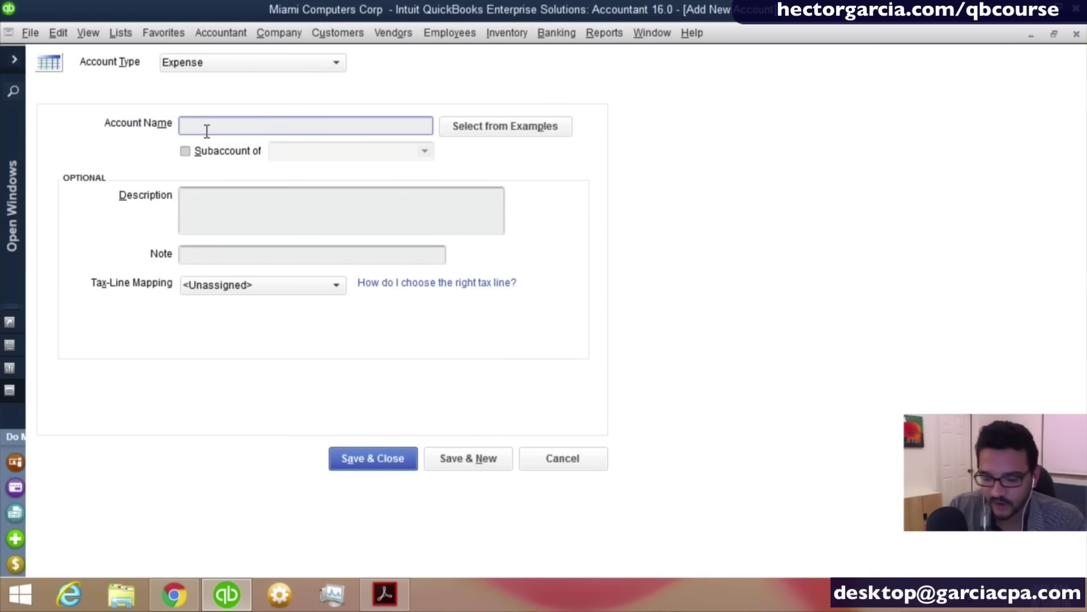
# Add 'Auto Maintanance' as a subaccount of Automobile Expense and save with Save & New.
pyautogui.write('Auto Ma')
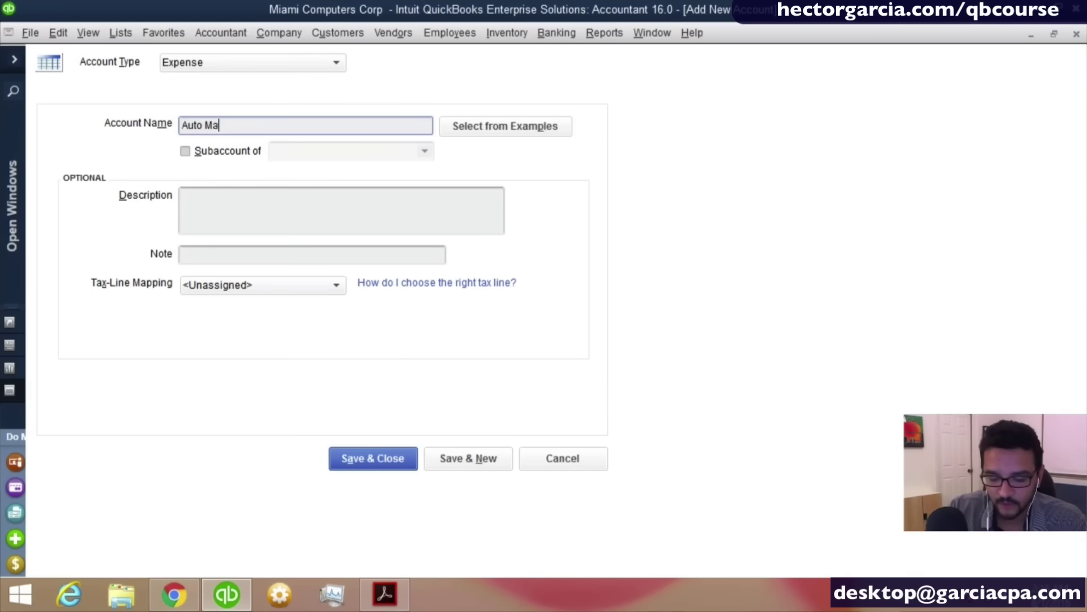
pyautogui.write('intan')
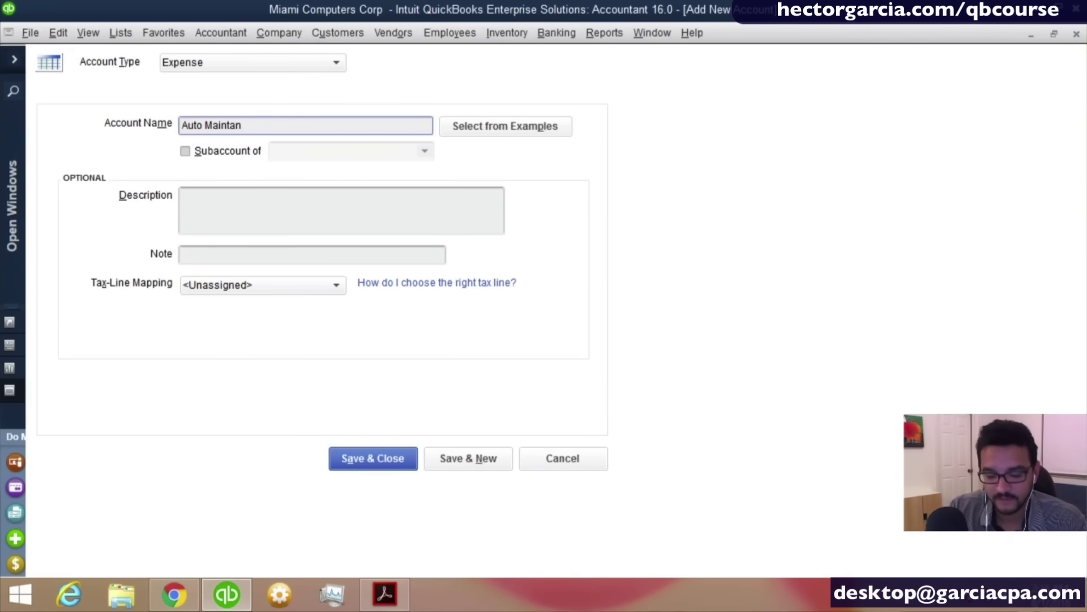
pyautogui.write('ance')
pyautogui.press('Tab')
pyautogui.press('Tab')
pyautogui.press('space')
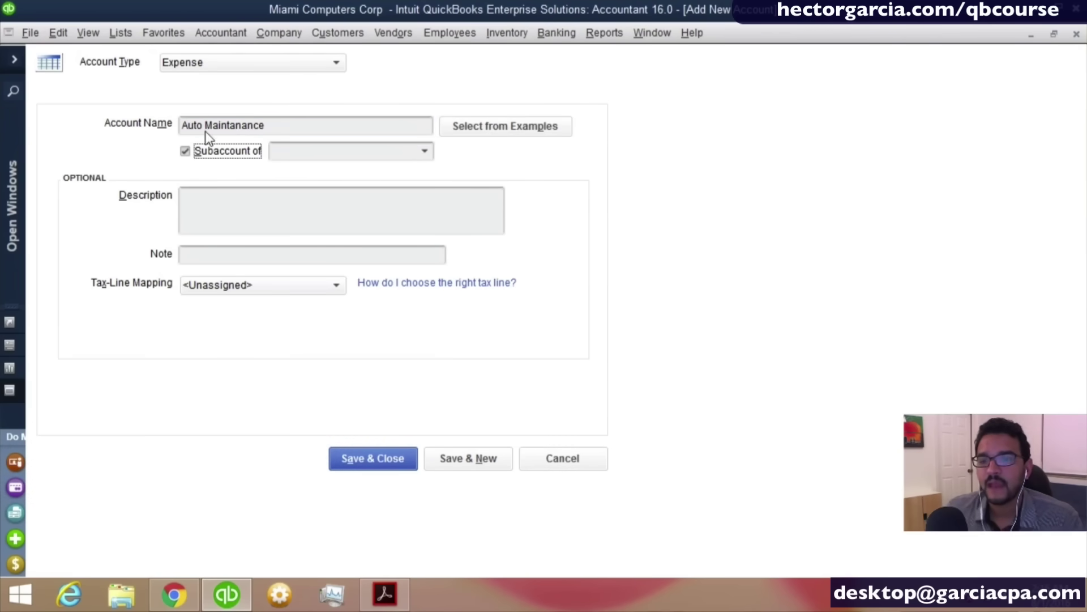
pyautogui.click(311, 151)
pyautogui.write('a')
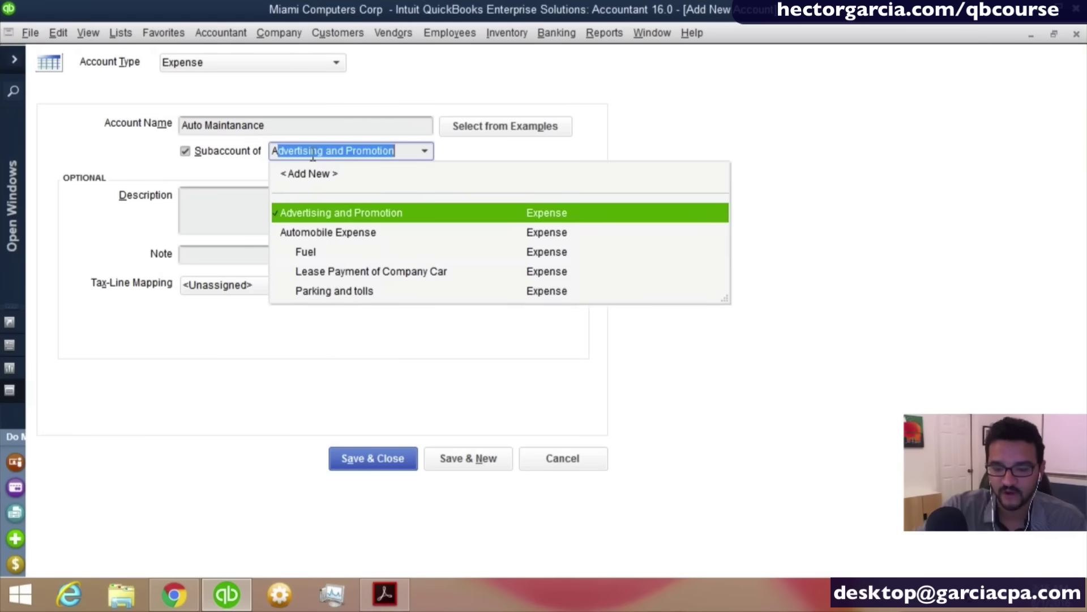
pyautogui.write('utomobile Expense')
pyautogui.click(315, 210)
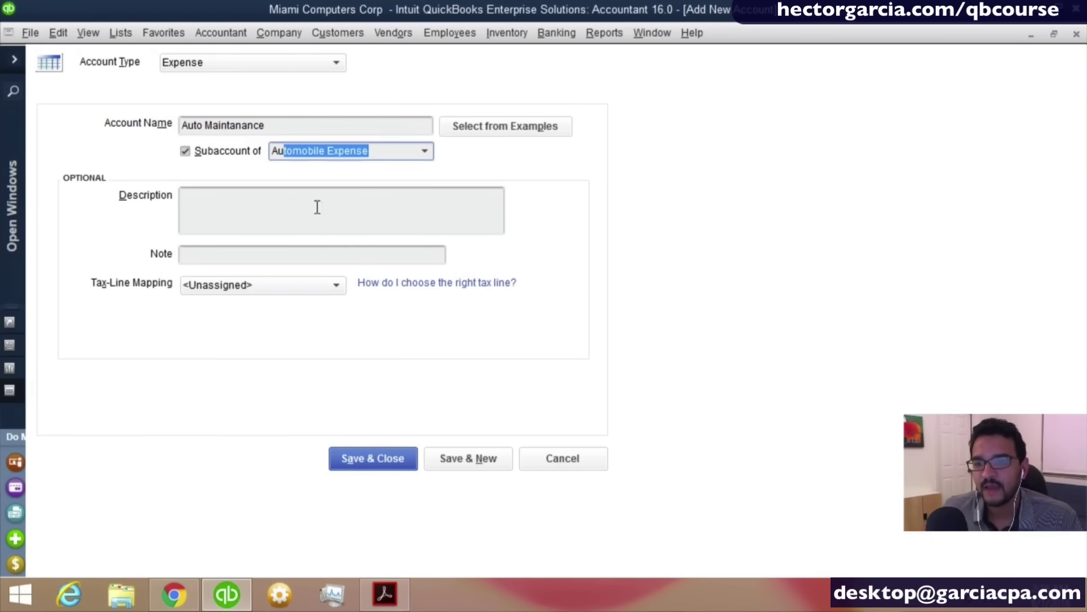
pyautogui.click(468, 457)
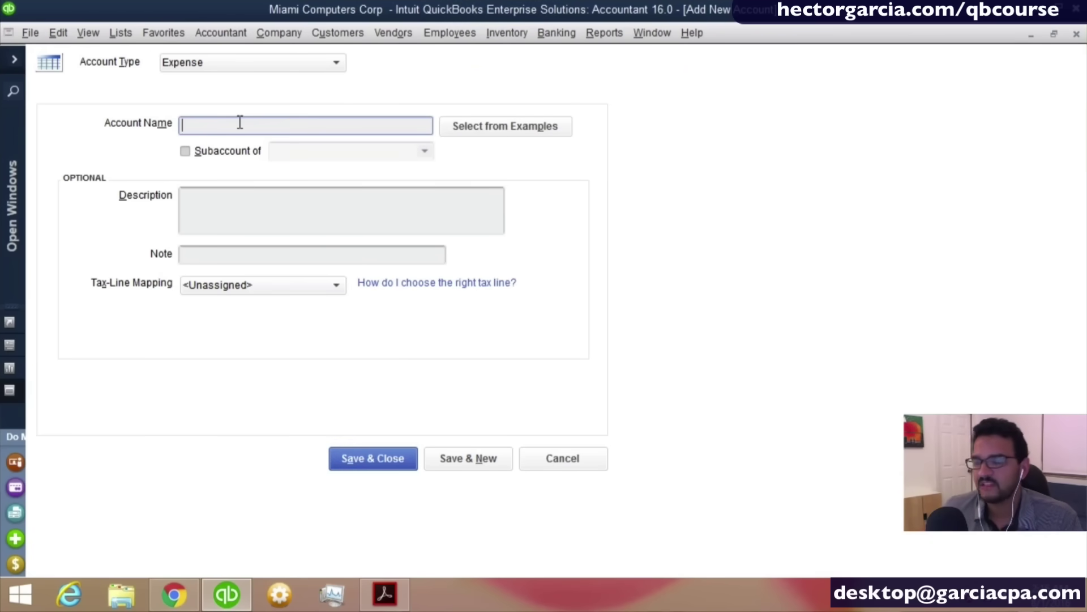
# Add 'Auto Insurance' under Automobile Expense and save with Save & Close.
pyautogui.write('Au')
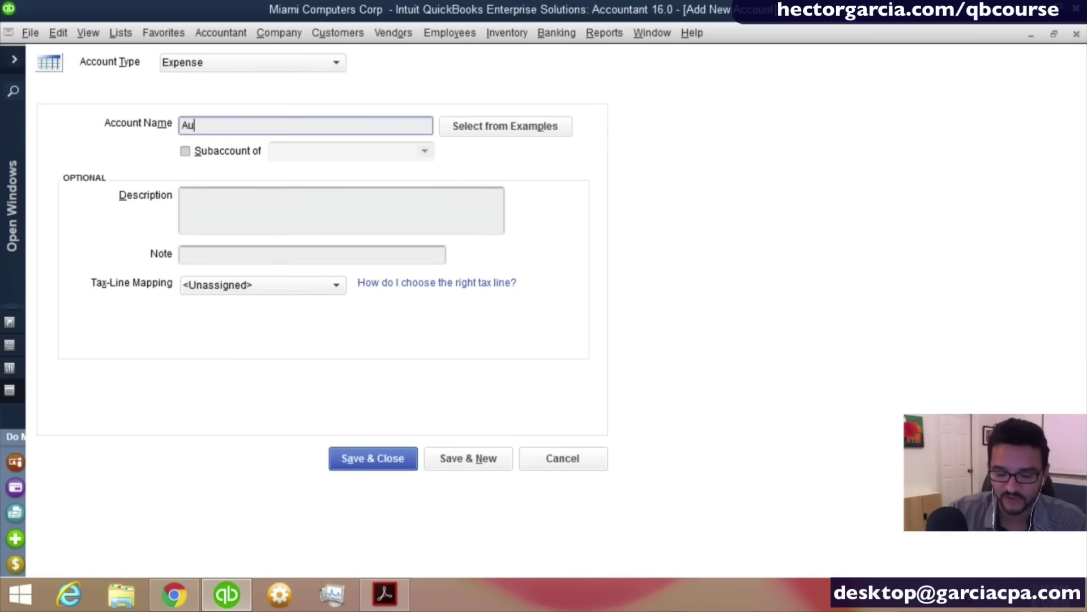
pyautogui.write('to Insranc')
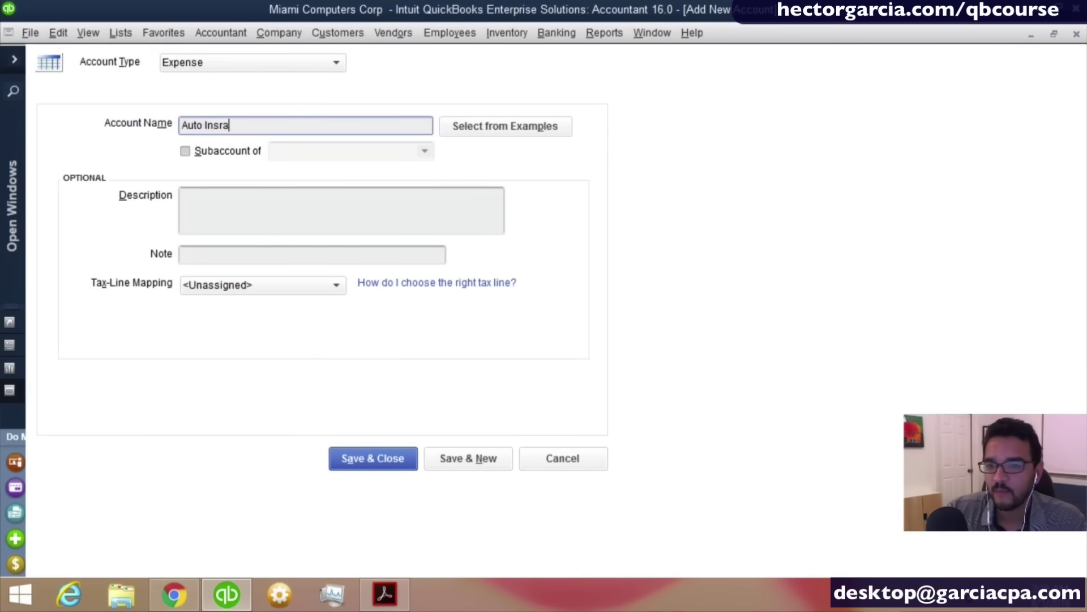
pyautogui.press('BackSpace')
pyautogui.press('BackSpace')
pyautogui.press('BackSpace')
pyautogui.press('BackSpace')
pyautogui.write('uranc')
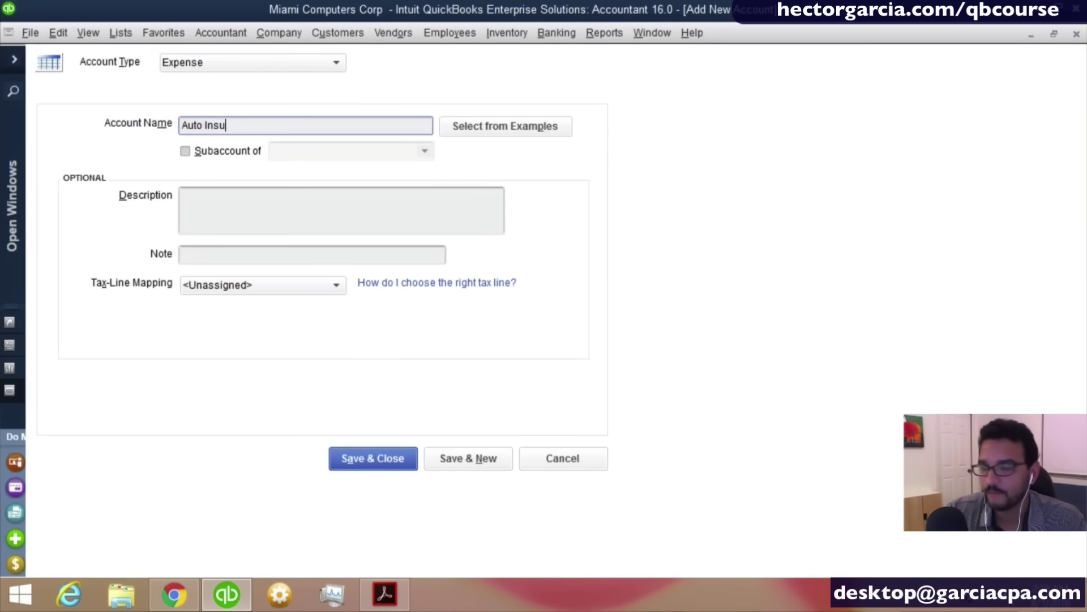
pyautogui.press('BackSpace')
pyautogui.press('BackSpace')
pyautogui.press('BackSpace')
pyautogui.press('BackSpace')
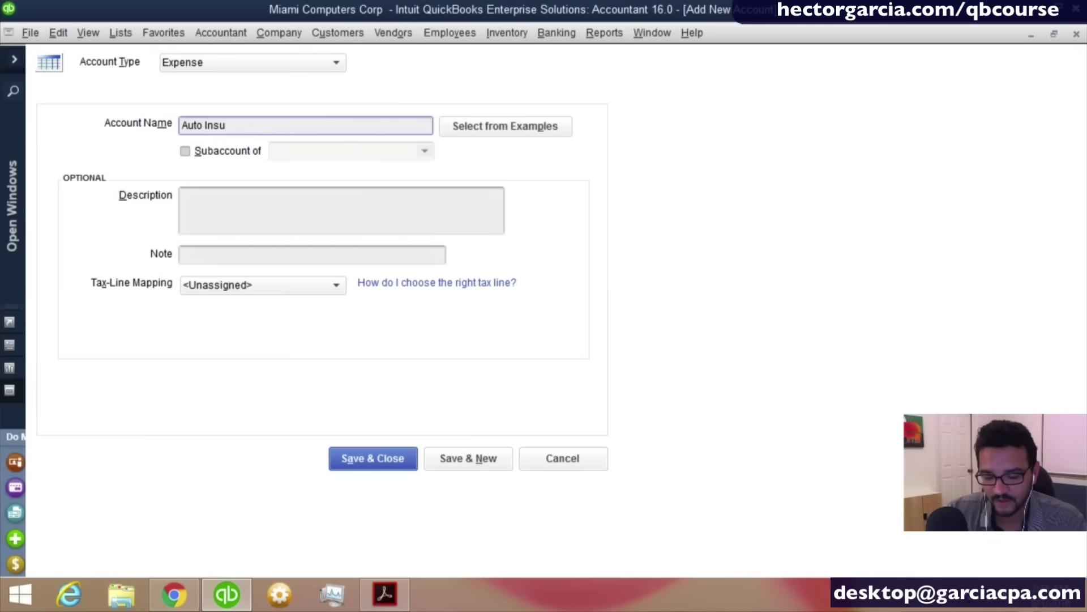
pyautogui.write('rance')
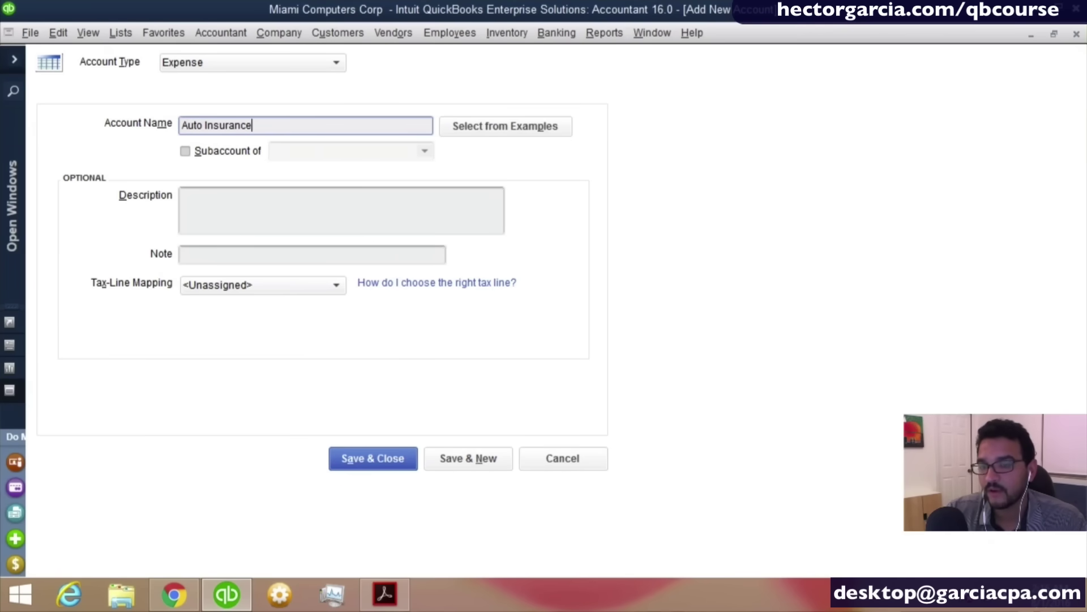
pyautogui.press('Tab')
pyautogui.press('Tab')
pyautogui.press('space')
pyautogui.press('Tab')
pyautogui.write('Au')
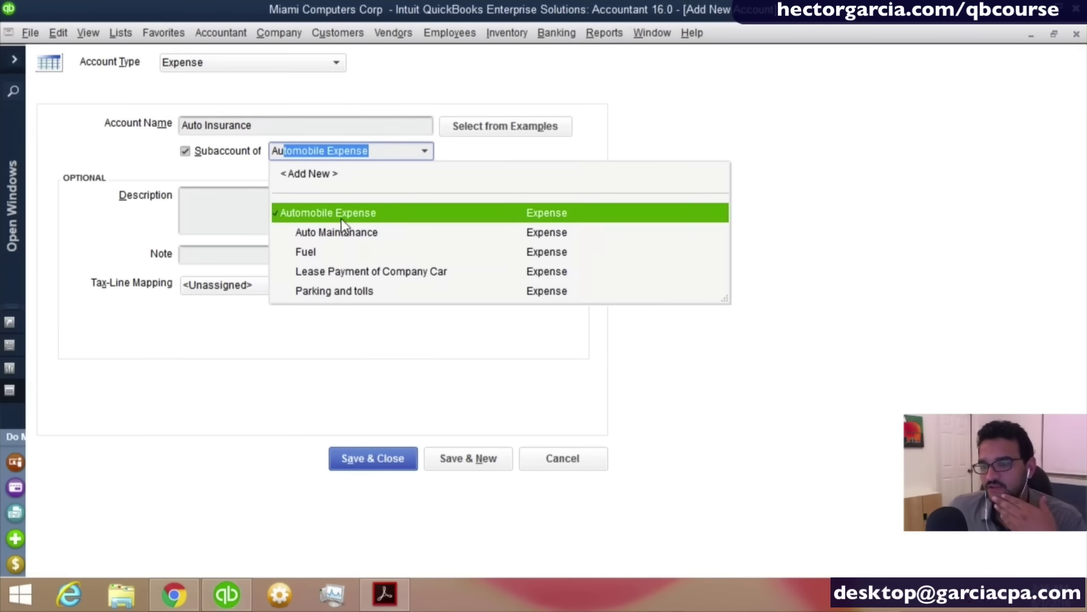
pyautogui.click(341, 219)
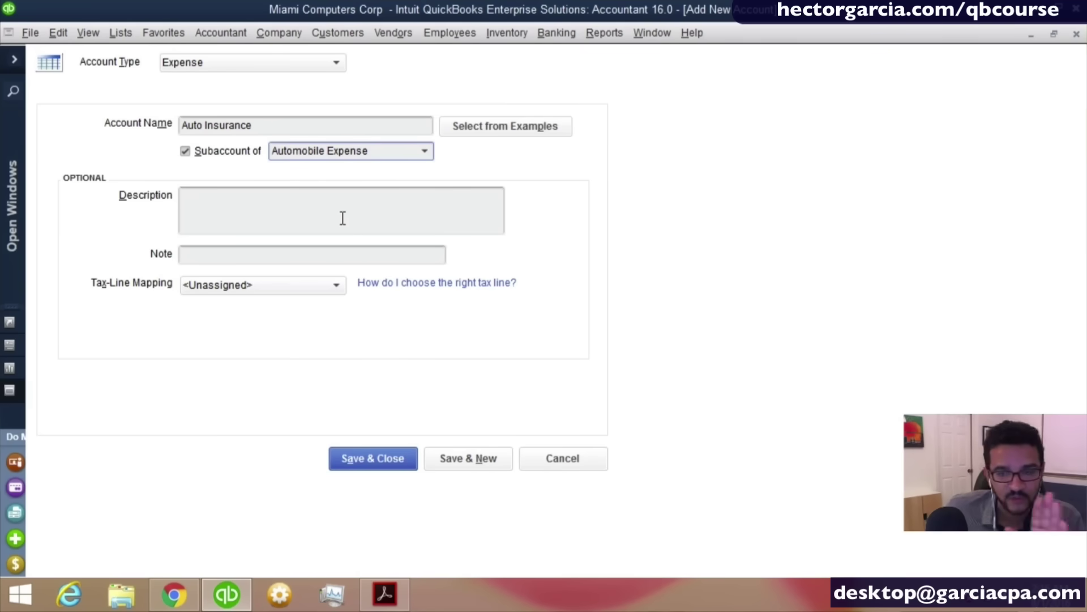
pyautogui.click(373, 458)
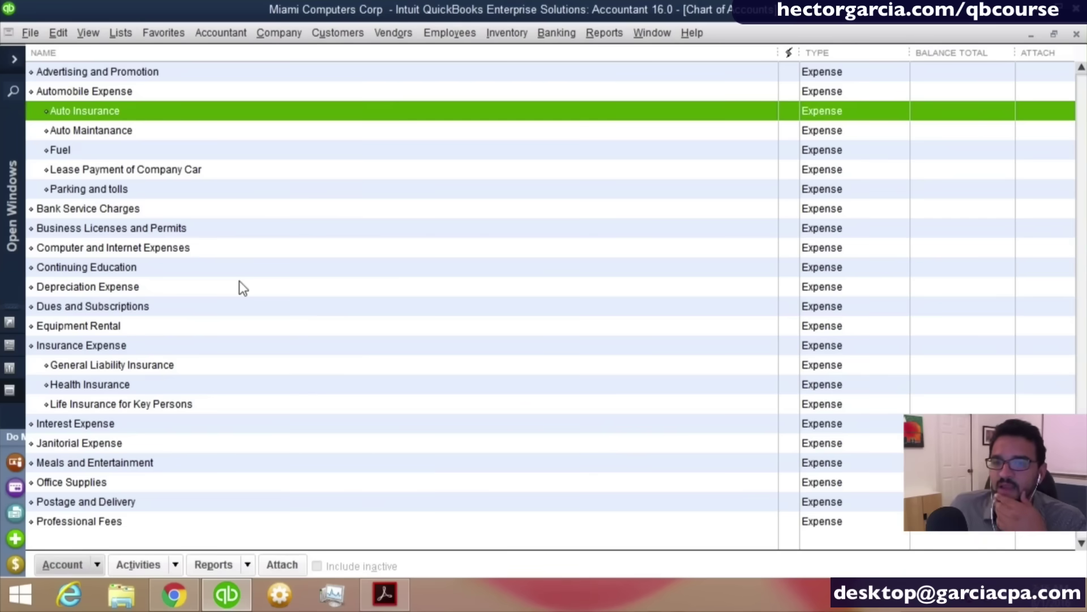
# Review Automobile Expense, its new subaccounts and Insurance Expense in the Chart of Accounts.
pyautogui.scroll(1, 239, 281)
pyautogui.click(100, 150)
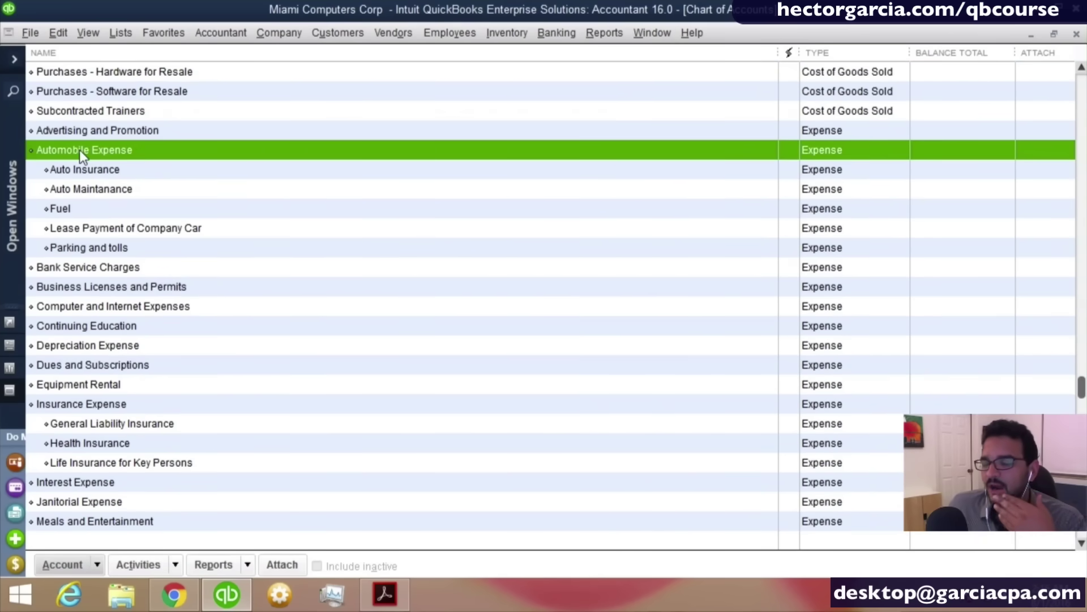
pyautogui.click(87, 253)
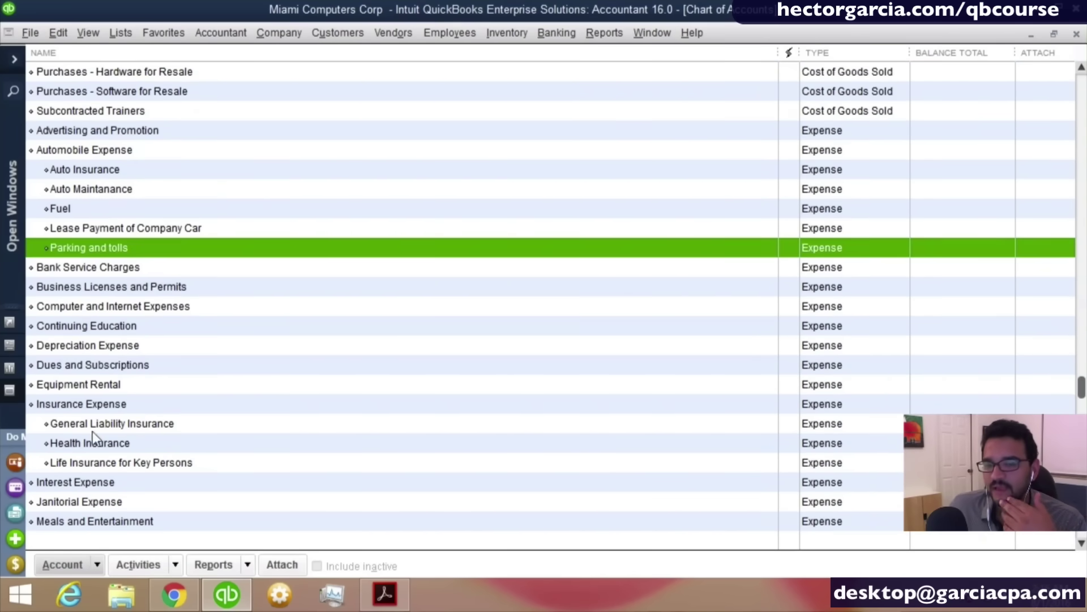
pyautogui.click(91, 408)
# Select Travel Expense and start a new account from the Account menu.
pyautogui.scroll(-2, 212, 462)
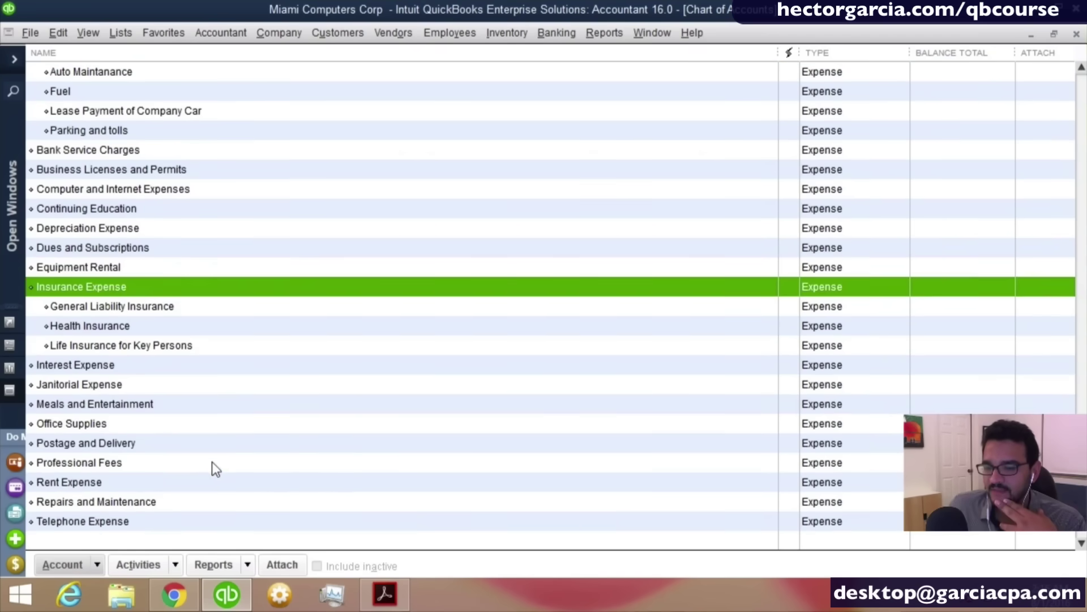
pyautogui.scroll(-1, 187, 451)
pyautogui.scroll(-1, 176, 448)
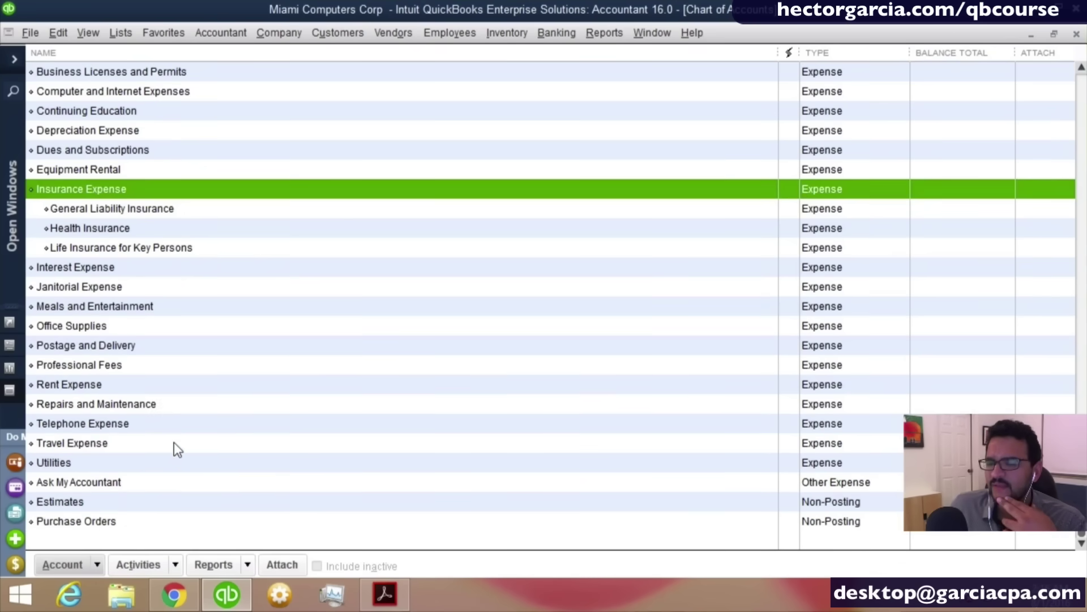
pyautogui.click(86, 449)
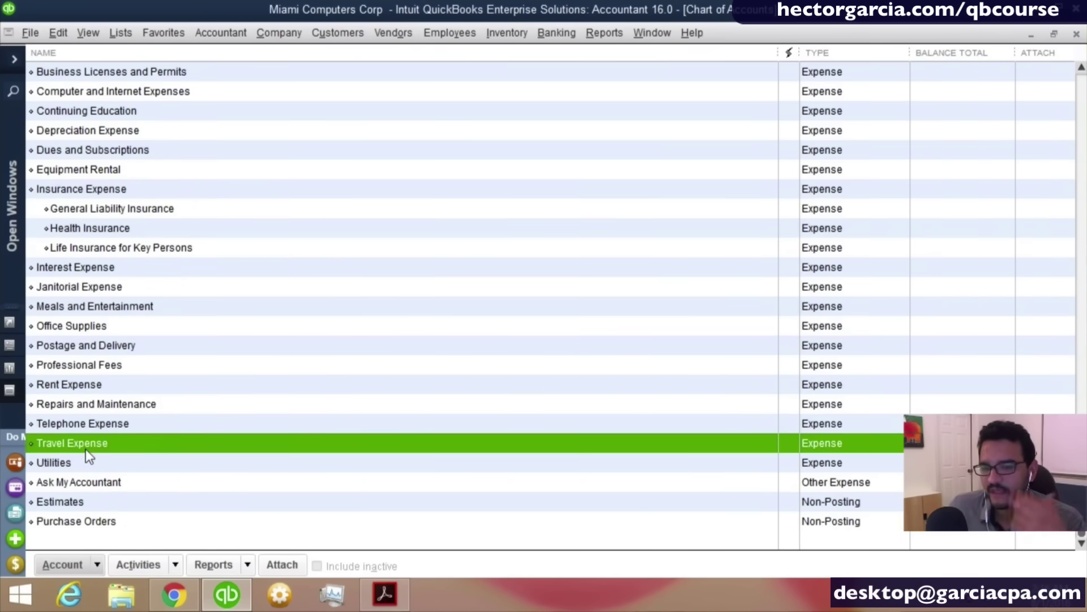
pyautogui.click(88, 561)
pyautogui.click(72, 315)
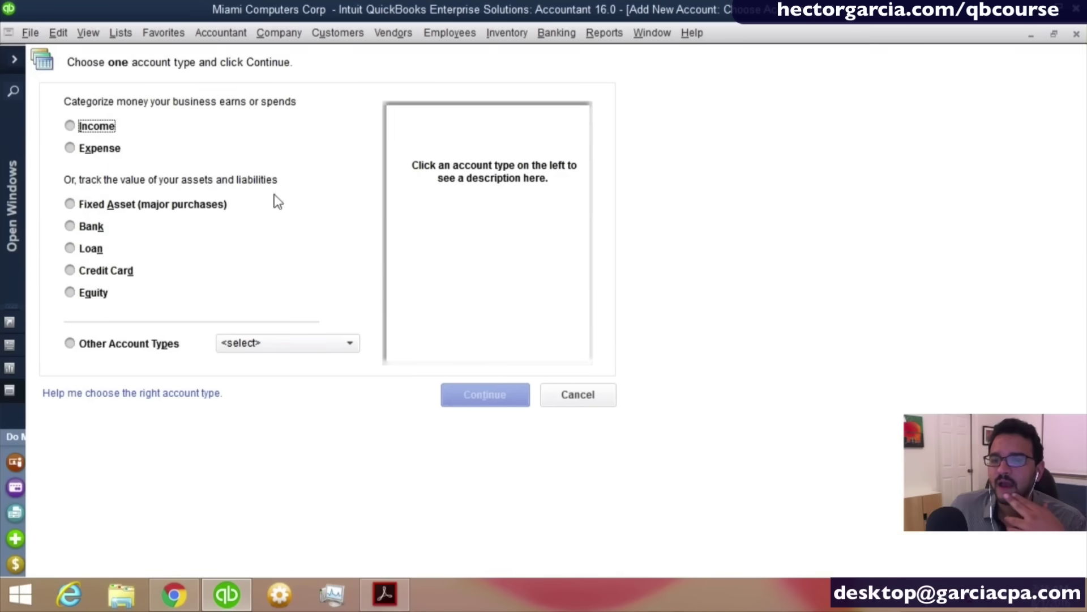
# Create an Expense account 'Lodging' as a subaccount of Travel Expense and save it.
pyautogui.click(96, 149)
pyautogui.click(476, 396)
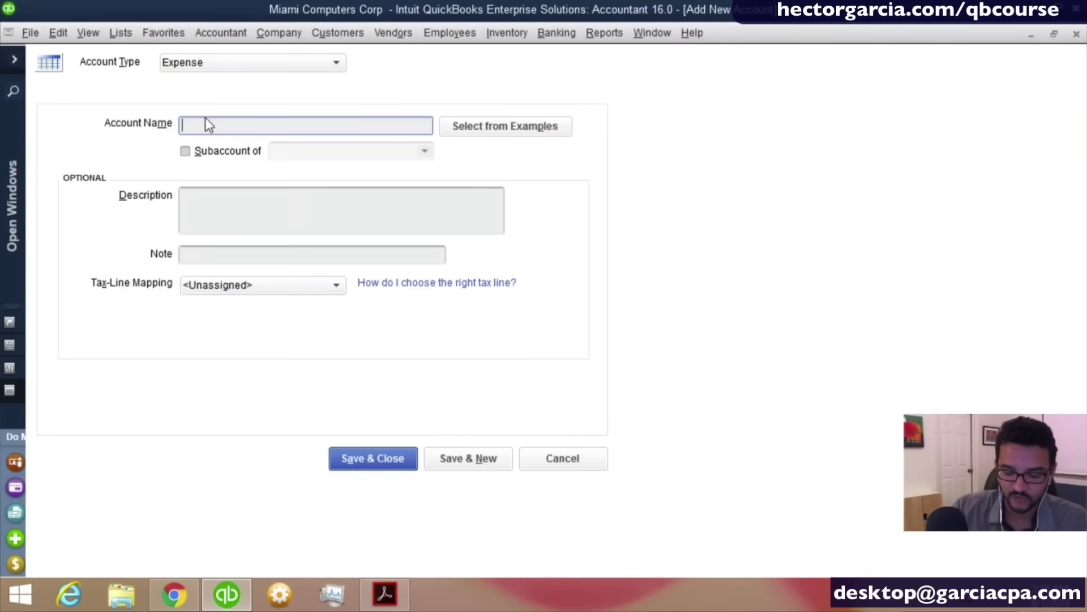
pyautogui.write('Lodgi')
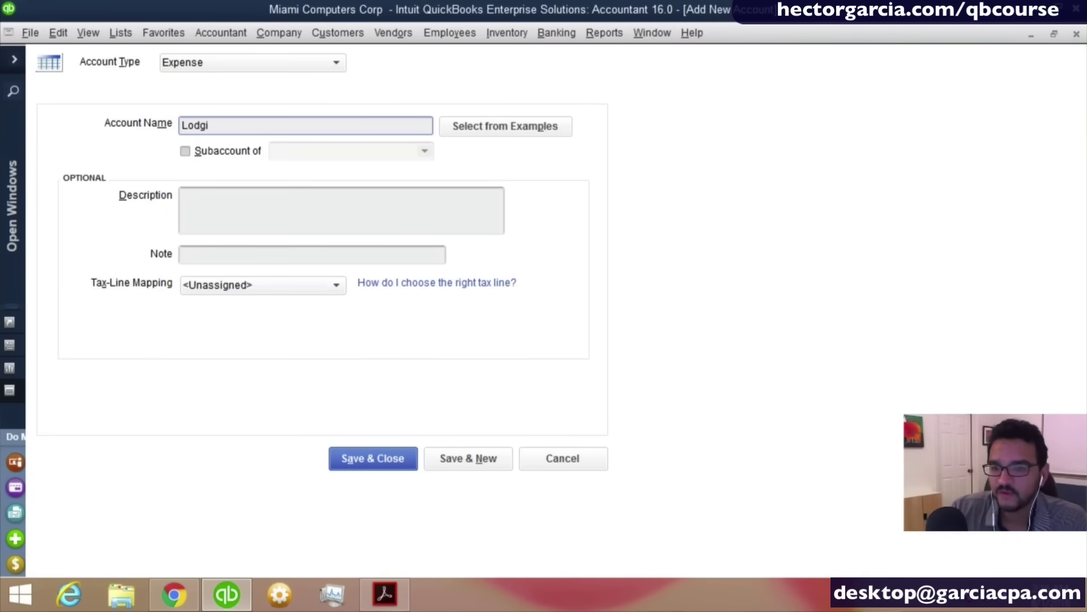
pyautogui.write('ng')
pyautogui.press('Tab')
pyautogui.press('Tab')
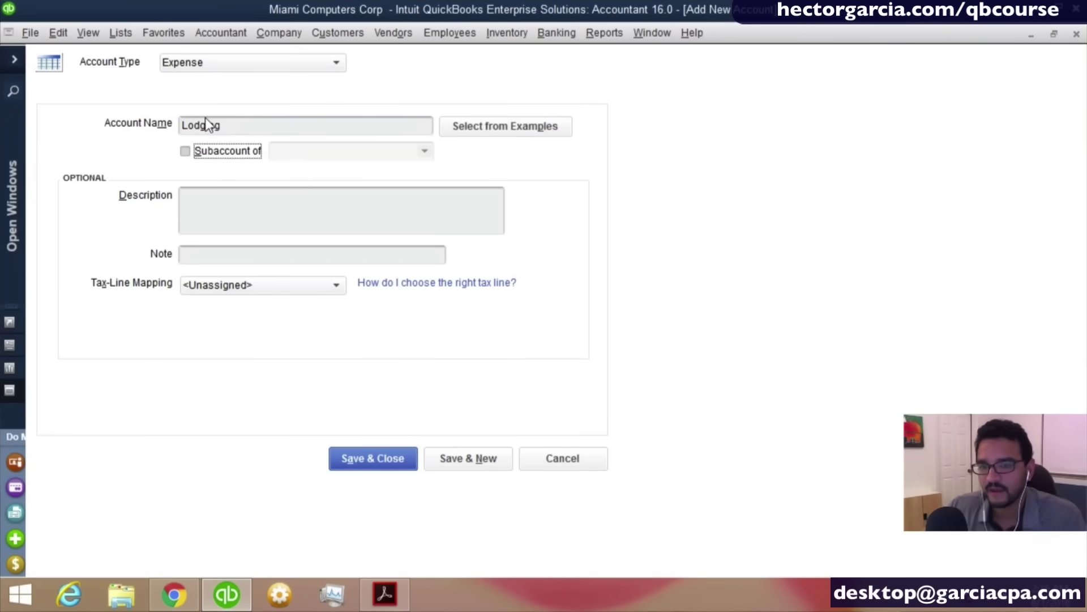
pyautogui.press('space')
pyautogui.press('Tab')
pyautogui.write('ta')
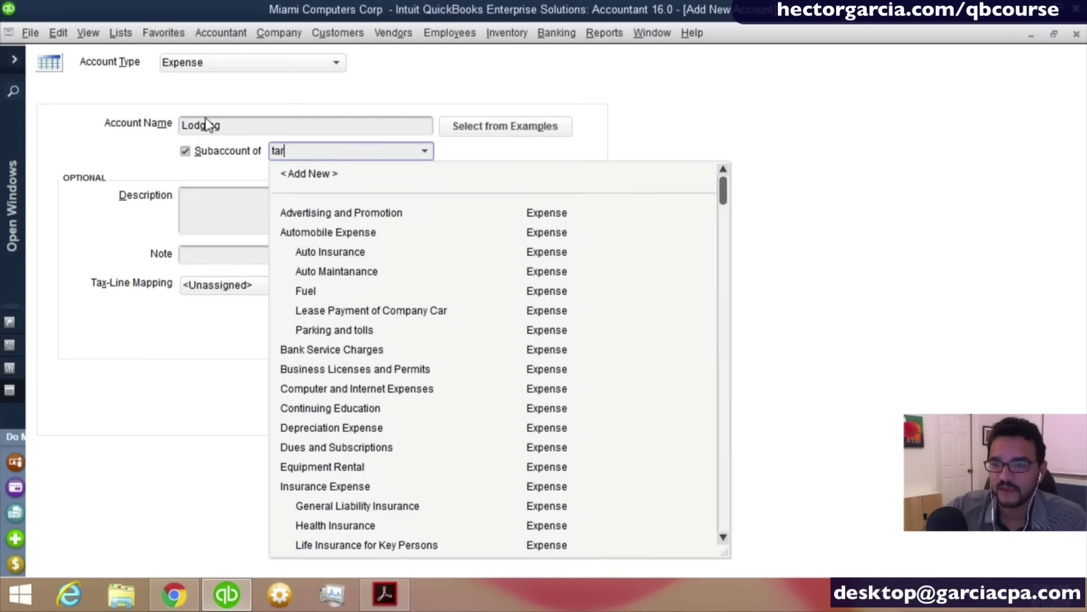
pyautogui.press('BackSpace')
pyautogui.write('ravel Expense')
pyautogui.press('Tab')
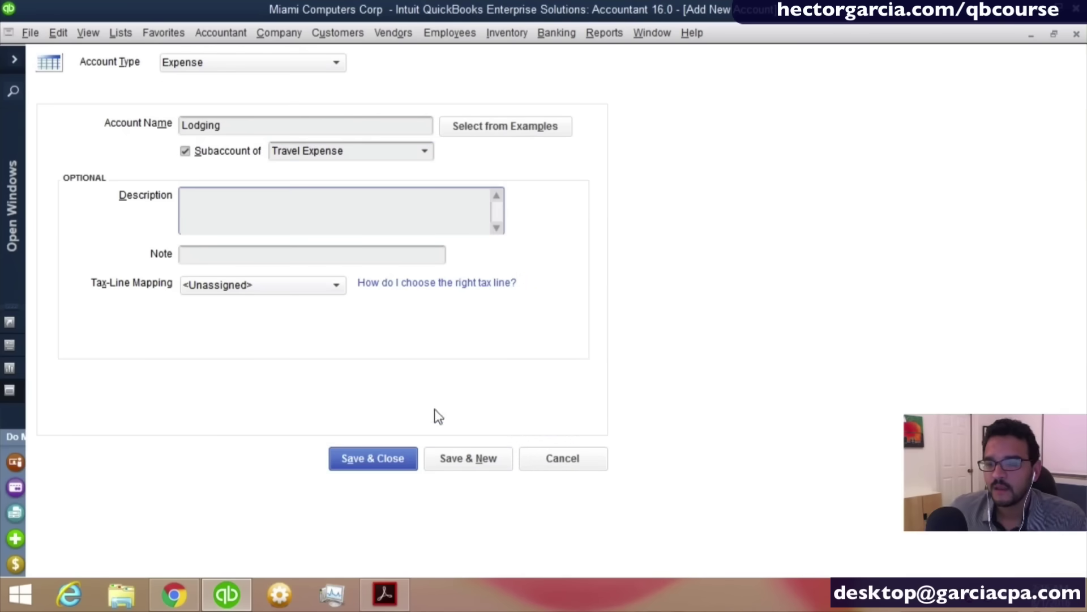
pyautogui.click(463, 457)
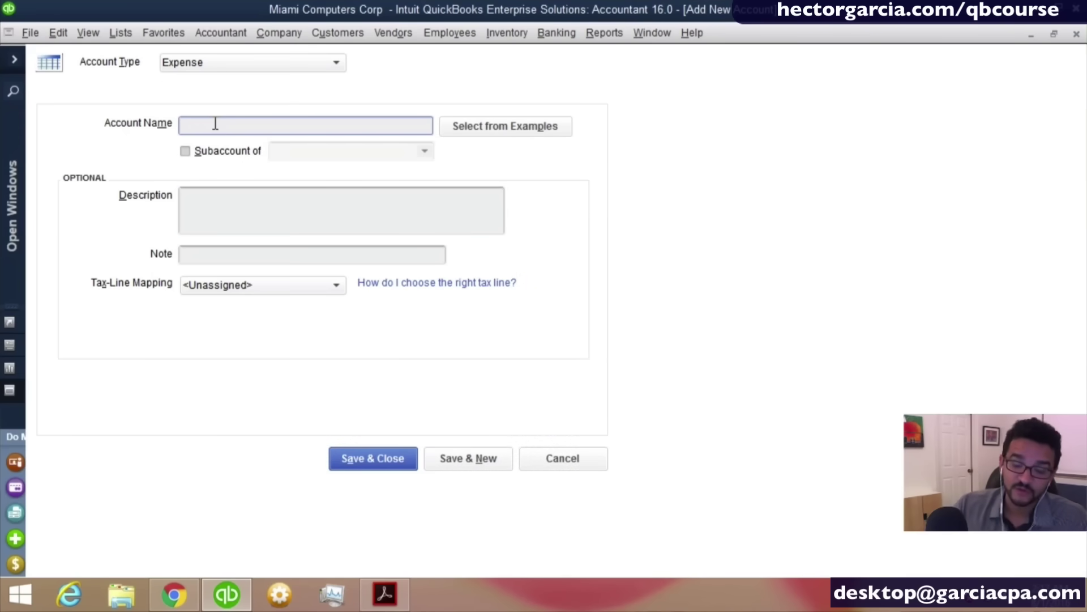
# Add 'Airfaire' as a subaccount of Travel Expense and save with Save & New.
pyautogui.write('a')
pyautogui.press('BackSpace')
pyautogui.write('Ai')
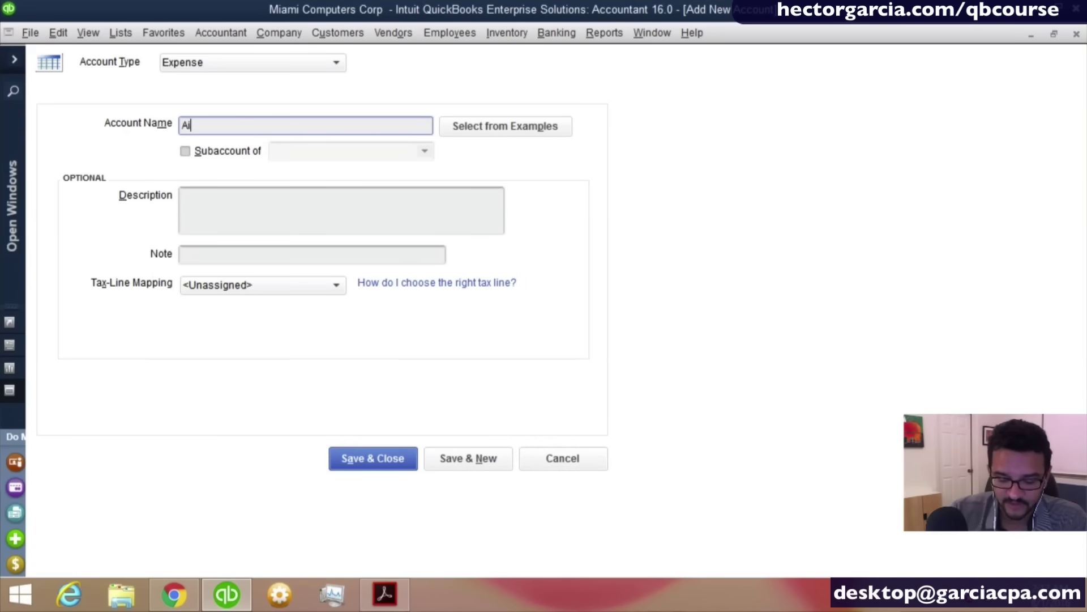
pyautogui.write('rfair')
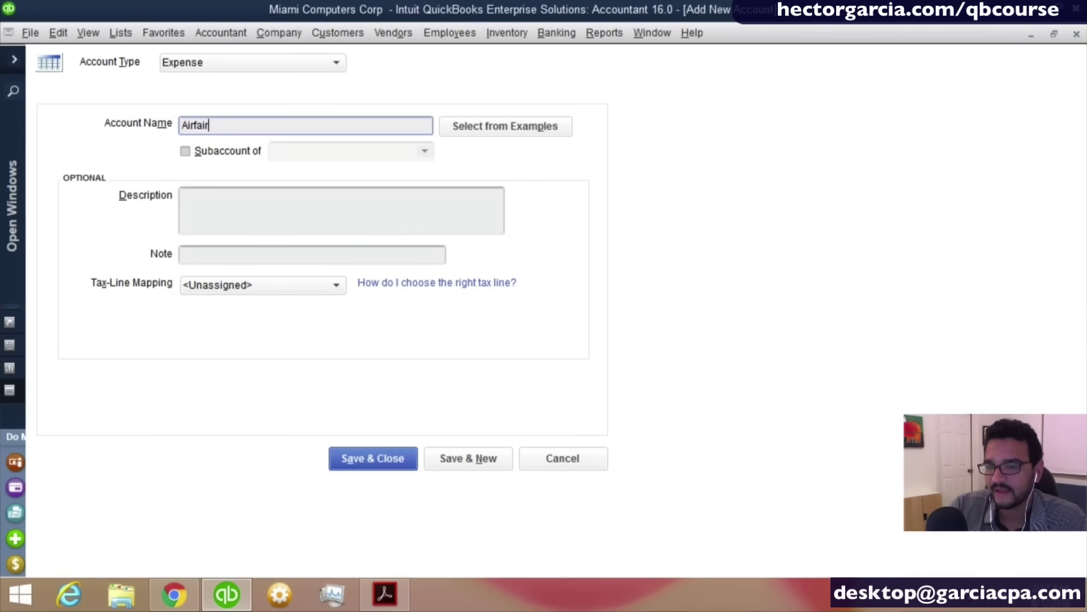
pyautogui.write('e')
pyautogui.press('Tab')
pyautogui.press('Tab')
pyautogui.press('space')
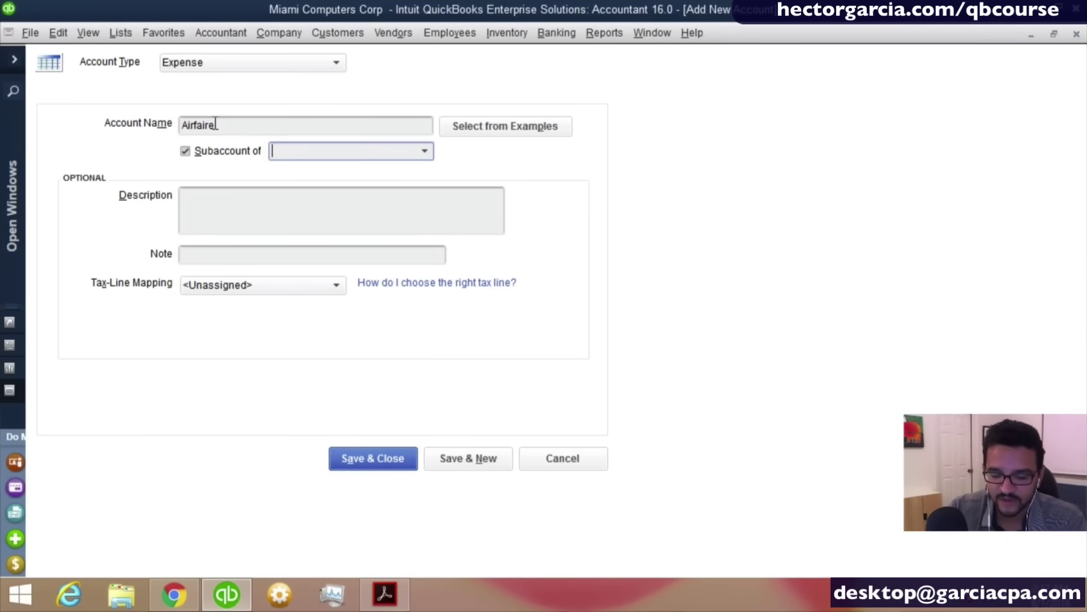
pyautogui.write('Travel Expense')
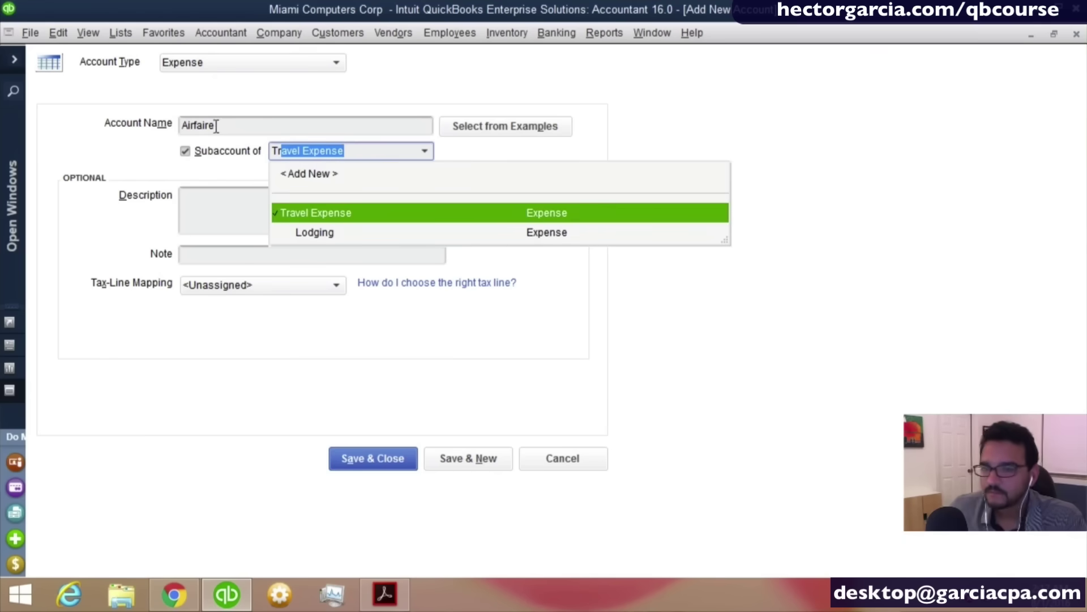
pyautogui.click(488, 466)
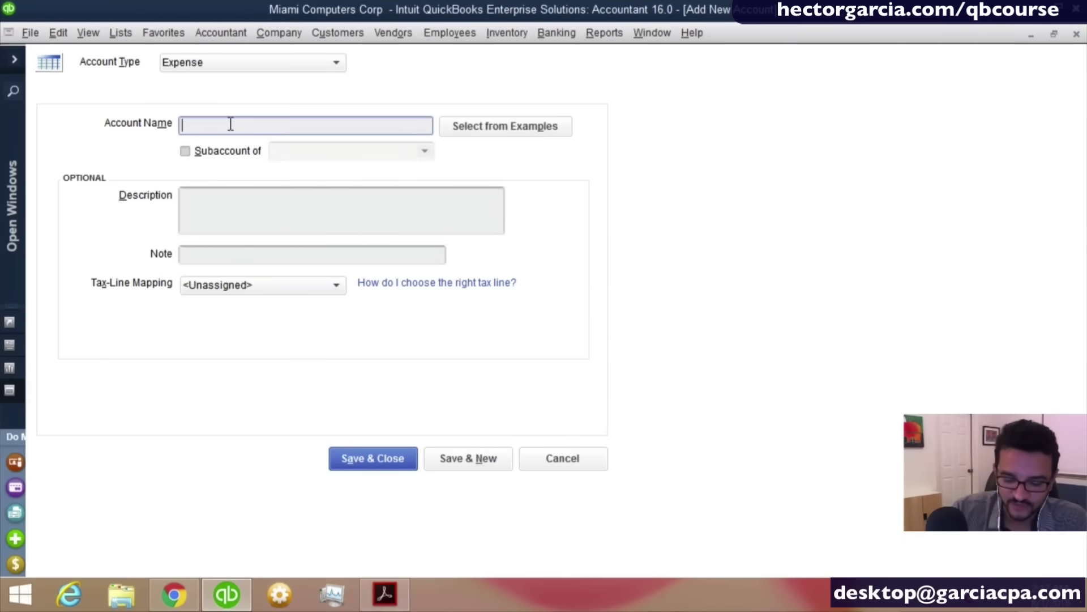
# Add 'Transportation' under Travel Expense with description 'Taxi, Subway, Train, Rental, Uber, Bus'.
pyautogui.write('Transportation')
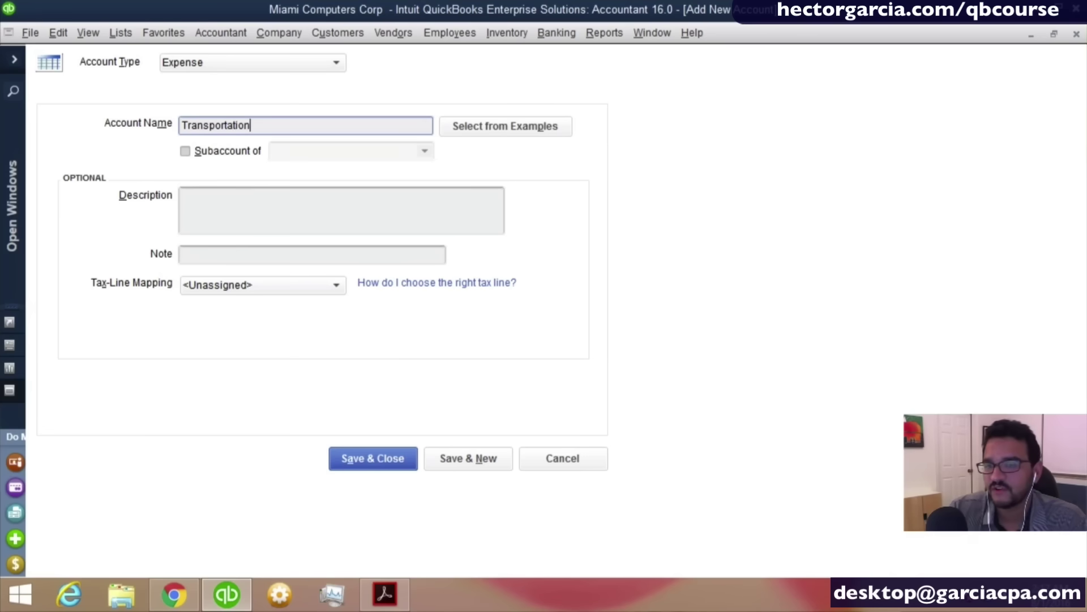
pyautogui.press('Tab')
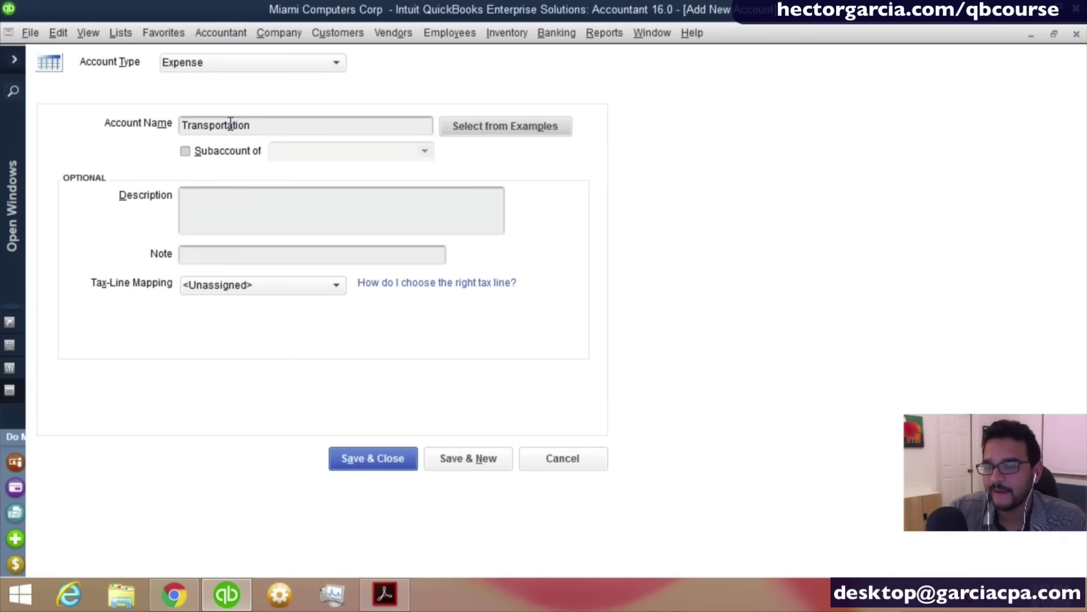
pyautogui.press('Tab')
pyautogui.press('space')
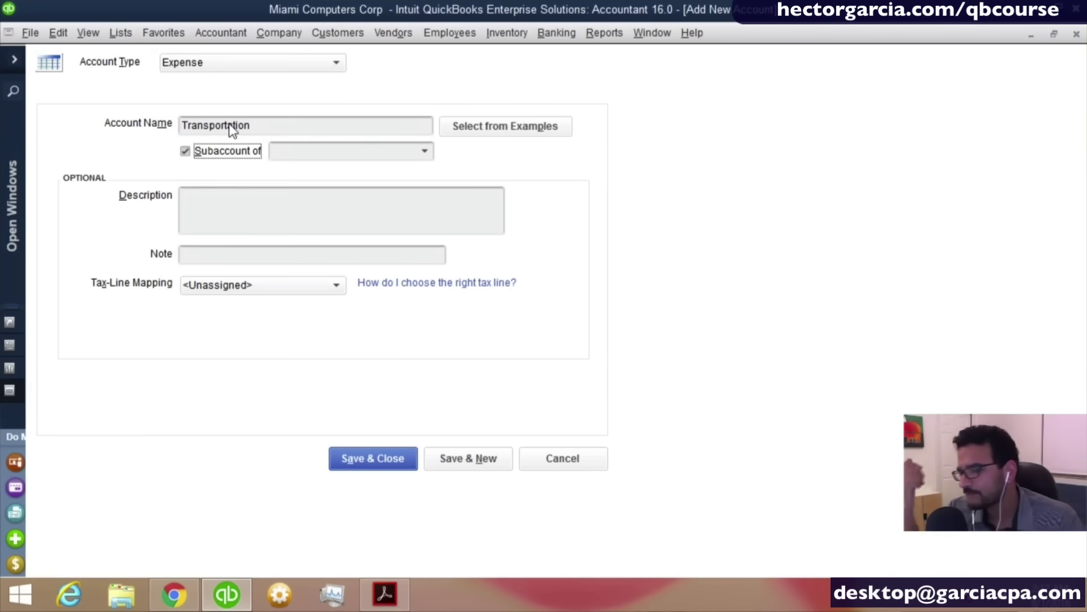
pyautogui.press('Tab')
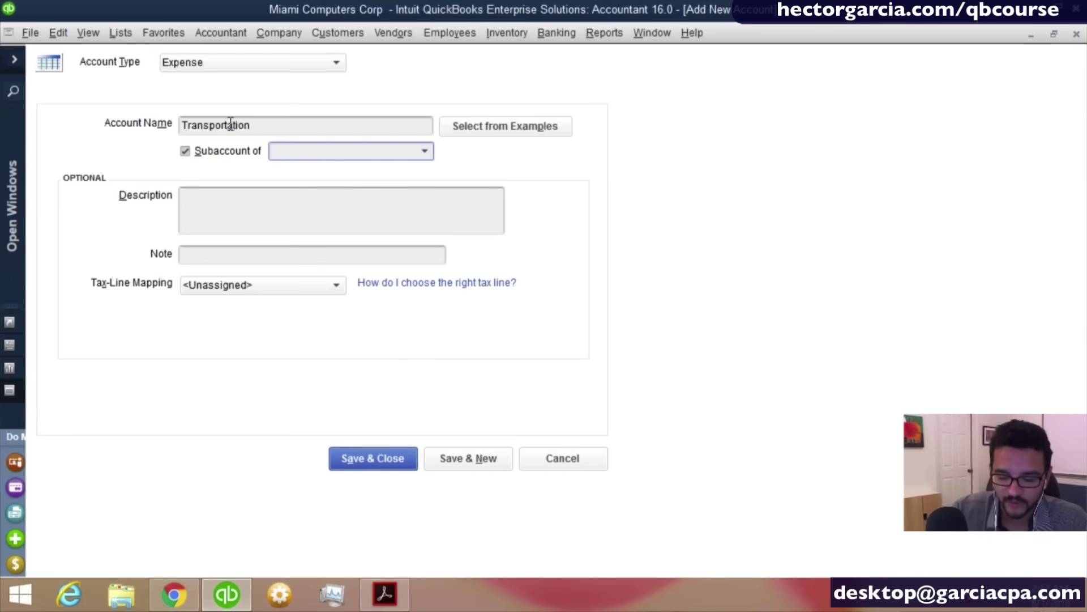
pyautogui.write('Travel Expense')
pyautogui.press('Tab')
pyautogui.press('Tab')
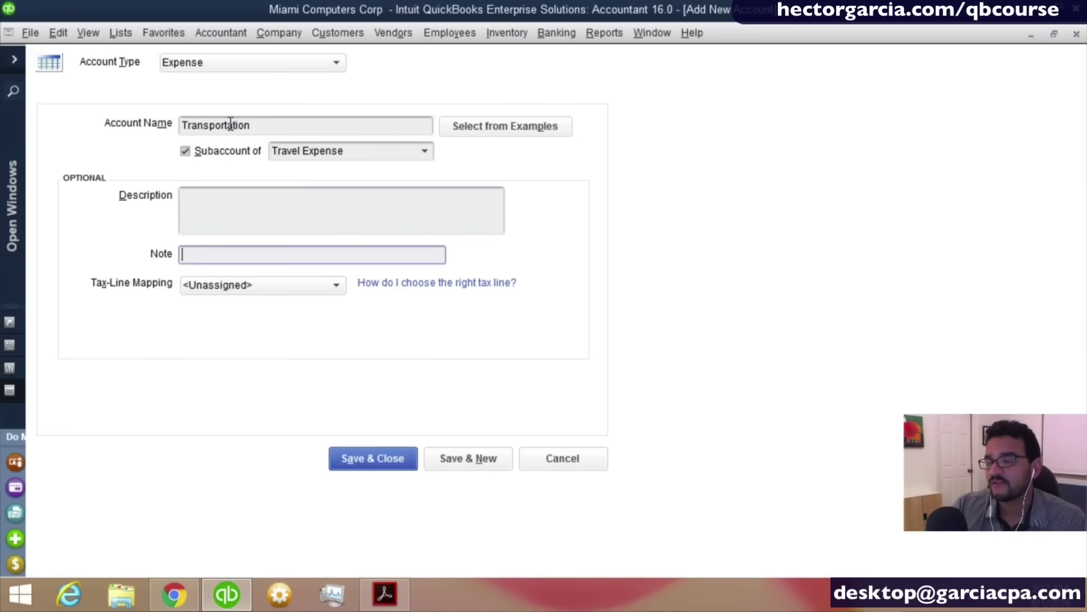
pyautogui.hotkey('shift', 'Tab')
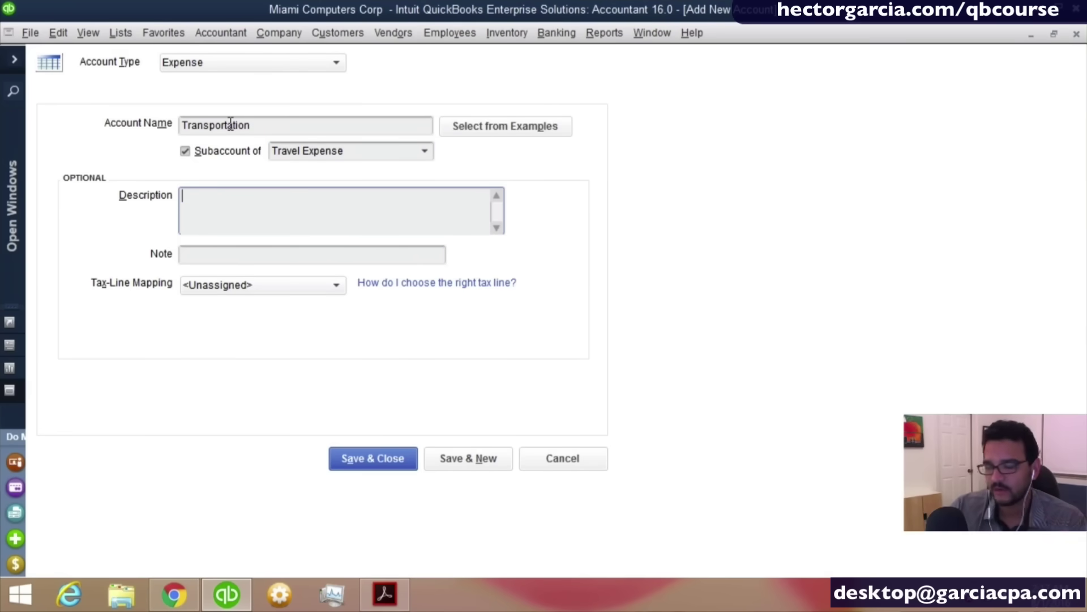
pyautogui.write('Ta')
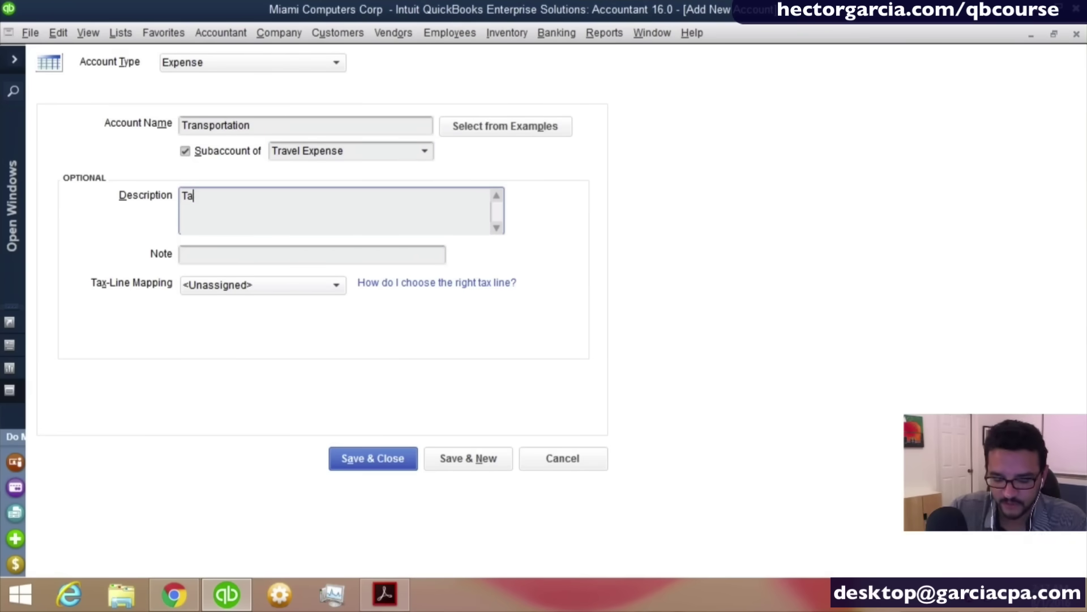
pyautogui.write('xi, Su')
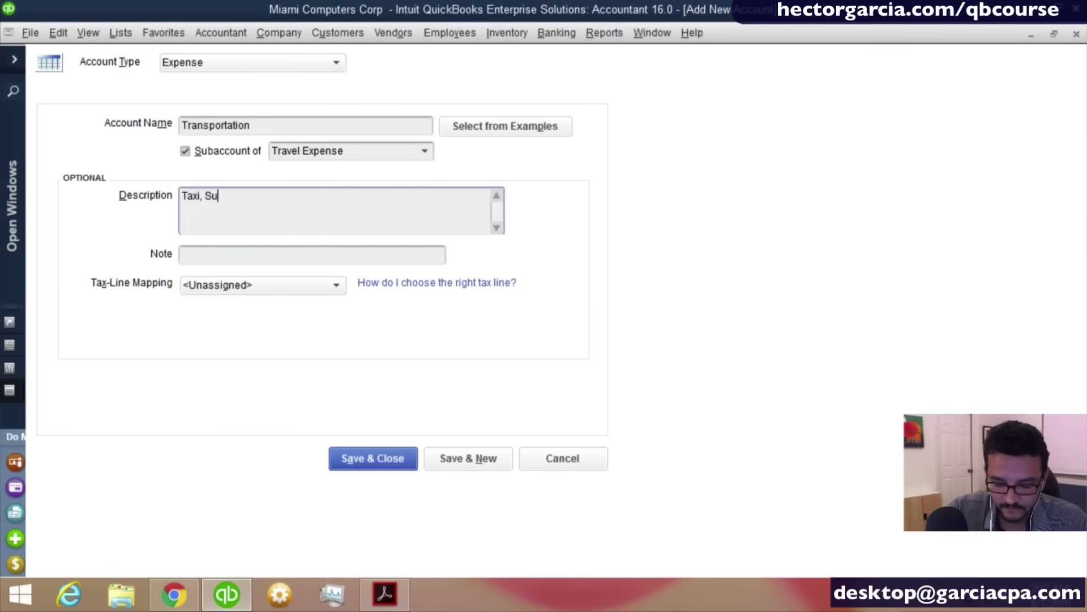
pyautogui.write('bway, Train,')
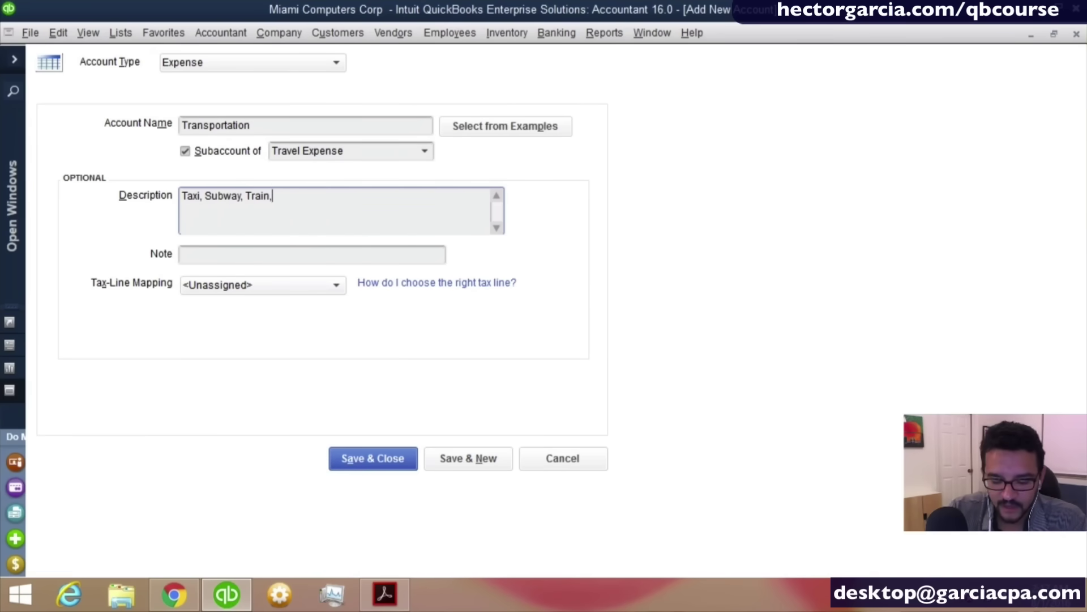
pyautogui.write(' Rental')
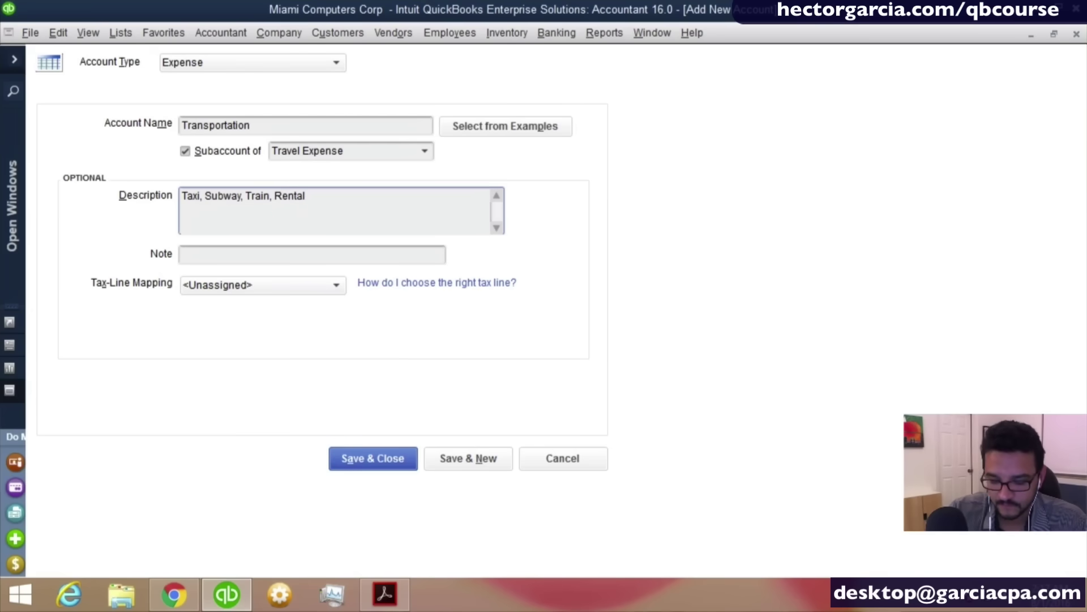
pyautogui.write(', Uber')
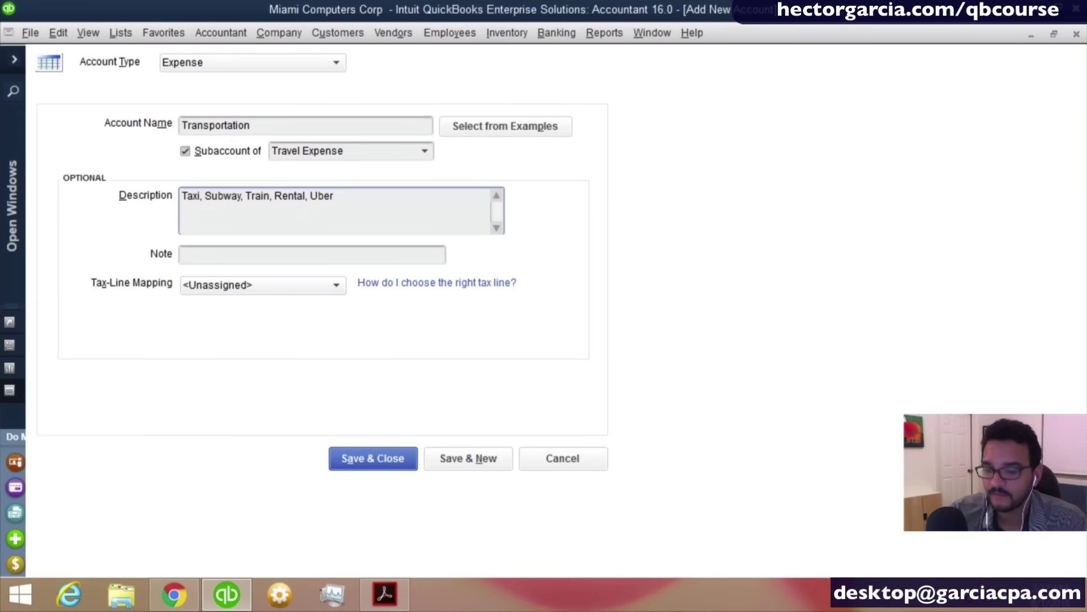
pyautogui.write(', Bus')
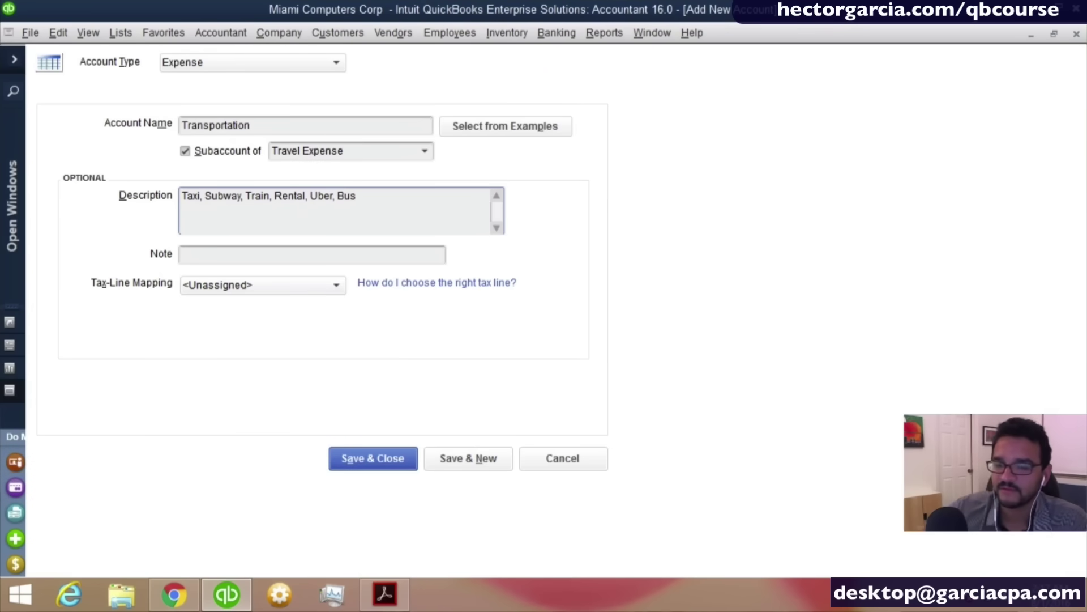
pyautogui.moveTo(372, 195); pyautogui.dragTo(124, 183)
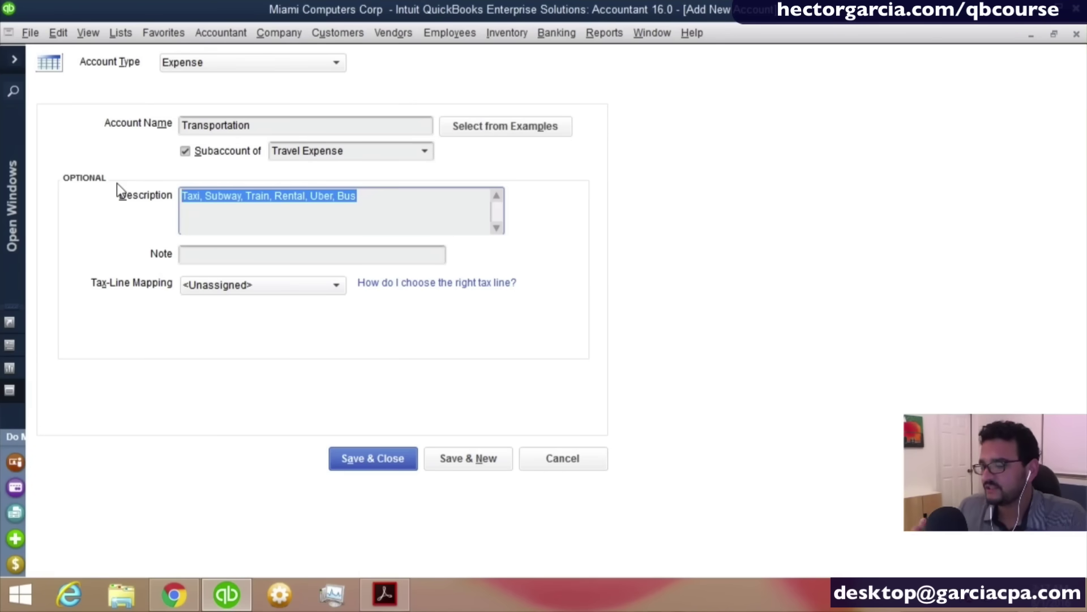
pyautogui.press('ctrl')
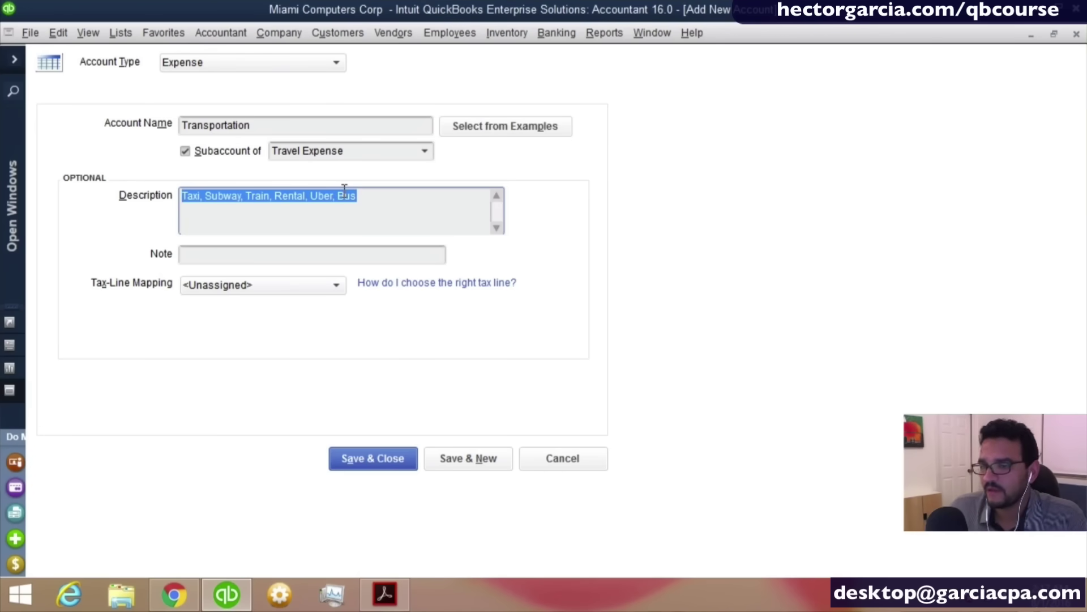
pyautogui.click(473, 459)
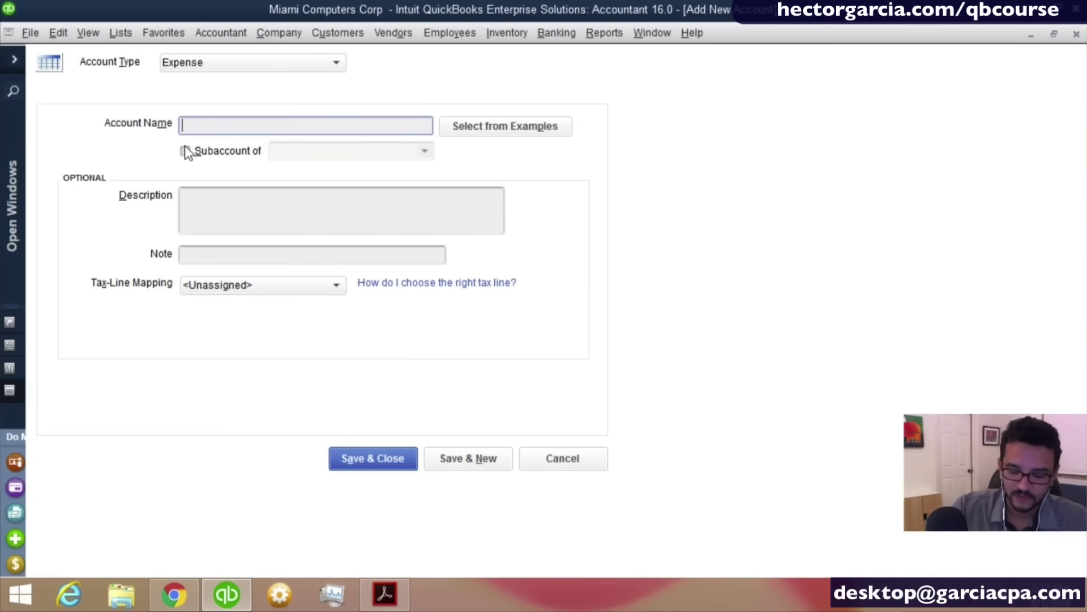
# Add 'Misc. Travel' as a subaccount of Travel Expense and save with Save & New.
pyautogui.write('Misc. Tr')
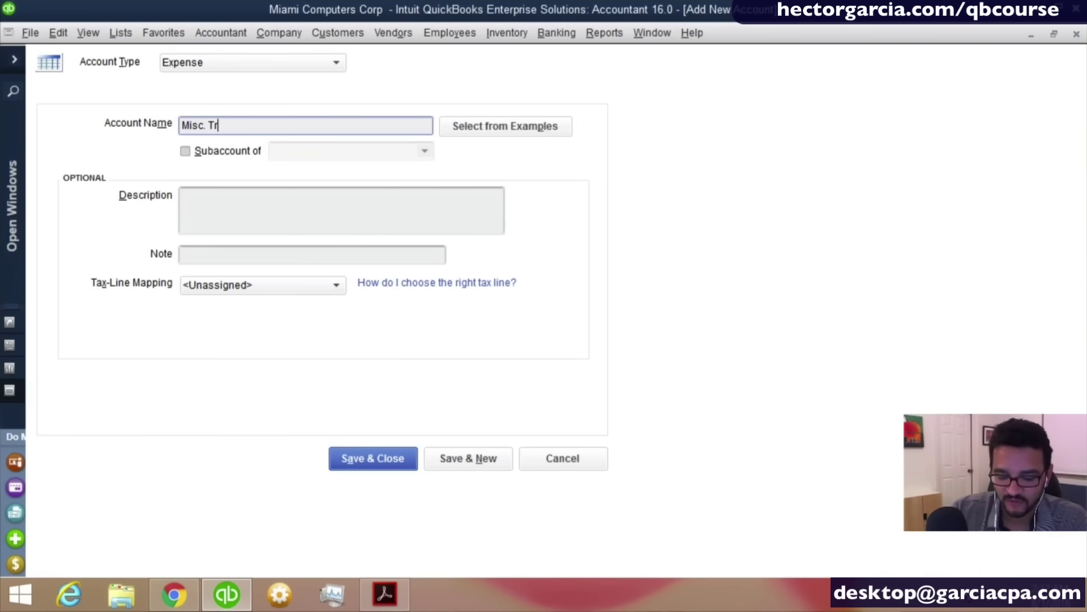
pyautogui.write('avel')
pyautogui.press('Tab')
pyautogui.press('Tab')
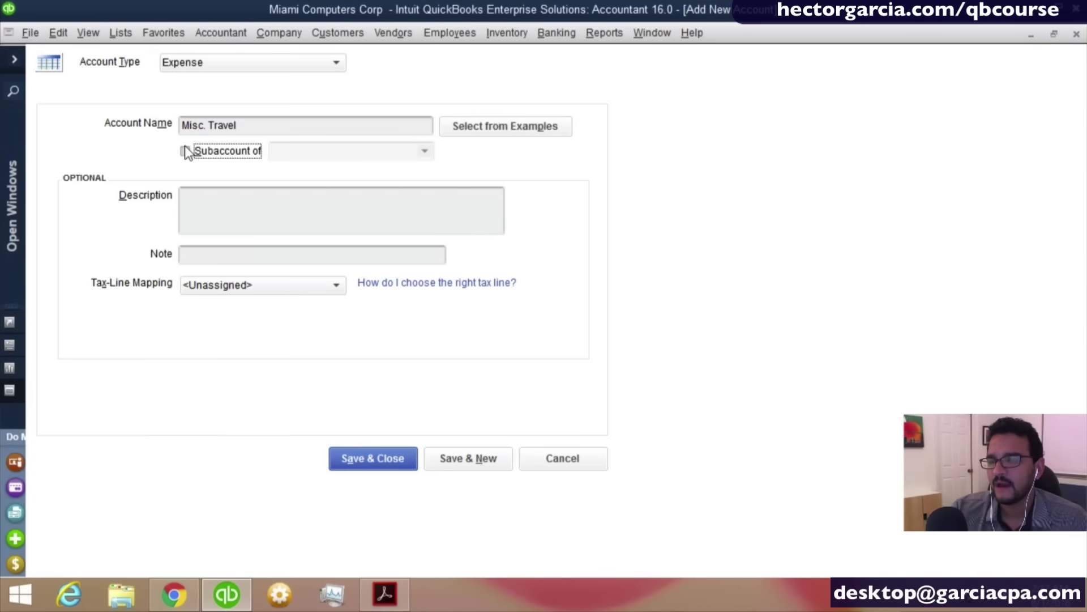
pyautogui.click(185, 146)
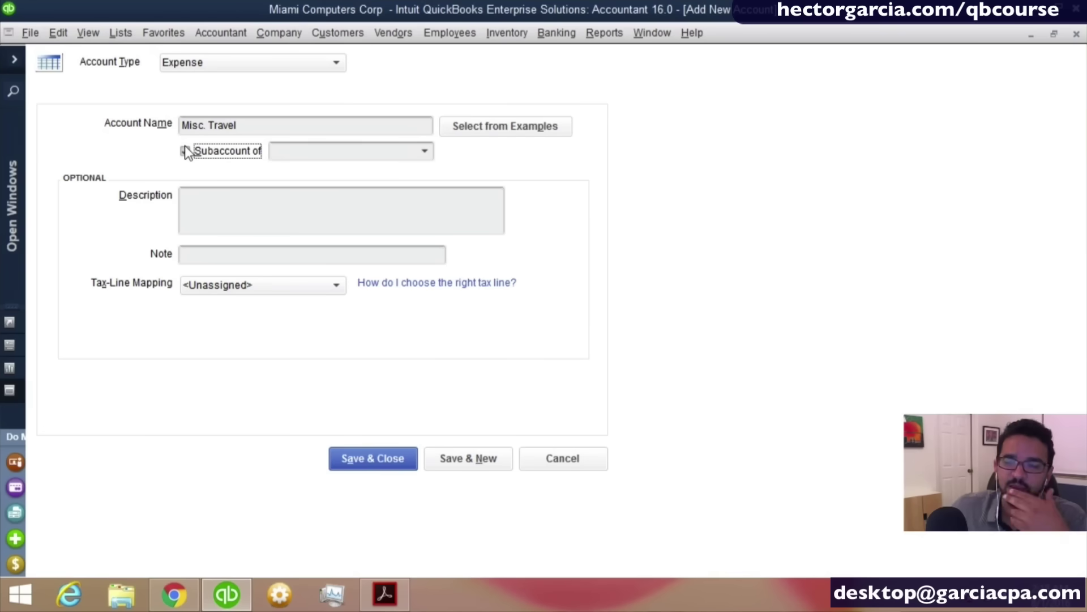
pyautogui.click(323, 150)
pyautogui.write('Telephone Expense')
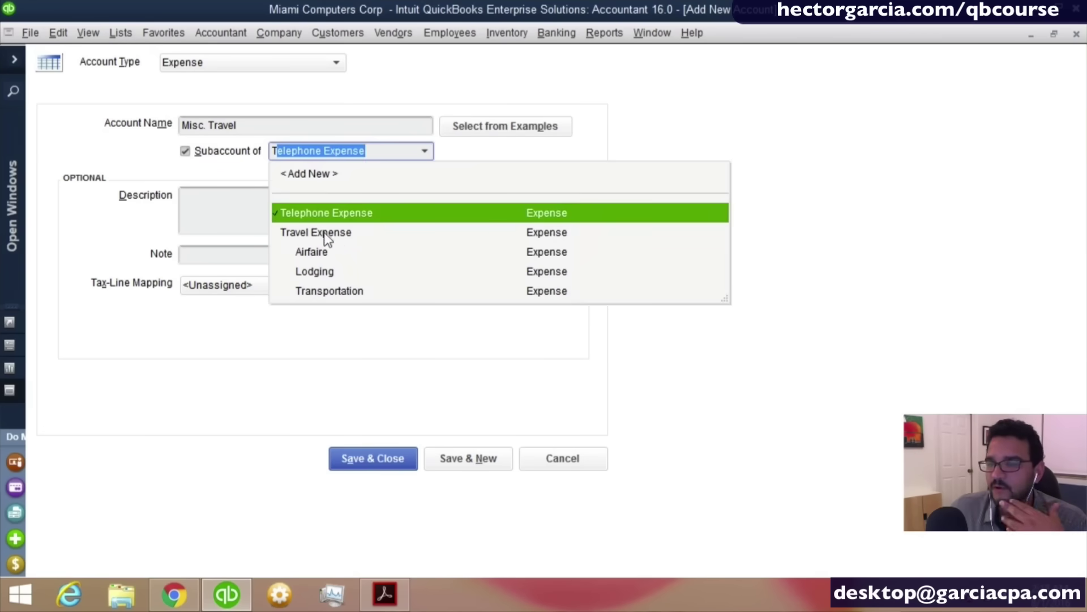
pyautogui.click(346, 235)
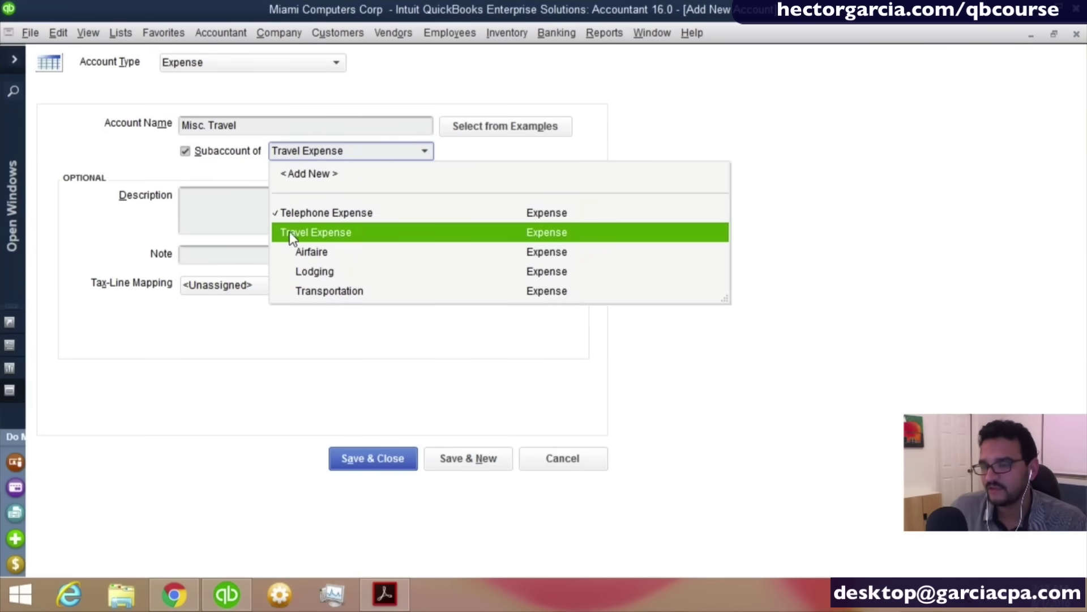
pyautogui.click(318, 233)
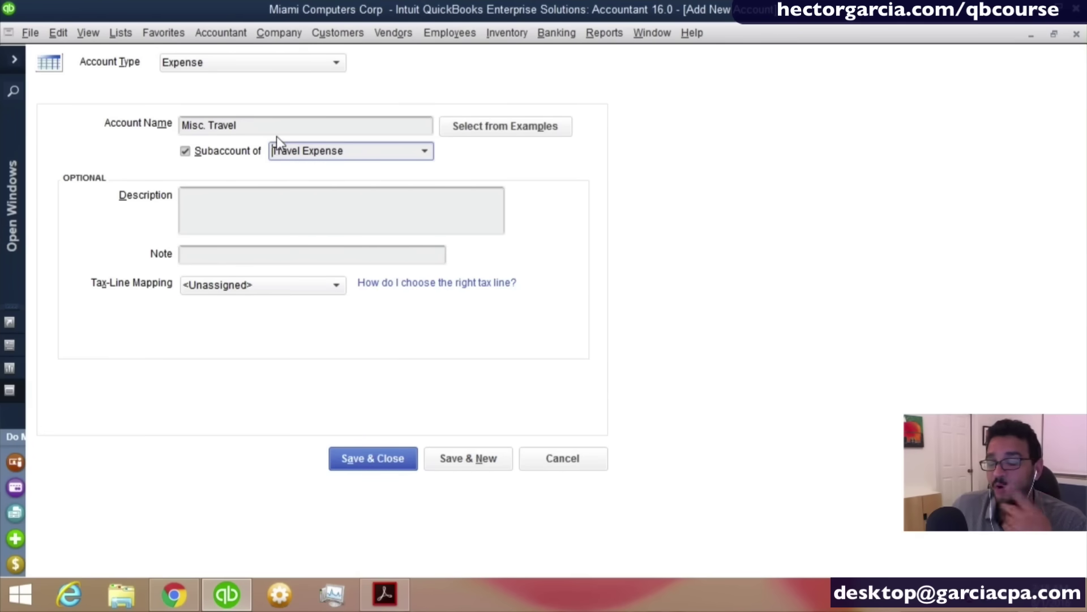
pyautogui.click(470, 461)
# Name the account 'Travel Meals', make it a subaccount of Travel Expense, and Save & Close.
pyautogui.write('T')
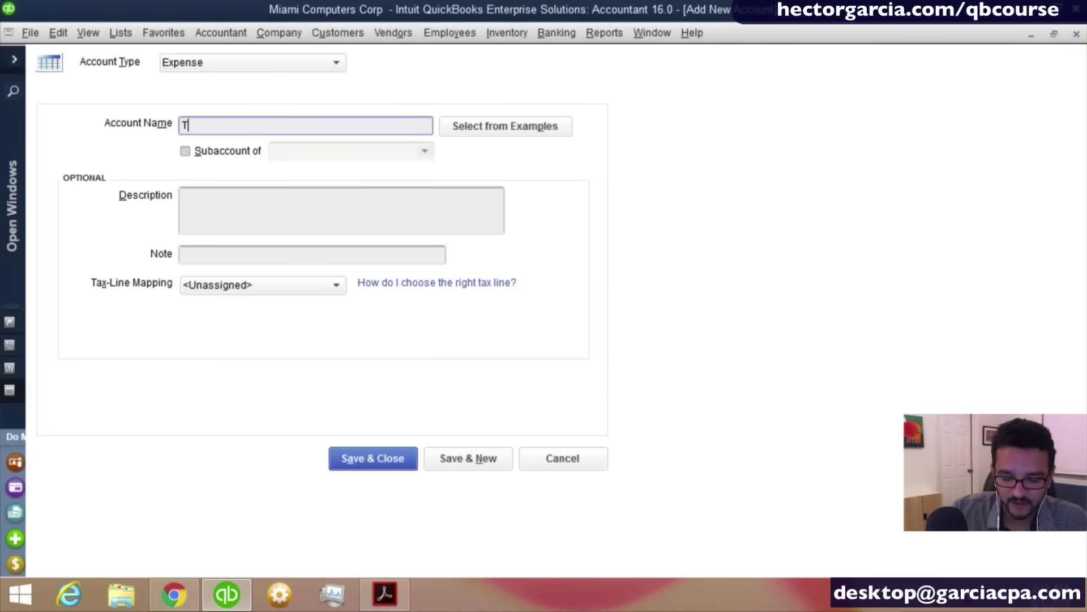
pyautogui.write('ravel Meal')
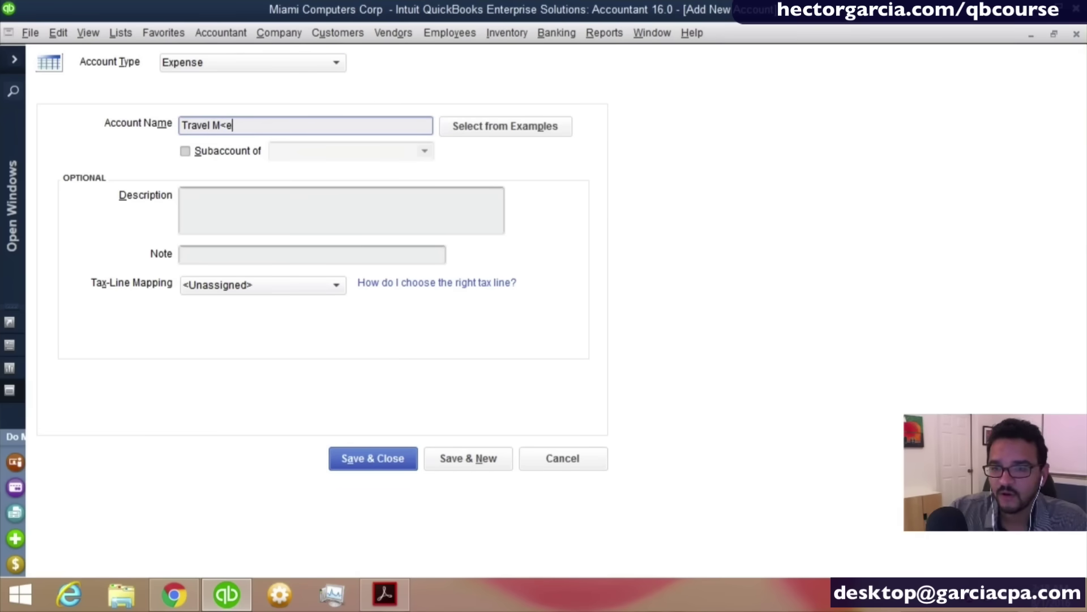
pyautogui.write('s')
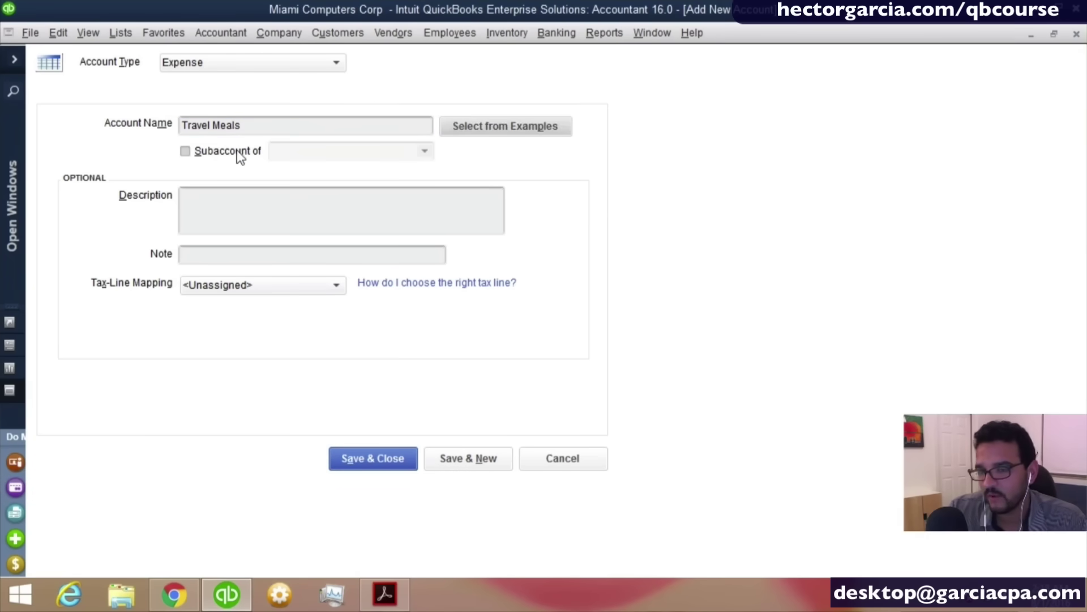
pyautogui.click(238, 155)
pyautogui.write('Telephone Expense')
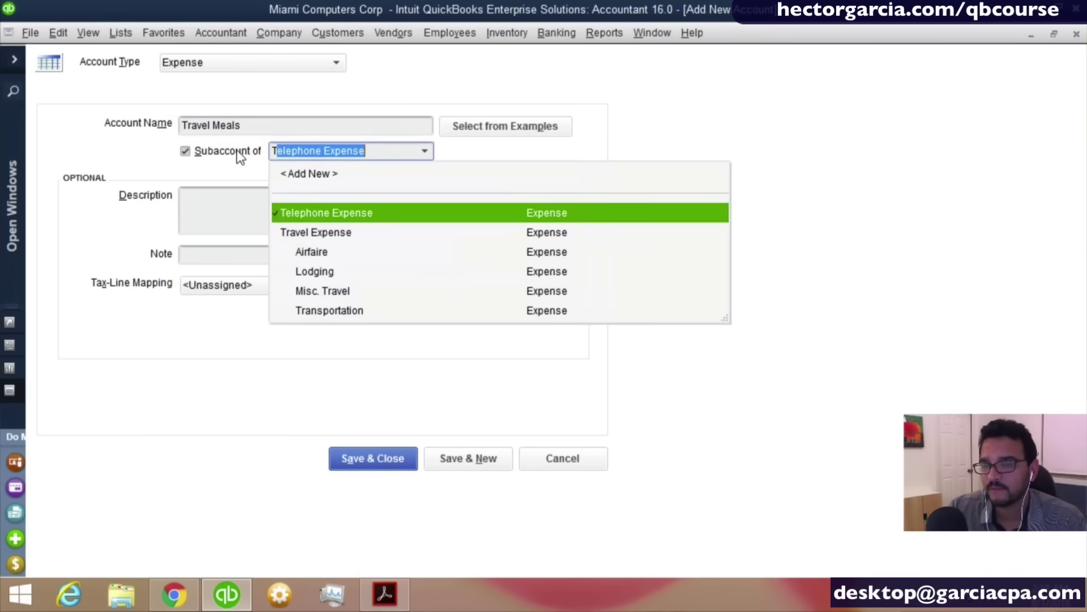
pyautogui.click(324, 233)
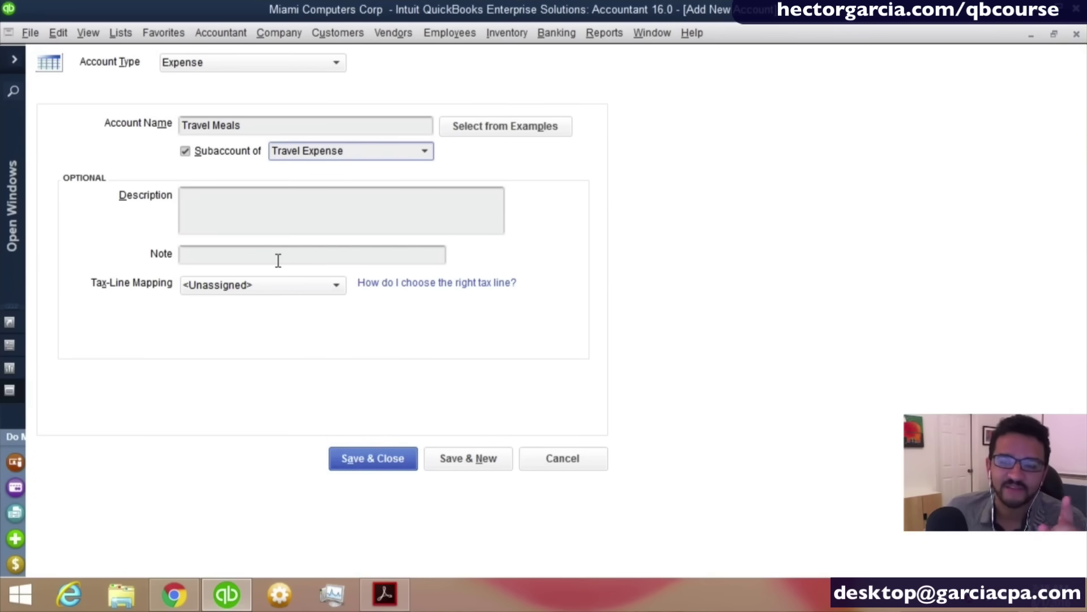
pyautogui.click(366, 457)
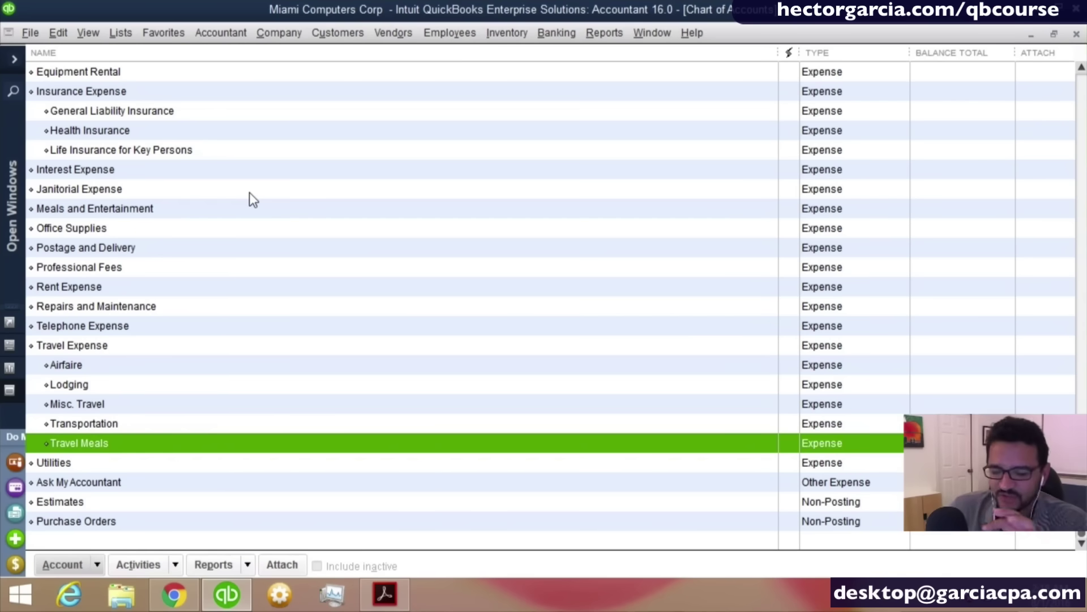
# Create a new Expense account from the Printing and Reproduction example and Save & Close.
pyautogui.rightClick(243, 191)
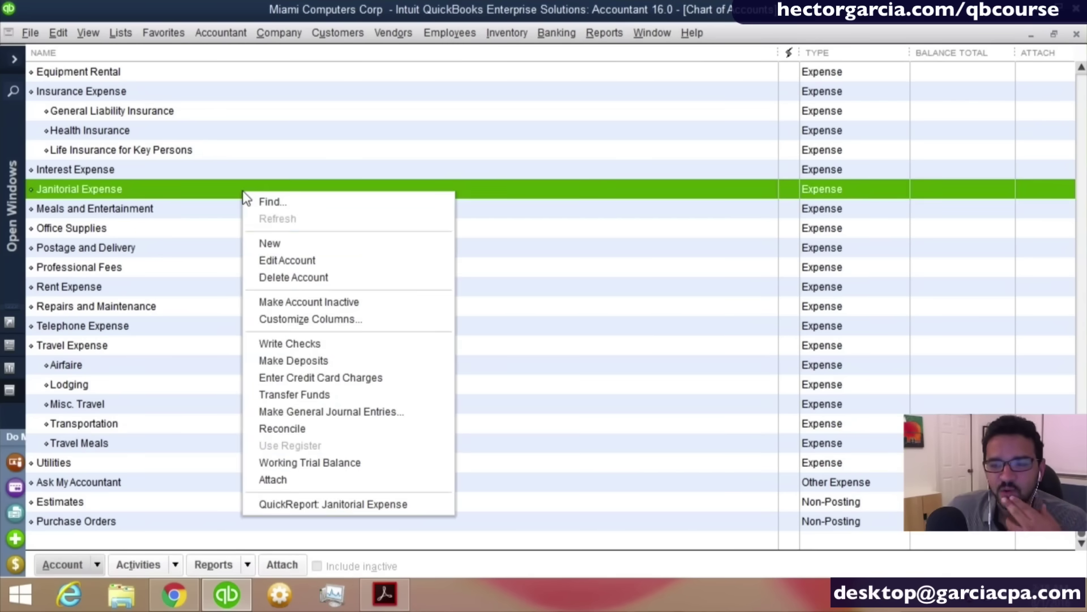
pyautogui.click(283, 244)
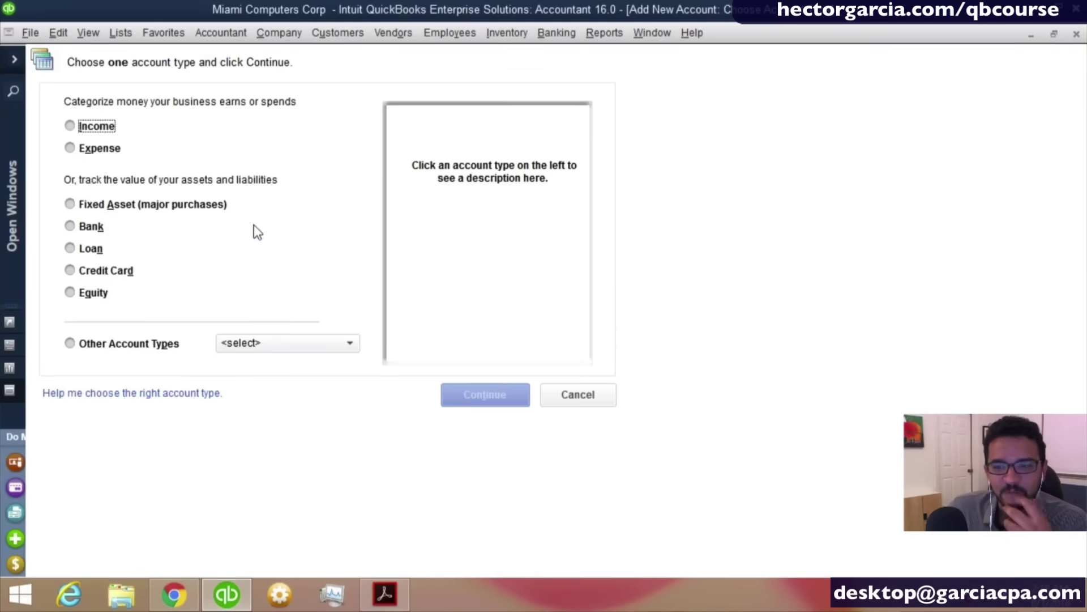
pyautogui.click(100, 149)
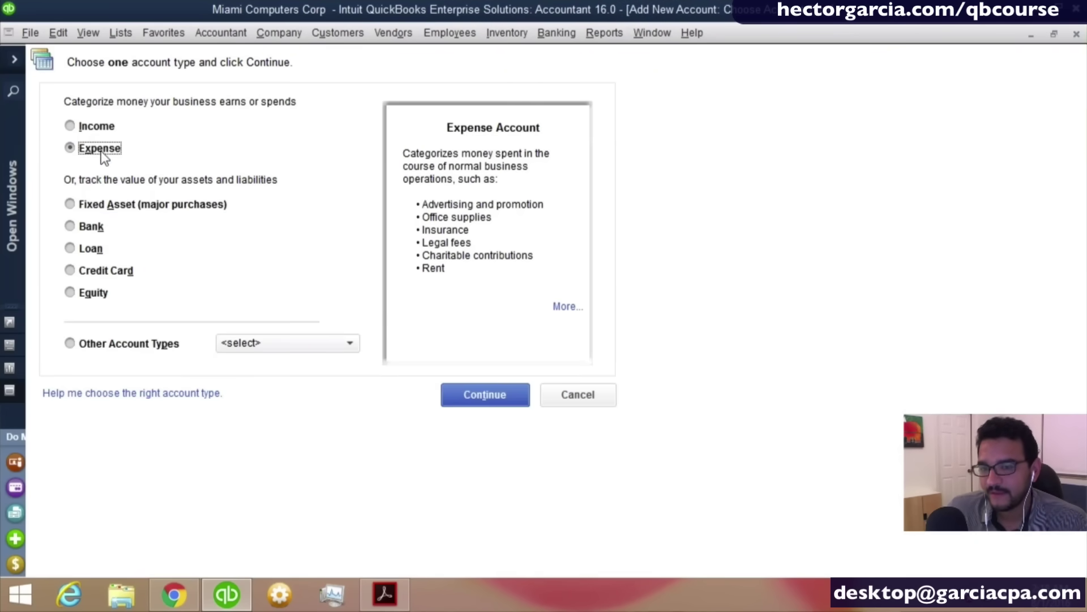
pyautogui.click(474, 394)
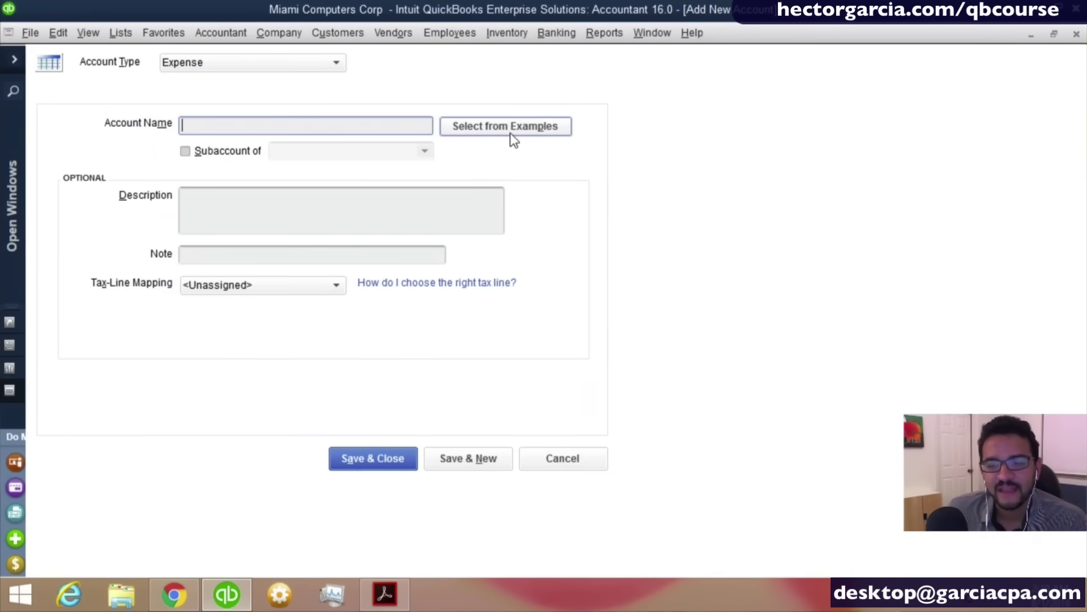
pyautogui.click(506, 126)
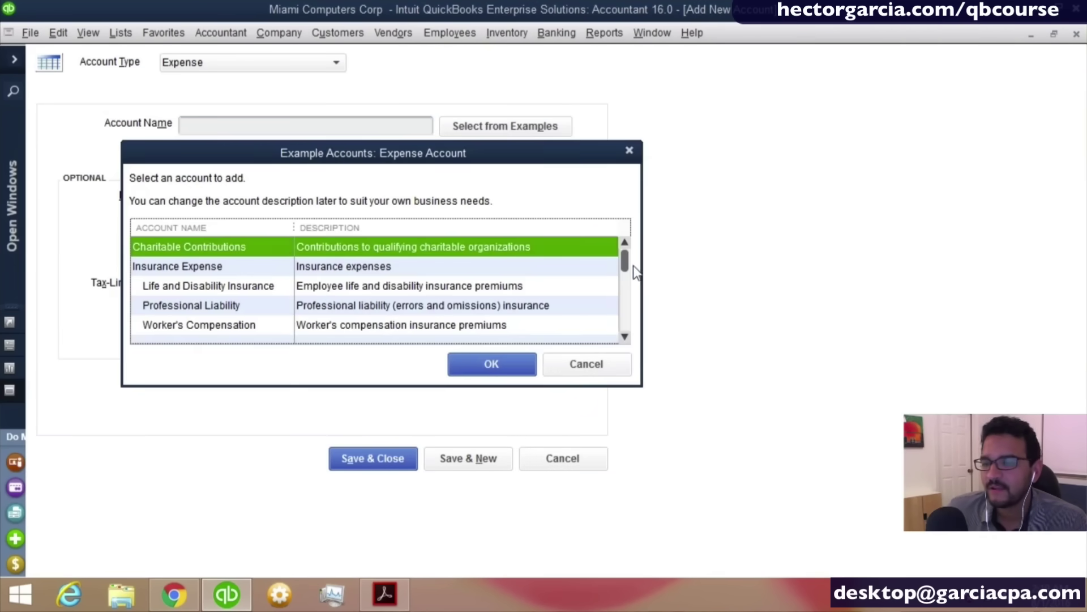
pyautogui.moveTo(624, 257); pyautogui.dragTo(627, 323)
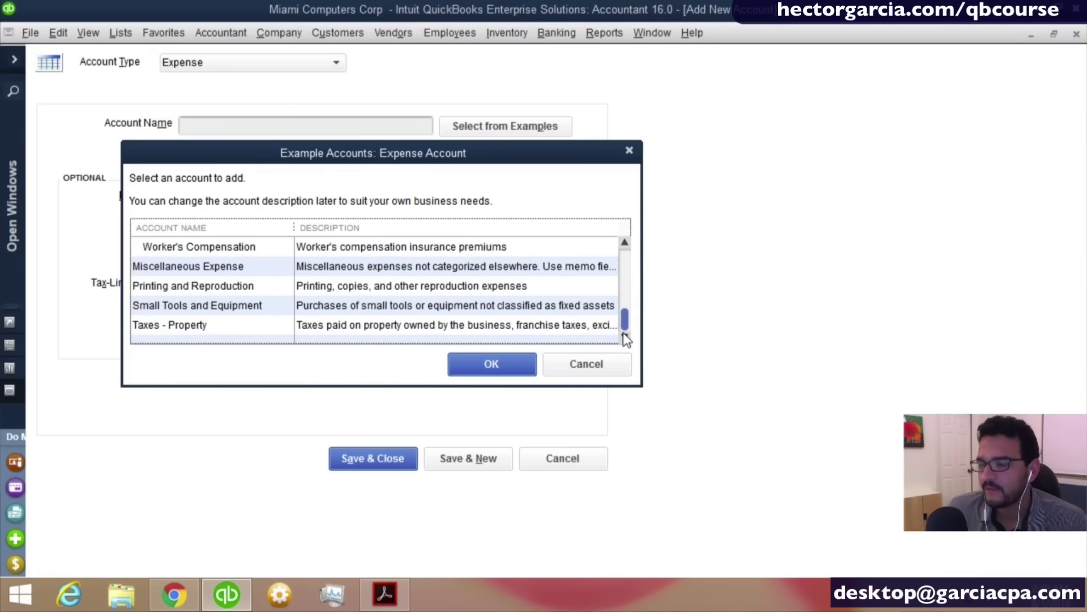
pyautogui.click(246, 273)
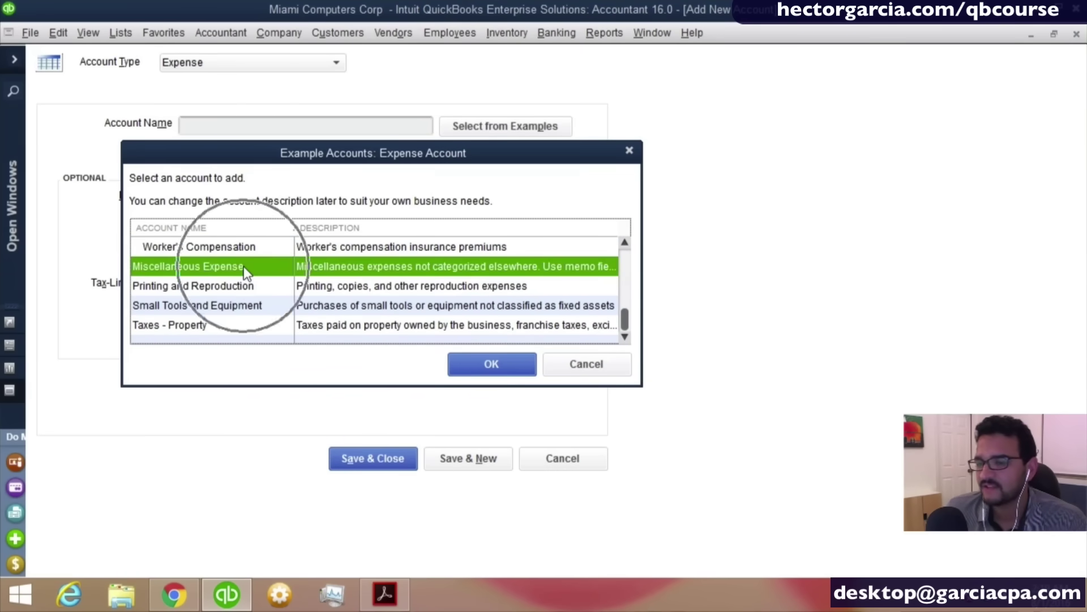
pyautogui.click(237, 283)
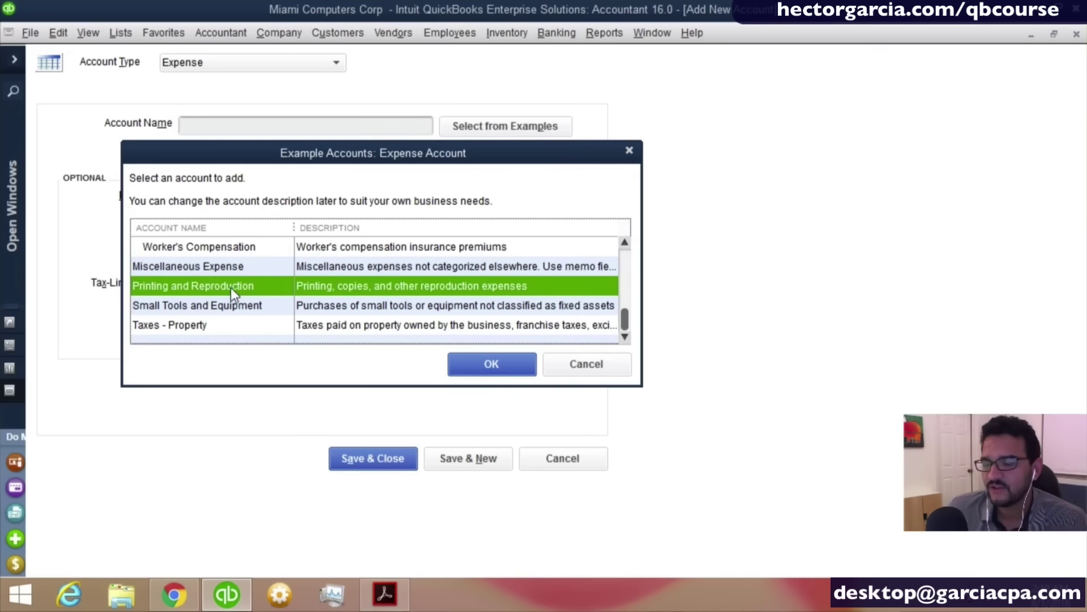
pyautogui.doubleClick(219, 287)
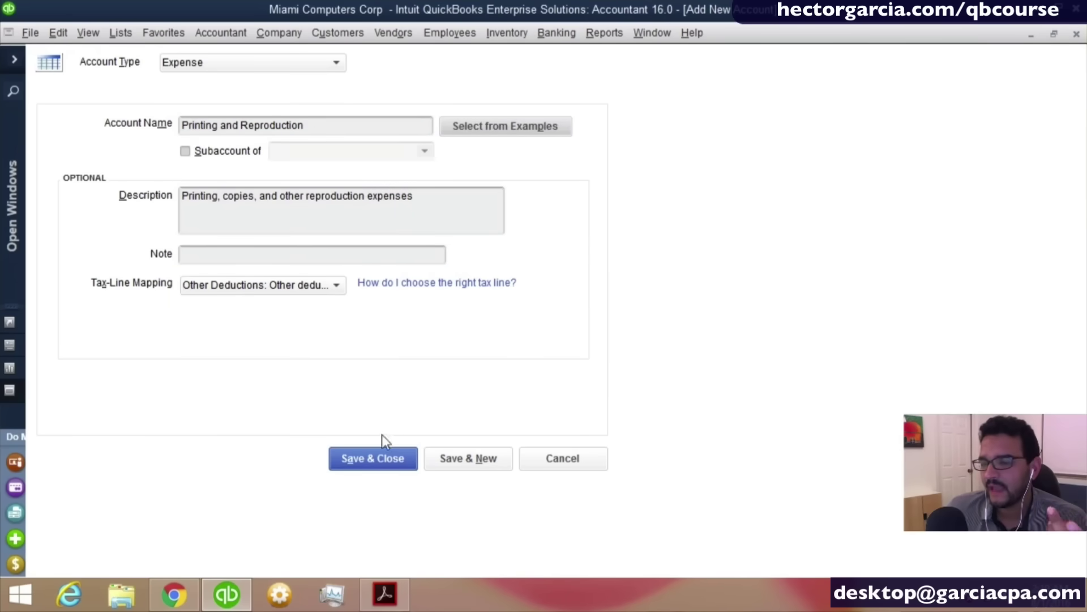
pyautogui.click(376, 456)
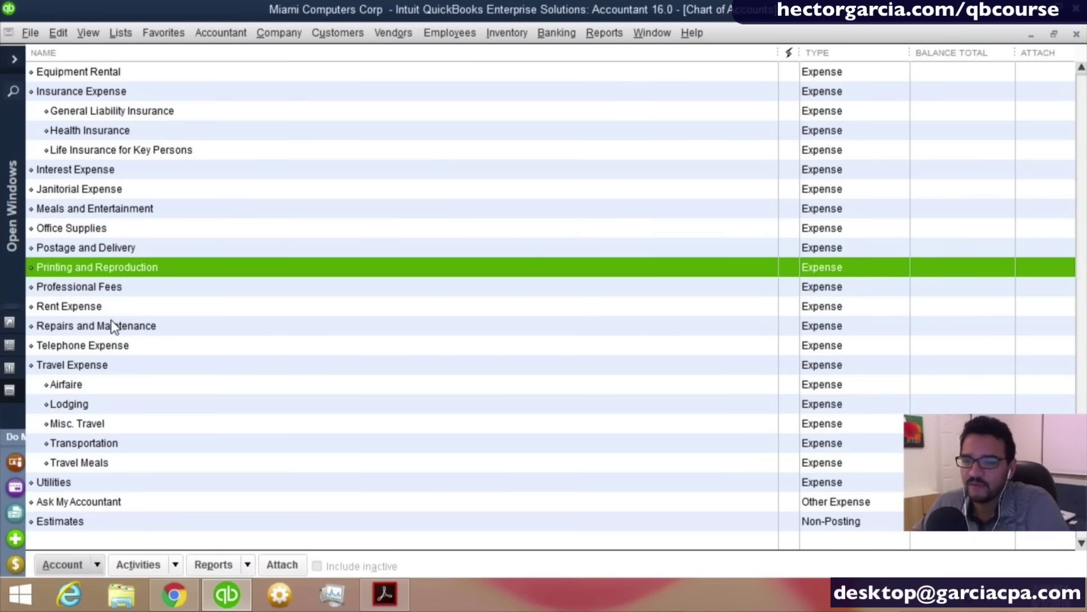
# Make the Postage and Delivery account inactive.
pyautogui.click(111, 251)
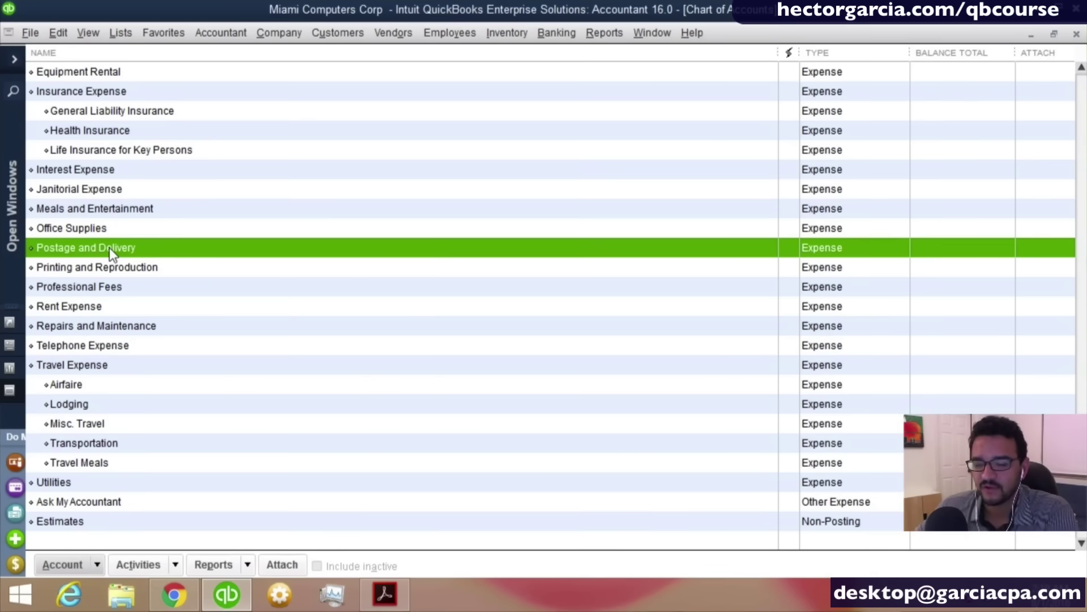
pyautogui.rightClick(111, 250)
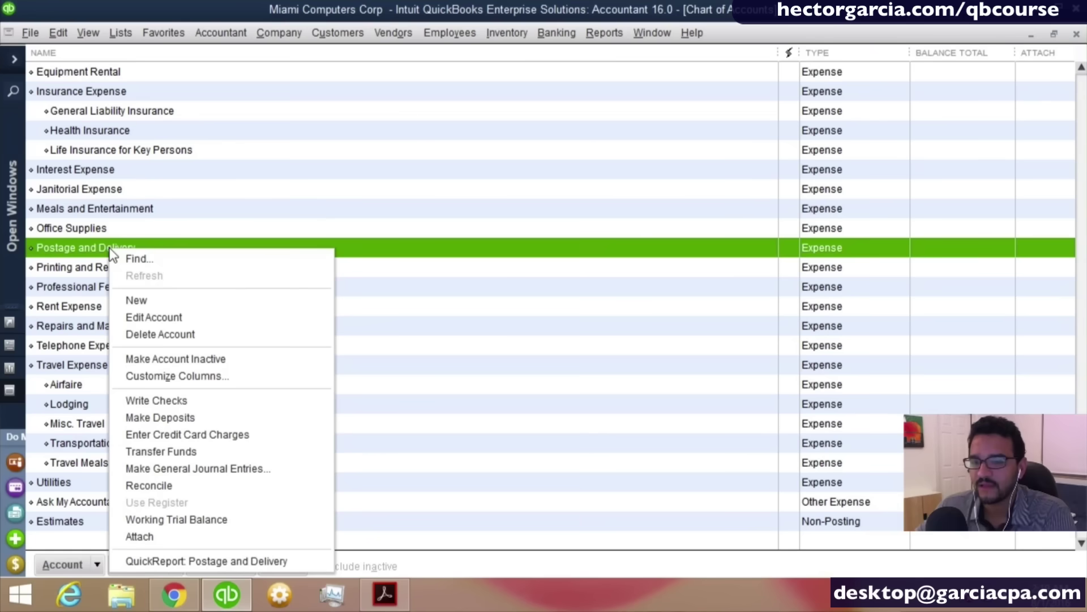
pyautogui.click(210, 360)
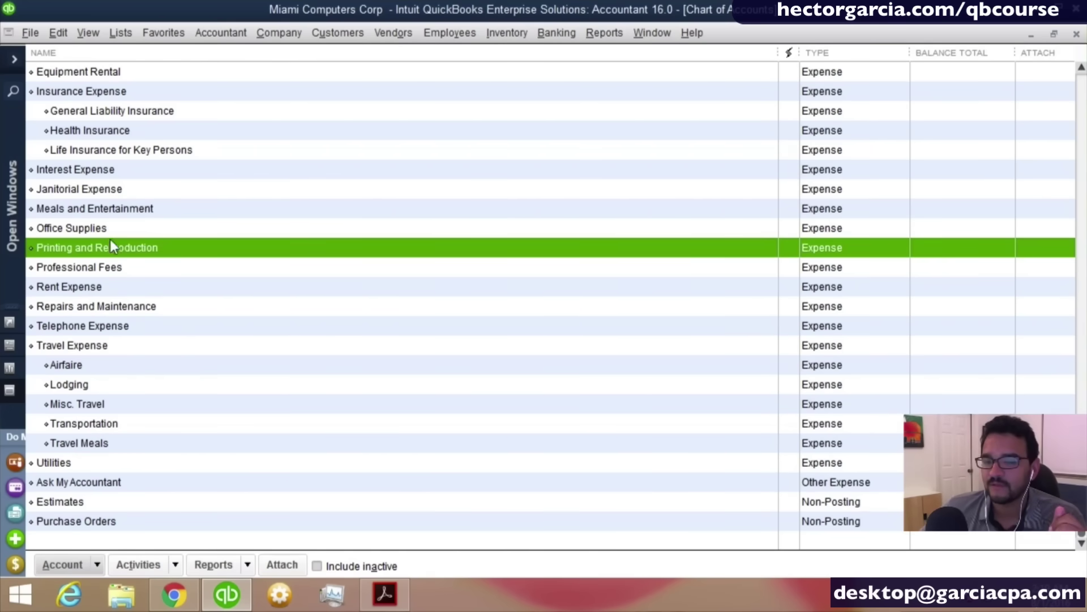
# Delete the Janitorial Expense account and confirm the deletion.
pyautogui.click(110, 191)
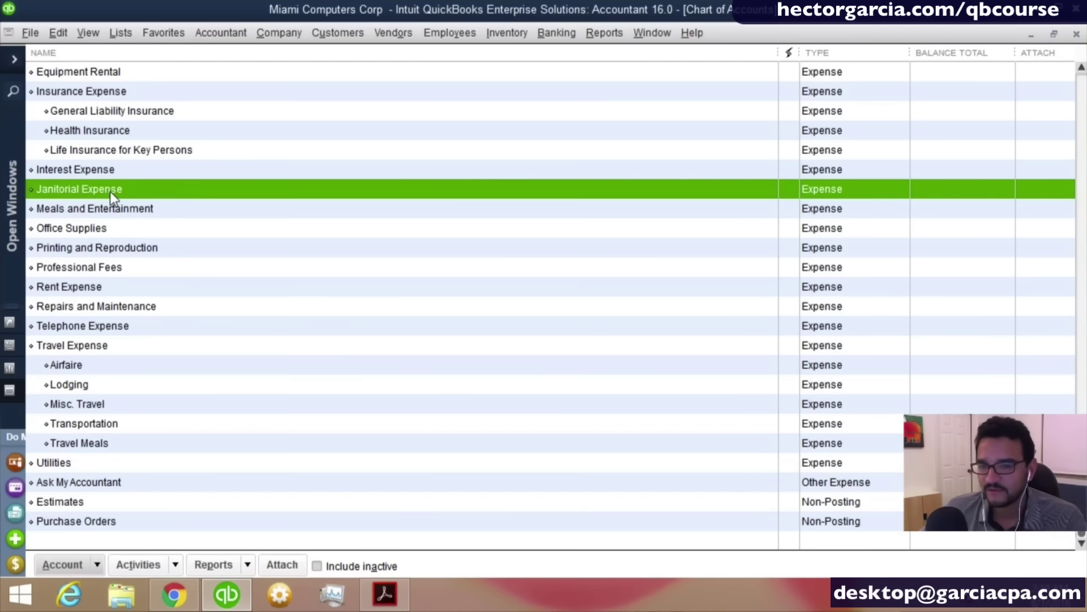
pyautogui.click(100, 308)
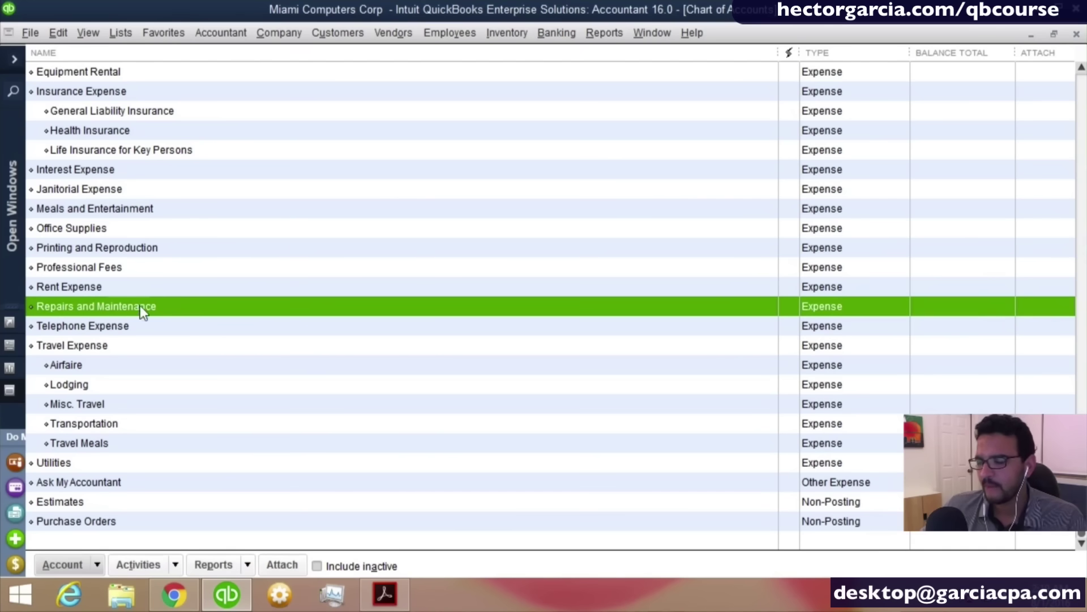
pyautogui.rightClick(94, 195)
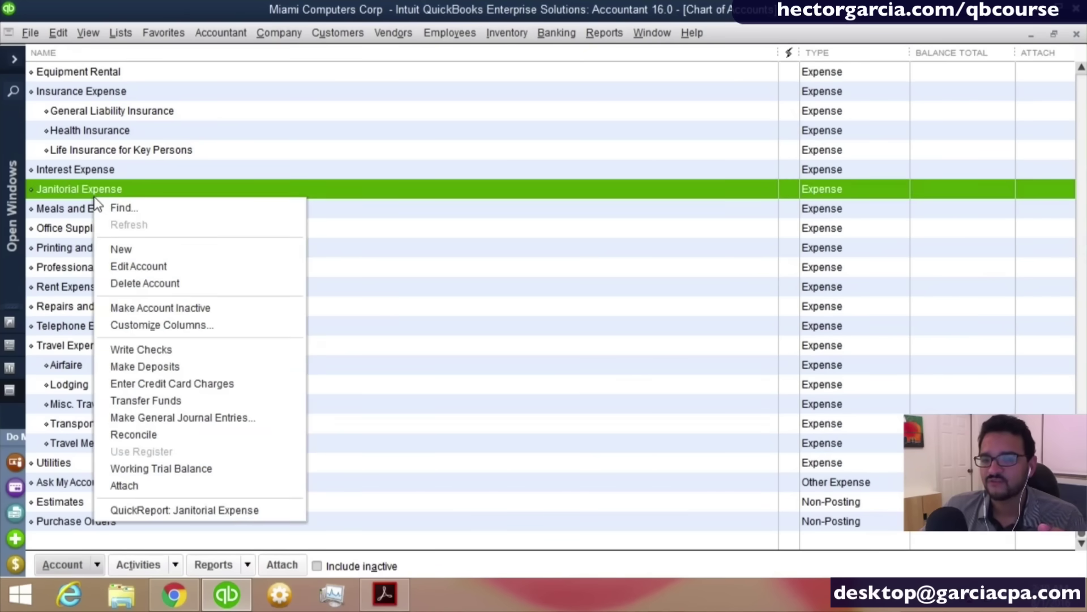
pyautogui.click(142, 282)
pyautogui.click(504, 203)
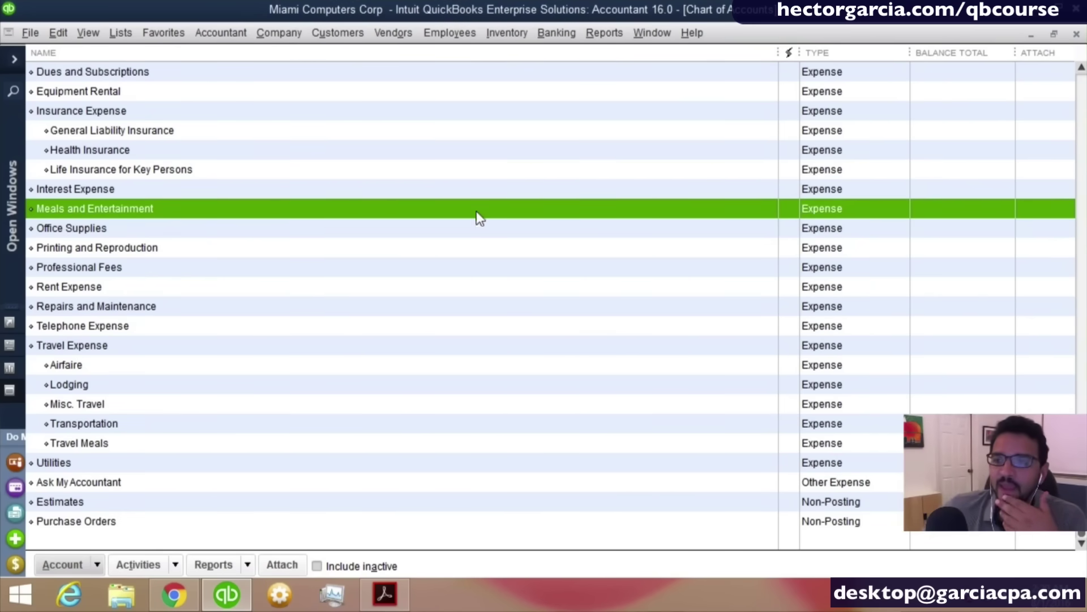
# Try deleting AMEX 40001, then make it inactive instead when deletion is refused.
pyautogui.scroll(15, 441, 226)
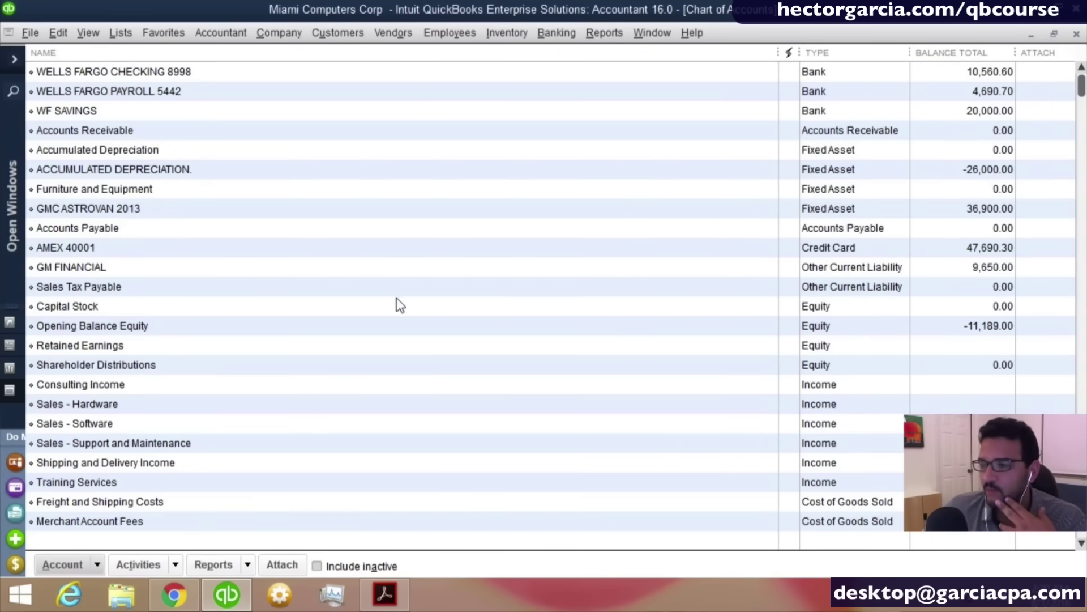
pyautogui.click(120, 268)
pyautogui.click(424, 249)
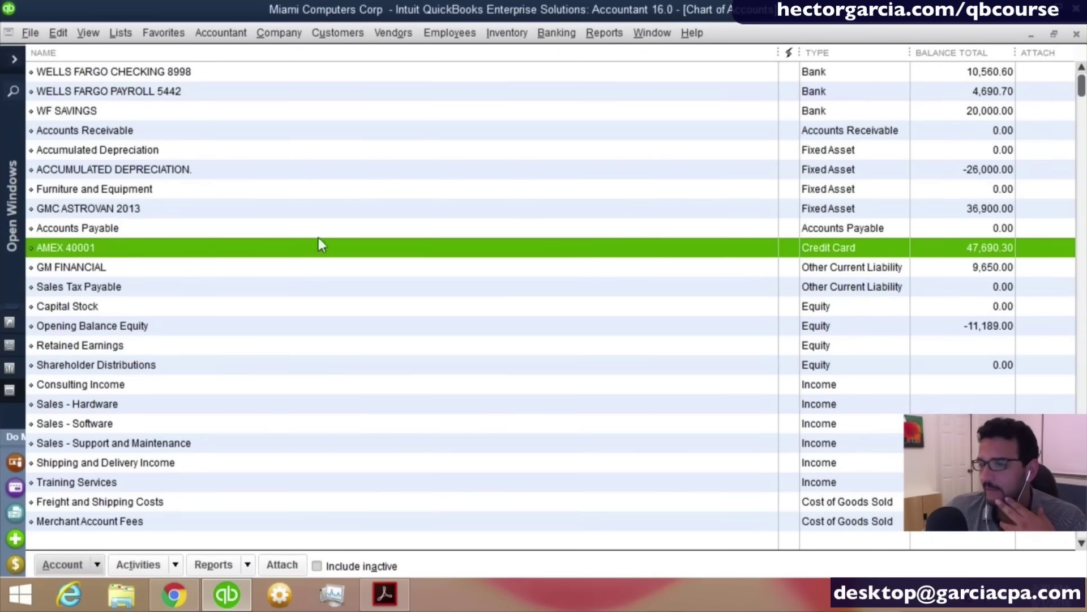
pyautogui.rightClick(69, 247)
pyautogui.click(121, 334)
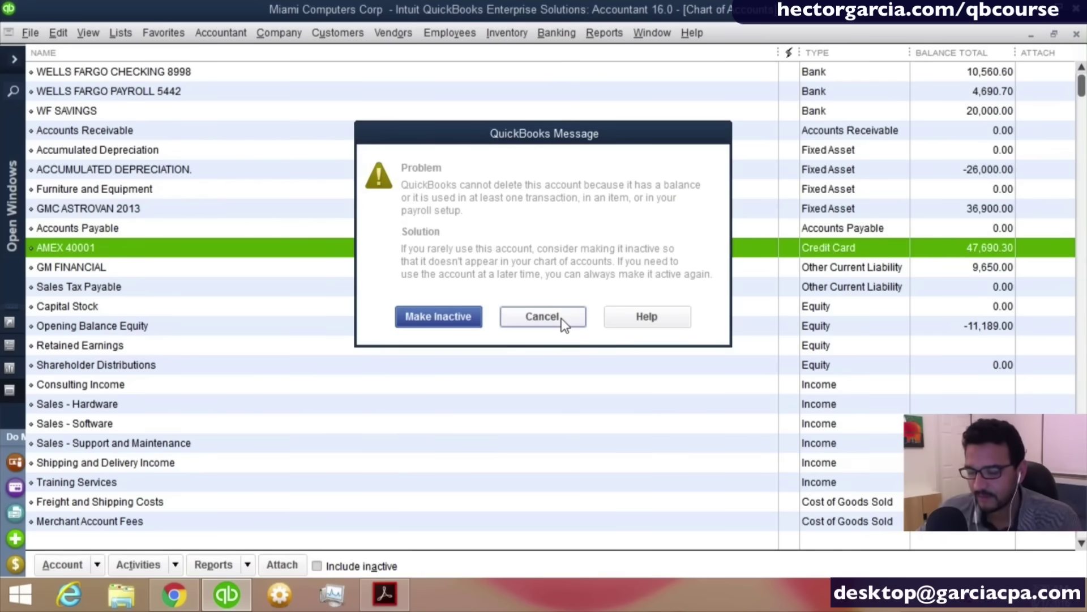
pyautogui.click(460, 320)
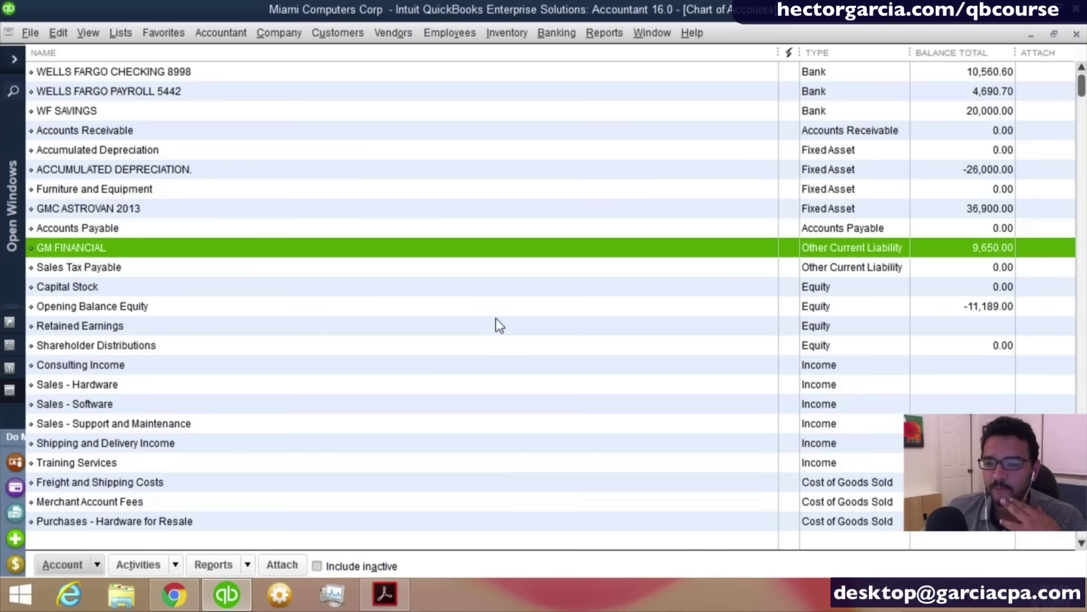
# Show inactive accounts, make AMEX 40001 active, then hide inactive accounts again.
pyautogui.click(89, 256)
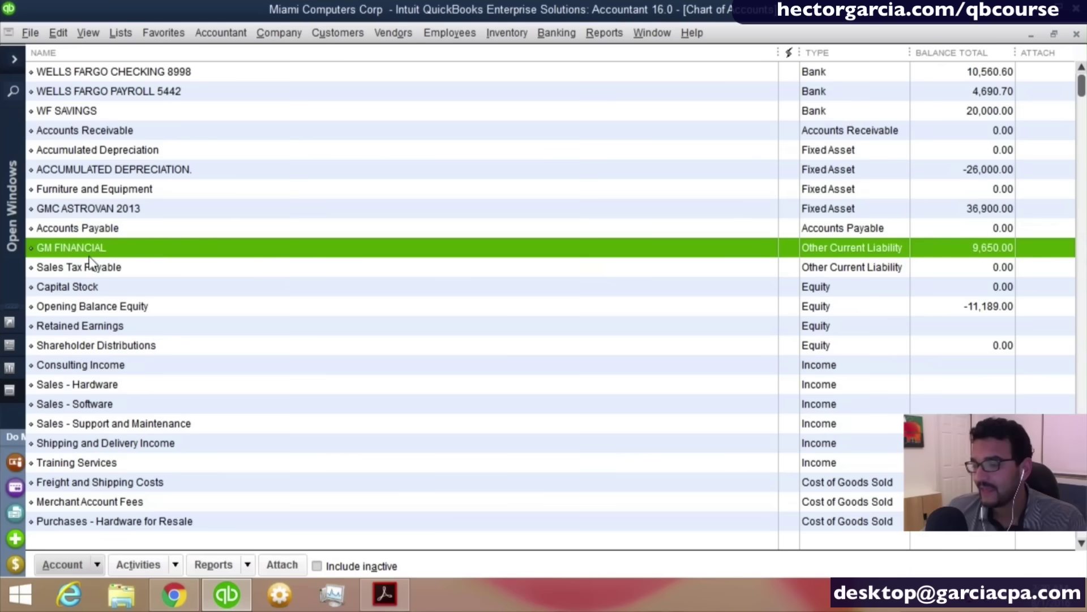
pyautogui.click(317, 566)
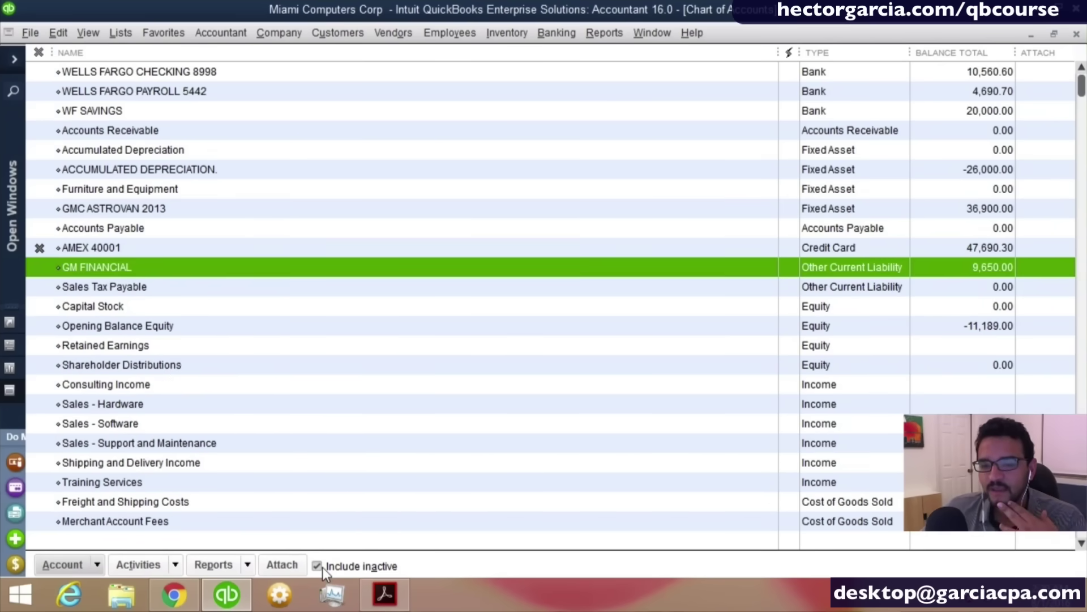
pyautogui.click(131, 248)
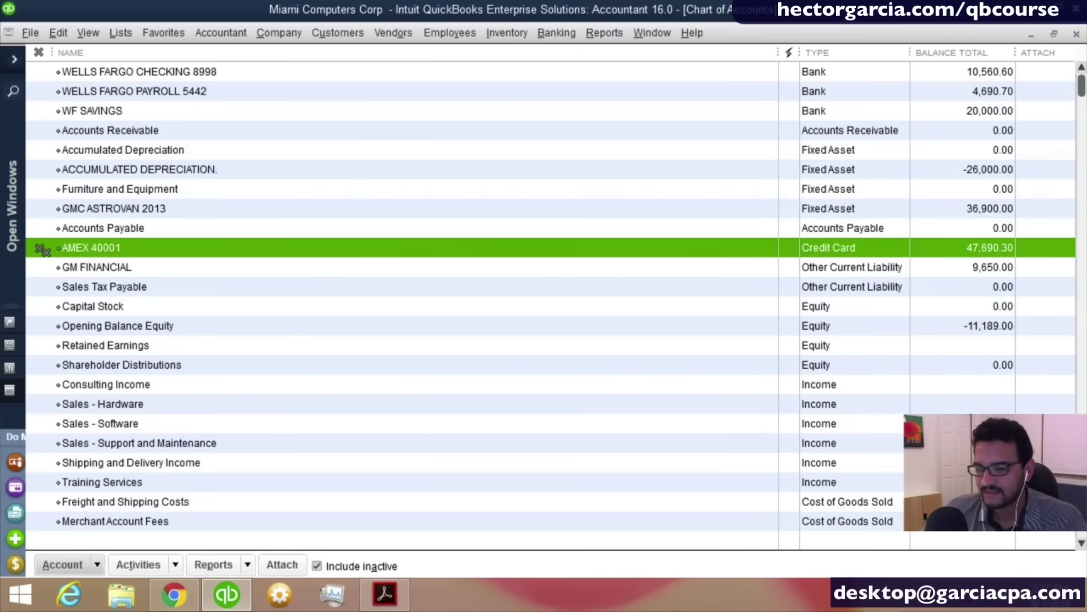
pyautogui.rightClick(134, 249)
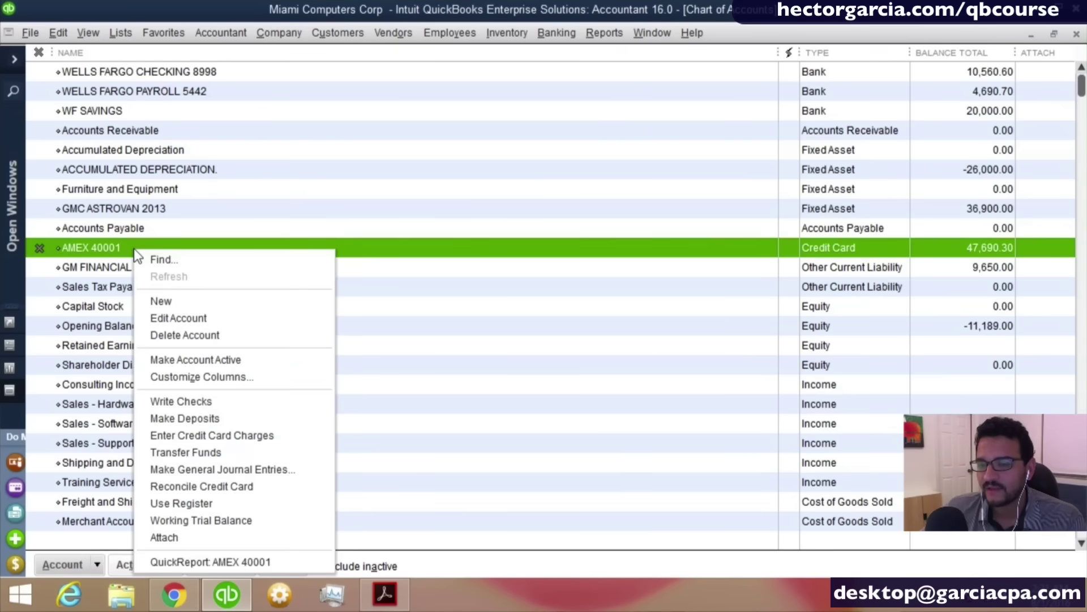
pyautogui.click(42, 252)
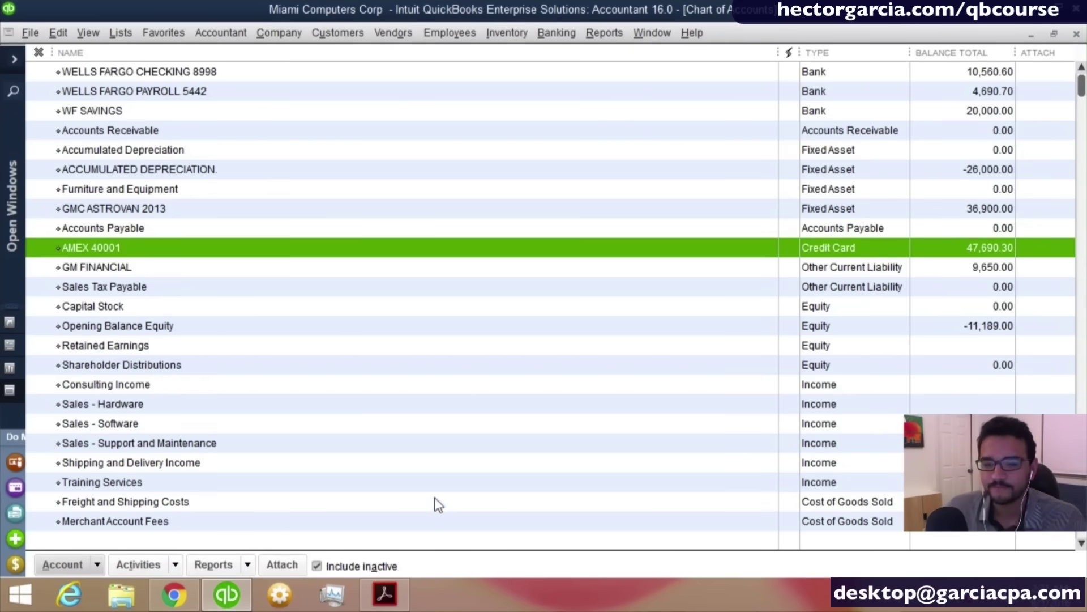
pyautogui.click(319, 567)
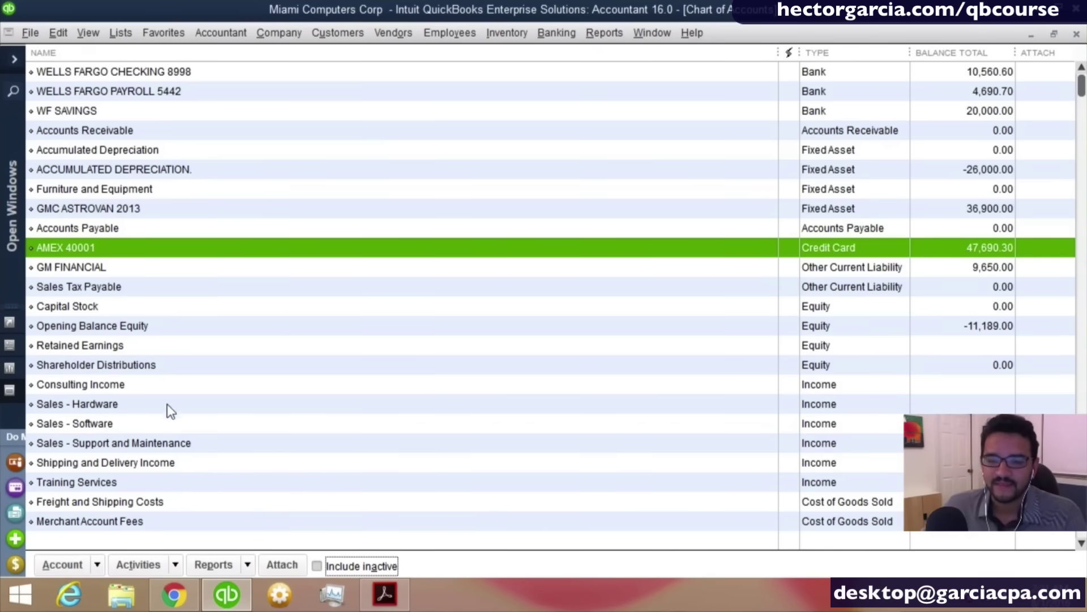
pyautogui.scroll(-1, 173, 390)
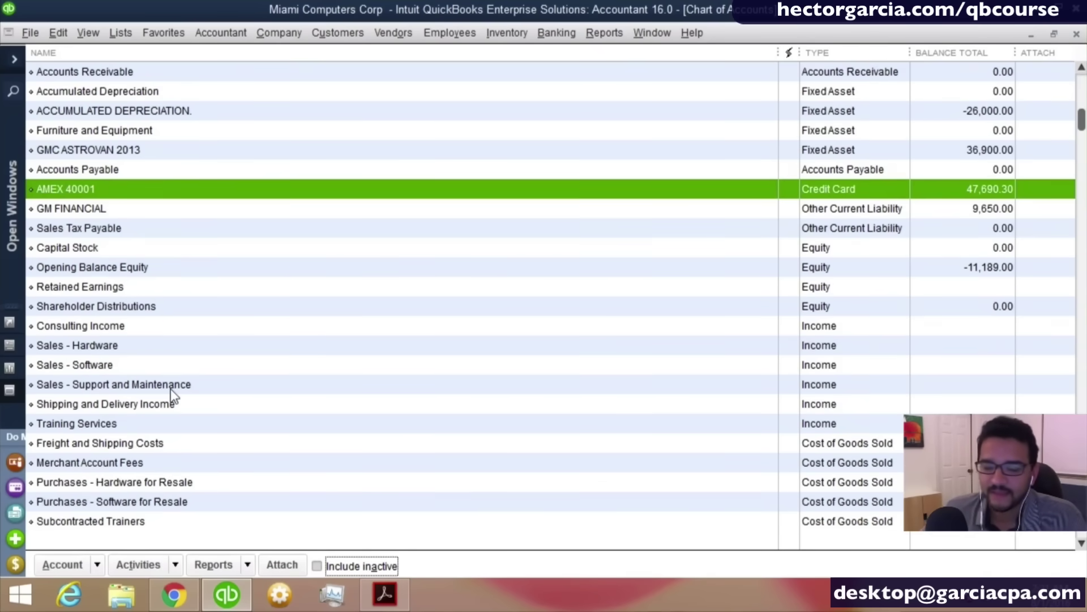
pyautogui.scroll(-2, 168, 399)
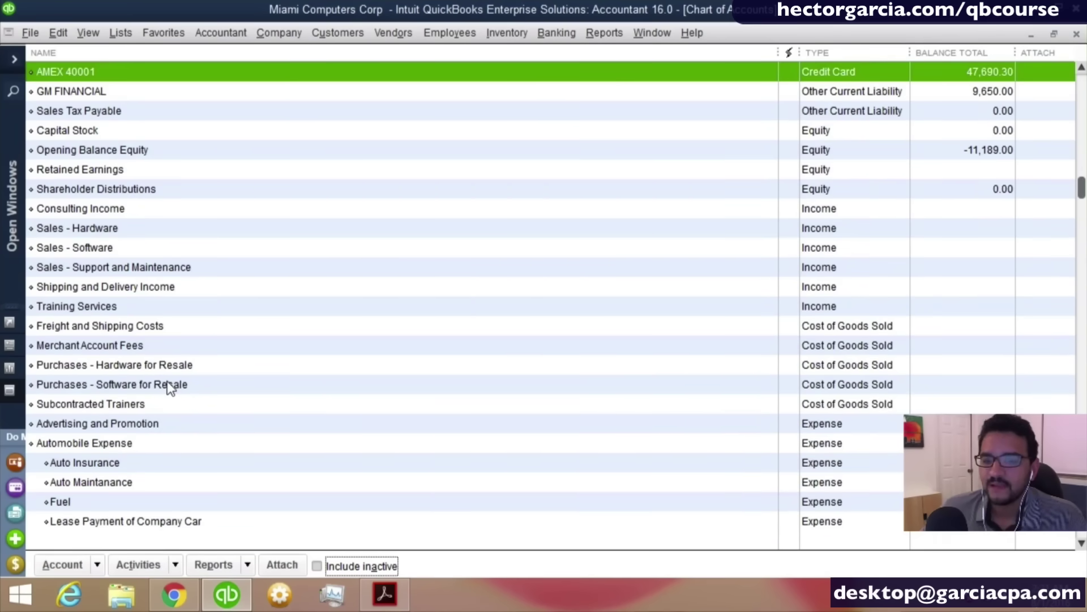
pyautogui.scroll(-5, 169, 389)
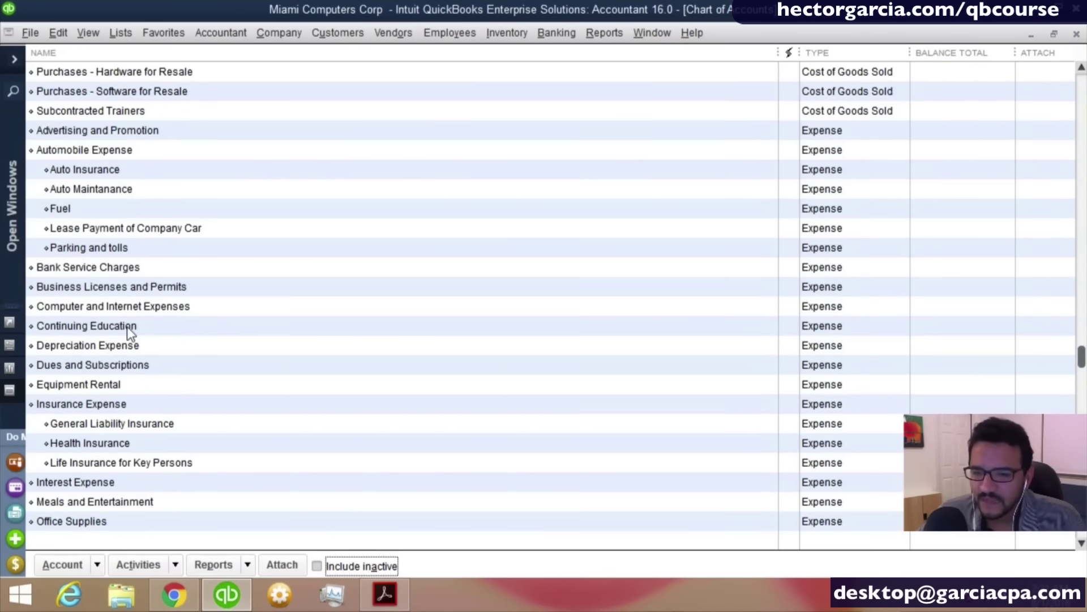
pyautogui.scroll(-1, 127, 326)
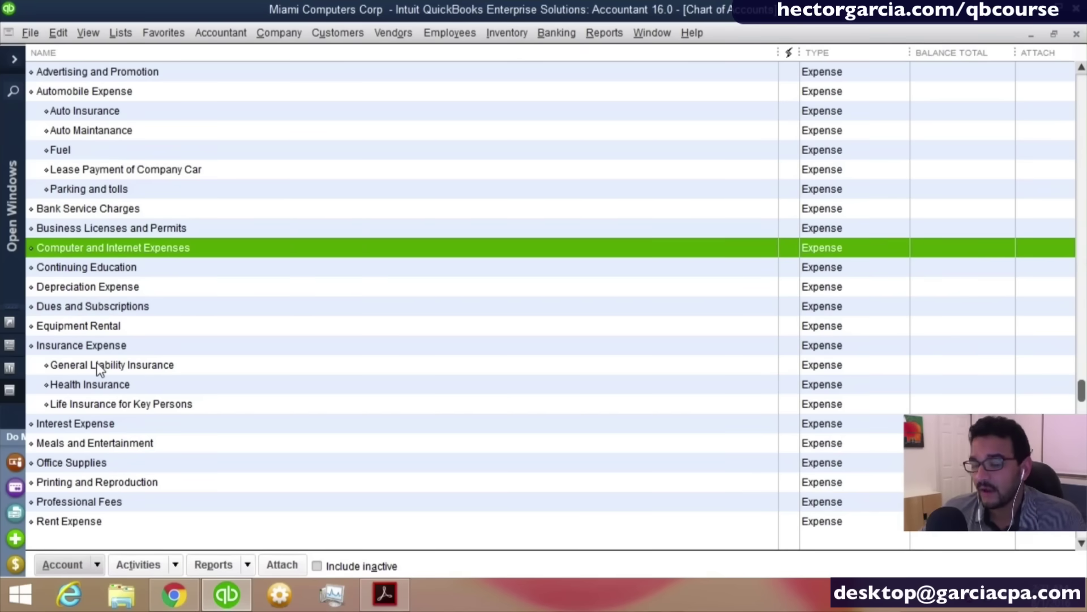
pyautogui.click(122, 248)
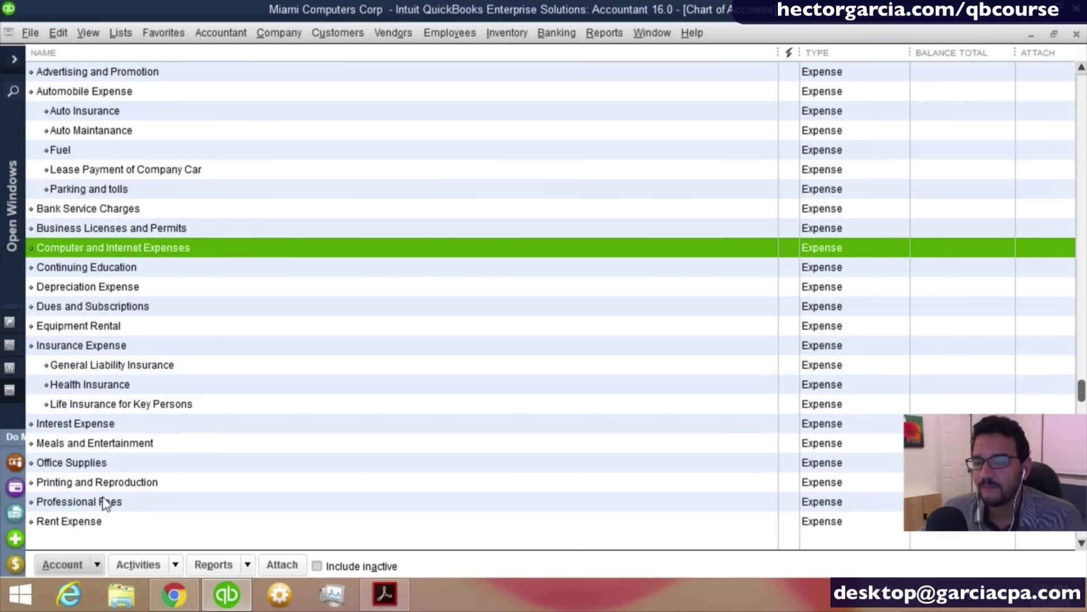
pyautogui.click(110, 467)
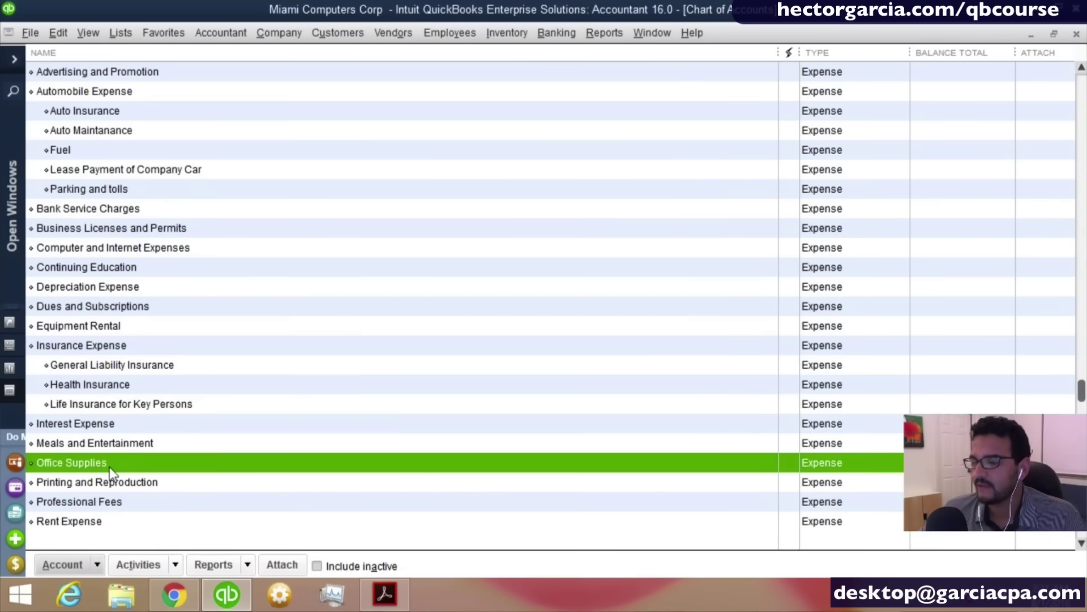
pyautogui.scroll(10, 110, 467)
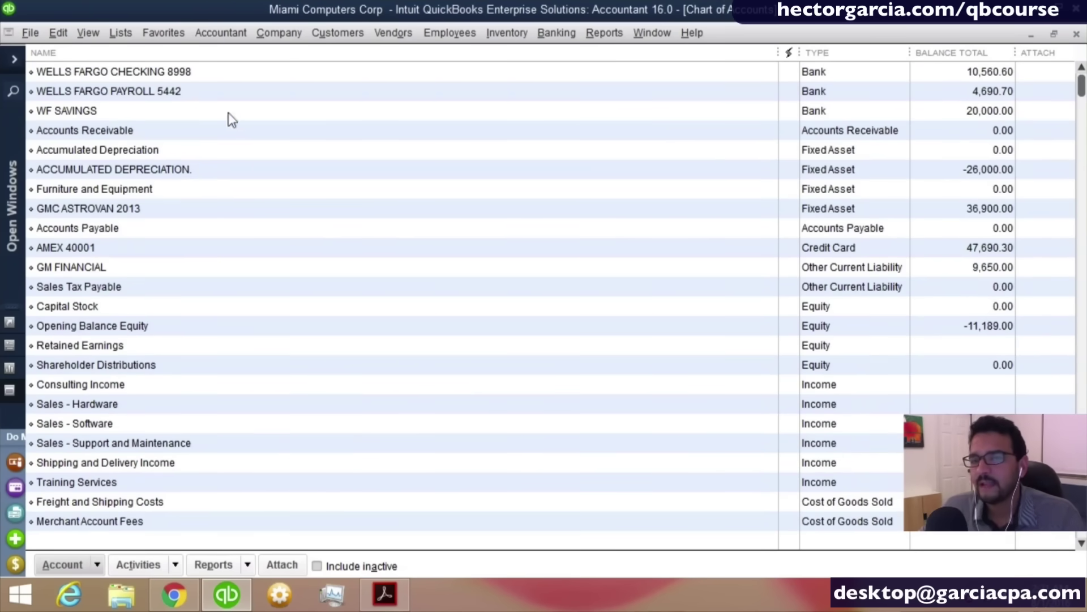
pyautogui.click(168, 74)
# In the Wells Fargo register, start an 08/01/2016 check to new payee OFFICE DEPOT via Quick Add.
pyautogui.doubleClick(168, 73)
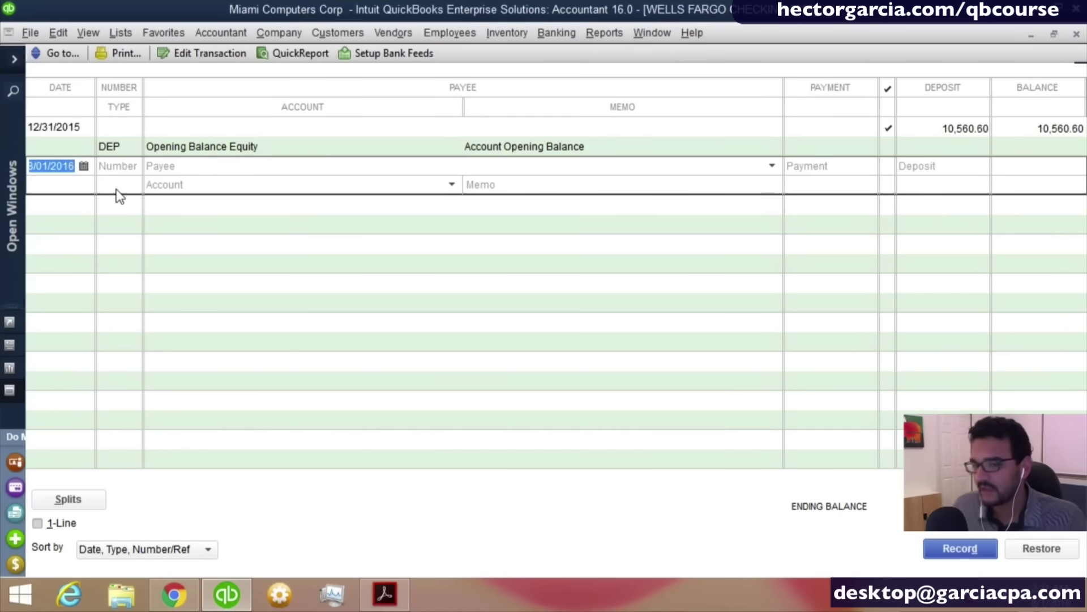
pyautogui.press('Tab')
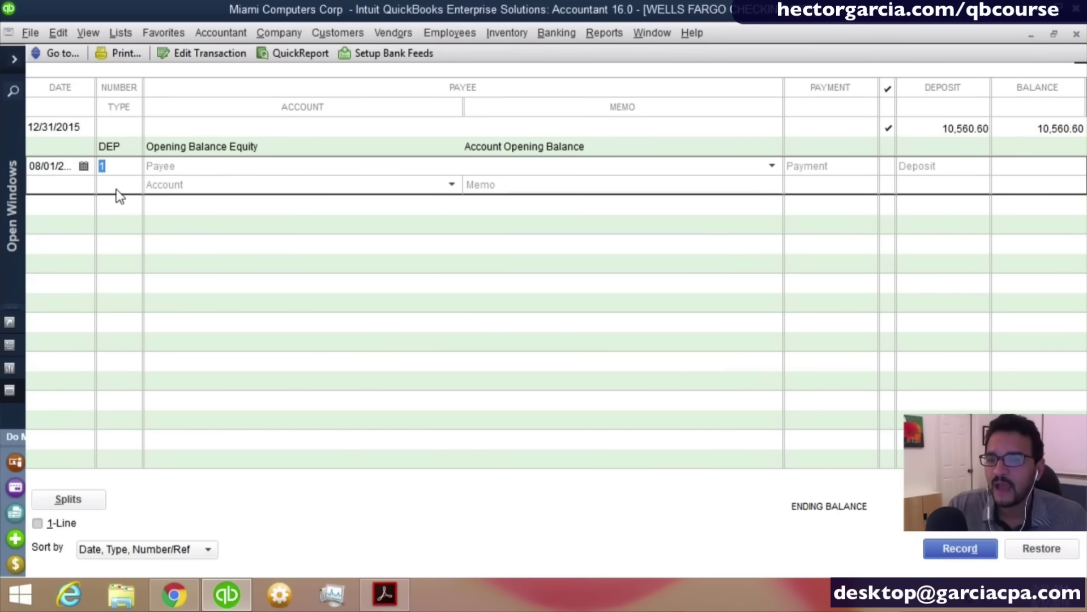
pyautogui.press('BackSpace')
pyautogui.press('Tab')
pyautogui.write('office')
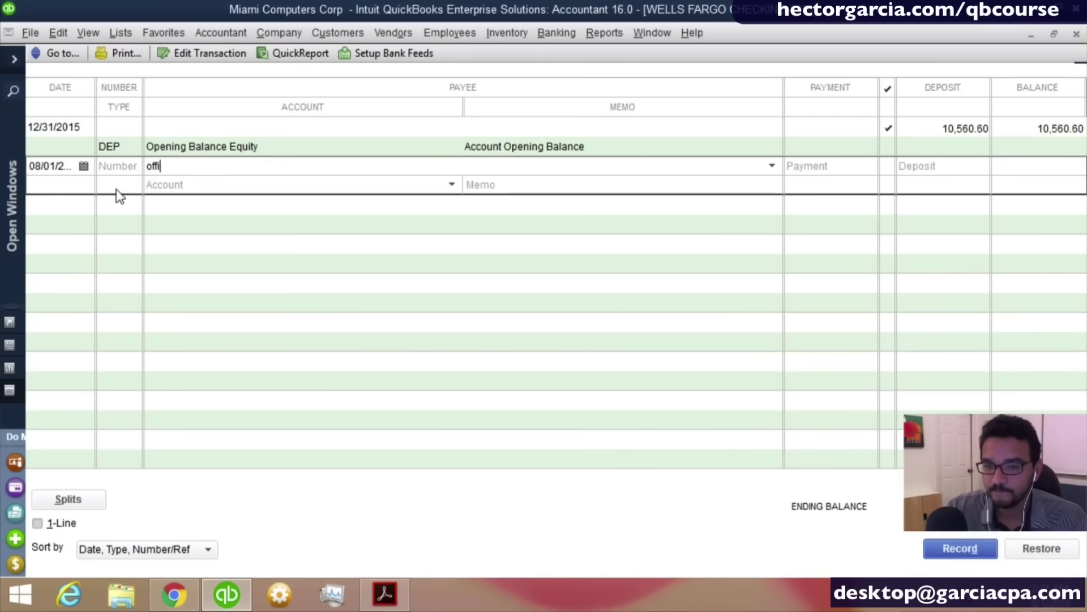
pyautogui.press('BackSpace')
pyautogui.press('BackSpace')
pyautogui.press('BackSpace')
pyautogui.press('BackSpace')
pyautogui.press('BackSpace')
pyautogui.press('BackSpace')
pyautogui.write('OFF')
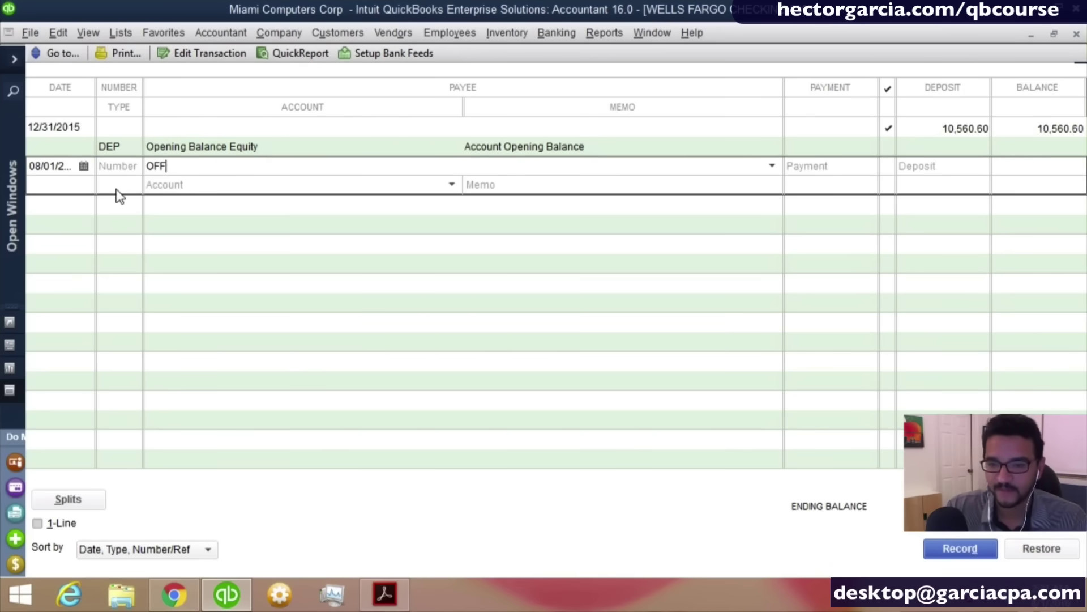
pyautogui.write('ICE DEPOT')
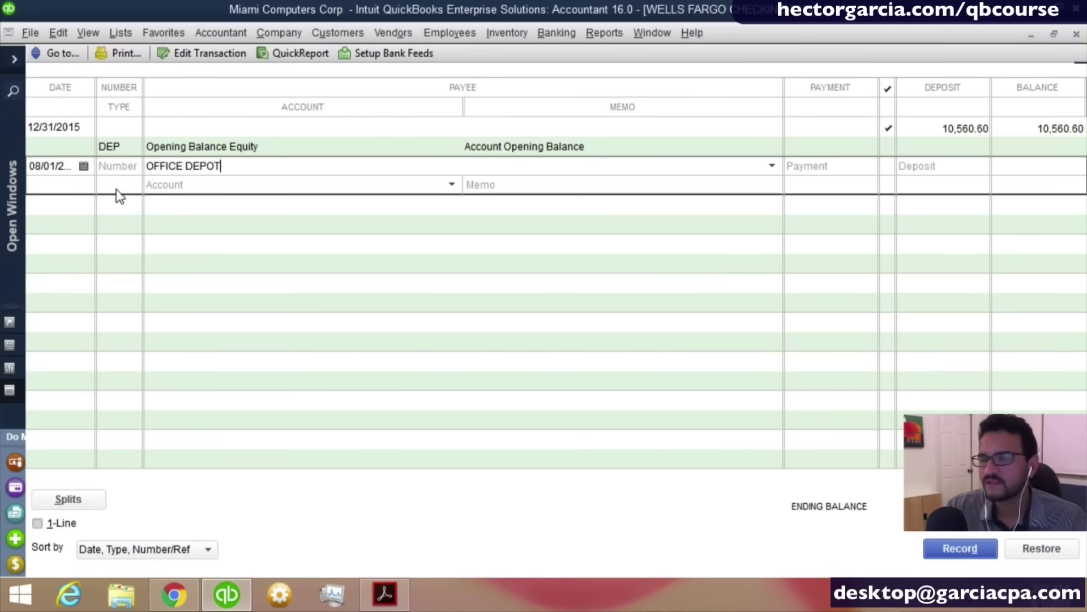
pyautogui.press('Tab')
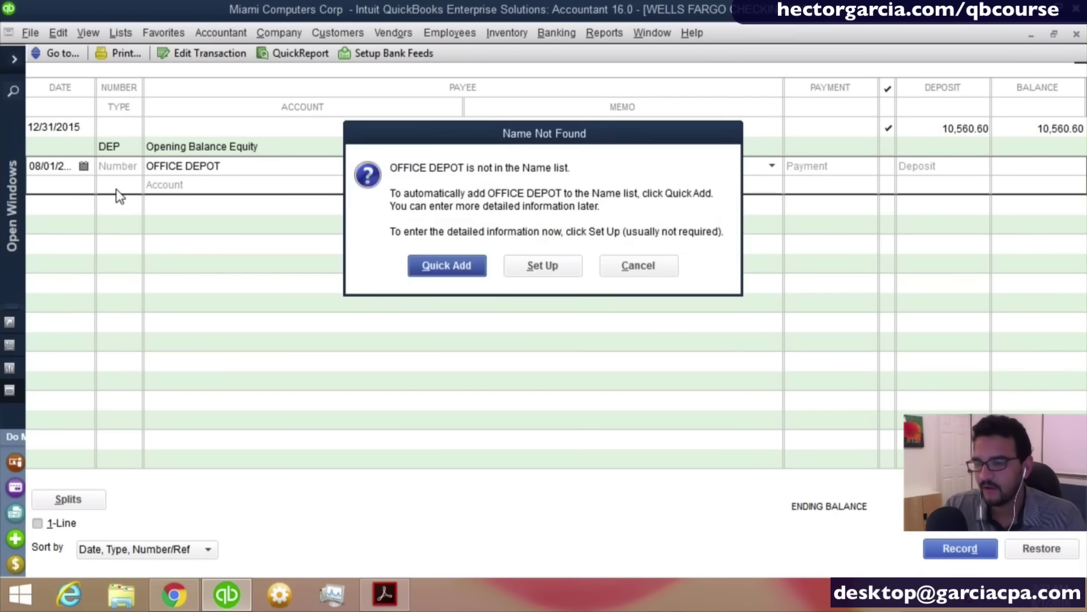
pyautogui.press('Return')
pyautogui.press('Return')
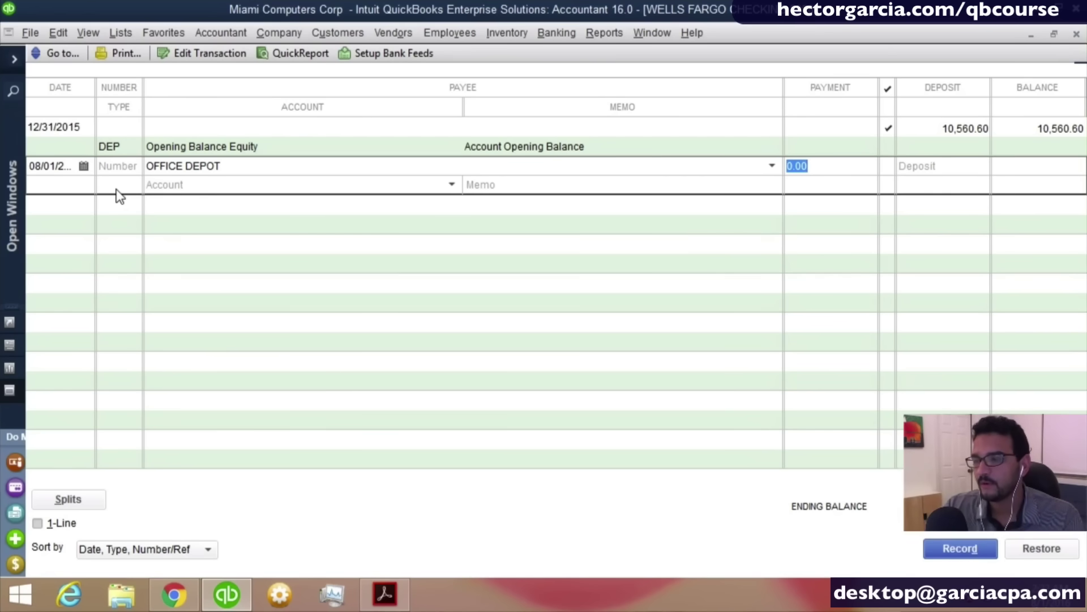
# Enter payment 5.00, account Office Supplies, memo PAPER, and record the check.
pyautogui.write('5')
pyautogui.press('Tab')
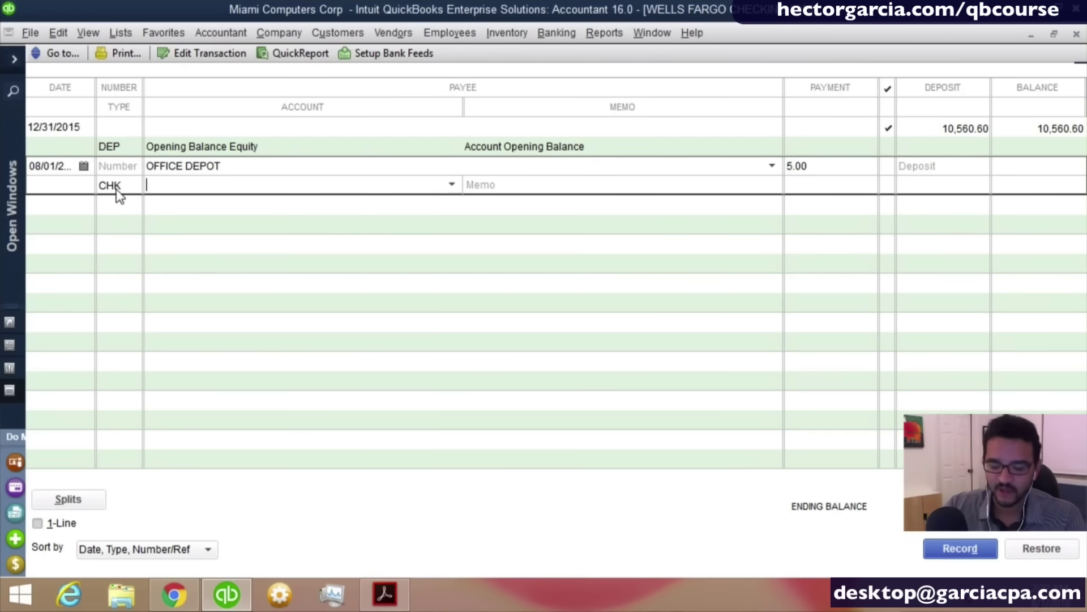
pyautogui.write('Office Supplies')
pyautogui.press('Tab')
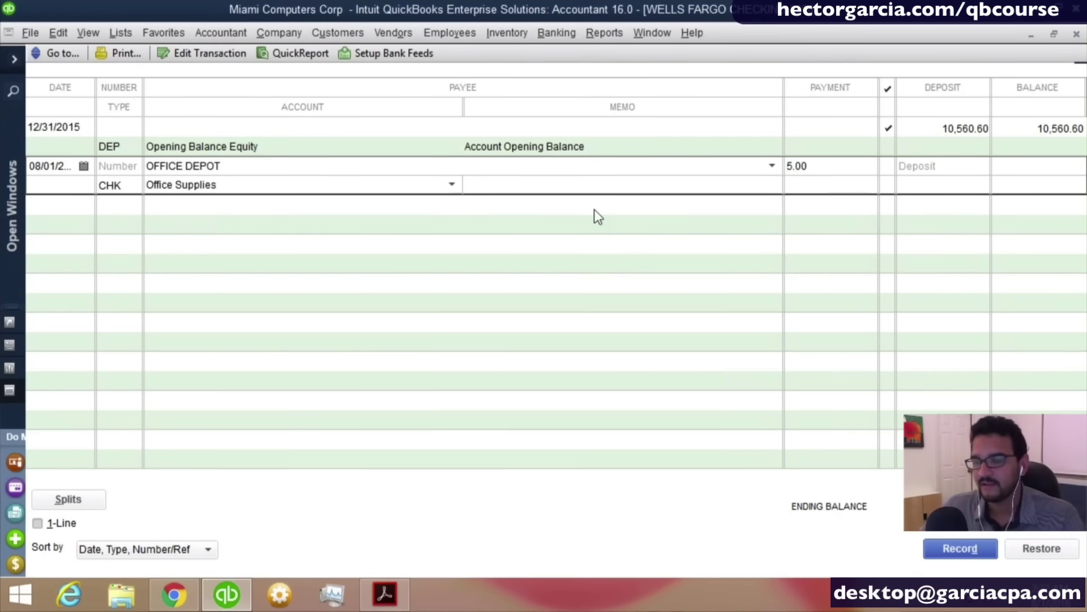
pyautogui.write('PAPER')
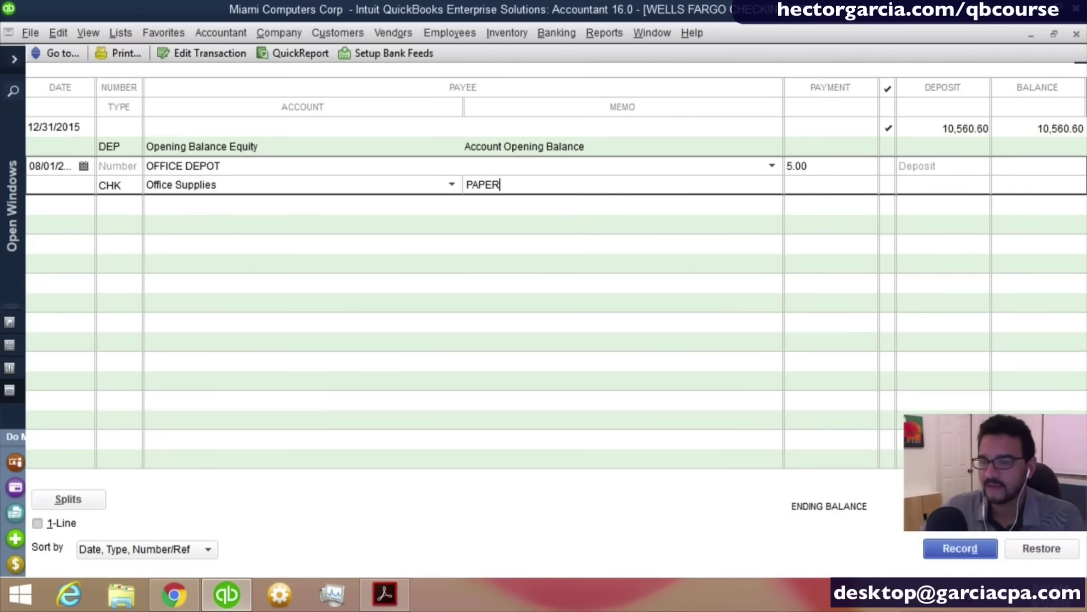
pyautogui.click(963, 548)
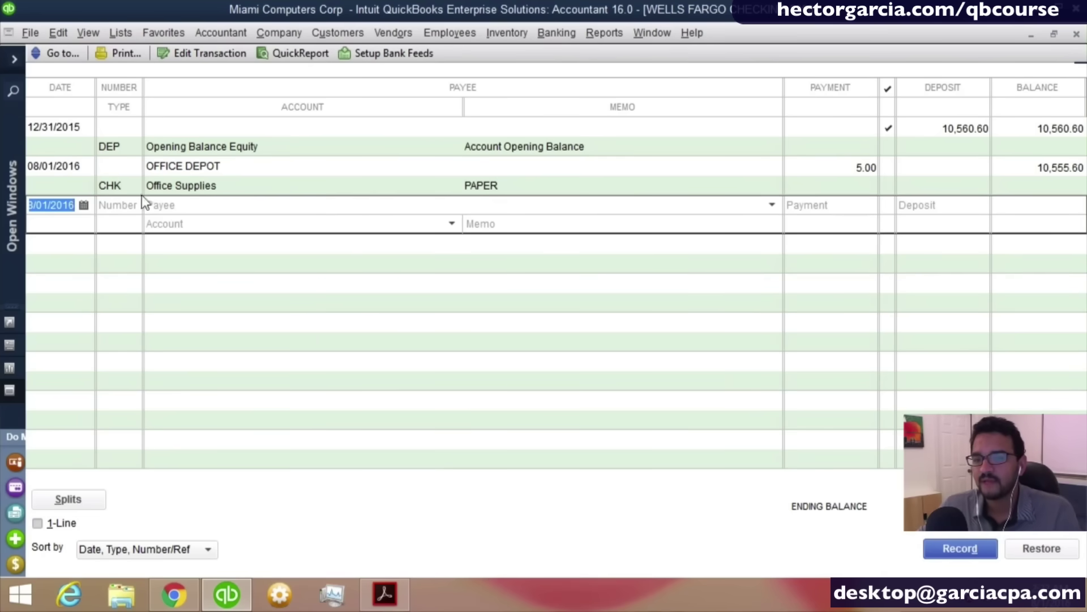
# Date the new check 07/28/2016 and add OFFICE MAX as a new vendor payee.
pyautogui.press('-')
pyautogui.press('-')
pyautogui.press('-')
pyautogui.press('-')
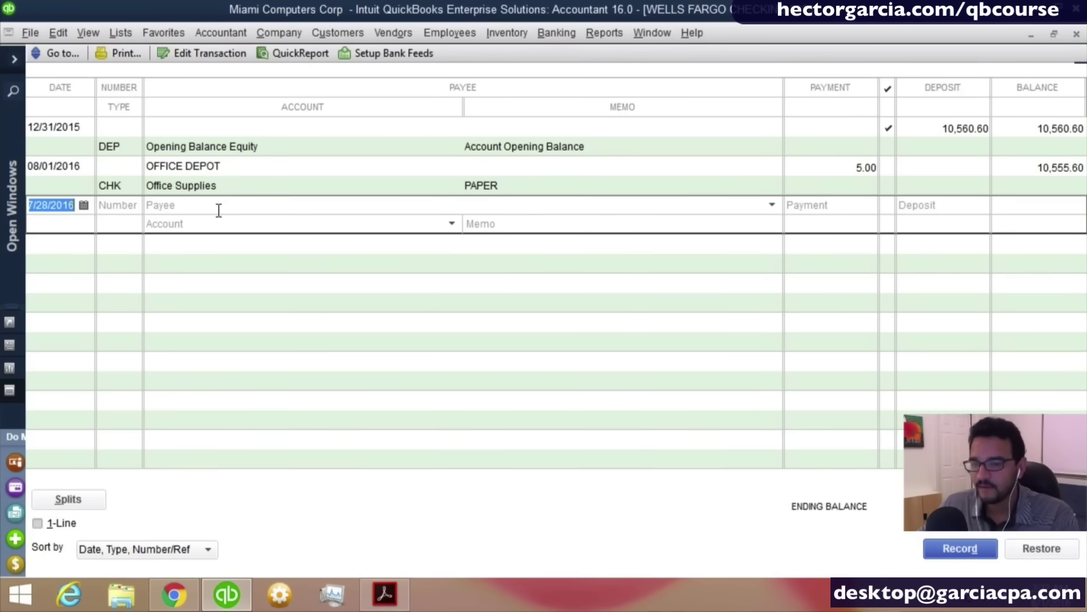
pyautogui.click(218, 209)
pyautogui.write('OFFICE MA')
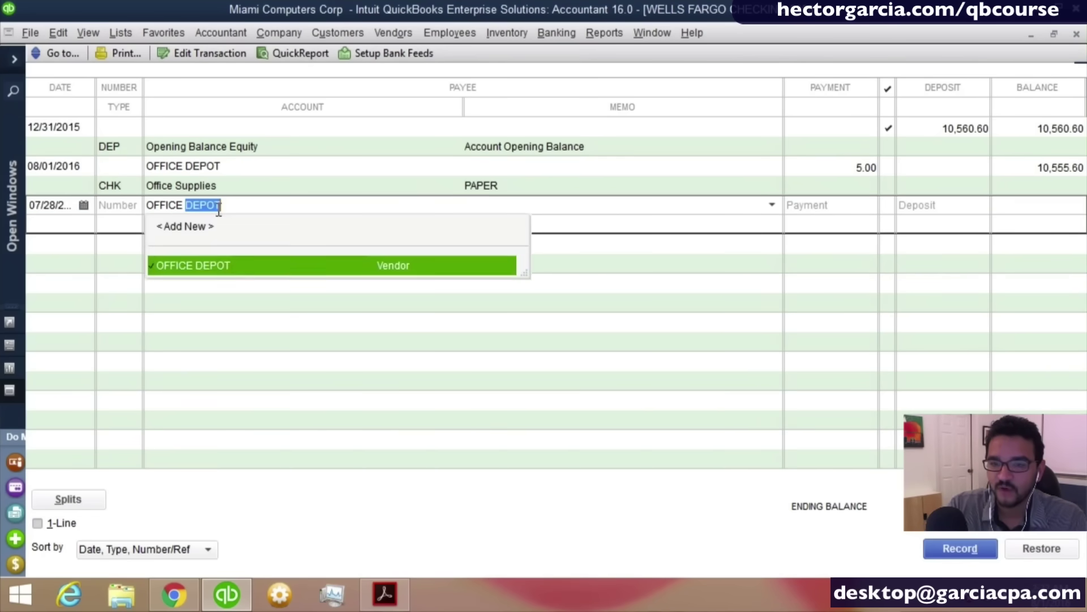
pyautogui.write('X')
pyautogui.press('Tab')
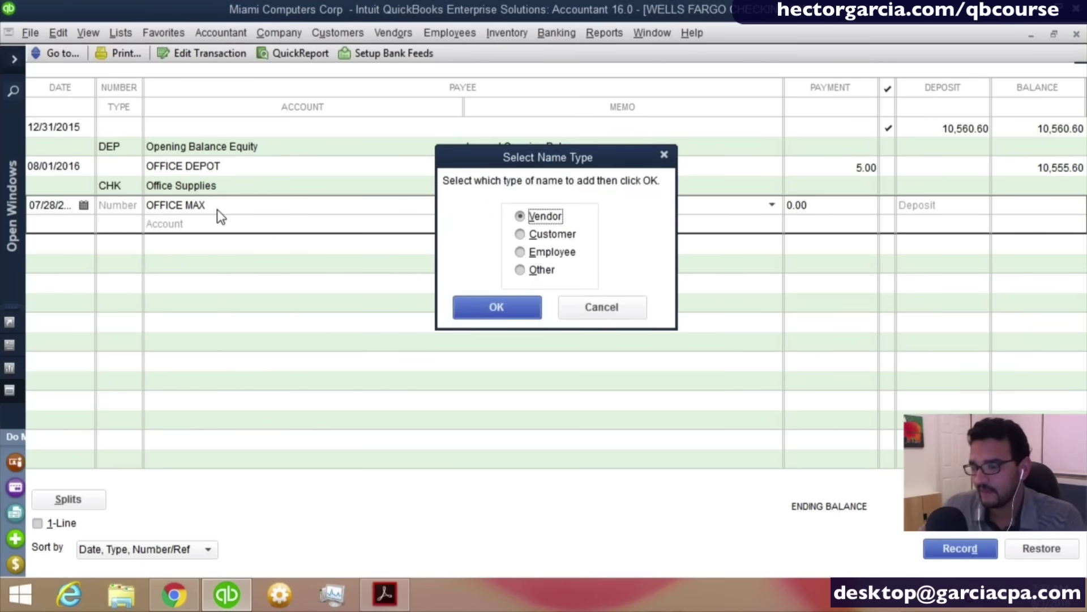
pyautogui.click(518, 300)
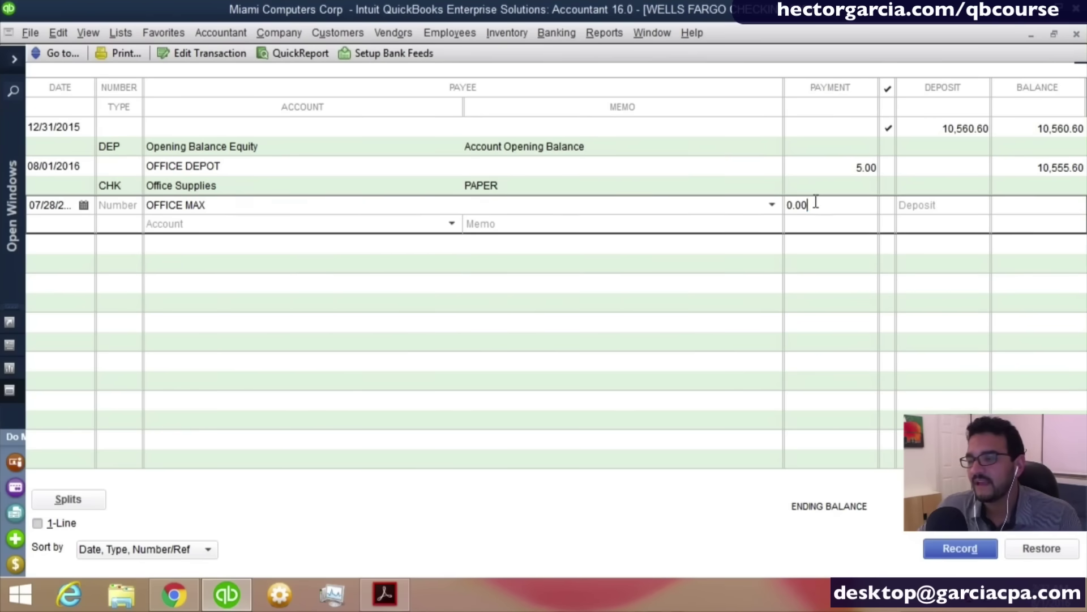
# Record 19.00 to Computer and Internet Expenses with memo CABLE, then close the register.
pyautogui.write('19')
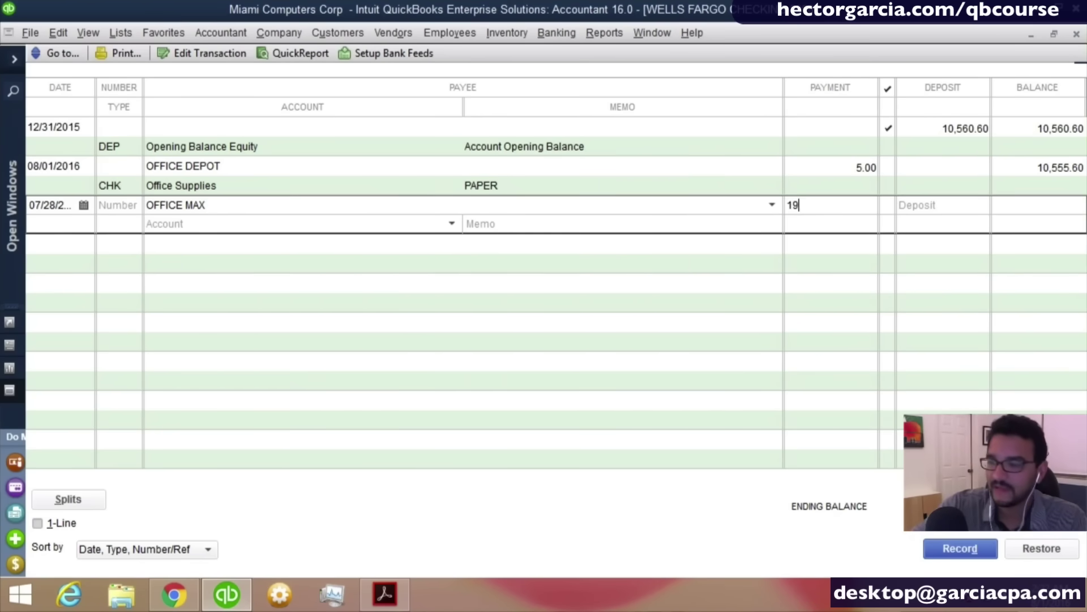
pyautogui.press('Tab')
pyautogui.write('Co')
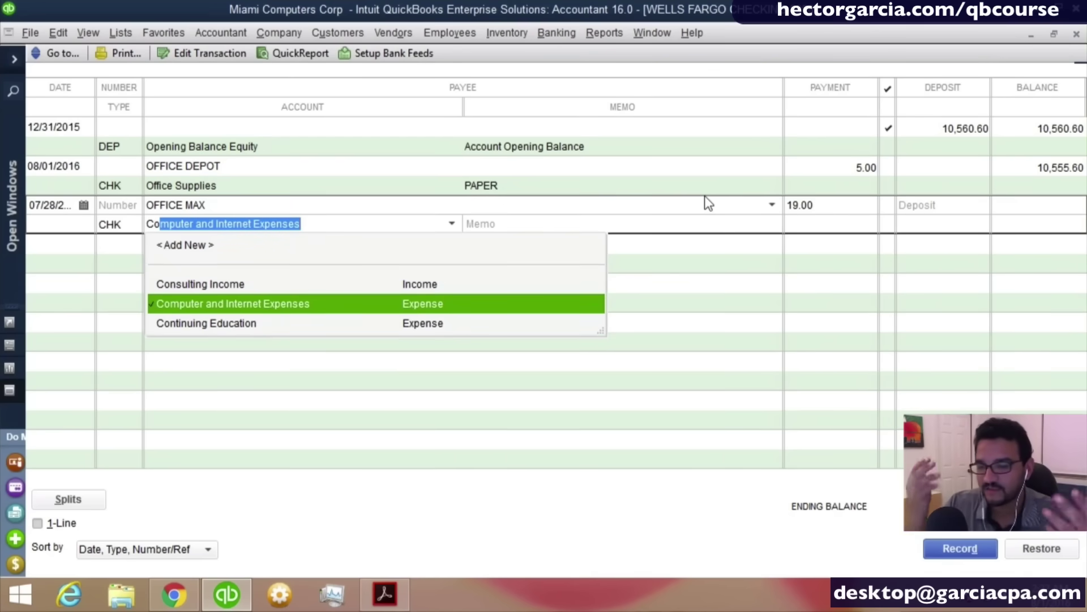
pyautogui.click(285, 305)
pyautogui.click(532, 225)
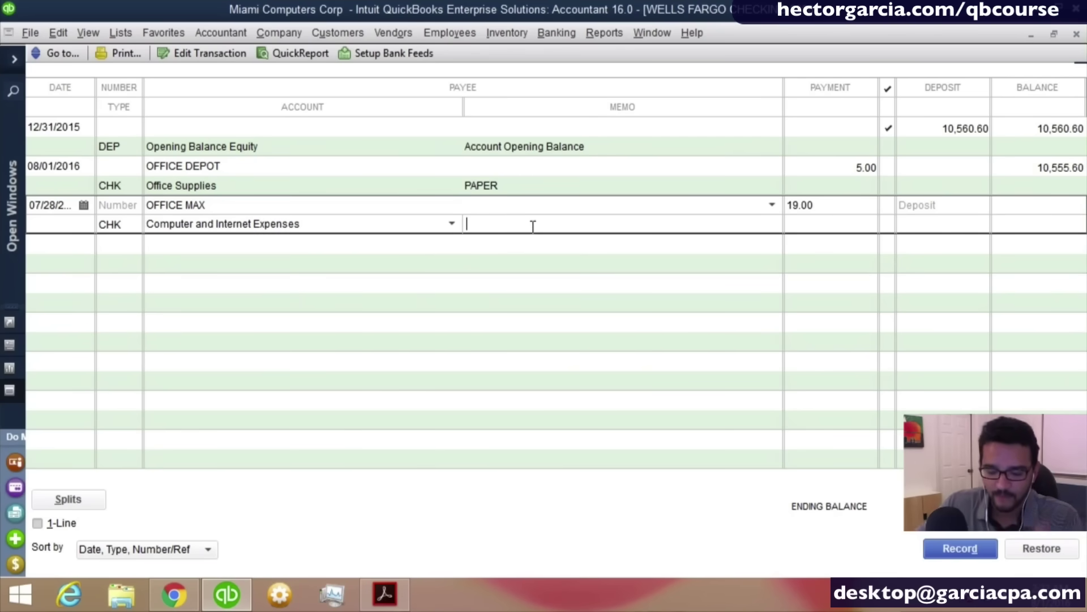
pyautogui.write('CABLE')
pyautogui.press('Return')
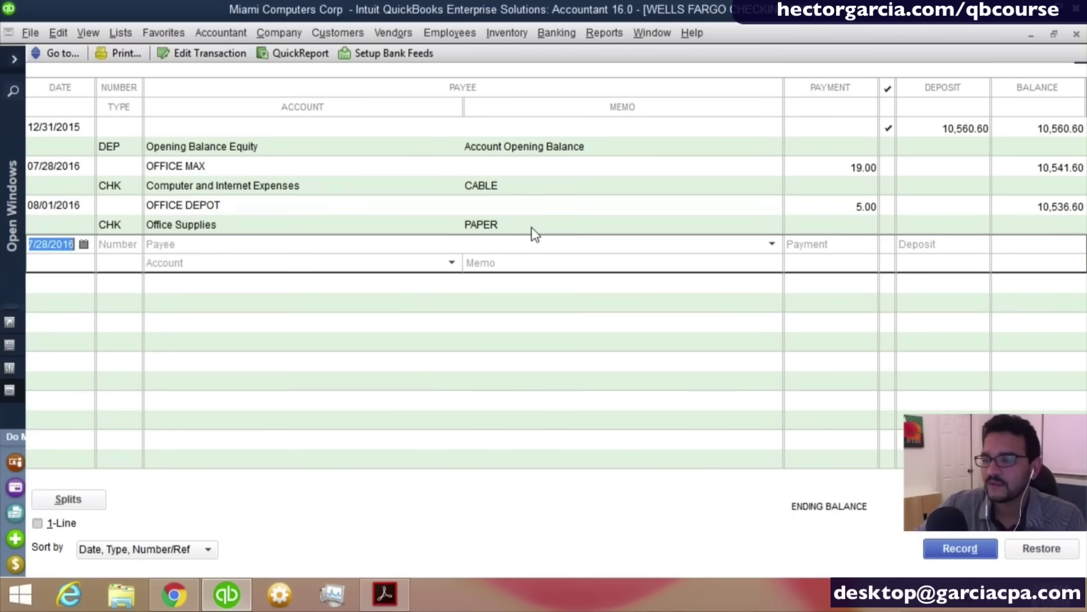
pyautogui.press('Escape')
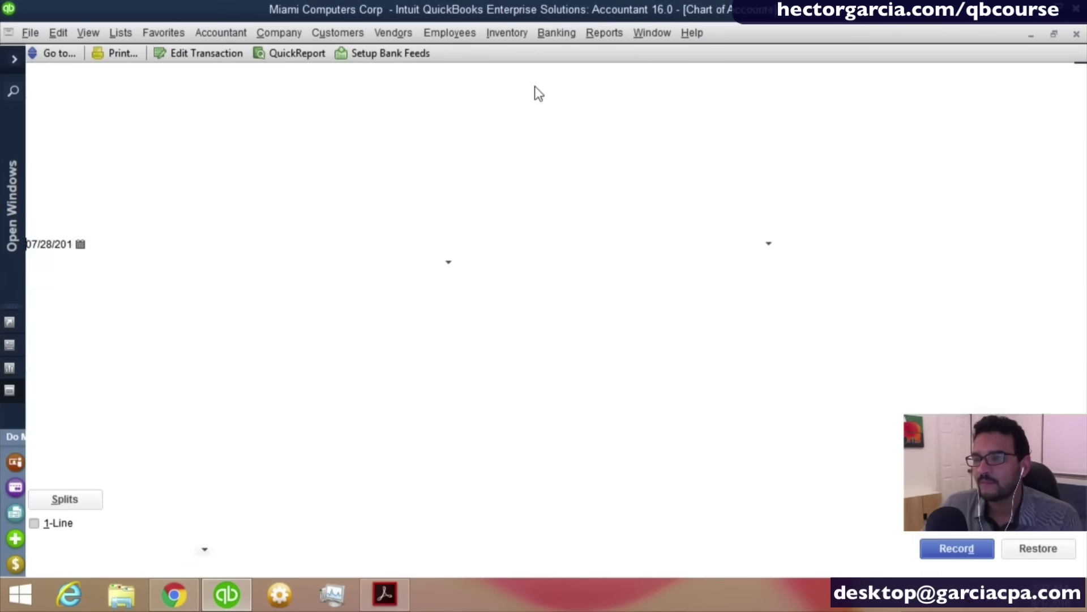
# Run the Profit & Loss Standard report with the date range set to All.
pyautogui.click(616, 33)
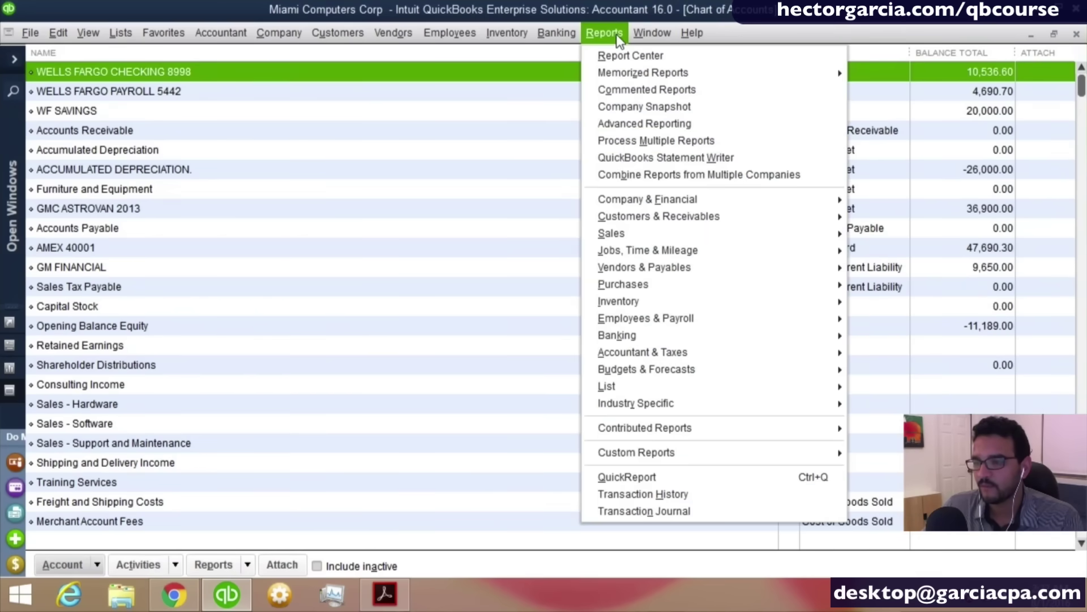
pyautogui.moveTo(624, 204)
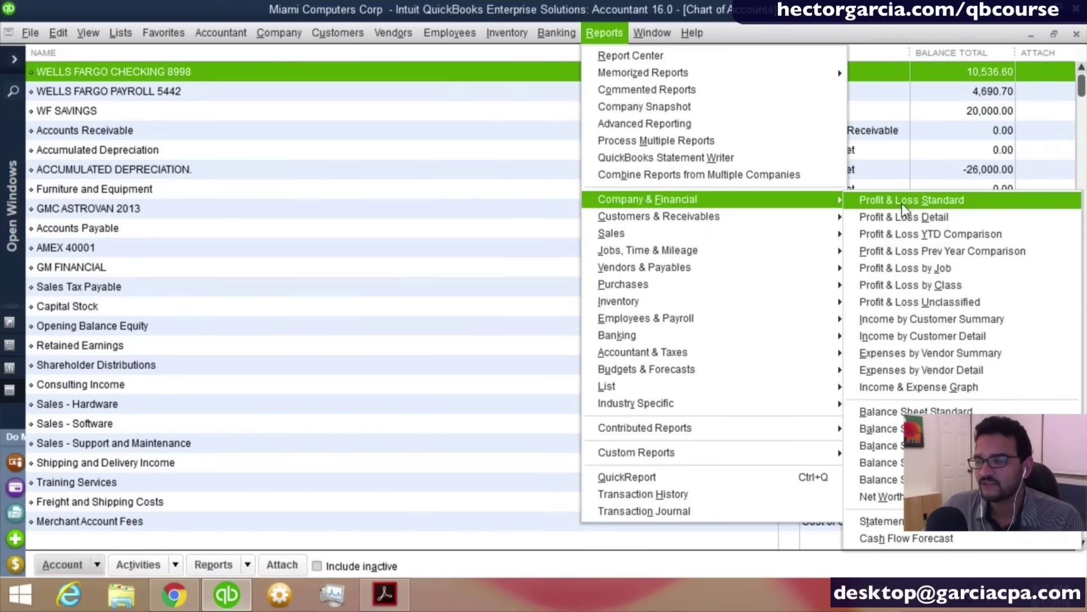
pyautogui.click(884, 201)
pyautogui.write('a')
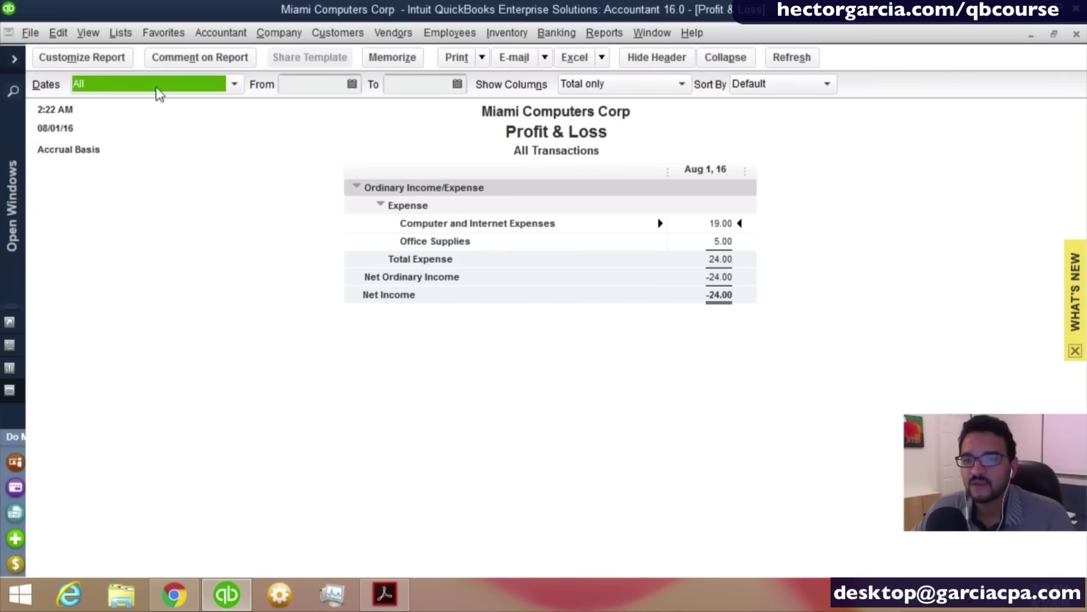
pyautogui.click(122, 32)
# Reopen the Chart of Accounts, close What's New, and select Computer and Internet Expenses.
pyautogui.click(134, 55)
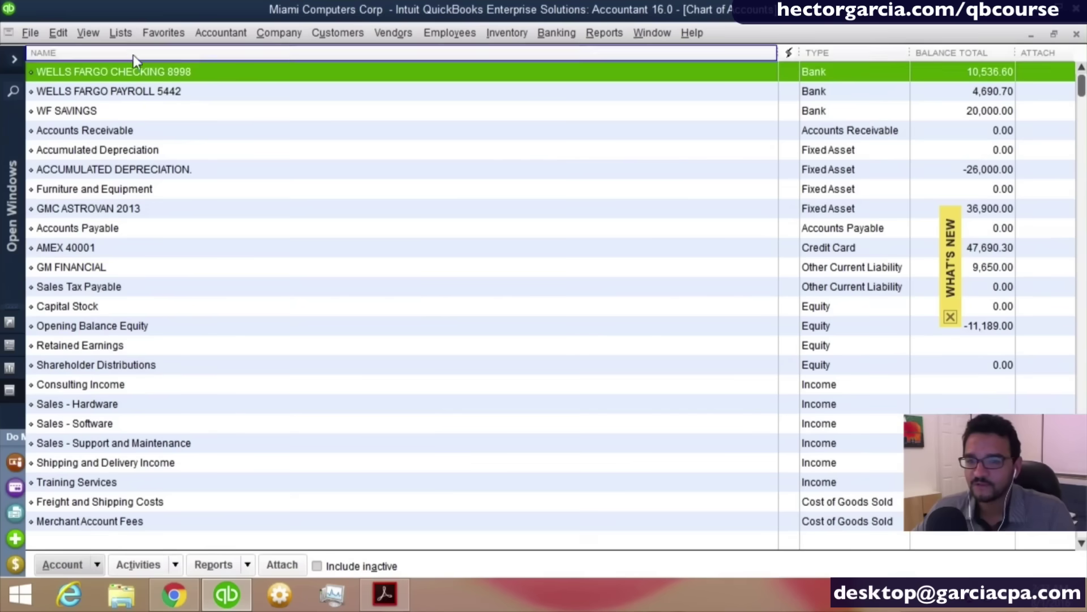
pyautogui.scroll(-2, 186, 371)
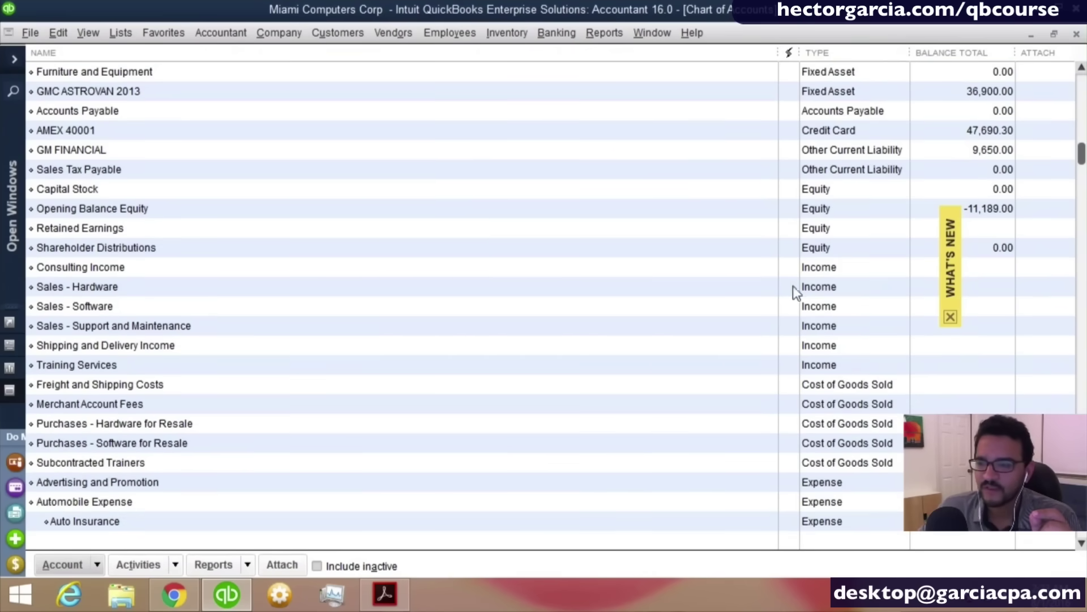
pyautogui.click(951, 317)
pyautogui.scroll(-3, 281, 343)
pyautogui.scroll(-2, 280, 343)
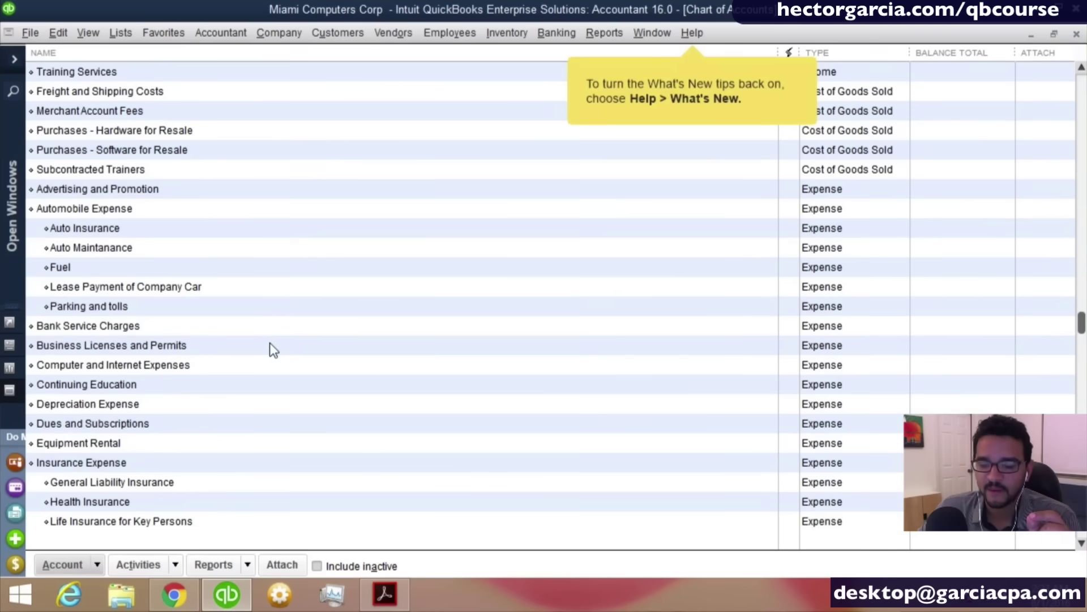
pyautogui.click(120, 366)
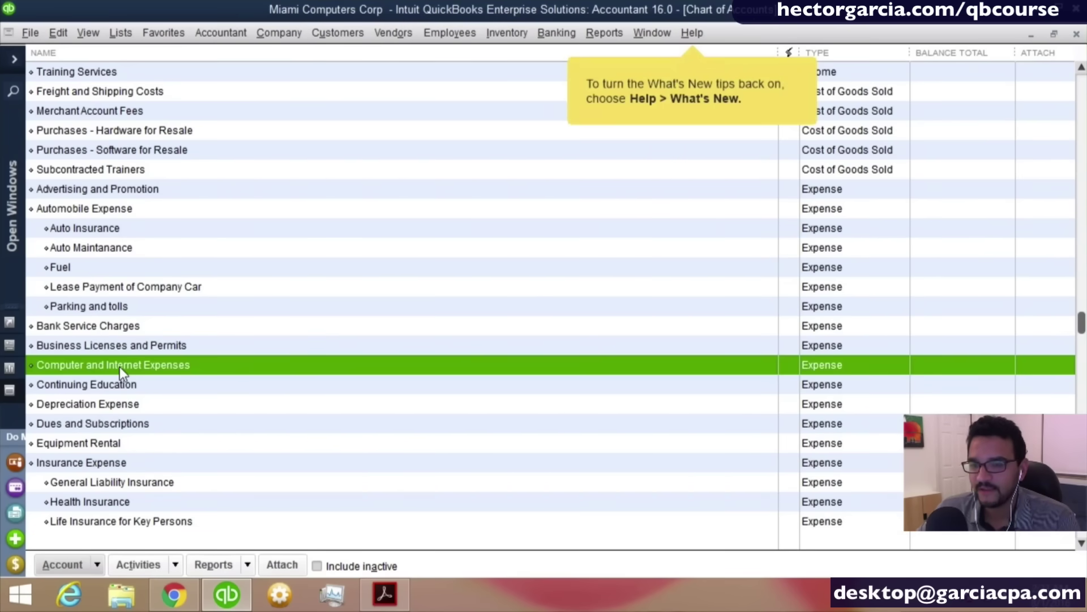
# Edit the Computer and Internet Expenses account and rename it OFFICE SUPPLIES.
pyautogui.rightClick(120, 366)
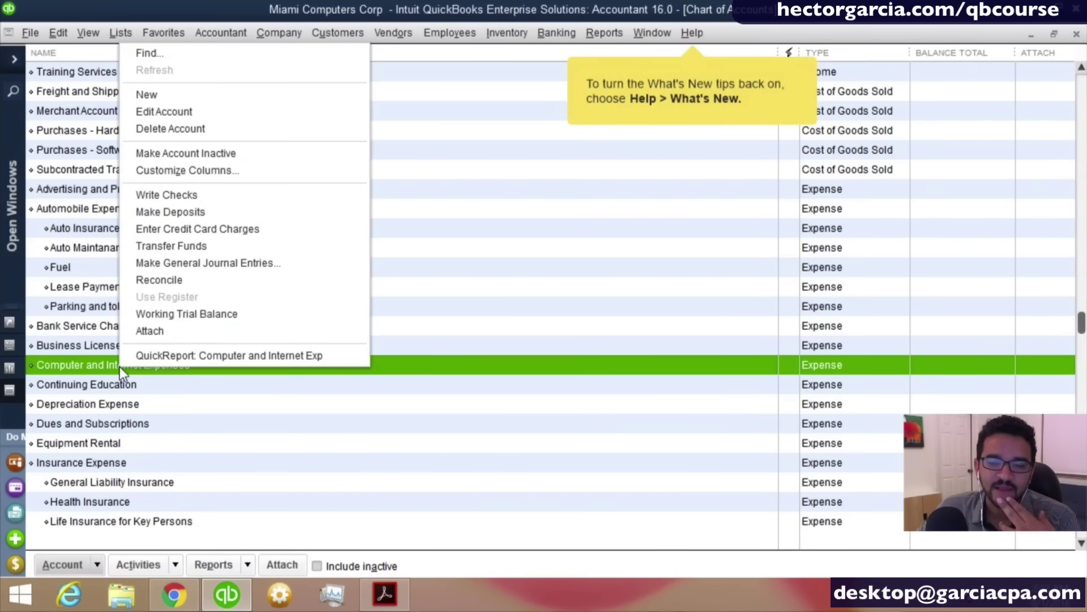
pyautogui.click(166, 110)
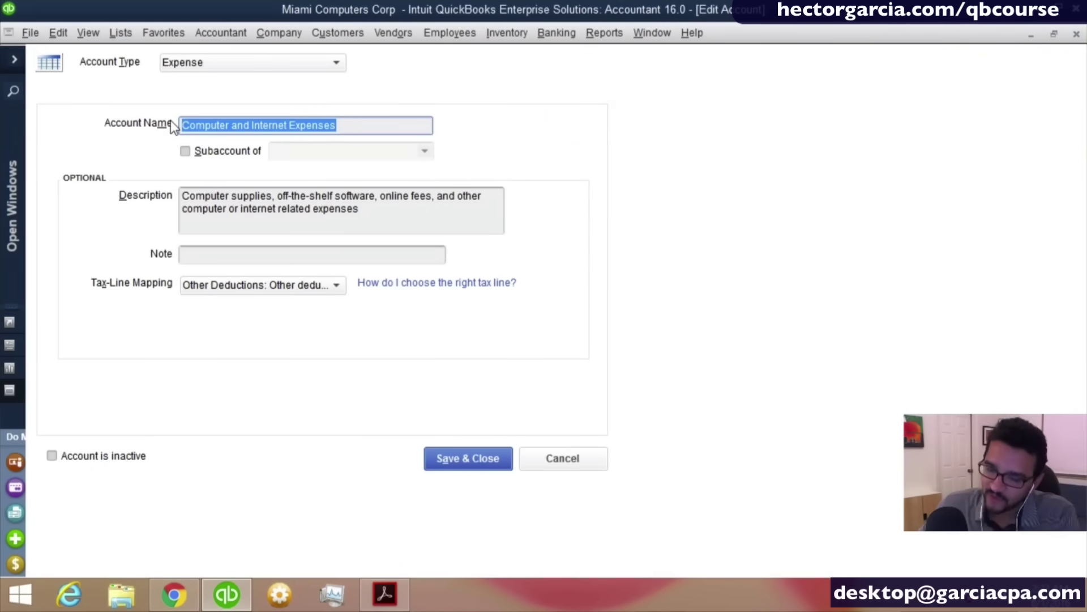
pyautogui.write('oFFFI')
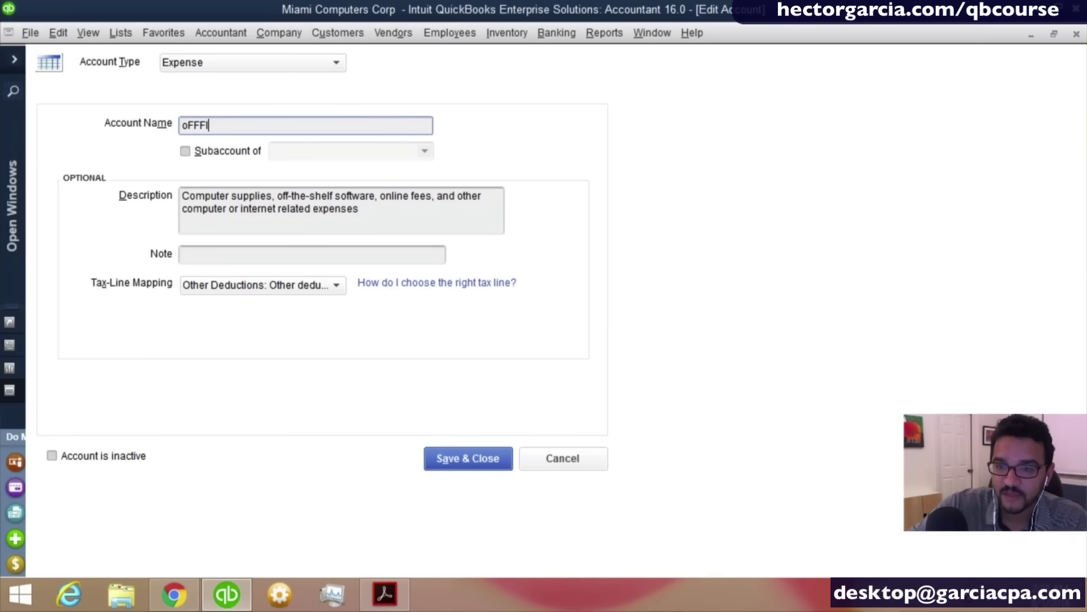
pyautogui.press('BackSpace')
pyautogui.press('BackSpace')
pyautogui.write('ICC')
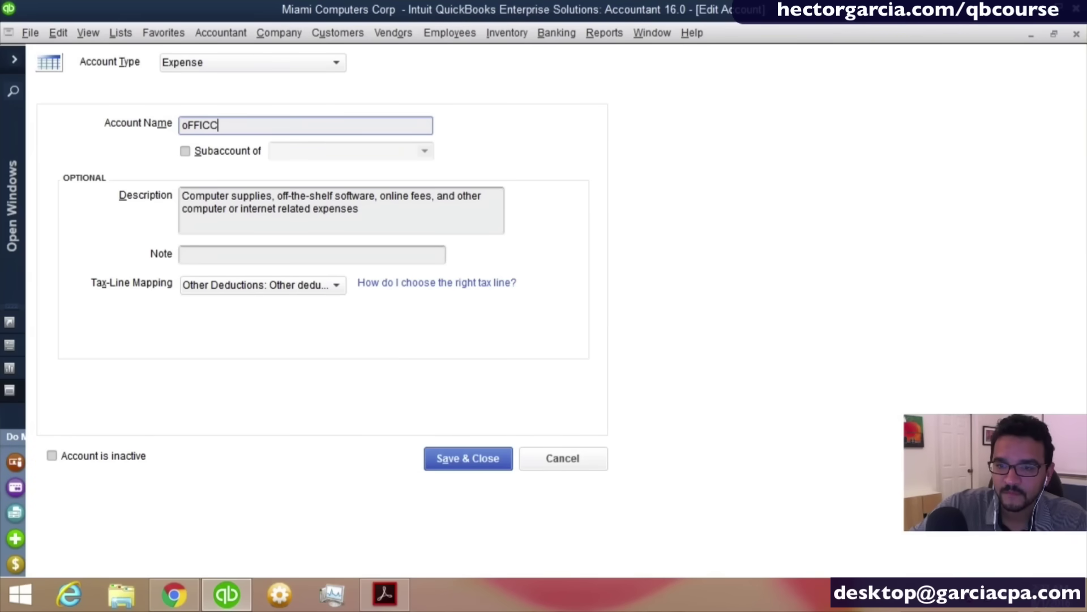
pyautogui.press('BackSpace')
pyautogui.write('E SUPPLIES')
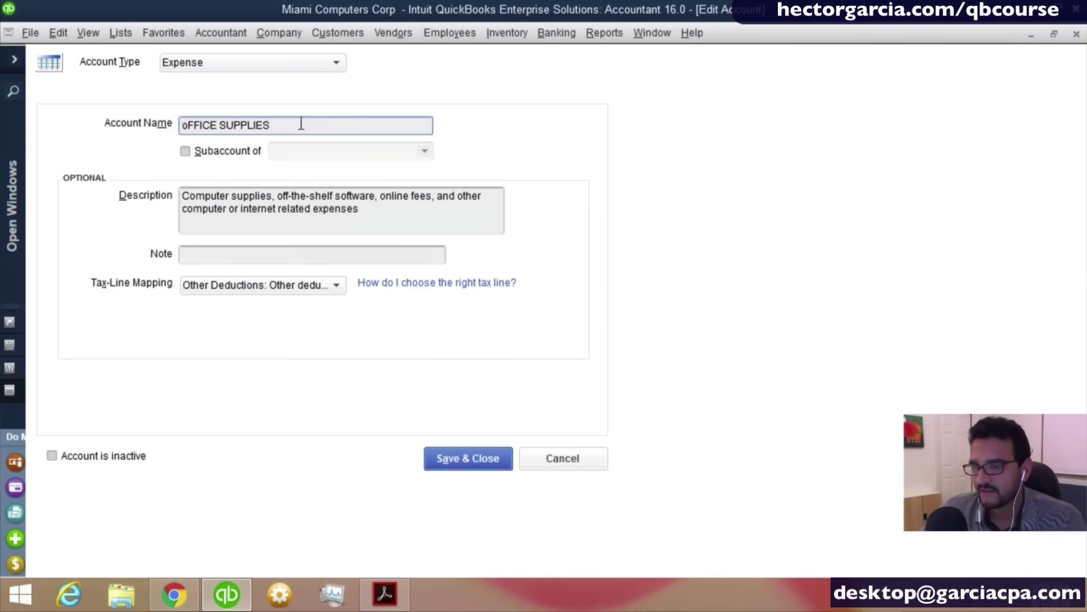
pyautogui.moveTo(300, 124); pyautogui.dragTo(79, 121)
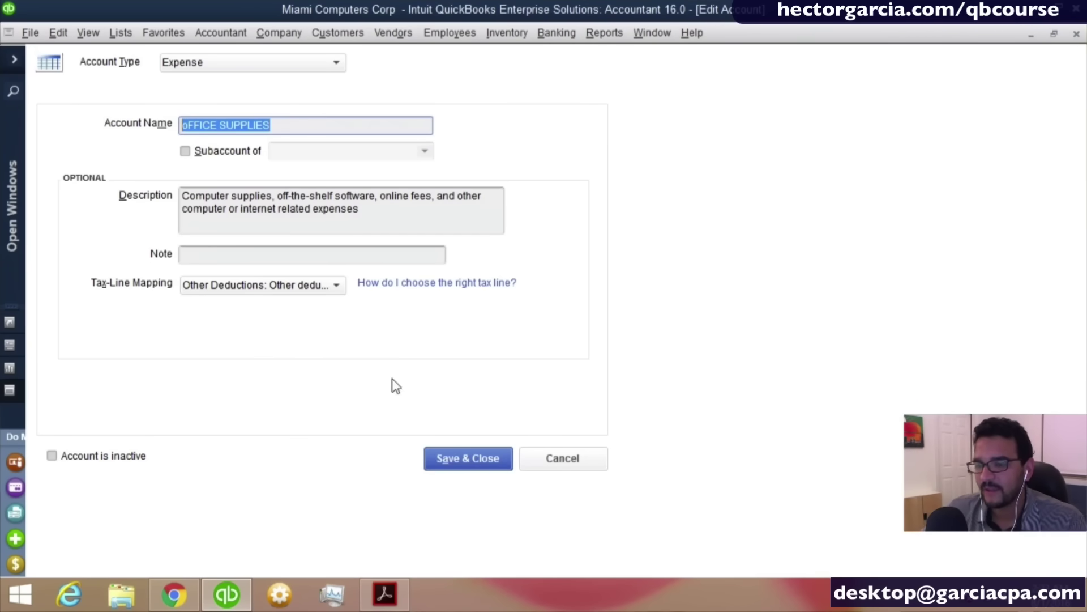
# Save the renamed account and confirm merging it into the existing Office Supplies.
pyautogui.click(471, 462)
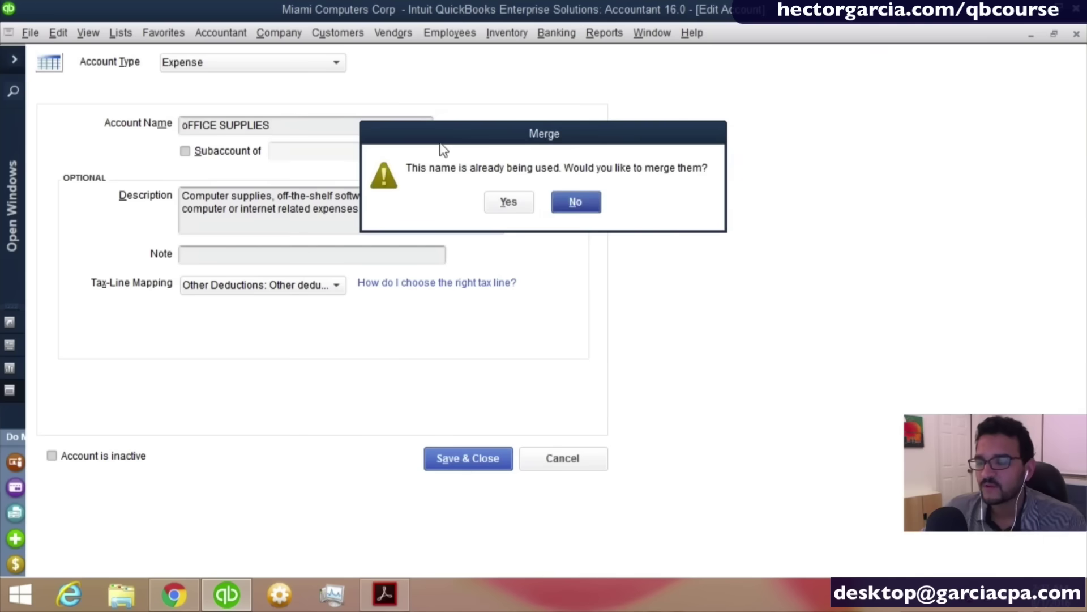
pyautogui.moveTo(440, 141); pyautogui.dragTo(235, 149)
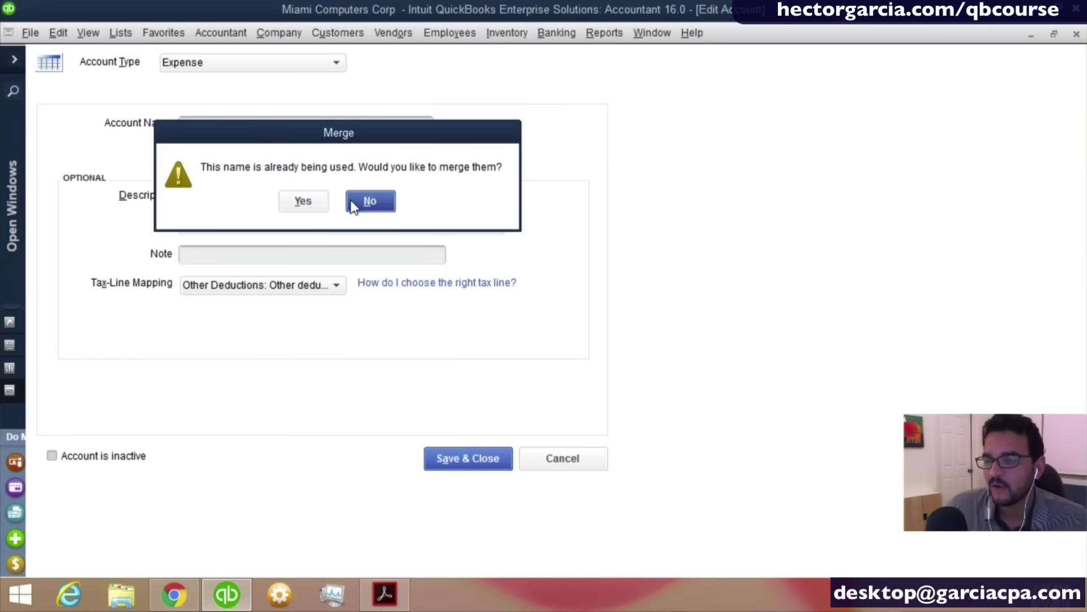
pyautogui.click(364, 202)
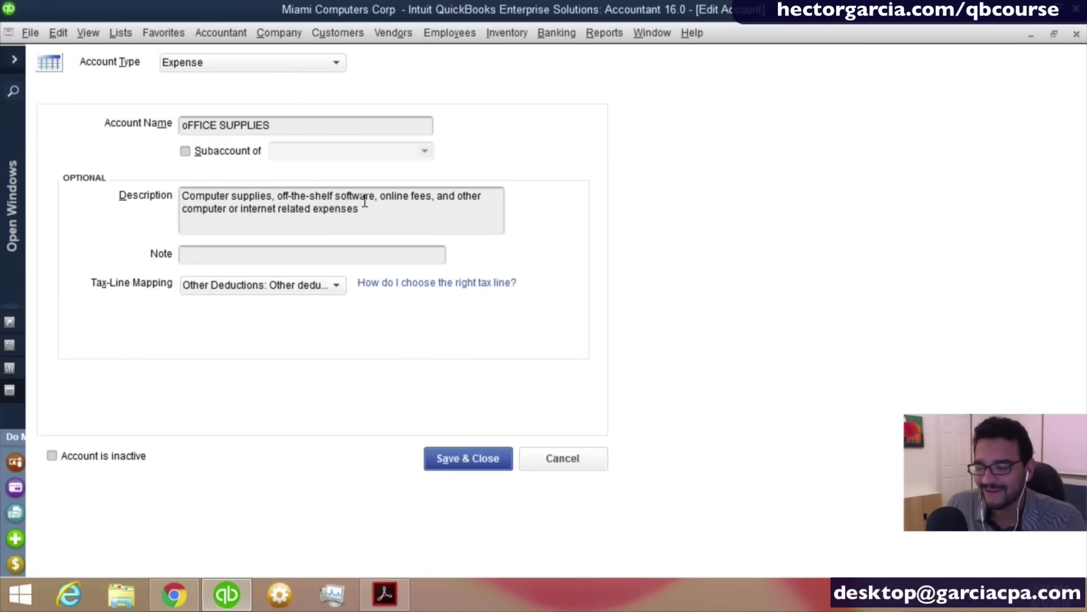
pyautogui.click(442, 461)
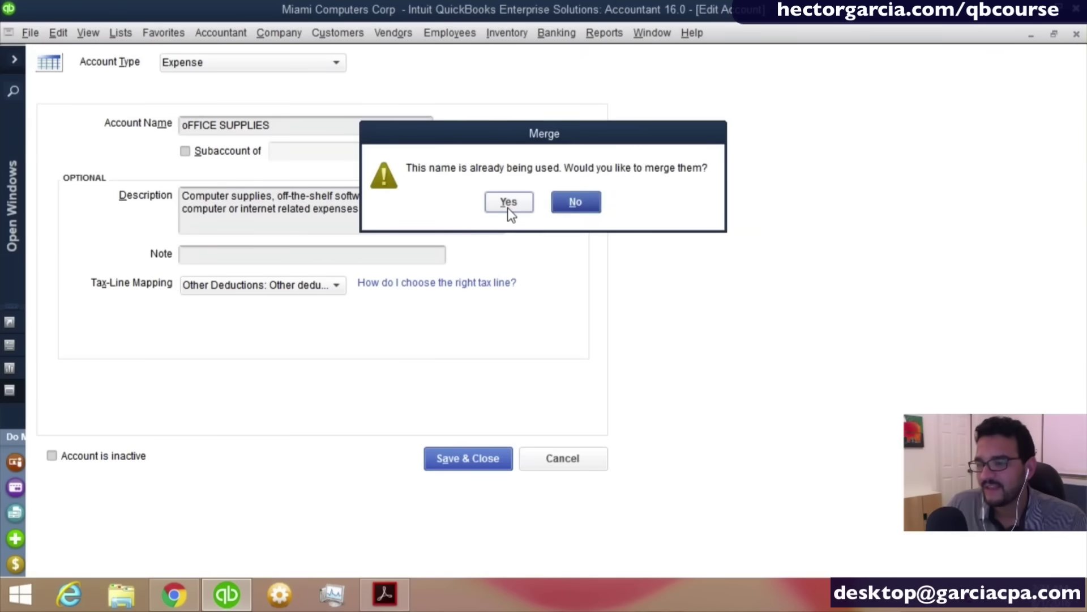
pyautogui.click(508, 203)
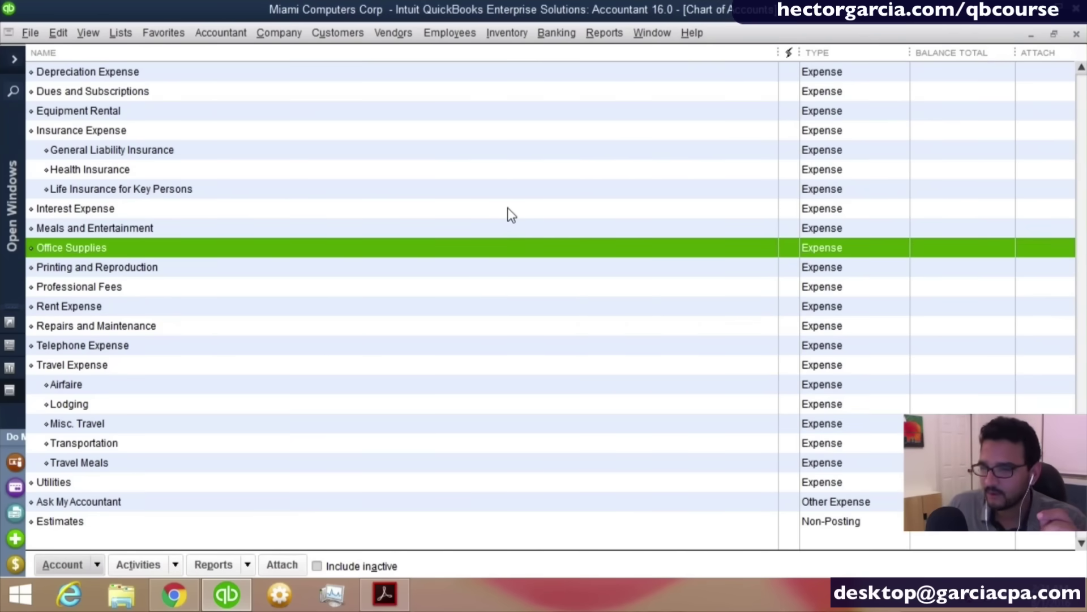
# Refresh the Profit & Loss, drill into Office Supplies 24.00, then close without memorizing.
pyautogui.click(651, 34)
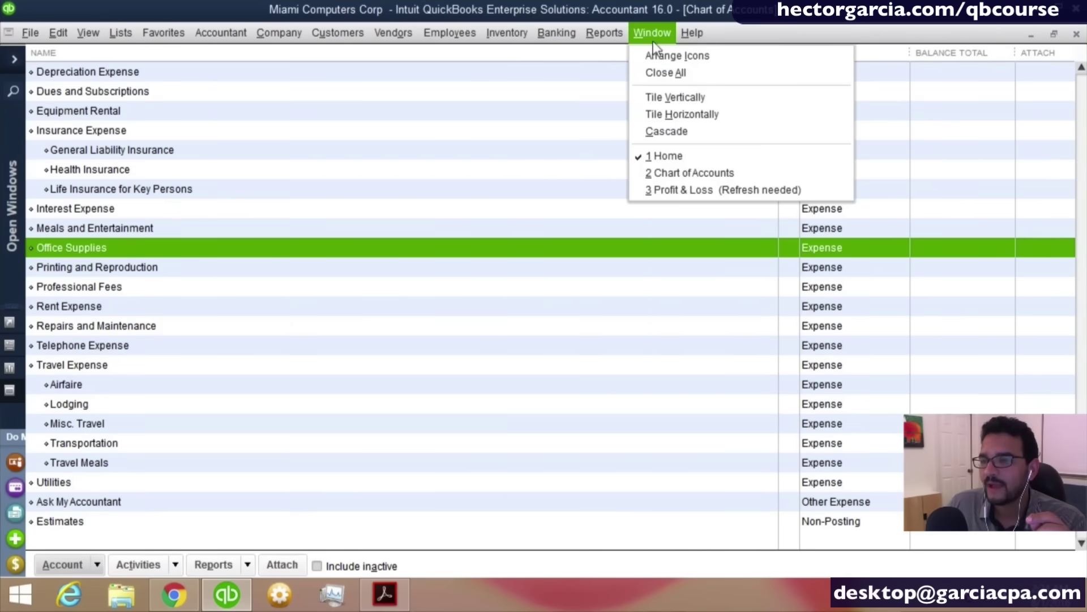
pyautogui.click(675, 189)
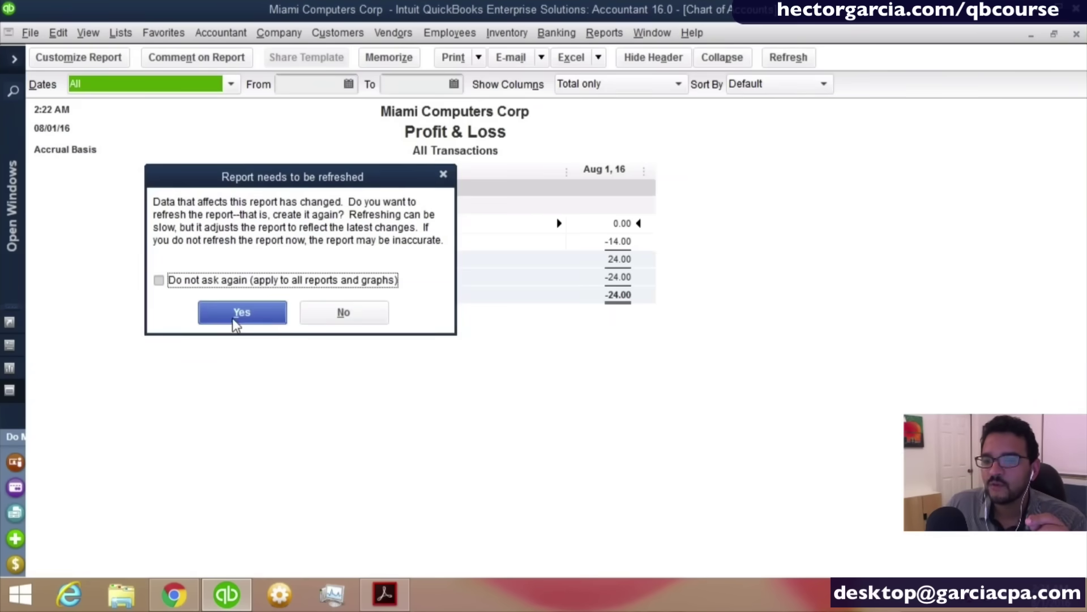
pyautogui.click(234, 314)
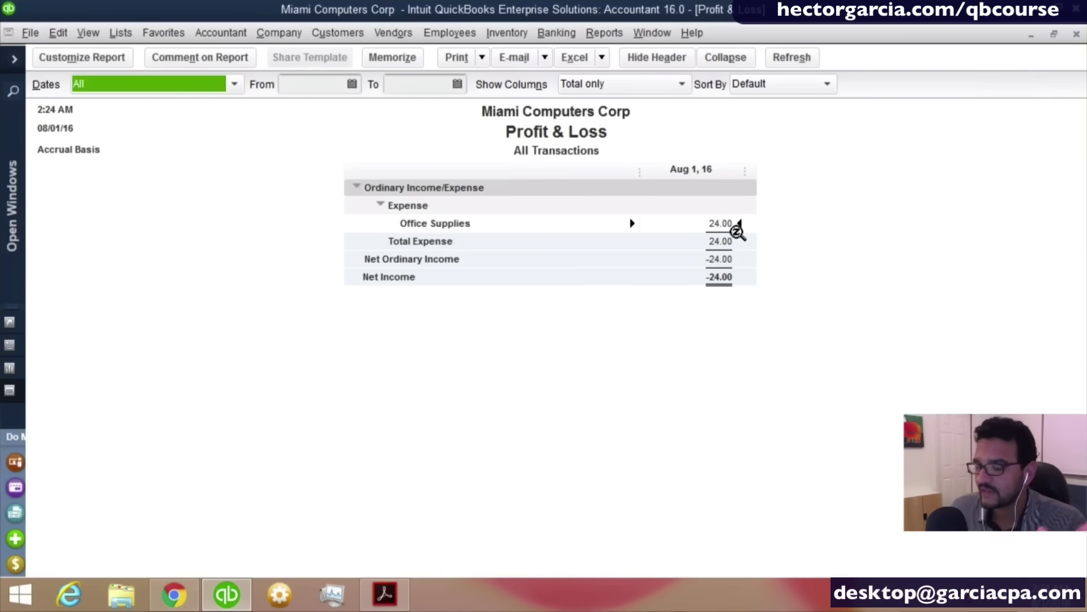
pyautogui.doubleClick(736, 227)
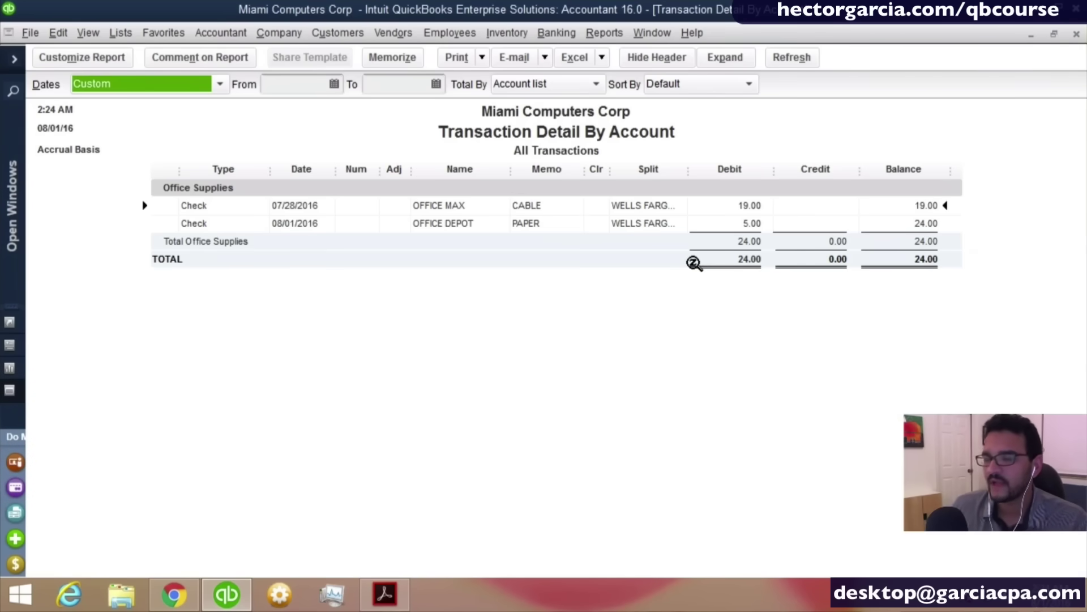
pyautogui.press('Escape')
pyautogui.press('Escape')
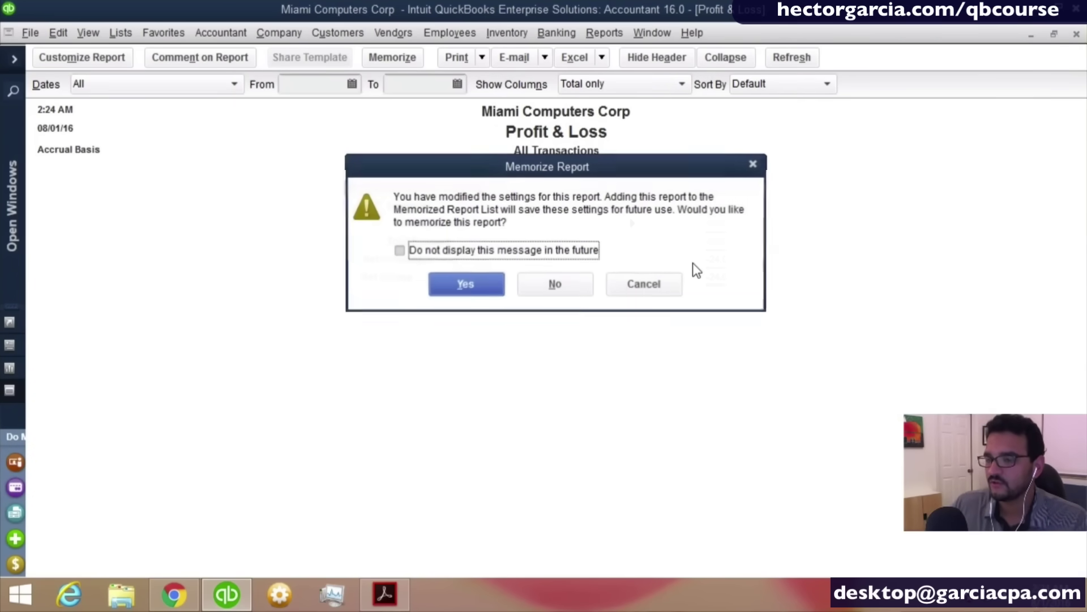
pyautogui.click(583, 285)
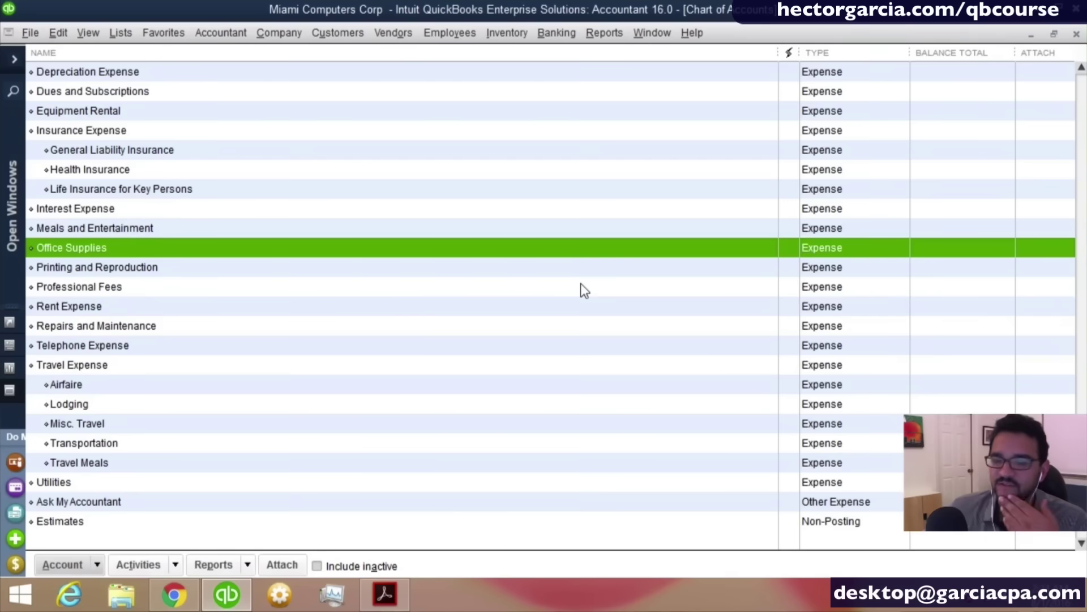
pyautogui.scroll(4, 379, 309)
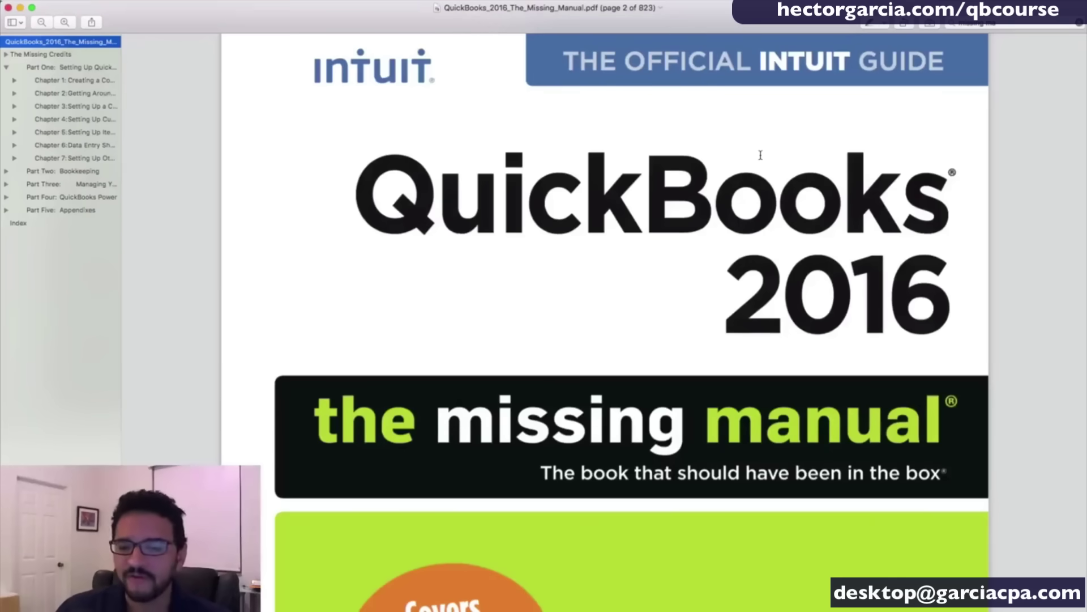
# Jump to Chapter 5: Setting Up Items in the sidebar and scroll its opening pages.
pyautogui.scroll(2, 777, 169)
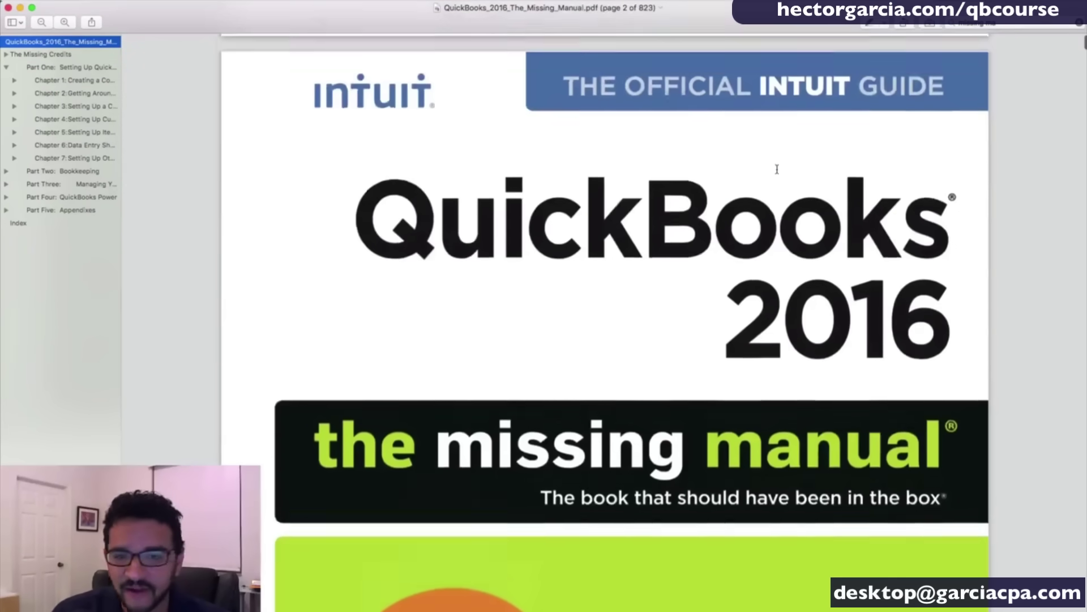
pyautogui.scroll(-1, 777, 167)
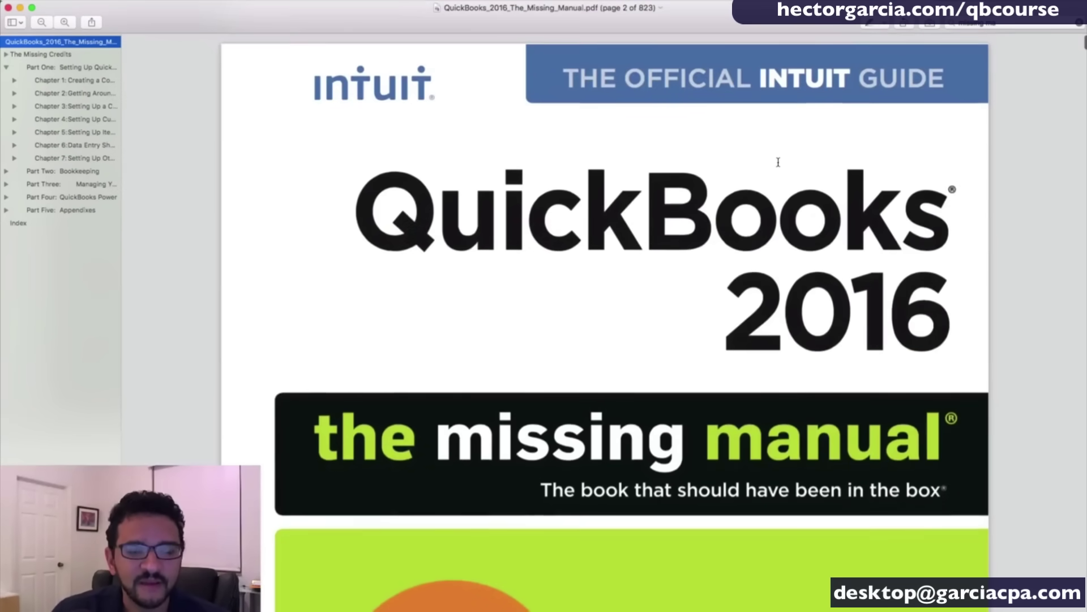
pyautogui.scroll(-5, 594, 119)
pyautogui.click(69, 131)
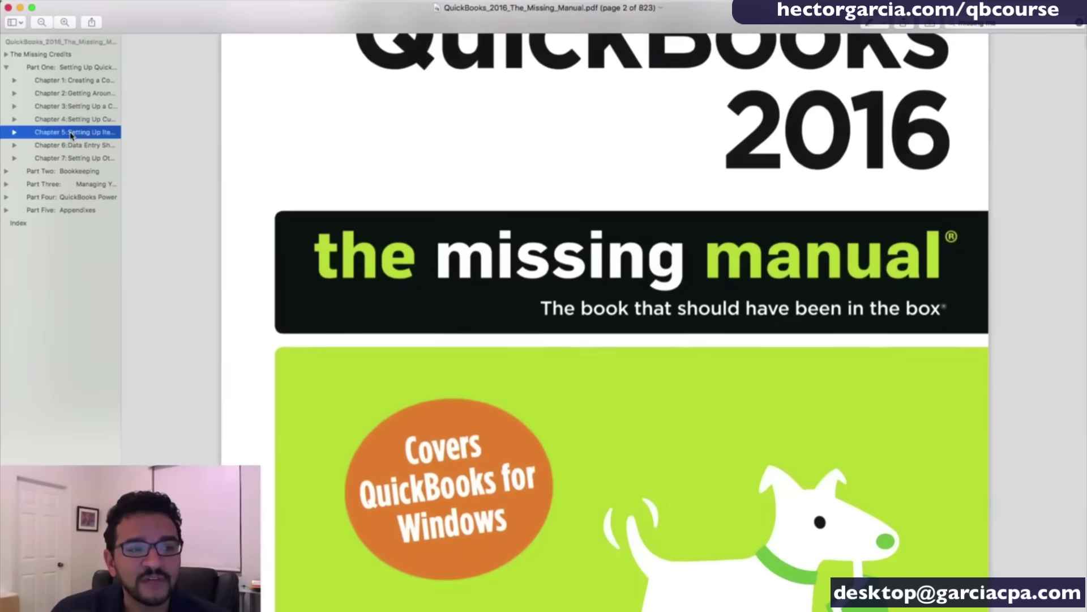
pyautogui.scroll(-10, 675, 222)
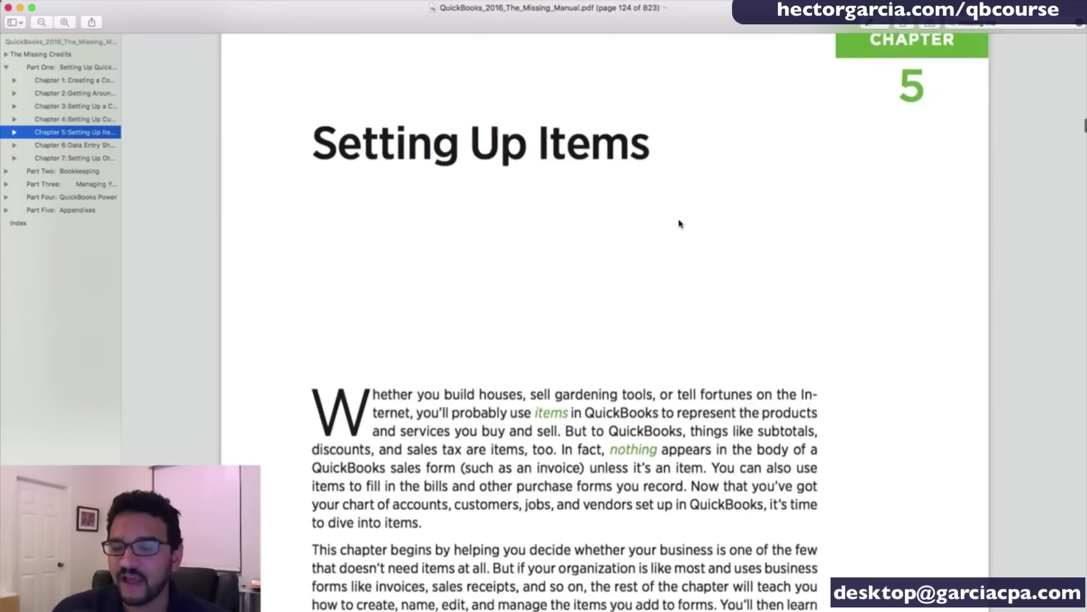
pyautogui.scroll(-20, 680, 224)
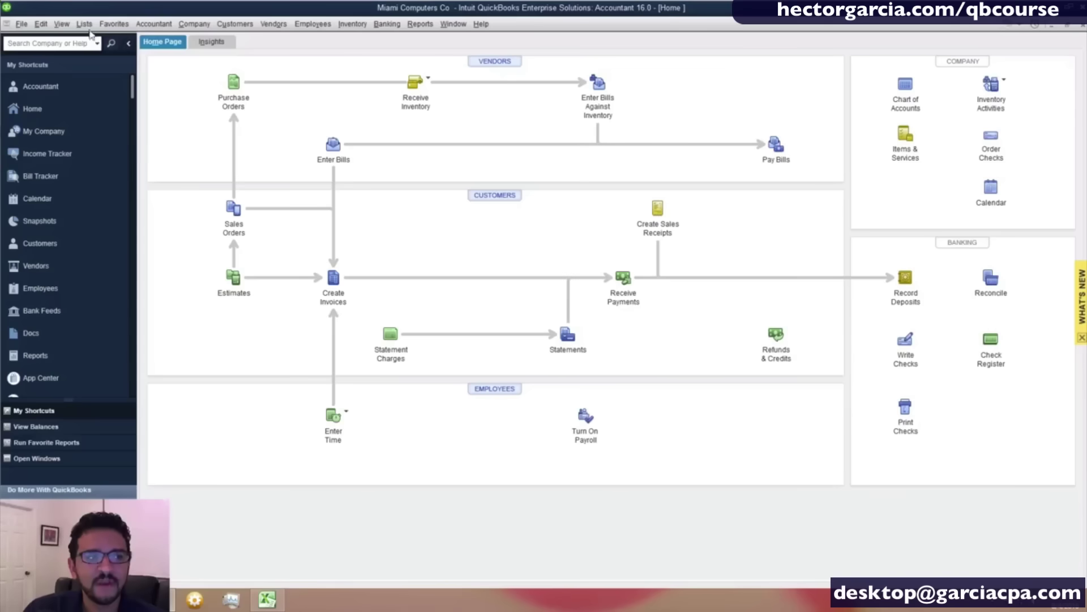
pyautogui.click(85, 23)
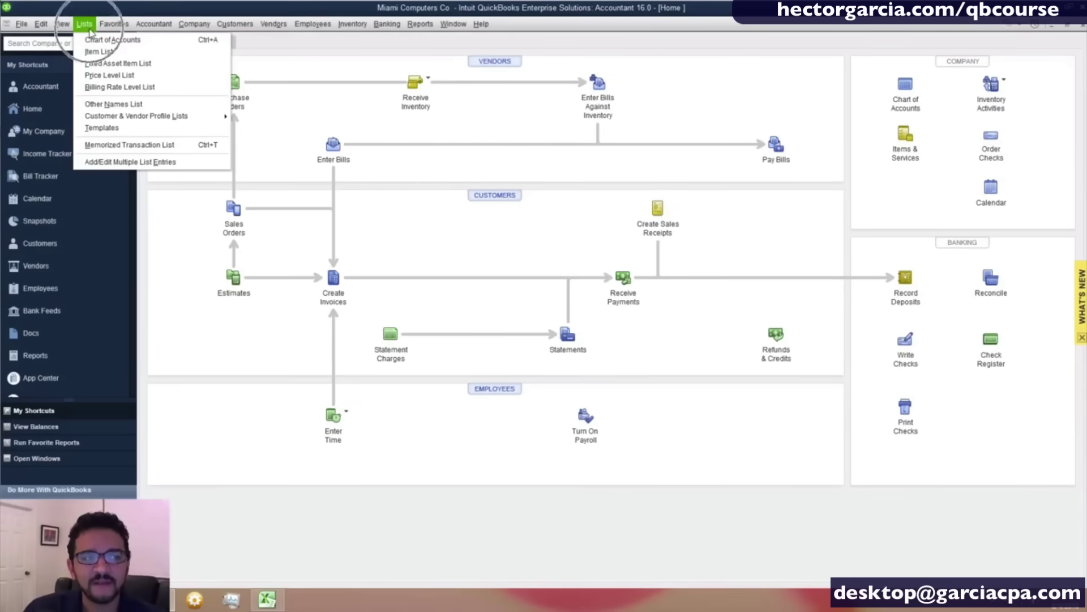
pyautogui.click(107, 40)
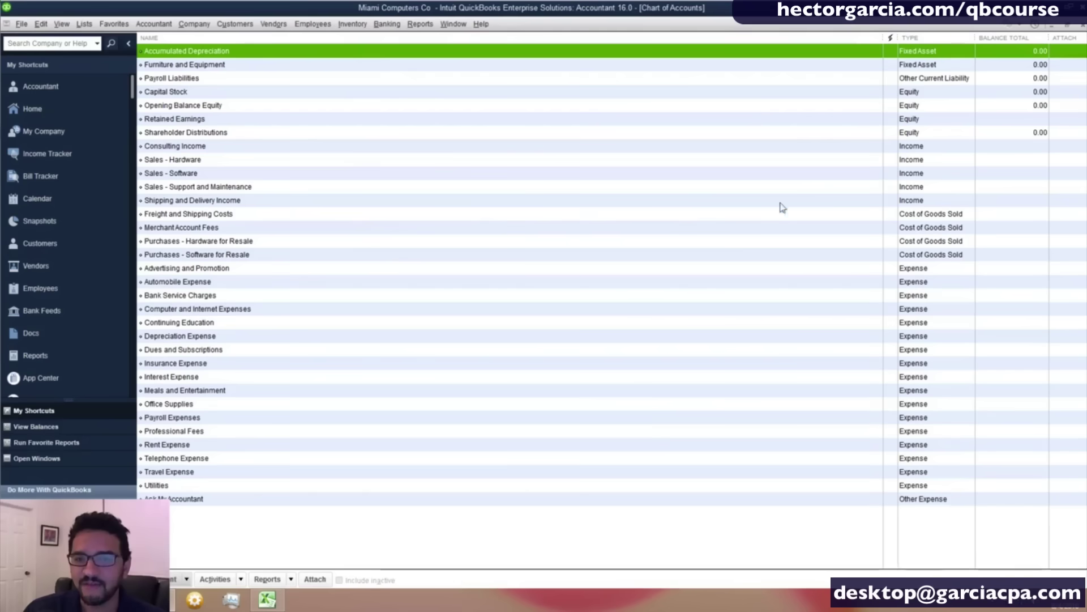
pyautogui.click(909, 151)
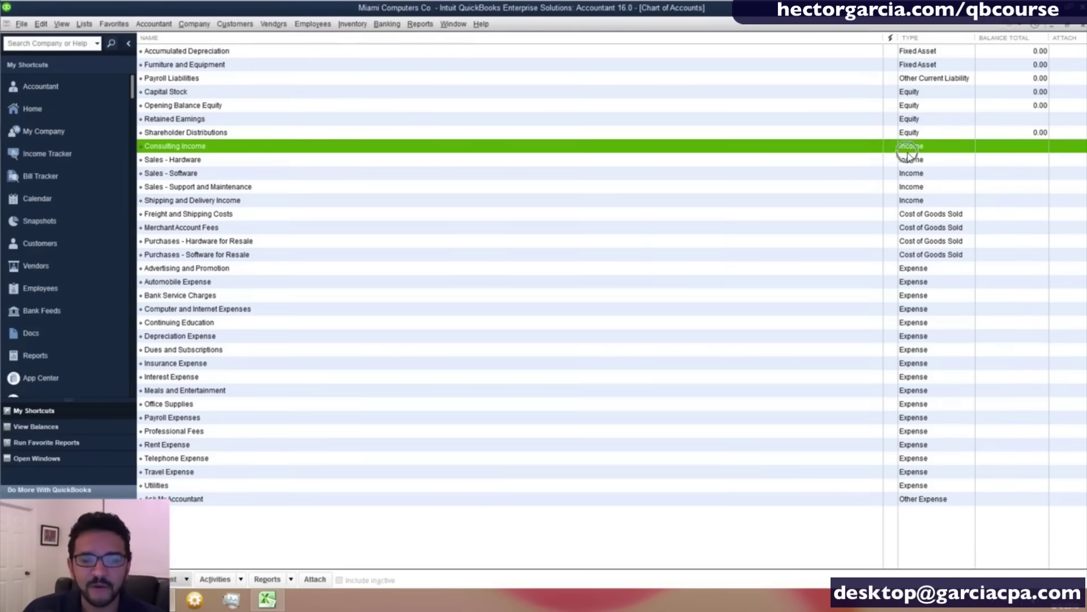
pyautogui.click(911, 201)
pyautogui.click(918, 215)
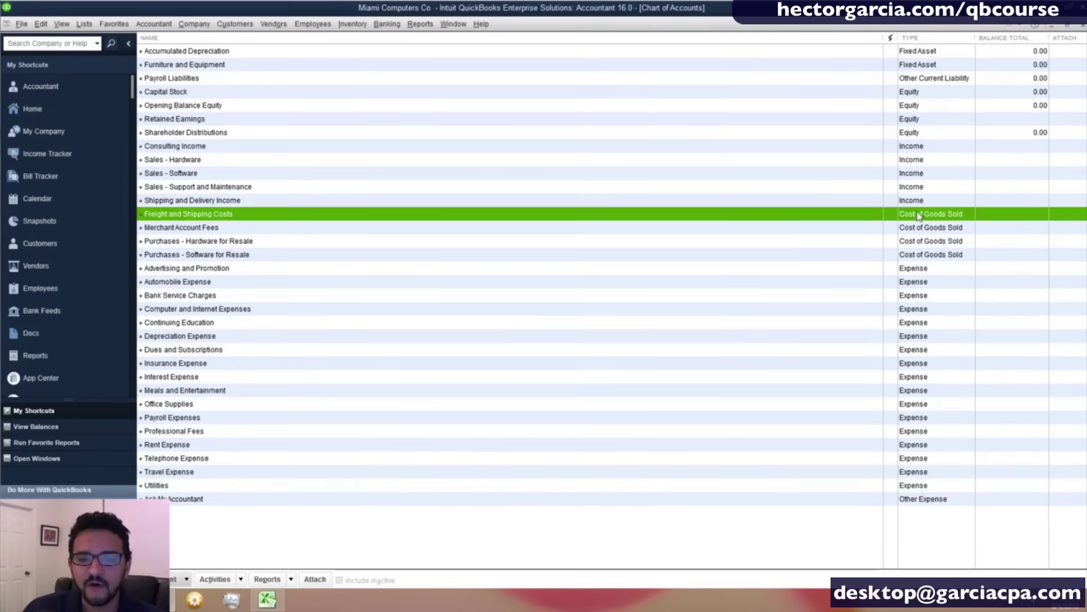
pyautogui.click(921, 255)
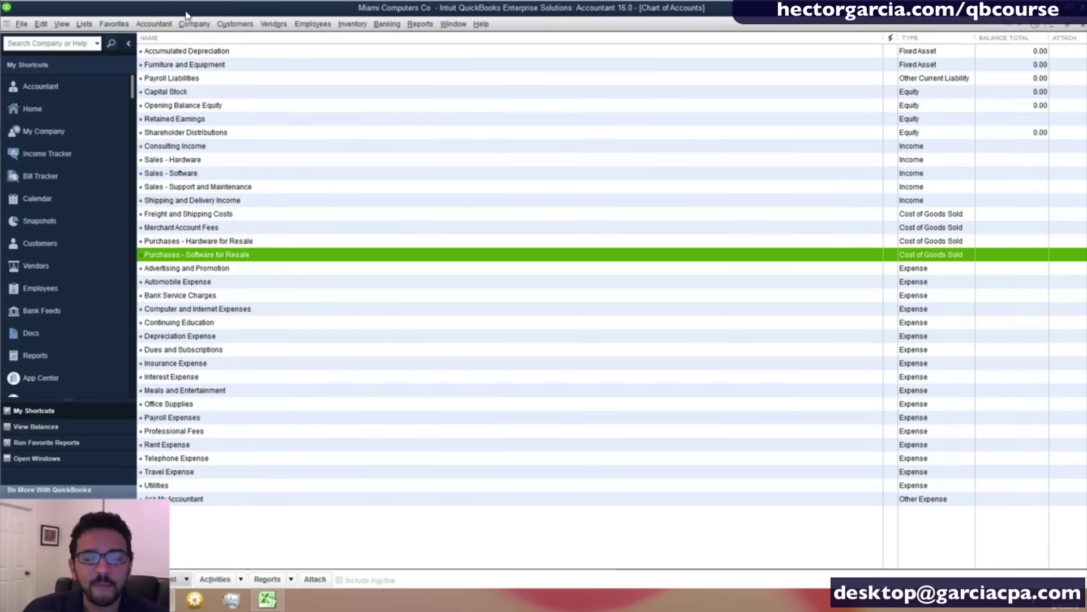
pyautogui.click(83, 24)
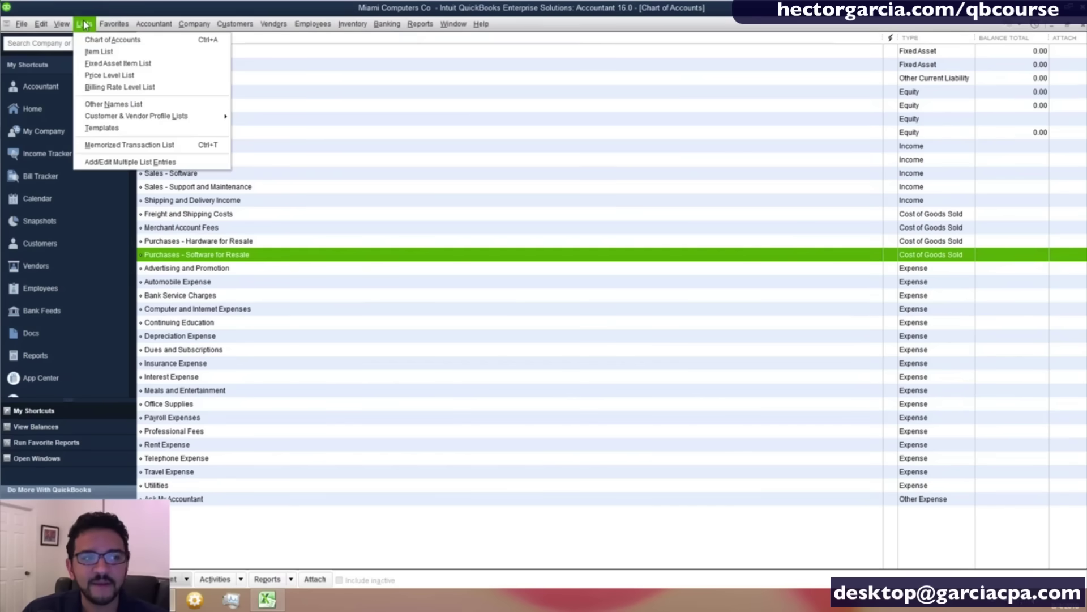
pyautogui.click(104, 54)
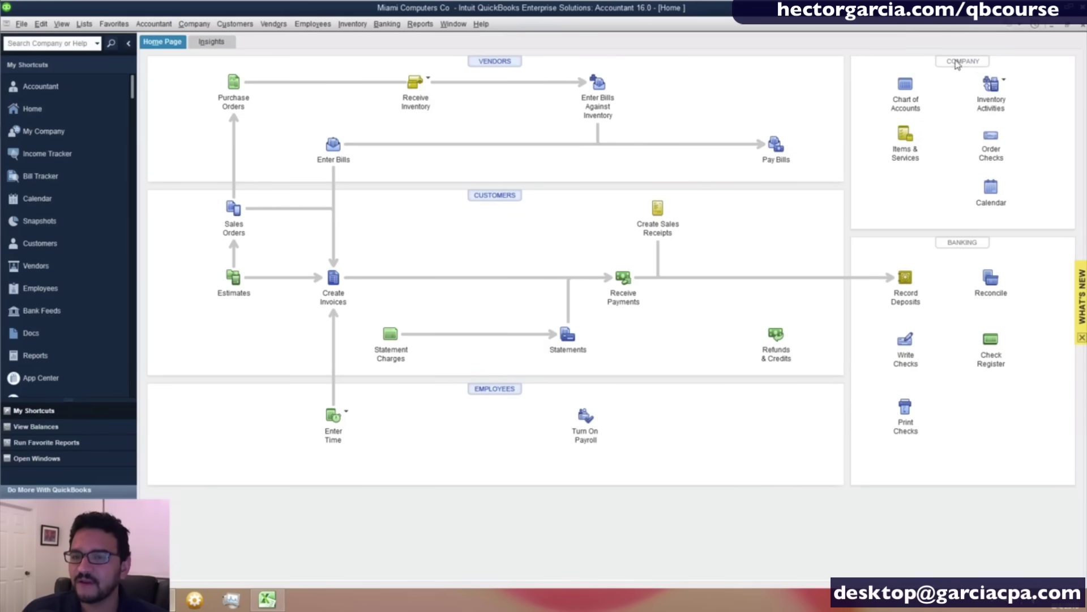
pyautogui.click(905, 135)
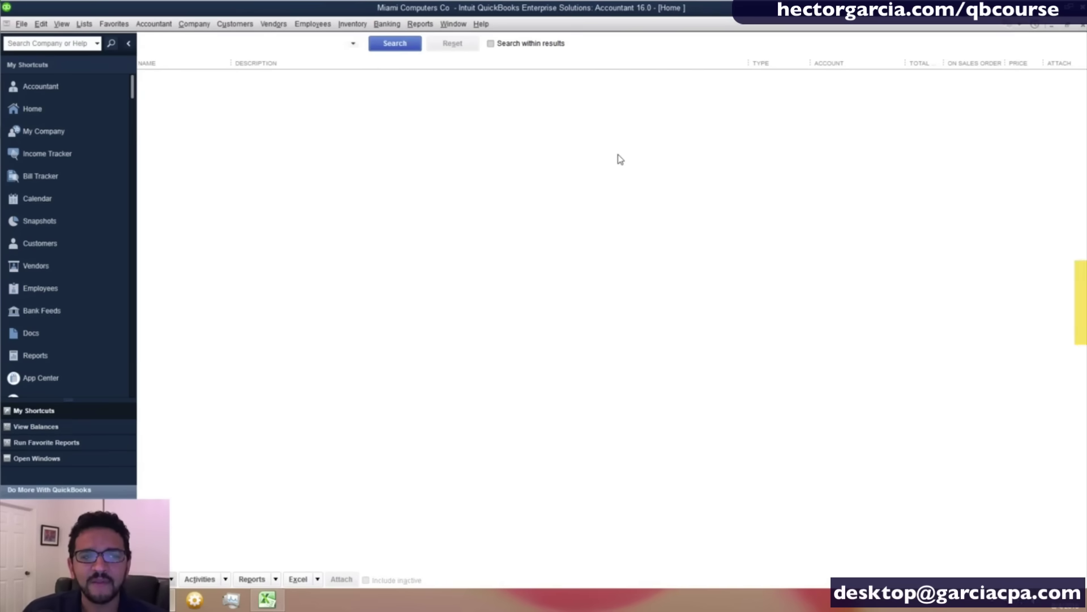
pyautogui.press('Escape')
pyautogui.click(85, 24)
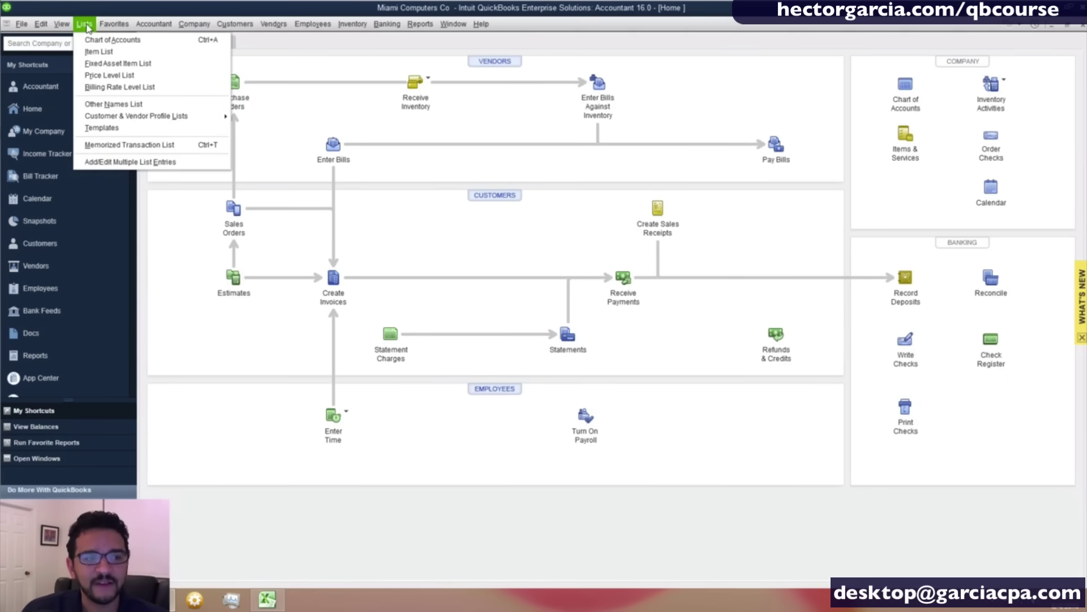
pyautogui.click(84, 53)
pyautogui.click(357, 117)
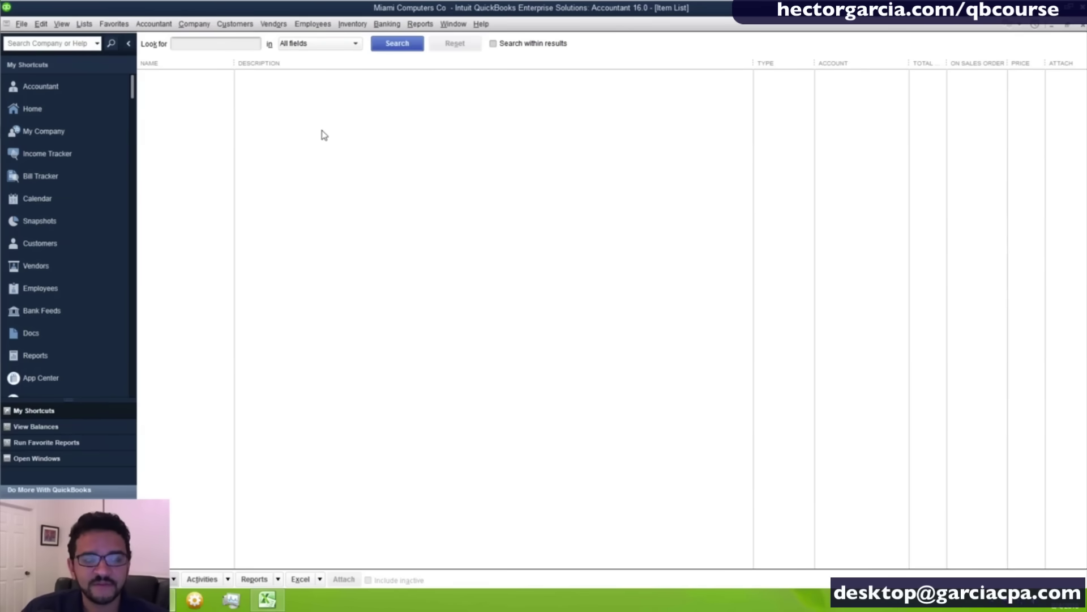
# Start a new item from the Item List's context menu, keeping the Service type.
pyautogui.rightClick(378, 149)
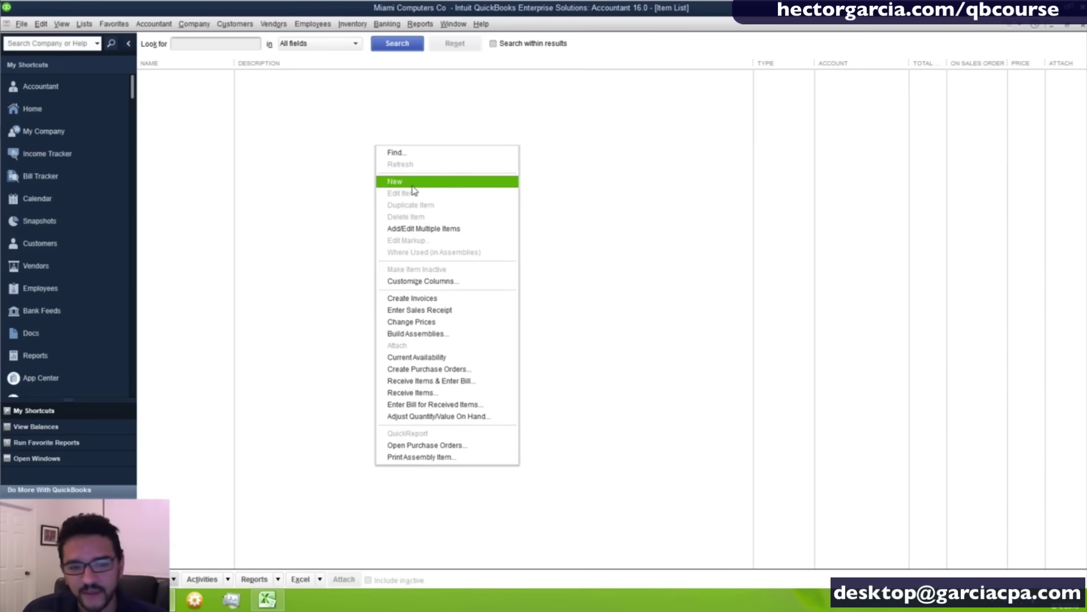
pyautogui.click(316, 265)
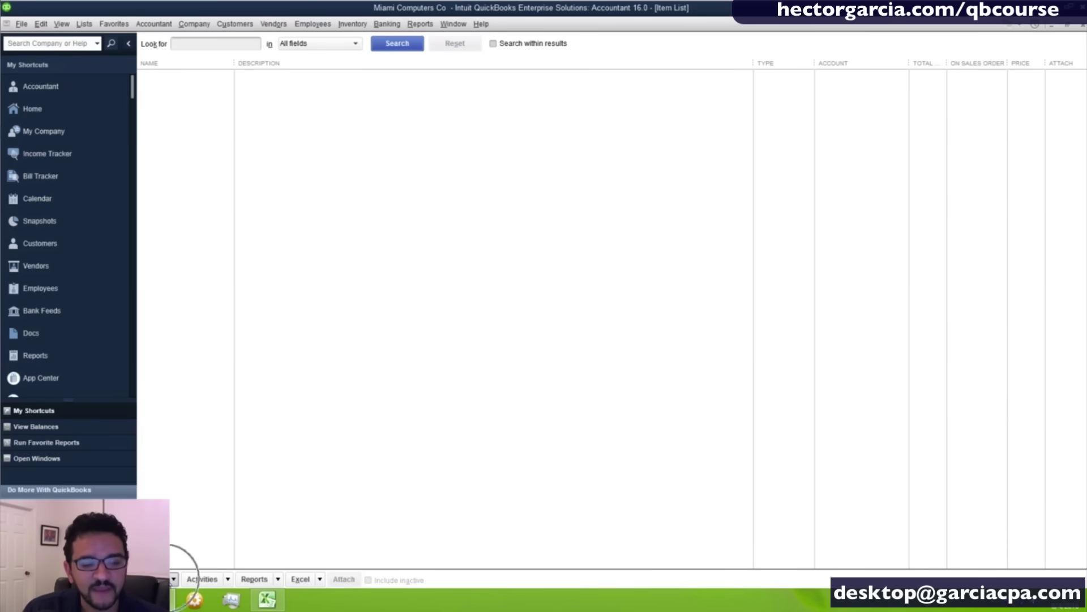
pyautogui.click(172, 579)
pyautogui.click(170, 580)
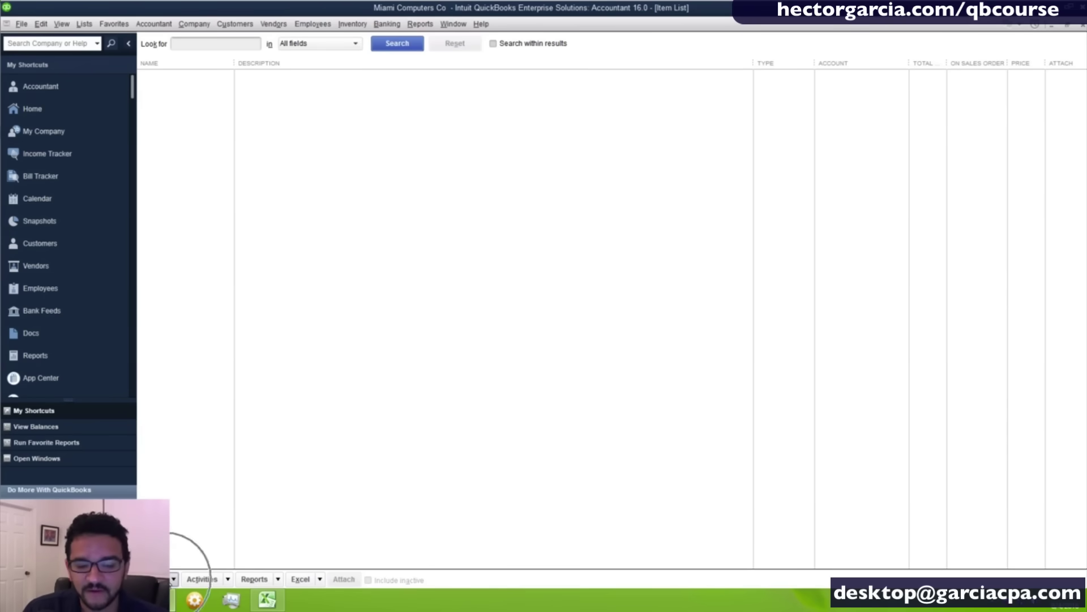
pyautogui.click(172, 579)
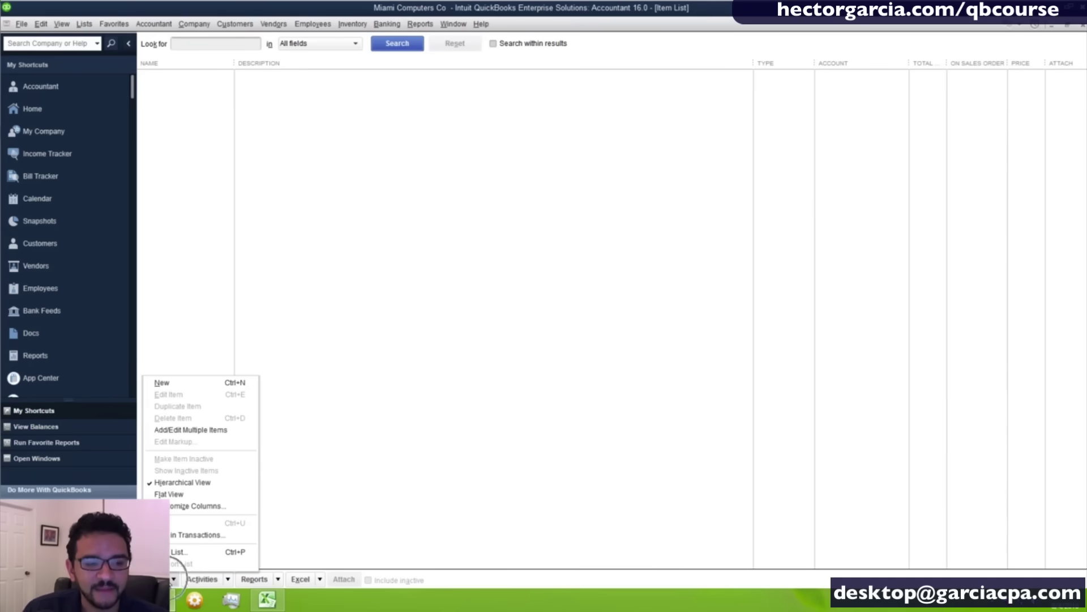
pyautogui.click(179, 385)
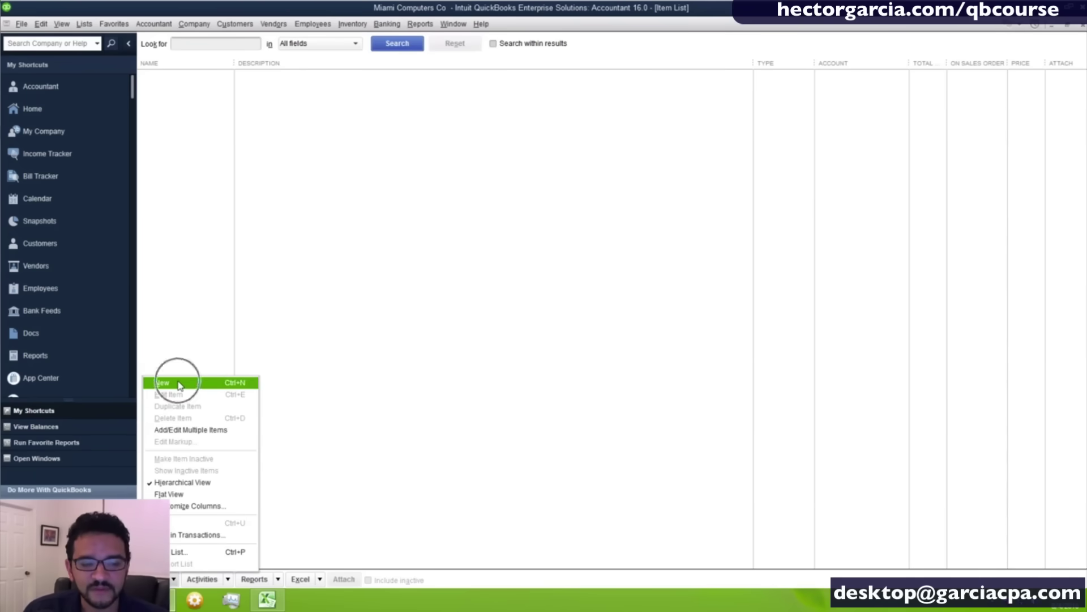
pyautogui.press('ctrl')
pyautogui.press('ctrl')
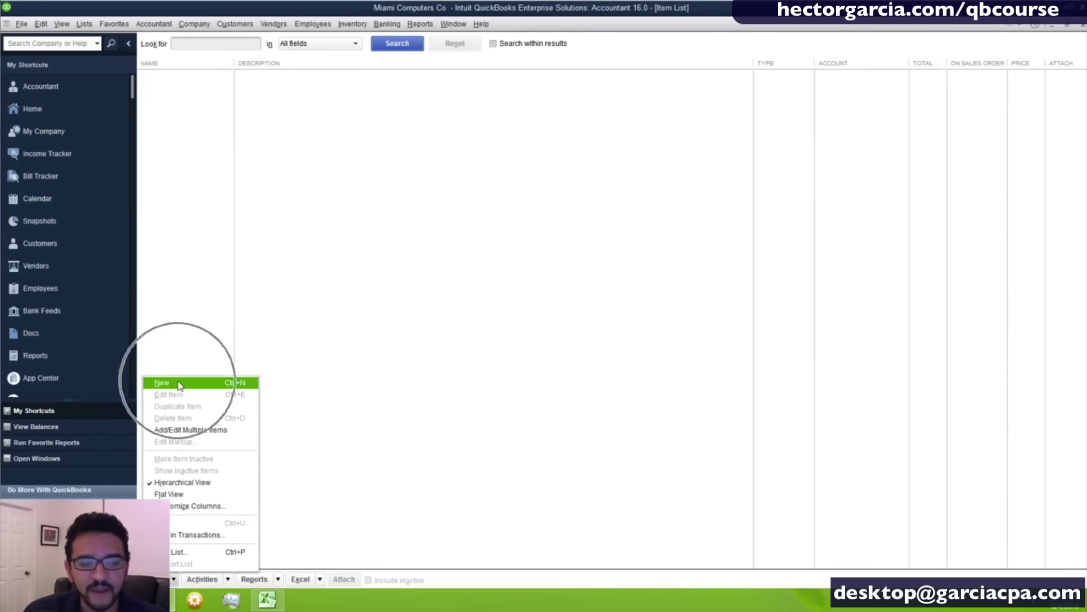
pyautogui.press('ctrl')
pyautogui.press('ctrl')
pyautogui.press('ctrl')
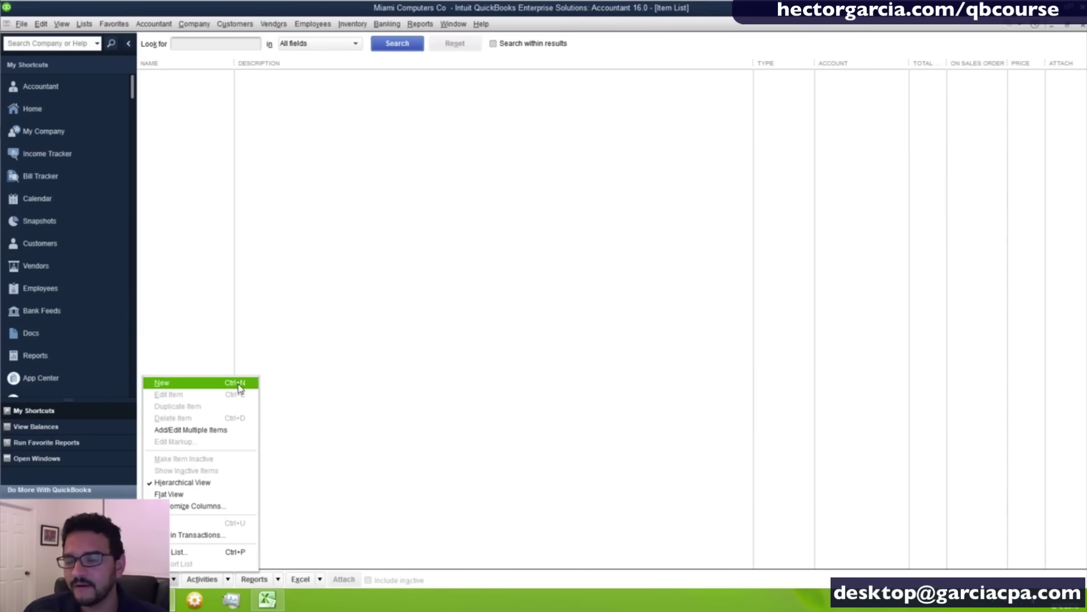
pyautogui.press('ctrl')
pyautogui.click(345, 341)
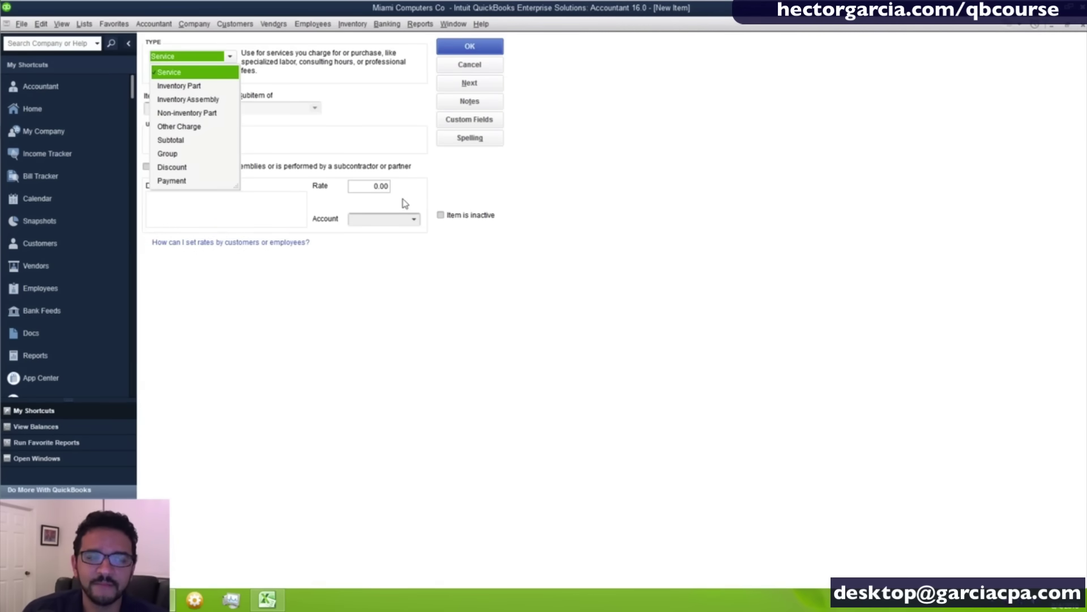
pyautogui.click(572, 159)
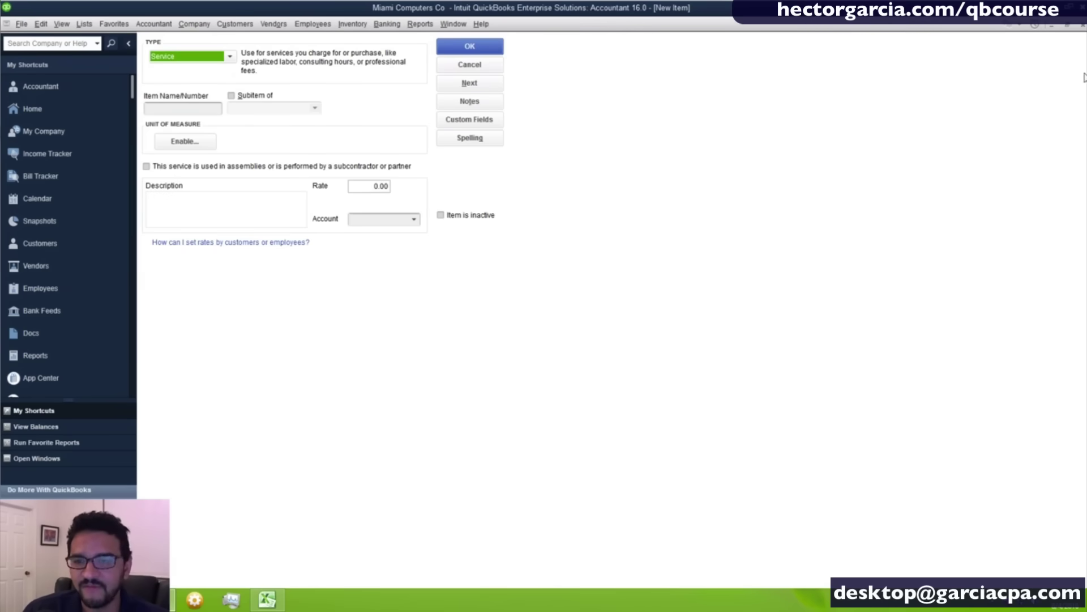
# Restore and reposition the New Item window, browse the item types, then cancel it.
pyautogui.click(1067, 27)
pyautogui.moveTo(454, 143); pyautogui.dragTo(787, 102)
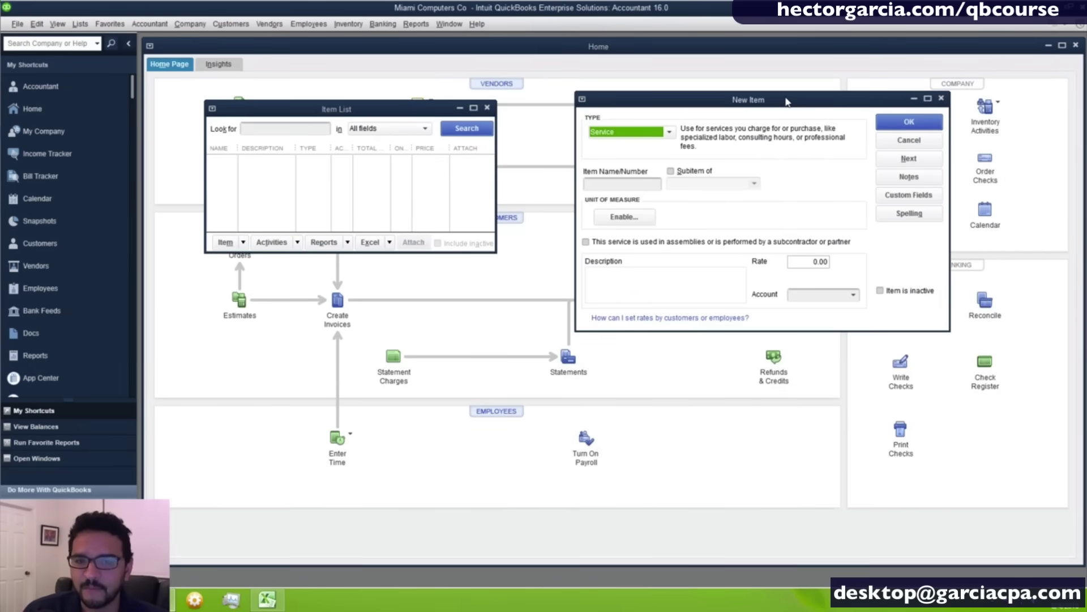
pyautogui.moveTo(786, 100); pyautogui.dragTo(747, 99)
pyautogui.click(889, 97)
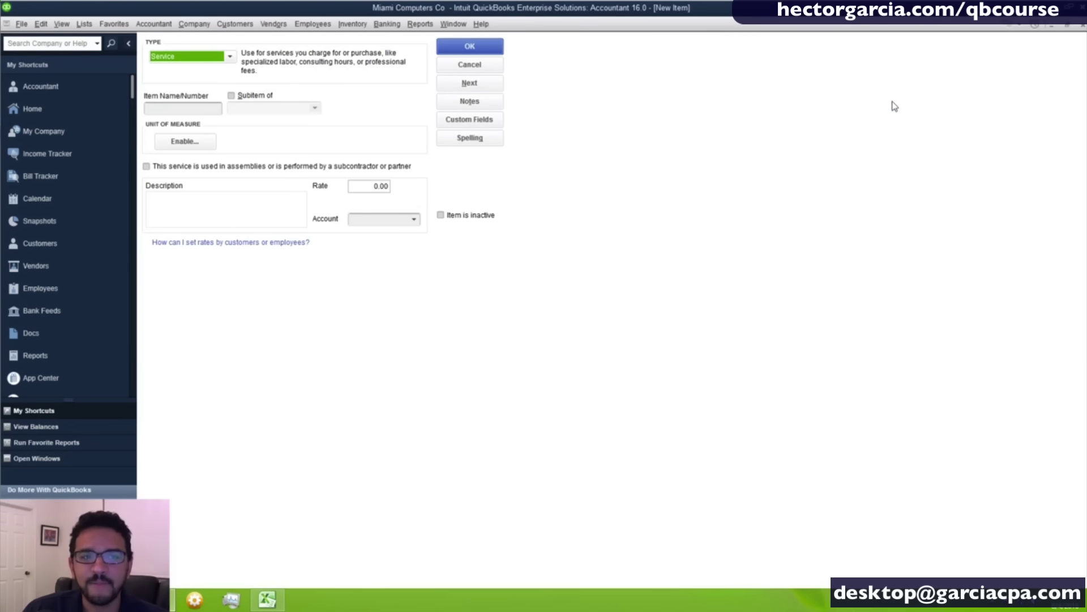
pyautogui.click(1067, 26)
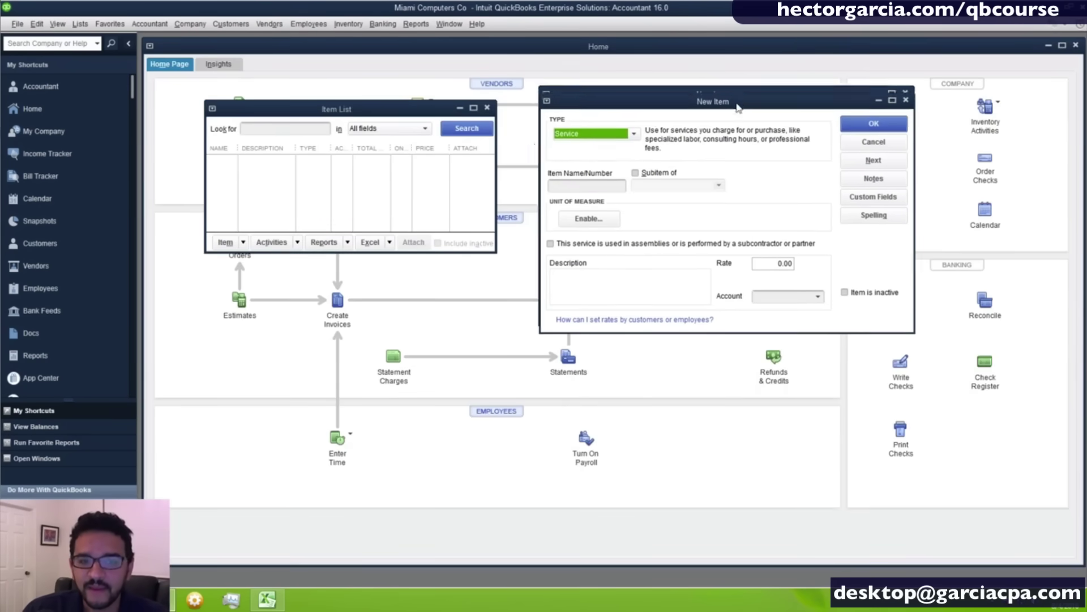
pyautogui.moveTo(745, 101); pyautogui.dragTo(736, 104)
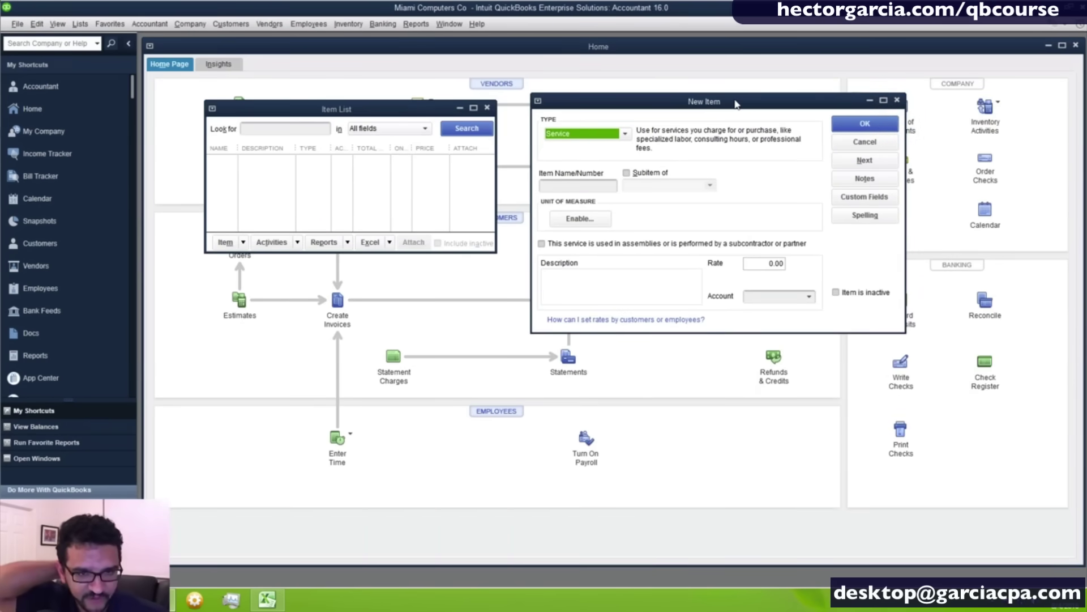
pyautogui.click(626, 135)
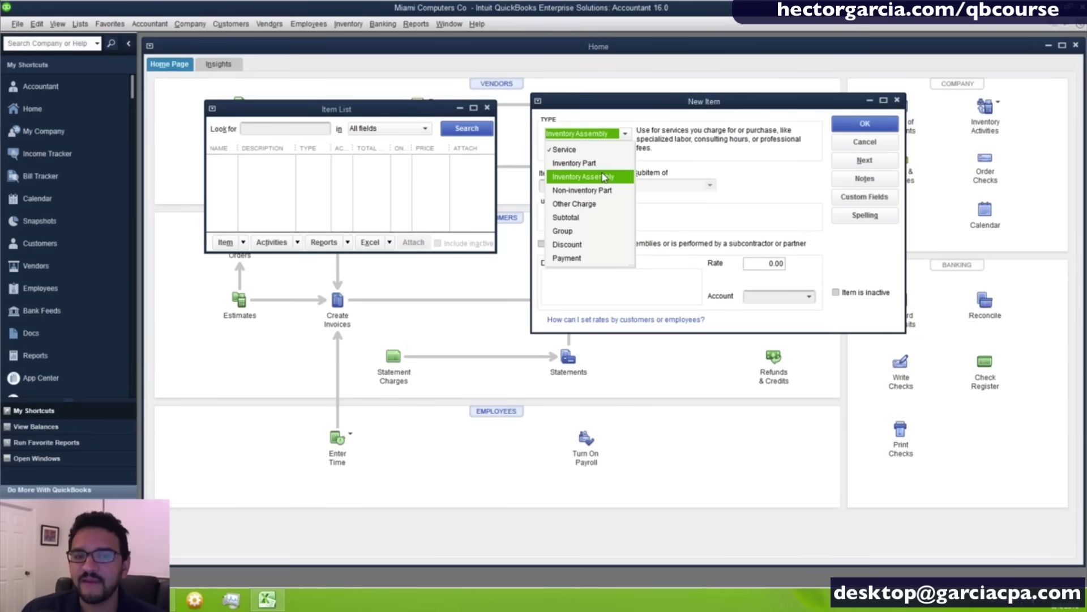
pyautogui.click(690, 170)
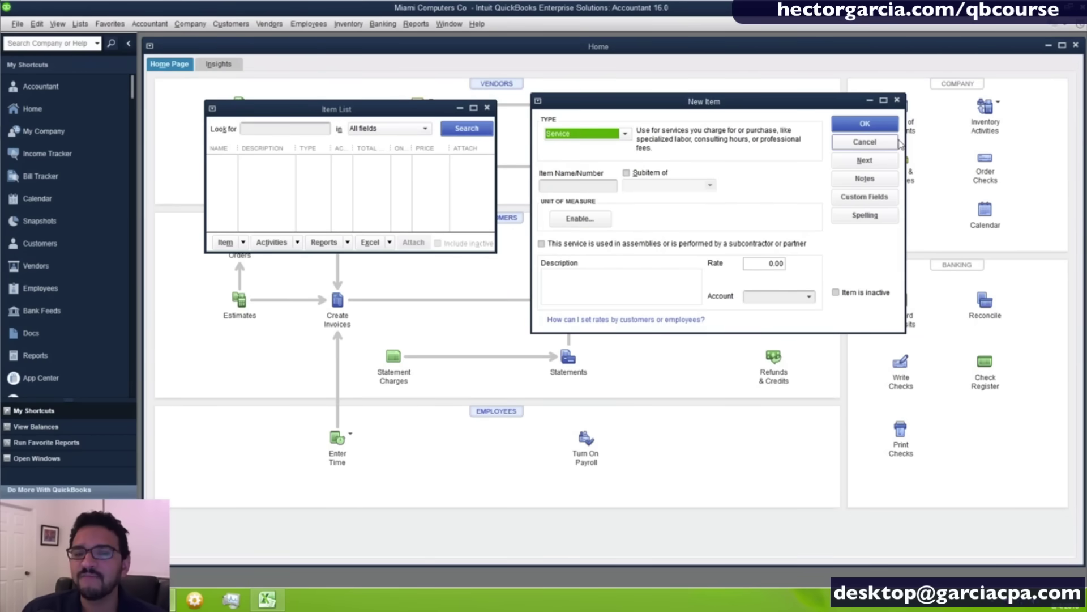
pyautogui.click(866, 146)
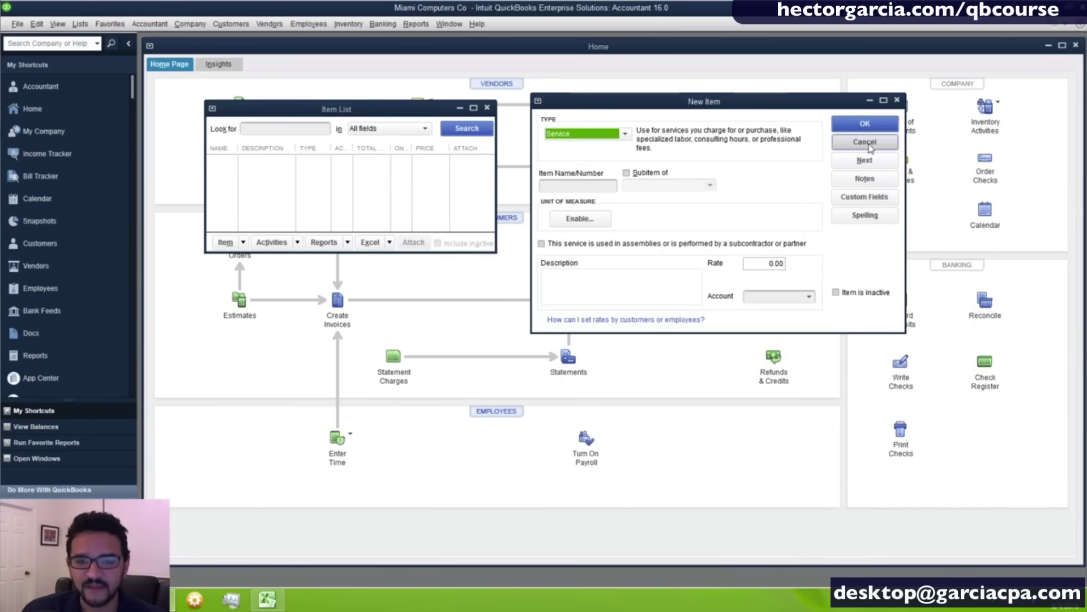
pyautogui.click(38, 25)
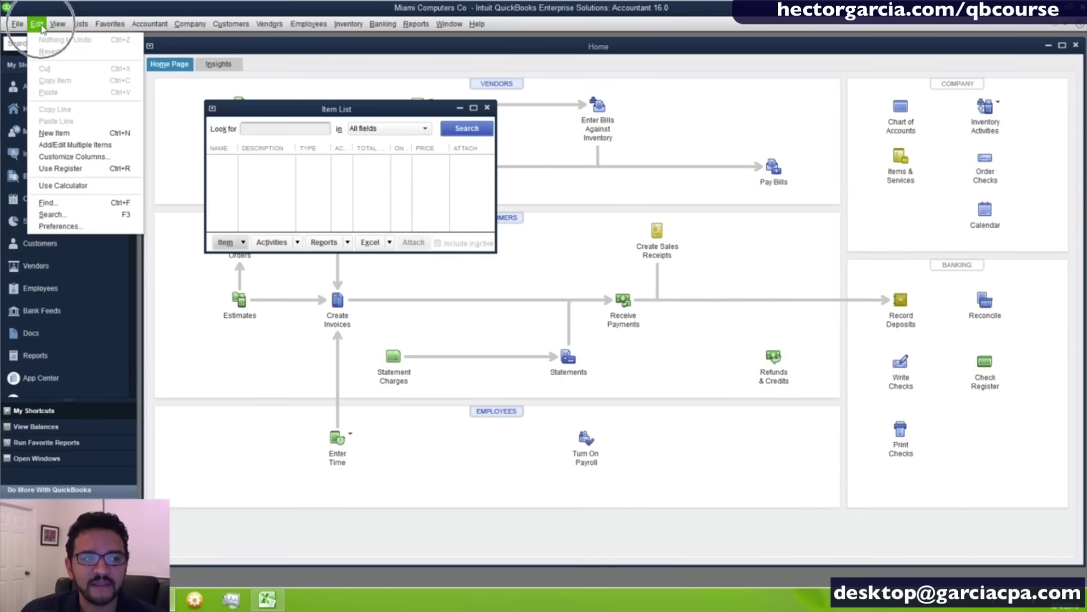
pyautogui.click(57, 226)
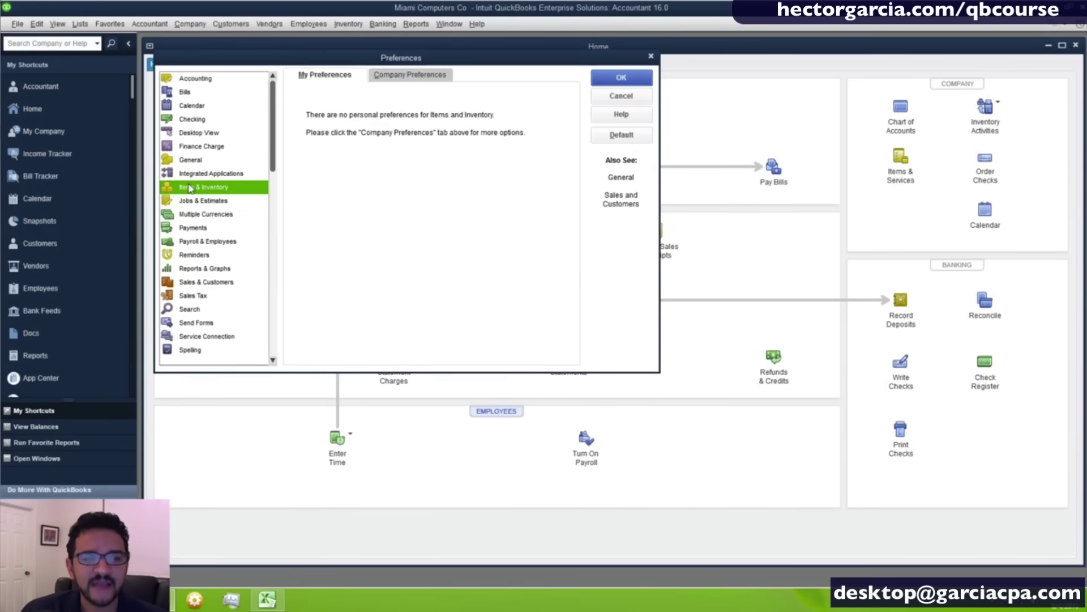
pyautogui.press('ctrl')
pyautogui.press('ctrl')
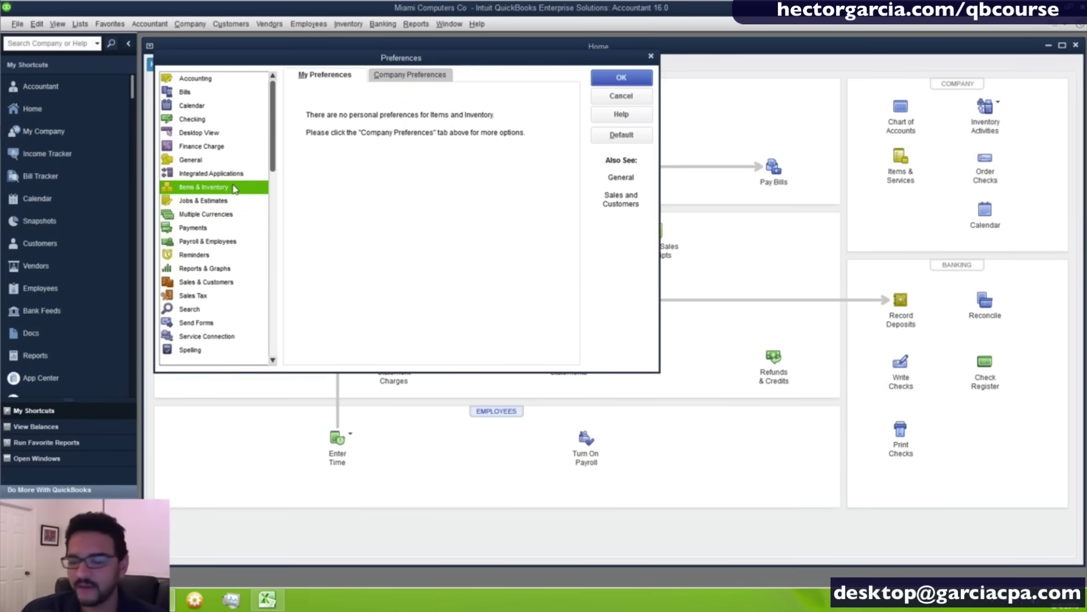
pyautogui.click(396, 79)
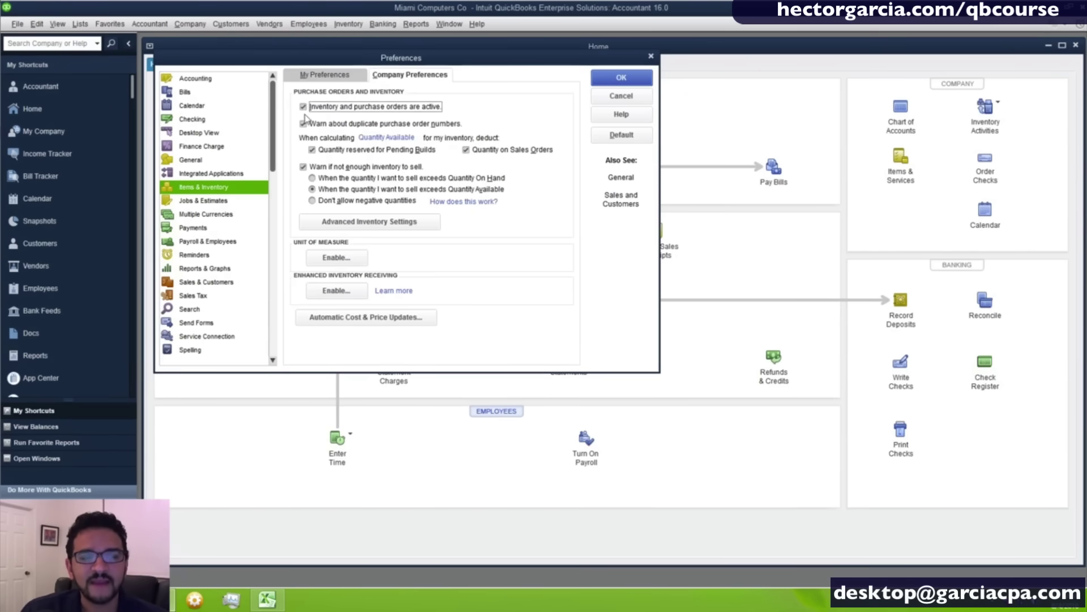
pyautogui.press('ctrl')
pyautogui.press('ctrl')
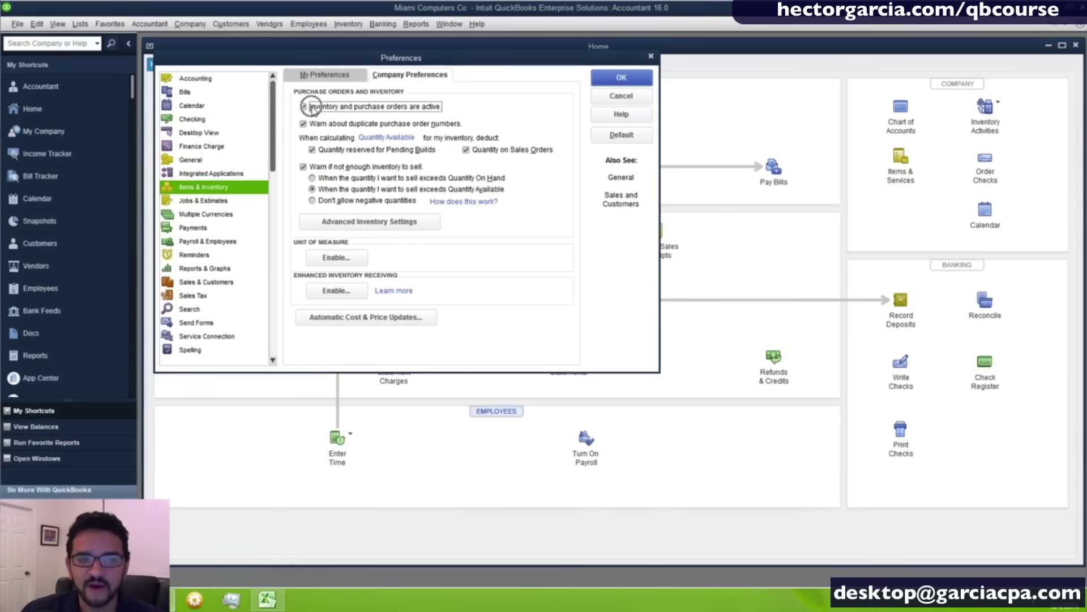
pyautogui.click(311, 107)
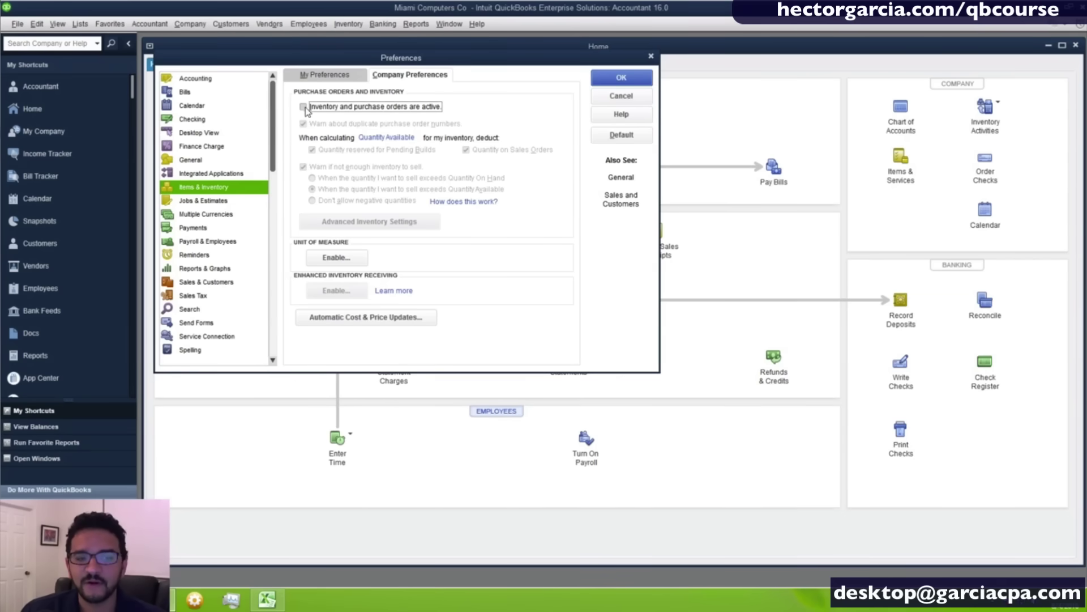
pyautogui.click(304, 108)
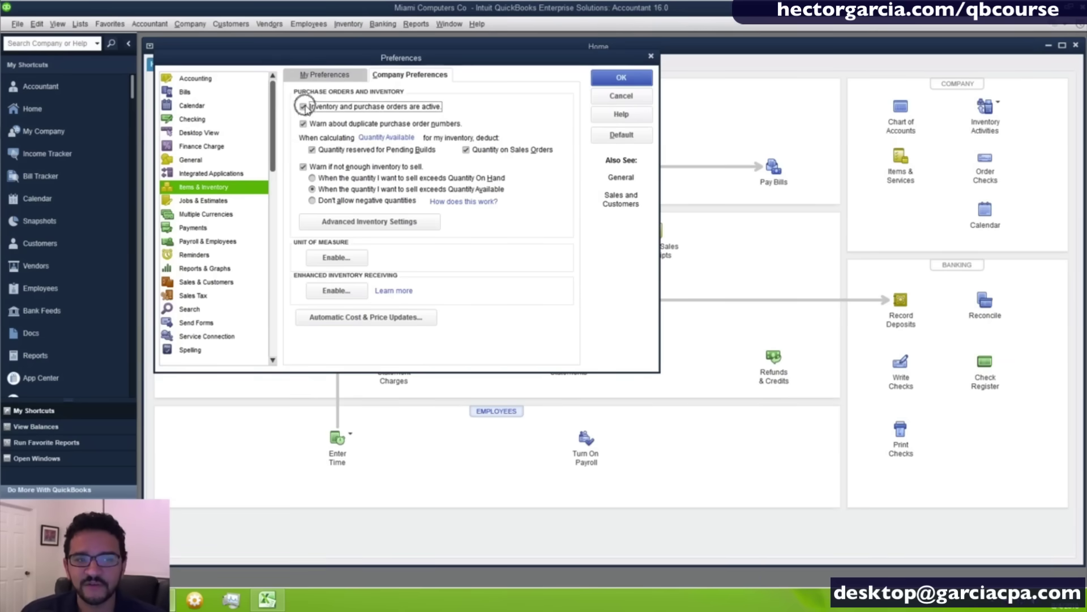
pyautogui.click(606, 85)
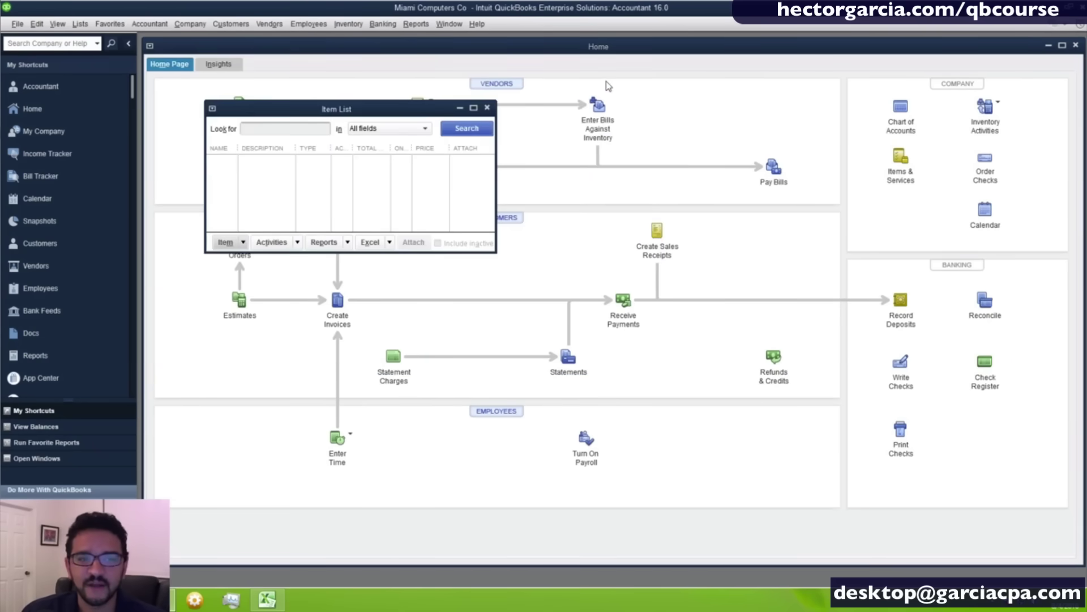
# Maximize the Item List, start a new item, and switch its type to Inventory Part.
pyautogui.click(474, 107)
pyautogui.rightClick(352, 145)
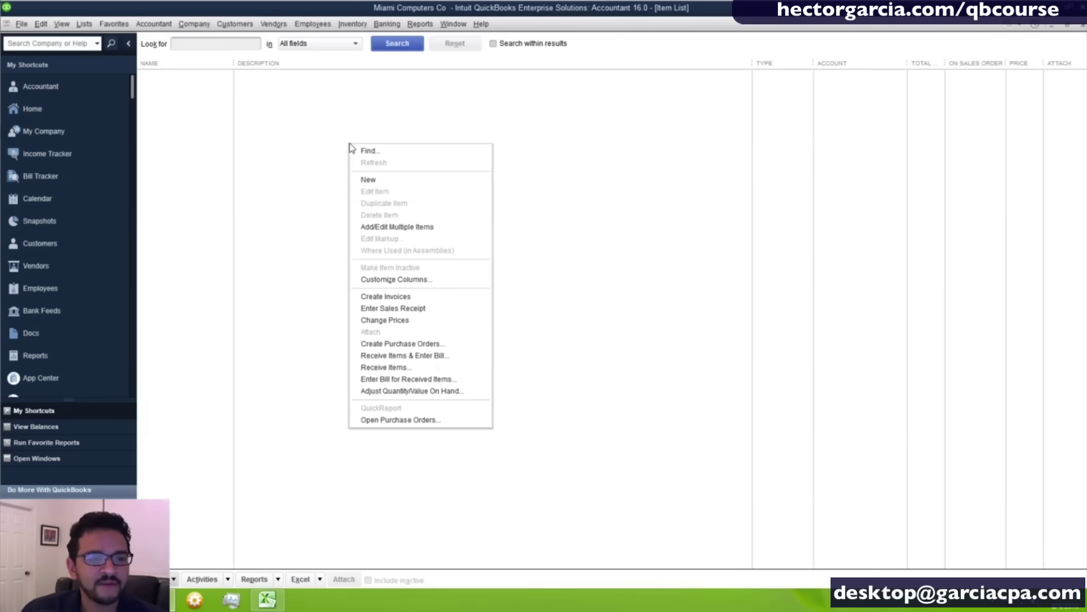
pyautogui.click(410, 180)
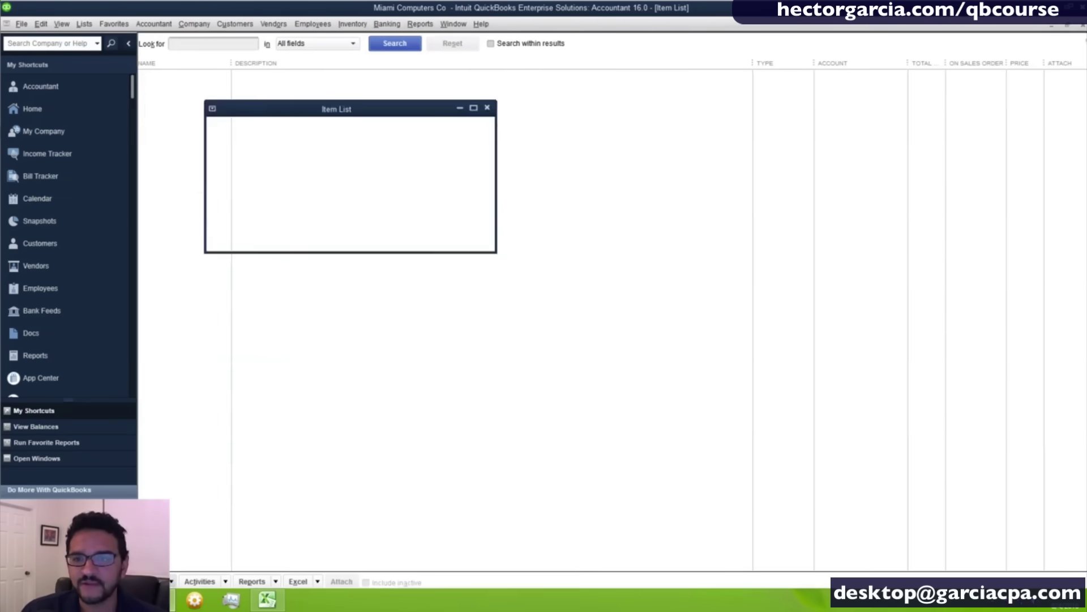
pyautogui.click(1068, 25)
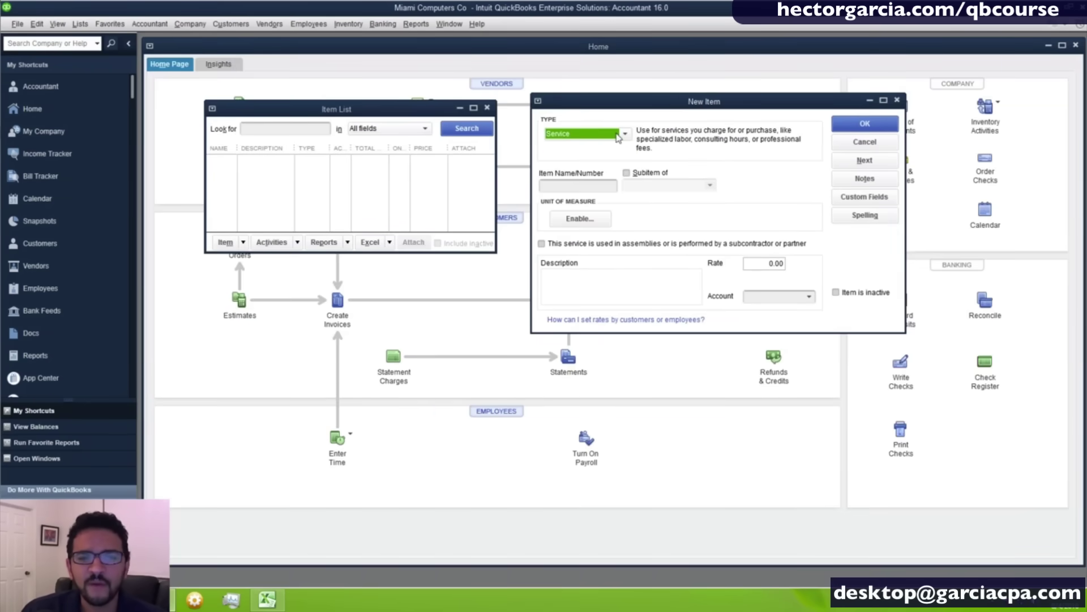
pyautogui.click(620, 136)
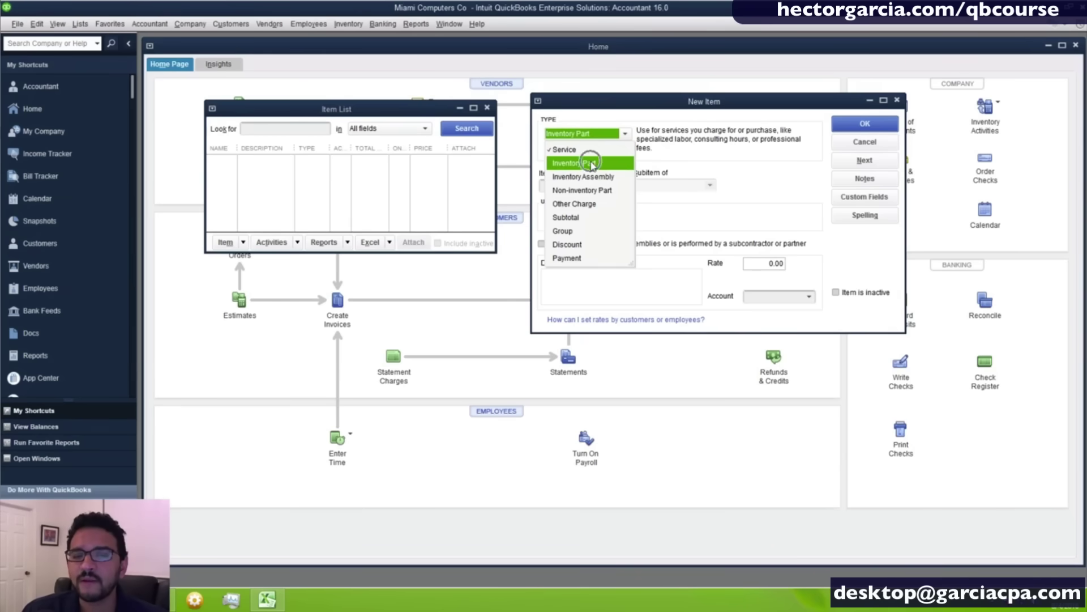
pyautogui.click(593, 164)
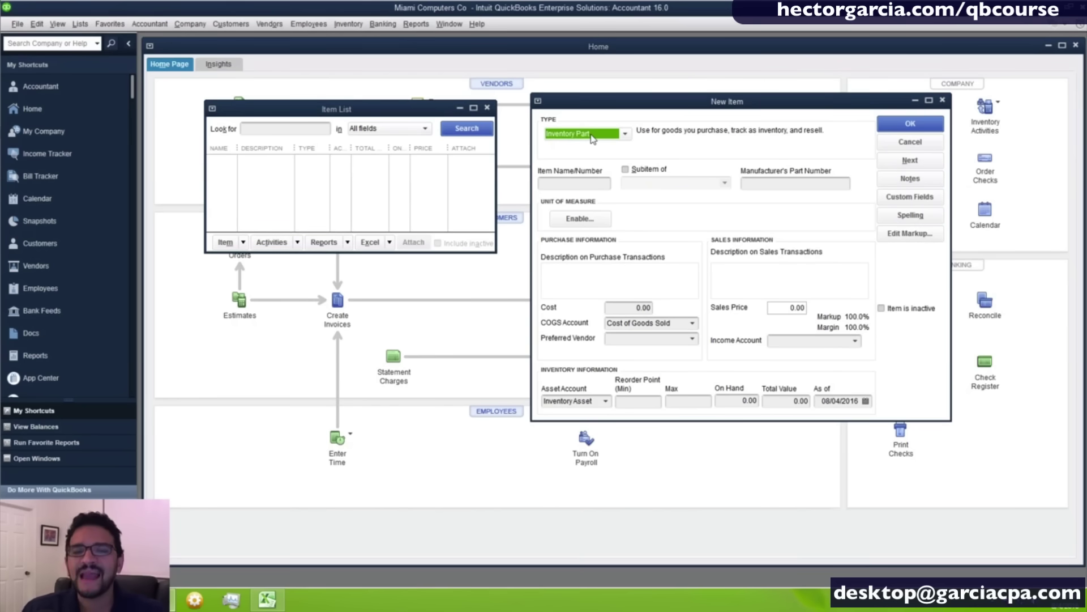
pyautogui.click(592, 139)
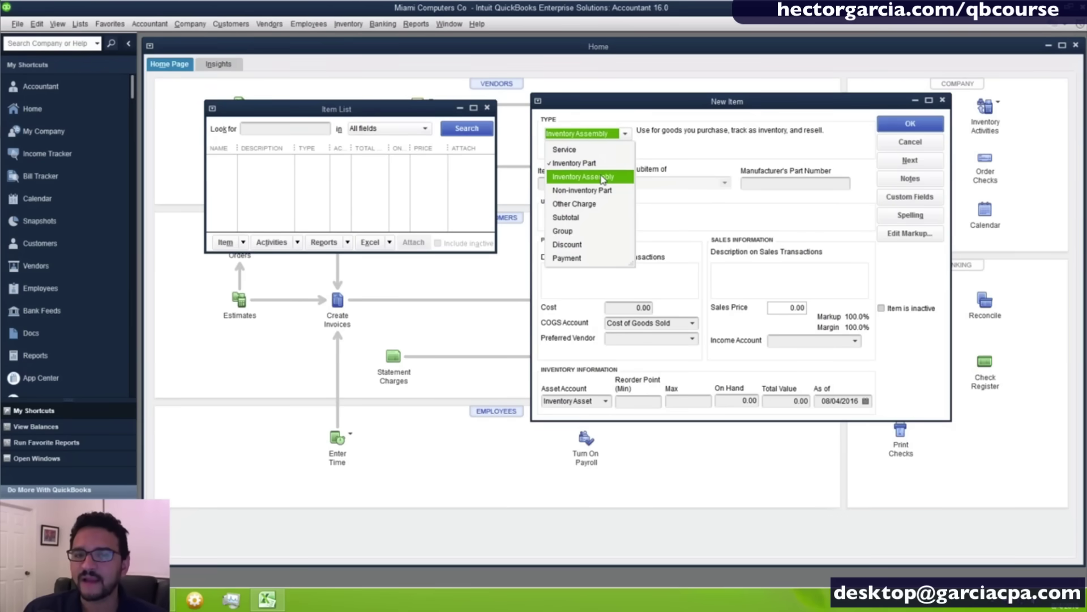
# Try Inventory Assembly, then set the new item's type to Non-inventory Part.
pyautogui.click(603, 178)
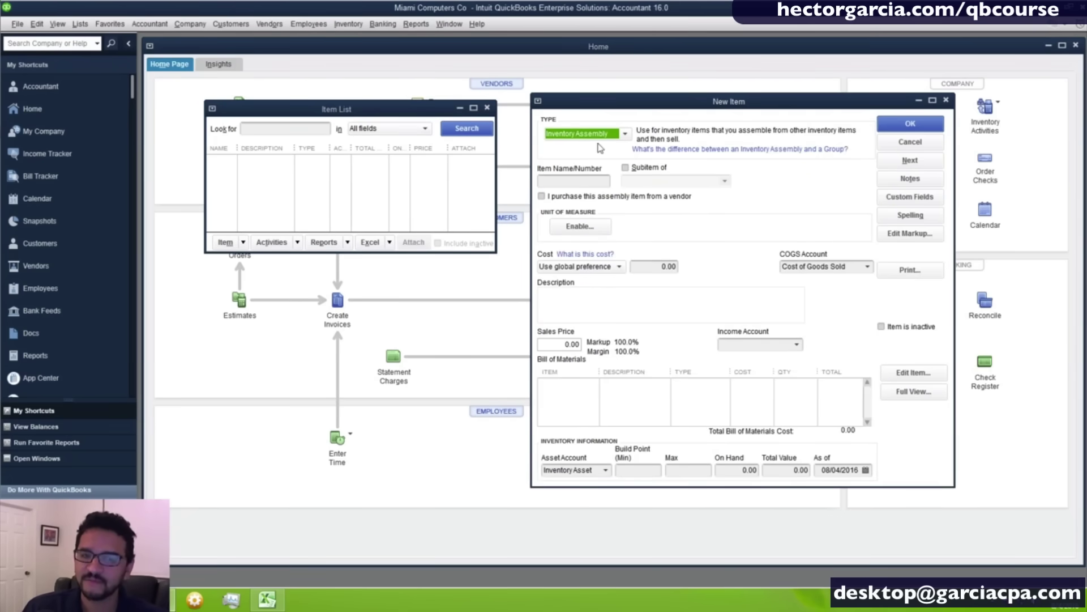
pyautogui.click(596, 134)
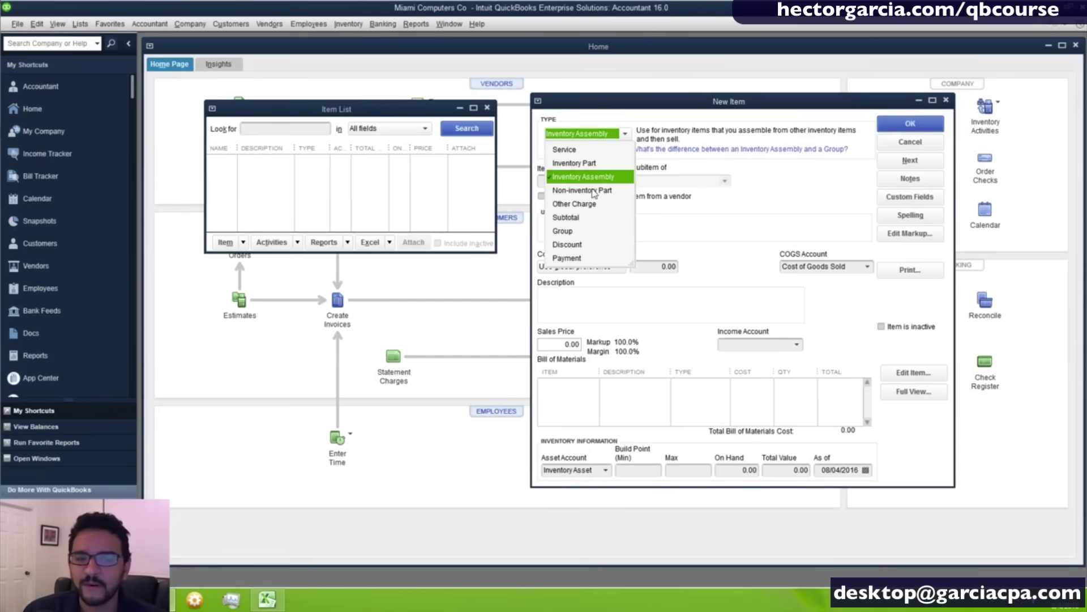
pyautogui.click(599, 193)
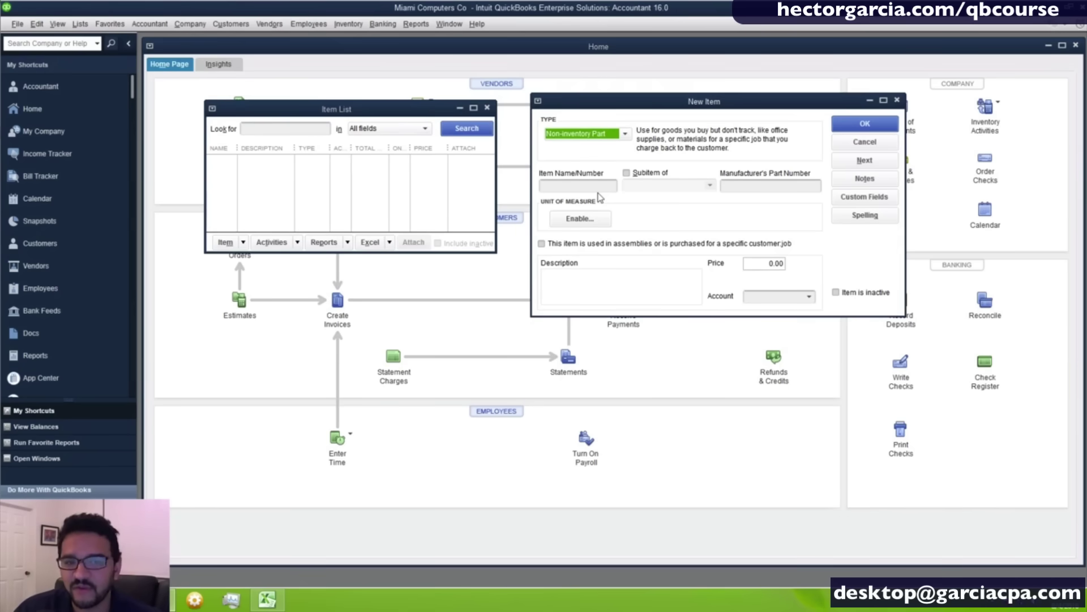
pyautogui.click(581, 134)
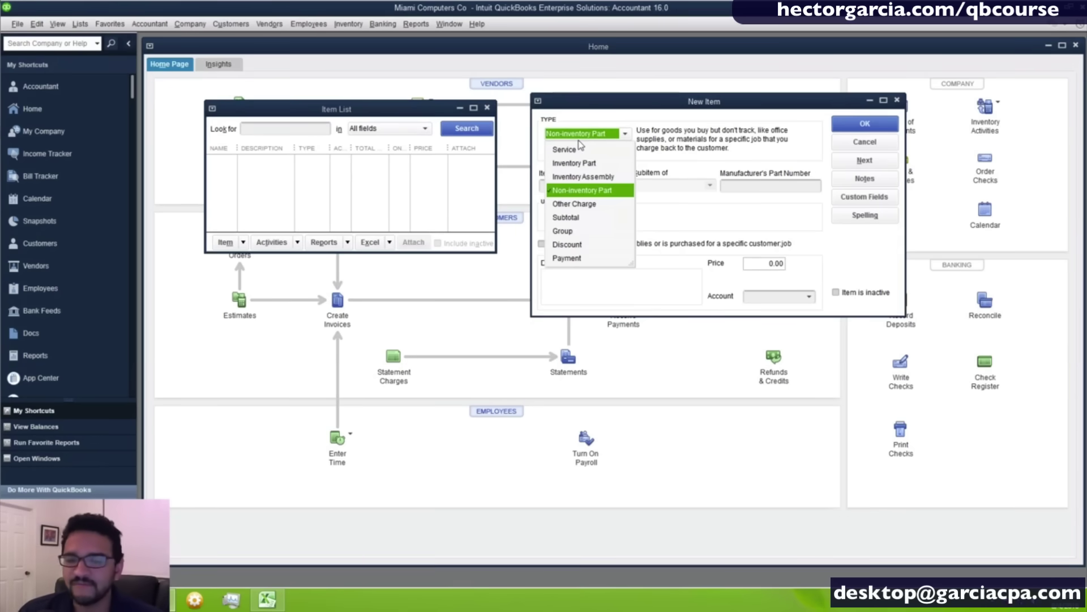
# Set the new item's type to Other Charge, then Subtotal to view columns-to-total options.
pyautogui.click(592, 205)
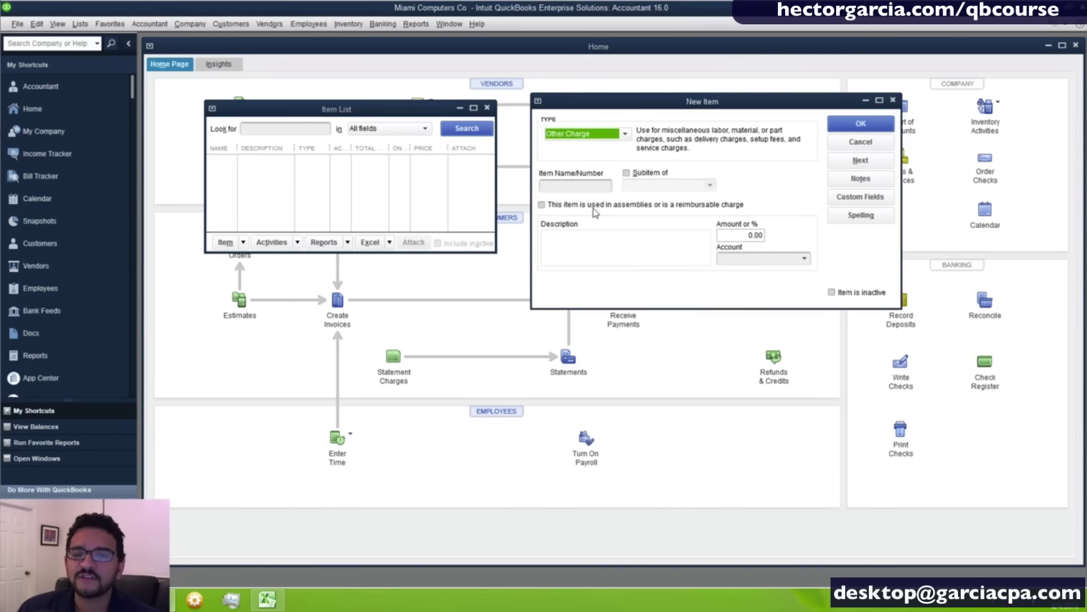
pyautogui.click(592, 136)
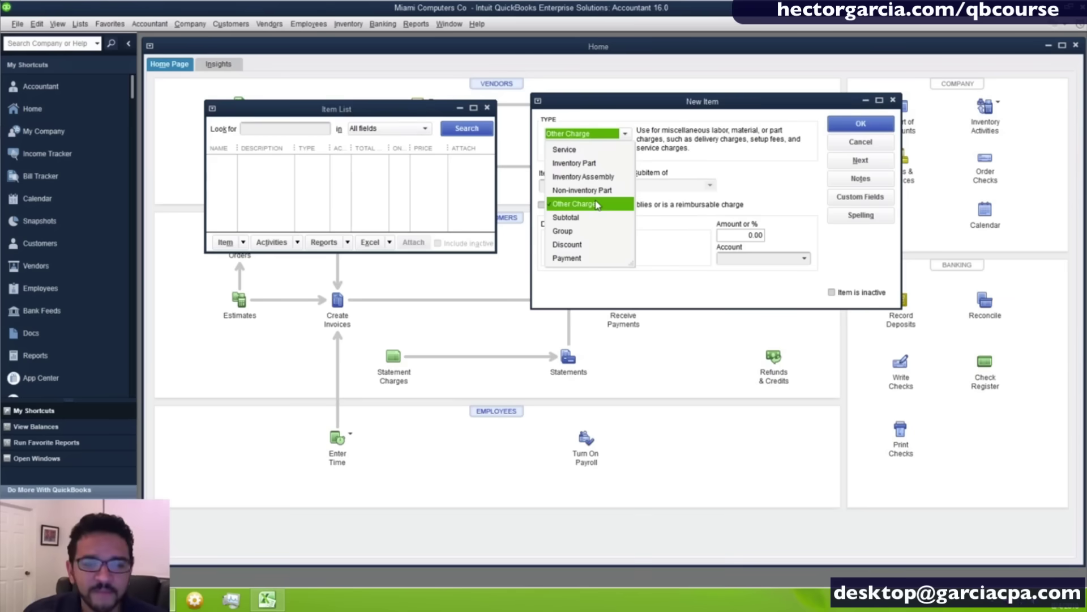
pyautogui.click(573, 217)
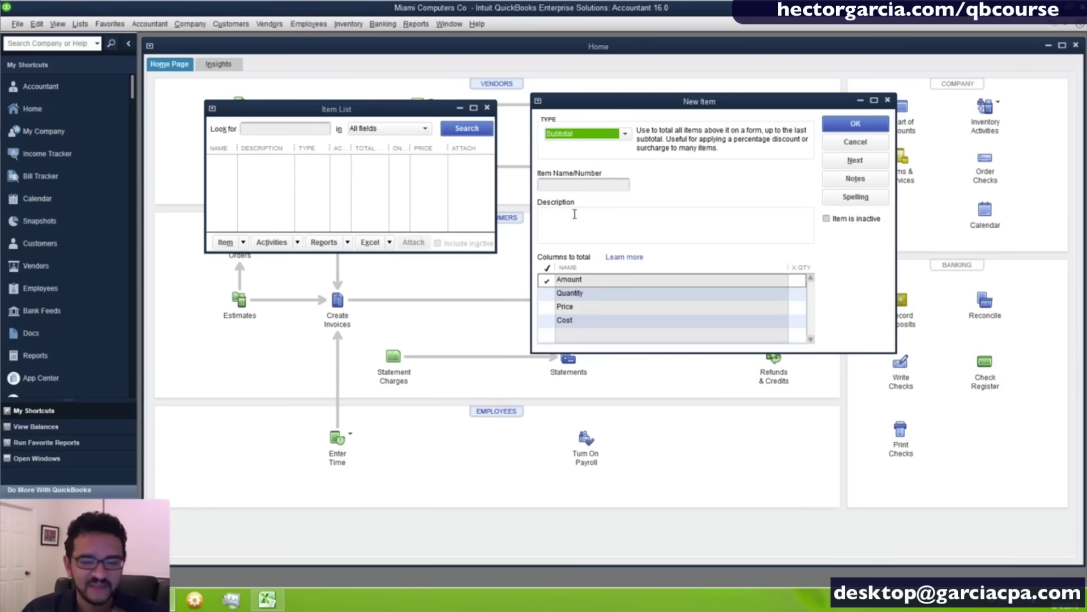
pyautogui.click(587, 133)
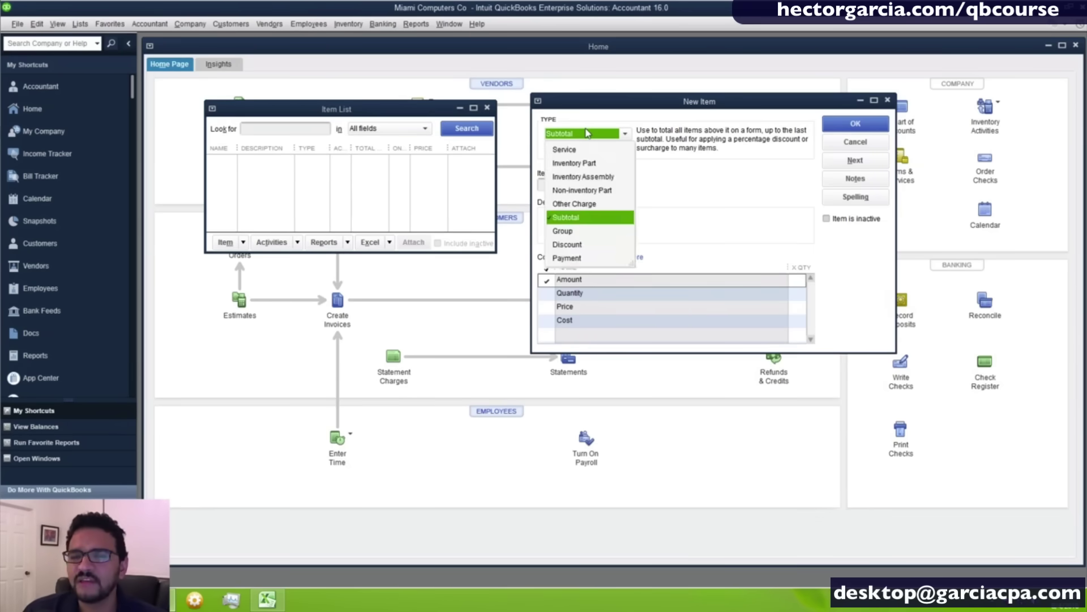
# Switch the new item's type to Group, then to Discount, showing Amount or % and Account fields.
pyautogui.click(584, 244)
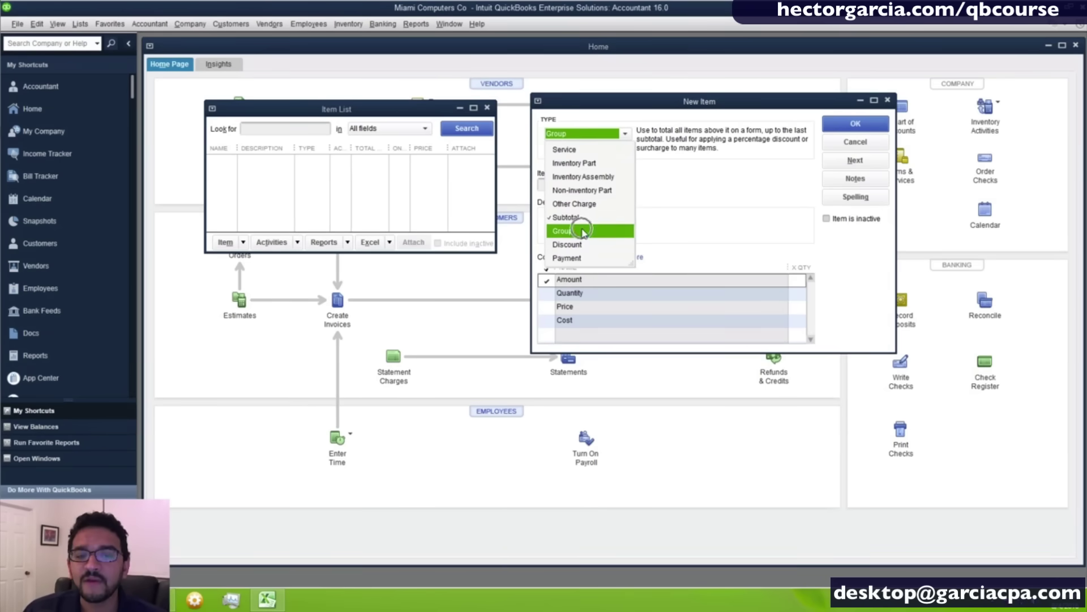
pyautogui.click(583, 232)
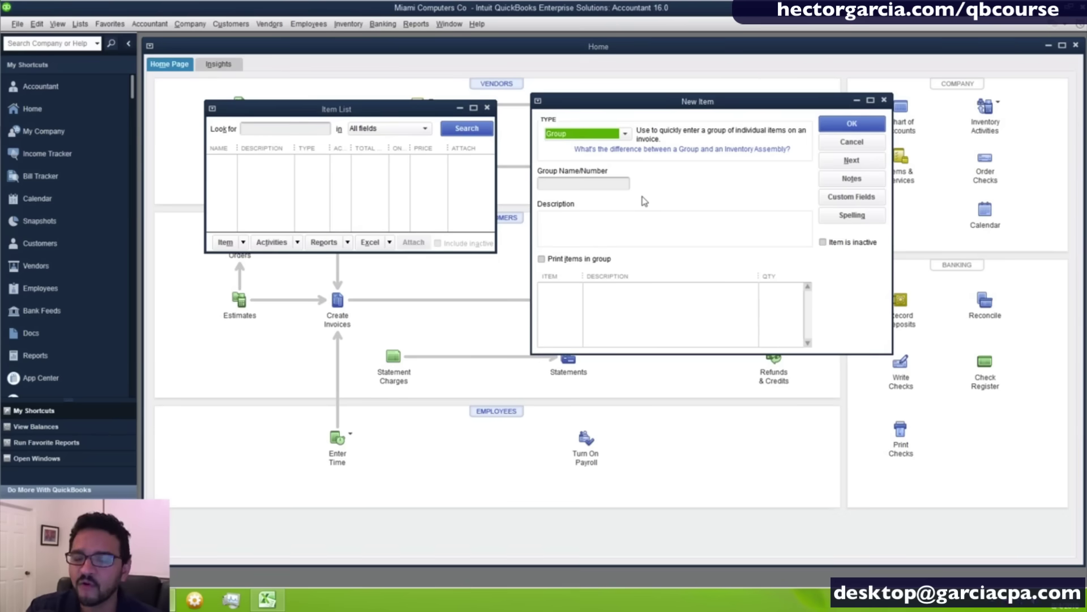
pyautogui.click(589, 139)
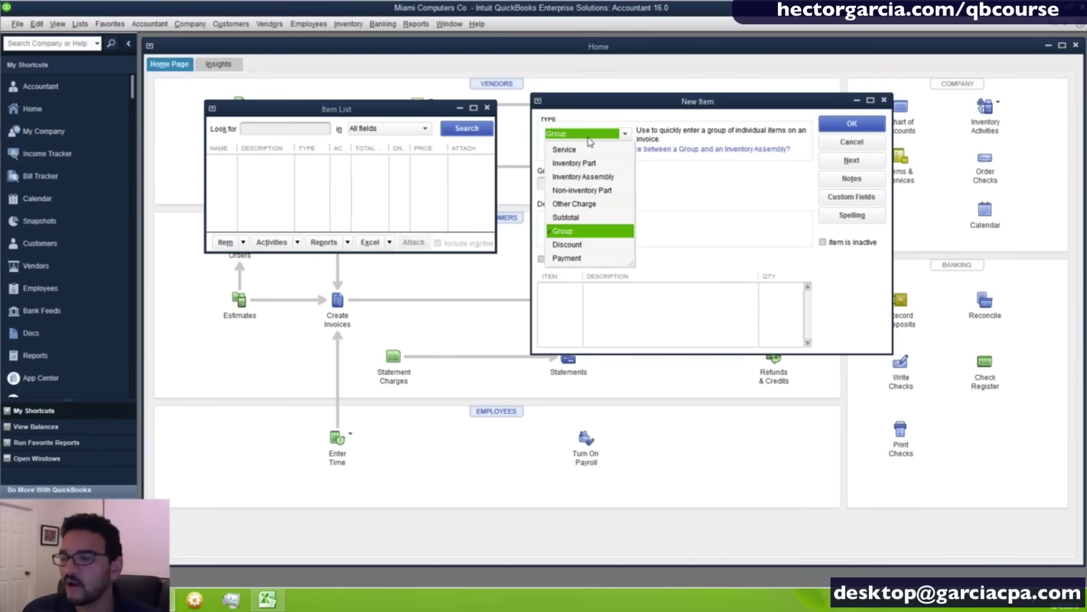
pyautogui.click(572, 245)
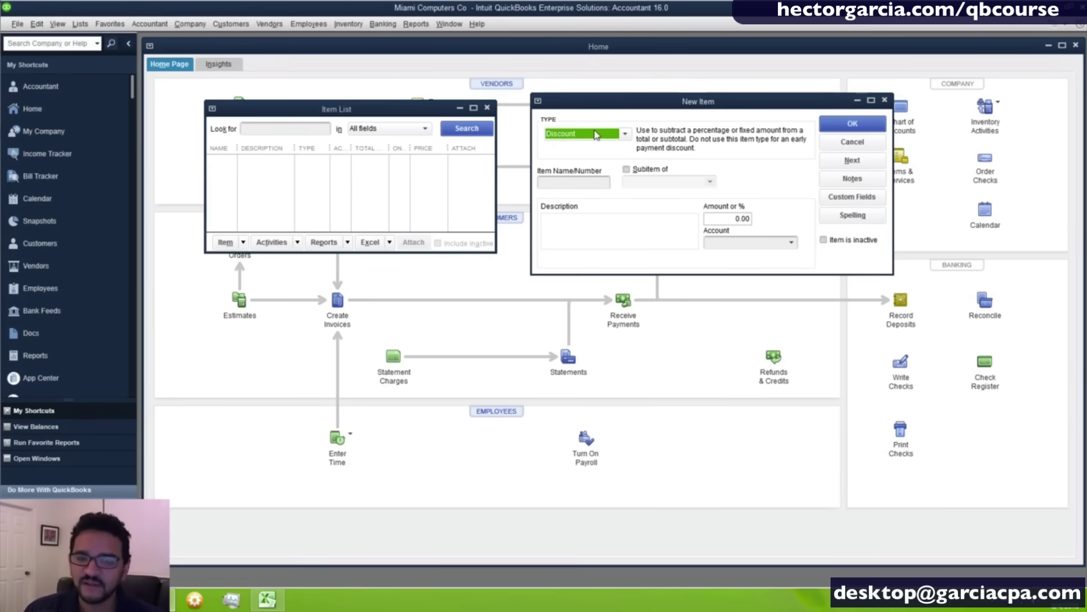
# Try the Payment item type, then set the new item back to Service with Rate and Account fields.
pyautogui.click(596, 135)
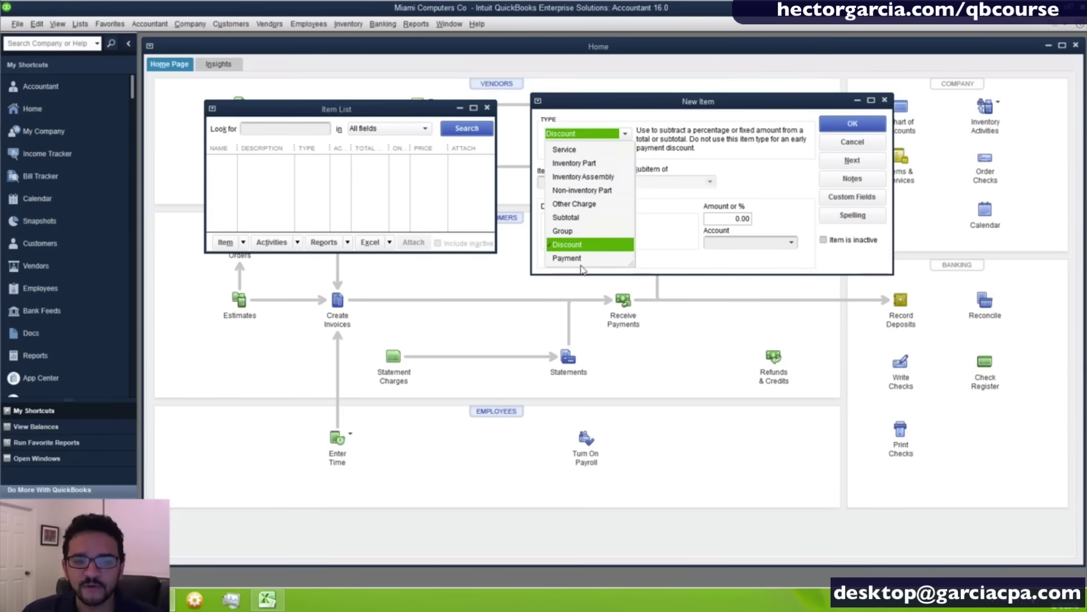
pyautogui.click(583, 259)
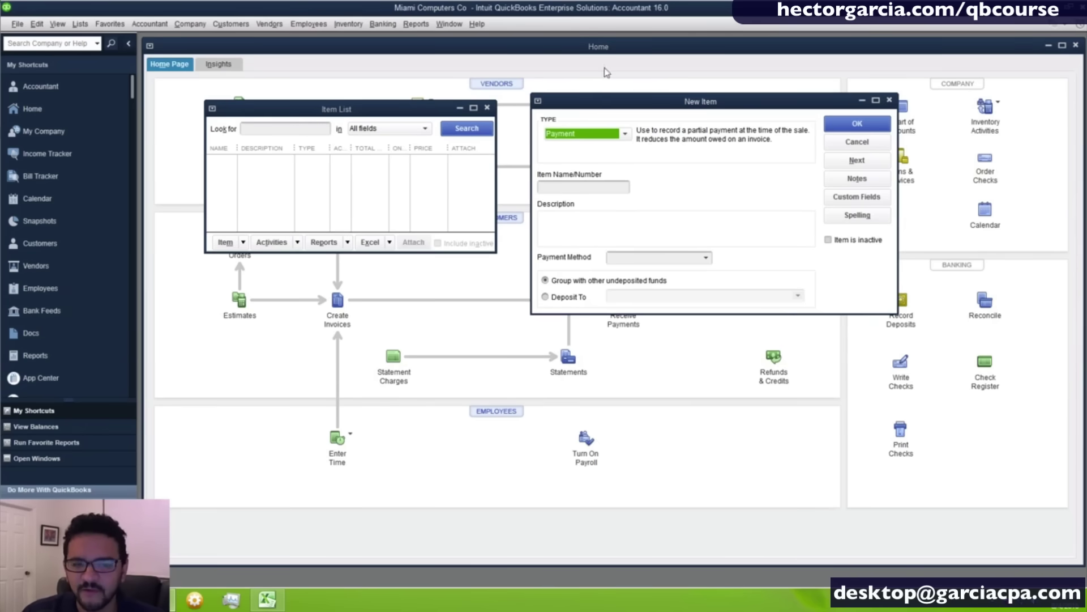
pyautogui.click(563, 133)
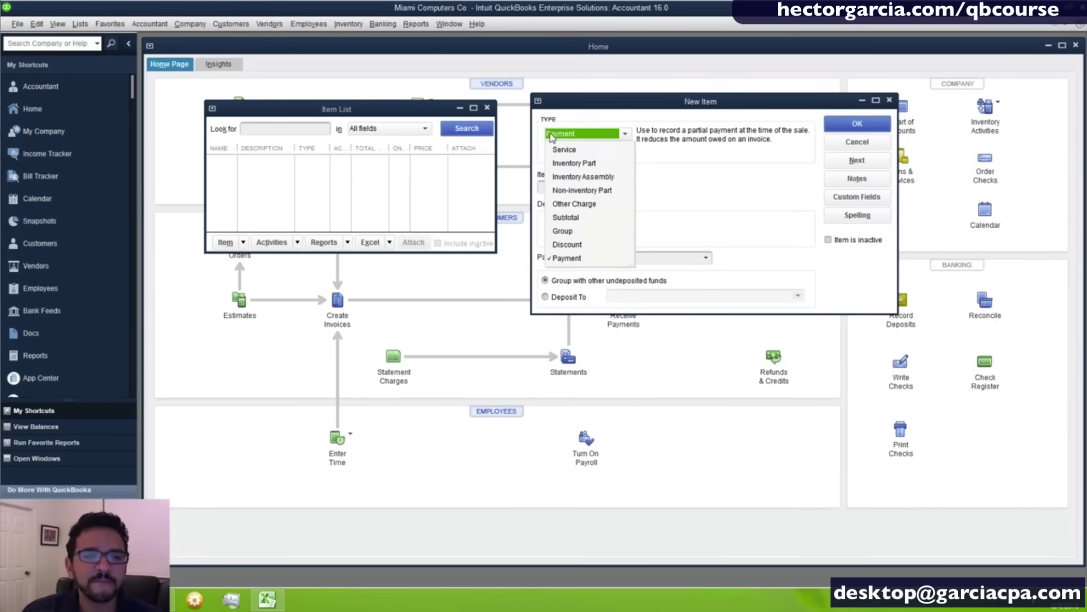
pyautogui.click(576, 153)
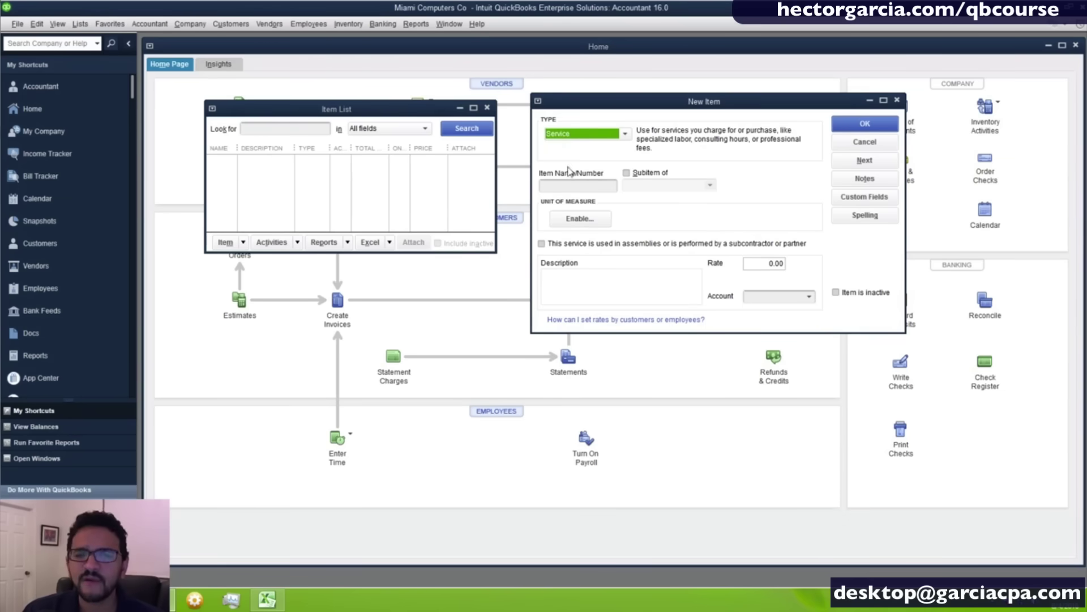
# Enter item name HOURLY IT SUPPORT and description 'LEVEL 1 SUPPORT OF IT. NO SERVERS OR SECURITY'.
pyautogui.click(566, 186)
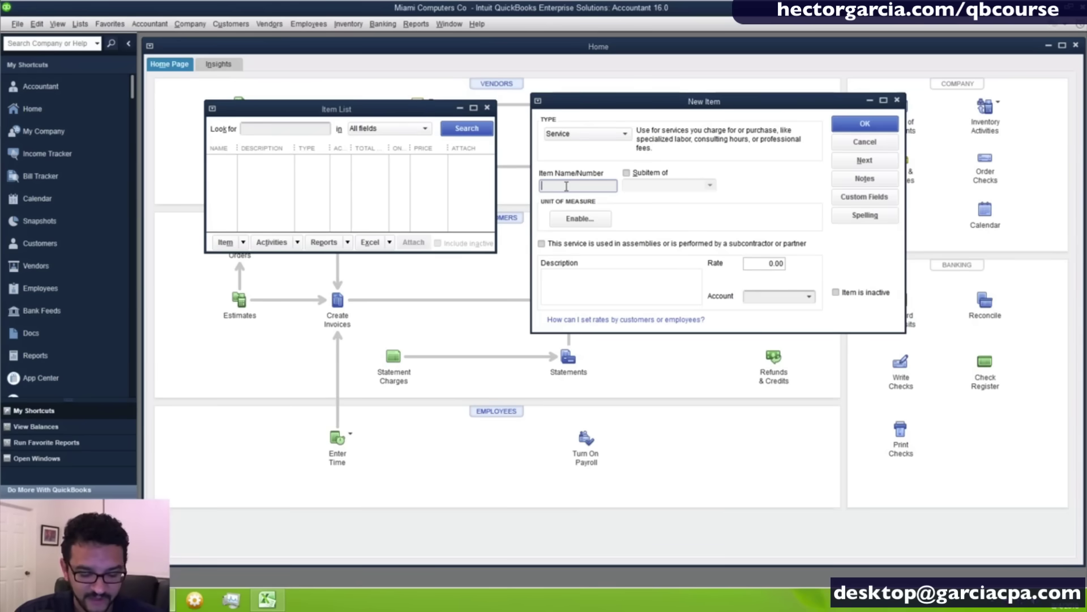
pyautogui.write('HOURLY ')
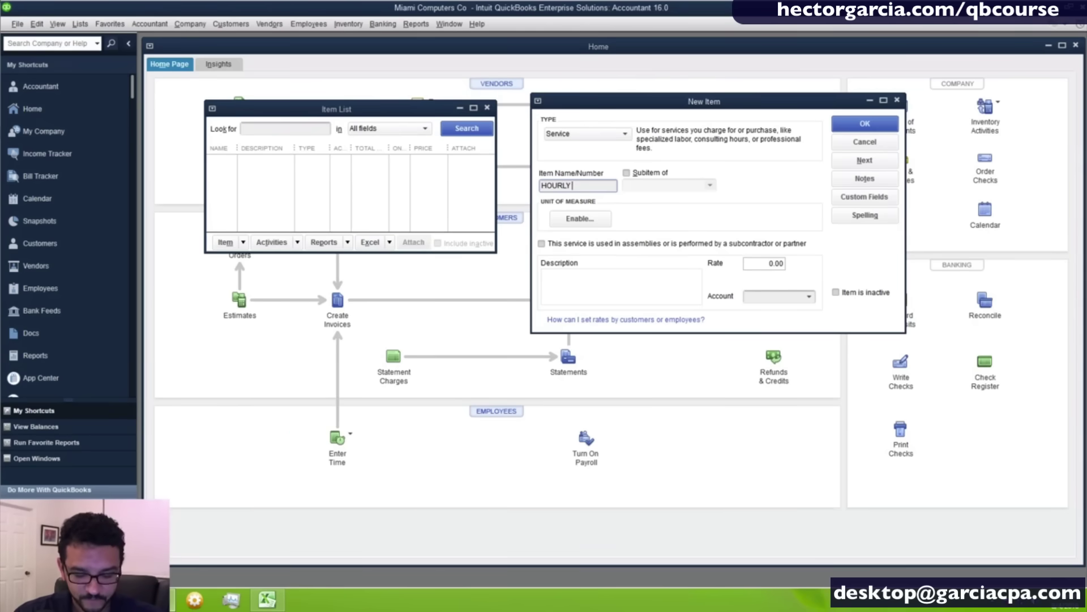
pyautogui.write('IT SUPPORT')
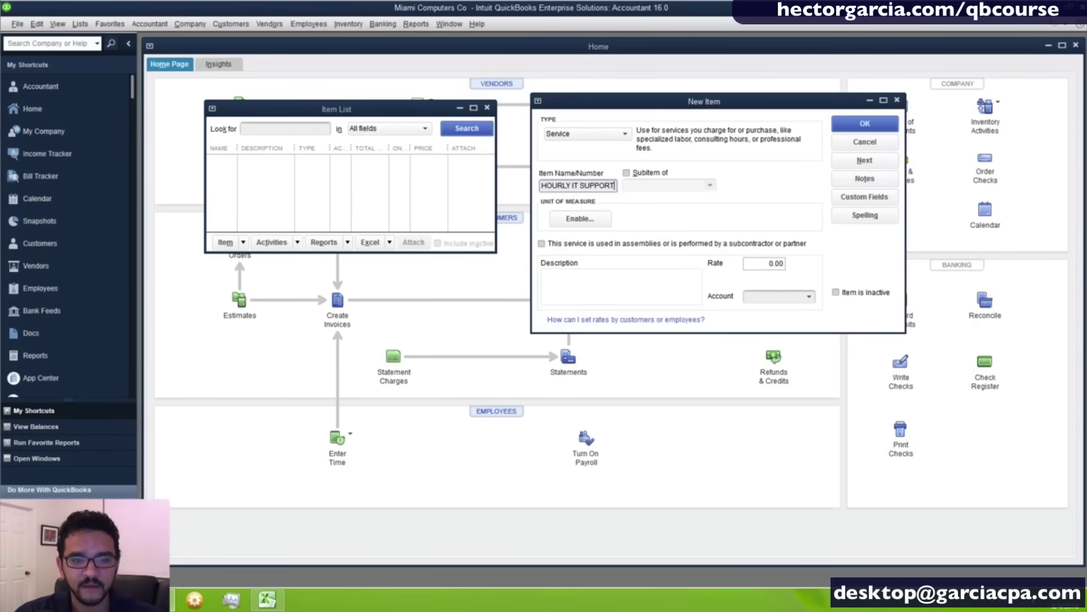
pyautogui.press('Tab')
pyautogui.press('Tab')
pyautogui.press('Tab')
pyautogui.press('Tab')
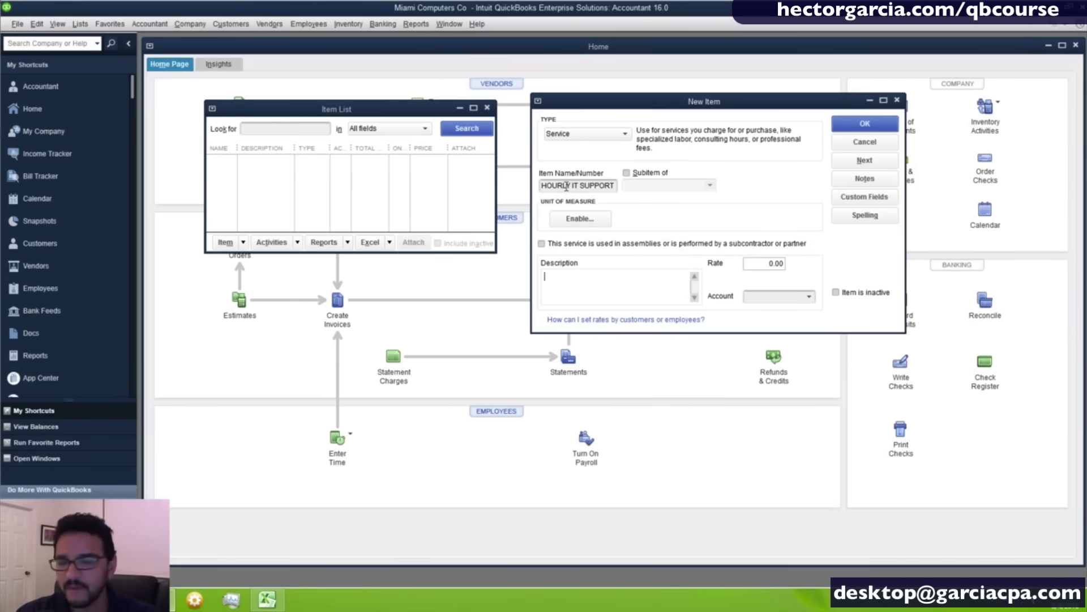
pyautogui.write('LE')
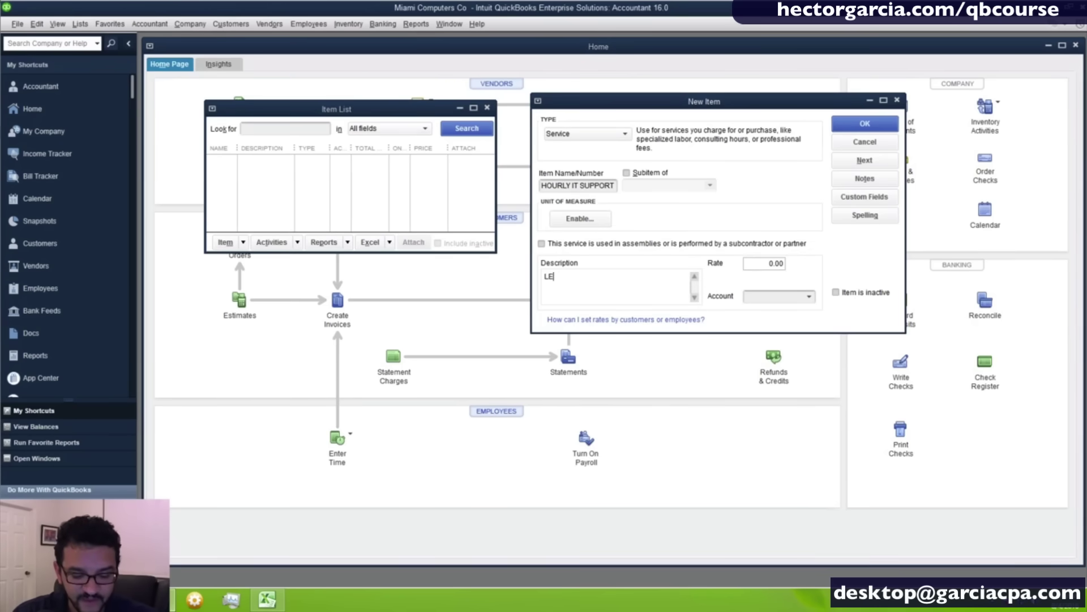
pyautogui.write('VEL 1 S')
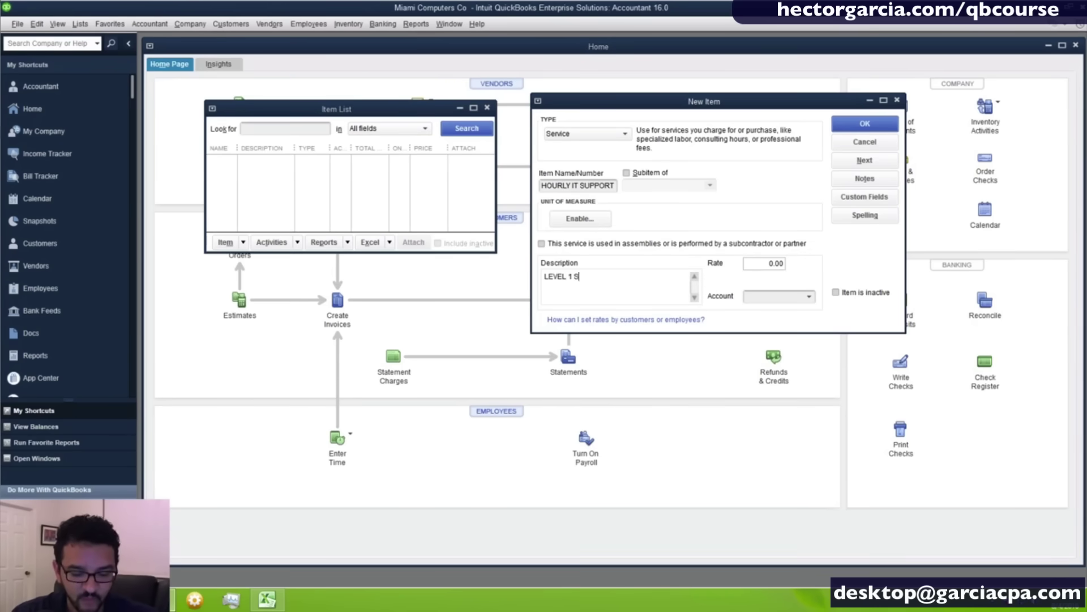
pyautogui.write('UPPORT OF IT')
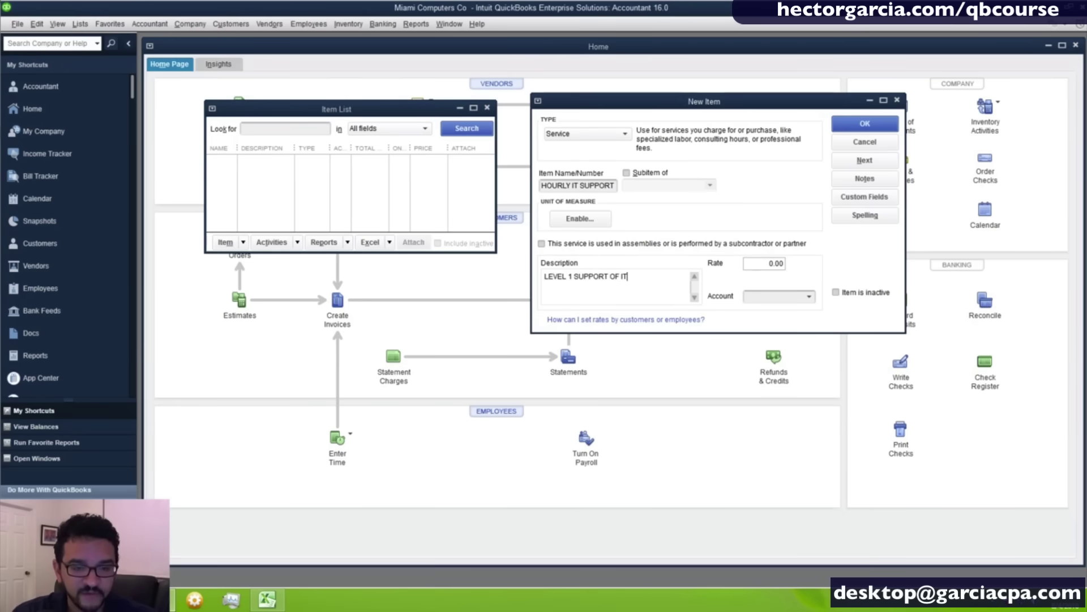
pyautogui.write('. NO')
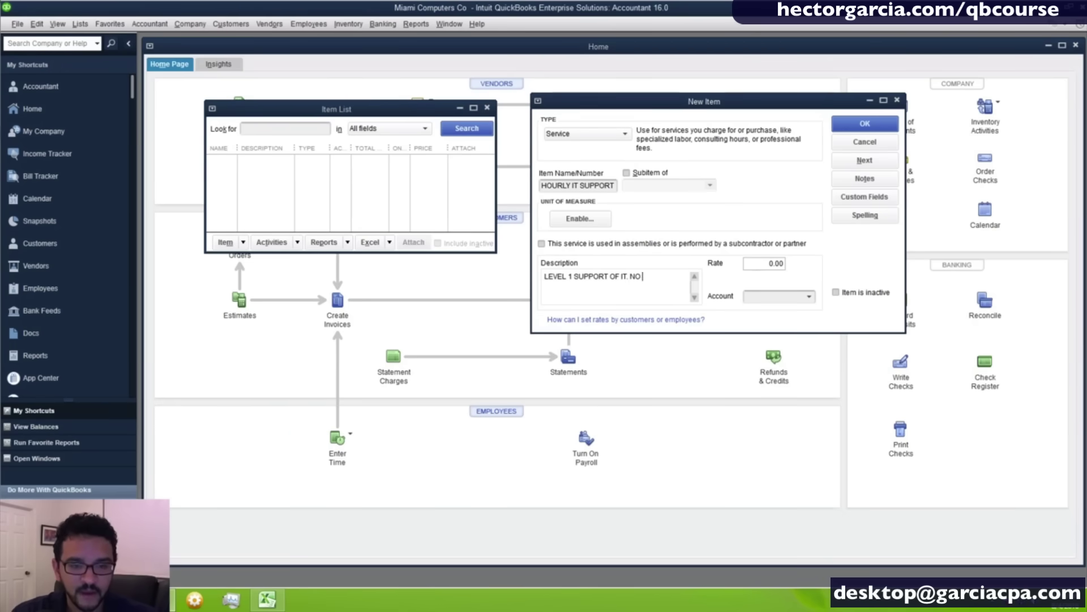
pyautogui.write(' SERVERS ')
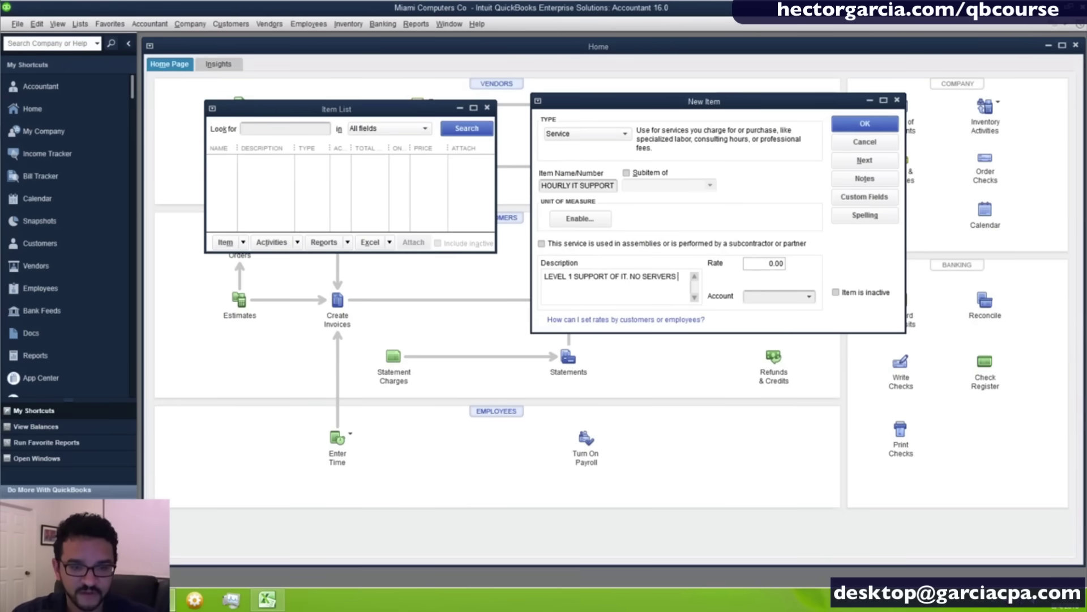
pyautogui.write('OR SECURITY')
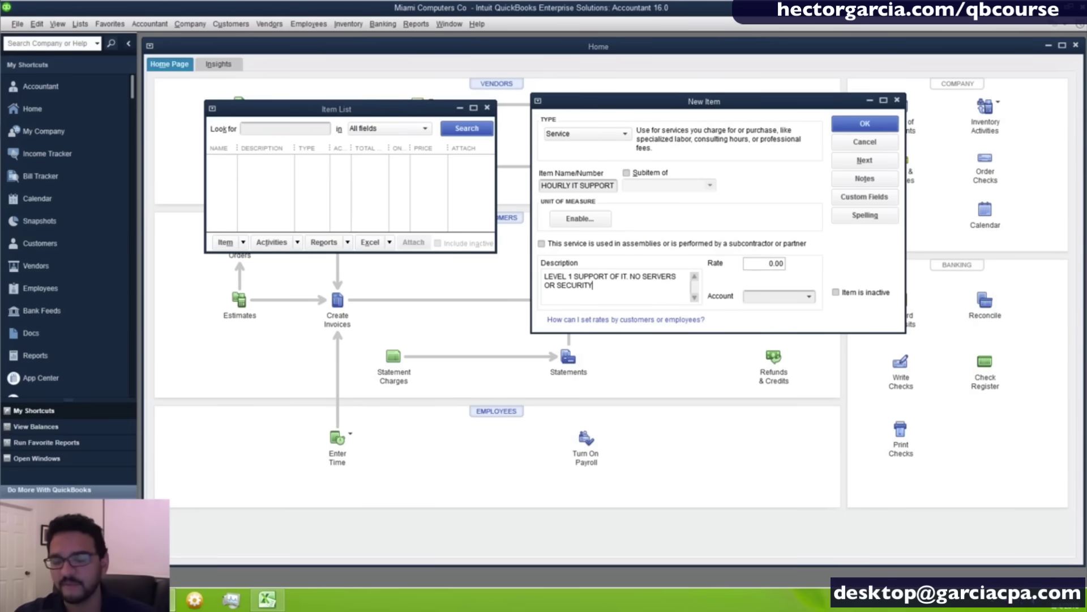
pyautogui.press('Tab')
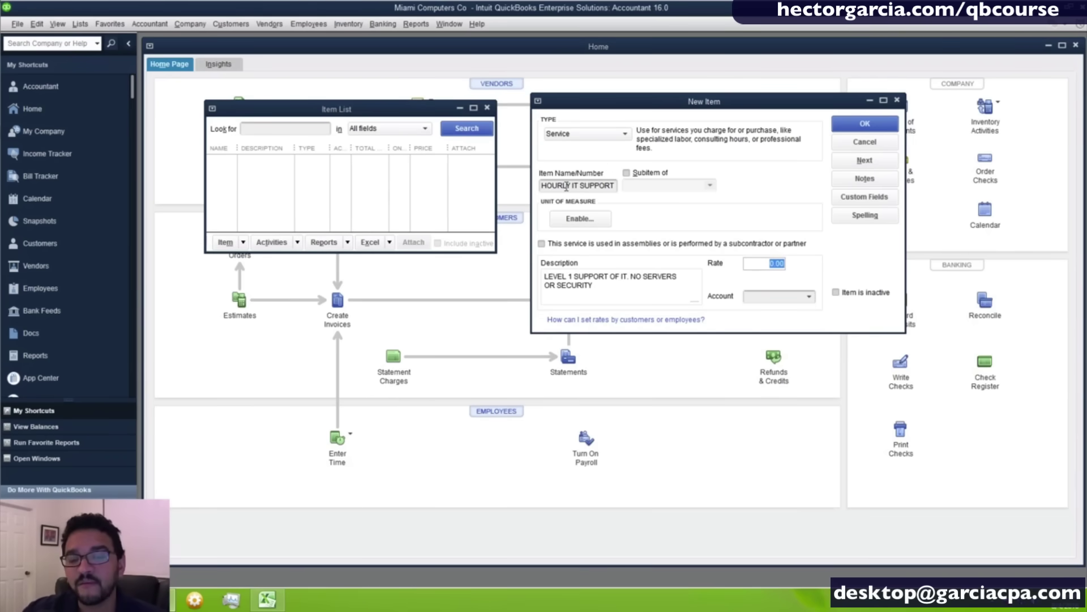
pyautogui.press('Left')
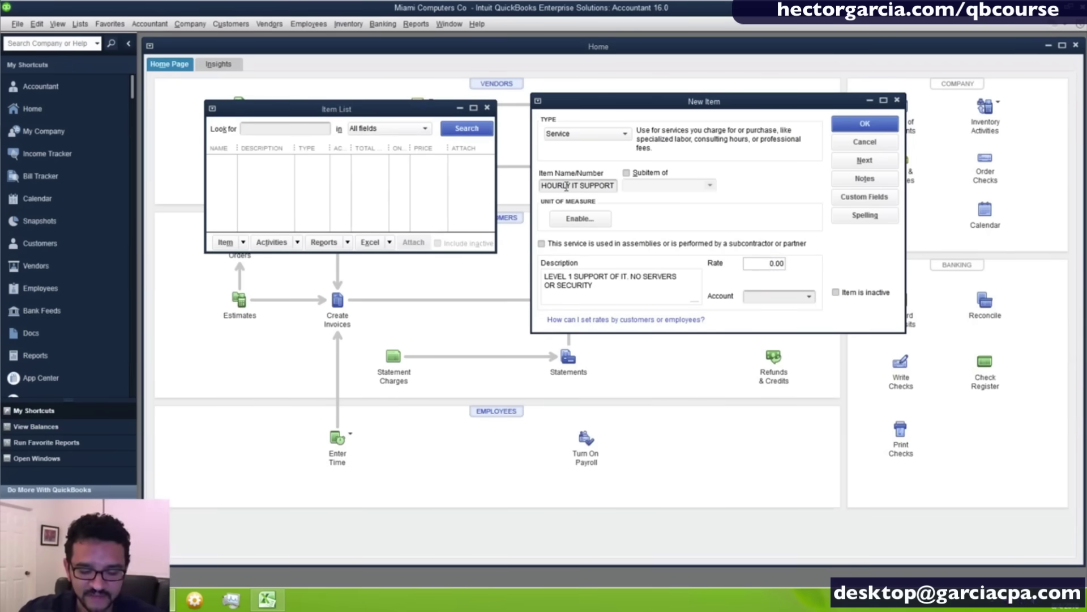
pyautogui.write('75')
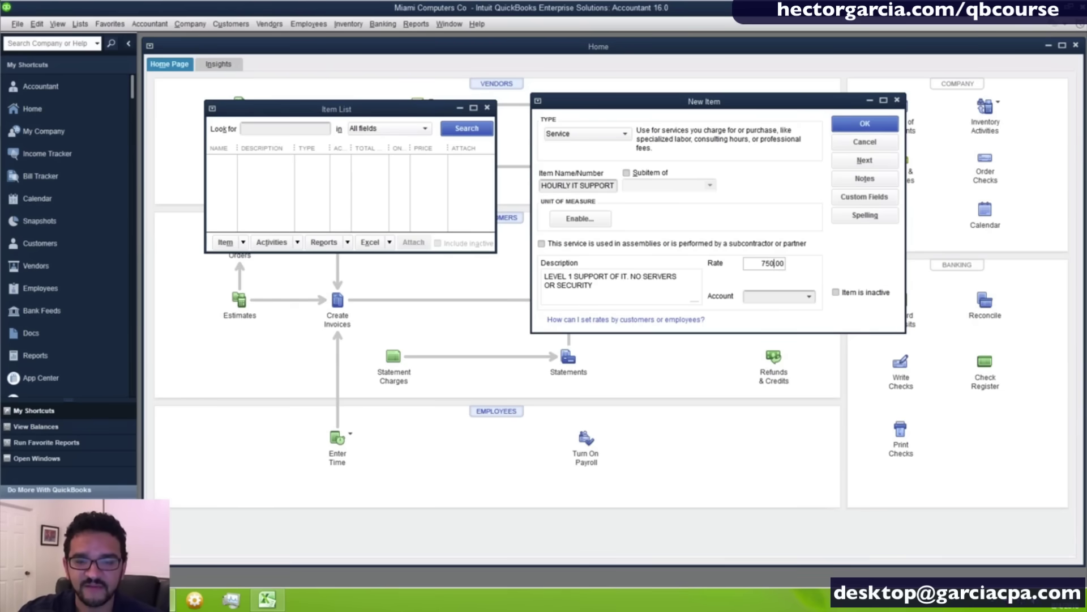
pyautogui.press('Tab')
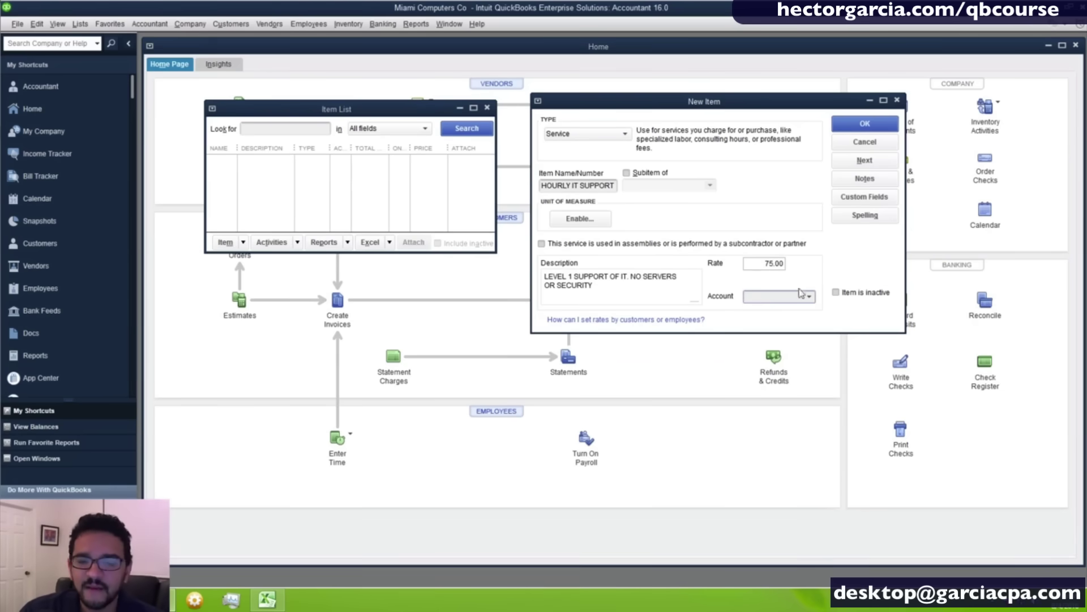
pyautogui.click(769, 296)
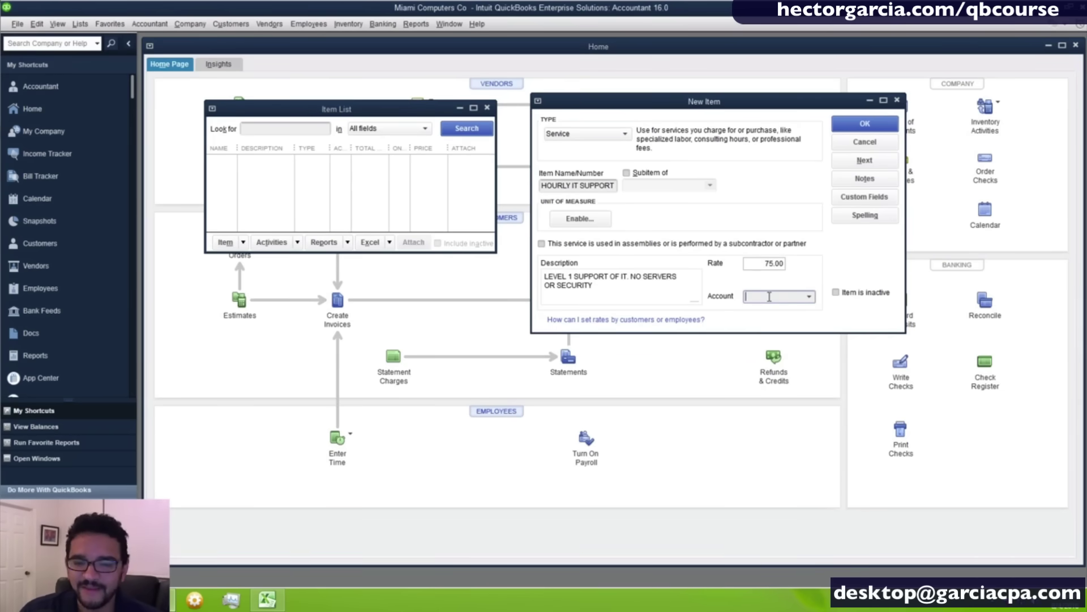
pyautogui.click(769, 297)
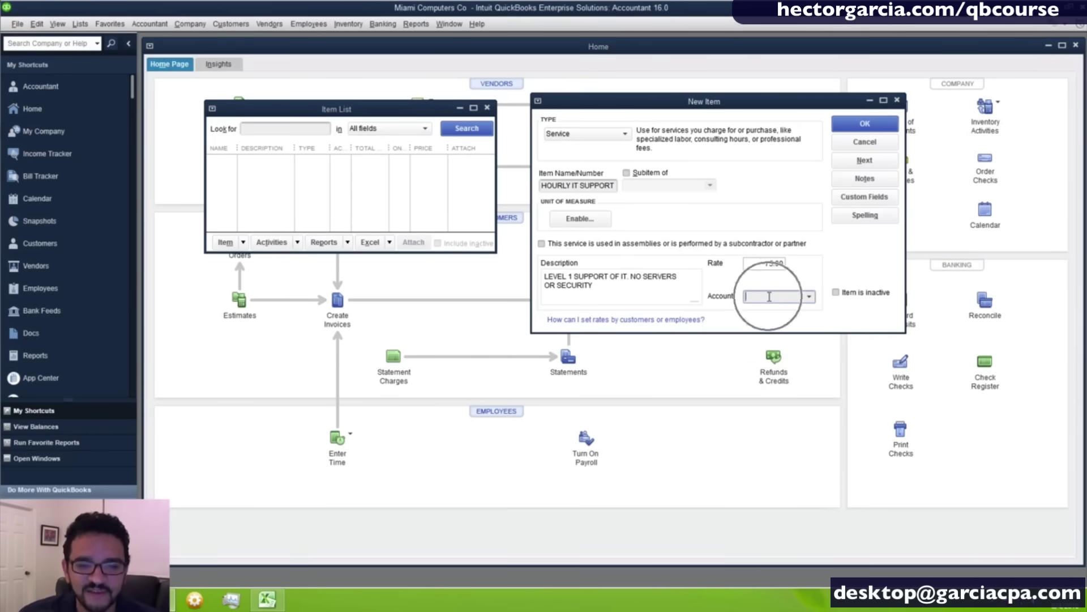
pyautogui.click(864, 123)
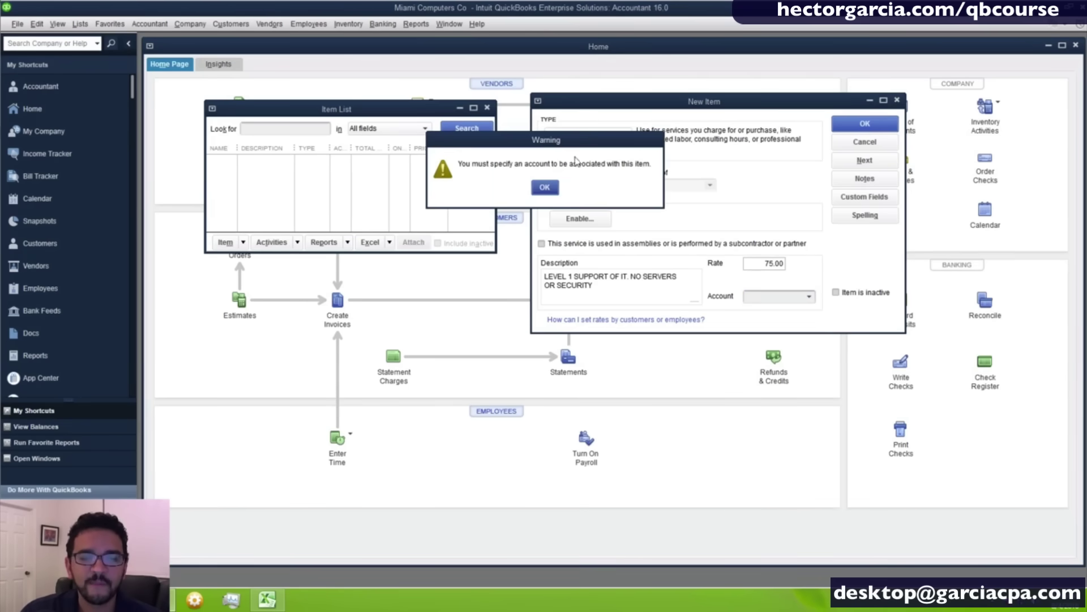
pyautogui.moveTo(547, 143); pyautogui.dragTo(552, 146)
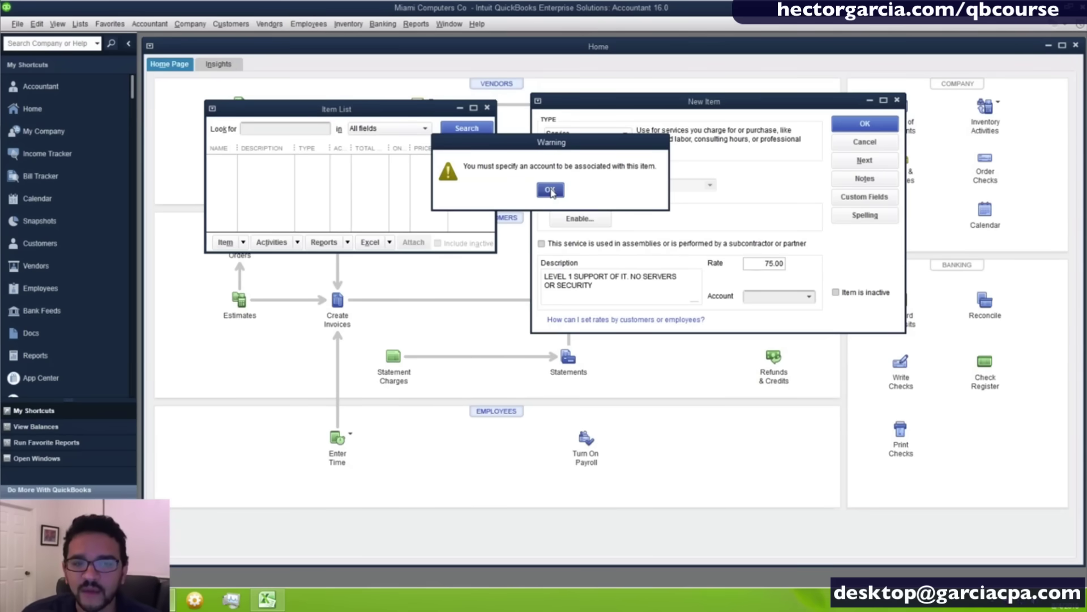
pyautogui.click(550, 190)
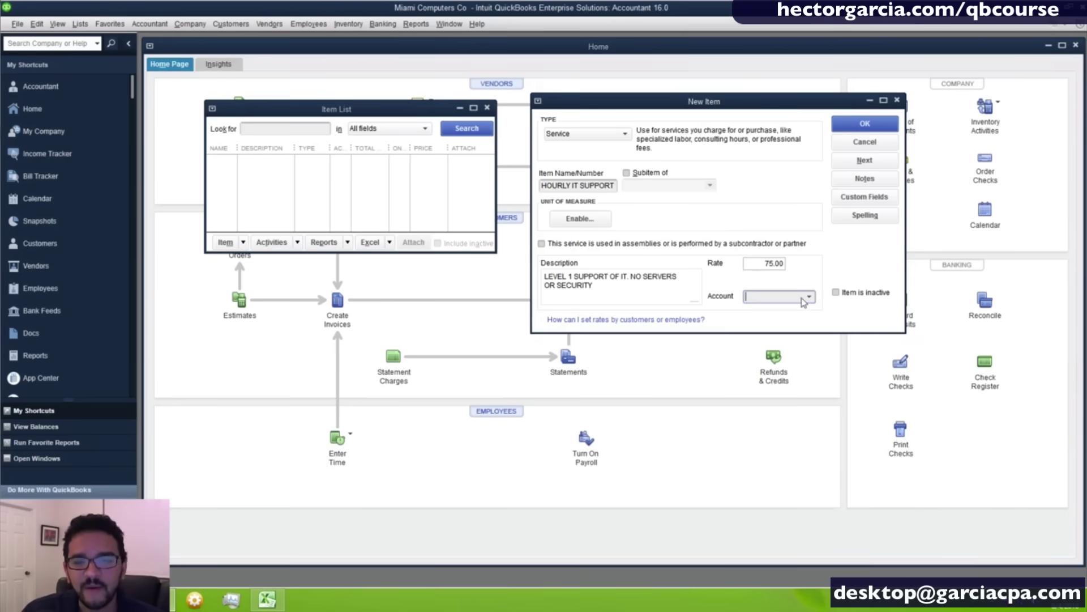
# Assign HOURLY IT SUPPORT to the Sales - Support and Maintenance account and save it at 75.00.
pyautogui.moveTo(545, 186); pyautogui.dragTo(617, 186)
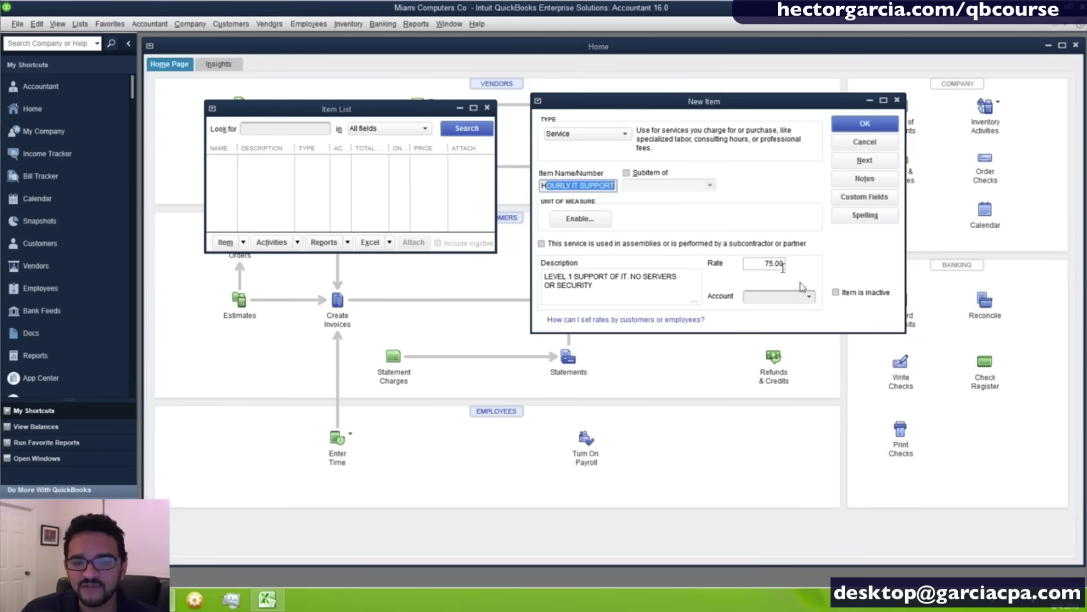
pyautogui.click(808, 298)
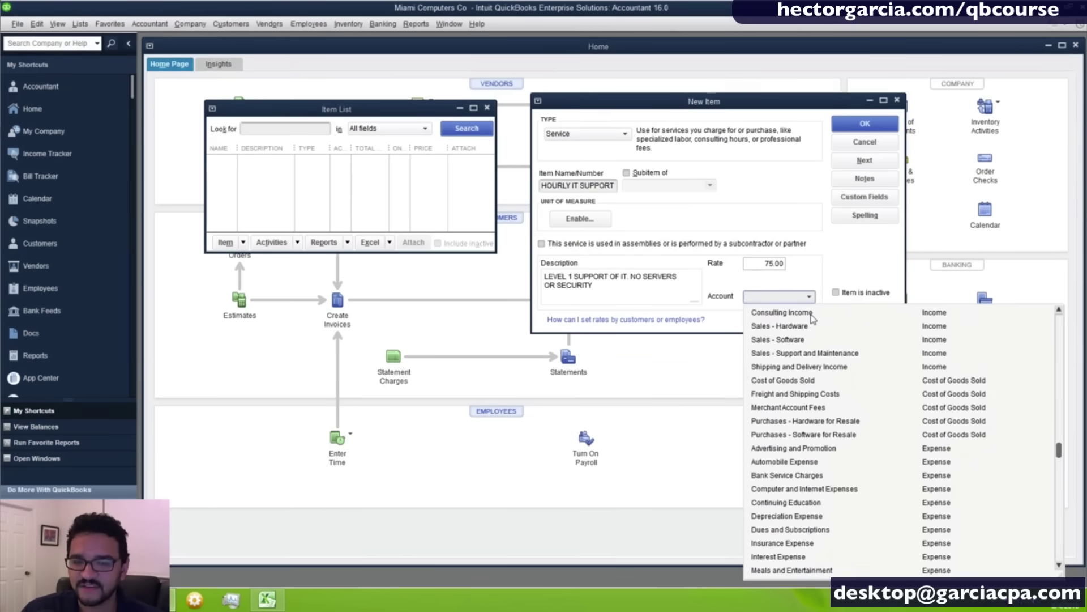
pyautogui.click(814, 314)
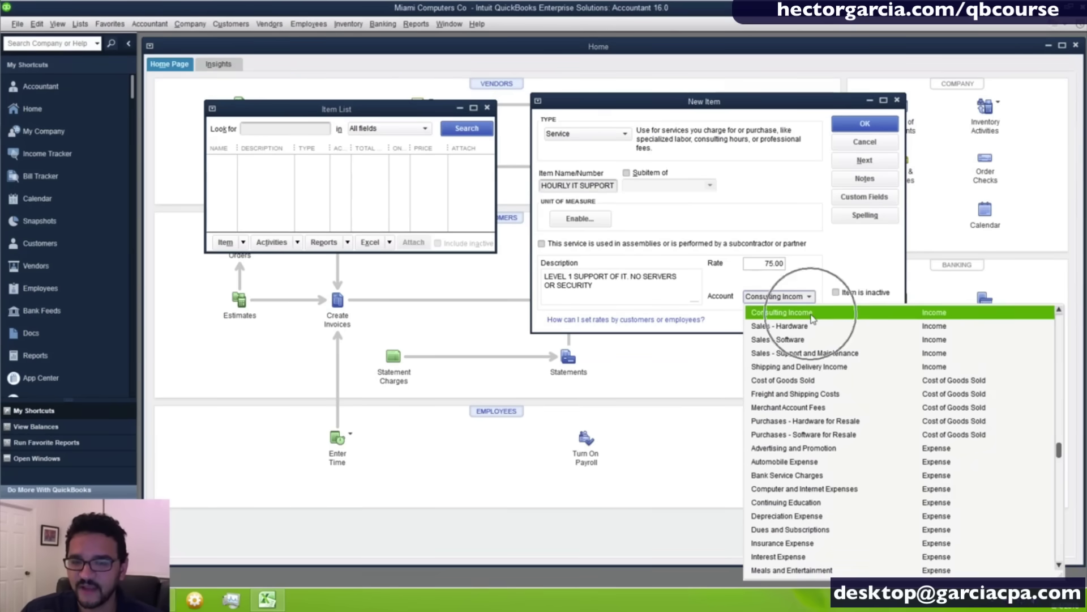
pyautogui.click(813, 354)
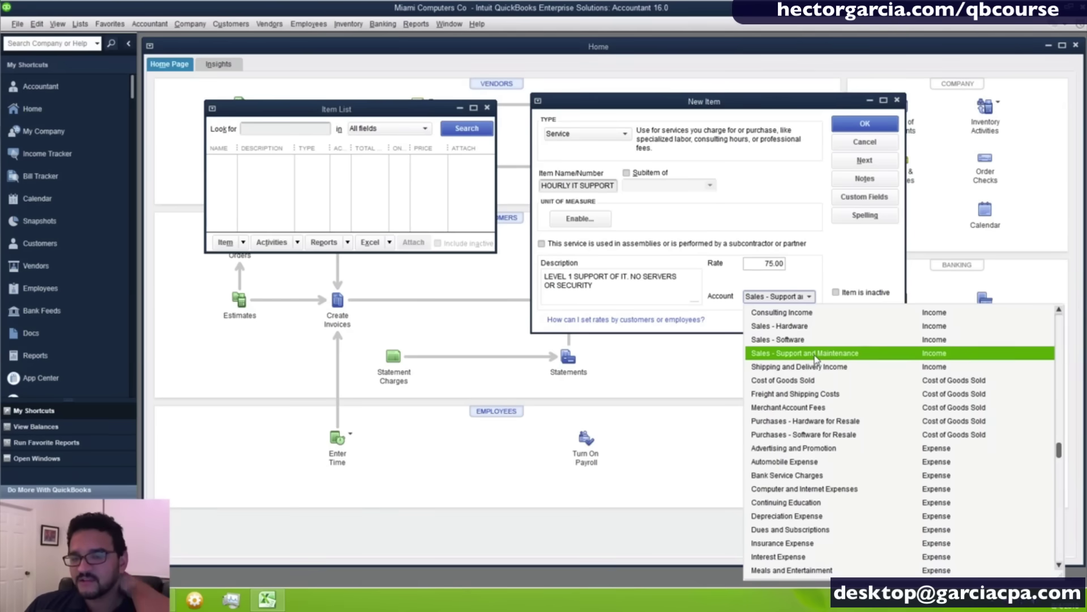
pyautogui.scroll(3, 810, 328)
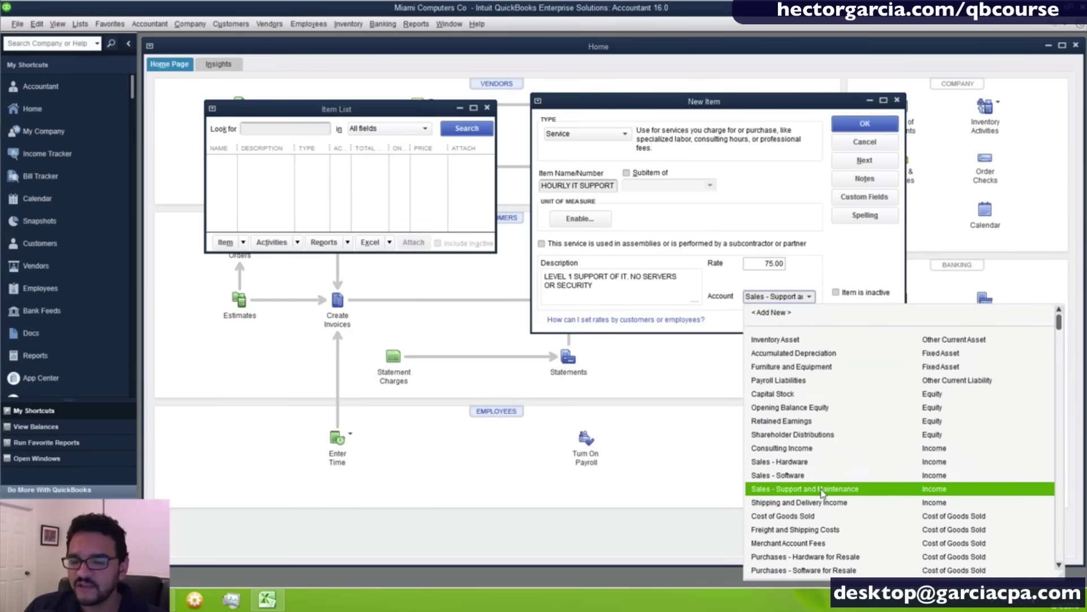
pyautogui.click(824, 491)
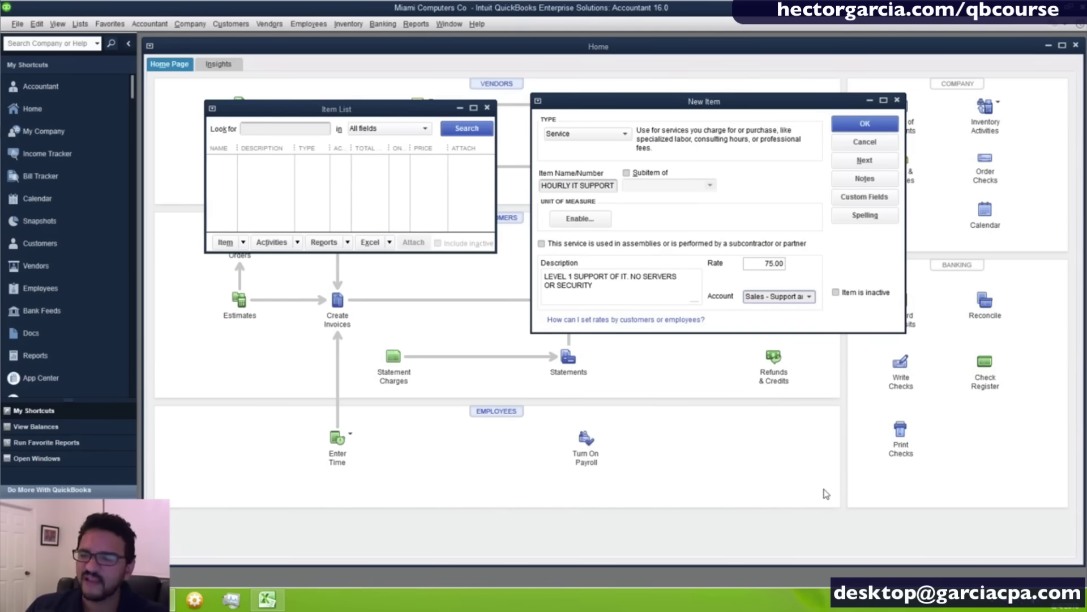
pyautogui.click(809, 296)
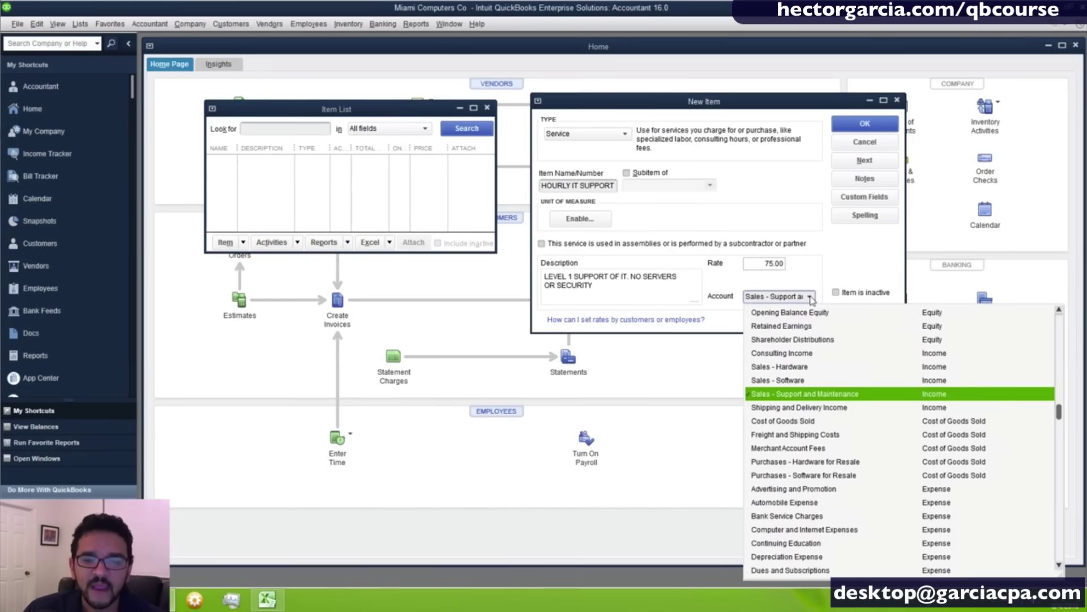
pyautogui.click(865, 124)
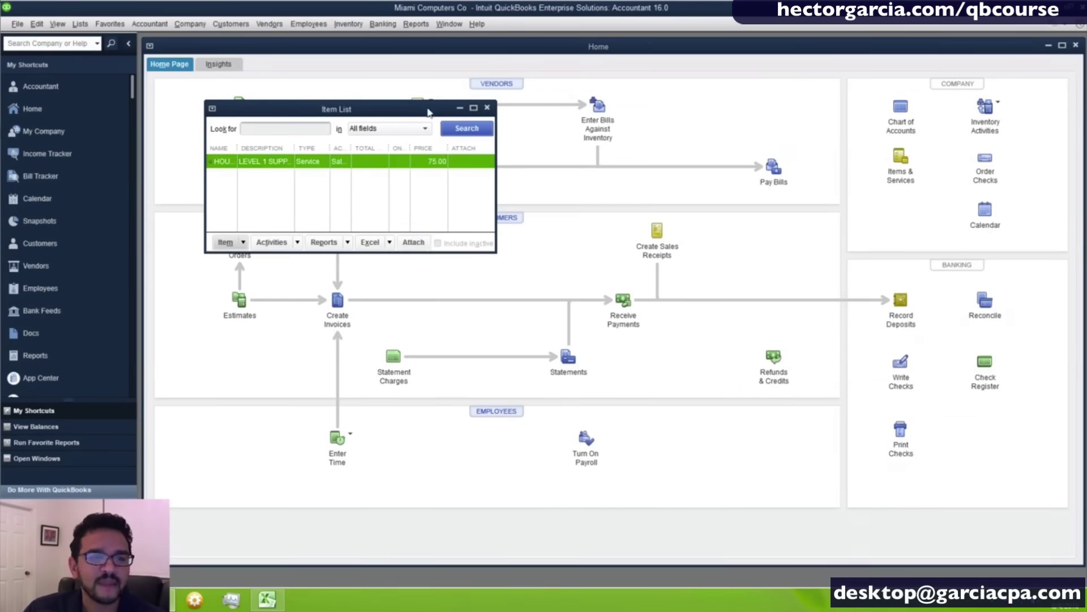
# Move and enlarge the Item List window, widen the Name column and narrow Description.
pyautogui.moveTo(427, 107); pyautogui.dragTo(481, 83)
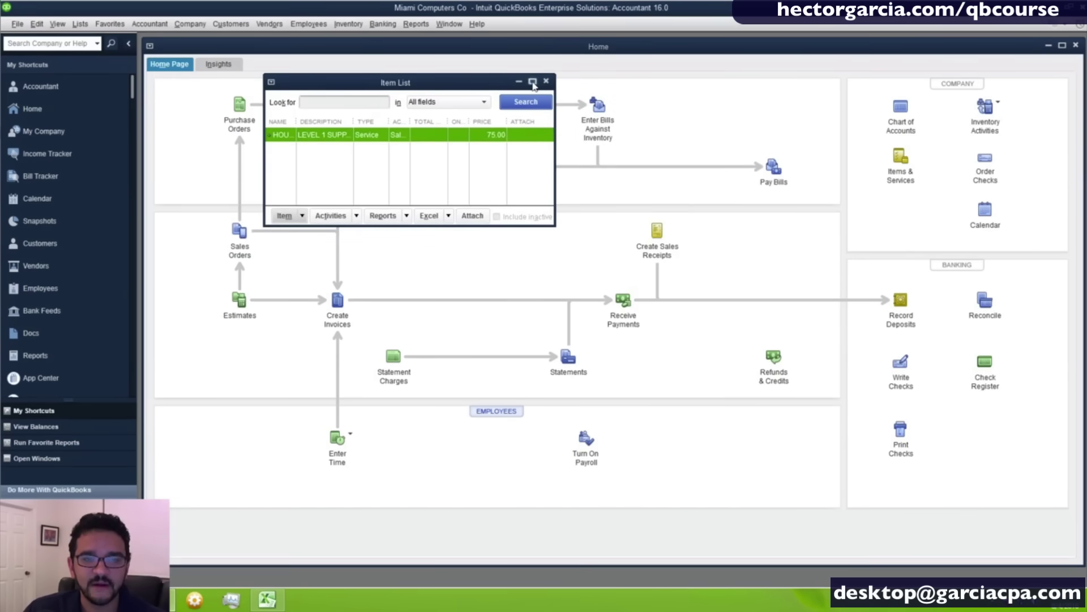
pyautogui.moveTo(555, 224); pyautogui.dragTo(977, 546)
pyautogui.click(540, 253)
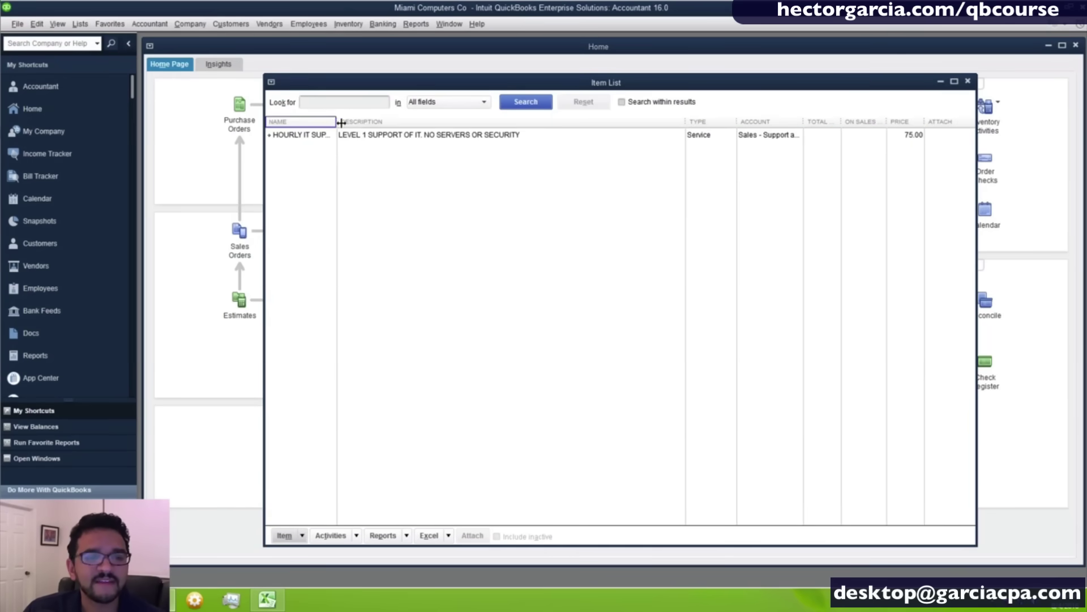
pyautogui.moveTo(337, 121); pyautogui.dragTo(370, 121)
pyautogui.moveTo(693, 123); pyautogui.dragTo(587, 121)
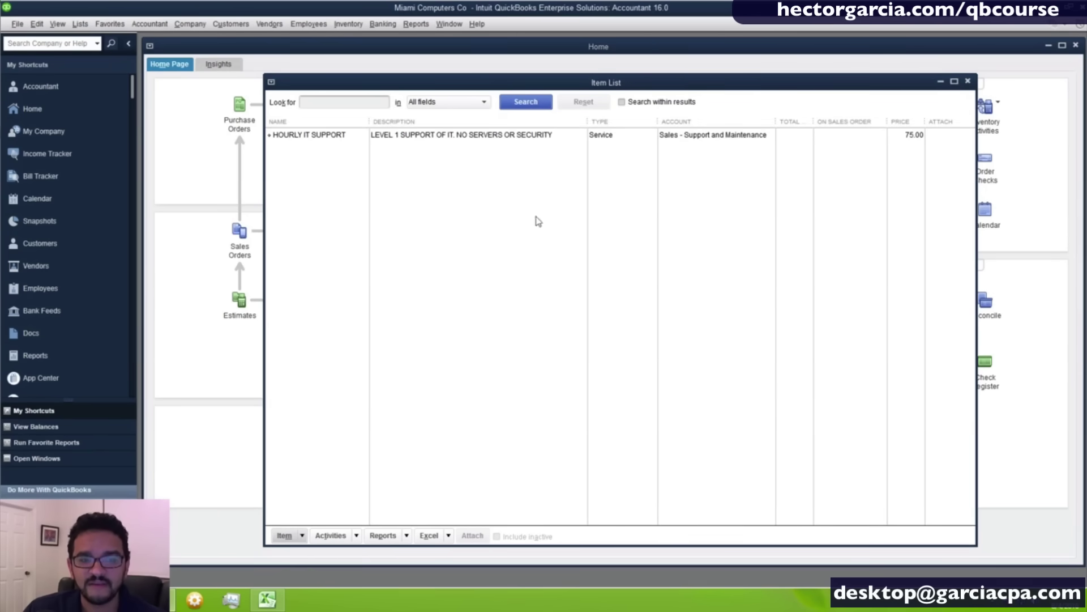
pyautogui.rightClick(429, 211)
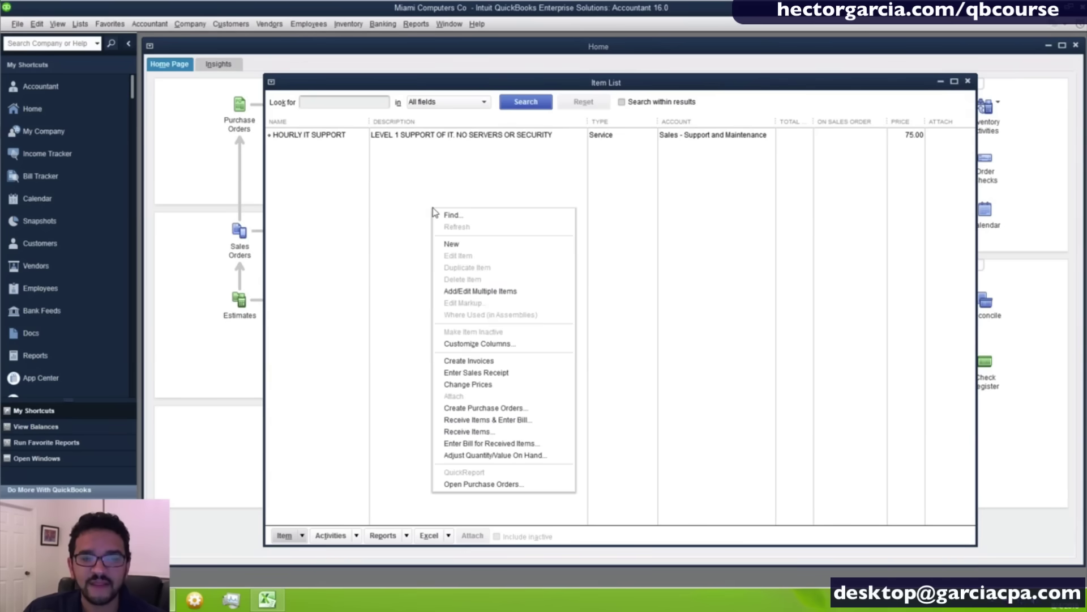
# Move the Price column up four places in Customize Columns so it follows Name, then widen it slightly.
pyautogui.click(473, 344)
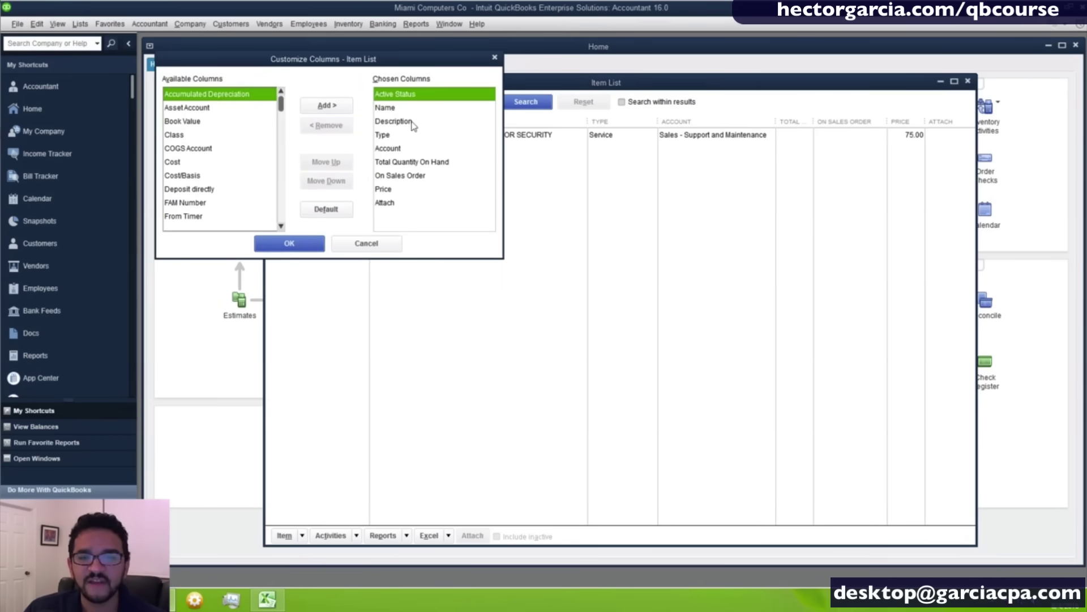
pyautogui.click(402, 191)
pyautogui.click(333, 163)
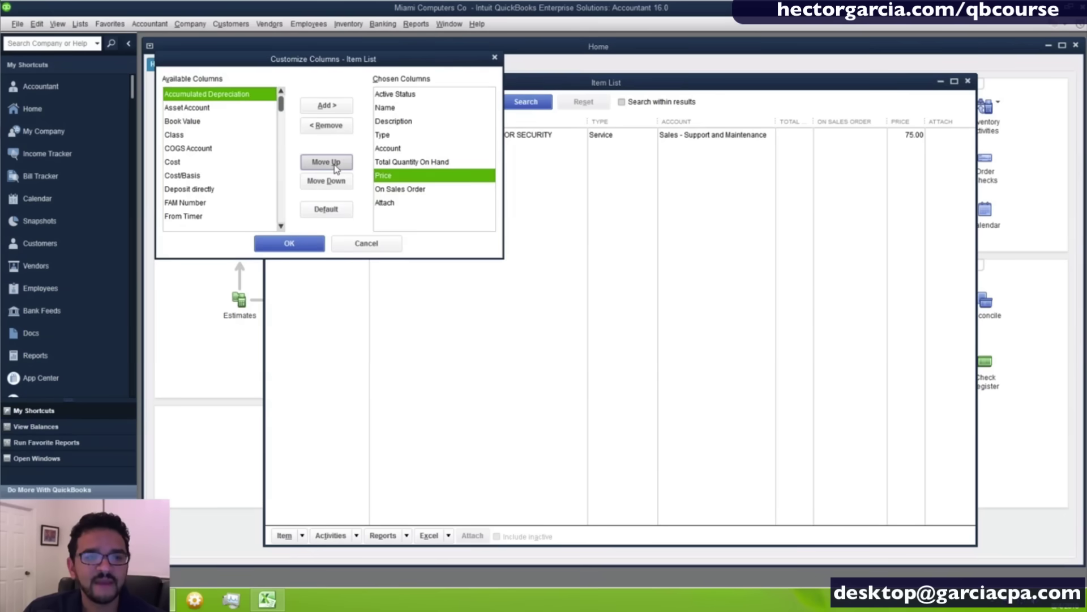
pyautogui.click(333, 163)
pyautogui.click(333, 163)
pyautogui.click(333, 163)
pyautogui.click(333, 163)
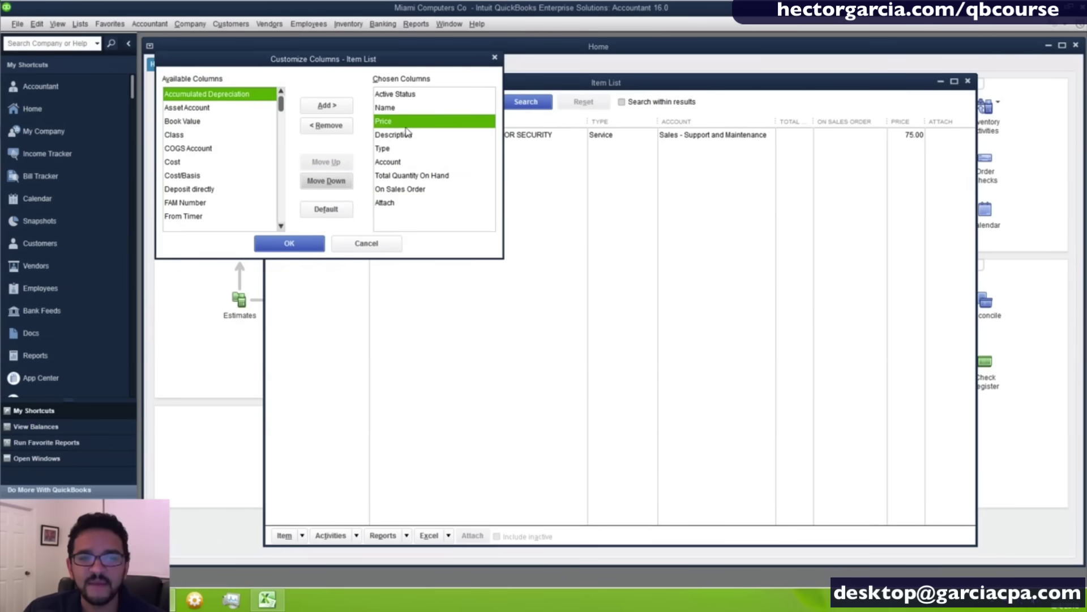
pyautogui.click(289, 244)
pyautogui.moveTo(413, 122); pyautogui.dragTo(419, 122)
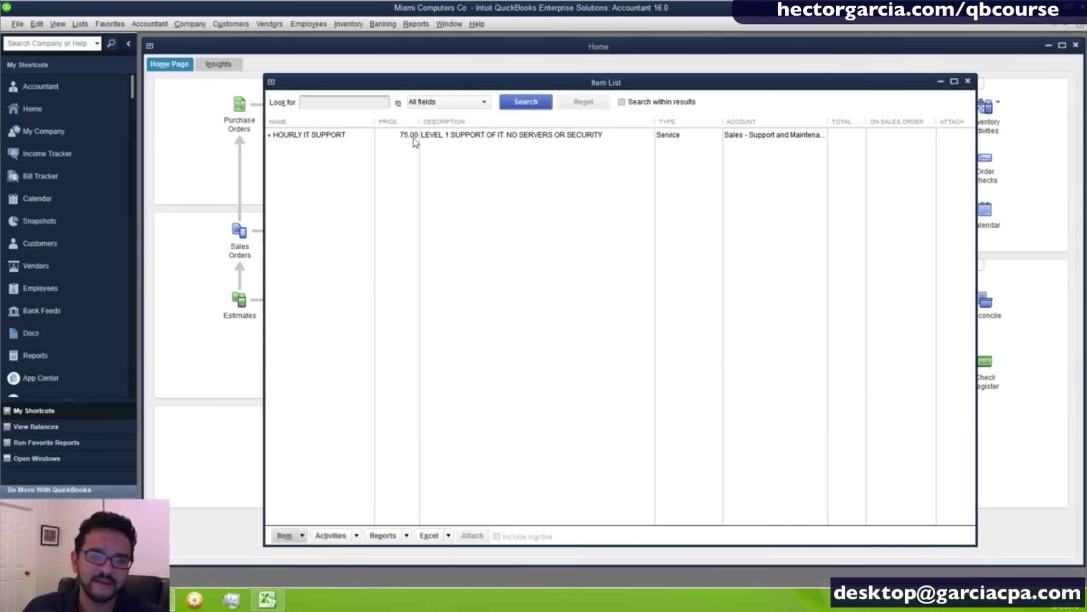
pyautogui.moveTo(437, 88); pyautogui.dragTo(436, 78)
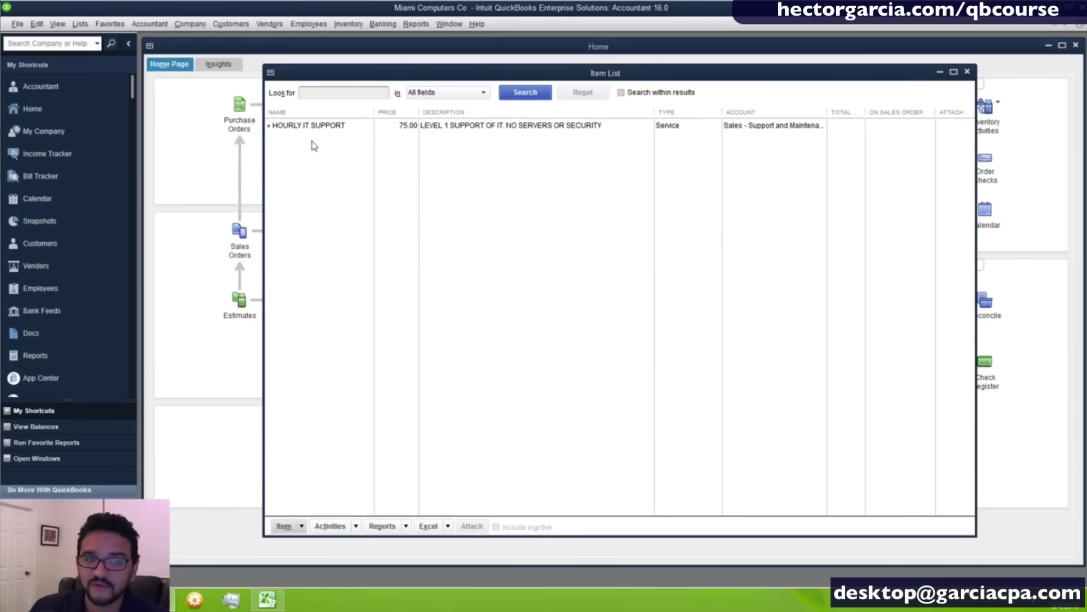
# Bring up the right-click menu for HOURLY IT SUPPORT, then the Item button menu at the list's bottom.
pyautogui.rightClick(323, 176)
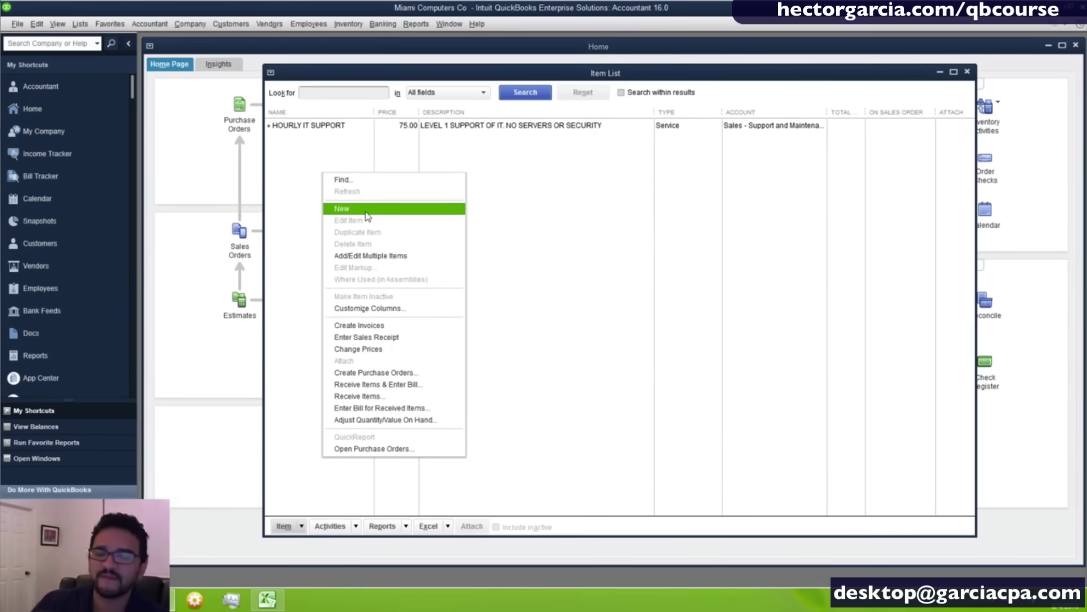
pyautogui.click(359, 145)
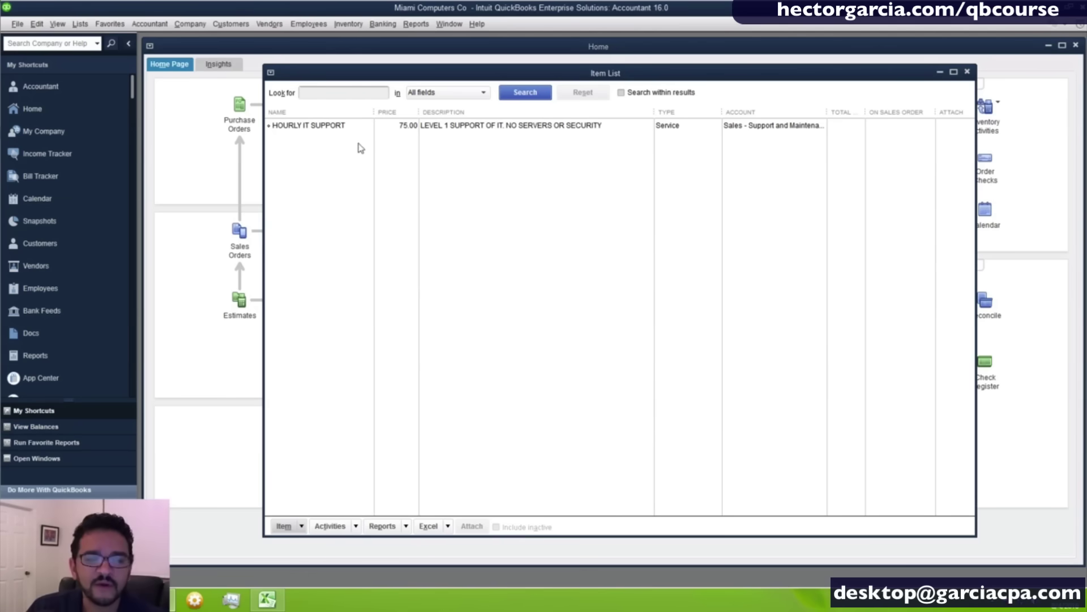
pyautogui.rightClick(327, 129)
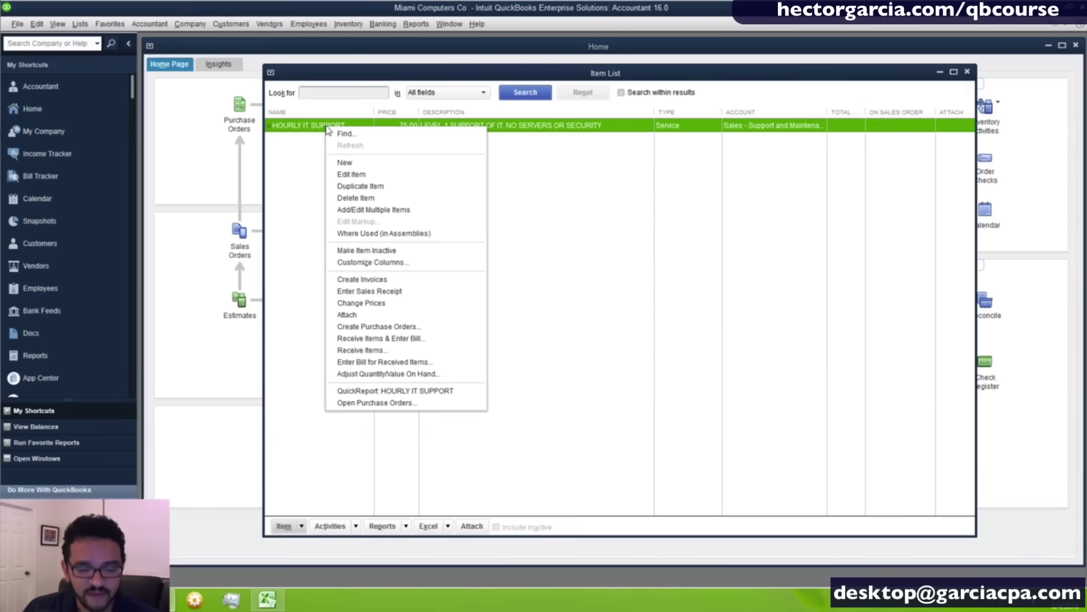
pyautogui.rightClick(312, 127)
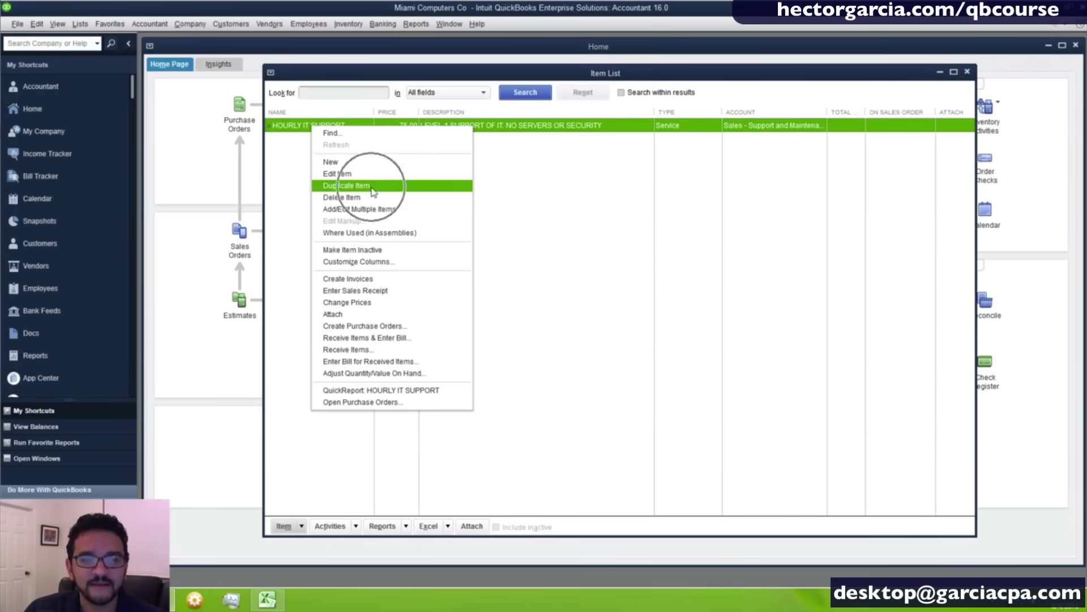
pyautogui.click(289, 134)
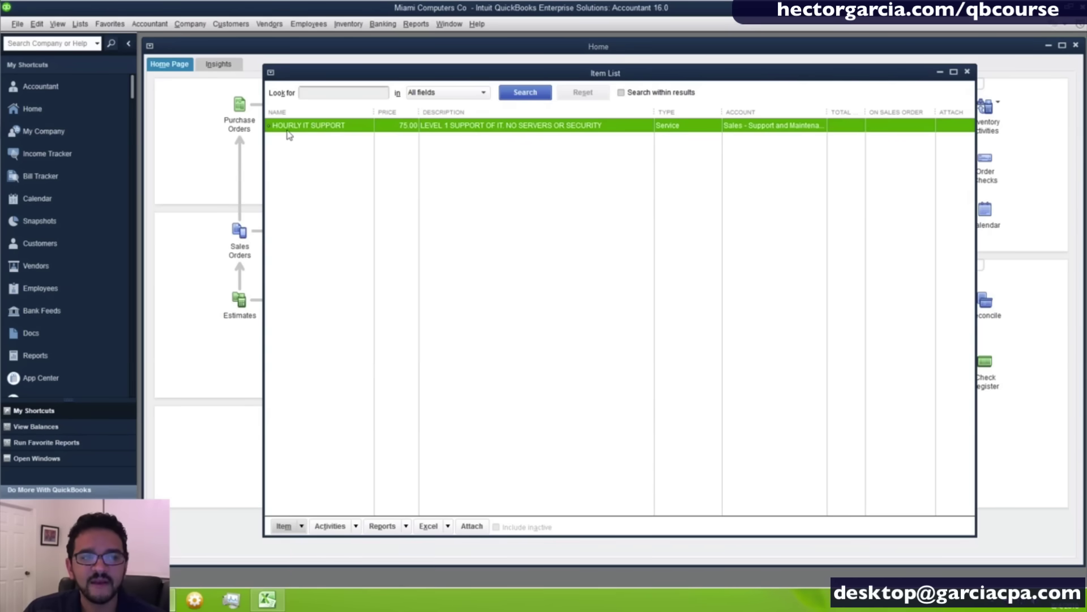
pyautogui.click(301, 525)
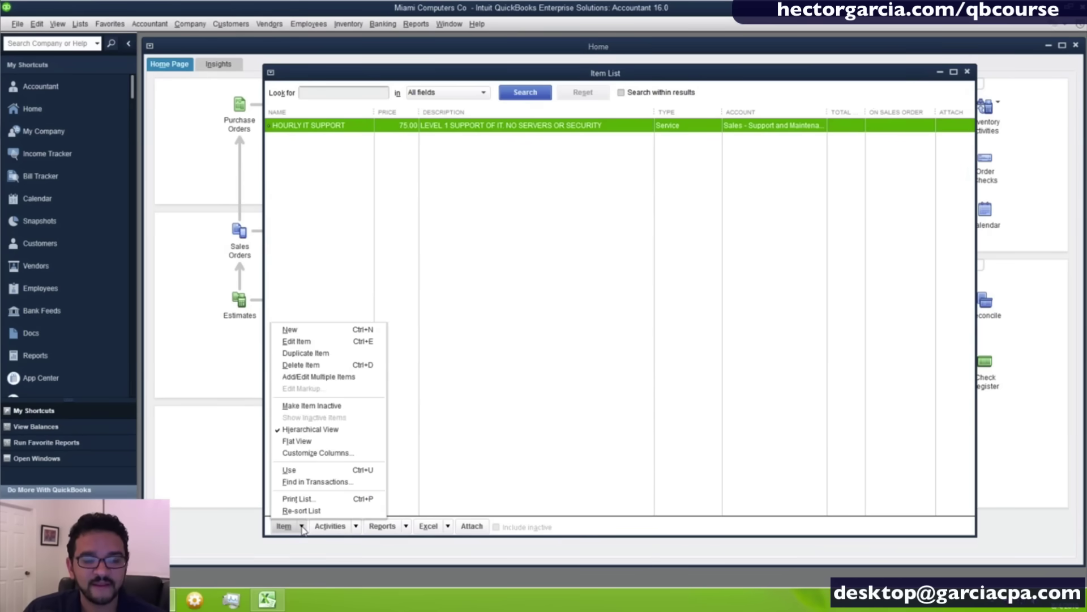
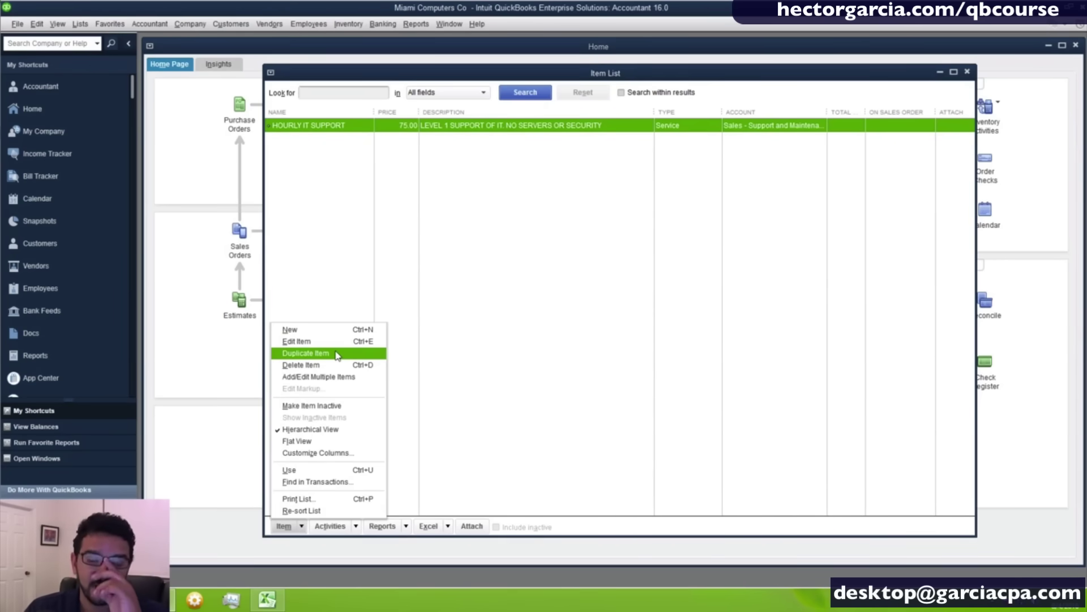
# Duplicate the HOURLY IT SUPPORT service item into a new prefilled item form.
pyautogui.rightClick(333, 125)
pyautogui.click(365, 184)
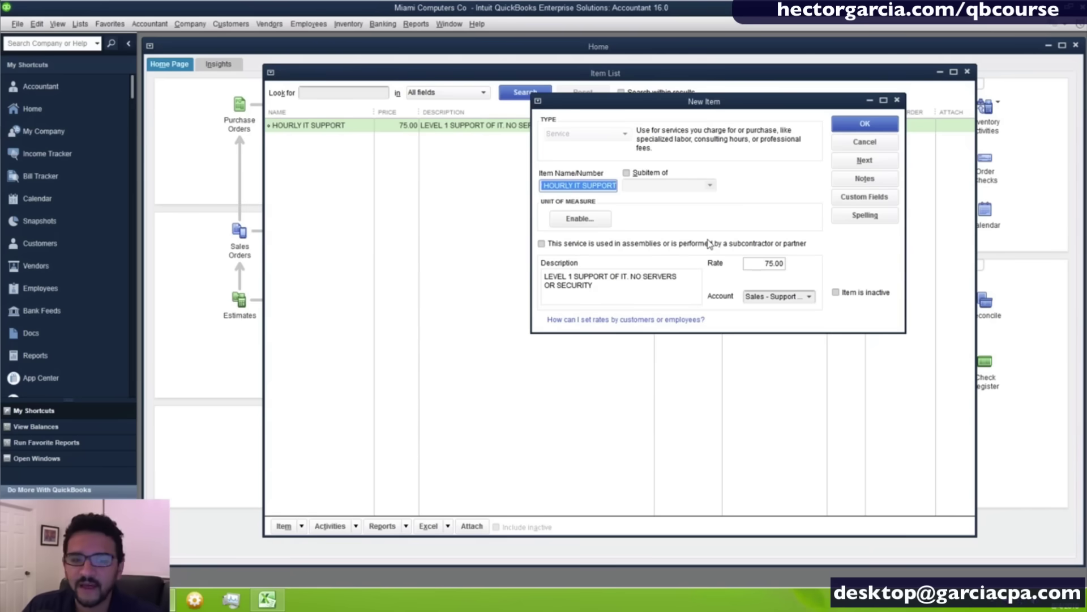
# Rename the copy HOURLY IT SUPPORT L2 and change its description to level 2 including servers.
pyautogui.click(543, 185)
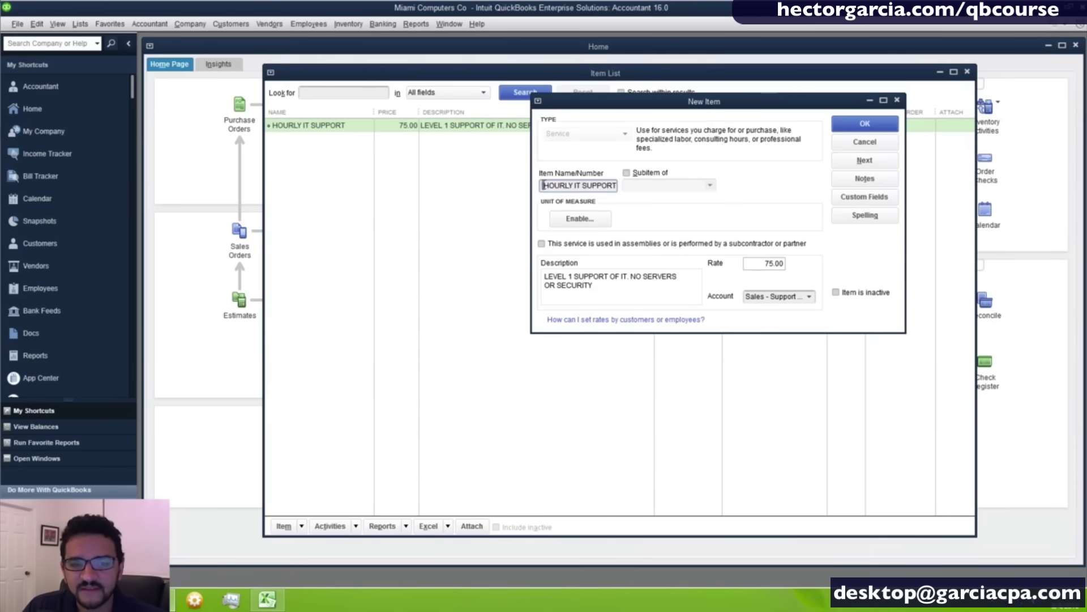
pyautogui.write('DUP')
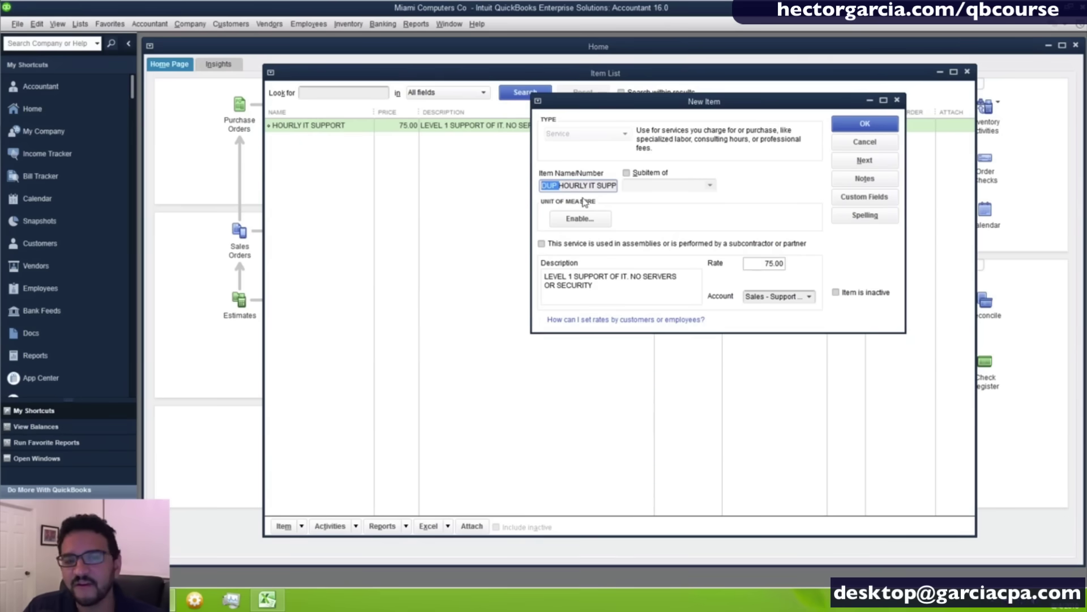
pyautogui.press('BackSpace')
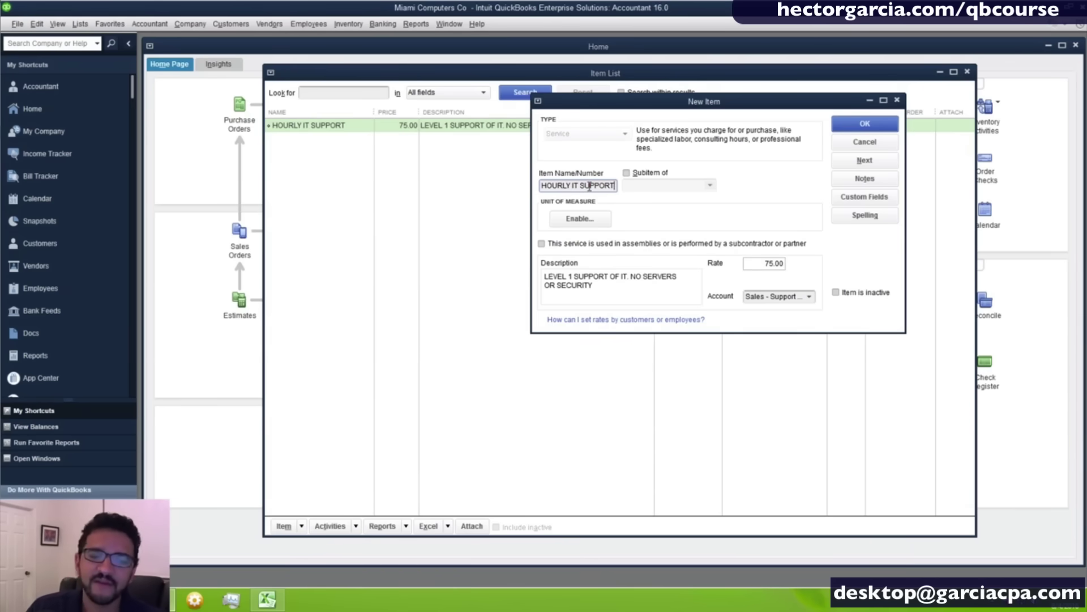
pyautogui.click(612, 186)
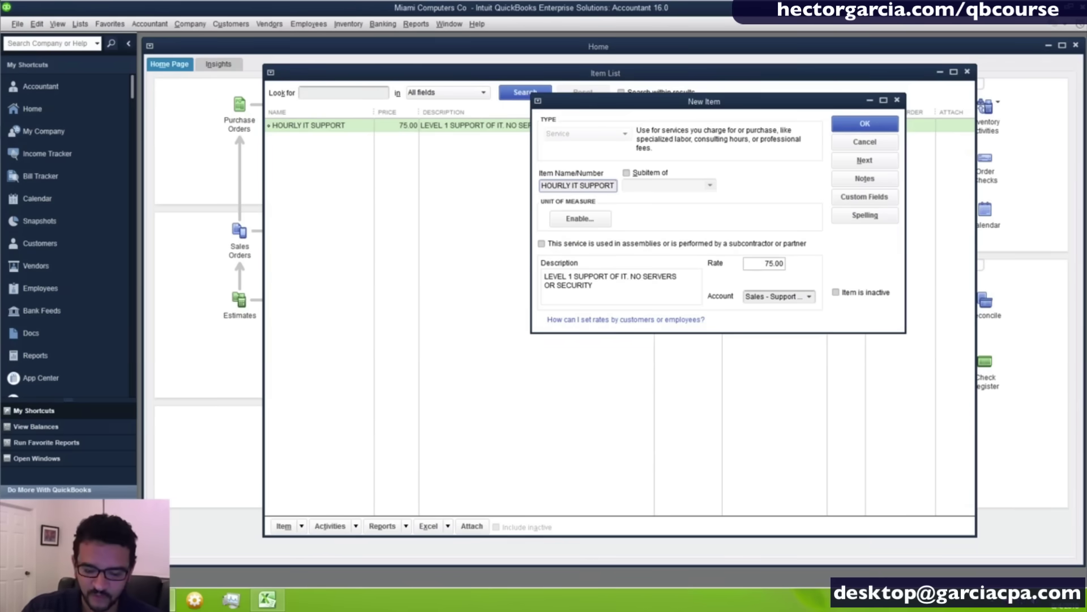
pyautogui.write('(')
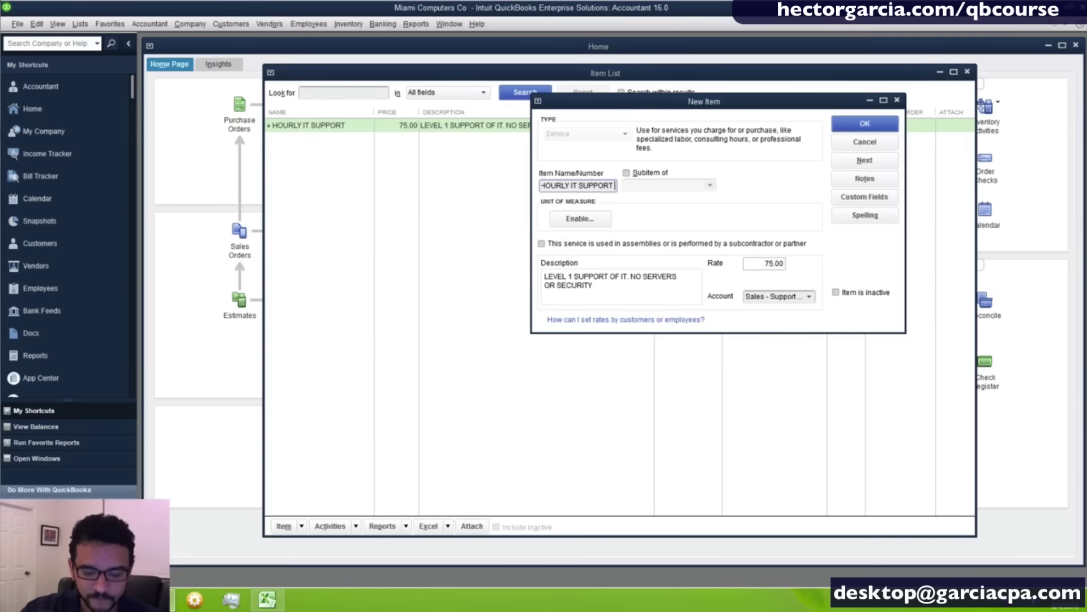
pyautogui.write('2')
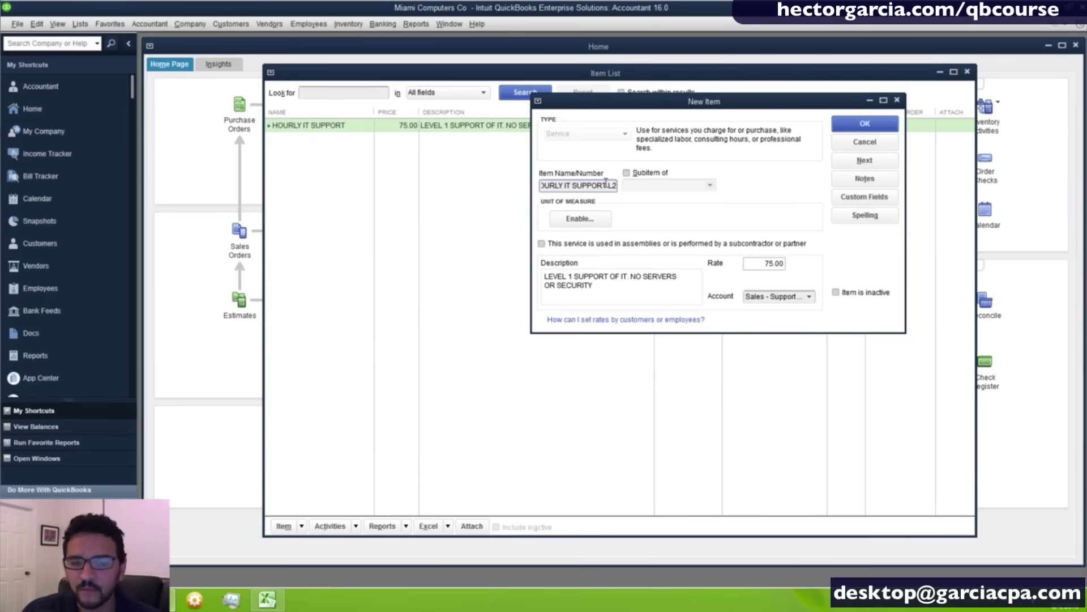
pyautogui.doubleClick(569, 277)
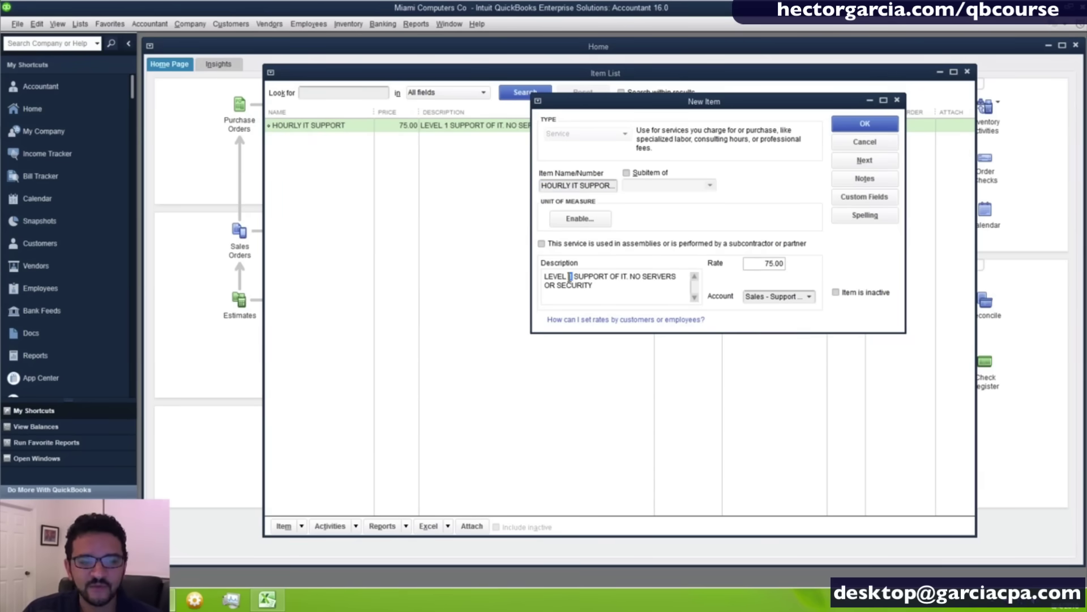
pyautogui.write('2')
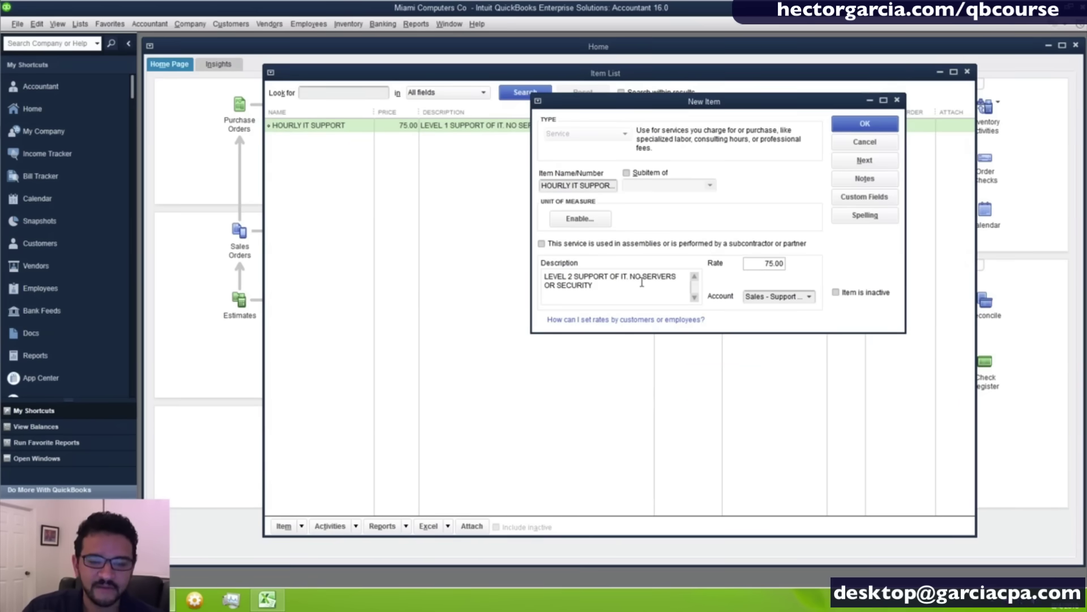
pyautogui.press('BackSpace')
pyautogui.press('BackSpace')
pyautogui.press('BackSpace')
pyautogui.press('BackSpace')
pyautogui.write('INCL')
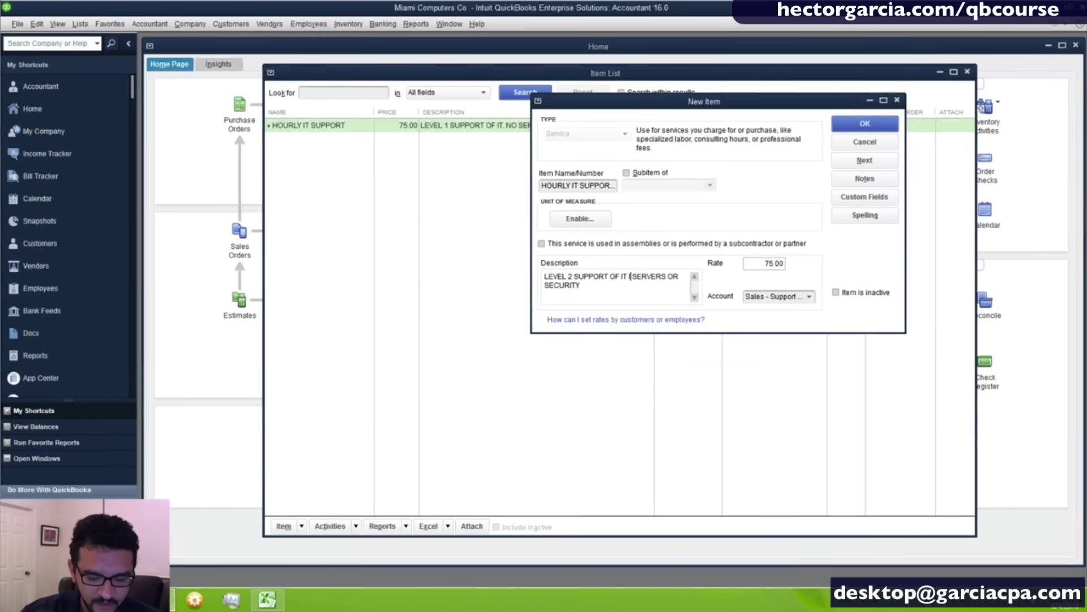
pyautogui.write('UDING')
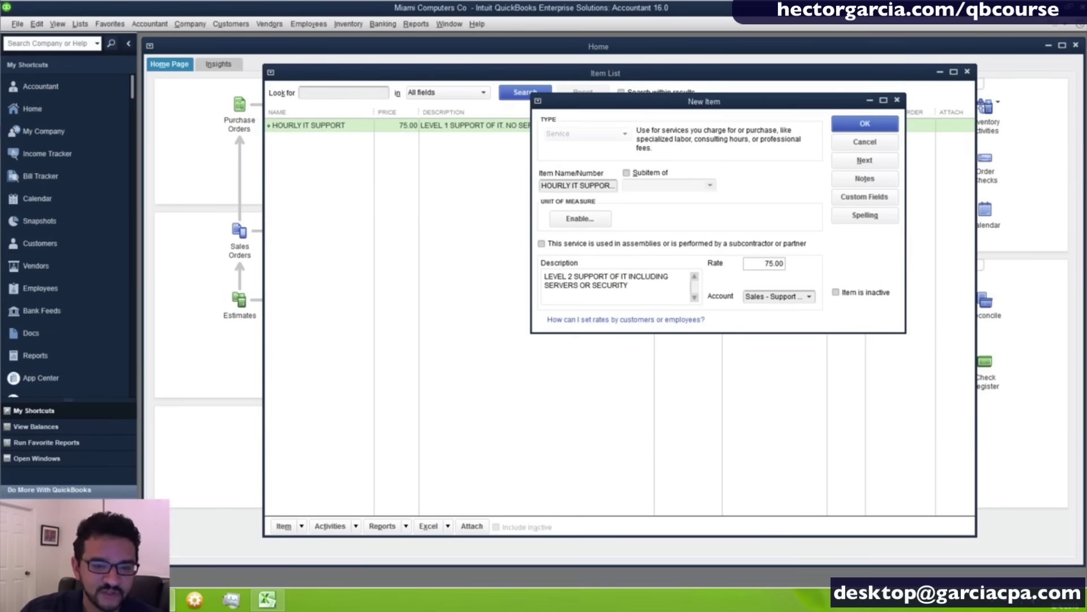
pyautogui.click(637, 285)
pyautogui.write('WOK')
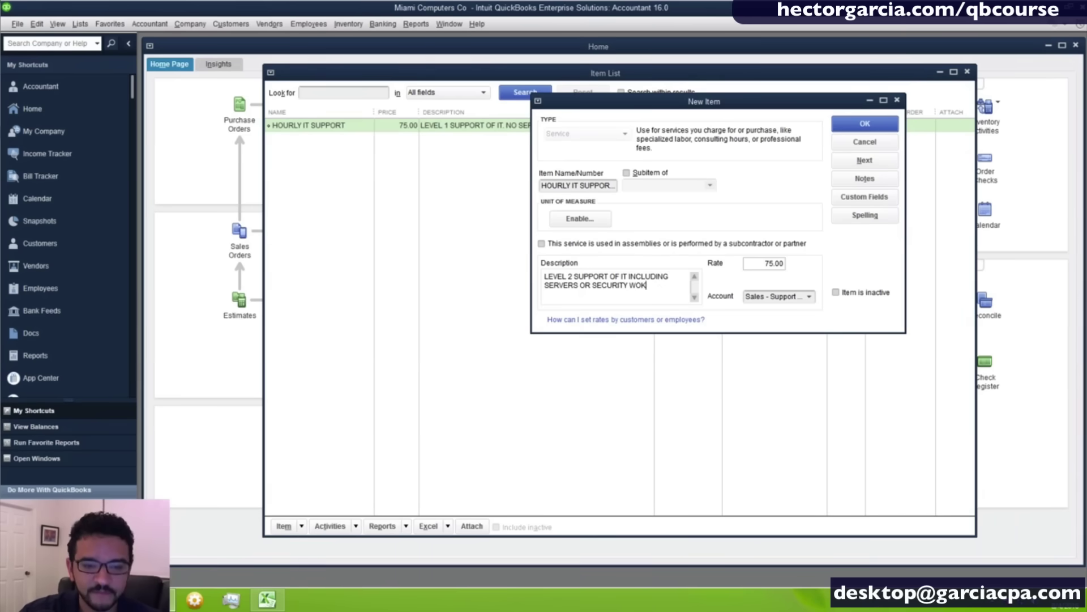
pyautogui.press('BackSpace')
pyautogui.write('RK')
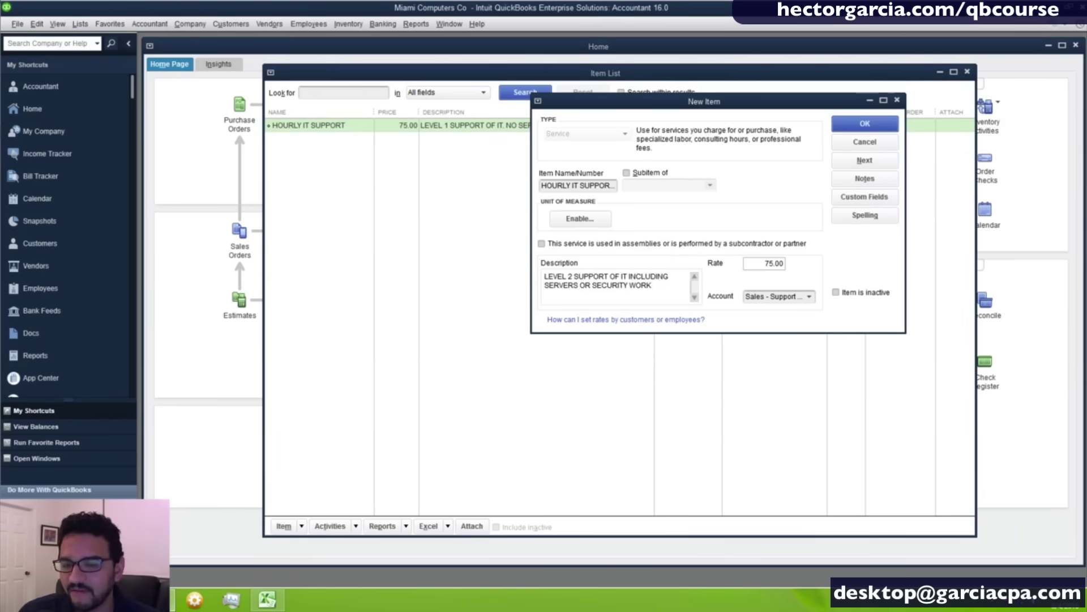
# Set the rate to 125.00 with account Sales - Support and Maintenance, and save the item.
pyautogui.click(760, 264)
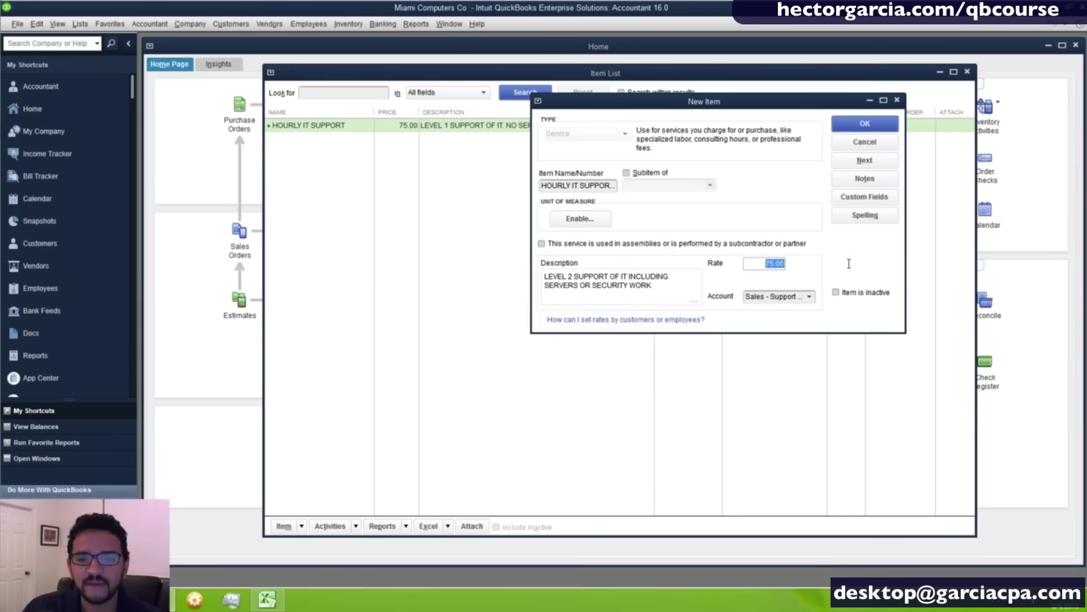
pyautogui.write('1')
pyautogui.press('Tab')
pyautogui.write('5')
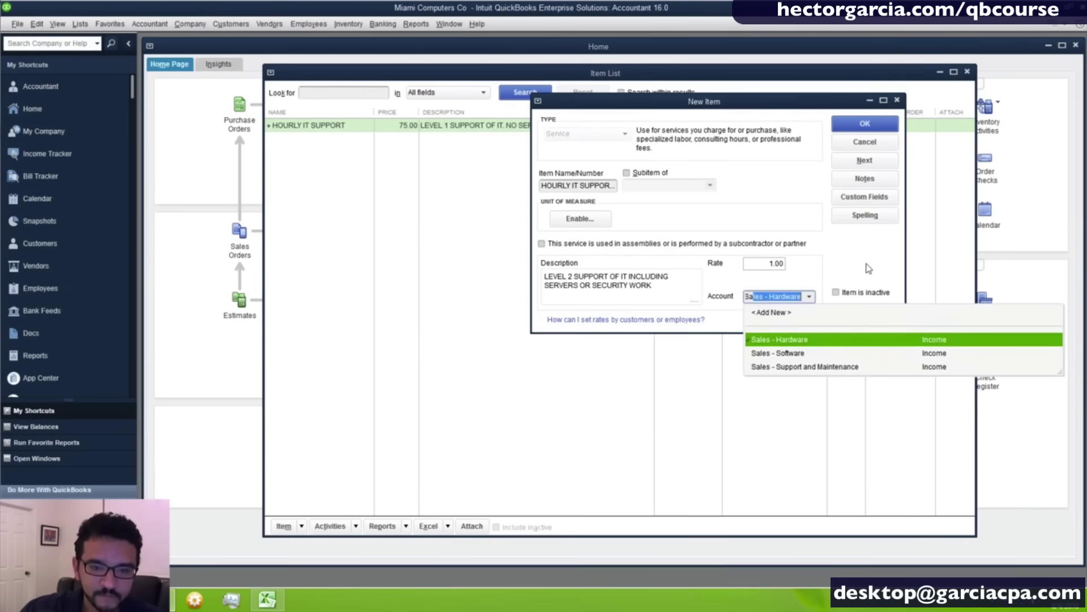
pyautogui.click(790, 358)
pyautogui.click(766, 264)
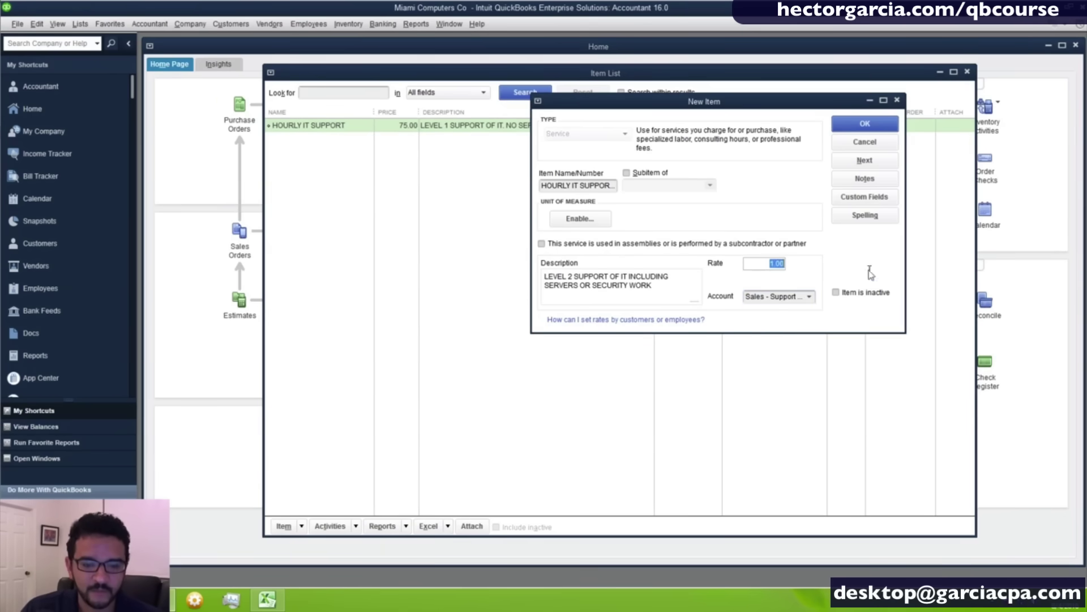
pyautogui.write('125')
pyautogui.press('Tab')
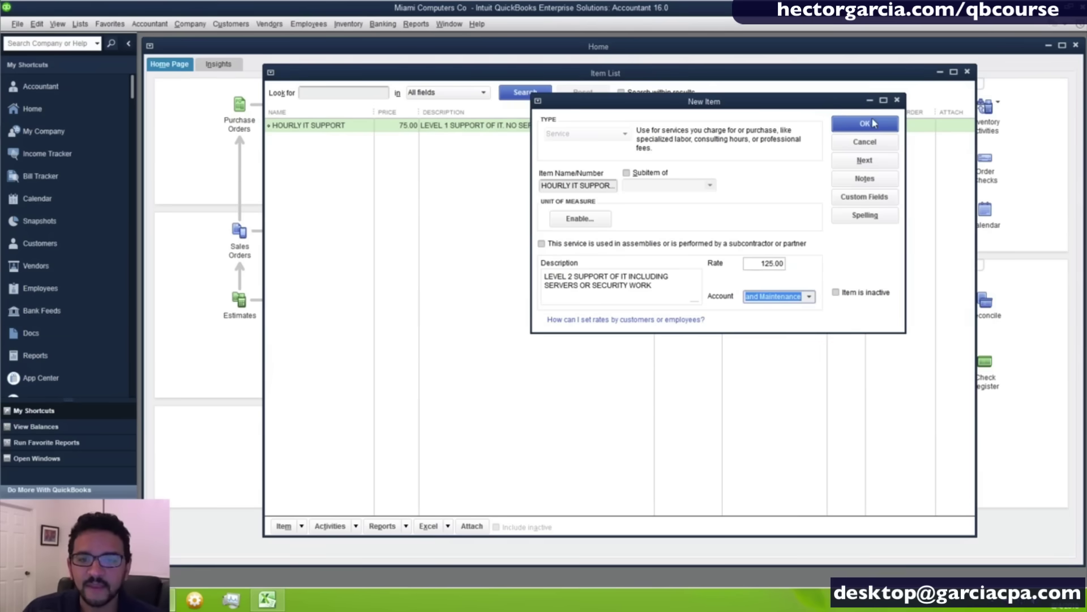
pyautogui.click(869, 124)
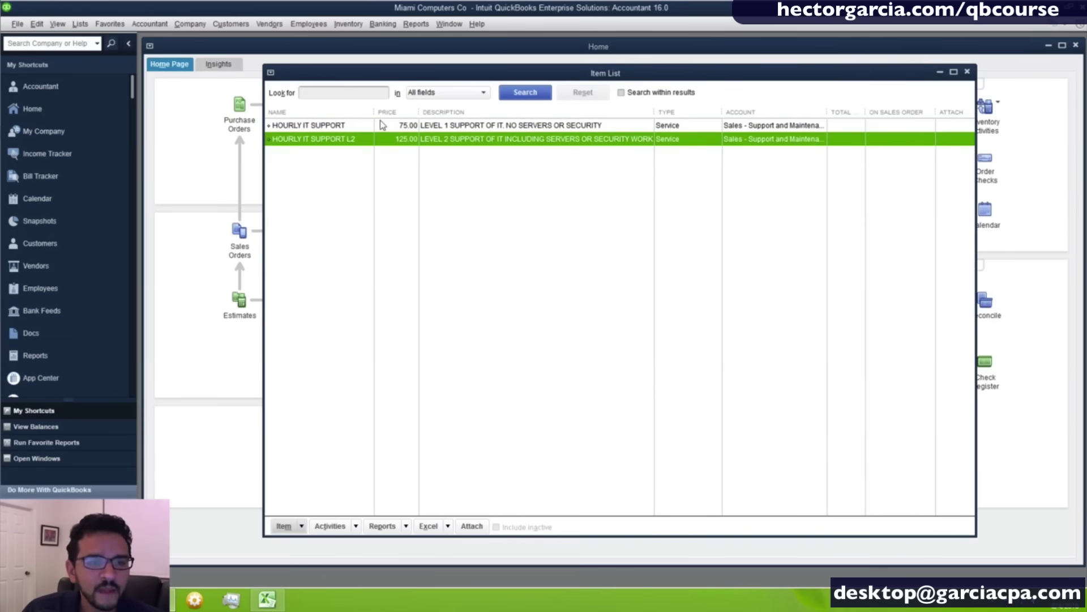
# Start a new item from the Item List's right-click menu with type Non-inventory Part.
pyautogui.moveTo(377, 115); pyautogui.dragTo(376, 115)
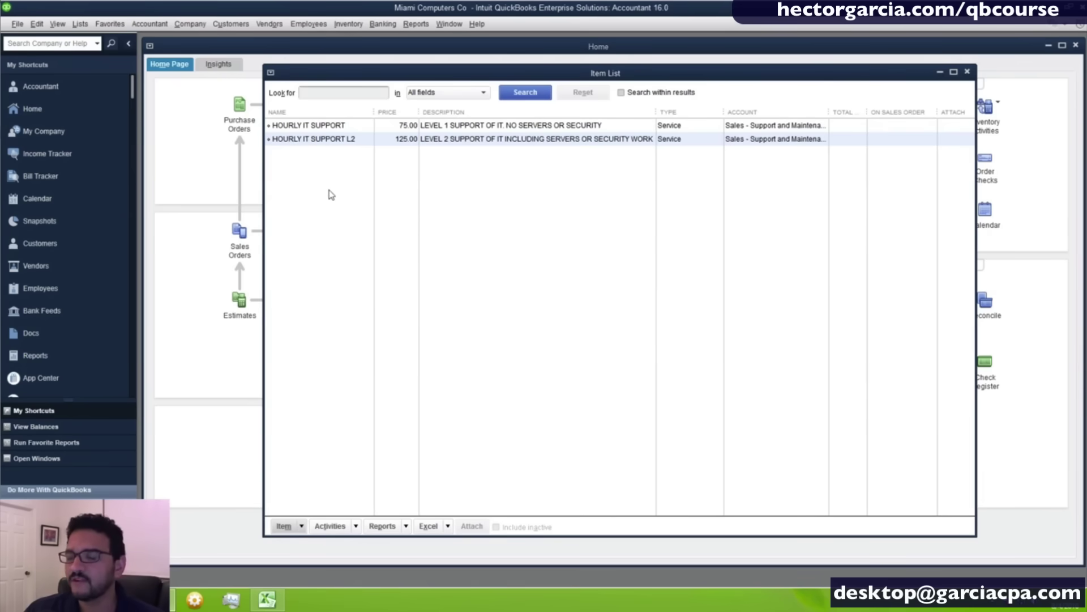
pyautogui.rightClick(312, 180)
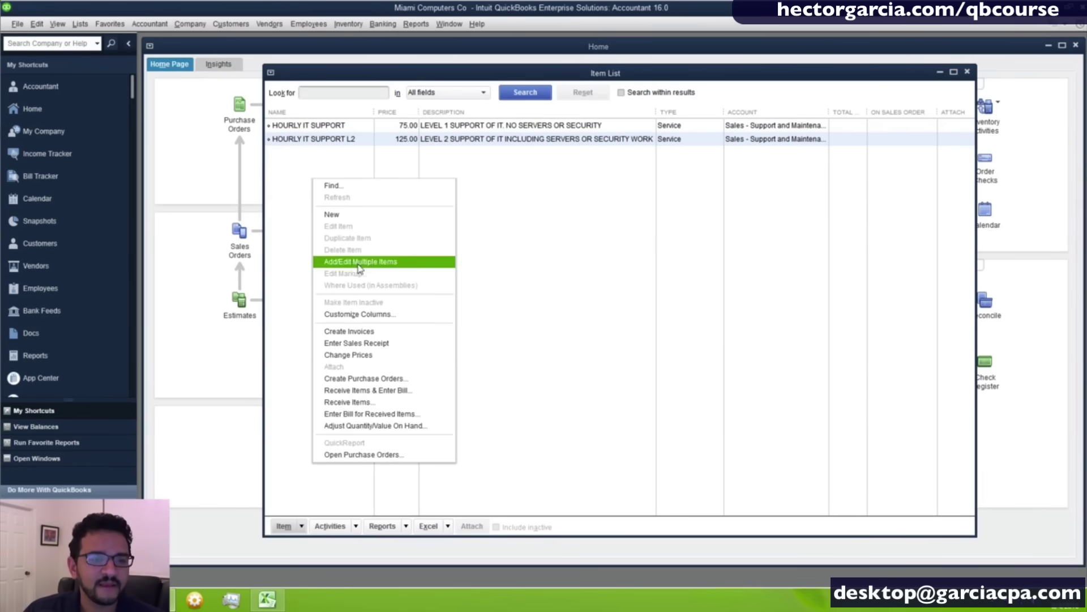
pyautogui.click(362, 216)
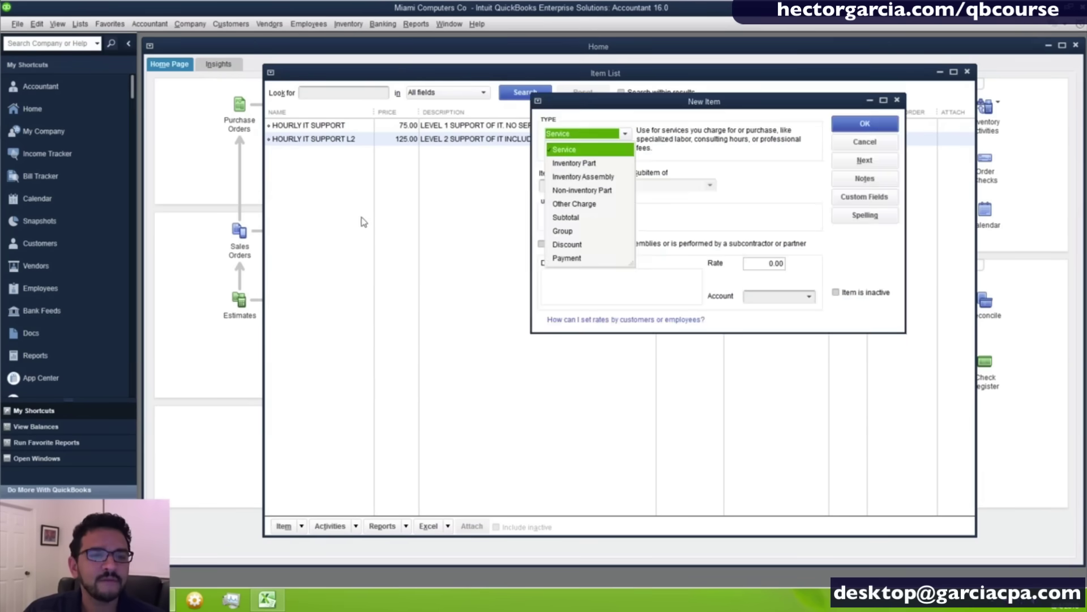
pyautogui.click(589, 195)
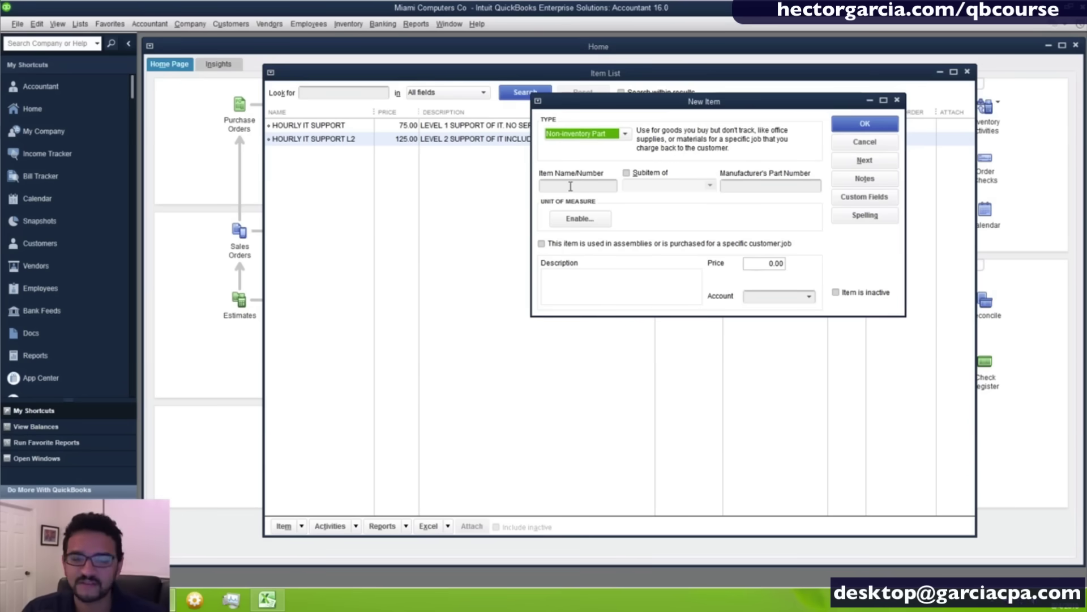
# Name the item CAT 6 10 FOOT CABLE with description NETWORK CABLE.
pyautogui.click(570, 186)
pyautogui.write('CAT 6 10')
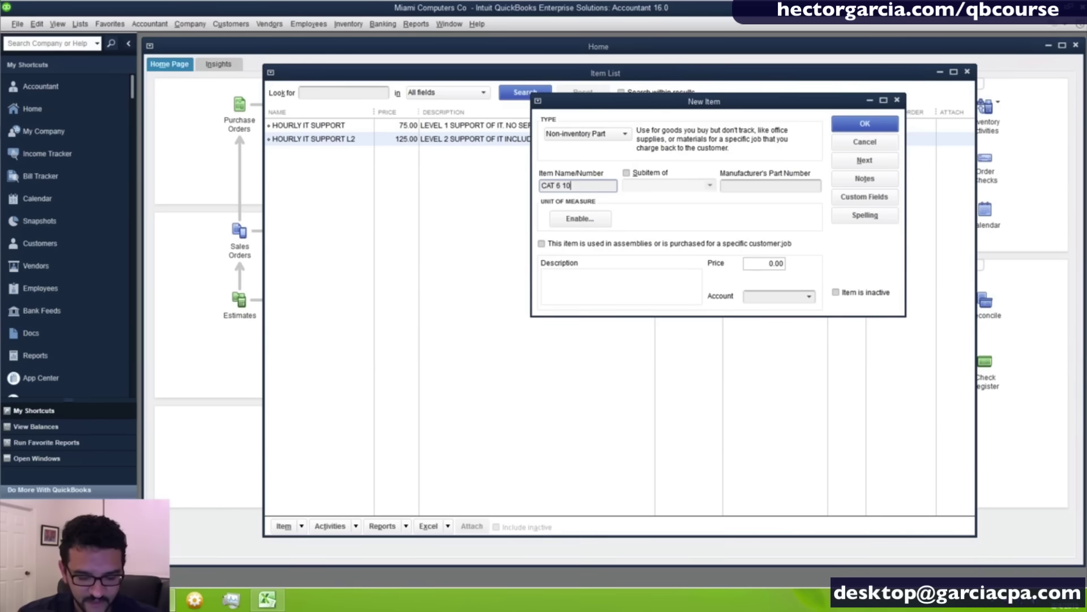
pyautogui.write('F')
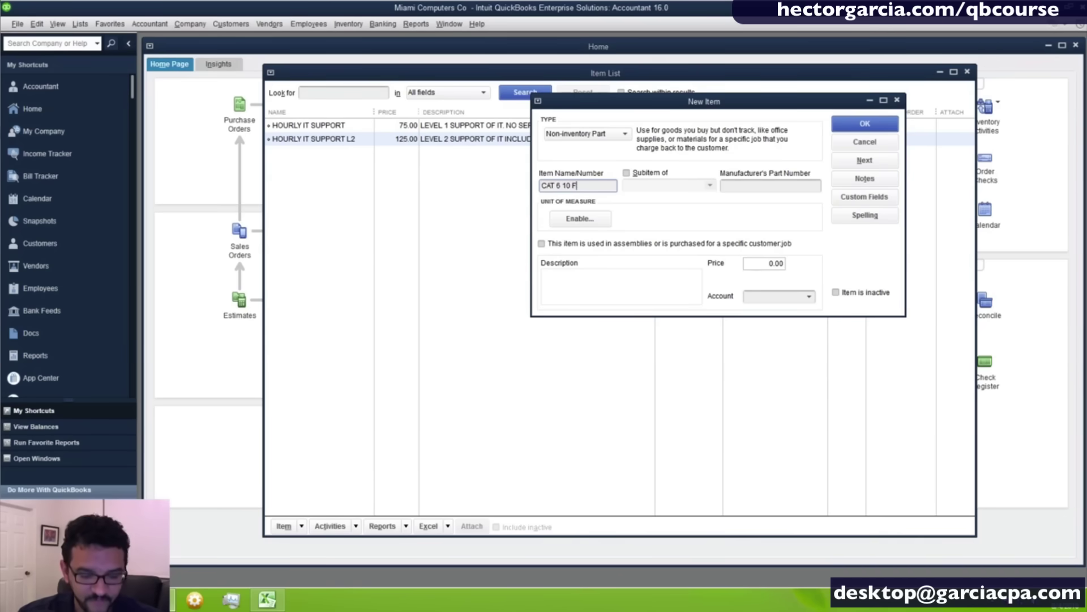
pyautogui.write('OOT CABLE')
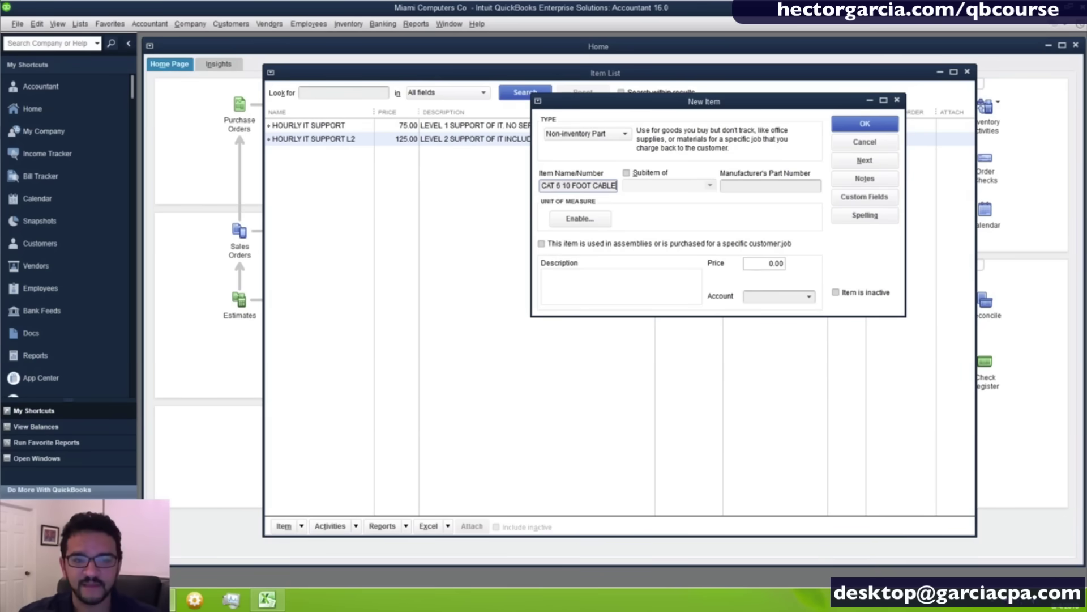
pyautogui.click(590, 282)
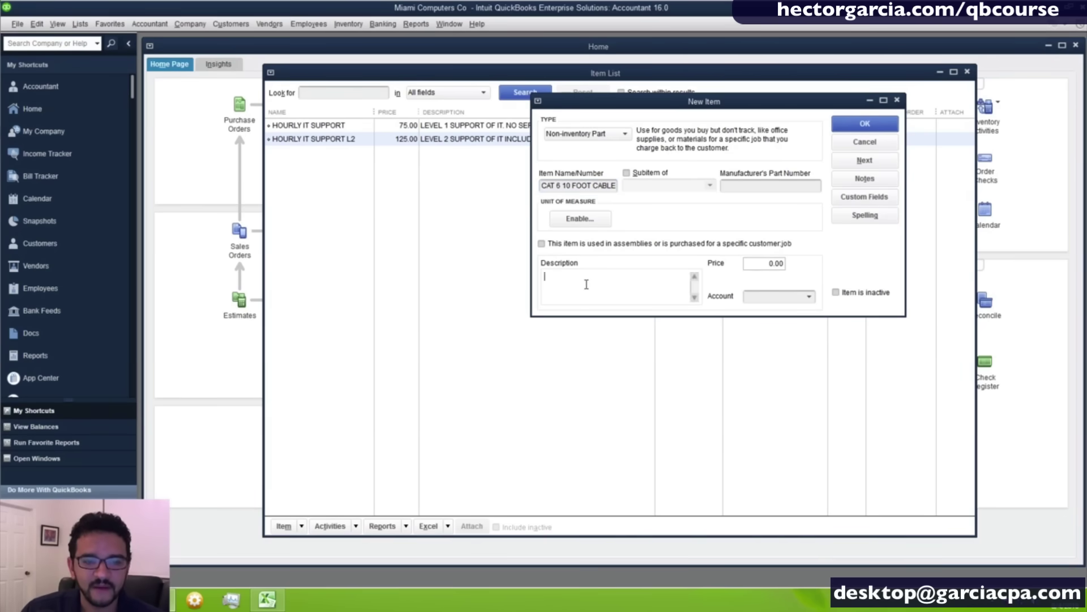
pyautogui.write('NETWORK CABLE')
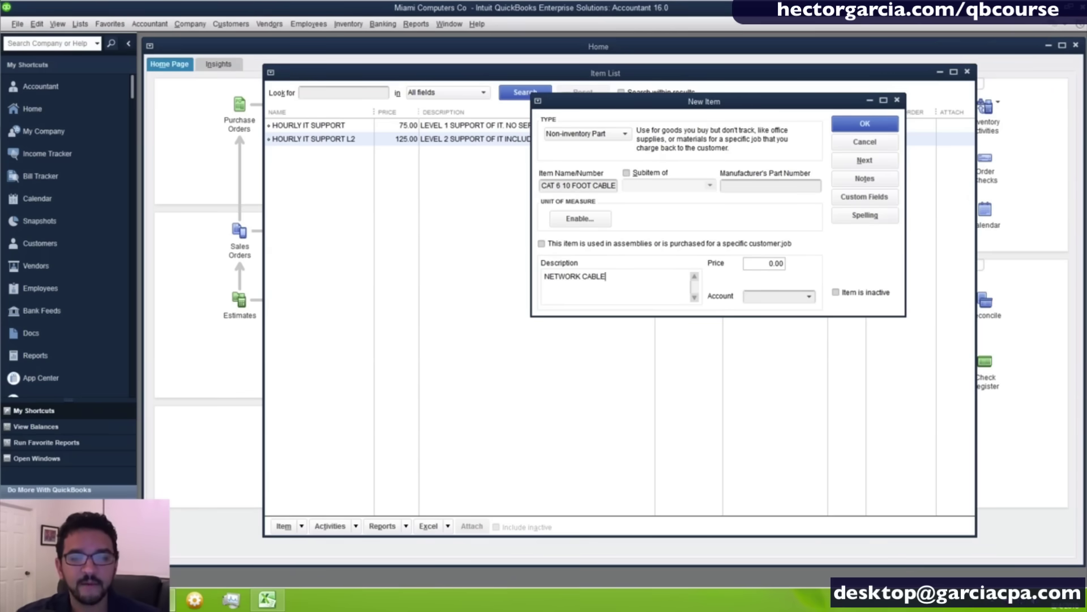
# Price the cable at 10.00 to Sales - Hardware and mark it as also purchased.
pyautogui.press('Tab')
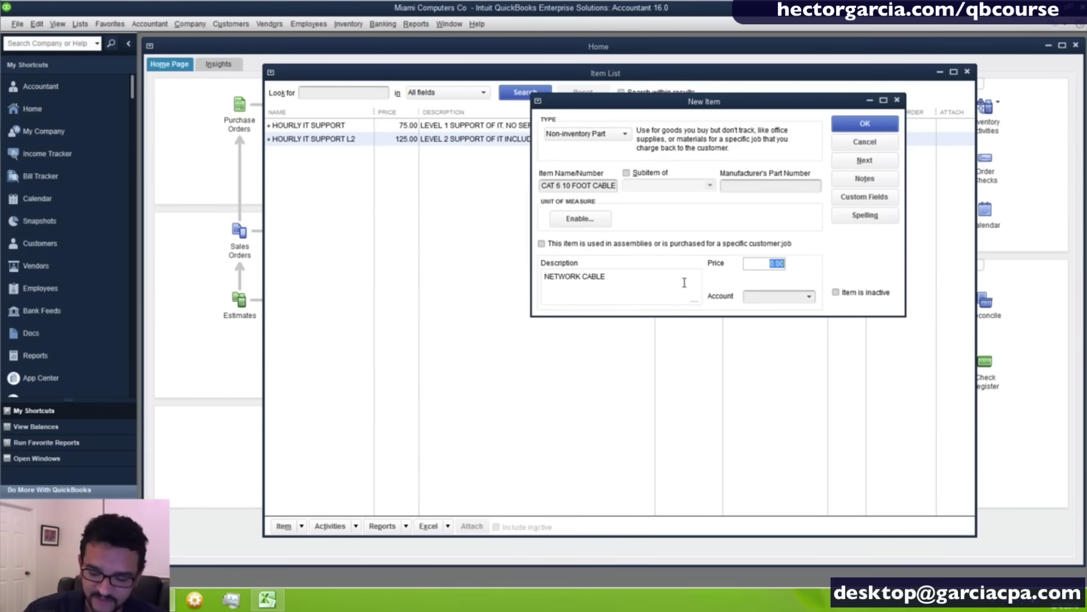
pyautogui.press('Right')
pyautogui.write('0')
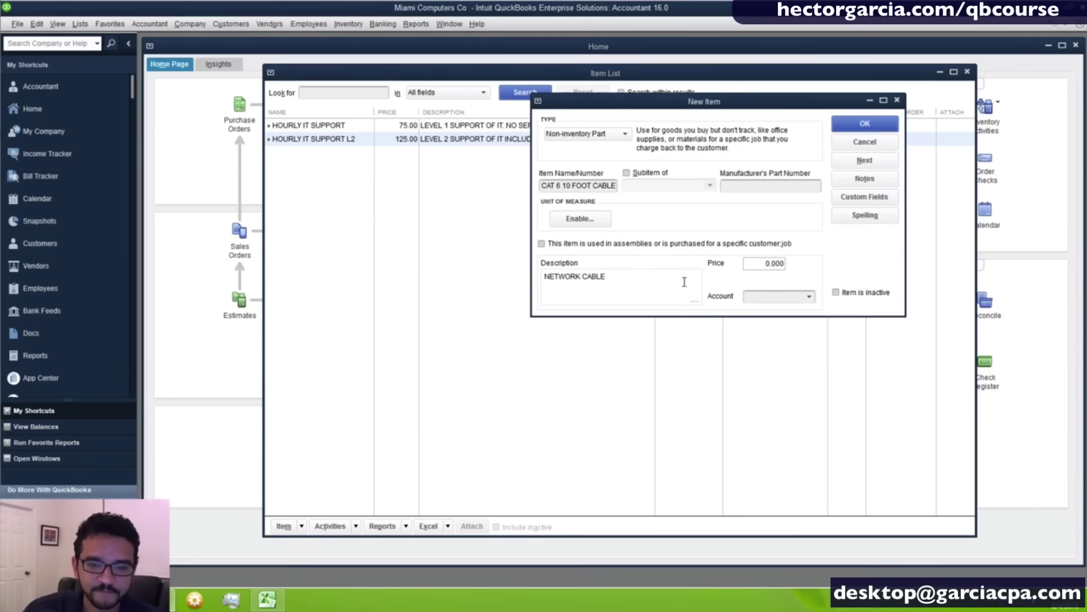
pyautogui.moveTo(756, 266); pyautogui.dragTo(897, 282)
pyautogui.write('10')
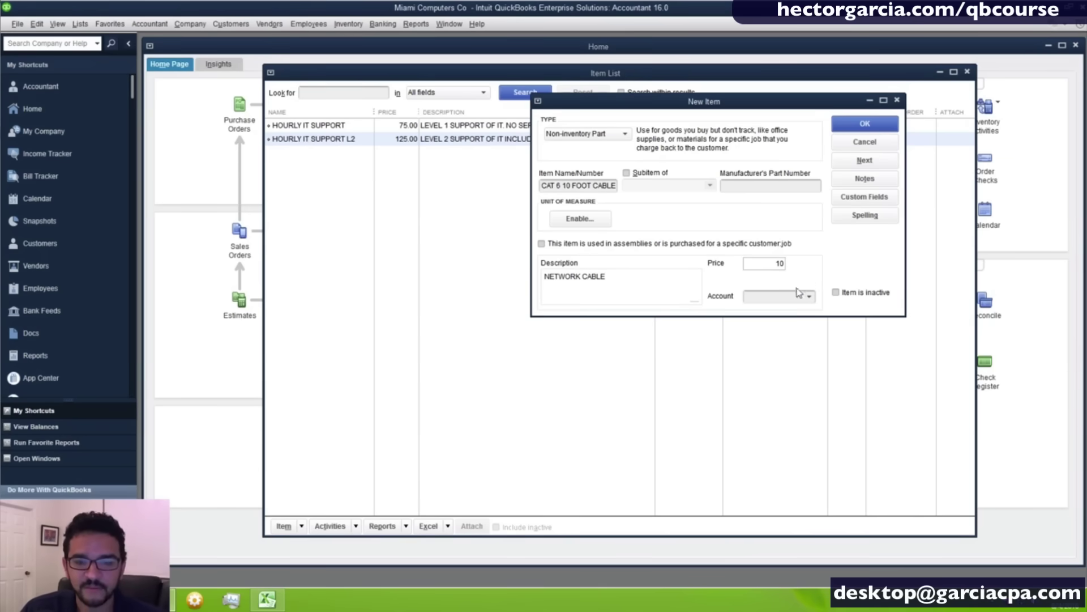
pyautogui.click(807, 296)
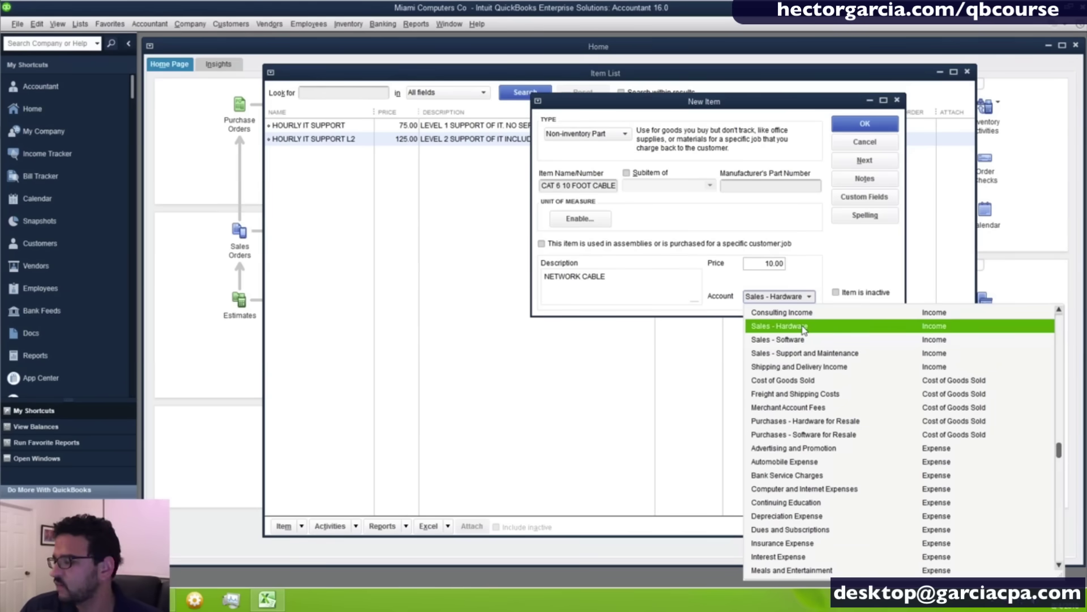
pyautogui.click(804, 327)
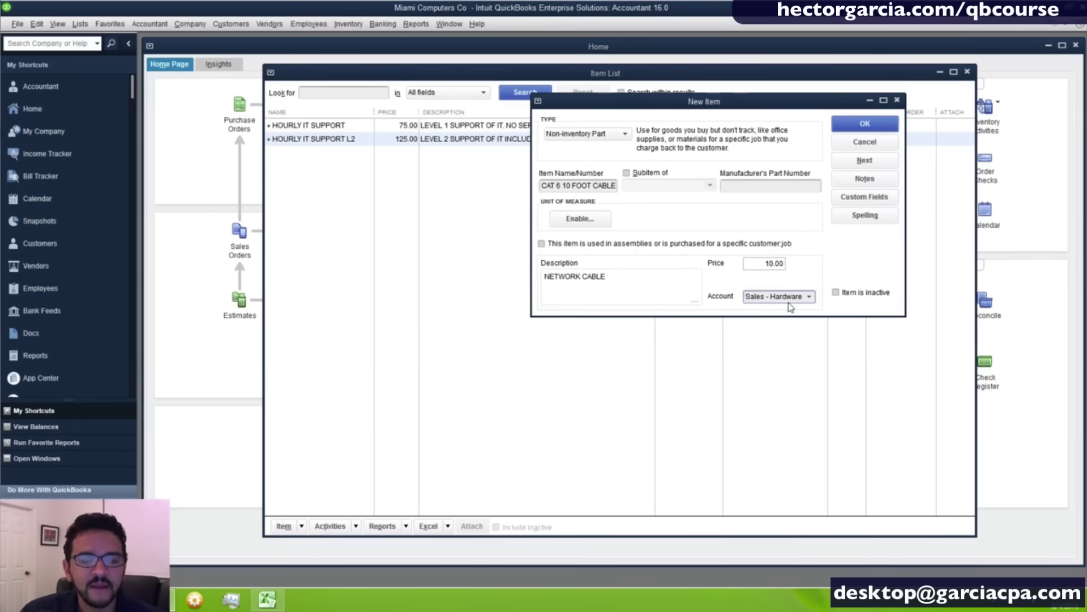
pyautogui.click(753, 262)
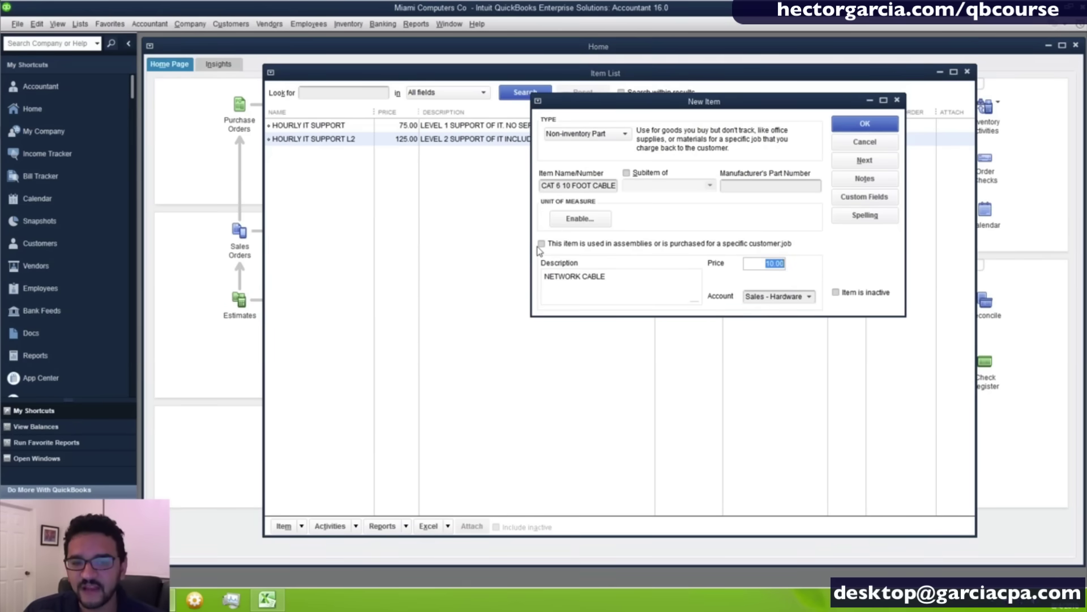
pyautogui.click(539, 246)
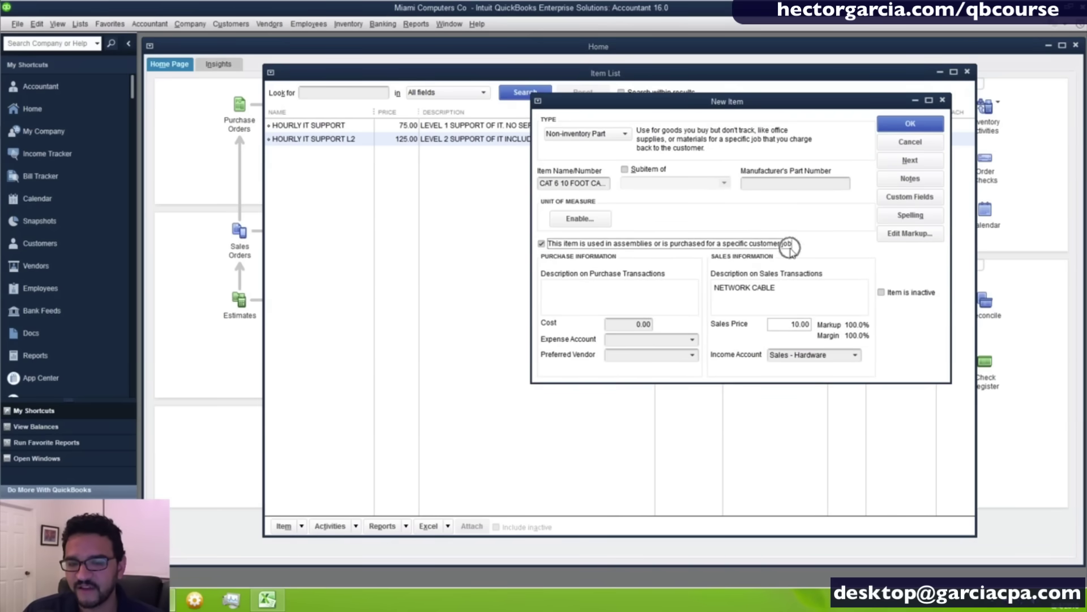
# Enter a cost of 3.00 with Purchases - Hardware for Resale as the expense account.
pyautogui.click(628, 324)
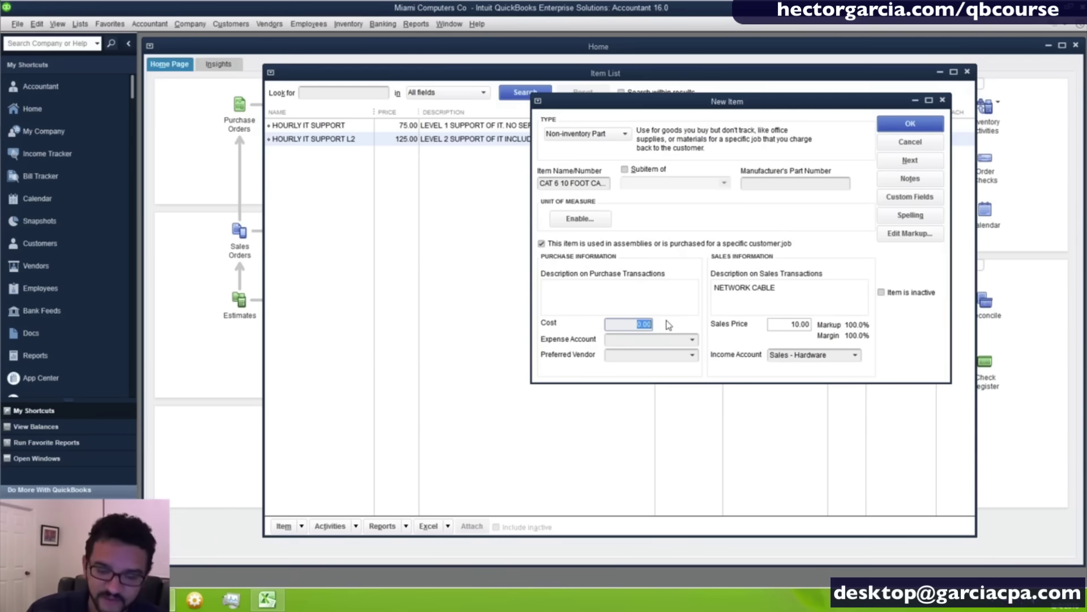
pyautogui.write('3')
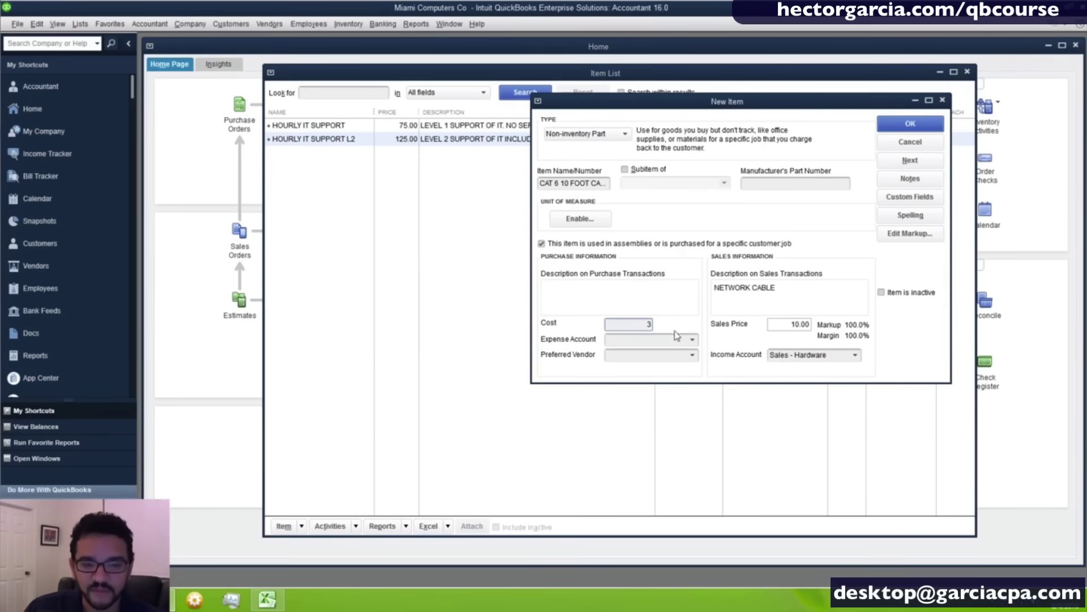
pyautogui.click(644, 340)
pyautogui.write('Cos')
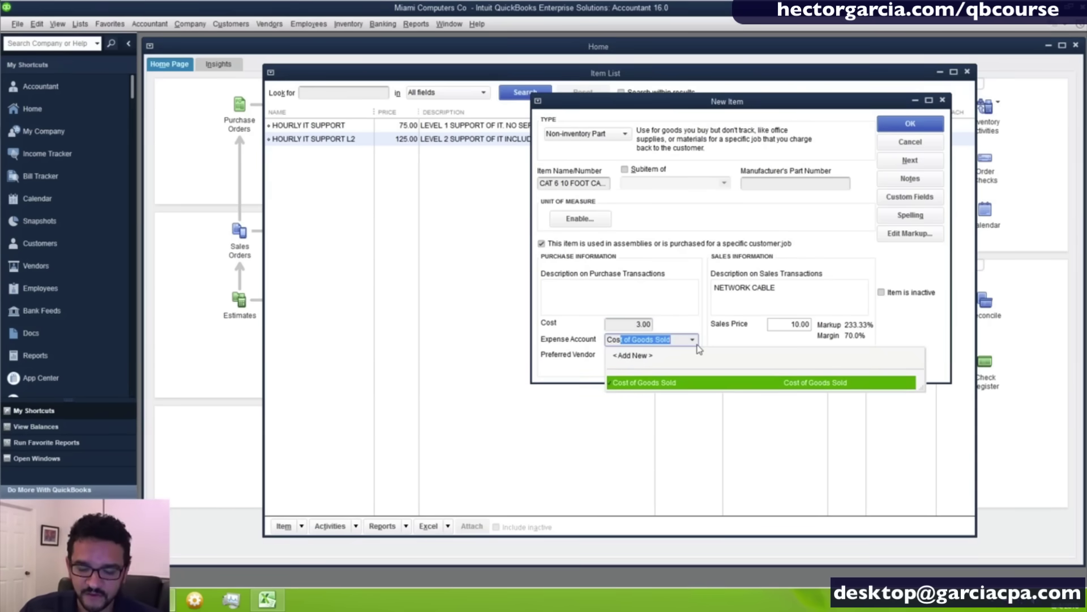
pyautogui.press('BackSpace')
pyautogui.press('BackSpace')
pyautogui.press('BackSpace')
pyautogui.press('BackSpace')
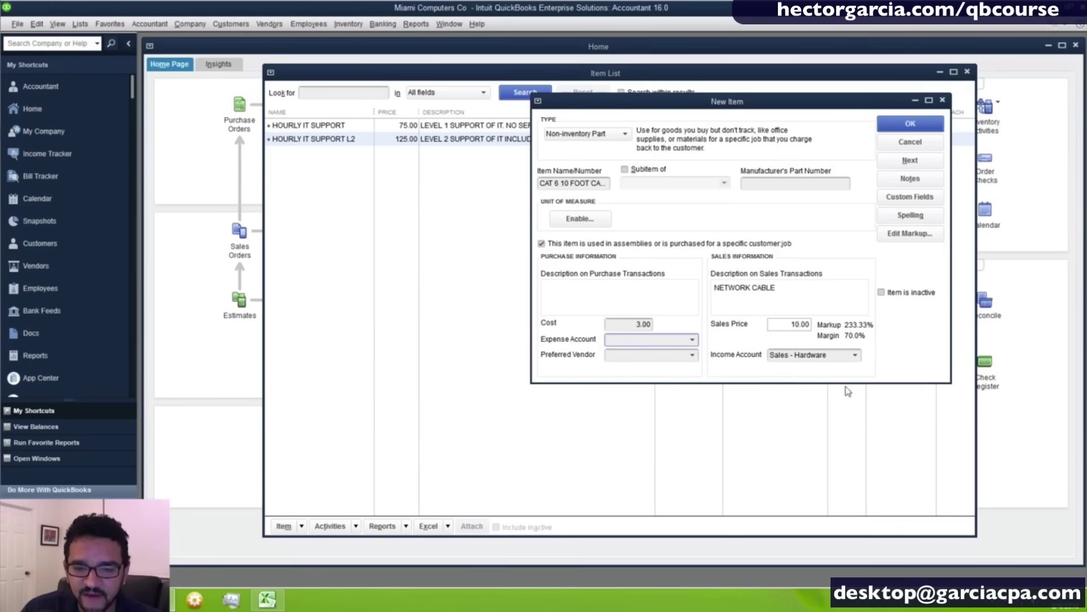
pyautogui.click(847, 355)
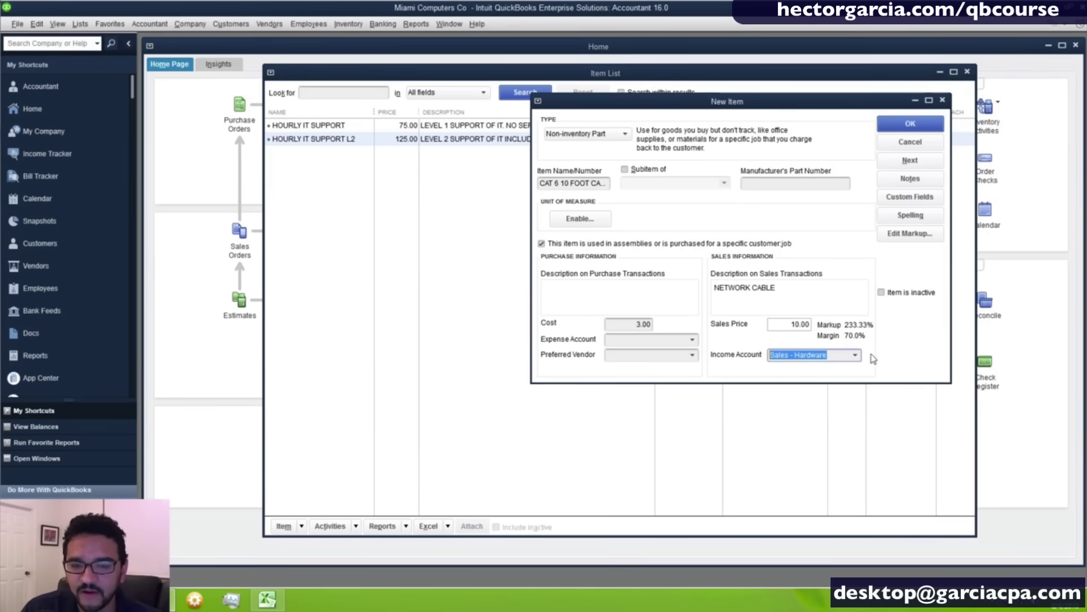
pyautogui.click(855, 355)
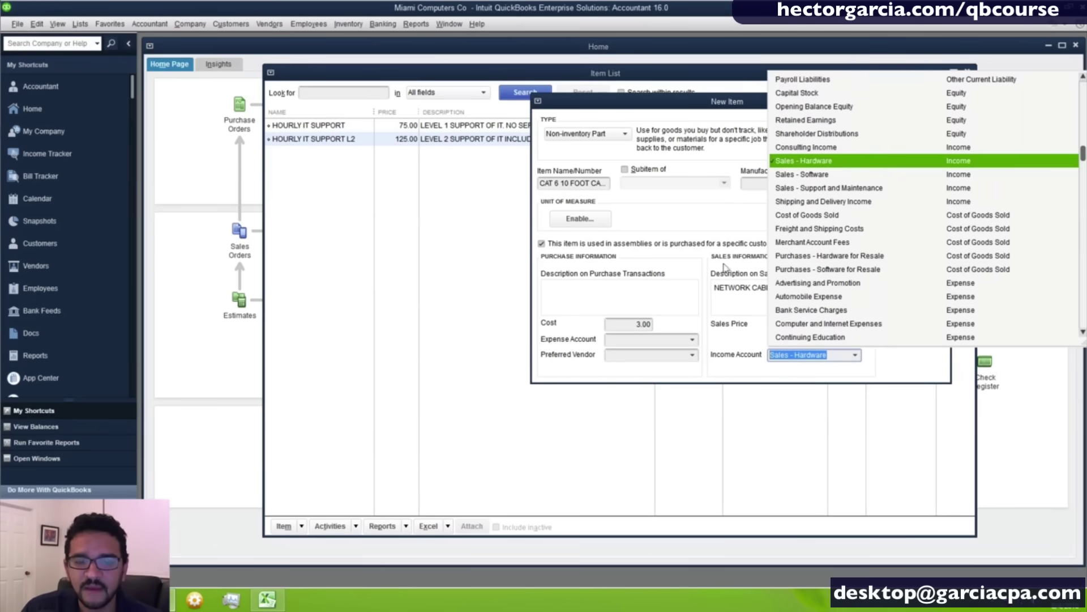
pyautogui.click(693, 340)
pyautogui.click(693, 340)
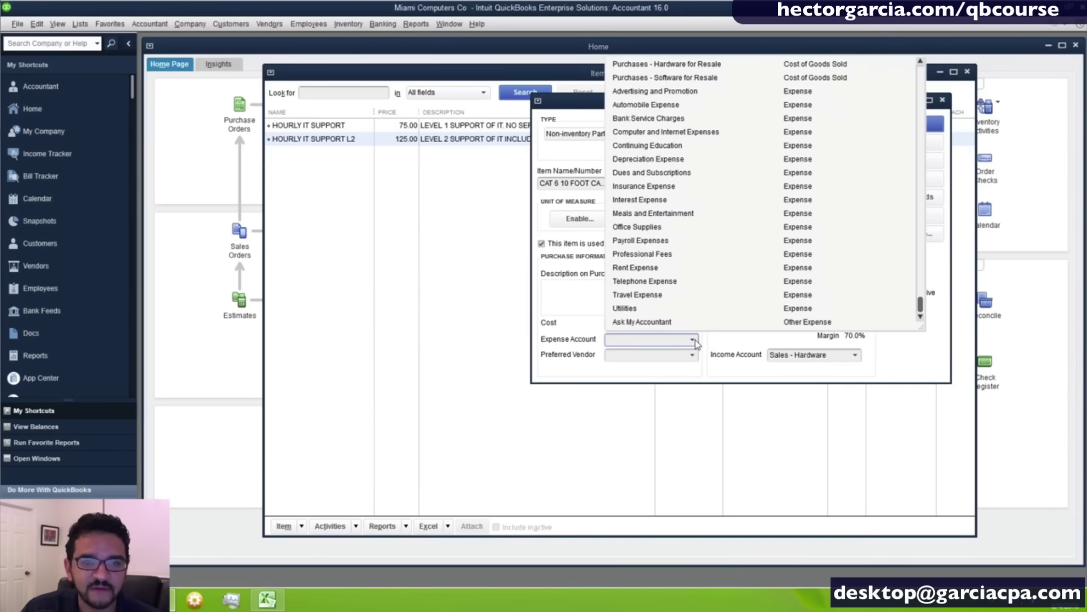
pyautogui.scroll(1, 661, 198)
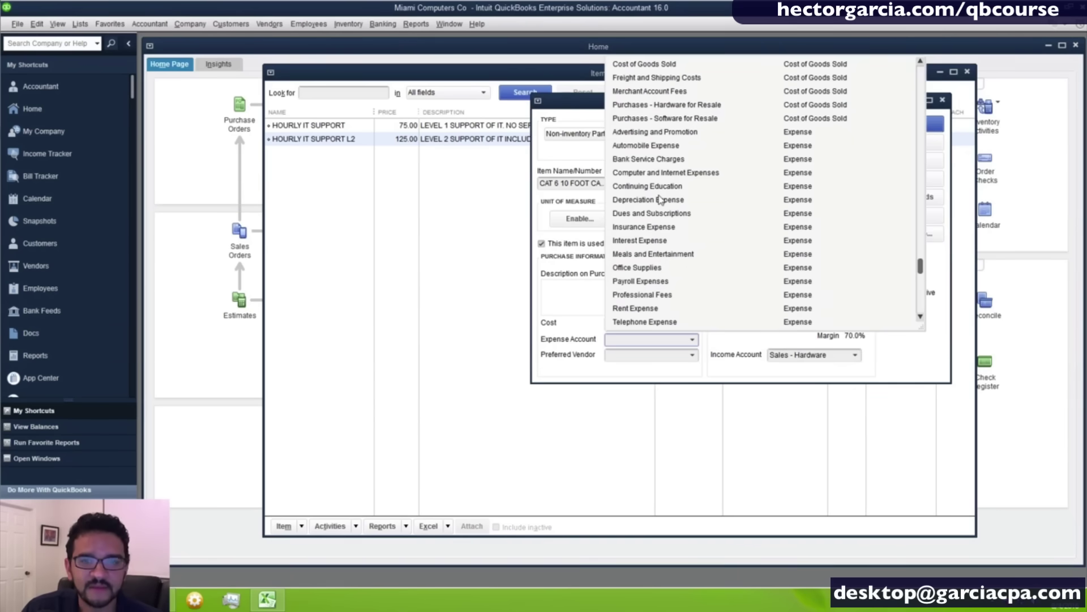
pyautogui.click(659, 109)
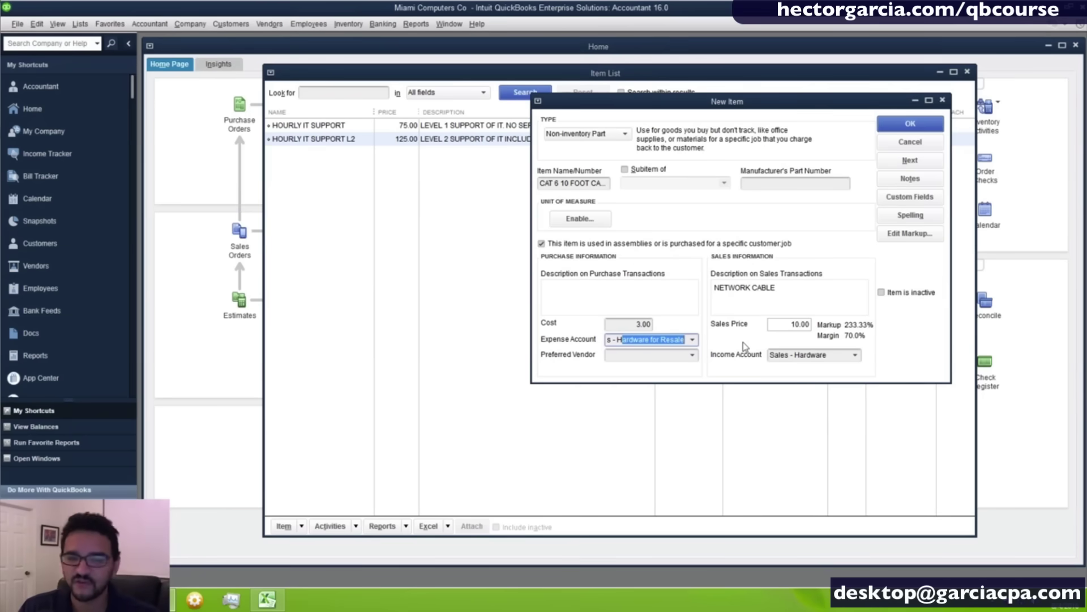
# Copy NETWORK CABLE into the purchase description and save the cable item.
pyautogui.click(803, 287)
pyautogui.hotkey('ctrl', 'c')
pyautogui.click(599, 295)
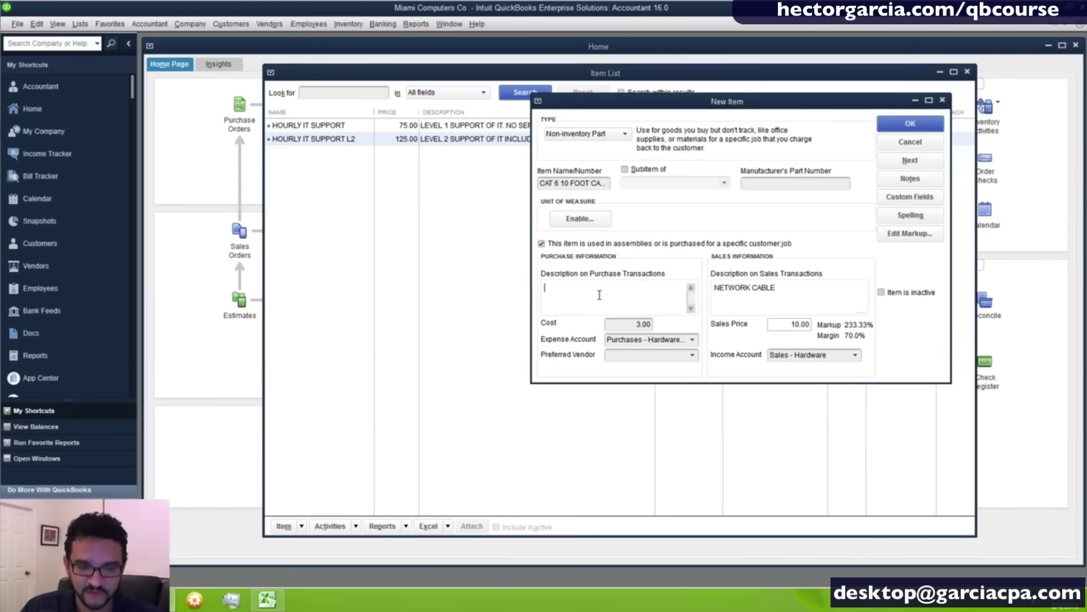
pyautogui.hotkey('ctrl', 'v')
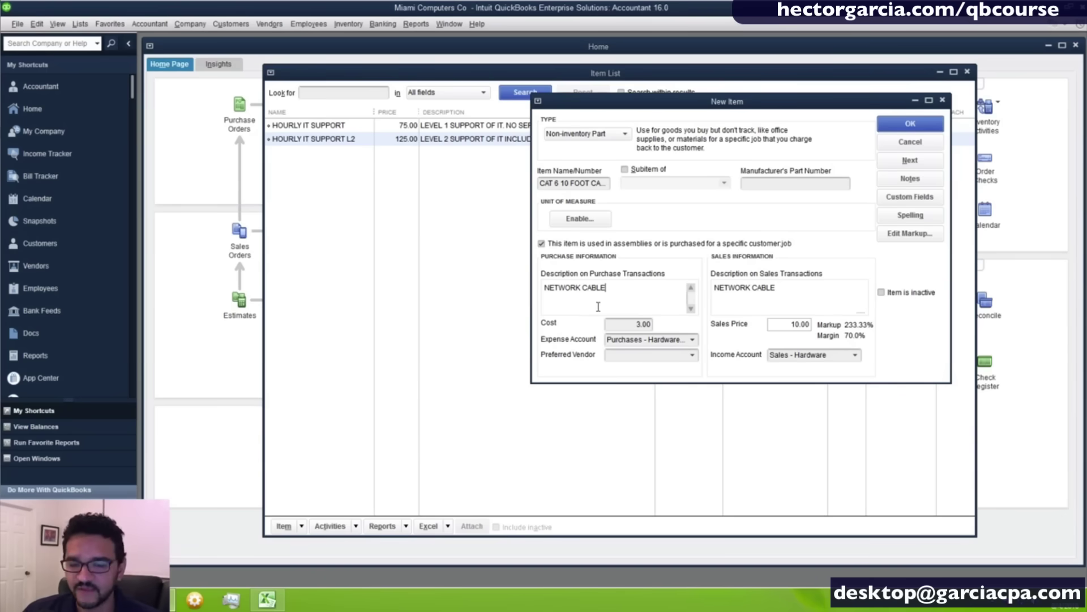
pyautogui.click(920, 126)
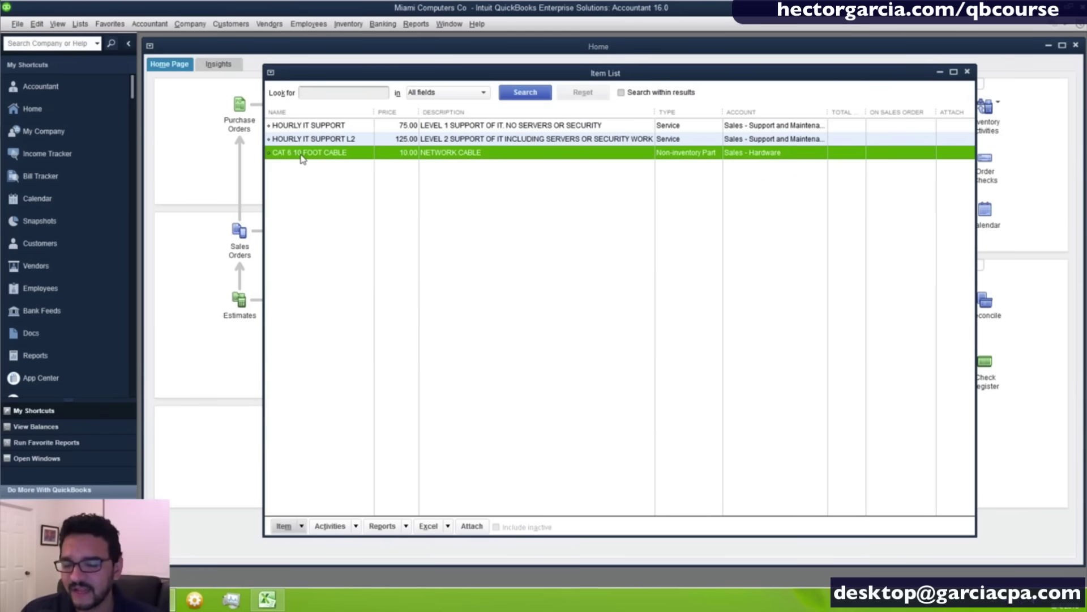
# Create a new Other Charge item named DELIVERY, posting to Shipping and Delivery Income.
pyautogui.rightClick(326, 181)
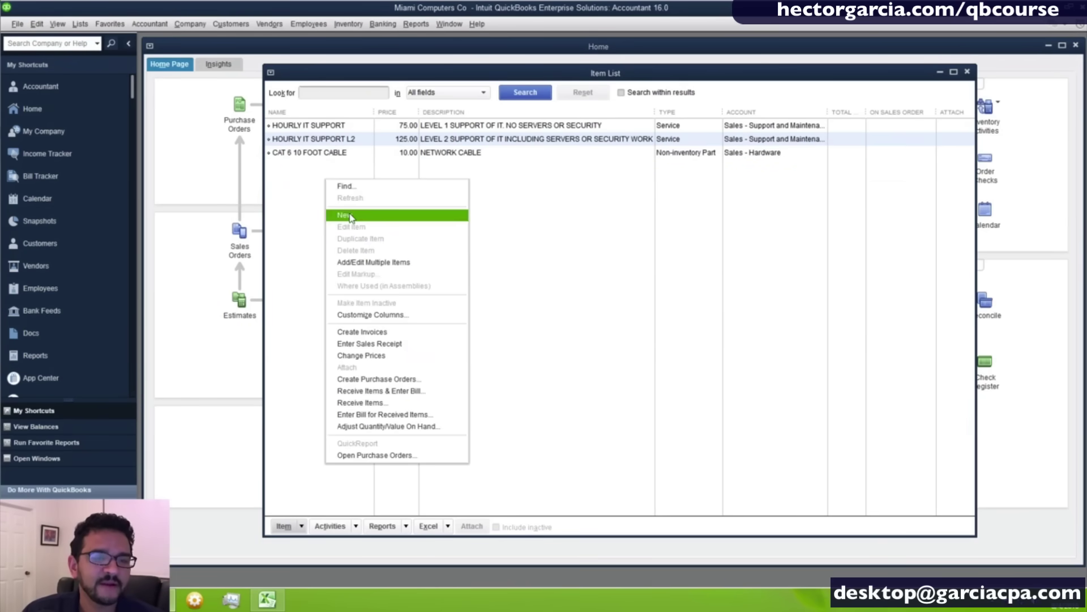
pyautogui.click(350, 218)
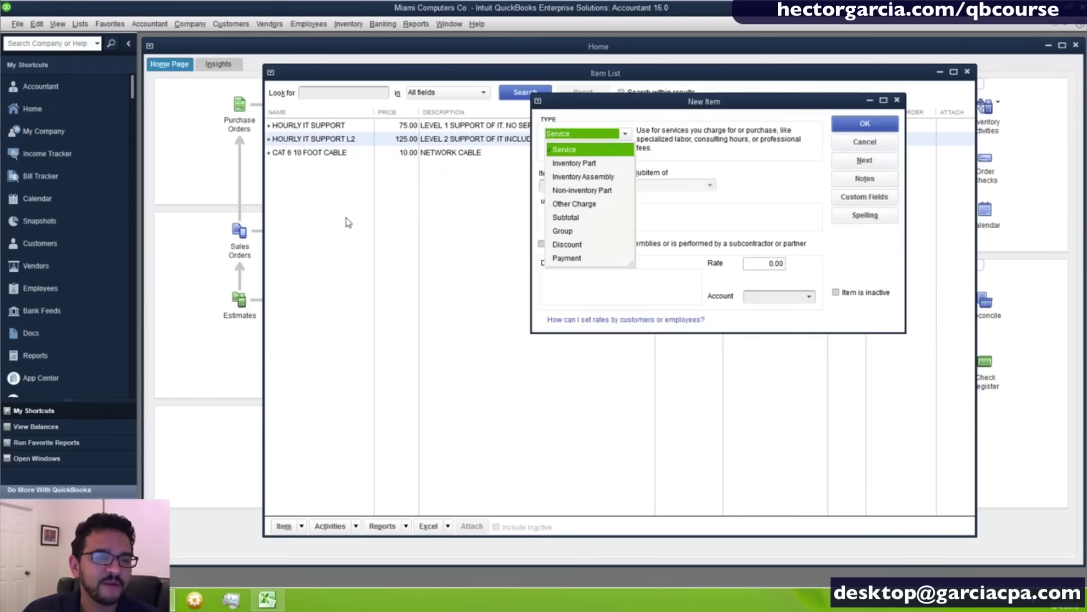
pyautogui.click(585, 209)
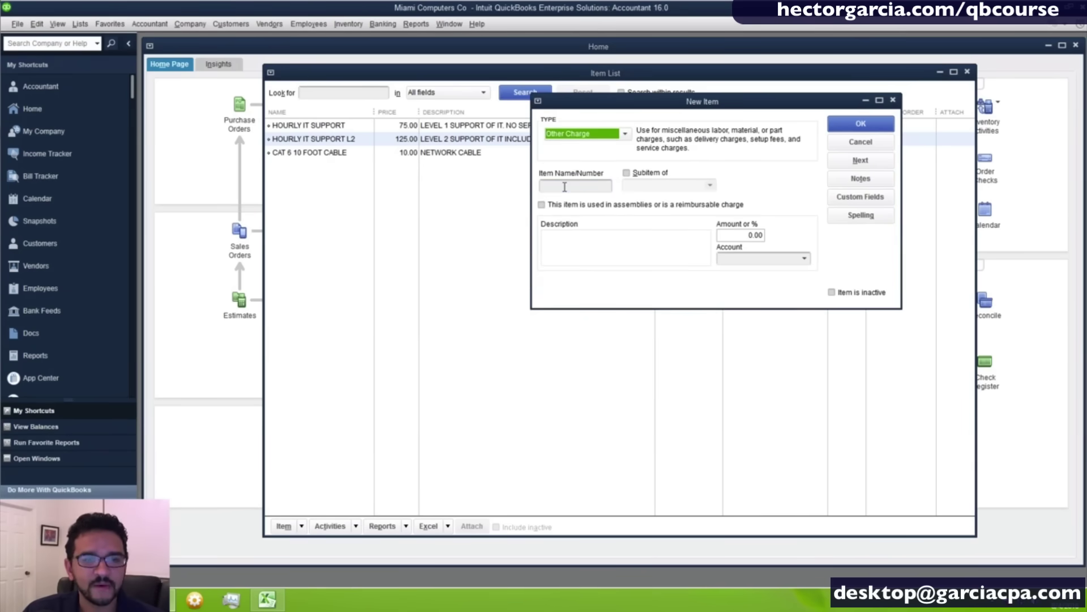
pyautogui.click(565, 187)
pyautogui.write('DELI')
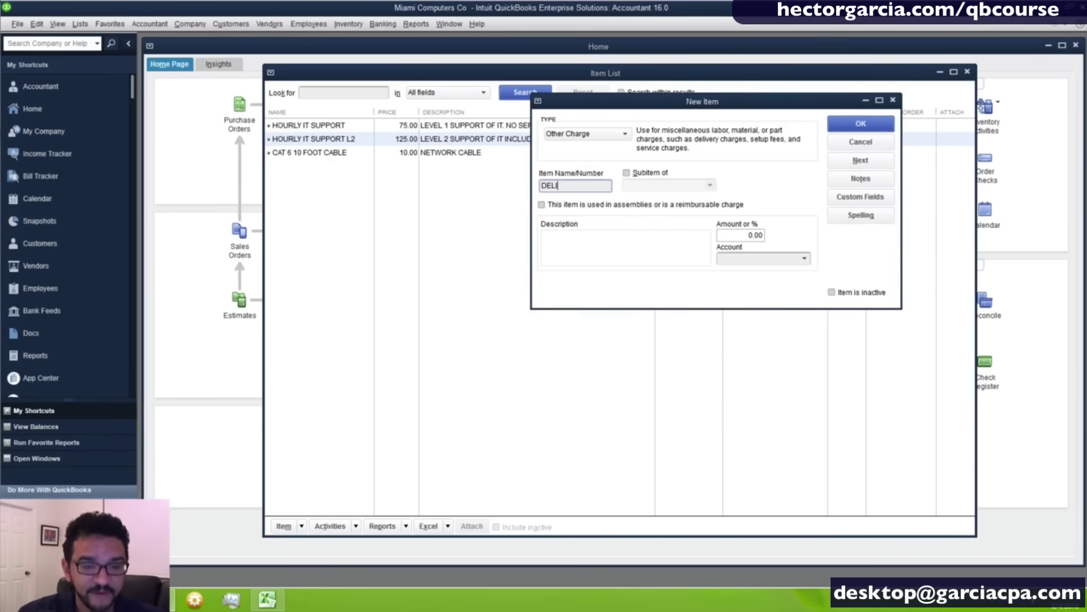
pyautogui.write('VERY')
pyautogui.press('Tab')
pyautogui.press('Tab')
pyautogui.press('Tab')
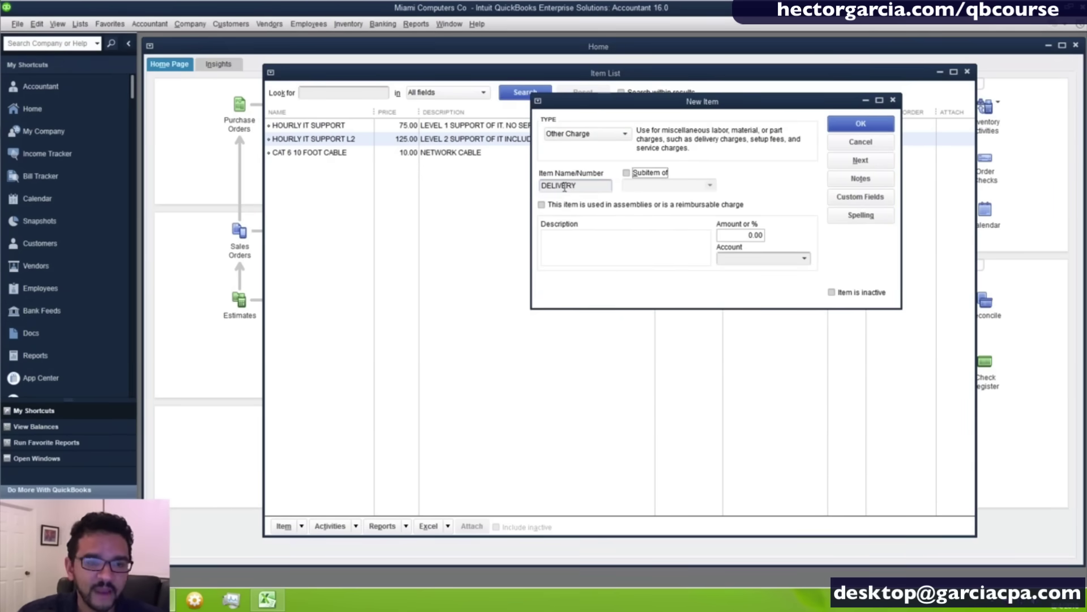
pyautogui.write('DELIVERY')
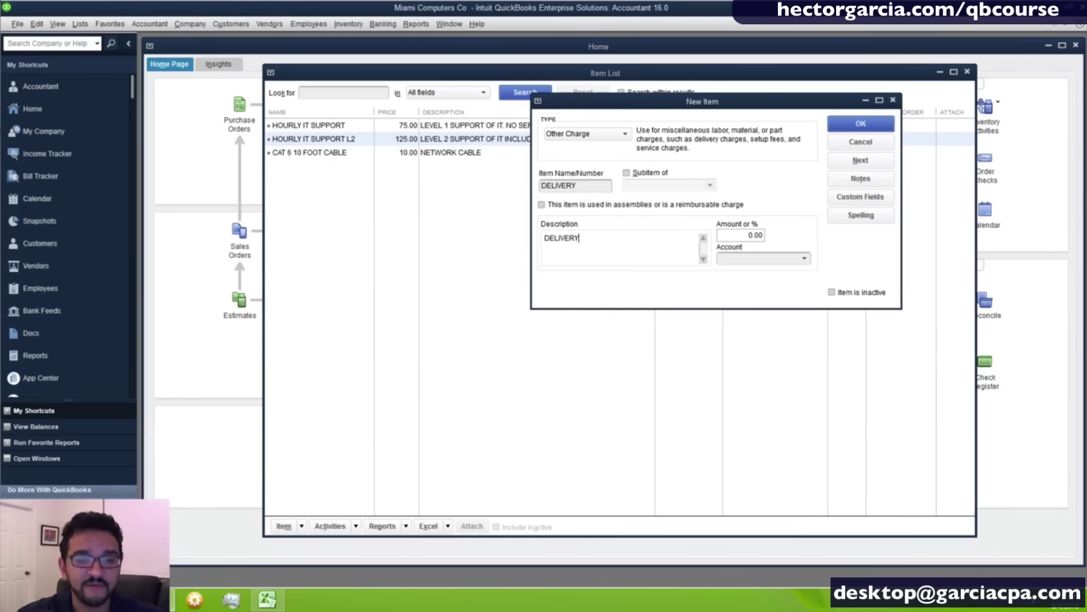
pyautogui.press('Tab')
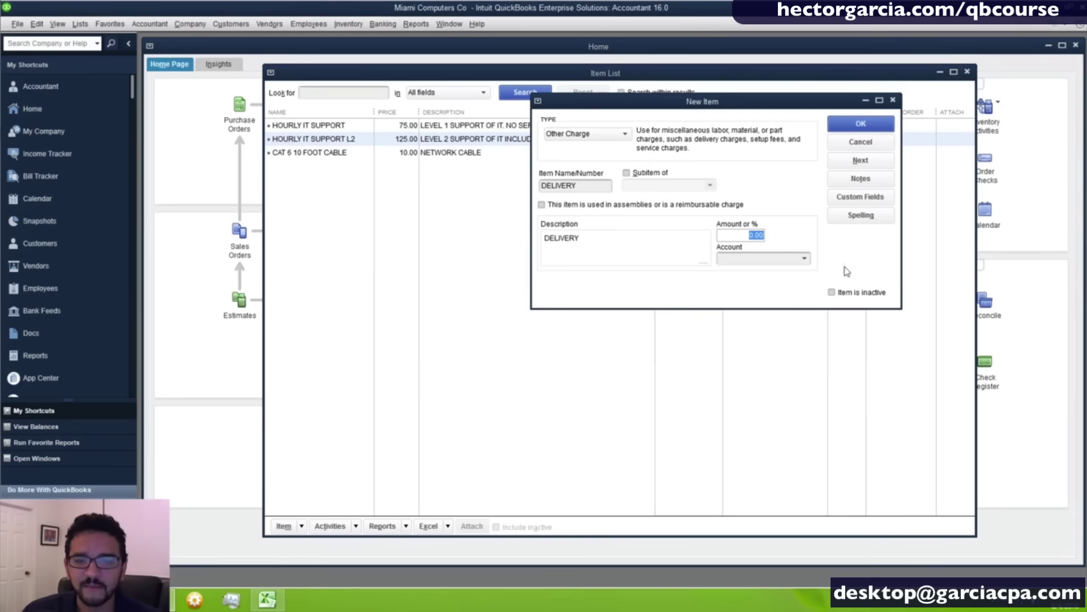
pyautogui.click(804, 259)
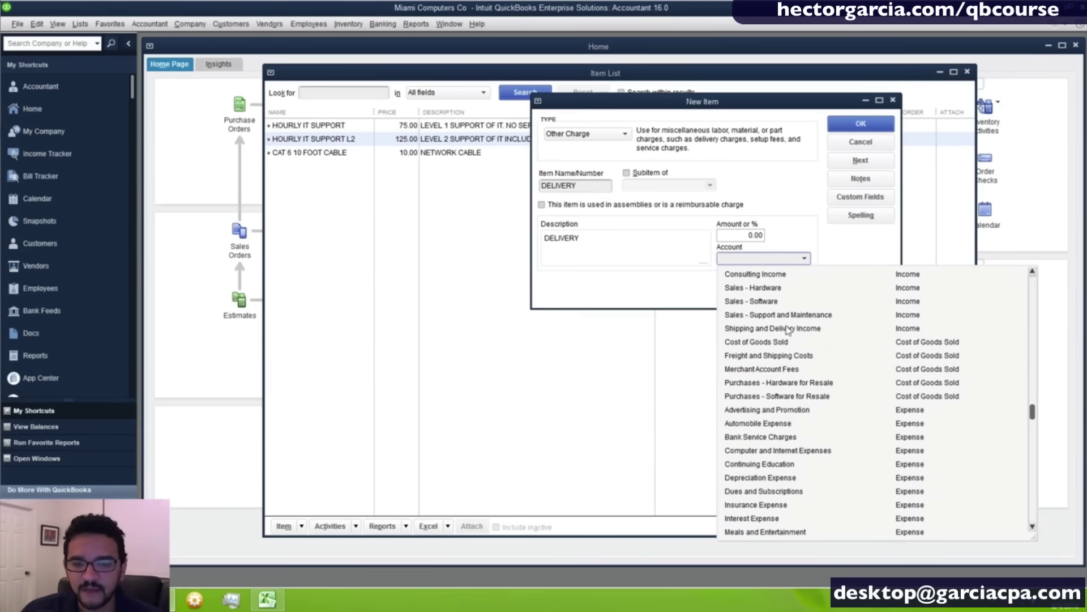
pyautogui.click(818, 329)
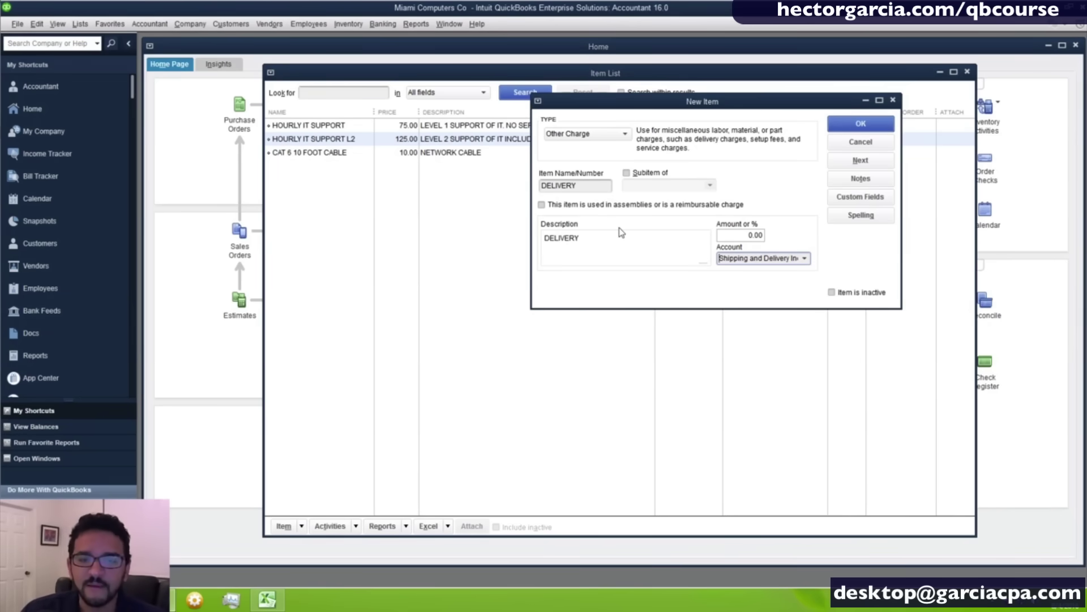
pyautogui.moveTo(591, 184); pyautogui.dragTo(447, 176)
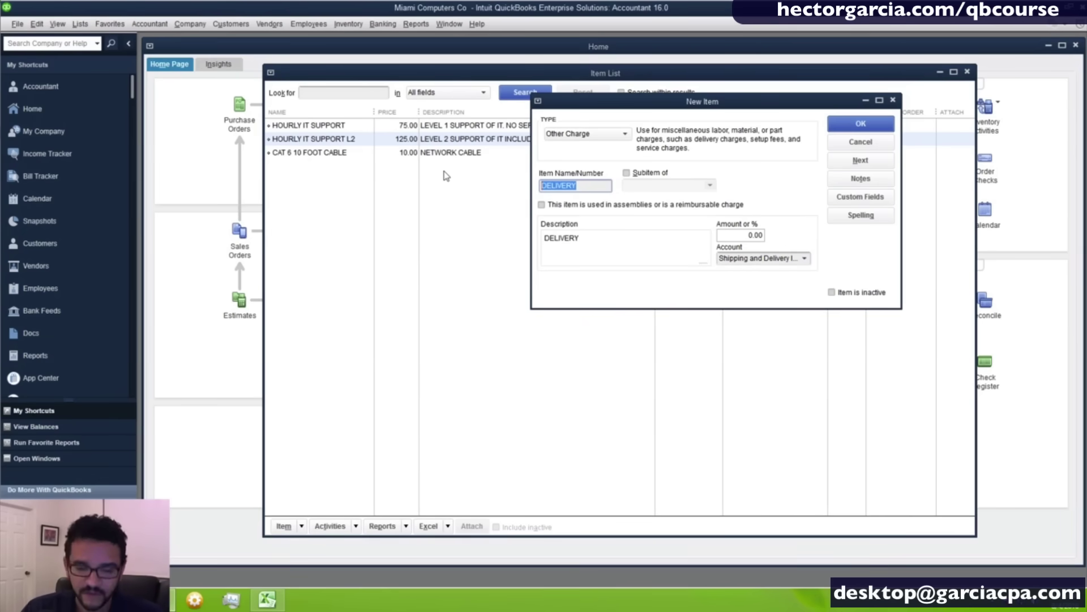
# Mark DELIVERY as a reimbursable charge, expense account Freight and Shipping Costs, and save it.
pyautogui.click(562, 205)
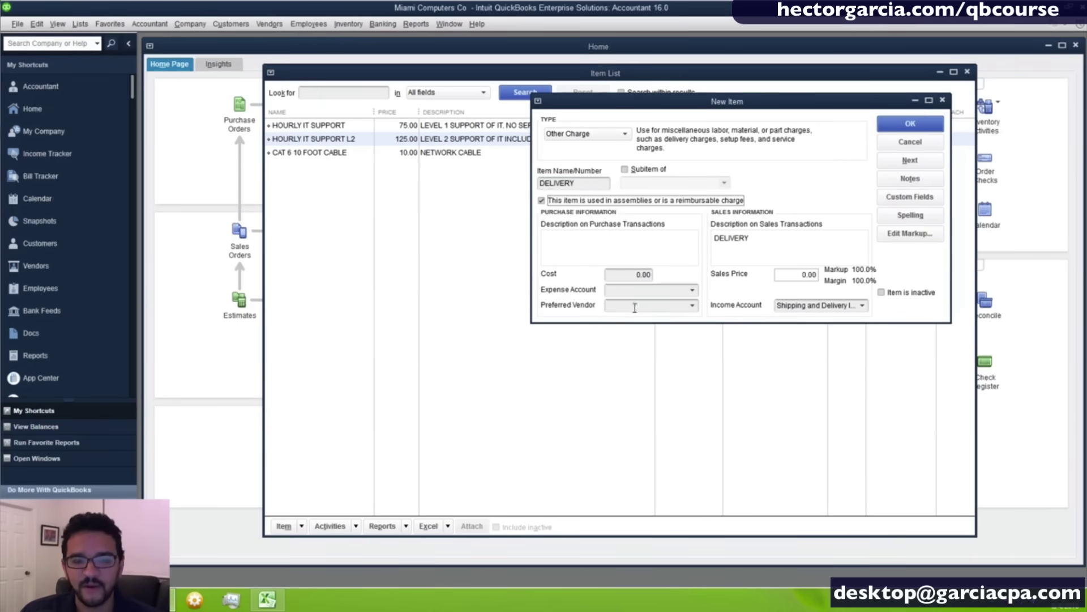
pyautogui.click(692, 291)
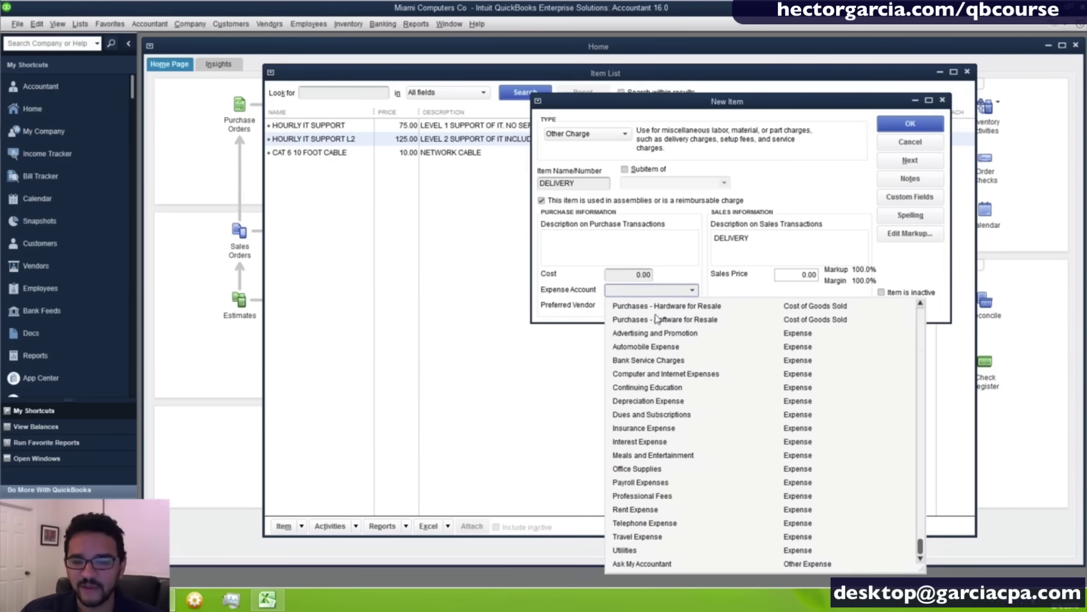
pyautogui.scroll(1, 733, 334)
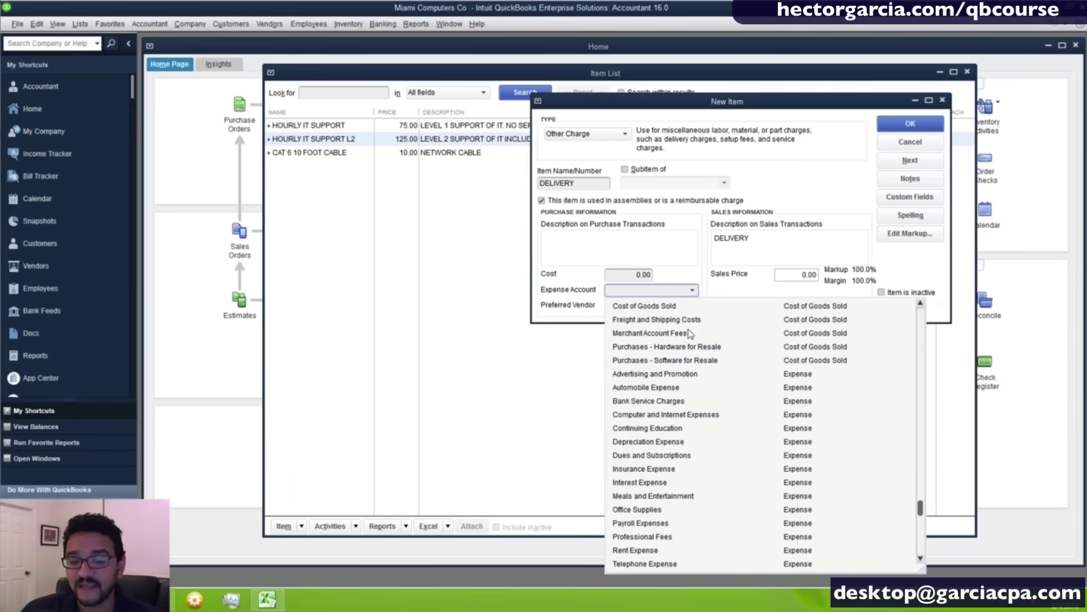
pyautogui.scroll(1, 853, 328)
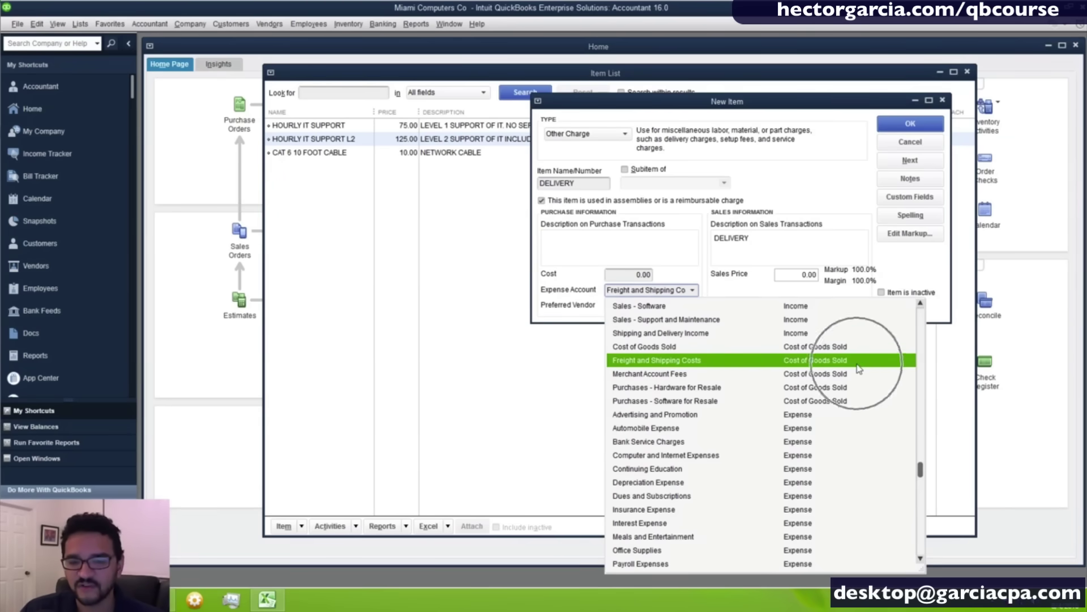
pyautogui.click(666, 364)
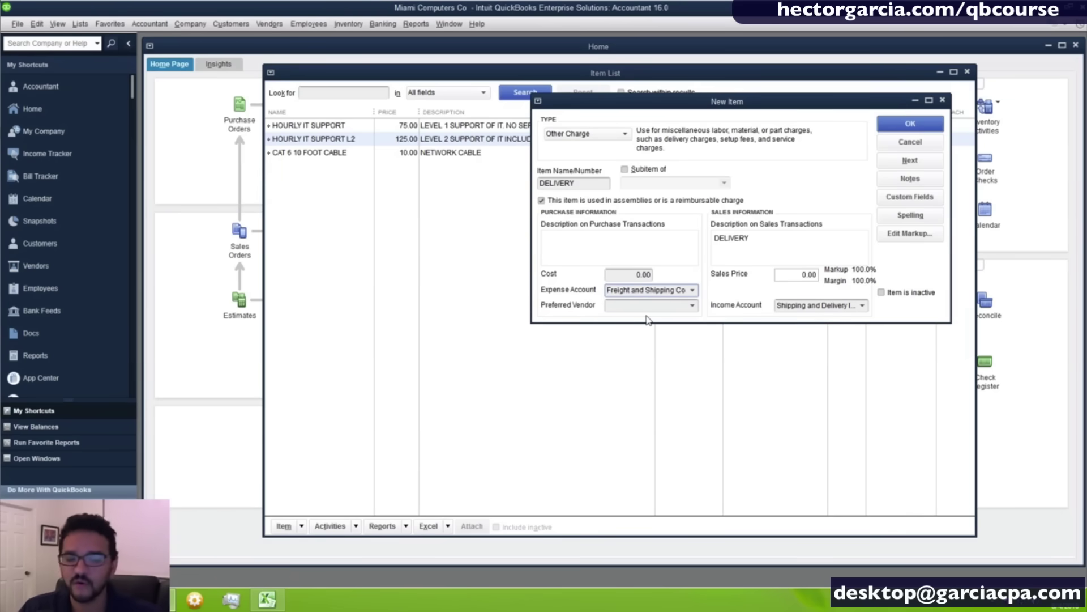
pyautogui.click(552, 202)
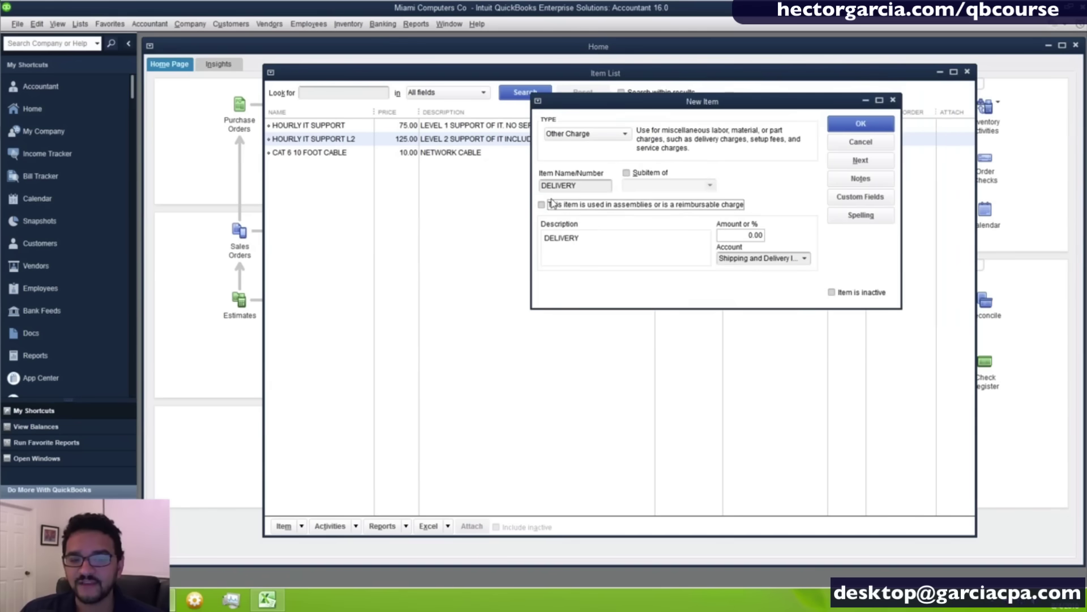
pyautogui.click(721, 260)
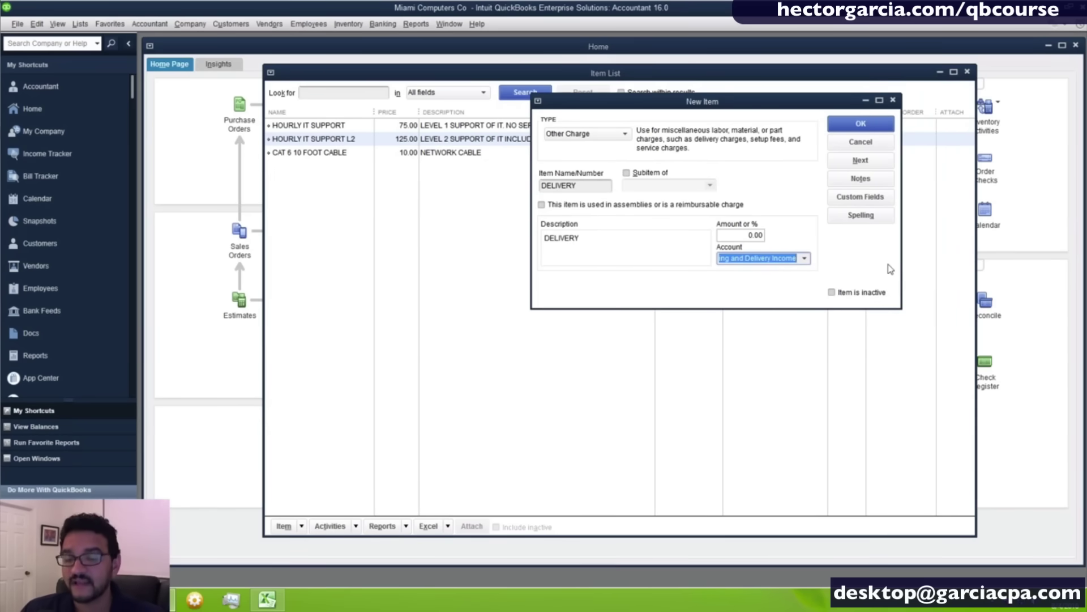
pyautogui.click(550, 205)
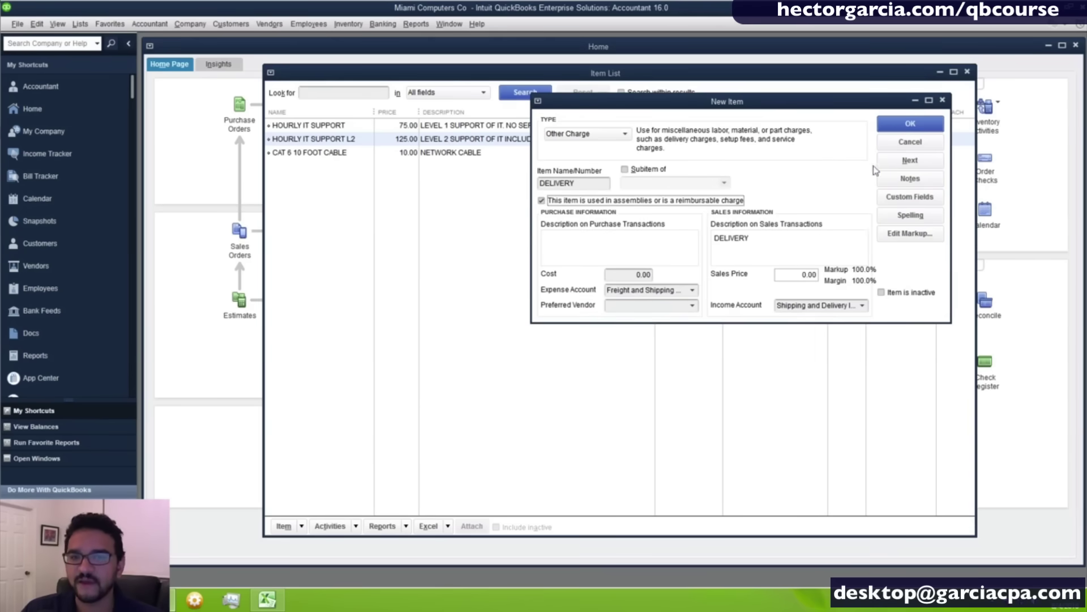
pyautogui.click(896, 124)
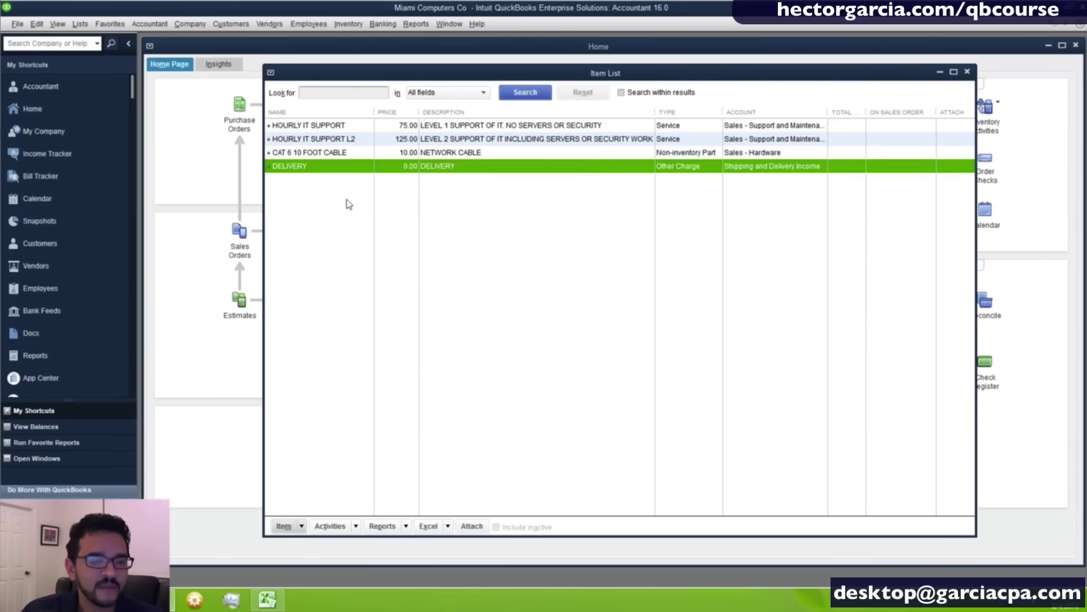
# Select the DELIVERY and CAT 6 10 FOOT CABLE items in the list, then clear the selection.
pyautogui.click(330, 164)
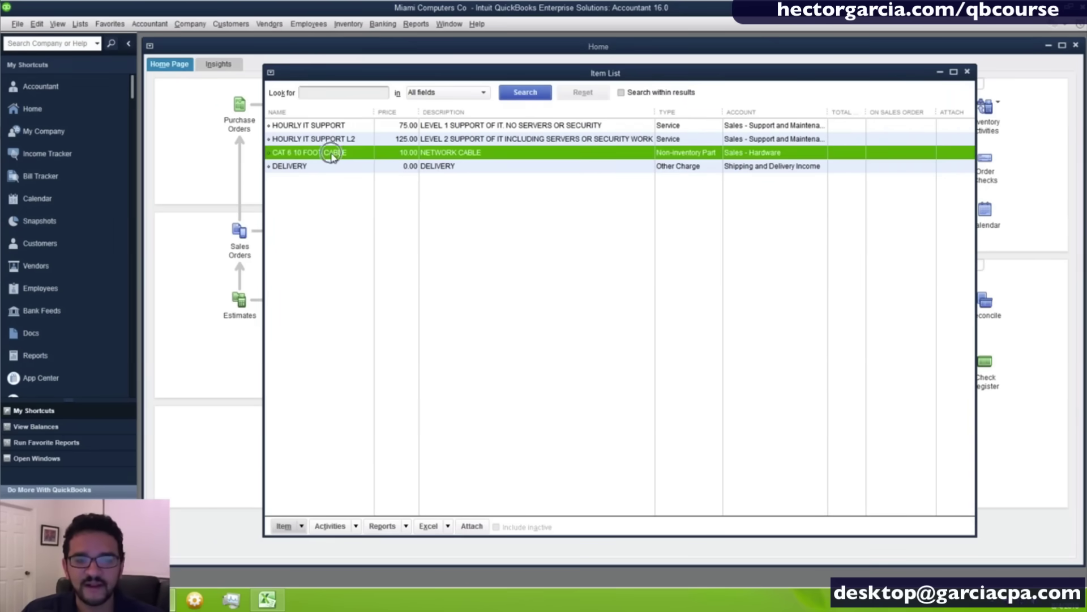
pyautogui.click(330, 157)
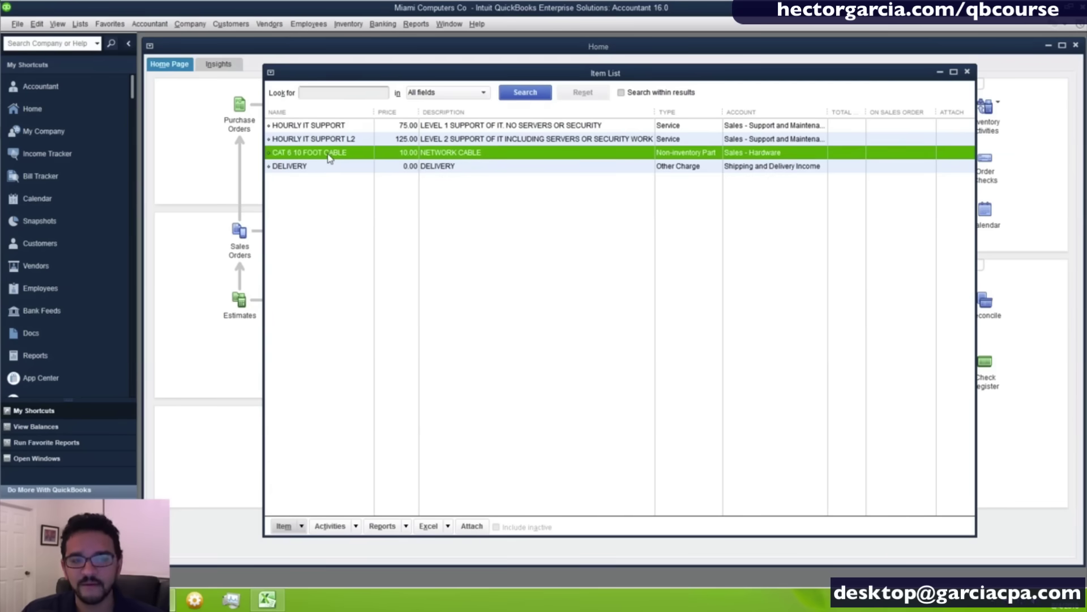
pyautogui.click(325, 166)
pyautogui.click(315, 188)
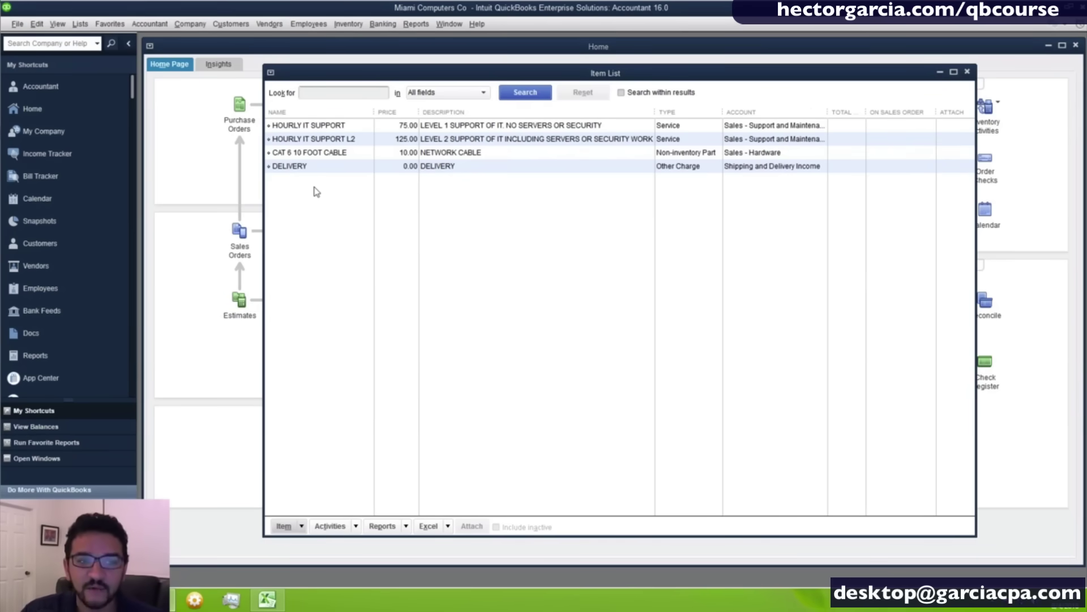
# Start a new Inventory Part item and shift its form to the left.
pyautogui.rightClick(455, 201)
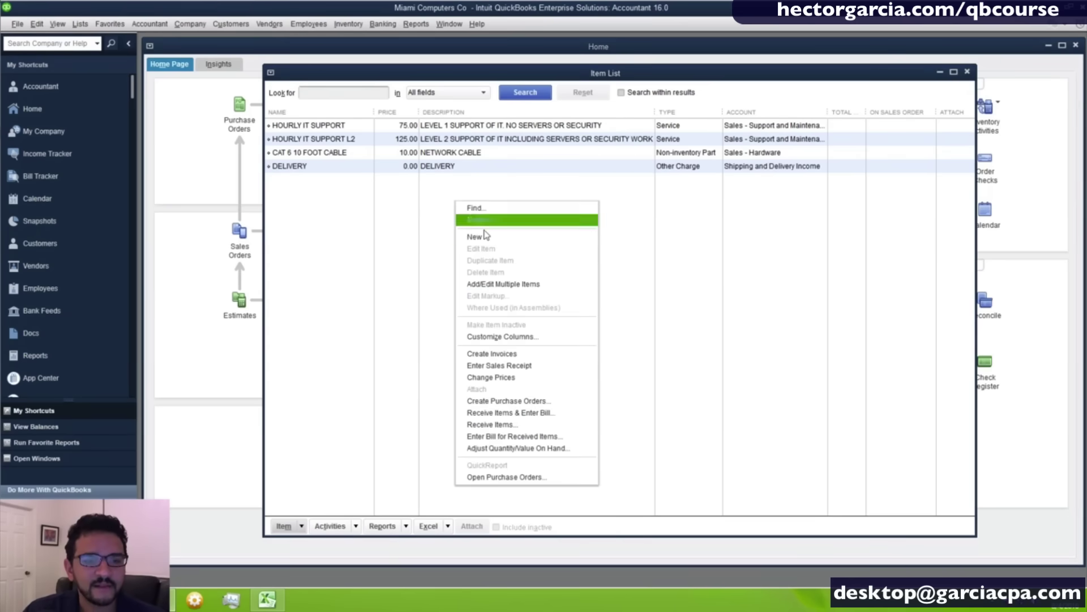
pyautogui.click(484, 236)
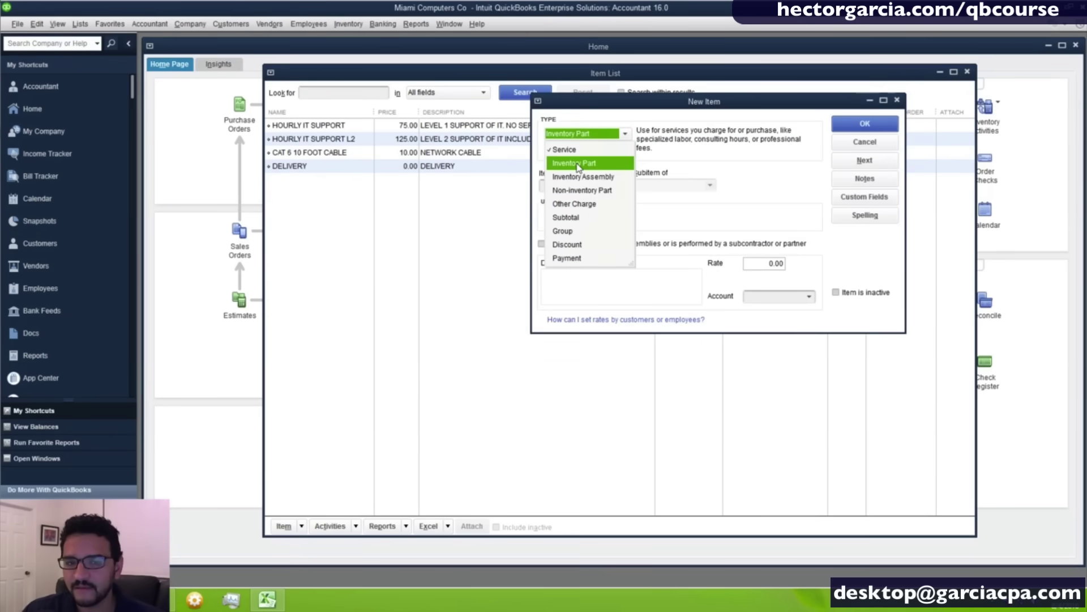
pyautogui.click(577, 165)
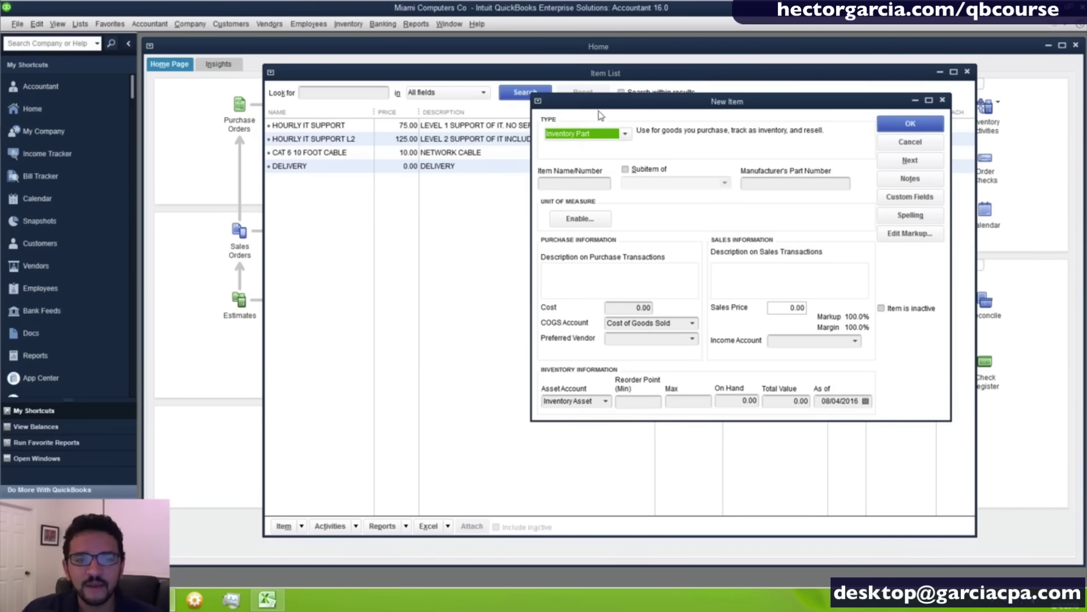
pyautogui.moveTo(599, 110); pyautogui.dragTo(528, 111)
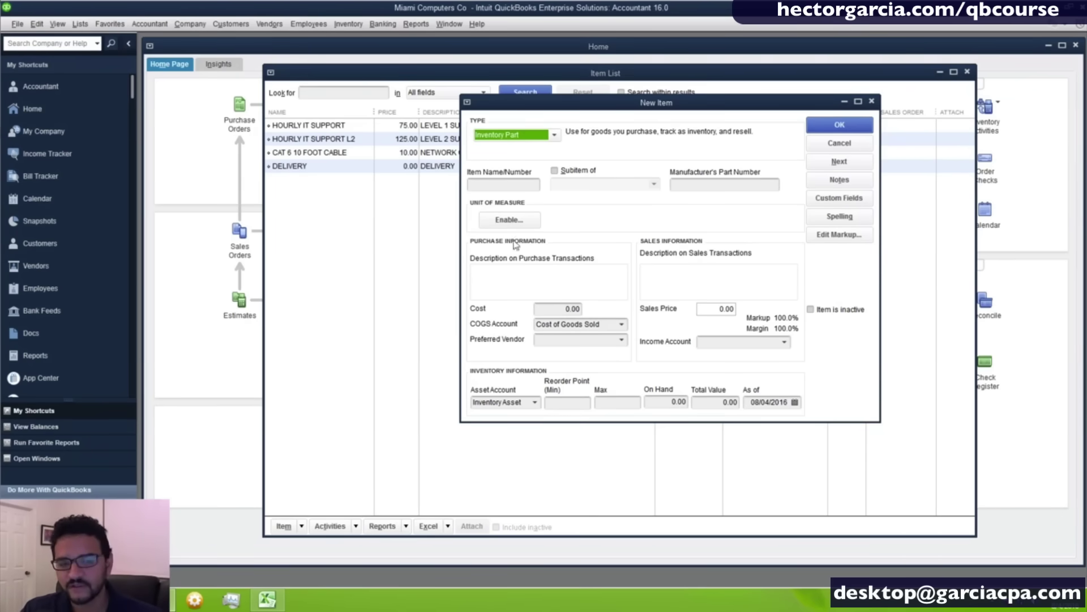
pyautogui.press('ctrl')
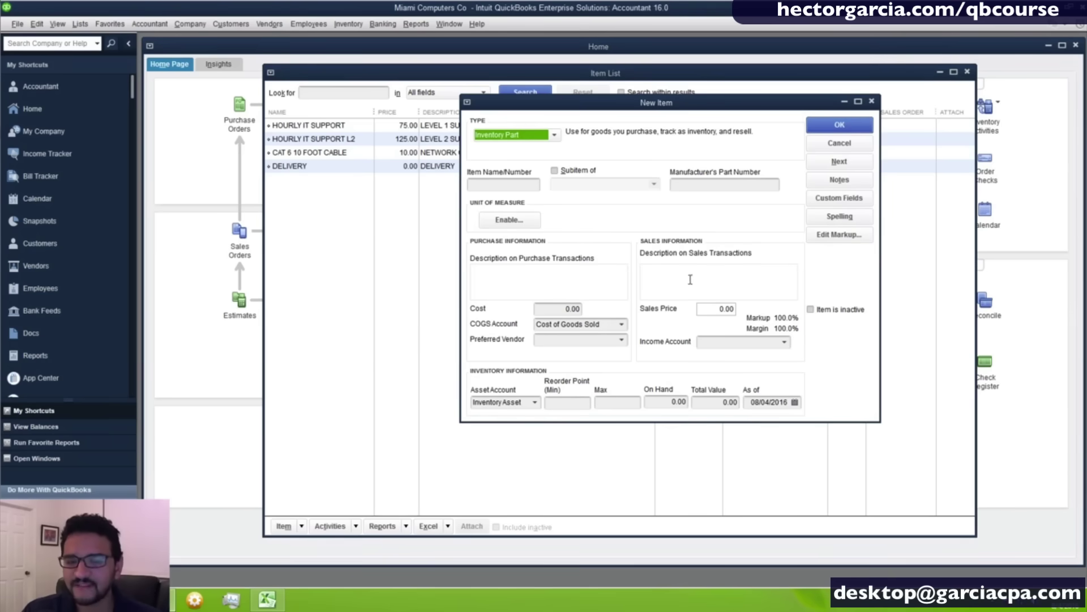
pyautogui.press('ctrl')
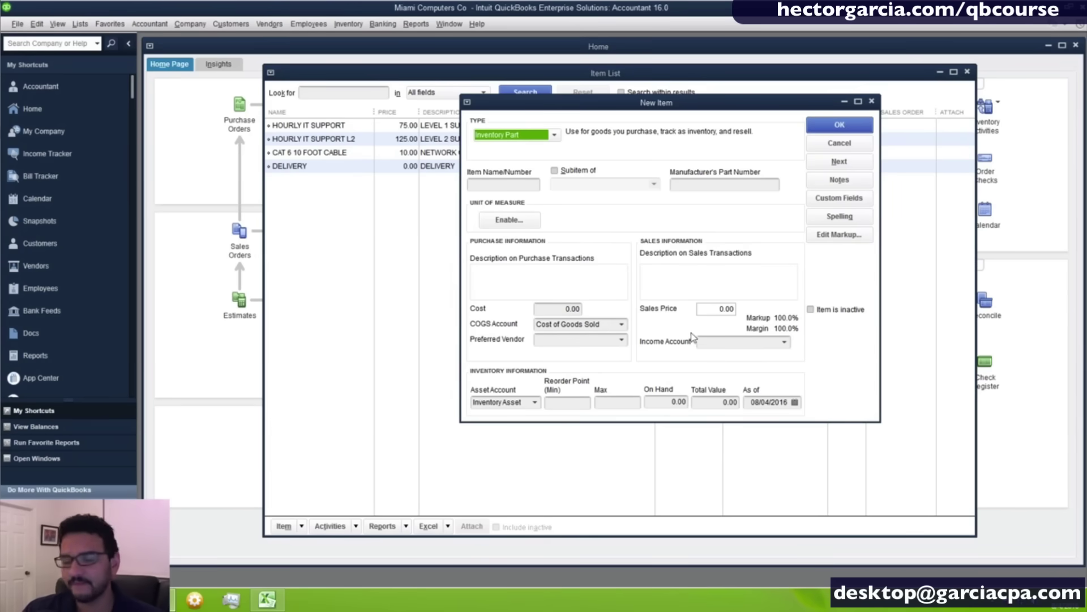
# Enter item name DELL LAPTOP S100 and manufacturer's part number LPS100-RTX.
pyautogui.click(487, 184)
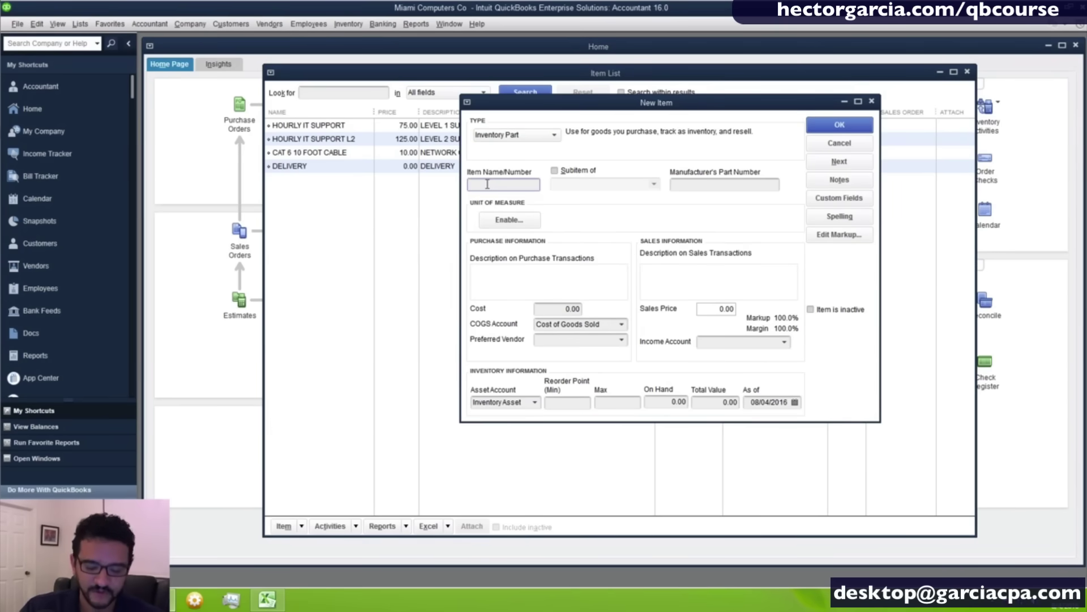
pyautogui.write('DEL')
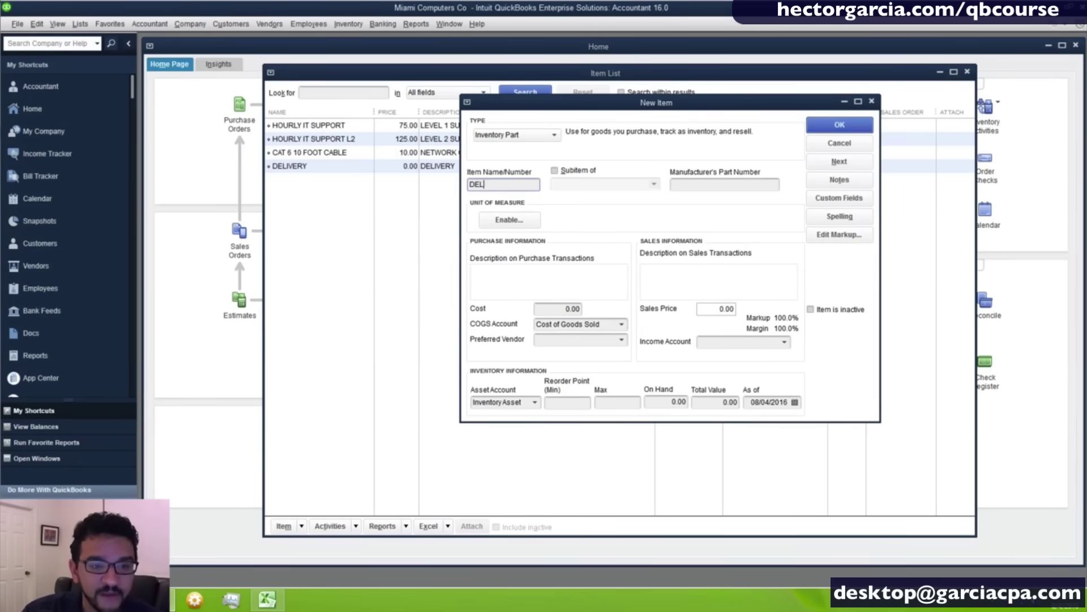
pyautogui.write('L LAPTO')
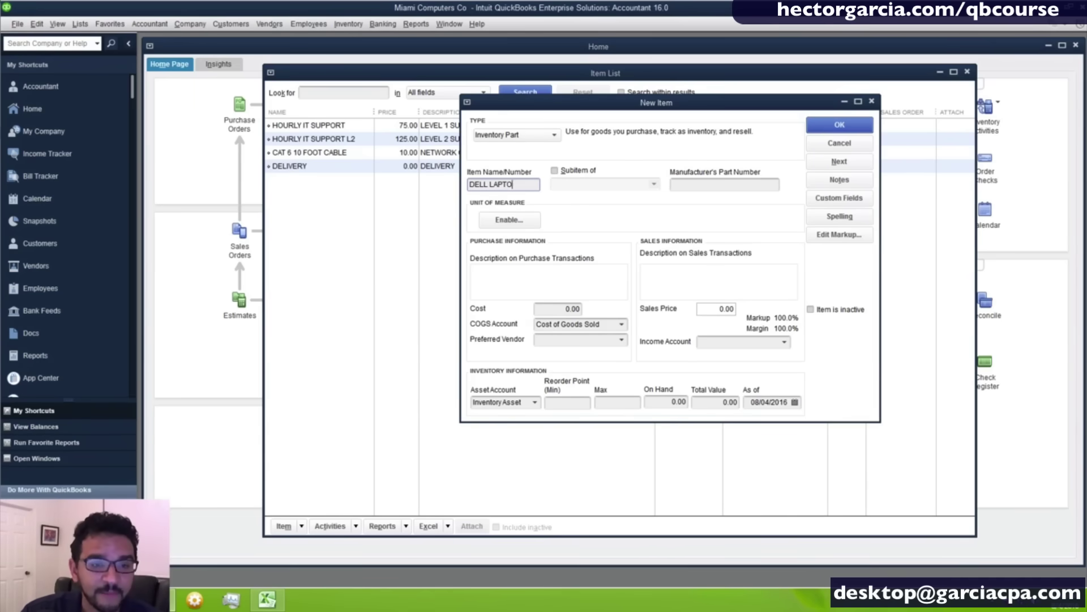
pyautogui.write('P S1')
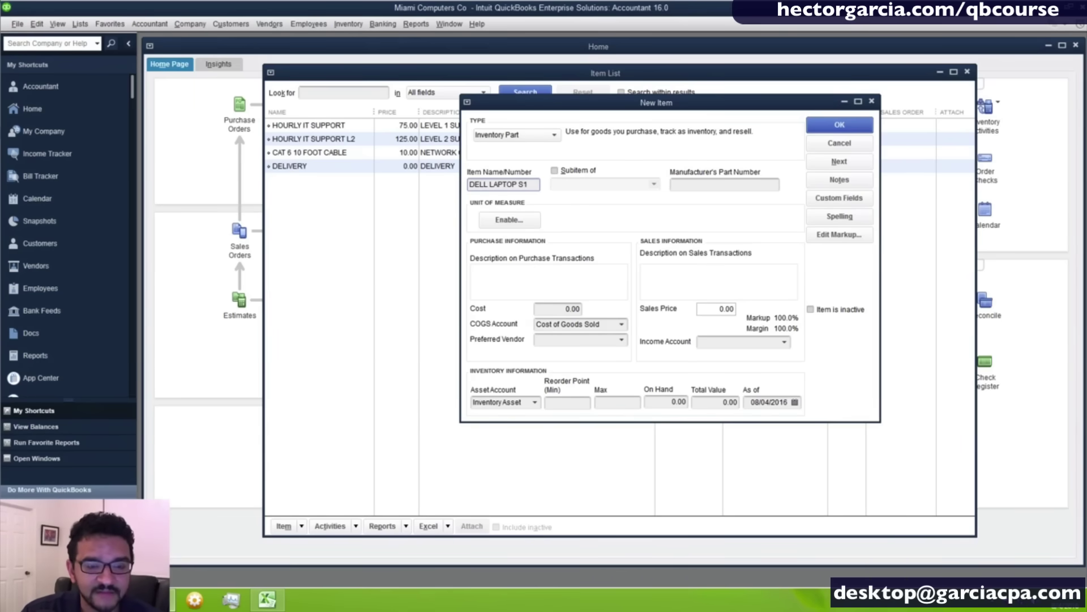
pyautogui.write('00')
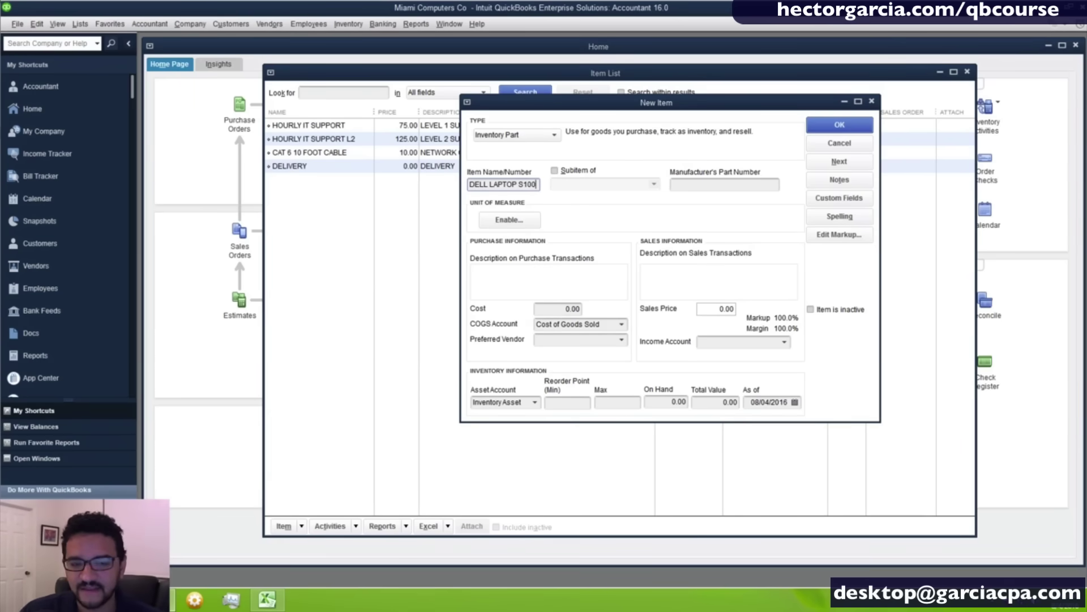
pyautogui.moveTo(535, 184); pyautogui.dragTo(463, 186)
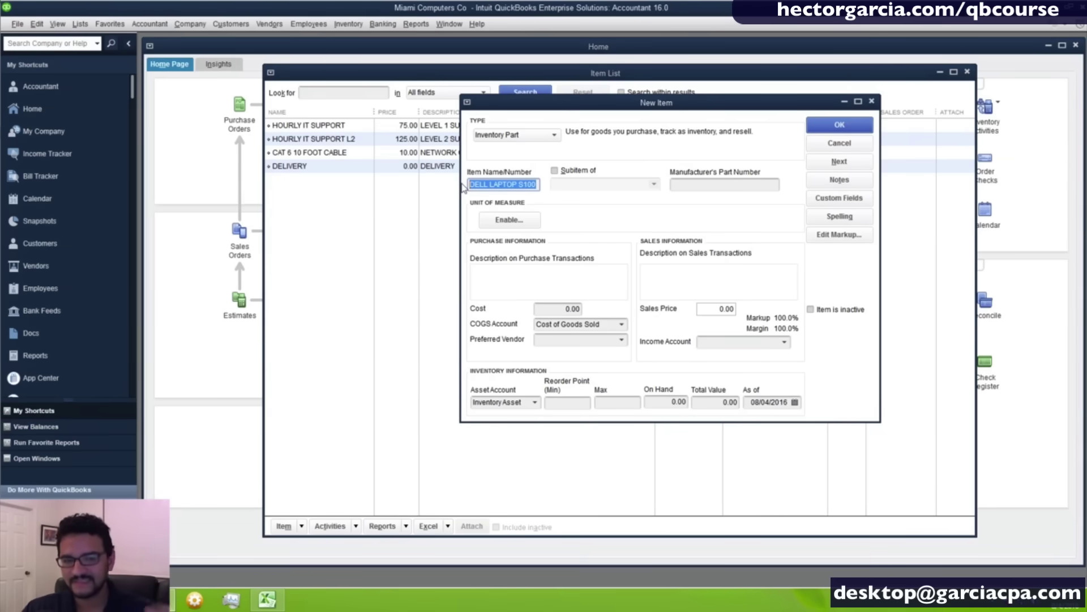
pyautogui.click(683, 182)
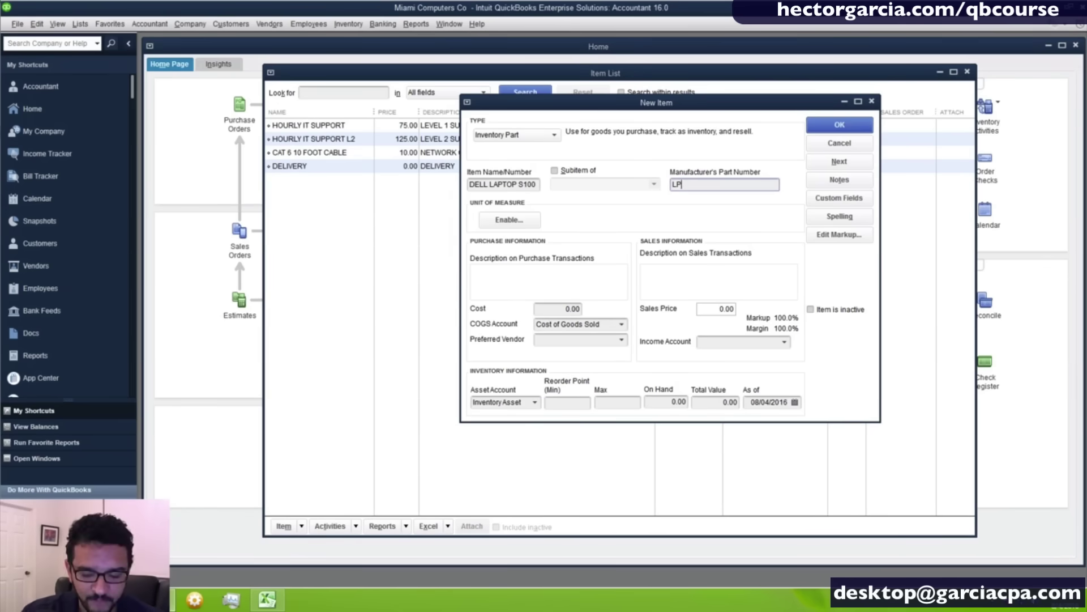
pyautogui.write('LPS100')
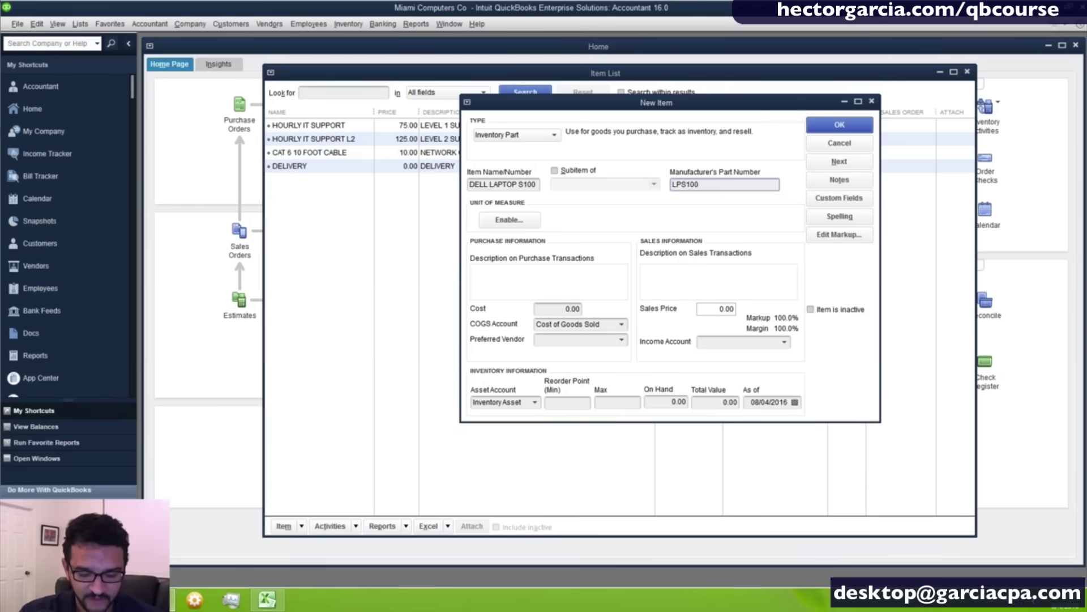
pyautogui.write('-RTX')
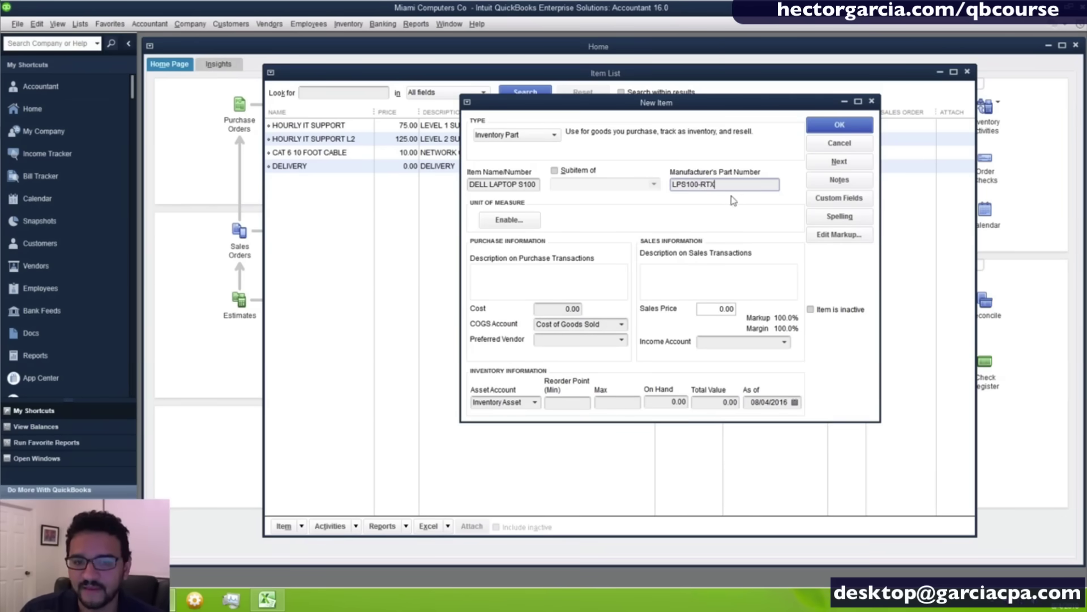
pyautogui.moveTo(730, 186); pyautogui.dragTo(575, 186)
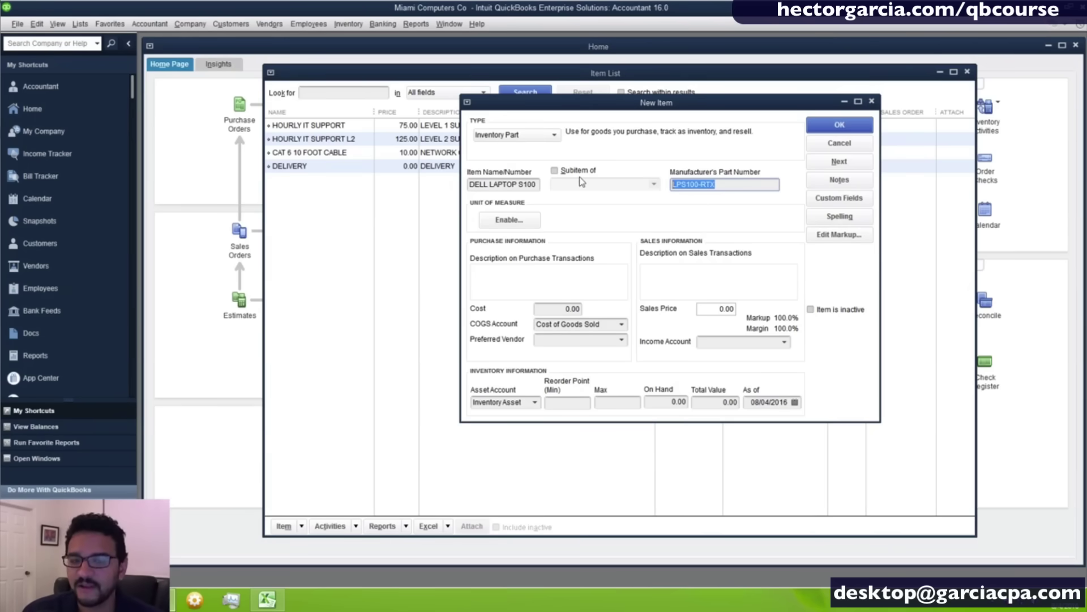
pyautogui.click(512, 274)
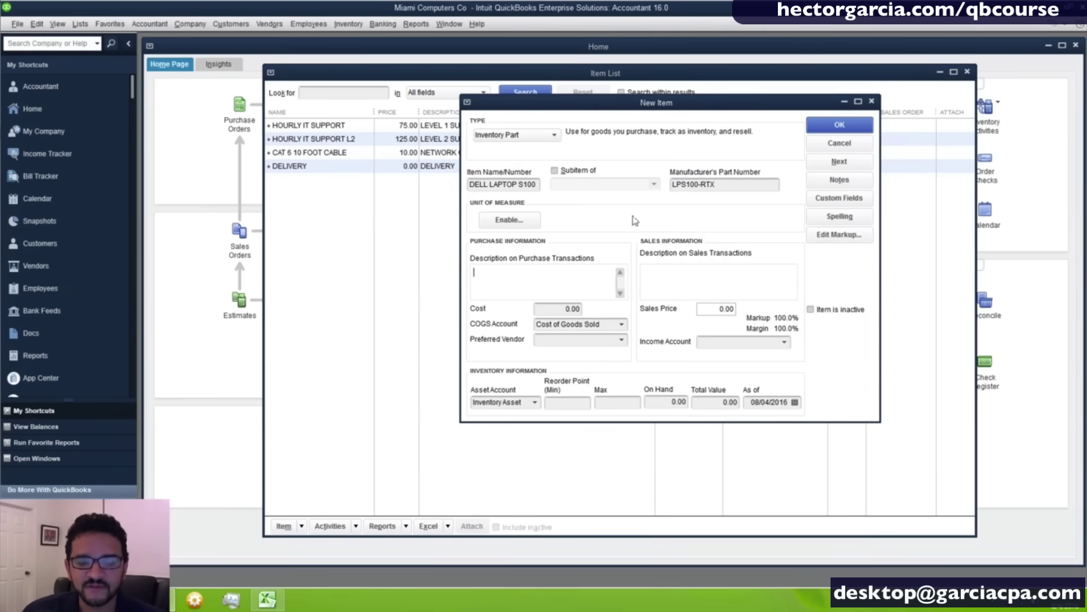
# Write the three-line purchase description LPS100-RTX, 15" XGA, I5 DUAL CORE.
pyautogui.click(721, 185)
pyautogui.hotkey('ctrl', 'c')
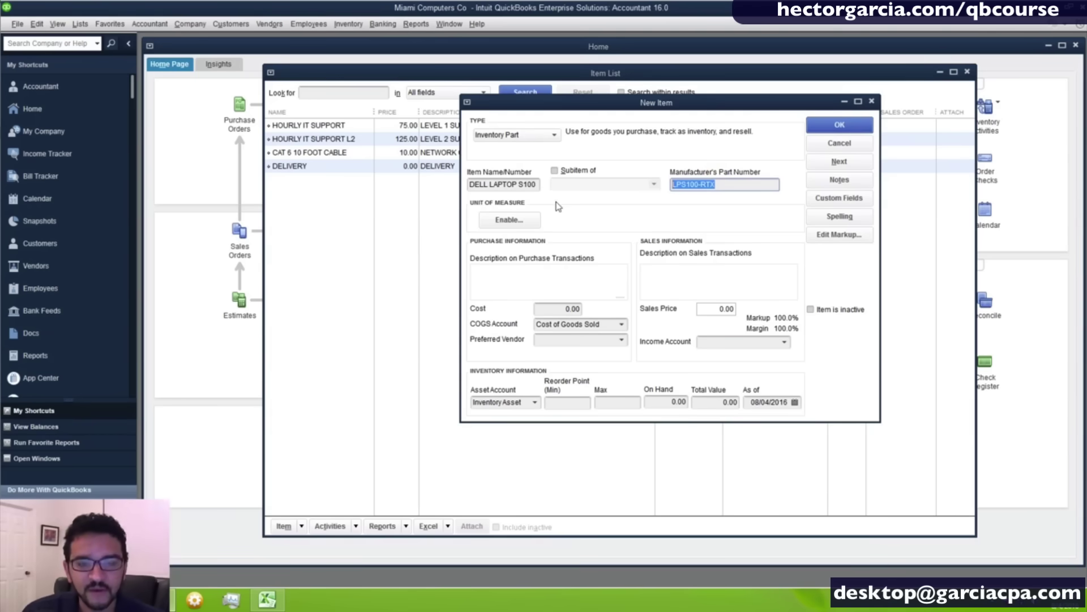
pyautogui.click(494, 272)
pyautogui.hotkey('ctrl', 'v')
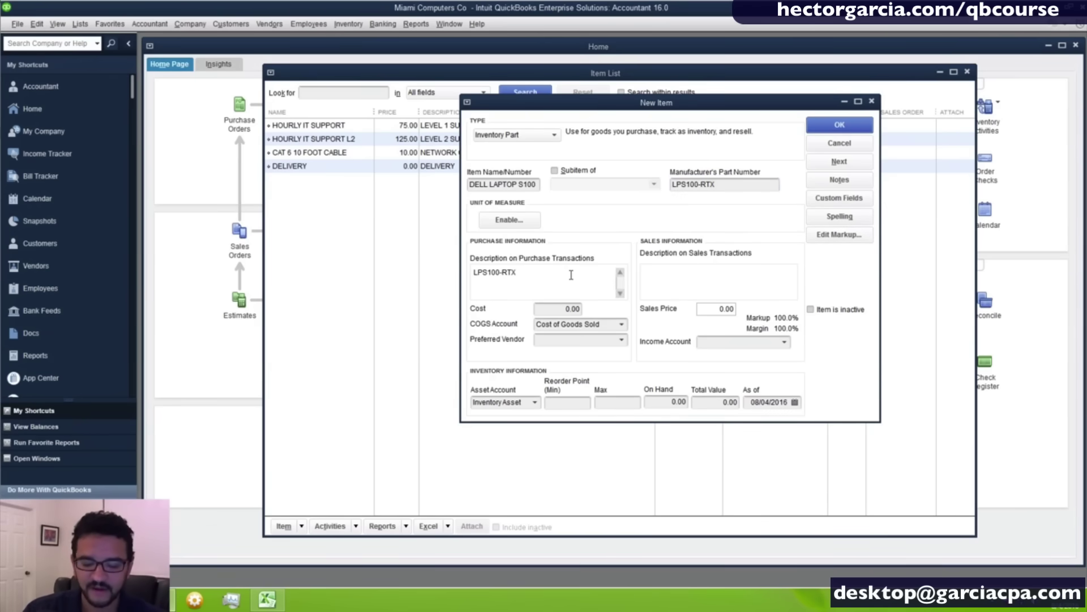
pyautogui.press('Return')
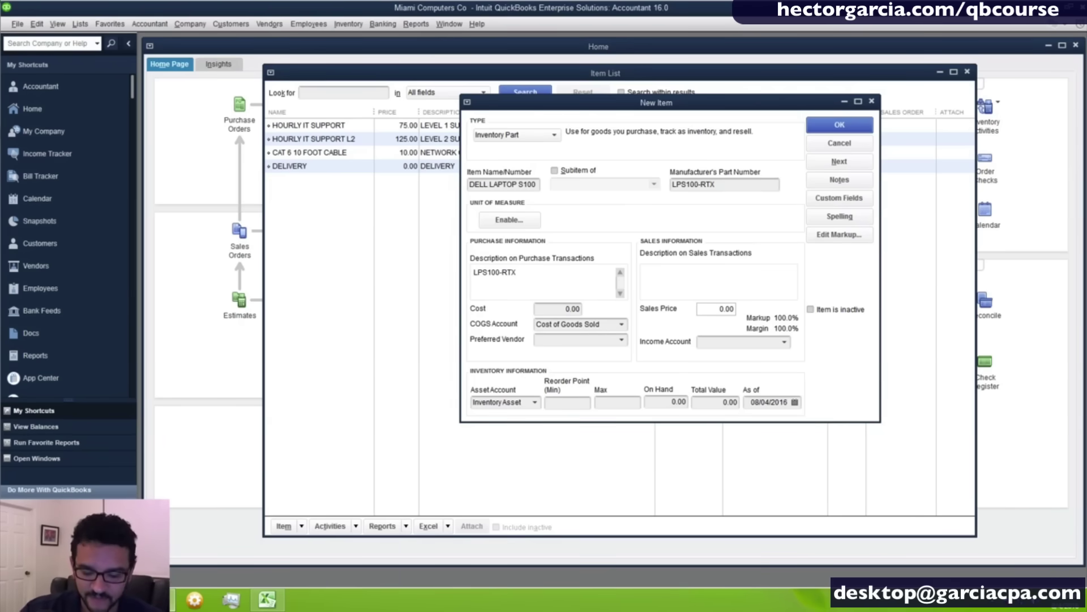
pyautogui.write('15')
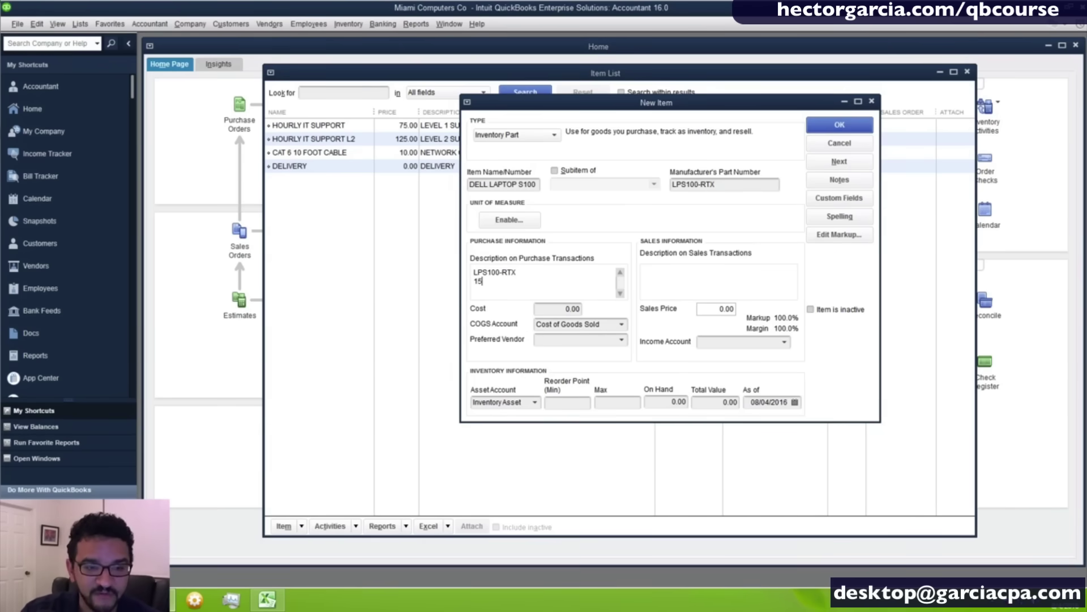
pyautogui.write("'")
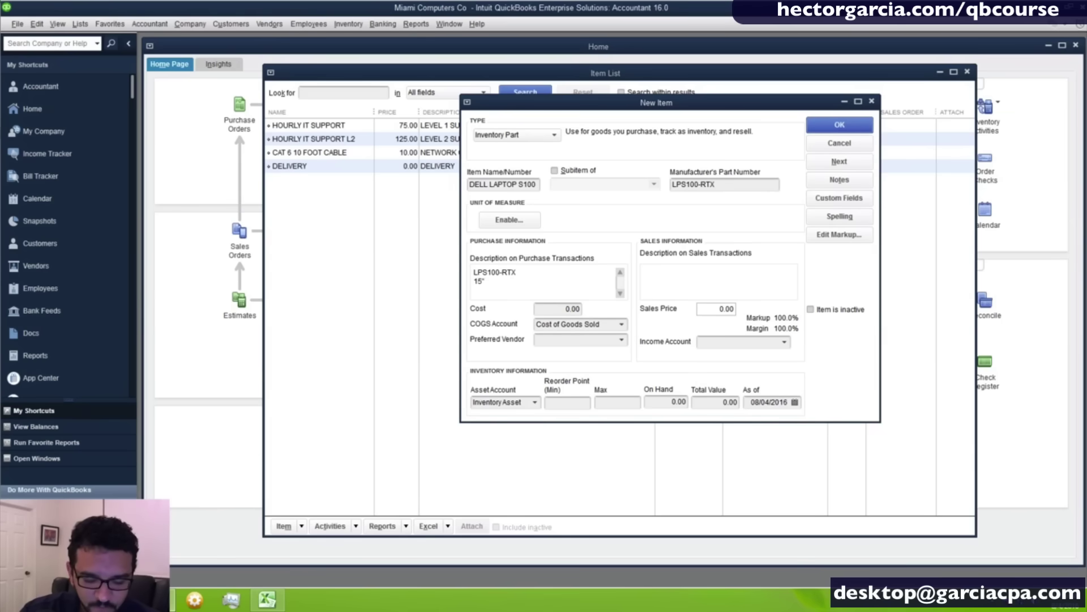
pyautogui.write(' w')
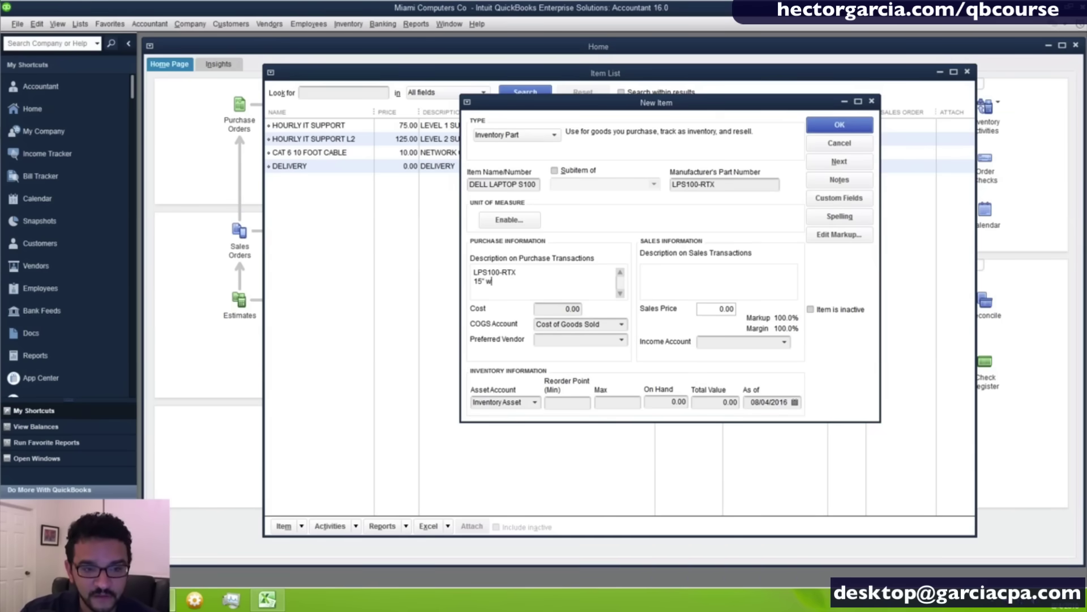
pyautogui.press('BackSpace')
pyautogui.write('xg')
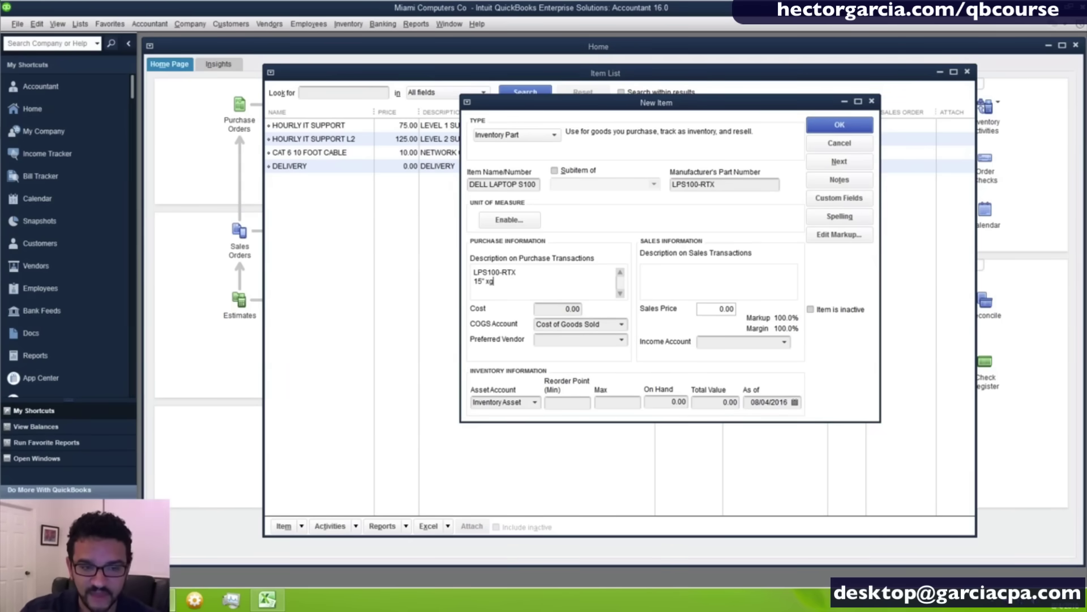
pyautogui.press('BackSpace')
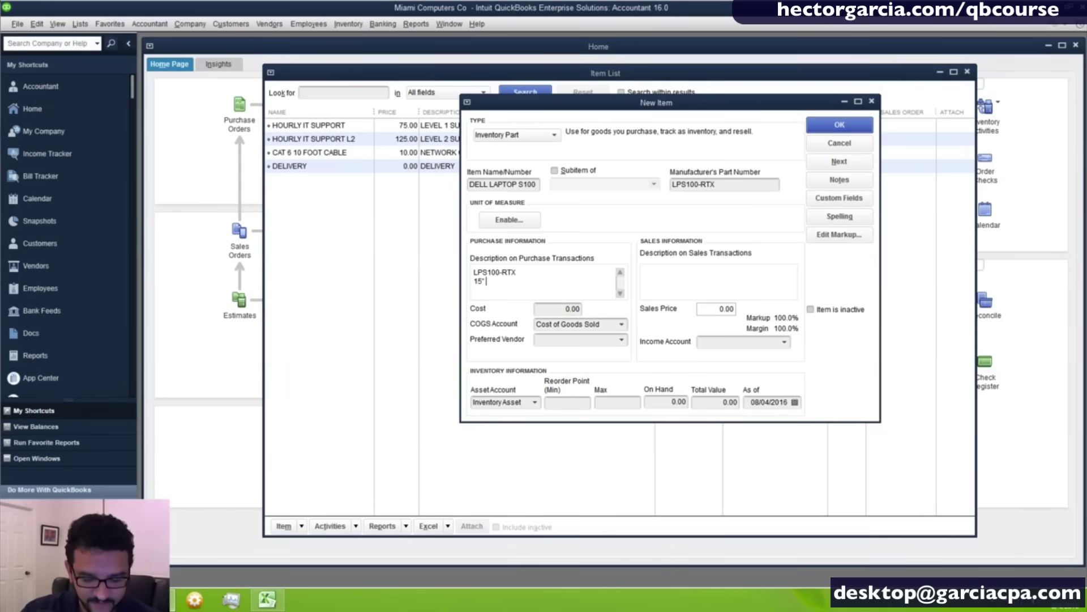
pyautogui.write('xGA')
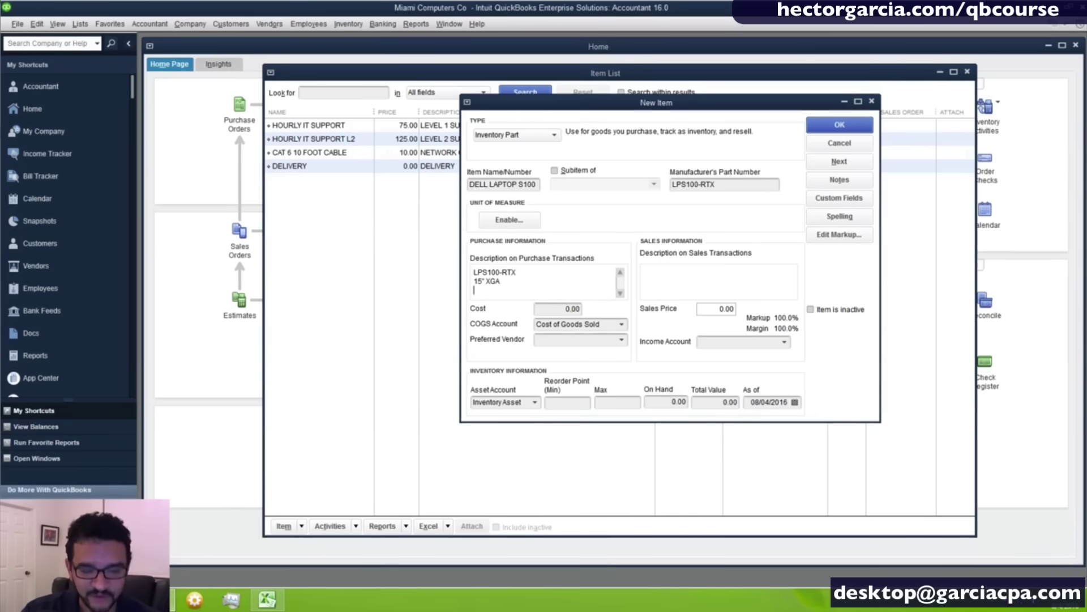
pyautogui.press('Return')
pyautogui.write('I')
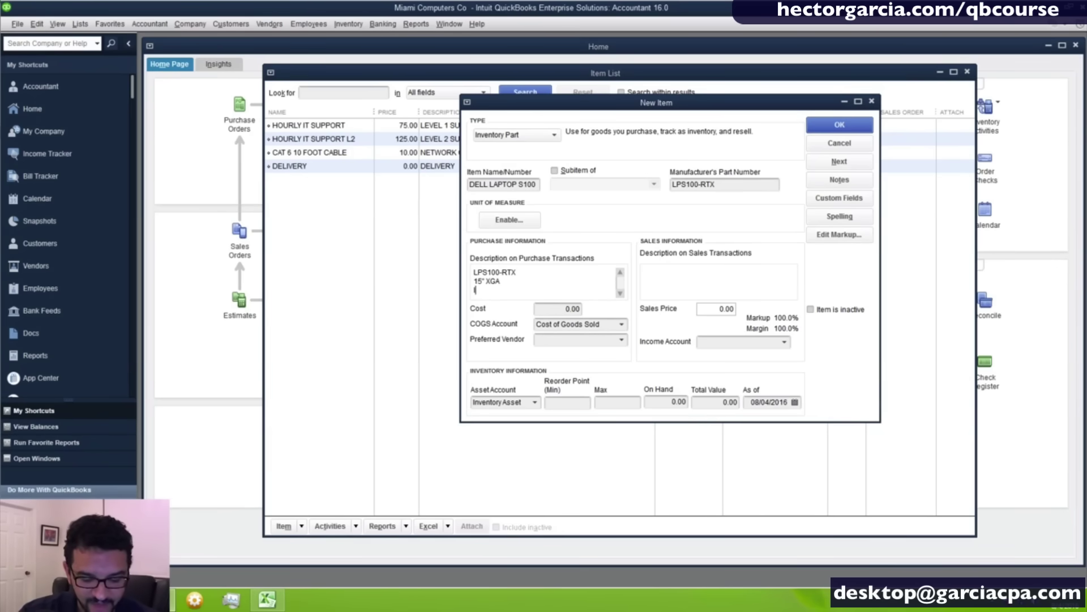
pyautogui.write('5 DUA')
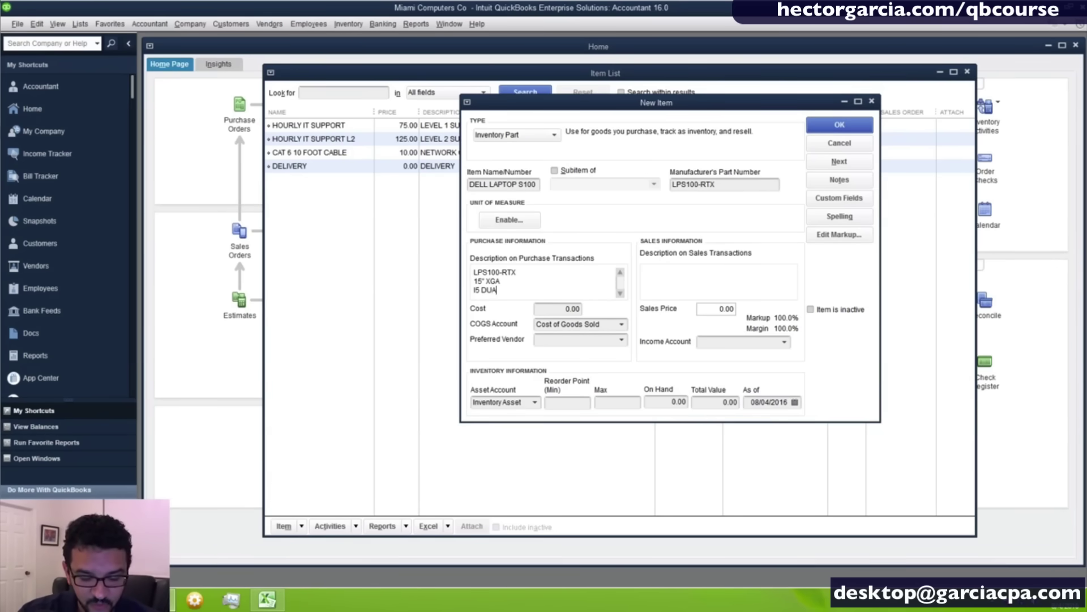
pyautogui.write('L CORE')
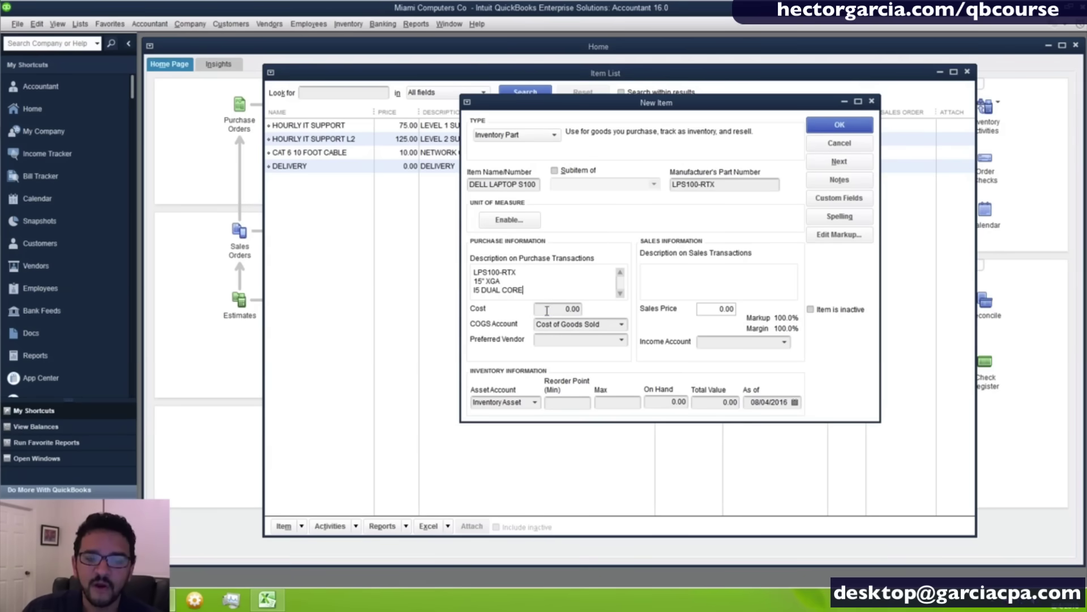
pyautogui.press('Tab')
# Set the laptop's cost to 480.00.
pyautogui.click(577, 310)
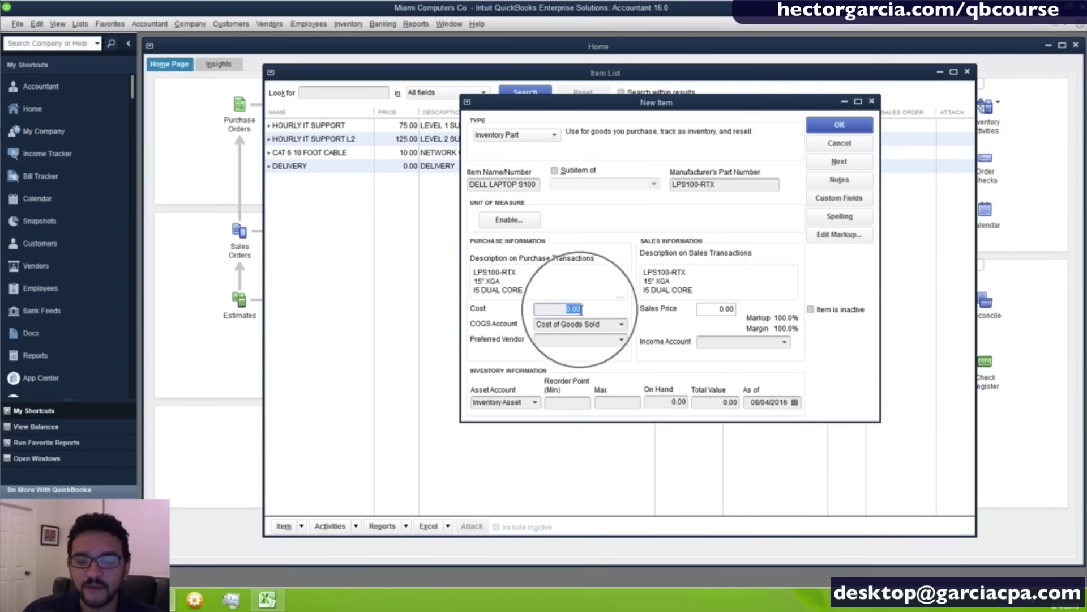
pyautogui.moveTo(567, 310); pyautogui.dragTo(658, 310)
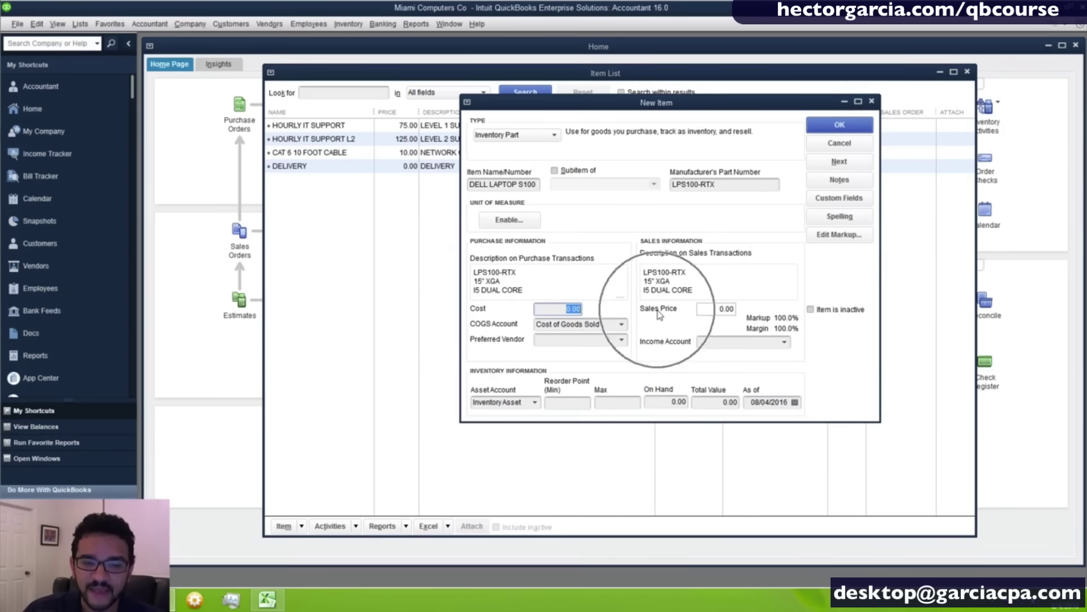
pyautogui.write('4')
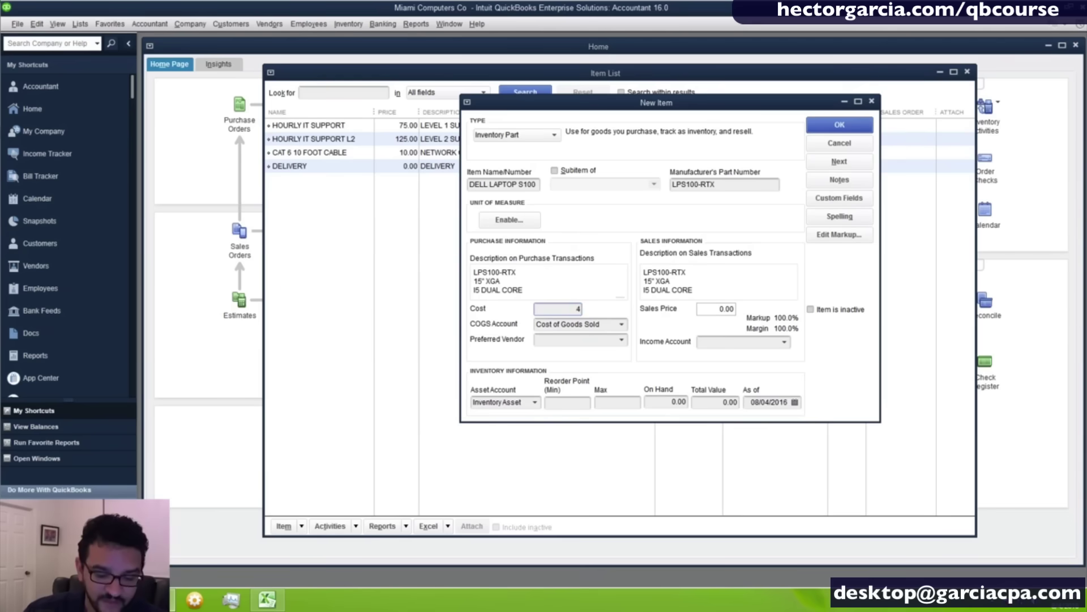
pyautogui.write('80')
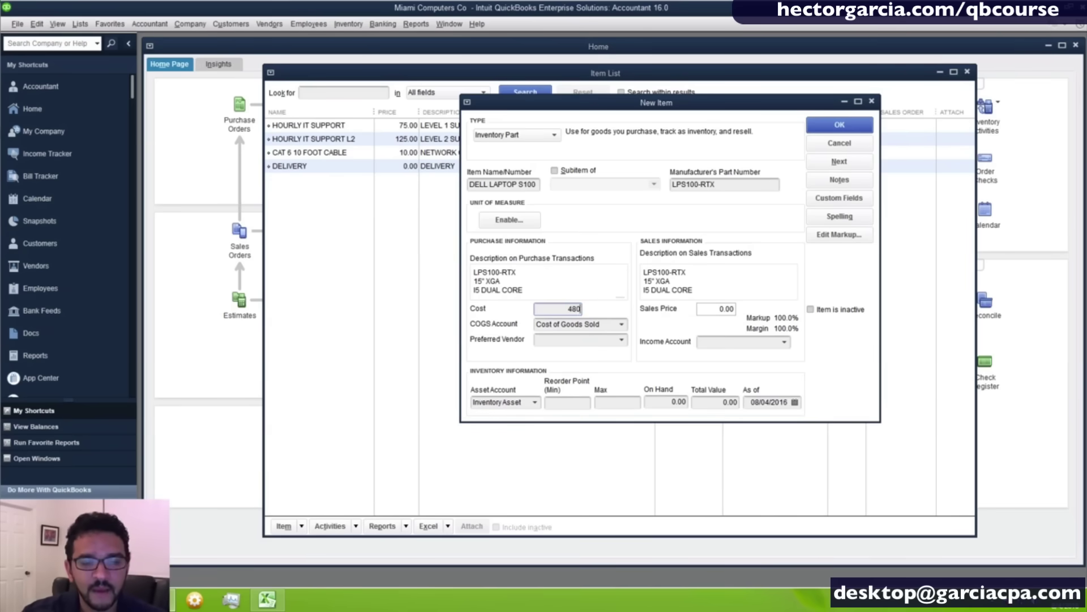
pyautogui.press('Tab')
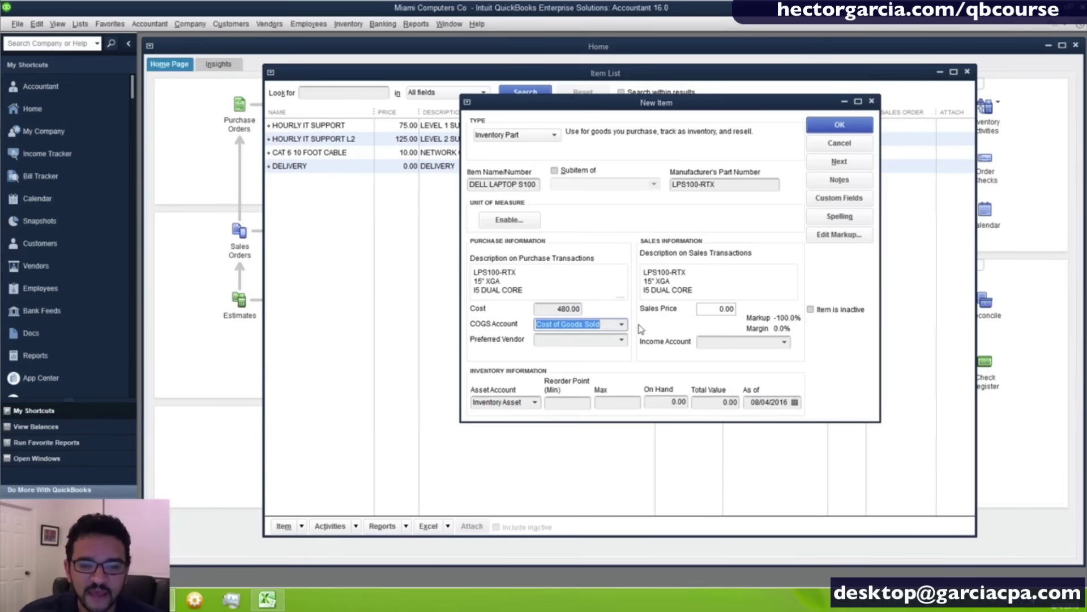
pyautogui.click(621, 324)
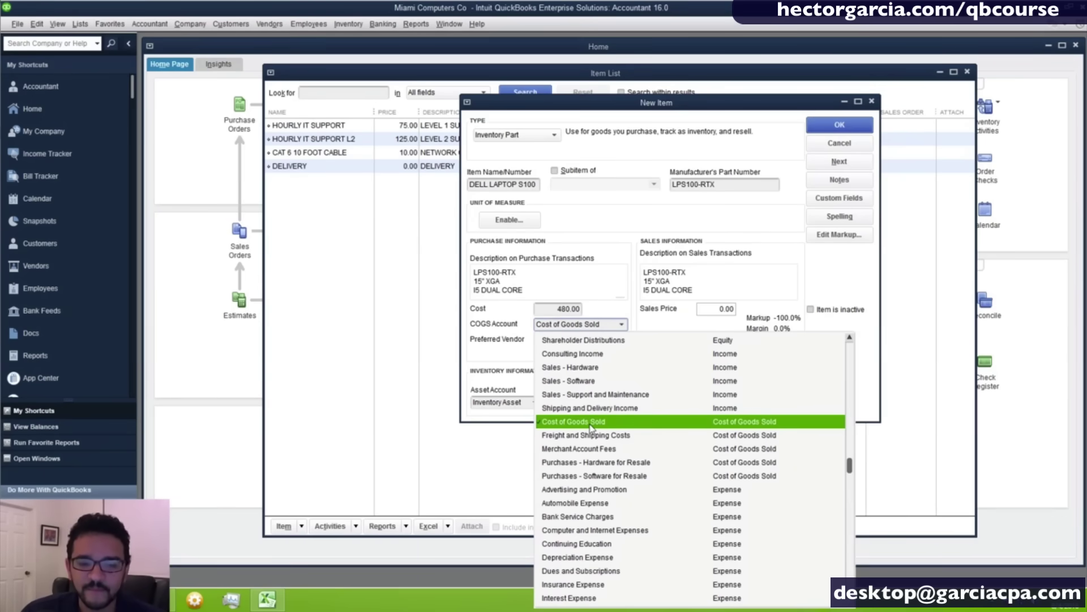
# Set the laptop item's COGS account to Purchases - Hardware for Resale.
pyautogui.click(627, 468)
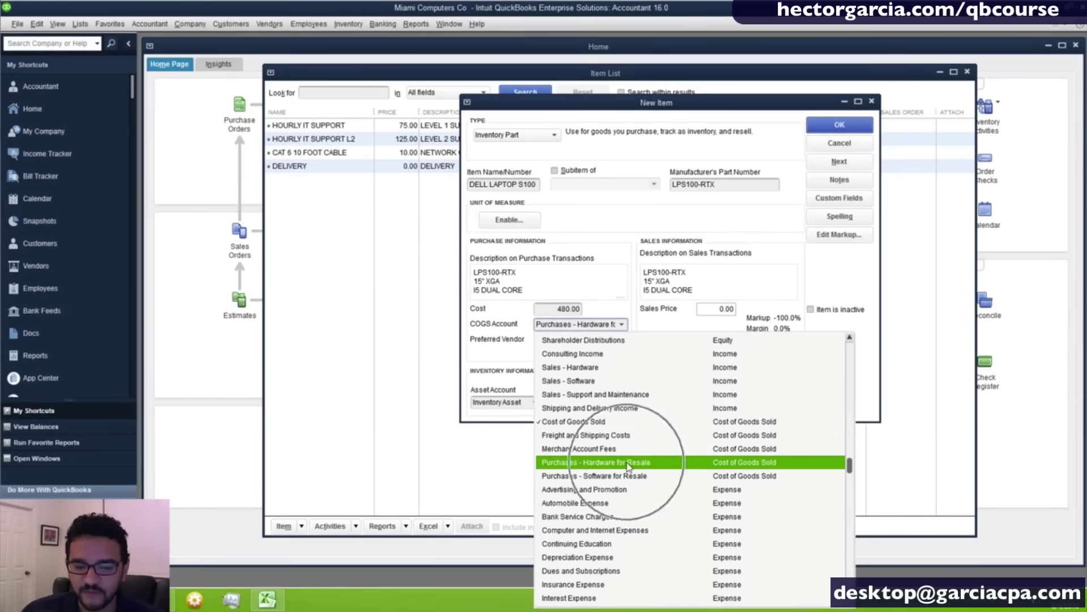
pyautogui.click(627, 468)
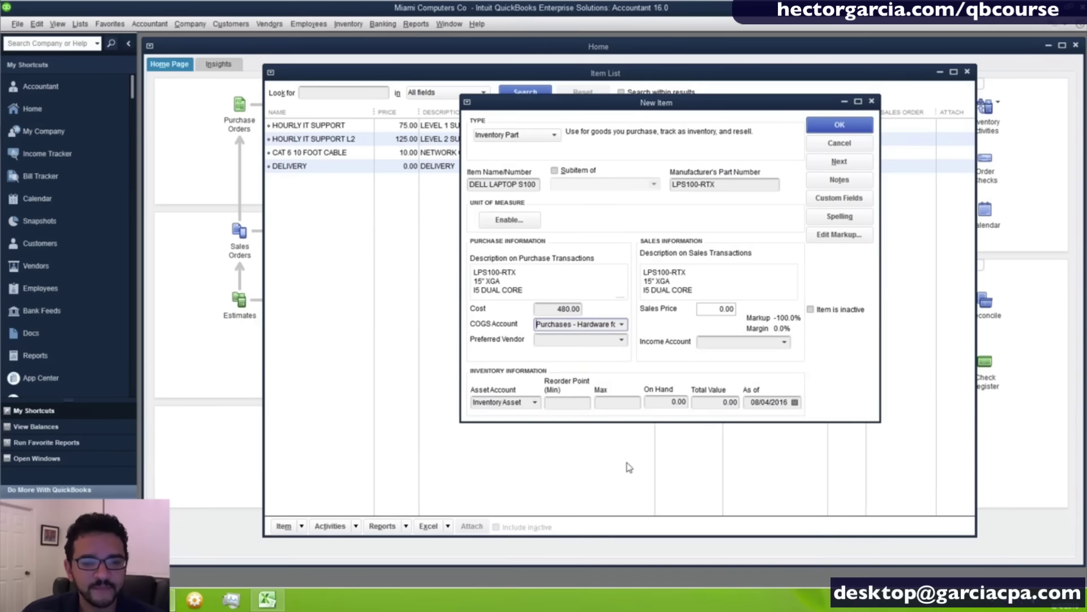
pyautogui.click(620, 340)
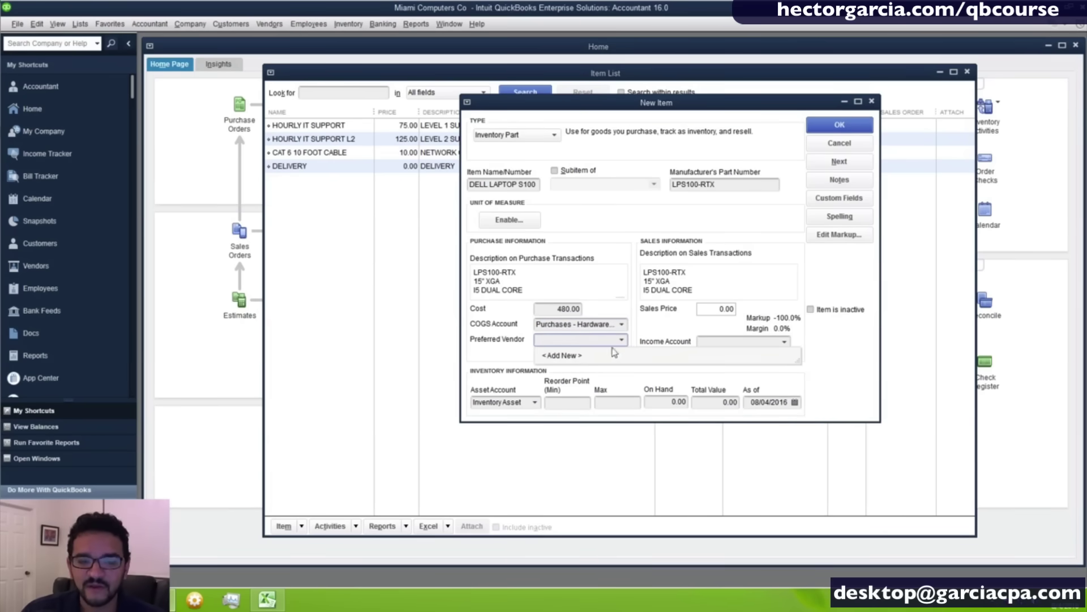
# Add a new vendor named DELL CORP and select it as the laptop's preferred vendor.
pyautogui.click(561, 355)
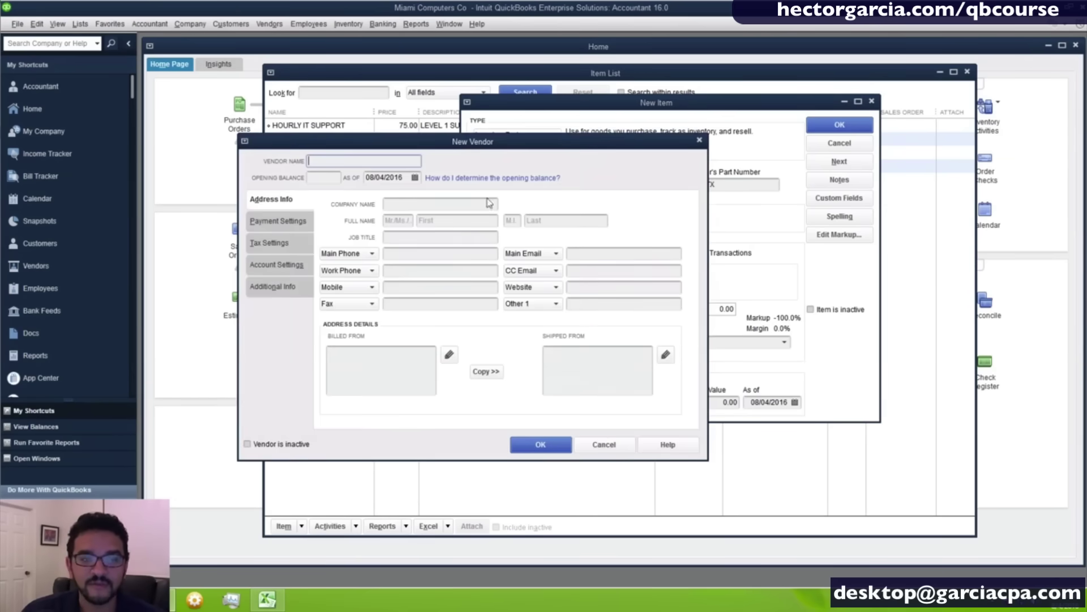
pyautogui.write('DELL CORP')
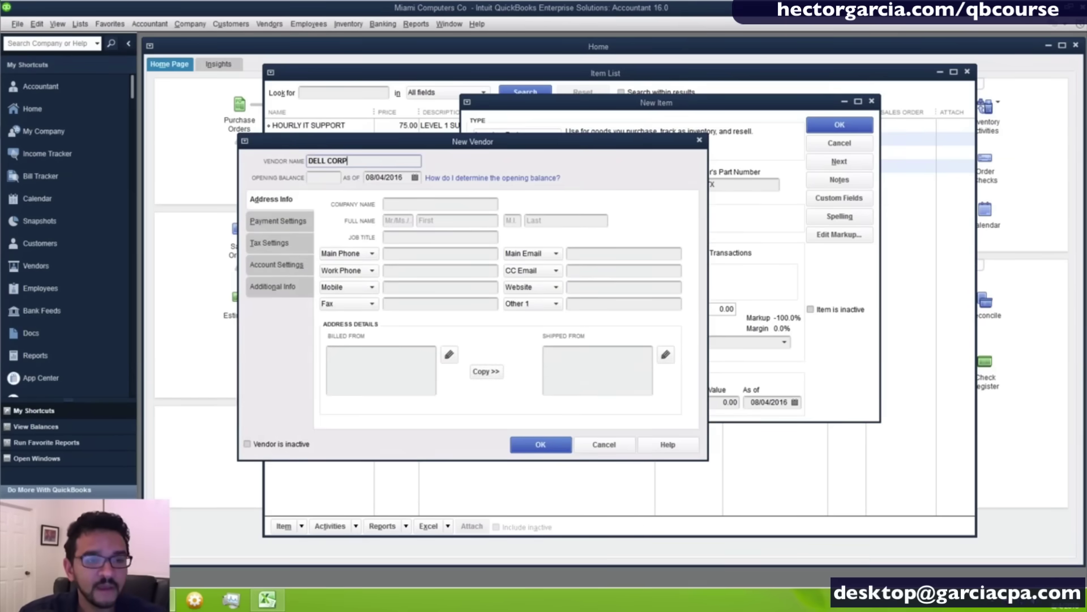
pyautogui.press('Return')
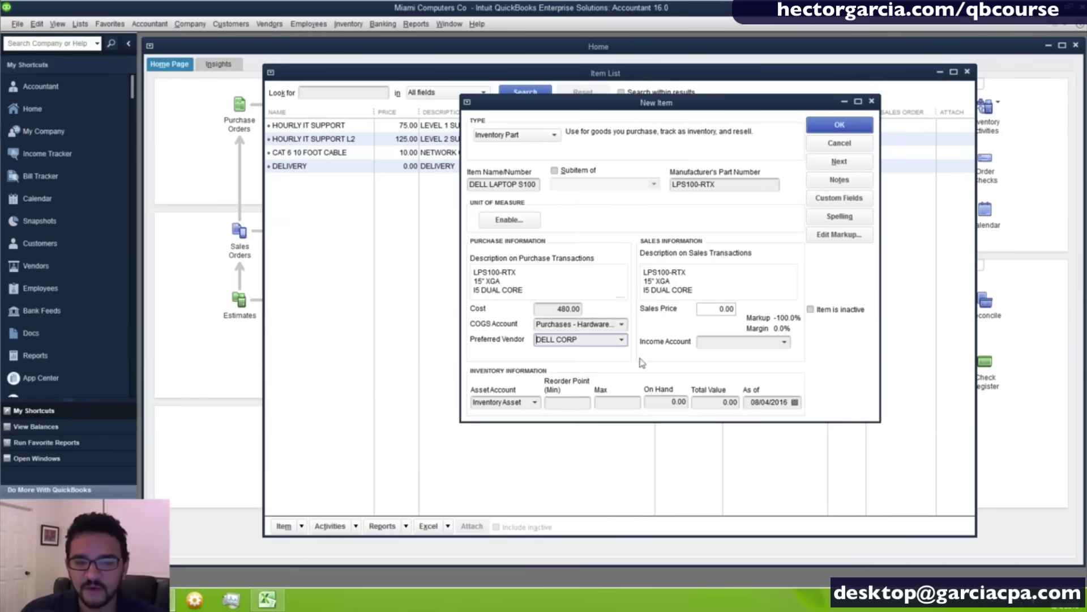
pyautogui.click(622, 340)
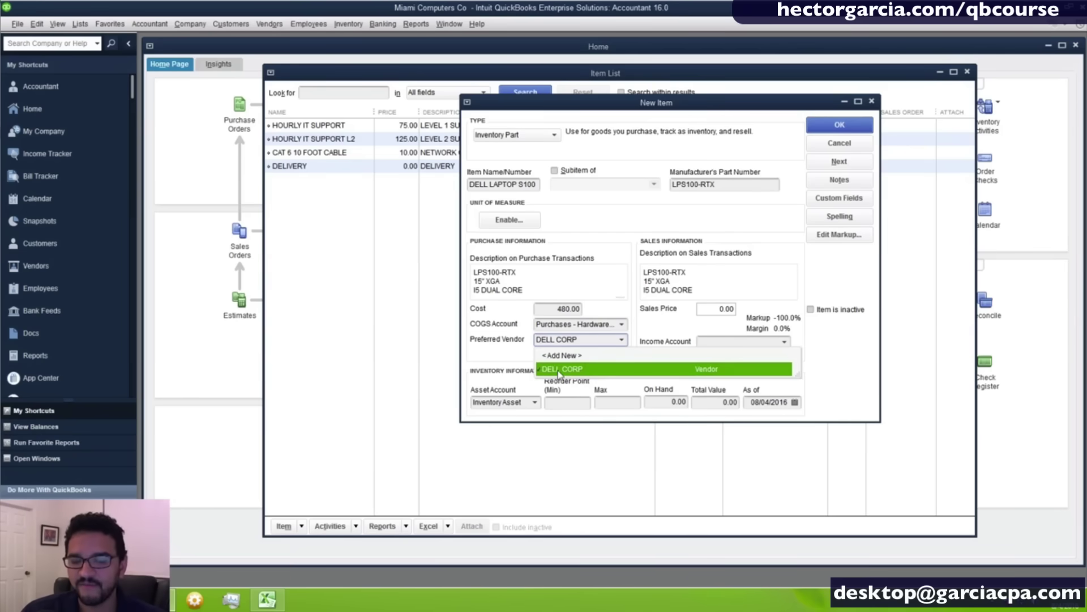
pyautogui.click(584, 346)
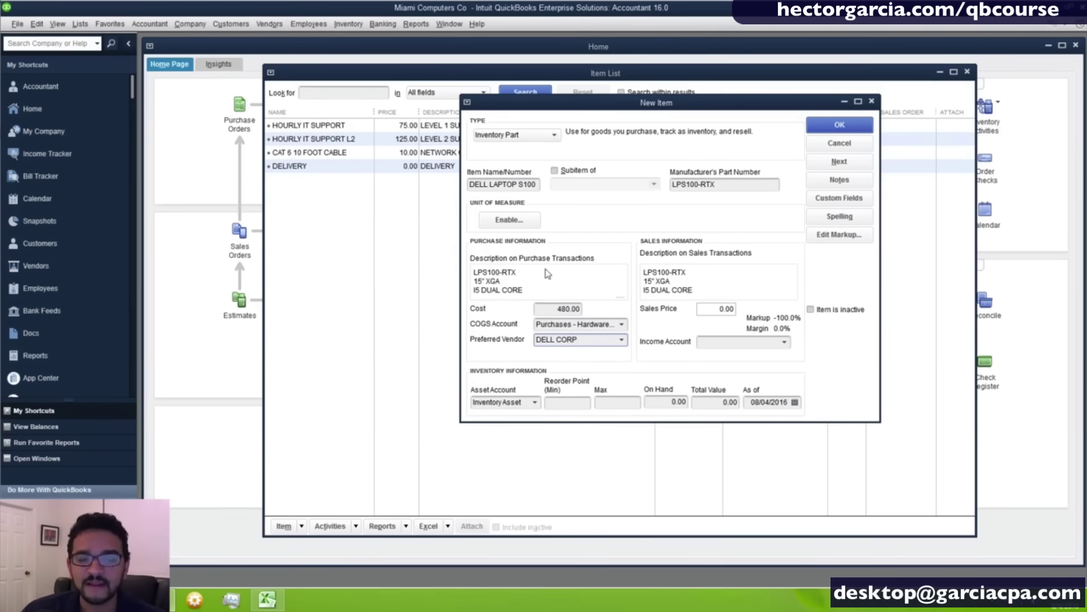
pyautogui.click(711, 278)
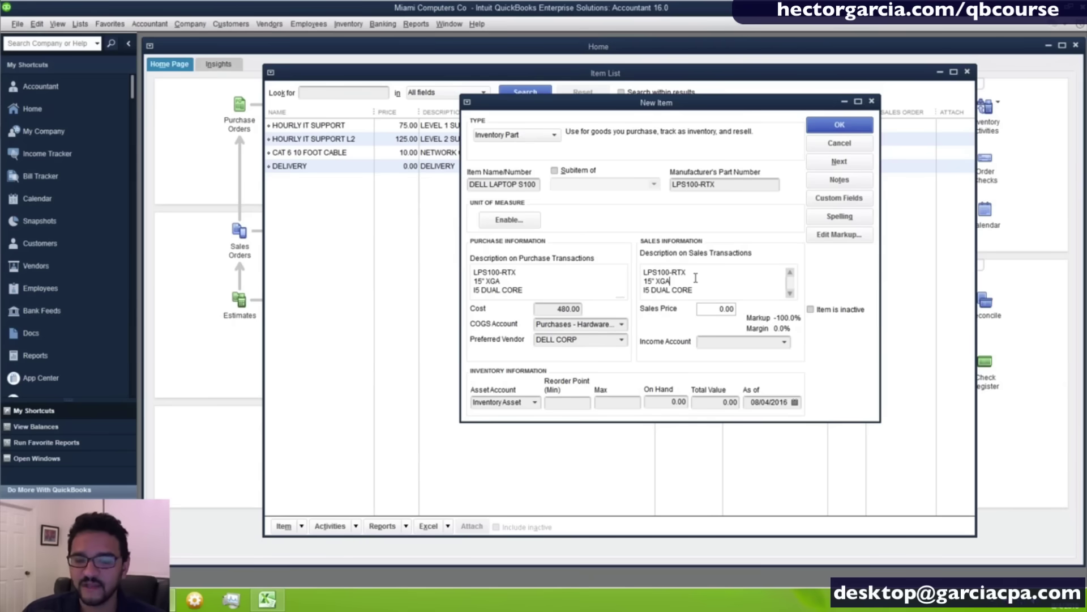
# Replace the laptop's sales description with FAST LAPTOP.
pyautogui.moveTo(702, 294)
pyautogui.mouseDown()
pyautogui.moveTo(645, 267)
pyautogui.moveTo(699, 296)
pyautogui.mouseUp()
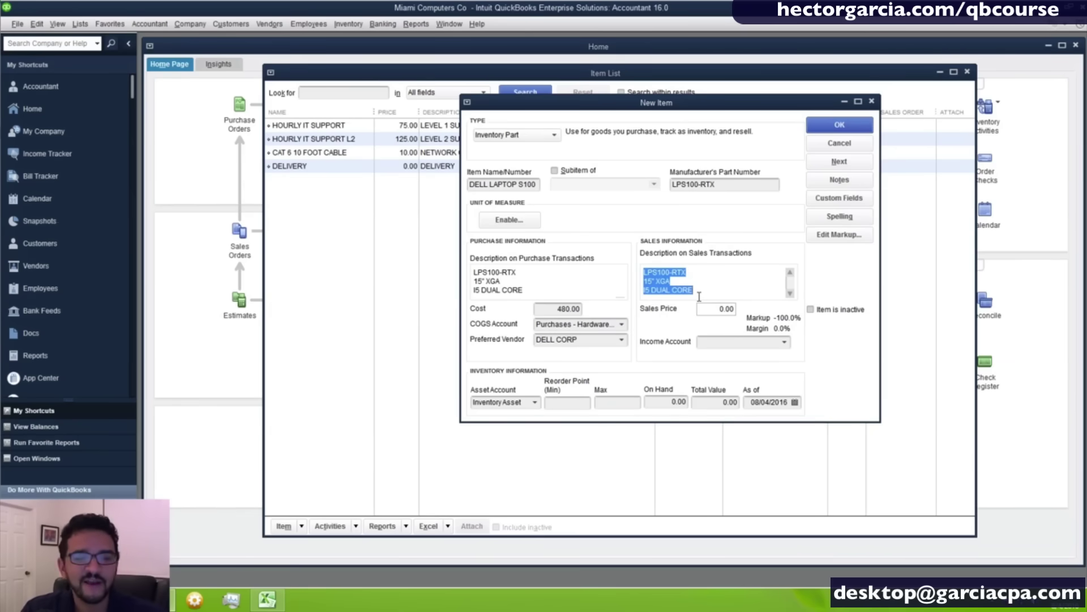
pyautogui.click(703, 295)
pyautogui.moveTo(703, 294); pyautogui.dragTo(625, 256)
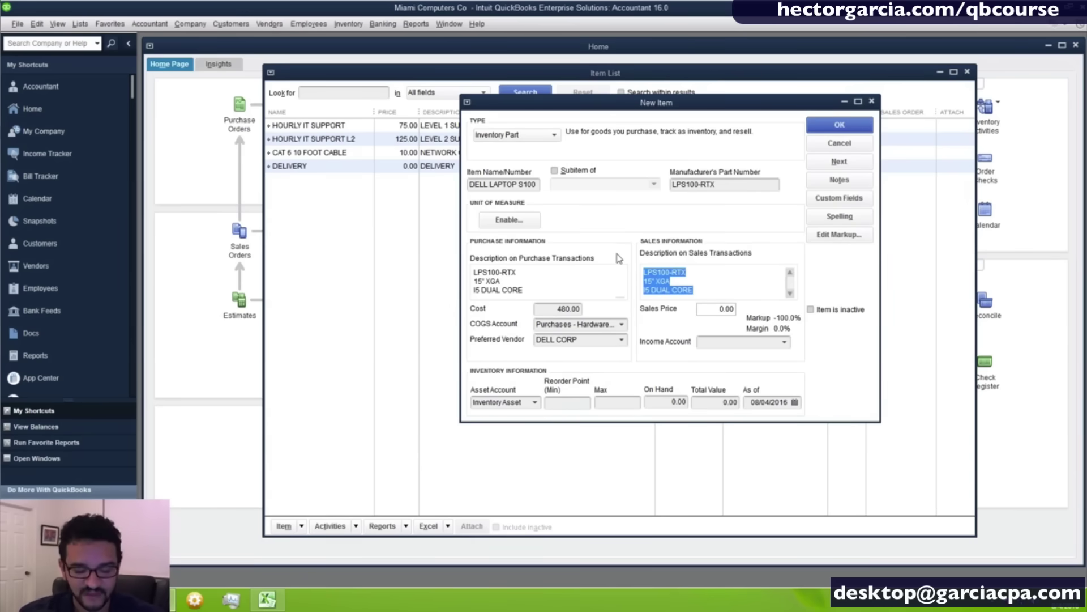
pyautogui.write('FAST LA')
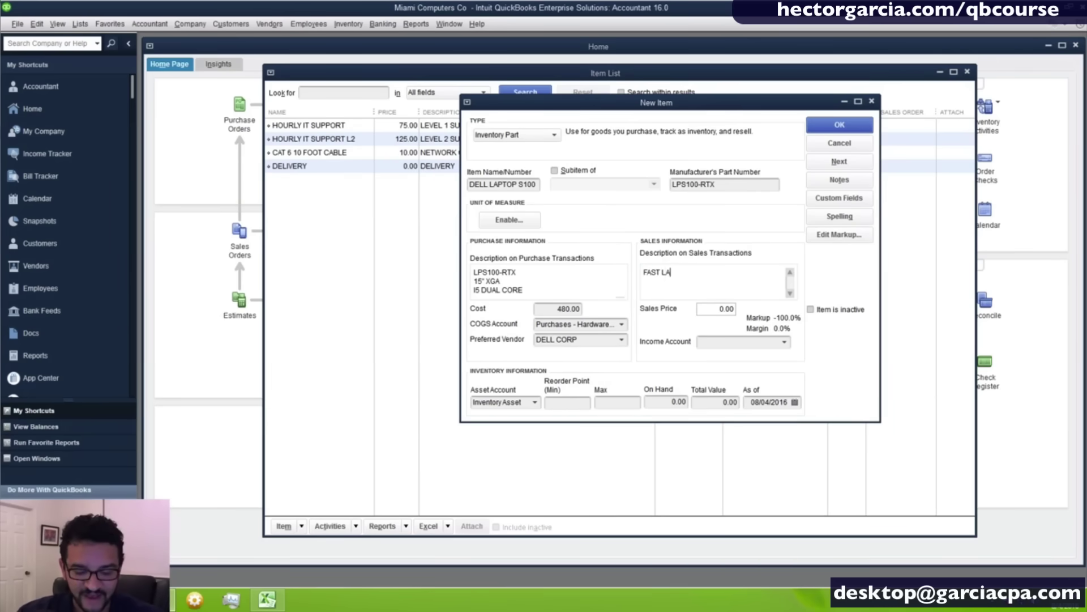
pyautogui.write('PTOP')
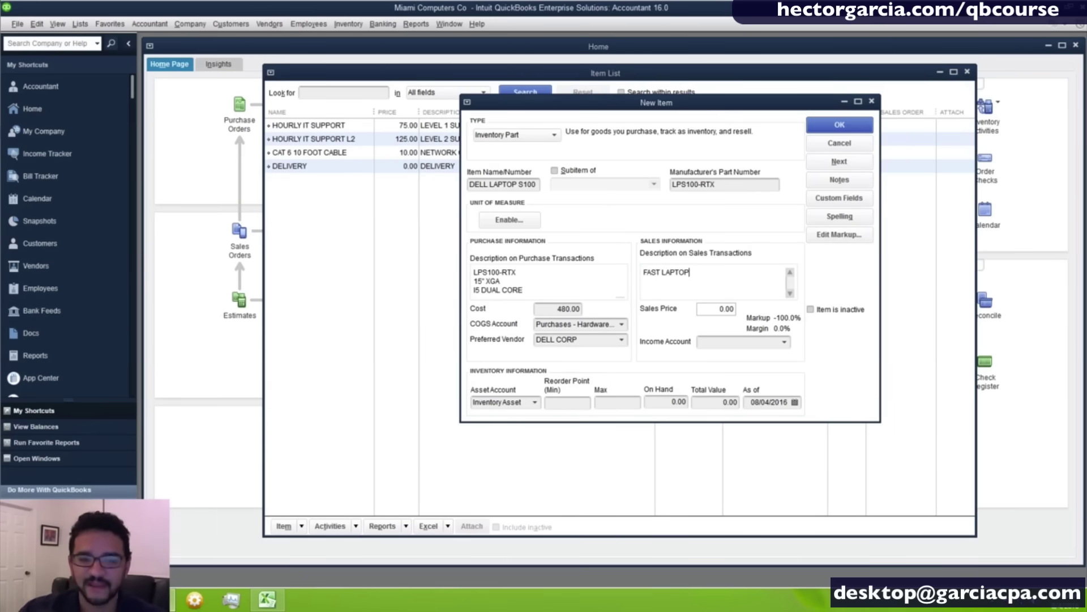
# Set the laptop's sales price to 599.00.
pyautogui.click(721, 312)
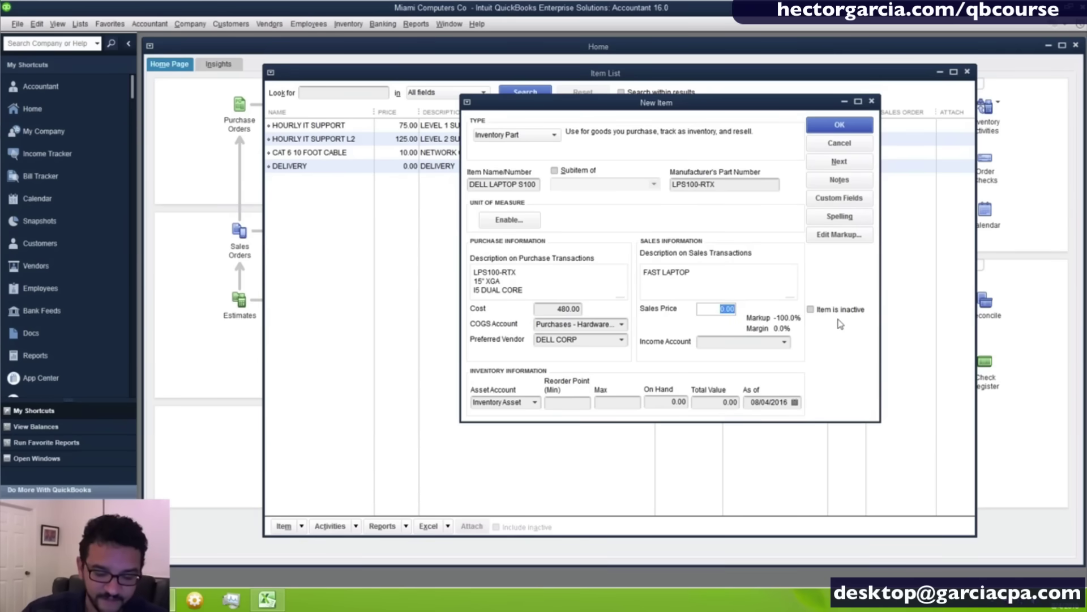
pyautogui.write('599')
pyautogui.press('Tab')
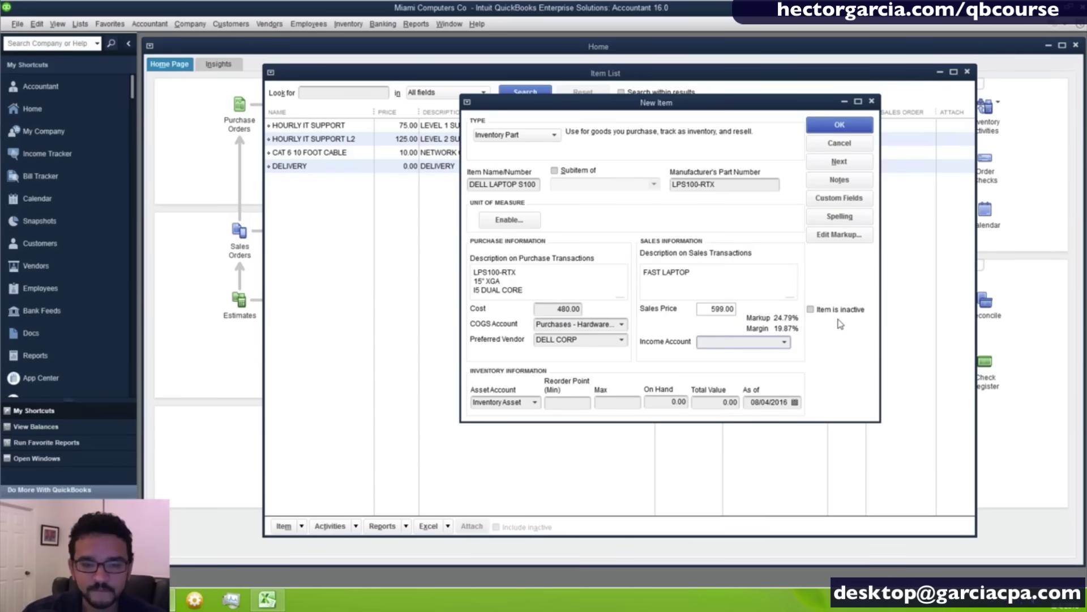
pyautogui.click(784, 342)
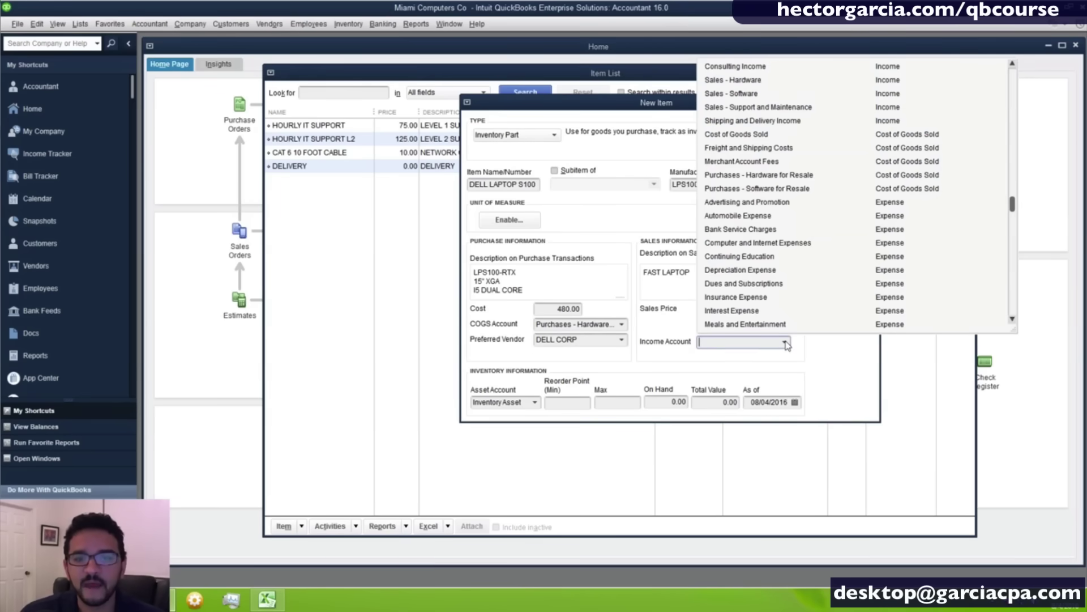
pyautogui.click(747, 82)
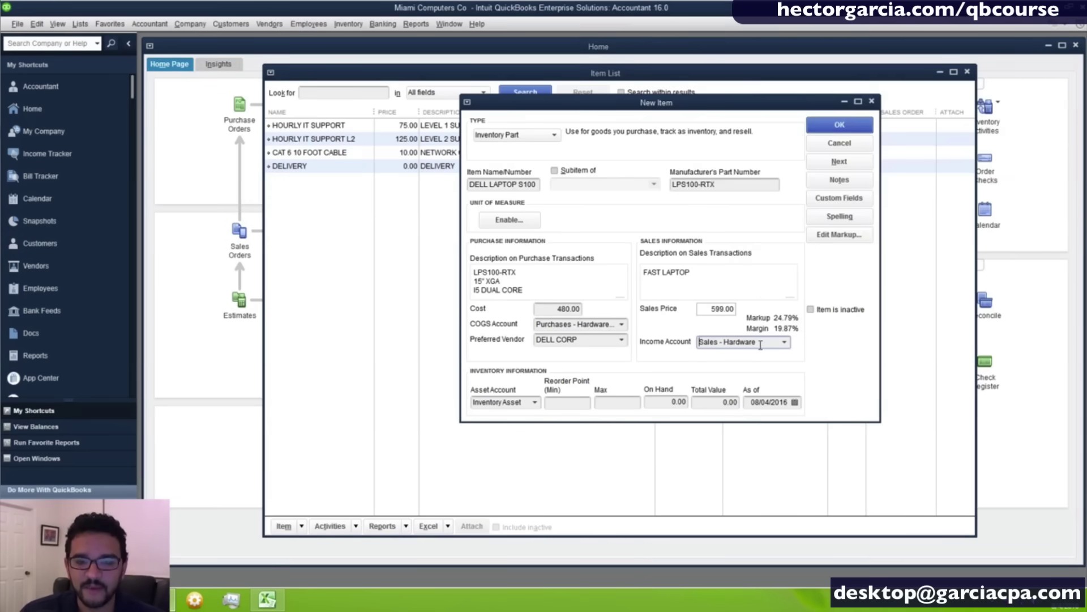
pyautogui.moveTo(761, 344); pyautogui.dragTo(700, 344)
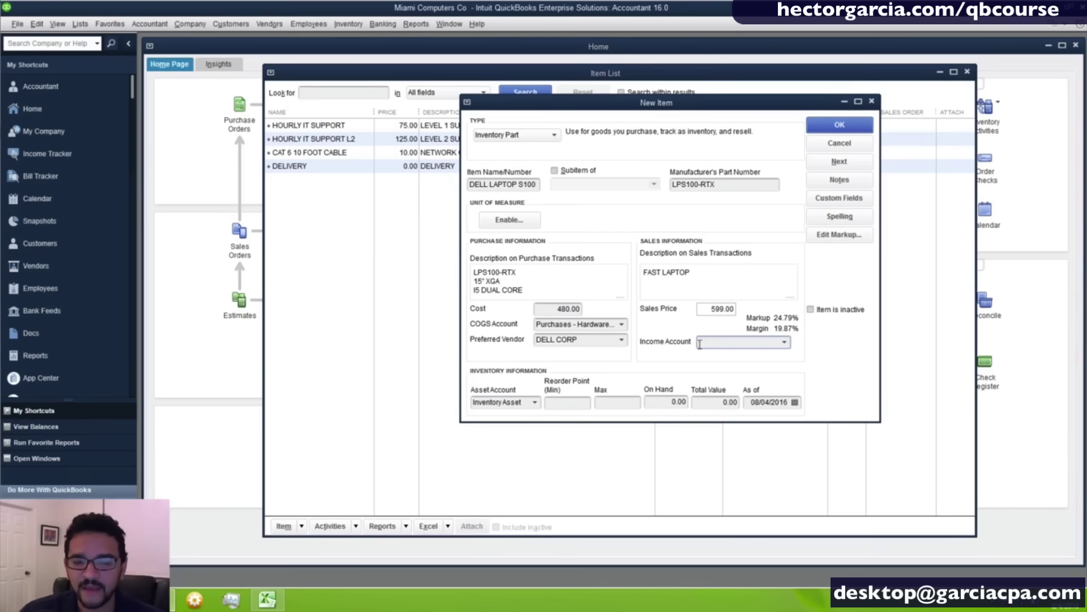
pyautogui.click(784, 342)
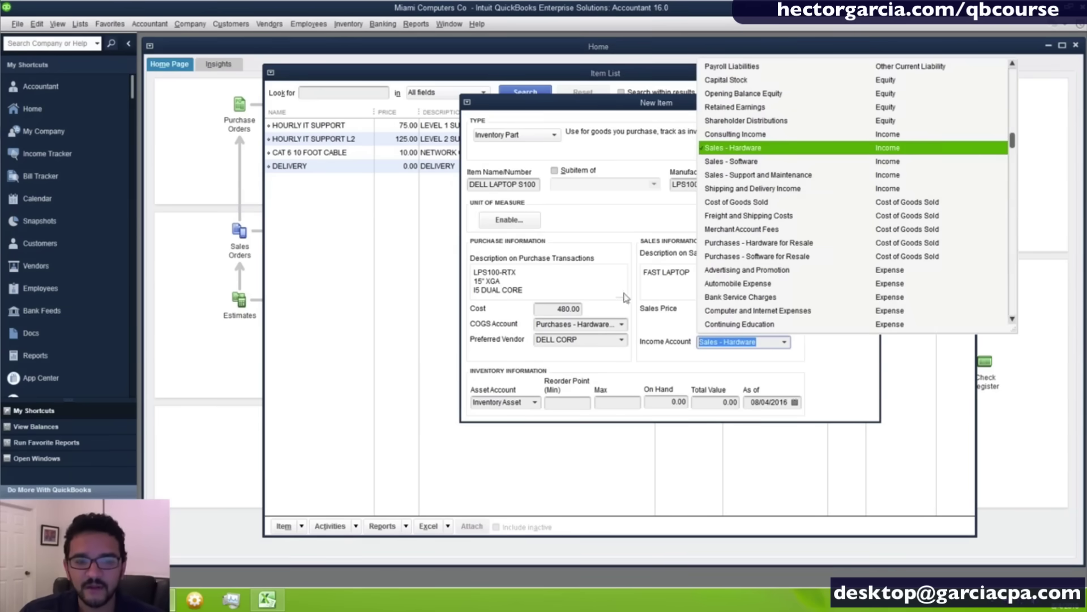
pyautogui.click(620, 324)
pyautogui.click(621, 324)
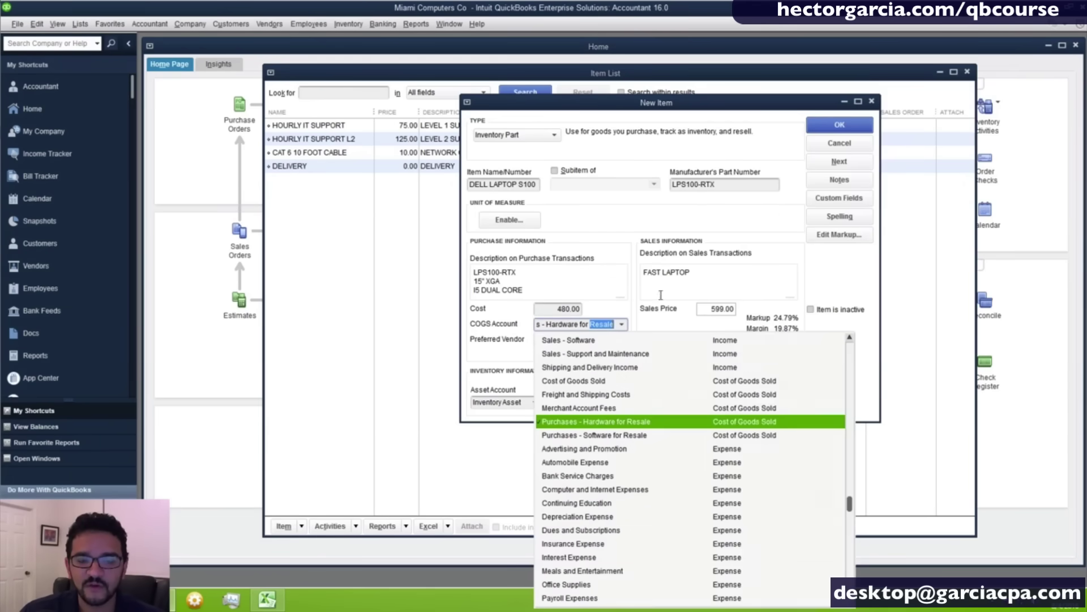
pyautogui.click(746, 423)
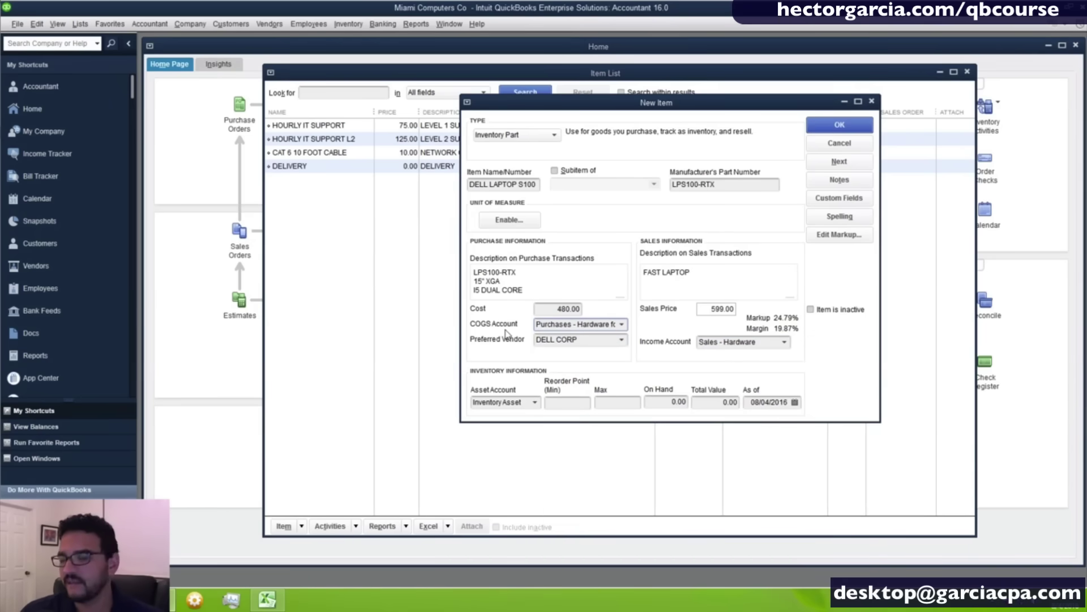
pyautogui.moveTo(596, 342); pyautogui.dragTo(475, 341)
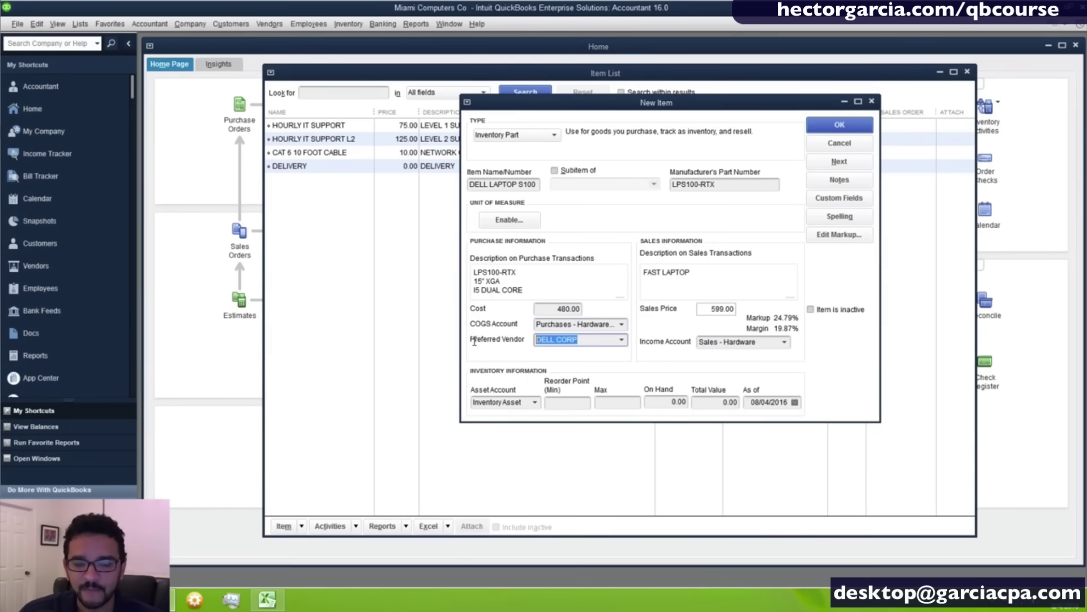
pyautogui.moveTo(547, 311); pyautogui.dragTo(638, 322)
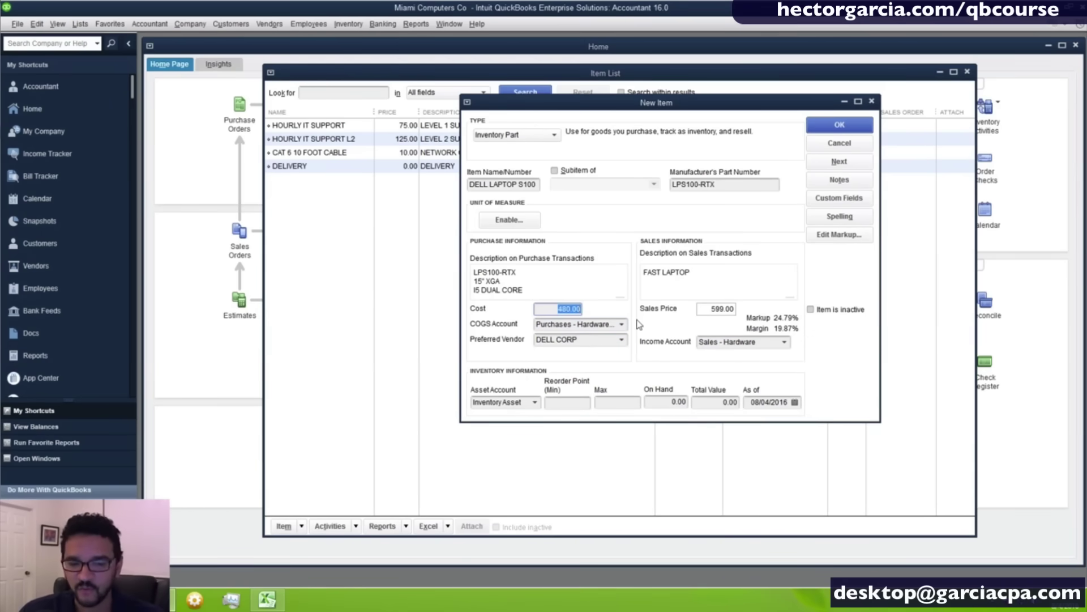
pyautogui.moveTo(715, 310); pyautogui.dragTo(760, 312)
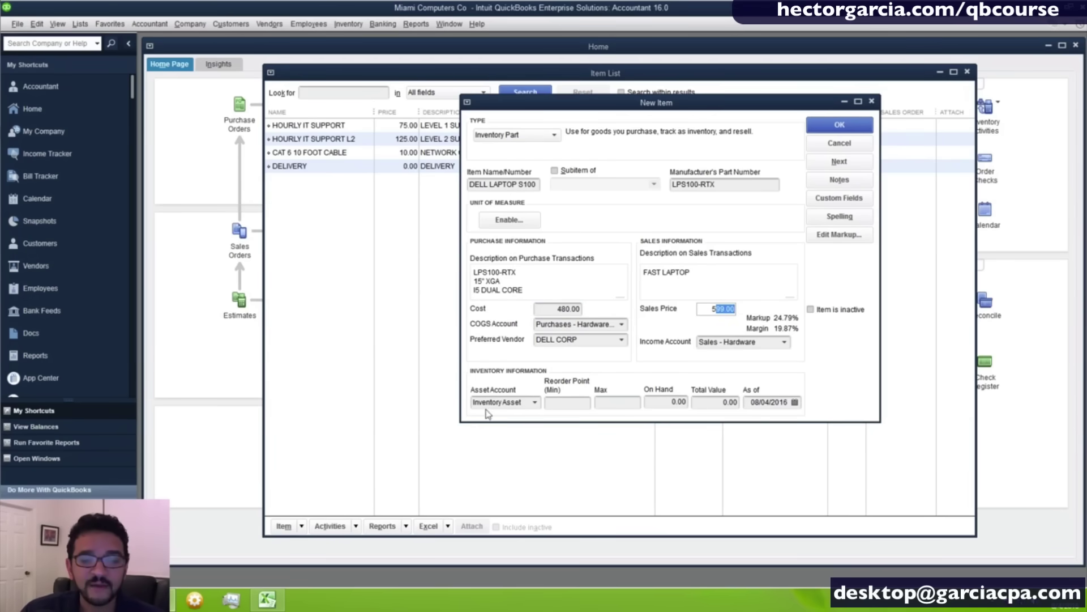
pyautogui.click(564, 403)
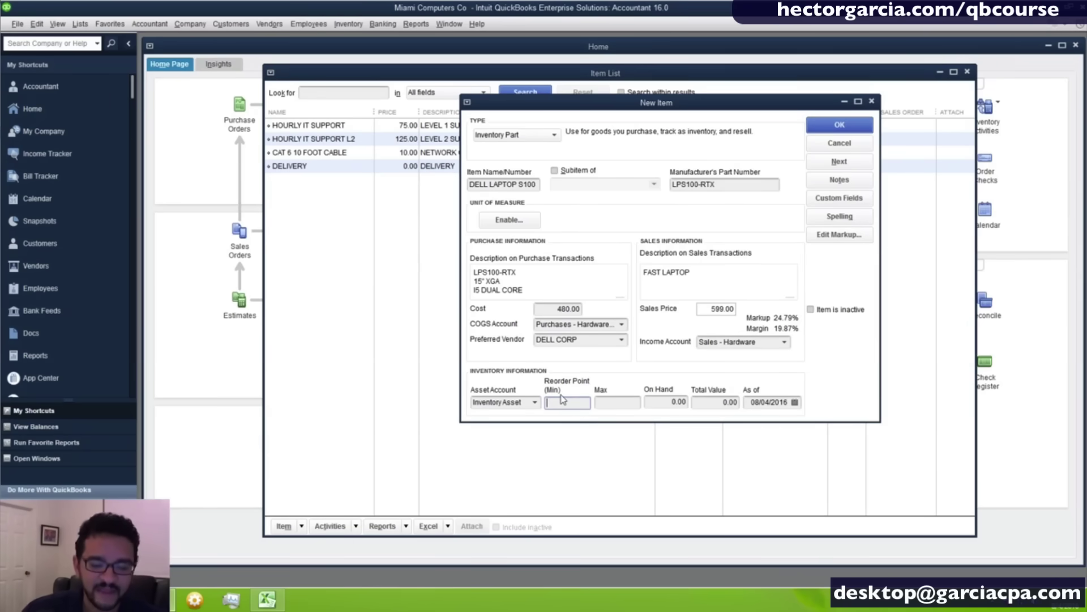
# Enter reorder point 5 and maximum 10, leaving On Hand and Total Value at 0.00.
pyautogui.write('5')
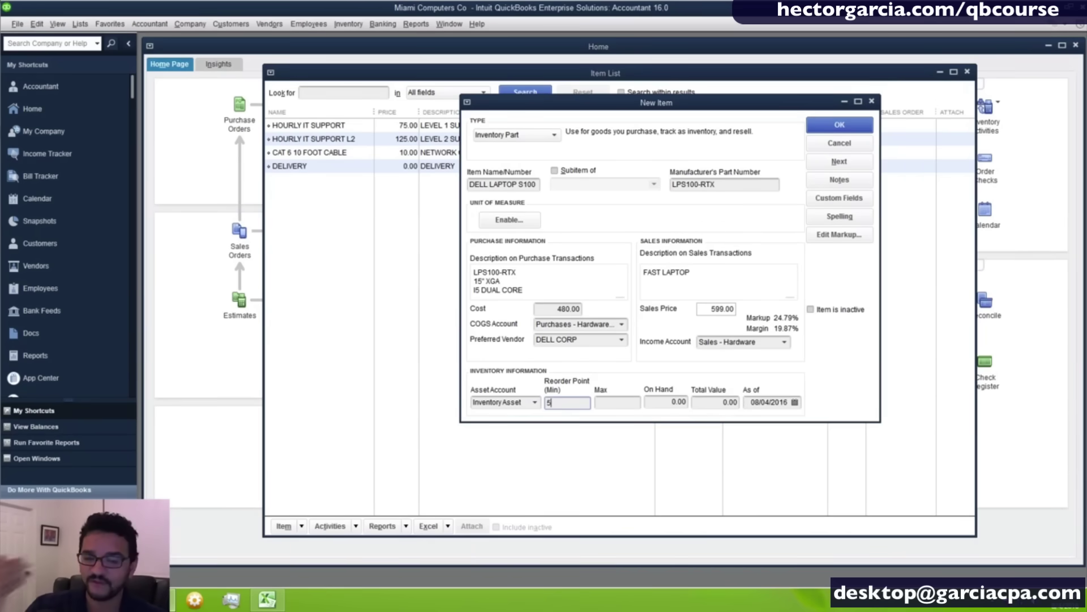
pyautogui.click(601, 401)
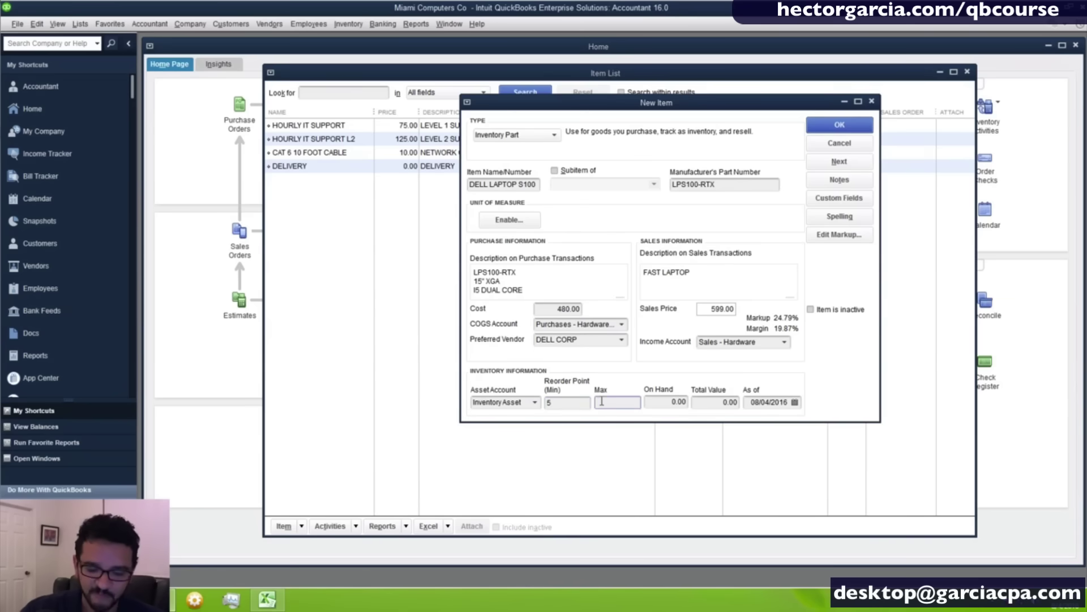
pyautogui.press('Tab')
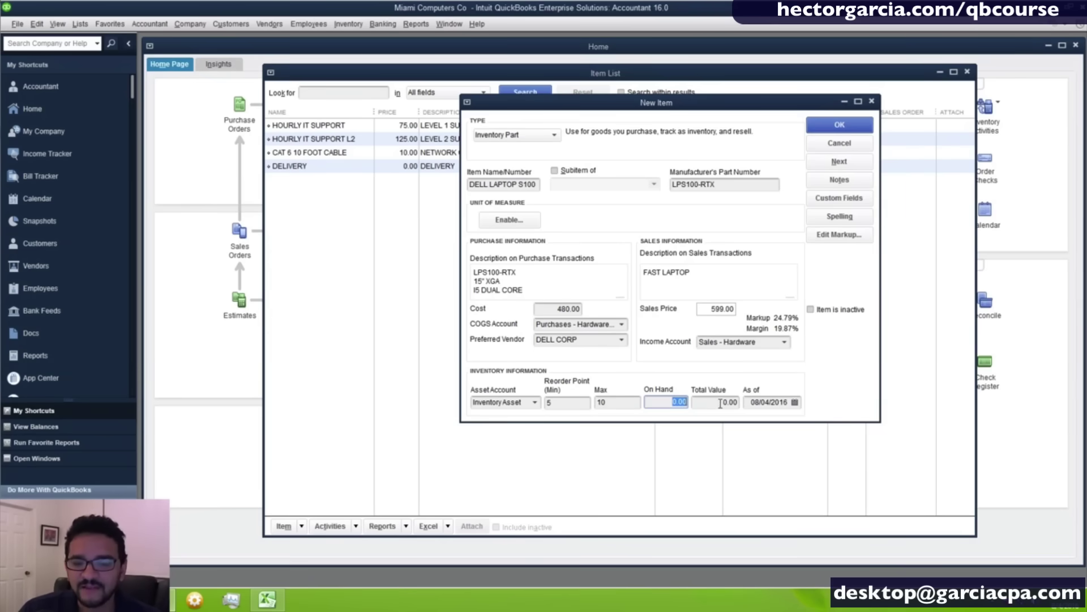
pyautogui.press('Tab')
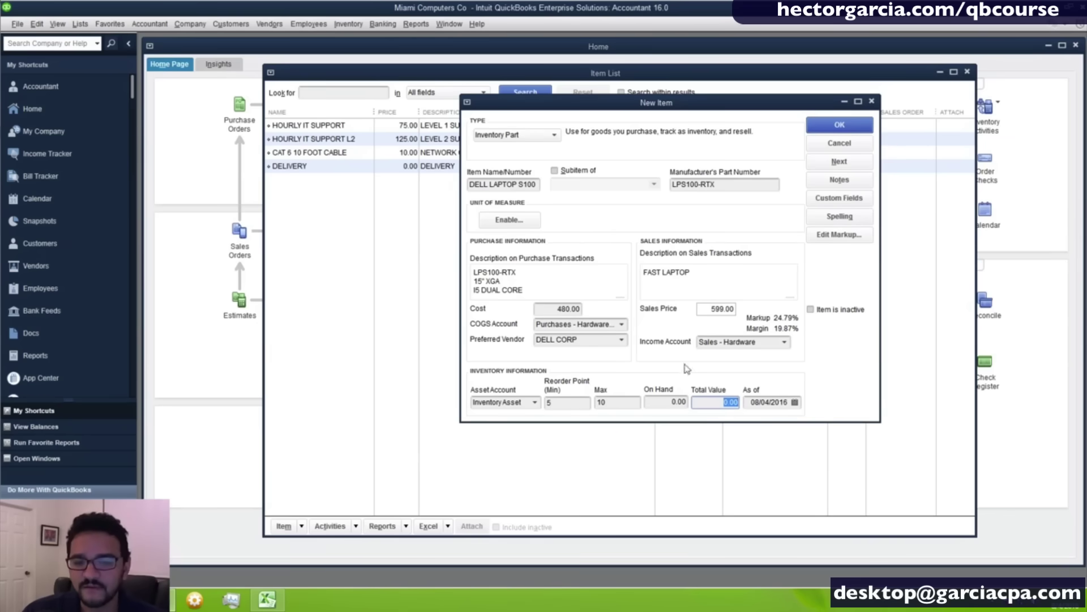
pyautogui.press('ctrl')
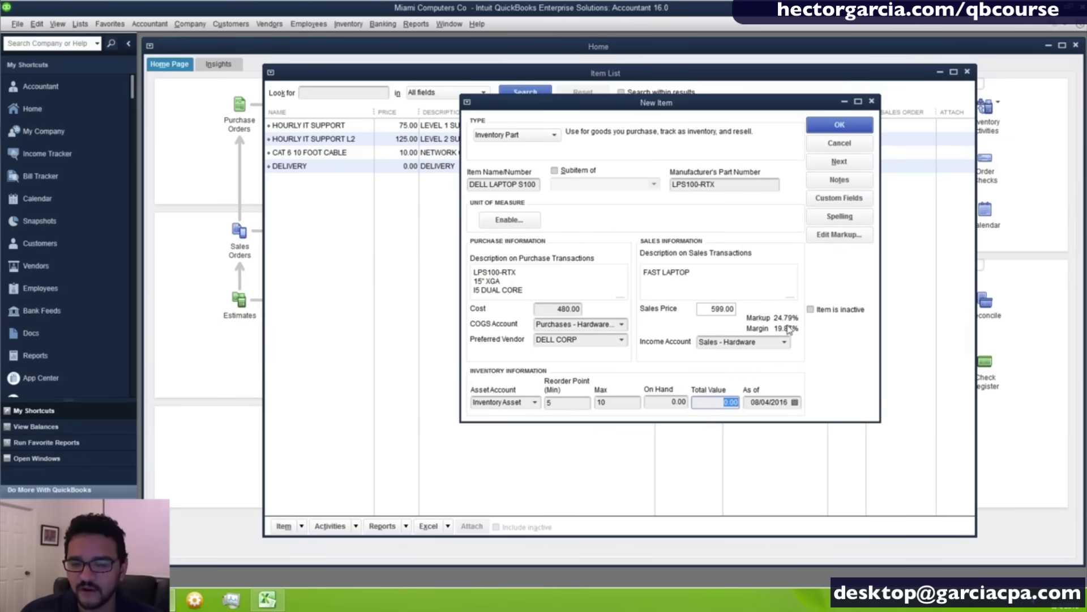
# Replace the 599.00 sales price with 480*1.25, giving 600.00 at a 25% markup.
pyautogui.press('ctrl')
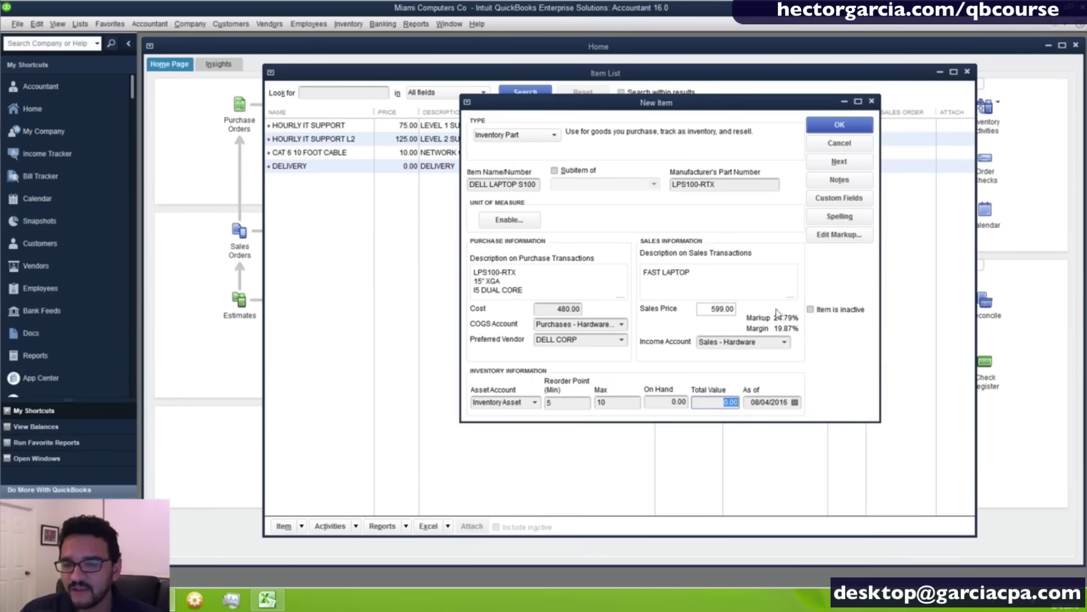
pyautogui.click(714, 310)
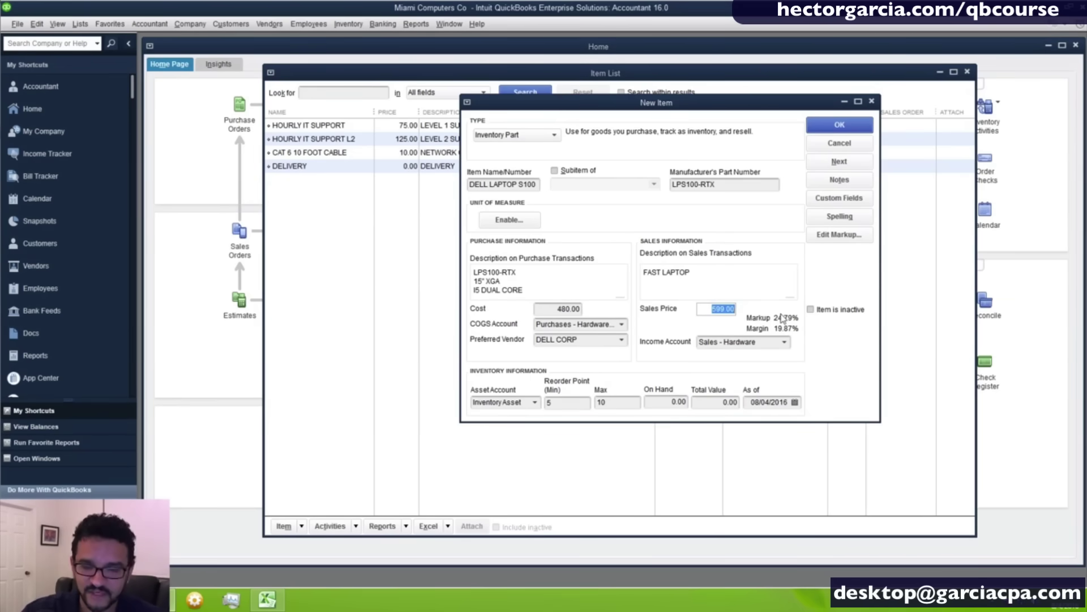
pyautogui.press('BackSpace')
pyautogui.press('Tab')
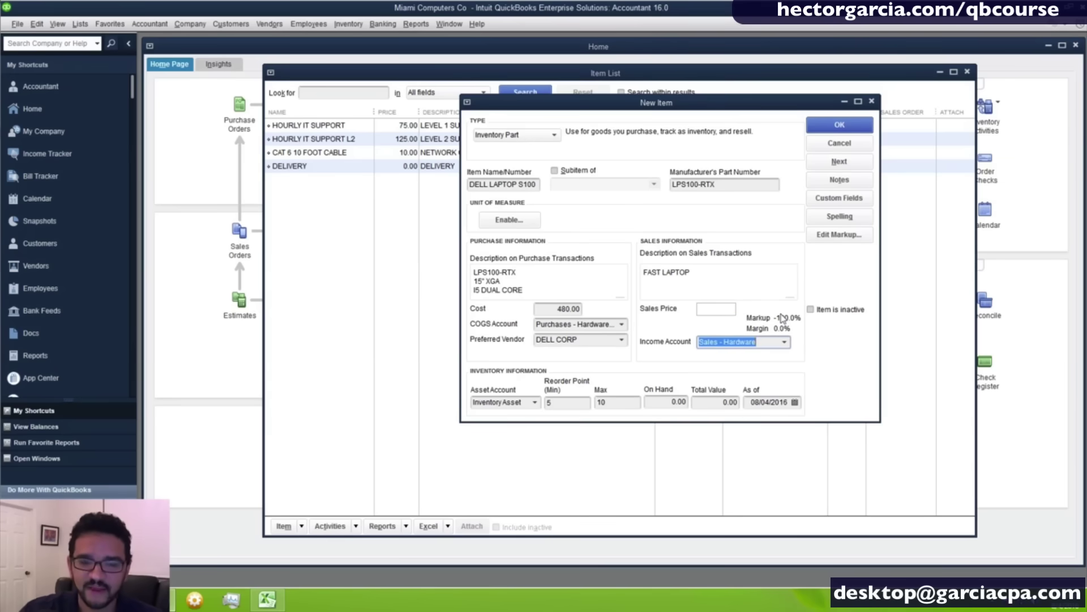
pyautogui.click(715, 311)
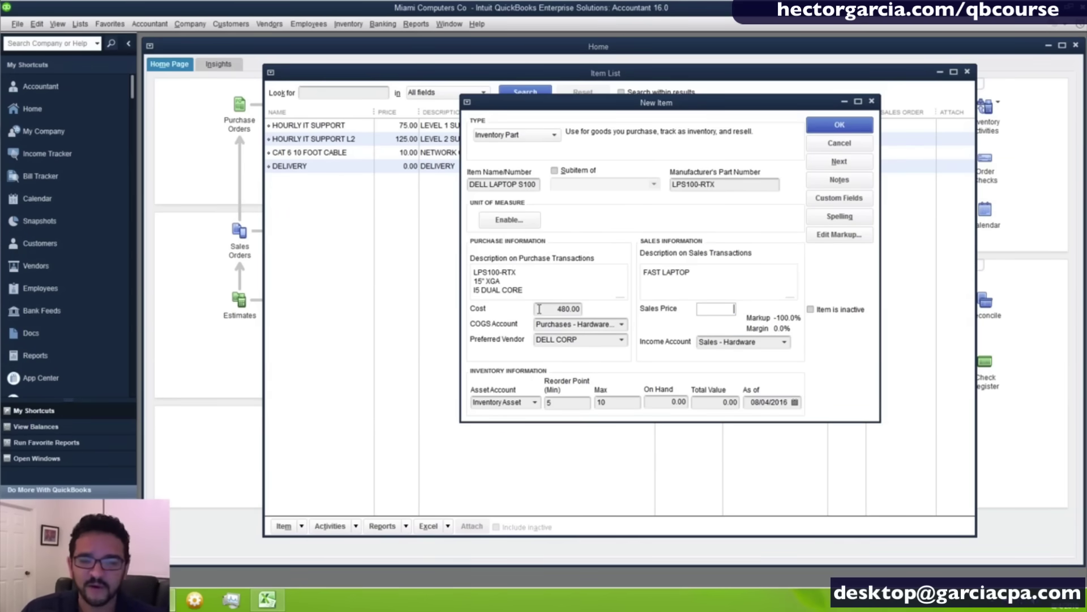
pyautogui.moveTo(555, 309); pyautogui.dragTo(582, 310)
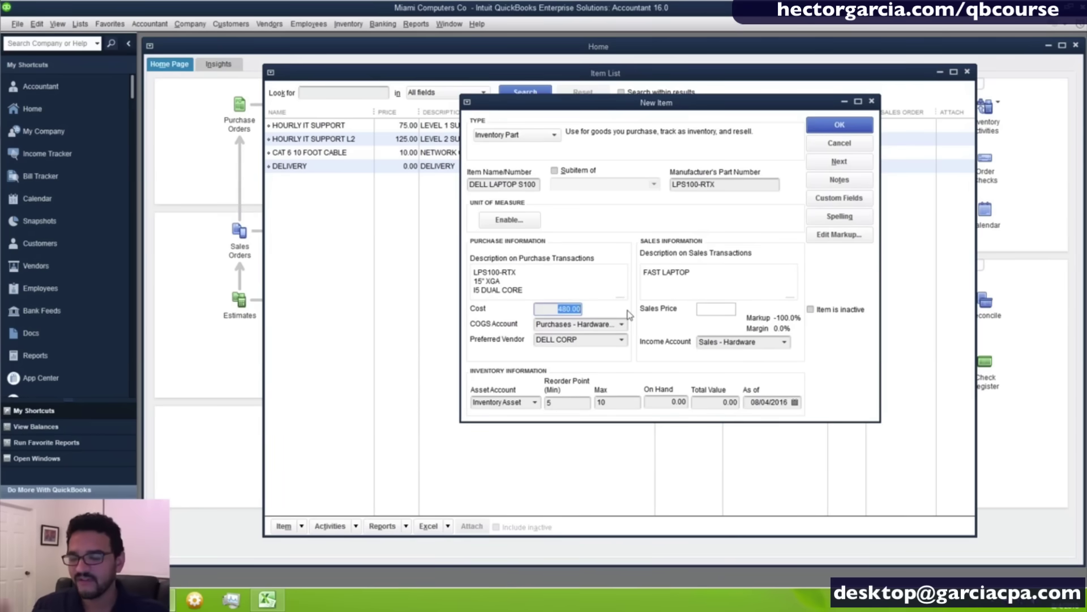
pyautogui.click(725, 308)
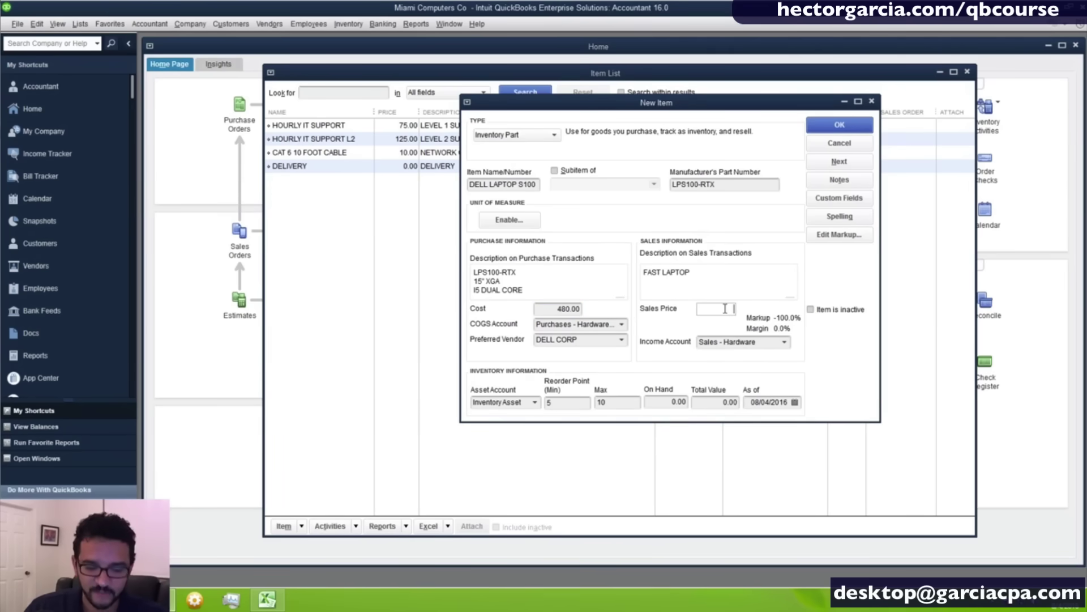
pyautogui.write('480')
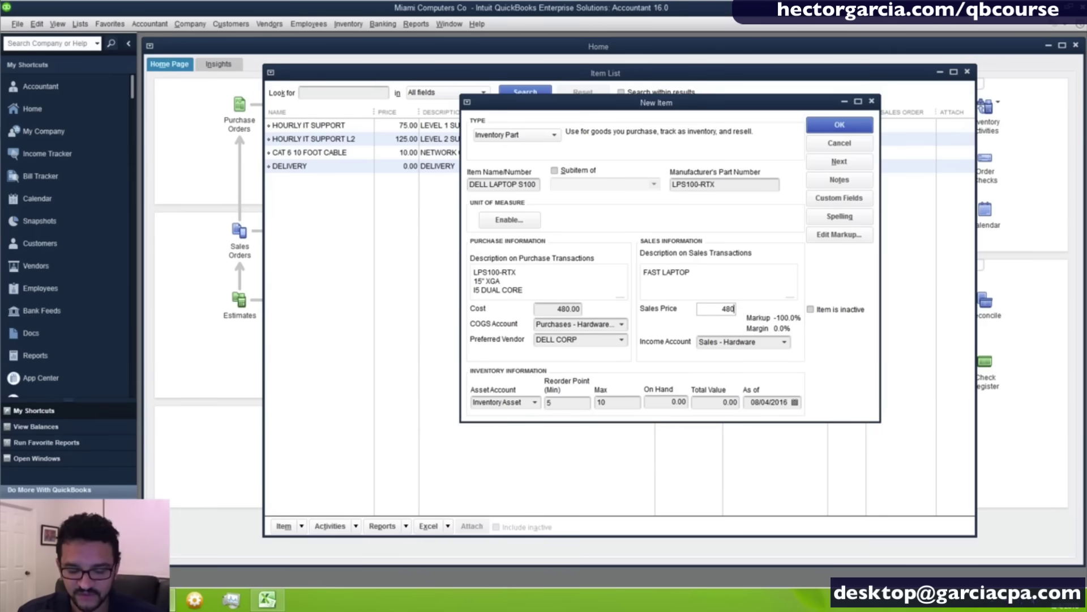
pyautogui.write('*')
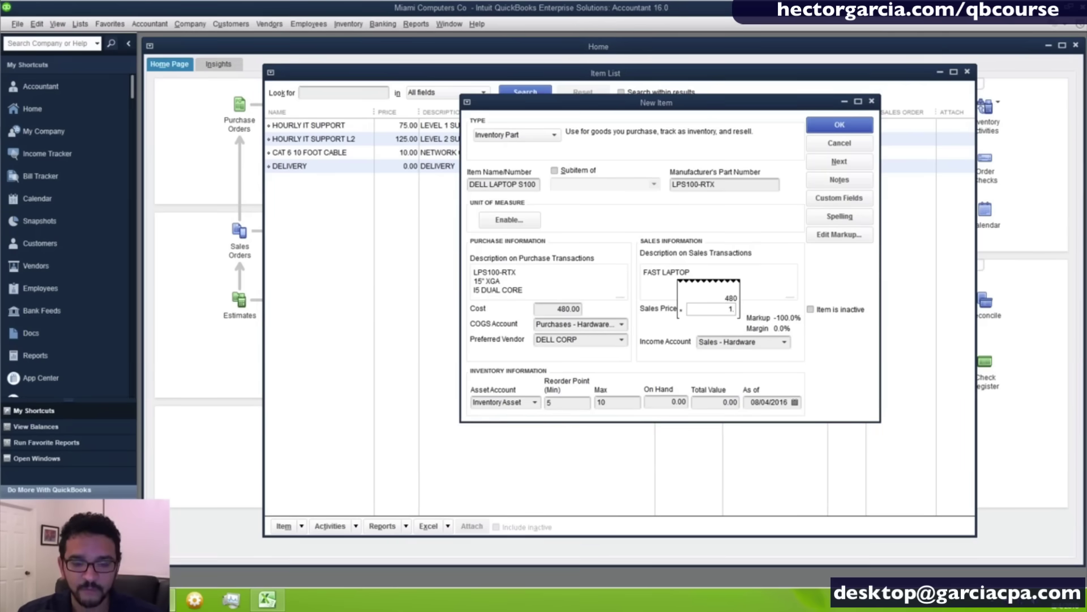
pyautogui.write('1.25')
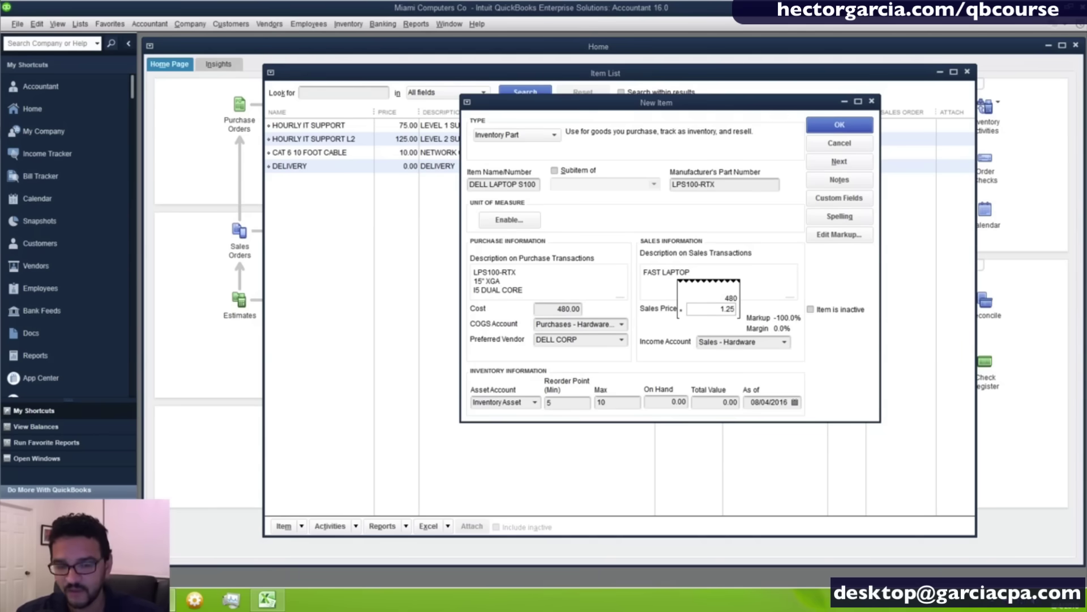
pyautogui.press('Return')
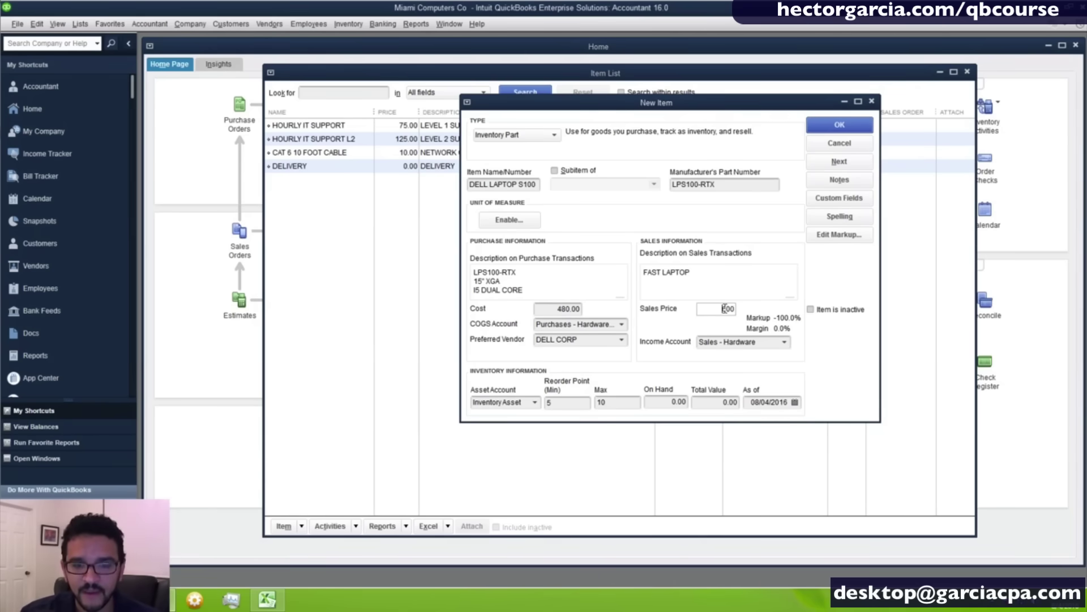
pyautogui.press('Tab')
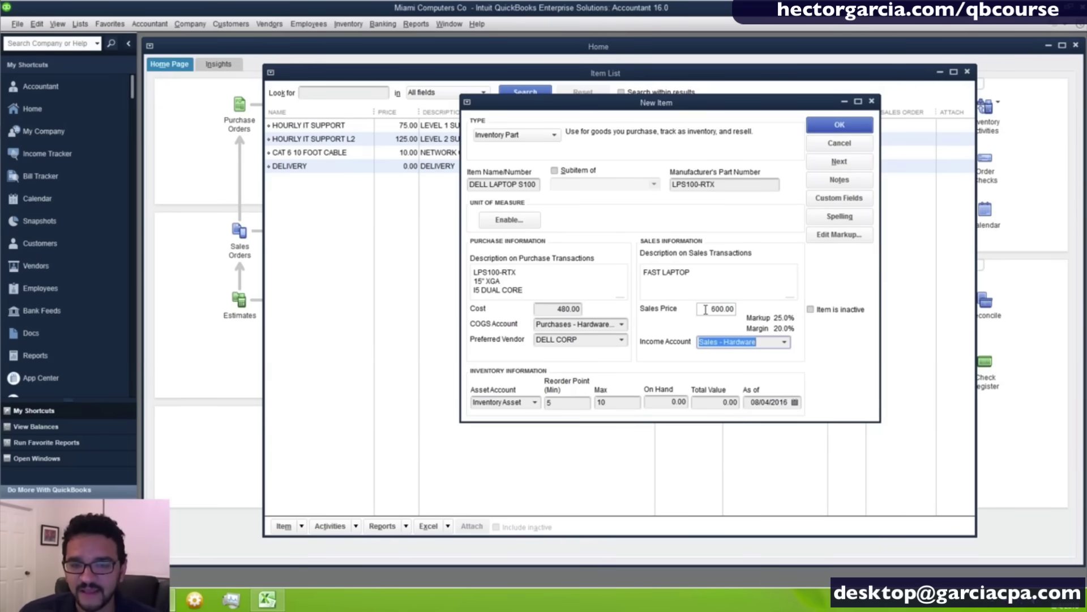
pyautogui.moveTo(706, 309); pyautogui.dragTo(796, 313)
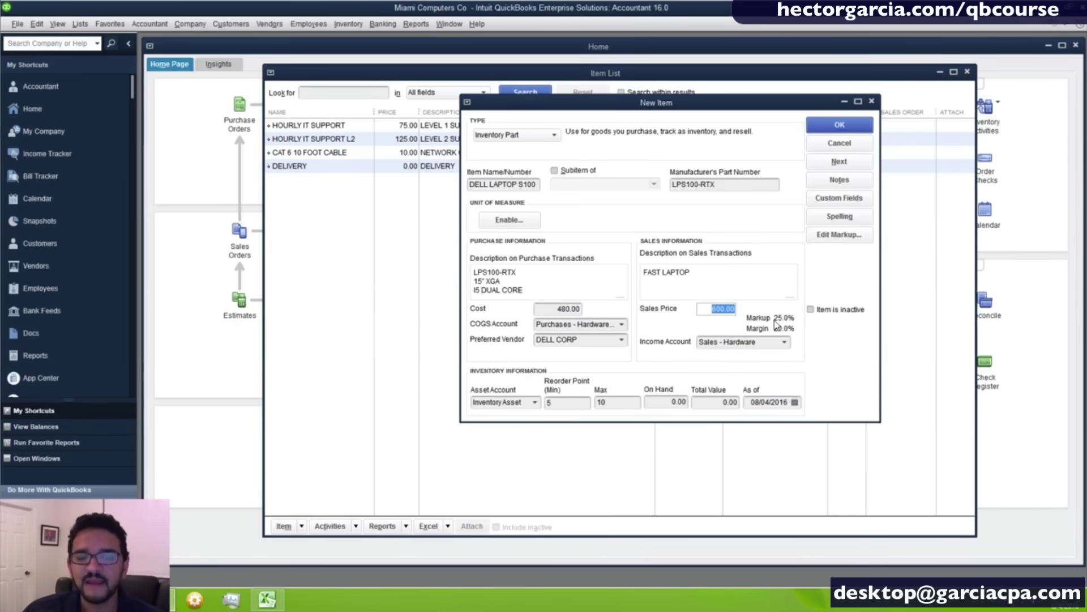
# Apply a 37% markup to the laptop, raising its sales price to 657.60.
pyautogui.click(849, 237)
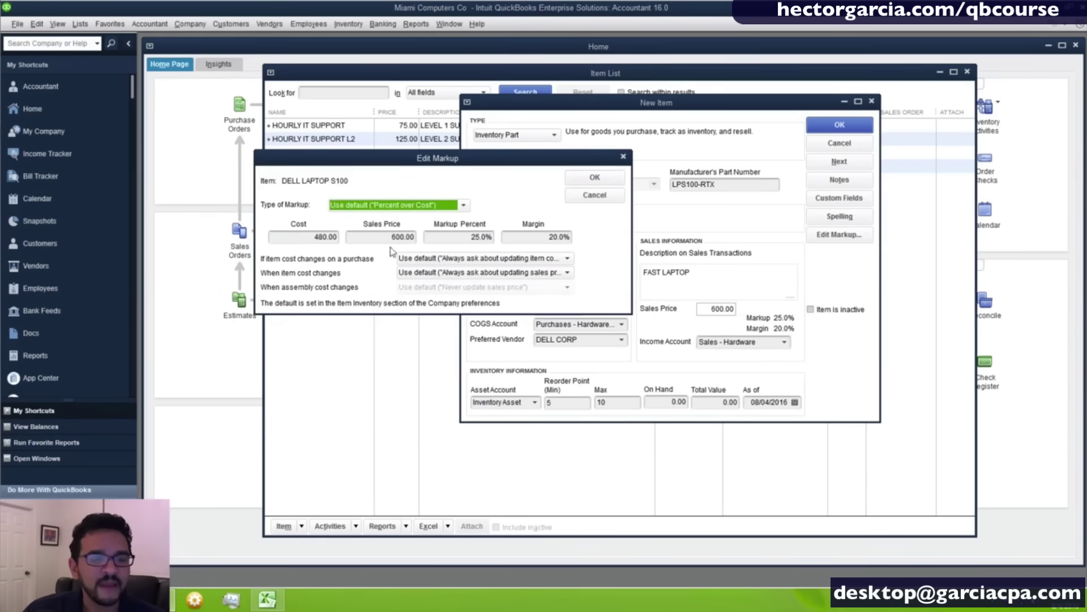
pyautogui.click(466, 237)
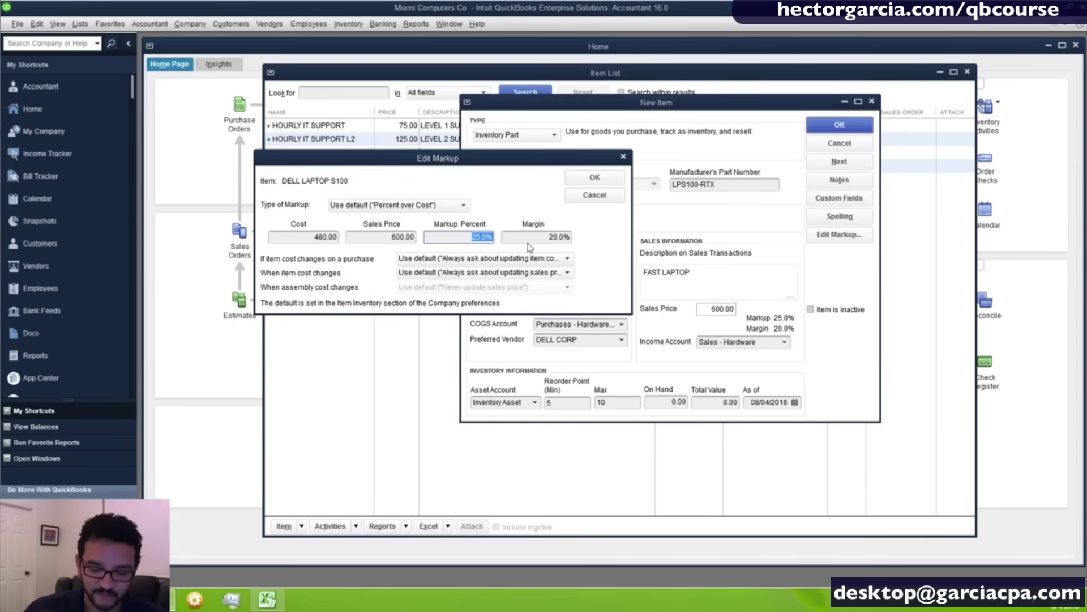
pyautogui.write('37%')
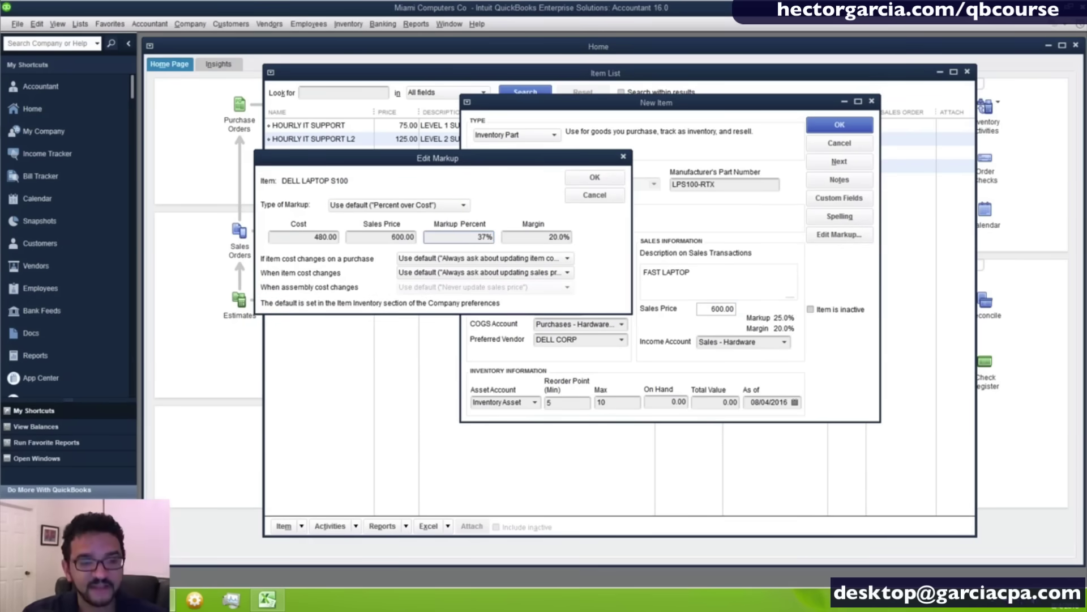
pyautogui.click(528, 243)
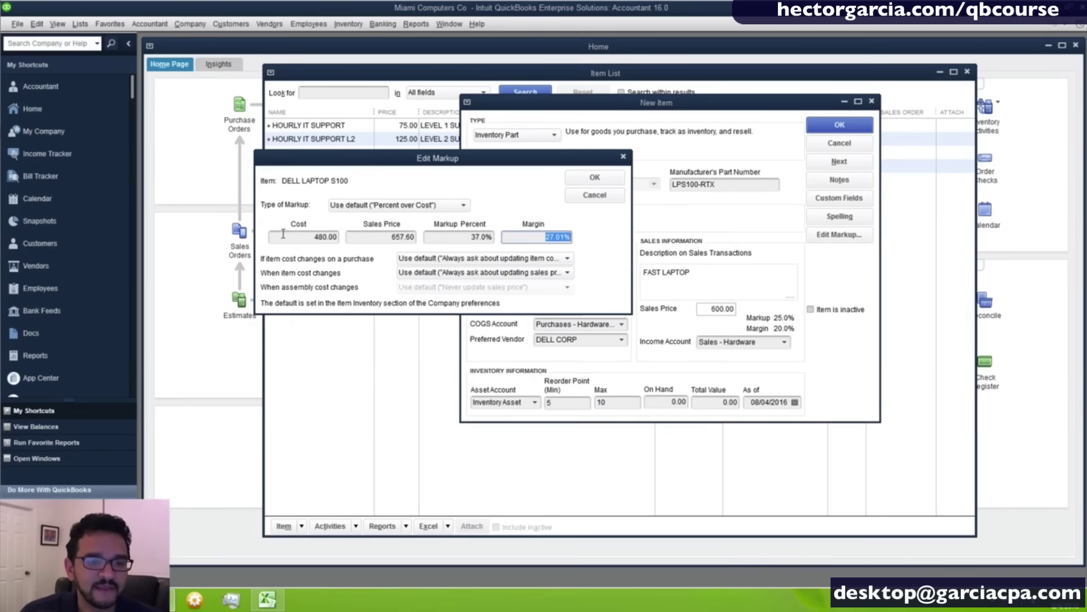
pyautogui.hotkey('shift', 'Tab')
pyautogui.hotkey('shift', 'Tab')
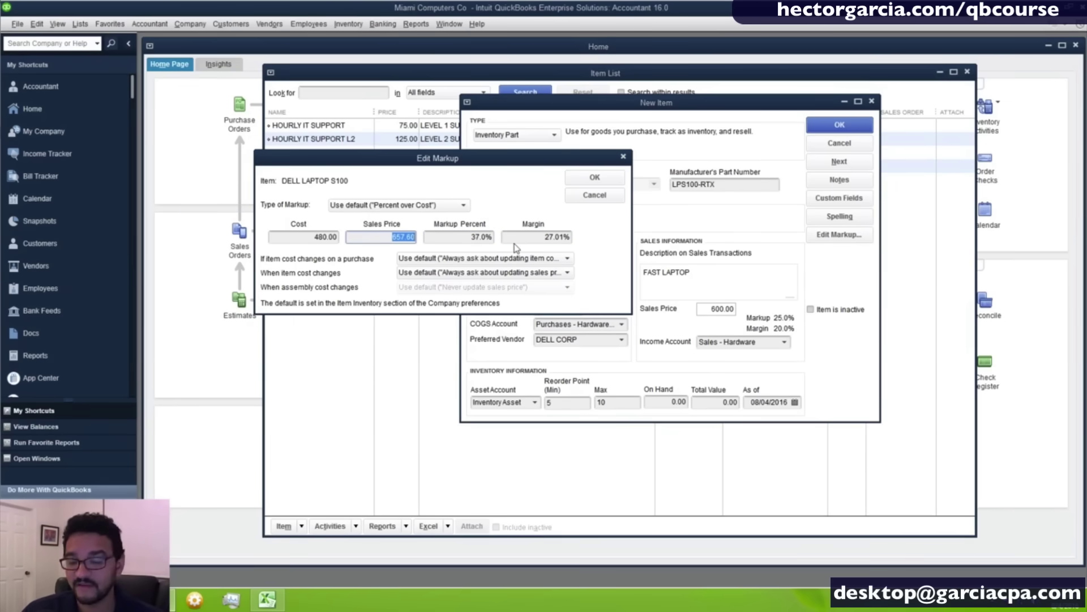
pyautogui.moveTo(485, 164); pyautogui.dragTo(507, 168)
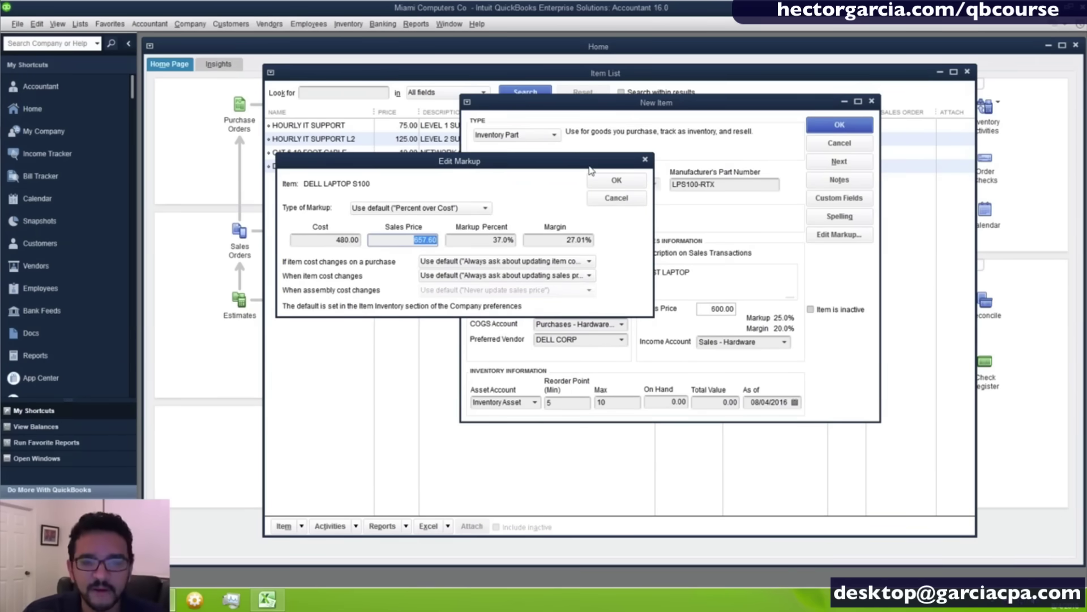
pyautogui.click(603, 181)
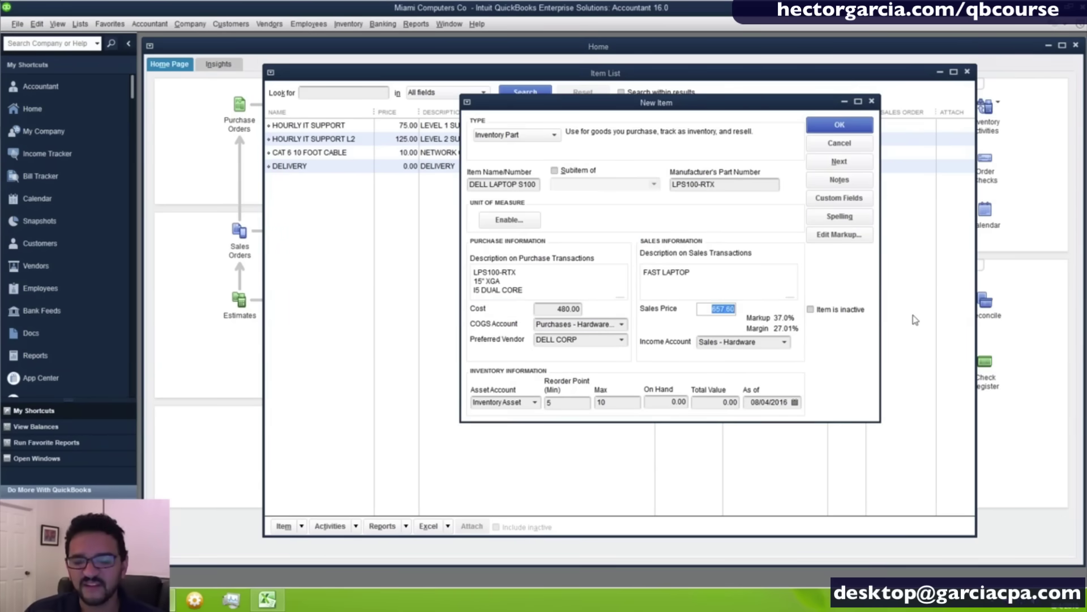
# Save DELL LAPTOP S100, skipping the spell check, and duplicate it from the Item List.
pyautogui.click(829, 128)
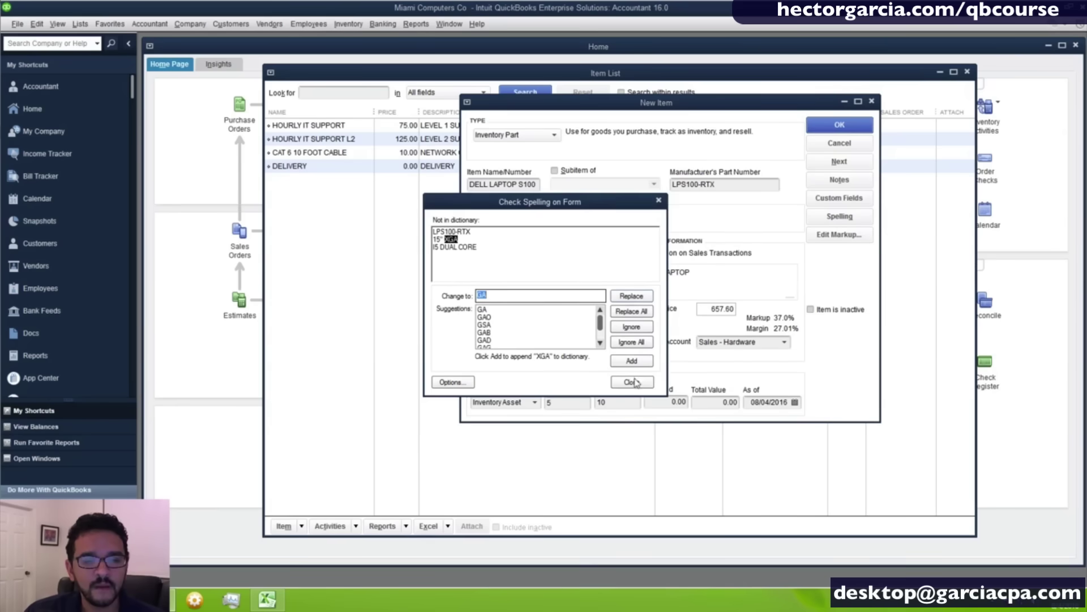
pyautogui.click(633, 380)
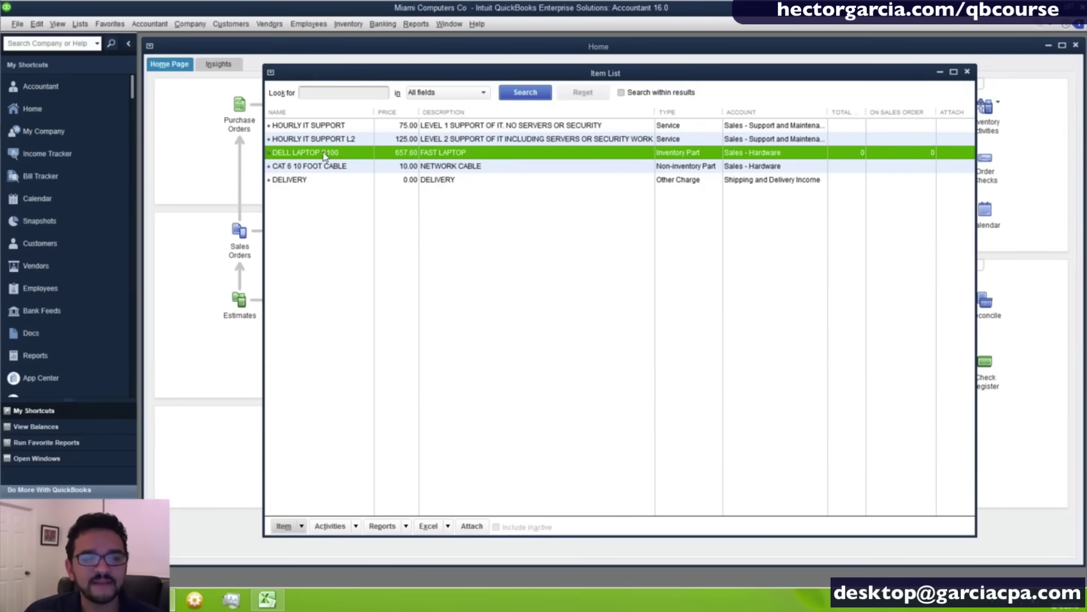
pyautogui.rightClick(326, 156)
pyautogui.click(372, 213)
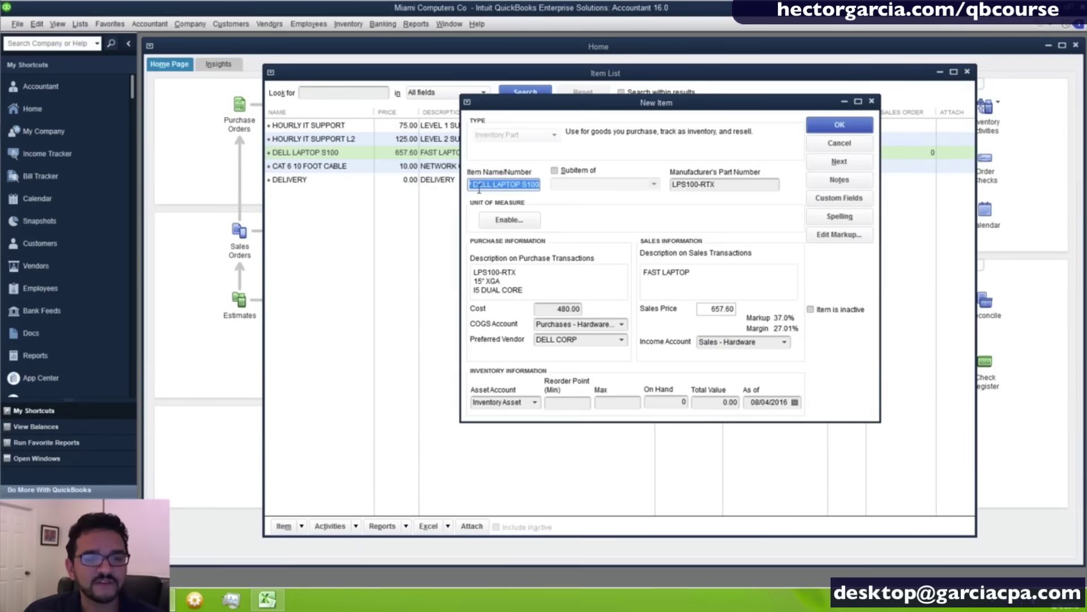
# Rename the copied item from DUP DELL LAPTOP S100 to DELL SERVER S200.
pyautogui.moveTo(473, 186); pyautogui.dragTo(407, 188)
pyautogui.press('BackSpace')
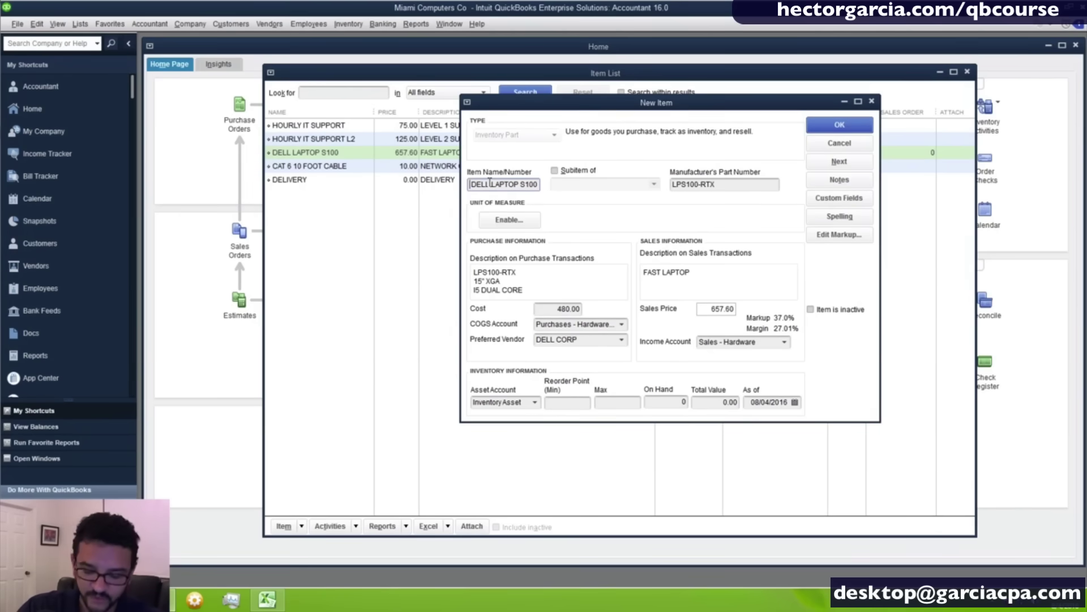
pyautogui.moveTo(489, 184); pyautogui.dragTo(518, 184)
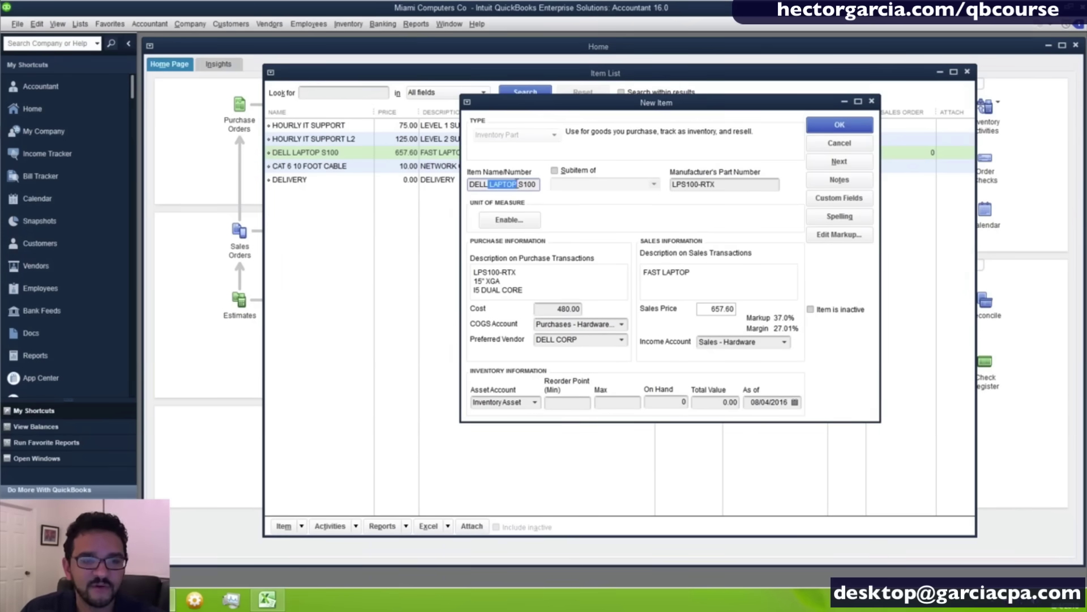
pyautogui.write('SERVER')
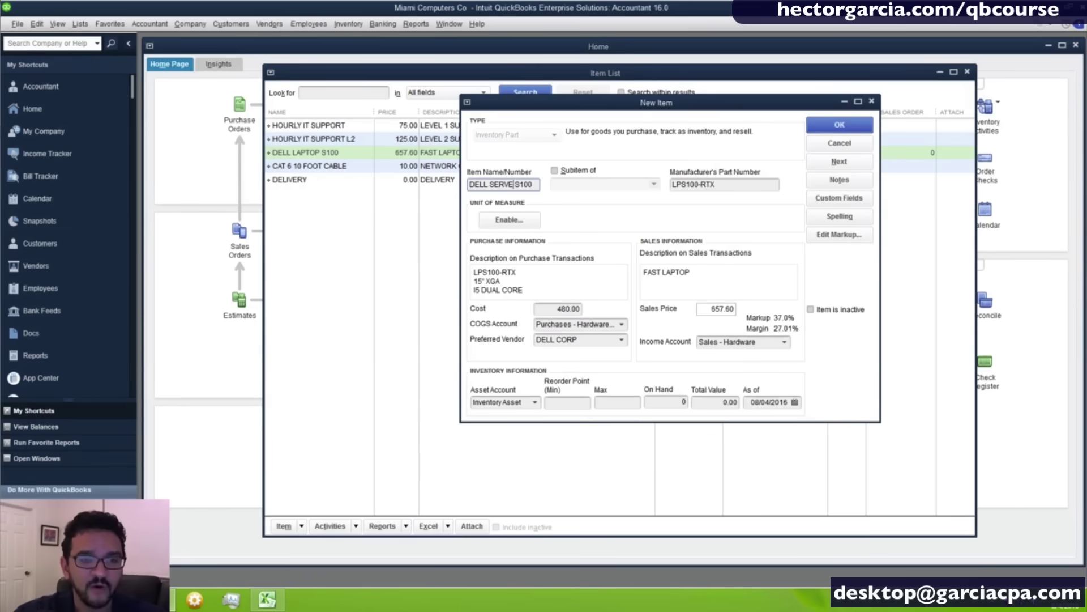
# Change the manufacturer's part number to S200-ERTX.
pyautogui.moveTo(686, 184); pyautogui.dragTo(587, 179)
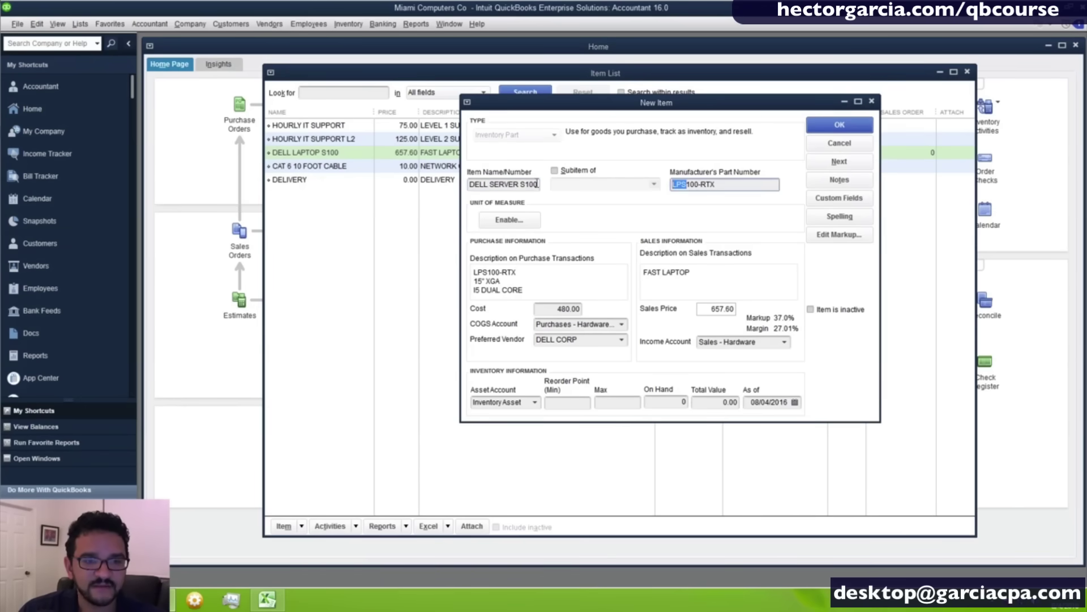
pyautogui.click(534, 184)
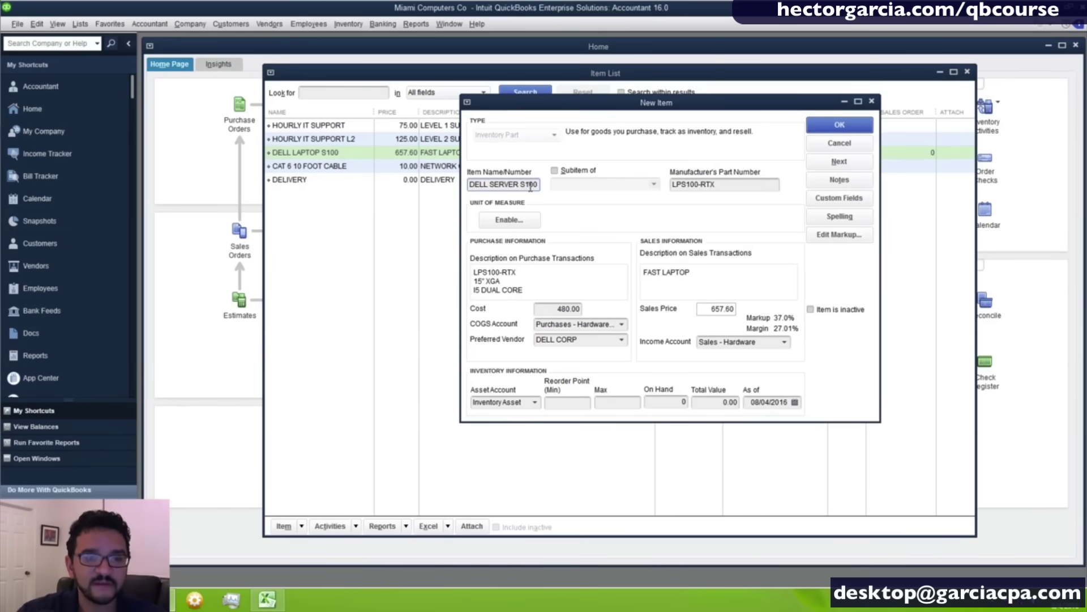
pyautogui.click(678, 186)
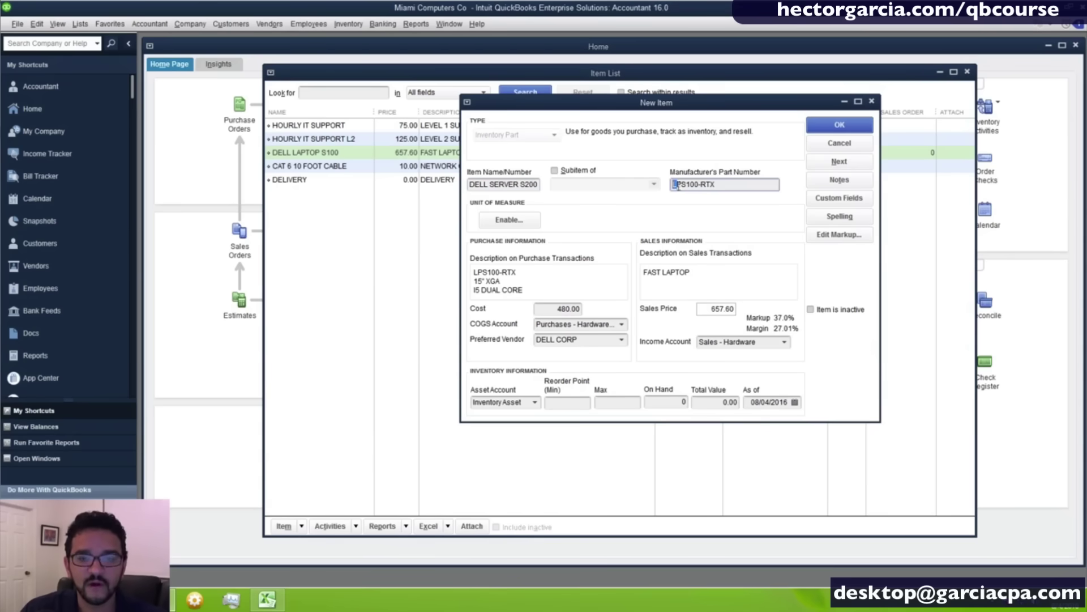
pyautogui.press('Delete')
pyautogui.press('Delete')
pyautogui.click(683, 184)
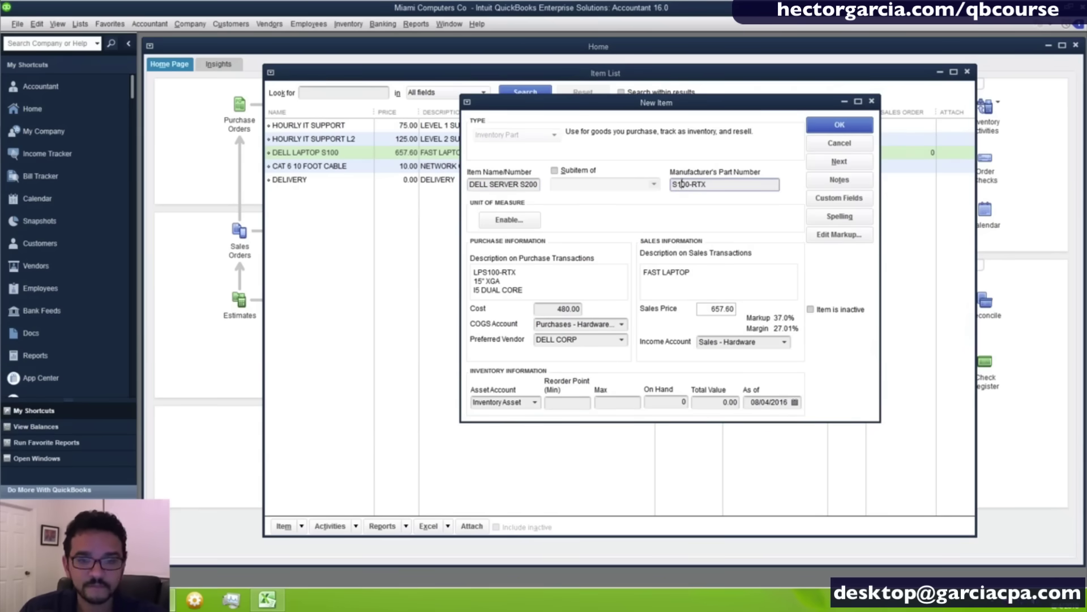
pyautogui.press('BackSpace')
pyautogui.write('200-')
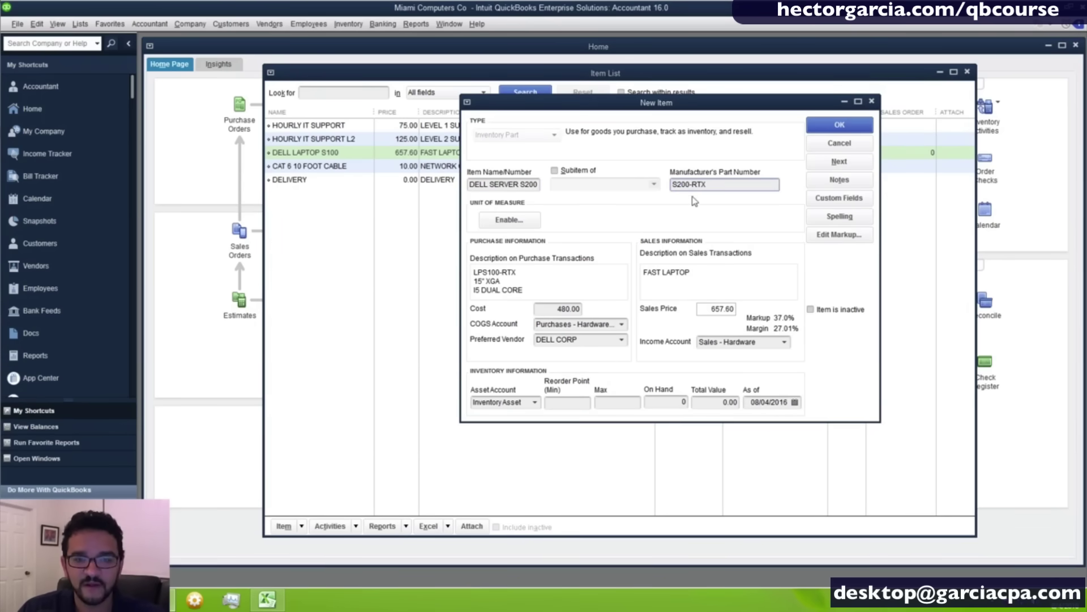
pyautogui.write('e')
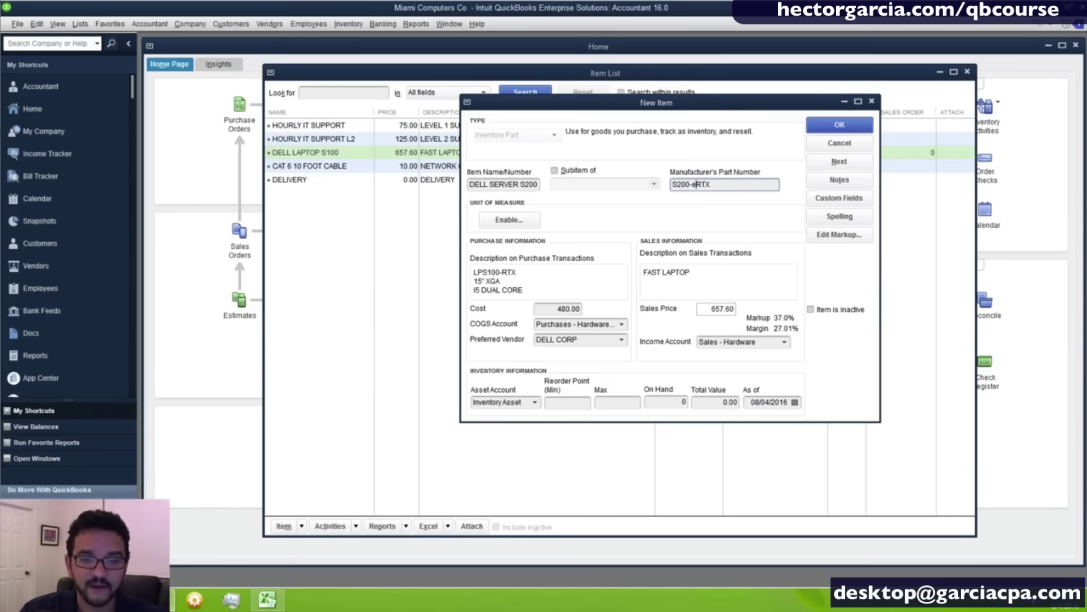
pyautogui.press('BackSpace')
pyautogui.write('E')
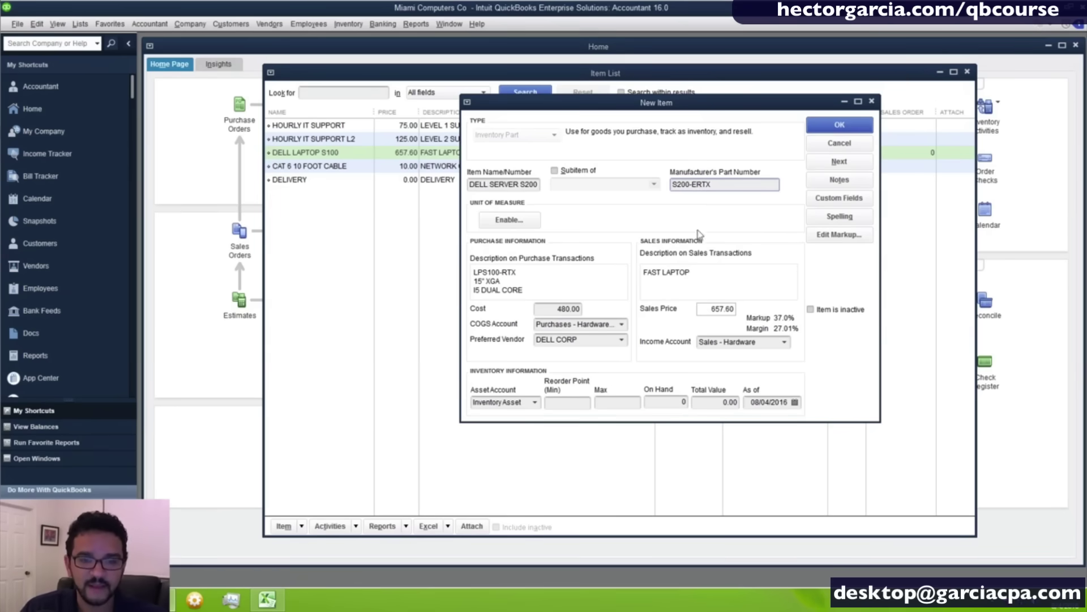
# Change the sales description to FAST SERVER.
pyautogui.moveTo(666, 272); pyautogui.dragTo(833, 289)
pyautogui.press('BackSpace')
pyautogui.press('BackSpace')
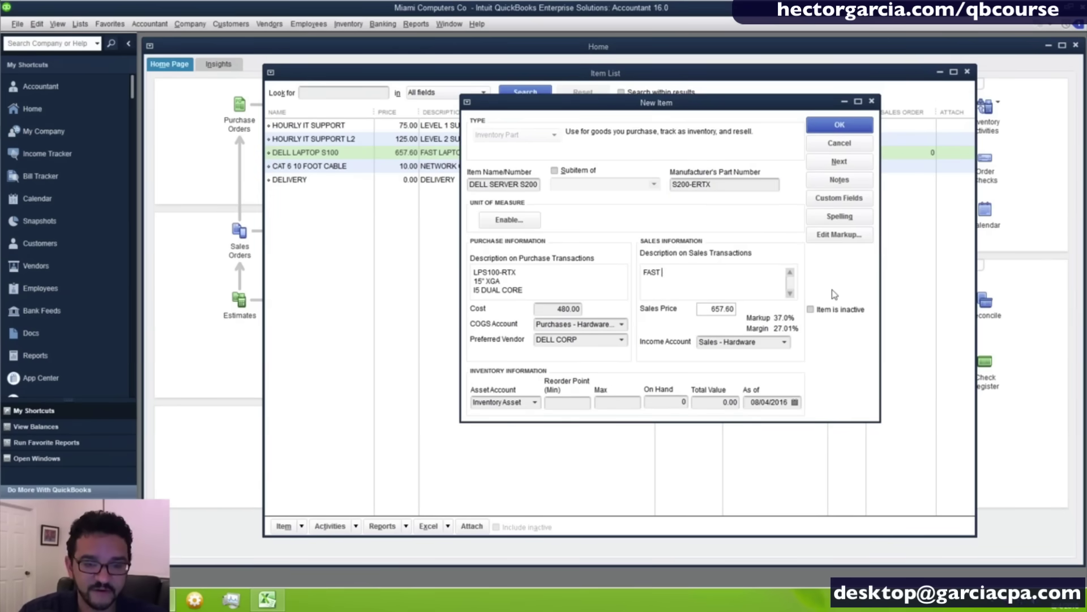
pyautogui.write('SERVER')
pyautogui.press('Tab')
pyautogui.press('Tab')
pyautogui.press('Tab')
pyautogui.press('Tab')
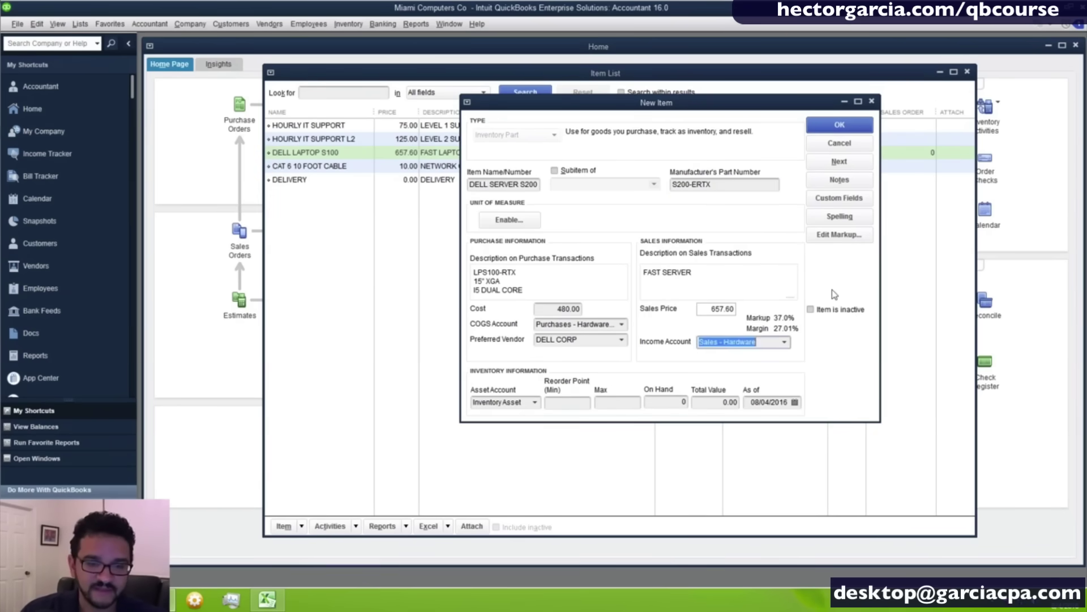
# Set the server's cost to 2,150.00 and sales price to 2,500.00.
pyautogui.click(548, 309)
pyautogui.write('2')
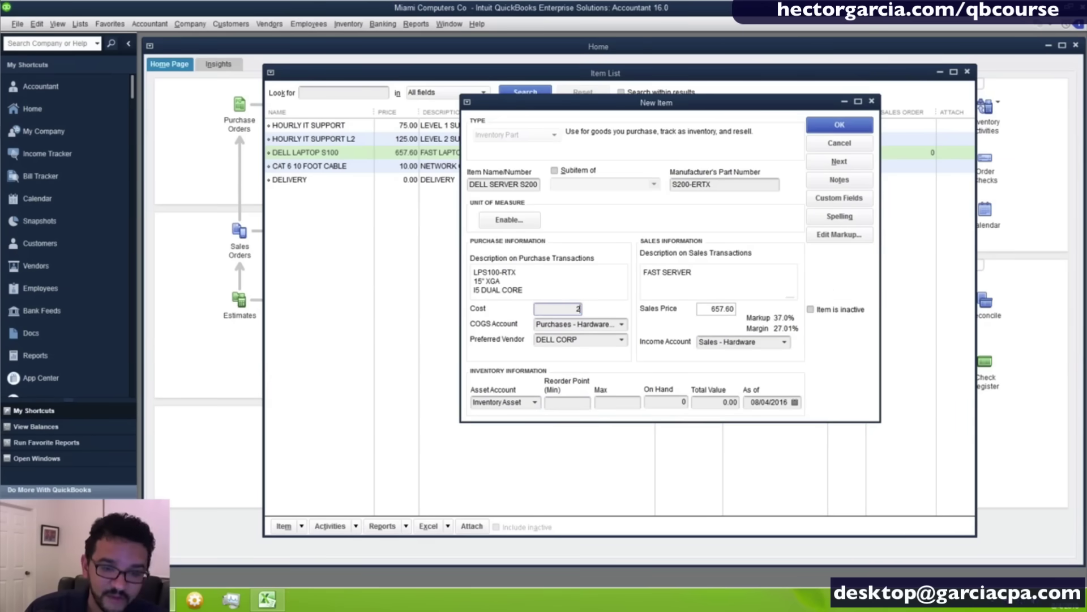
pyautogui.write('15')
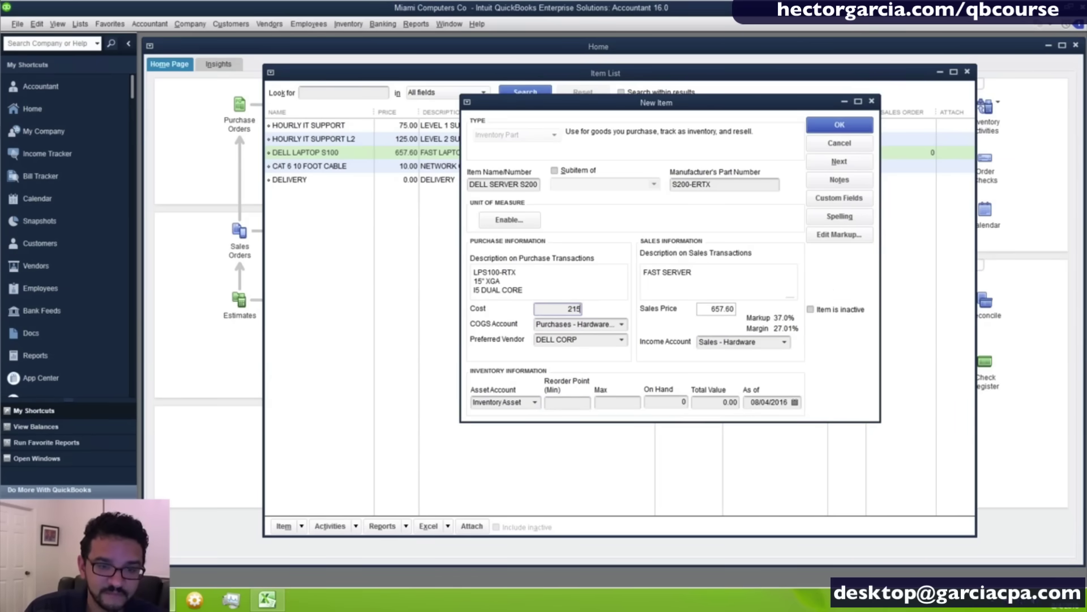
pyautogui.write('0')
pyautogui.press('Tab')
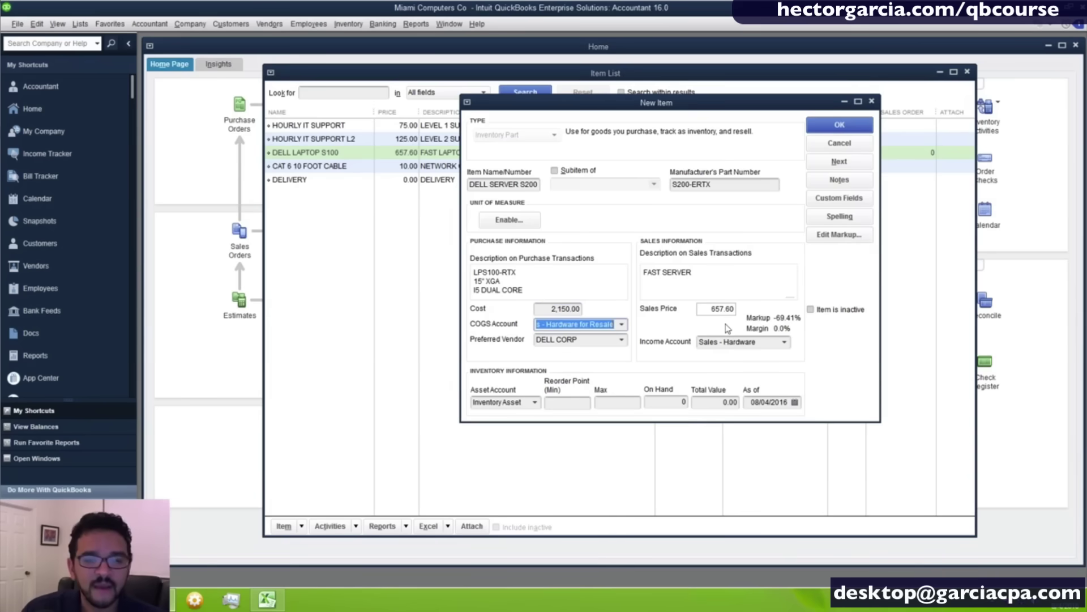
pyautogui.click(708, 308)
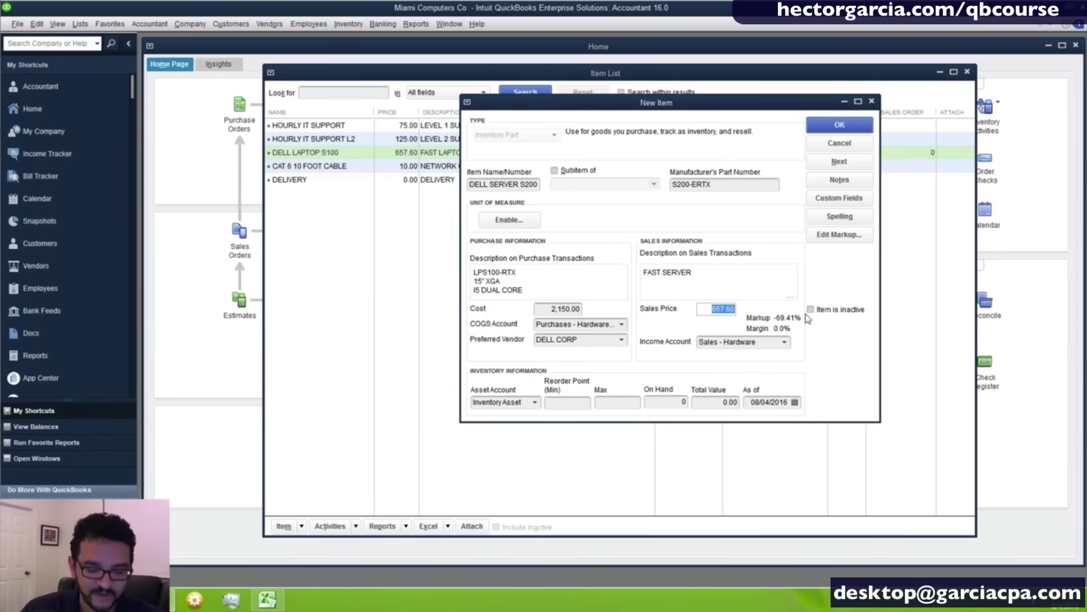
pyautogui.write('2500')
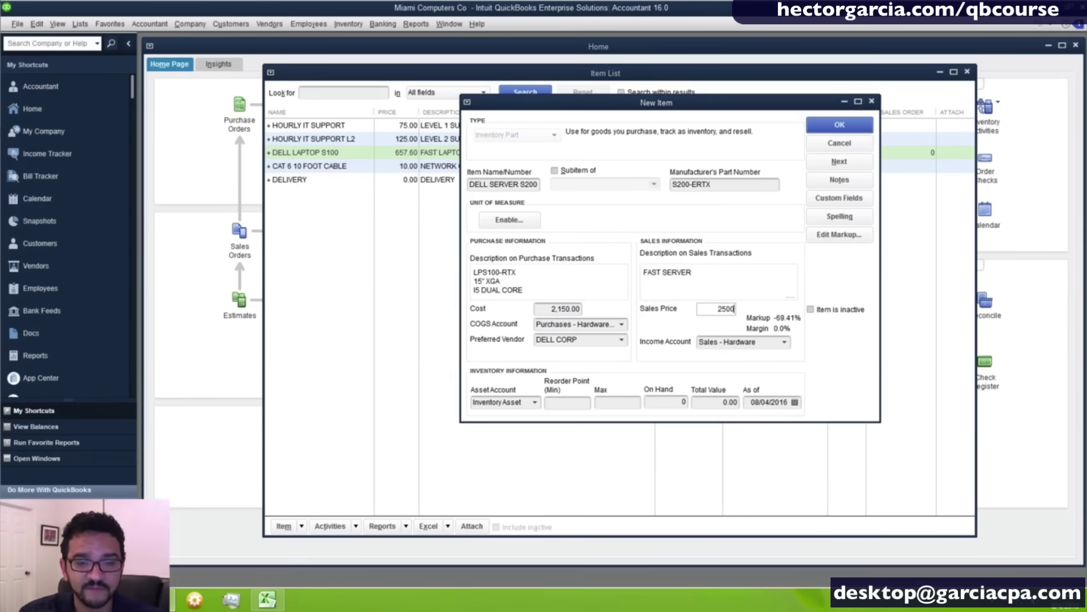
pyautogui.press('Tab')
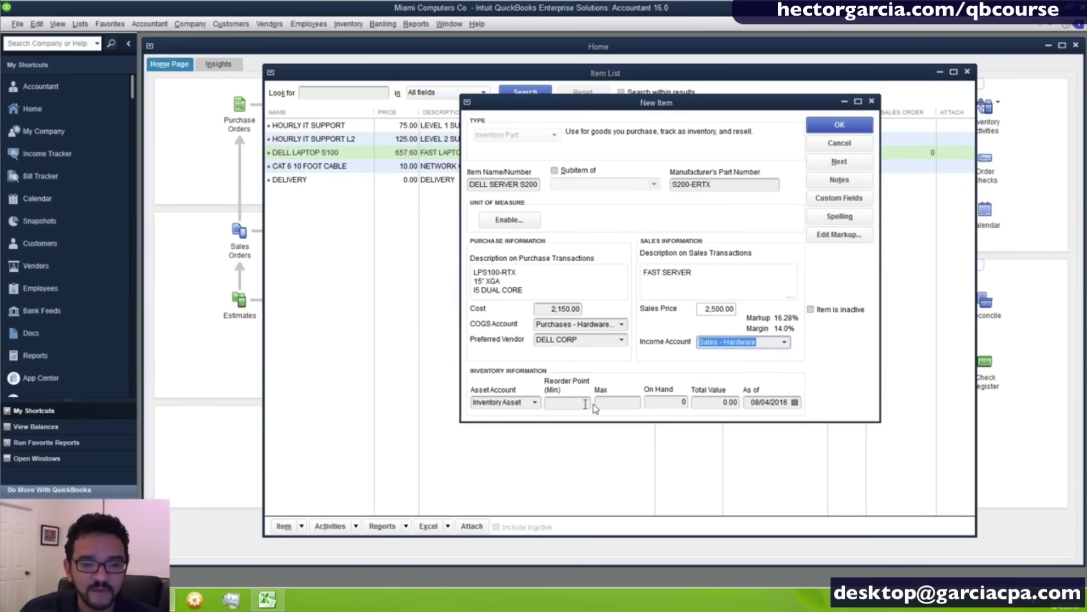
pyautogui.click(619, 404)
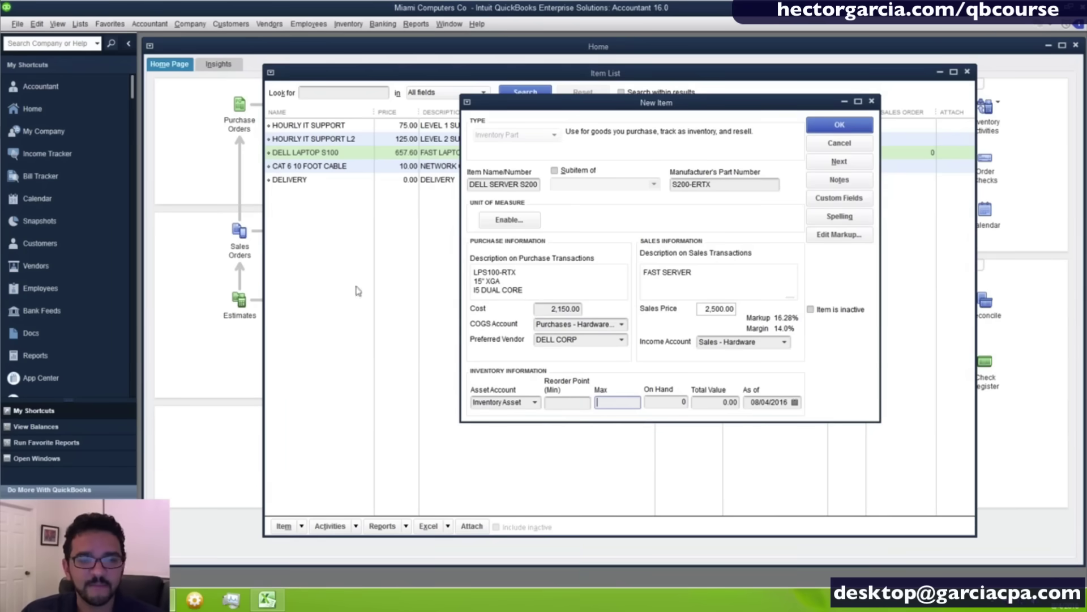
# Edit the purchase description to I7 QUAD CORE and save DELL SERVER S200.
pyautogui.moveTo(522, 282); pyautogui.dragTo(421, 257)
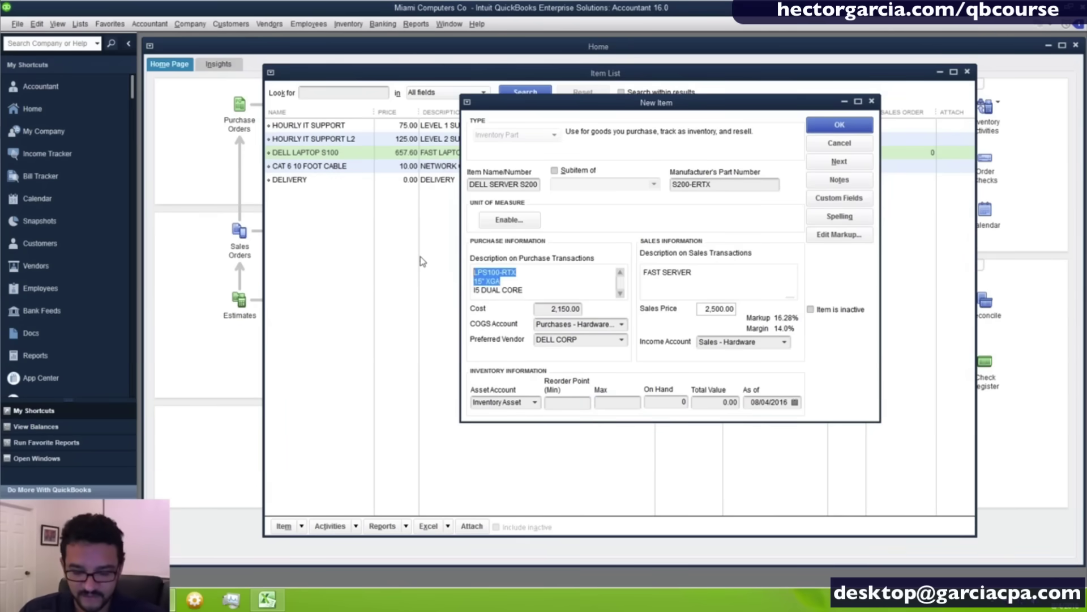
pyautogui.press('Delete')
pyautogui.press('Delete')
pyautogui.click(479, 272)
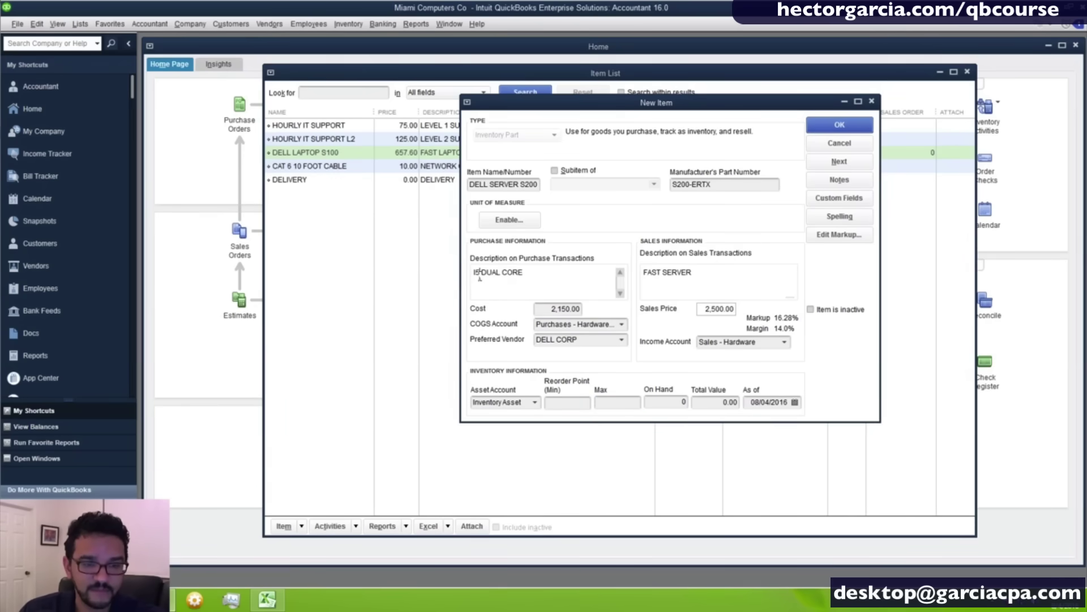
pyautogui.press('BackSpace')
pyautogui.write('7')
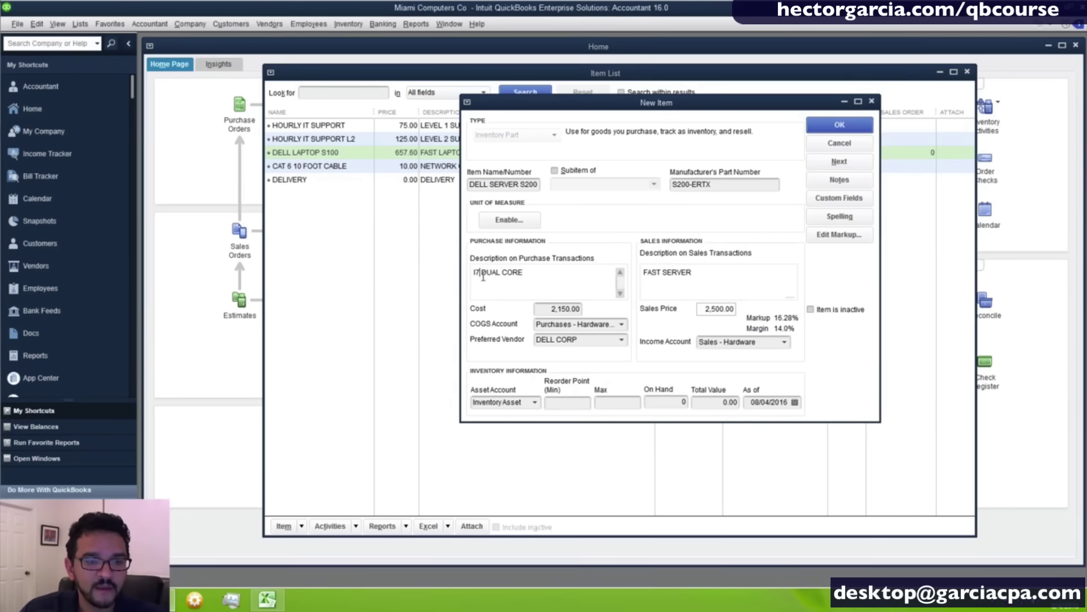
pyautogui.moveTo(481, 273); pyautogui.dragTo(503, 274)
pyautogui.write('OUAD')
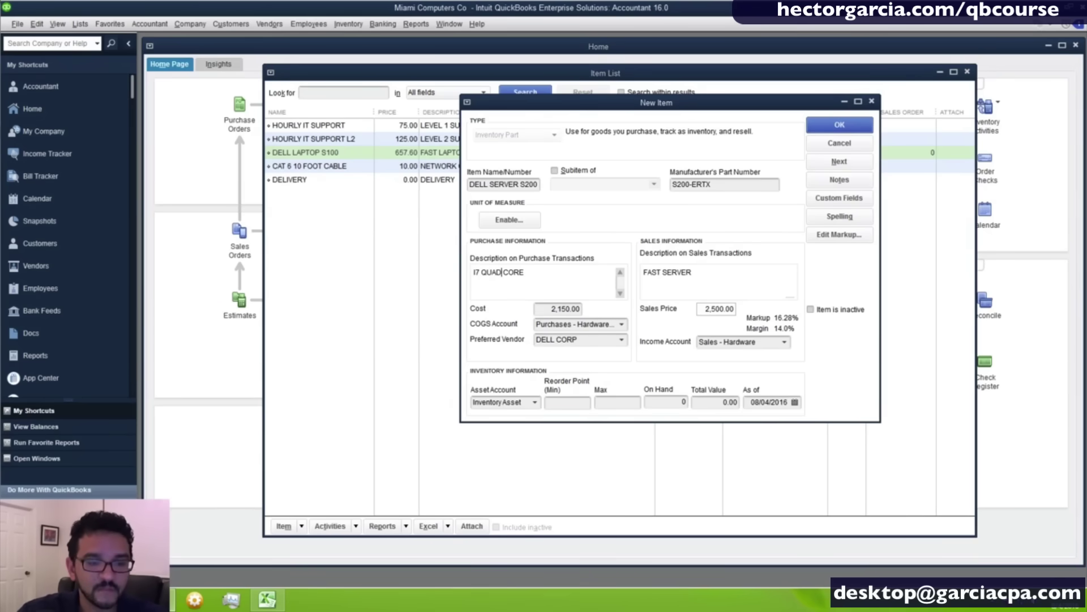
pyautogui.click(833, 132)
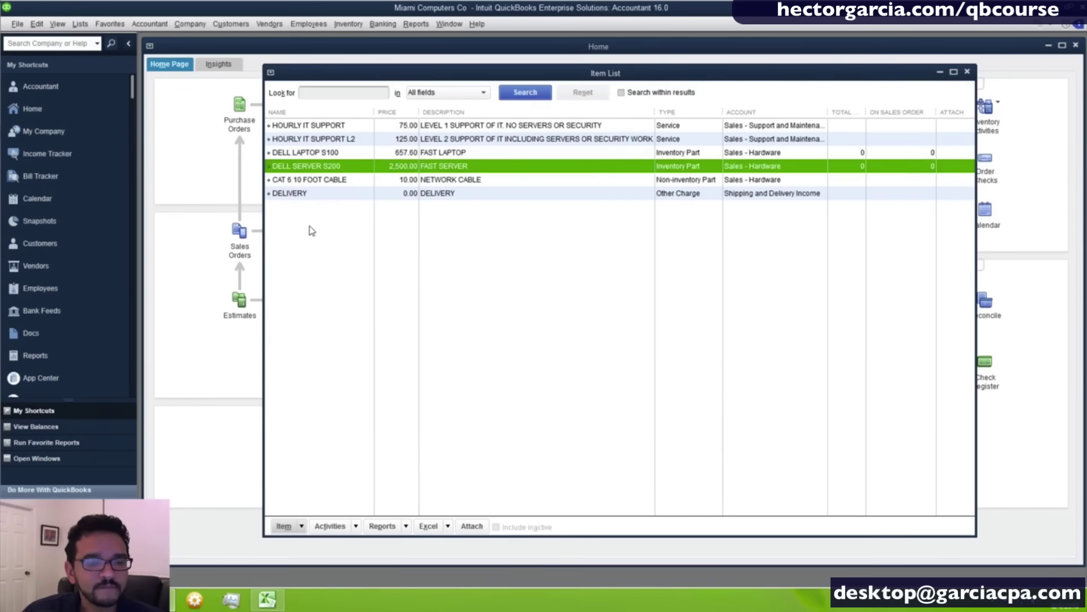
# Review the six Item List entries, including DELL SERVER S200, then bring up the list's context menu.
pyautogui.click(342, 154)
pyautogui.click(343, 166)
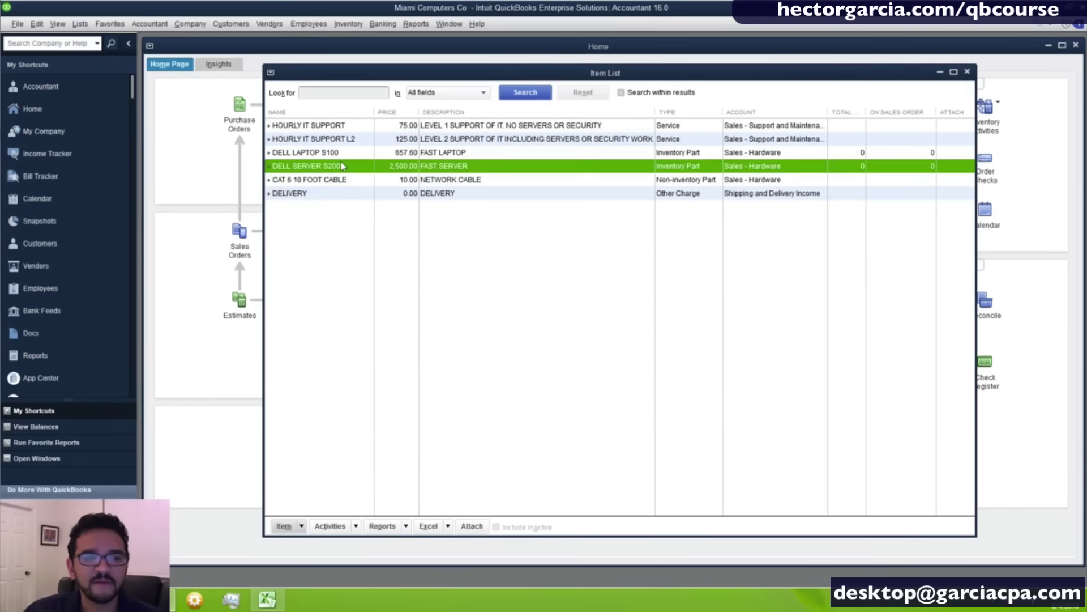
pyautogui.click(341, 154)
pyautogui.click(336, 178)
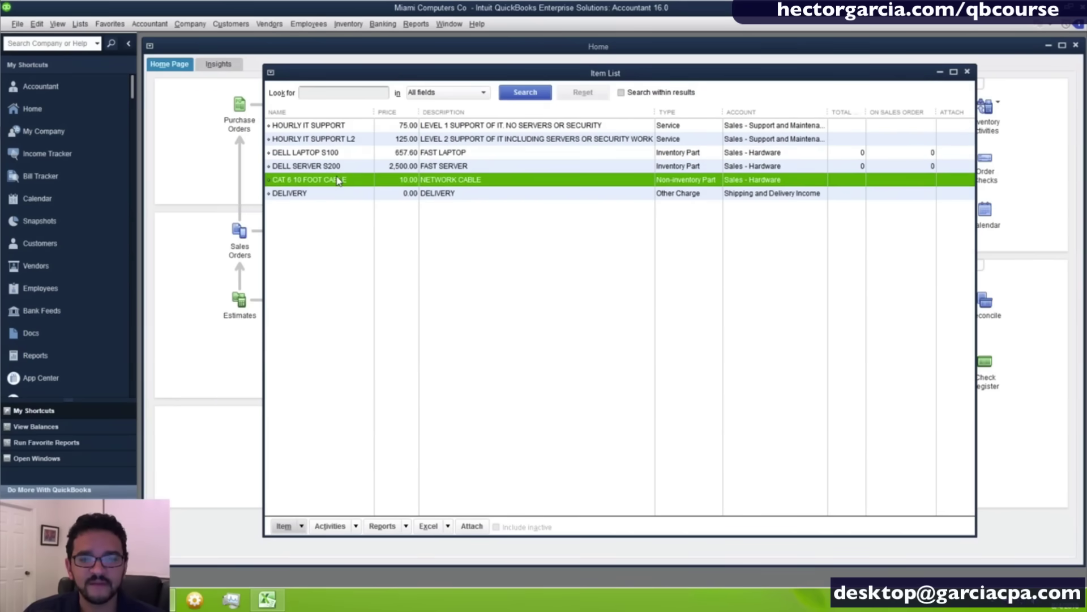
pyautogui.click(322, 195)
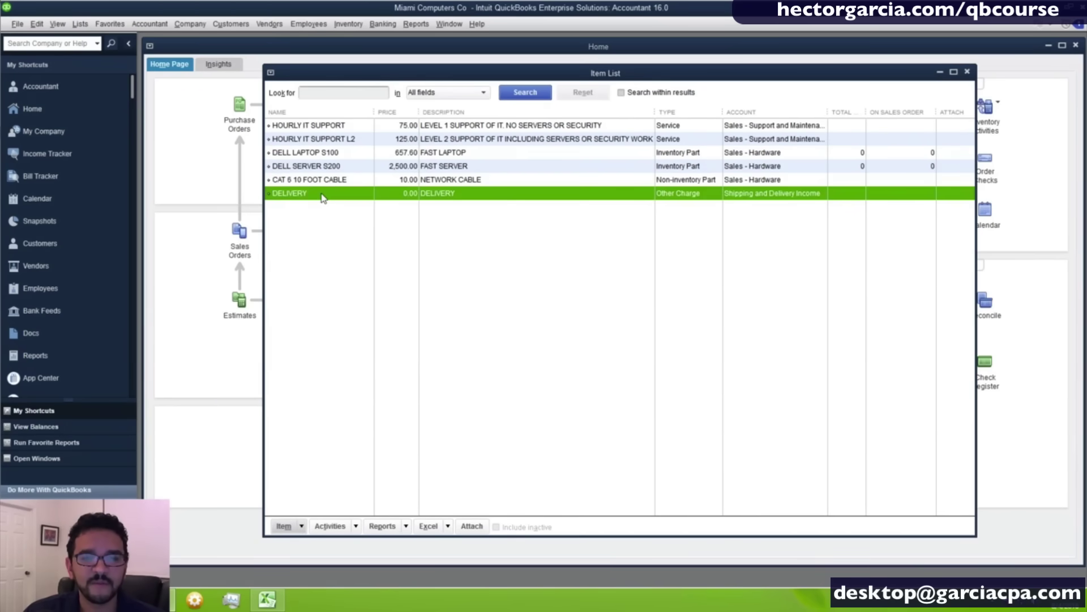
pyautogui.click(327, 126)
pyautogui.click(325, 139)
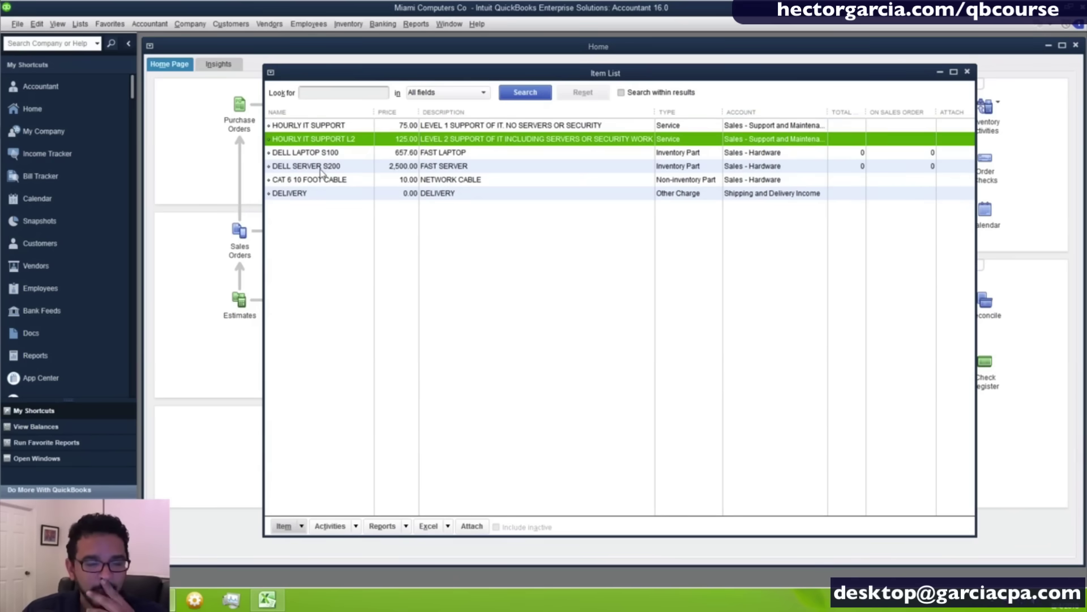
pyautogui.rightClick(328, 239)
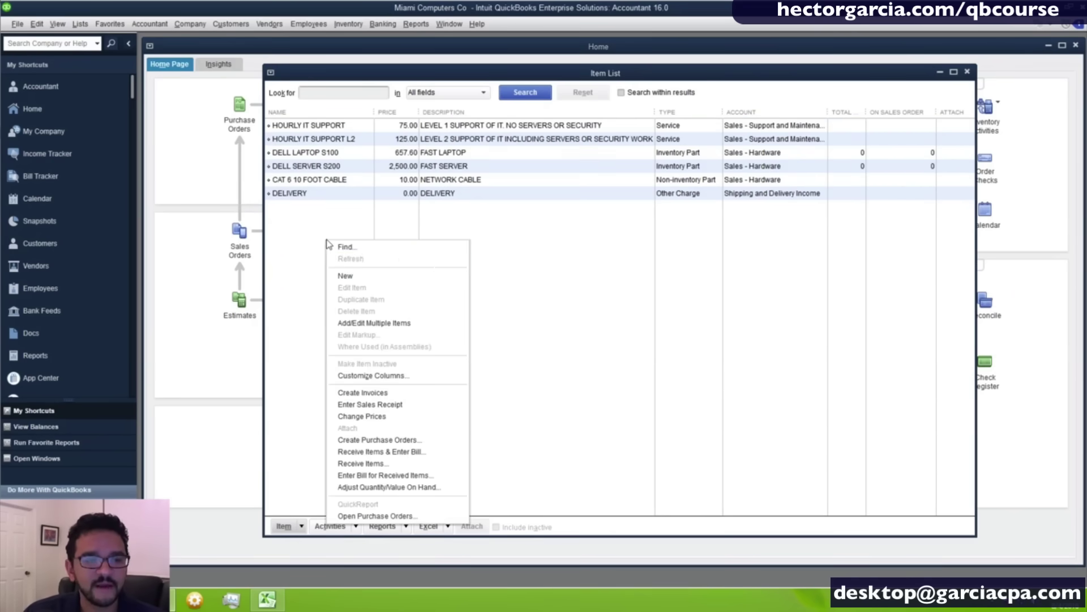
# Start a new inventory part named MICROSOFT OFFICE.
pyautogui.click(348, 276)
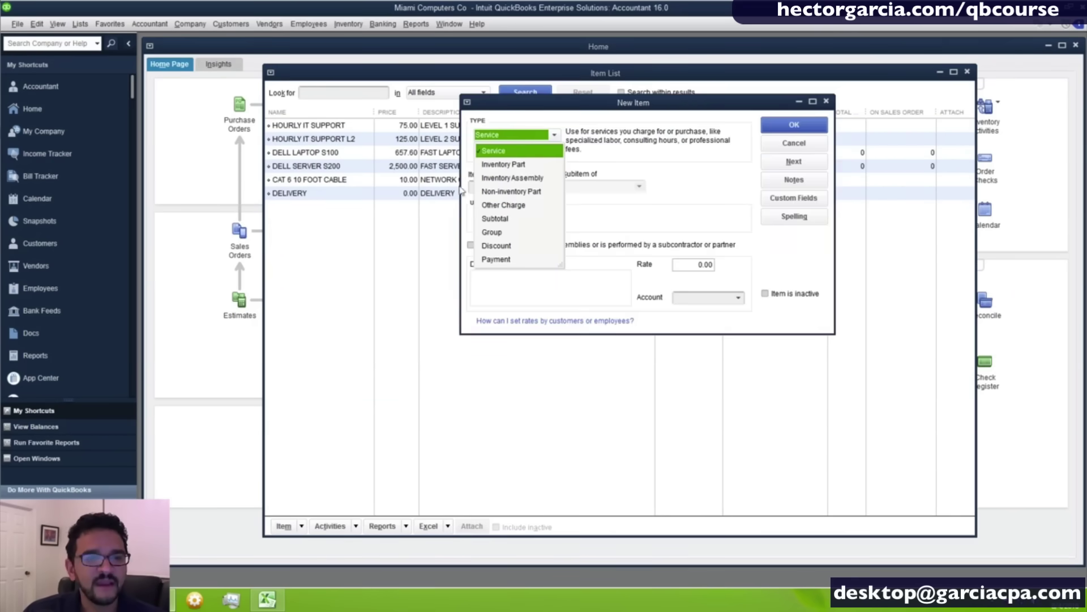
pyautogui.click(501, 165)
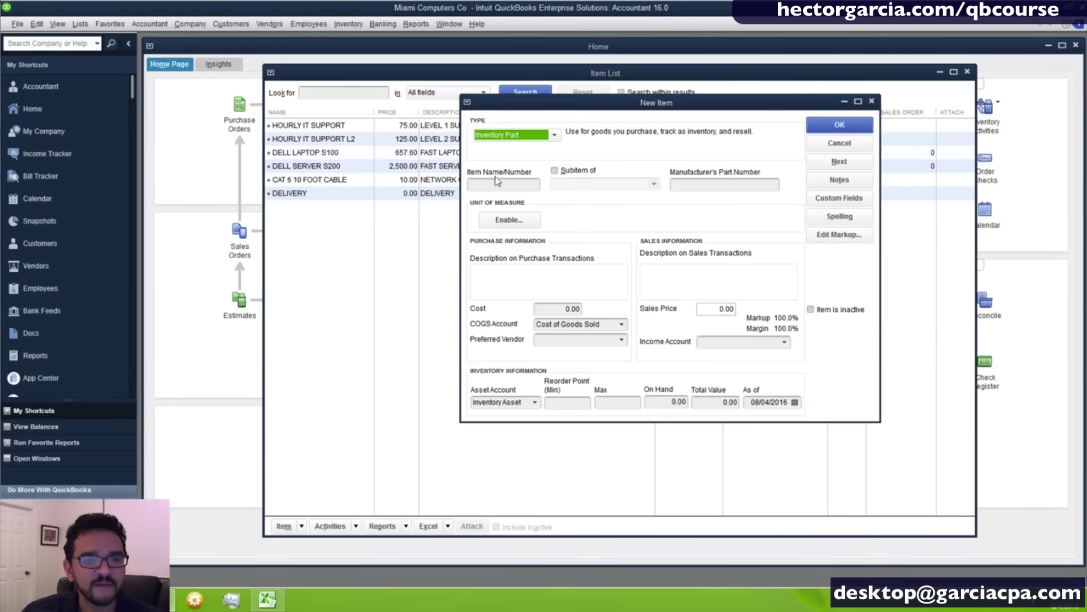
pyautogui.click(478, 185)
pyautogui.write('M')
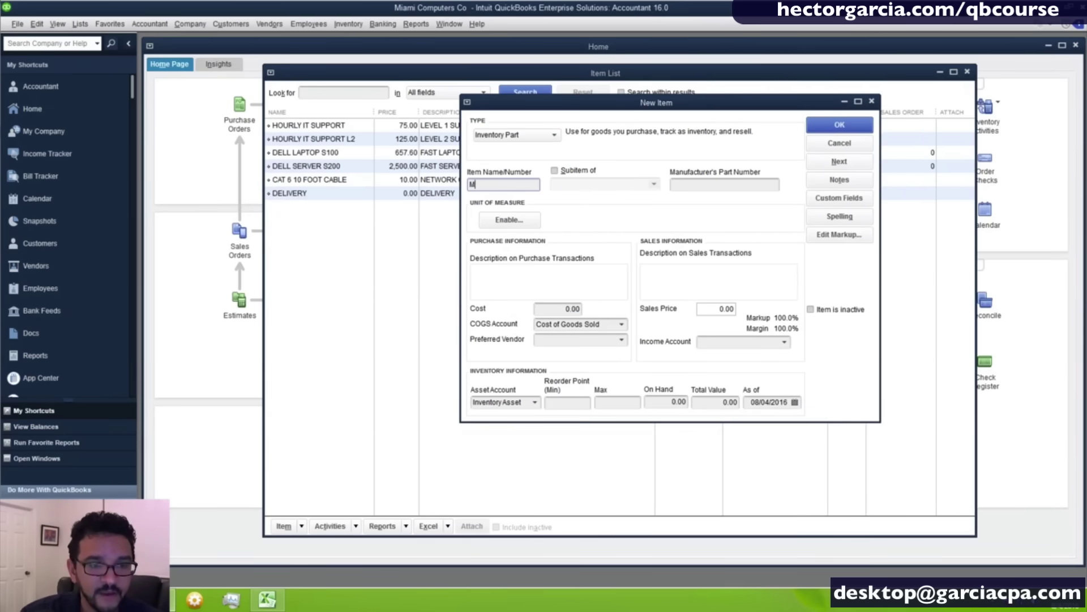
pyautogui.write('ICROSOFT O')
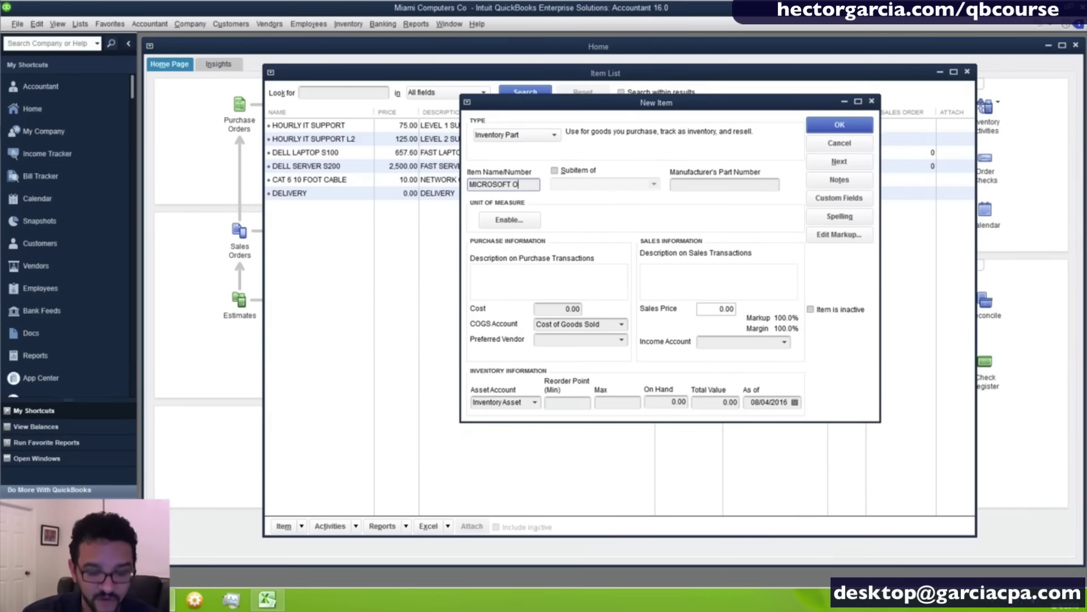
pyautogui.write('FFICE')
pyautogui.press('Tab')
pyautogui.press('Tab')
pyautogui.press('Tab')
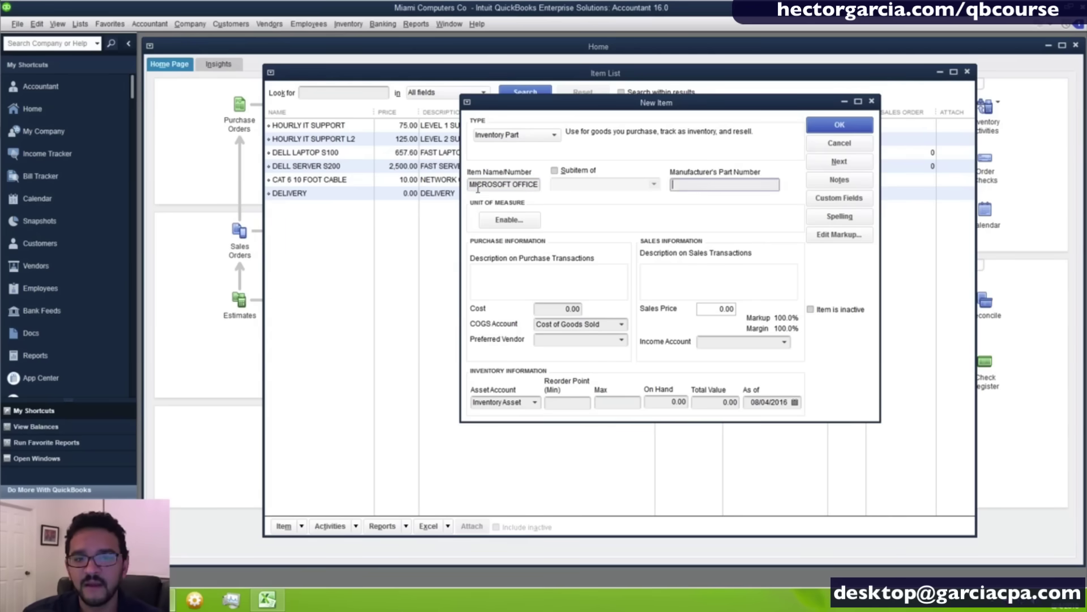
pyautogui.press('Tab')
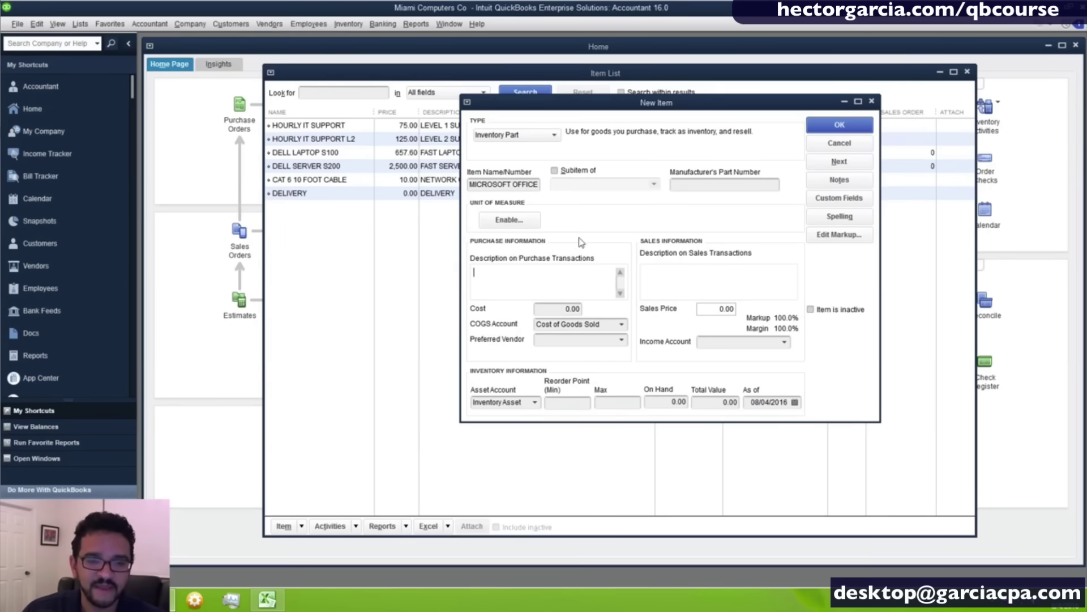
# Enter a cost of 250.00 and a sales price of 325.00.
pyautogui.click(562, 310)
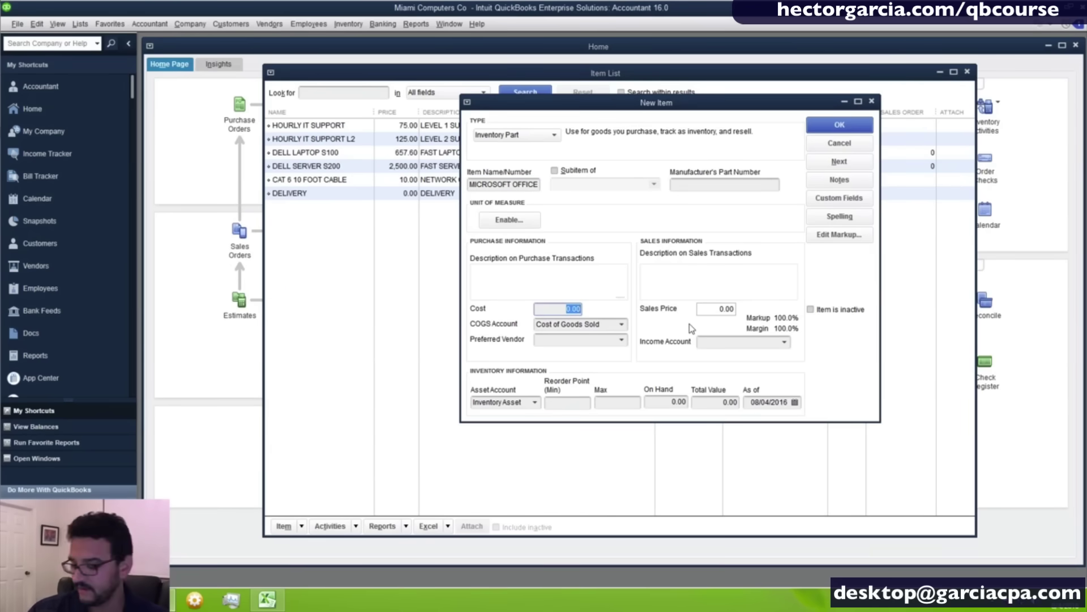
pyautogui.press('Tab')
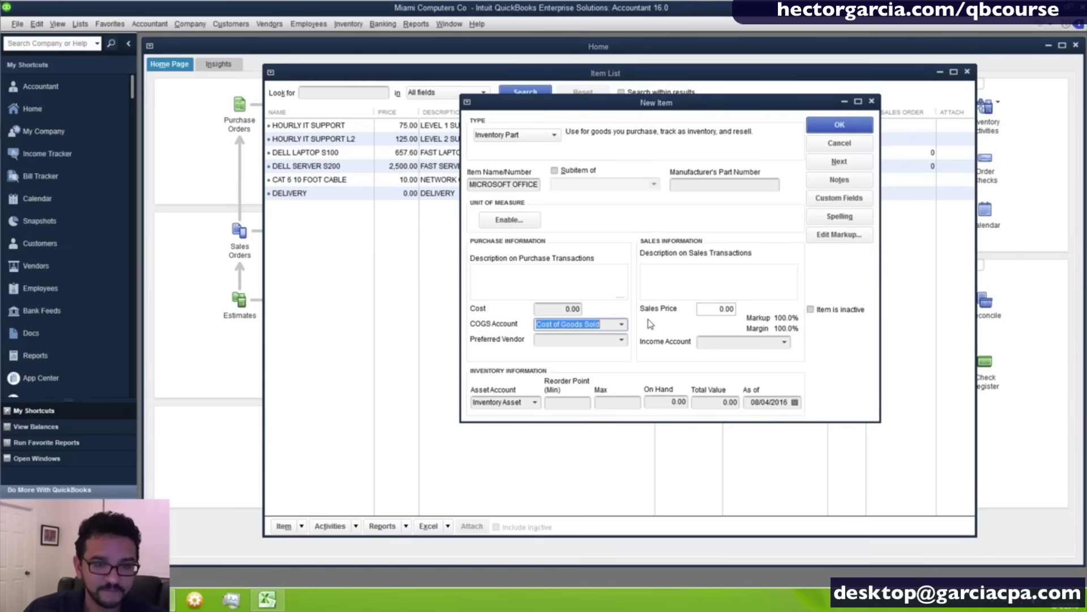
pyautogui.hotkey('shift', 'Tab')
pyautogui.write('2')
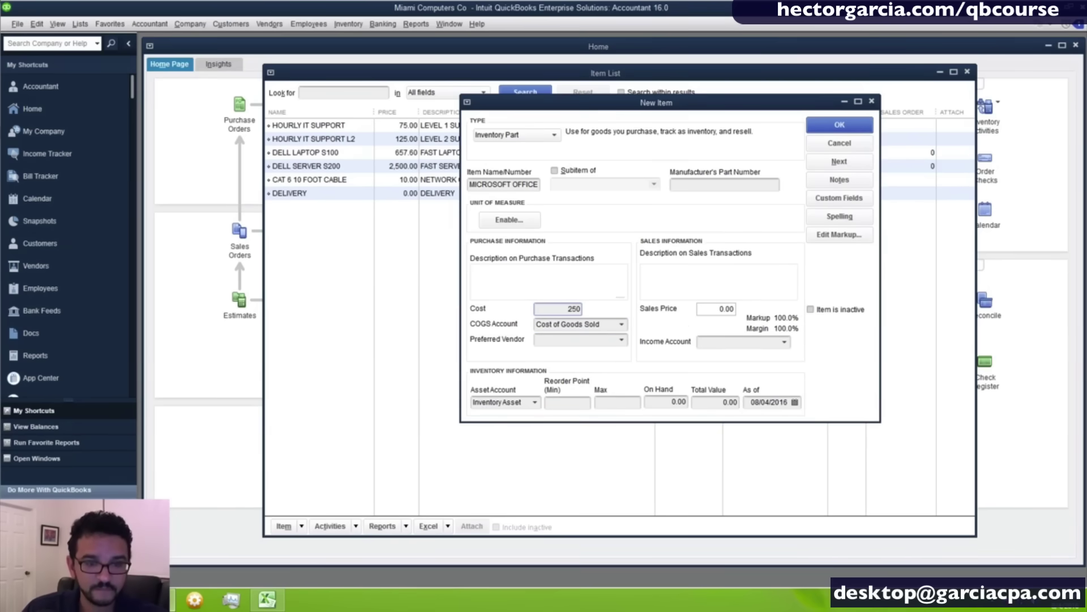
pyautogui.write('50')
pyautogui.click(720, 310)
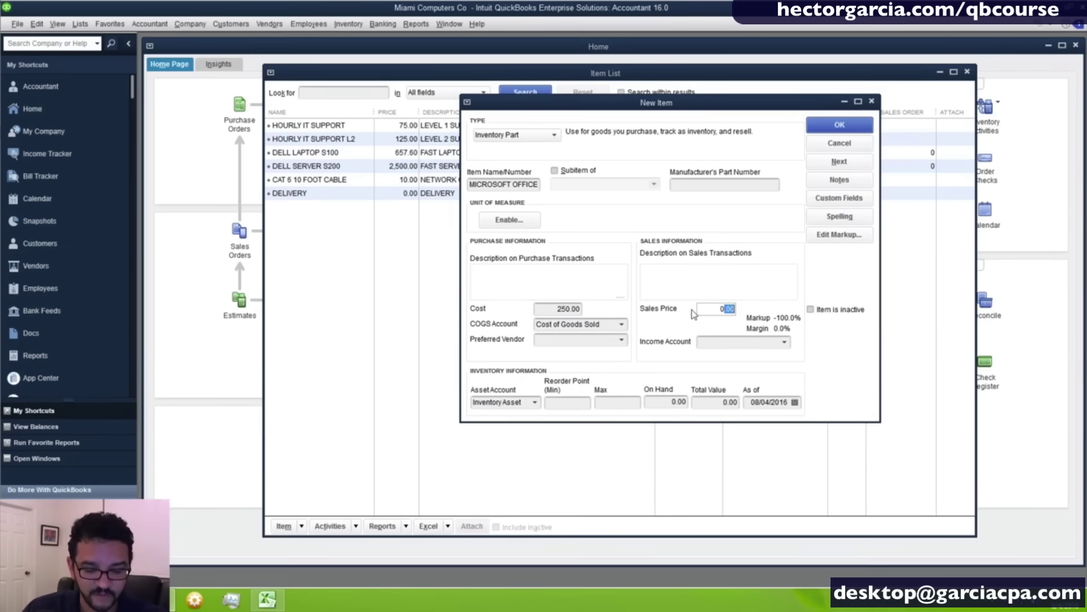
pyautogui.moveTo(699, 310); pyautogui.dragTo(798, 312)
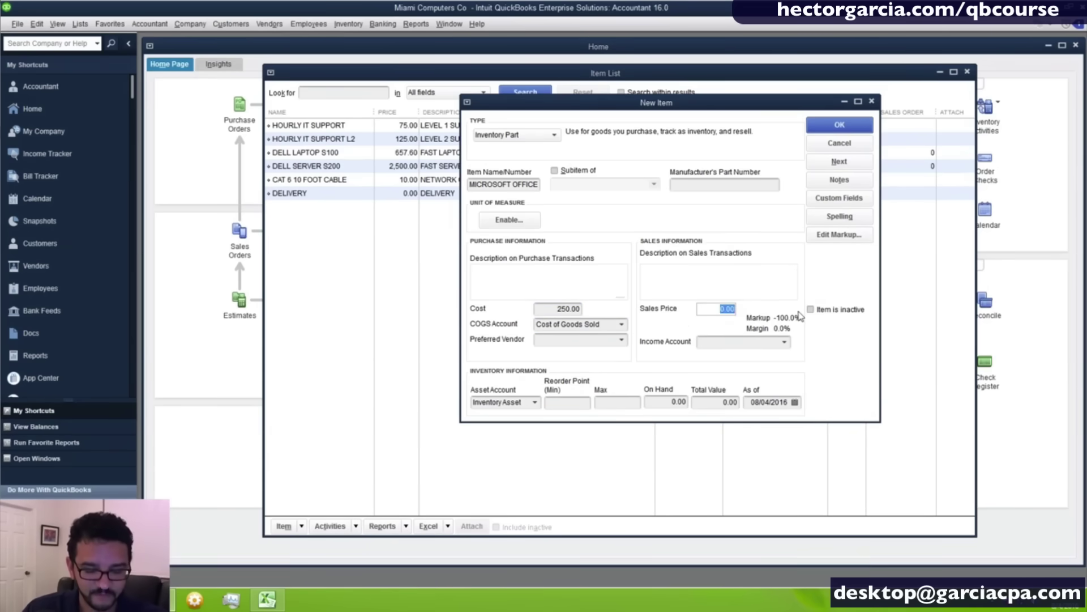
pyautogui.write('325')
# Choose COGS account Purchases - Software for Resale and income account Sales - Software.
pyautogui.click(621, 324)
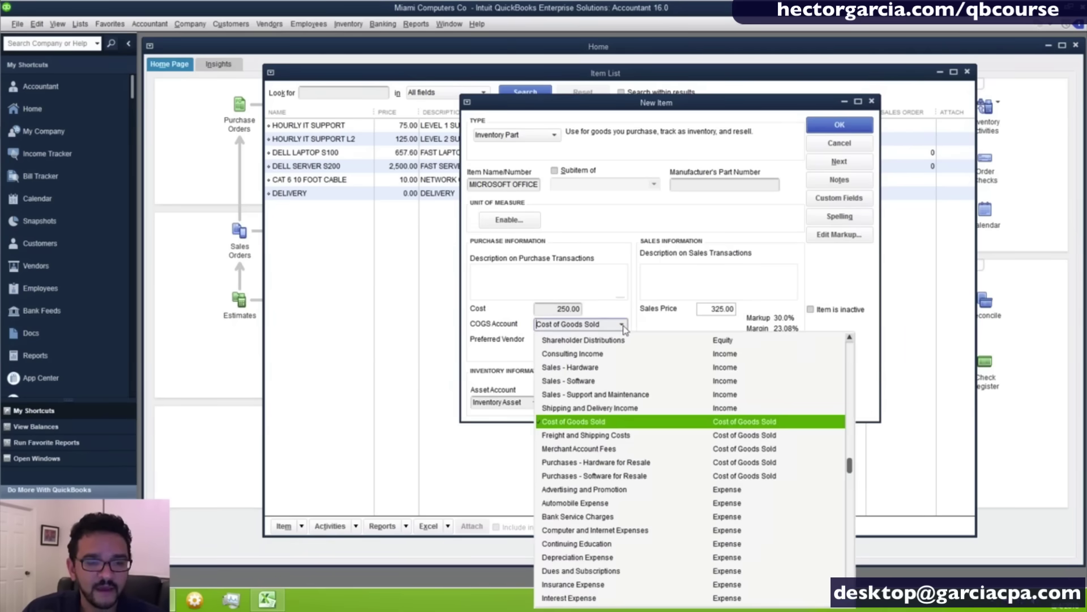
pyautogui.click(617, 478)
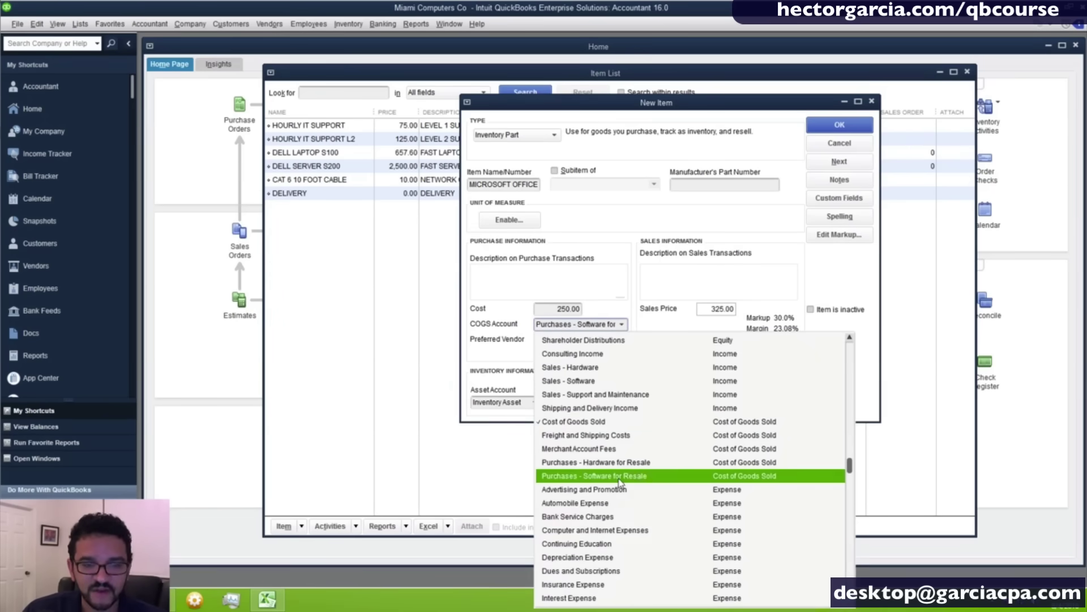
pyautogui.click(536, 327)
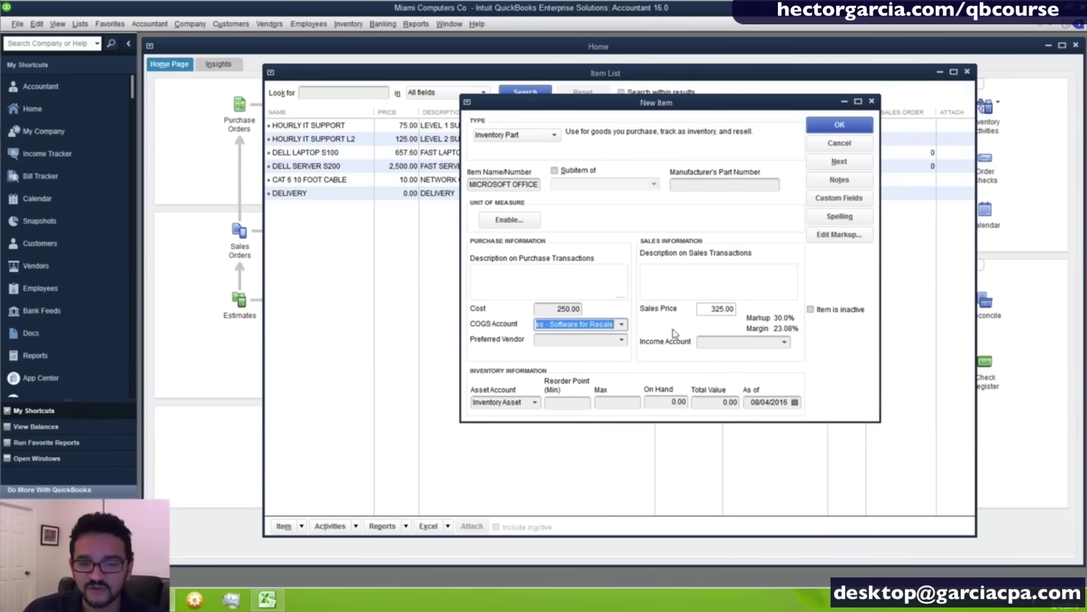
pyautogui.click(790, 346)
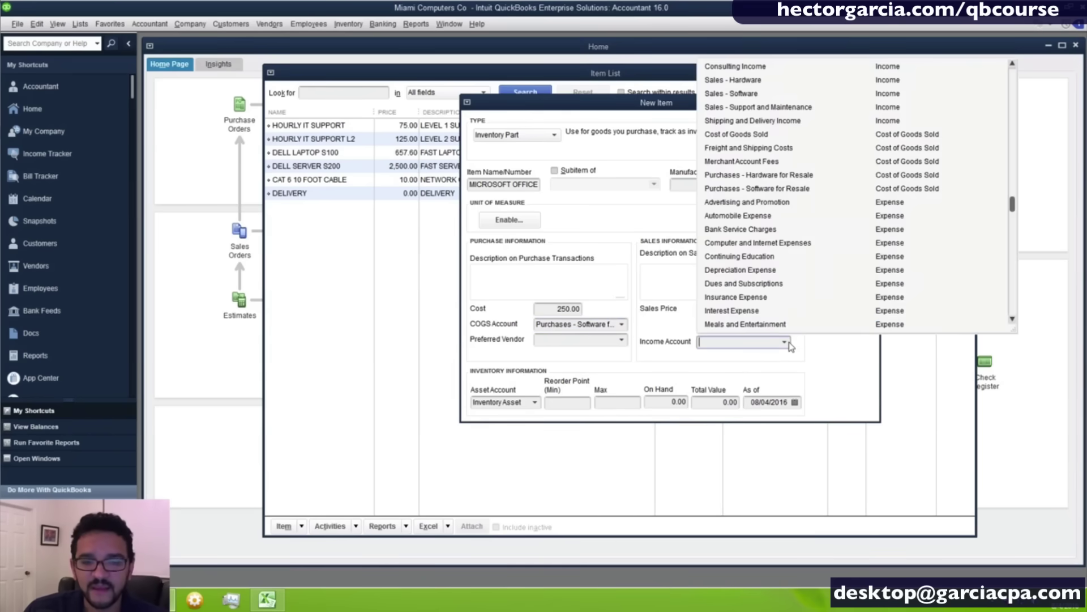
pyautogui.click(741, 93)
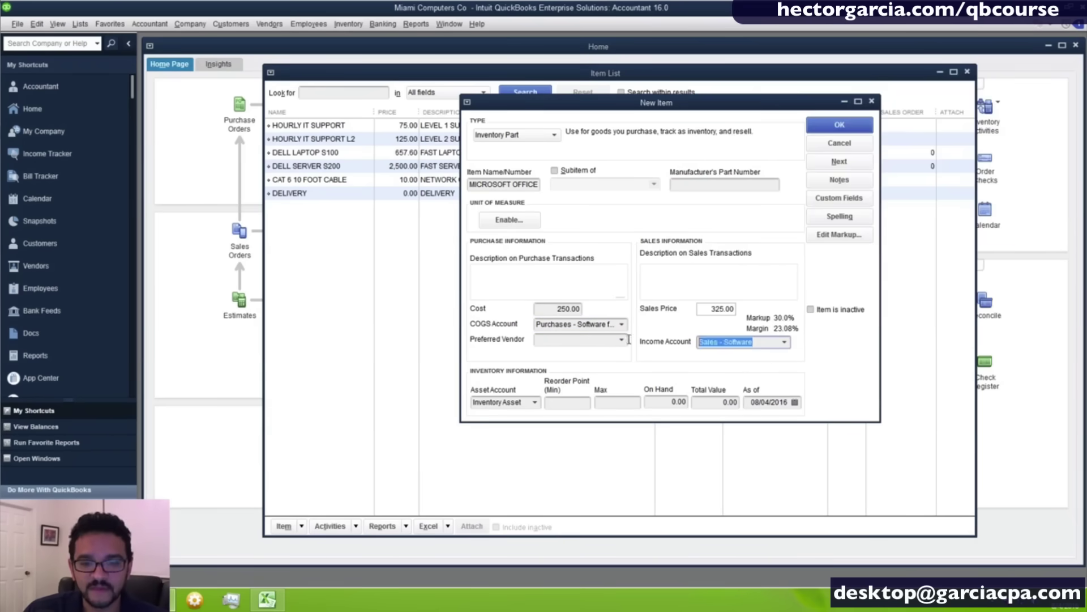
pyautogui.click(566, 340)
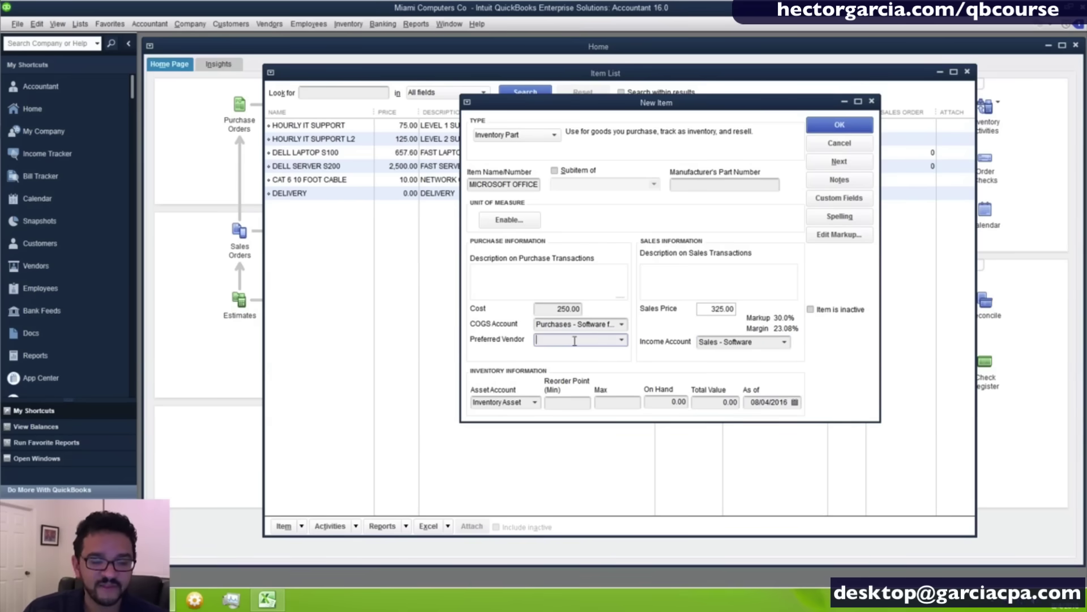
pyautogui.click(622, 340)
pyautogui.click(552, 358)
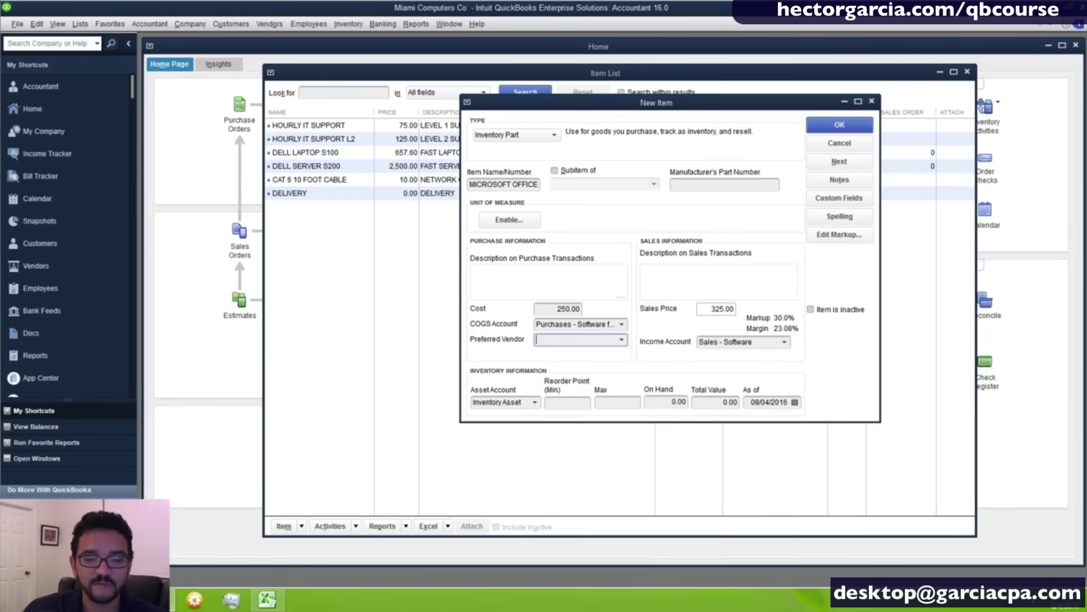
# Add MICROSOFT CORP as a new vendor and set it as the item's preferred vendor.
pyautogui.write('m')
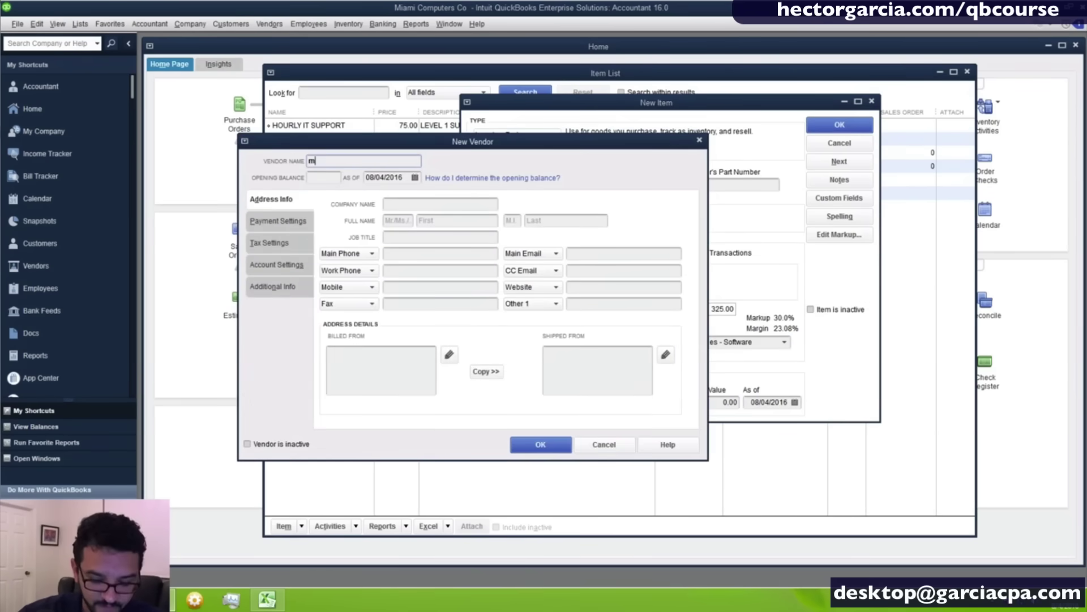
pyautogui.write('ICROSOFT')
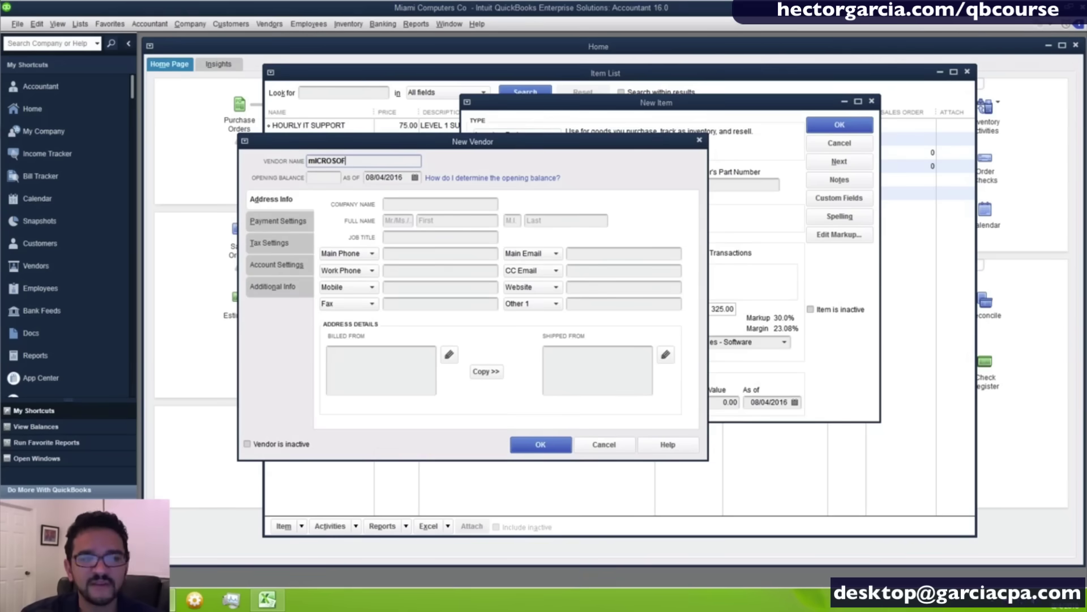
pyautogui.press('BackSpace')
pyautogui.press('BackSpace')
pyautogui.press('BackSpace')
pyautogui.press('BackSpace')
pyautogui.press('BackSpace')
pyautogui.press('BackSpace')
pyautogui.press('BackSpace')
pyautogui.press('BackSpace')
pyautogui.write('Mi')
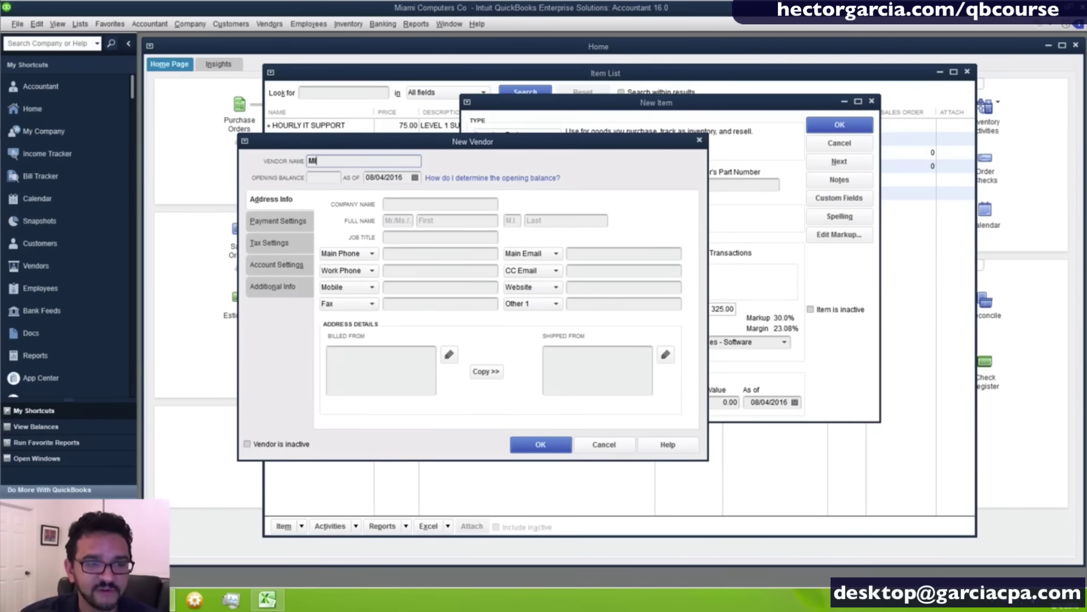
pyautogui.write('CROSOFT')
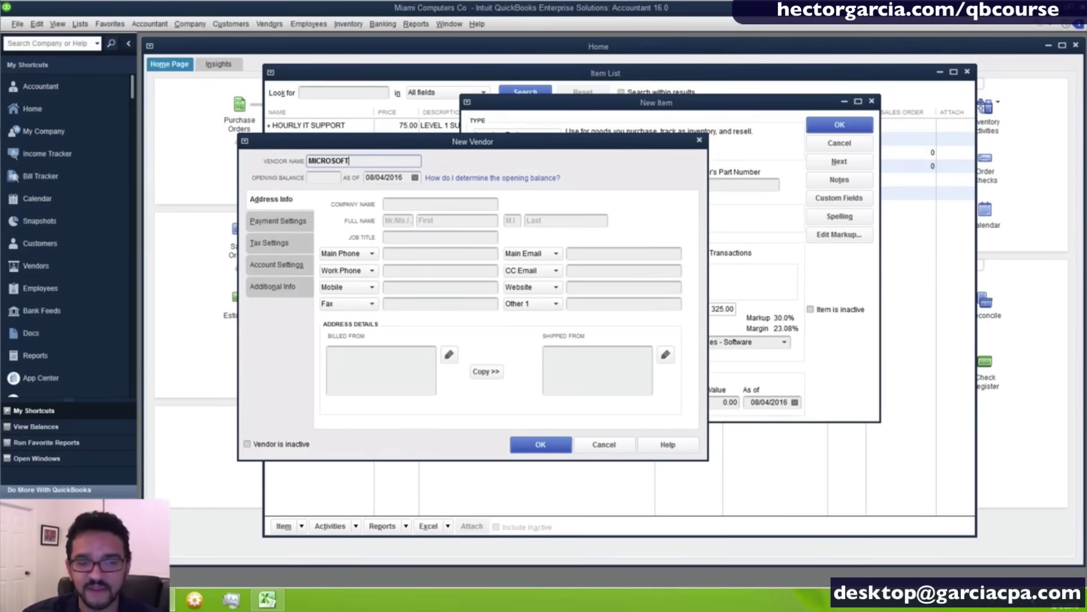
pyautogui.write(' CORP')
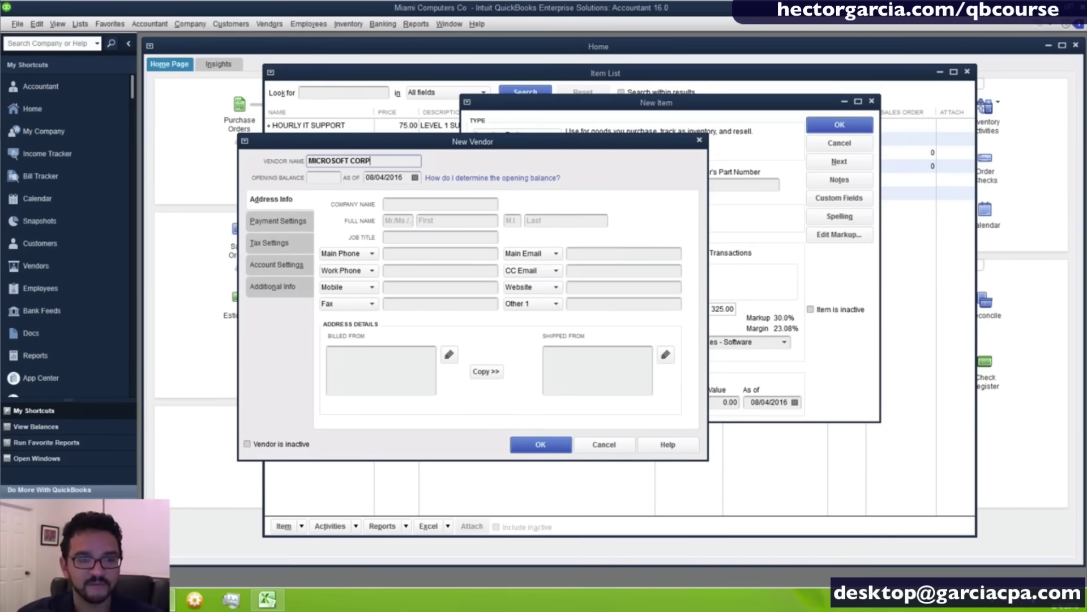
pyautogui.press('Return')
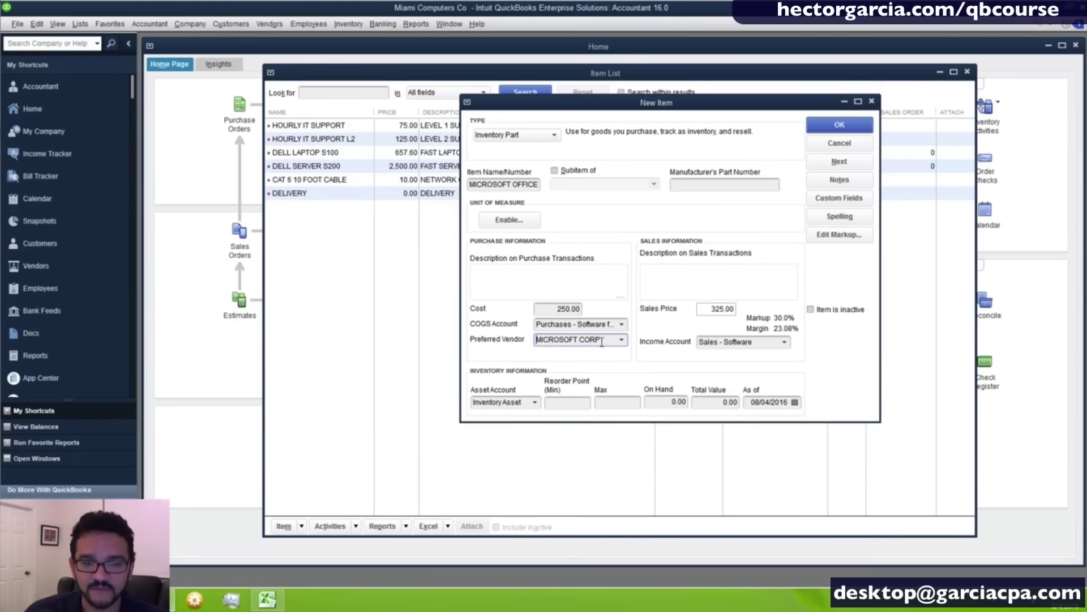
# Describe the MICROSOFT OFFICE item as 'OFFICE 2016 FOR 5 USERS' for purchases and sales, then save it.
pyautogui.click(500, 283)
pyautogui.write('OFF')
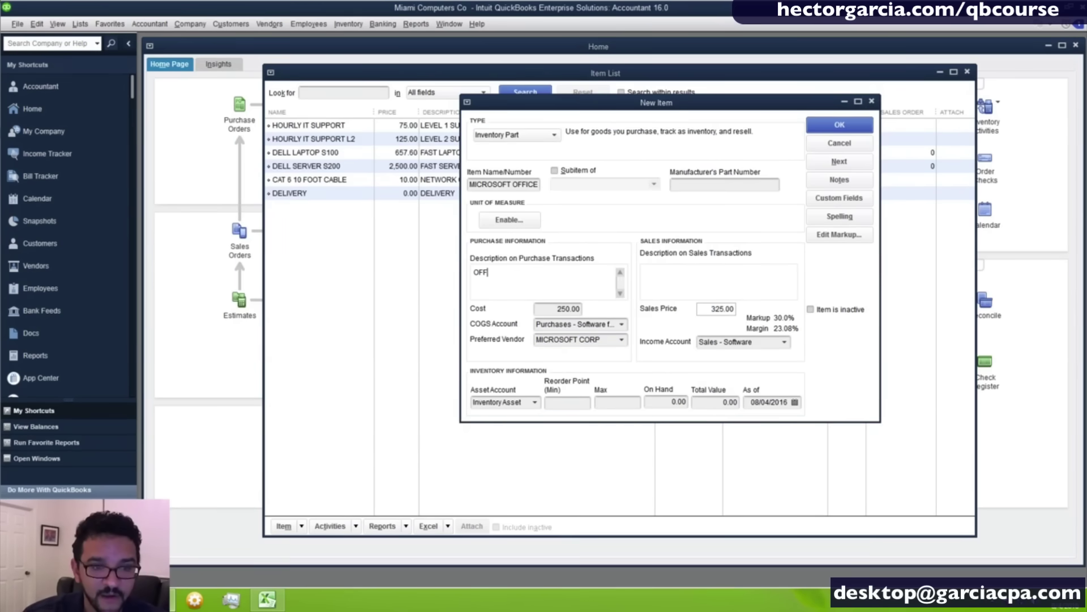
pyautogui.write('ICE 2016 F')
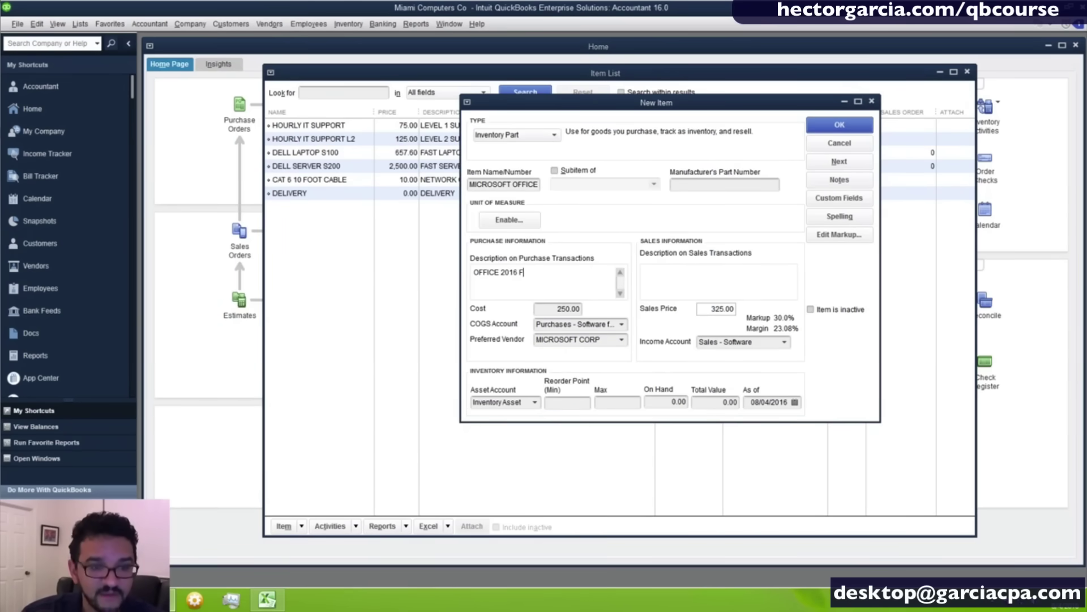
pyautogui.write('OR 5 USERS')
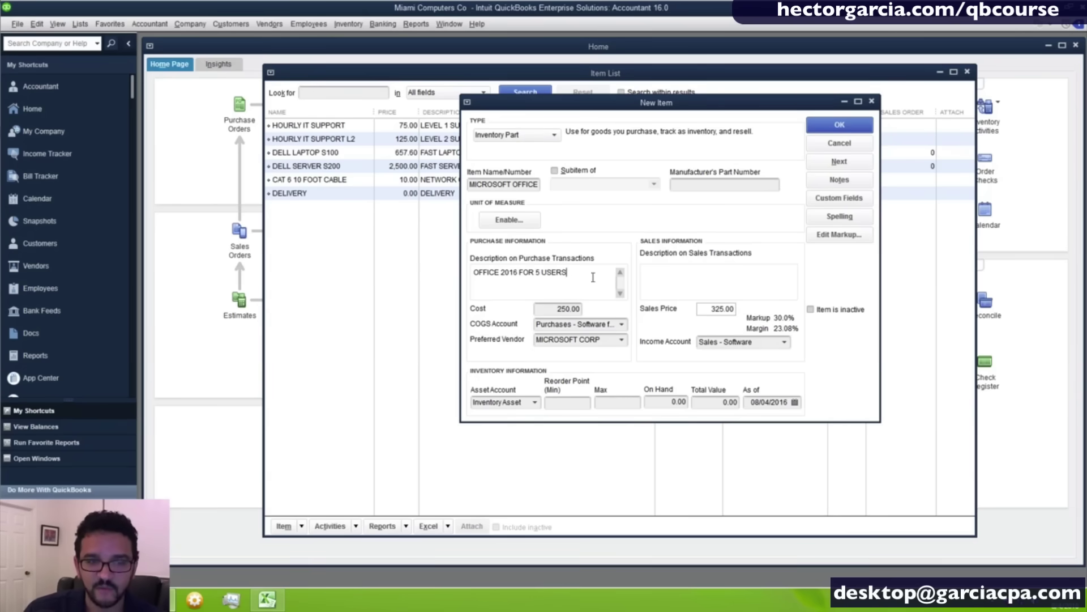
pyautogui.moveTo(594, 277); pyautogui.dragTo(205, 274)
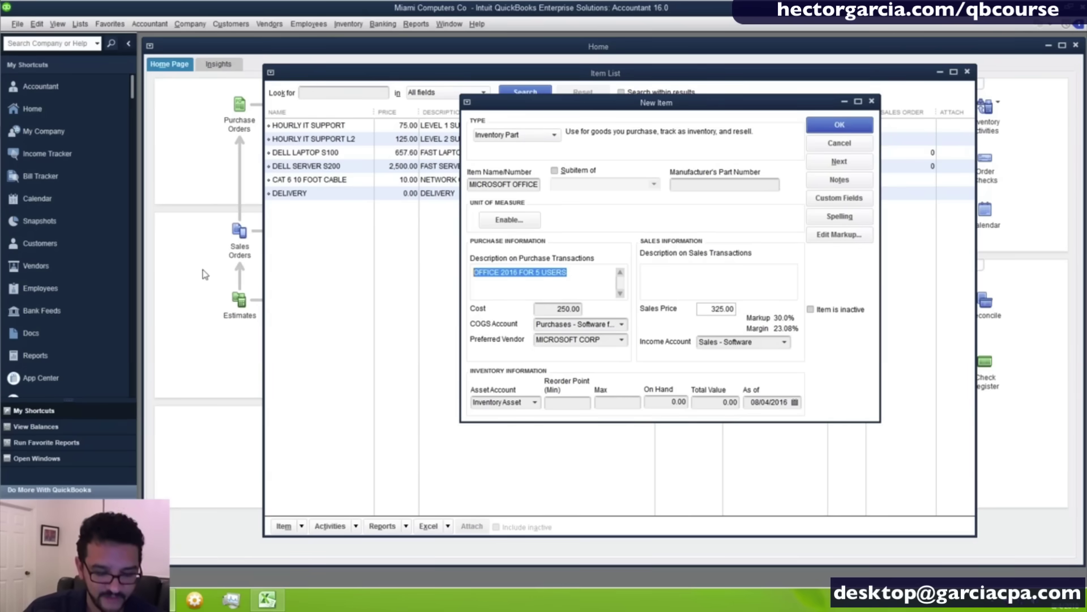
pyautogui.click(724, 272)
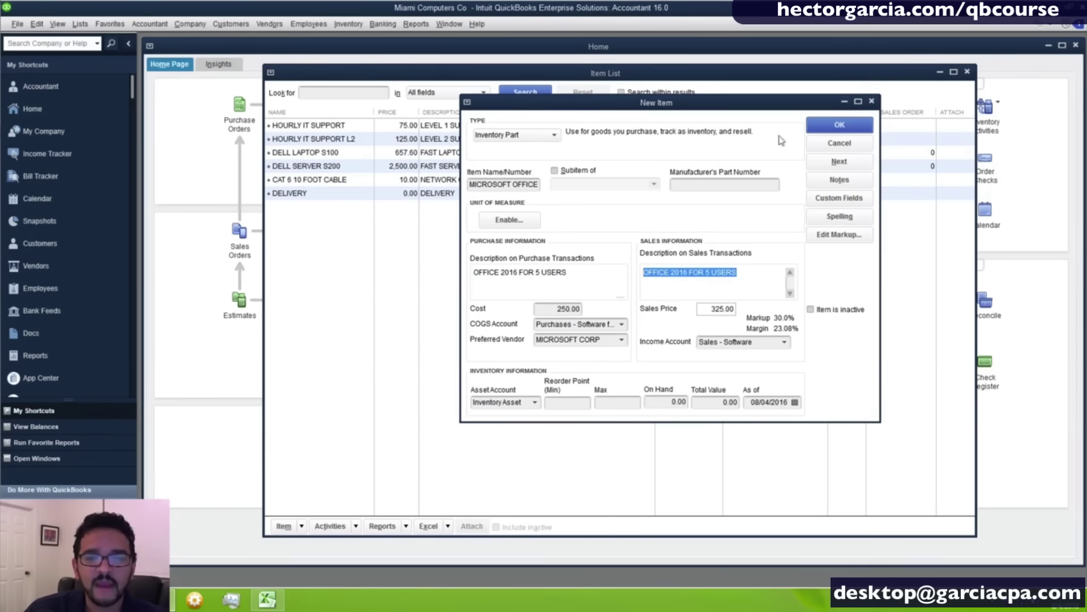
pyautogui.click(705, 185)
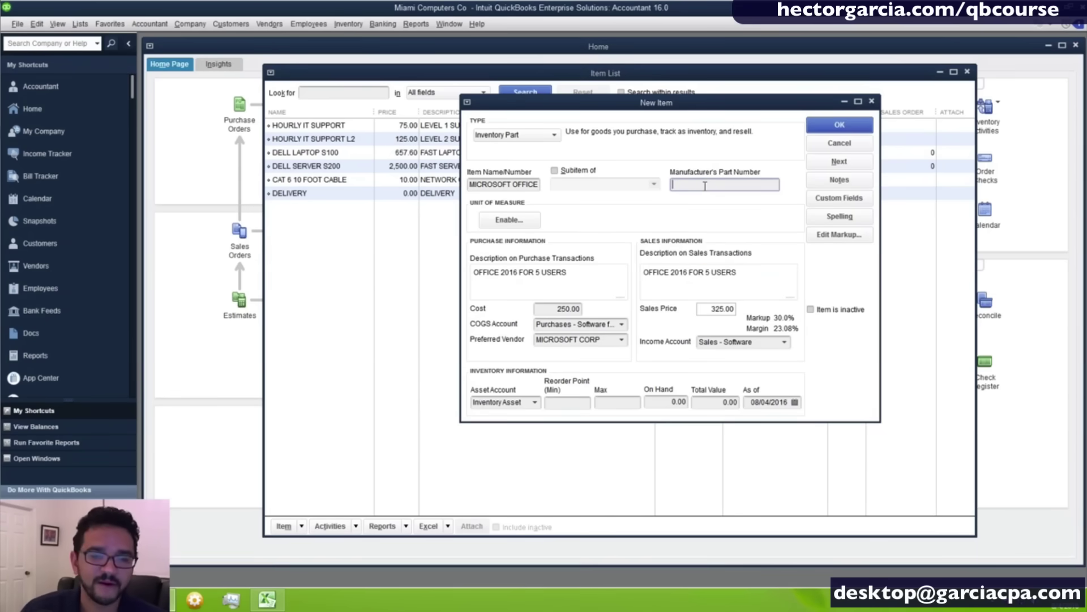
pyautogui.click(833, 126)
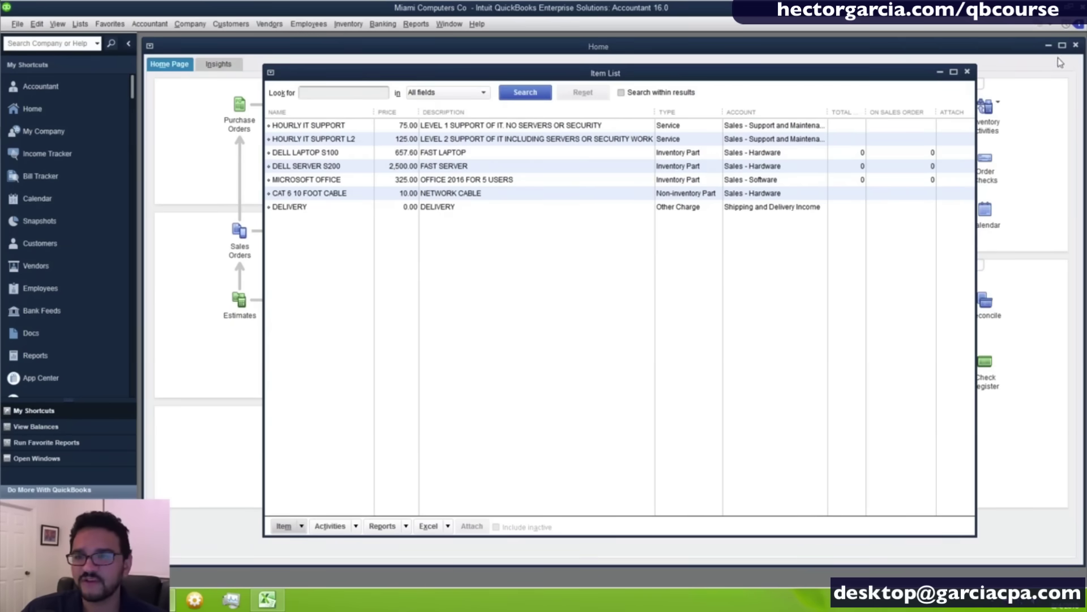
# Open the Chart of Accounts and tile it vertically beside the Item List.
pyautogui.click(1076, 47)
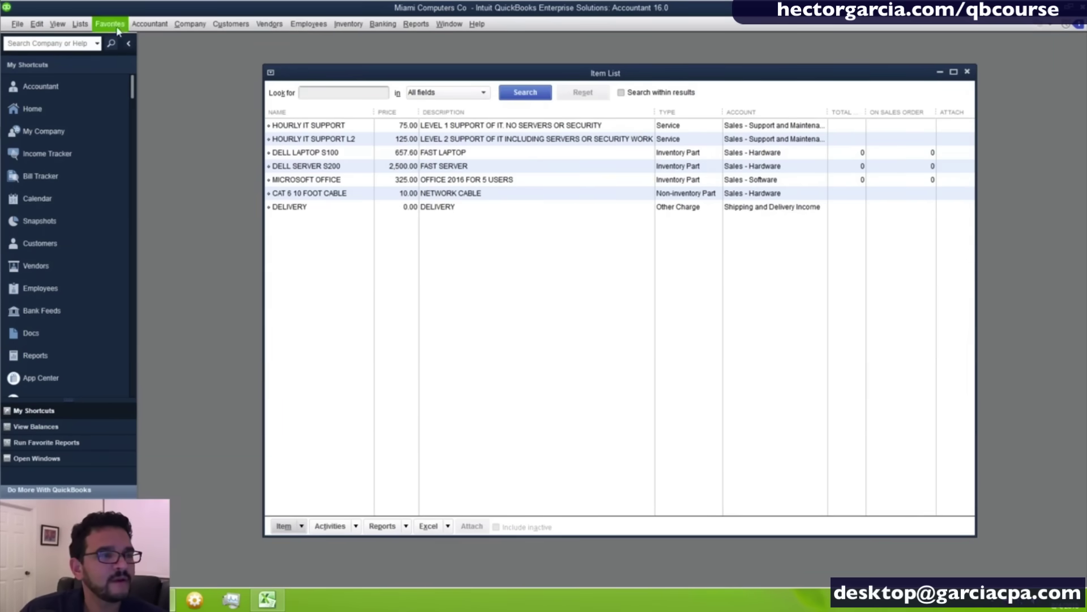
pyautogui.click(82, 25)
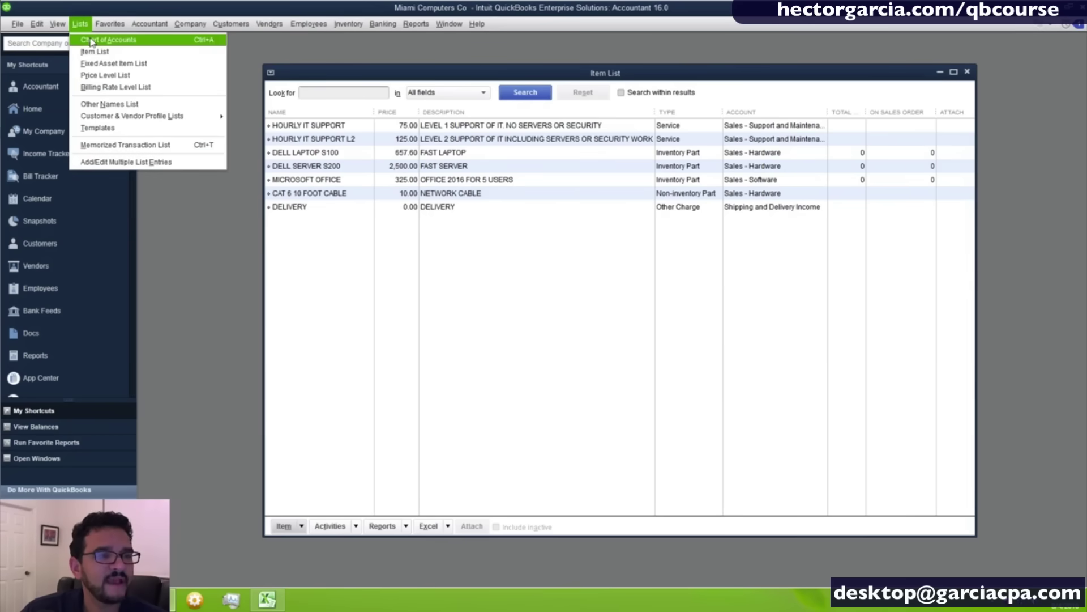
pyautogui.click(90, 38)
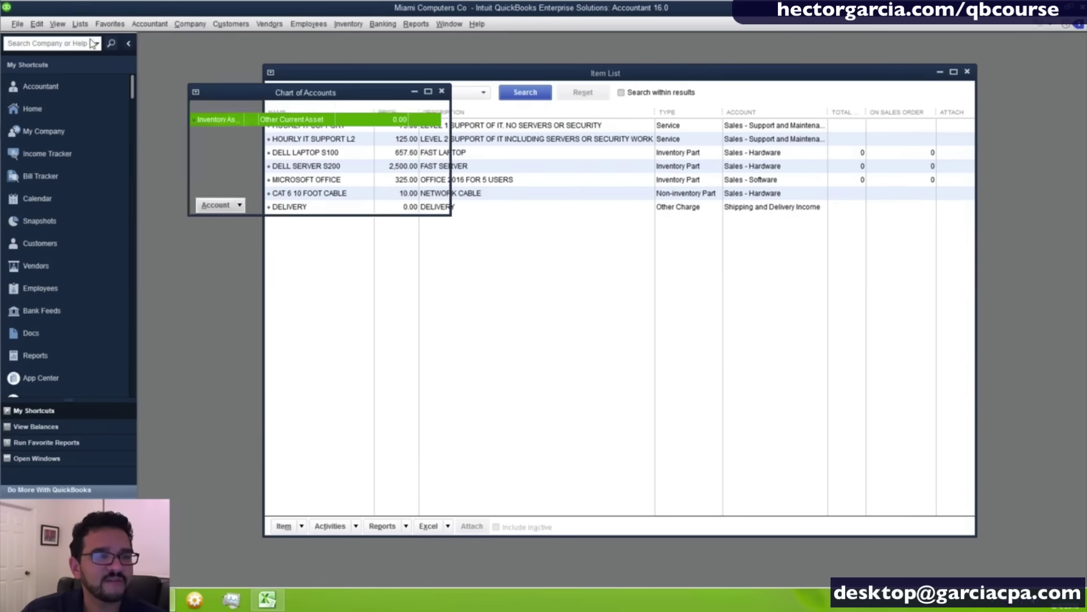
pyautogui.click(446, 25)
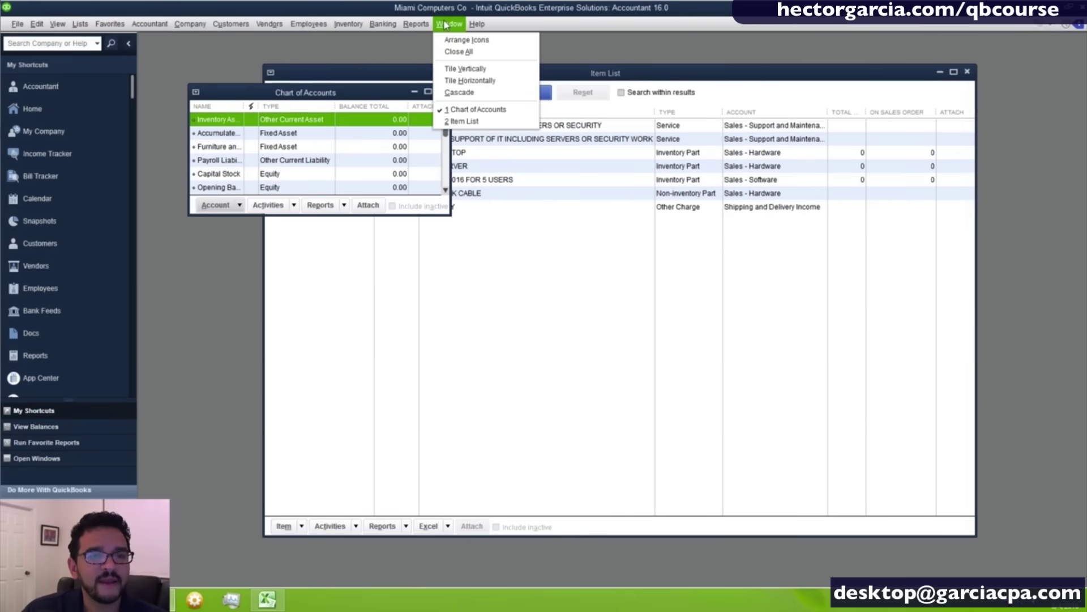
pyautogui.click(454, 70)
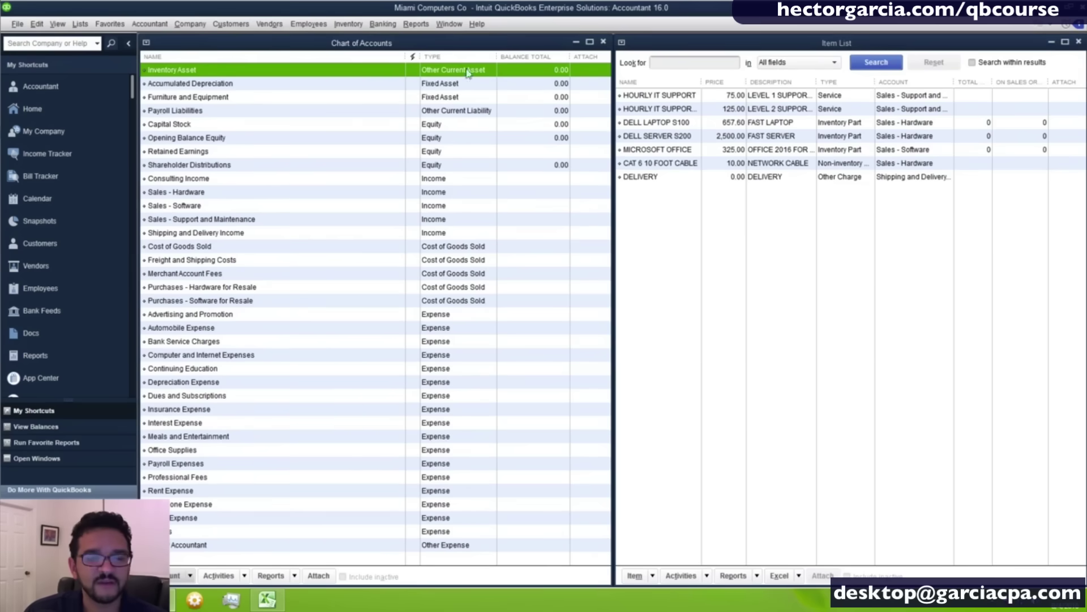
# Widen the Item List name column so item names like HOURLY IT SUPPORT show in full.
pyautogui.click(783, 281)
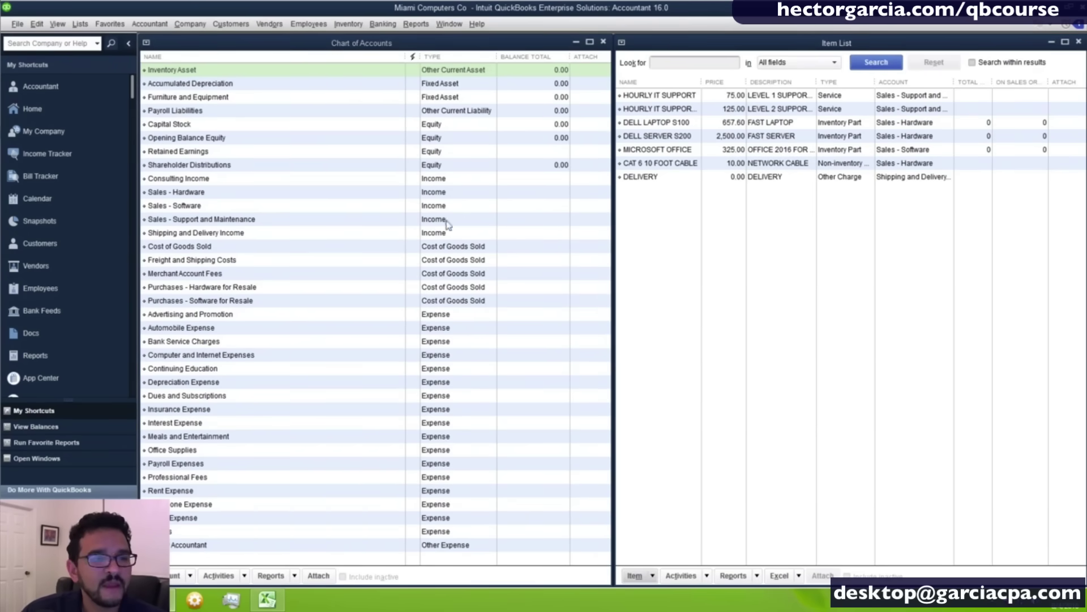
pyautogui.click(477, 219)
pyautogui.click(441, 180)
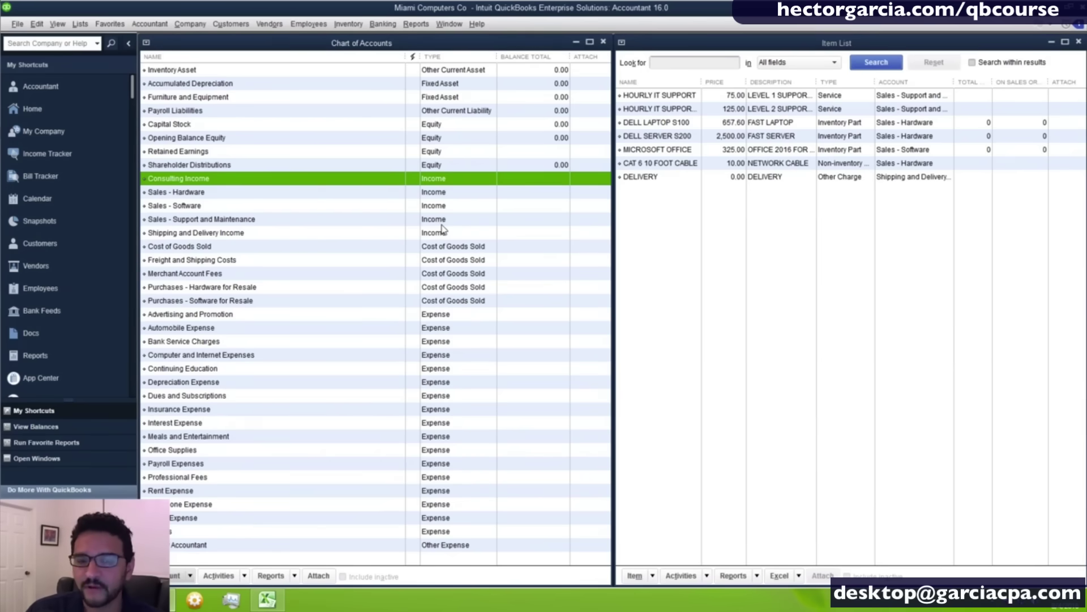
pyautogui.moveTo(702, 83); pyautogui.dragTo(733, 82)
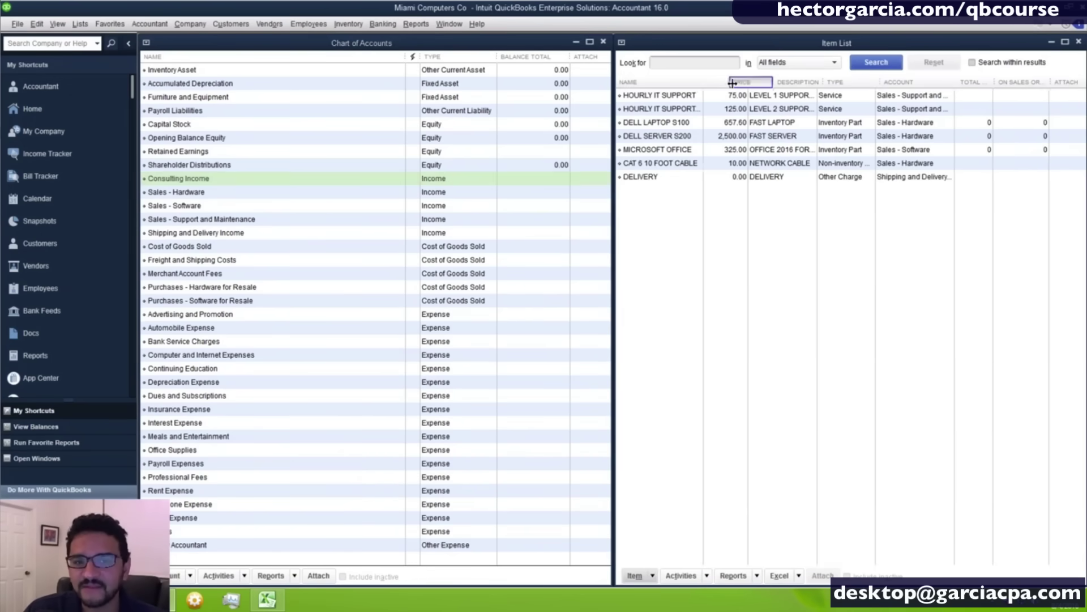
pyautogui.click(680, 101)
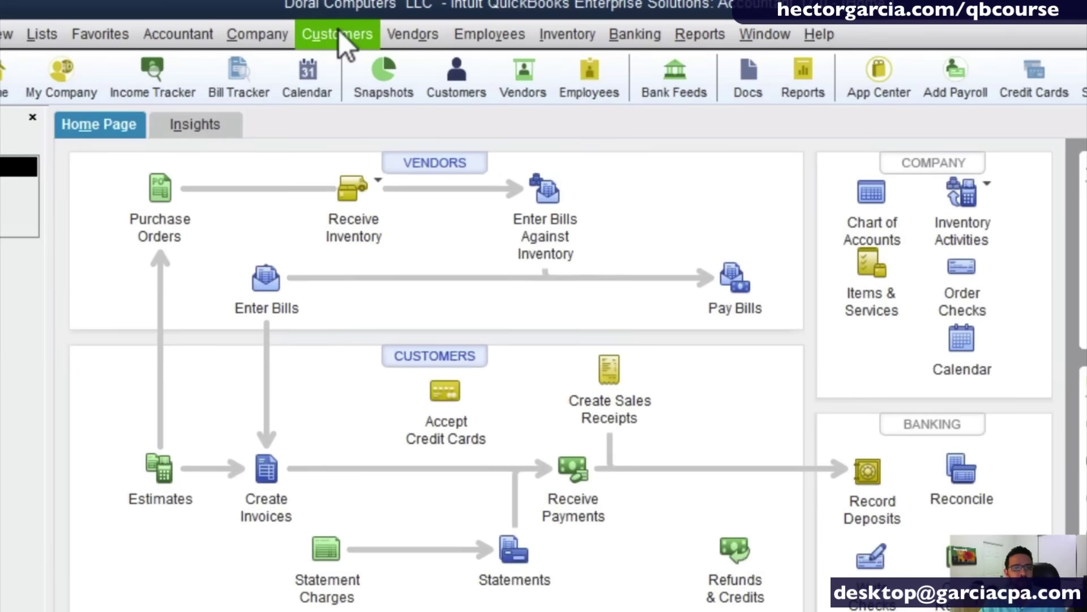
# Open the Customers menu from the Doral Computers Home page.
pyautogui.click(338, 34)
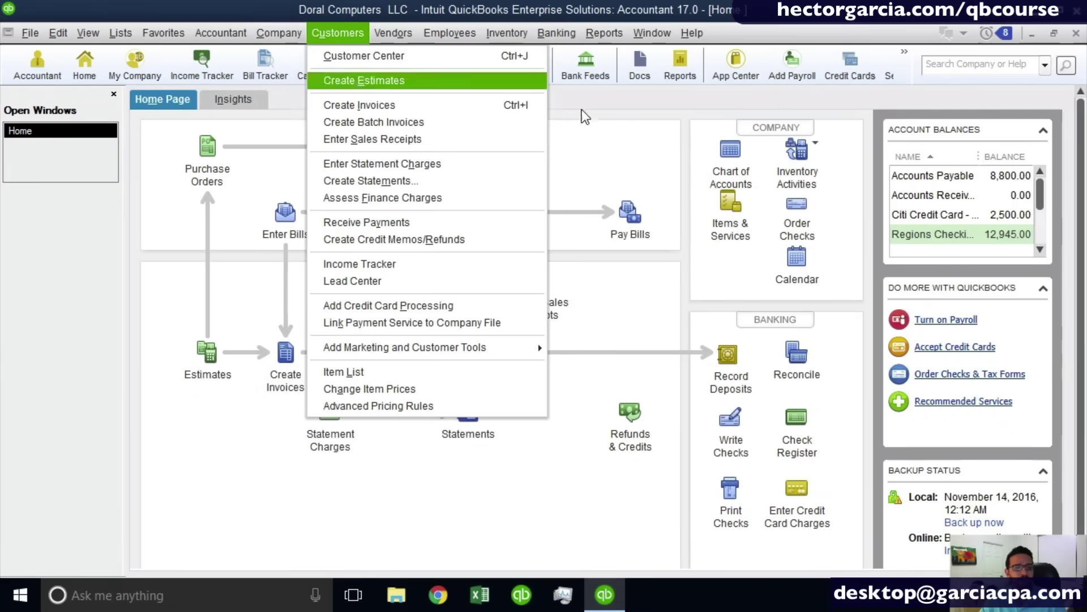
pyautogui.click(602, 139)
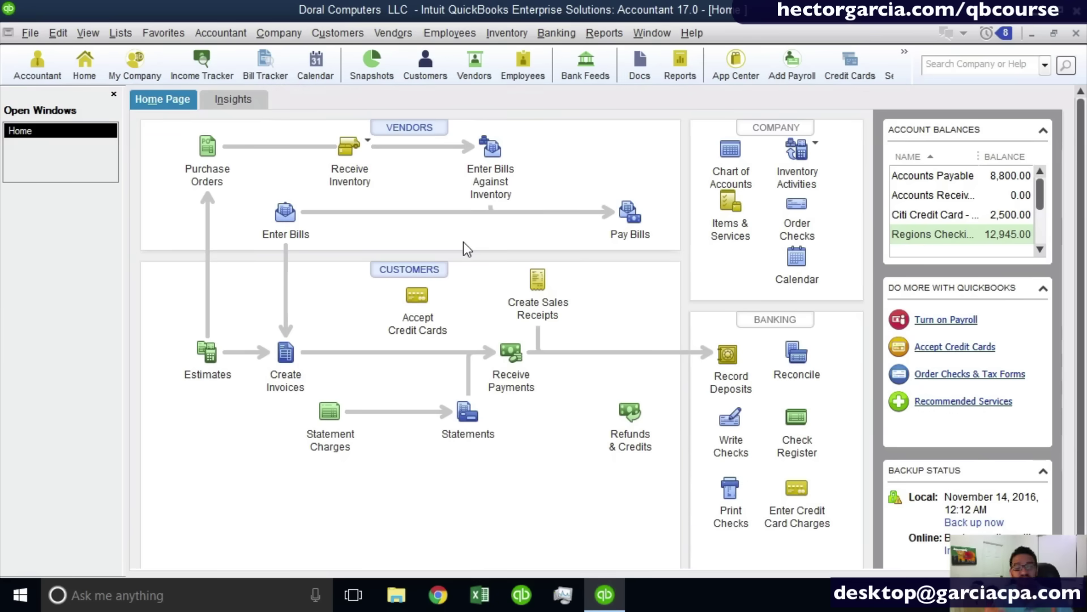
pyautogui.click(331, 34)
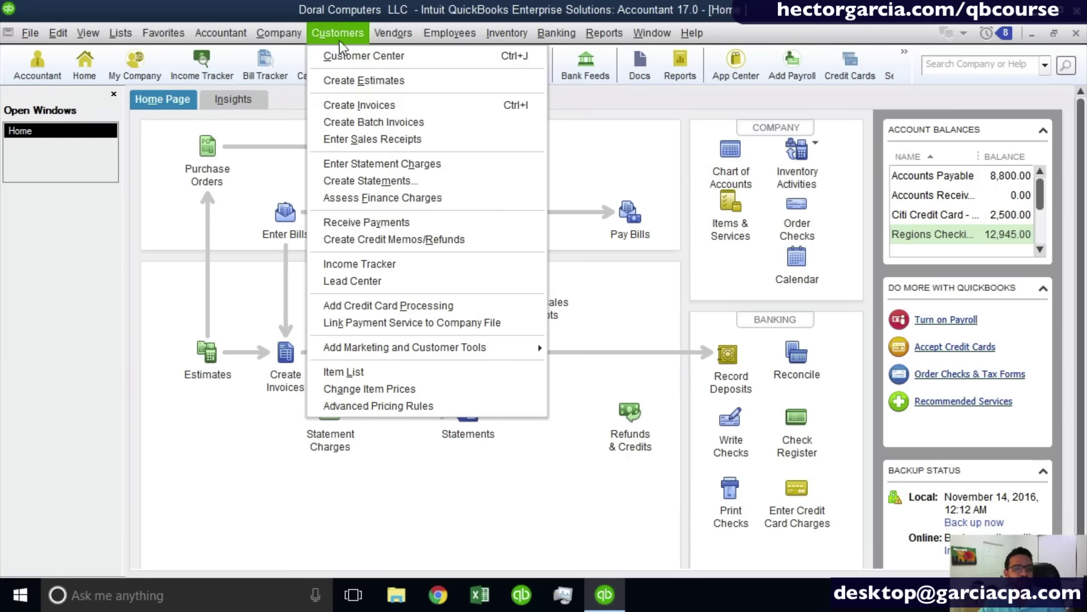
# Open the Customer Center and start a new customer from the list's shortcut menu, then close it.
pyautogui.click(416, 59)
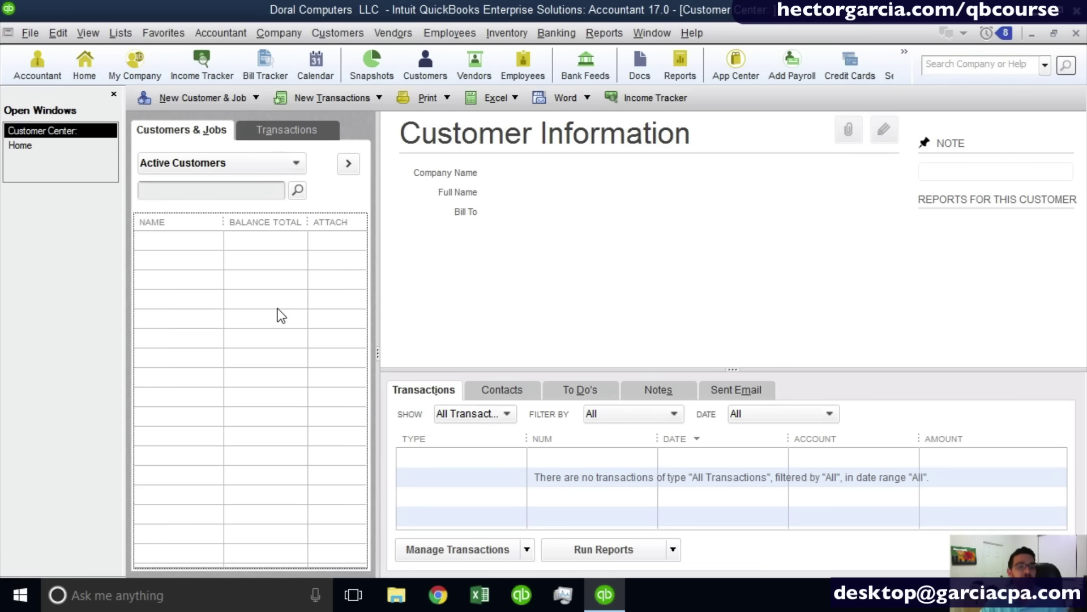
pyautogui.rightClick(257, 290)
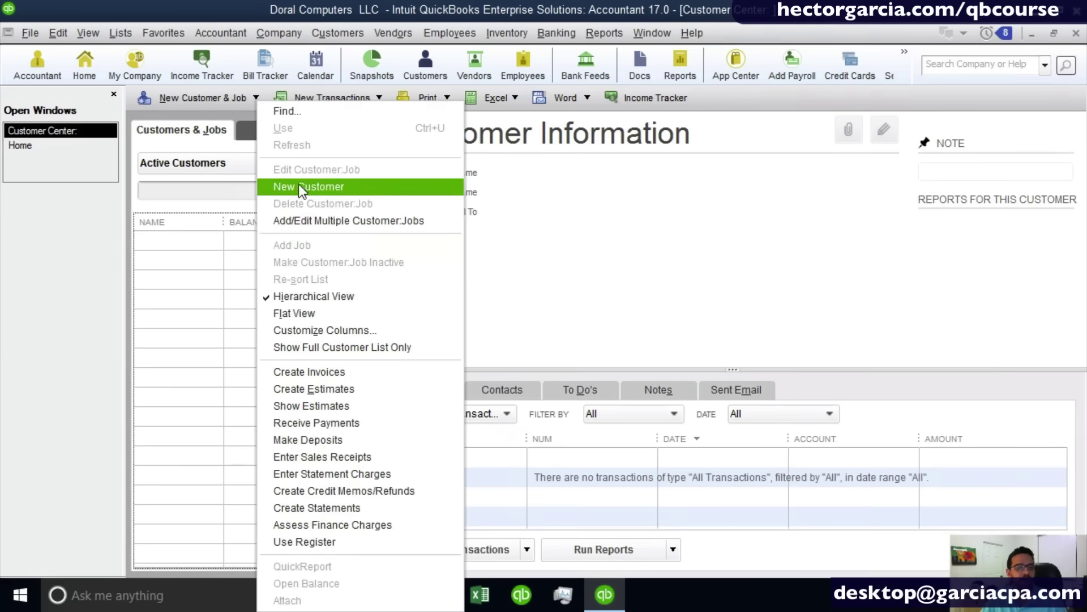
pyautogui.click(299, 186)
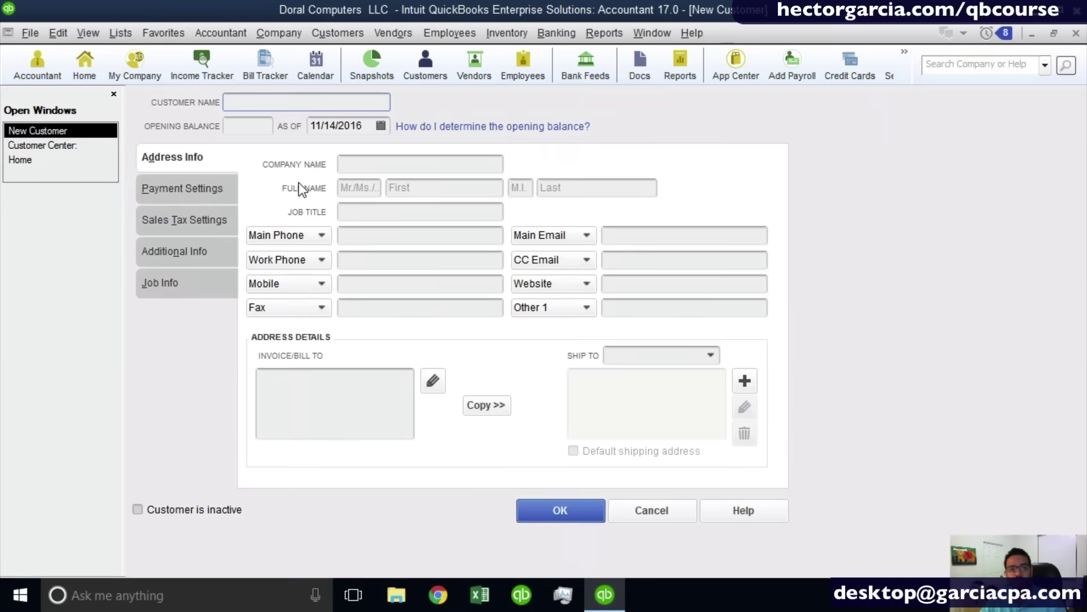
pyautogui.click(1075, 32)
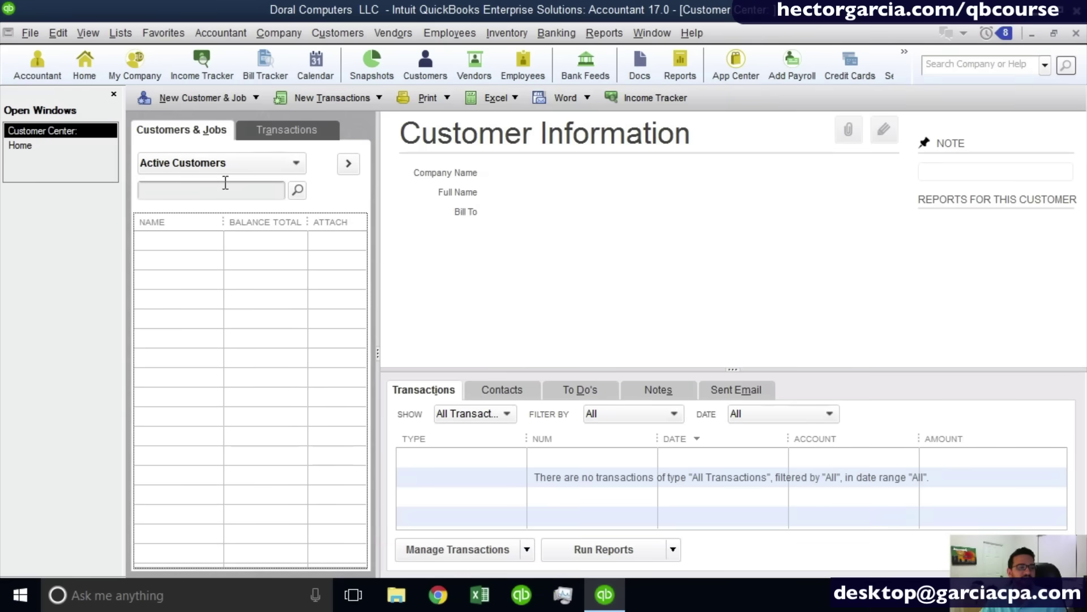
# Reopen a blank New Customer form via New Customer & Job, then with Ctrl+N.
pyautogui.click(199, 100)
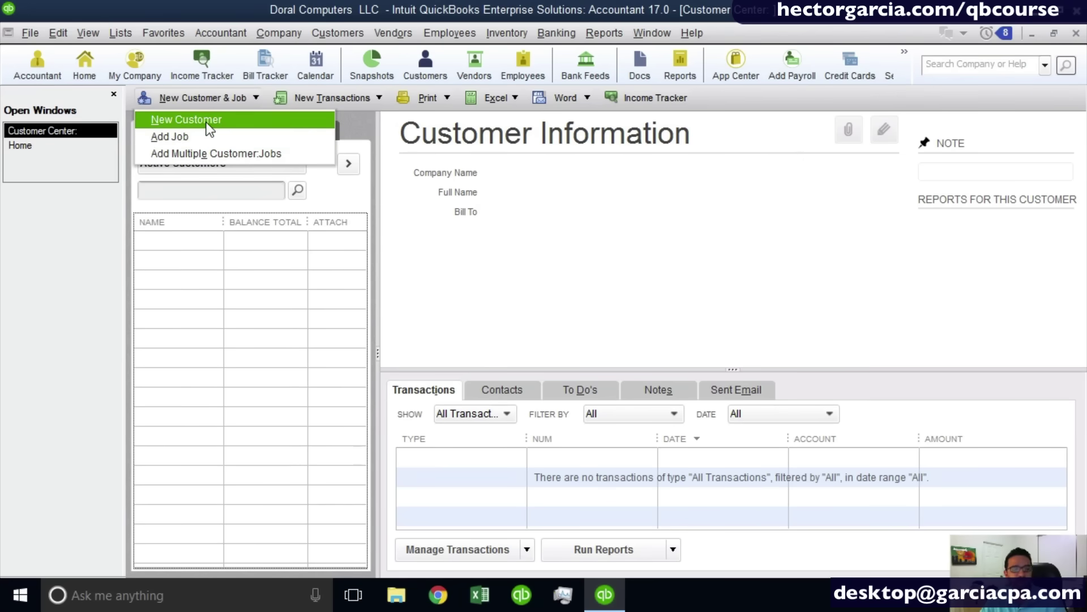
pyautogui.click(208, 120)
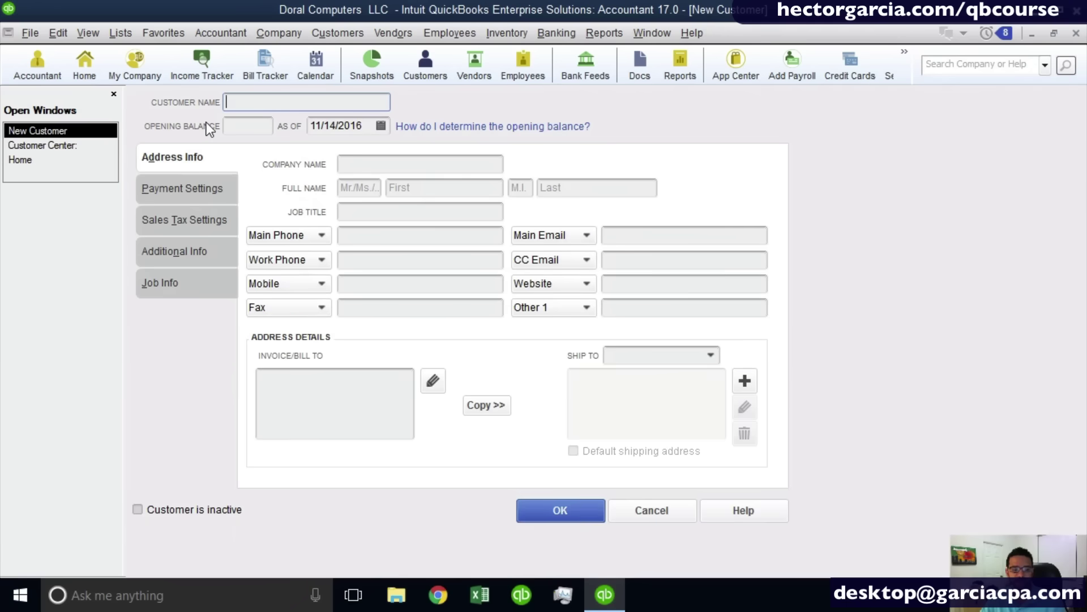
pyautogui.press('Escape')
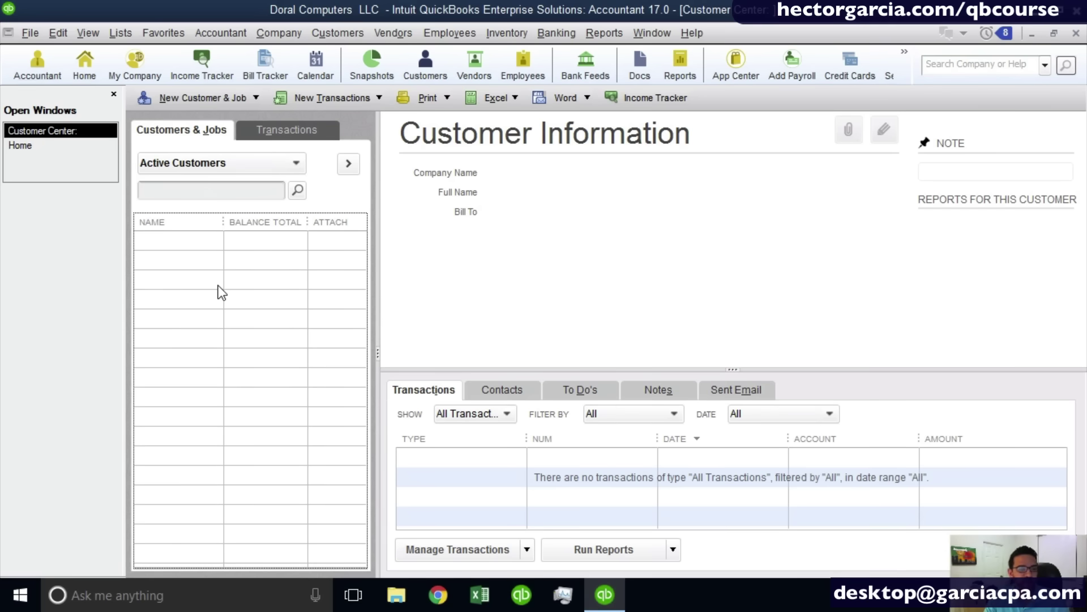
pyautogui.hotkey('ctrl', 'n')
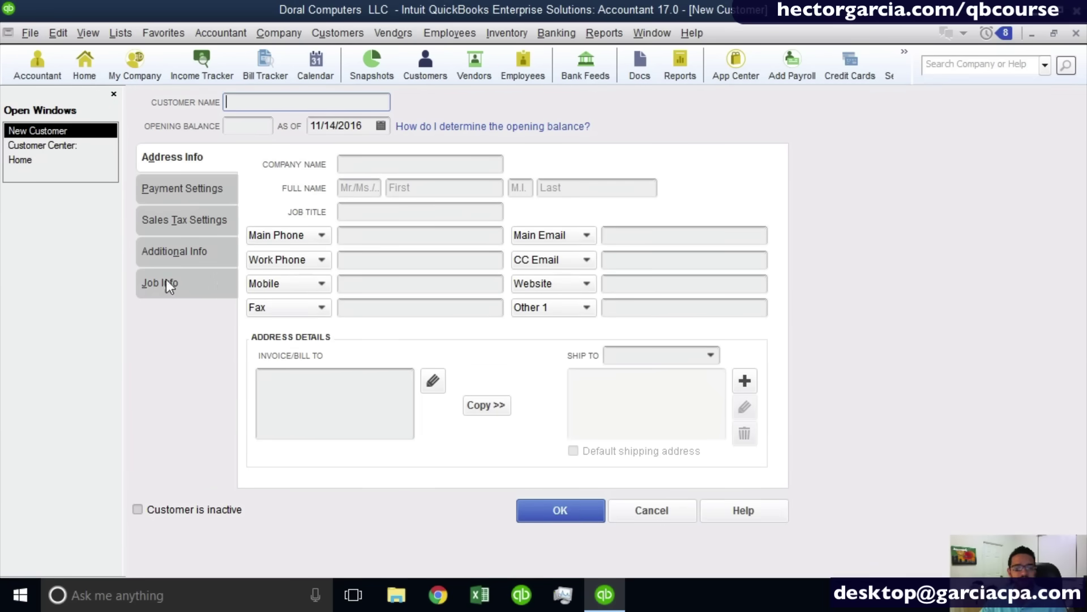
# Restore the New Customer form to a window, move it up and right, and return to Company Name.
pyautogui.click(1054, 33)
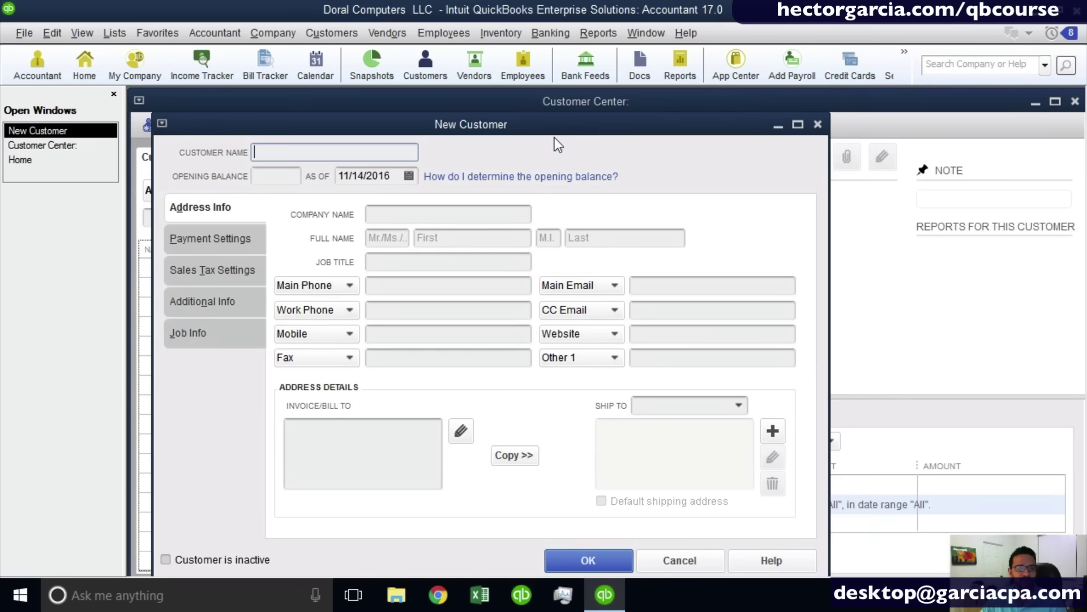
pyautogui.moveTo(555, 133); pyautogui.dragTo(766, 111)
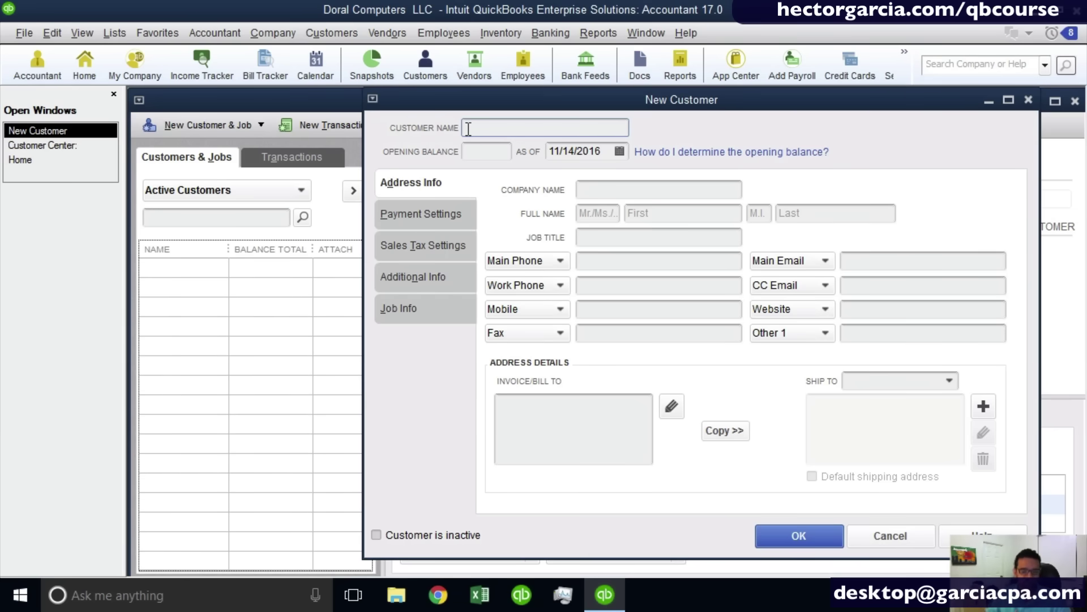
pyautogui.click(609, 190)
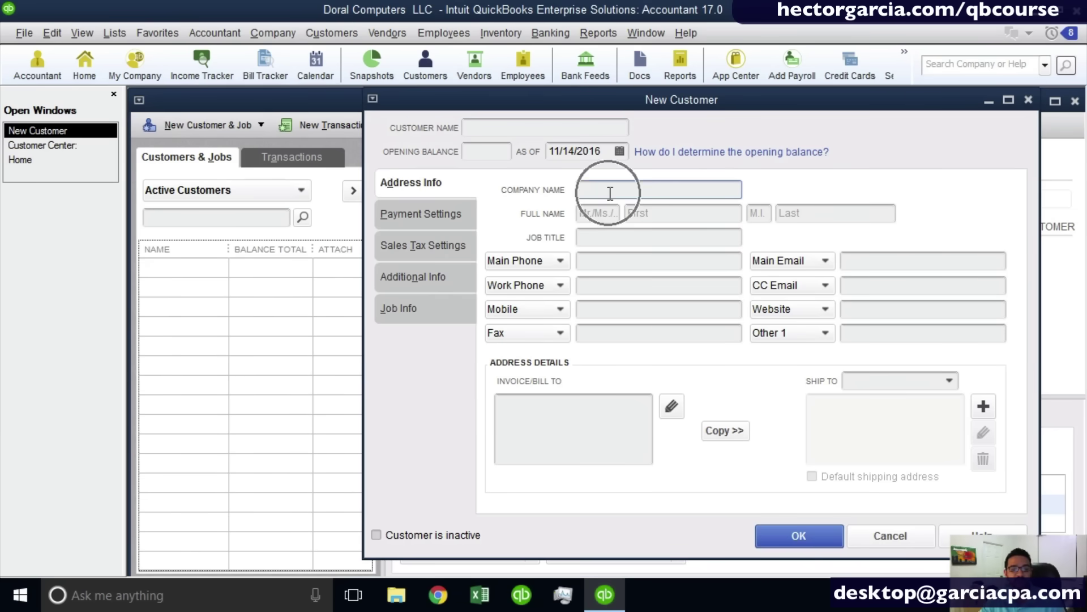
pyautogui.click(645, 213)
pyautogui.click(827, 209)
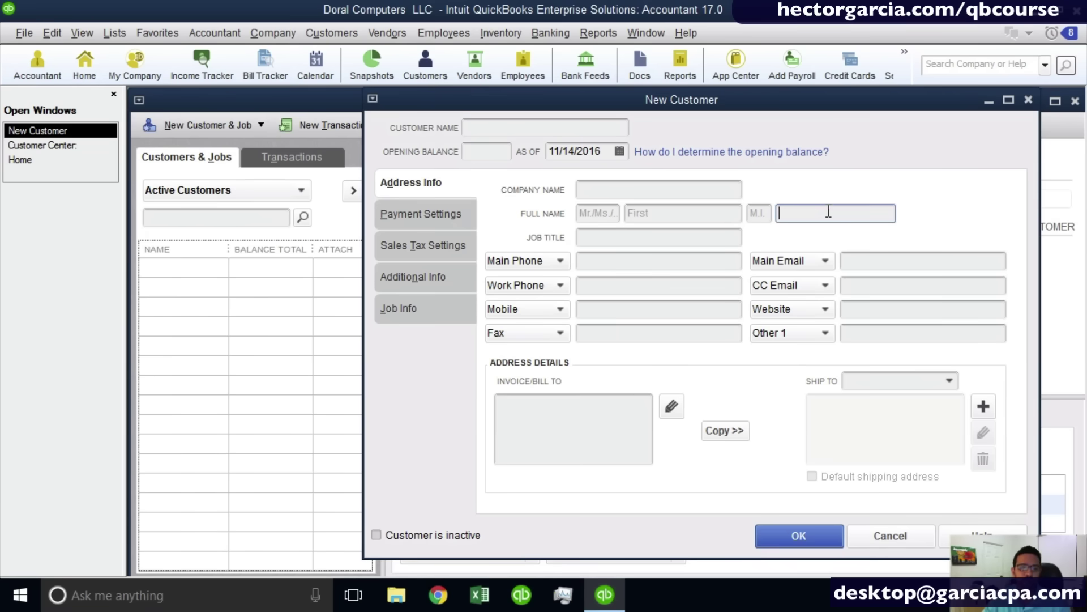
pyautogui.click(634, 189)
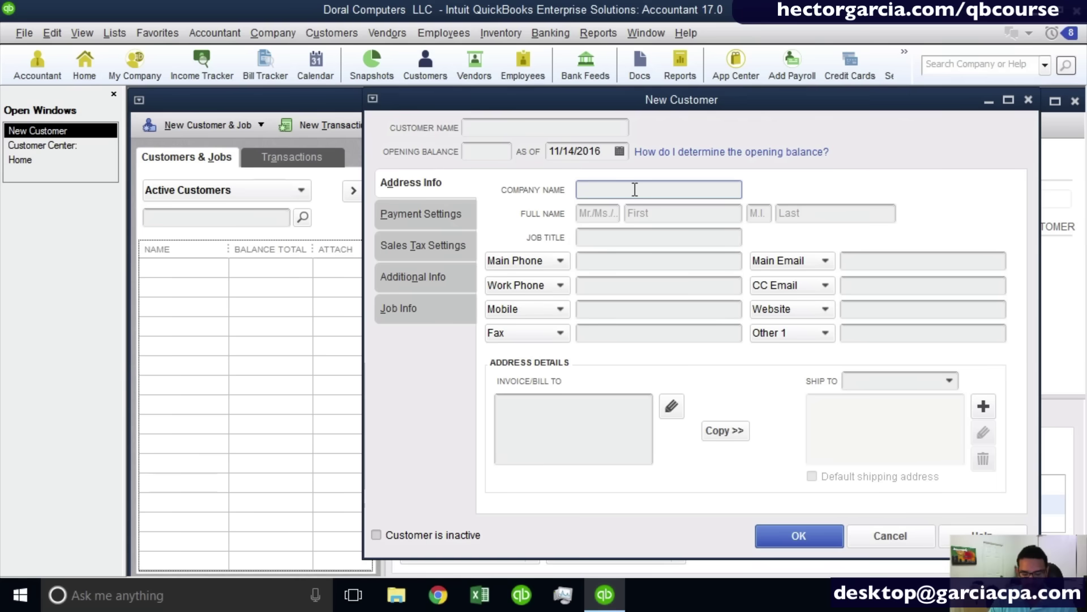
pyautogui.write('SOUTH FLO')
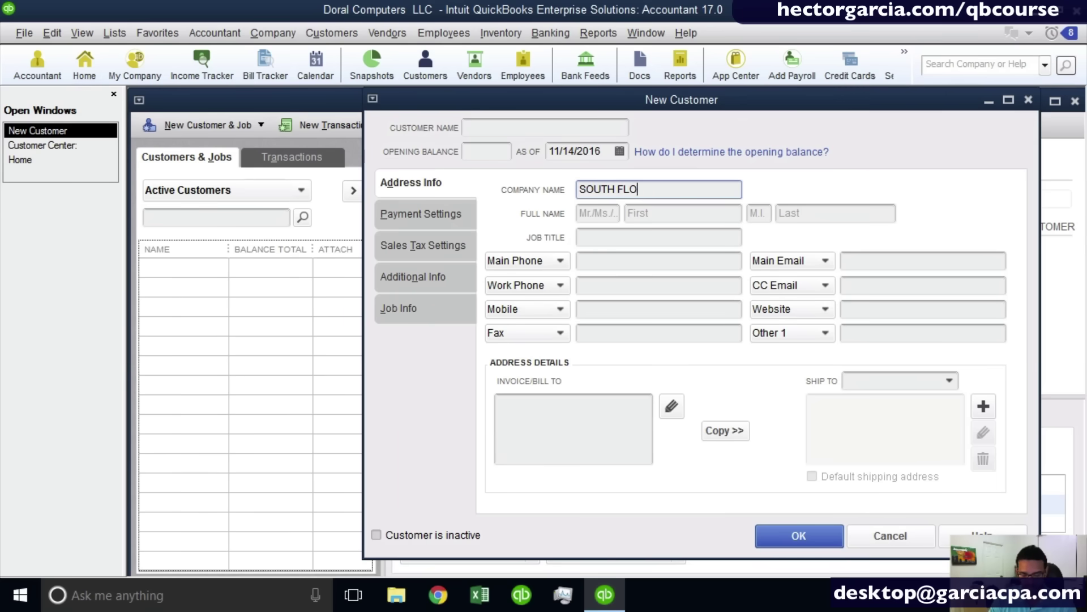
pyautogui.write('RIDA HEALTH')
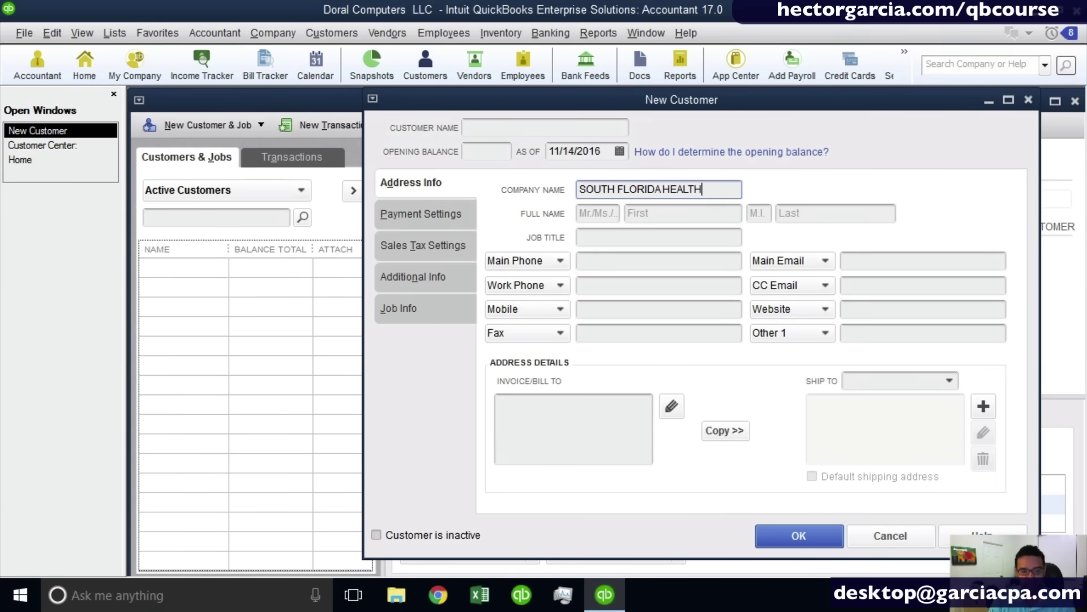
pyautogui.write(' CENTER LLC')
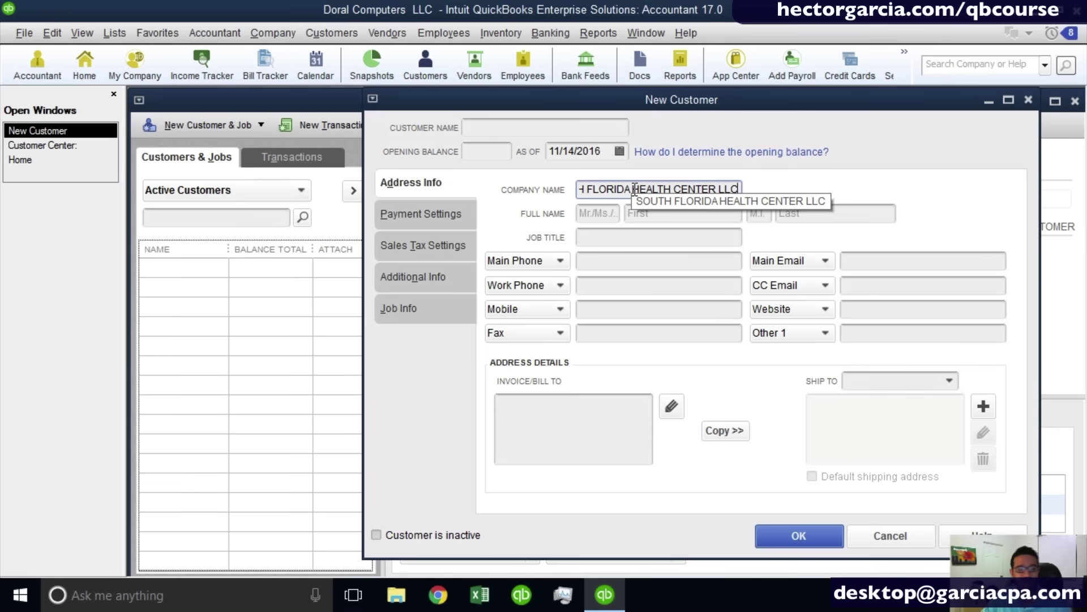
pyautogui.moveTo(635, 188); pyautogui.dragTo(579, 189)
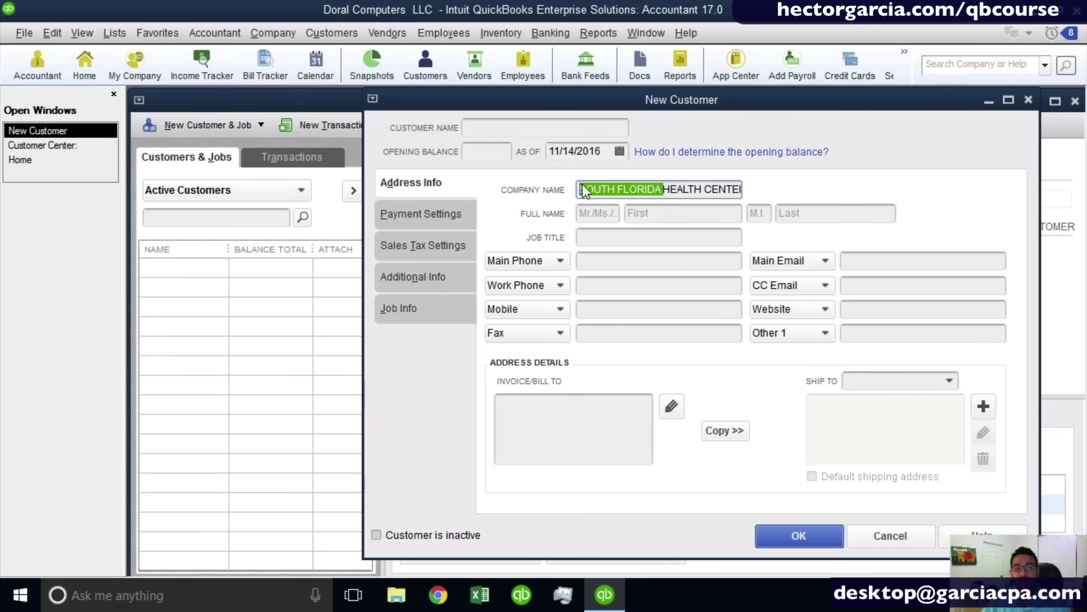
pyautogui.click(706, 191)
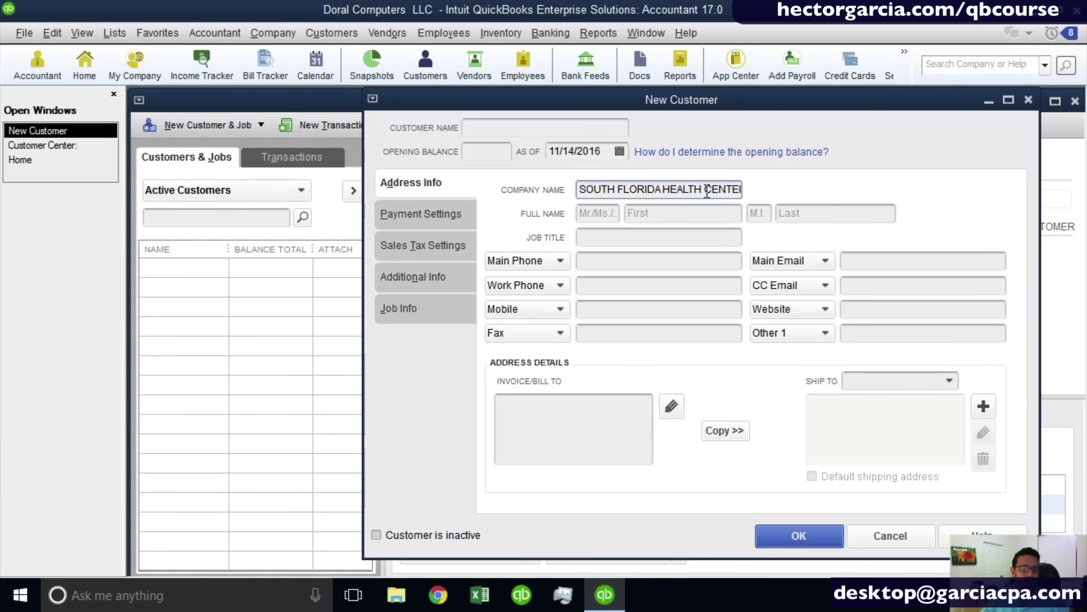
pyautogui.click(481, 134)
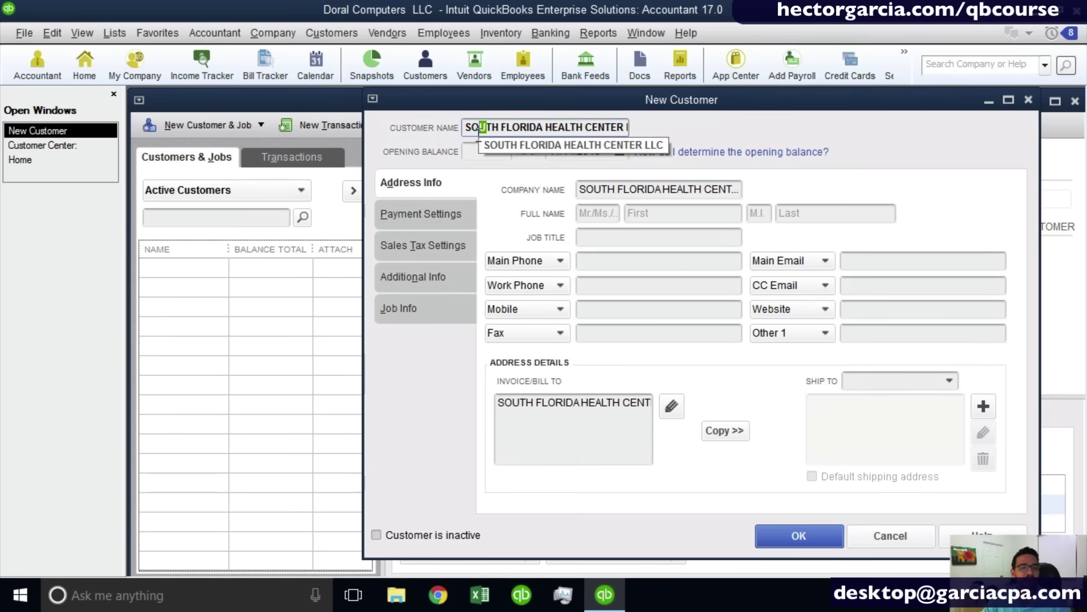
pyautogui.moveTo(473, 126); pyautogui.dragTo(783, 138)
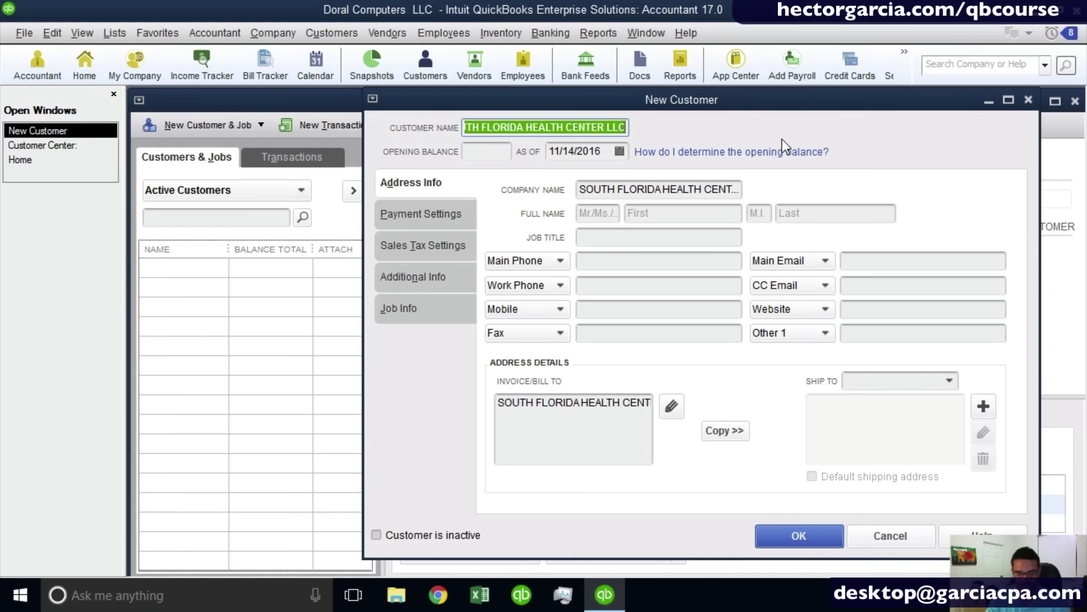
pyautogui.write('MIAMI HOSPITAL')
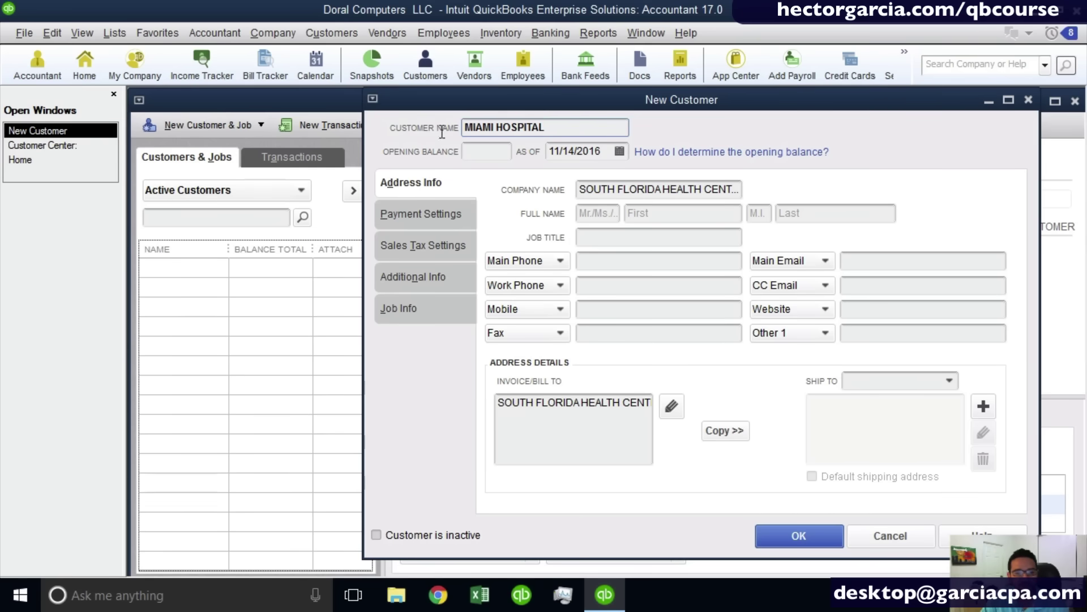
pyautogui.moveTo(580, 189); pyautogui.dragTo(920, 216)
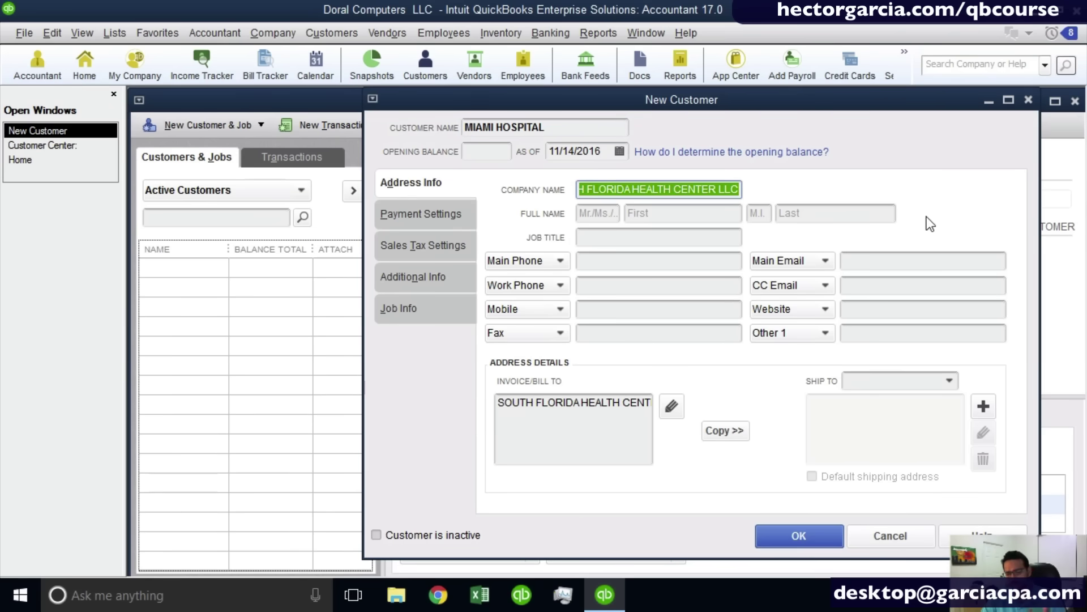
pyautogui.press('ctrl')
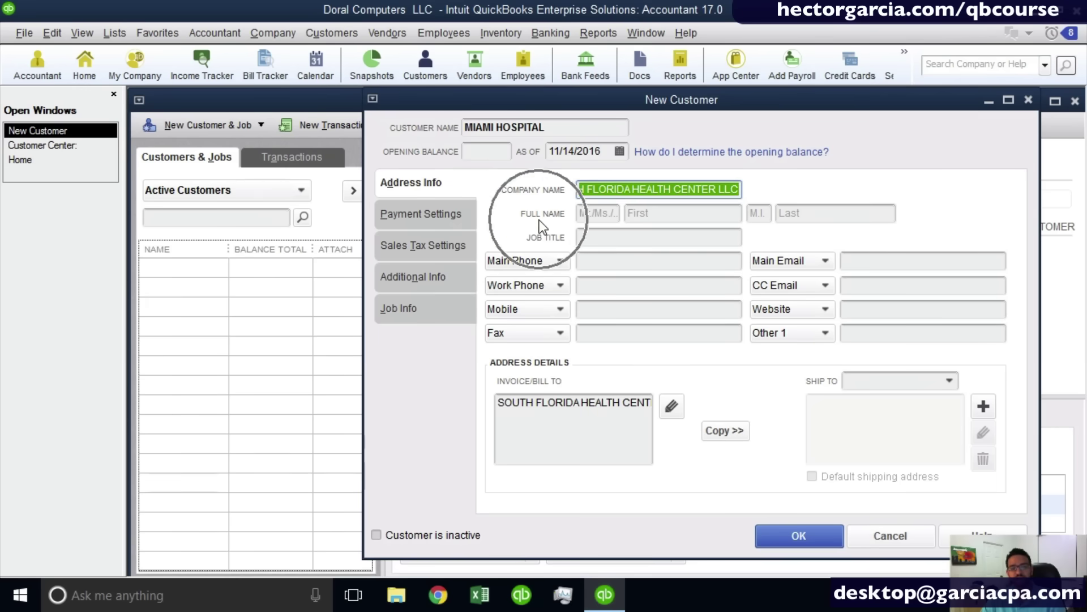
pyautogui.click(639, 213)
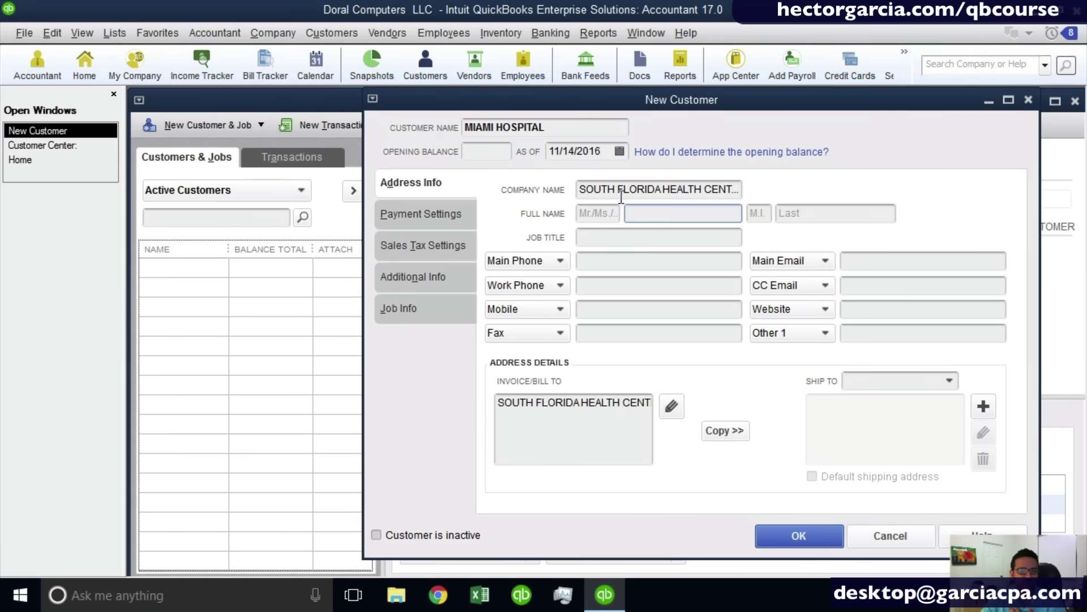
pyautogui.moveTo(578, 191); pyautogui.dragTo(890, 190)
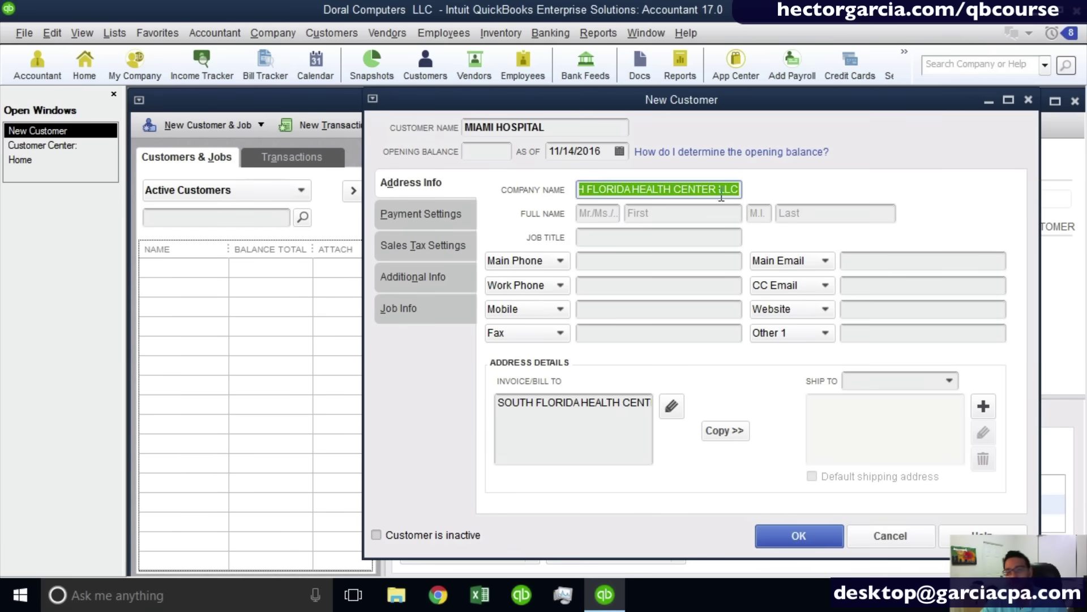
pyautogui.click(690, 211)
pyautogui.click(783, 214)
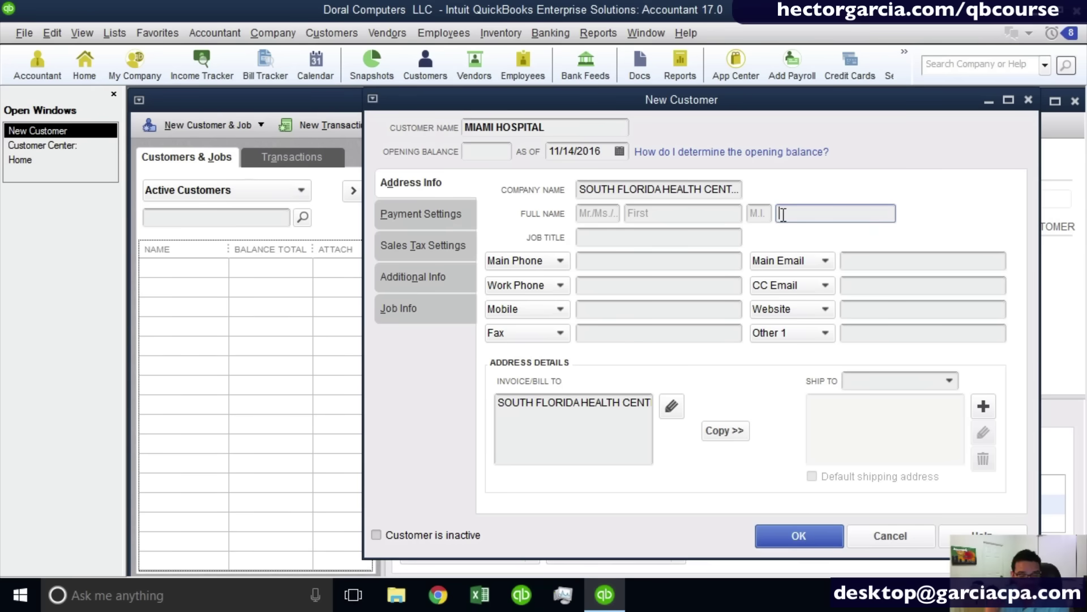
# Enter the hospital's accounts-payable address as the customer's Main Email.
pyautogui.click(682, 260)
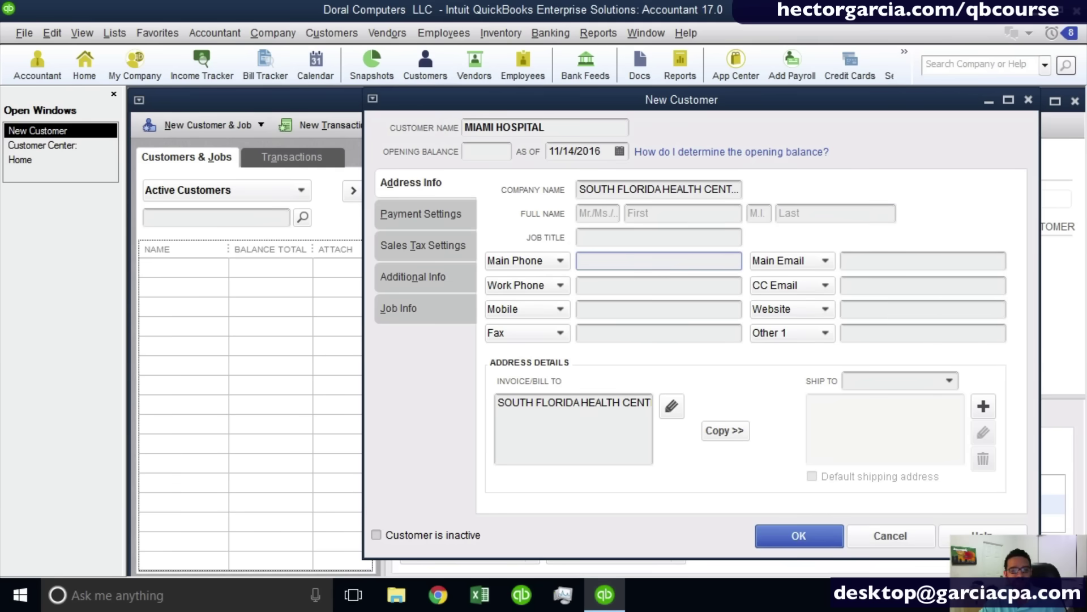
pyautogui.click(521, 259)
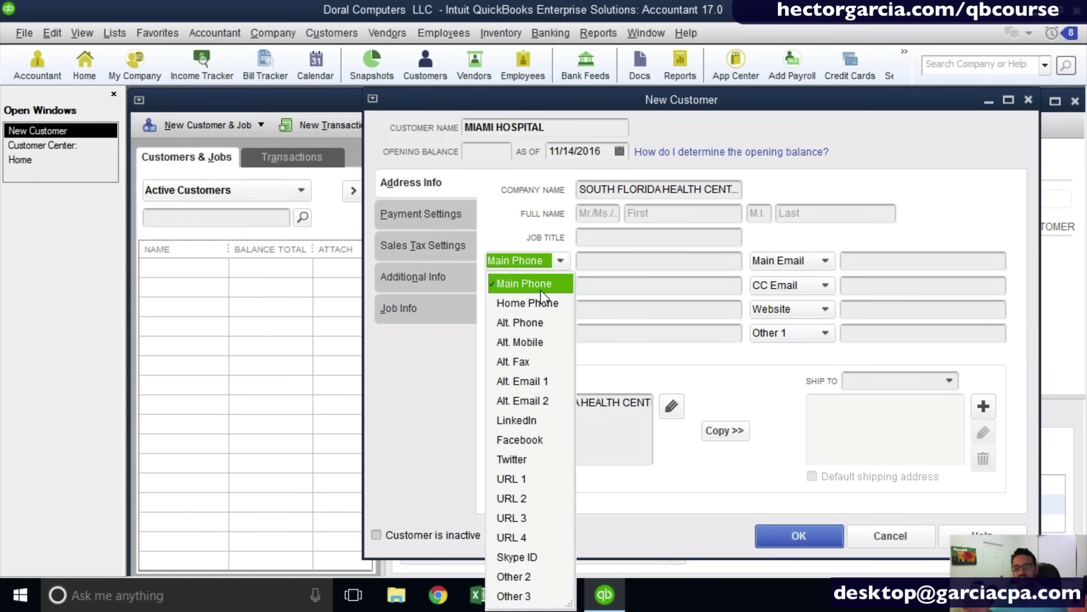
pyautogui.click(876, 283)
pyautogui.click(867, 262)
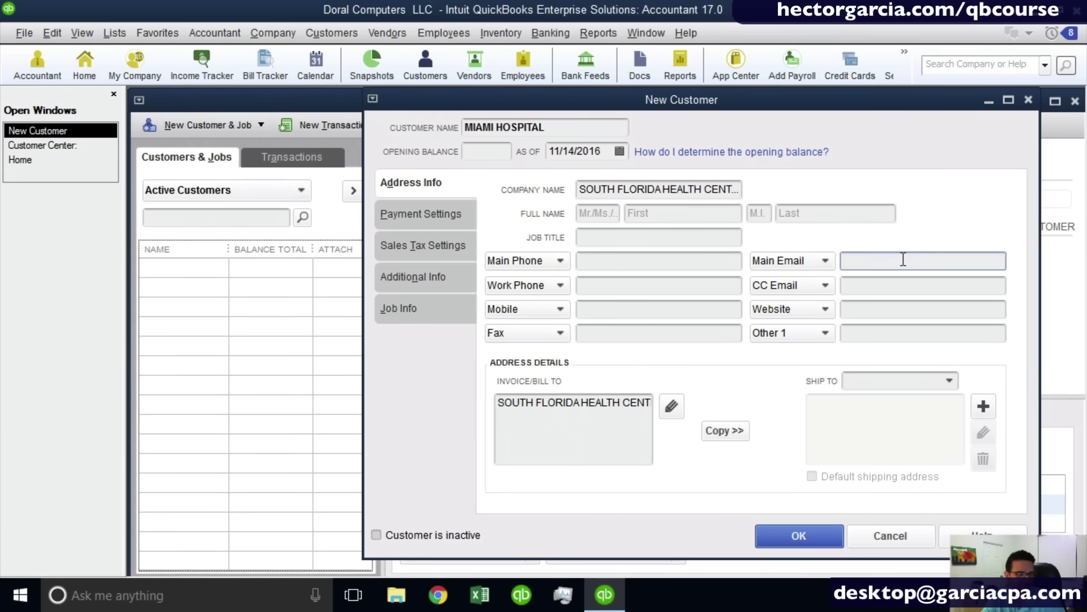
pyautogui.write('AP')
pyautogui.press('BackSpace')
pyautogui.press('BackSpace')
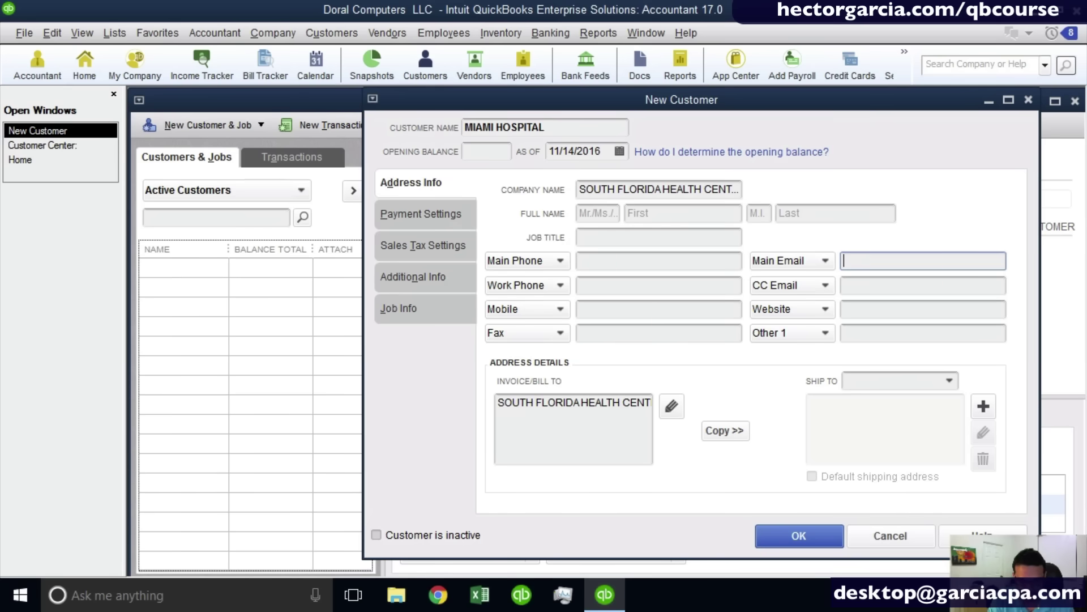
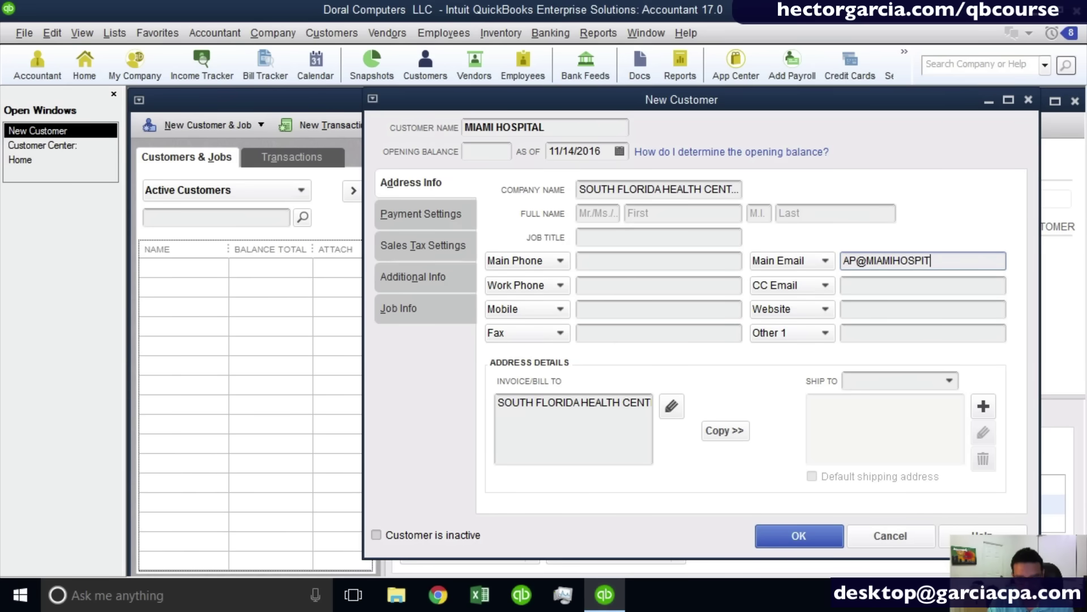
pyautogui.press('Tab')
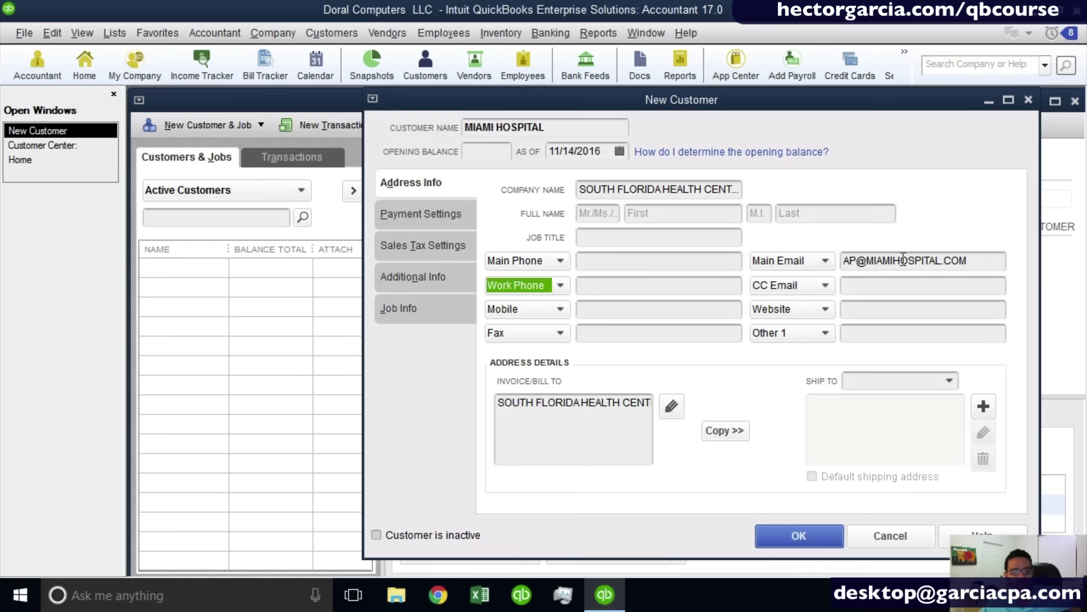
# Open the Invoice/Bill To address for editing.
pyautogui.click(565, 414)
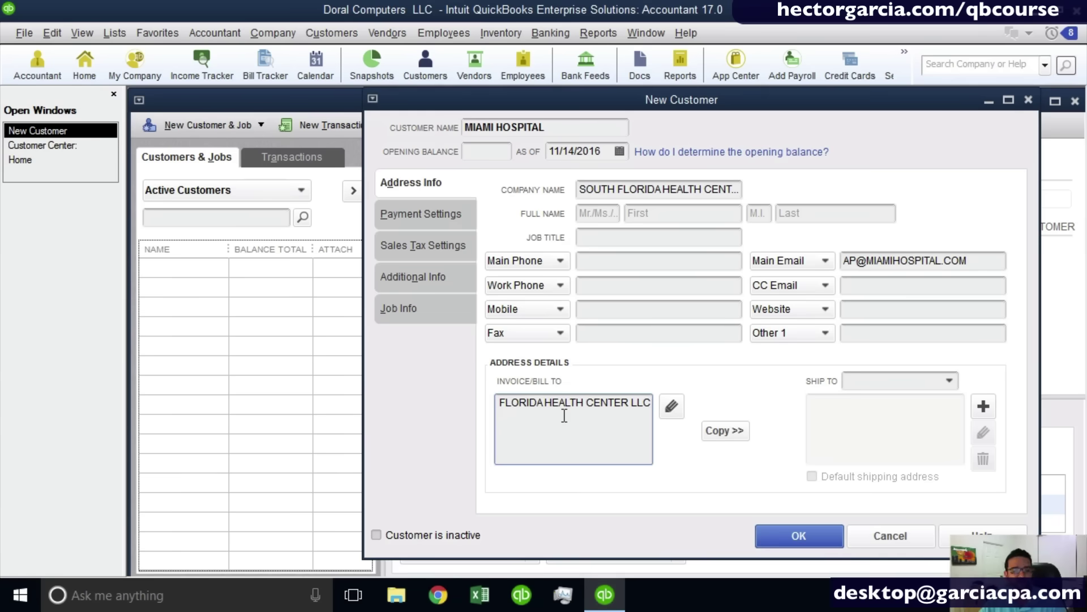
pyautogui.click(674, 410)
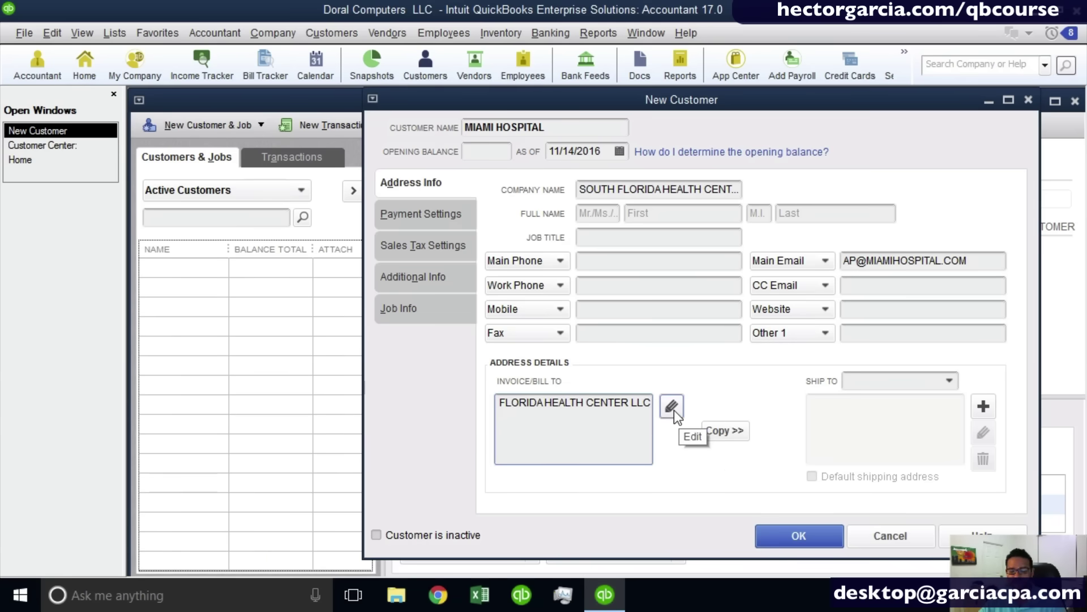
pyautogui.click(674, 410)
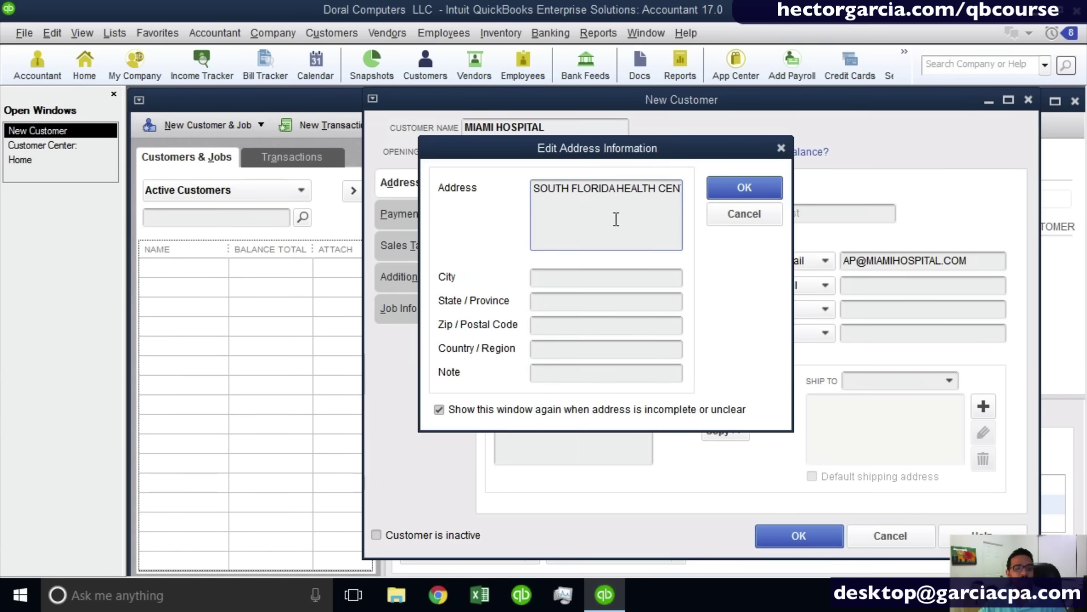
# Add the street and room line beneath the company name in the bill-to address.
pyautogui.moveTo(578, 148); pyautogui.dragTo(675, 149)
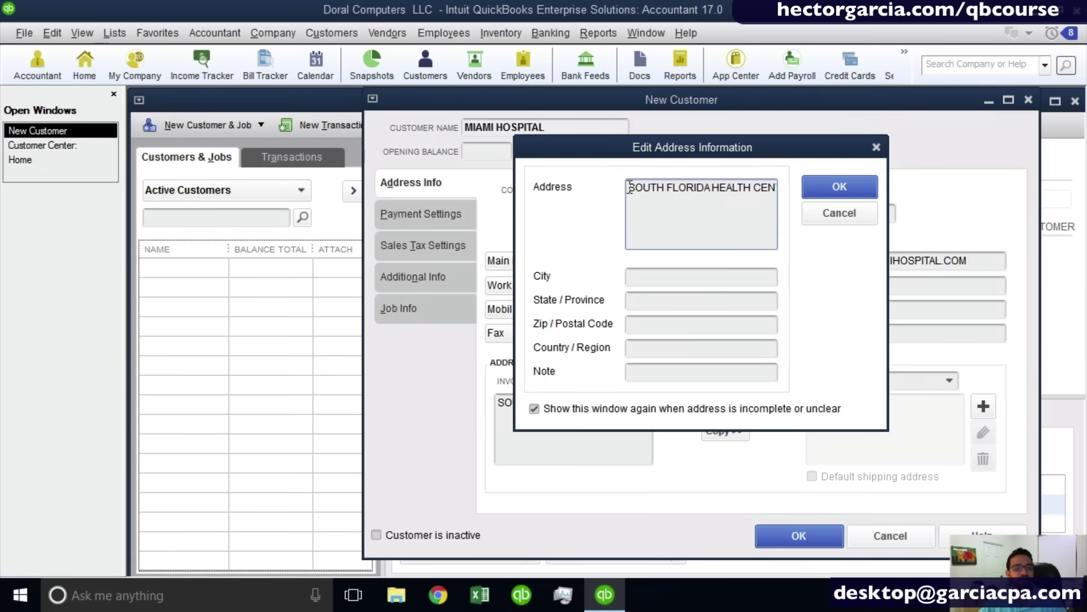
pyautogui.moveTo(630, 187); pyautogui.dragTo(774, 189)
pyautogui.click(774, 188)
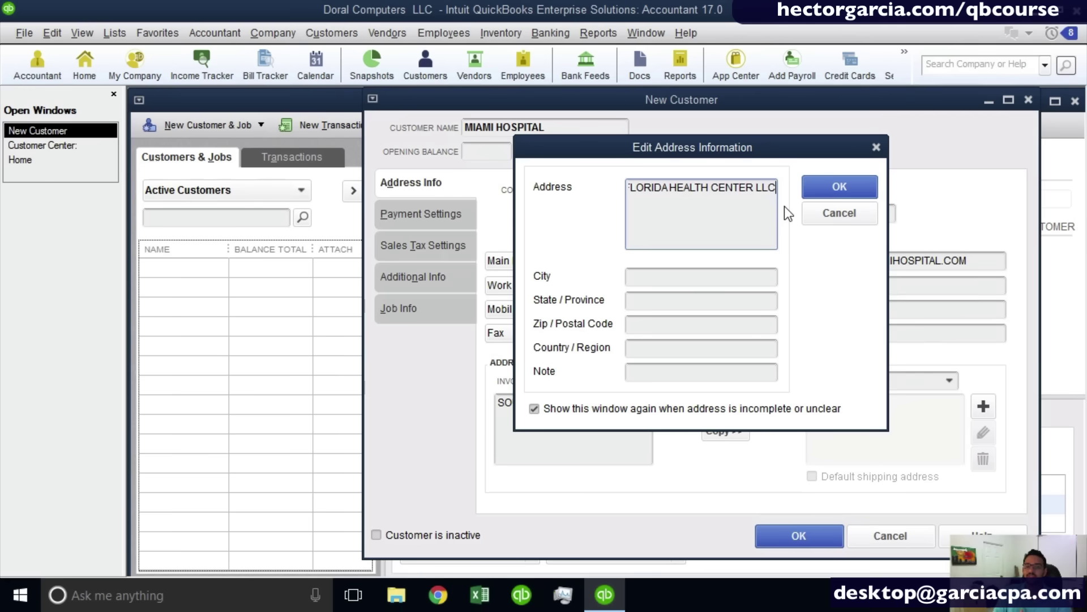
pyautogui.press('Return')
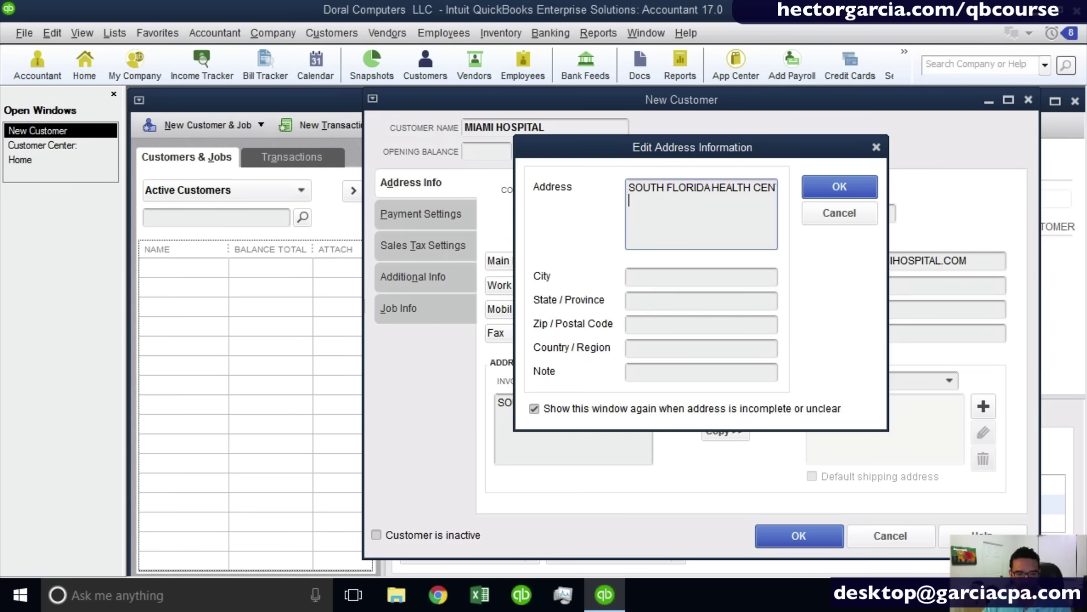
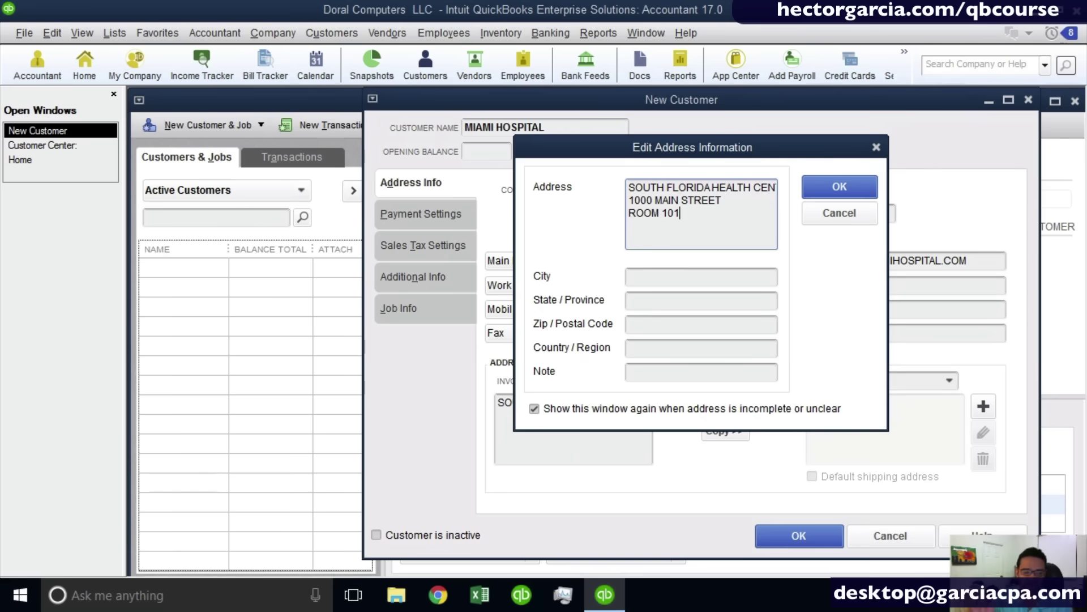
# Fill in city Miami, state FL and the ZIP code, then save the bill-to address.
pyautogui.press('Tab')
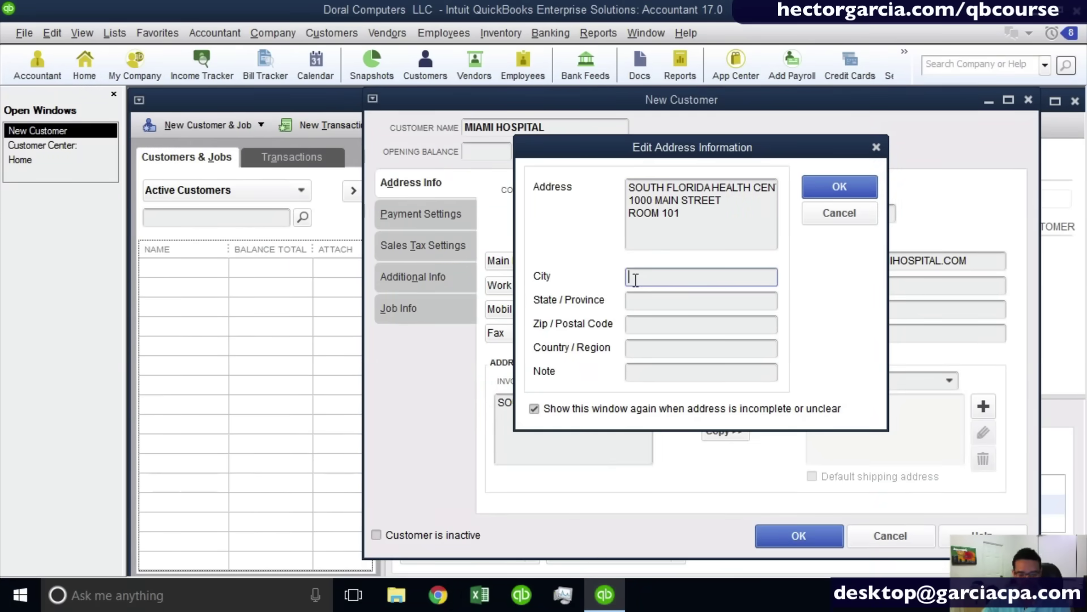
pyautogui.write('MIAMI')
pyautogui.press('Tab')
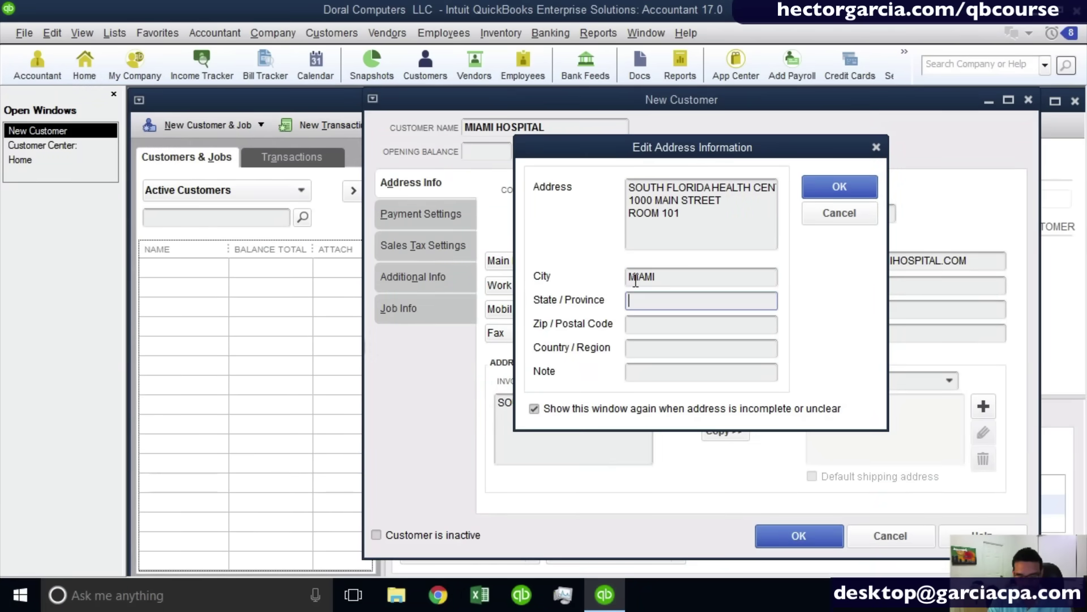
pyautogui.write('FL')
pyautogui.press('Tab')
pyautogui.write('33')
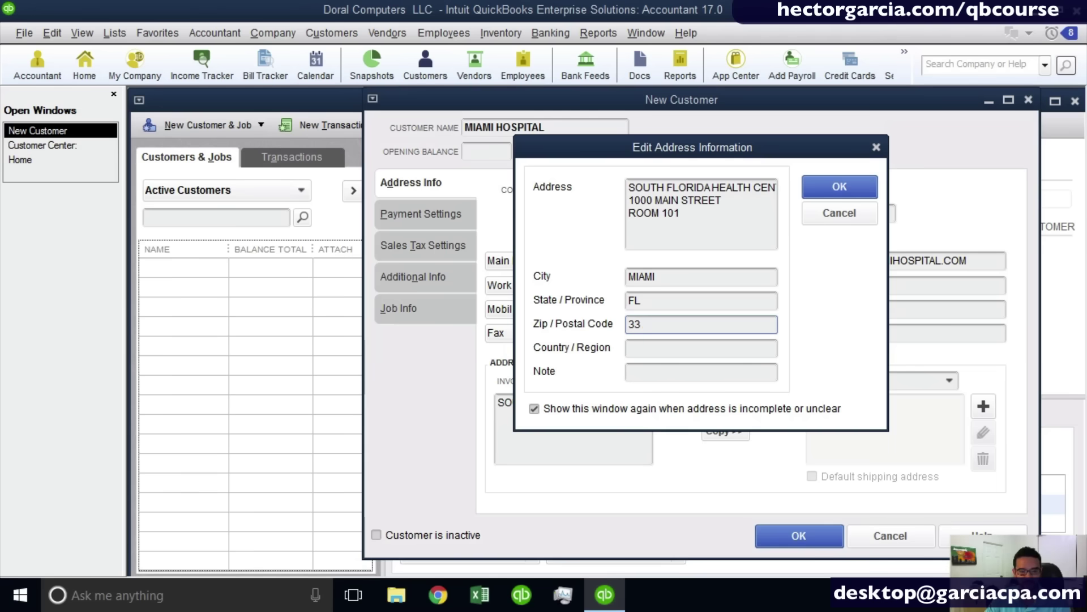
pyautogui.write('133')
pyautogui.click(645, 348)
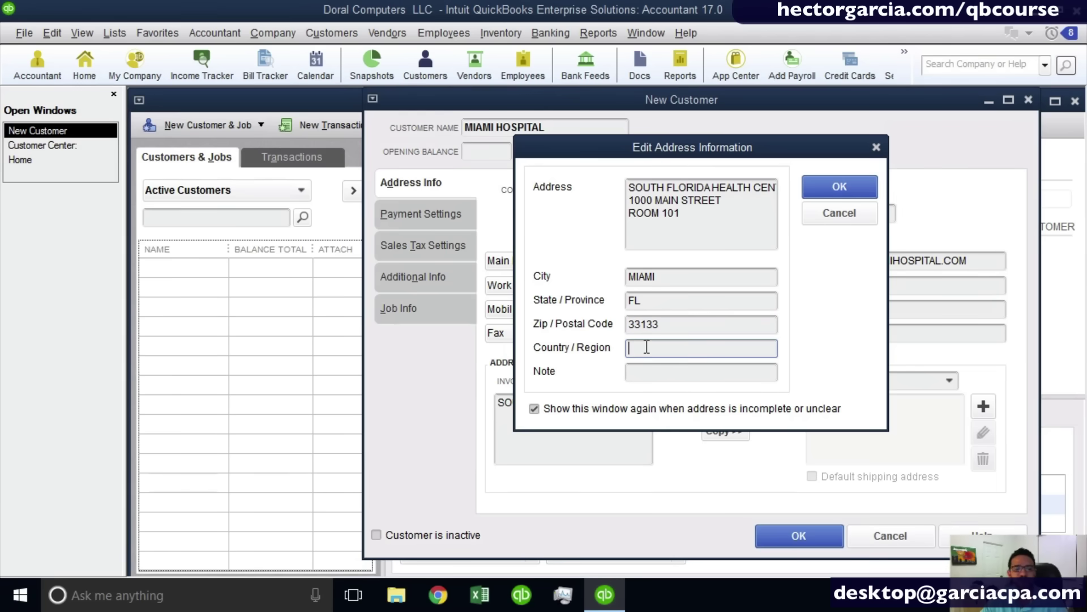
pyautogui.click(645, 372)
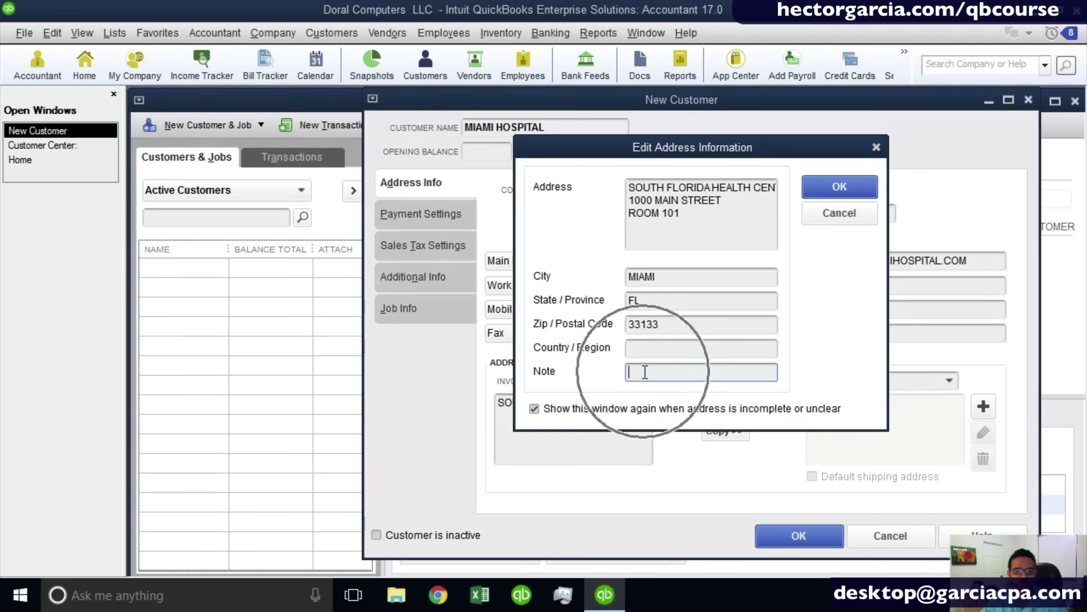
pyautogui.click(841, 186)
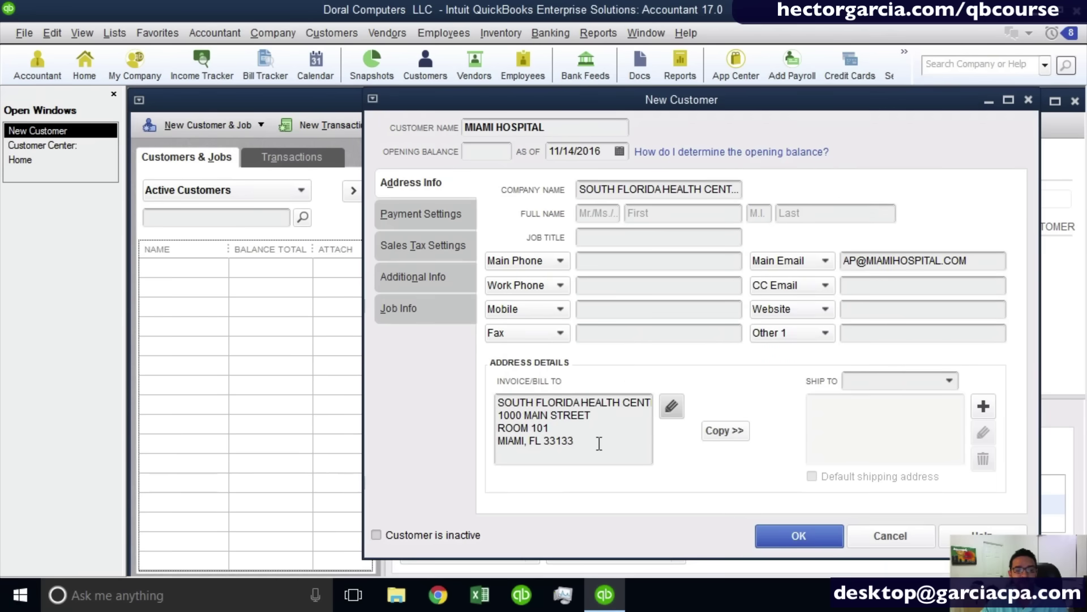
pyautogui.moveTo(597, 441); pyautogui.dragTo(371, 342)
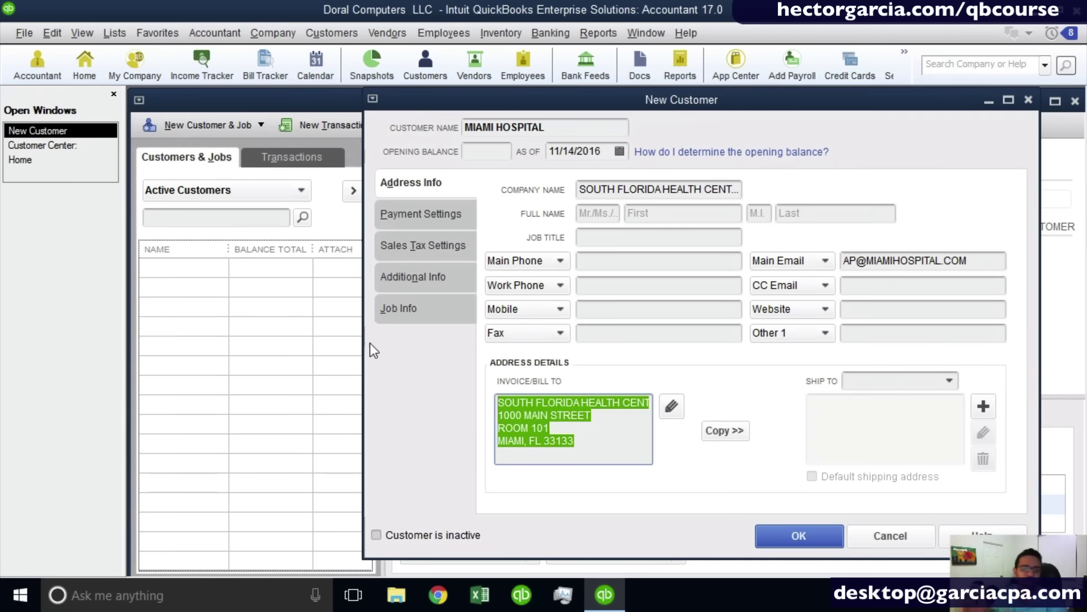
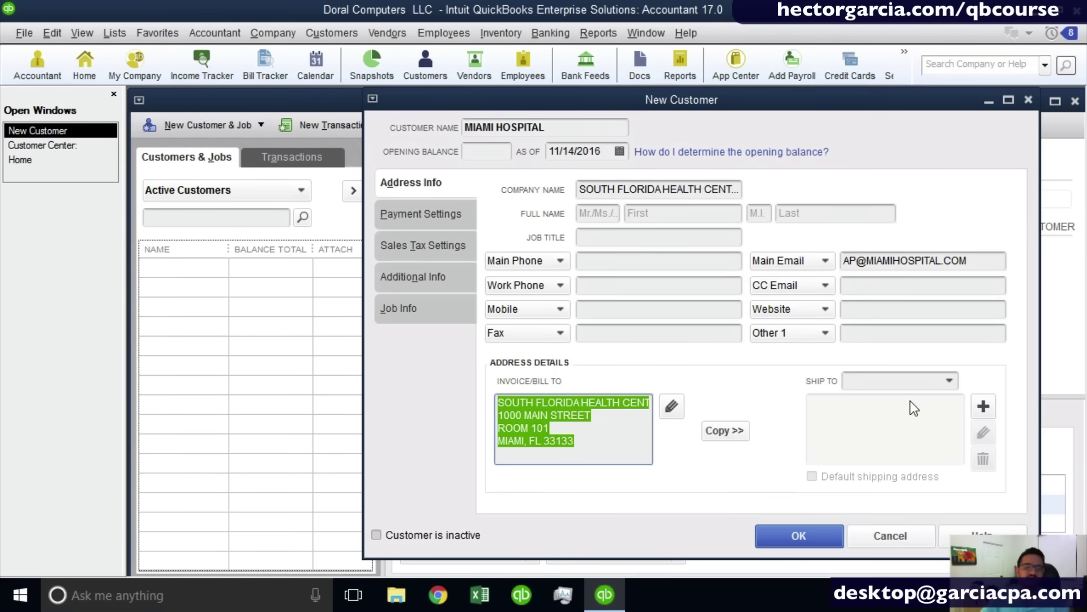
# Copy Miami Hospital's Invoice/Bill To address into the Ship To address.
pyautogui.click(732, 433)
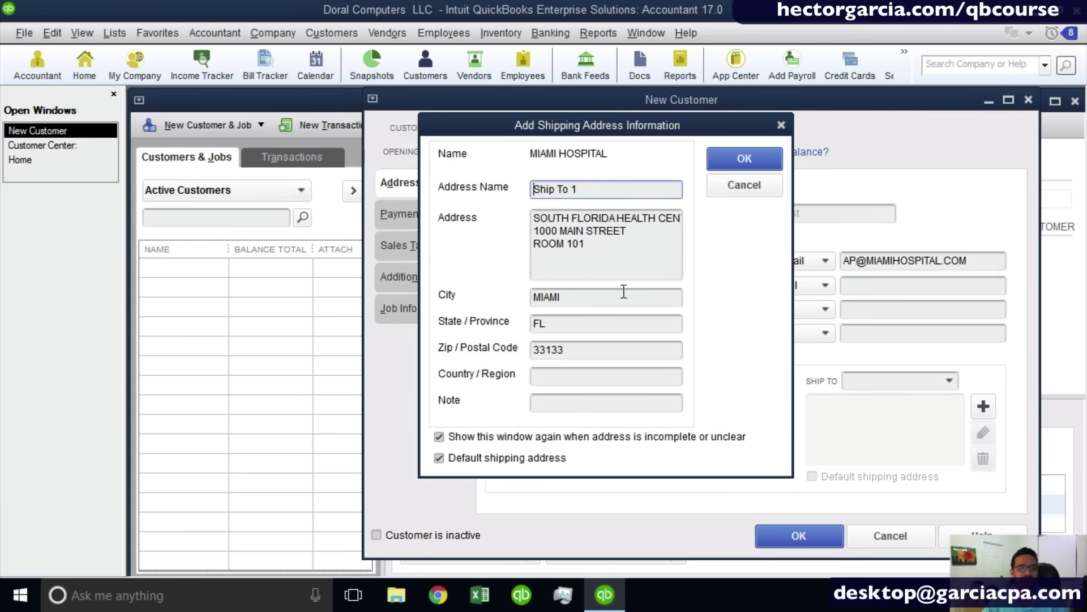
# Rename the copied ship-to address MAIN LOCATION, save it, and check it in the Ship To list.
pyautogui.moveTo(604, 188); pyautogui.dragTo(420, 180)
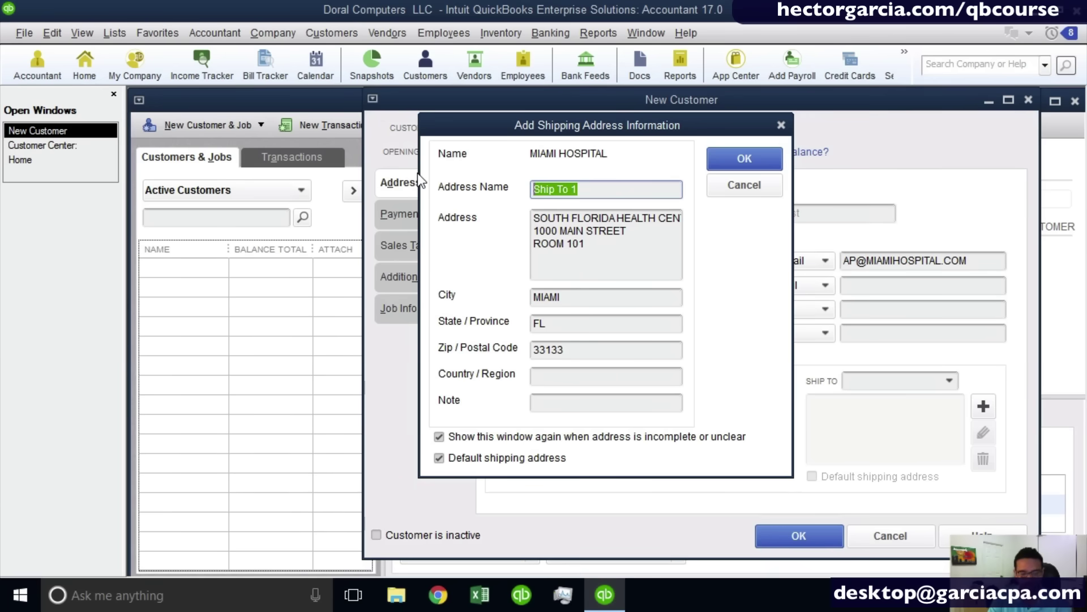
pyautogui.write('MAIN LOCAT')
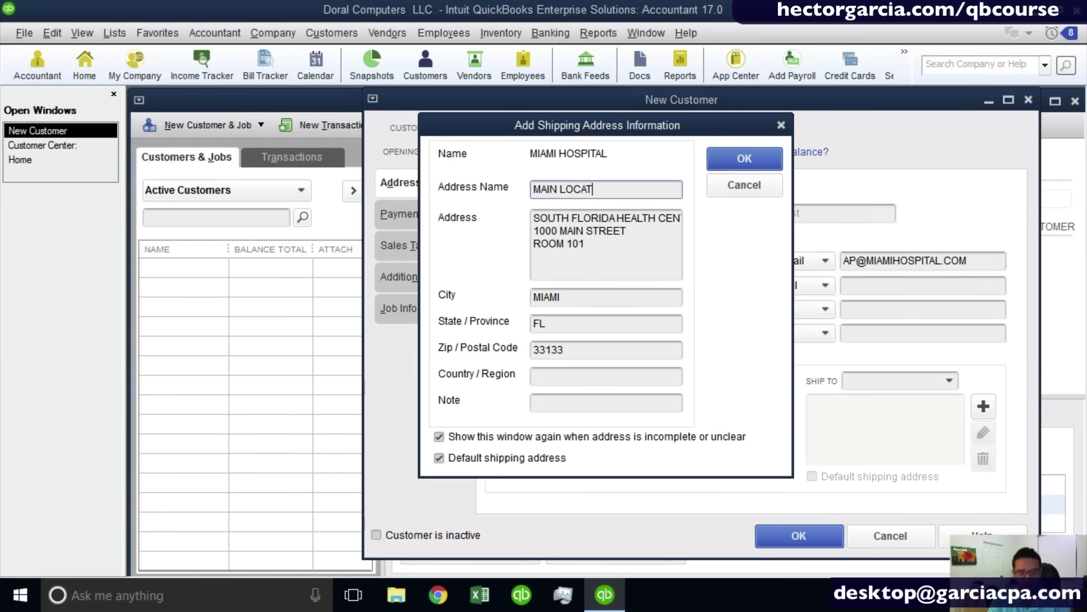
pyautogui.write('ION')
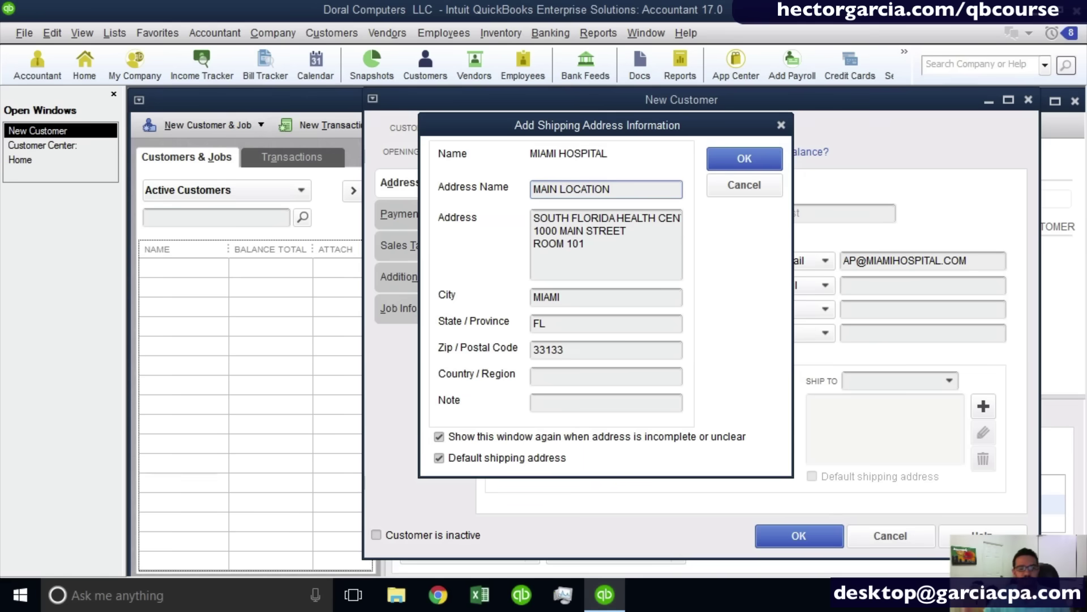
pyautogui.click(745, 158)
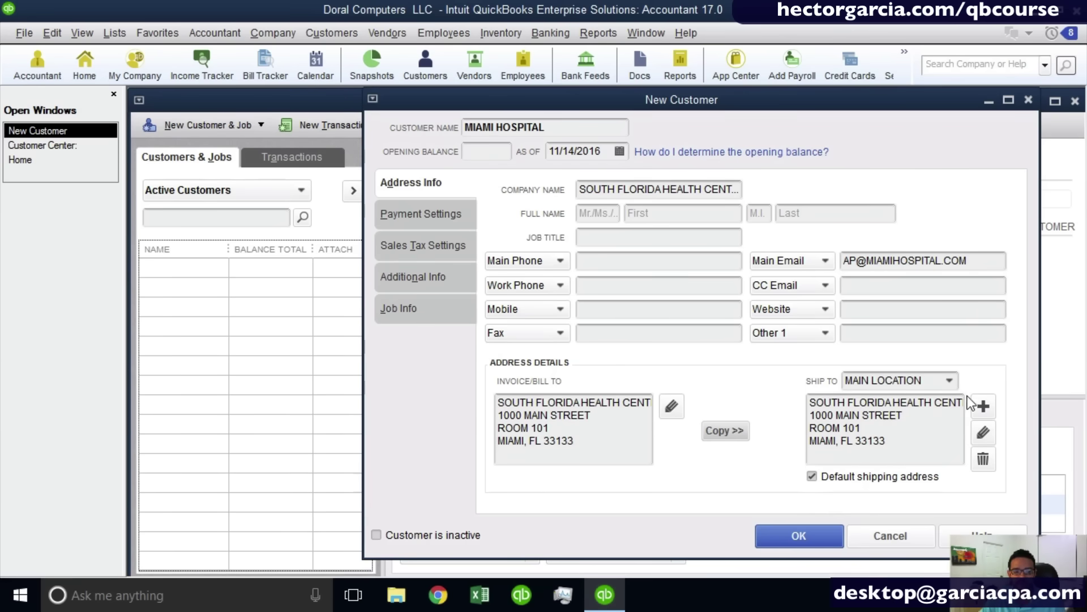
pyautogui.click(955, 382)
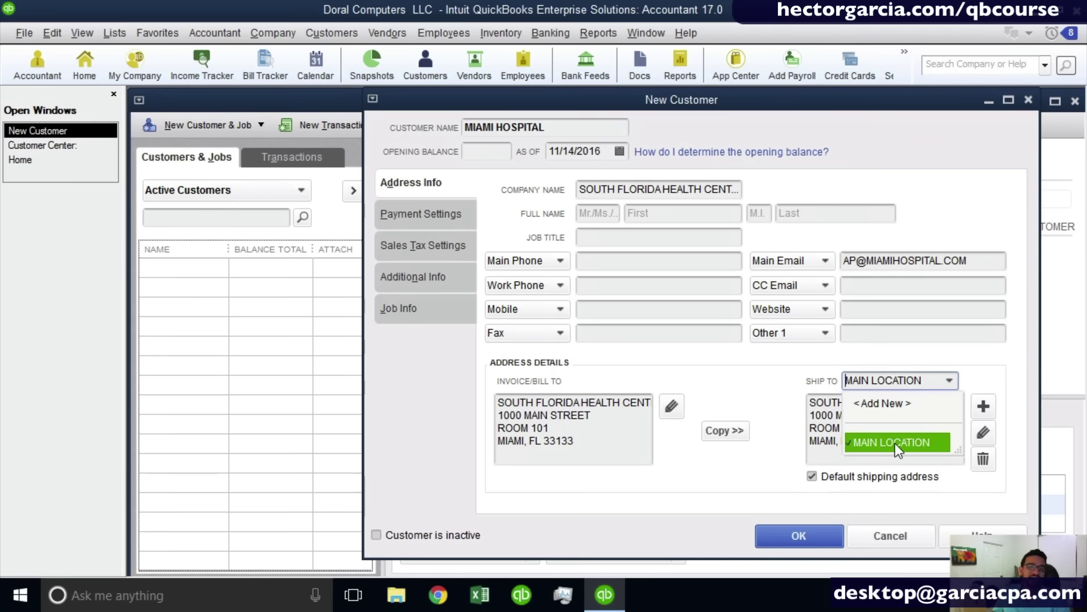
pyautogui.click(902, 404)
pyautogui.click(1019, 383)
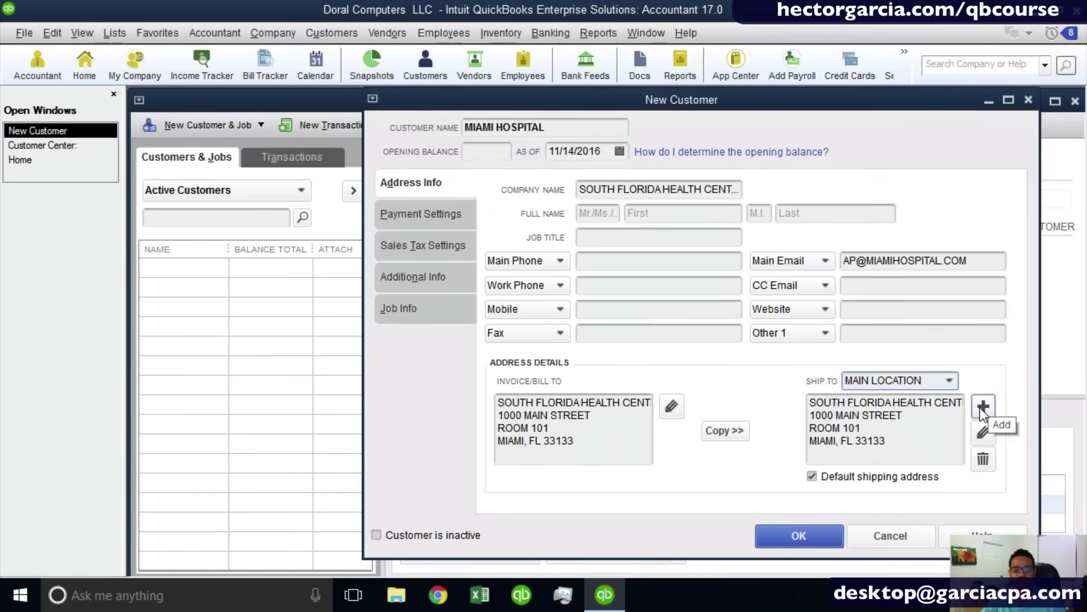
# Start a new ship-to address named NORTH LOCATION for SOUTH FLORIDA HEALTH CENTER LLC.
pyautogui.click(982, 406)
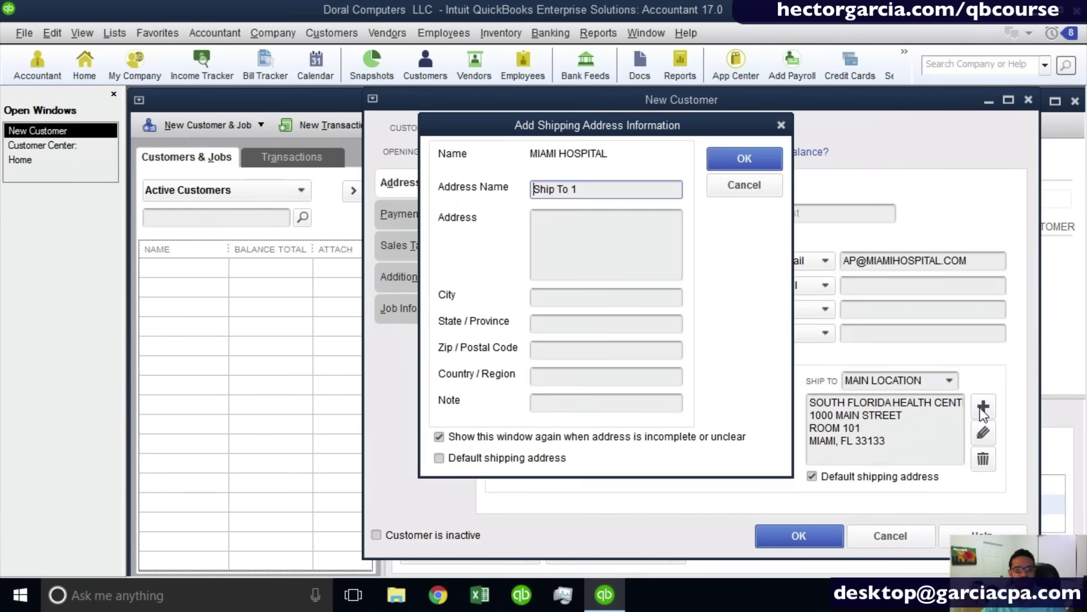
pyautogui.moveTo(611, 187); pyautogui.dragTo(533, 188)
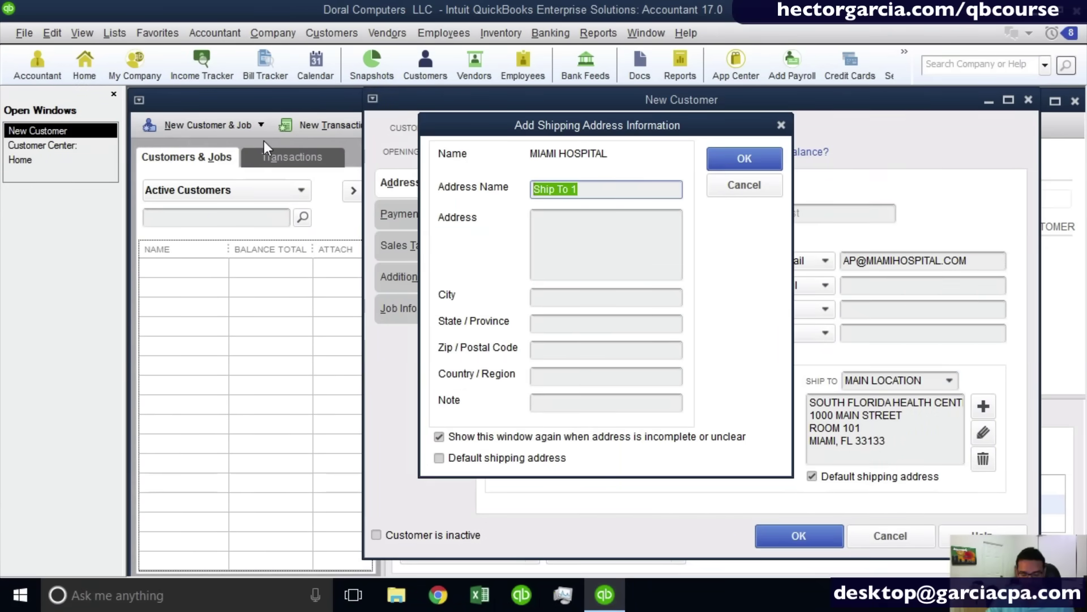
pyautogui.write('NORTH LOCATION')
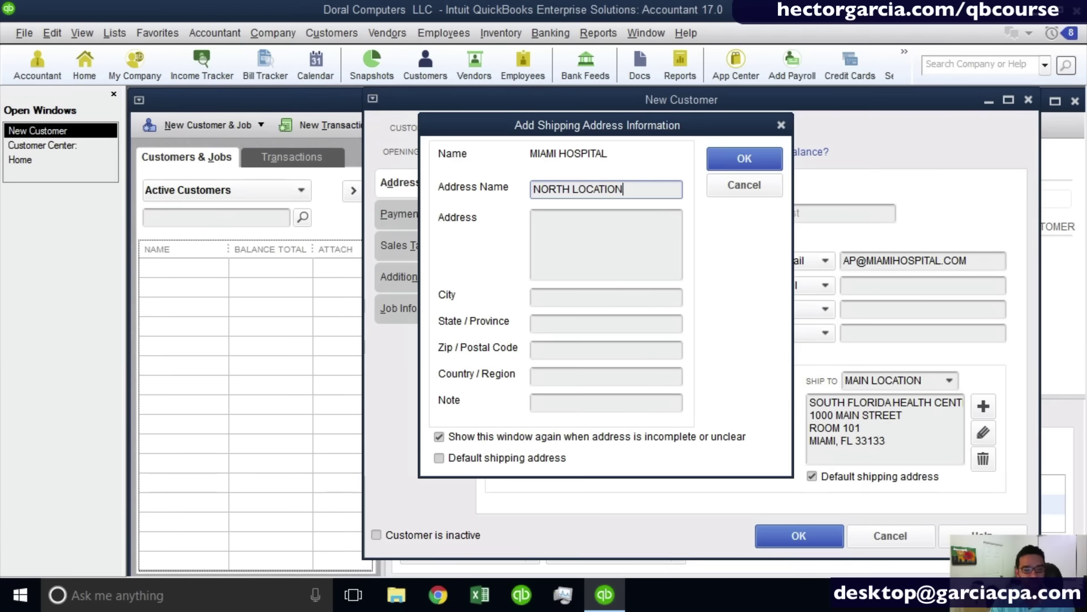
pyautogui.press('Tab')
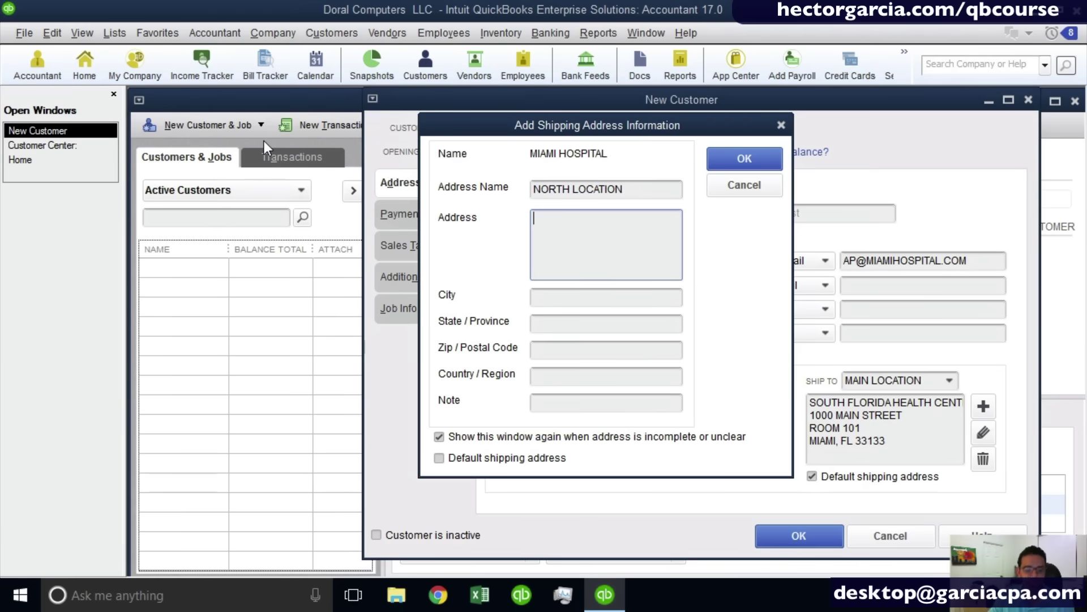
pyautogui.write('SOUTH')
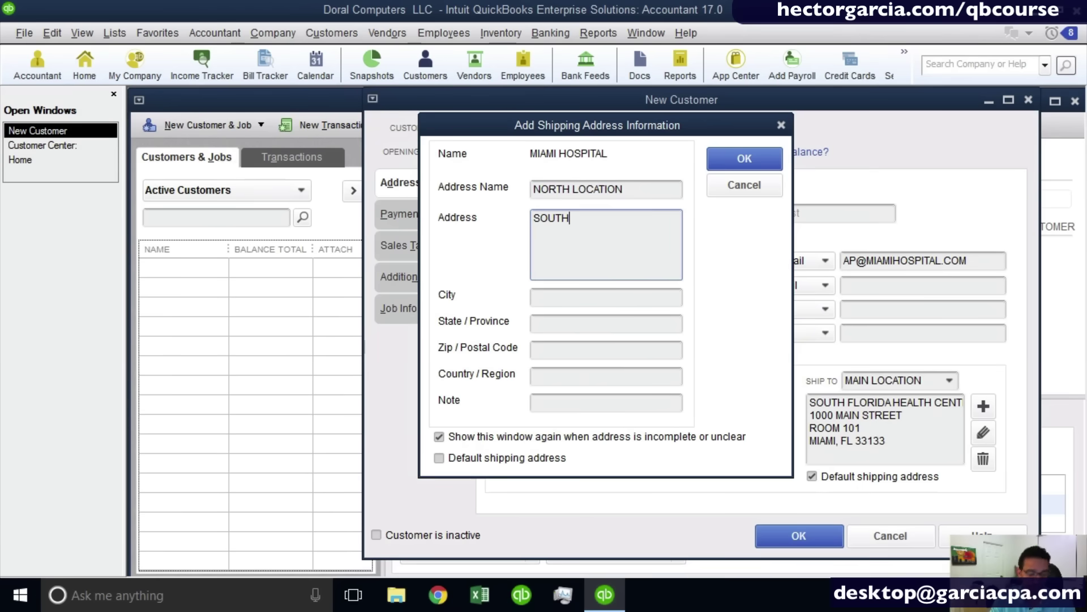
pyautogui.write(' FLORIDA')
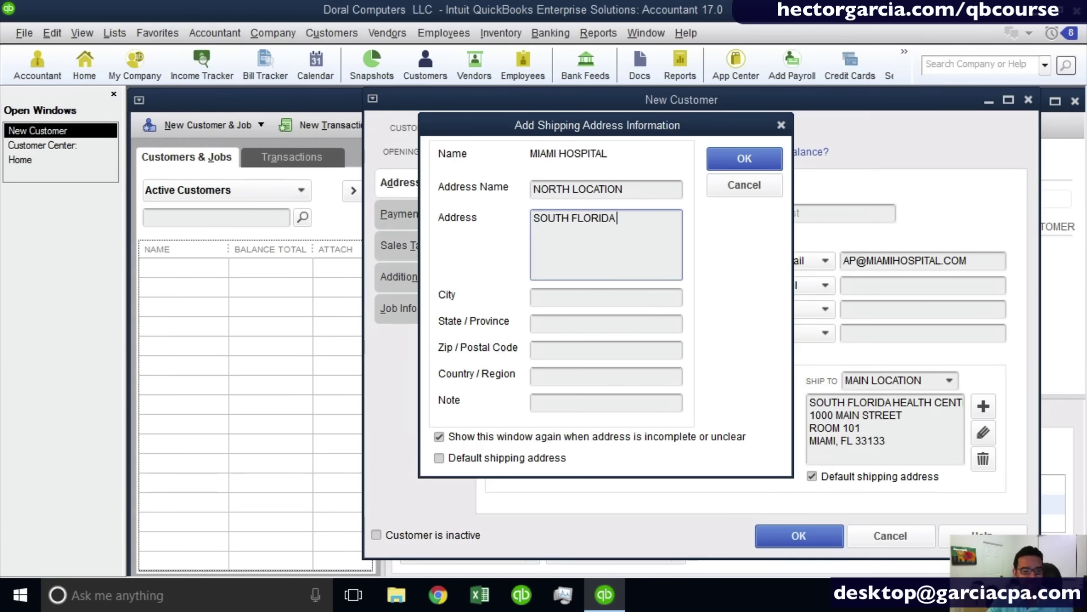
pyautogui.write(' HEALTH ')
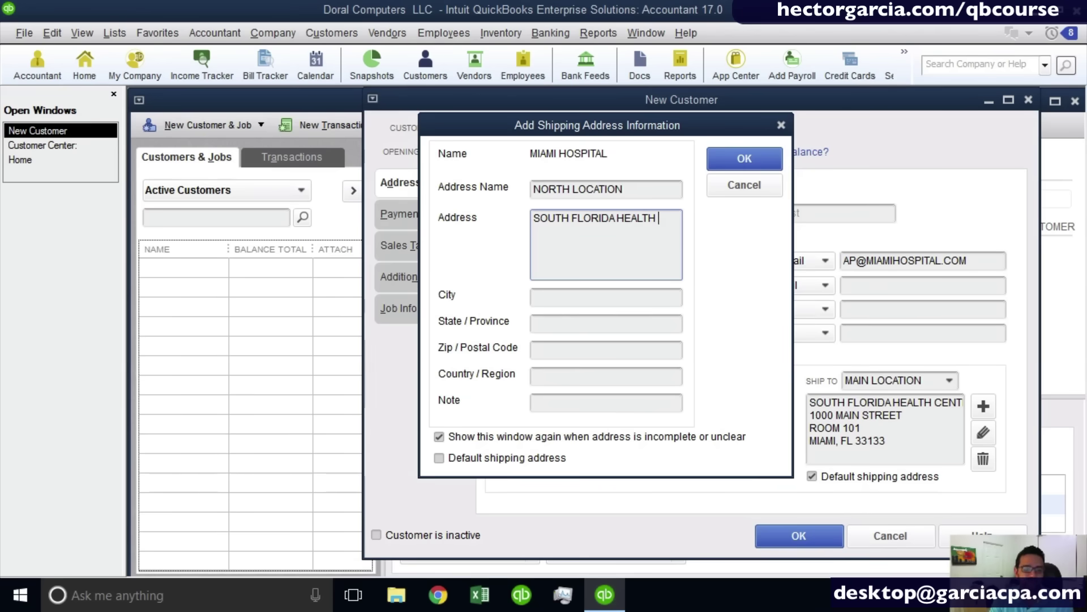
pyautogui.write('CENTER')
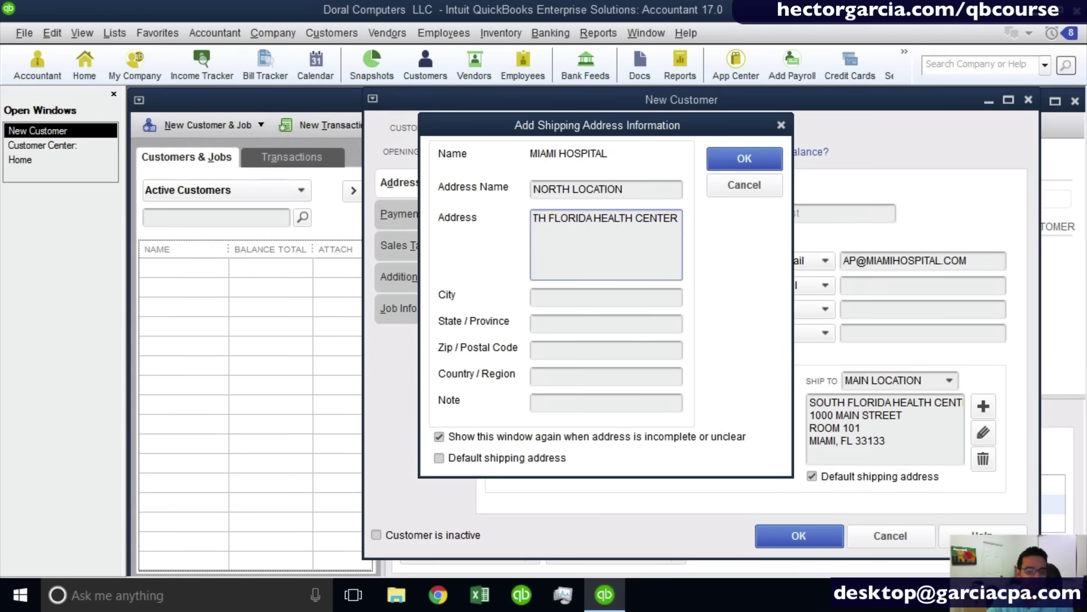
pyautogui.write(' LLC')
pyautogui.press('Tab')
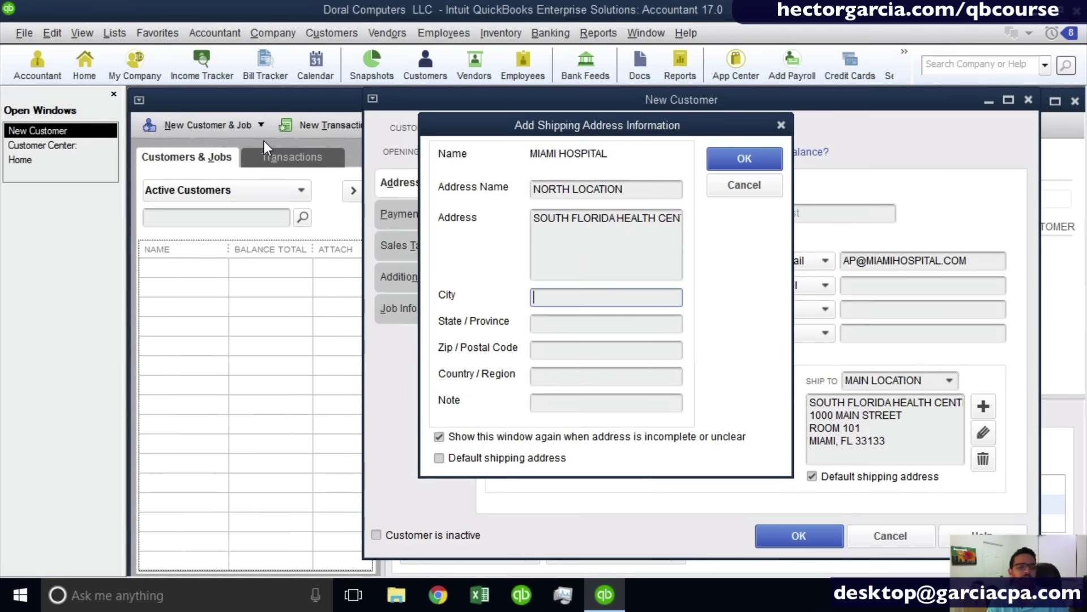
pyautogui.moveTo(657, 218); pyautogui.dragTo(842, 223)
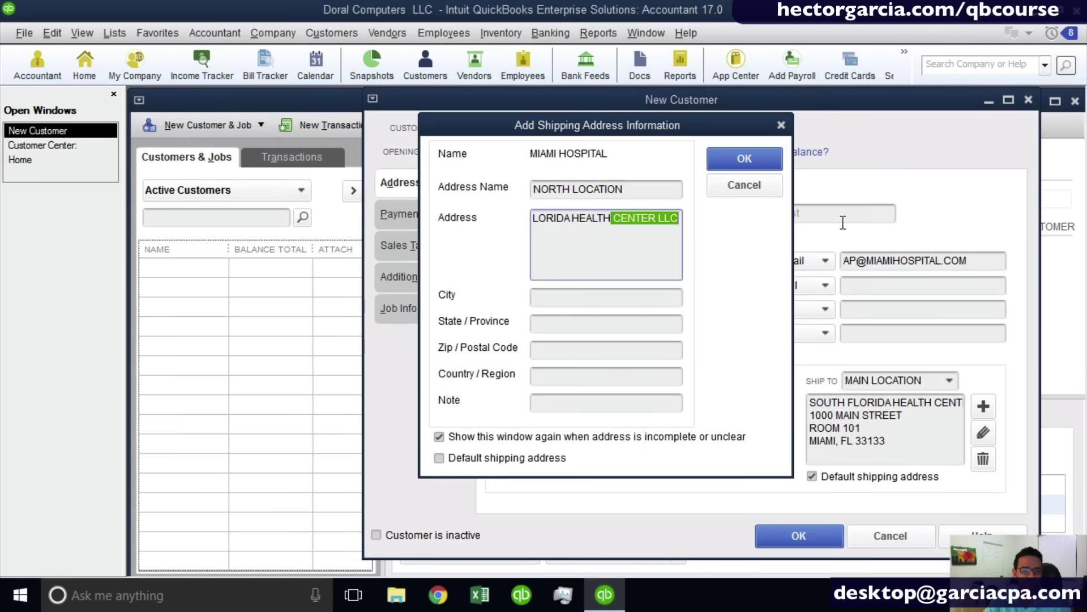
pyautogui.press('Right')
pyautogui.press('Return')
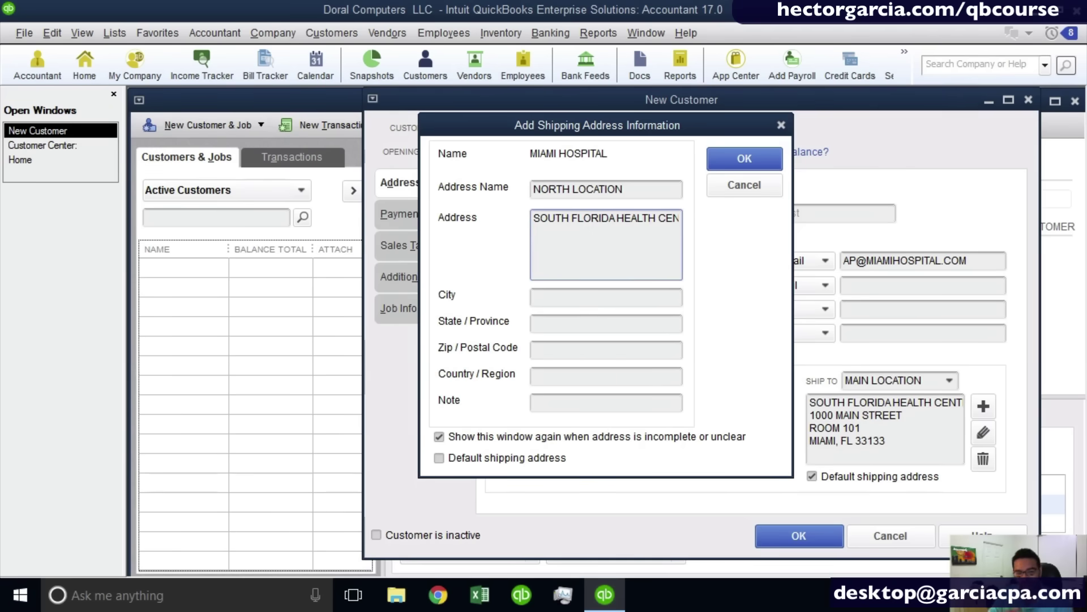
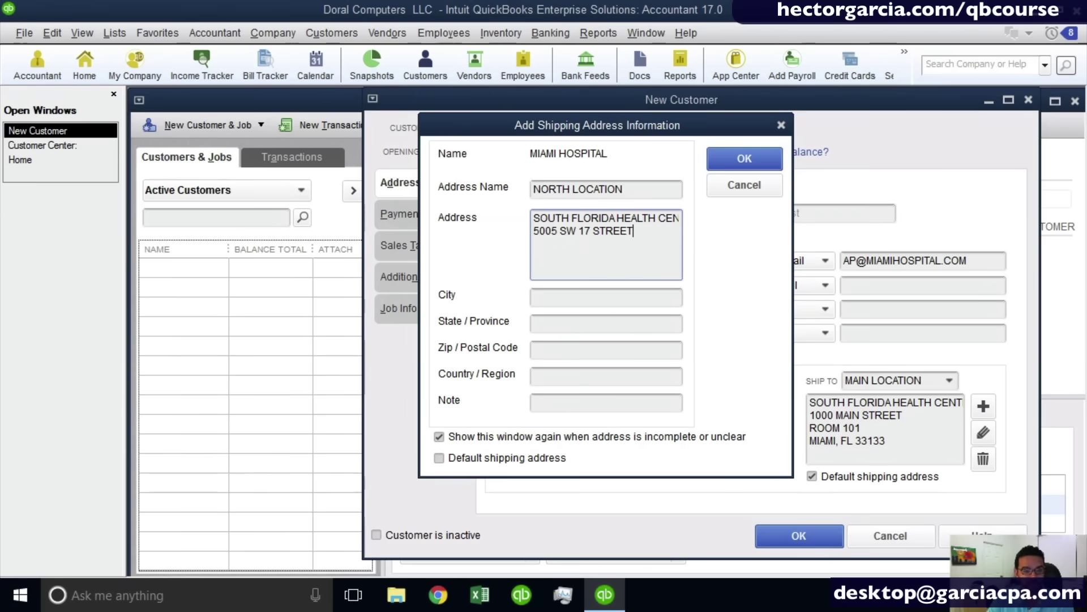
pyautogui.press('Tab')
pyautogui.write('AVENTUR')
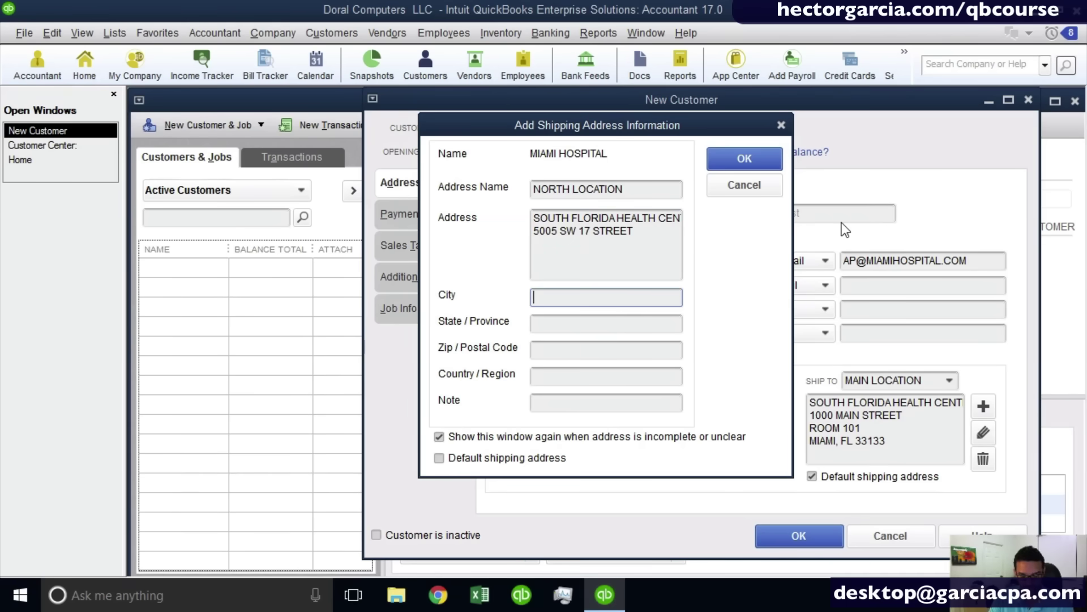
pyautogui.write('A')
pyautogui.press('Tab')
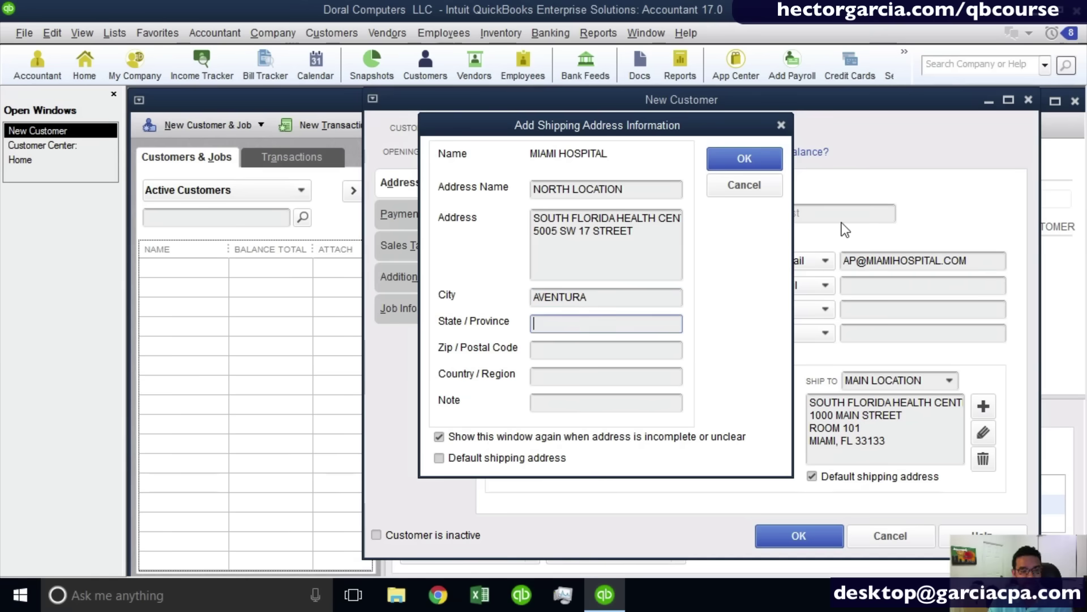
pyautogui.write('FL')
pyautogui.press('Tab')
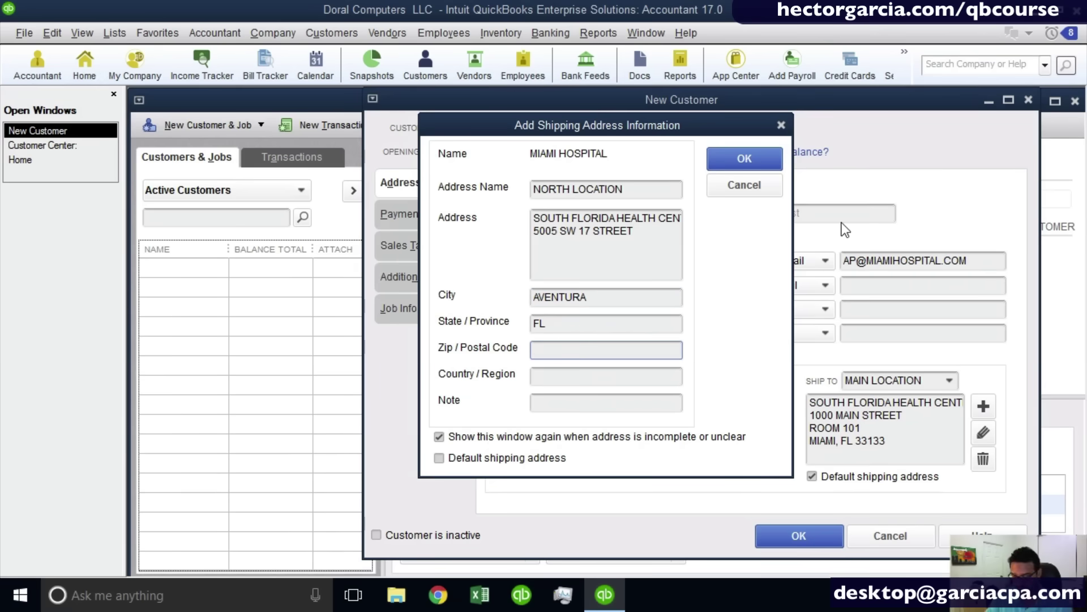
pyautogui.write('33179')
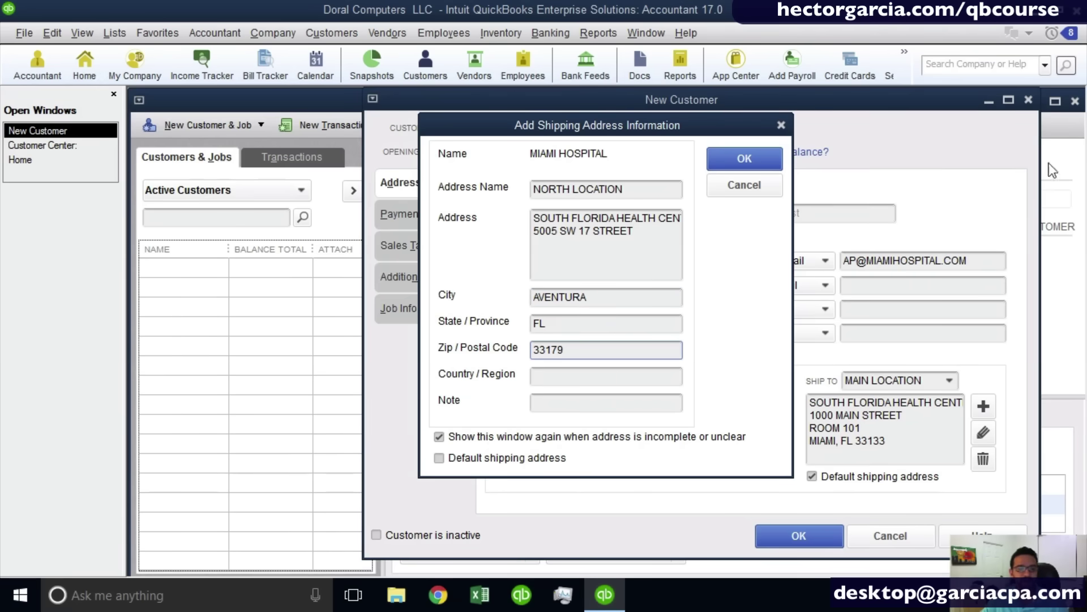
pyautogui.click(747, 160)
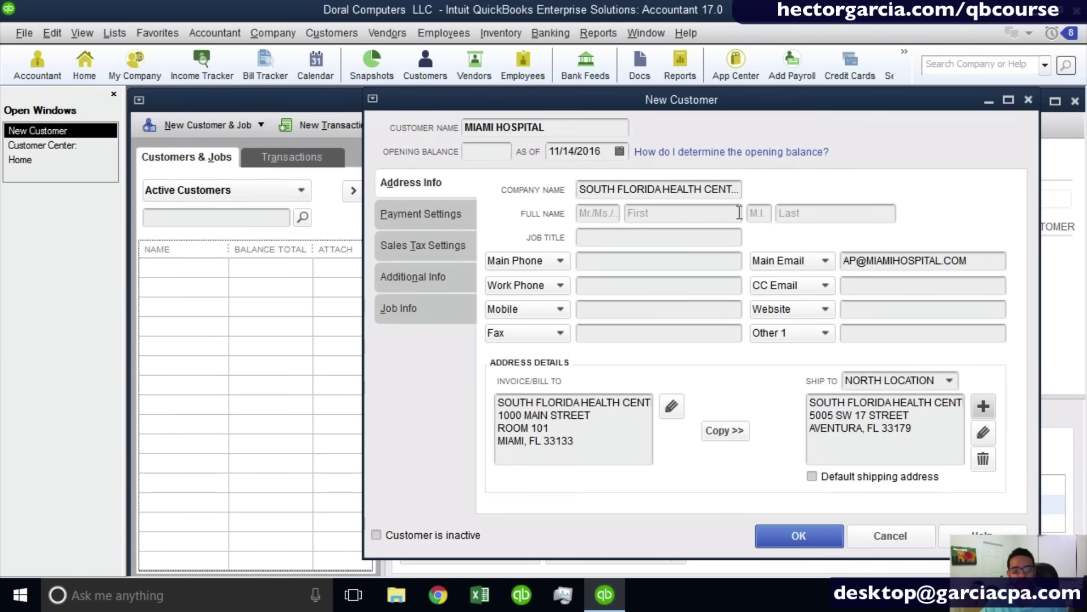
# Make NORTH LOCATION the default shipping address, then go to Payment Settings.
pyautogui.click(950, 381)
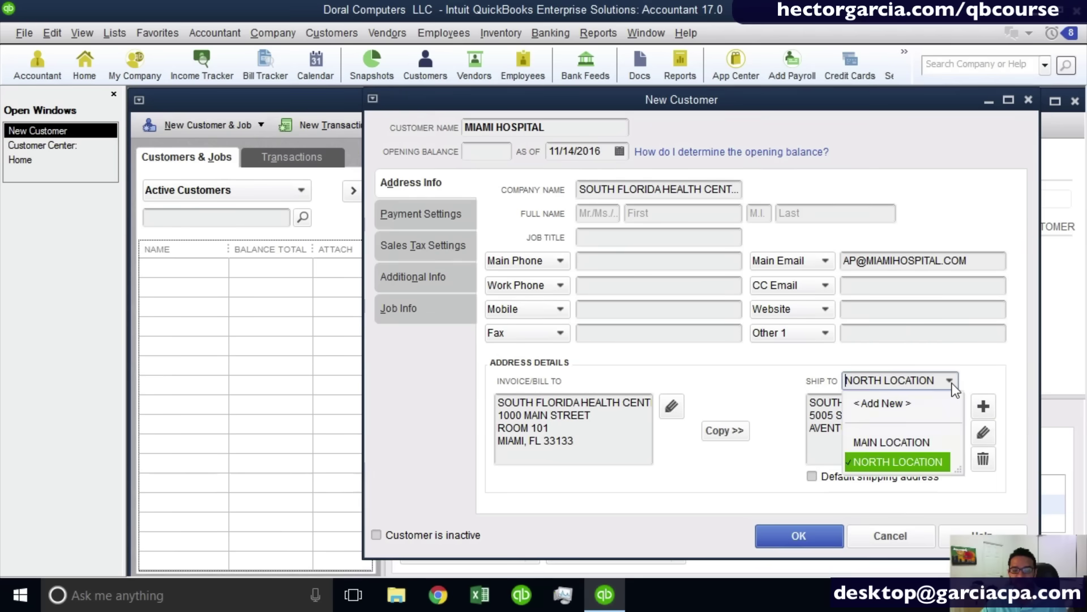
pyautogui.click(916, 441)
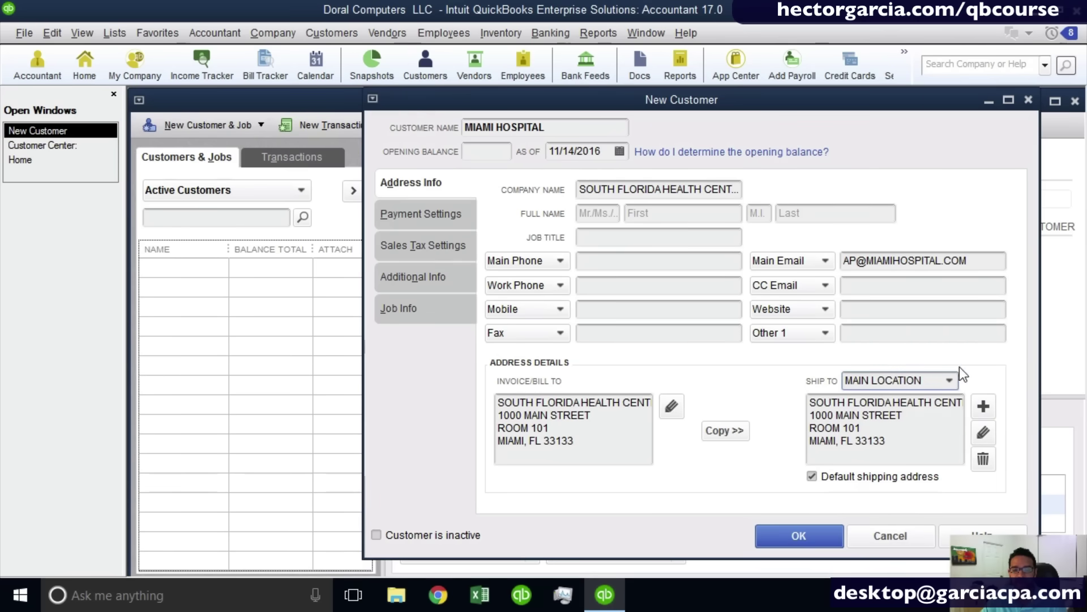
pyautogui.click(951, 381)
pyautogui.click(916, 462)
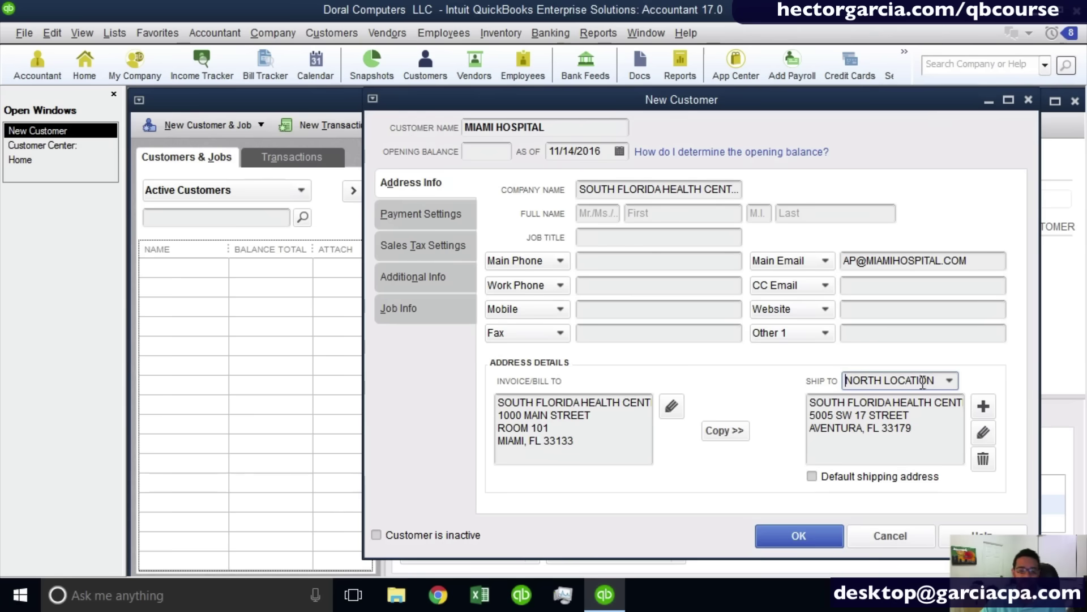
pyautogui.click(815, 476)
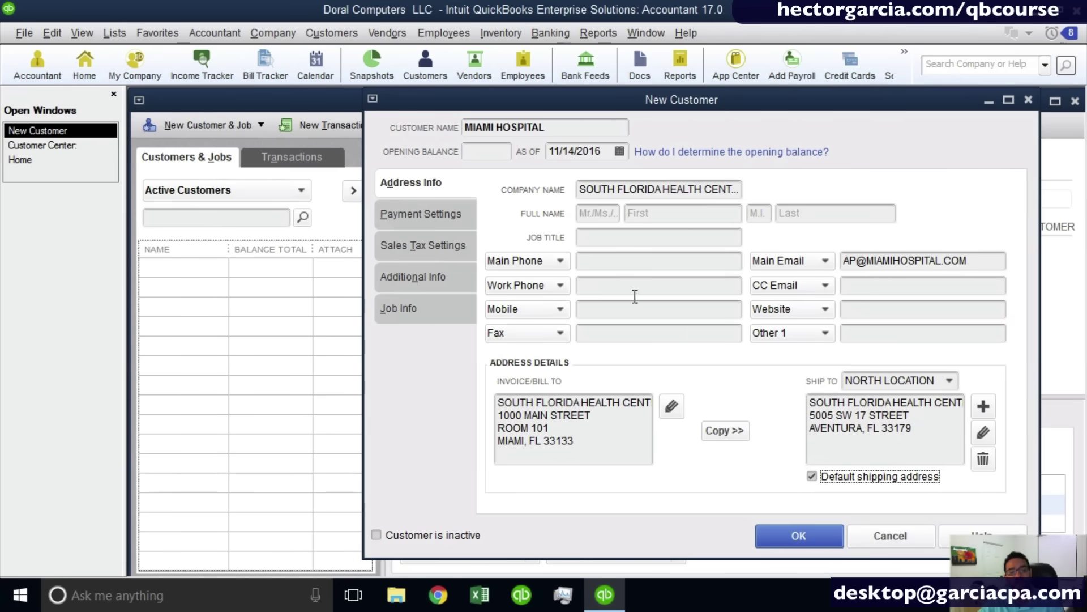
pyautogui.click(412, 223)
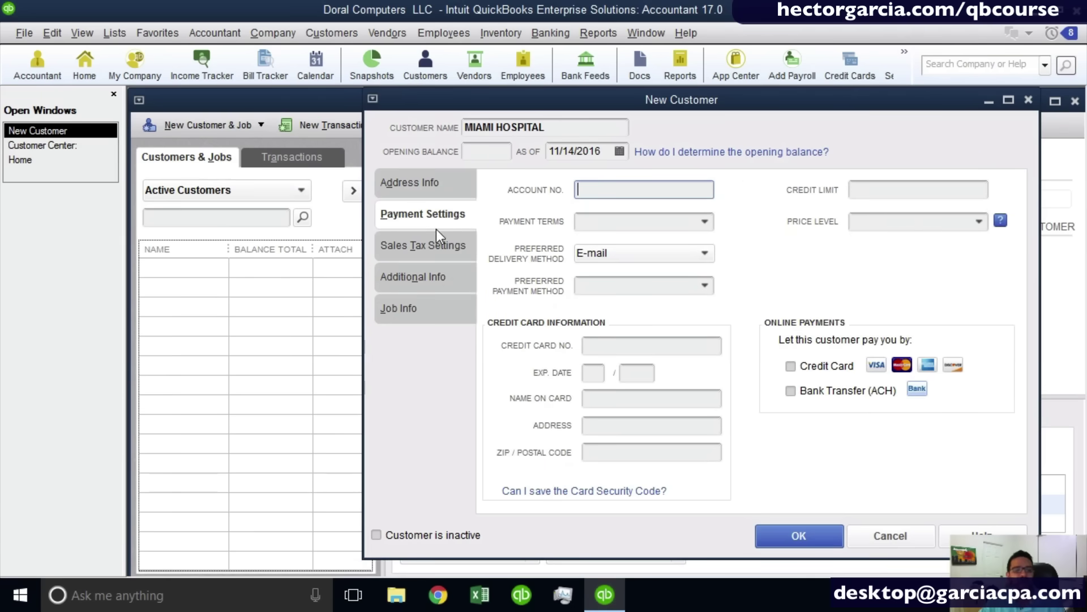
# Set Miami Hospital's payment terms to Net 30.
pyautogui.click(613, 193)
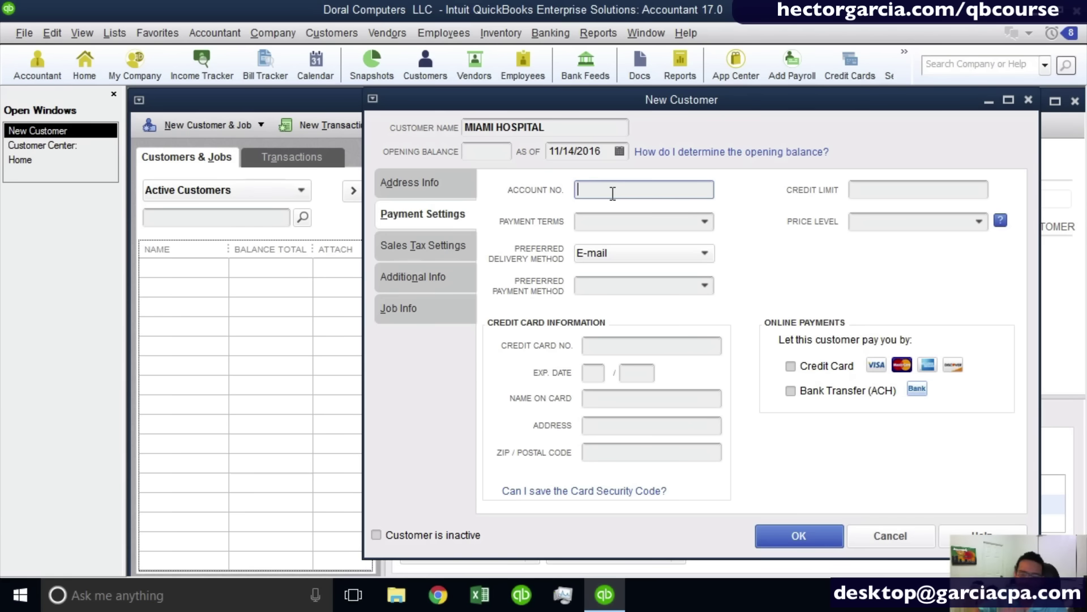
pyautogui.click(708, 224)
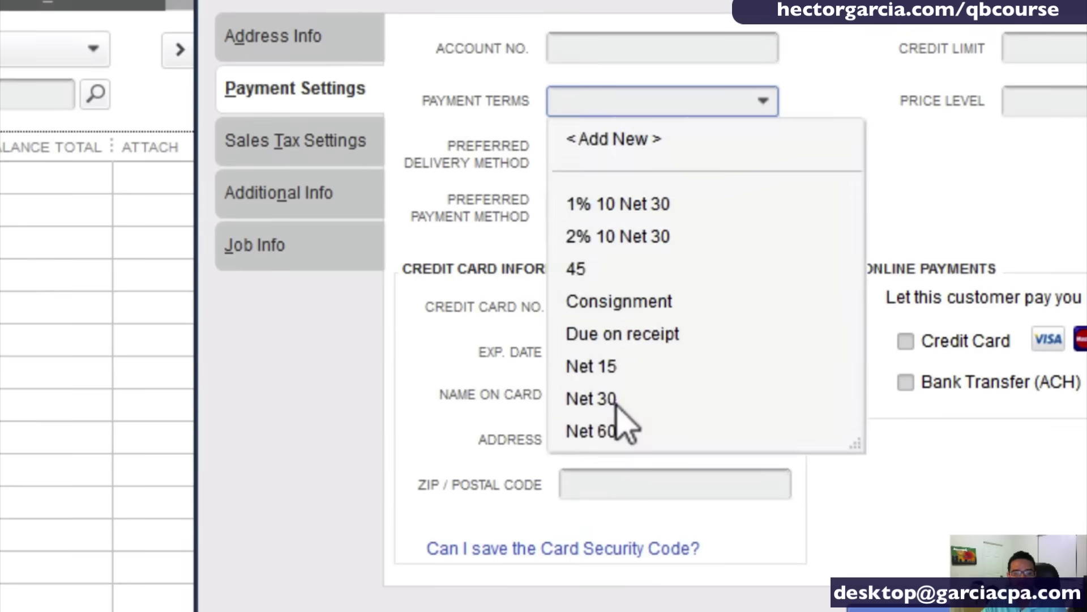
pyautogui.click(617, 403)
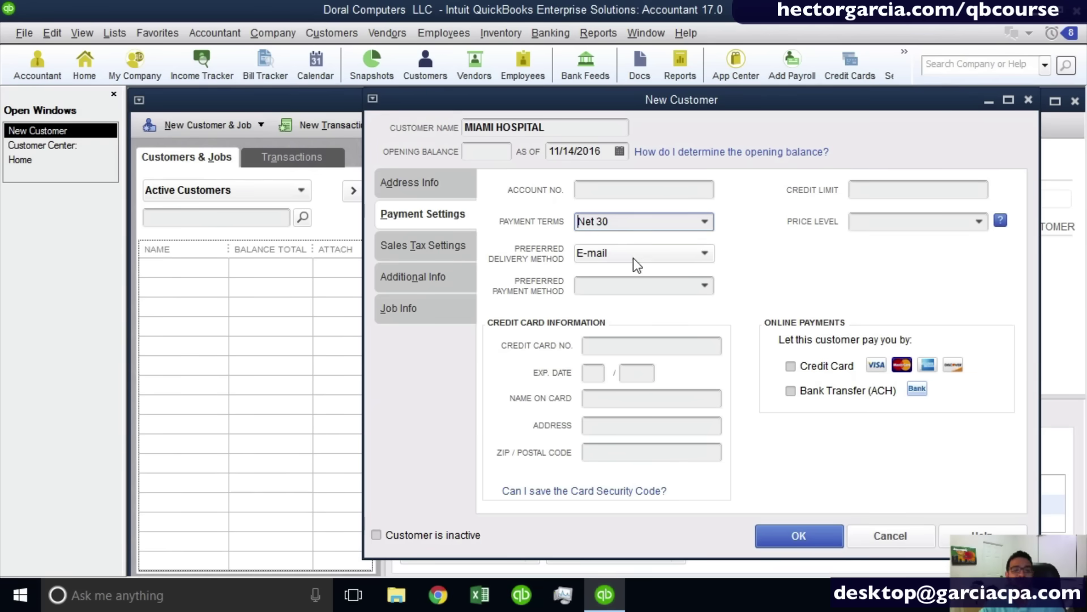
# Try None and Mail as the preferred delivery method, settling back on E-mail.
pyautogui.click(633, 257)
pyautogui.click(602, 310)
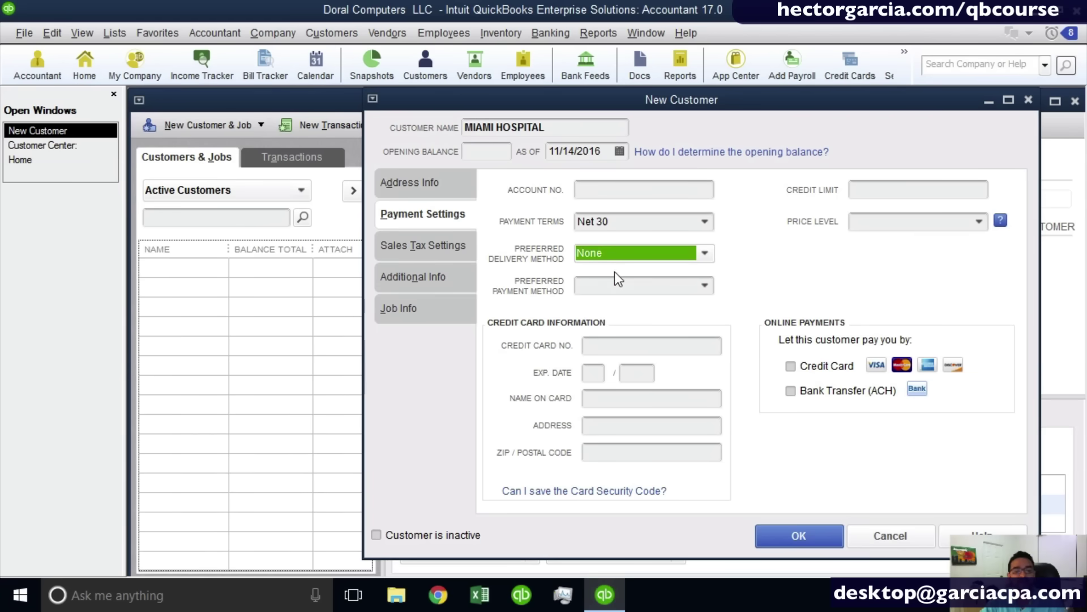
pyautogui.click(618, 254)
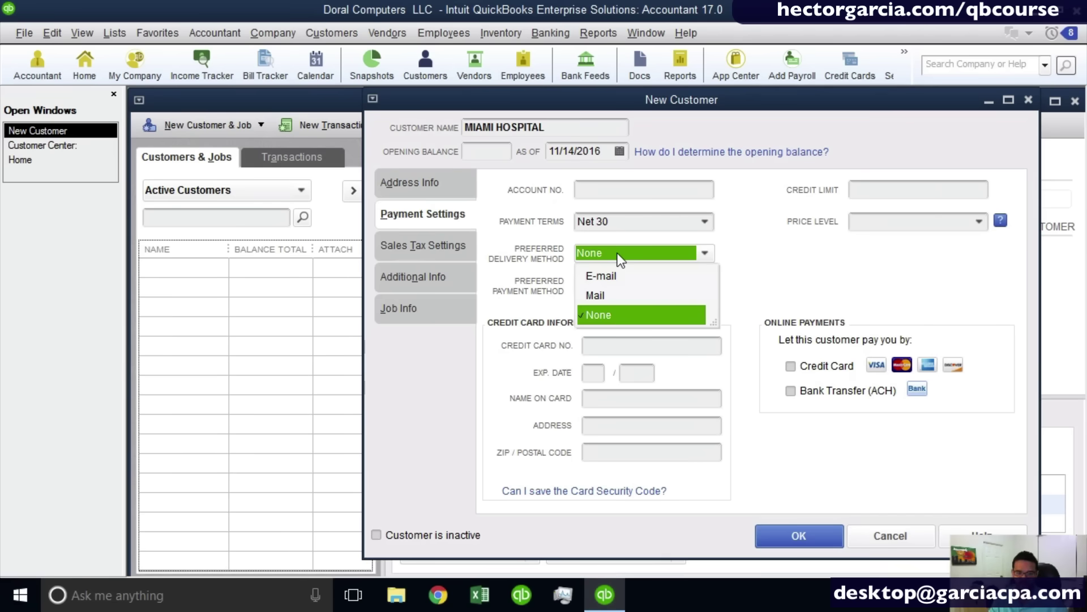
pyautogui.click(610, 297)
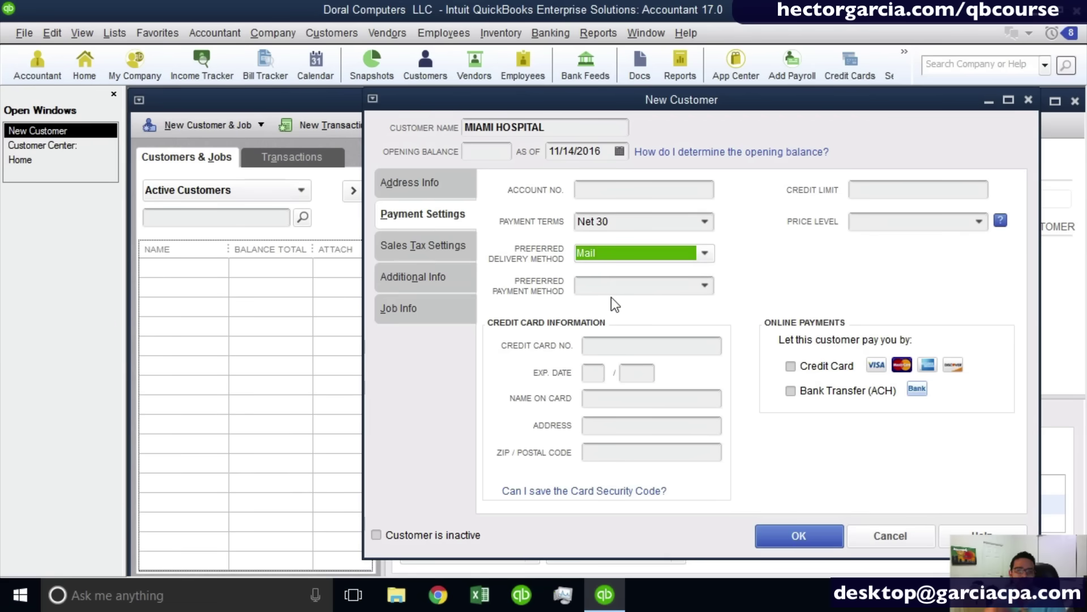
pyautogui.click(613, 251)
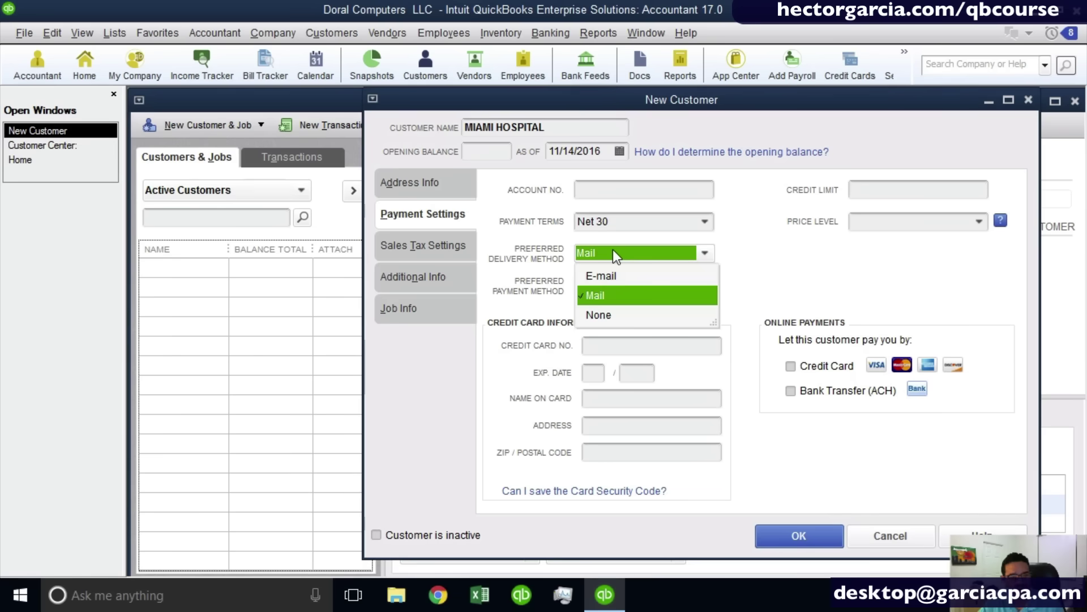
pyautogui.click(620, 277)
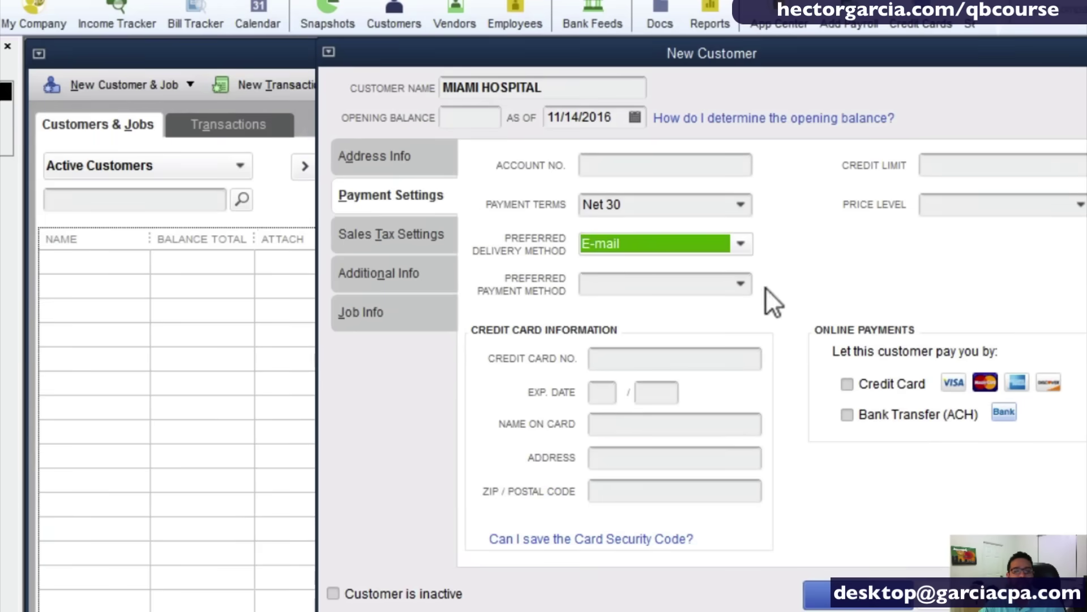
pyautogui.click(736, 285)
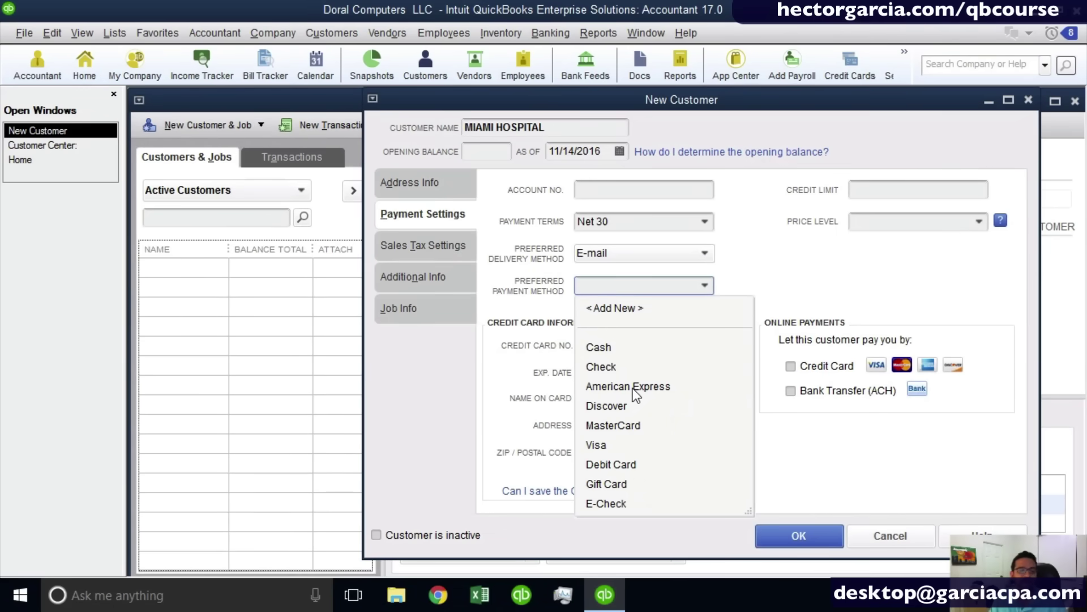
# Enter a 10000 credit limit, leaving the preferred payment method unset.
pyautogui.click(841, 285)
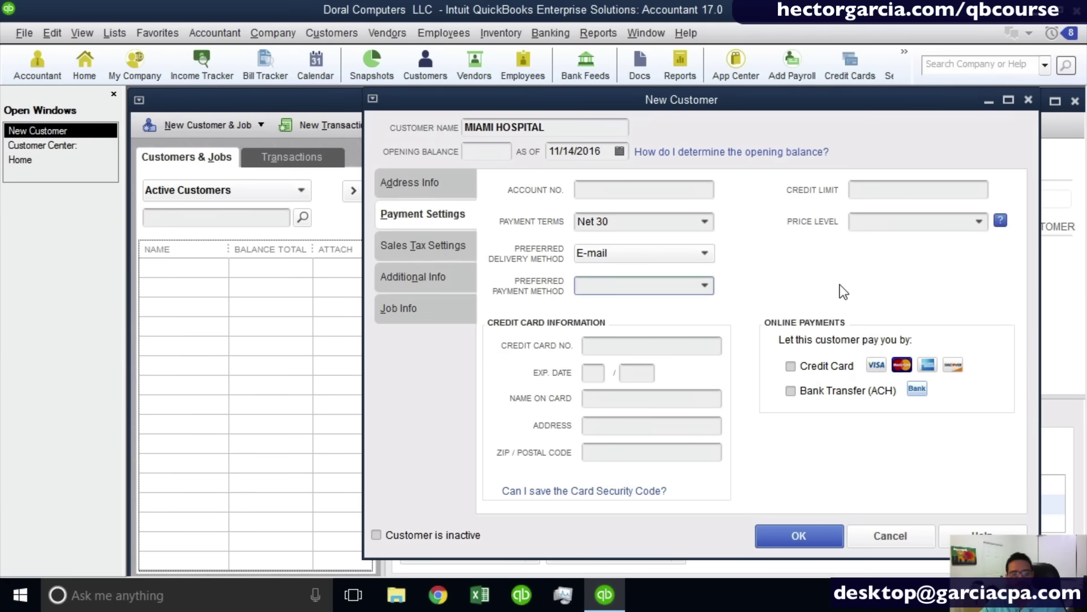
pyautogui.click(861, 193)
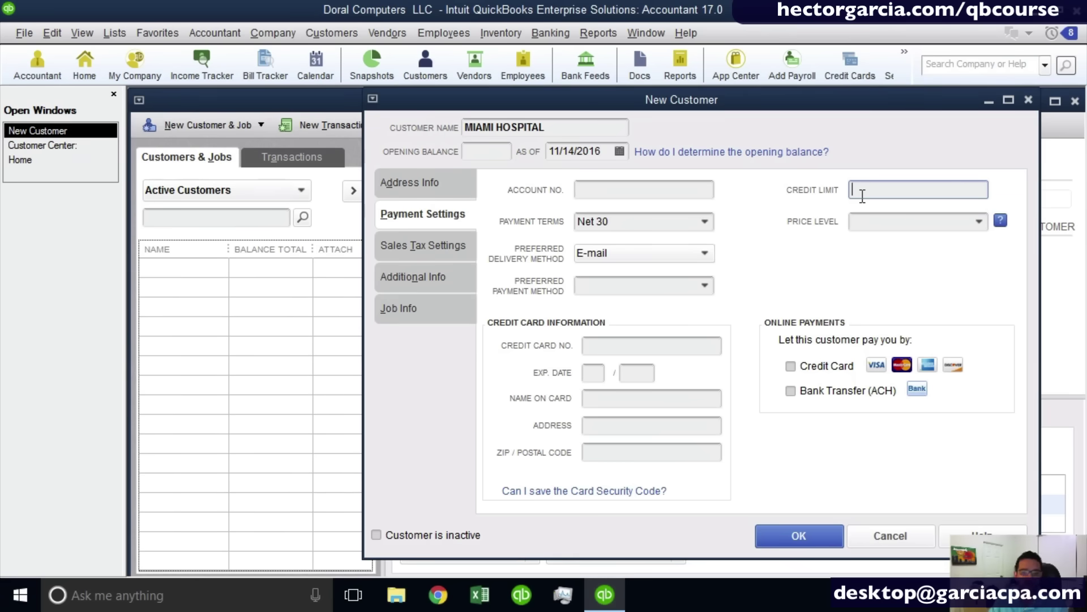
pyautogui.write('10000')
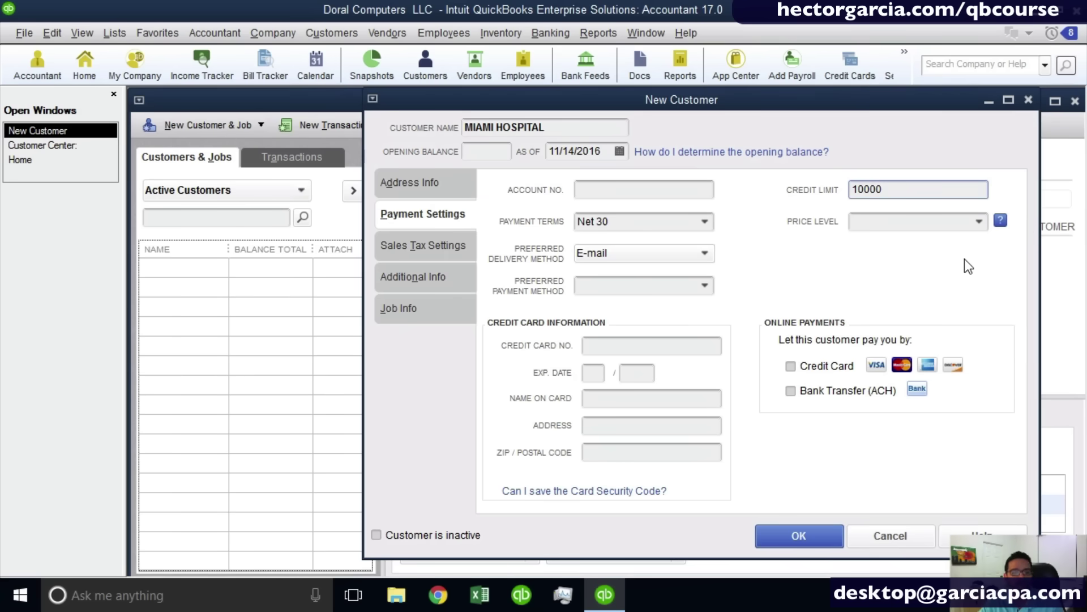
pyautogui.moveTo(905, 191); pyautogui.dragTo(766, 168)
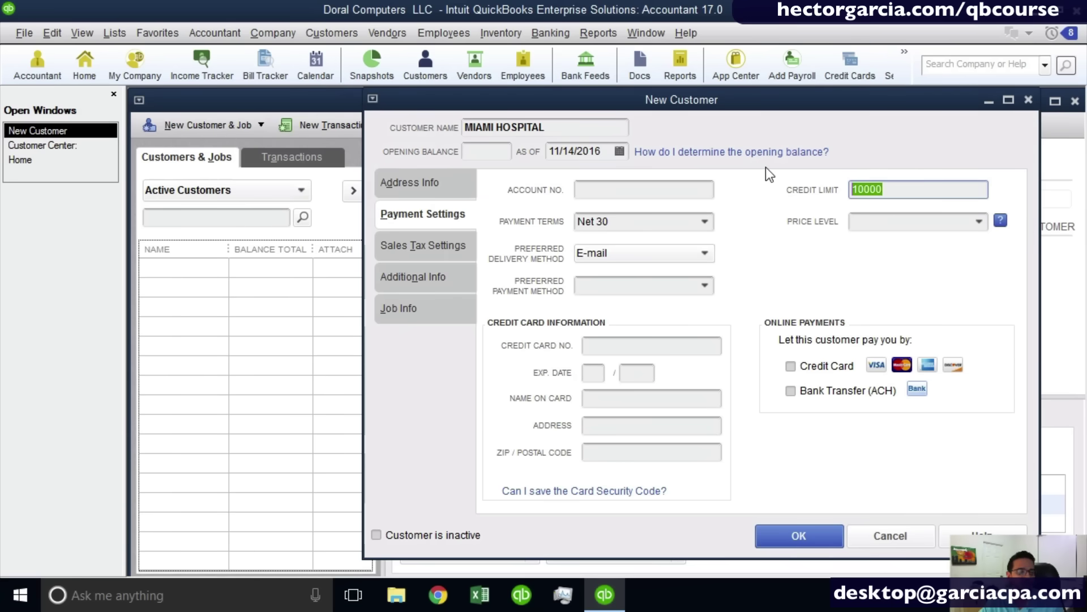
pyautogui.click(979, 222)
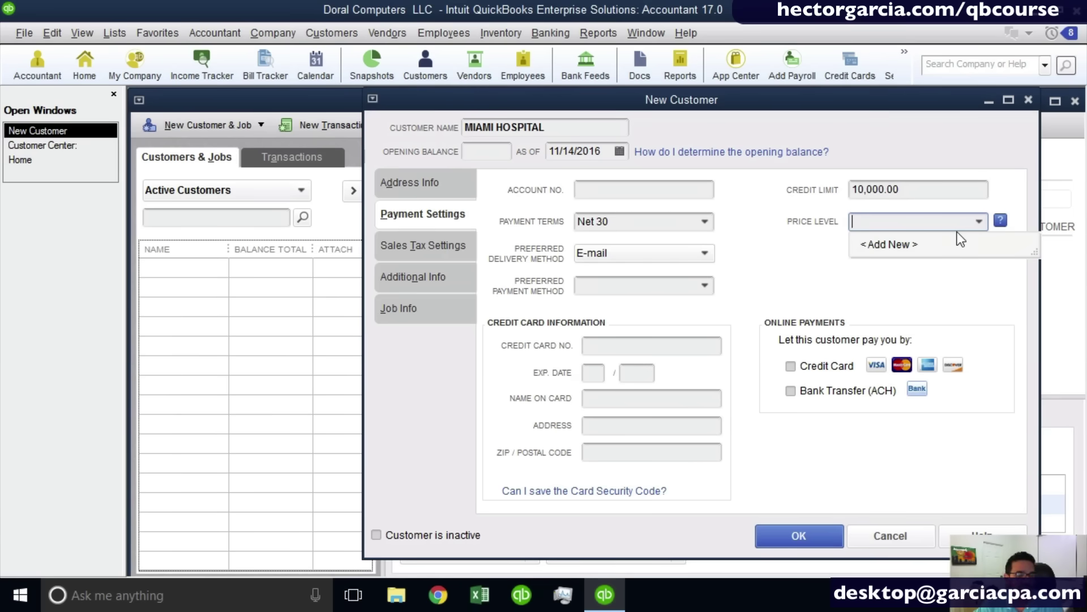
# Tick credit card online payments but decline enabling them, then view Sales Tax Settings.
pyautogui.click(634, 347)
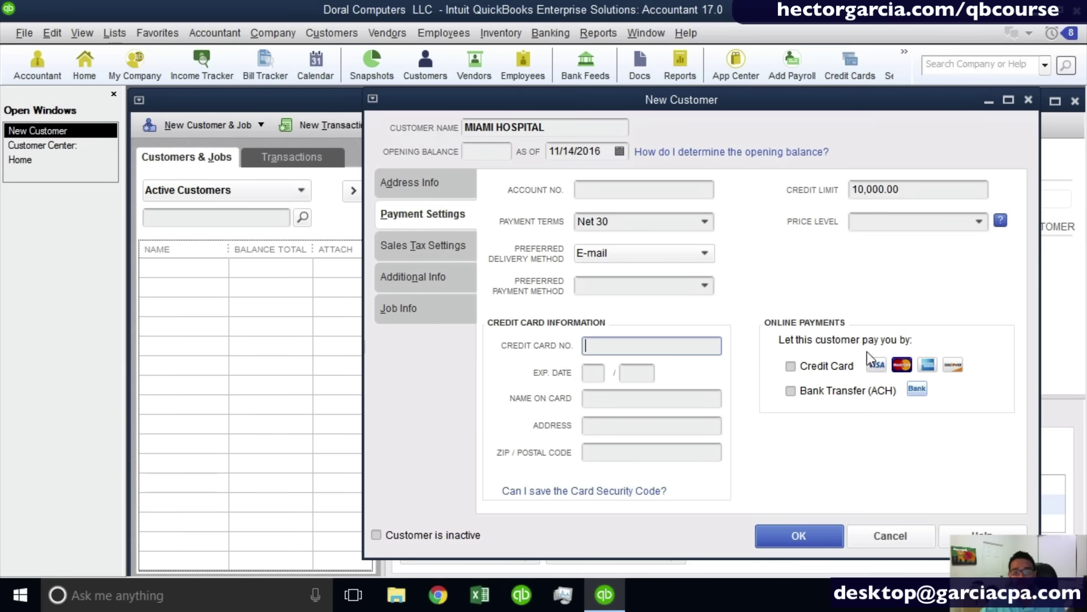
pyautogui.click(797, 369)
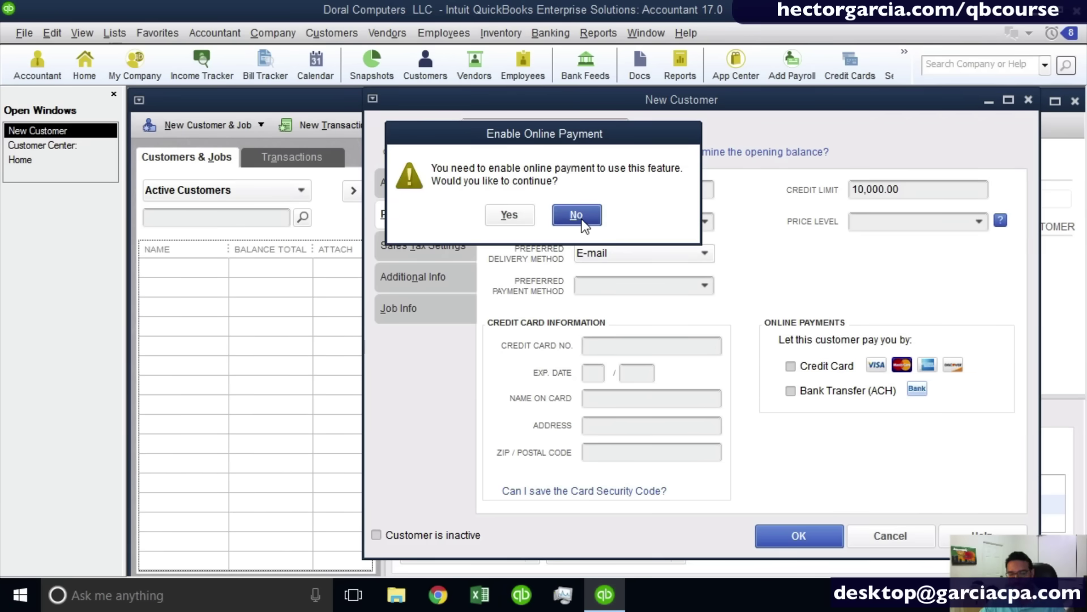
pyautogui.click(578, 215)
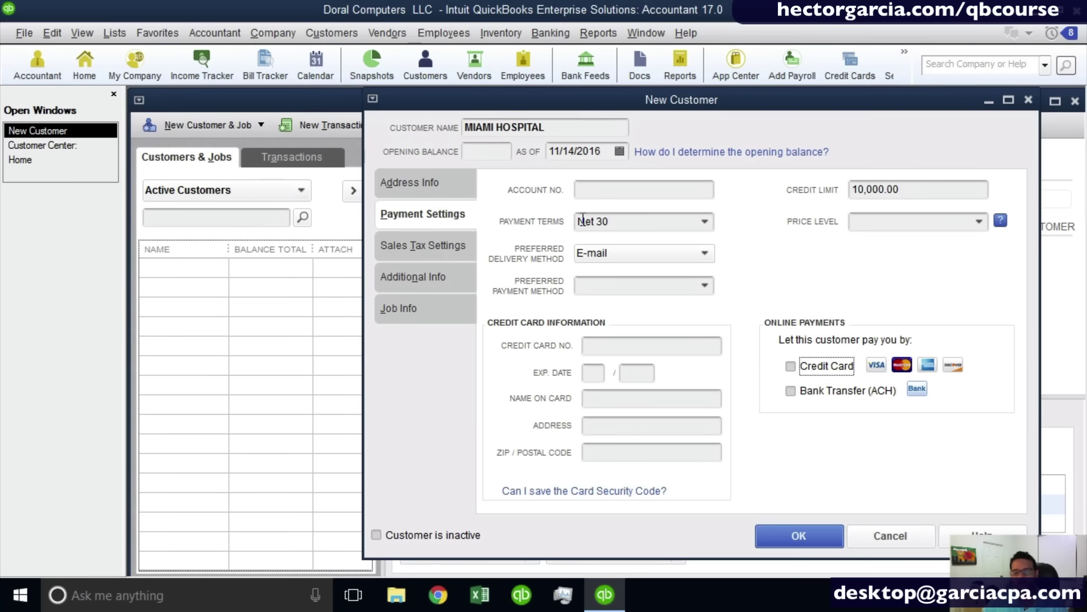
pyautogui.click(411, 249)
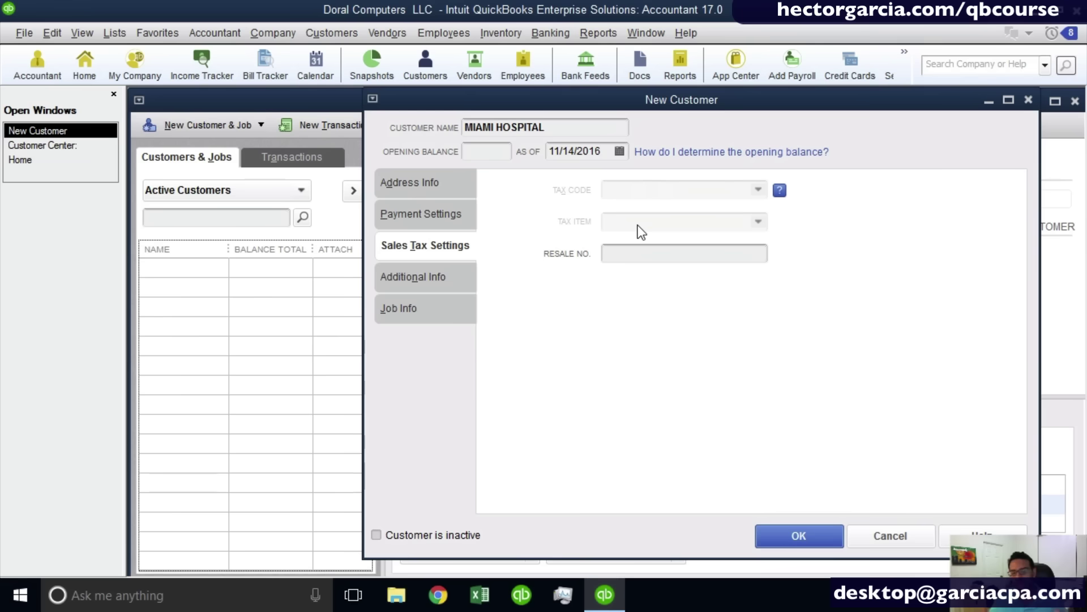
# Leave Resale No. blank and switch to the Additional Info tab.
pyautogui.click(639, 250)
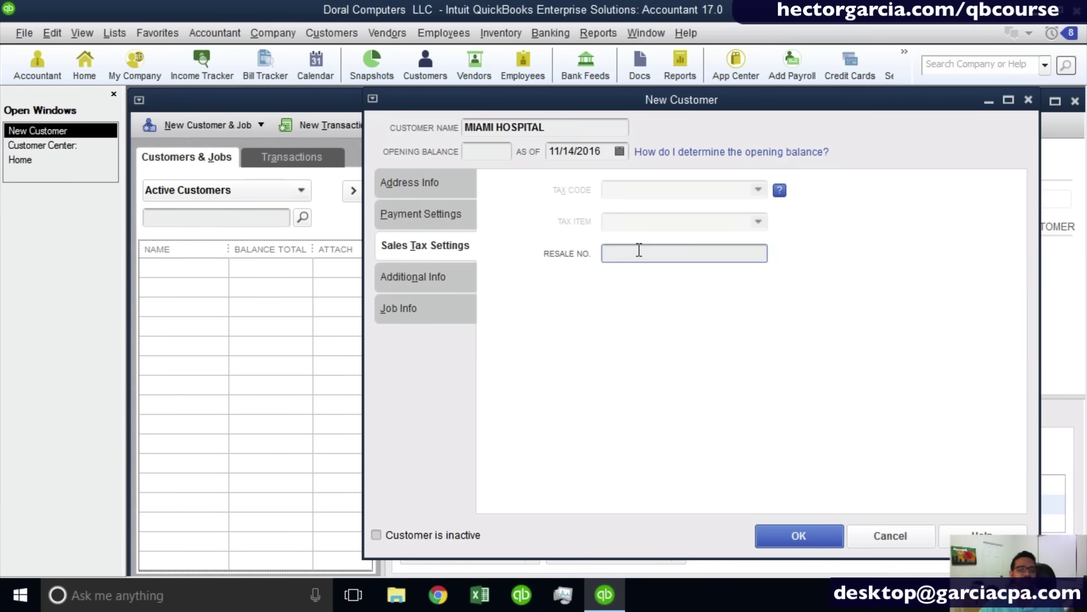
pyautogui.click(426, 278)
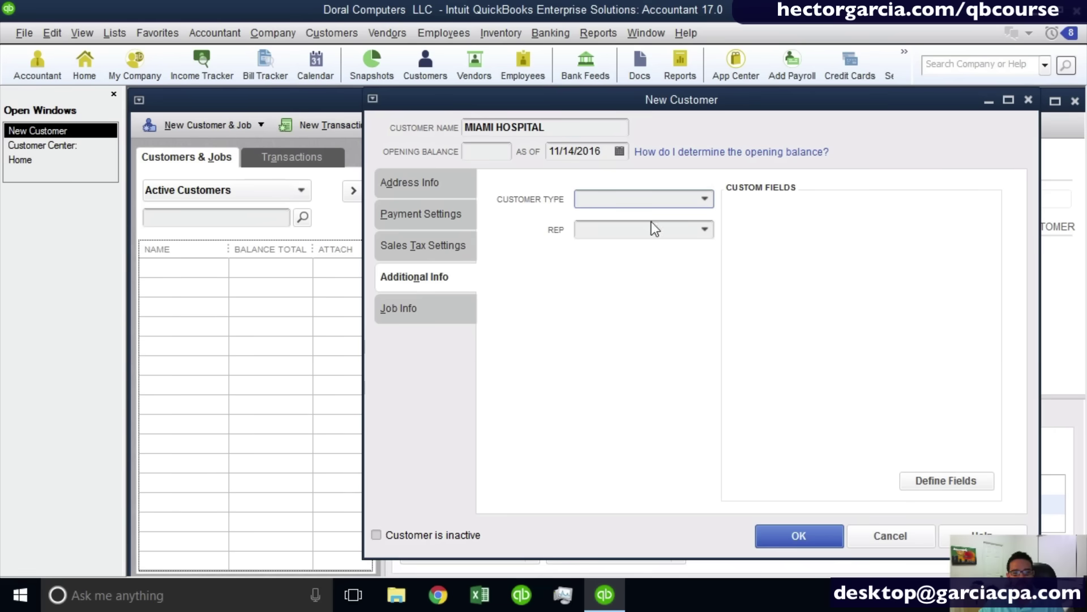
# Leave customer type and rep unselected, then open Define Fields for custom name fields.
pyautogui.click(706, 199)
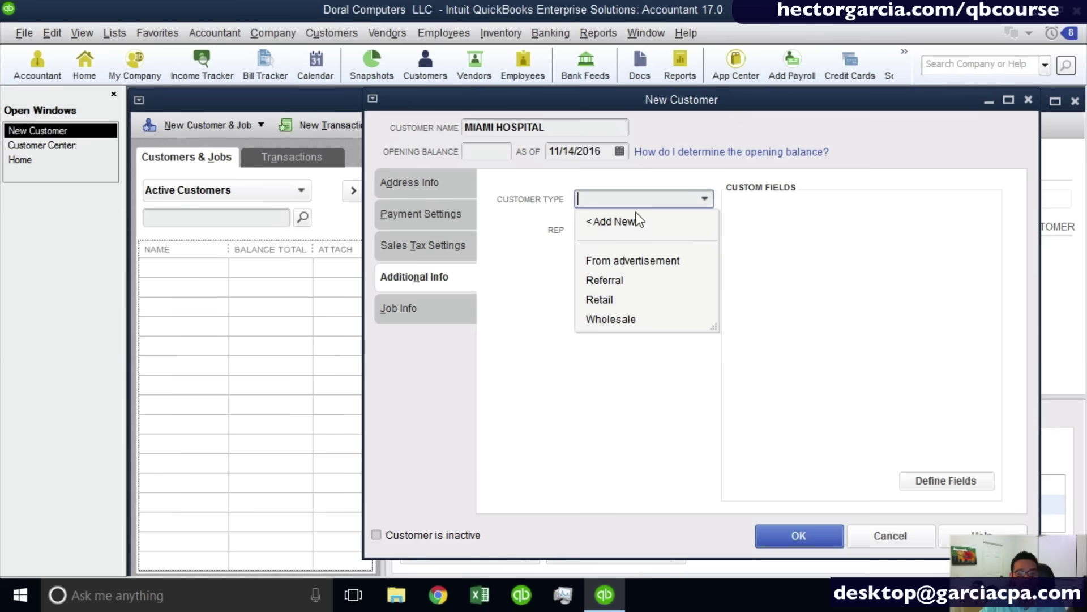
pyautogui.click(572, 255)
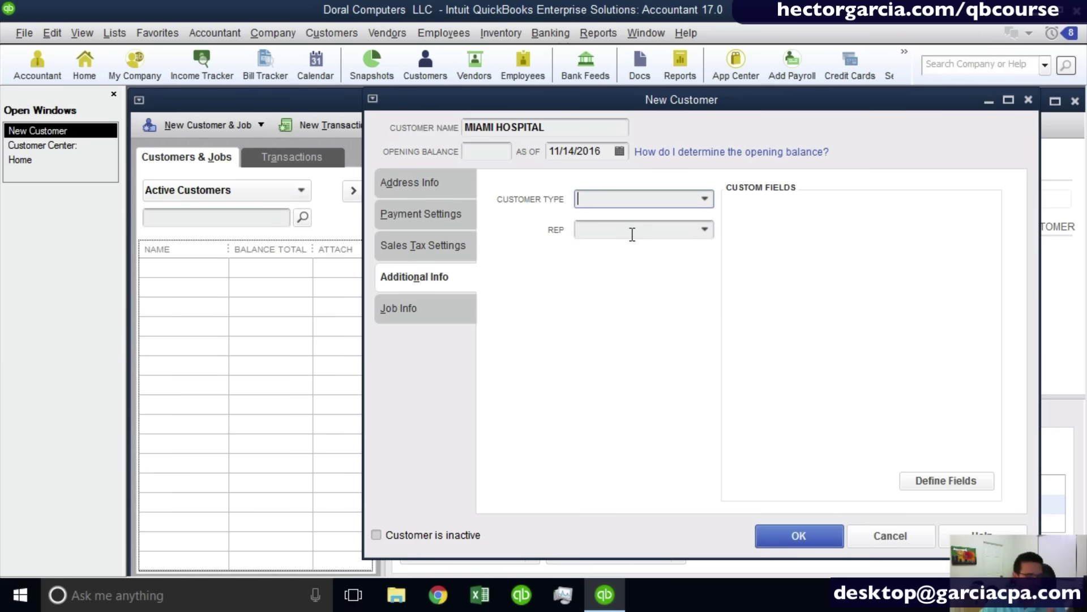
pyautogui.click(705, 230)
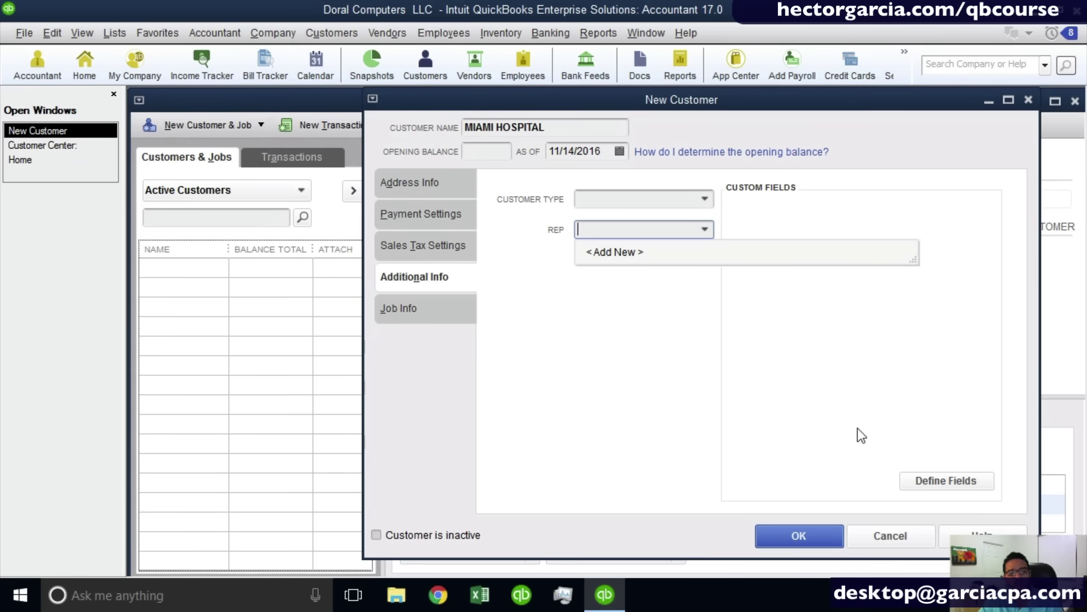
pyautogui.click(828, 218)
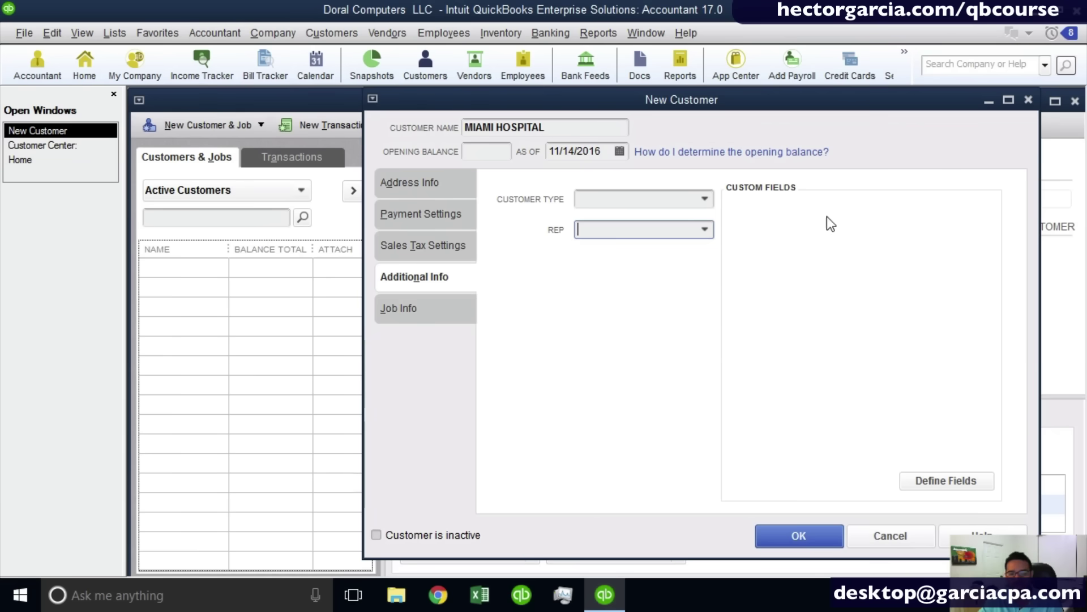
pyautogui.press('ctrl')
pyautogui.click(955, 481)
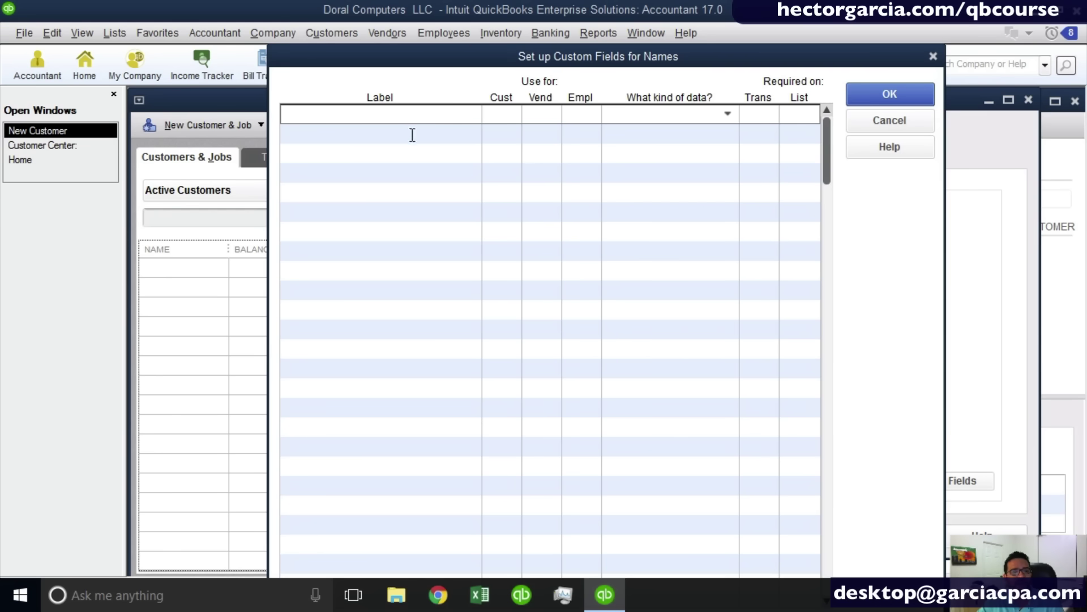
# Cancel the custom field setup without adding labels and switch to Job Info.
pyautogui.click(383, 109)
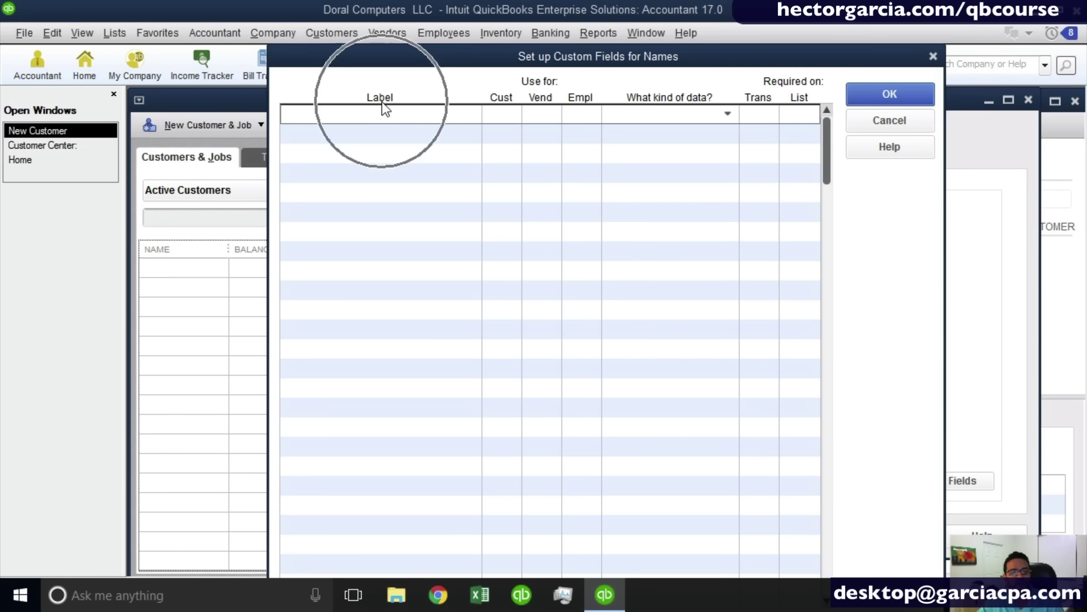
pyautogui.click(906, 122)
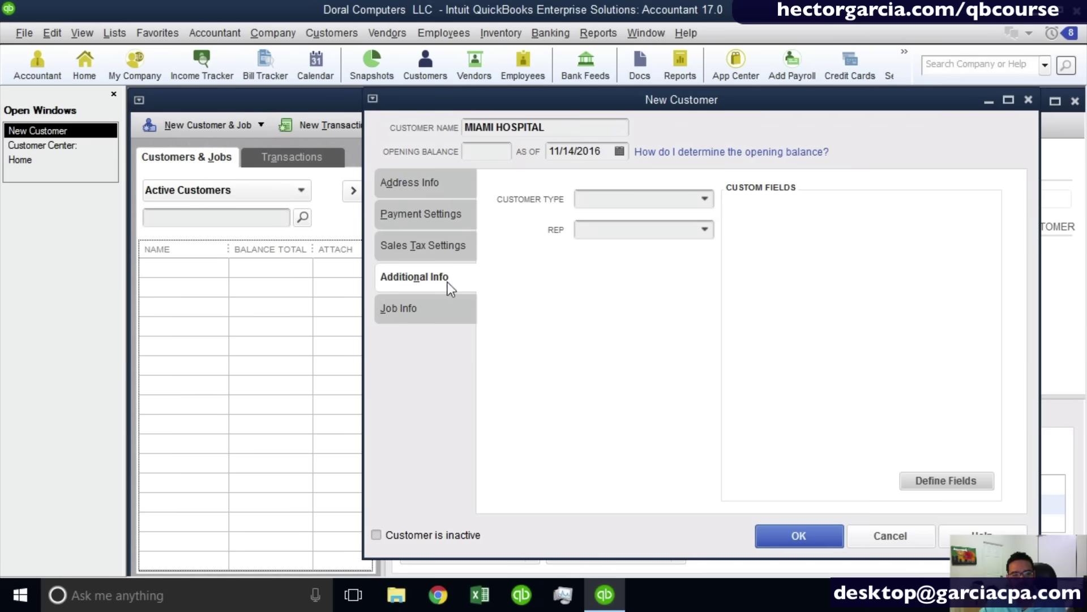
pyautogui.click(419, 306)
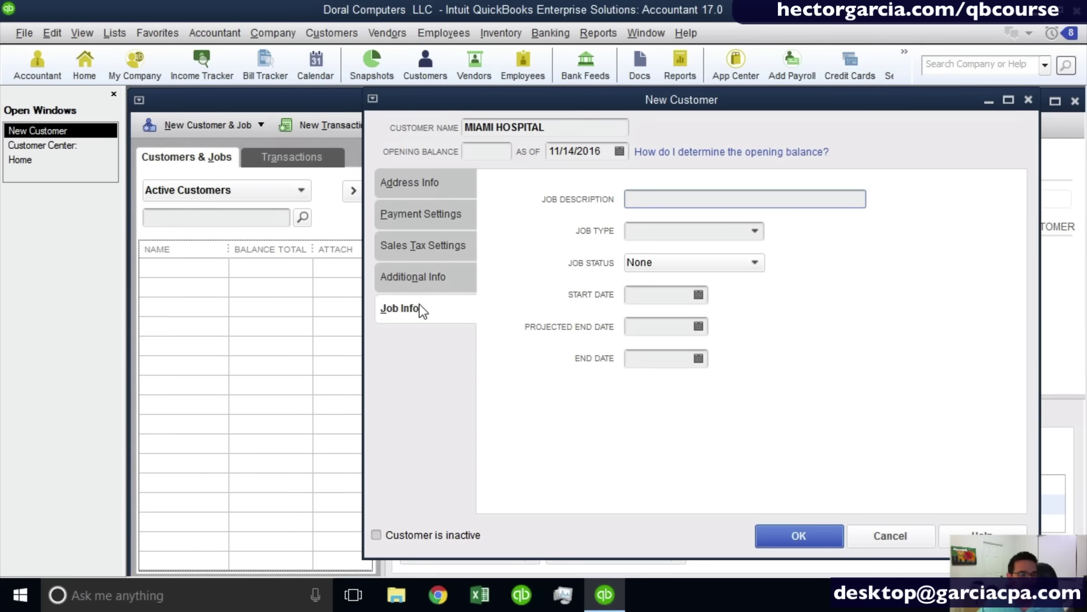
# Save MIAMI HOSPITAL as a new customer and widen the customer list's Name column.
pyautogui.click(799, 536)
pyautogui.moveTo(242, 247); pyautogui.dragTo(297, 249)
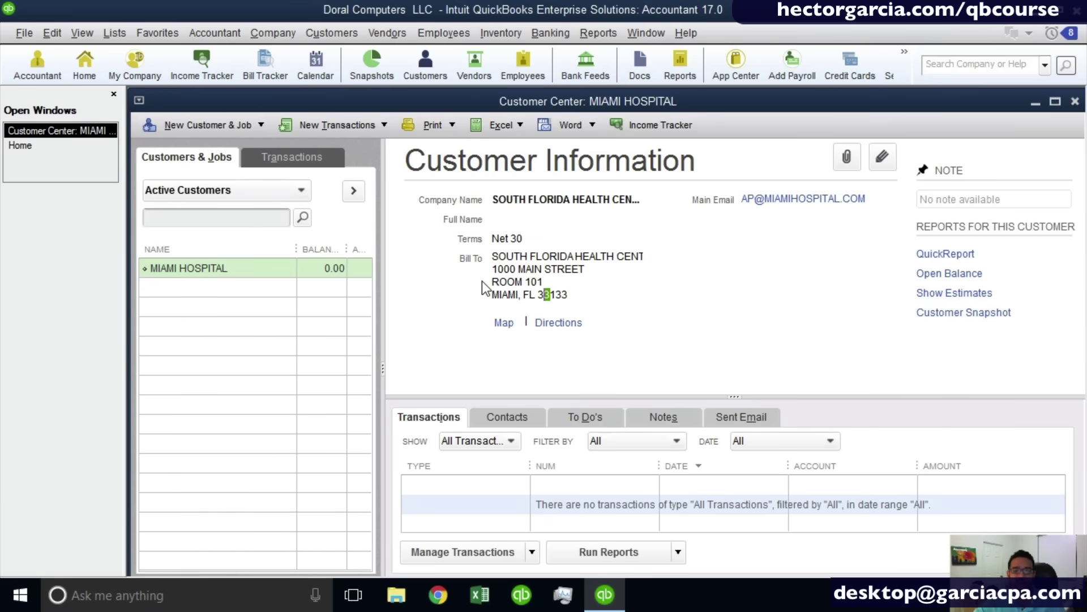
pyautogui.click(200, 266)
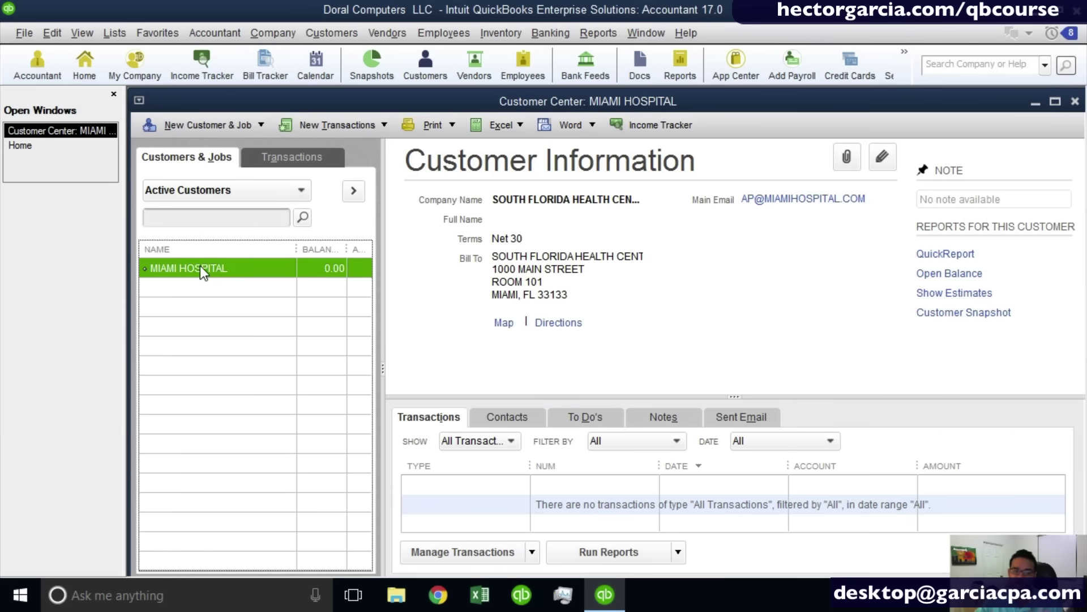
# Open a blank New Job form for MIAMI HOSPITAL using Alt+N, J.
pyautogui.rightClick(199, 267)
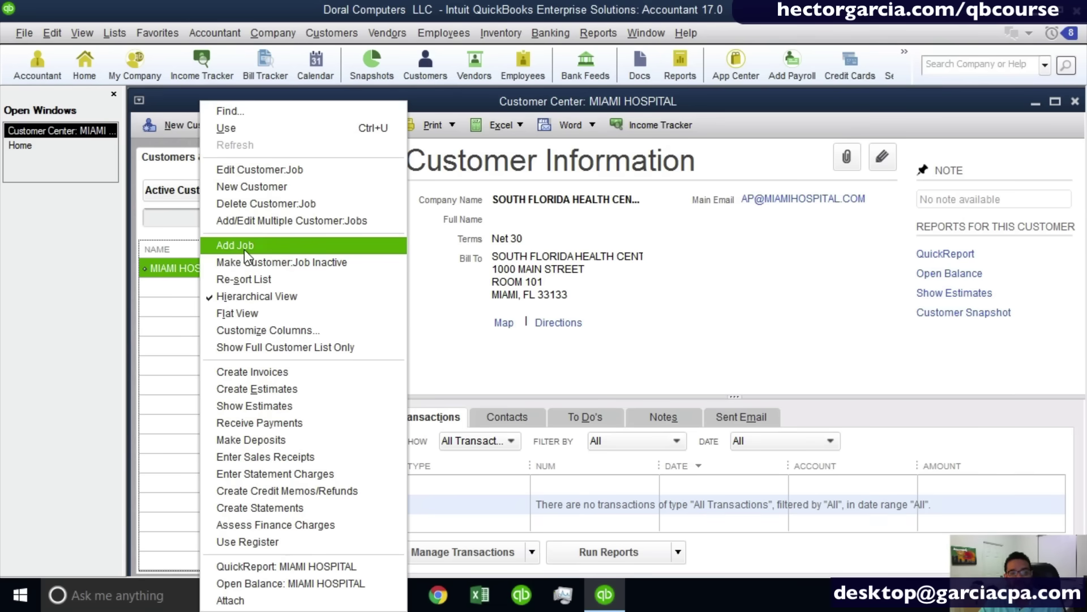
pyautogui.click(165, 128)
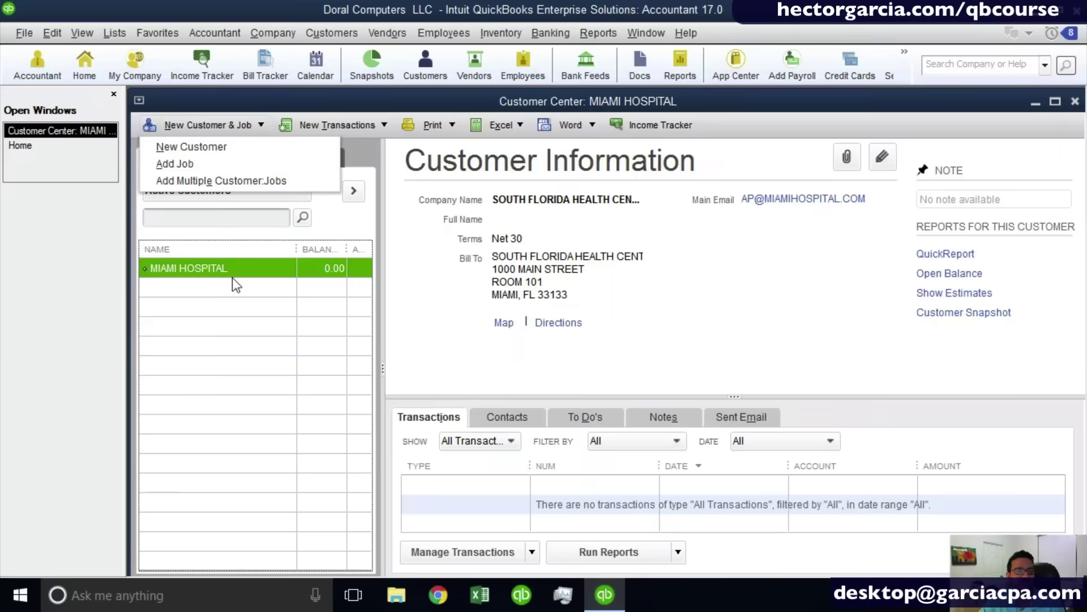
pyautogui.click(203, 271)
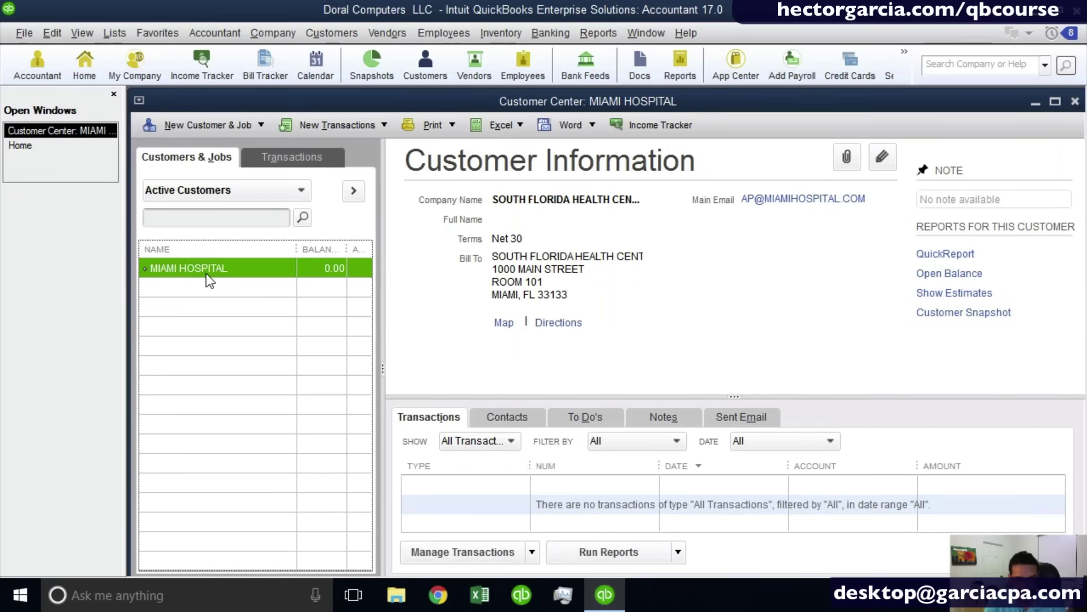
pyautogui.hotkey('alt', 'n')
pyautogui.press('j')
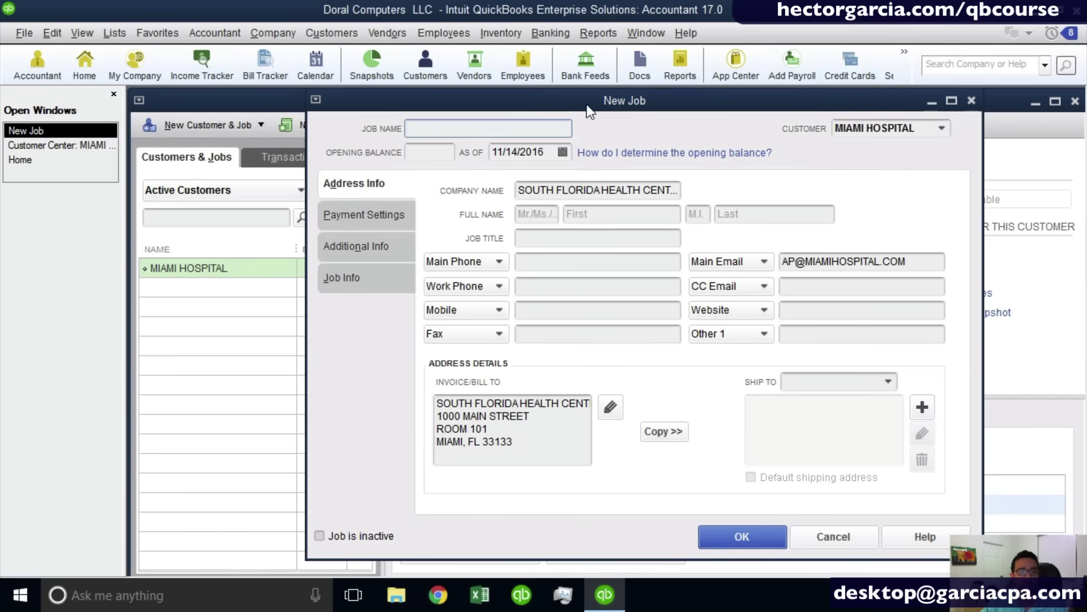
pyautogui.moveTo(589, 101); pyautogui.dragTo(616, 101)
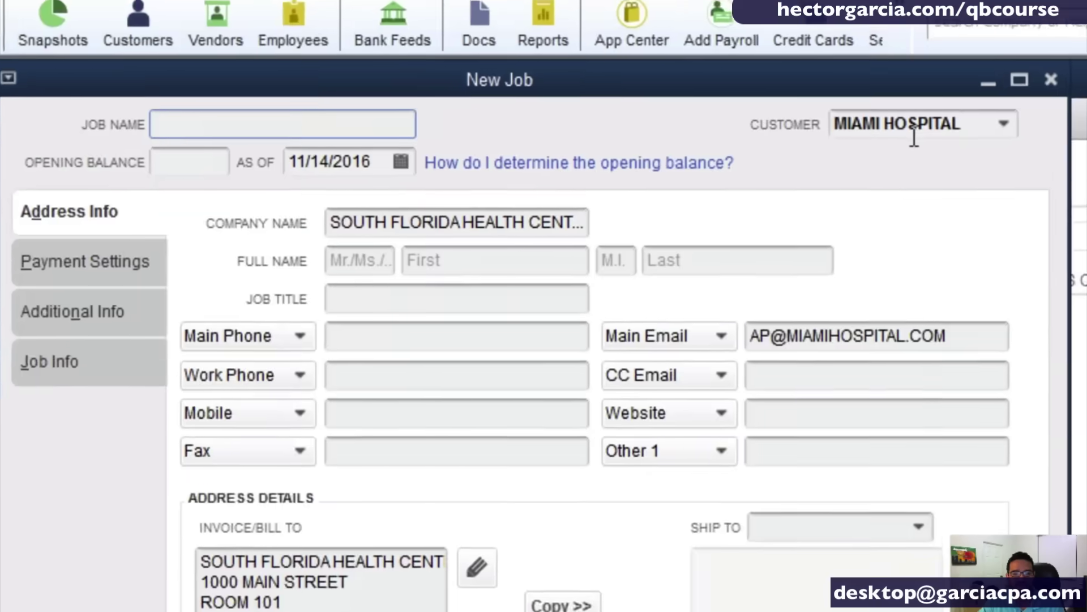
pyautogui.click(1001, 123)
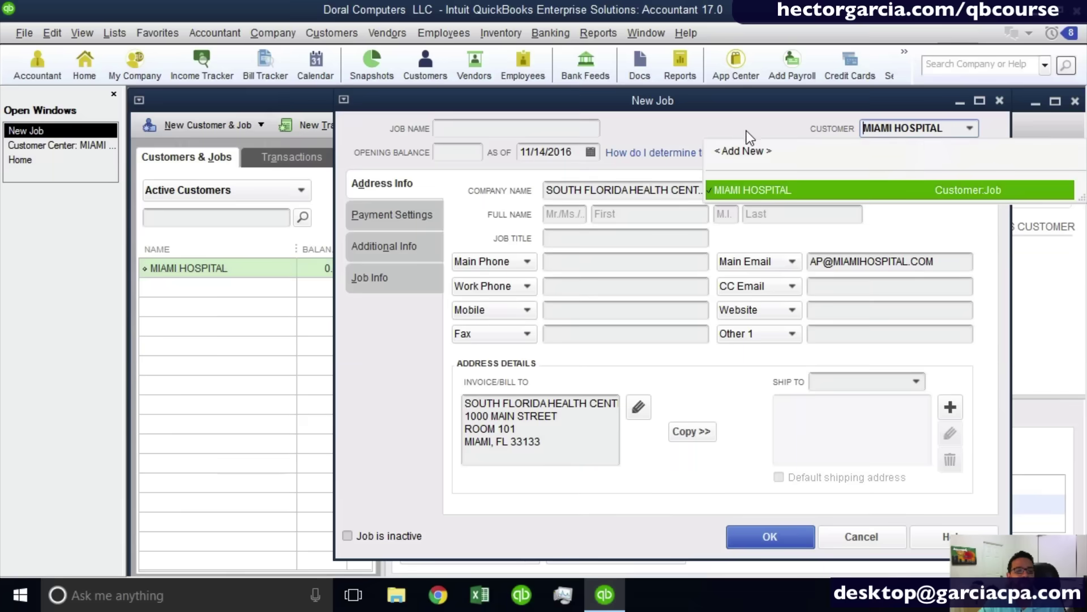
pyautogui.click(701, 127)
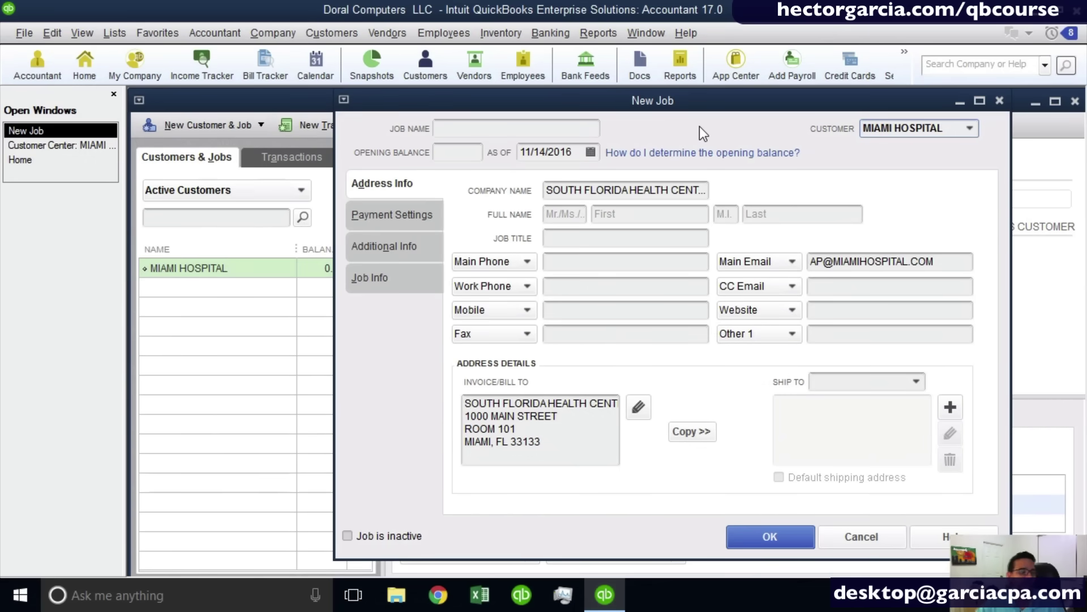
pyautogui.click(488, 130)
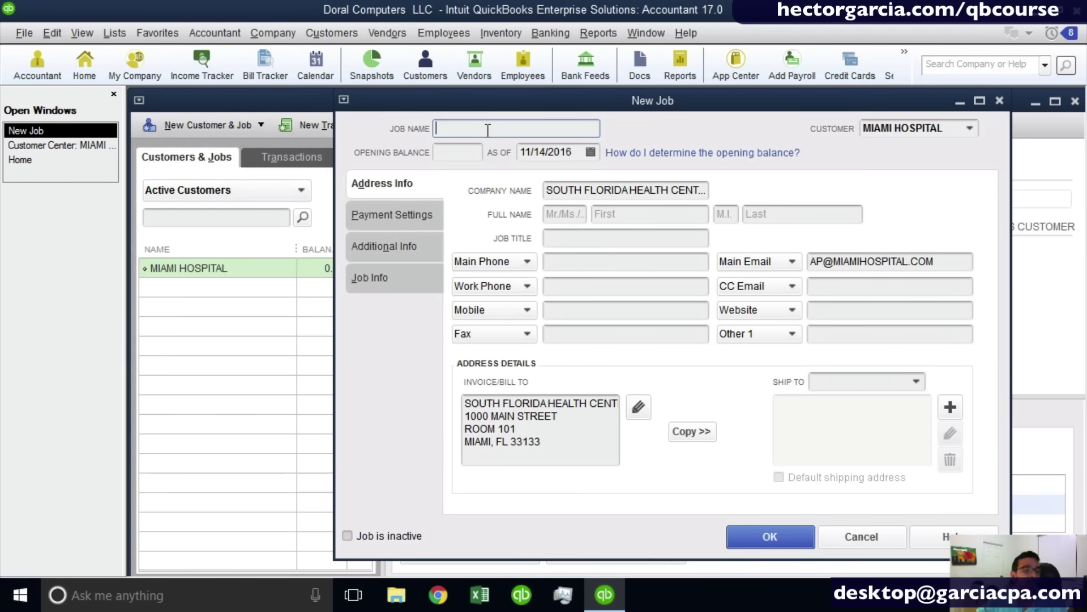
# Save job 001 MATERNITY EXPANSION under MIAMI HOSPITAL and widen the Name column.
pyautogui.write('001')
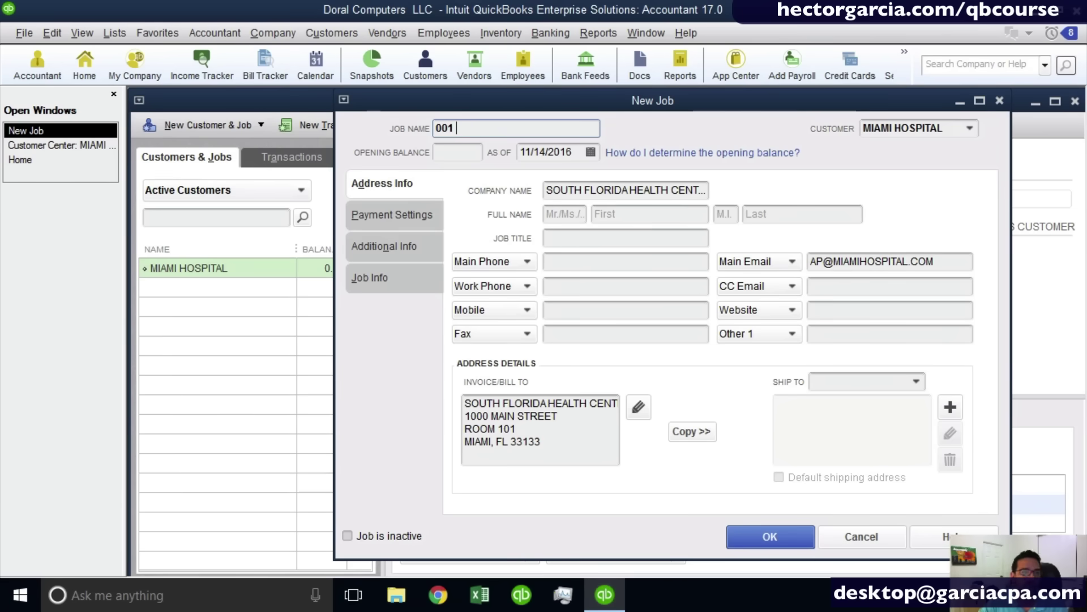
pyautogui.write(' M')
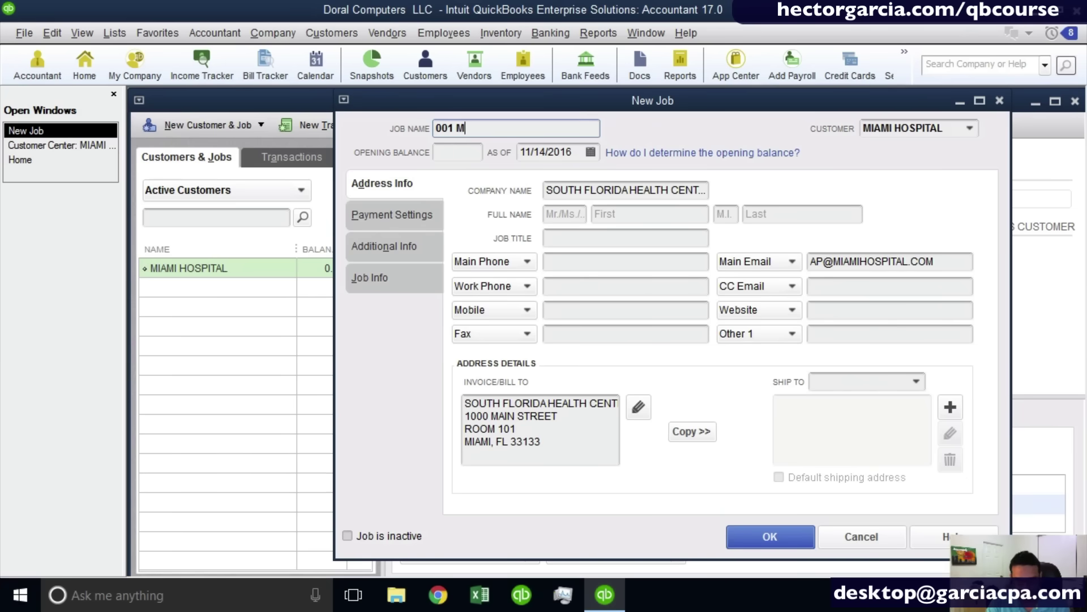
pyautogui.write('ATERNITY E')
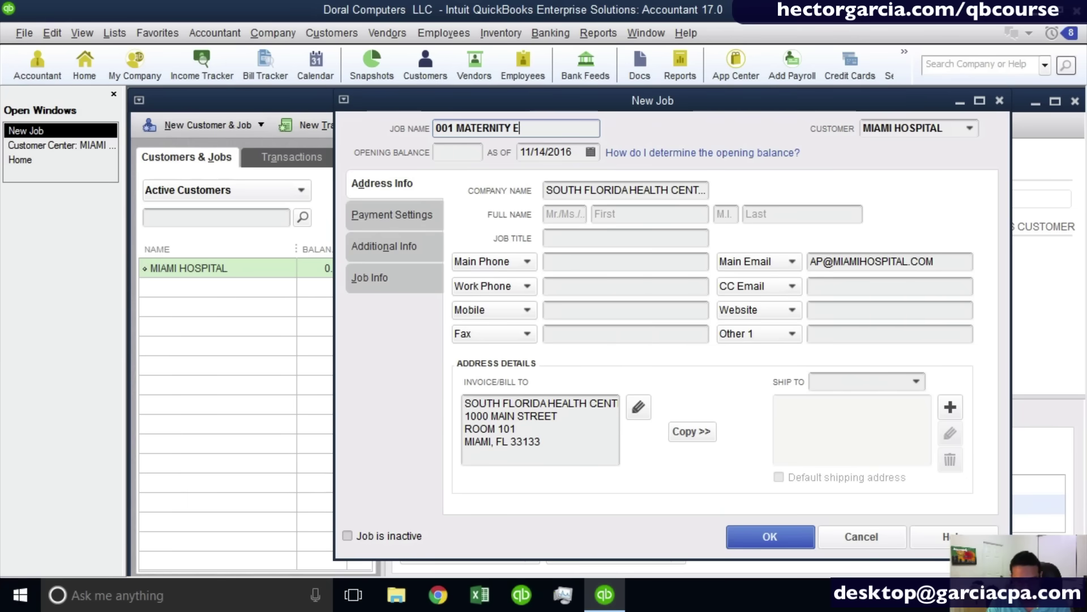
pyautogui.write('XPANSION')
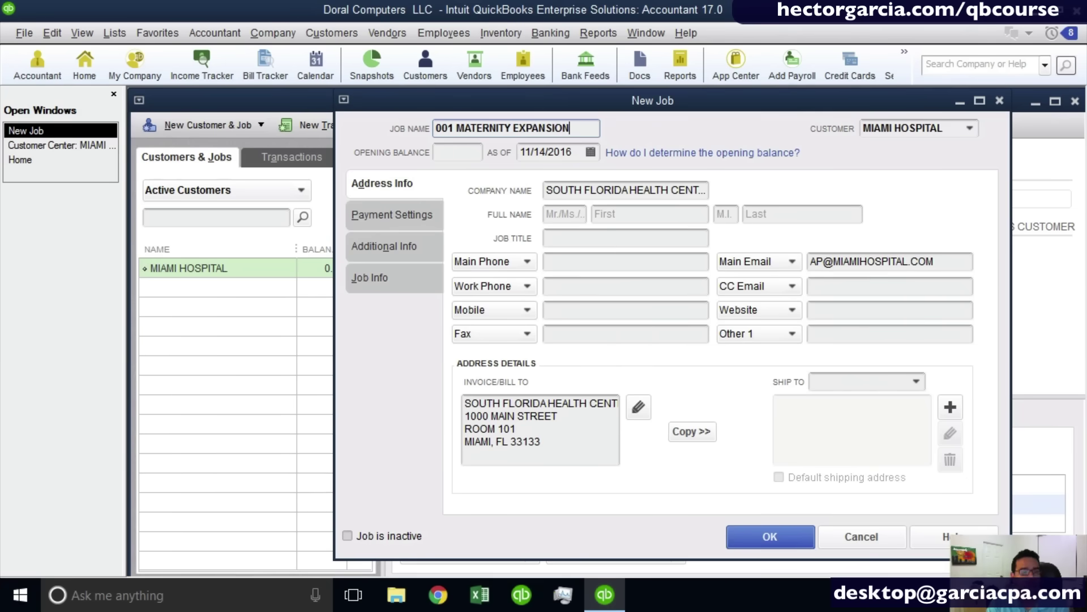
pyautogui.press('Return')
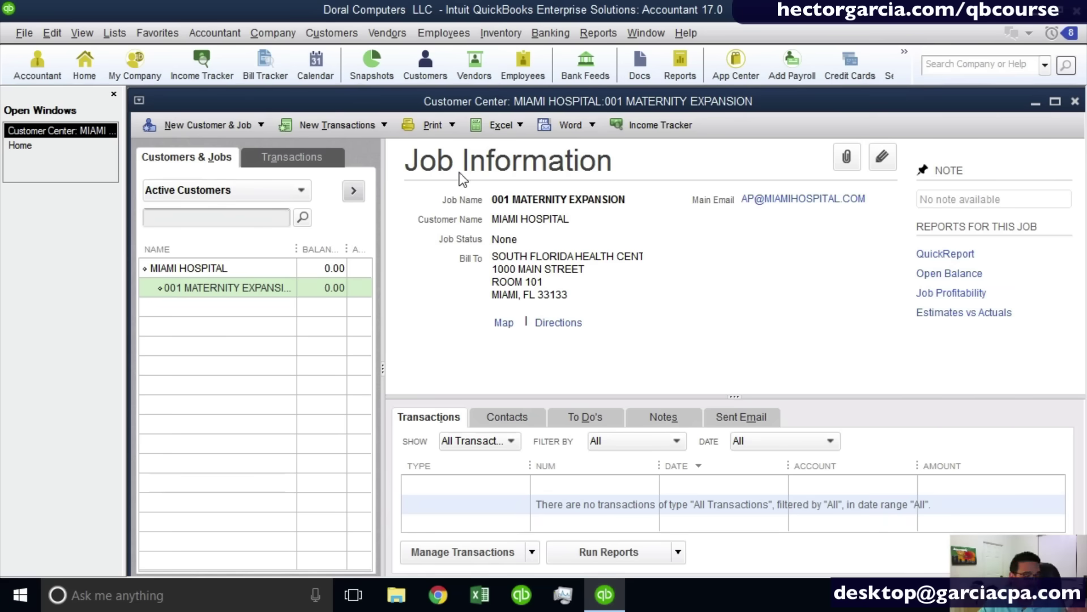
pyautogui.moveTo(296, 248); pyautogui.dragTo(324, 249)
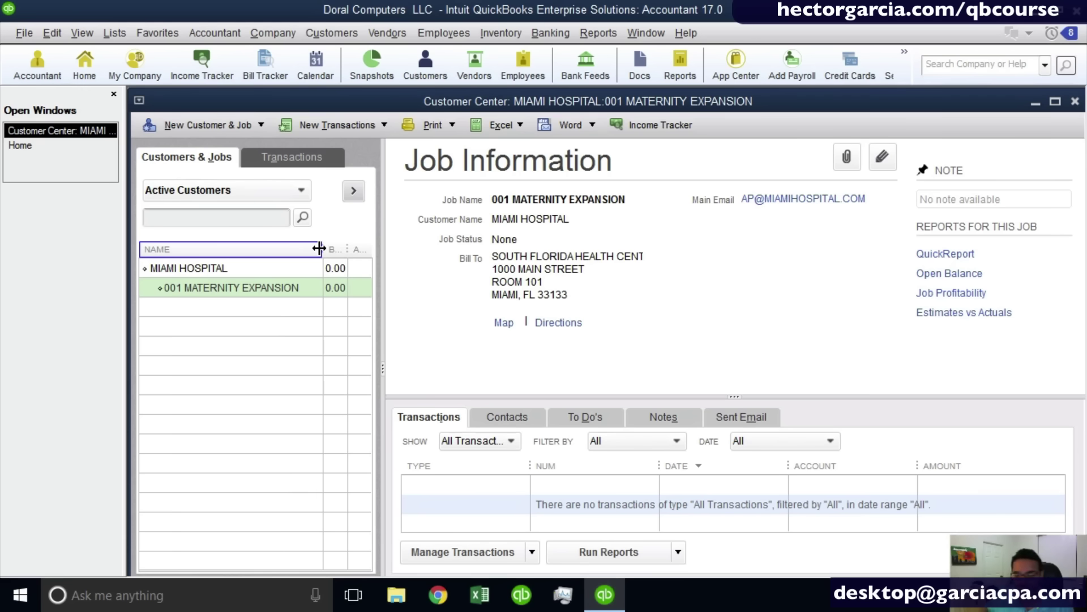
pyautogui.click(246, 123)
# Add job 002 NORTH LOCATION REMODEL, widen the customer list, and select the new job.
pyautogui.click(178, 162)
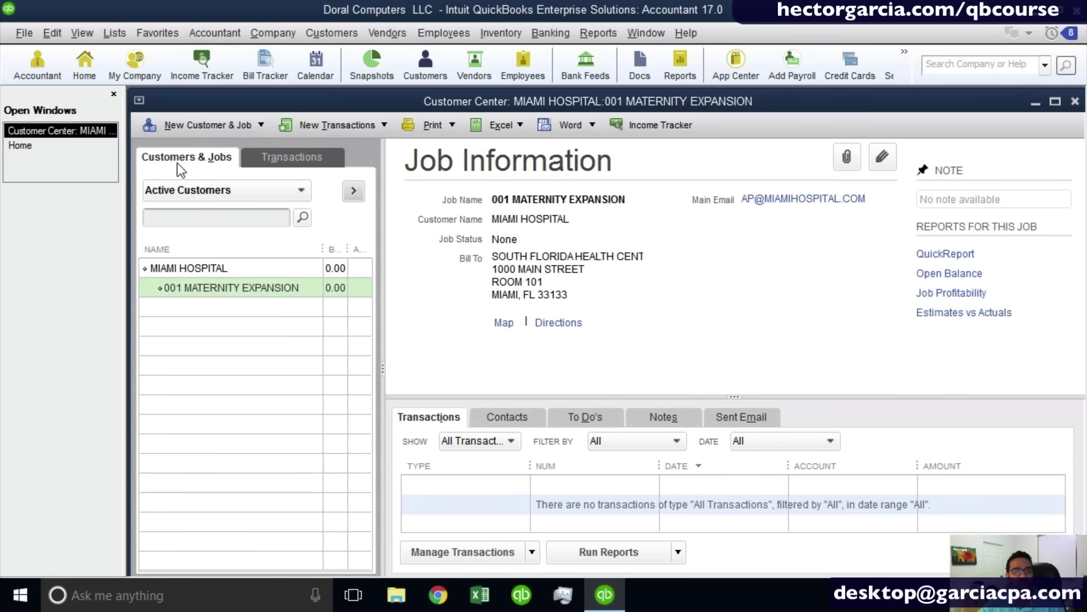
pyautogui.write('002 ')
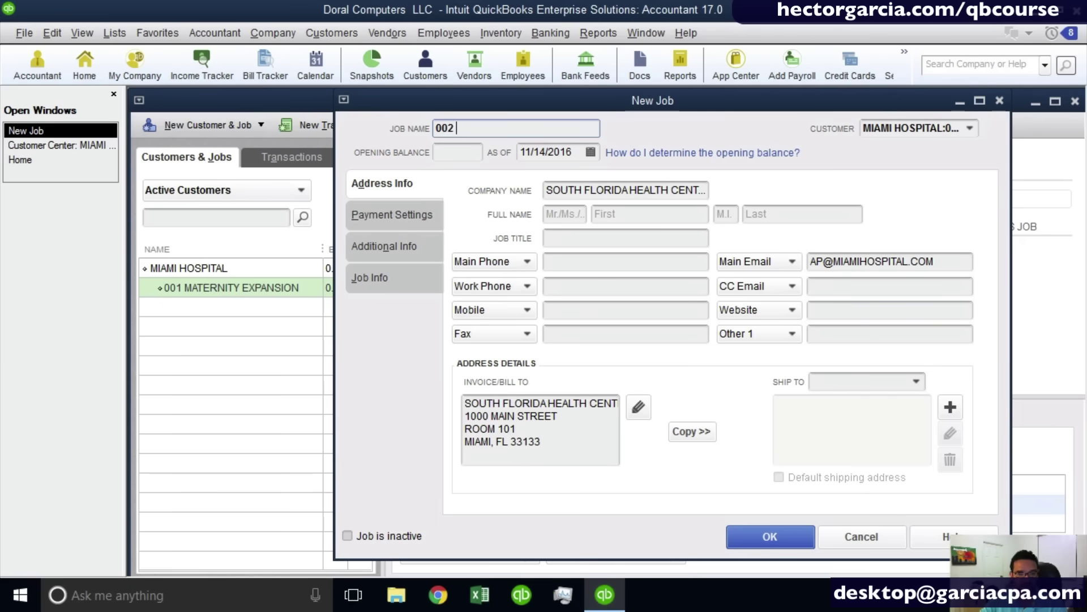
pyautogui.write('NORTH LOC')
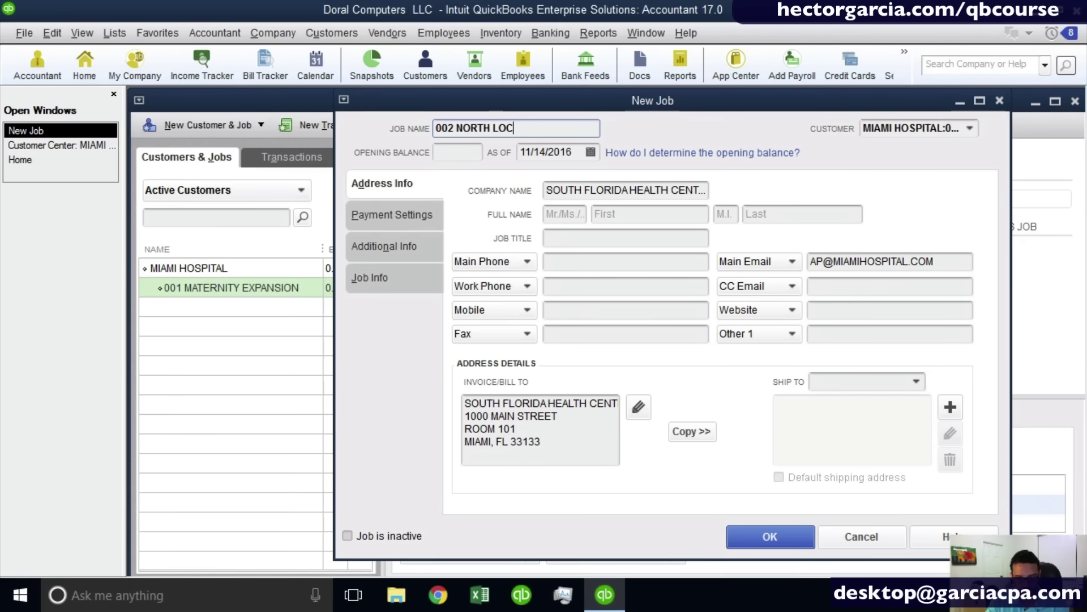
pyautogui.write('ATION ')
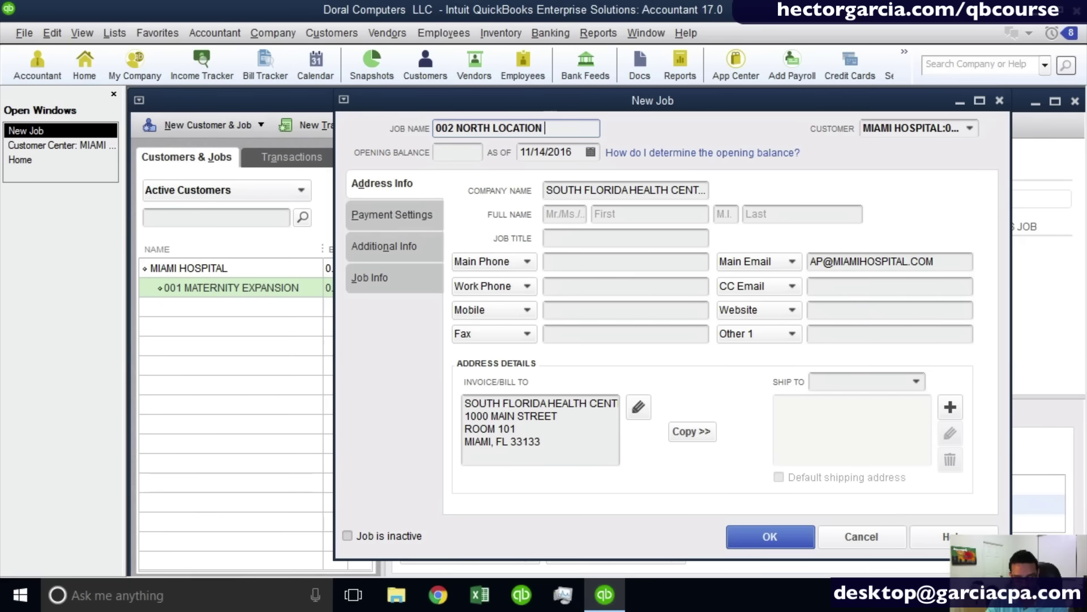
pyautogui.write('REMODEL')
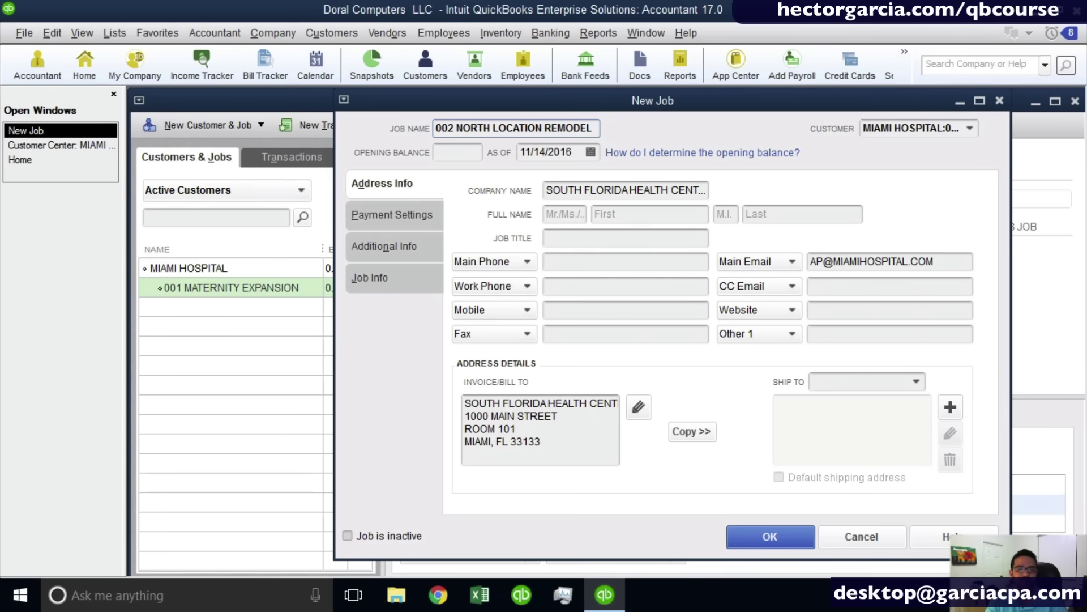
pyautogui.press('Return')
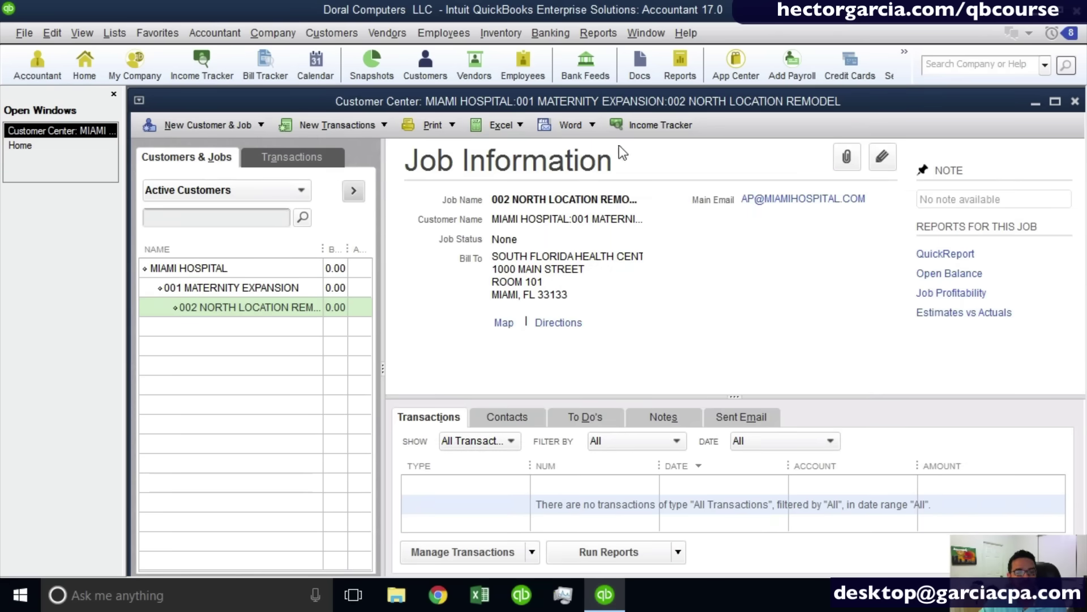
pyautogui.moveTo(384, 204); pyautogui.dragTo(524, 223)
pyautogui.click(192, 318)
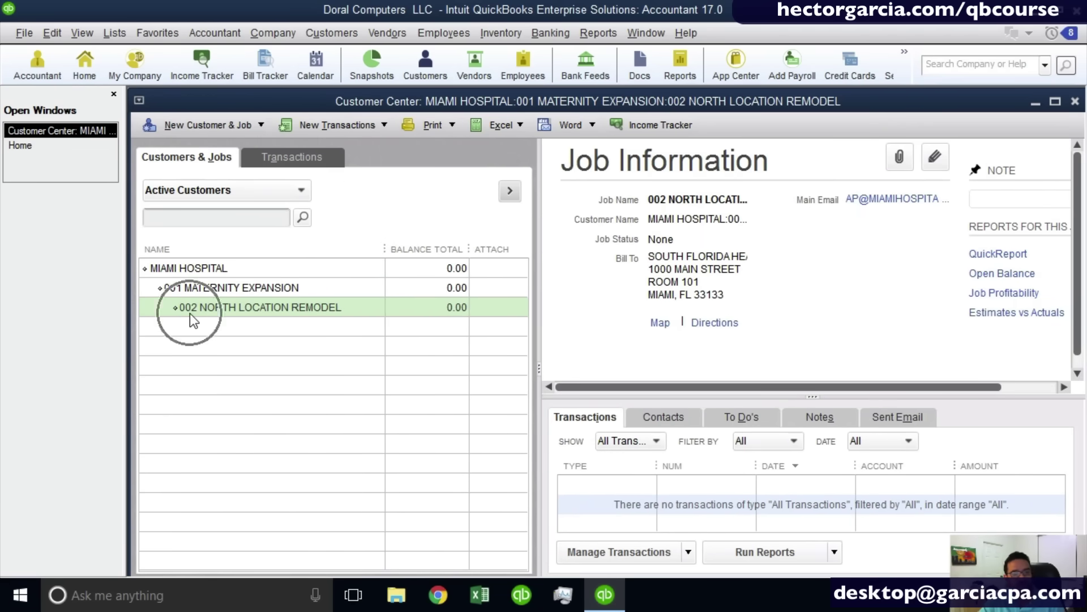
# Open the Edit Job form for 002 NORTH LOCATION REMODEL from its right-click menu.
pyautogui.click(192, 269)
pyautogui.click(228, 287)
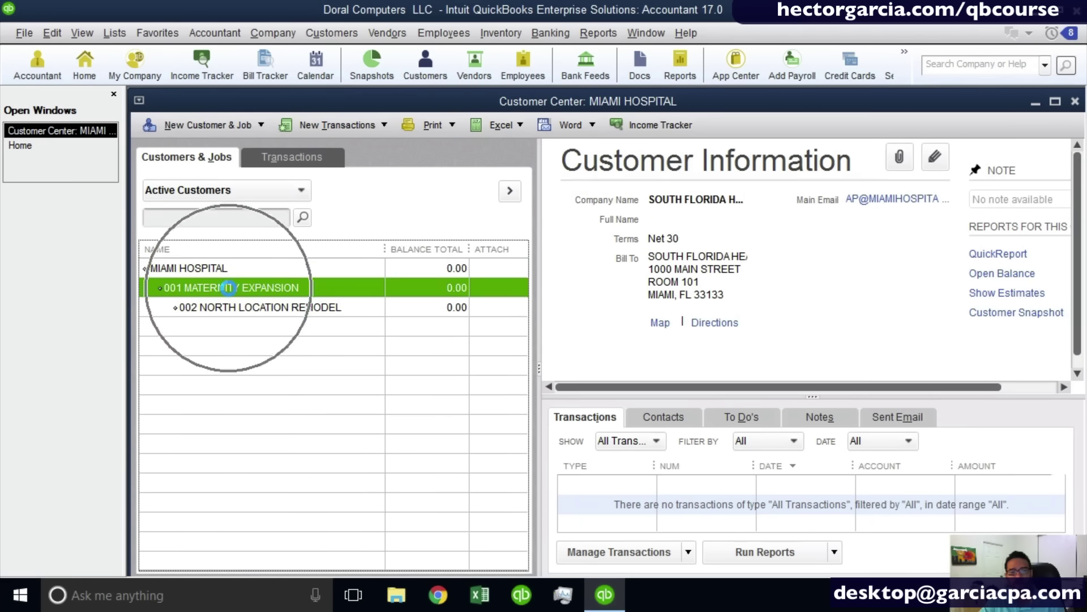
pyautogui.click(229, 287)
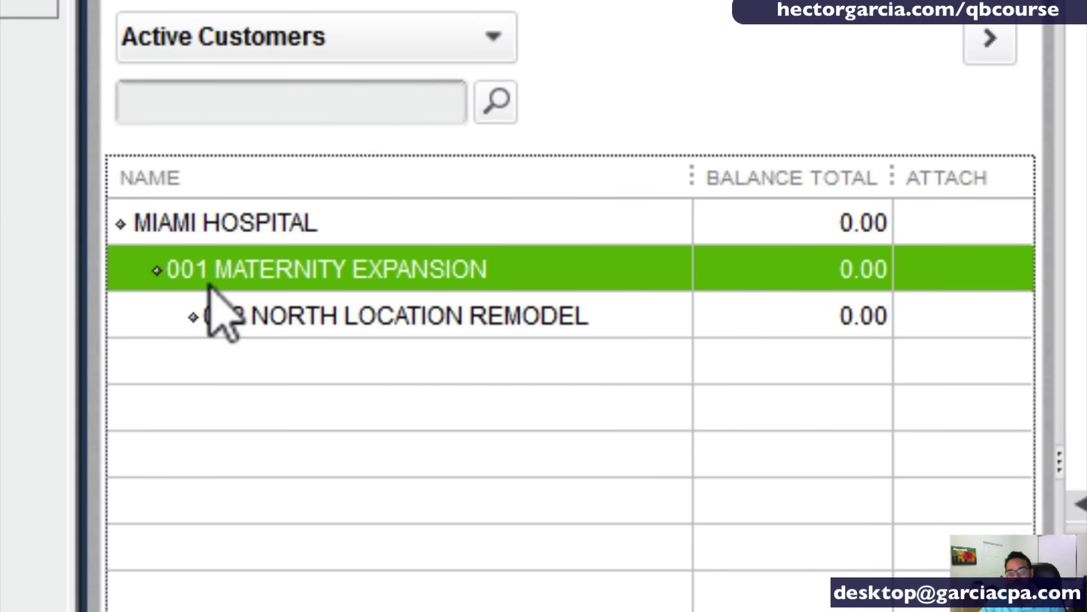
pyautogui.click(268, 323)
pyautogui.rightClick(285, 318)
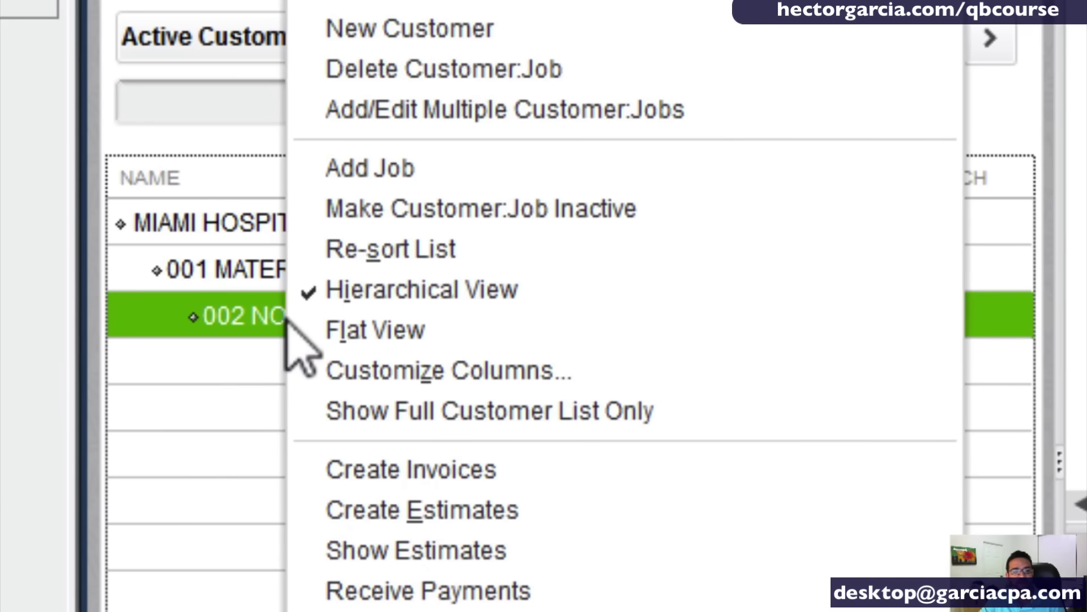
pyautogui.click(357, 0)
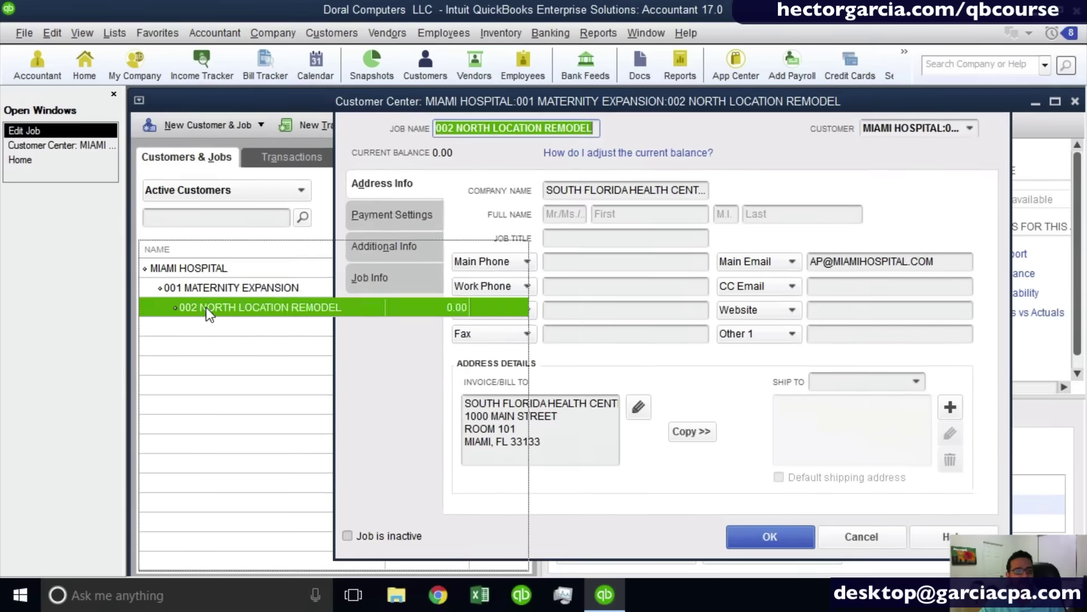
# Change job 002's Customer to MIAMI HOSPITAL in the Edit Job form and save.
pyautogui.rightClick(210, 315)
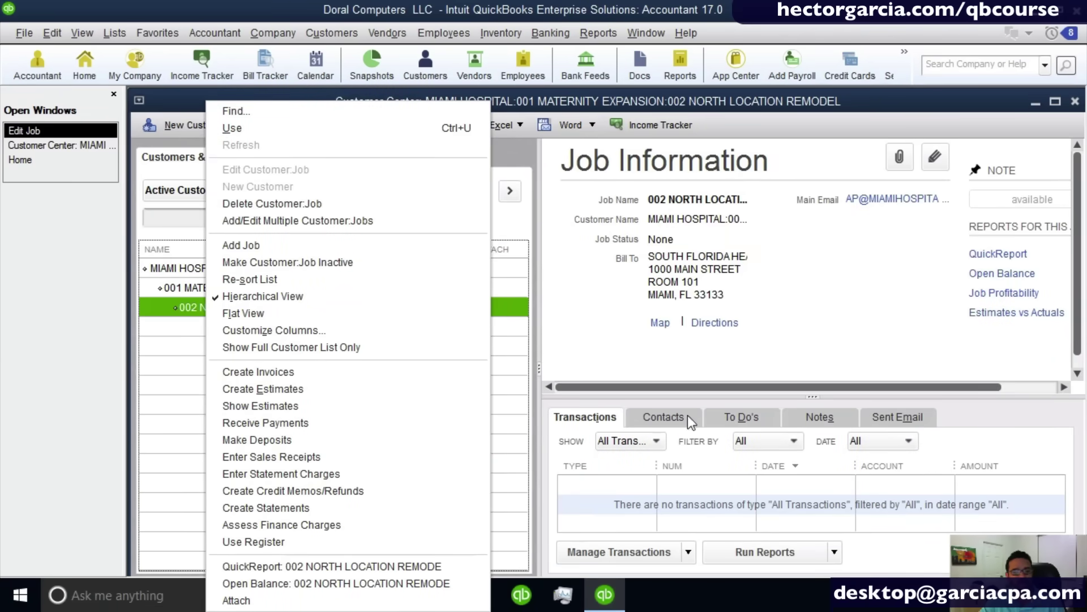
pyautogui.click(57, 145)
pyautogui.click(51, 145)
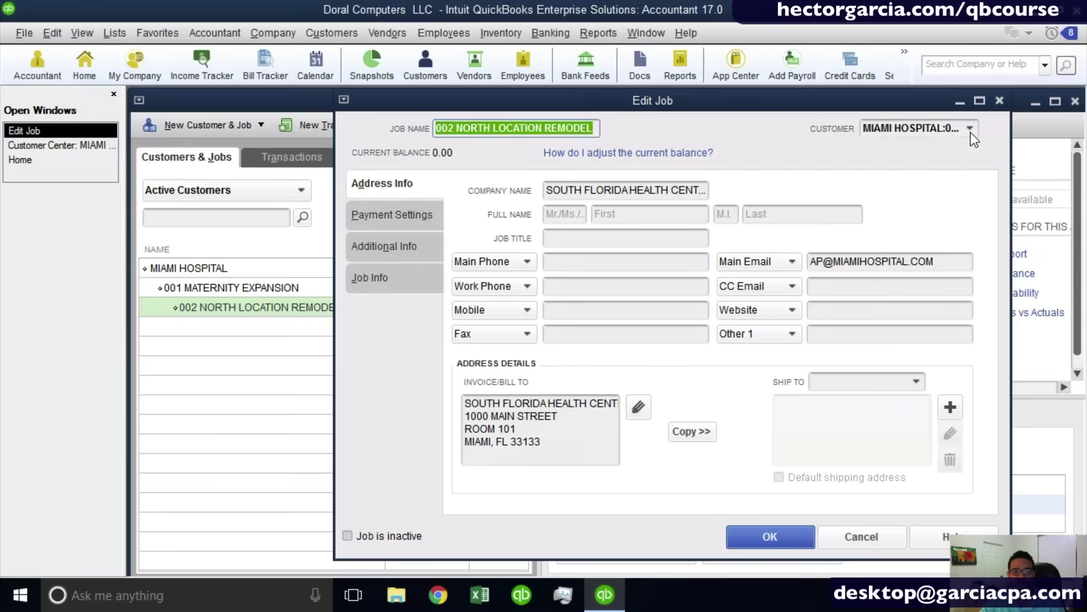
pyautogui.click(970, 129)
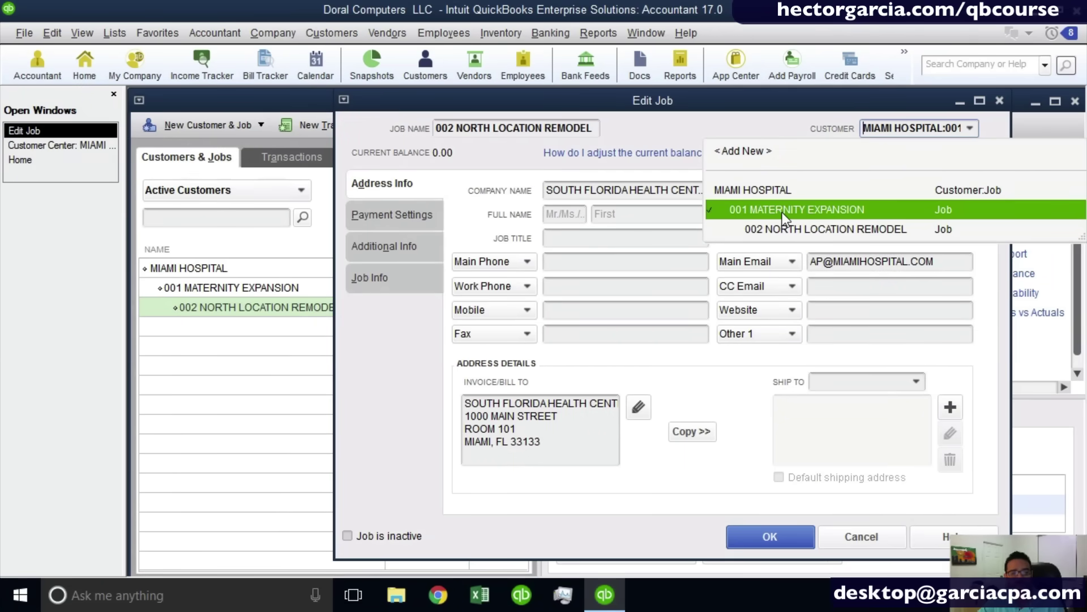
pyautogui.click(754, 192)
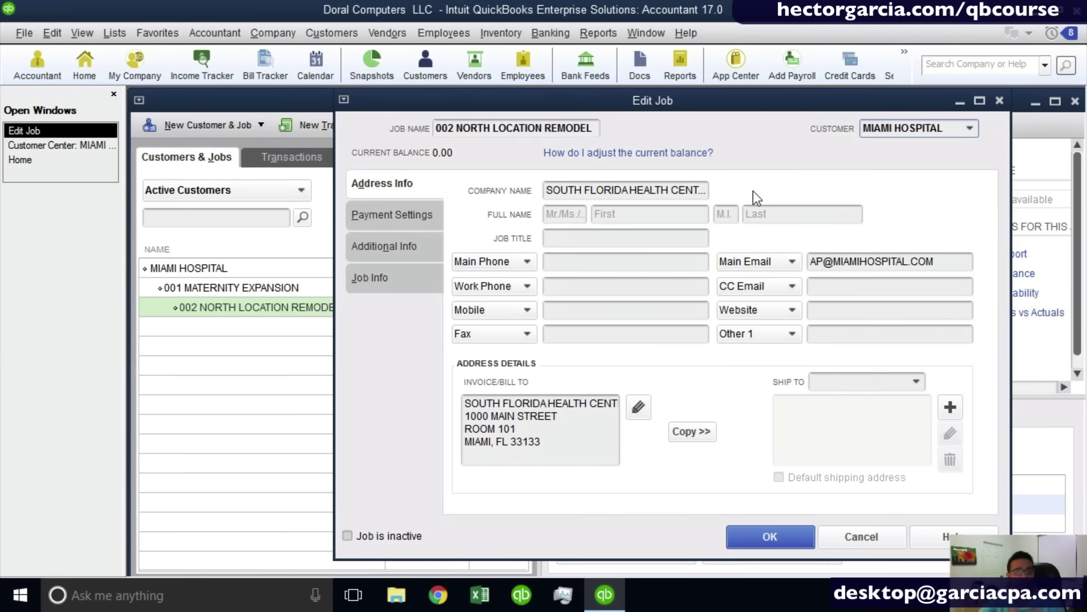
pyautogui.click(767, 539)
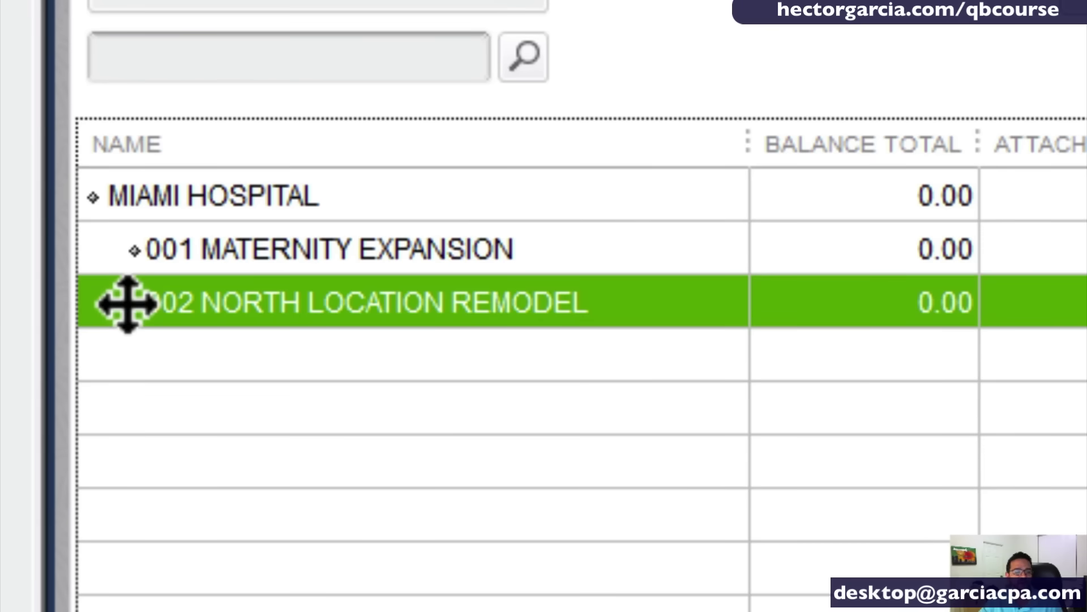
# Drag 002 NORTH LOCATION REMODEL to the far left to make it a top-level customer.
pyautogui.moveTo(128, 304); pyautogui.dragTo(87, 333)
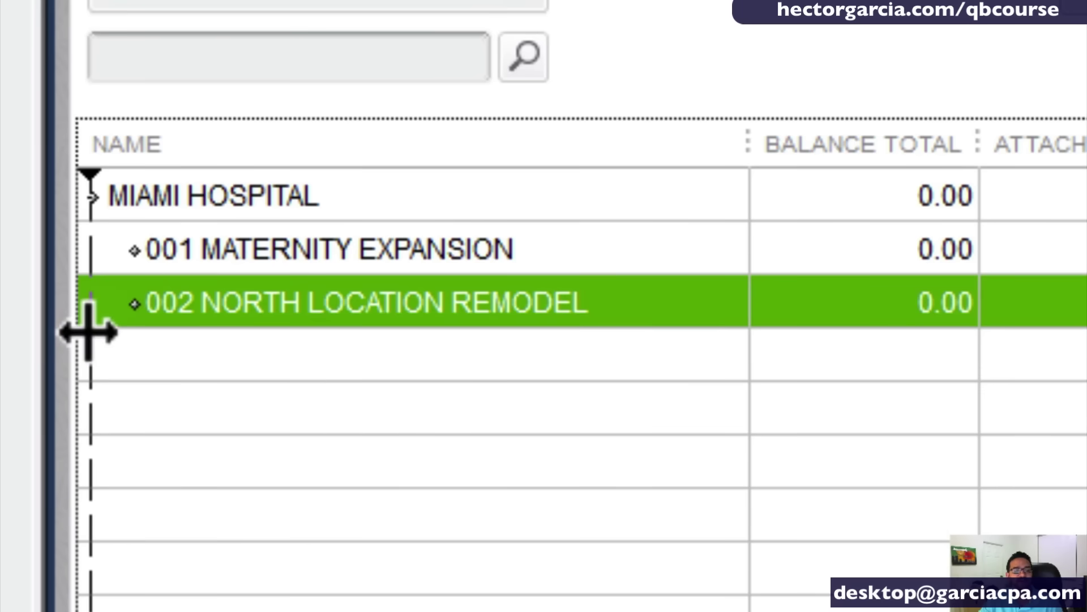
pyautogui.click(136, 322)
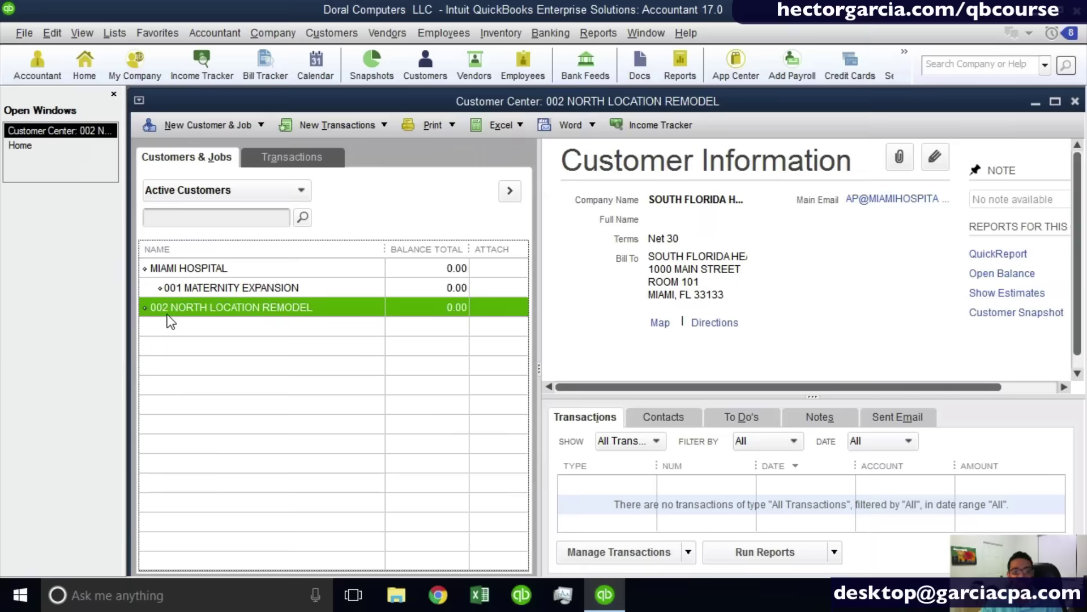
pyautogui.click(178, 314)
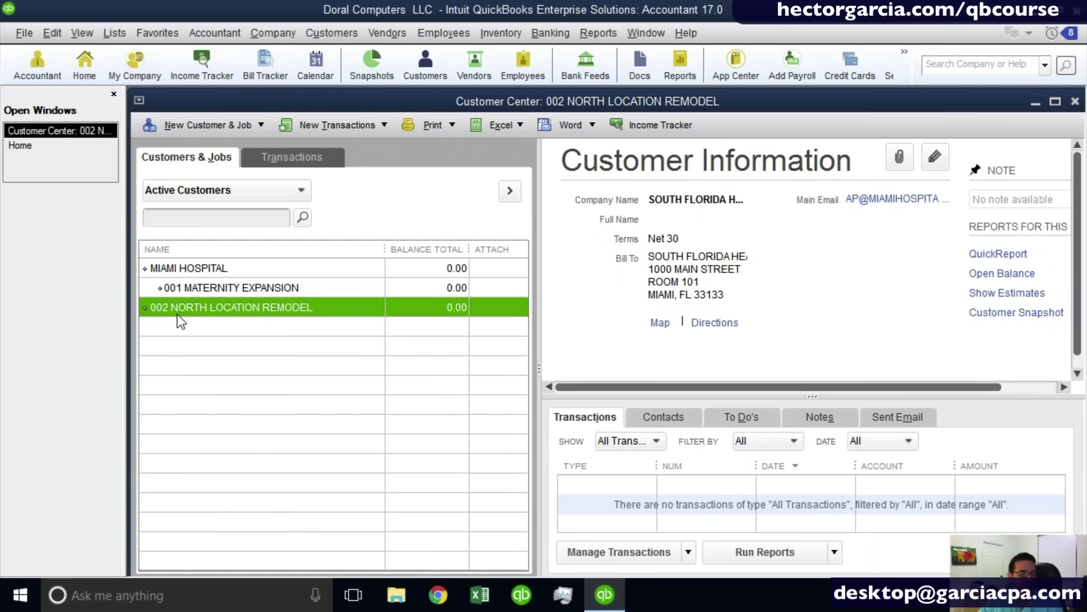
# Open the 002 customer's Edit Customer:Job form, then cancel without changes.
pyautogui.rightClick(188, 304)
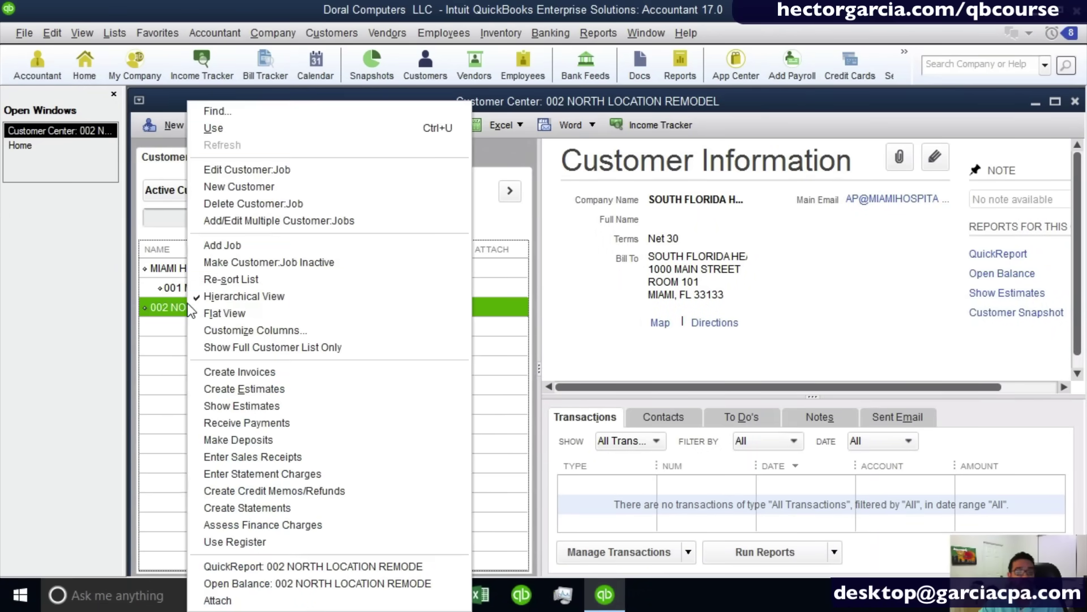
pyautogui.click(281, 168)
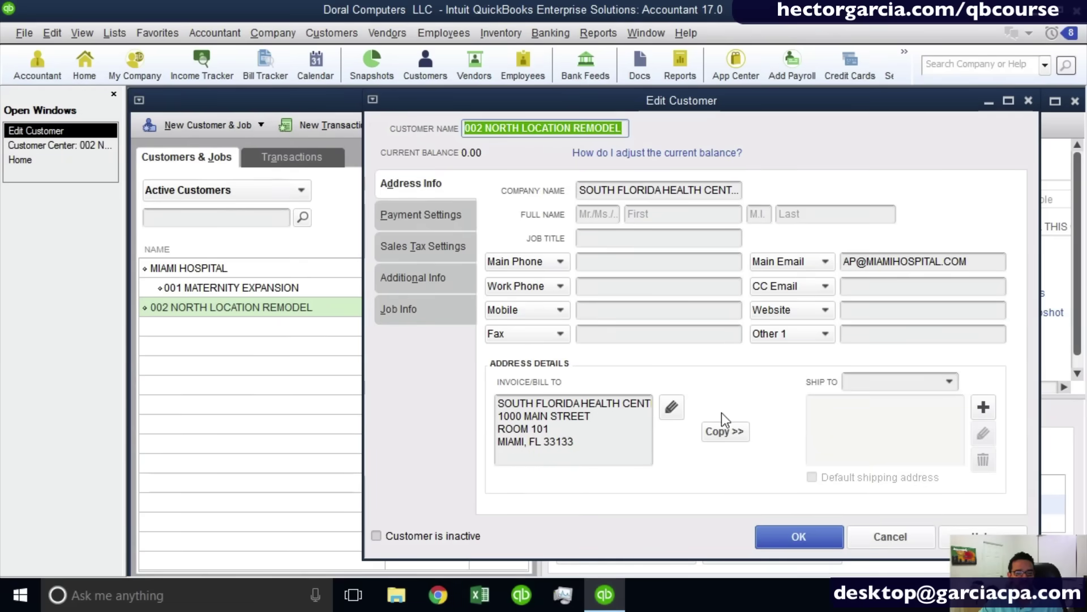
pyautogui.click(881, 537)
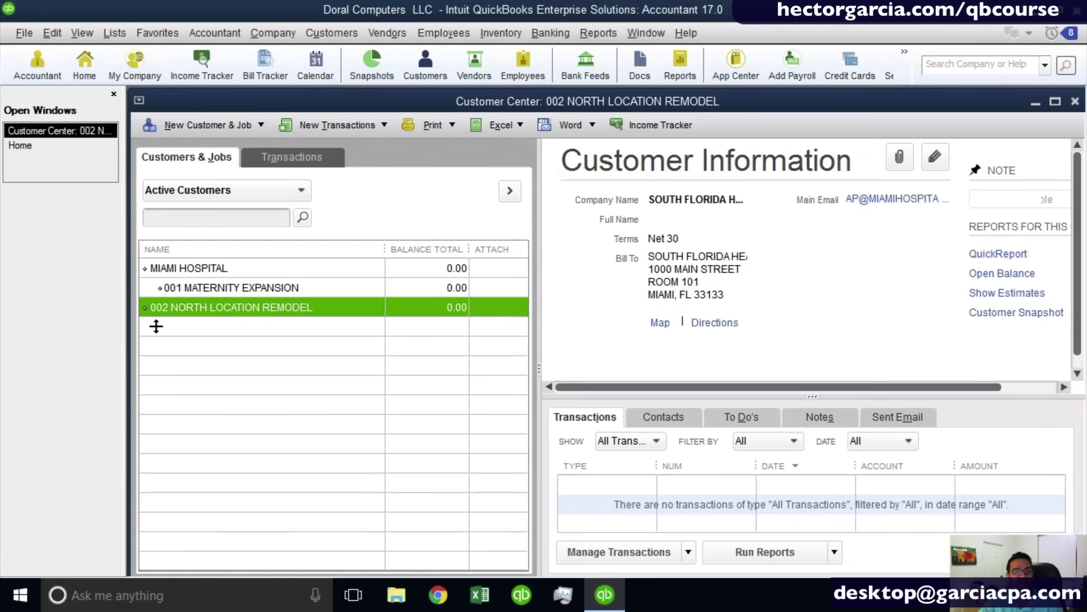
# Drag 002 NORTH LOCATION REMODEL back under MIAMI HOSPITAL, above 001 MATERNITY EXPANSION.
pyautogui.moveTo(146, 308); pyautogui.dragTo(158, 330)
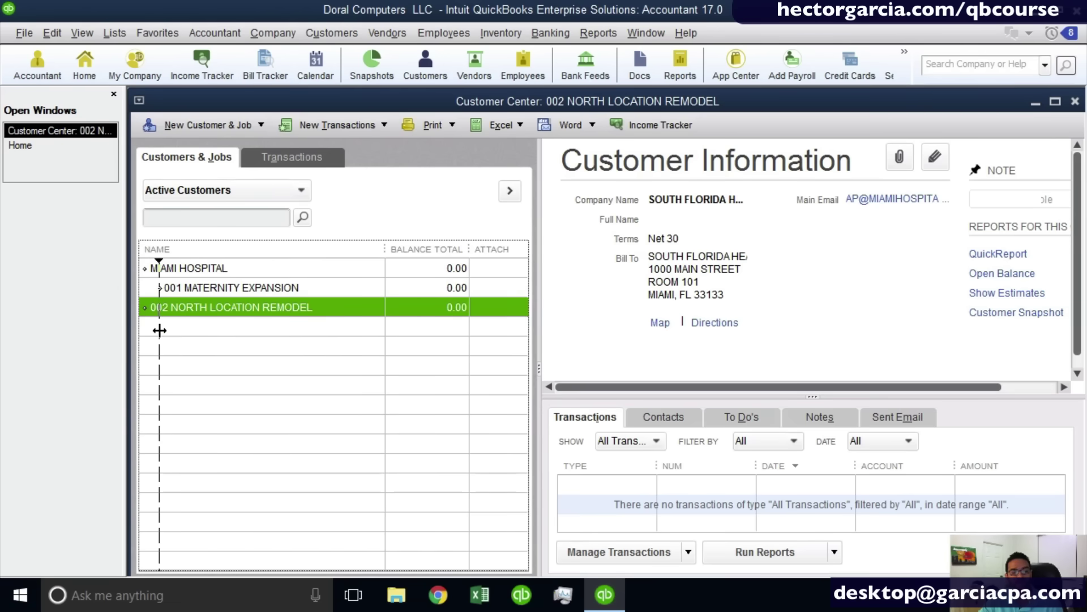
pyautogui.moveTo(160, 330); pyautogui.dragTo(161, 332)
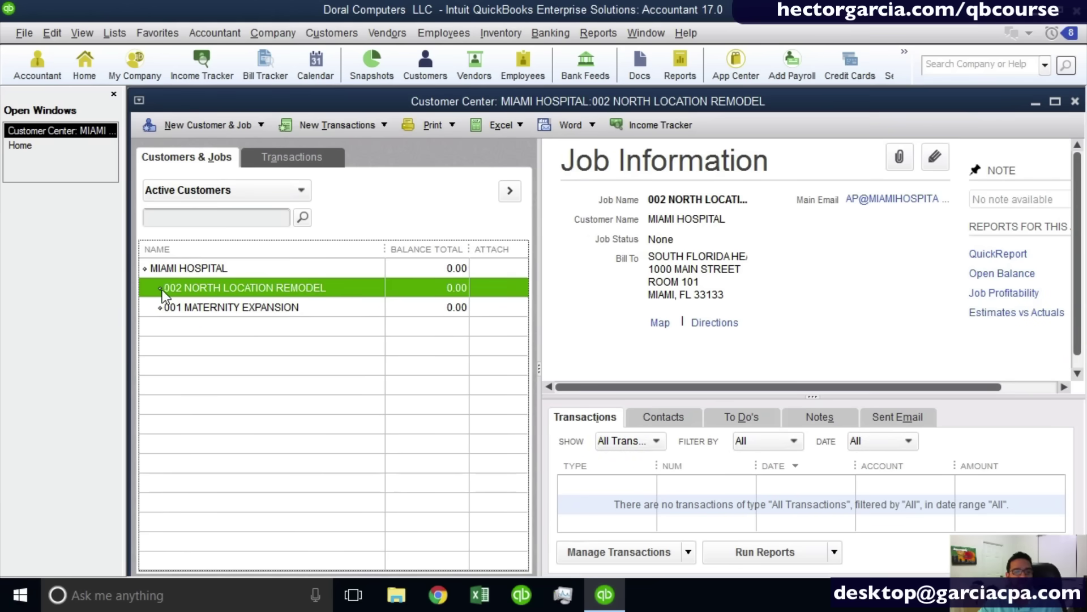
pyautogui.moveTo(160, 288); pyautogui.dragTo(163, 331)
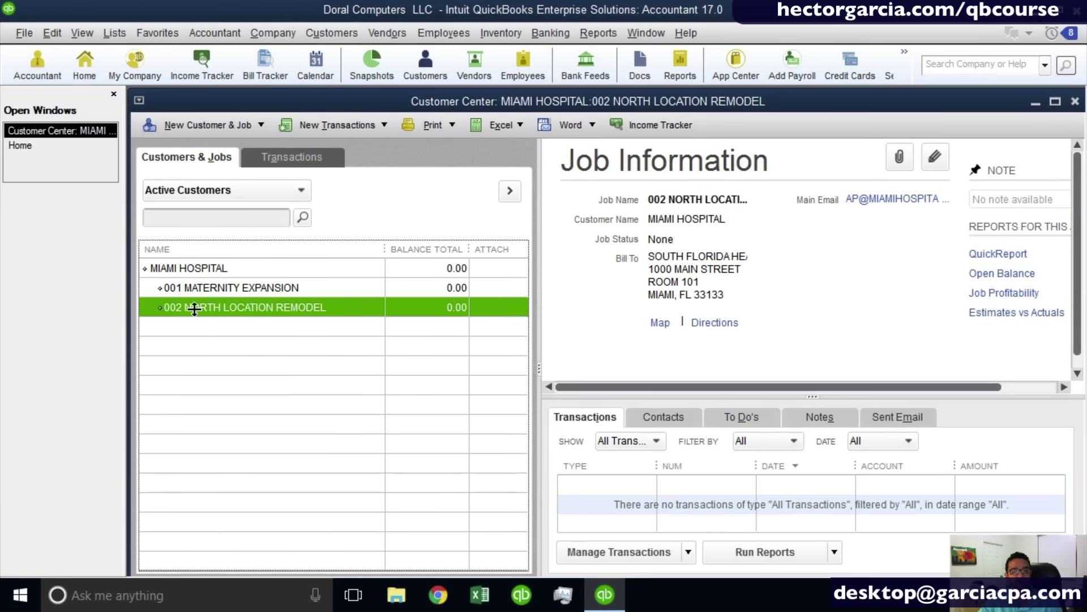
pyautogui.moveTo(159, 306); pyautogui.dragTo(189, 312)
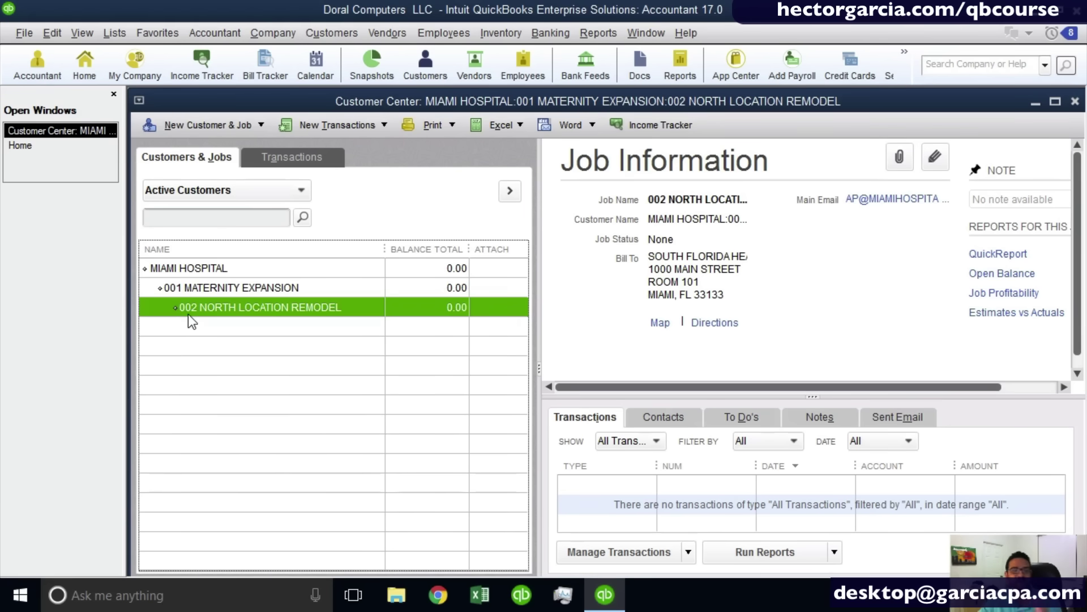
pyautogui.moveTo(170, 313); pyautogui.dragTo(157, 314)
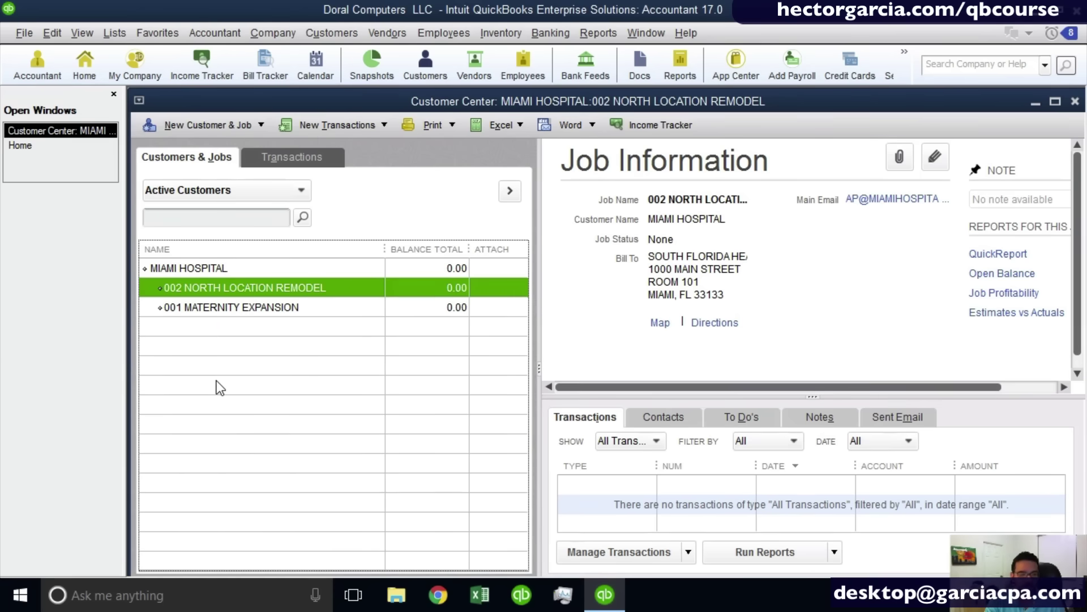
# Start a maximized new invoice (Ctrl+I) with MIAMI HOSPITAL as the customer.
pyautogui.hotkey('ctrl', 'i')
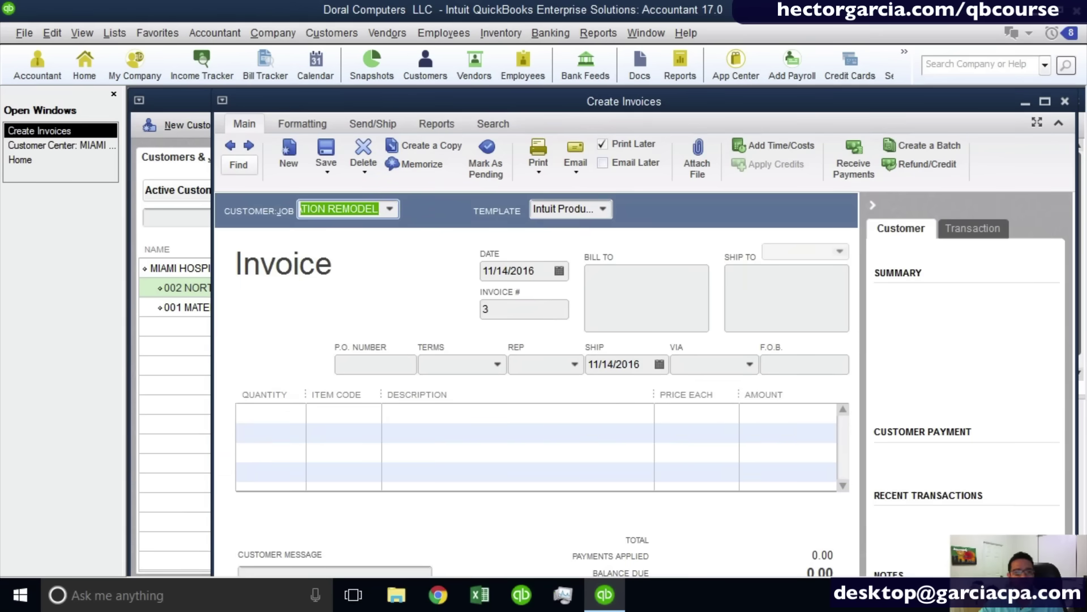
pyautogui.click(1049, 103)
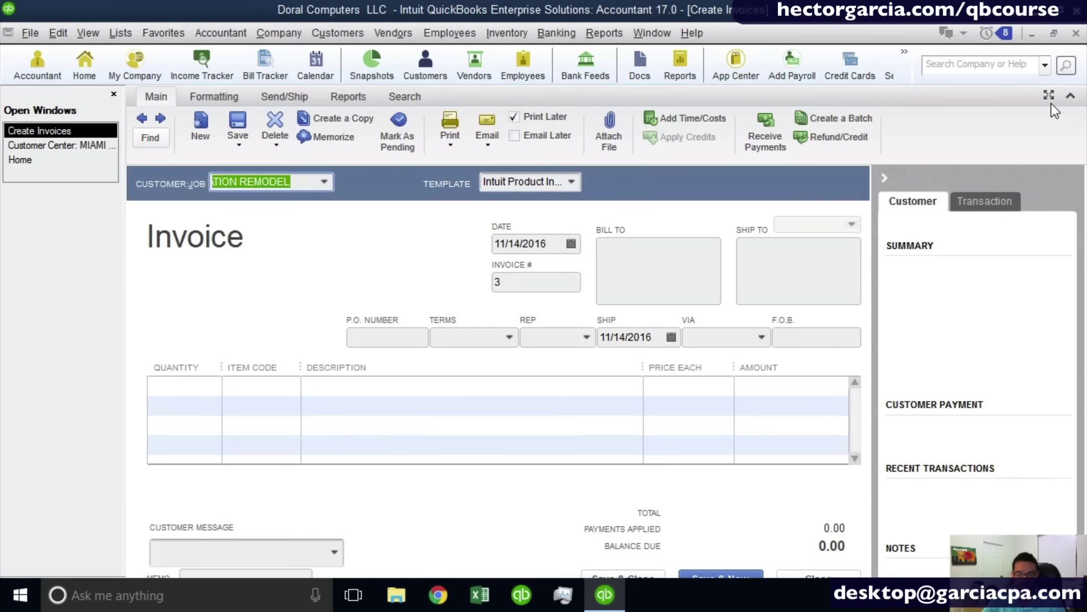
pyautogui.press('BackSpace')
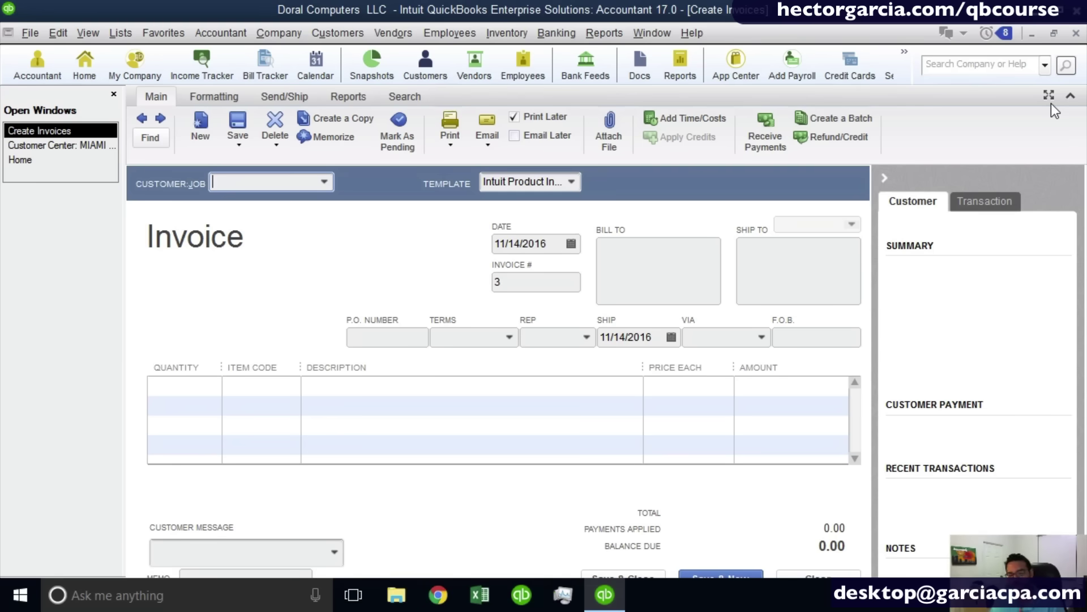
pyautogui.write('MIAMI HOSPITAL')
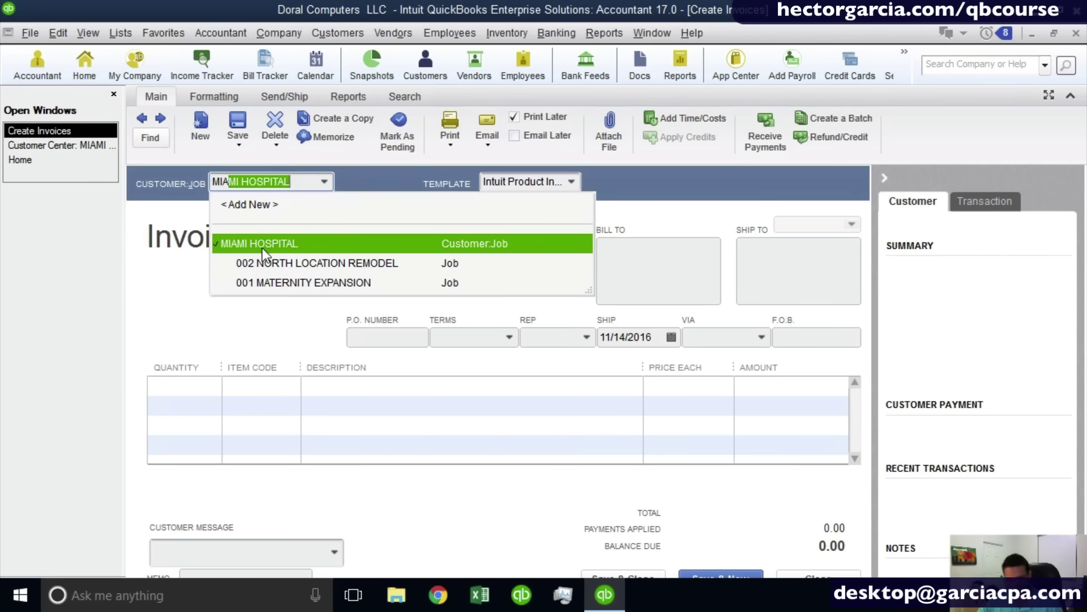
pyautogui.click(303, 184)
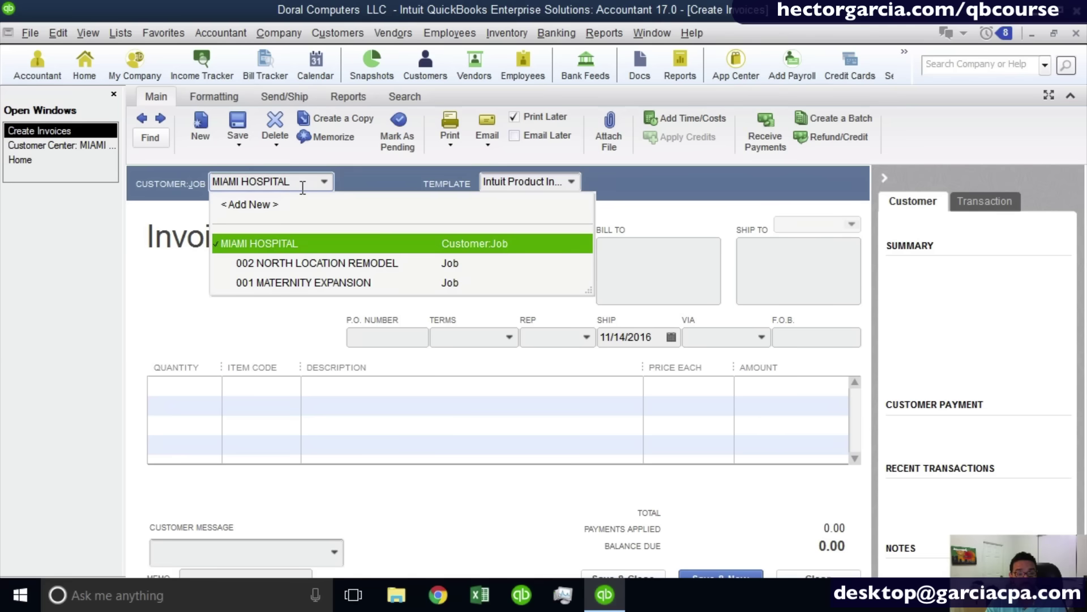
# Enter the new job MIAMI HOSPITAL:003 SOUTH WING in Customer:Job and confirm it.
pyautogui.write(':S')
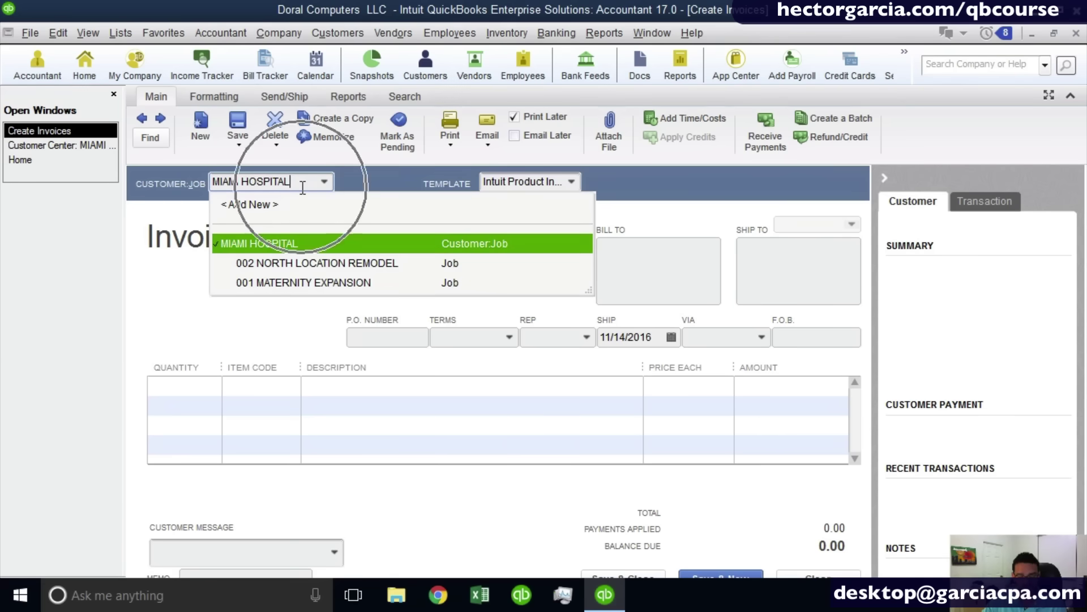
pyautogui.press('BackSpace')
pyautogui.press('BackSpace')
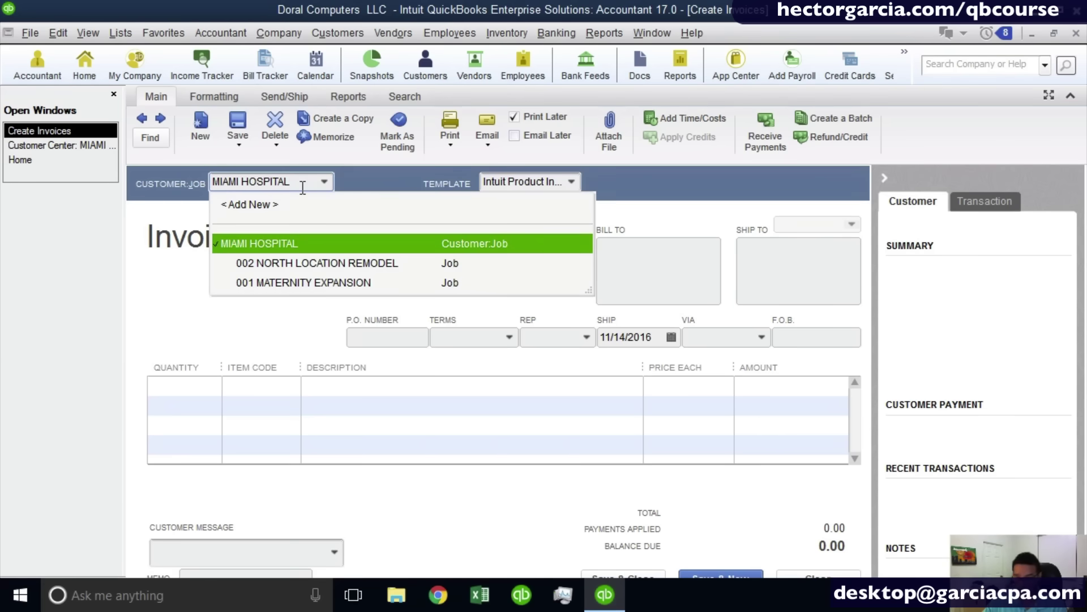
pyautogui.press('Down')
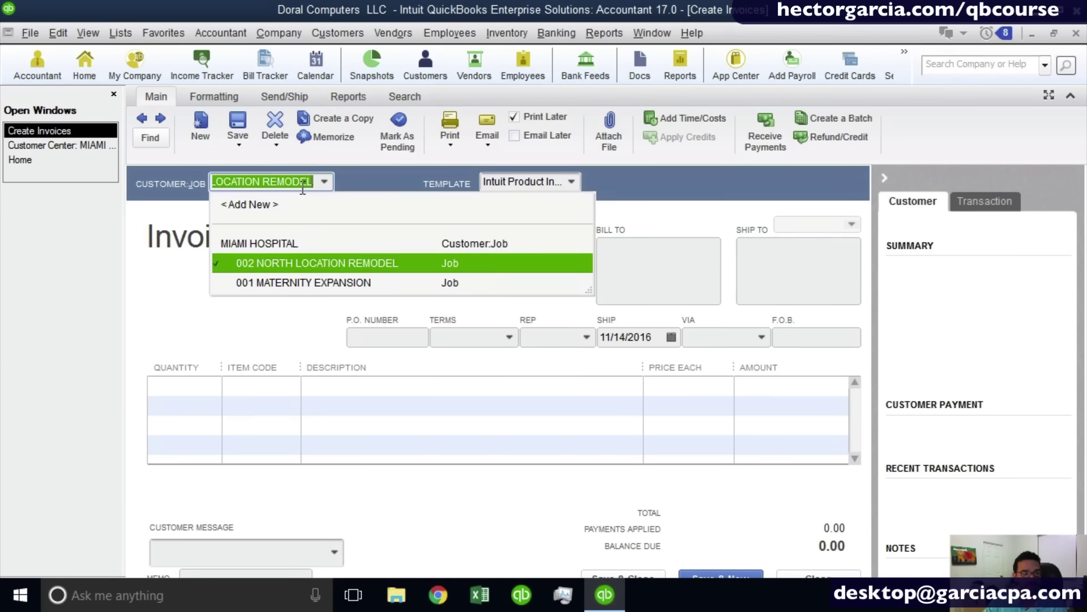
pyautogui.write(':003')
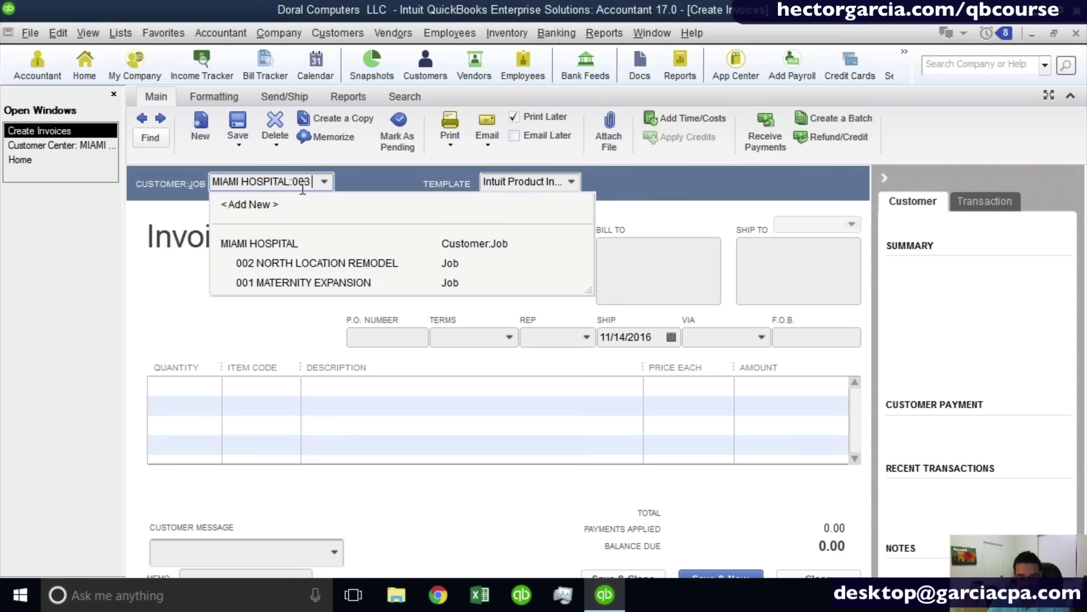
pyautogui.write(' SOUTH W')
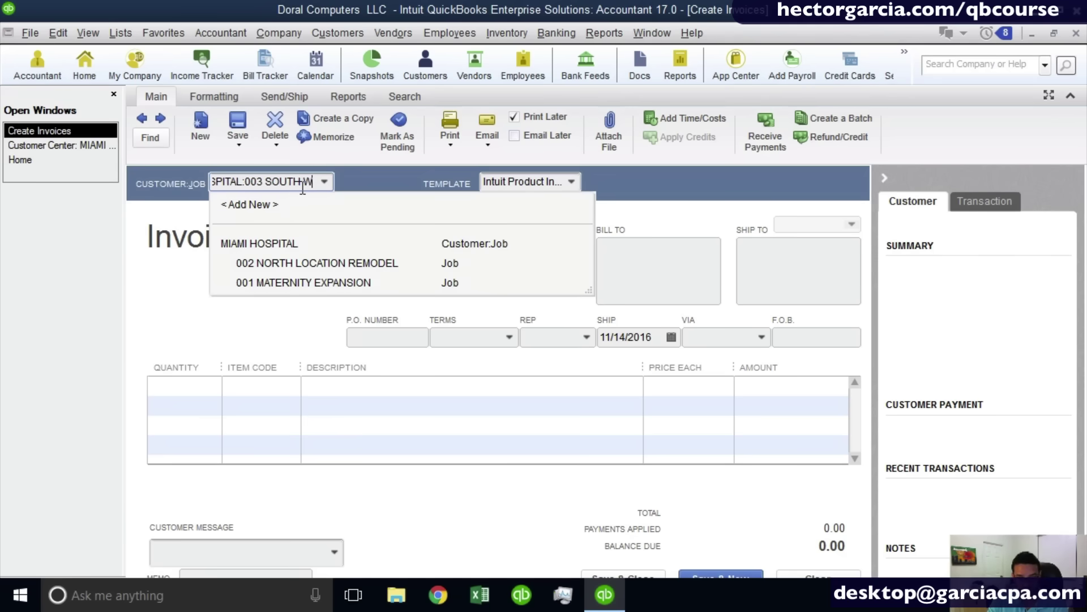
pyautogui.write('ING')
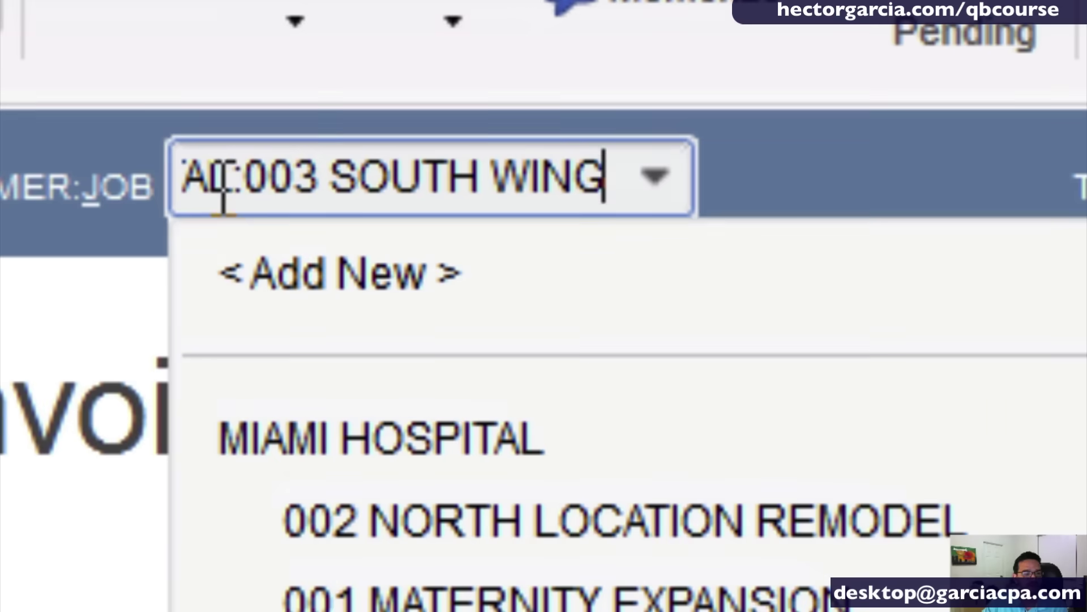
pyautogui.click(240, 190)
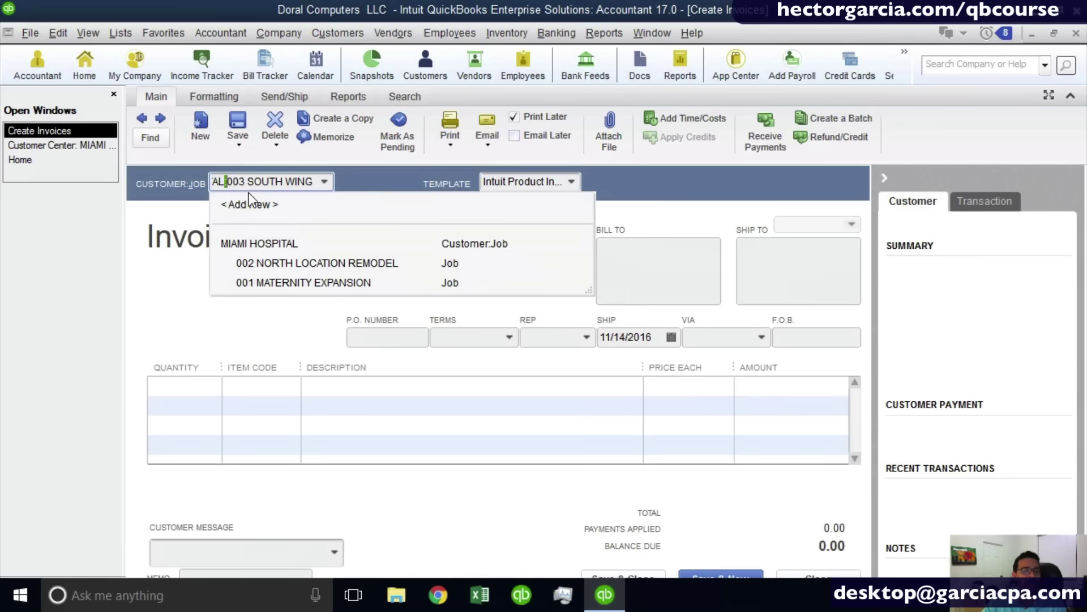
pyautogui.click(314, 181)
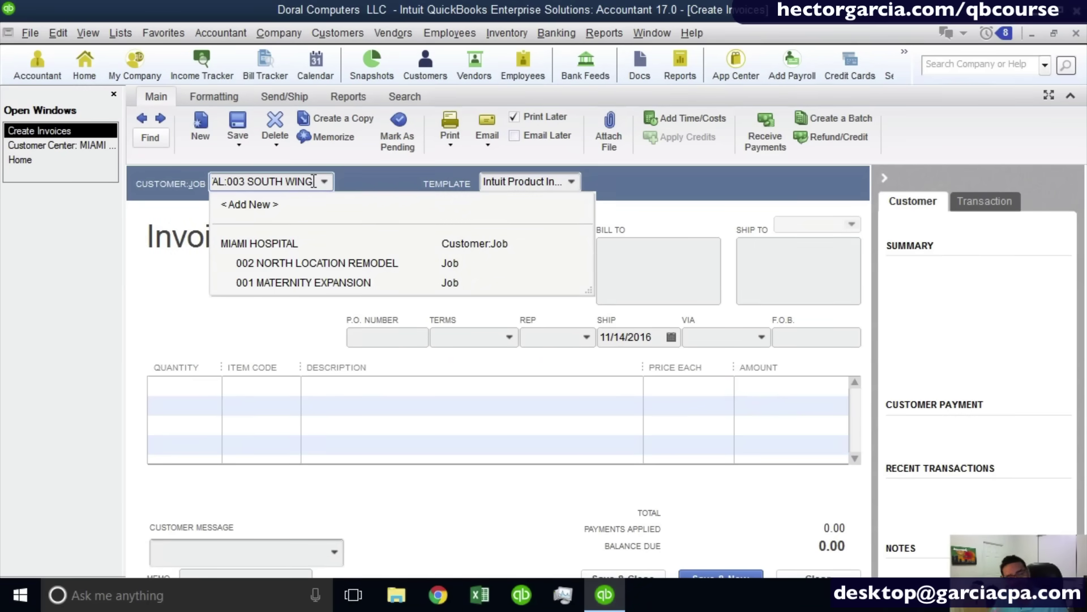
pyautogui.press('Tab')
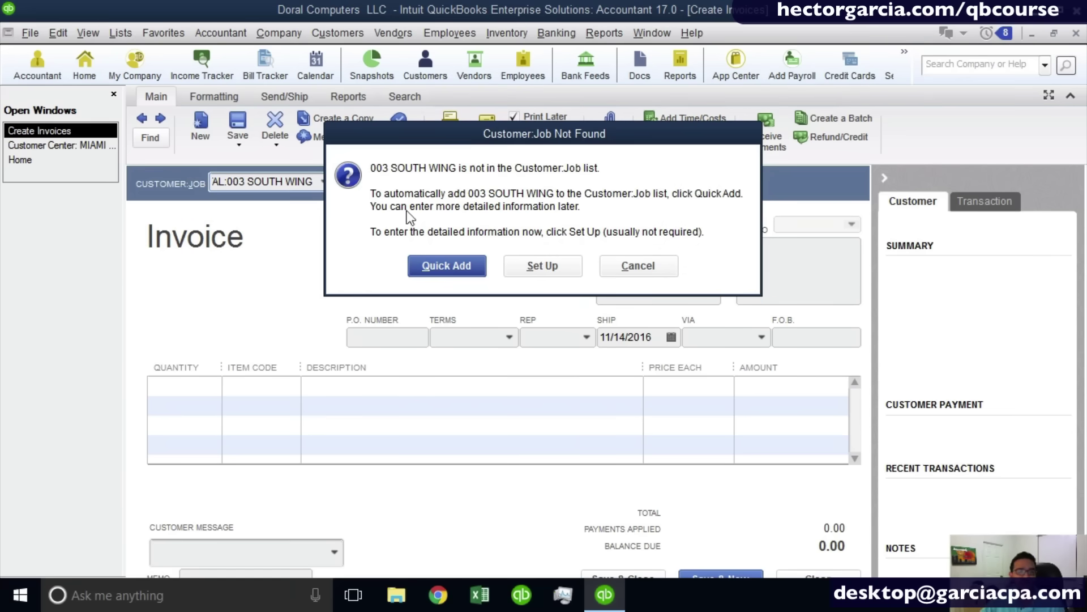
# Quick Add 003 SOUTH WING as a MIAMI HOSPITAL job and return to the Customer Center.
pyautogui.click(437, 270)
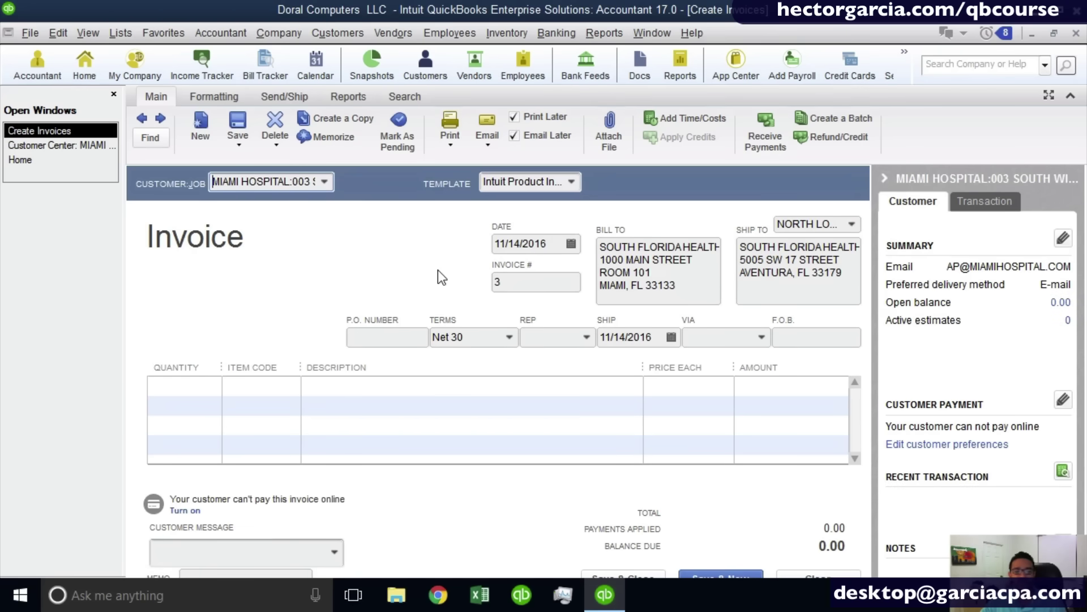
pyautogui.click(85, 146)
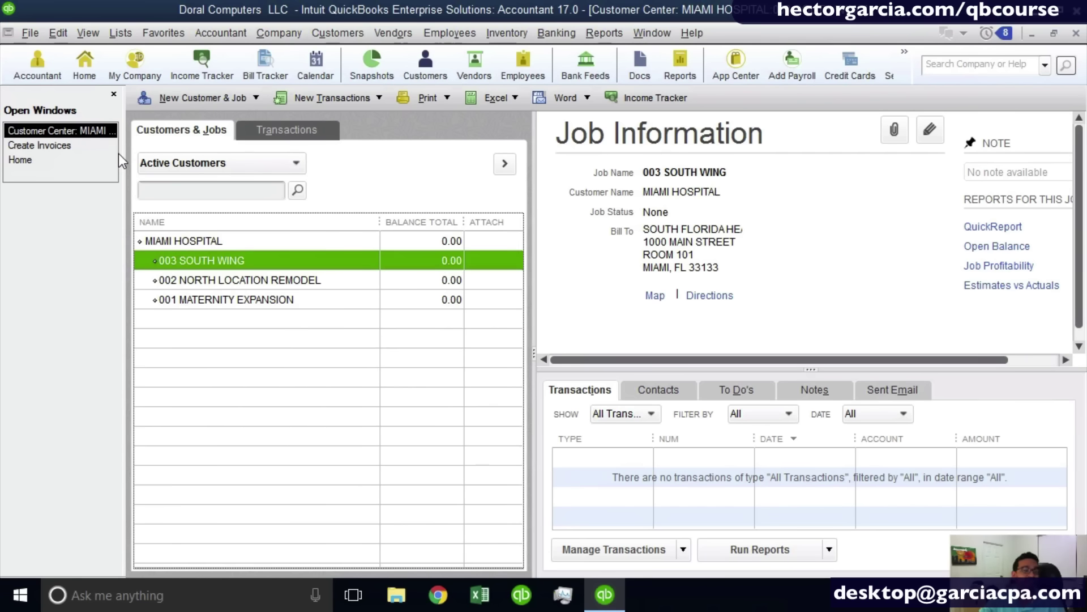
# Open the Vendor Center from the Vendors menu, listing vendors like Dell and Microsoft.
pyautogui.click(401, 32)
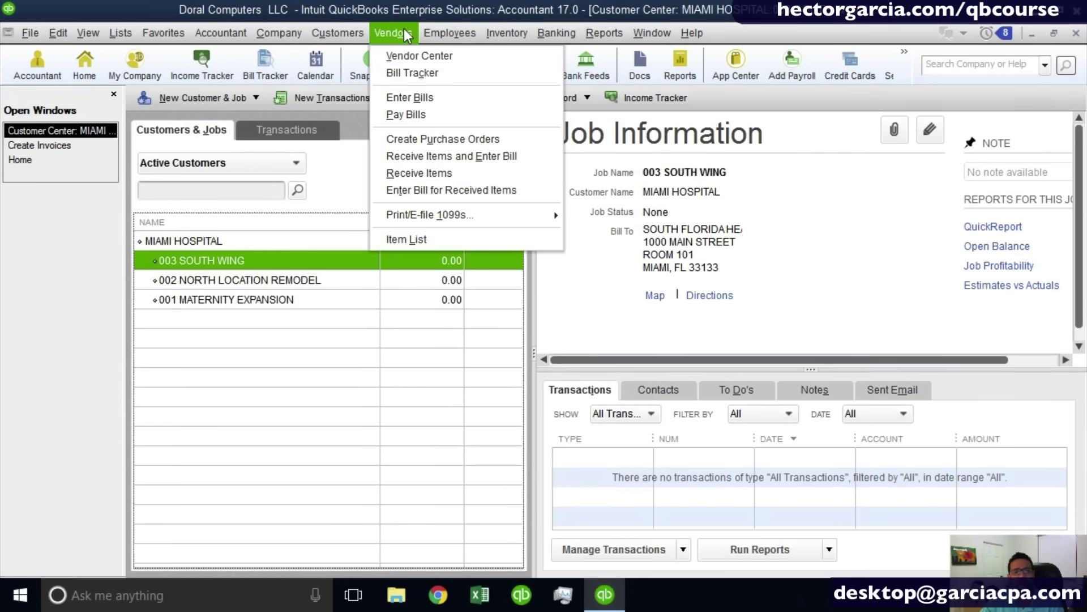
pyautogui.click(402, 54)
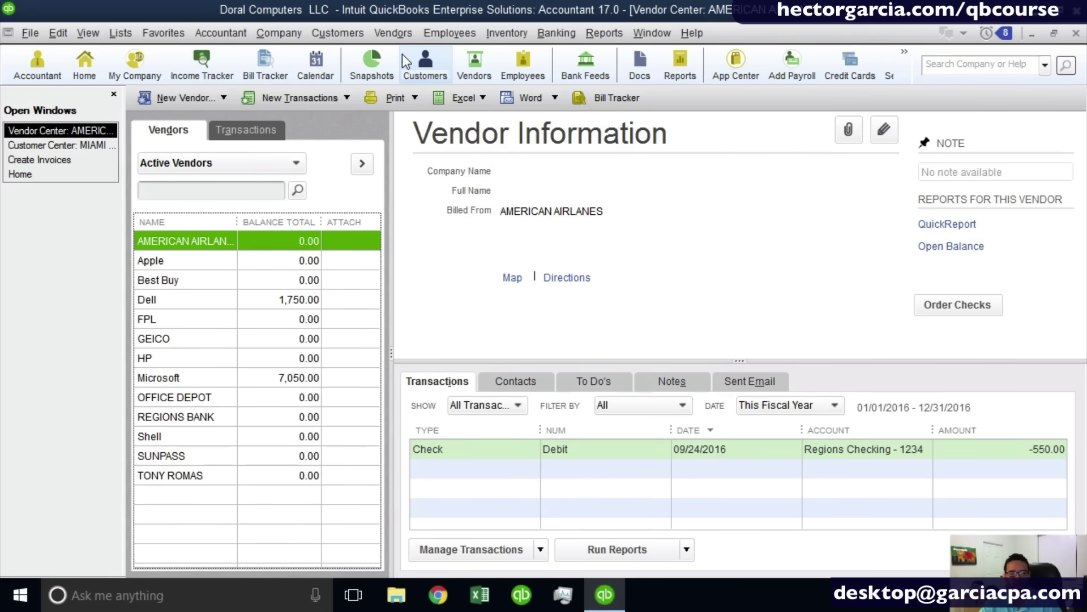
# Look over the Apple, Best Buy, GEICO and Microsoft vendors, then start a new vendor with Ctrl+N.
pyautogui.click(201, 259)
pyautogui.click(168, 286)
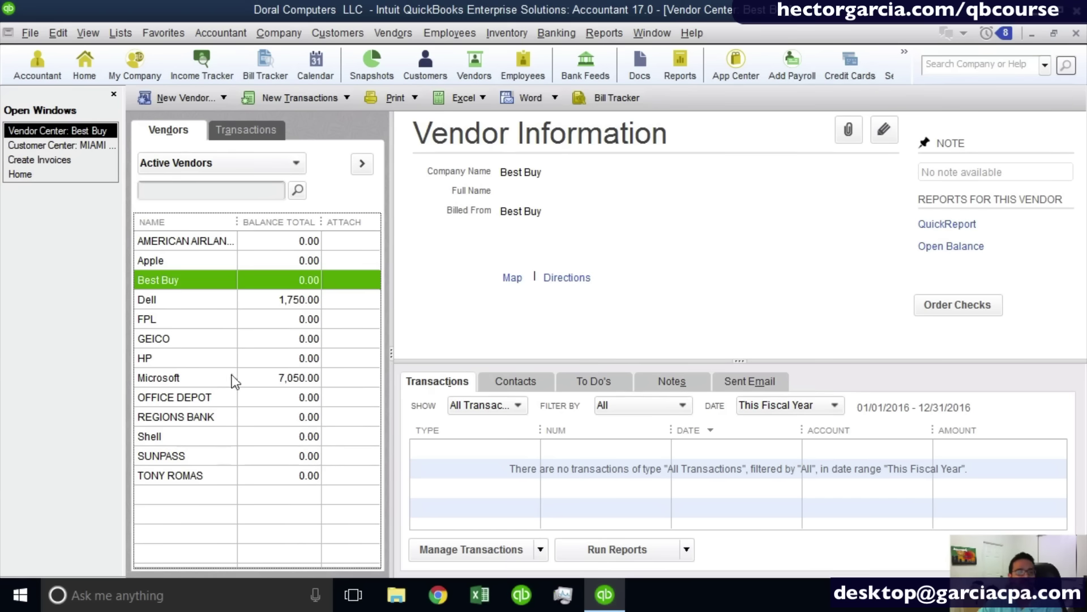
pyautogui.click(182, 100)
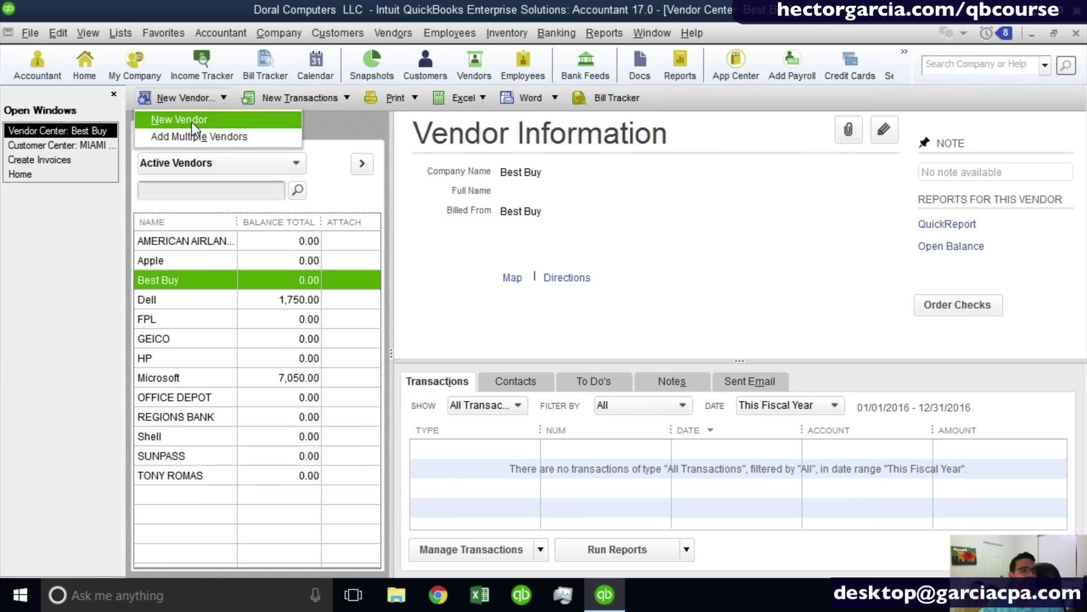
pyautogui.click(191, 120)
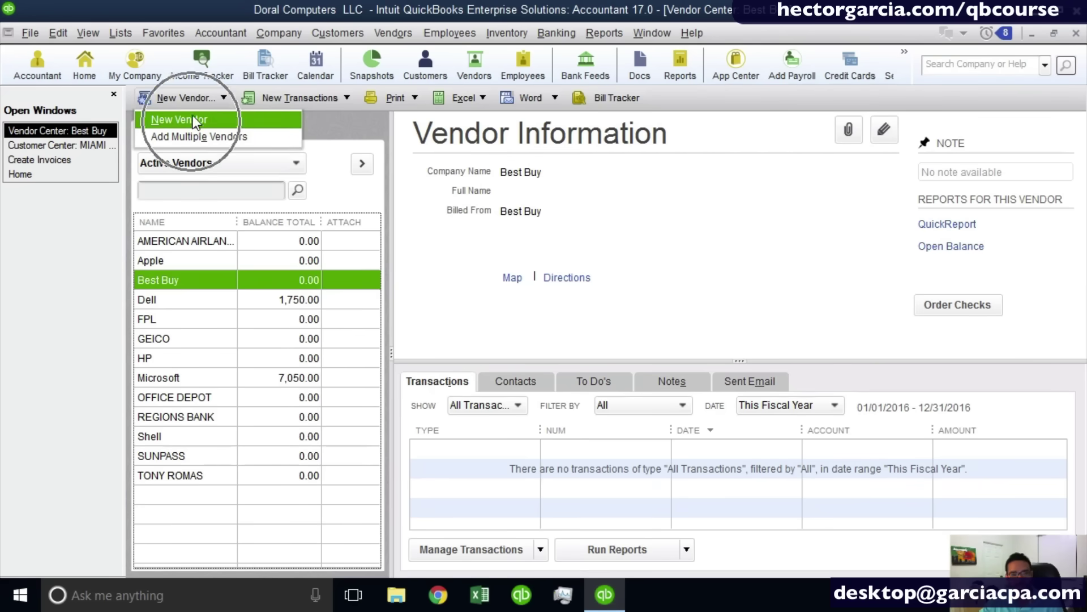
pyautogui.click(189, 100)
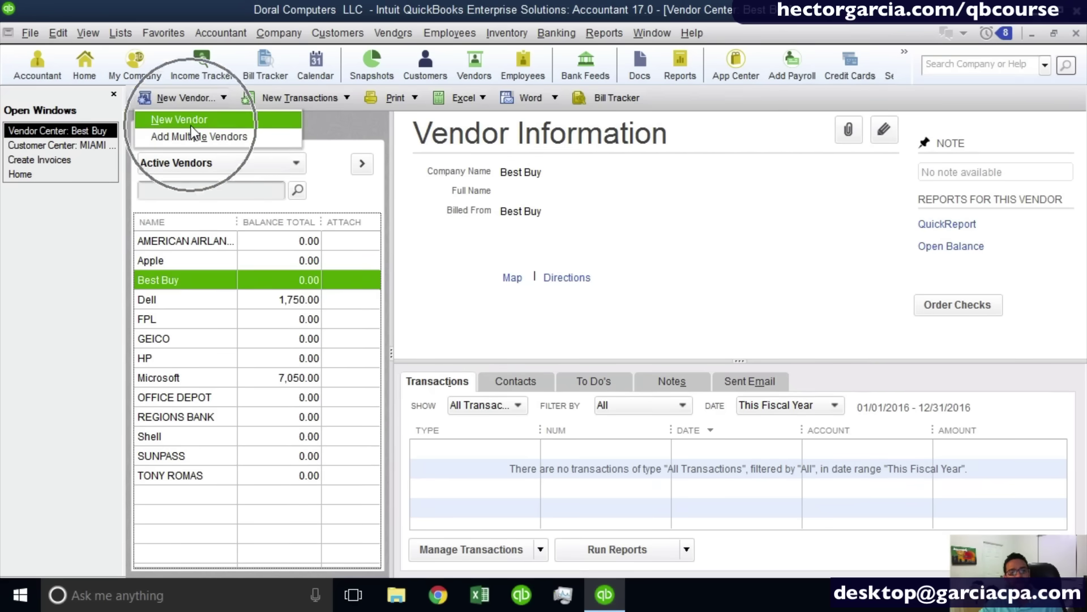
pyautogui.rightClick(225, 338)
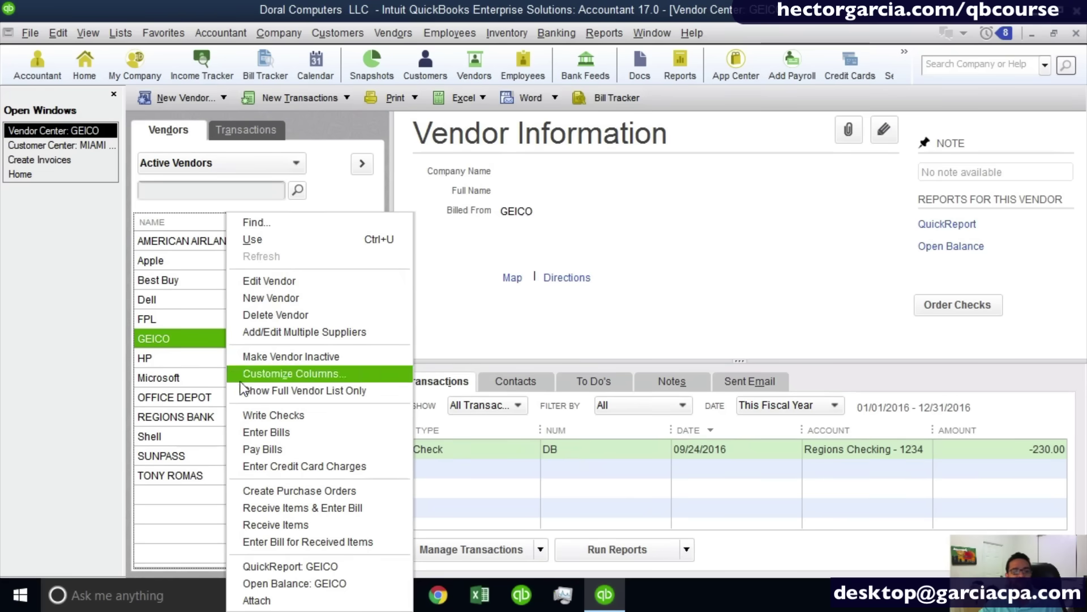
pyautogui.click(213, 384)
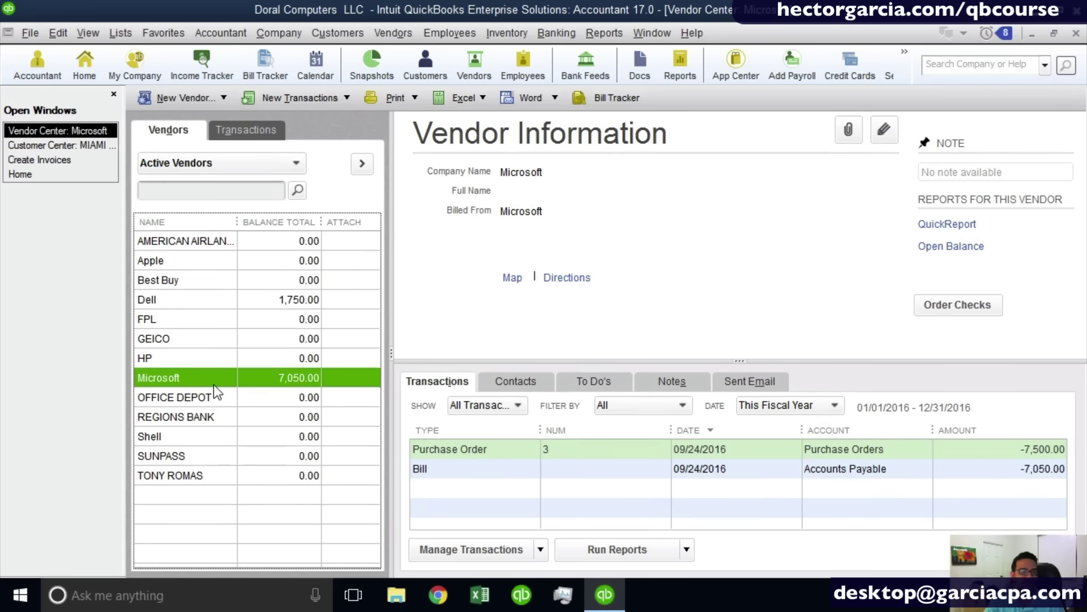
pyautogui.hotkey('ctrl', 'n')
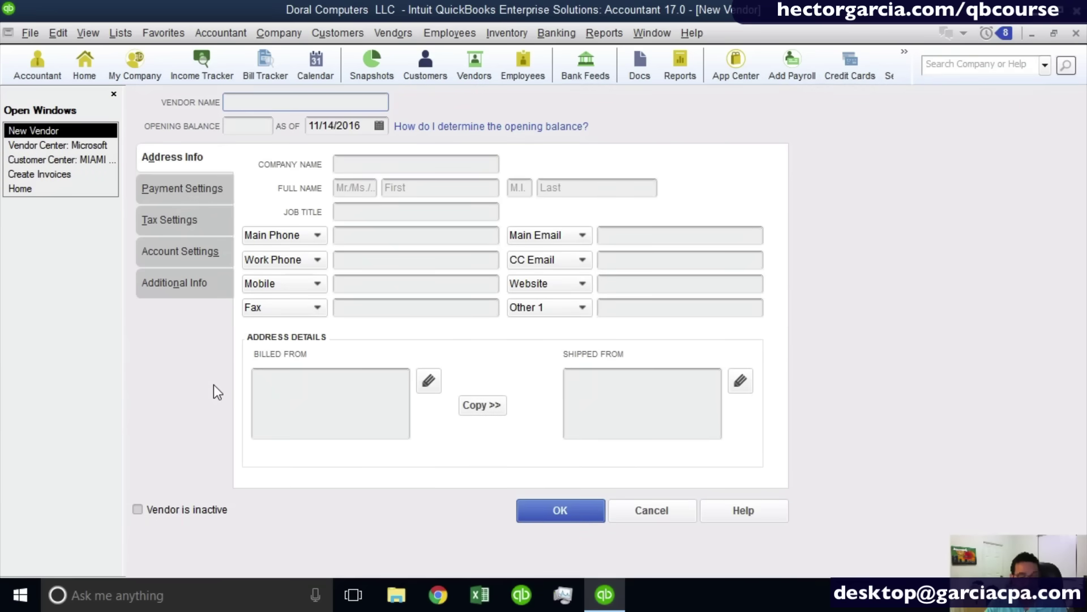
# Name the vendor EXXON, review its payment settings leaving terms unset, and view its tax settings.
pyautogui.write('EXXON')
pyautogui.press('Tab')
pyautogui.press('Tab')
pyautogui.press('Tab')
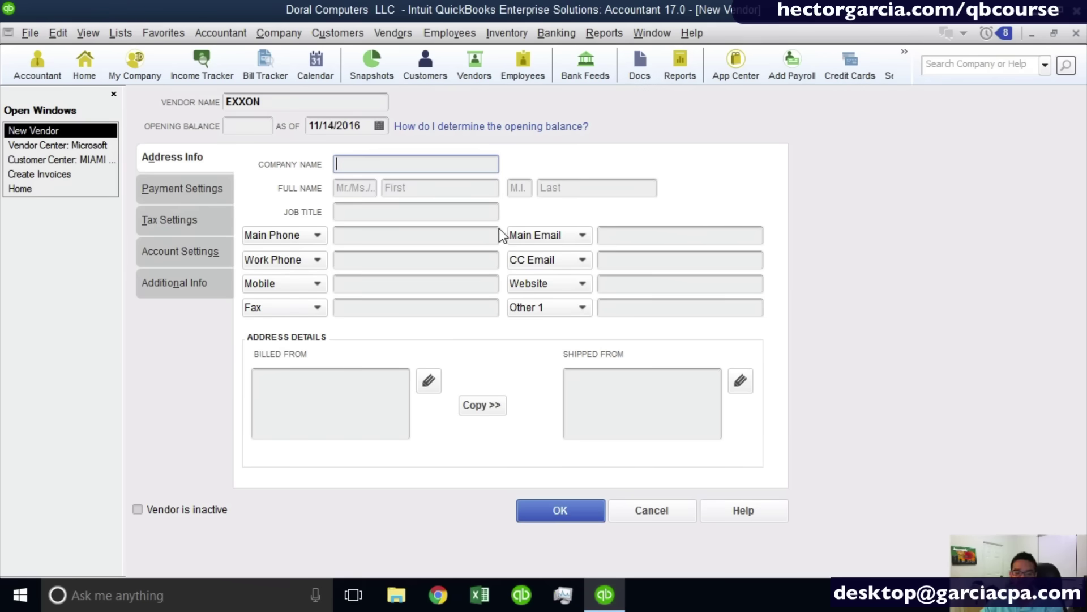
pyautogui.click(184, 189)
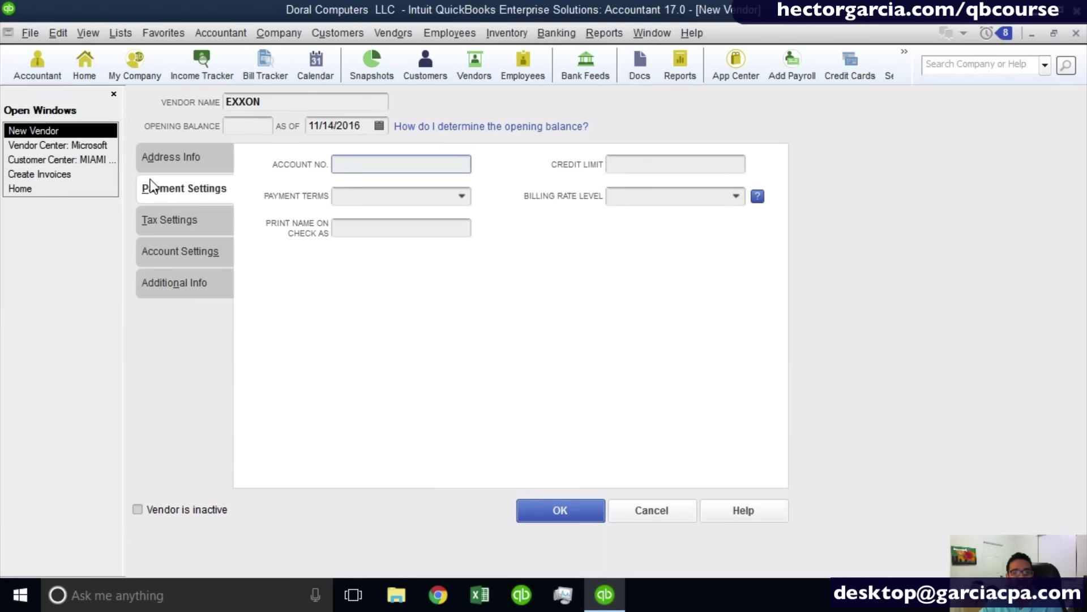
pyautogui.click(460, 199)
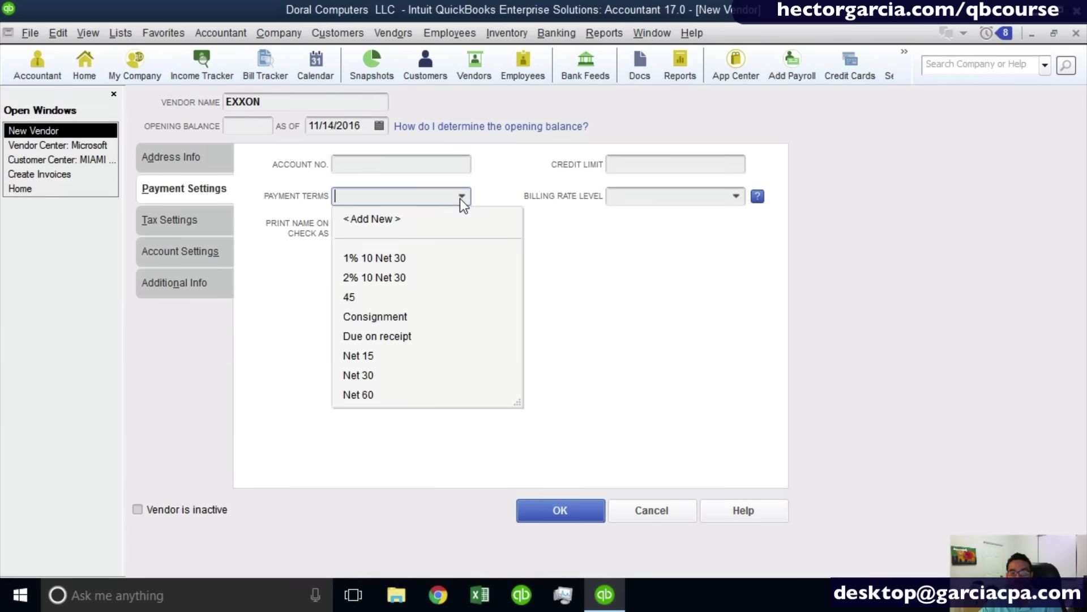
pyautogui.click(694, 165)
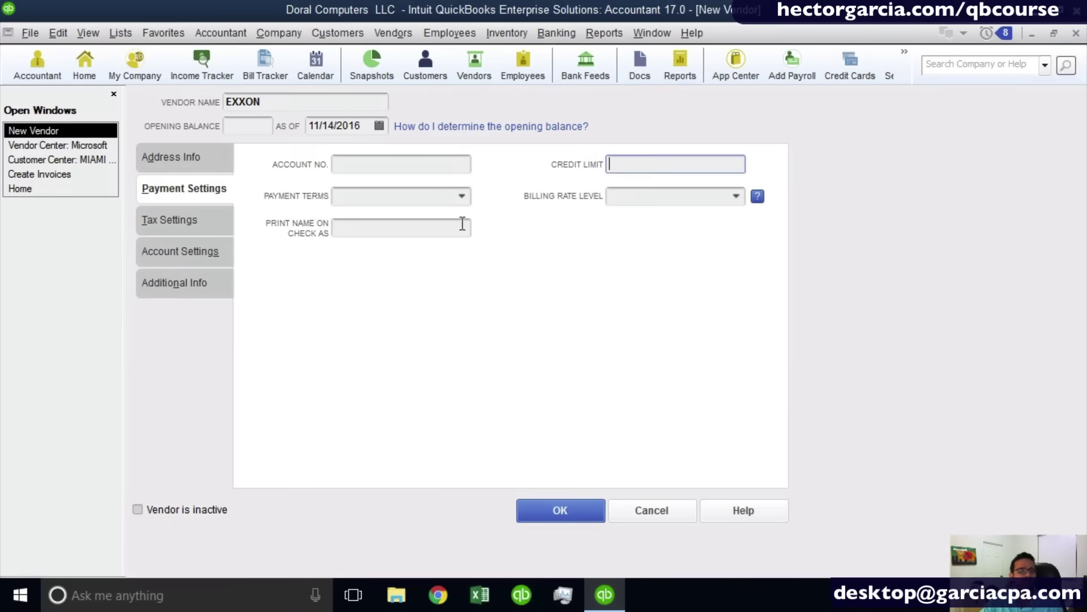
pyautogui.click(368, 252)
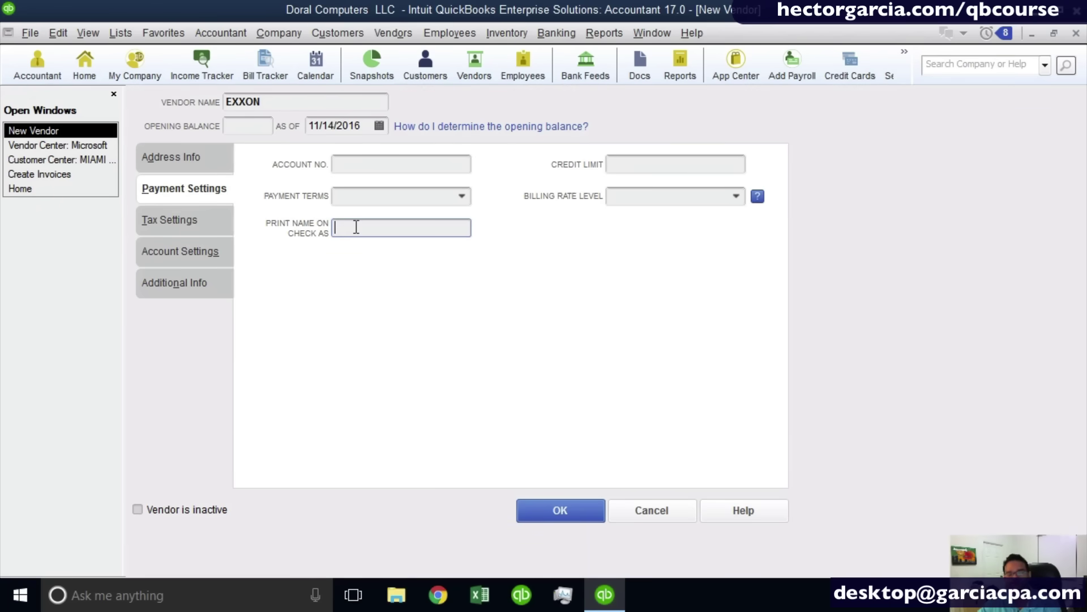
pyautogui.click(198, 229)
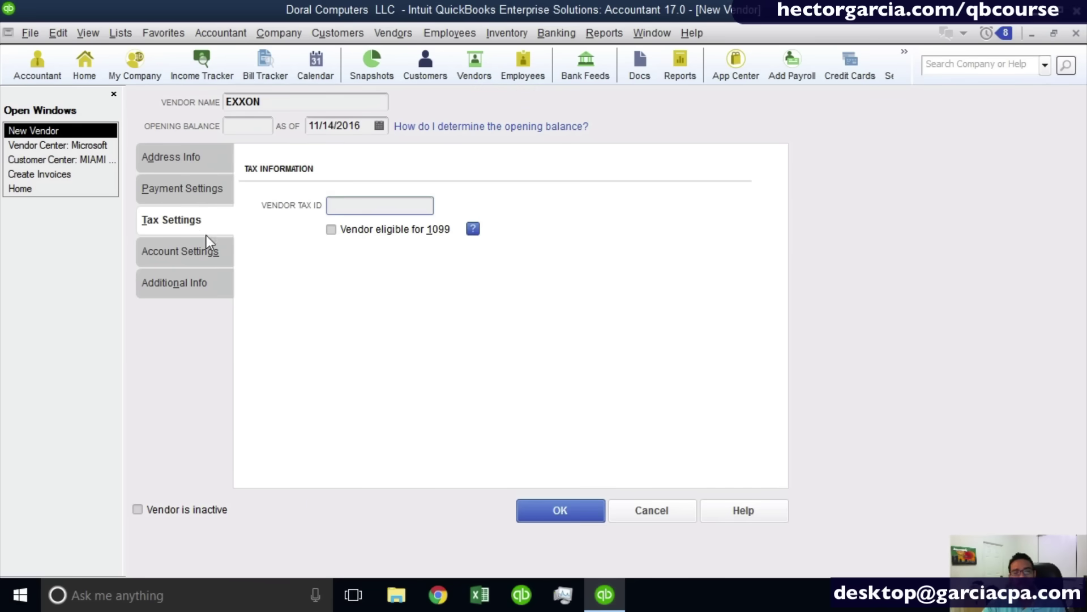
# Mark EXXON eligible for 1099 and set Automobile Expense as its prefilled bill account.
pyautogui.click(332, 230)
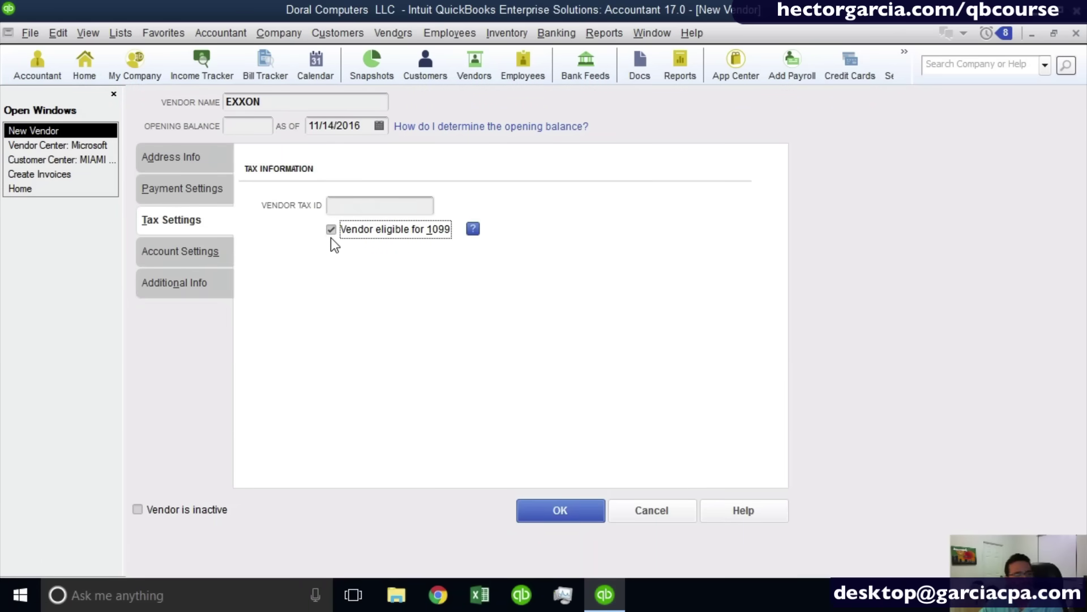
pyautogui.click(167, 250)
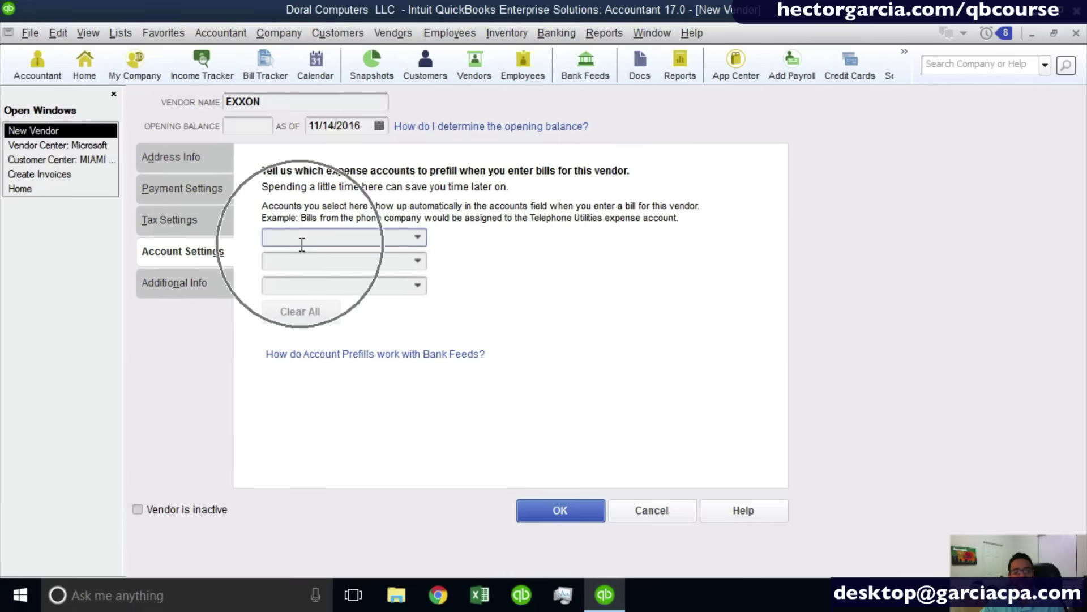
pyautogui.write('A')
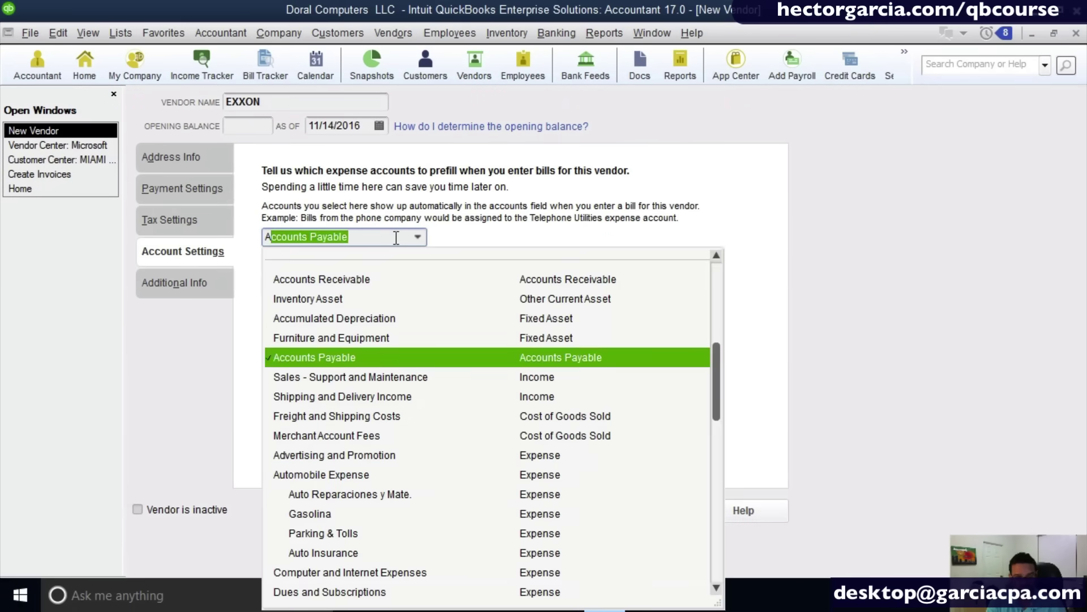
pyautogui.write('utomobile Expense')
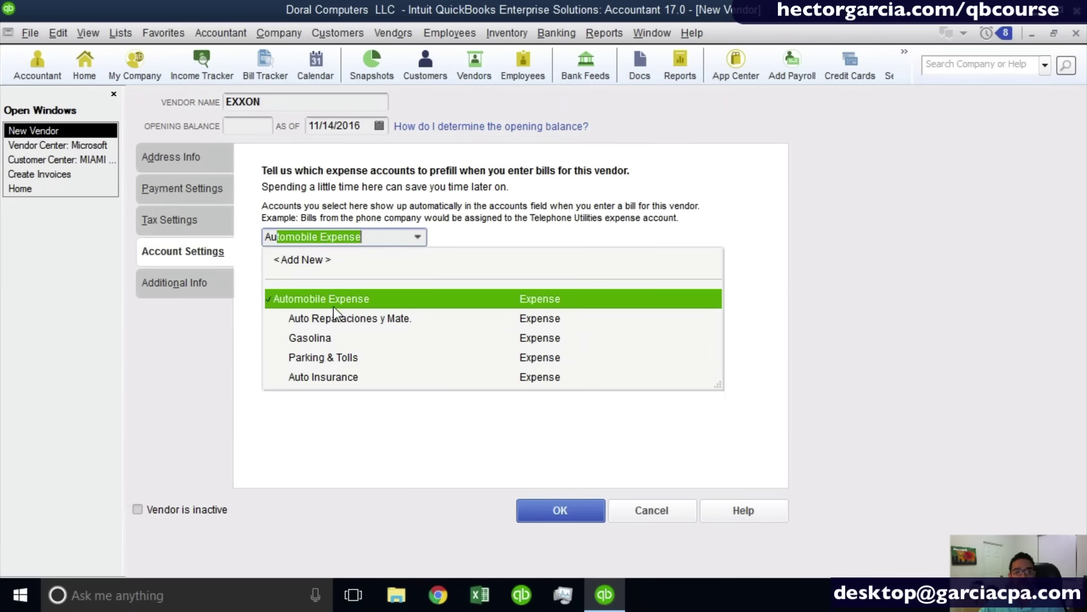
pyautogui.click(338, 301)
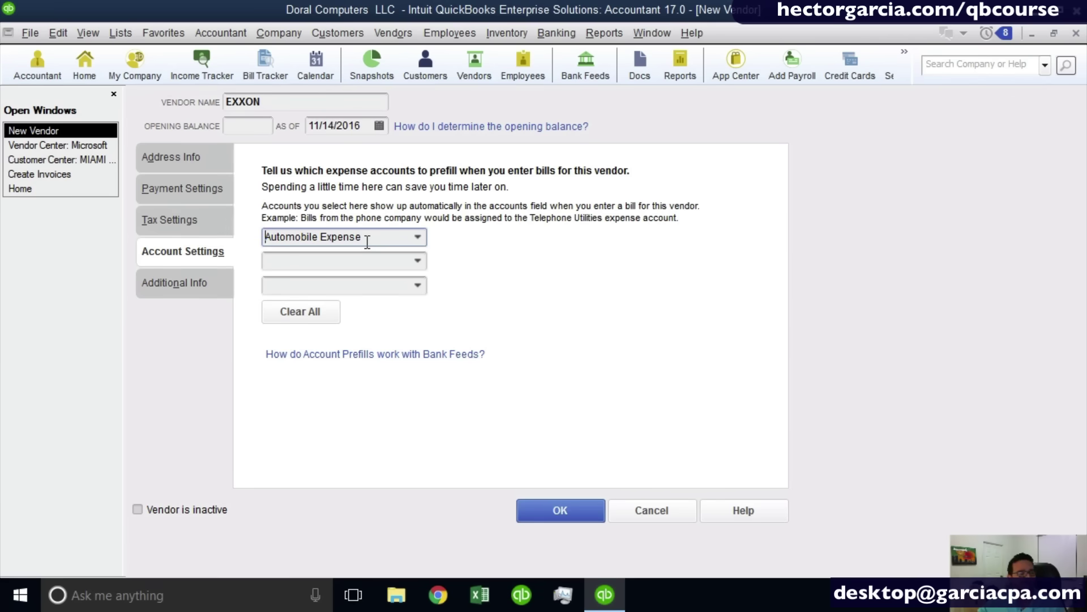
pyautogui.click(269, 109)
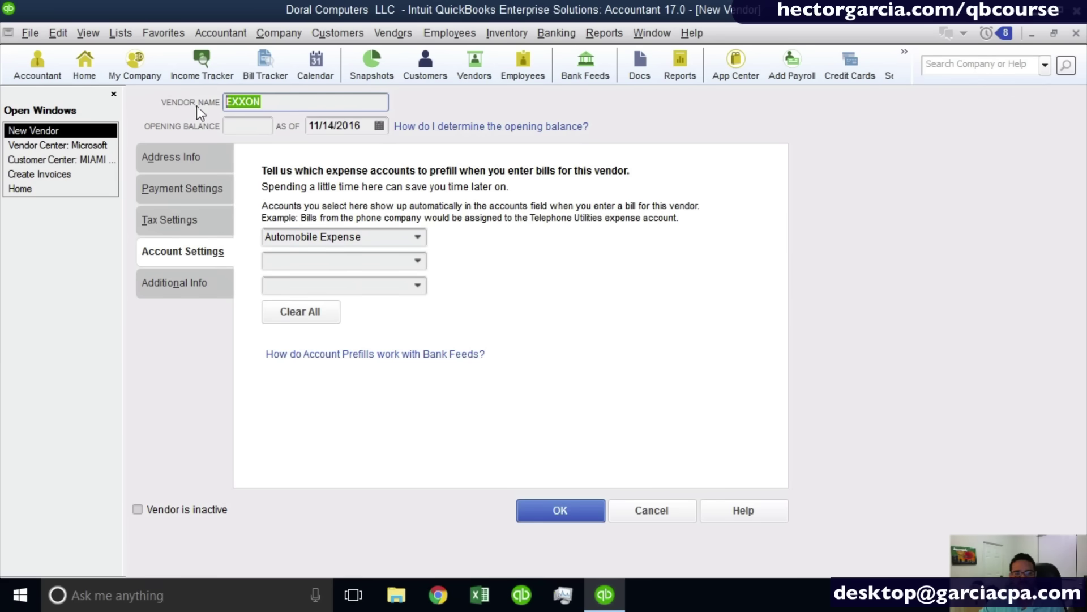
pyautogui.click(373, 237)
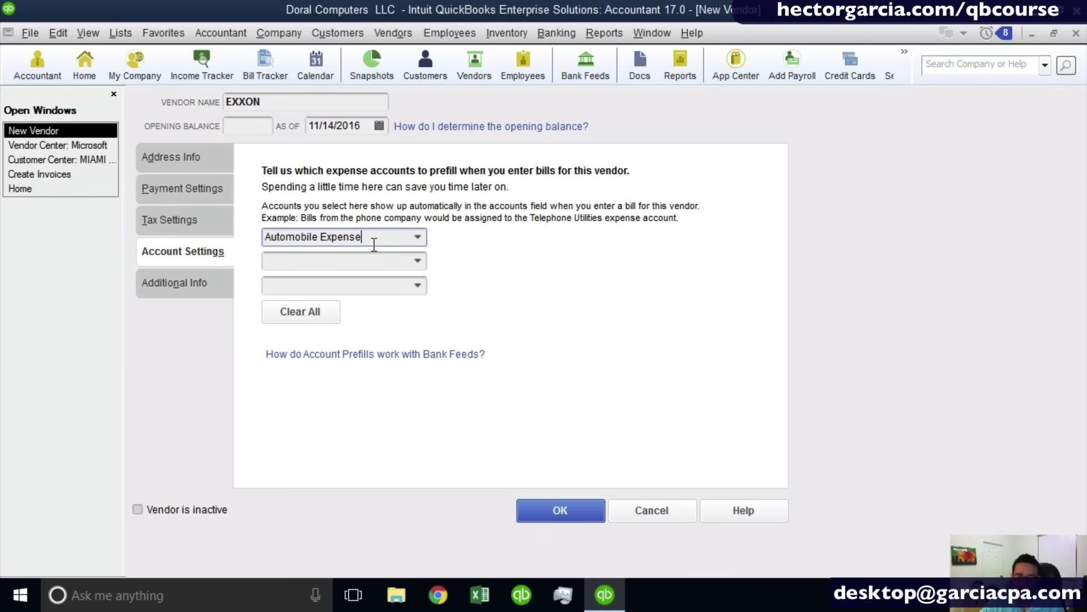
pyautogui.moveTo(374, 244); pyautogui.dragTo(192, 230)
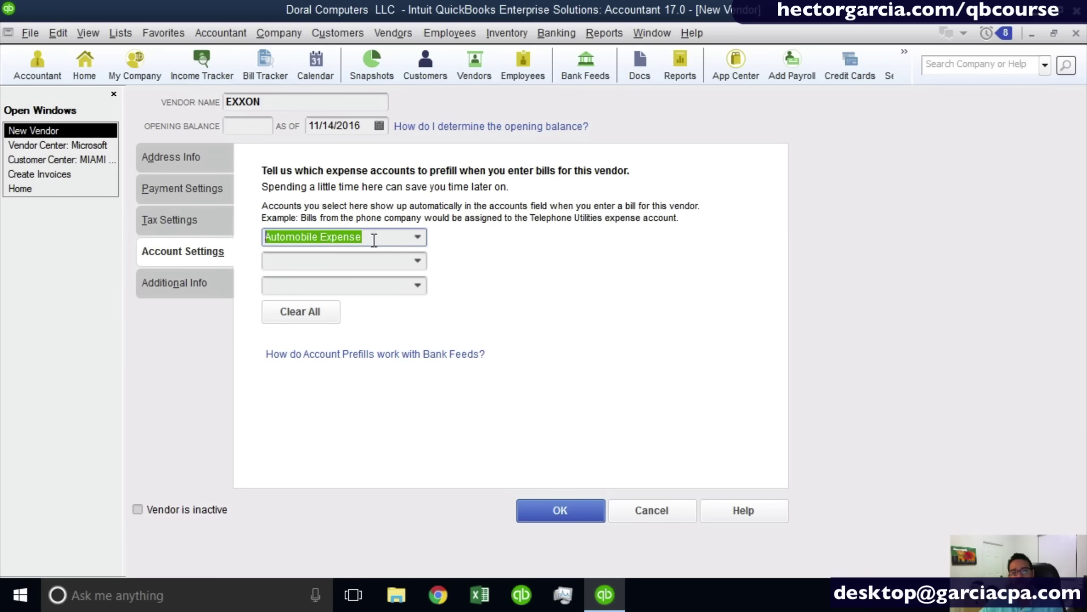
pyautogui.click(185, 276)
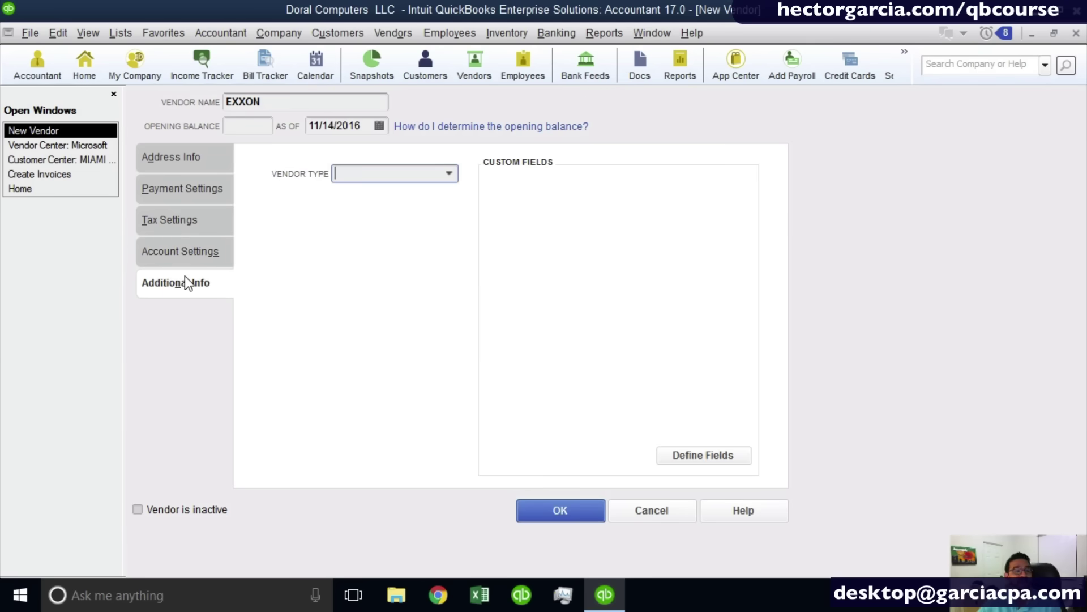
pyautogui.click(449, 173)
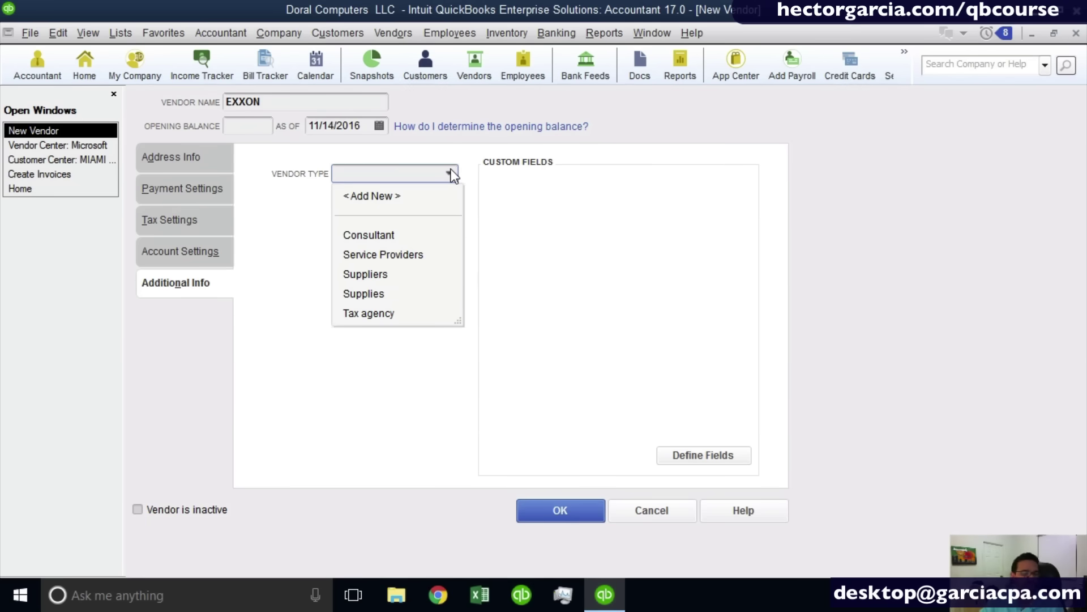
pyautogui.click(536, 178)
pyautogui.click(703, 451)
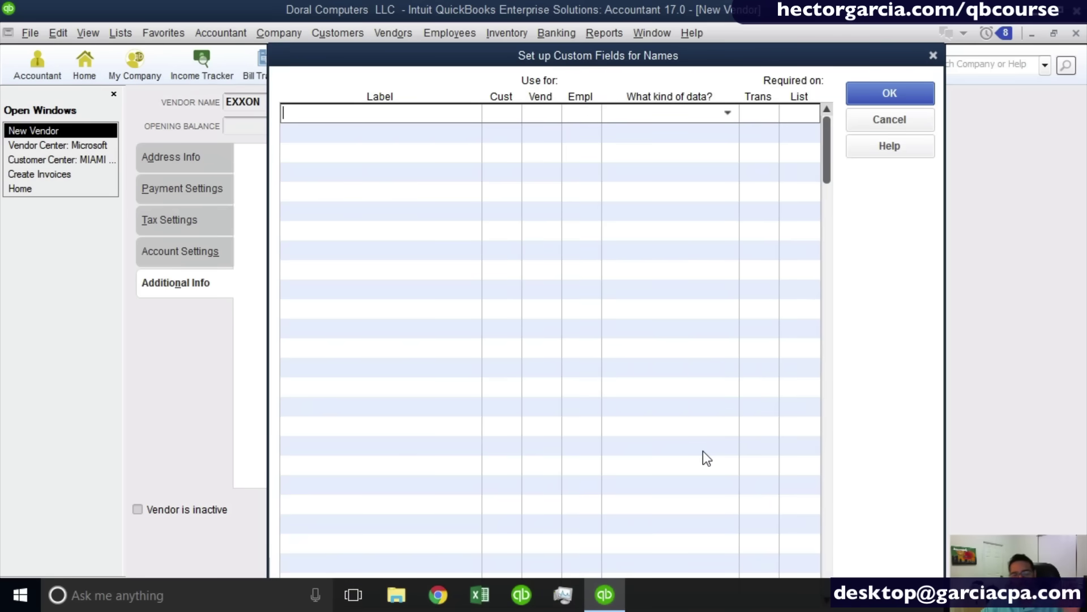
pyautogui.click(913, 126)
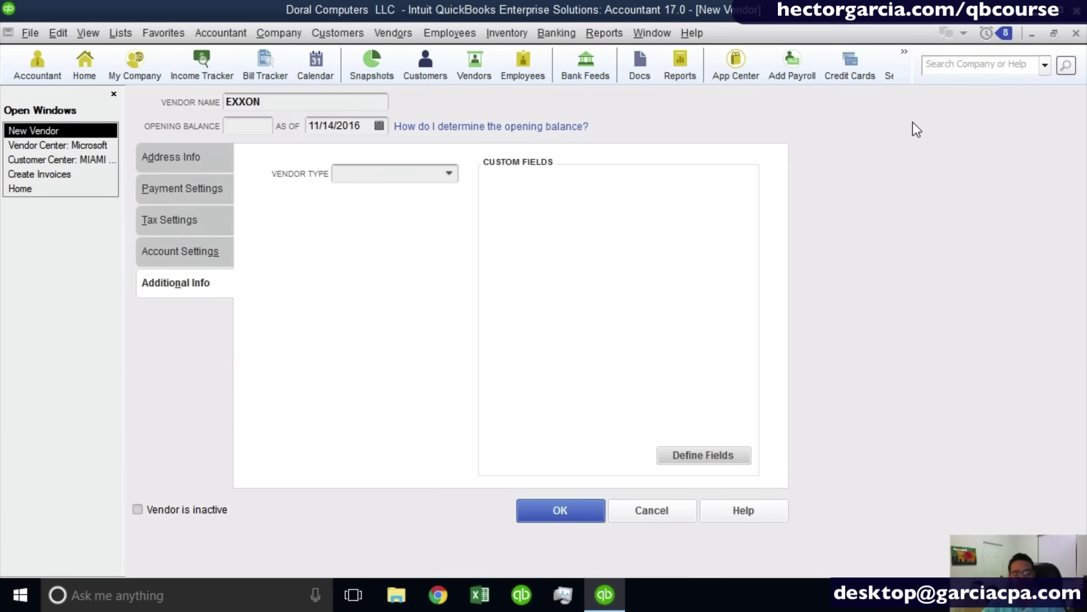
# Leave the opening balance empty and save EXXON, which raises the missing Tax ID warning.
pyautogui.click(249, 130)
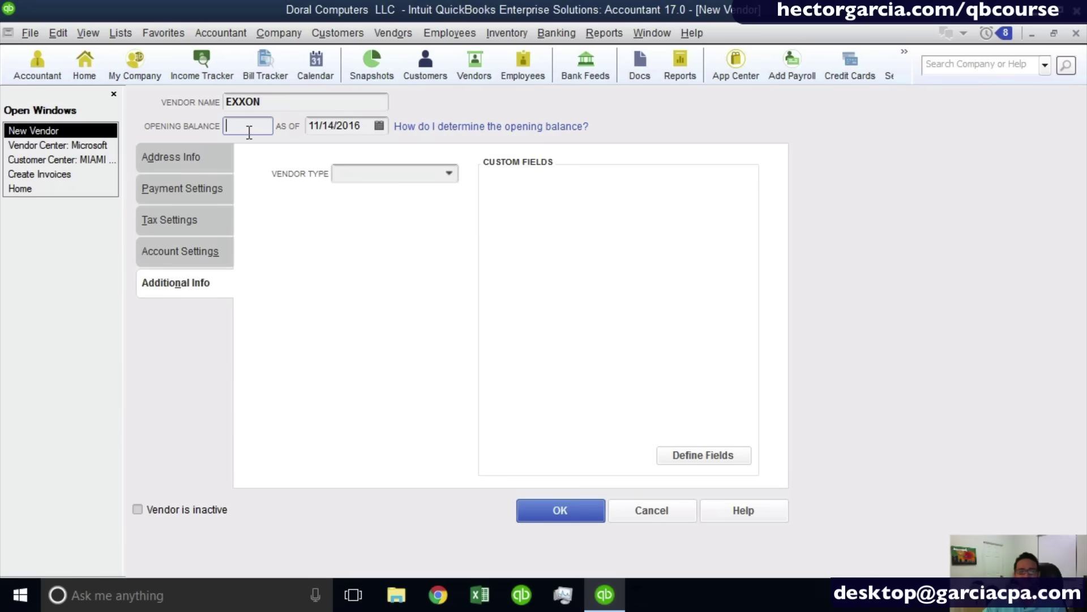
pyautogui.click(250, 131)
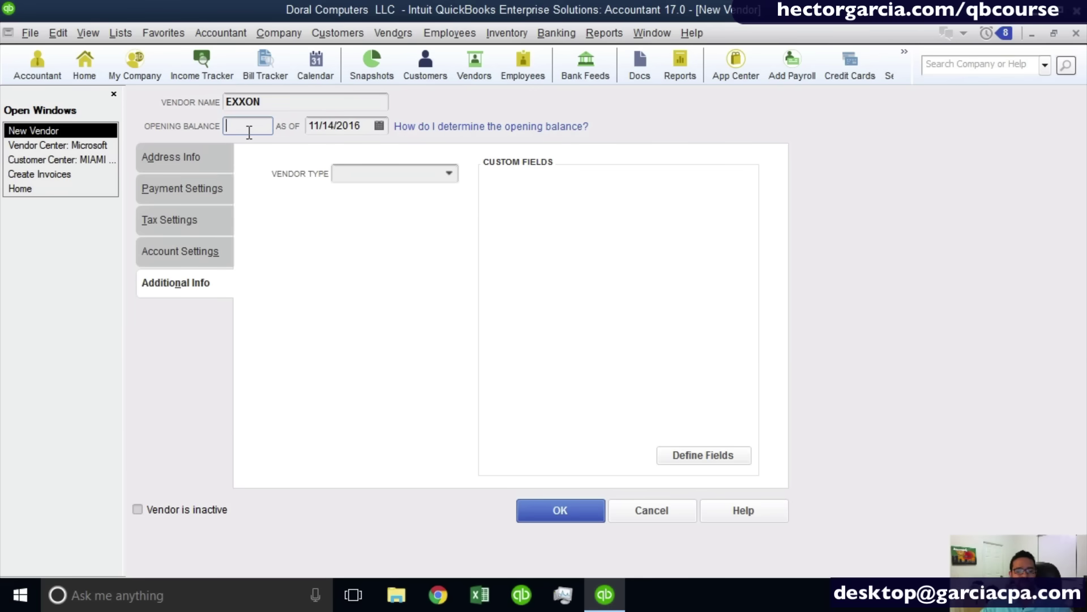
pyautogui.click(243, 128)
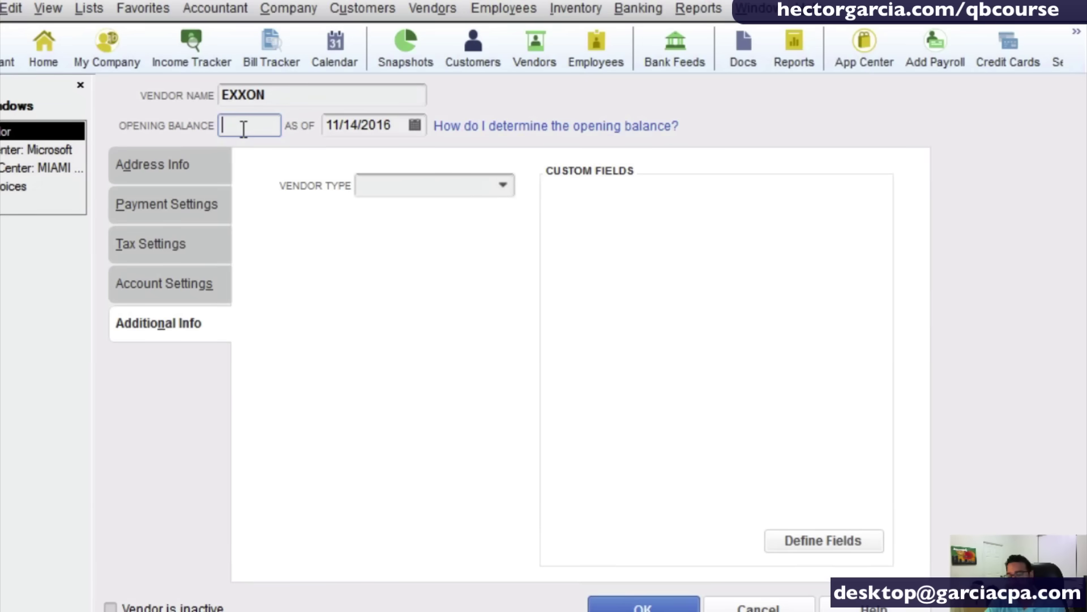
pyautogui.click(249, 127)
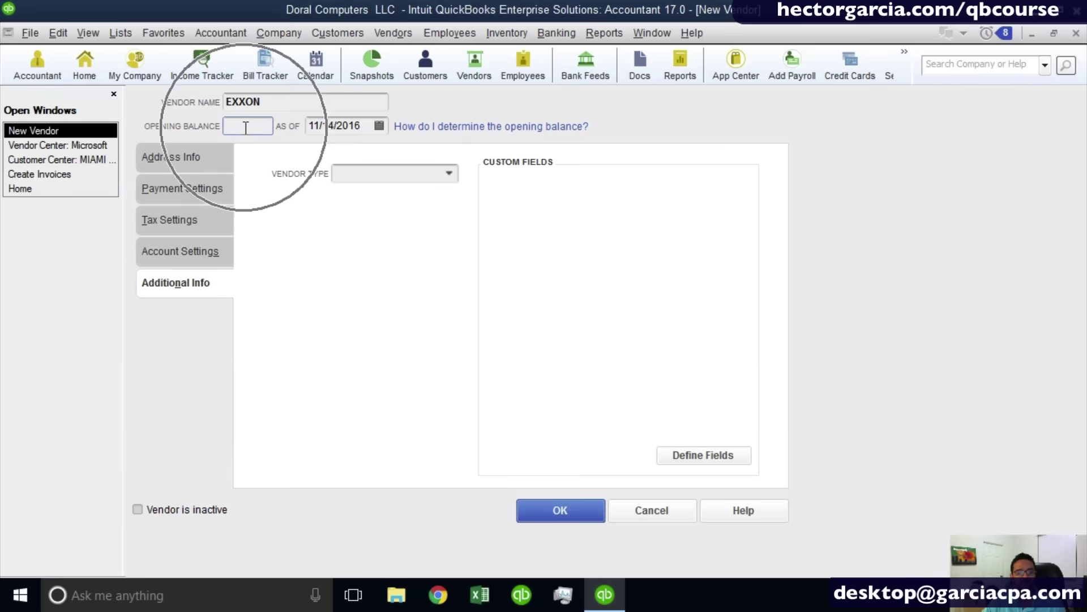
pyautogui.click(604, 563)
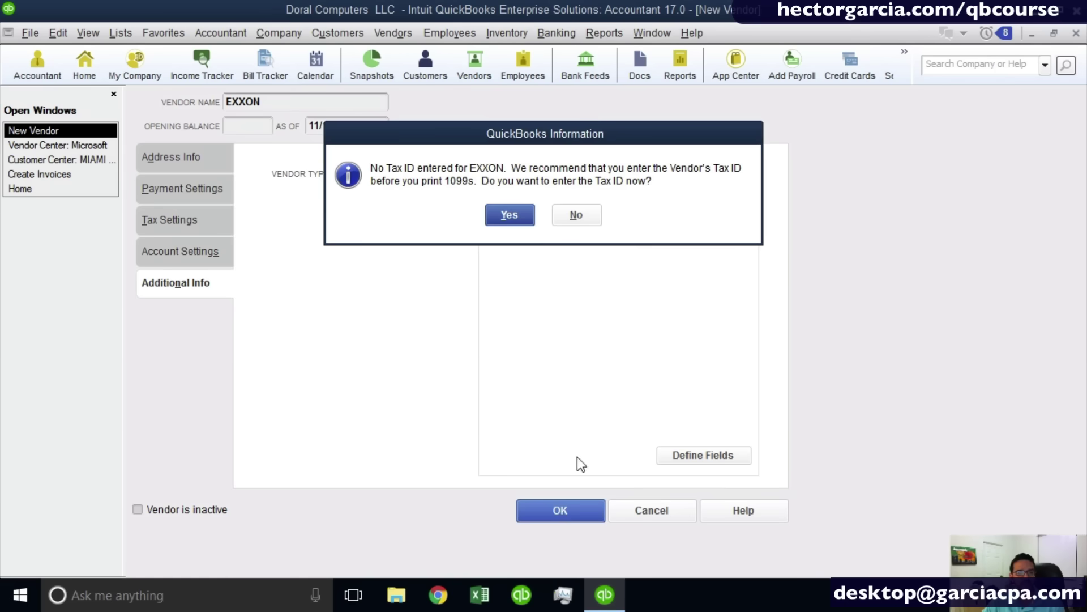
# Decline adding a Tax ID and finish saving EXXON as a vendor.
pyautogui.click(509, 215)
pyautogui.click(563, 512)
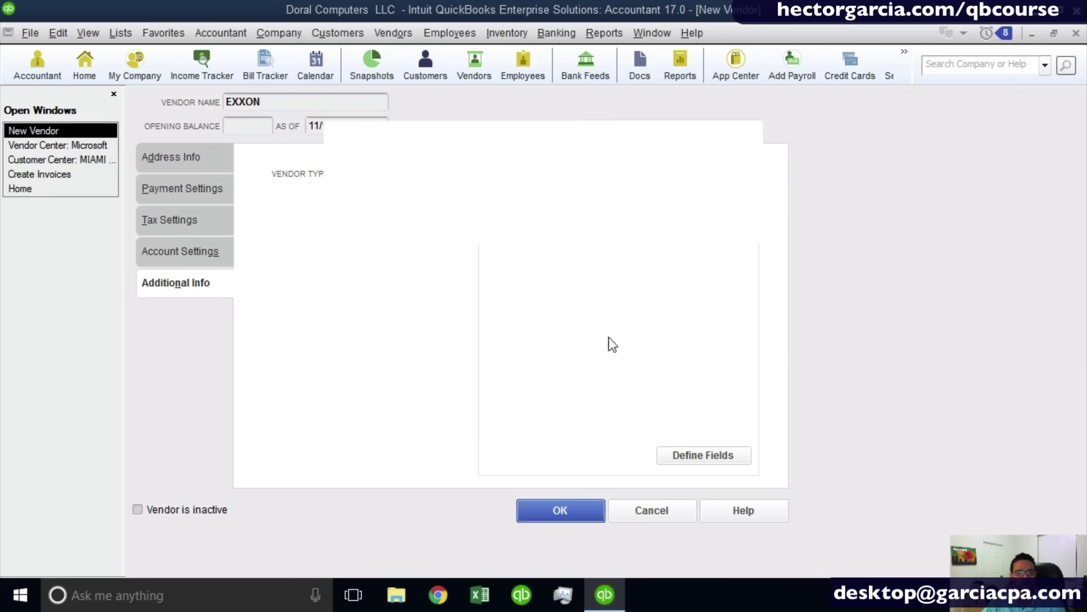
pyautogui.click(588, 213)
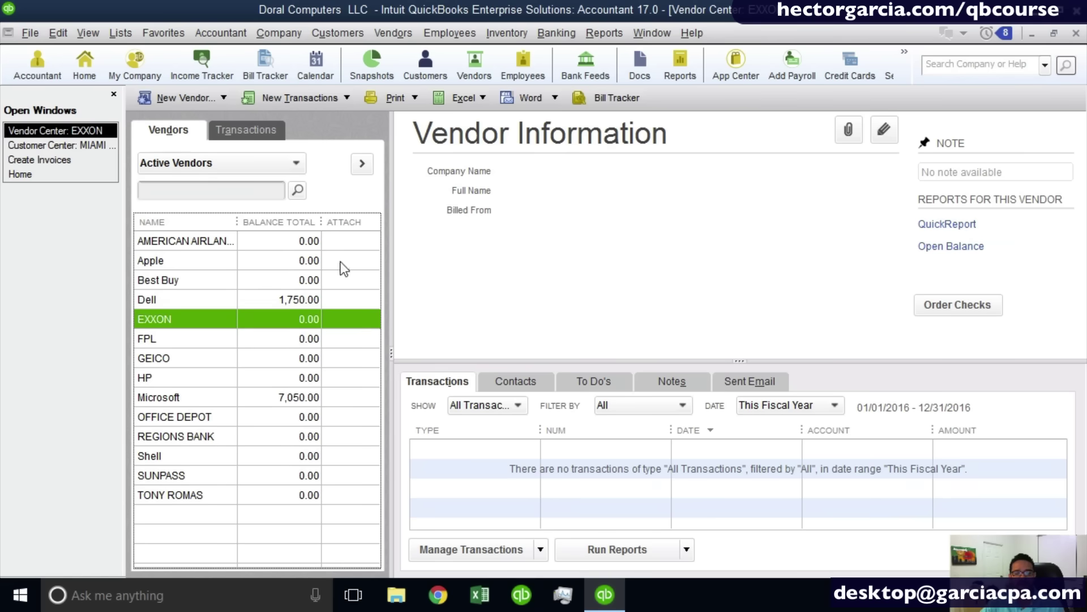
# Edit the Dell vendor and rename it to 'Dell cORP'.
pyautogui.rightClick(193, 303)
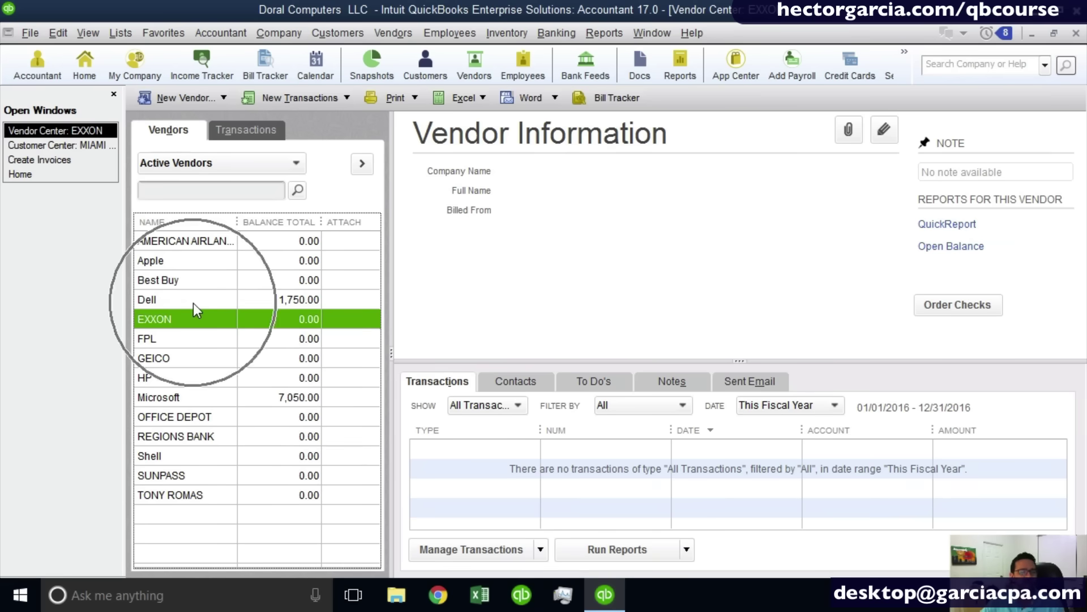
pyautogui.press('ctrl')
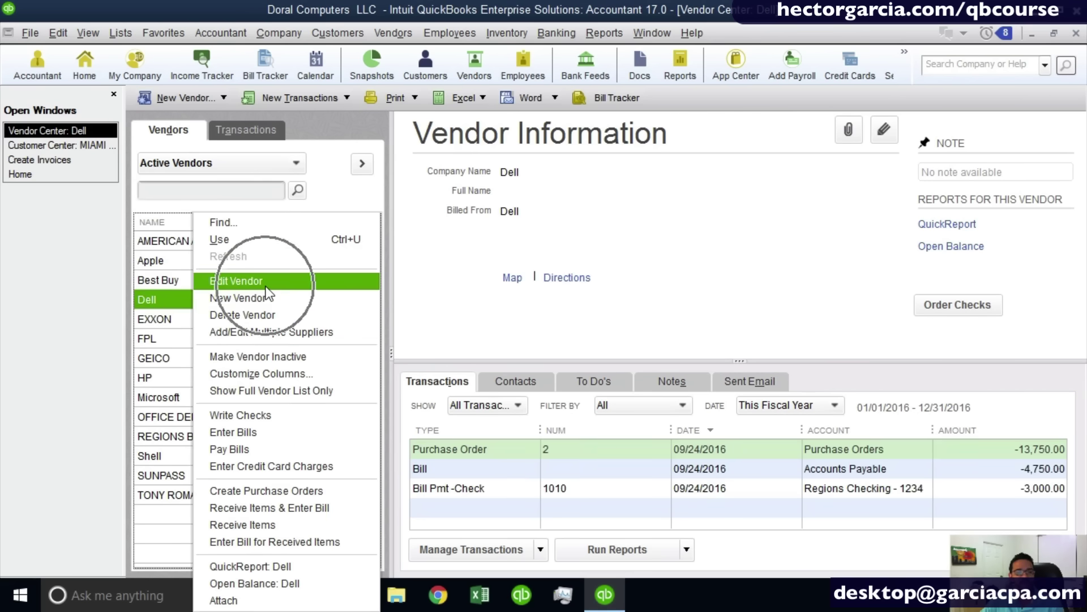
pyautogui.click(266, 283)
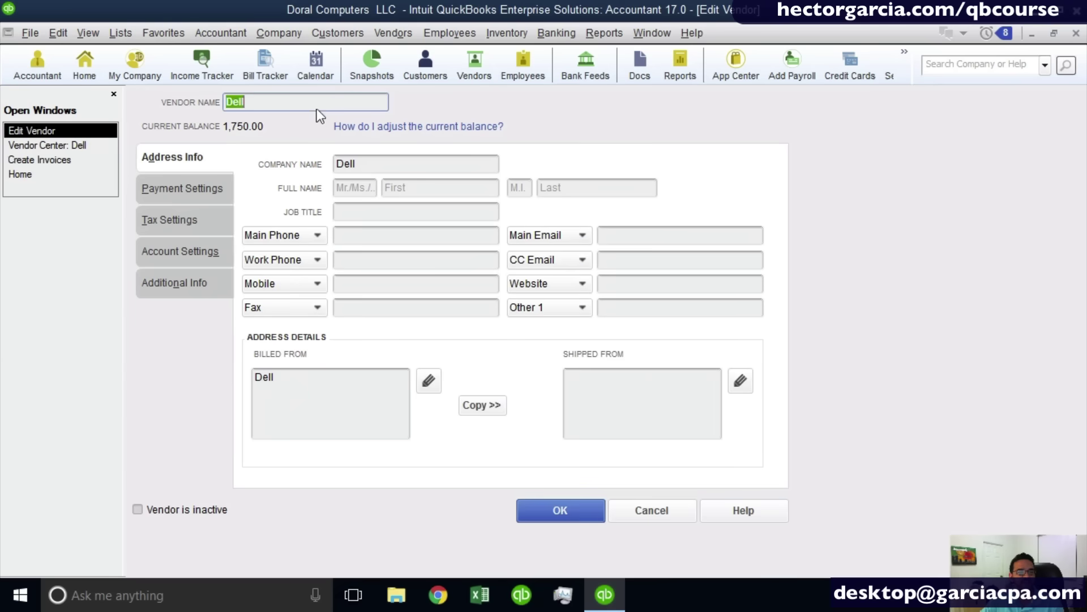
pyautogui.write('cORP')
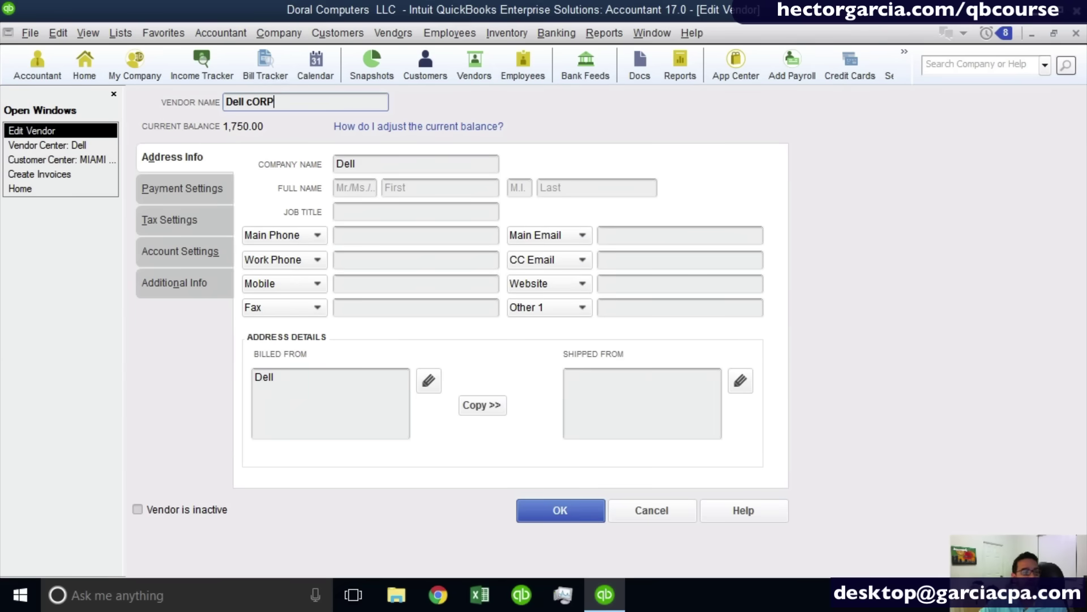
pyautogui.click(548, 509)
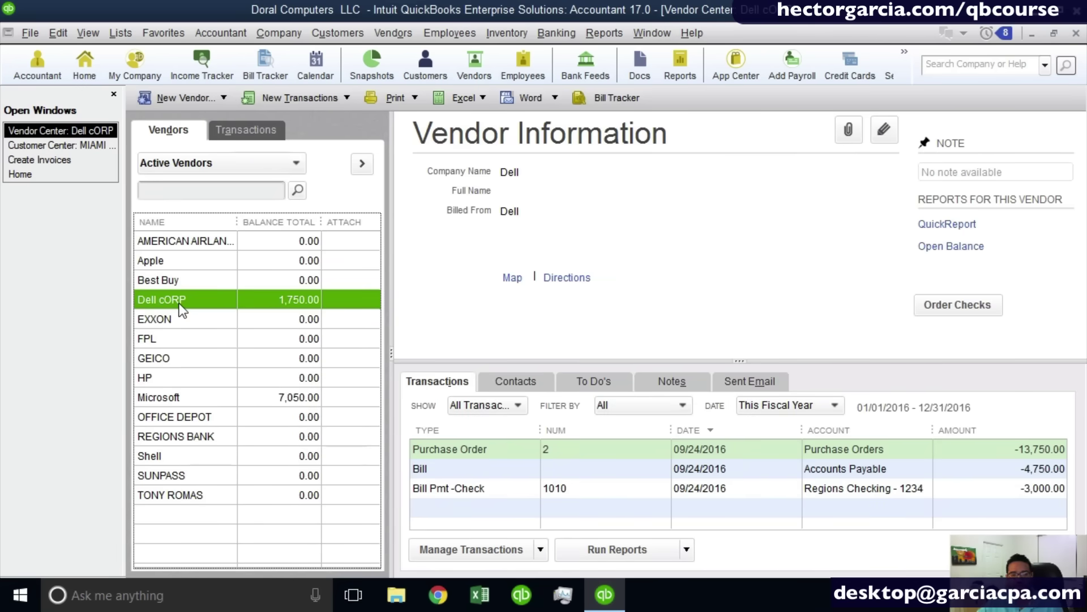
# Delete the EXXON vendor and confirm the deletion.
pyautogui.rightClick(177, 319)
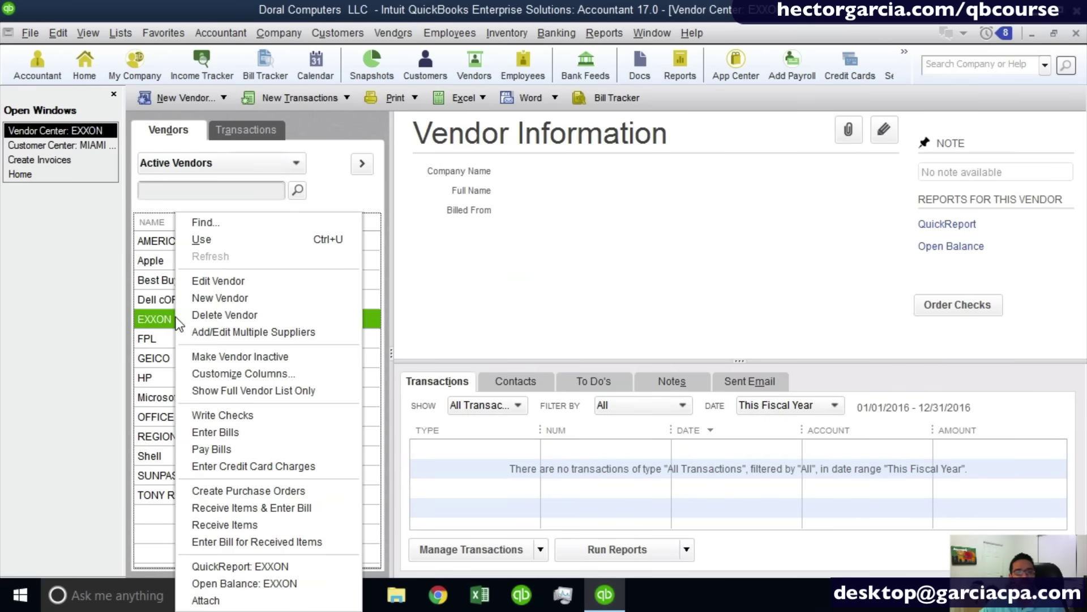
pyautogui.click(230, 315)
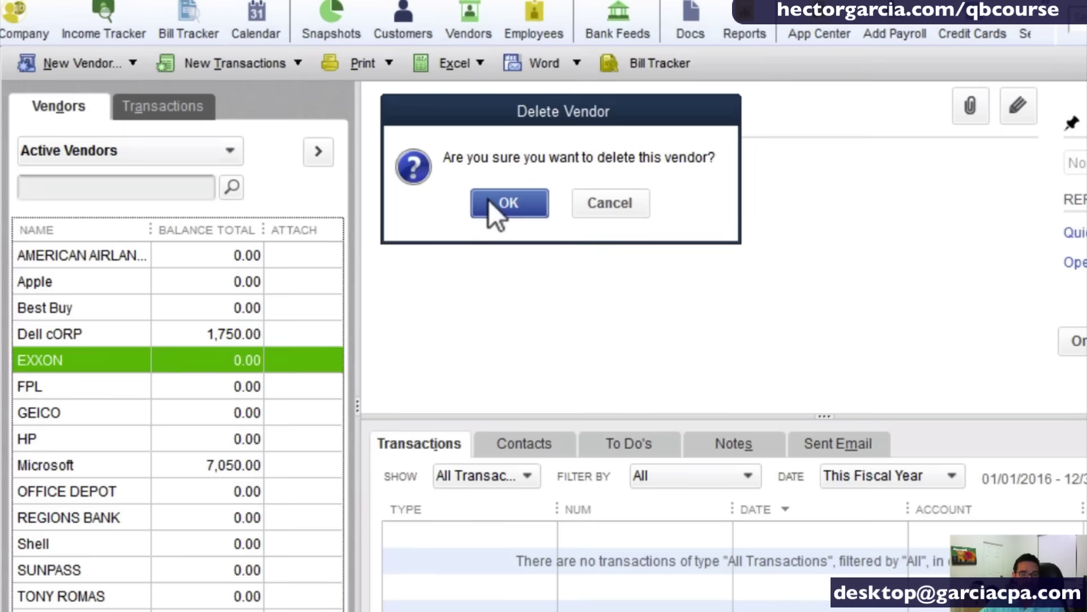
pyautogui.click(490, 202)
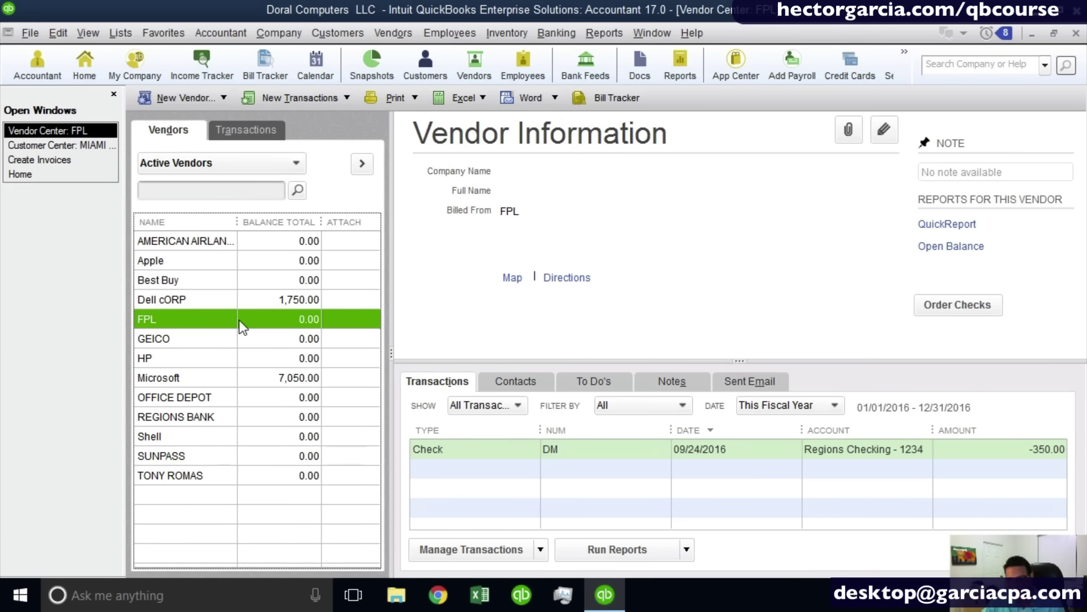
# Try deleting FPL, then make it inactive since it has a transaction.
pyautogui.rightClick(239, 320)
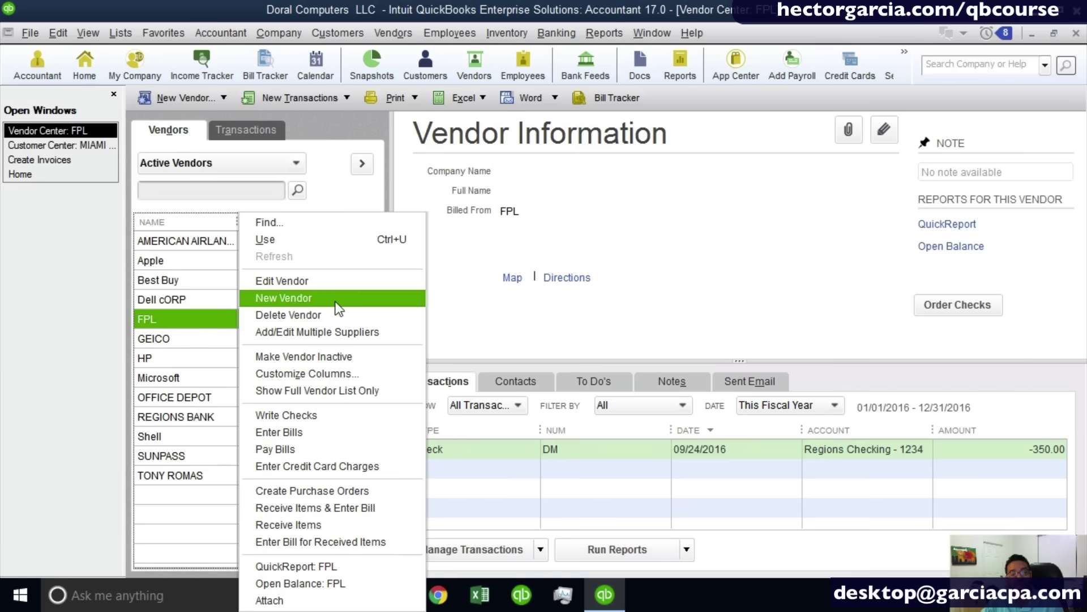
pyautogui.click(324, 313)
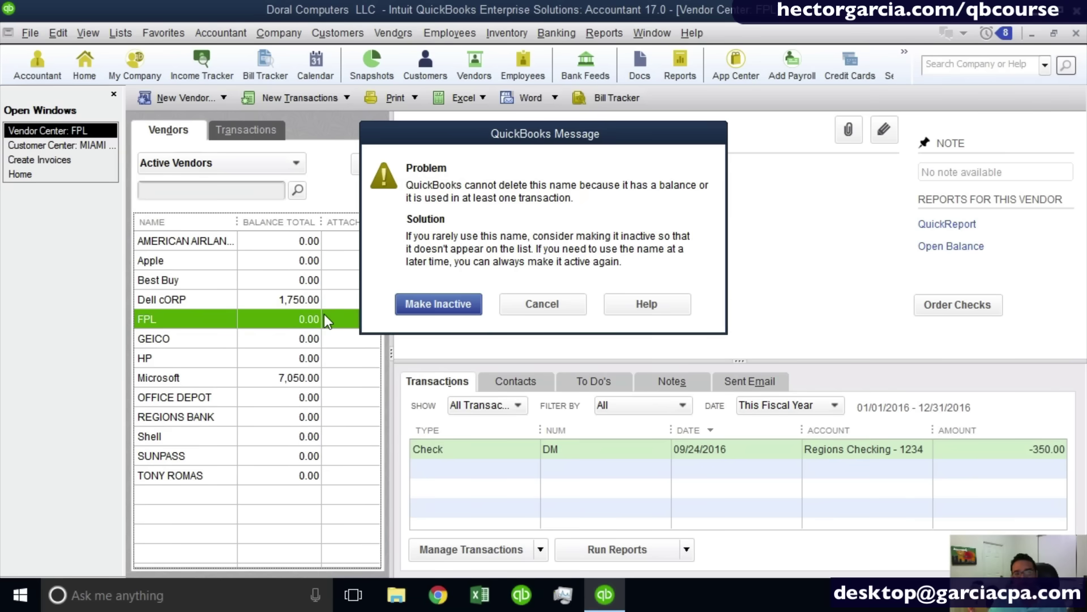
pyautogui.click(456, 312)
pyautogui.click(456, 310)
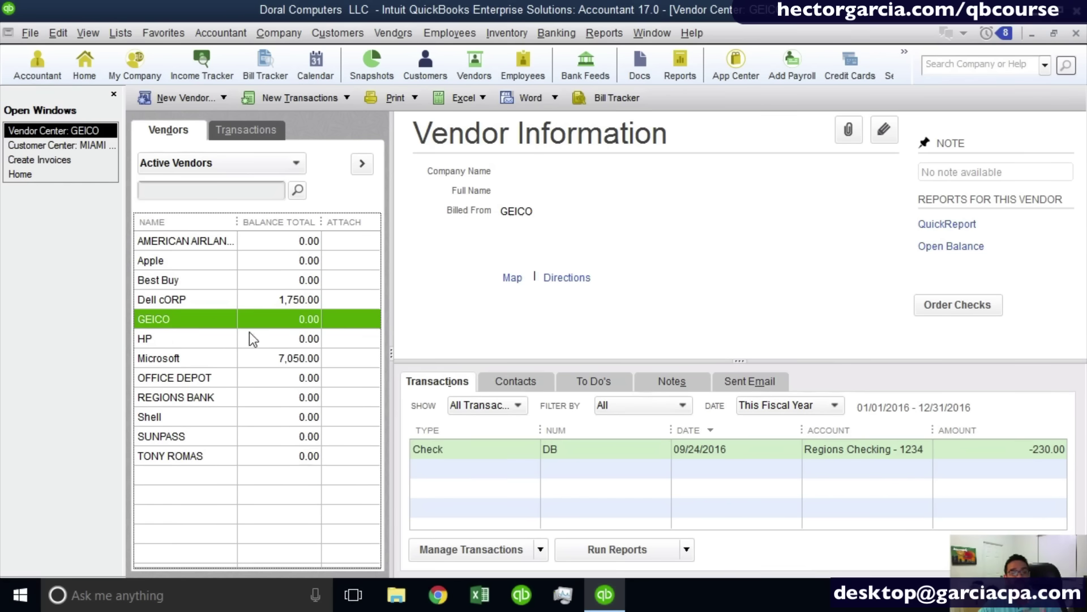
# List all vendors, including inactive ones, and view the inactive FPL vendor's details.
pyautogui.click(182, 164)
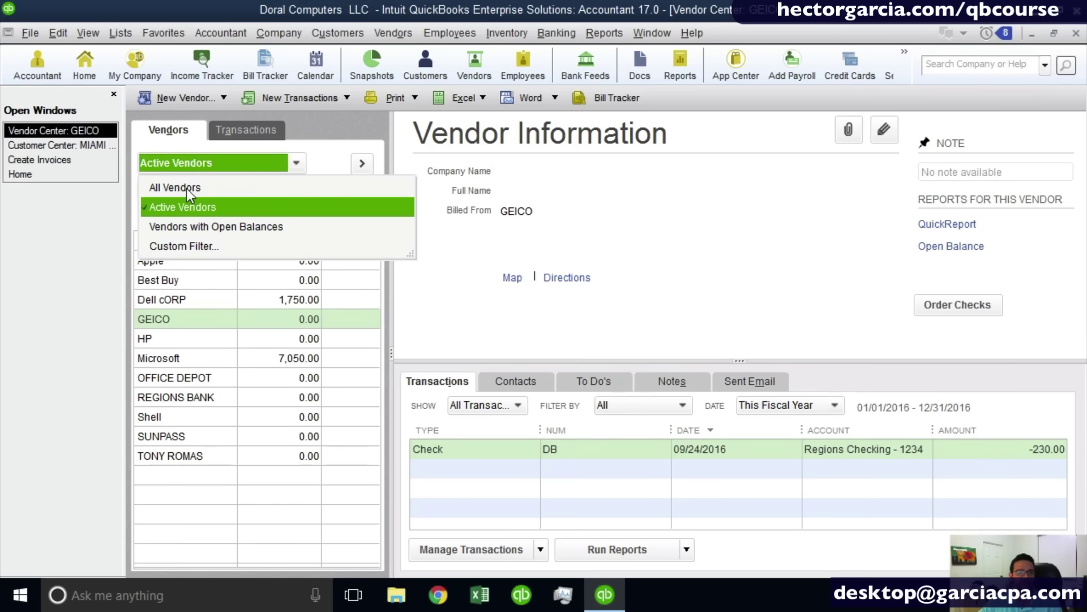
pyautogui.click(186, 188)
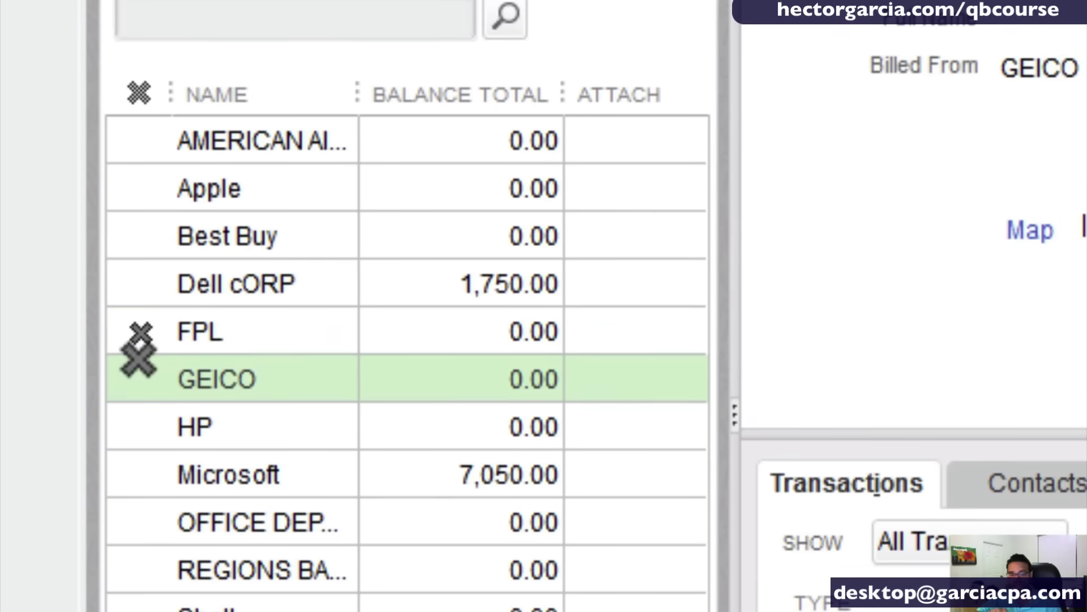
pyautogui.click(141, 331)
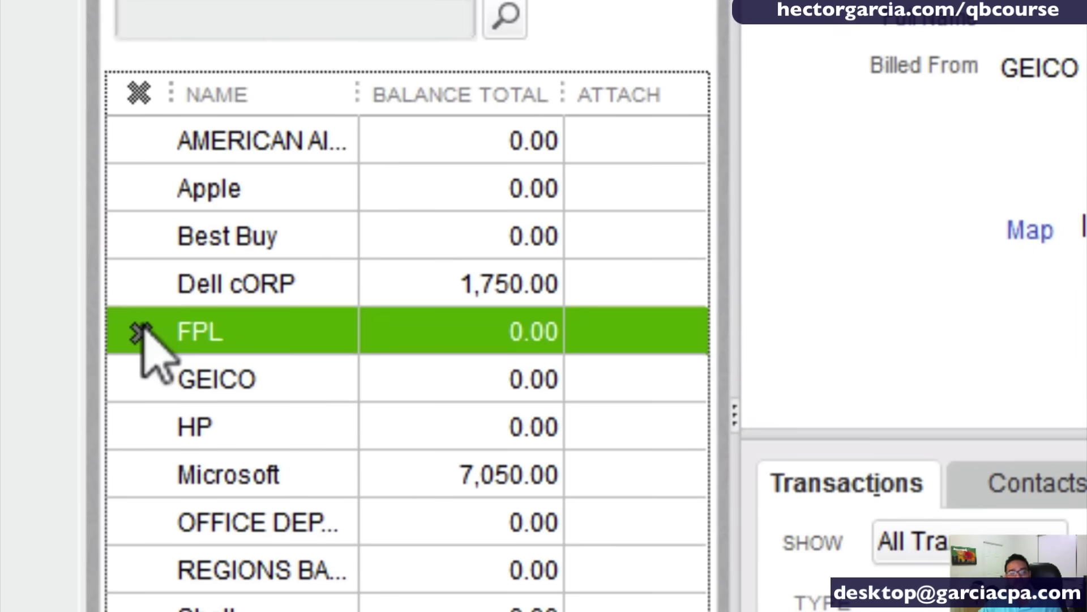
# Switch the vendor list back to Active Vendors and go to the Home Page.
pyautogui.click(214, 2)
pyautogui.click(210, 57)
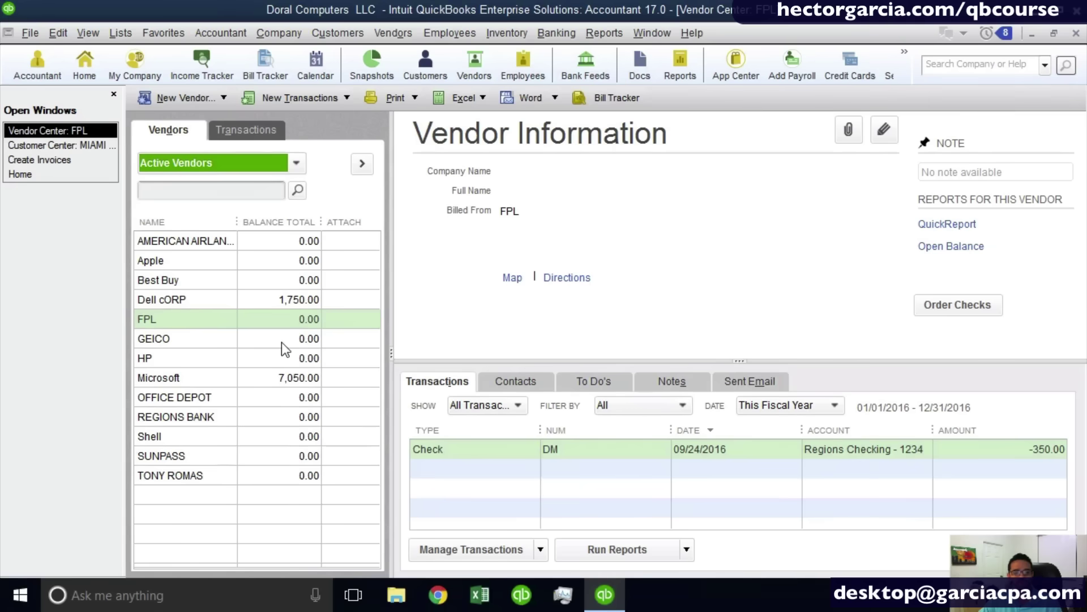
pyautogui.click(195, 426)
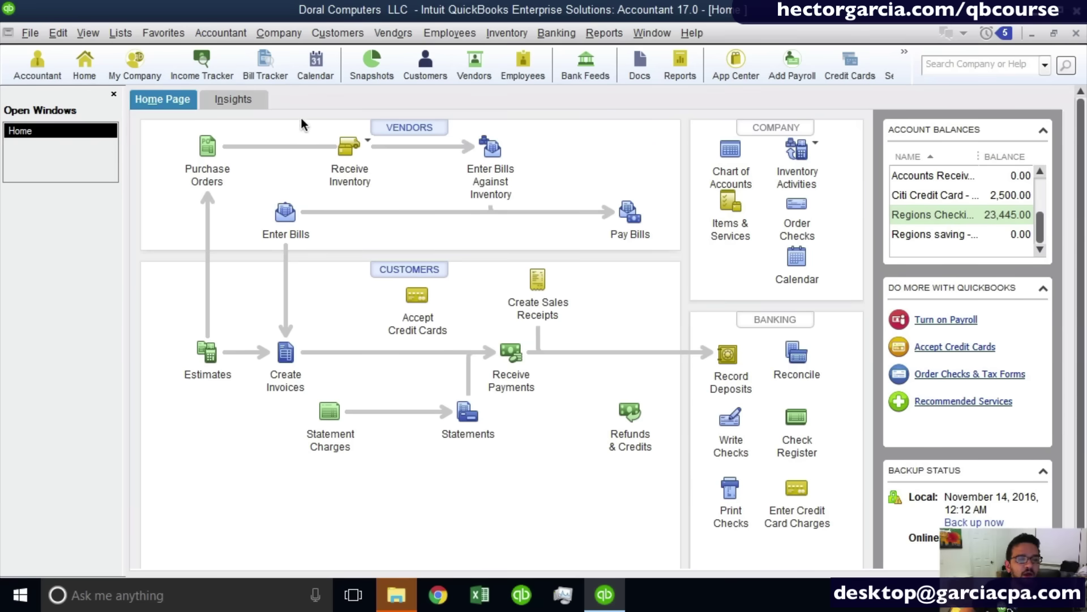
pyautogui.press('Escape')
pyautogui.click(273, 32)
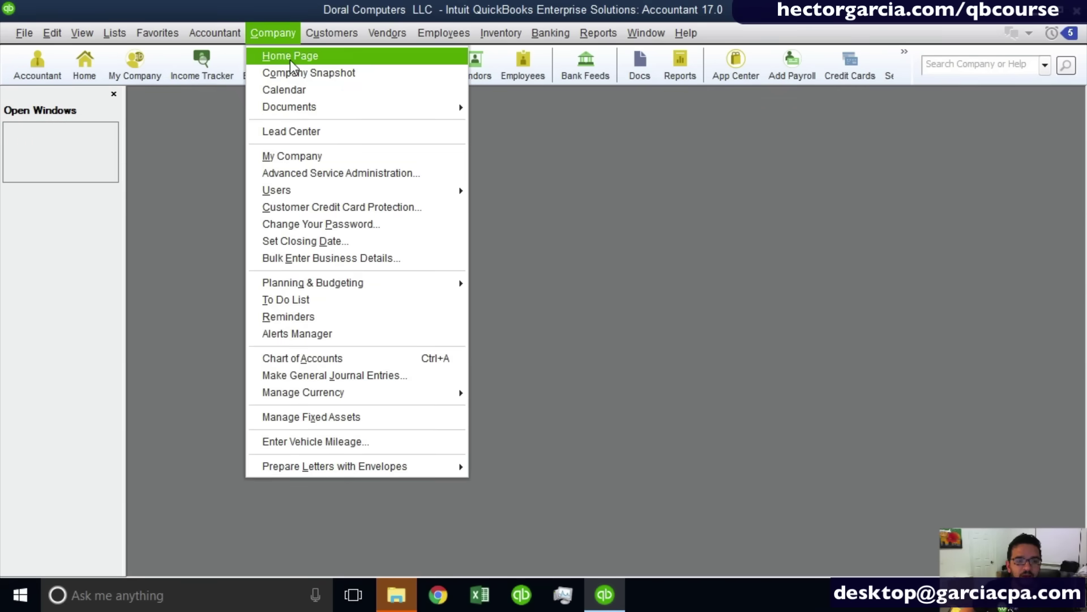
pyautogui.click(290, 57)
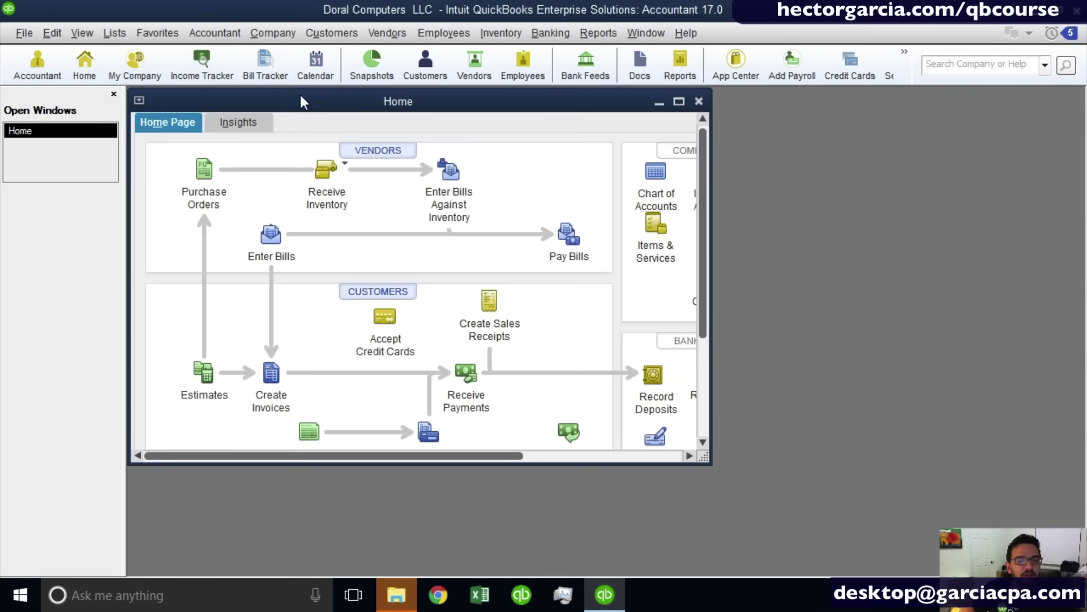
pyautogui.doubleClick(302, 101)
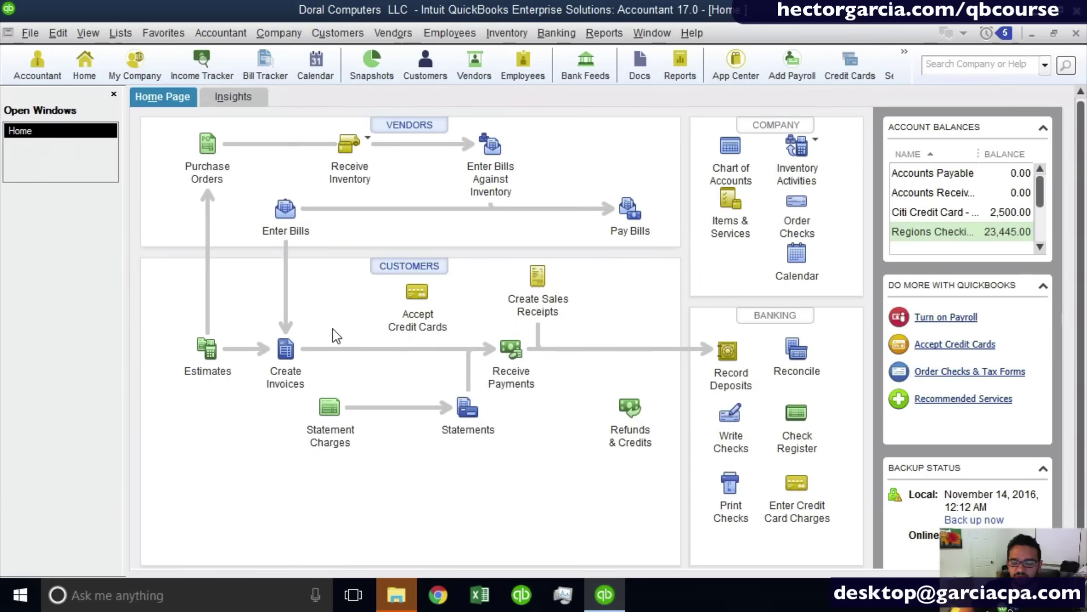
pyautogui.press('ctrl')
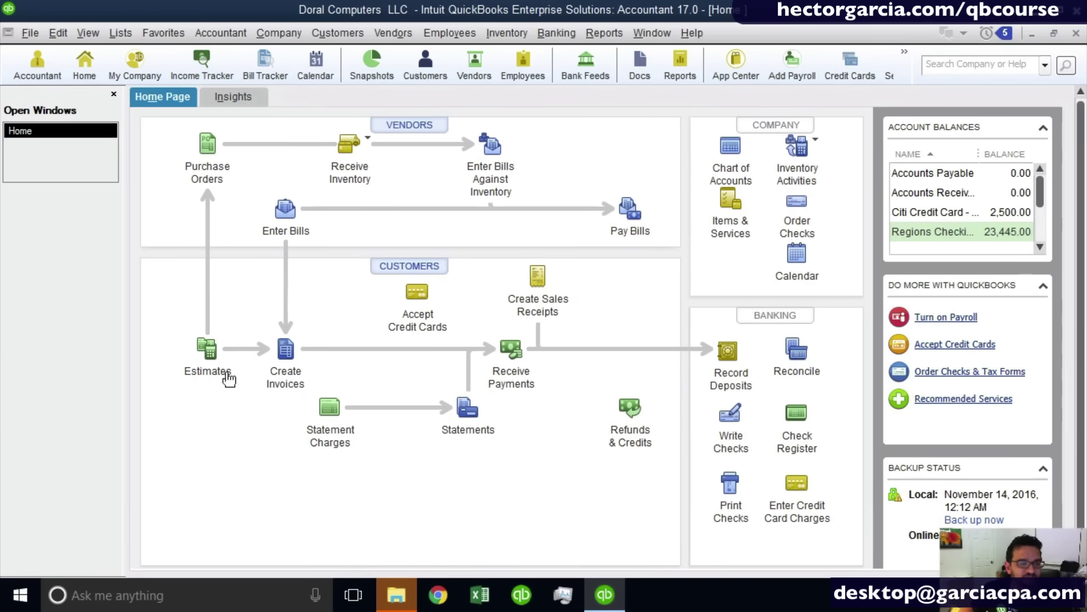
pyautogui.click(356, 32)
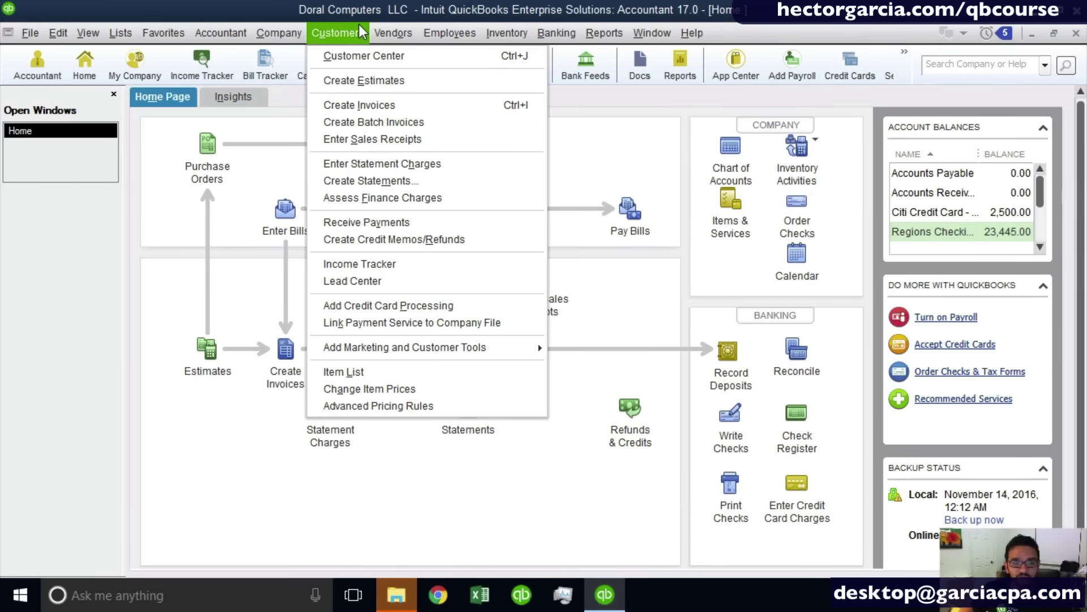
pyautogui.click(357, 33)
pyautogui.click(355, 35)
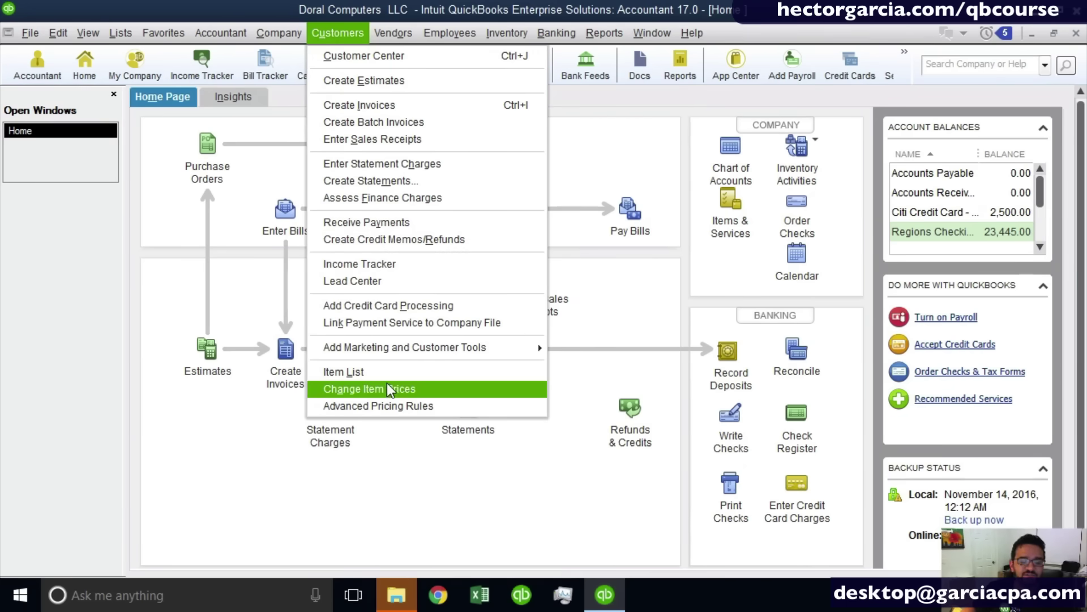
pyautogui.click(347, 33)
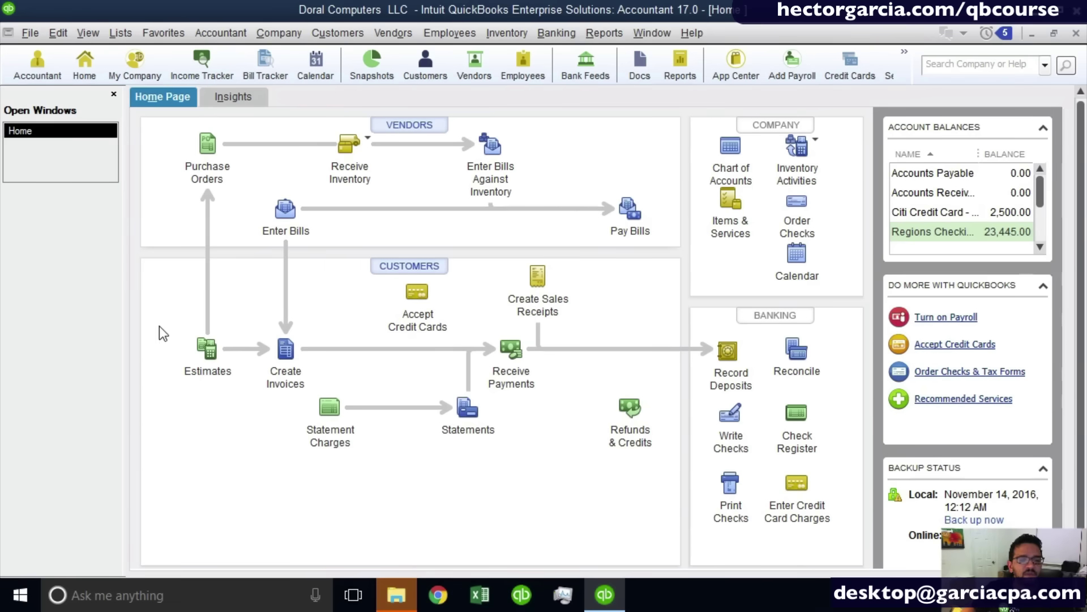
pyautogui.press('ctrl')
pyautogui.press('ctrl')
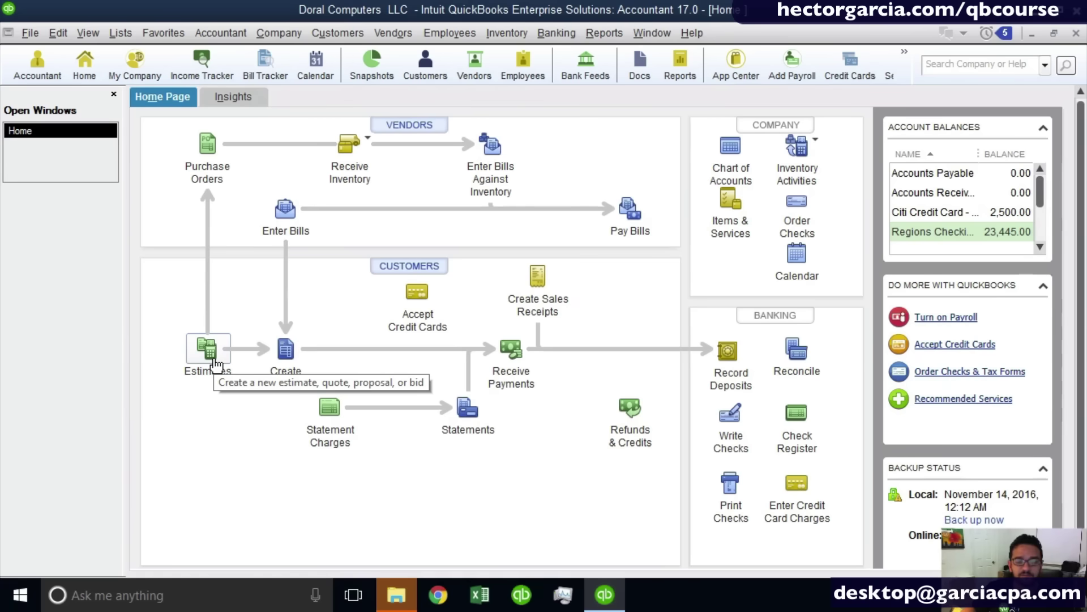
pyautogui.press('ctrl')
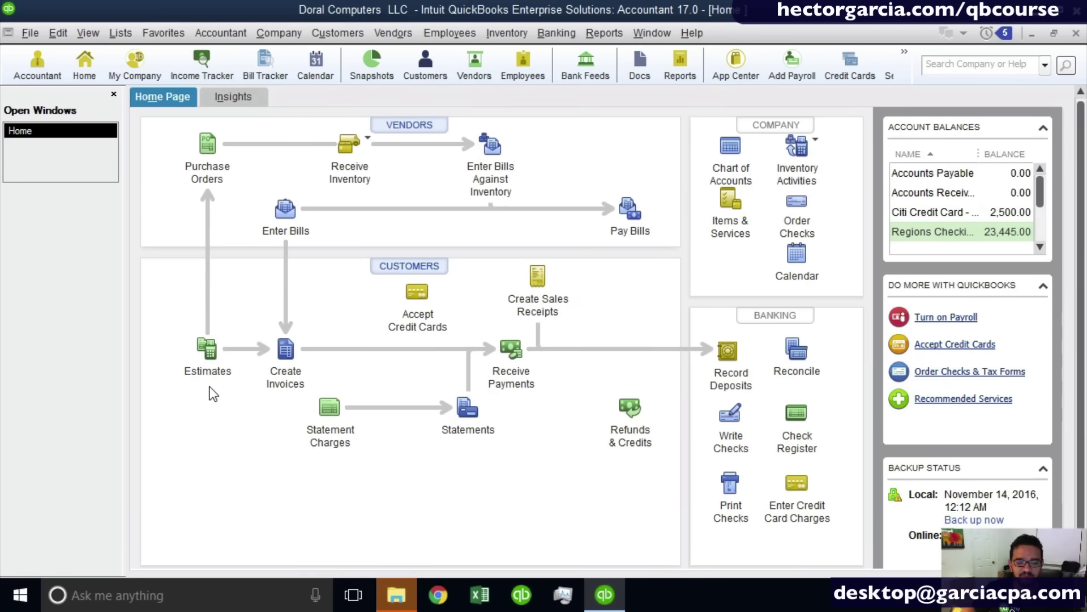
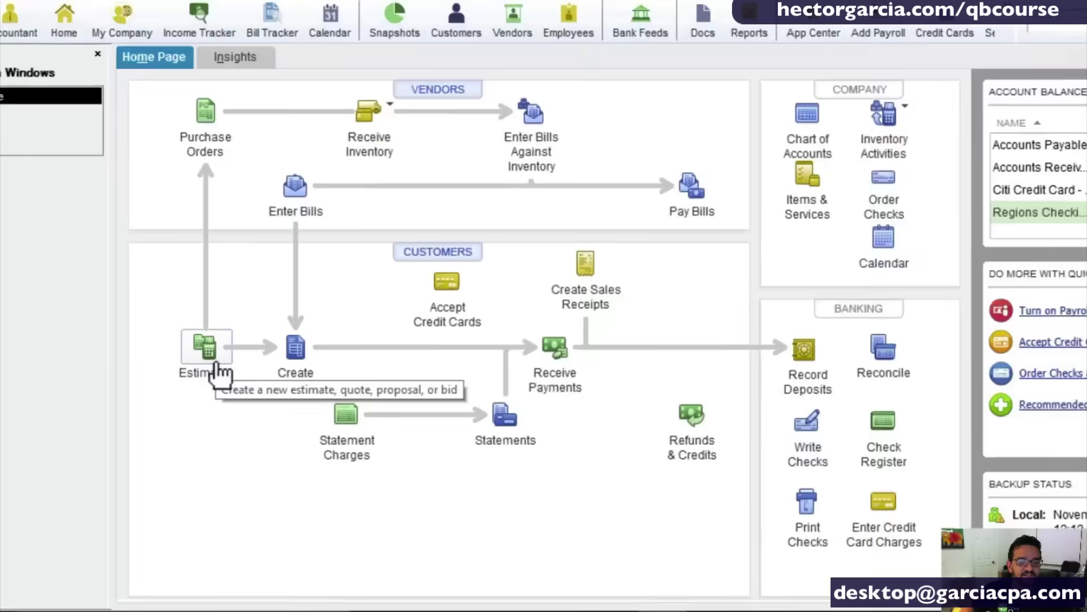
# Open a blank Retail Estimate, number 502 dated 11/19/2016, from the Home Page Estimates icon.
pyautogui.click(217, 367)
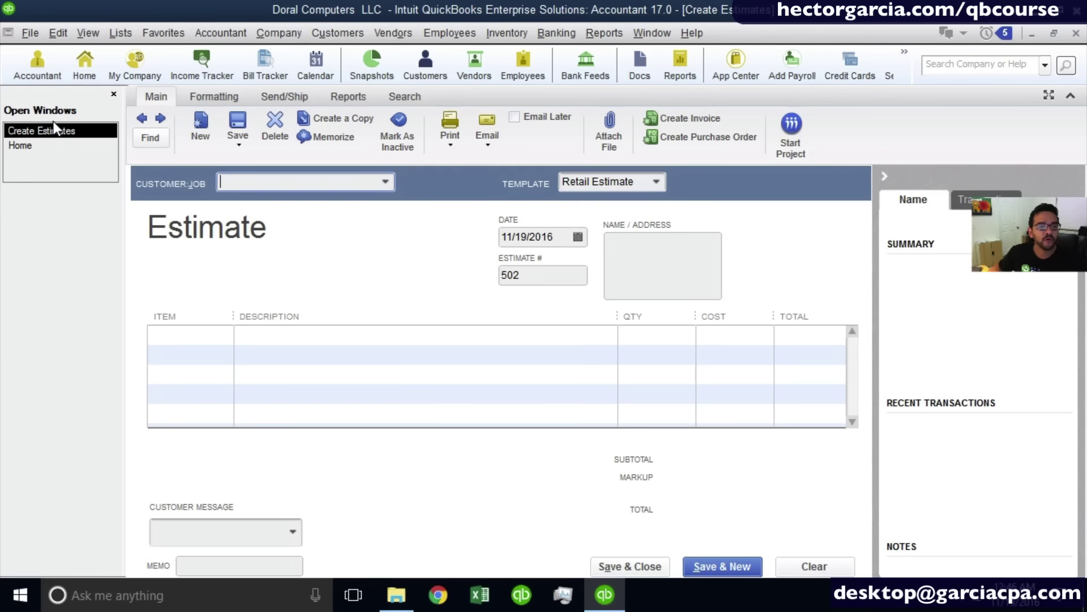
pyautogui.click(121, 33)
pyautogui.press('Escape')
# Switch to the Left Icon Bar from the View menu and collapse it to a narrow strip.
pyautogui.click(93, 34)
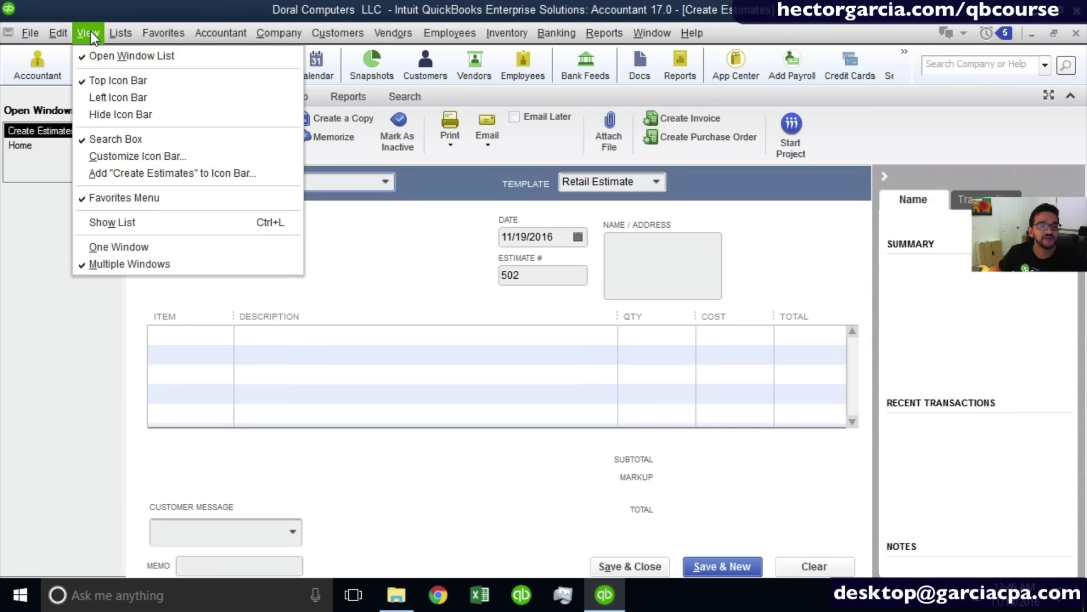
pyautogui.click(128, 100)
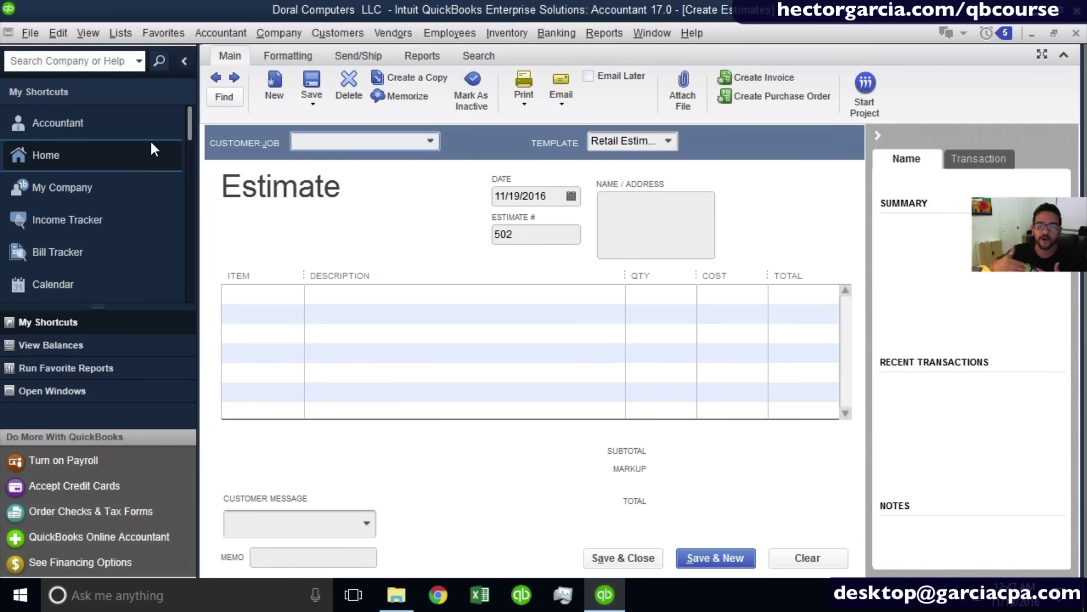
pyautogui.click(187, 64)
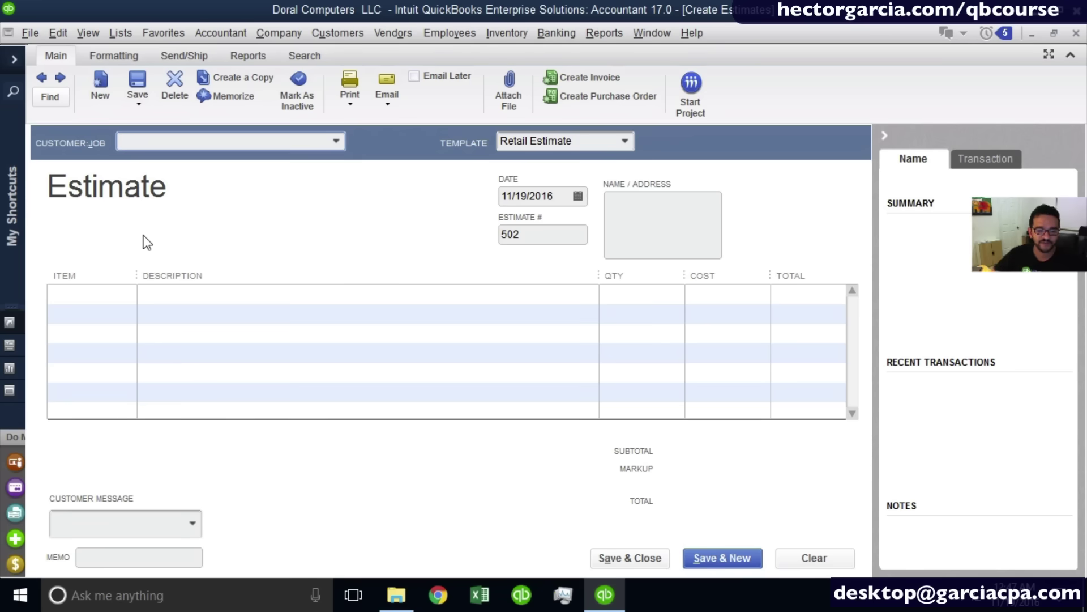
# Look at the Name and Transaction tabs of the history panel, then hide the panel.
pyautogui.click(888, 138)
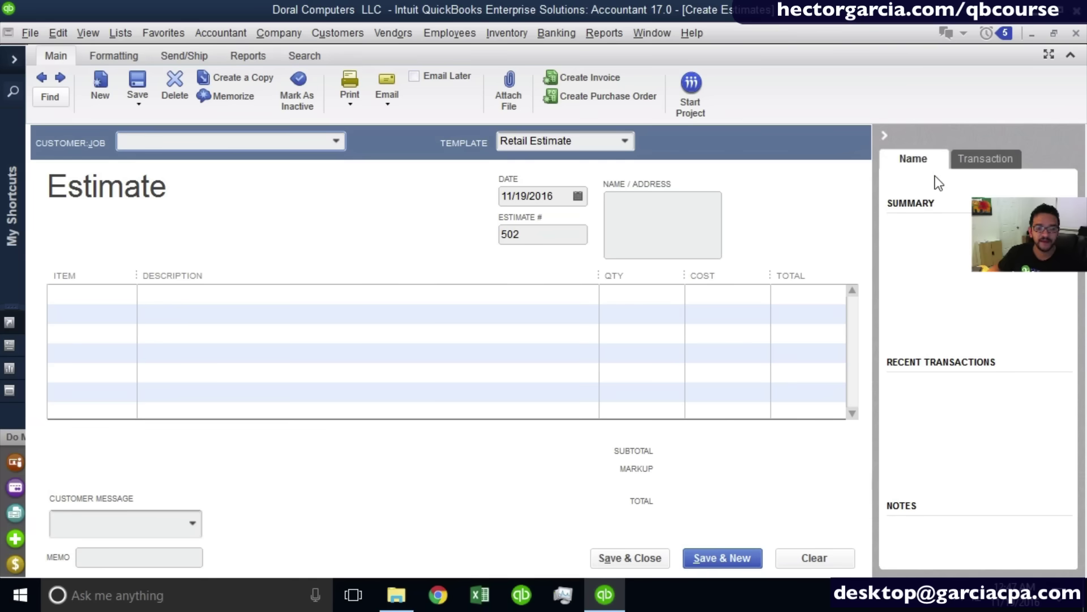
pyautogui.click(920, 162)
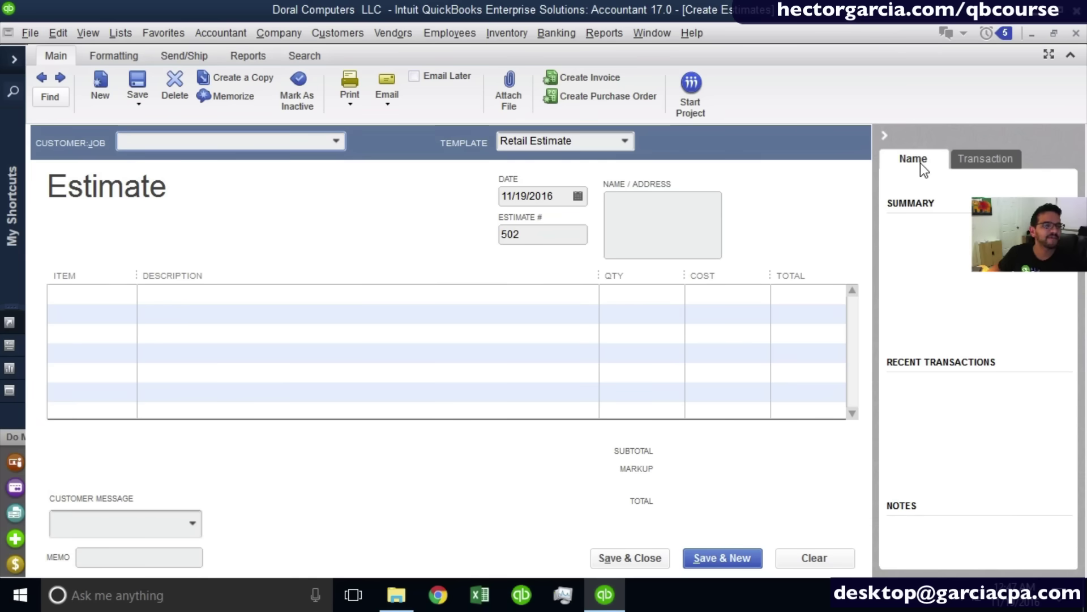
pyautogui.click(990, 154)
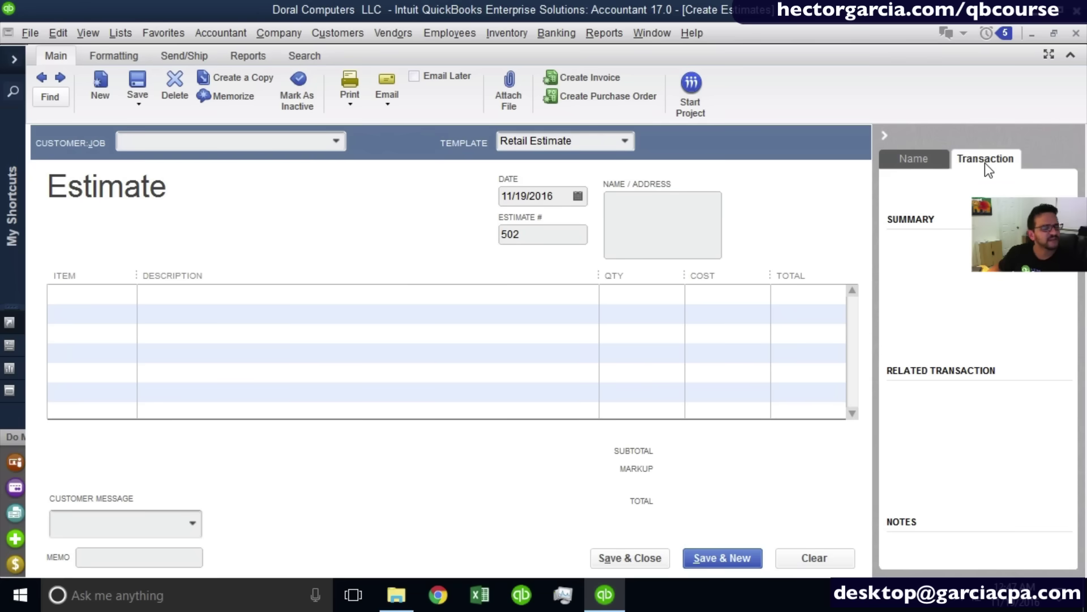
pyautogui.click(889, 138)
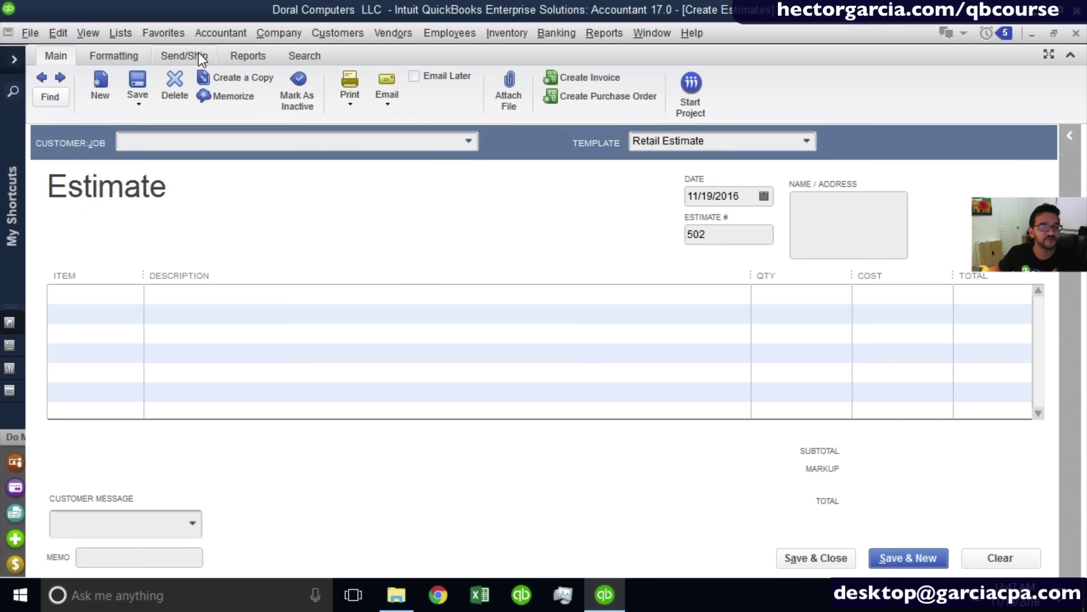
# Browse the Formatting, Send/Ship, Reports and Search ribbon tabs, ending back on Main.
pyautogui.click(56, 57)
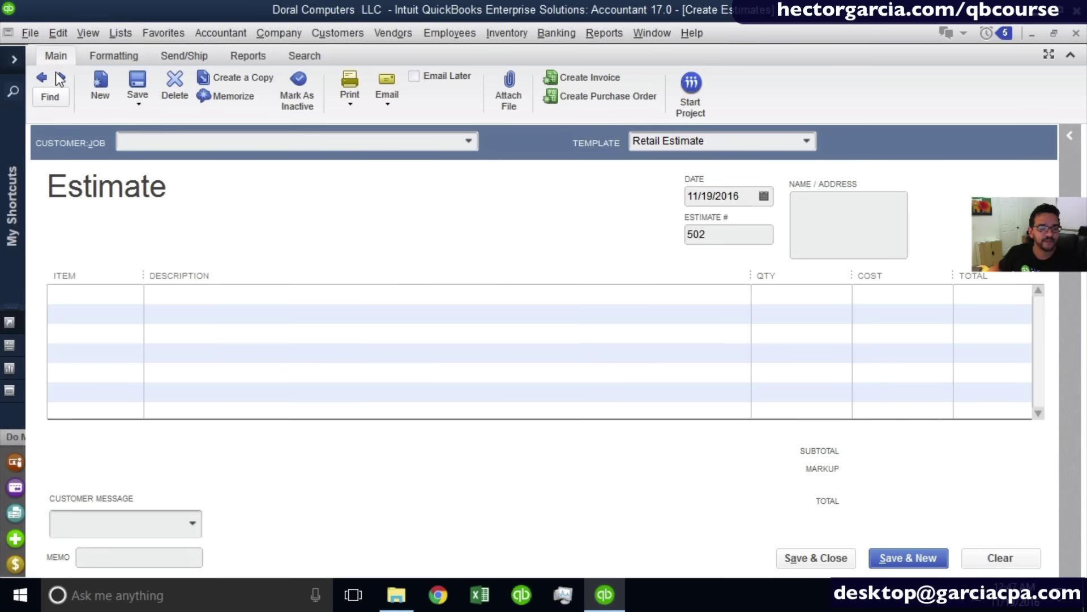
pyautogui.click(114, 56)
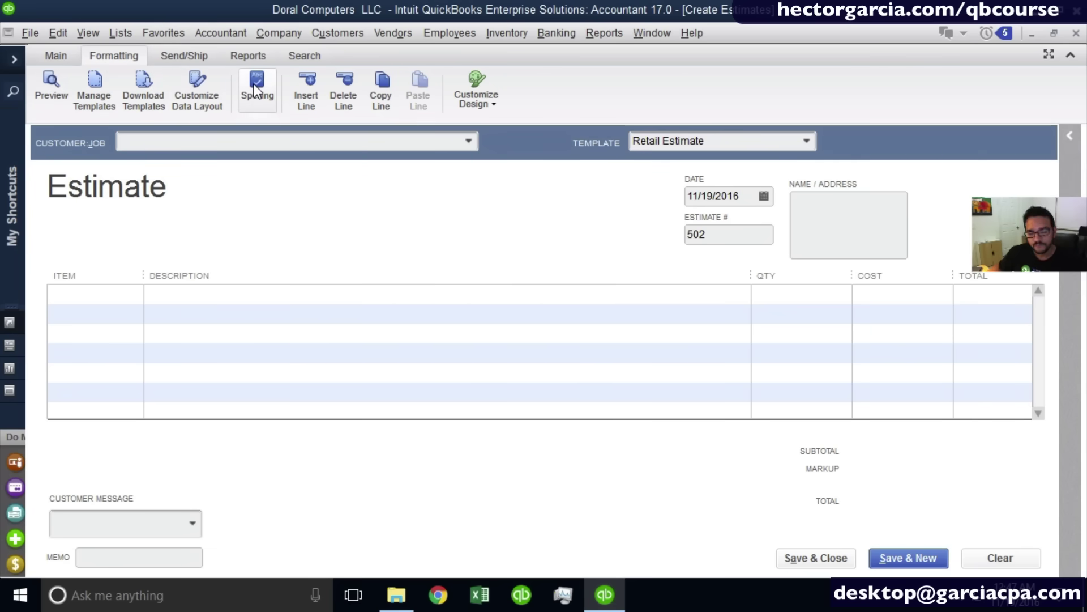
pyautogui.click(205, 55)
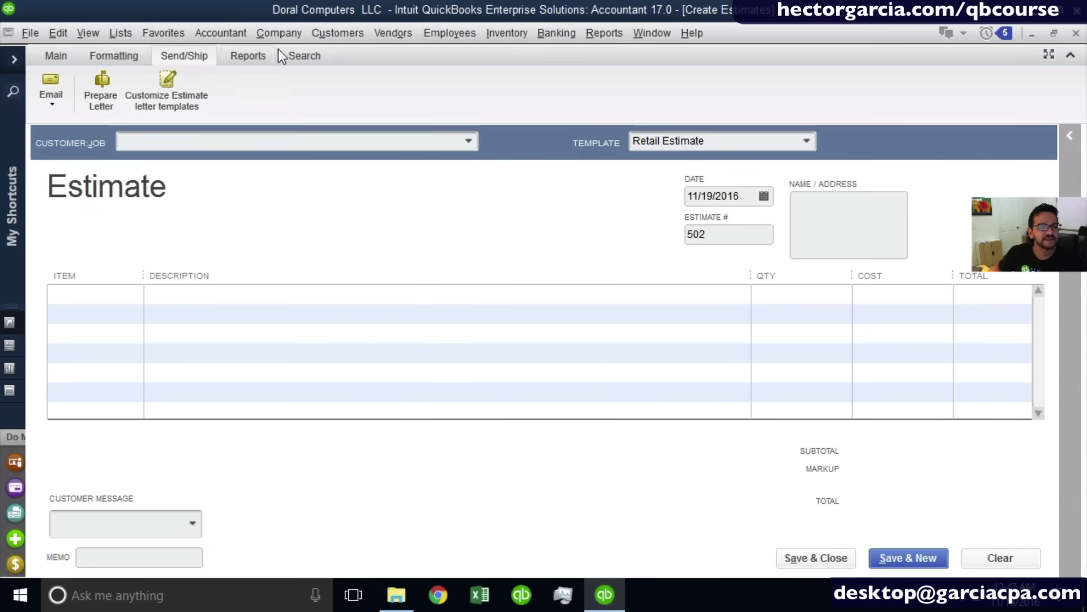
pyautogui.click(253, 54)
pyautogui.click(306, 56)
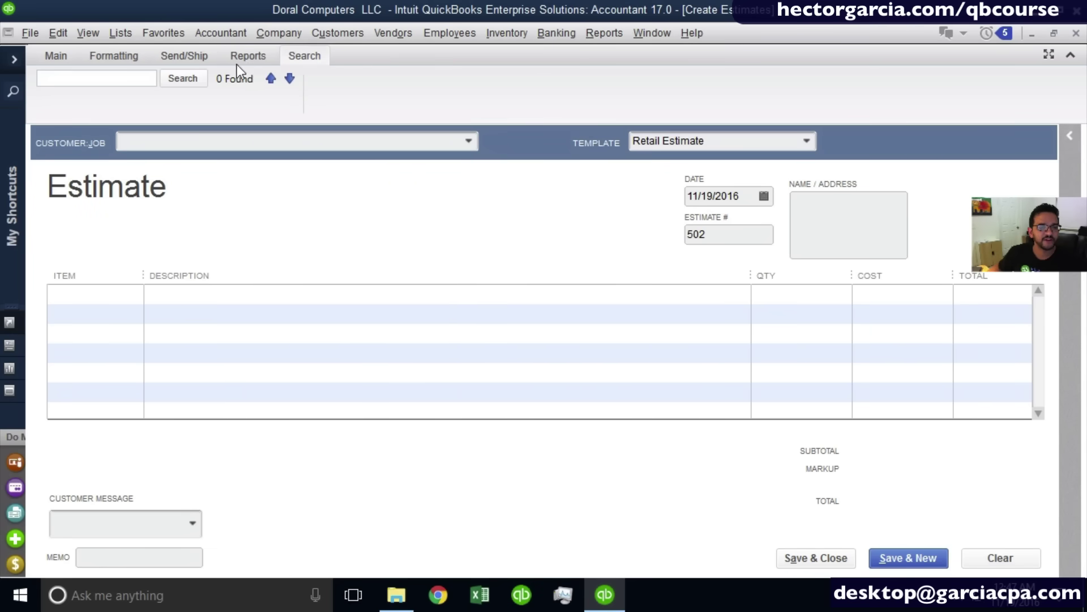
pyautogui.click(45, 60)
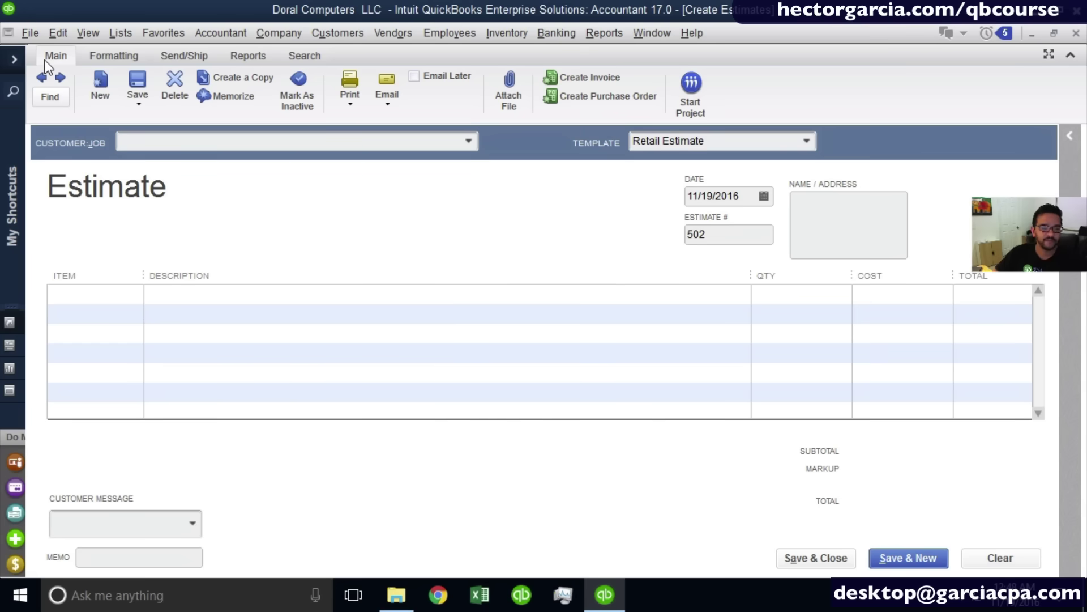
# Add a new customer via < Add New > with capitalised first and last name, copying it to Bill To.
pyautogui.click(461, 141)
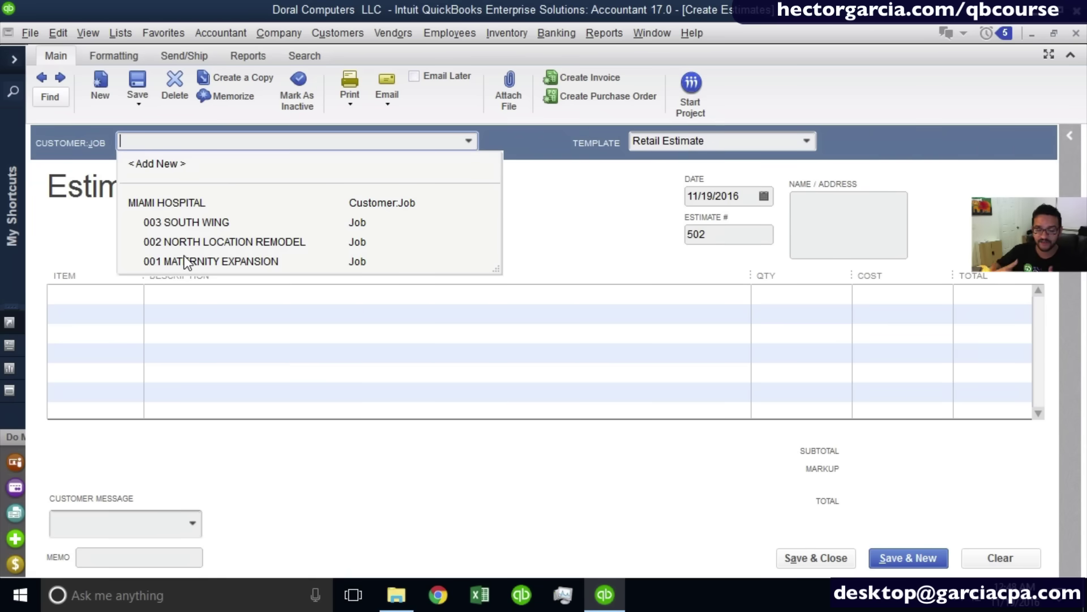
pyautogui.click(171, 166)
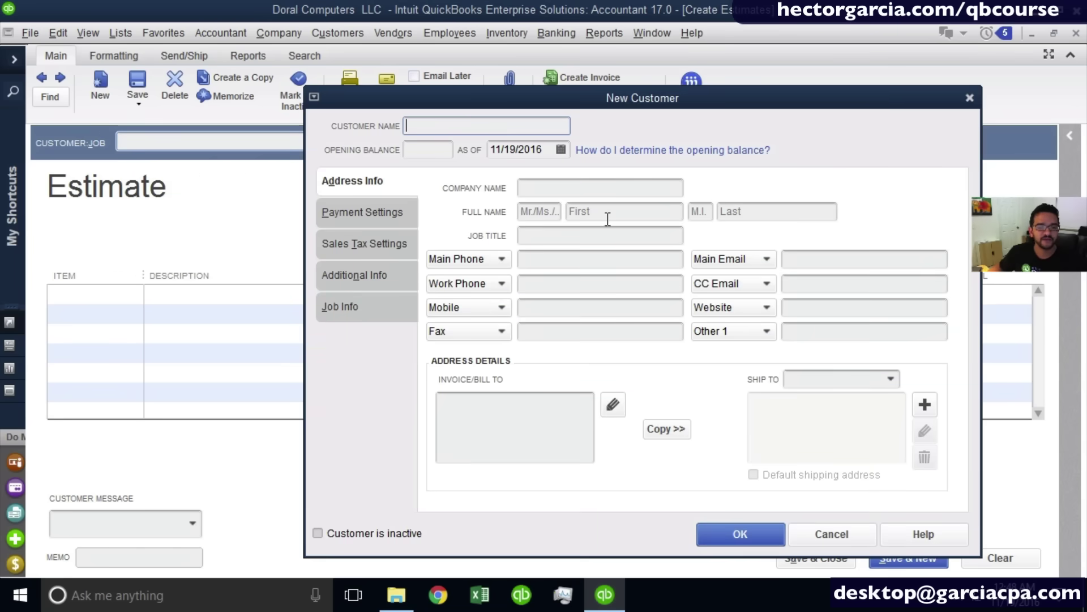
pyautogui.click(614, 211)
pyautogui.write('maria')
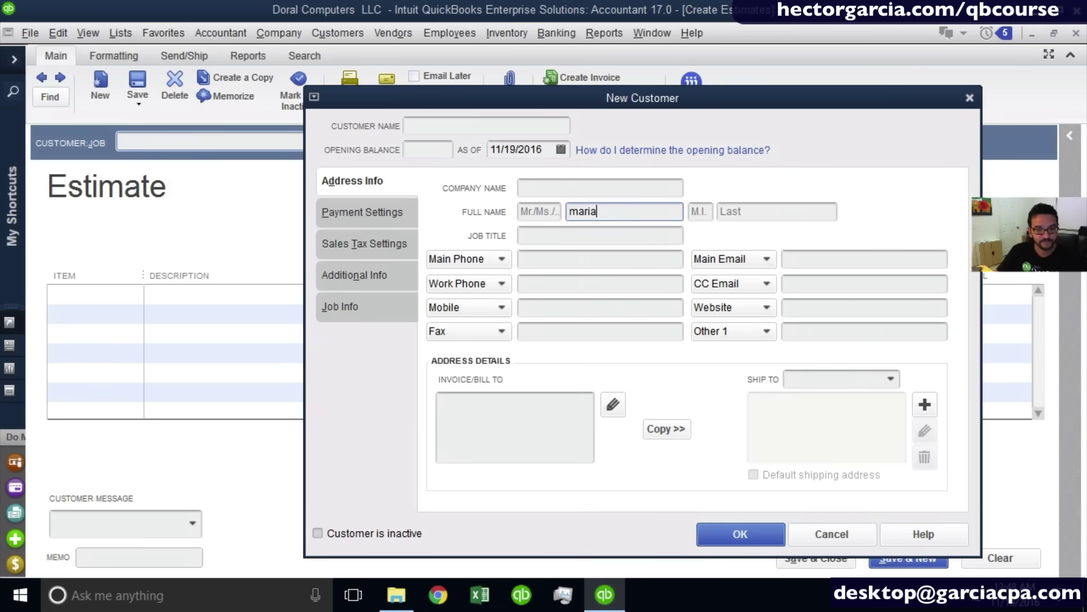
pyautogui.press('BackSpace')
pyautogui.press('BackSpace')
pyautogui.press('BackSpace')
pyautogui.press('BackSpace')
pyautogui.press('BackSpace')
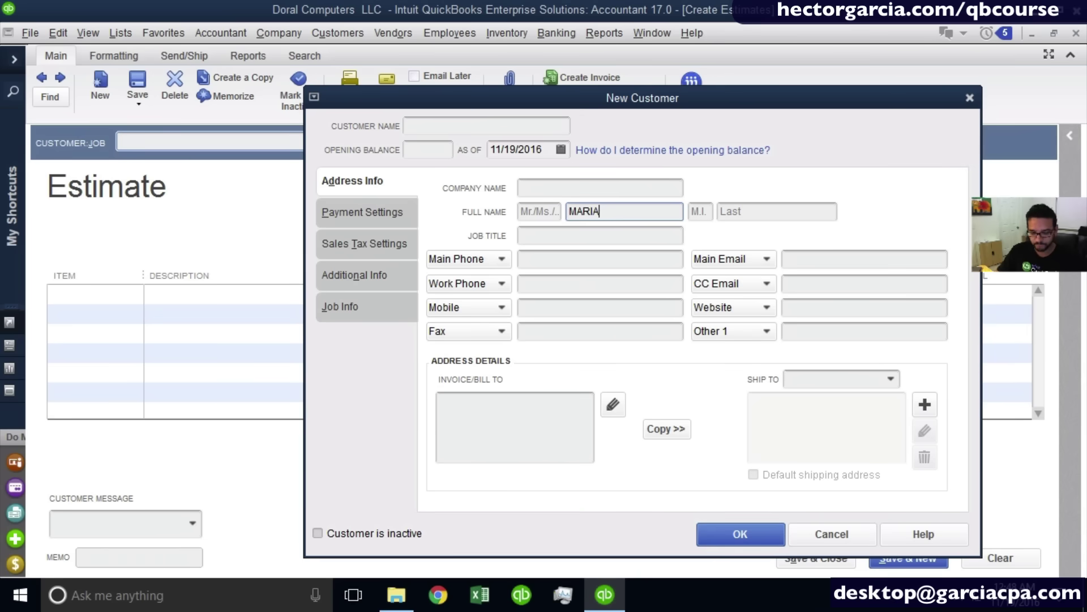
pyautogui.press('Tab')
pyautogui.press('Tab')
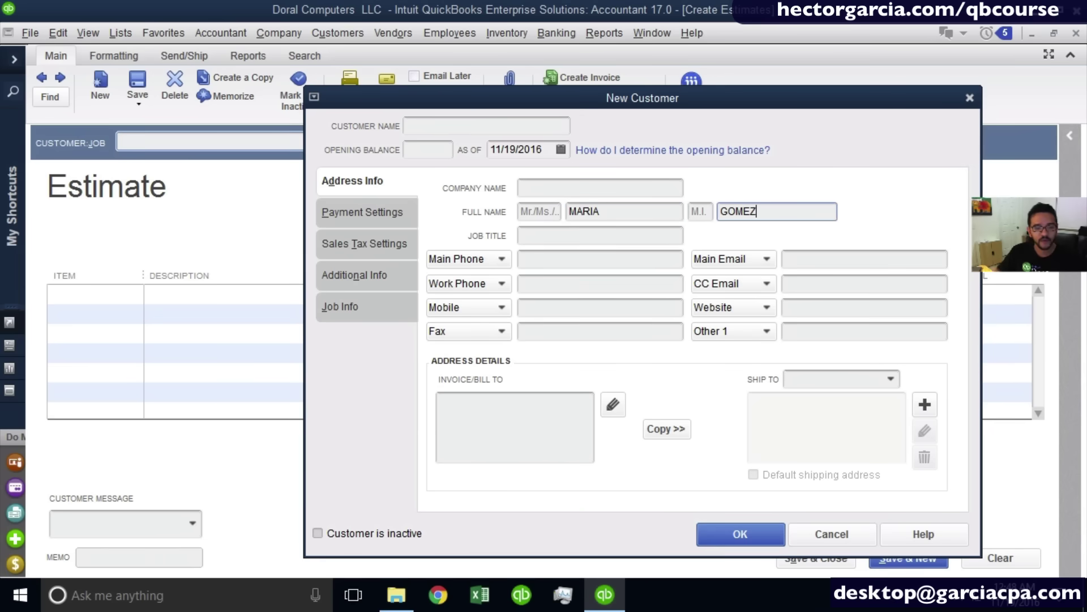
pyautogui.click(542, 437)
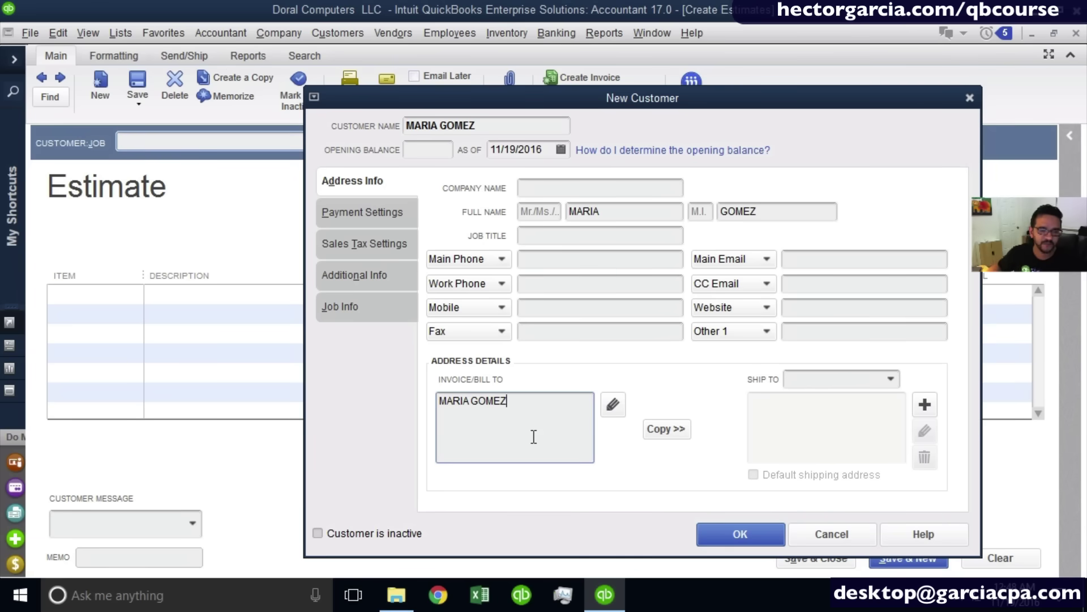
pyautogui.click(532, 437)
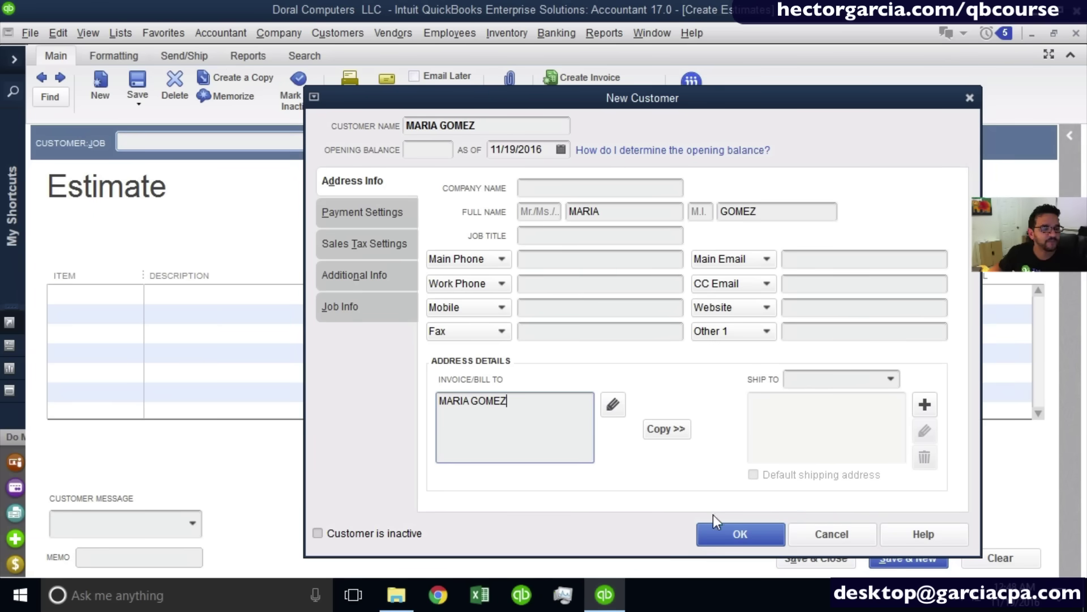
pyautogui.click(743, 527)
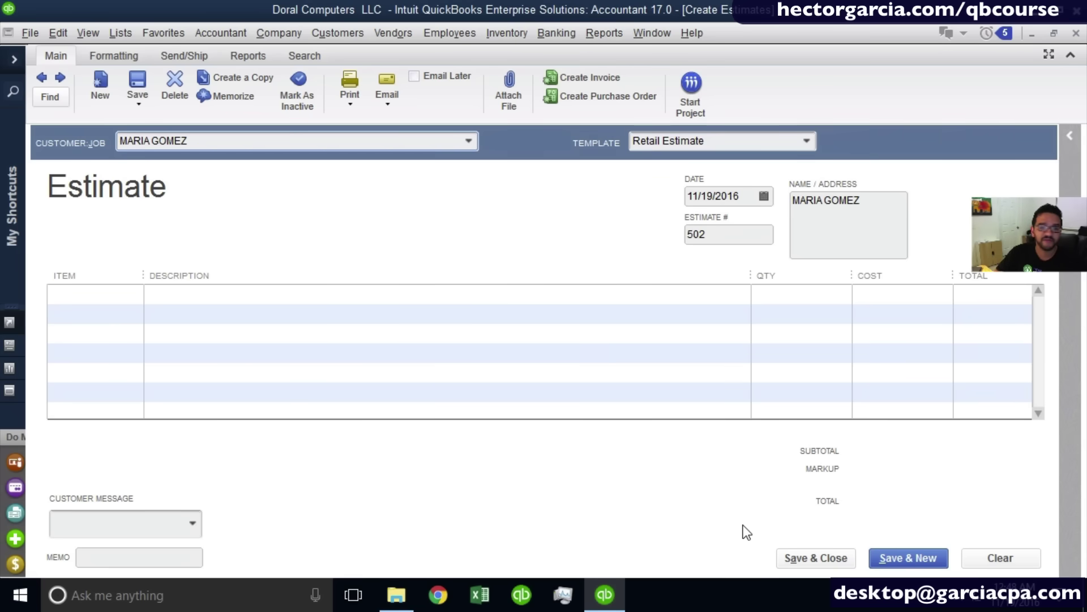
pyautogui.click(723, 144)
# Try the Custom Estimate, Proposal, Quote and Retail Estimate templates, settling on Custom Estimate.
pyautogui.click(584, 148)
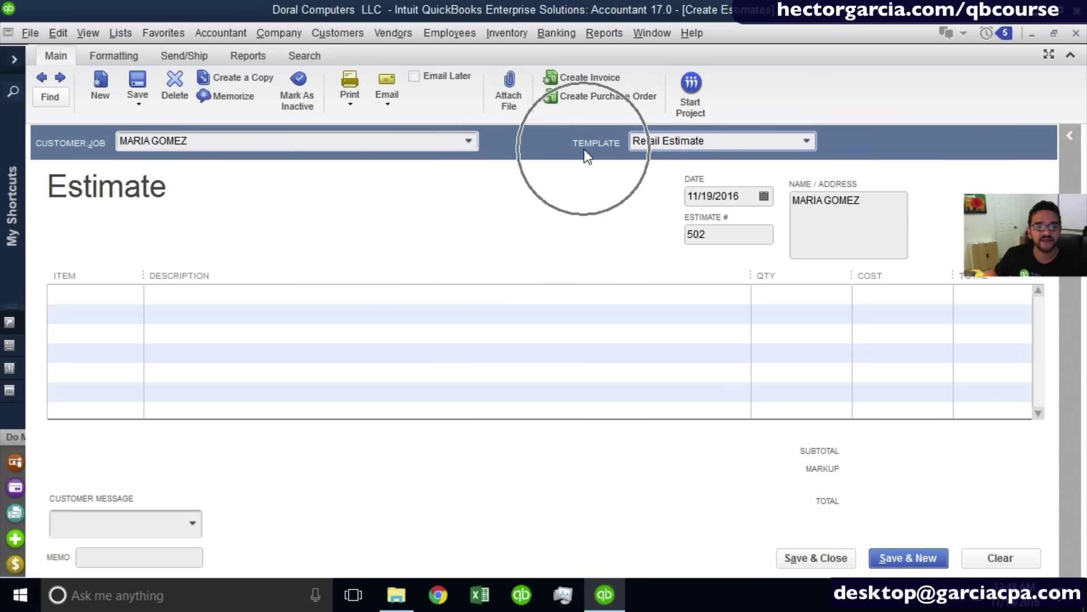
pyautogui.click(805, 141)
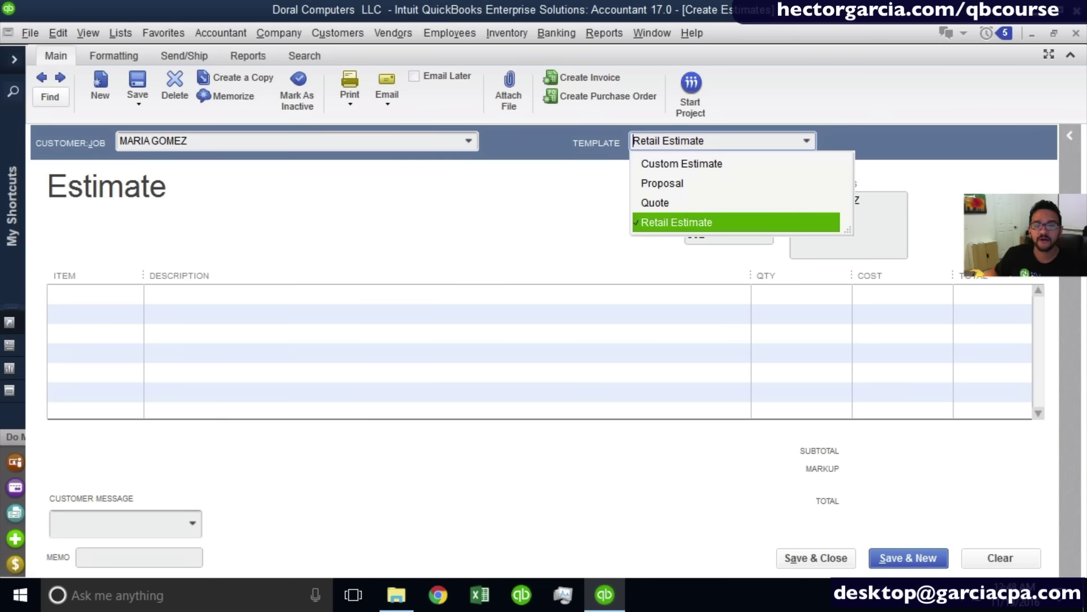
pyautogui.click(696, 162)
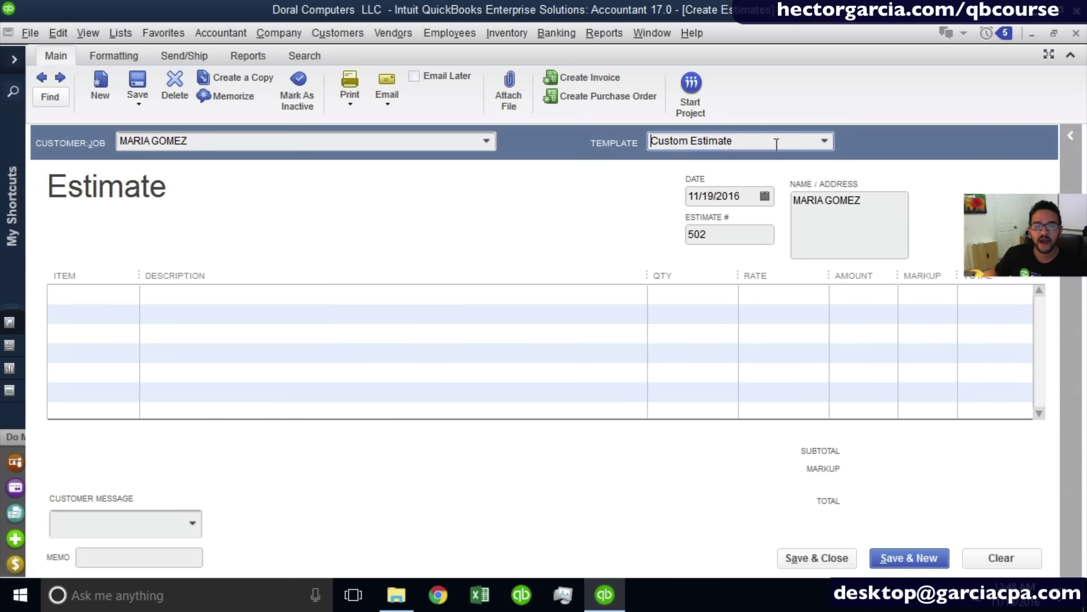
pyautogui.click(823, 141)
pyautogui.click(737, 183)
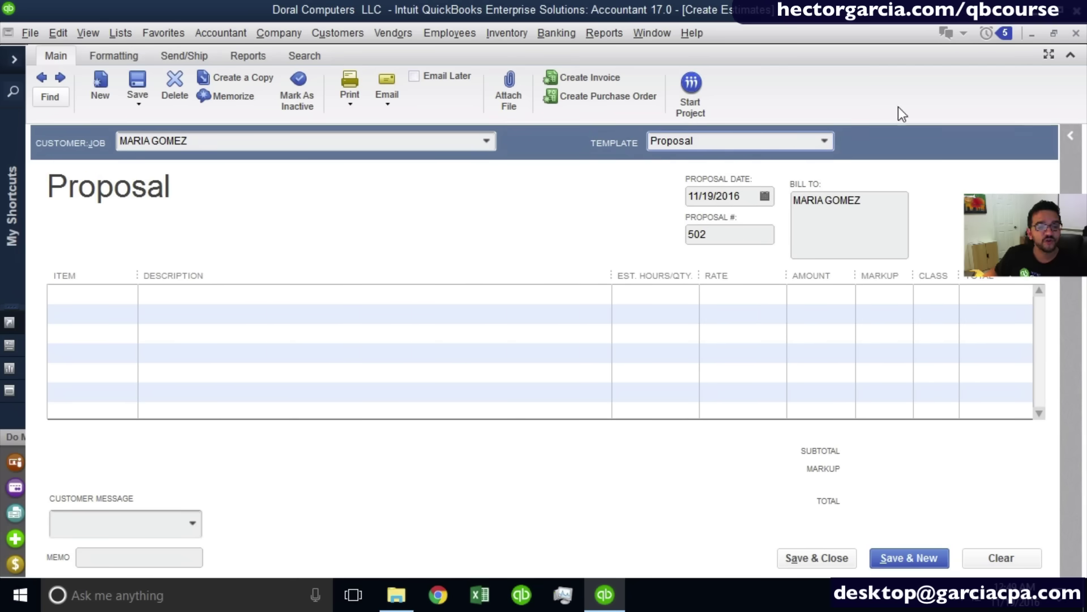
pyautogui.click(825, 142)
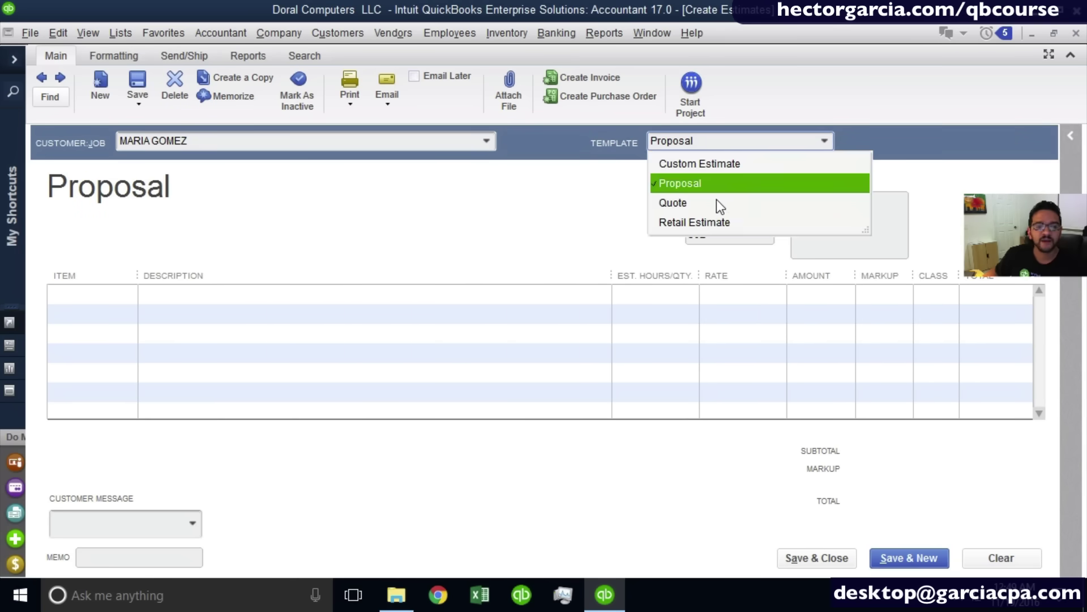
pyautogui.click(715, 201)
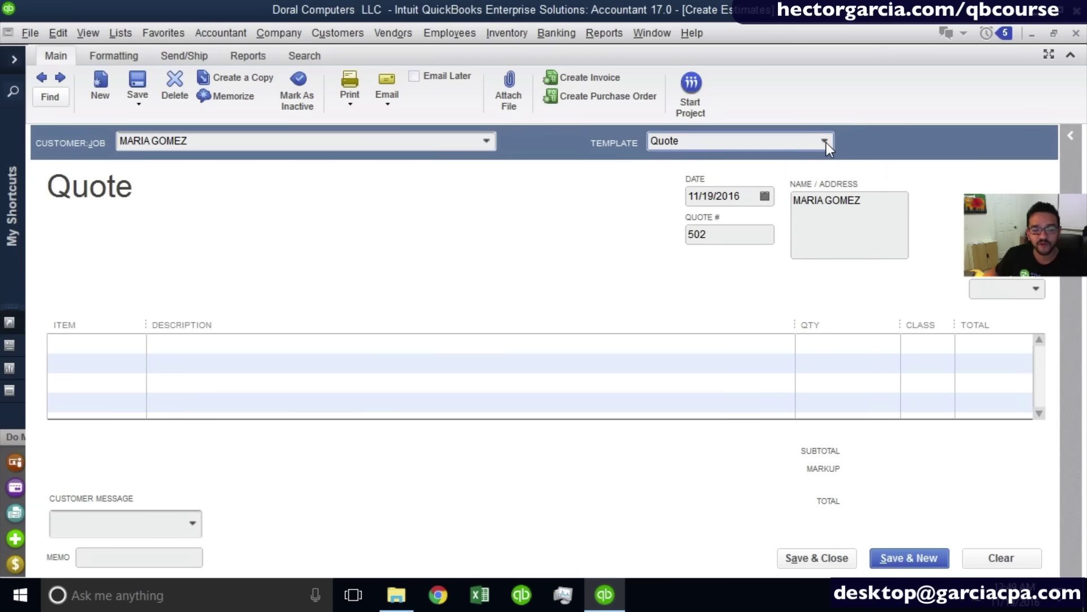
pyautogui.click(826, 142)
pyautogui.click(712, 223)
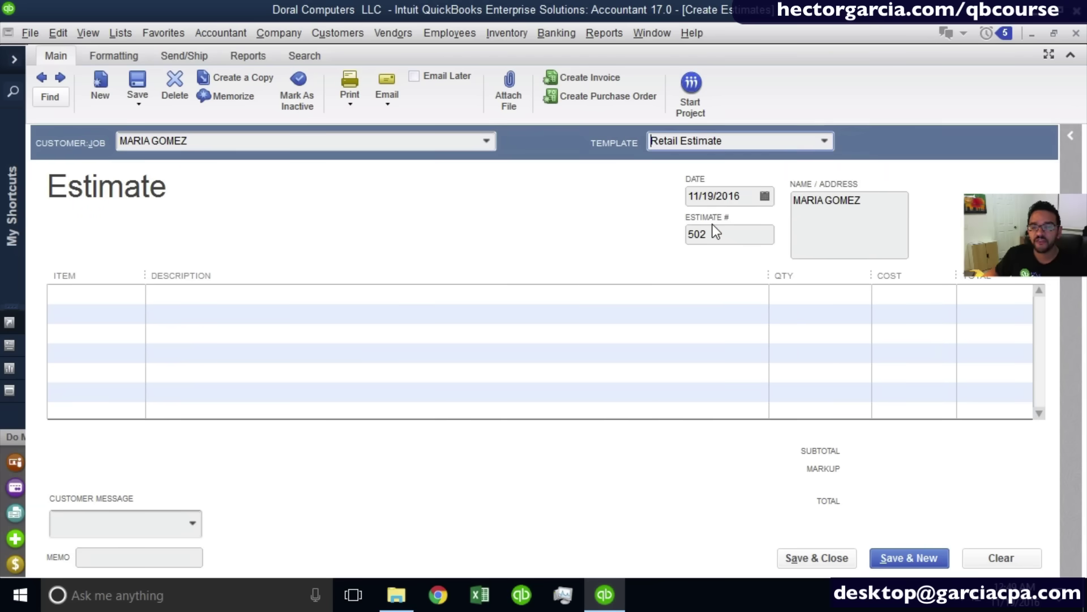
pyautogui.click(825, 142)
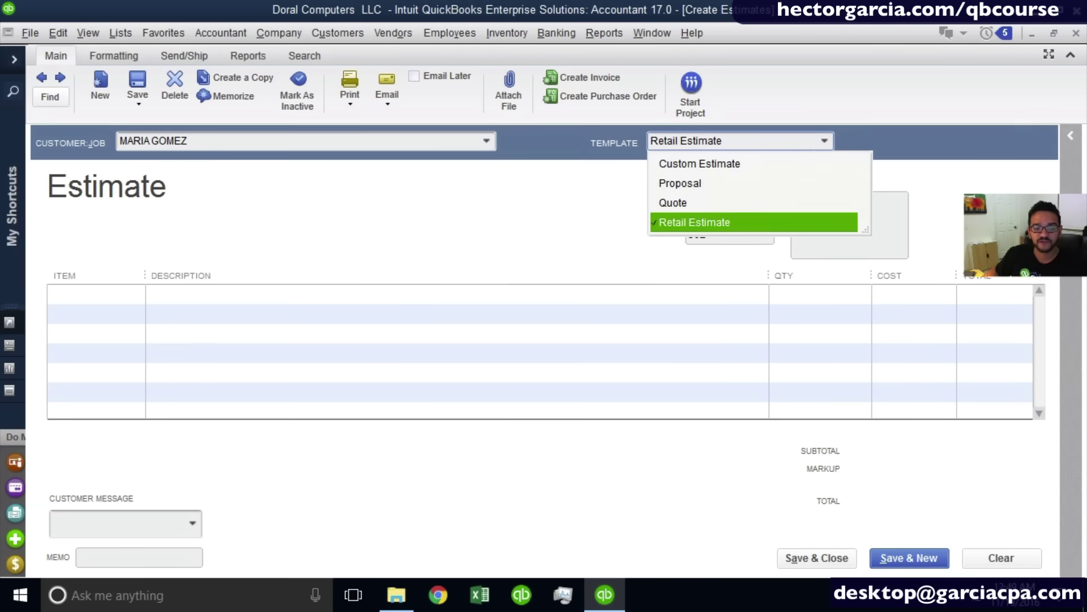
pyautogui.click(732, 165)
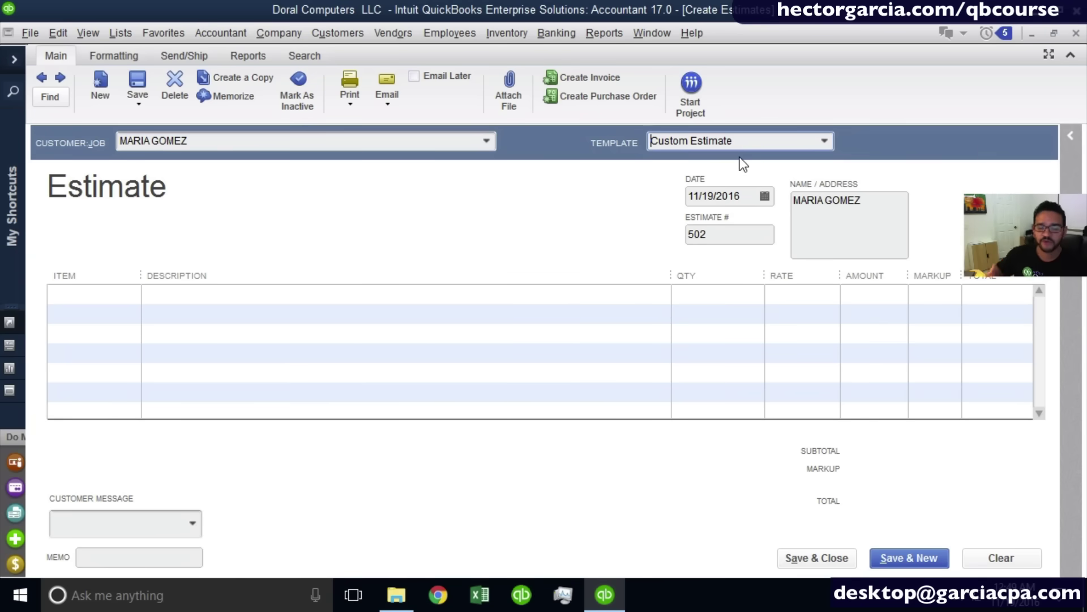
pyautogui.moveTo(749, 198); pyautogui.dragTo(661, 206)
# Check the estimate date in the calendar, keeping it at 11/19/2016.
pyautogui.press('ctrl')
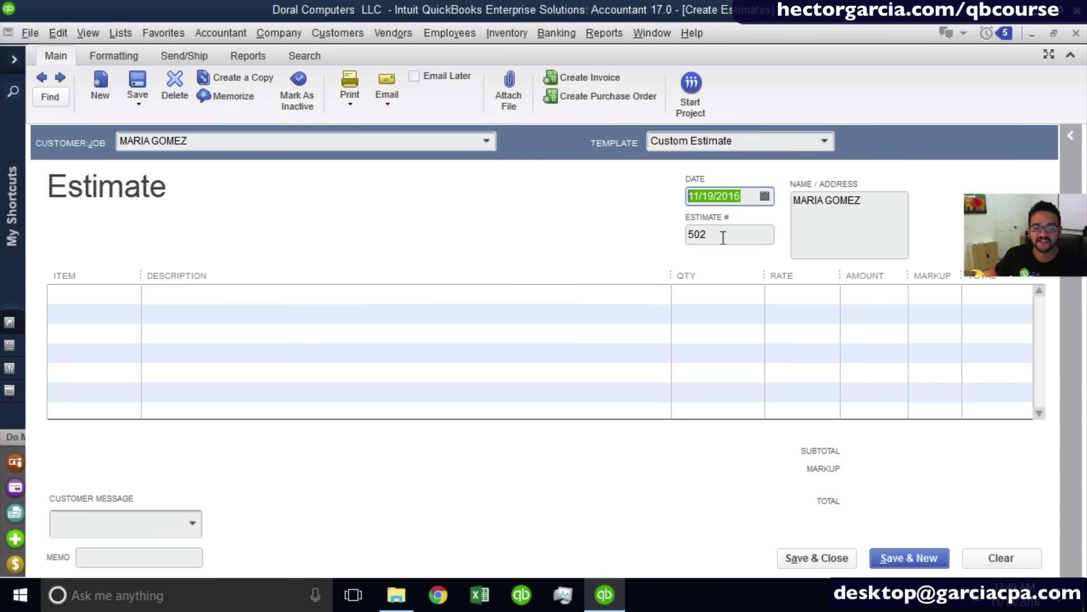
pyautogui.moveTo(1011, 604)
pyautogui.press('ctrl')
pyautogui.click(748, 196)
pyautogui.press('ctrl')
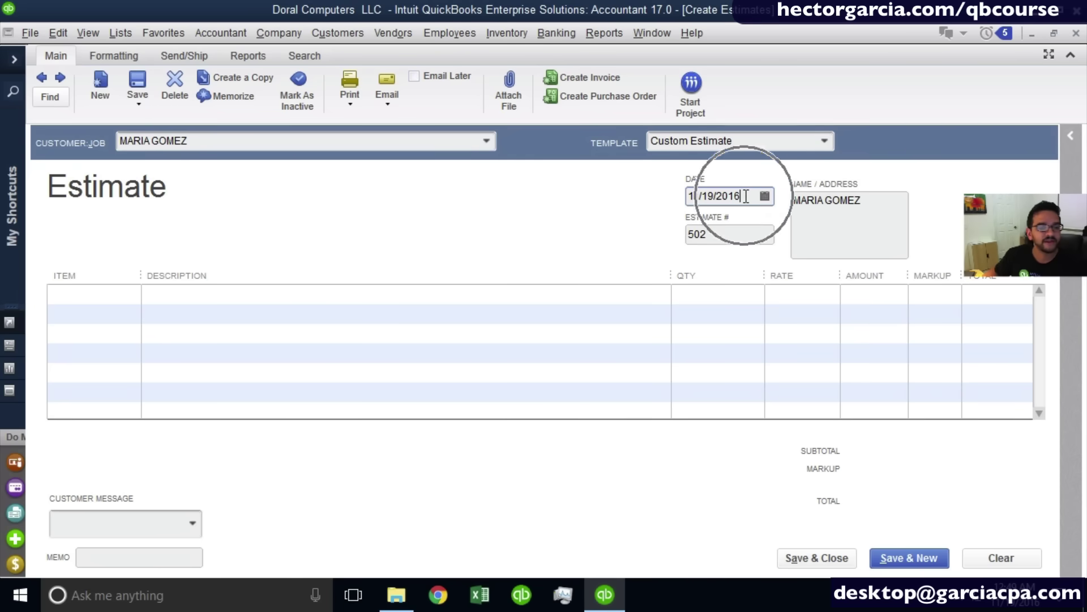
pyautogui.moveTo(745, 195); pyautogui.dragTo(620, 203)
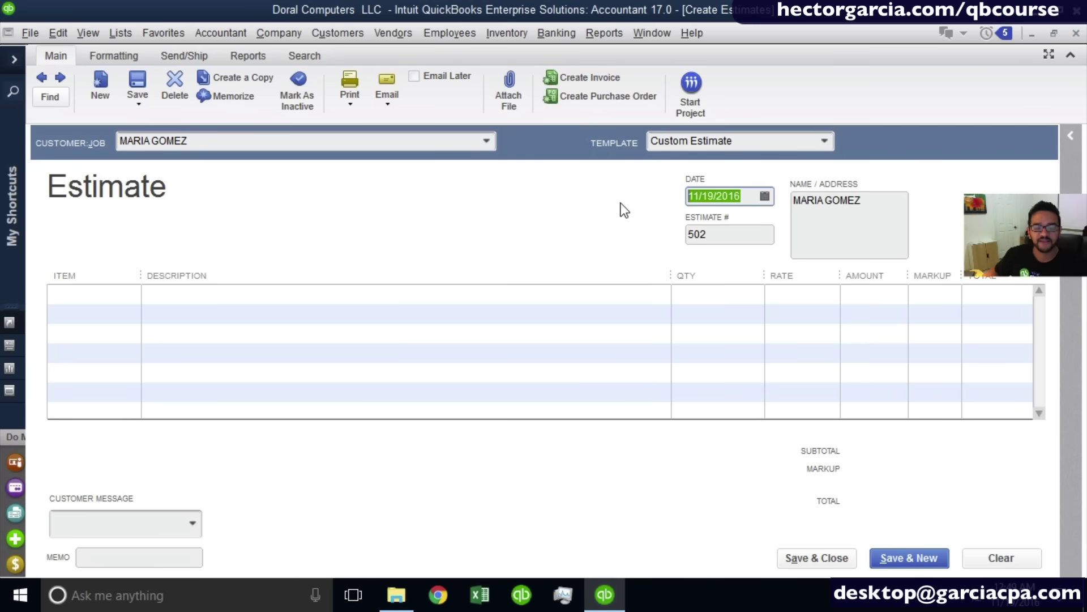
pyautogui.click(765, 196)
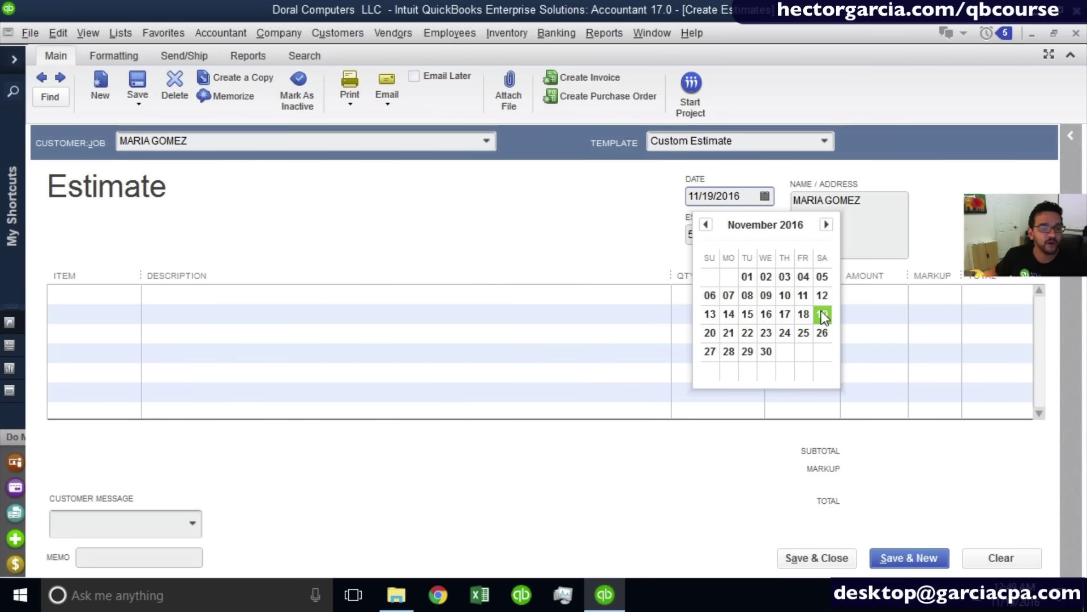
pyautogui.click(509, 239)
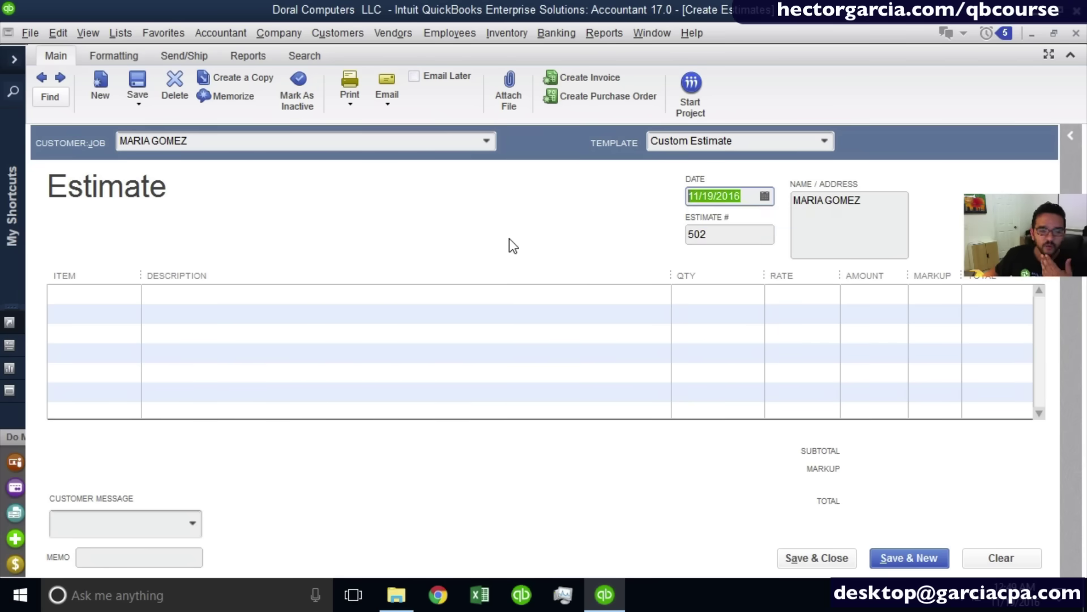
# Change the estimate number from 502 to 1001.
pyautogui.click(735, 234)
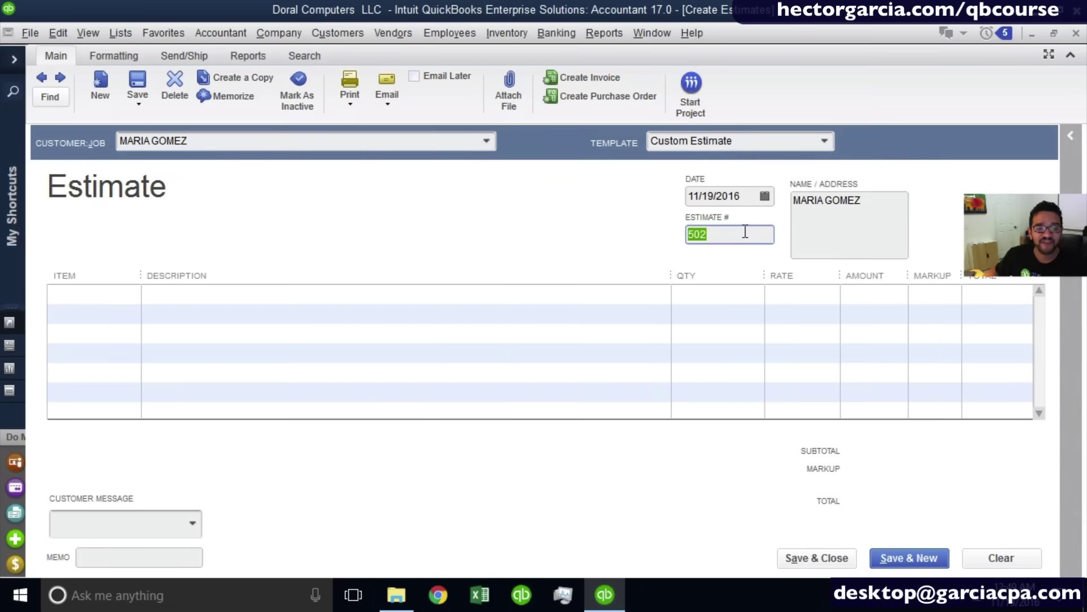
pyautogui.write('1001')
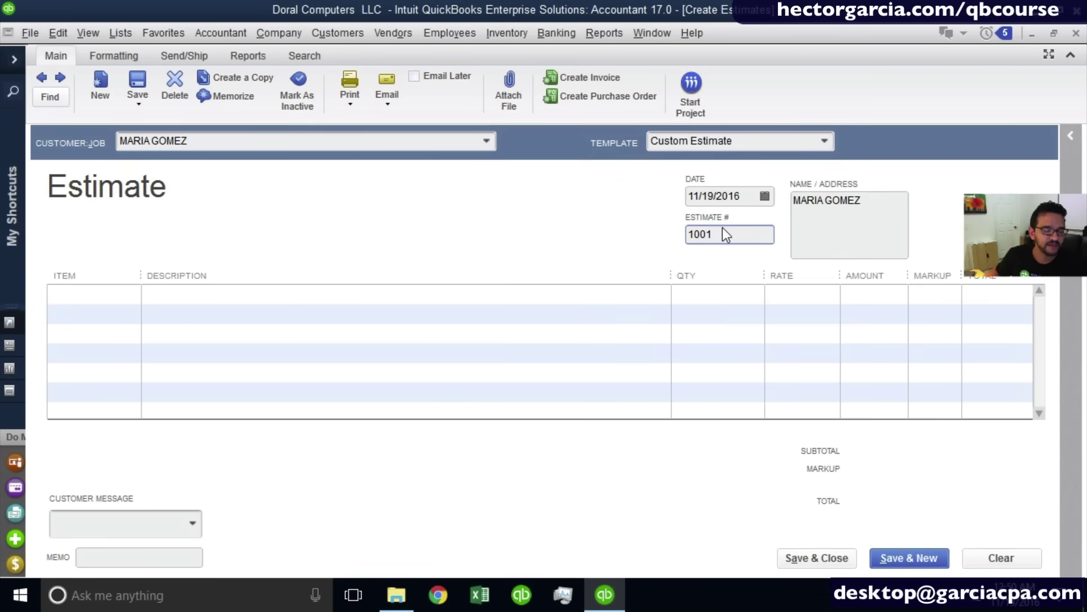
pyautogui.moveTo(888, 197); pyautogui.dragTo(755, 206)
pyautogui.click(850, 219)
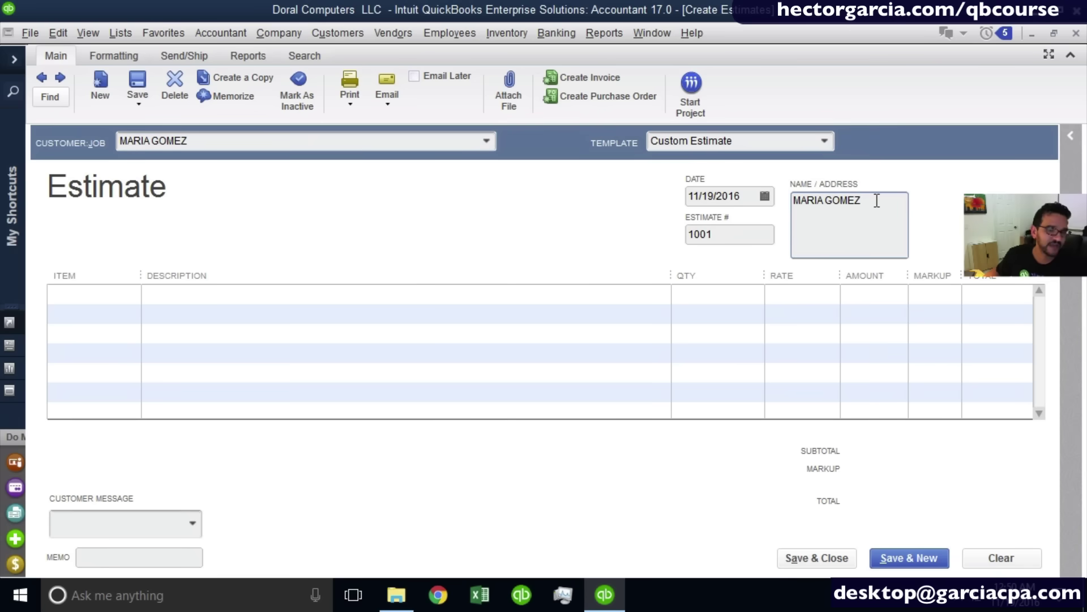
pyautogui.click(59, 294)
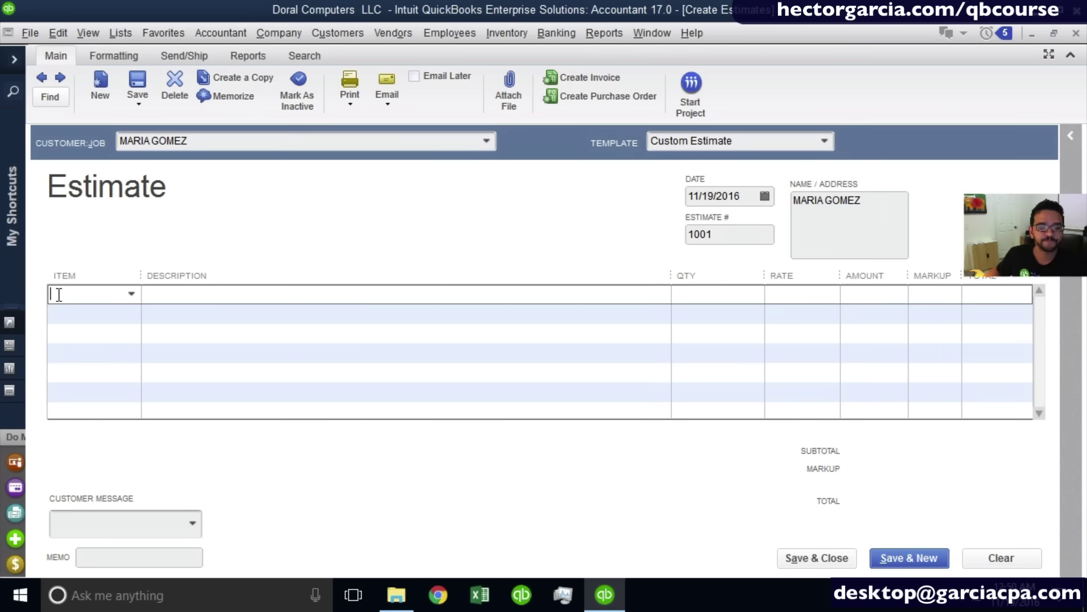
# Choose Hourly Support as the first line item (rate 50.00, 50% markup), cancelling a stray New Item dialog.
pyautogui.click(131, 295)
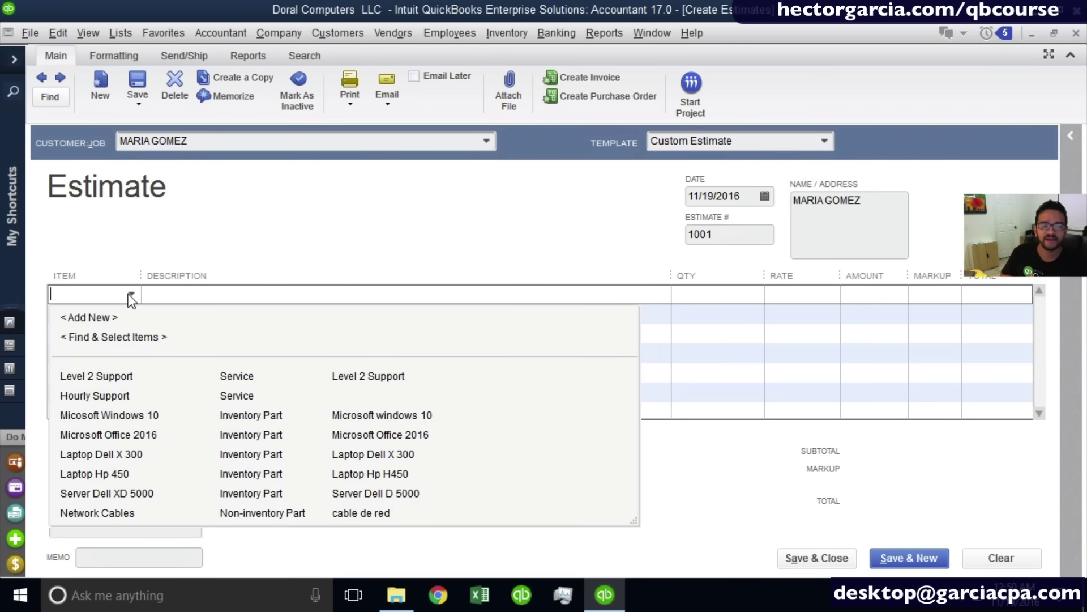
pyautogui.click(90, 320)
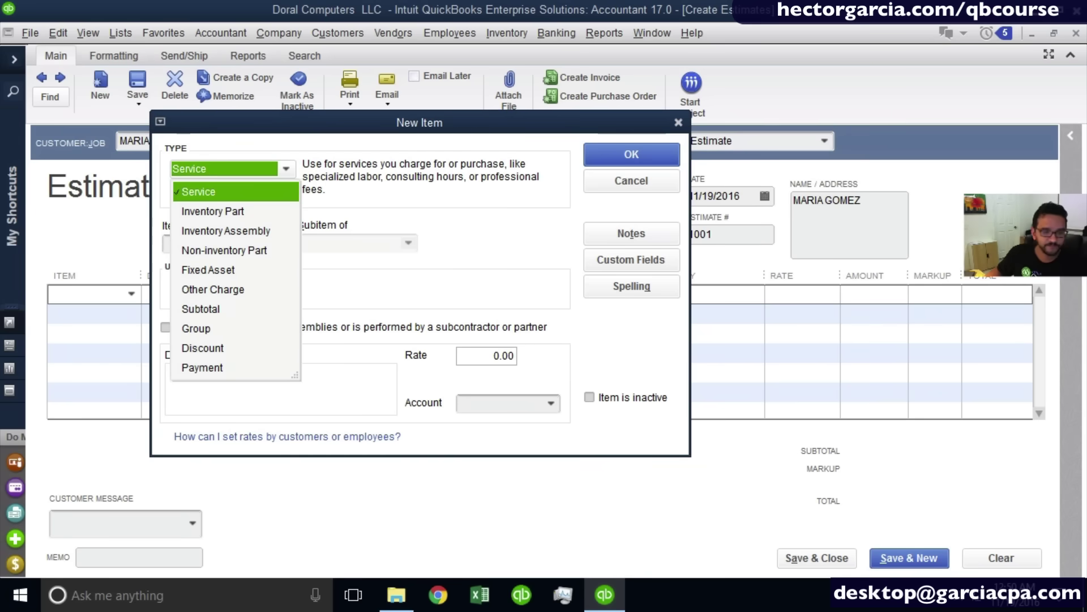
pyautogui.click(651, 185)
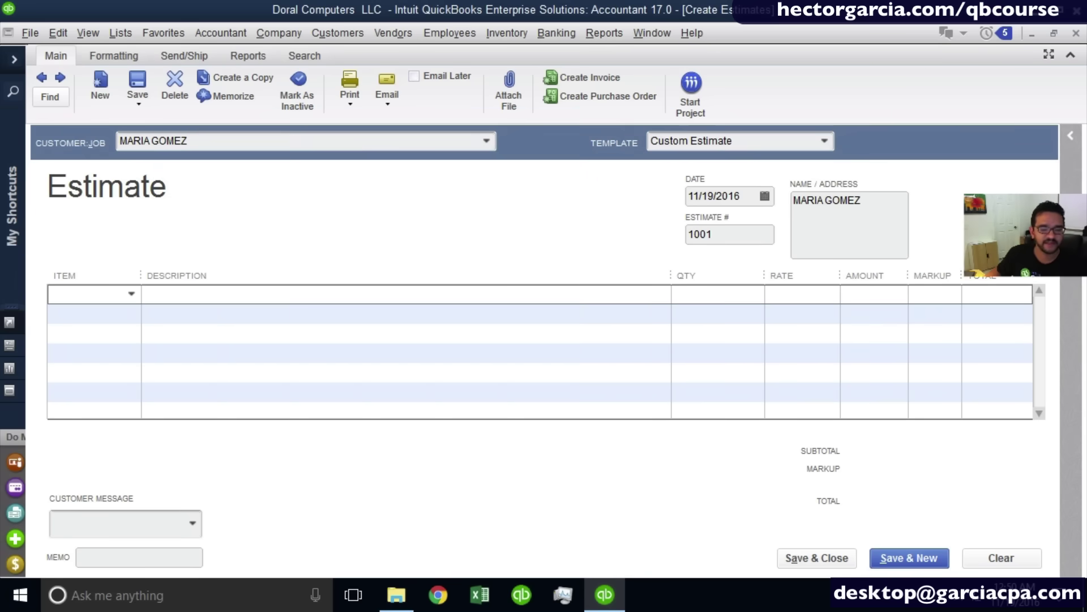
pyautogui.click(131, 293)
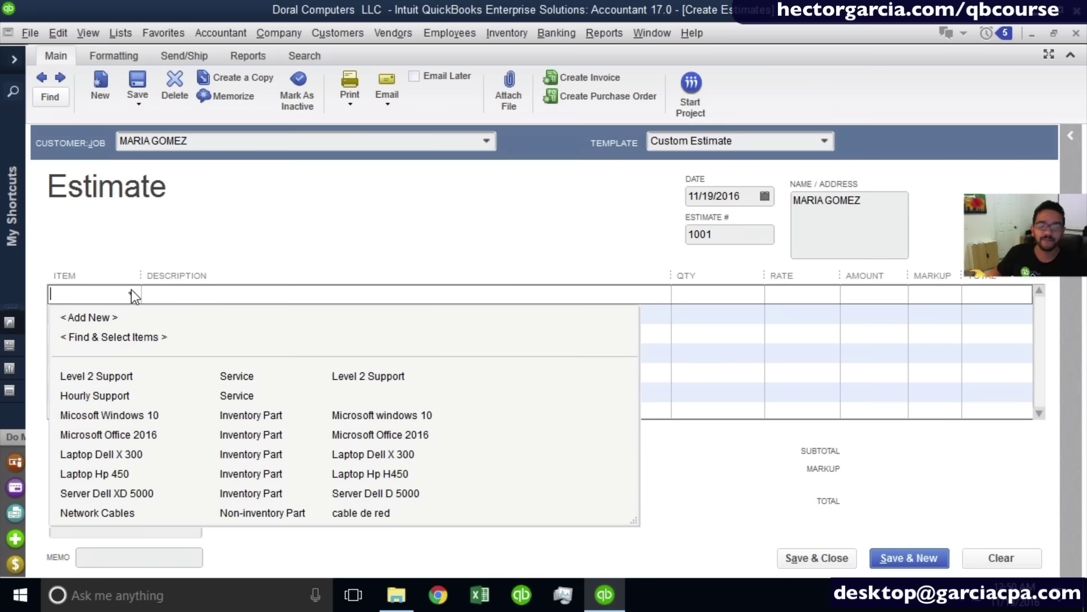
pyautogui.click(123, 402)
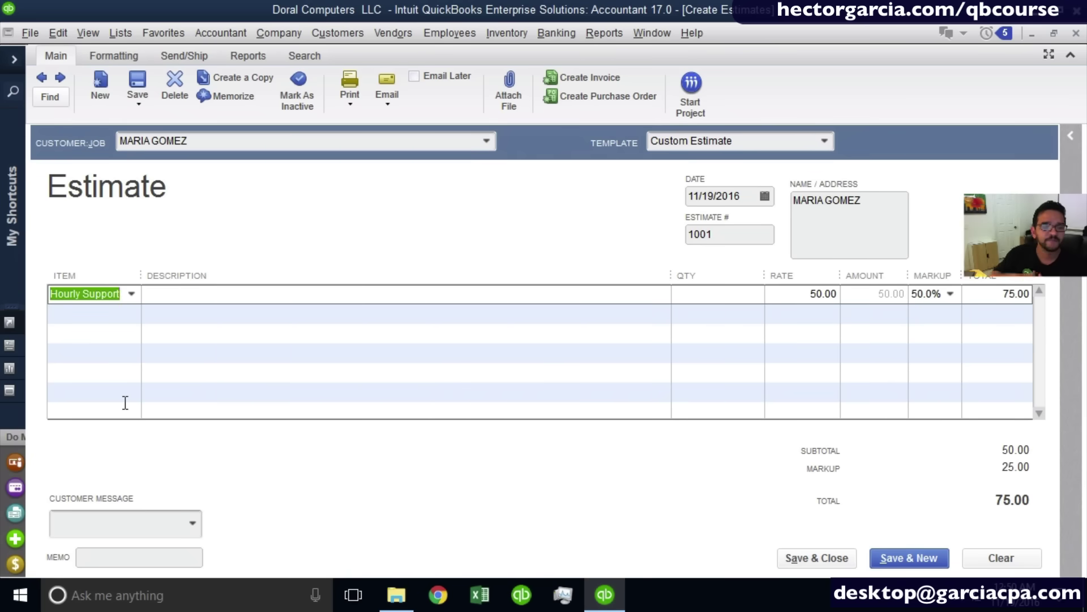
pyautogui.click(202, 295)
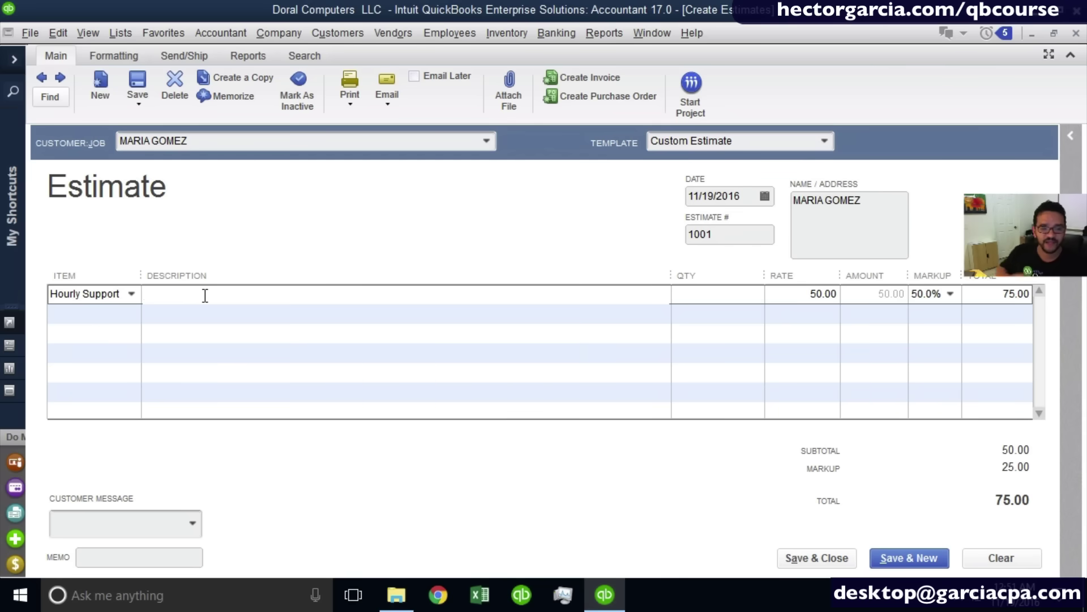
# Describe the line as a computer clean-up for the customer, set quantity 3, and narrow the Rate column.
pyautogui.write('CL')
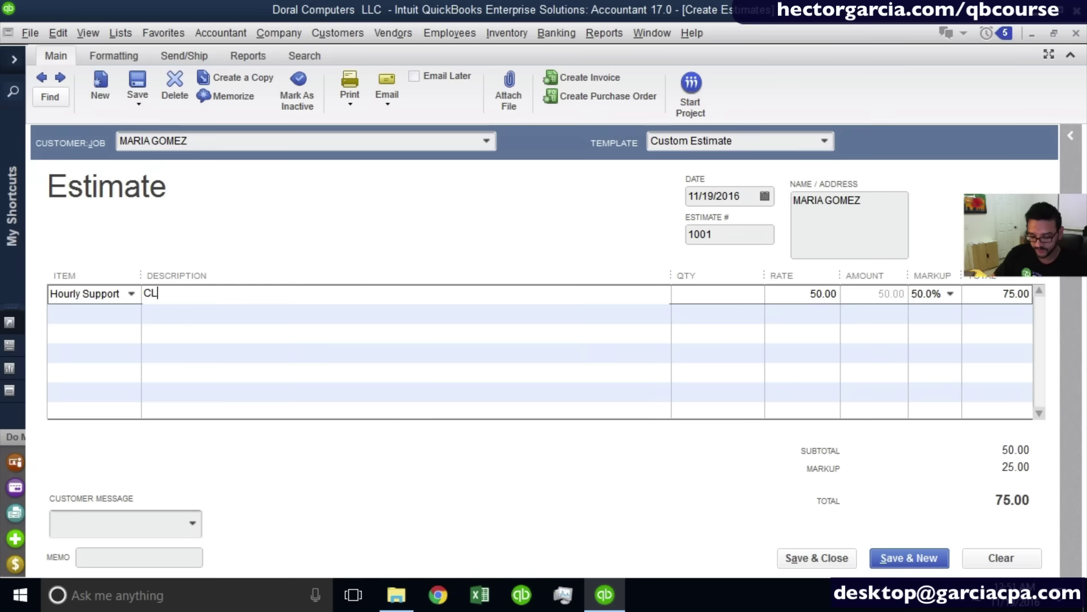
pyautogui.write('EAN UP ')
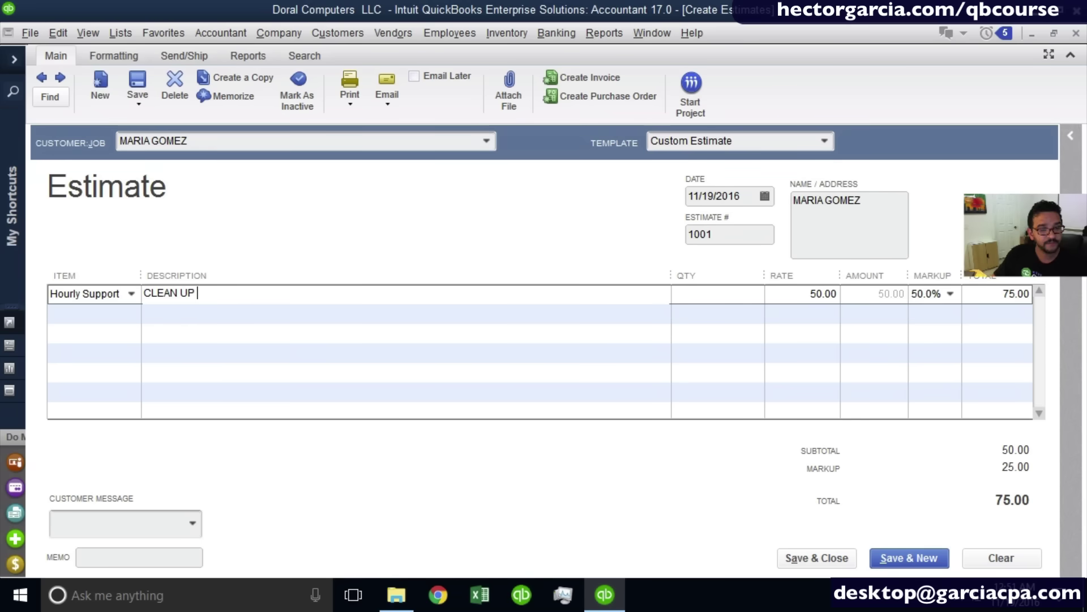
pyautogui.write("MARIA'S COMPU")
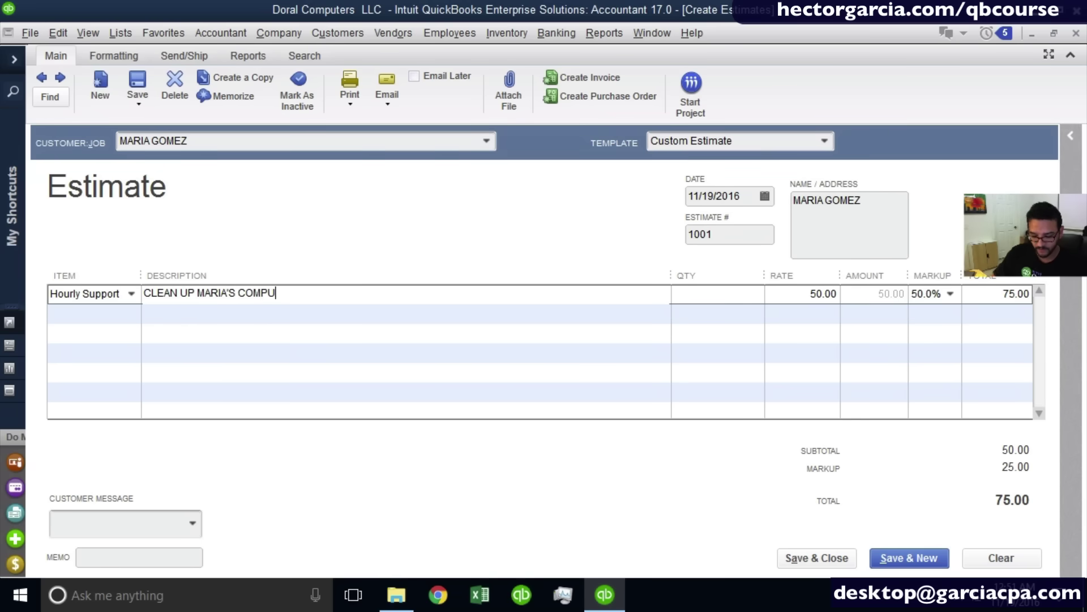
pyautogui.write('TER')
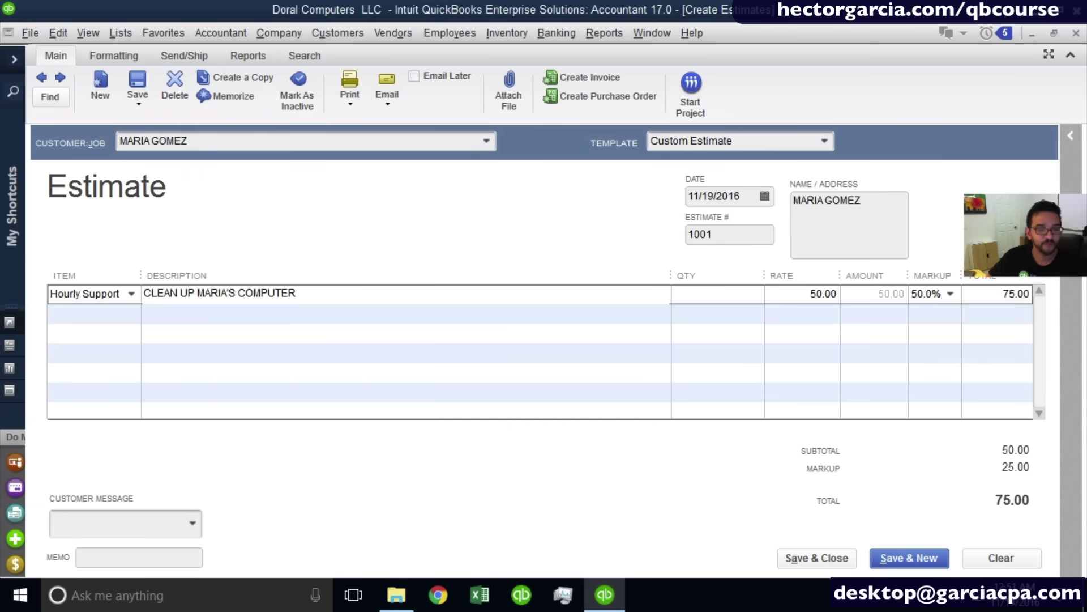
pyautogui.press('Tab')
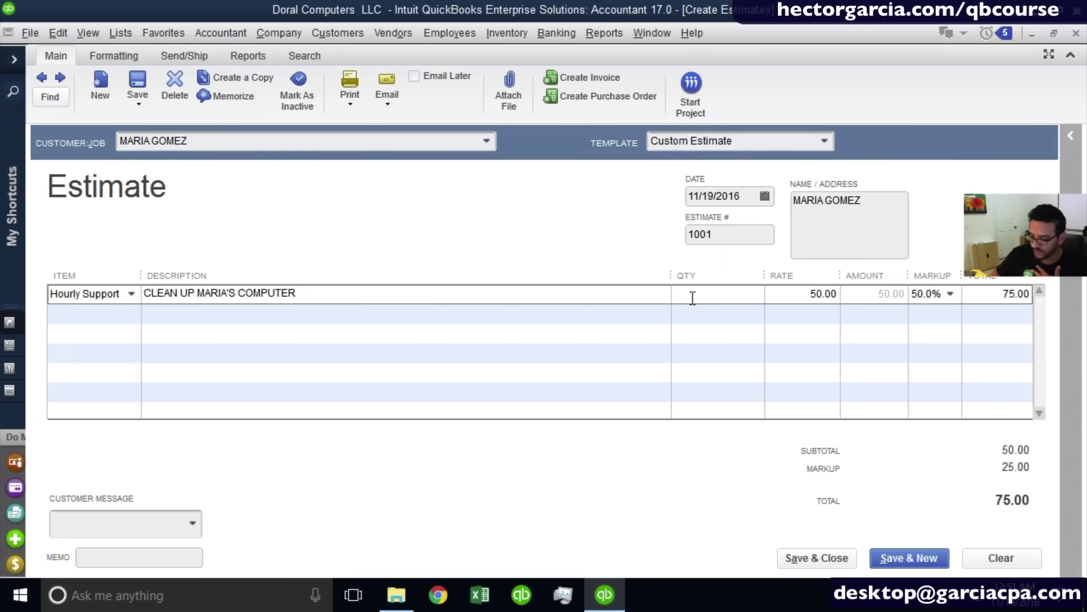
pyautogui.write('3')
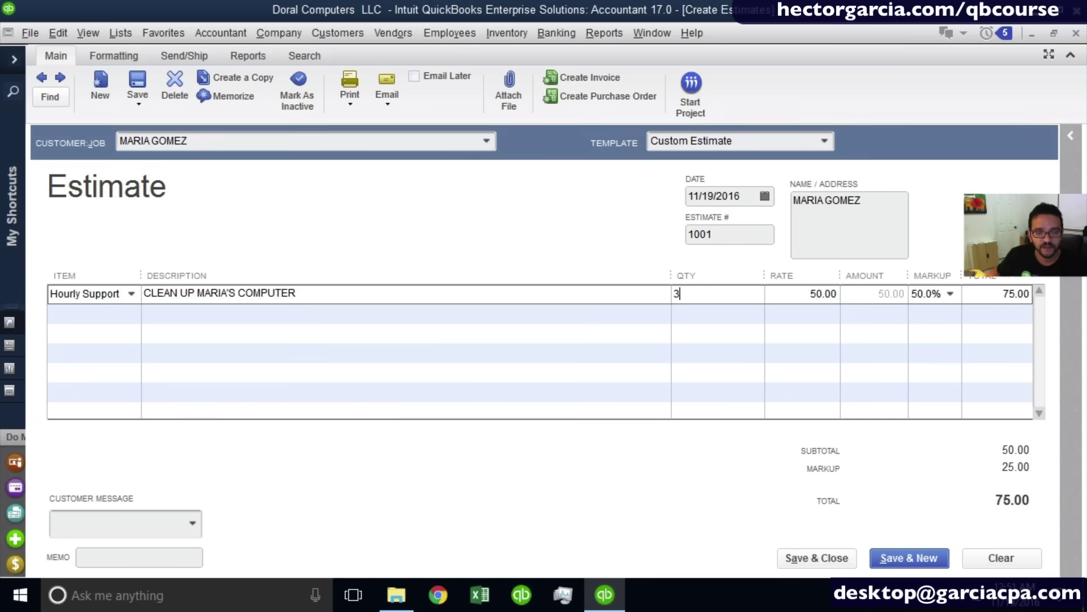
pyautogui.click(801, 296)
pyautogui.moveTo(840, 276); pyautogui.dragTo(813, 284)
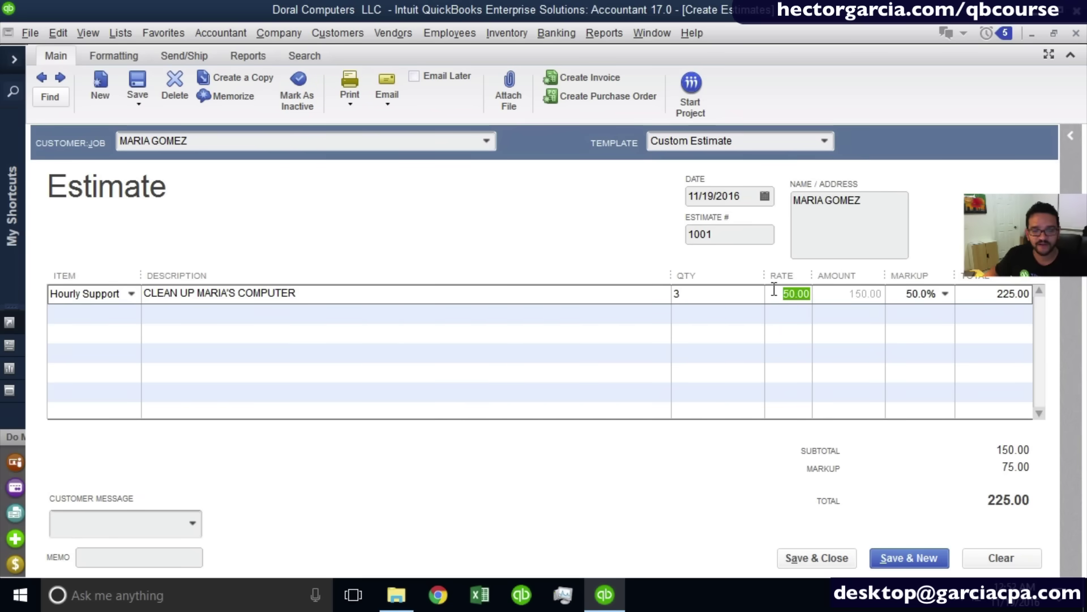
pyautogui.press('Tab')
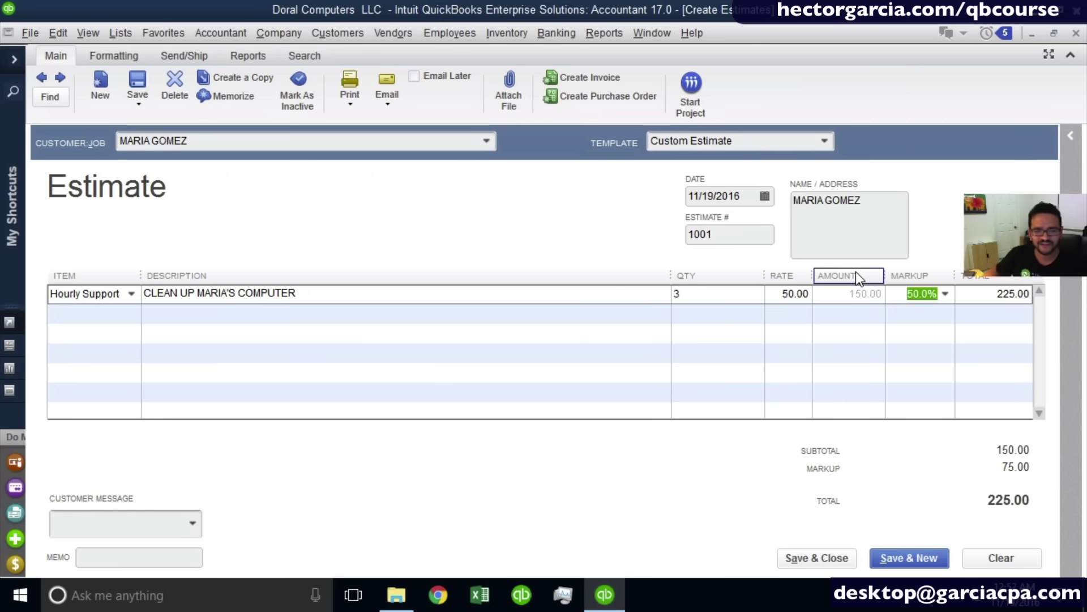
# Check the quantity 3 and 225.00 total on the Quote template, then switch to Retail Estimate.
pyautogui.click(829, 142)
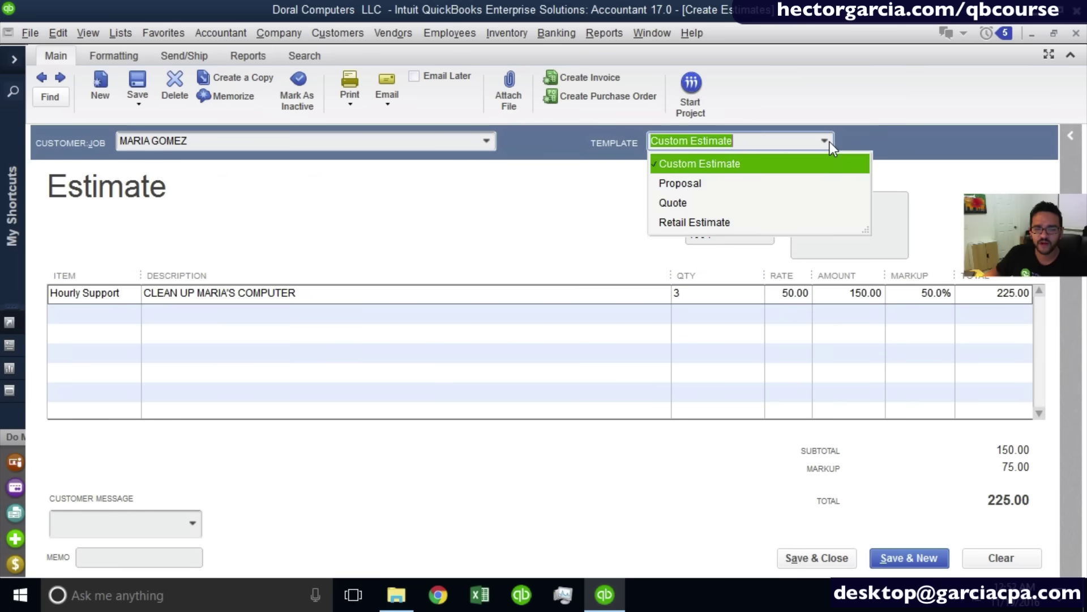
pyautogui.click(696, 208)
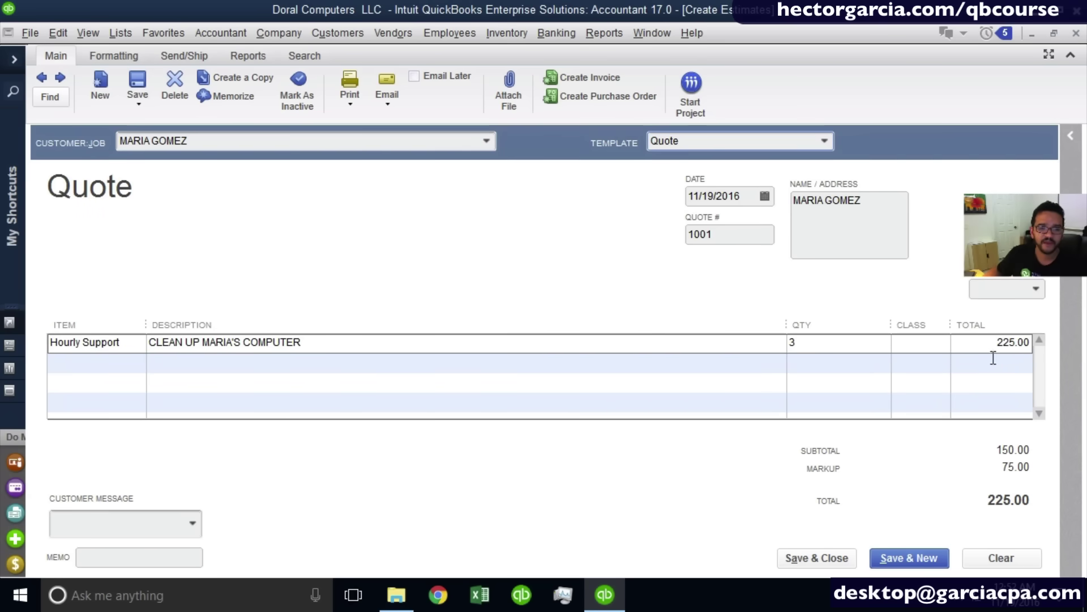
pyautogui.click(862, 348)
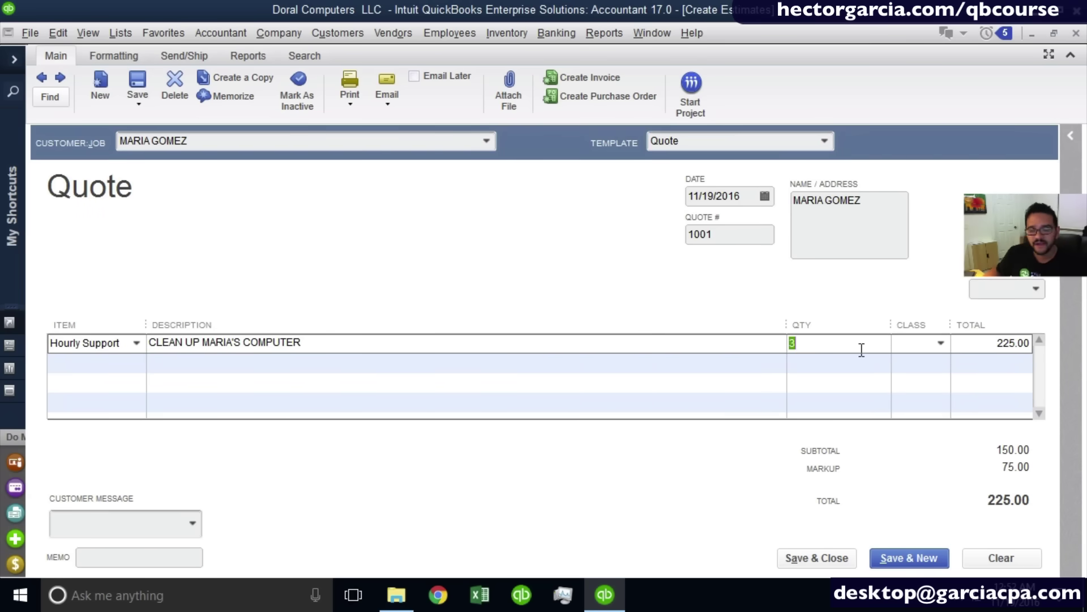
pyautogui.click(974, 344)
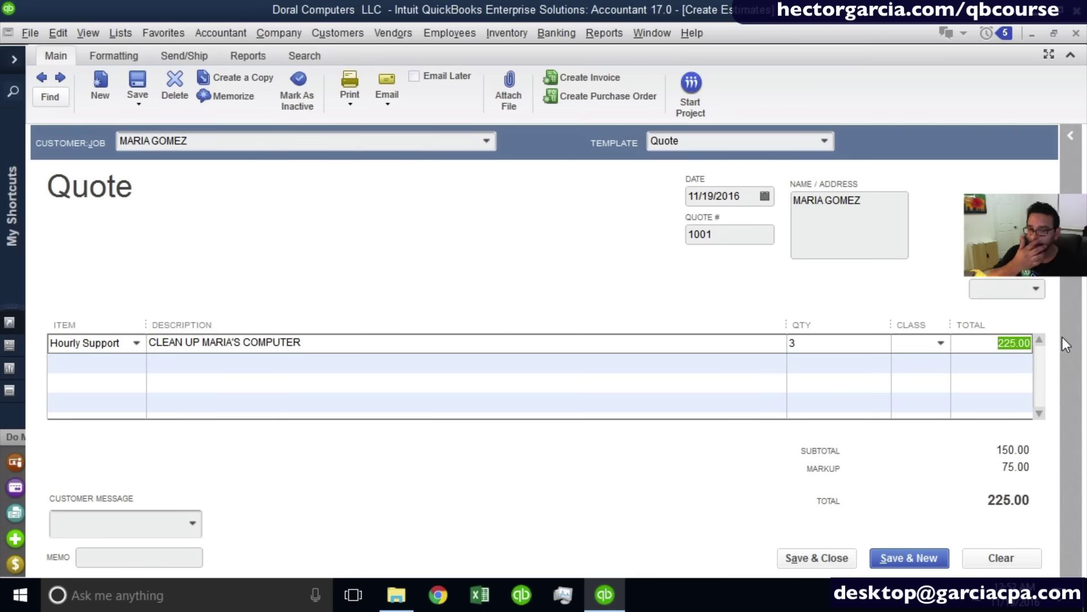
pyautogui.click(871, 345)
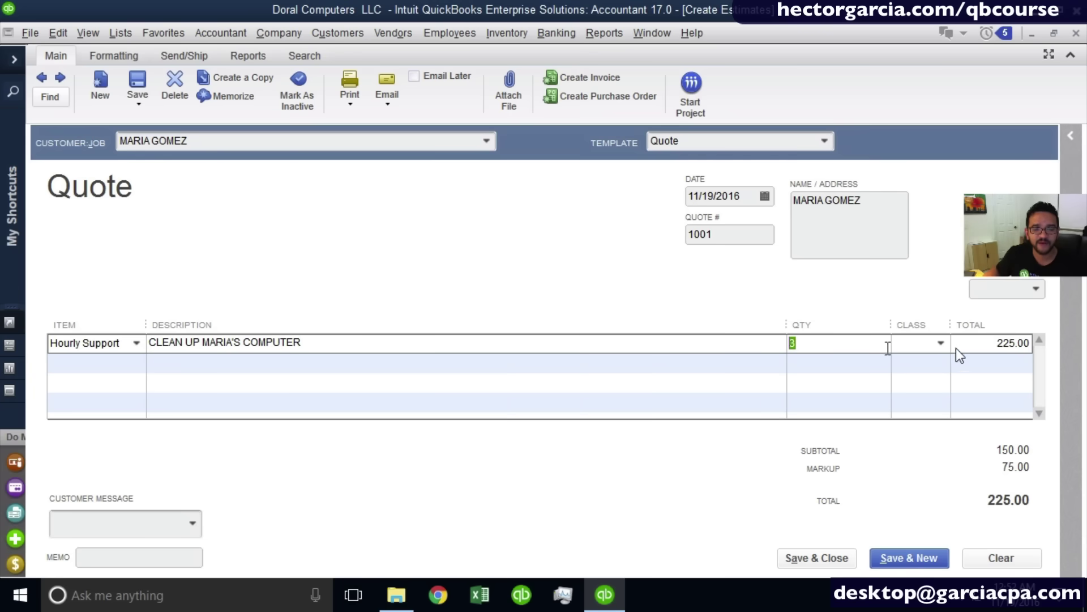
pyautogui.click(974, 343)
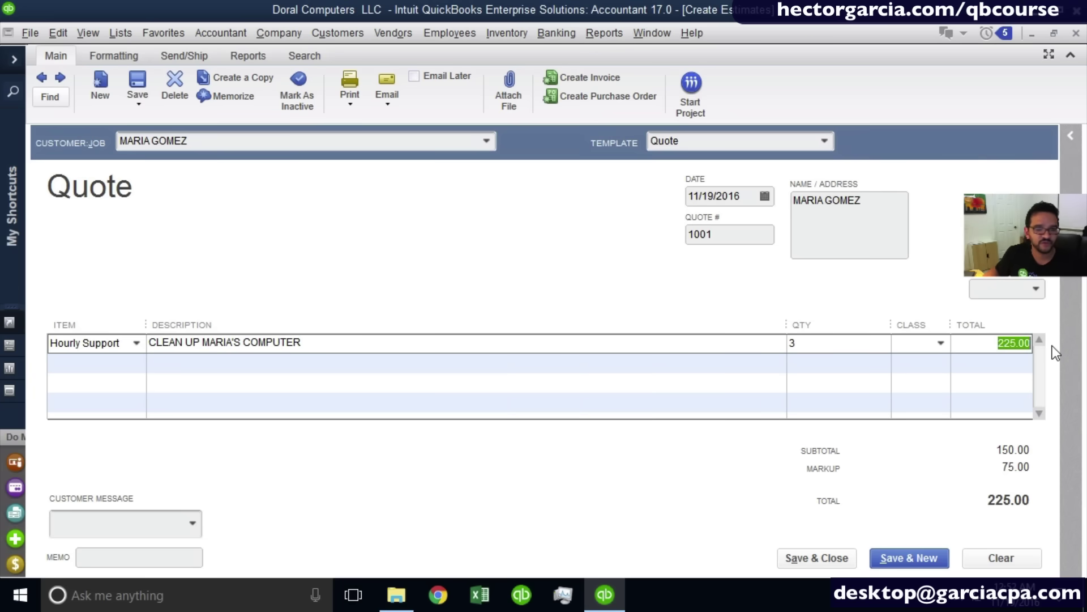
pyautogui.press('ctrl')
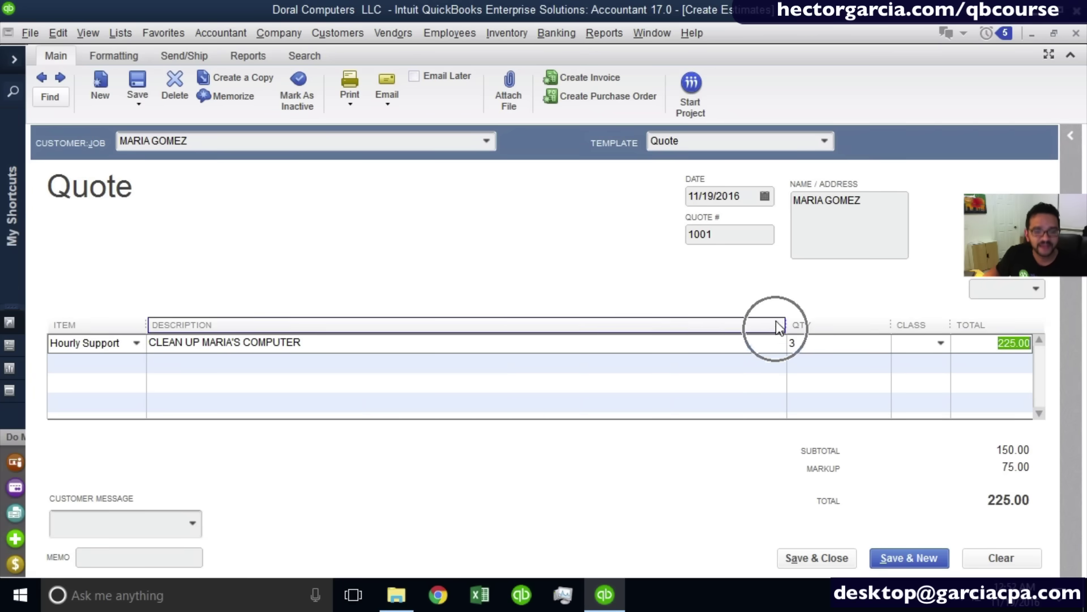
pyautogui.click(825, 142)
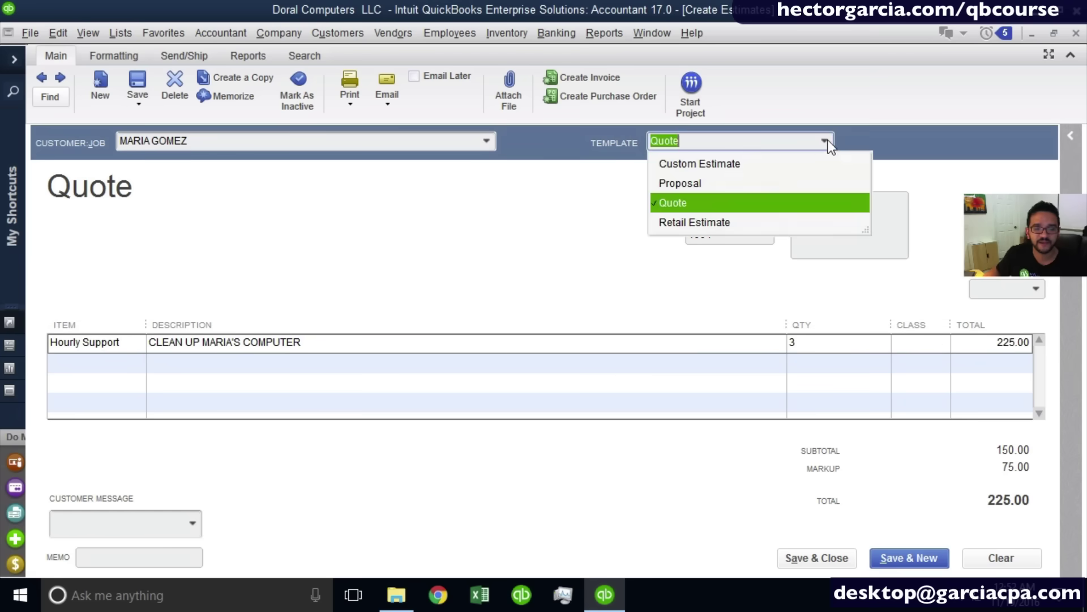
pyautogui.click(692, 222)
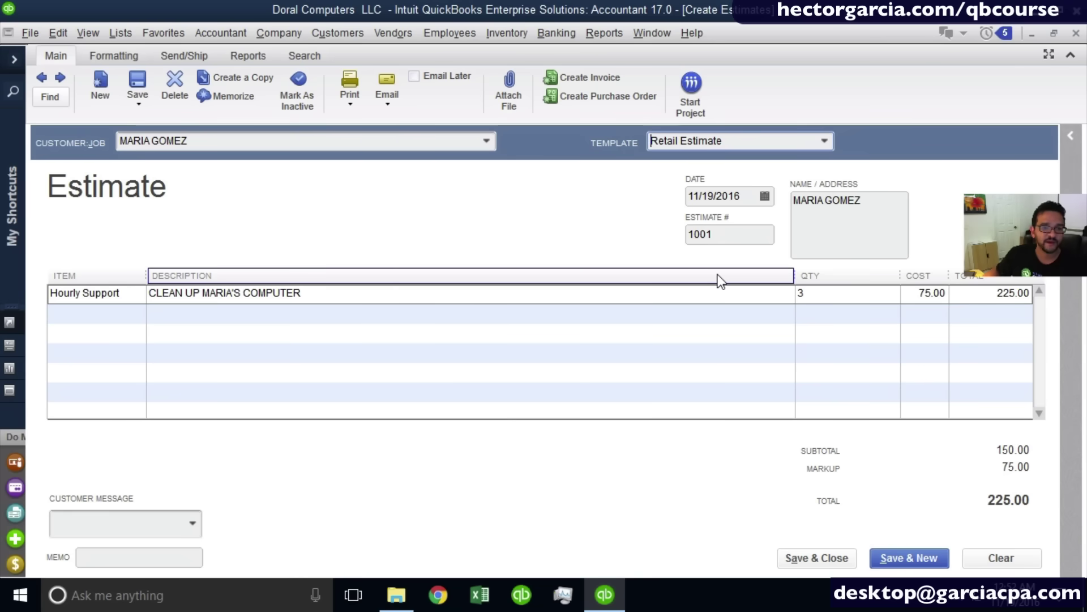
pyautogui.click(346, 104)
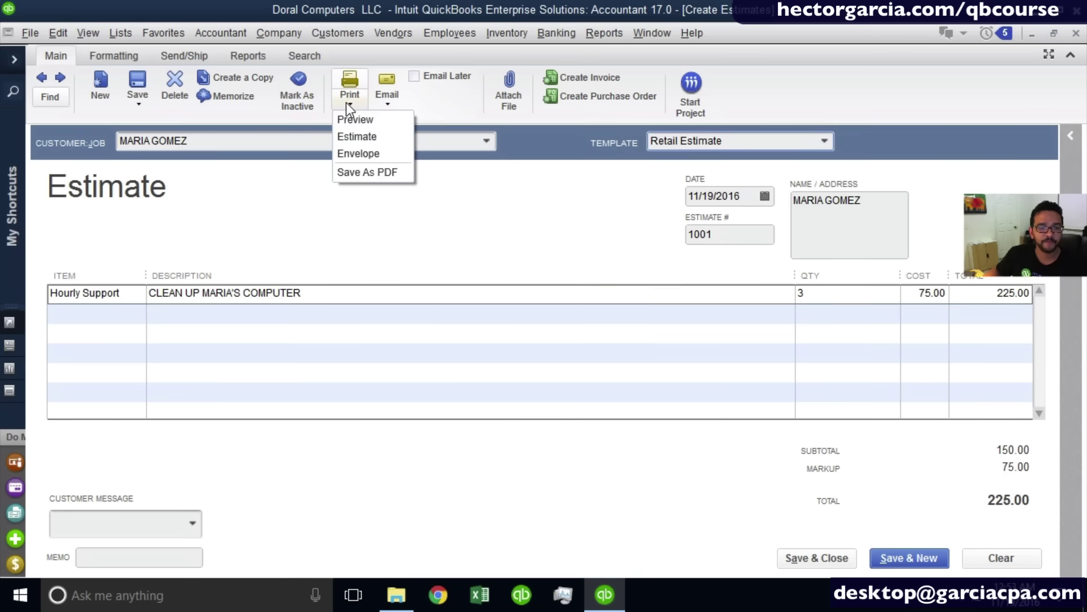
pyautogui.click(361, 122)
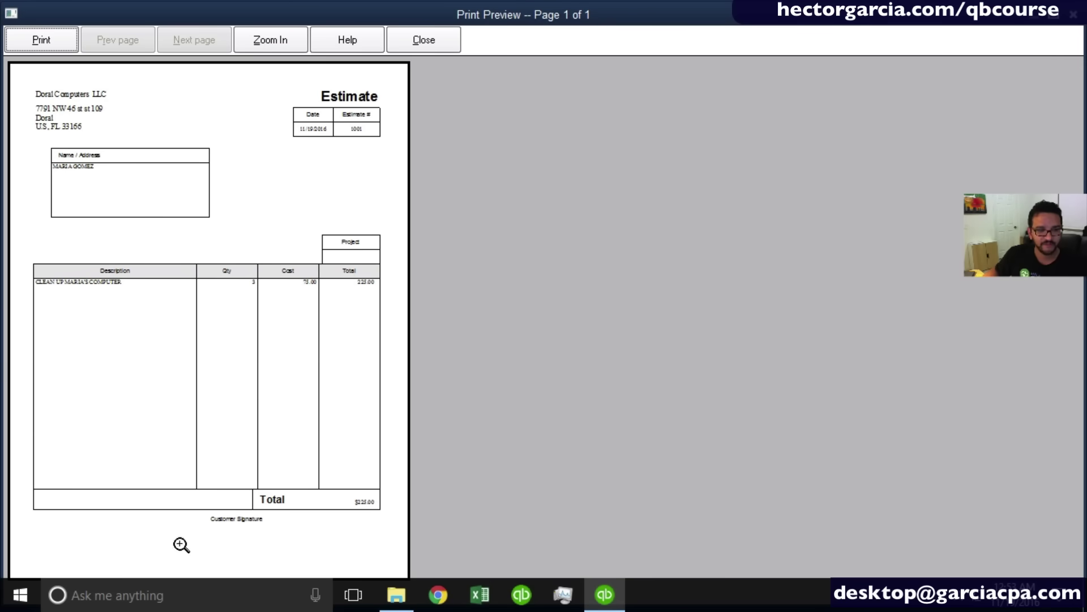
pyautogui.click(160, 341)
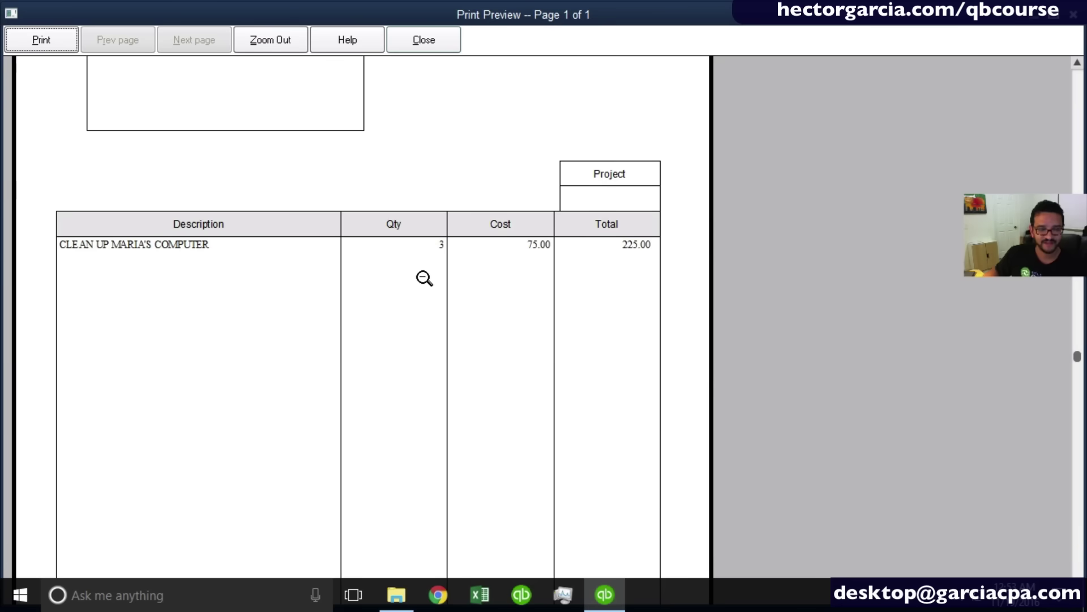
pyautogui.click(1076, 96)
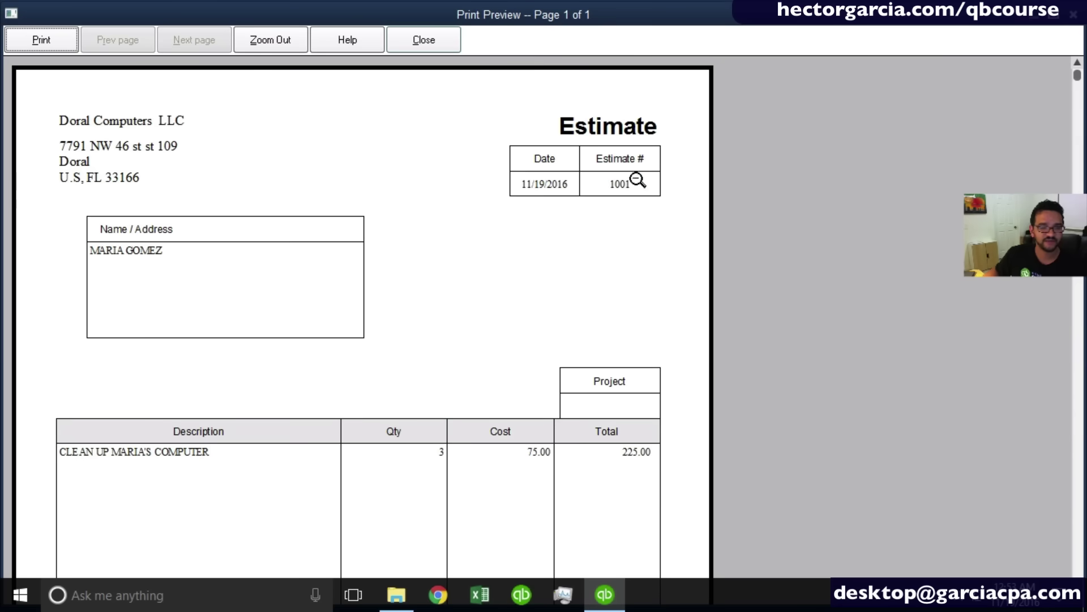
pyautogui.scroll(-5, 1079, 515)
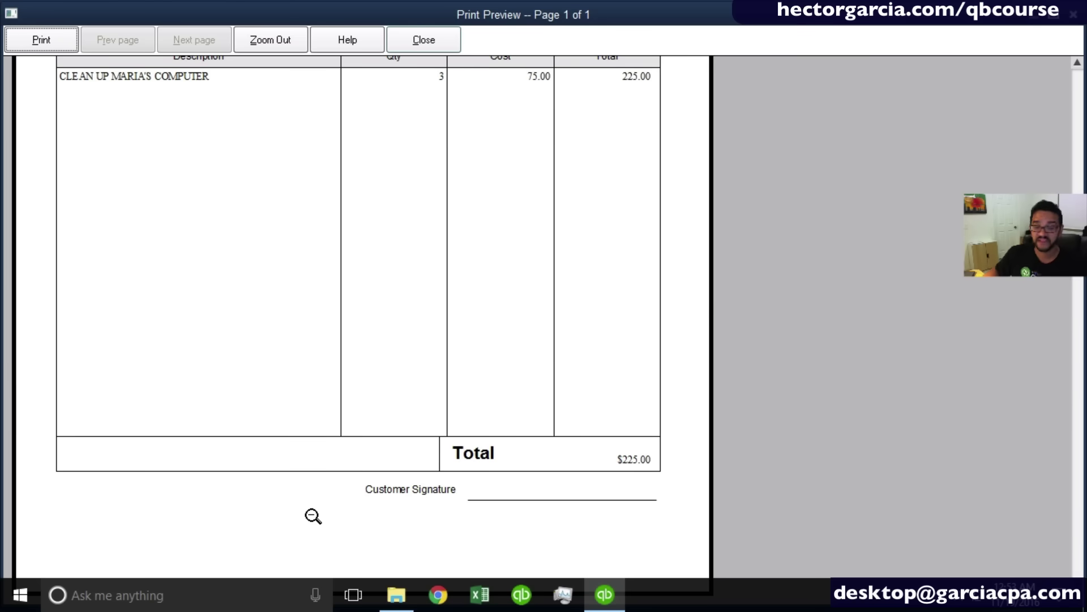
pyautogui.click(424, 39)
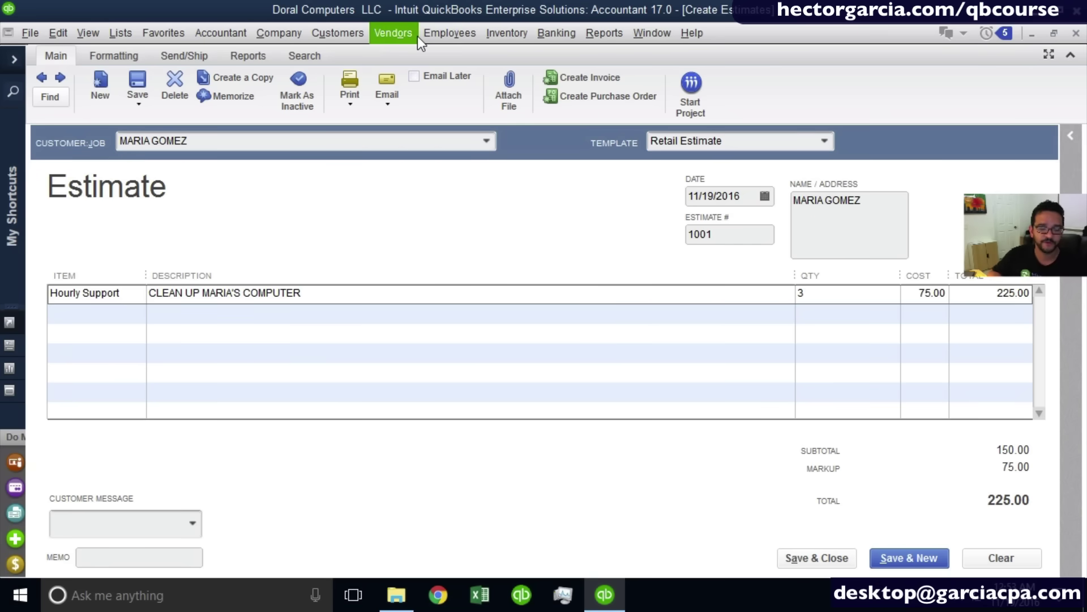
# Email the estimate, moving the customer's address into the recipient field and entering the company's e-mail.
pyautogui.click(395, 107)
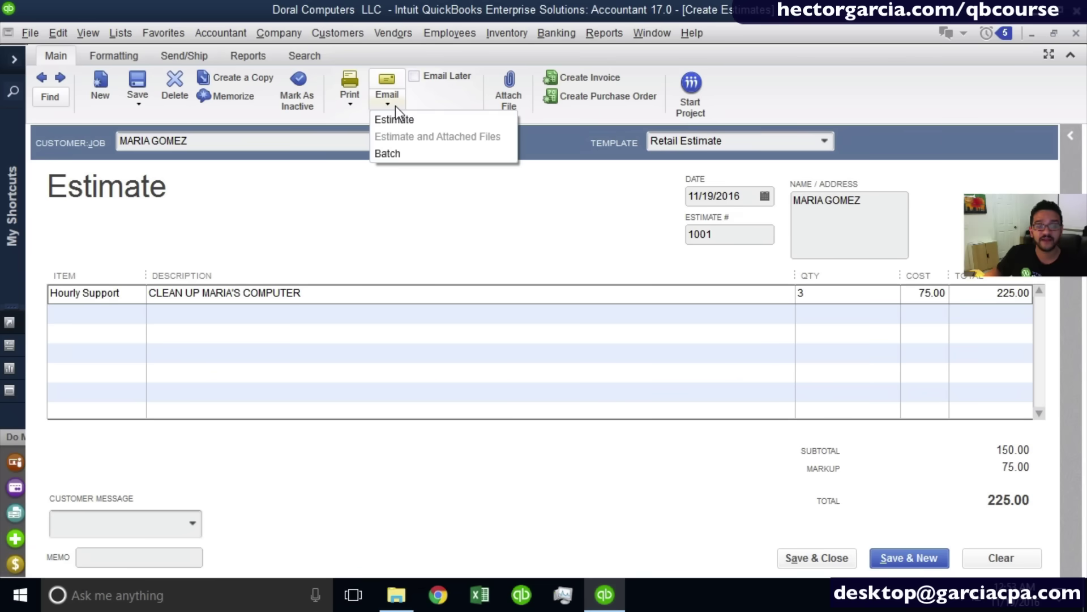
pyautogui.click(427, 119)
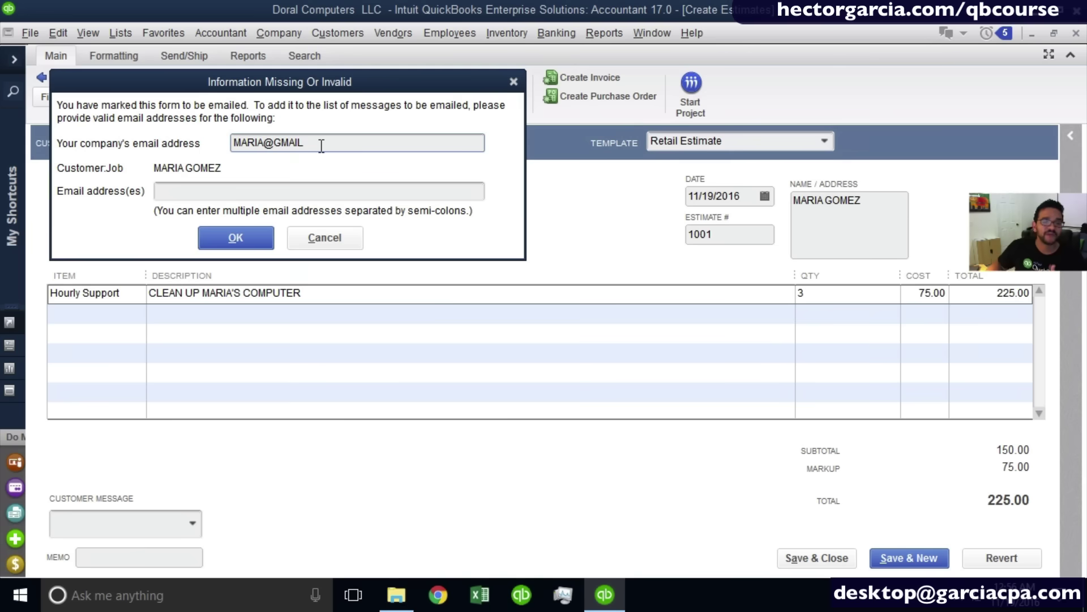
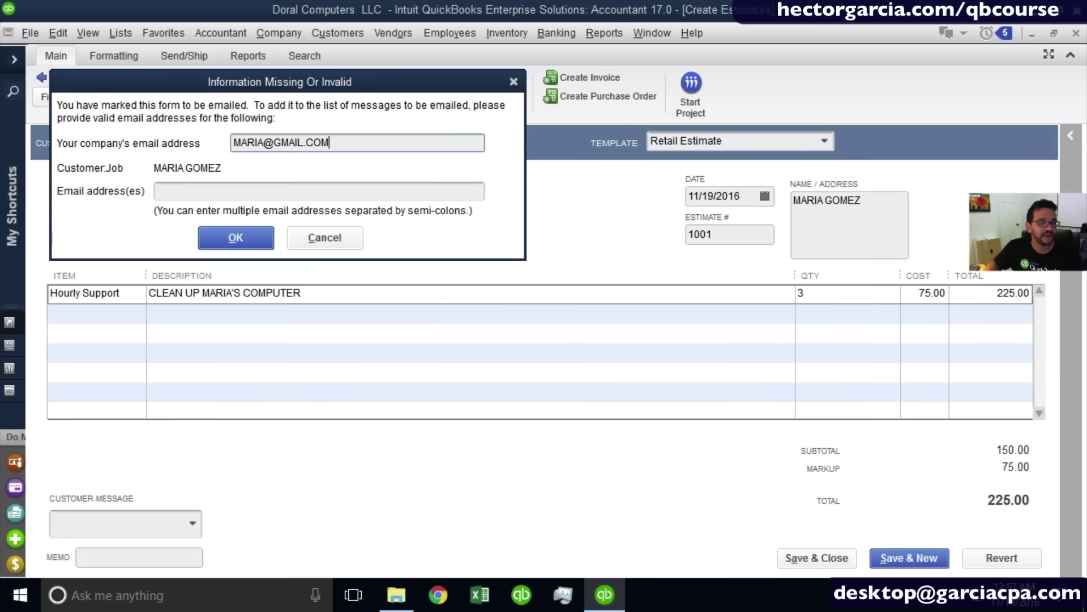
pyautogui.moveTo(328, 143); pyautogui.dragTo(185, 149)
pyautogui.hotkey('ctrl', 'c')
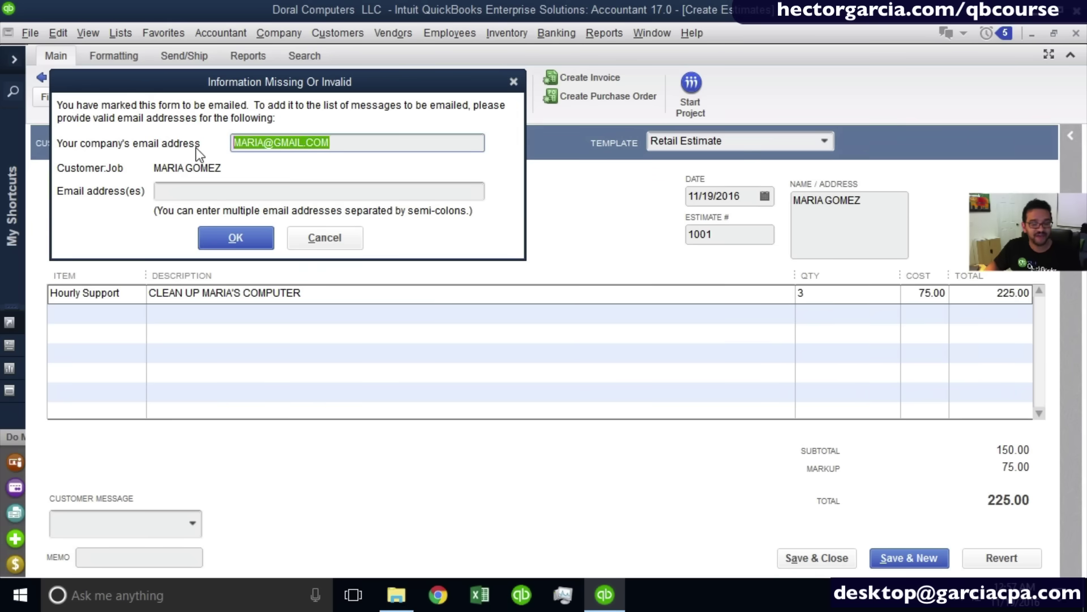
pyautogui.press('Delete')
pyautogui.click(195, 190)
pyautogui.hotkey('ctrl', 'v')
pyautogui.click(253, 147)
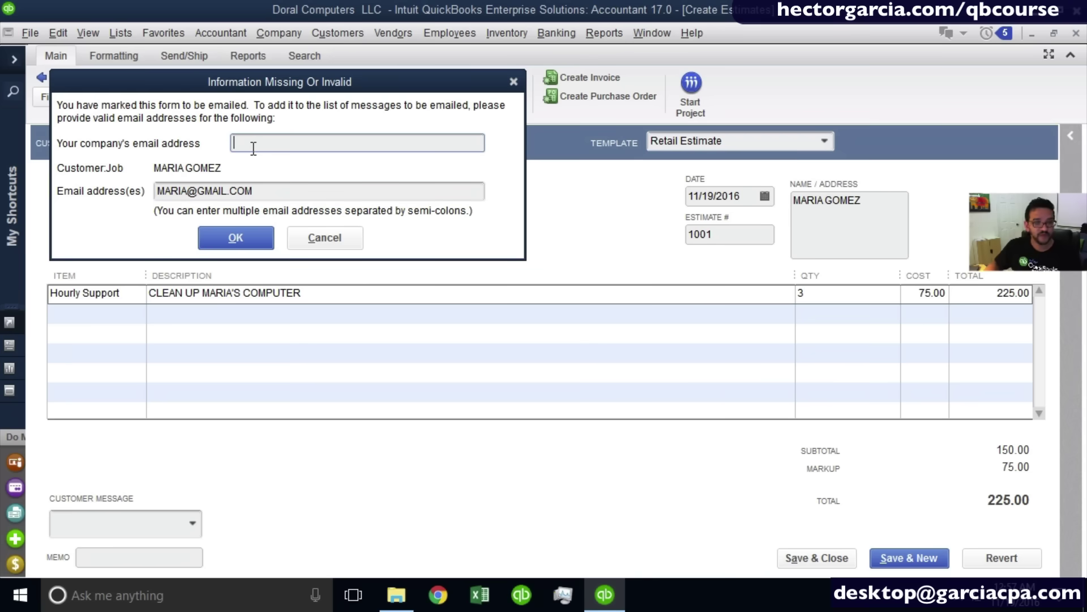
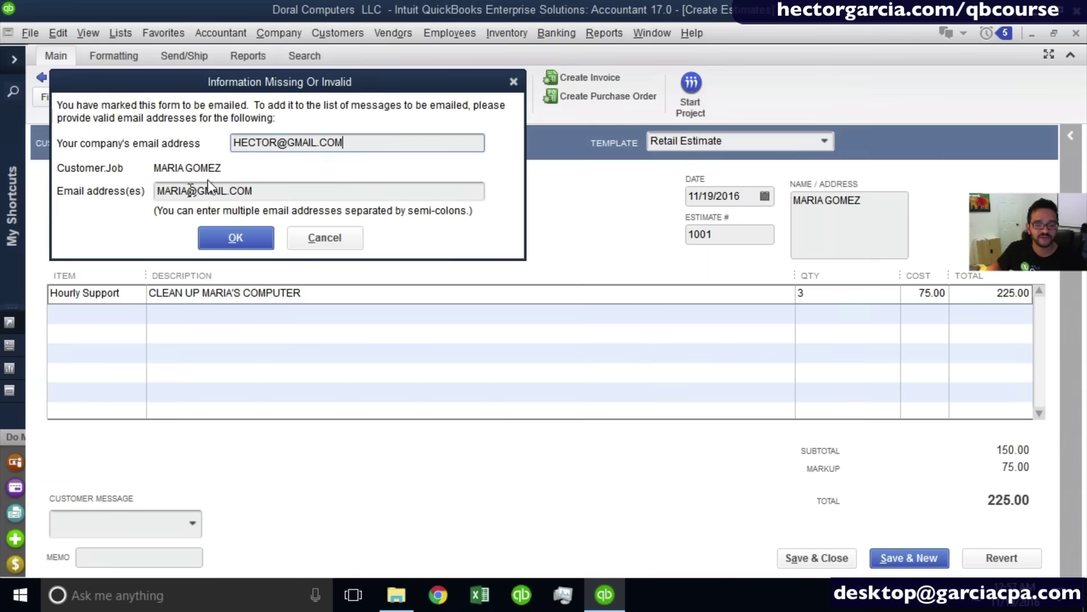
pyautogui.click(280, 194)
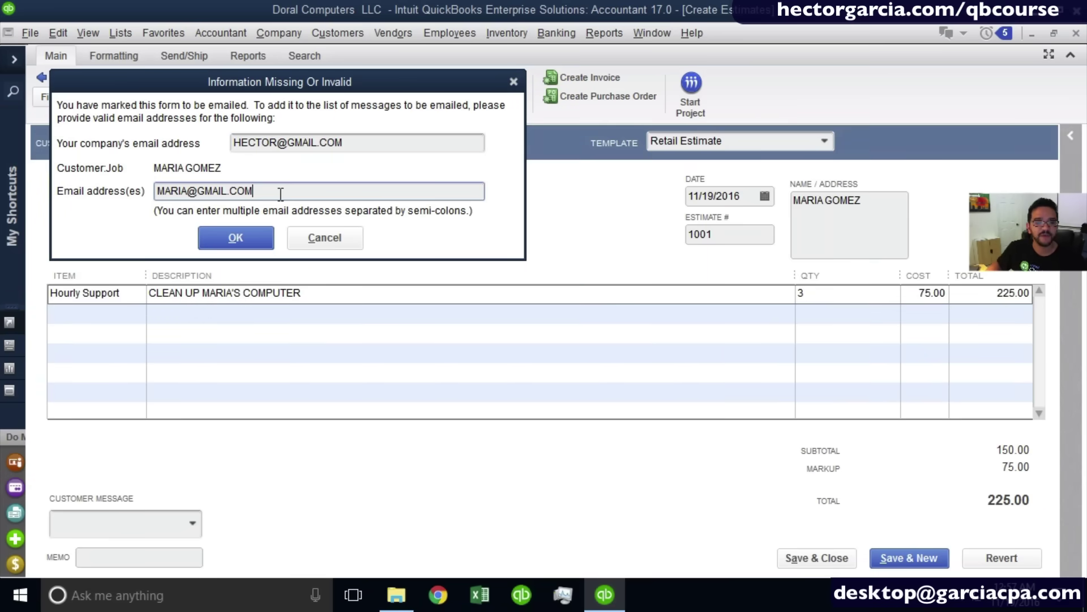
pyautogui.click(249, 237)
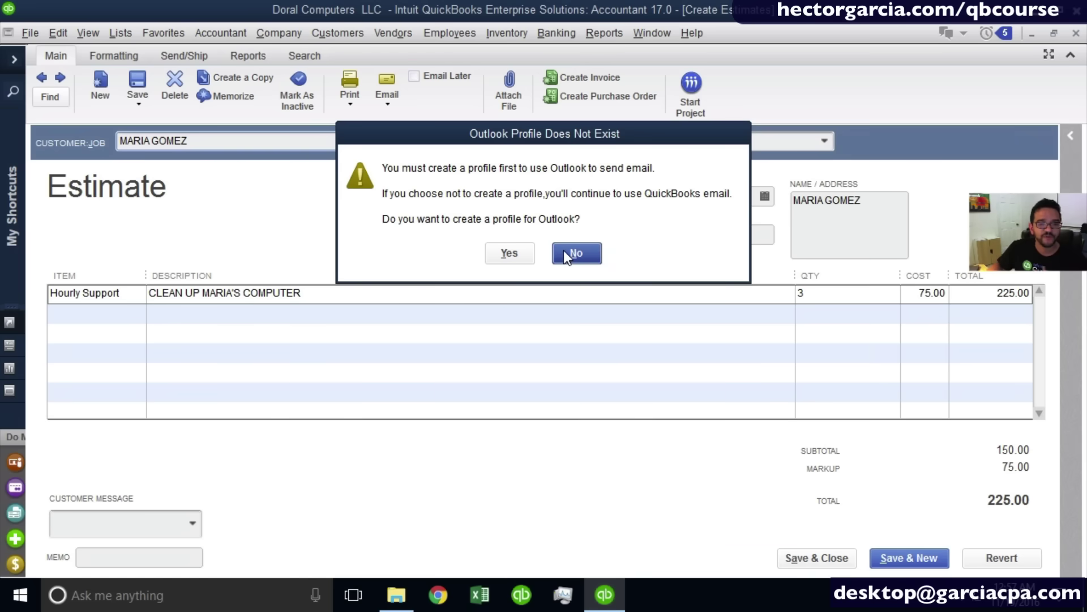
# Decline an Outlook profile, attempt Send Now, close the browser windows, and choose Send Later.
pyautogui.click(564, 253)
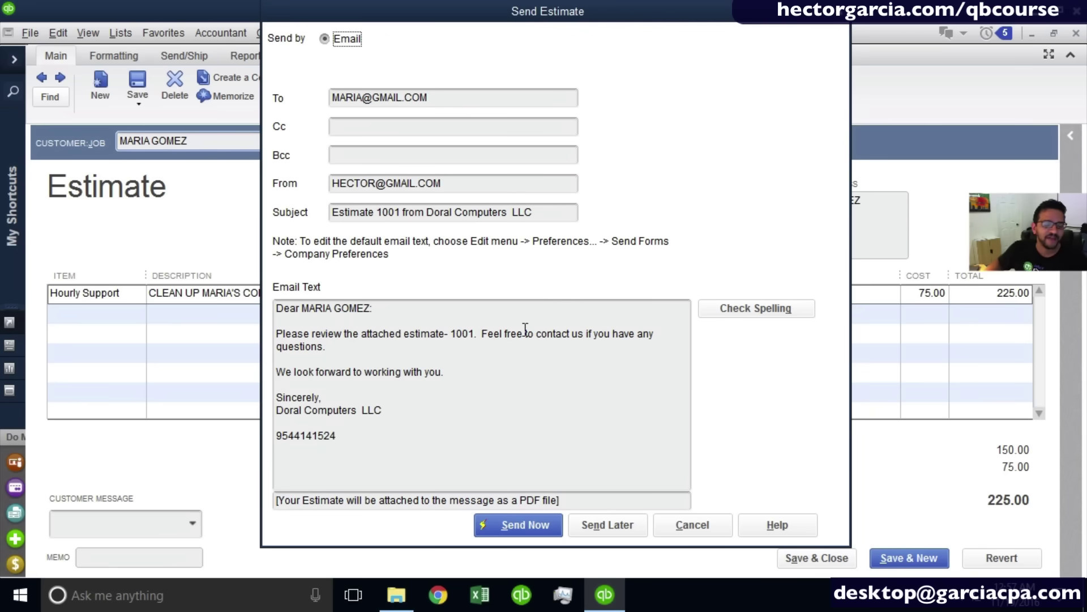
pyautogui.click(519, 527)
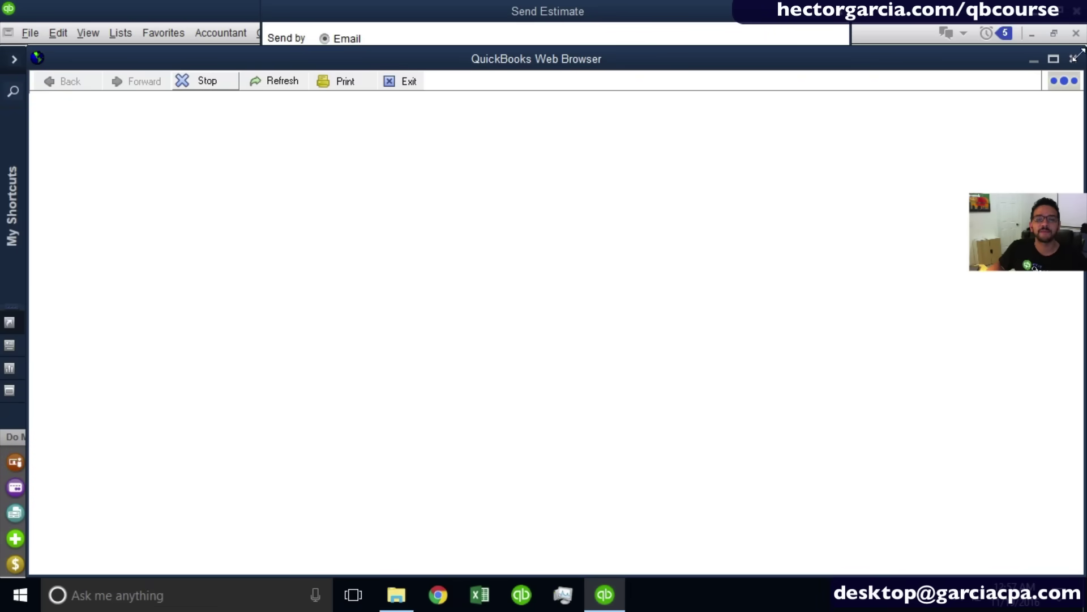
pyautogui.click(1074, 59)
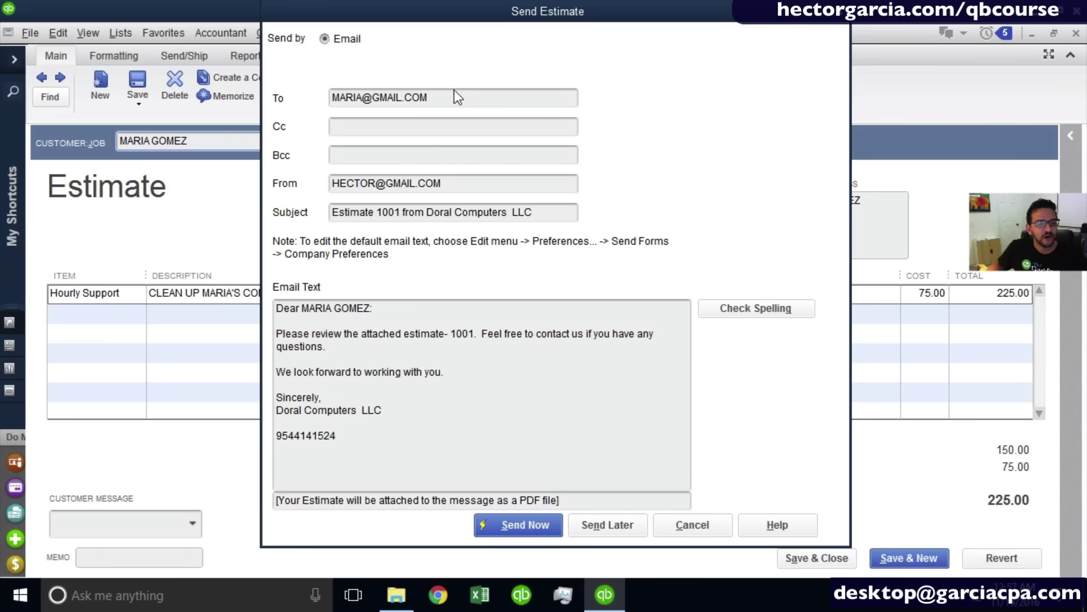
pyautogui.click(542, 228)
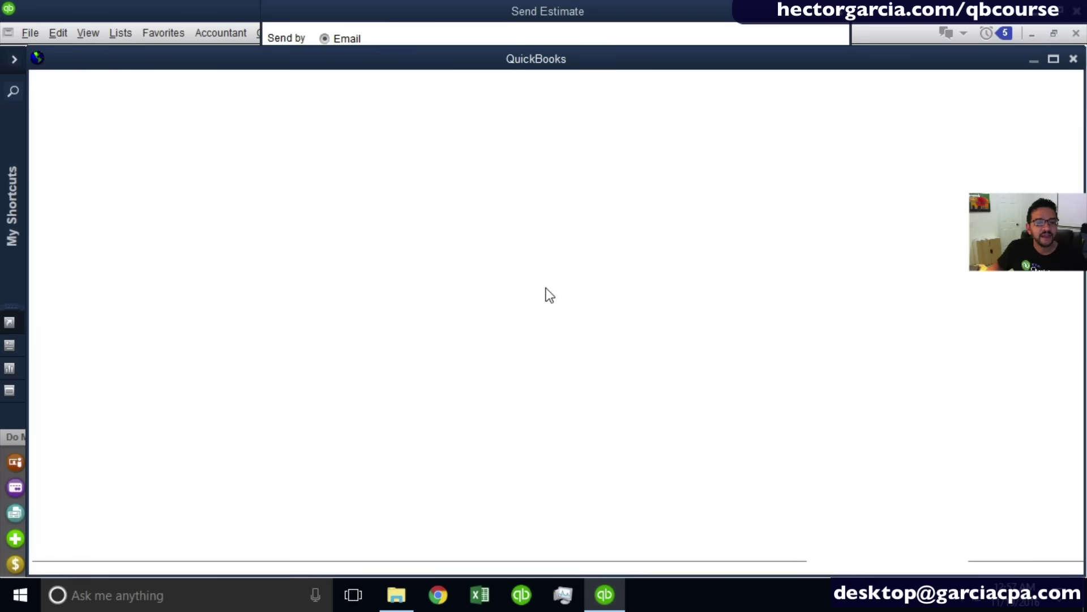
pyautogui.click(1076, 57)
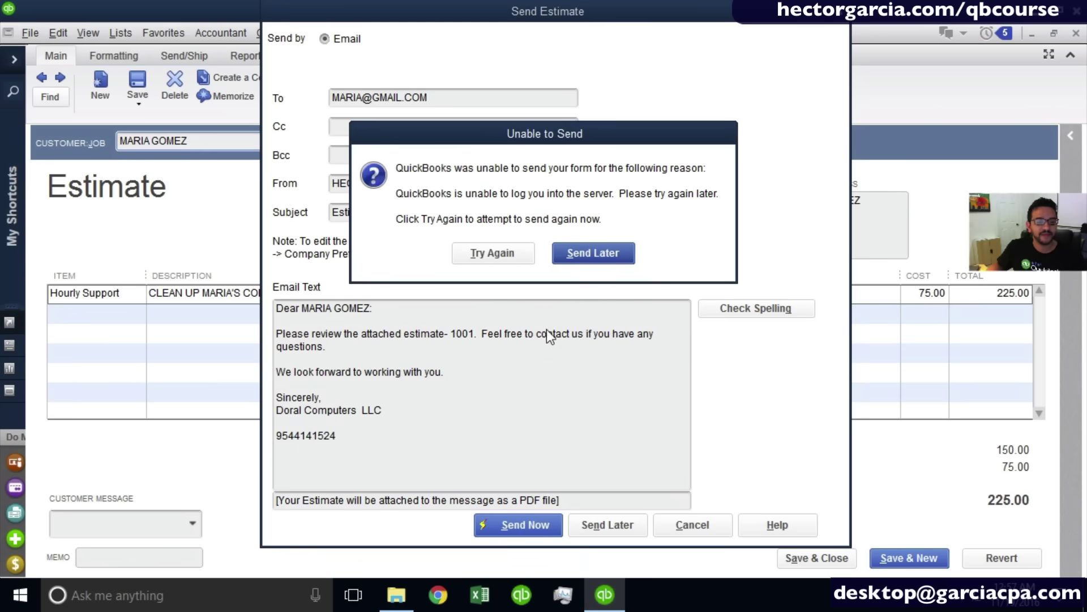
pyautogui.click(589, 253)
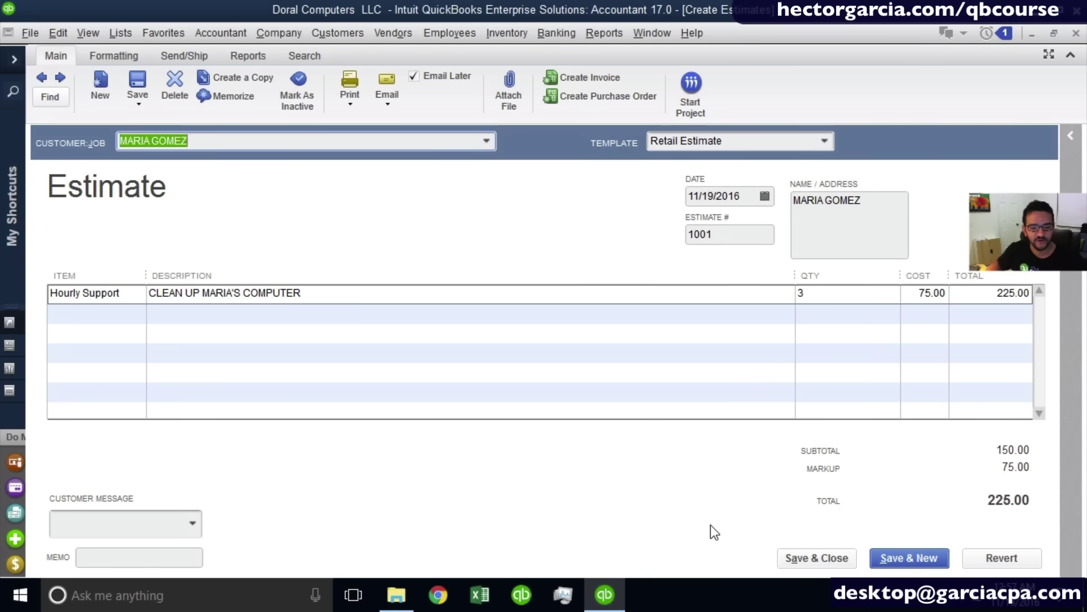
# Save estimate 1001 and list all estimates under the Customer Center's Transactions.
pyautogui.click(801, 558)
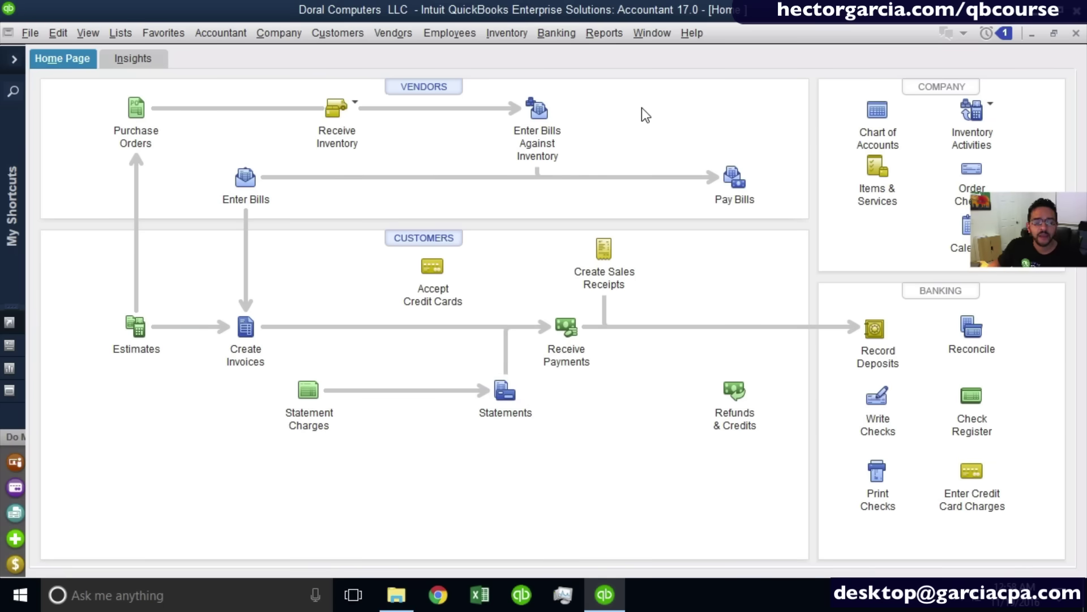
pyautogui.click(338, 32)
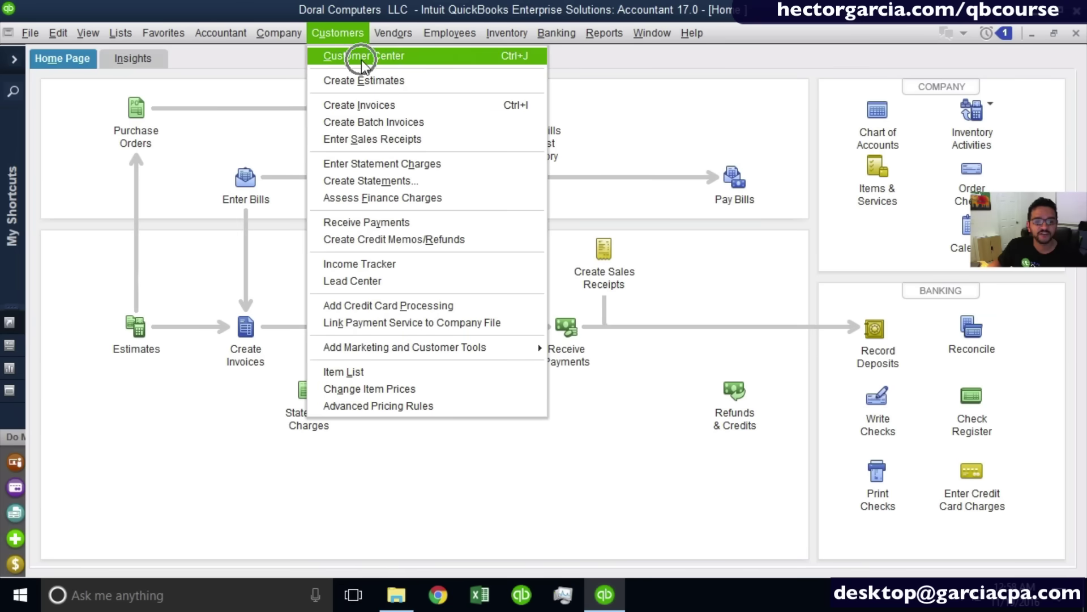
pyautogui.click(358, 56)
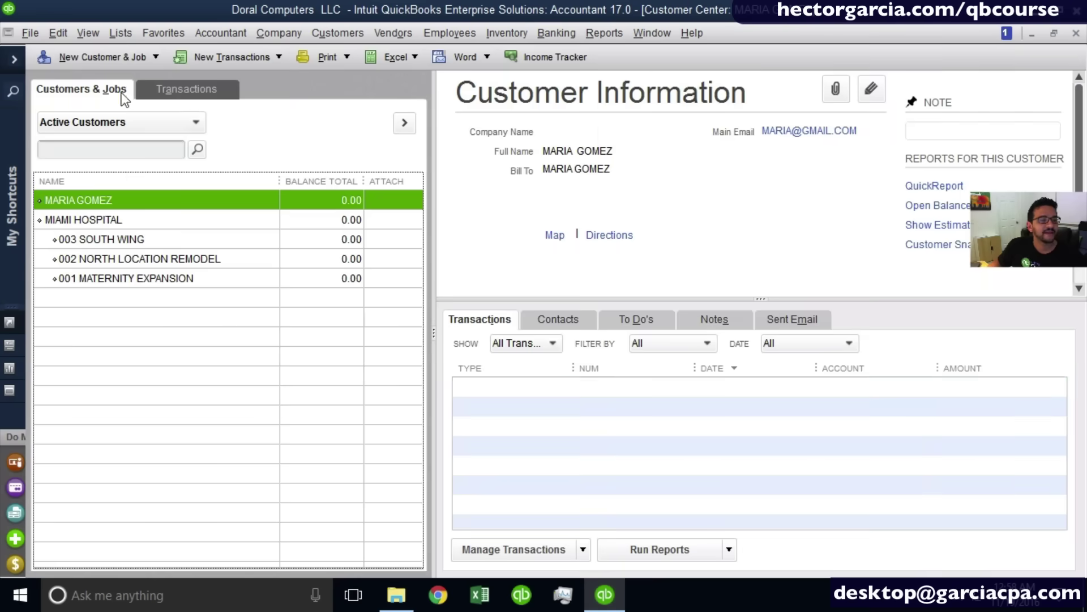
pyautogui.click(185, 93)
pyautogui.click(84, 146)
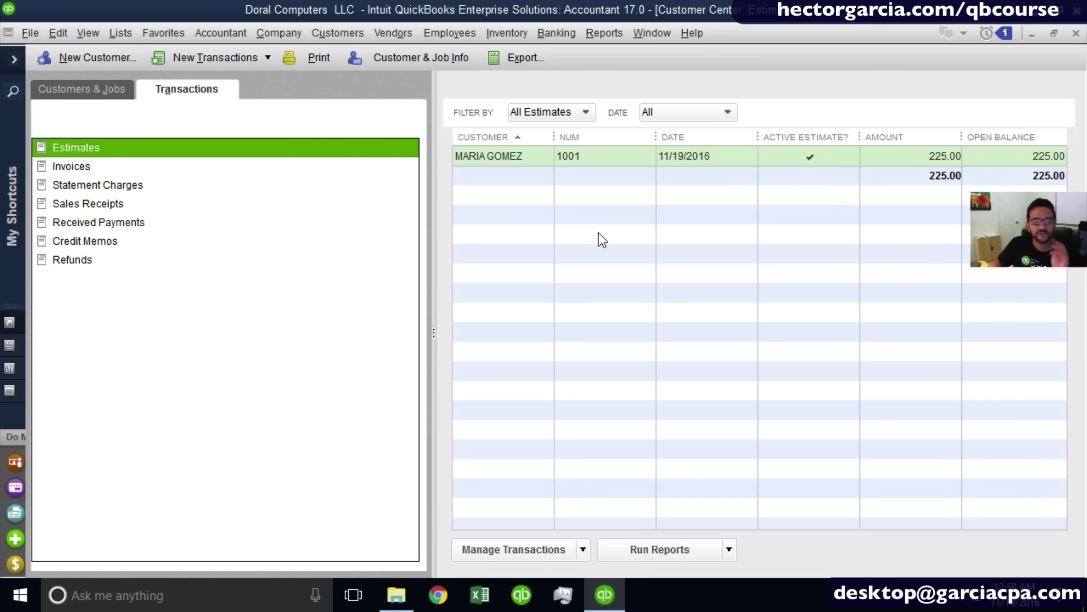
# Close the Customer Center and start blank estimate 1002, showing the Customer:Job list.
pyautogui.click(1077, 34)
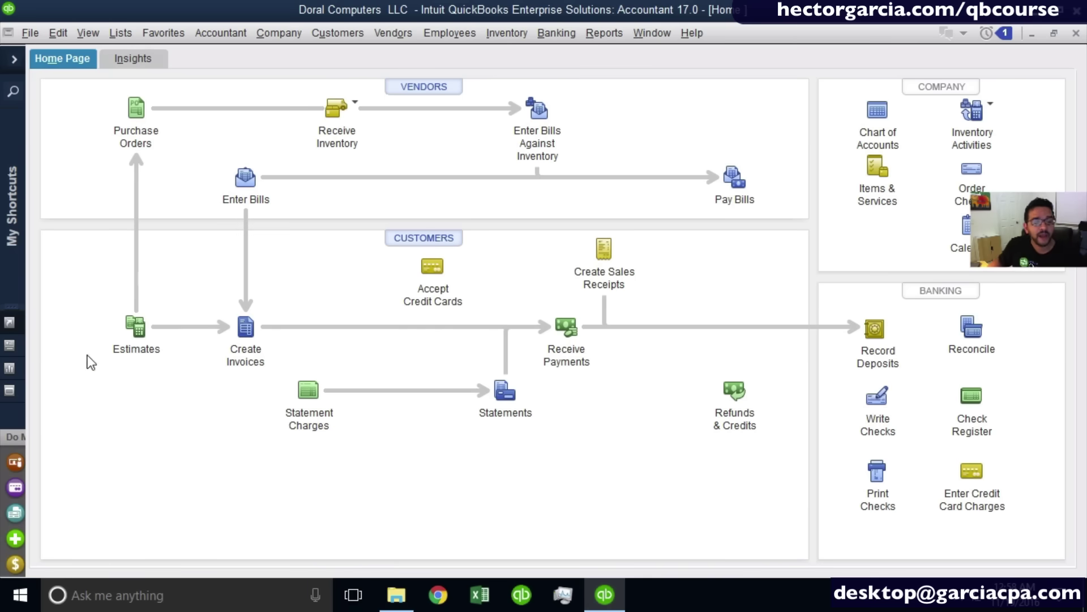
pyautogui.click(146, 334)
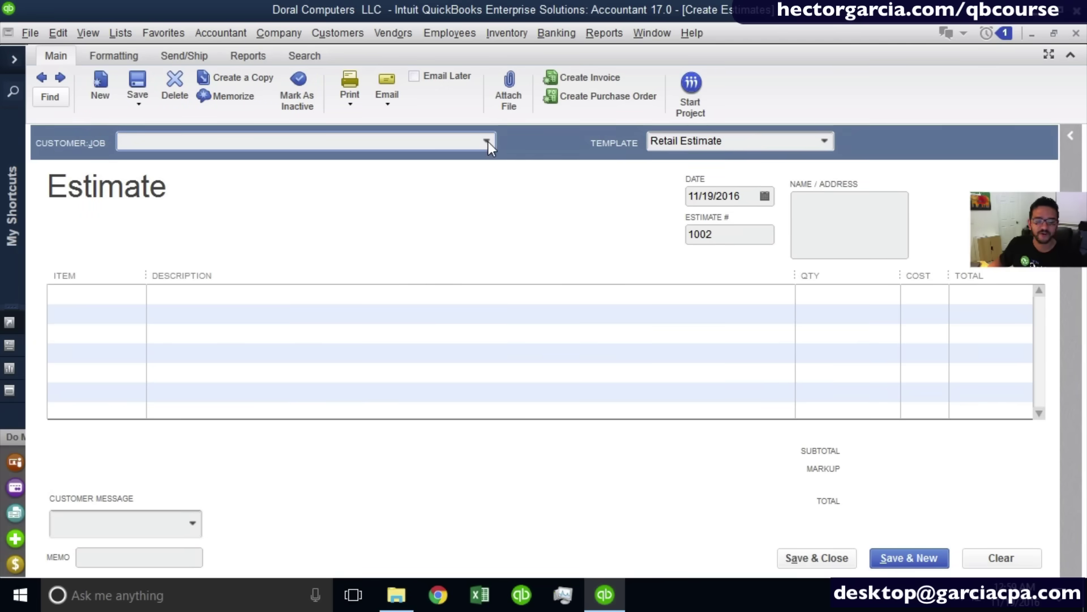
pyautogui.click(487, 141)
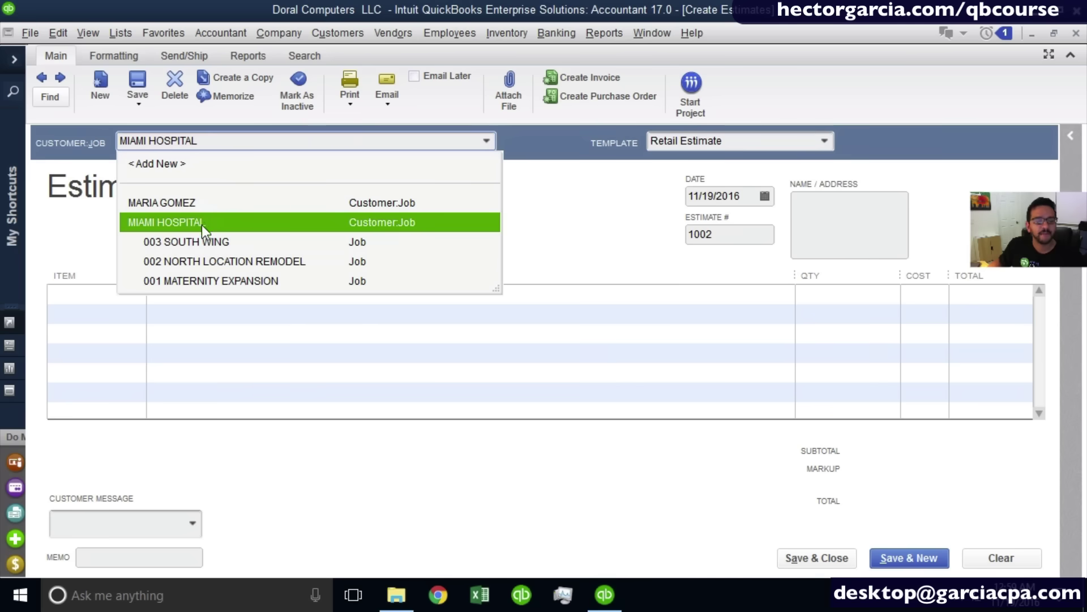
# Assign estimate 1002 to the MIAMI HOSPITAL:001 MATERNITY EXPANSION job and confirm its number.
pyautogui.press('ctrl')
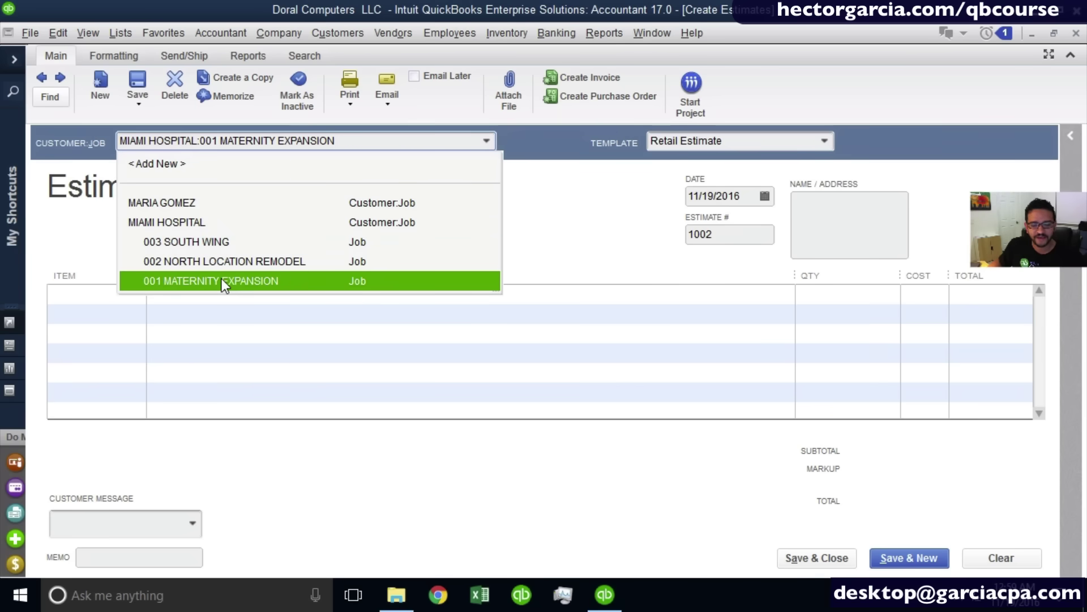
pyautogui.press('ctrl')
pyautogui.click(222, 280)
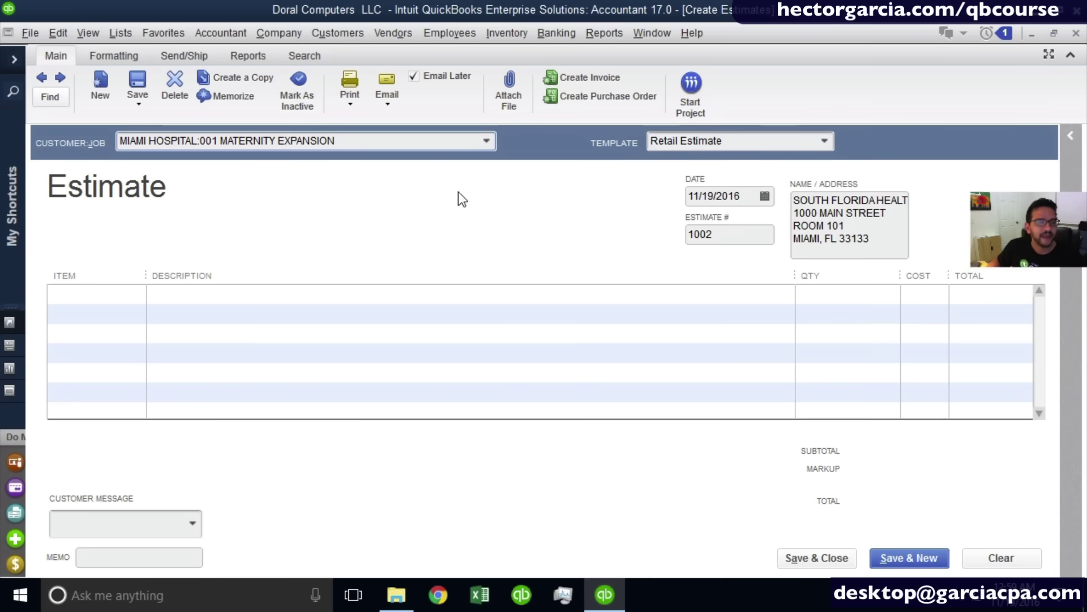
pyautogui.moveTo(345, 141); pyautogui.dragTo(2, 142)
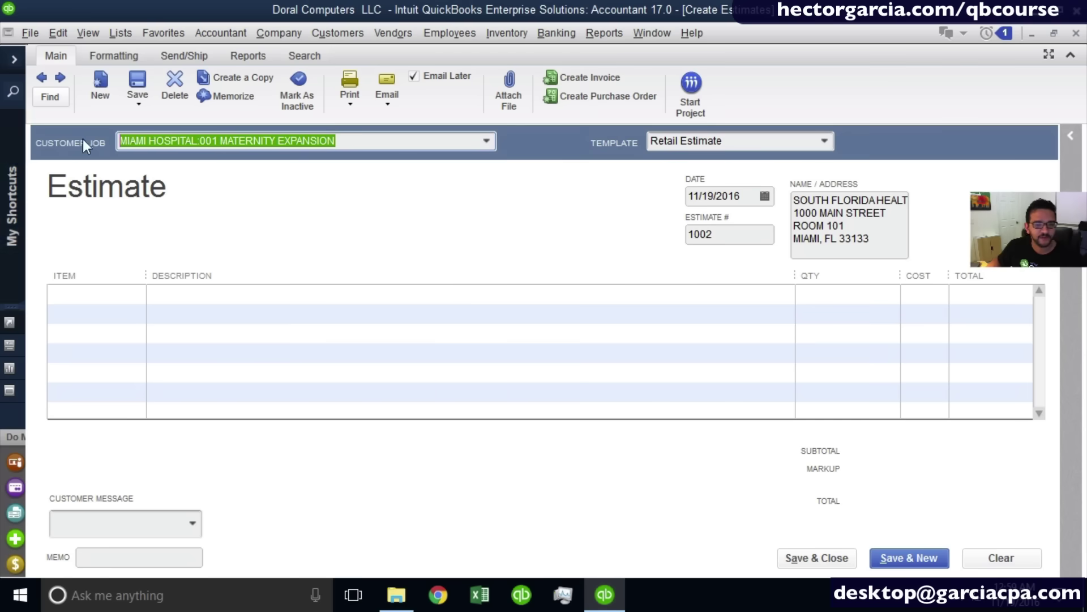
pyautogui.doubleClick(744, 234)
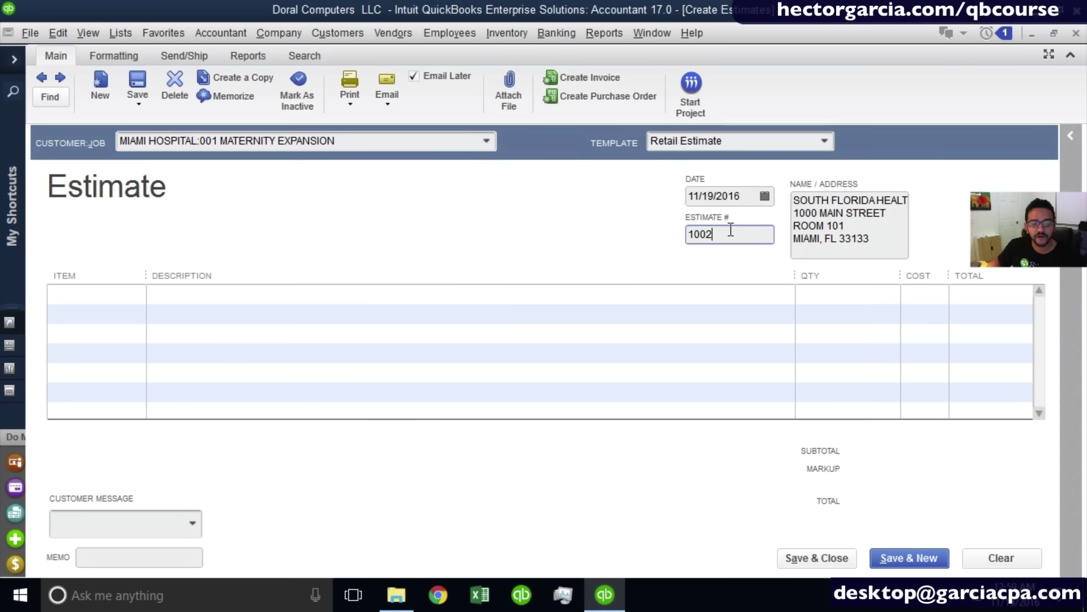
pyautogui.moveTo(731, 230); pyautogui.dragTo(643, 233)
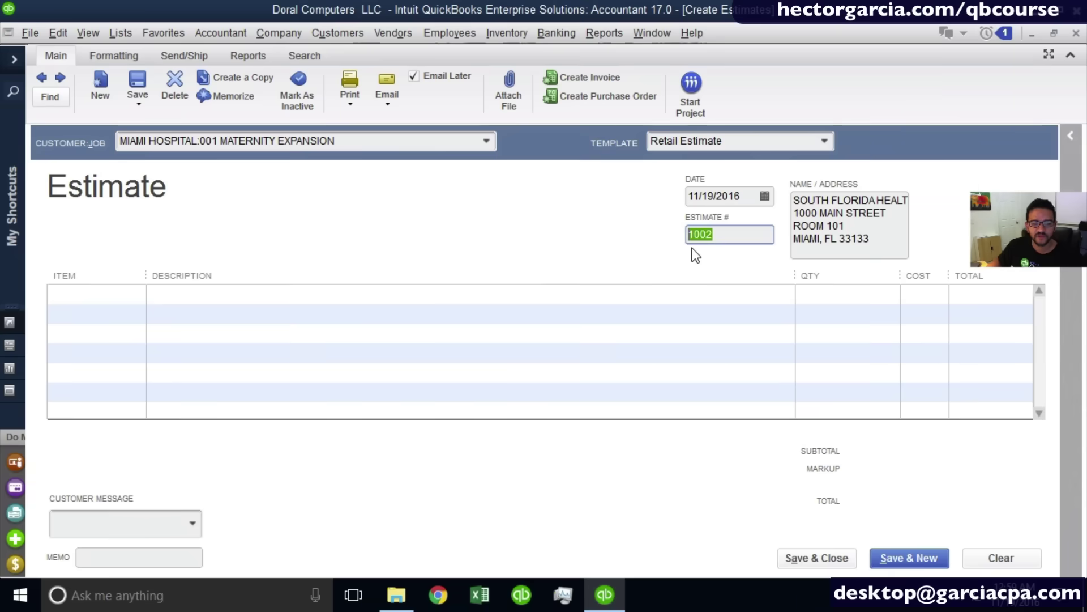
pyautogui.click(723, 215)
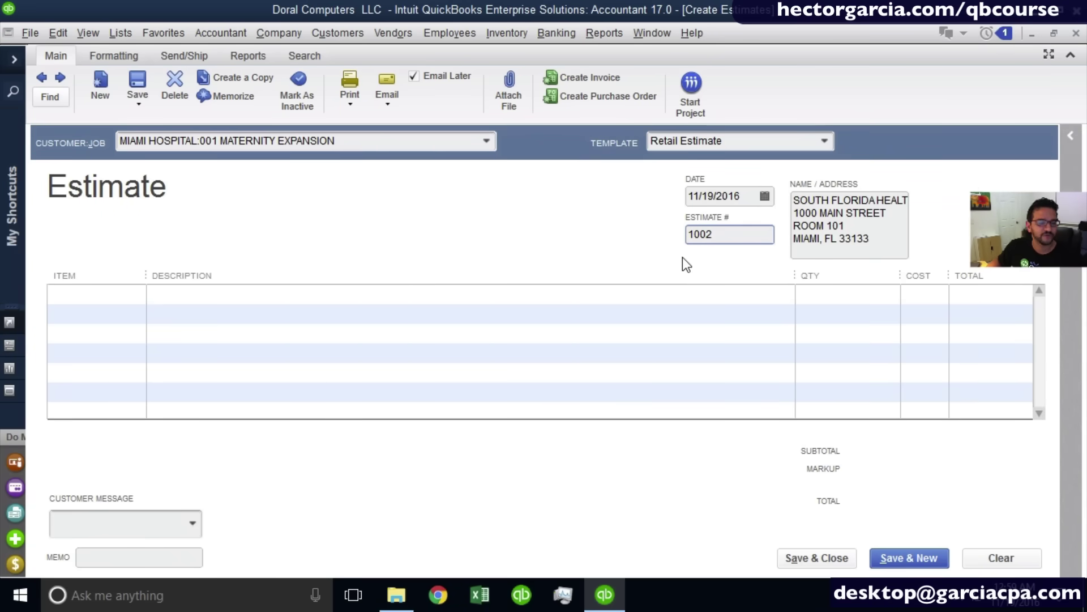
pyautogui.click(87, 292)
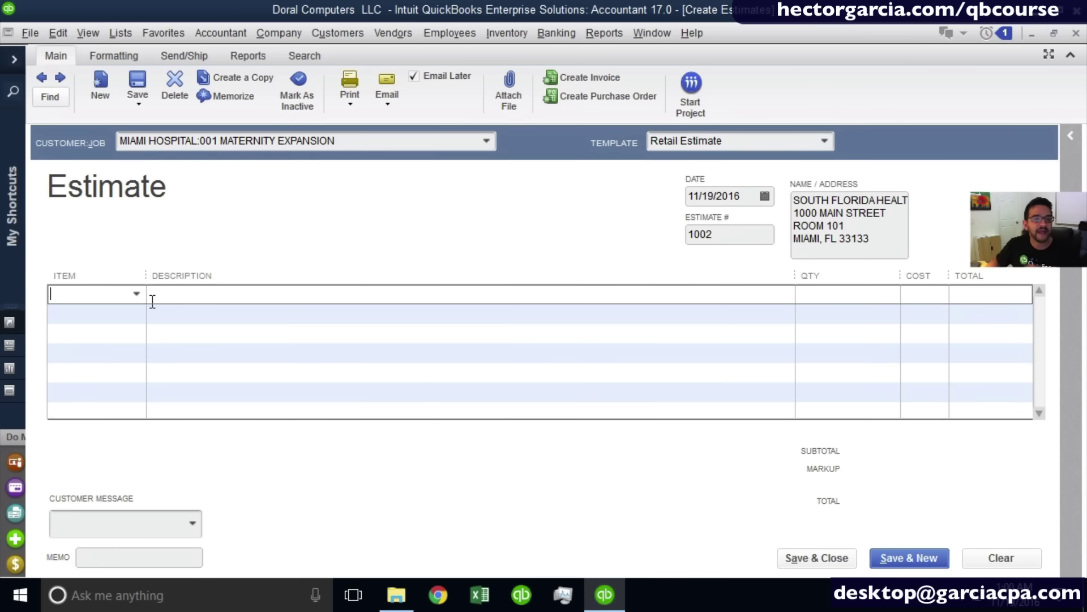
# Add a first line of 1 Server Dell XD 5000 at 3,500.00, widening the Item and Cost columns.
pyautogui.click(136, 294)
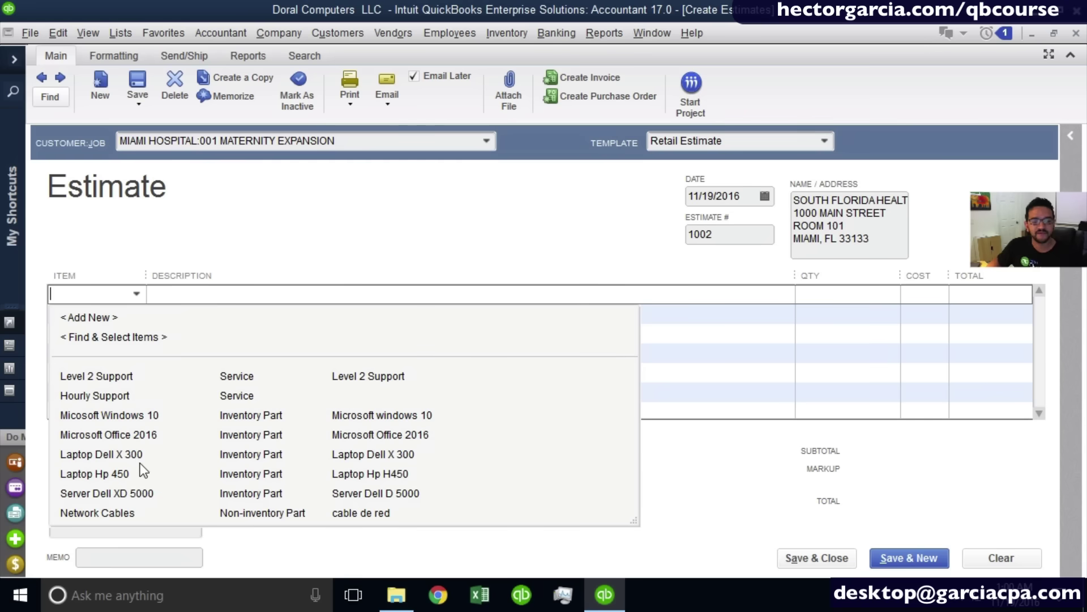
pyautogui.click(147, 486)
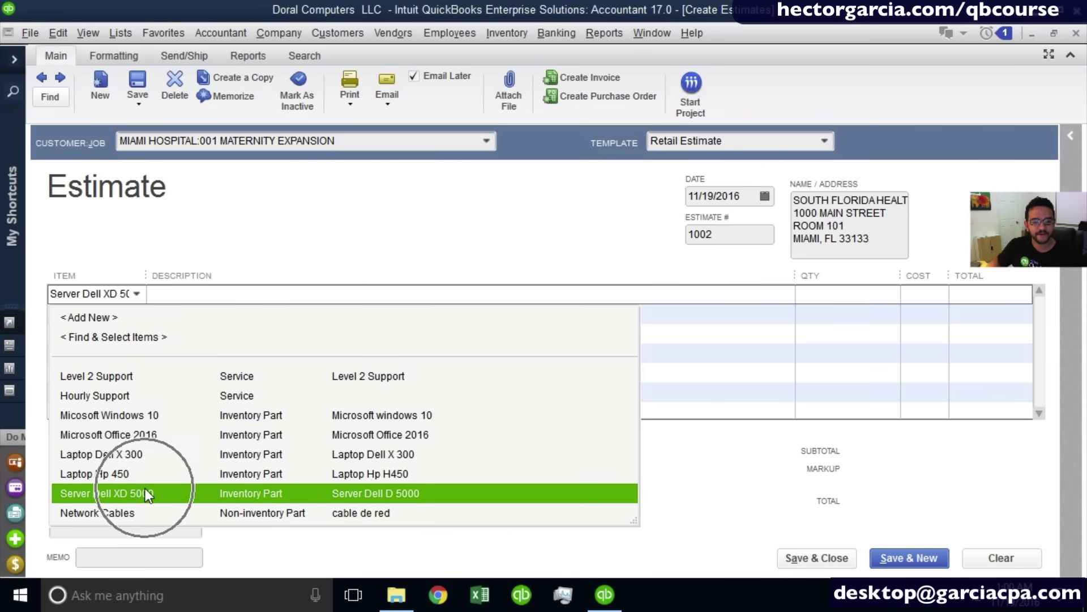
pyautogui.click(146, 494)
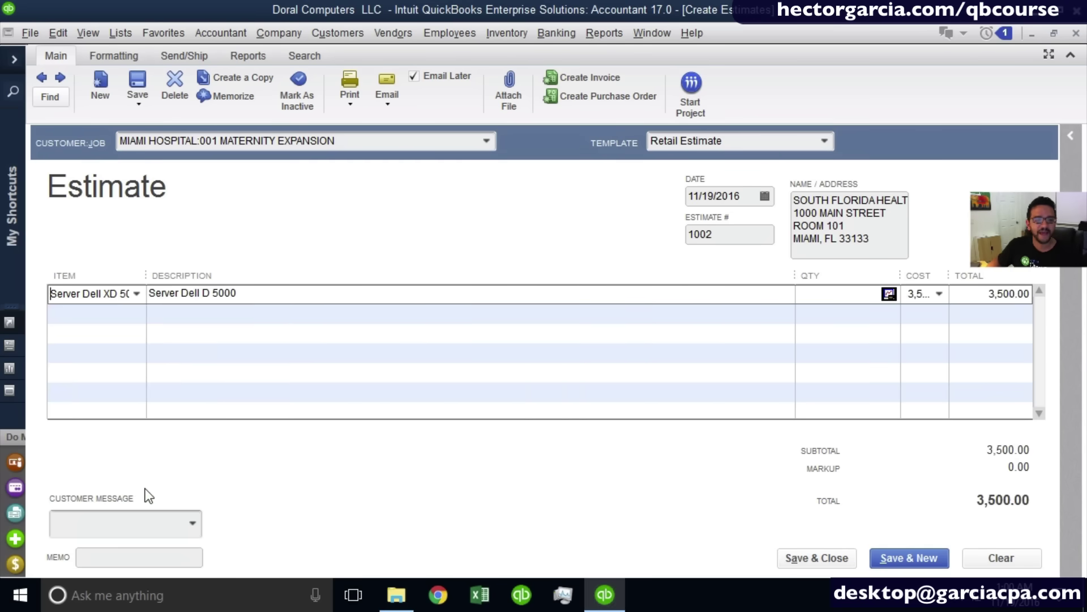
pyautogui.moveTo(148, 275); pyautogui.dragTo(192, 275)
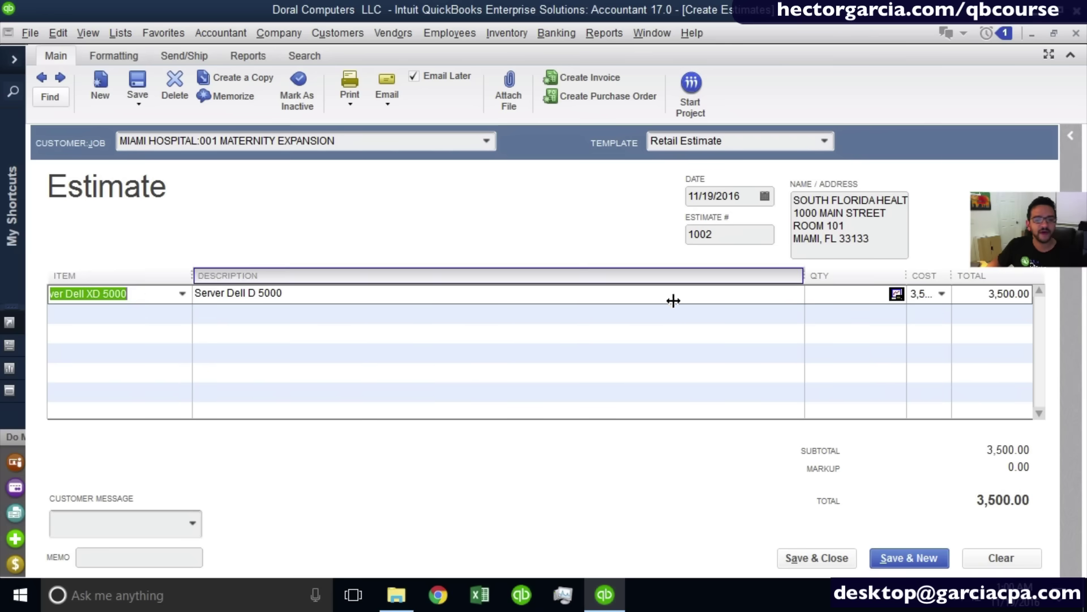
pyautogui.click(837, 294)
pyautogui.write('1')
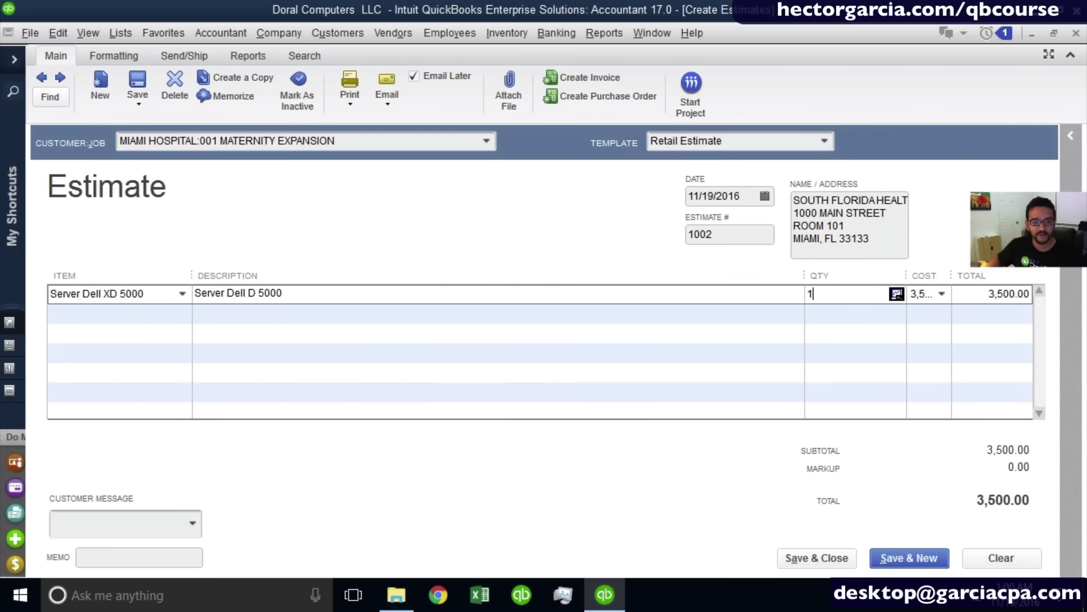
pyautogui.moveTo(804, 275); pyautogui.dragTo(758, 276)
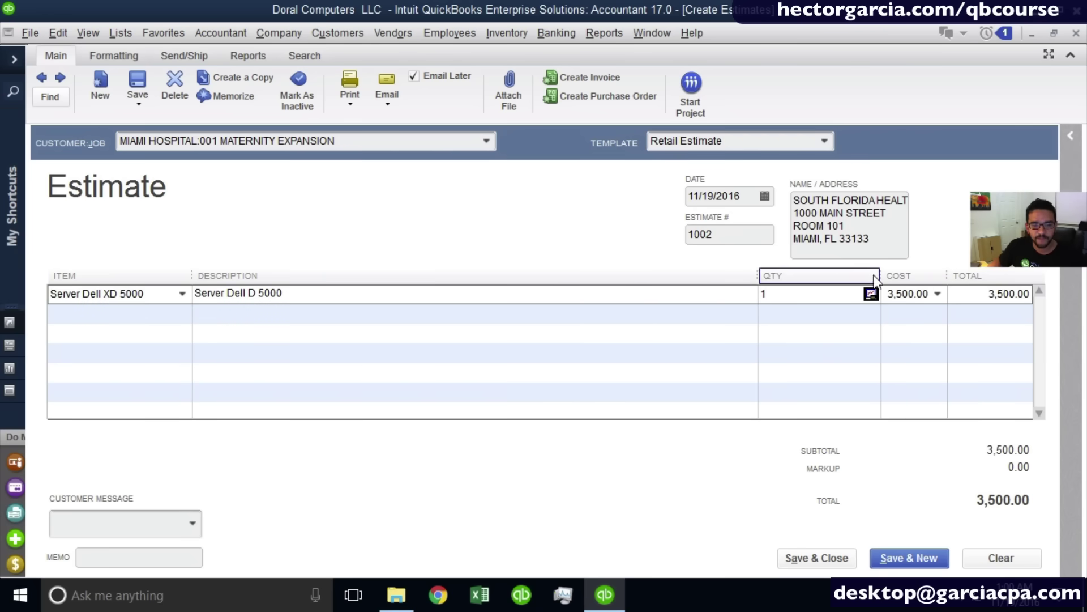
pyautogui.moveTo(875, 277); pyautogui.dragTo(830, 276)
pyautogui.press('Tab')
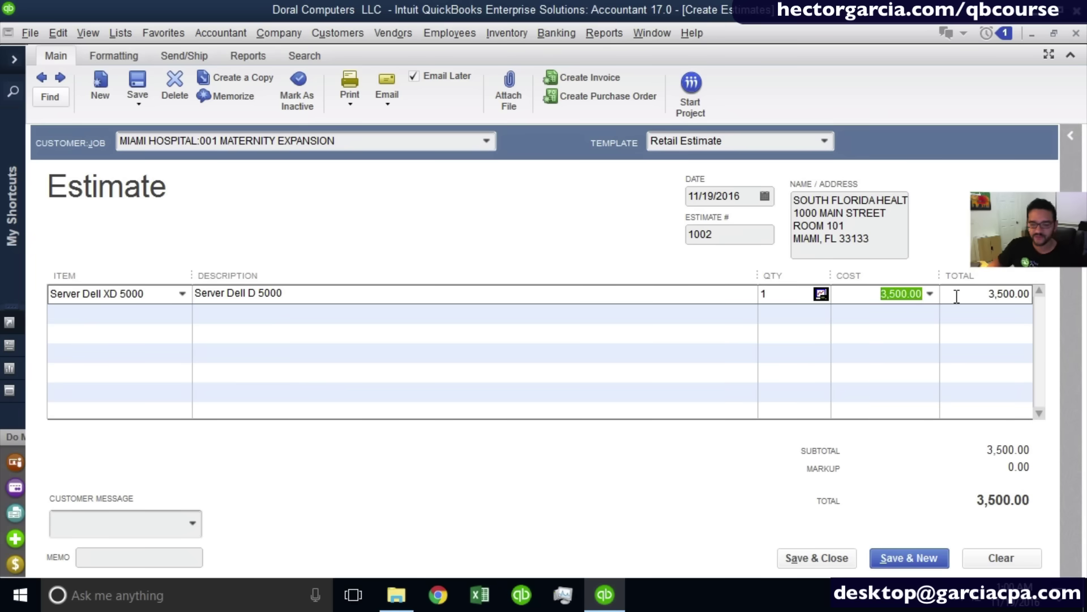
pyautogui.click(99, 313)
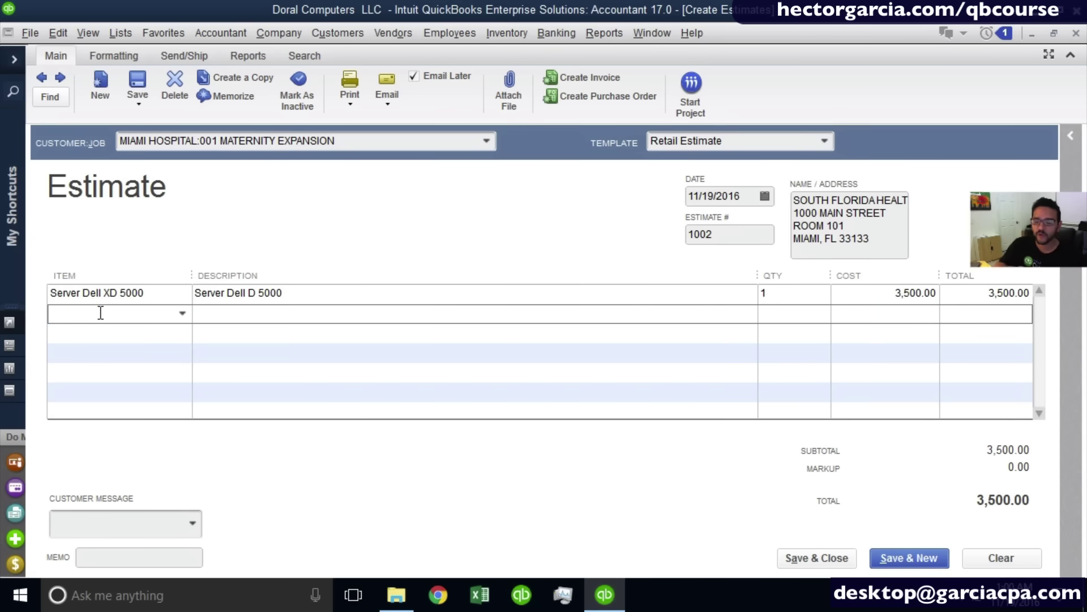
pyautogui.click(181, 314)
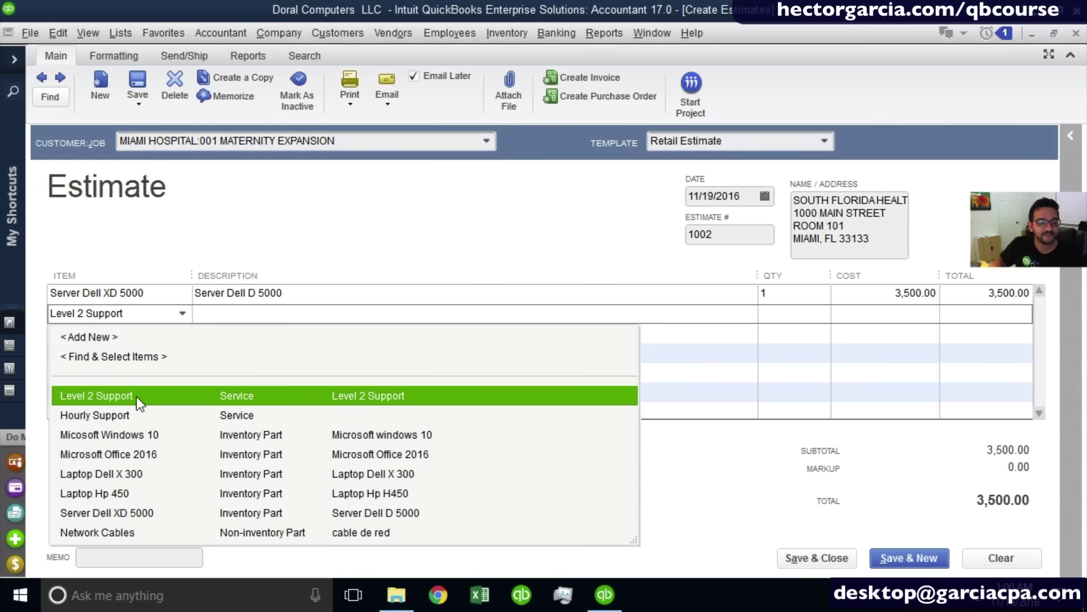
# Add Level 2 Support with quantity 4 as the second line.
pyautogui.click(137, 396)
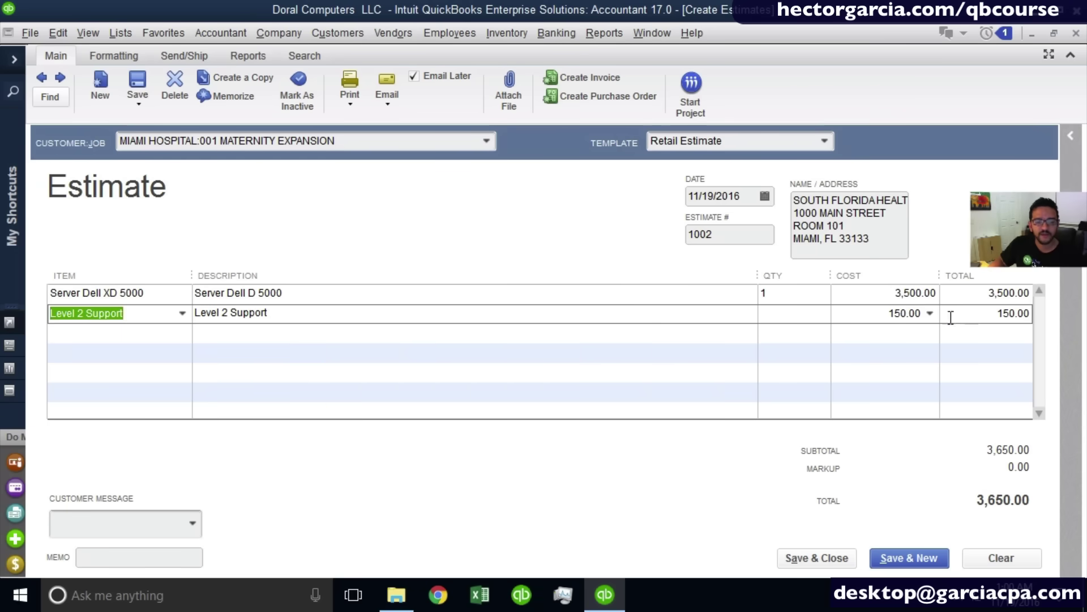
pyautogui.click(766, 313)
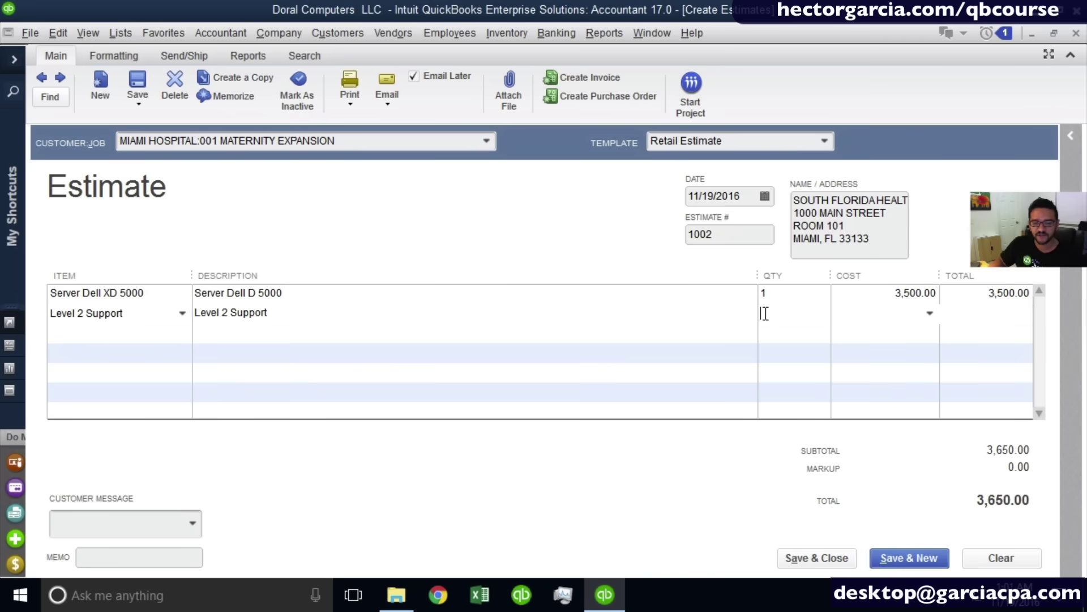
pyautogui.write('4')
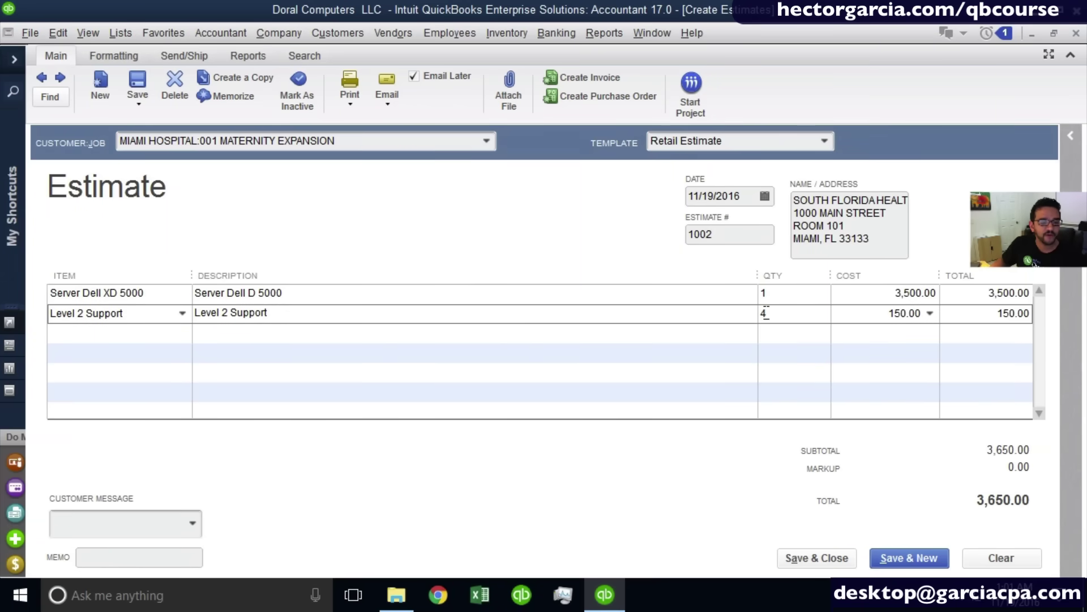
pyautogui.hotkey('shift', 'Tab')
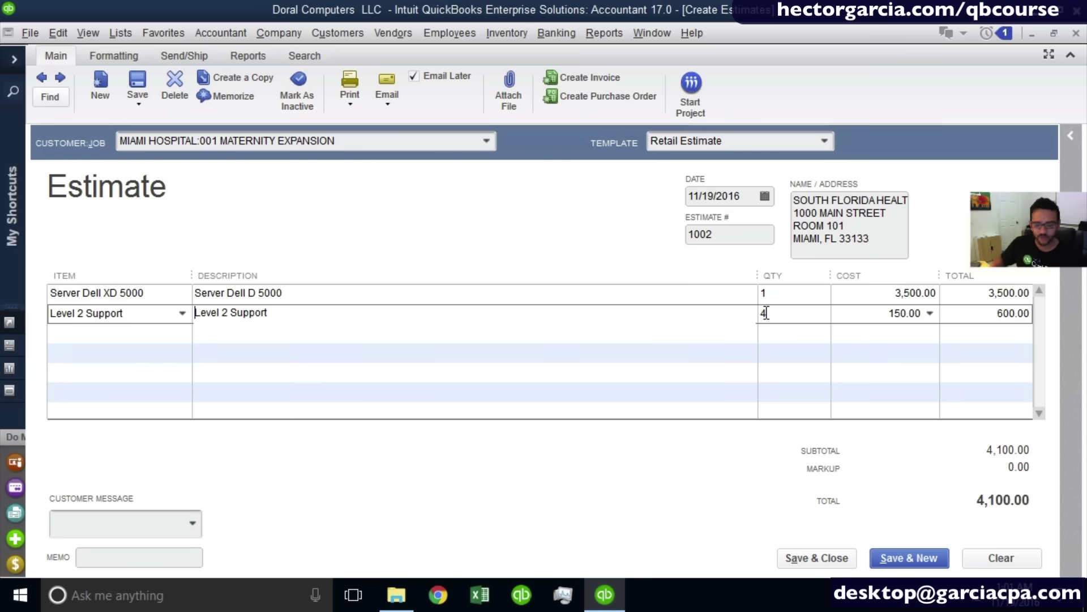
# Change its description to INSTALLATION OF SERVER, bringing the total to 4,100.00.
pyautogui.press('Right')
pyautogui.press('Left')
pyautogui.hotkey('shift', 'Right')
pyautogui.hotkey('shift', 'Right')
pyautogui.hotkey('shift', 'Right')
pyautogui.hotkey('shift', 'Right')
pyautogui.hotkey('shift', 'Right')
pyautogui.hotkey('shift', 'Right')
pyautogui.hotkey('shift', 'Right')
pyautogui.hotkey('shift', 'Right')
pyautogui.hotkey('shift', 'Right')
pyautogui.hotkey('shift', 'Right')
pyautogui.hotkey('shift', 'Right')
pyautogui.hotkey('shift', 'Right')
pyautogui.hotkey('shift', 'Right')
pyautogui.hotkey('shift', 'Right')
pyautogui.hotkey('shift', 'Right')
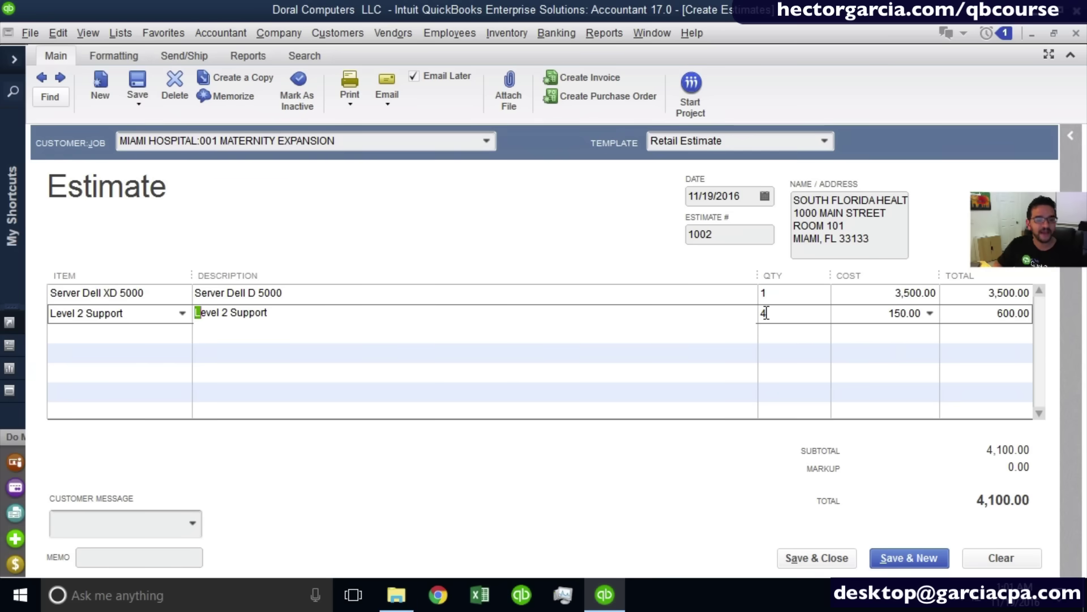
pyautogui.write('i')
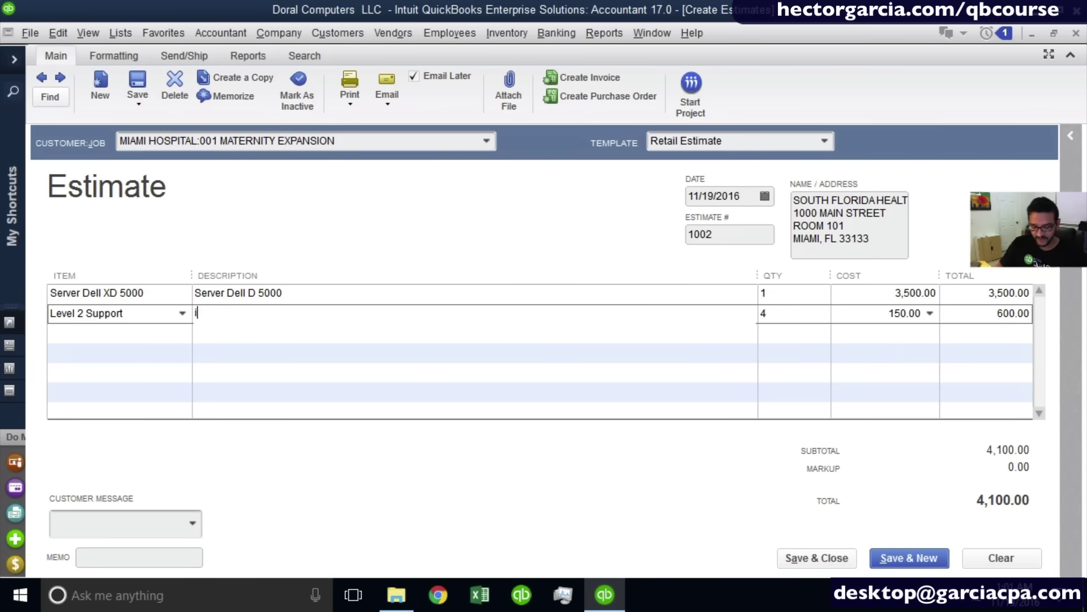
pyautogui.write('NSTALLATION OF s')
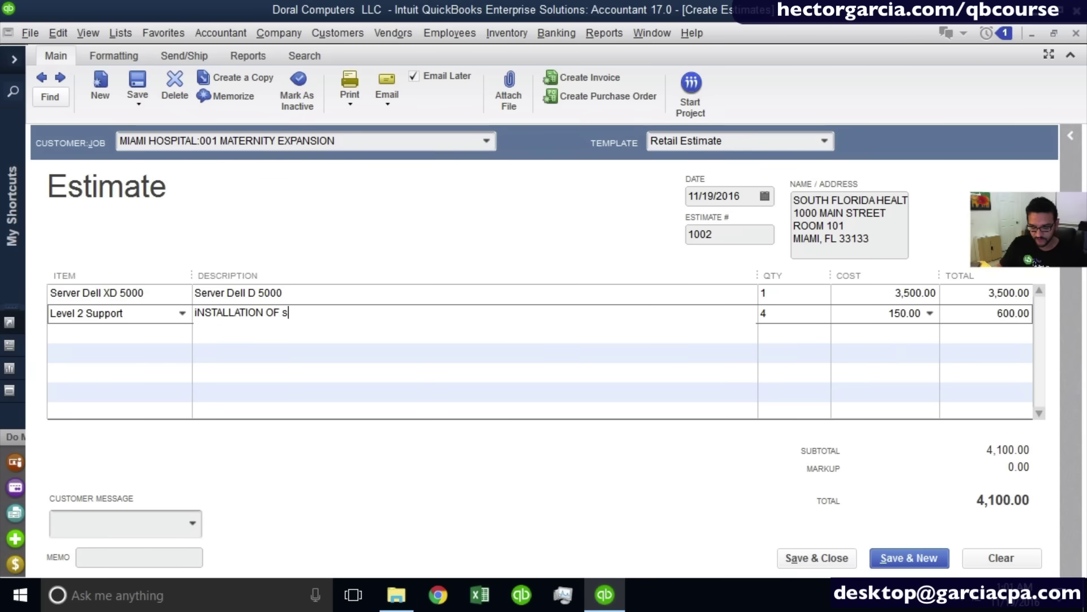
pyautogui.write('ERVER')
pyautogui.press('BackSpace')
pyautogui.press('BackSpace')
pyautogui.press('BackSpace')
pyautogui.press('BackSpace')
pyautogui.press('BackSpace')
pyautogui.press('BackSpace')
pyautogui.press('BackSpace')
pyautogui.press('BackSpace')
pyautogui.press('BackSpace')
pyautogui.press('BackSpace')
pyautogui.press('BackSpace')
pyautogui.press('BackSpace')
pyautogui.press('BackSpace')
pyautogui.press('BackSpace')
pyautogui.press('BackSpace')
pyautogui.press('BackSpace')
pyautogui.press('BackSpace')
pyautogui.press('BackSpace')
pyautogui.press('BackSpace')
pyautogui.press('BackSpace')
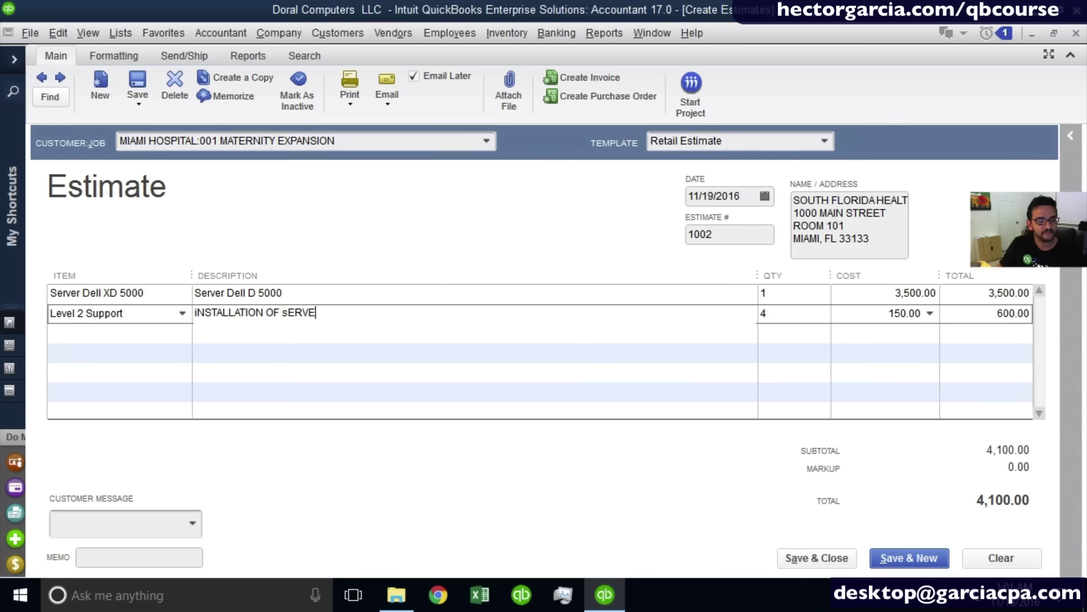
pyautogui.write('IN')
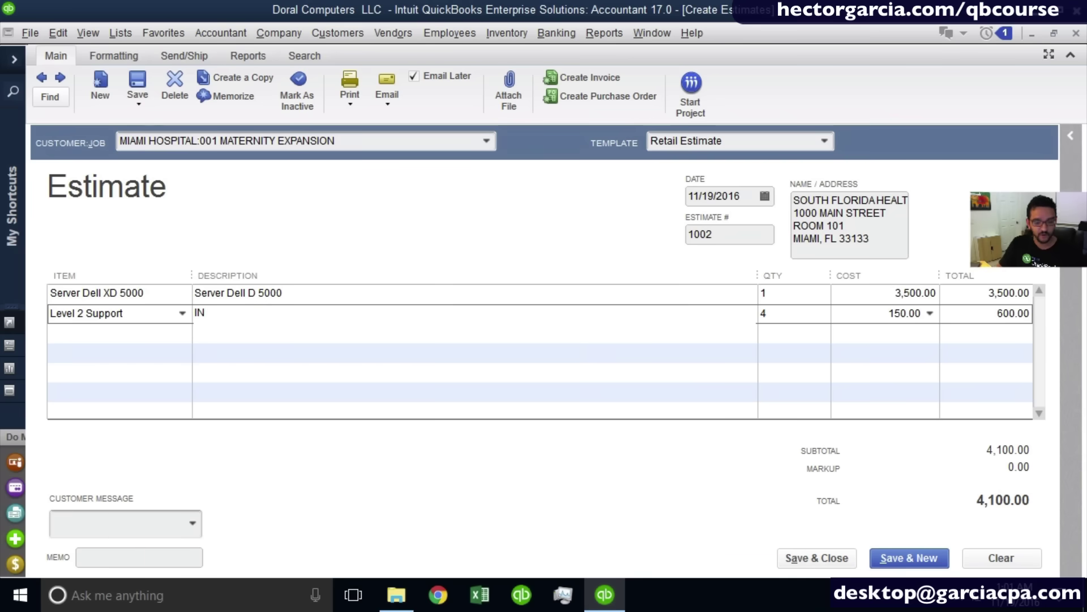
pyautogui.write('STALALT')
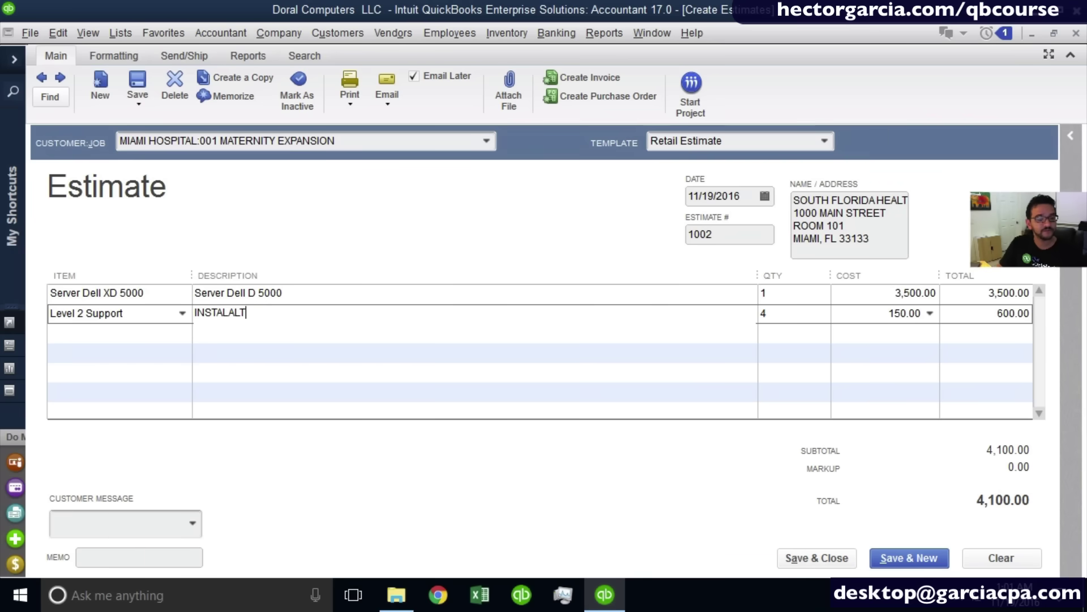
pyautogui.press('BackSpace')
pyautogui.press('BackSpace')
pyautogui.press('BackSpace')
pyautogui.write('LATION OF SERVER')
pyautogui.press('Tab')
pyautogui.press('Tab')
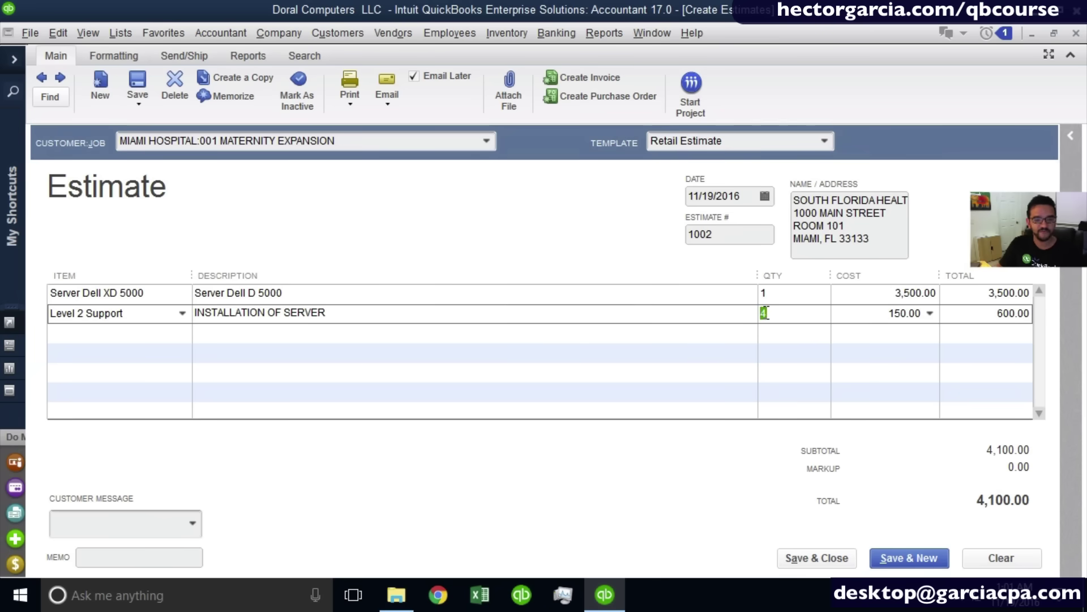
pyautogui.press('Tab')
pyautogui.press('Tab')
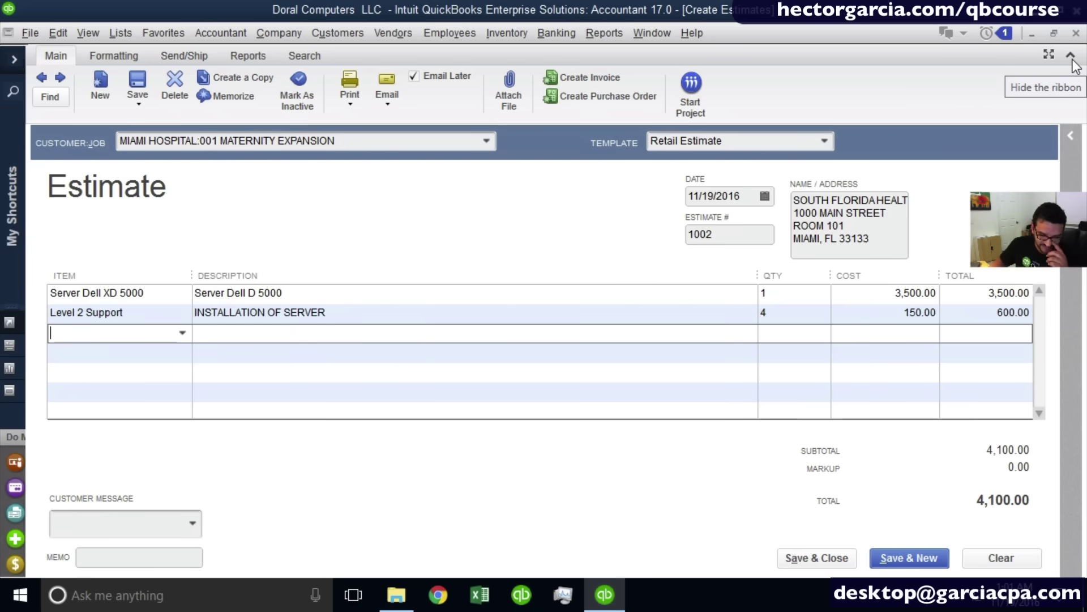
# Add a Laptop Dell X 300 line of 25 at 400.00, totalling 10,000.00.
pyautogui.click(90, 351)
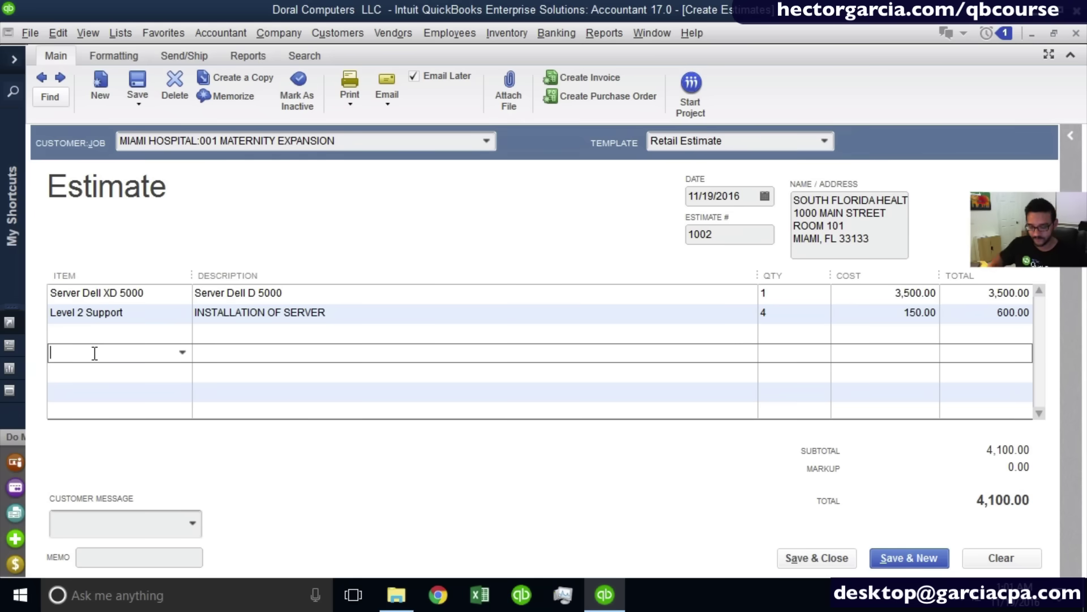
pyautogui.click(183, 352)
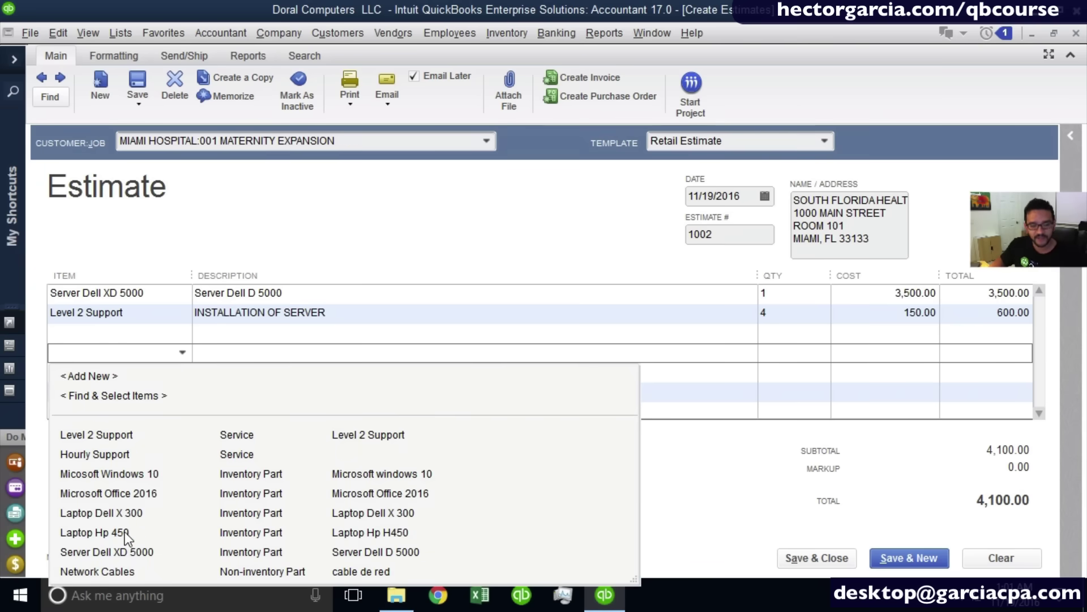
pyautogui.click(153, 514)
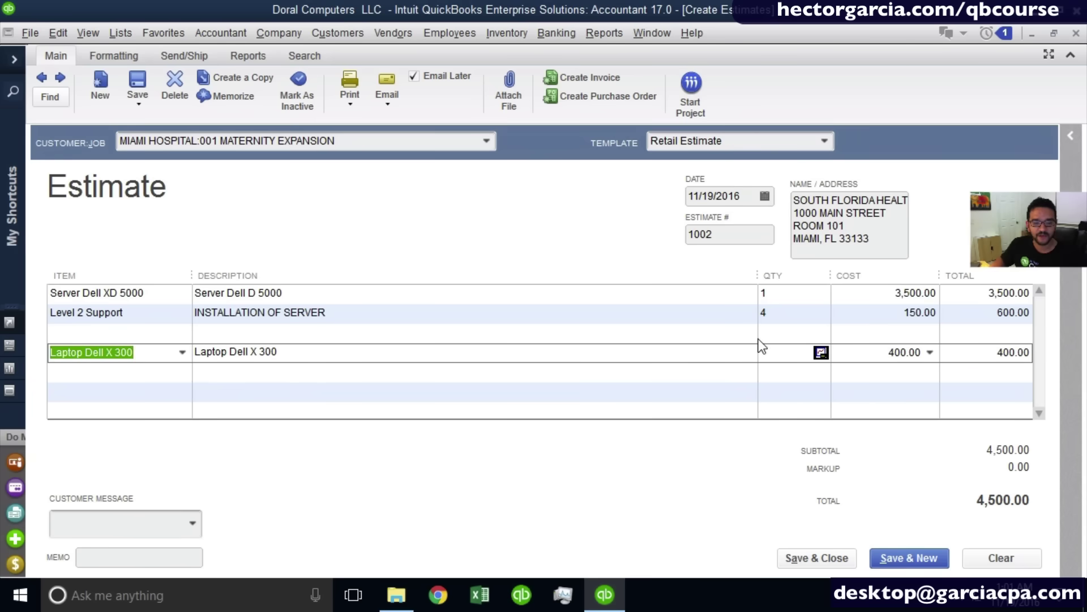
pyautogui.click(775, 353)
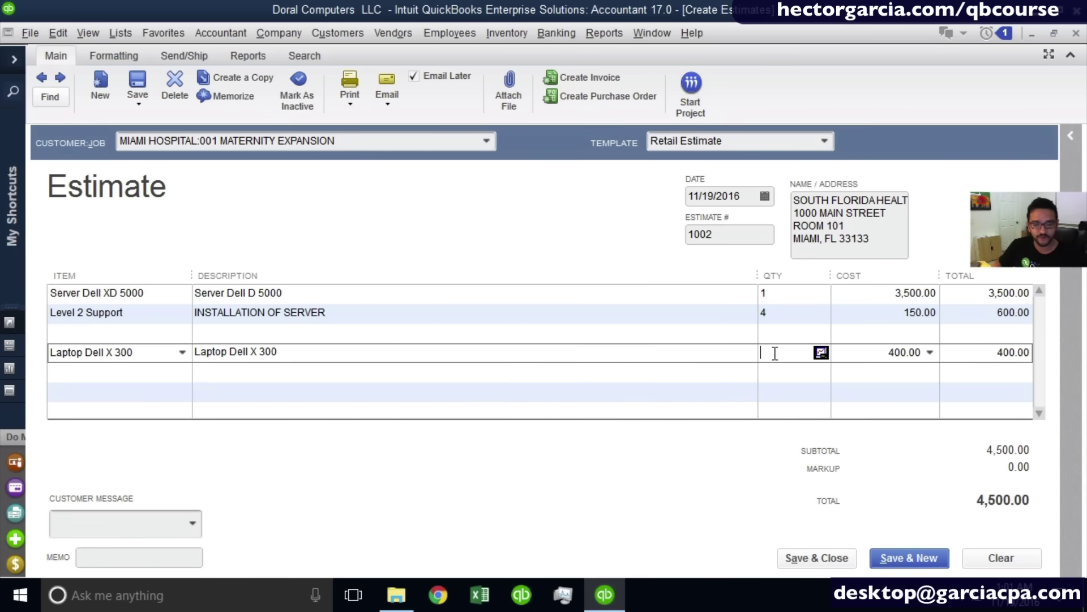
pyautogui.write('25')
pyautogui.click(774, 353)
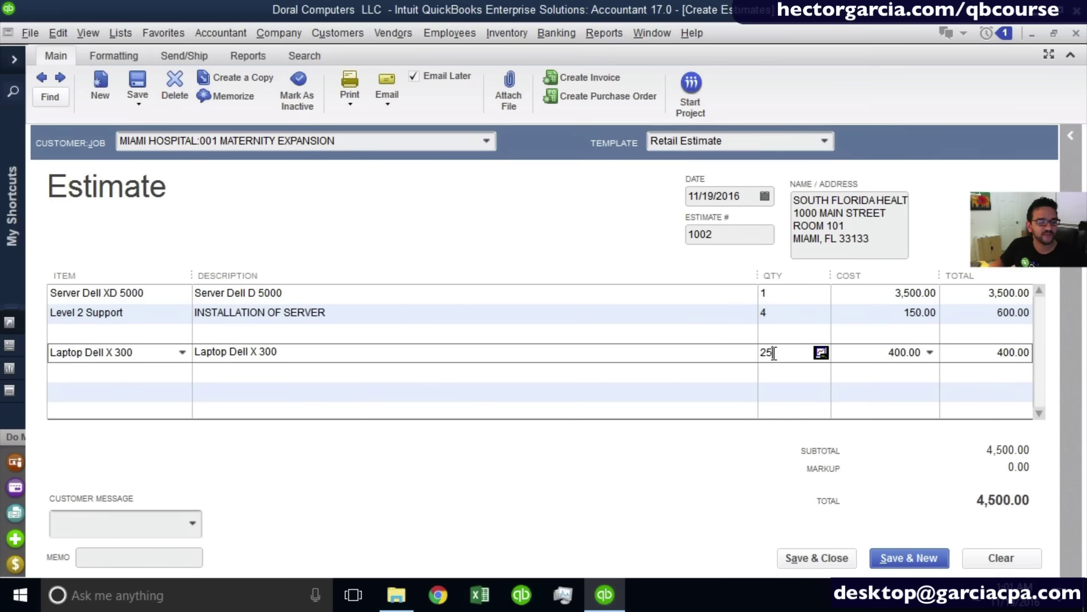
pyautogui.click(64, 378)
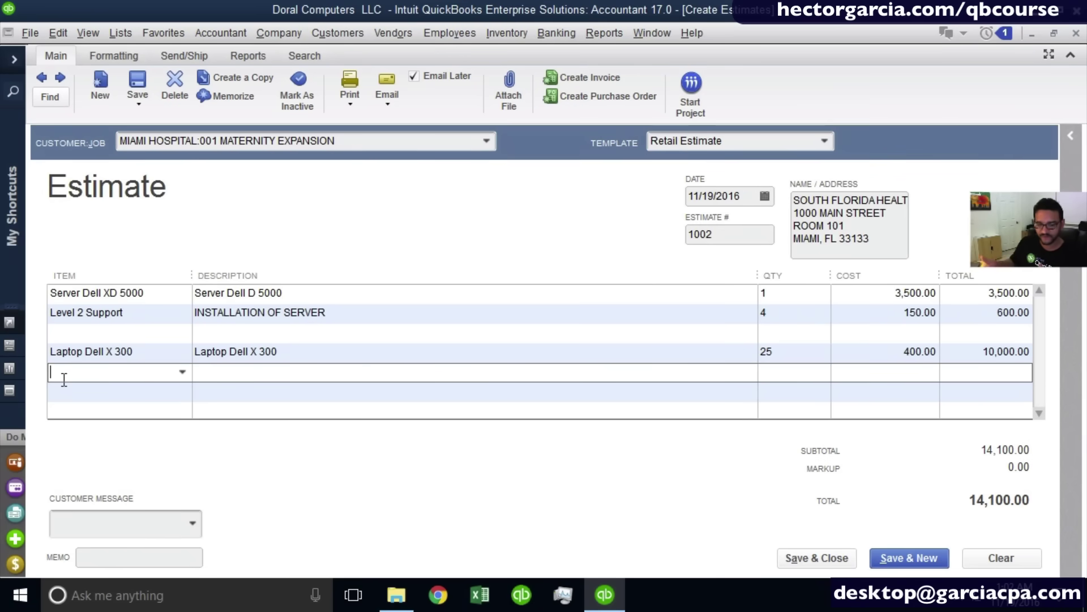
pyautogui.click(185, 375)
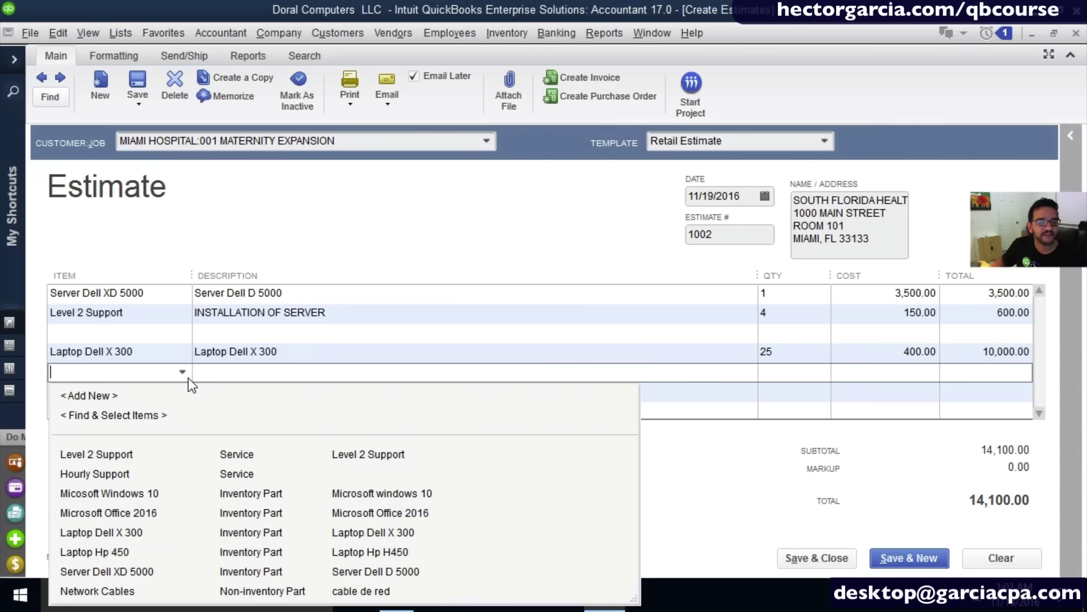
# Add an Hourly Support line described INSTALLATION OF LAPTOPS (1.5 HOURS PER UNIT).
pyautogui.click(128, 471)
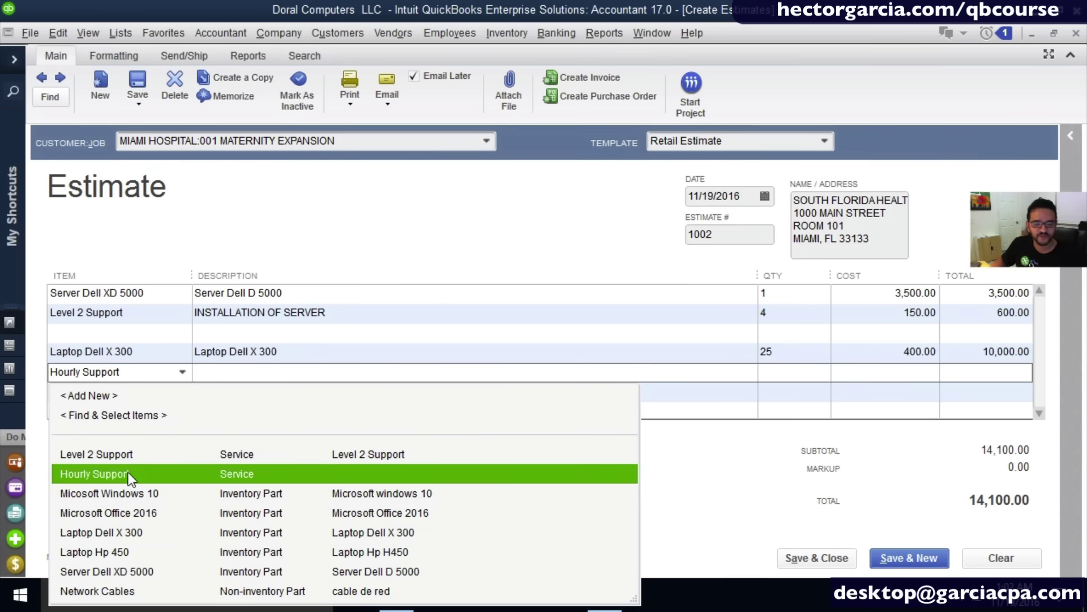
pyautogui.click(128, 474)
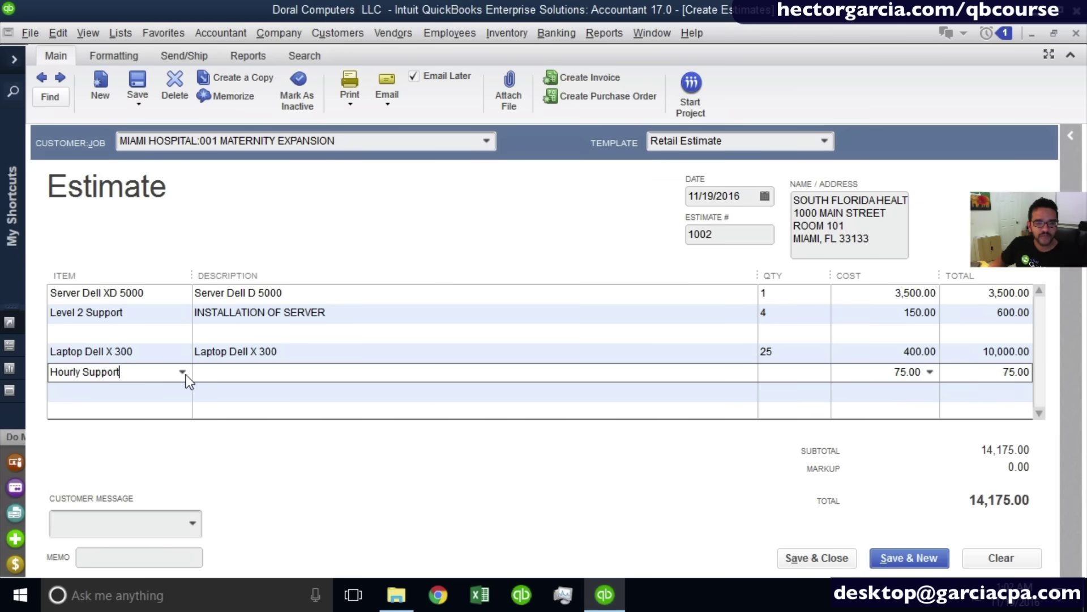
pyautogui.click(211, 373)
pyautogui.write('INST')
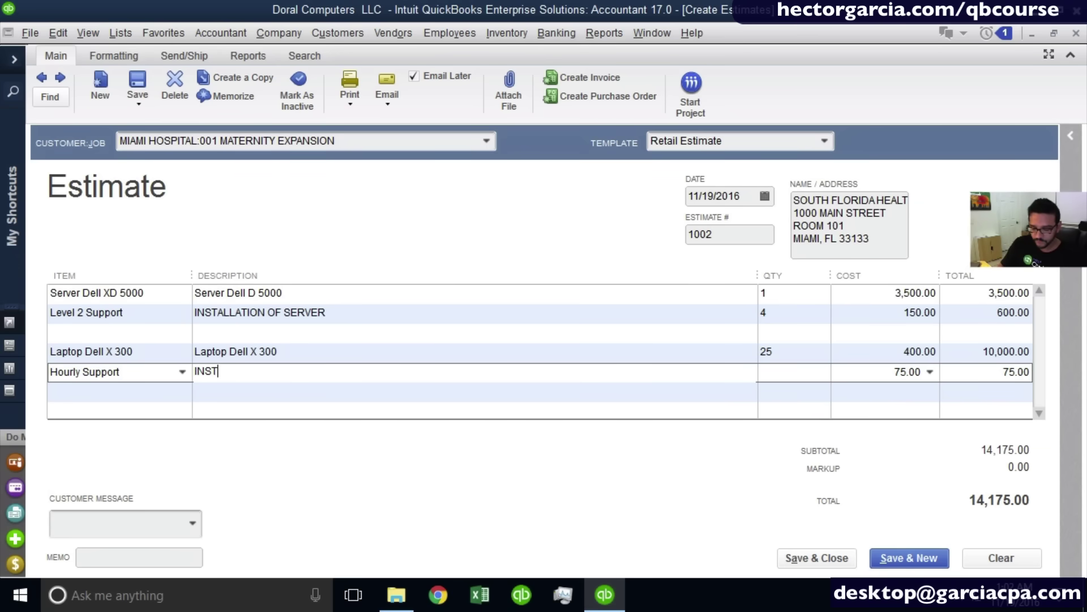
pyautogui.write('ALLATION OF LA')
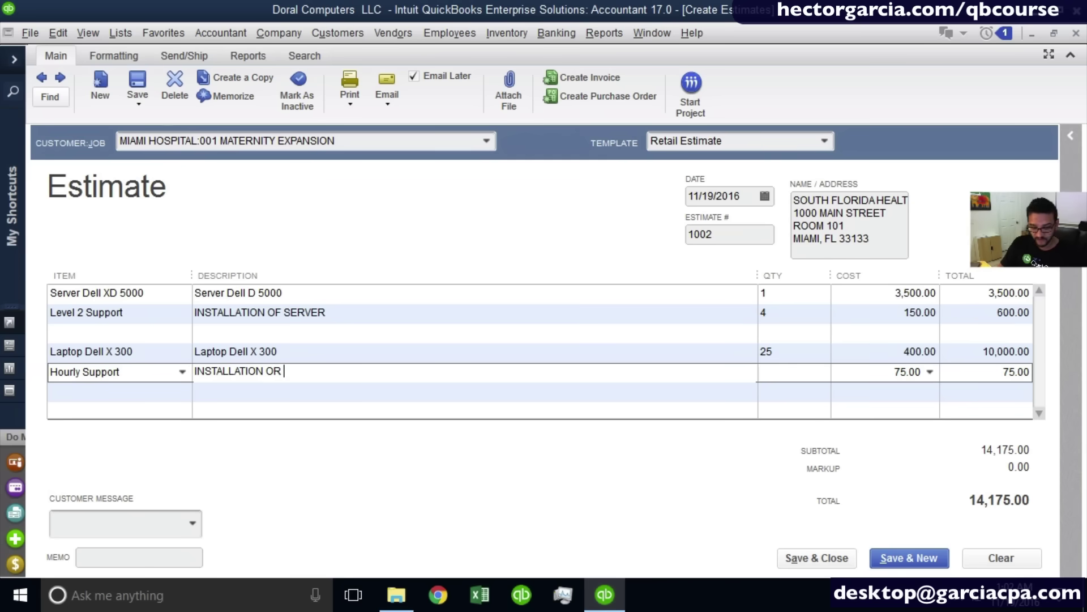
pyautogui.write('PTOP')
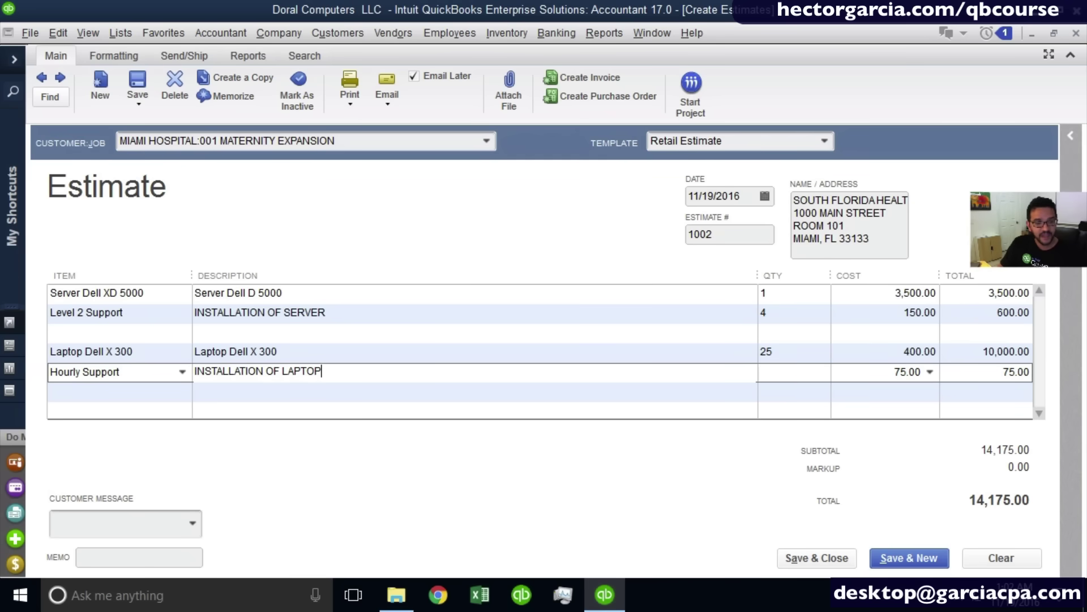
pyautogui.write('S (1.5 HJO')
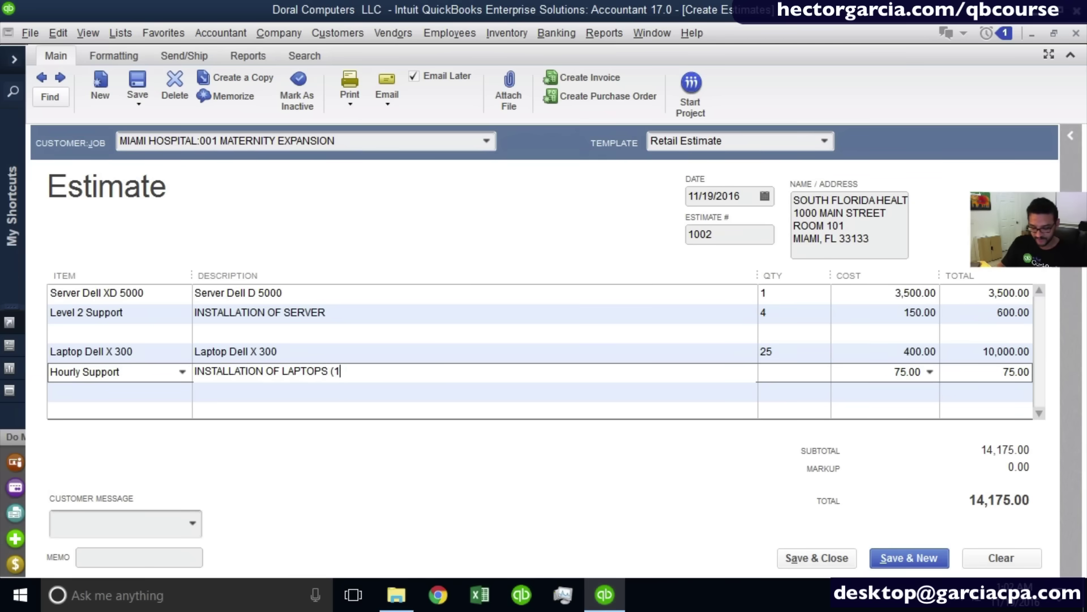
pyautogui.press('BackSpace')
pyautogui.press('BackSpace')
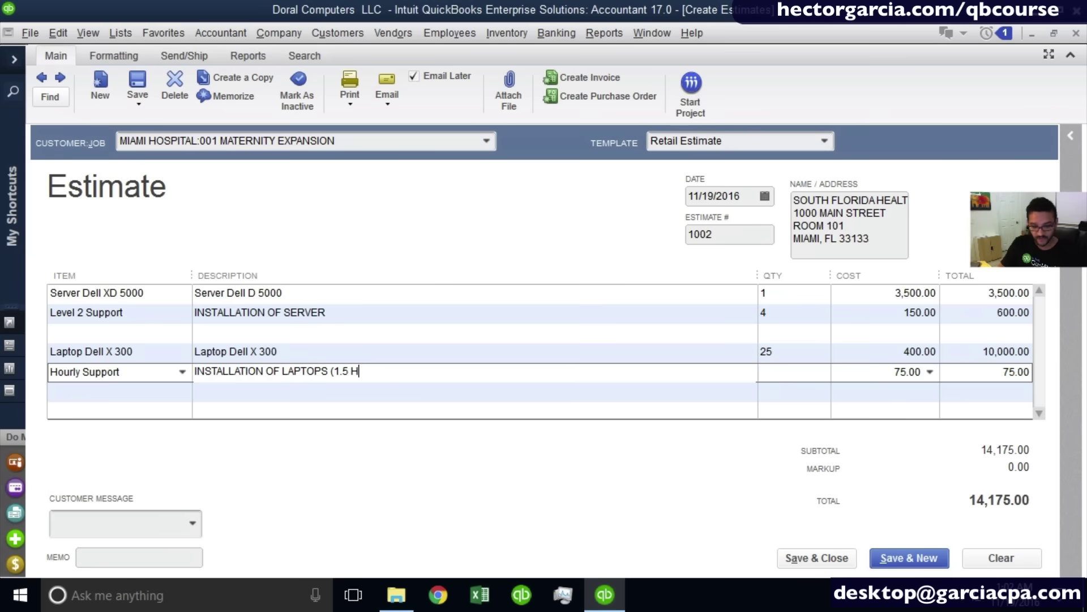
pyautogui.write('OURS PER UNI')
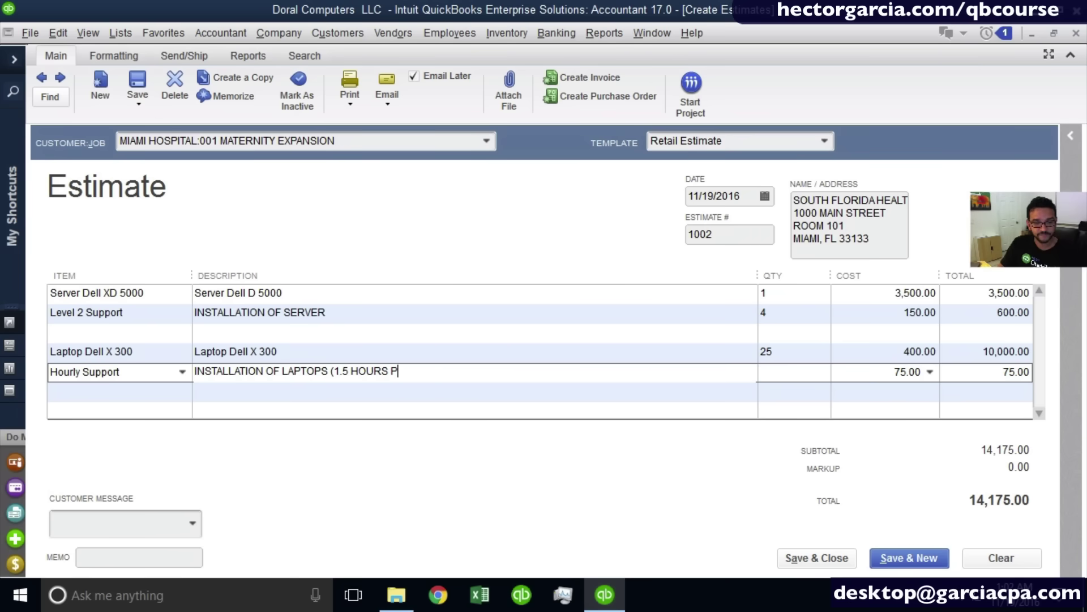
pyautogui.write('T)')
pyautogui.press('Tab')
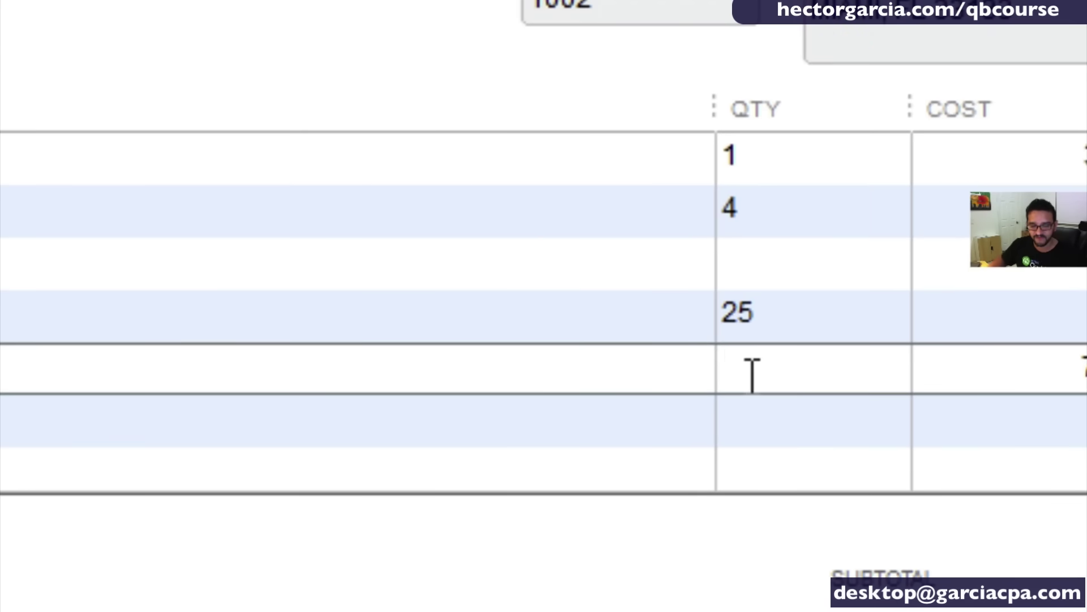
# Enter its quantity as 25*1.5, giving 37.5 hours at 75.00 totalling 2,812.50.
pyautogui.write('25 ')
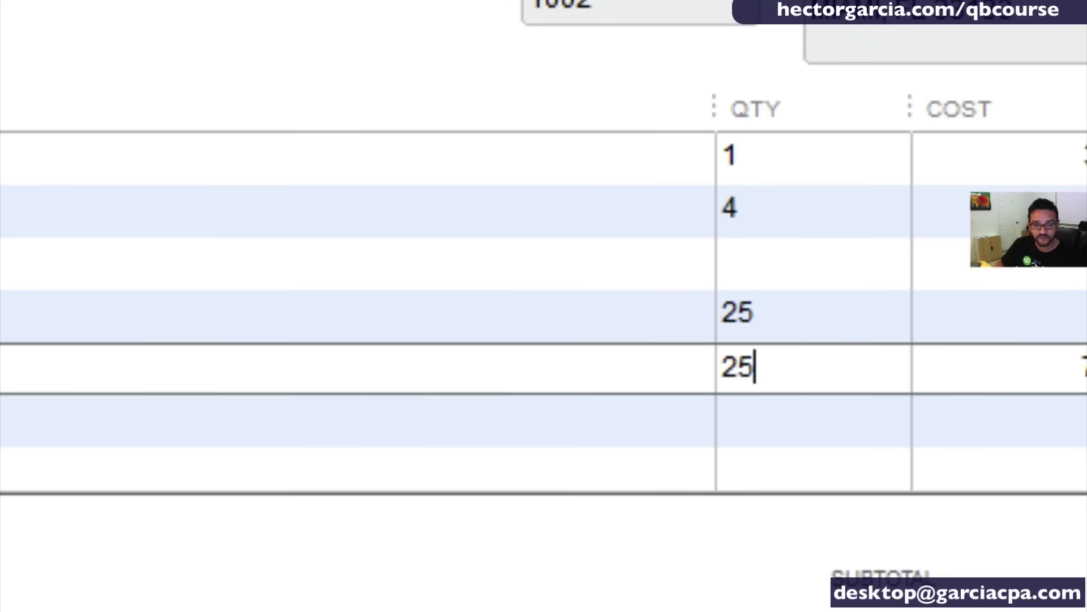
pyautogui.write('* ')
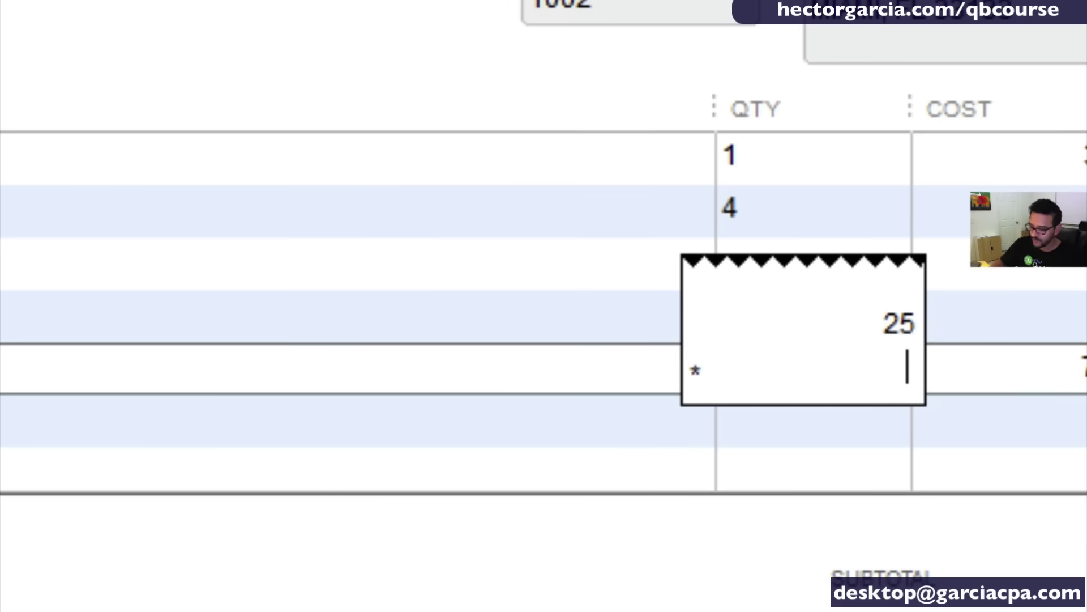
pyautogui.write('1.5')
pyautogui.press('Return')
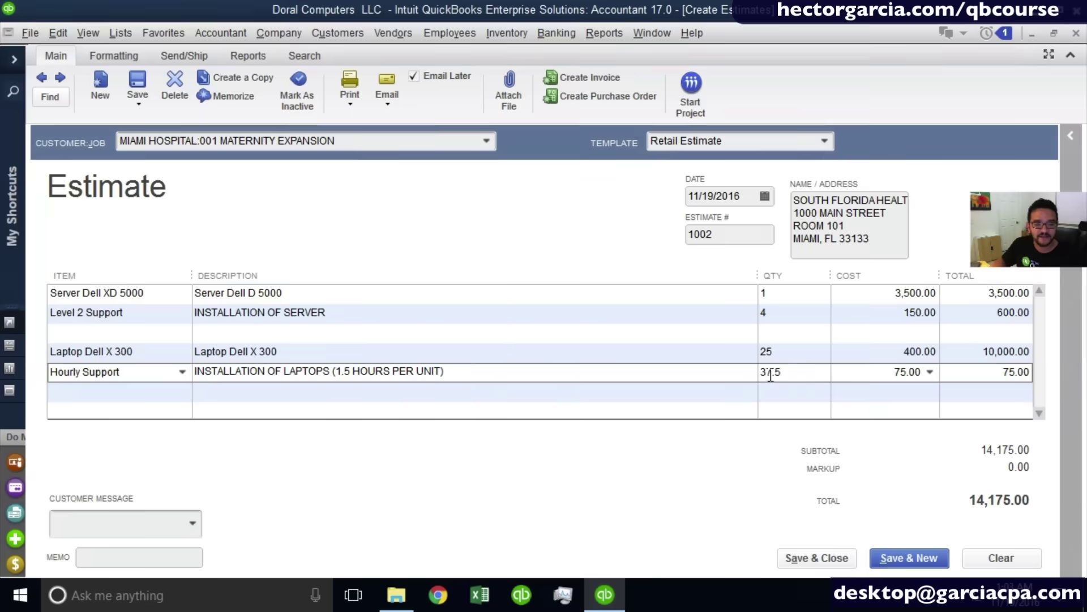
pyautogui.moveTo(812, 378); pyautogui.dragTo(616, 374)
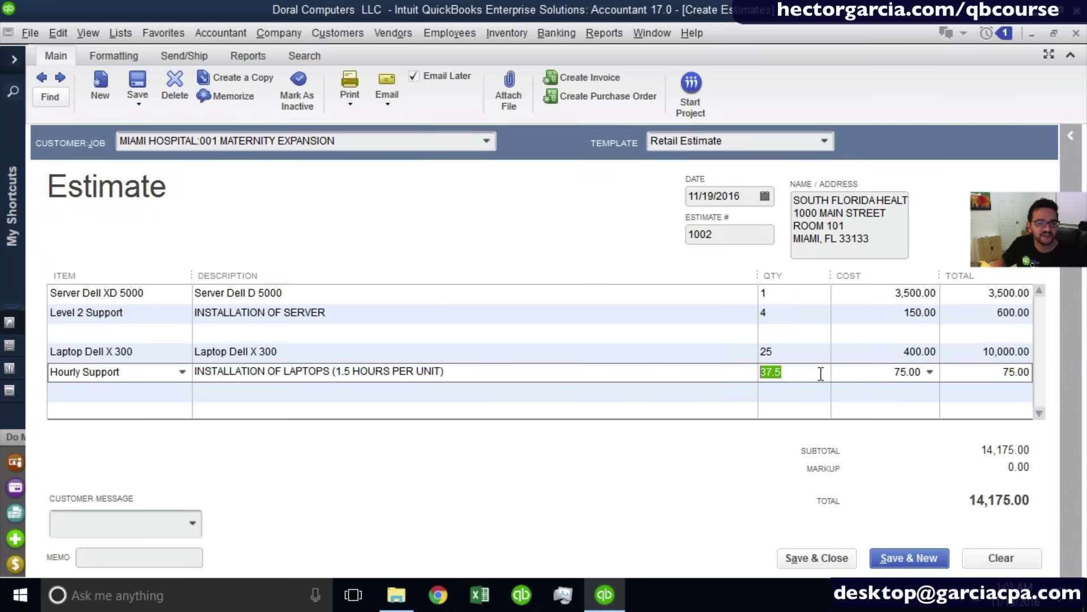
pyautogui.click(780, 374)
pyautogui.moveTo(801, 373); pyautogui.dragTo(688, 375)
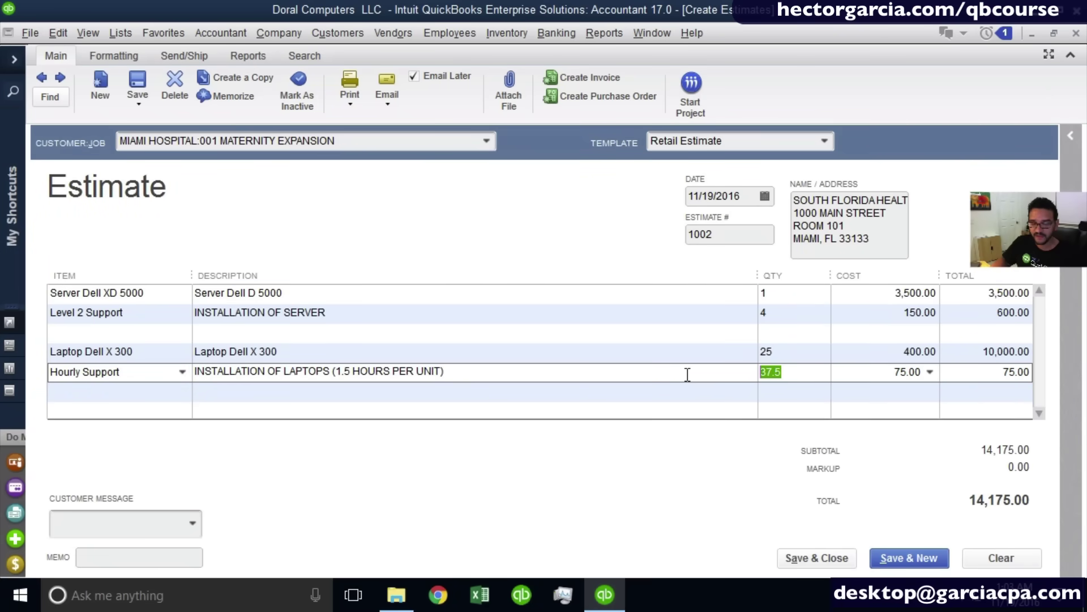
pyautogui.click(916, 369)
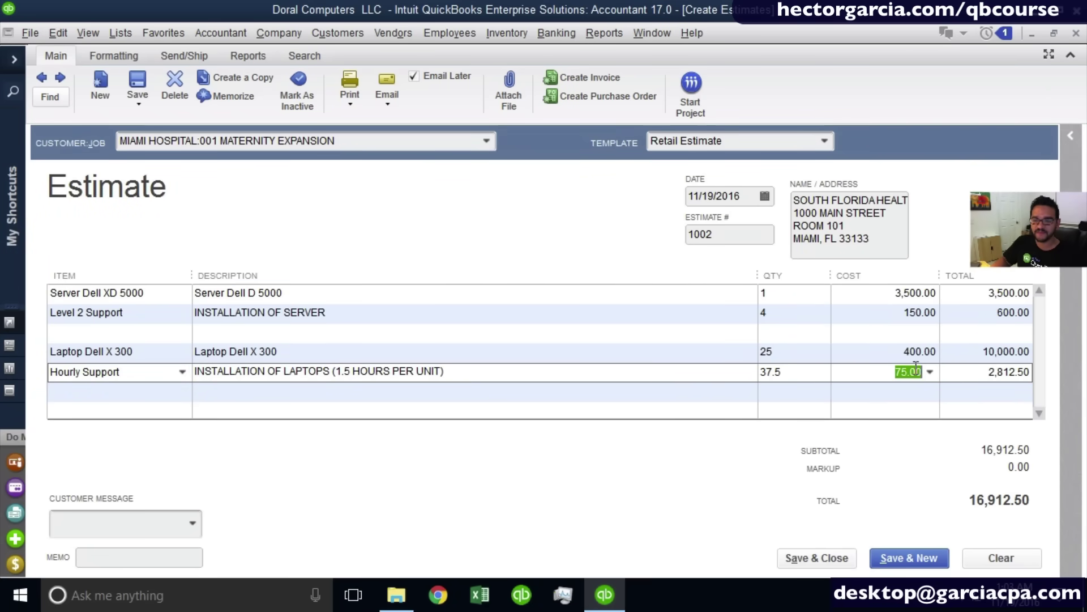
pyautogui.click(990, 372)
pyautogui.moveTo(982, 372); pyautogui.dragTo(1035, 374)
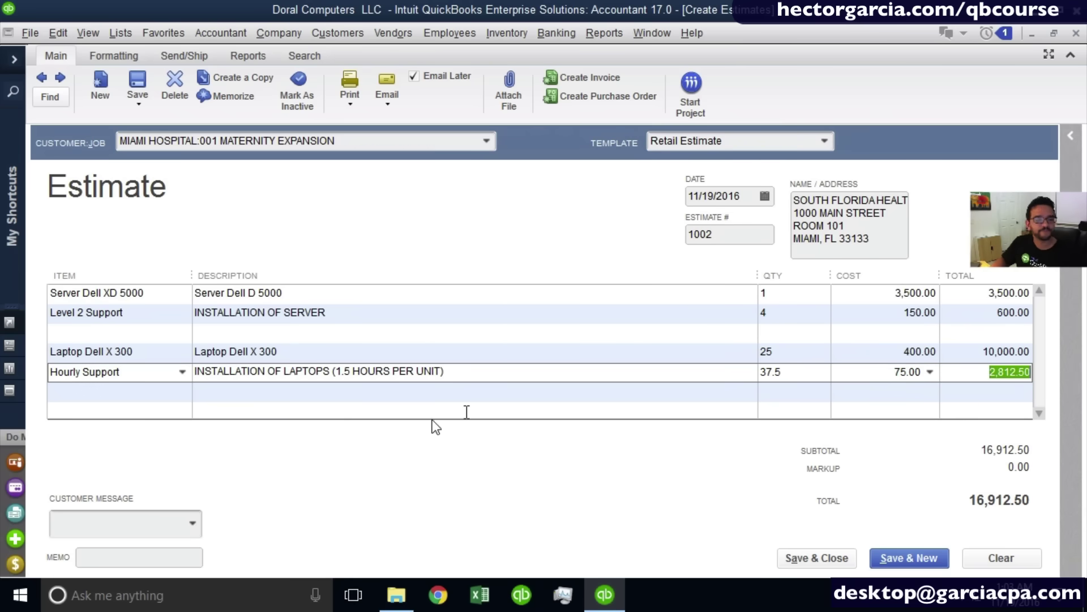
pyautogui.click(110, 400)
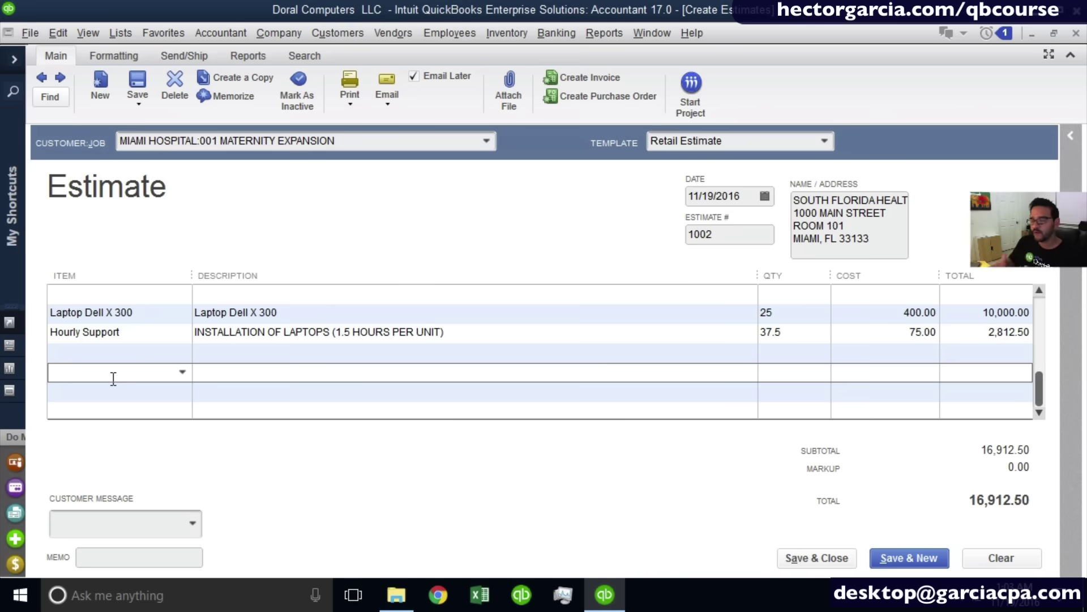
pyautogui.click(85, 356)
pyautogui.scroll(1, 97, 364)
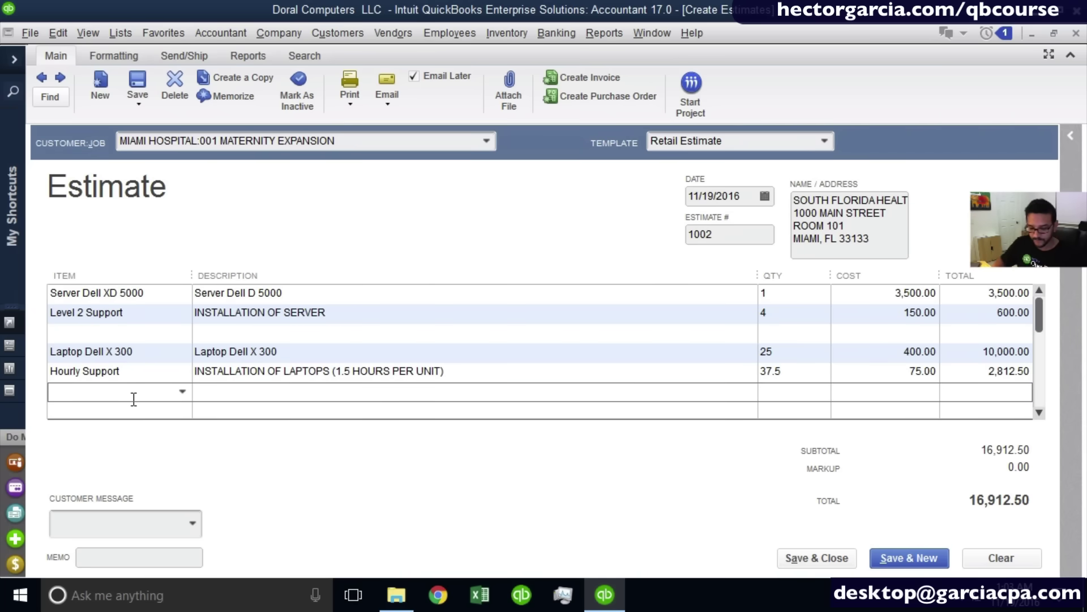
# Add a Network Cables line with a cost of 250.00.
pyautogui.click(182, 392)
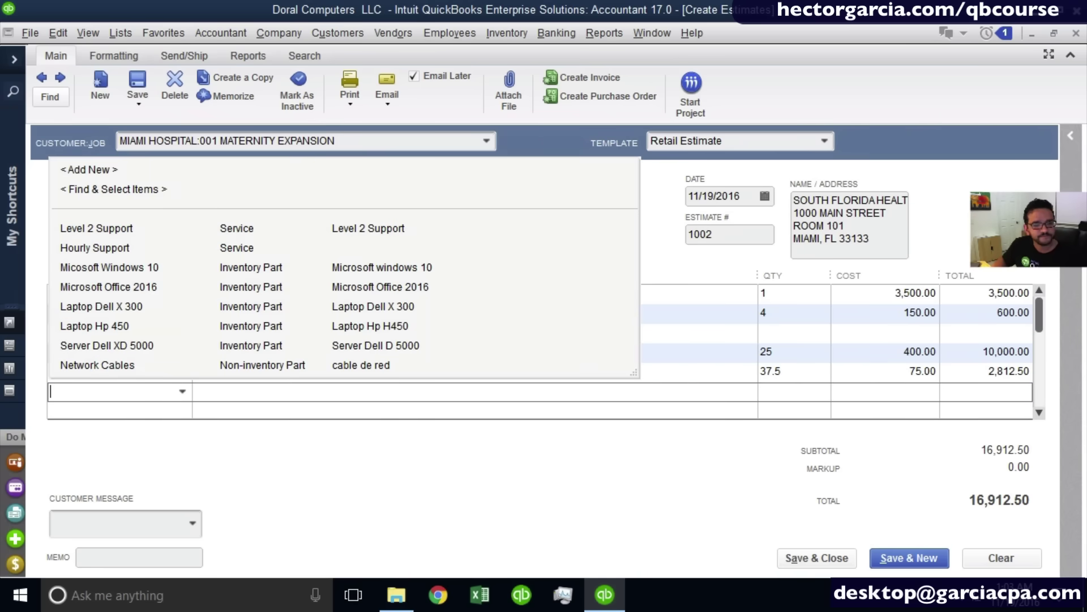
pyautogui.click(123, 368)
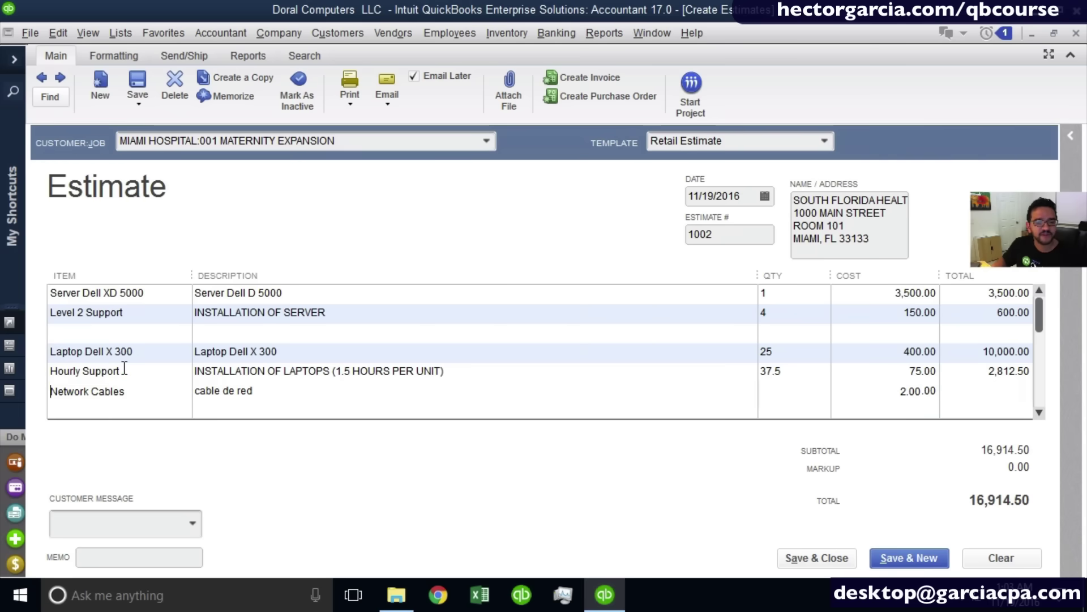
pyautogui.click(766, 391)
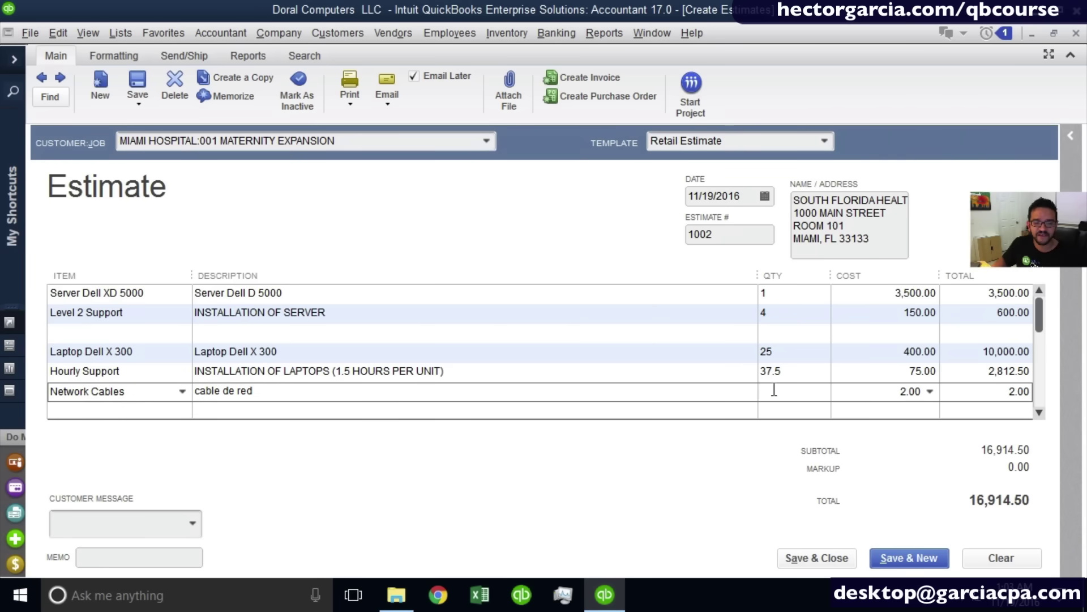
pyautogui.click(846, 393)
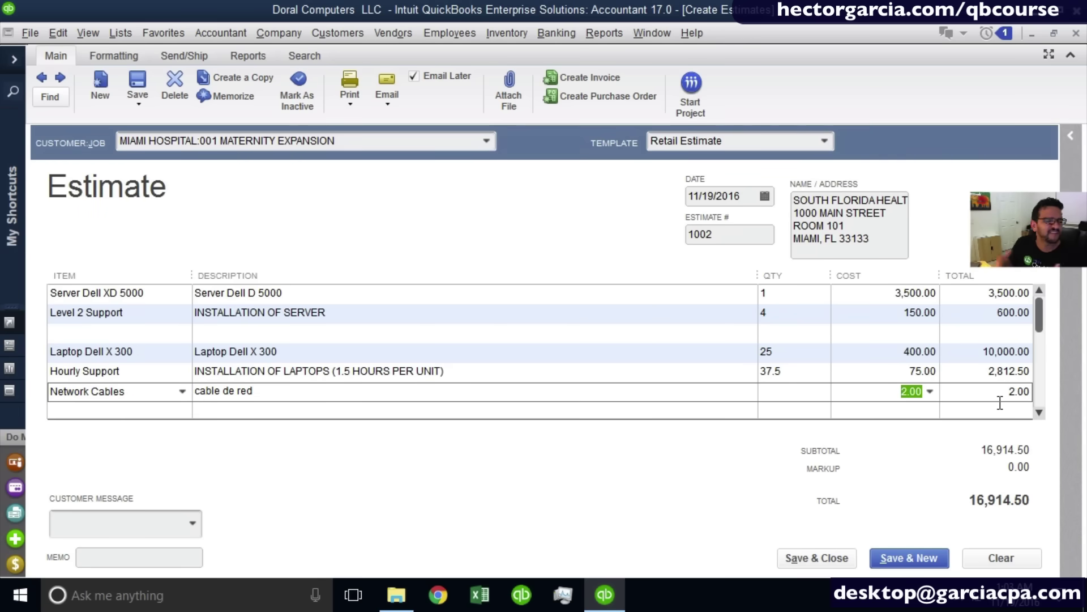
pyautogui.write('250')
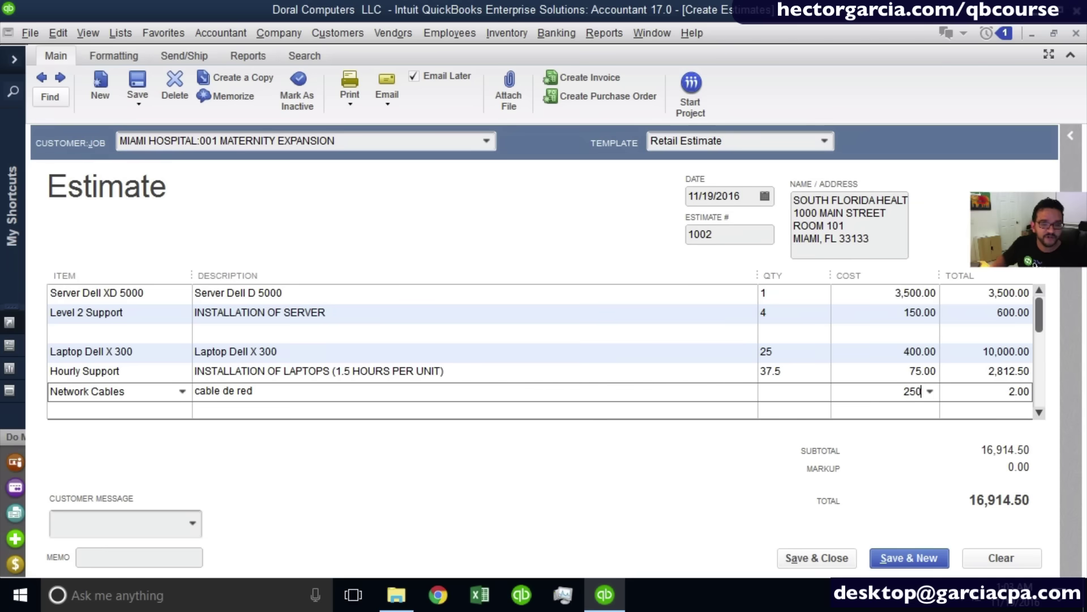
pyautogui.click(343, 402)
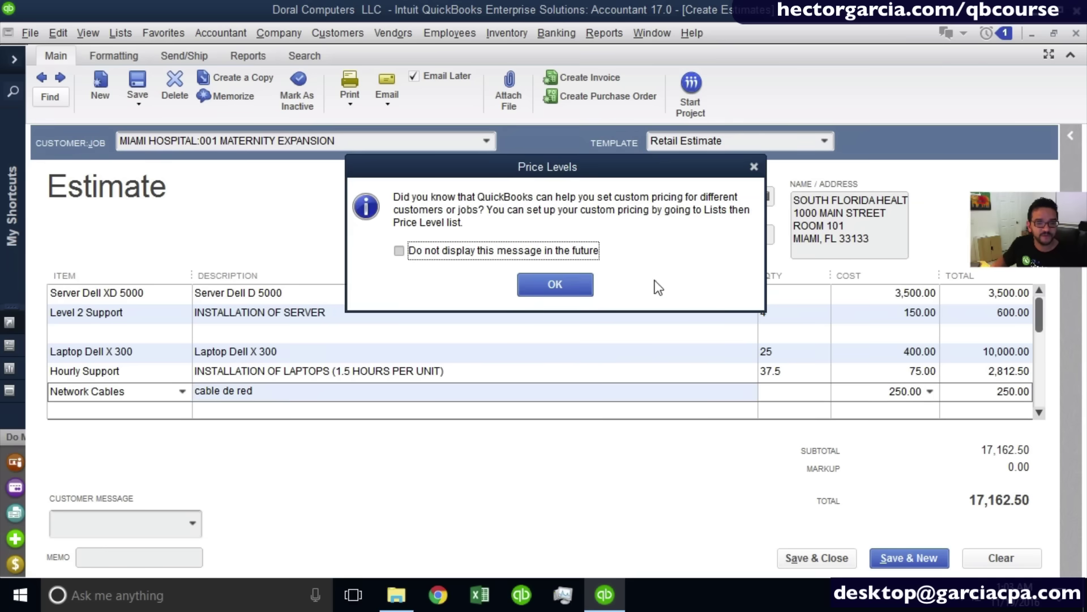
pyautogui.click(589, 285)
# Replace its description with TOTAL CABLES AND CONNECTORS NEEDED, bringing the total to 17,162.50.
pyautogui.moveTo(268, 395); pyautogui.dragTo(161, 391)
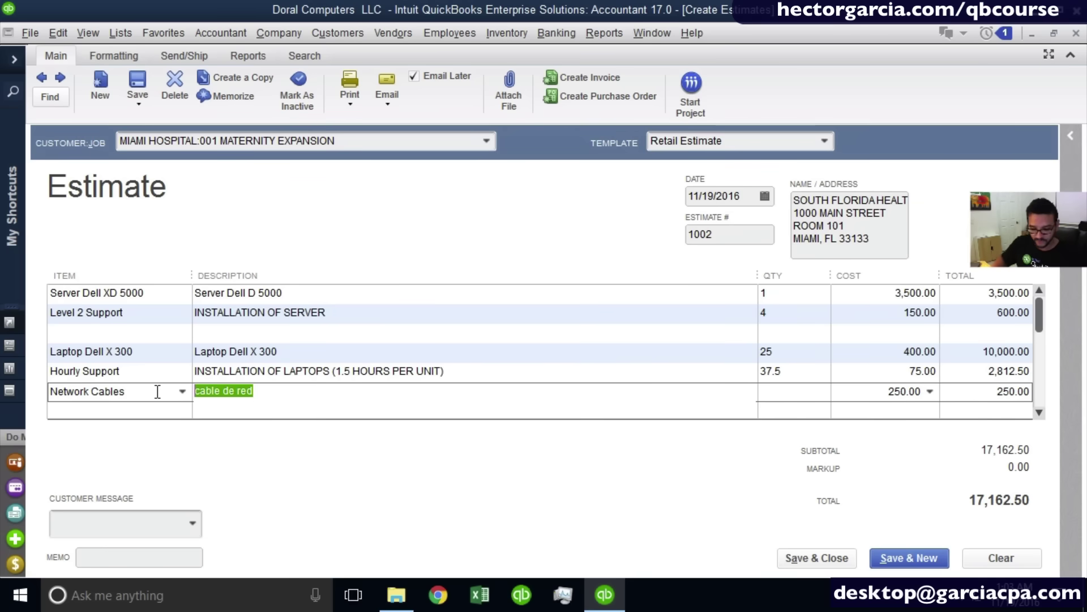
pyautogui.write('TOTAL NUMBER')
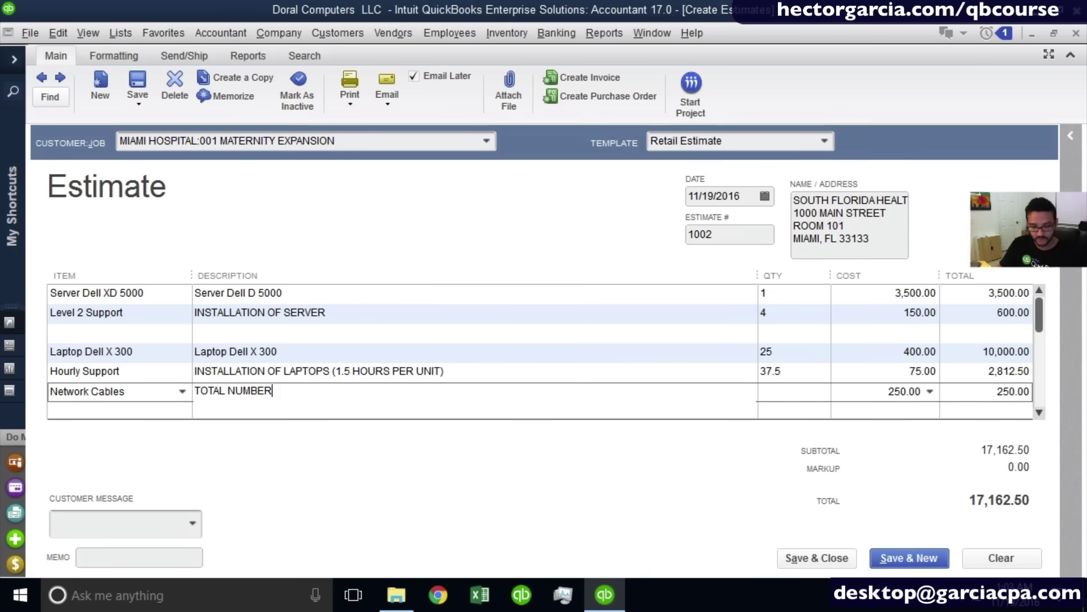
pyautogui.press('BackSpace')
pyautogui.press('BackSpace')
pyautogui.press('BackSpace')
pyautogui.press('BackSpace')
pyautogui.press('BackSpace')
pyautogui.press('BackSpace')
pyautogui.write('V')
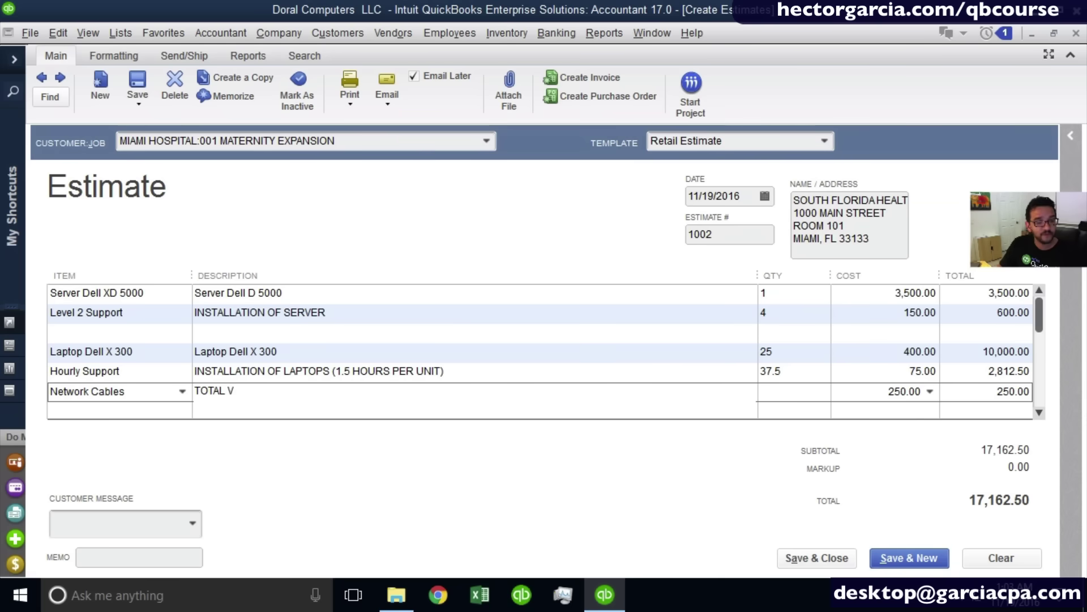
pyautogui.press('BackSpace')
pyautogui.write('CABLES AND CO')
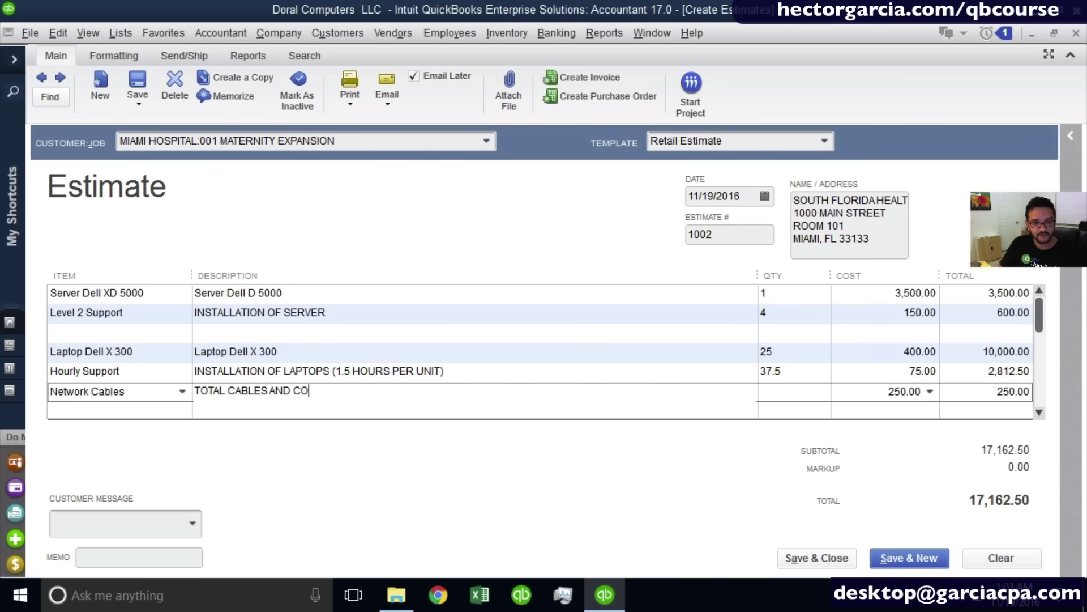
pyautogui.write('NNECTORS NEED')
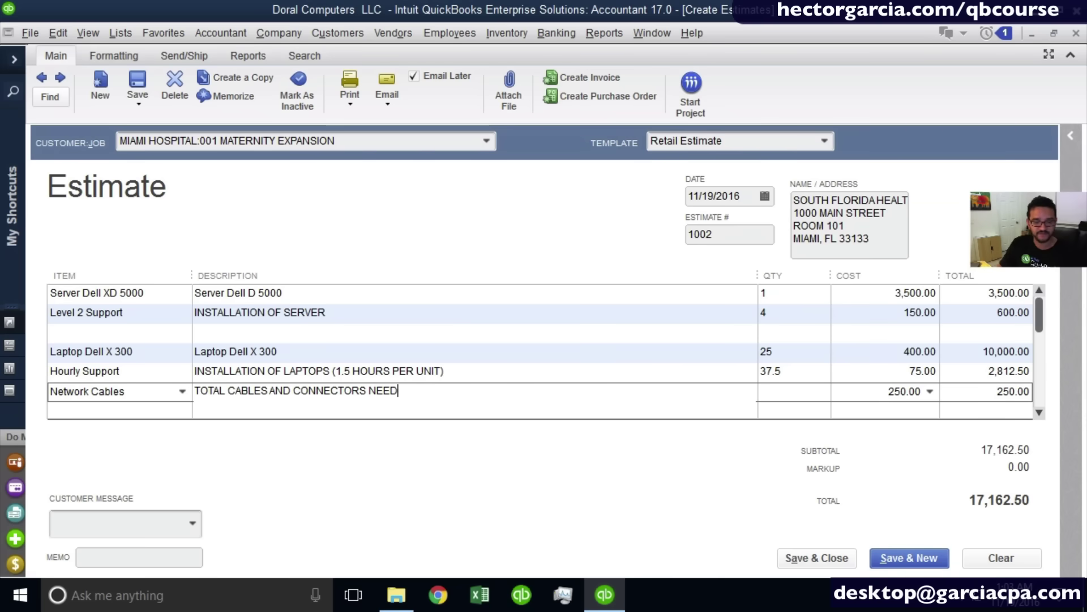
pyautogui.write('ED')
pyautogui.press('Tab')
pyautogui.press('Tab')
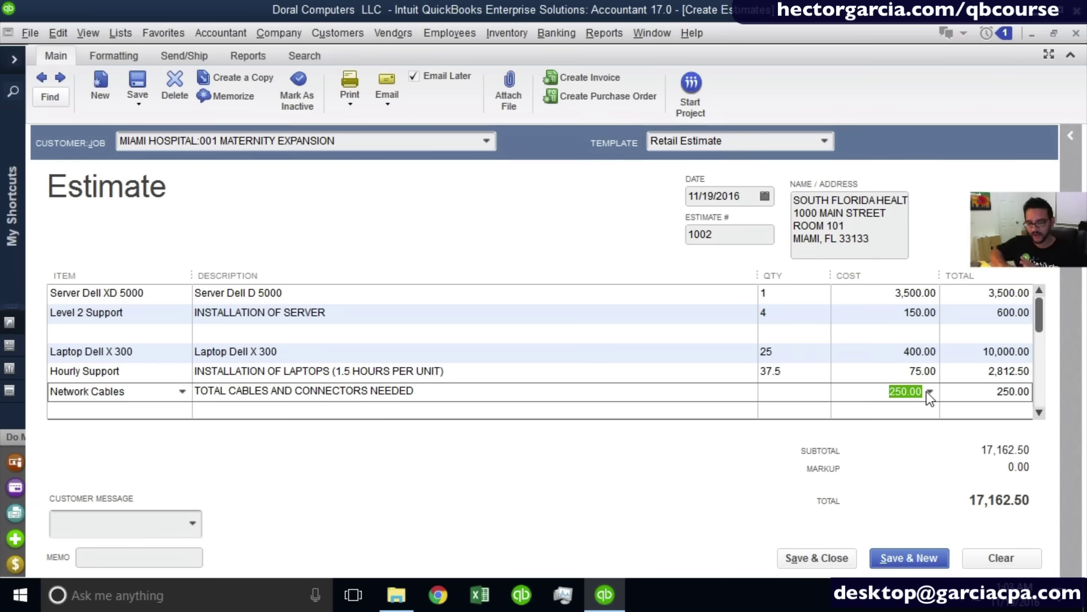
pyautogui.click(1040, 412)
pyautogui.click(1040, 413)
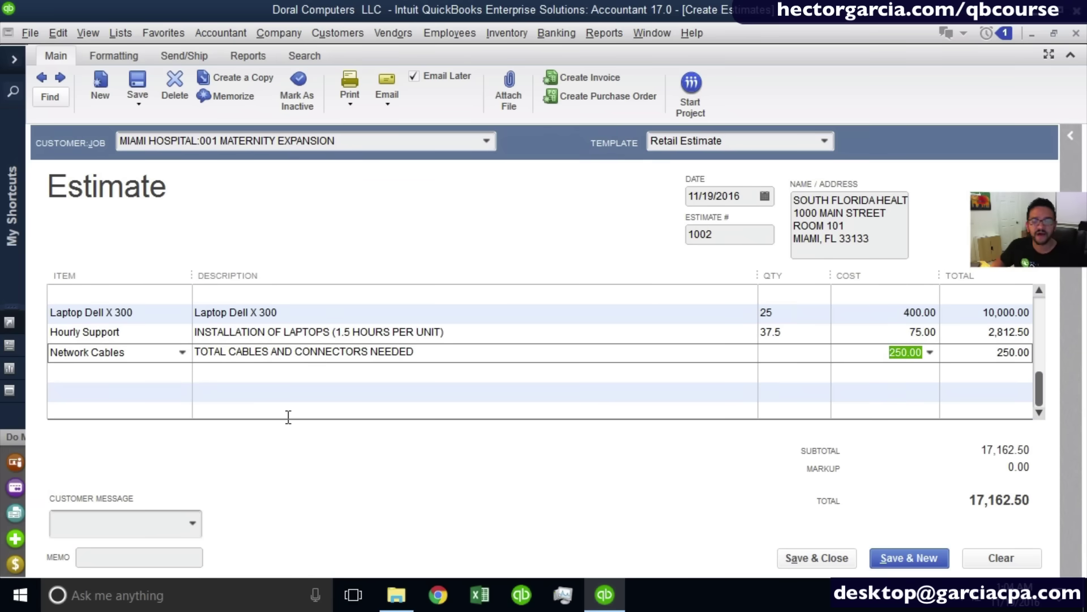
pyautogui.click(163, 396)
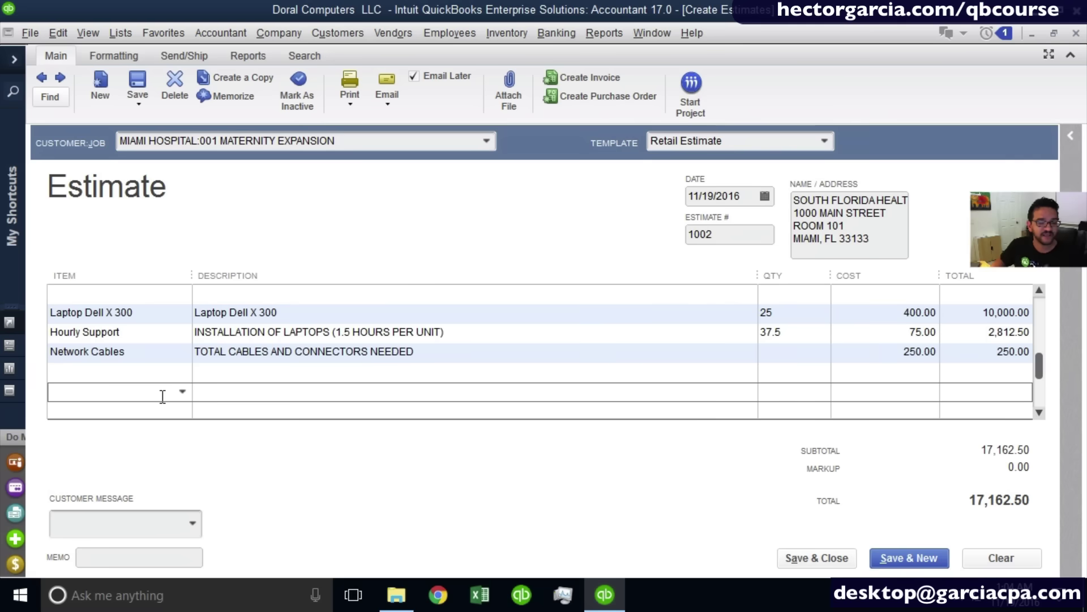
# Add a Level 2 Support line for training 50 staff over 4 days, 4 at 975.00.
pyautogui.click(183, 392)
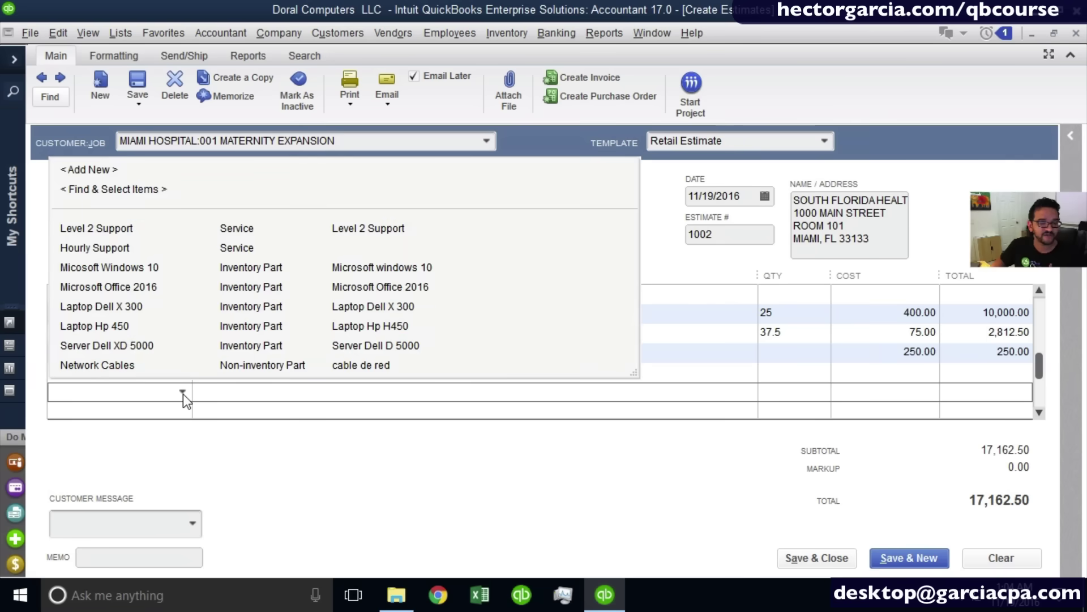
pyautogui.click(115, 229)
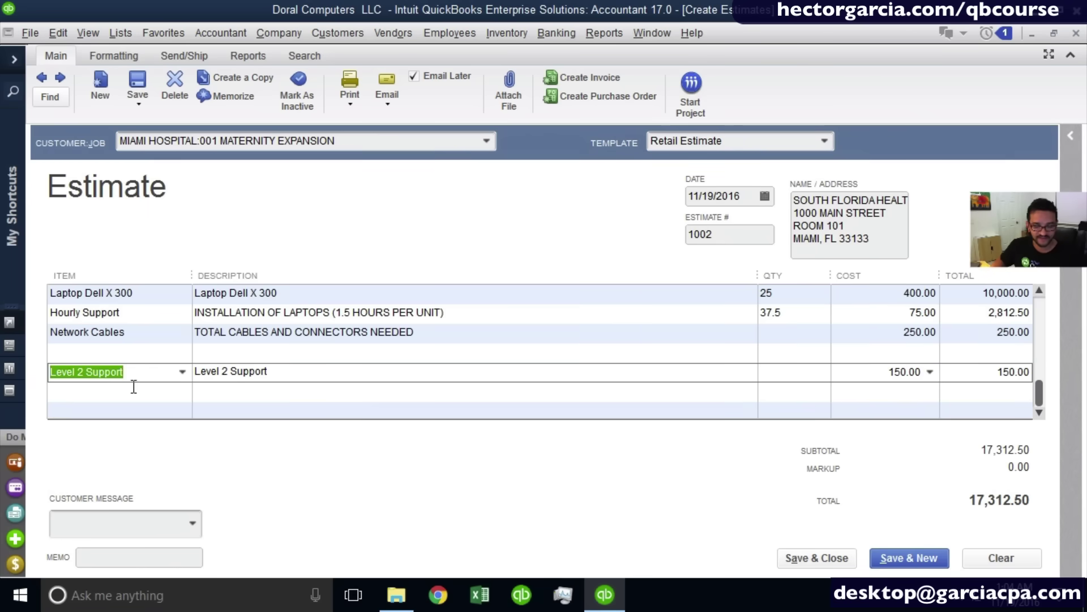
pyautogui.click(278, 374)
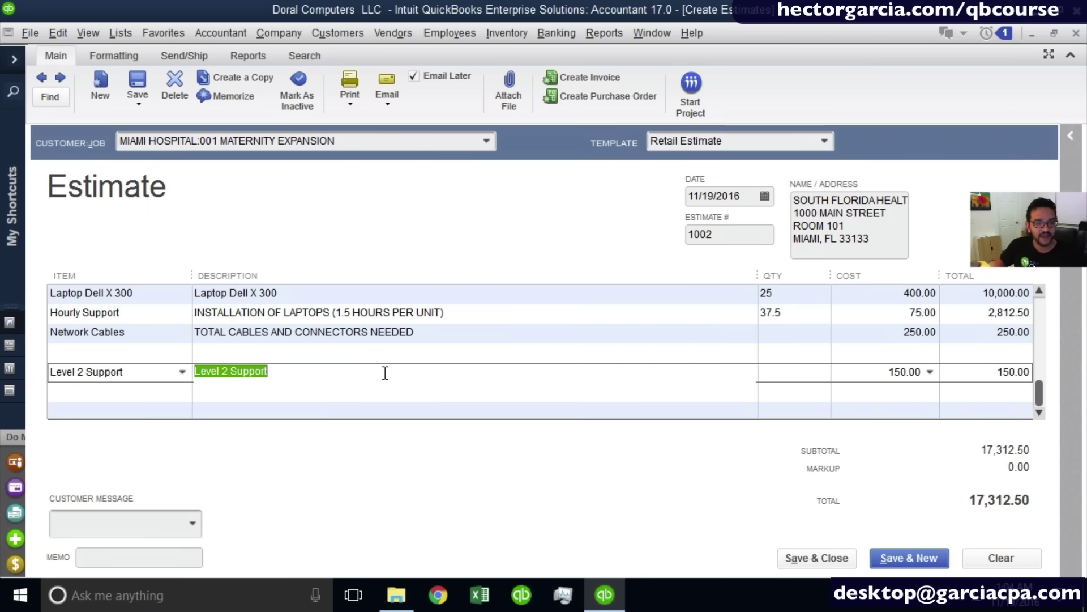
pyautogui.write('TRAINING OF')
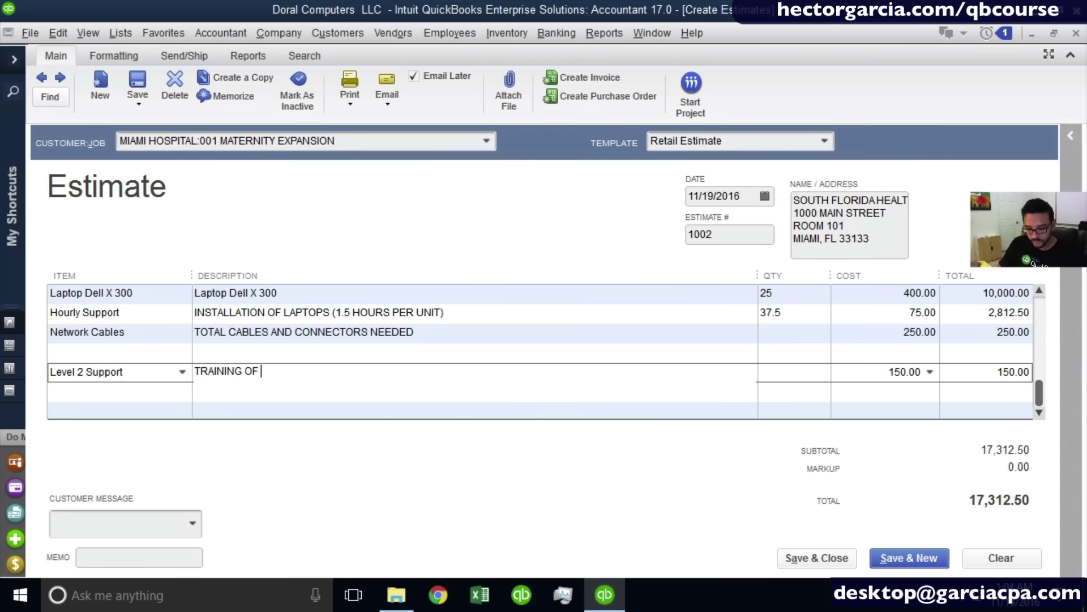
pyautogui.write(' 50 ST')
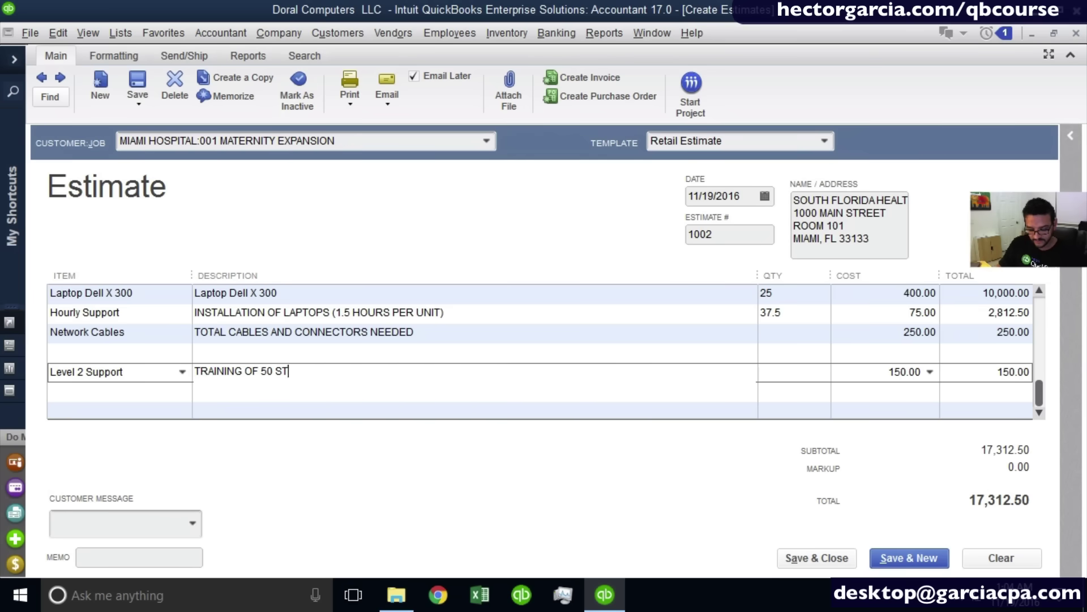
pyautogui.write('AFF MEMEBERS OF')
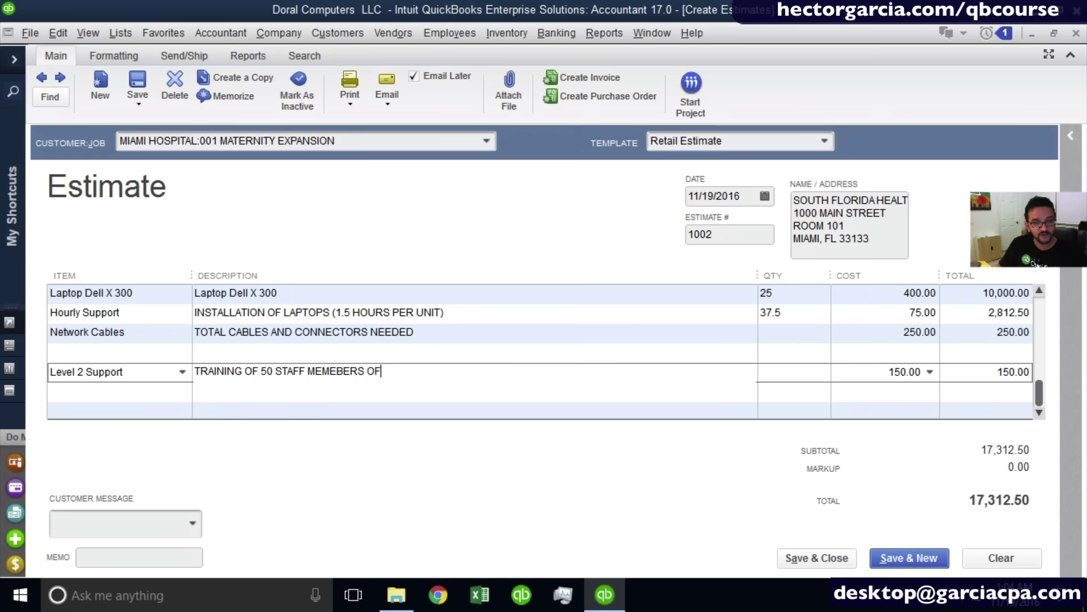
pyautogui.press('BackSpace')
pyautogui.write('VER')
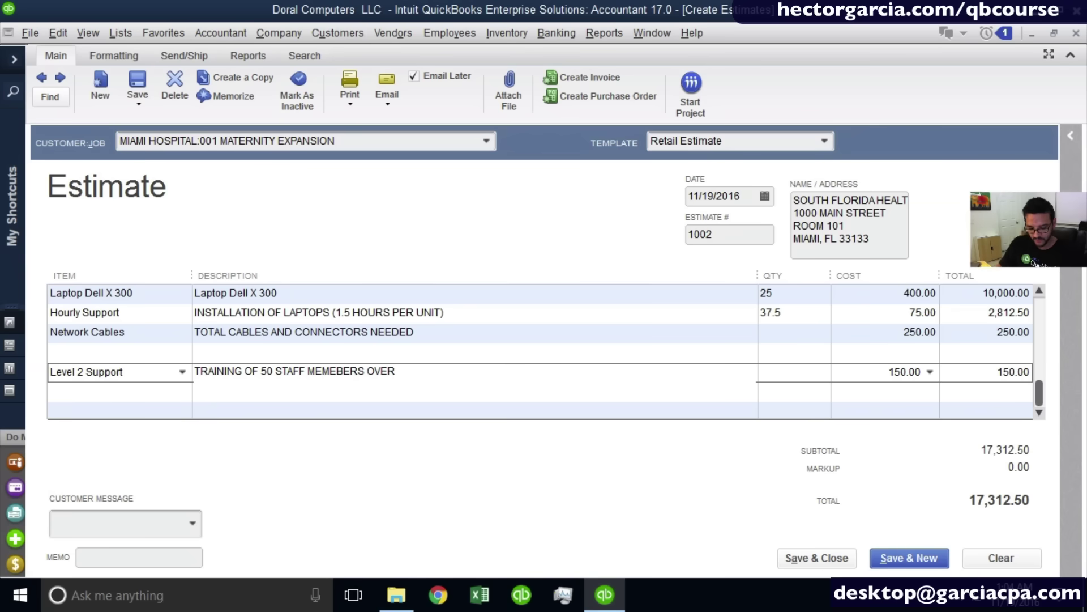
pyautogui.write(' 4 DAY PERIOD')
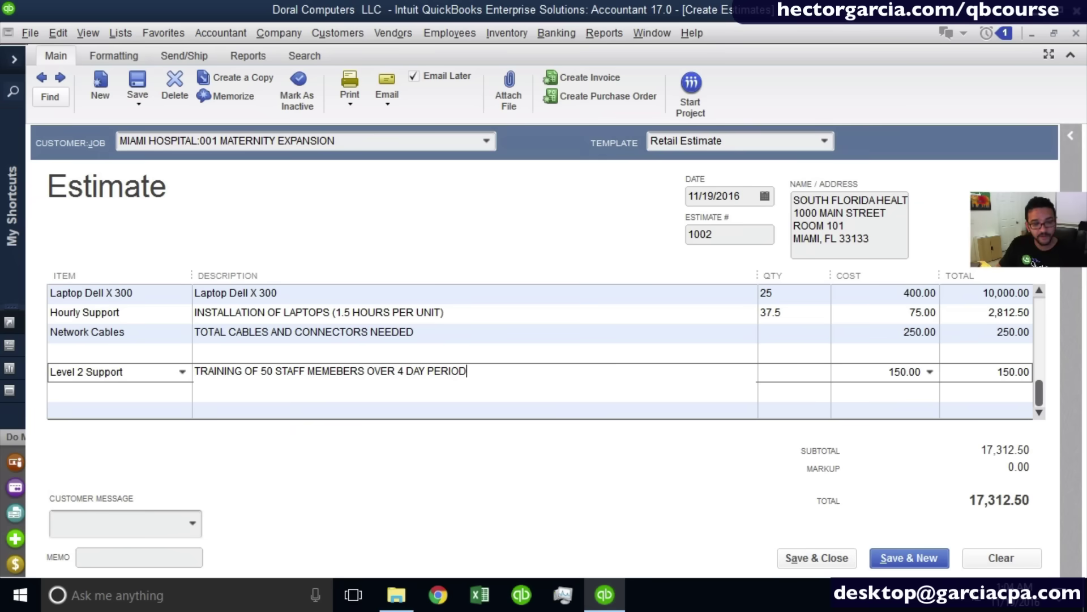
pyautogui.write('. FLAT F')
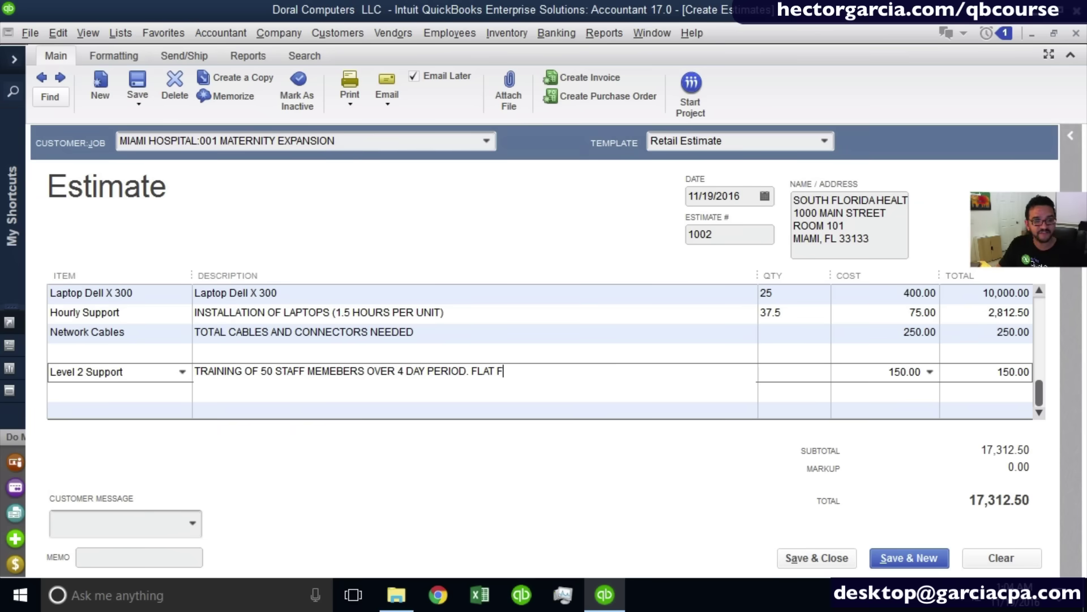
pyautogui.write('EE PER D')
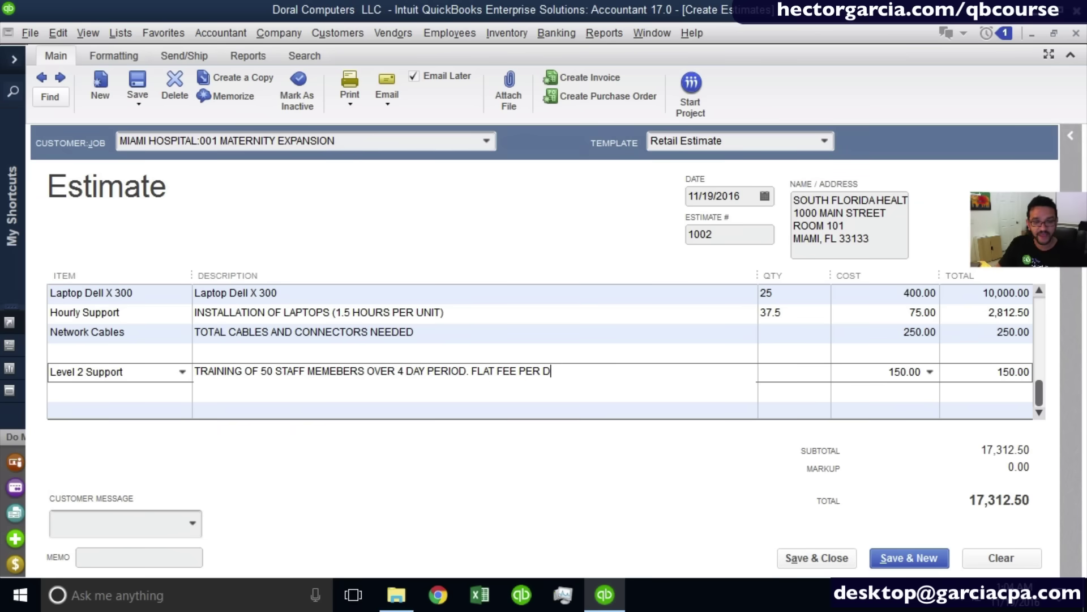
pyautogui.write('AY')
pyautogui.press('Tab')
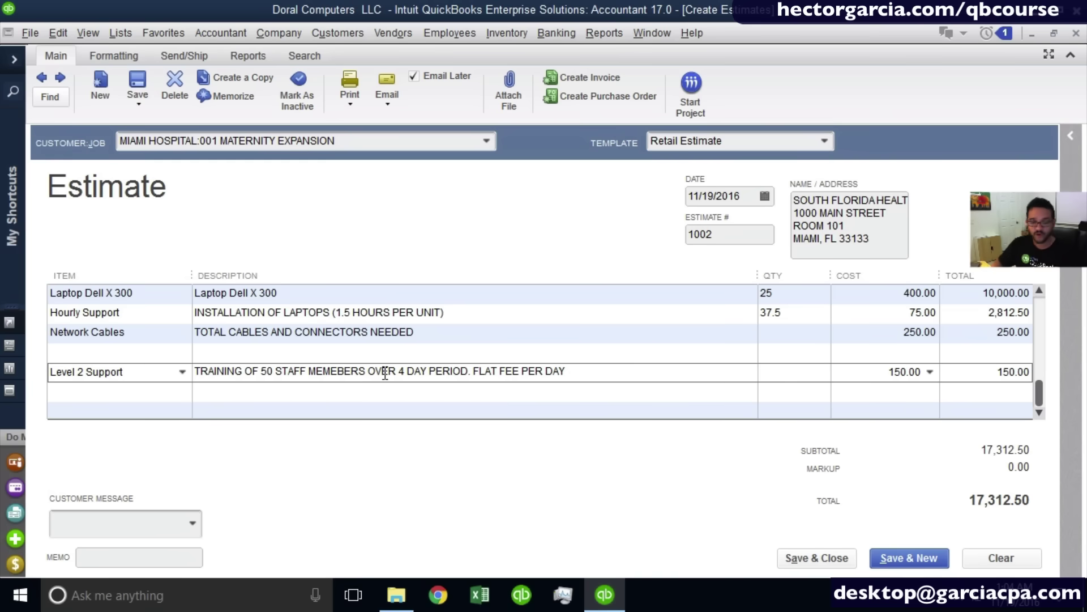
pyautogui.write('4')
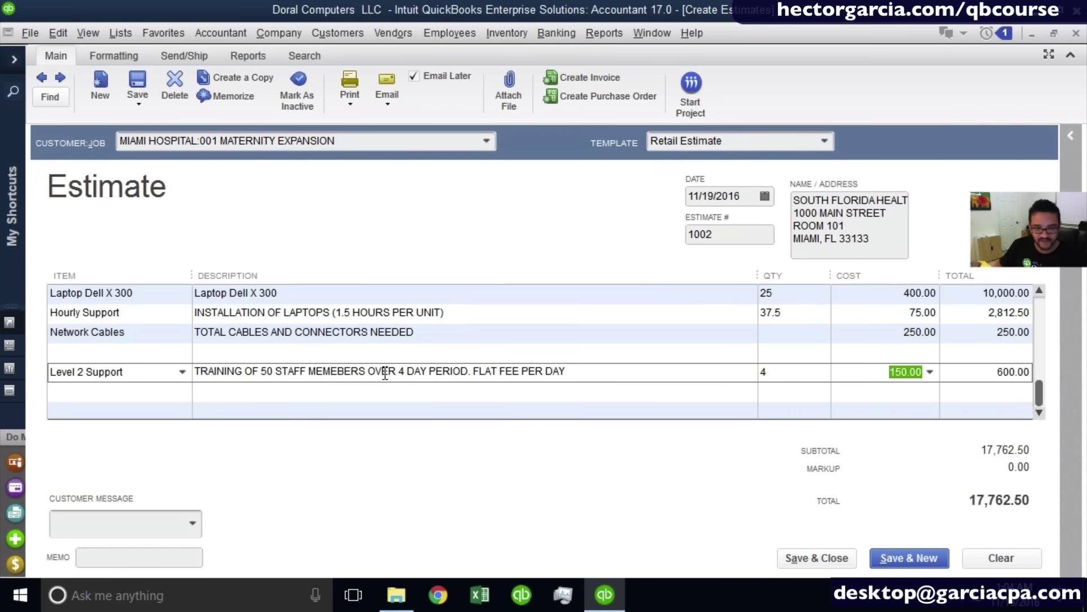
pyautogui.write('975')
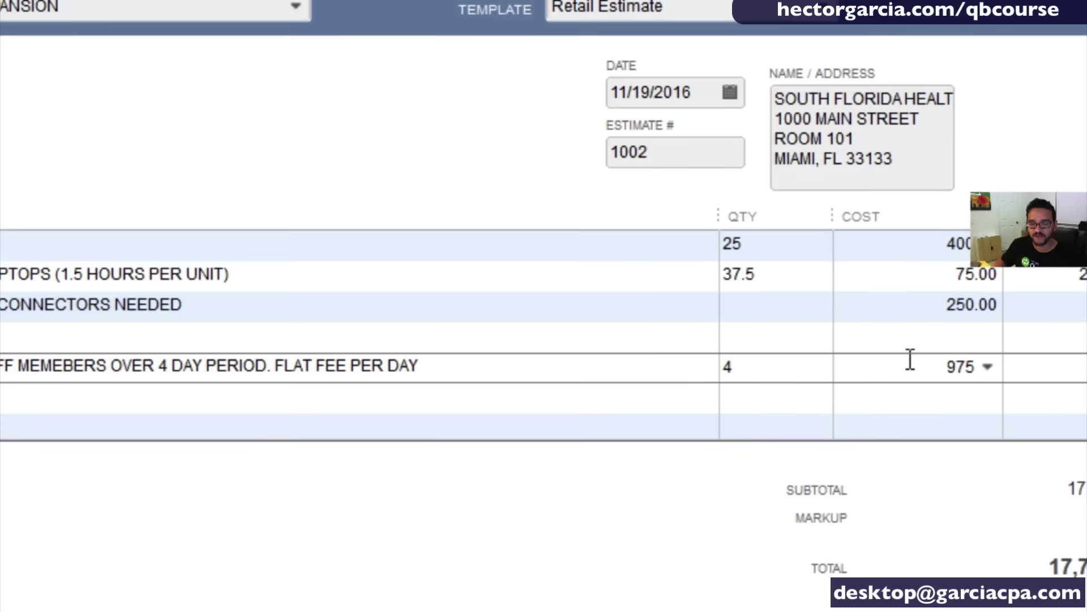
pyautogui.press('Tab')
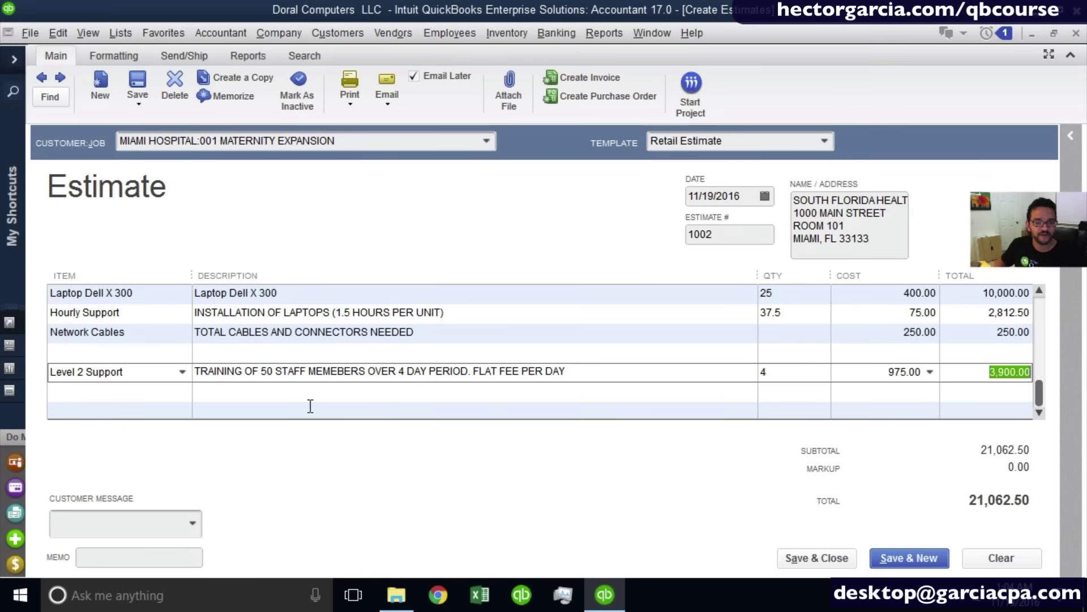
pyautogui.click(18, 420)
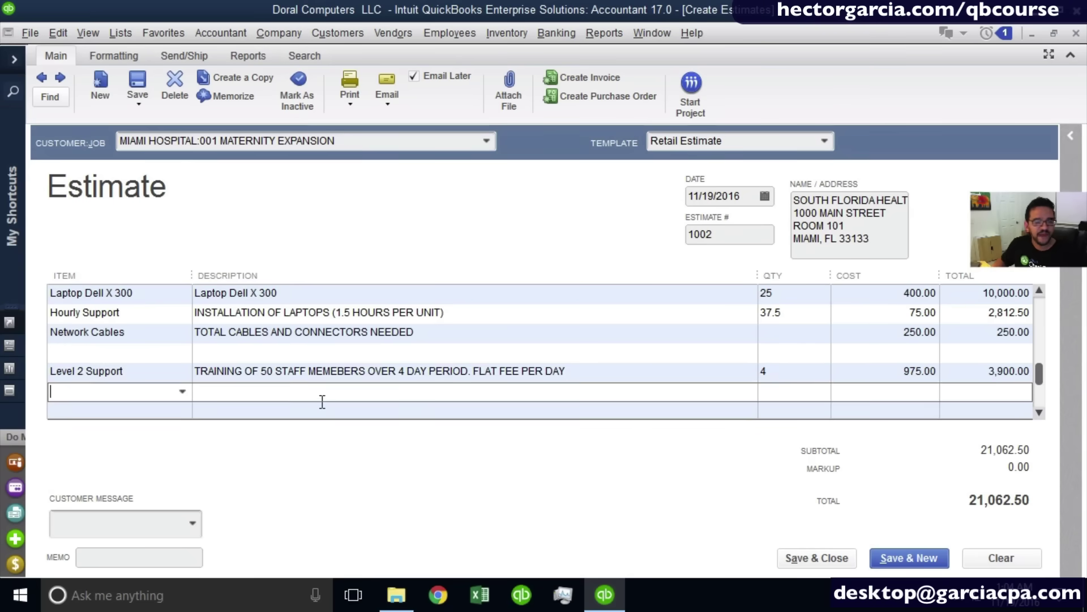
# Review each estimate line's description, briefly maximizing the estimate window.
pyautogui.scroll(1, 37, 415)
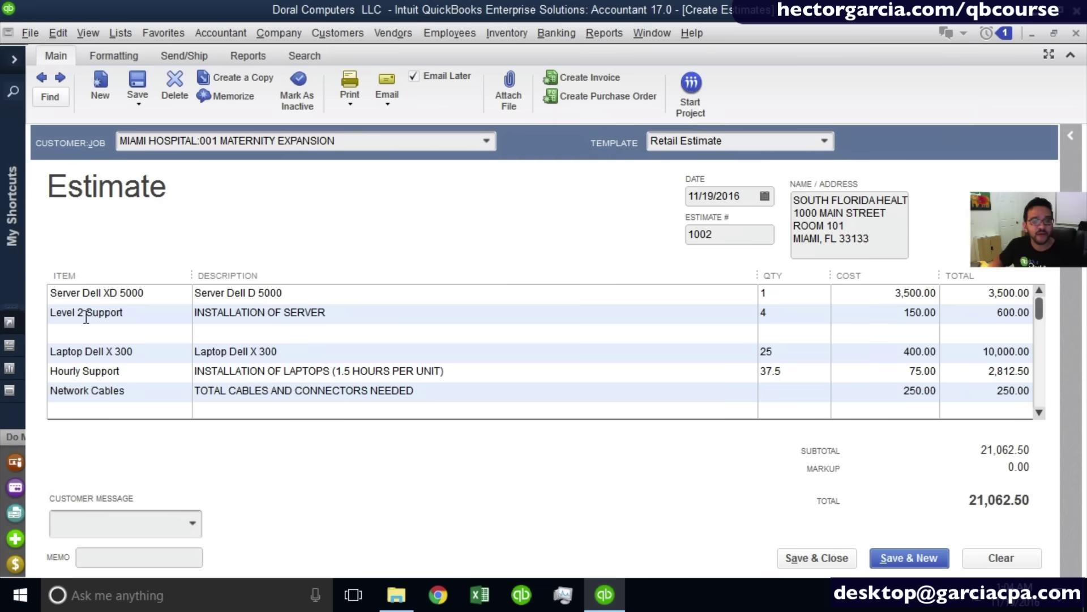
pyautogui.click(389, 293)
pyautogui.click(384, 313)
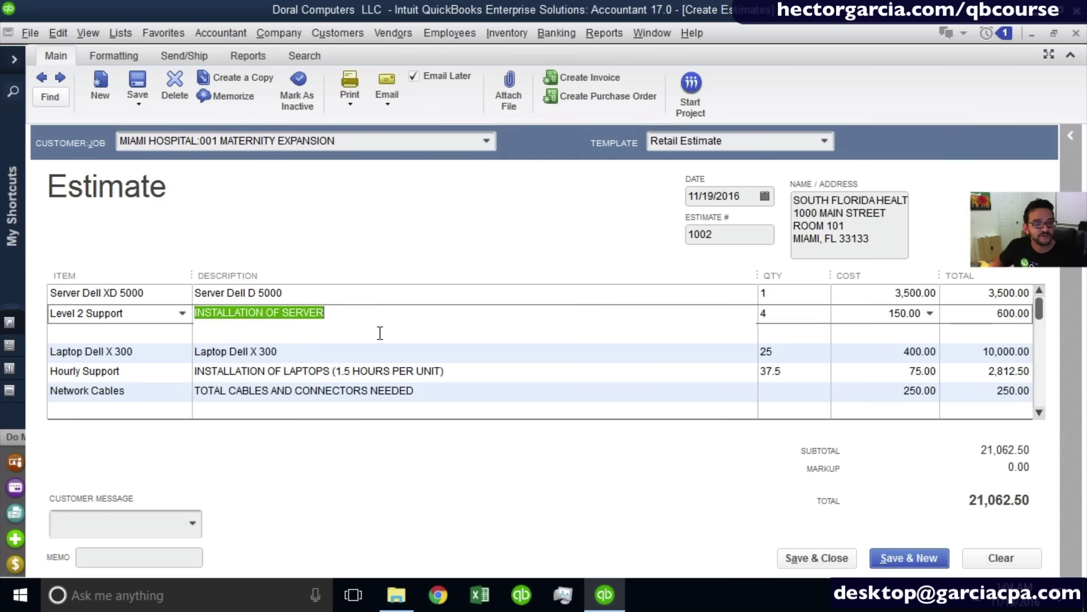
pyautogui.click(379, 334)
pyautogui.click(375, 355)
pyautogui.click(374, 372)
pyautogui.click(368, 394)
pyautogui.click(364, 413)
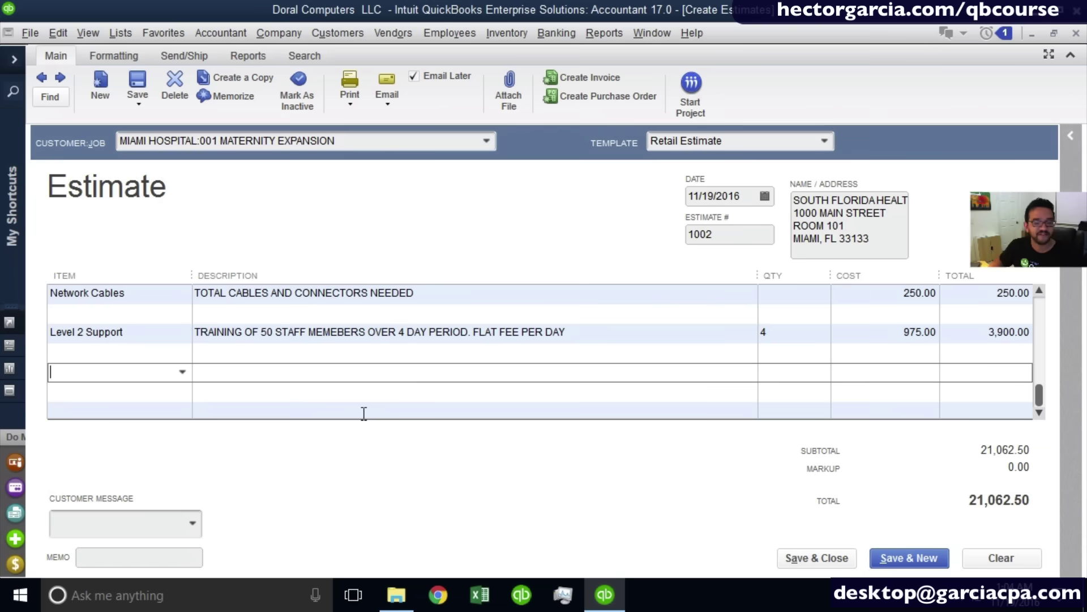
pyautogui.scroll(2, 365, 365)
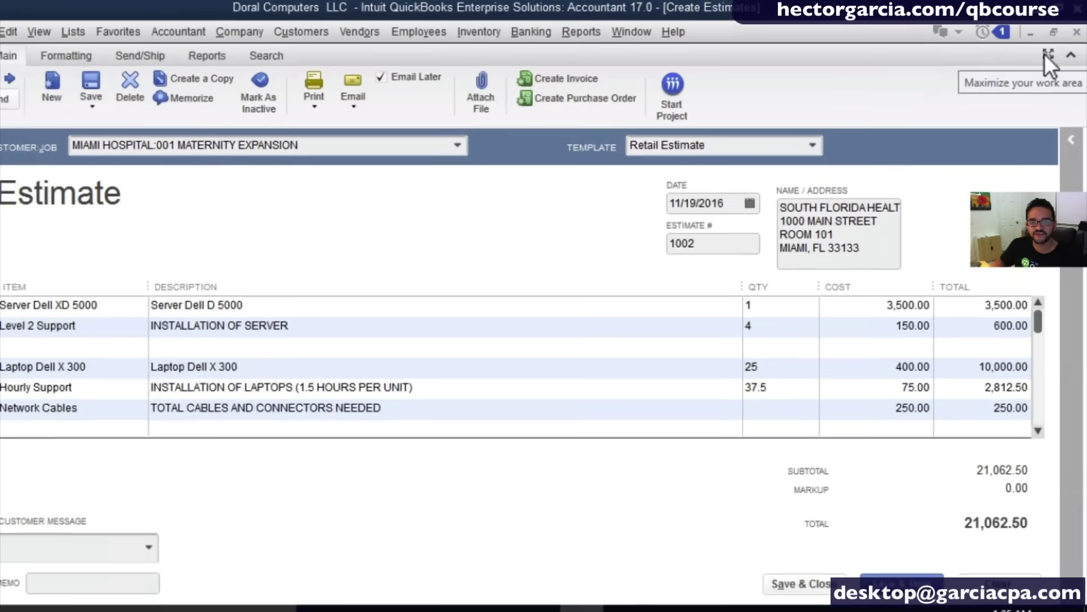
pyautogui.click(1048, 55)
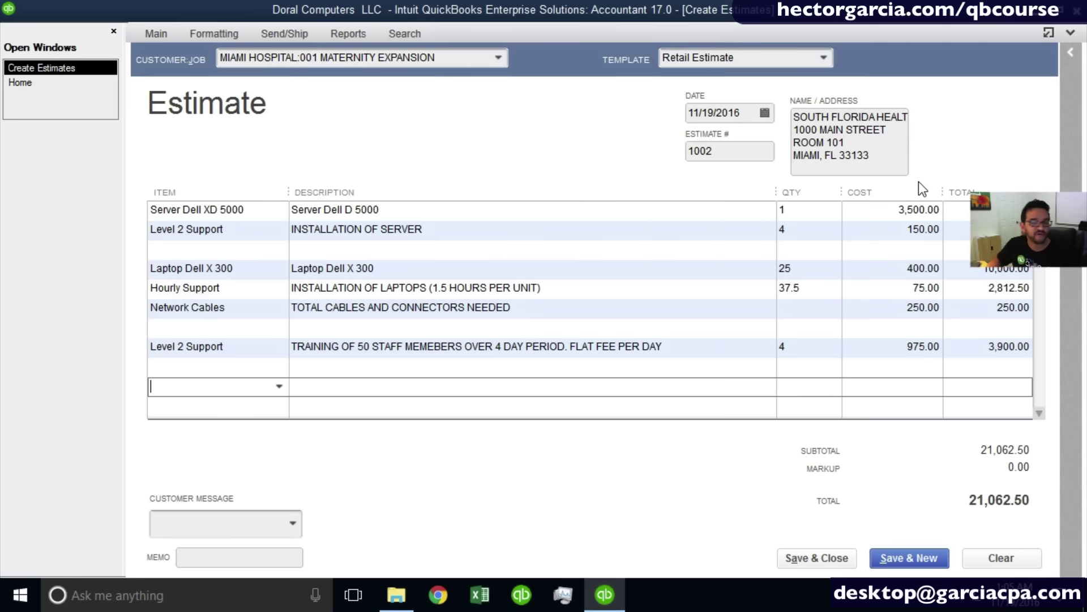
pyautogui.click(1049, 35)
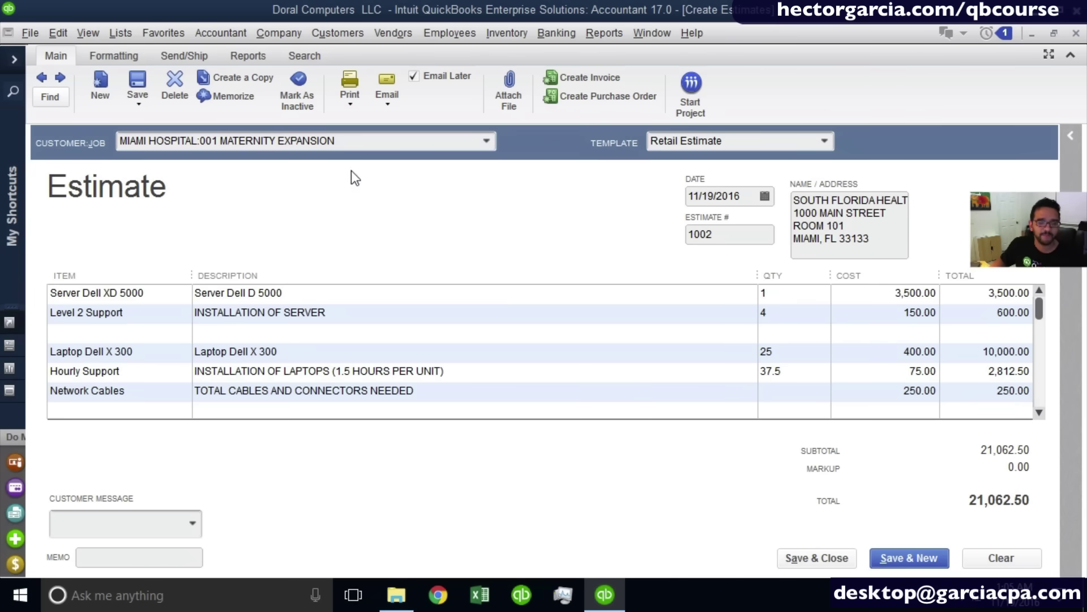
# Preview the printed estimate, replacing MEMEBERS with MEMBERS, and zoom in to check it.
pyautogui.click(348, 100)
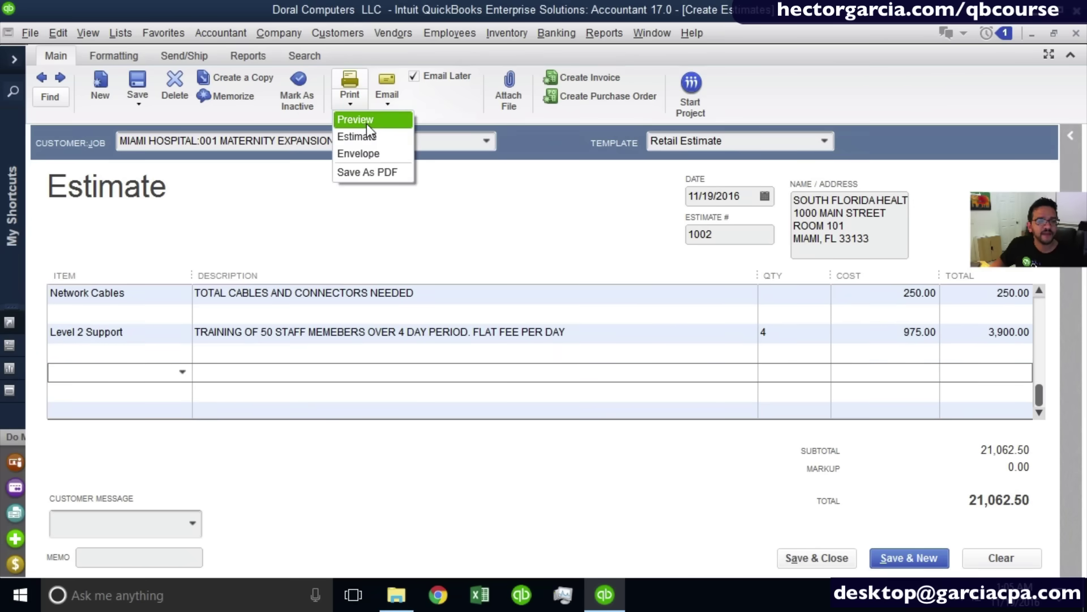
pyautogui.click(366, 122)
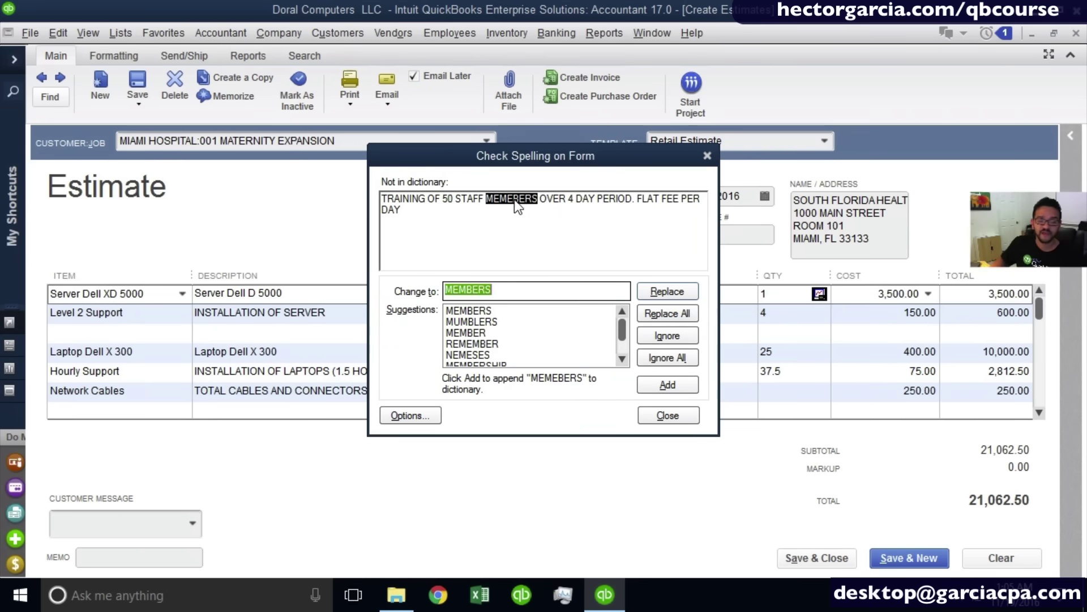
pyautogui.click(682, 294)
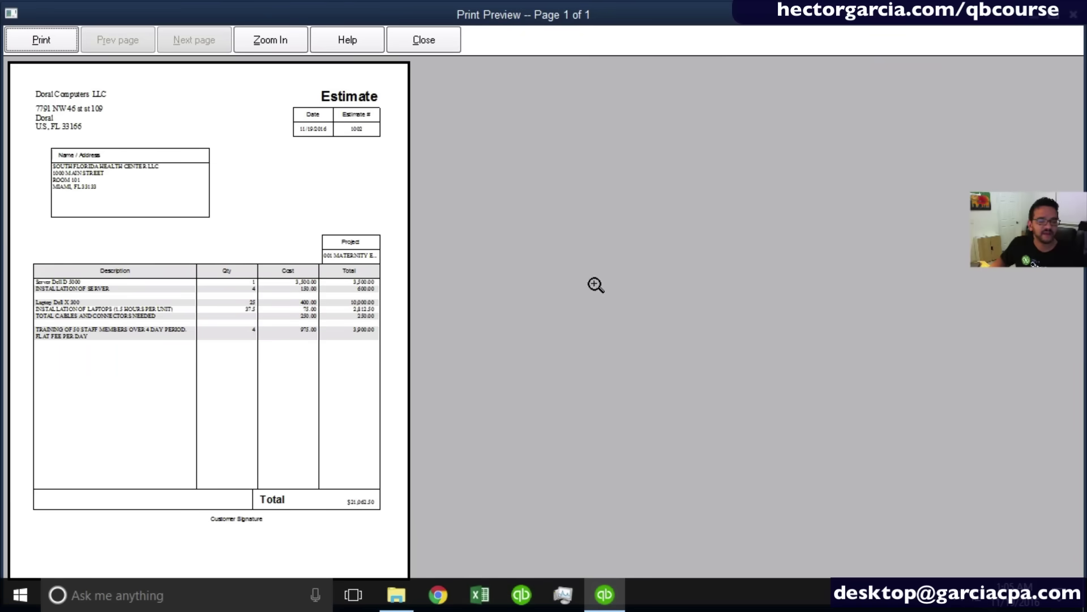
pyautogui.click(156, 305)
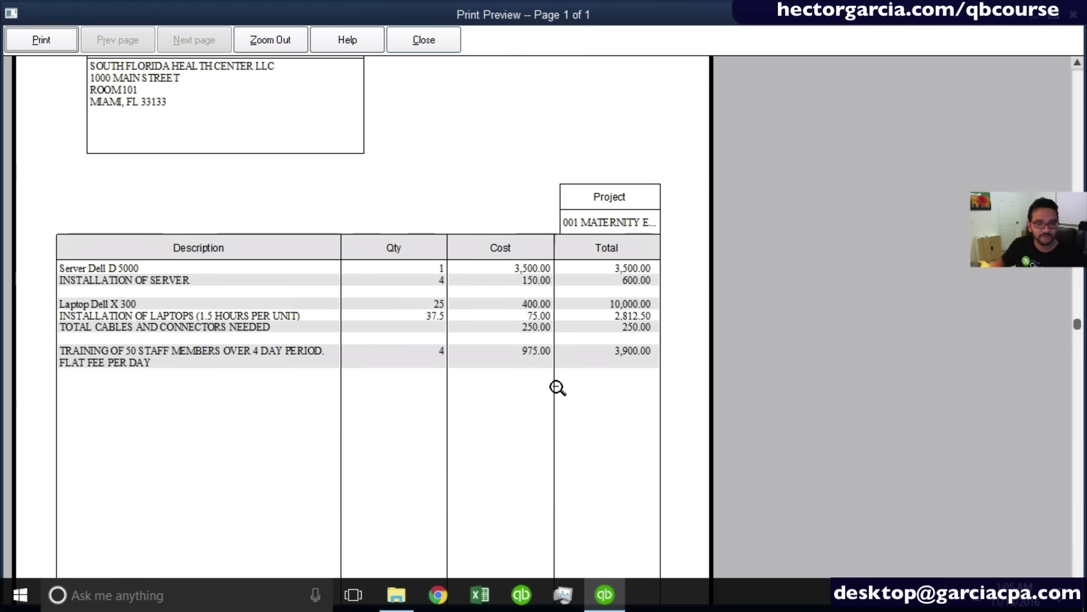
pyautogui.press('ctrl')
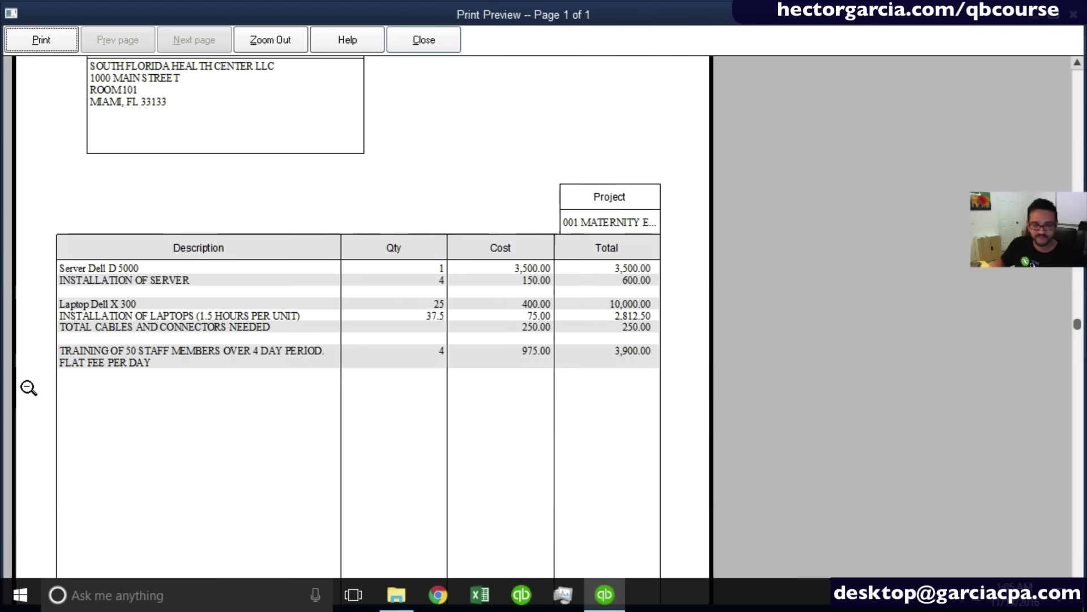
pyautogui.click(423, 43)
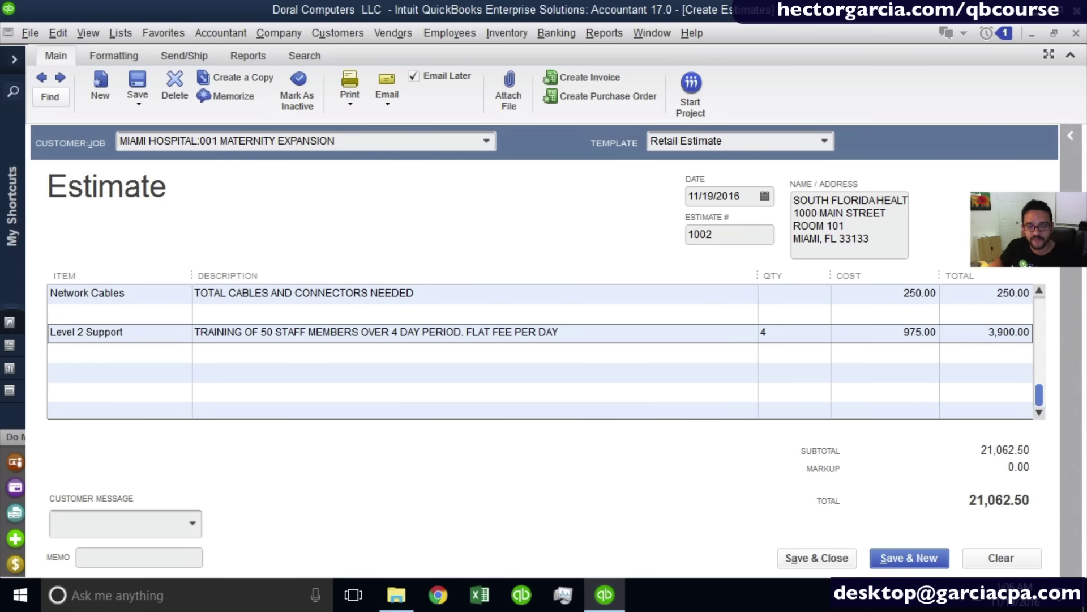
pyautogui.moveTo(1038, 396); pyautogui.dragTo(1004, 298)
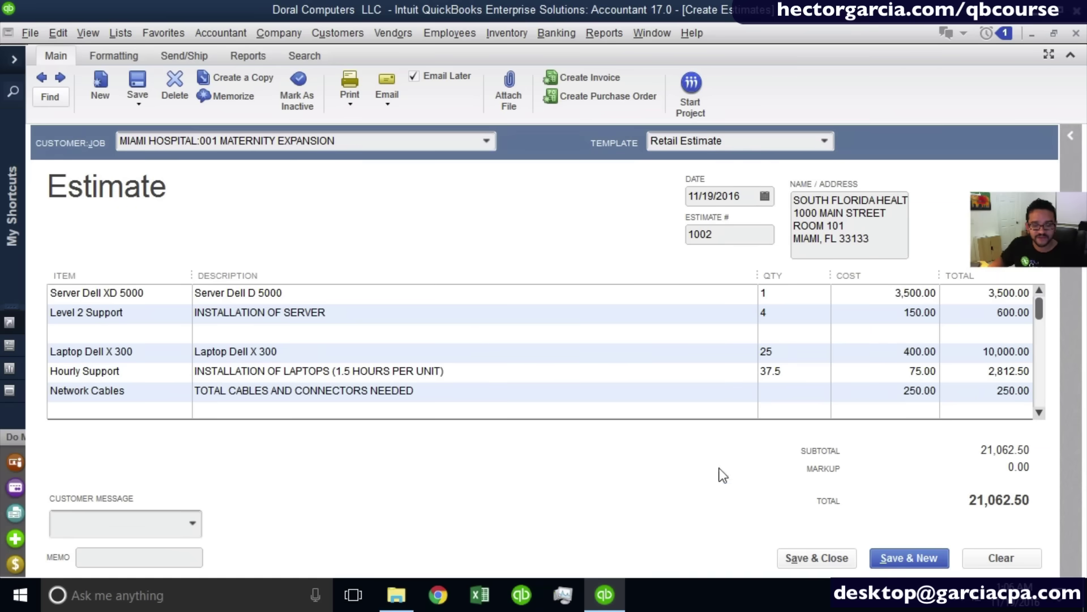
# Save estimate 1002 despite the credit-limit warning and start blank invoice 3.
pyautogui.click(810, 558)
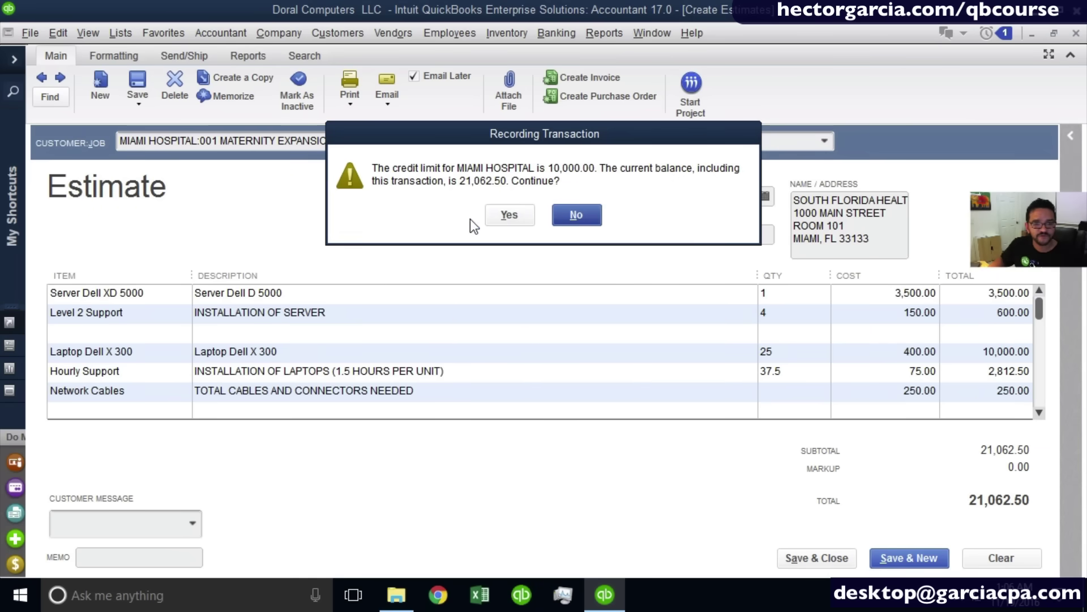
pyautogui.click(510, 214)
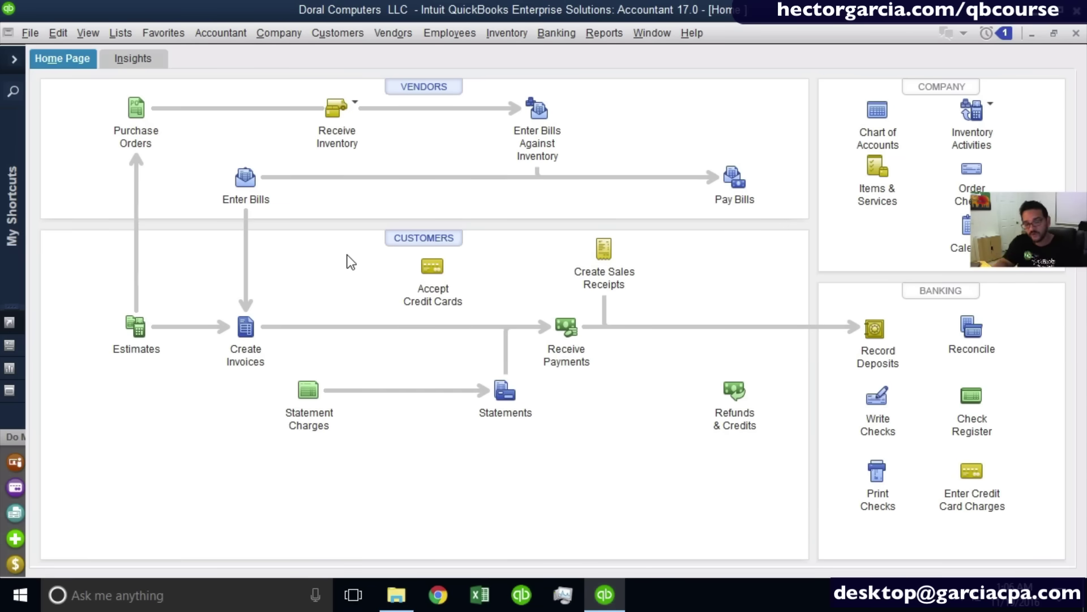
pyautogui.click(247, 327)
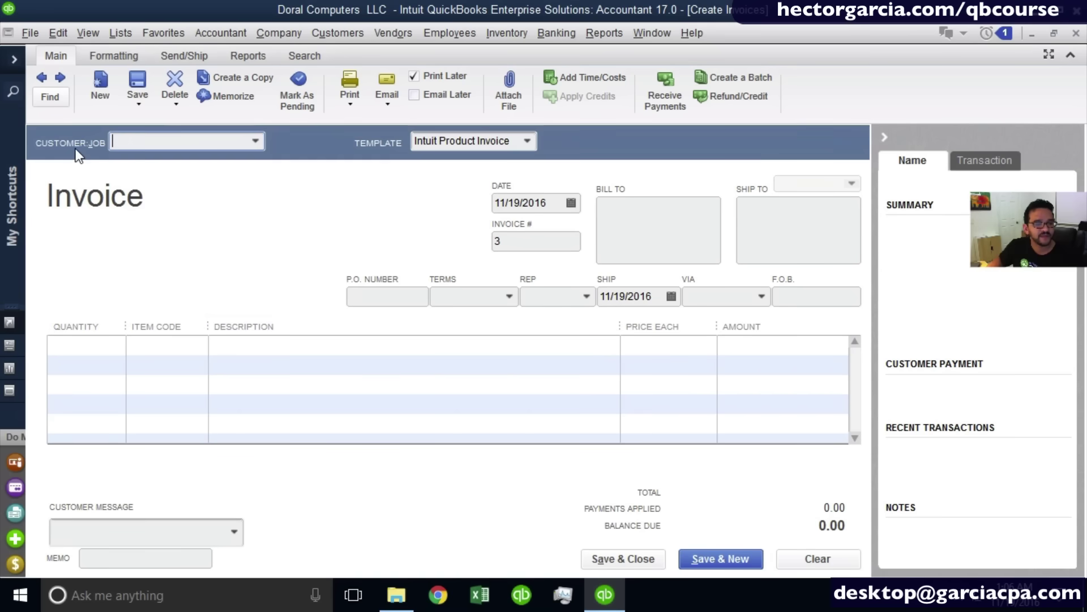
# Choose the individual customer, dismiss the available estimates list, and clear the invoice to start over.
pyautogui.click(260, 145)
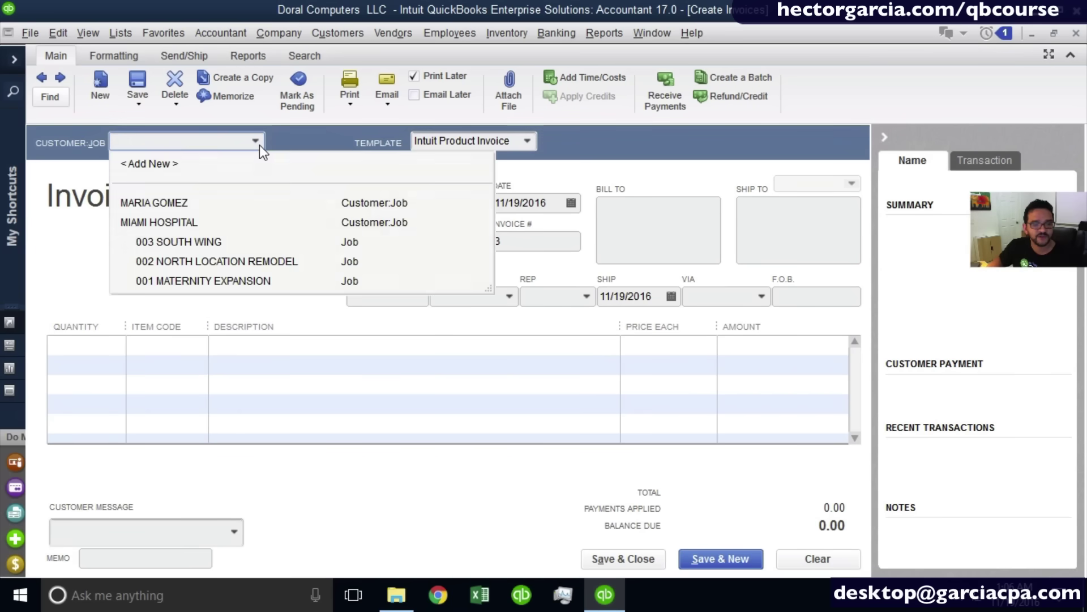
pyautogui.click(175, 199)
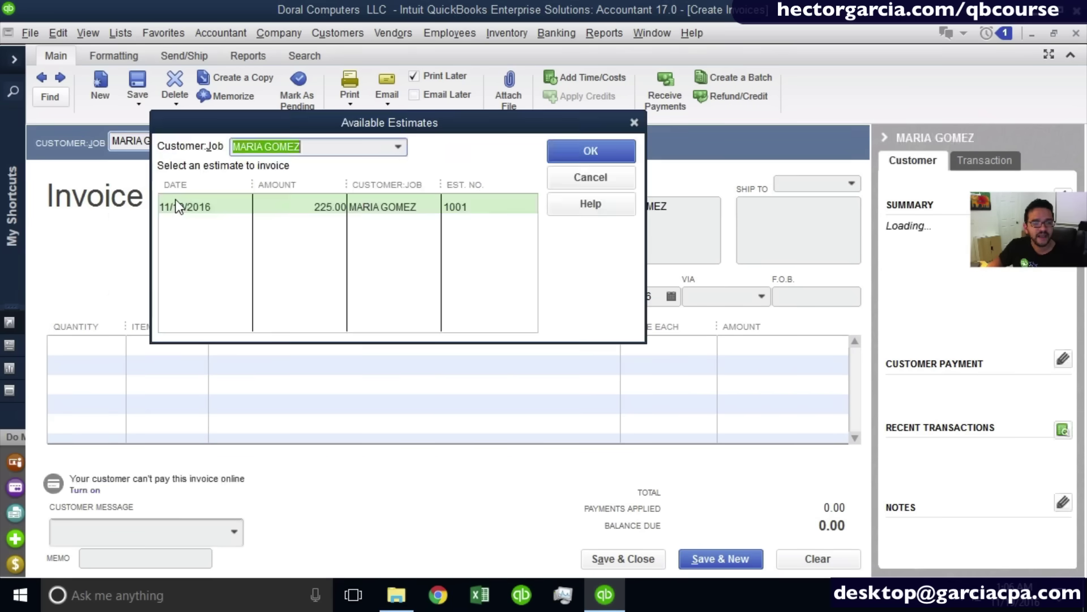
pyautogui.moveTo(369, 143); pyautogui.dragTo(417, 151)
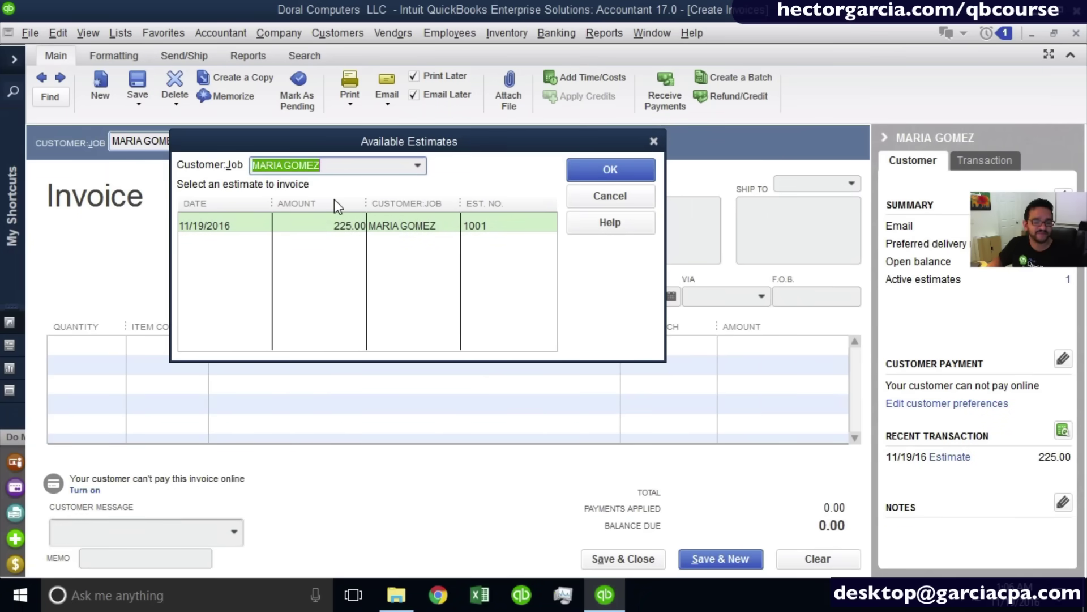
pyautogui.click(640, 196)
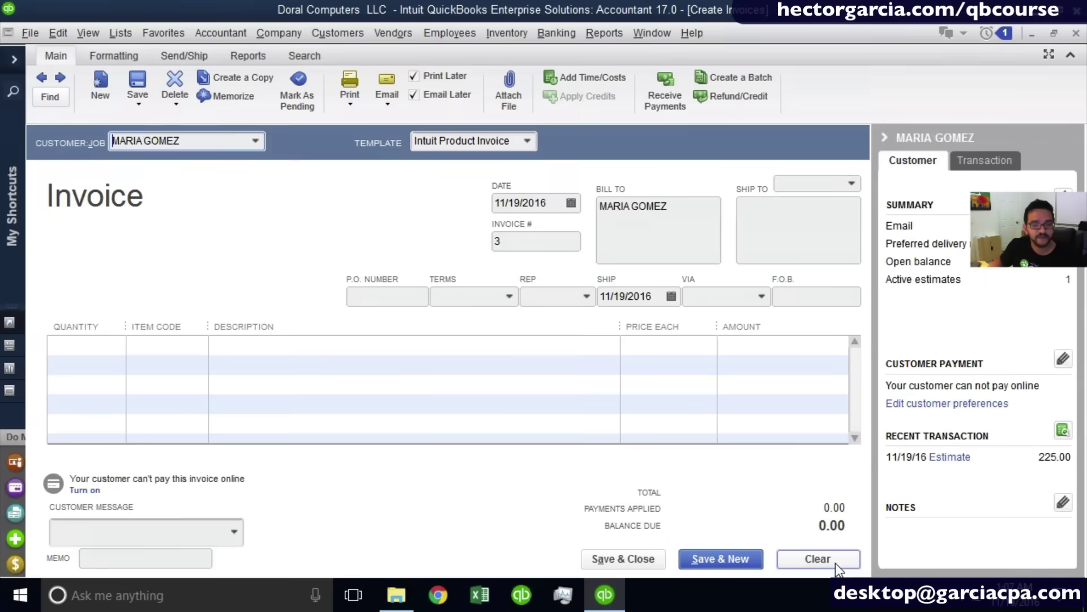
pyautogui.click(836, 563)
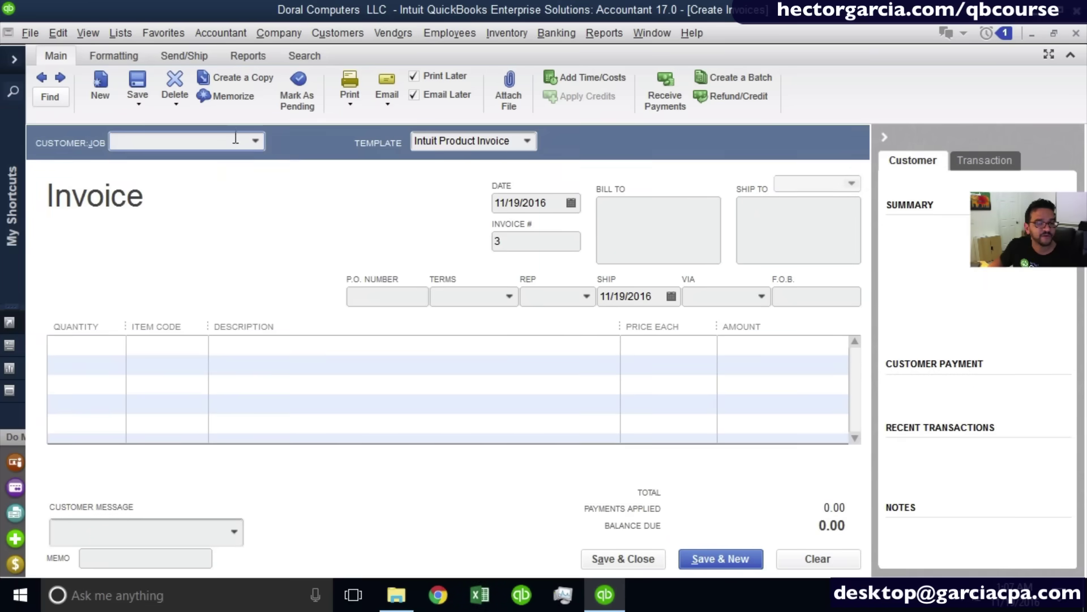
# Reselect the customer and fill invoice 3 from estimate 1001's Hourly Support line, 3 at 75.00.
pyautogui.click(256, 140)
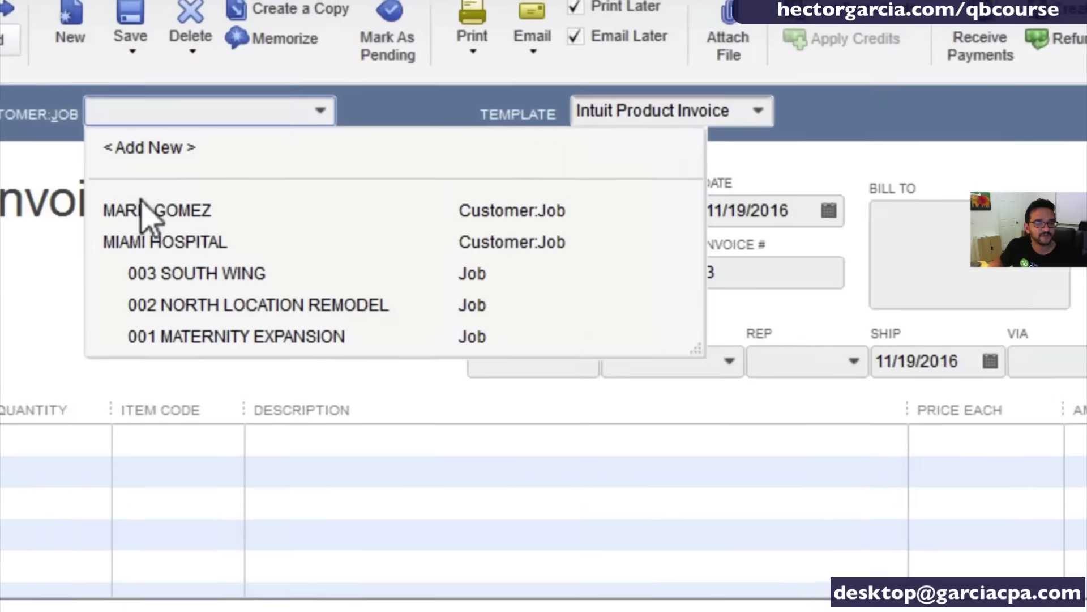
pyautogui.click(142, 205)
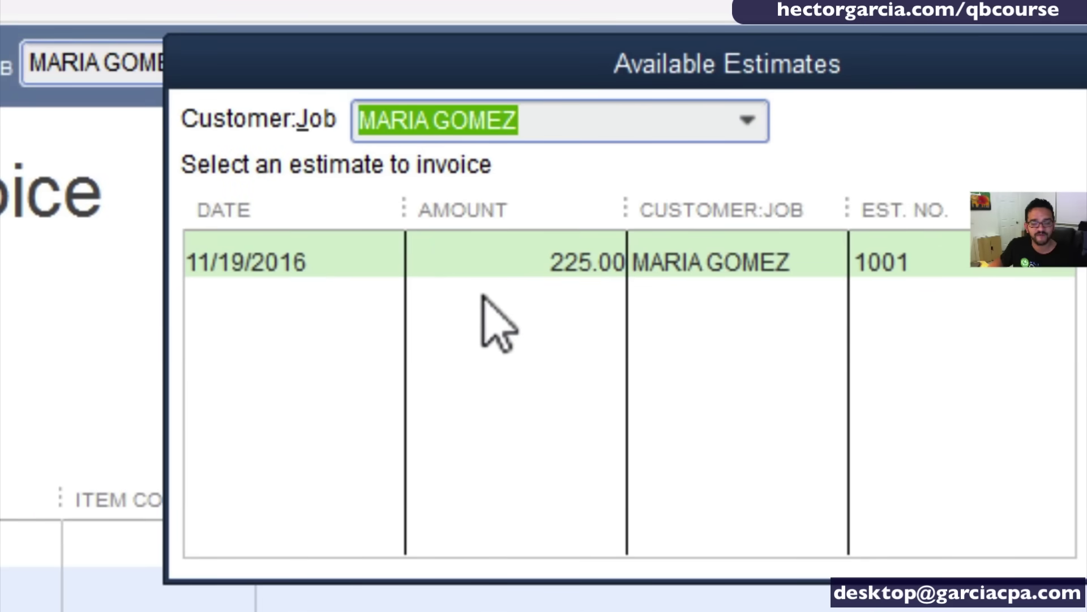
pyautogui.click(491, 266)
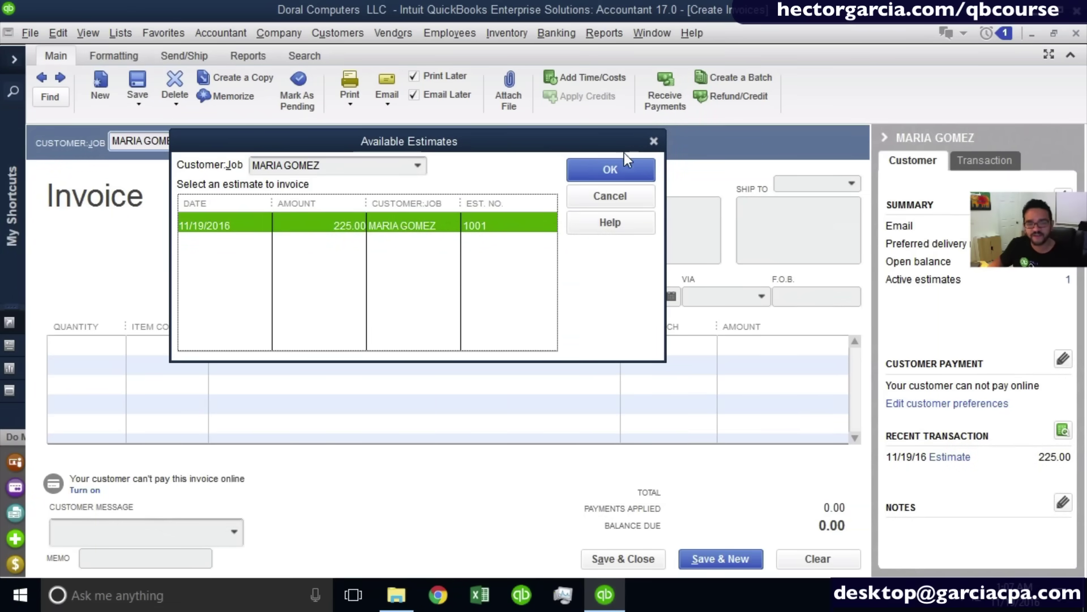
pyautogui.click(611, 165)
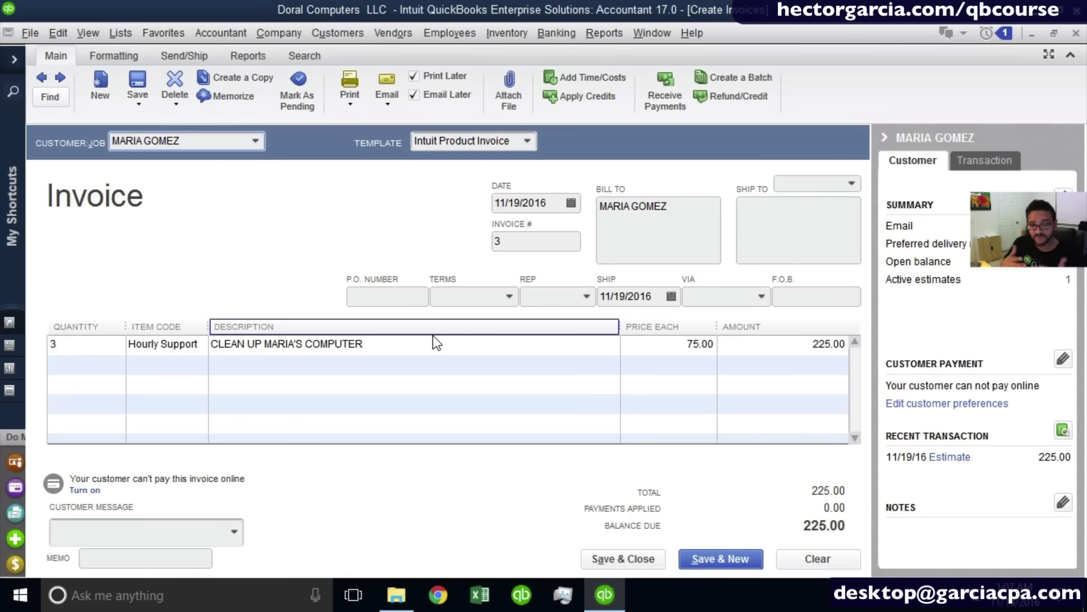
# Set the invoice's payment terms to Net 15.
pyautogui.click(191, 347)
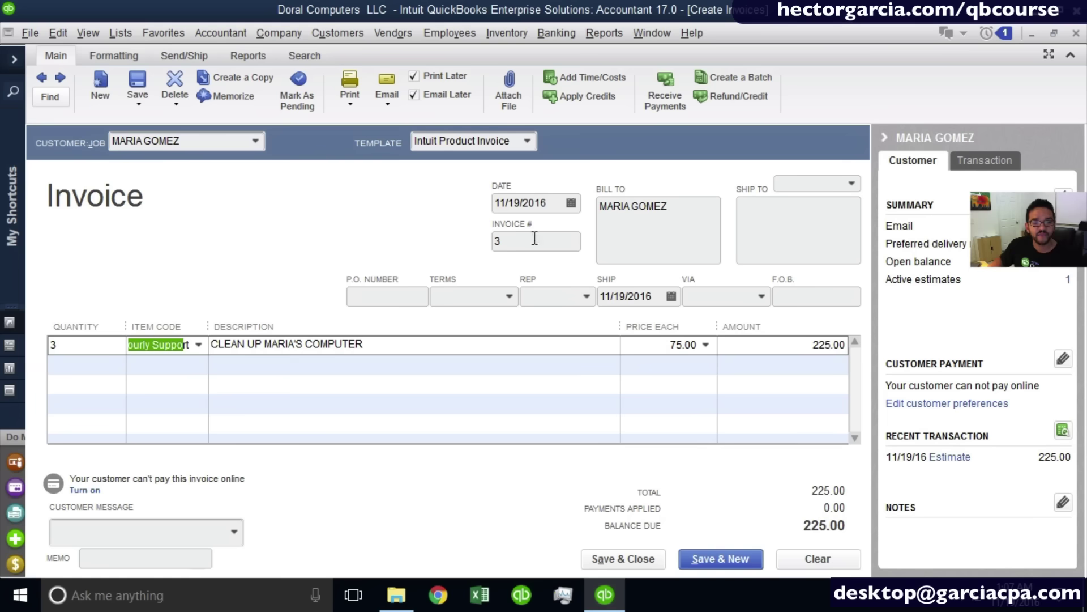
pyautogui.click(512, 296)
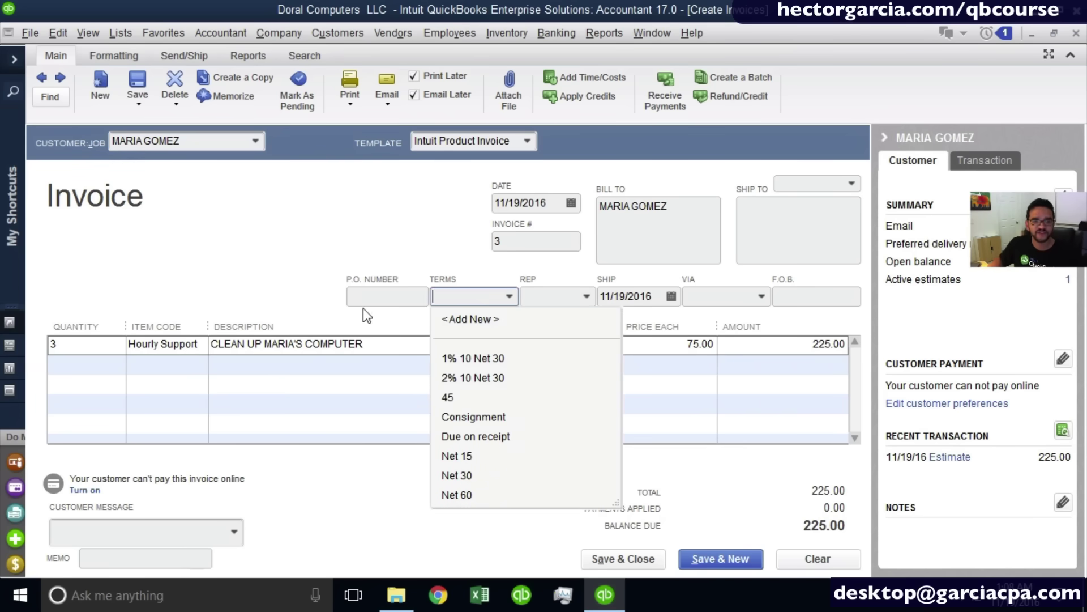
pyautogui.click(371, 297)
pyautogui.click(541, 296)
pyautogui.click(649, 298)
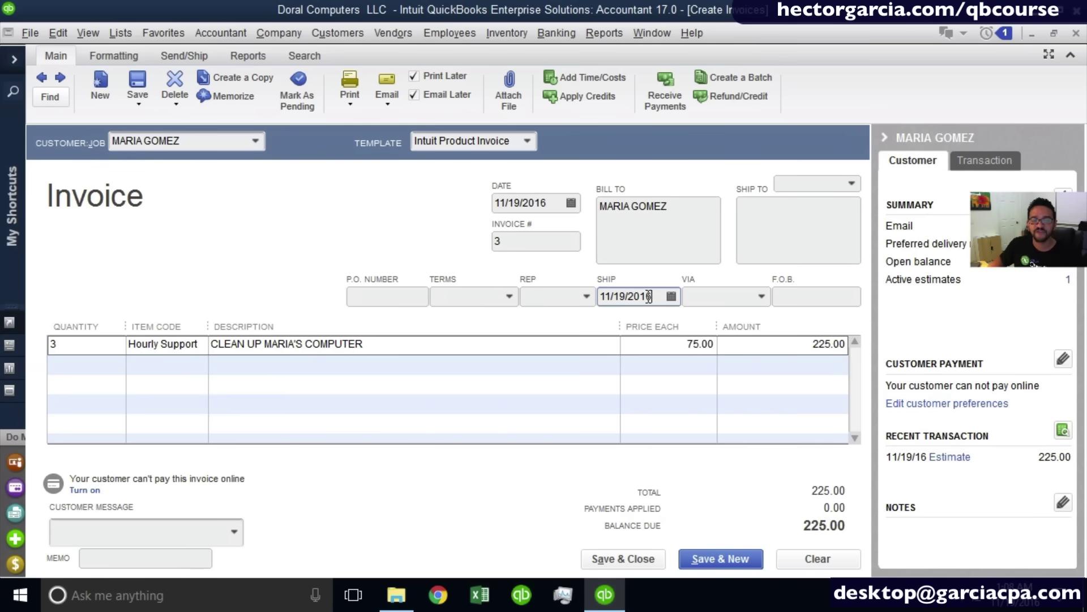
pyautogui.click(510, 295)
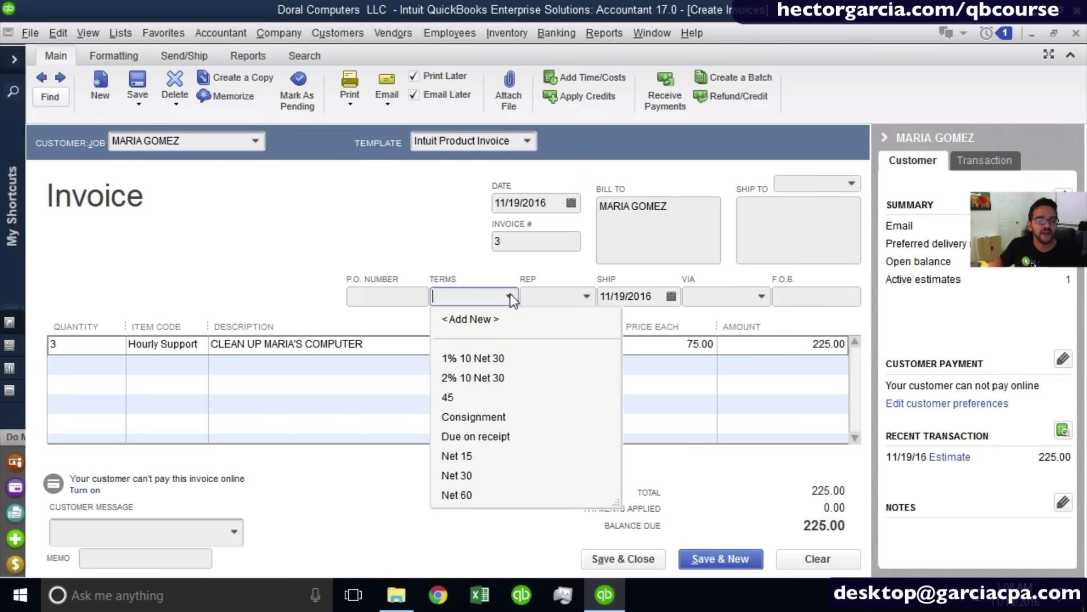
pyautogui.click(477, 458)
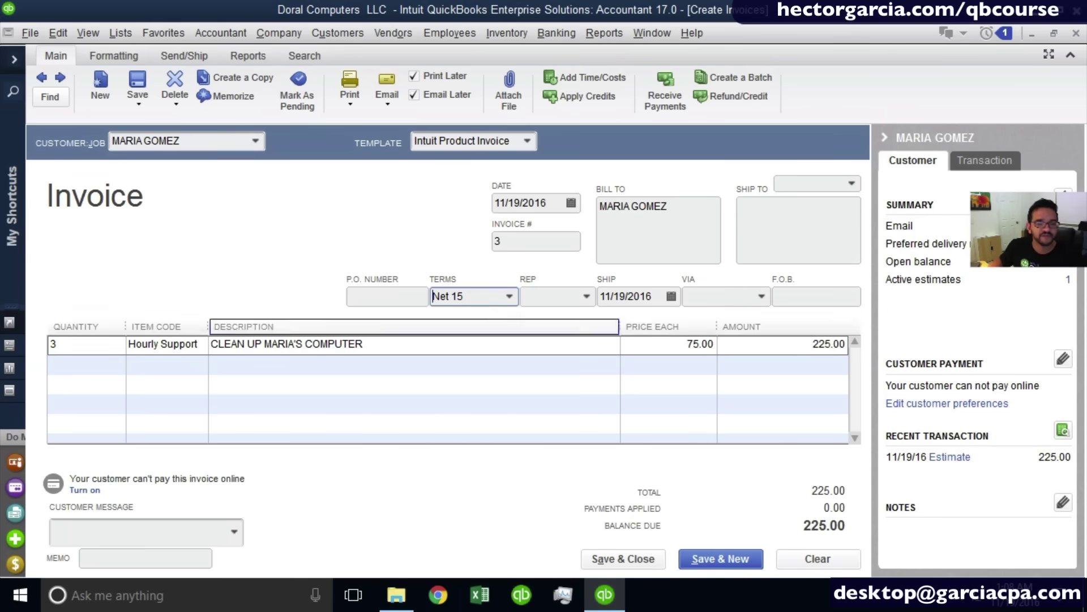
# Preview invoice 3, then save it and keep Net 15 as the customer's default terms.
pyautogui.click(356, 86)
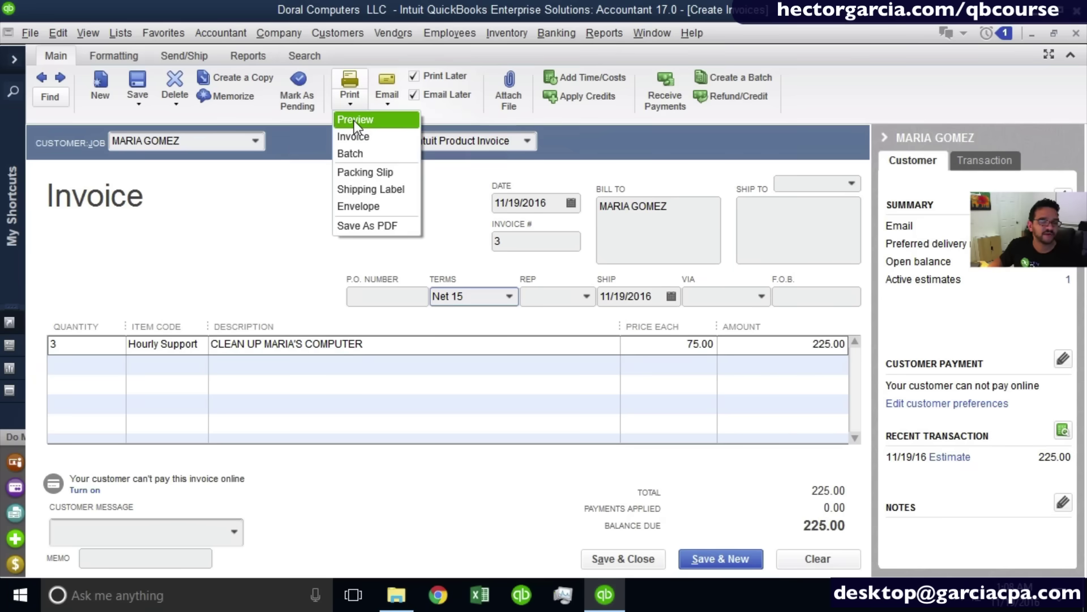
pyautogui.click(354, 120)
pyautogui.click(541, 278)
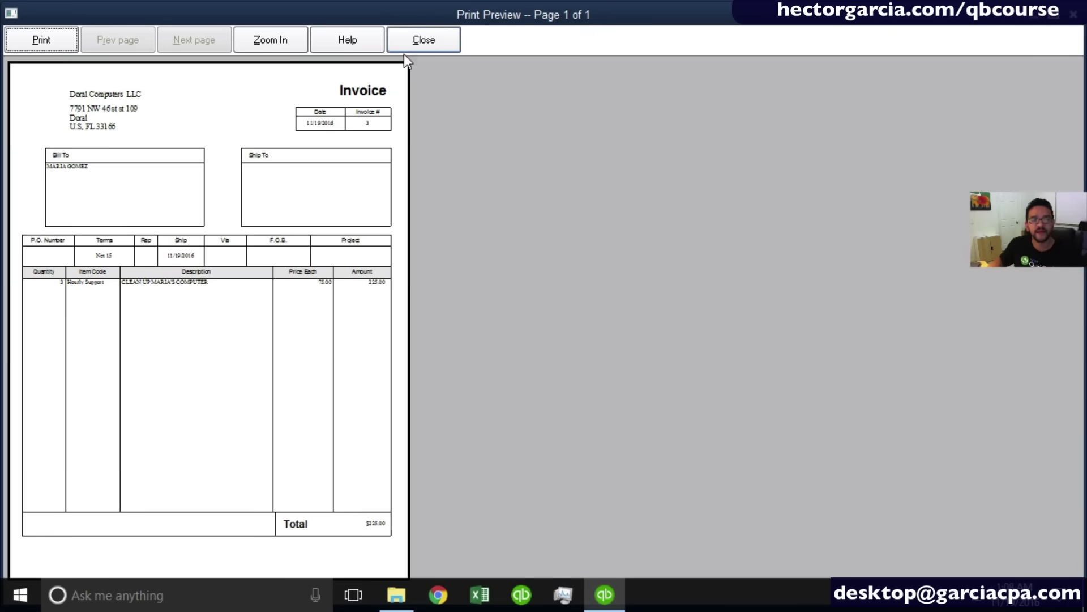
pyautogui.click(431, 43)
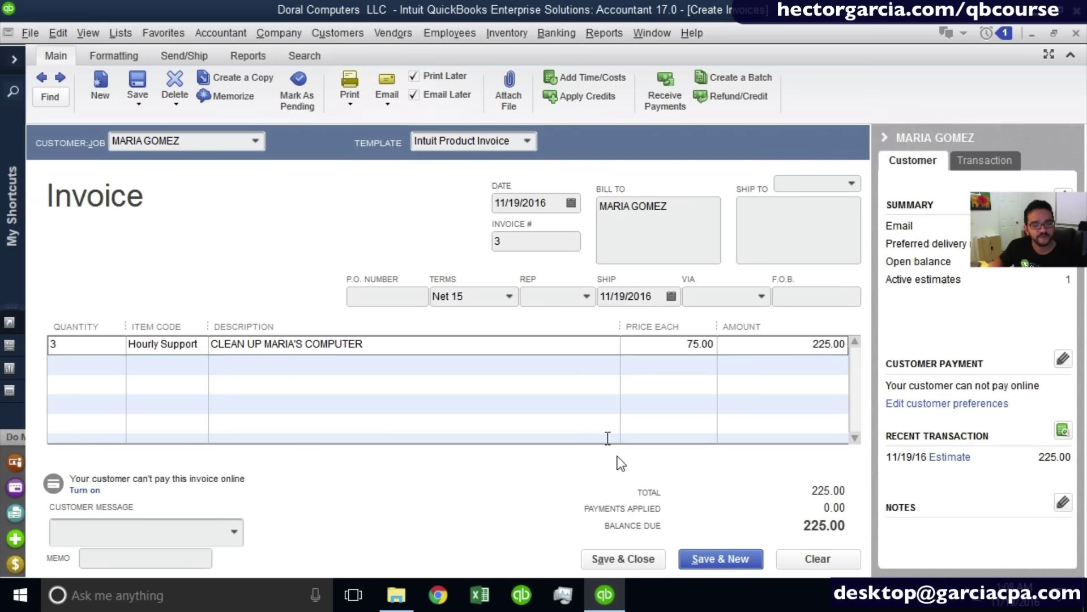
pyautogui.click(624, 559)
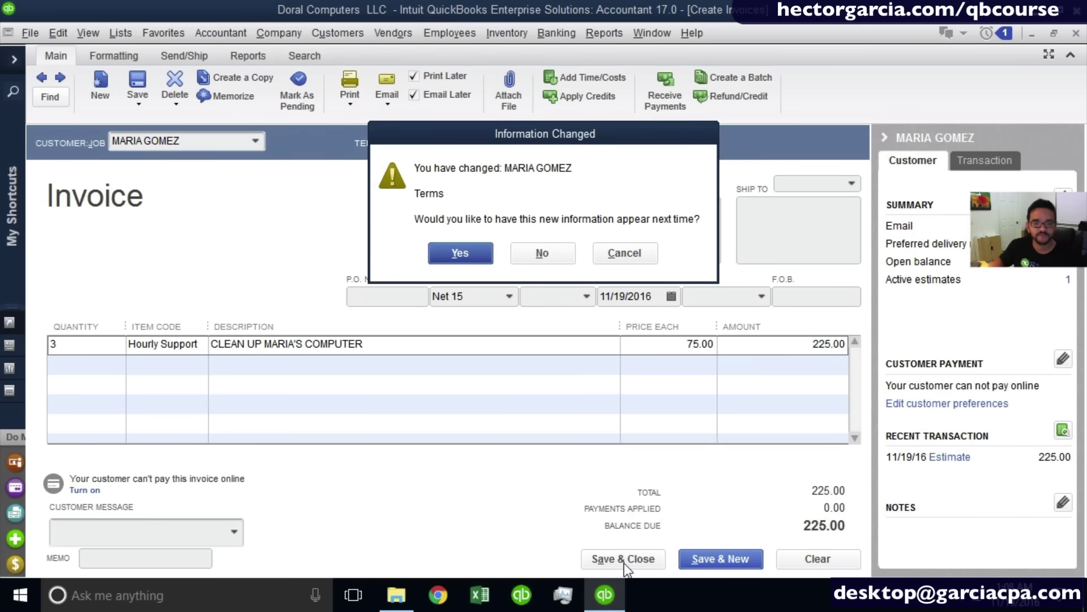
pyautogui.click(471, 246)
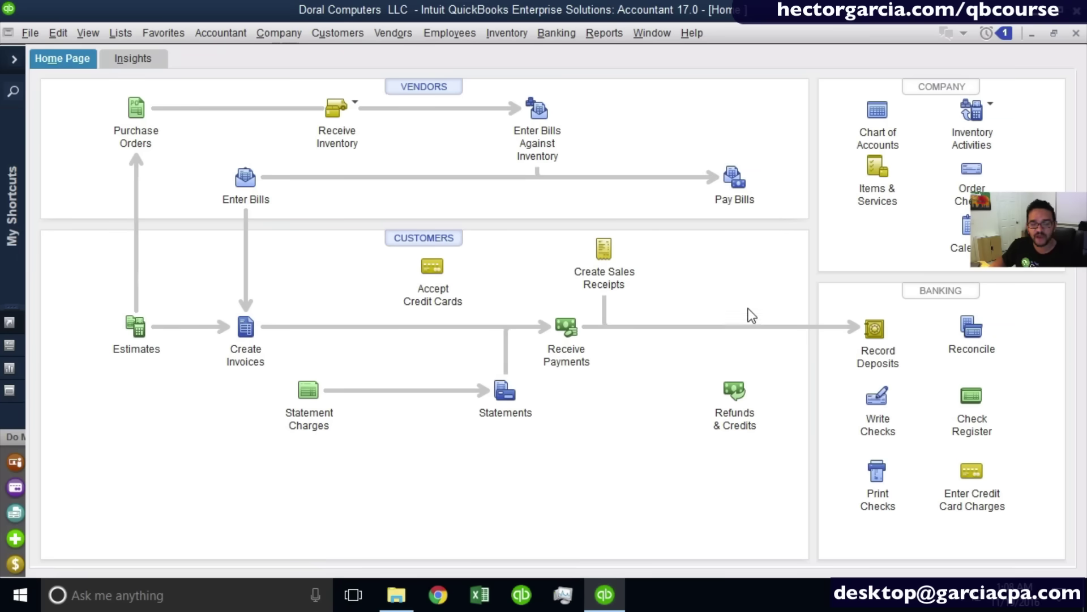
pyautogui.click(610, 261)
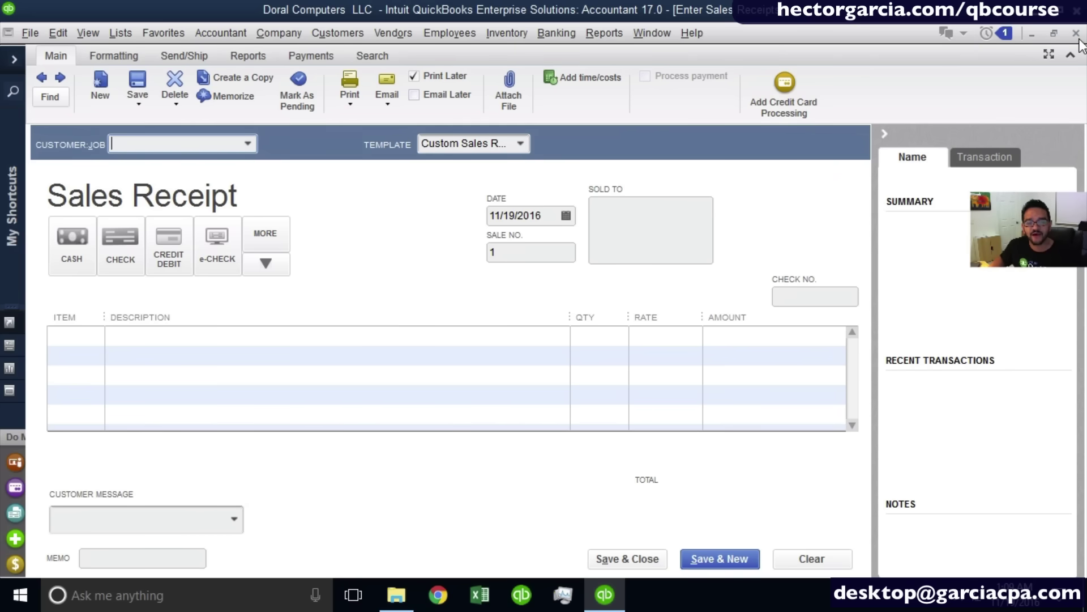
pyautogui.press('Escape')
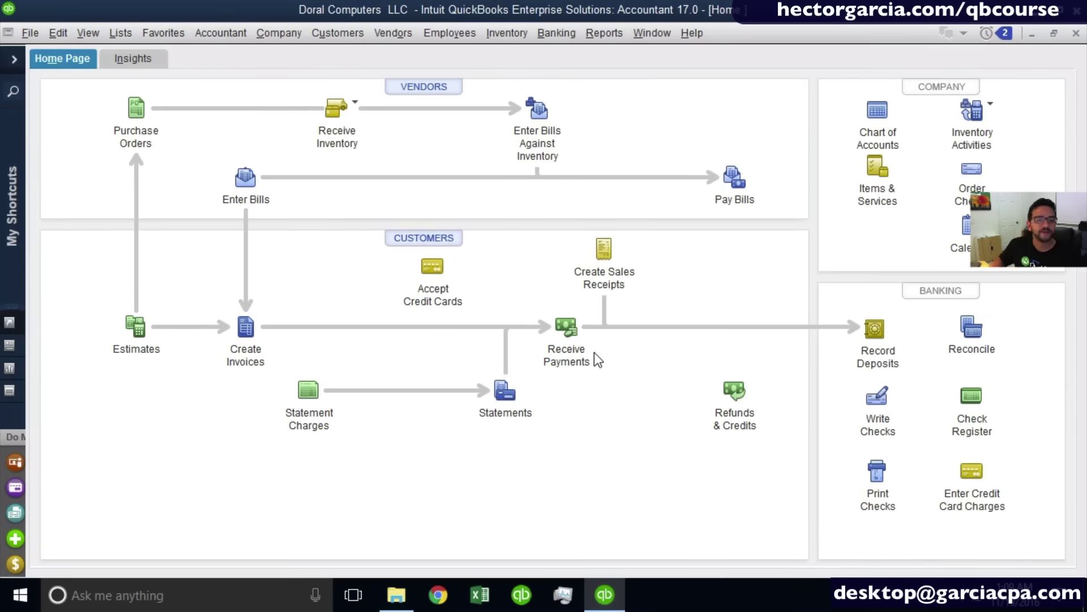
# Start a payment from the individual customer applying 225.00 to invoice 3, and show more payment methods.
pyautogui.click(577, 338)
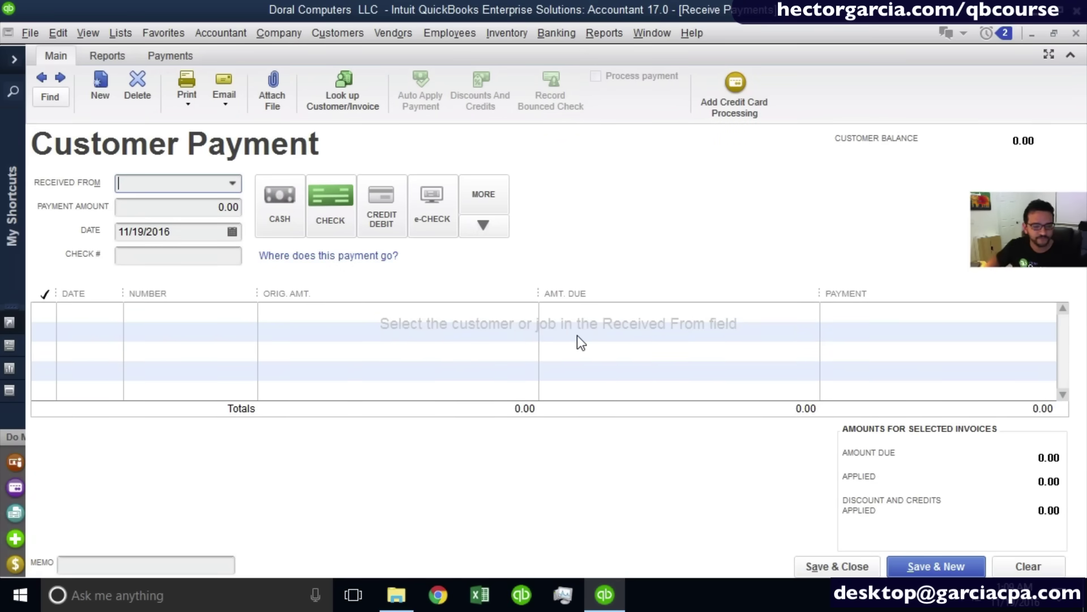
pyautogui.click(233, 185)
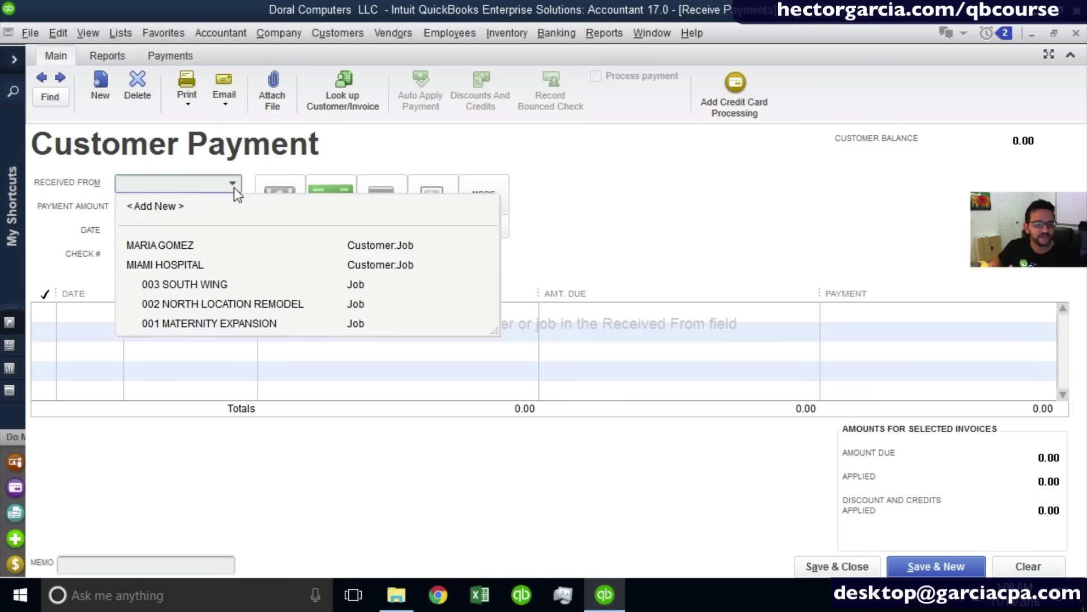
pyautogui.click(192, 245)
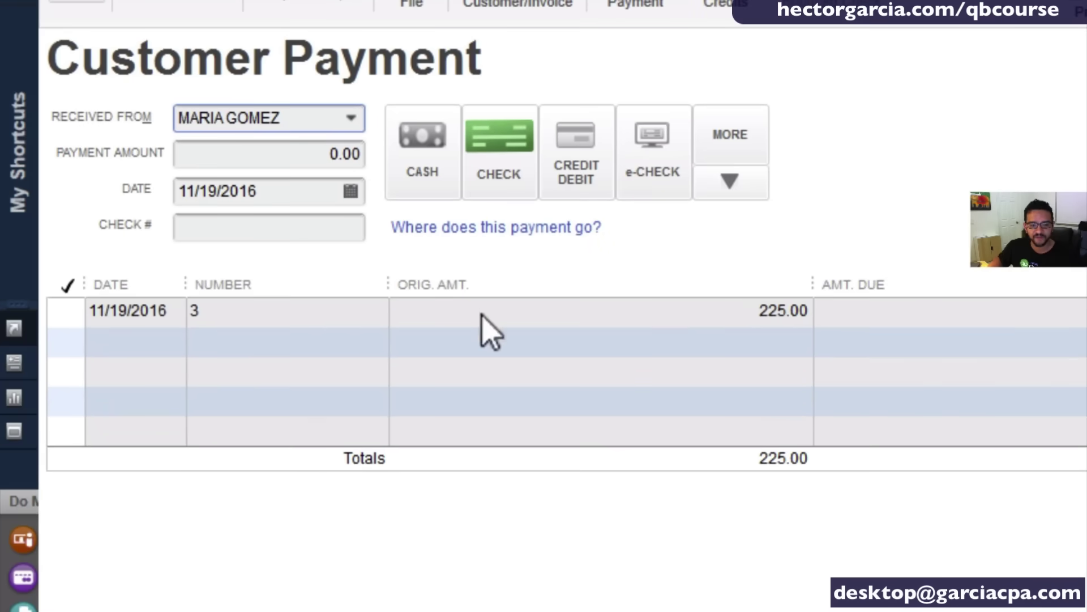
pyautogui.click(69, 314)
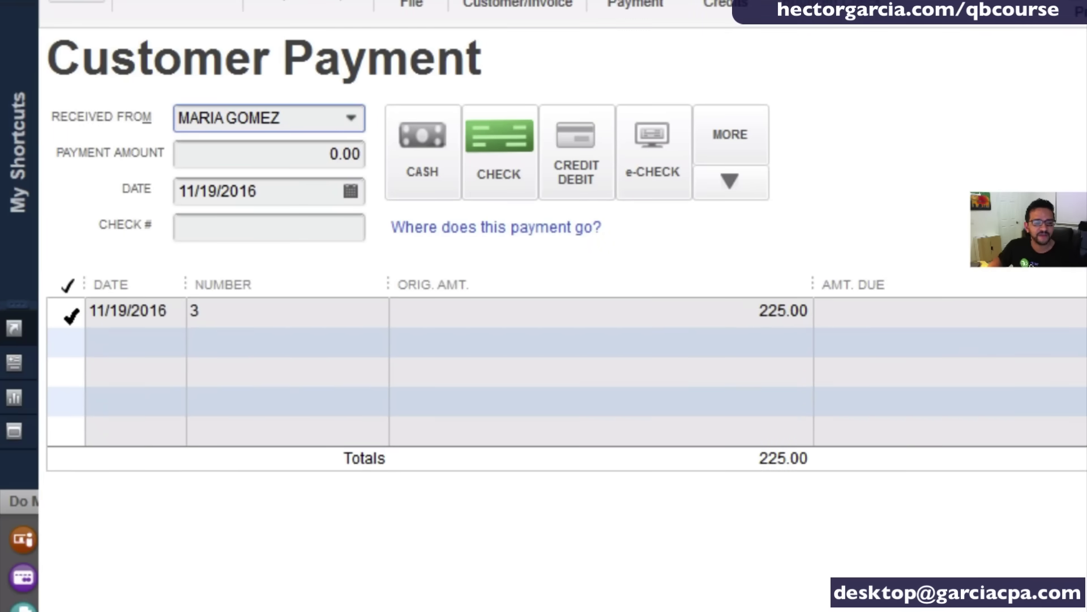
pyautogui.click(69, 311)
pyautogui.click(775, 302)
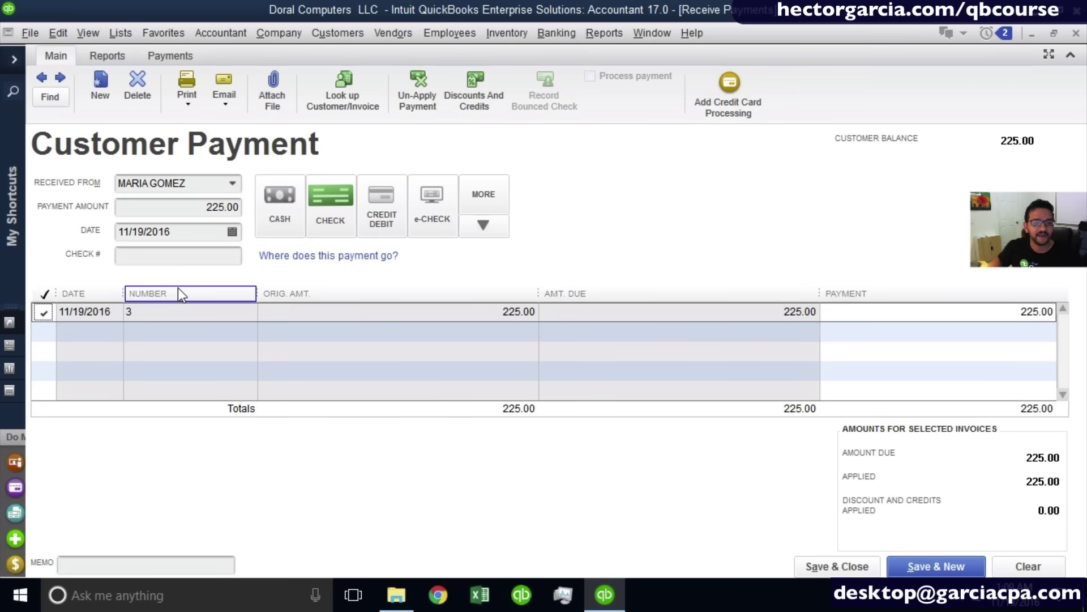
pyautogui.click(197, 210)
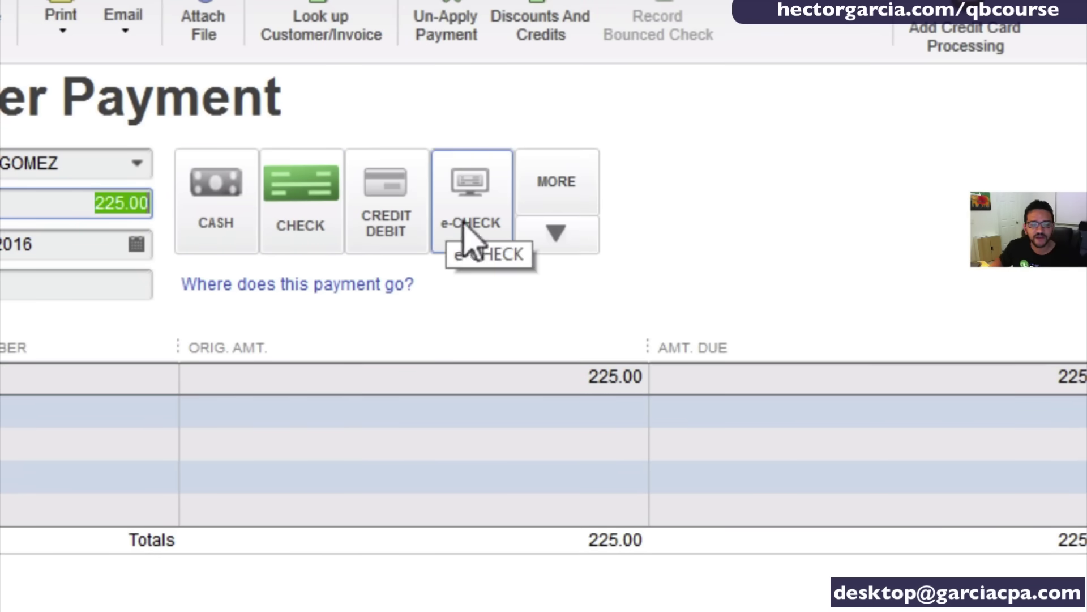
pyautogui.click(566, 235)
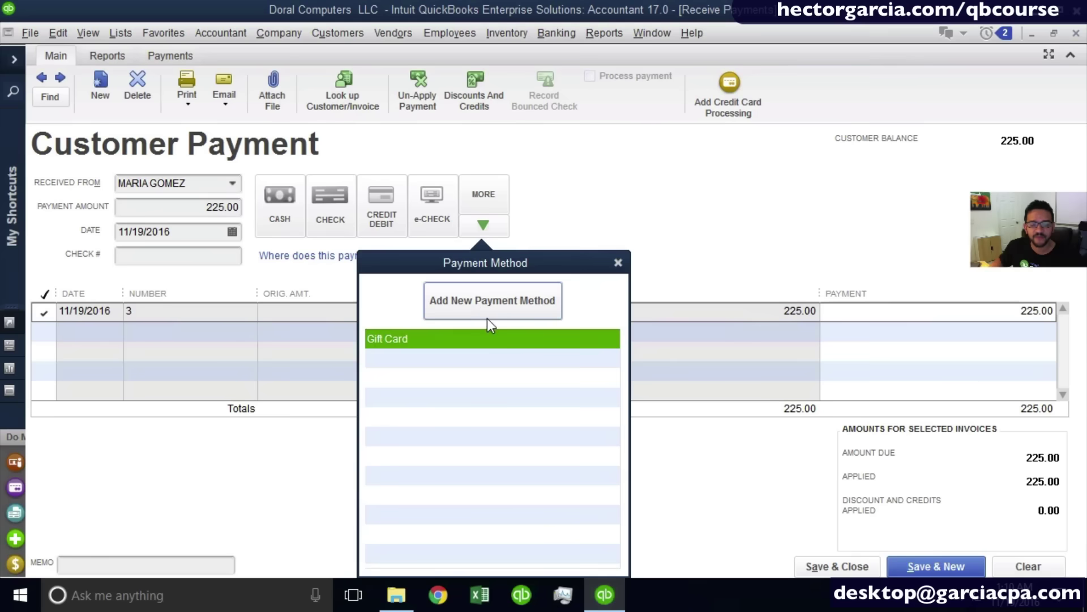
# Add 'wire' as a new payment method and select it for the payment.
pyautogui.click(484, 303)
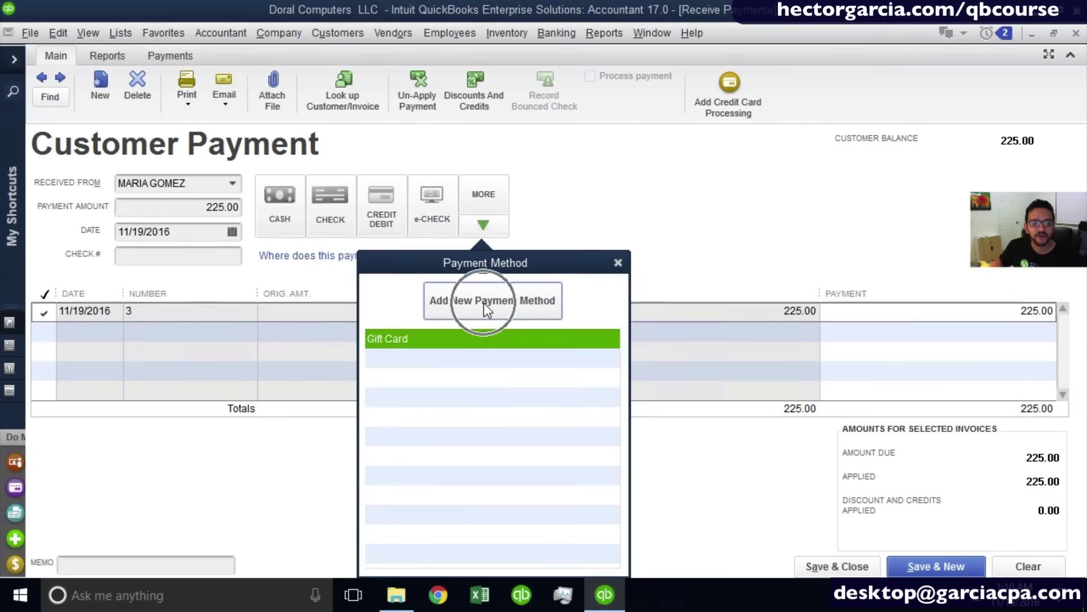
pyautogui.write('wire')
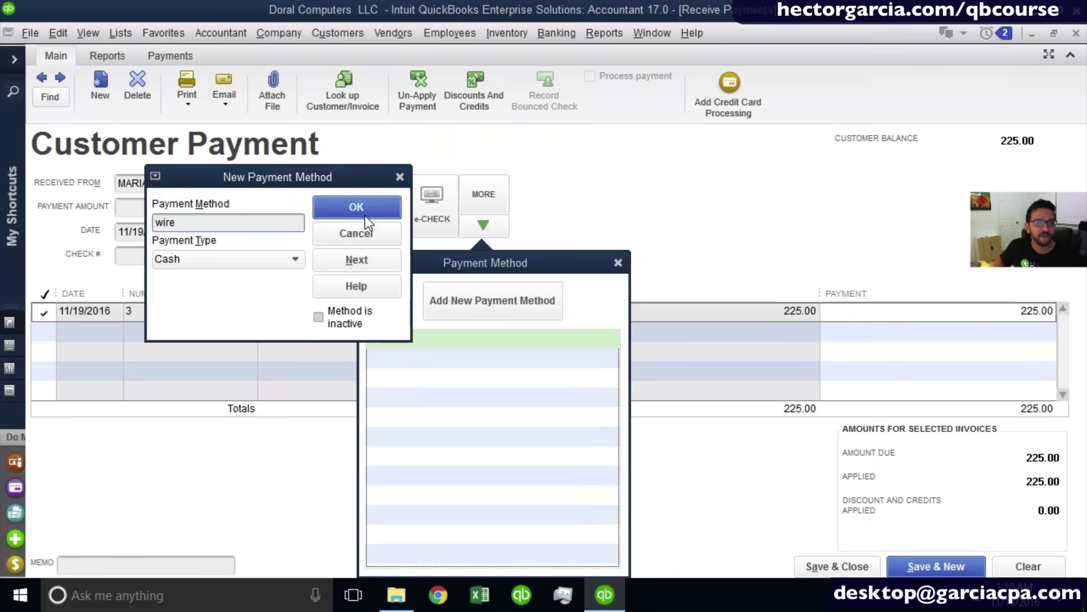
pyautogui.click(637, 199)
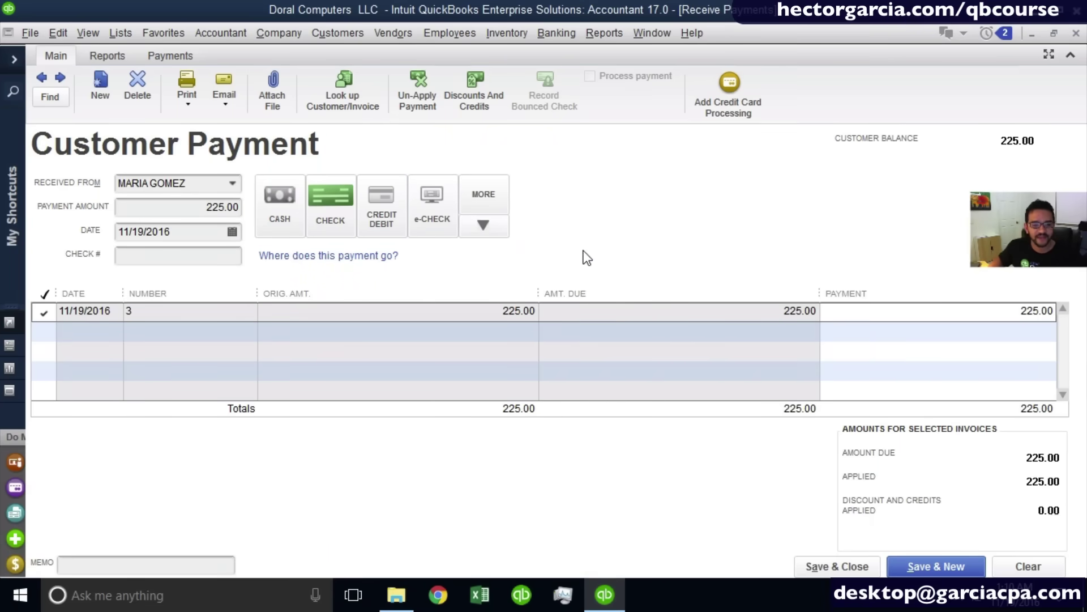
pyautogui.click(497, 229)
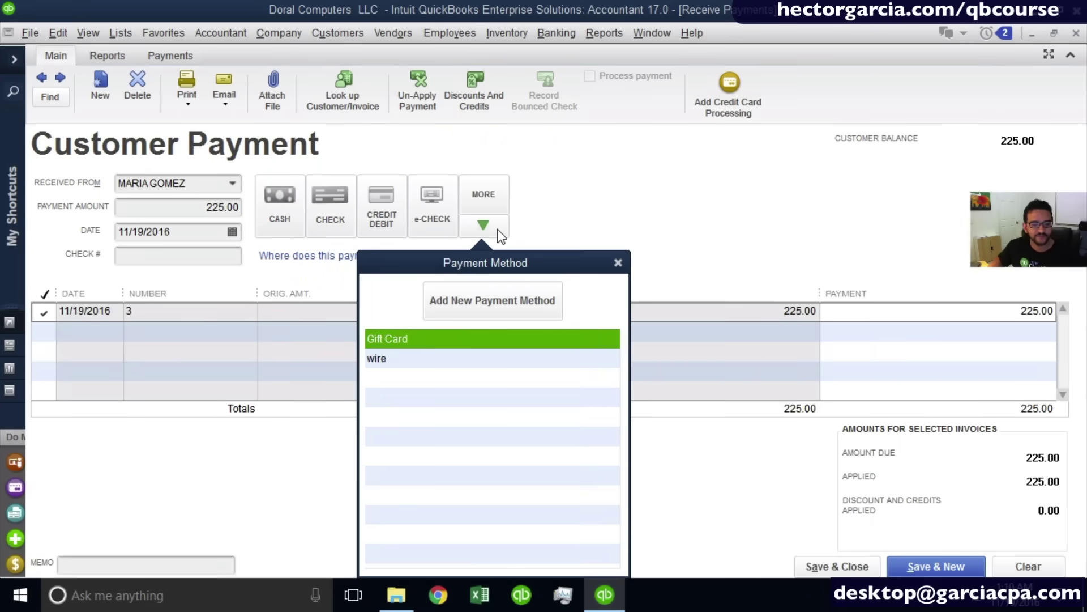
pyautogui.click(407, 358)
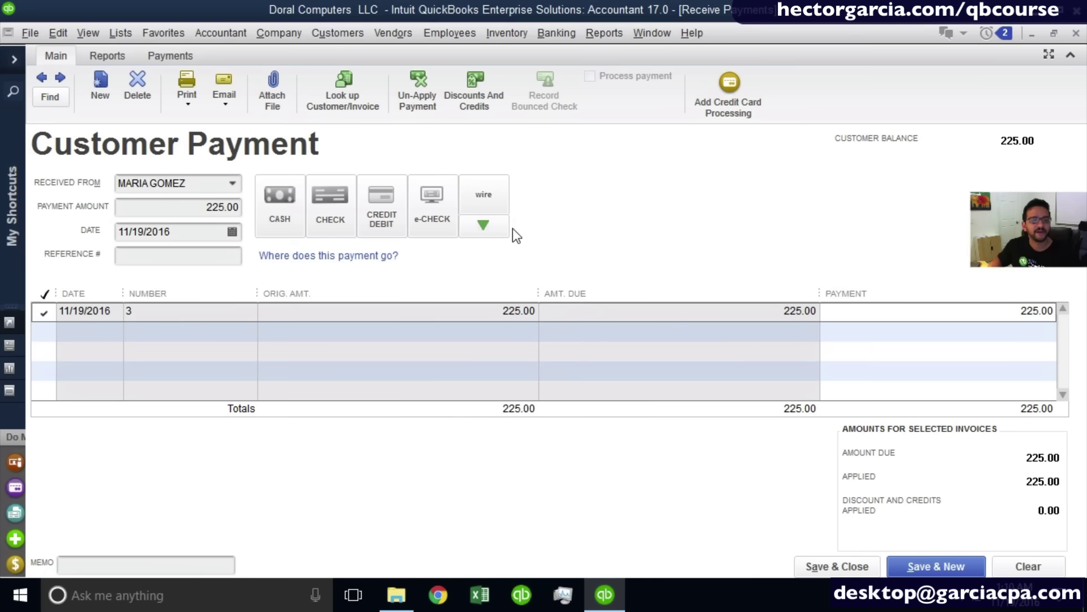
# Change the payment method to check and enter check number 45454.
pyautogui.click(278, 210)
pyautogui.click(332, 219)
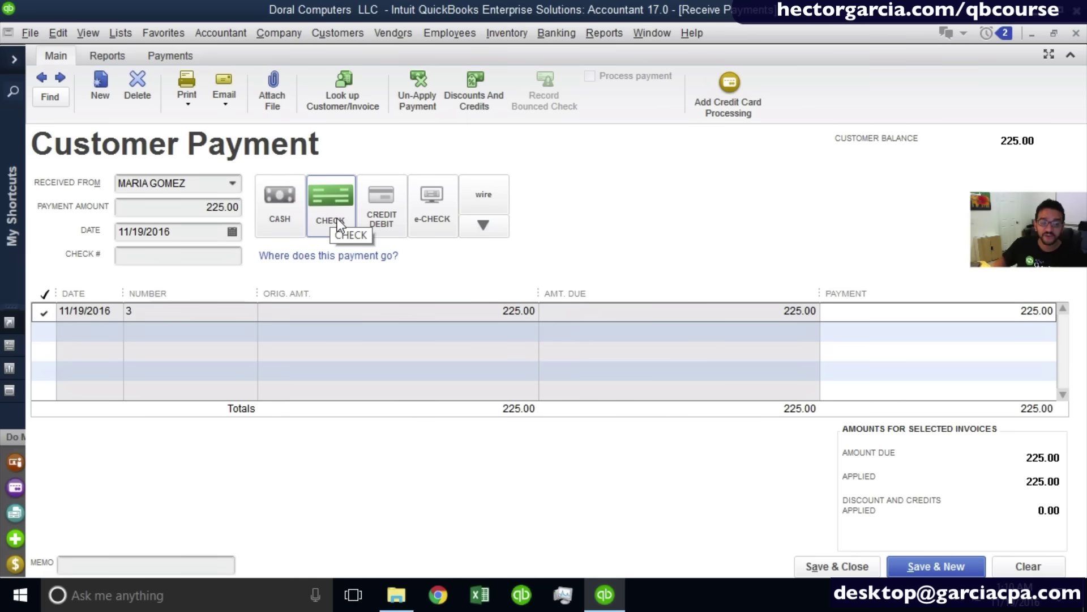
pyautogui.click(155, 255)
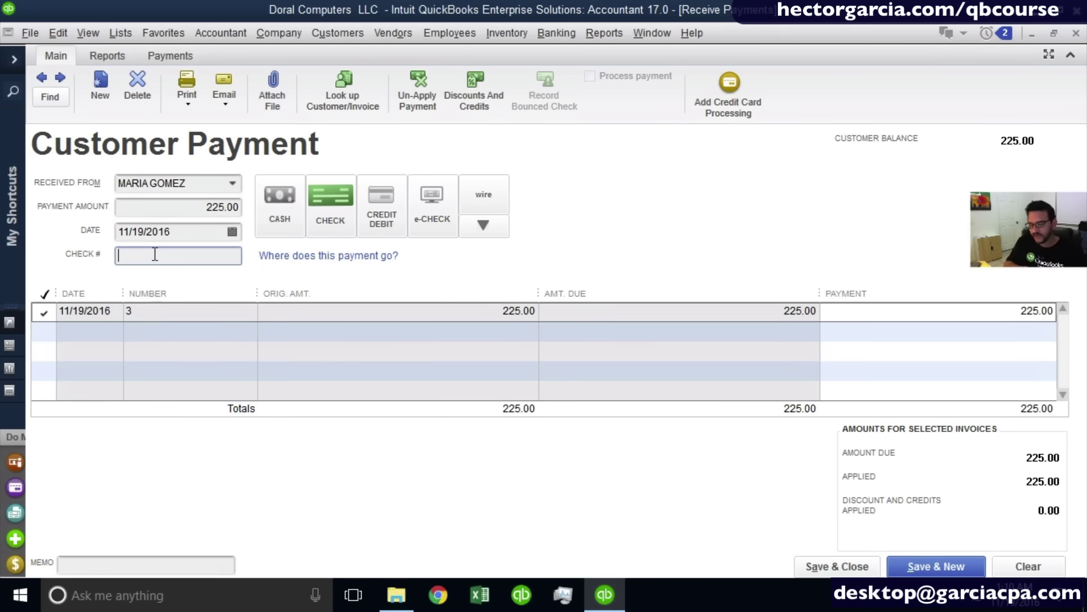
pyautogui.write('45454')
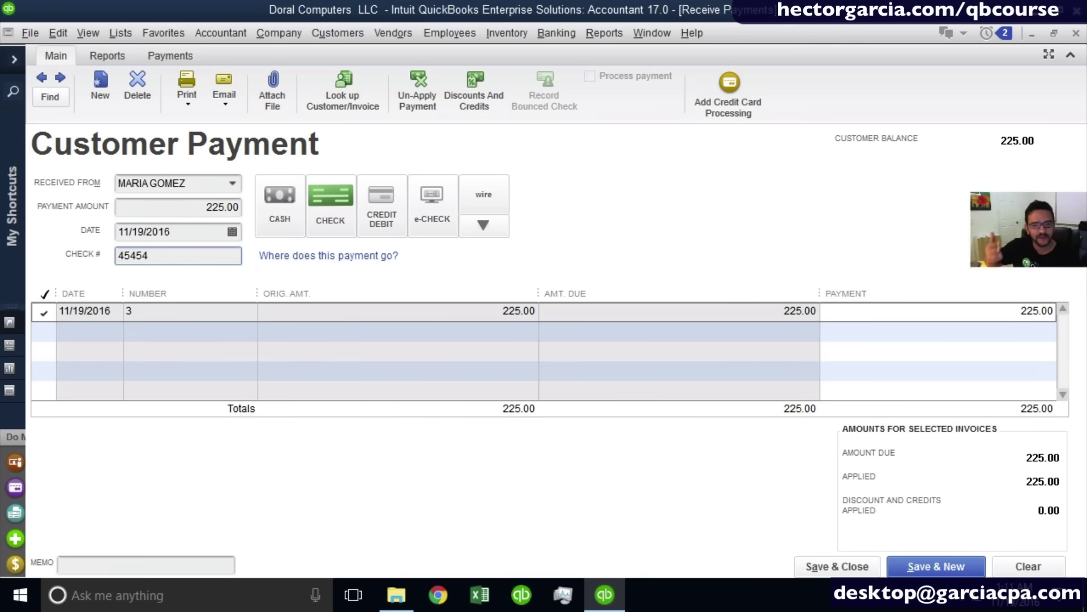
# Switch the 225.00 payment to Visa, cancelling card entry and keeping reference 45454.
pyautogui.moveTo(149, 256); pyautogui.dragTo(31, 265)
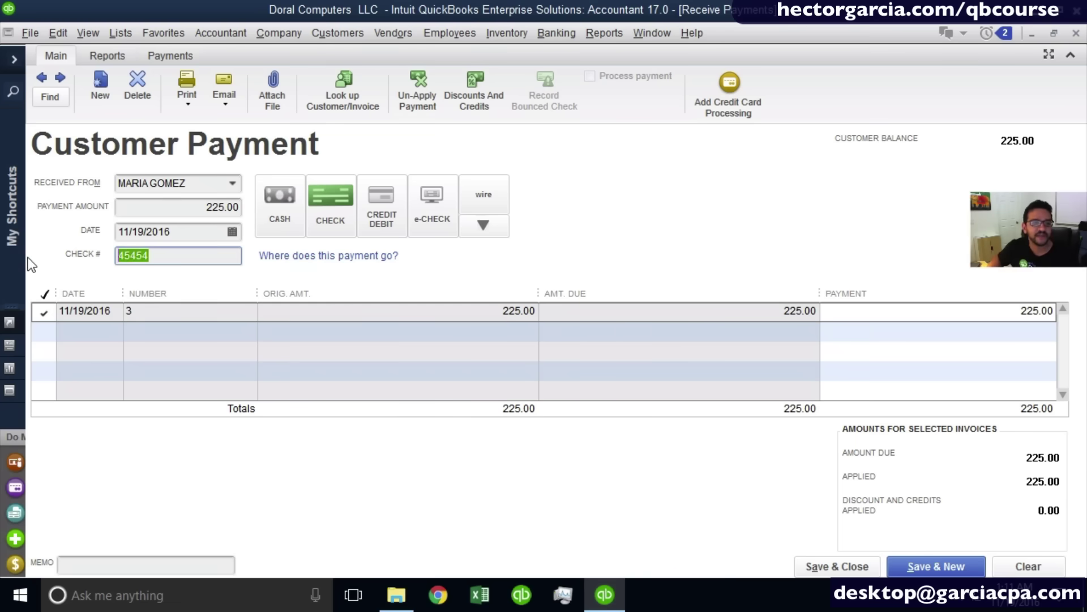
pyautogui.click(270, 215)
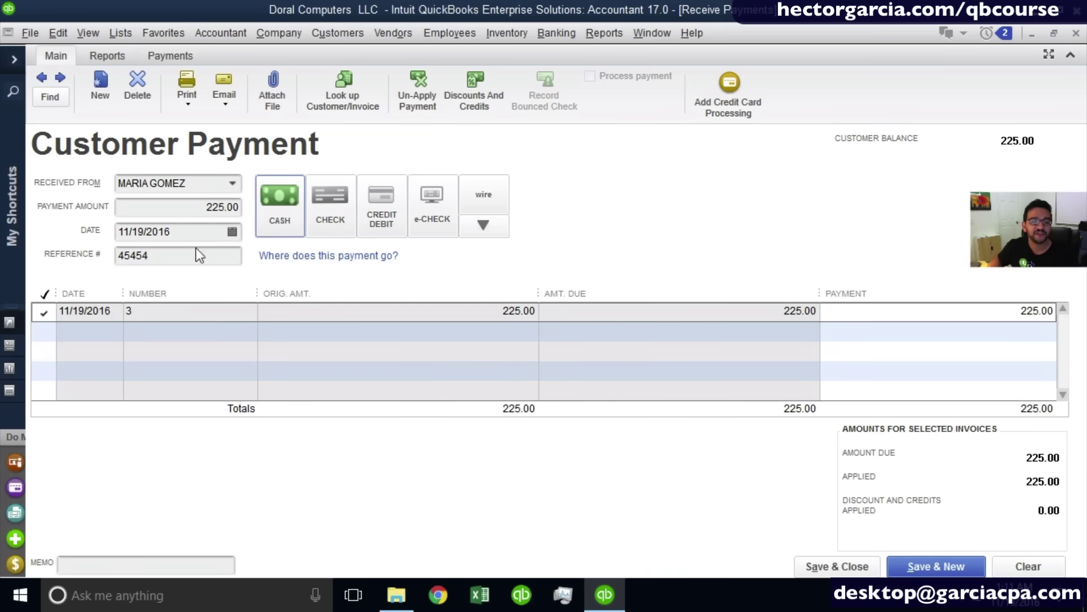
pyautogui.moveTo(176, 255); pyautogui.dragTo(8, 252)
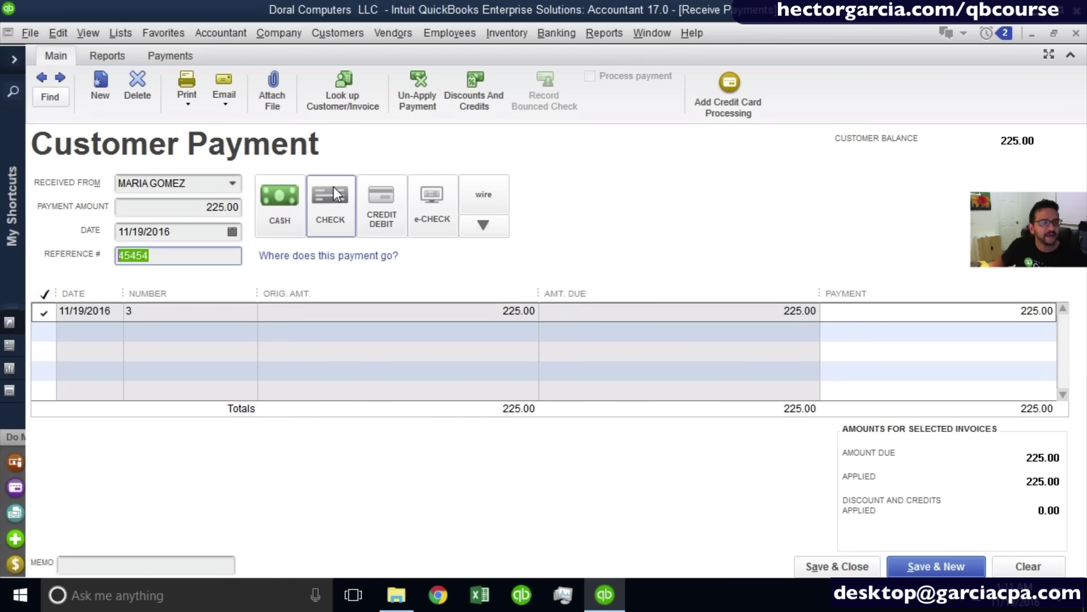
pyautogui.click(375, 195)
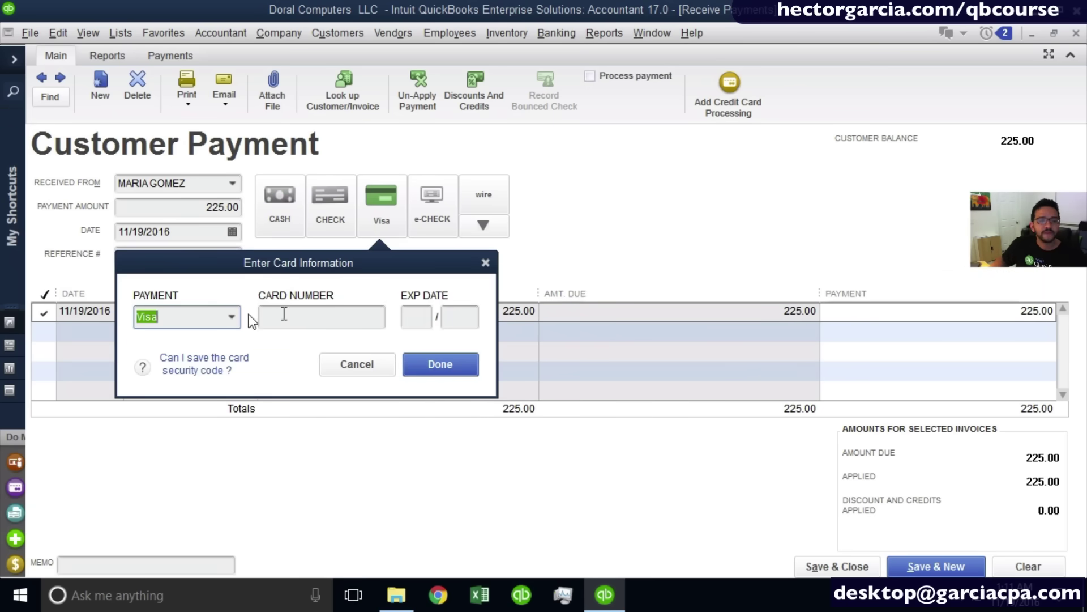
pyautogui.click(299, 317)
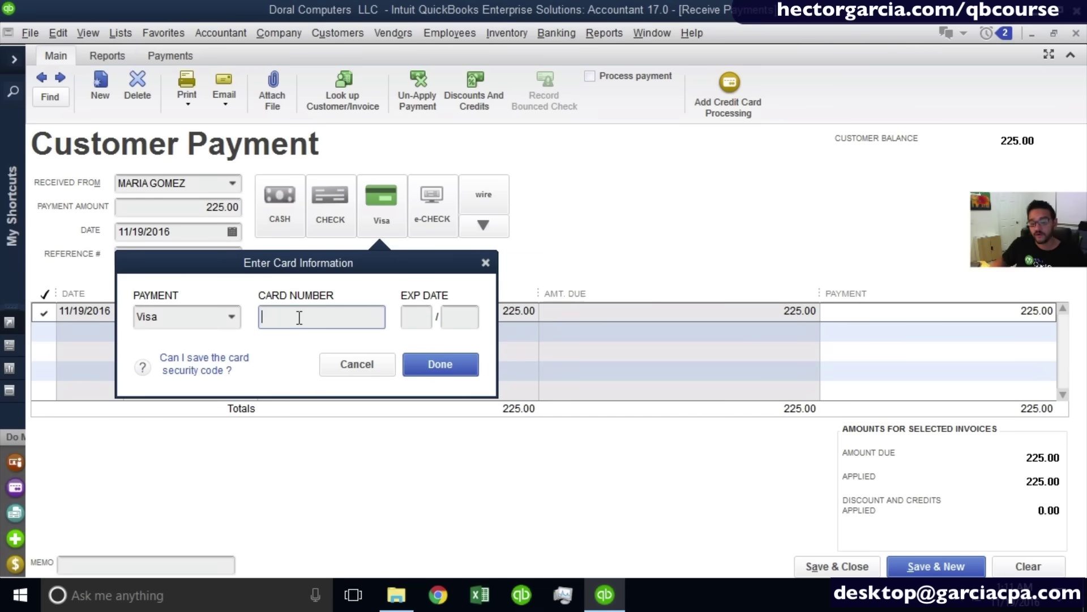
pyautogui.click(361, 366)
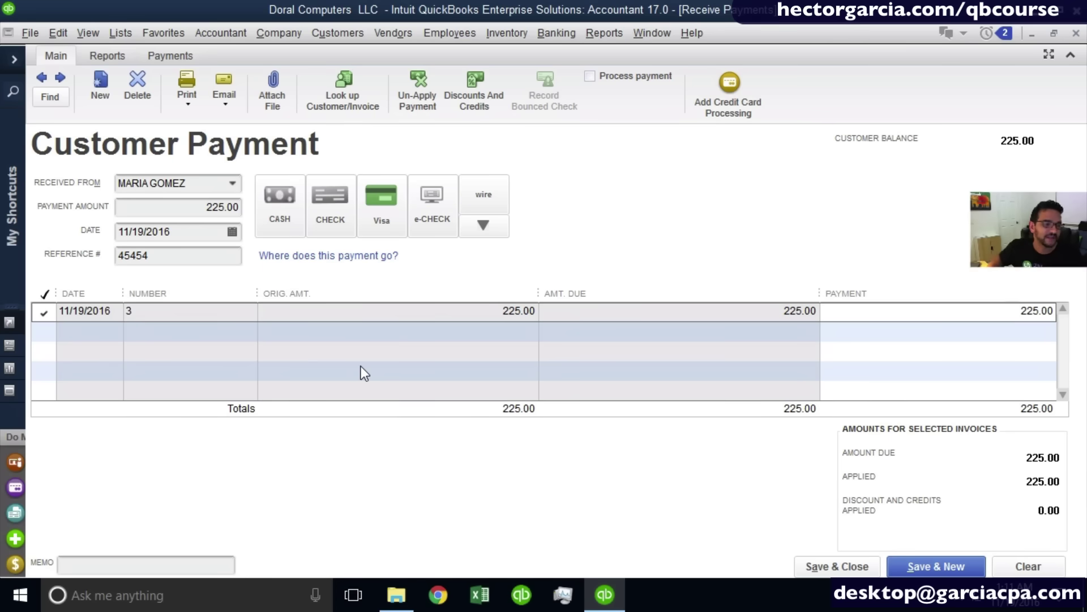
# Switch back to check 45454, confirm the 225.00 amount, and save the payment.
pyautogui.click(337, 214)
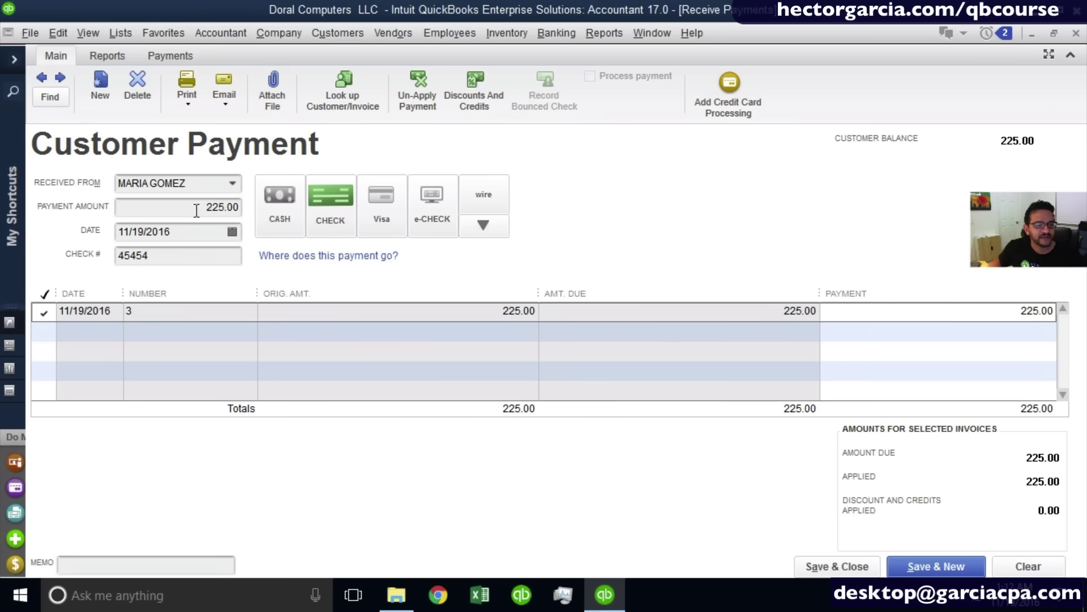
pyautogui.moveTo(188, 209); pyautogui.dragTo(239, 218)
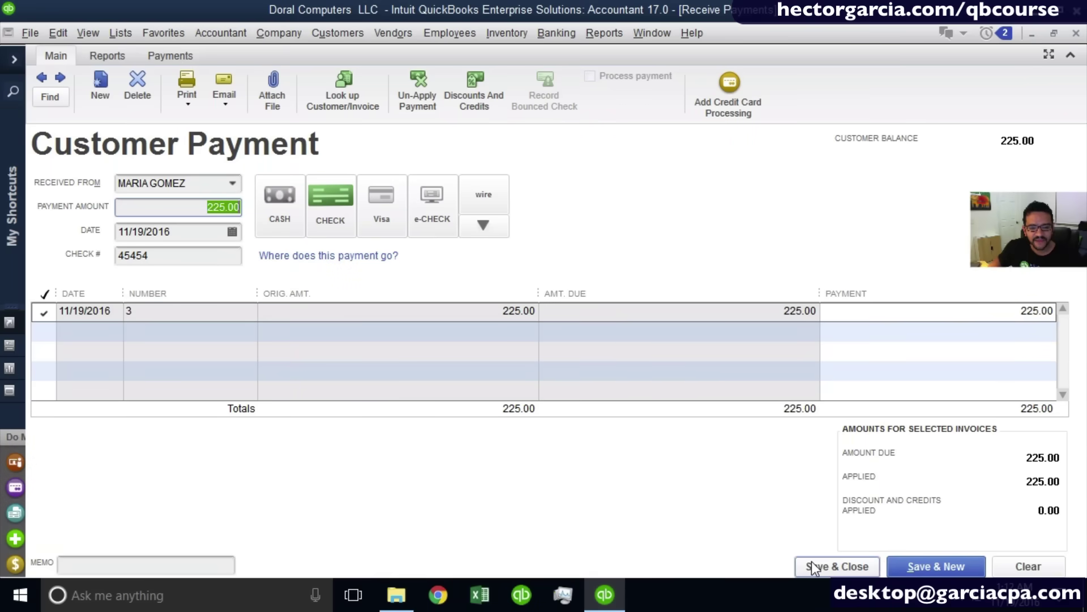
pyautogui.click(820, 565)
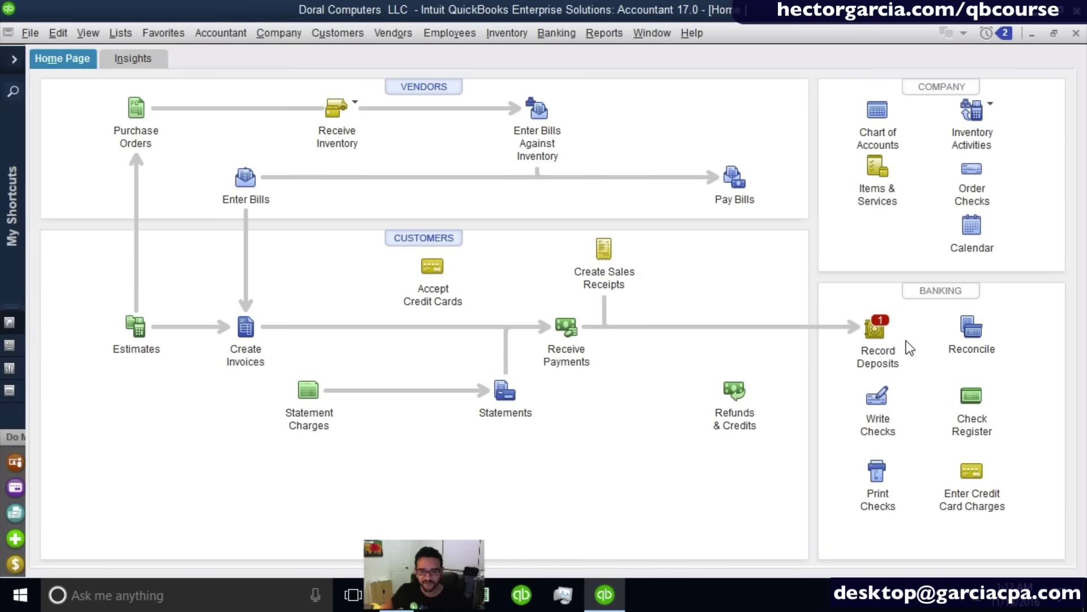
pyautogui.click(876, 330)
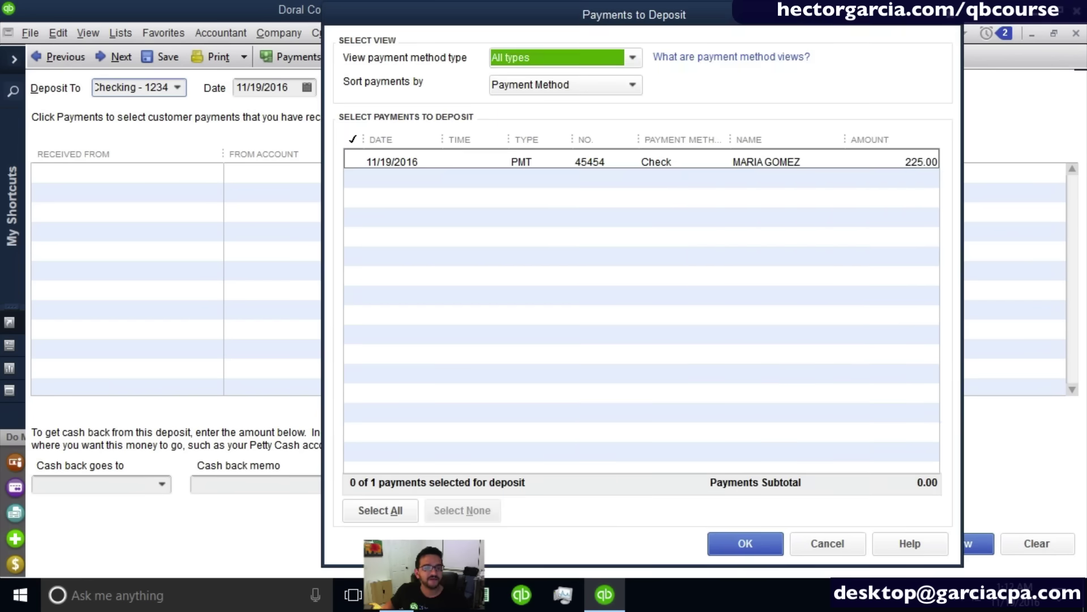
pyautogui.moveTo(579, 12); pyautogui.dragTo(549, 15)
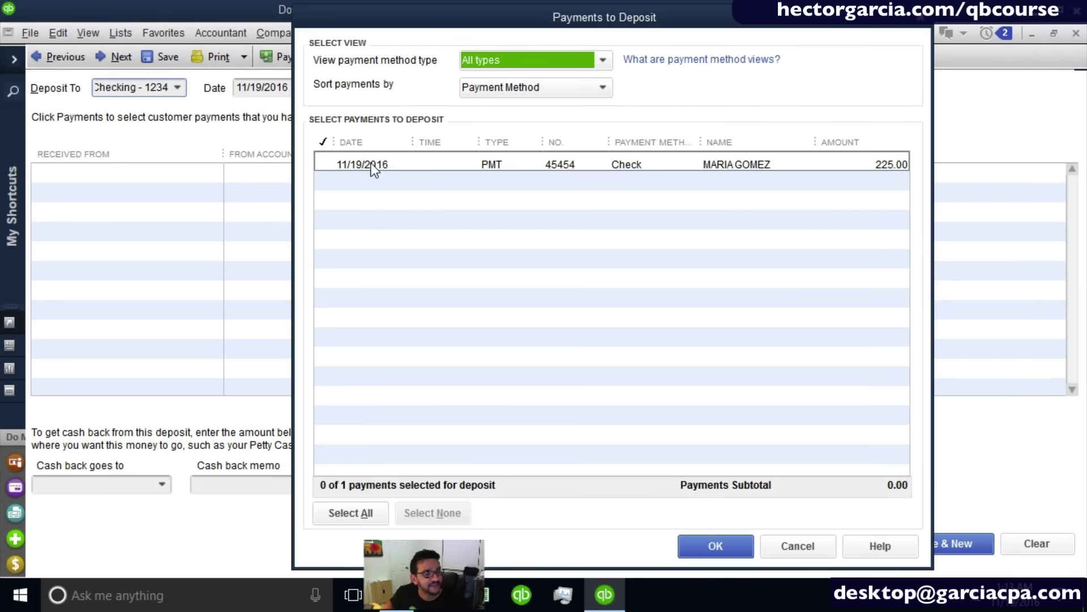
pyautogui.click(784, 542)
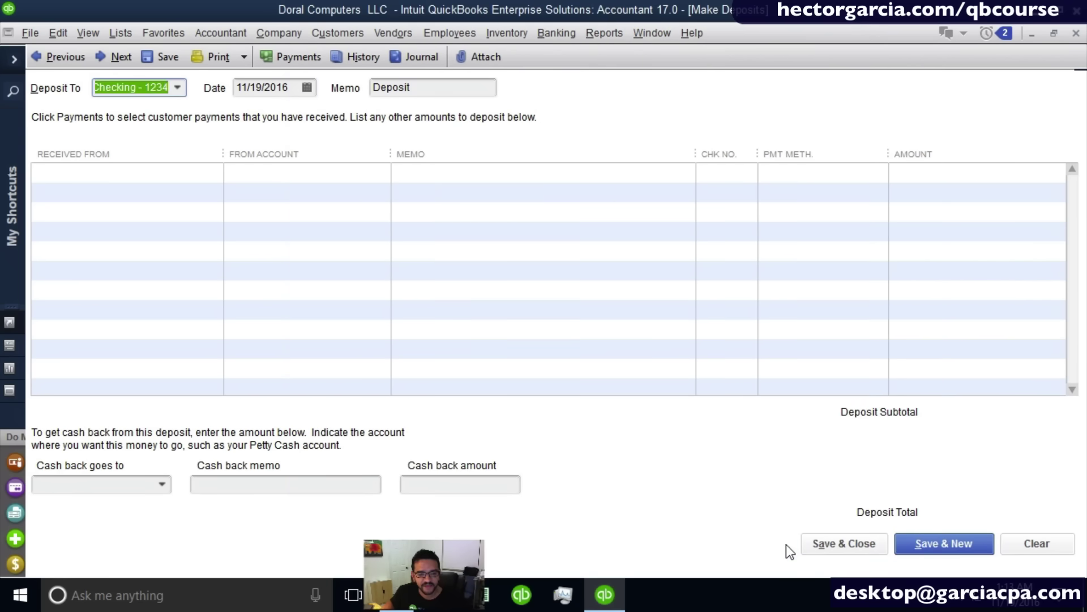
pyautogui.click(1076, 33)
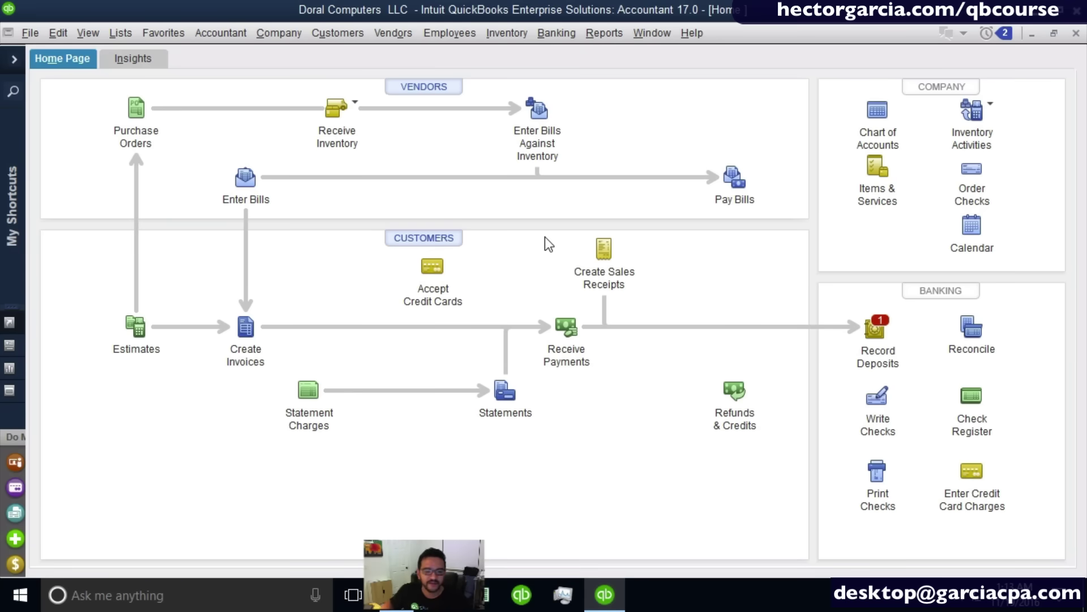
# Start a payment from the 001 MATERNITY EXPANSION job for 10000.
pyautogui.click(569, 329)
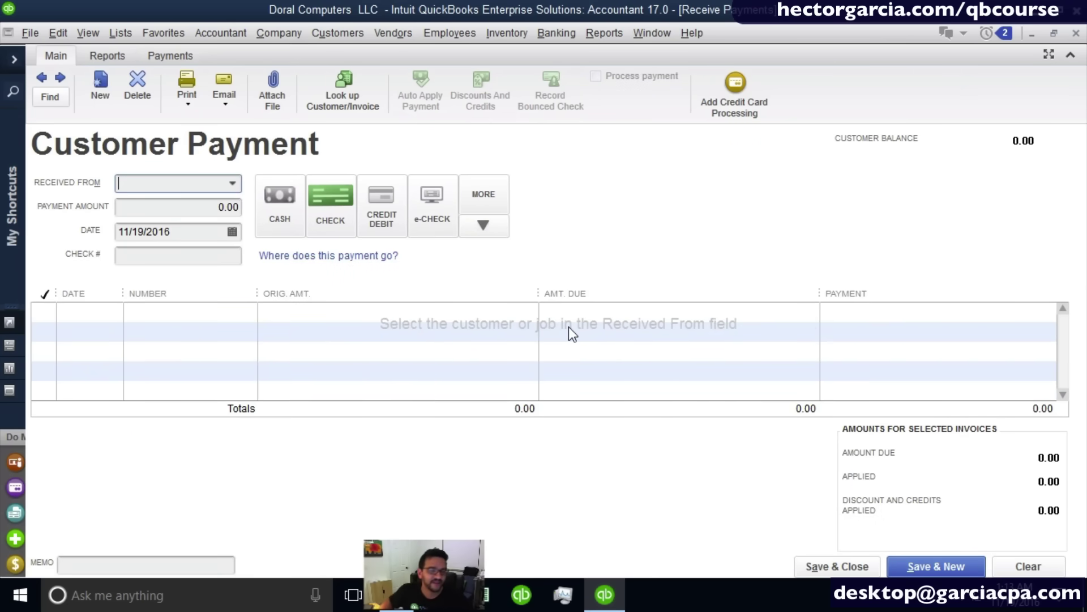
pyautogui.click(233, 185)
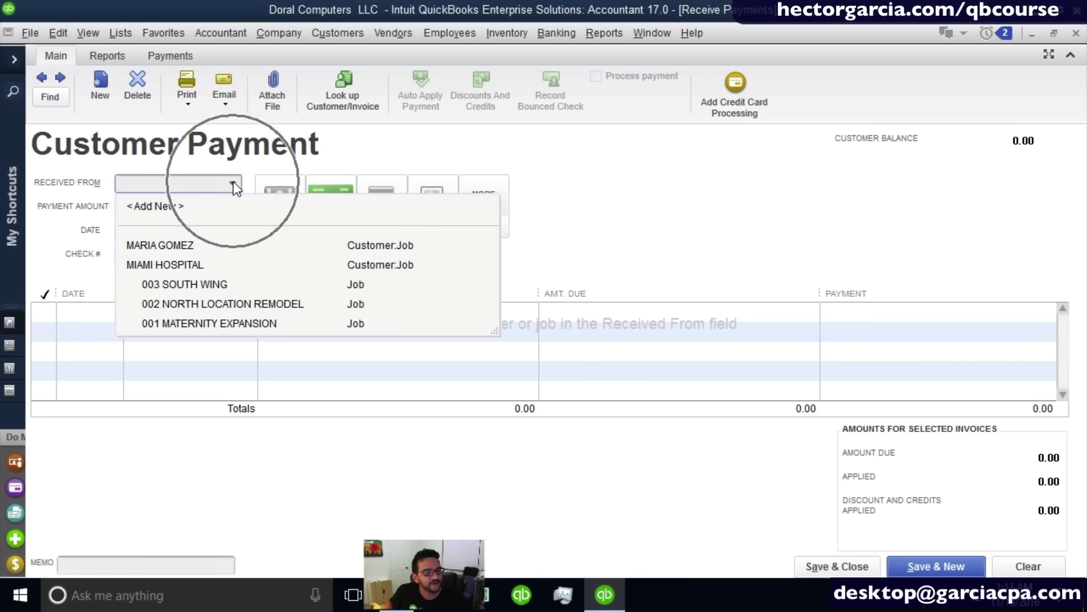
pyautogui.click(239, 324)
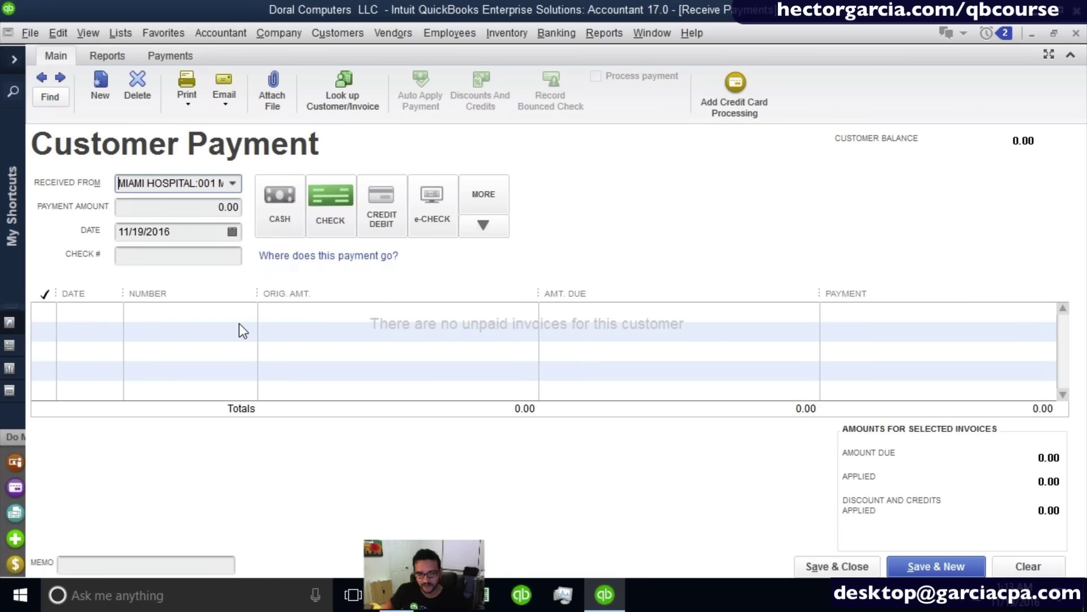
pyautogui.click(198, 207)
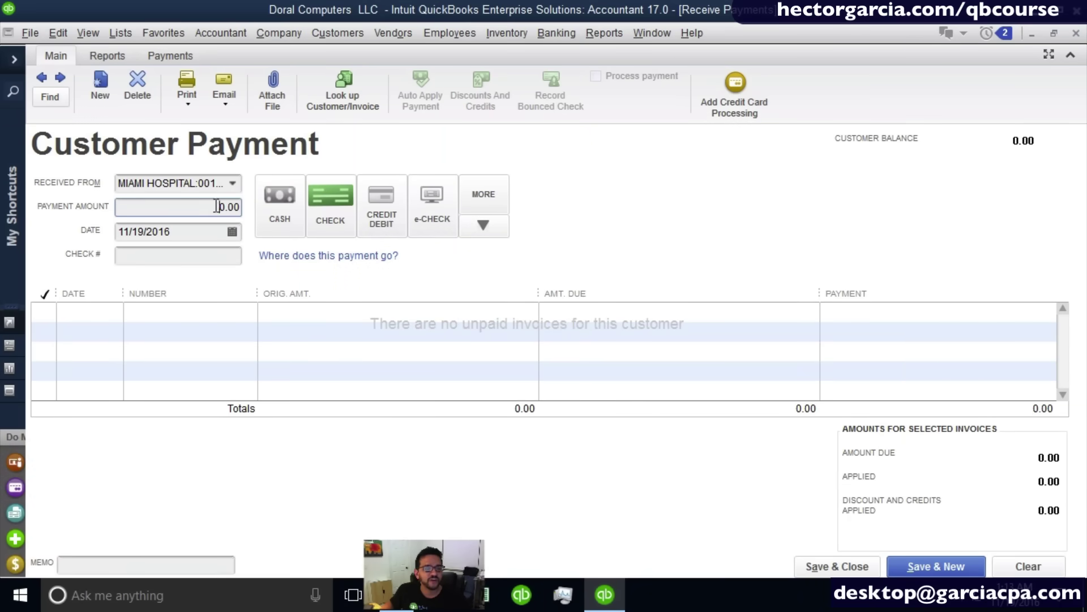
pyautogui.moveTo(217, 206); pyautogui.dragTo(316, 209)
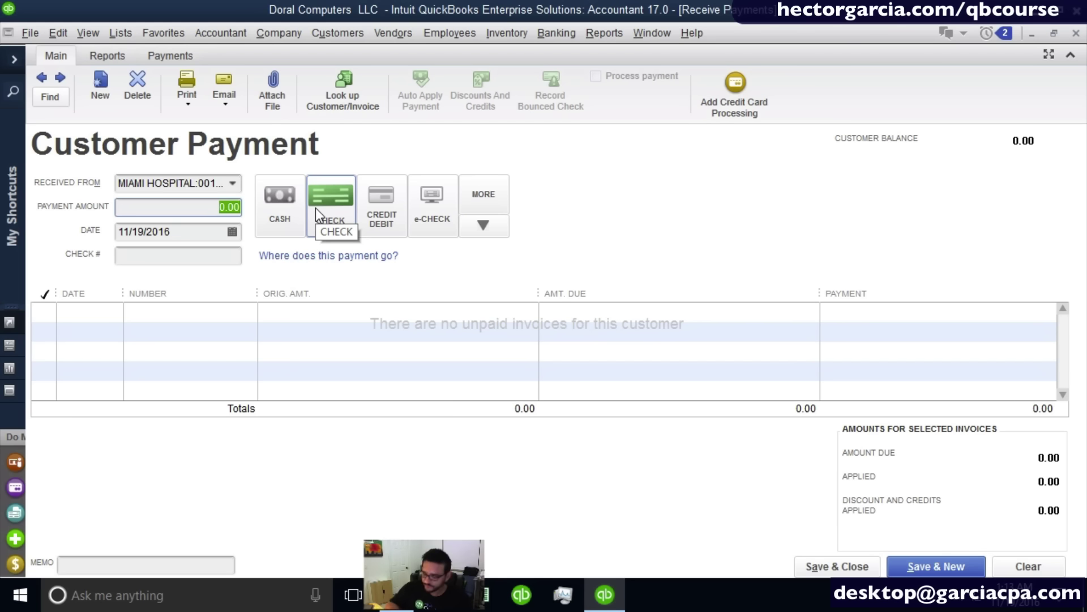
pyautogui.write('10000')
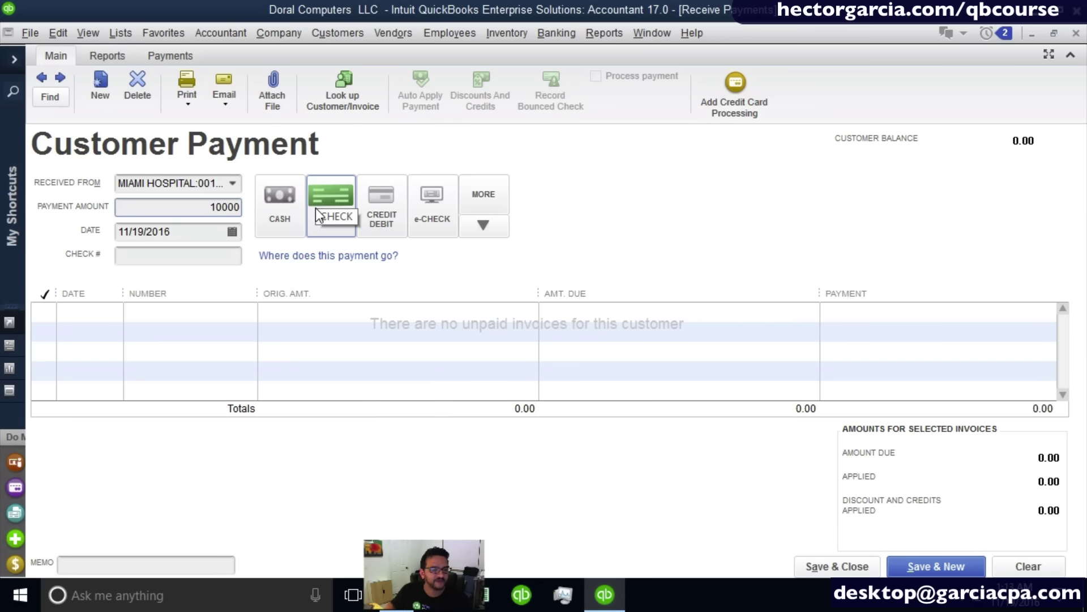
# Record it as check 54875 with memo 'PREPAYMENT FOR ESTIMATE 1002', saved as customer credit.
pyautogui.click(202, 235)
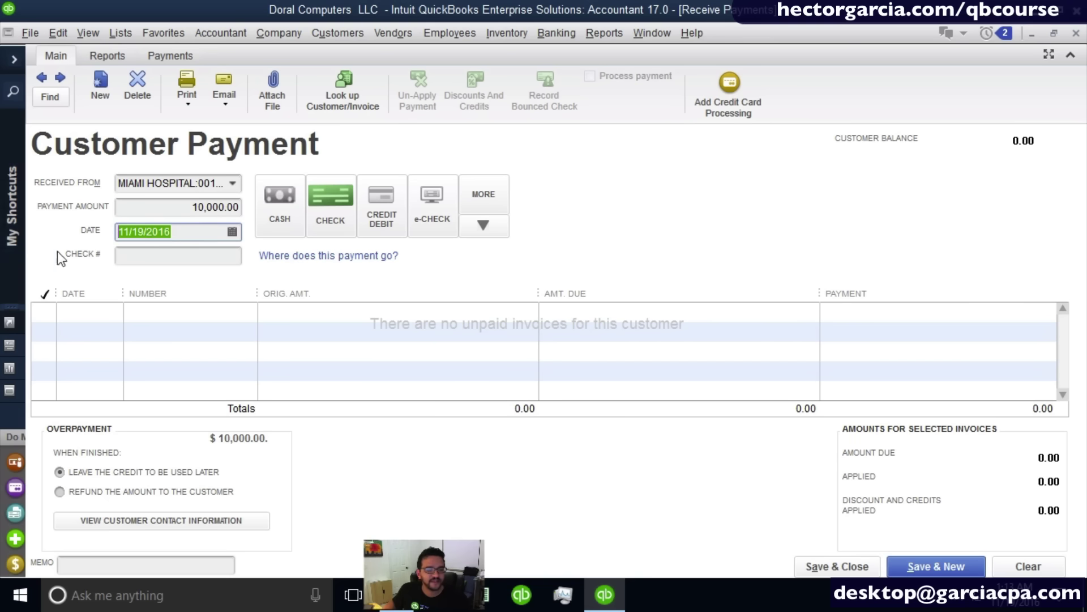
pyautogui.click(178, 261)
pyautogui.write('54875')
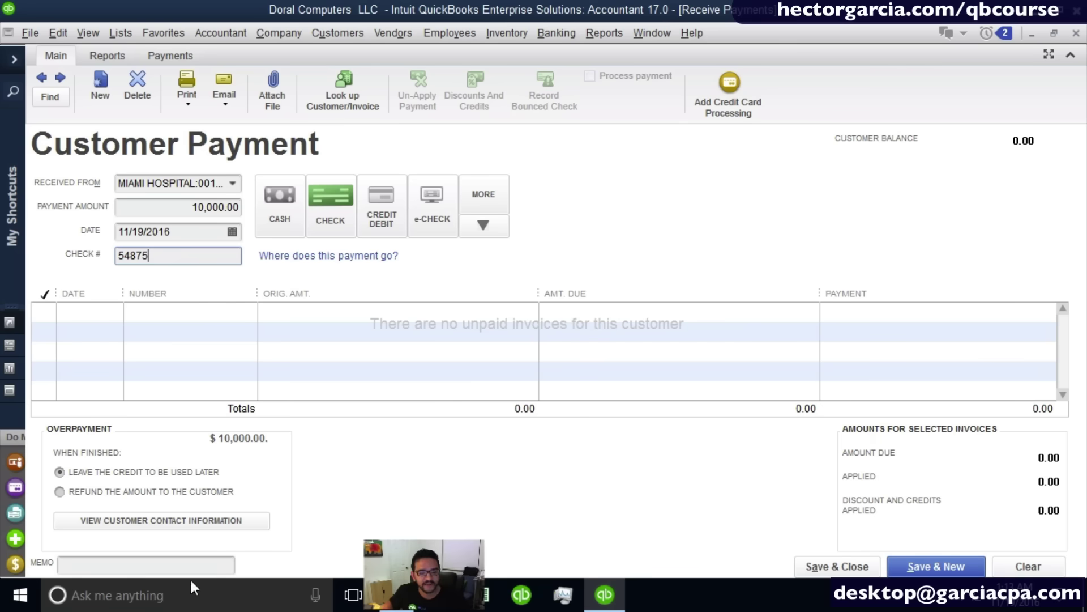
pyautogui.click(127, 567)
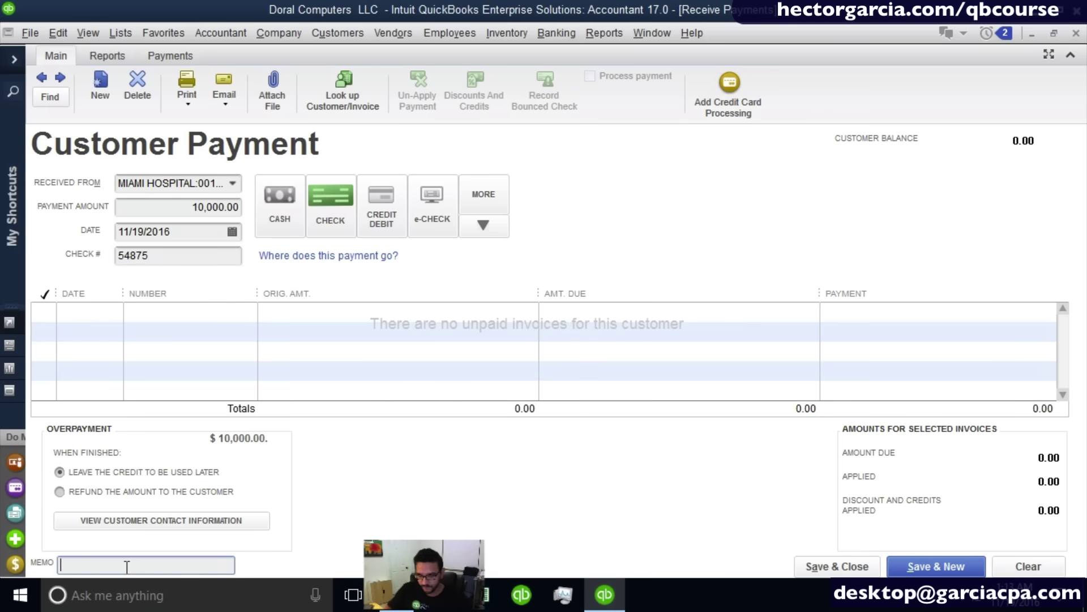
pyautogui.write('PREPAYMENT FOR')
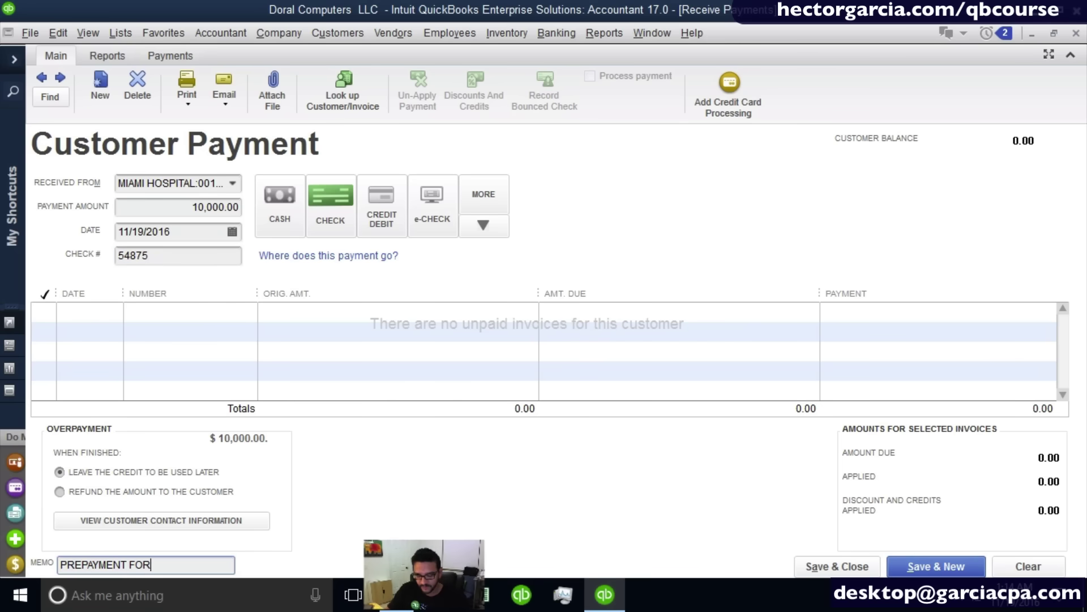
pyautogui.write(' ESTIMATE 1002')
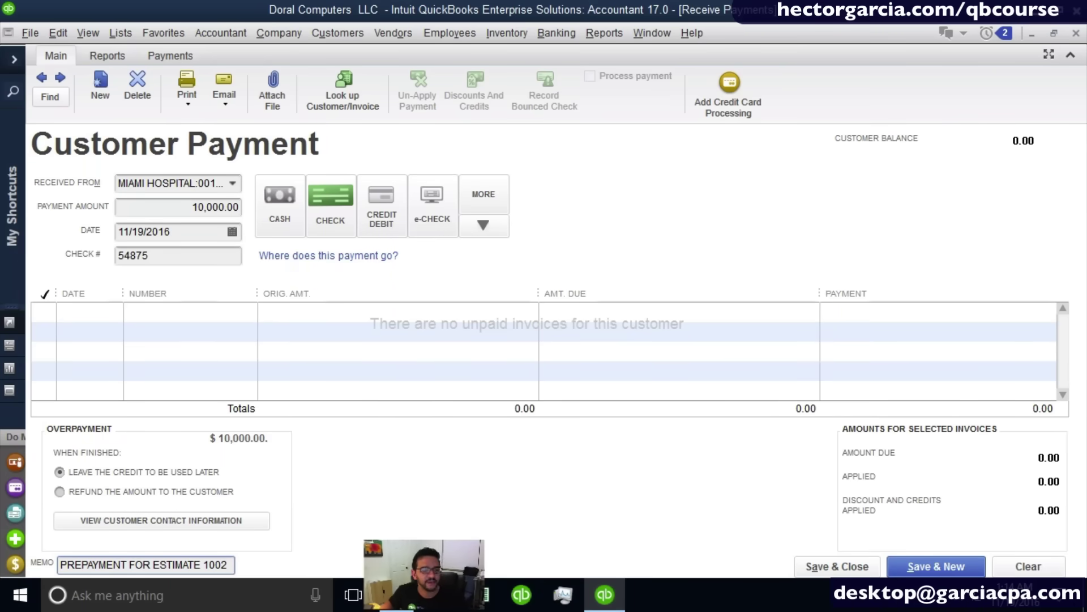
pyautogui.click(233, 203)
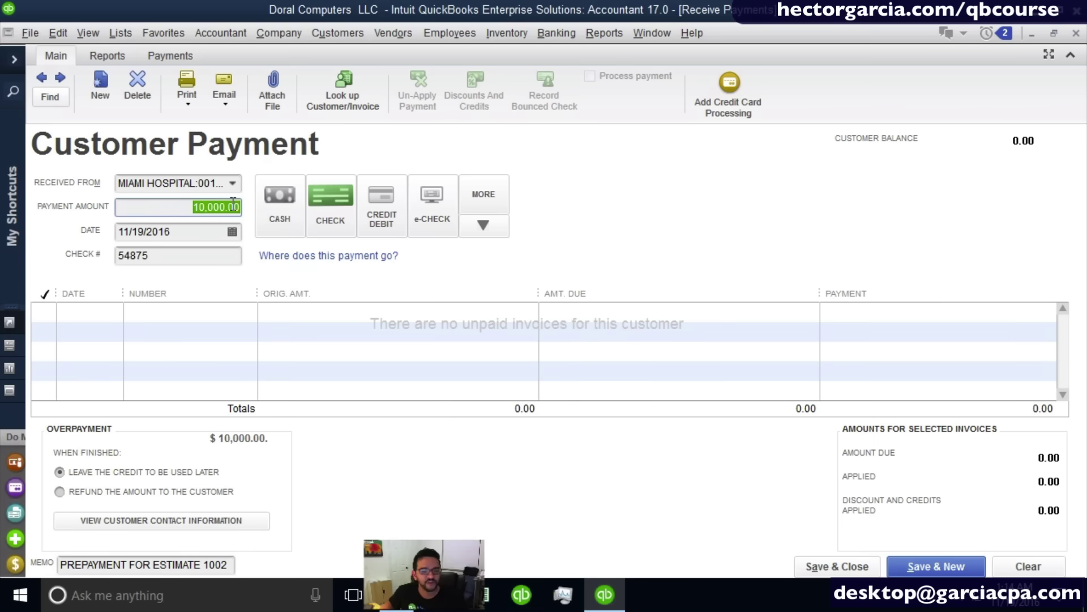
pyautogui.click(836, 568)
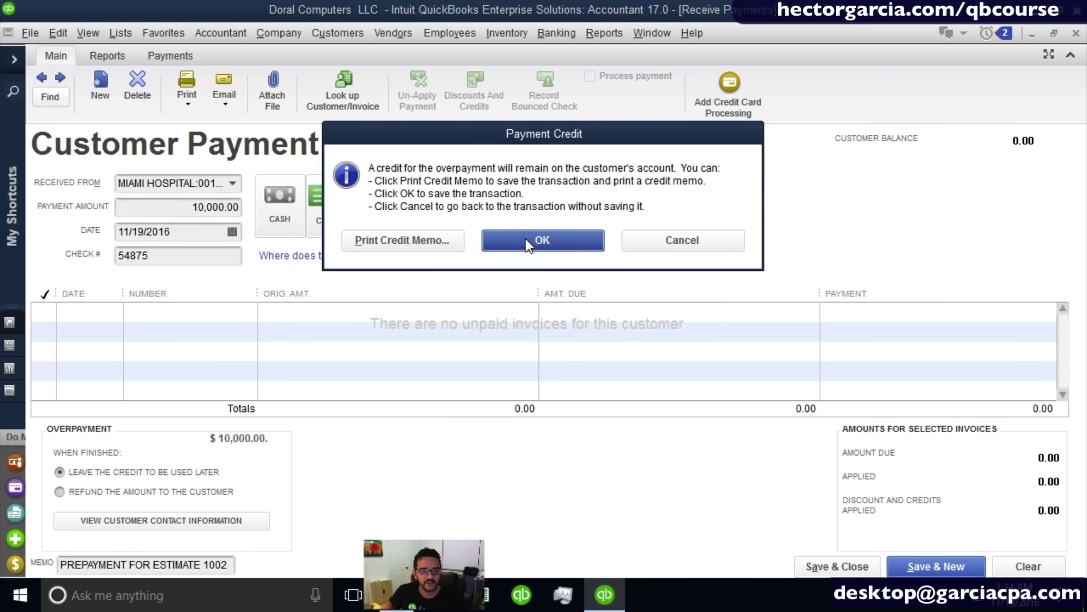
pyautogui.click(542, 232)
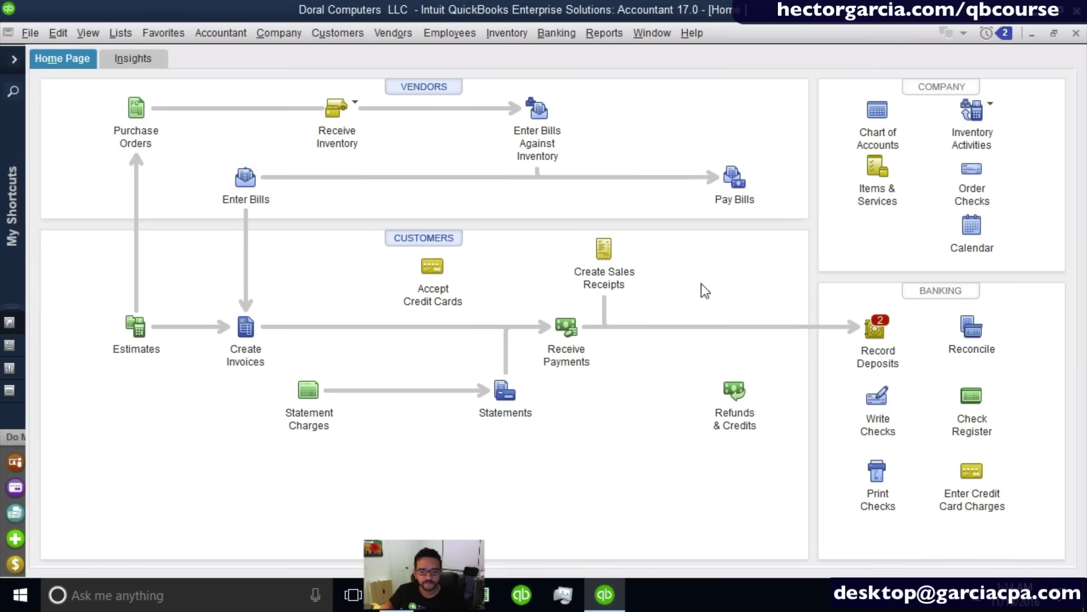
# Add the 225.00 and 10,000.00 undeposited checks to a new 10,225.00 deposit.
pyautogui.click(875, 331)
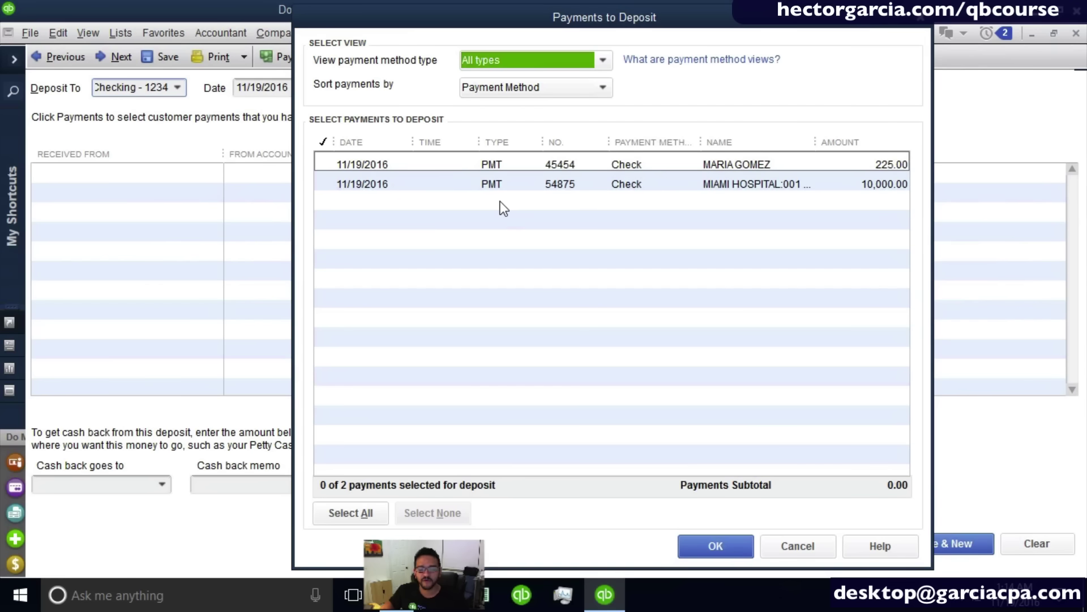
pyautogui.press('ctrl')
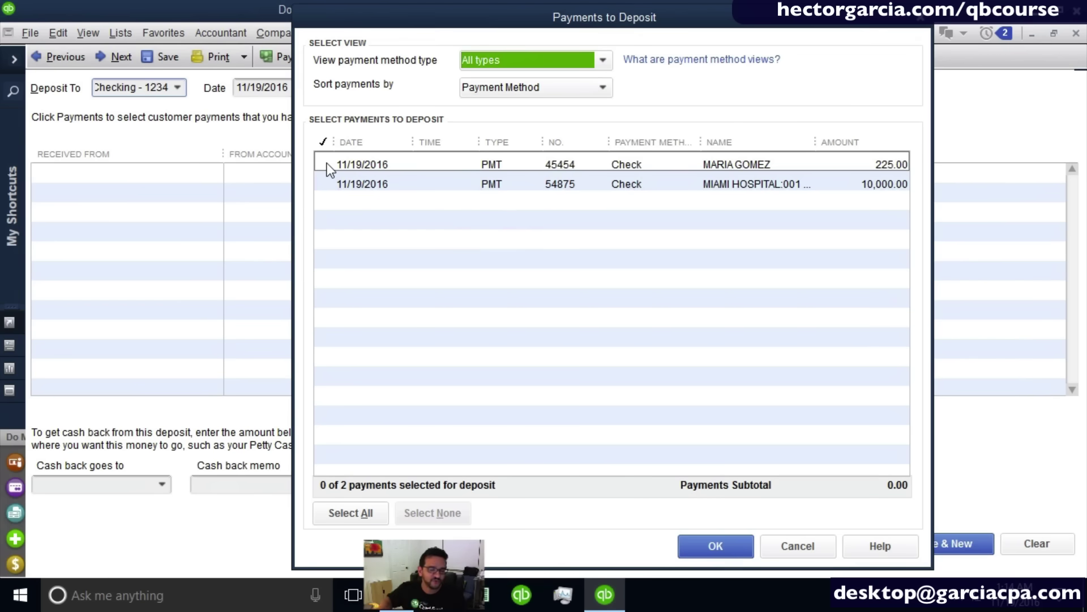
pyautogui.click(325, 165)
pyautogui.click(325, 182)
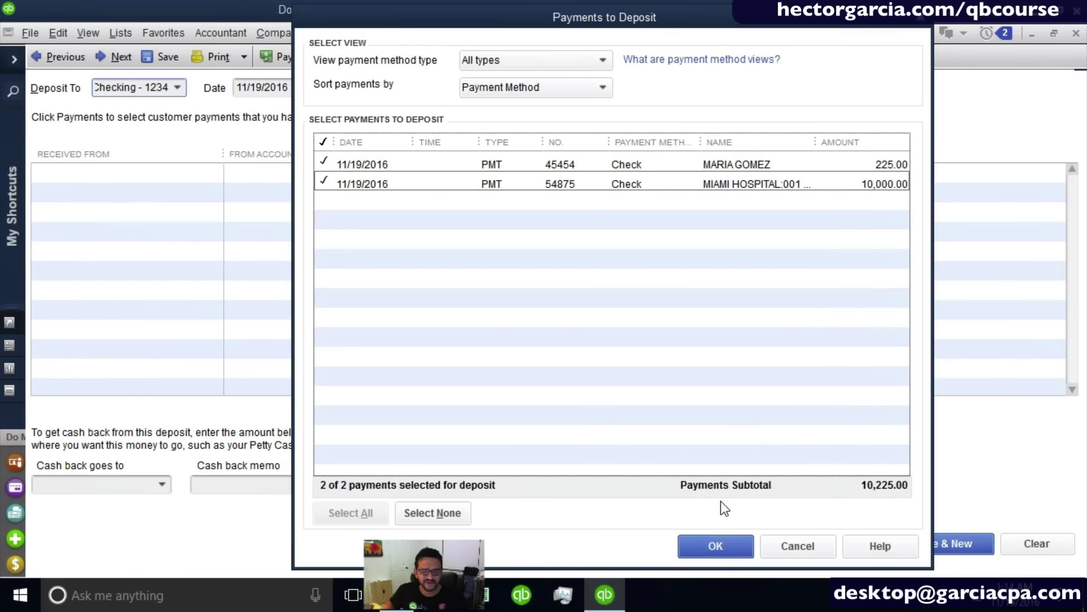
pyautogui.click(715, 546)
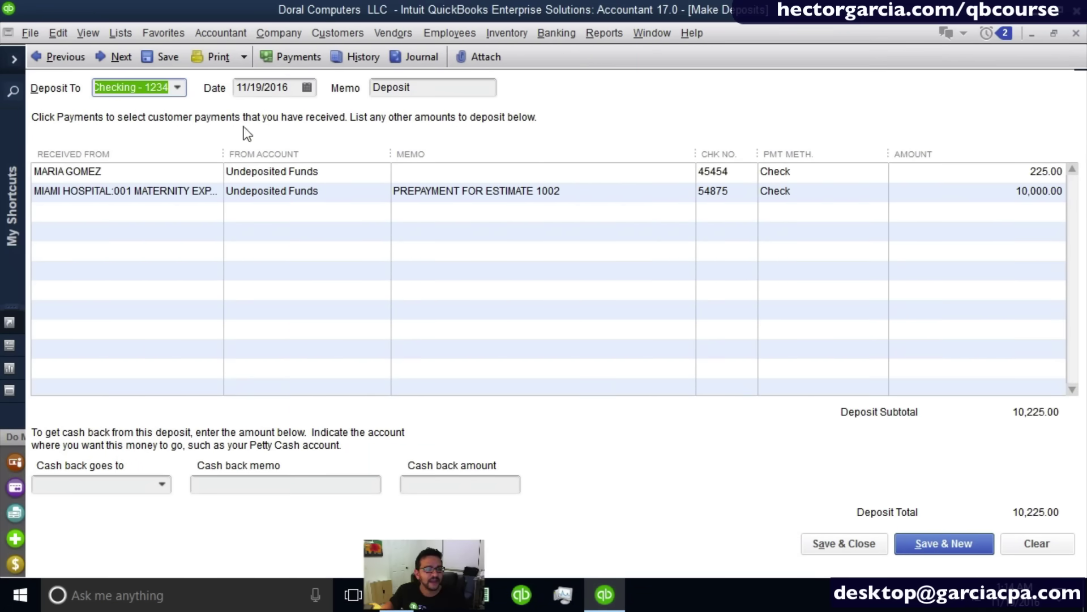
pyautogui.click(177, 86)
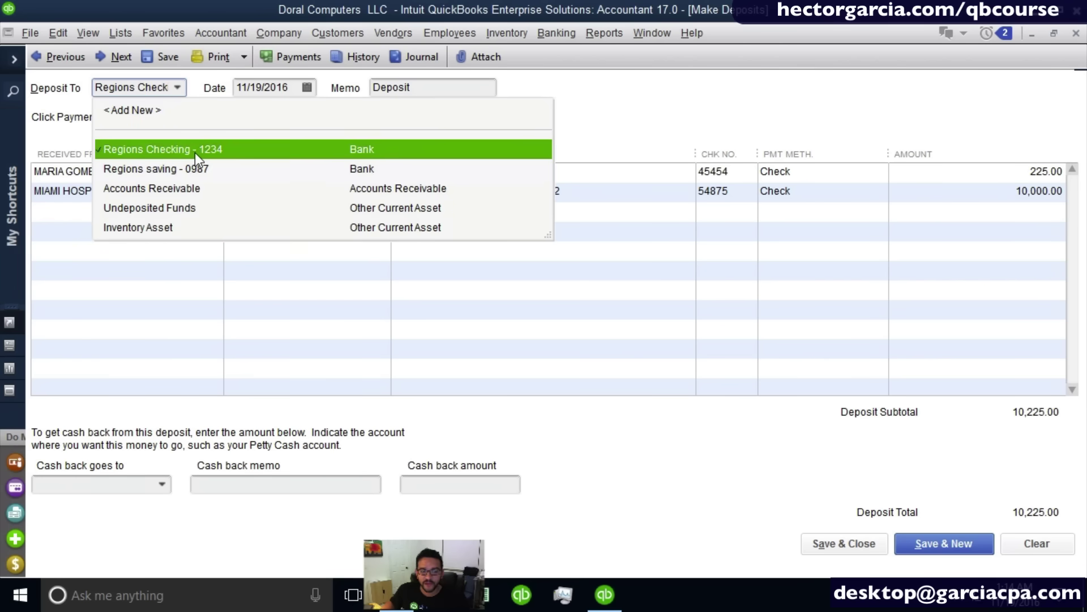
# Deposit into Regions Checking - 1234, widen the From Account column, and save the deposit.
pyautogui.click(195, 152)
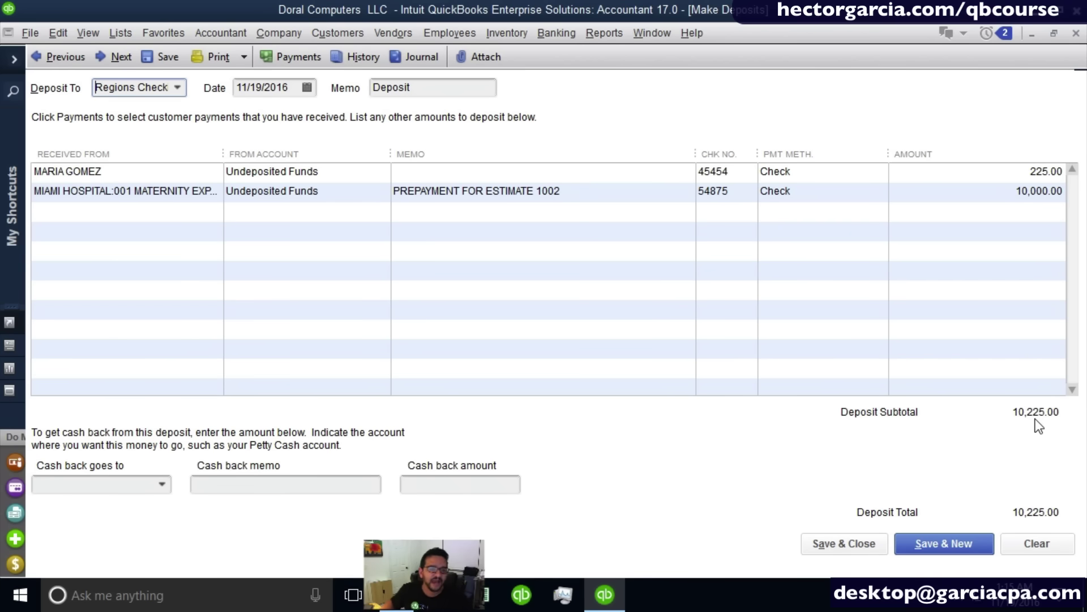
pyautogui.click(182, 171)
pyautogui.click(181, 191)
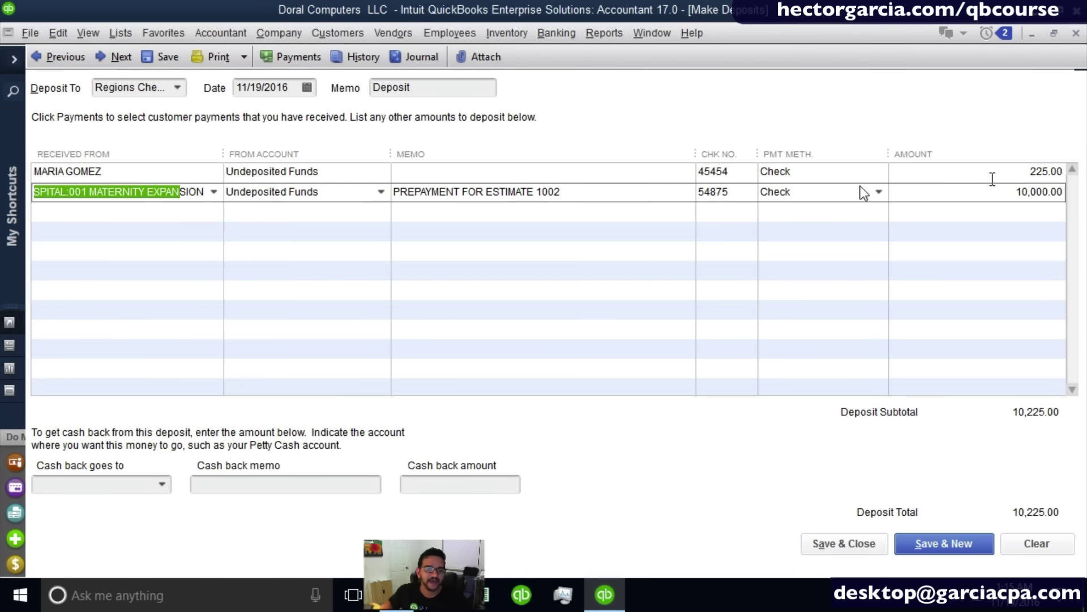
pyautogui.moveTo(394, 162); pyautogui.dragTo(443, 161)
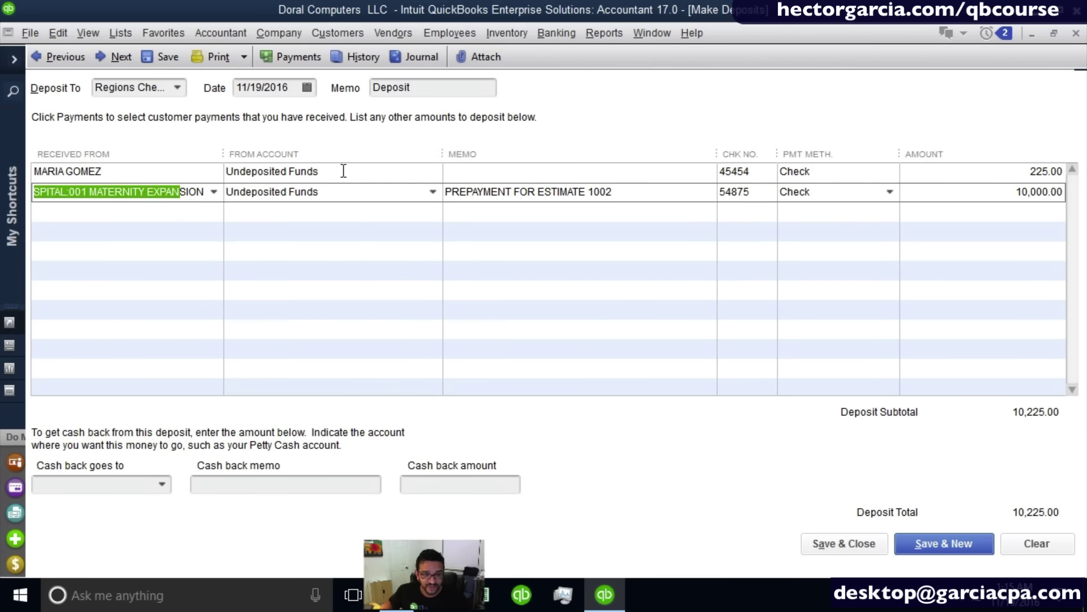
pyautogui.click(347, 173)
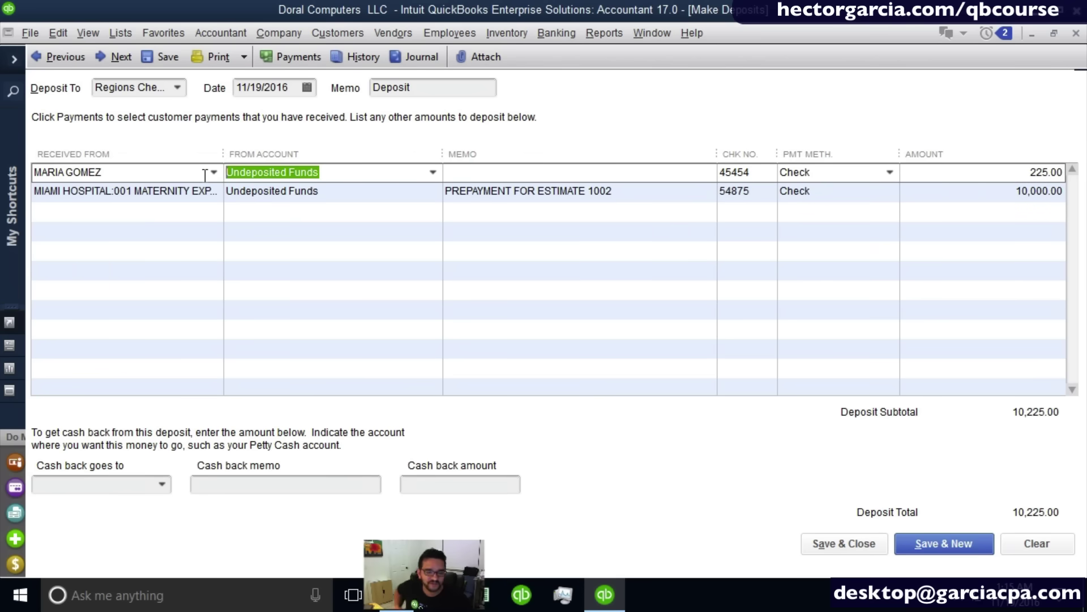
pyautogui.click(832, 548)
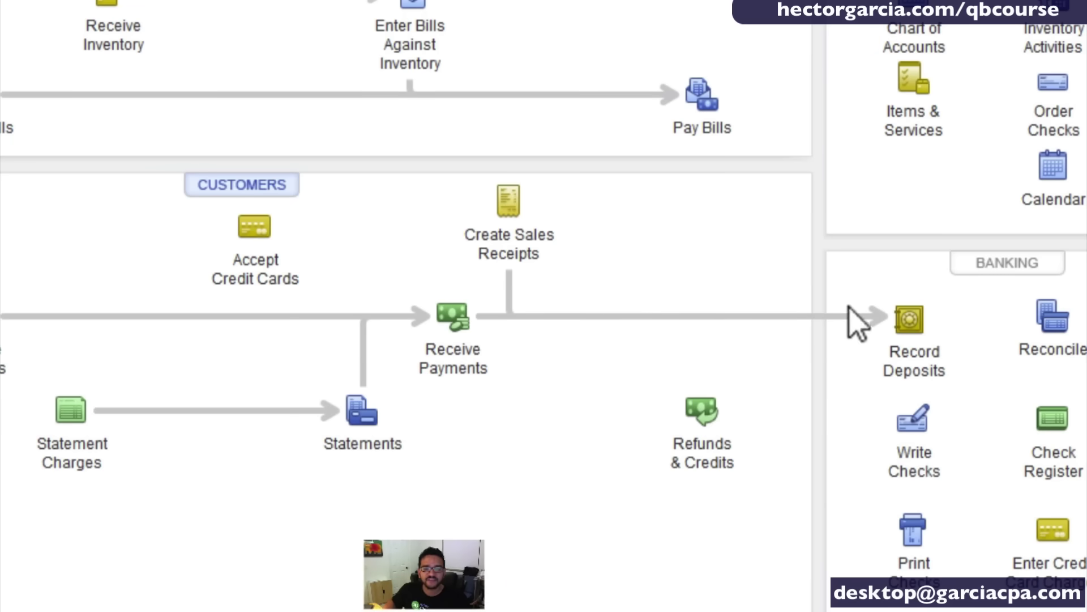
pyautogui.click(912, 321)
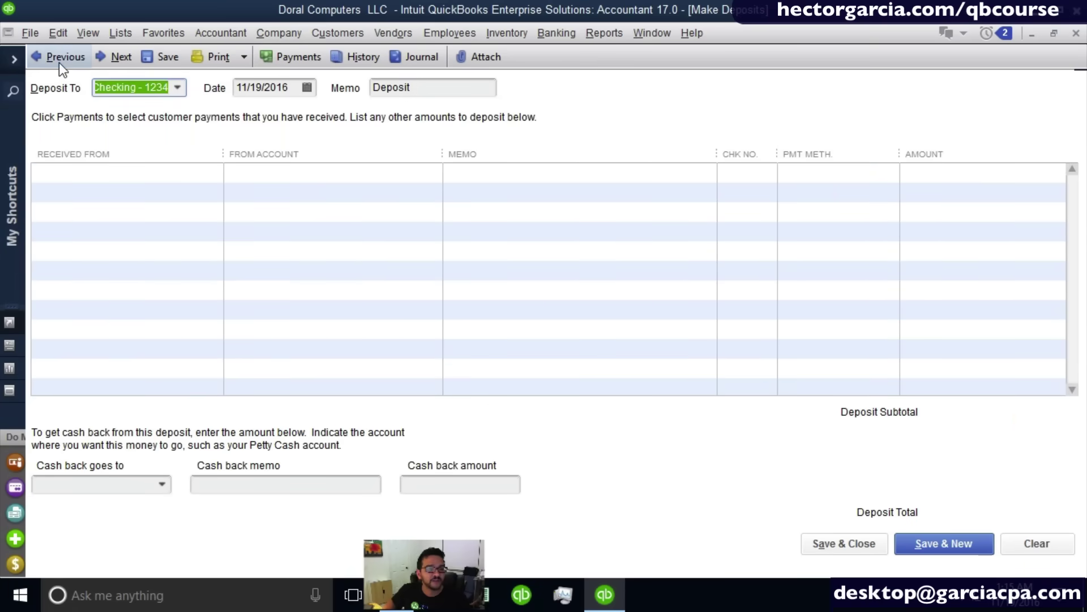
pyautogui.click(60, 63)
pyautogui.moveTo(345, 172); pyautogui.dragTo(378, 165)
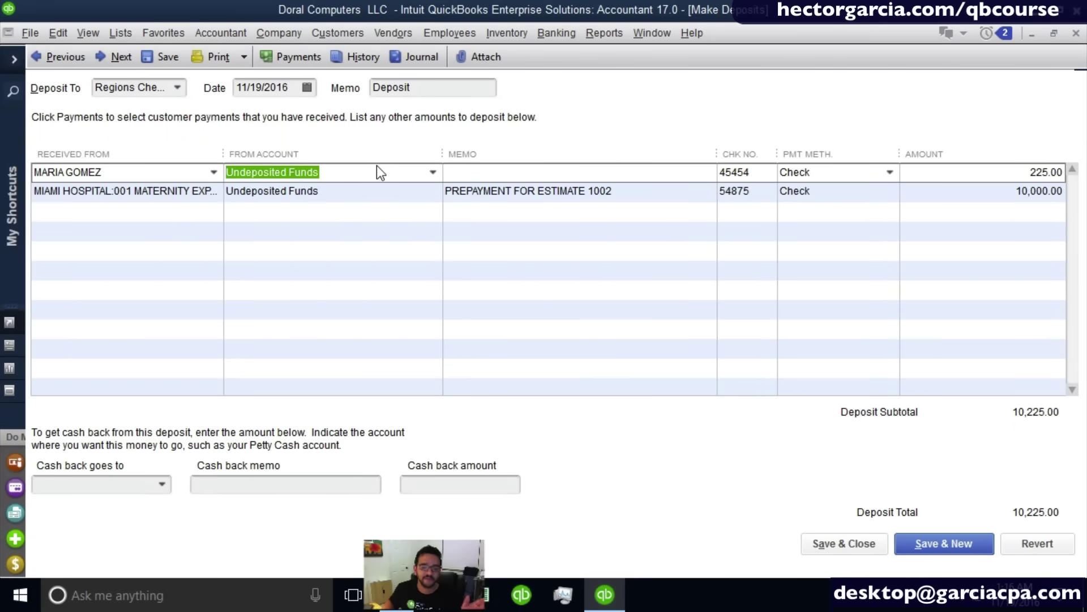
pyautogui.moveTo(376, 165); pyautogui.dragTo(32, 176)
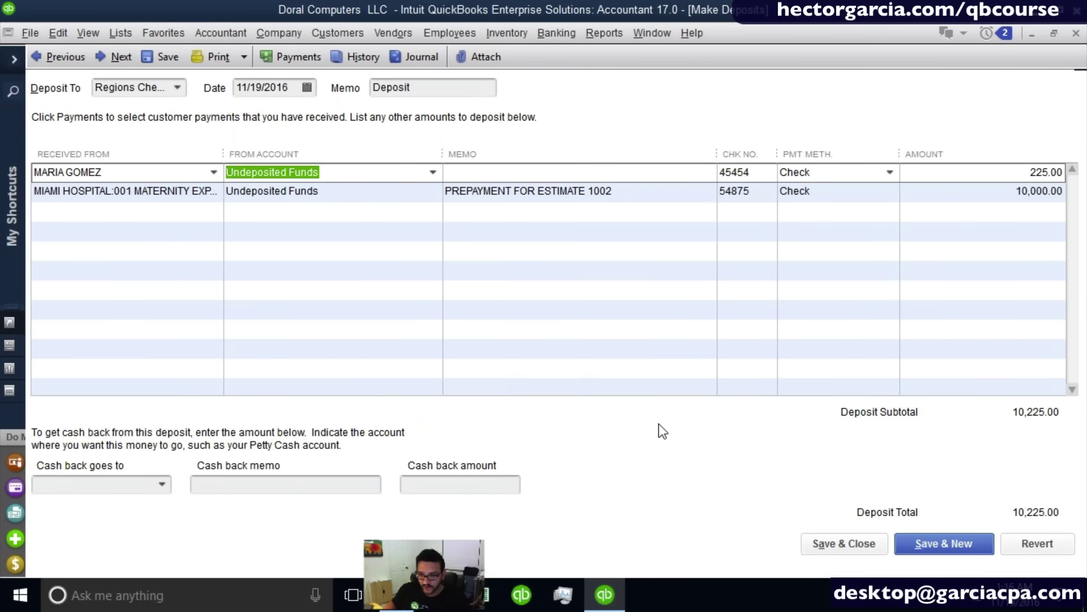
pyautogui.click(837, 548)
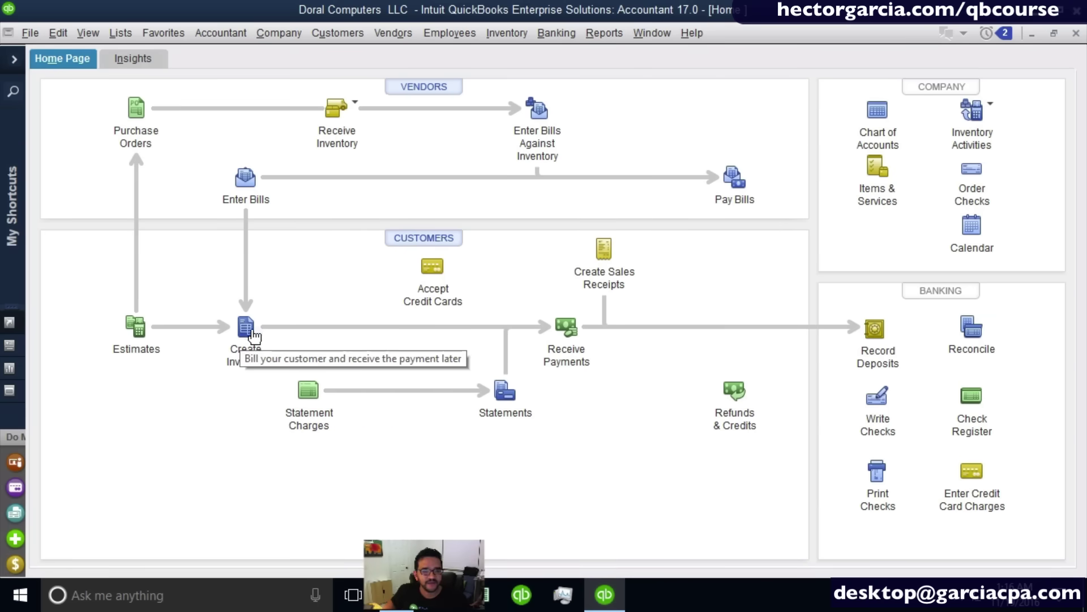
# Create invoice 4 for MIAMI HOSPITAL:001 MATERNITY EXPANSION from estimate 1002, totalling 21,062.50.
pyautogui.click(253, 330)
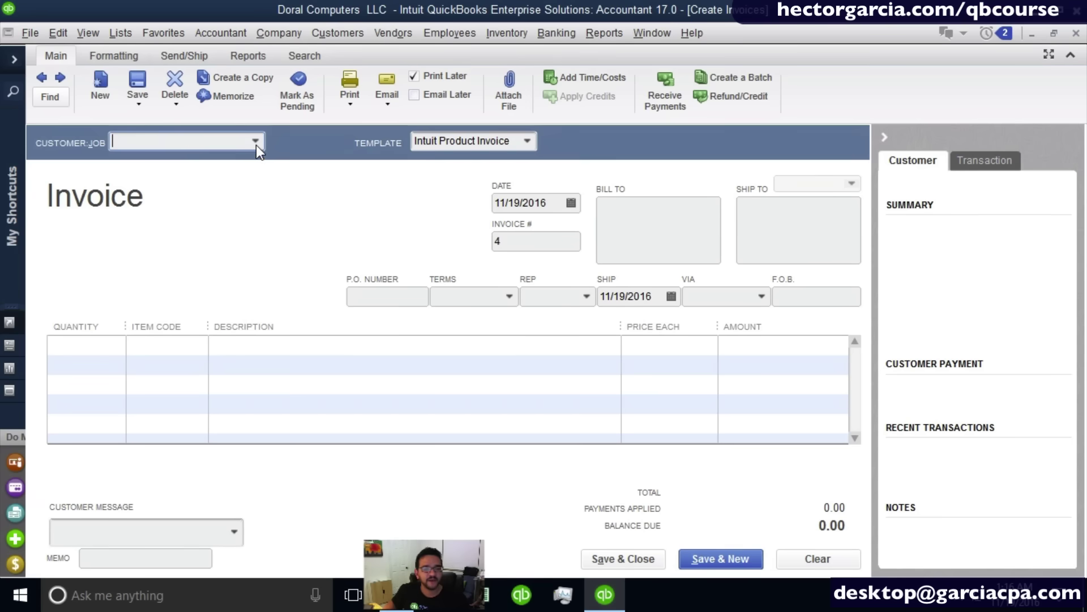
pyautogui.click(255, 141)
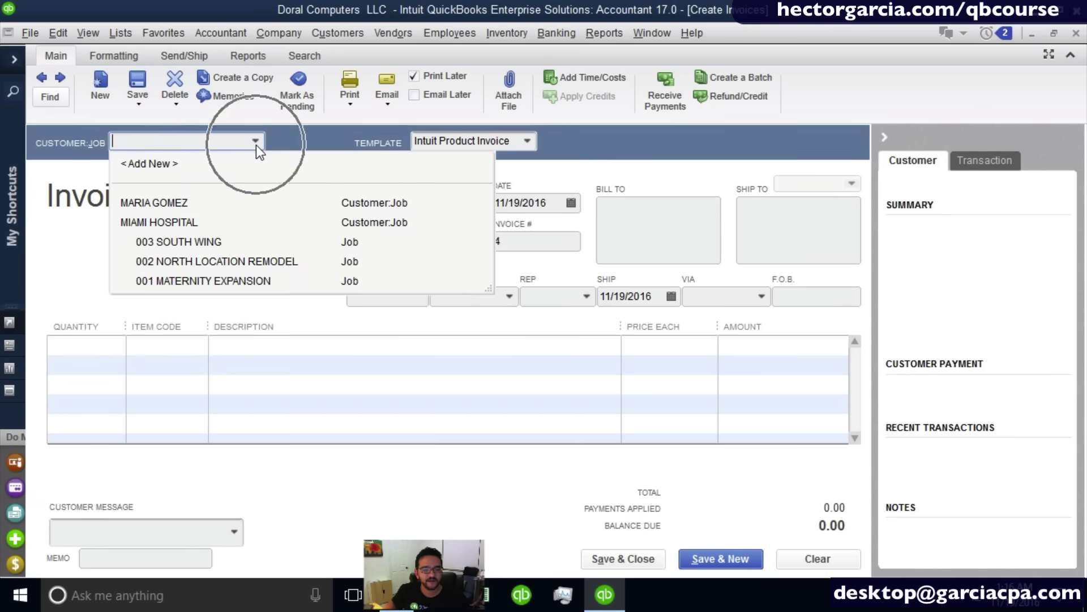
pyautogui.click(250, 274)
pyautogui.click(321, 227)
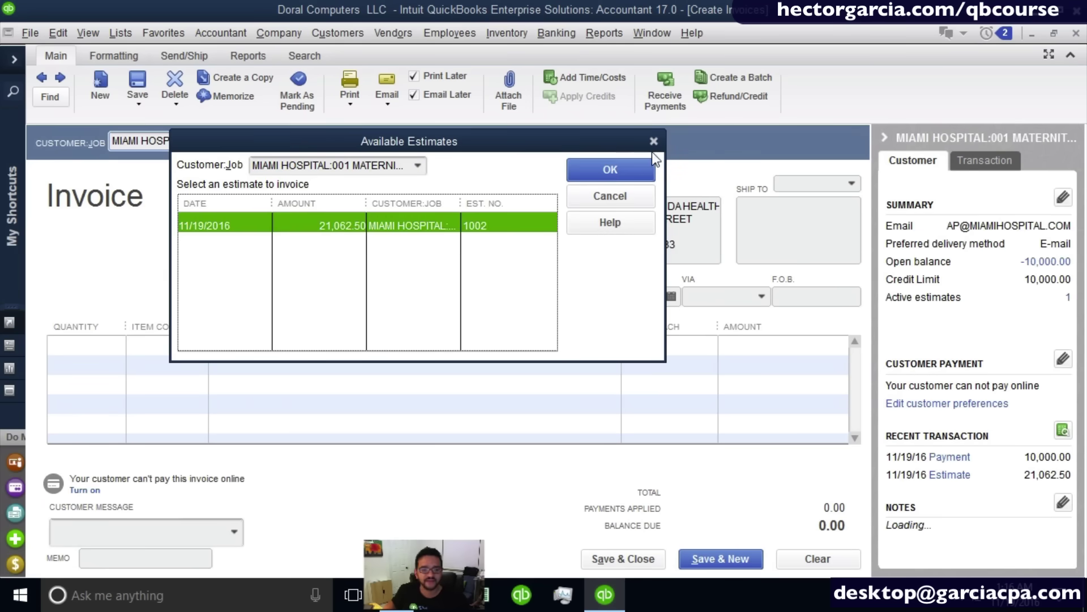
pyautogui.click(619, 169)
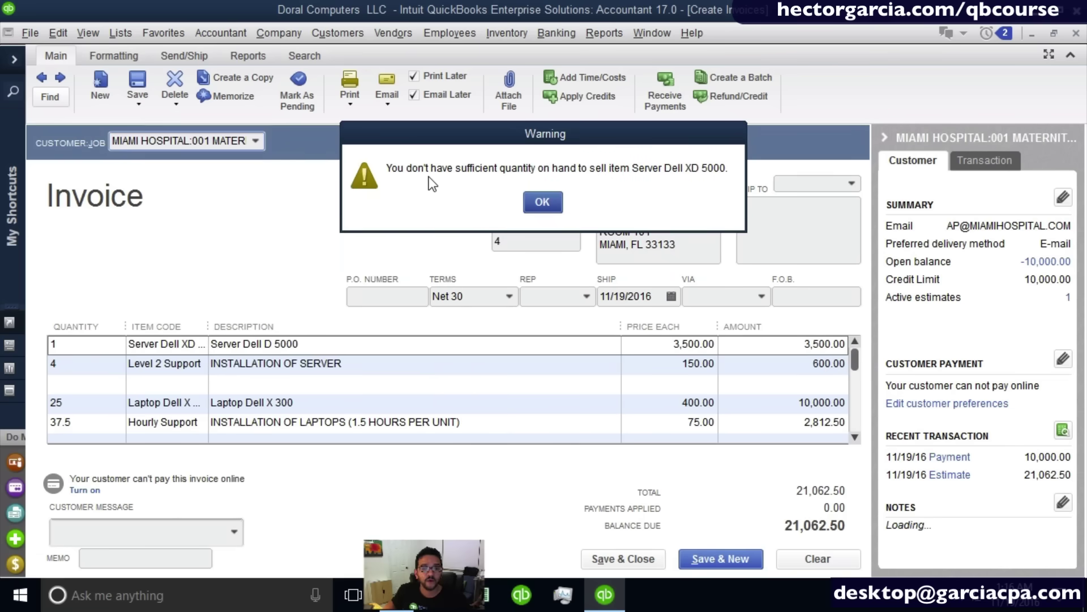
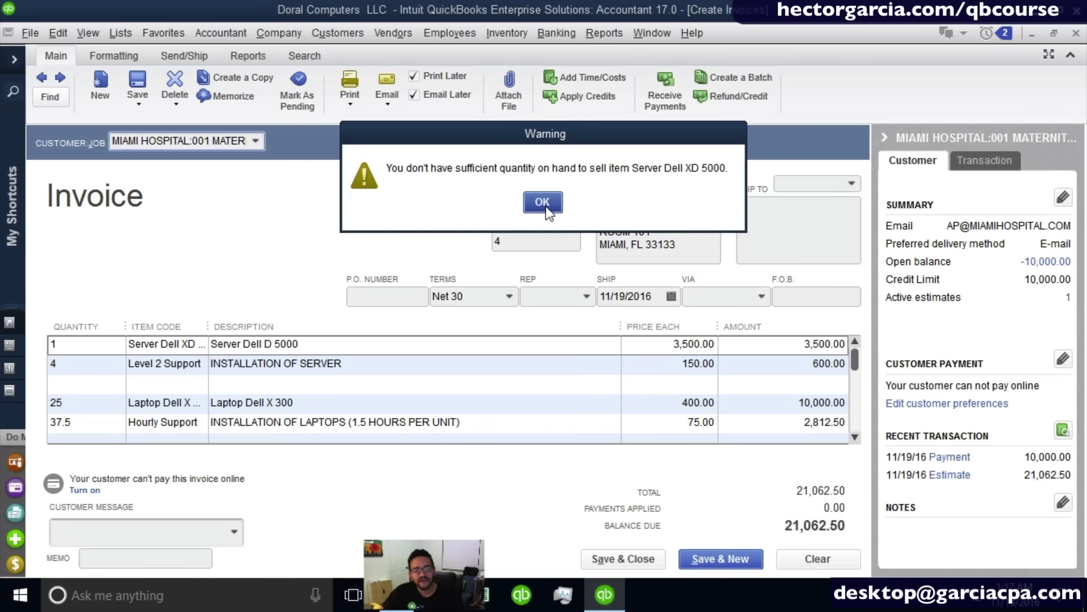
# Dismiss the insufficient-stock warnings for Server Dell and Laptop Dell X 300 on the invoice.
pyautogui.press('ctrl')
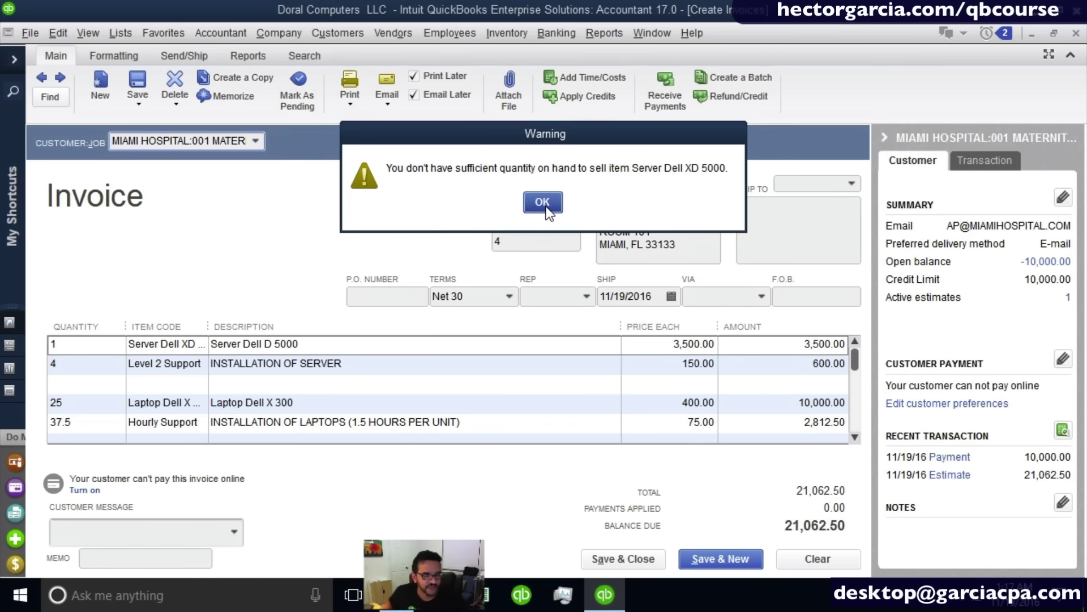
pyautogui.click(545, 209)
pyautogui.click(545, 209)
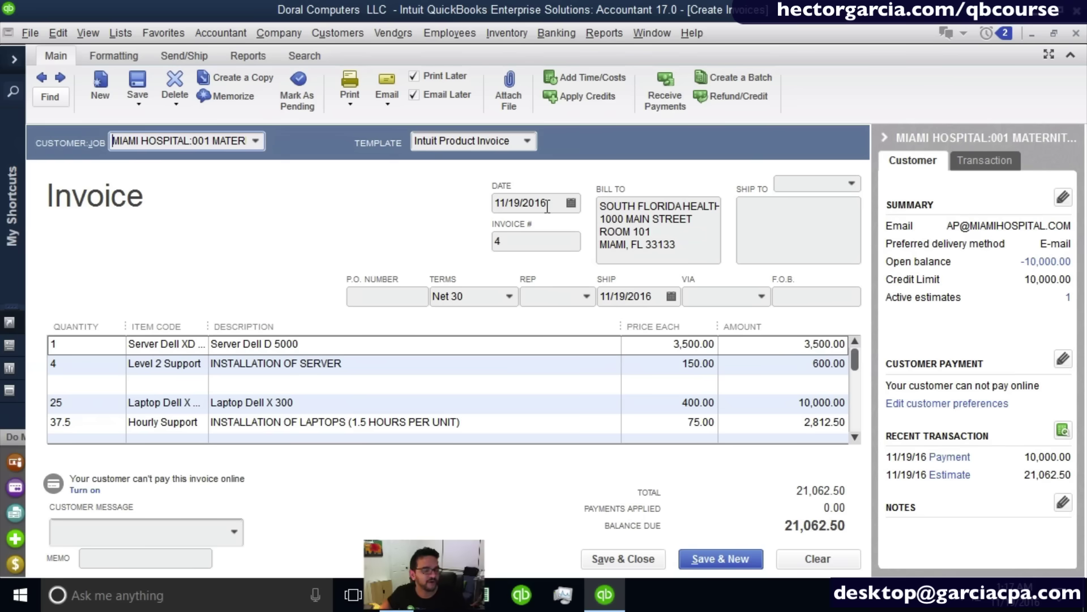
pyautogui.scroll(-4, 323, 360)
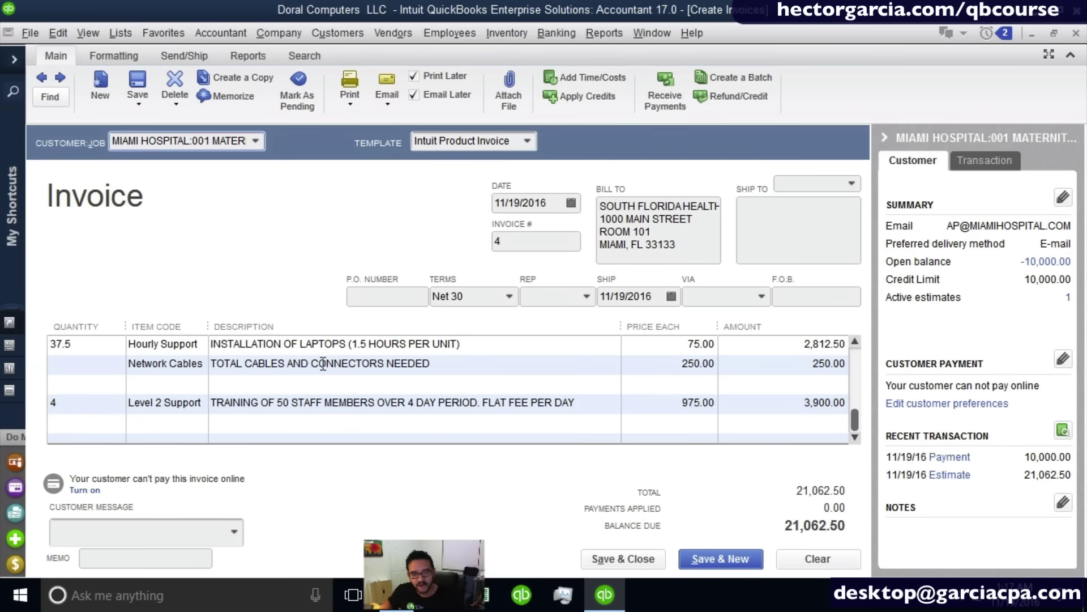
pyautogui.scroll(4, 323, 363)
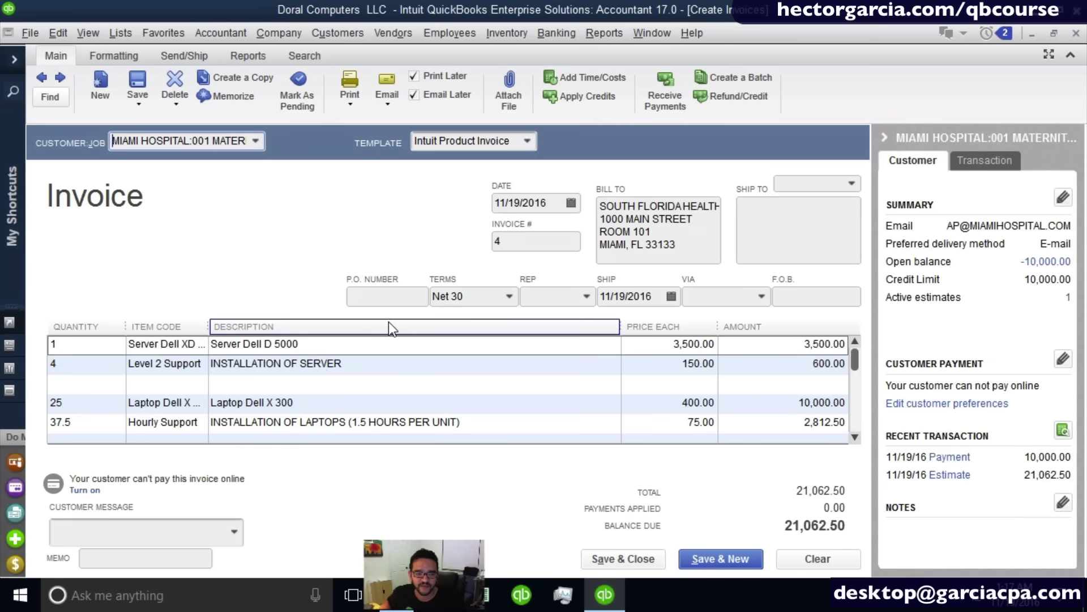
# Change the Miami Hospital maternity invoice terms from Net 30 to Net 60.
pyautogui.click(511, 296)
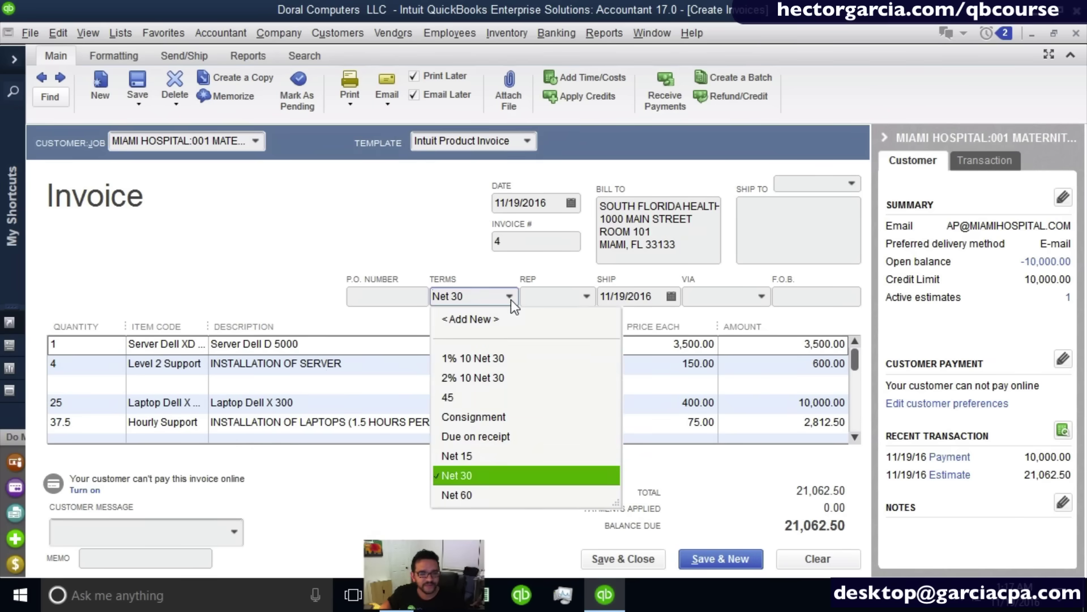
pyautogui.click(478, 493)
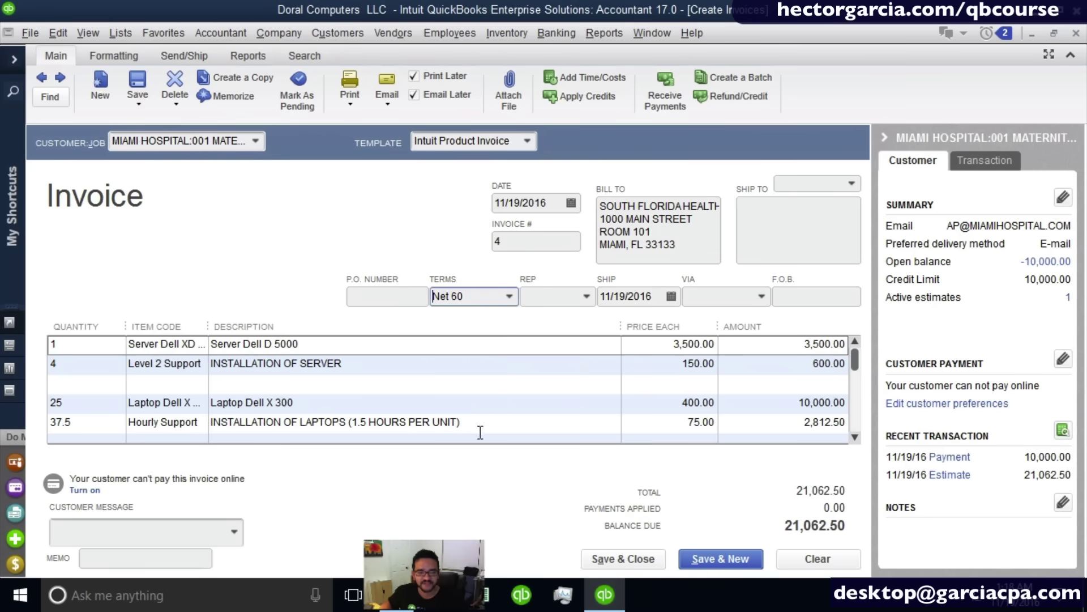
pyautogui.click(402, 293)
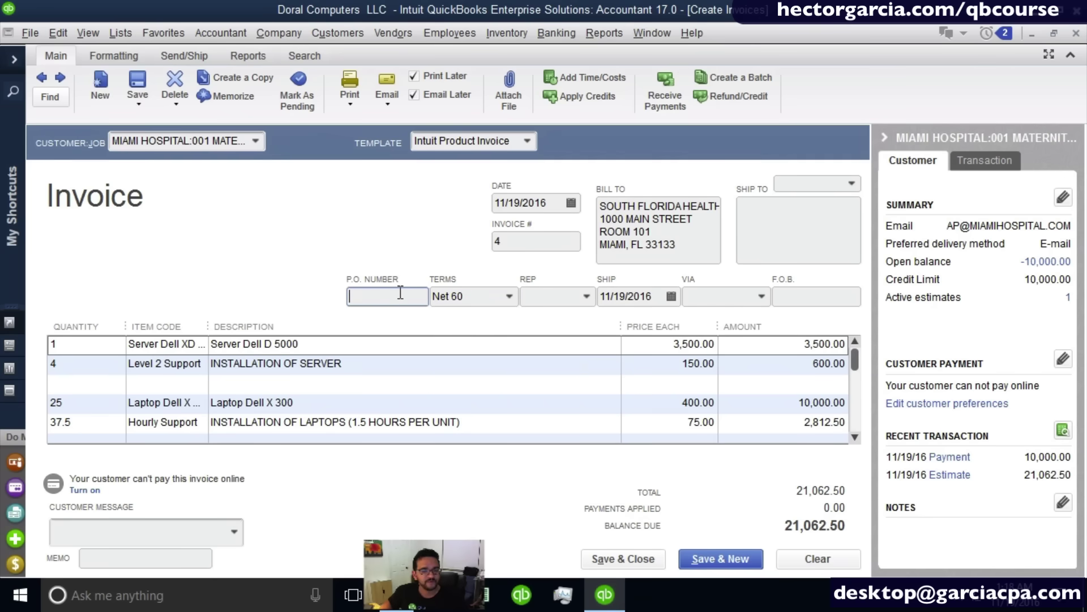
pyautogui.click(807, 294)
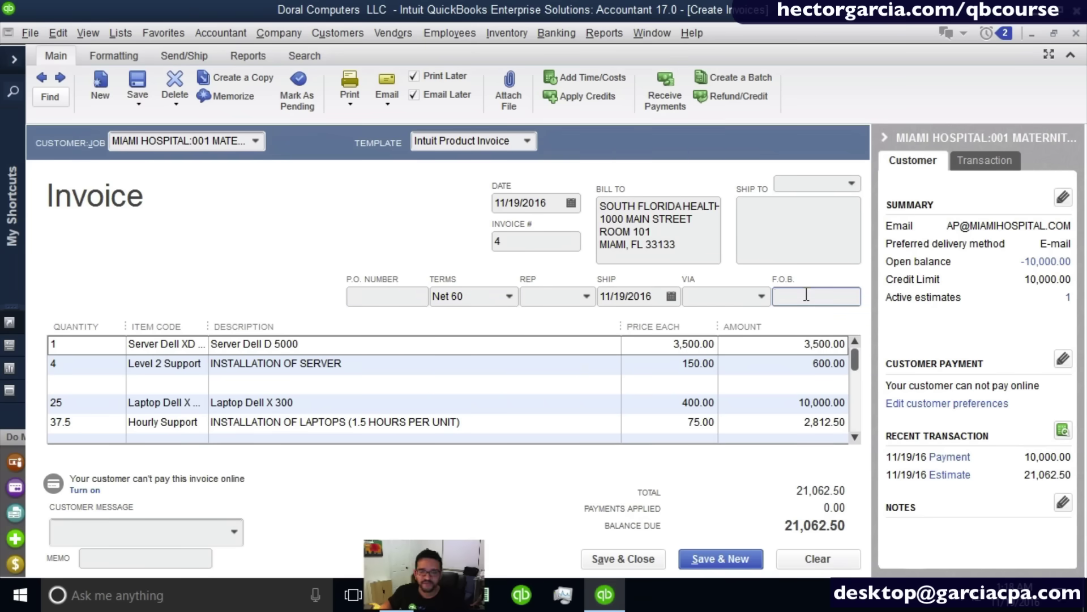
pyautogui.click(564, 205)
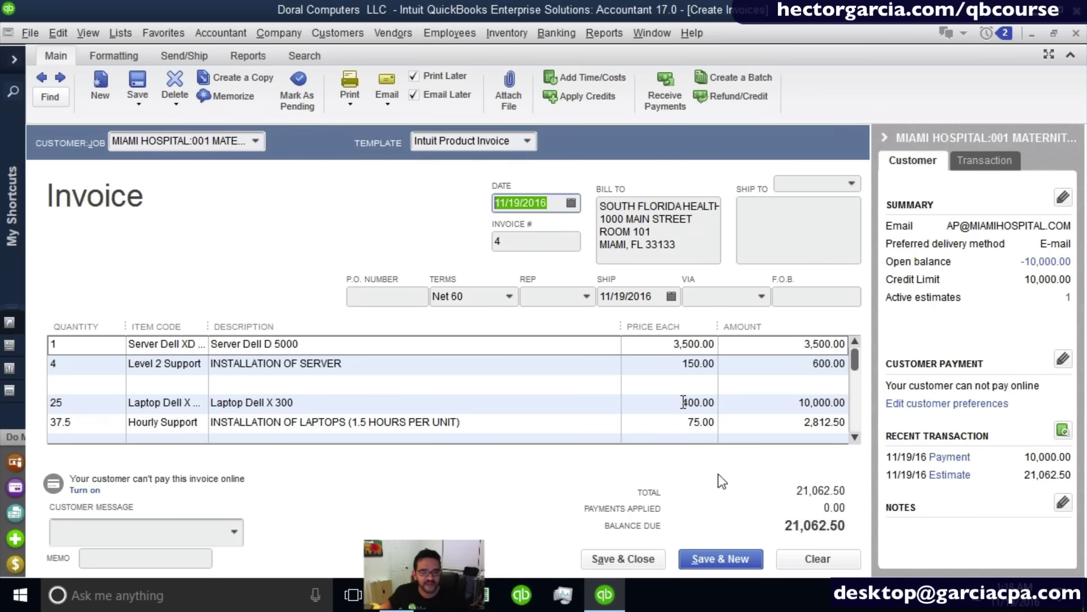
# Save invoice 4 over the credit limit, keeping Net 60 as the job's terms, without applying available credits.
pyautogui.click(609, 560)
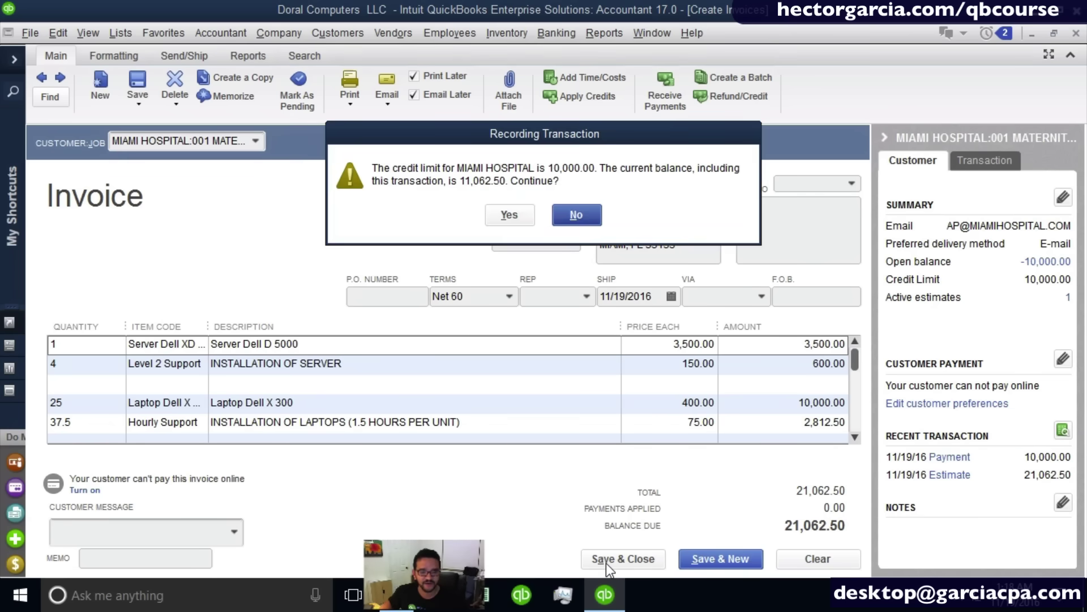
pyautogui.click(506, 218)
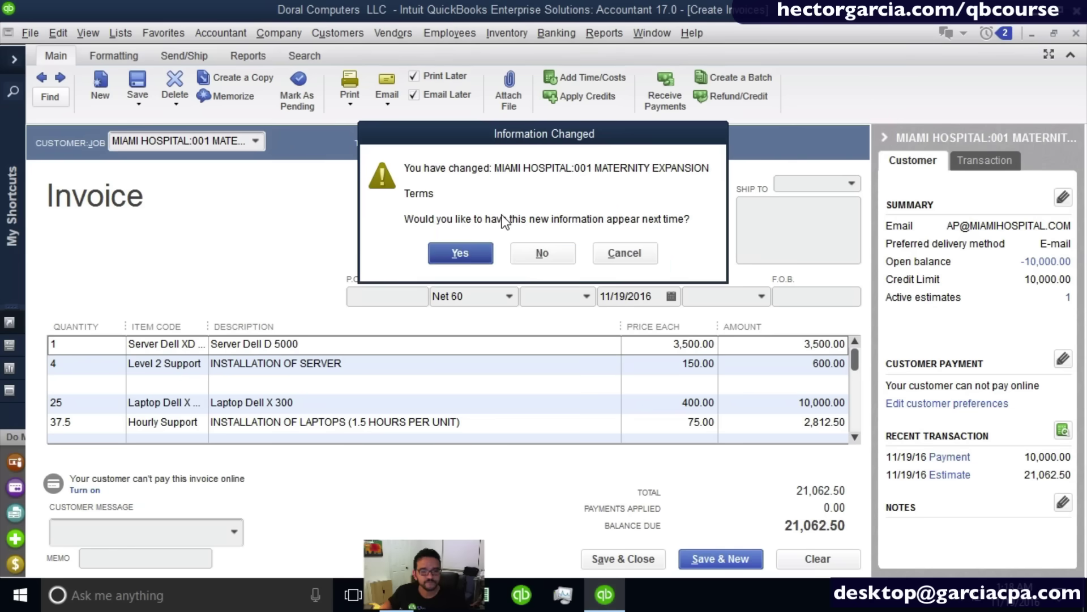
pyautogui.click(454, 254)
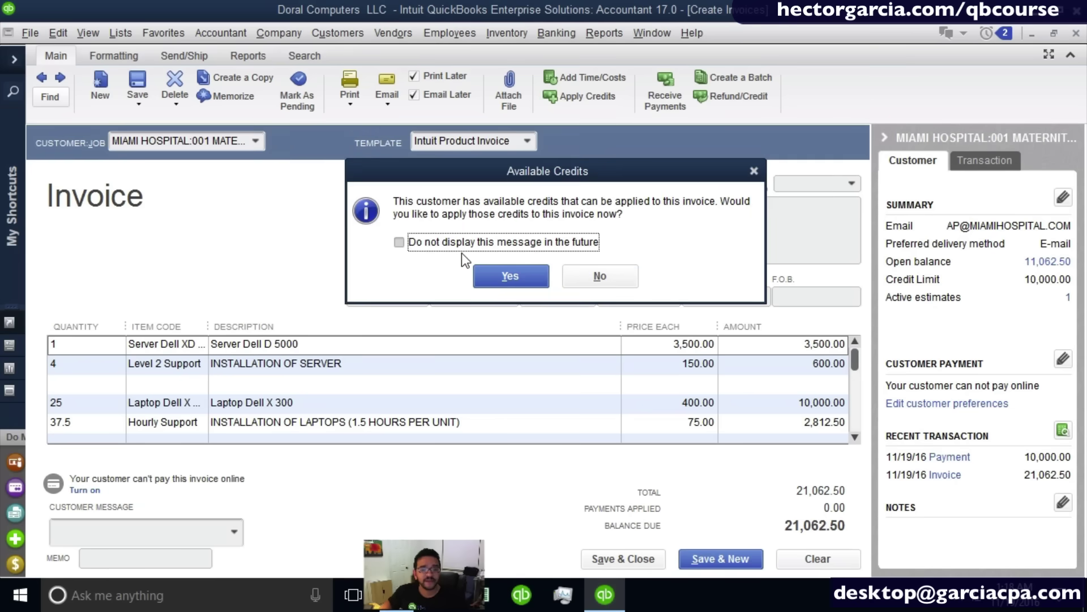
pyautogui.moveTo(548, 169); pyautogui.dragTo(536, 173)
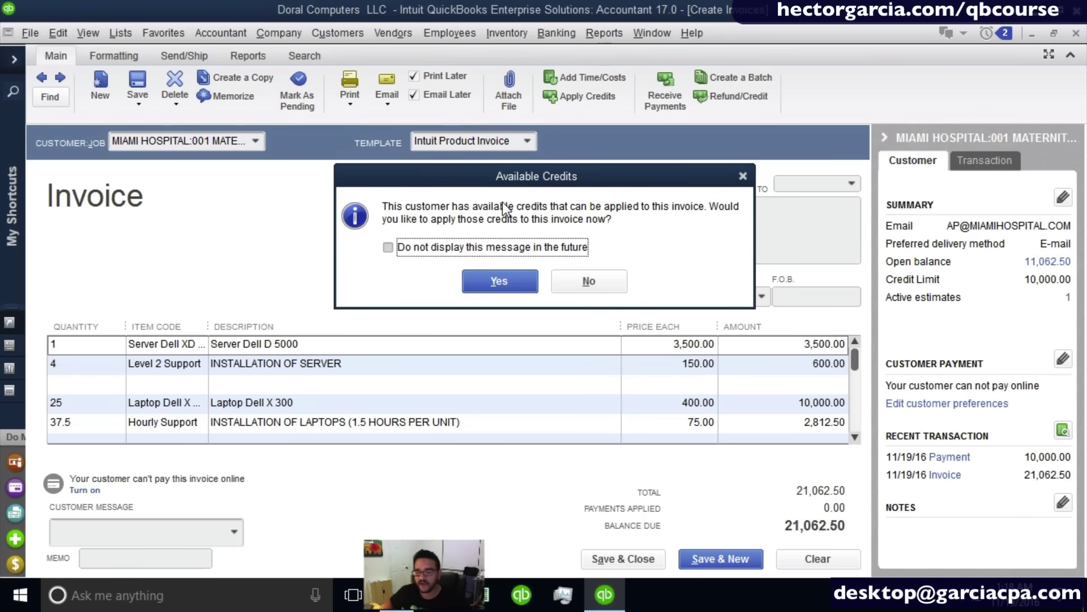
pyautogui.click(499, 281)
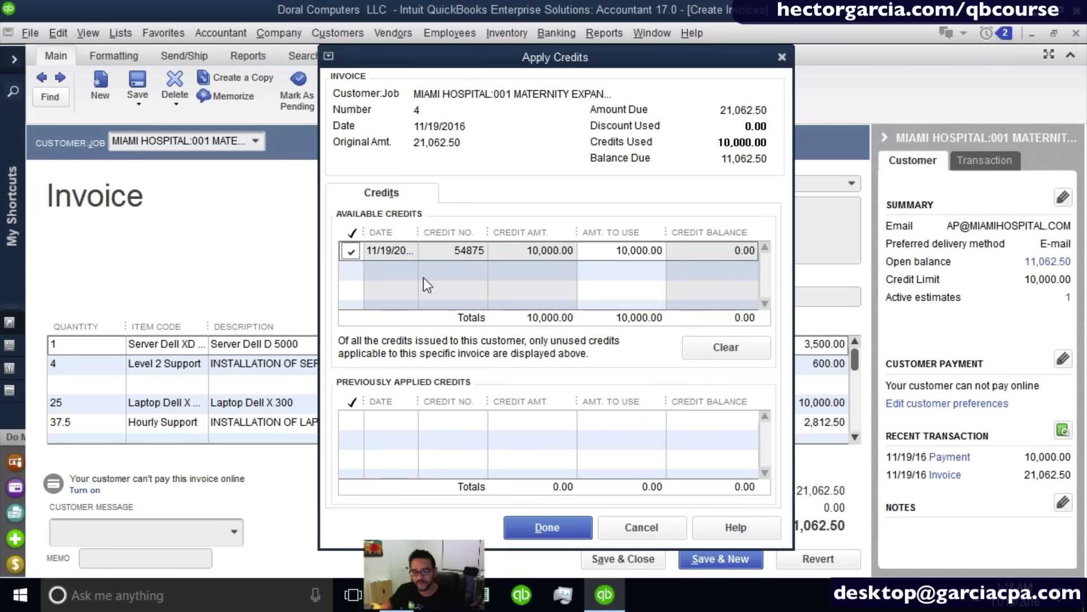
pyautogui.click(627, 519)
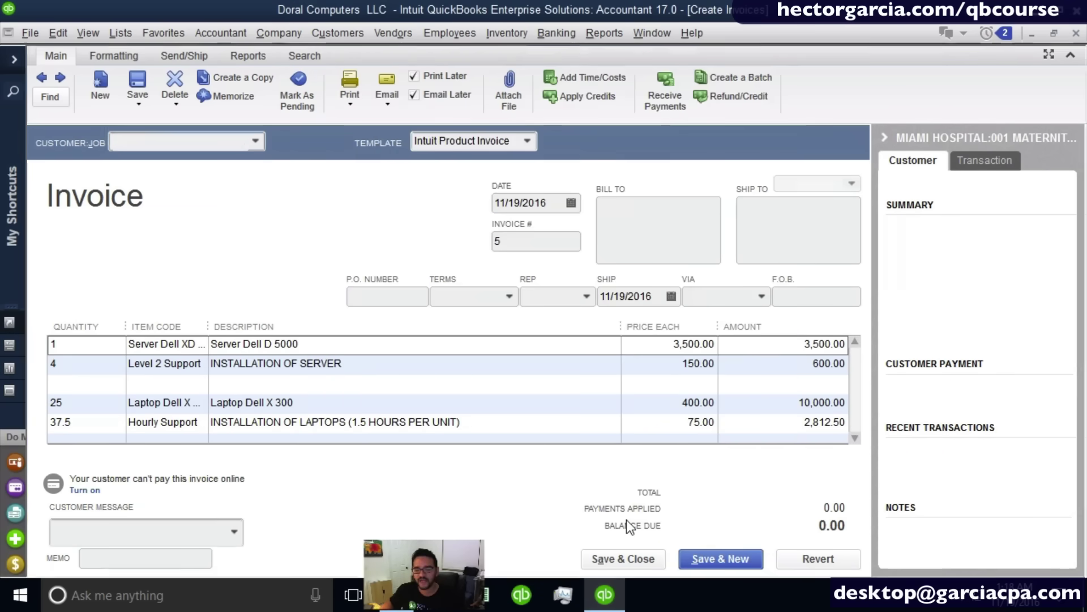
pyautogui.press('Escape')
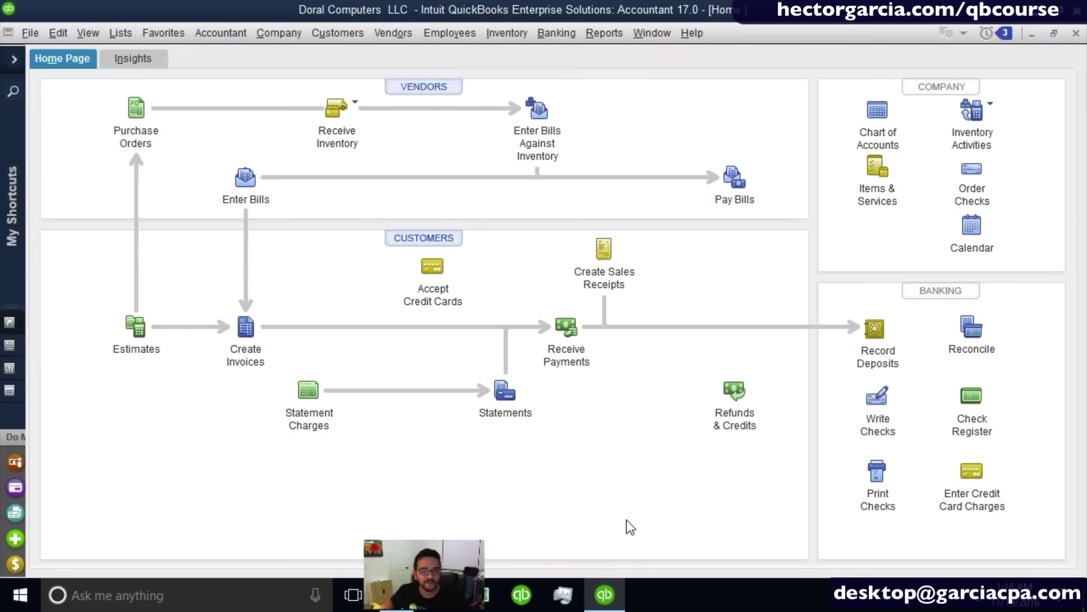
# Start a payment from MIAMI HOSPITAL:001 MATERNITY EXPANSION and mark invoice 4 as paid.
pyautogui.click(566, 329)
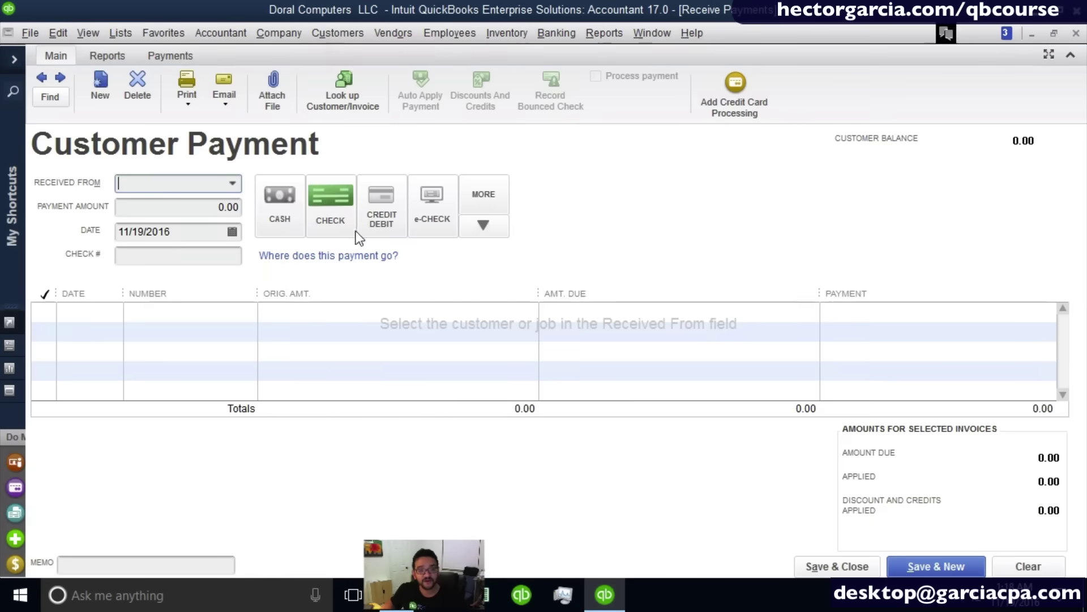
pyautogui.click(232, 183)
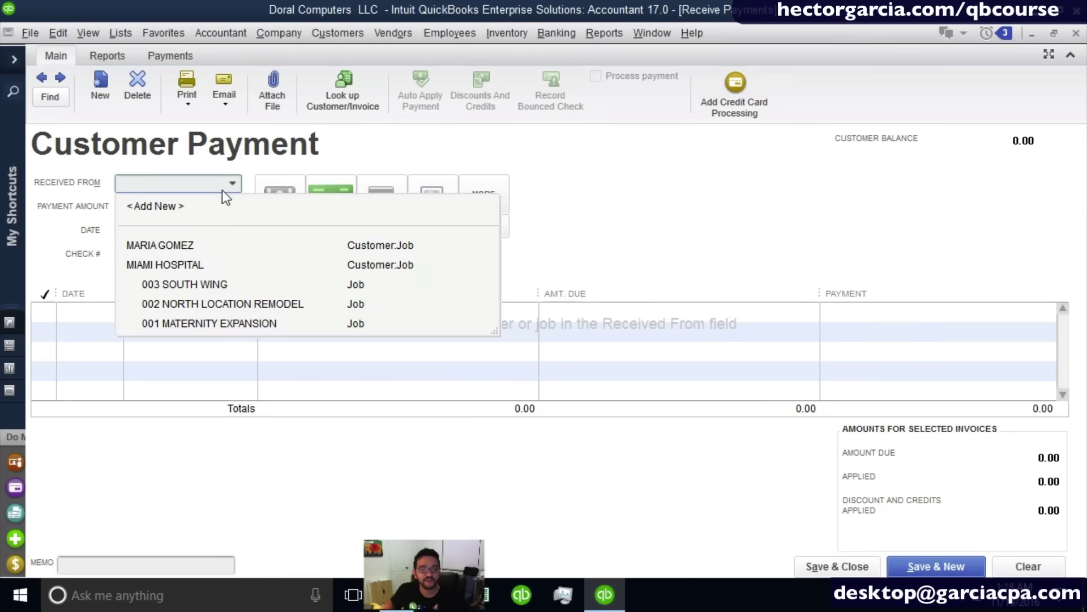
pyautogui.click(240, 324)
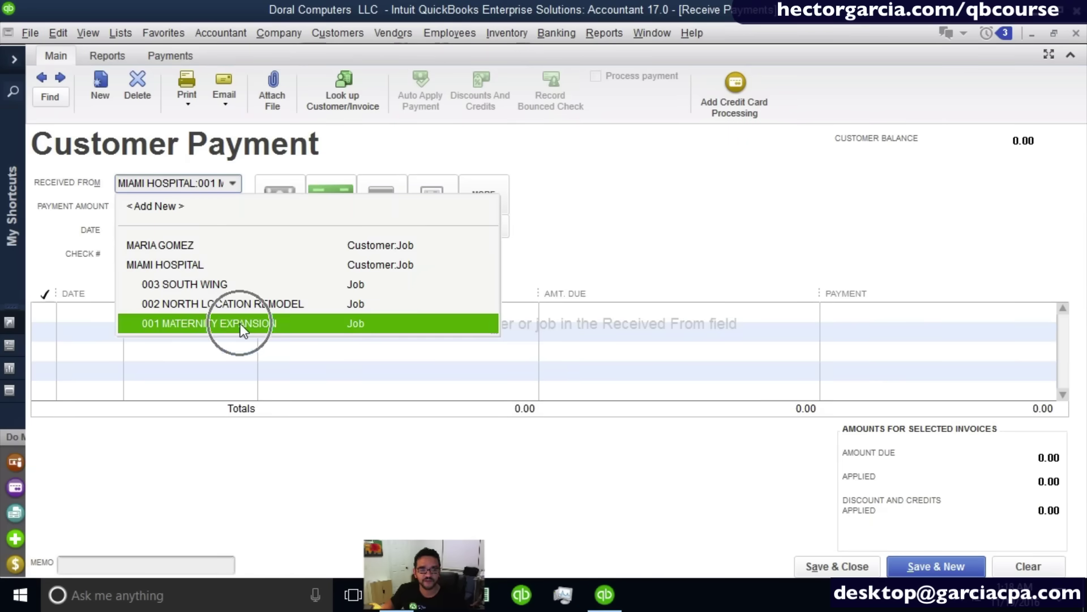
pyautogui.click(482, 309)
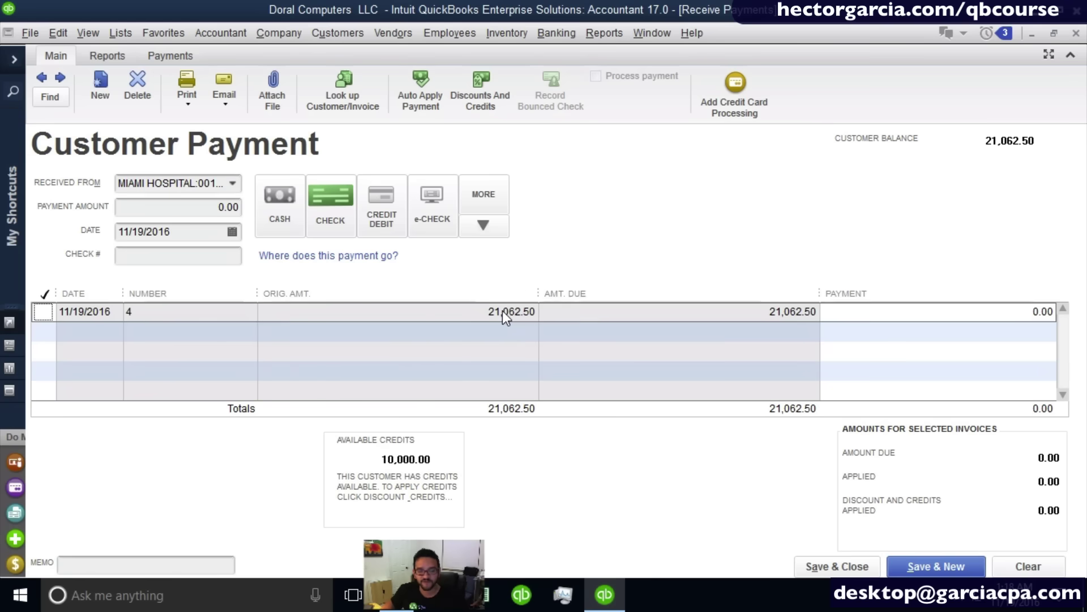
pyautogui.click(502, 312)
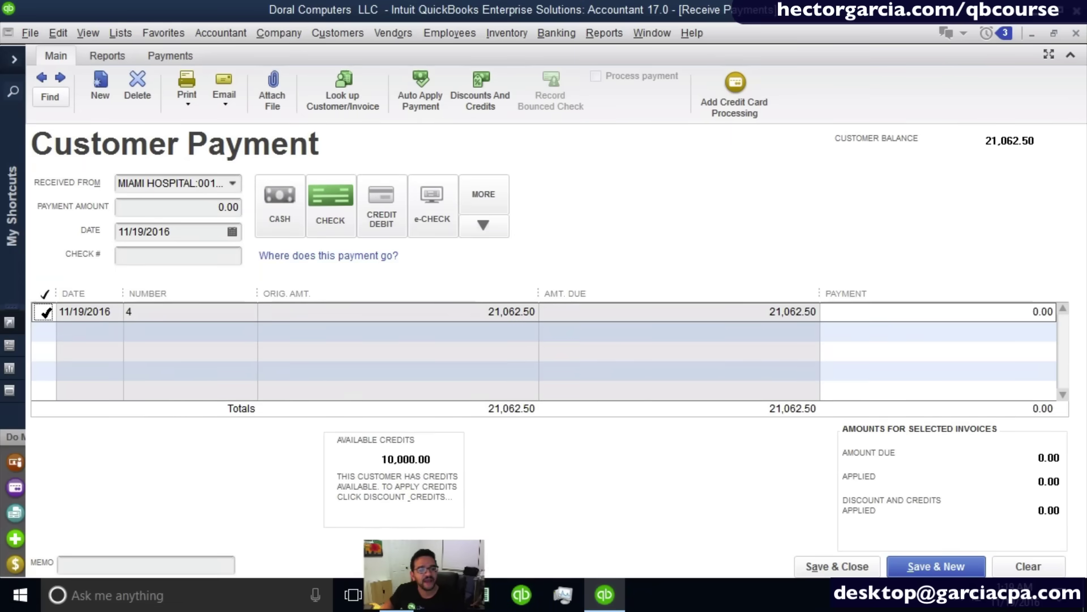
pyautogui.click(44, 311)
pyautogui.click(511, 301)
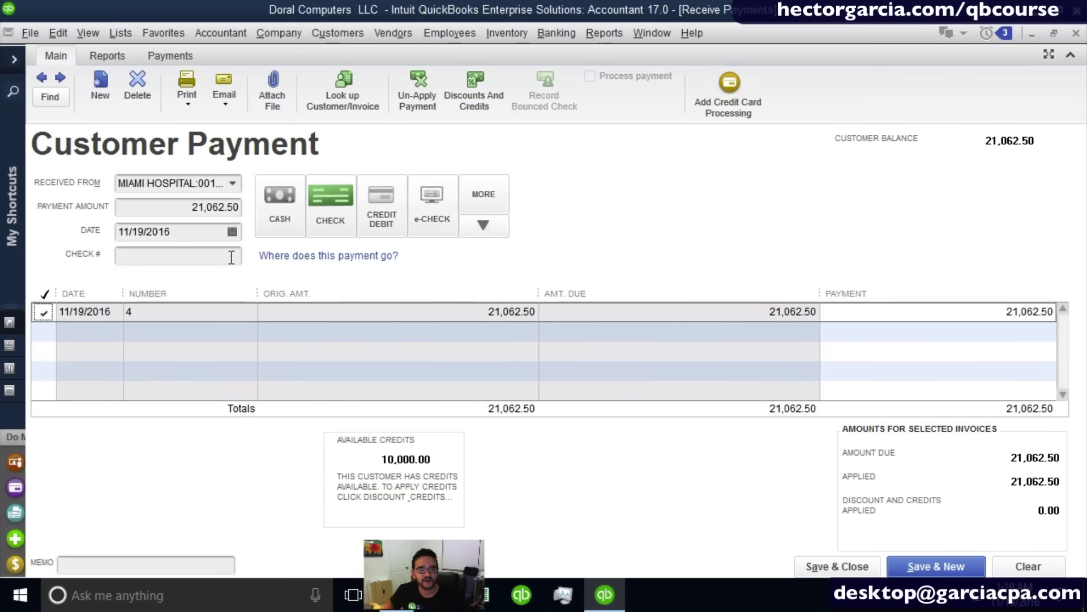
# Set the payment amount to 11,062.50, enter the check number, and save the payment.
pyautogui.click(194, 208)
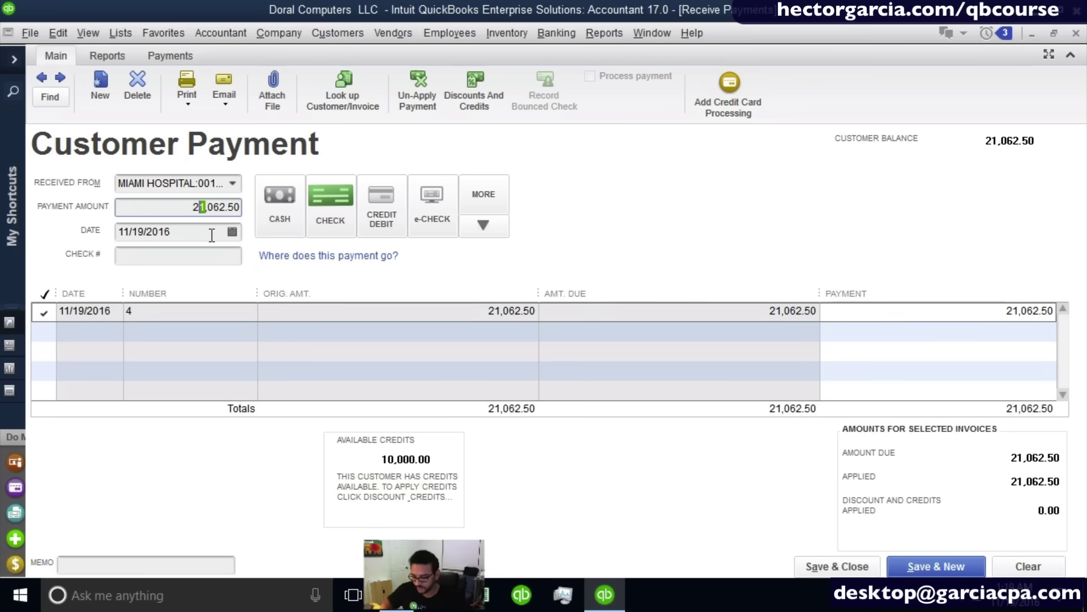
pyautogui.press('BackSpace')
pyautogui.write('1')
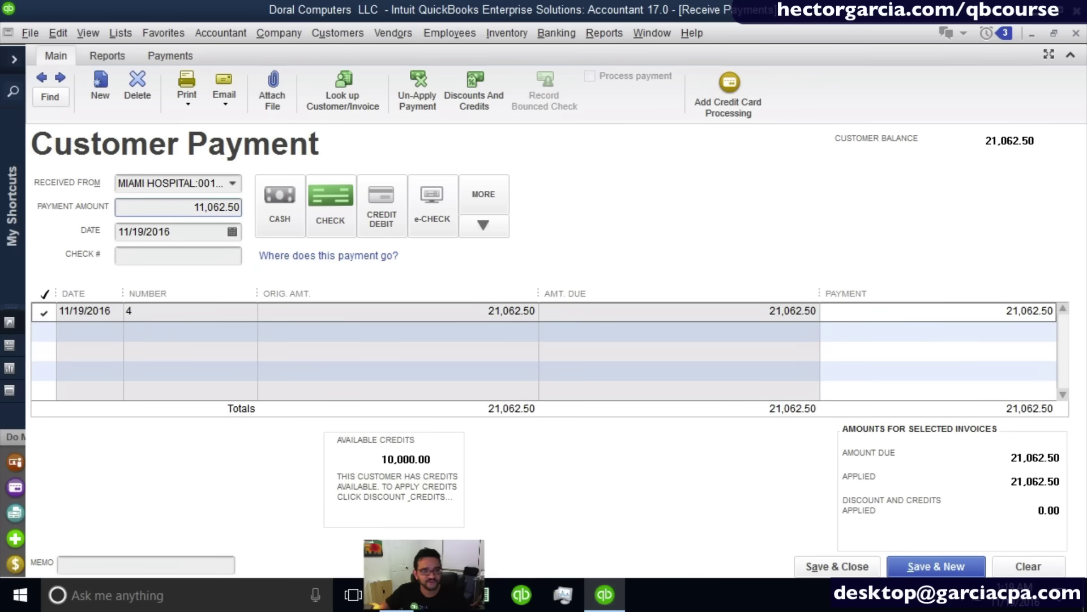
pyautogui.click(190, 258)
pyautogui.write('115458')
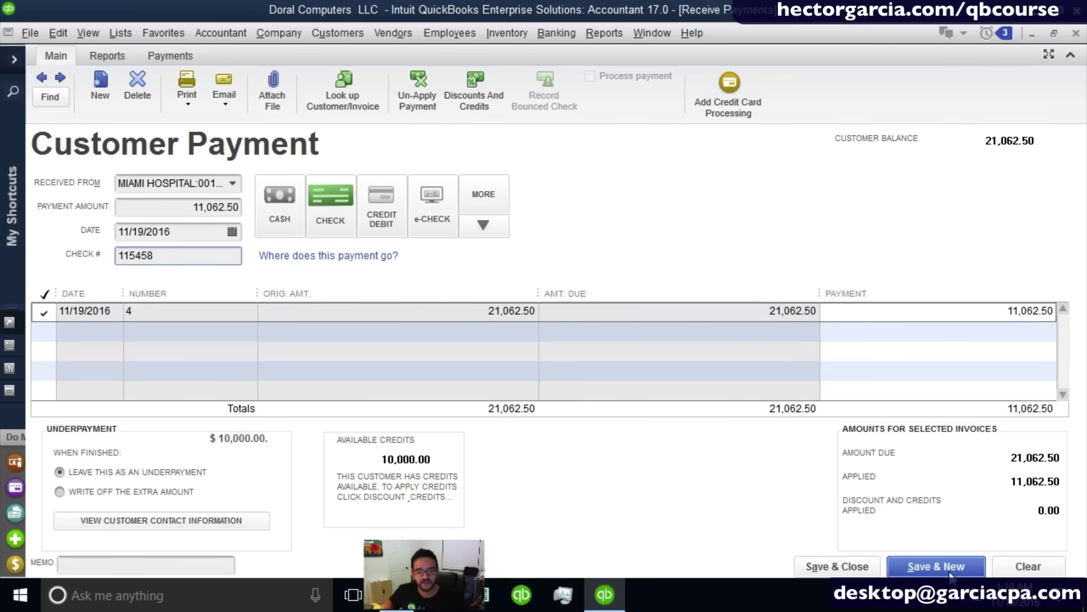
pyautogui.click(819, 568)
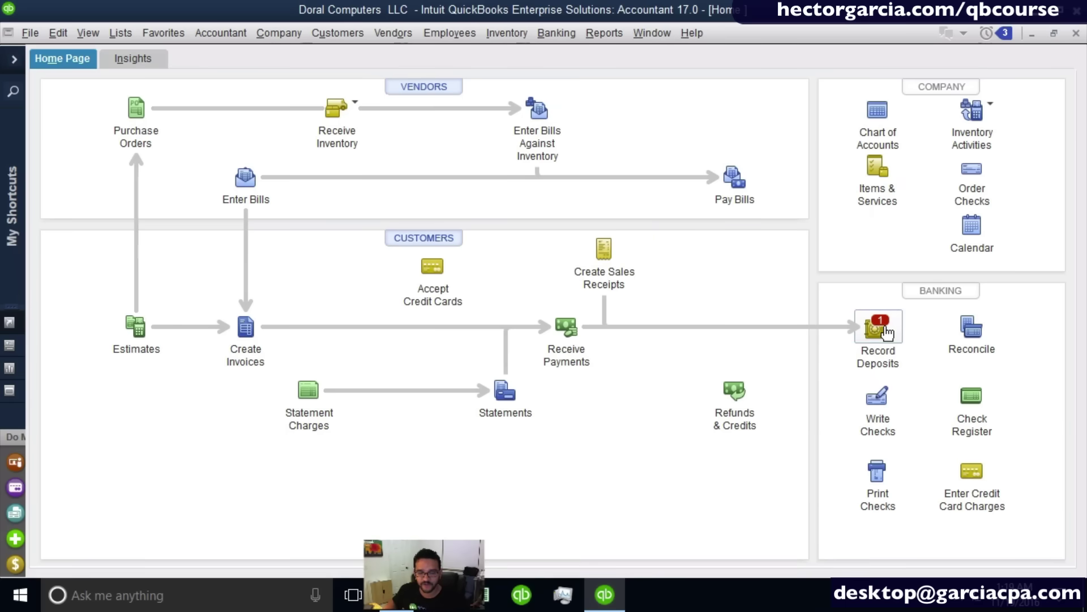
# Deposit the 11,062.50 Miami Hospital payment into Regions Checking and save the deposit.
pyautogui.click(881, 325)
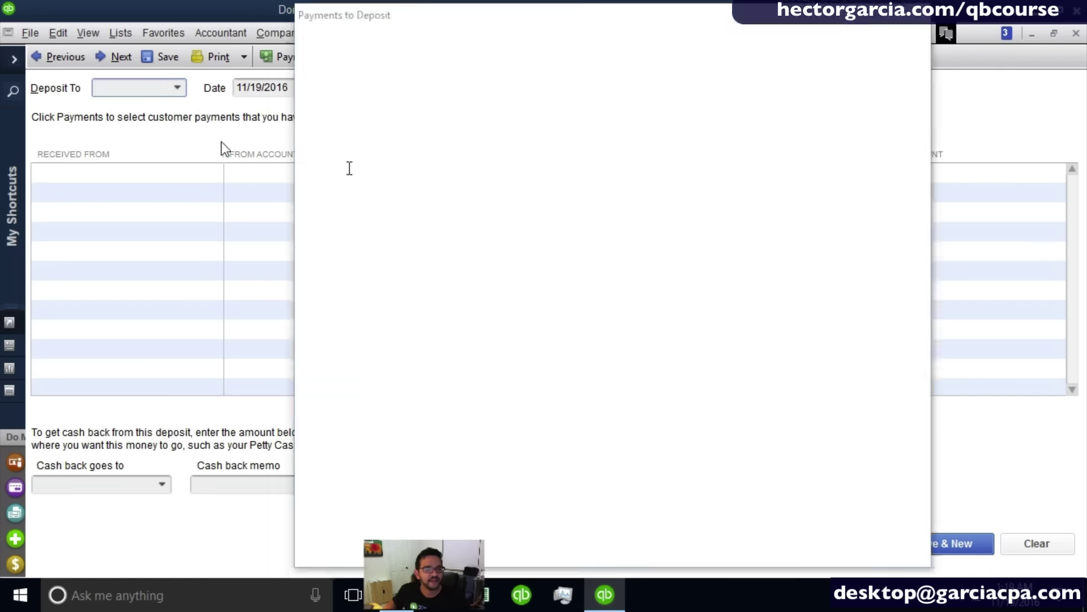
pyautogui.click(346, 168)
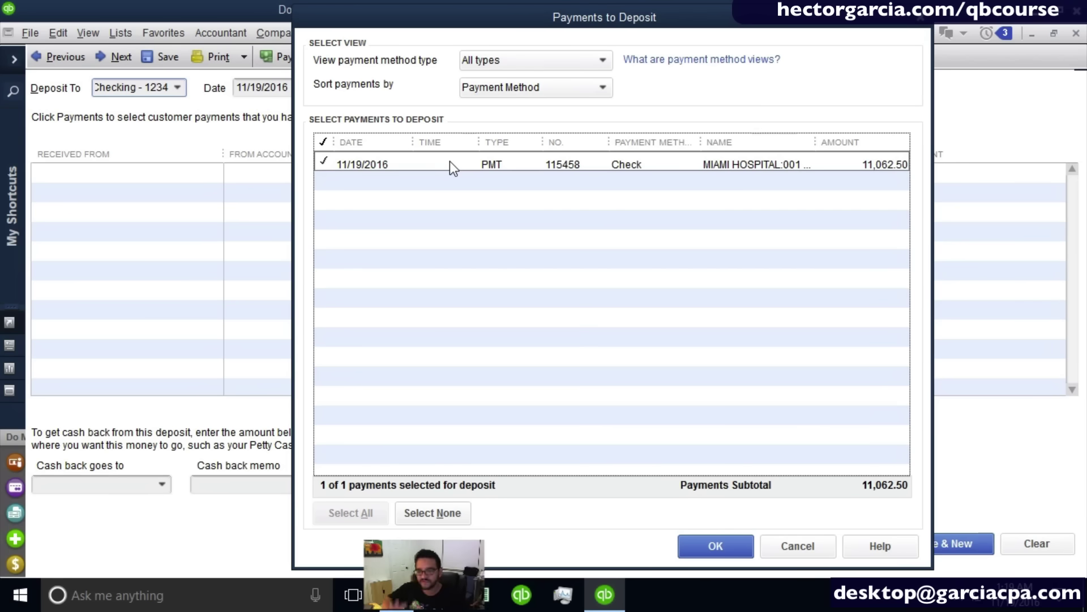
pyautogui.click(732, 553)
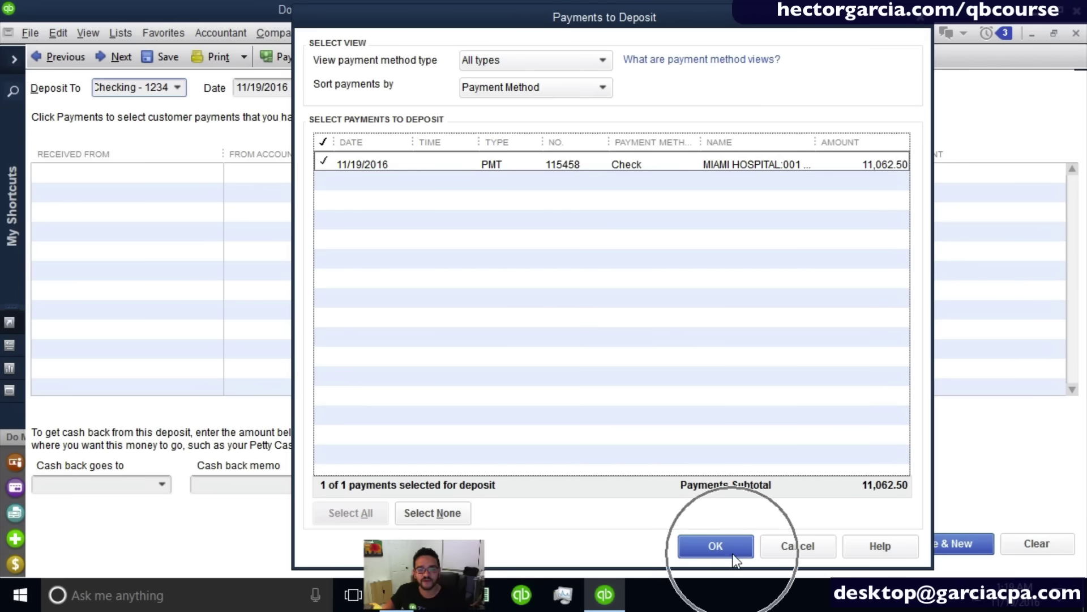
pyautogui.click(175, 87)
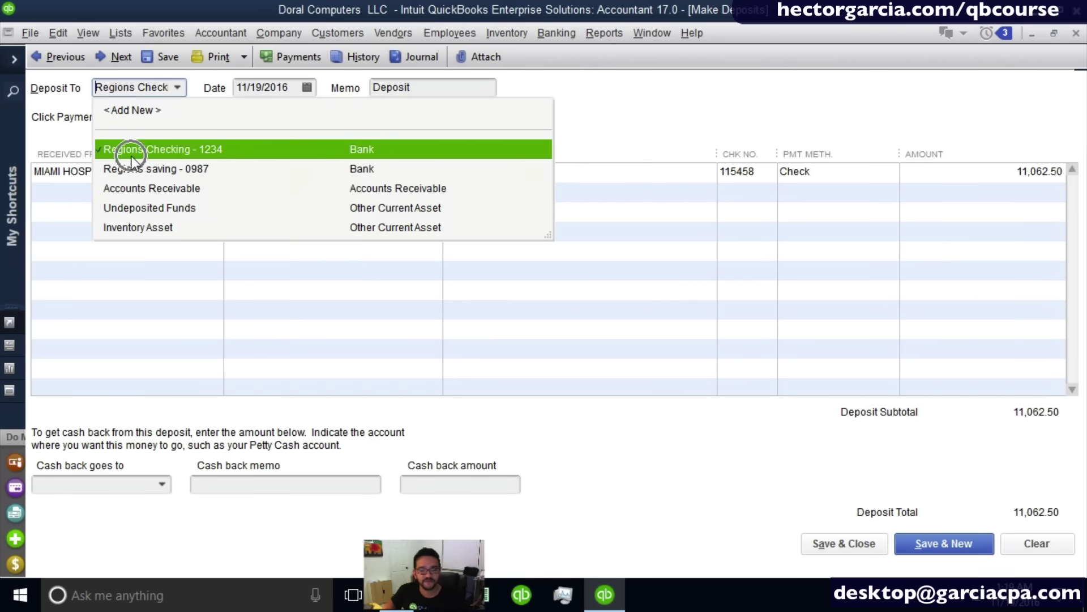
pyautogui.click(845, 544)
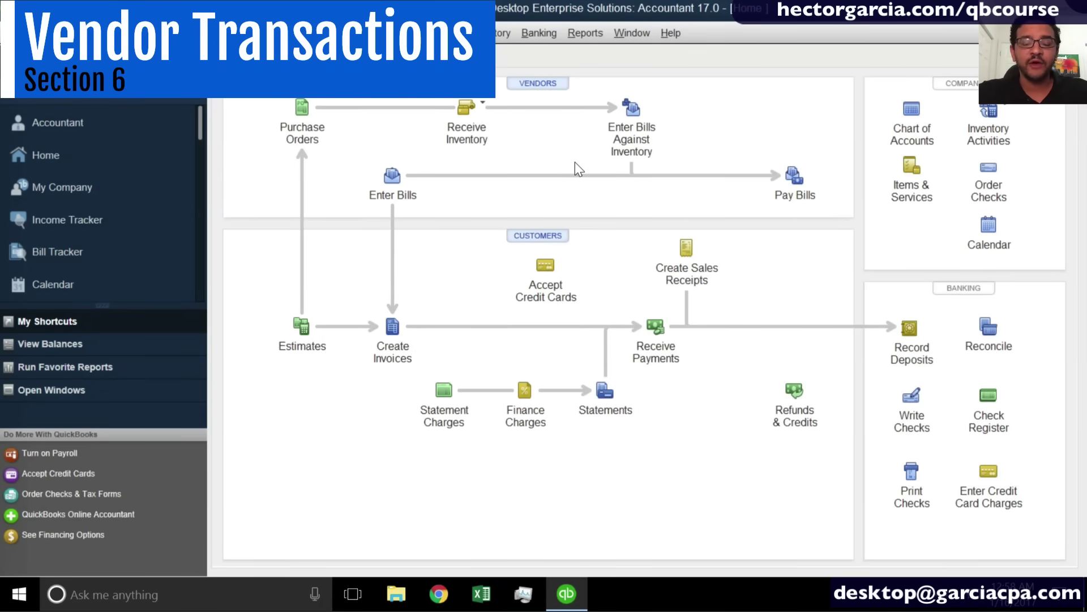
# Reopen the Home Page from the Company menu, maximize it, and start purchase order 4.
pyautogui.press('Escape')
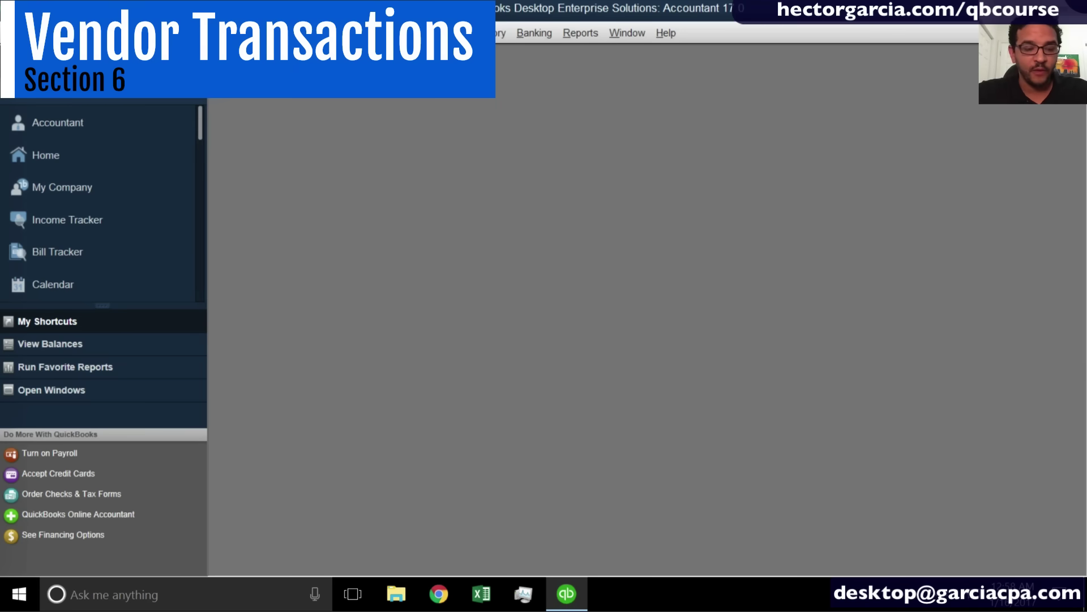
pyautogui.click(272, 40)
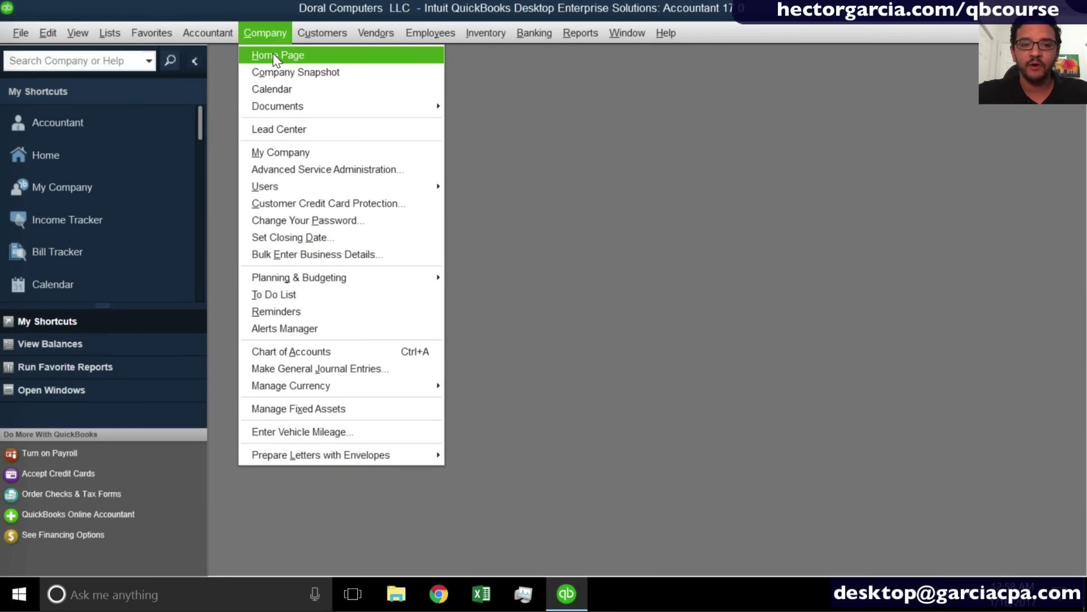
pyautogui.click(275, 57)
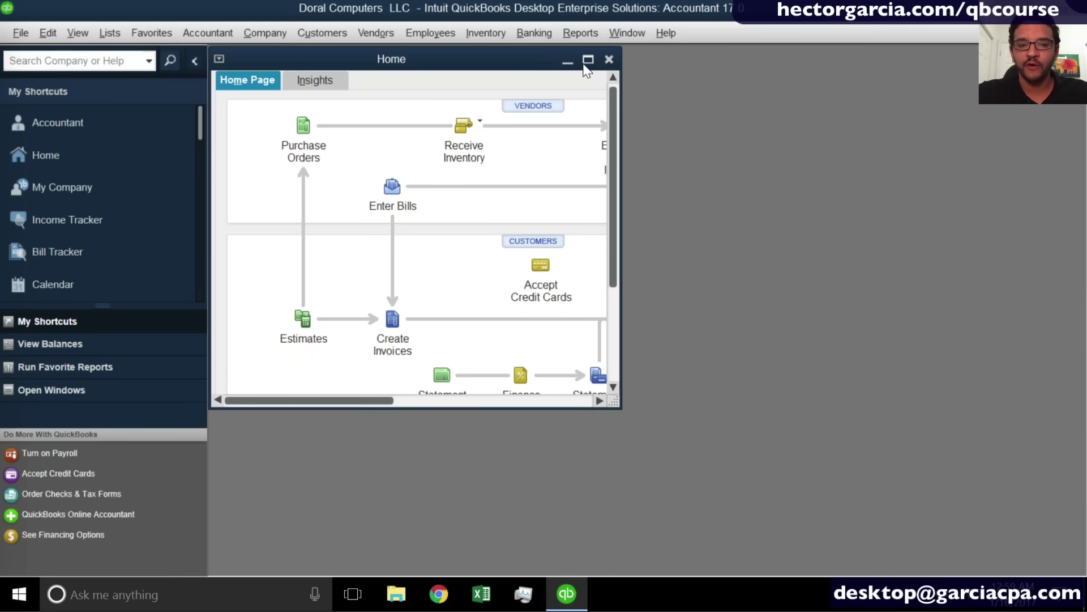
pyautogui.click(588, 60)
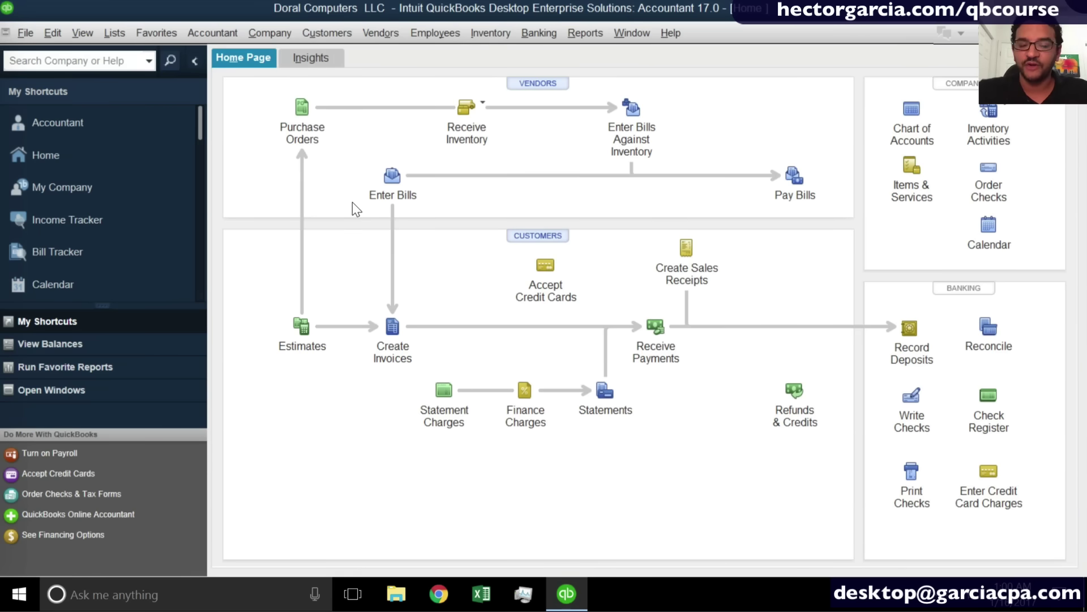
pyautogui.click(310, 113)
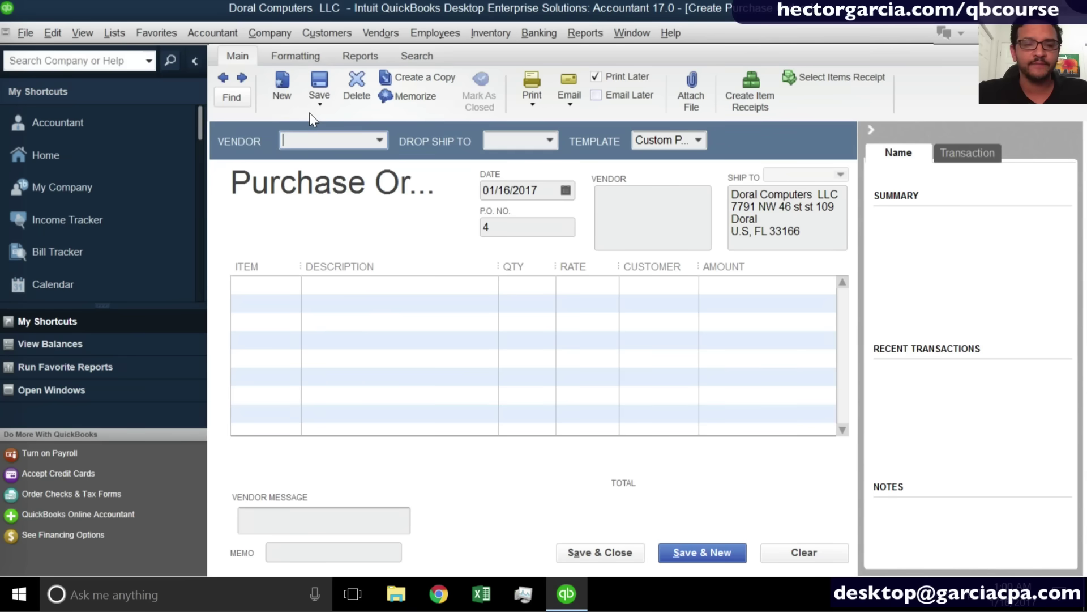
# Hide the shortcuts pane and history panel, then close the blank purchase order.
pyautogui.click(182, 75)
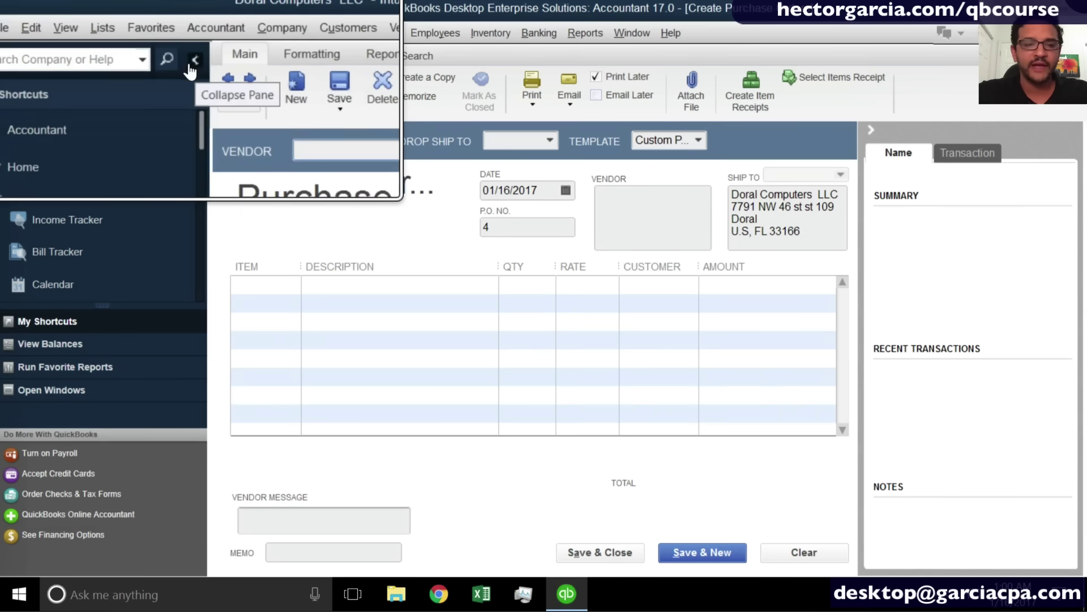
pyautogui.click(193, 59)
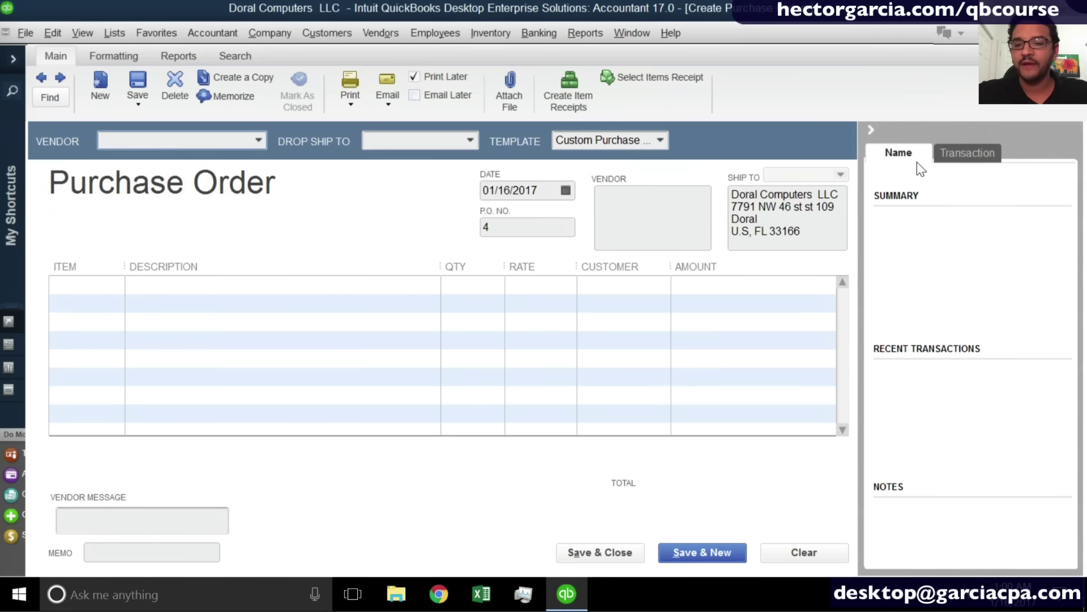
pyautogui.click(868, 129)
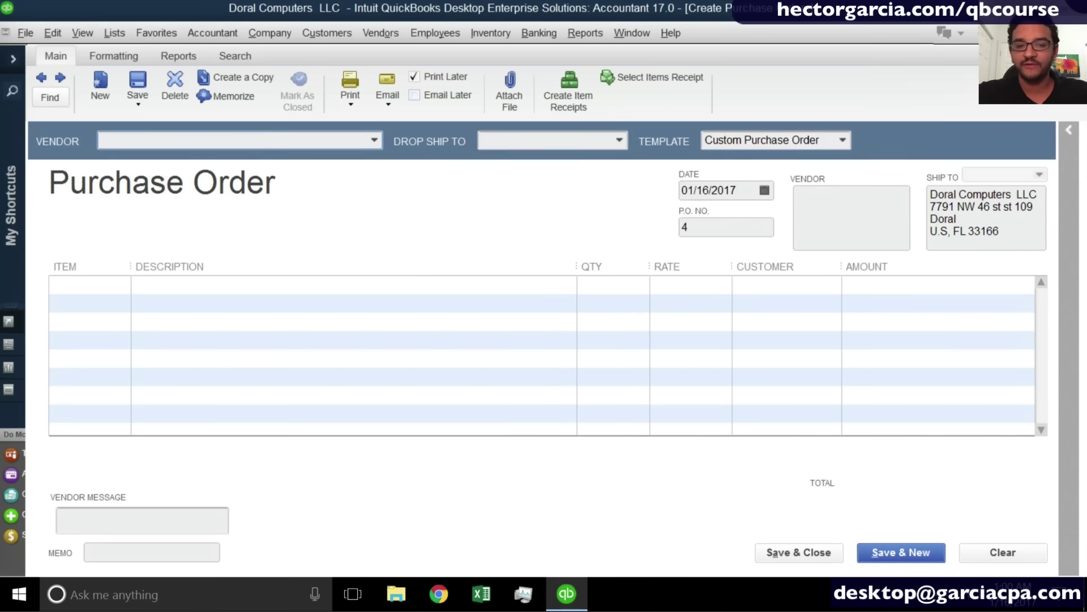
pyautogui.press('Escape')
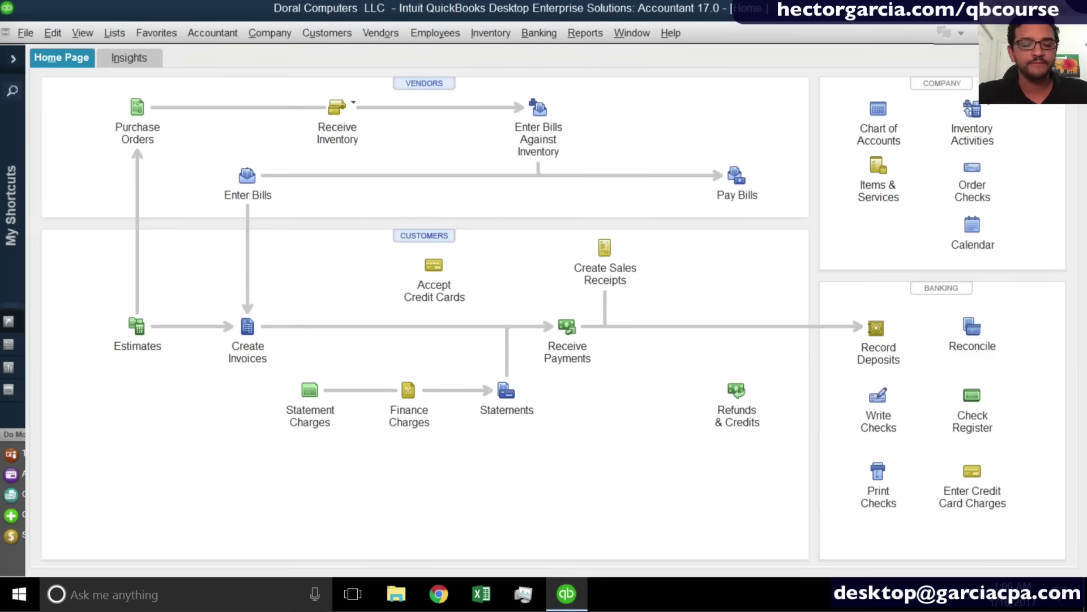
# Open a purchase order from the Vendors menu, then close it again.
pyautogui.press('Escape')
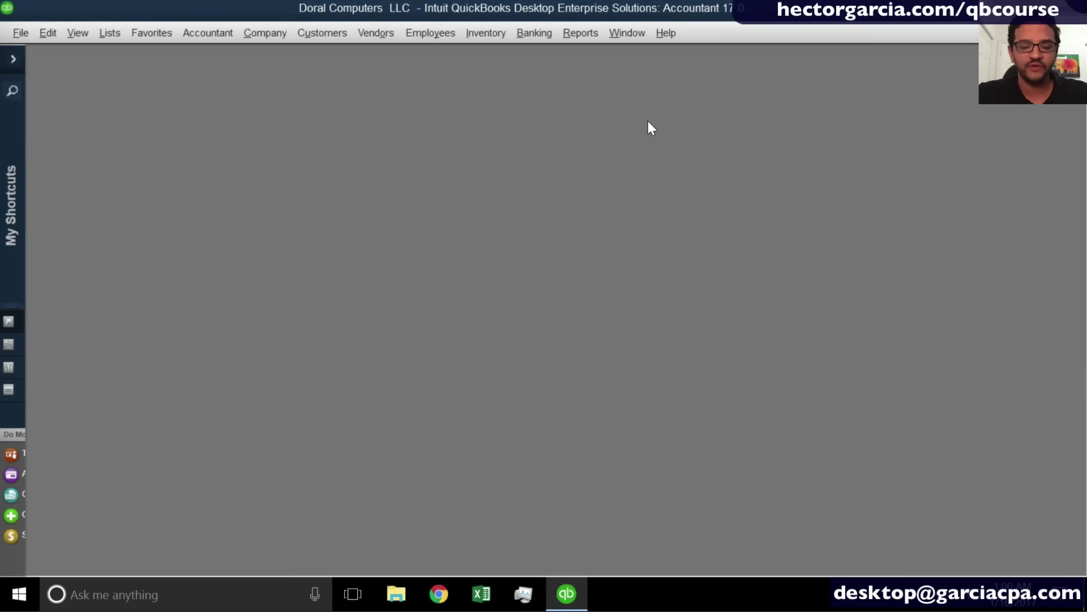
pyautogui.click(383, 31)
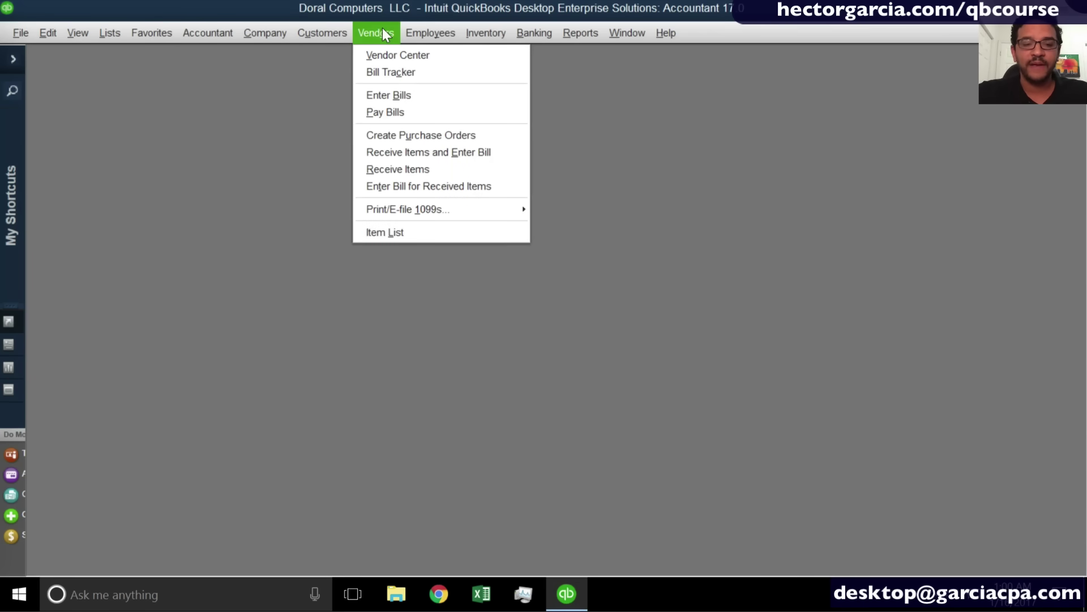
pyautogui.click(419, 131)
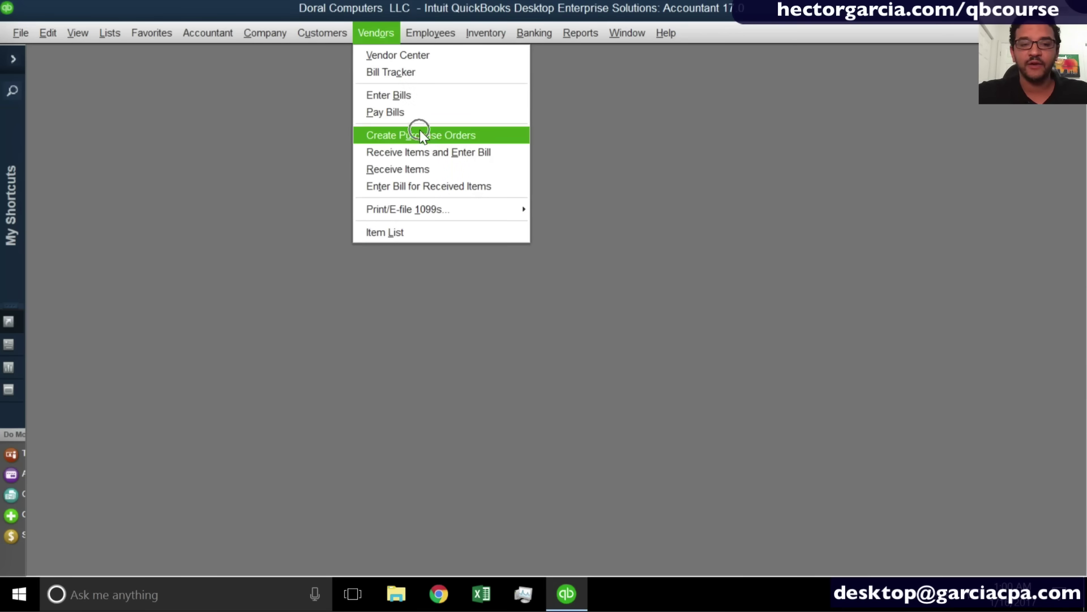
pyautogui.click(459, 133)
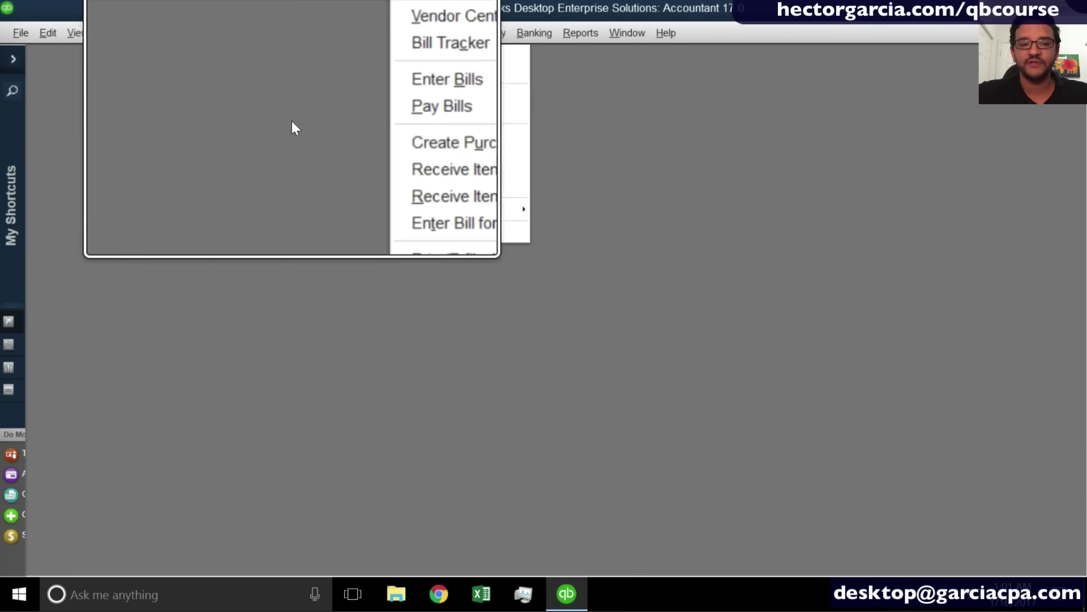
pyautogui.click(210, 117)
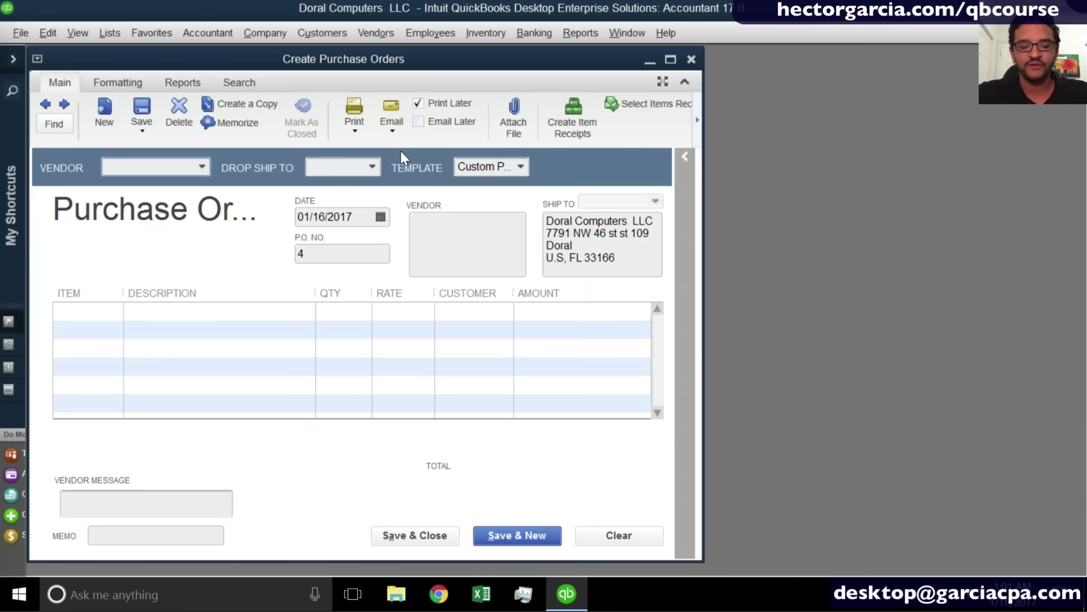
pyautogui.press('Escape')
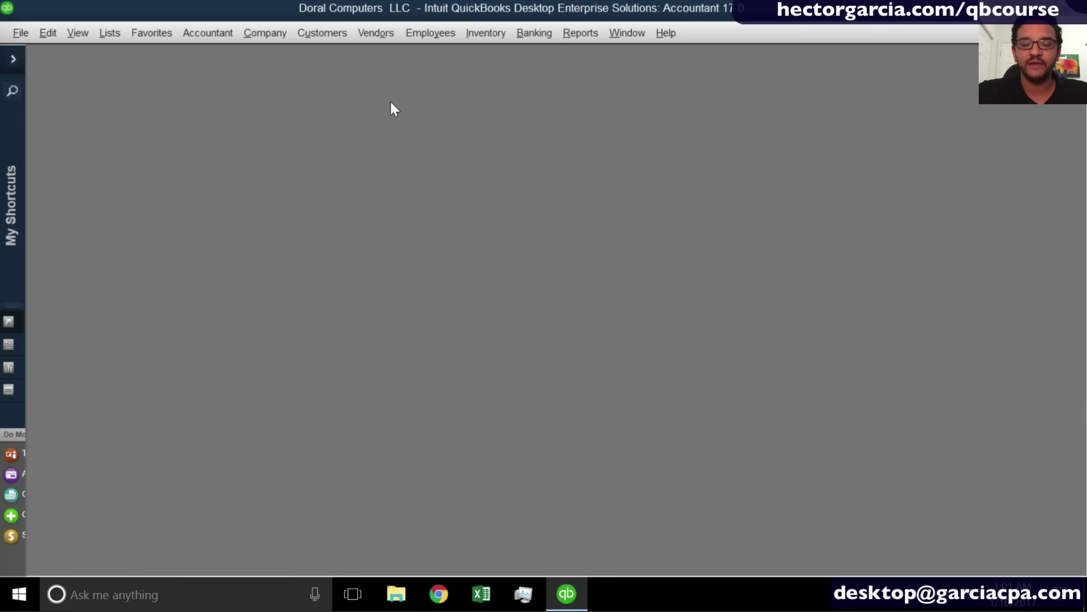
# Open the Vendor Center maximized and start a purchase order from New Transactions.
pyautogui.click(366, 39)
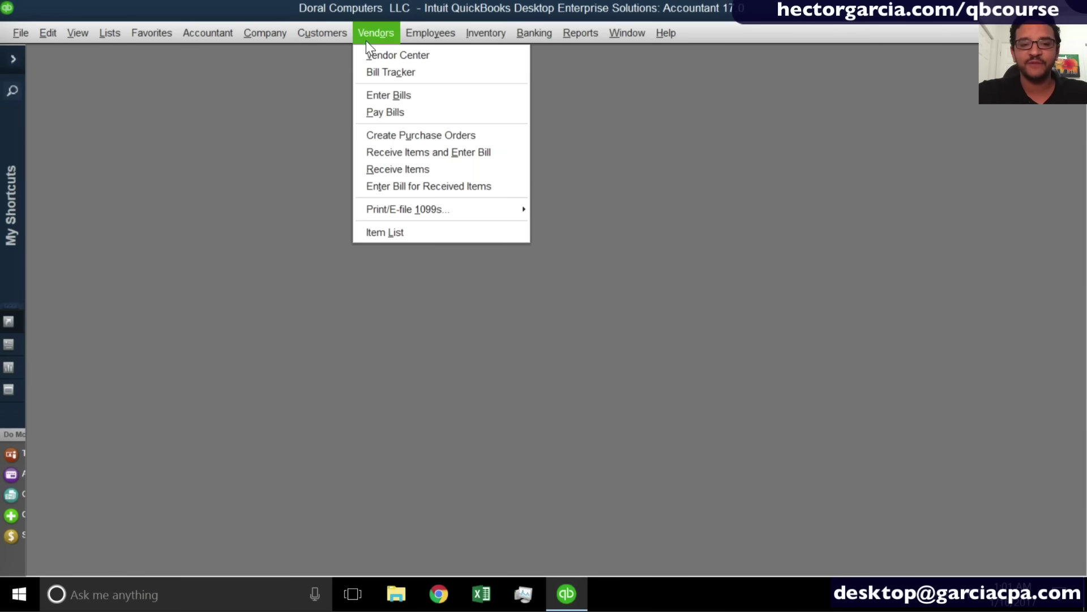
pyautogui.click(390, 59)
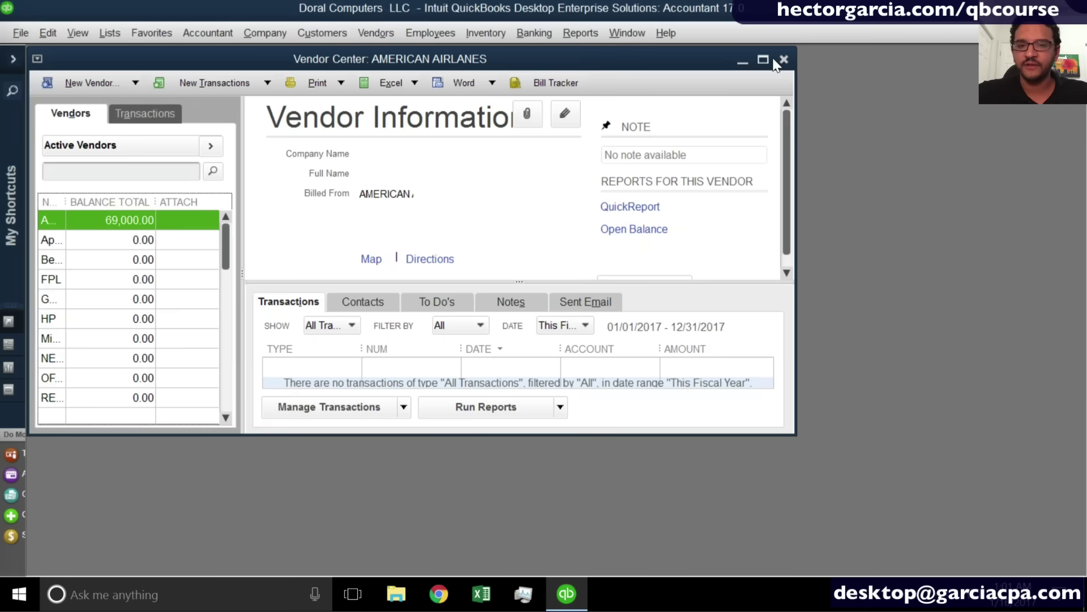
pyautogui.click(764, 59)
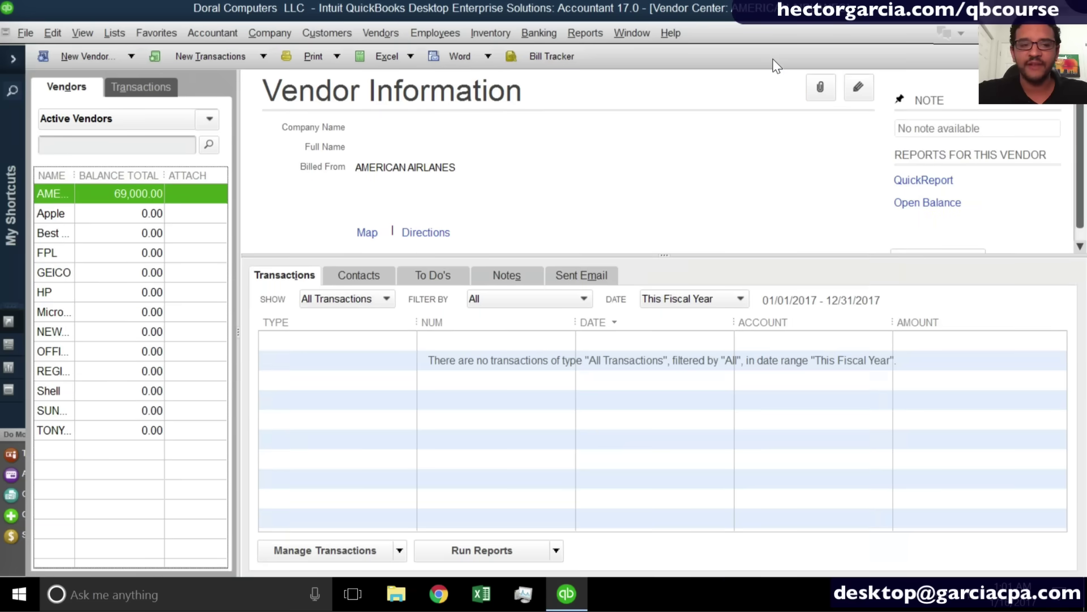
pyautogui.click(206, 60)
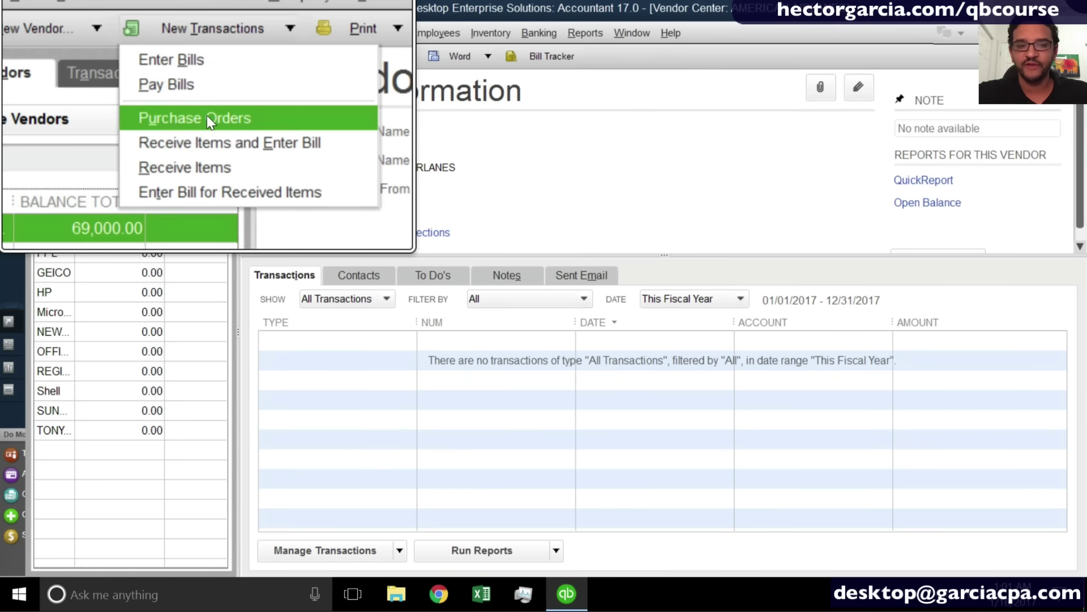
pyautogui.click(206, 116)
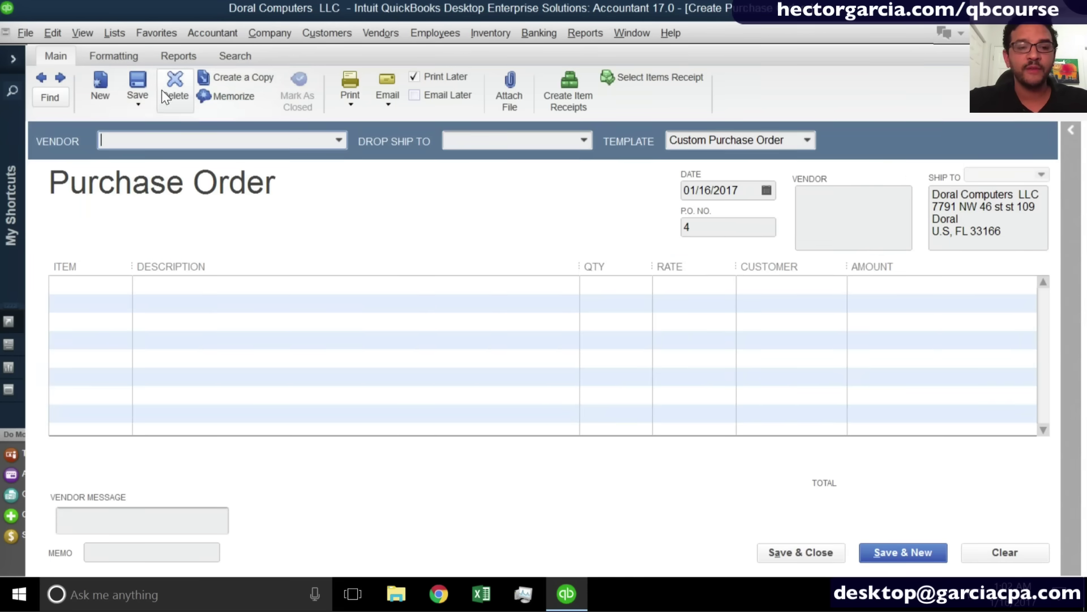
pyautogui.click(128, 56)
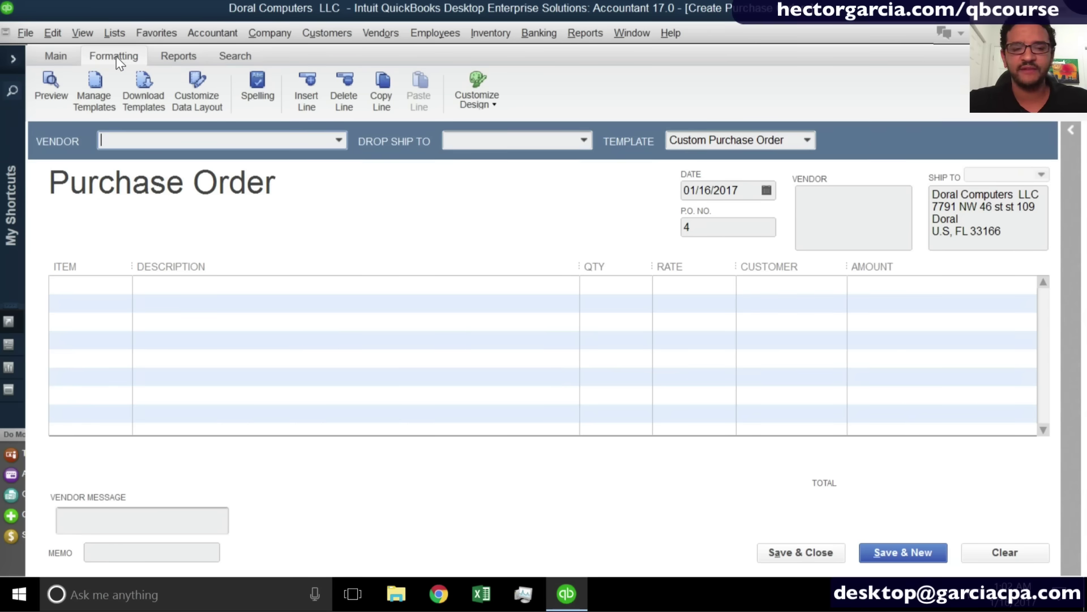
pyautogui.click(60, 56)
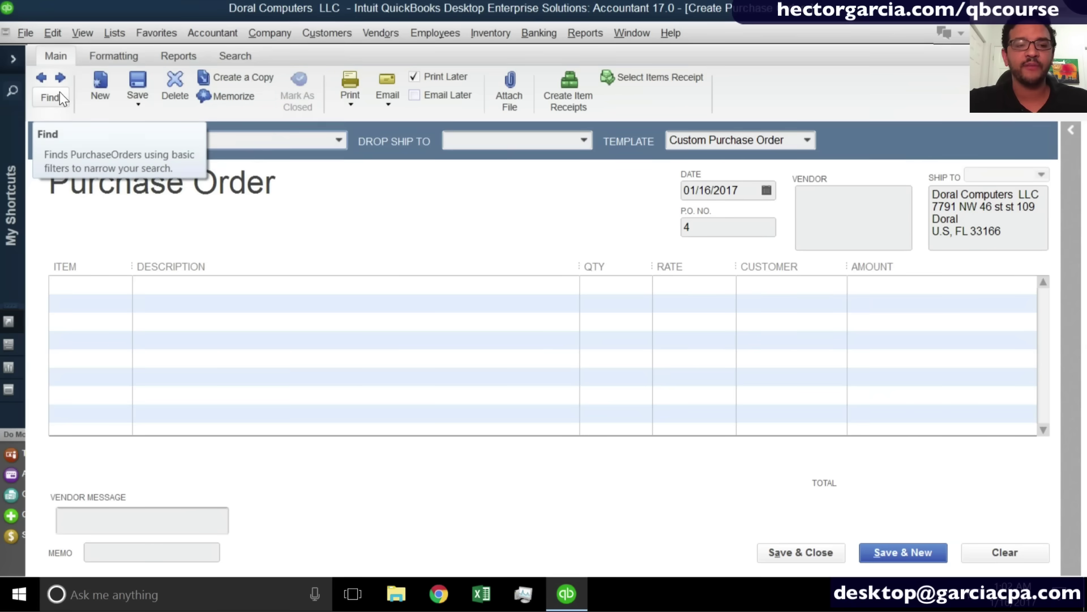
pyautogui.click(60, 93)
pyautogui.click(93, 210)
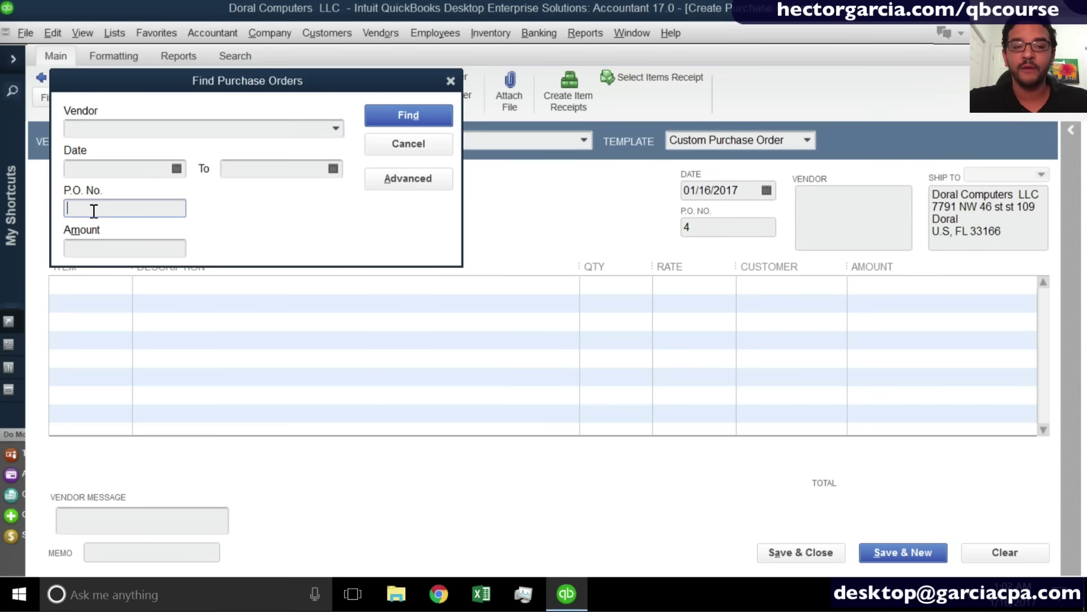
pyautogui.write('63653')
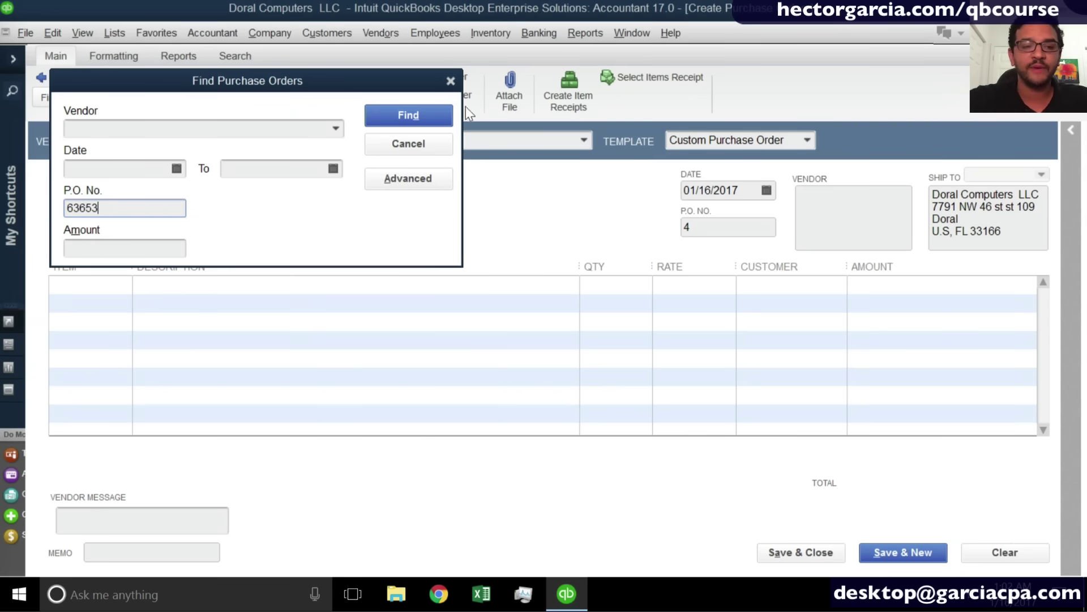
pyautogui.click(408, 145)
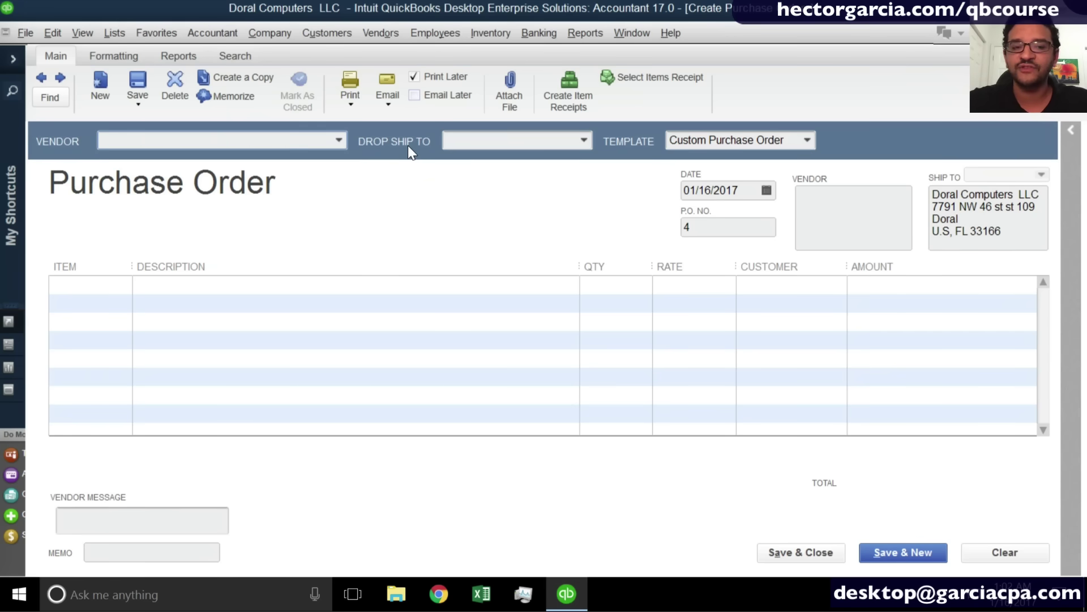
# Create vendor Office Max, with company name Office Max, and set it on purchase order 4.
pyautogui.click(338, 139)
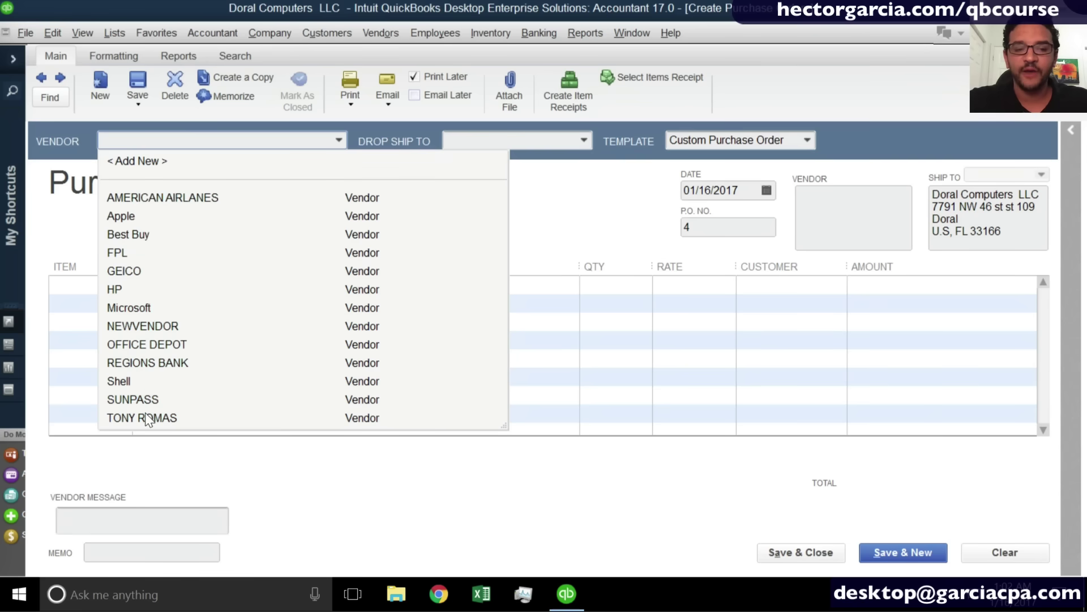
pyautogui.click(158, 161)
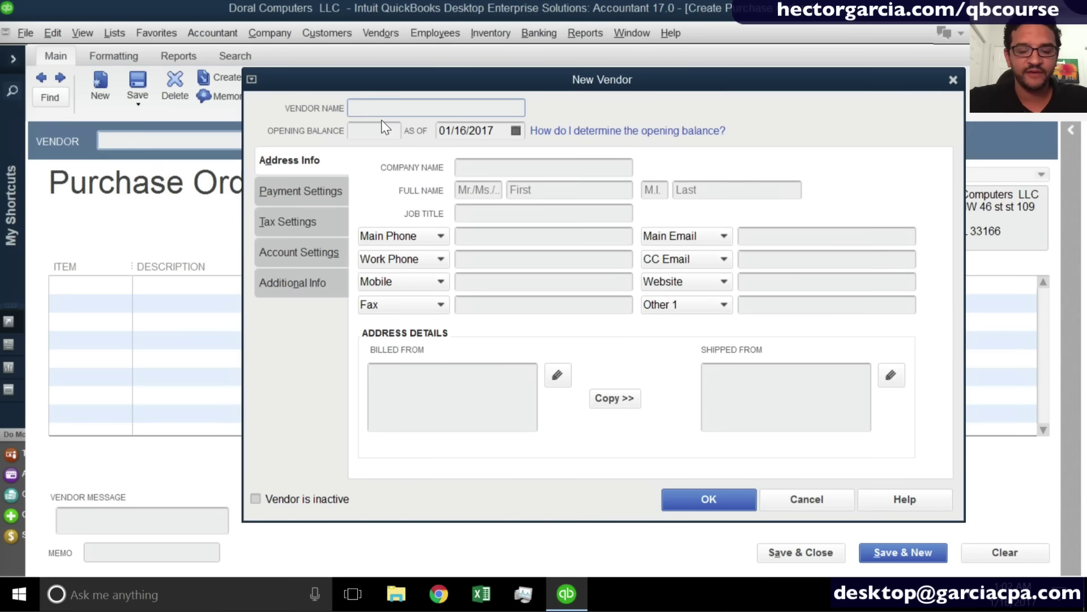
pyautogui.write('Office Max')
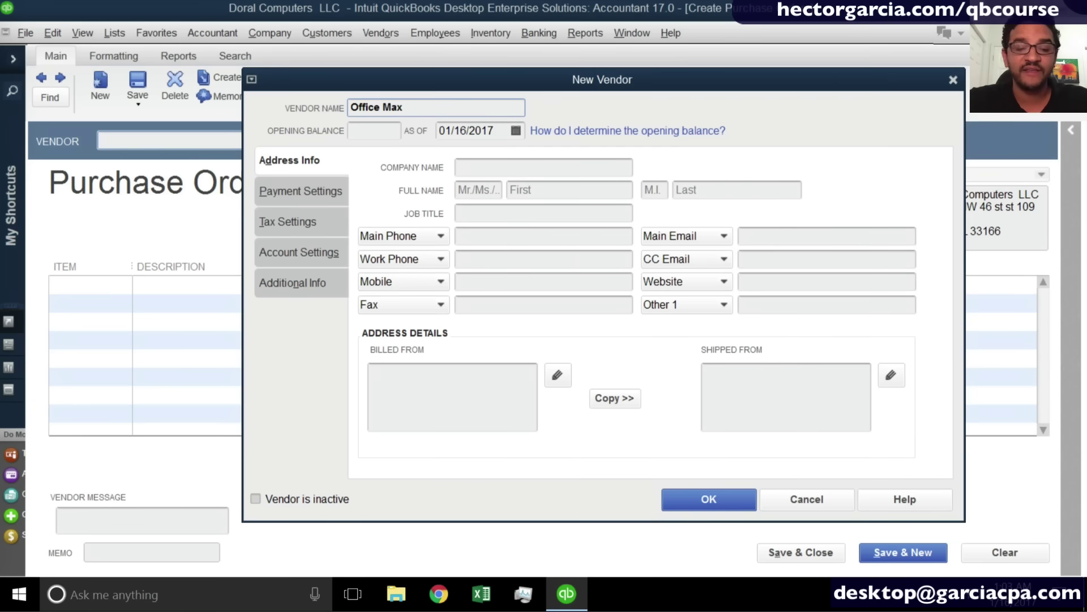
pyautogui.press('Tab')
pyautogui.press('Tab')
pyautogui.press('Tab')
pyautogui.write('Office Max')
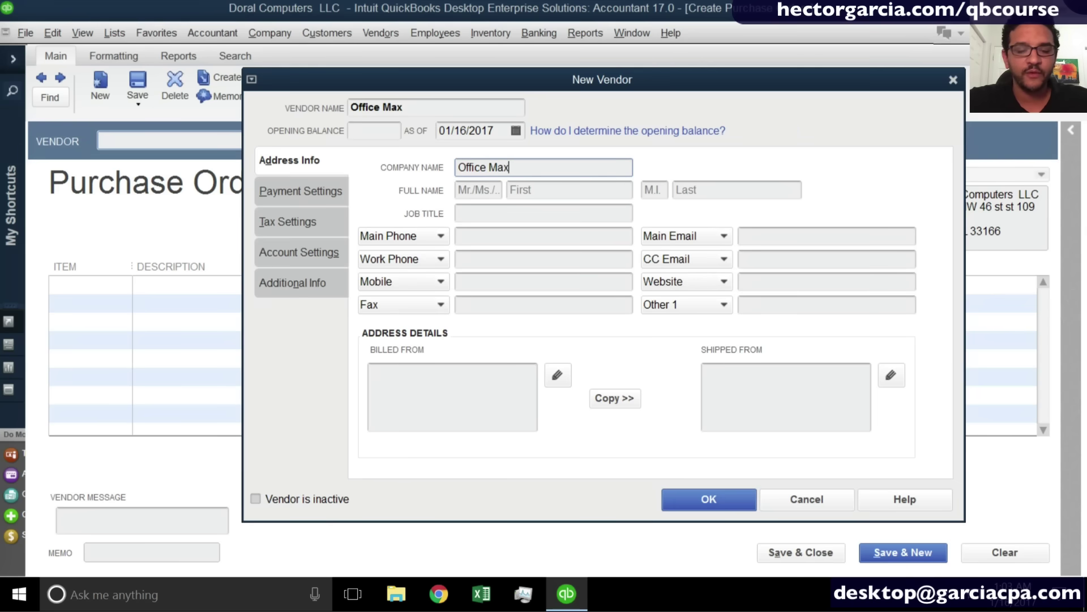
pyautogui.press('Tab')
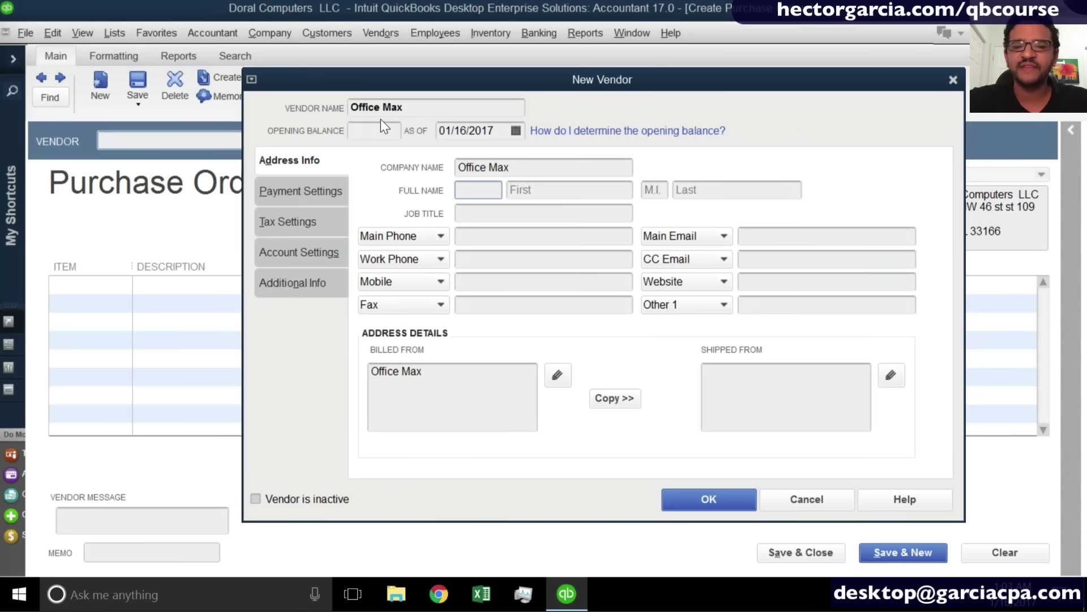
pyautogui.click(711, 500)
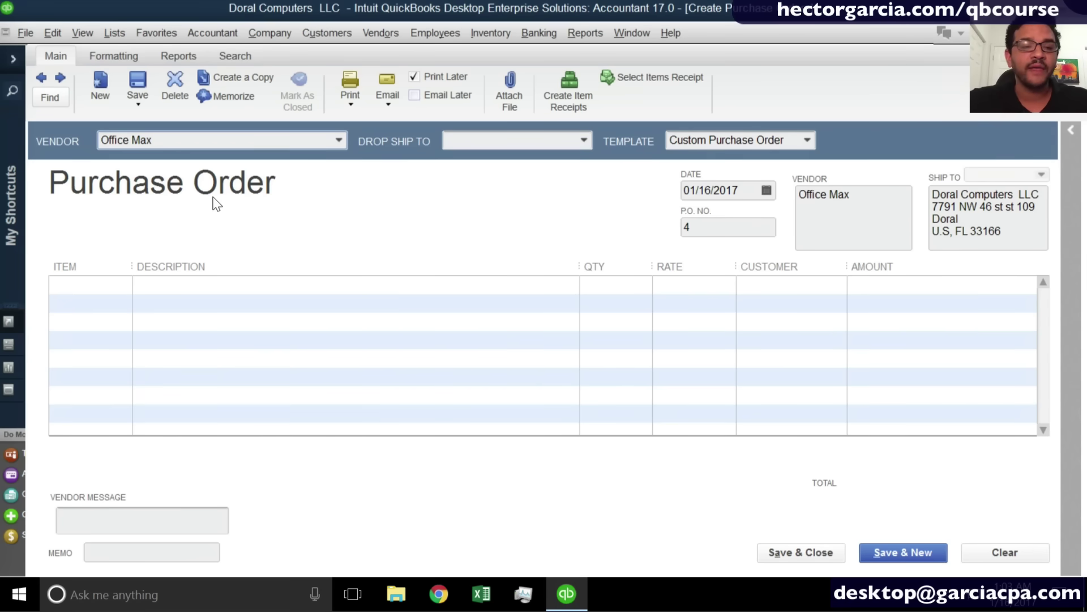
pyautogui.click(587, 141)
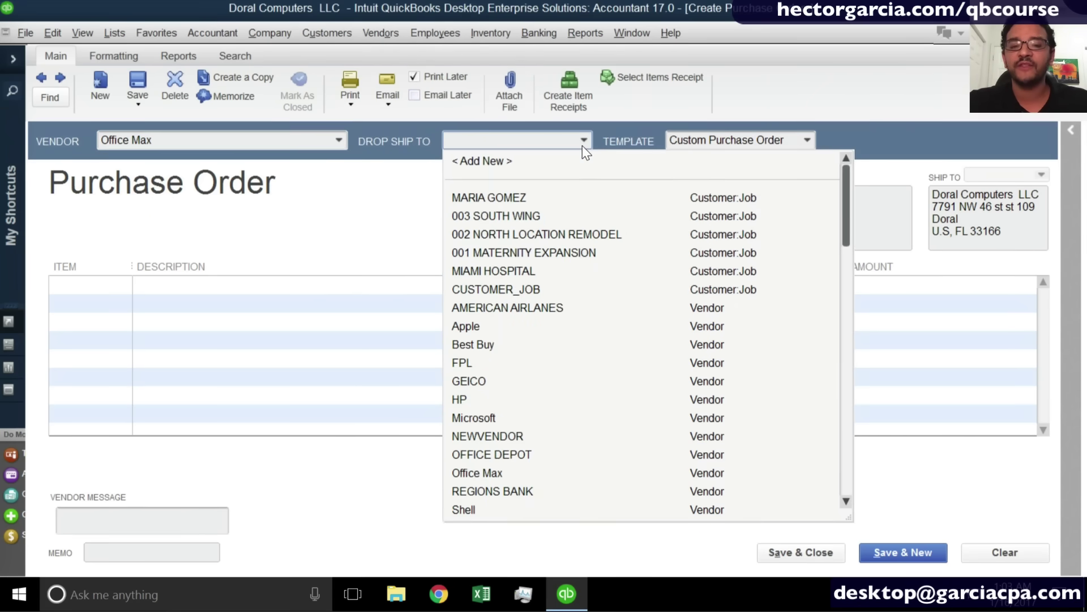
pyautogui.click(582, 146)
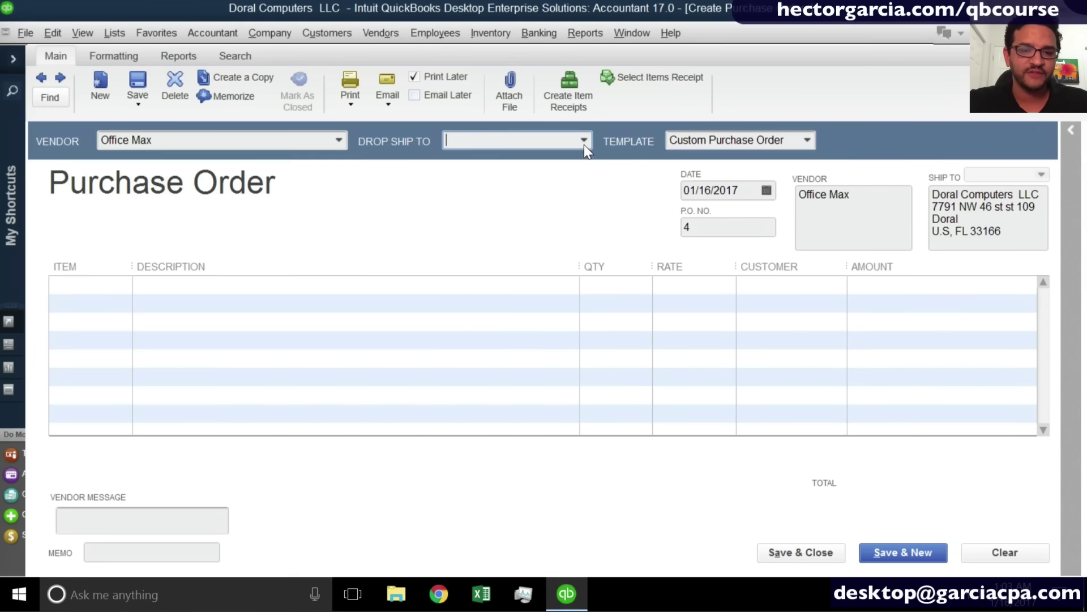
pyautogui.click(583, 145)
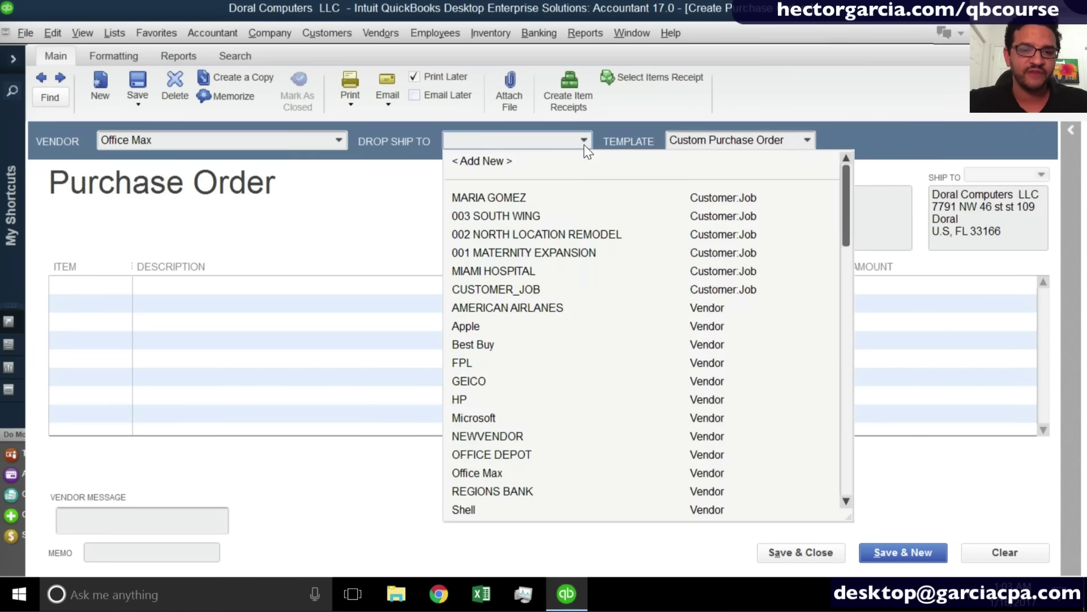
pyautogui.click(514, 247)
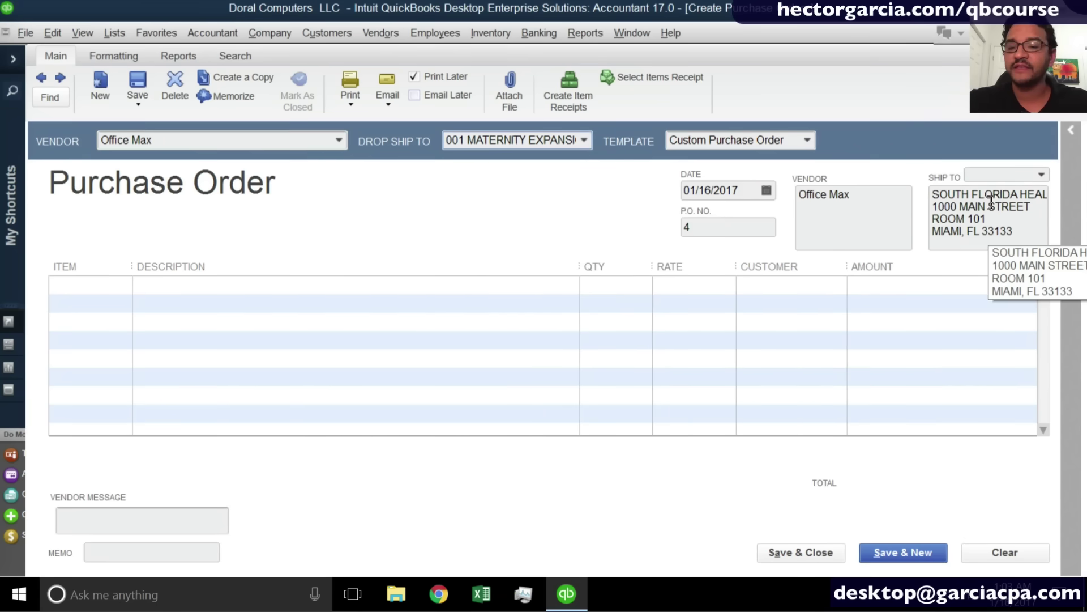
pyautogui.click(1045, 173)
pyautogui.click(1045, 173)
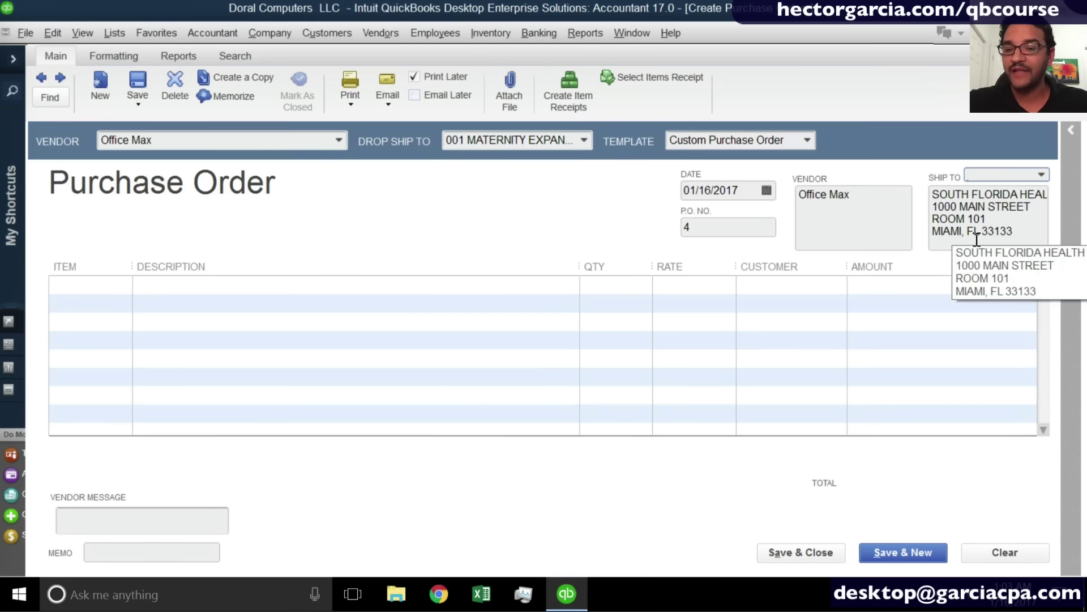
pyautogui.click(584, 140)
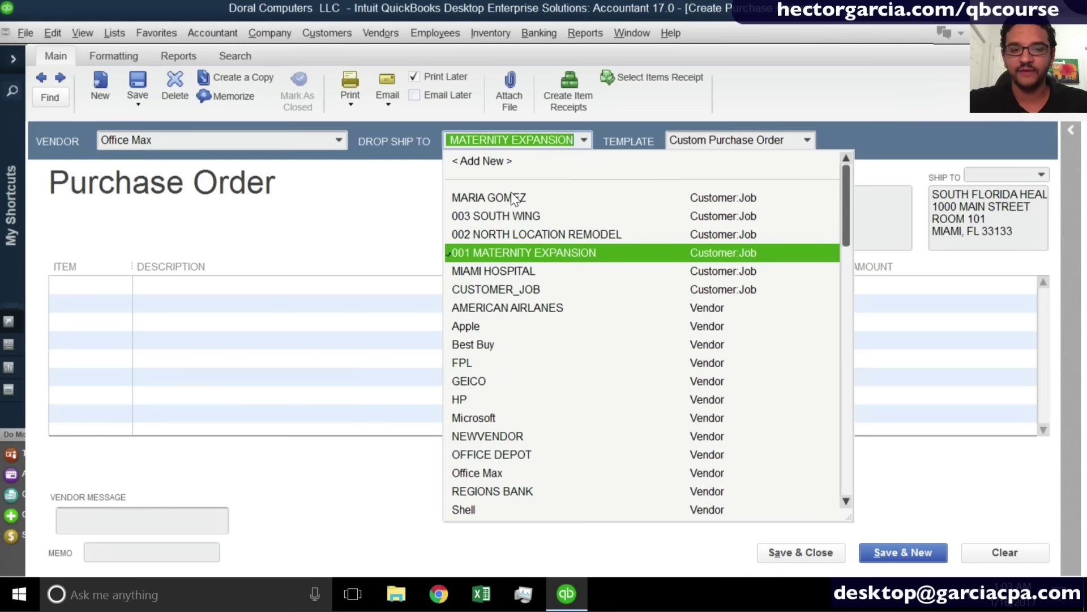
pyautogui.moveTo(574, 141); pyautogui.dragTo(384, 123)
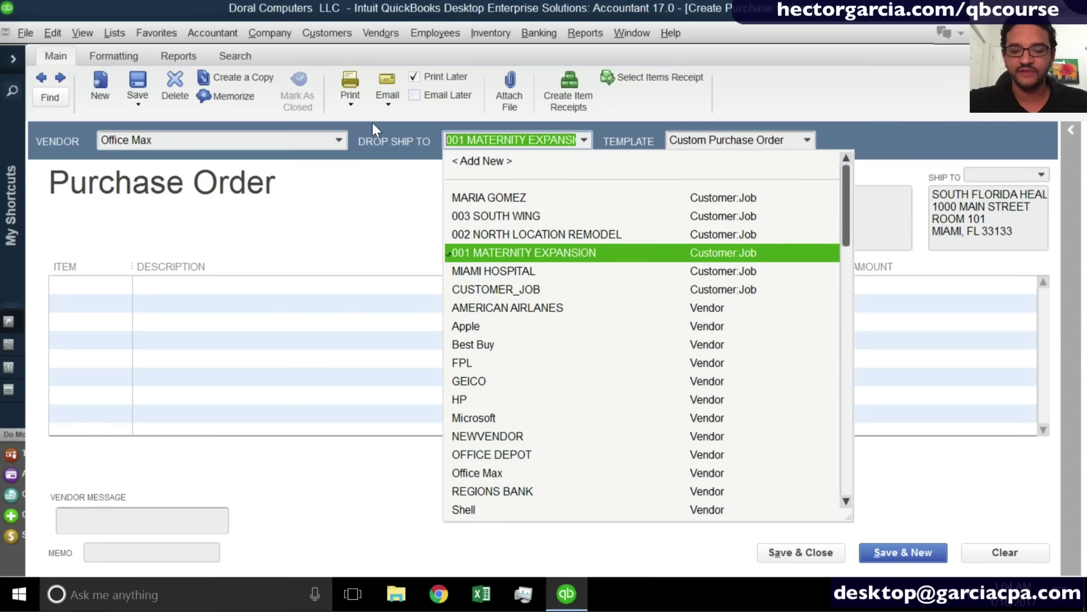
pyautogui.press('BackSpace')
pyautogui.press('Tab')
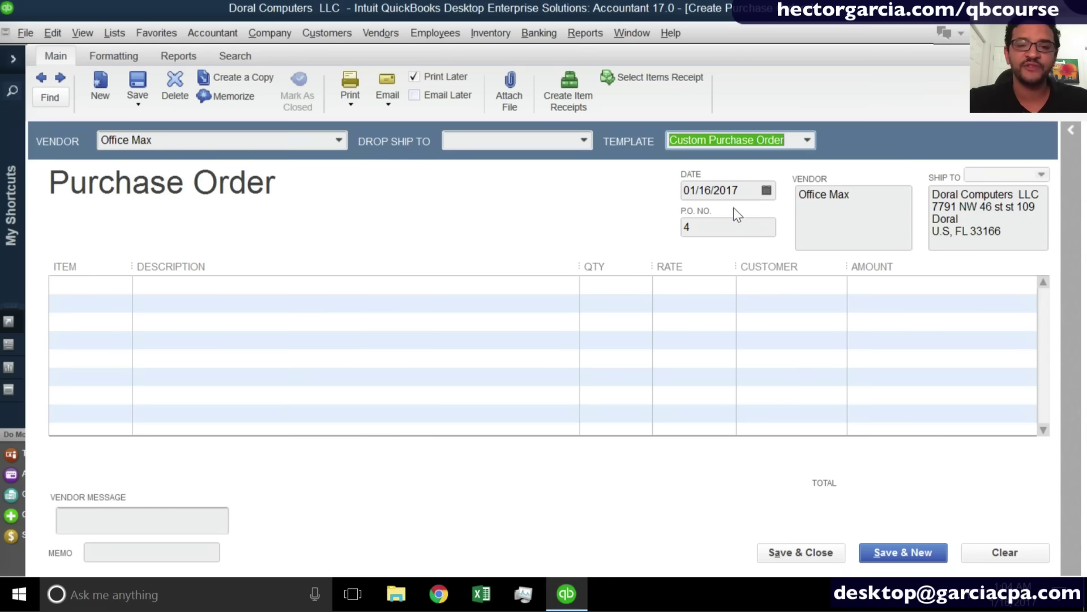
pyautogui.click(733, 192)
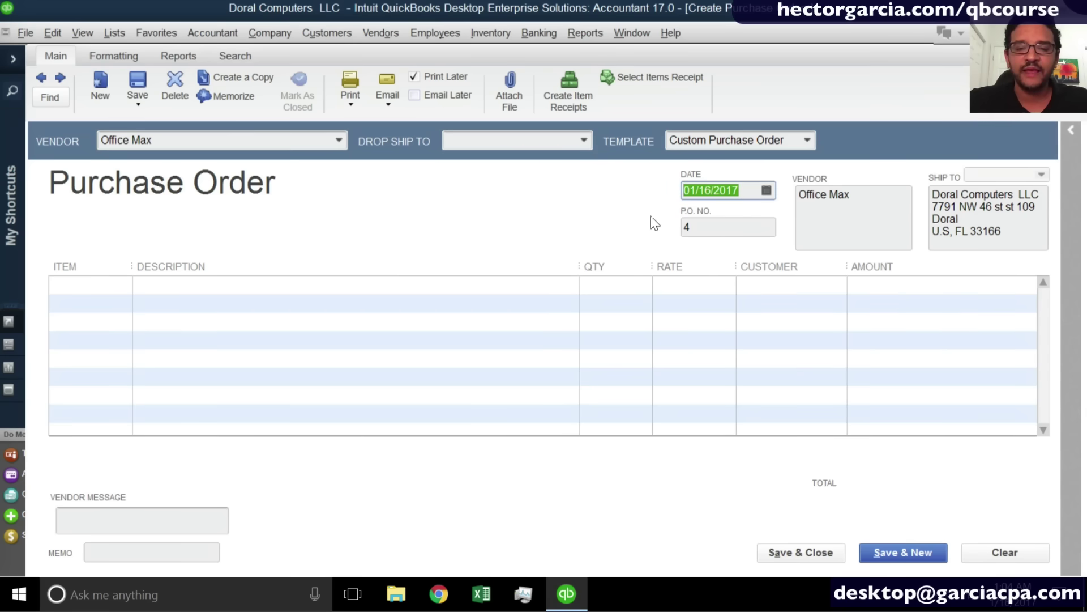
pyautogui.click(711, 226)
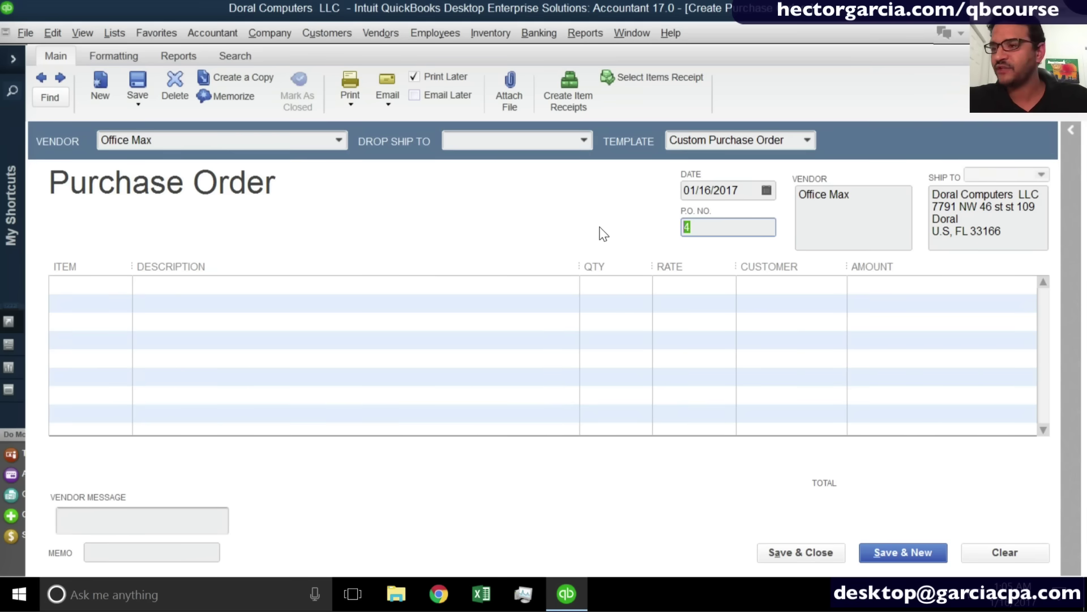
pyautogui.click(89, 552)
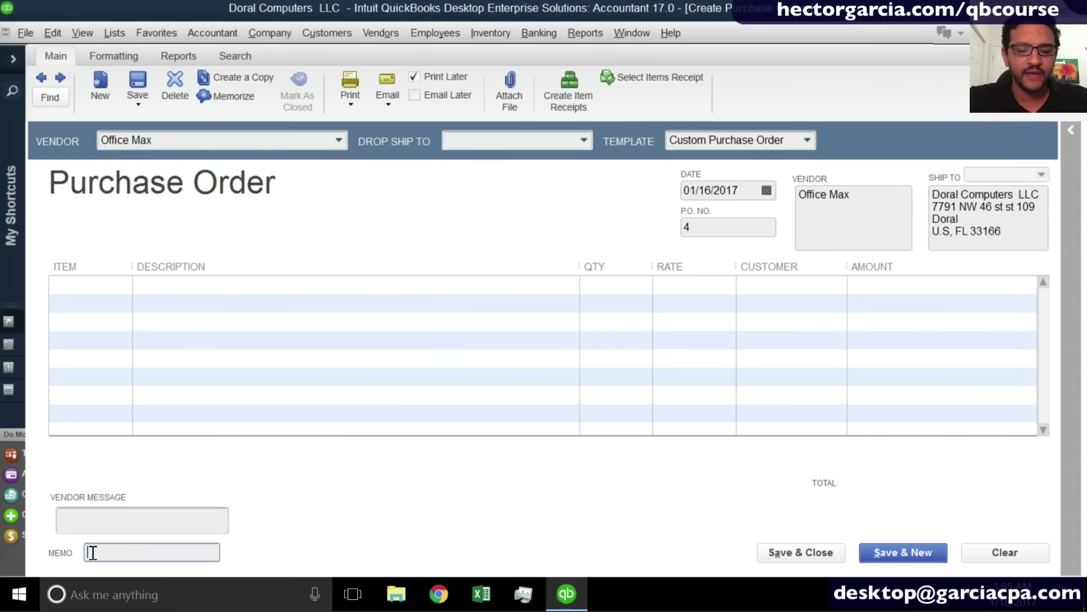
pyautogui.write('SO 1234')
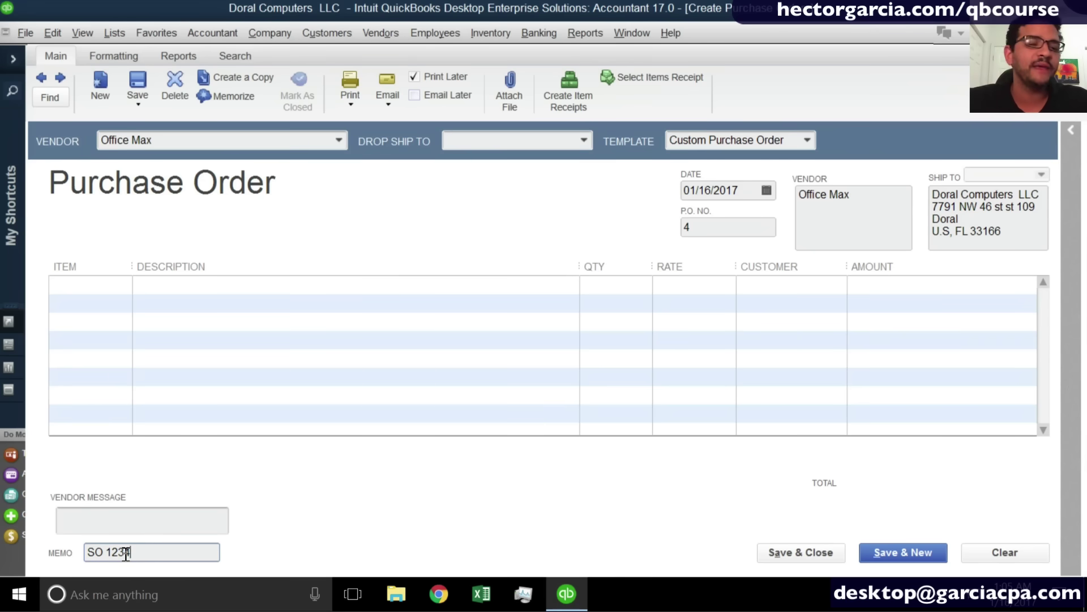
pyautogui.moveTo(131, 553); pyautogui.dragTo(82, 552)
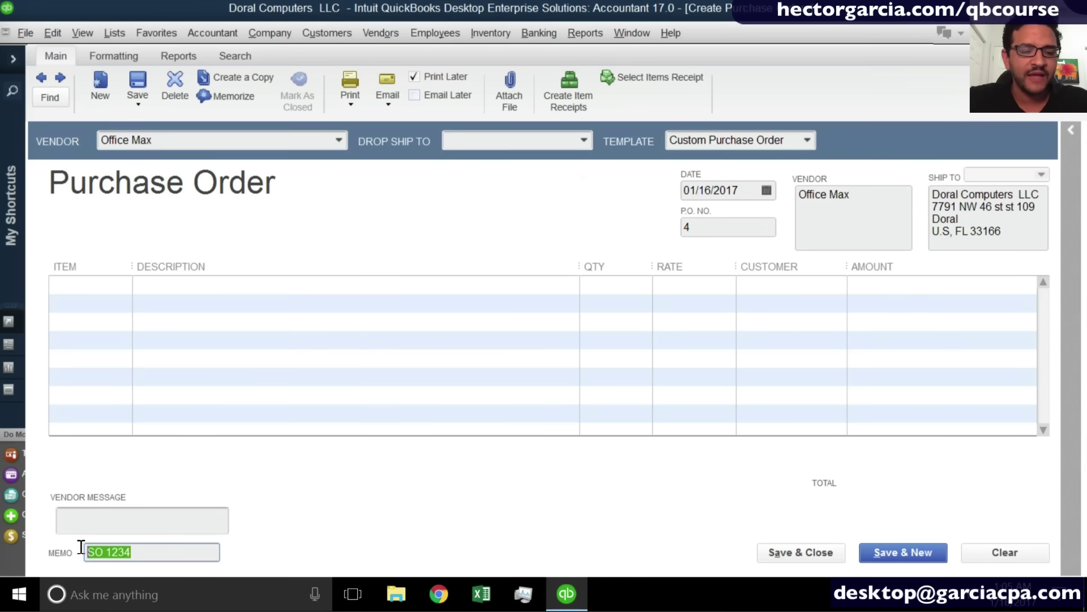
pyautogui.press('BackSpace')
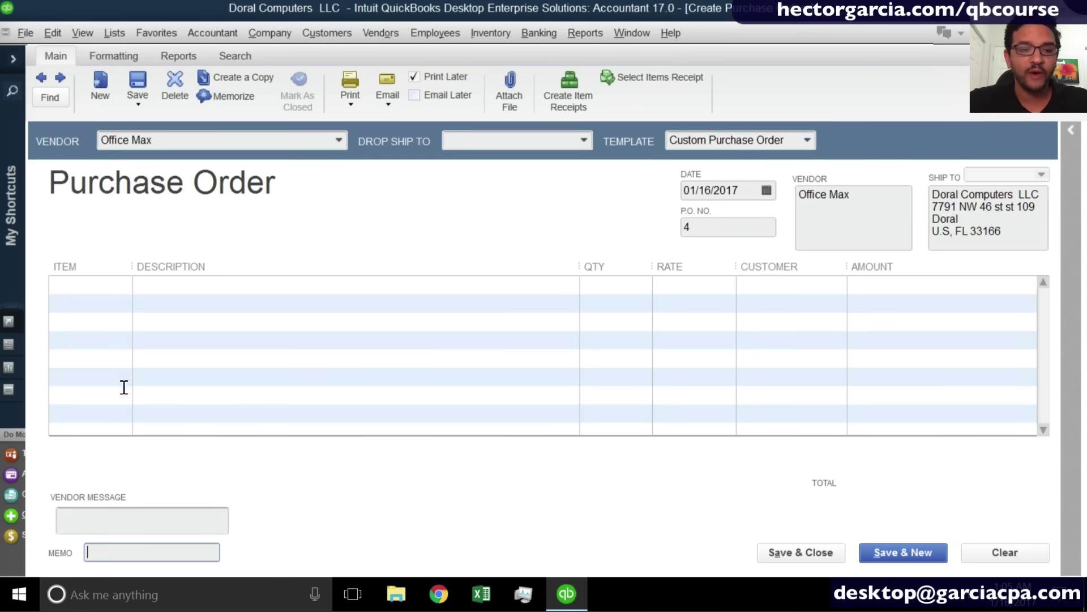
pyautogui.click(127, 289)
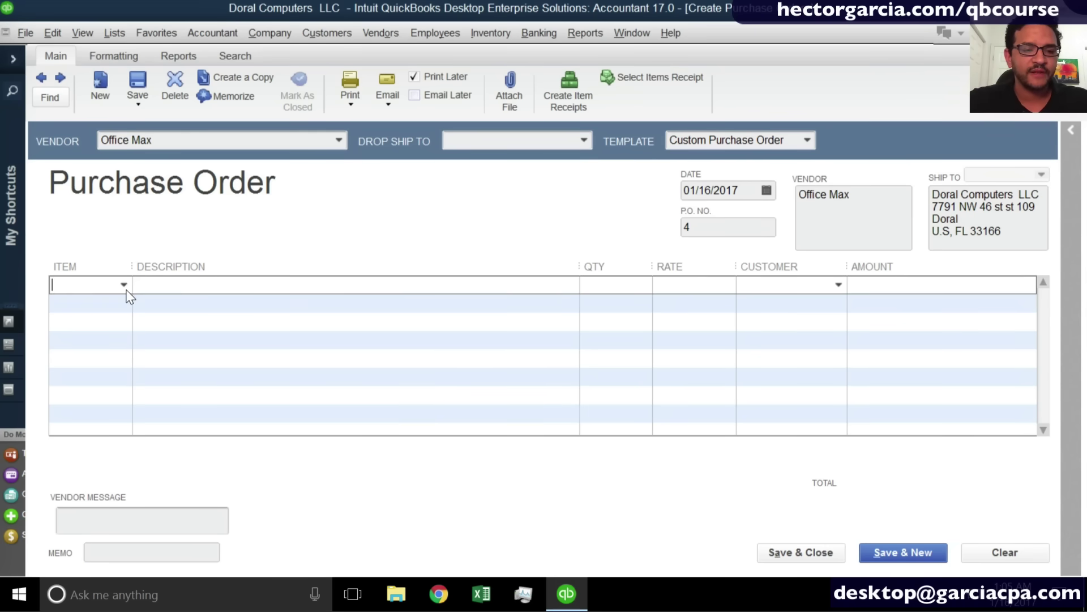
# Add 100 Laptop Dell X 300 at 250.00 as the first line, widening the Item column.
pyautogui.click(124, 287)
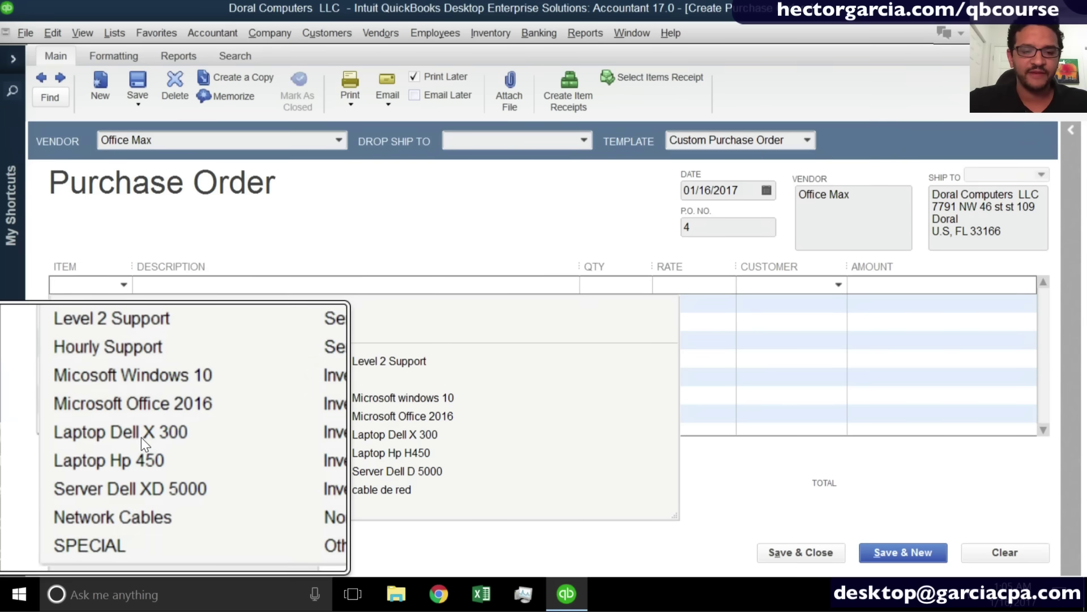
pyautogui.click(141, 437)
pyautogui.click(141, 437)
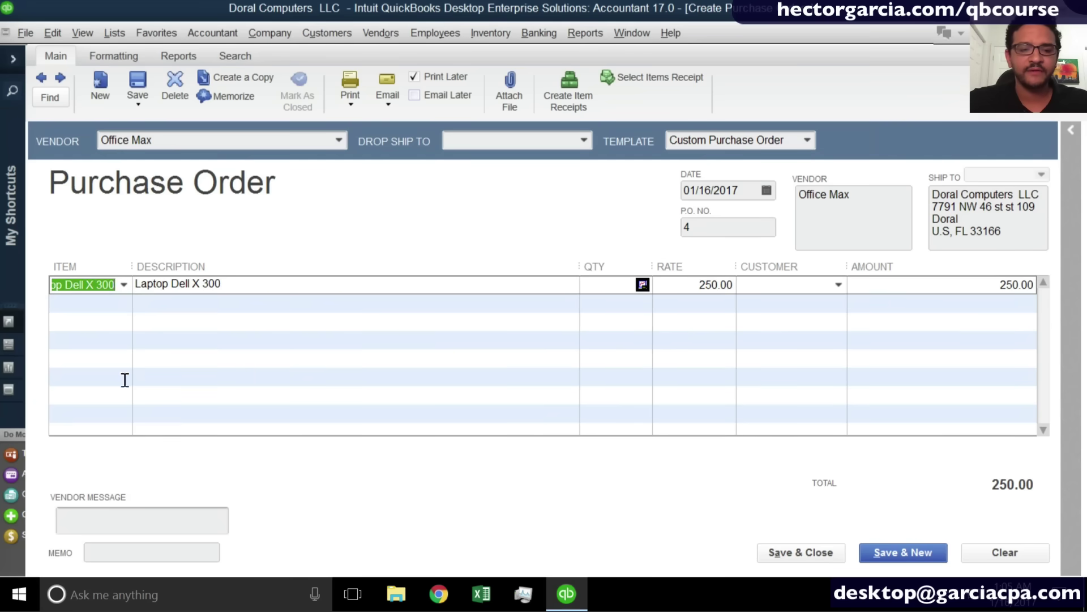
pyautogui.moveTo(135, 261); pyautogui.dragTo(236, 262)
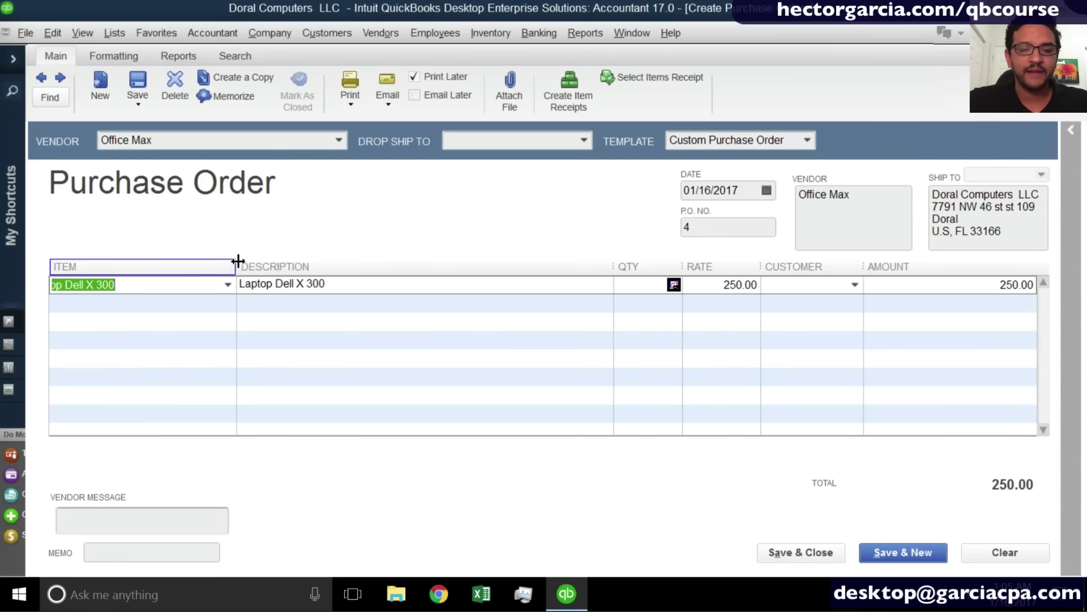
pyautogui.click(340, 280)
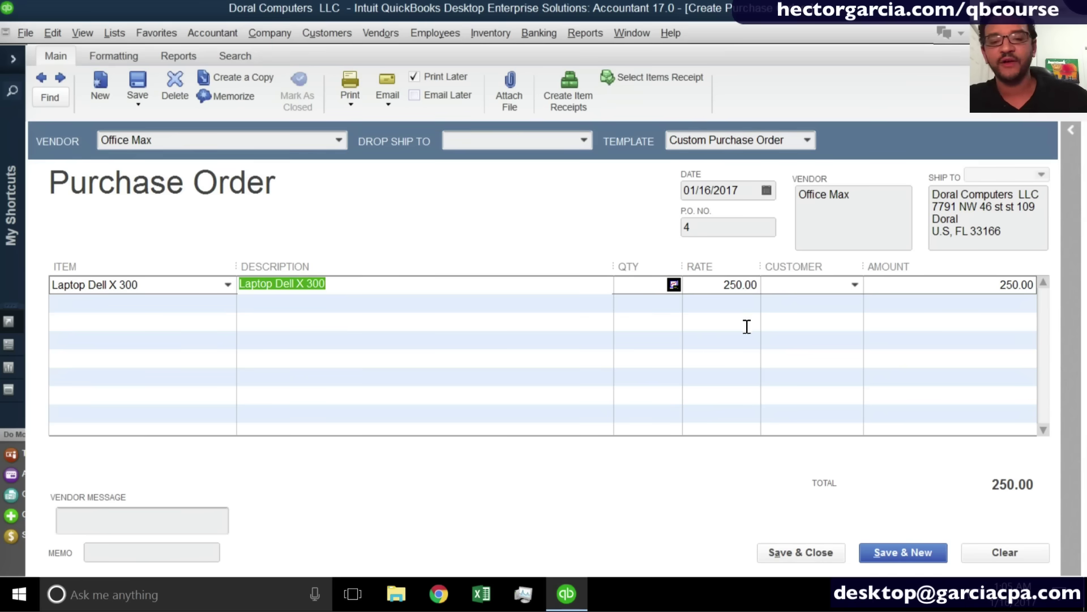
pyautogui.click(639, 280)
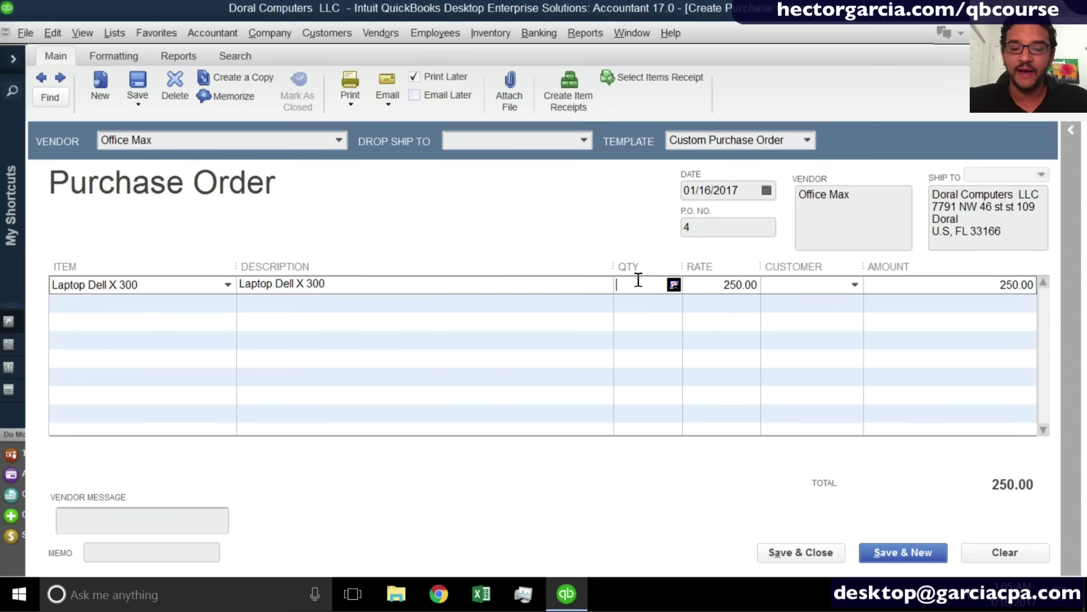
pyautogui.write('100')
pyautogui.press('Tab')
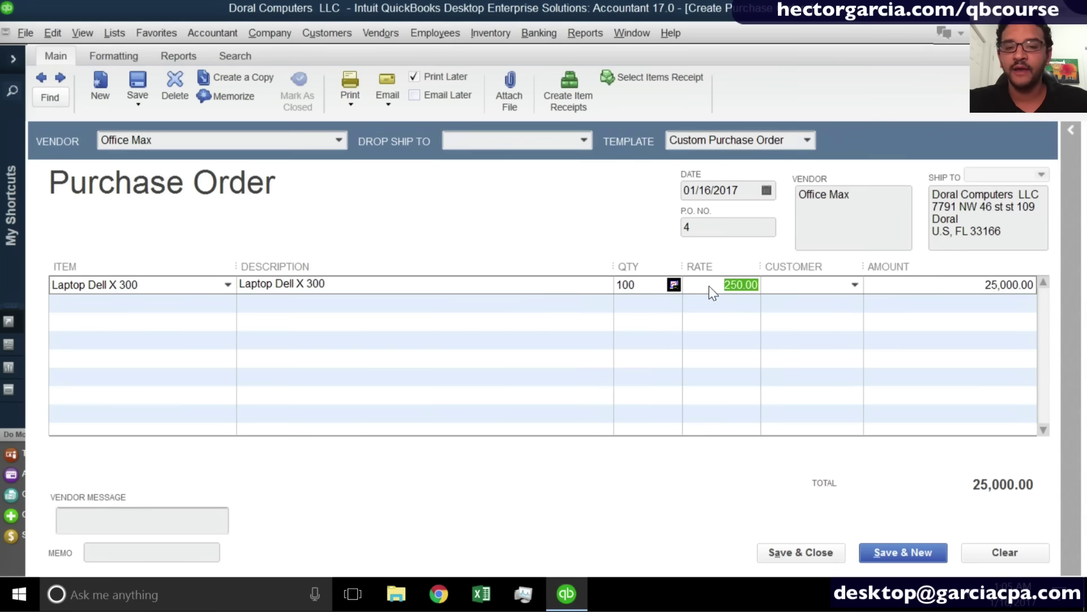
pyautogui.click(1019, 281)
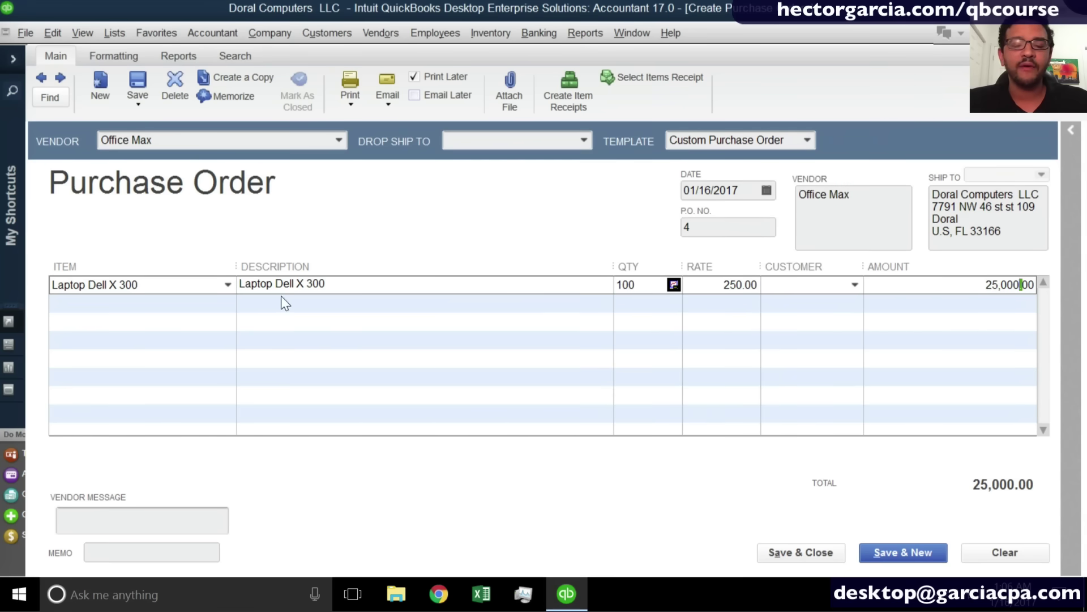
# Add 4 Laptop Hp 450 on the second line and insert a blank line above it.
pyautogui.click(227, 304)
pyautogui.click(226, 303)
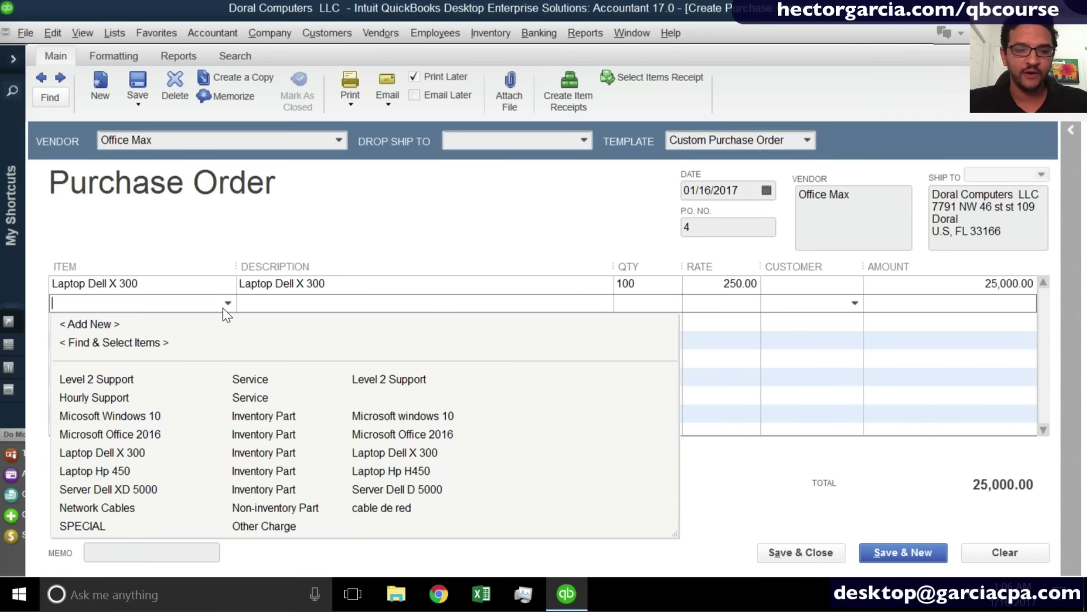
pyautogui.click(128, 474)
pyautogui.click(625, 303)
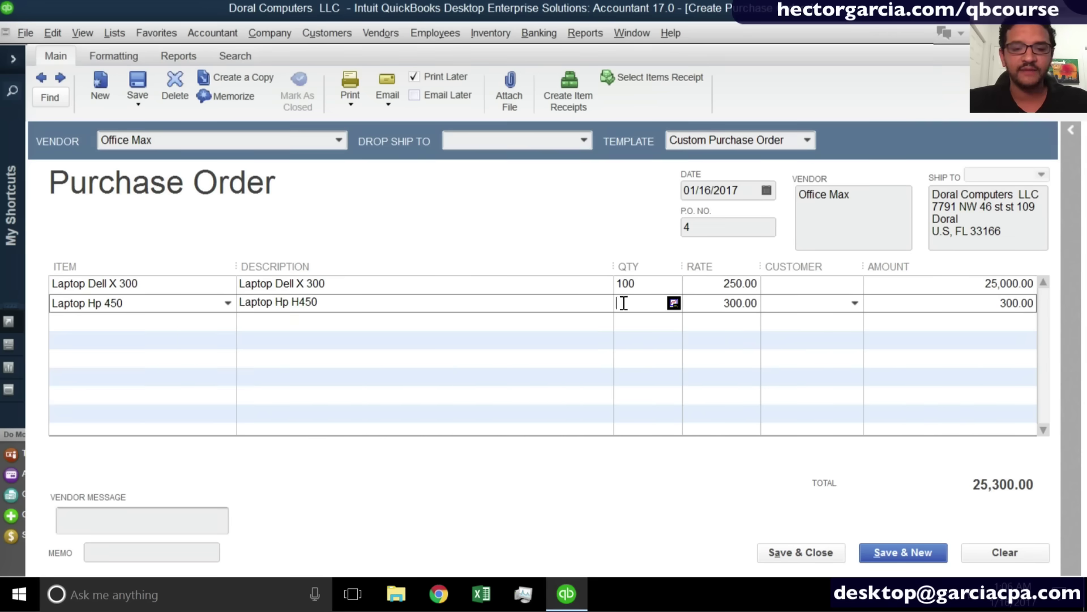
pyautogui.write('4')
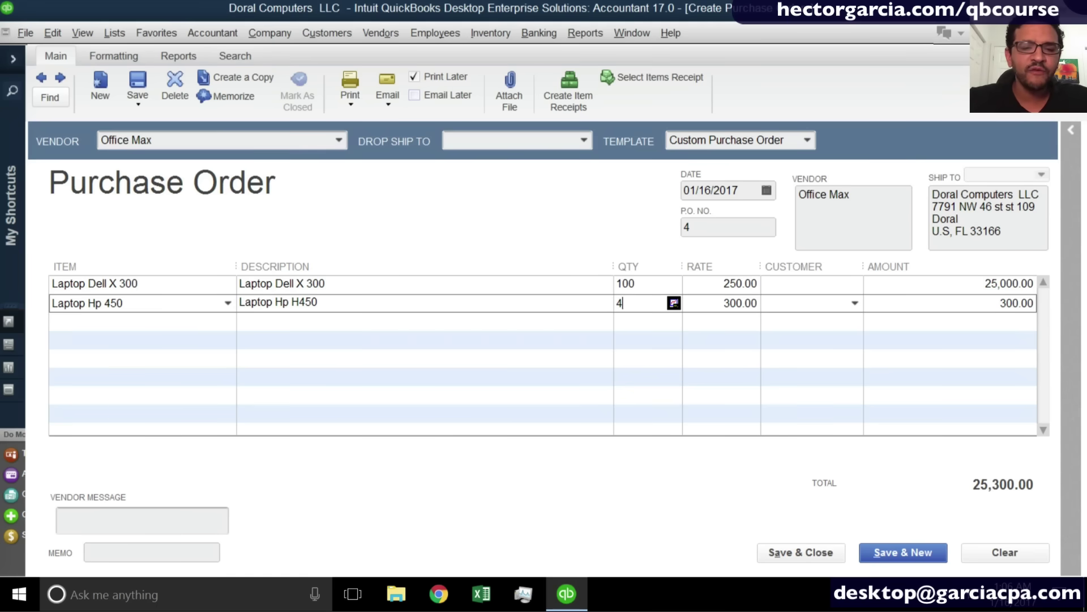
pyautogui.click(583, 325)
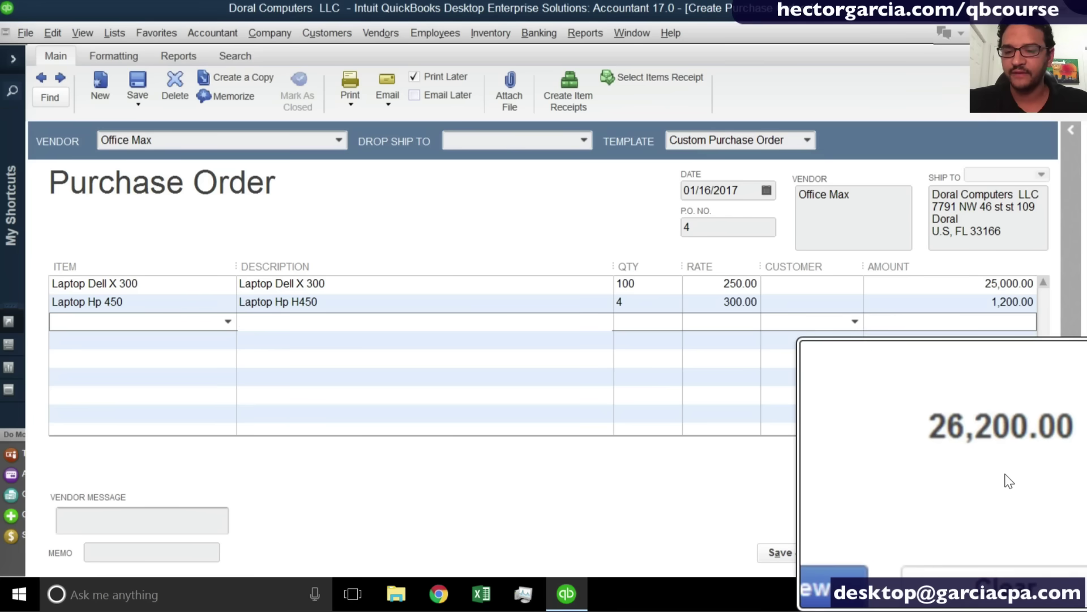
pyautogui.click(52, 300)
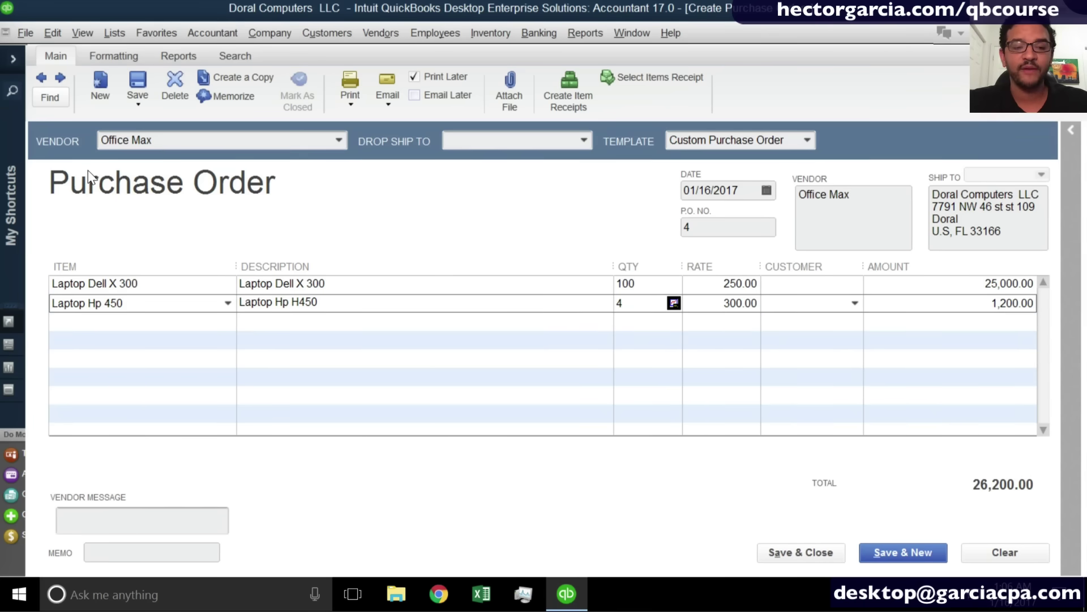
pyautogui.rightClick(54, 307)
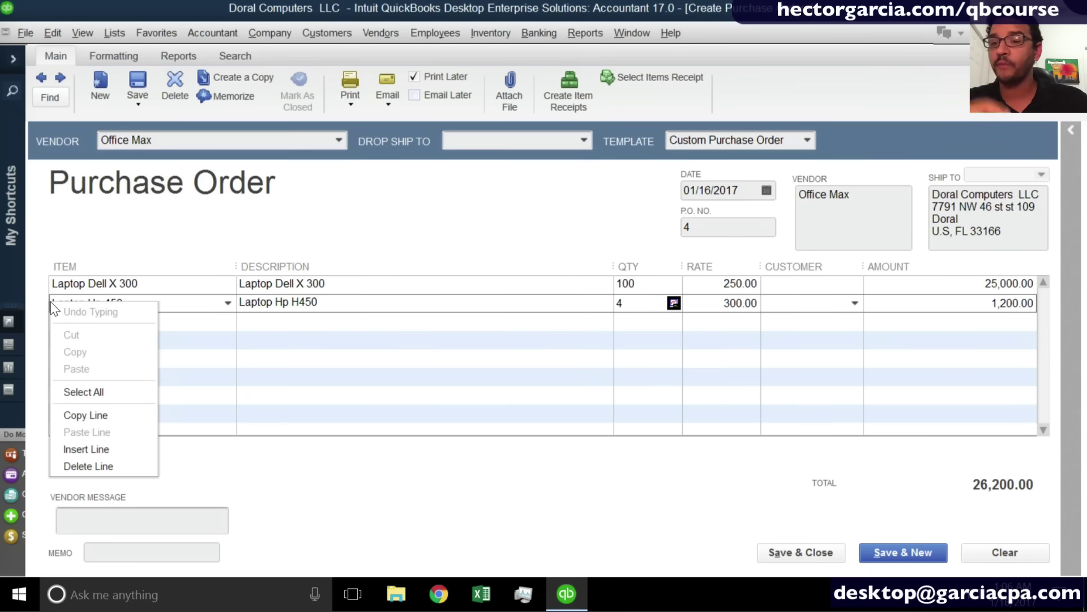
pyautogui.click(99, 450)
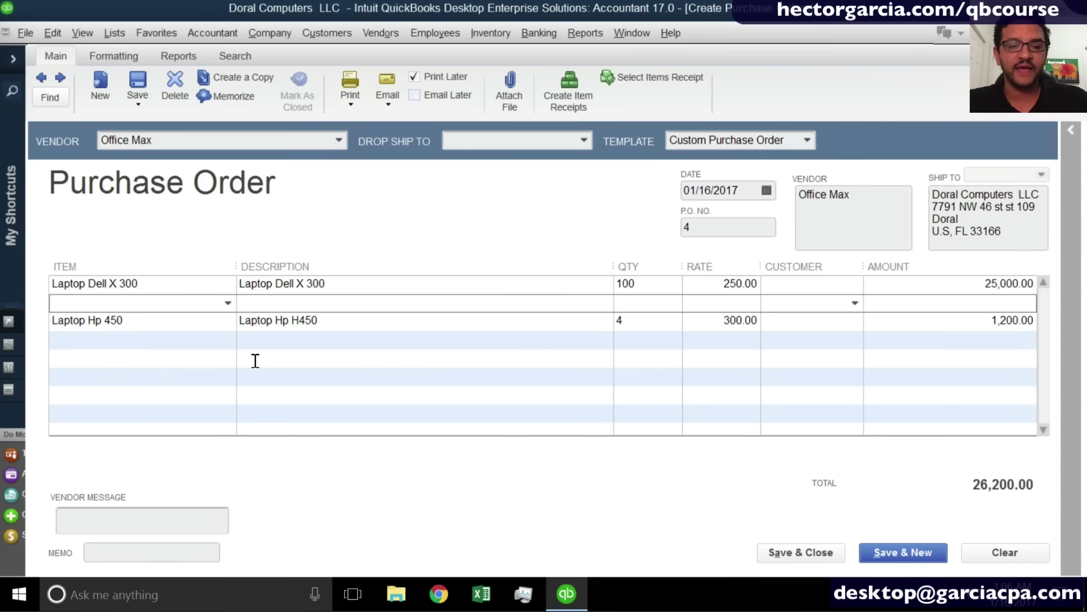
# Delete the blank line above Laptop Hp 450 and copy the Laptop Hp 450 line.
pyautogui.click(56, 35)
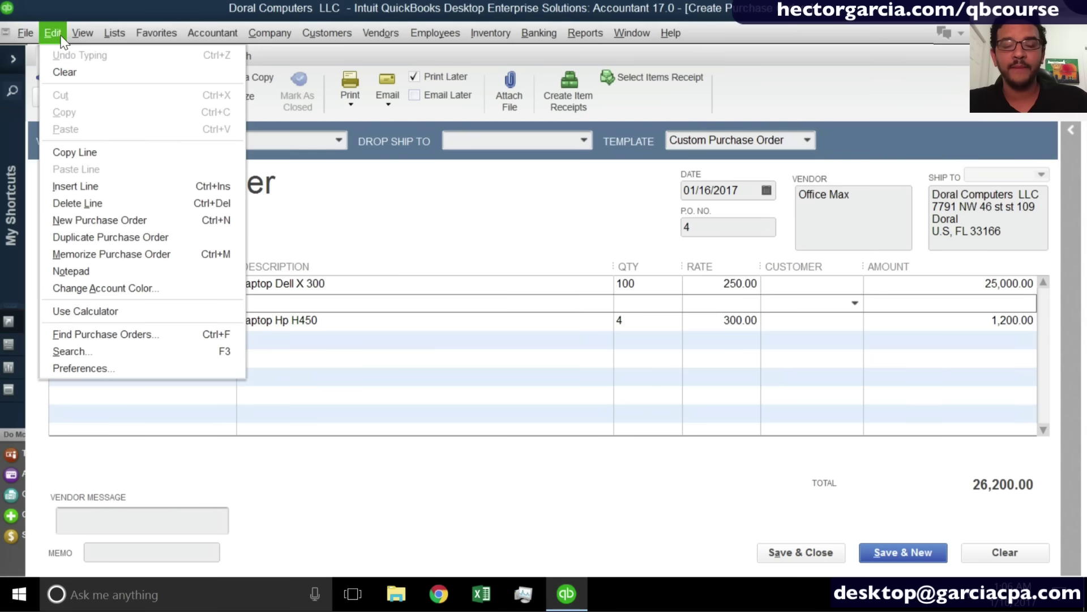
pyautogui.click(90, 185)
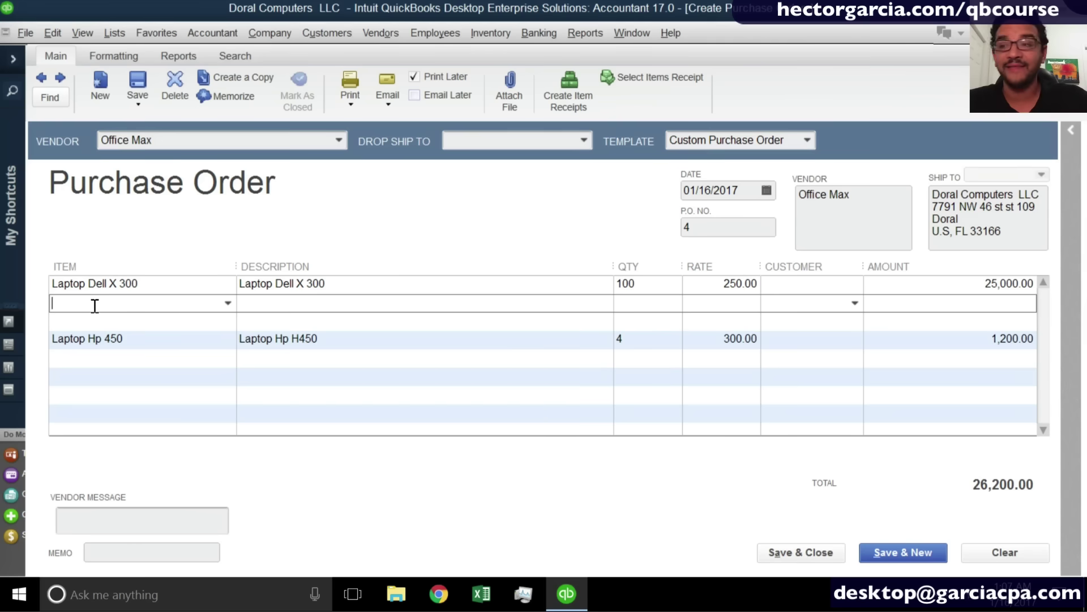
pyautogui.hotkey('ctrl', 'BackSpace')
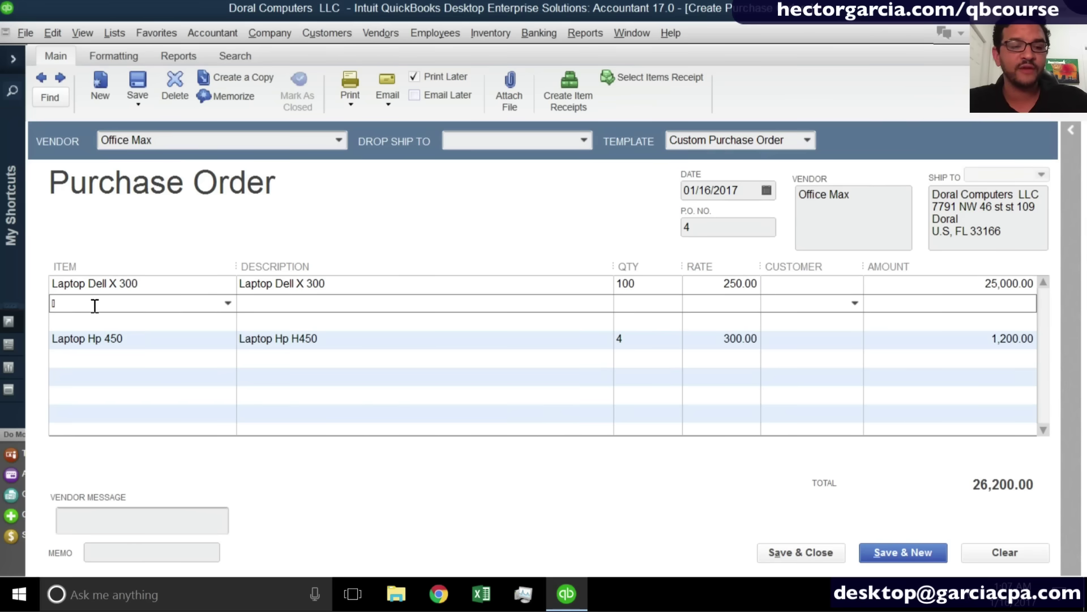
pyautogui.rightClick(95, 306)
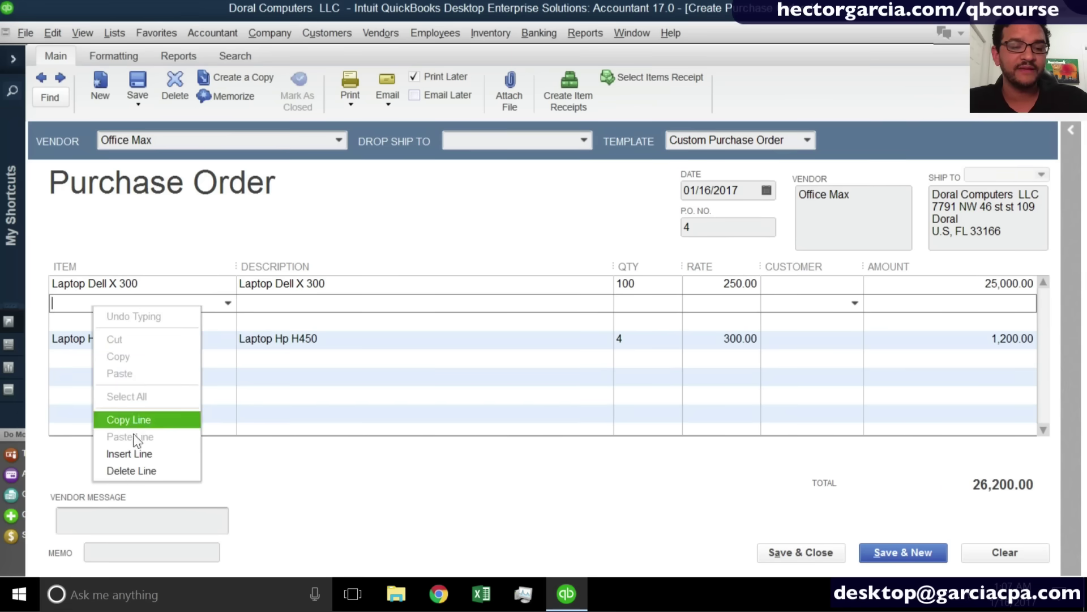
pyautogui.click(144, 478)
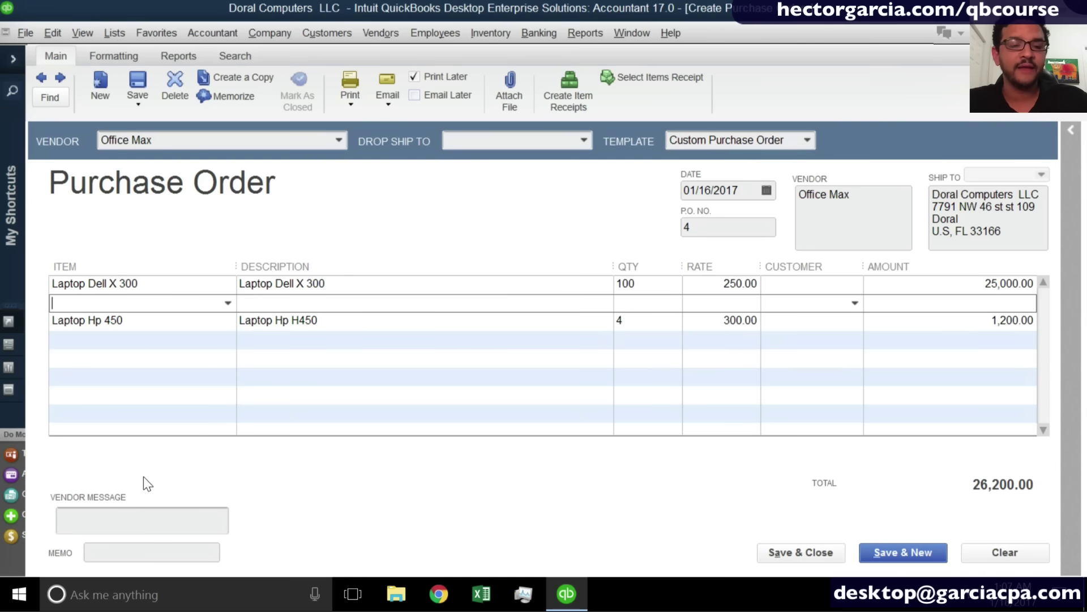
pyautogui.rightClick(137, 317)
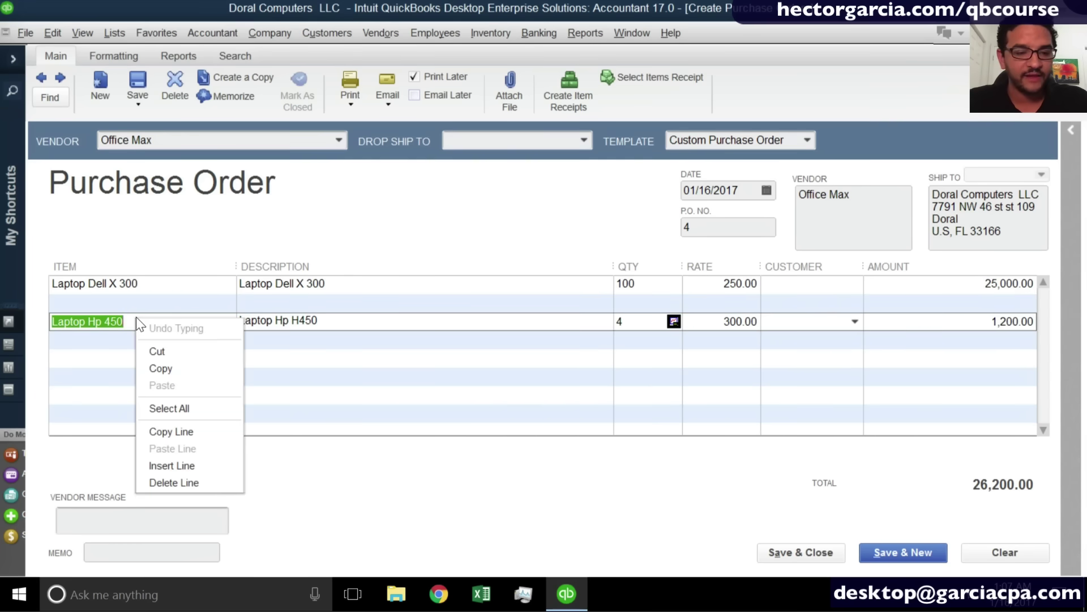
pyautogui.click(178, 432)
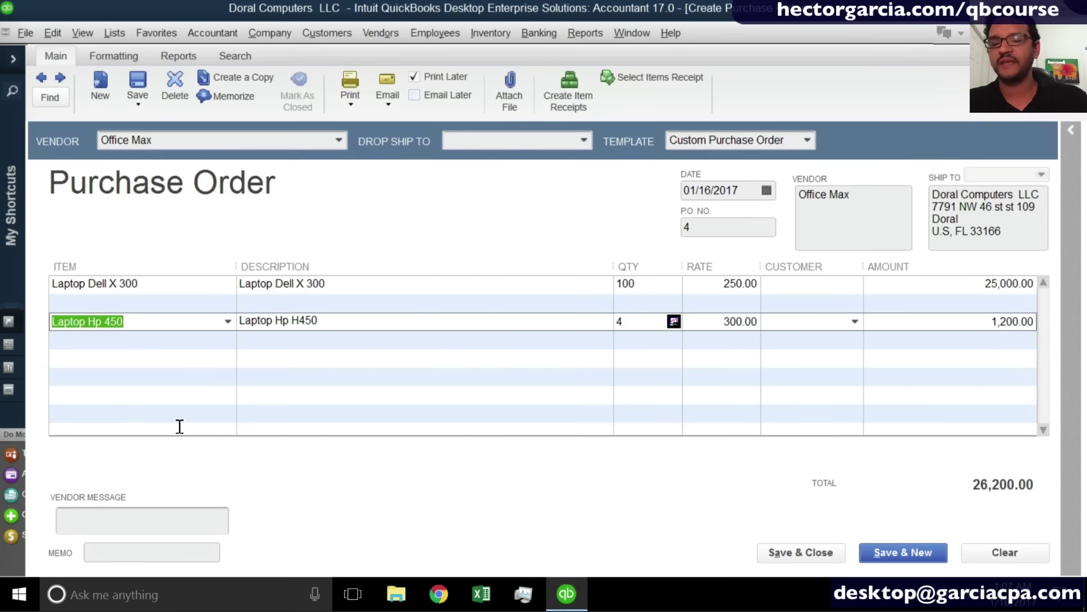
pyautogui.click(130, 338)
# Paste a copy of the Laptop Hp 450 line (4 at 300.00) below it, making the total 27,400.00.
pyautogui.rightClick(128, 337)
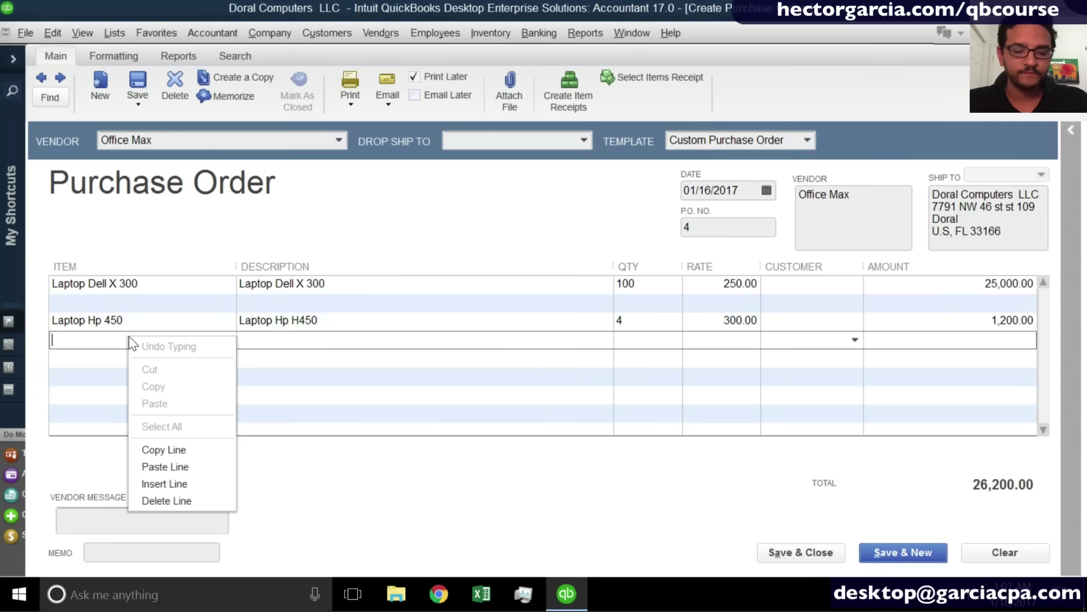
pyautogui.click(165, 466)
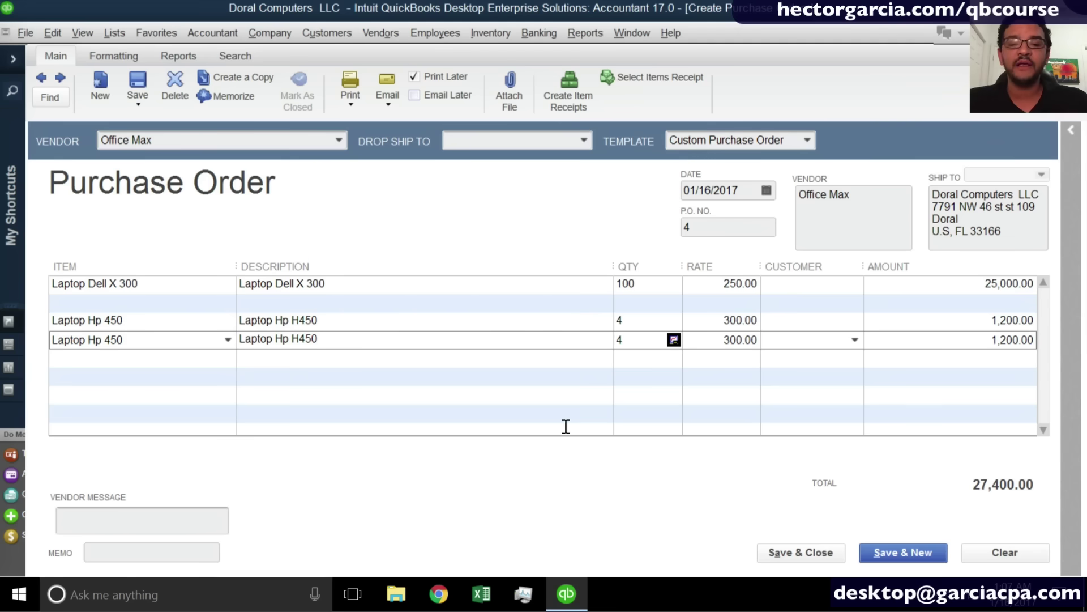
pyautogui.click(639, 322)
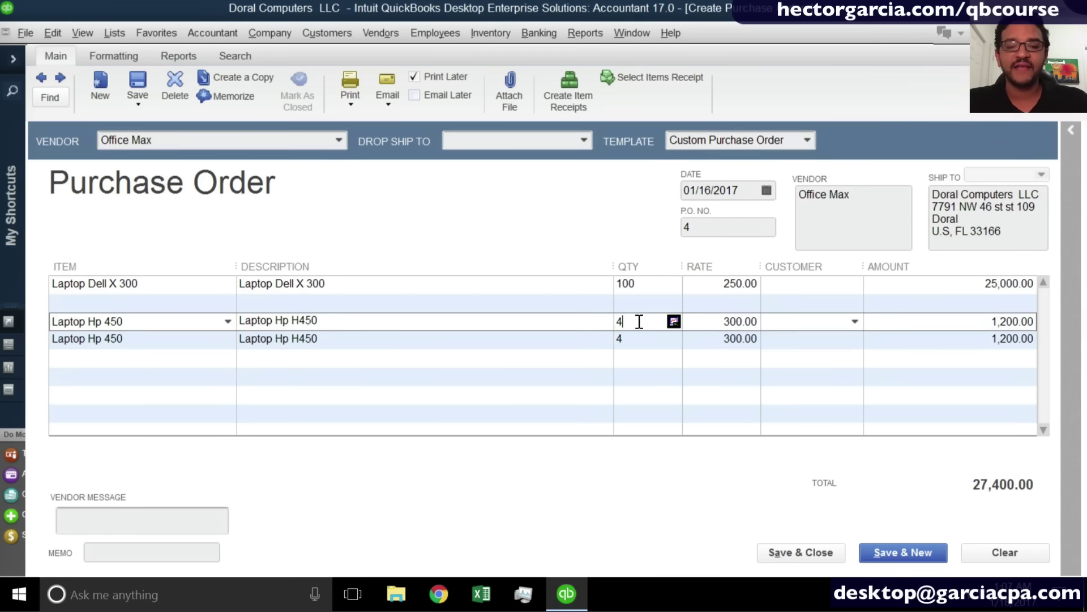
pyautogui.moveTo(639, 322); pyautogui.dragTo(571, 322)
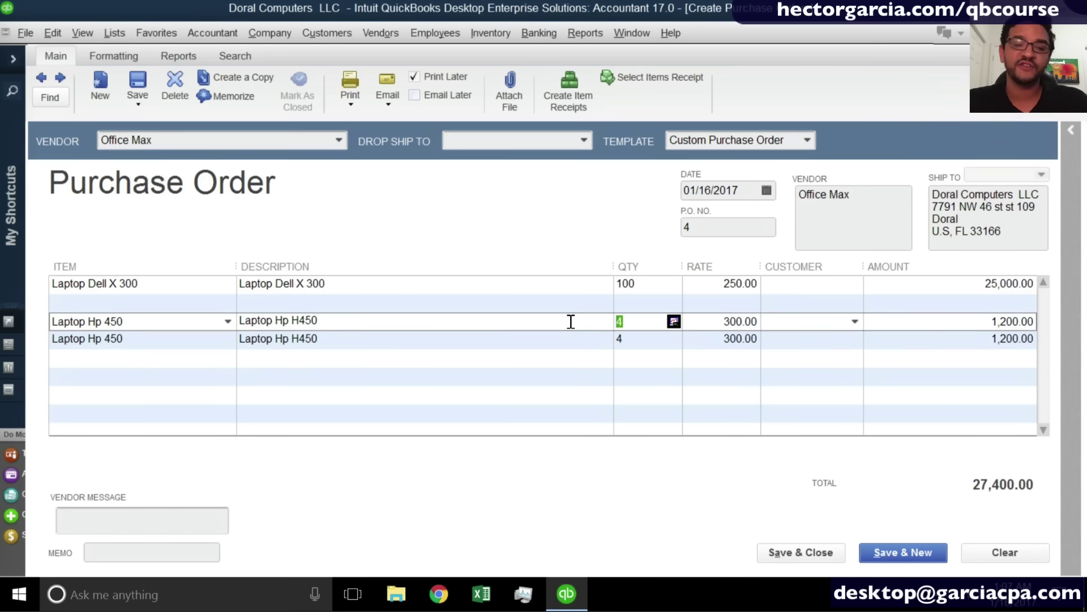
pyautogui.click(631, 339)
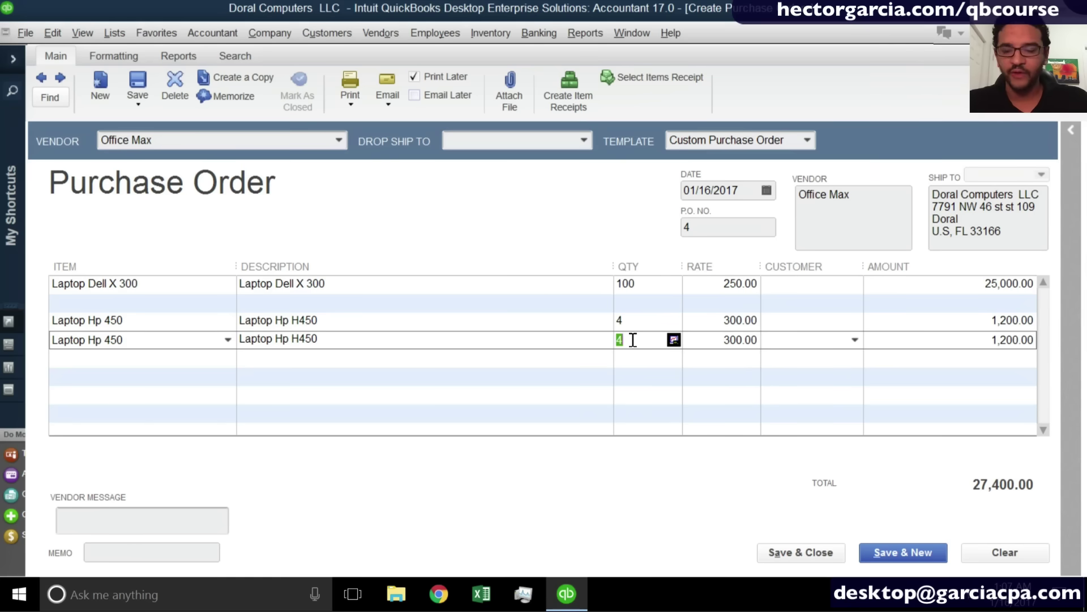
# Assign MIAMI HOSPITAL to the first HP line and an individual customer to the second.
pyautogui.click(858, 326)
pyautogui.click(856, 323)
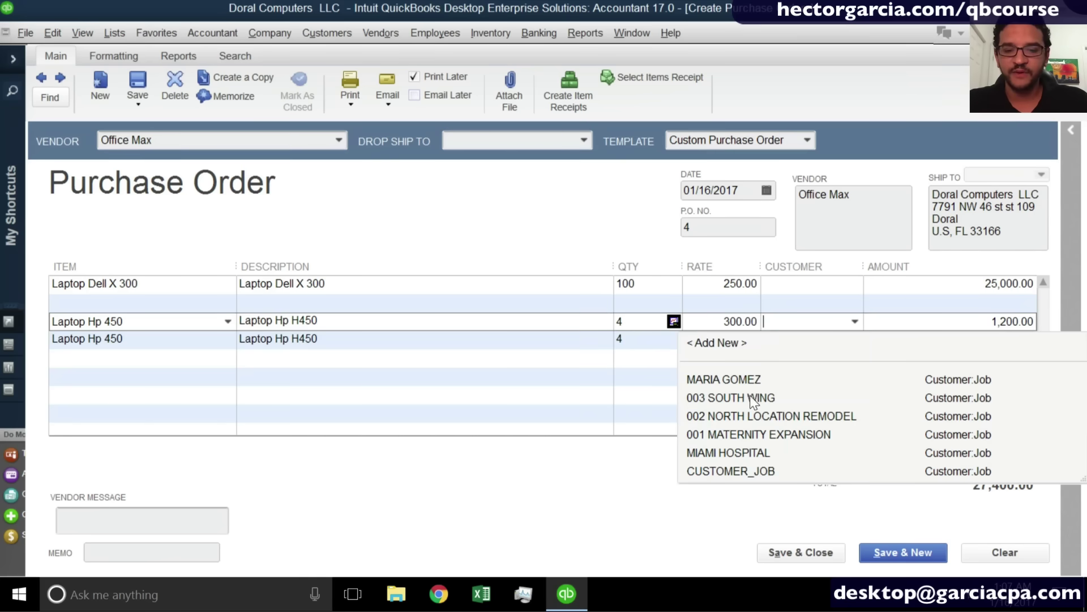
pyautogui.click(751, 452)
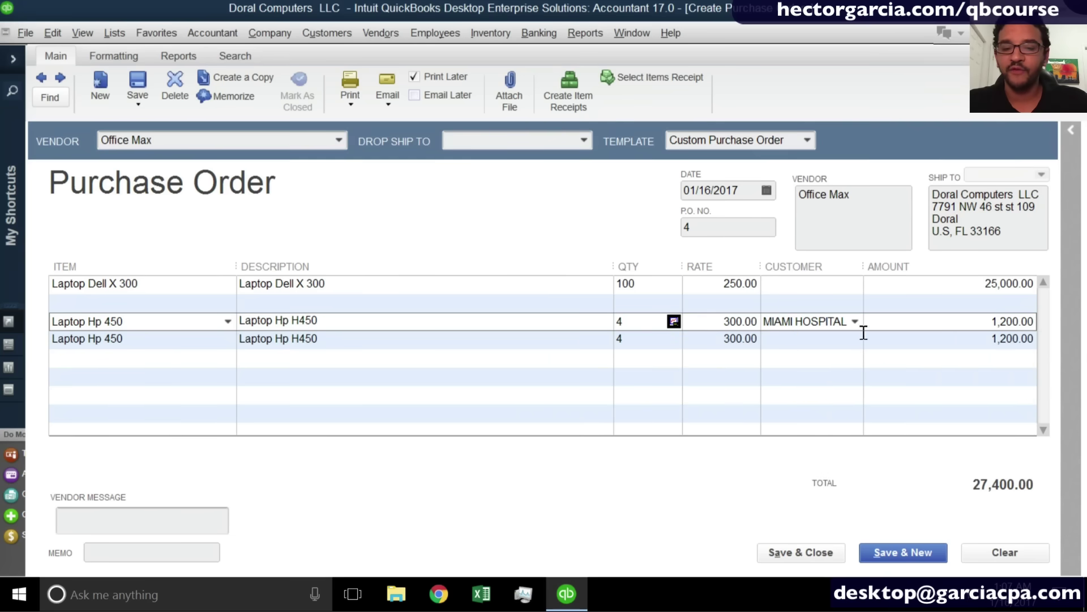
pyautogui.moveTo(868, 261); pyautogui.dragTo(871, 260)
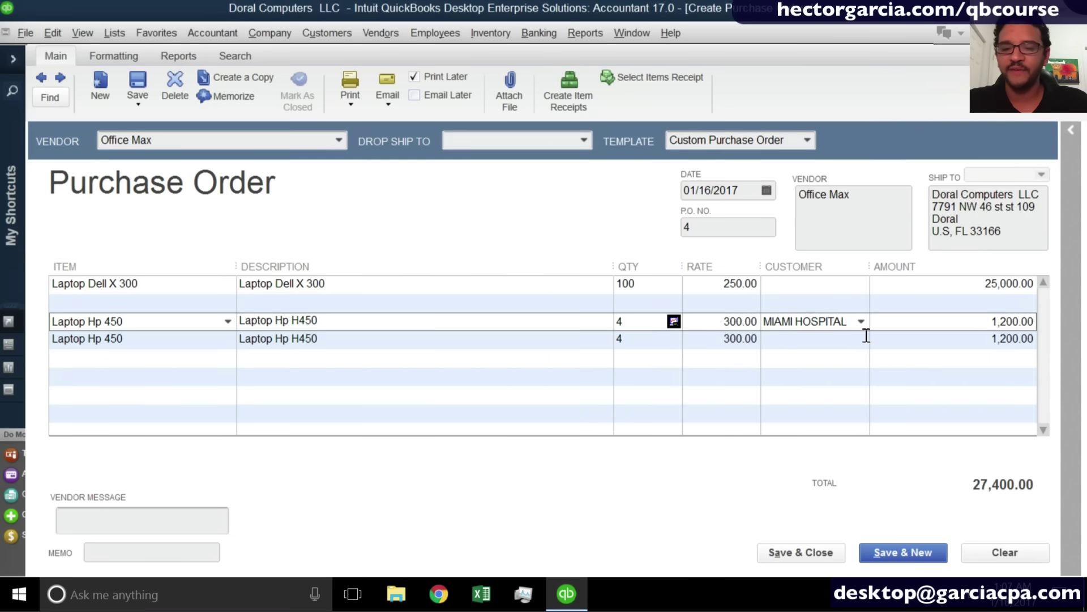
pyautogui.click(865, 339)
pyautogui.click(862, 339)
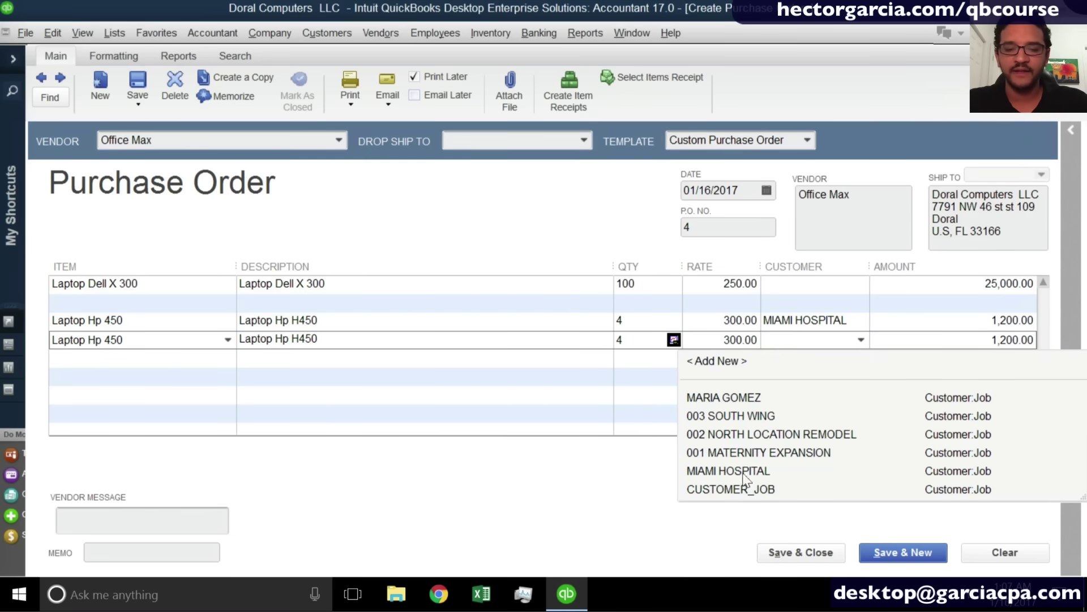
pyautogui.click(744, 402)
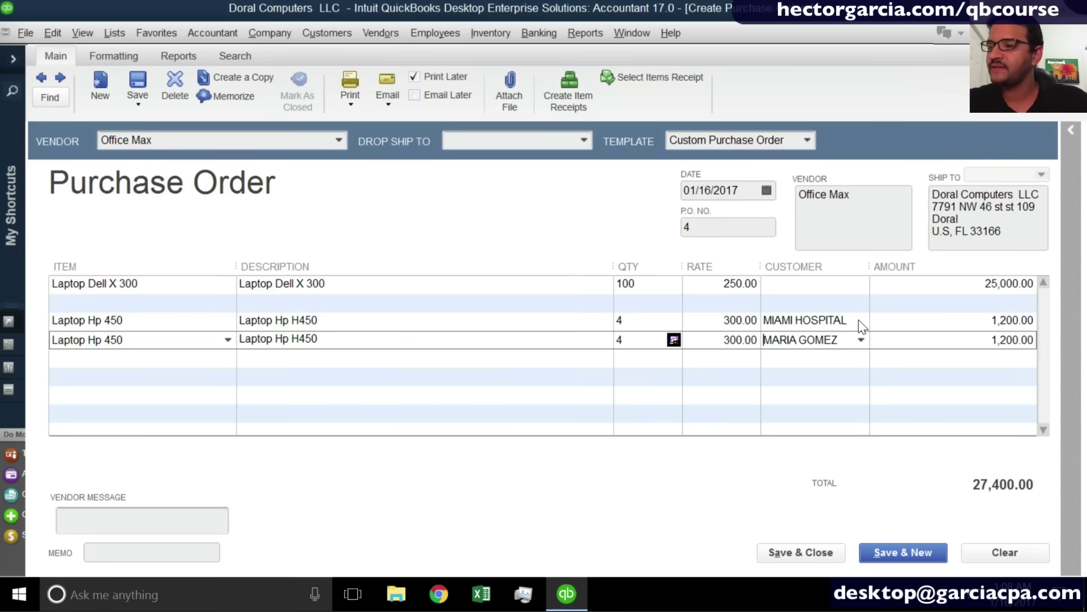
# Quick-add a new customer named Stock and assign it to the Dell line.
pyautogui.click(814, 285)
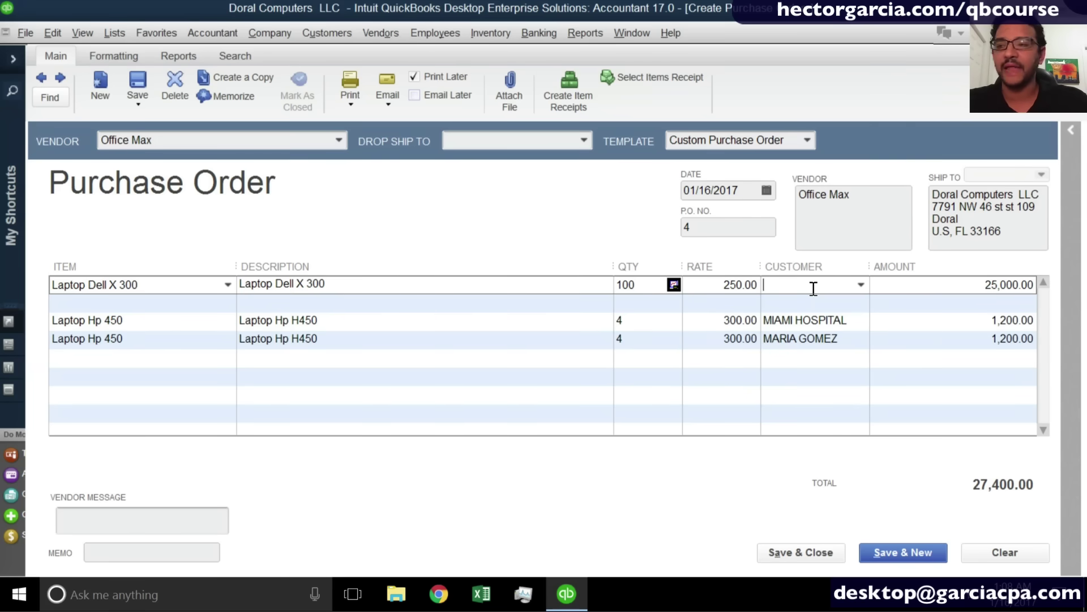
pyautogui.write('Stock')
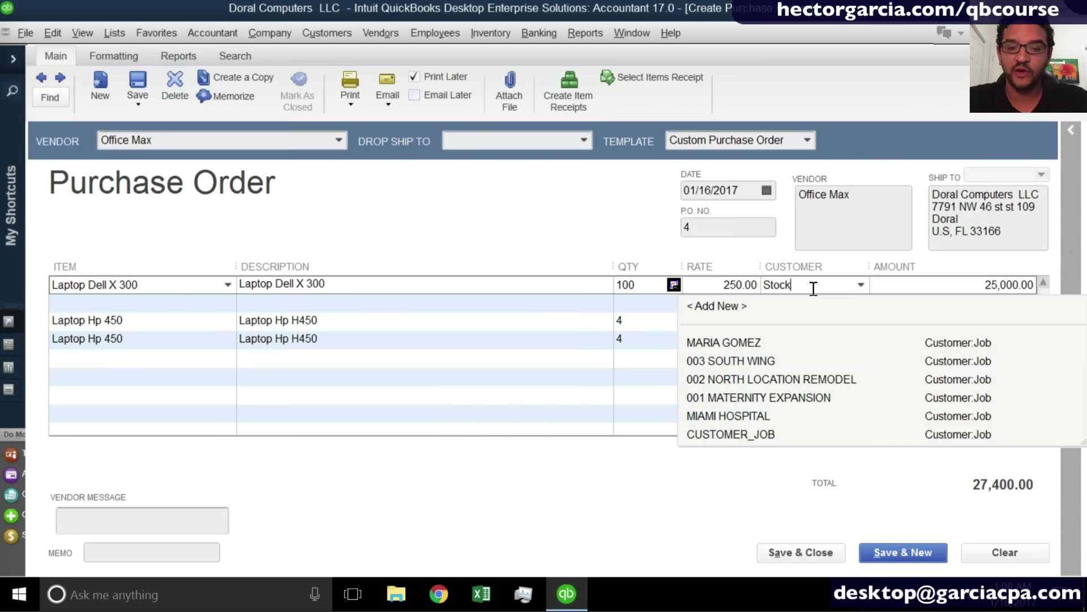
pyautogui.press('Tab')
pyautogui.press('Return')
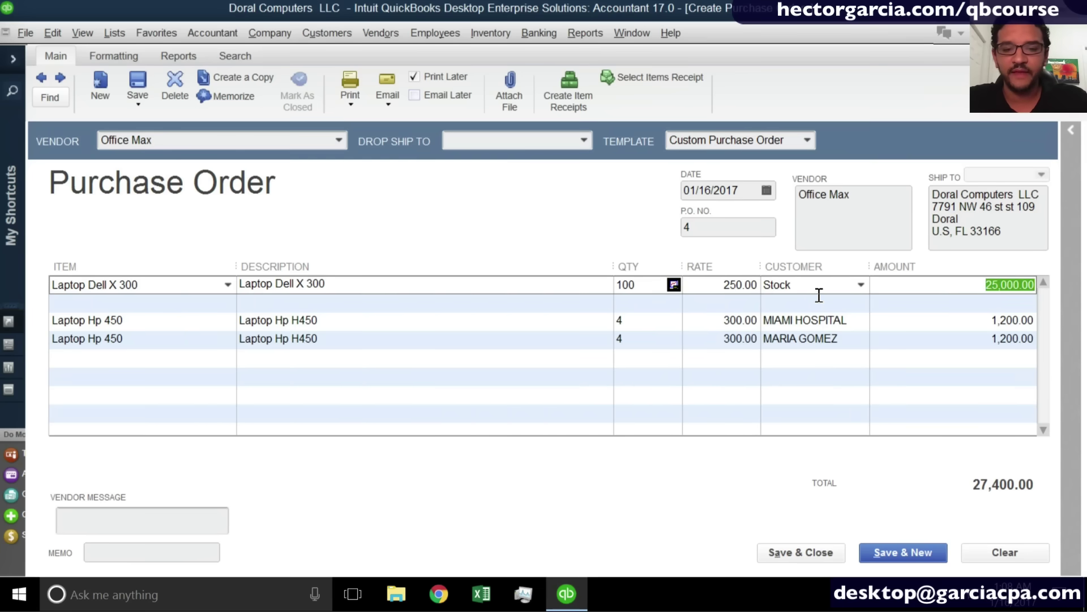
pyautogui.click(811, 304)
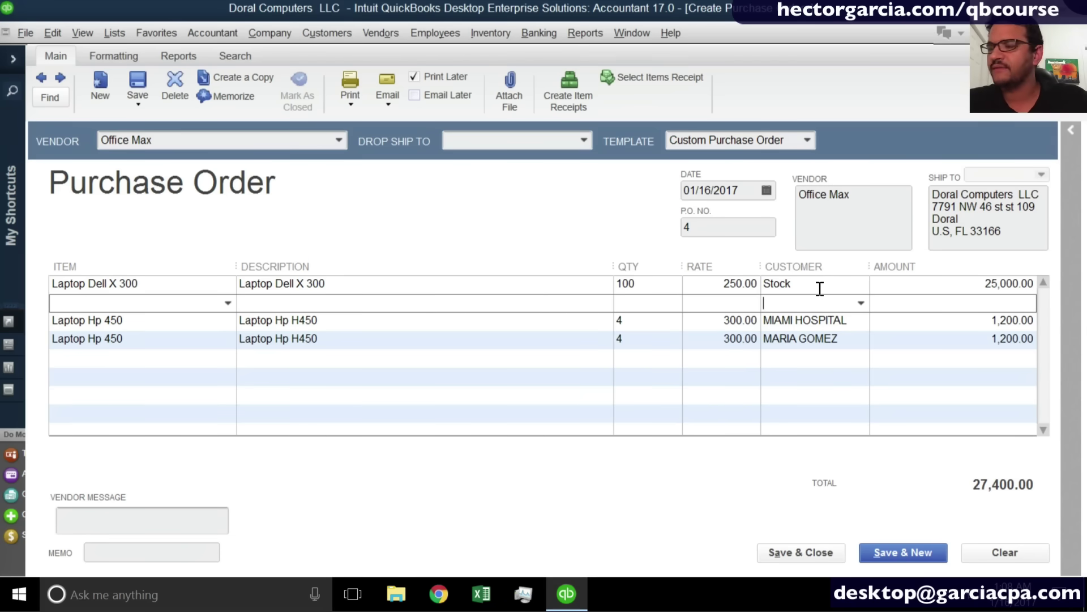
pyautogui.click(94, 380)
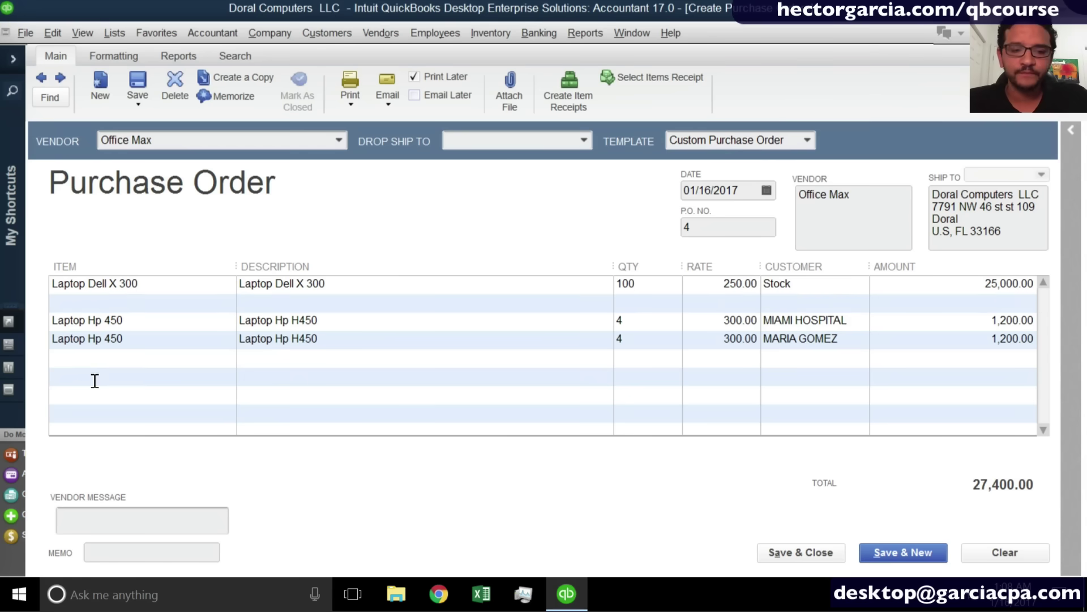
# On the empty line below the HP items, choose < Add New > from the Item list.
pyautogui.click(95, 381)
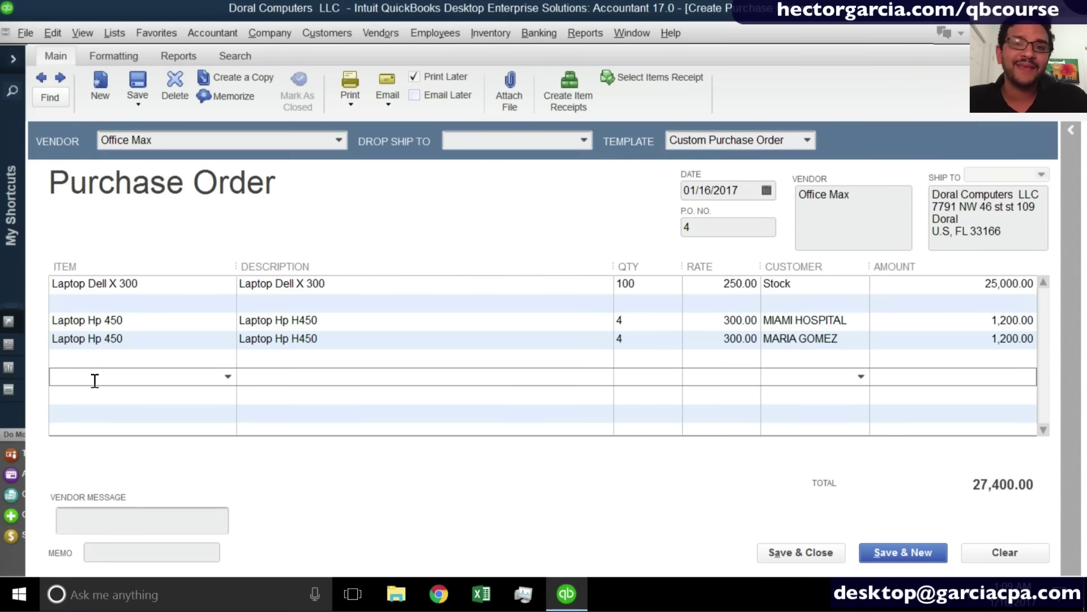
pyautogui.write('fre')
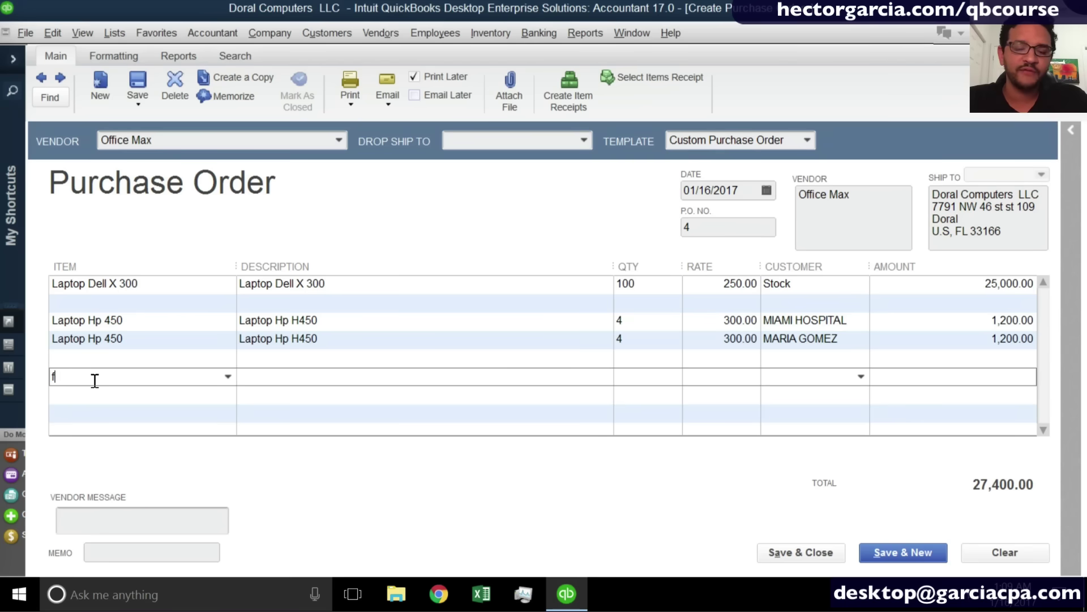
pyautogui.press('BackSpace')
pyautogui.press('BackSpace')
pyautogui.press('BackSpace')
pyautogui.write('Sh')
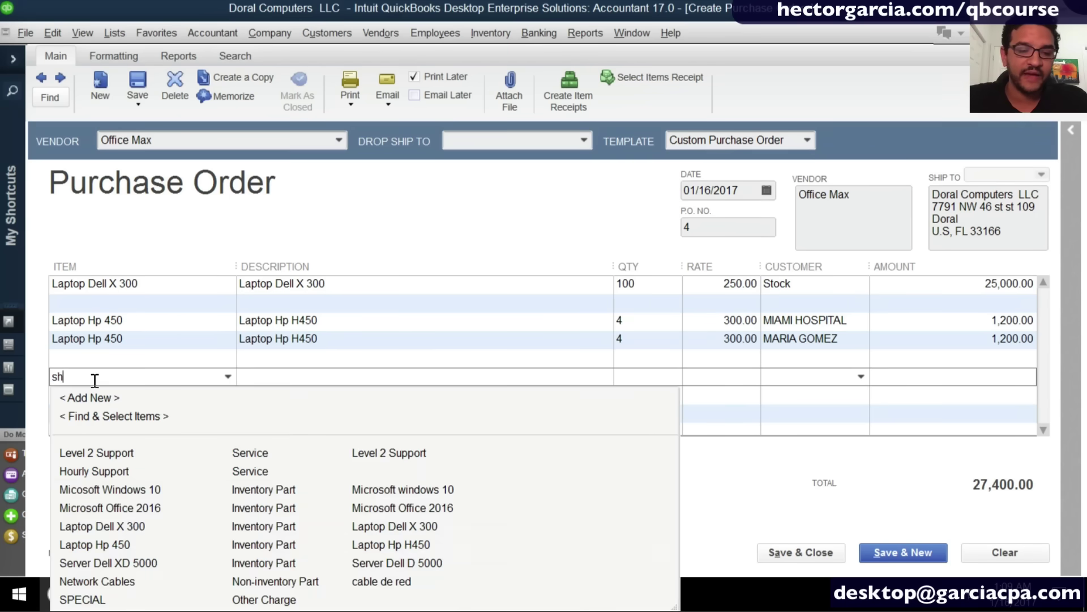
pyautogui.press('BackSpace')
pyautogui.press('BackSpace')
pyautogui.write('del')
pyautogui.press('BackSpace')
pyautogui.press('BackSpace')
pyautogui.press('BackSpace')
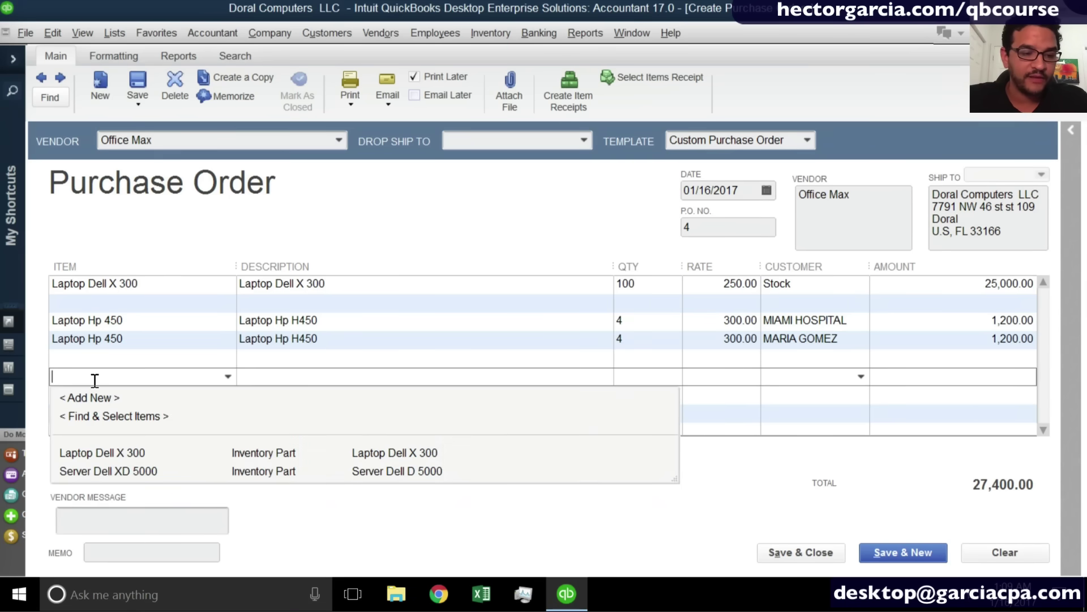
pyautogui.click(227, 378)
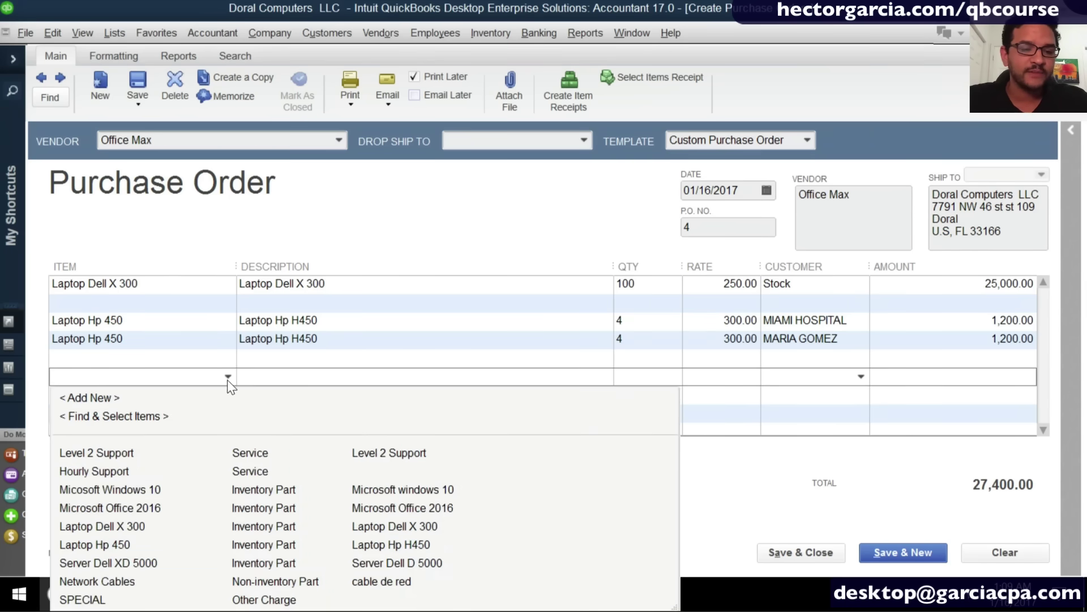
pyautogui.click(109, 396)
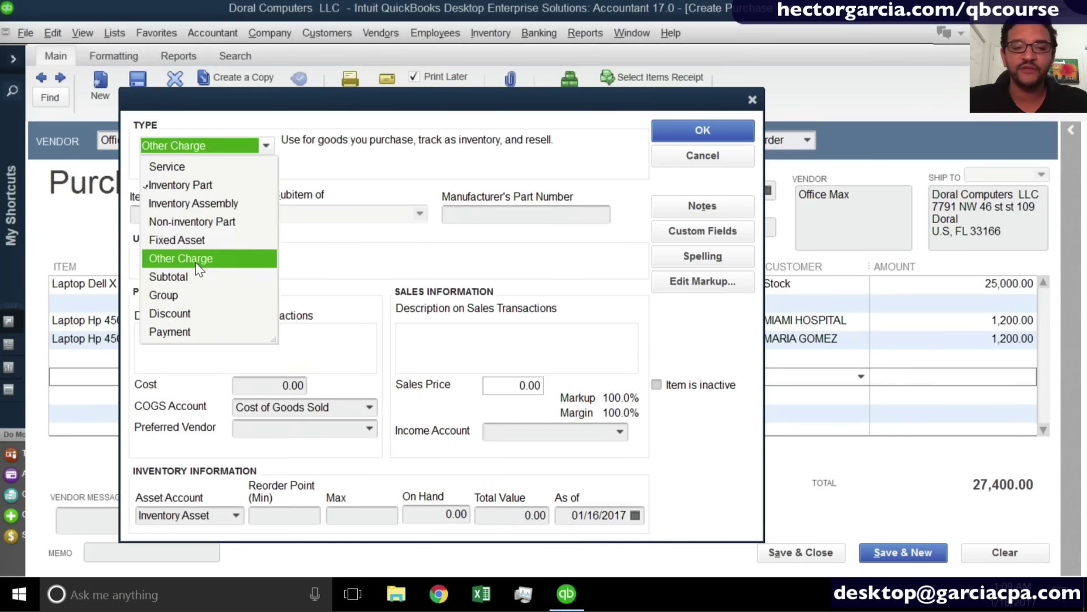
# Make the new item a reimbursable Other Charge named Freight, expensed to Cost of Goods Sold.
pyautogui.click(195, 260)
pyautogui.click(175, 217)
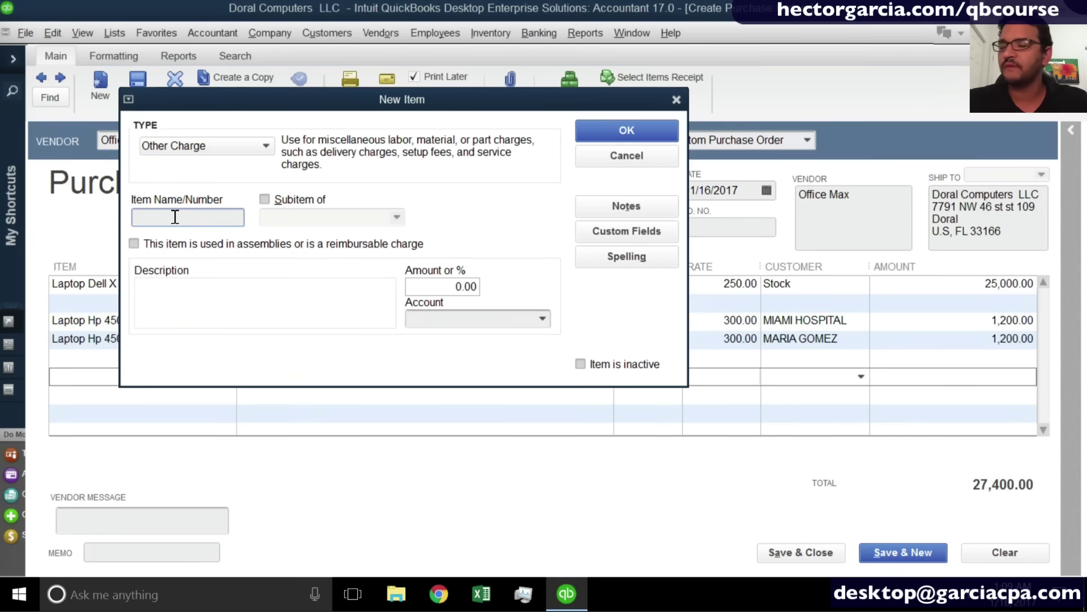
pyautogui.write('Freight')
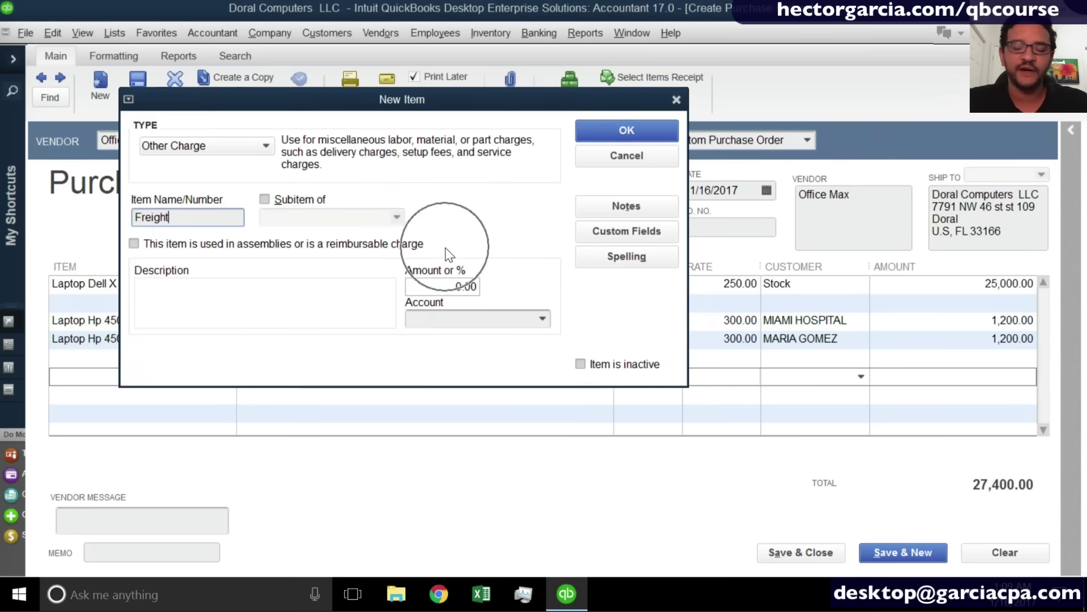
pyautogui.click(135, 244)
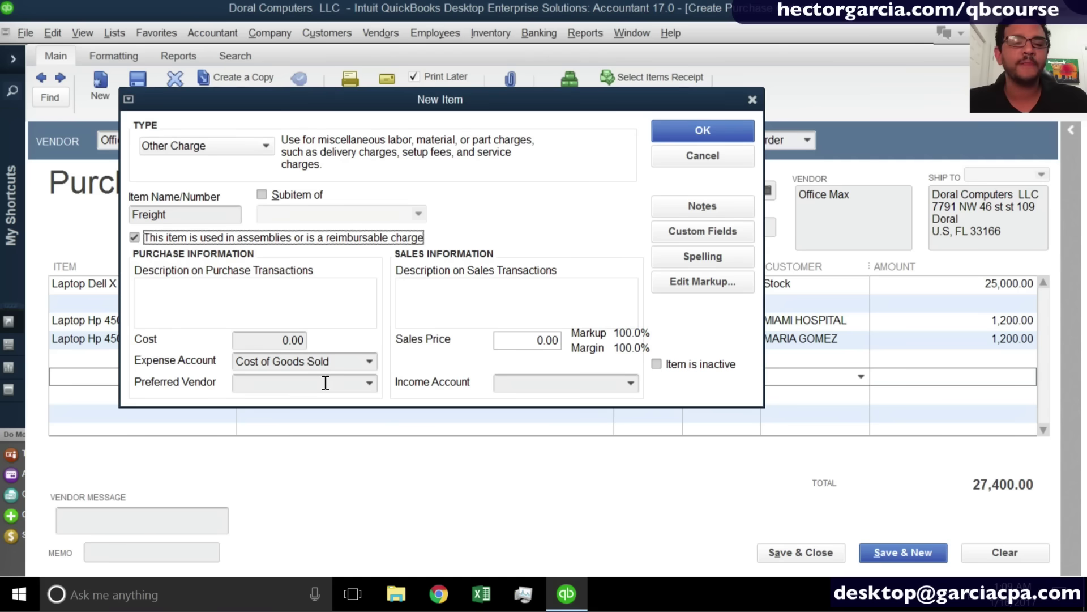
pyautogui.click(529, 340)
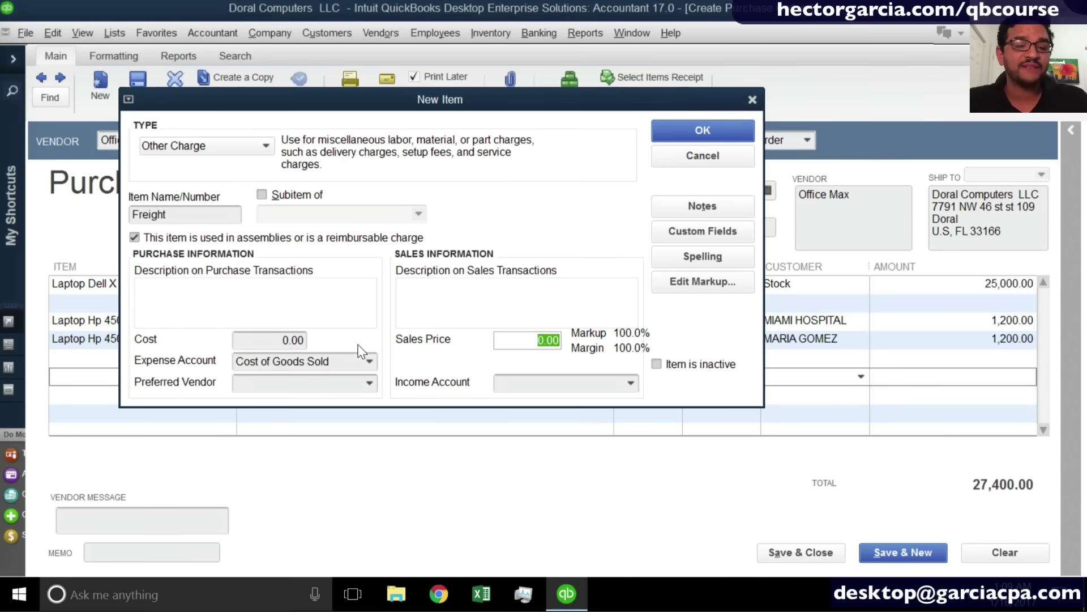
pyautogui.click(346, 363)
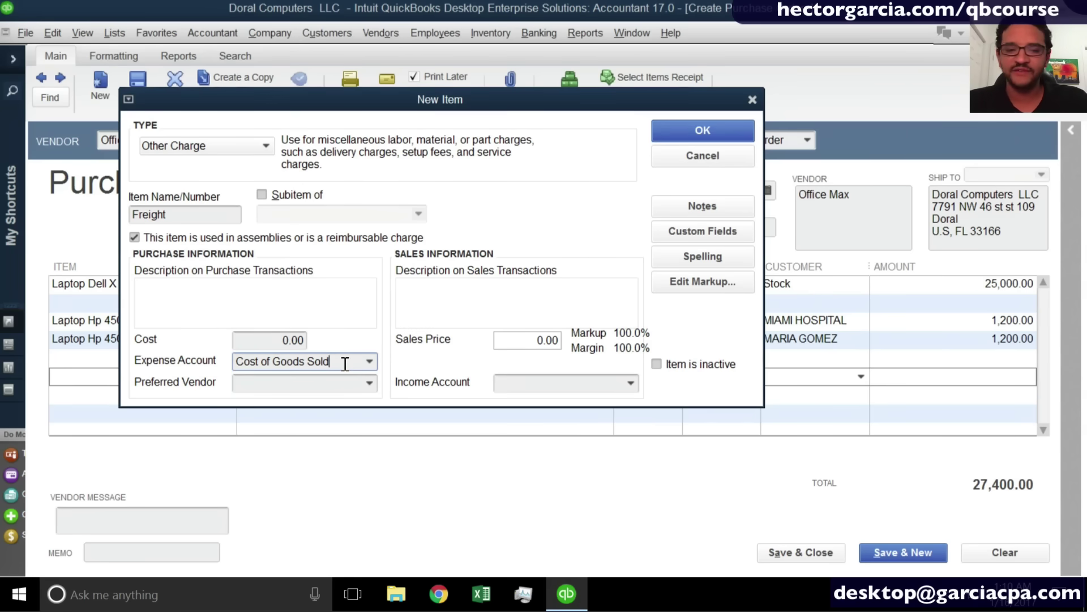
# Set the Freight item's expense account to Freight and Shipping Costs and income account to Shipping and Delivery Income.
pyautogui.click(369, 362)
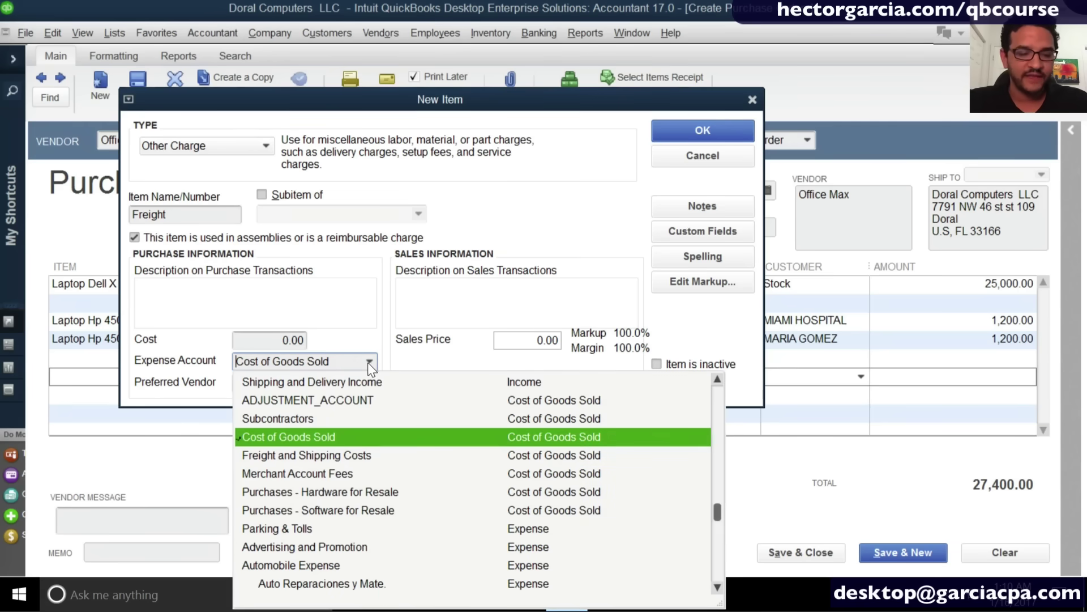
pyautogui.click(339, 459)
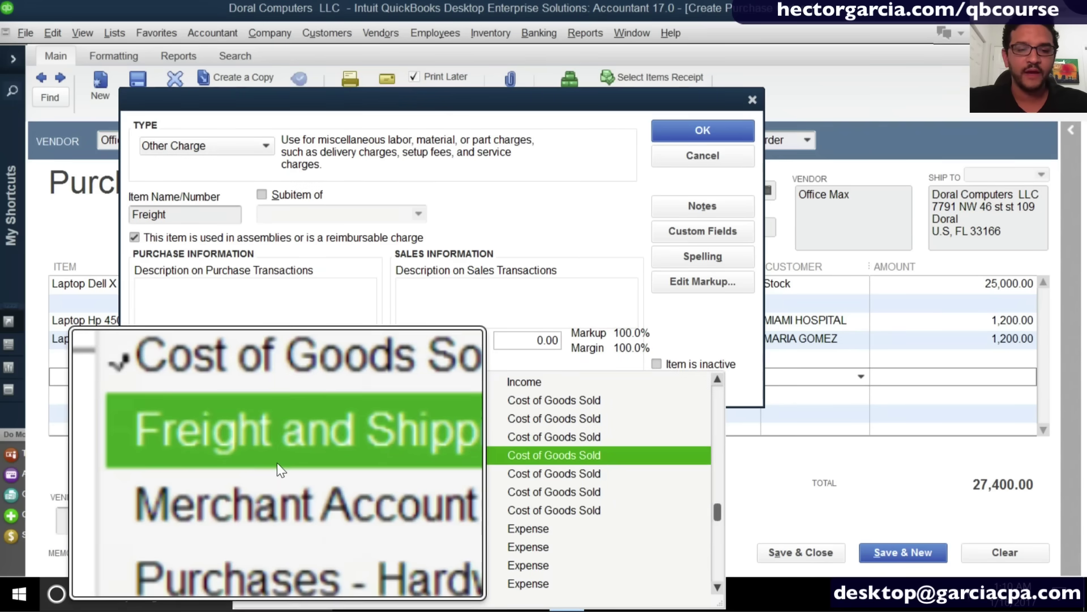
pyautogui.click(277, 462)
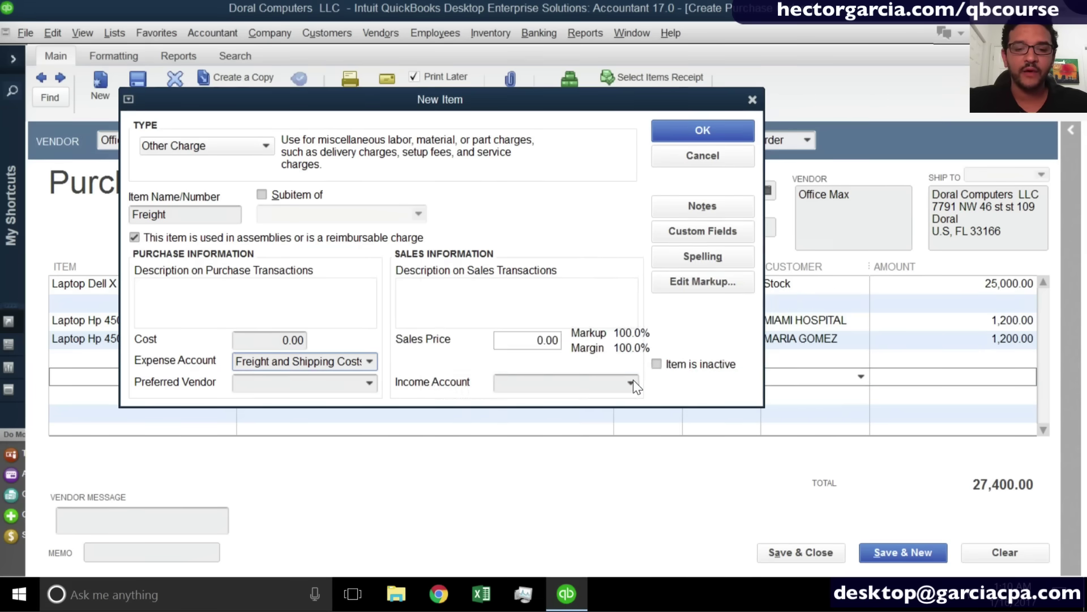
pyautogui.click(632, 383)
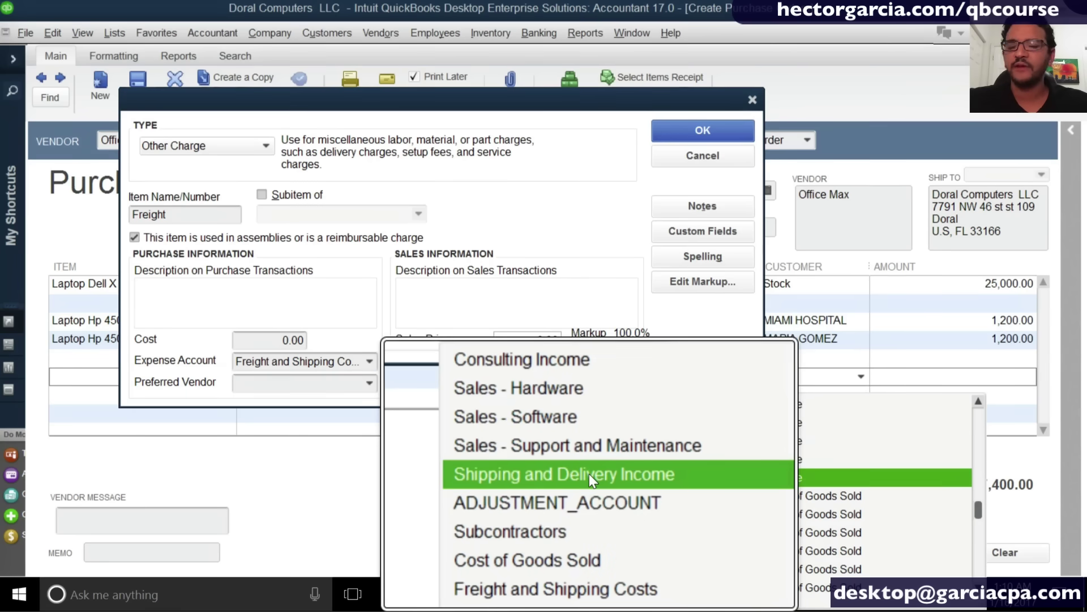
pyautogui.click(589, 474)
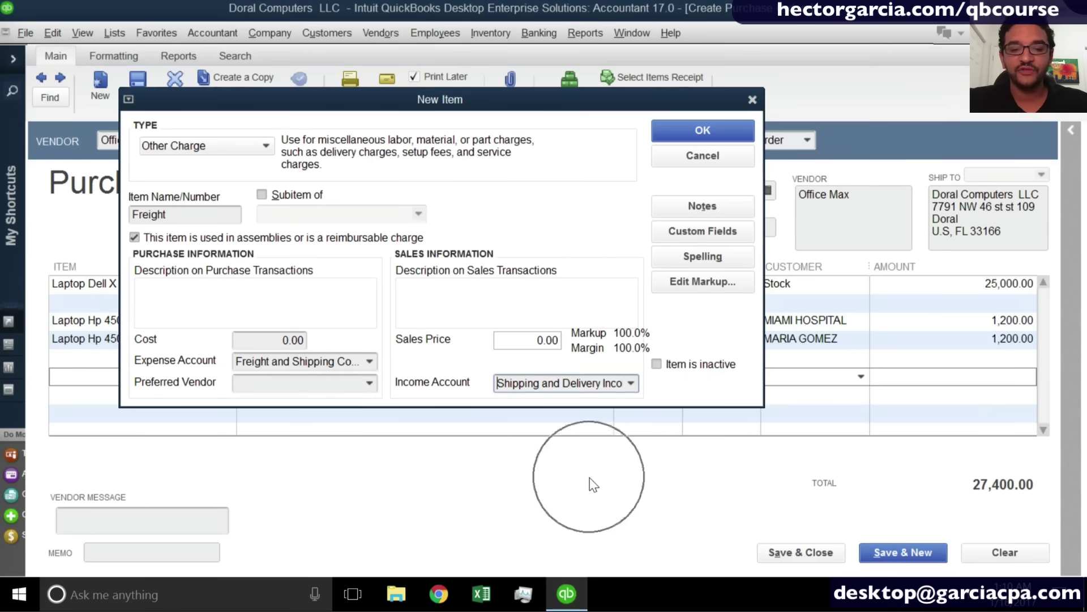
pyautogui.click(630, 384)
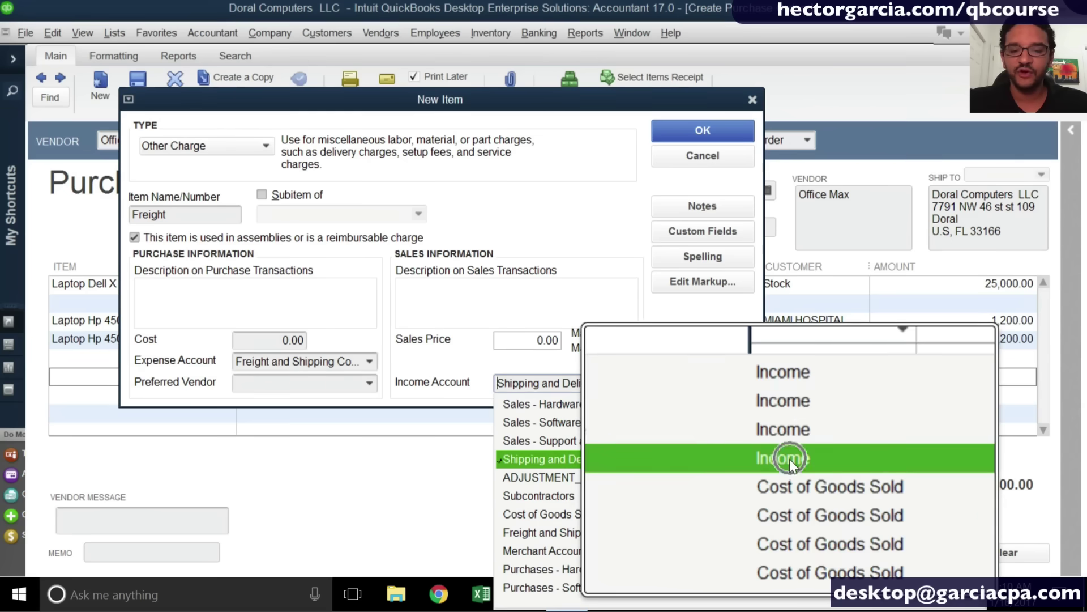
pyautogui.click(368, 362)
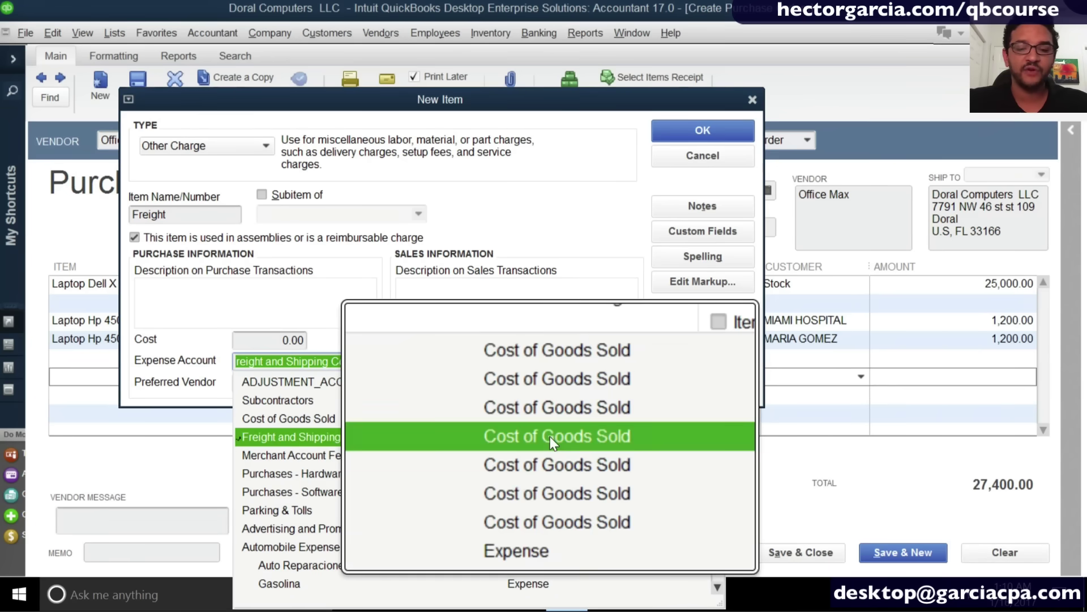
pyautogui.click(358, 293)
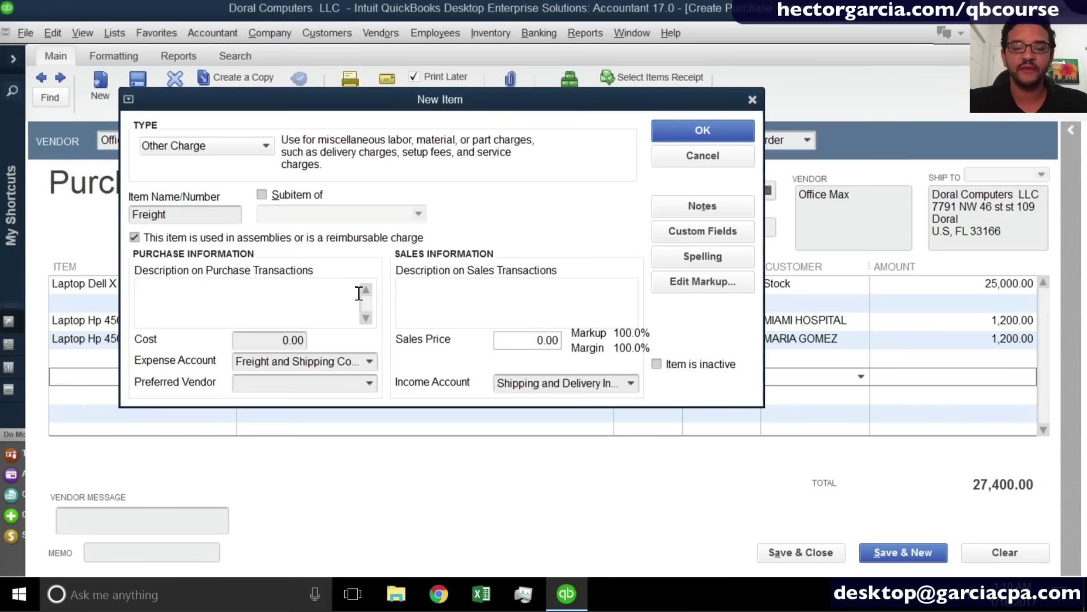
# Clear the Freight item's sales price and save the item.
pyautogui.click(250, 339)
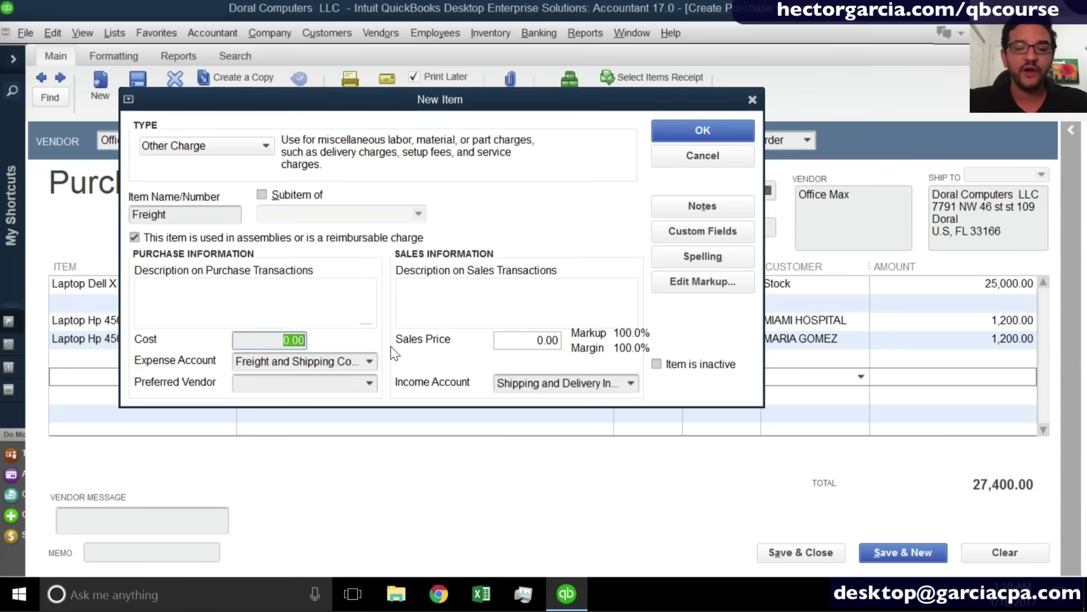
pyautogui.click(537, 341)
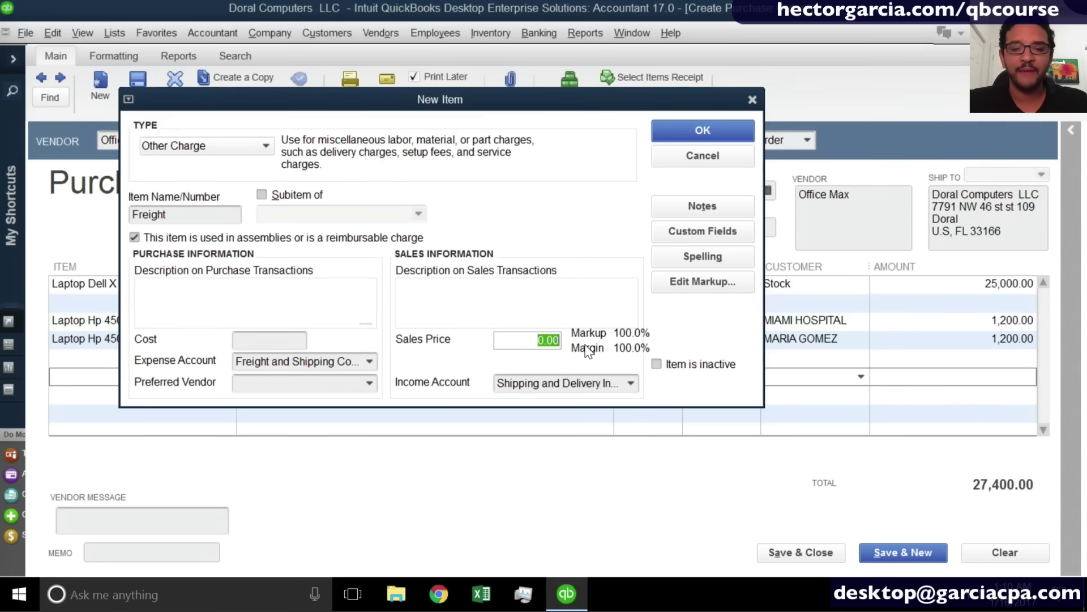
pyautogui.press('BackSpace')
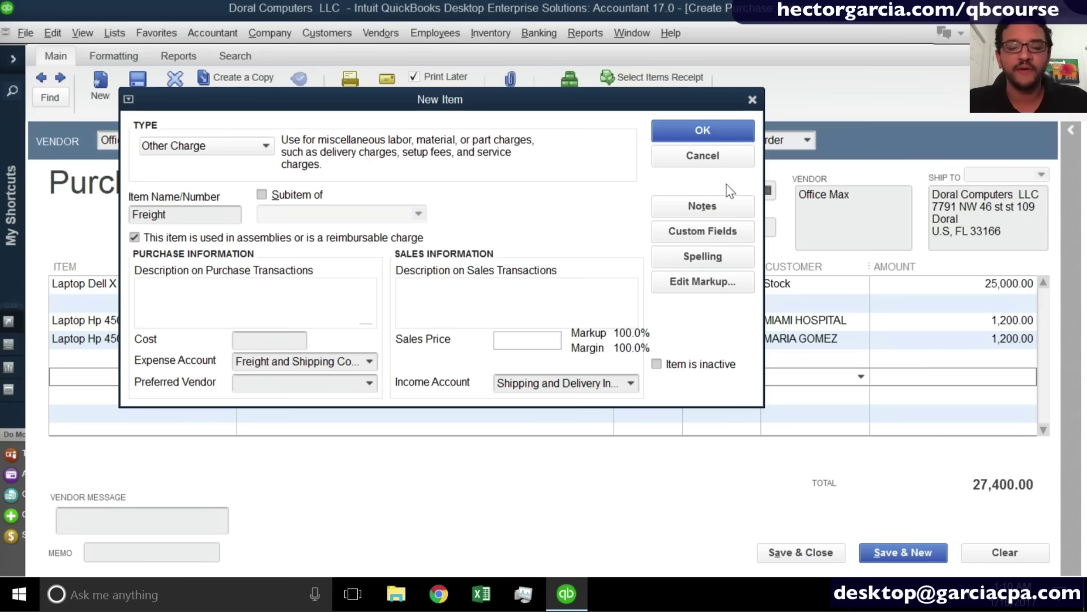
pyautogui.click(696, 132)
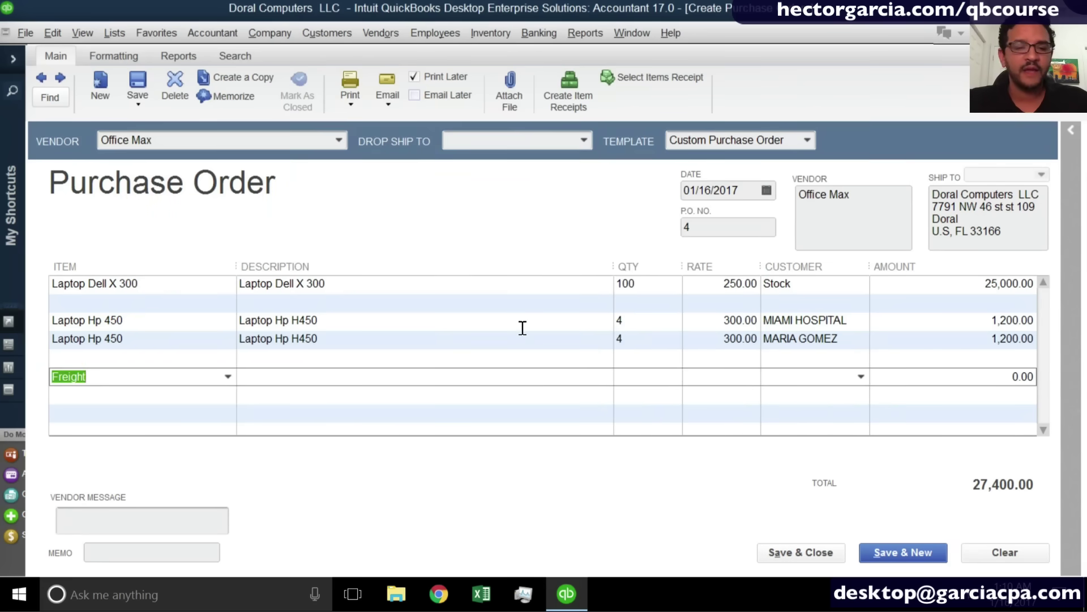
# Enter 1,890.00 on the Freight line with description 'Estiamted Shipping', bringing the total to 29,290.00.
pyautogui.click(1011, 376)
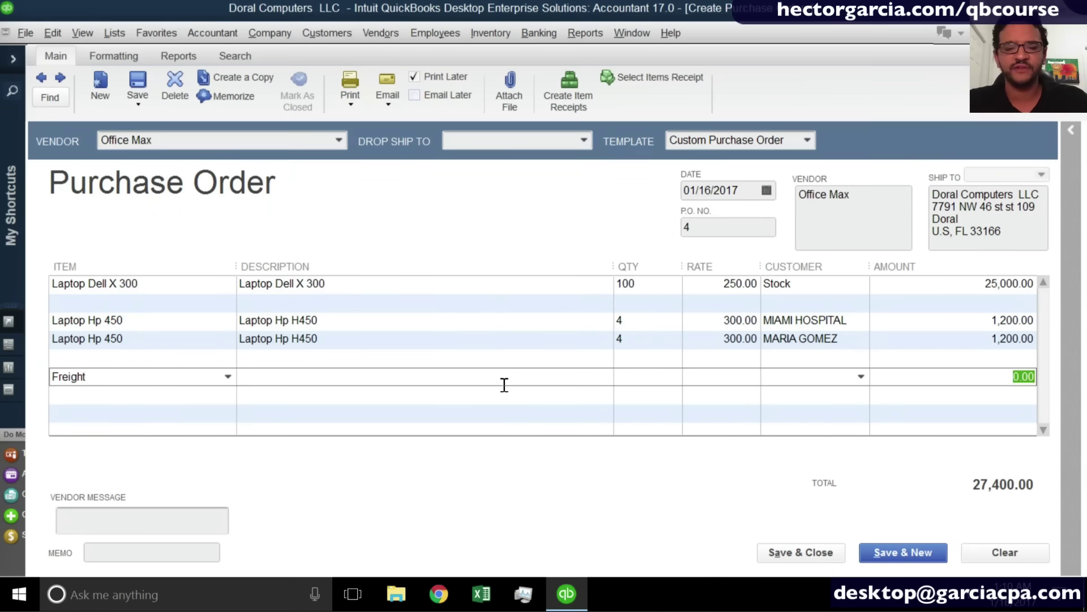
pyautogui.write('1890')
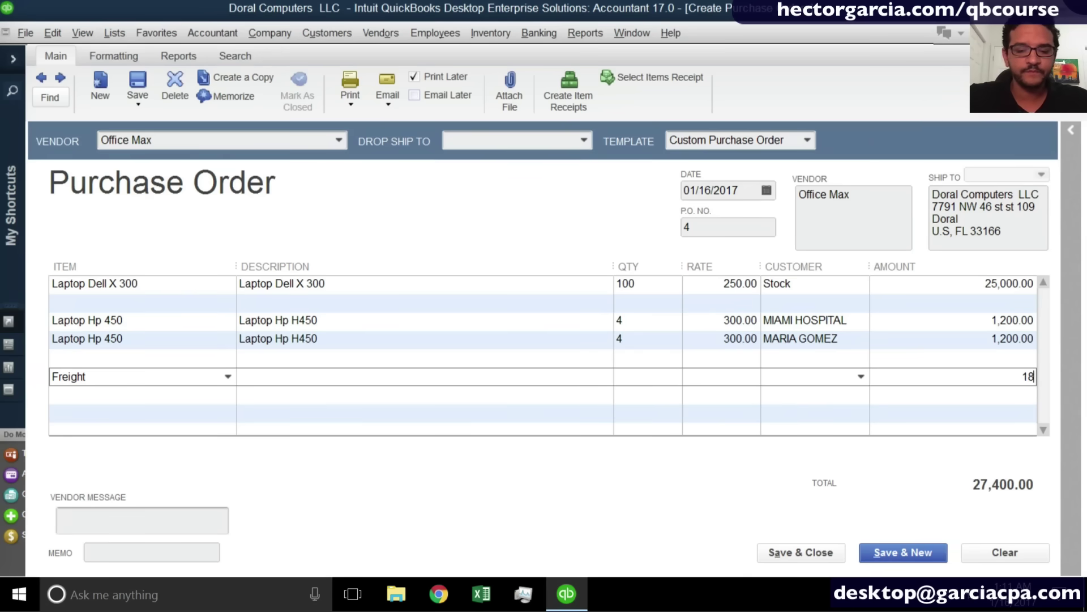
pyautogui.click(265, 373)
pyautogui.write('E')
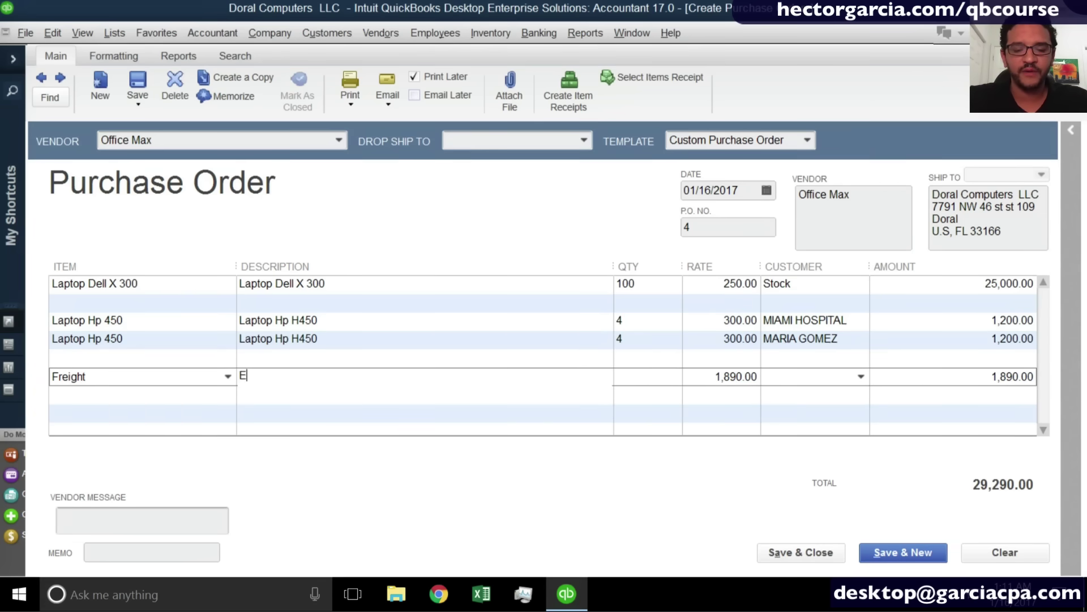
pyautogui.write('stiam')
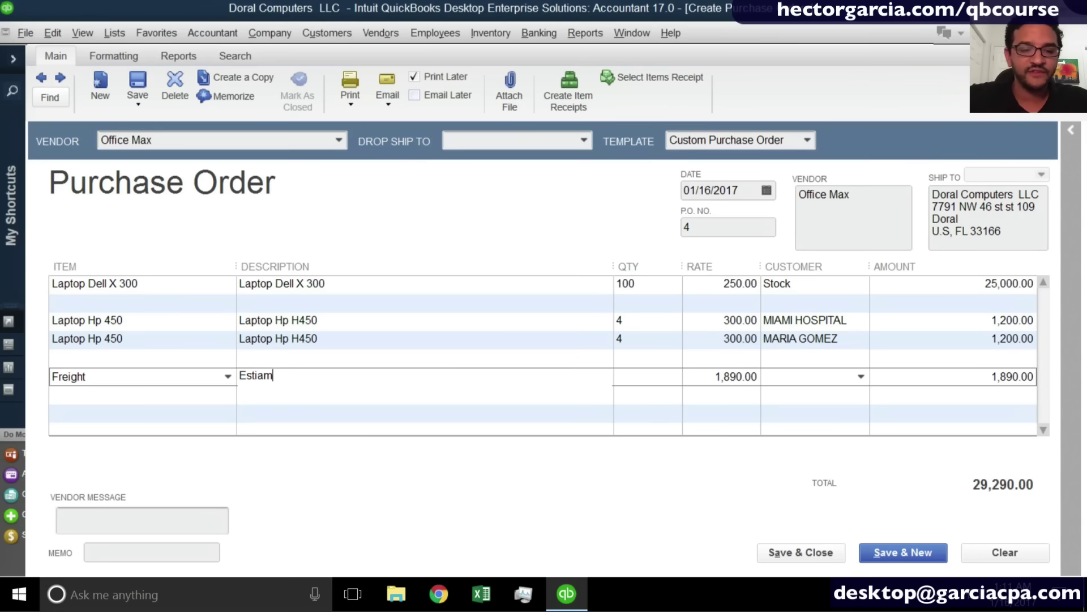
pyautogui.write('ted Shipping')
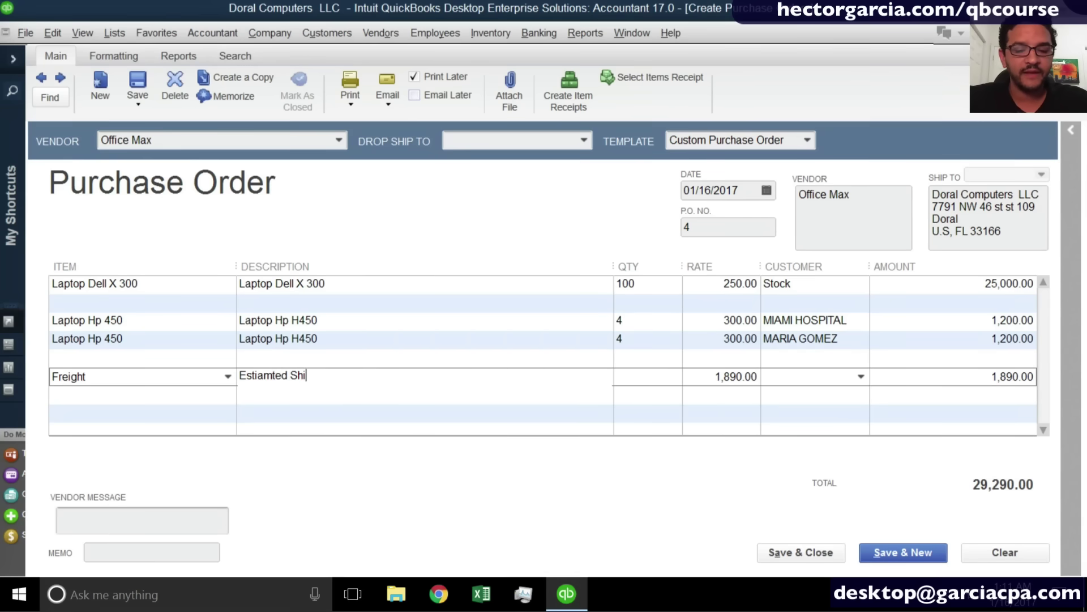
pyautogui.click(498, 362)
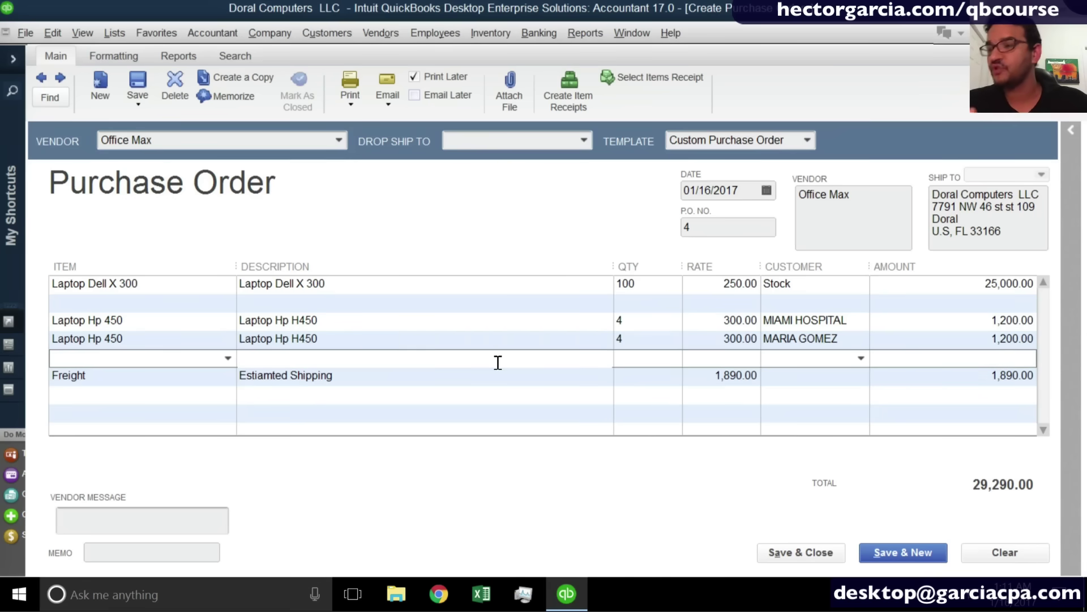
# Save and close the purchase order, replacing 'Estiamted' with 'Estimated' in the spell check.
pyautogui.click(802, 552)
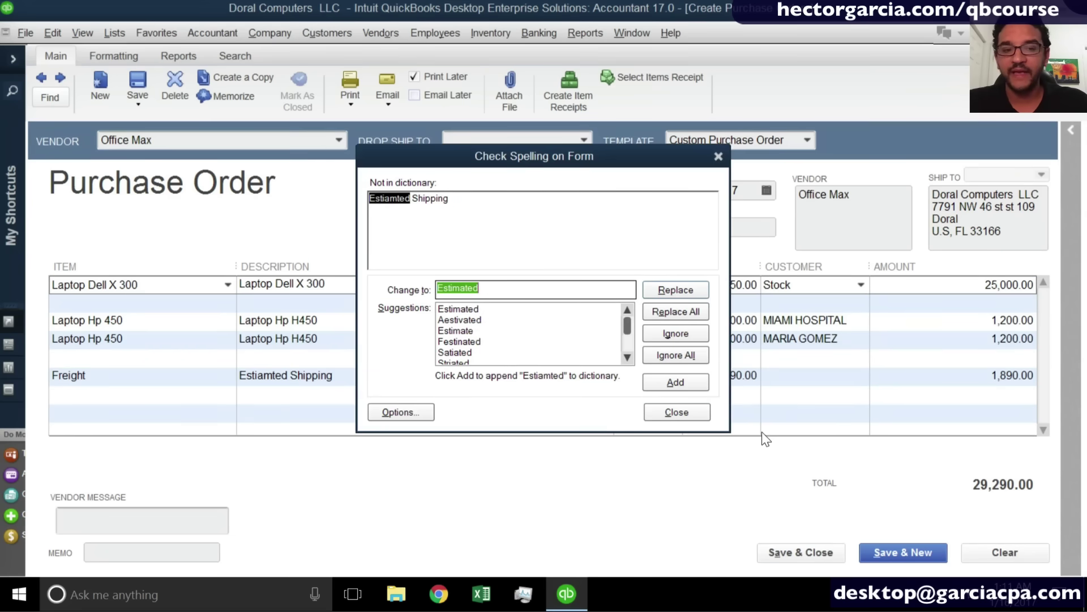
pyautogui.click(684, 311)
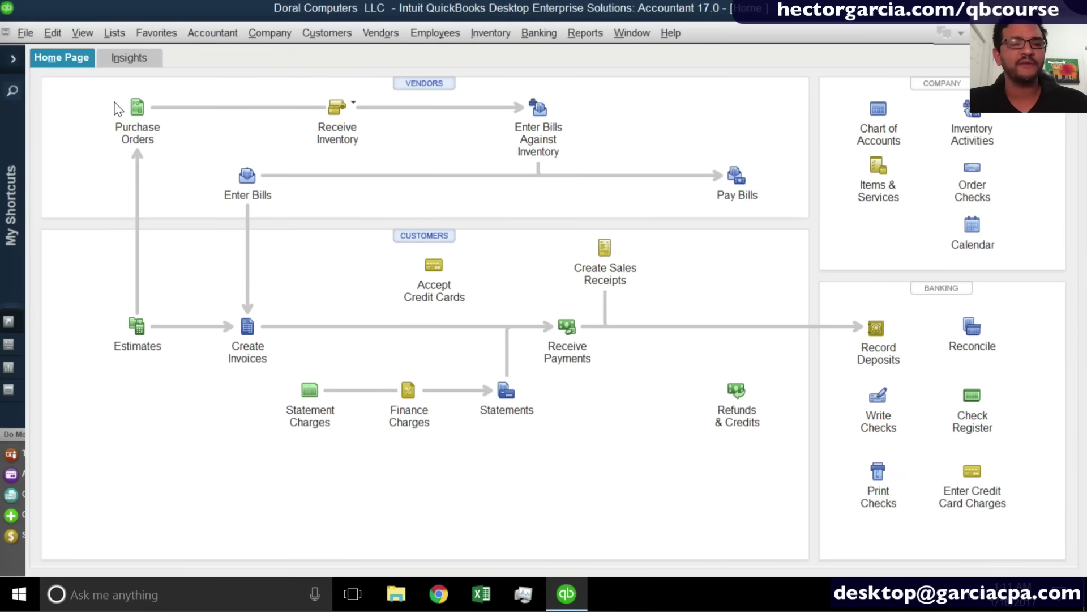
# Open Purchase Orders, view the previous order's number, then save and start a blank order.
pyautogui.click(146, 106)
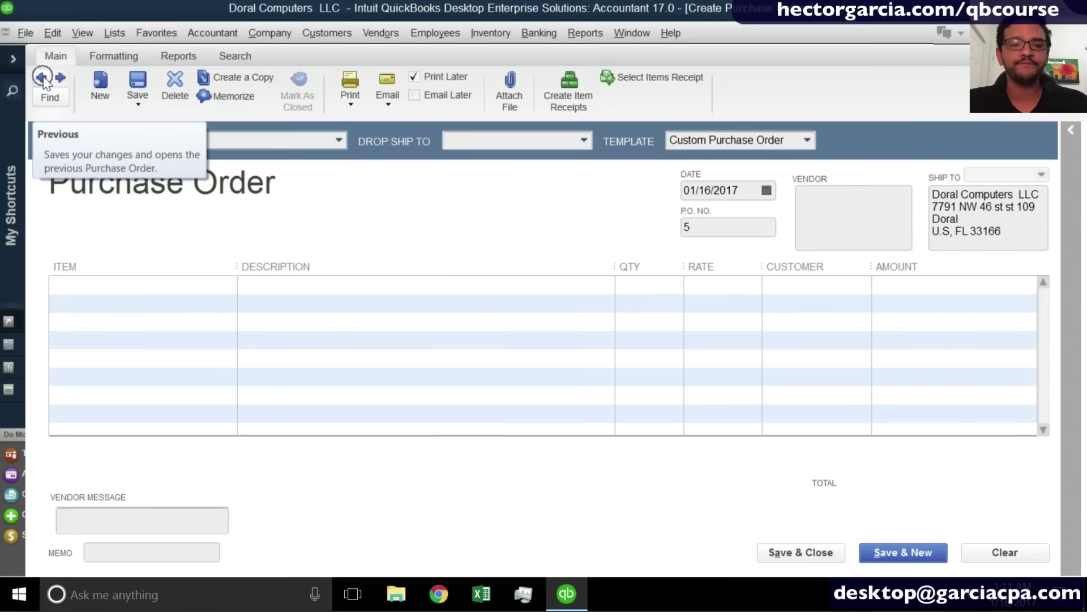
pyautogui.click(42, 79)
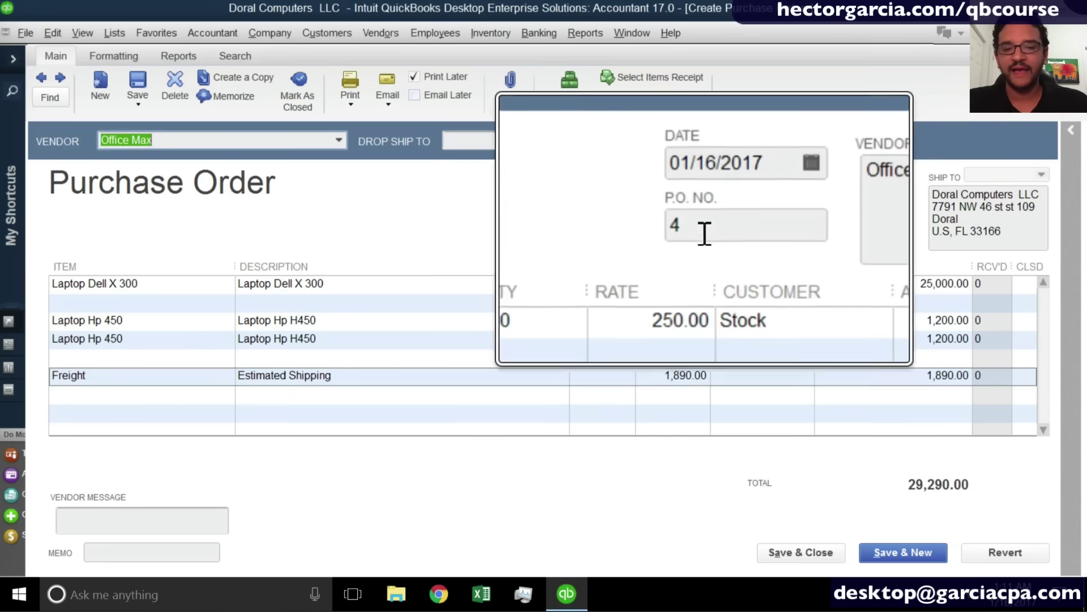
pyautogui.click(705, 227)
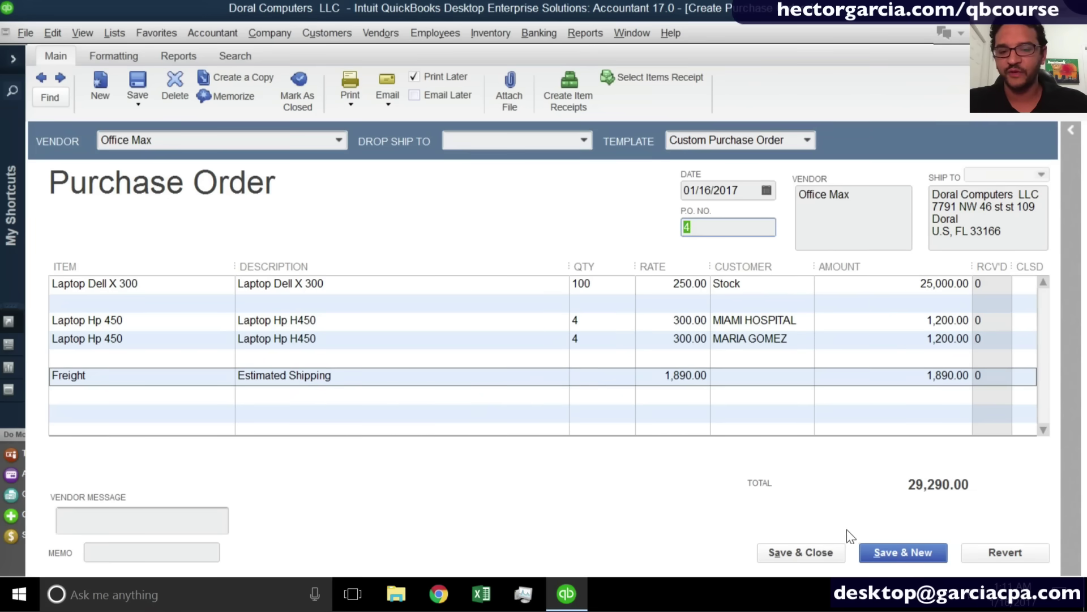
pyautogui.click(909, 561)
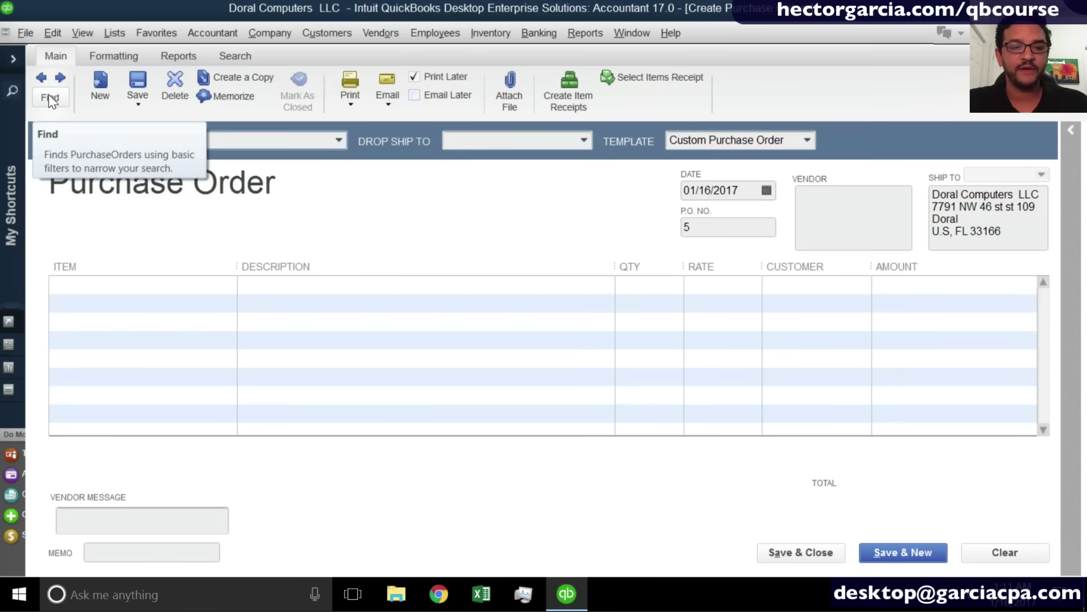
# Search by P.O. number 4 to reopen the Office Max purchase order.
pyautogui.click(49, 97)
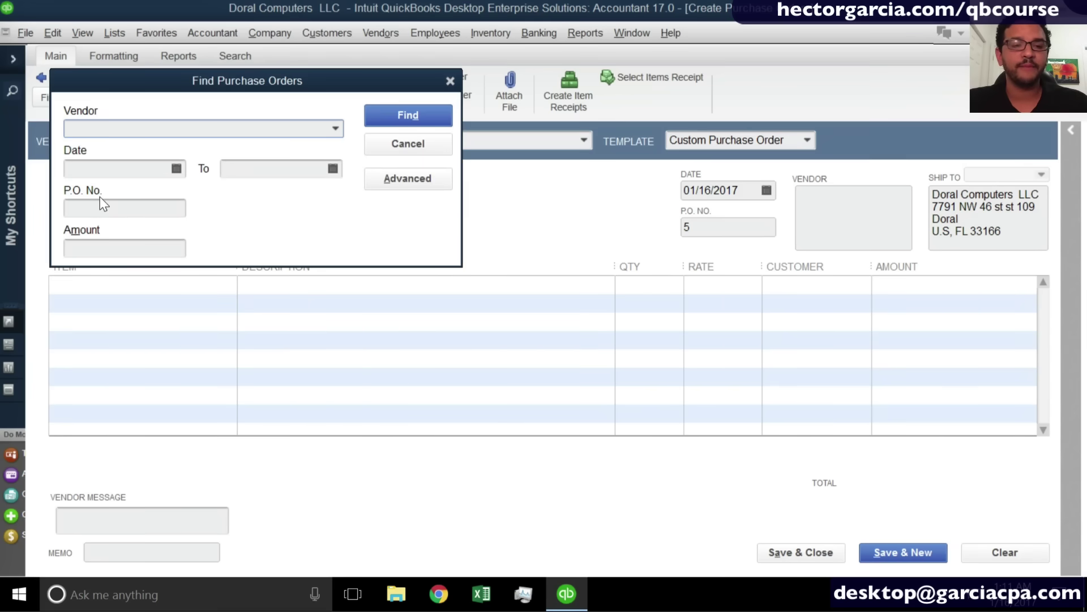
pyautogui.click(98, 210)
pyautogui.write('4')
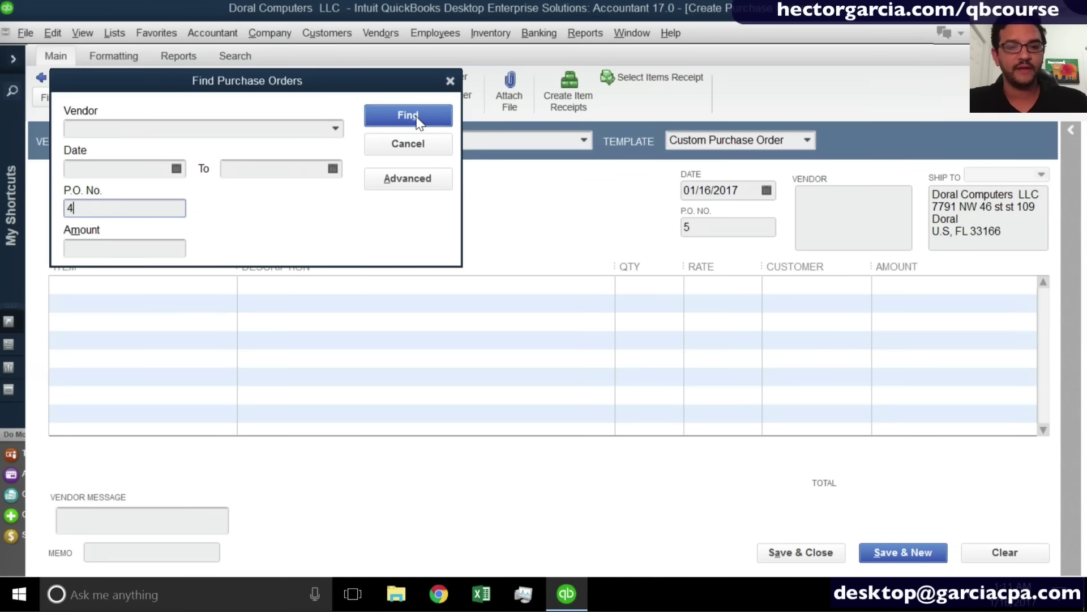
pyautogui.click(416, 116)
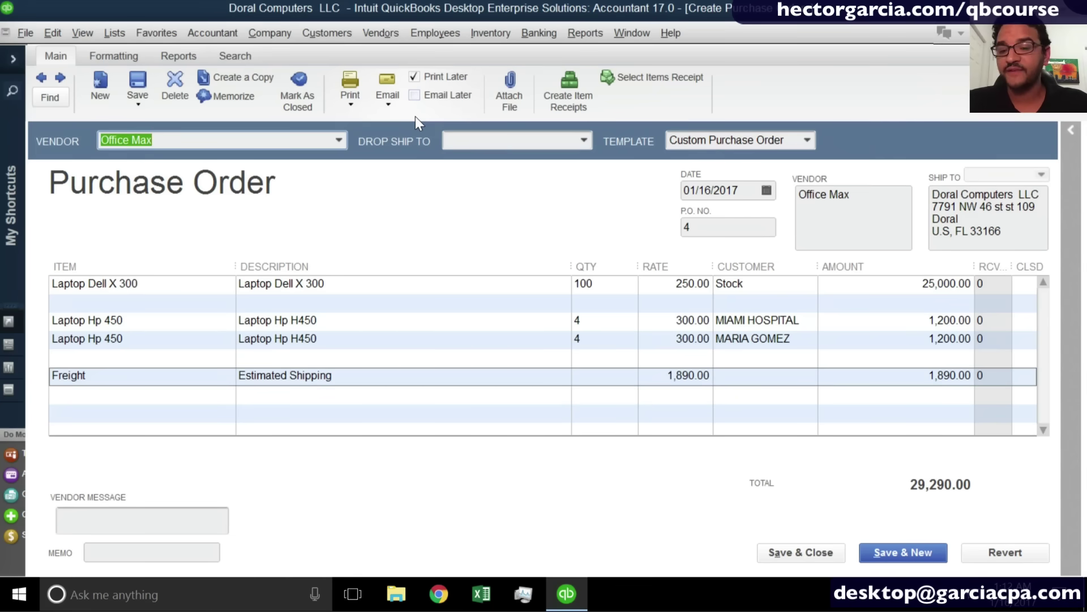
pyautogui.click(348, 100)
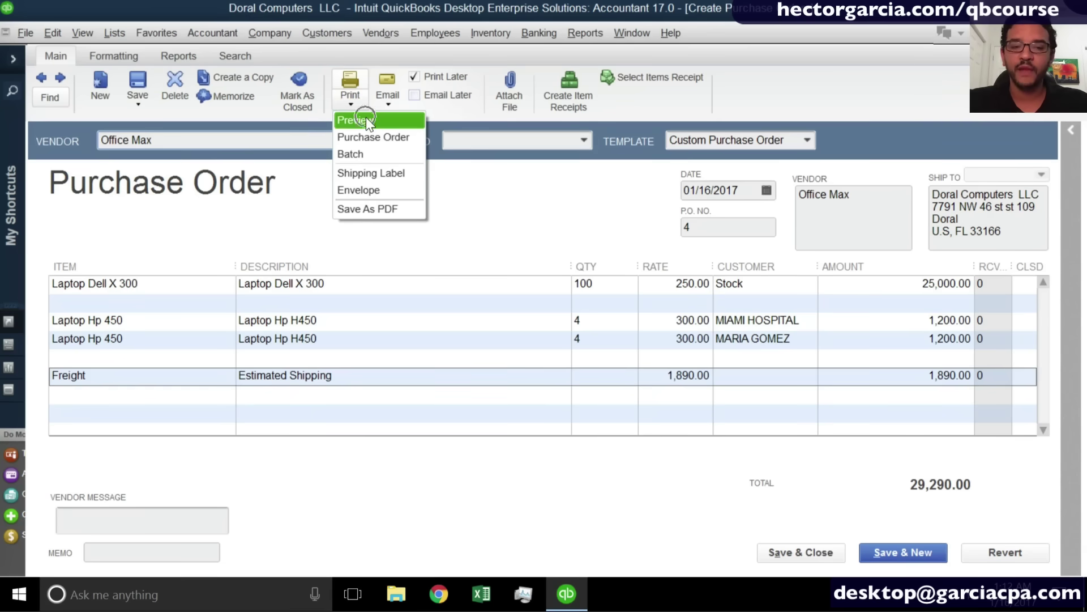
pyautogui.click(366, 118)
pyautogui.click(552, 273)
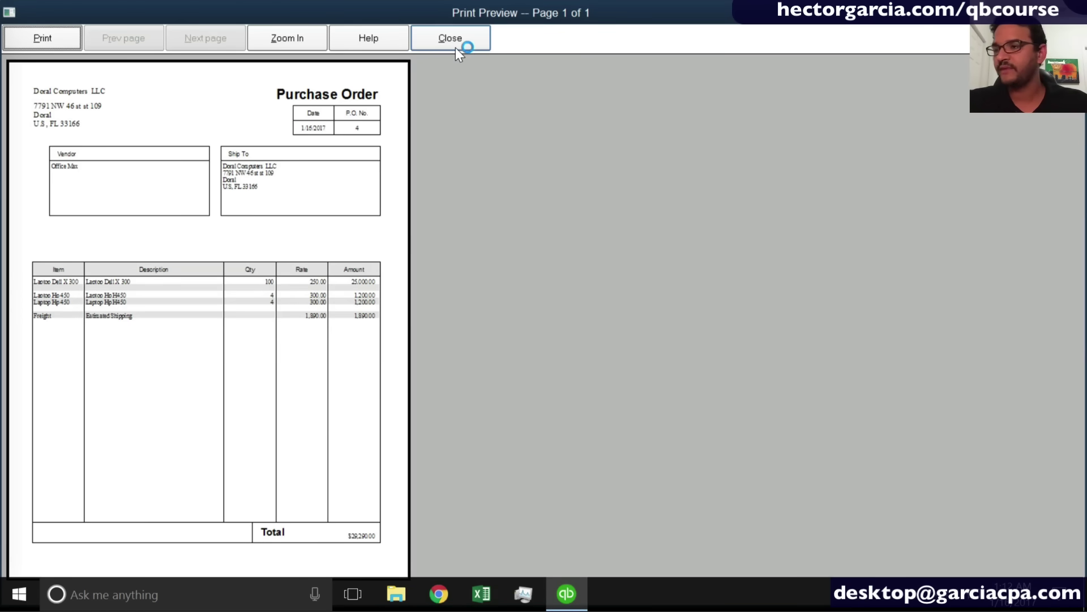
pyautogui.click(450, 38)
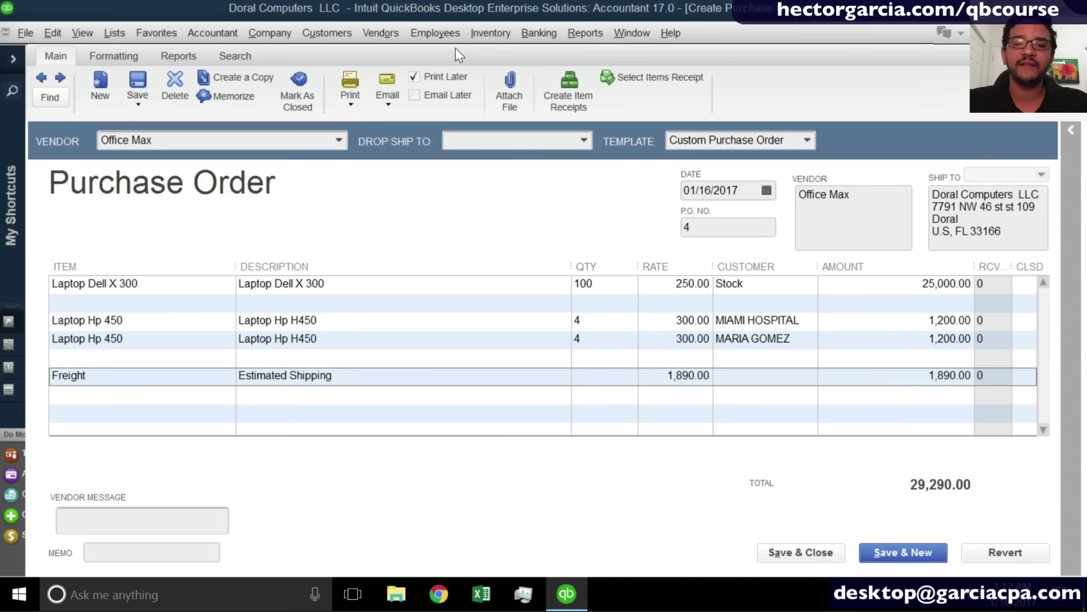
pyautogui.click(359, 95)
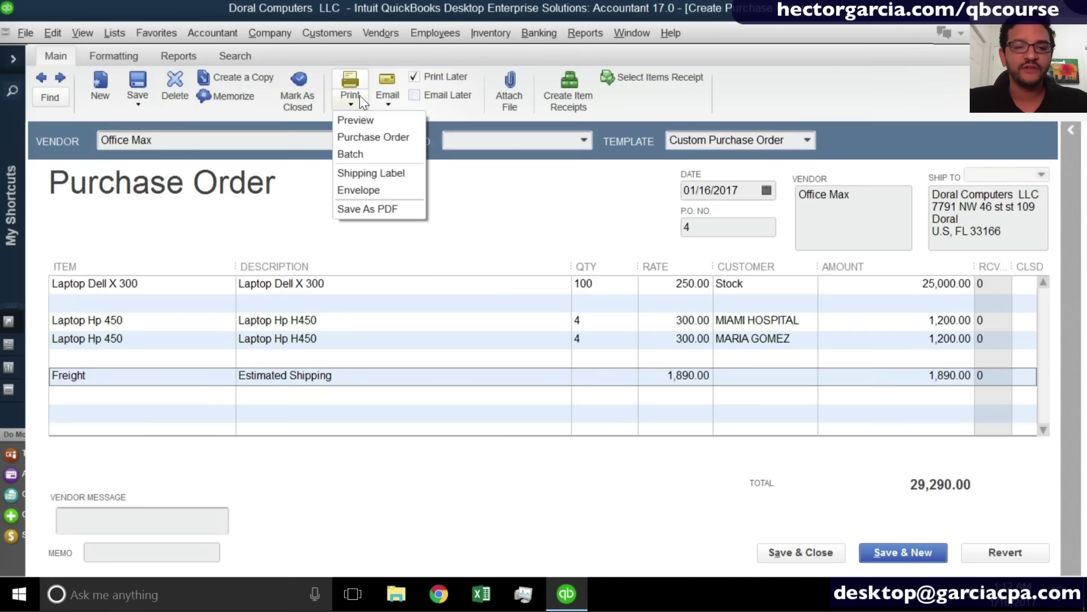
pyautogui.click(373, 138)
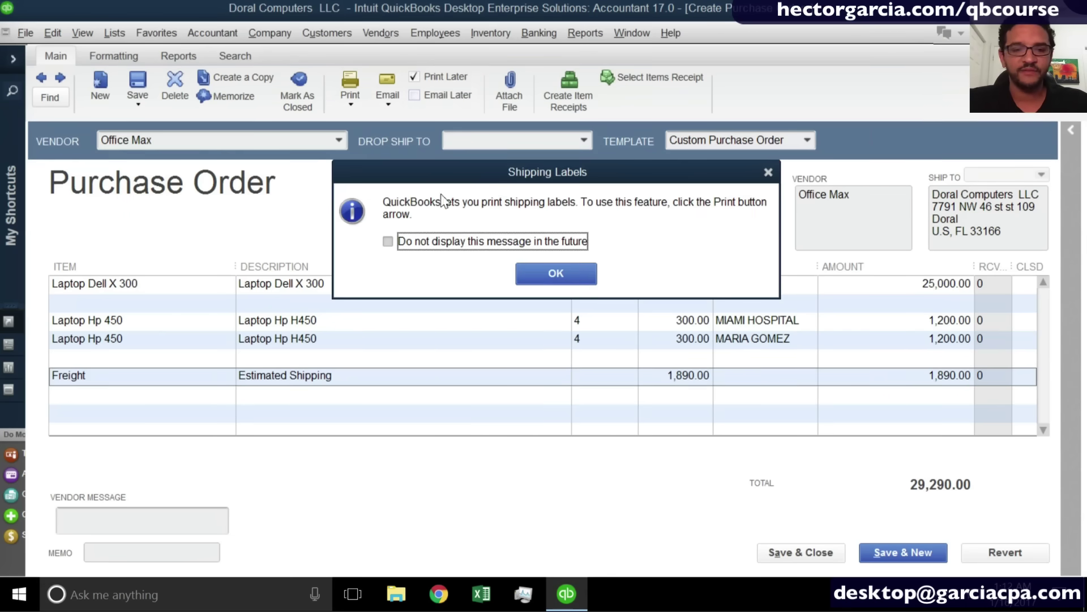
pyautogui.click(546, 273)
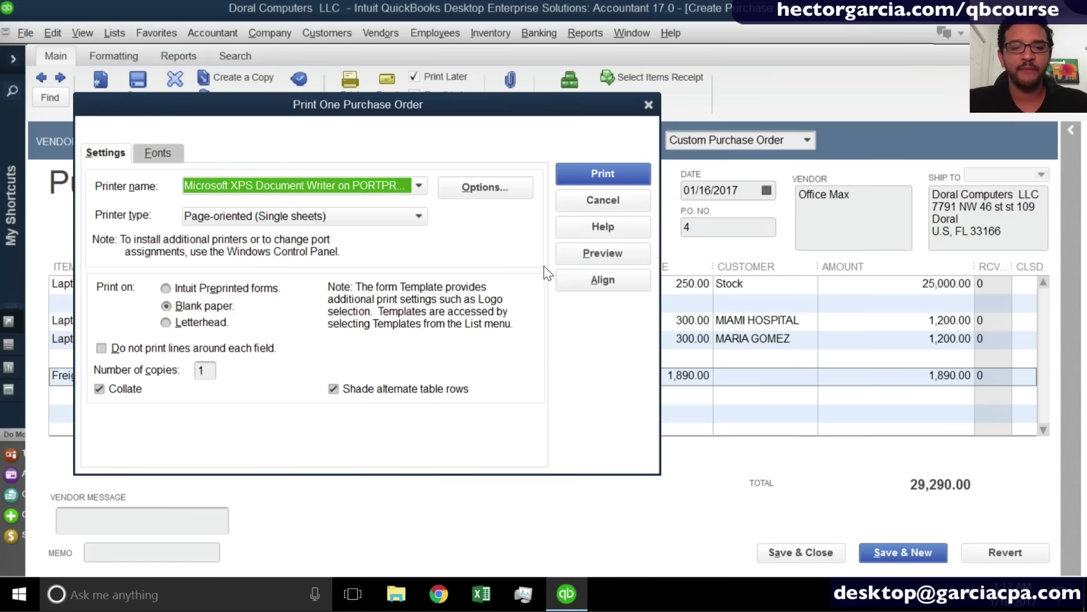
pyautogui.click(602, 200)
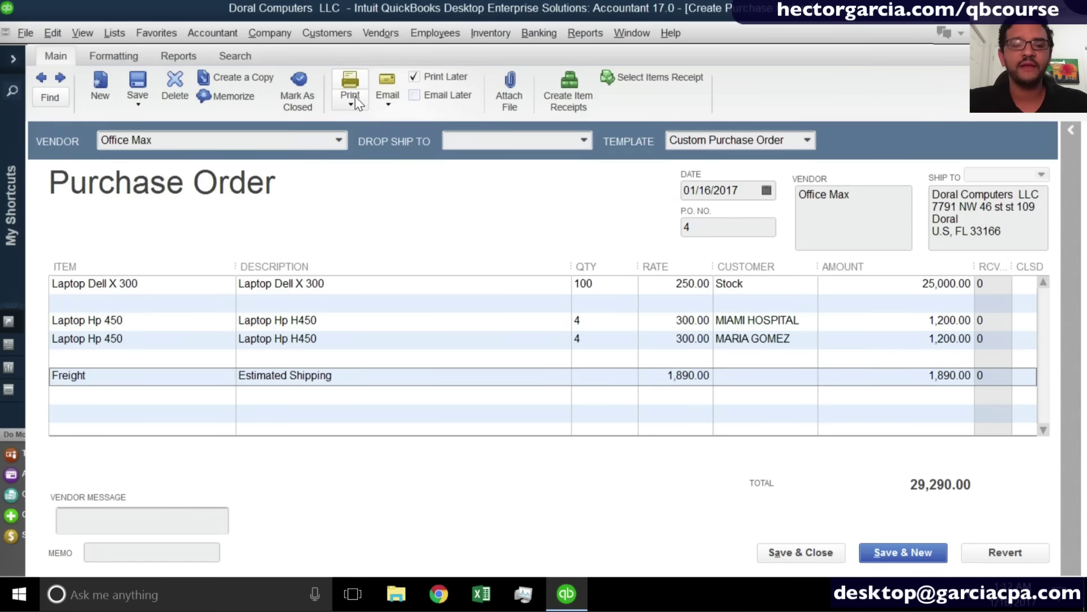
pyautogui.click(355, 95)
pyautogui.click(553, 276)
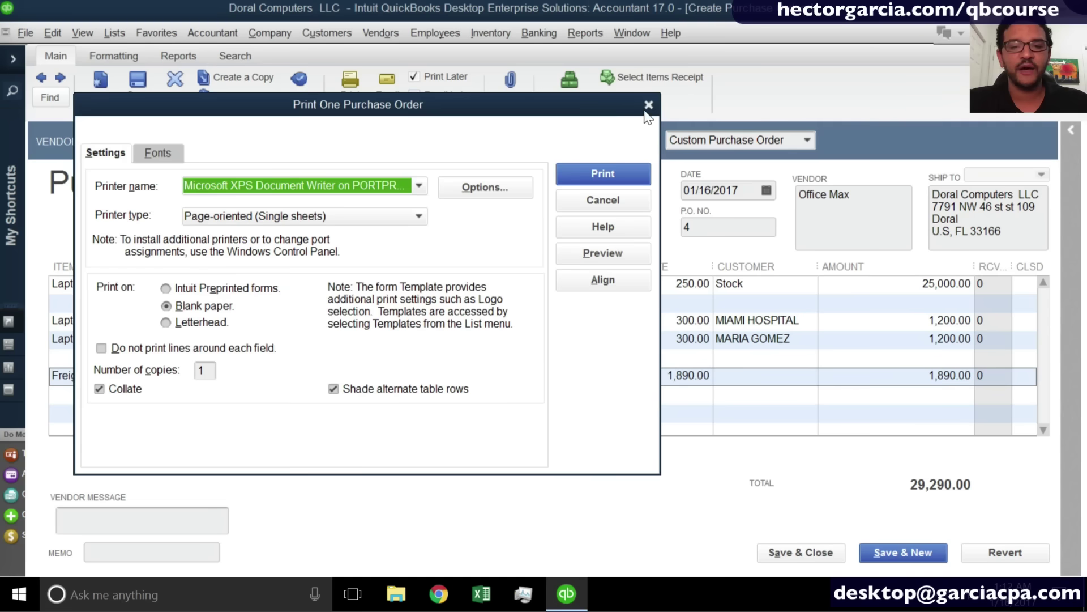
pyautogui.click(649, 105)
pyautogui.click(351, 100)
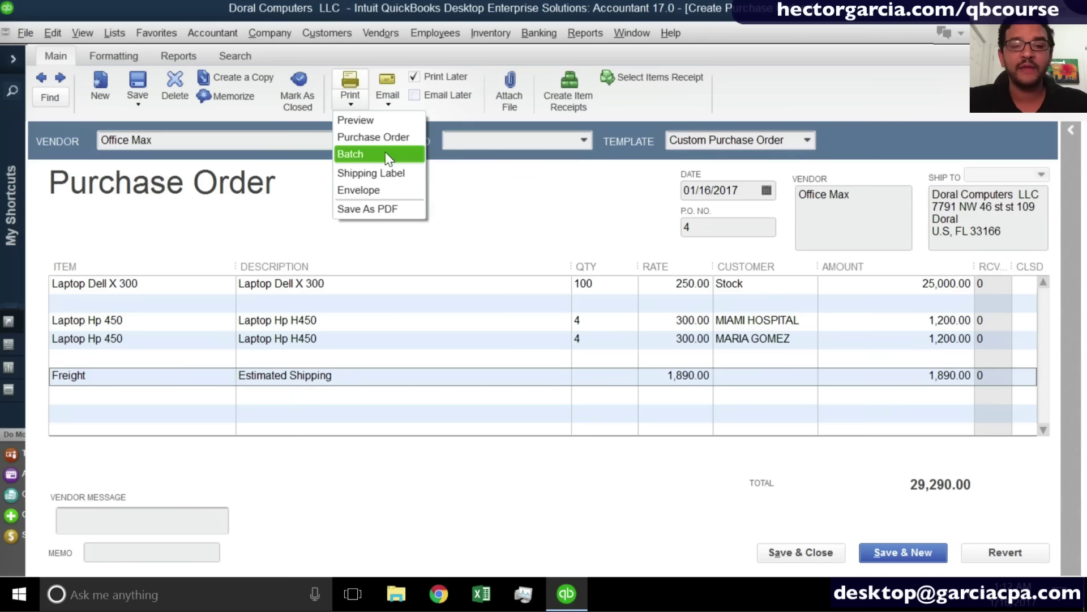
pyautogui.click(386, 152)
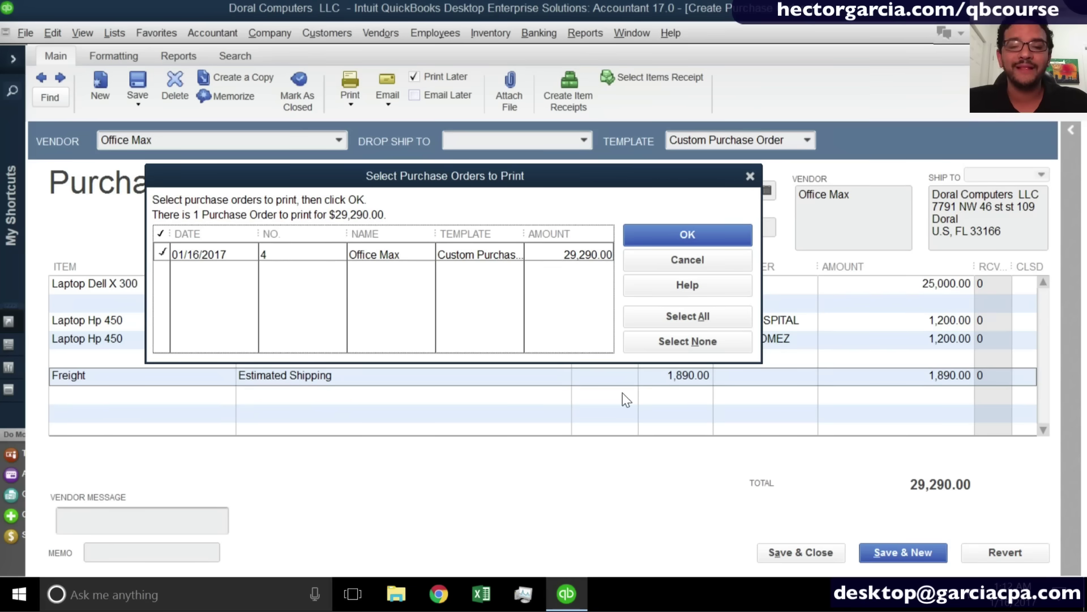
pyautogui.click(687, 260)
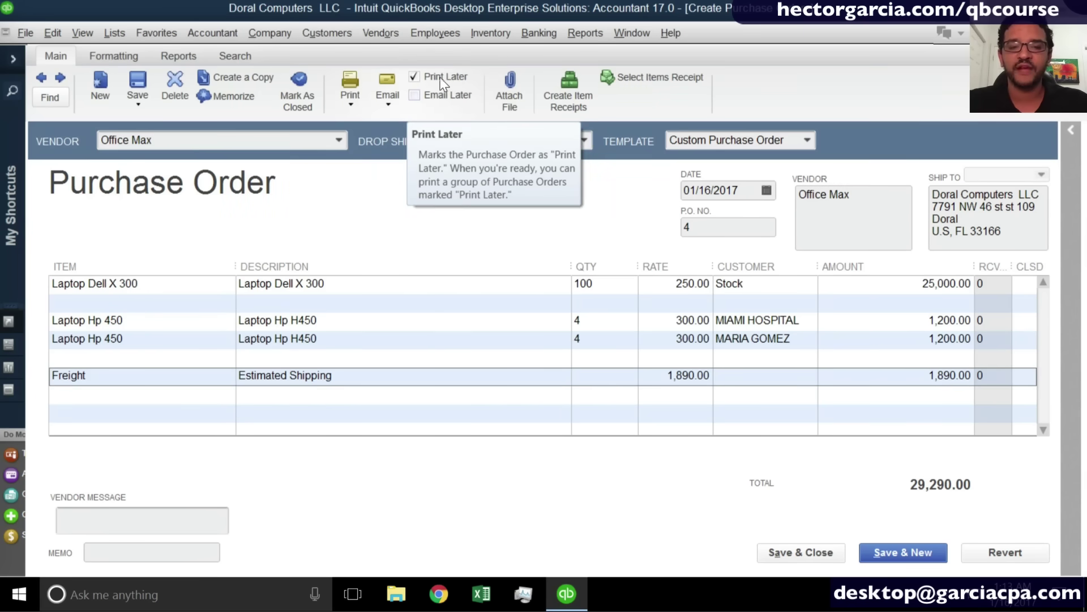
pyautogui.click(343, 86)
pyautogui.click(517, 277)
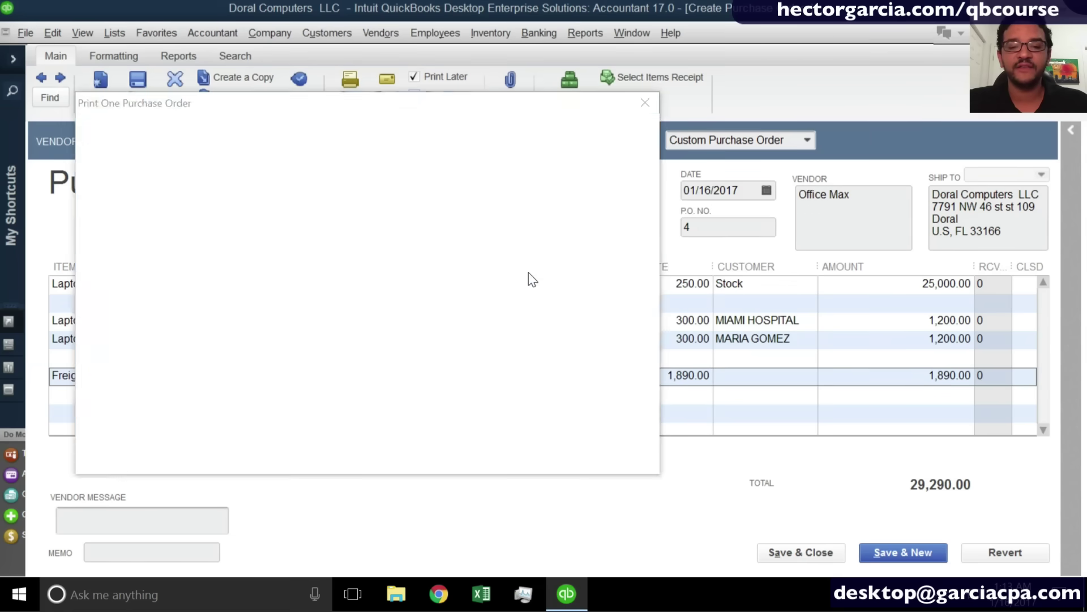
pyautogui.click(602, 199)
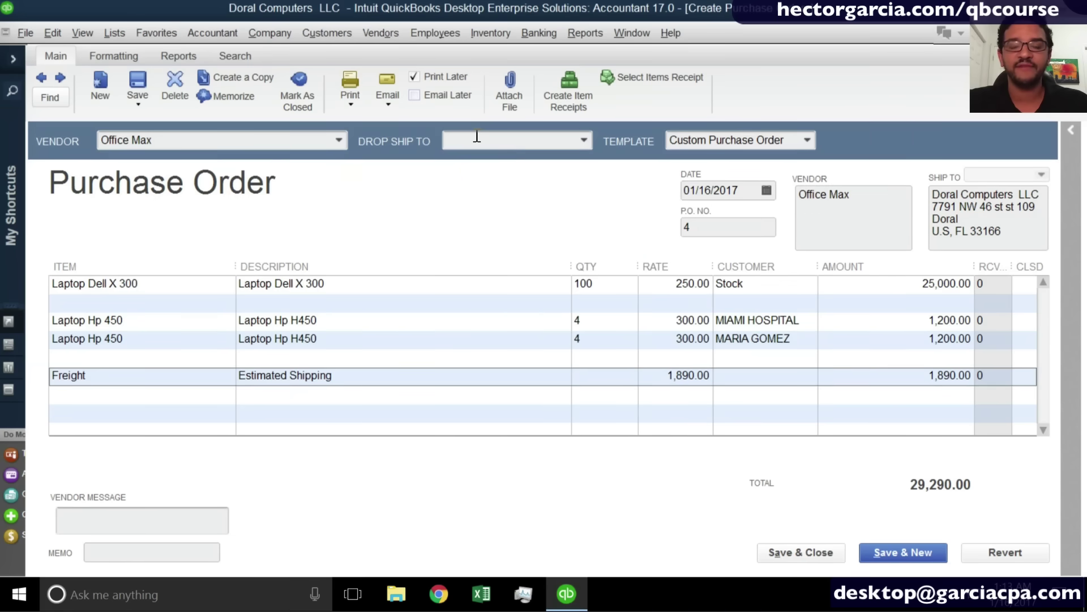
pyautogui.click(388, 94)
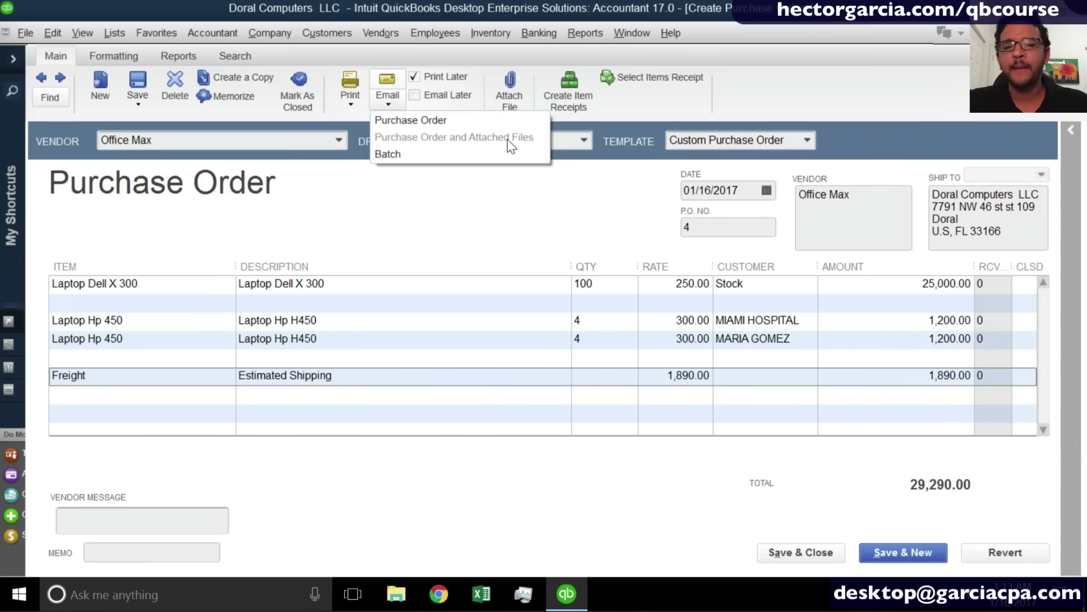
pyautogui.click(463, 198)
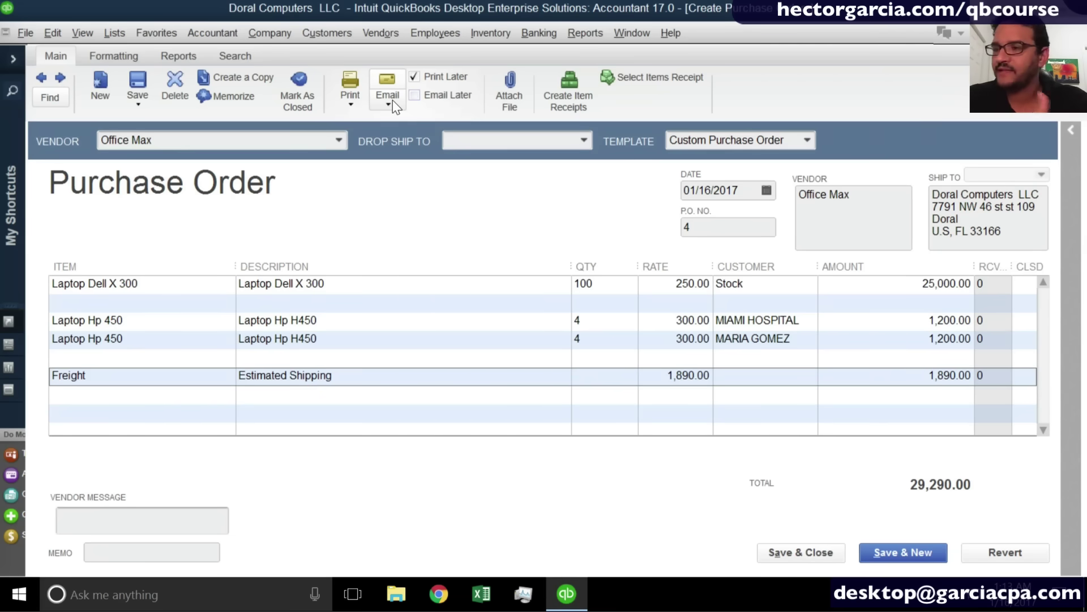
# Attach the bank .xlsx spreadsheet from the Desktop to purchase order 4 and close Attachments.
pyautogui.click(392, 99)
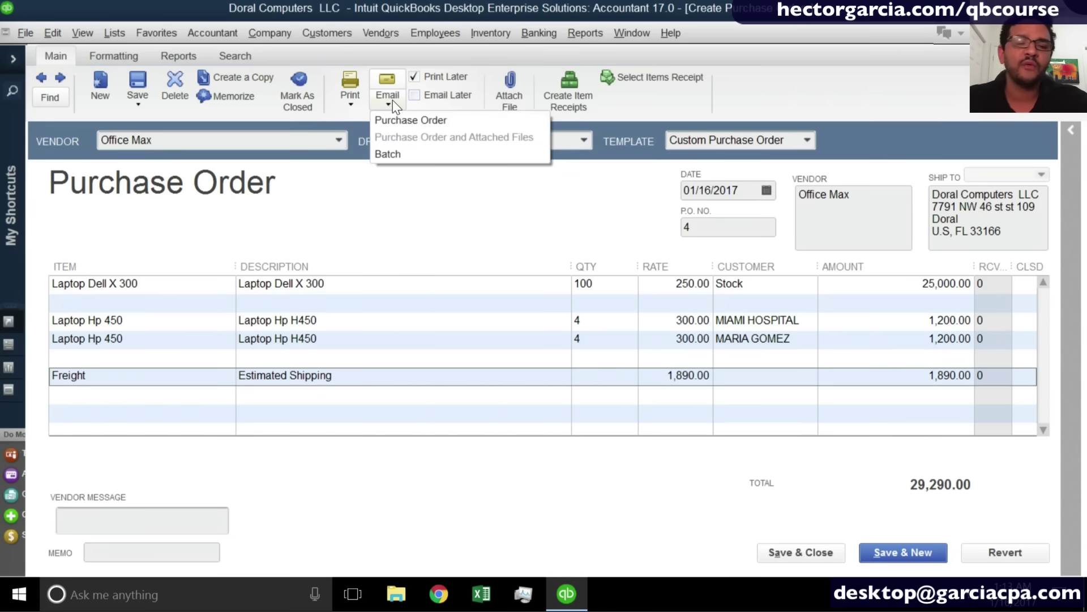
pyautogui.click(523, 84)
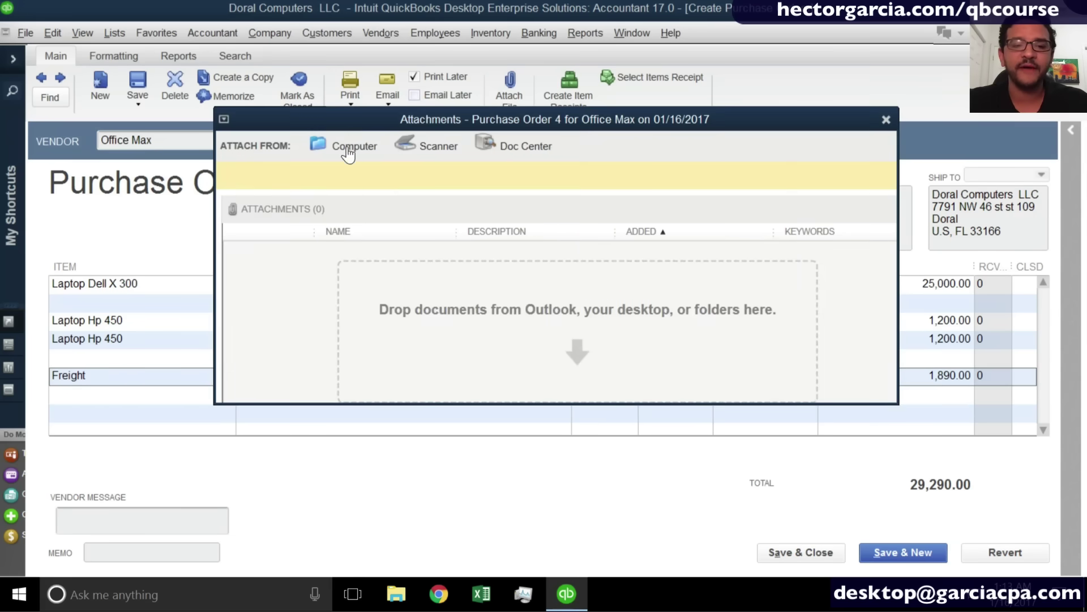
pyautogui.click(346, 146)
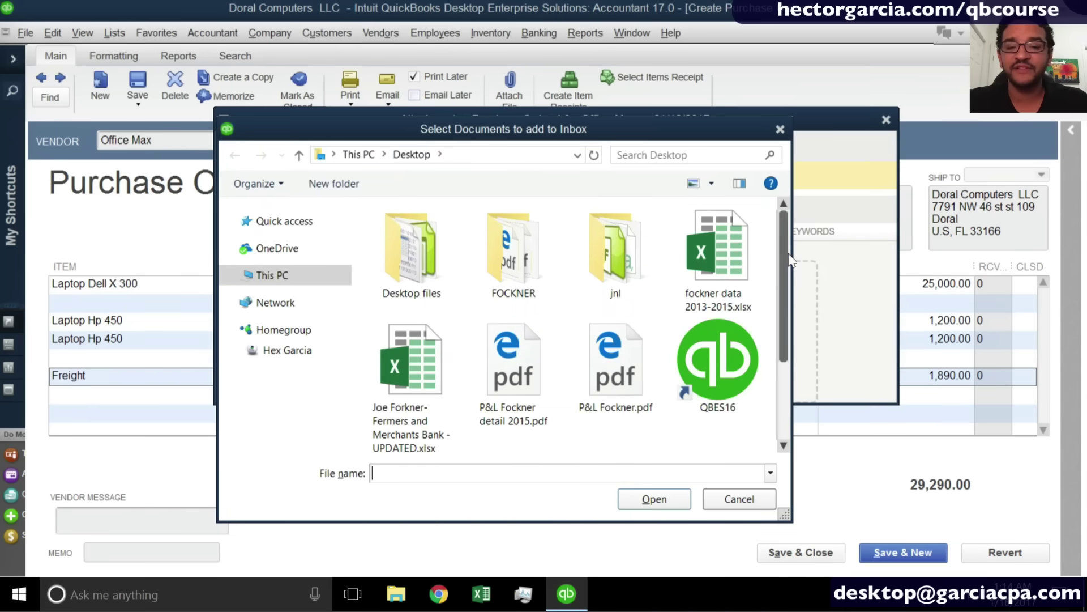
pyautogui.scroll(-1, 790, 277)
pyautogui.scroll(-2, 789, 277)
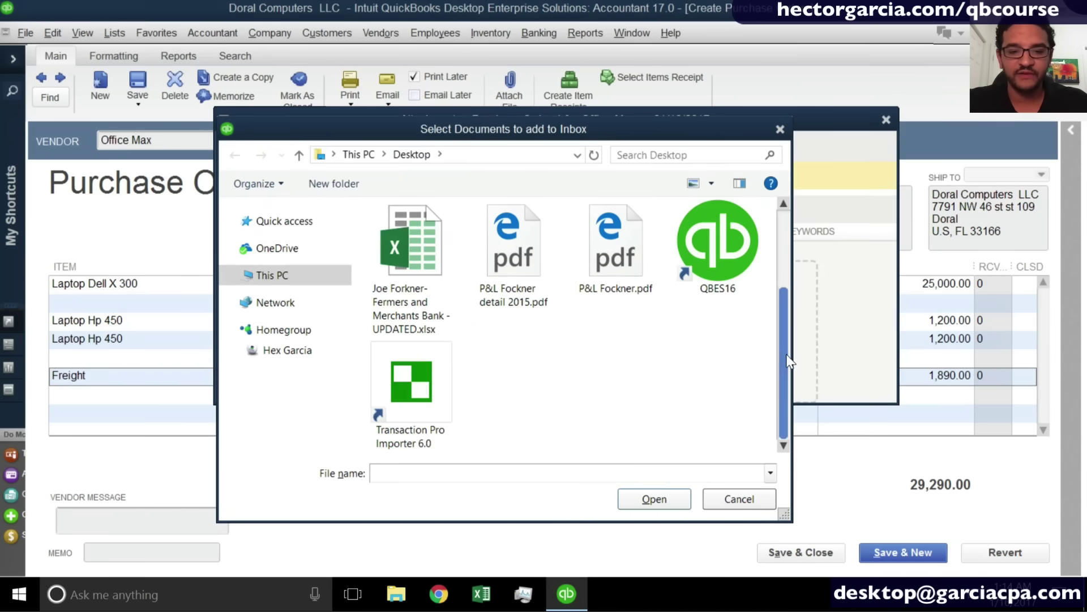
pyautogui.click(417, 289)
pyautogui.click(686, 505)
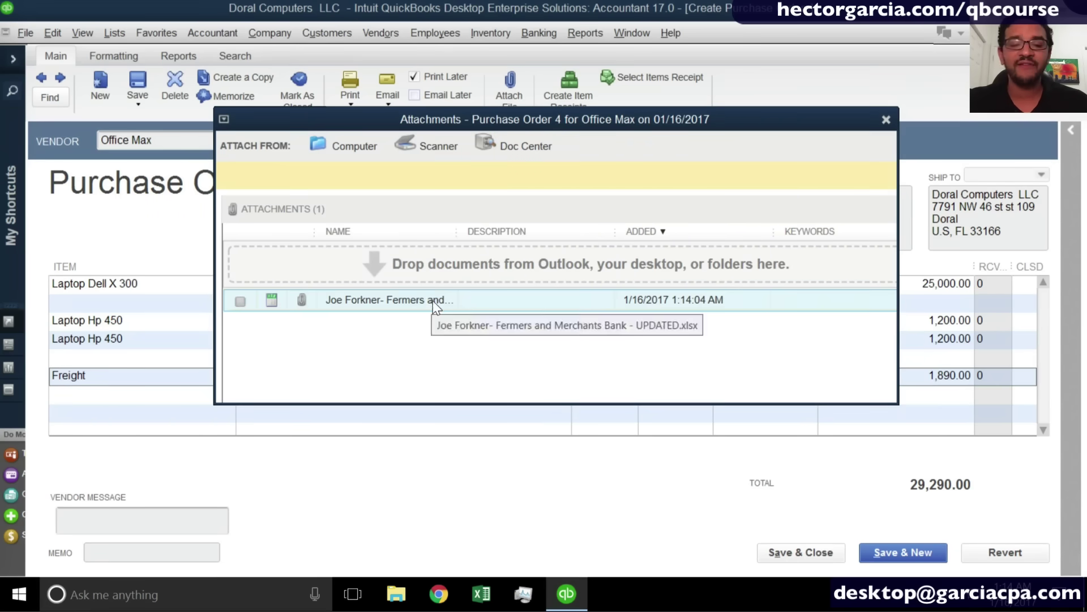
pyautogui.click(887, 120)
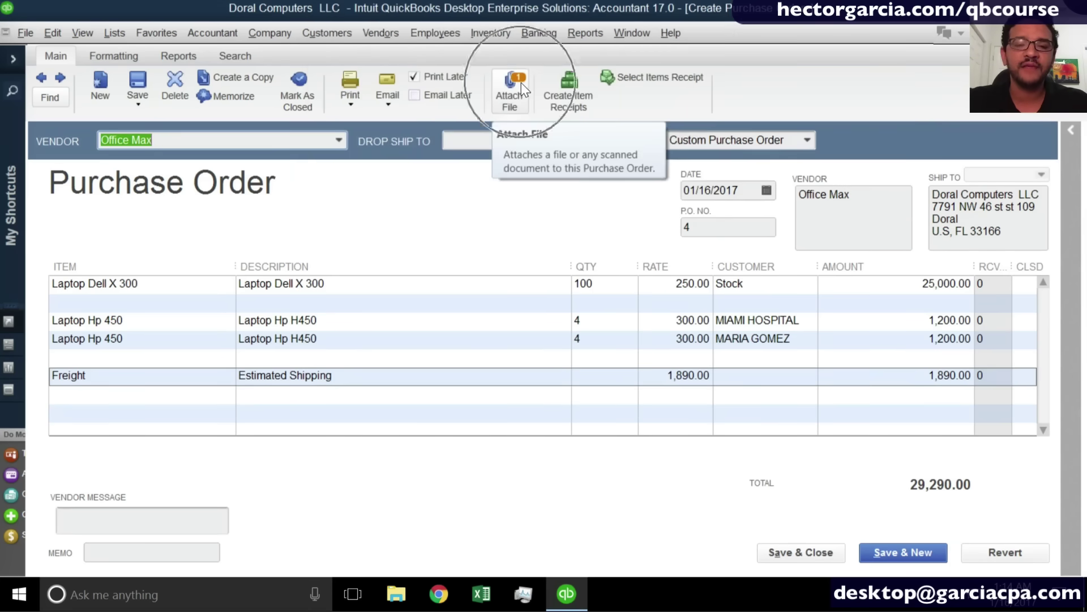
pyautogui.click(396, 102)
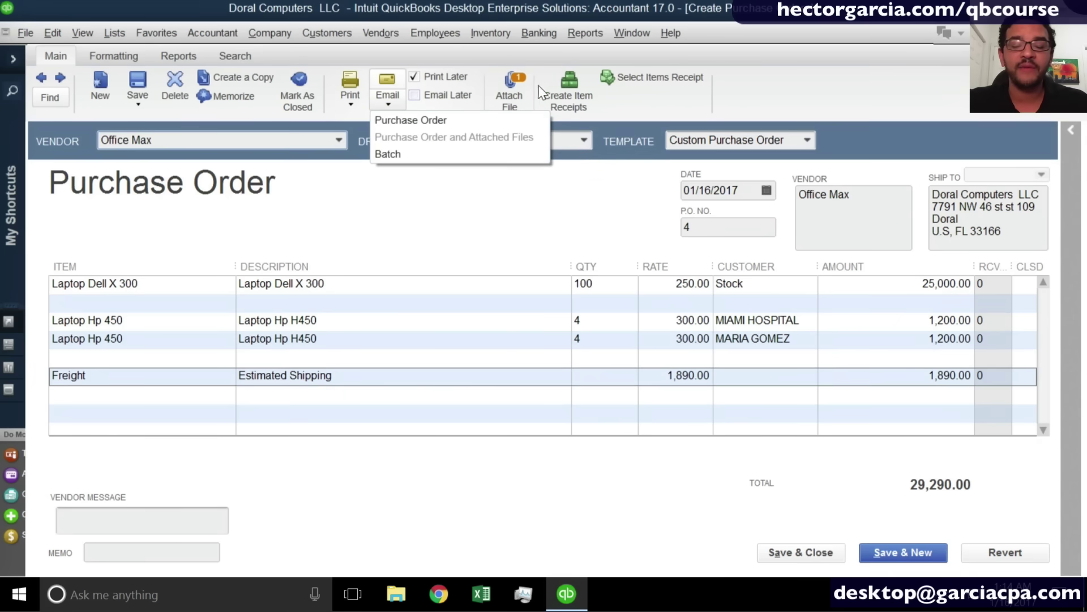
pyautogui.click(451, 137)
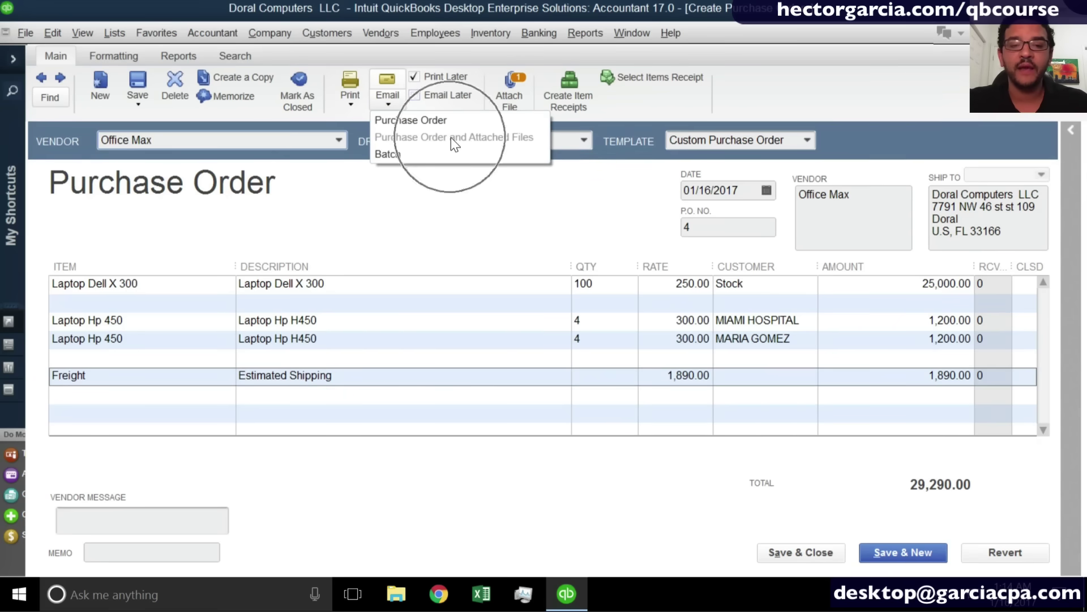
pyautogui.click(450, 137)
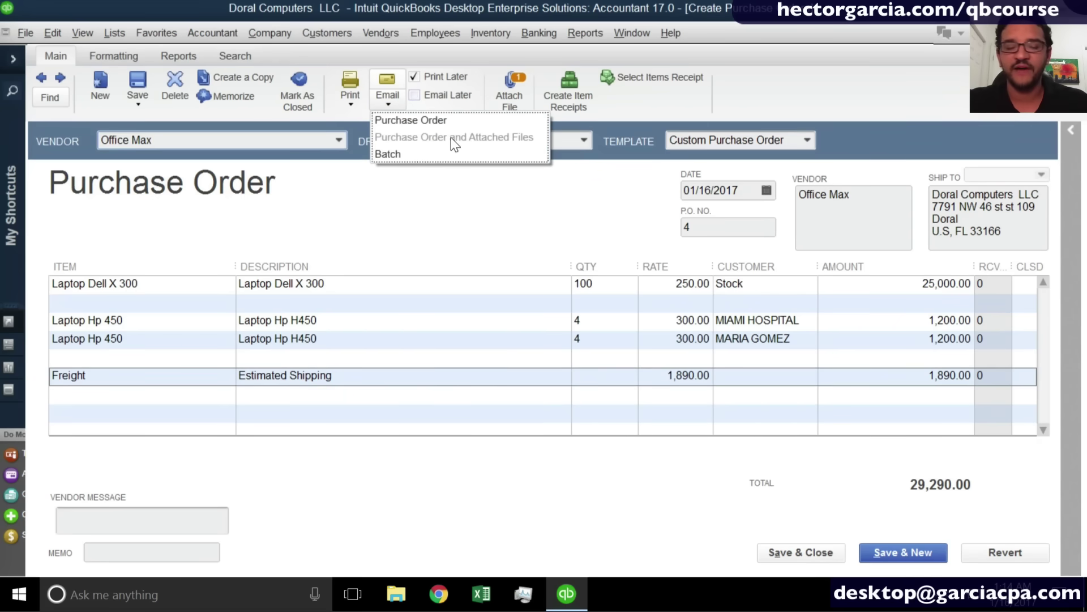
pyautogui.click(430, 251)
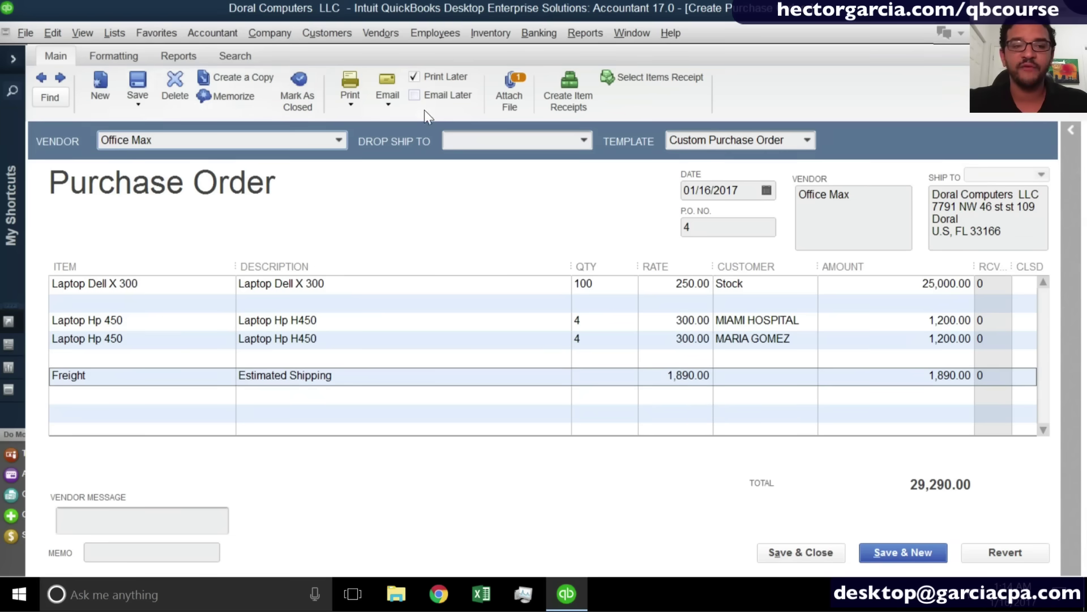
pyautogui.click(390, 103)
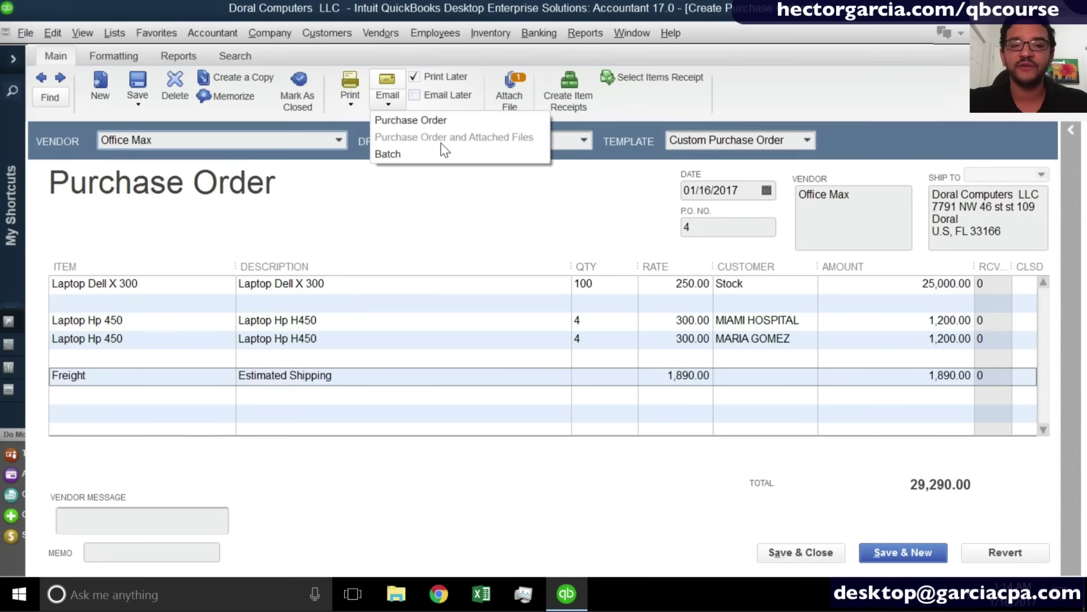
pyautogui.click(442, 205)
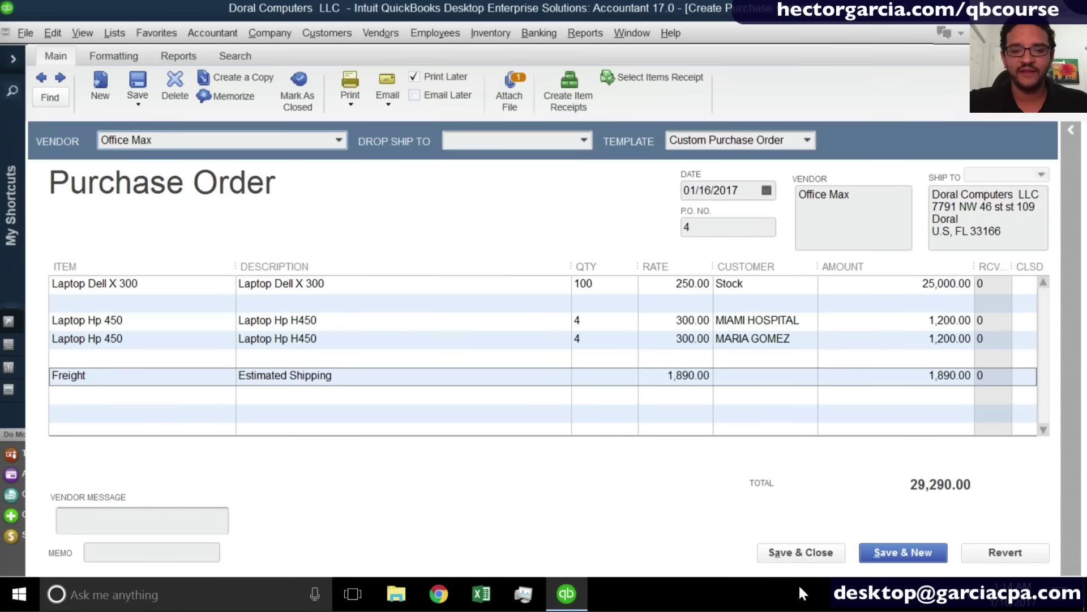
pyautogui.click(791, 548)
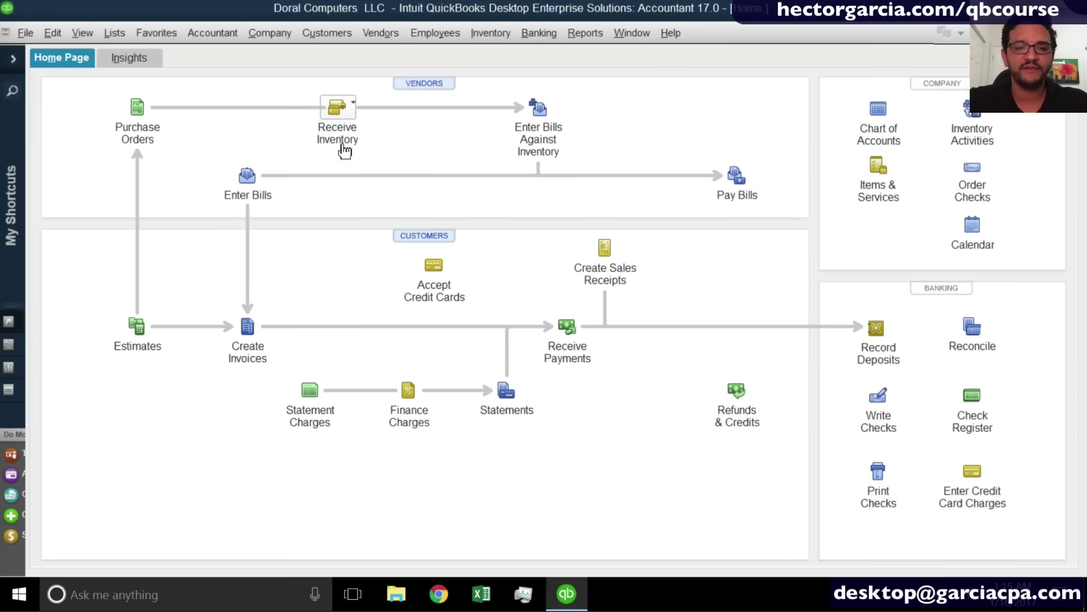
# Show the Receive Inventory options, with Bill or without Bill, from the Home Page.
pyautogui.click(335, 116)
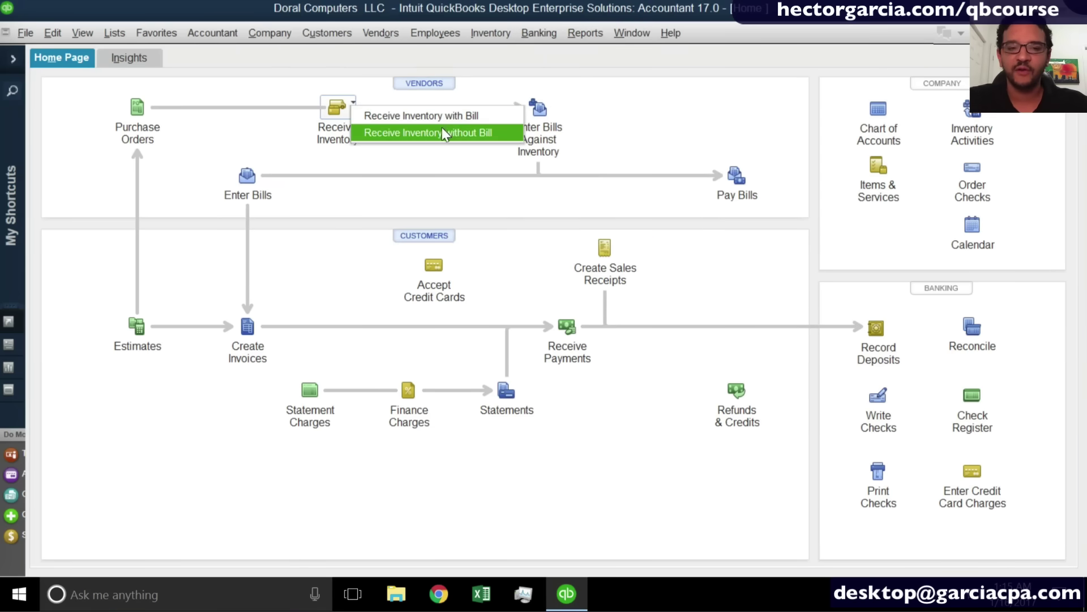
# Start an item receipt without a bill dated 01/16/2017, with the bill to follow, and open the vendor list.
pyautogui.click(442, 129)
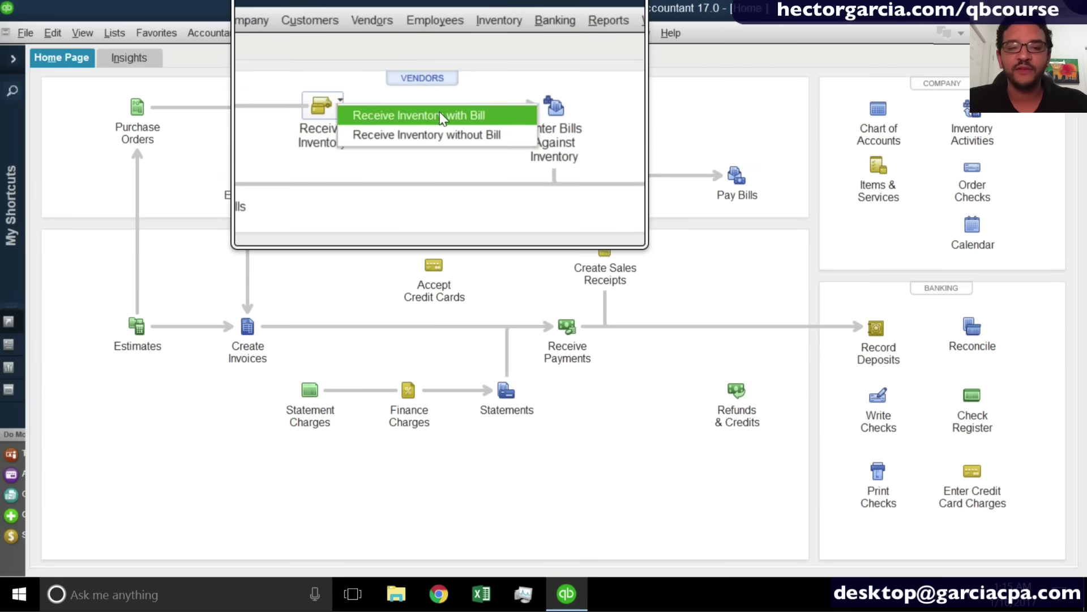
pyautogui.click(444, 131)
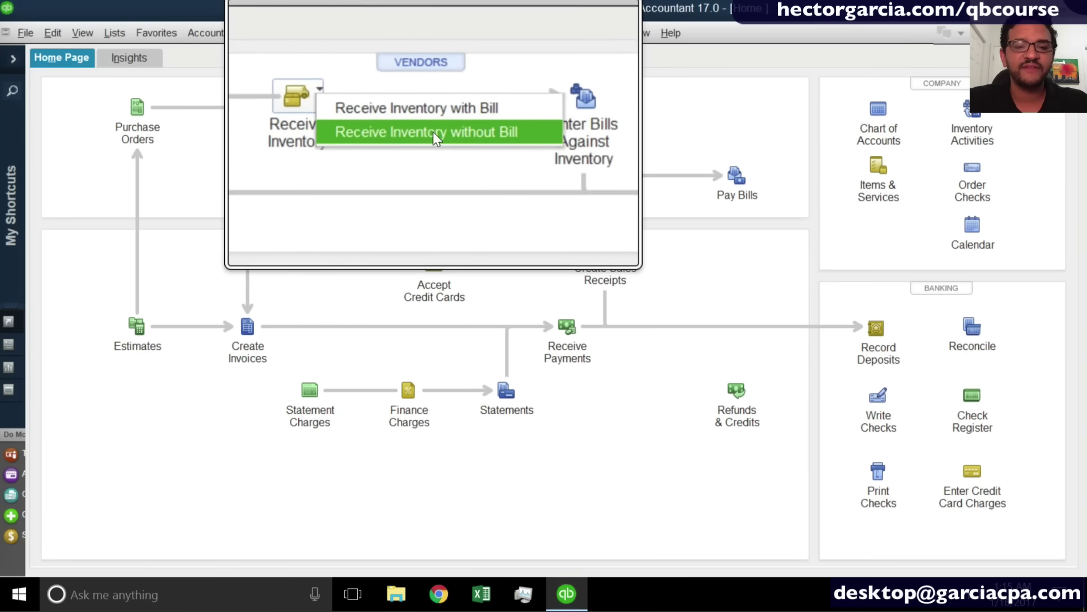
pyautogui.click(432, 131)
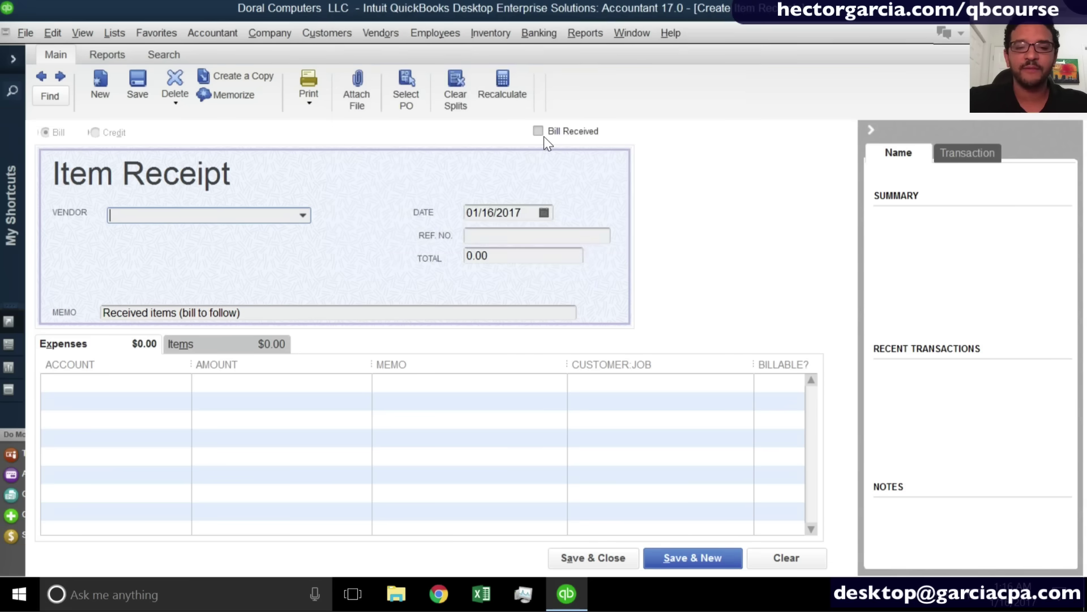
pyautogui.click(538, 131)
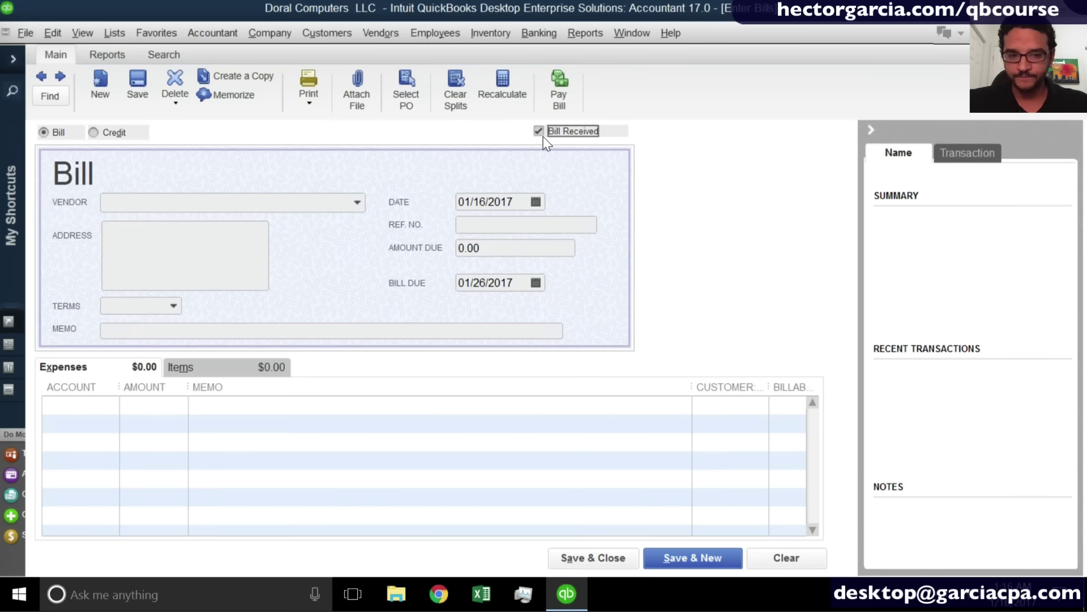
pyautogui.click(539, 132)
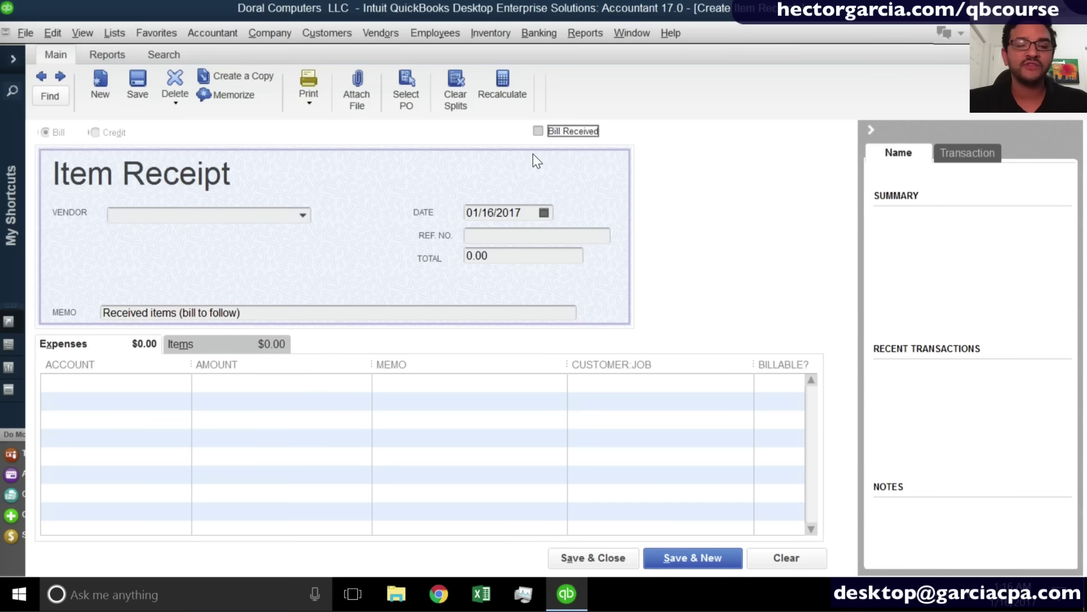
pyautogui.click(303, 215)
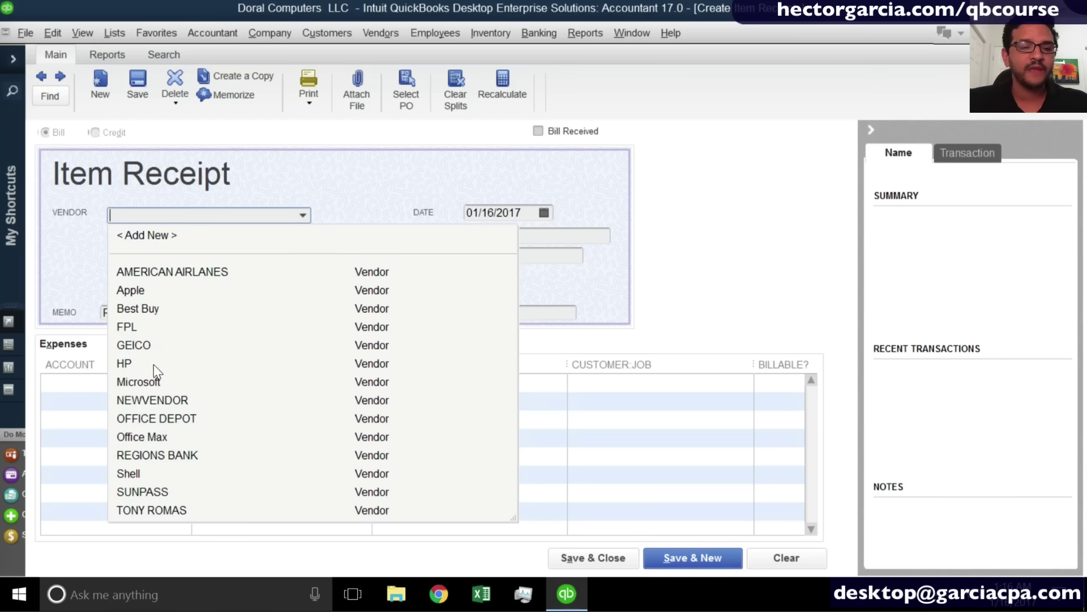
# Choose Office Max as the vendor and agree to receive against its open purchase orders.
pyautogui.click(157, 439)
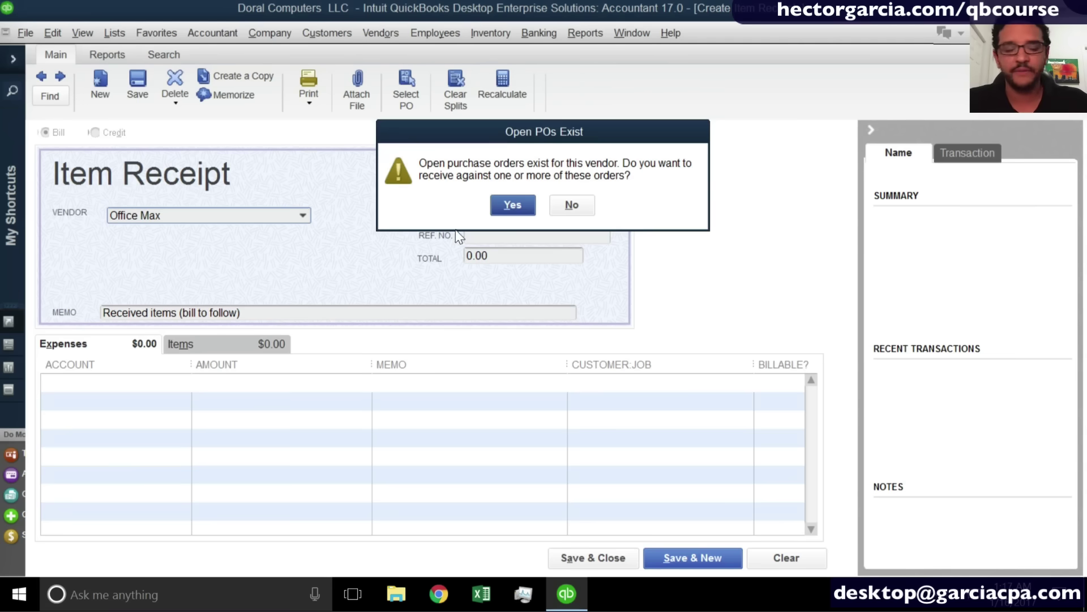
pyautogui.click(512, 205)
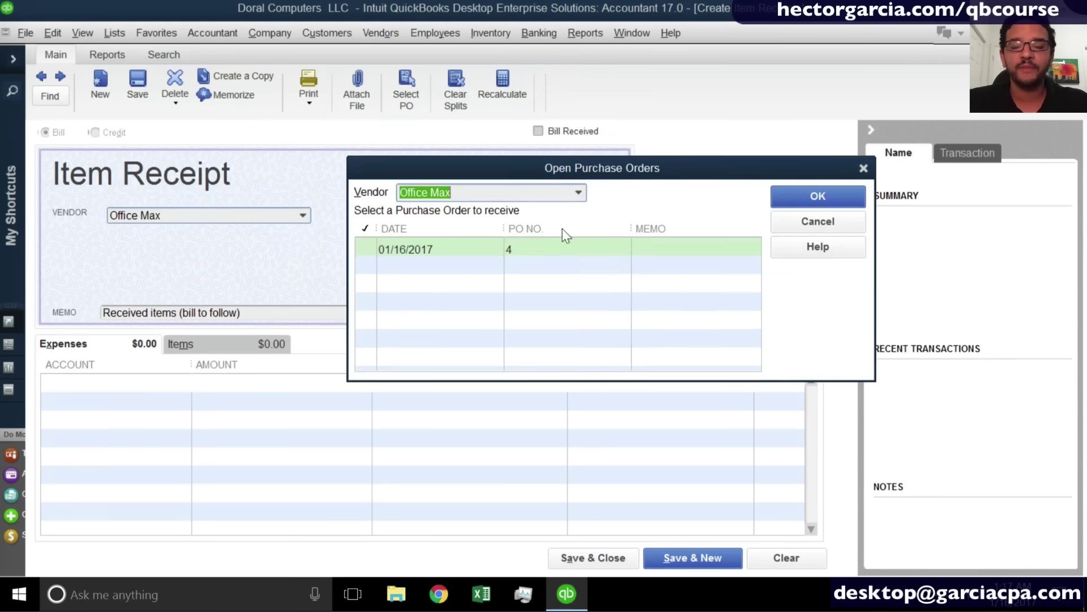
# Tick PO 4 dated 01/16/2017 to pull its laptops and freight, totalling 29,290.00.
pyautogui.click(434, 260)
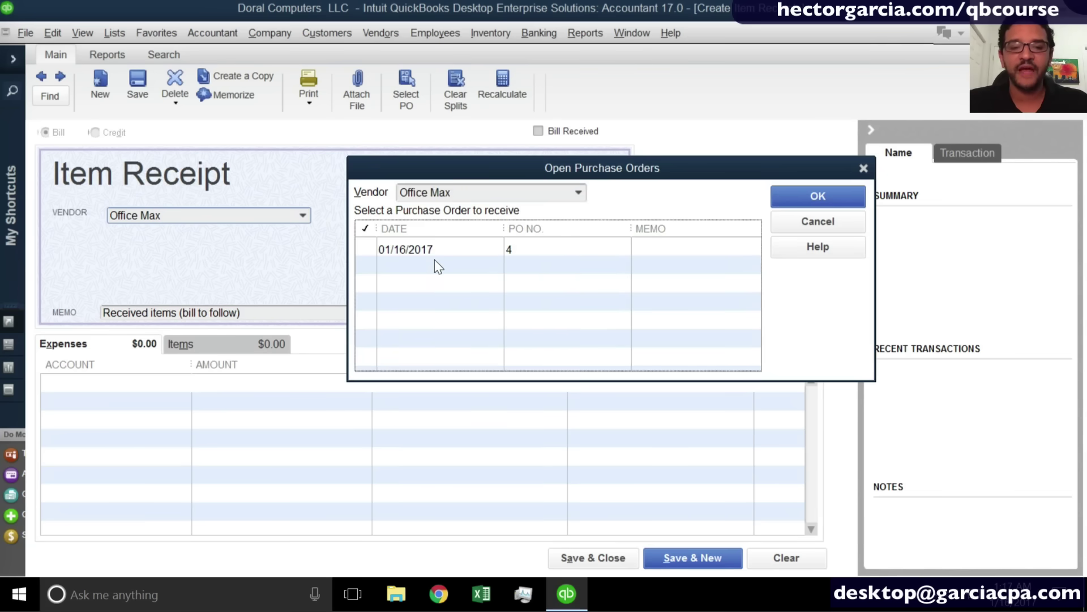
pyautogui.click(434, 285)
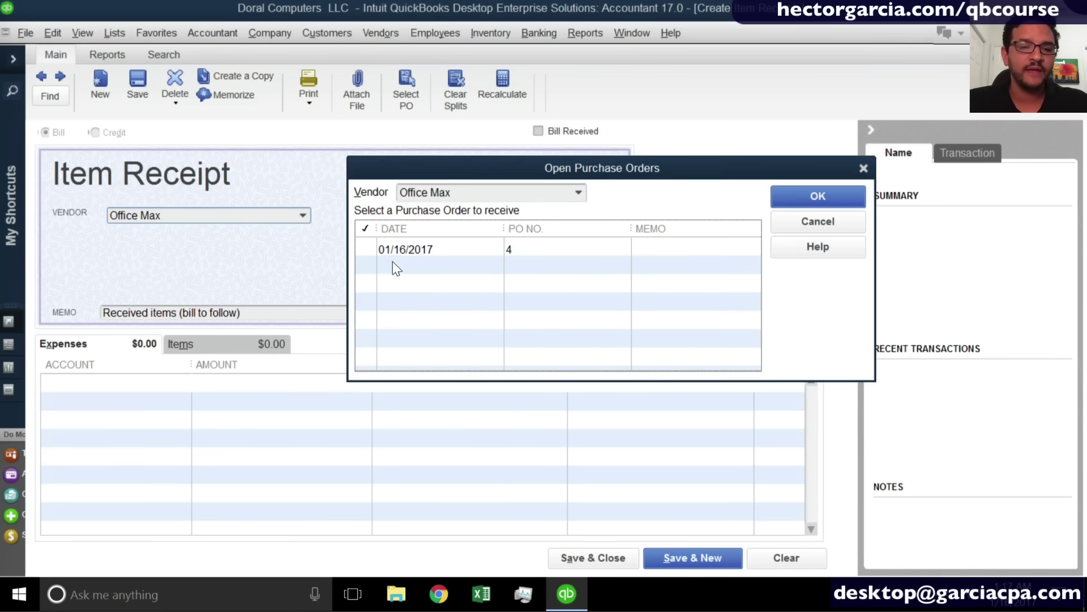
pyautogui.click(371, 253)
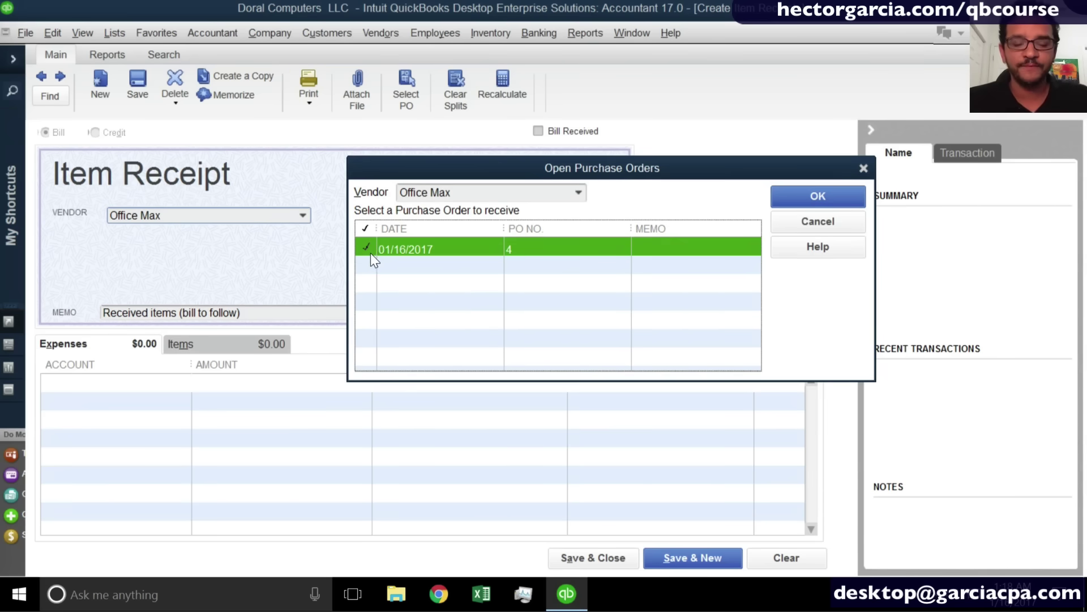
pyautogui.click(371, 254)
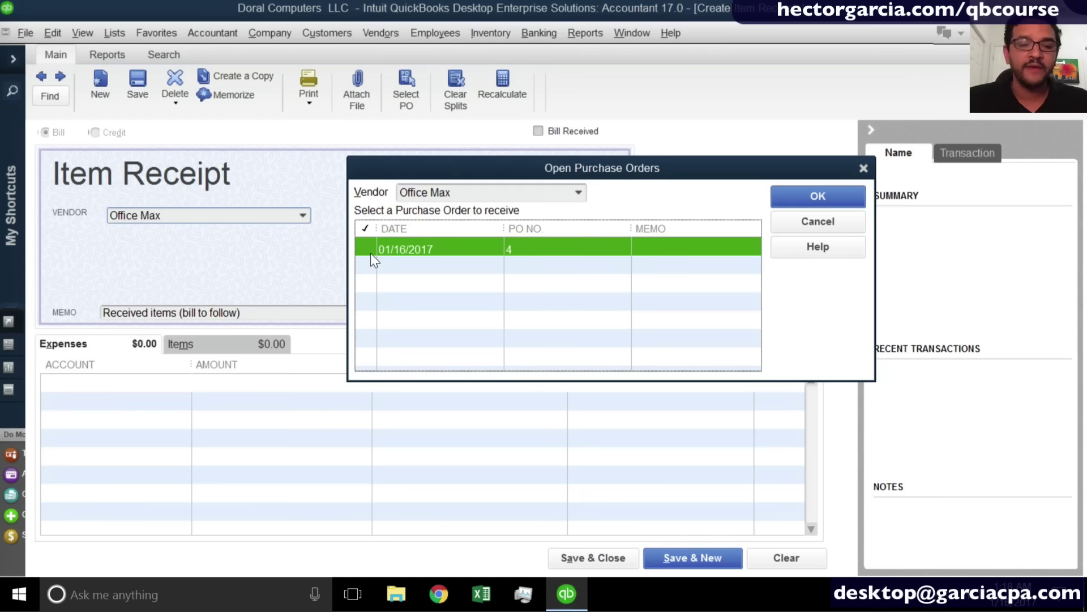
pyautogui.click(828, 202)
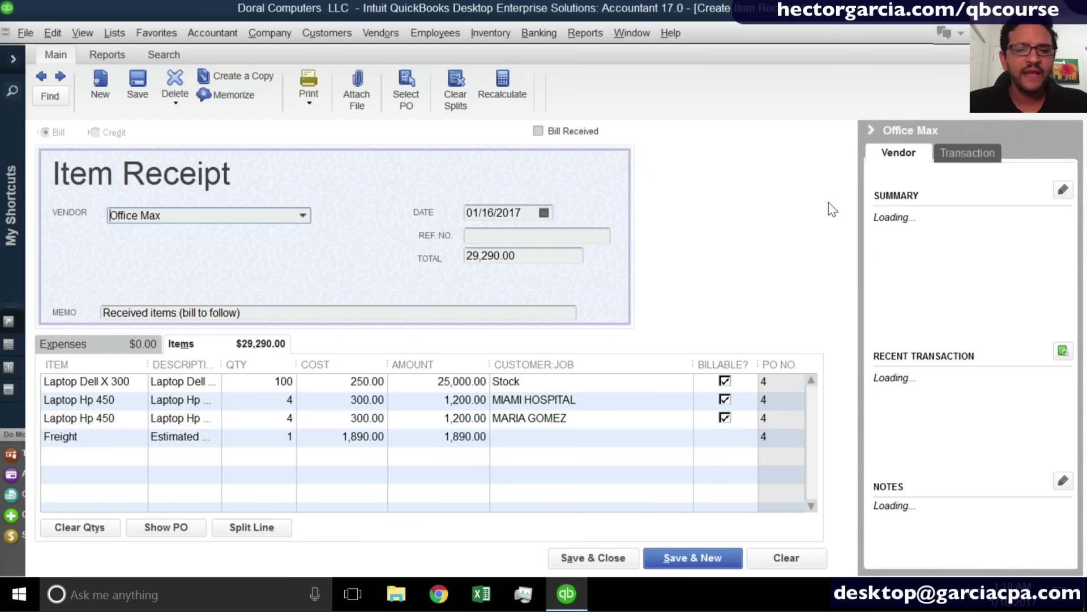
# Review the PO 4 item and expense lines, then collapse the Office Max vendor summary panel.
pyautogui.click(94, 390)
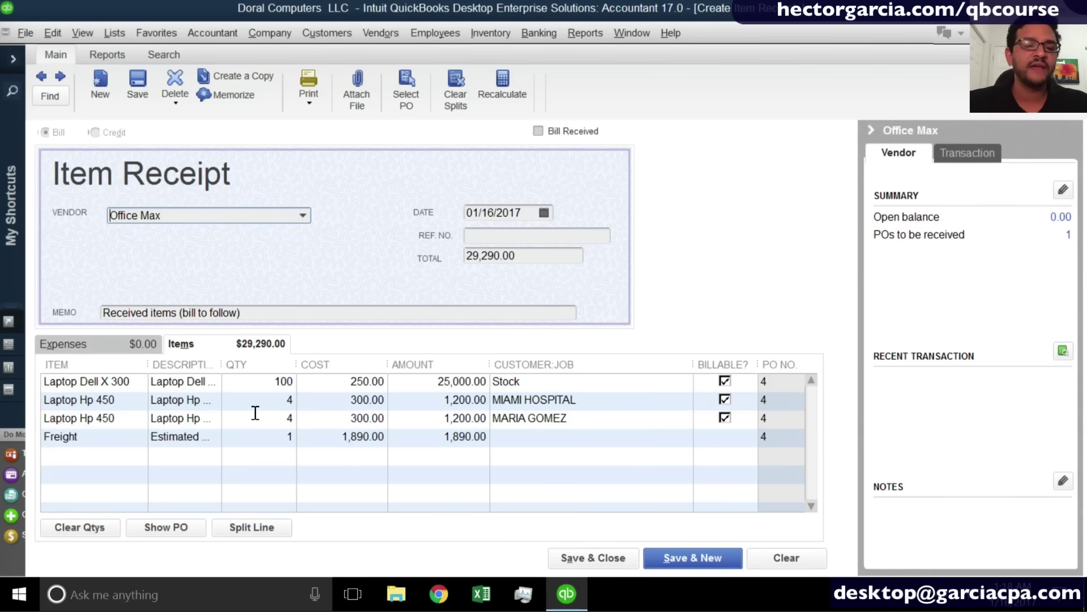
pyautogui.click(620, 383)
pyautogui.click(599, 432)
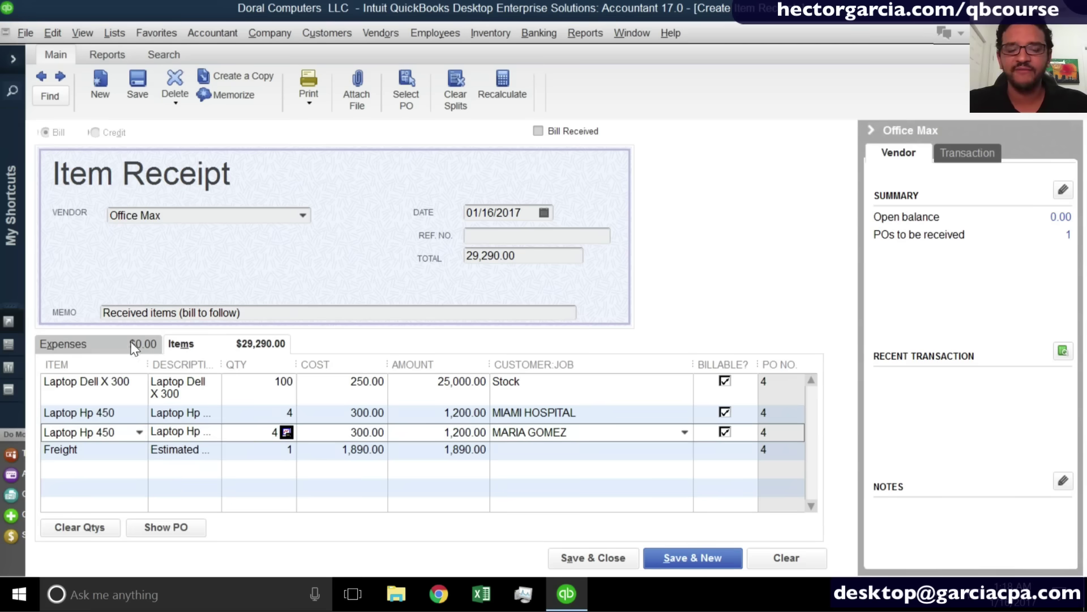
pyautogui.click(107, 340)
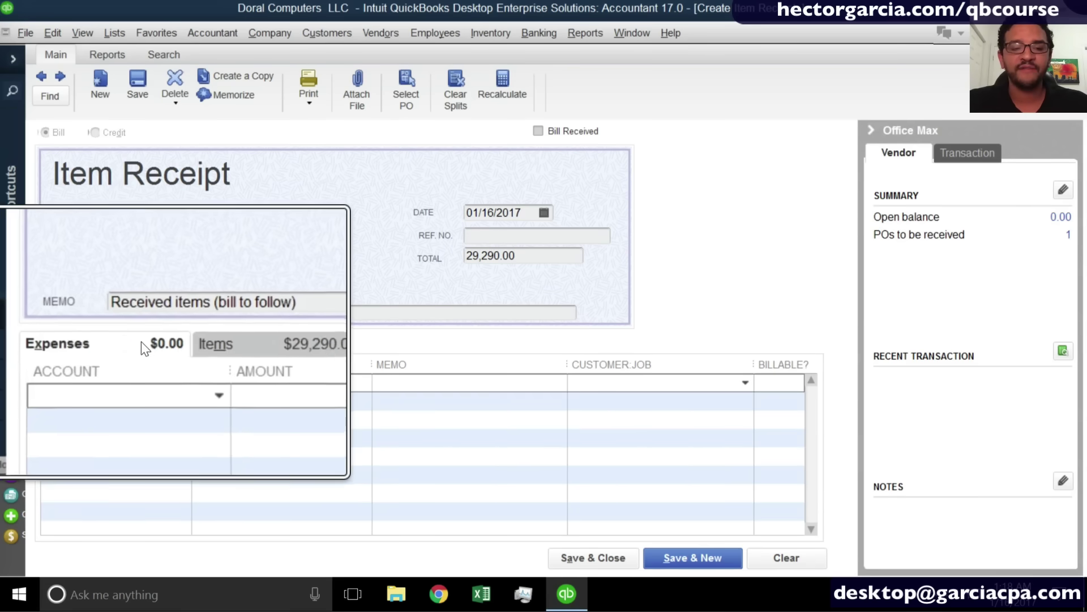
pyautogui.click(199, 345)
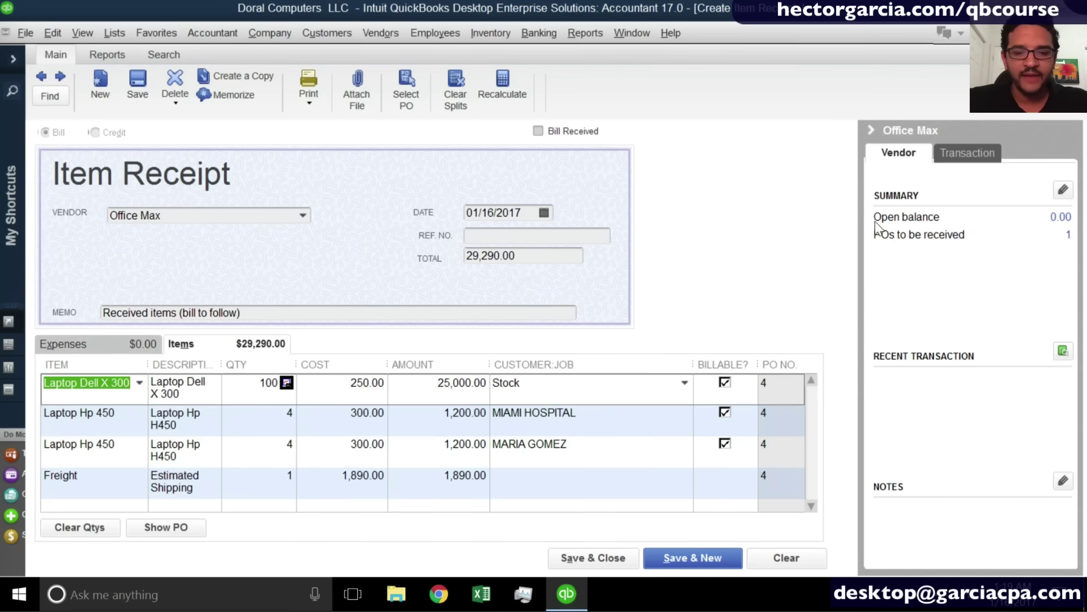
pyautogui.click(871, 130)
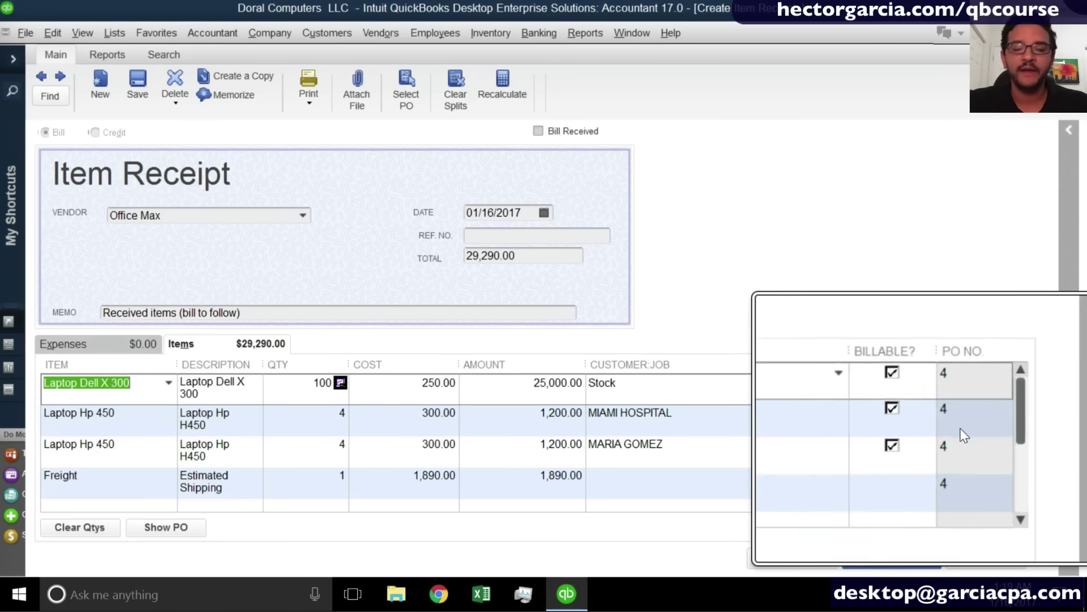
pyautogui.click(652, 389)
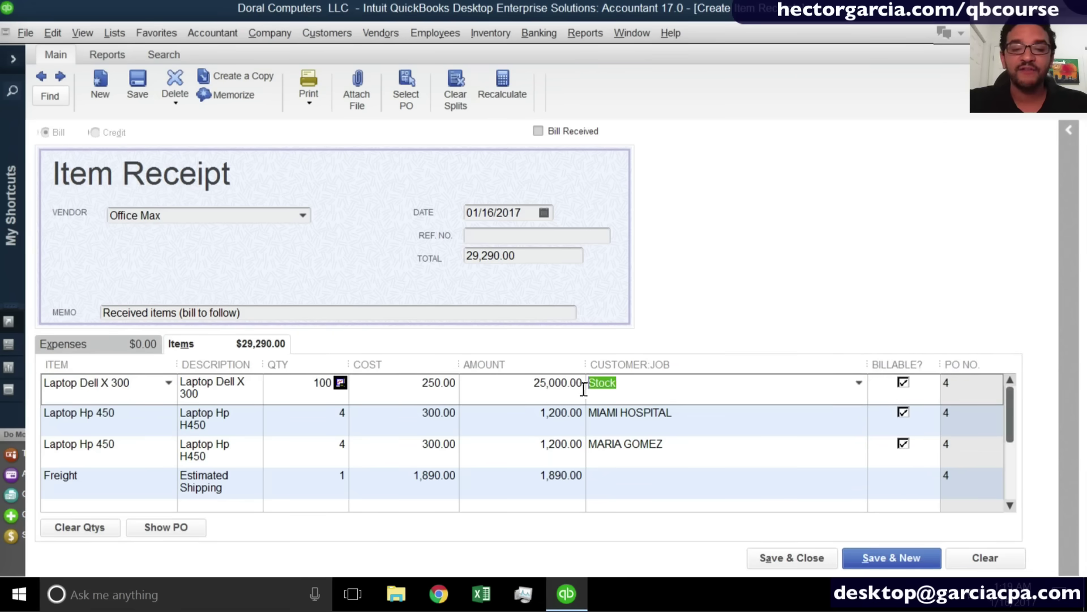
pyautogui.click(701, 422)
pyautogui.click(686, 451)
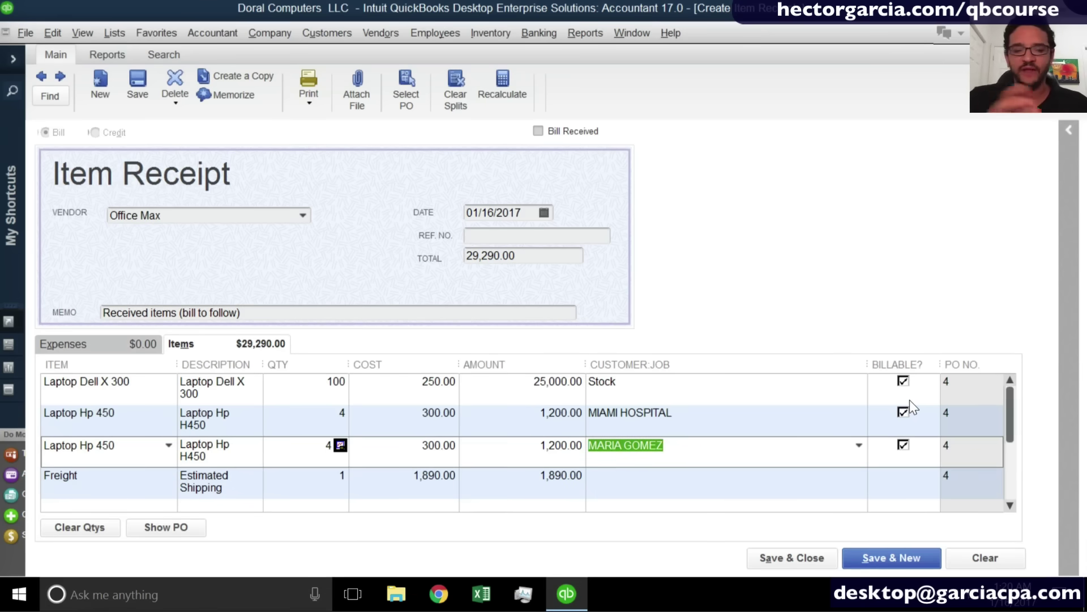
pyautogui.click(904, 383)
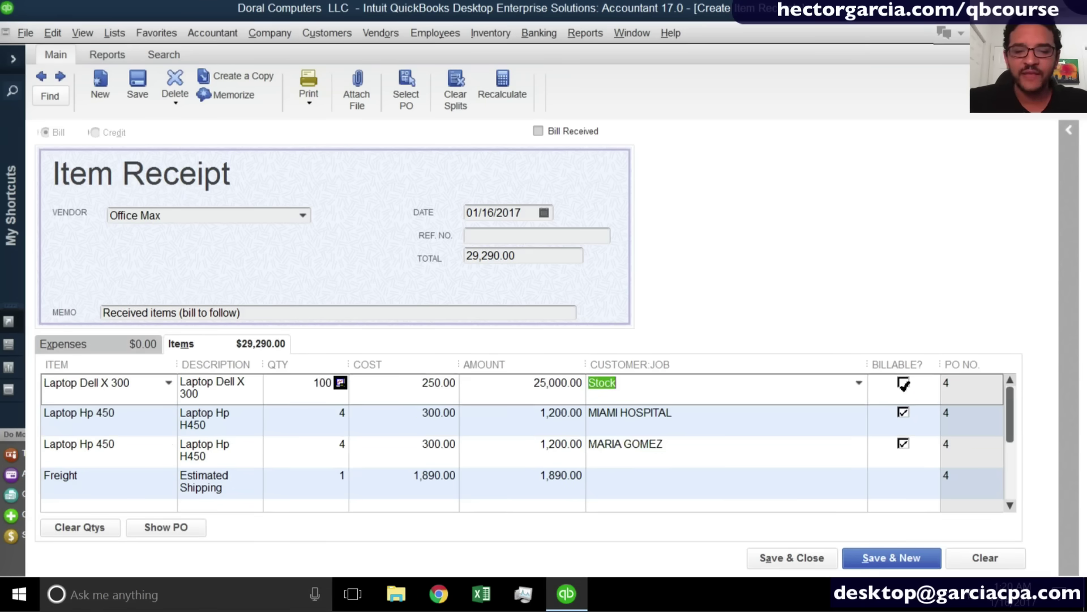
pyautogui.click(904, 416)
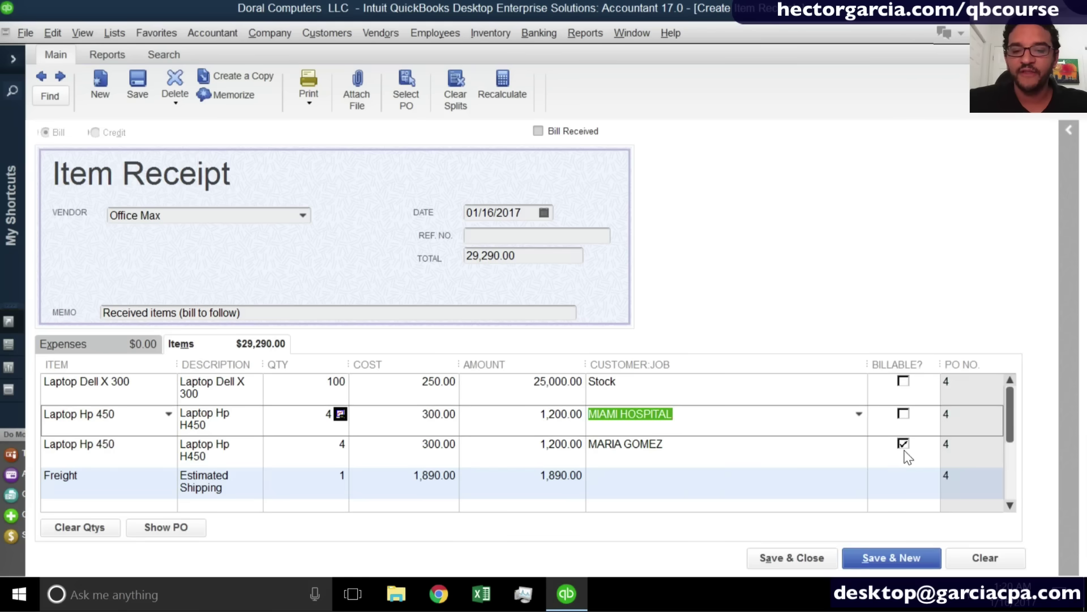
pyautogui.click(719, 447)
pyautogui.moveTo(697, 446); pyautogui.dragTo(529, 446)
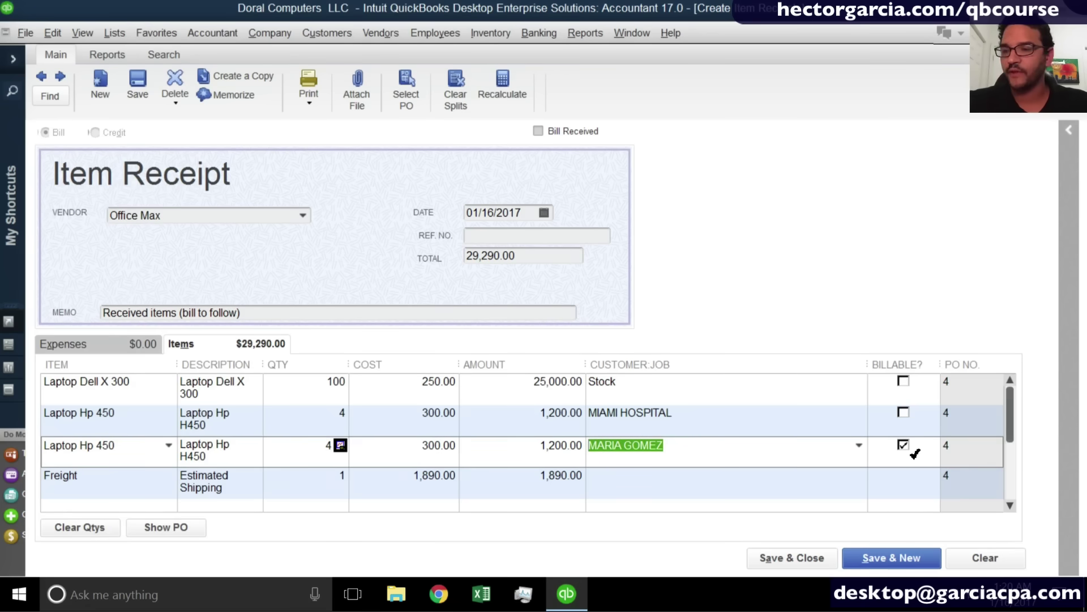
# Enter reference number 4242 and save the item receipt.
pyautogui.click(482, 239)
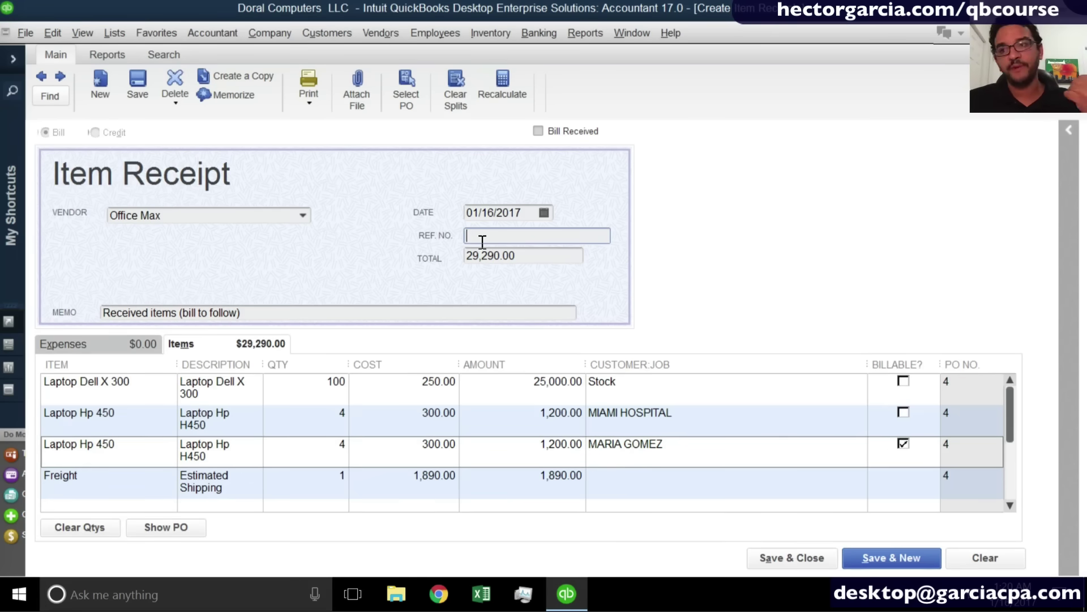
pyautogui.write('4242')
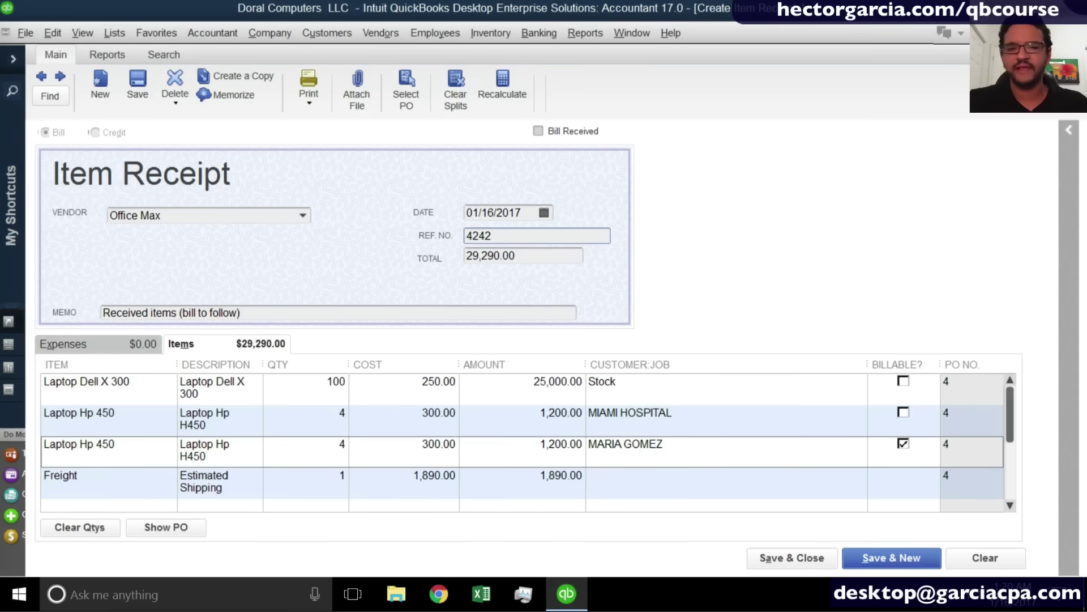
pyautogui.click(784, 553)
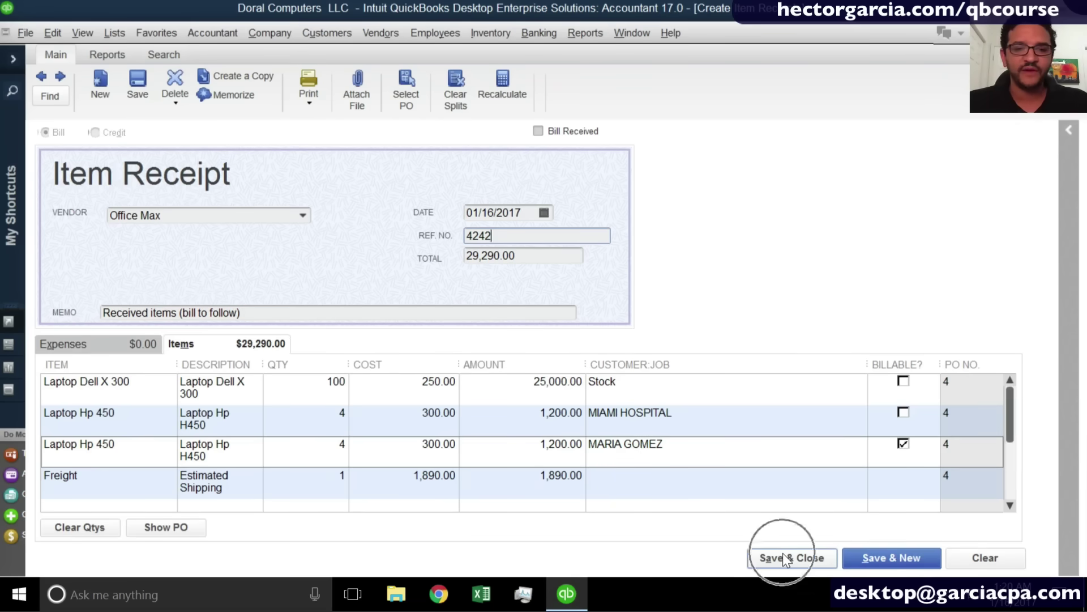
pyautogui.click(782, 554)
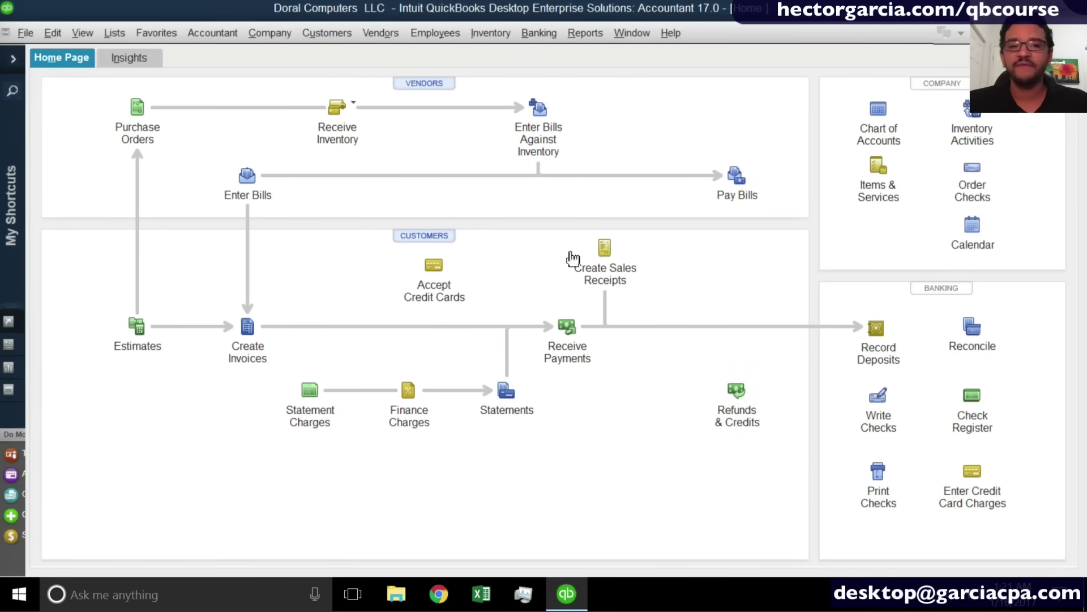
# In the Item List, compare on-hand Laptop Dell X 300 (1,175) with Laptop Hp 450 (8).
pyautogui.click(115, 32)
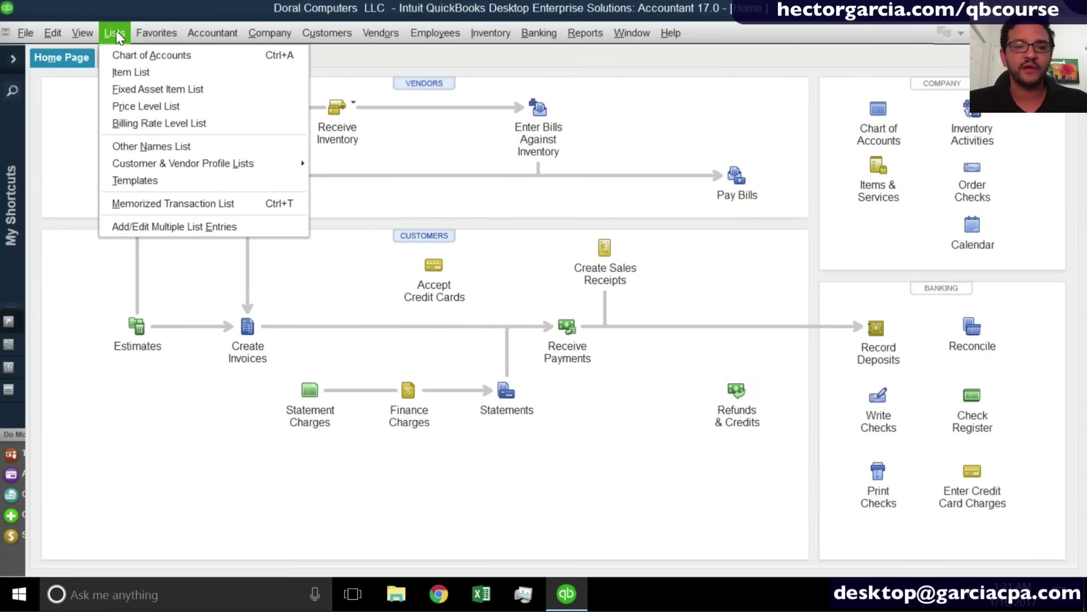
pyautogui.click(129, 67)
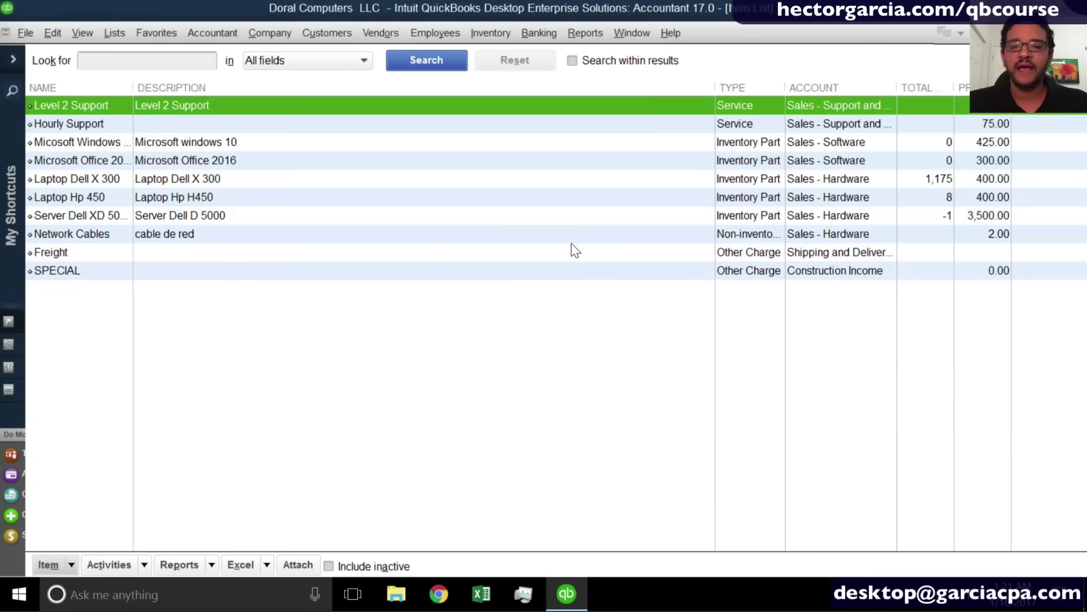
pyautogui.click(943, 183)
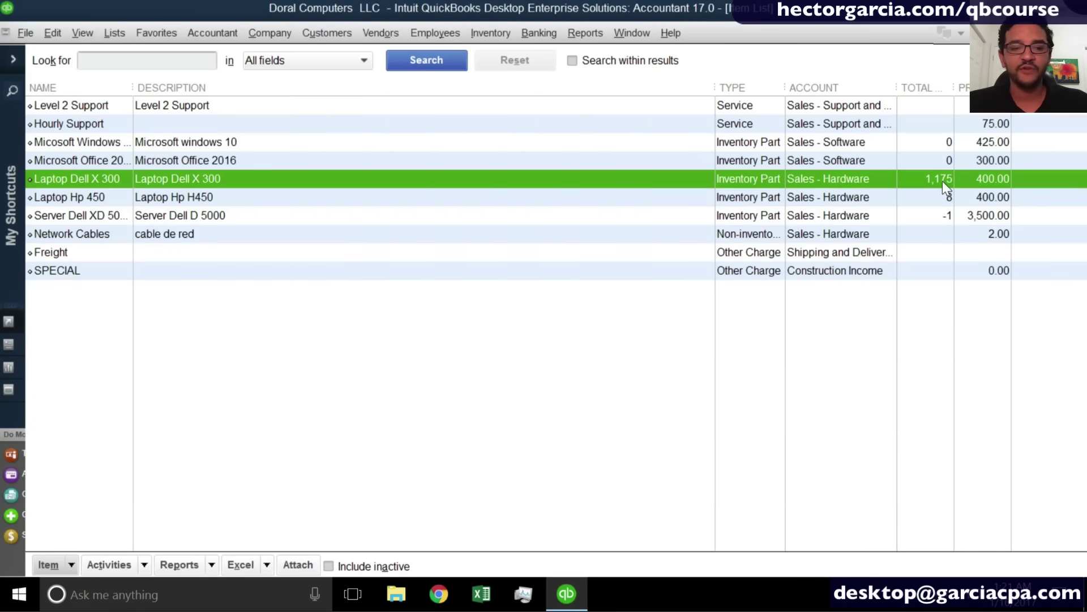
pyautogui.click(944, 200)
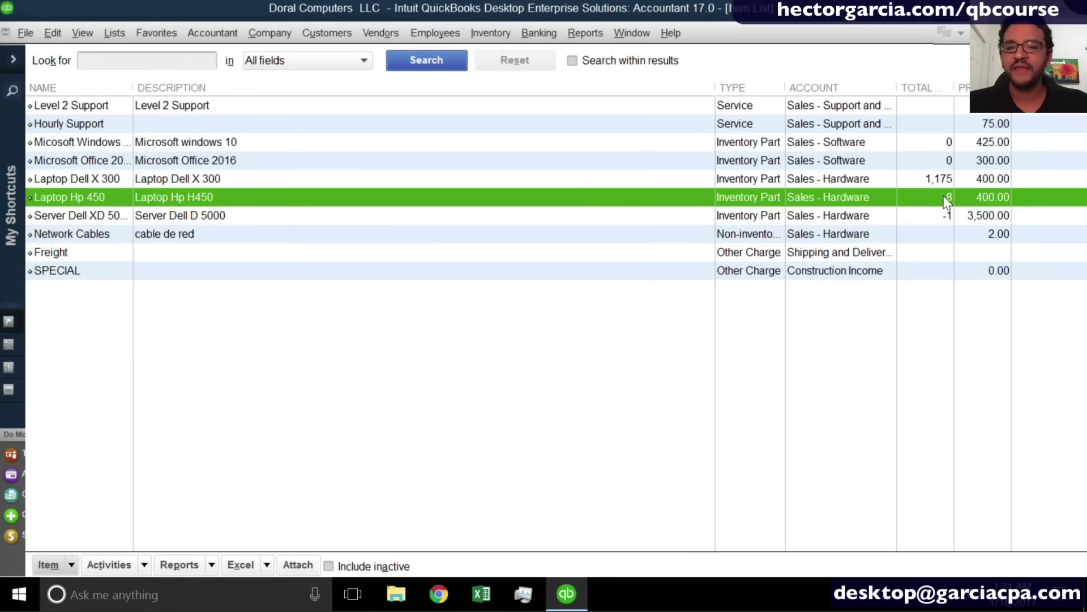
pyautogui.click(943, 194)
pyautogui.click(942, 196)
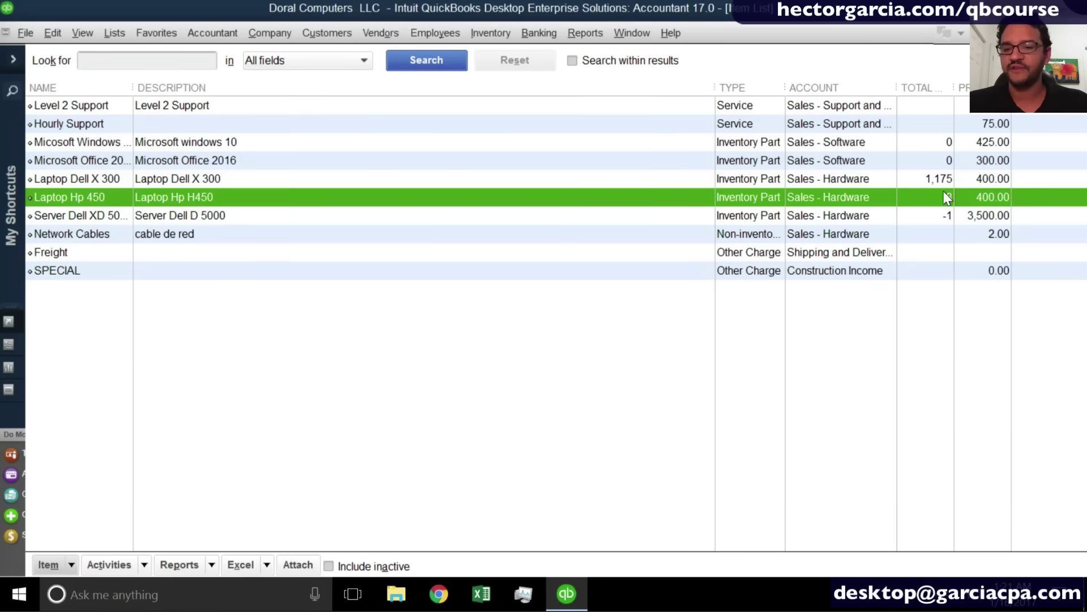
pyautogui.click(943, 184)
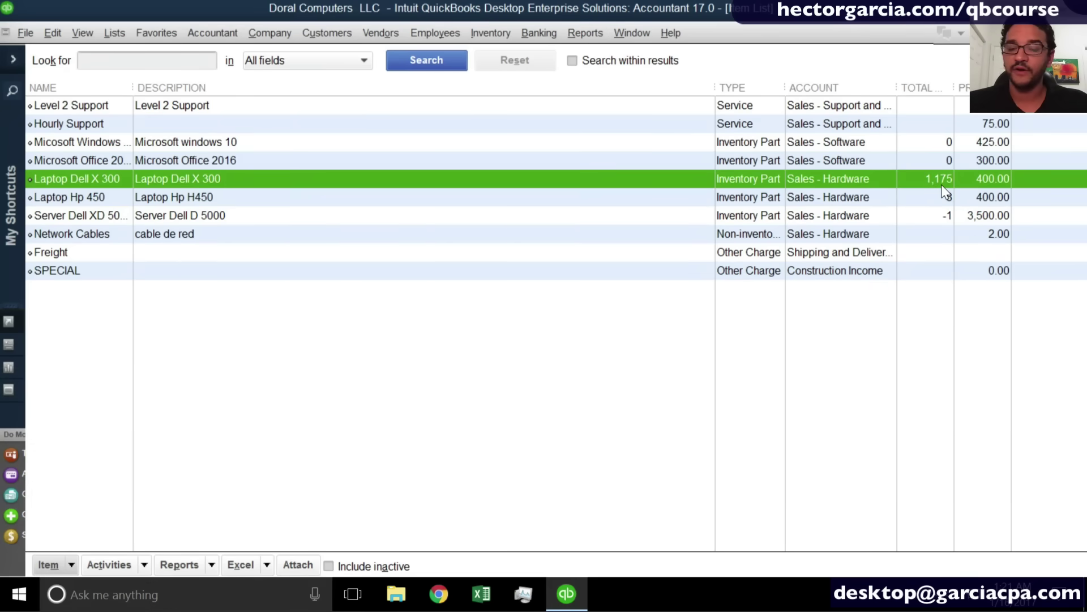
pyautogui.click(942, 195)
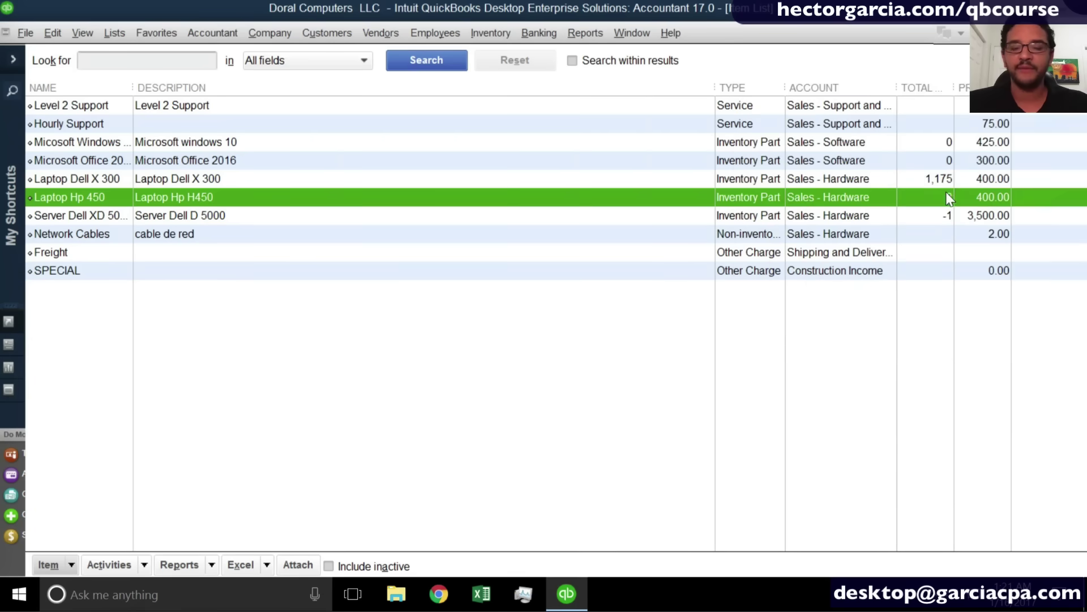
pyautogui.click(943, 184)
pyautogui.click(943, 198)
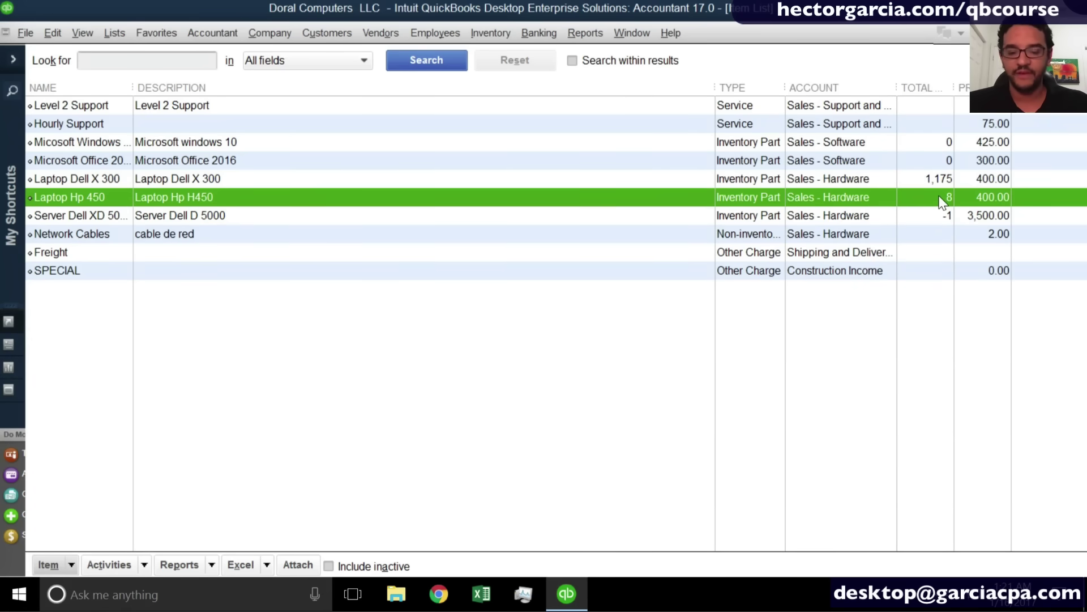
pyautogui.rightClick(942, 201)
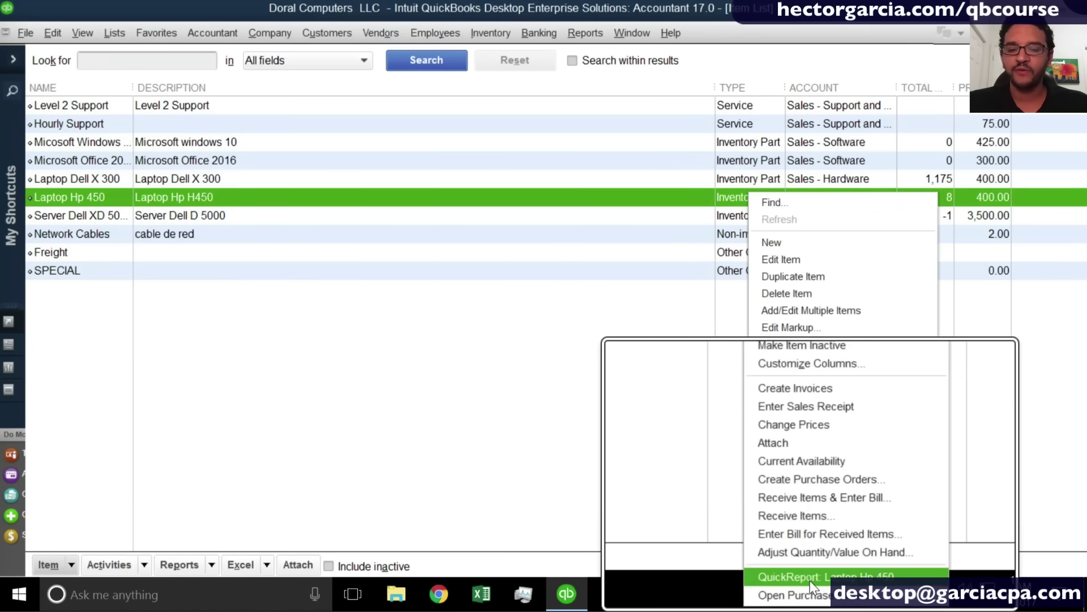
# View the Laptop Hp 450 QuickReport, then close it and the Item List.
pyautogui.click(811, 586)
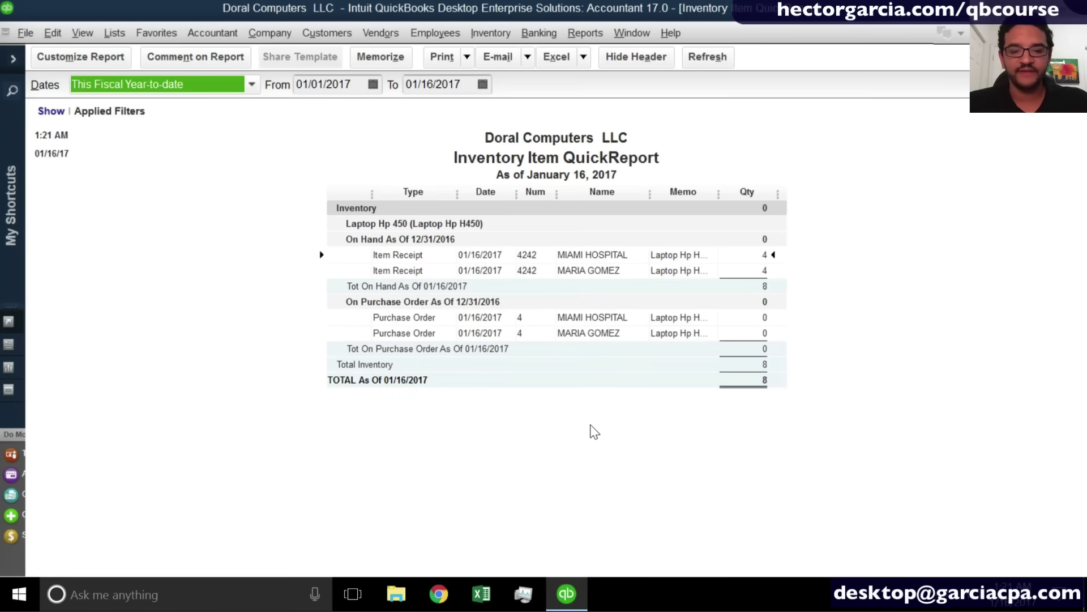
pyautogui.press('Escape')
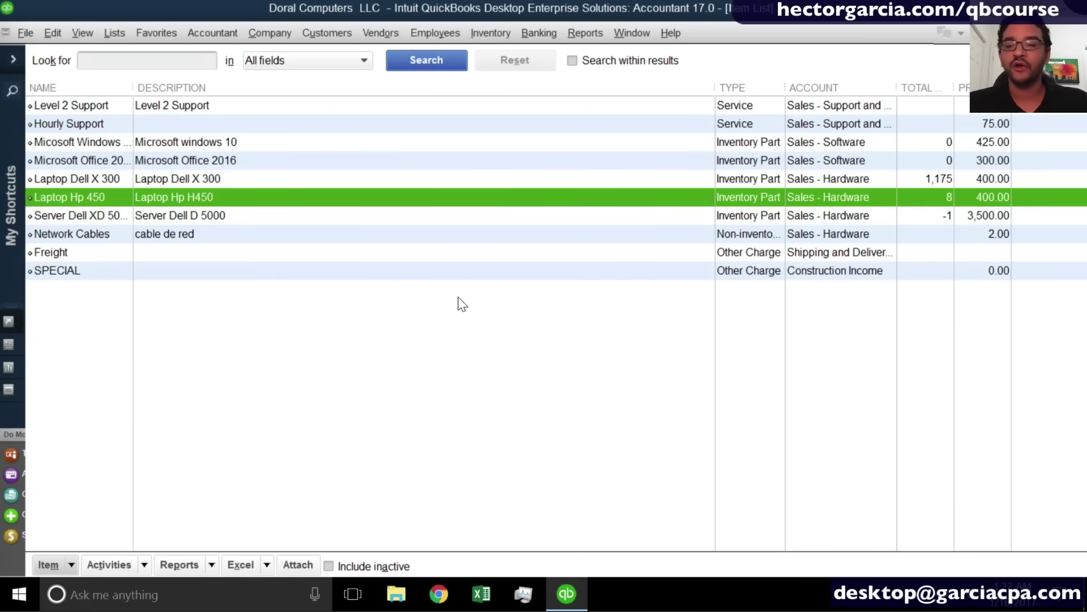
pyautogui.hotkey('ctrl', 'q')
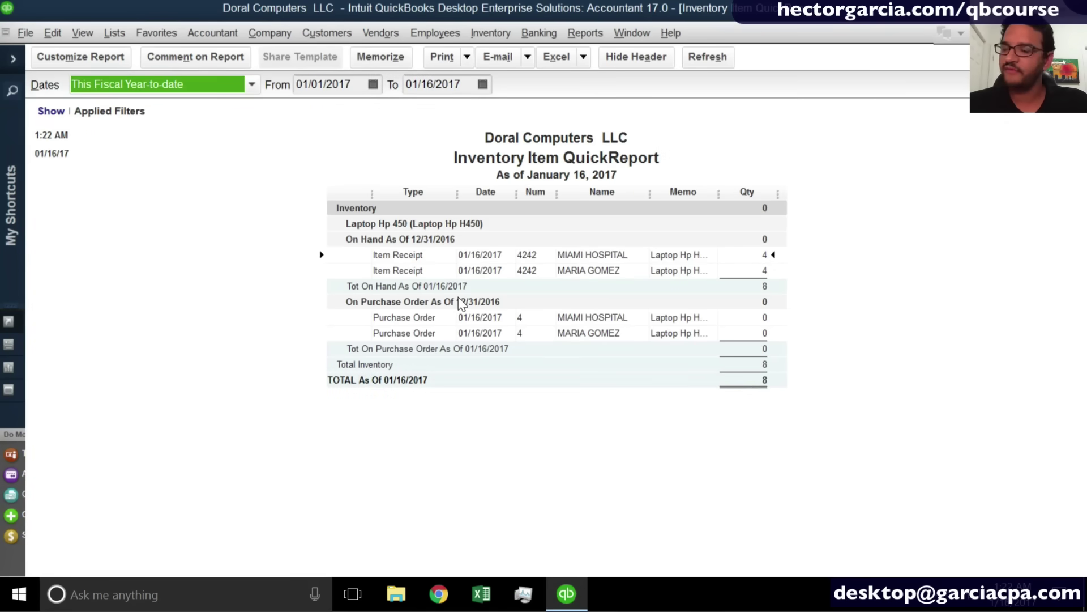
pyautogui.press('Escape')
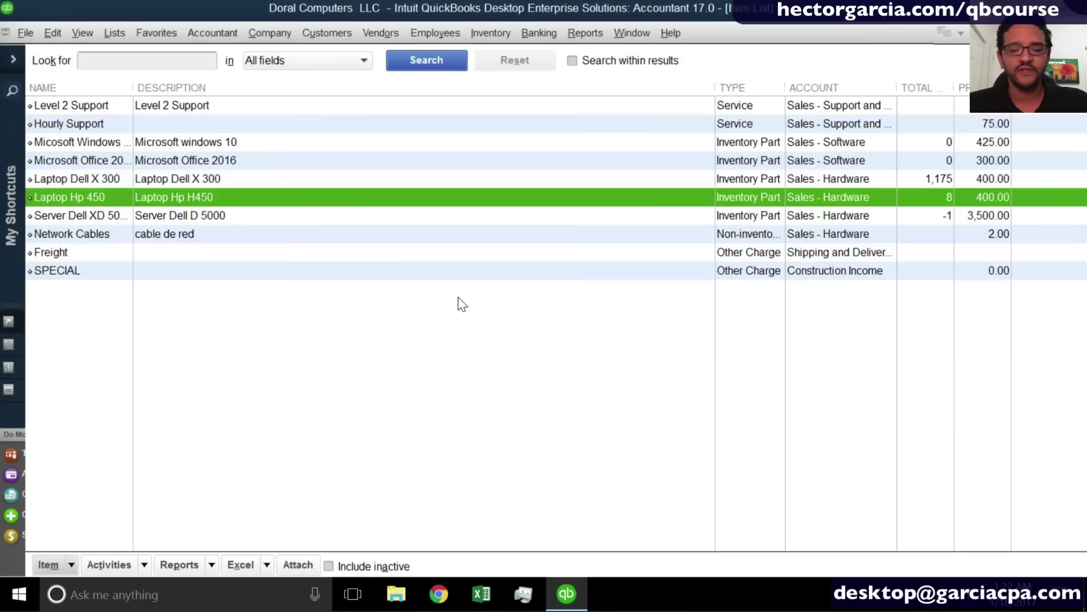
pyautogui.press('Escape')
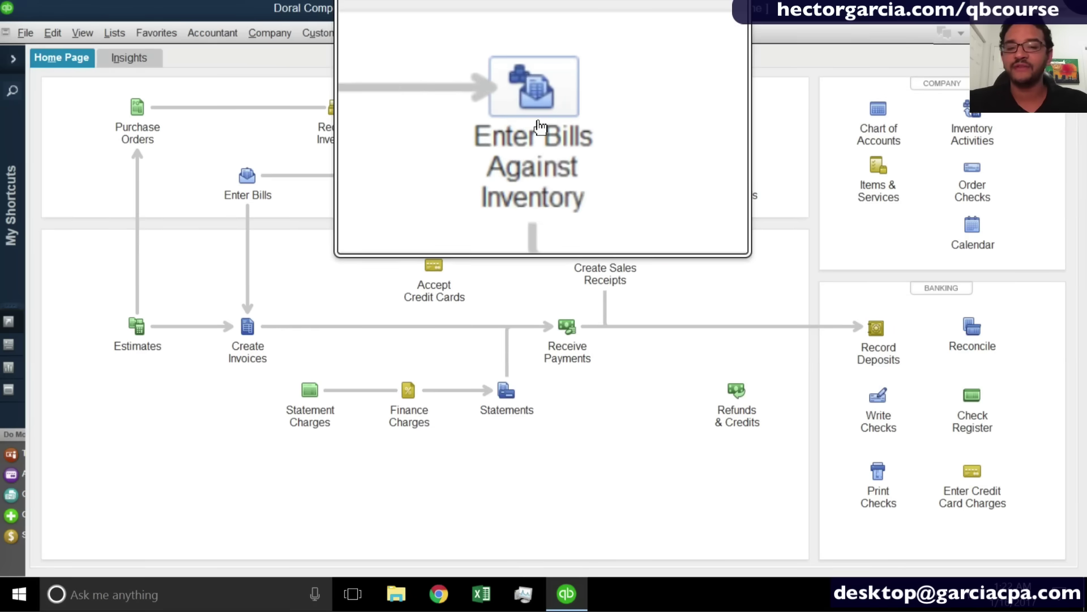
# Enter a bill against inventory for Office Max, selecting item receipt 4242 dated 01/16/2017.
pyautogui.click(540, 119)
pyautogui.click(393, 203)
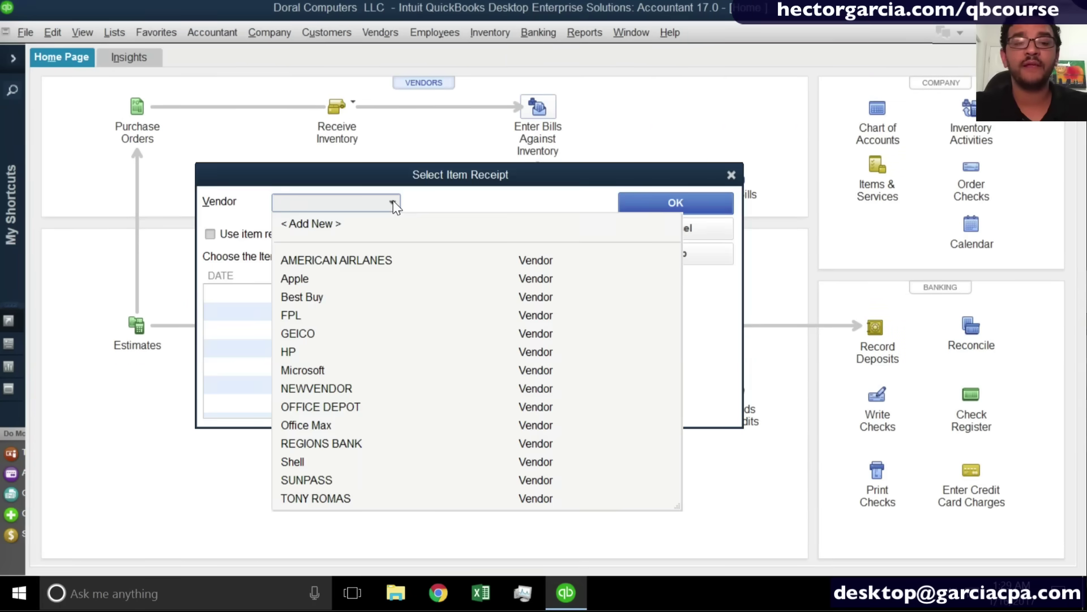
pyautogui.click(324, 426)
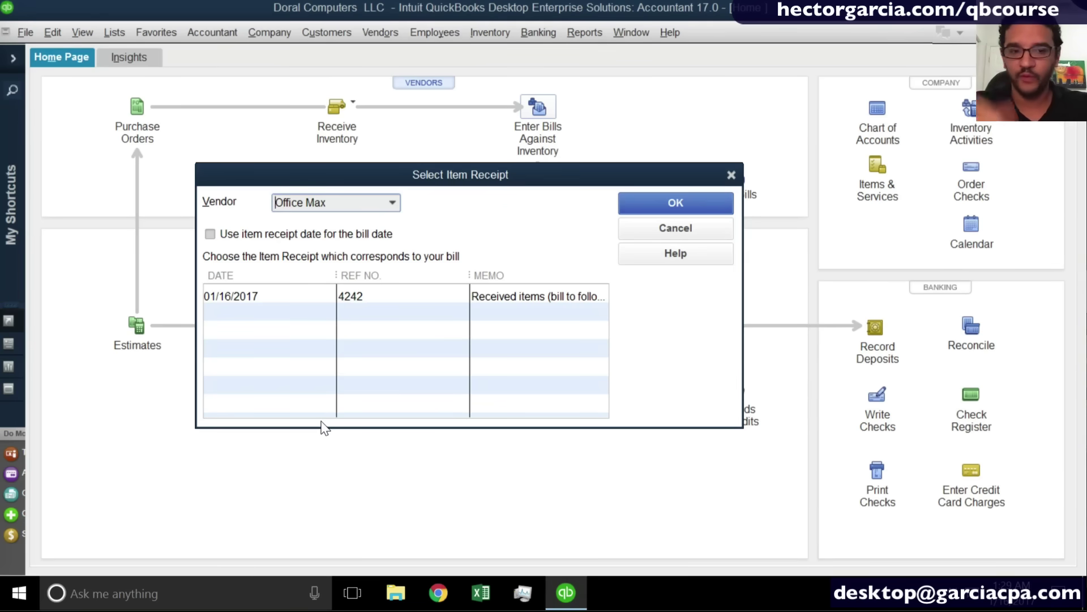
pyautogui.click(278, 297)
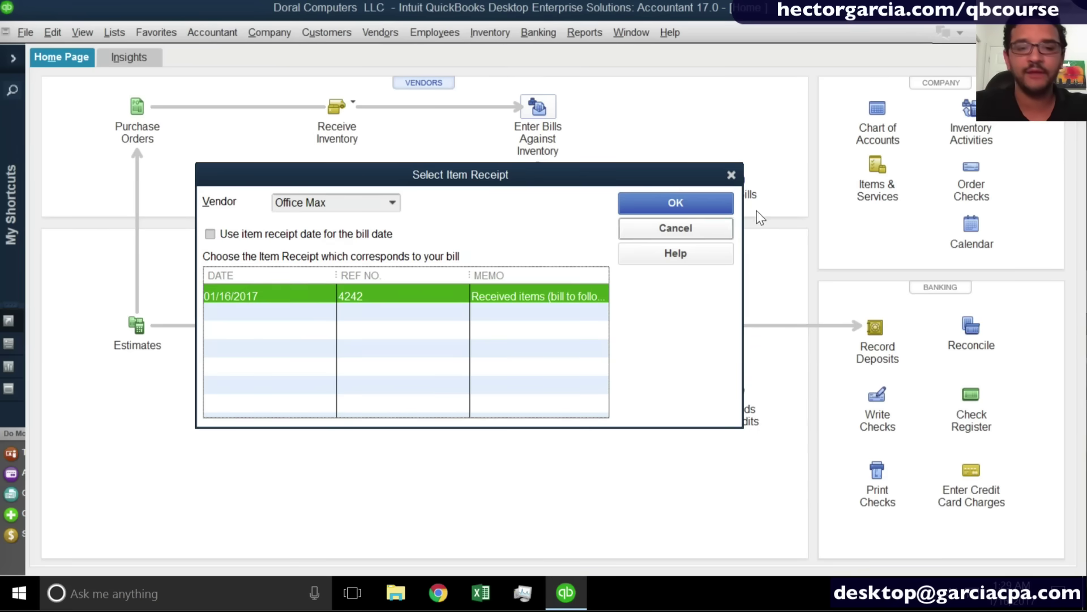
pyautogui.click(698, 206)
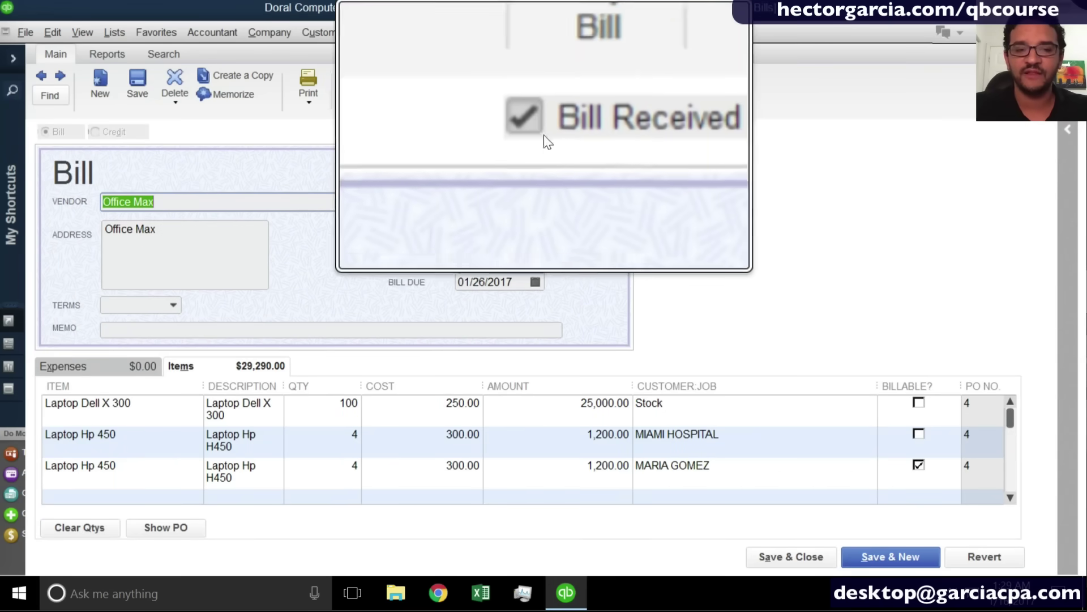
# Compare the bill and item receipt views, then record the Office Max bill for 29,290.00.
pyautogui.click(542, 135)
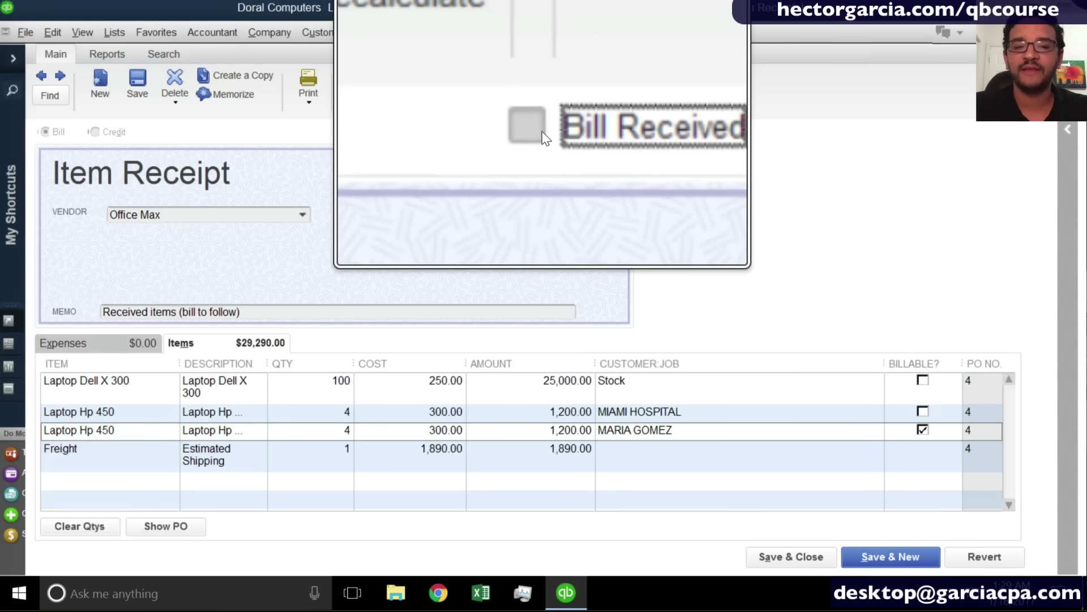
pyautogui.click(542, 132)
pyautogui.click(542, 133)
pyautogui.click(542, 132)
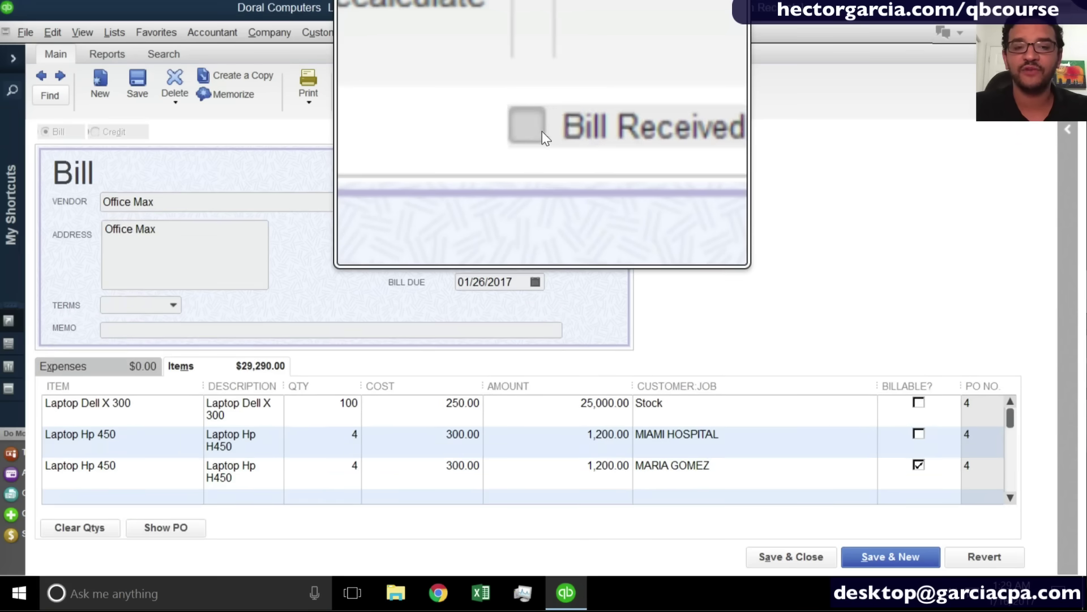
pyautogui.click(538, 131)
pyautogui.click(538, 131)
pyautogui.click(538, 131)
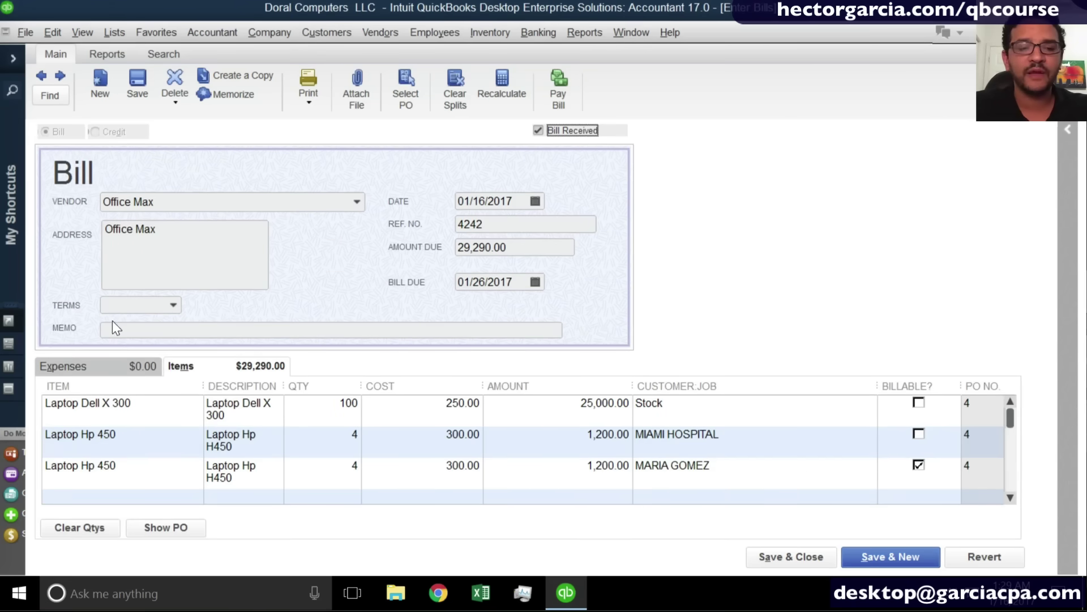
pyautogui.click(538, 130)
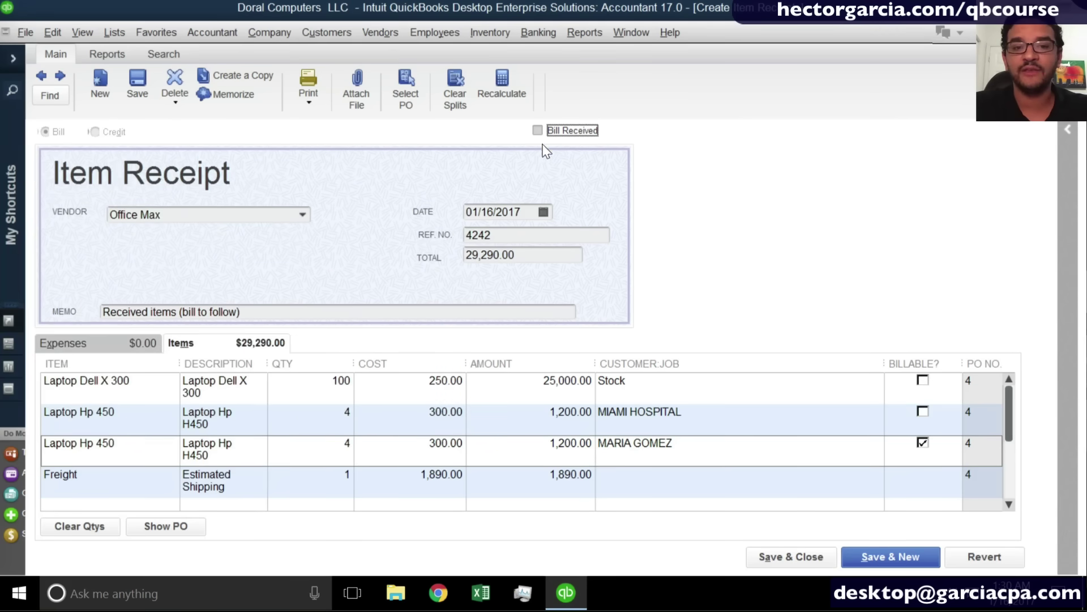
pyautogui.click(538, 131)
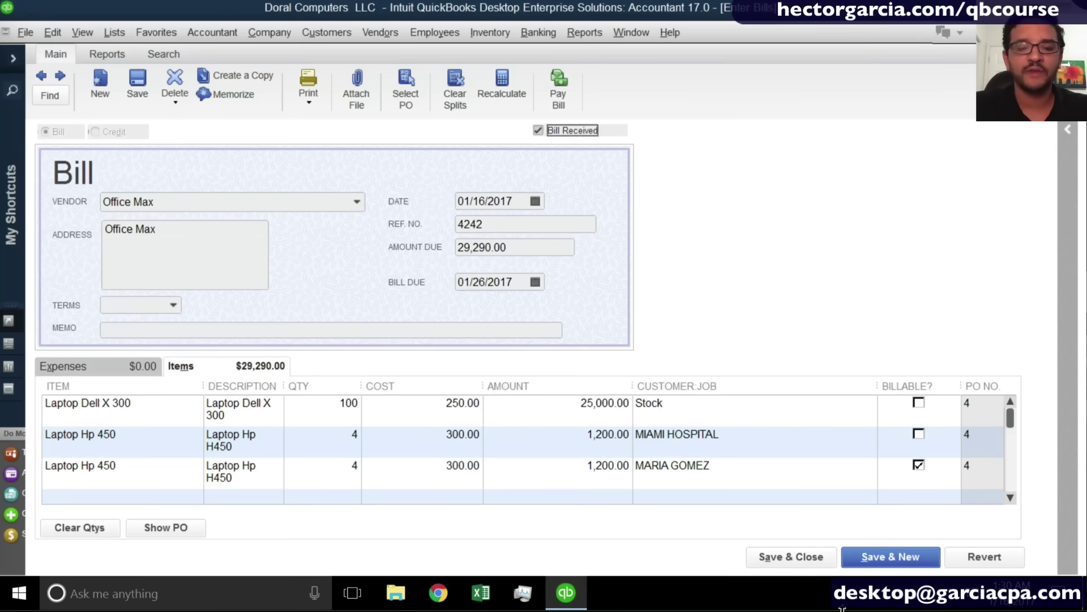
pyautogui.click(792, 557)
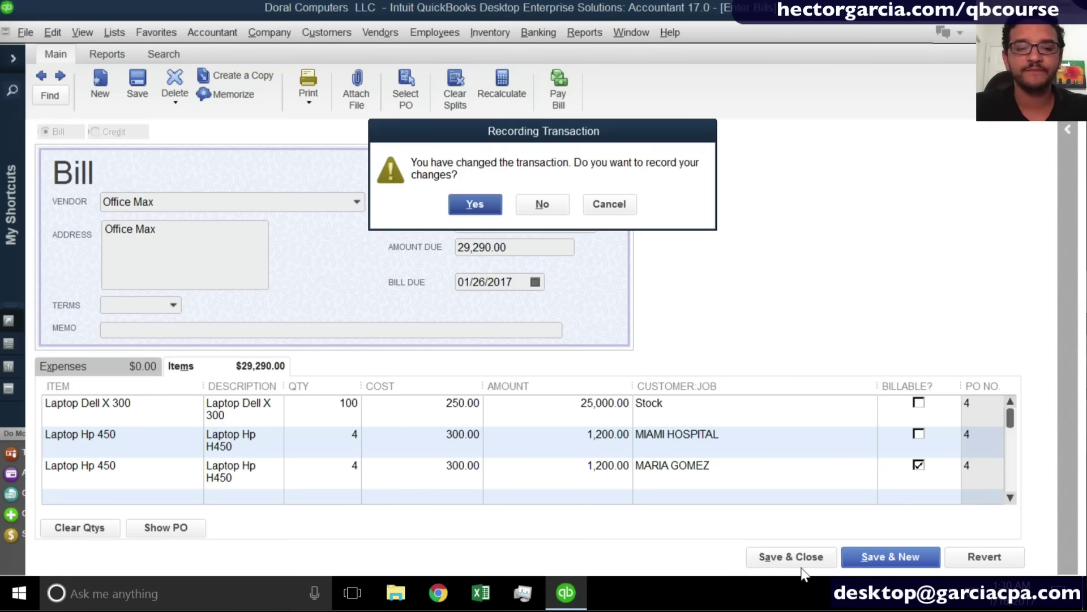
pyautogui.click(476, 203)
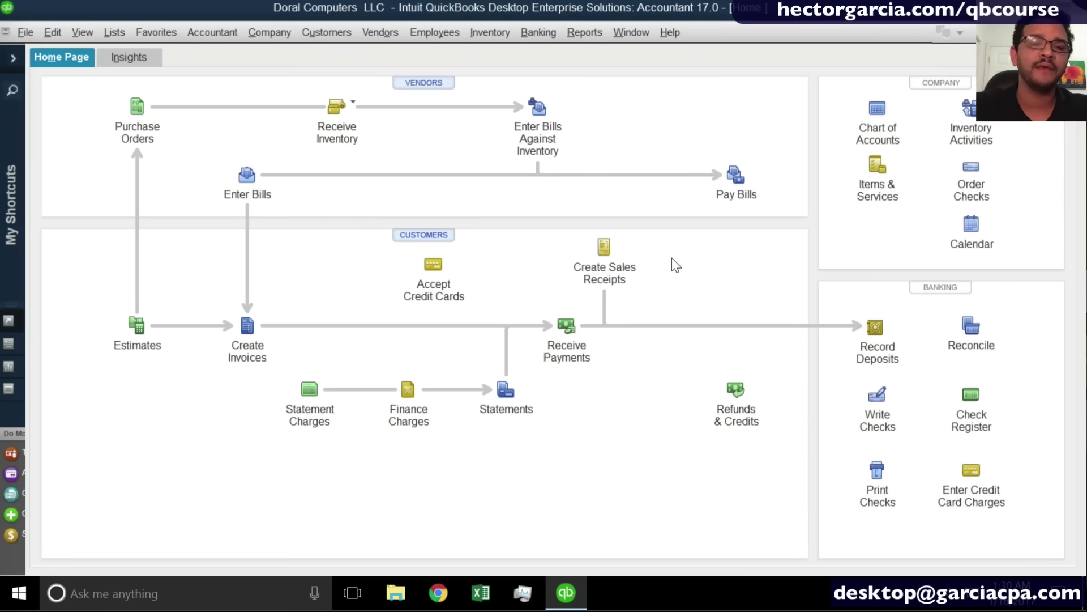
# Save purchase order 5 to Microsoft: 50 Microsoft Office 2016 at 150.00, totalling 7,500.00.
pyautogui.click(140, 107)
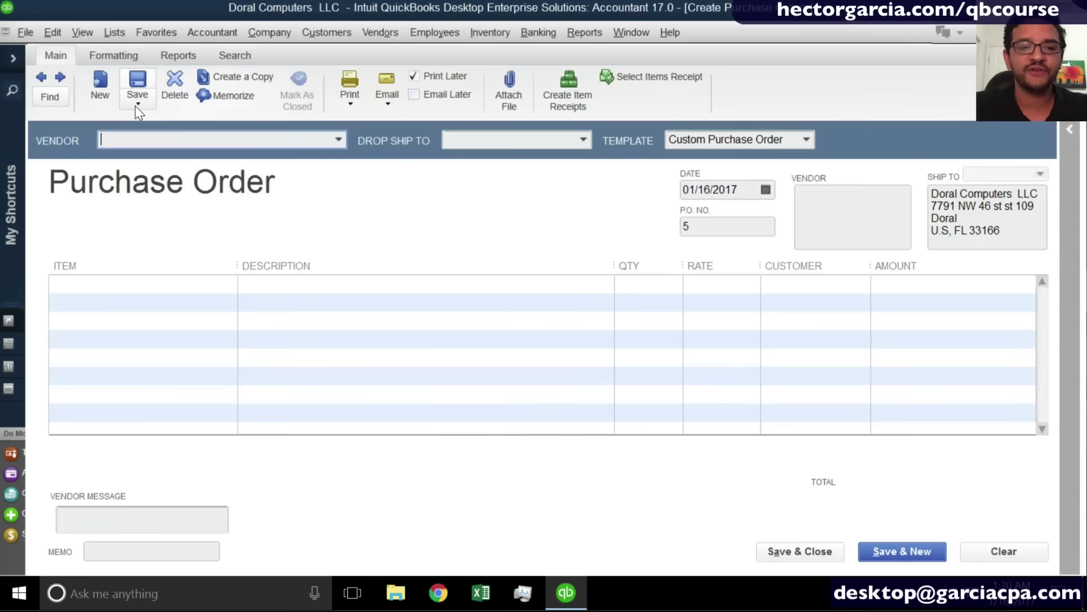
pyautogui.click(339, 140)
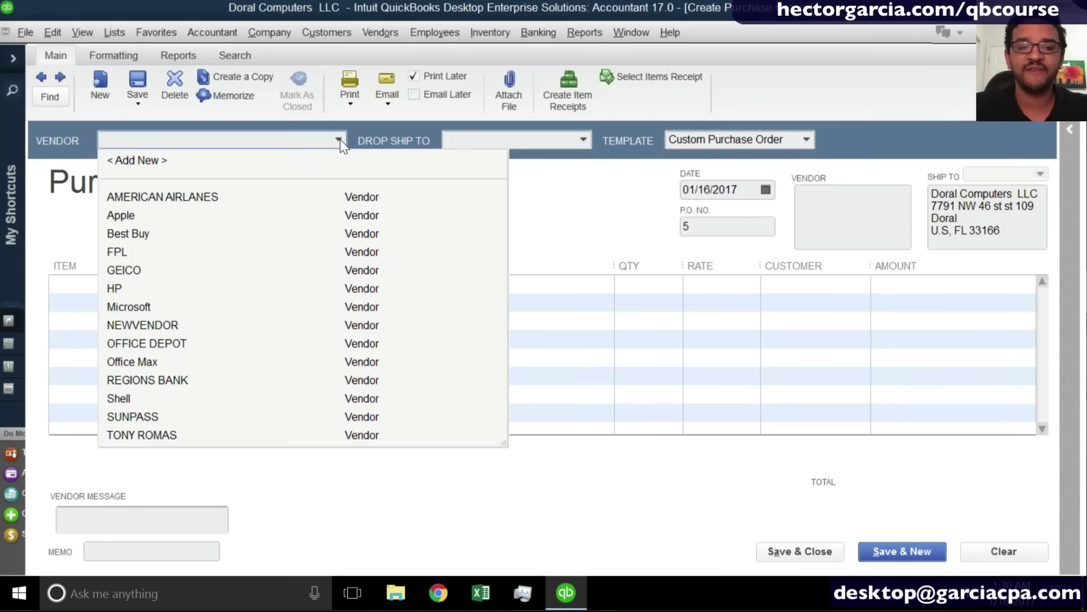
pyautogui.click(152, 306)
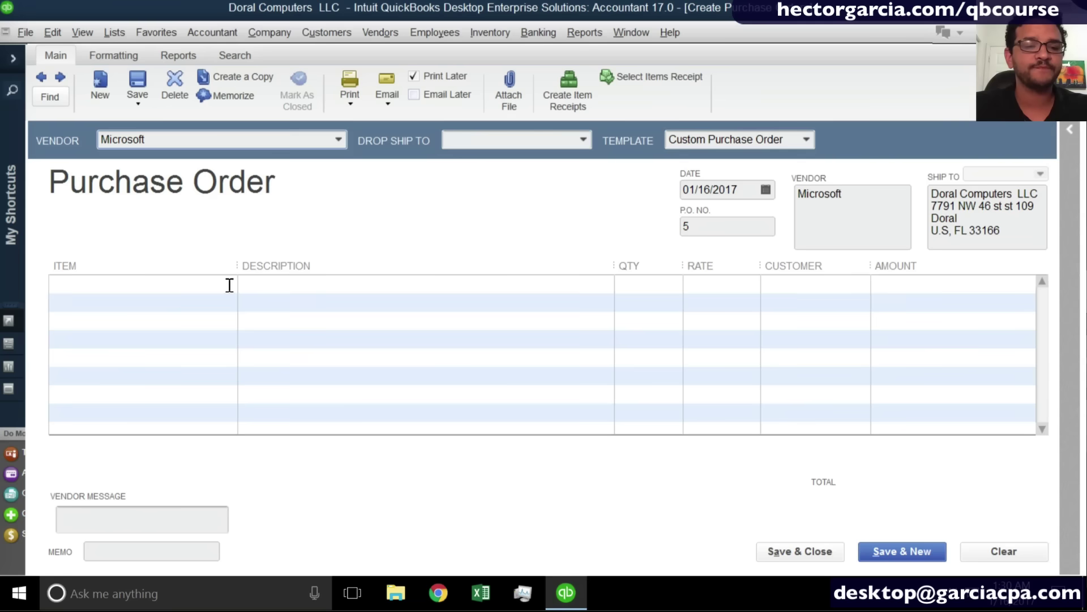
pyautogui.click(232, 284)
pyautogui.click(229, 285)
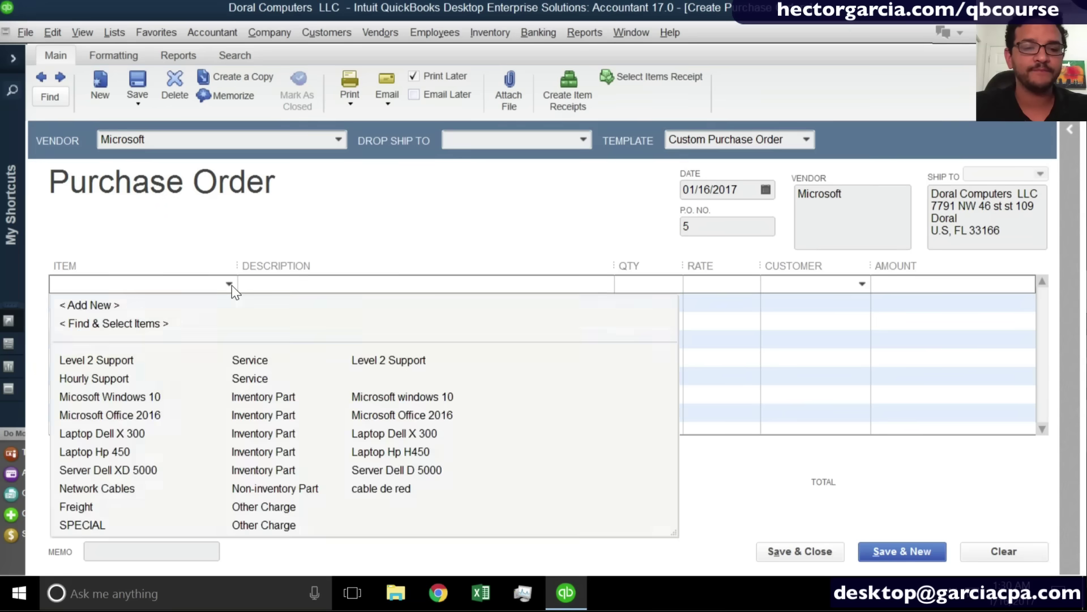
pyautogui.click(157, 416)
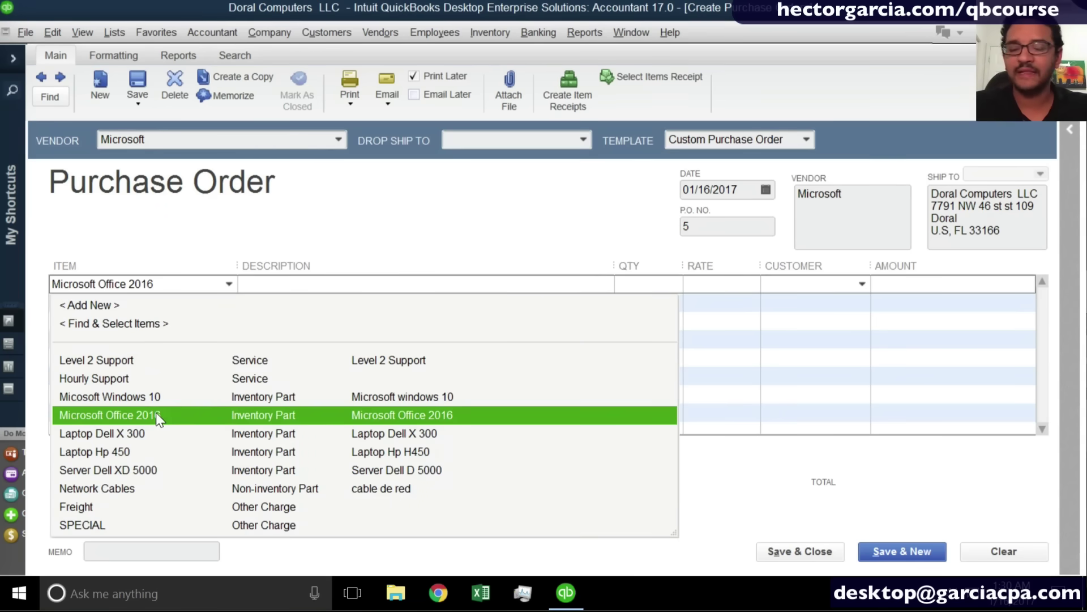
pyautogui.click(155, 415)
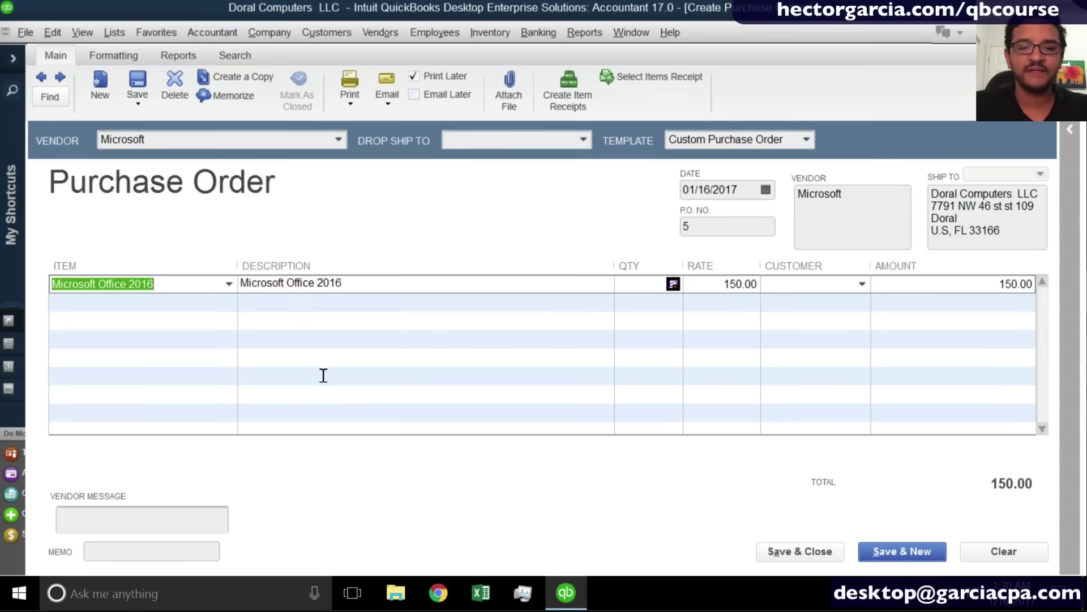
pyautogui.click(649, 282)
pyautogui.write('50')
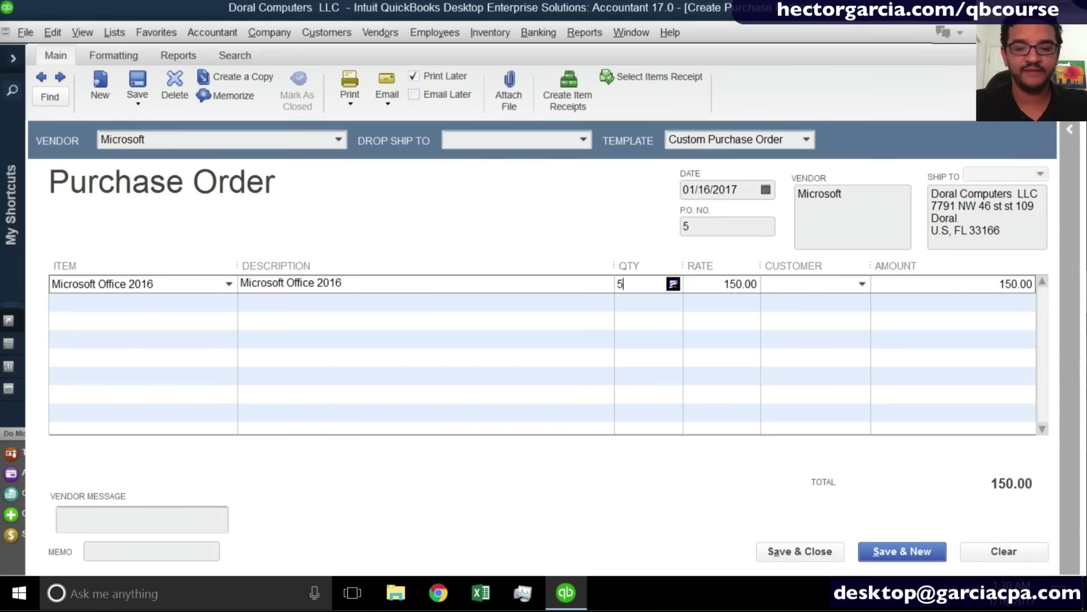
pyautogui.press('Tab')
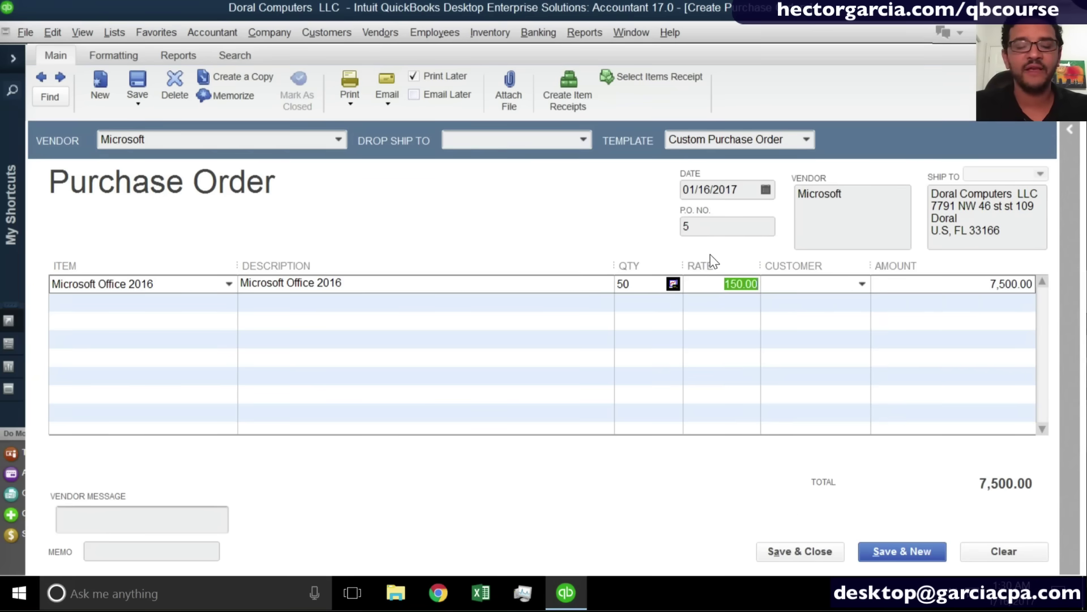
pyautogui.click(804, 558)
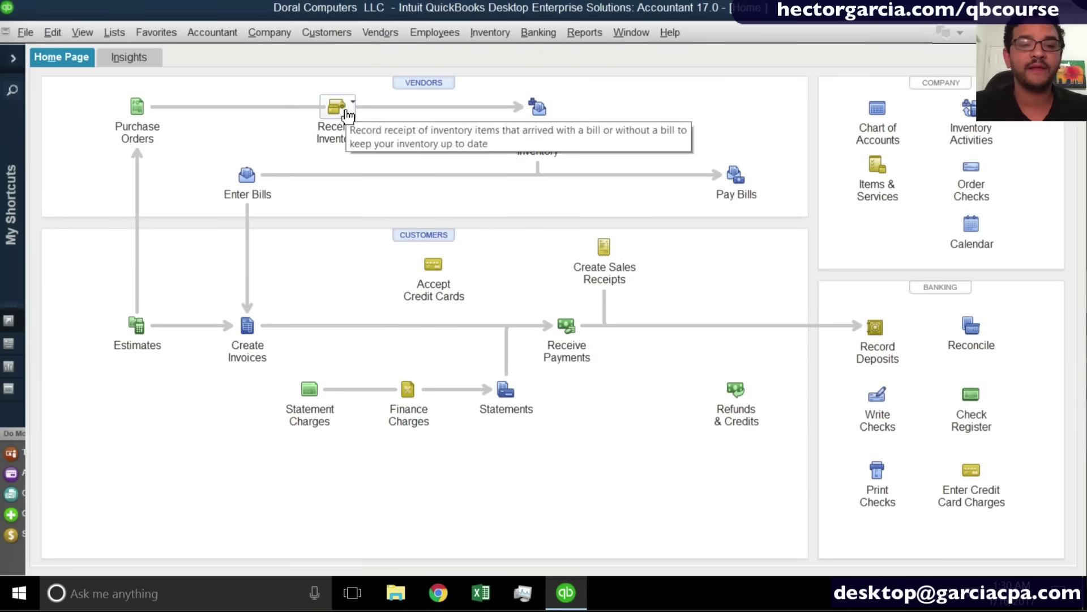
# Receive Microsoft's PO 5 (50 Microsoft Office 2016, 7,500.00) as an item receipt without a bill and save it.
pyautogui.click(346, 111)
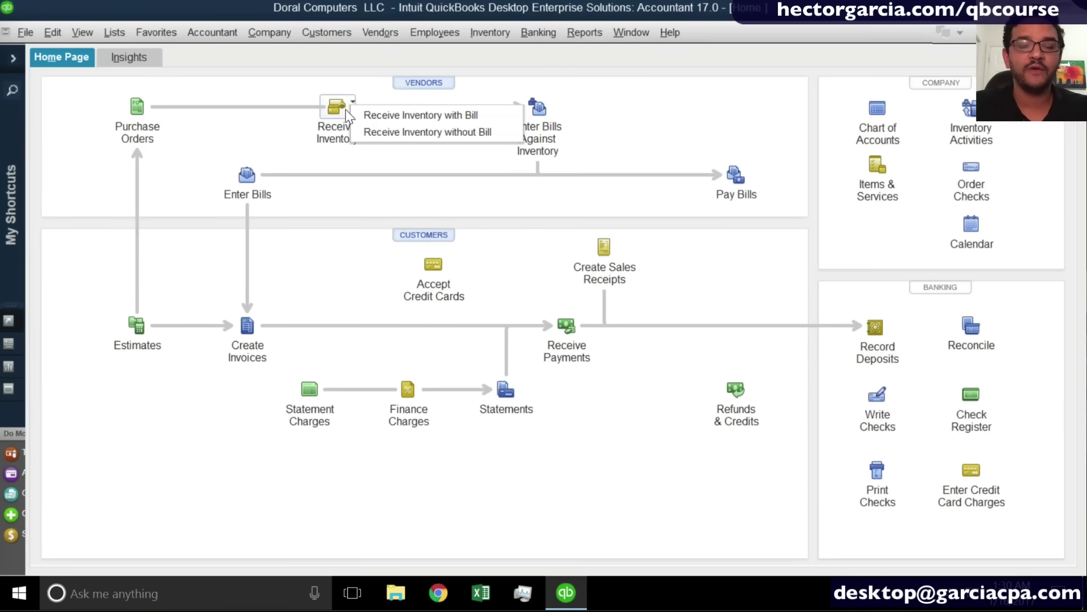
pyautogui.click(418, 136)
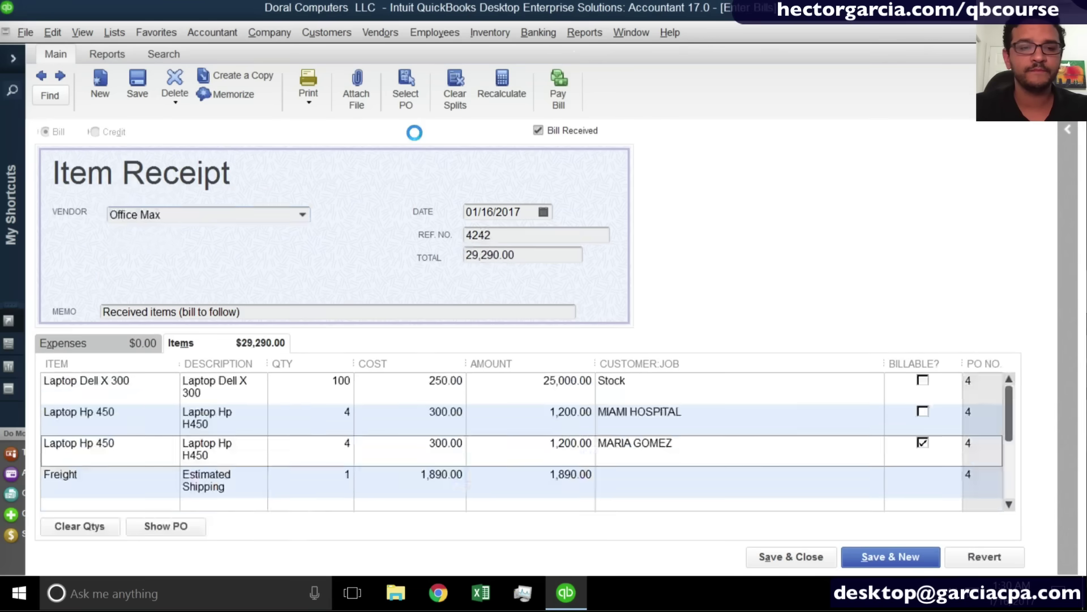
pyautogui.click(302, 214)
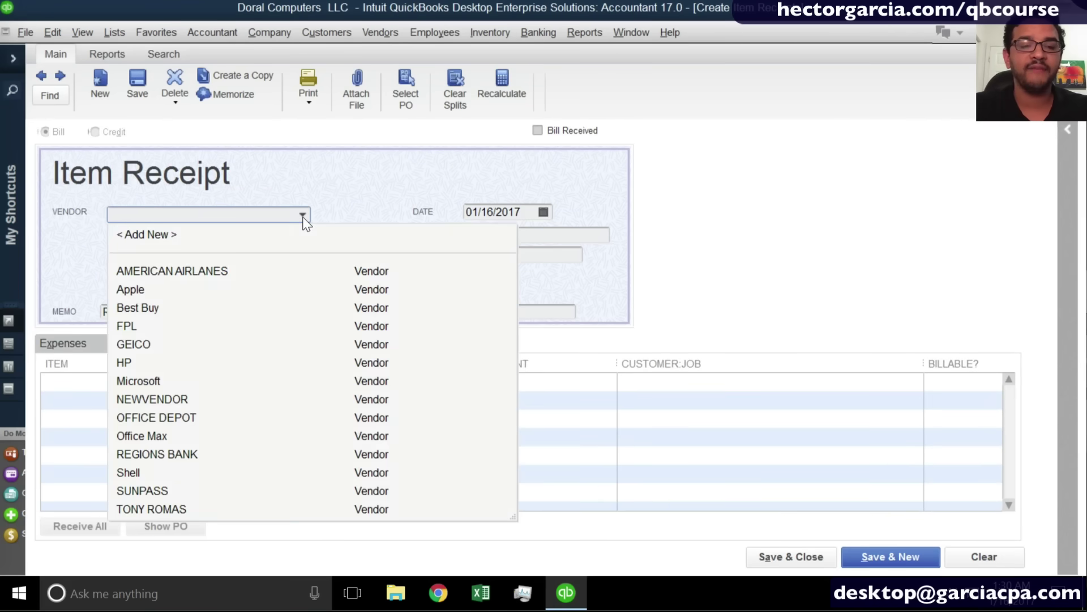
pyautogui.click(149, 381)
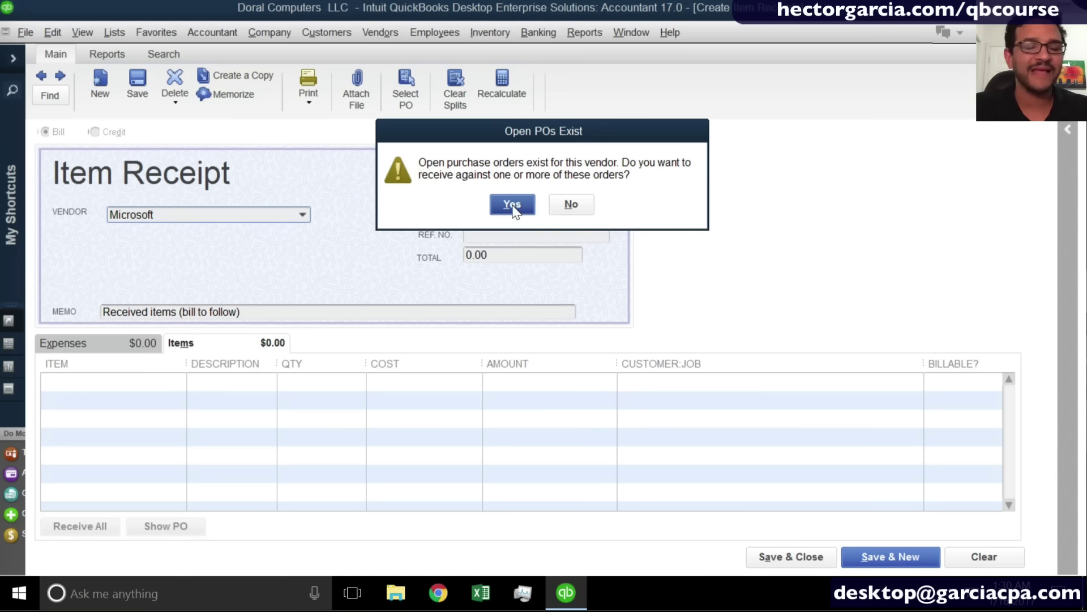
pyautogui.click(512, 205)
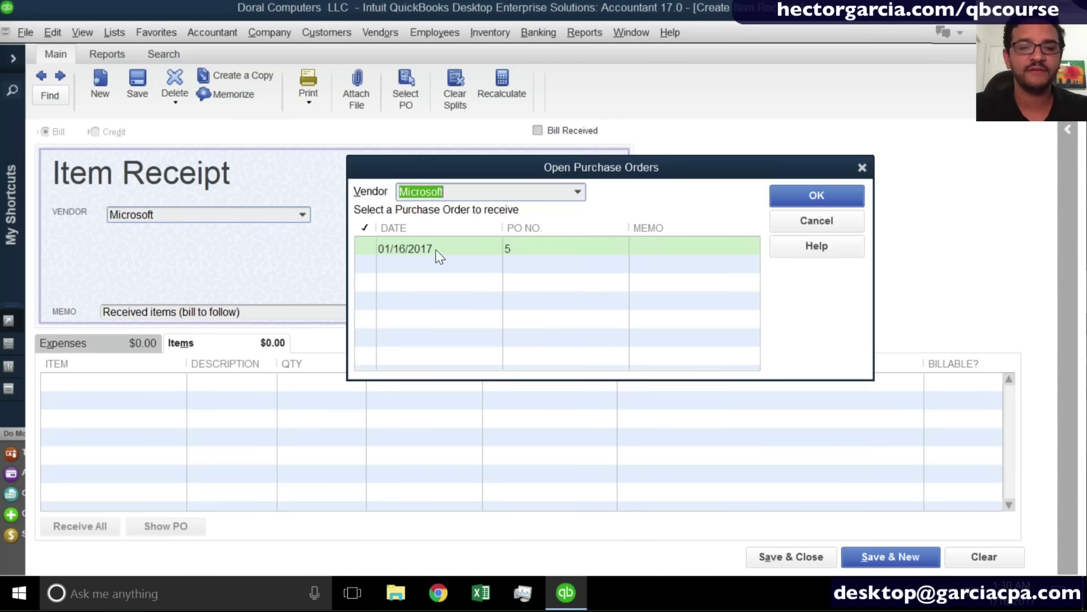
pyautogui.click(408, 247)
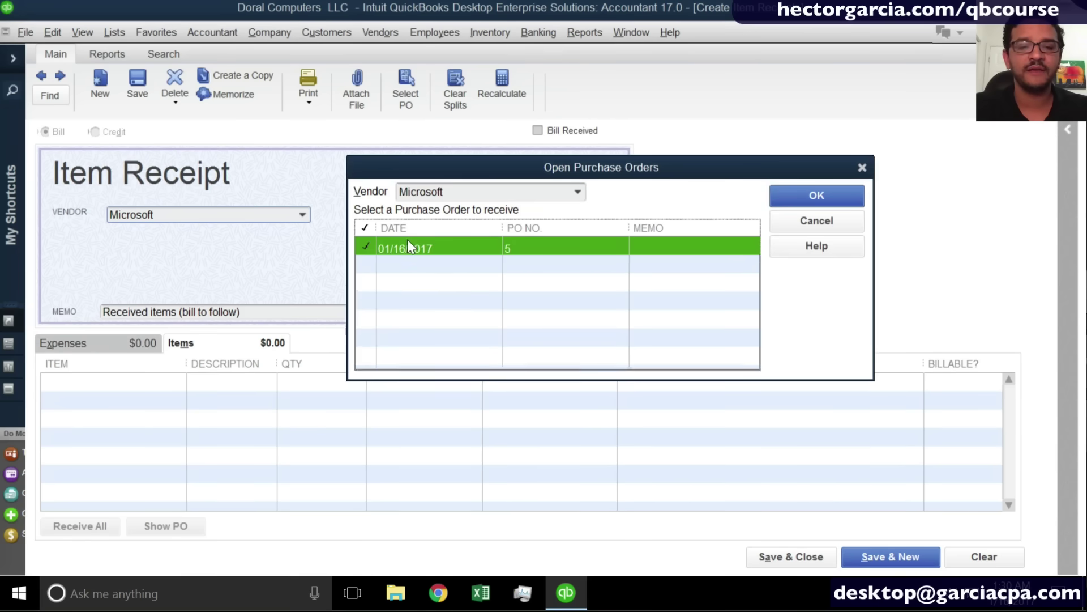
pyautogui.click(826, 198)
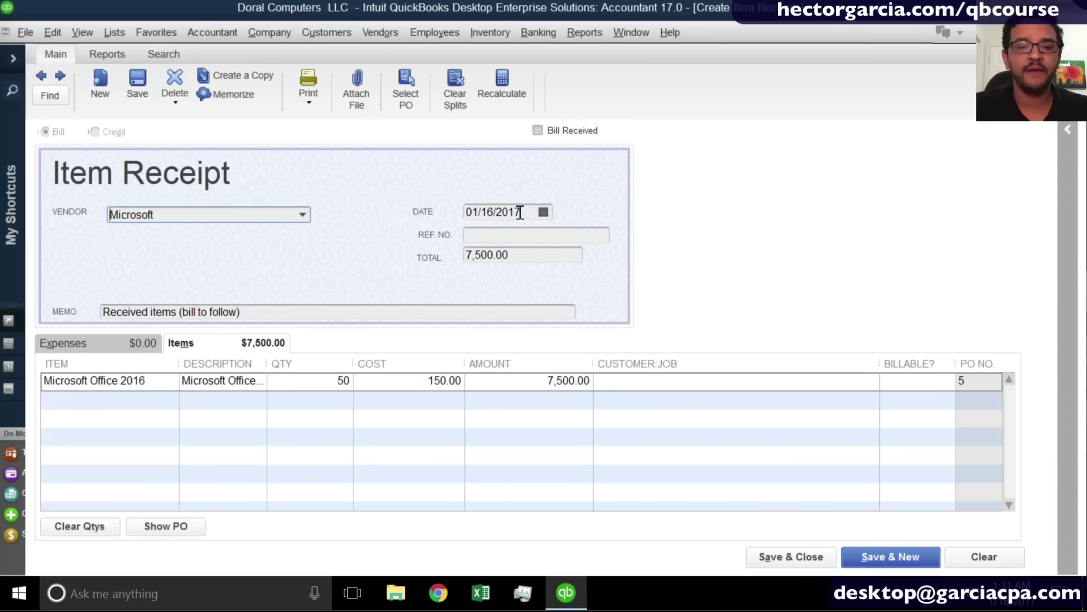
pyautogui.moveTo(521, 211); pyautogui.dragTo(385, 214)
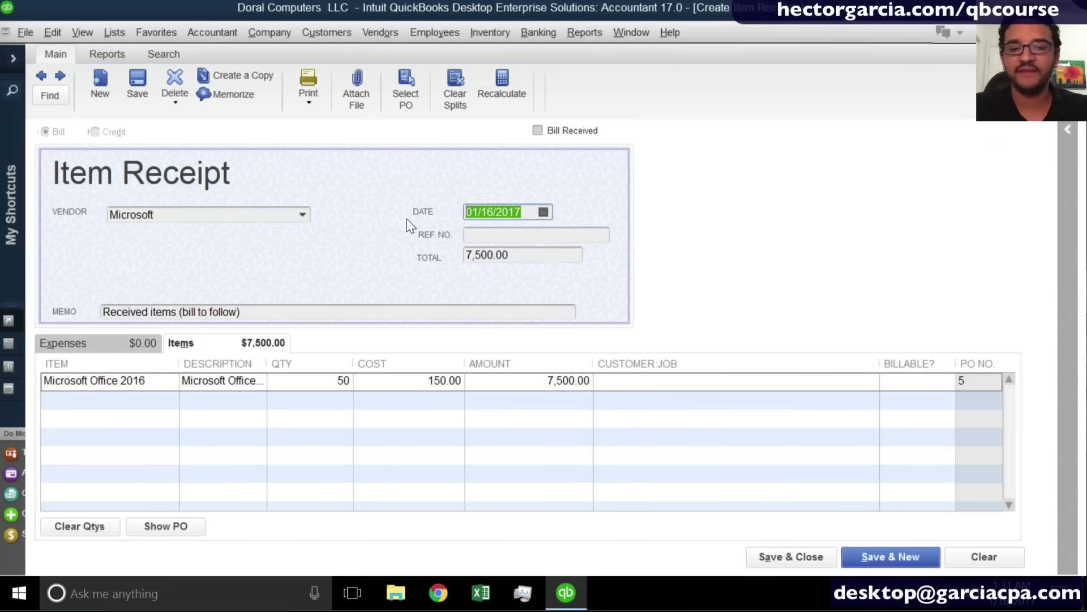
pyautogui.click(779, 553)
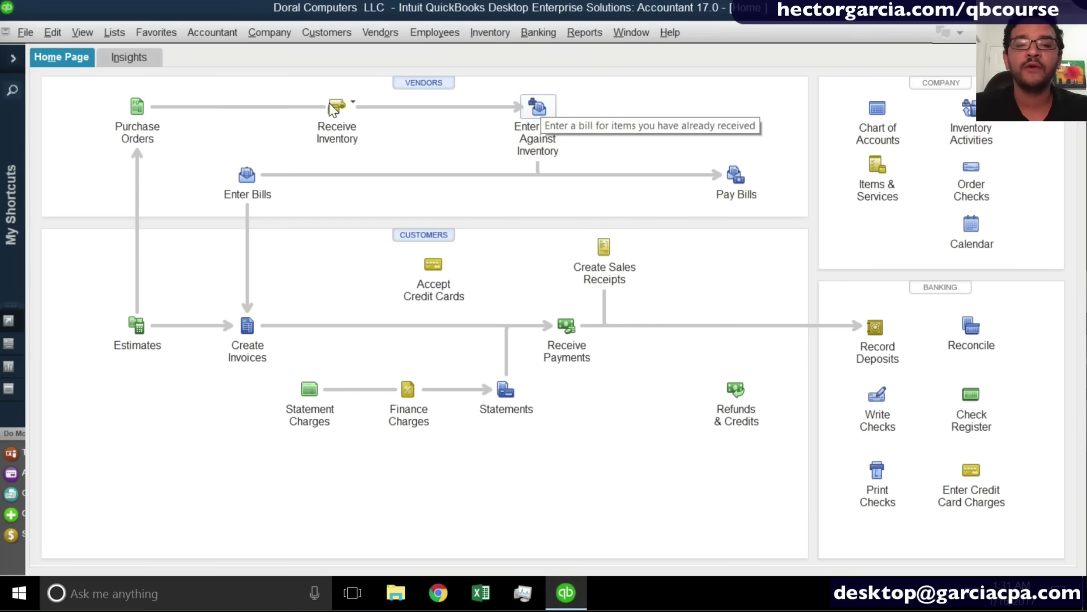
# Find Microsoft's PO 5 item receipt, mark Bill Received, and record it as a 7,500.00 bill.
pyautogui.click(335, 108)
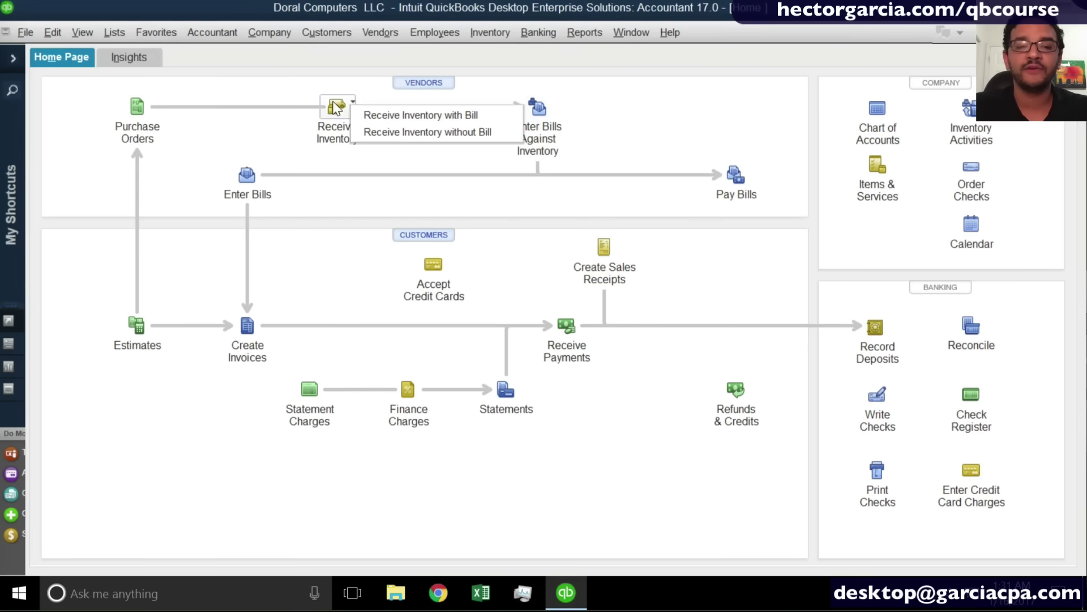
pyautogui.click(420, 133)
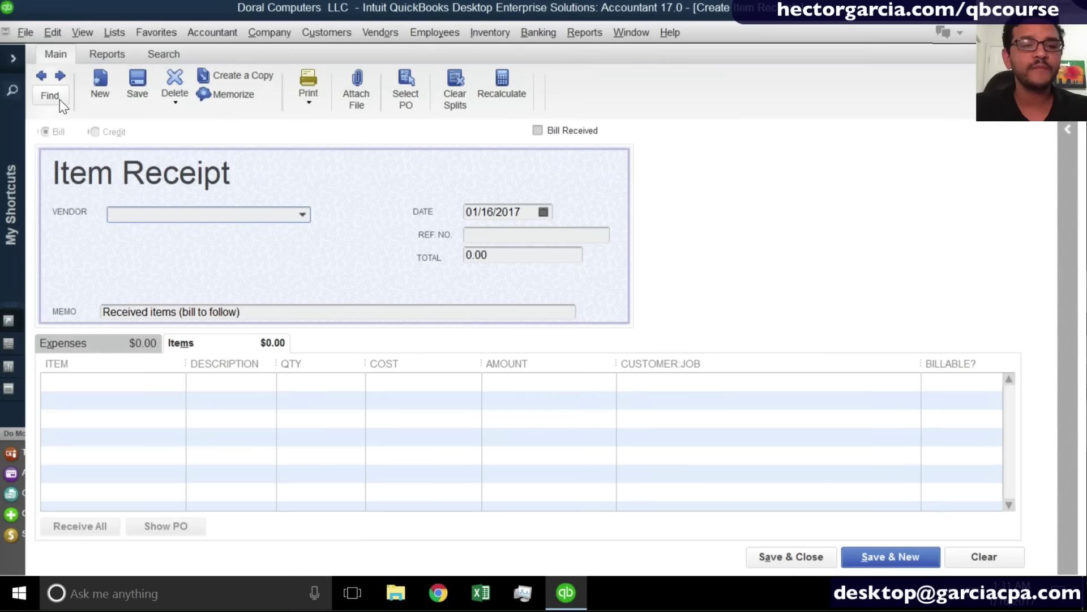
pyautogui.click(59, 100)
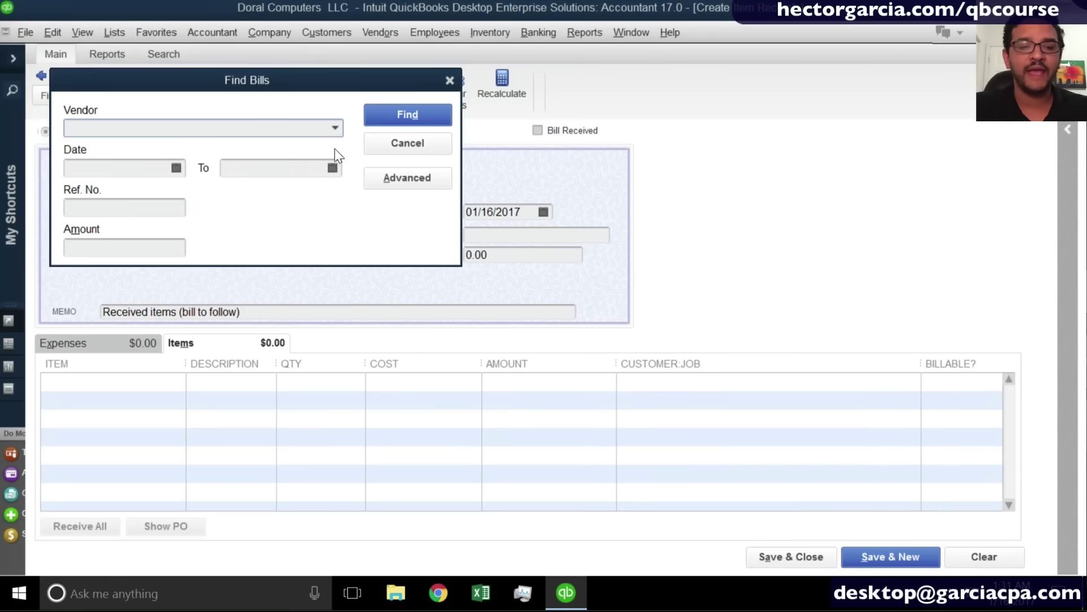
pyautogui.click(336, 129)
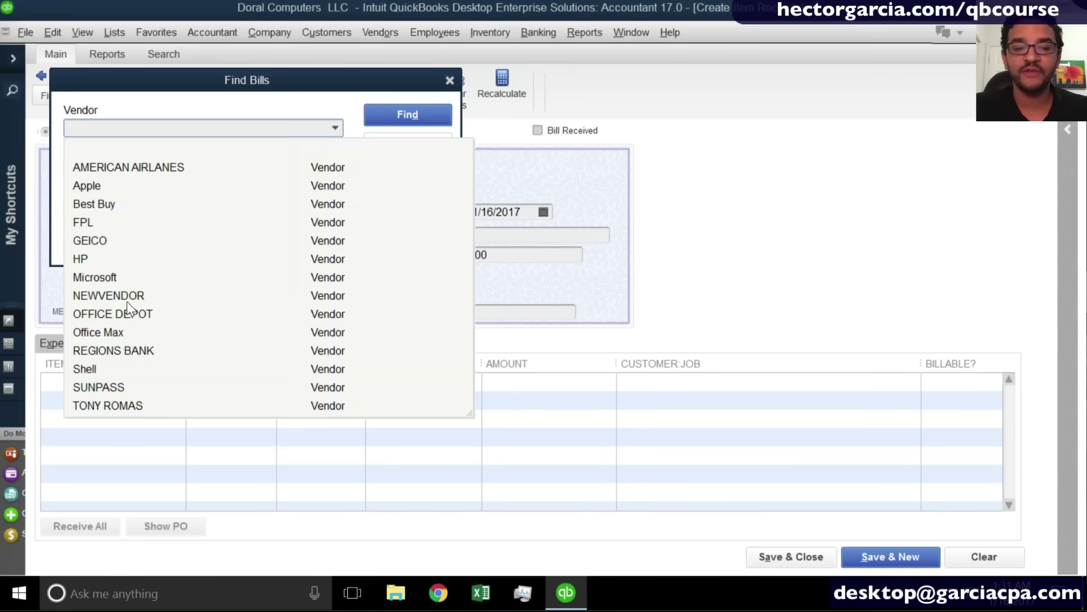
pyautogui.click(115, 277)
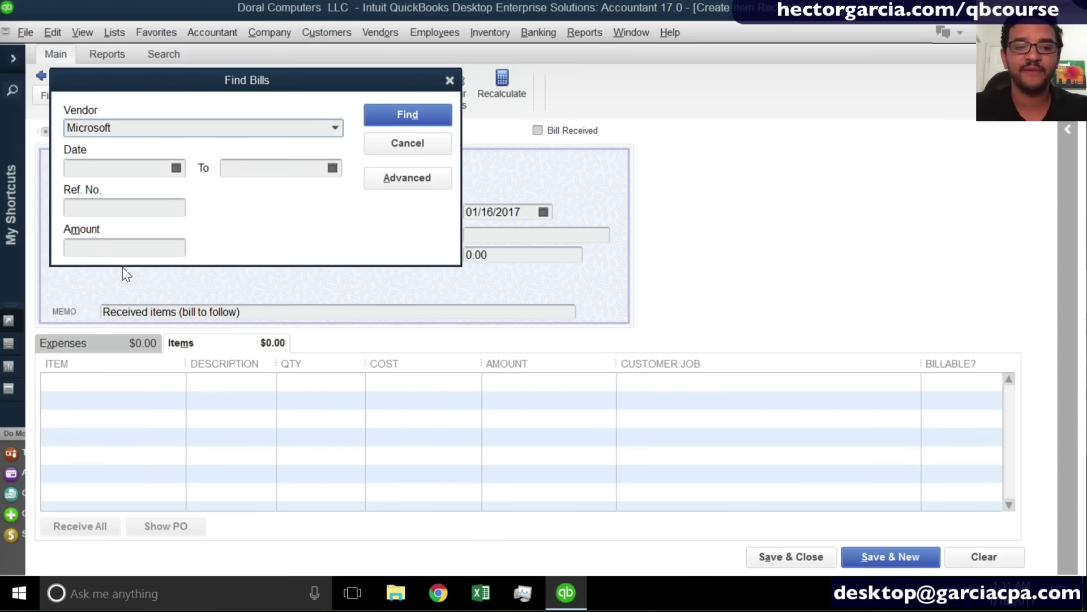
pyautogui.click(408, 114)
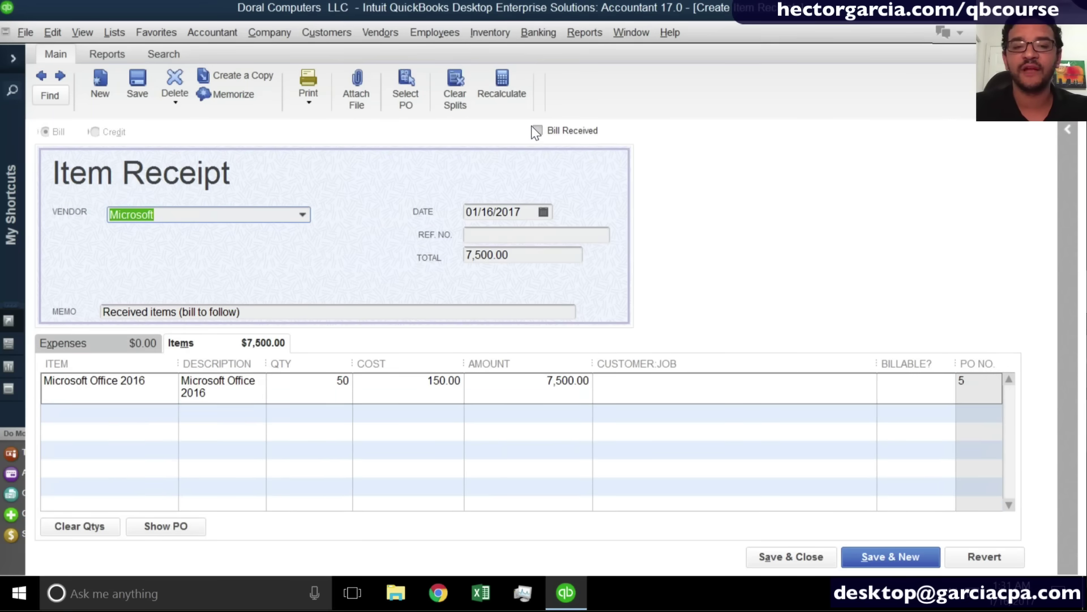
pyautogui.click(538, 130)
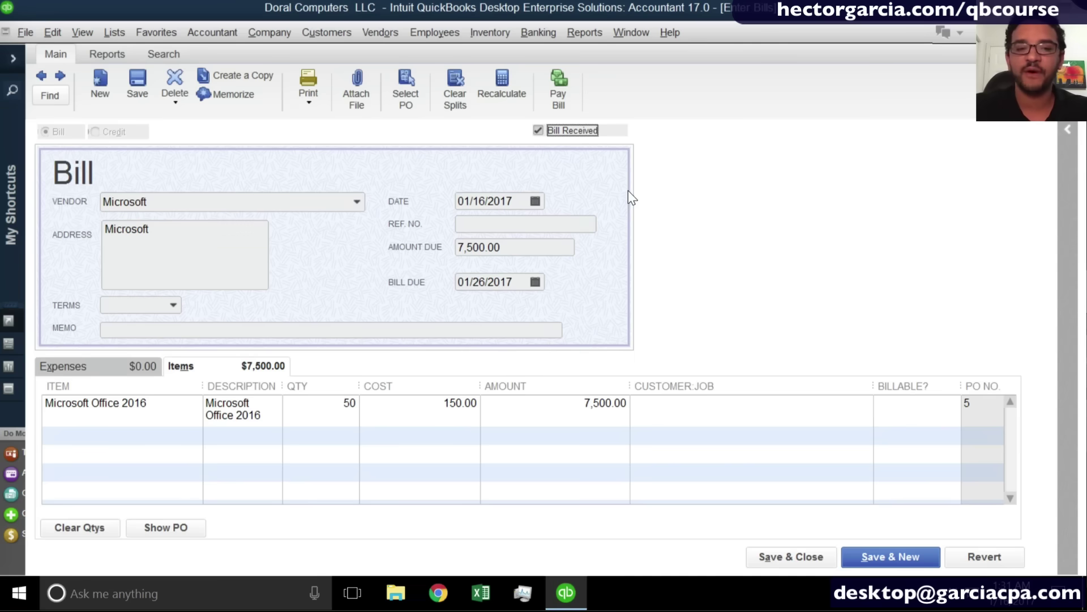
pyautogui.click(795, 566)
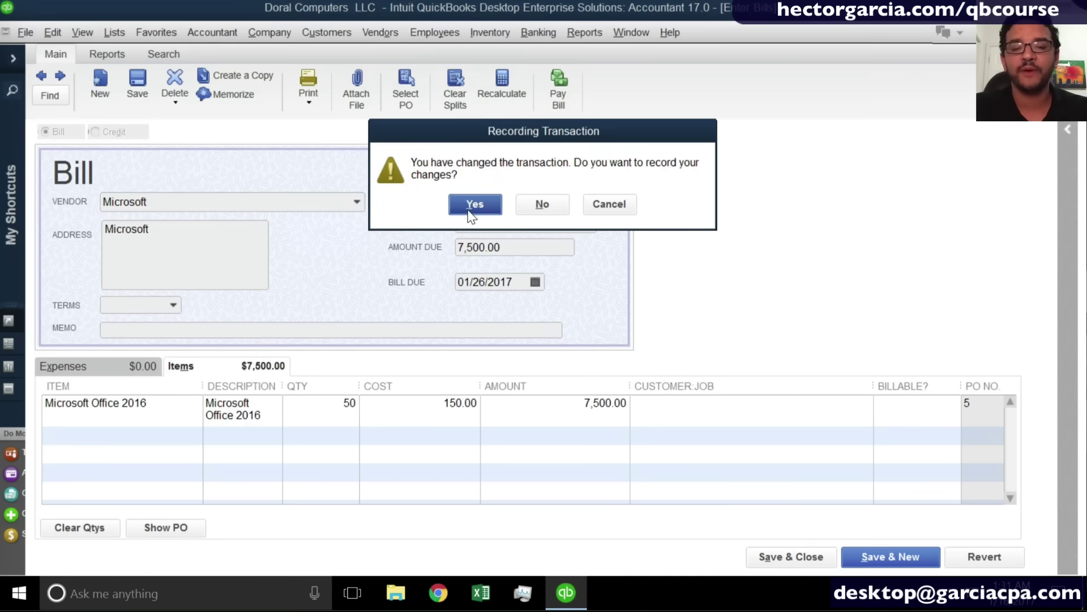
pyautogui.click(473, 205)
pyautogui.click(340, 111)
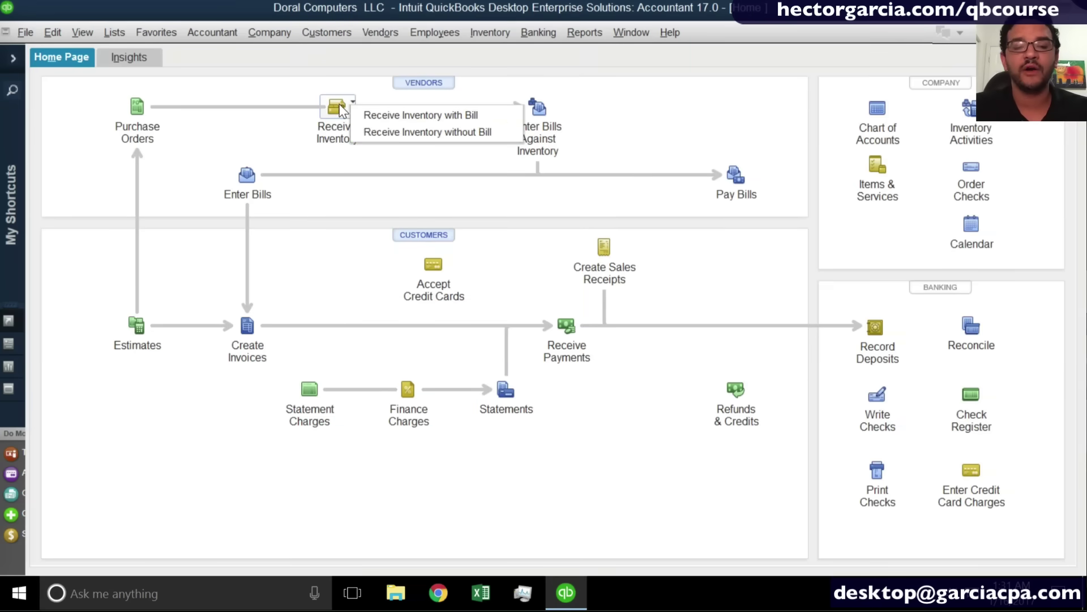
# Create purchase order 6 for vendor HP ordering one Server Dell XD 5000 at 2,000.00, then save it.
pyautogui.click(412, 136)
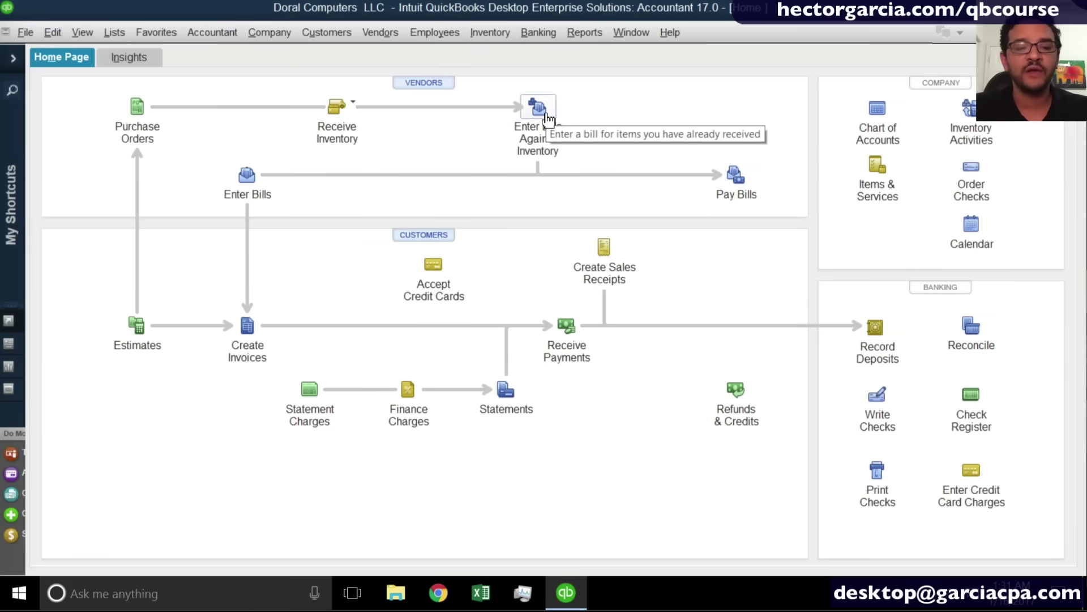
pyautogui.click(135, 113)
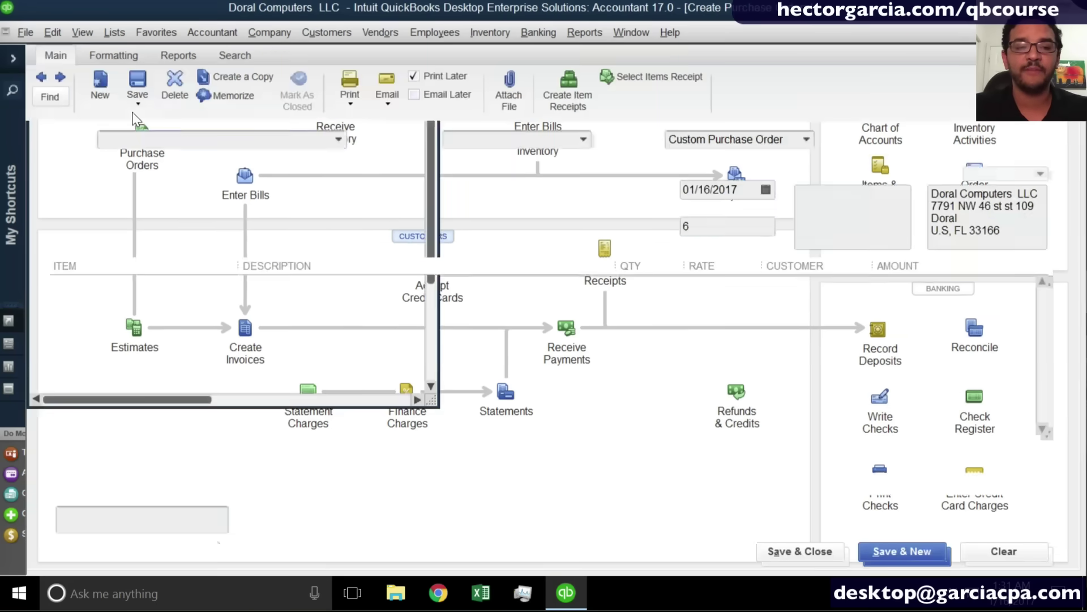
pyautogui.click(339, 140)
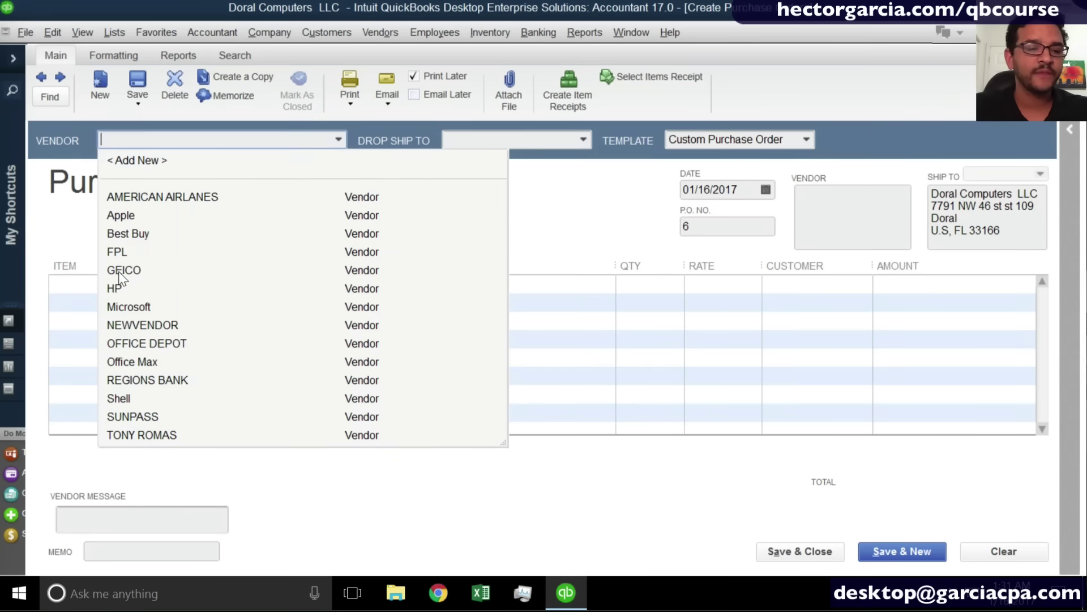
pyautogui.click(114, 288)
pyautogui.click(230, 289)
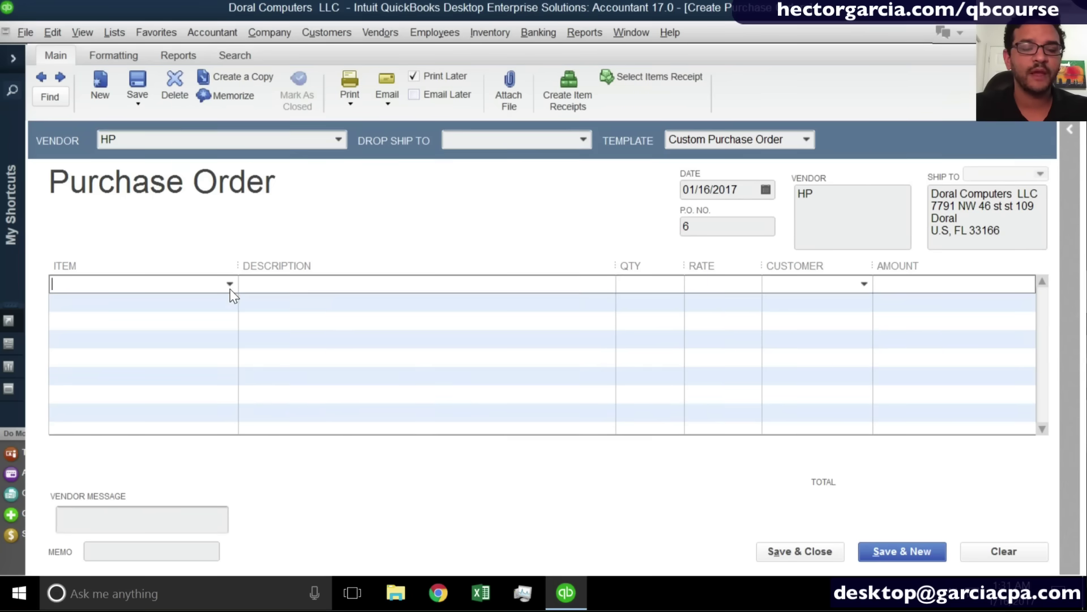
pyautogui.click(229, 284)
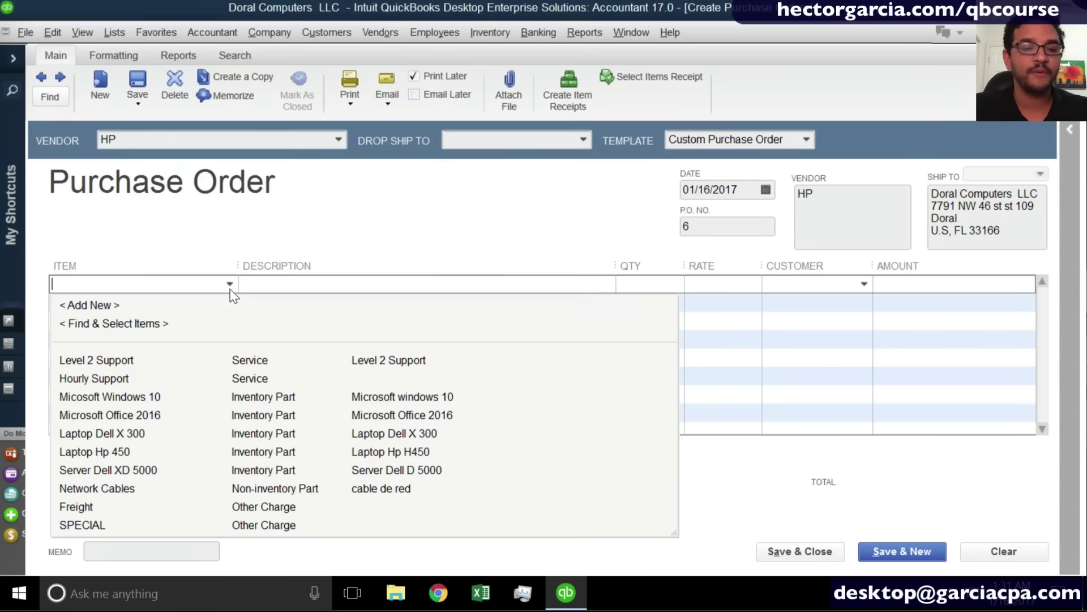
pyautogui.click(124, 471)
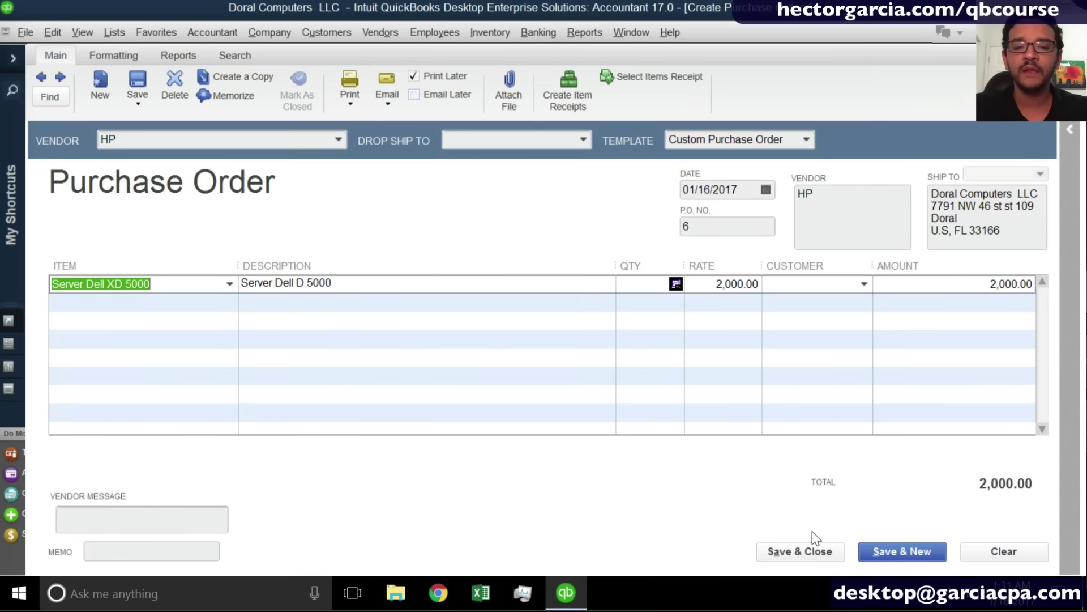
pyautogui.click(802, 549)
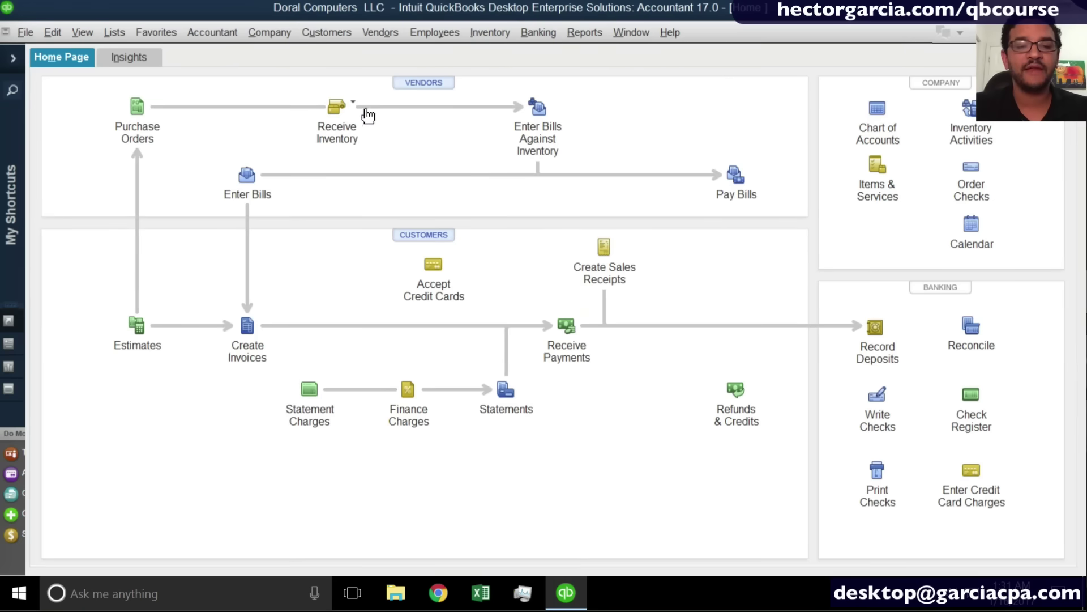
# Start a bill with received inventory for HP, filled from PO 6's Server Dell XD 5000 for 2,000.00.
pyautogui.click(357, 112)
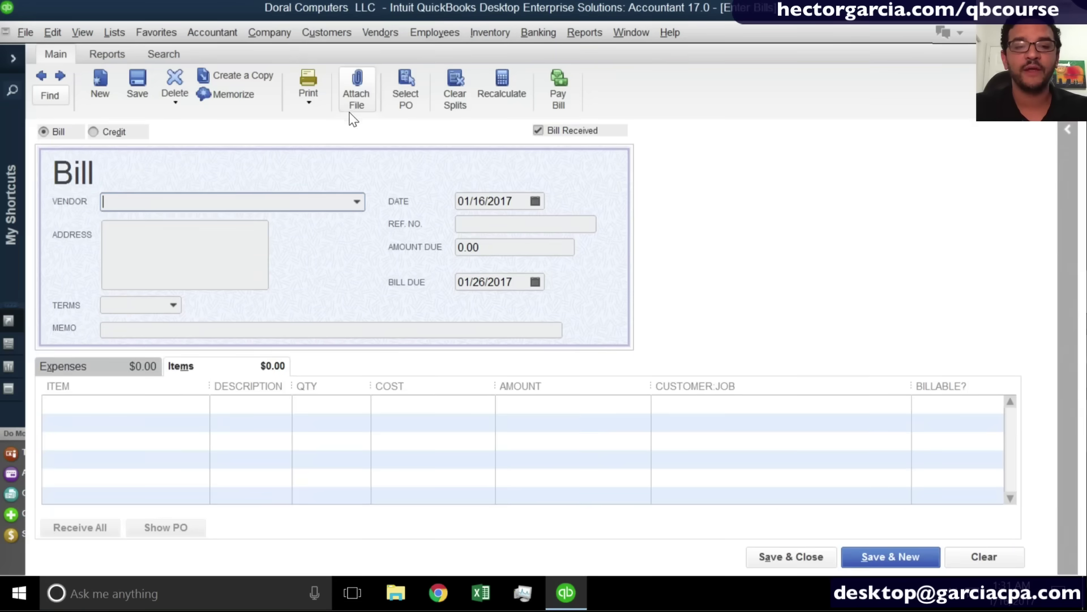
pyautogui.press('Escape')
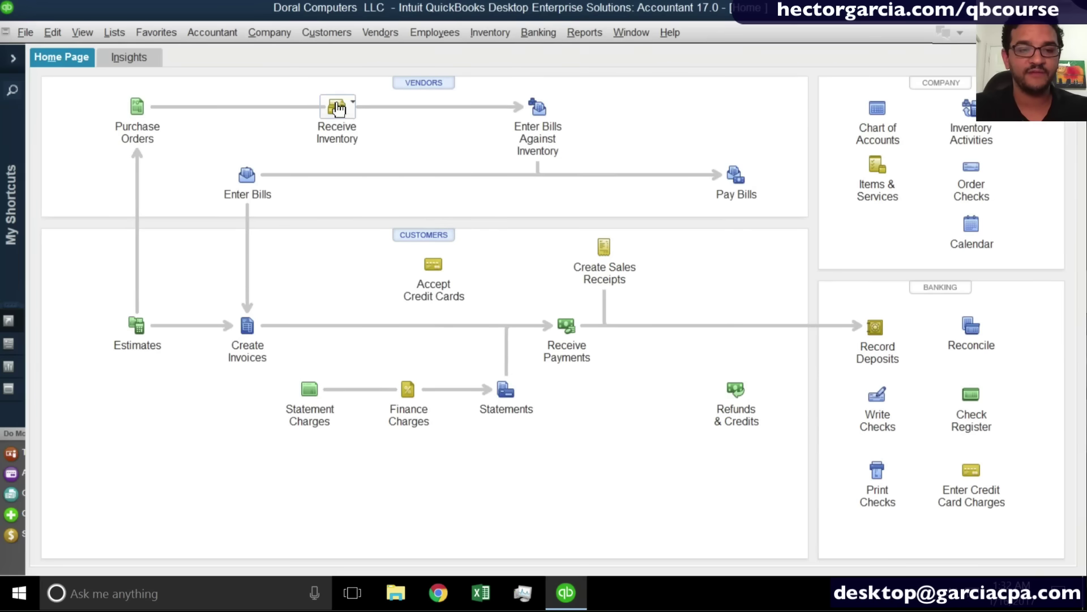
pyautogui.click(338, 107)
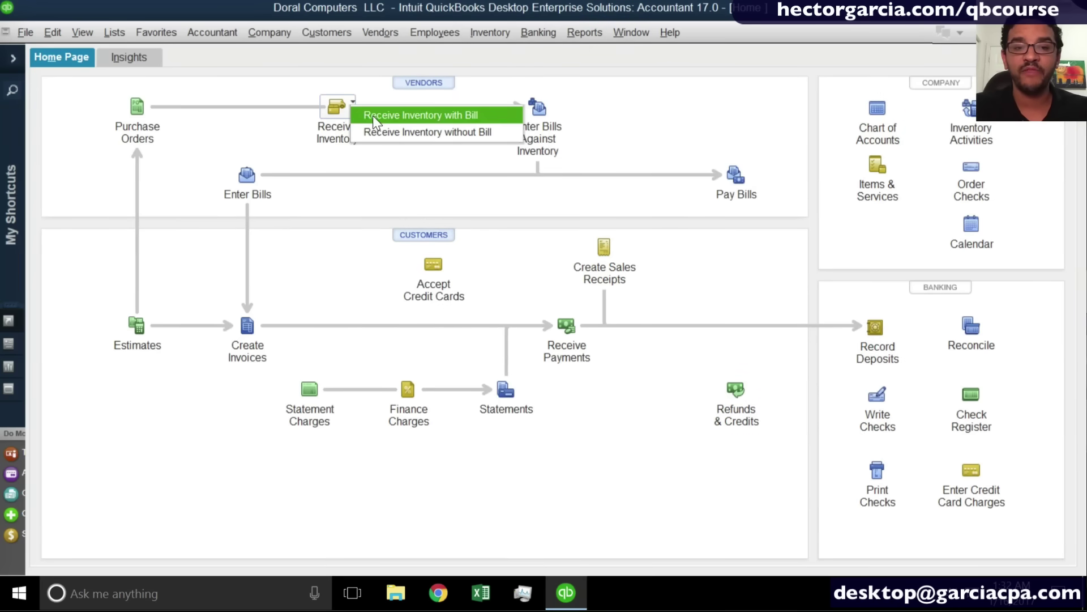
pyautogui.click(373, 116)
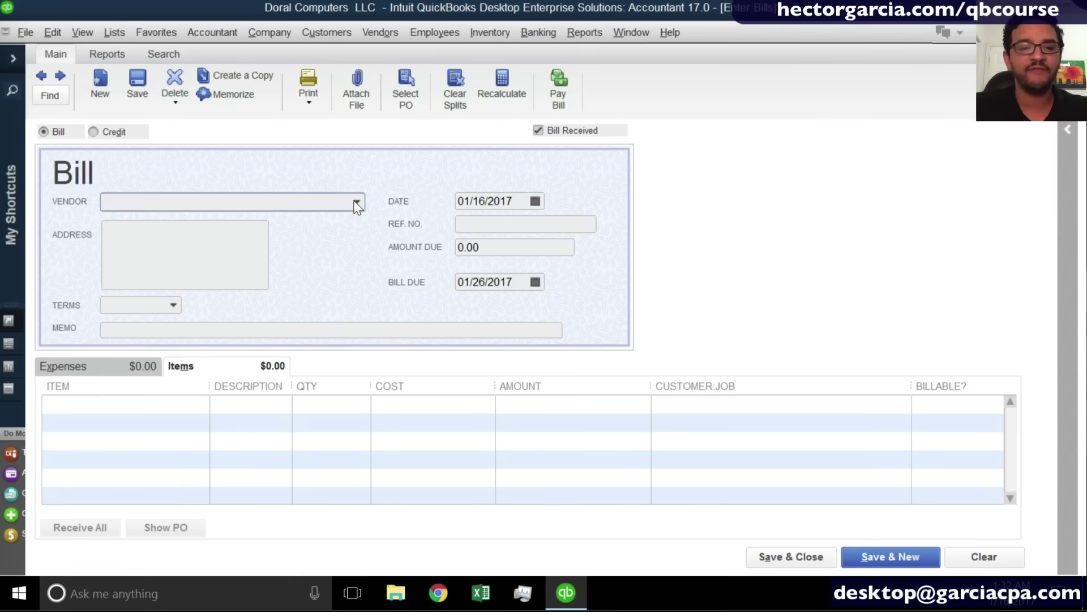
pyautogui.click(356, 204)
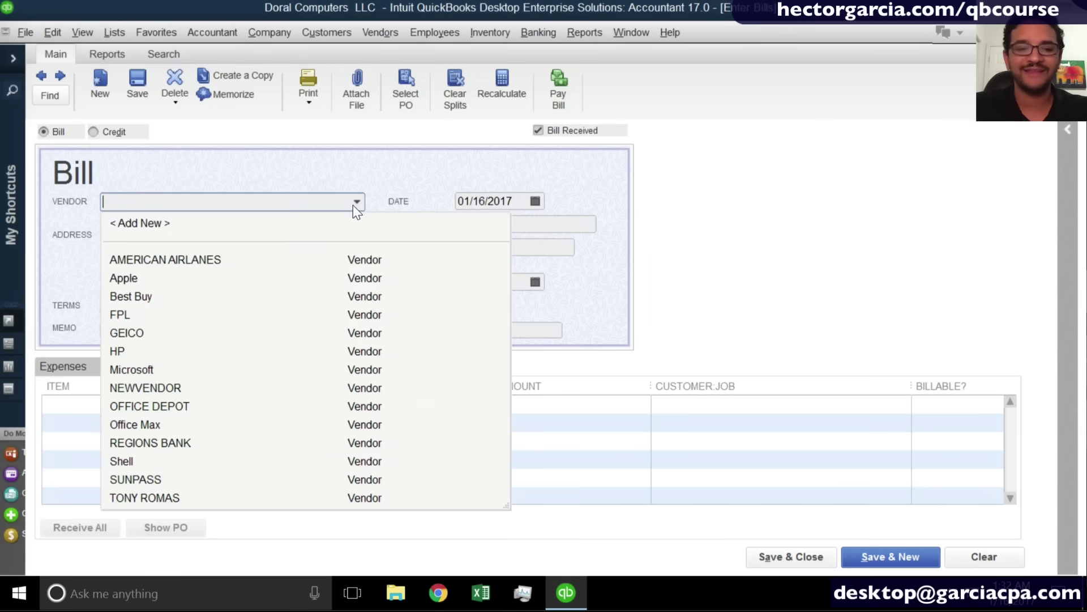
pyautogui.click(131, 351)
pyautogui.click(512, 203)
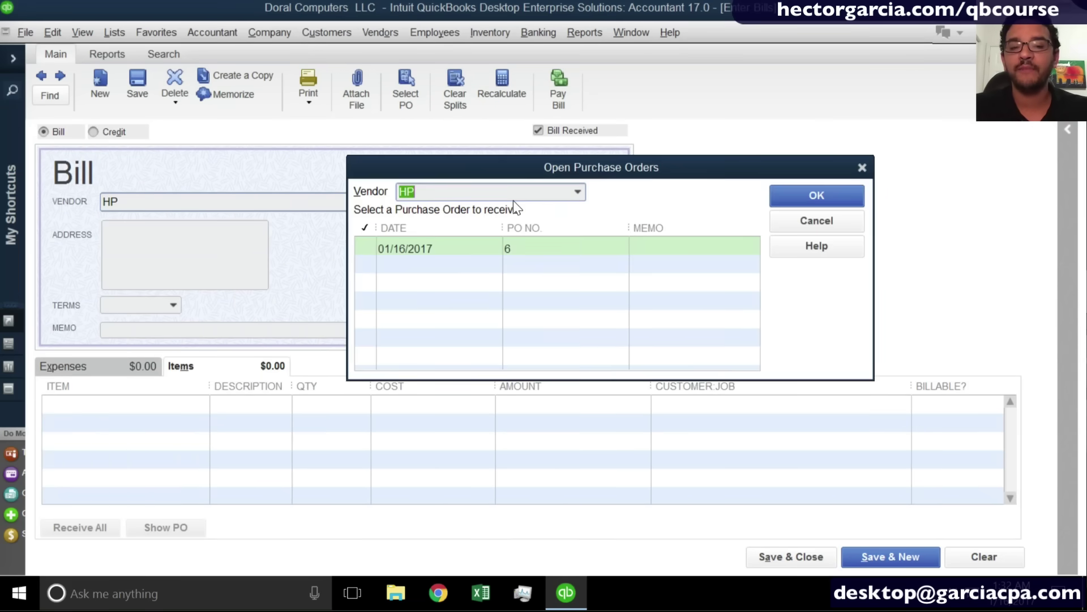
pyautogui.click(439, 250)
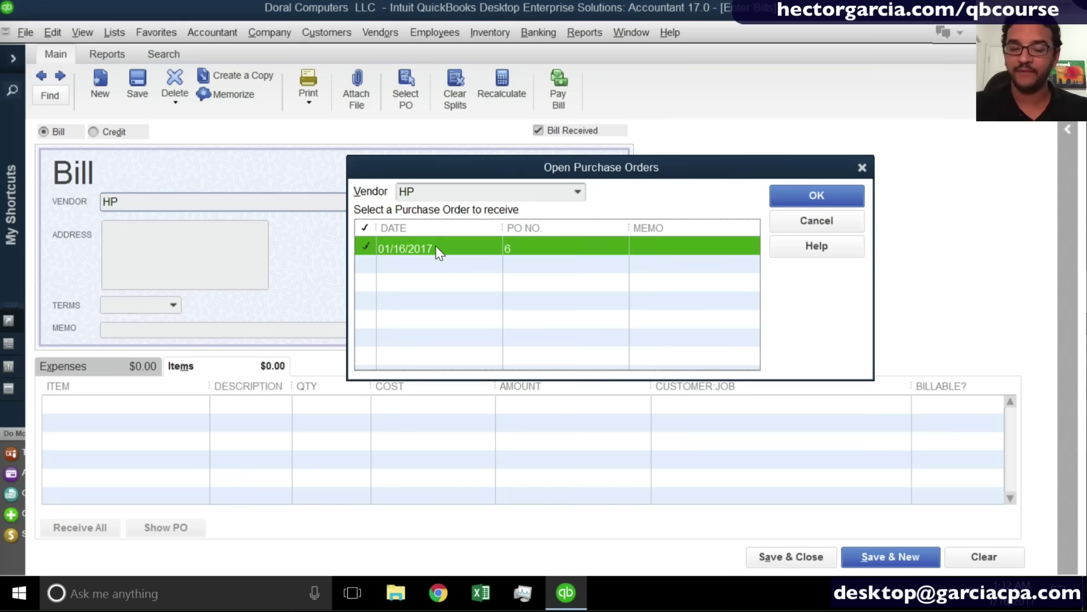
pyautogui.click(804, 199)
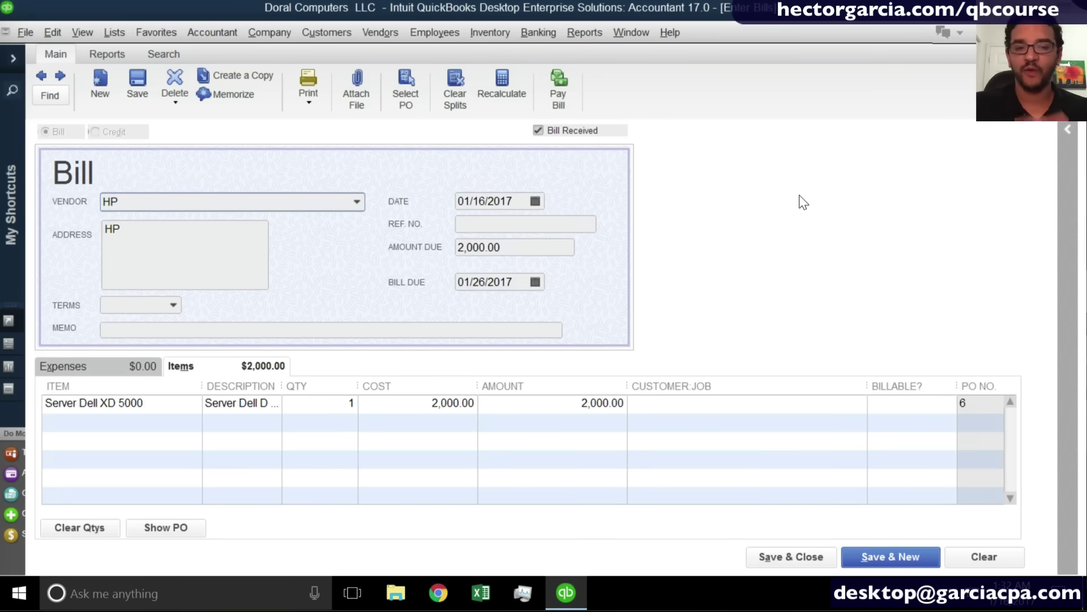
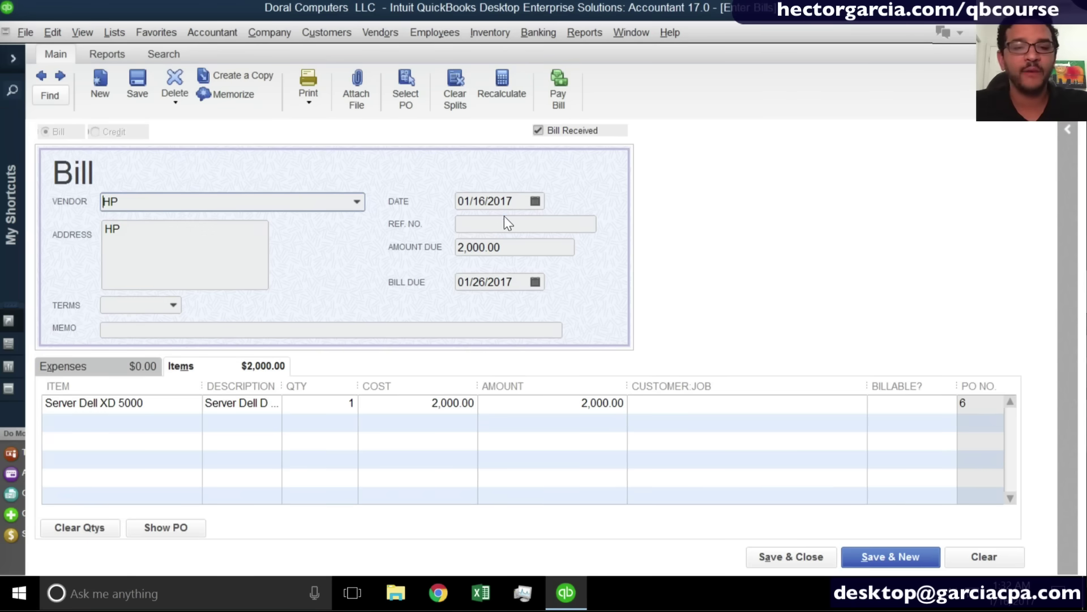
# Give the HP bill reference 52543, save it, and start a blank bill dated 01/16/2017.
pyautogui.click(484, 226)
pyautogui.write('52543')
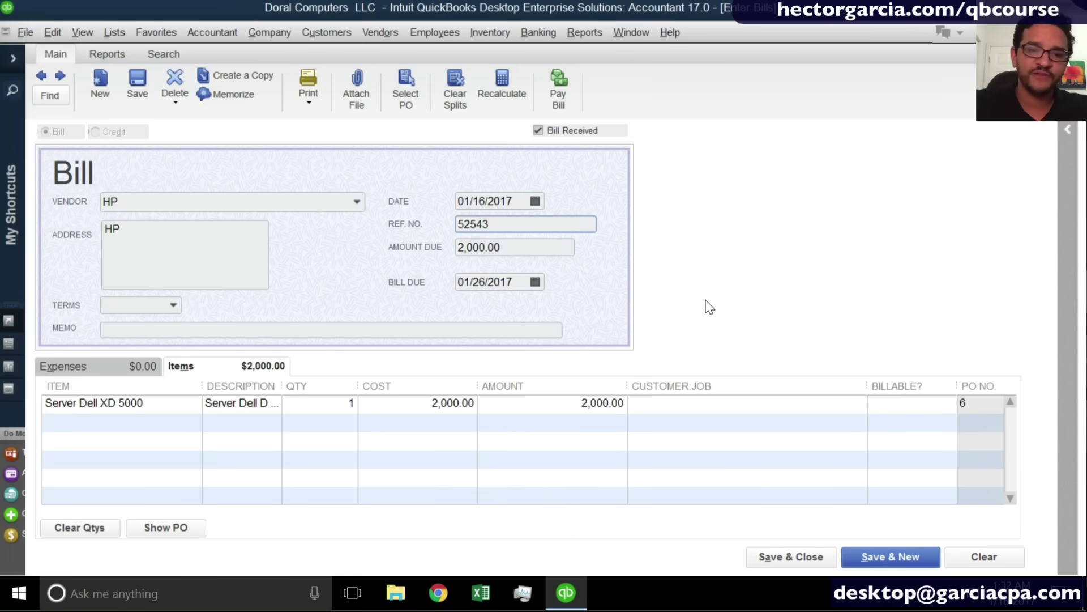
pyautogui.click(783, 559)
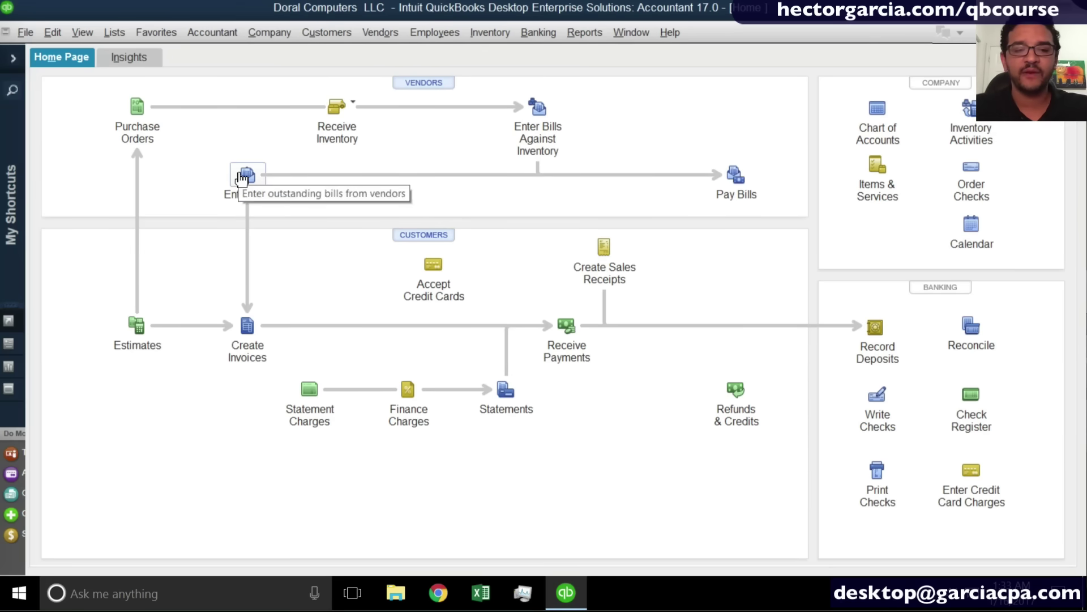
pyautogui.click(241, 177)
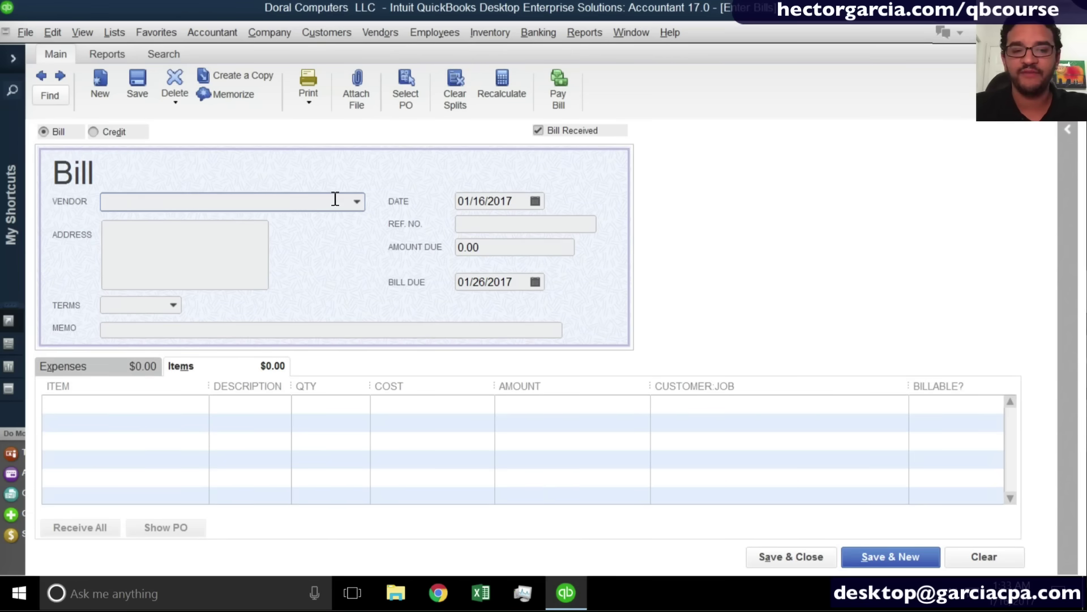
# Quick Add vendor State Electric and give its bill 167.00 due with reference Jan.
pyautogui.write('Sta')
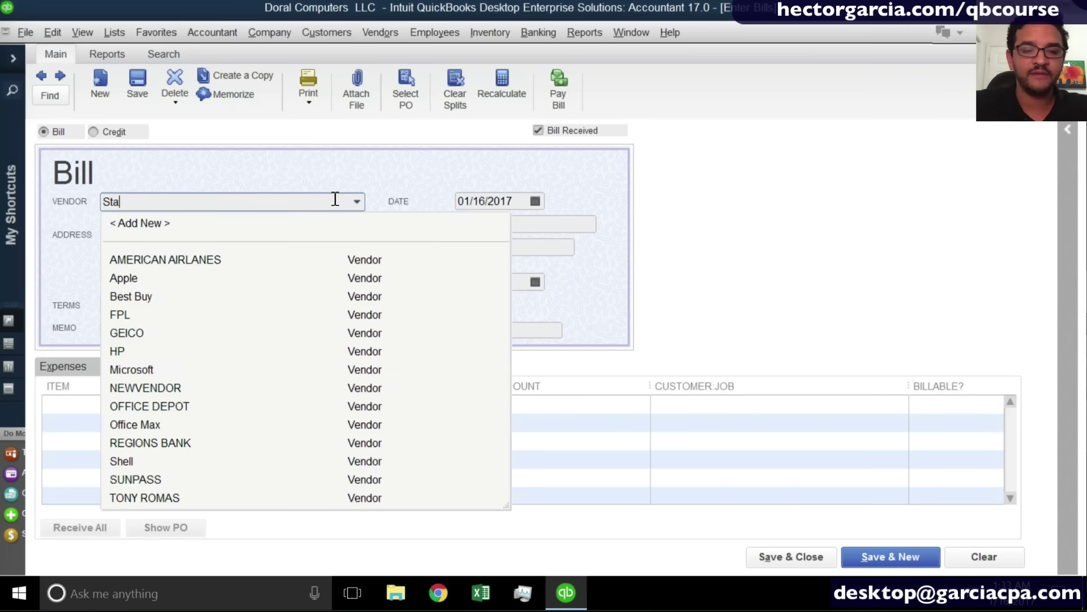
pyautogui.write('te Electric')
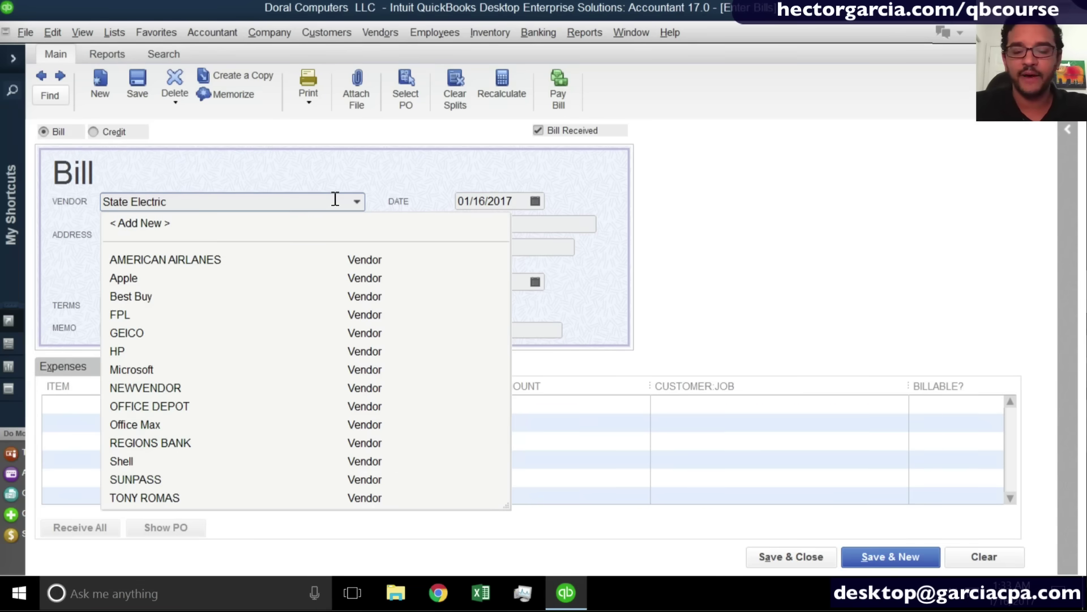
pyautogui.press('Tab')
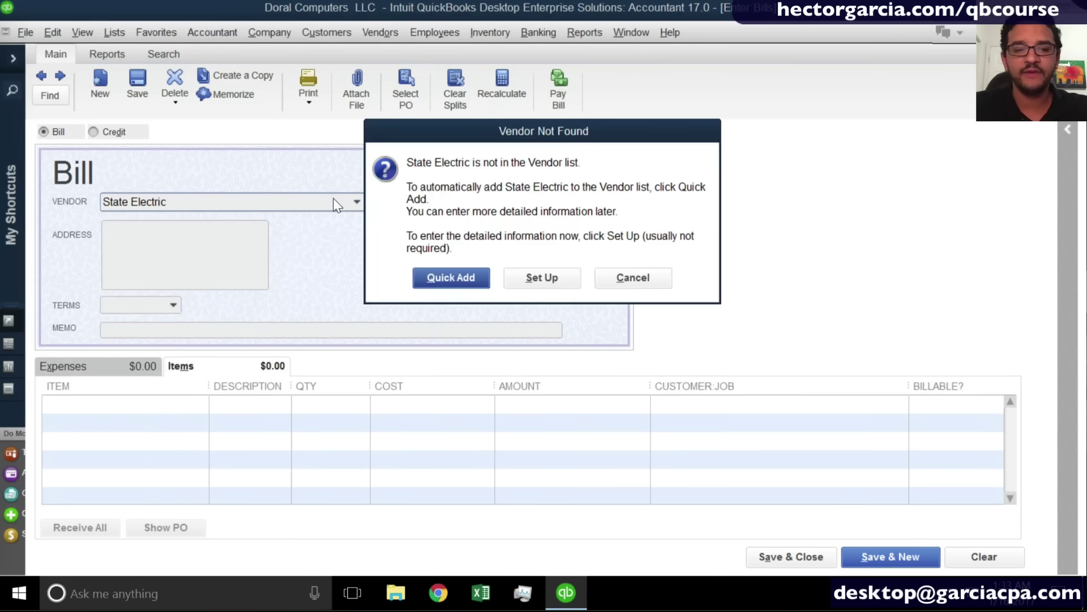
pyautogui.click(473, 283)
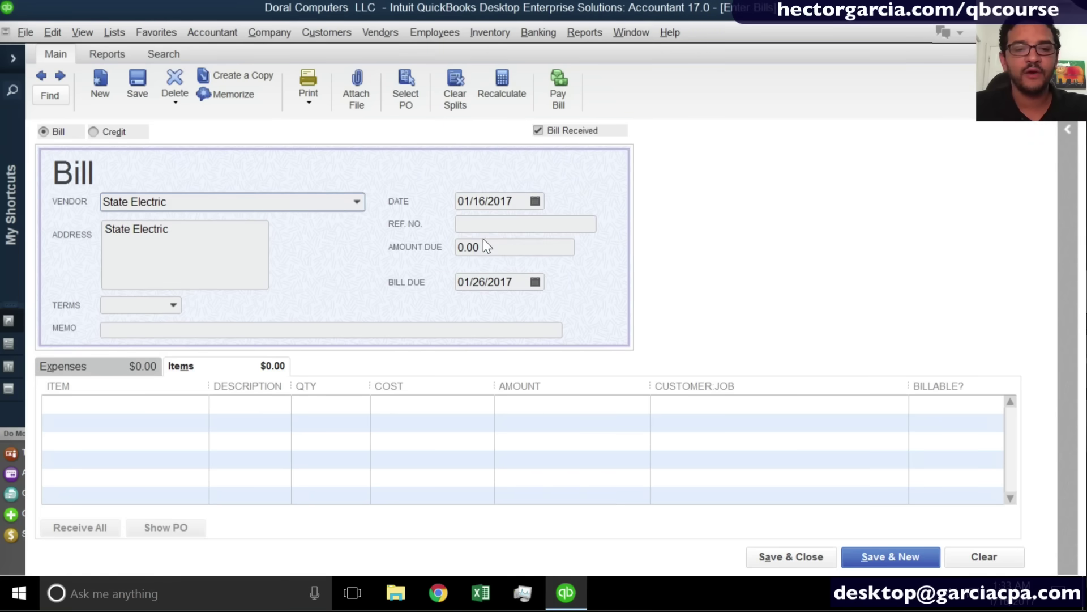
pyautogui.click(486, 248)
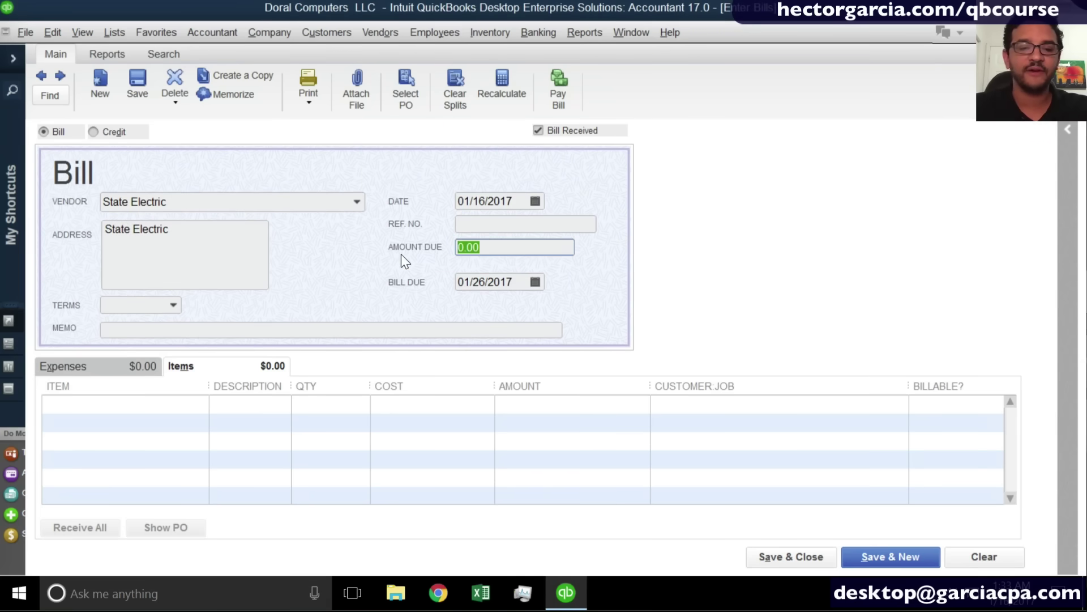
pyautogui.write('167')
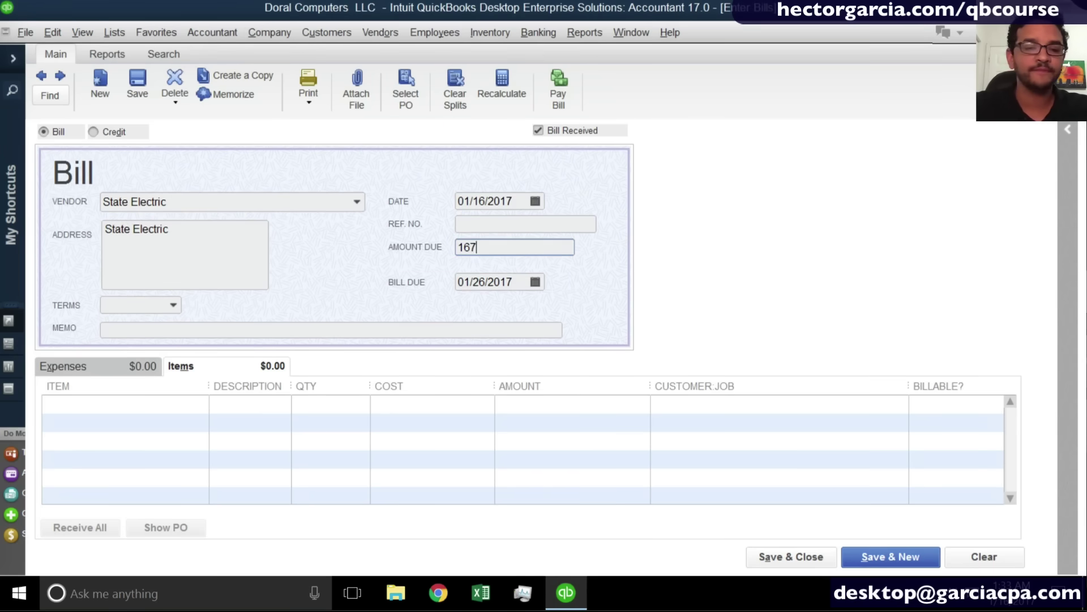
pyautogui.click(493, 219)
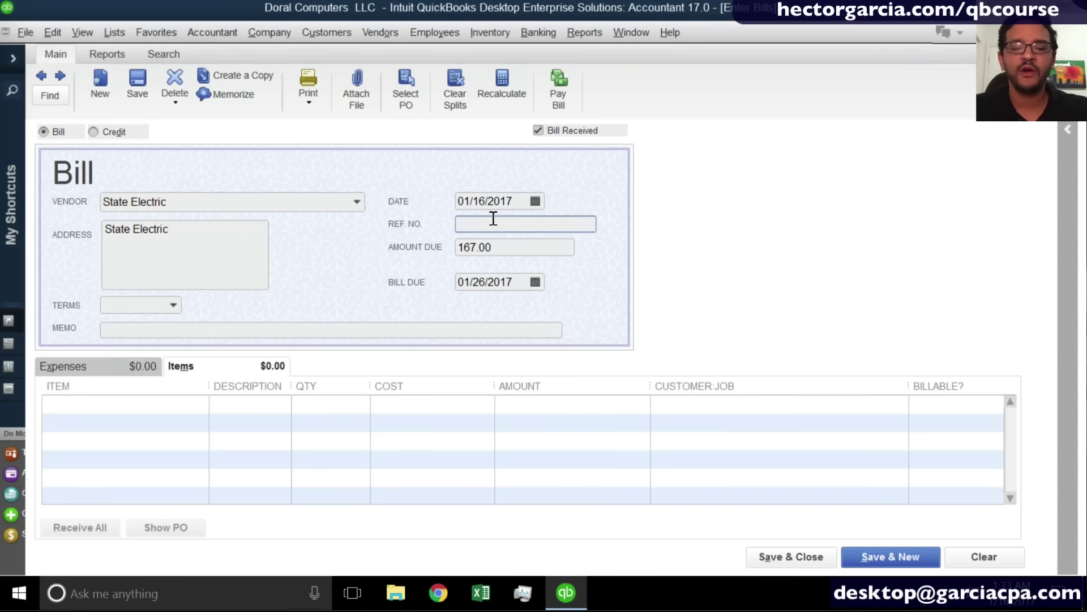
pyautogui.write('Jan')
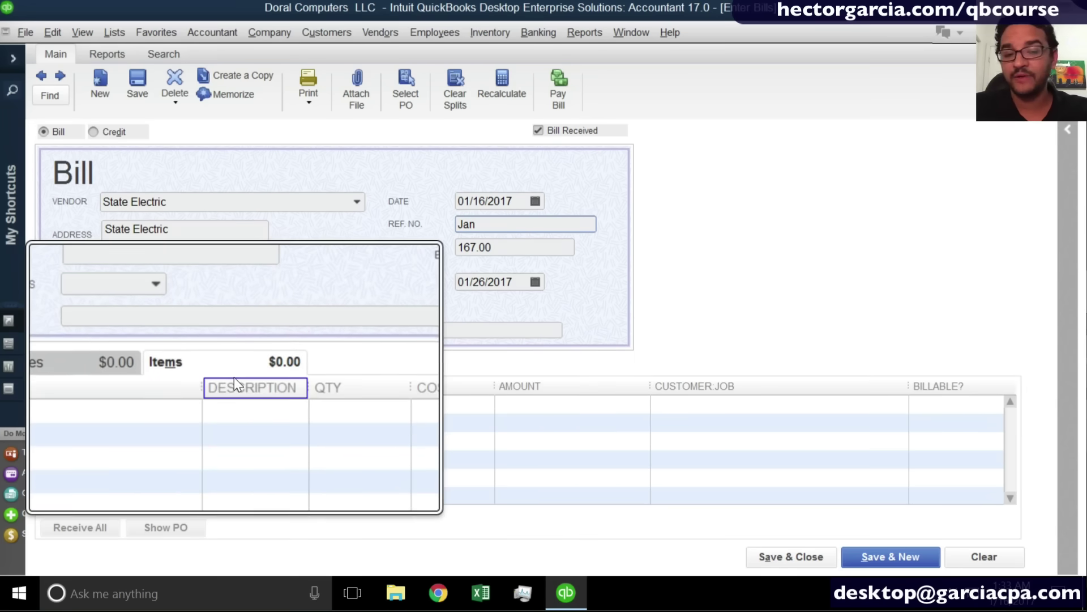
# Charge the State Electric bill's 167.00 expense line to Utilities and save the bill.
pyautogui.click(108, 366)
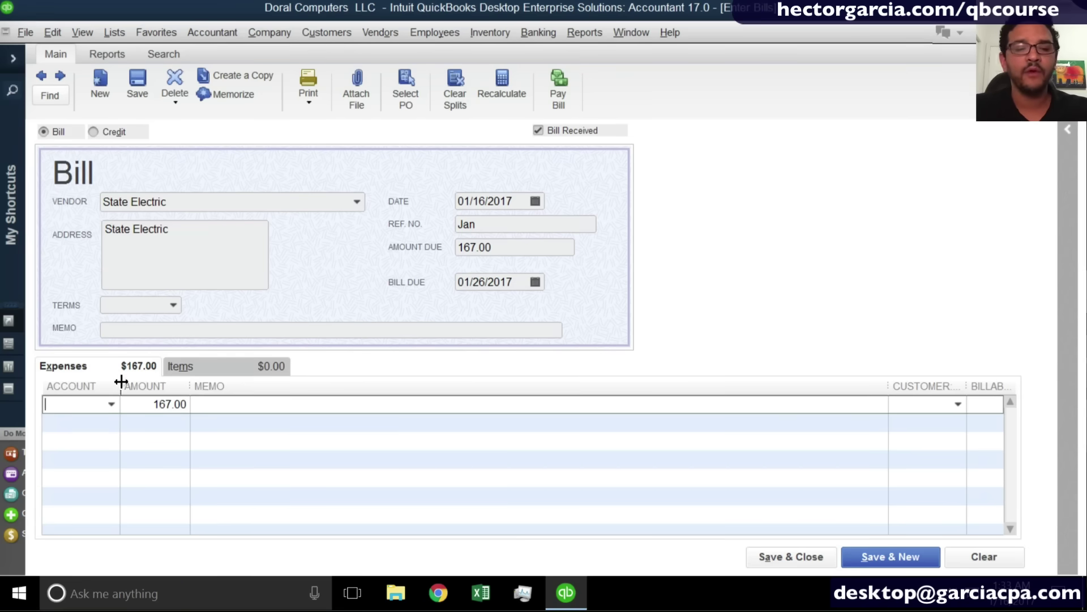
pyautogui.moveTo(120, 383); pyautogui.dragTo(165, 382)
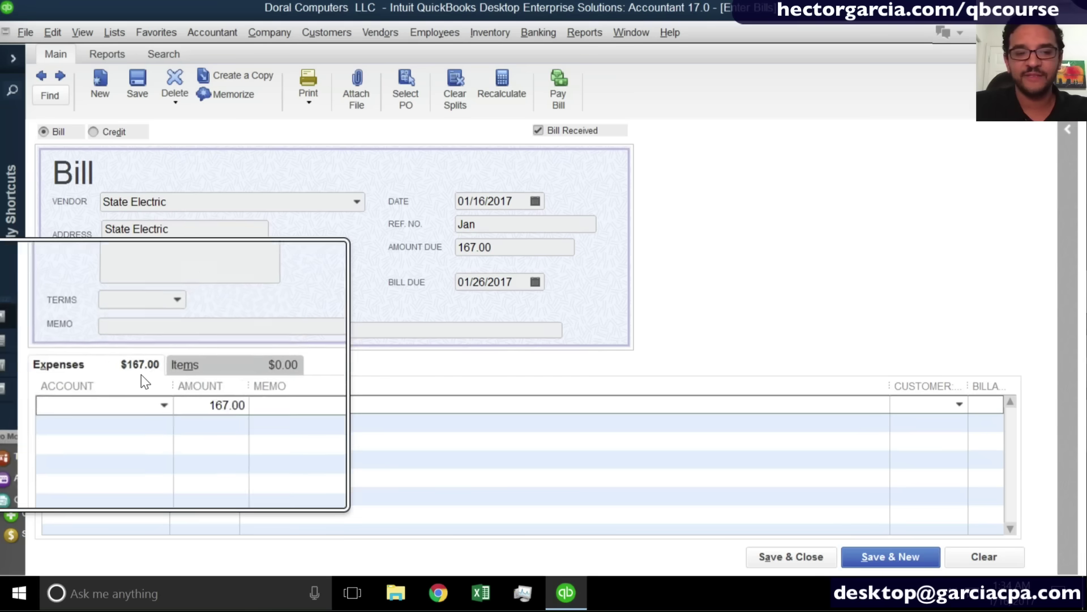
pyautogui.write('U')
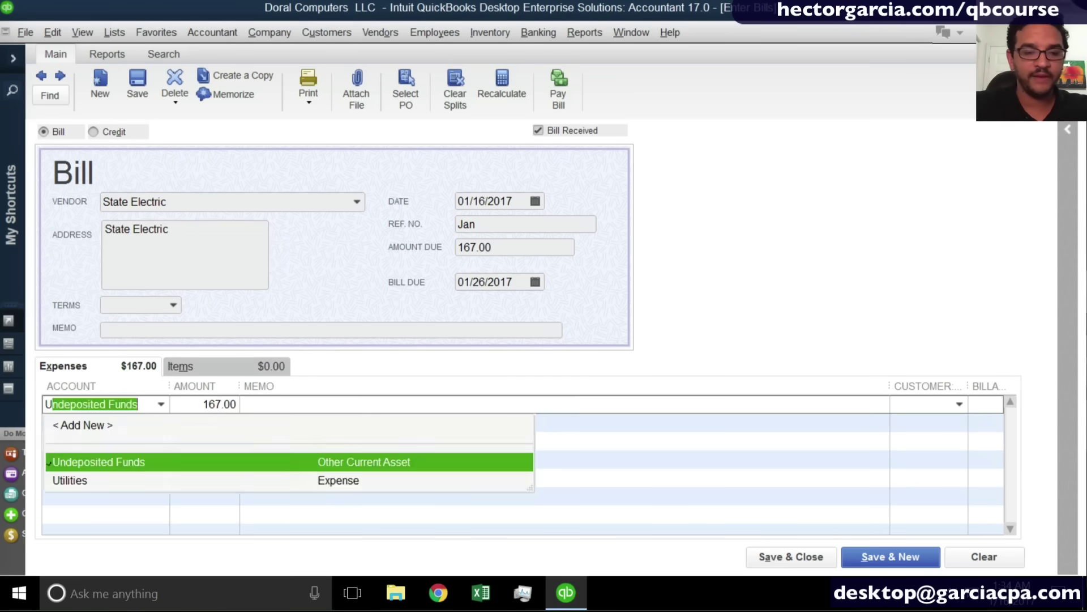
pyautogui.write('tilities')
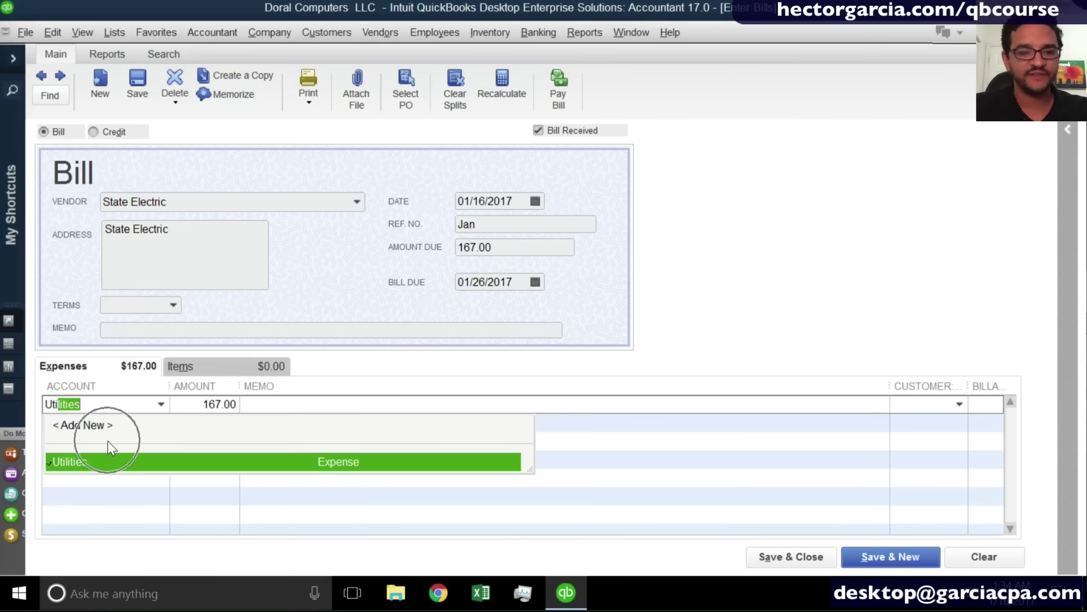
pyautogui.click(85, 461)
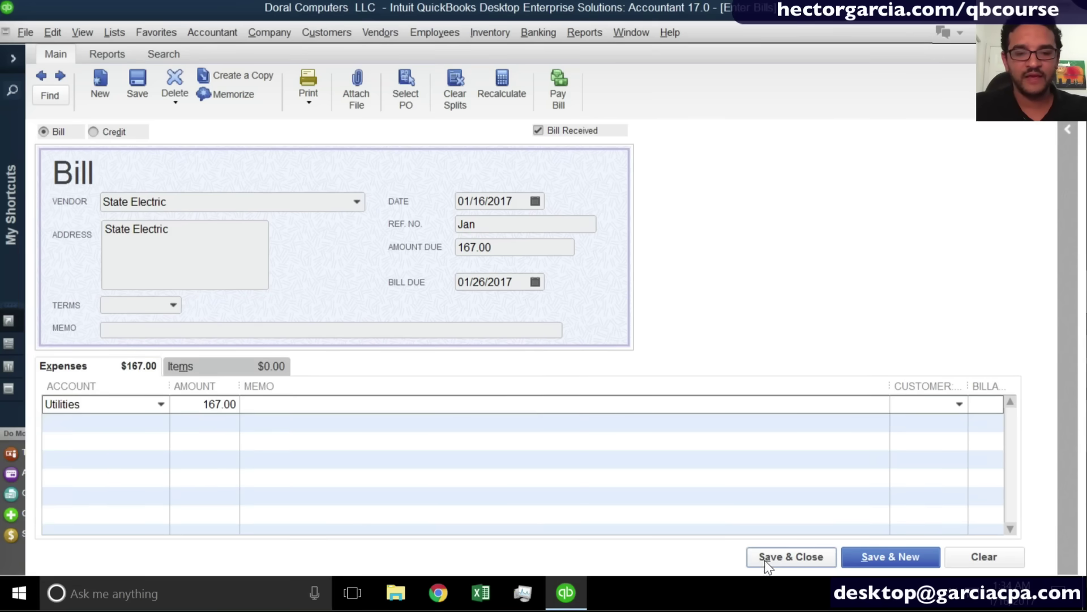
pyautogui.click(784, 549)
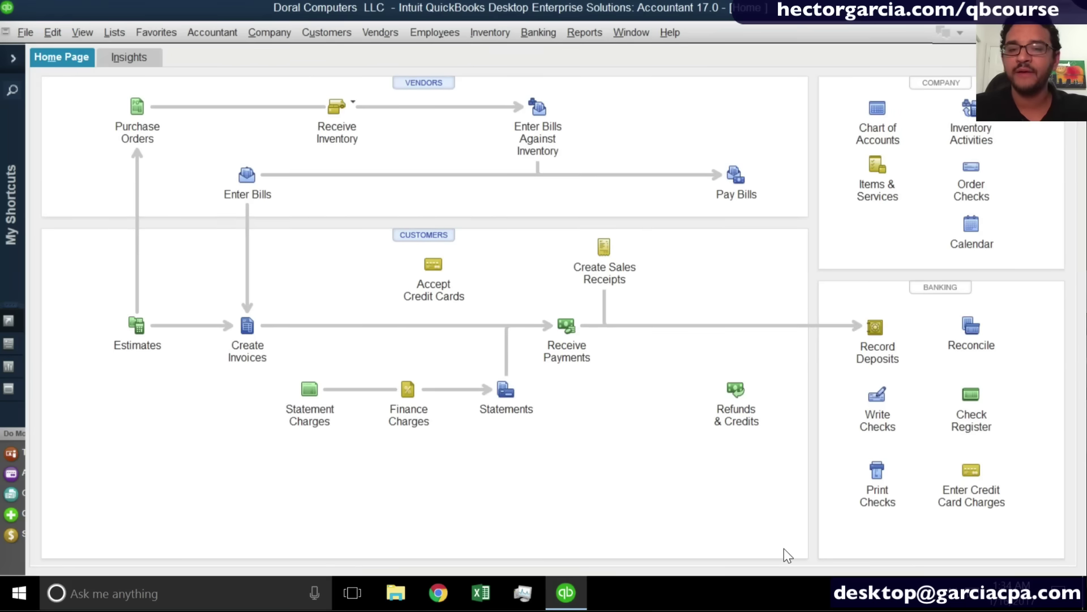
# Start a new bill and Quick Add LANDLORD as its vendor.
pyautogui.click(243, 180)
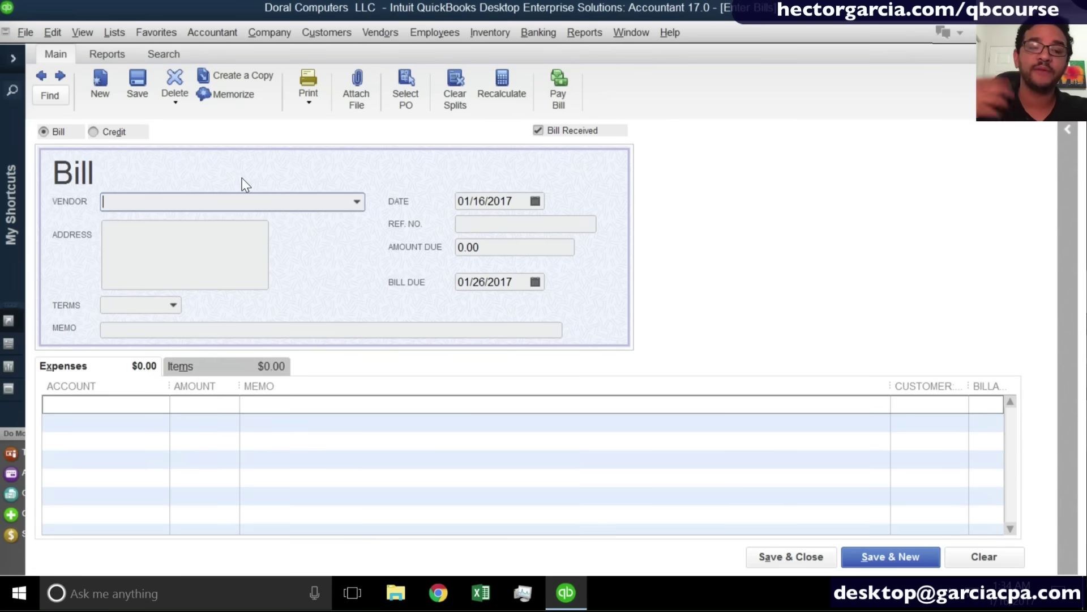
pyautogui.write('L')
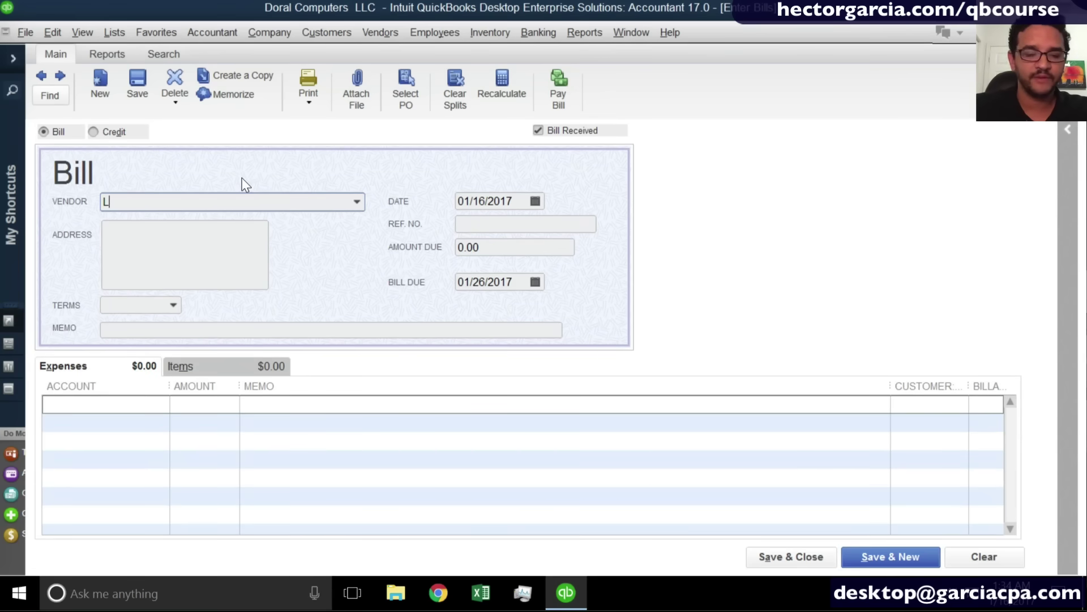
pyautogui.write('ANDL')
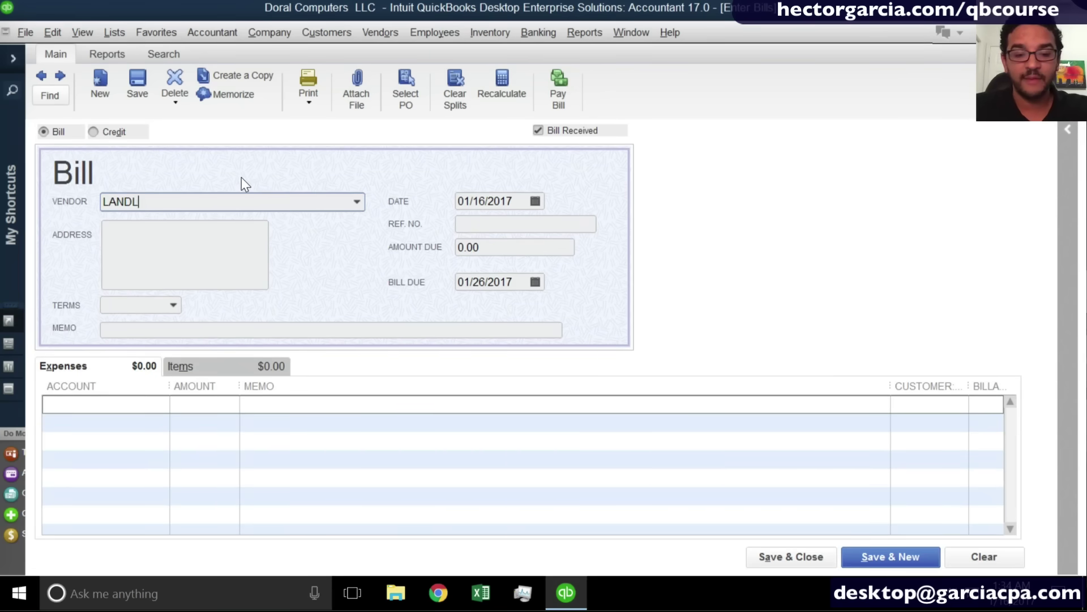
pyautogui.write('ORD')
pyautogui.press('Tab')
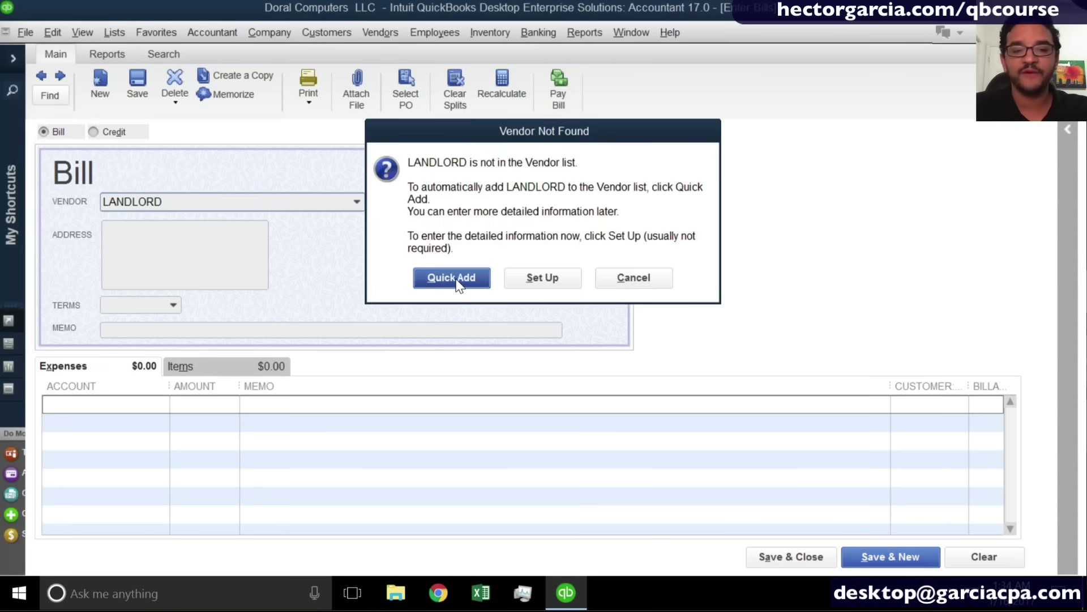
pyautogui.click(451, 277)
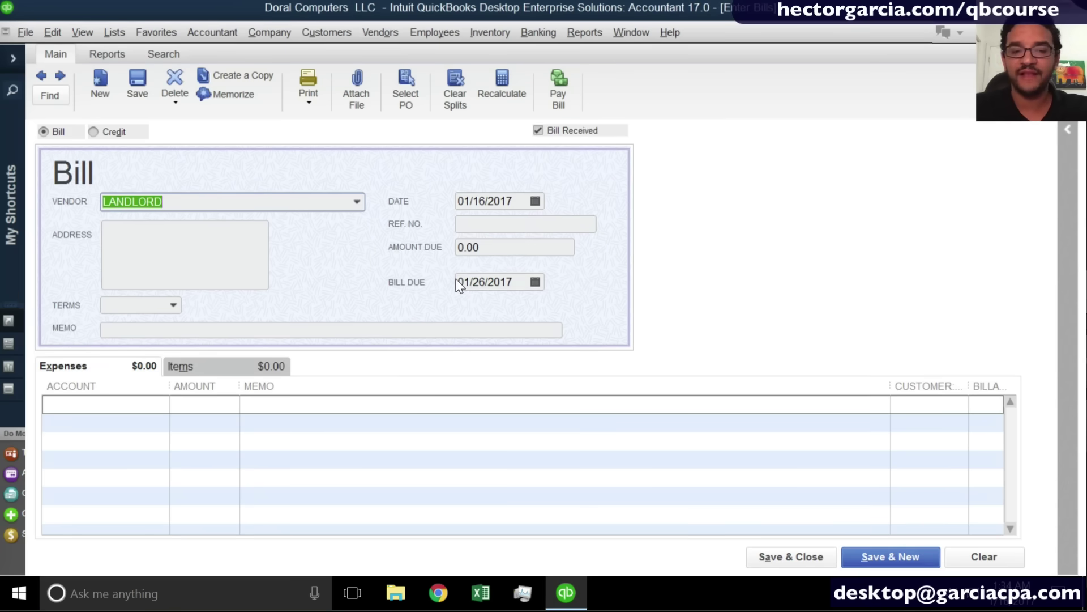
# Date the LANDLORD bill 01/01/2017 with reference JAN and 1,800.00 due.
pyautogui.click(536, 202)
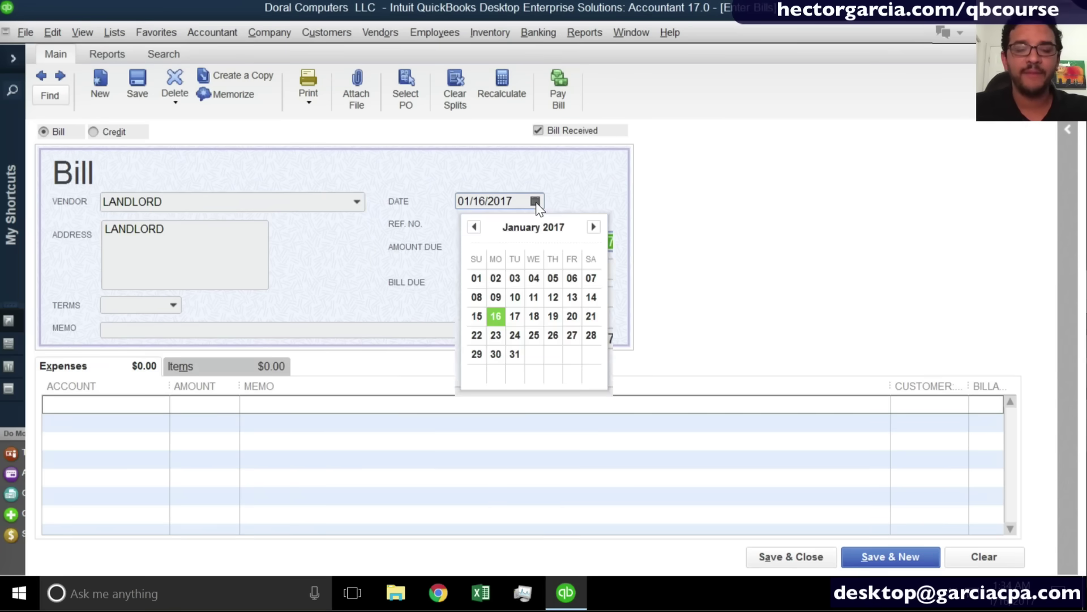
pyautogui.click(477, 278)
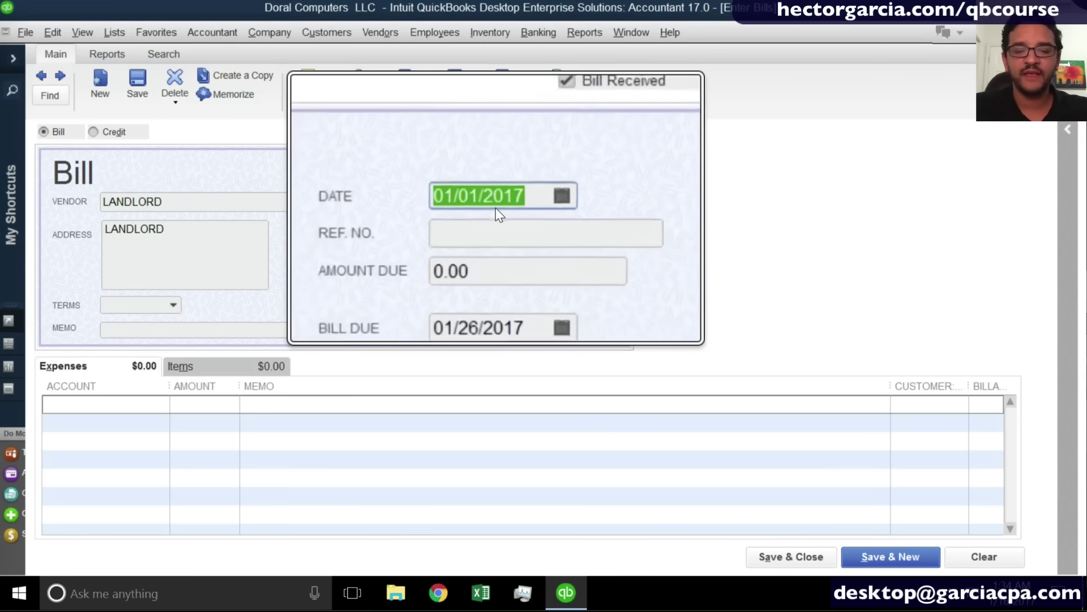
pyautogui.click(479, 221)
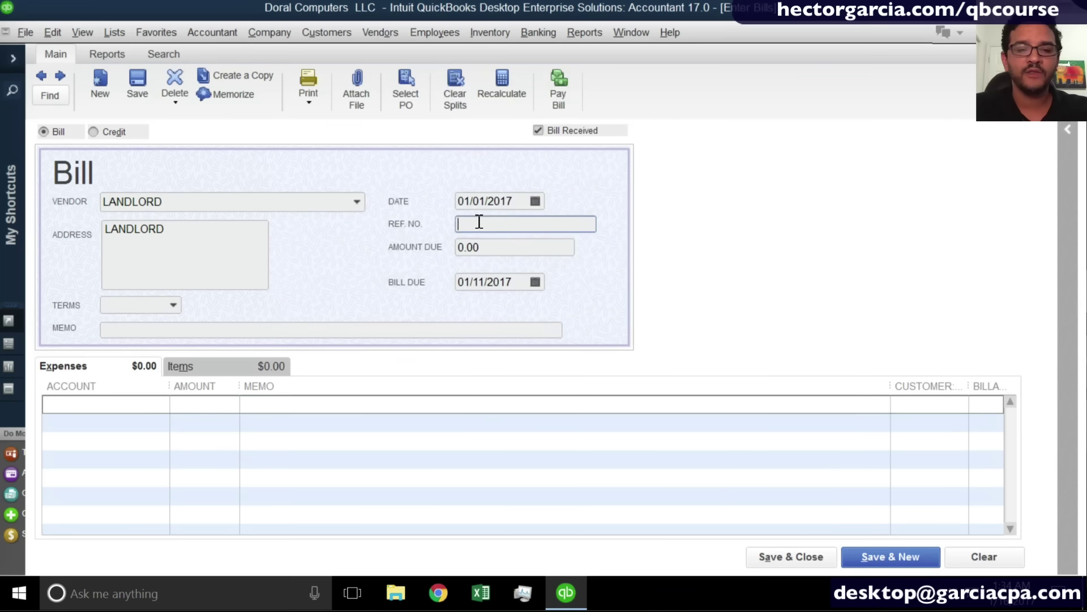
pyautogui.write('JAN')
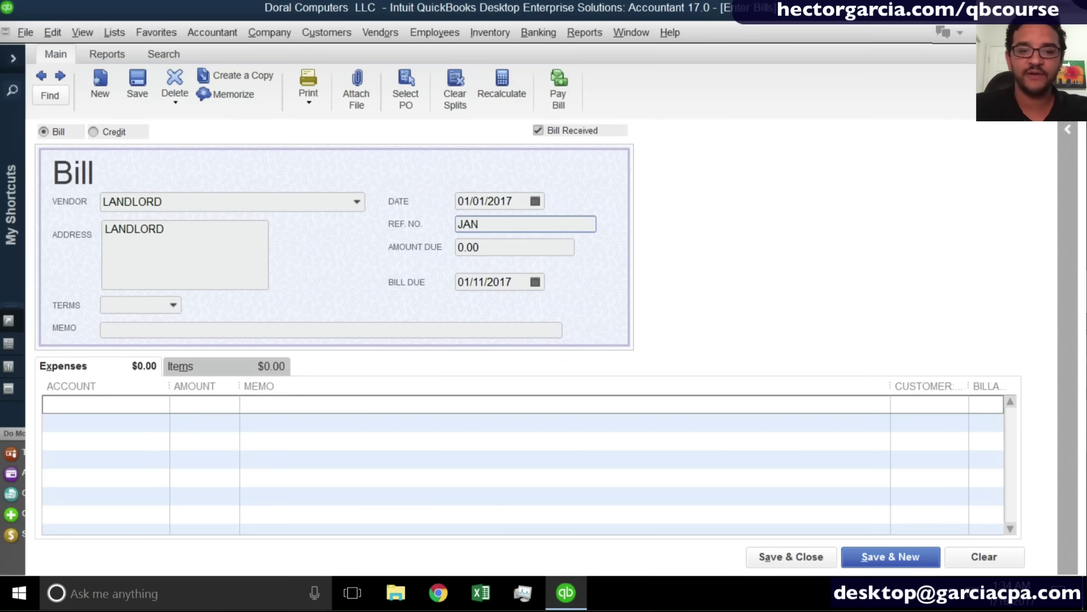
pyautogui.press('Tab')
pyautogui.write('1800')
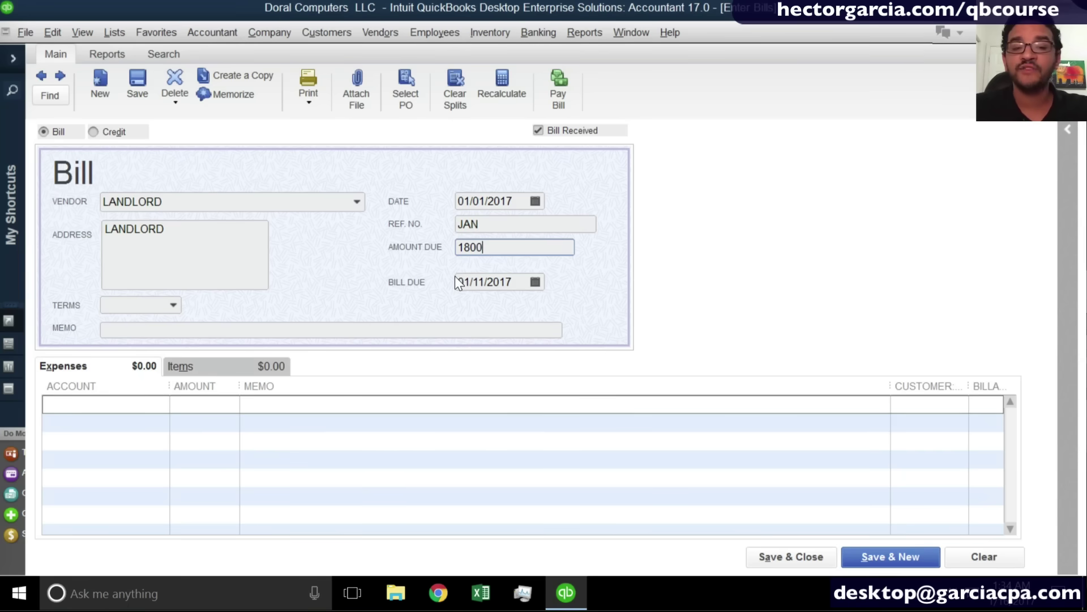
pyautogui.press('Tab')
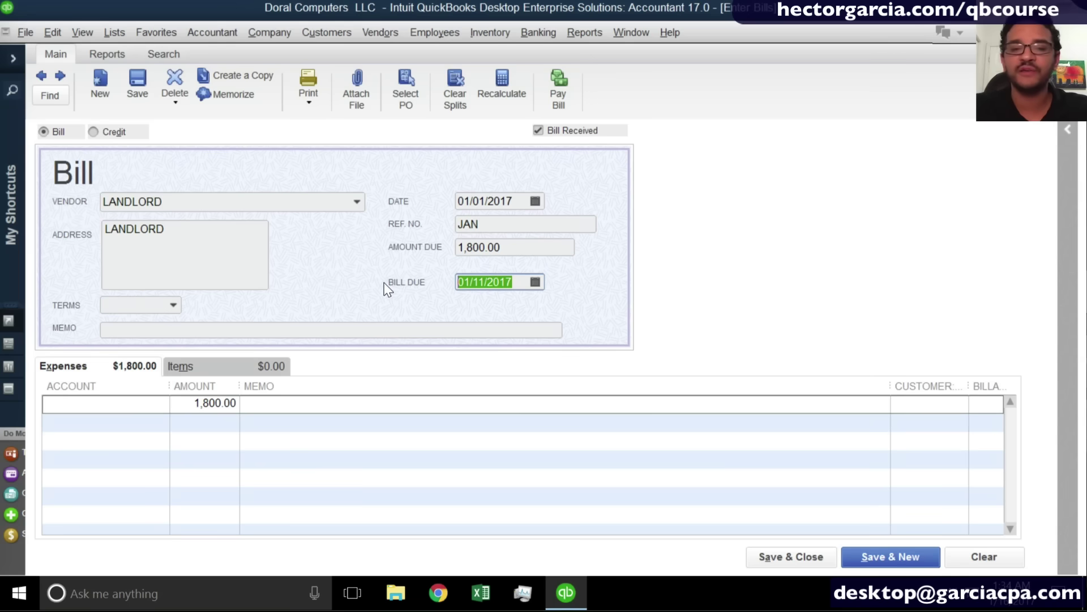
pyautogui.click(173, 305)
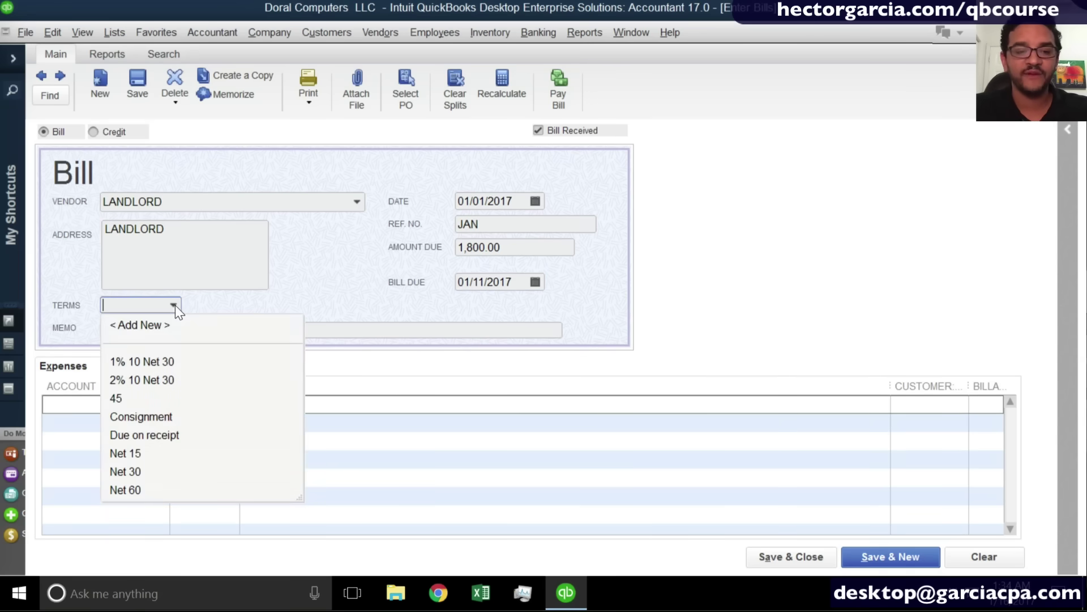
# Set the LANDLORD bill's terms to Due on receipt, then choose to add a new term.
pyautogui.click(162, 436)
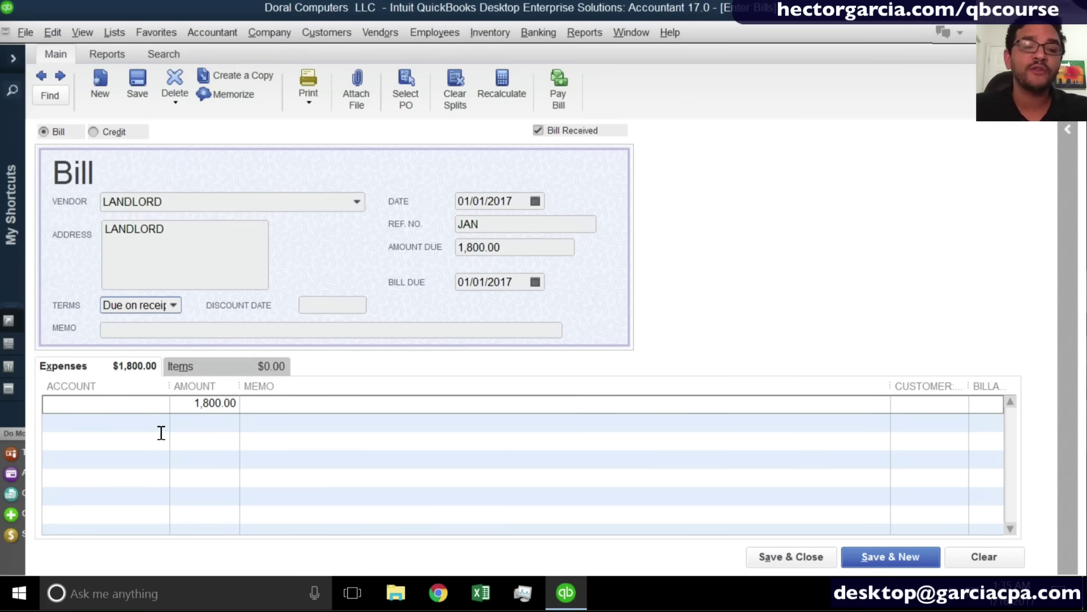
pyautogui.click(173, 303)
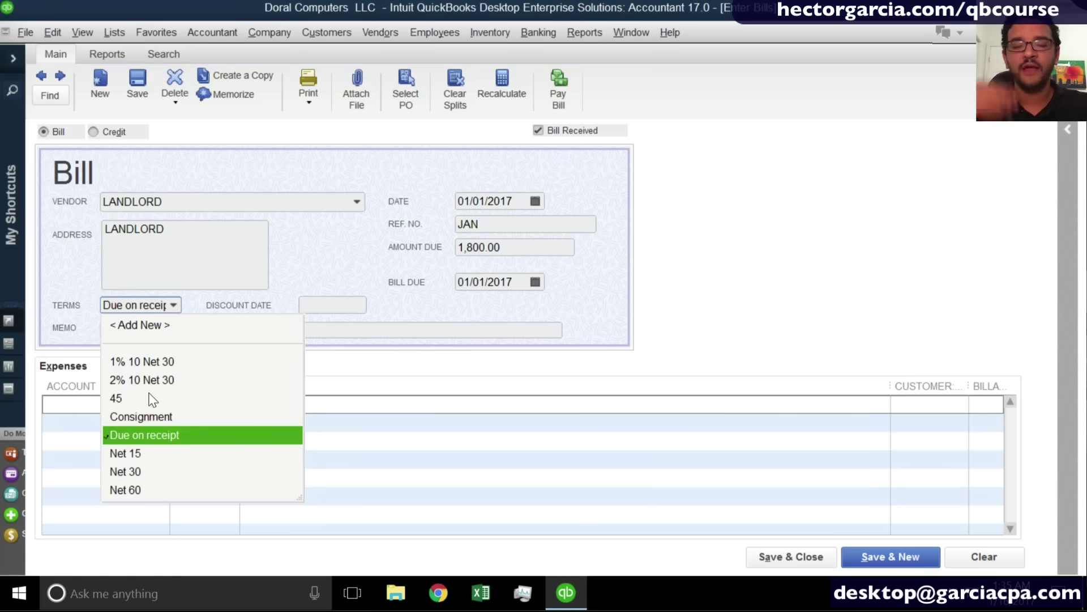
pyautogui.click(176, 307)
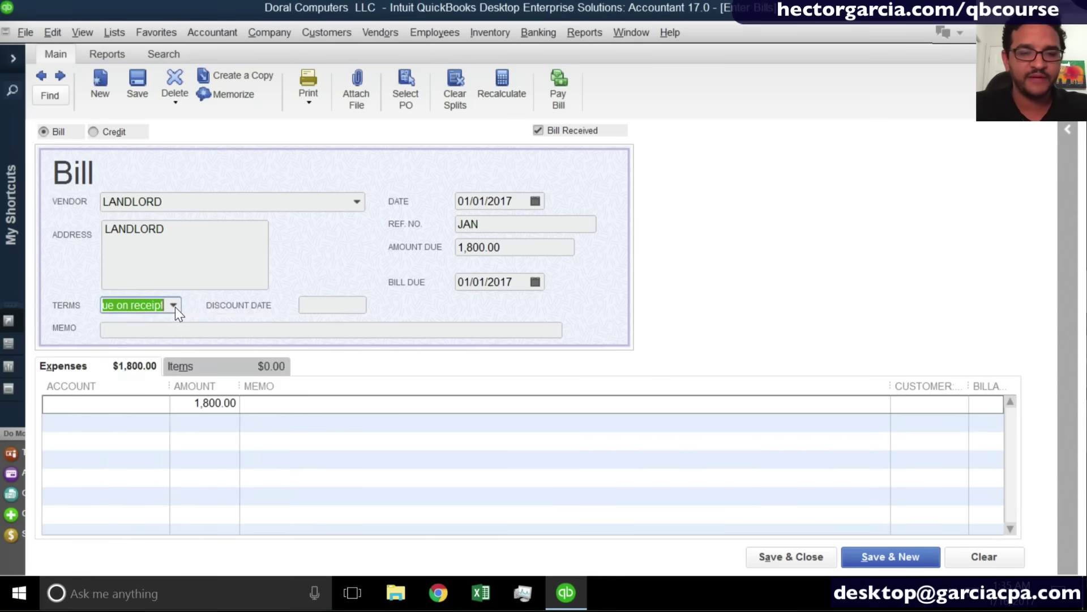
pyautogui.click(176, 307)
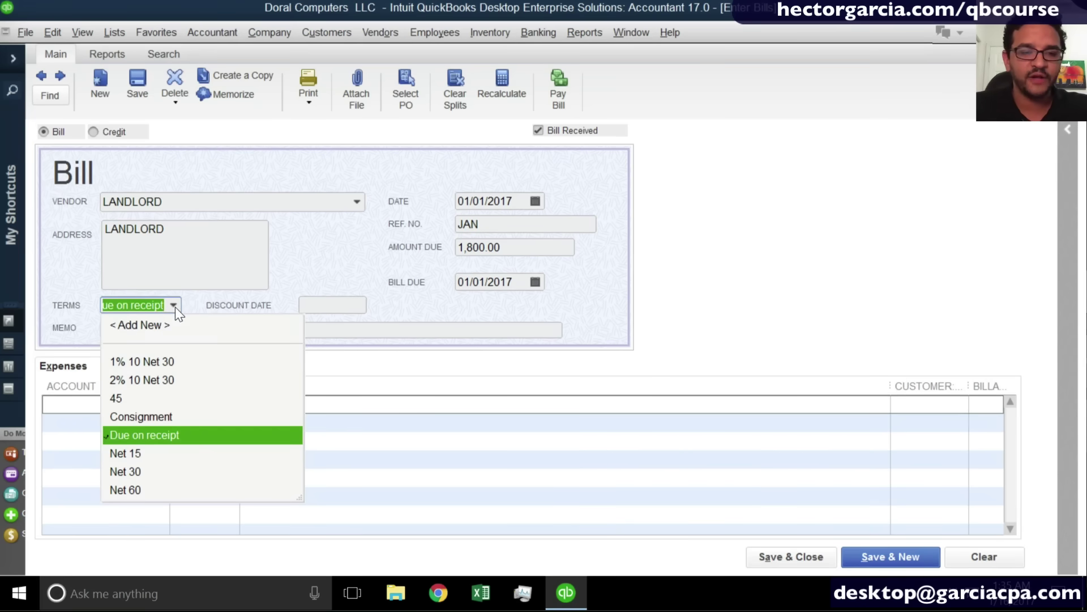
pyautogui.click(152, 326)
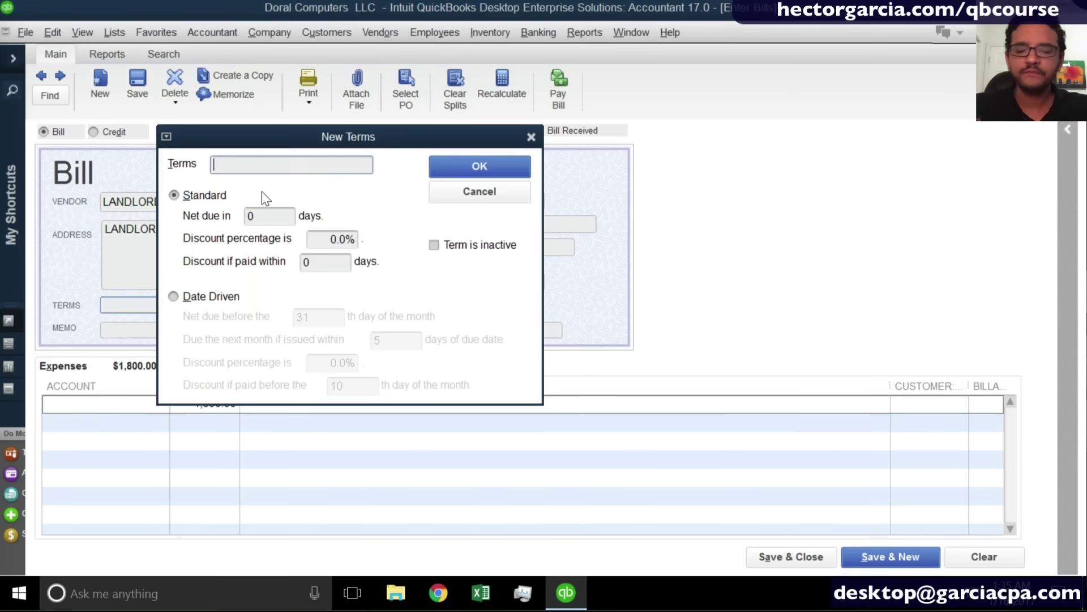
# Name the new payment term '5th day' with net due in 4 days.
pyautogui.write('Net 4')
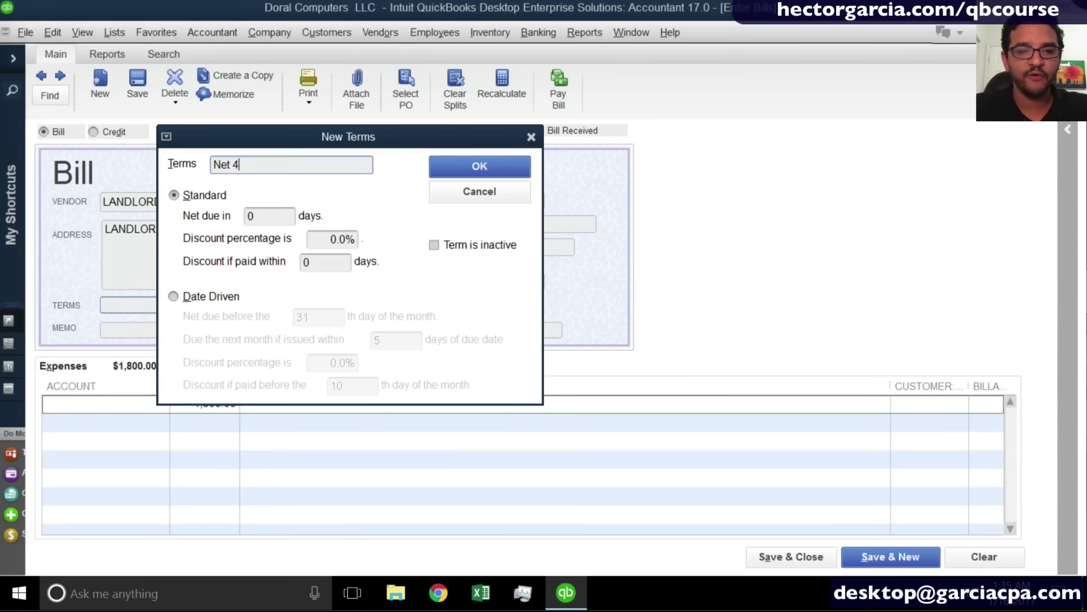
pyautogui.press('Tab')
pyautogui.press('Tab')
pyautogui.write('4')
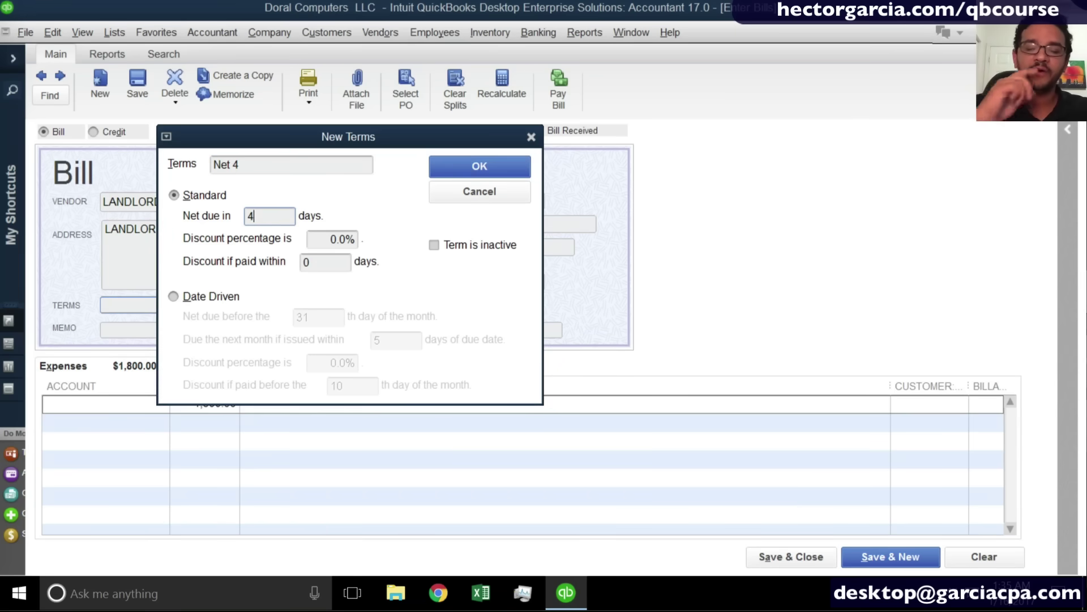
pyautogui.click(246, 158)
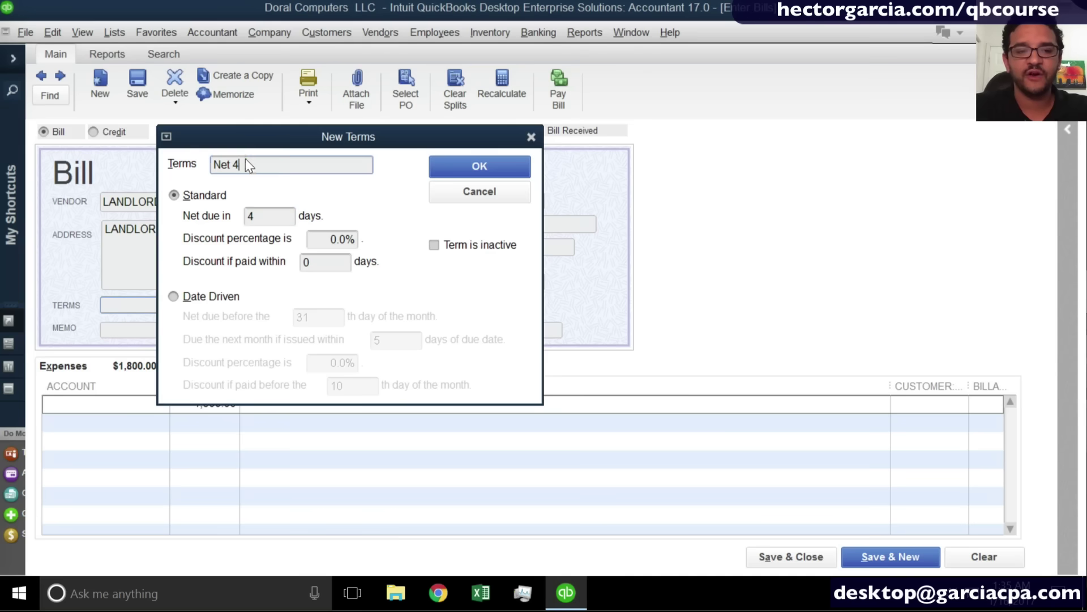
pyautogui.write('%th day')
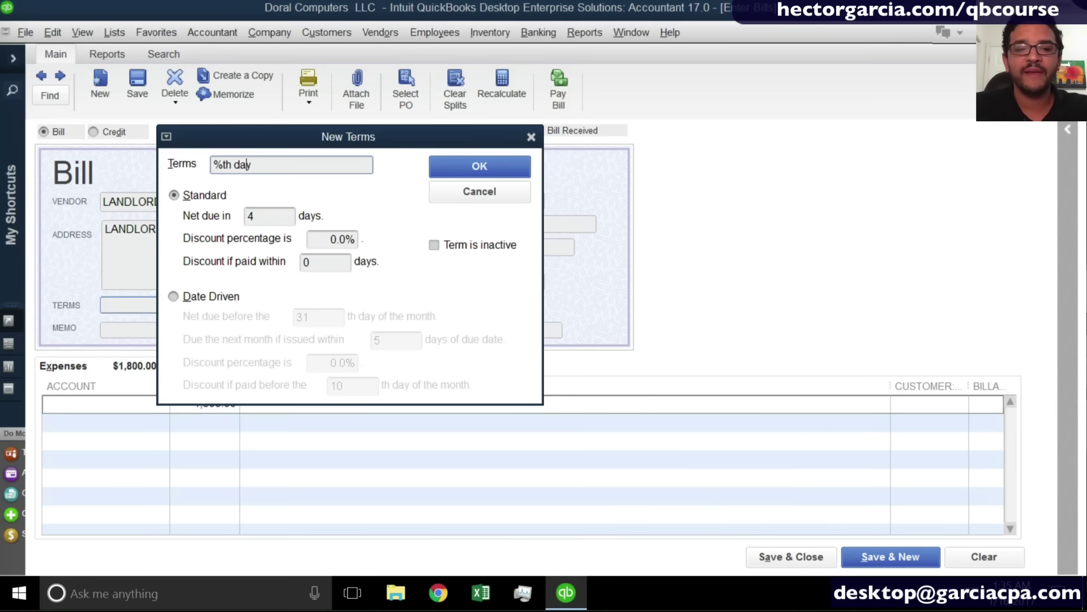
pyautogui.press('Home')
pyautogui.press('Delete')
pyautogui.write('5')
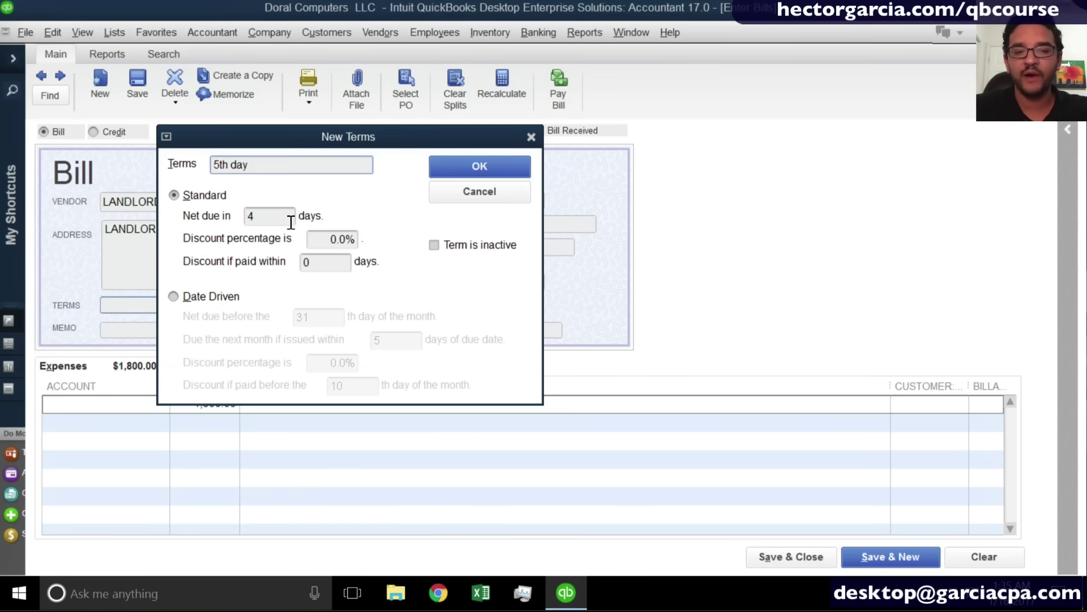
pyautogui.press('Tab')
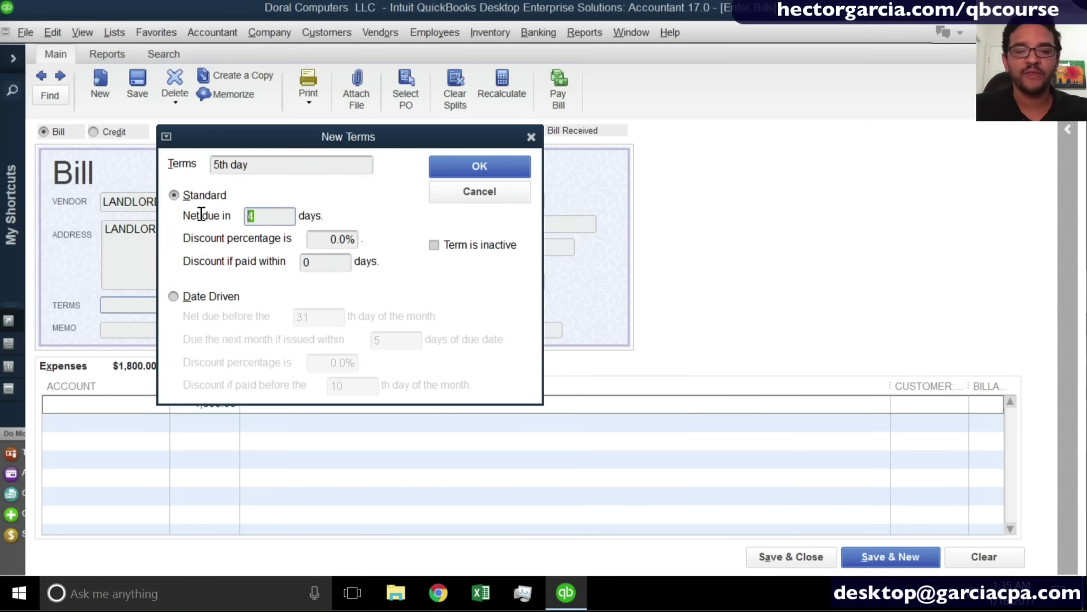
# Keep the term Standard rather than date-driven and save it, moving the due date to 01/05/2017.
pyautogui.click(196, 301)
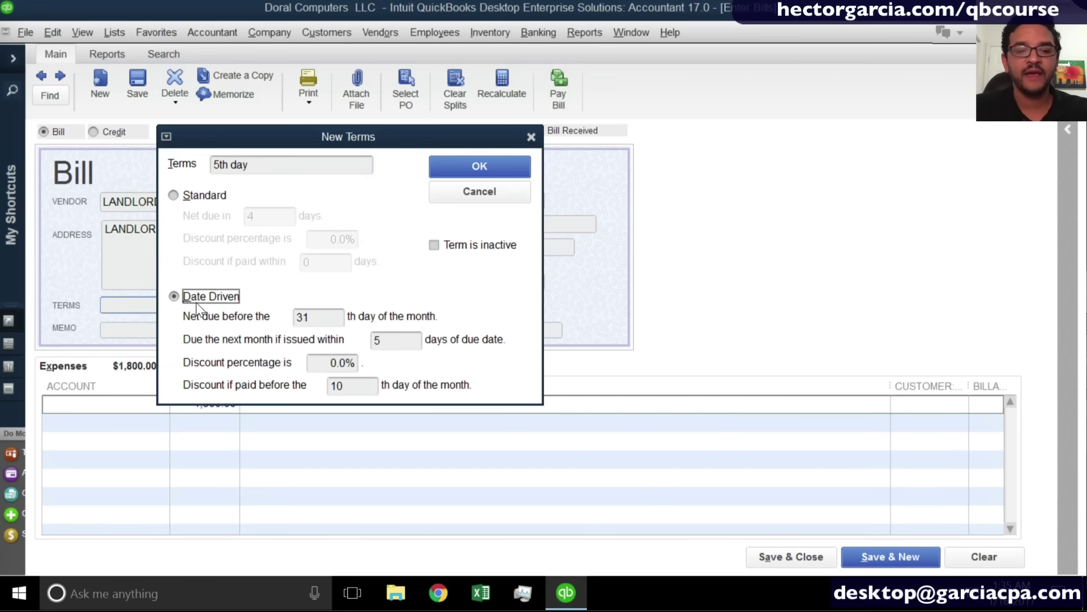
pyautogui.click(321, 320)
pyautogui.write('5')
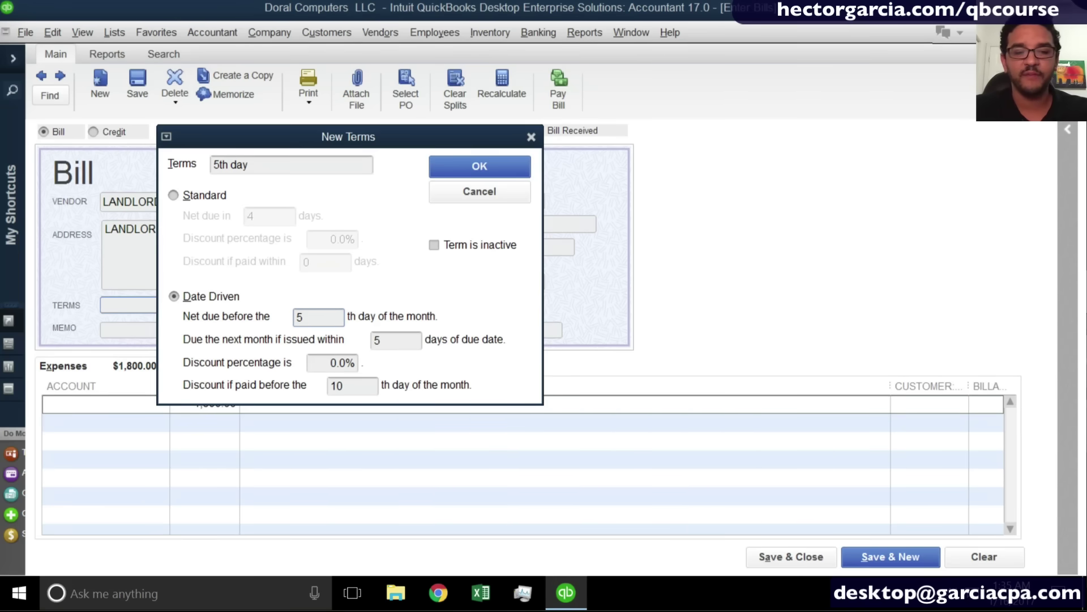
pyautogui.click(194, 196)
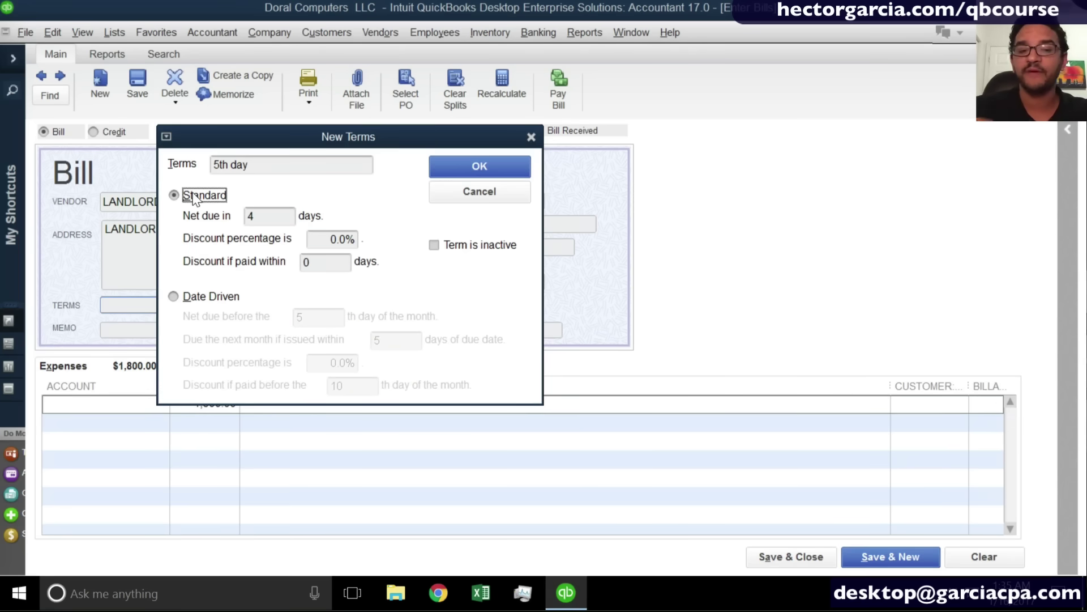
pyautogui.moveTo(283, 215); pyautogui.dragTo(201, 222)
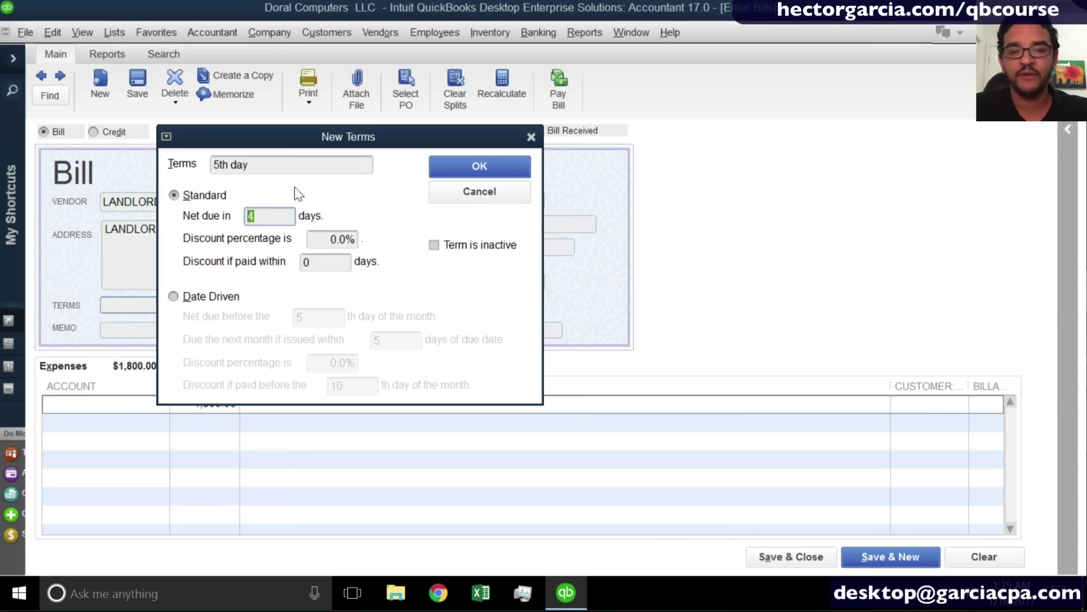
pyautogui.click(464, 169)
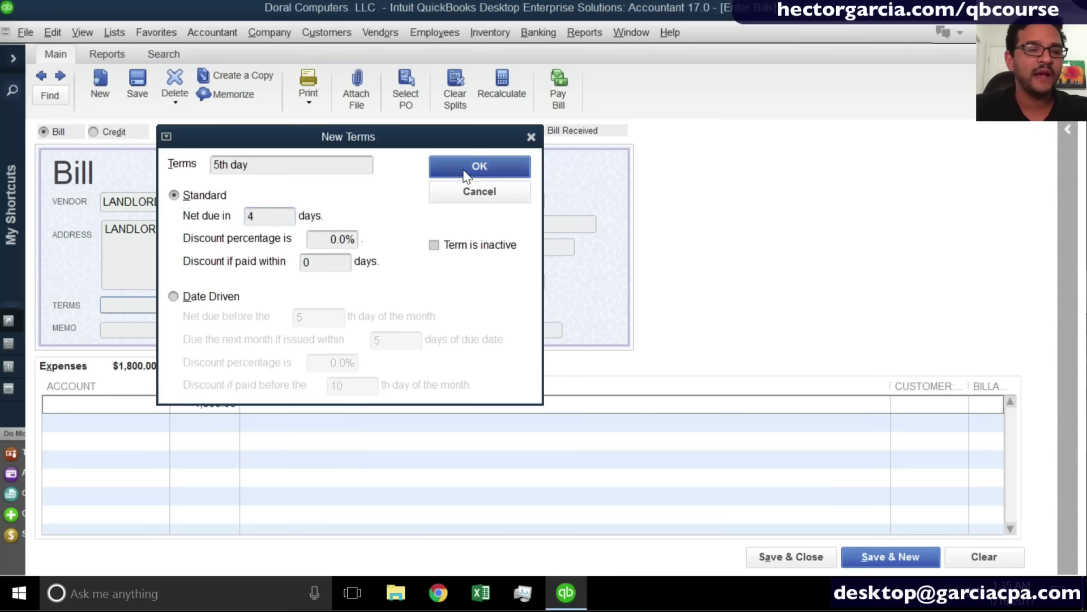
pyautogui.moveTo(522, 281); pyautogui.dragTo(439, 283)
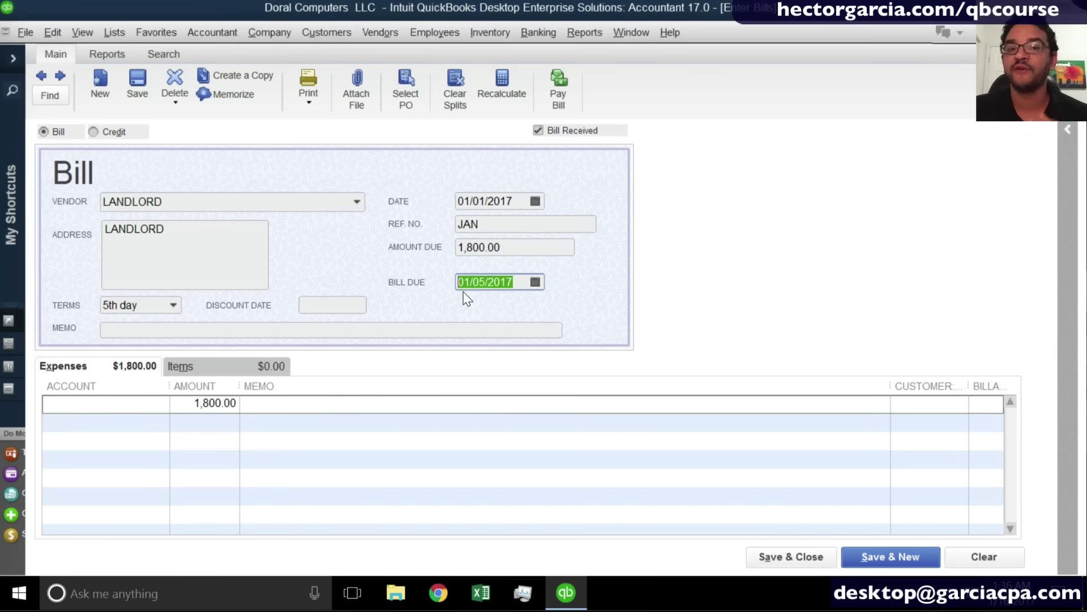
# Charge the LANDLORD bill to Rent Expense, save it, and keep 5th day as LANDLORD's default terms.
pyautogui.click(67, 401)
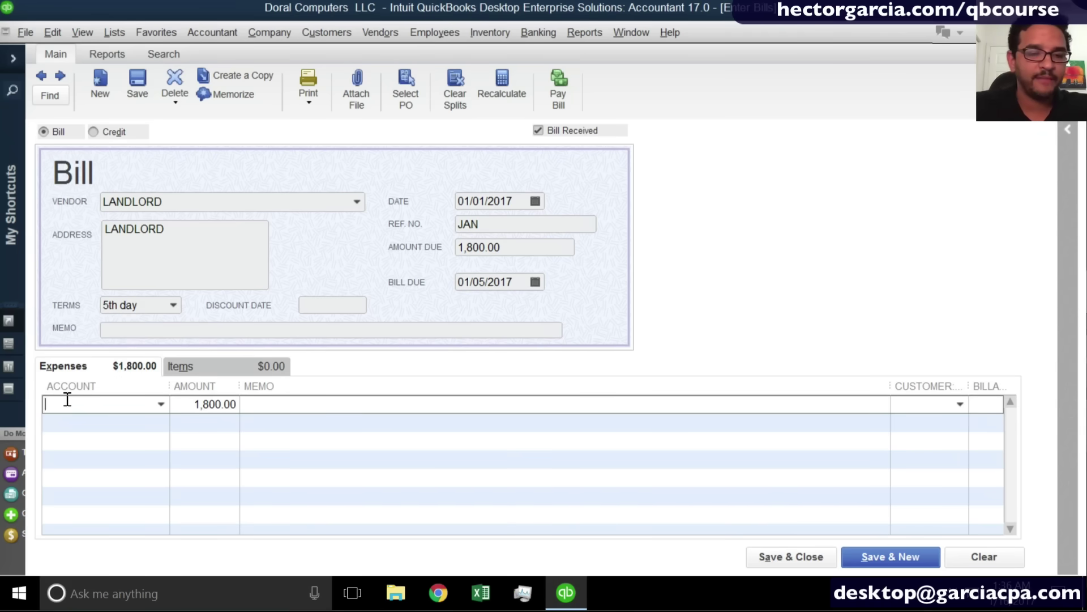
pyautogui.write('Rent Expense')
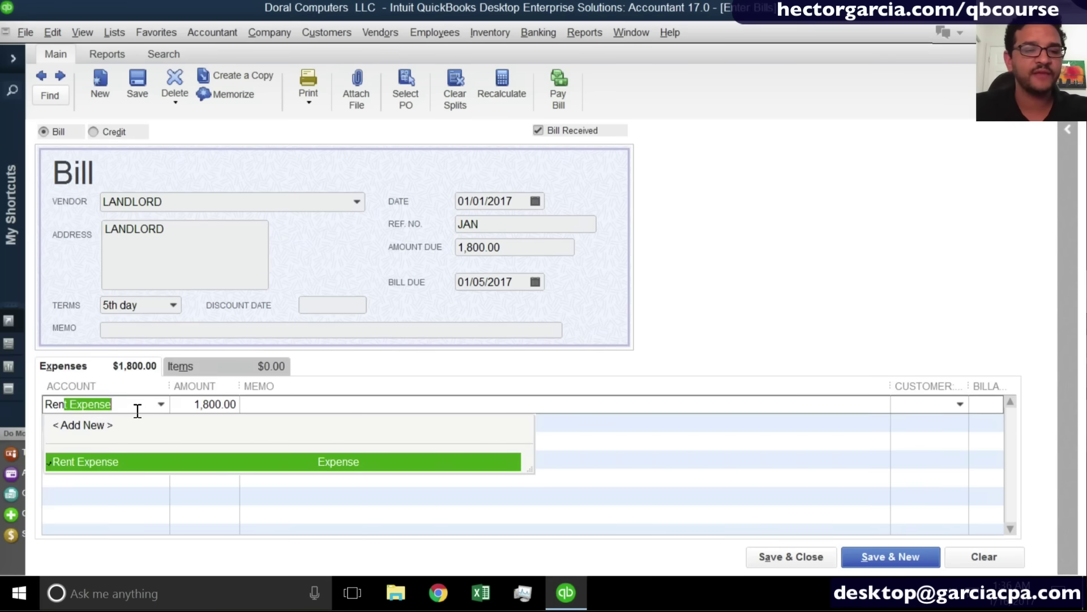
pyautogui.click(137, 410)
pyautogui.press('ctrl')
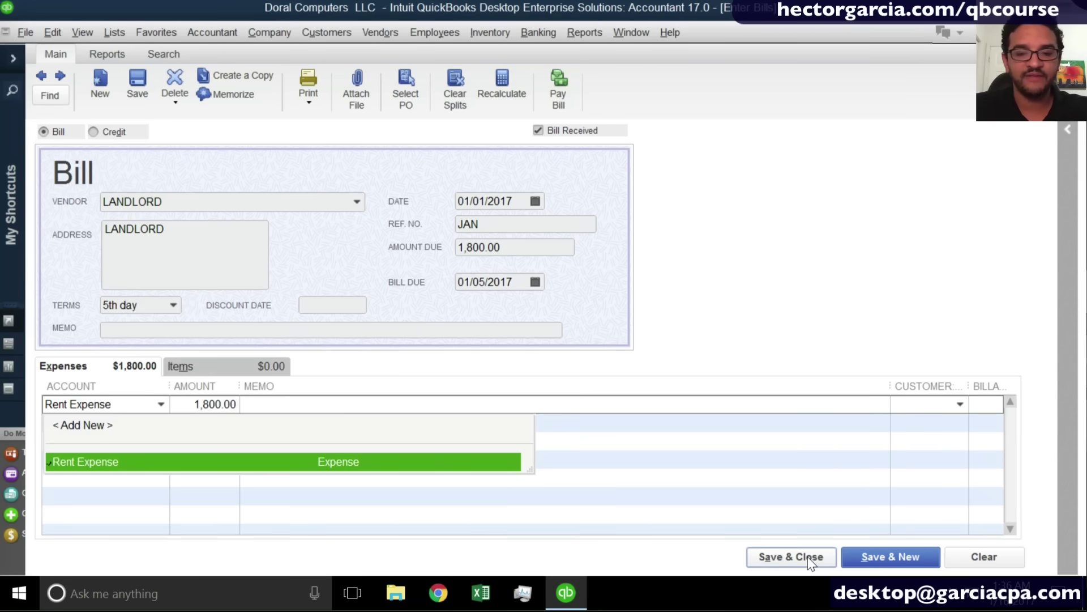
pyautogui.click(810, 559)
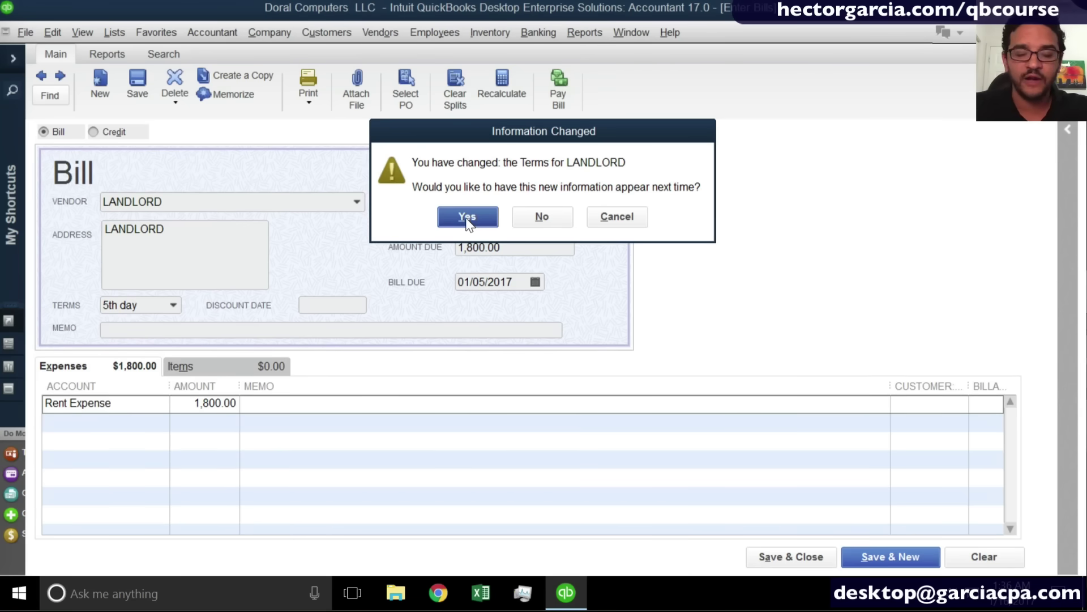
pyautogui.click(468, 217)
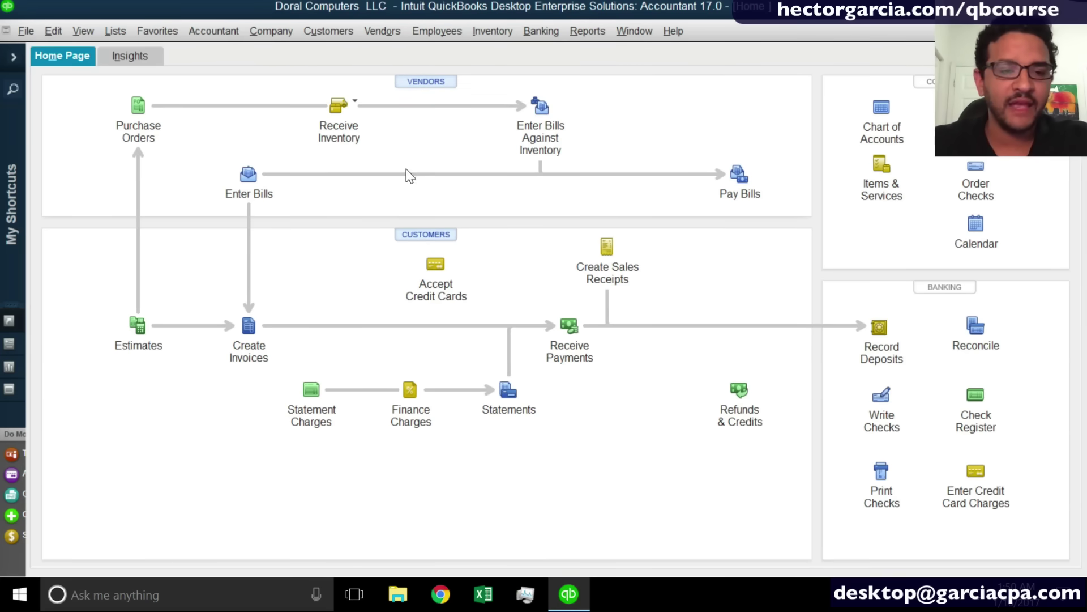
# Open a blank Regions Checking check, number 1013 dated 01/01/2017, and show the payee list.
pyautogui.click(254, 174)
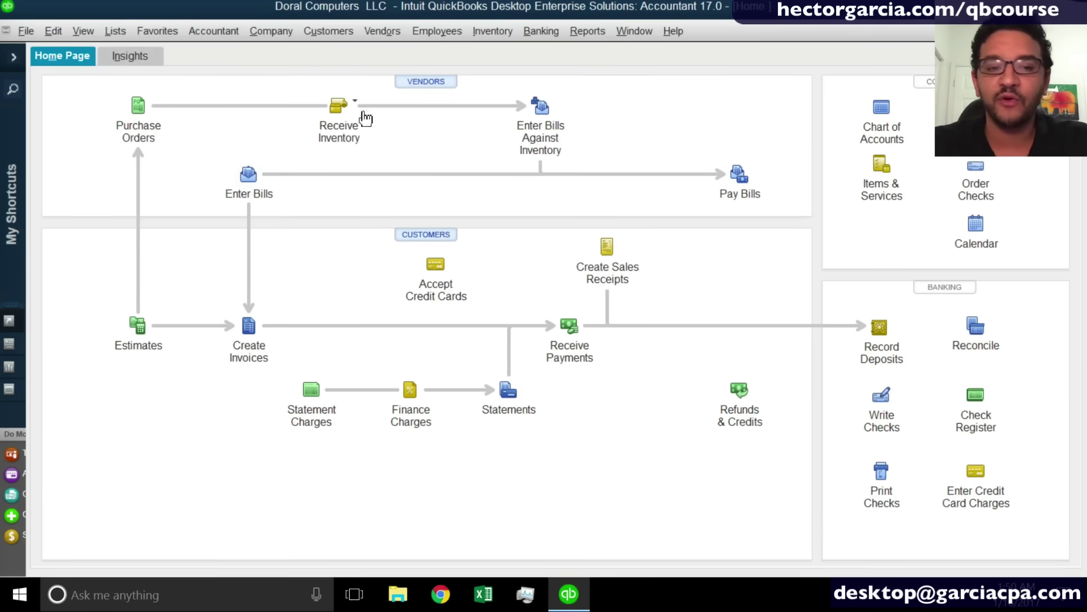
pyautogui.press('ctrl')
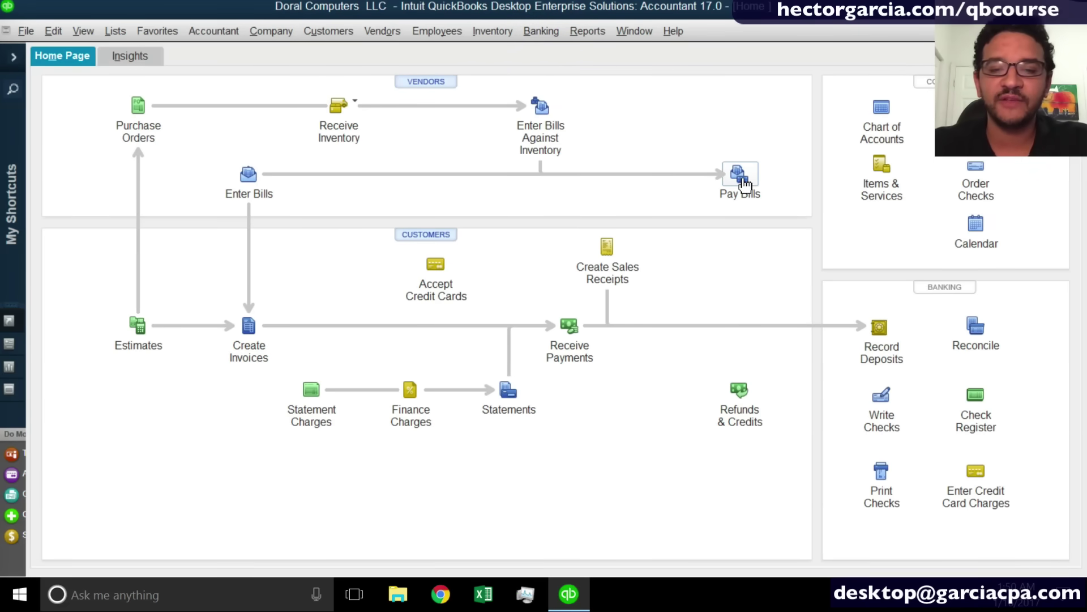
pyautogui.press('ctrl')
pyautogui.press('ctrl')
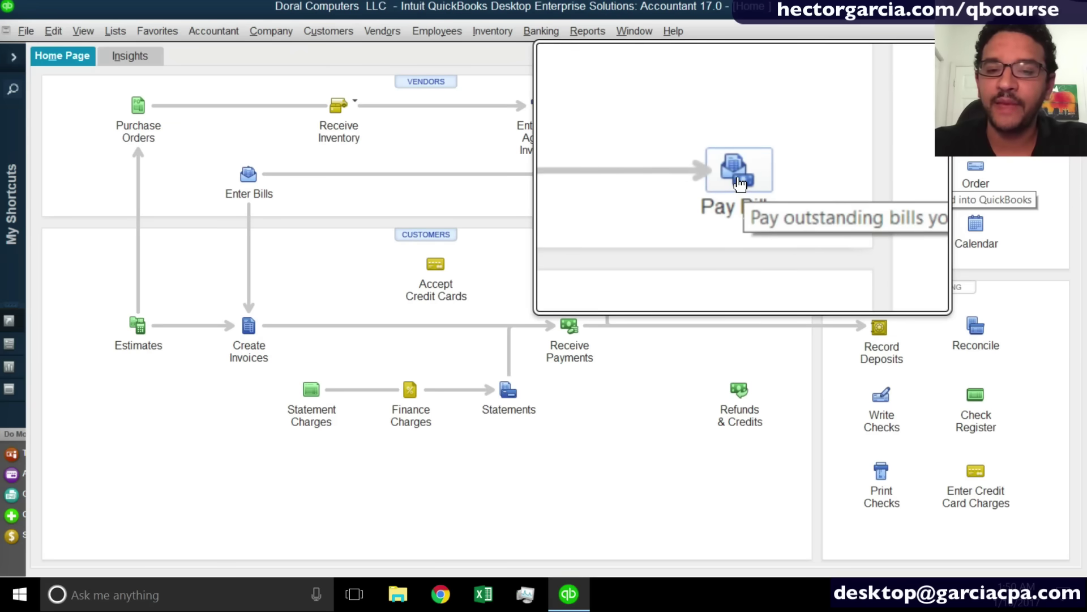
pyautogui.press('super+minus')
pyautogui.press('ctrl')
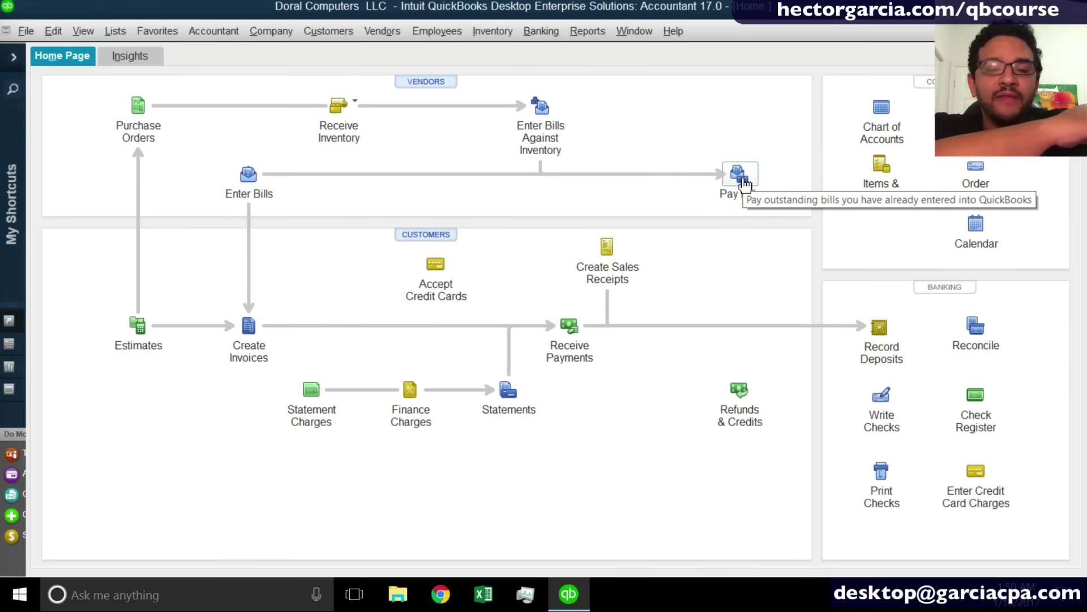
pyautogui.click(379, 31)
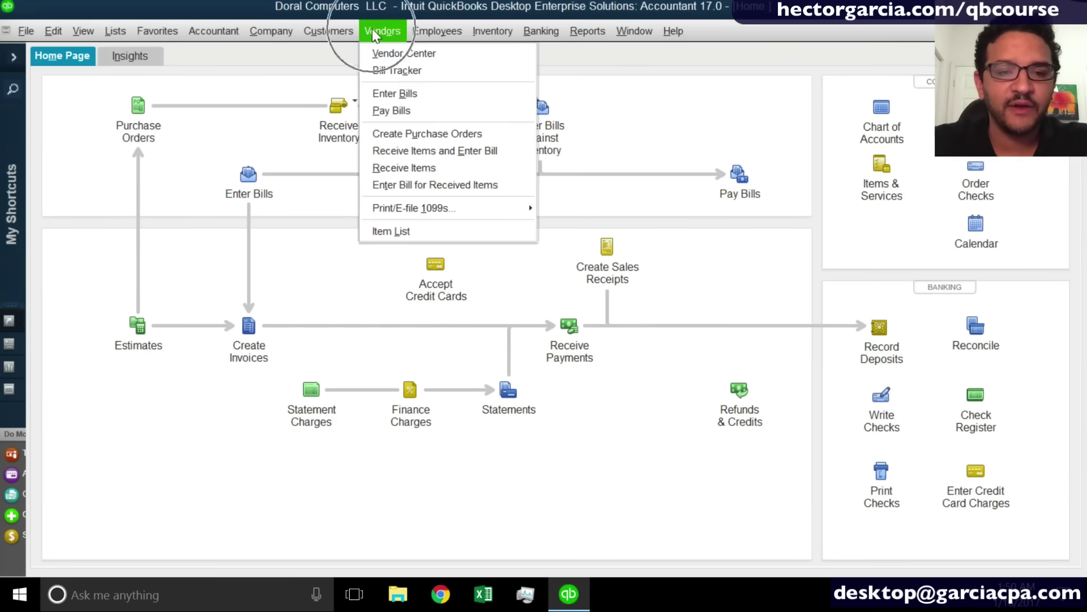
pyautogui.press('ctrl')
pyautogui.press('ctrl')
pyautogui.press('ctrl')
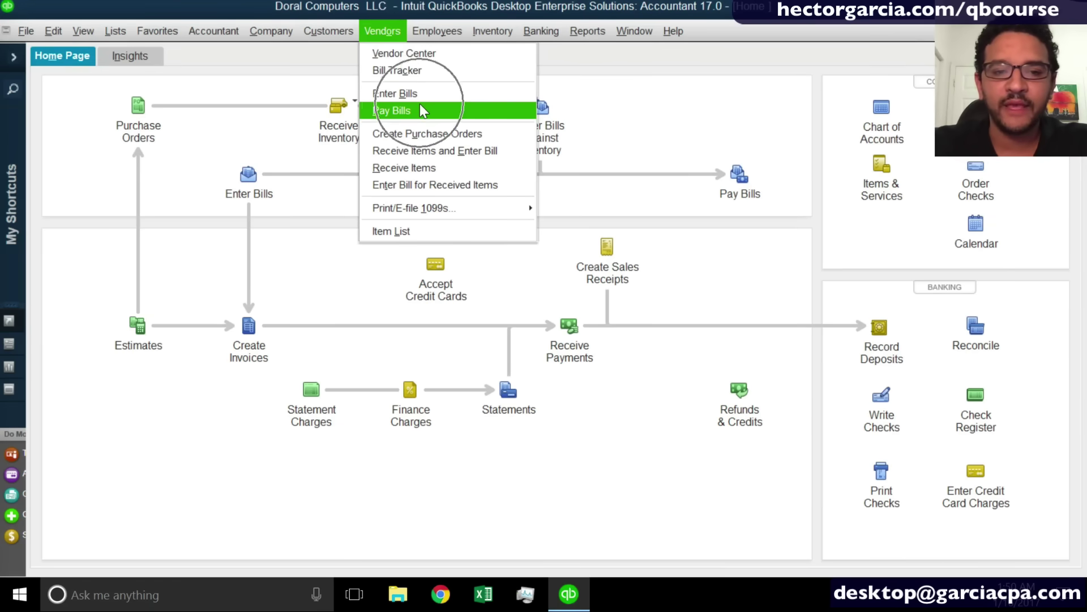
pyautogui.scroll(1, 419, 105)
pyautogui.scroll(-1, 420, 104)
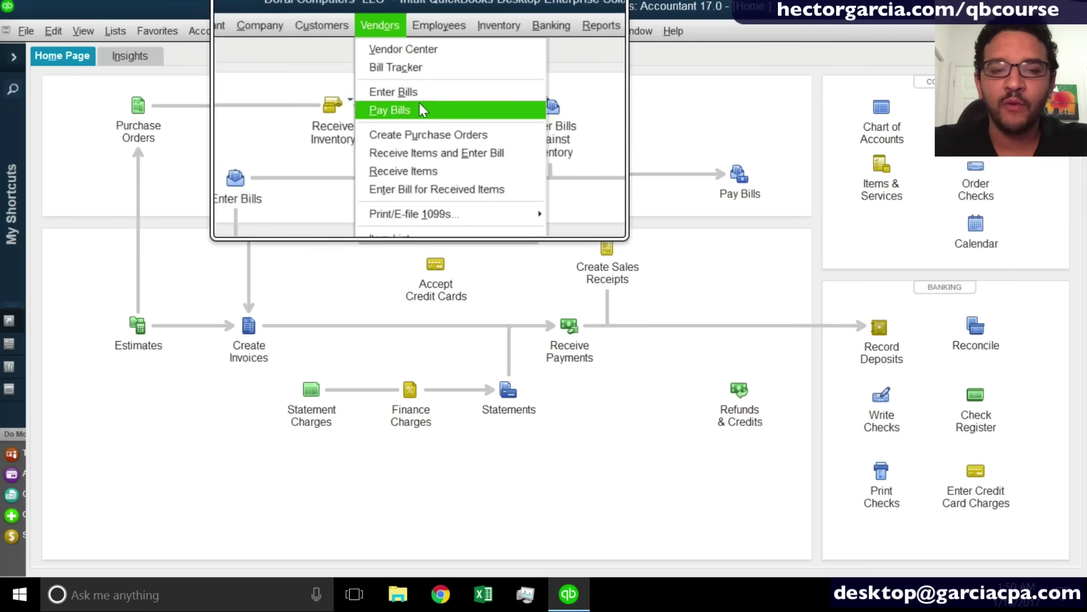
pyautogui.press('ctrl')
pyautogui.click(683, 102)
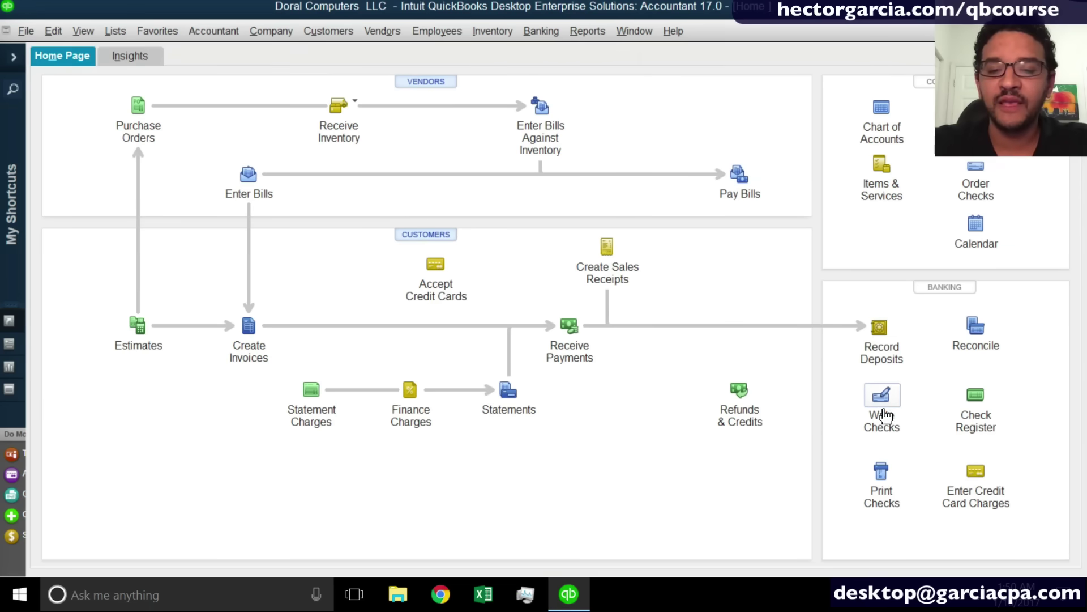
pyautogui.press('super+plus')
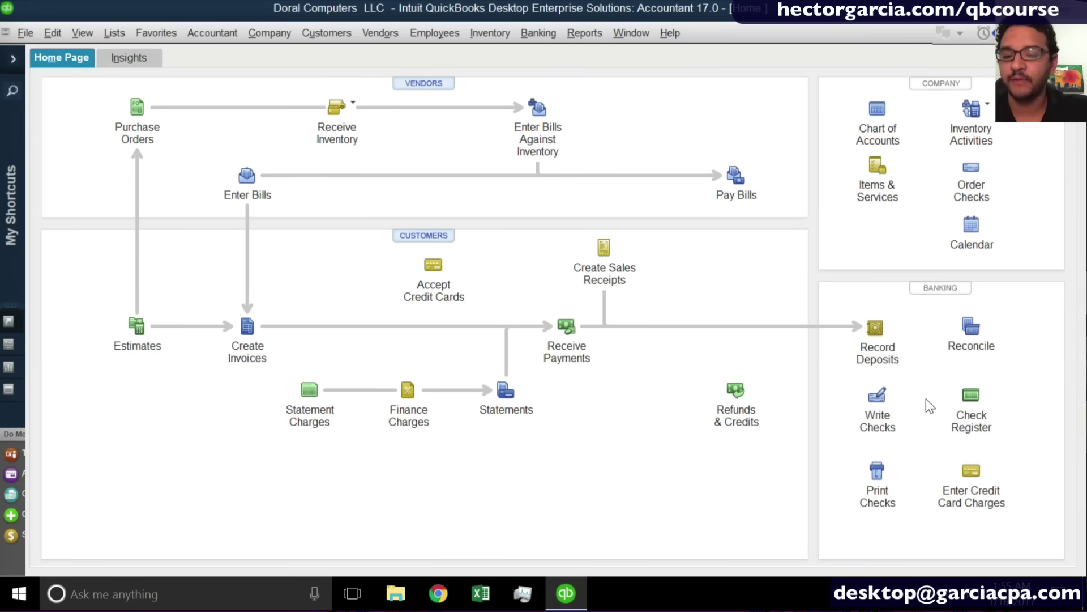
pyautogui.click(885, 399)
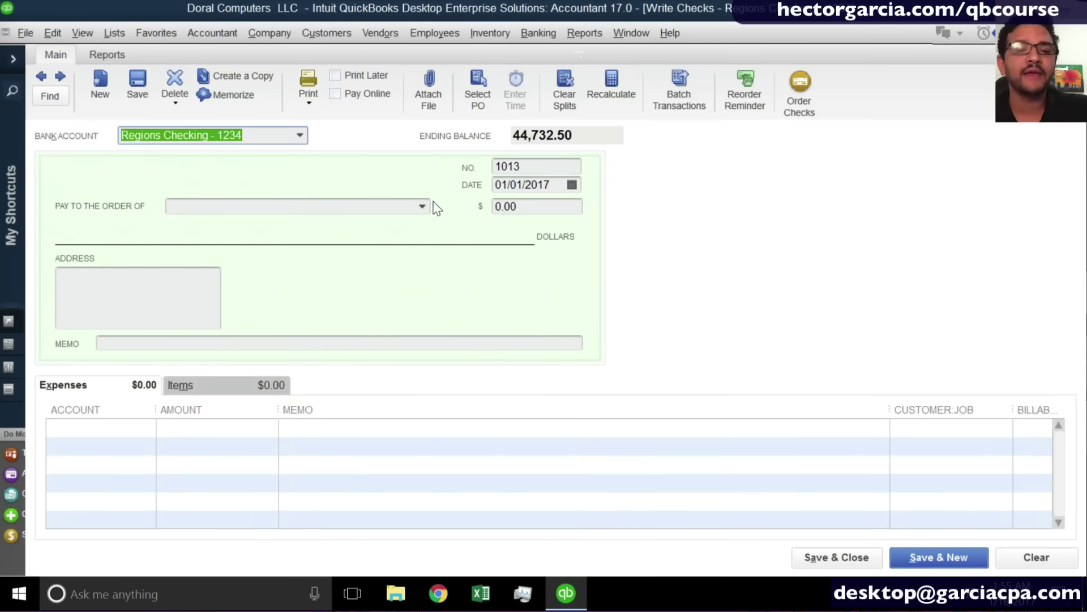
pyautogui.click(424, 207)
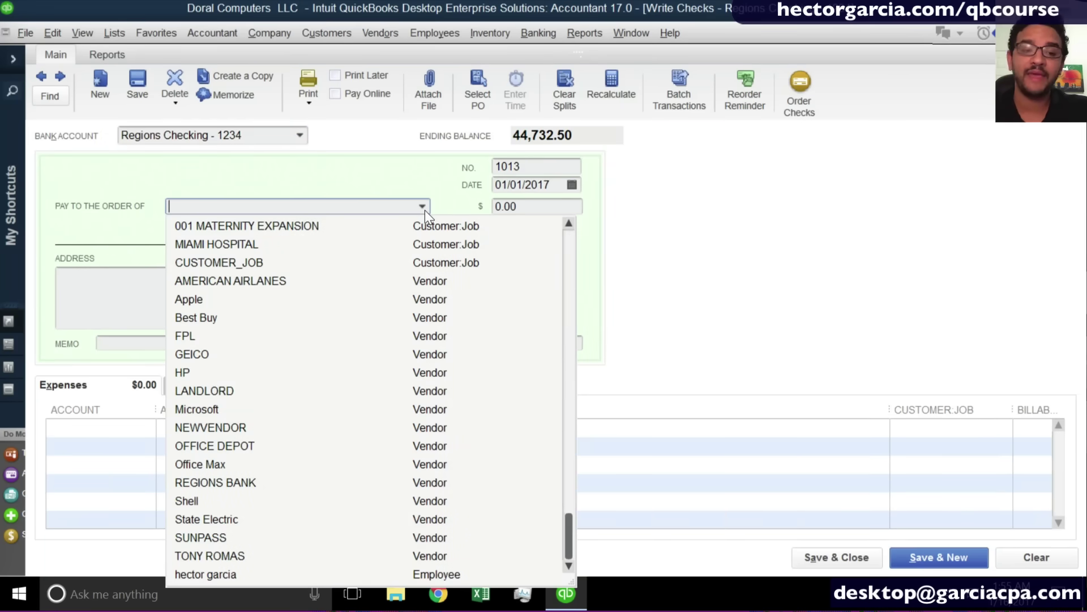
# Pick LANDLORD as payee despite the open 1,800.00 bill, then discard the check unrecorded.
pyautogui.click(218, 390)
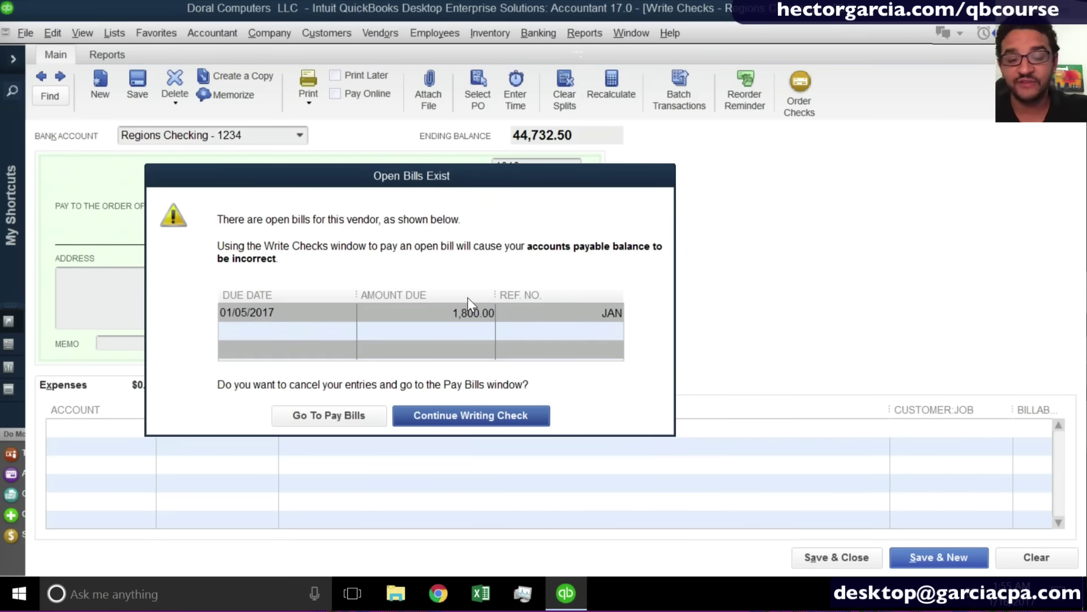
pyautogui.press('Return')
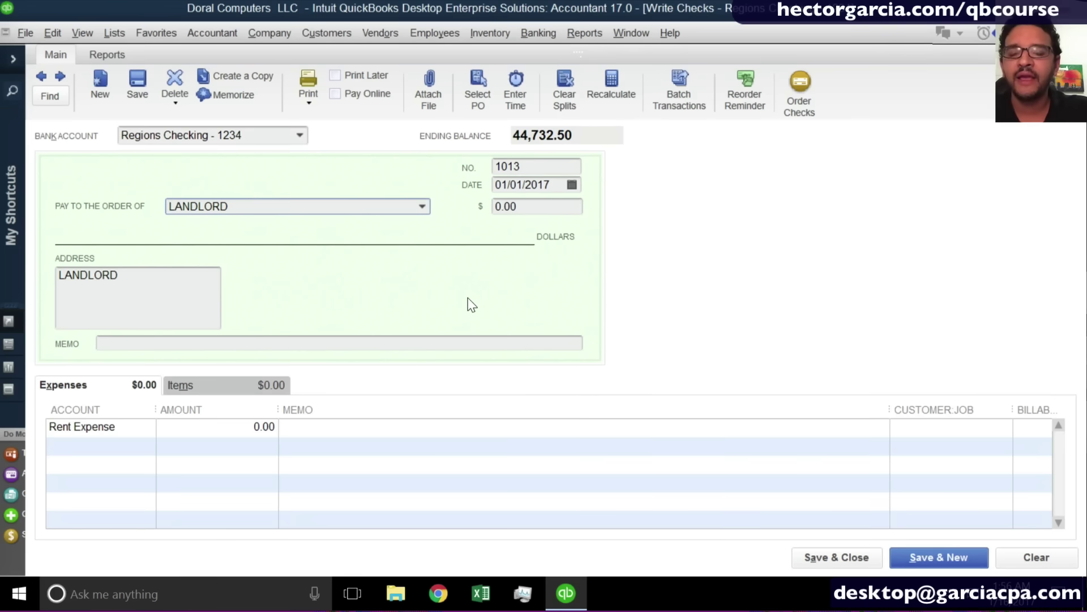
pyautogui.press('Escape')
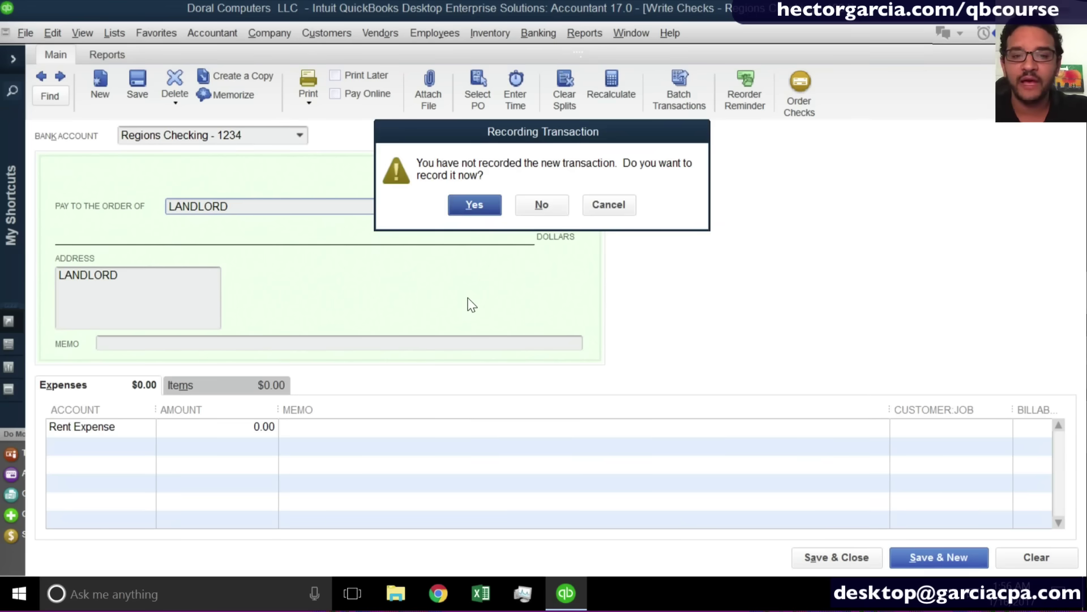
pyautogui.click(540, 206)
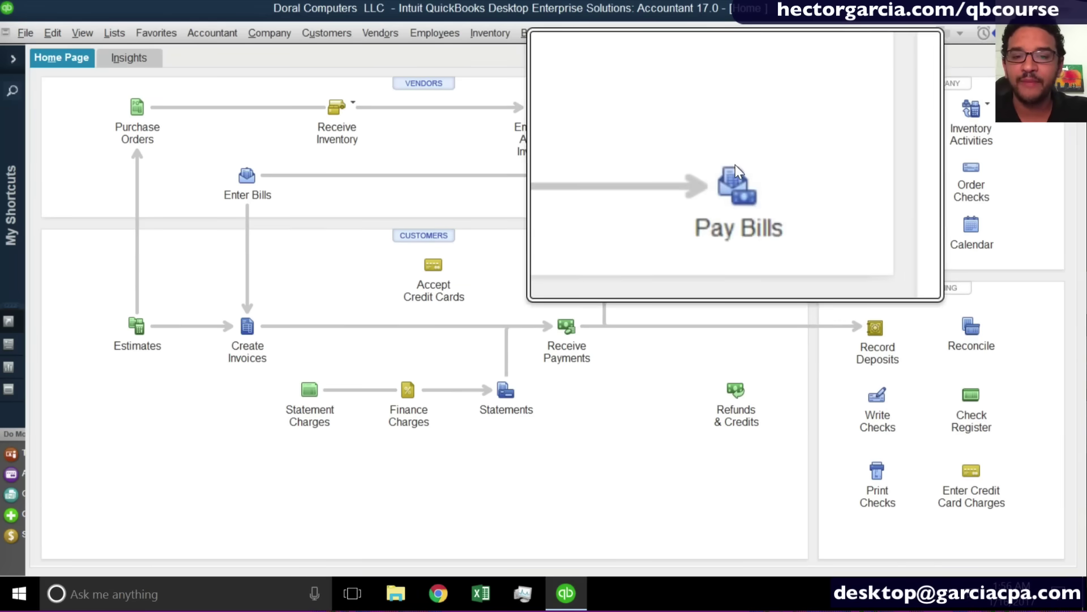
# Open Pay Bills, filter by due dates 01/05/2017 and 01/24/2017, then show all six bills.
pyautogui.click(402, 38)
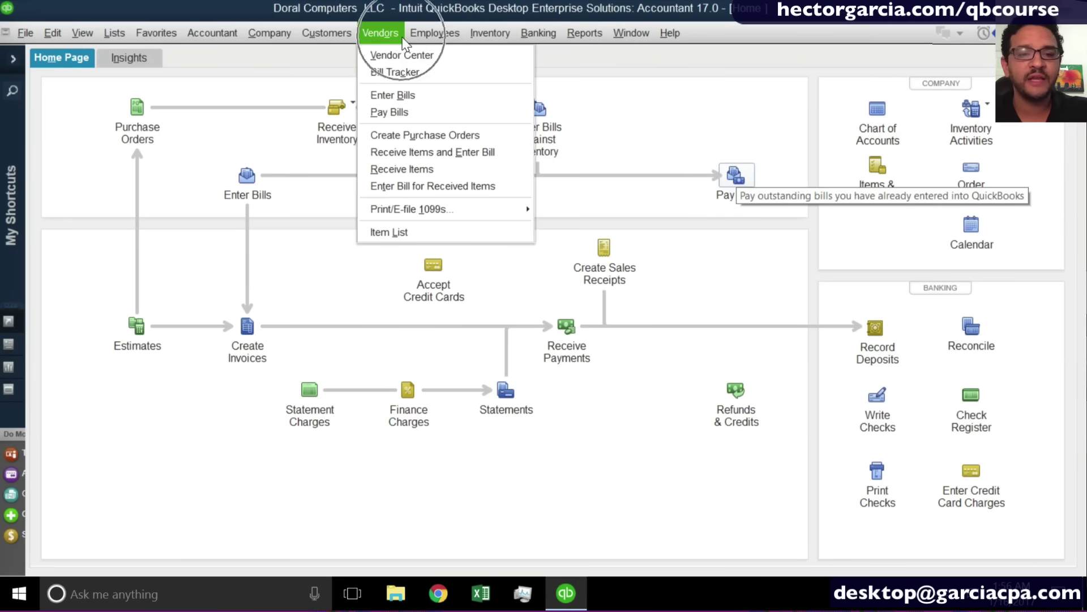
pyautogui.click(415, 117)
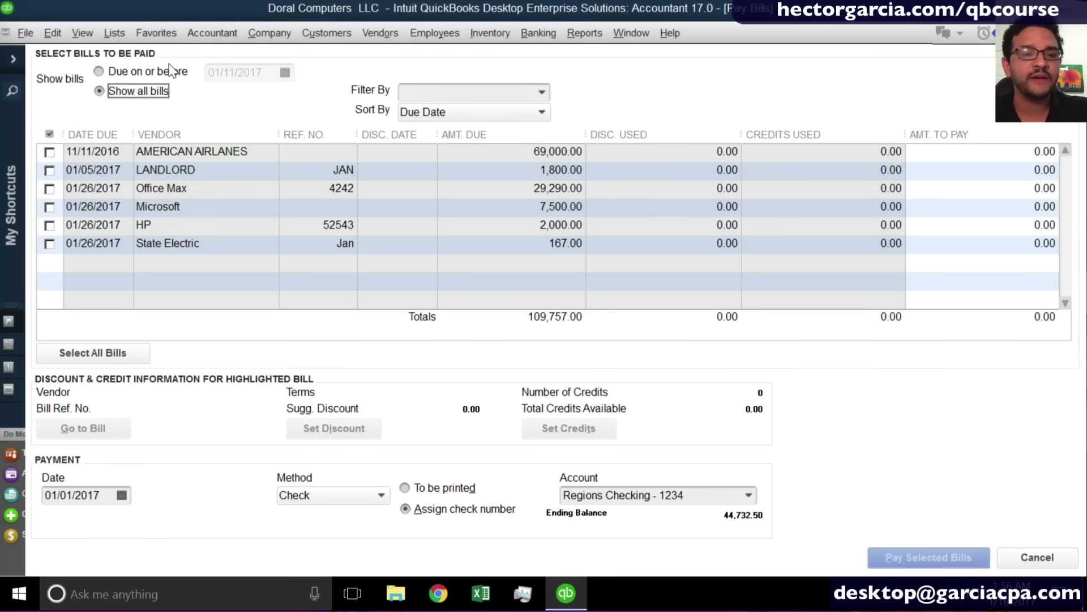
pyautogui.click(127, 73)
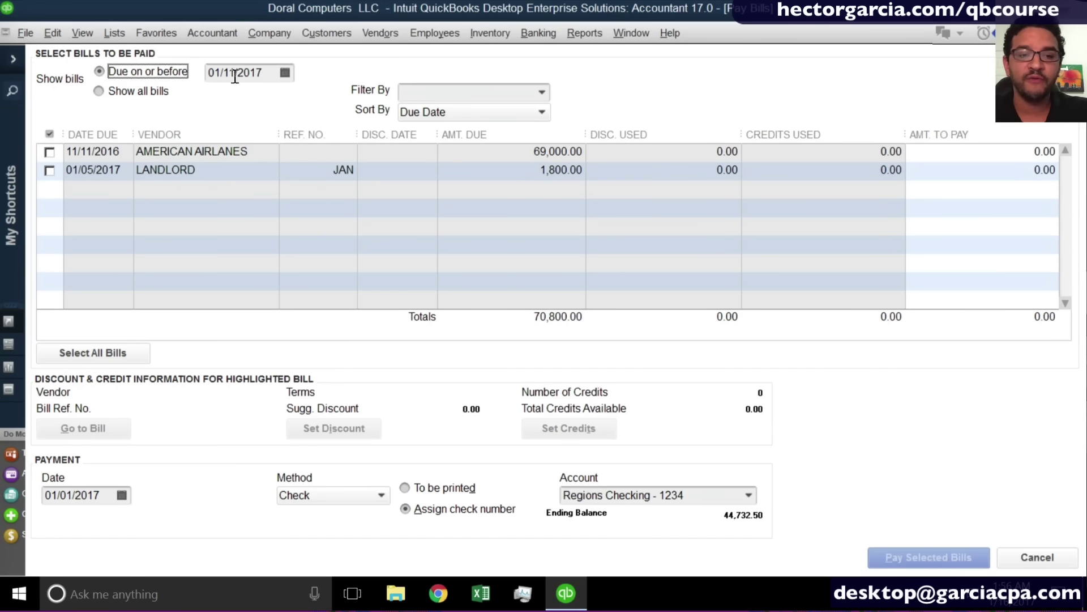
pyautogui.click(285, 73)
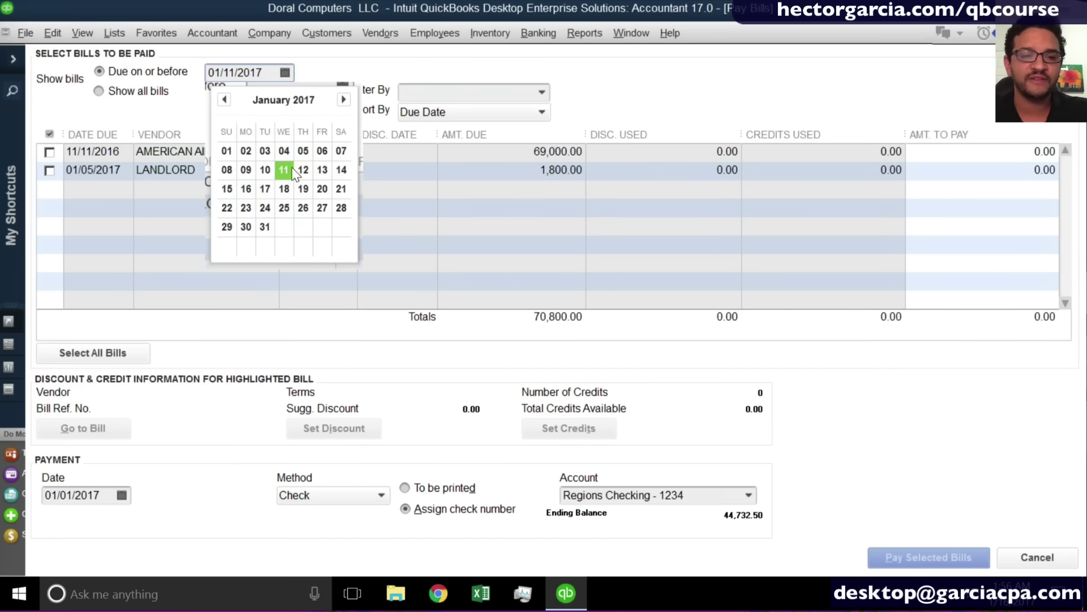
pyautogui.click(303, 150)
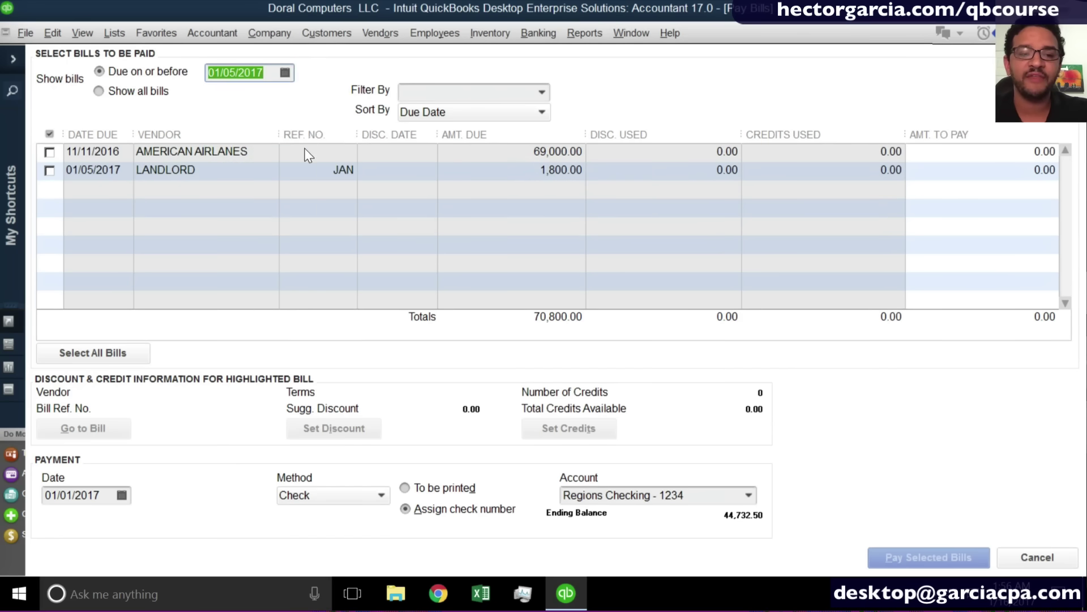
pyautogui.click(285, 72)
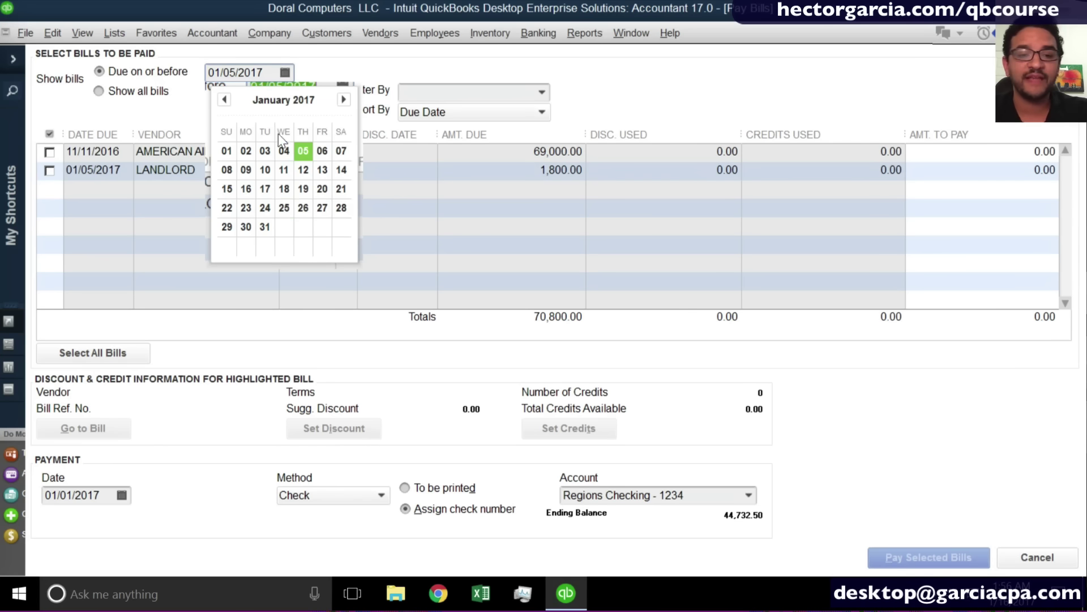
pyautogui.click(270, 207)
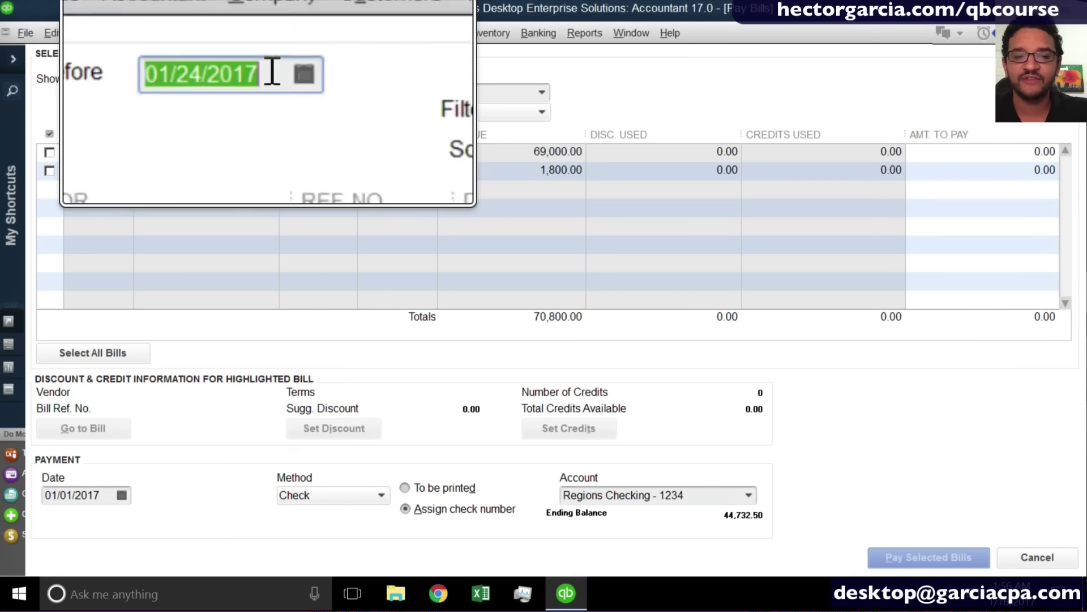
pyautogui.click(143, 97)
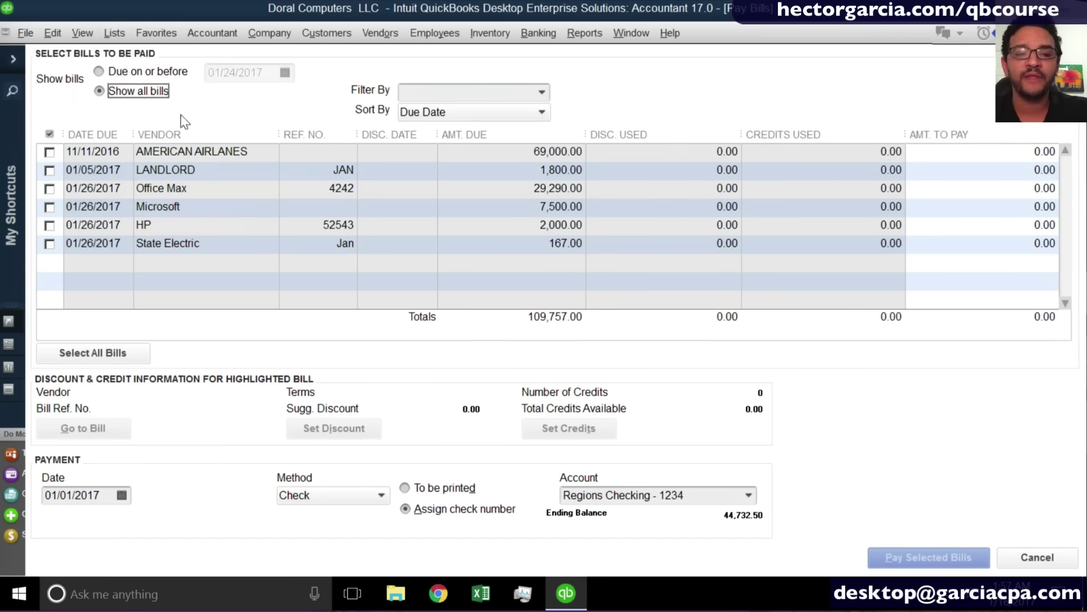
pyautogui.click(441, 114)
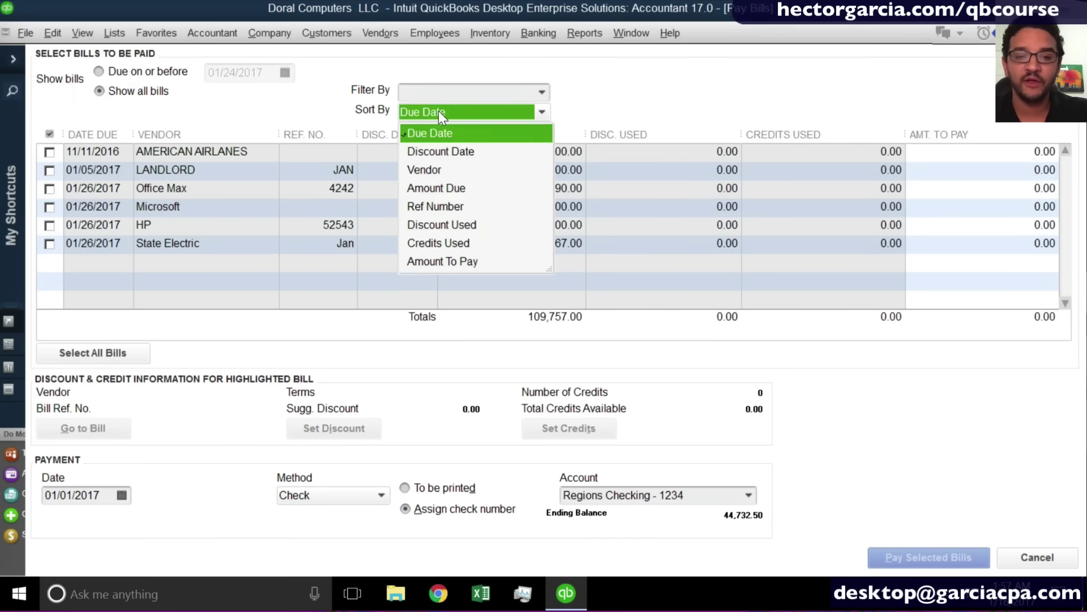
pyautogui.click(438, 111)
pyautogui.click(439, 110)
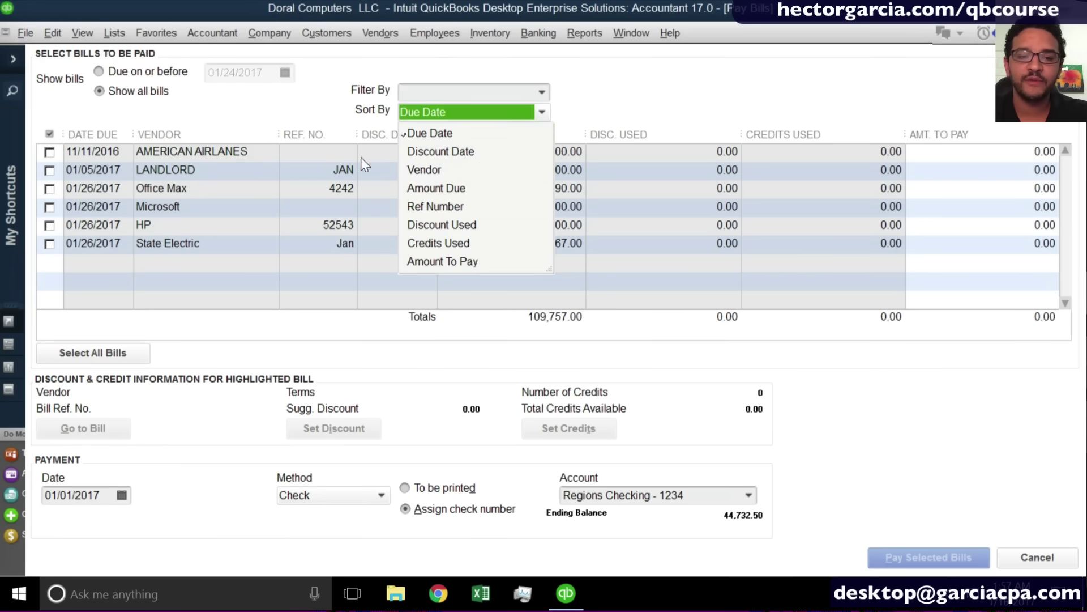
pyautogui.click(328, 107)
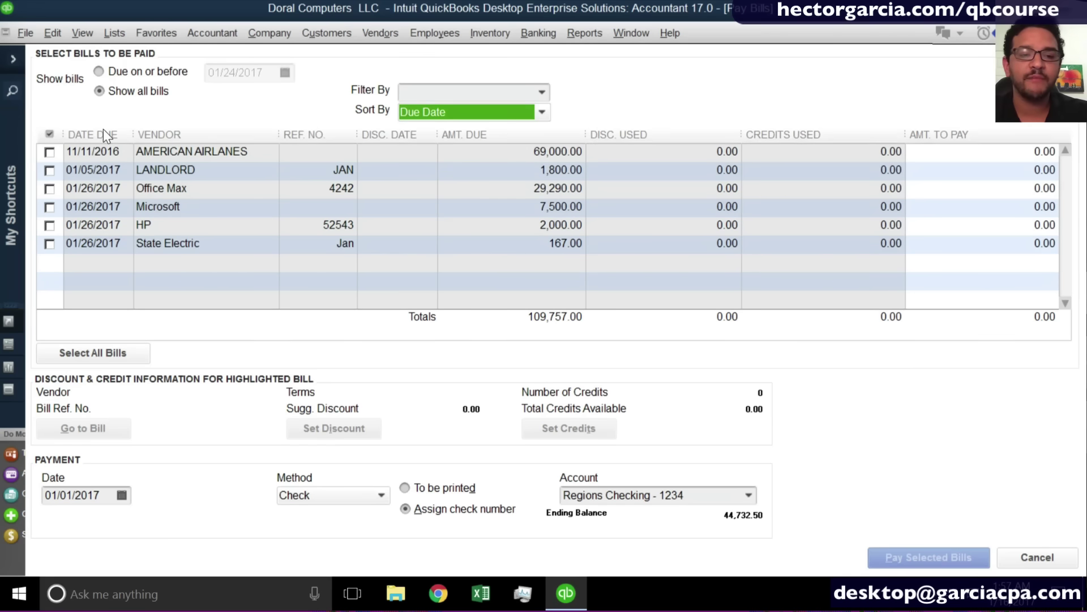
pyautogui.click(545, 93)
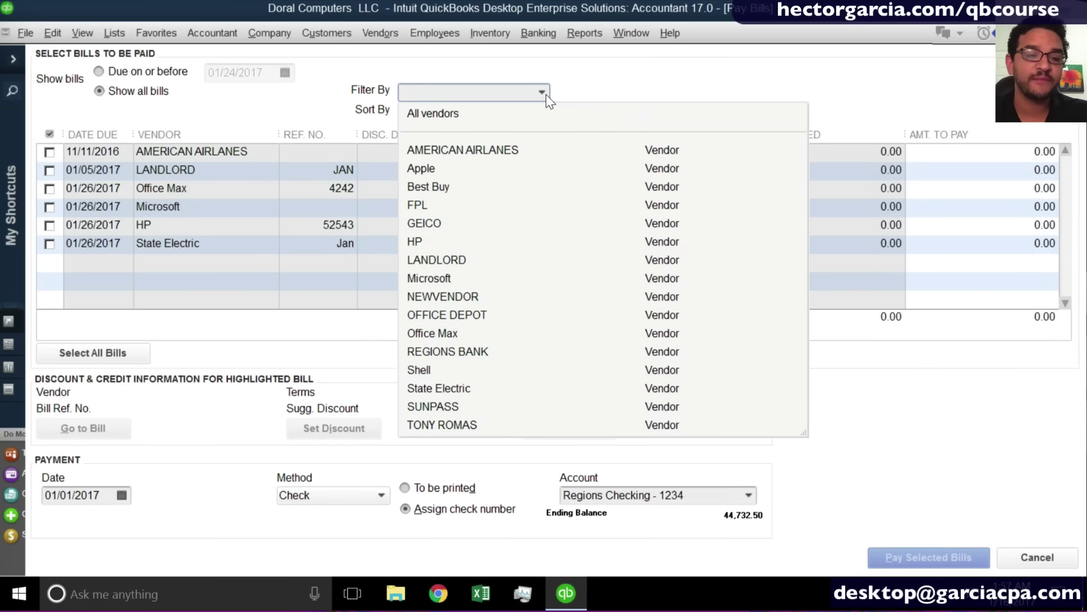
pyautogui.click(448, 333)
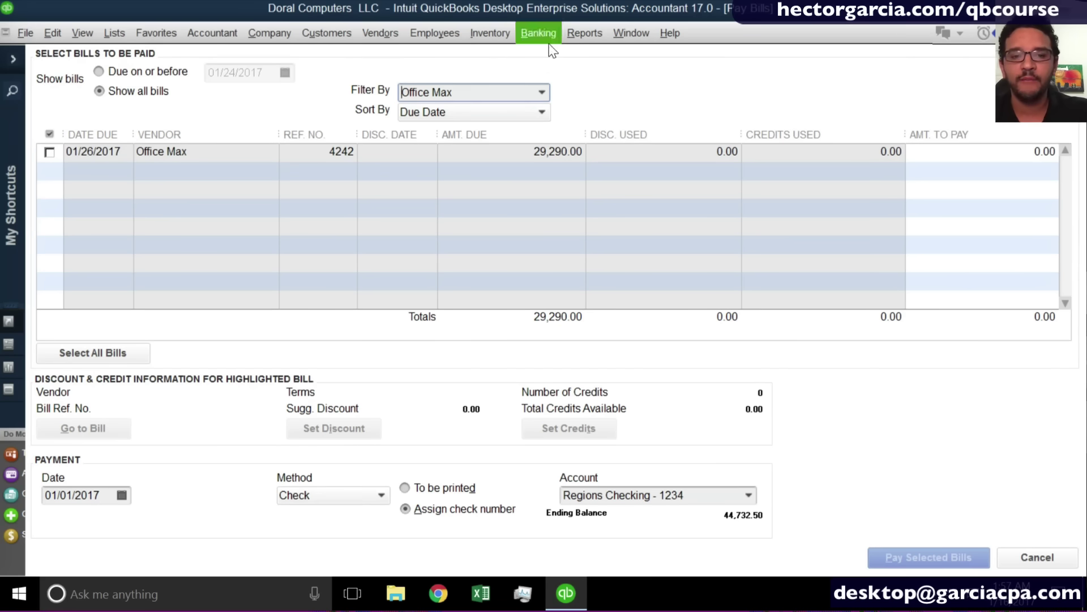
pyautogui.click(472, 94)
pyautogui.press('BackSpace')
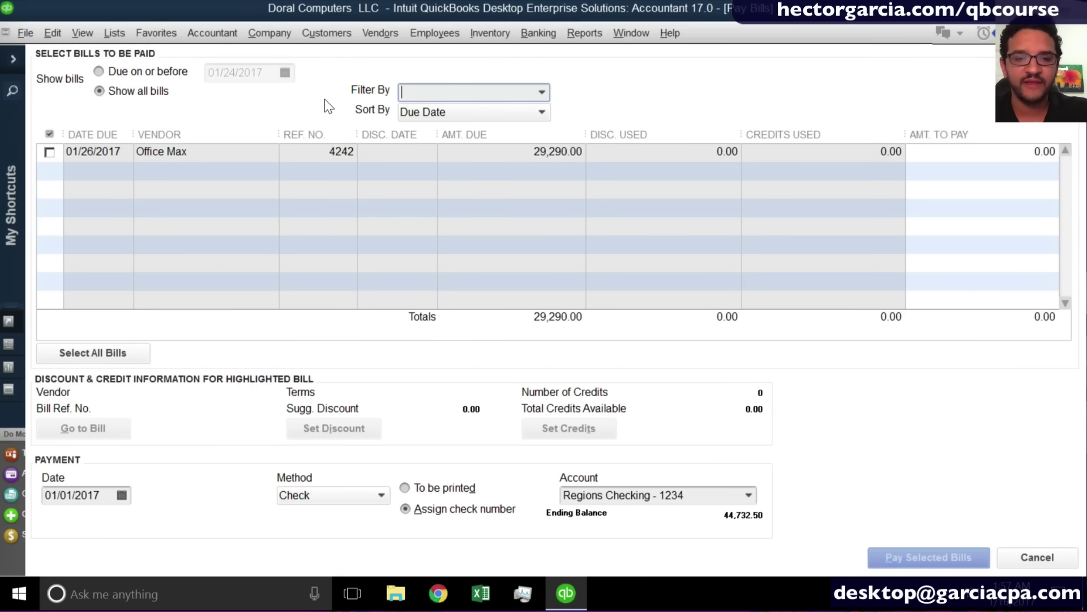
pyautogui.press('Tab')
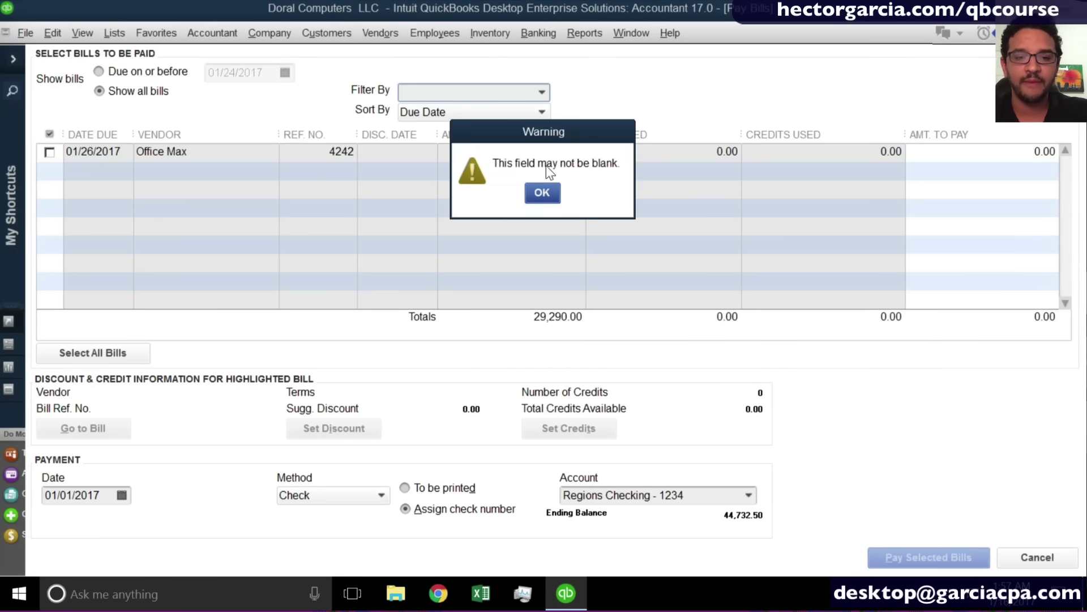
pyautogui.click(538, 191)
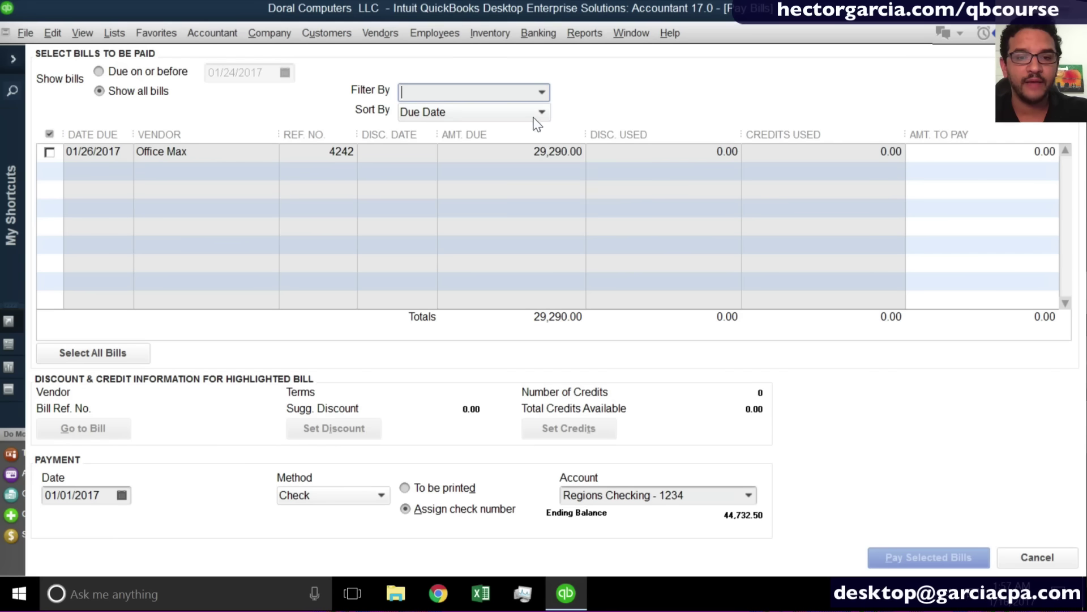
pyautogui.click(536, 123)
pyautogui.click(538, 191)
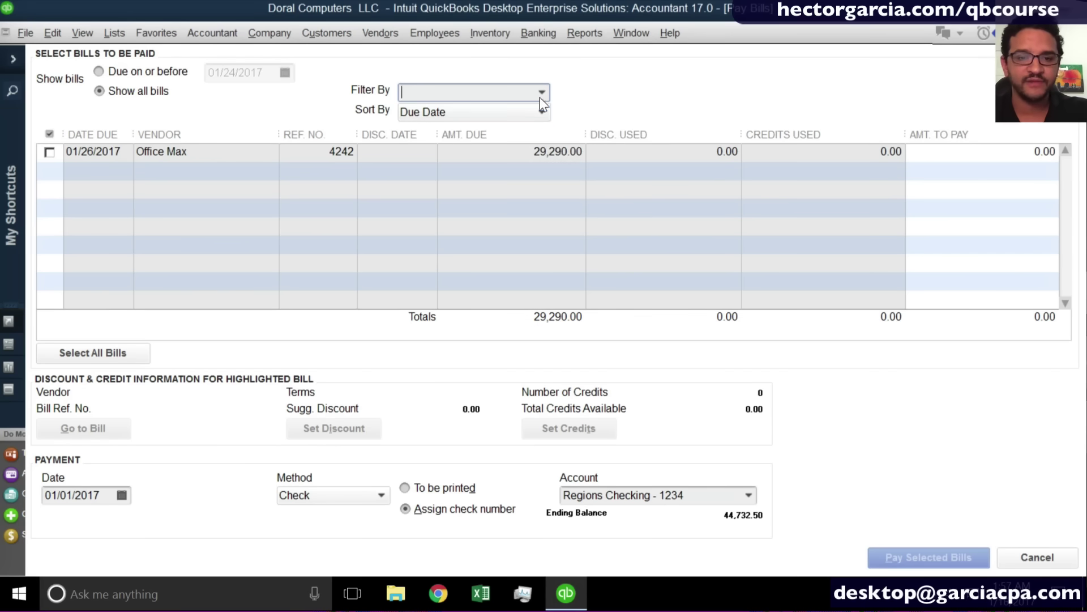
pyautogui.click(540, 94)
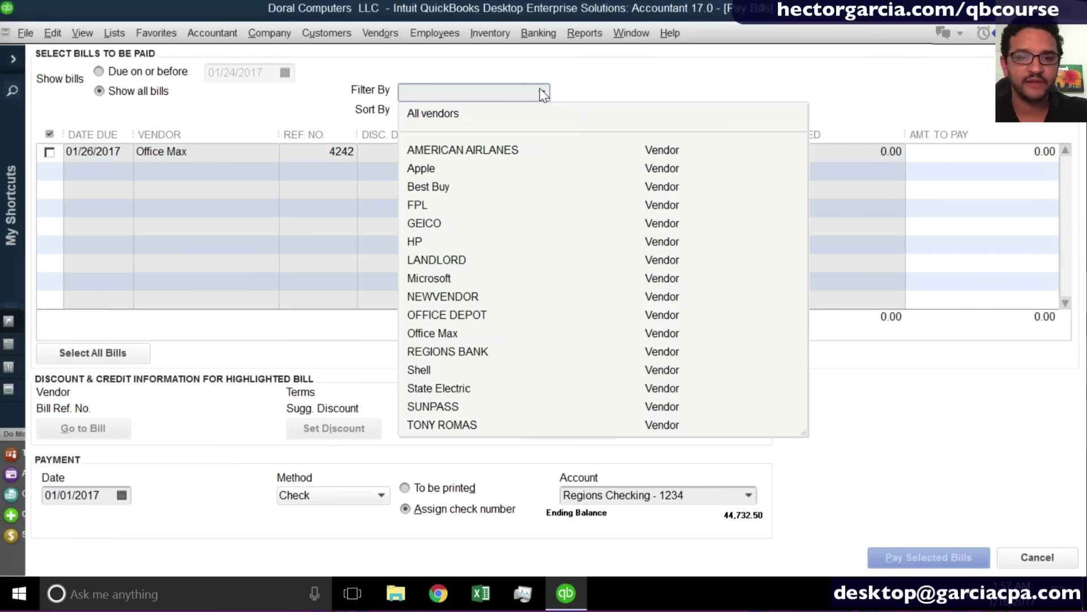
pyautogui.click(449, 113)
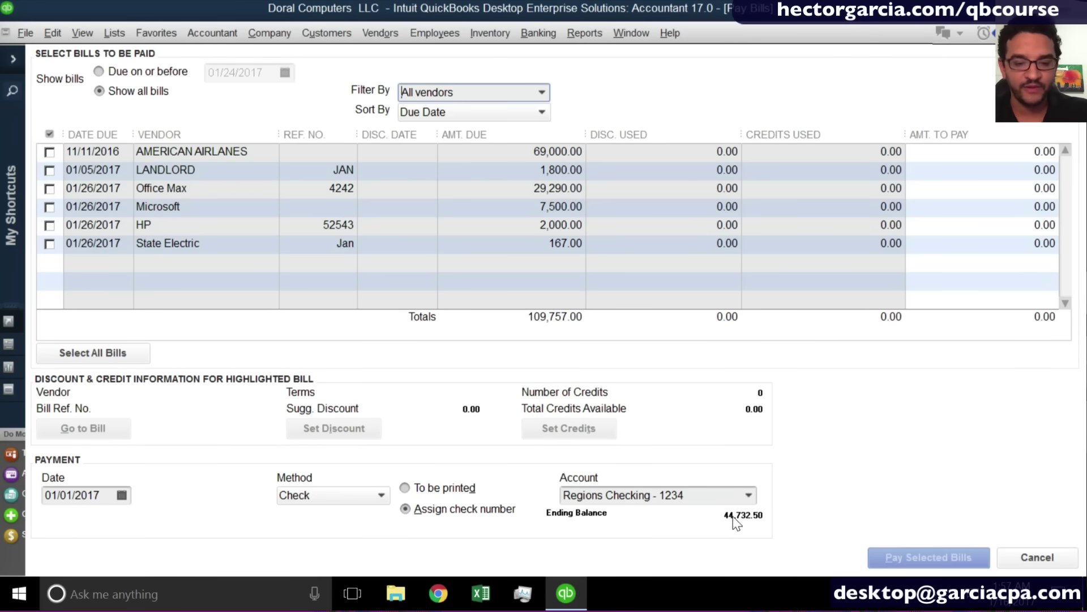
pyautogui.scroll(3, 734, 517)
pyautogui.scroll(5, 735, 473)
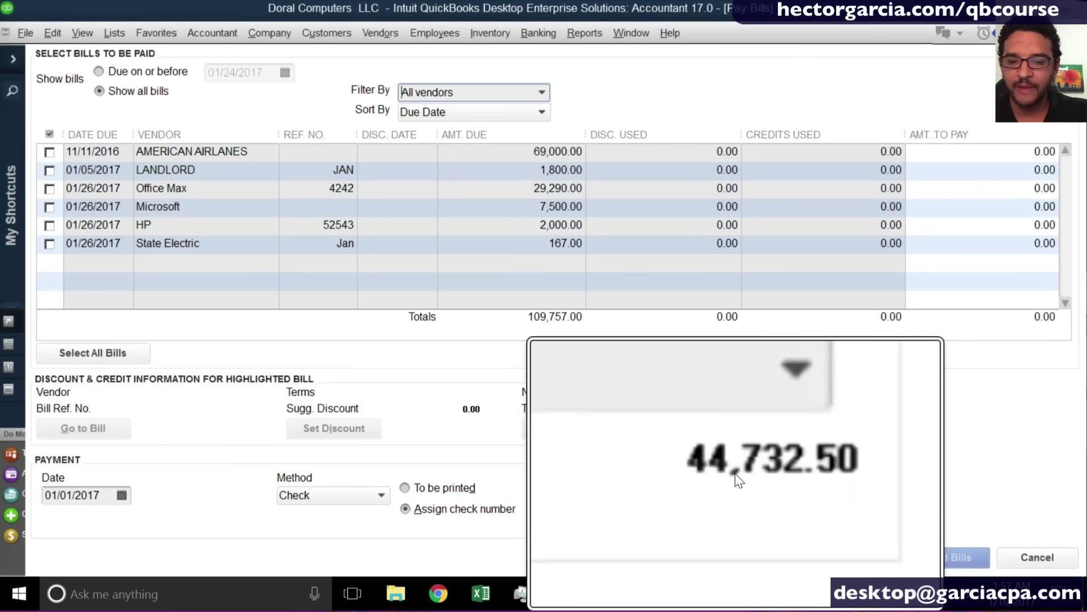
pyautogui.scroll(-5, 742, 473)
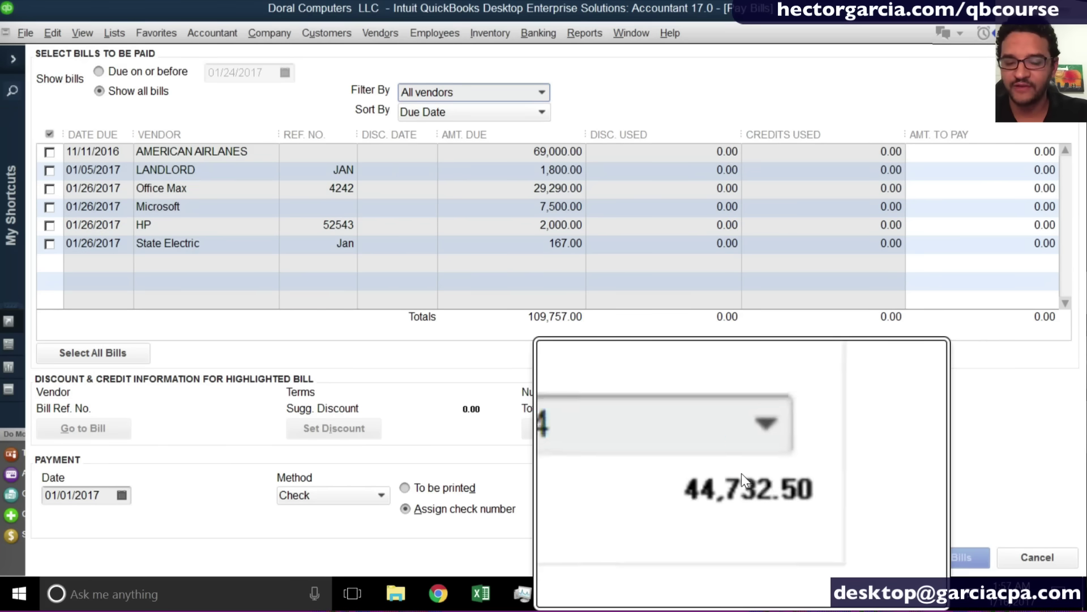
pyautogui.scroll(-1, 742, 502)
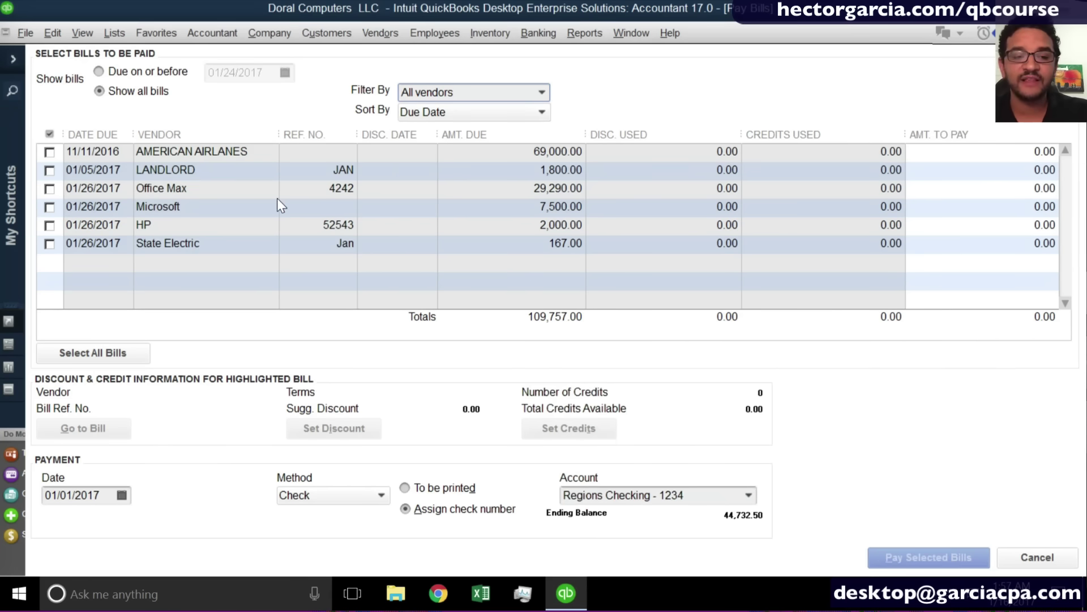
# Mark only the Office Max bill for payment, leaving the American Airlines bill unchecked.
pyautogui.click(50, 189)
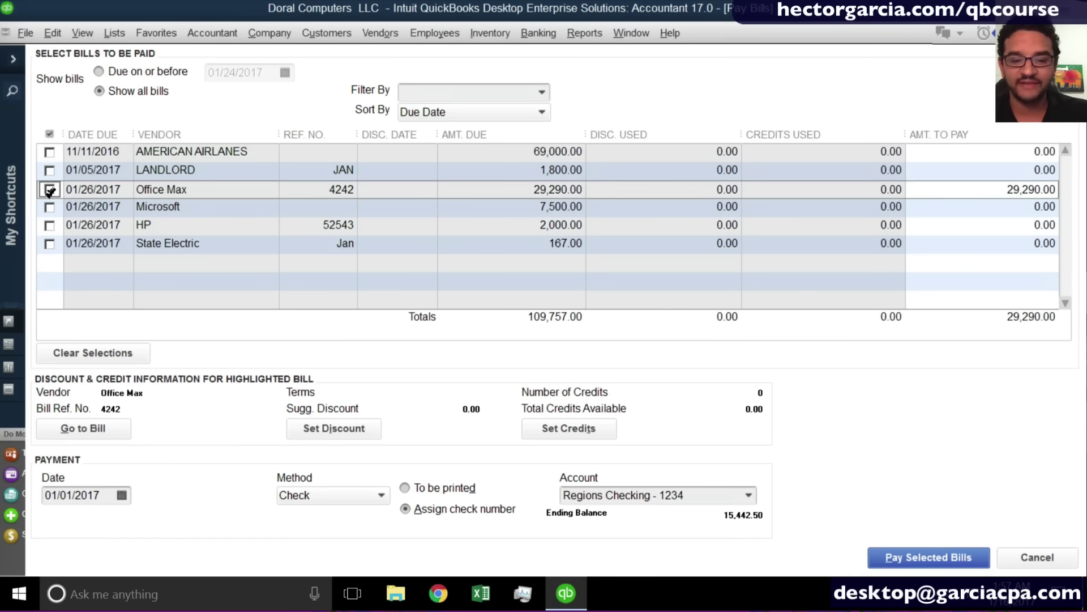
pyautogui.scroll(5, 730, 509)
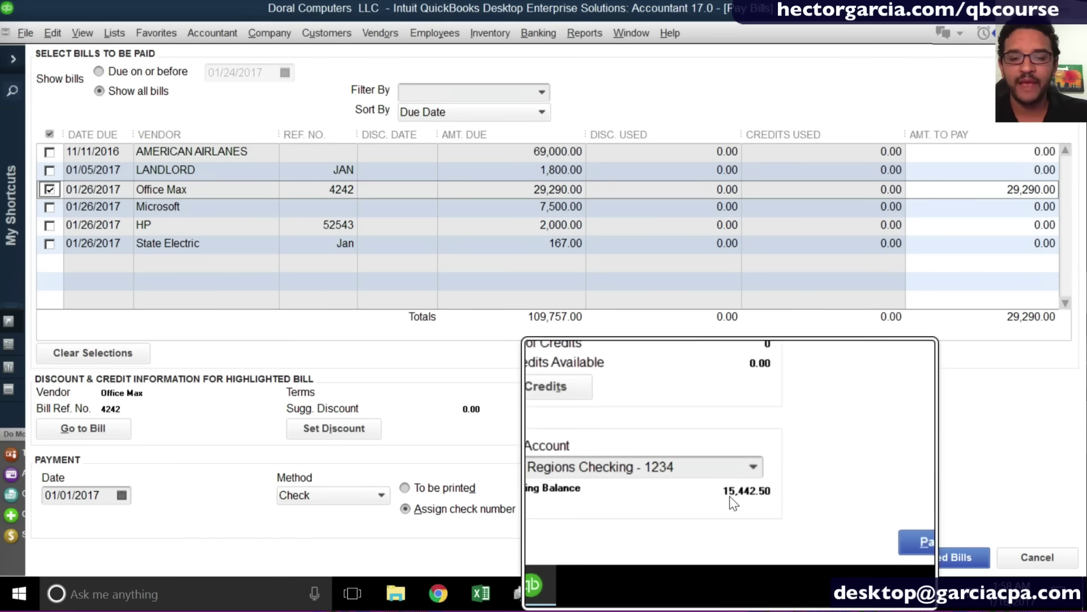
pyautogui.click(730, 519)
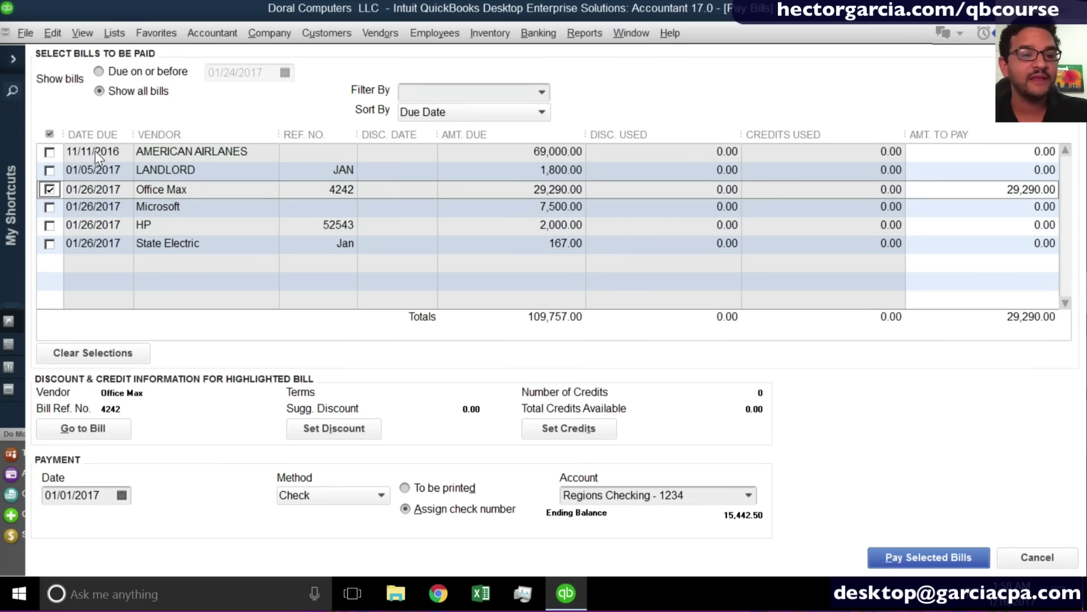
pyautogui.click(49, 152)
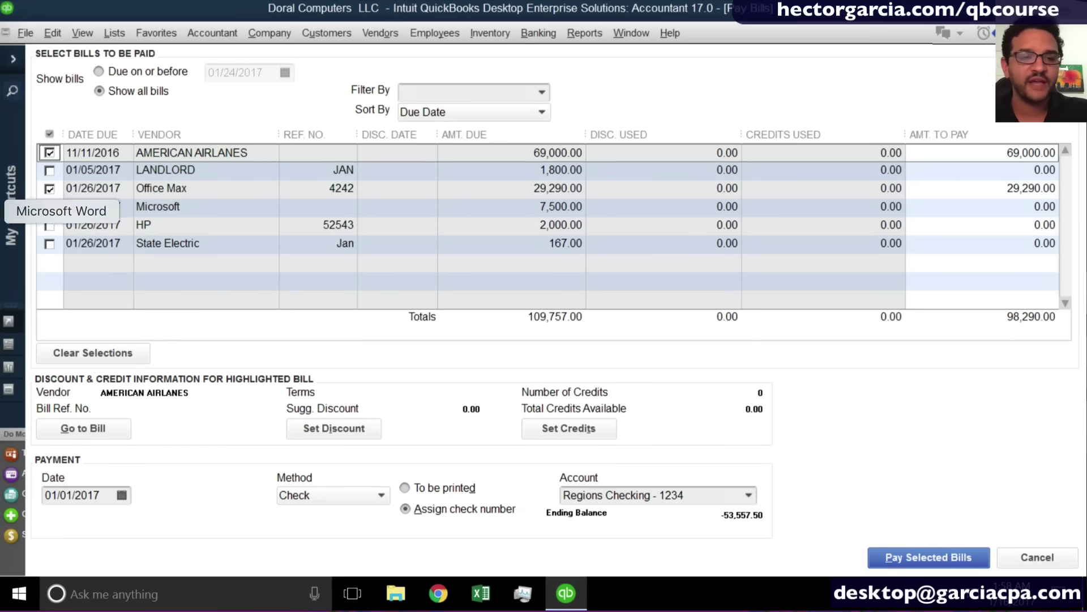
pyautogui.click(50, 154)
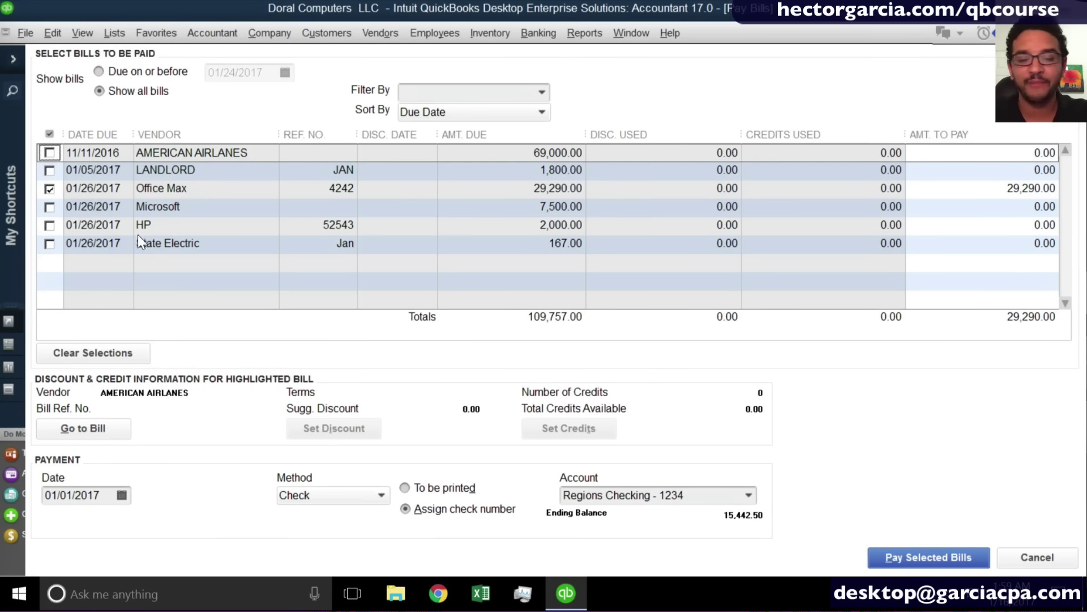
# Pay it by check from Regions Checking - 1234 dated 01/16/2017.
pyautogui.click(103, 501)
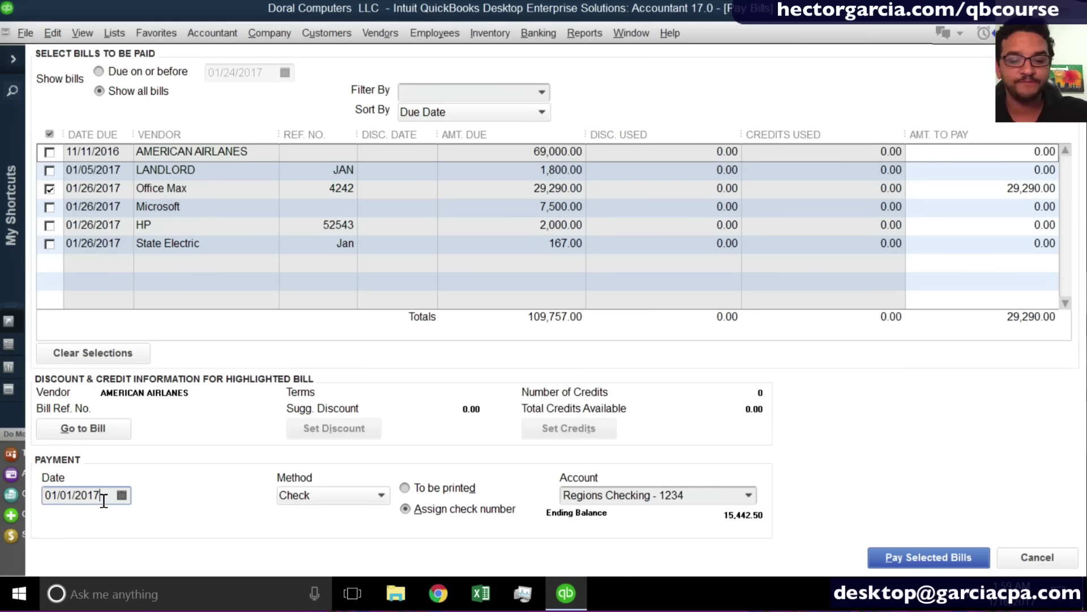
pyautogui.press('t')
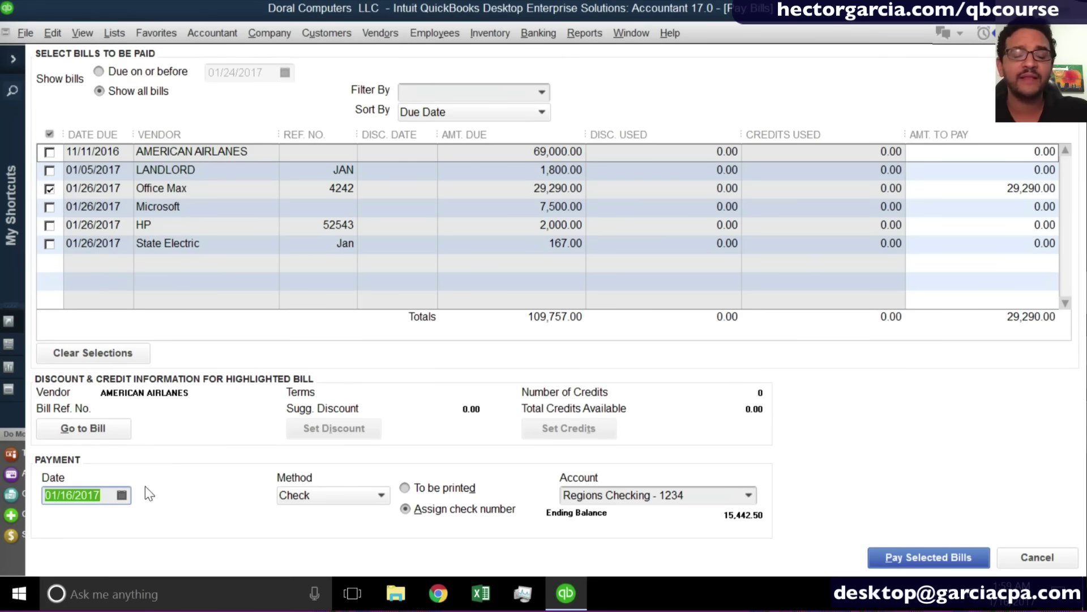
pyautogui.click(310, 495)
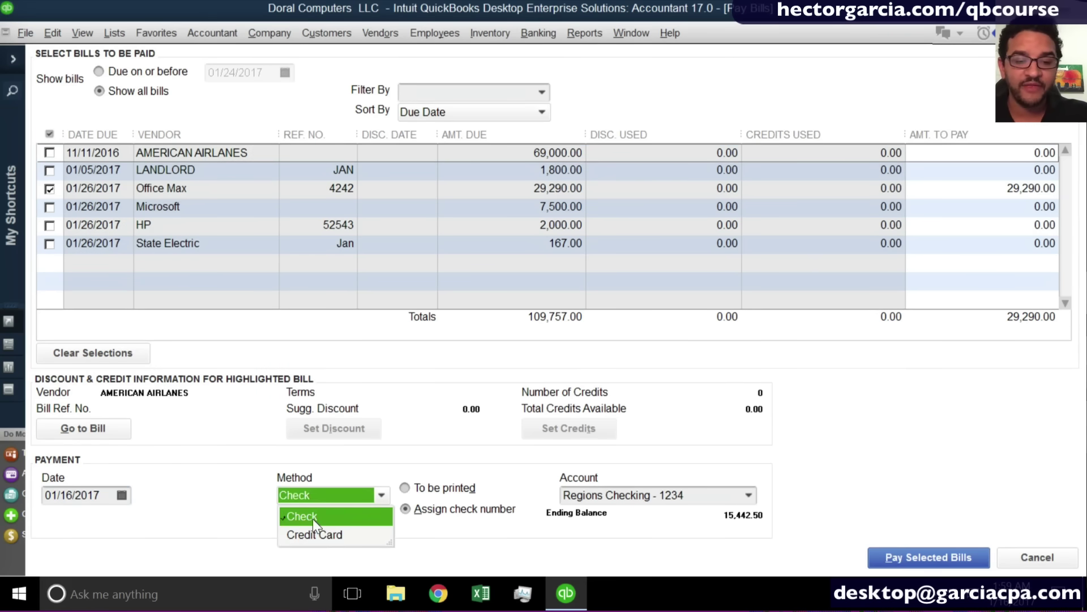
pyautogui.click(312, 519)
pyautogui.click(441, 512)
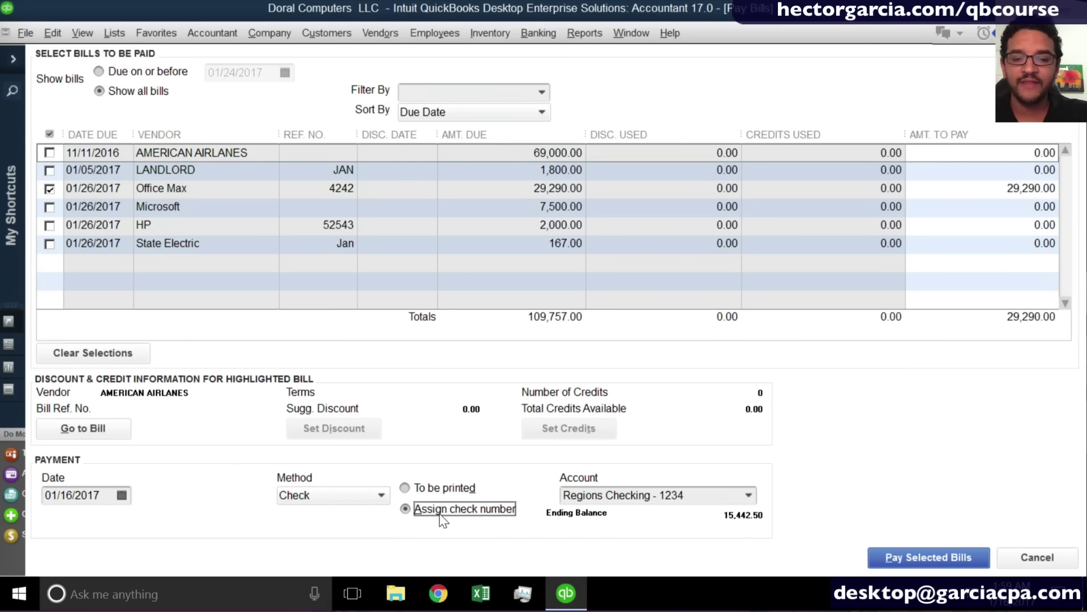
pyautogui.click(746, 496)
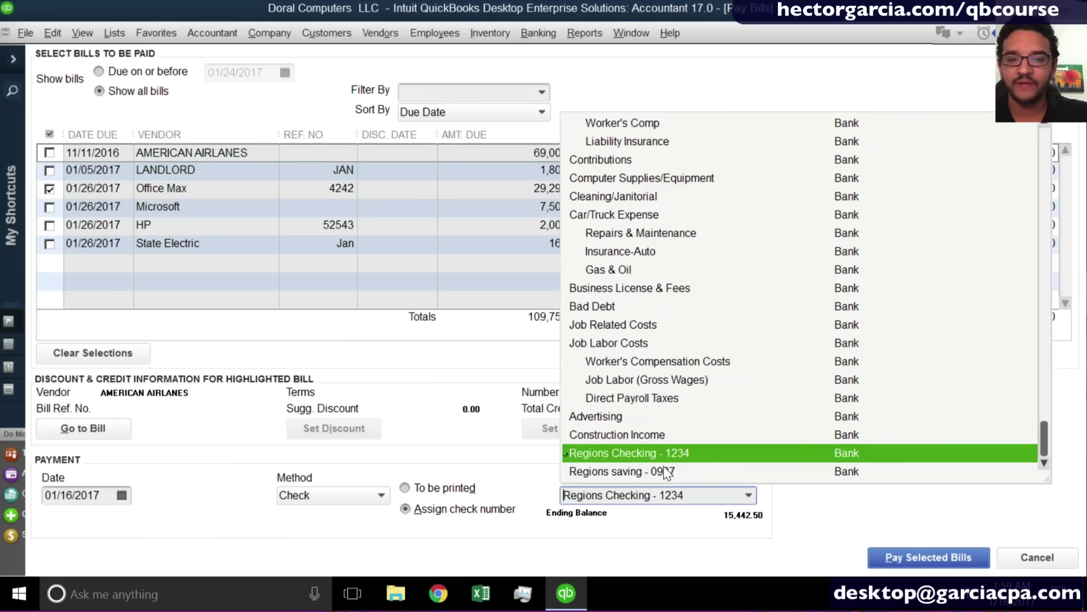
pyautogui.click(691, 528)
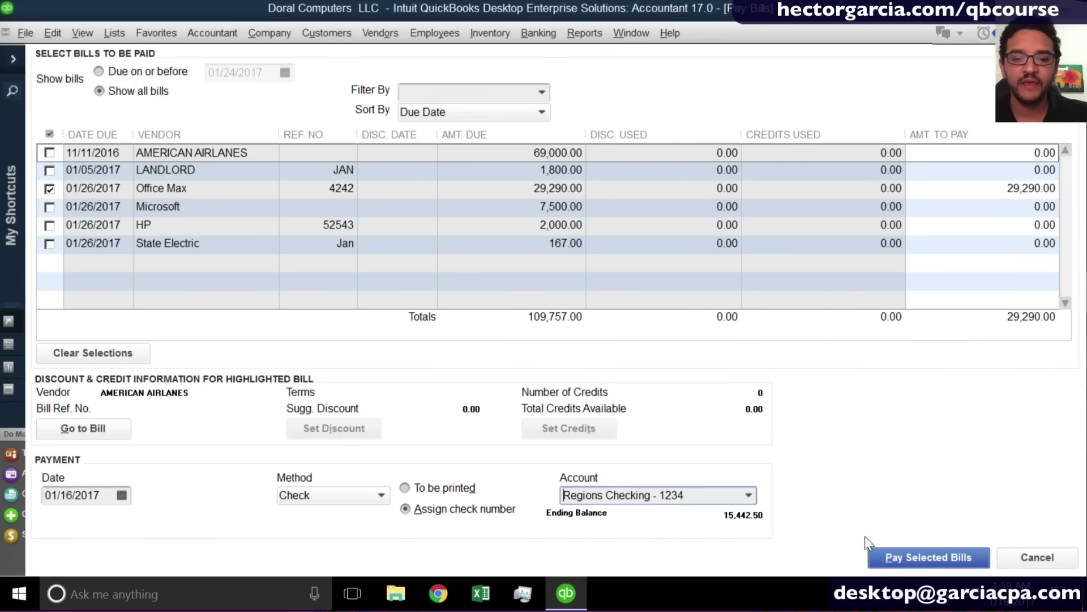
pyautogui.click(900, 557)
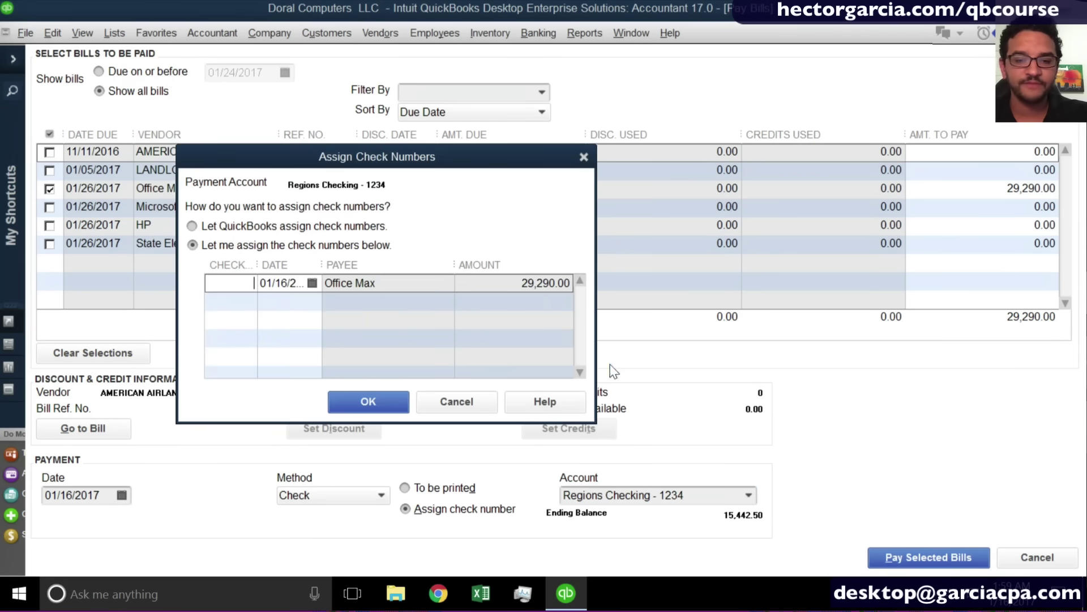
# Enter 'wire' as the check number for the 29,290.00 Office Max payment, then return to Pay Bills.
pyautogui.click(235, 280)
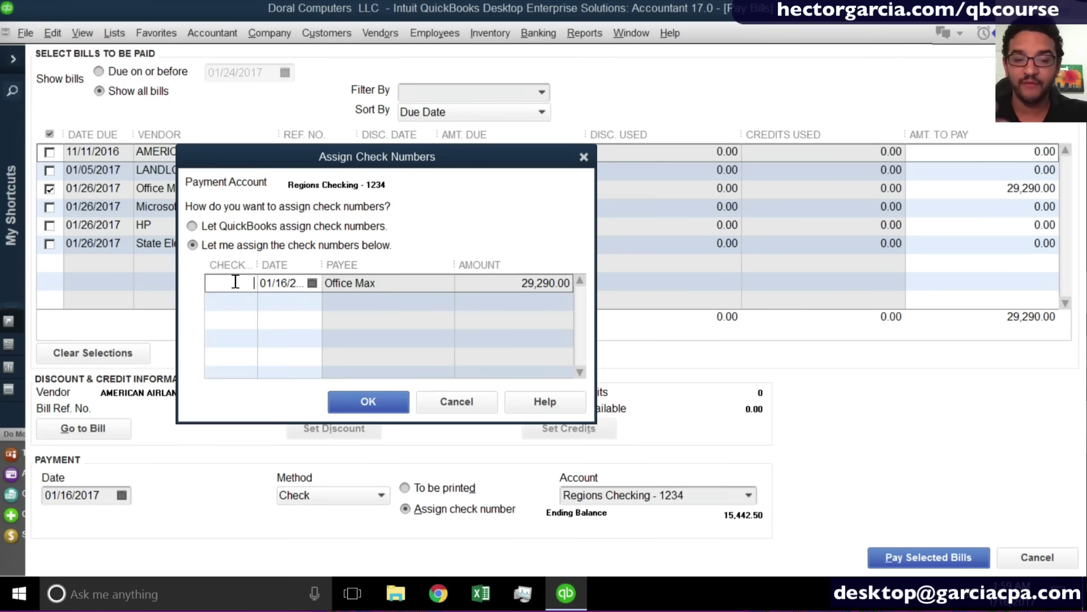
pyautogui.write('1002')
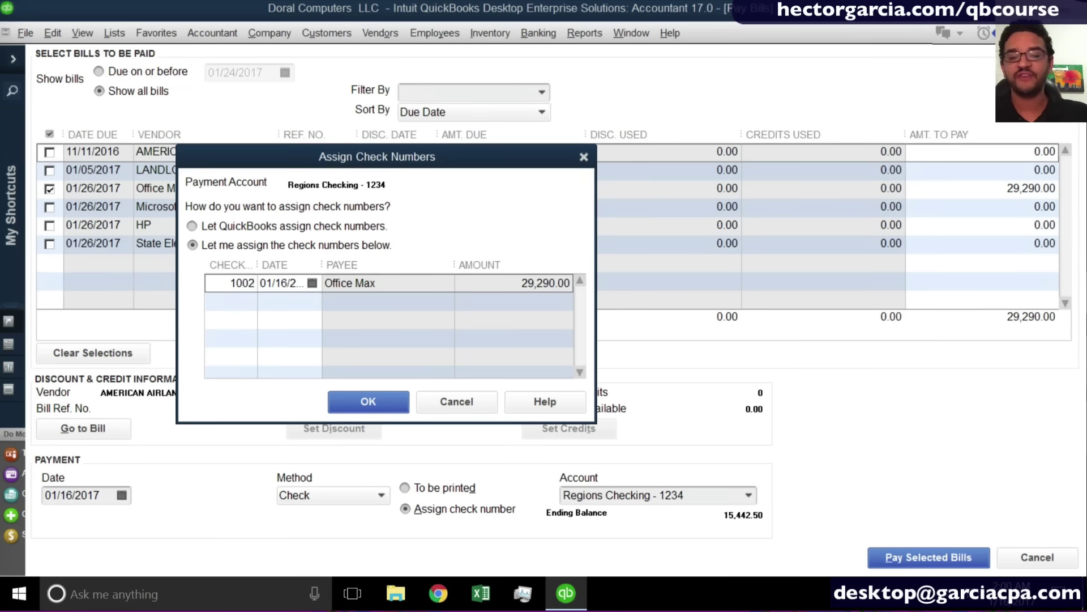
pyautogui.write('1')
pyautogui.write('wire')
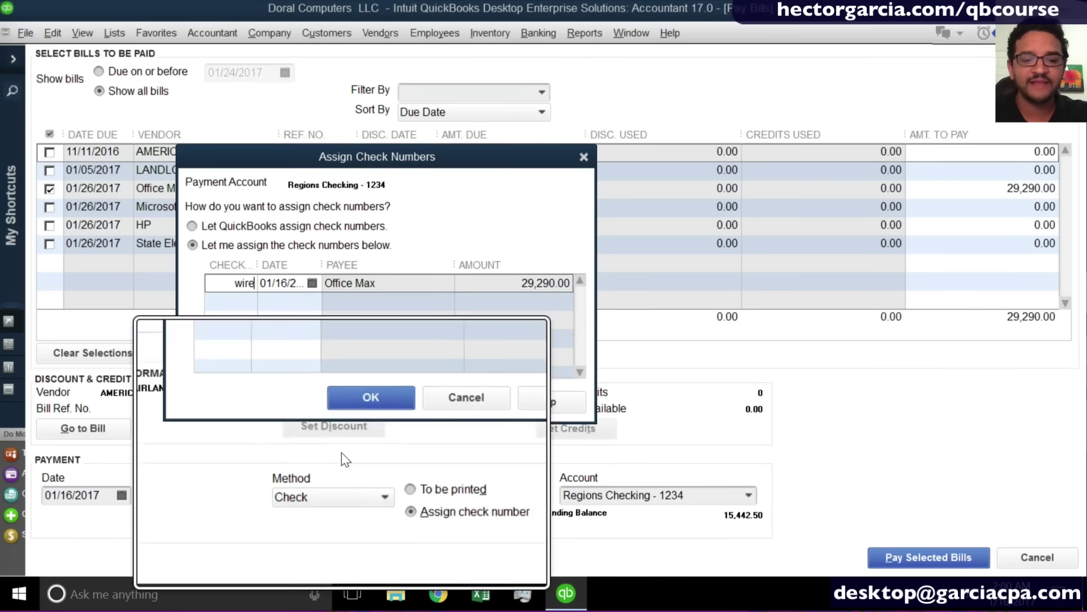
pyautogui.click(377, 406)
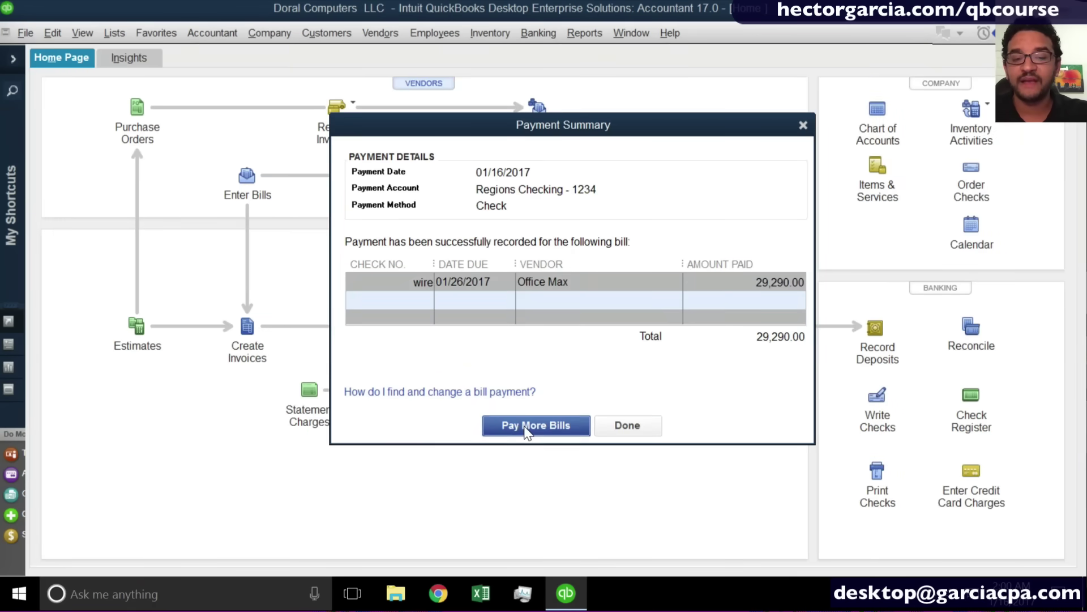
pyautogui.click(527, 430)
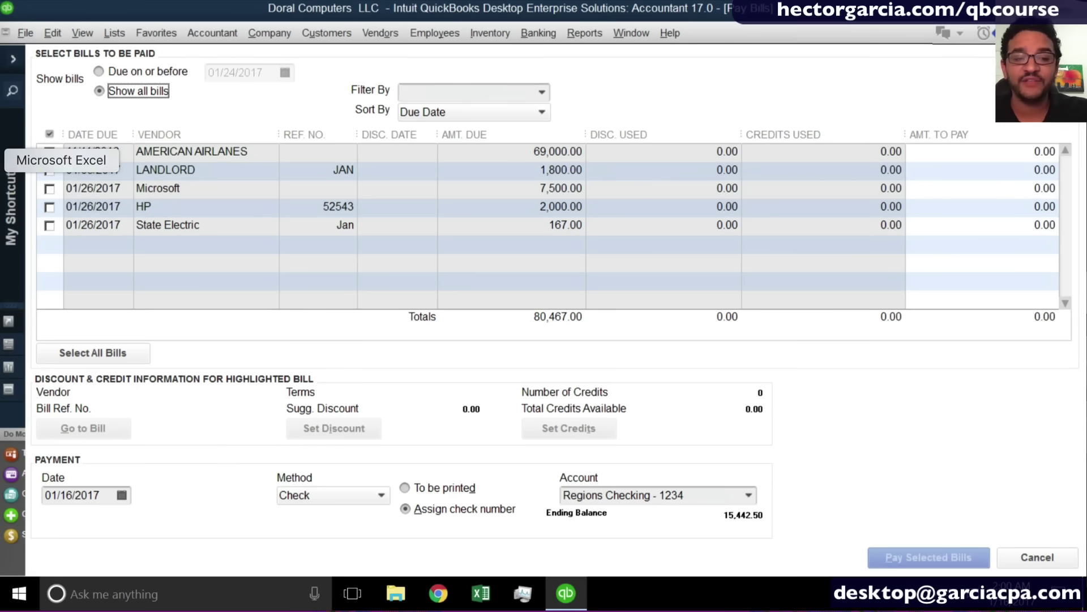
# Pay the Microsoft 7,500.00 and HP 2,000.00 bills by to-be-printed check from Regions Checking - 1234.
pyautogui.click(48, 188)
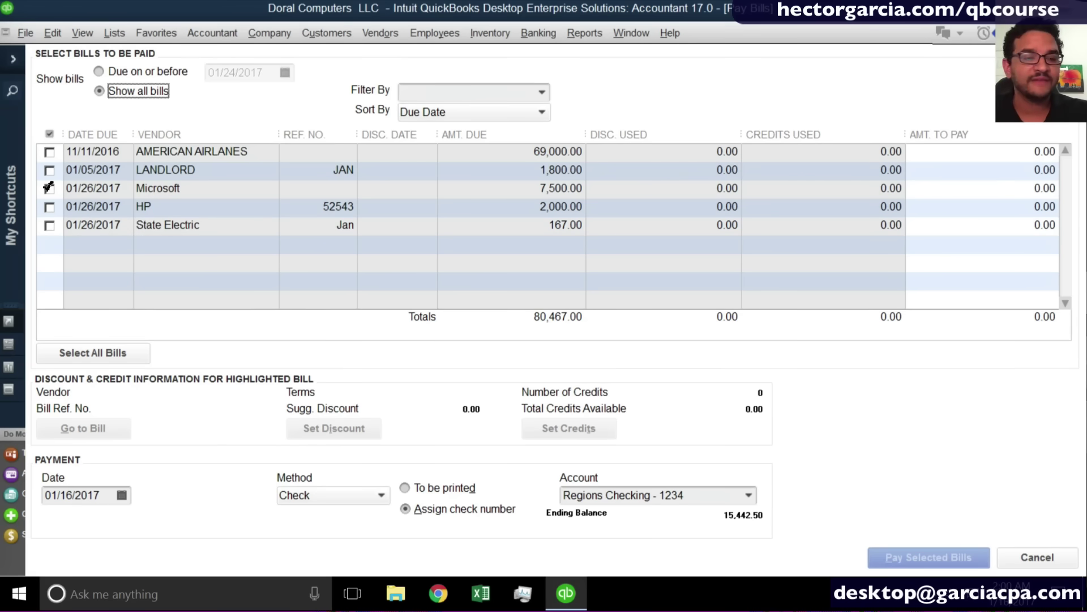
pyautogui.click(49, 207)
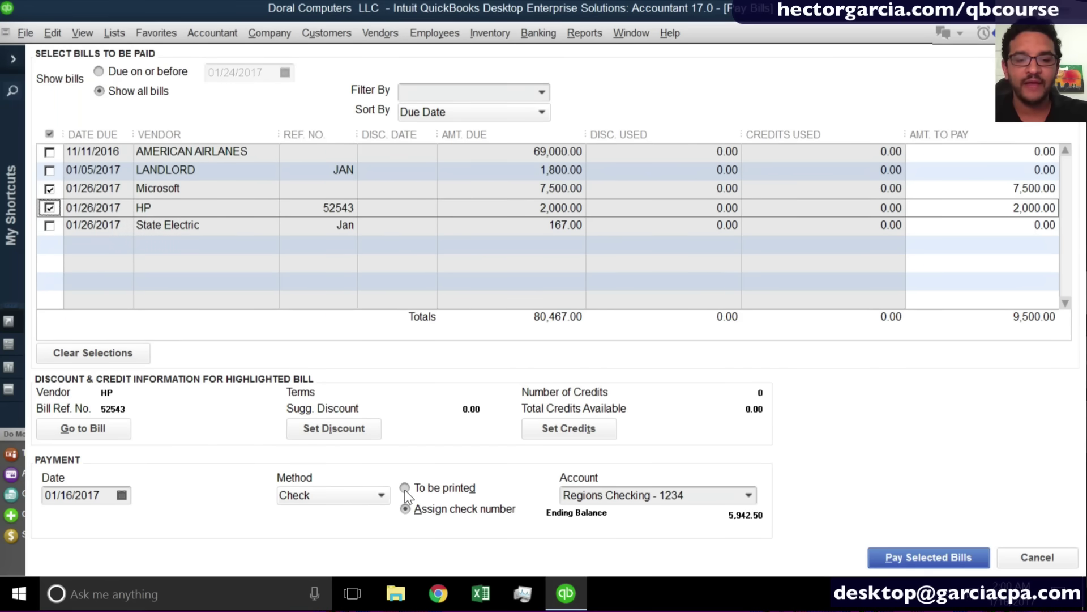
pyautogui.click(439, 490)
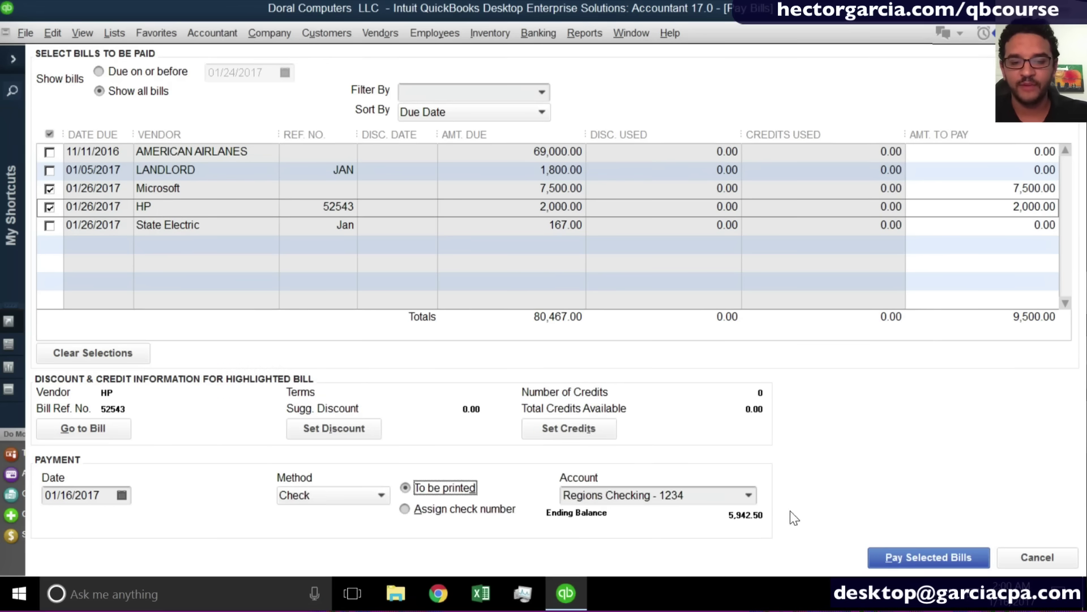
pyautogui.click(757, 500)
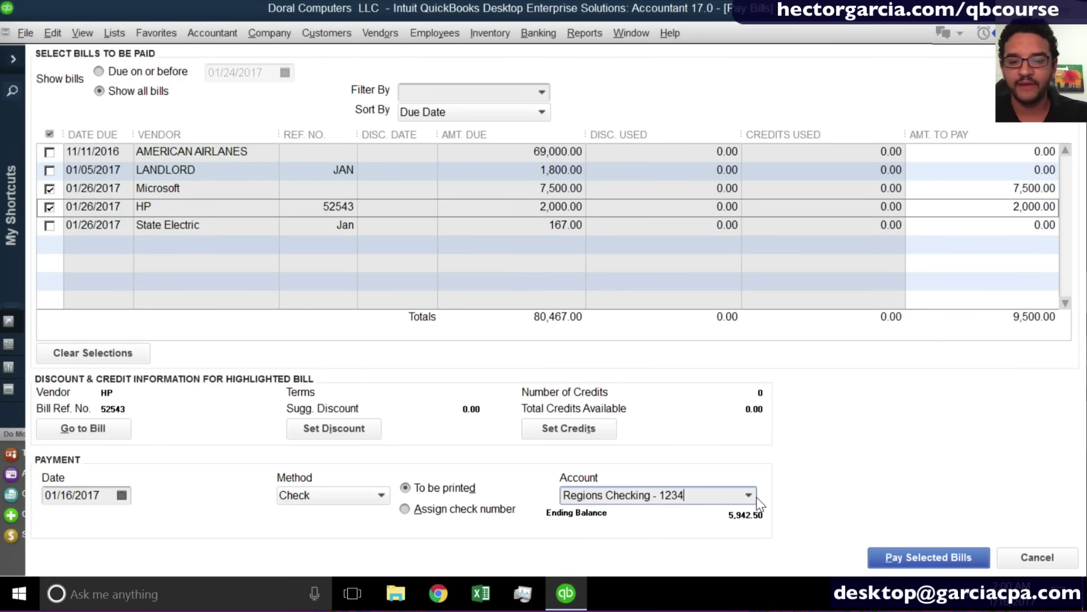
pyautogui.click(913, 559)
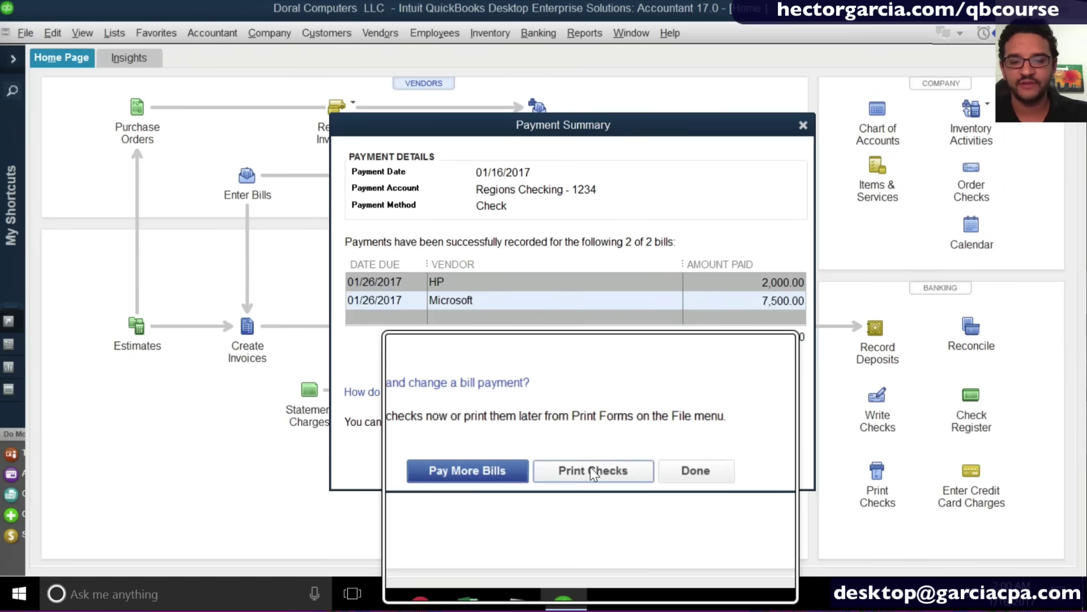
# Set the queued HP and Microsoft checks to print starting at check number 1003.
pyautogui.click(600, 404)
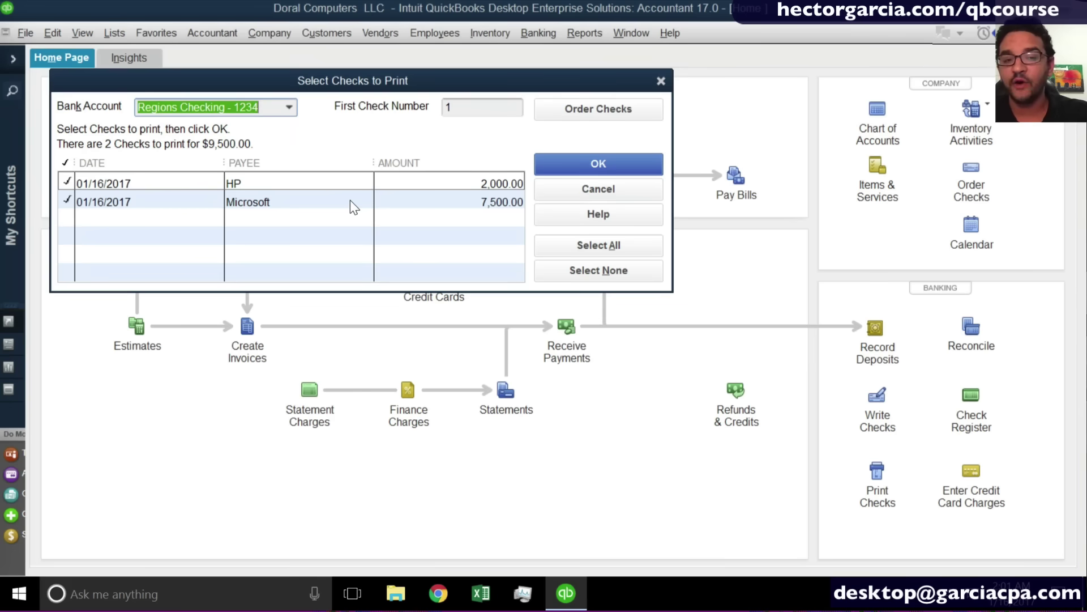
pyautogui.click(461, 108)
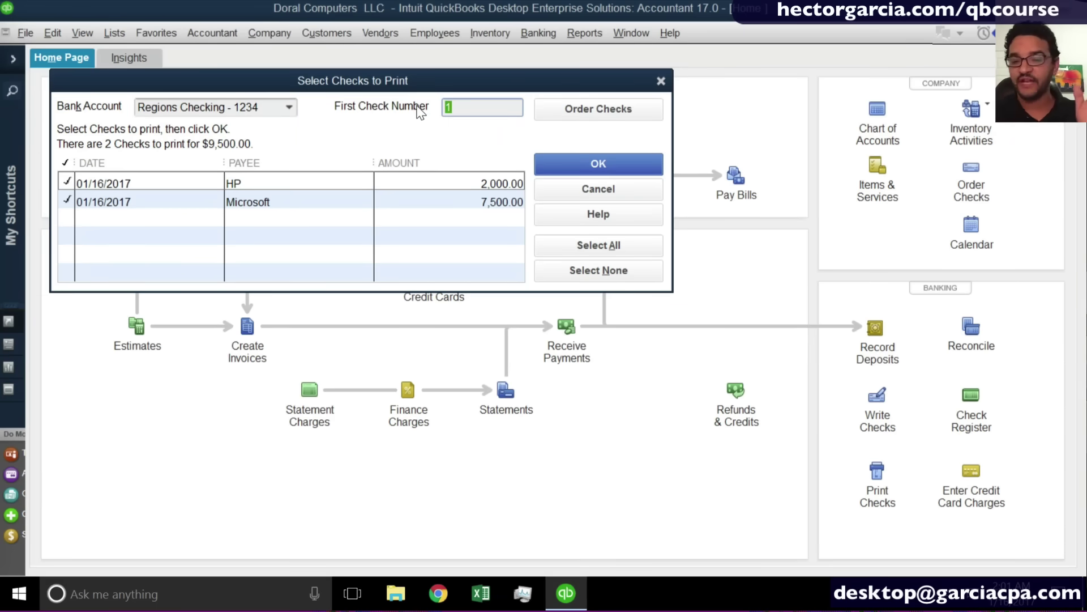
pyautogui.write('1003')
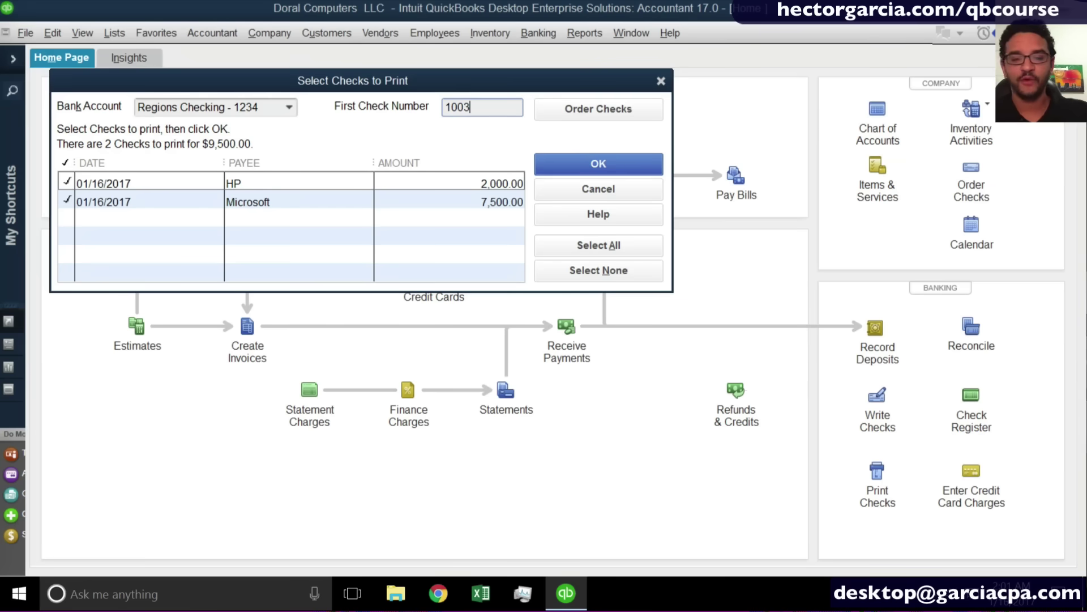
pyautogui.click(577, 163)
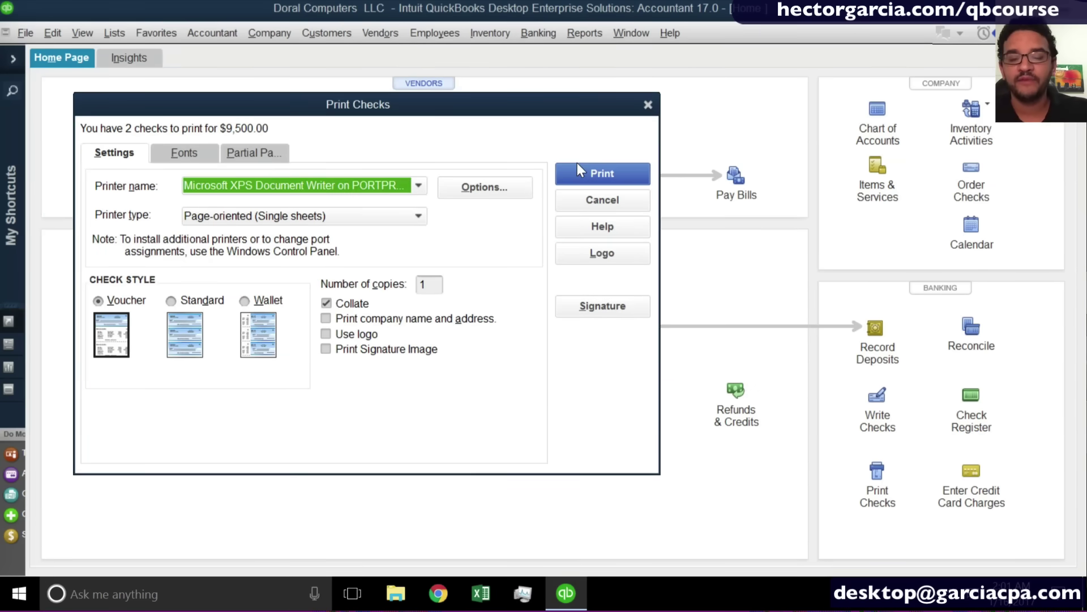
# Print both checks via XPS Document Writer to test.oxps on the Desktop and confirm they printed.
pyautogui.click(276, 186)
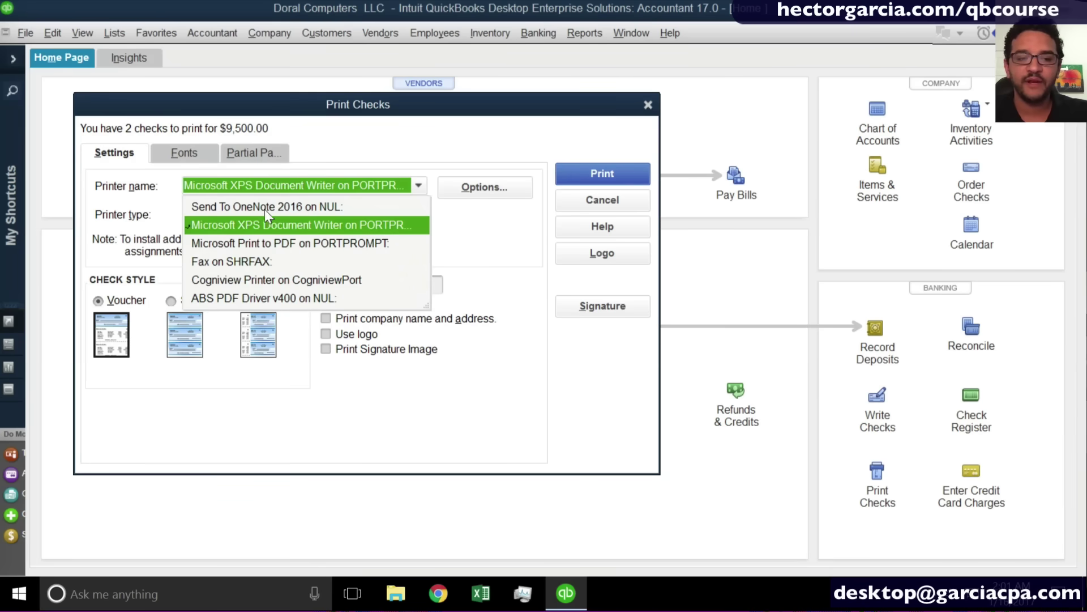
pyautogui.click(264, 225)
pyautogui.click(610, 183)
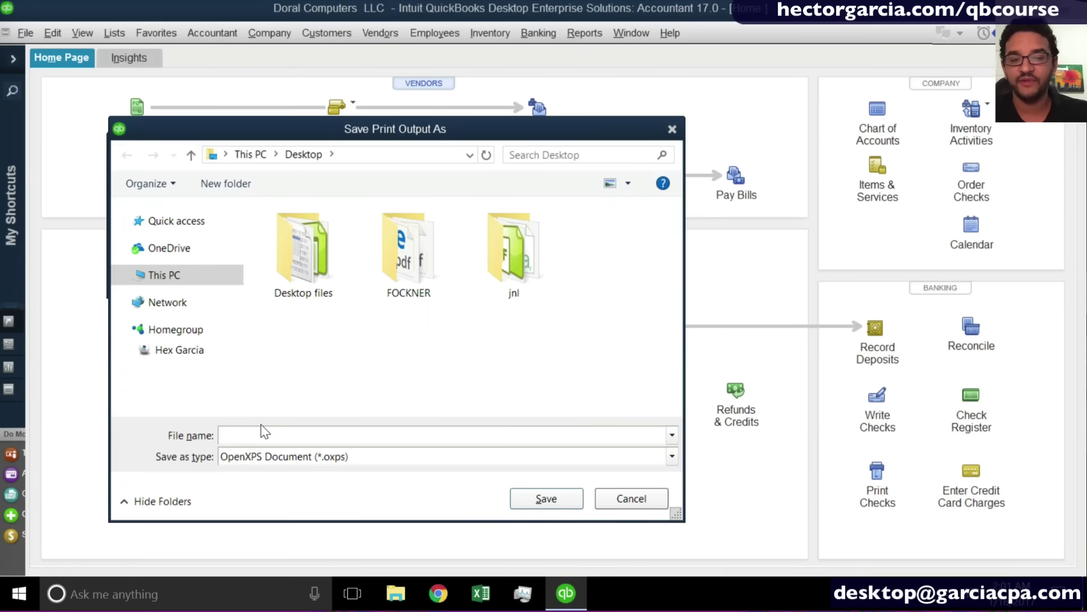
pyautogui.write('test')
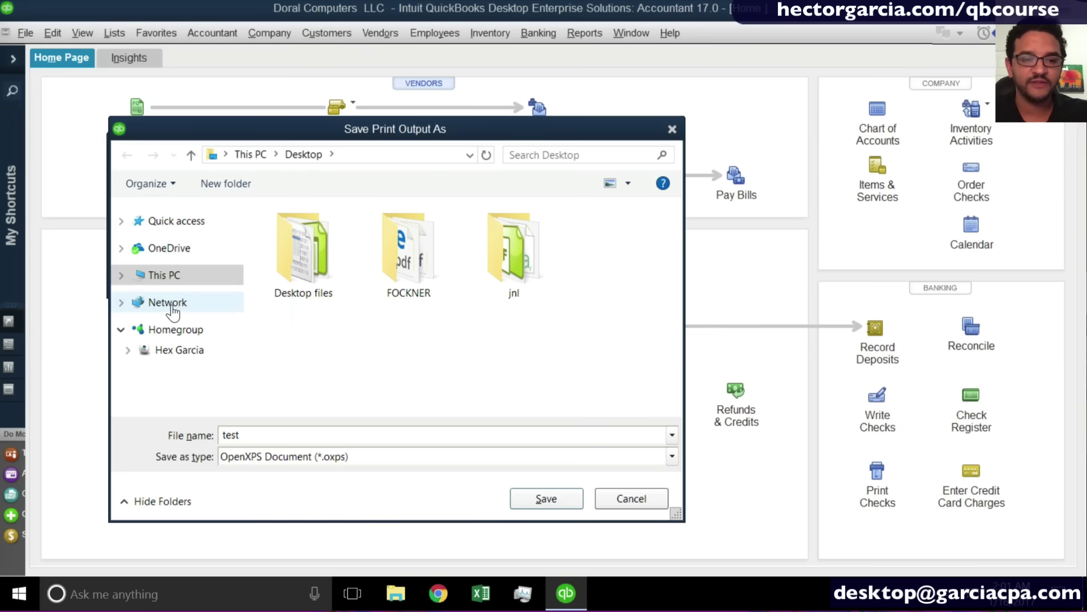
pyautogui.click(178, 220)
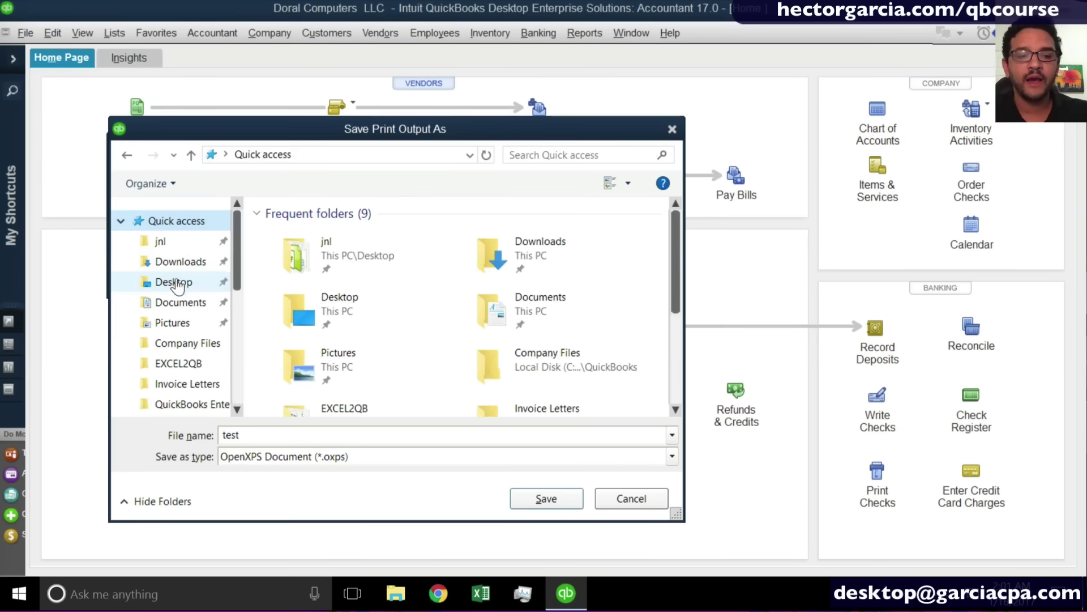
pyautogui.click(179, 285)
pyautogui.click(284, 436)
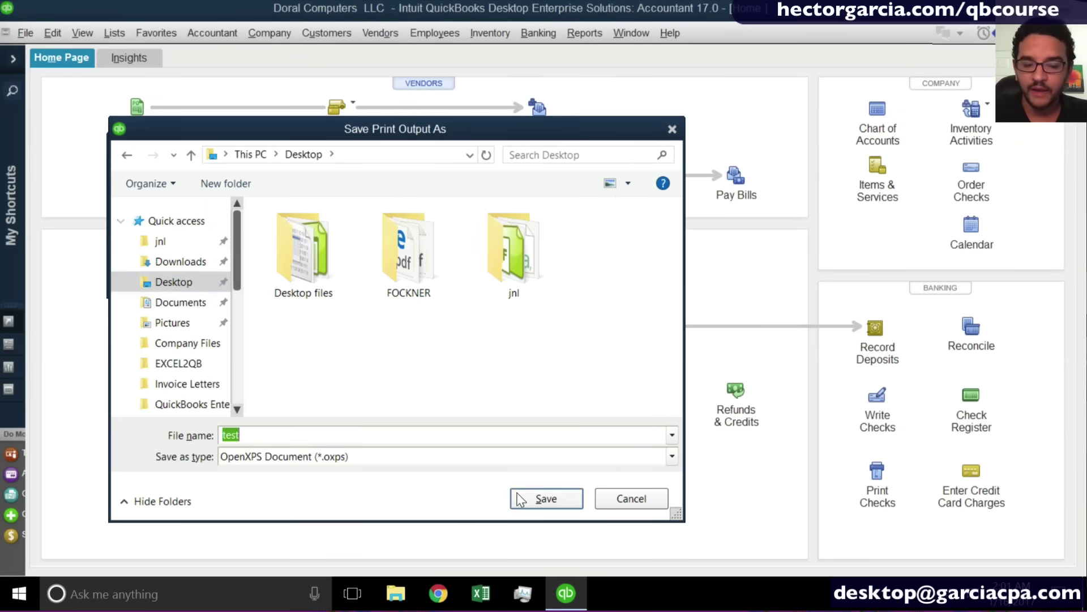
pyautogui.click(545, 498)
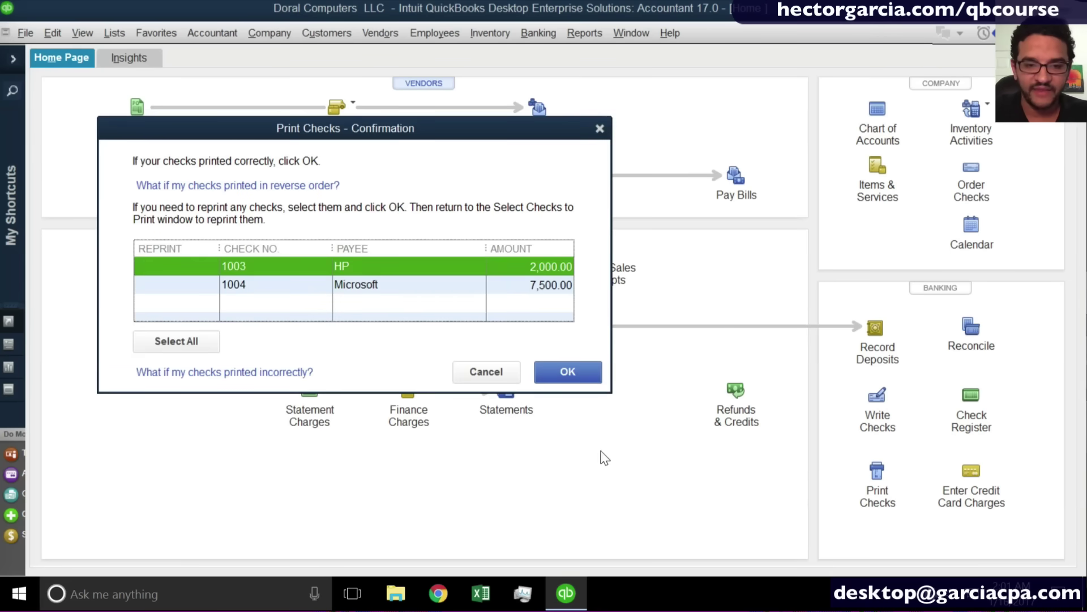
pyautogui.click(567, 372)
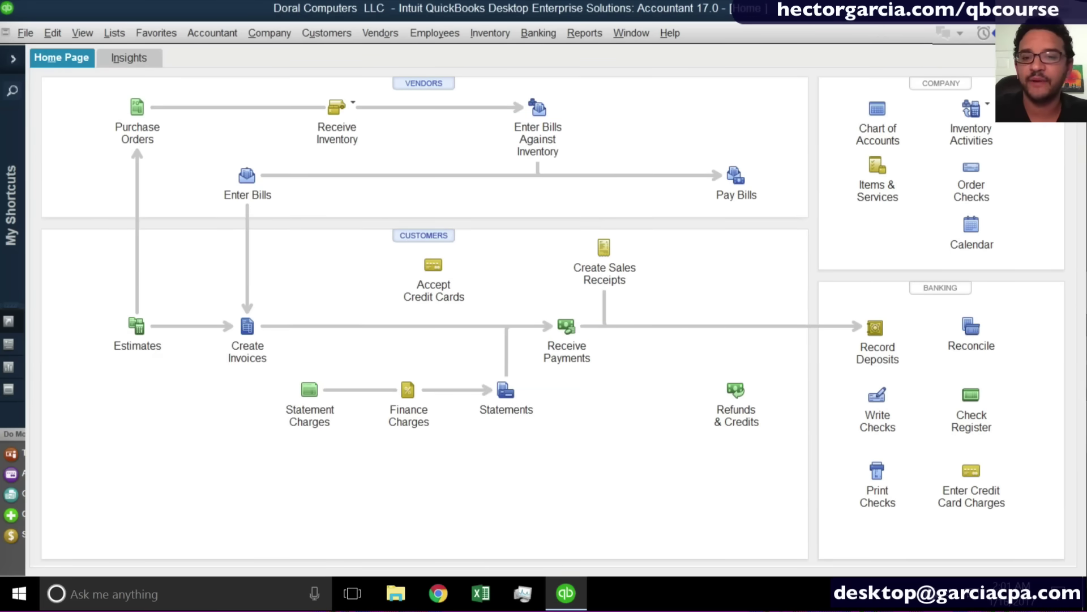
pyautogui.click(989, 8)
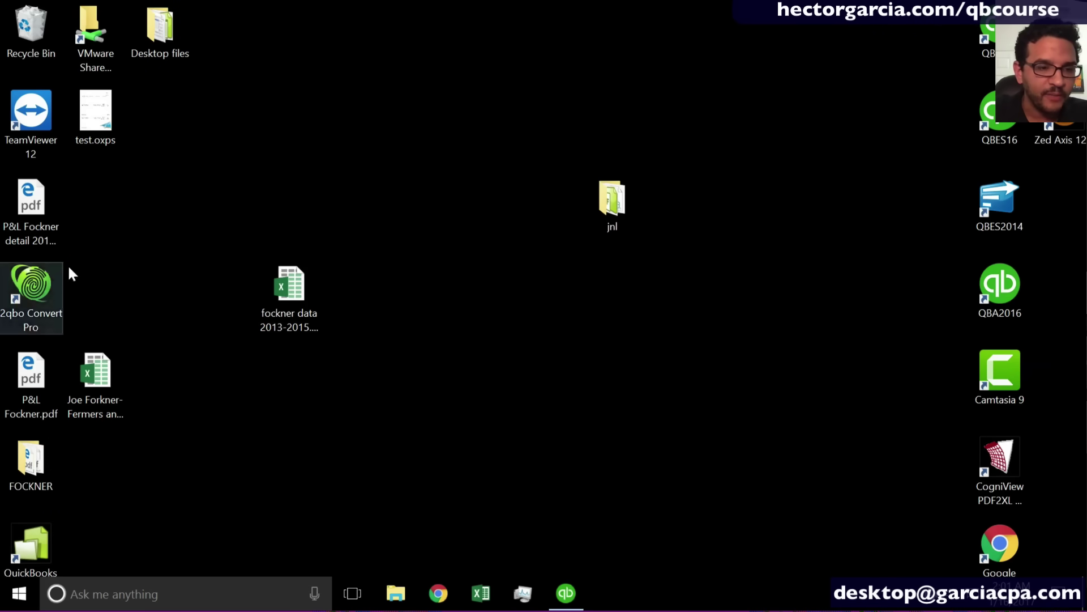
# Open test.oxps maximized in XPS Viewer and look over the 2,000.00 check to HP.
pyautogui.doubleClick(108, 116)
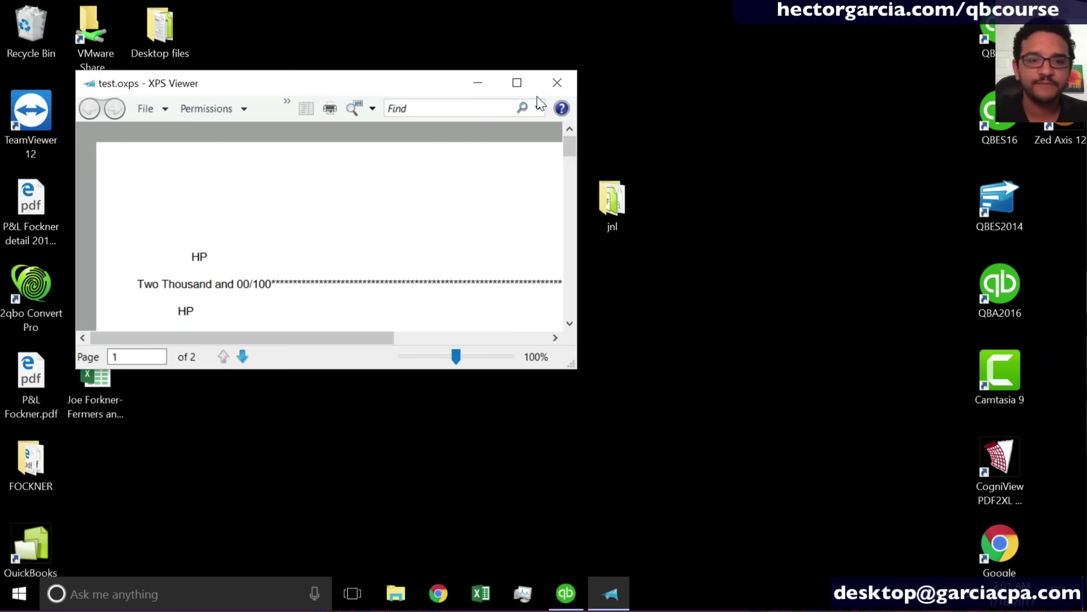
pyautogui.click(517, 83)
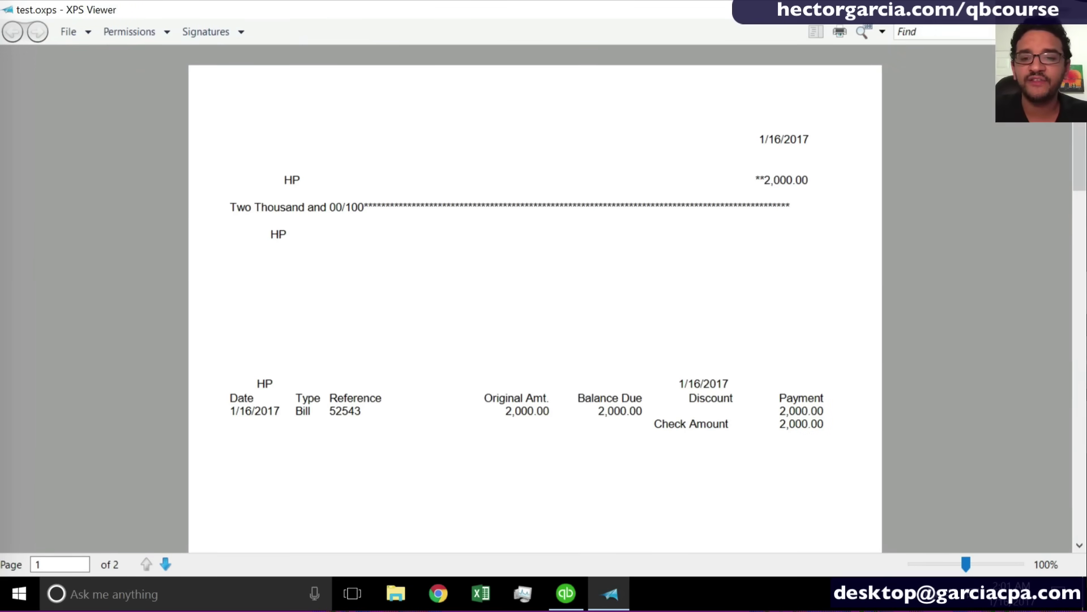
pyautogui.moveTo(1082, 98)
pyautogui.mouseDown()
pyautogui.moveTo(1084, 175)
pyautogui.moveTo(1083, 97)
pyautogui.mouseUp()
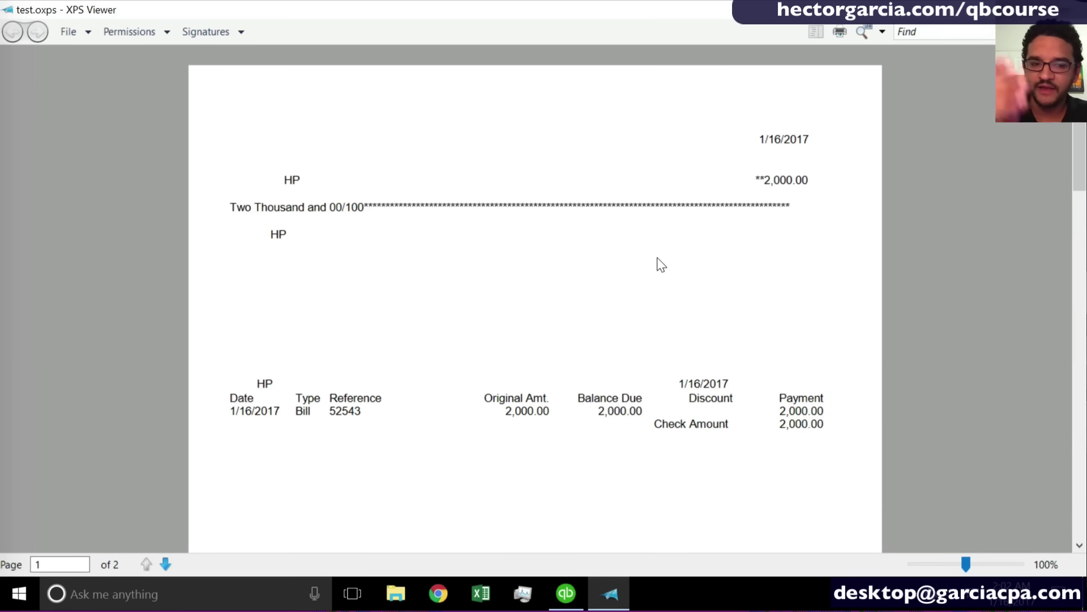
pyautogui.scroll(-3, 659, 264)
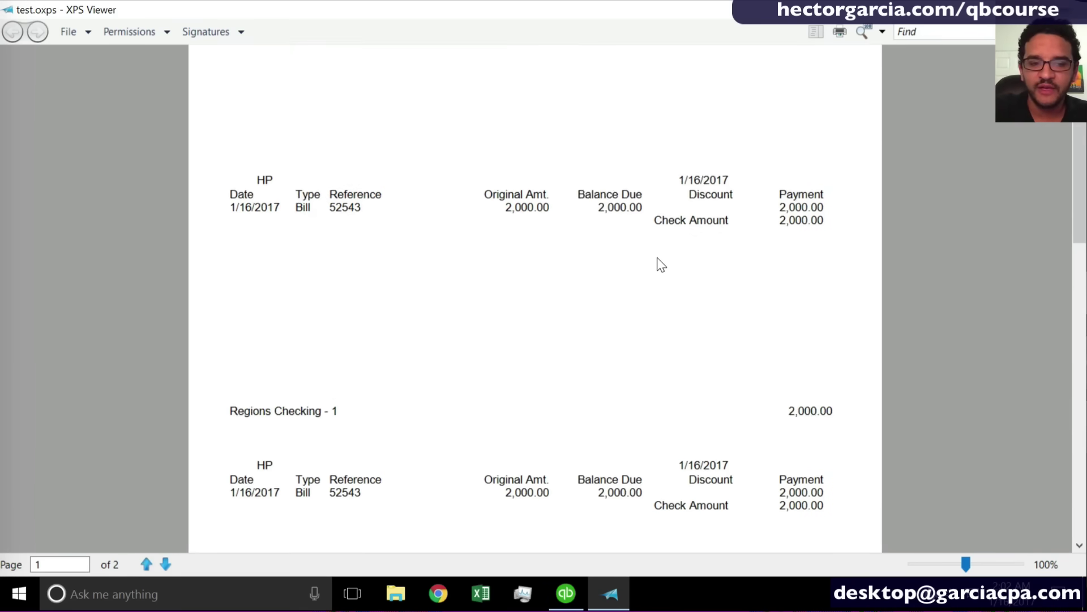
pyautogui.scroll(3, 657, 262)
pyautogui.click(437, 594)
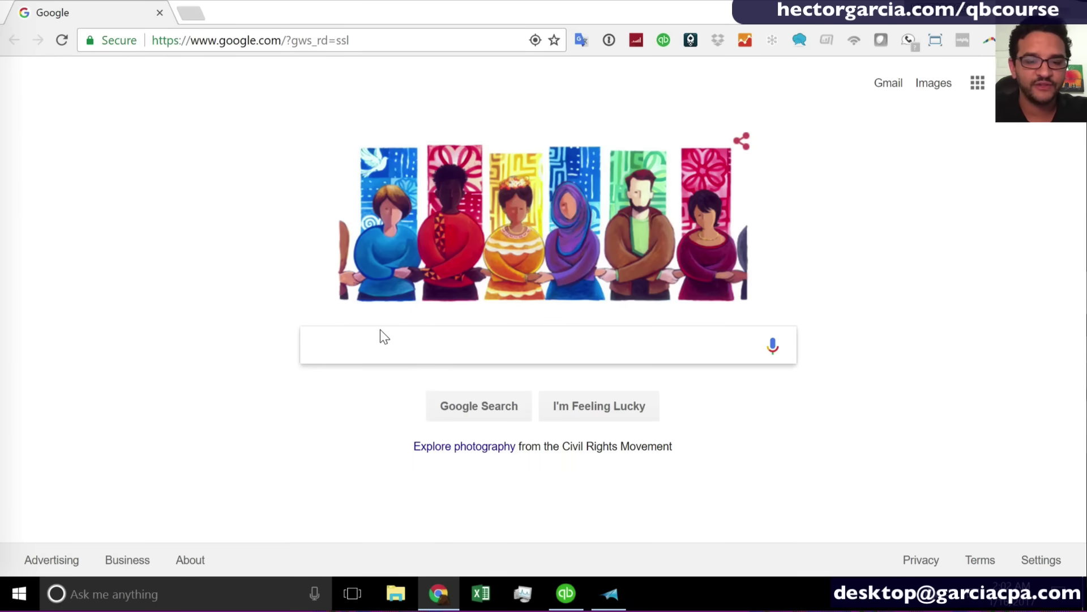
# Search Google for 'quickbooks check stock' and open the Deluxe shopping result.
pyautogui.write('quickbooks check stock')
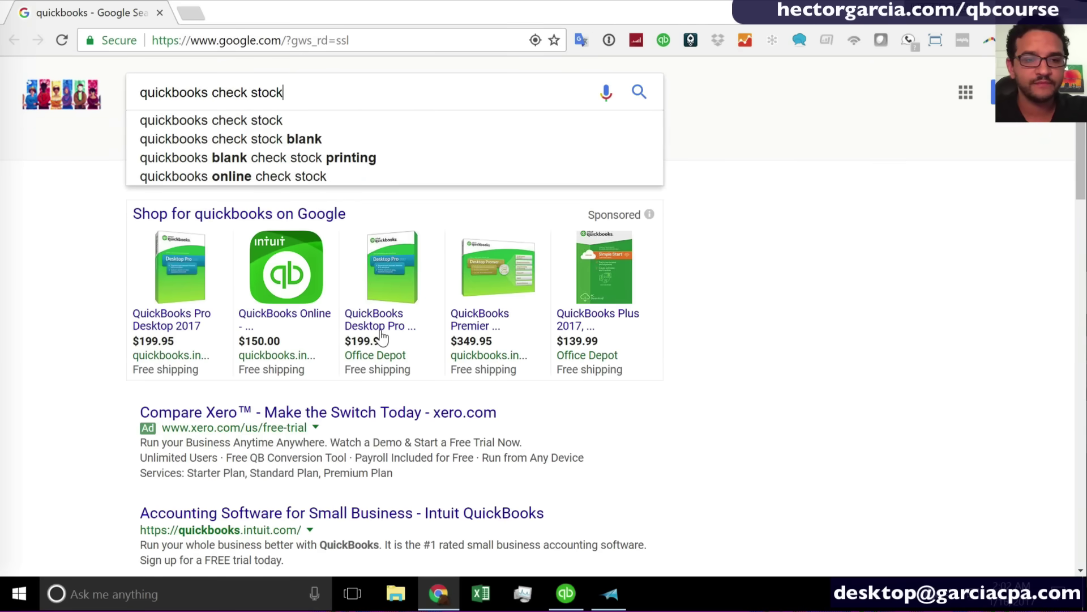
pyautogui.press('Return')
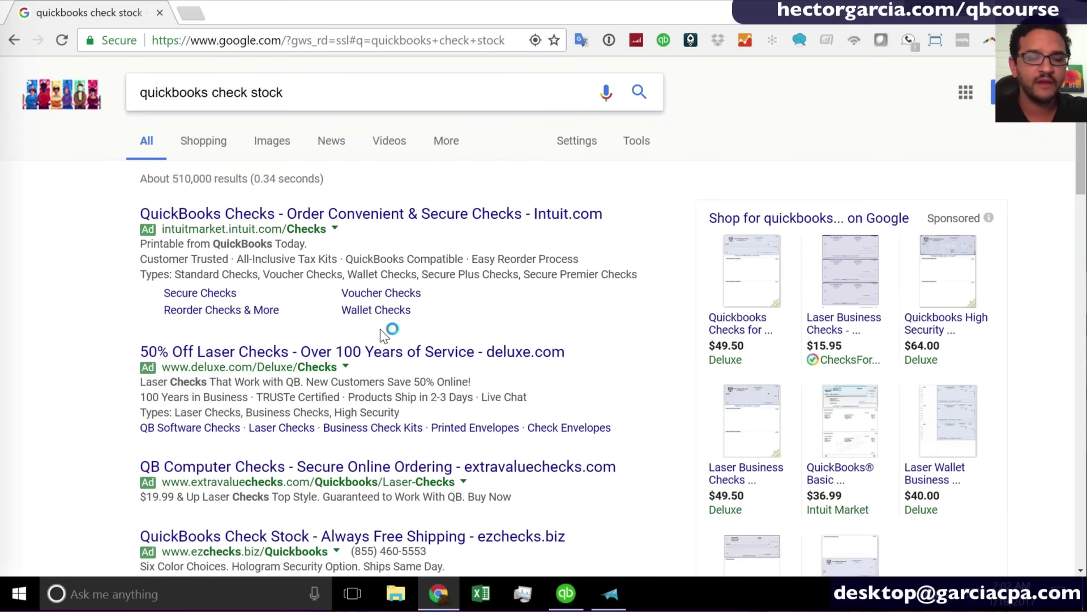
pyautogui.scroll(-1, 604, 395)
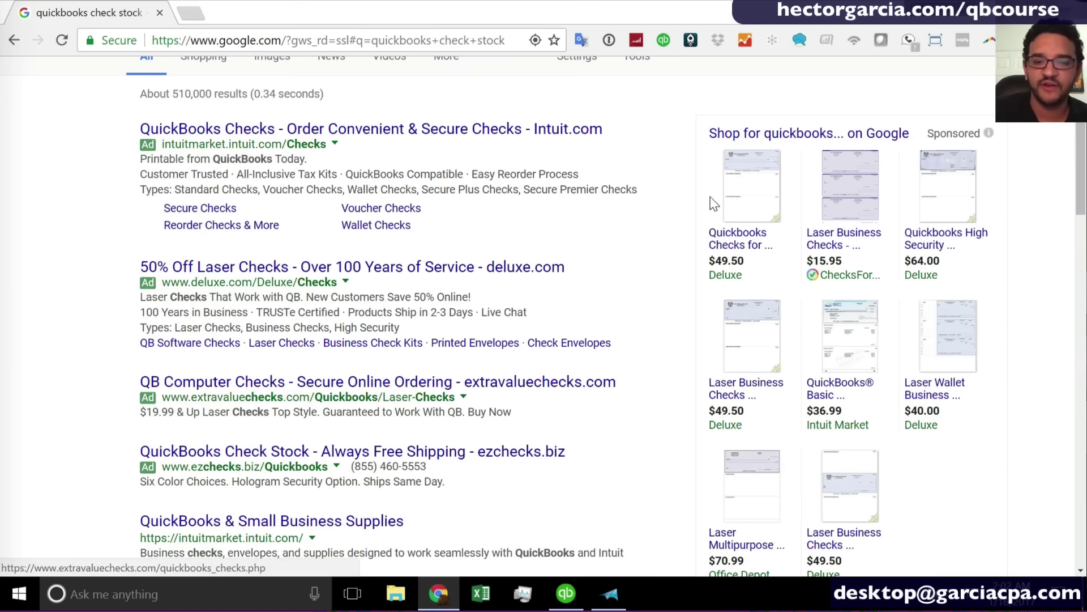
pyautogui.click(742, 175)
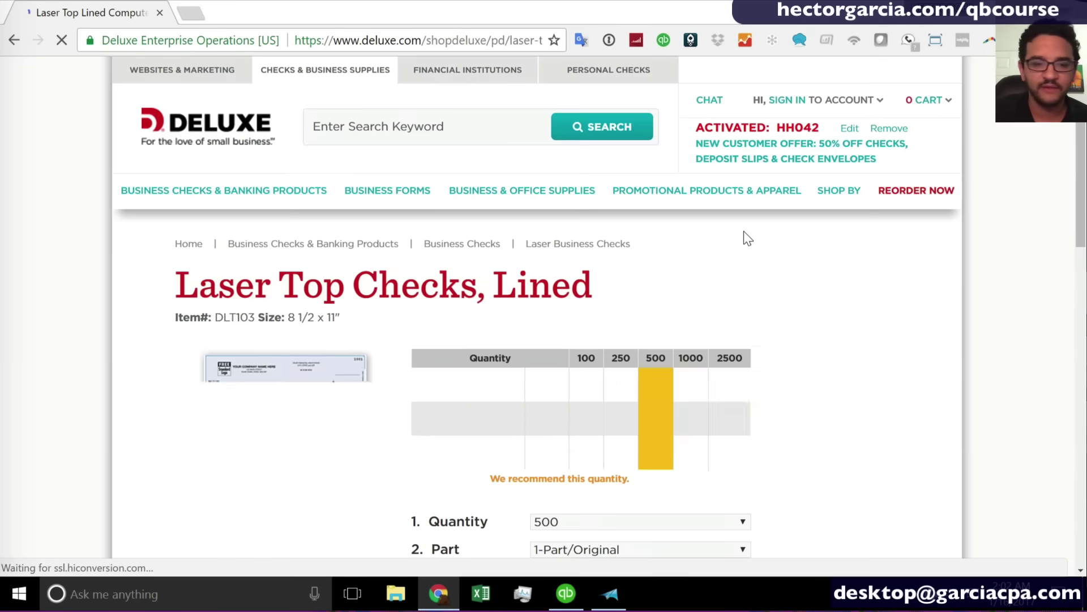
# Enlarge and zoom the Laser Top Checks, Lined preview image, then close it.
pyautogui.scroll(-3, 729, 348)
pyautogui.click(242, 420)
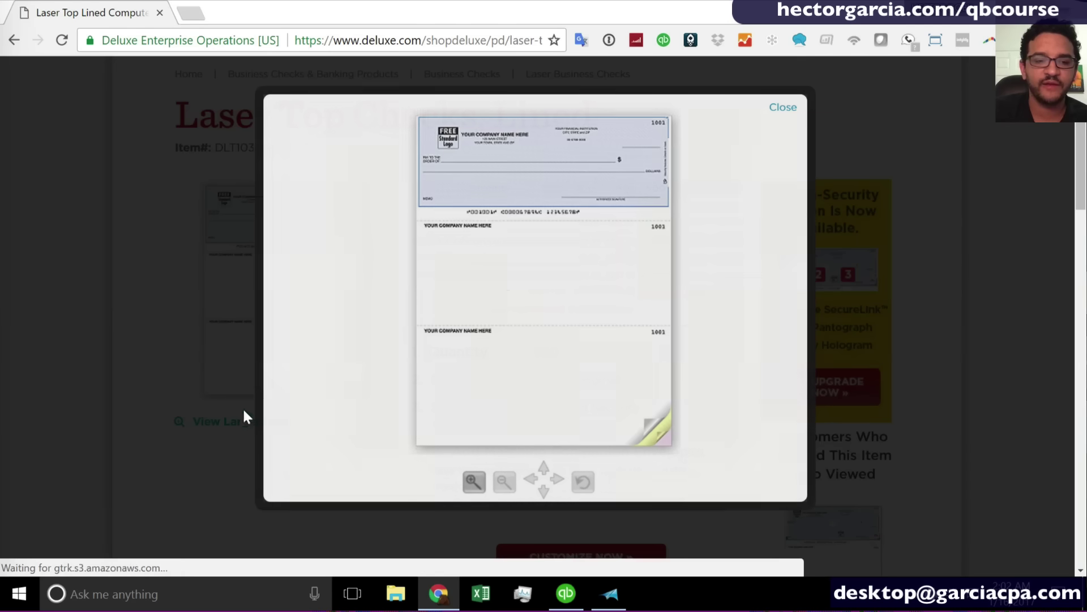
pyautogui.scroll(-1, 506, 279)
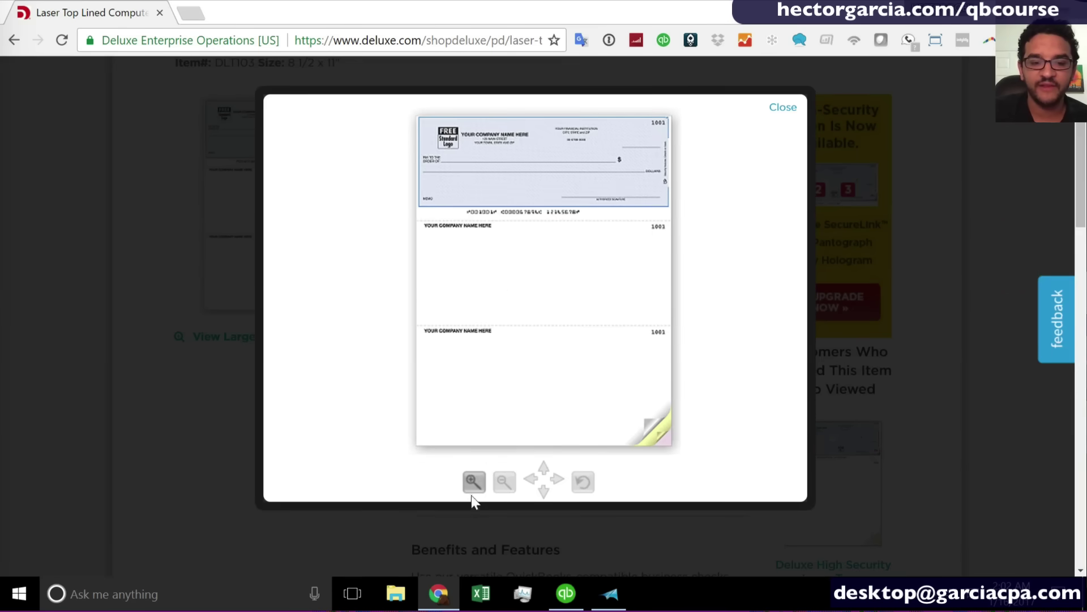
pyautogui.click(474, 483)
pyautogui.scroll(3, 512, 345)
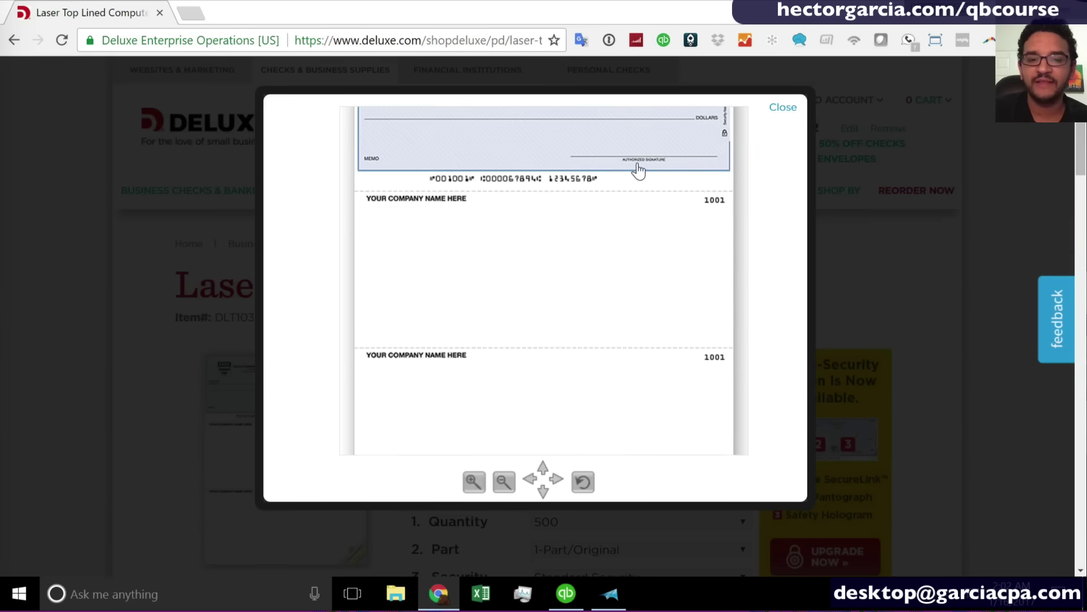
pyautogui.click(501, 489)
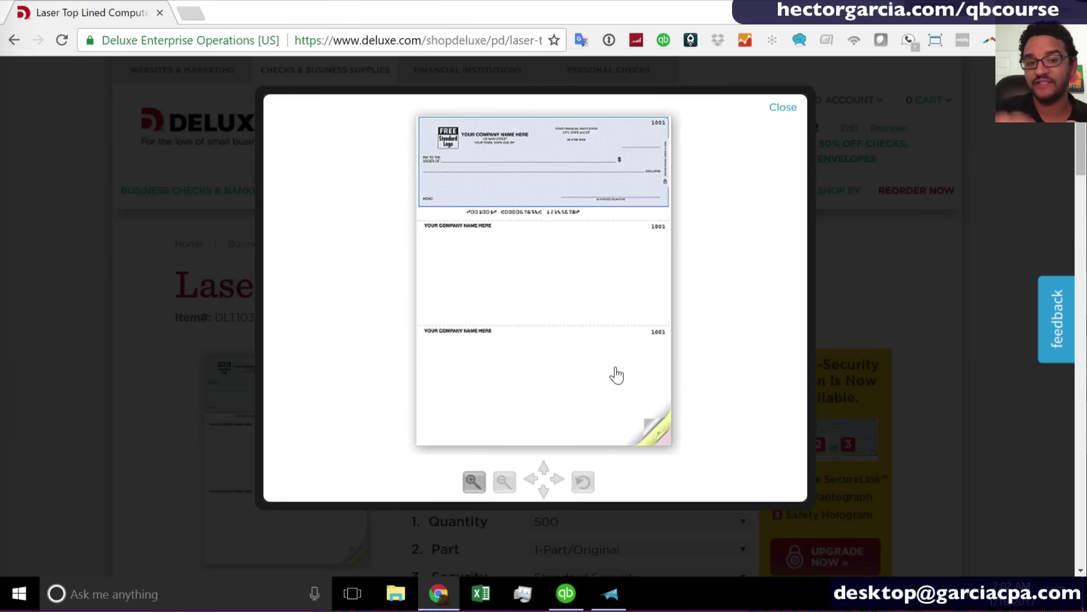
pyautogui.click(784, 109)
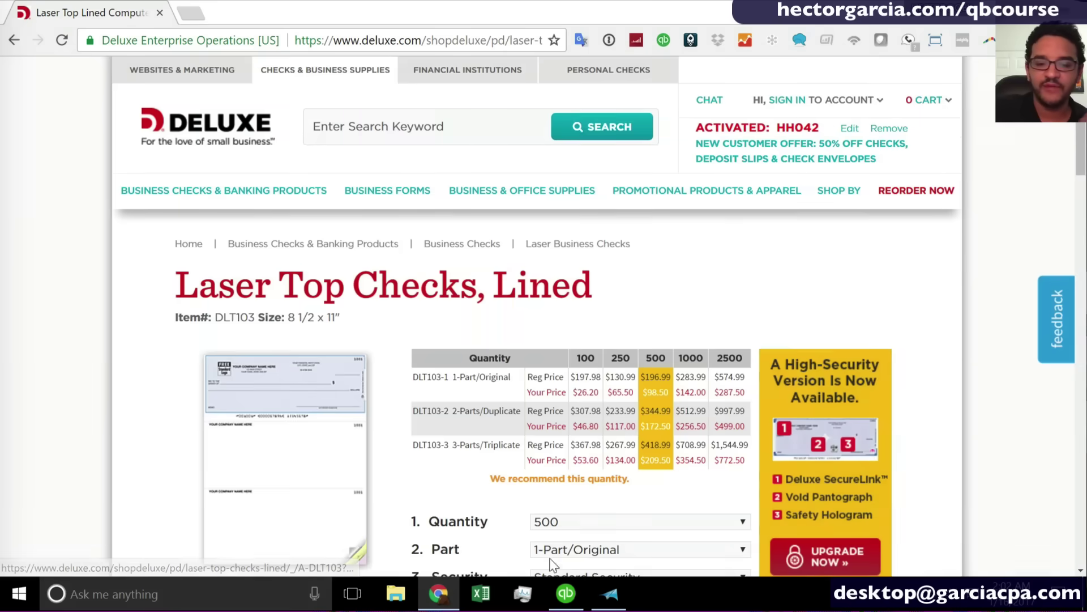
pyautogui.click(566, 593)
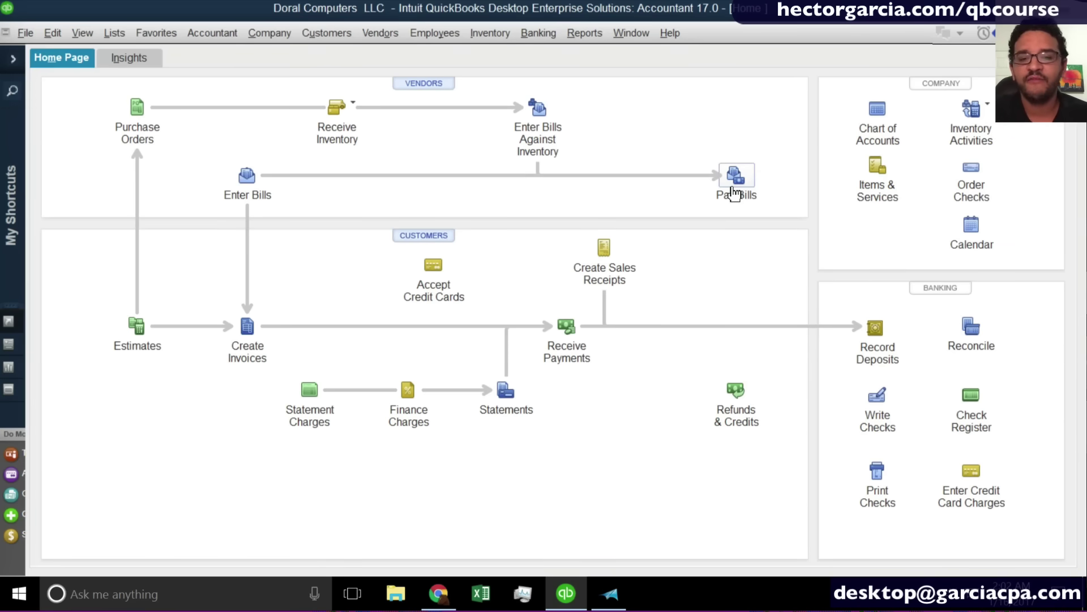
# In Pay Bills, select the 167.00 State Electric bill, paid by Credit Card from the Citi Credit Card account.
pyautogui.click(730, 185)
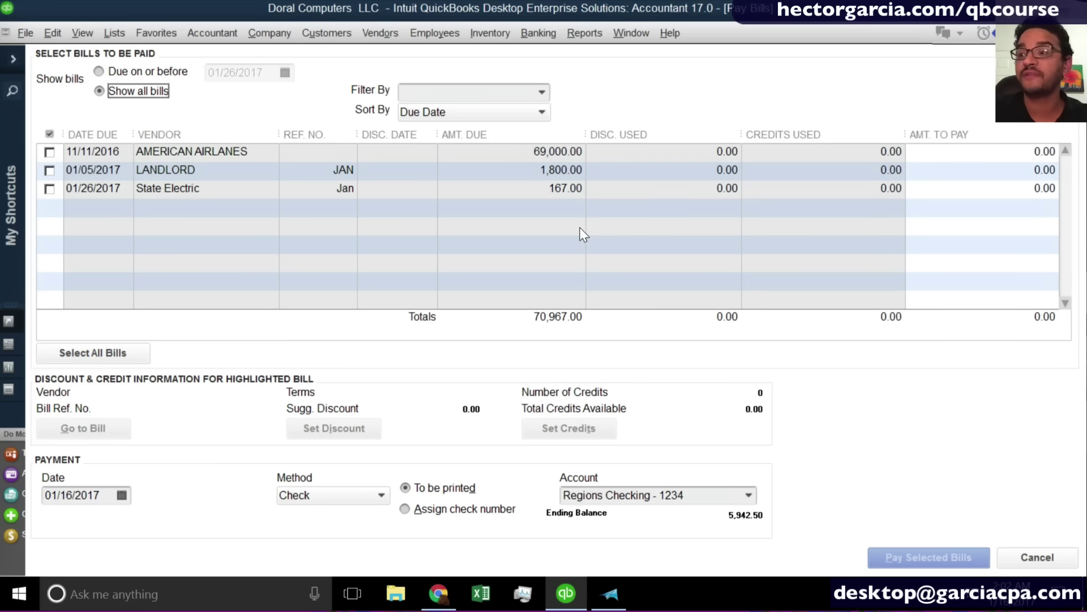
pyautogui.click(49, 190)
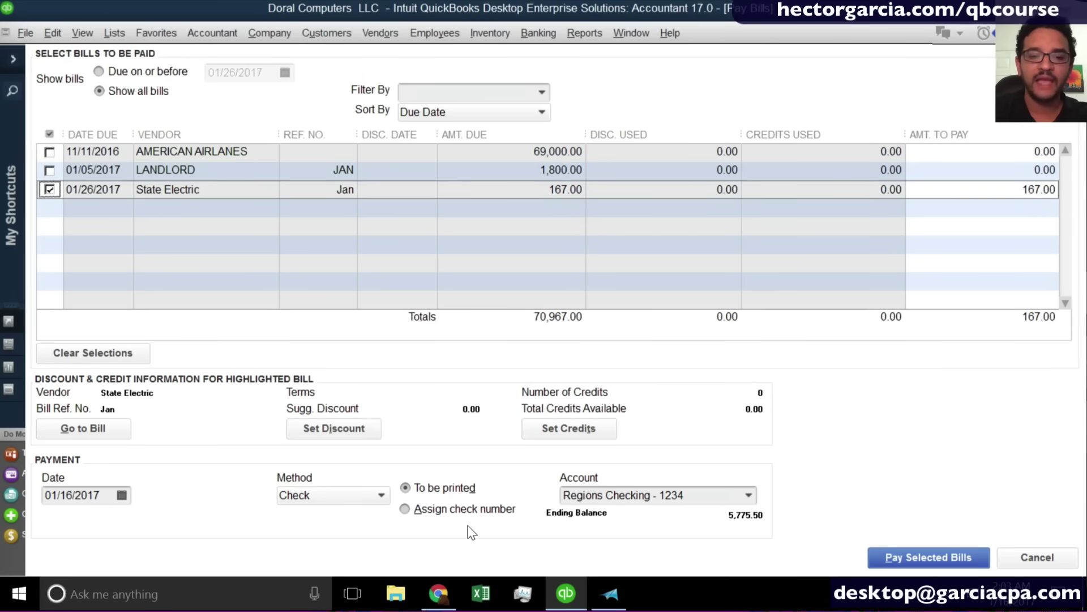
pyautogui.click(351, 498)
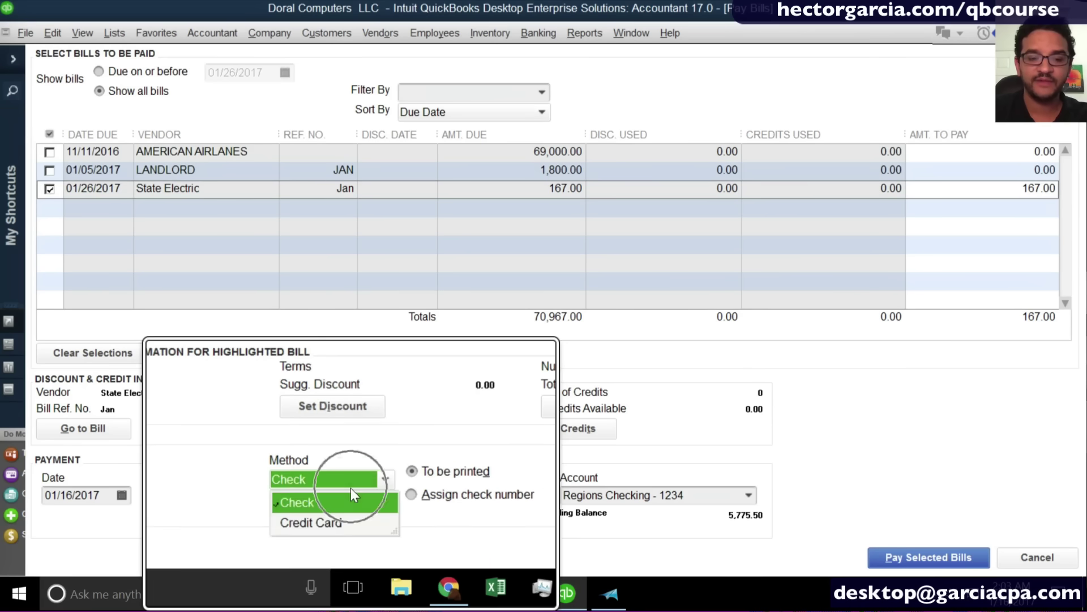
pyautogui.click(335, 535)
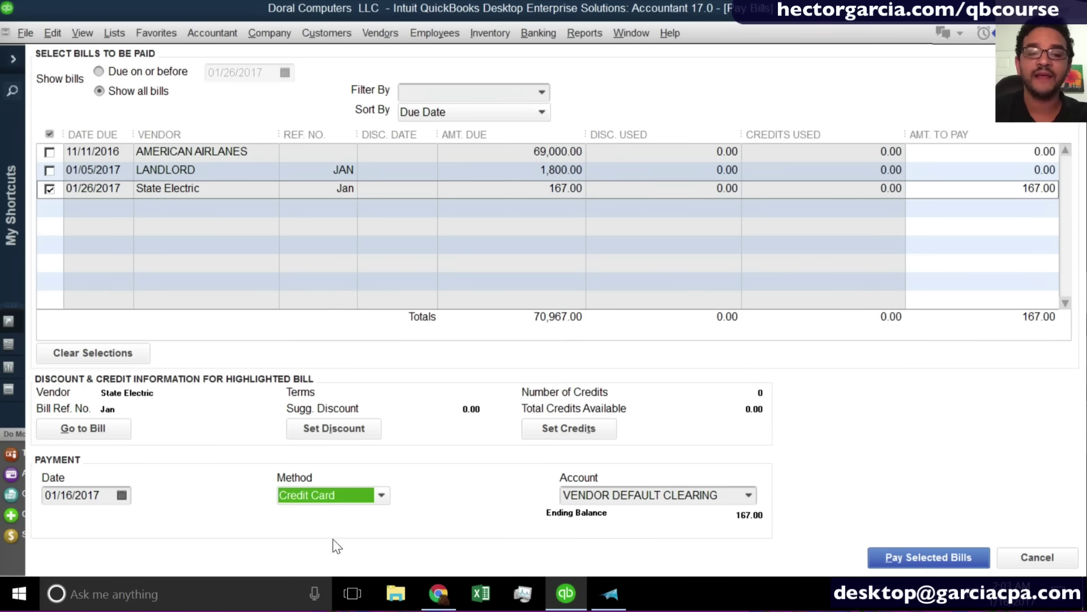
pyautogui.click(748, 495)
pyautogui.click(650, 572)
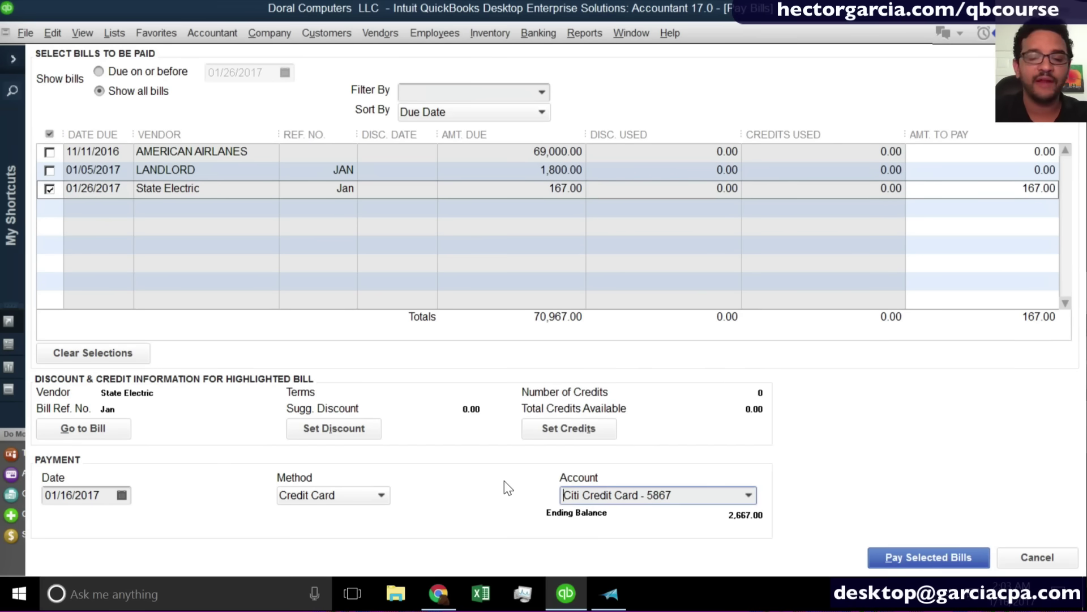
pyautogui.click(937, 555)
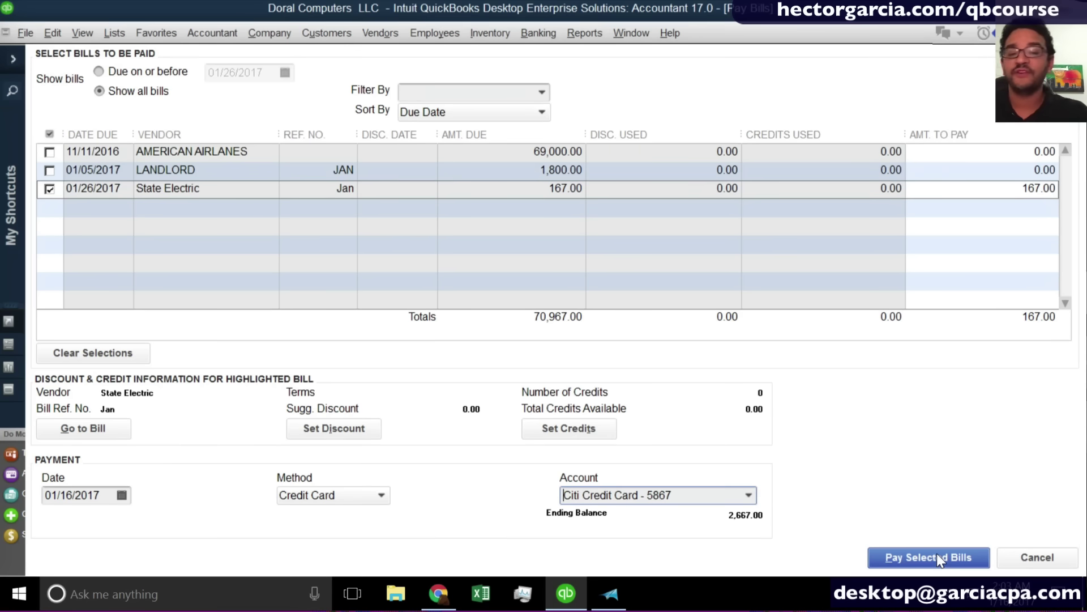
pyautogui.click(313, 501)
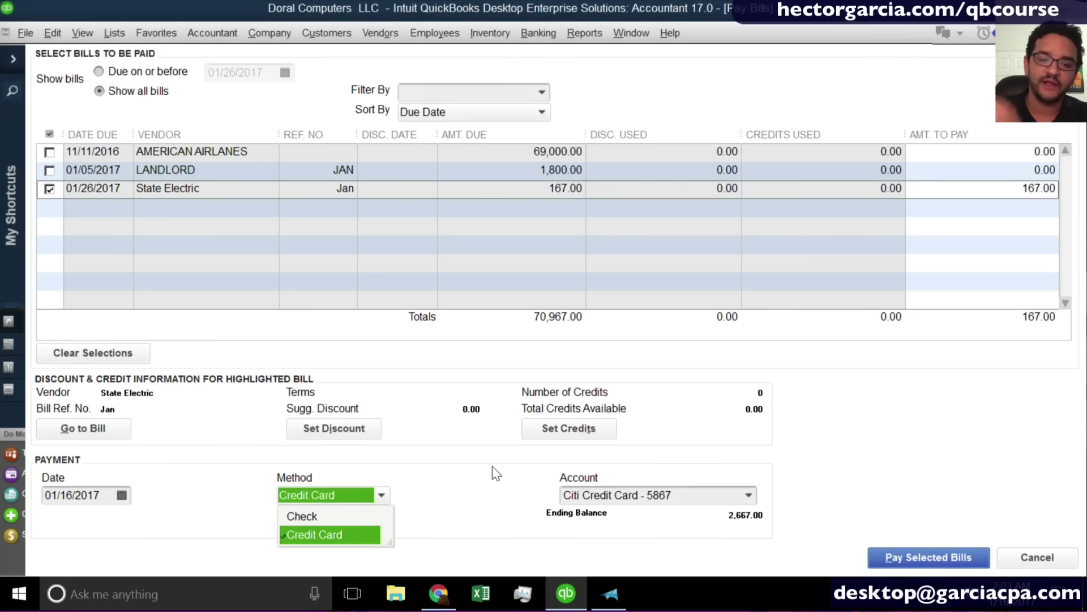
pyautogui.click(310, 495)
pyautogui.click(306, 494)
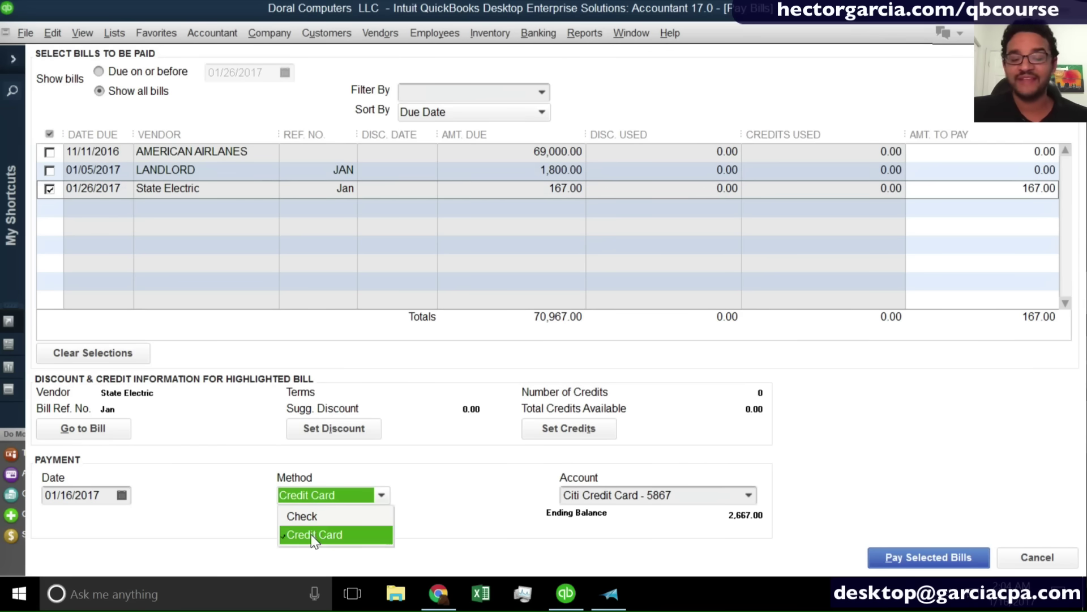
pyautogui.click(312, 534)
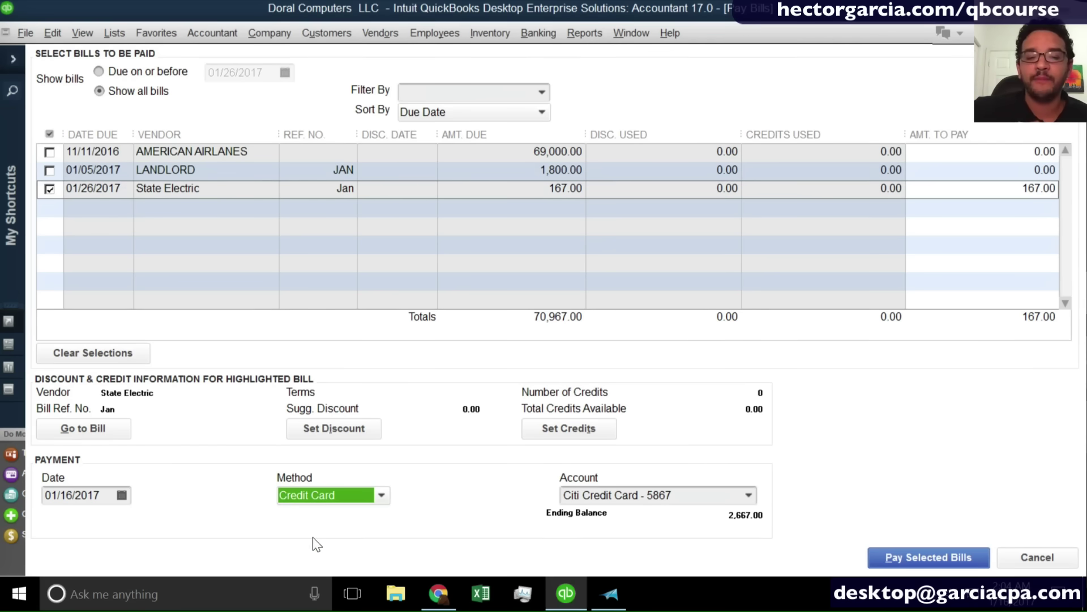
# Pay the 167.00 State Electric bill by credit card and close the Payment Summary.
pyautogui.click(925, 554)
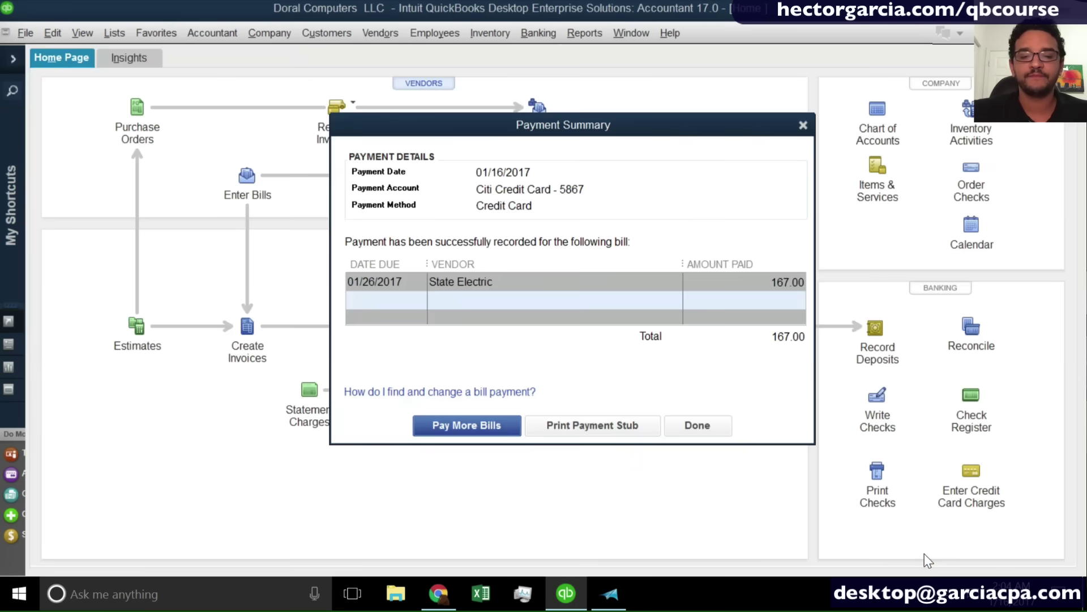
pyautogui.click(704, 427)
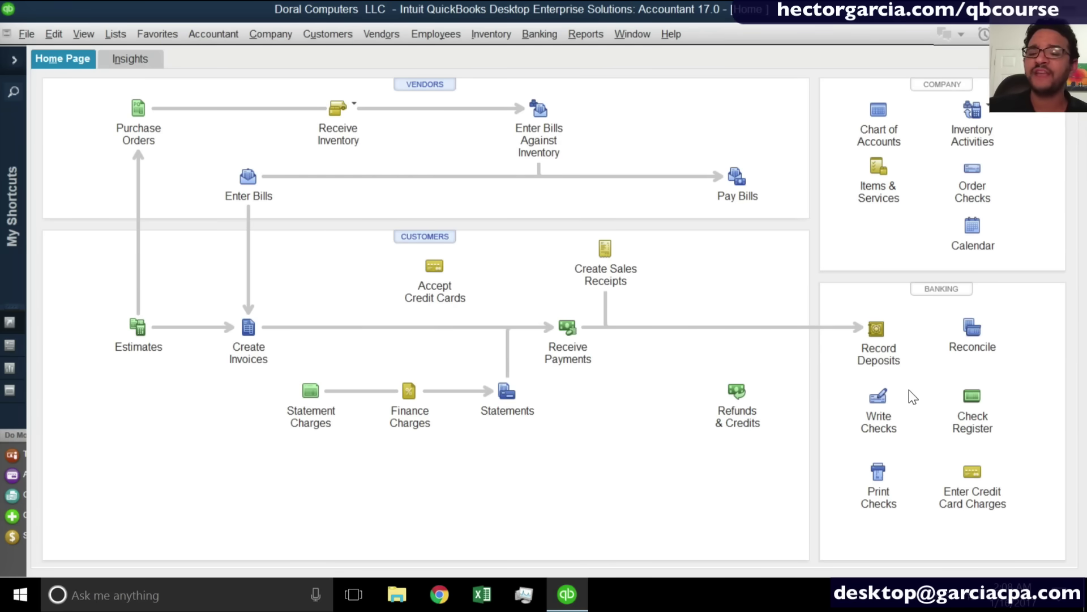
pyautogui.click(877, 396)
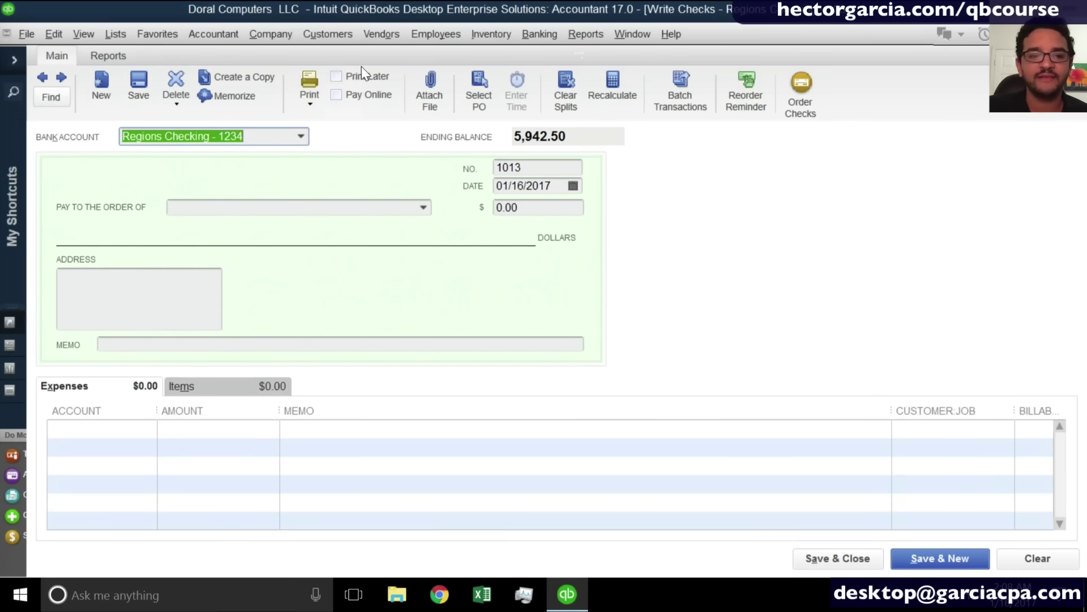
# Open an Enter Bills form and a Write Checks form for Regions Checking - 1234, leaving Enter Bills in front.
pyautogui.click(384, 34)
pyautogui.click(396, 95)
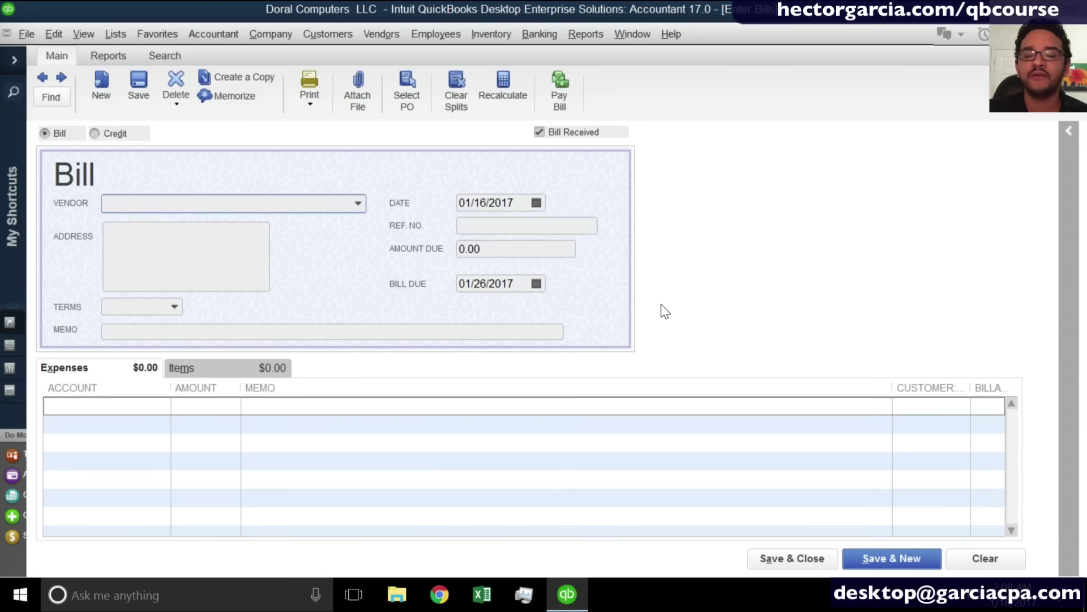
pyautogui.click(373, 32)
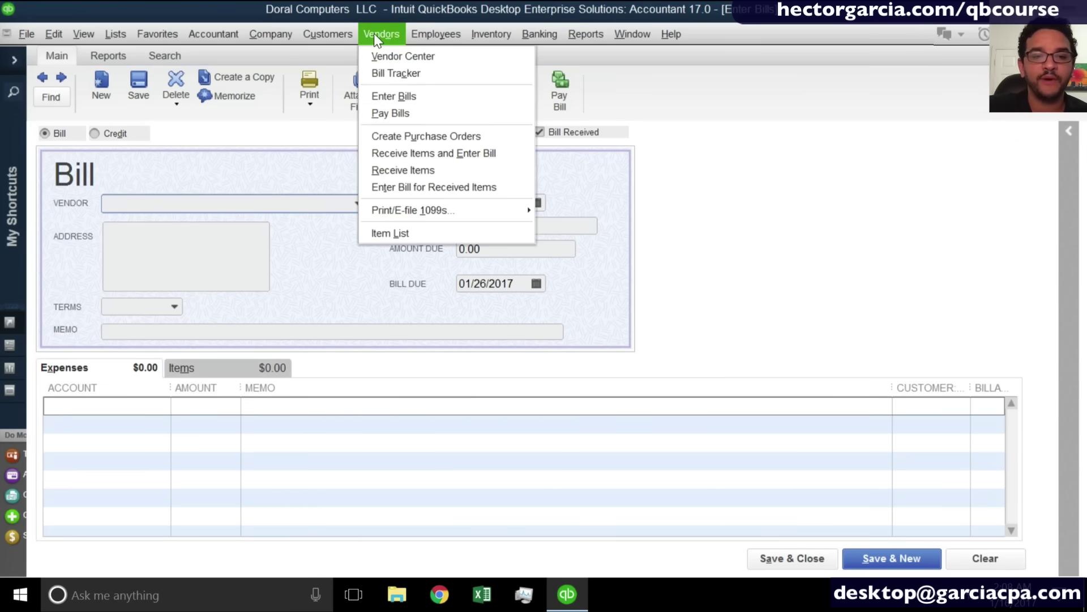
pyautogui.click(373, 26)
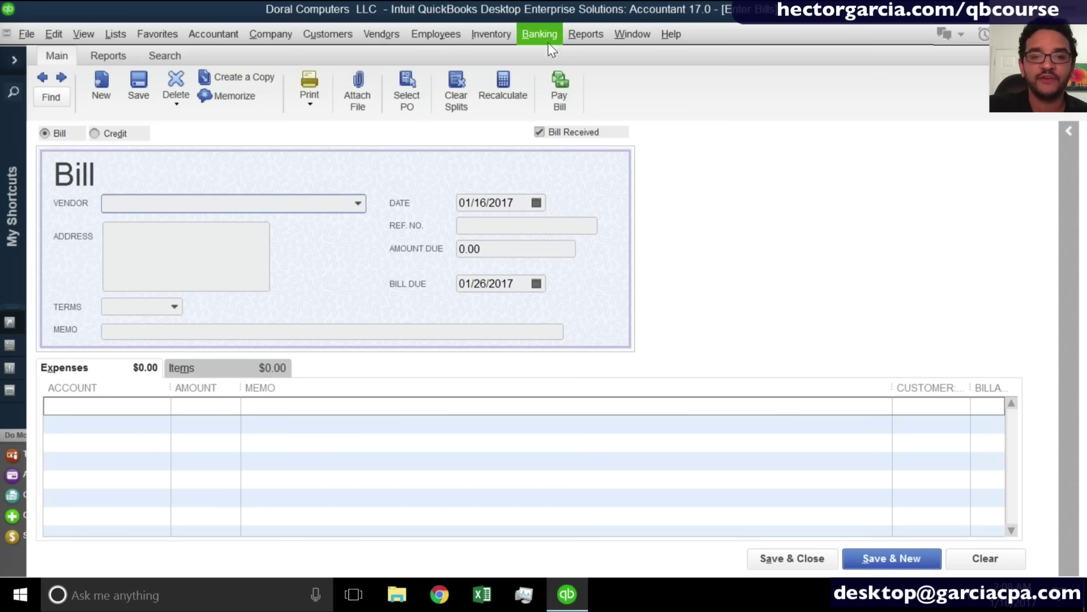
pyautogui.click(544, 36)
pyautogui.click(566, 56)
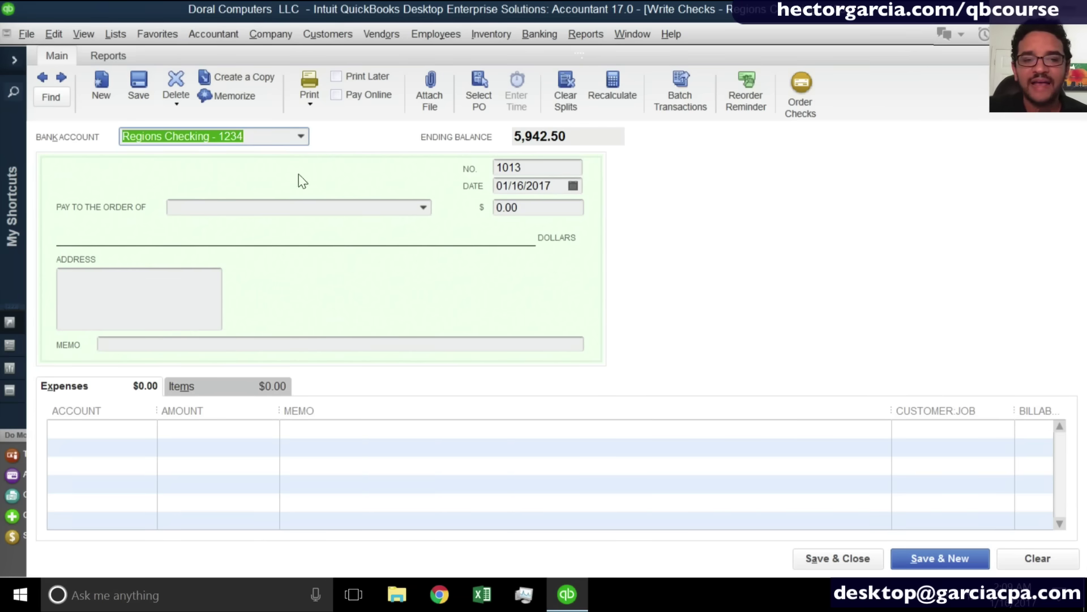
pyautogui.click(303, 139)
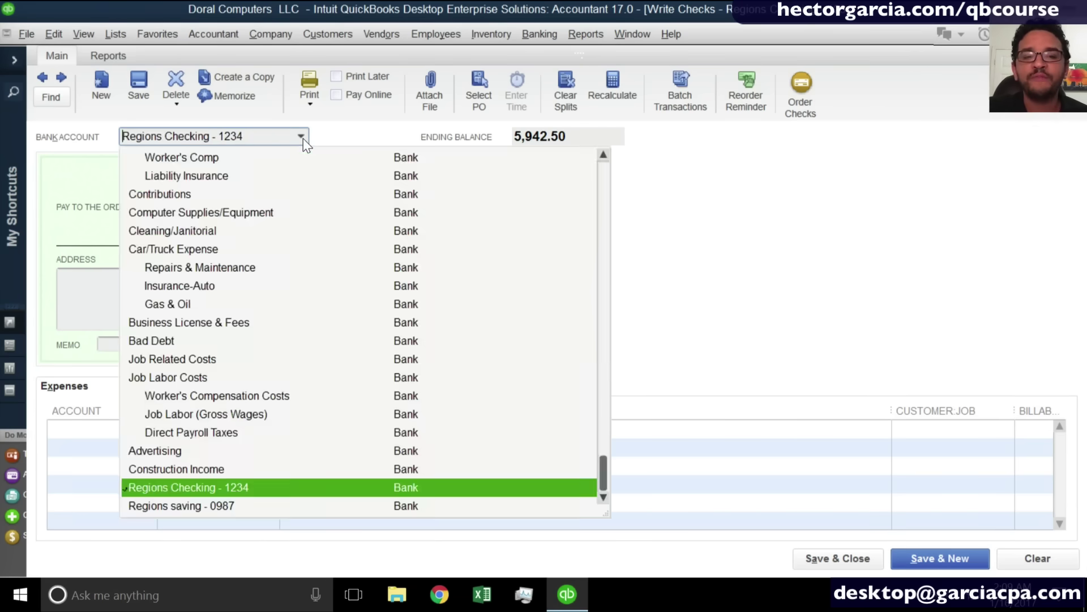
pyautogui.click(210, 492)
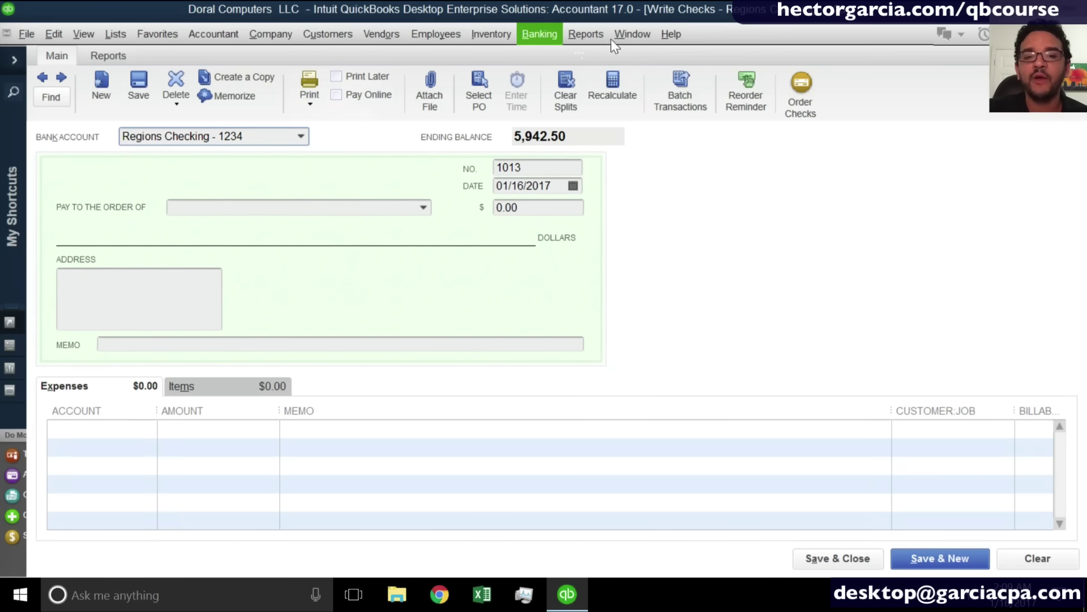
pyautogui.click(649, 35)
pyautogui.click(675, 170)
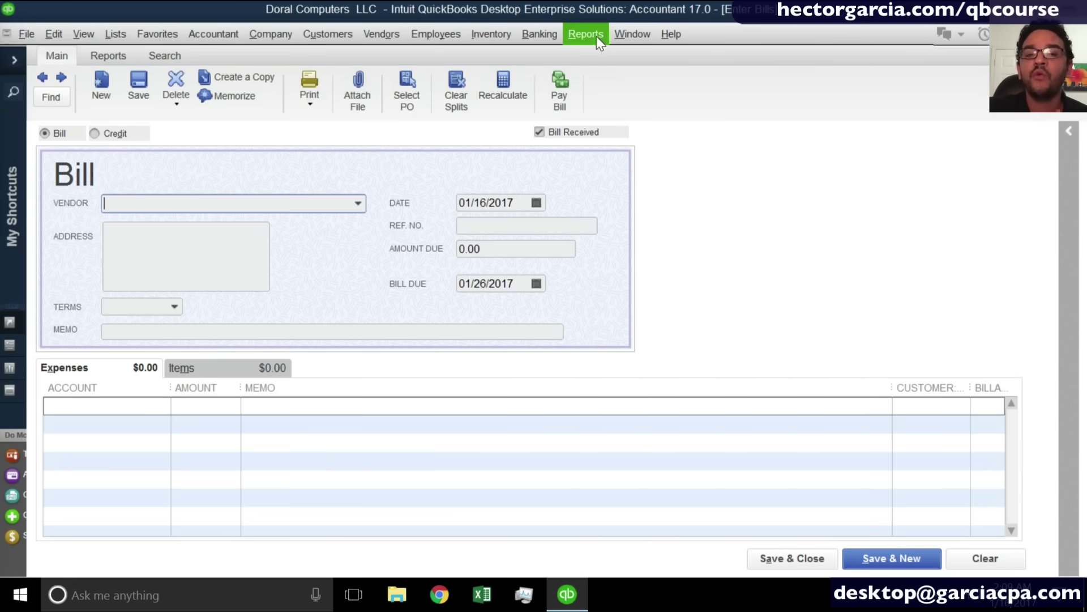
# Switch to the Write Checks - Regions Checking - 1234 window from the Window menu.
pyautogui.click(596, 36)
pyautogui.click(629, 35)
pyautogui.click(659, 165)
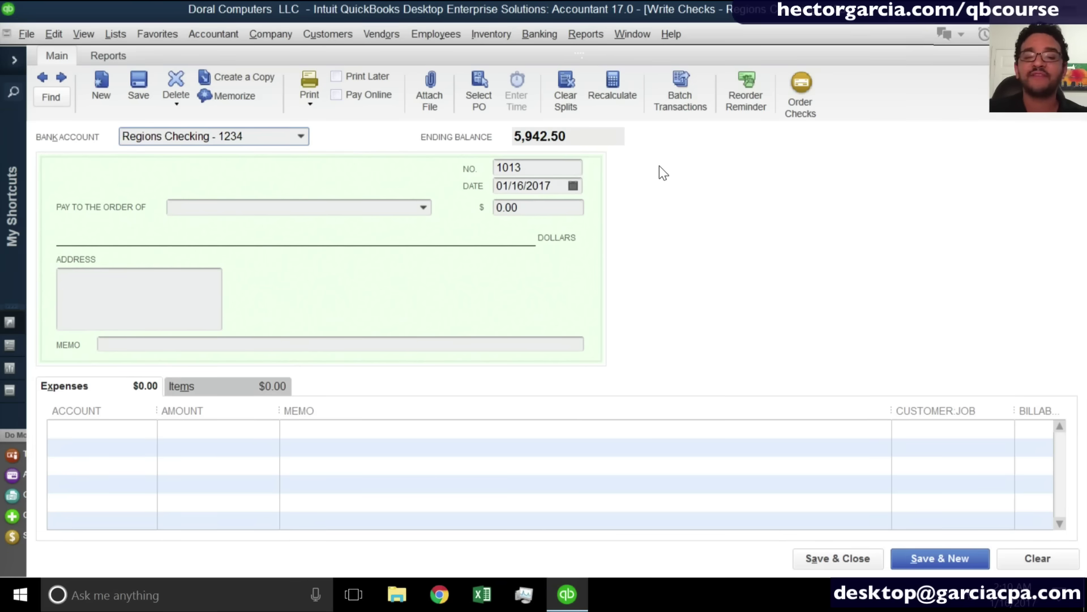
# Clear the pre-filled check number 1013 and add mortons as a new vendor payee.
pyautogui.moveTo(536, 168); pyautogui.dragTo(494, 170)
pyautogui.press('BackSpace')
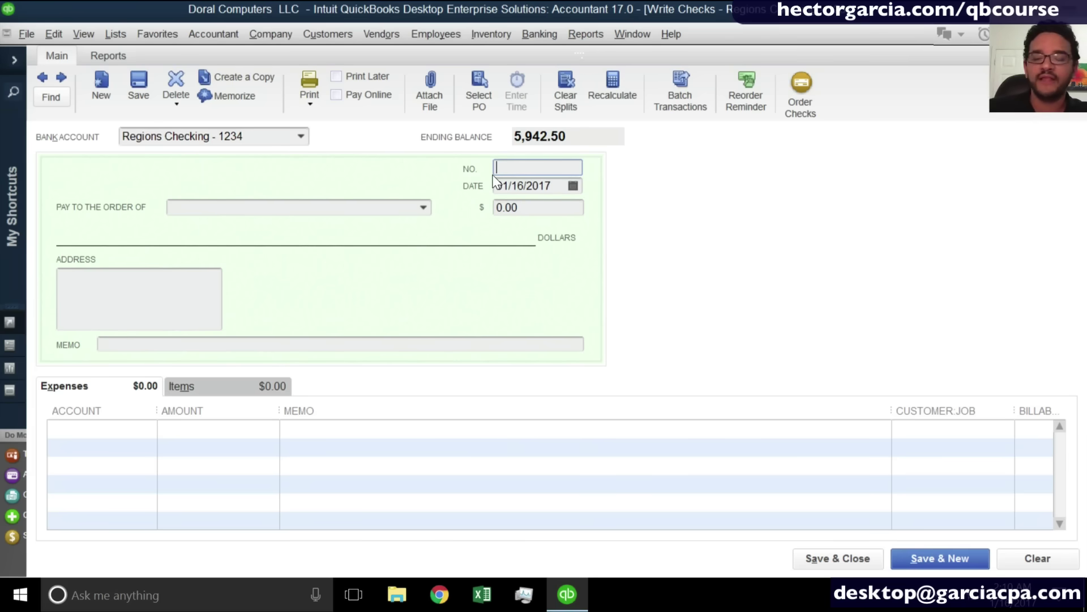
pyautogui.click(245, 214)
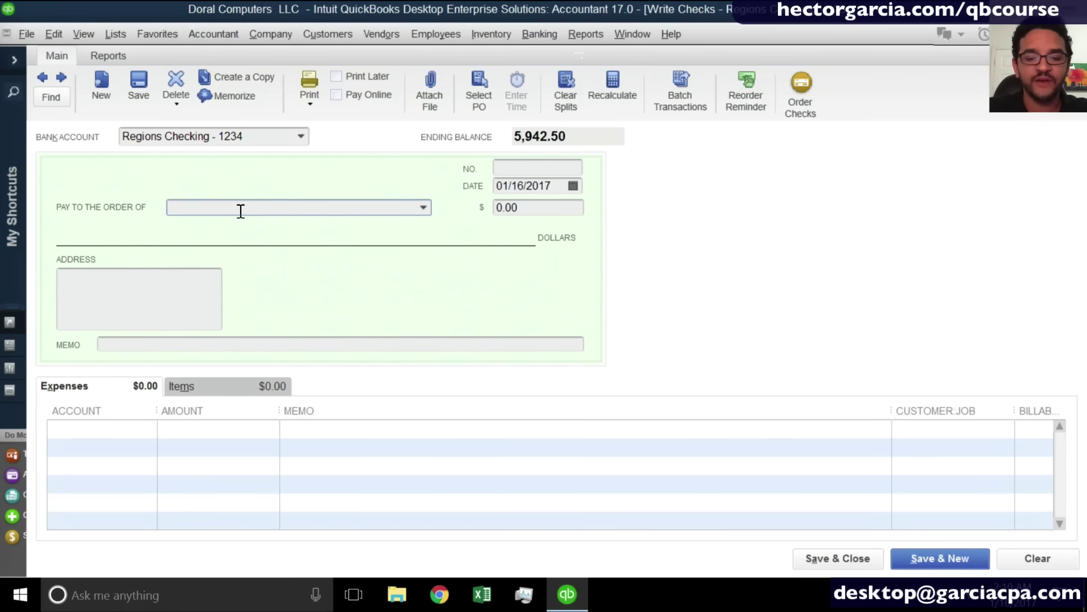
pyautogui.write('mortons')
pyautogui.press('Tab')
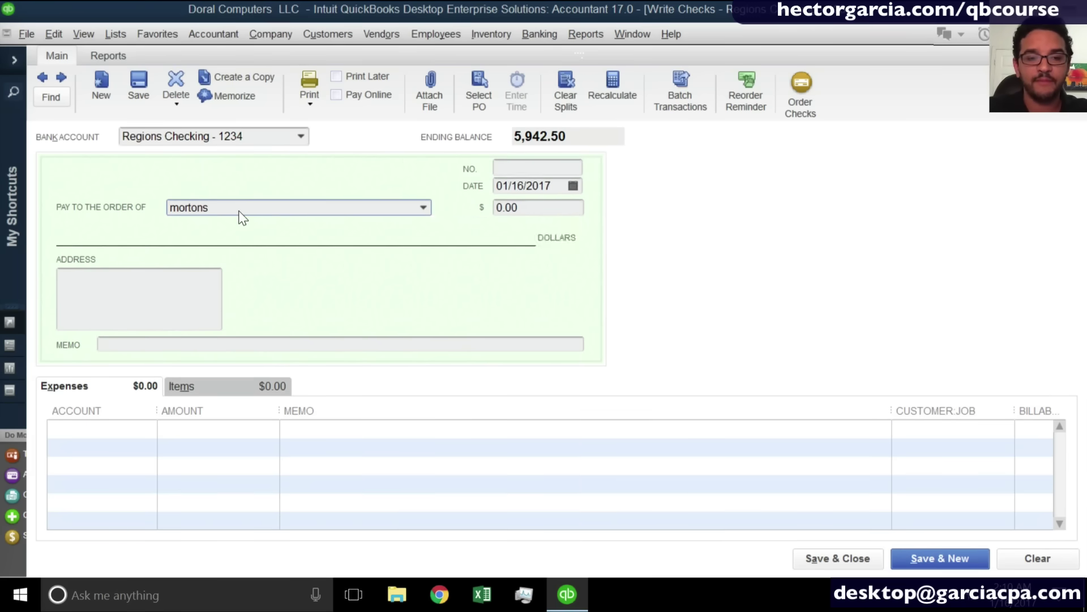
pyautogui.click(512, 298)
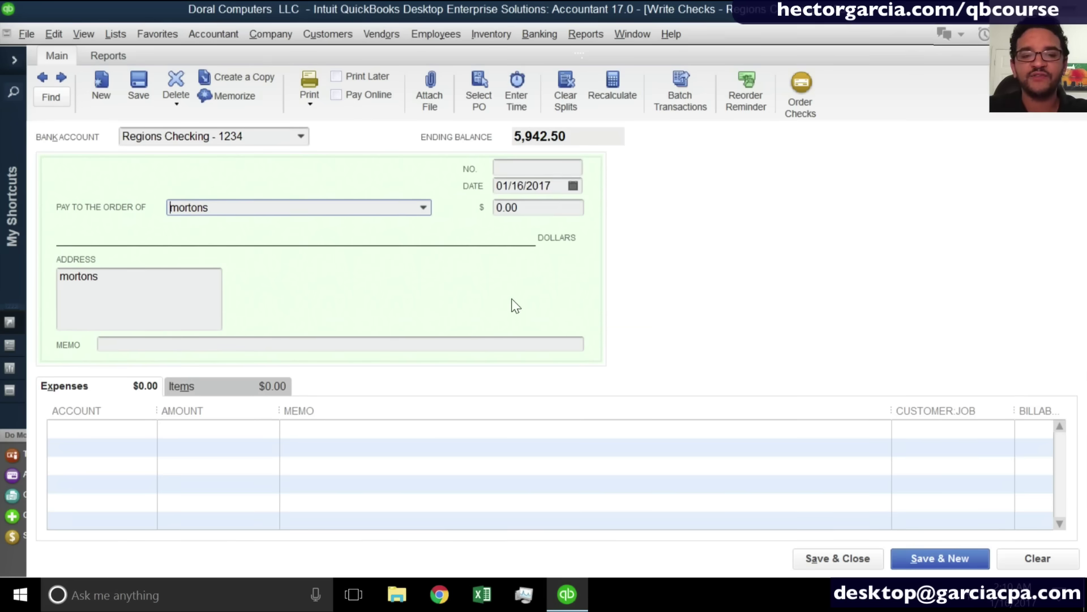
# Enter a 60.00 amount charged to Meals and Entertainment and save the check.
pyautogui.click(539, 209)
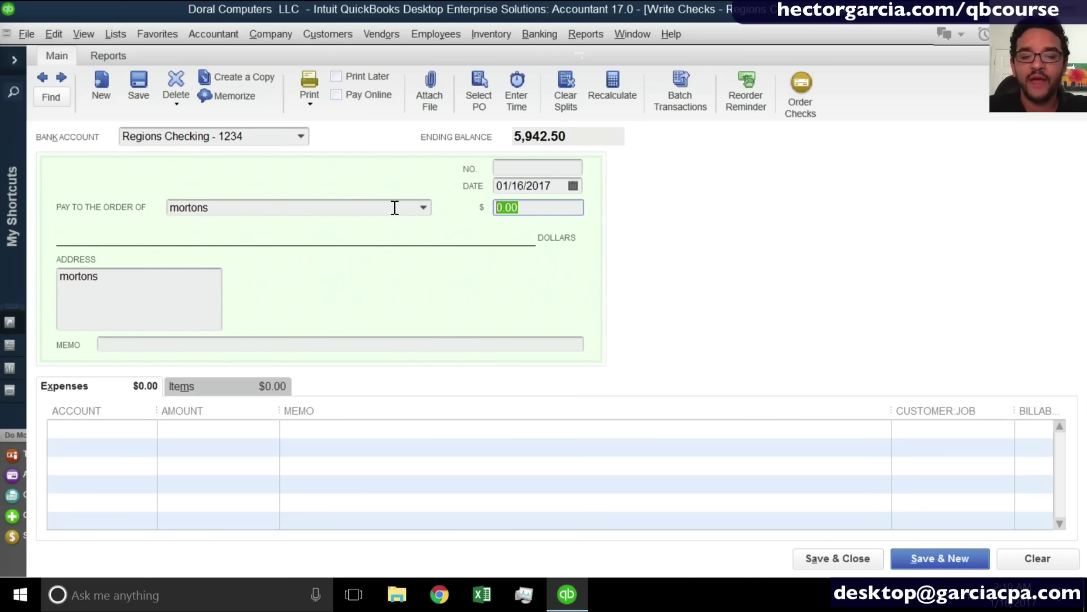
pyautogui.write('60')
pyautogui.press('Tab')
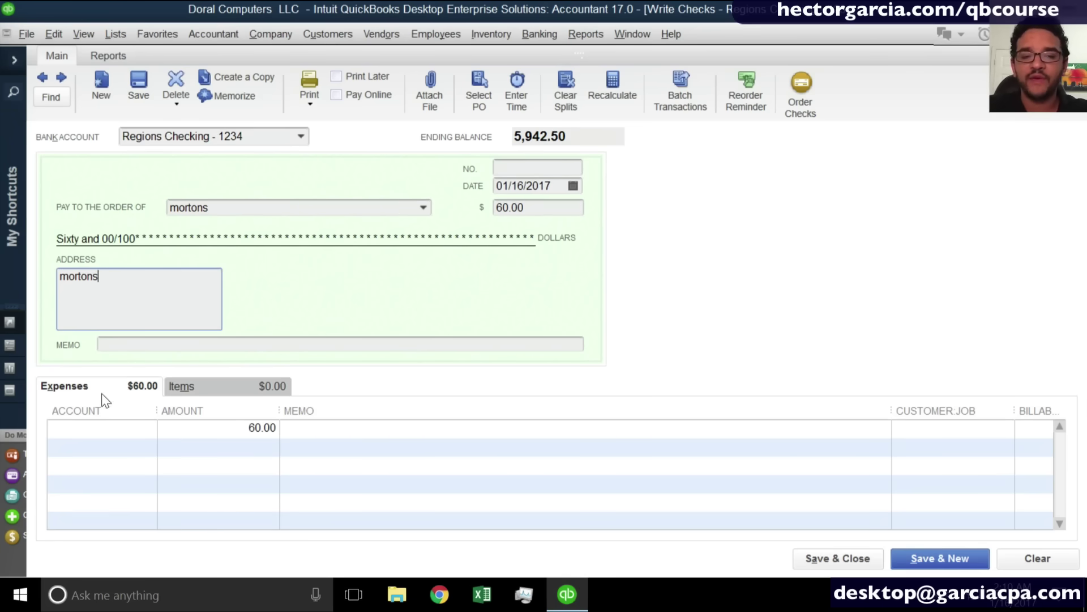
pyautogui.click(85, 429)
pyautogui.write('m')
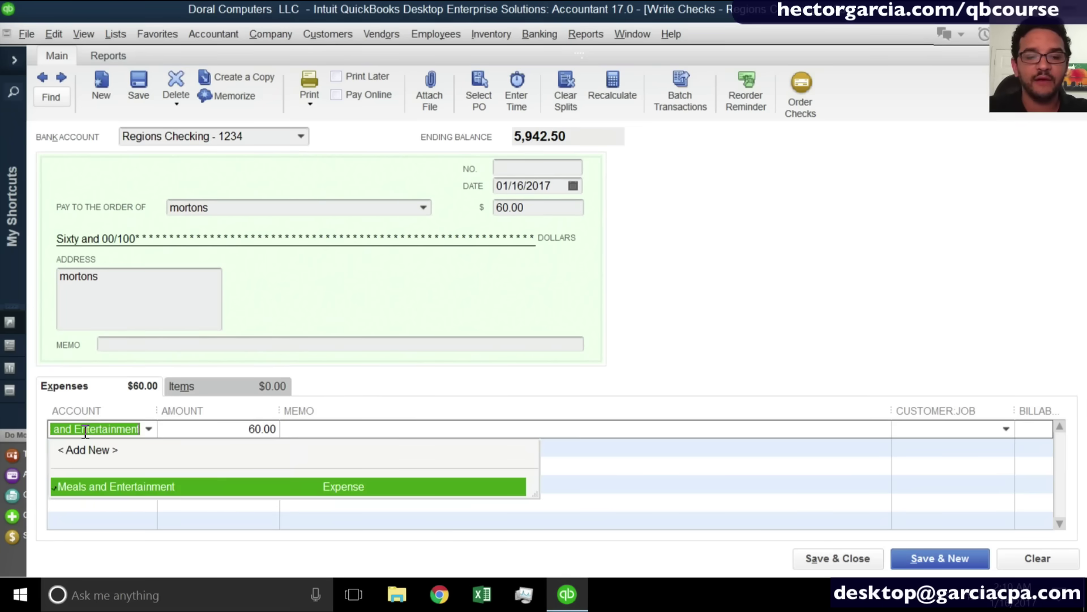
pyautogui.press('Tab')
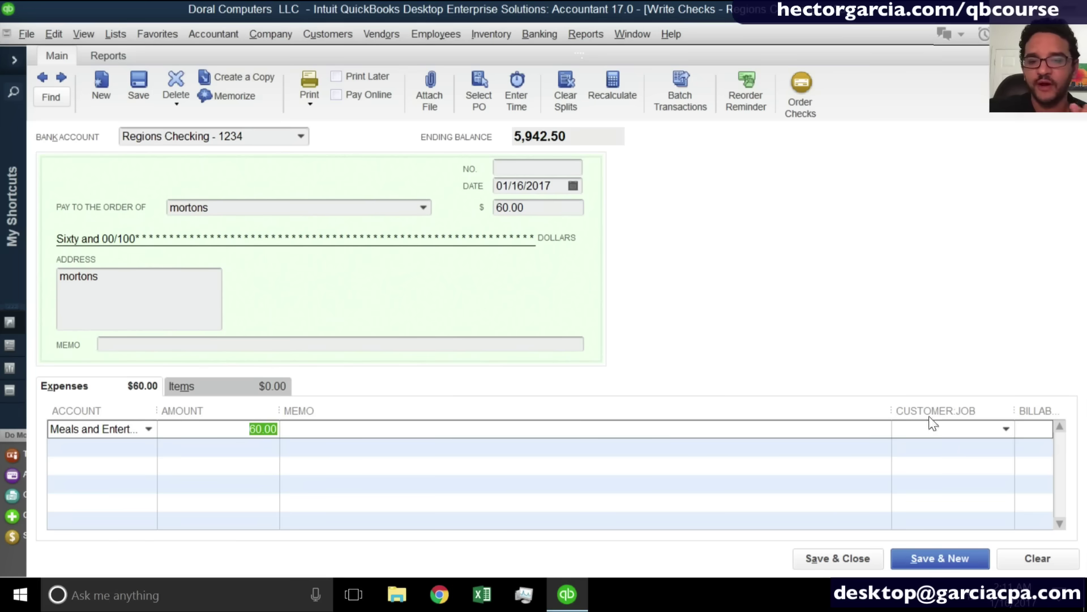
pyautogui.click(940, 561)
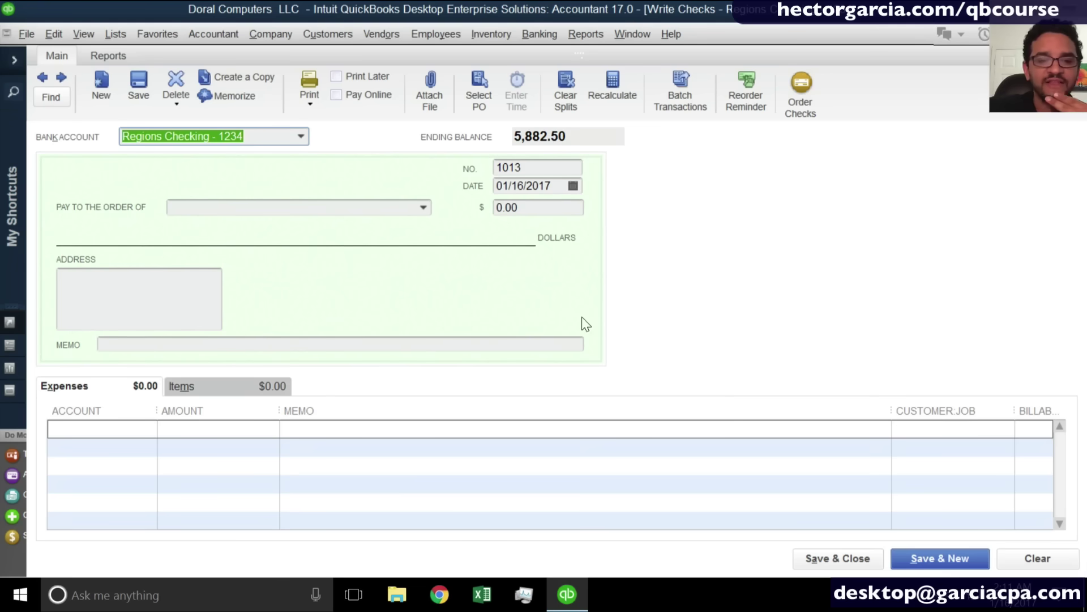
pyautogui.click(367, 206)
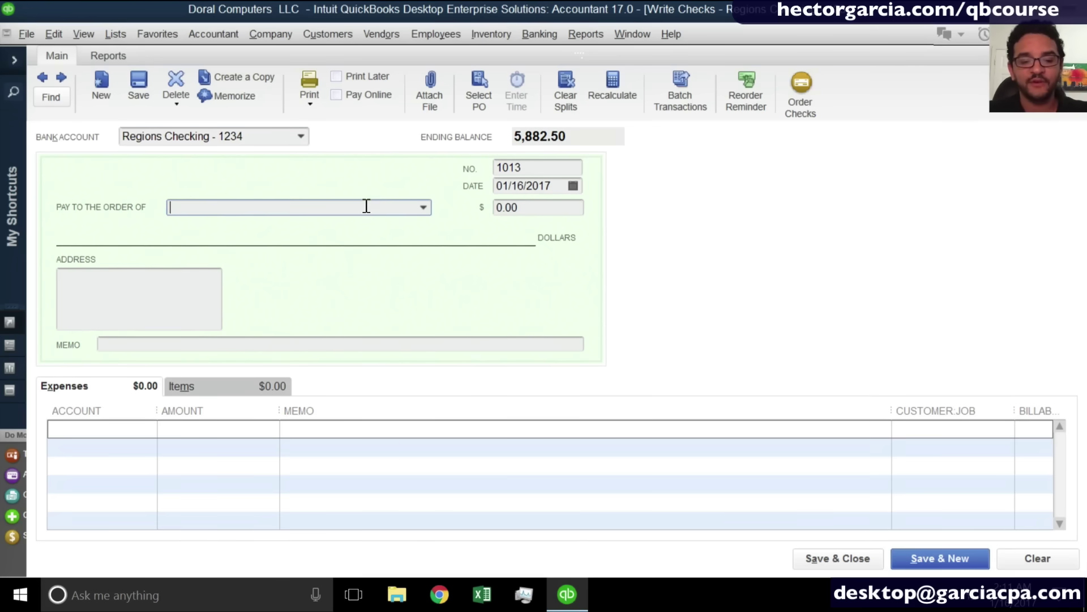
# Enter the subcontractor payee on check 1013 and add it as a new vendor.
pyautogui.write('Jo')
pyautogui.write('B')
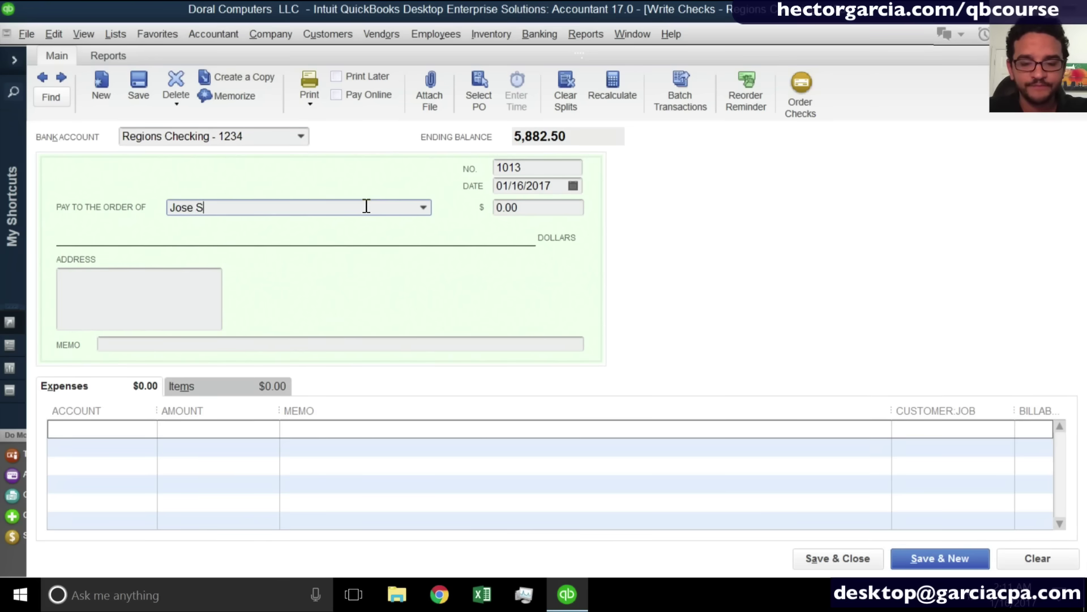
pyautogui.press('BackSpace')
pyautogui.write('The Subcontraxto')
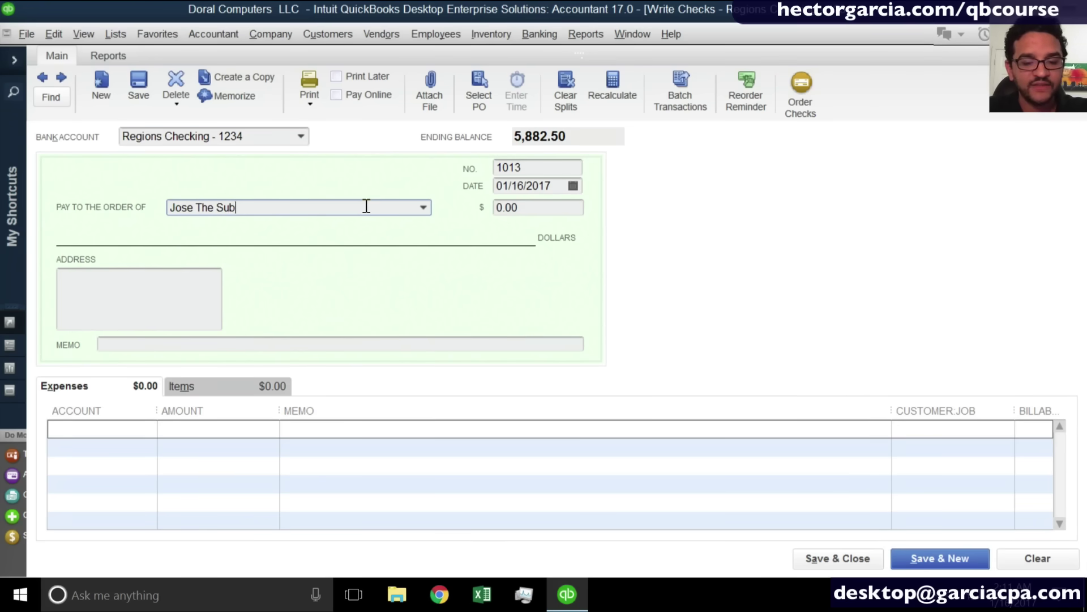
pyautogui.press('BackSpace')
pyautogui.press('BackSpace')
pyautogui.press('BackSpace')
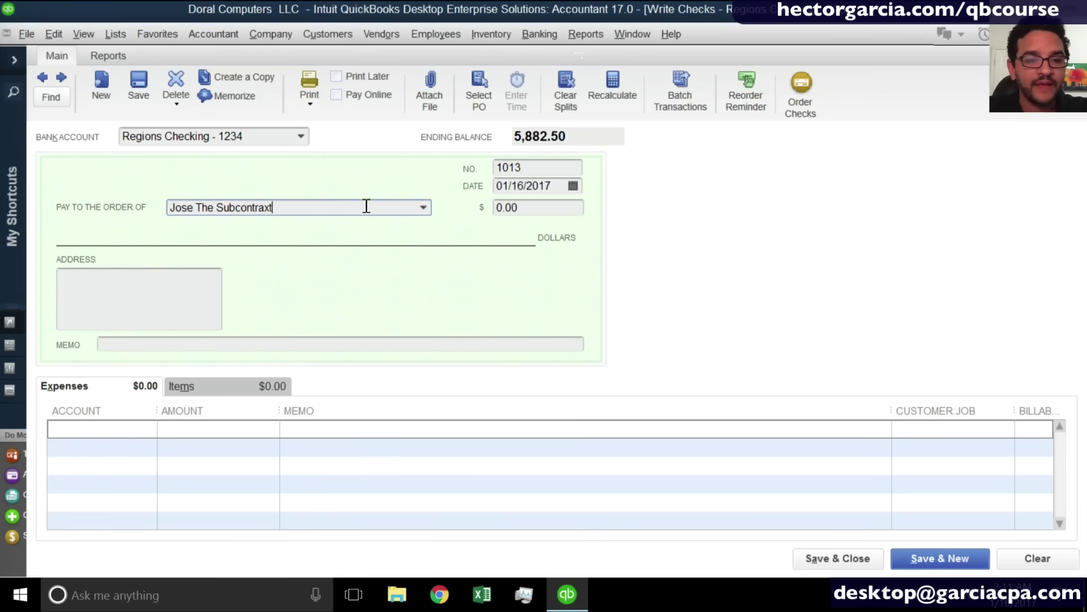
pyautogui.write('ctor')
pyautogui.press('Tab')
pyautogui.press('Return')
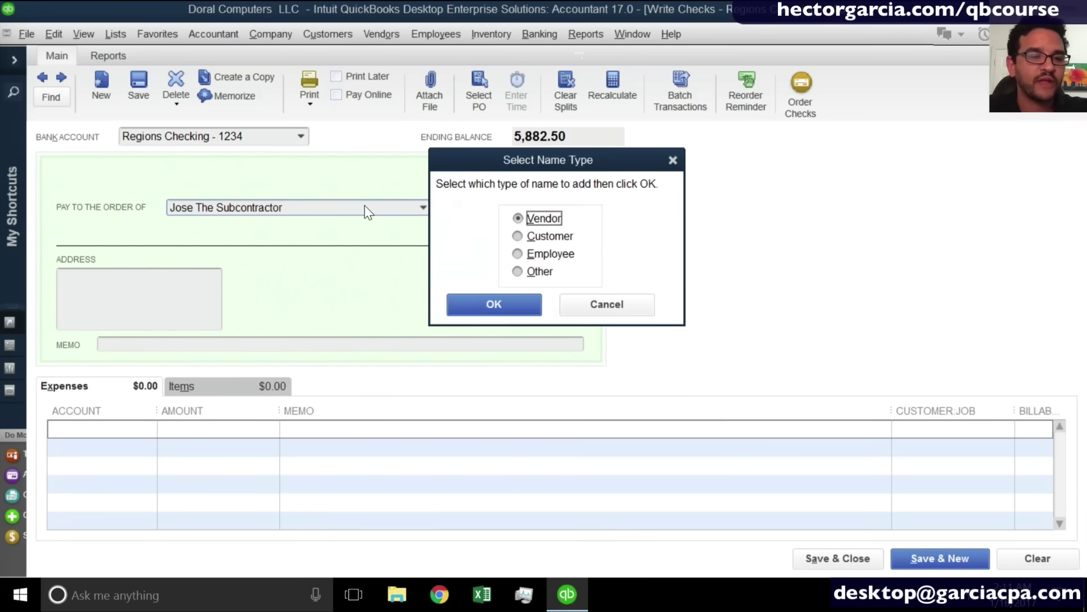
pyautogui.press('Return')
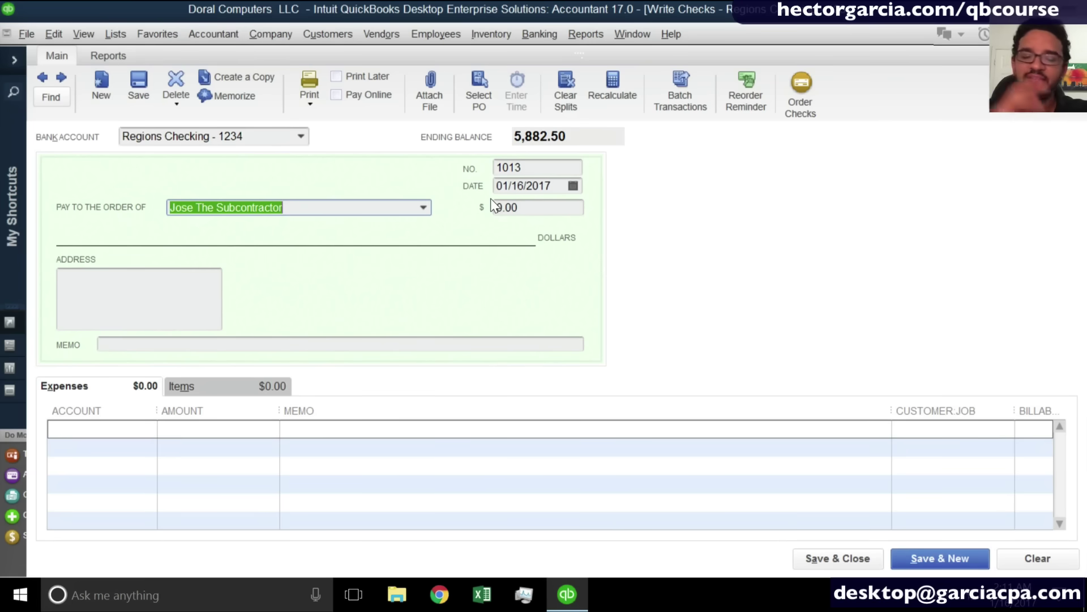
# Enter 1,000.00 charged to Subcontractors and save the check.
pyautogui.press('Tab')
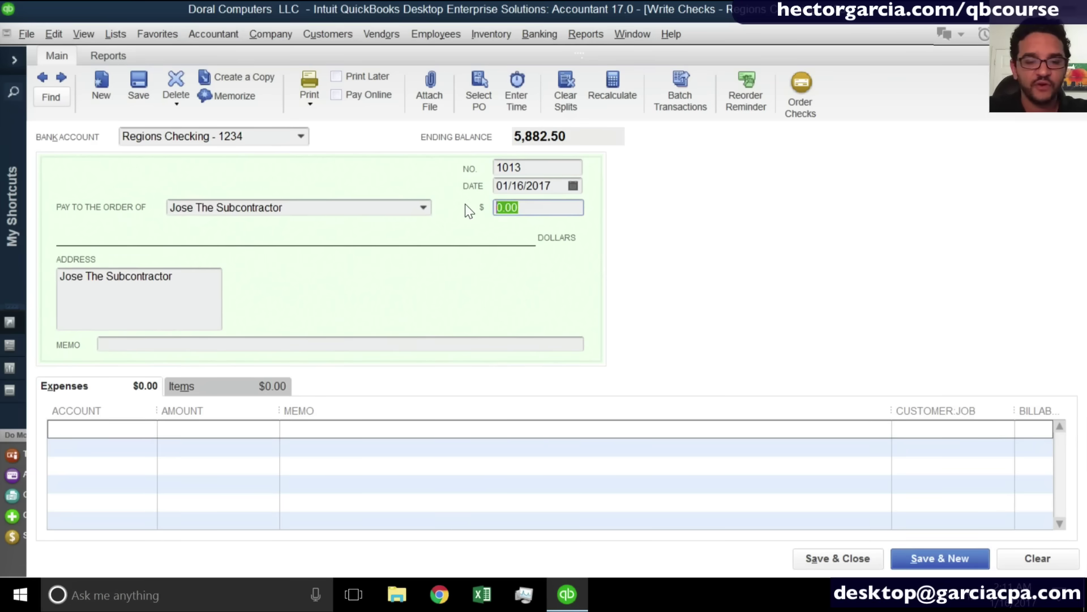
pyautogui.write('1,000')
pyautogui.click(552, 167)
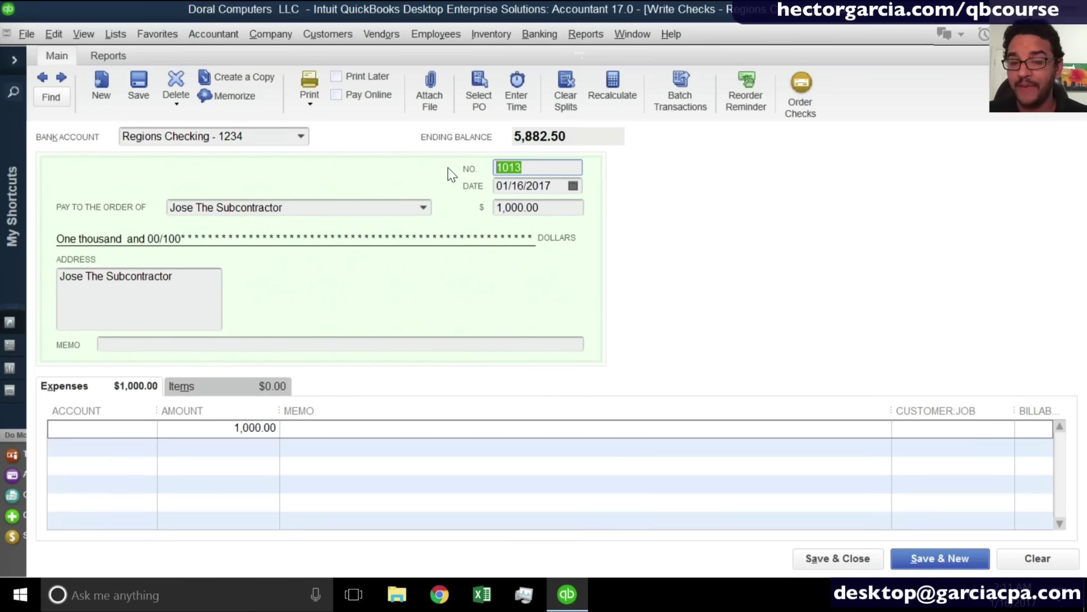
pyautogui.click(100, 429)
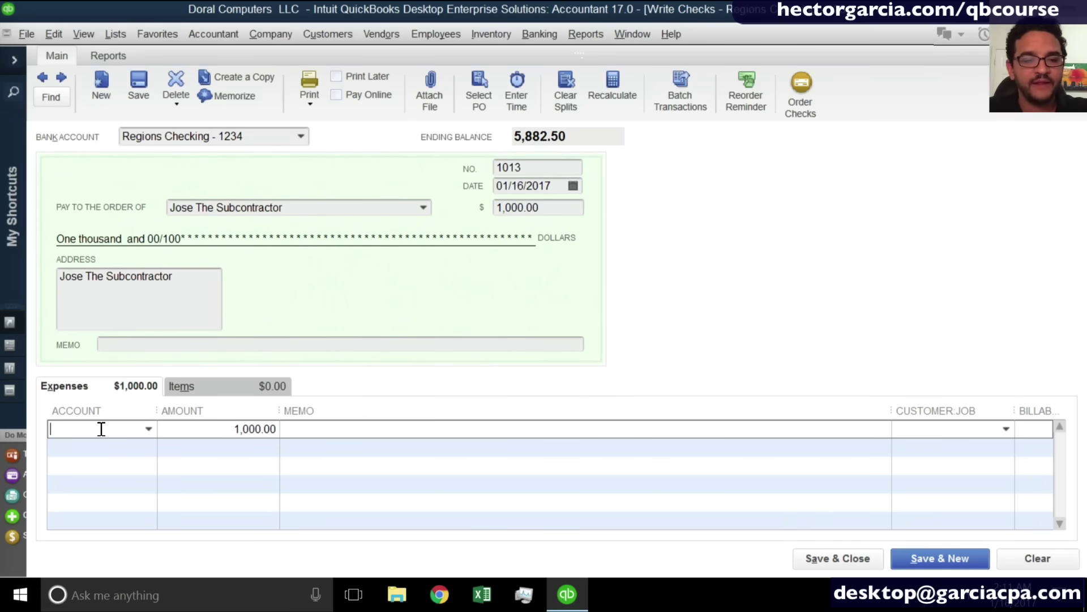
pyautogui.write('Subcontractors')
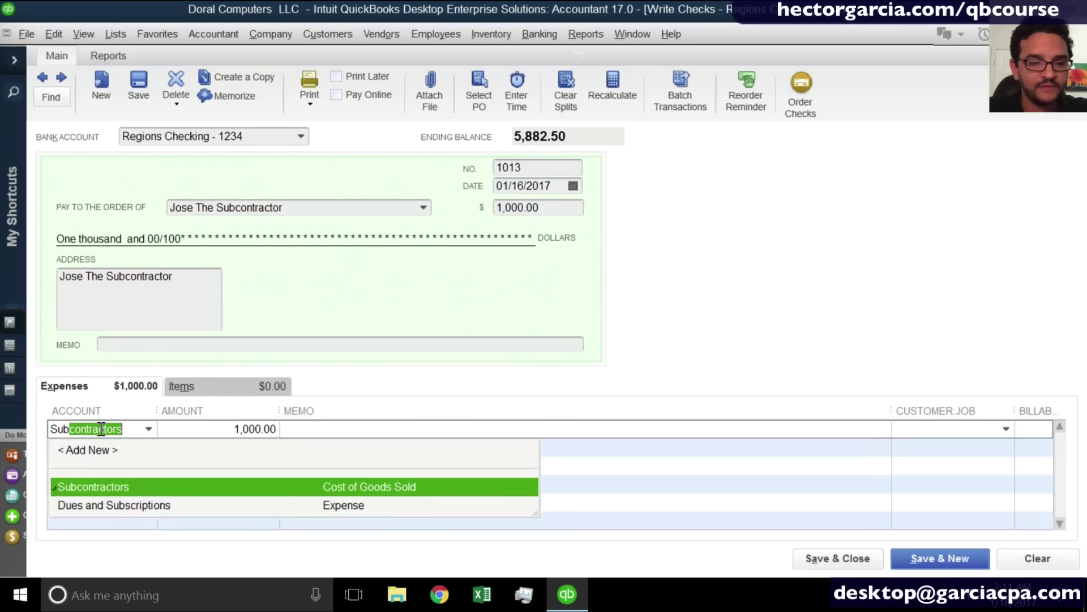
pyautogui.click(104, 484)
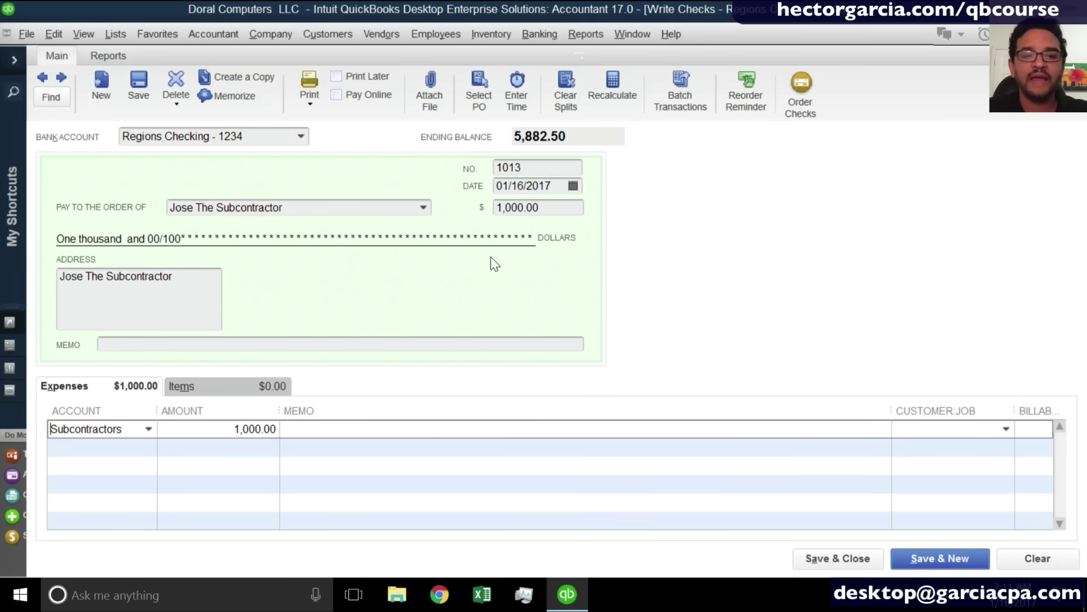
pyautogui.click(141, 84)
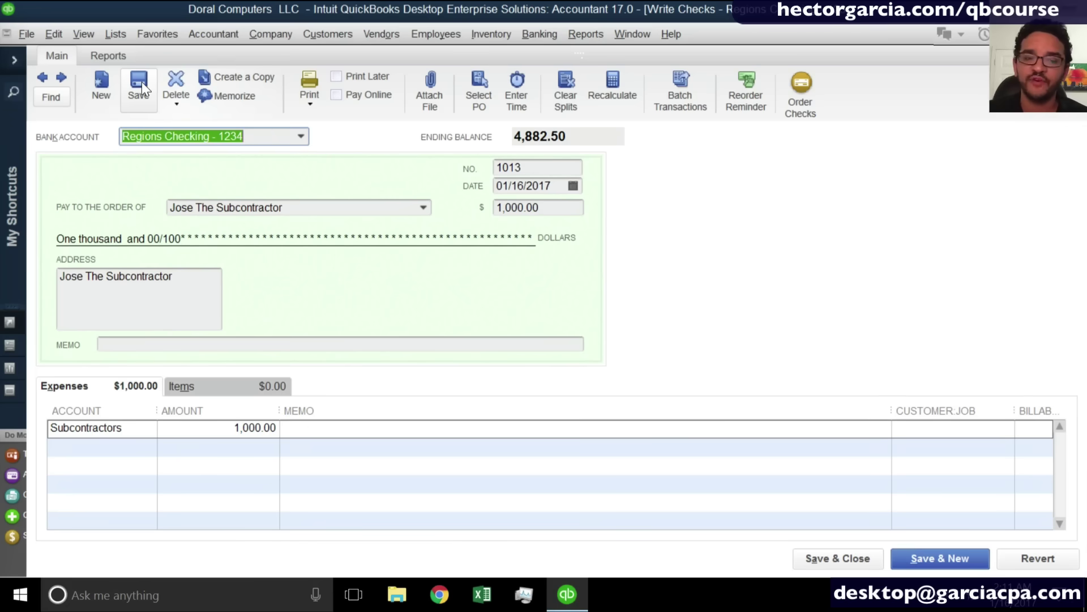
# Start printing the subcontractor check, enter a check number, then cancel the printing.
pyautogui.click(319, 87)
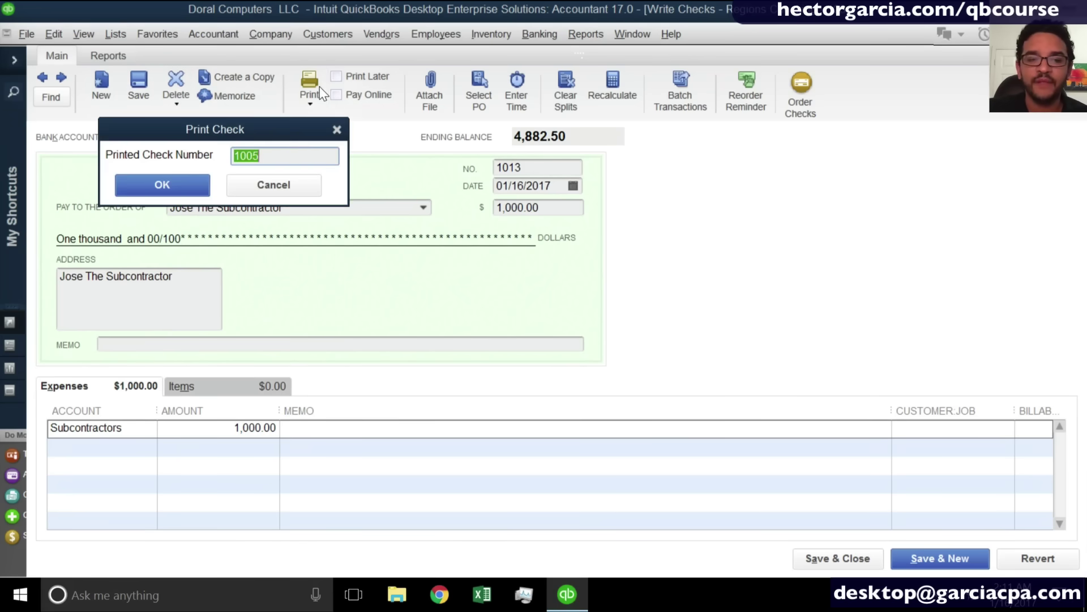
pyautogui.write('1005')
pyautogui.moveTo(283, 155); pyautogui.dragTo(173, 161)
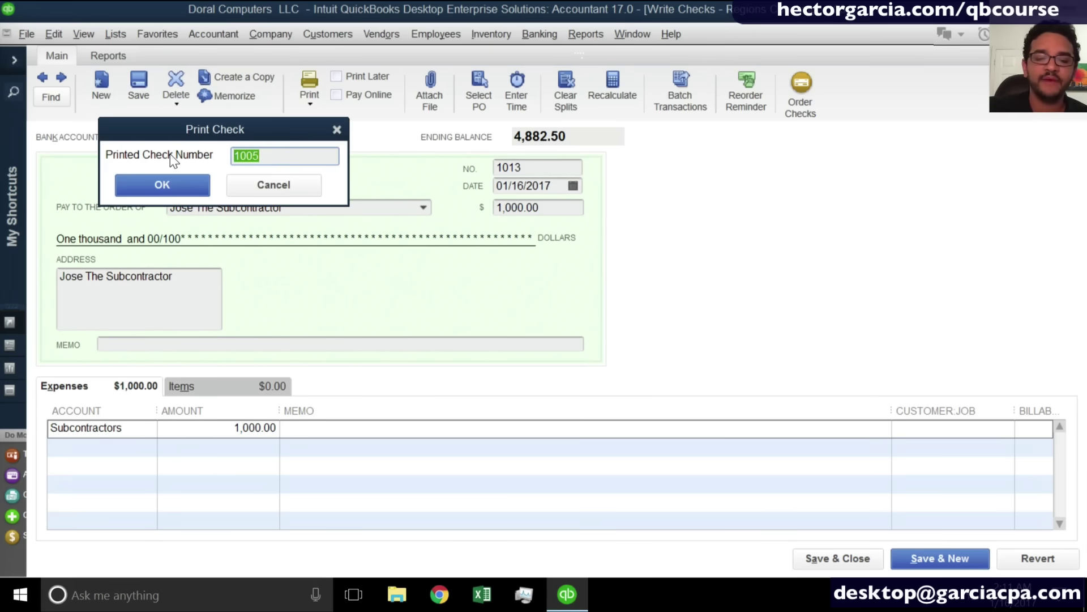
pyautogui.write('547')
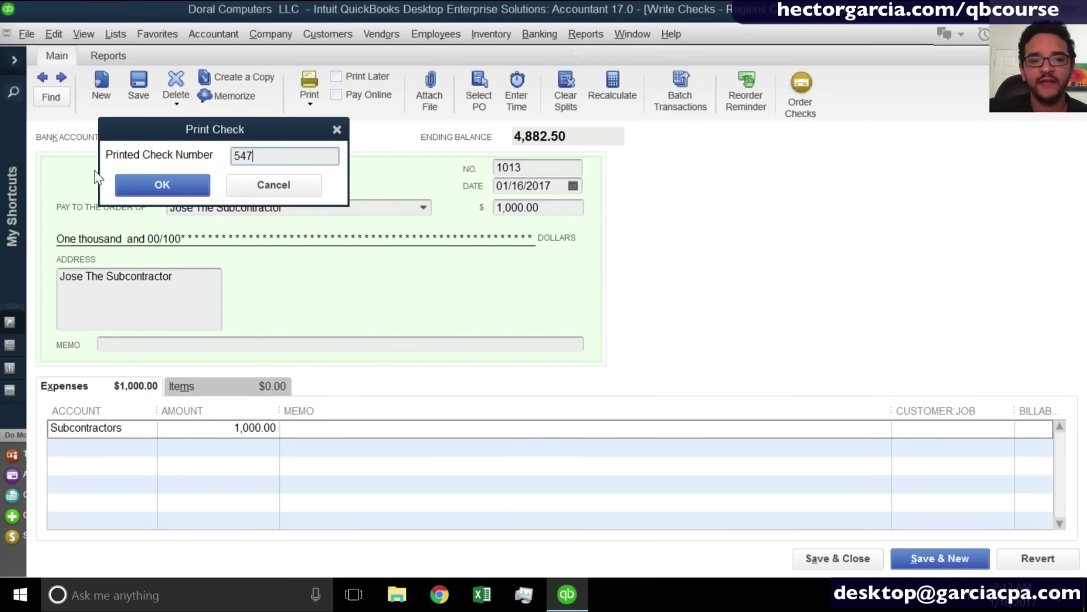
pyautogui.click(124, 186)
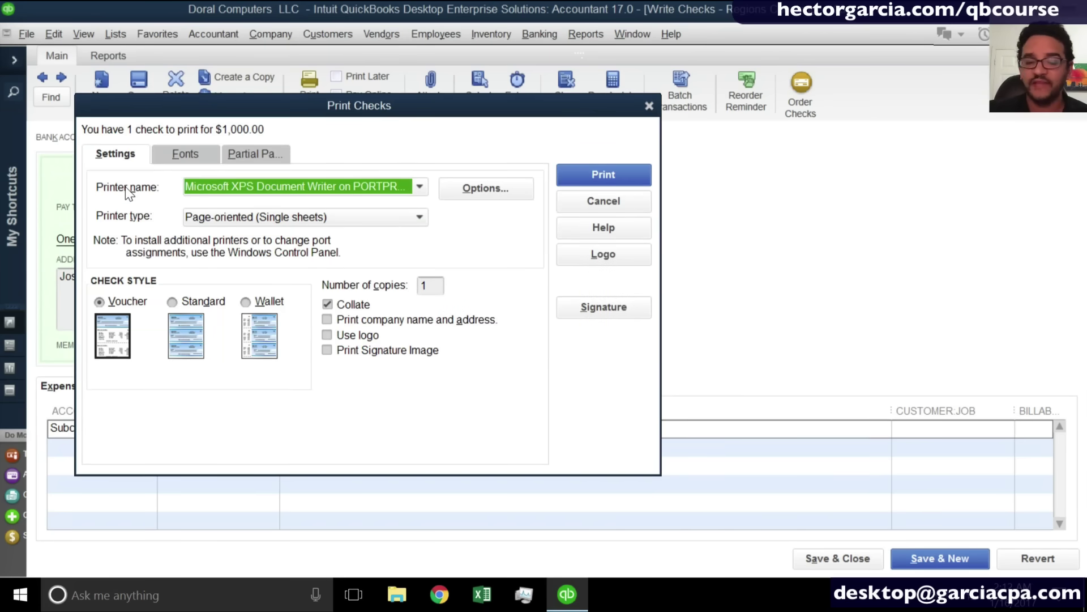
pyautogui.click(597, 198)
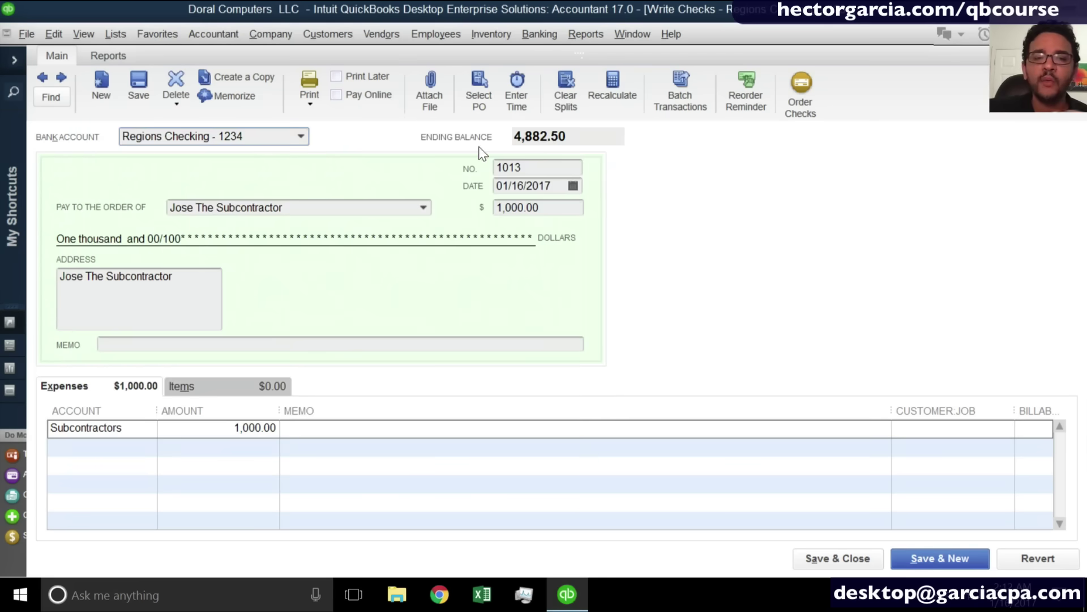
# Mark the check Print Later and save it, confirming the change.
pyautogui.click(339, 77)
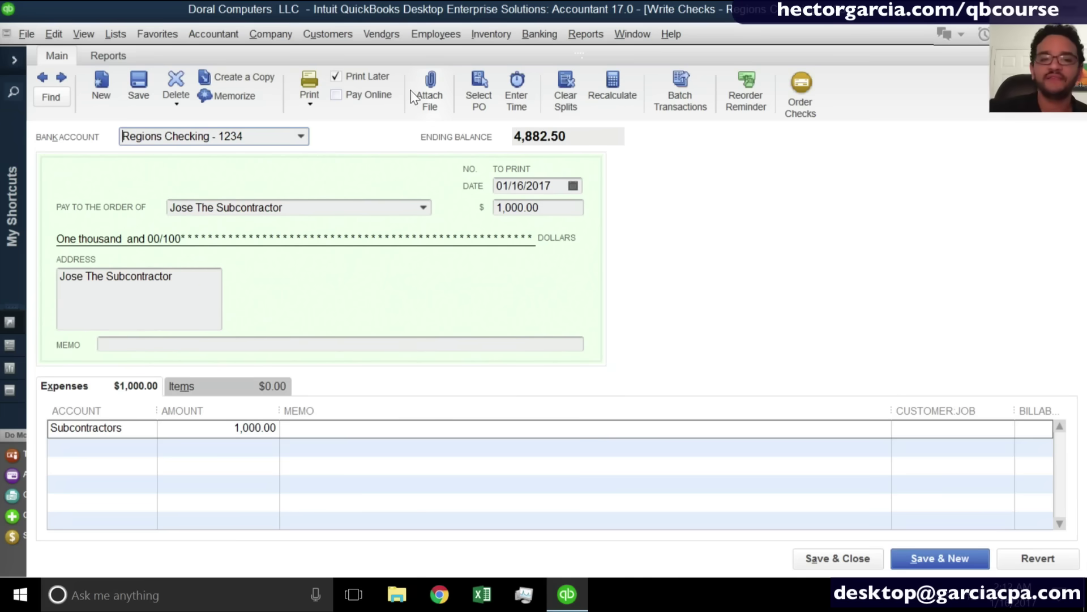
pyautogui.click(944, 562)
pyautogui.click(460, 206)
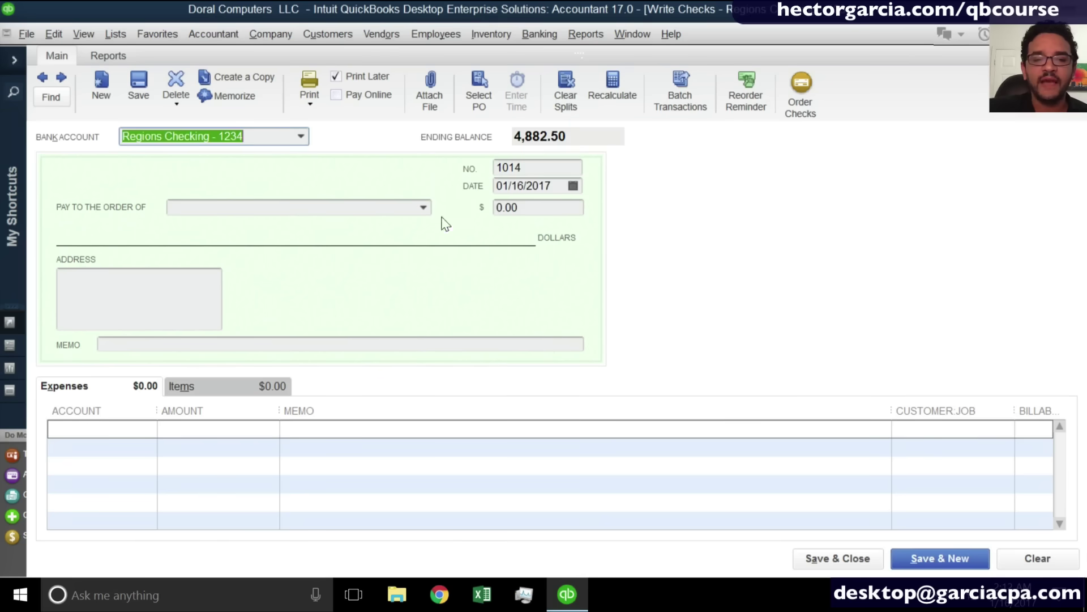
# Write a 500.00 check to a new payee charged to Subcontractors.
pyautogui.click(299, 210)
pyautogui.write('MAR')
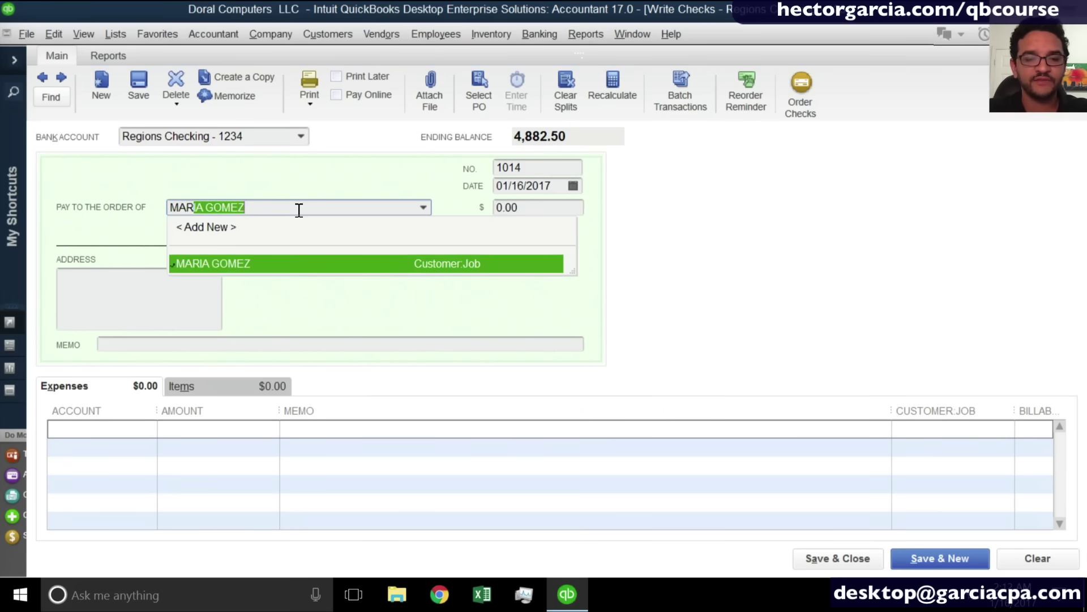
pyautogui.write('y')
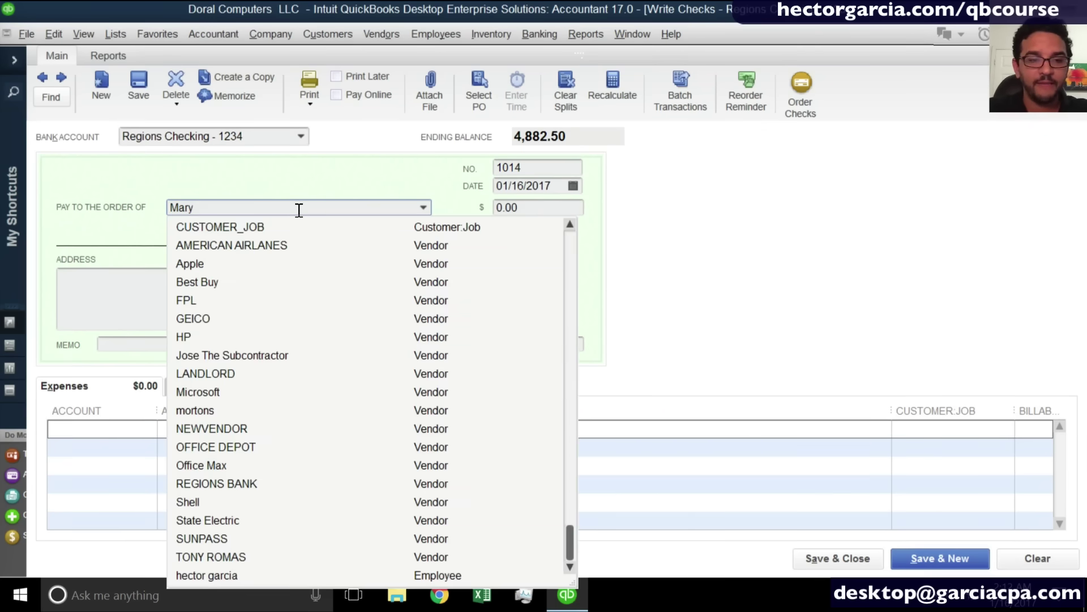
pyautogui.press('Tab')
pyautogui.click(492, 306)
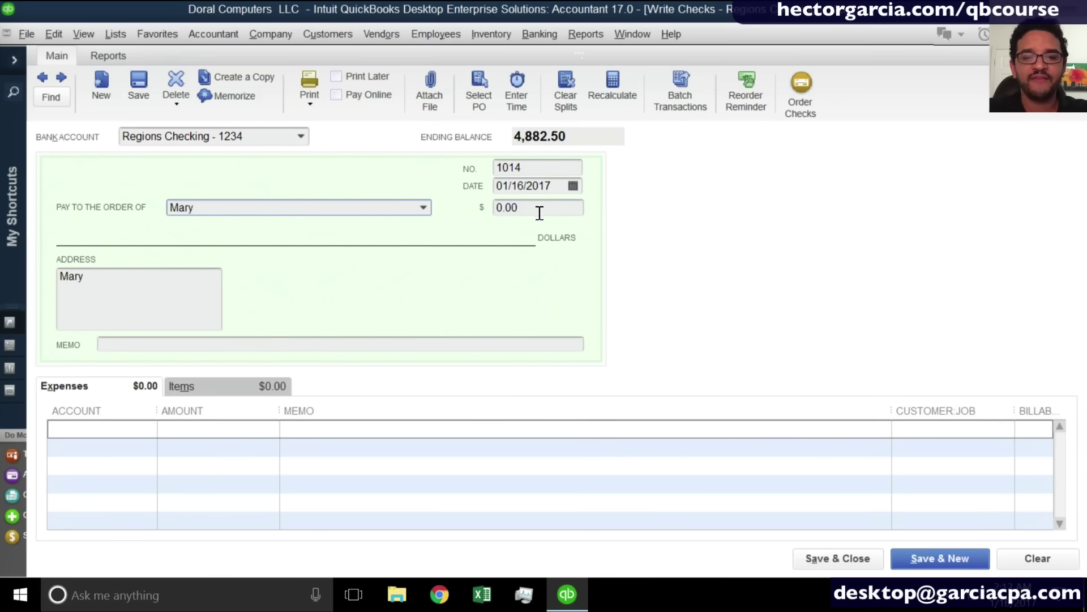
pyautogui.write('500')
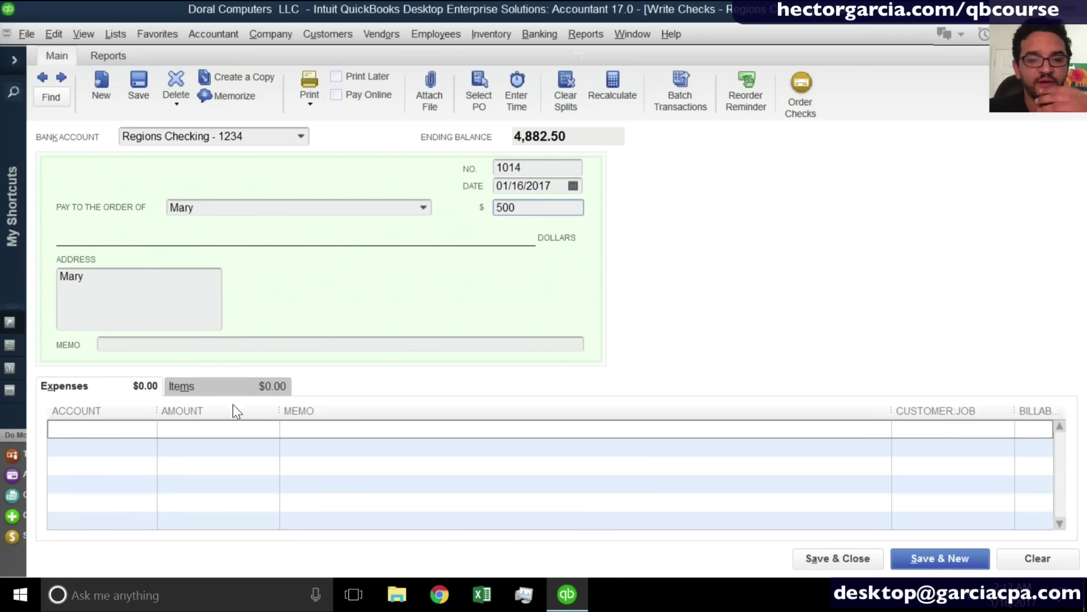
pyautogui.click(121, 435)
pyautogui.write('Subcontractors')
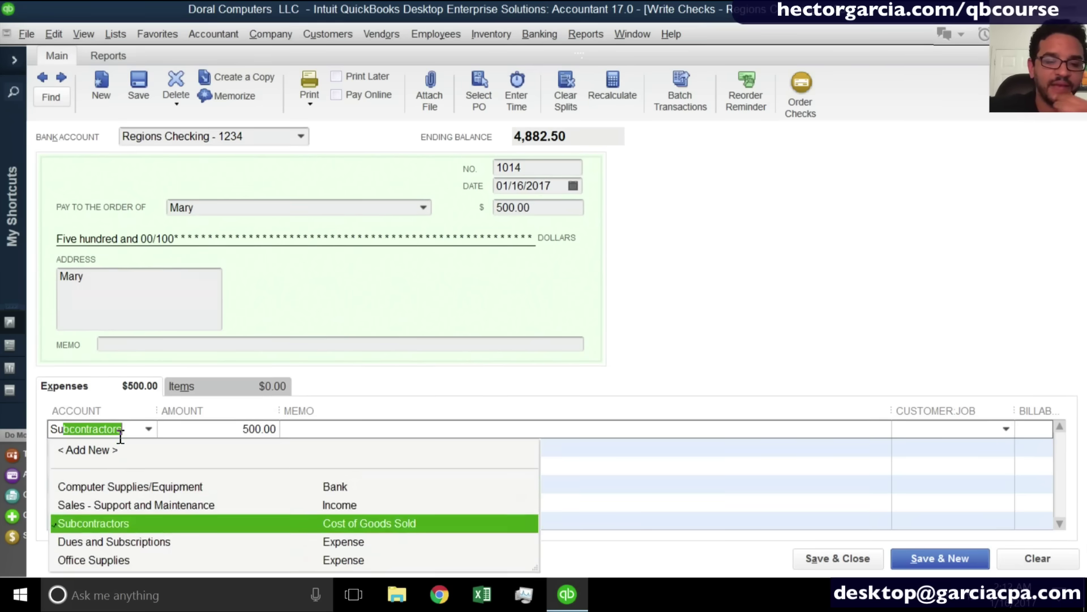
pyautogui.click(110, 486)
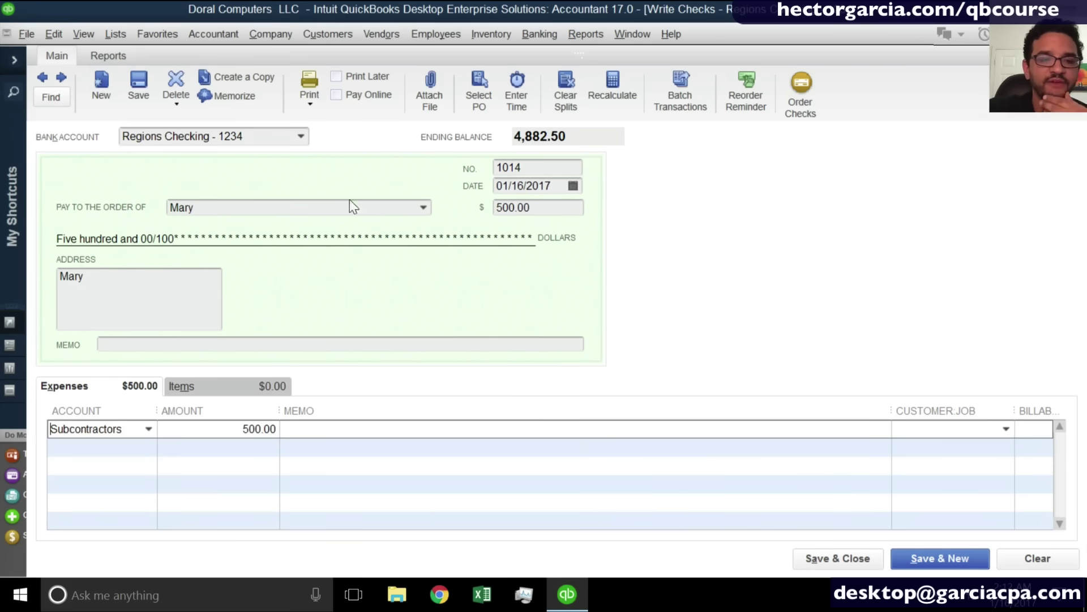
# Mark the check Print Later, save and close it, then close Enter Bills.
pyautogui.click(371, 81)
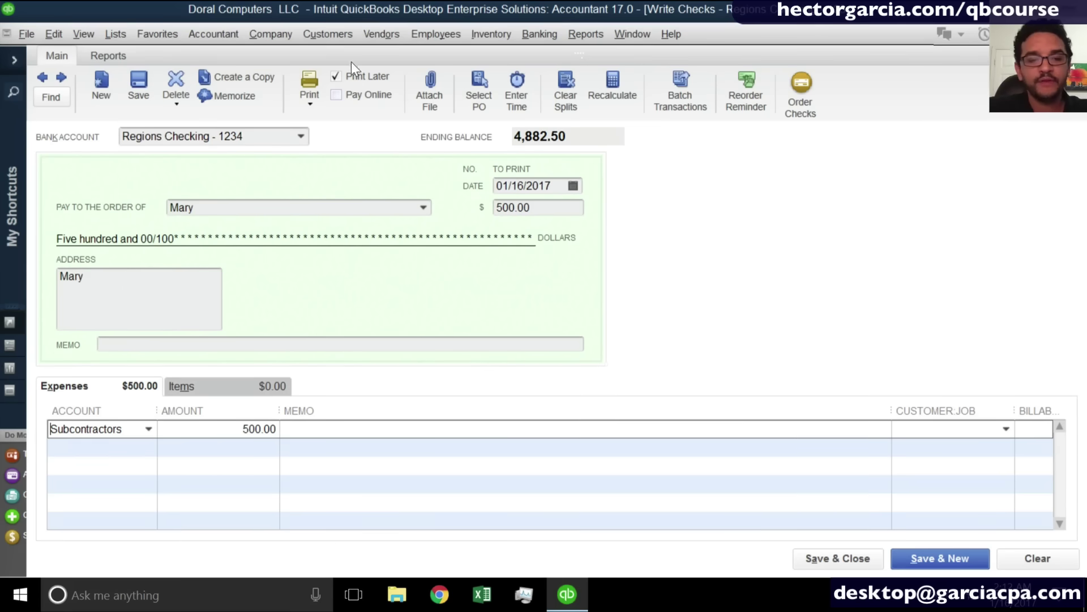
pyautogui.scroll(3, 348, 76)
pyautogui.scroll(-2, 347, 76)
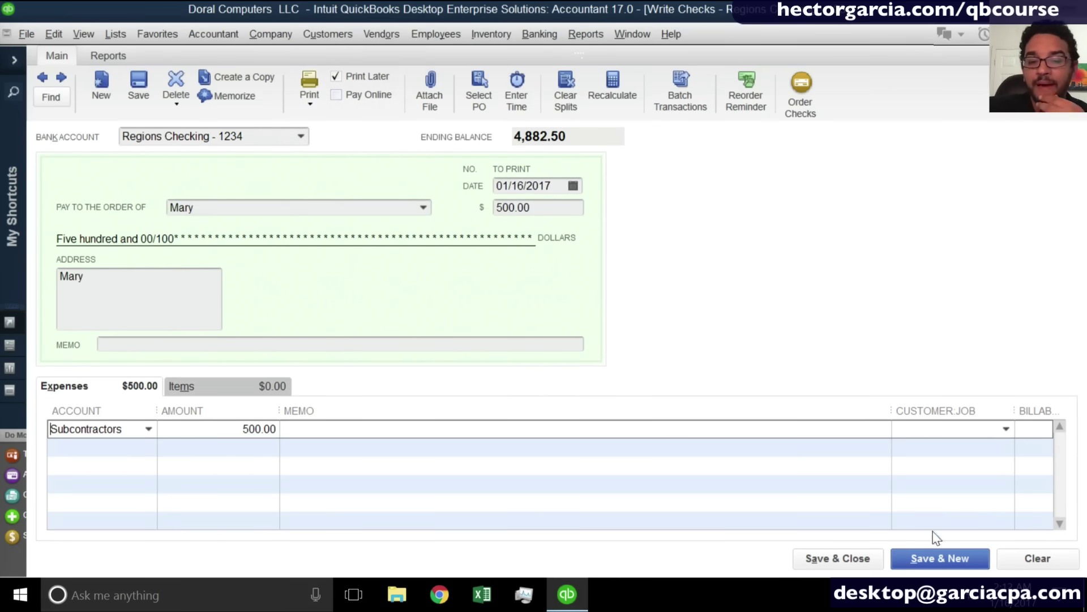
pyautogui.click(838, 559)
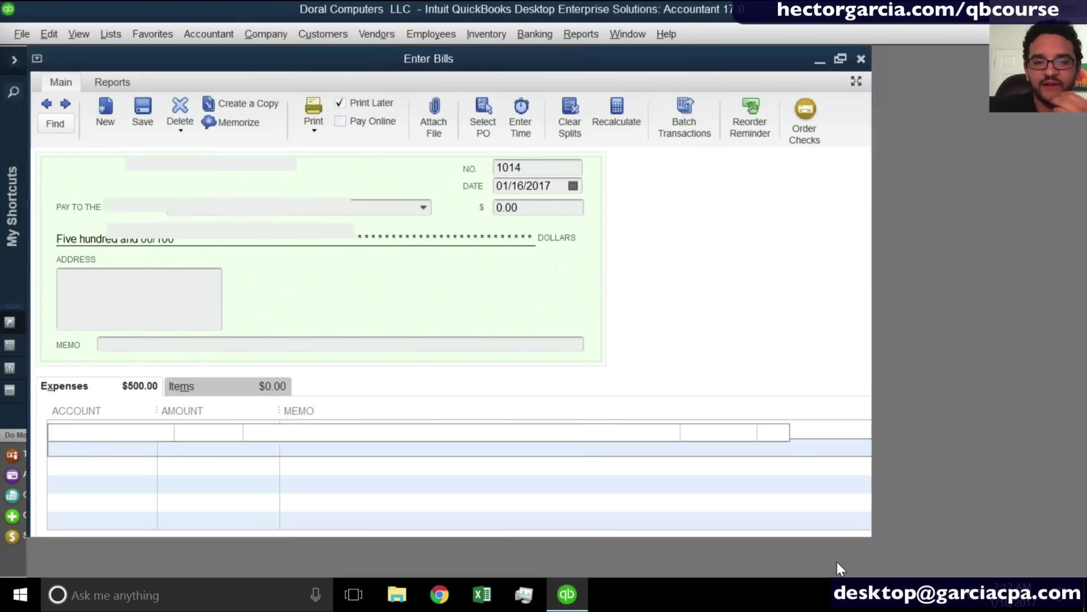
pyautogui.click(783, 557)
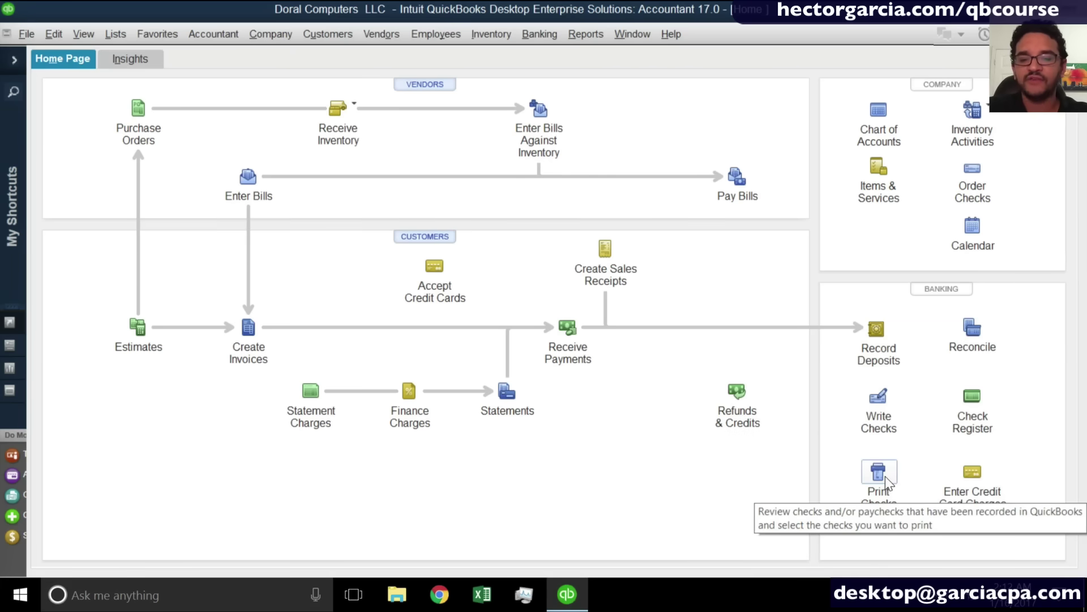
pyautogui.click(539, 35)
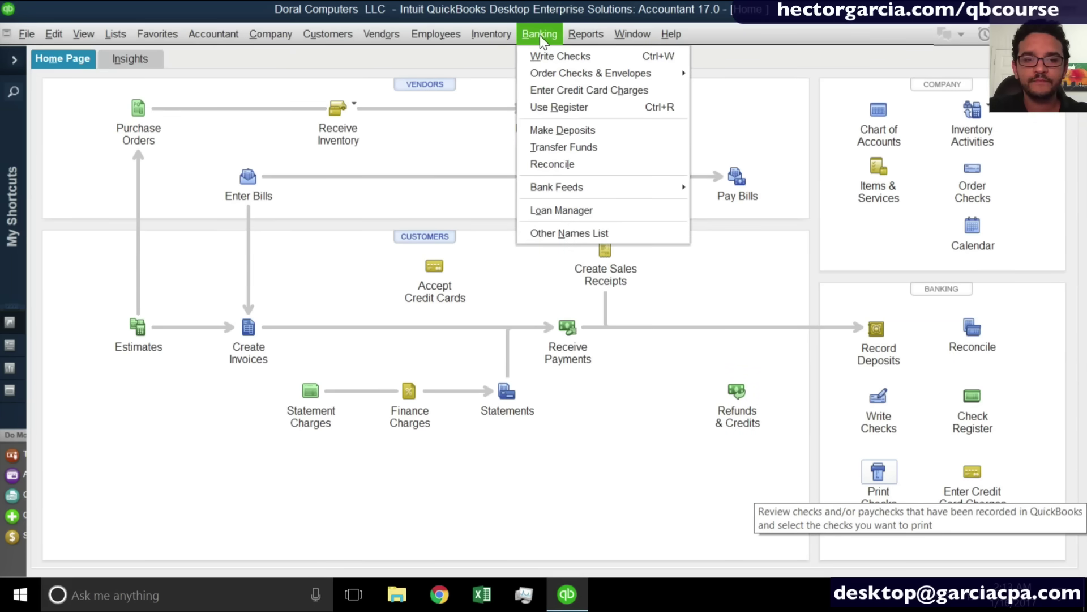
pyautogui.moveTo(338, 42)
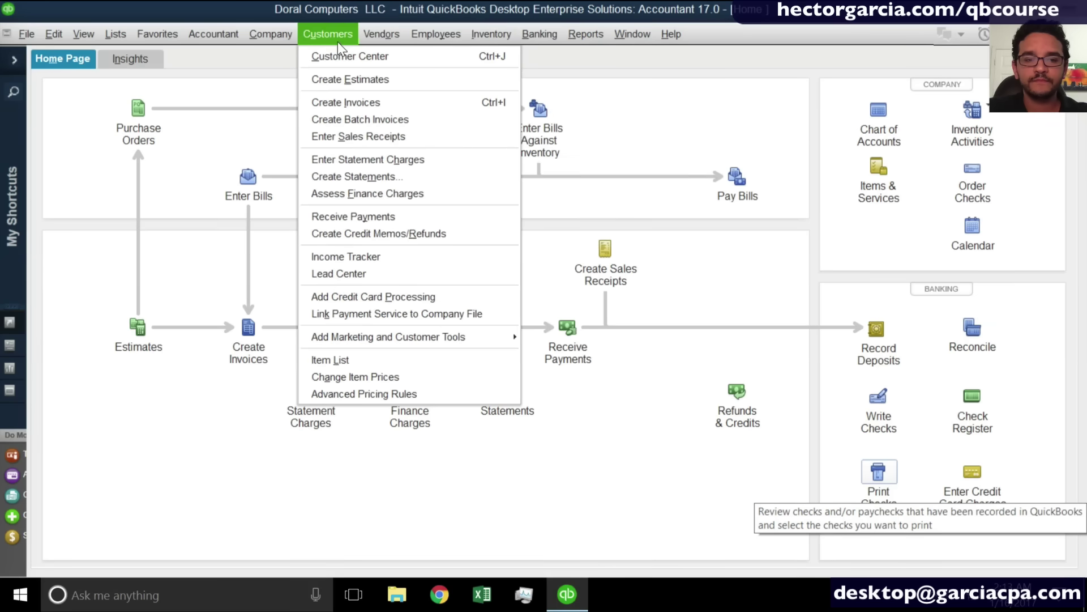
pyautogui.moveTo(379, 37)
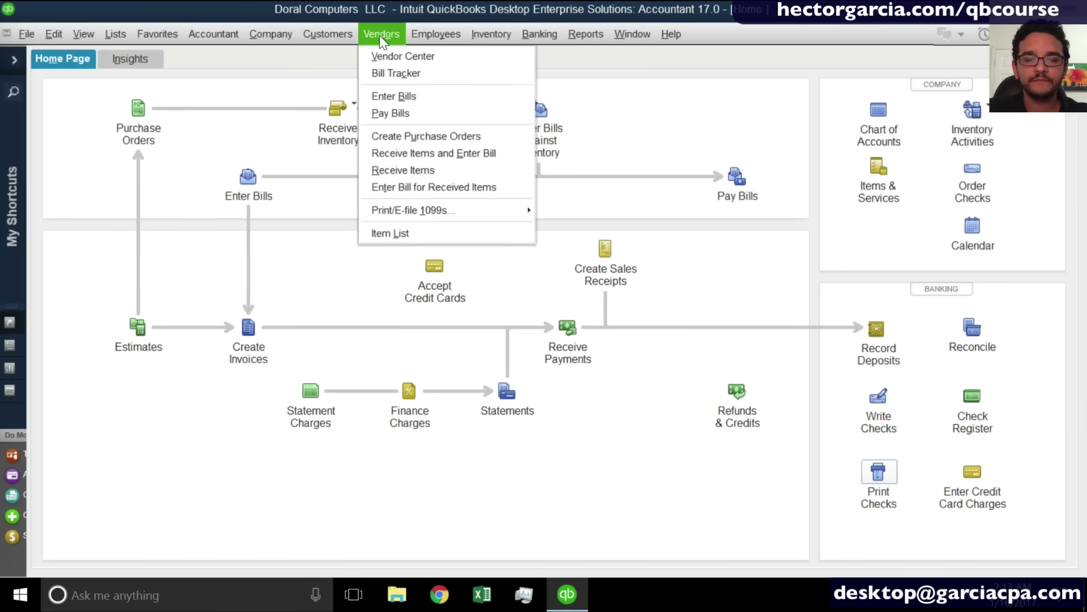
pyautogui.click(594, 33)
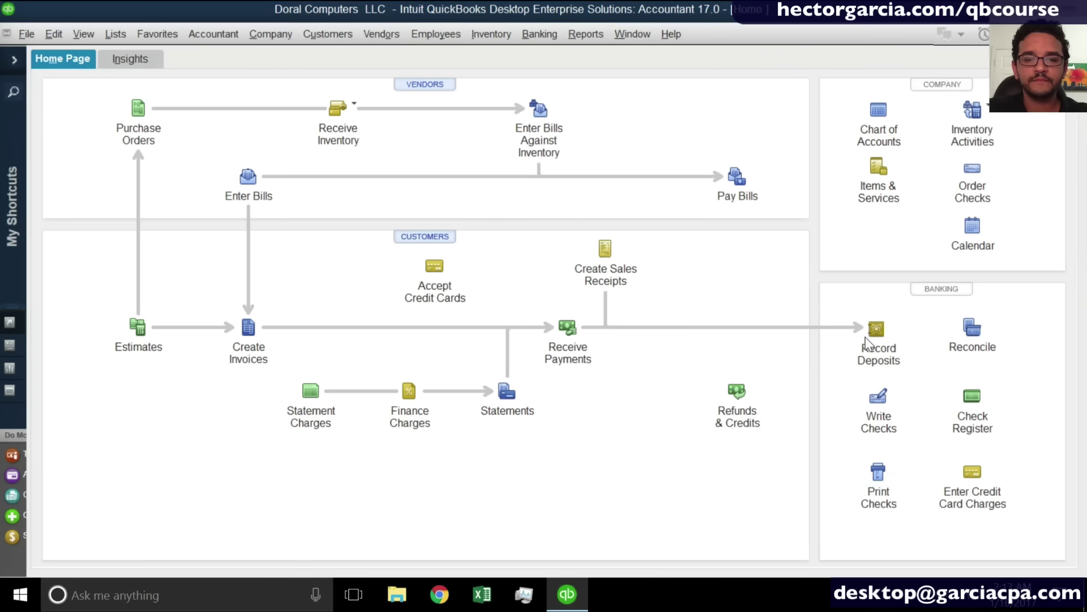
pyautogui.click(885, 475)
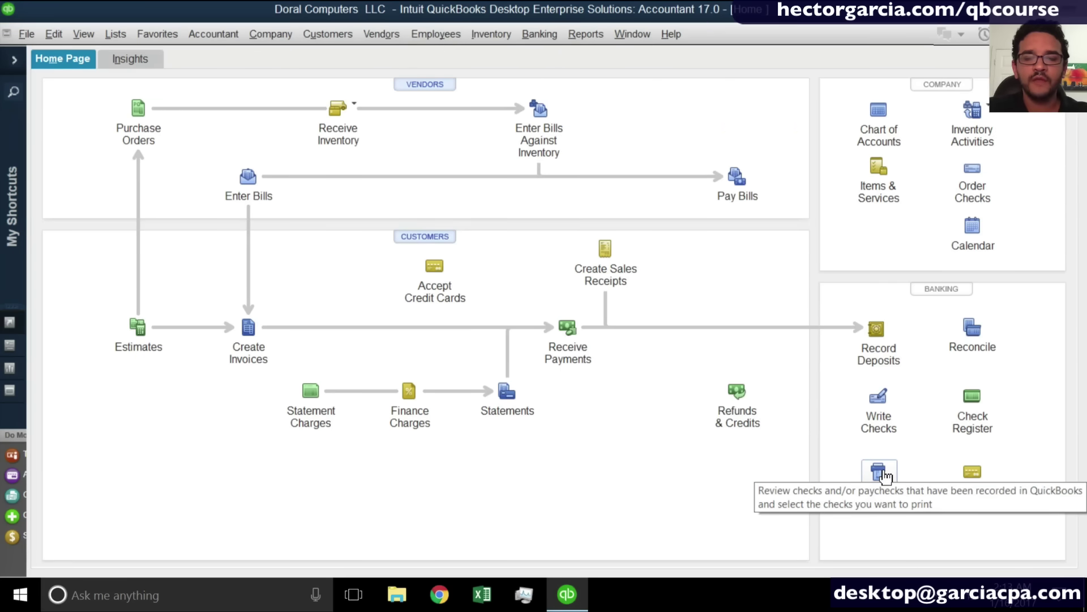
pyautogui.click(26, 34)
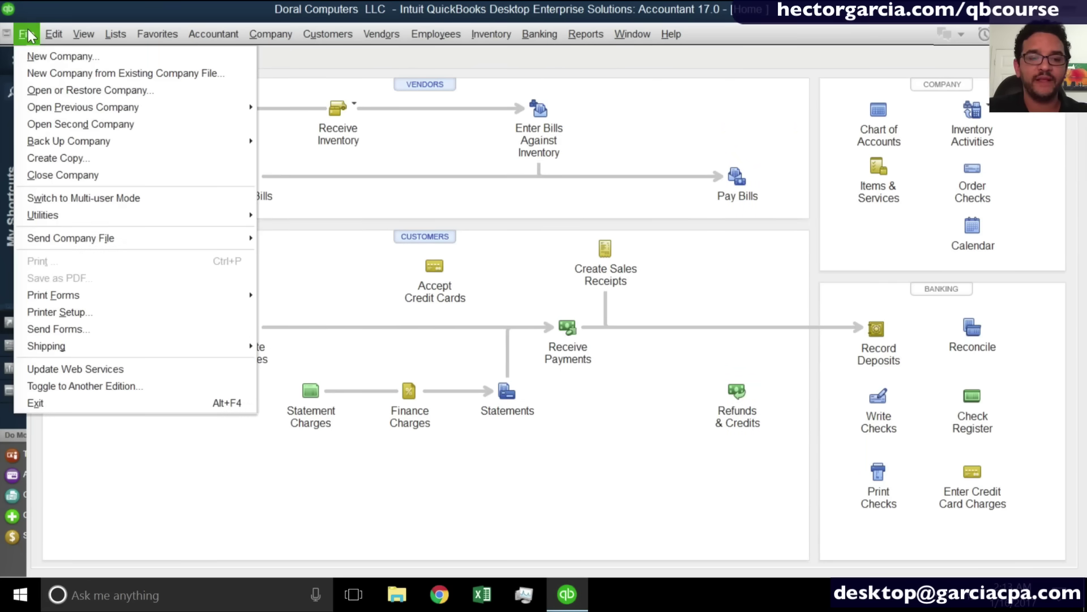
pyautogui.click(82, 294)
pyautogui.click(279, 306)
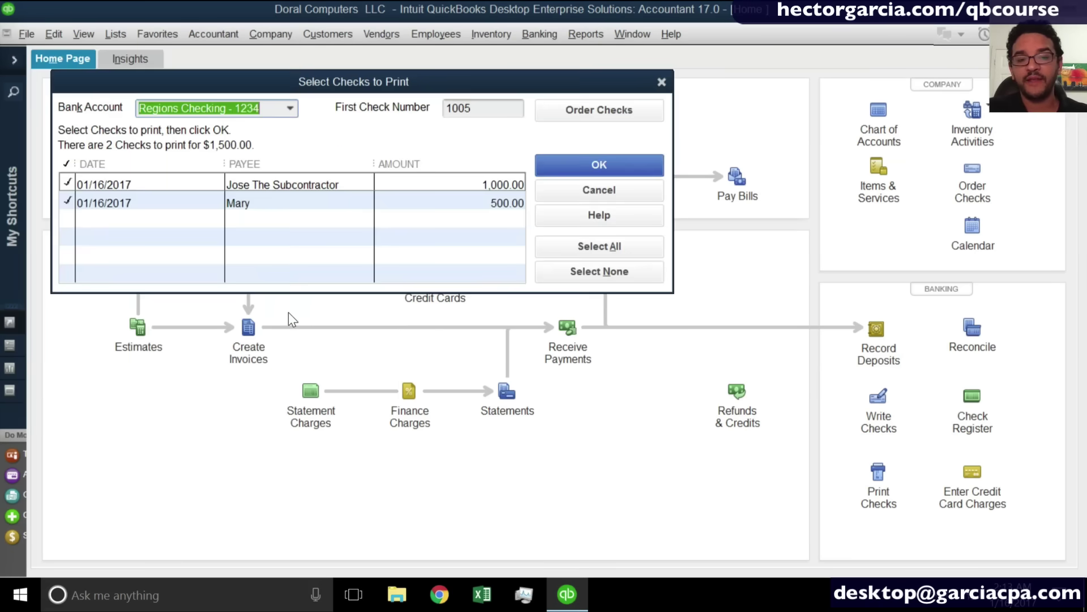
pyautogui.click(620, 190)
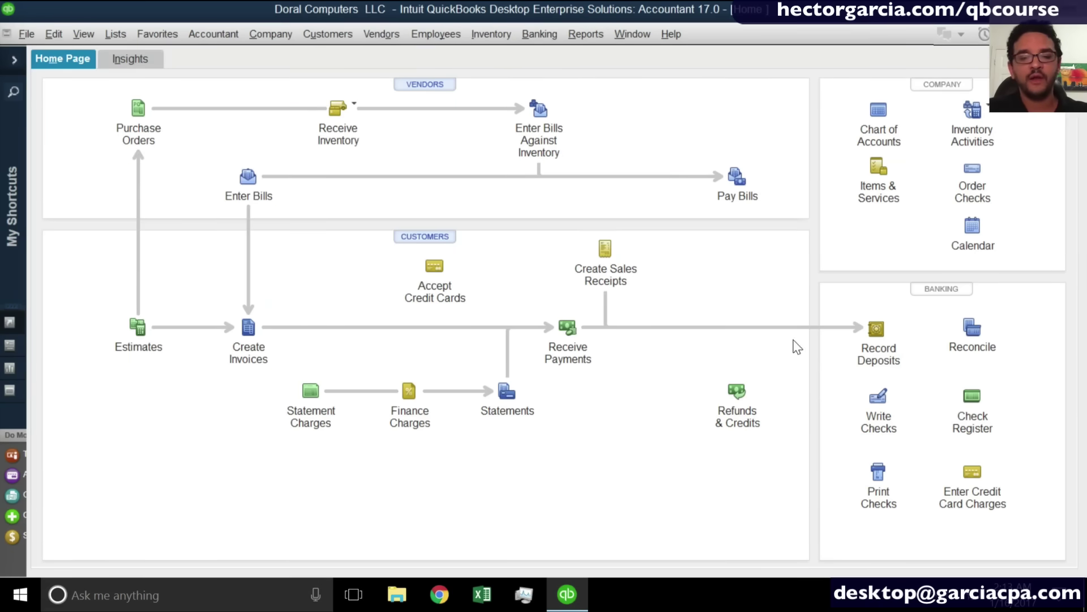
pyautogui.click(887, 489)
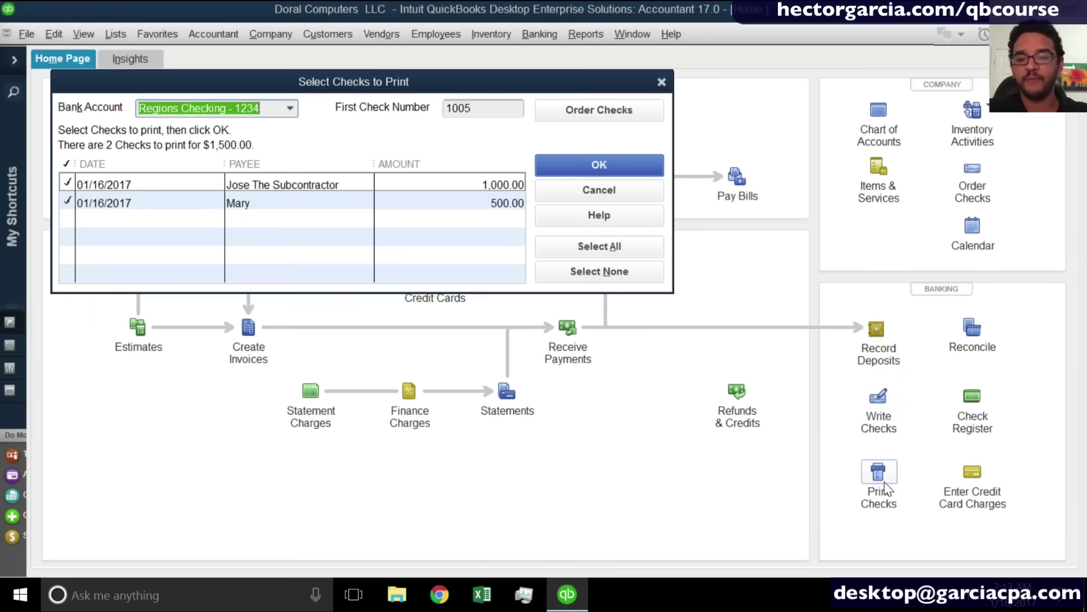
pyautogui.moveTo(363, 91); pyautogui.dragTo(446, 152)
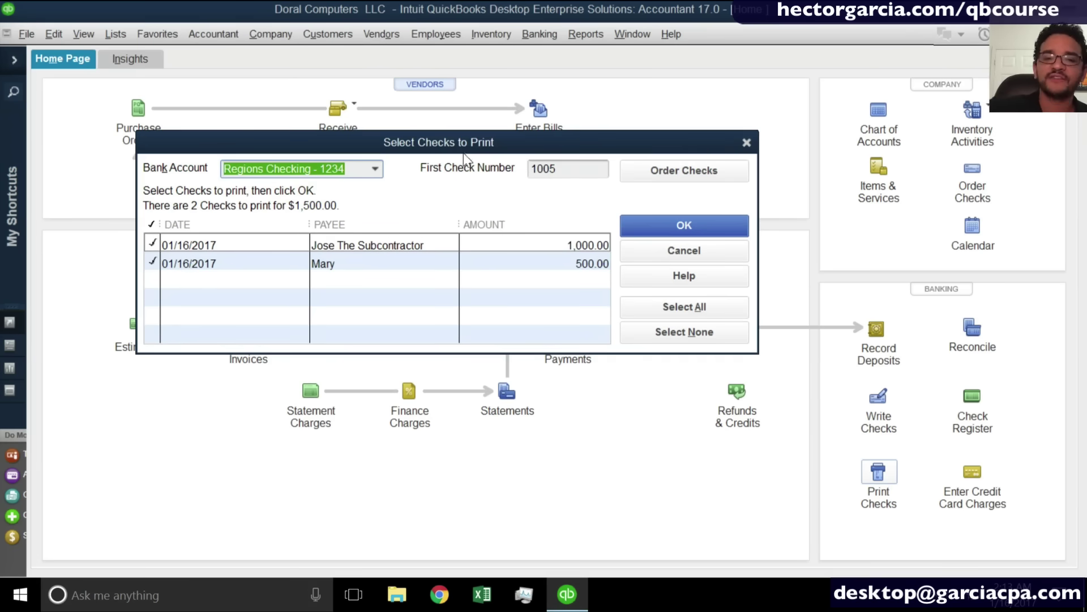
pyautogui.click(553, 168)
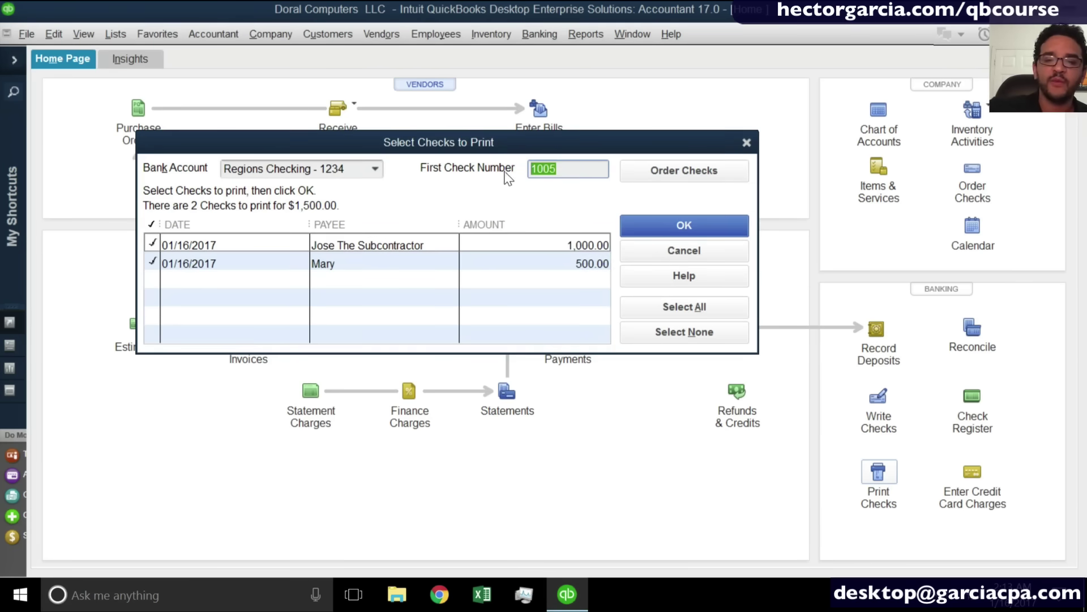
pyautogui.click(683, 229)
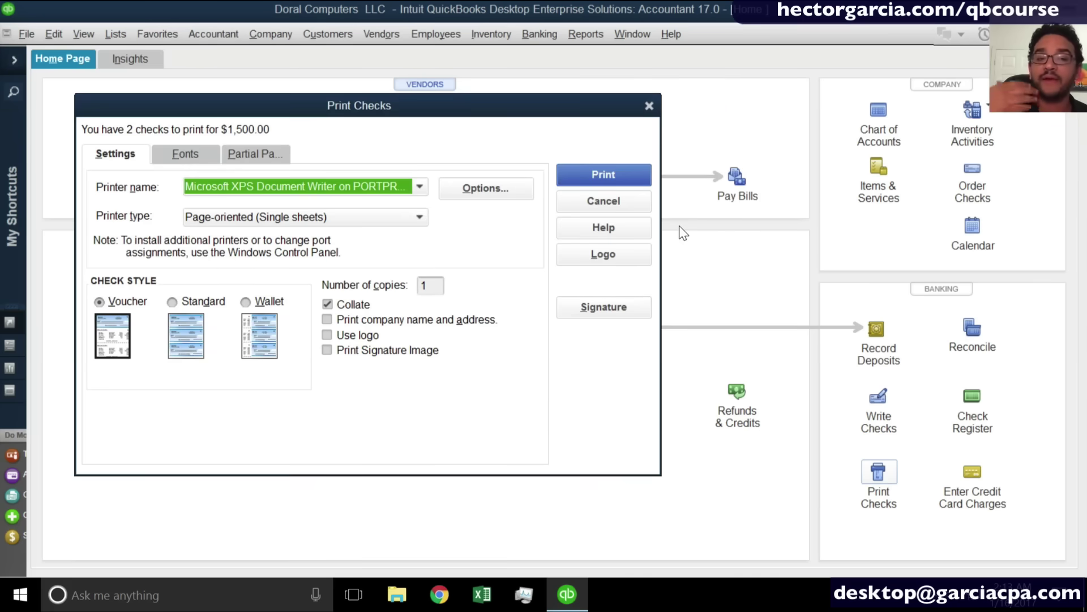
pyautogui.click(634, 209)
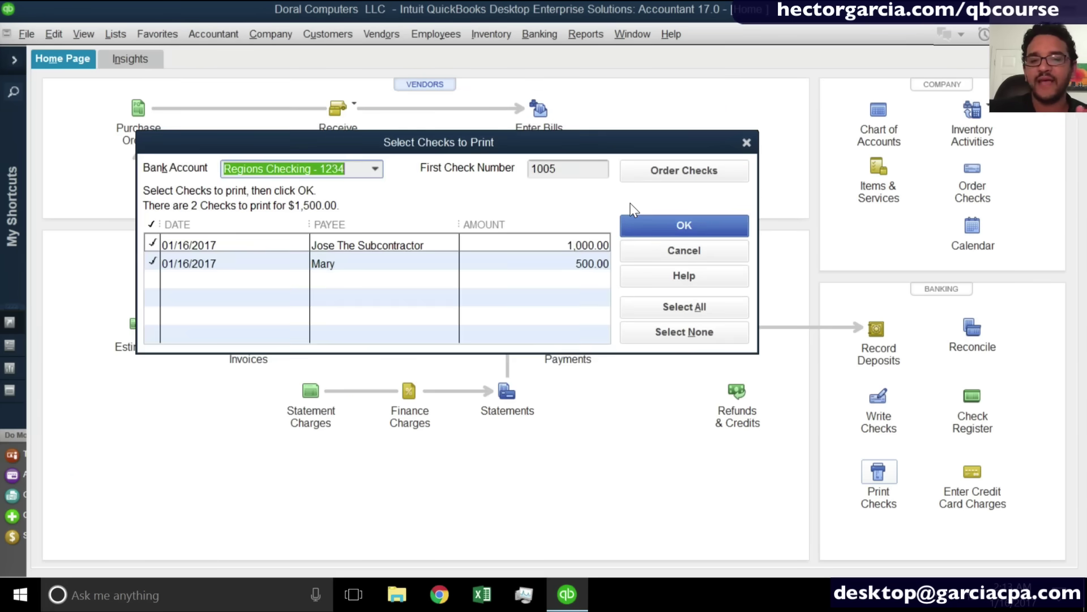
pyautogui.click(657, 247)
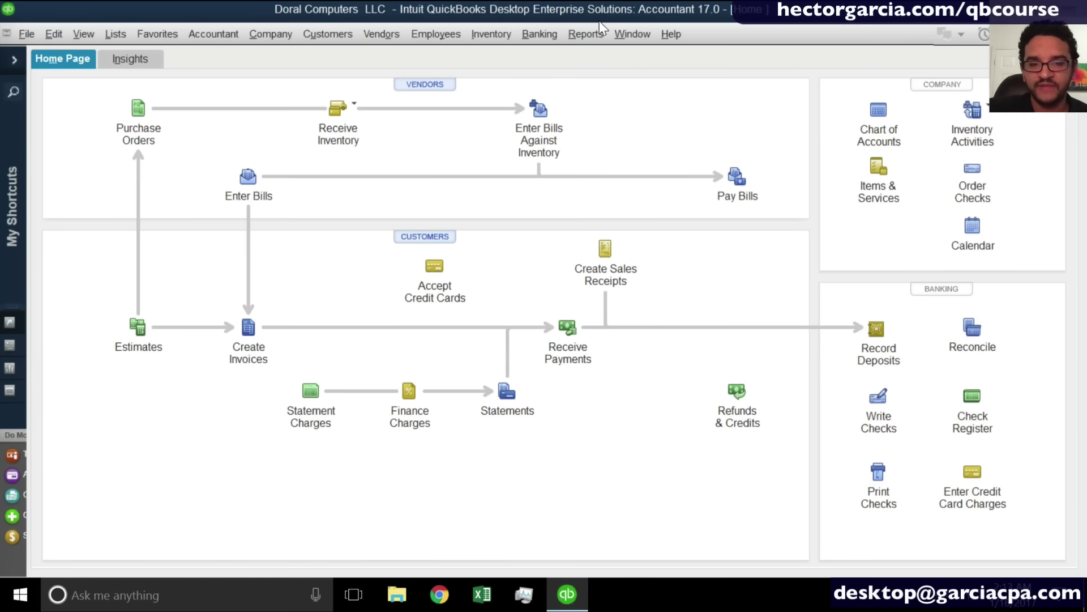
# Set up the LANDLORD bill for a to-be-printed check payment, then discard it unrecorded.
pyautogui.click(735, 178)
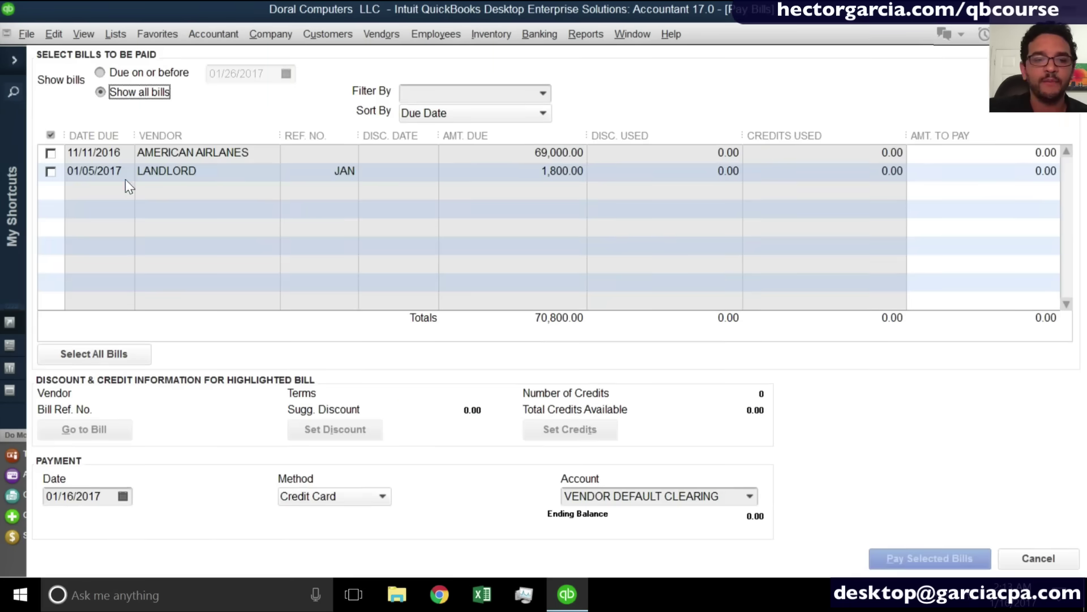
pyautogui.click(50, 173)
pyautogui.click(347, 495)
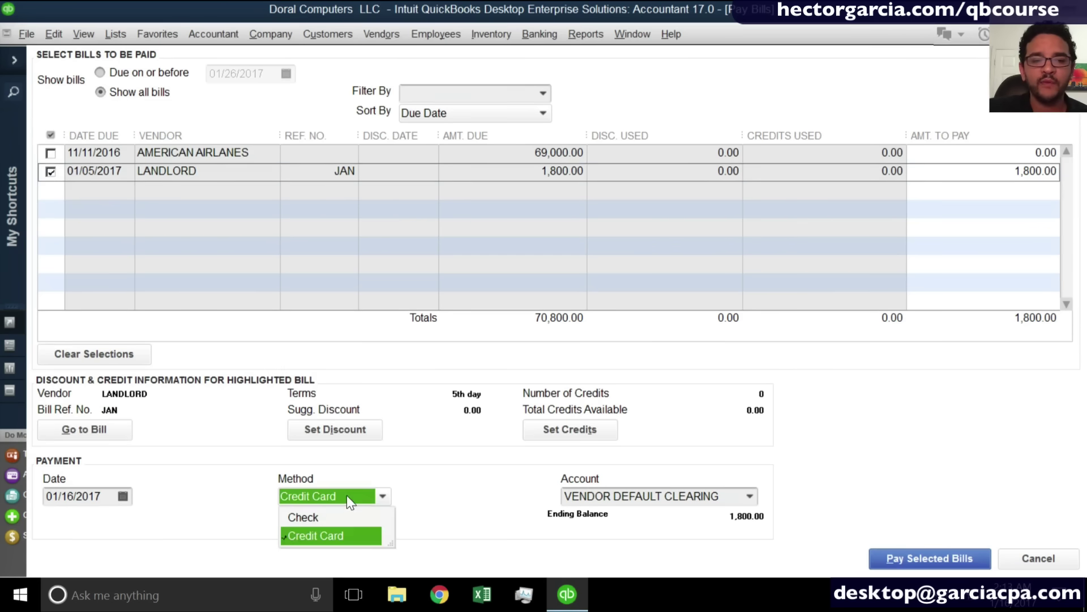
pyautogui.click(328, 519)
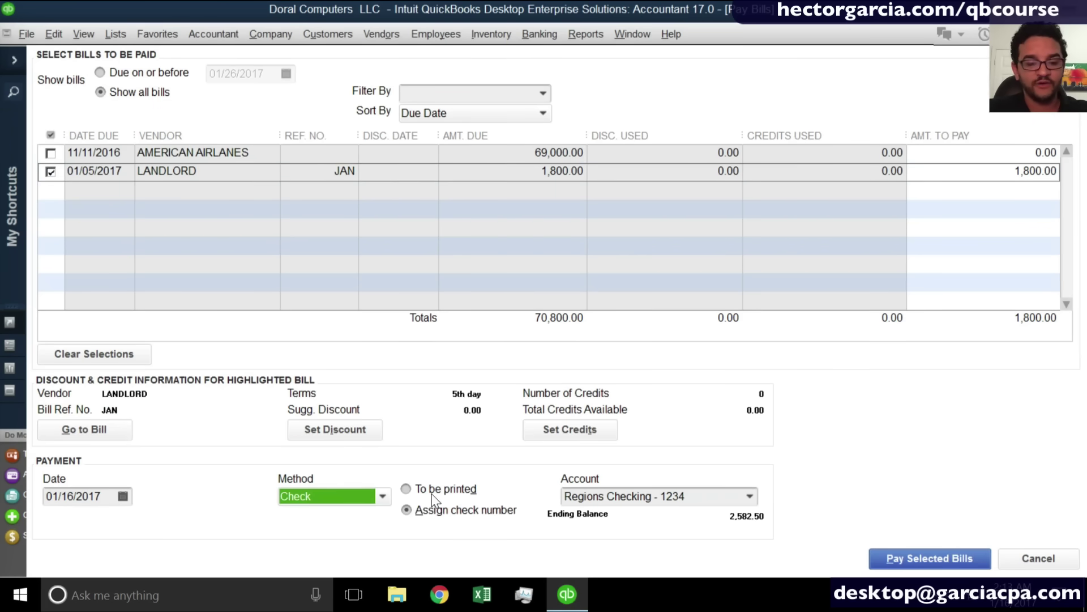
pyautogui.click(432, 492)
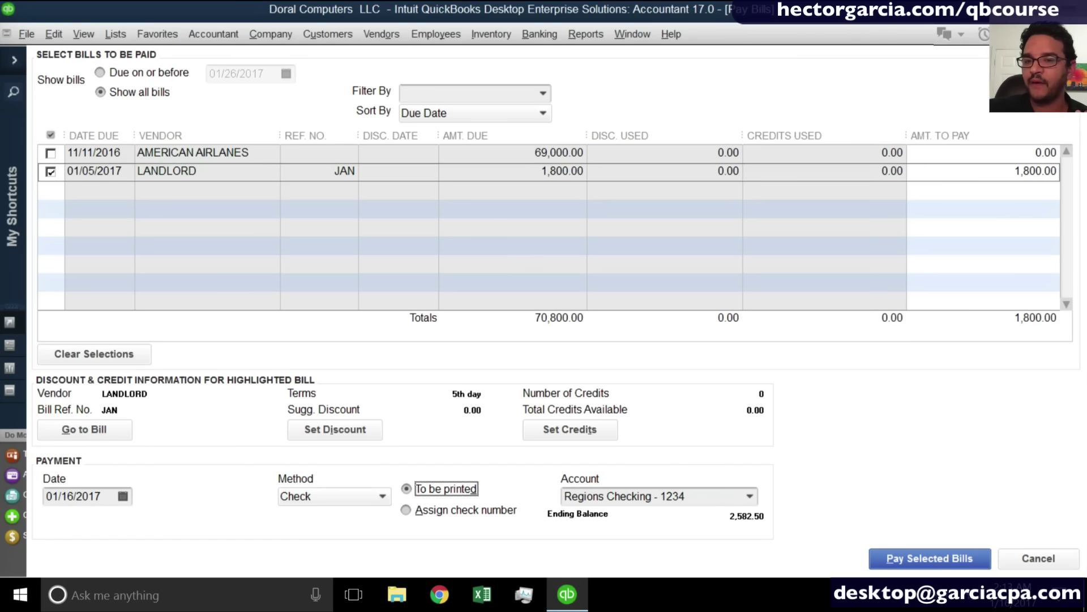
pyautogui.press('Escape')
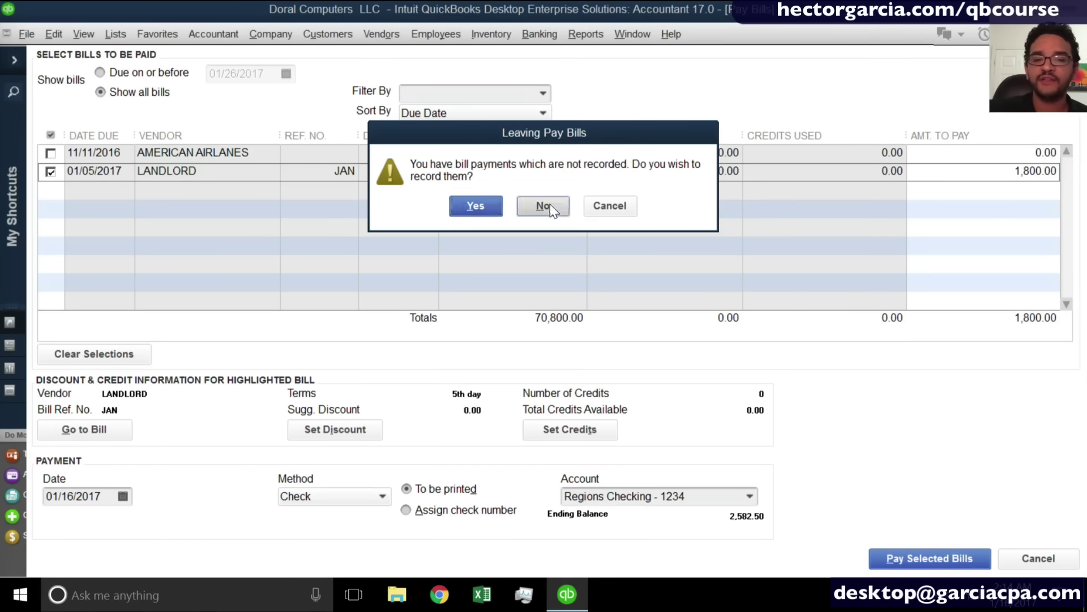
pyautogui.click(545, 205)
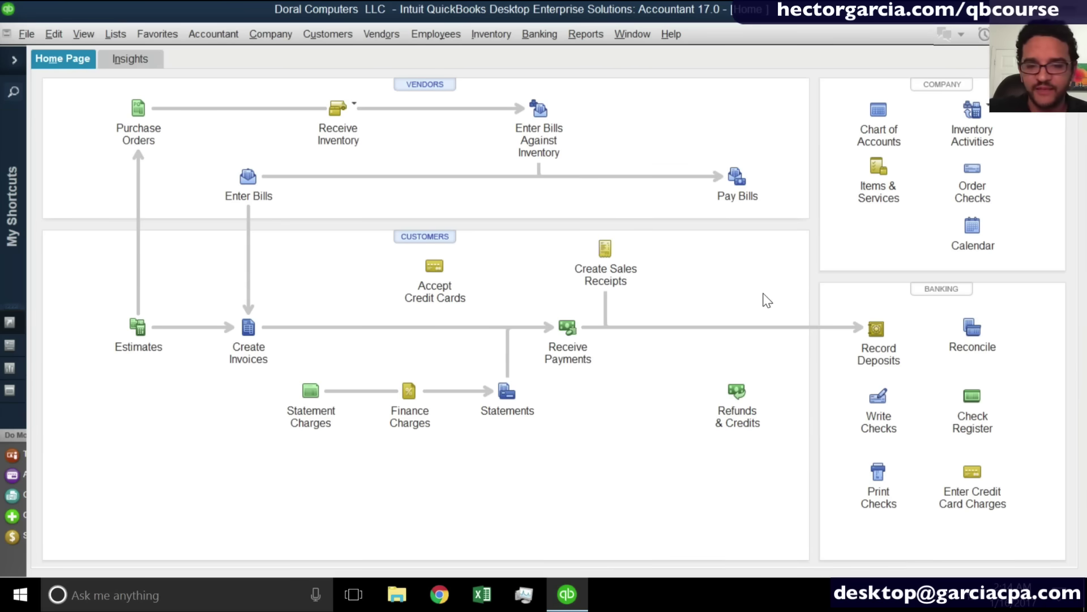
# Open the Regions Checking - 1234 register.
pyautogui.click(981, 403)
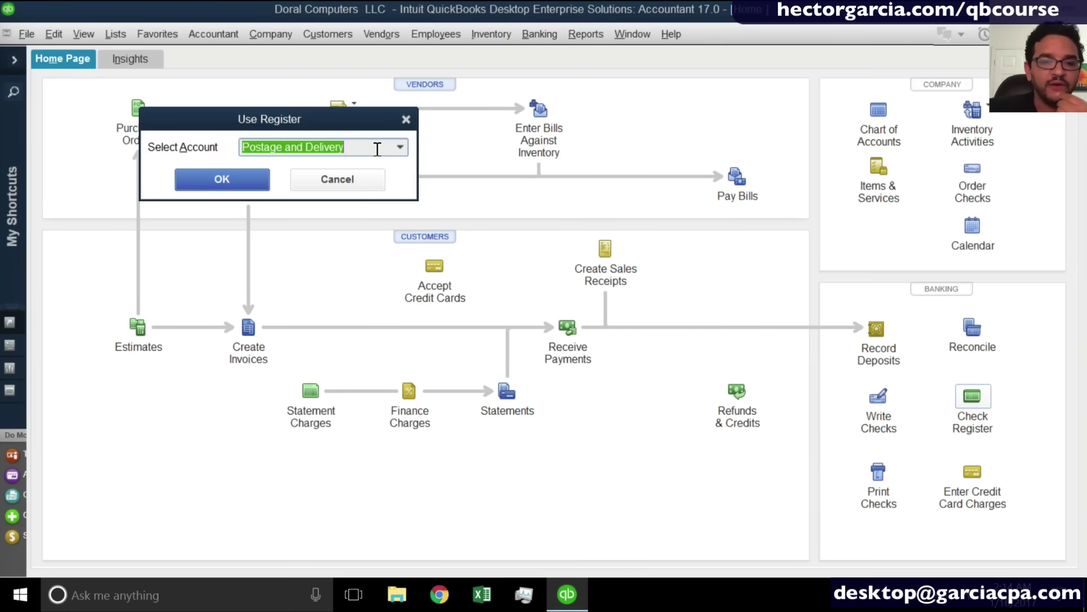
pyautogui.write('Regions Checking - 1234')
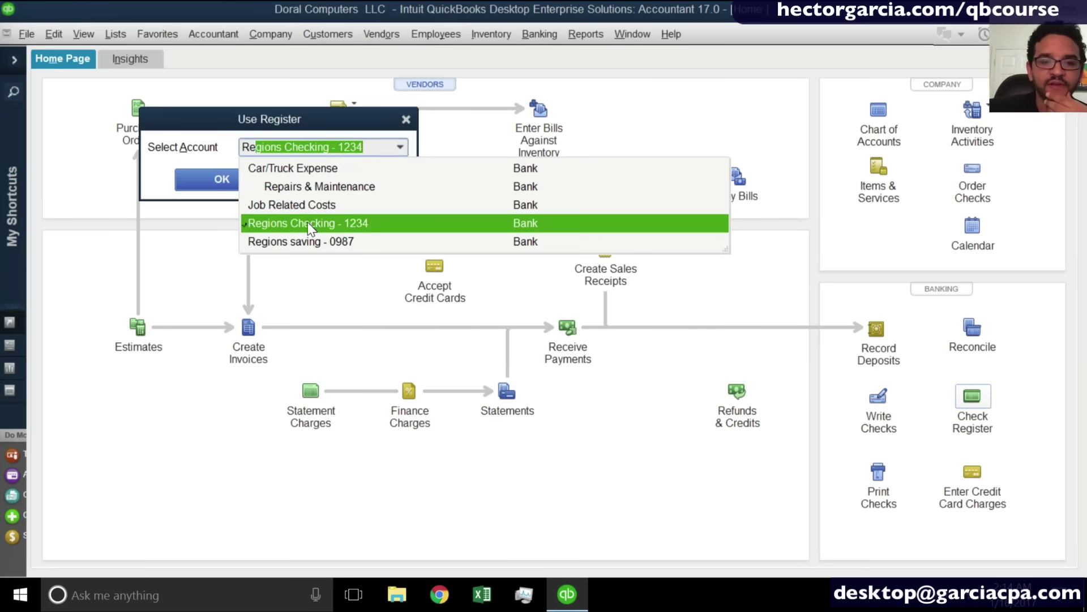
pyautogui.click(311, 226)
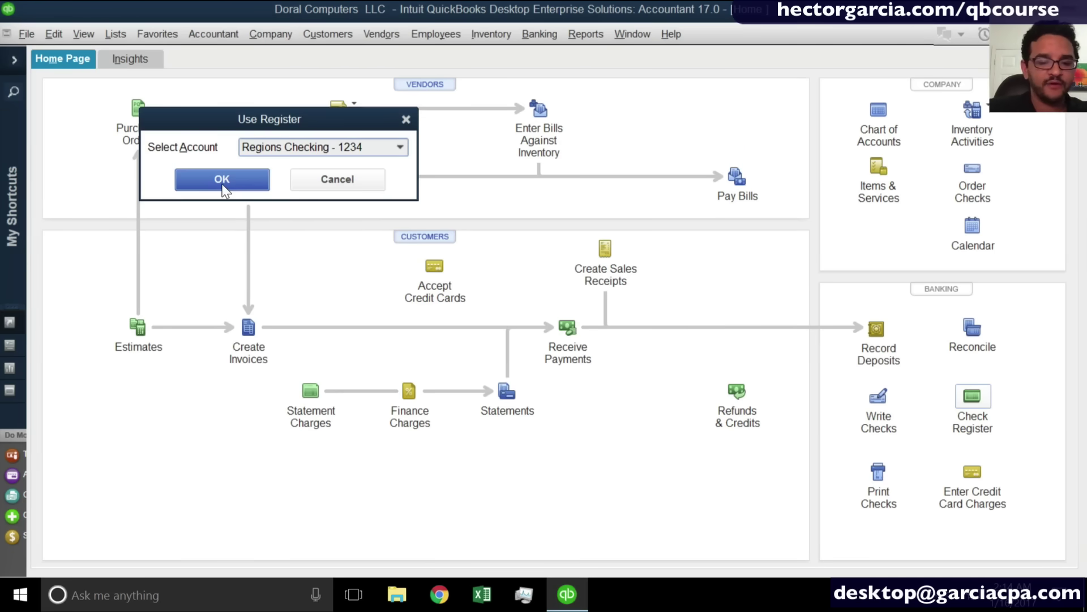
pyautogui.click(222, 180)
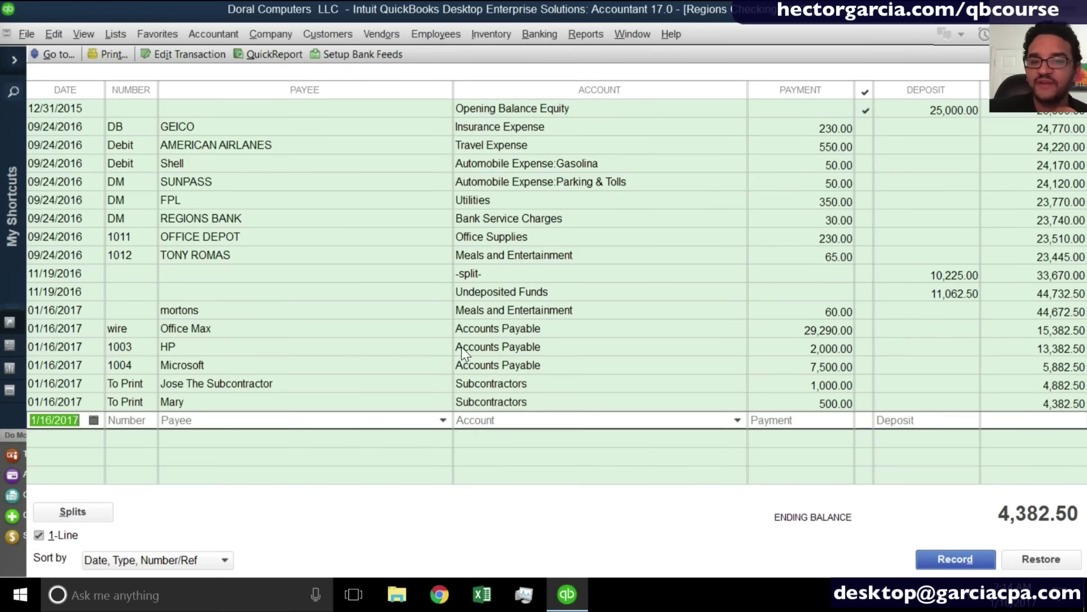
# Locate the AMERICAN AIRLANES 550.00 debit and open it with Edit Check.
pyautogui.click(136, 132)
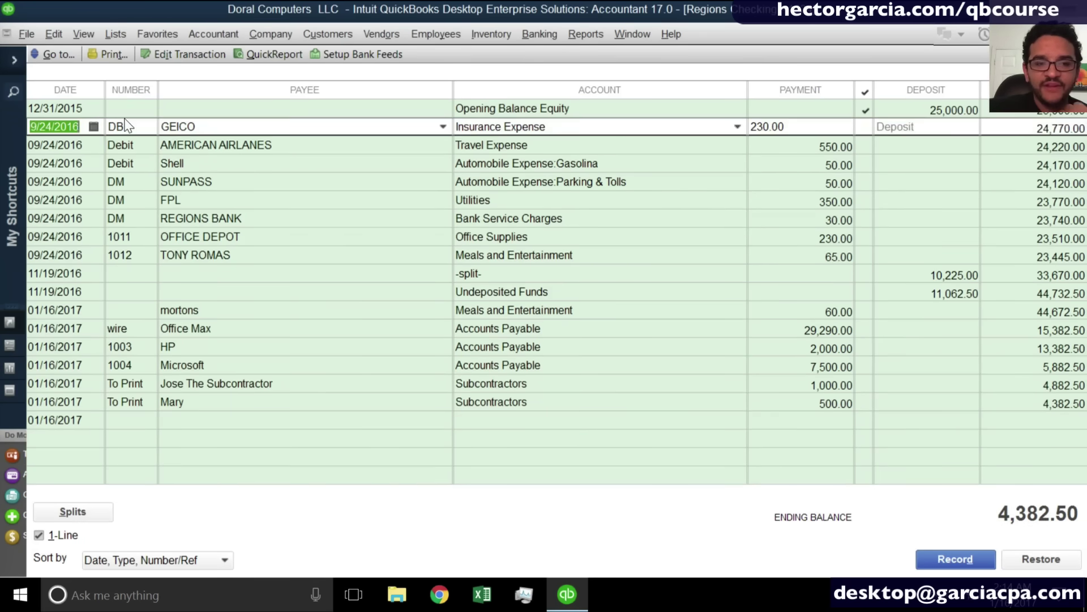
pyautogui.click(138, 143)
pyautogui.click(138, 181)
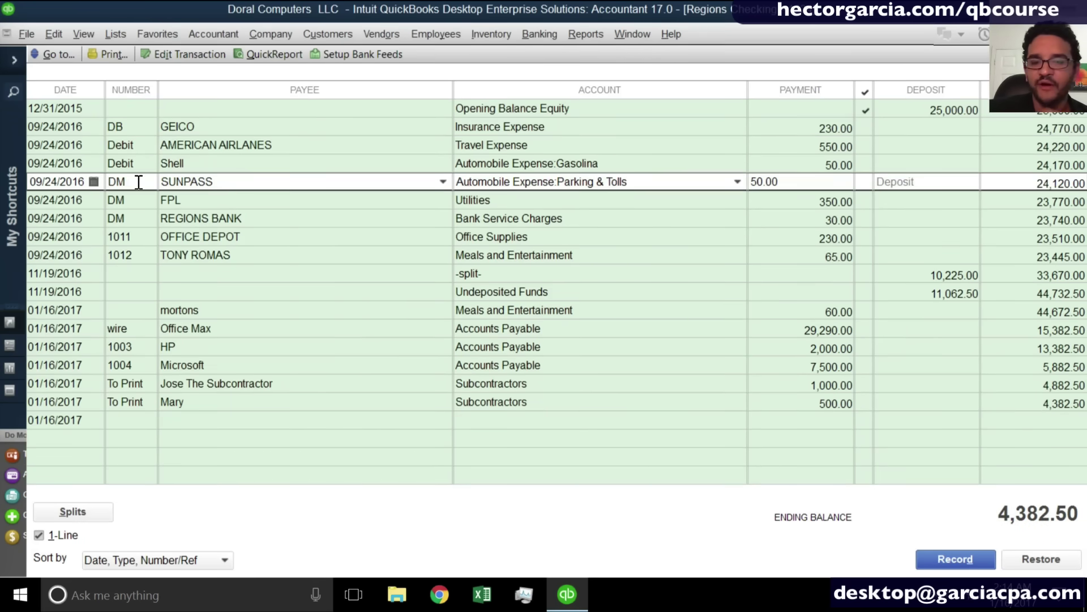
pyautogui.click(140, 145)
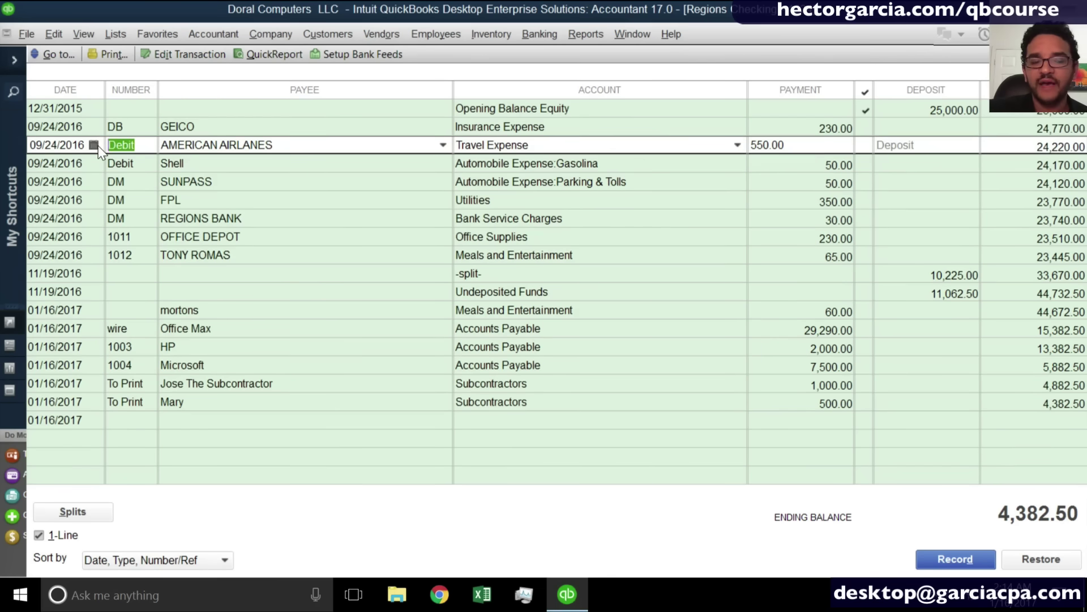
pyautogui.rightClick(139, 149)
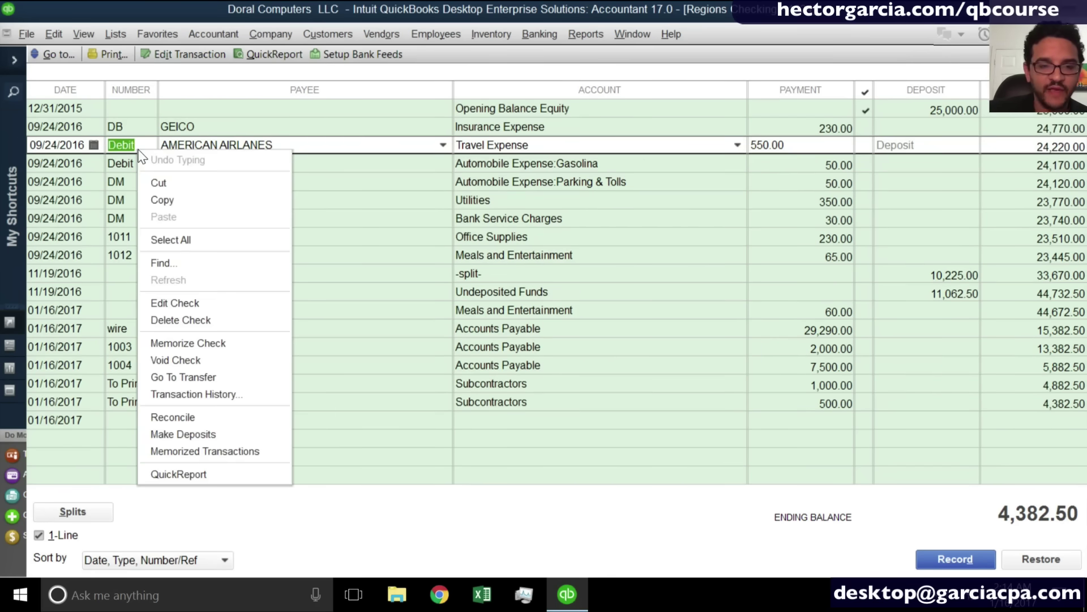
pyautogui.click(181, 304)
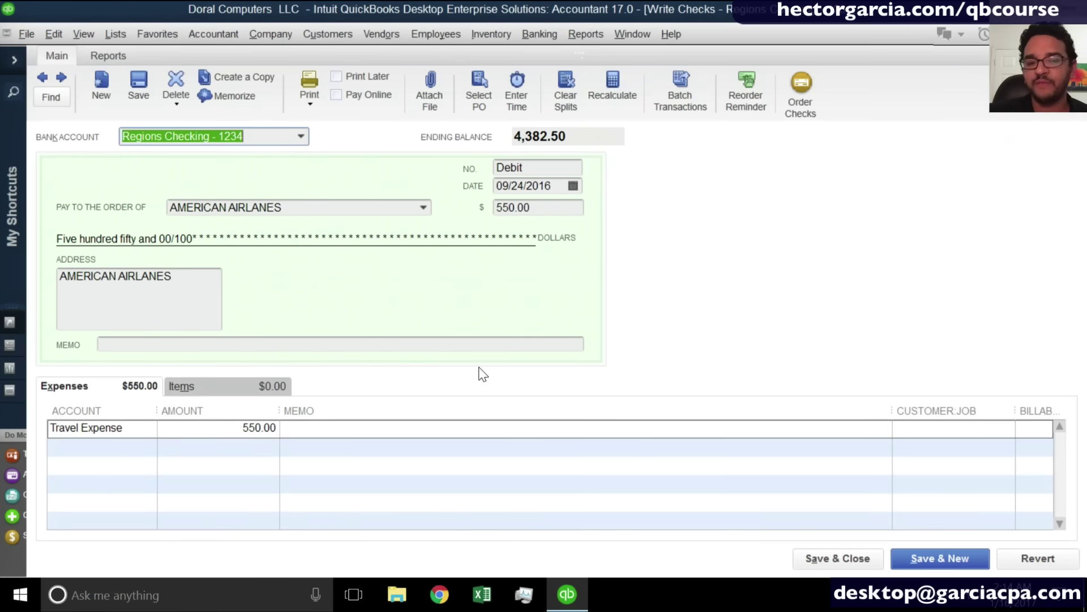
# Change the AMERICAN AIRLANES check number to d and save, accepting both warnings.
pyautogui.click(542, 171)
pyautogui.press('BackSpace')
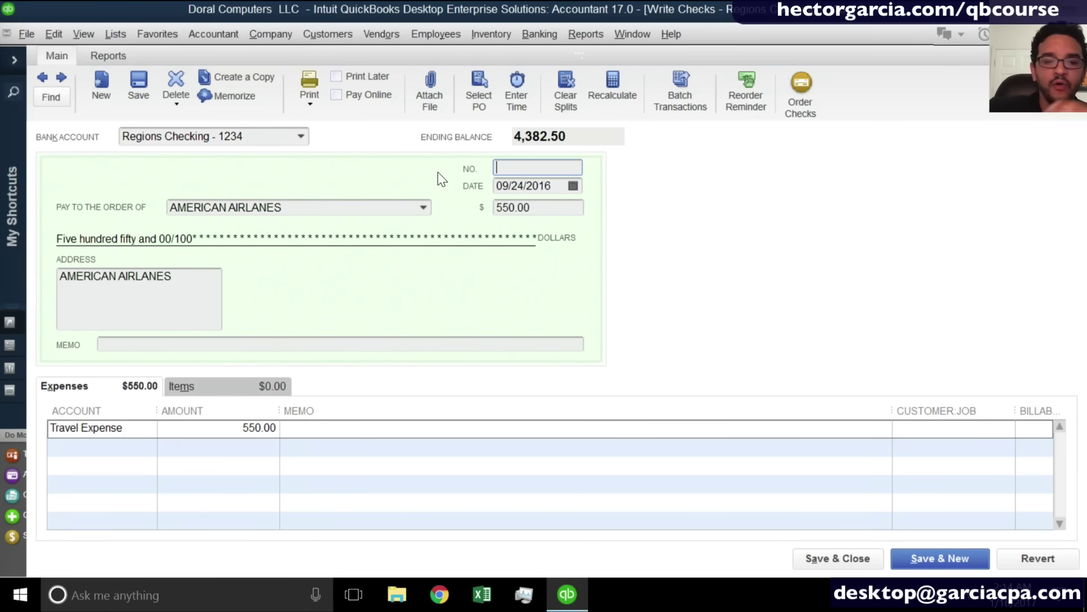
pyautogui.write('d')
pyautogui.press('Tab')
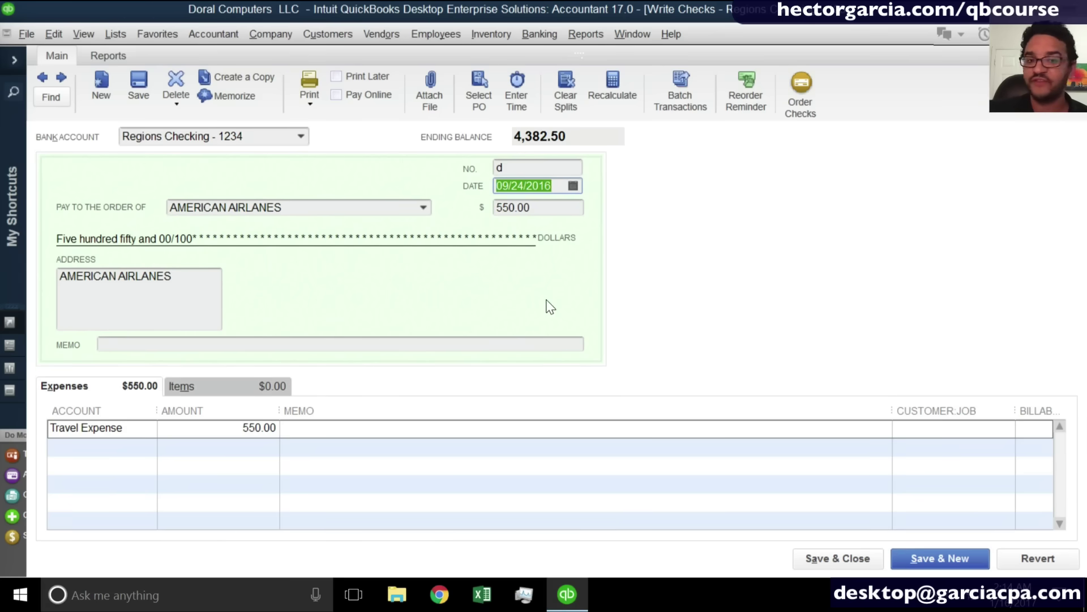
pyautogui.click(836, 560)
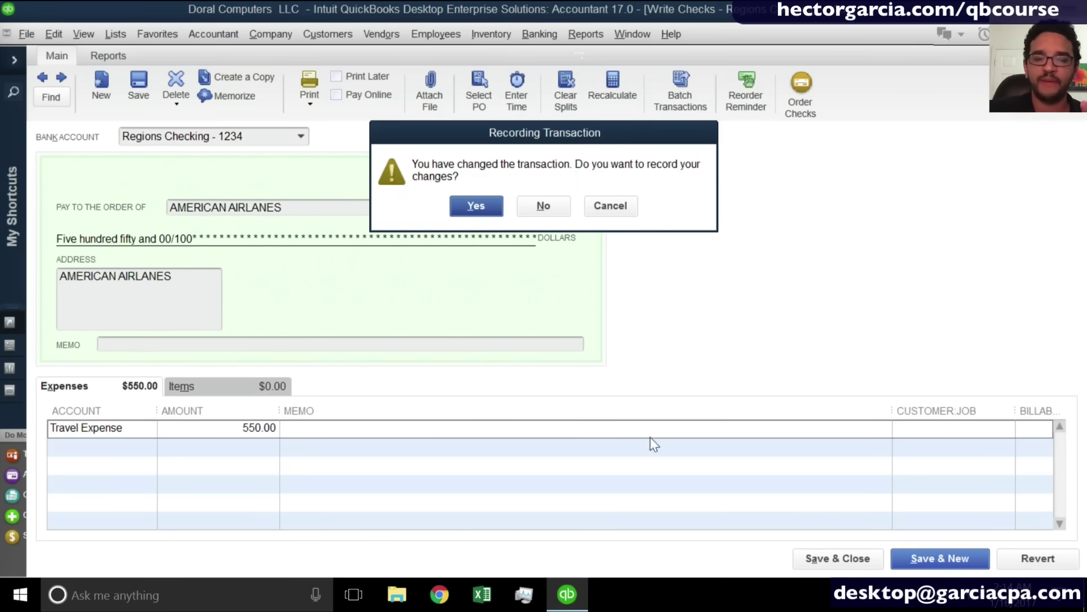
pyautogui.click(480, 207)
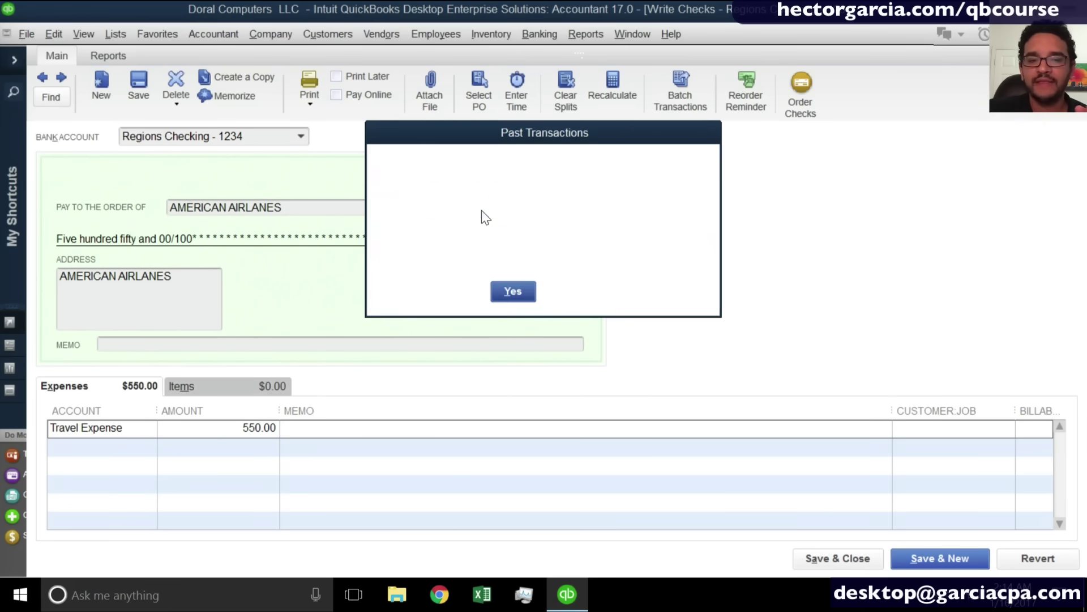
pyautogui.click(515, 298)
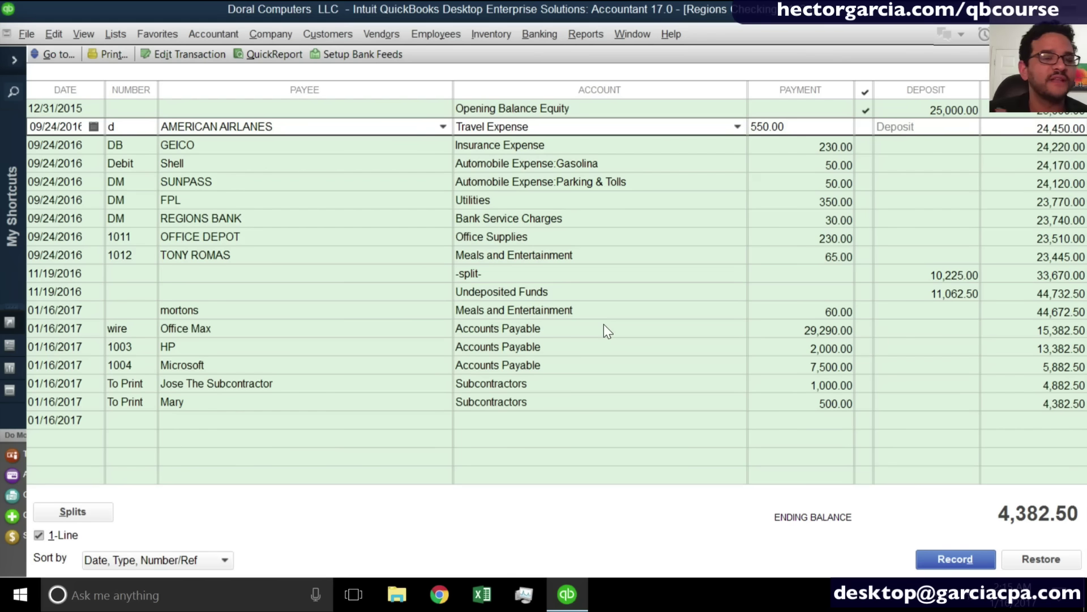
# Switch the Regions Checking register to two-line view and review the entries.
pyautogui.click(126, 347)
pyautogui.click(68, 534)
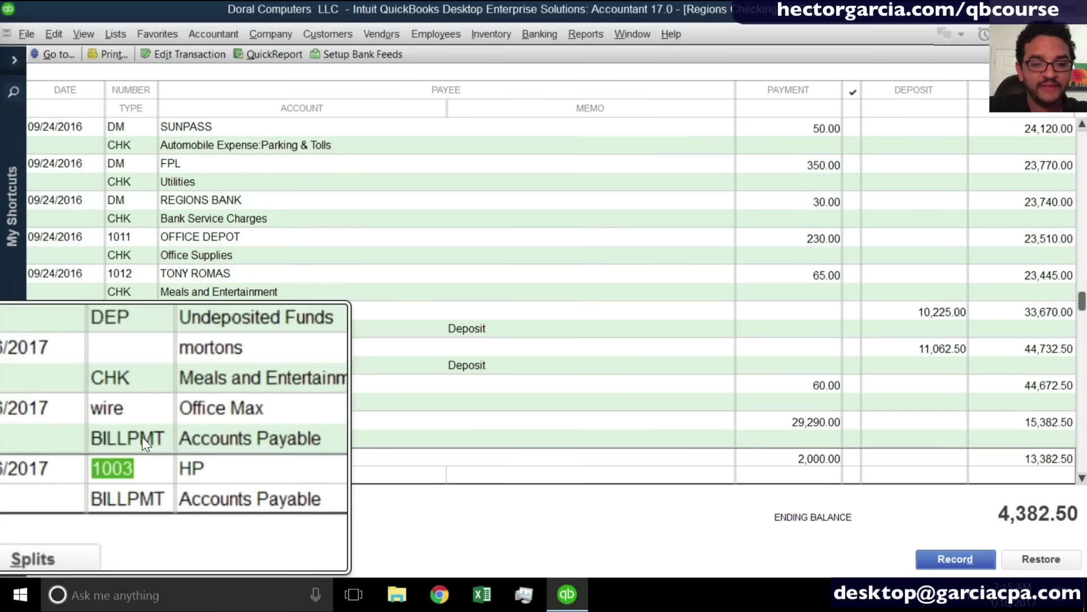
pyautogui.click(144, 442)
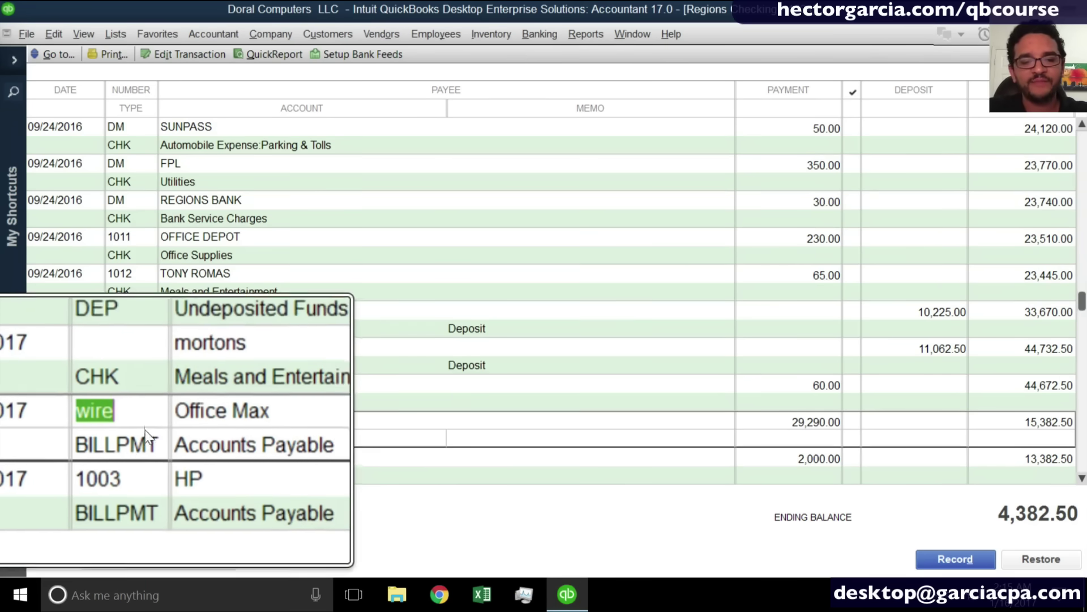
pyautogui.click(147, 404)
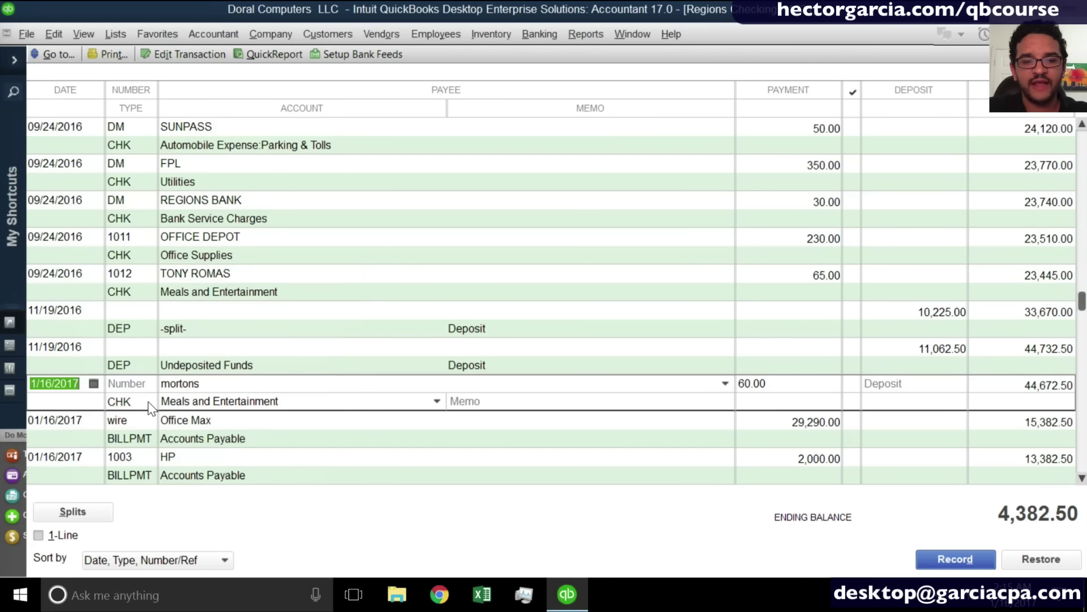
# Inspect the subcontractor check, close it, then open Microsoft bill payment 1004.
pyautogui.scroll(-4, 149, 406)
pyautogui.click(149, 406)
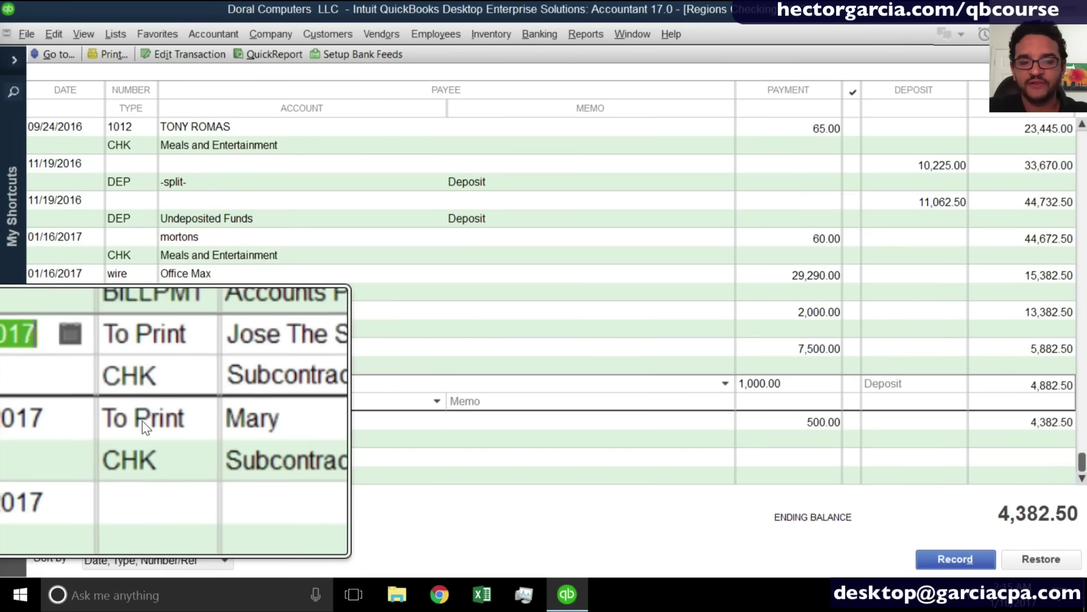
pyautogui.doubleClick(136, 408)
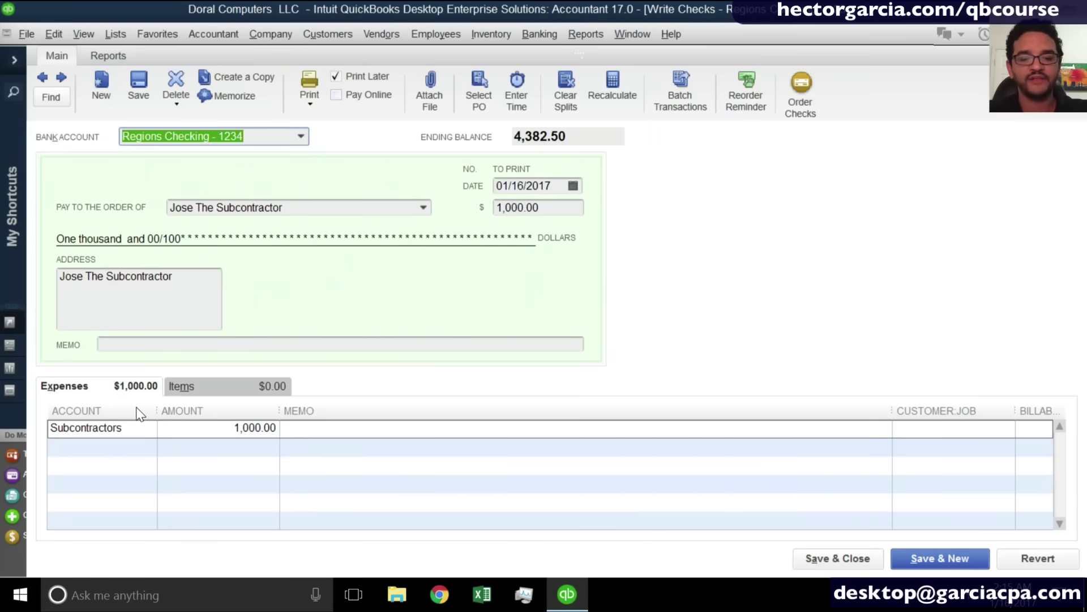
pyautogui.press('Escape')
pyautogui.click(146, 373)
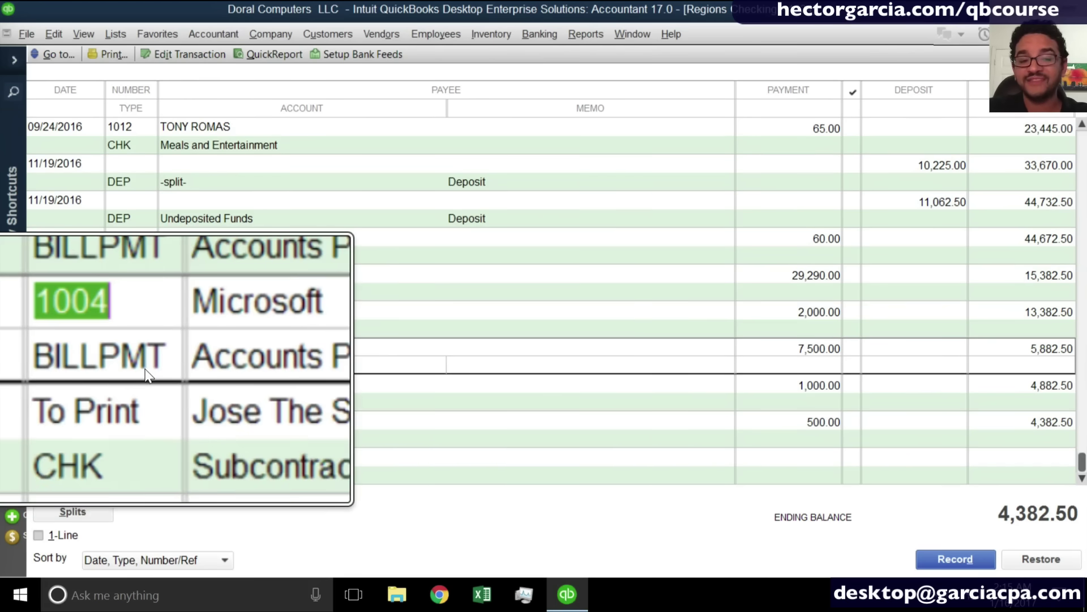
pyautogui.doubleClick(145, 368)
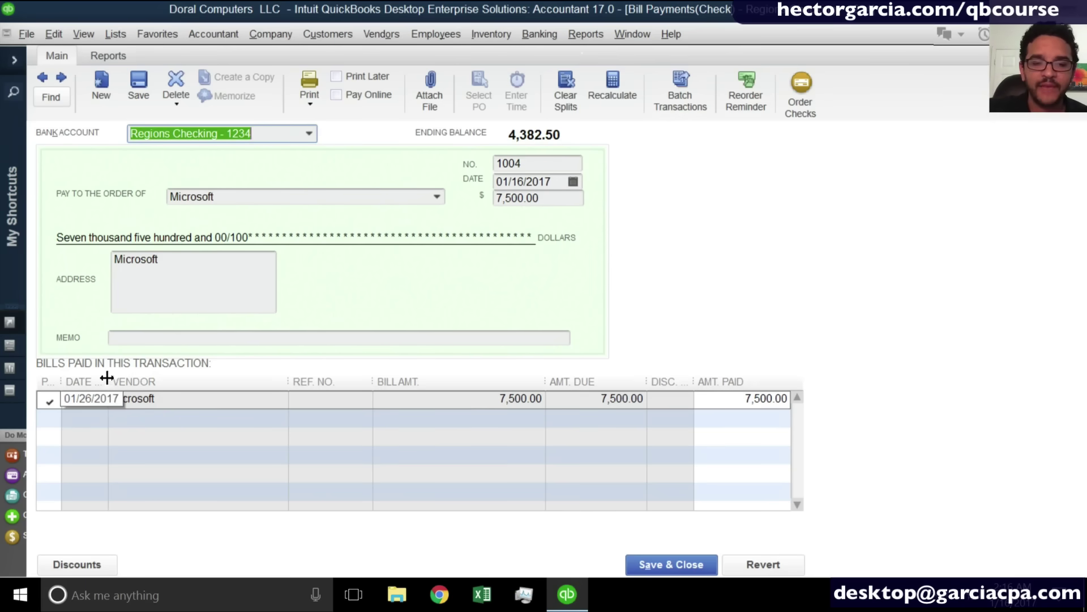
# Widen the Date Due column, then close the bill payment and the register.
pyautogui.moveTo(107, 380); pyautogui.dragTo(139, 381)
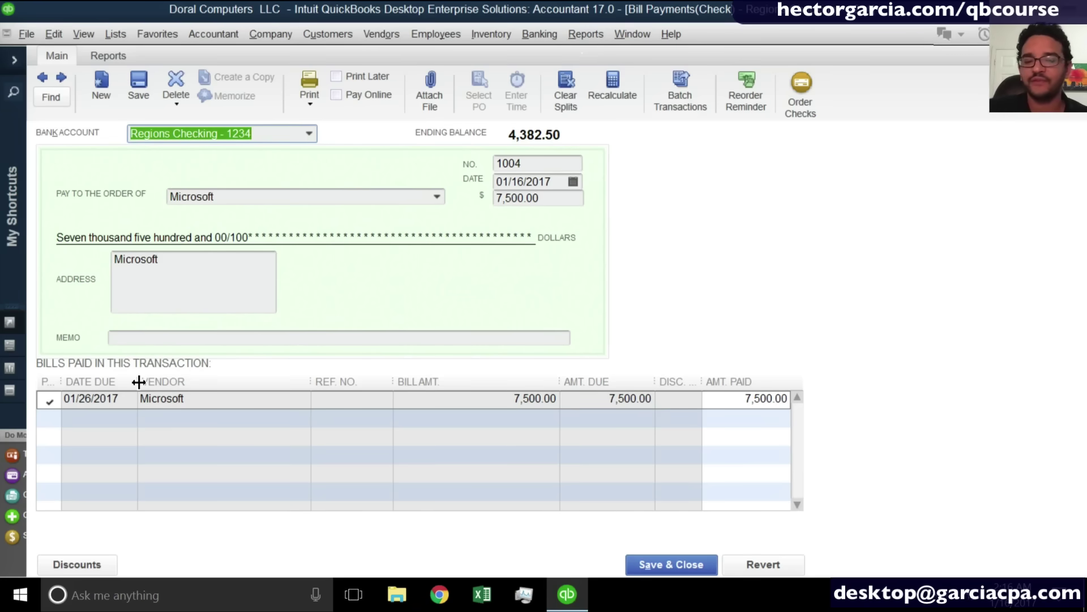
pyautogui.hotkey('ctrl', 'r')
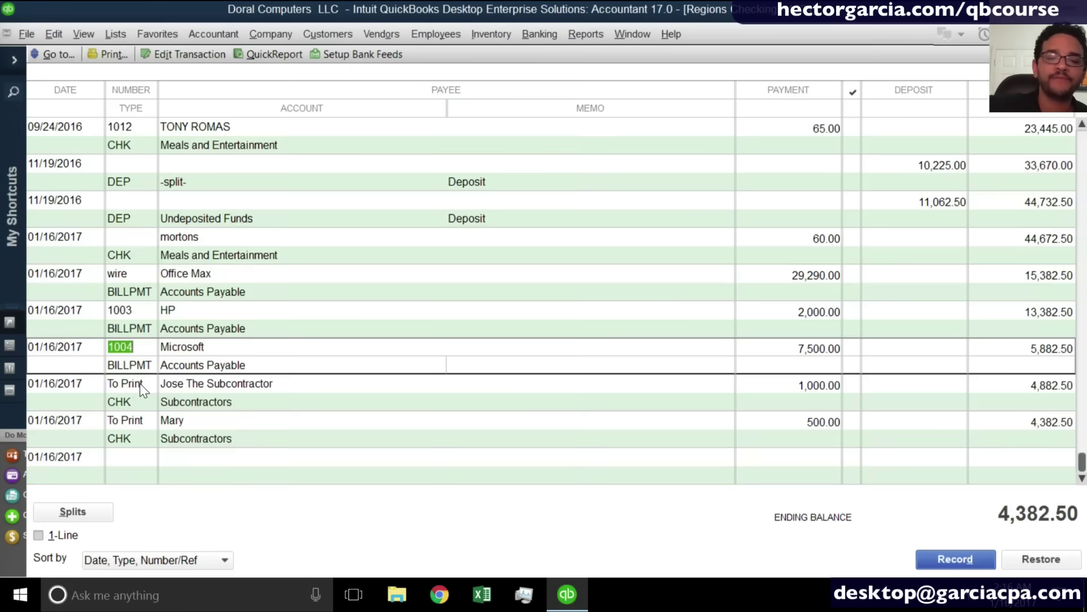
pyautogui.press('Escape')
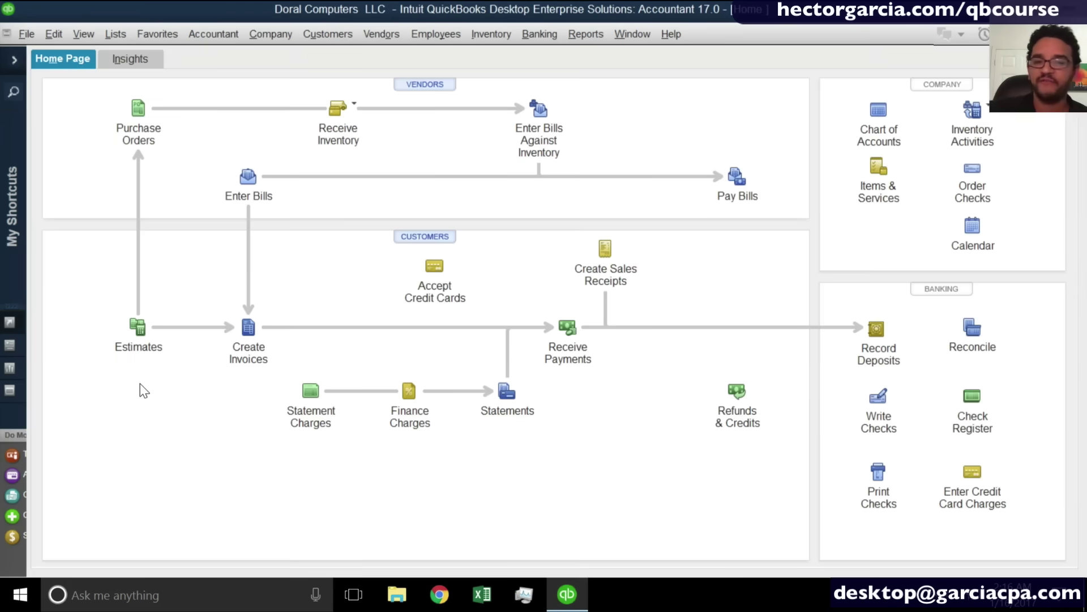
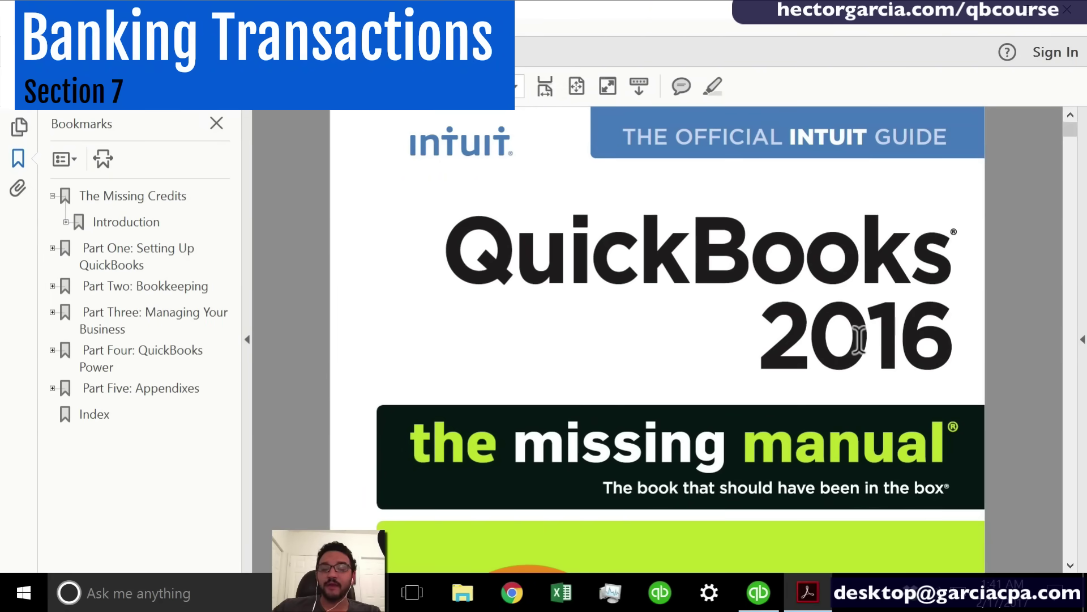
# Expand Part Two: Bookkeeping in the manual's bookmarks and jump to Chapter 14, Bank Accounts and Credit Cards.
pyautogui.click(52, 286)
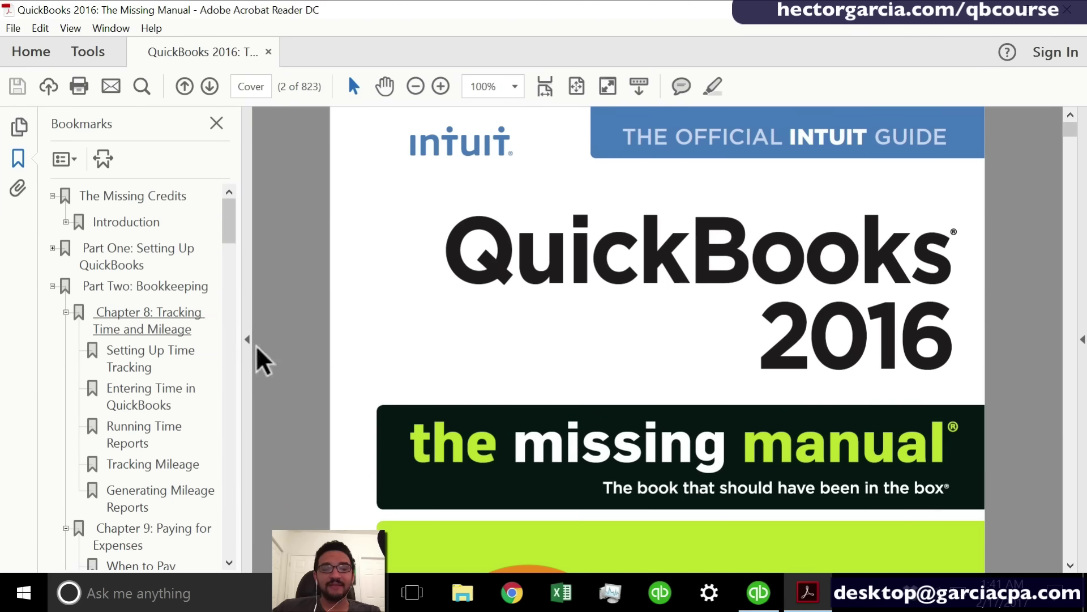
pyautogui.moveTo(233, 229); pyautogui.dragTo(227, 379)
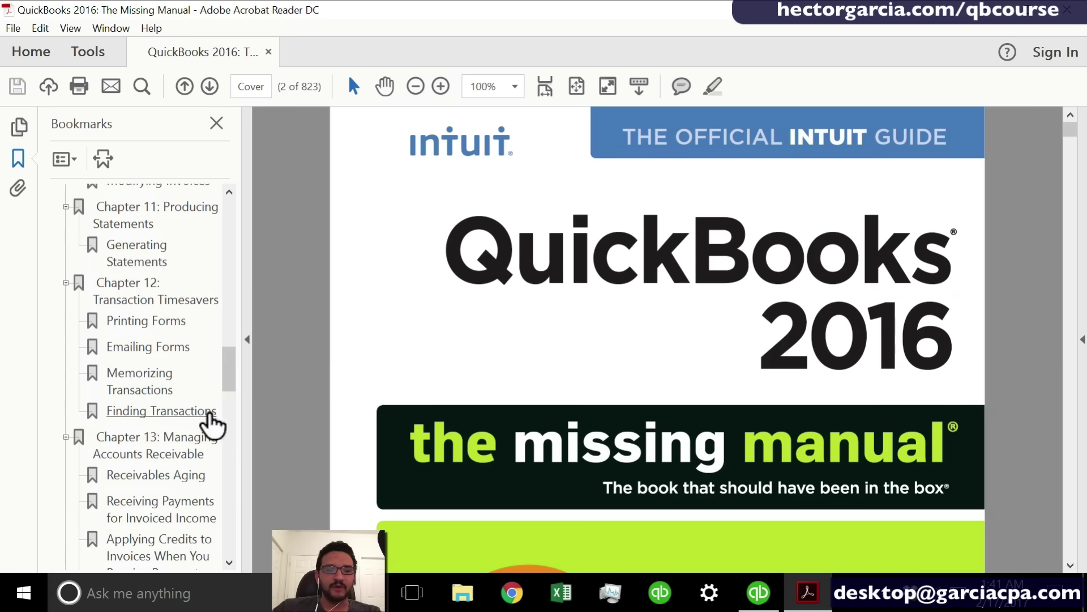
pyautogui.click(232, 442)
pyautogui.click(163, 422)
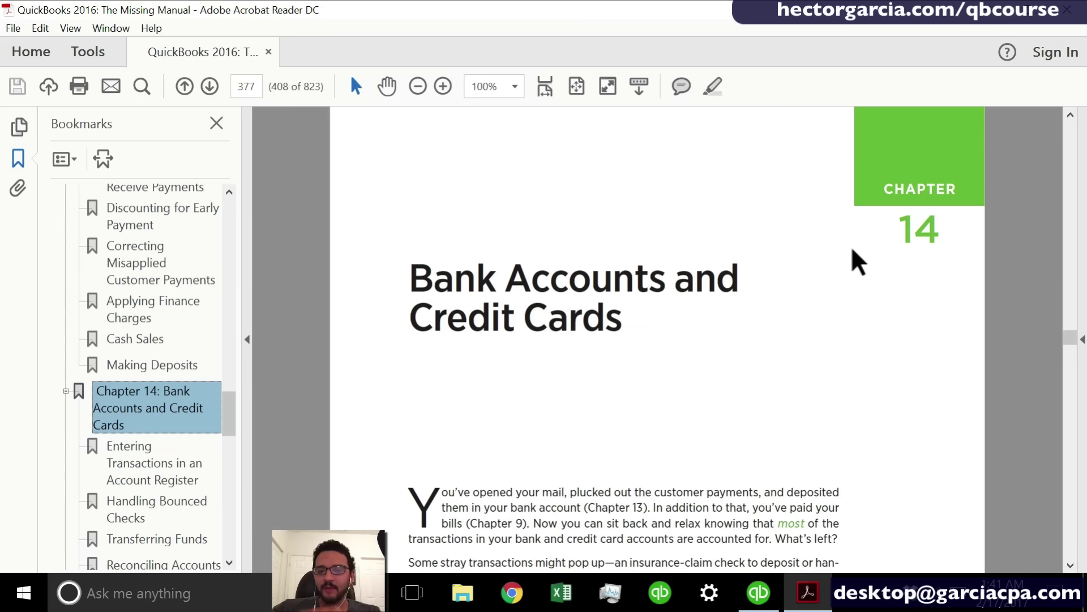
# Read the opening of Chapter 14 on page 379, then return to QuickBooks.
pyautogui.moveTo(447, 277); pyautogui.dragTo(662, 333)
pyautogui.click(662, 333)
pyautogui.moveTo(1071, 339); pyautogui.dragTo(1073, 347)
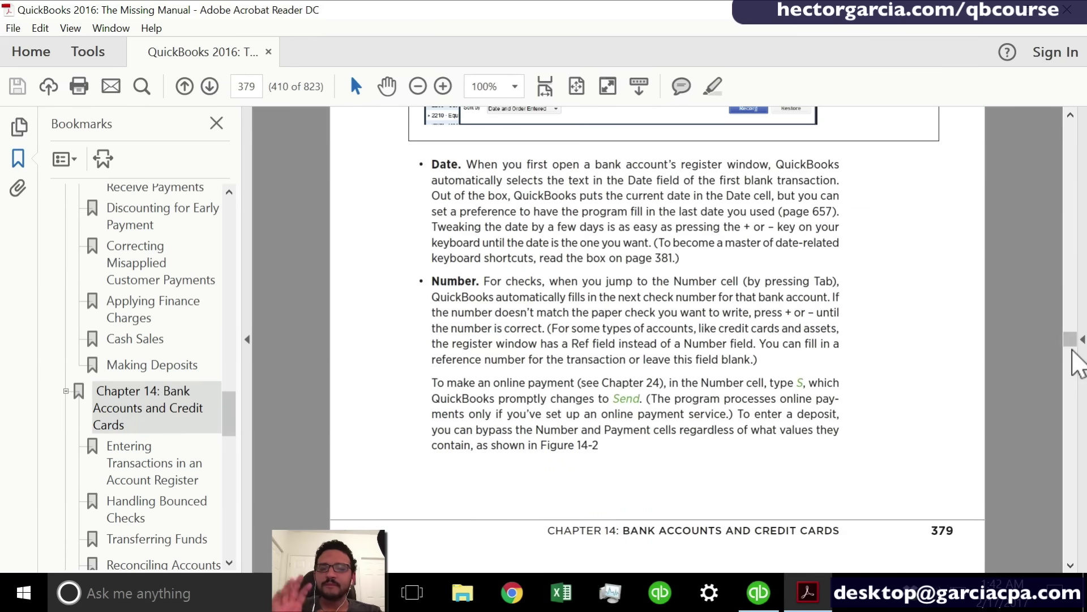
pyautogui.click(771, 595)
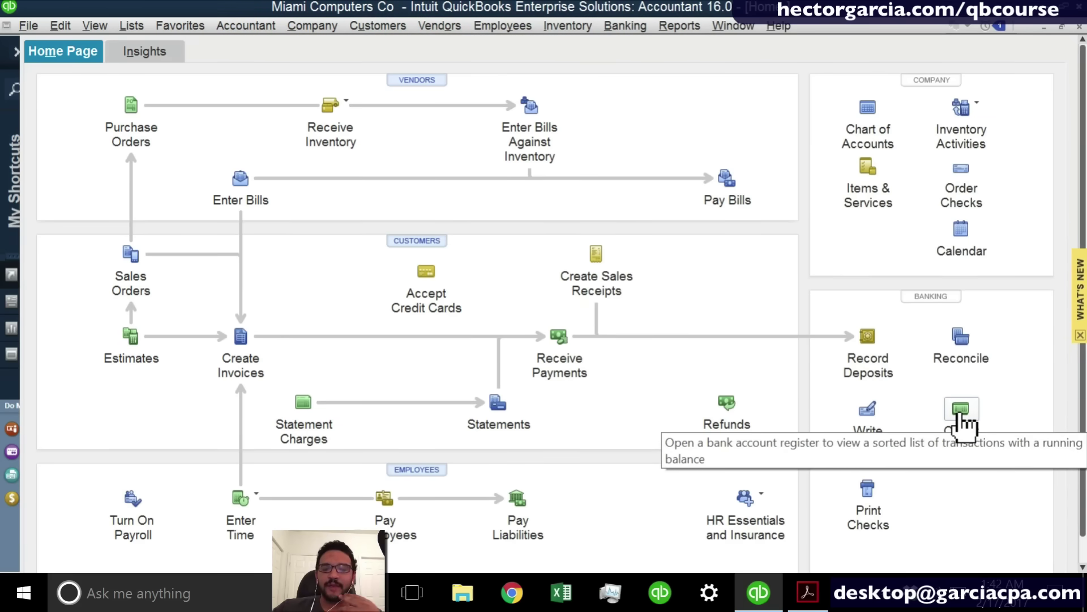
# From the chart of accounts, start a new account of type Bank.
pyautogui.click(960, 415)
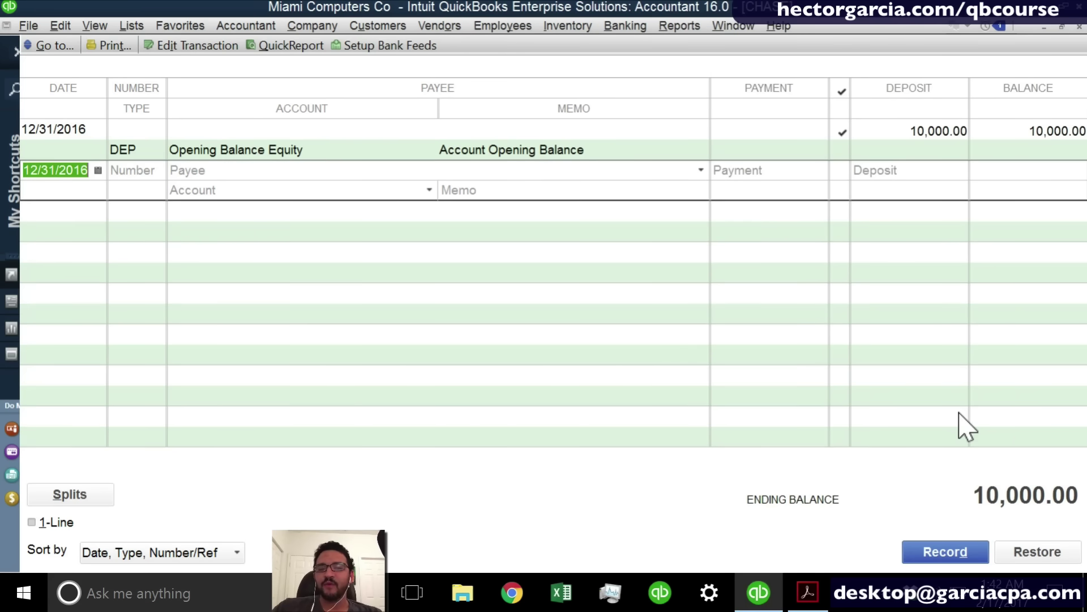
pyautogui.press('Escape')
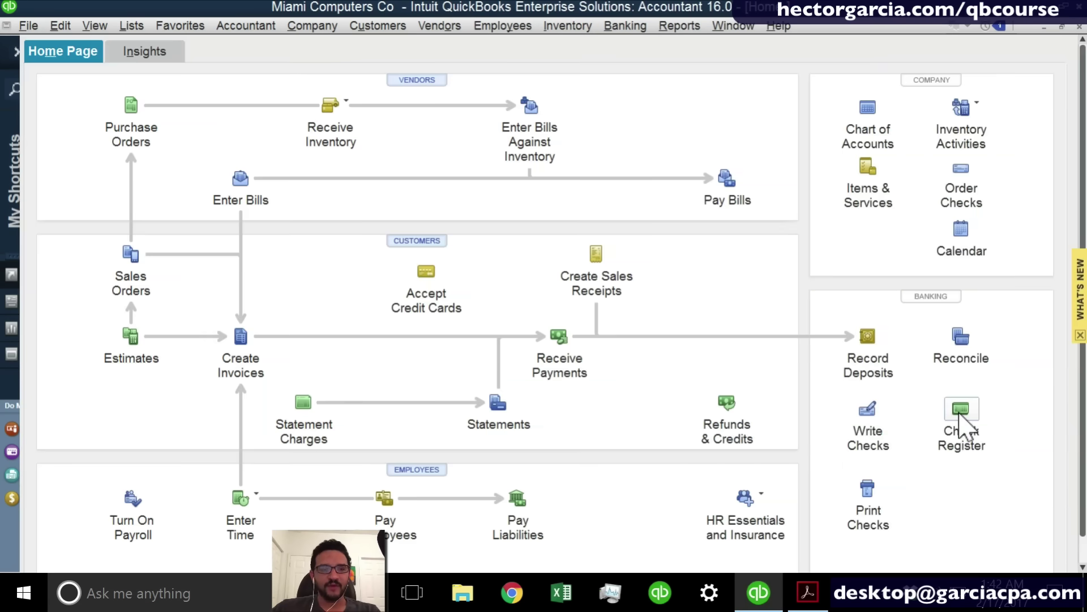
pyautogui.hotkey('ctrl', 'a')
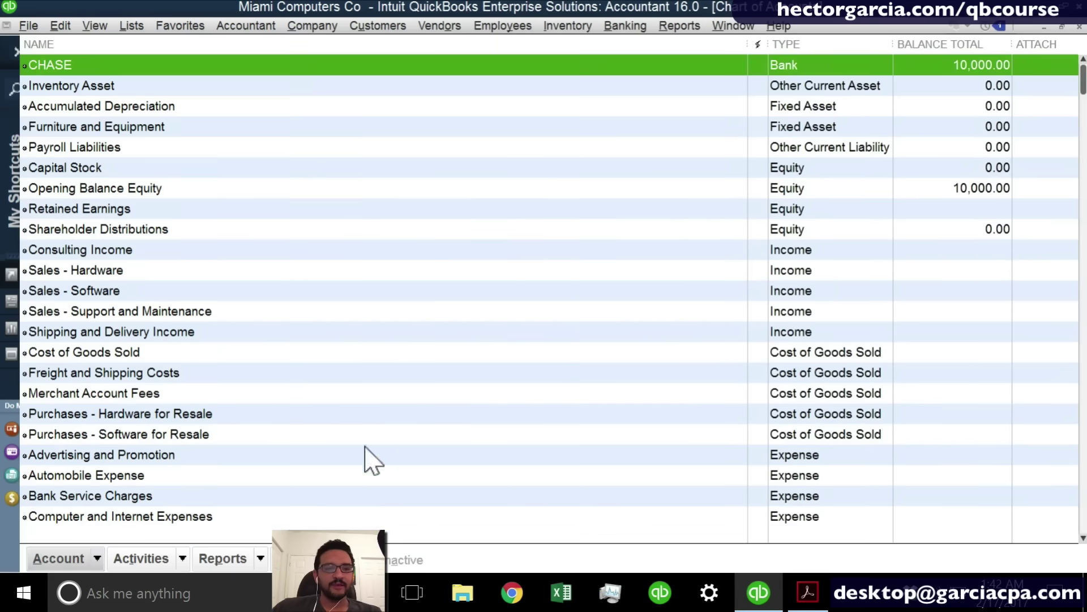
pyautogui.click(102, 559)
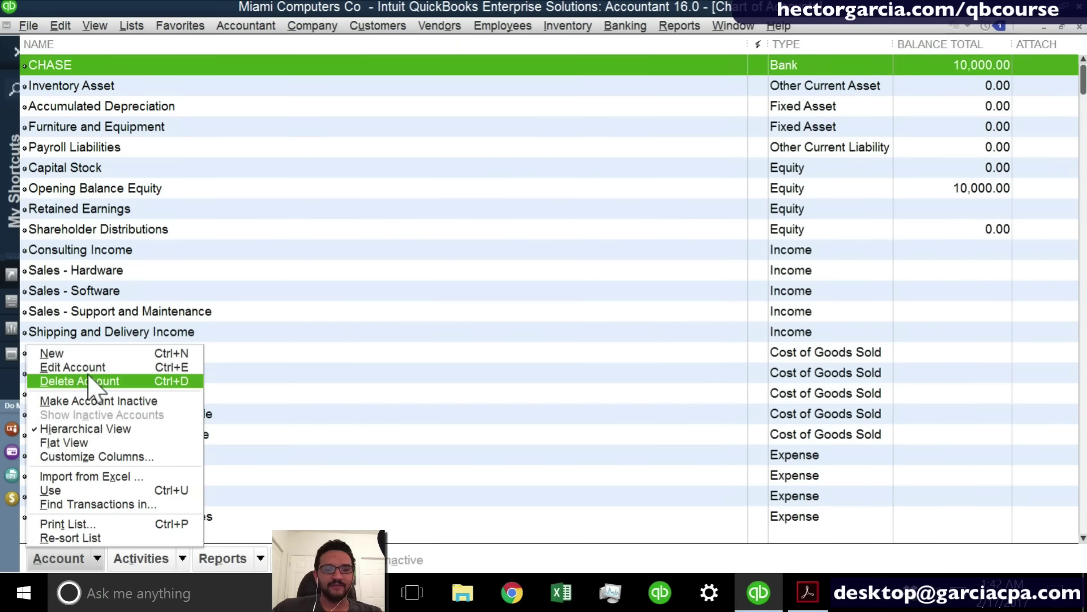
pyautogui.click(85, 352)
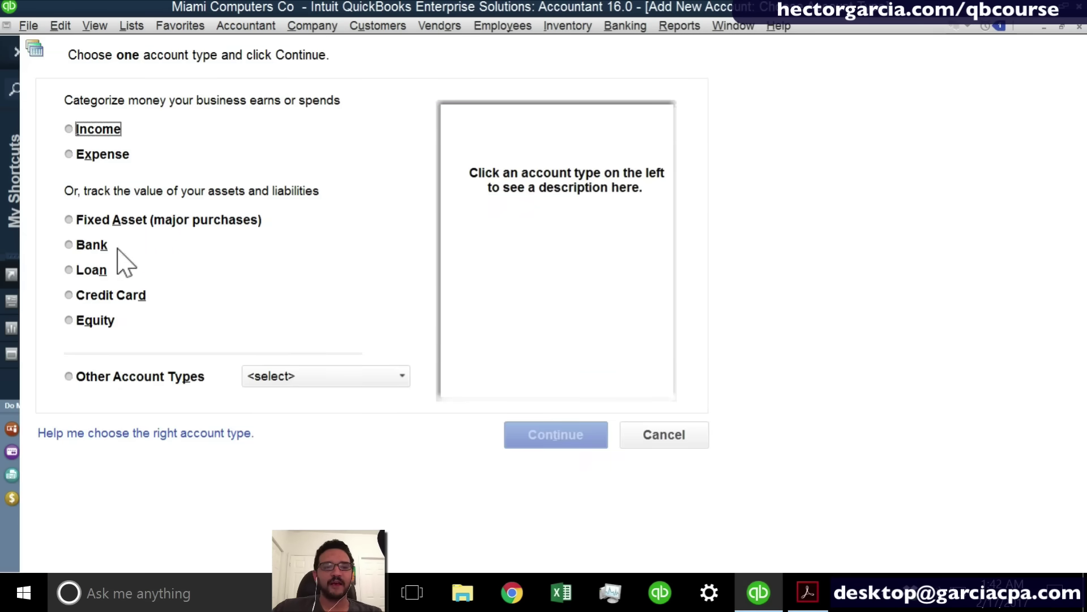
pyautogui.click(89, 249)
# Name the new bank account SAVINGS and save it, skipping online bank feed setup.
pyautogui.click(579, 444)
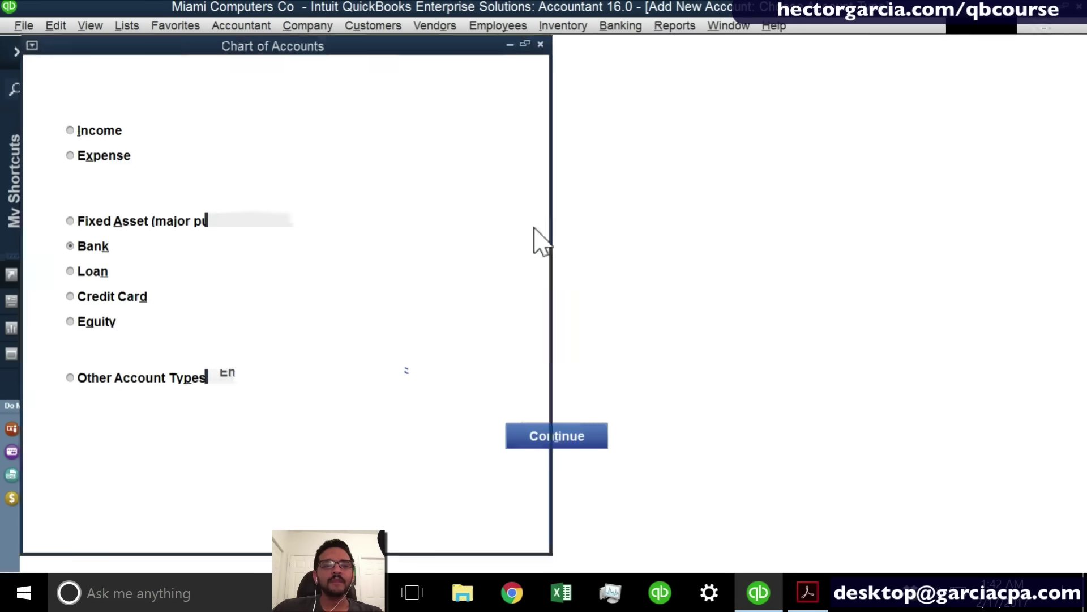
pyautogui.write('s')
pyautogui.press('BackSpace')
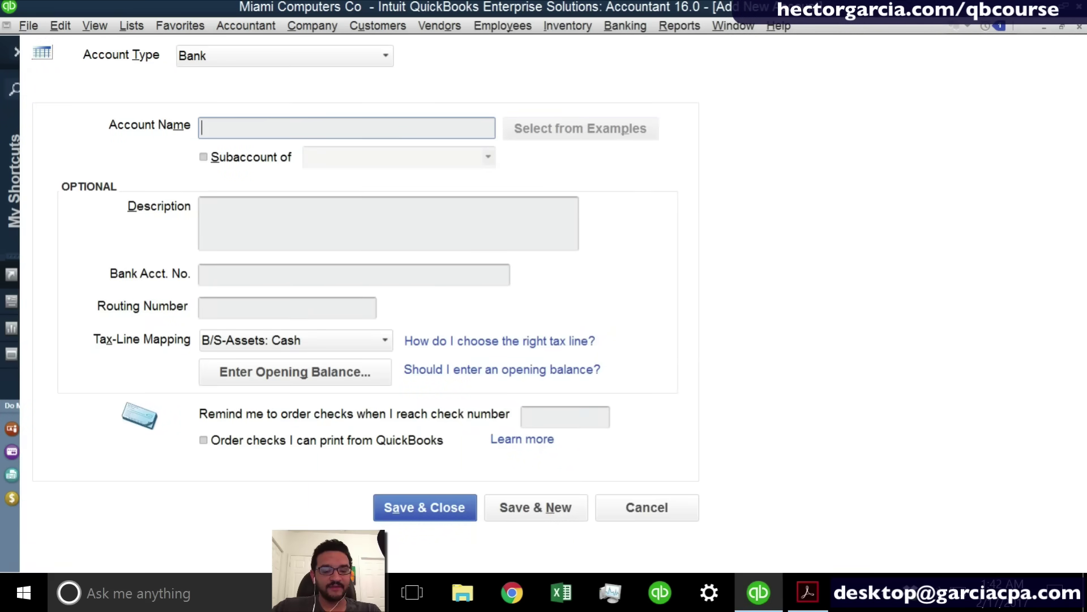
pyautogui.write('SAVINGS')
pyautogui.press('Return')
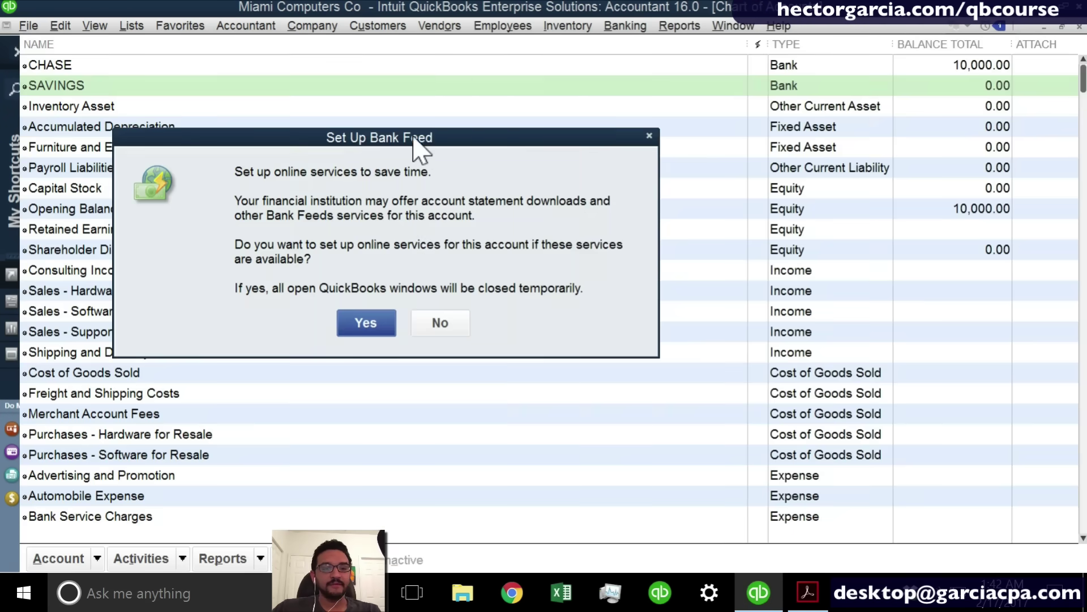
pyautogui.click(430, 321)
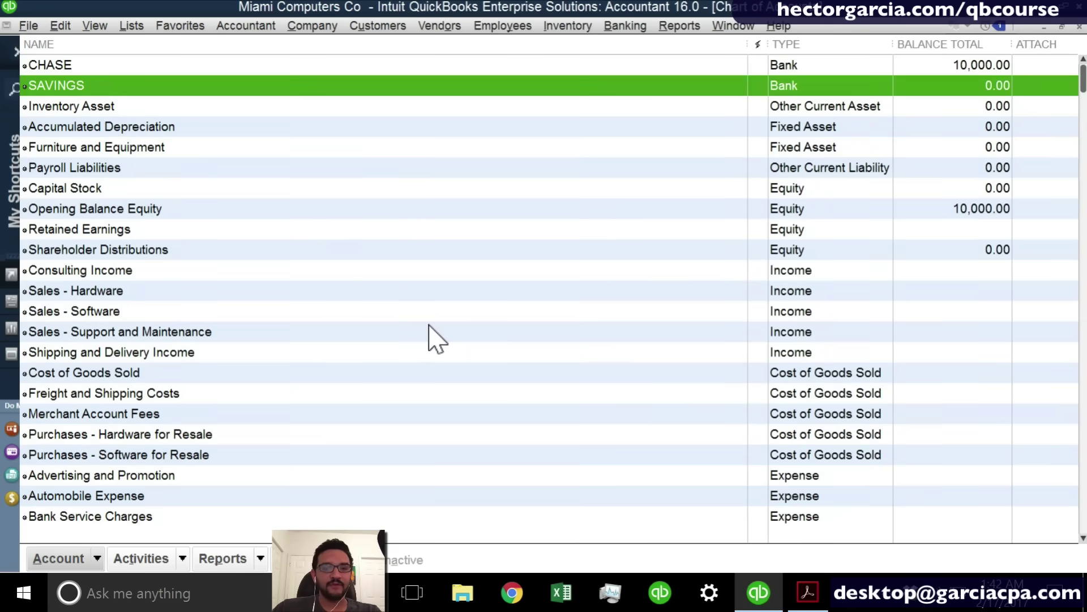
pyautogui.press('Escape')
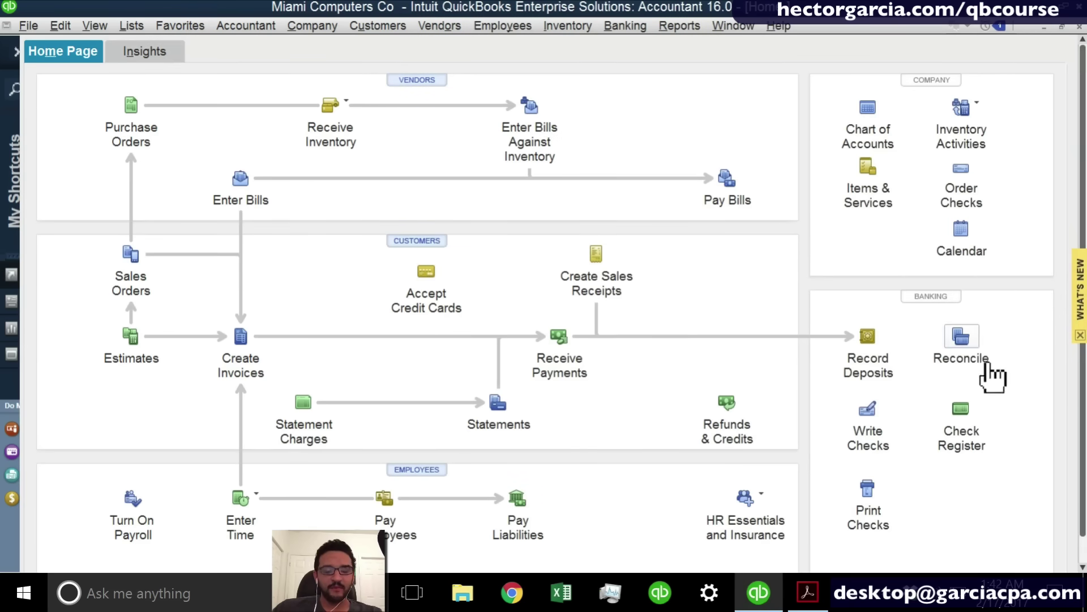
# Open the CHASE account register through Check Register on the Home Page.
pyautogui.click(966, 424)
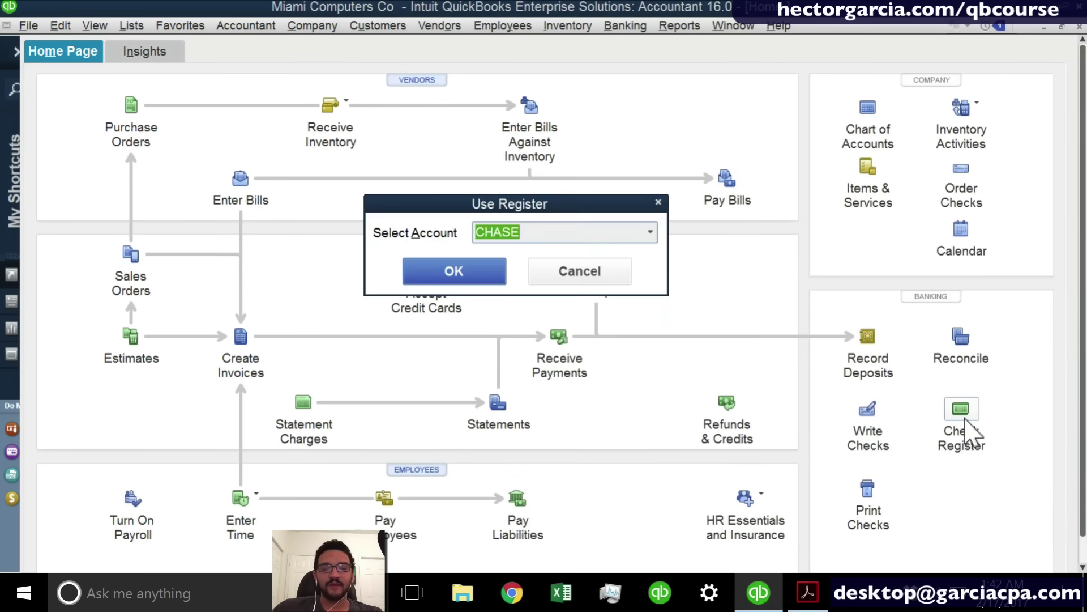
pyautogui.click(650, 232)
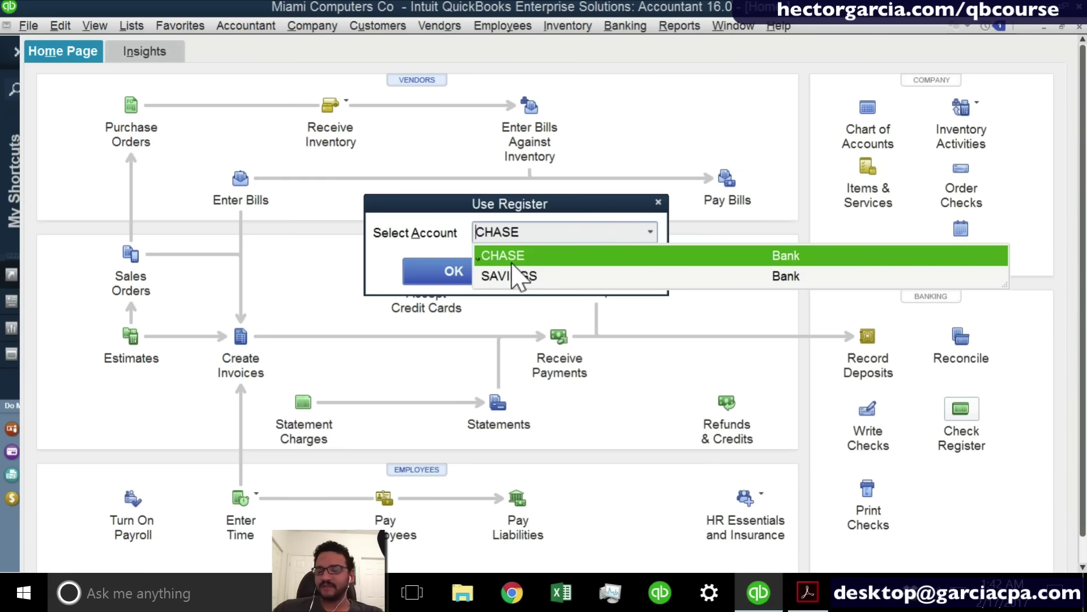
pyautogui.click(464, 252)
pyautogui.click(571, 274)
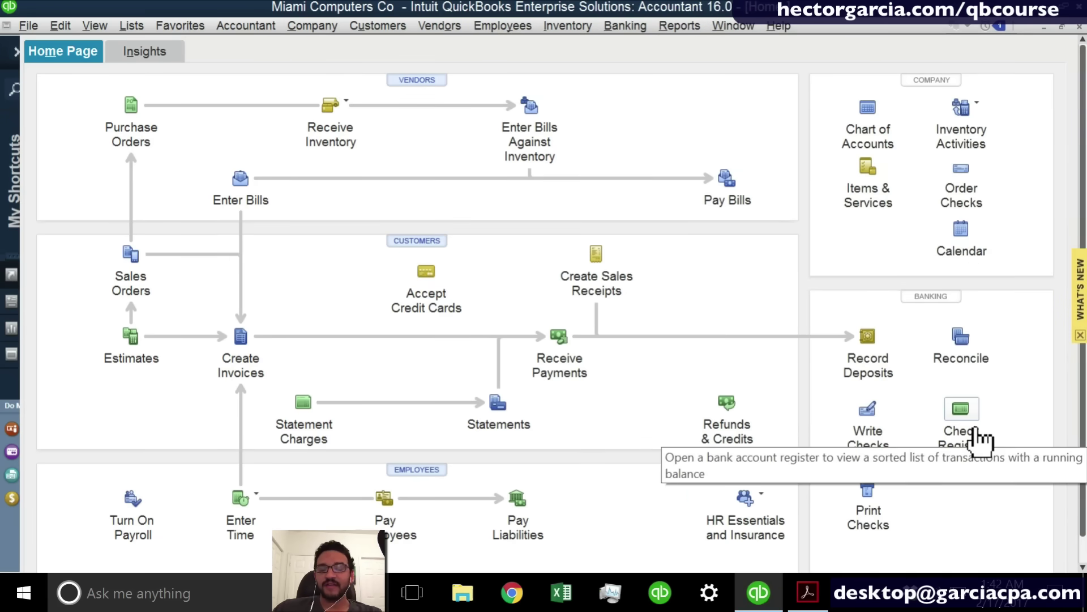
pyautogui.click(975, 431)
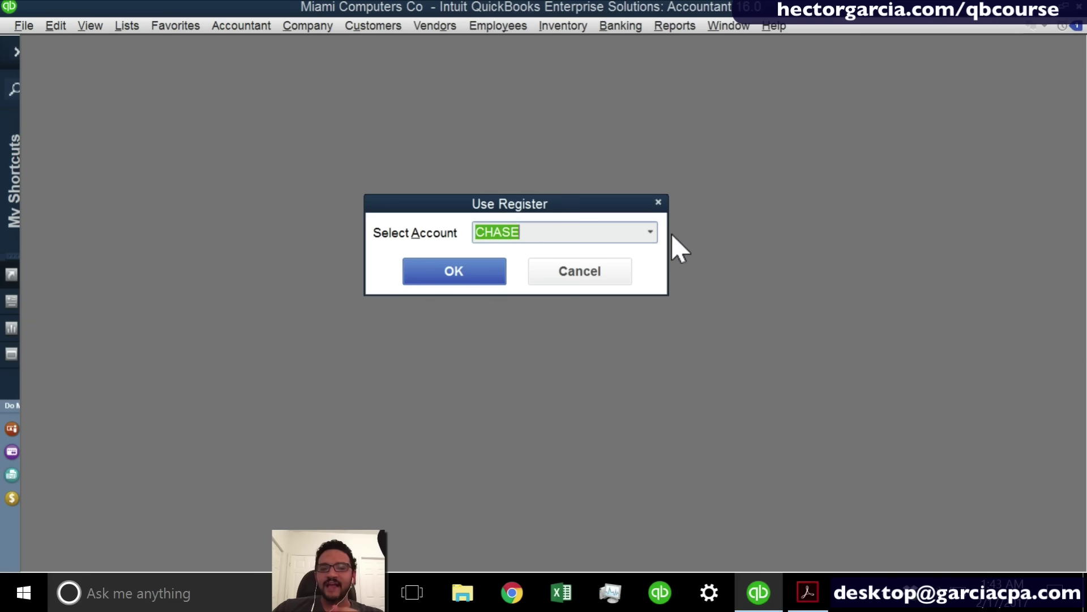
pyautogui.click(651, 234)
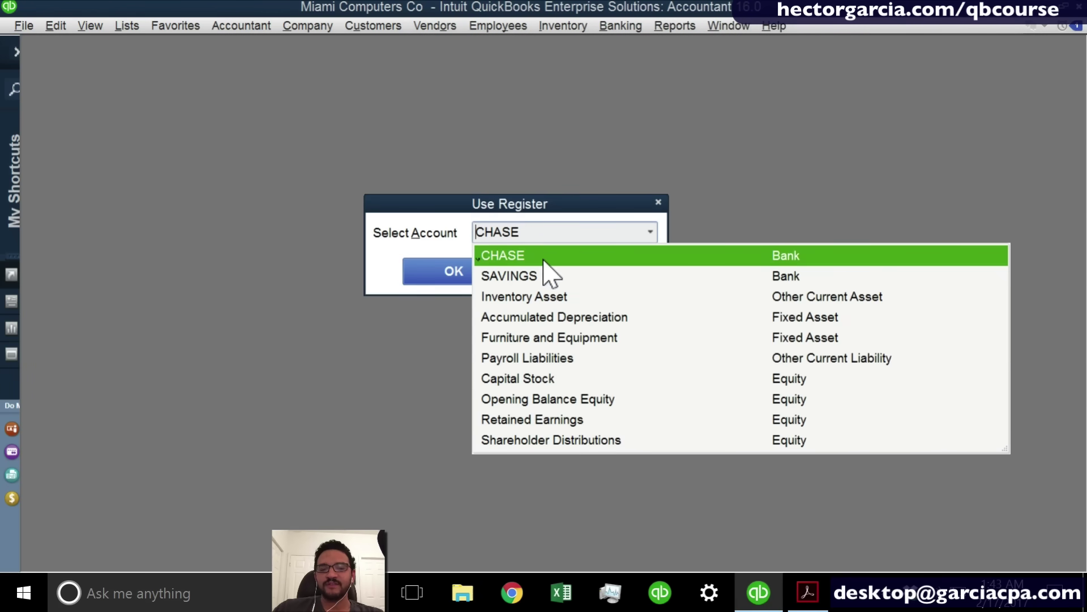
pyautogui.click(543, 261)
pyautogui.click(432, 281)
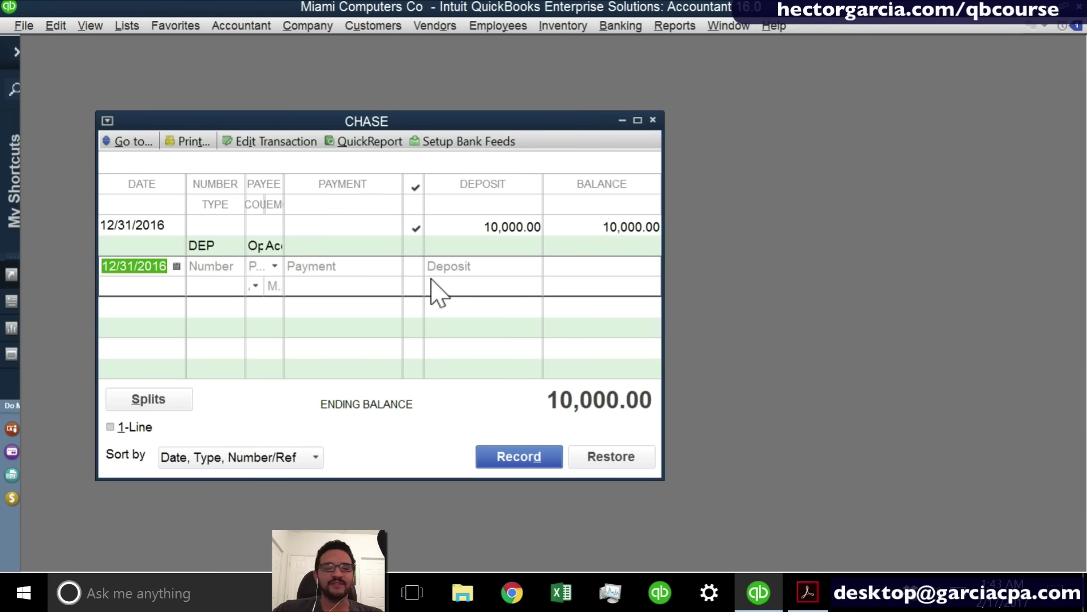
# Maximize the CHASE register, date the new entry 02/17/2017, and bring up a blank invoice.
pyautogui.click(638, 122)
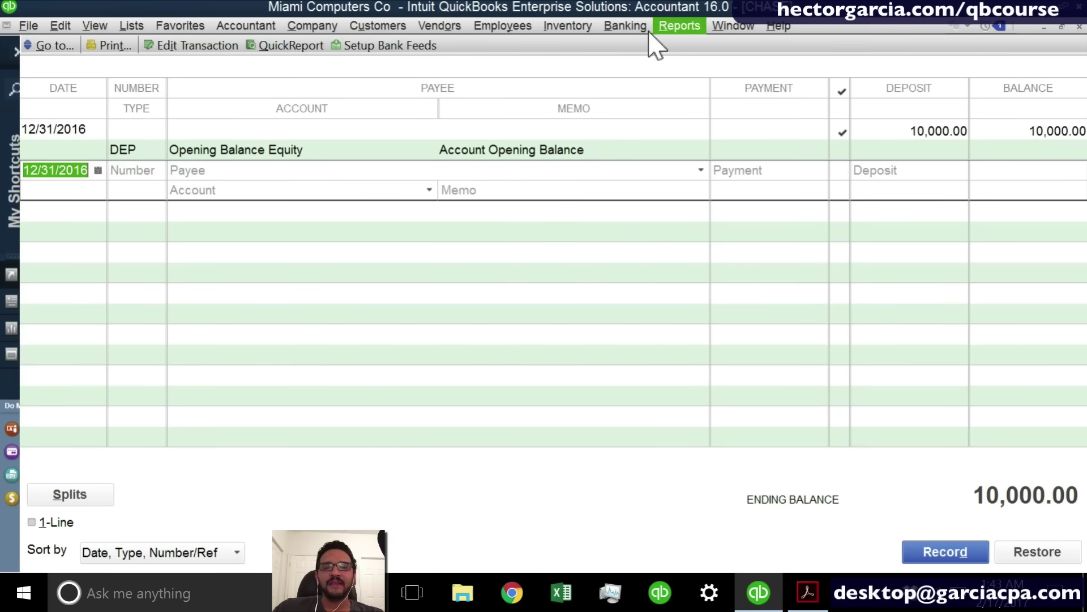
pyautogui.click(634, 27)
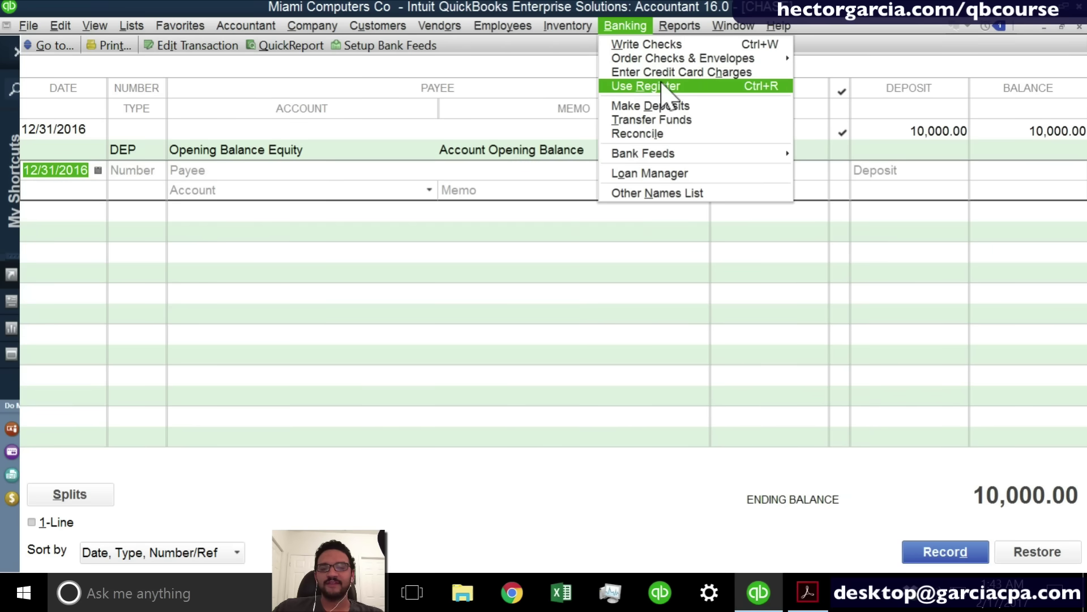
pyautogui.click(506, 84)
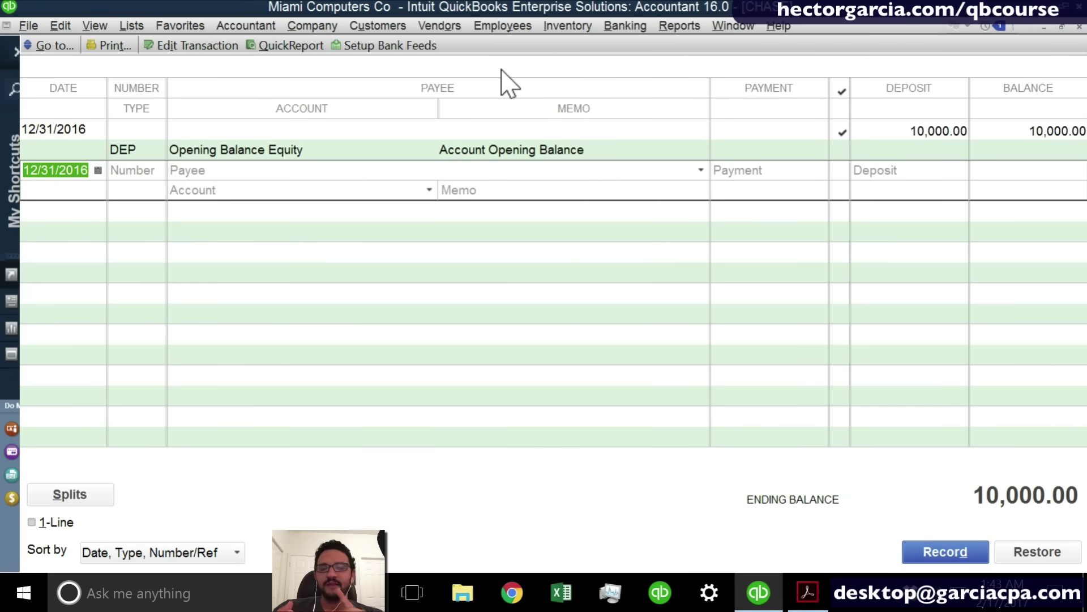
pyautogui.click(626, 26)
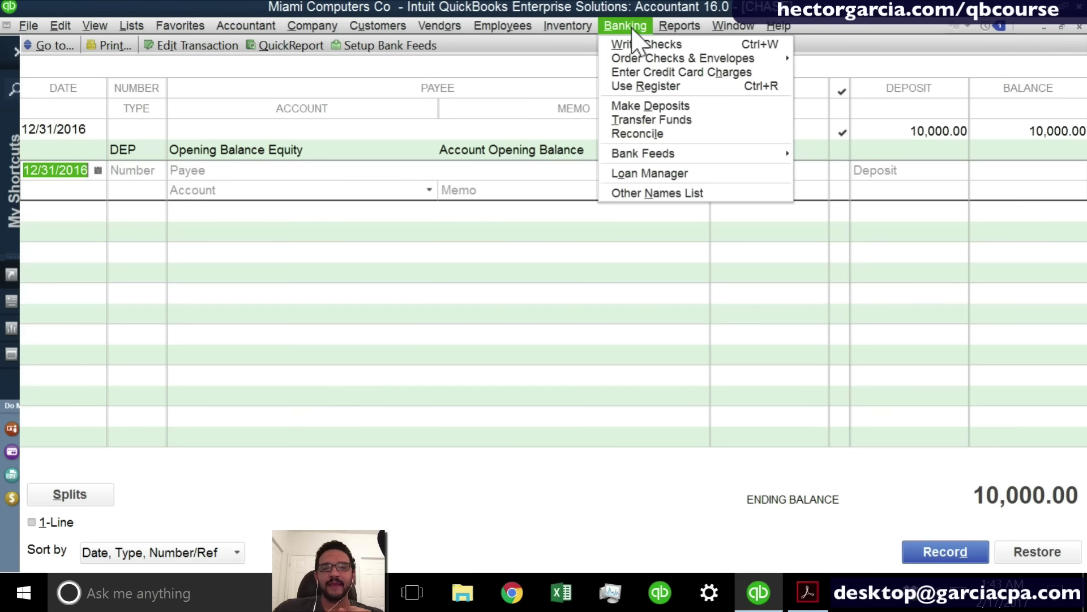
pyautogui.click(629, 27)
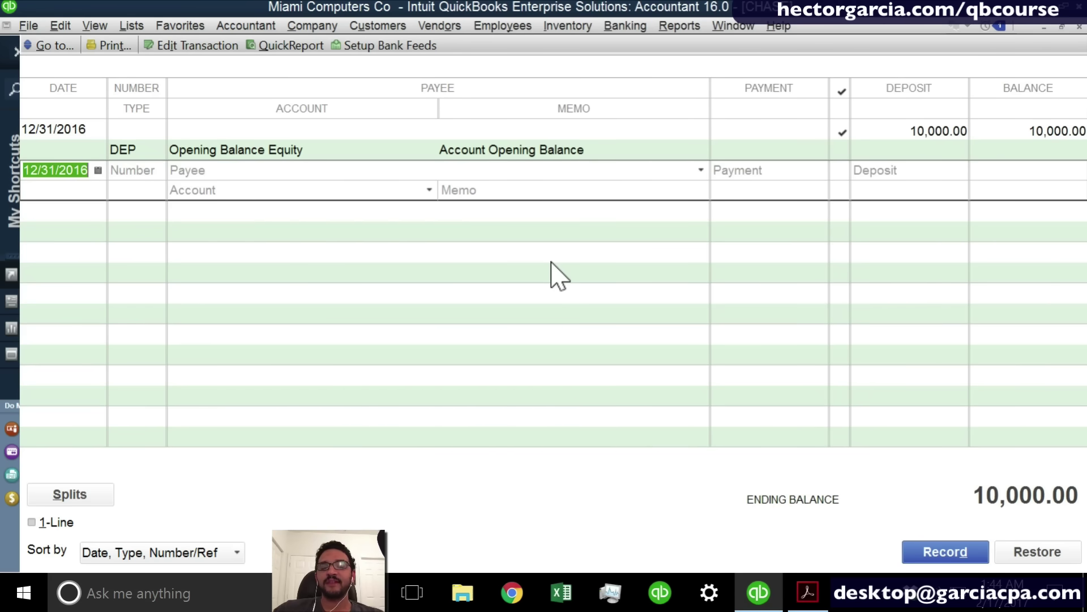
pyautogui.press('t')
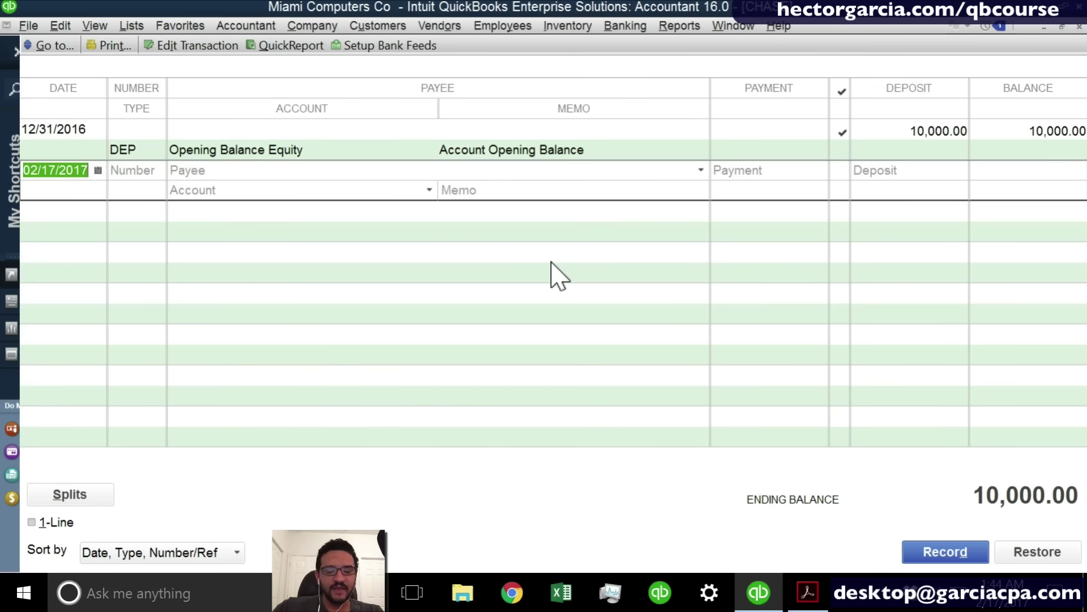
pyautogui.hotkey('ctrl', 'i')
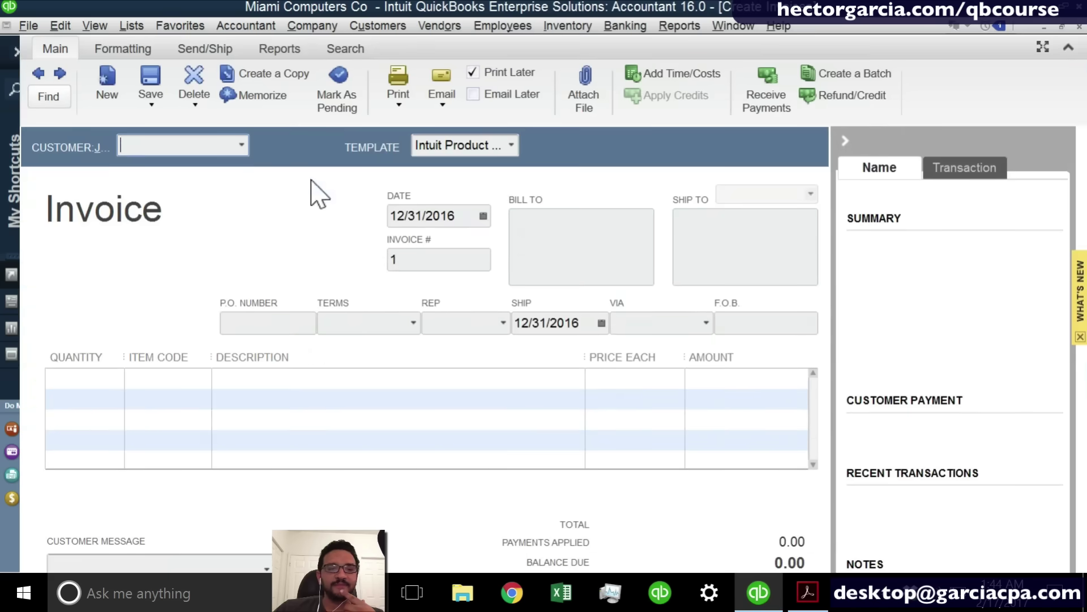
# Invoice new customer cUSTOMER A for the HOURLY IT SUPPORT item and save it.
pyautogui.click(241, 146)
pyautogui.click(193, 169)
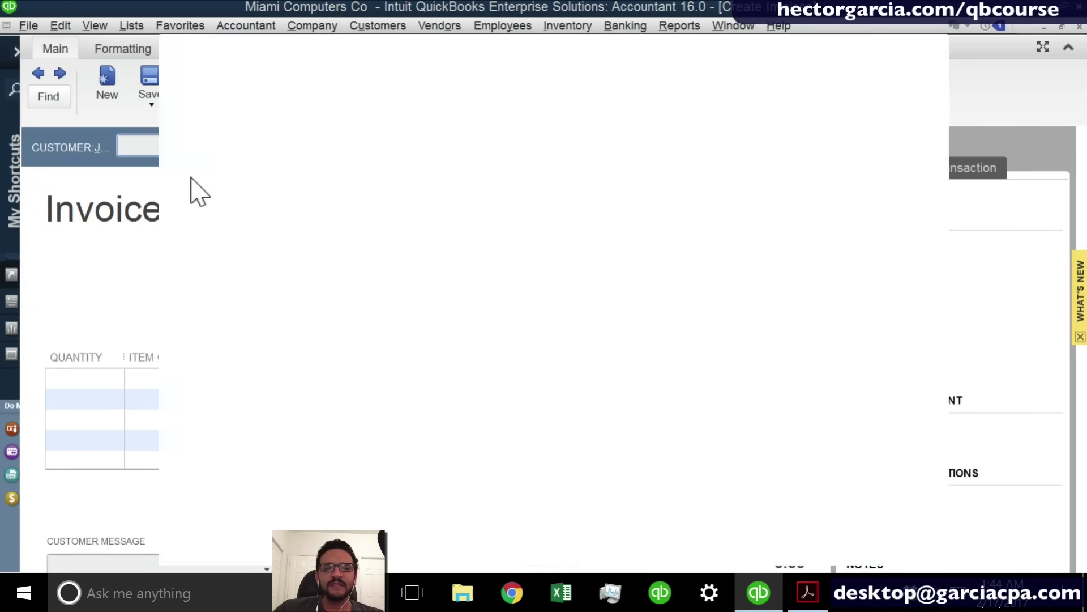
pyautogui.write('cUSTOMER')
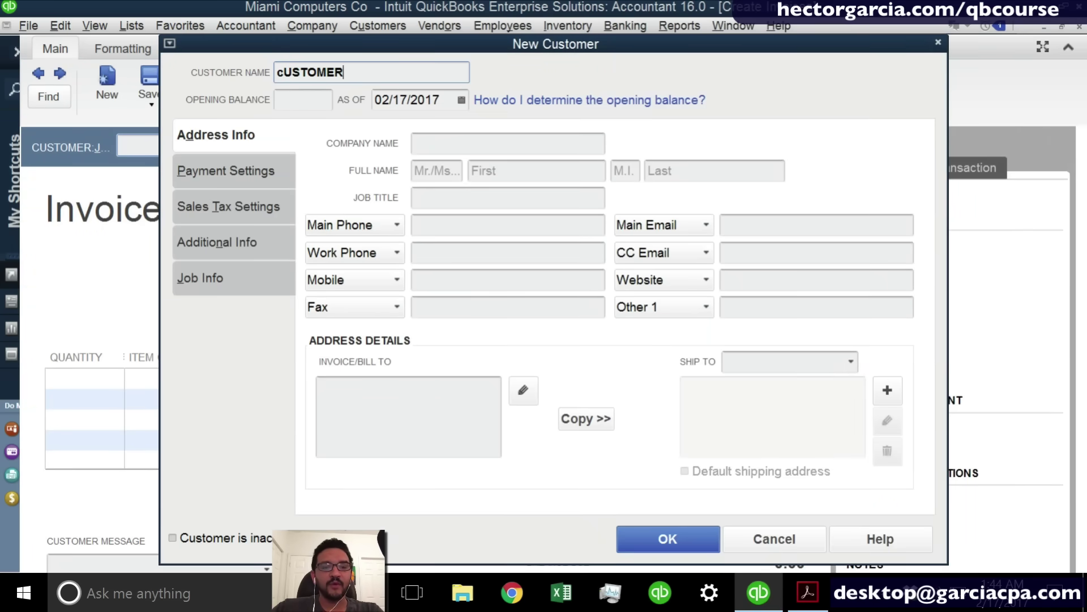
pyautogui.write(' A')
pyautogui.press('Return')
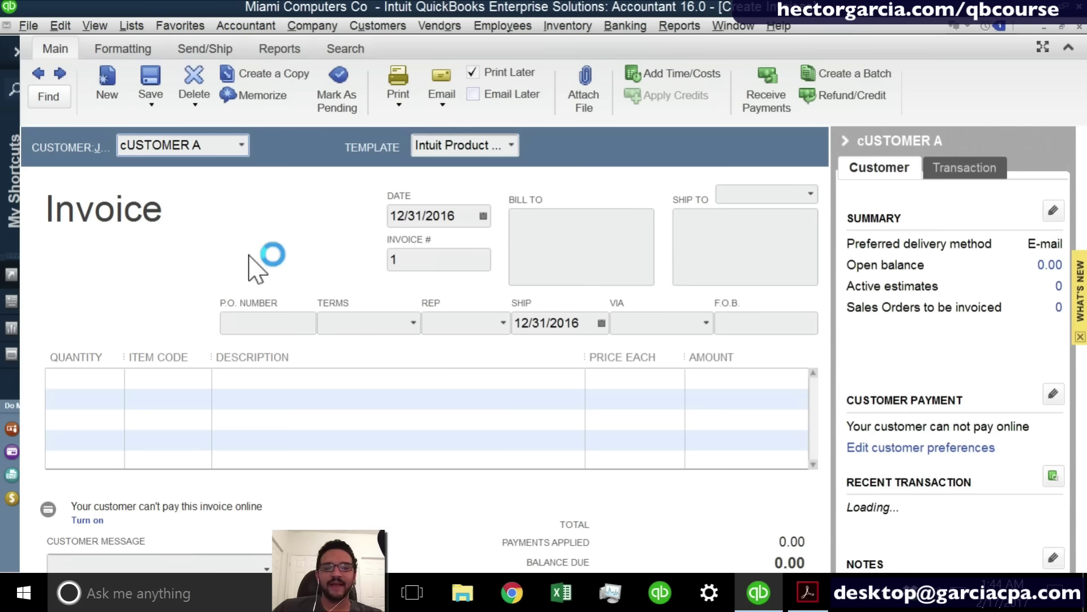
pyautogui.click(164, 382)
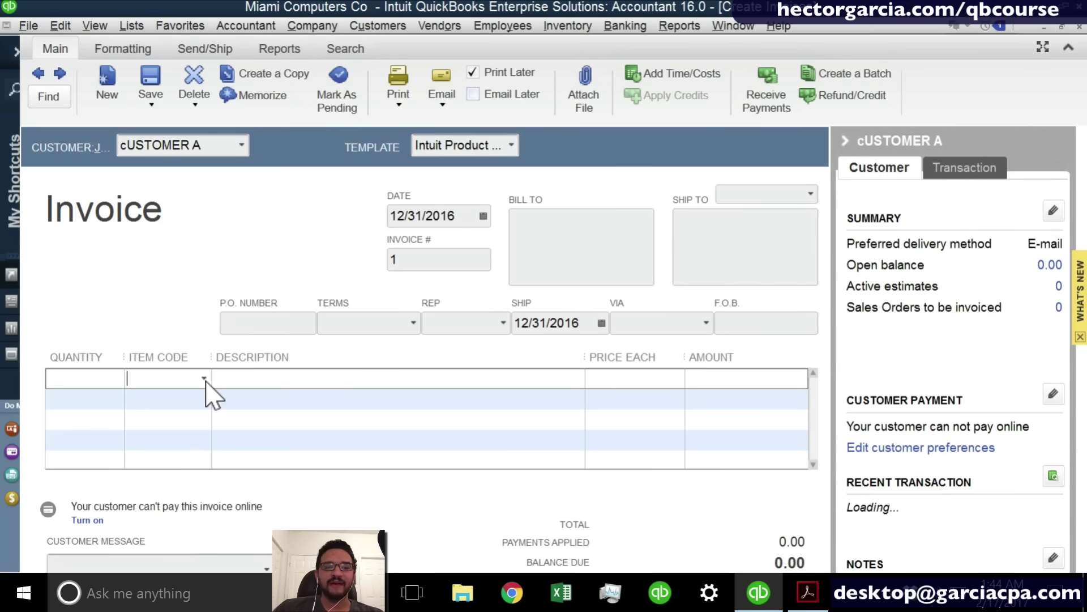
pyautogui.click(204, 377)
pyautogui.click(194, 455)
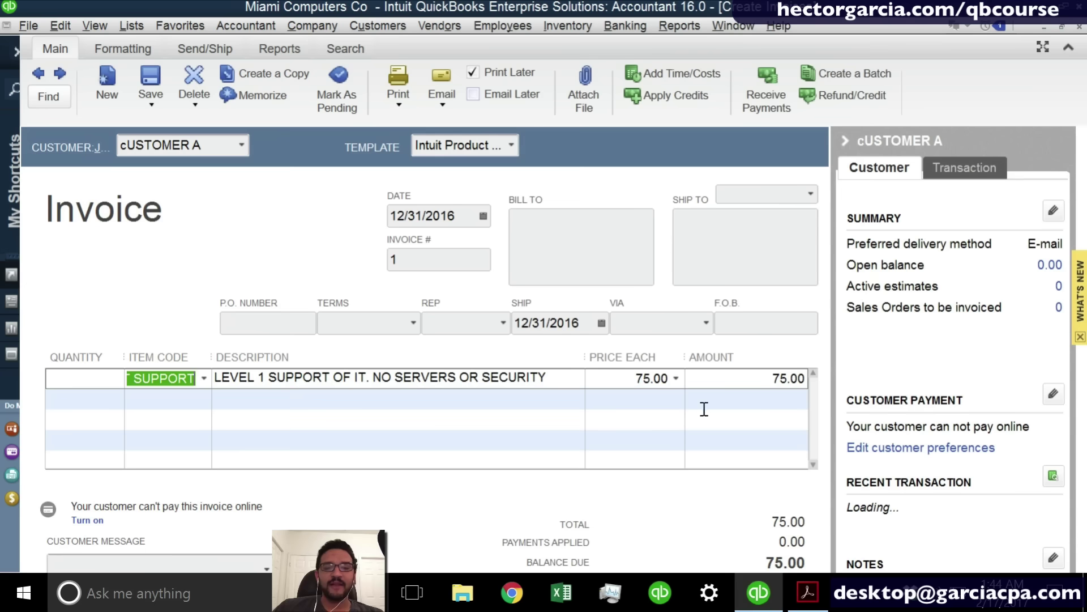
pyautogui.hotkey('alt', 'a')
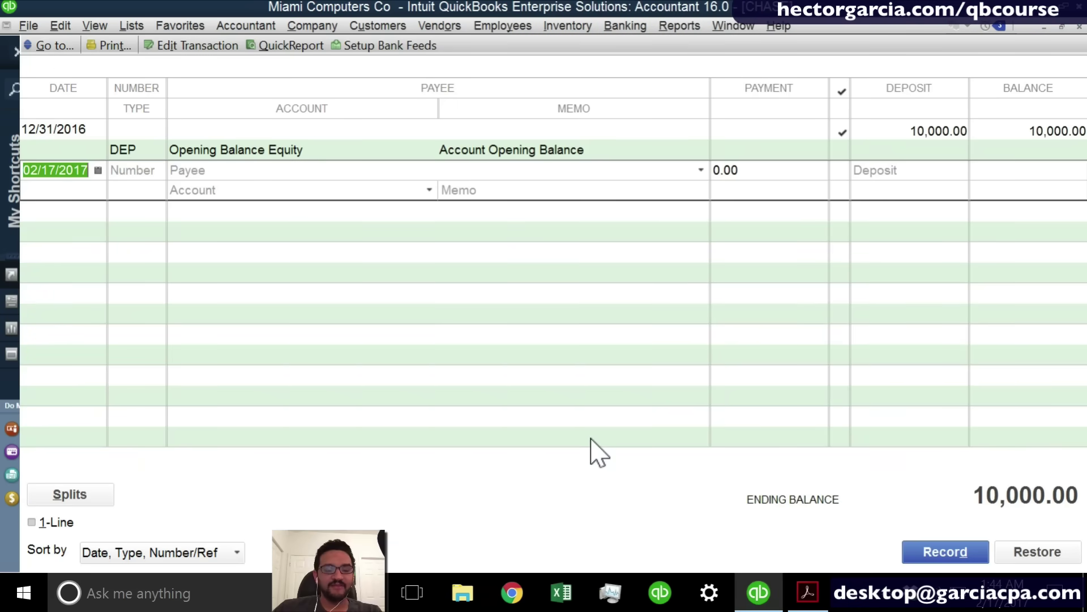
# Record a 75.00 payment from cUSTOMER A applied to the invoice.
pyautogui.click(378, 25)
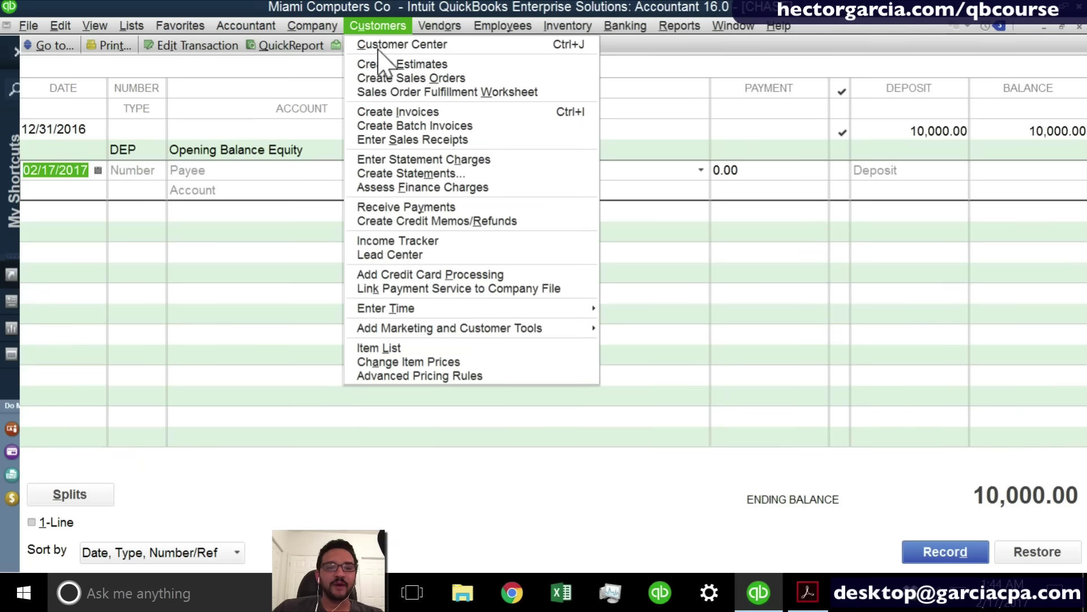
pyautogui.click(406, 208)
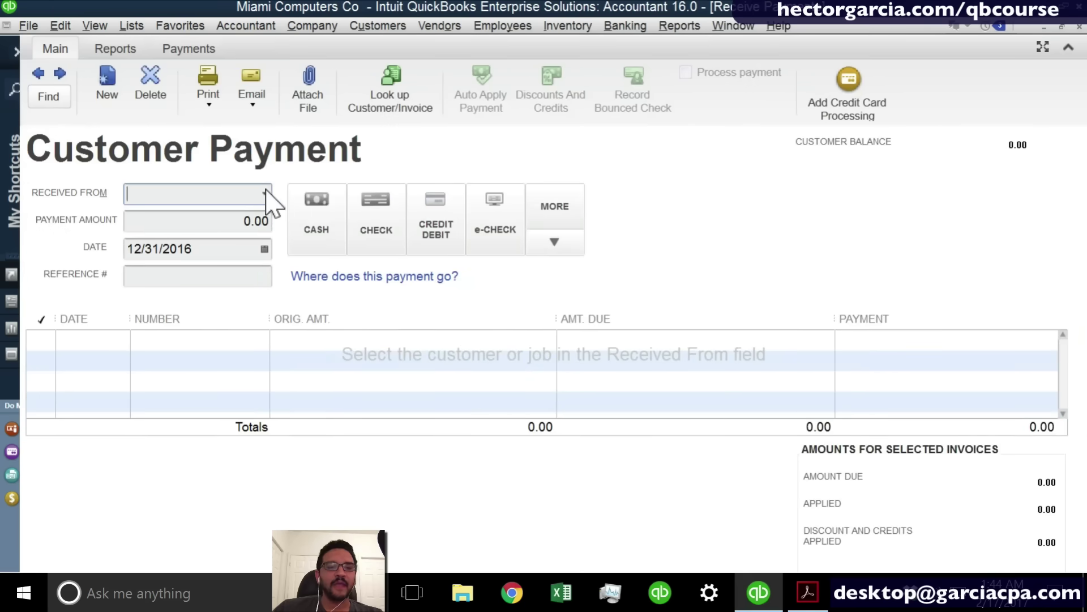
pyautogui.click(264, 194)
pyautogui.click(206, 256)
pyautogui.click(230, 227)
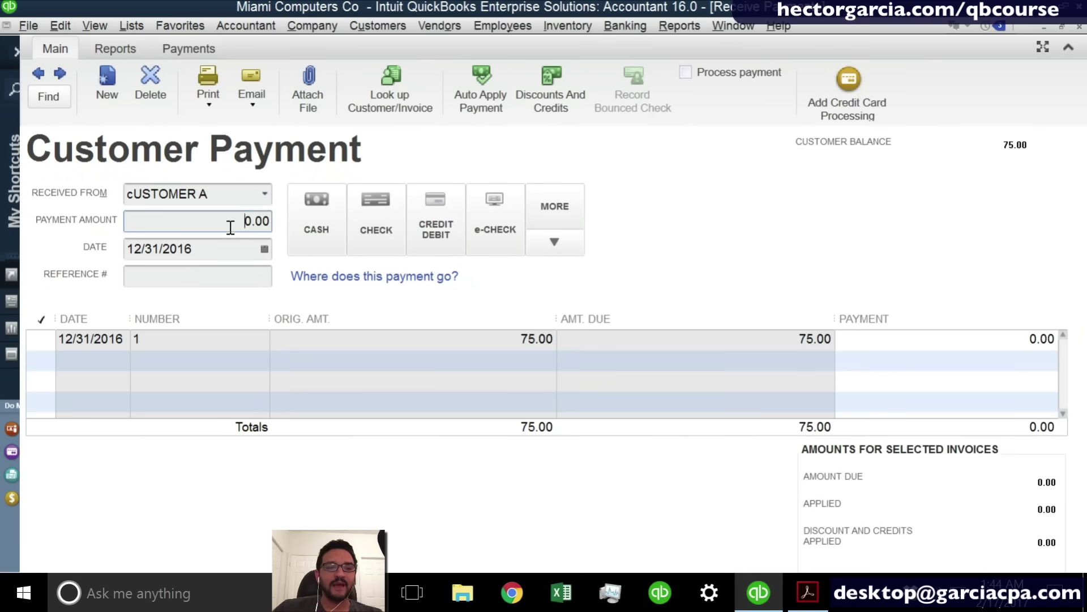
pyautogui.write('75')
pyautogui.press('Tab')
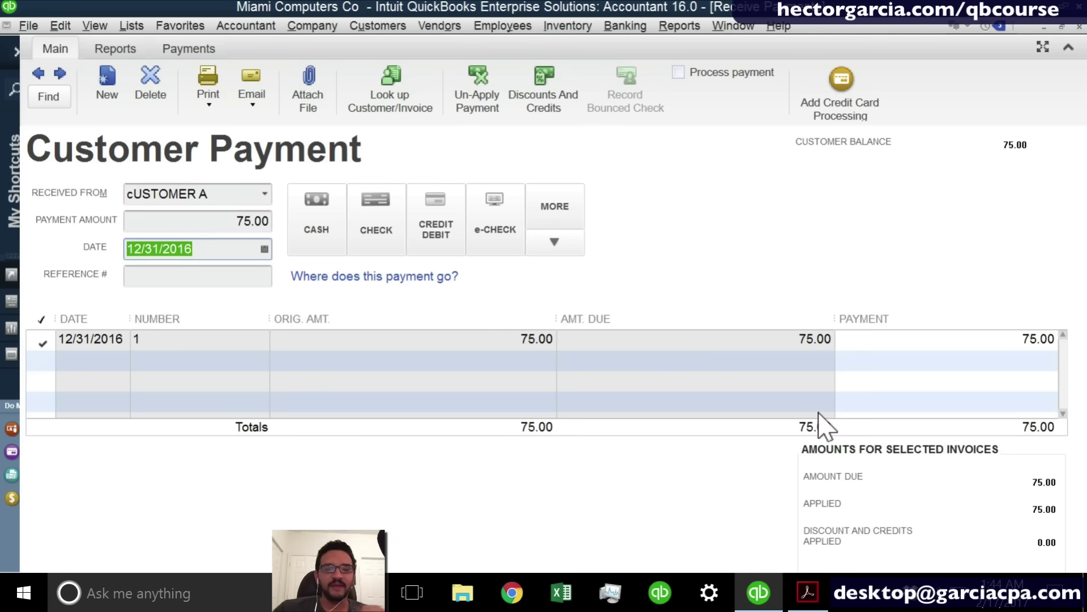
pyautogui.click(1077, 26)
pyautogui.click(477, 211)
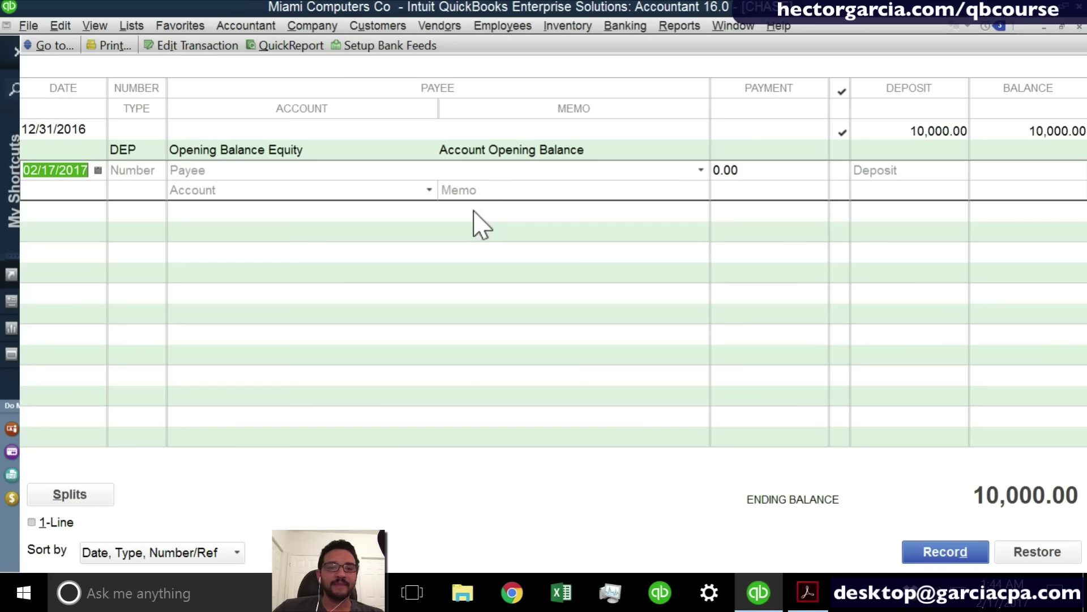
# Deposit the cUSTOMER A 75.00 payment into CHASE through Make Deposits.
pyautogui.click(626, 25)
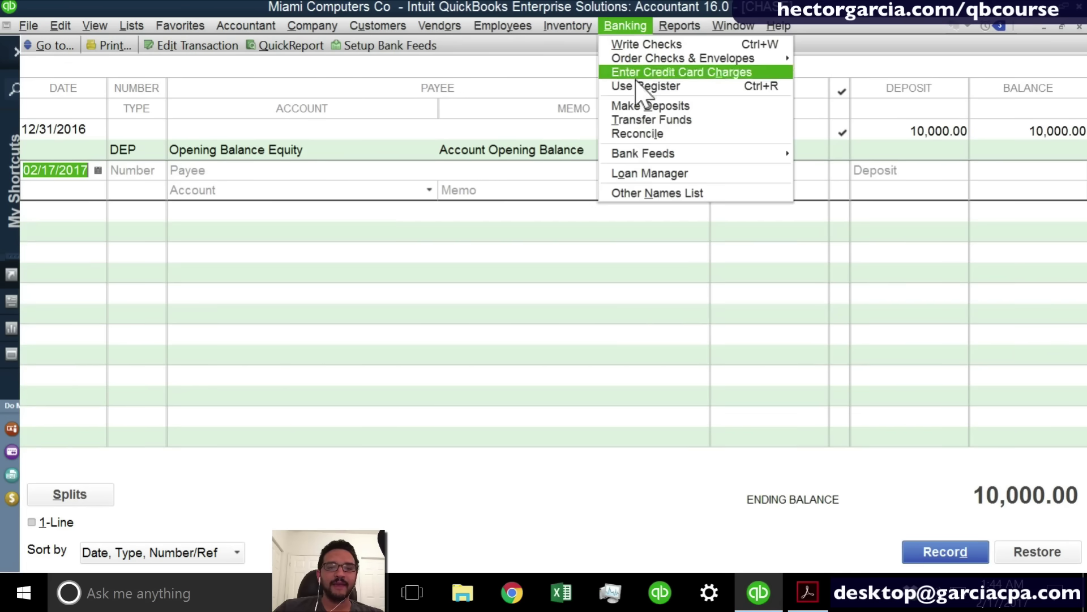
pyautogui.click(653, 120)
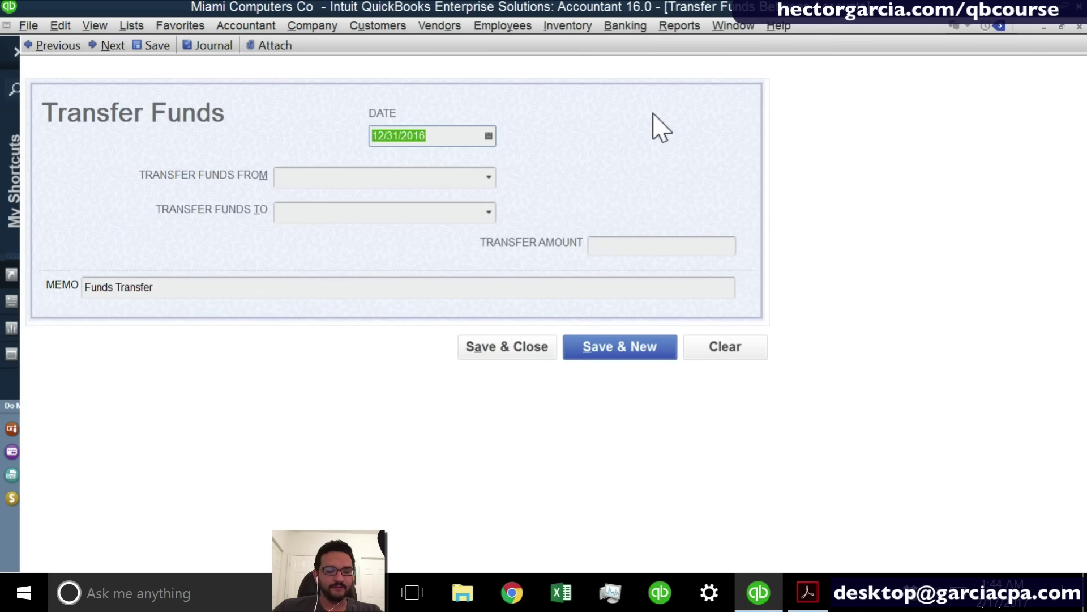
pyautogui.press('Escape')
pyautogui.click(633, 26)
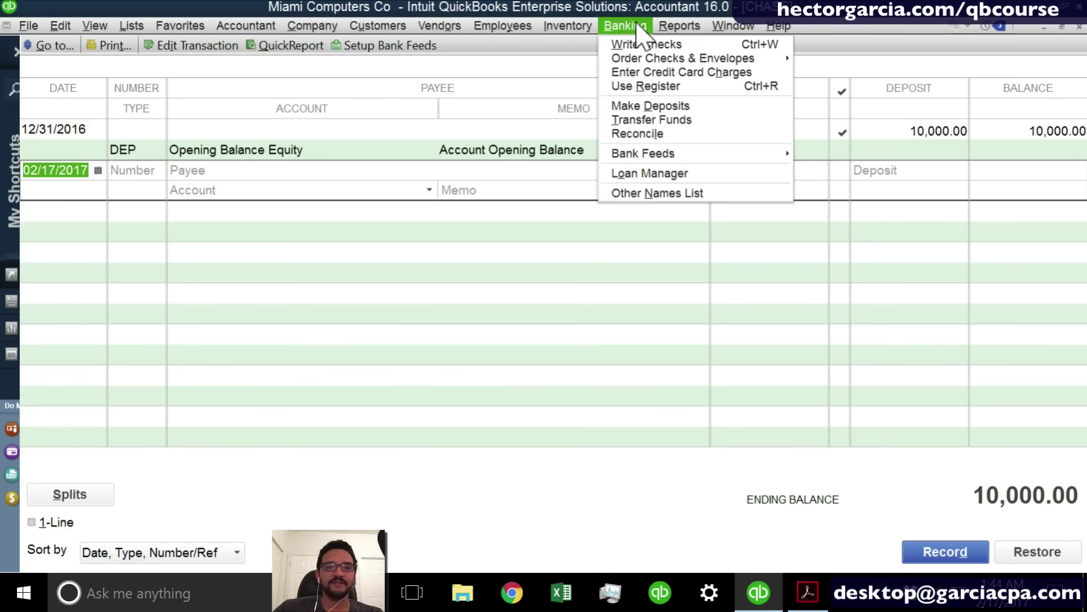
pyautogui.click(653, 109)
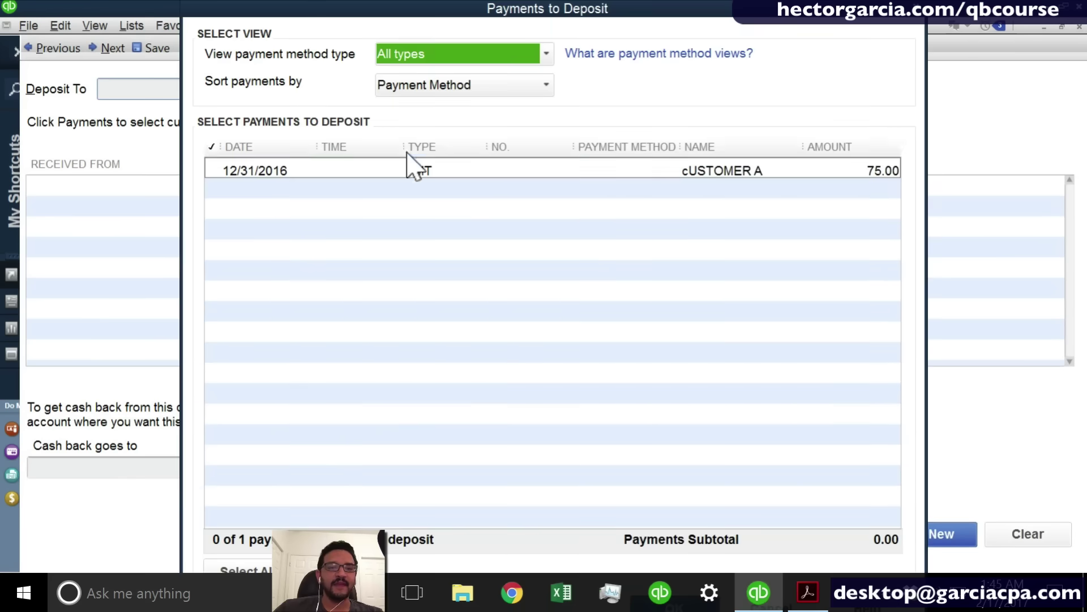
pyautogui.click(474, 196)
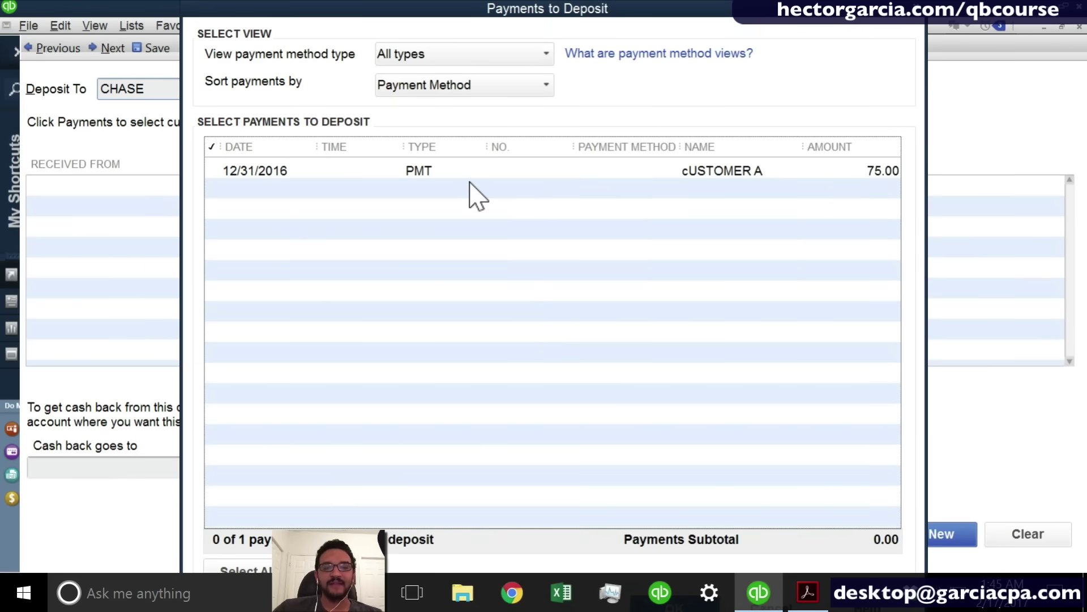
pyautogui.click(468, 171)
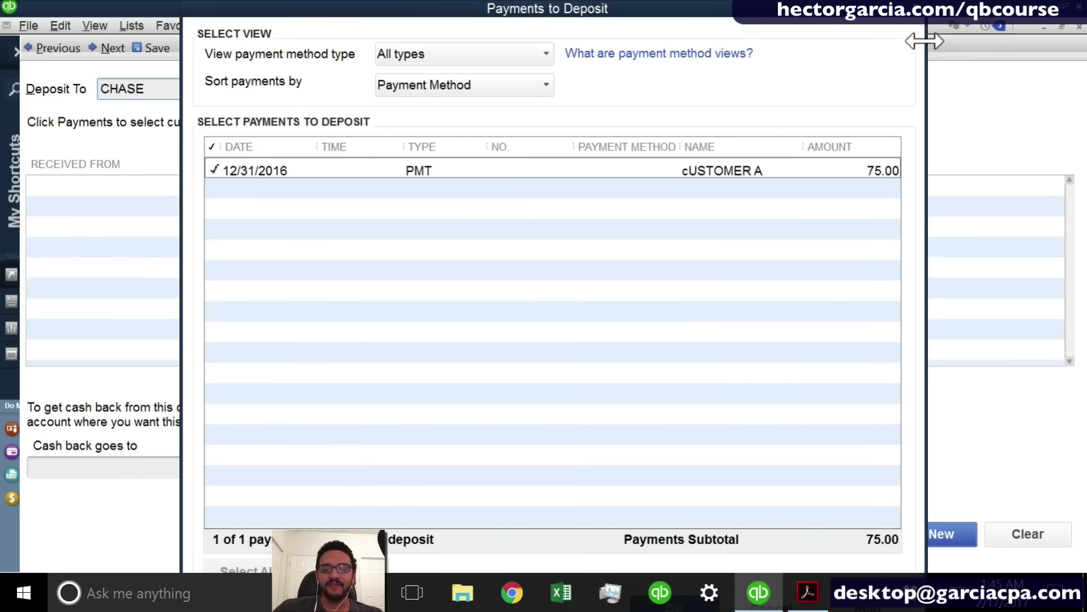
pyautogui.press('Return')
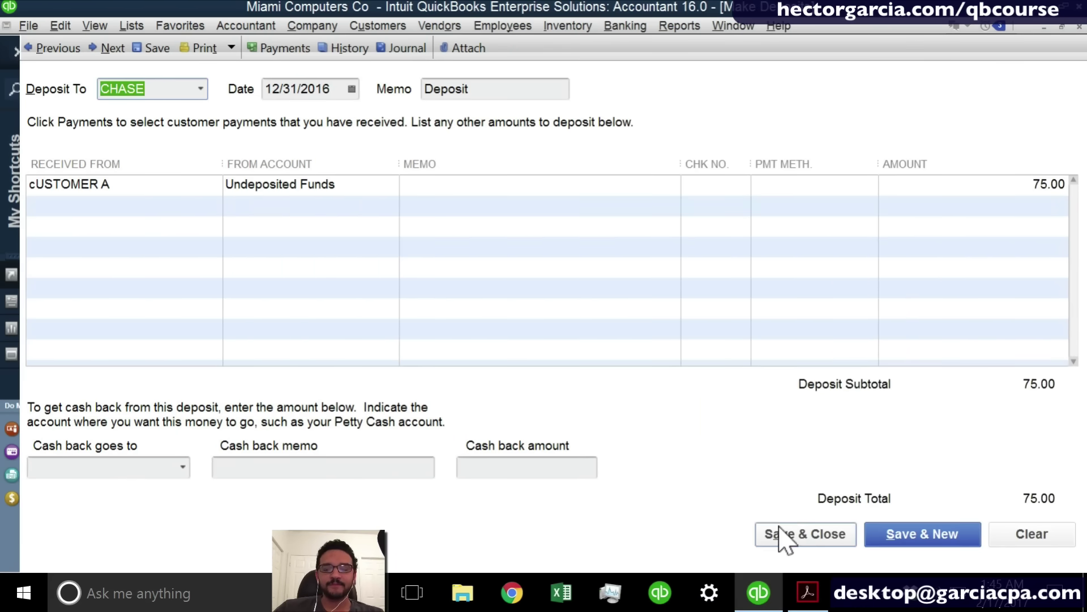
pyautogui.click(780, 534)
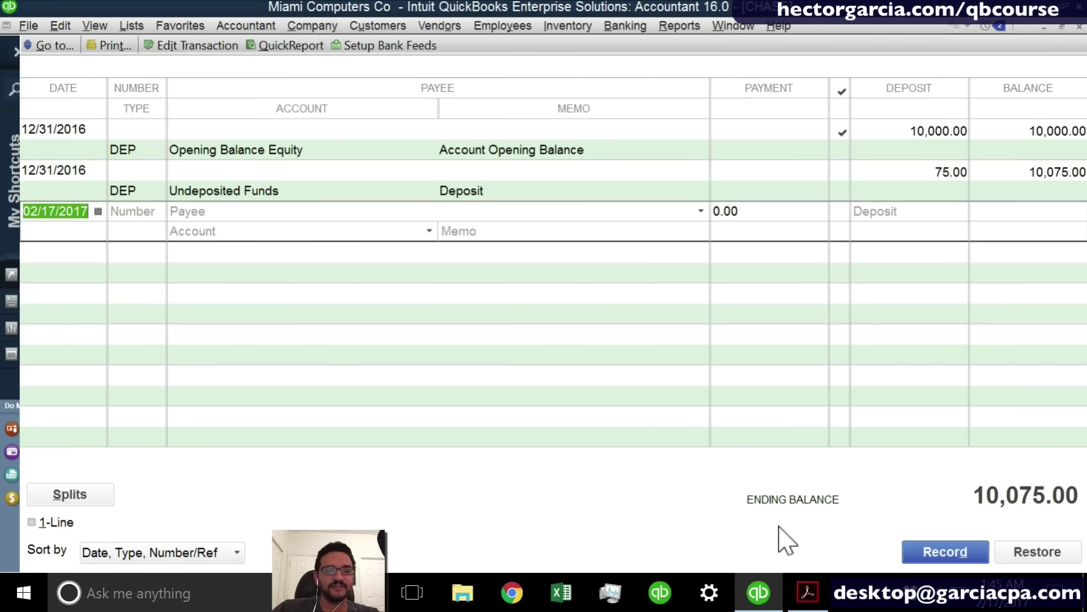
# Date the new register entry 02/17/2017 and Quick Add CASH as its vendor payee.
pyautogui.click(98, 211)
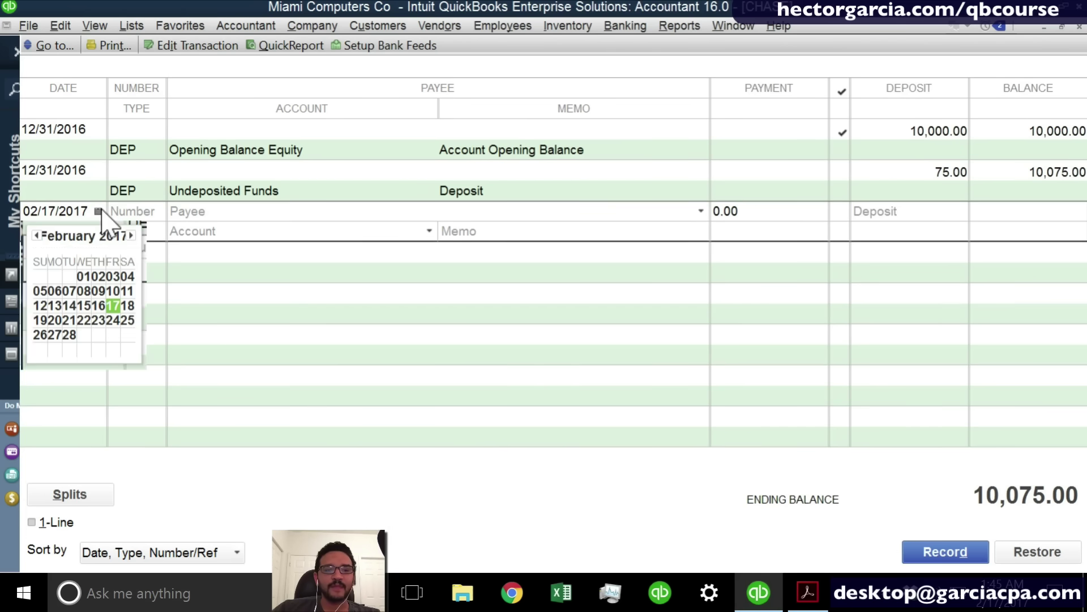
pyautogui.click(113, 306)
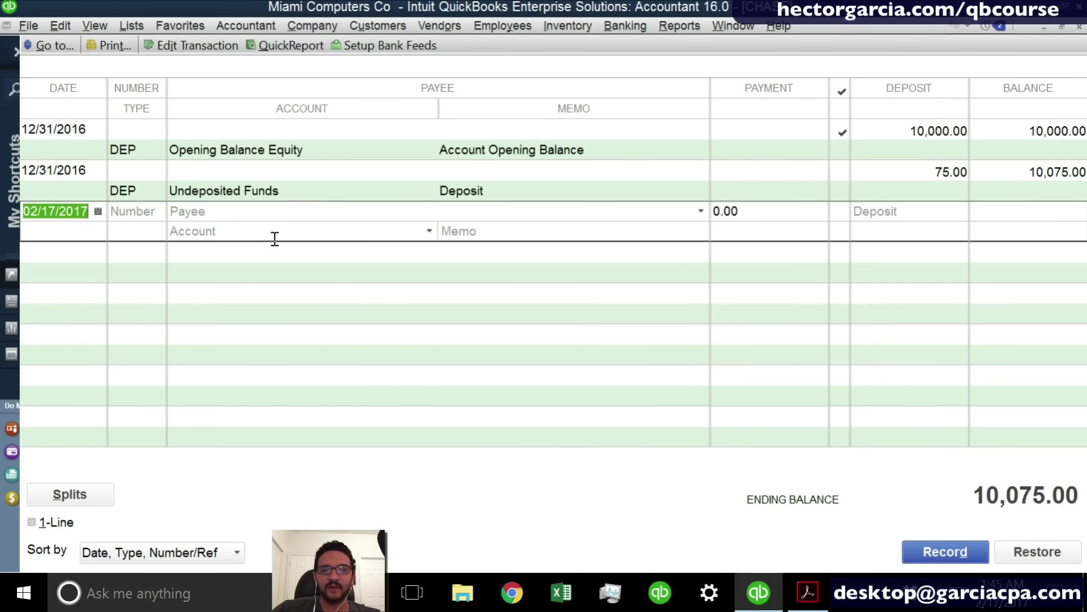
pyautogui.click(234, 209)
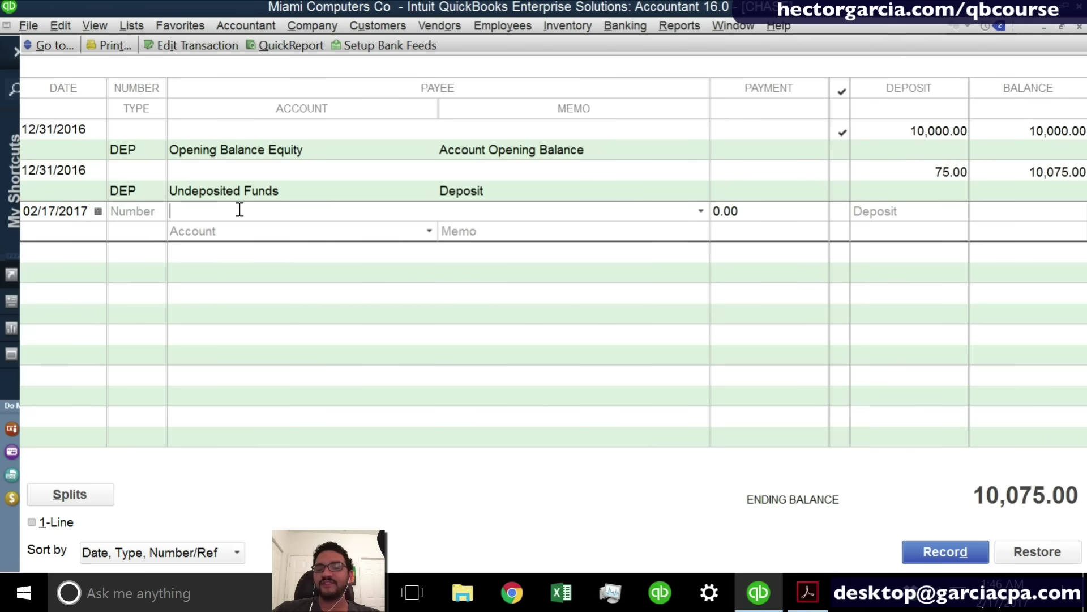
pyautogui.write('cASH')
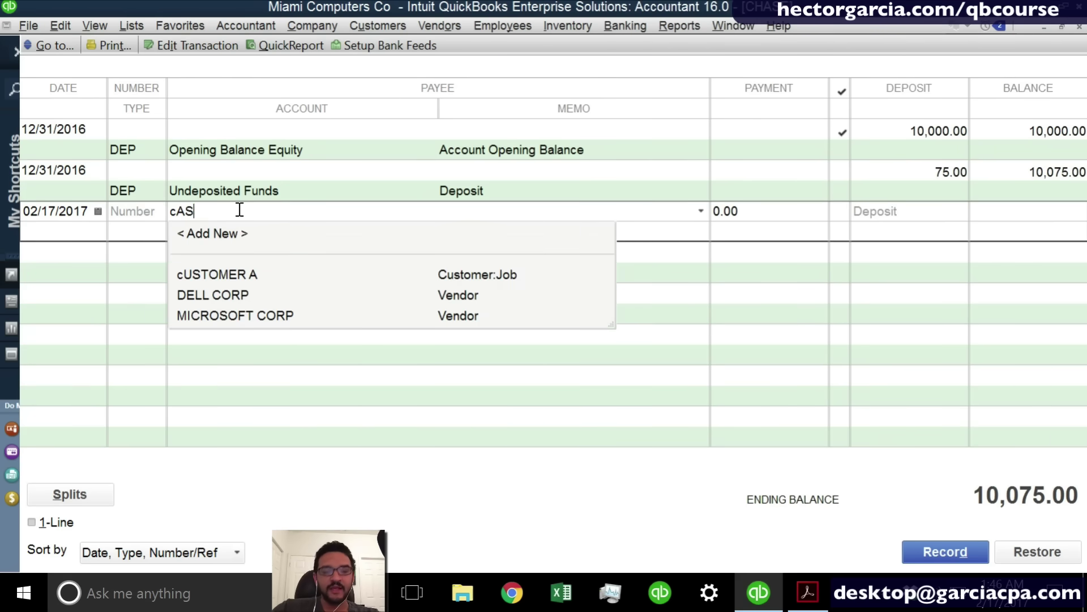
pyautogui.press('BackSpace')
pyautogui.press('BackSpace')
pyautogui.press('BackSpace')
pyautogui.press('BackSpace')
pyautogui.write('CASH')
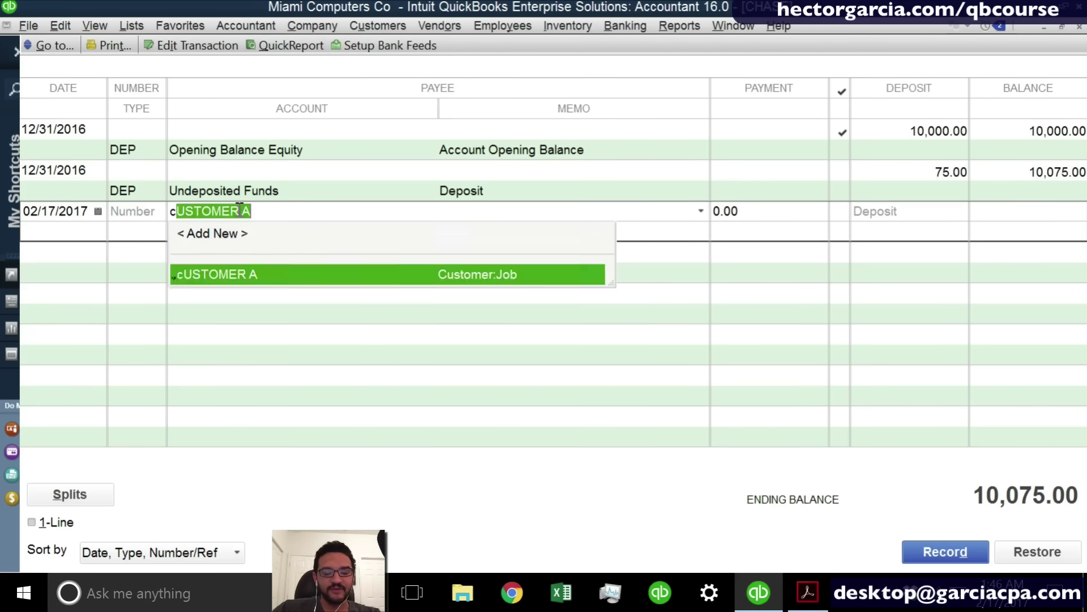
pyautogui.press('Tab')
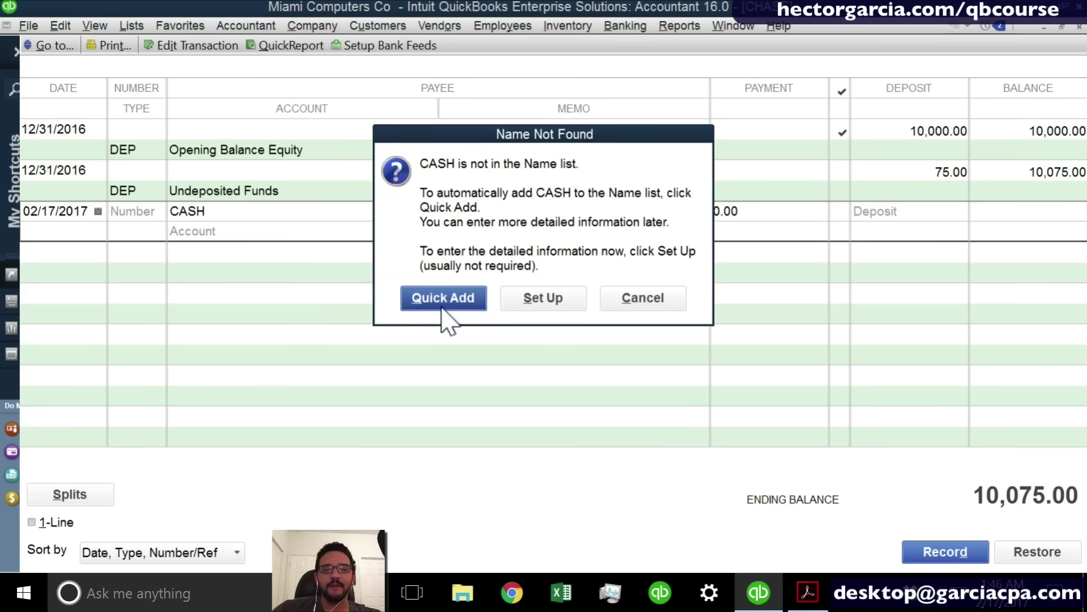
pyautogui.click(443, 306)
pyautogui.click(445, 320)
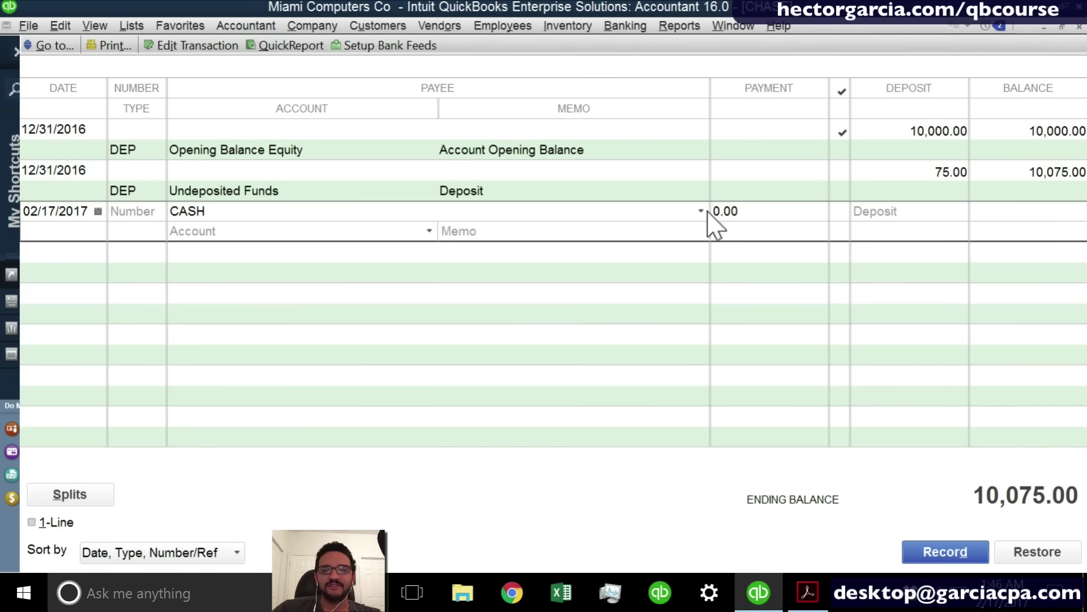
# Enter a 200.00 payment on the CASH check.
pyautogui.click(760, 210)
pyautogui.moveTo(760, 210); pyautogui.dragTo(682, 209)
pyautogui.write('200')
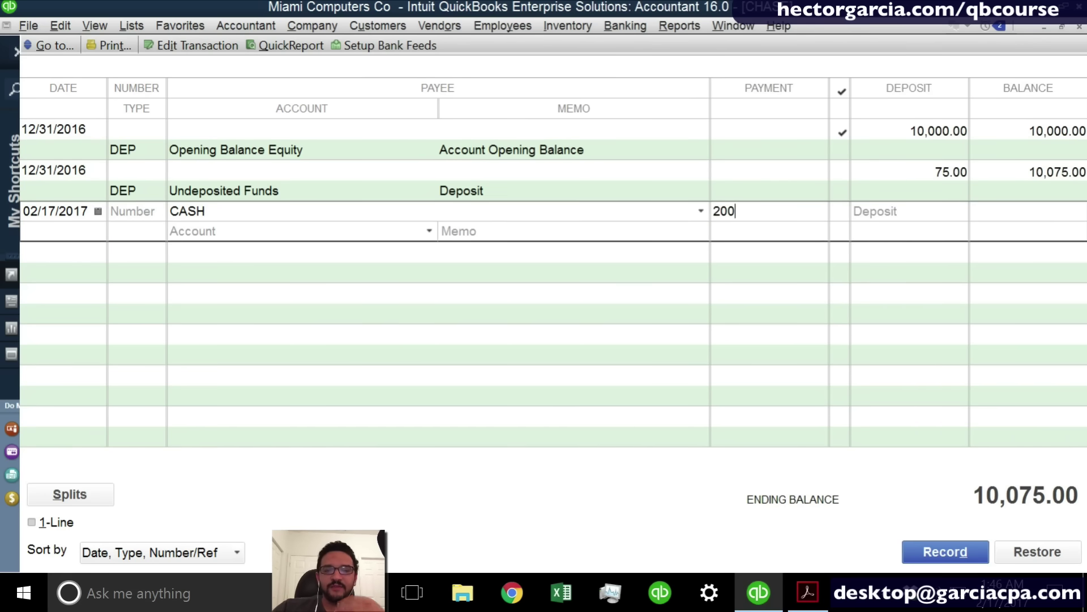
pyautogui.click(356, 232)
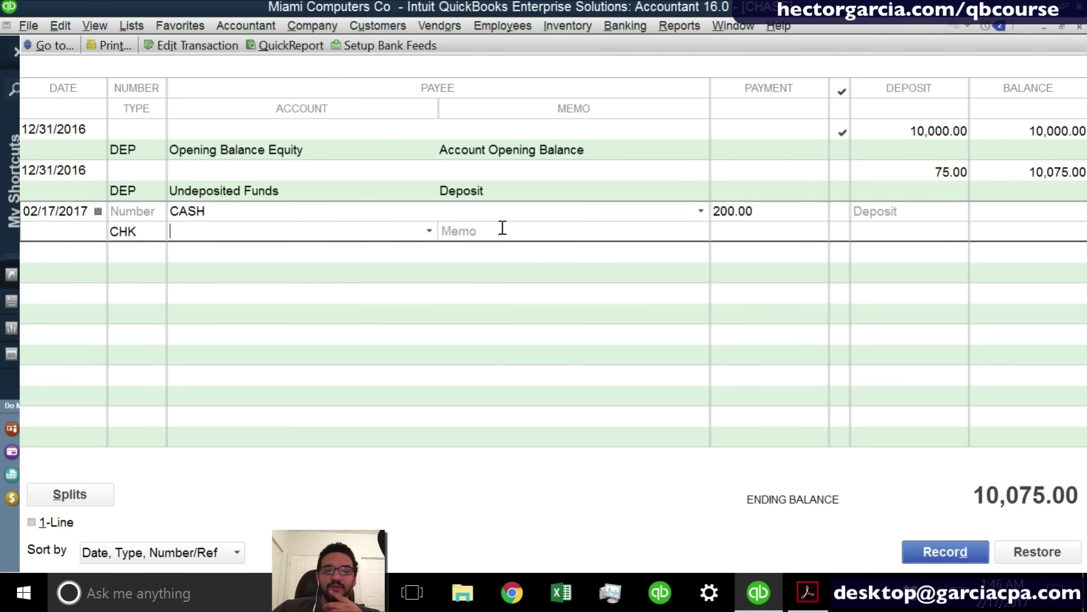
pyautogui.click(431, 230)
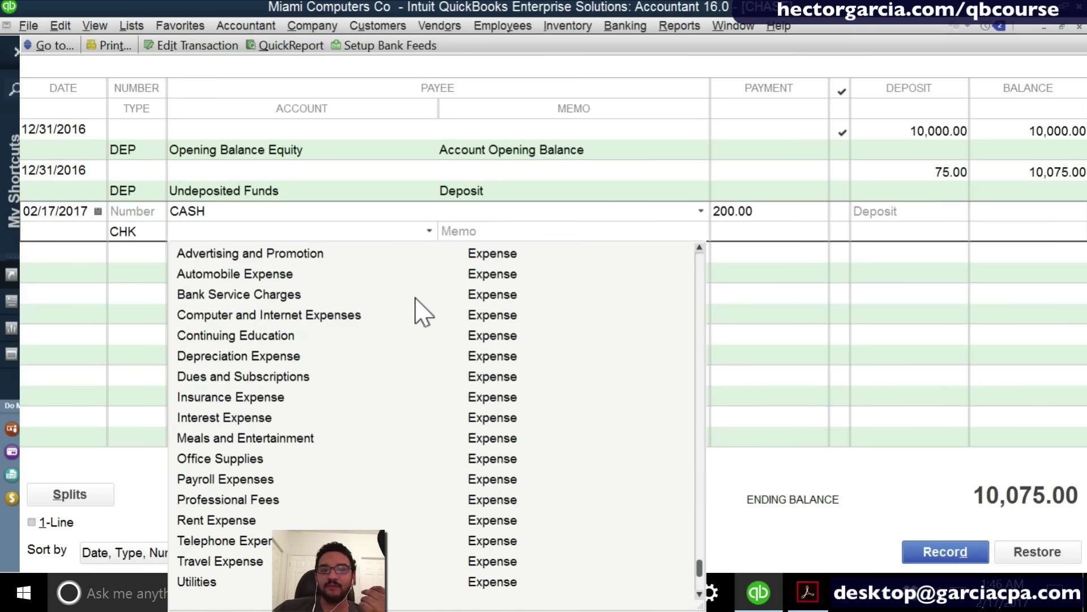
pyautogui.scroll(1, 418, 310)
pyautogui.click(257, 227)
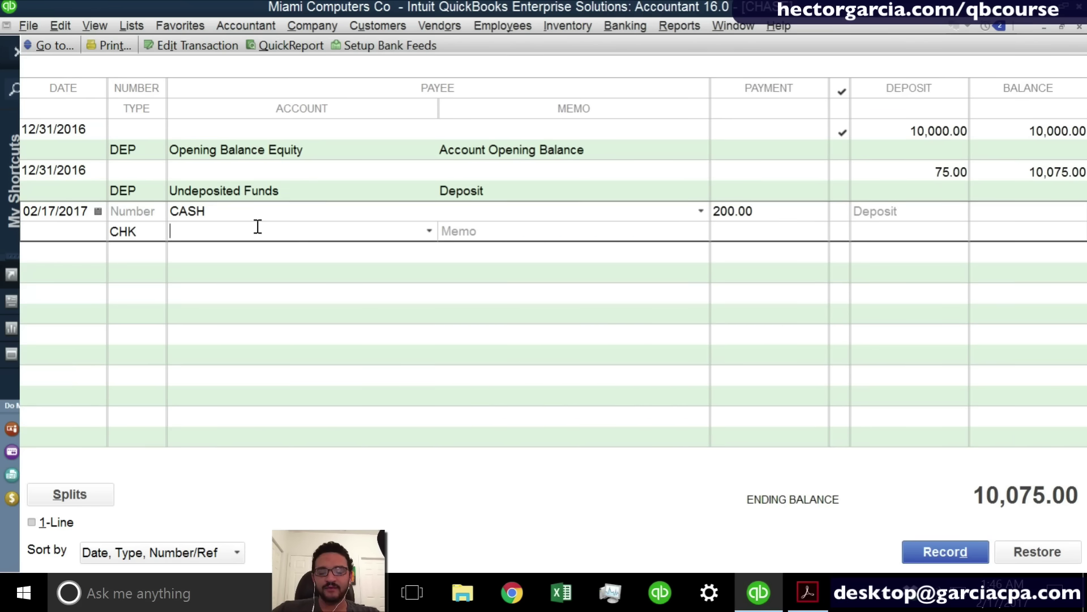
# Charge the check to a new PETTY CASH bank account and record it.
pyautogui.write('pETTY')
pyautogui.press('BackSpace')
pyautogui.press('BackSpace')
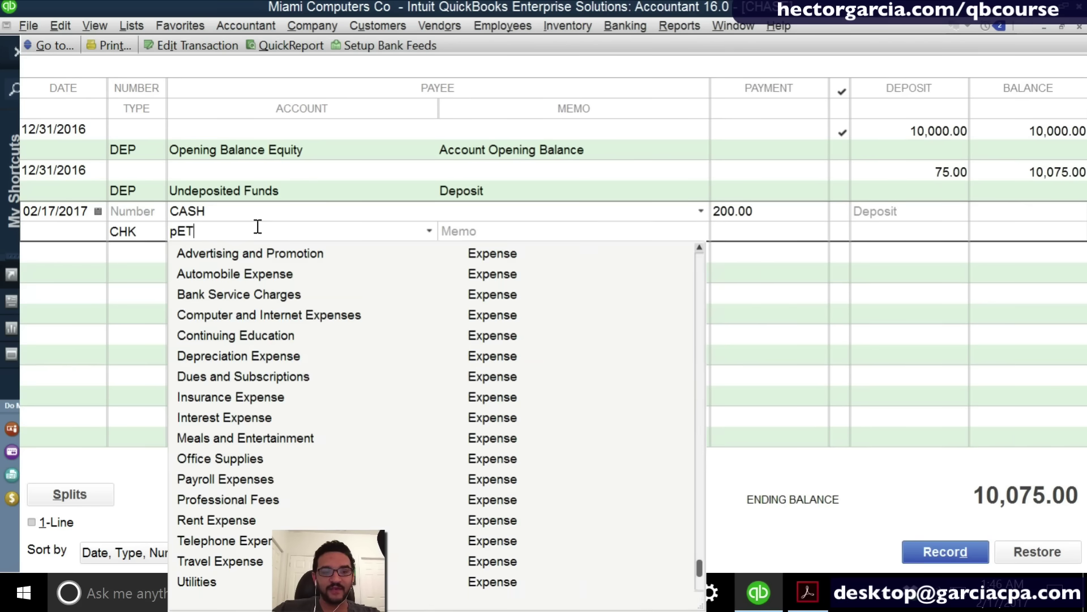
pyautogui.press('BackSpace')
pyautogui.press('BackSpace')
pyautogui.press('BackSpace')
pyautogui.write('PETTY C')
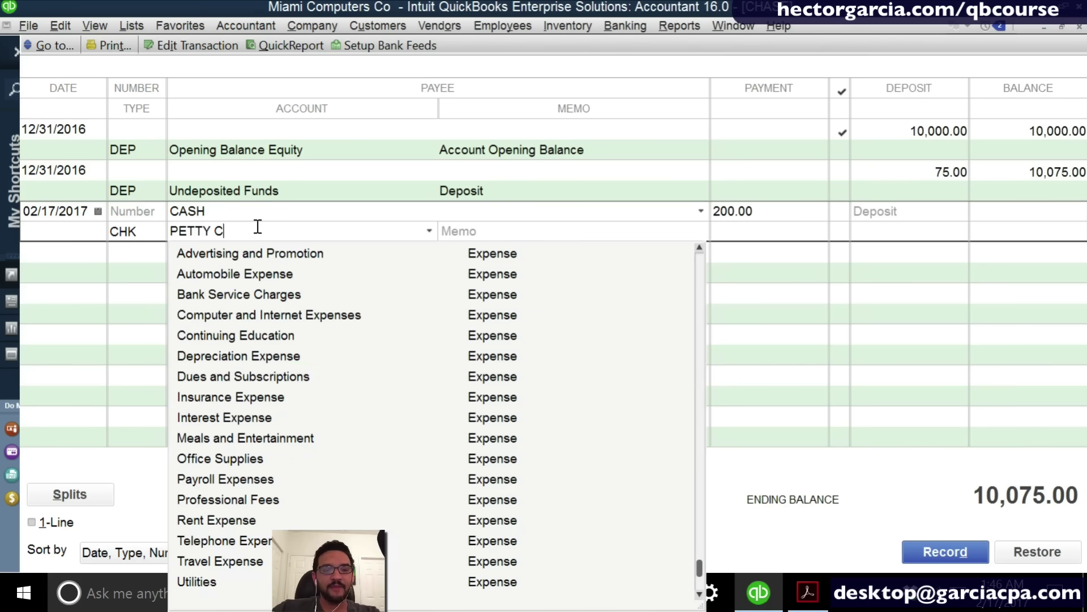
pyautogui.write('ASH')
pyautogui.press('Tab')
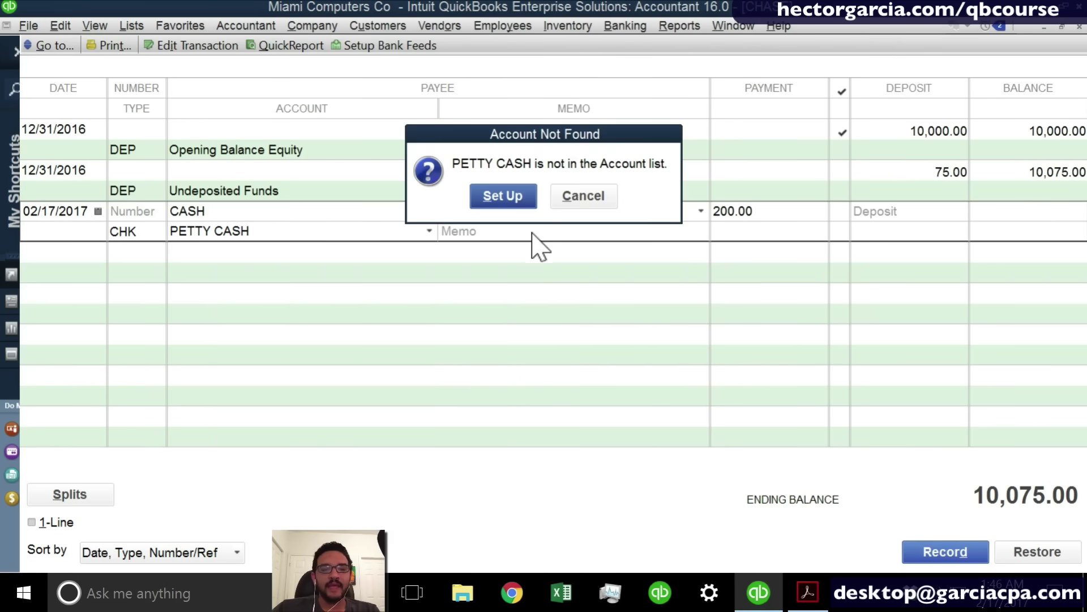
pyautogui.click(510, 194)
pyautogui.click(419, 78)
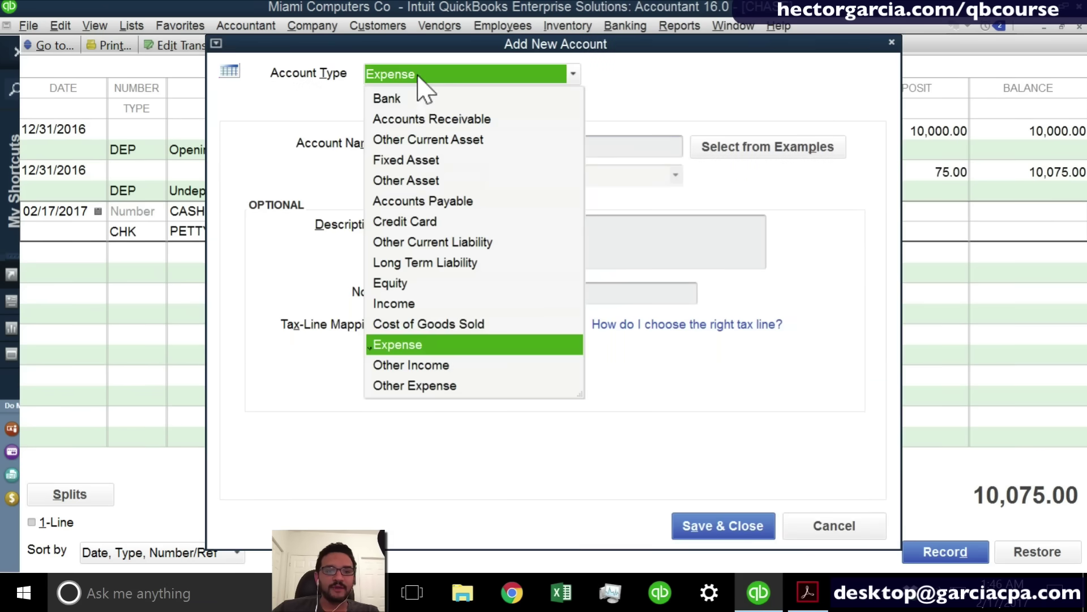
pyautogui.click(409, 106)
pyautogui.click(695, 524)
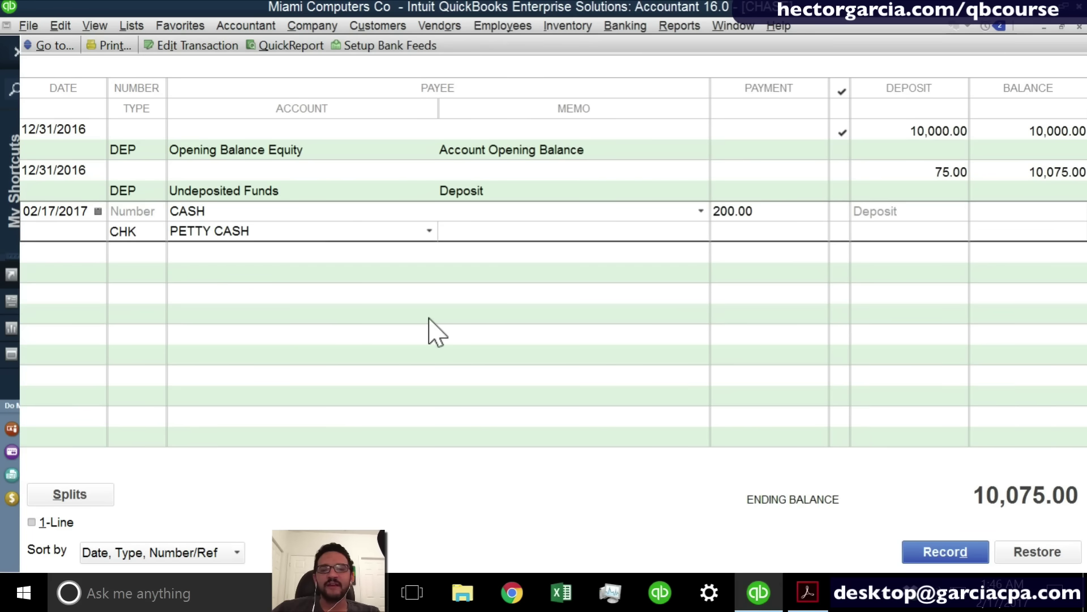
pyautogui.click(957, 561)
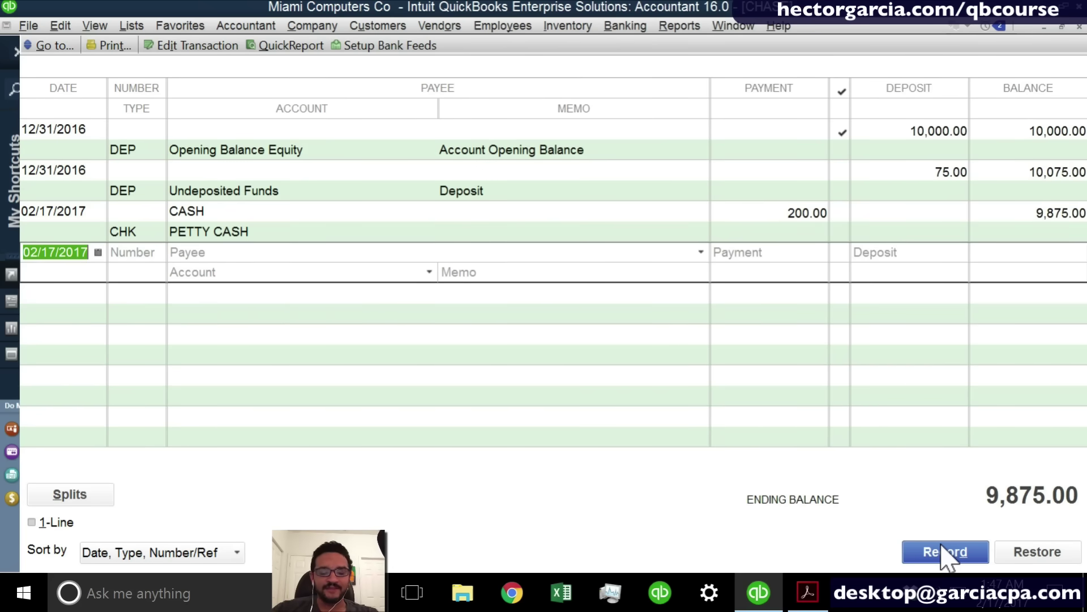
pyautogui.press('Tab')
pyautogui.press('Tab')
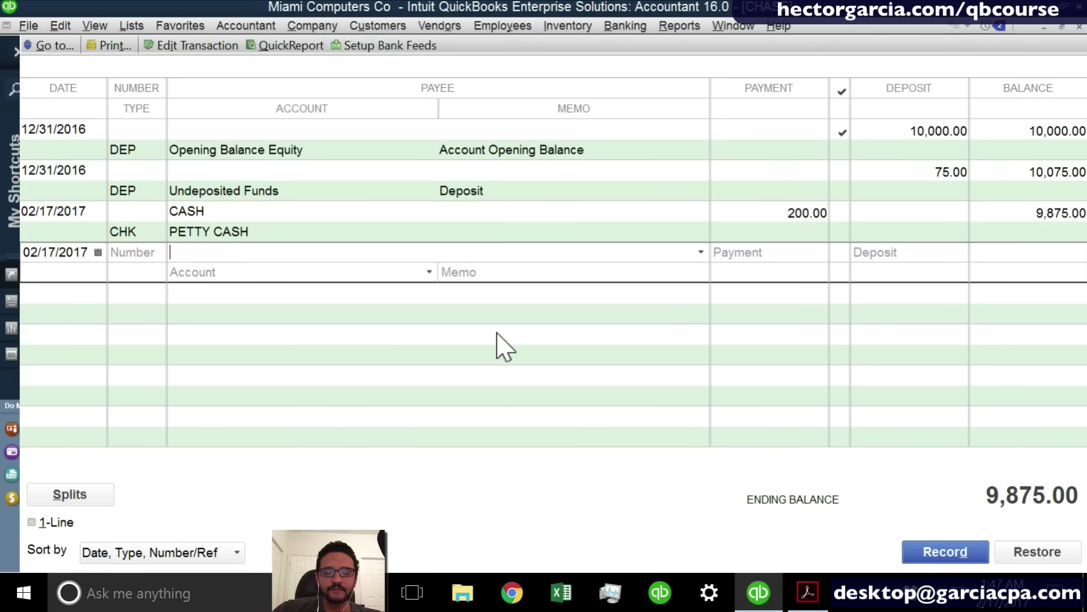
# Quick Add BP as a vendor payee and enter a 48.67 payment.
pyautogui.write('bp')
pyautogui.press('BackSpace')
pyautogui.press('BackSpace')
pyautogui.write('BP')
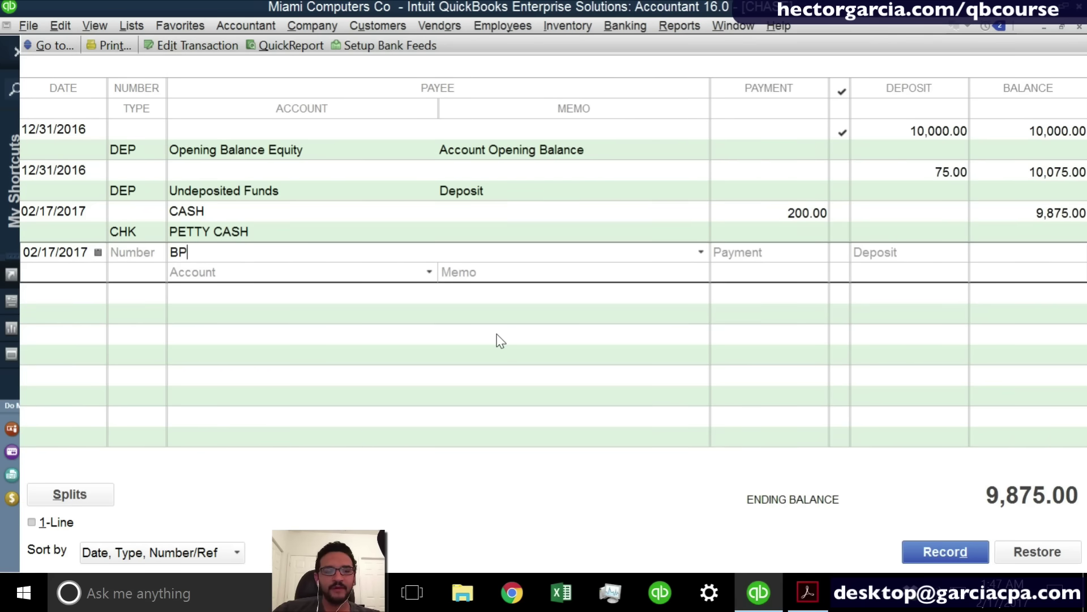
pyautogui.press('Tab')
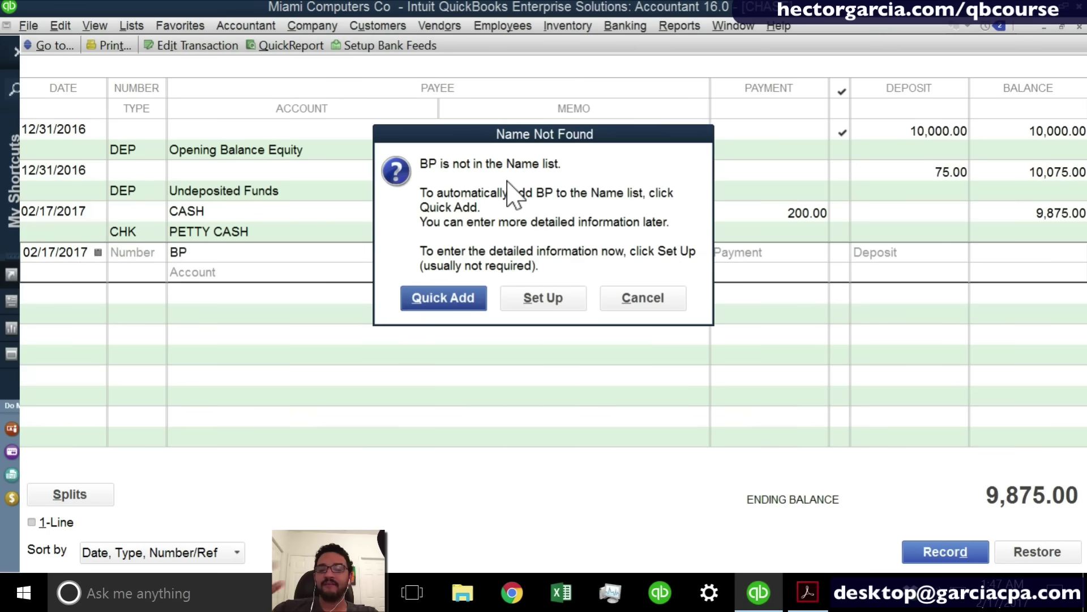
pyautogui.click(443, 299)
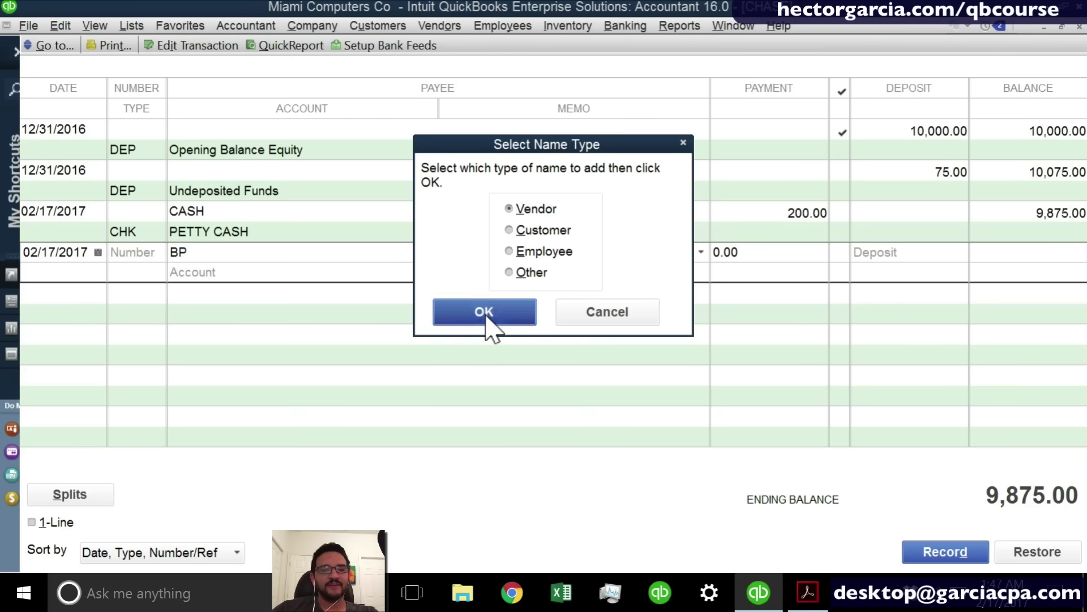
pyautogui.click(486, 315)
pyautogui.write('4')
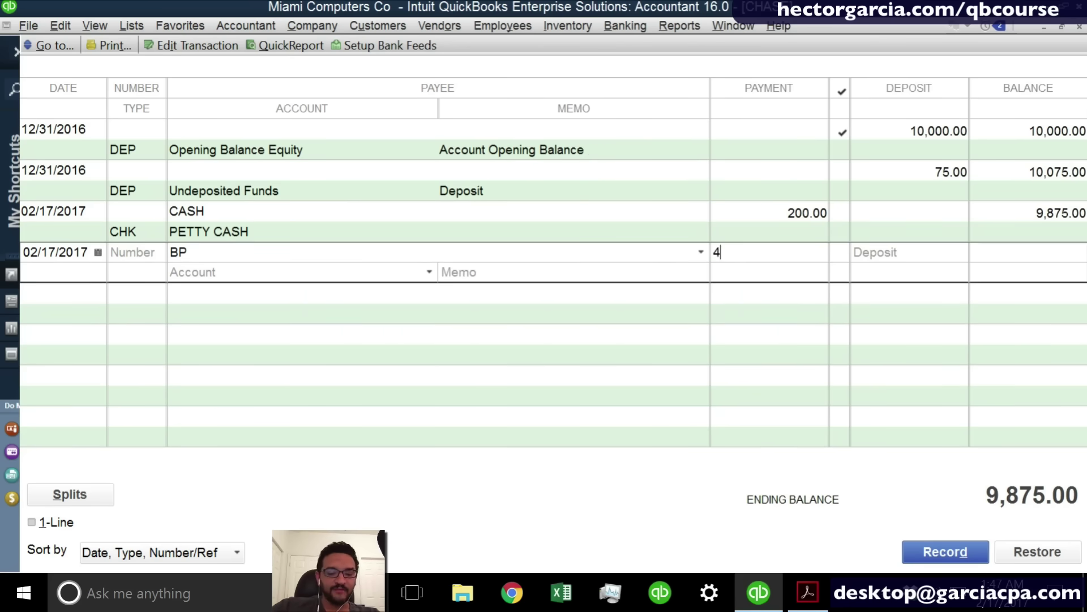
pyautogui.write('8.67')
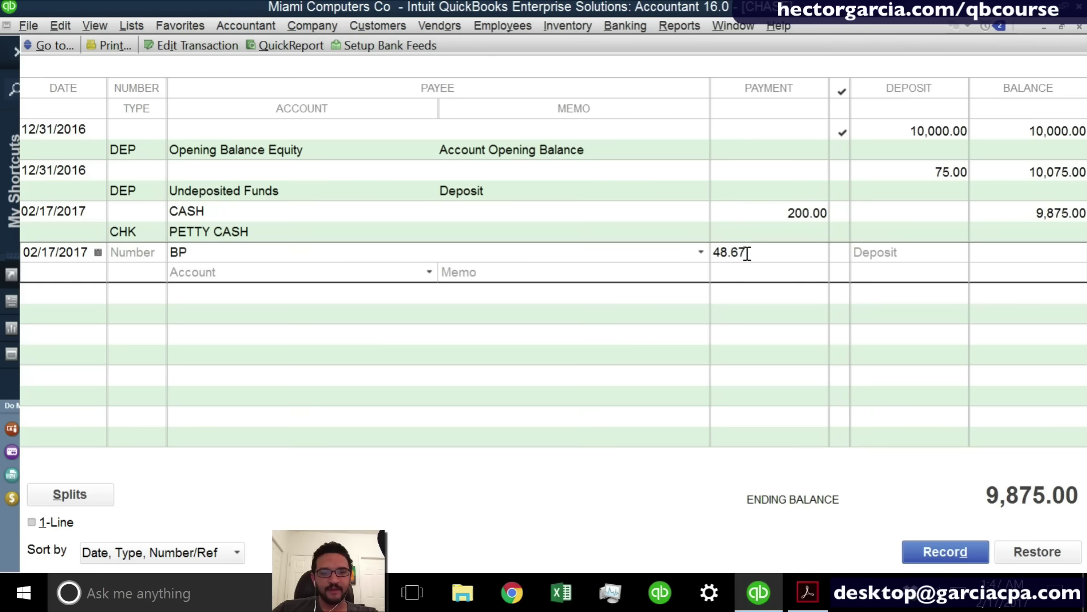
pyautogui.press('ctrl')
pyautogui.press('ctrl')
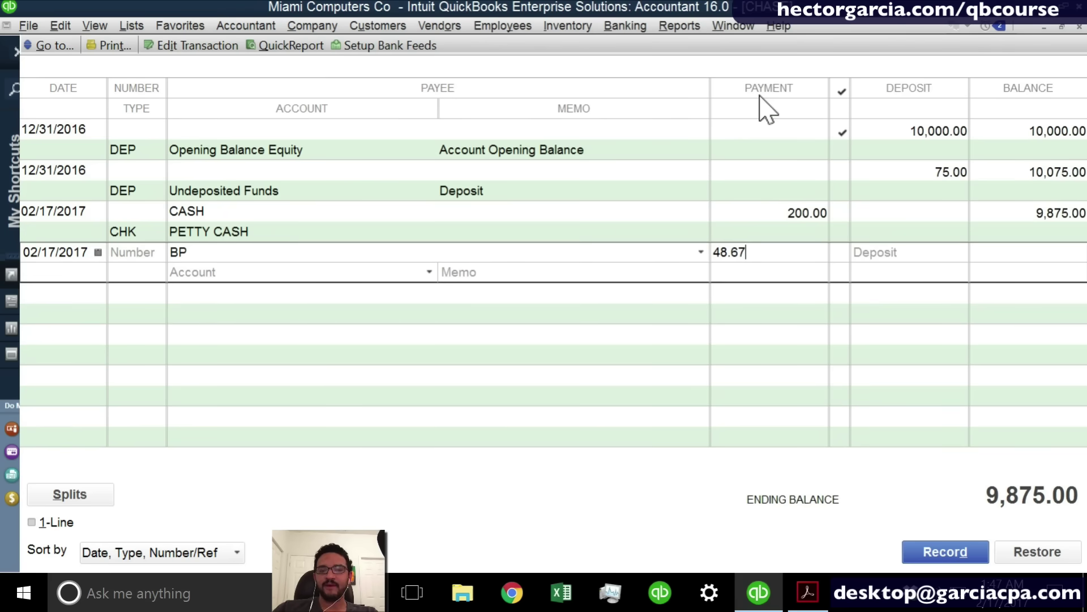
pyautogui.click(198, 272)
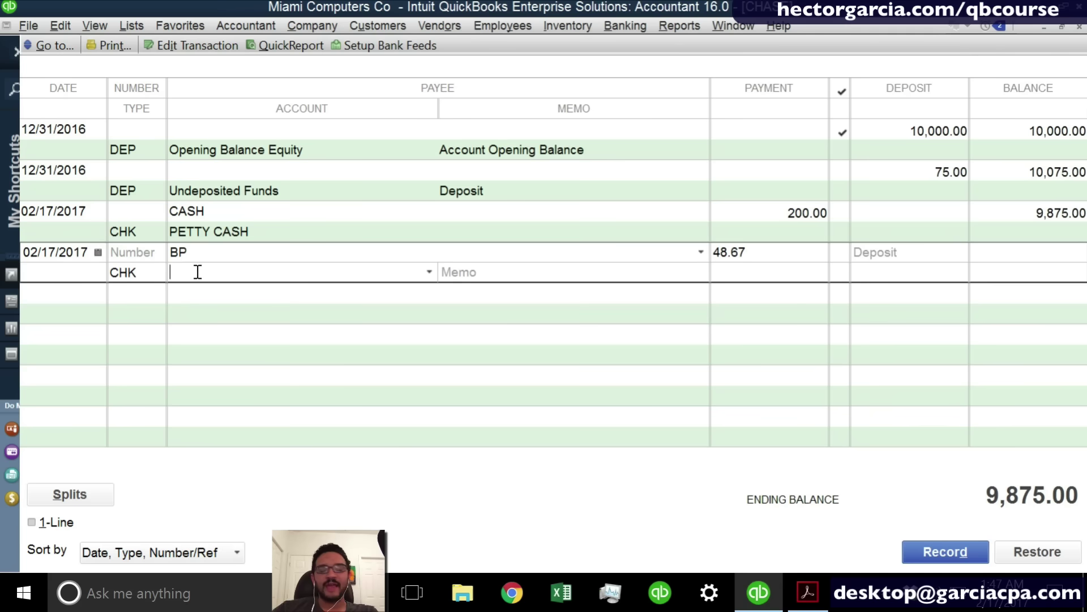
# Charge the BP check to a new Automobile Expense:FUEL subaccount.
pyautogui.write('Automobile Expense')
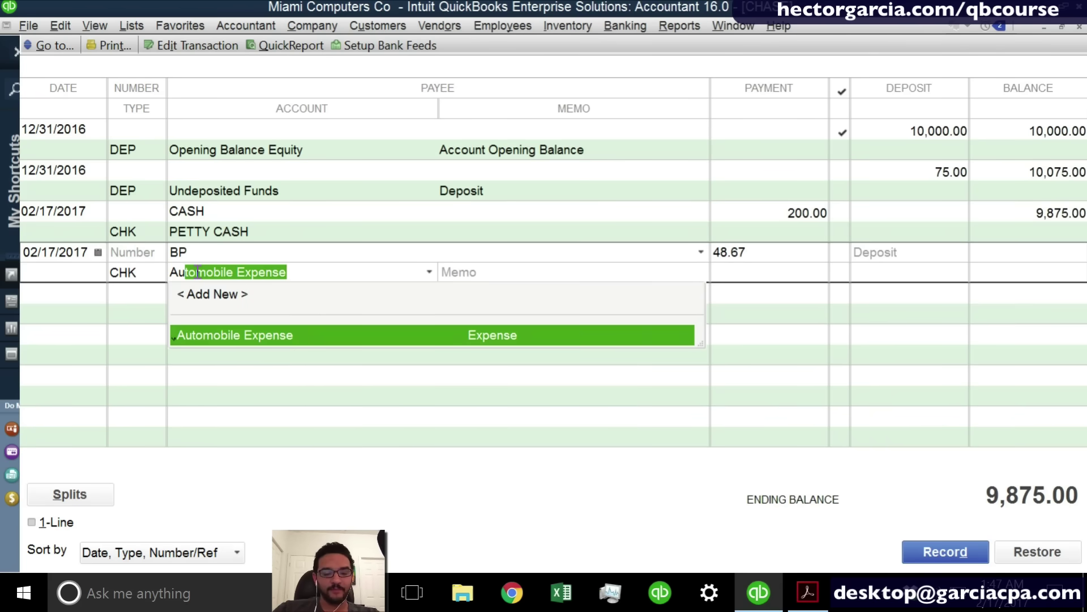
pyautogui.click(233, 340)
pyautogui.click(310, 274)
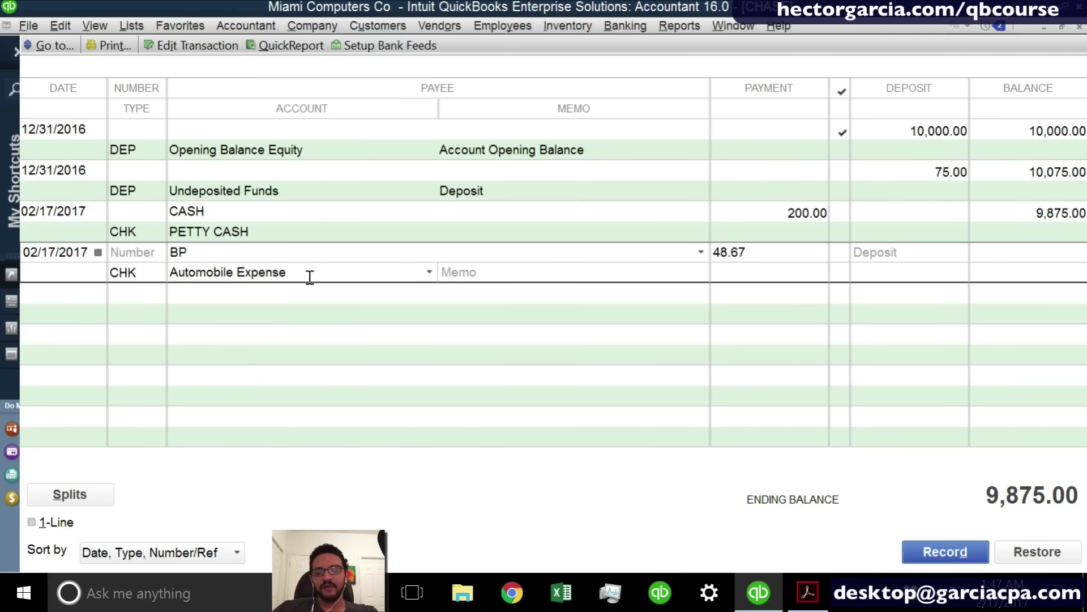
pyautogui.write(':')
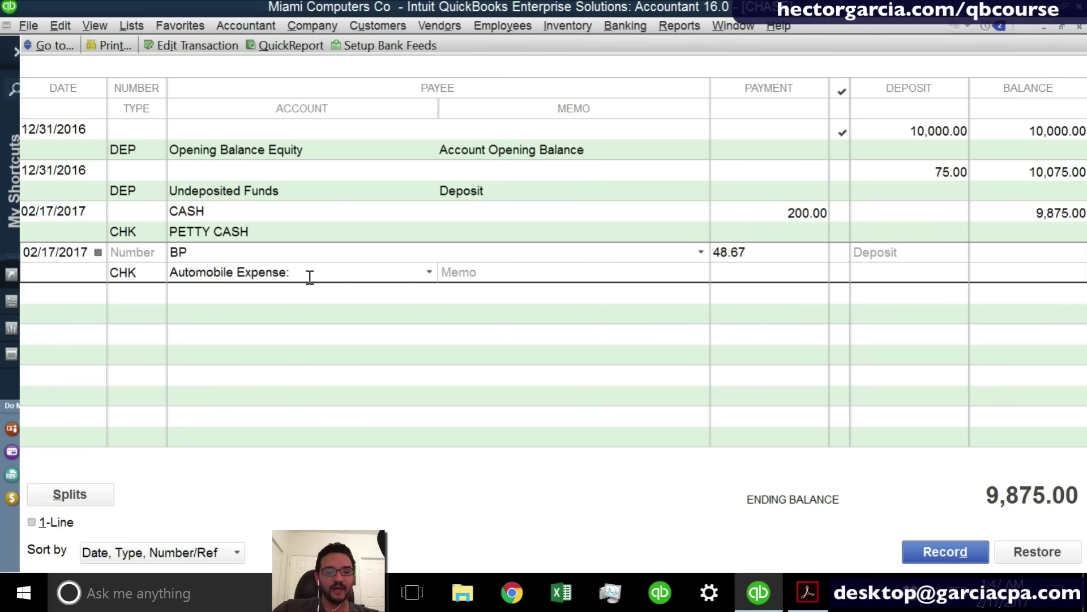
pyautogui.write('fUEL')
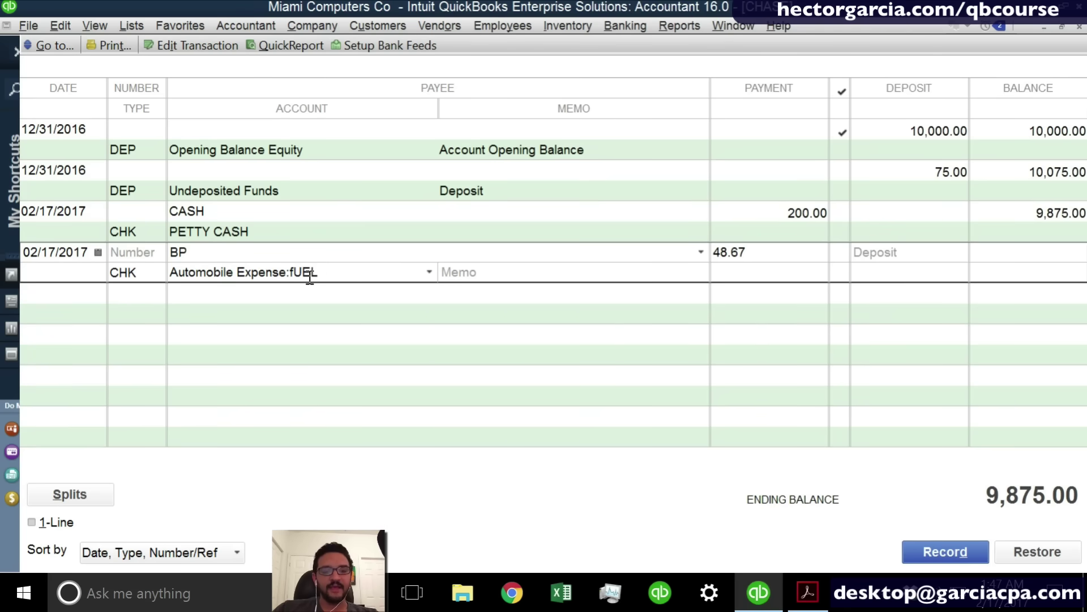
pyautogui.press('BackSpace')
pyautogui.press('BackSpace')
pyautogui.press('BackSpace')
pyautogui.press('BackSpace')
pyautogui.write('FUE')
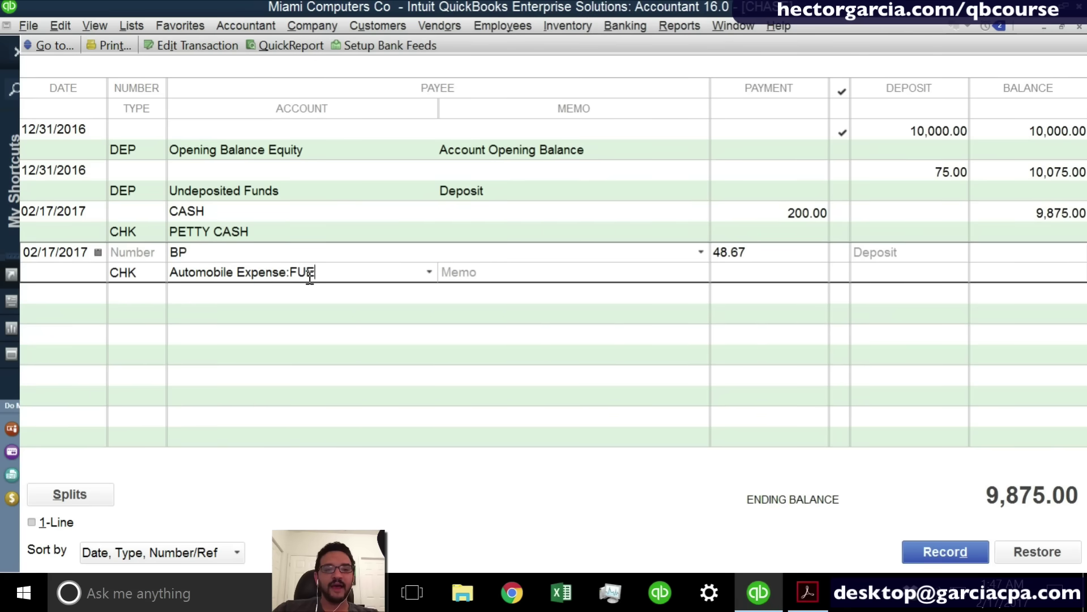
pyautogui.write('K')
pyautogui.press('Tab')
pyautogui.press('Return')
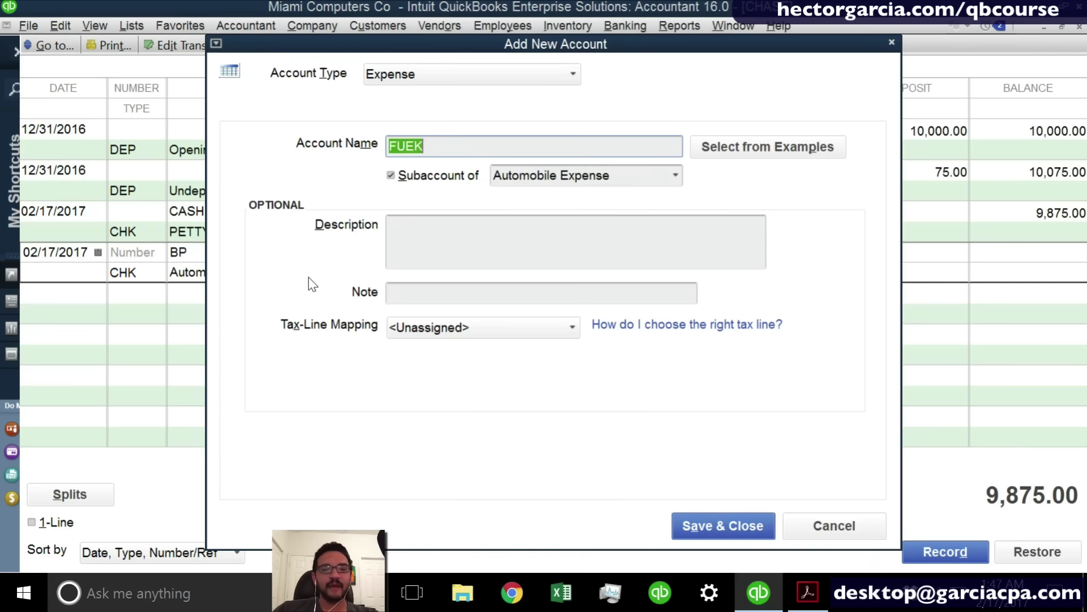
pyautogui.press('End')
pyautogui.press('BackSpace')
pyautogui.write('L')
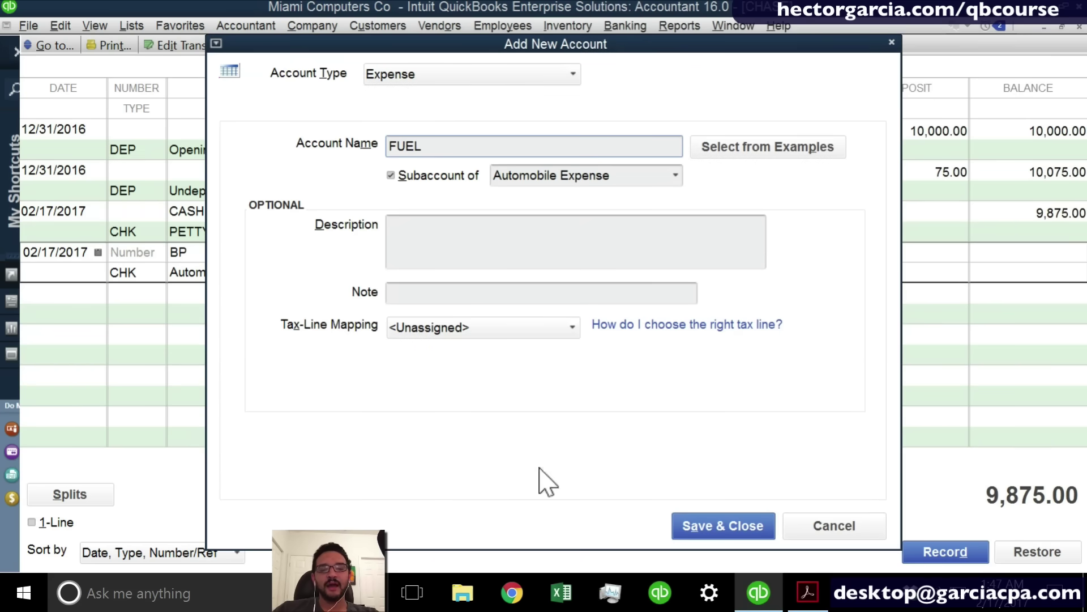
pyautogui.click(707, 530)
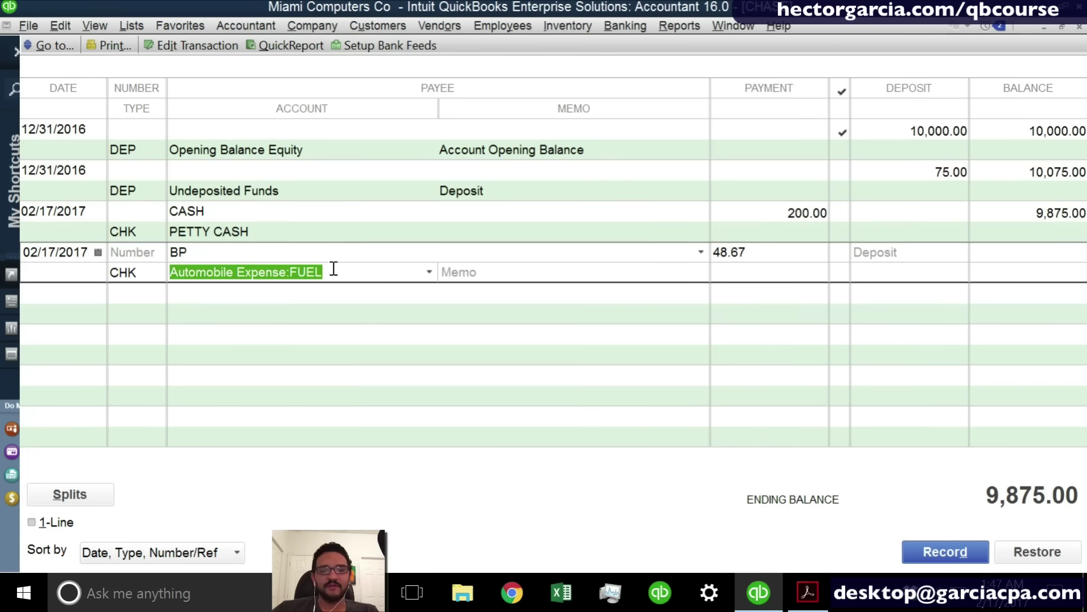
pyautogui.click(344, 265)
# Record the 48.67 BP check with the memo left blank.
pyautogui.click(489, 273)
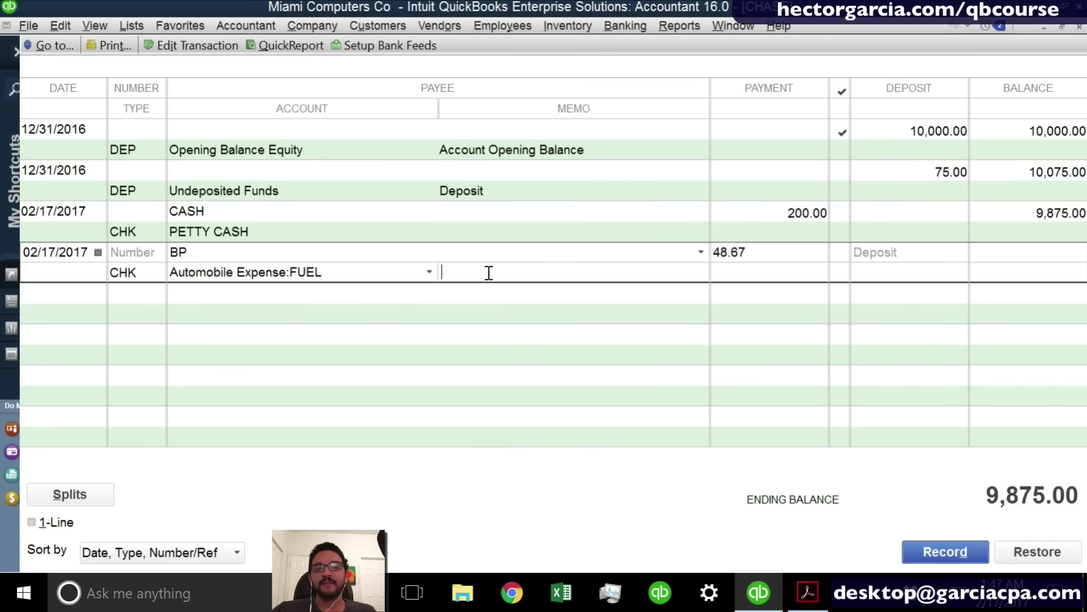
pyautogui.write('G')
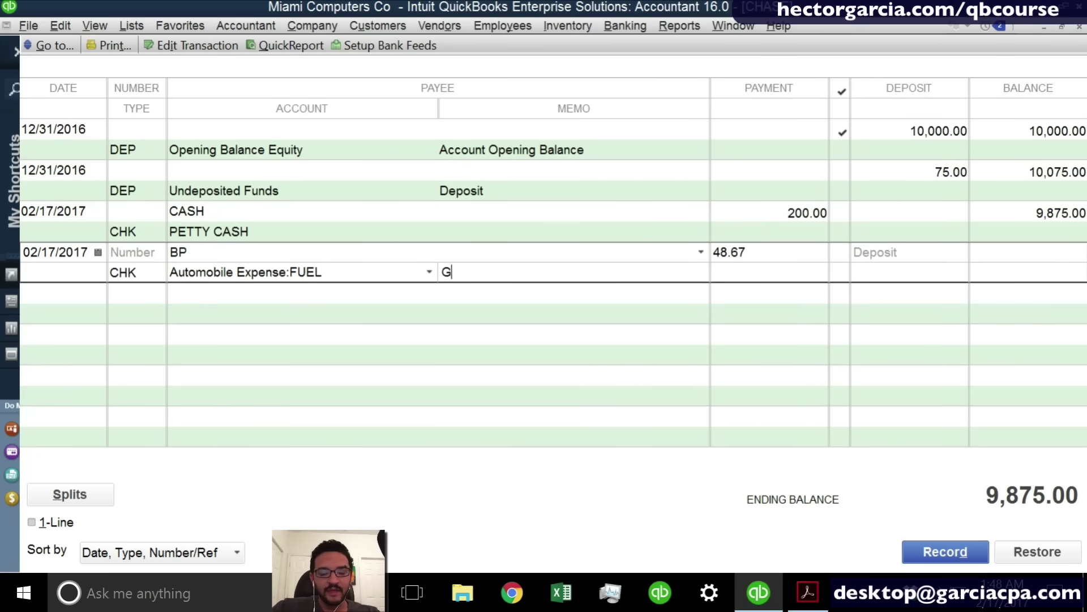
pyautogui.write('AS FOR THE VEHICLE')
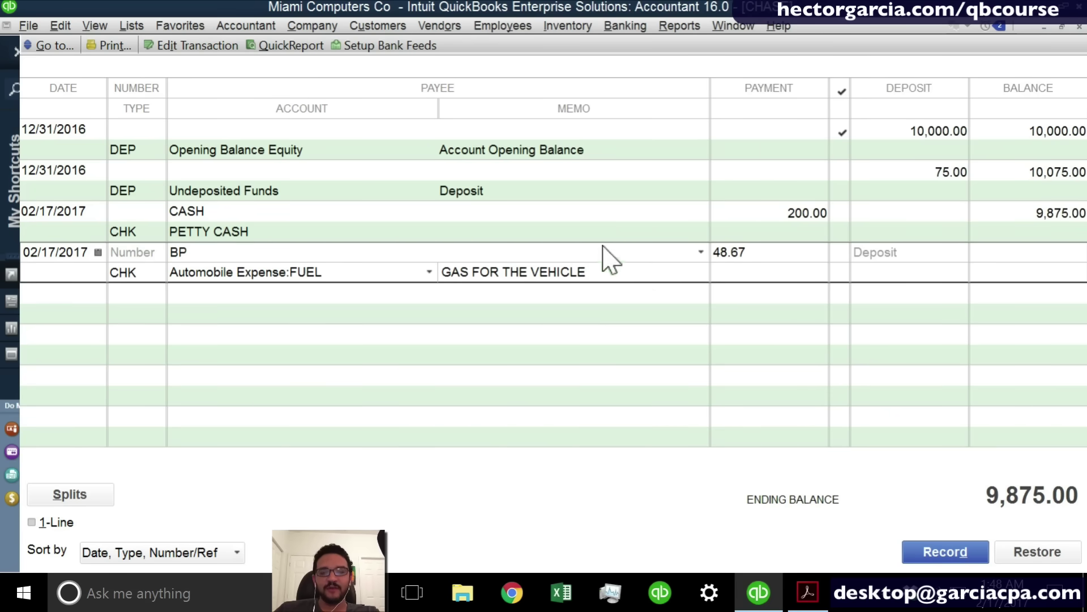
pyautogui.moveTo(609, 271); pyautogui.dragTo(364, 273)
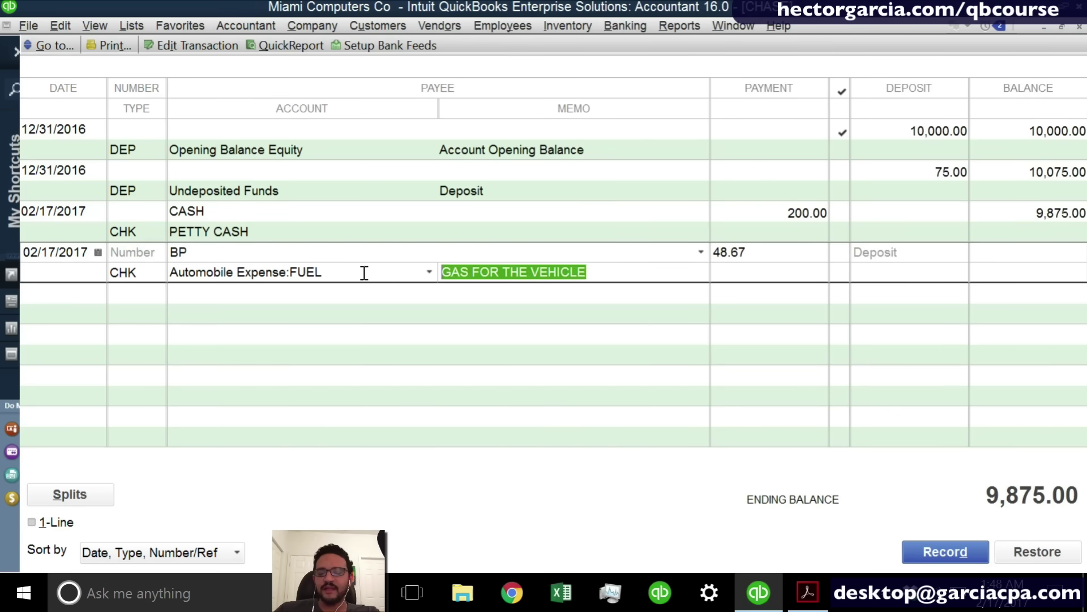
pyautogui.press('BackSpace')
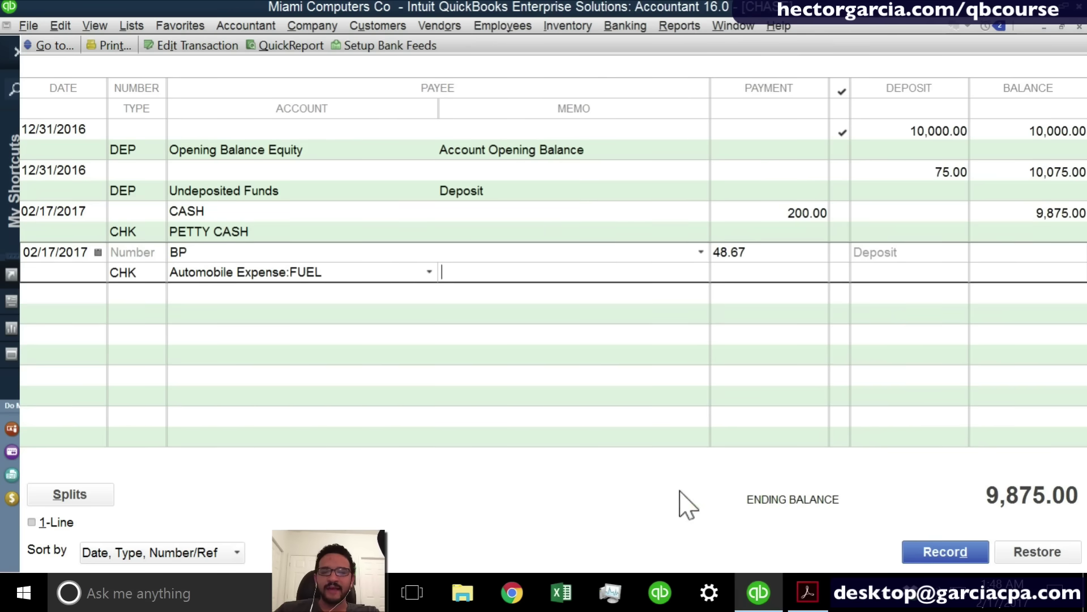
pyautogui.click(939, 557)
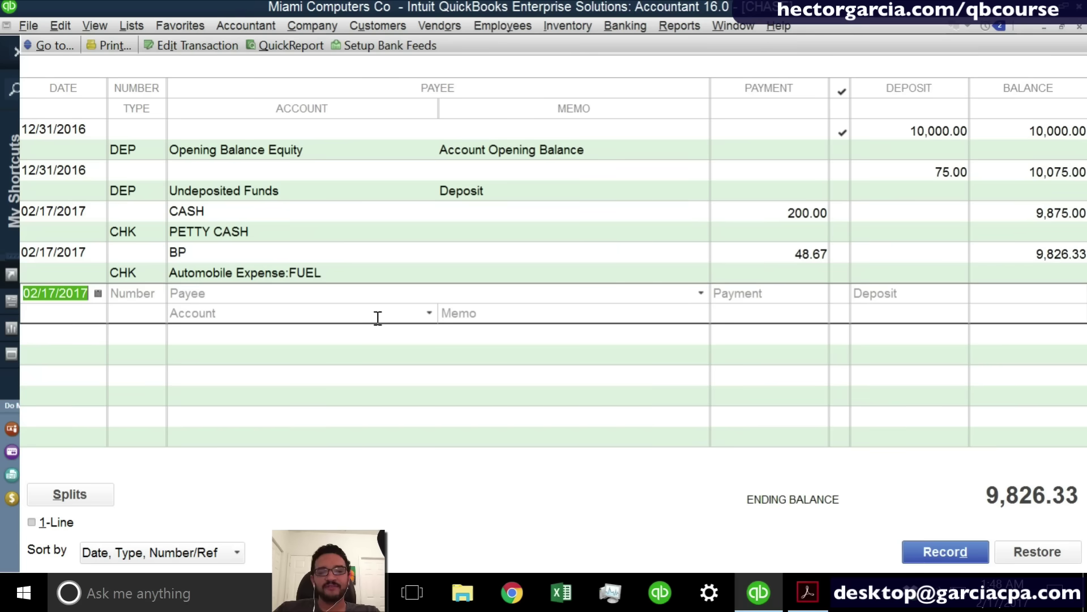
pyautogui.click(253, 293)
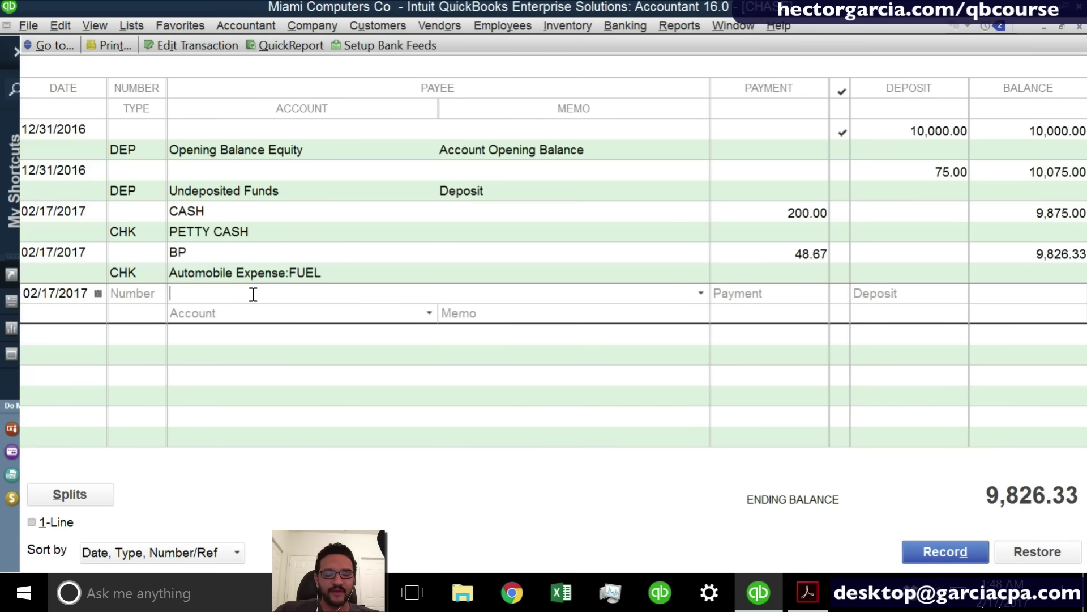
# Quick Add vendor CHEESECAKE FACTORY with a 128.50 payment to Meals and Entertainment.
pyautogui.write('CHEE')
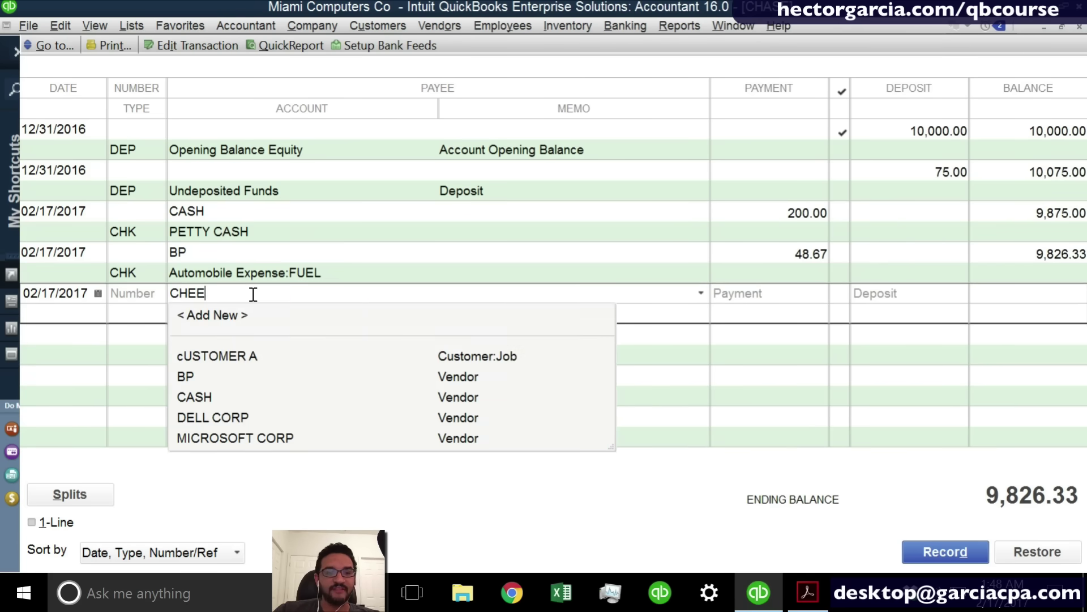
pyautogui.write('SECAKE FACTORY')
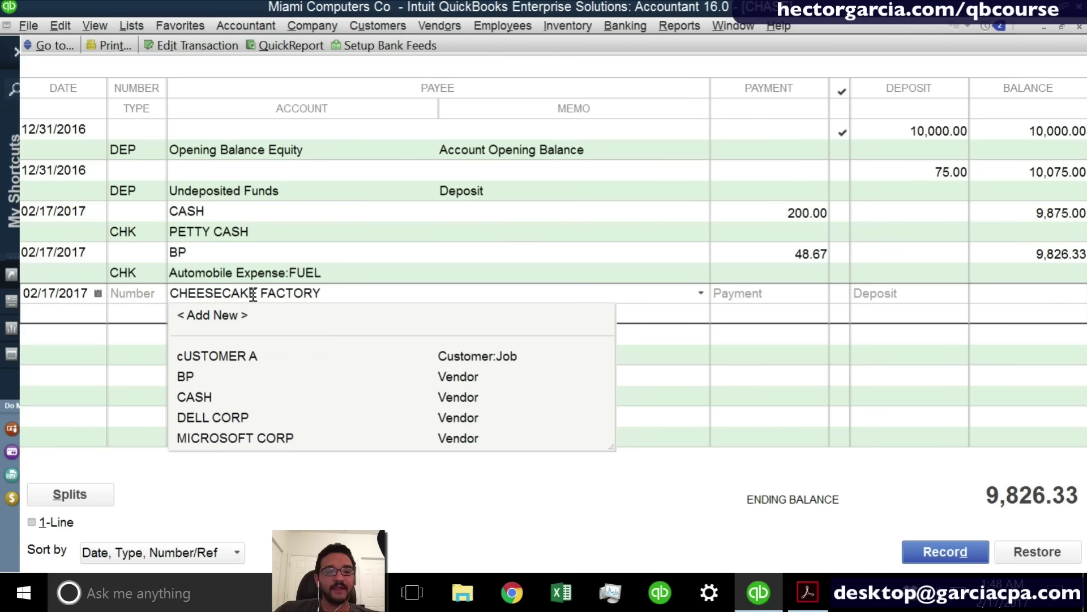
pyautogui.press('Tab')
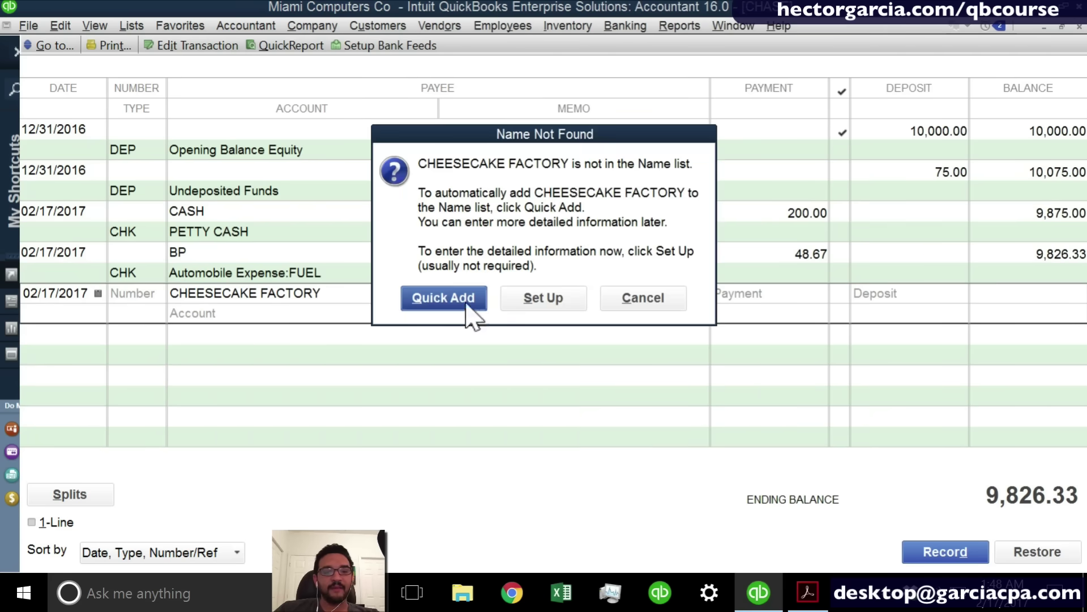
pyautogui.click(465, 310)
pyautogui.click(481, 312)
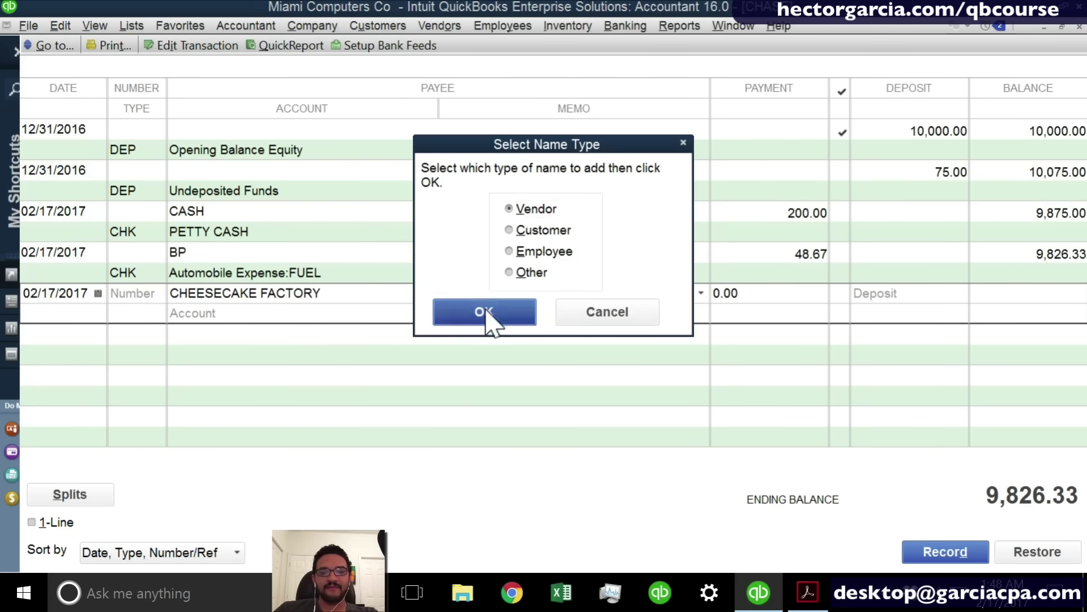
pyautogui.write('1')
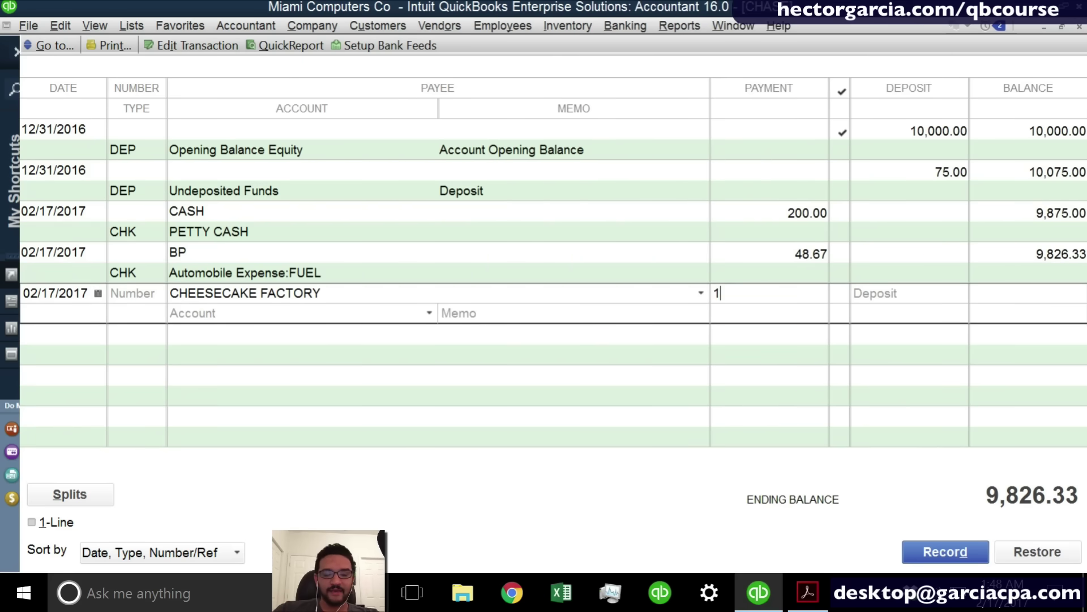
pyautogui.write('28.')
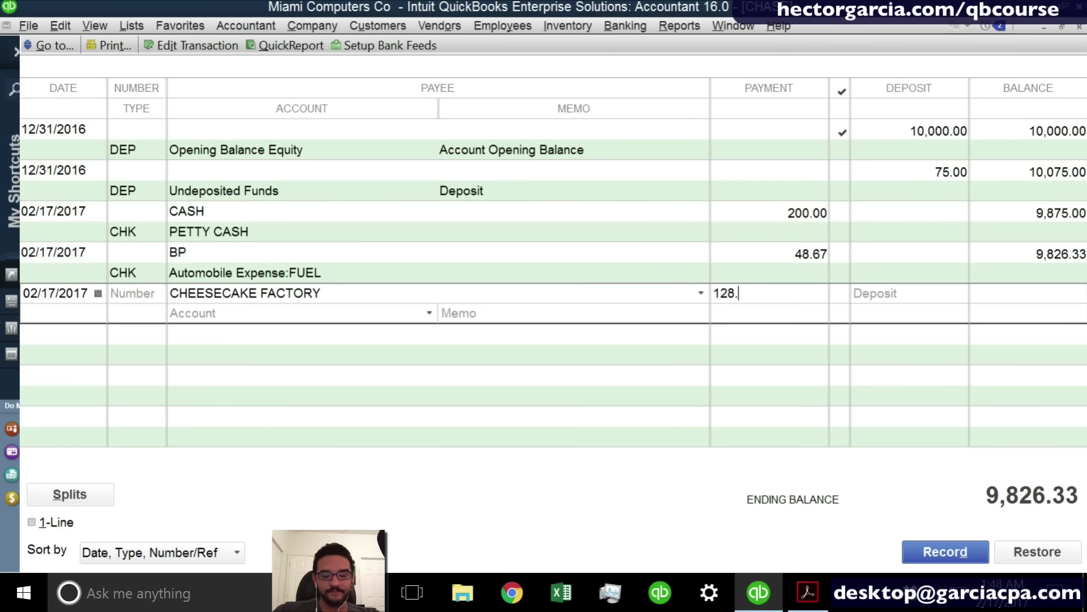
pyautogui.write('50')
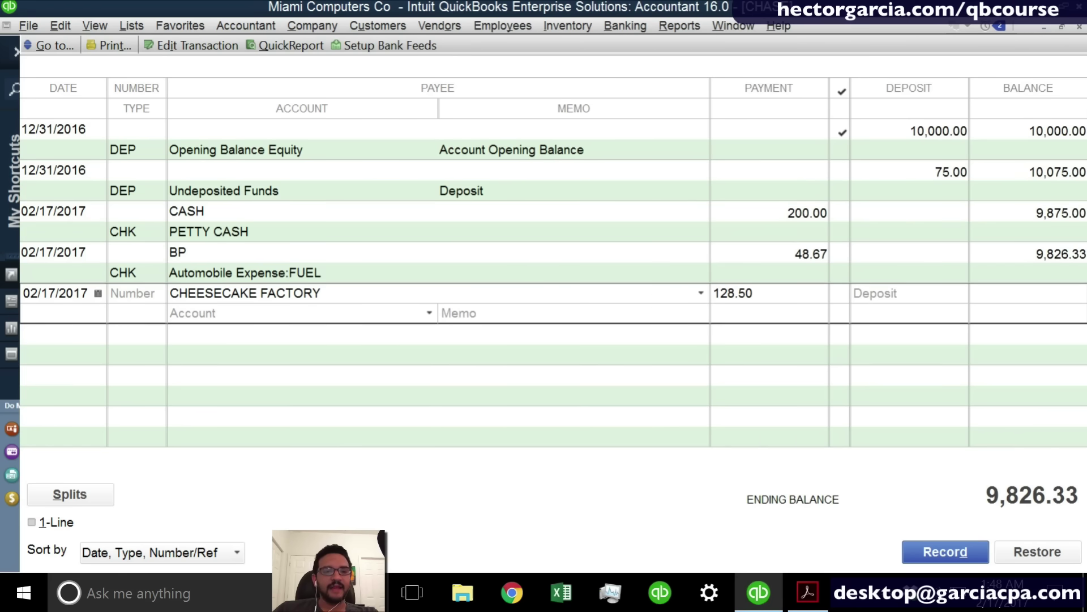
pyautogui.click(264, 320)
pyautogui.write('Meals and Entertainment')
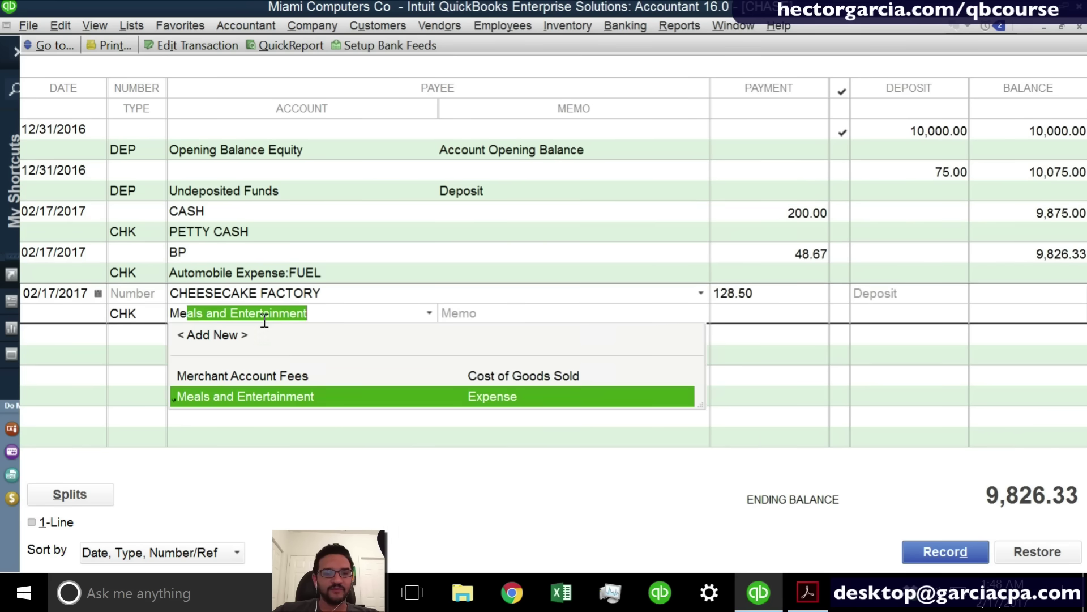
pyautogui.click(259, 399)
# Add the memo 'LUNCH WITH NEW PROSPECTS ABOUT NY PROJECT.' and record the check.
pyautogui.click(467, 315)
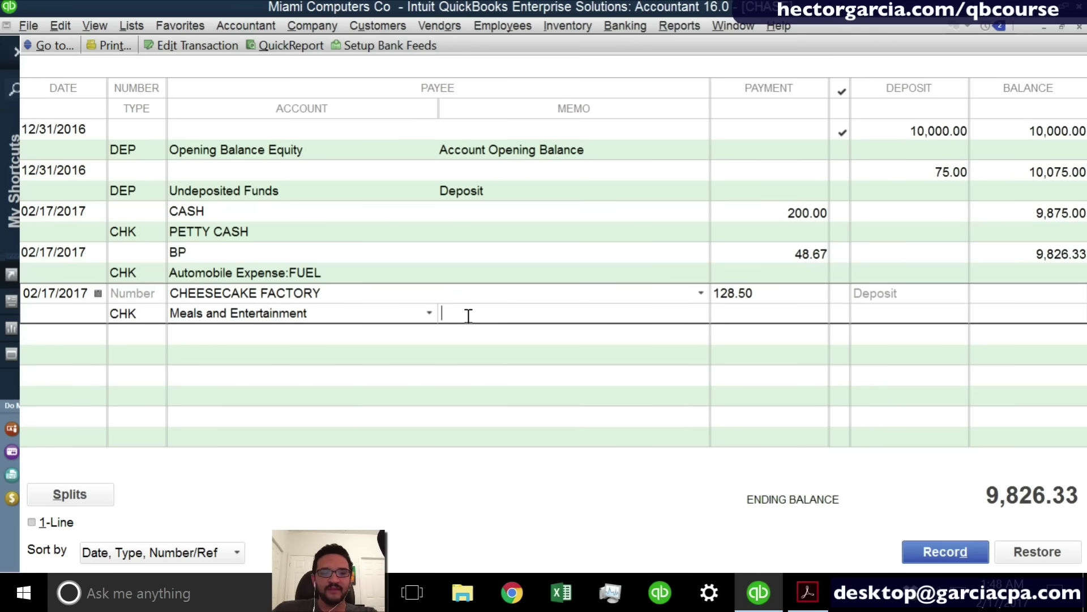
pyautogui.write('LU')
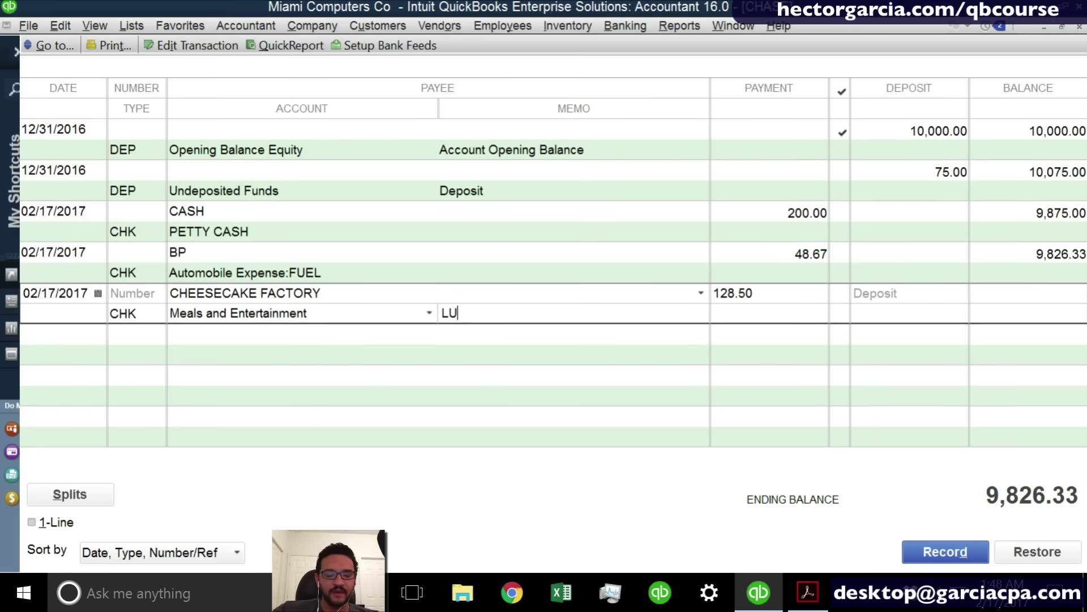
pyautogui.write('NCH WITH NEW ')
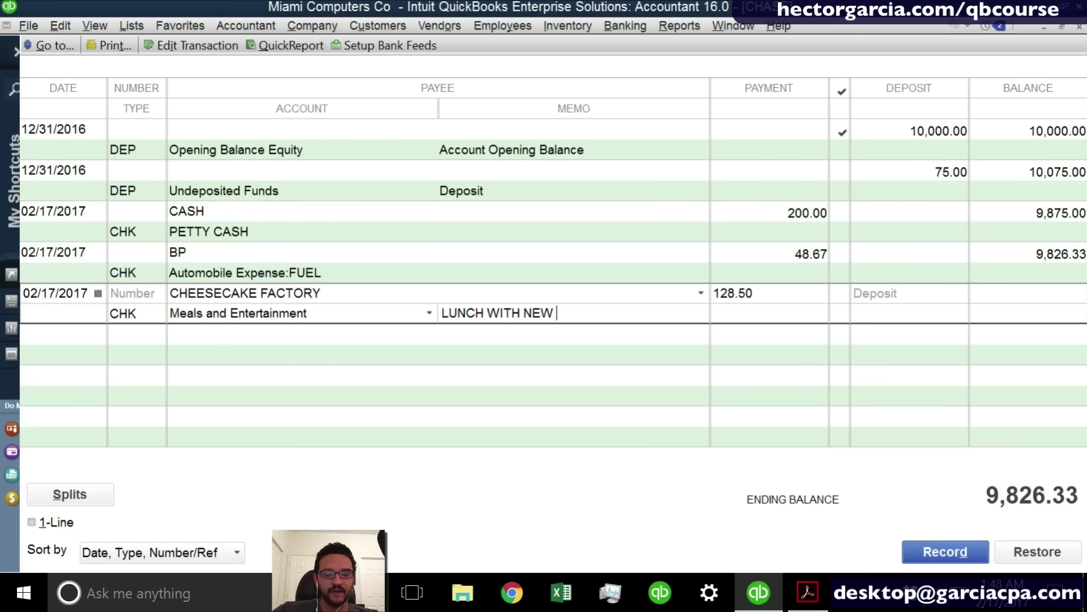
pyautogui.write('PROSPET')
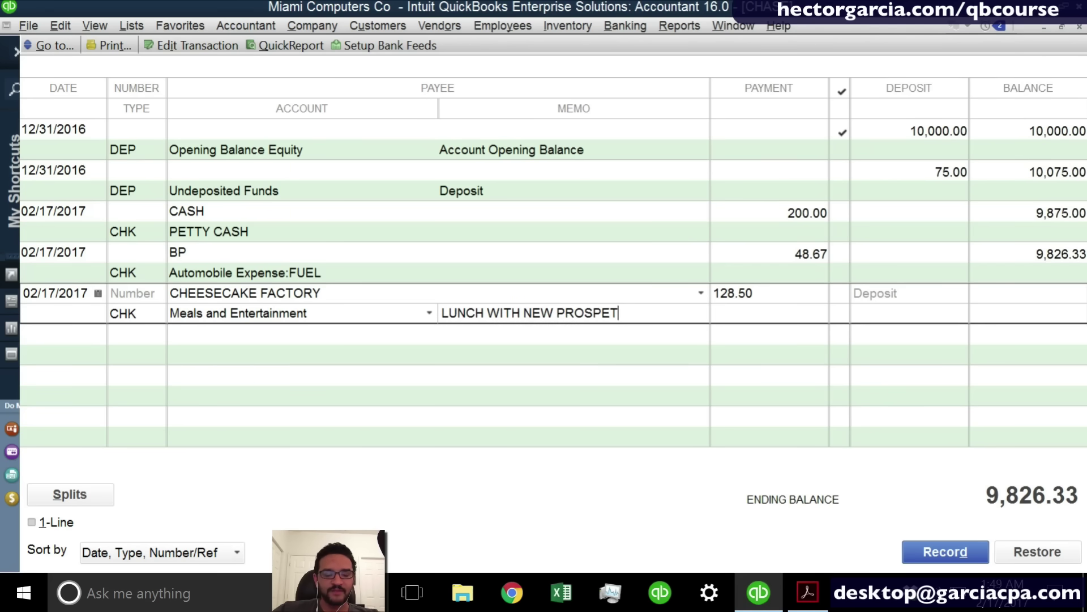
pyautogui.press('BackSpace')
pyautogui.write('CTS ABO')
pyautogui.write('UT ')
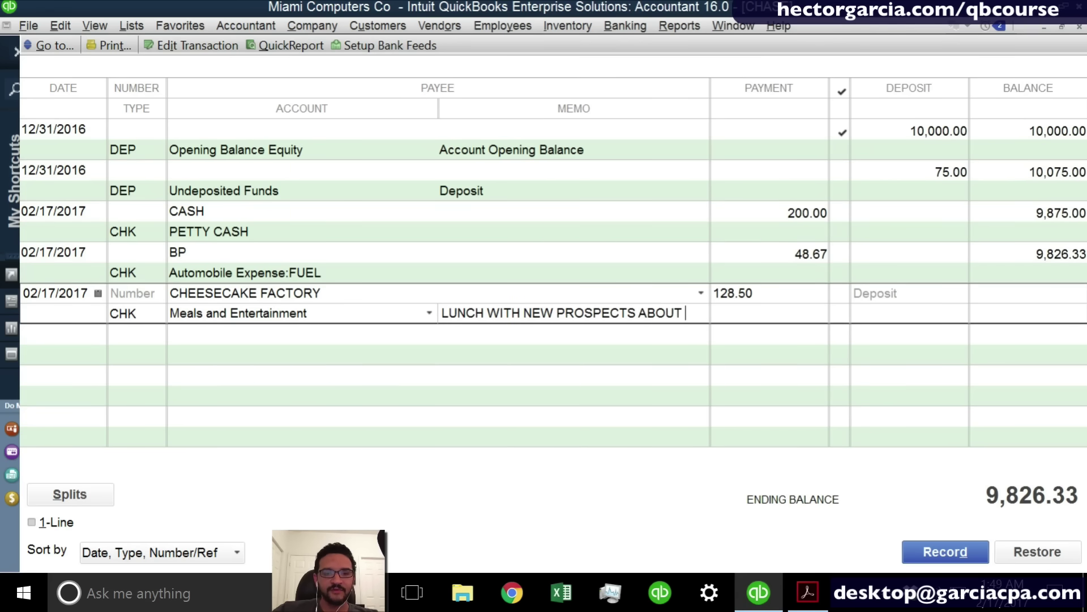
pyautogui.write('NY PRO')
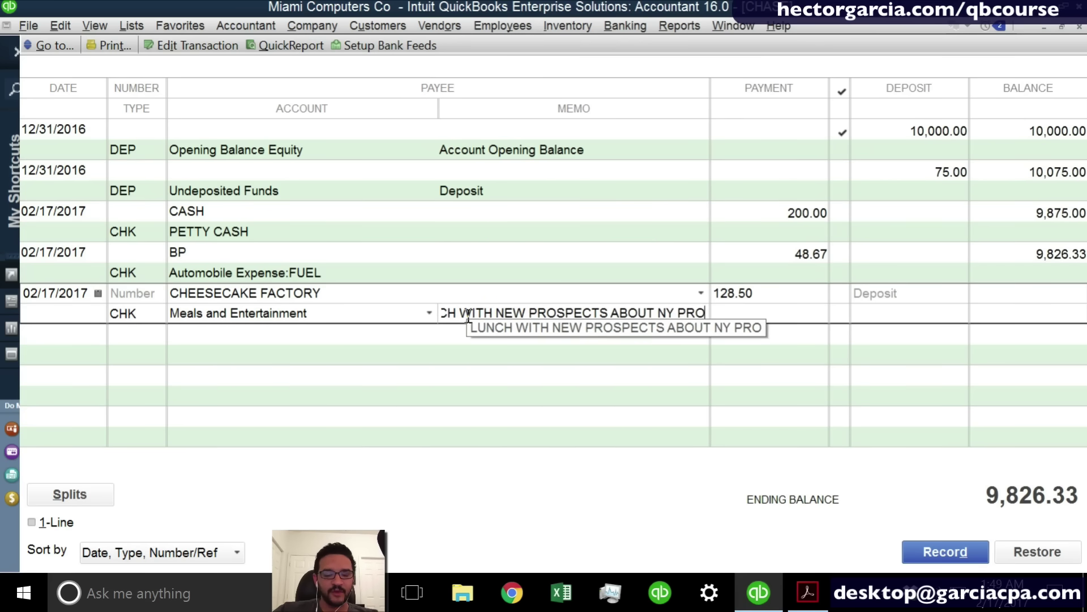
pyautogui.write('JECT.')
pyautogui.press('Return')
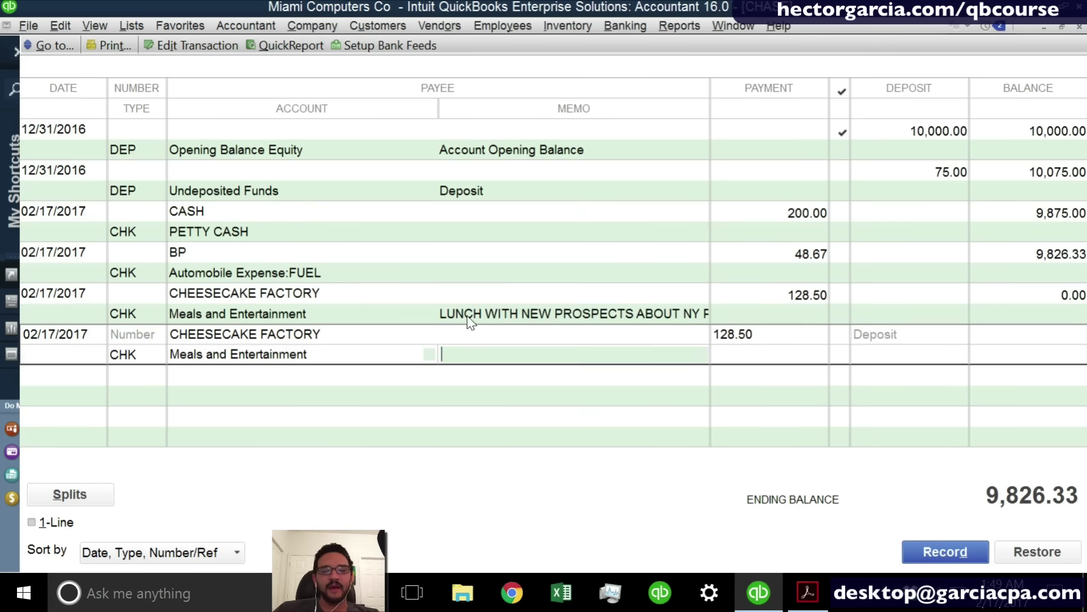
pyautogui.click(569, 312)
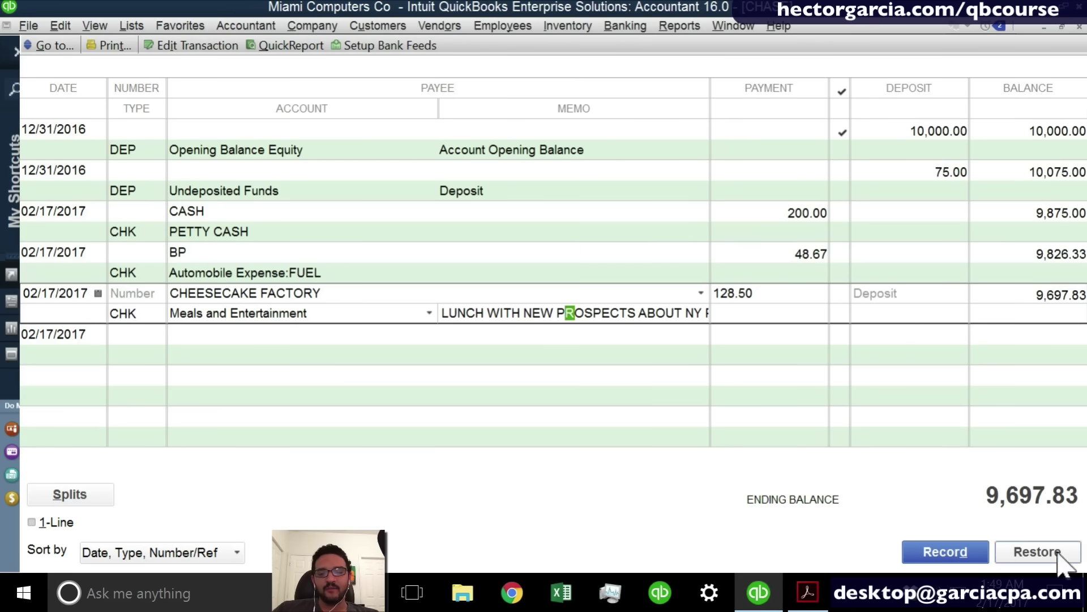
# Save the Cheesecake Factory check and date the next entry 02/14/2017.
pyautogui.click(959, 560)
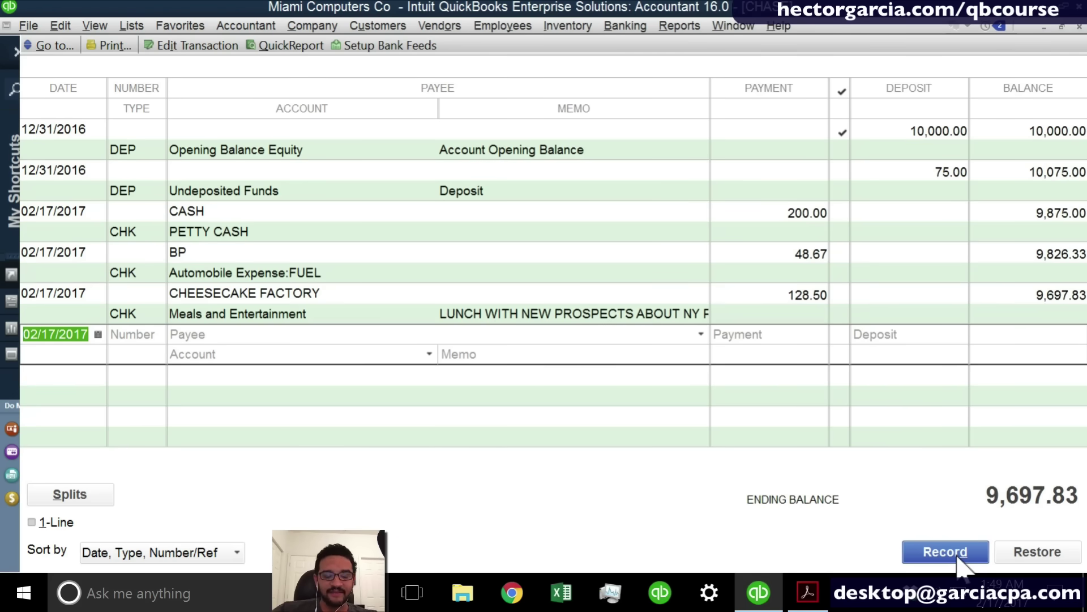
pyautogui.press('-')
pyautogui.press('-')
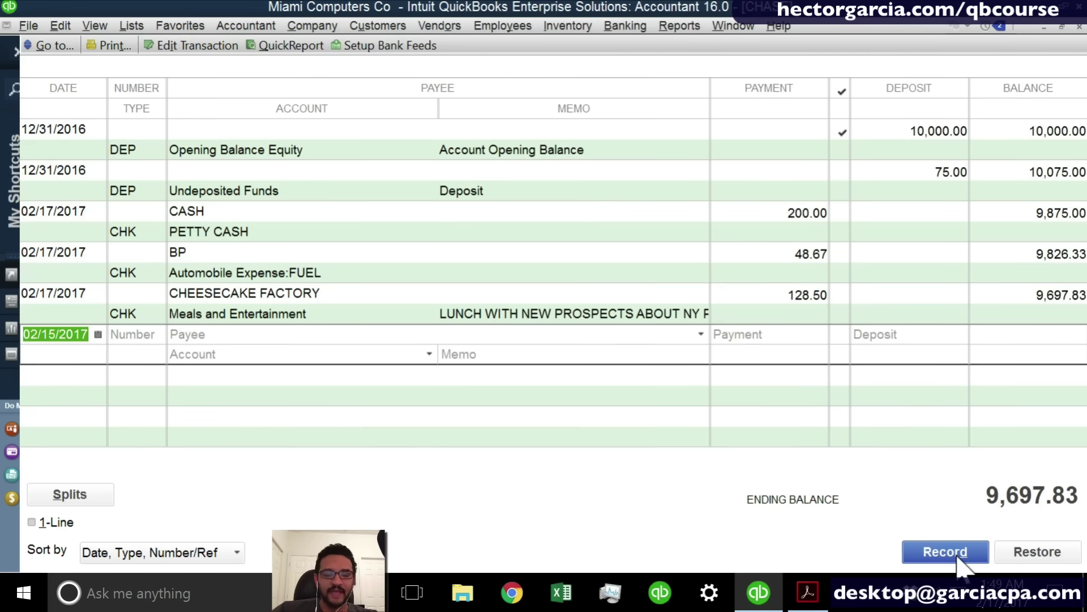
pyautogui.press('-')
pyautogui.press('-')
pyautogui.press('-')
pyautogui.press('-')
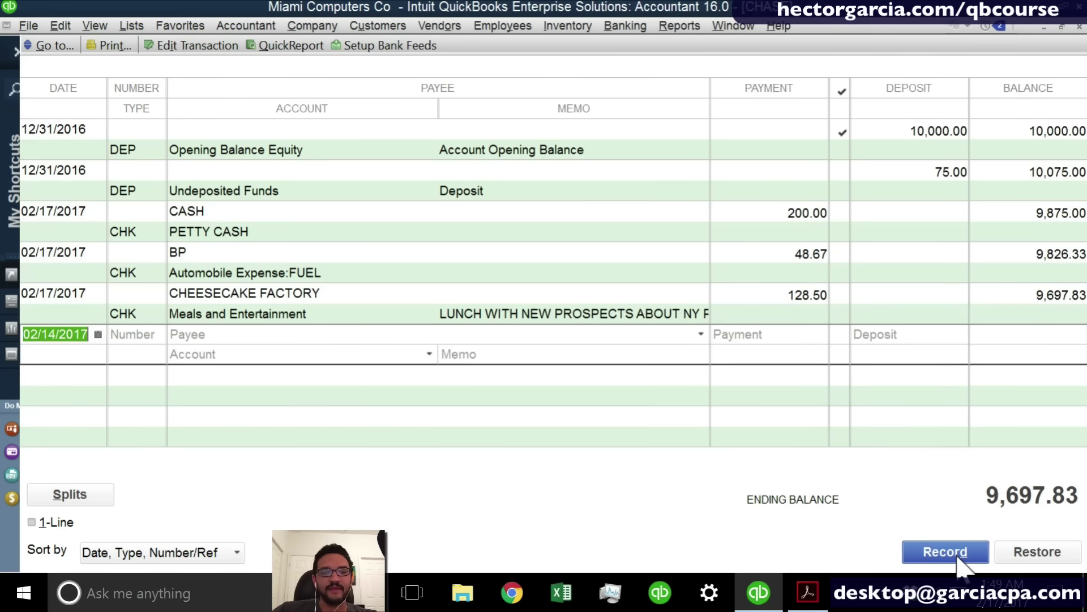
pyautogui.press('Tab')
pyautogui.press('Tab')
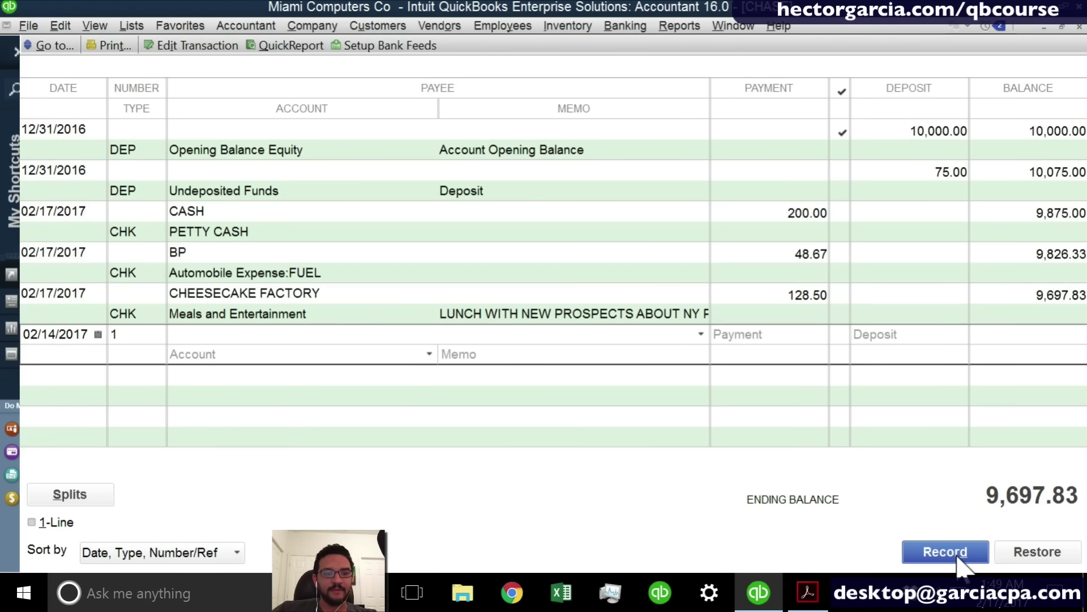
# Enter OFFICE DEPOT as the payee and quick-add it as a vendor.
pyautogui.write('offic')
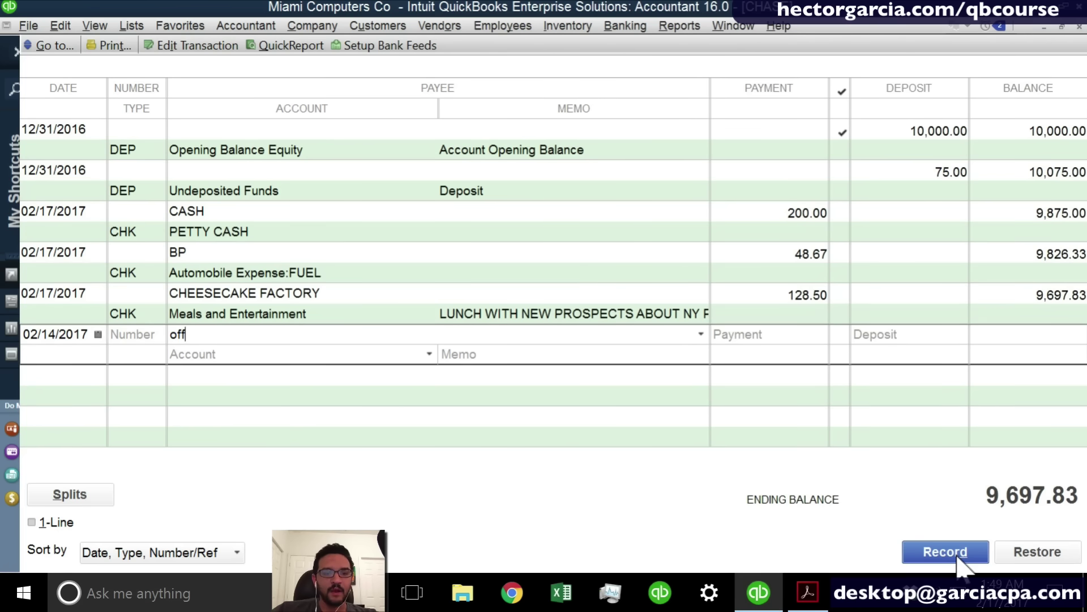
pyautogui.press('BackSpace')
pyautogui.press('BackSpace')
pyautogui.press('BackSpace')
pyautogui.press('BackSpace')
pyautogui.press('BackSpace')
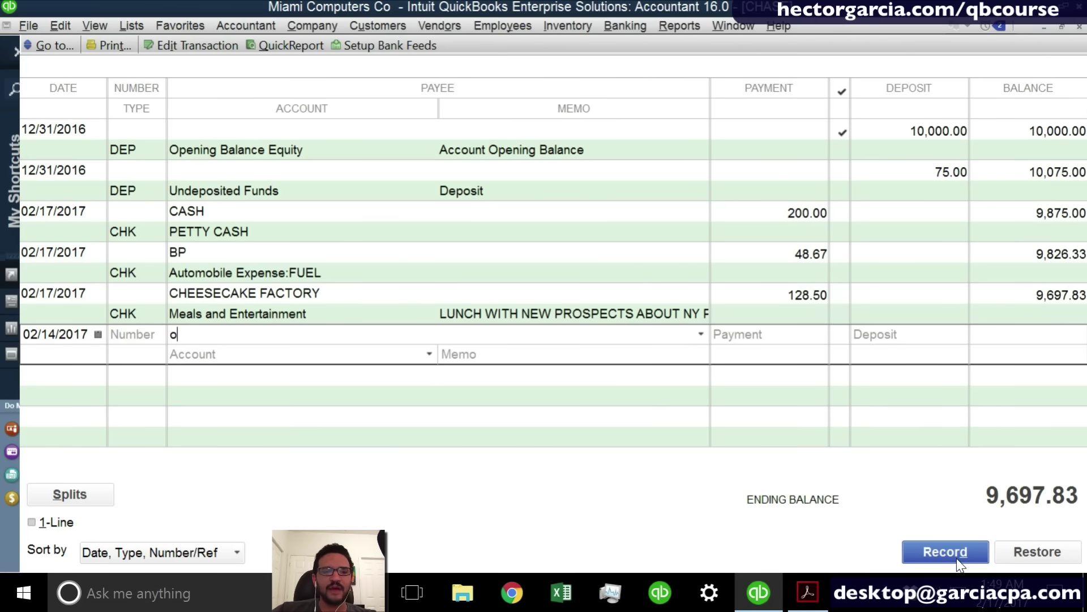
pyautogui.write('OFFICE ')
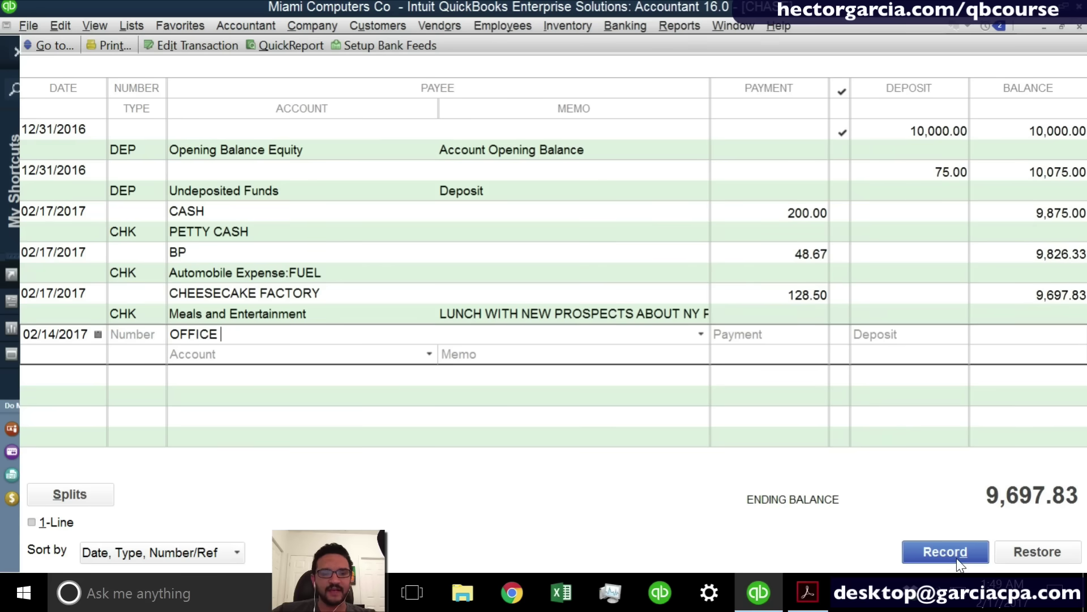
pyautogui.write('DEPO')
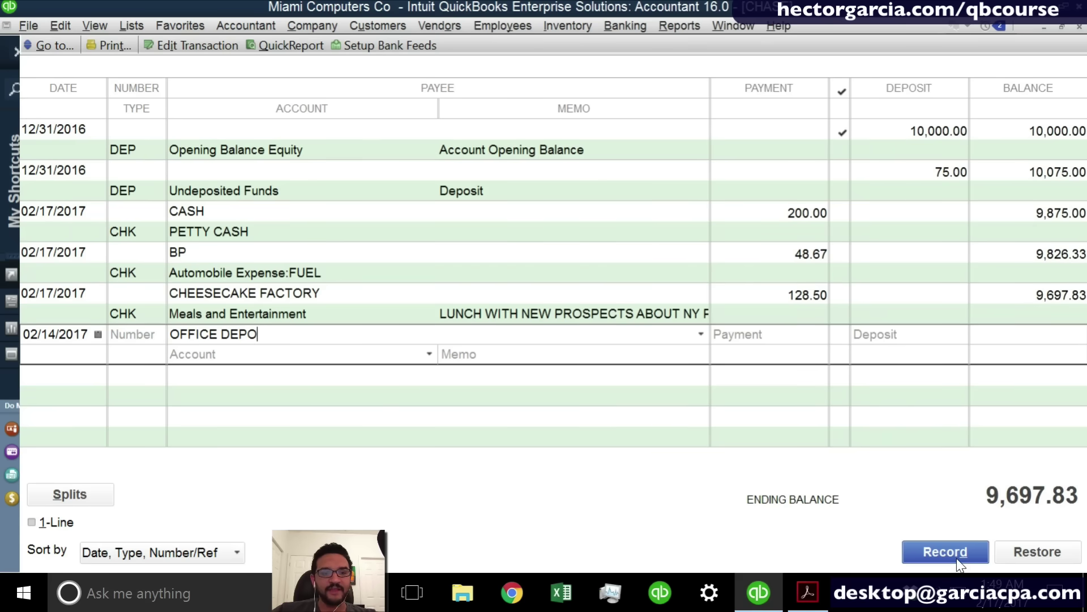
pyautogui.write('T')
pyautogui.press('Tab')
pyautogui.press('Return')
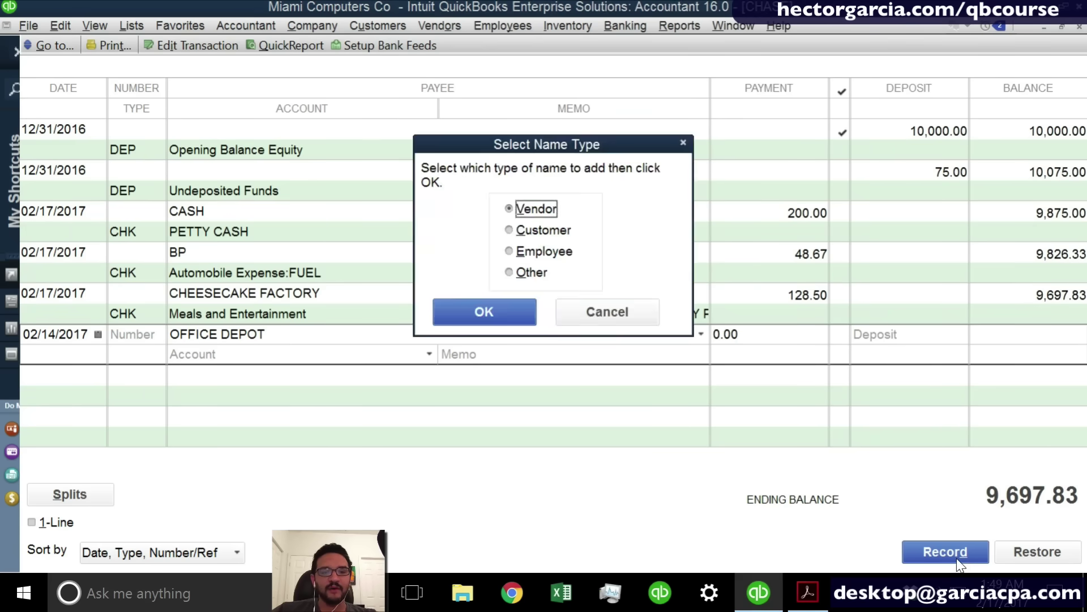
pyautogui.press('Return')
# Record an 80.00 payment to Office Supplies with memo INK FOR PRINTER.
pyautogui.write('80')
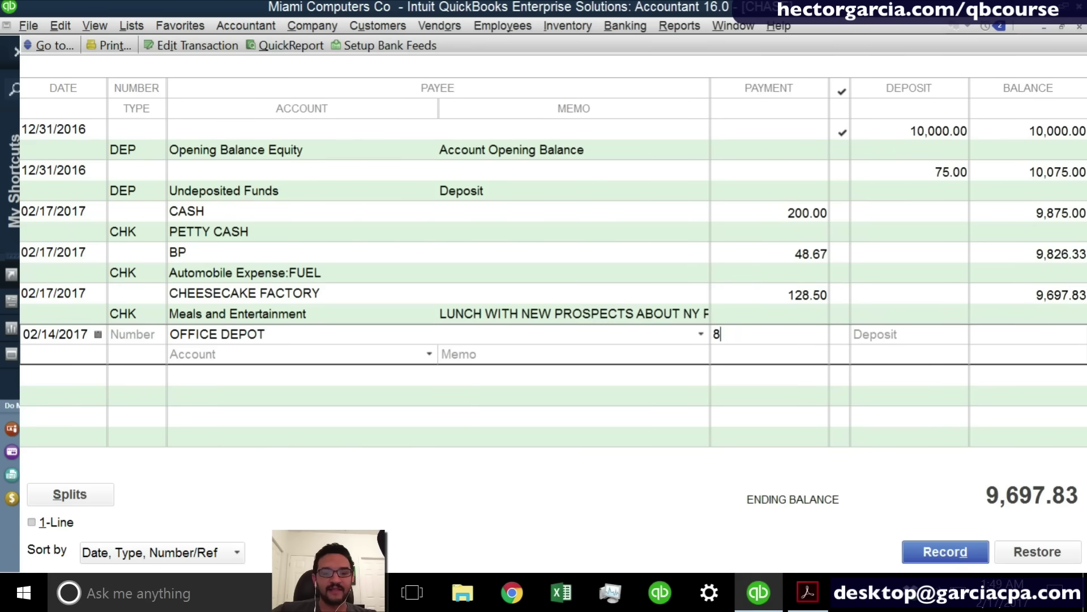
pyautogui.press('Tab')
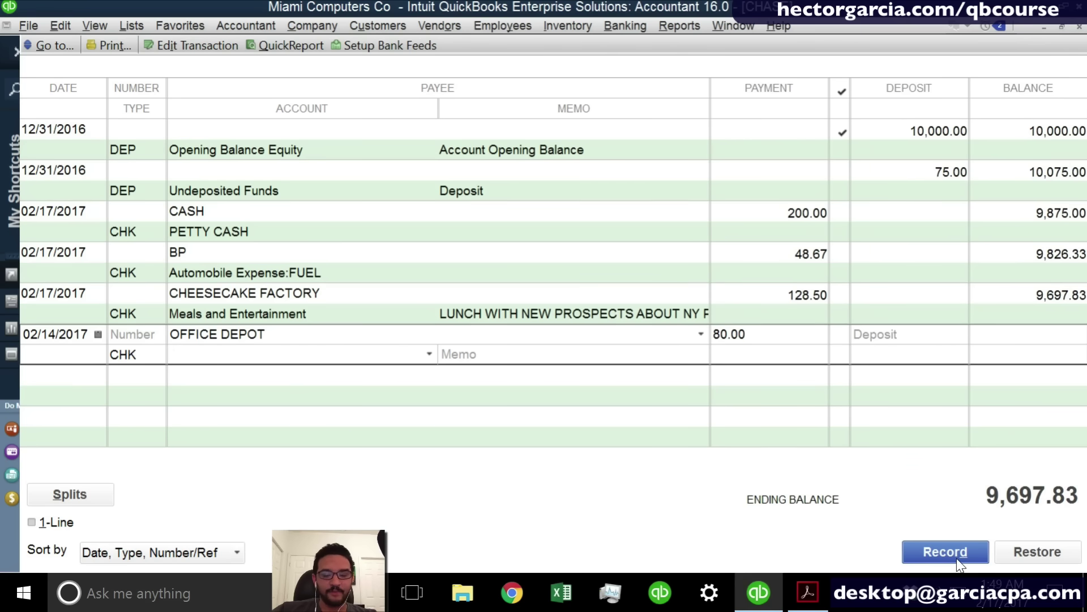
pyautogui.write('Office Supplies')
pyautogui.press('Tab')
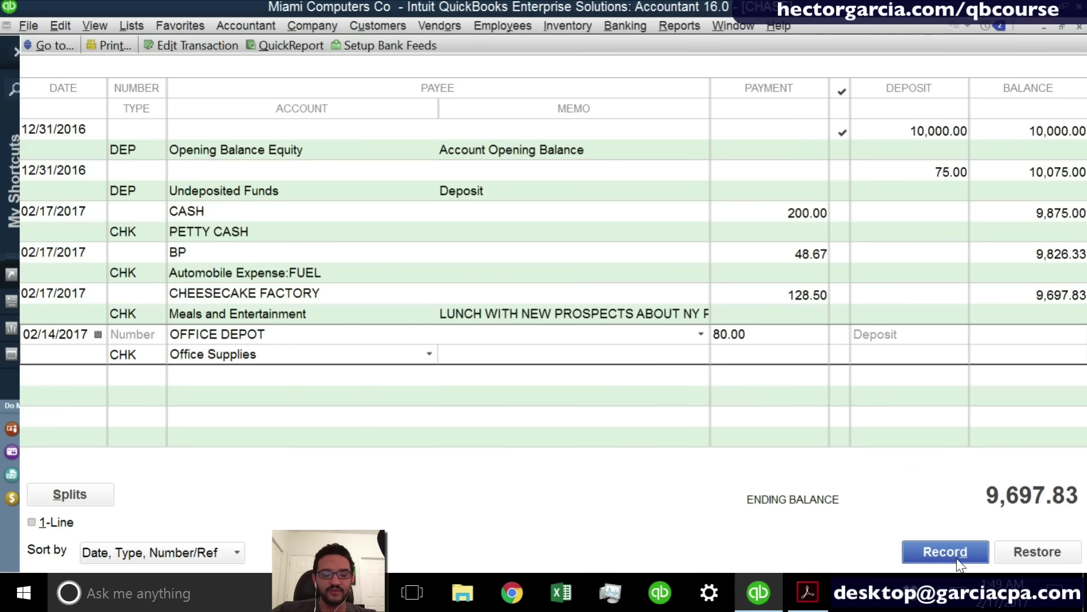
pyautogui.write('INK FOR PRINTER')
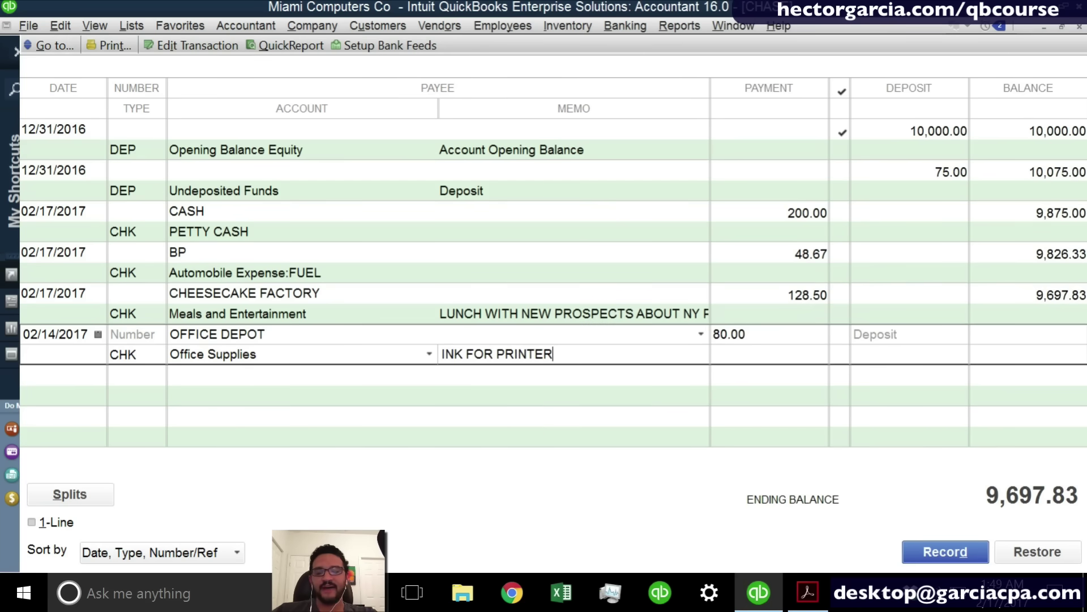
pyautogui.click(958, 562)
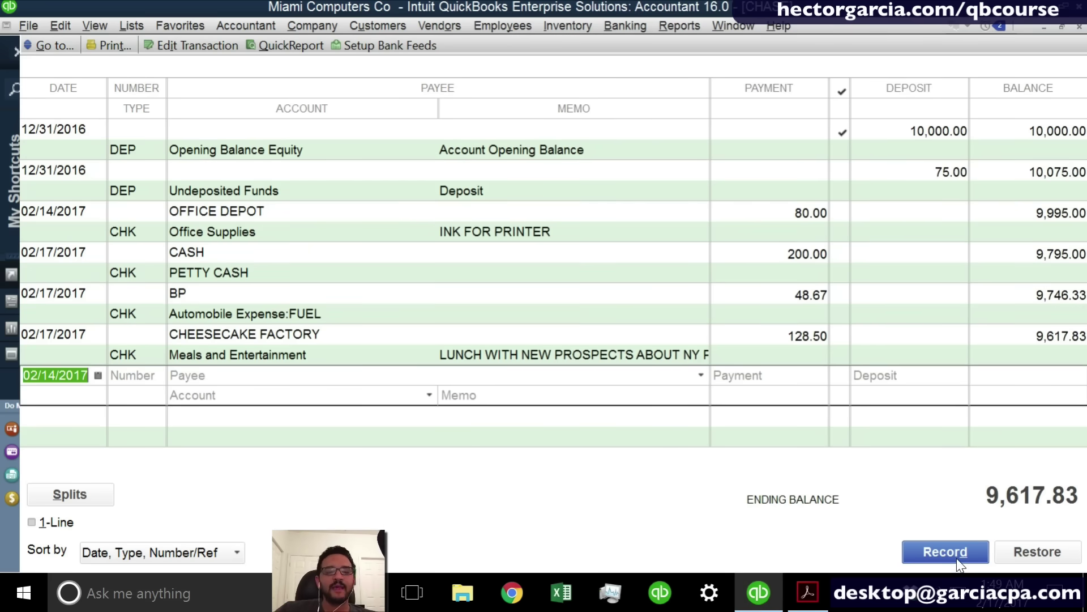
# Sort the CHASE register by Order Entered and record the OFFICE DEPOT check.
pyautogui.click(152, 553)
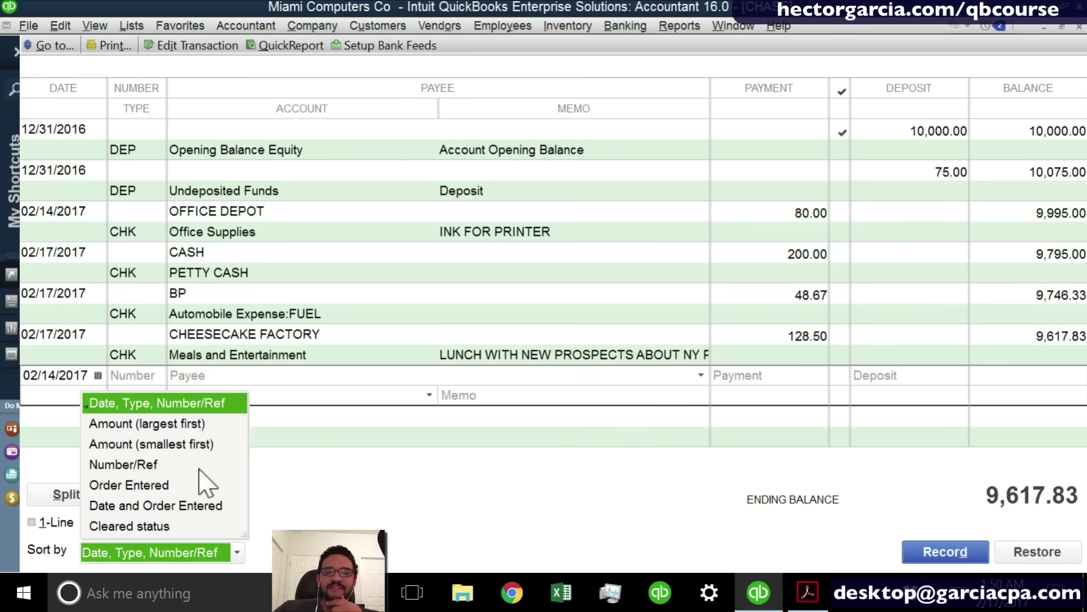
pyautogui.click(120, 407)
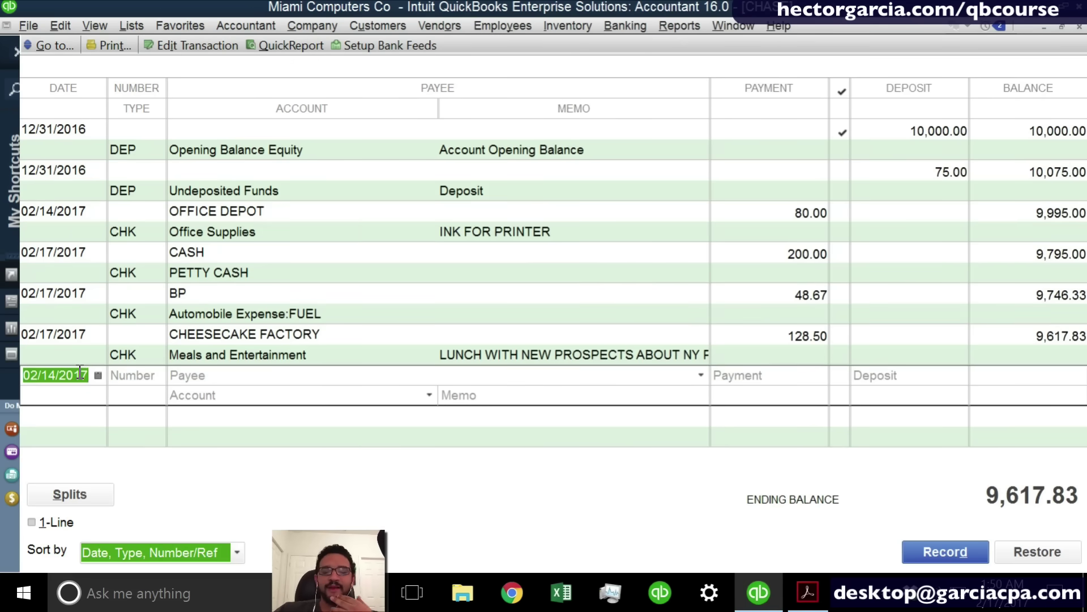
pyautogui.click(71, 228)
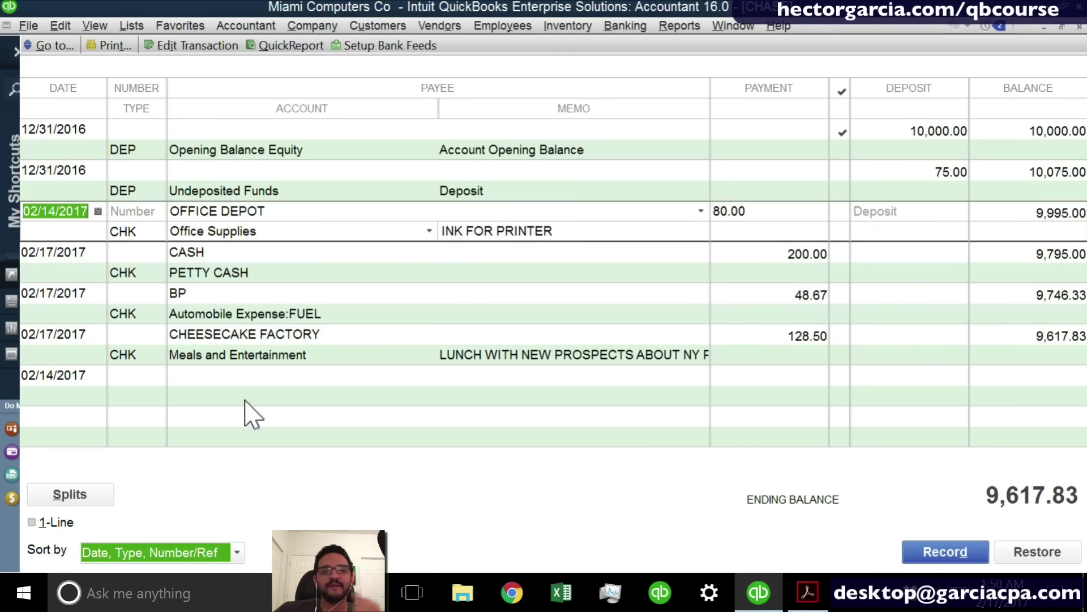
pyautogui.click(170, 553)
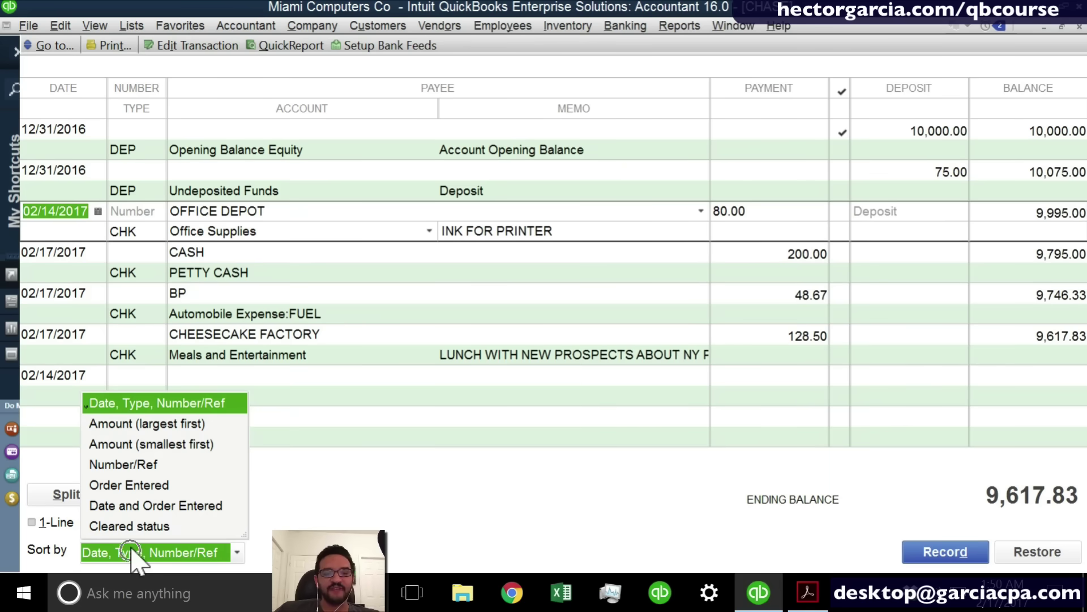
pyautogui.click(148, 485)
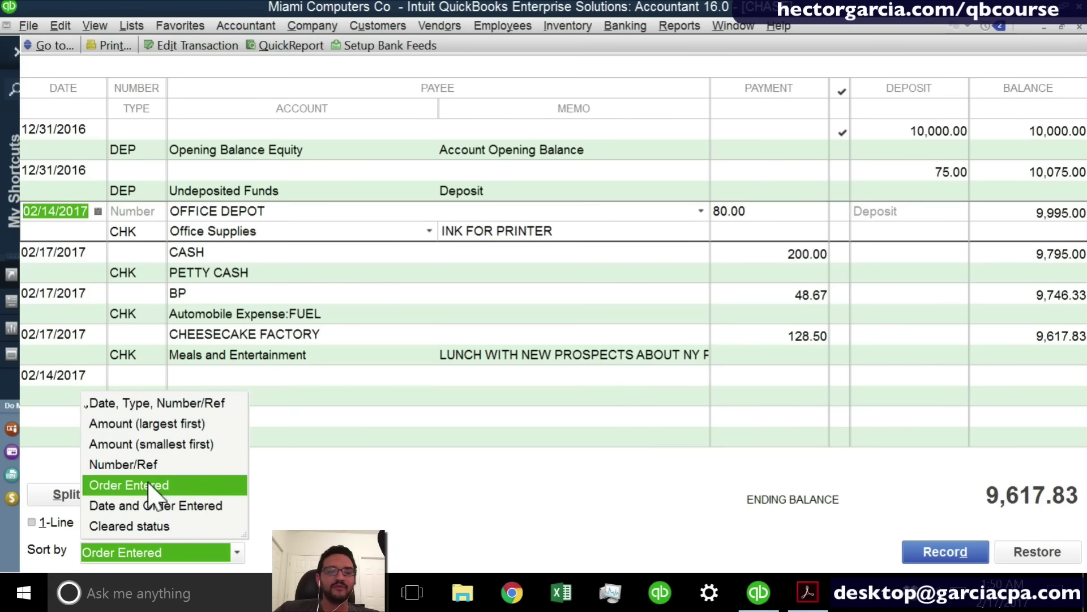
pyautogui.click(148, 485)
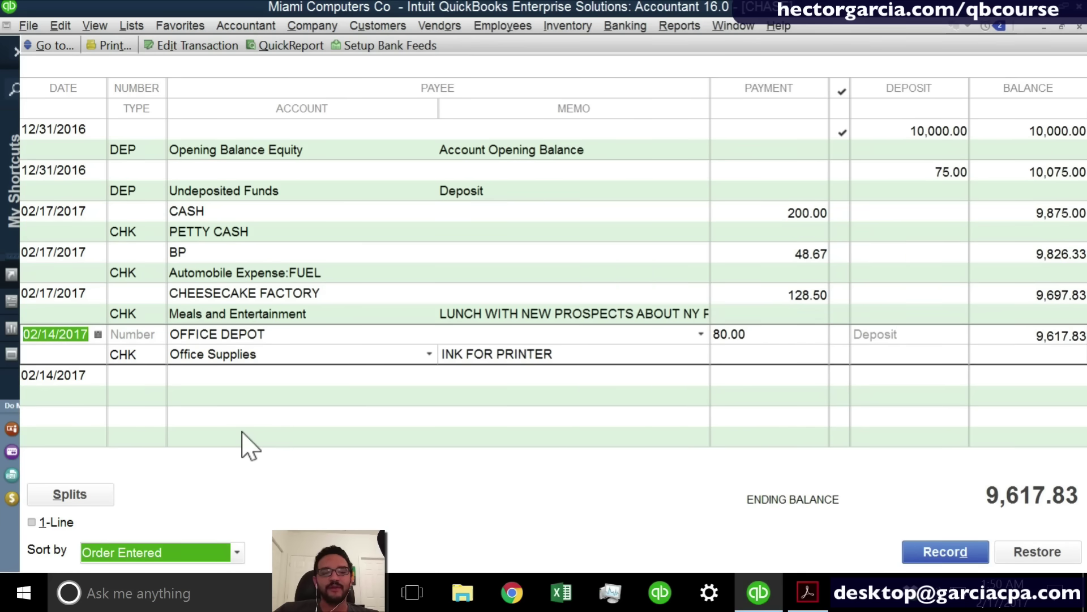
pyautogui.click(92, 372)
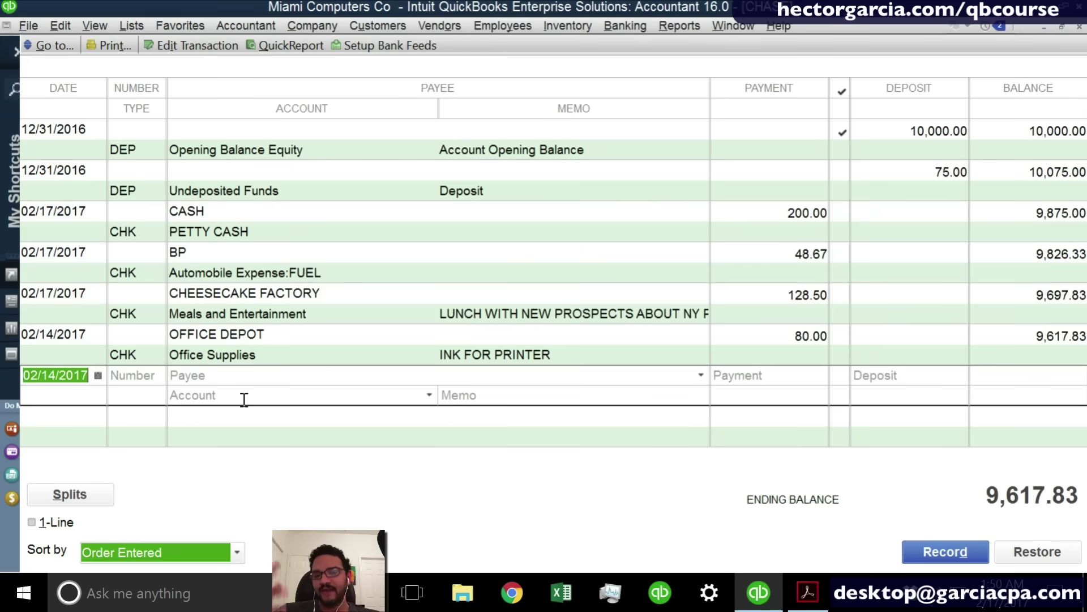
# Enter CHASE as the payee of a new entry and add it as a vendor.
pyautogui.click(226, 379)
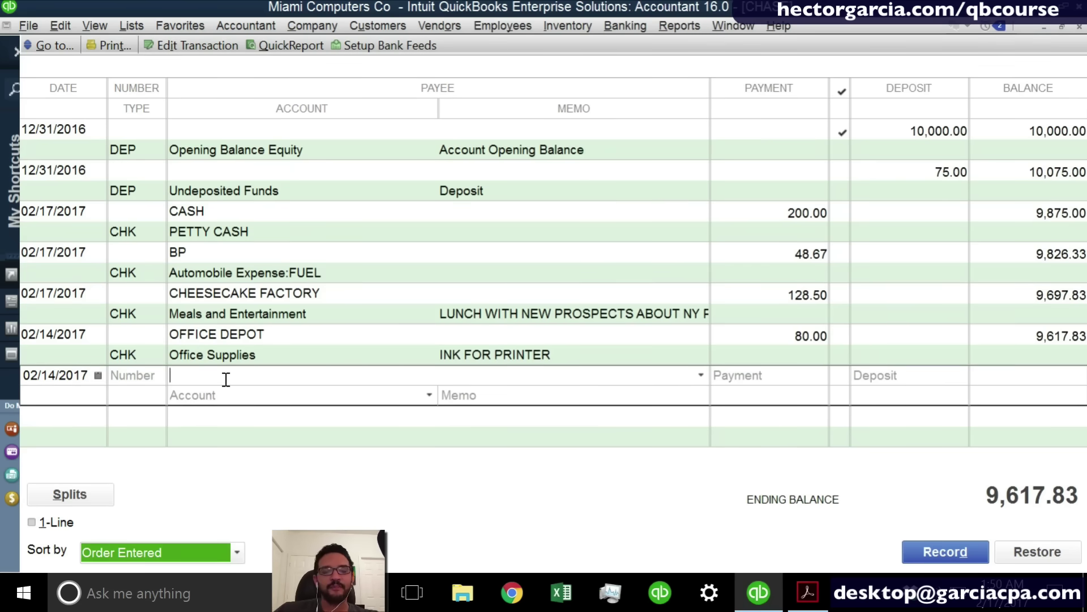
pyautogui.write('cHASE')
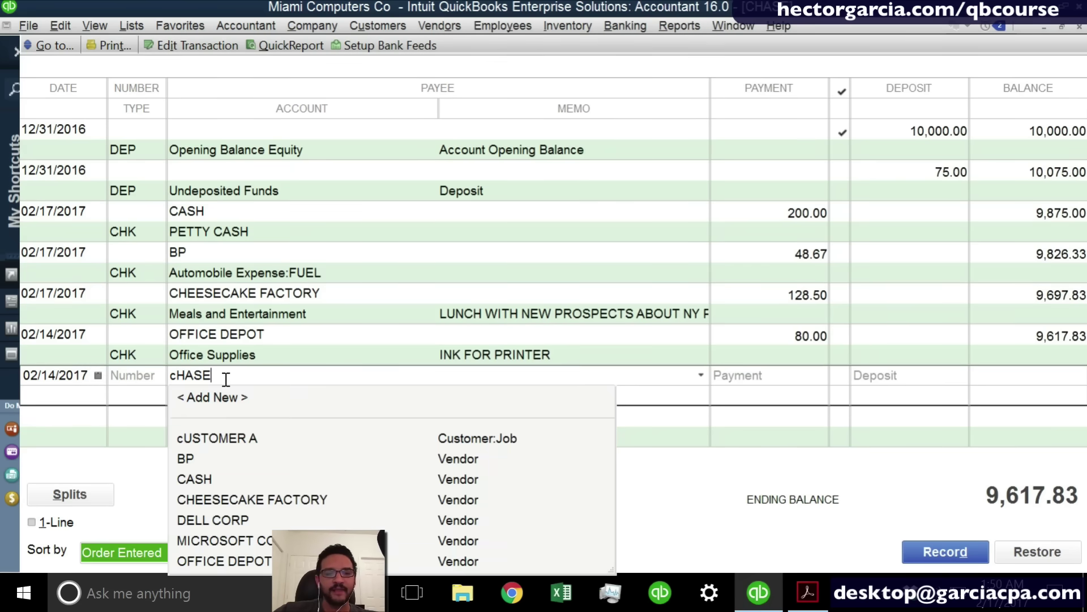
pyautogui.press('BackSpace')
pyautogui.press('BackSpace')
pyautogui.press('BackSpace')
pyautogui.write('CHASE')
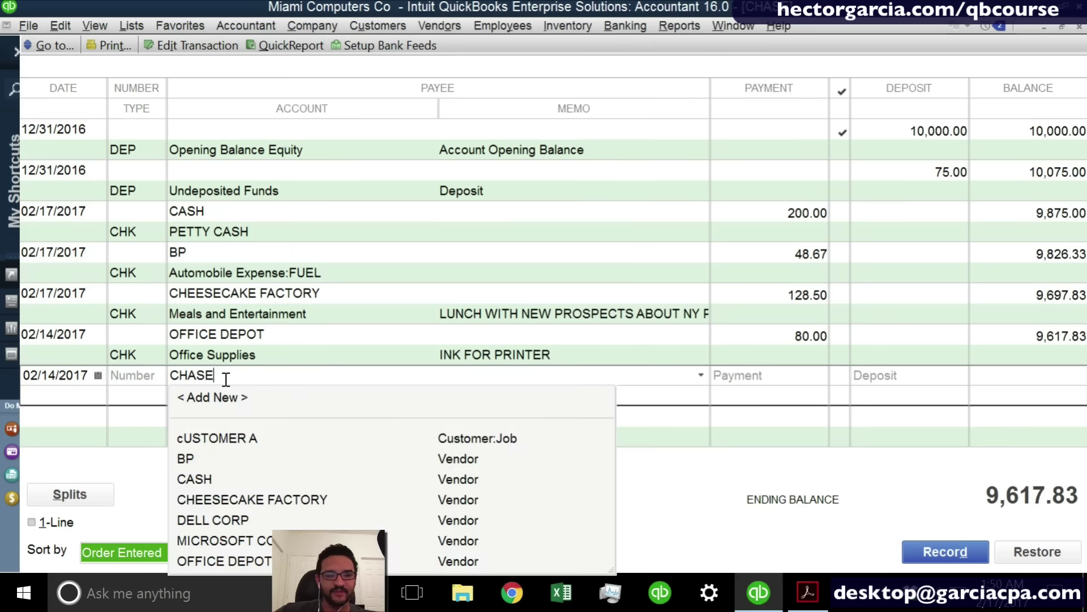
pyautogui.press('Tab')
pyautogui.click(436, 305)
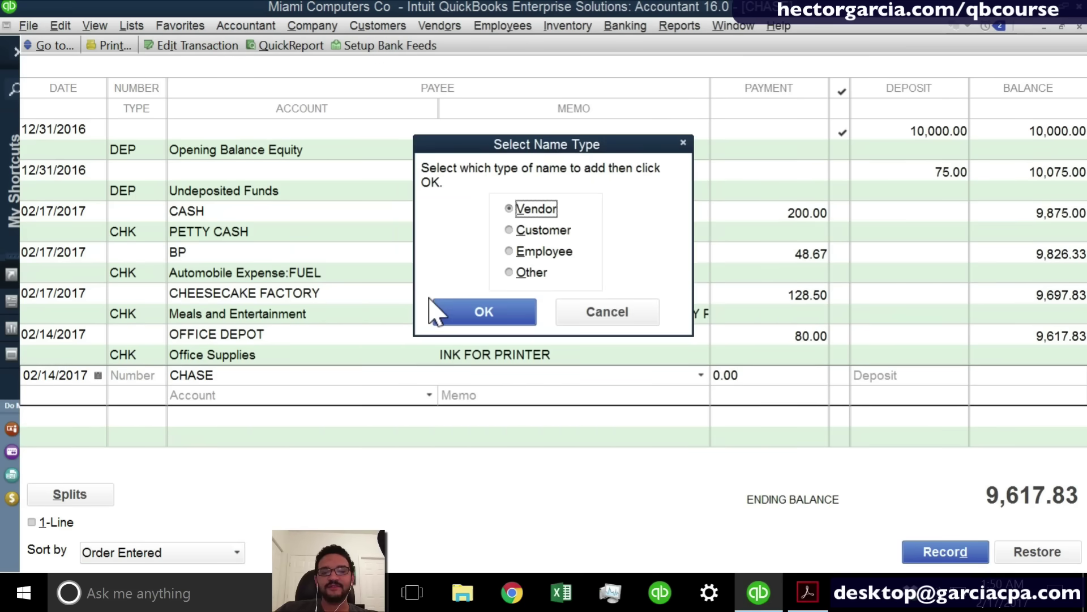
pyautogui.click(484, 313)
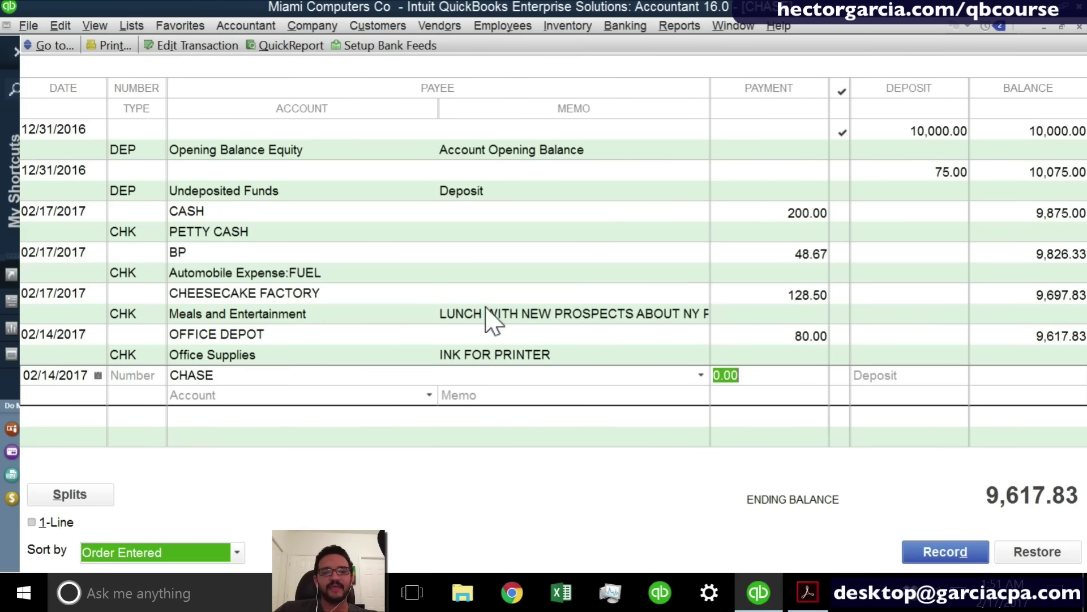
# Deposit 1.80 to a new Other Income account iNTEREST iNCOME and record it.
pyautogui.click(878, 376)
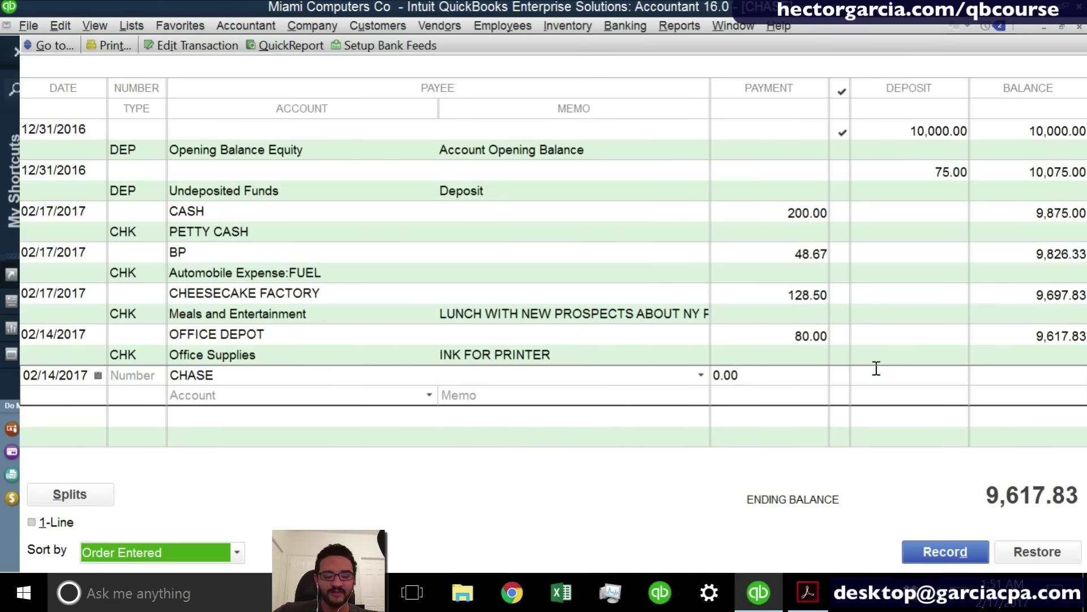
pyautogui.write('1.80')
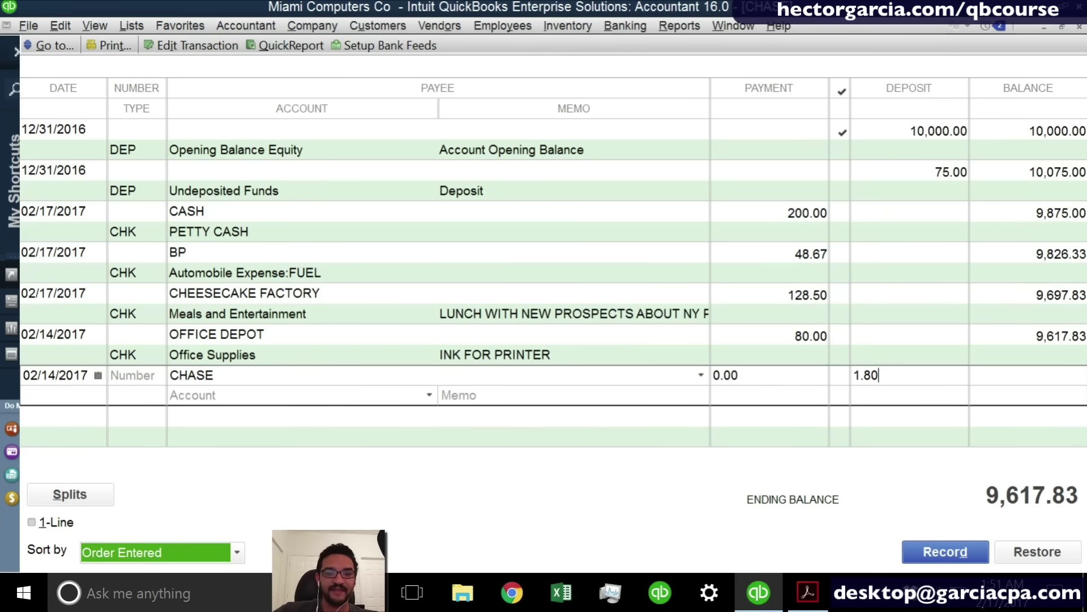
pyautogui.click(222, 395)
pyautogui.write('In')
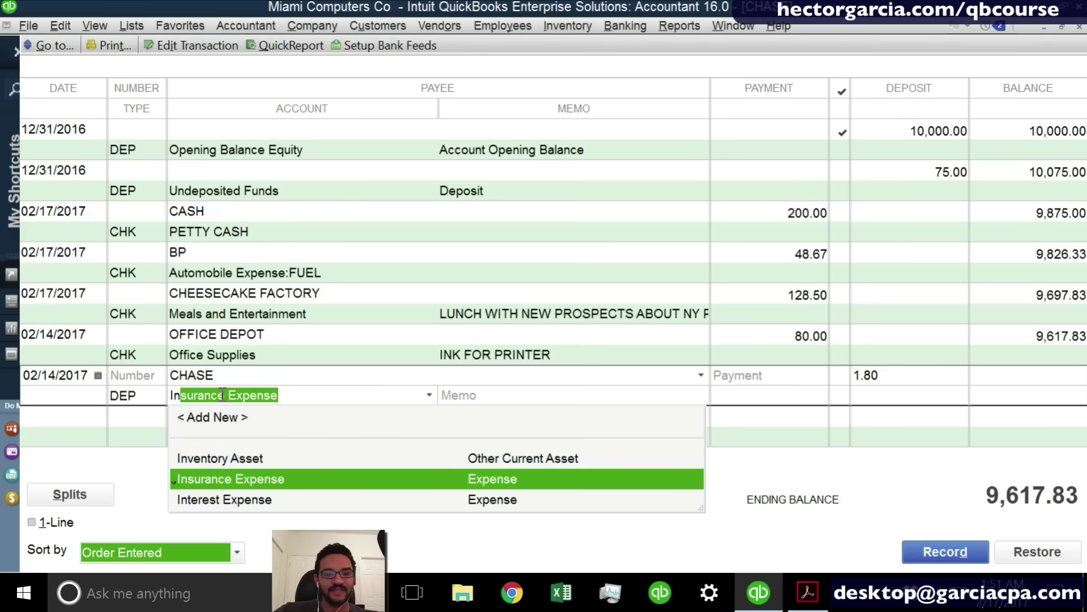
pyautogui.write('terest ')
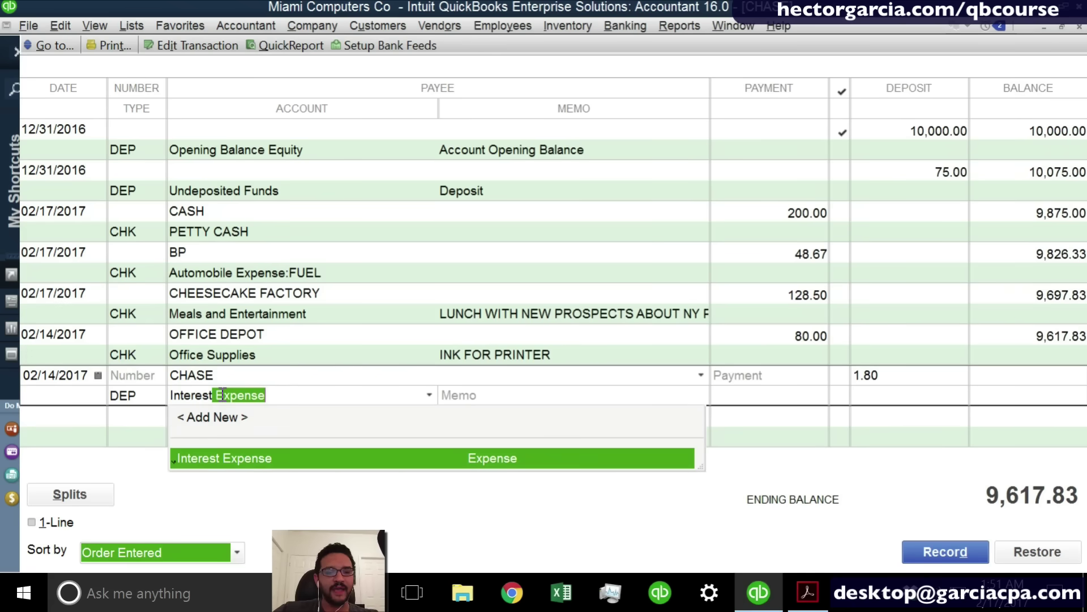
pyautogui.write('iNCOME')
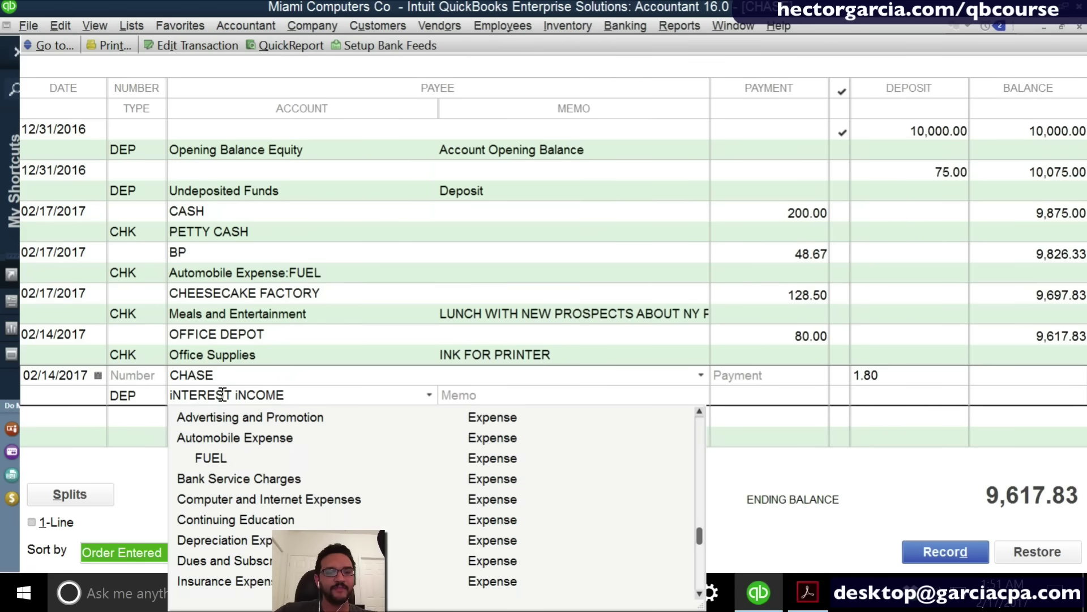
pyautogui.press('Tab')
pyautogui.press('Return')
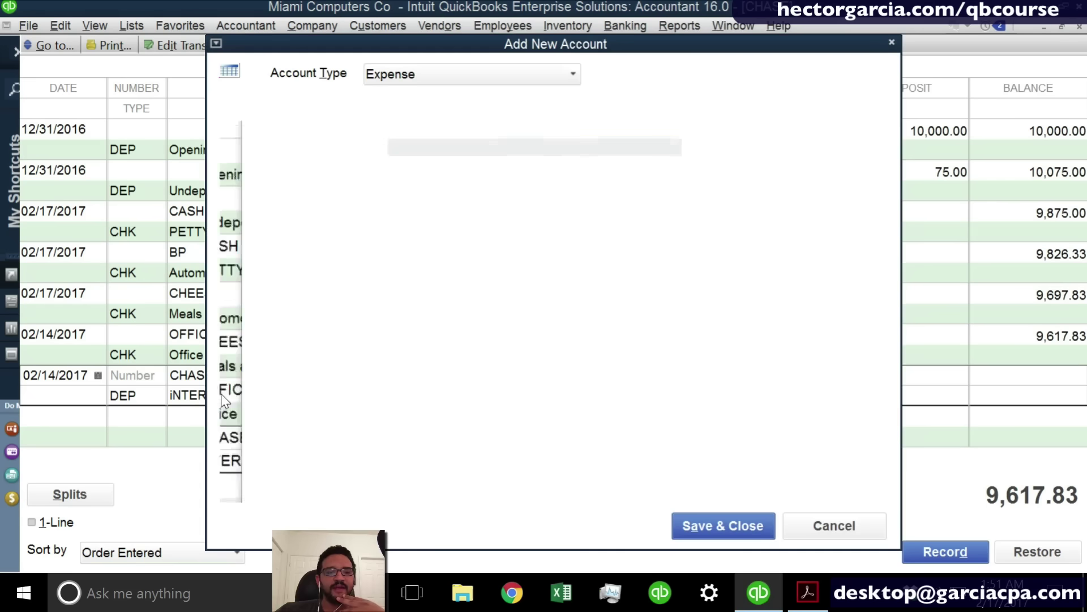
pyautogui.click(395, 83)
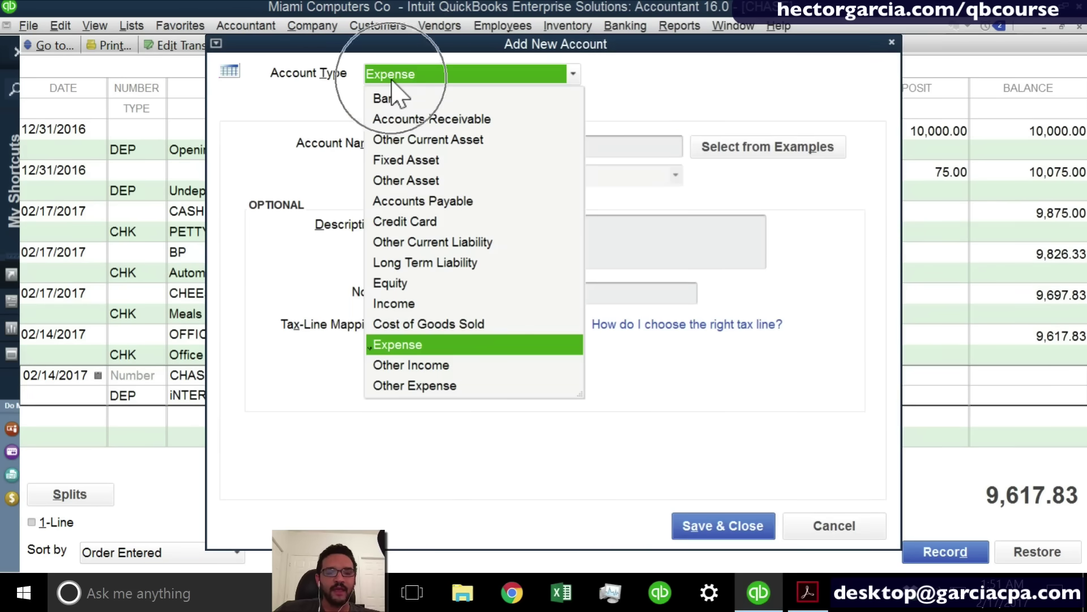
pyautogui.click(420, 365)
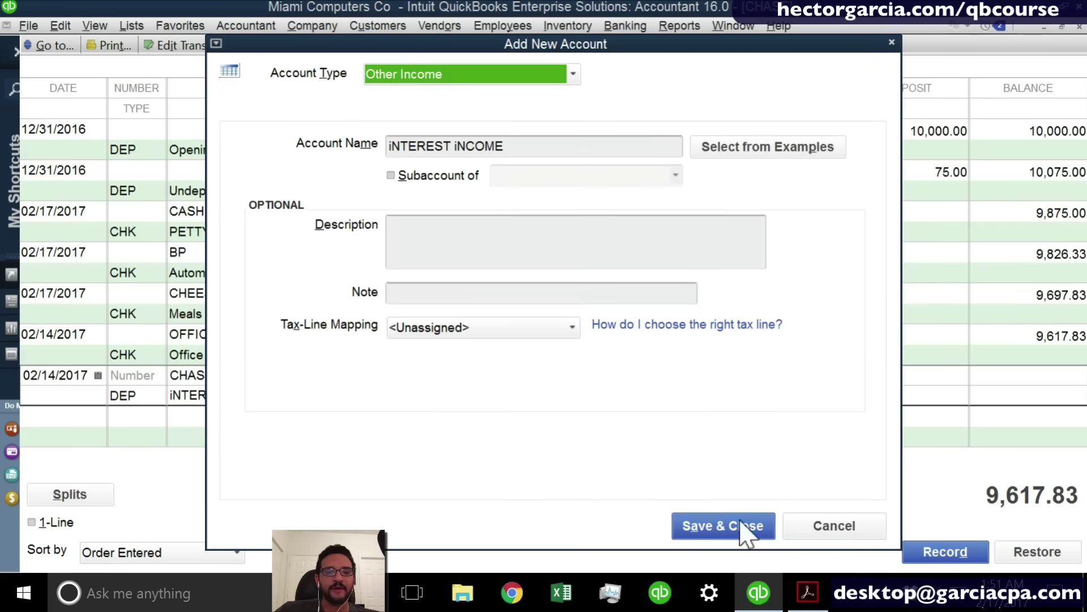
pyautogui.click(727, 526)
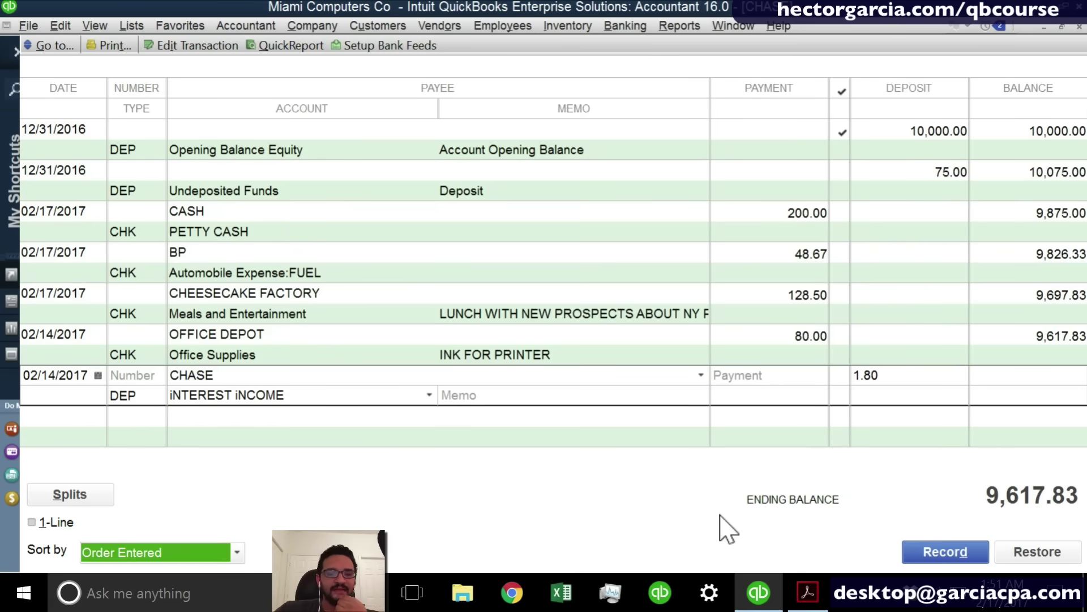
pyautogui.click(944, 558)
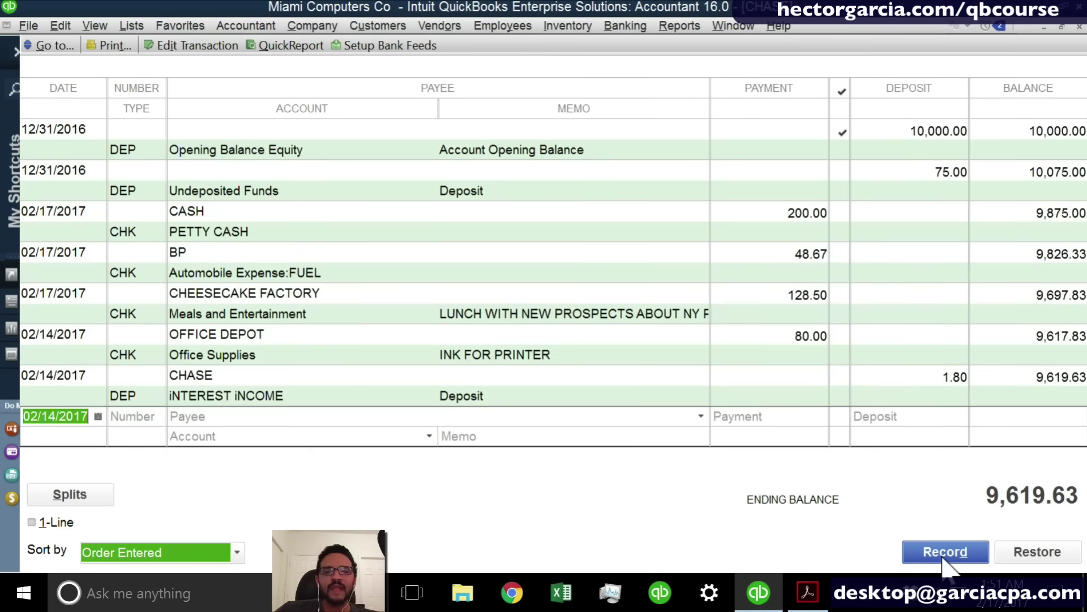
pyautogui.press('+')
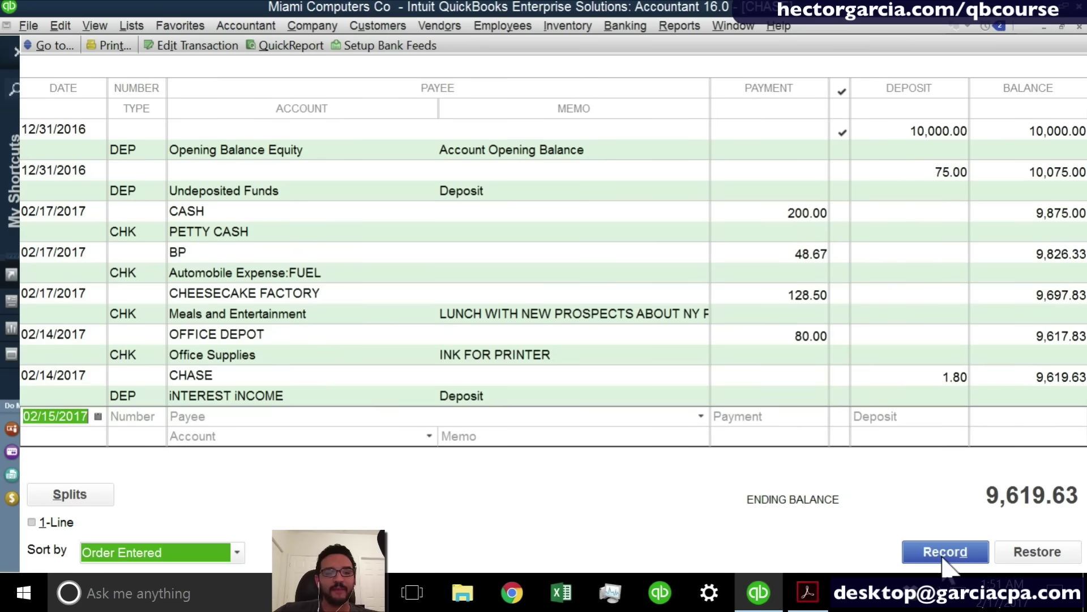
# Record a 25.00 CHASE payment to Bank Service Charges with memo WIRE FEE.
pyautogui.press('Tab')
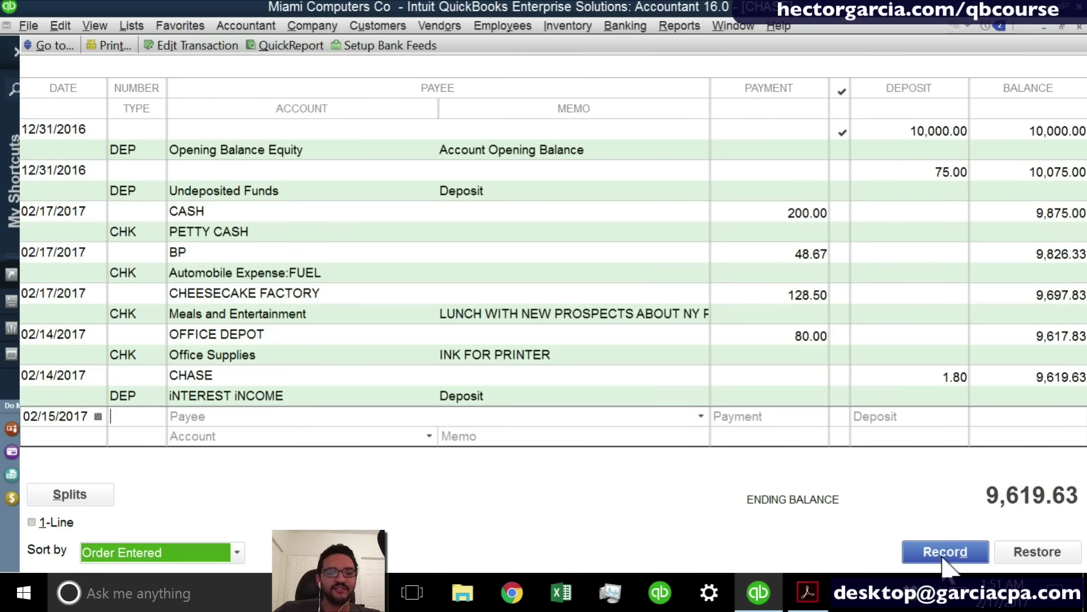
pyautogui.press('Tab')
pyautogui.write('CHASE')
pyautogui.press('Tab')
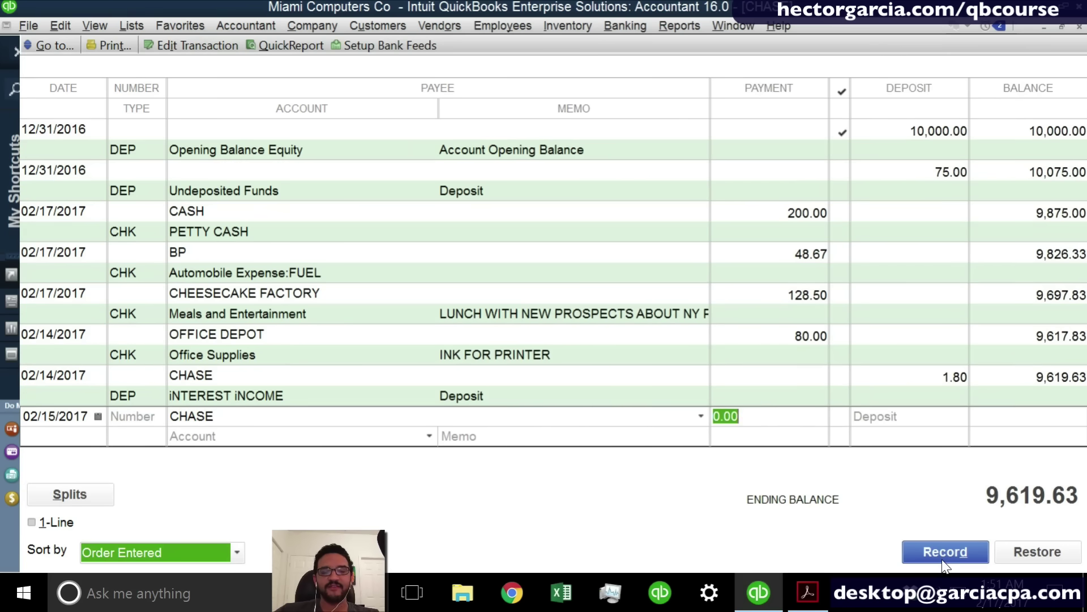
pyautogui.write('25')
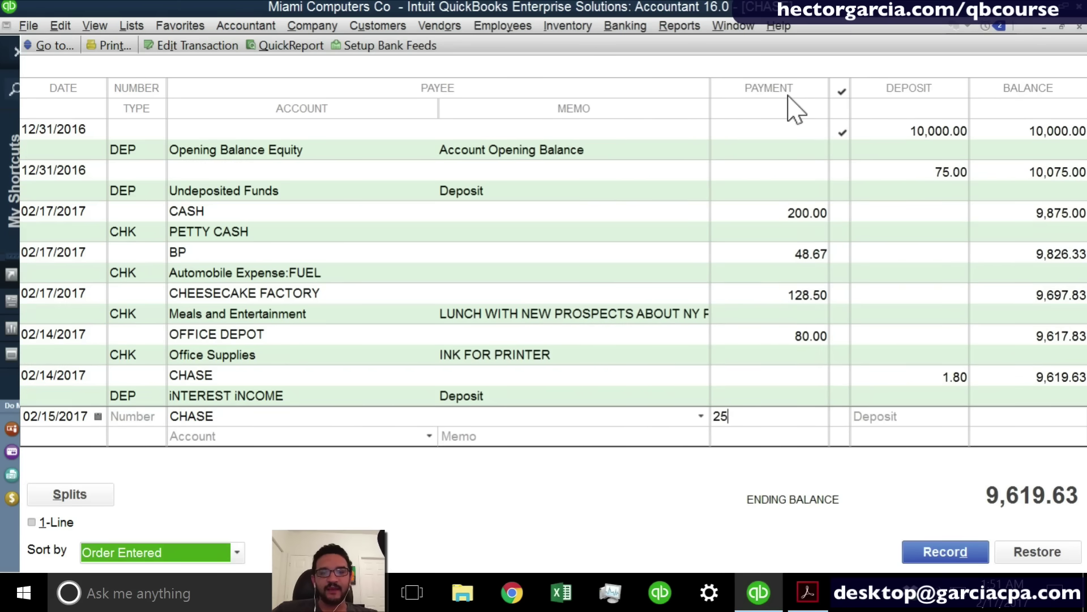
pyautogui.press('Tab')
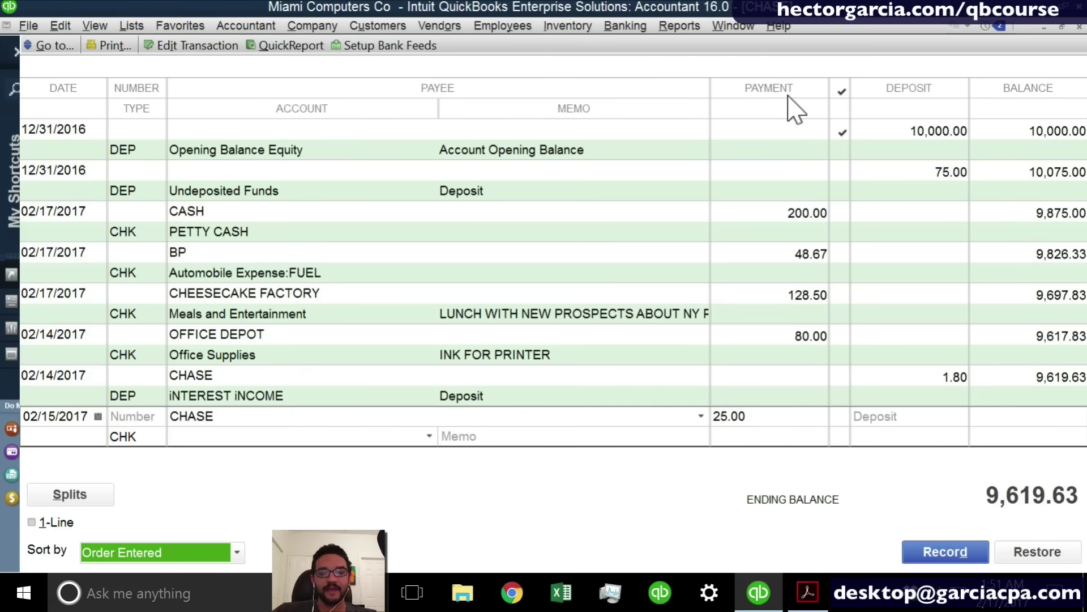
pyautogui.write('Bank Service Charges')
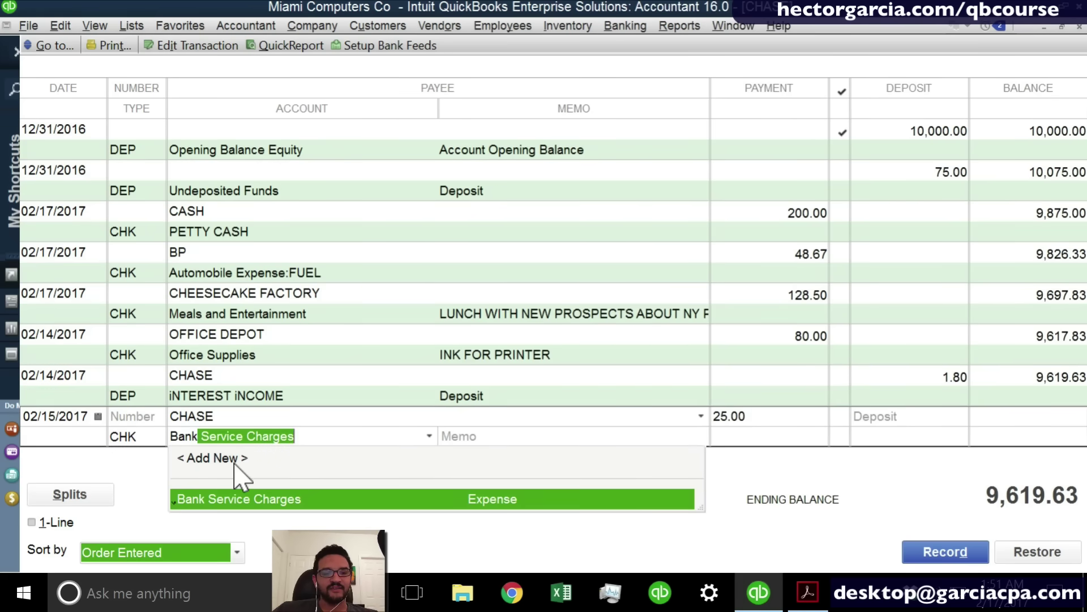
pyautogui.click(518, 425)
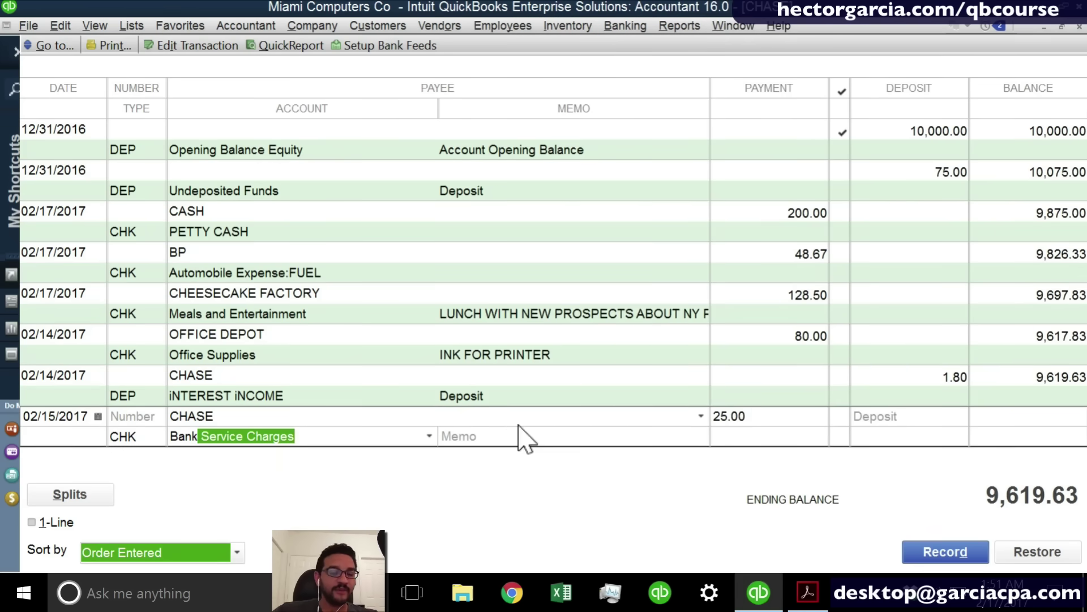
pyautogui.click(491, 437)
pyautogui.write('WIRE ')
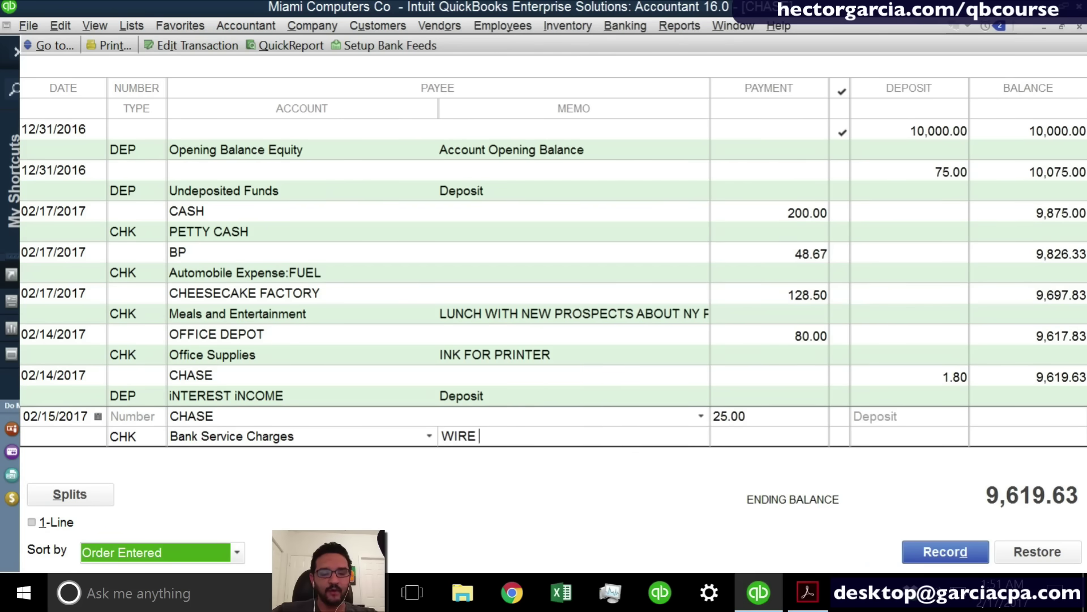
pyautogui.write('FEE')
pyautogui.press('Return')
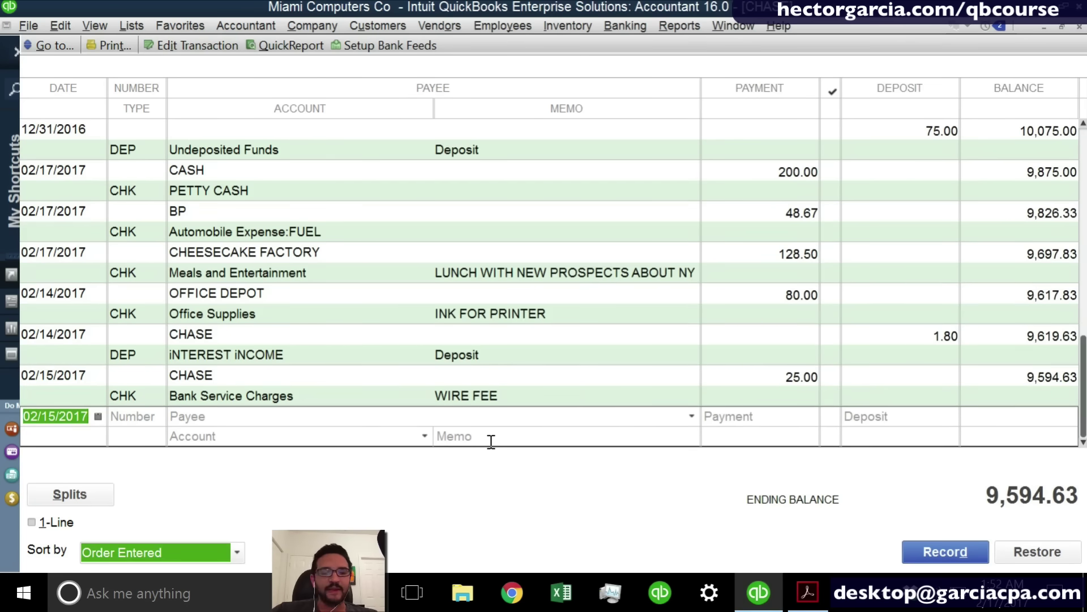
# Date the new CHASE register entry 02/02/2017 and give it check number 1001.
pyautogui.press('-')
pyautogui.press('-')
pyautogui.press('-')
pyautogui.press('-')
pyautogui.press('-')
pyautogui.press('-')
pyautogui.press('-')
pyautogui.press('-')
pyautogui.press('-')
pyautogui.press('-')
pyautogui.press('-')
pyautogui.press('-')
pyautogui.press('-')
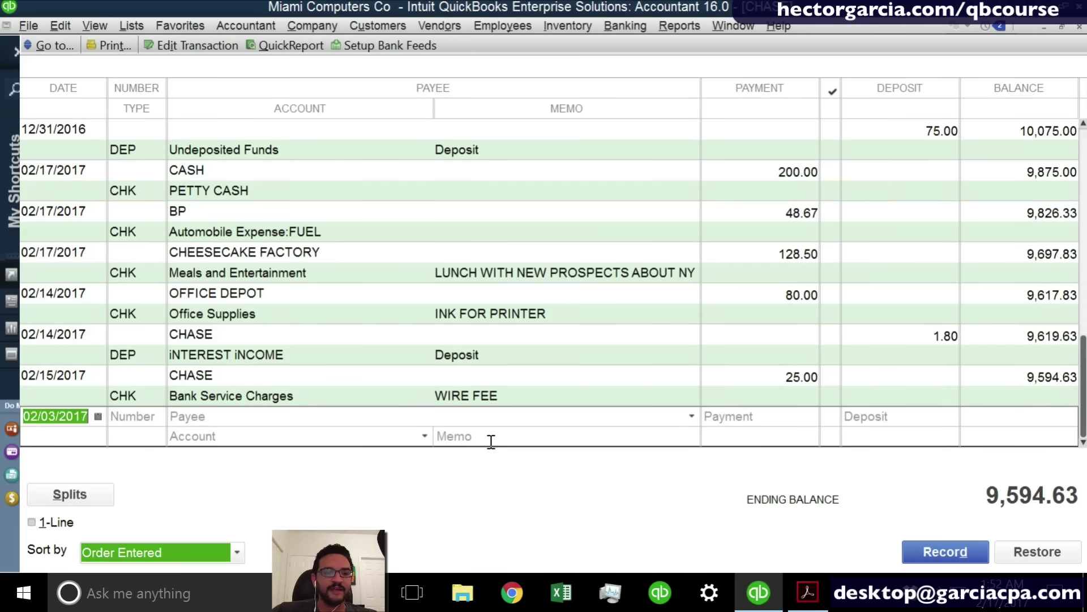
pyautogui.press('Tab')
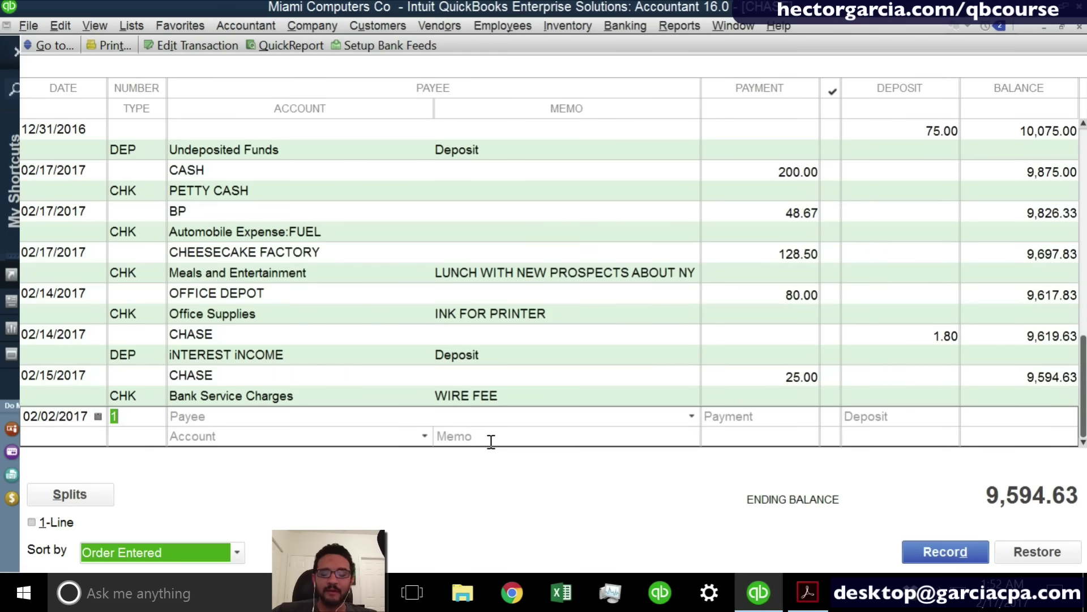
pyautogui.write('1001')
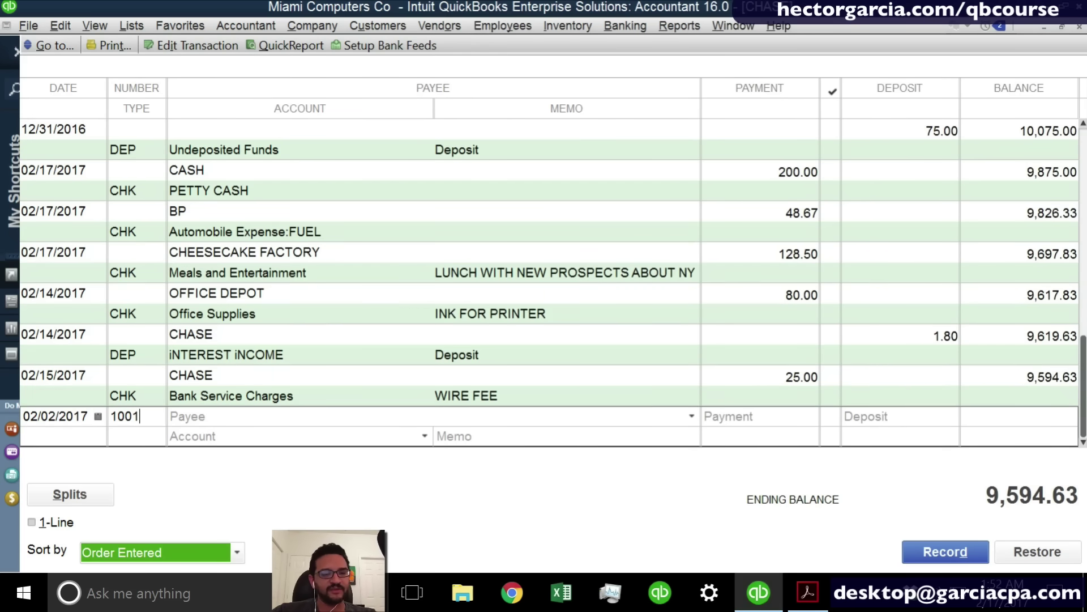
pyautogui.press('Tab')
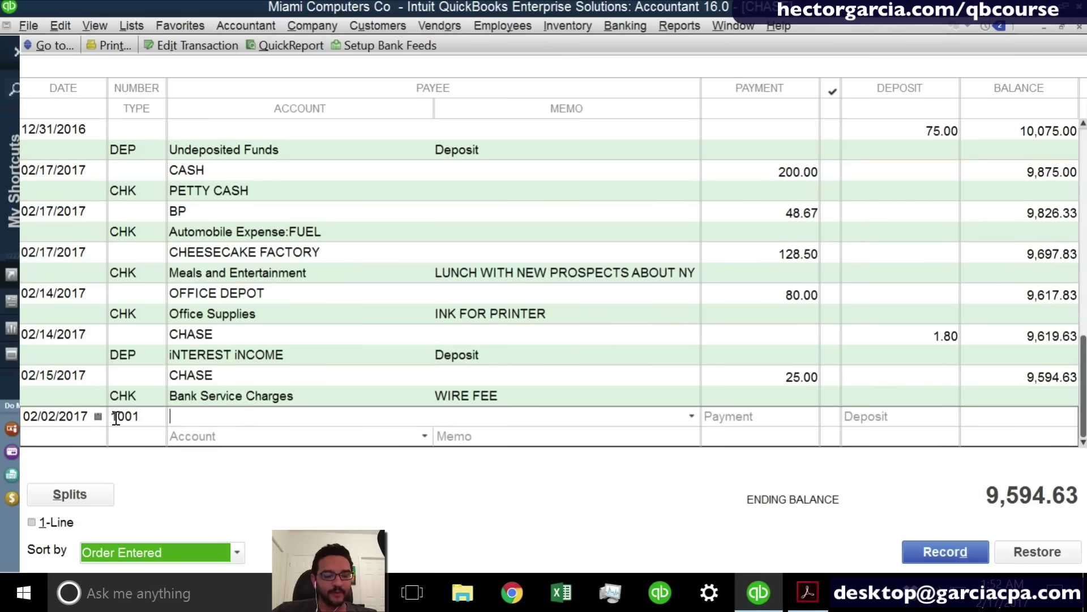
pyautogui.click(157, 376)
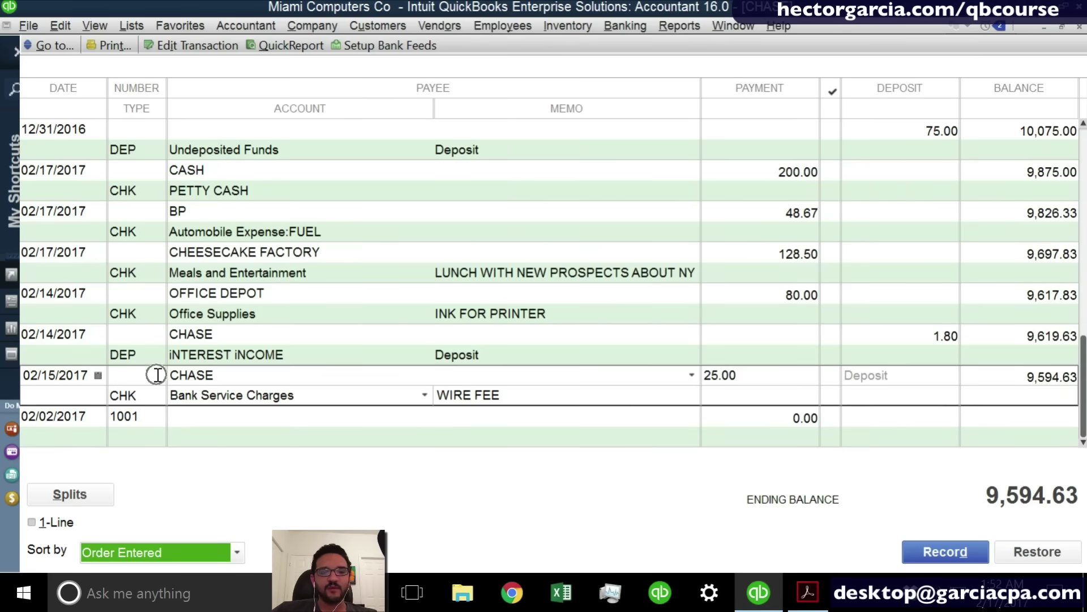
pyautogui.click(155, 409)
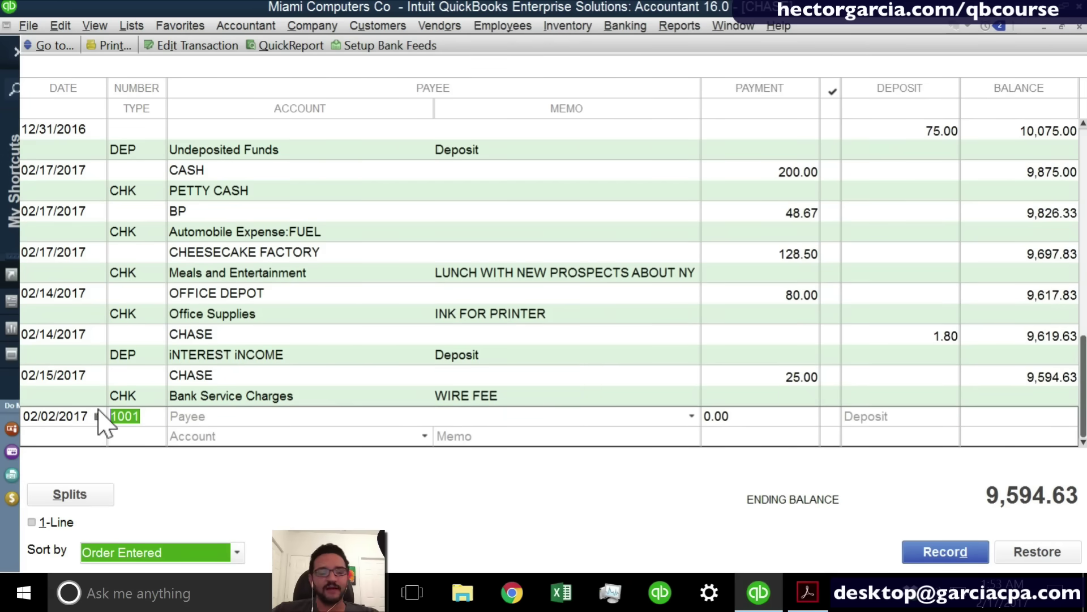
# Enter COMCAST as the payee and quick-add it as a vendor.
pyautogui.press('Tab')
pyautogui.write('COMC')
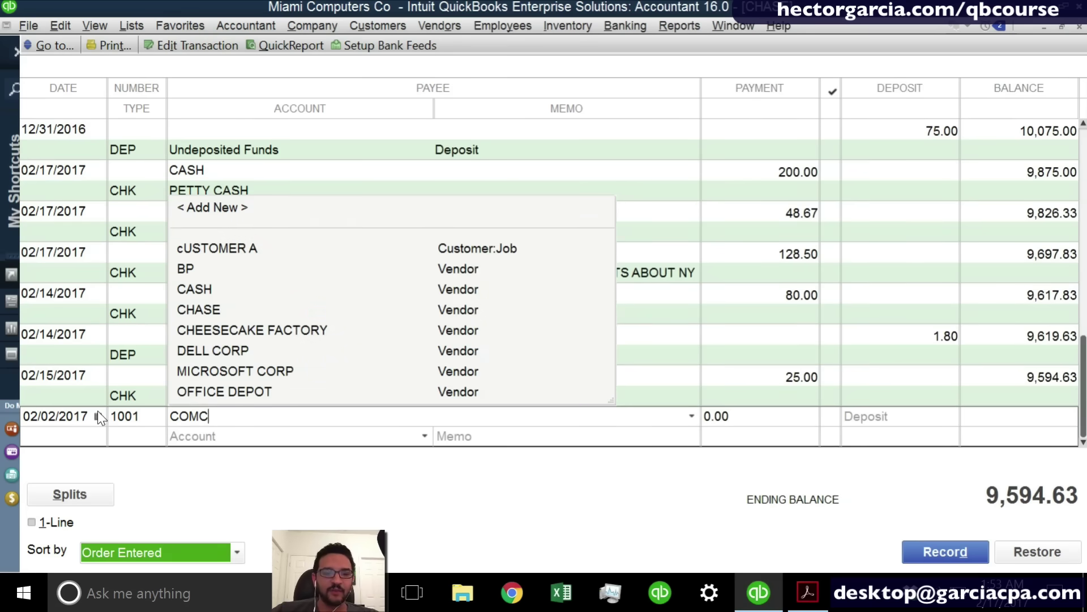
pyautogui.write('AST')
pyautogui.press('Tab')
pyautogui.press('Return')
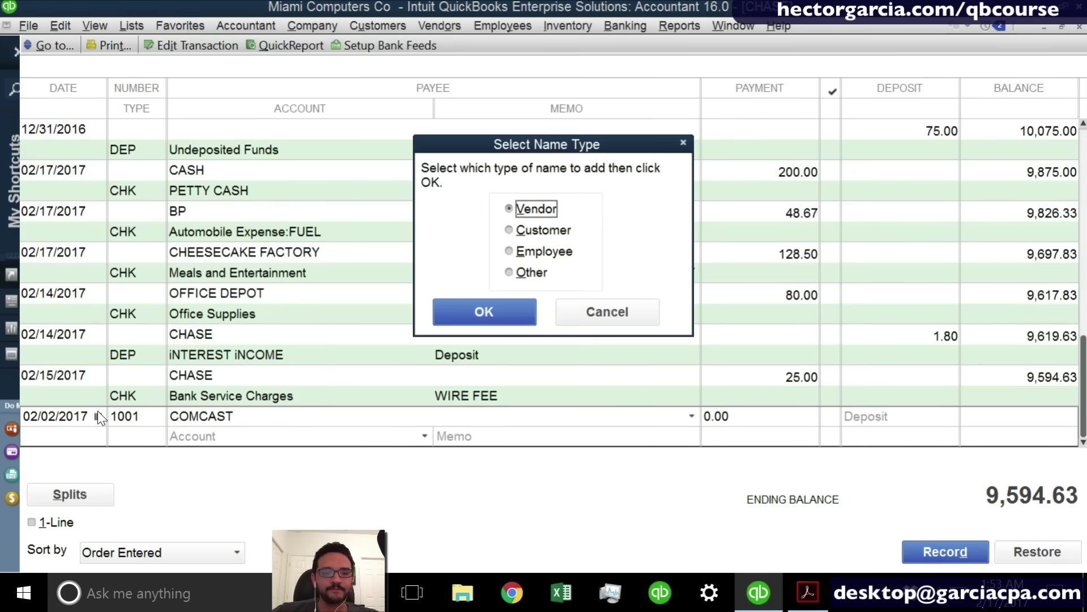
pyautogui.click(480, 310)
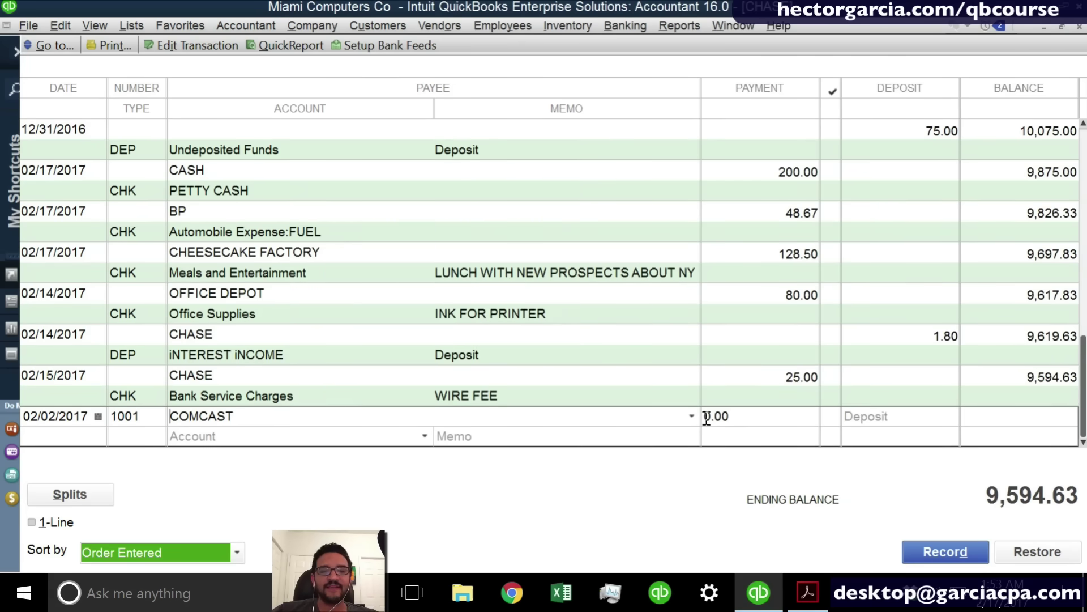
# Record a 180.00 payment to the Utilities account with no memo.
pyautogui.press('Tab')
pyautogui.write('180')
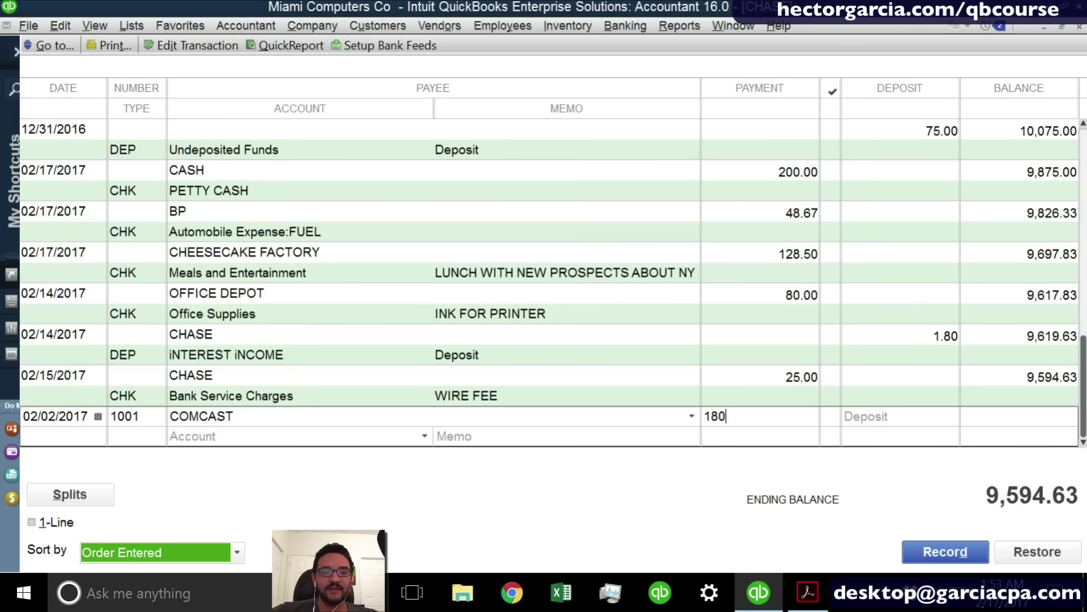
pyautogui.press('Tab')
pyautogui.write('uti')
pyautogui.press('Tab')
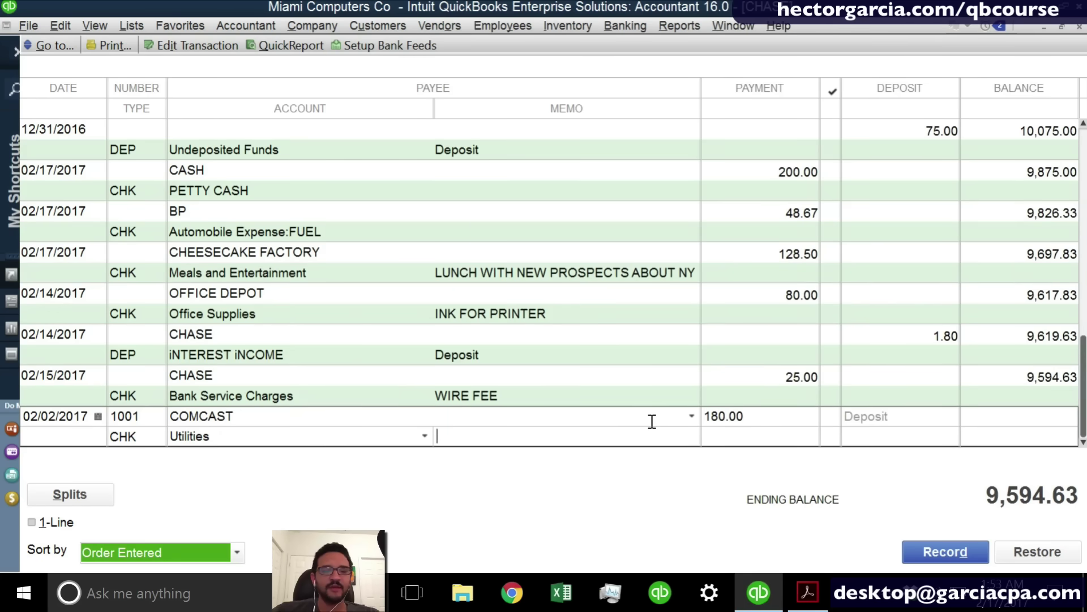
pyautogui.click(253, 435)
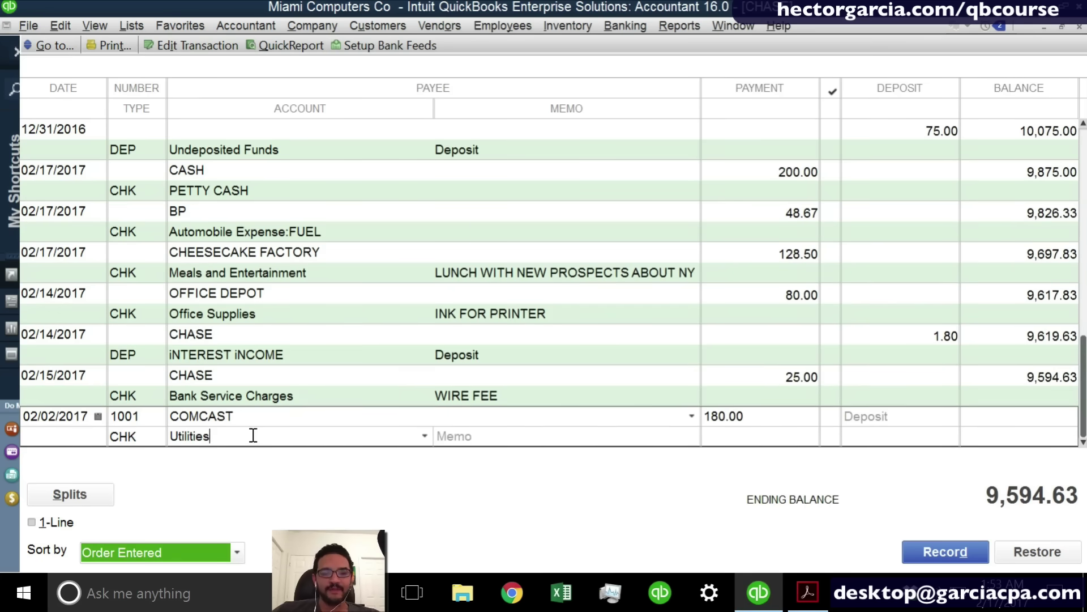
pyautogui.click(953, 552)
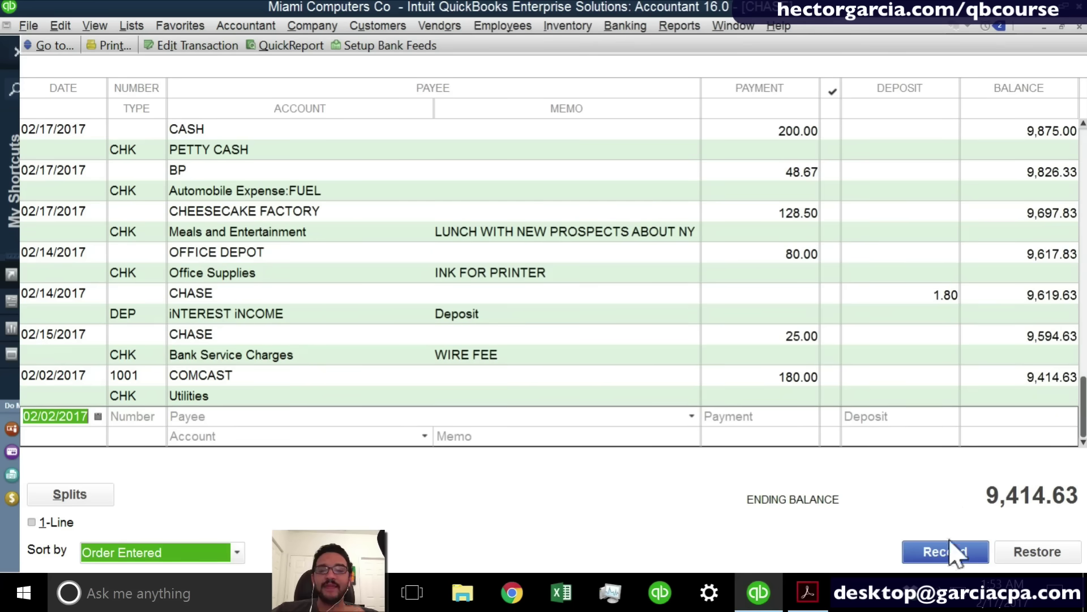
# Show the company Home Page, check the Banking menu, then close the CHASE register.
pyautogui.click(1045, 26)
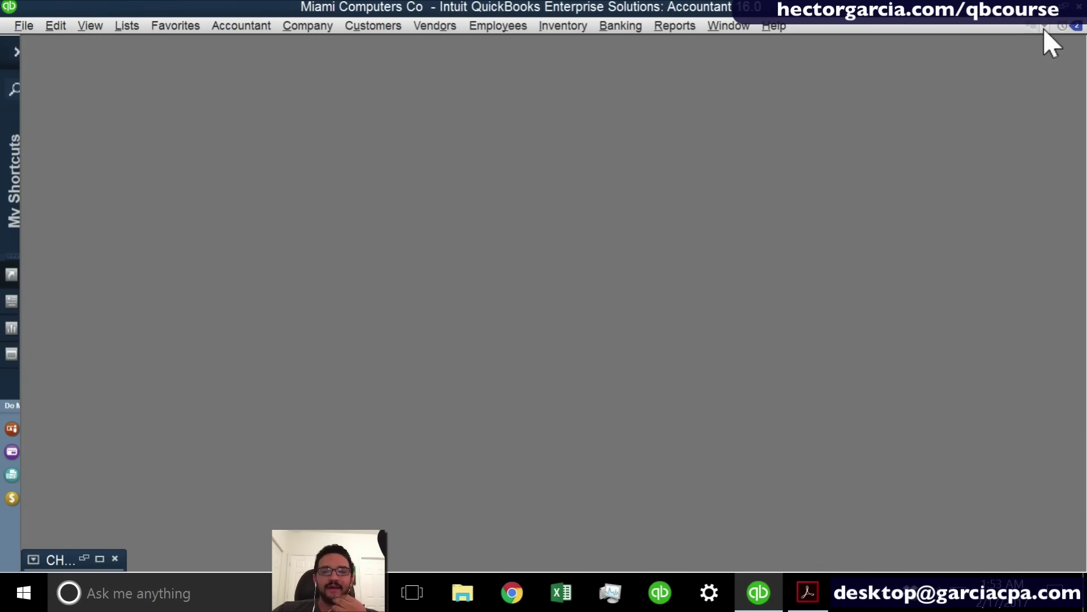
pyautogui.click(301, 30)
pyautogui.click(300, 44)
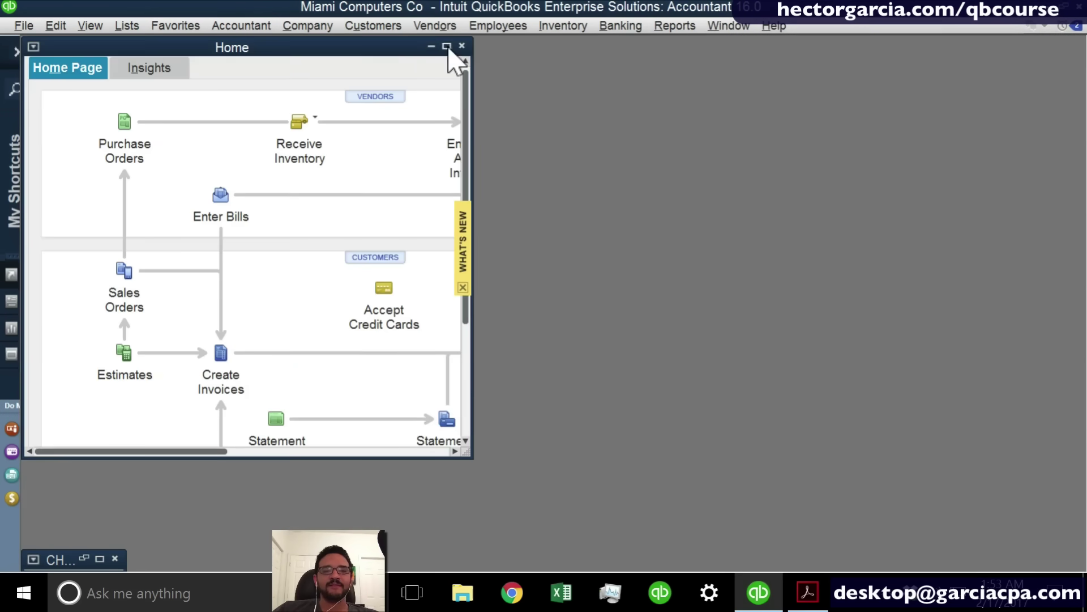
pyautogui.click(447, 47)
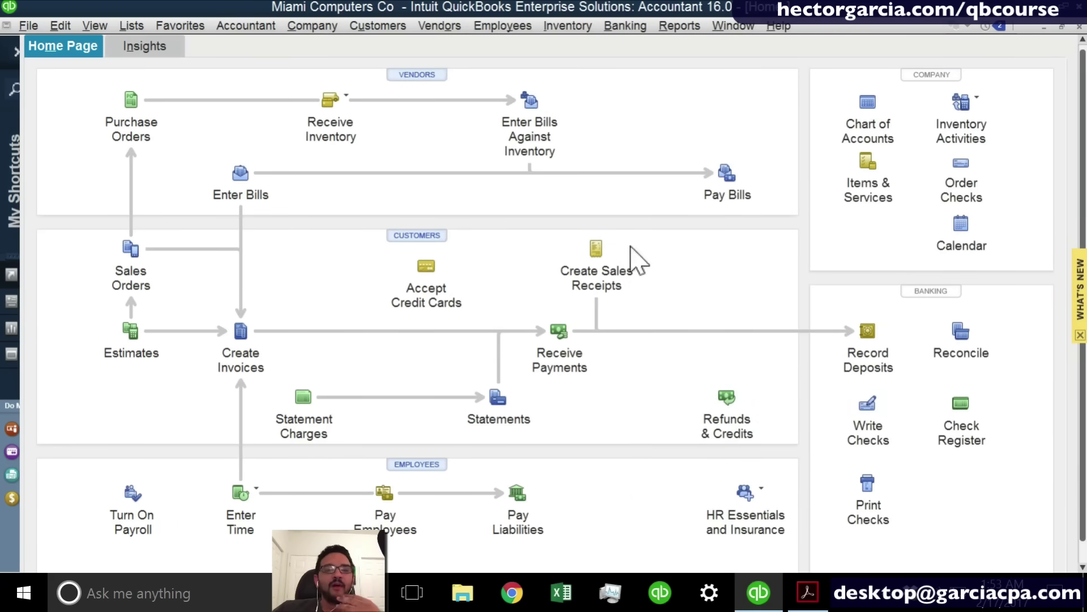
pyautogui.click(633, 27)
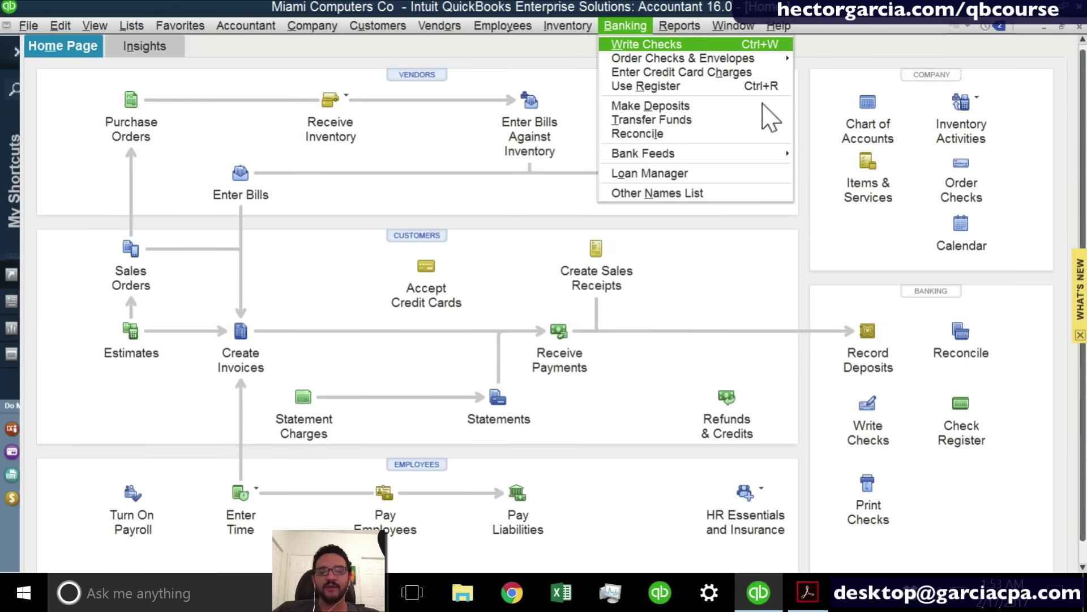
pyautogui.click(744, 252)
pyautogui.press('Escape')
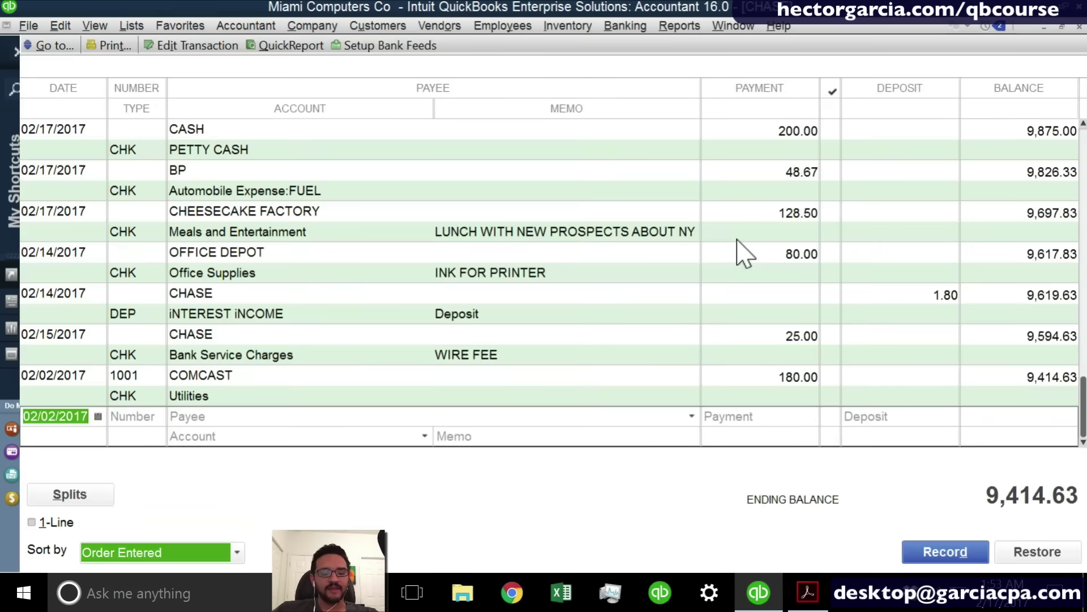
pyautogui.press('Escape')
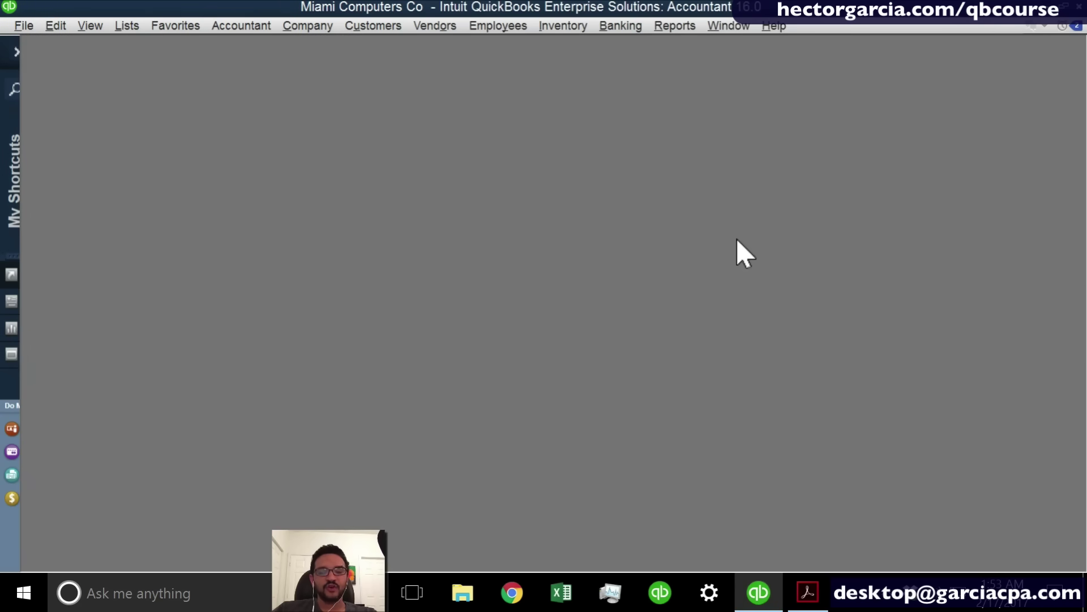
# Start a new check (Ctrl+W) to LANDLORD, quick-adding LANDLORD as a vendor.
pyautogui.hotkey('ctrl', 'w')
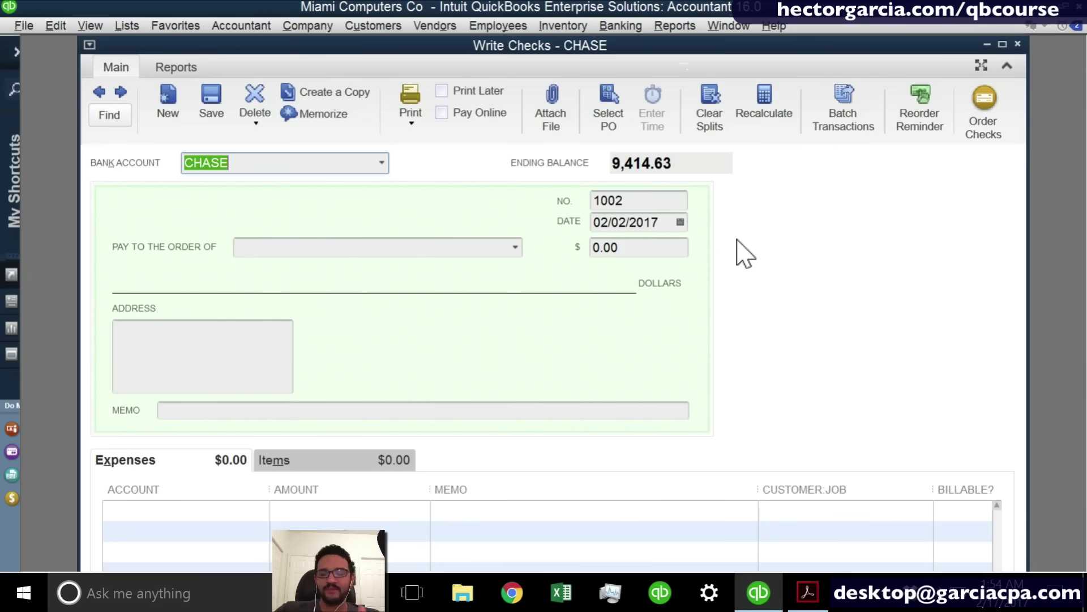
pyautogui.press('Tab')
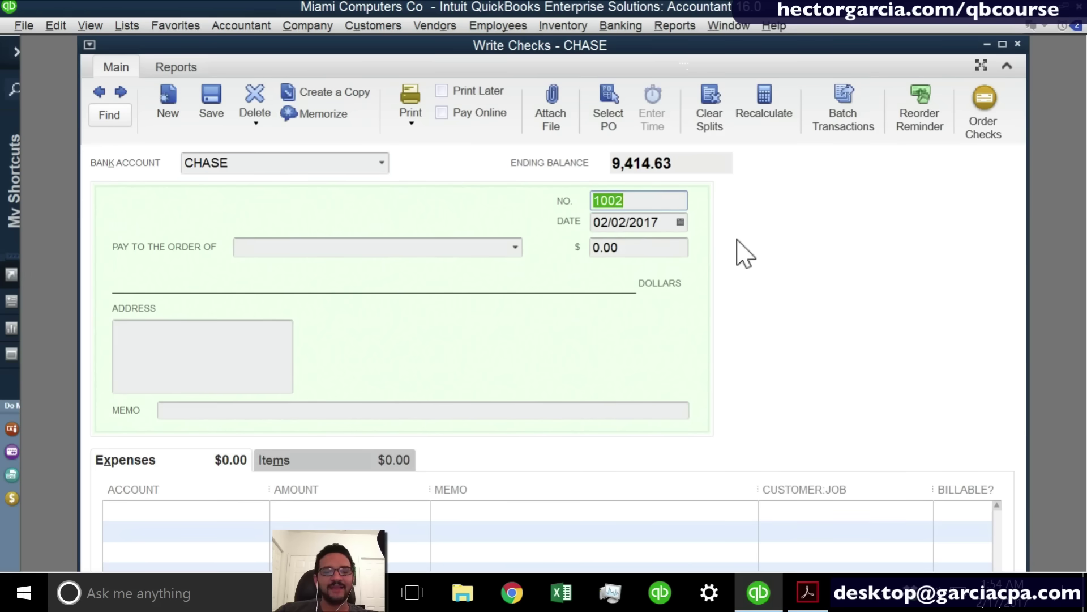
pyautogui.press('Tab')
pyautogui.press('Tab')
pyautogui.write('LAN')
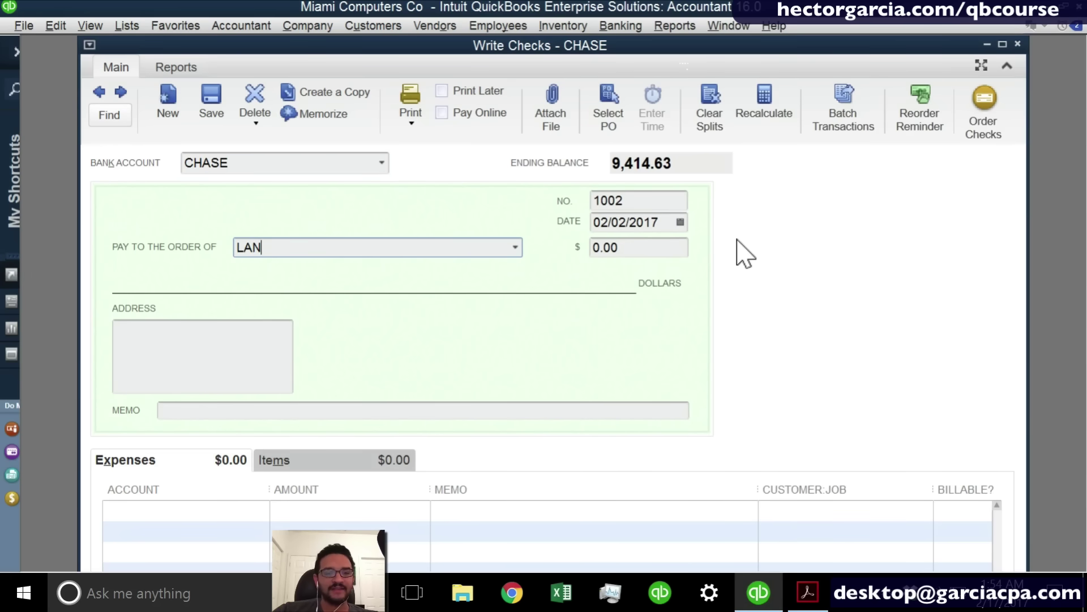
pyautogui.write('DLOR')
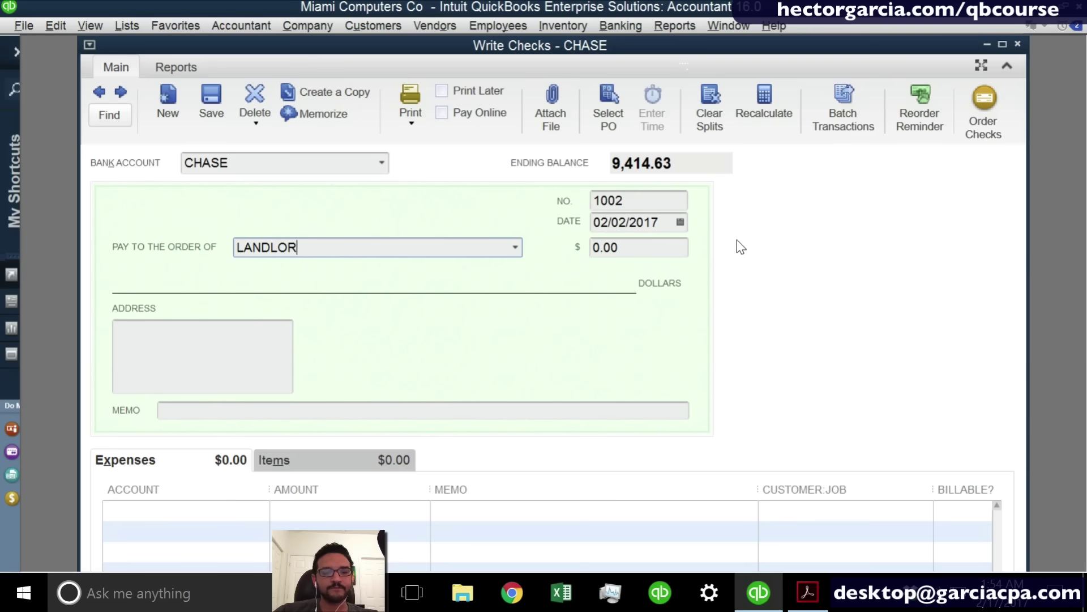
pyautogui.write('D')
pyautogui.press('Tab')
pyautogui.press('Return')
pyautogui.click(504, 314)
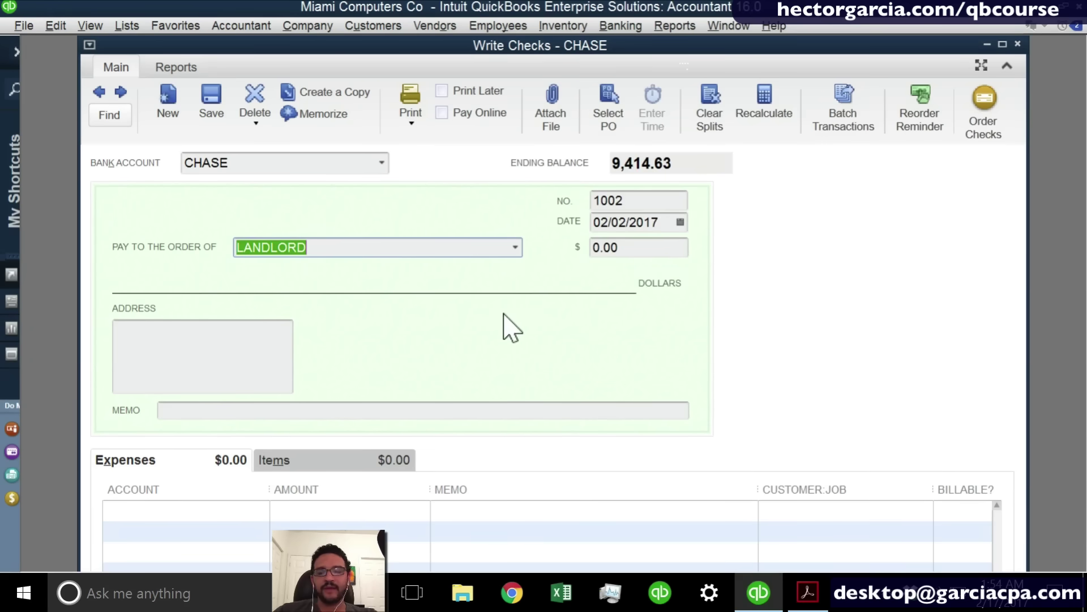
# Make the check 1,500.00 charged to Rent Expense.
pyautogui.click(618, 247)
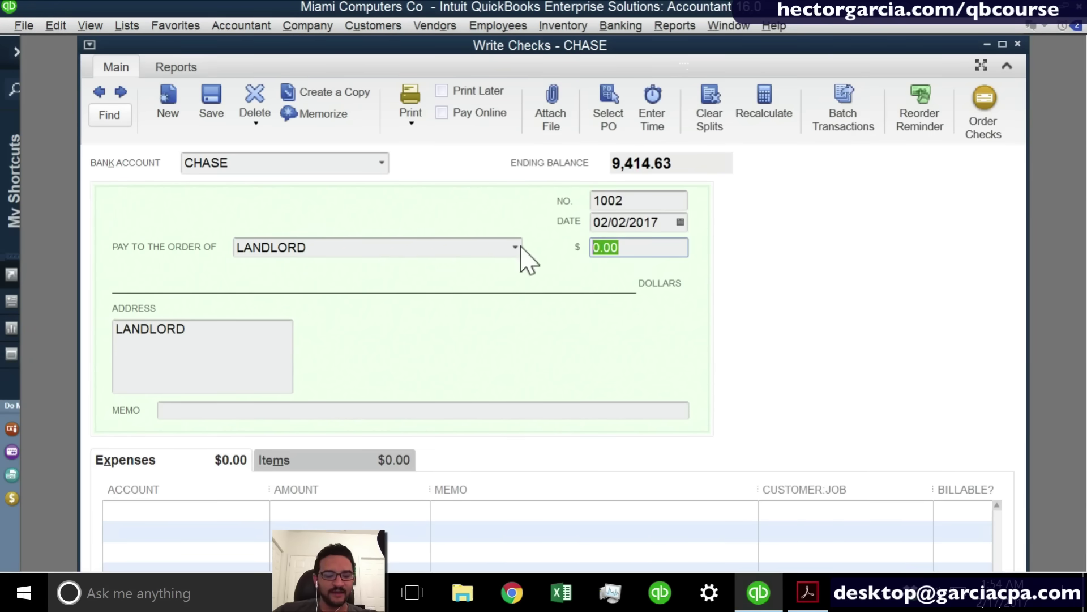
pyautogui.write('1500')
pyautogui.press('Tab')
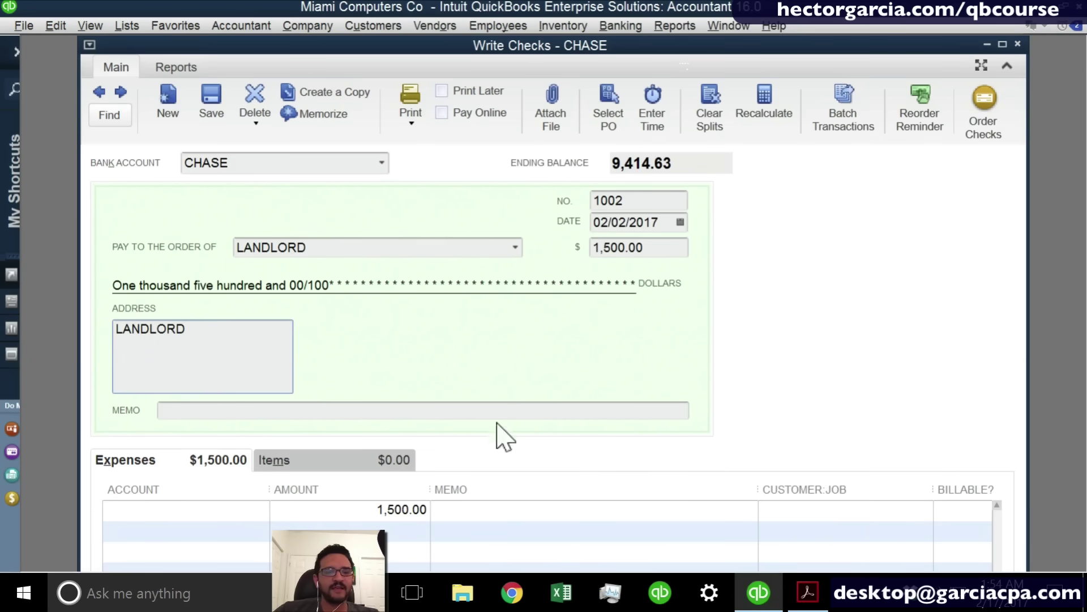
pyautogui.click(186, 510)
pyautogui.write('Rent Expense')
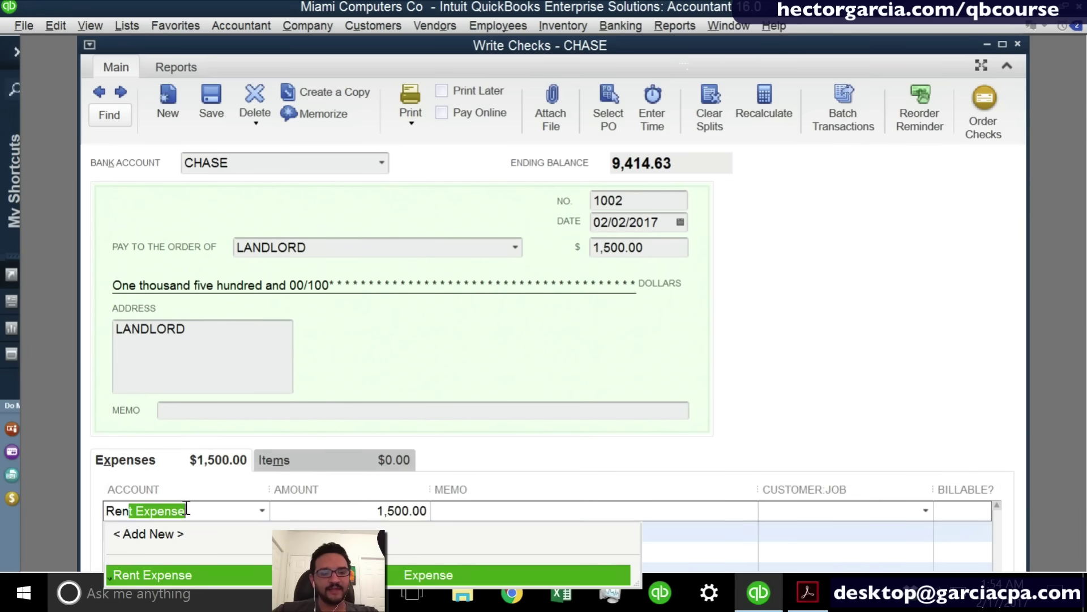
# Maximize the check window, cancel printing the check, and close the window.
pyautogui.click(1003, 44)
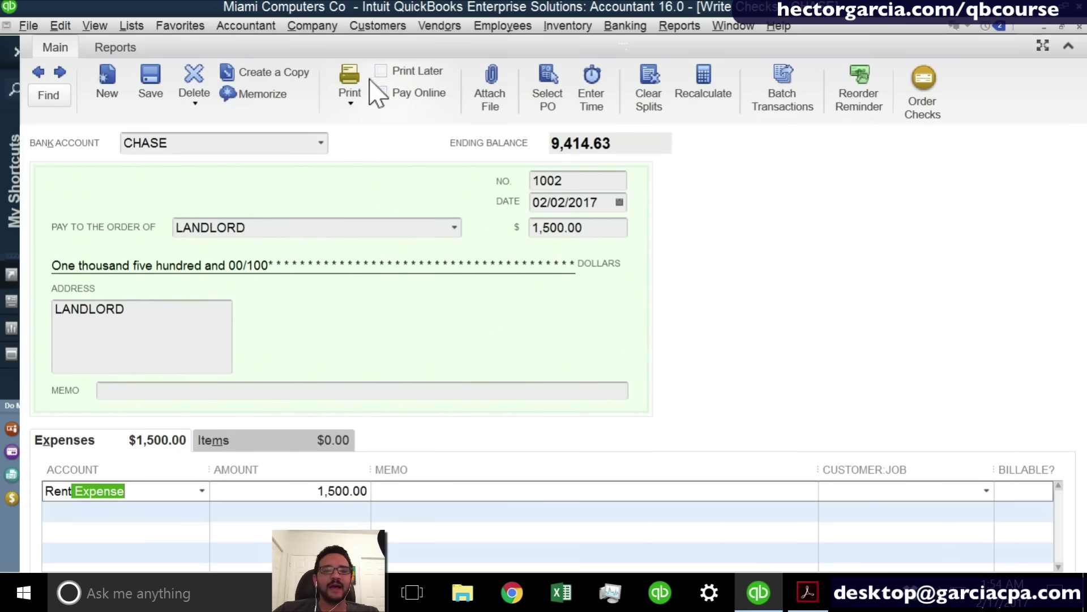
pyautogui.click(349, 103)
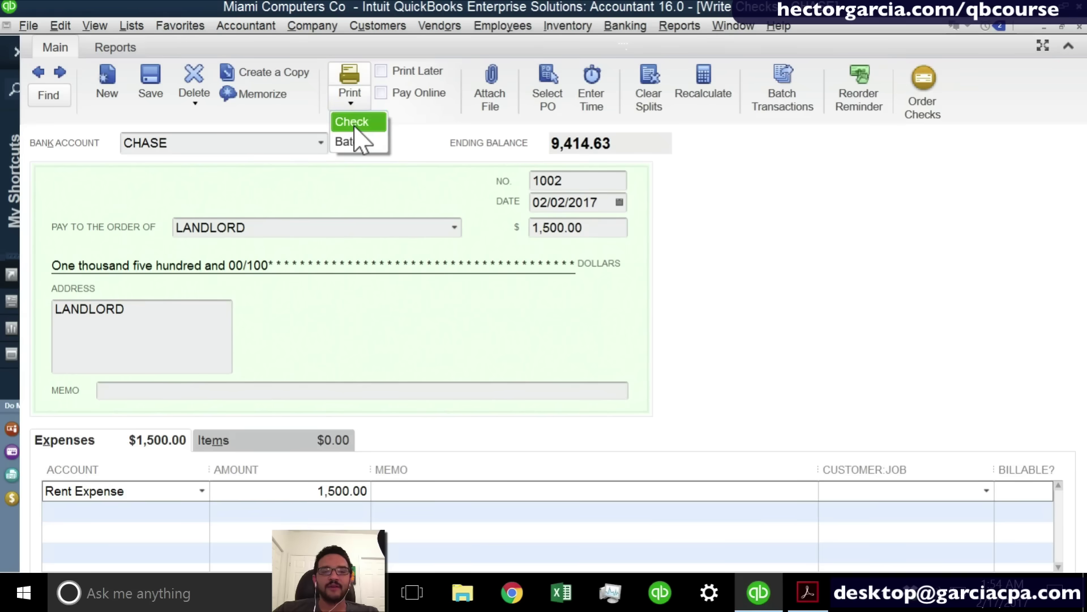
pyautogui.click(352, 122)
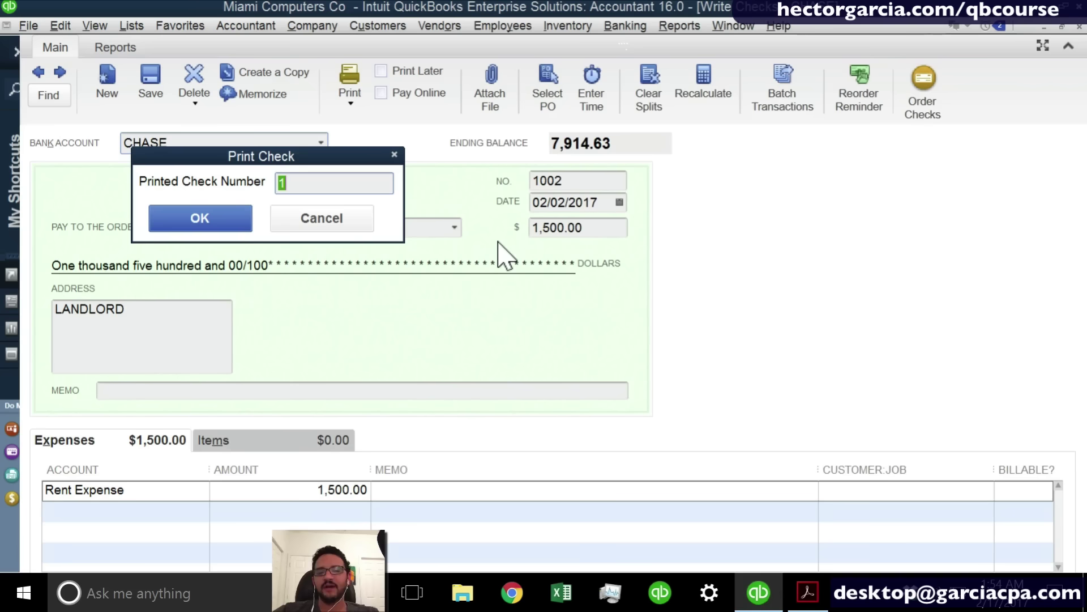
pyautogui.click(338, 227)
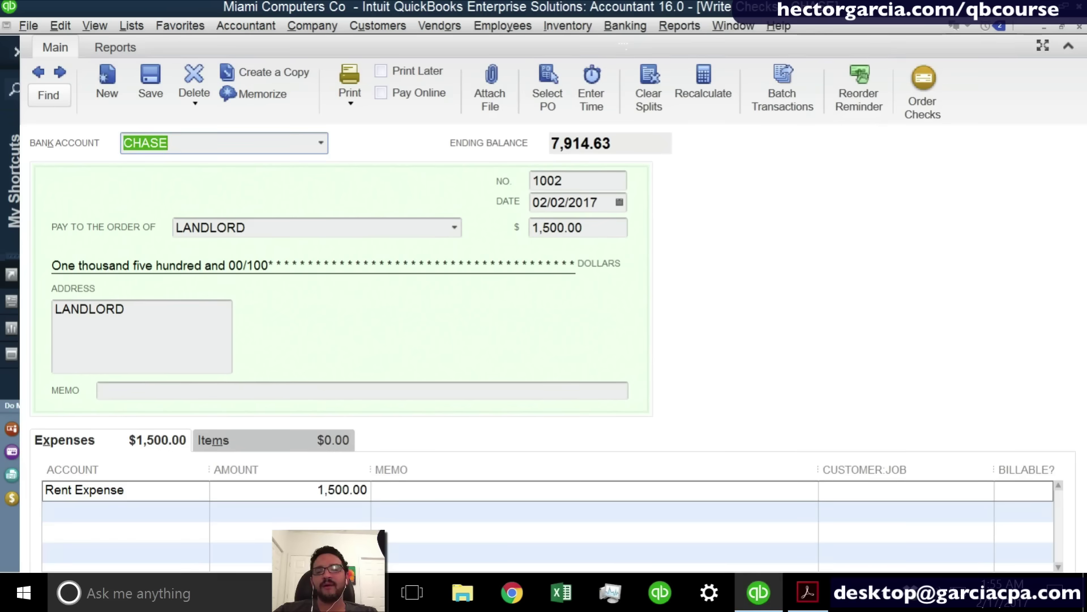
pyautogui.click(1079, 28)
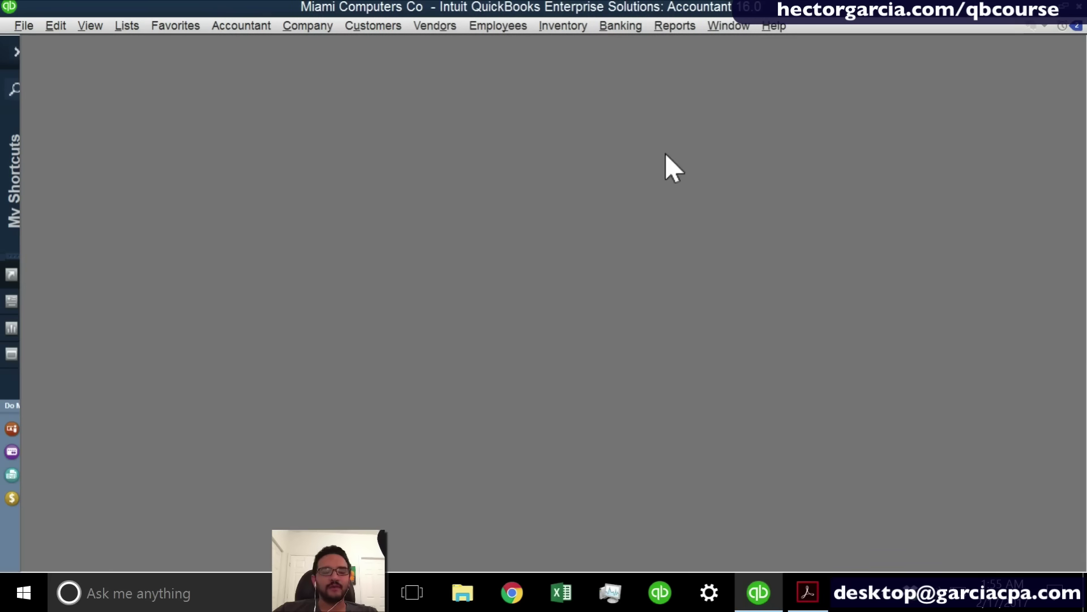
# Open the CHASE register maximized and review the LANDLORD check amount.
pyautogui.hotkey('ctrl', 'r')
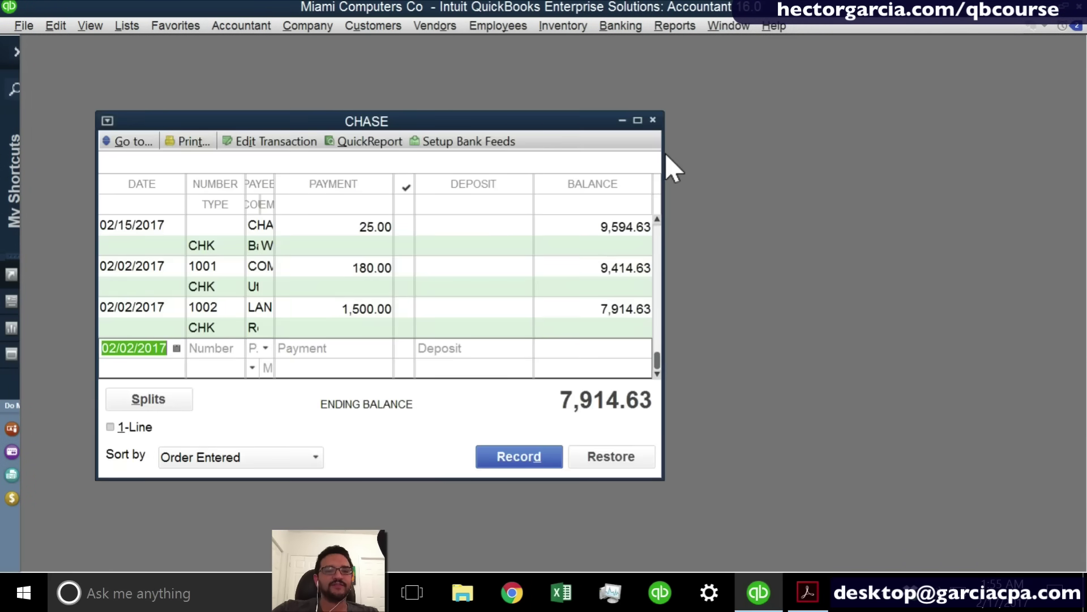
pyautogui.click(637, 120)
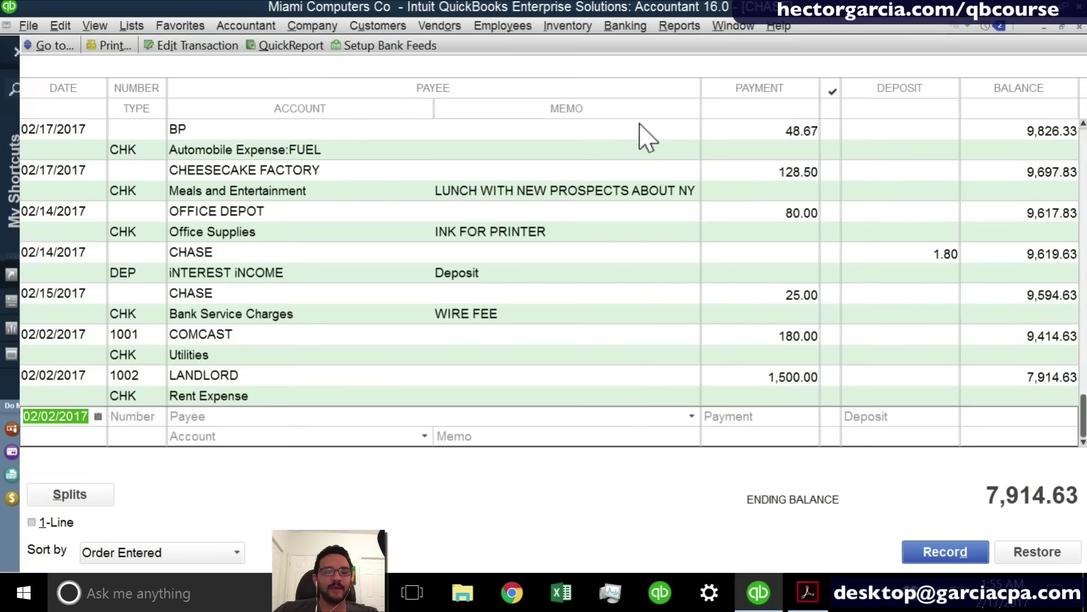
pyautogui.click(138, 377)
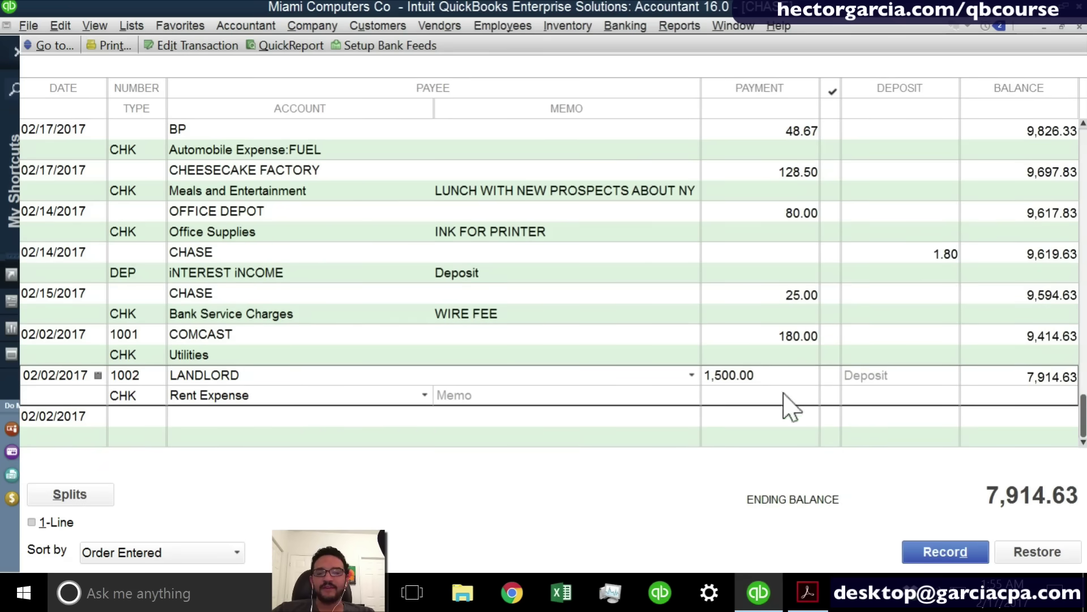
pyautogui.moveTo(759, 376); pyautogui.dragTo(630, 376)
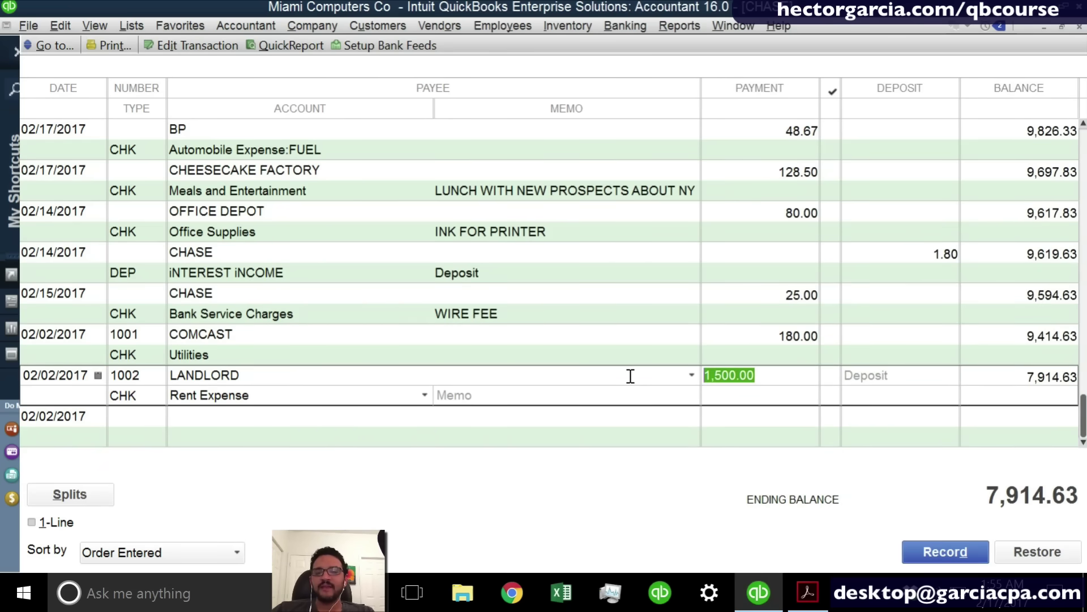
pyautogui.click(205, 420)
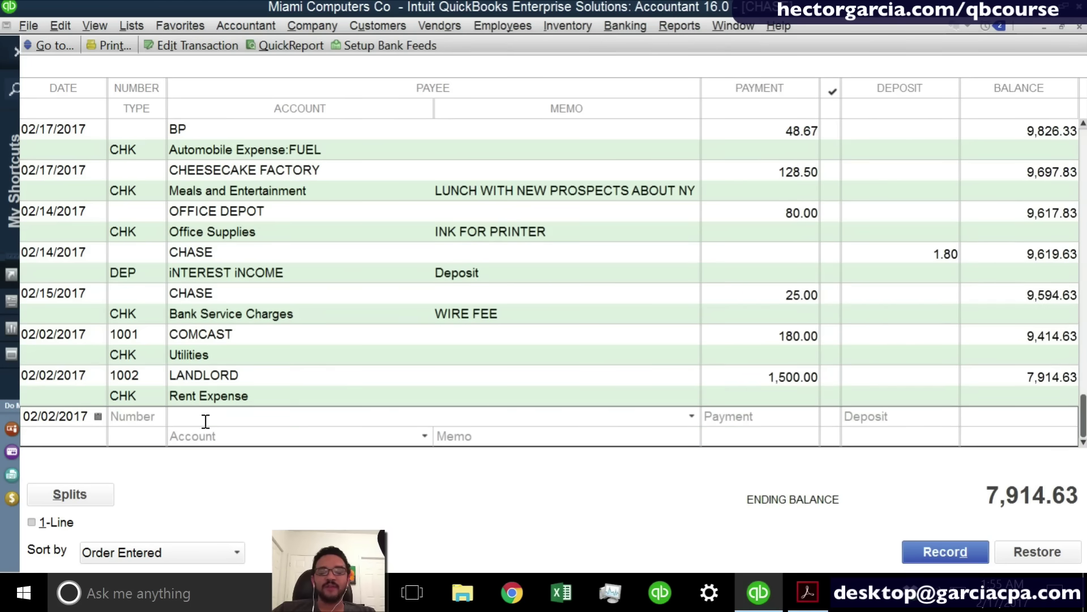
# Enter a 1,200.00 deposit from cUSTOMER A dated 02/17/2017.
pyautogui.click(57, 417)
pyautogui.press('t')
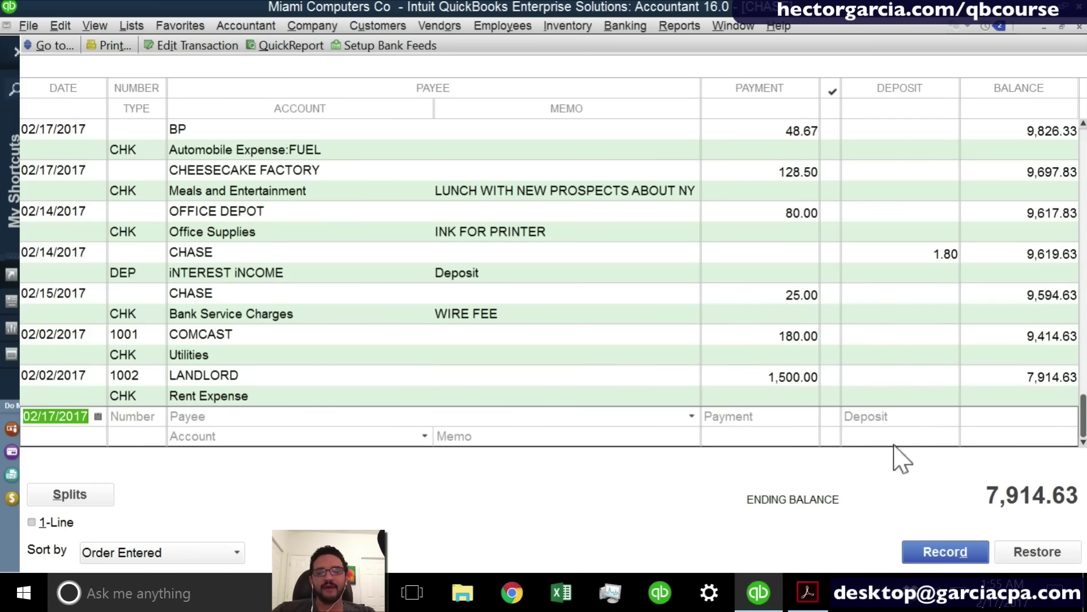
pyautogui.click(888, 415)
pyautogui.write('1200')
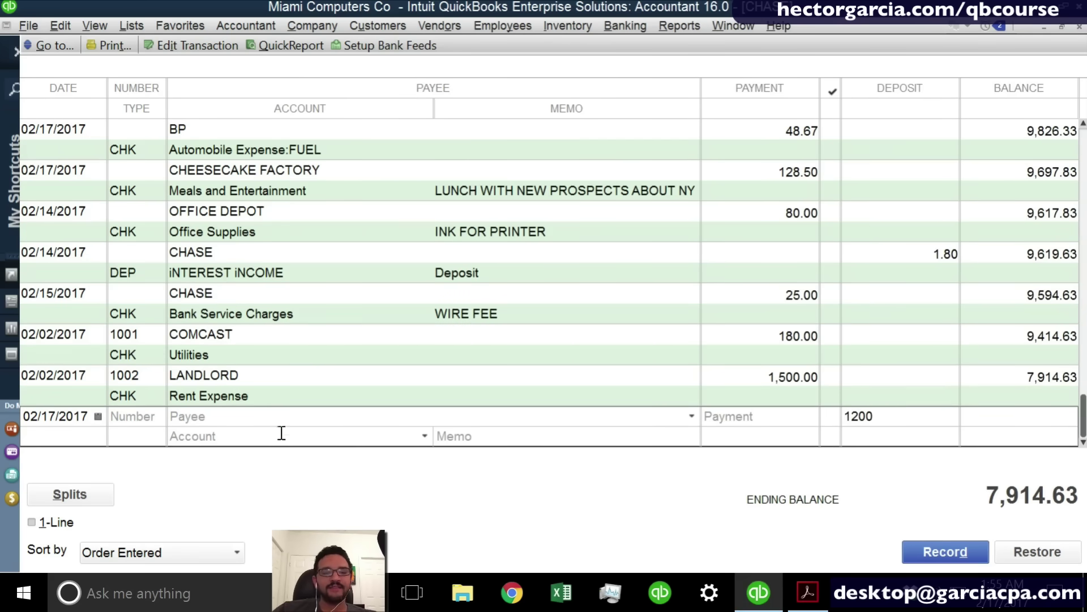
pyautogui.click(257, 417)
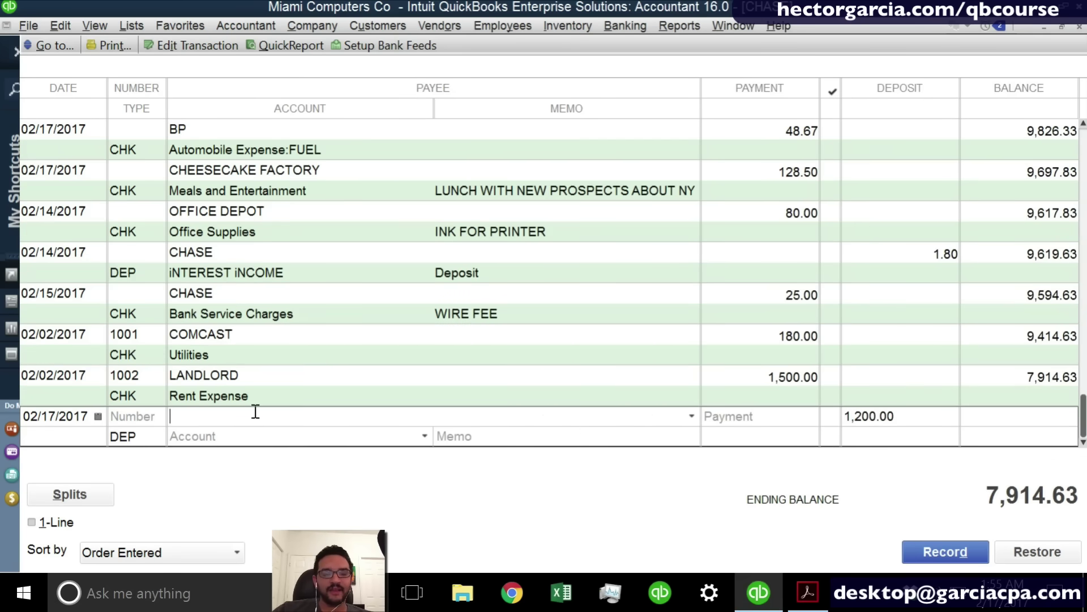
pyautogui.write('cUSTOMER A')
pyautogui.press('Tab')
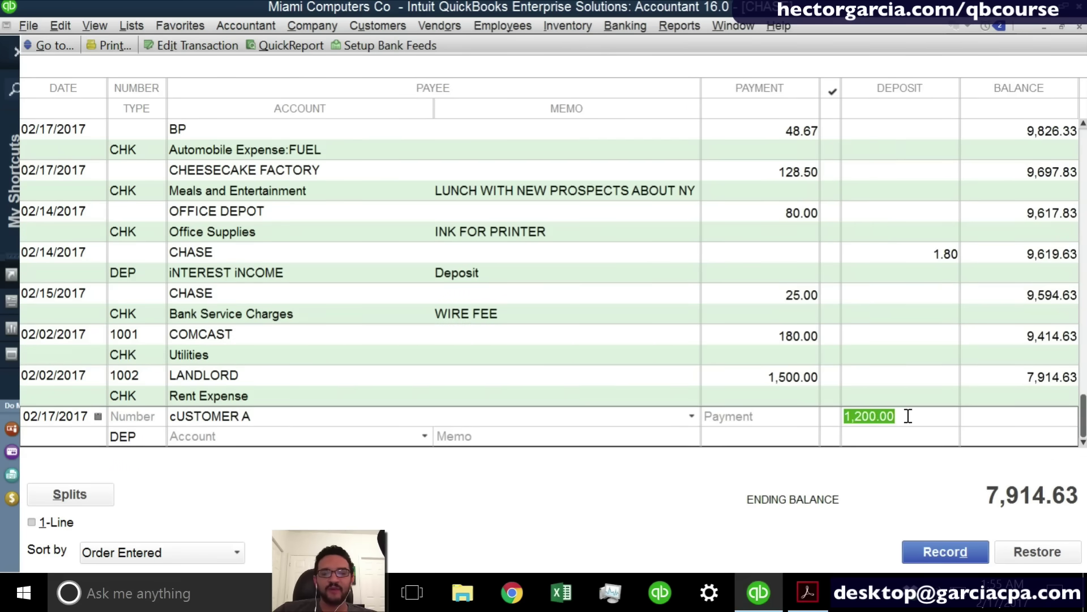
pyautogui.click(431, 431)
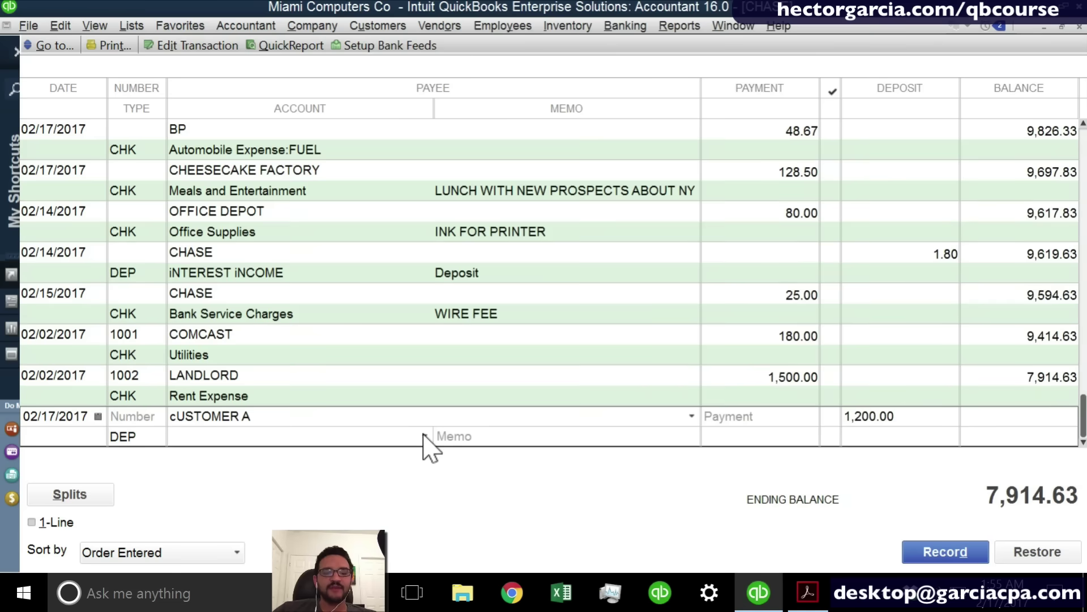
pyautogui.click(424, 436)
# Assign the 1,200.00 deposit to Consulting Income, record it, and close the register.
pyautogui.scroll(10, 694, 215)
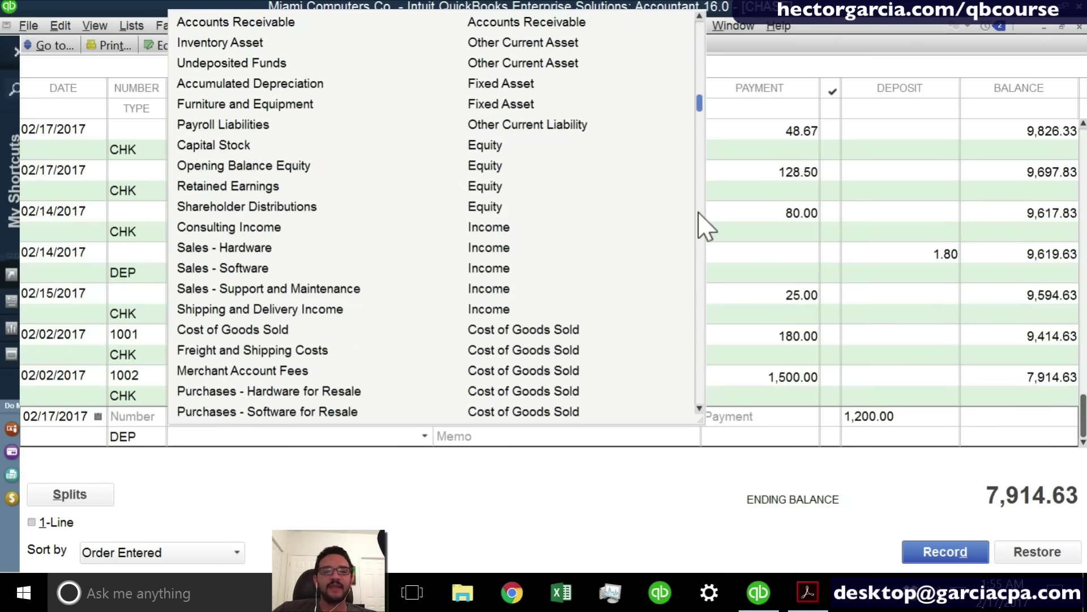
pyautogui.click(220, 227)
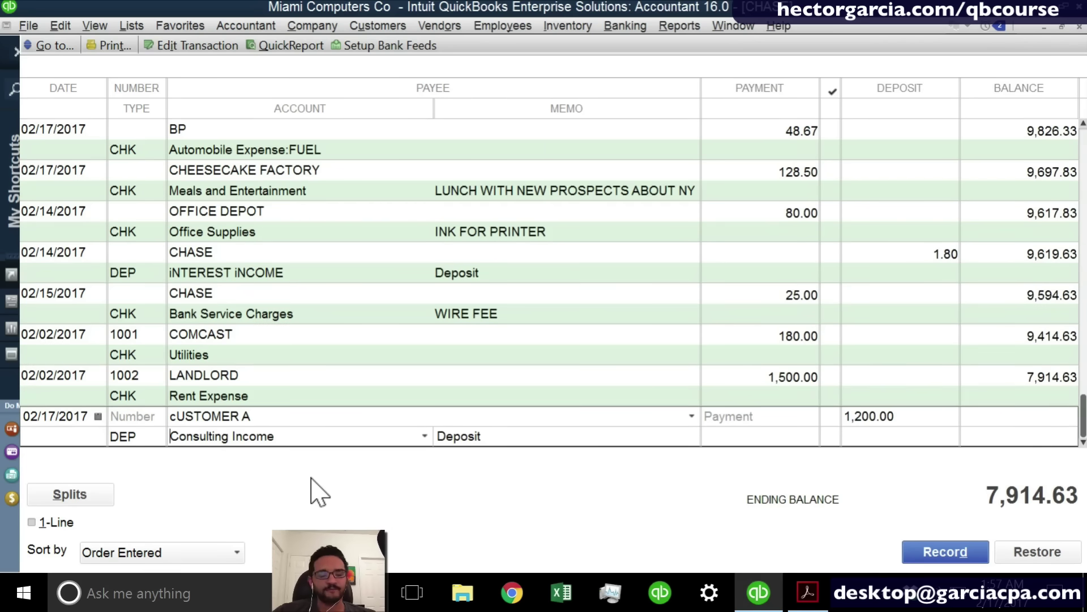
pyautogui.click(940, 560)
pyautogui.press('Escape')
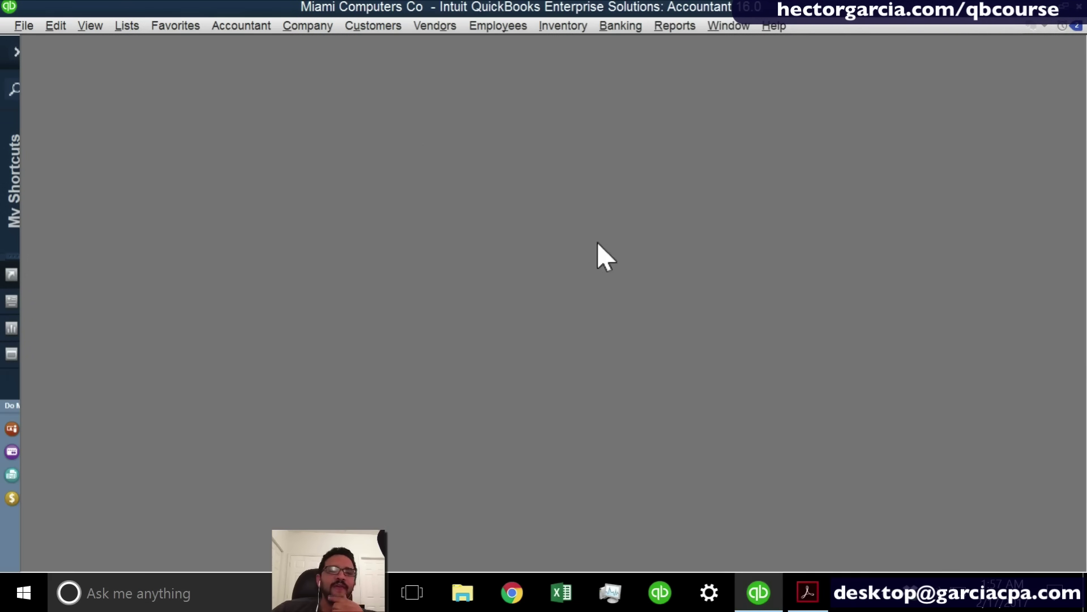
# Enter a 378.00 COMCAST bill for Utilities.
pyautogui.click(434, 26)
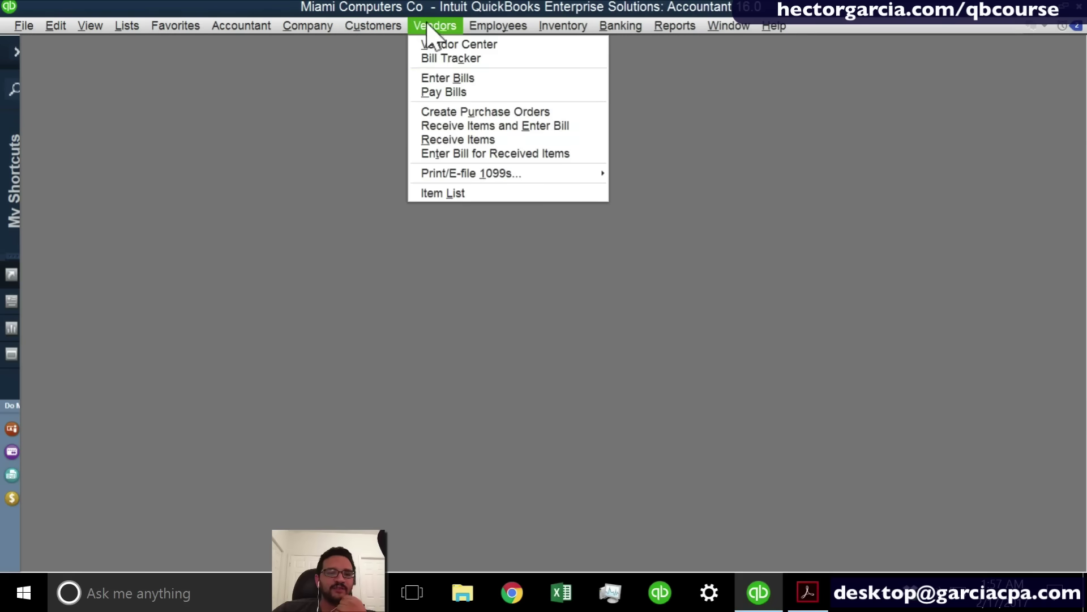
pyautogui.click(453, 78)
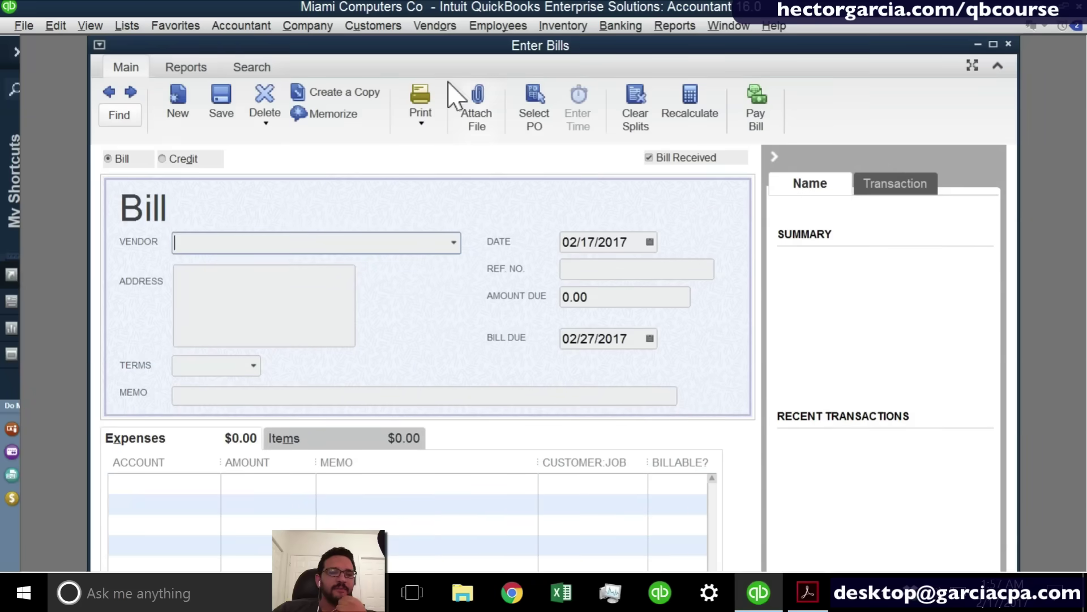
pyautogui.click(455, 249)
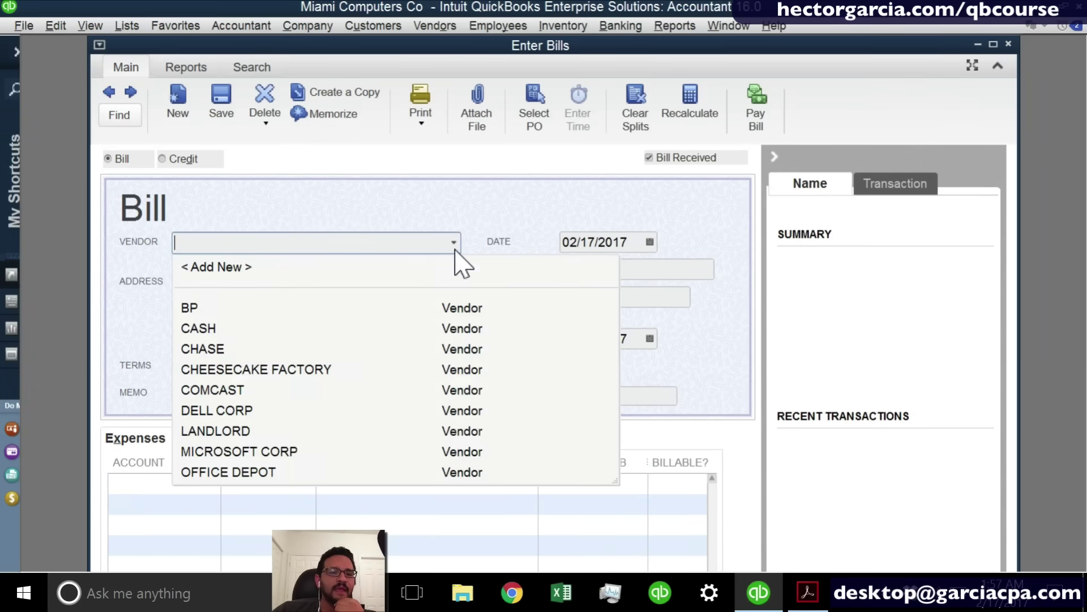
pyautogui.click(241, 389)
pyautogui.click(622, 299)
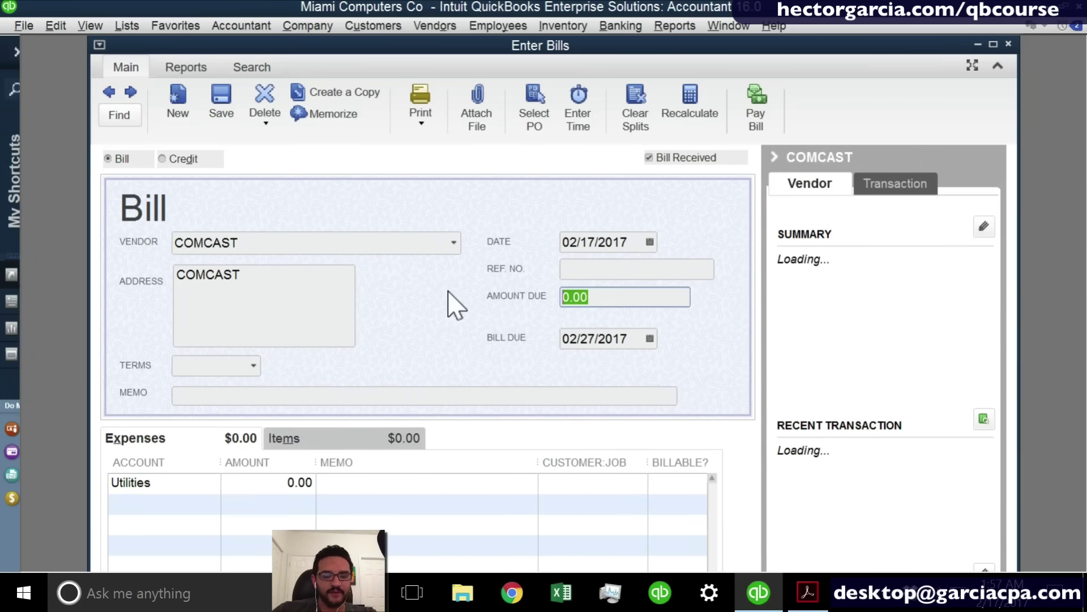
pyautogui.write('378')
pyautogui.press('Tab')
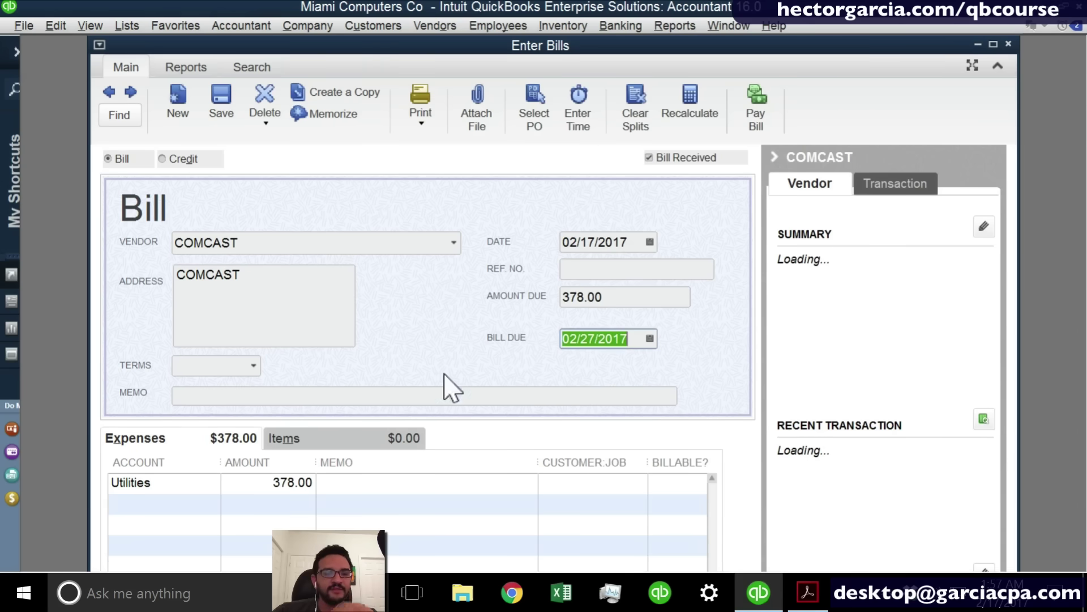
# Record the COMCAST bill and close the Accounts Payable register.
pyautogui.click(1008, 44)
pyautogui.click(479, 212)
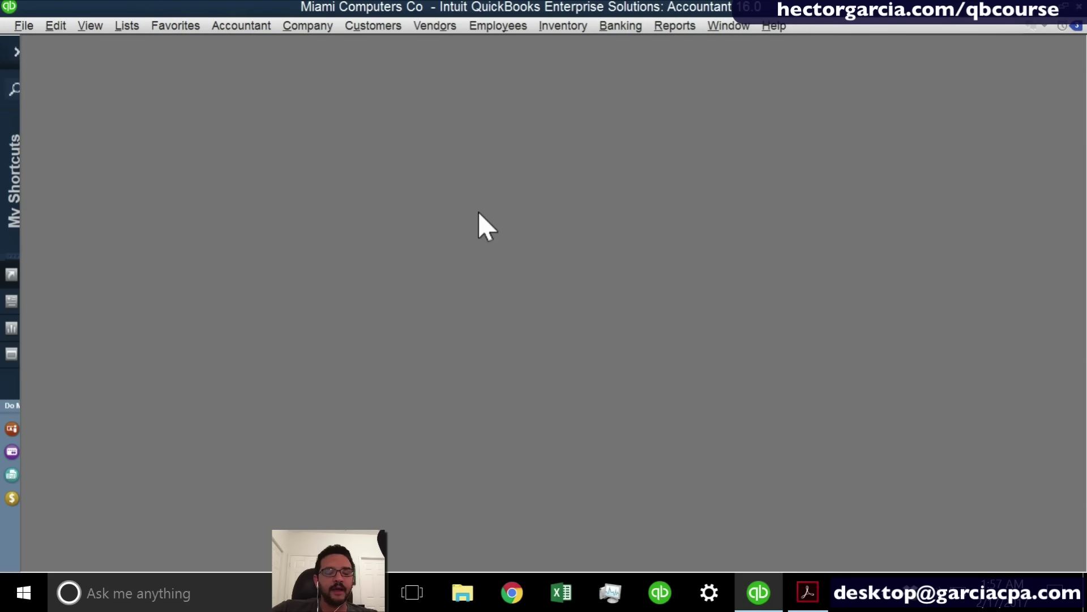
pyautogui.press('Escape')
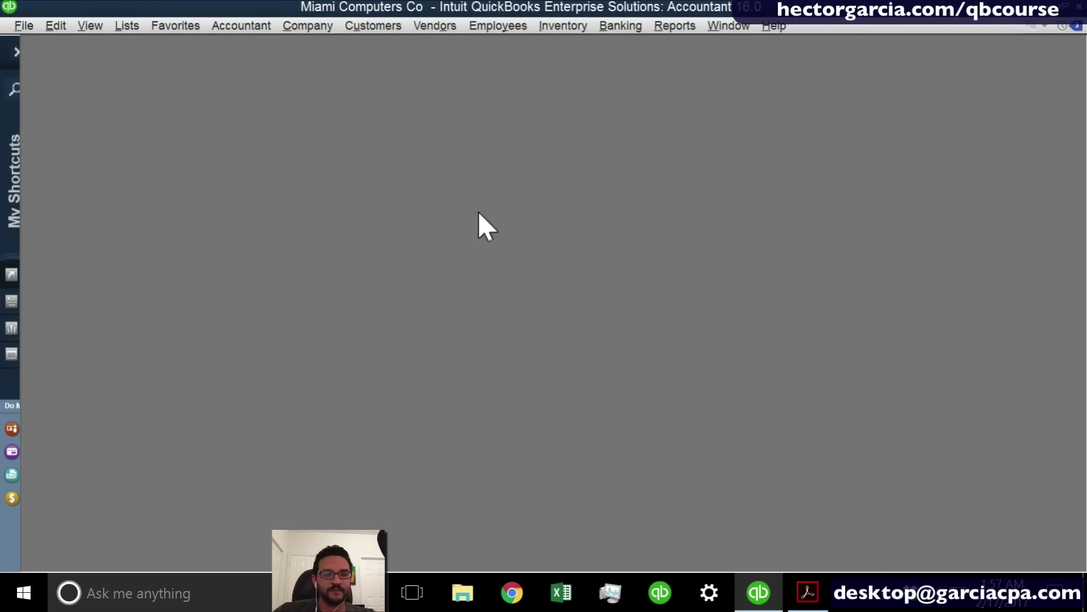
pyautogui.click(621, 27)
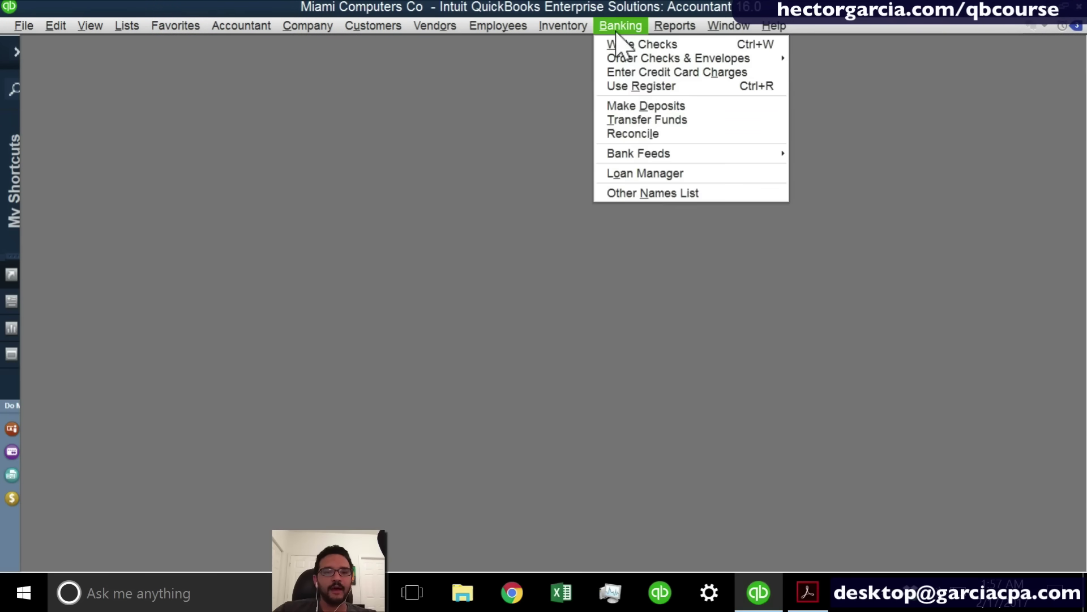
pyautogui.click(646, 88)
pyautogui.click(444, 281)
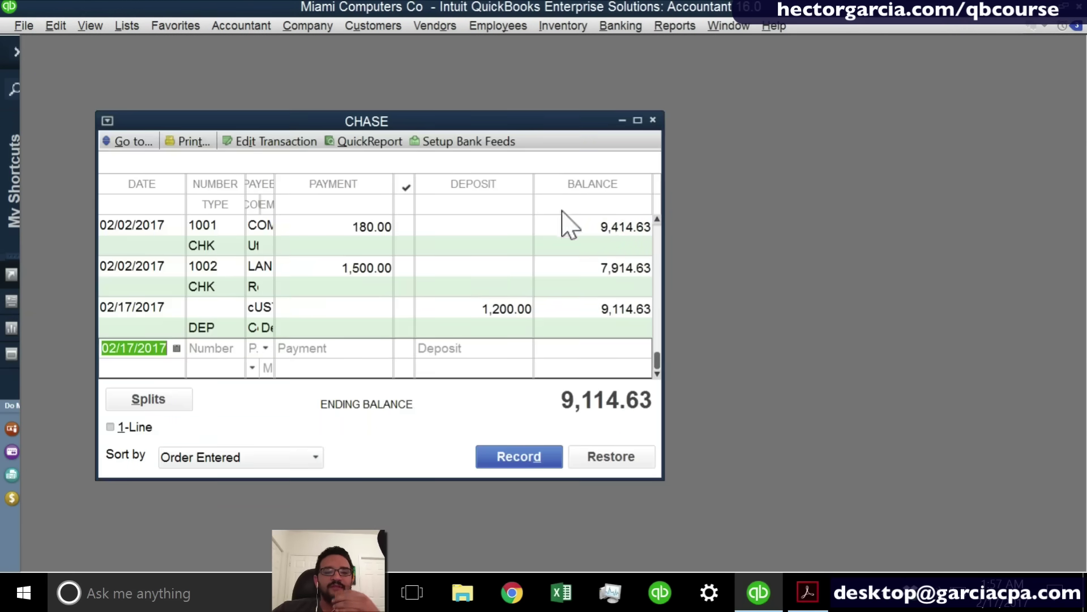
pyautogui.click(637, 119)
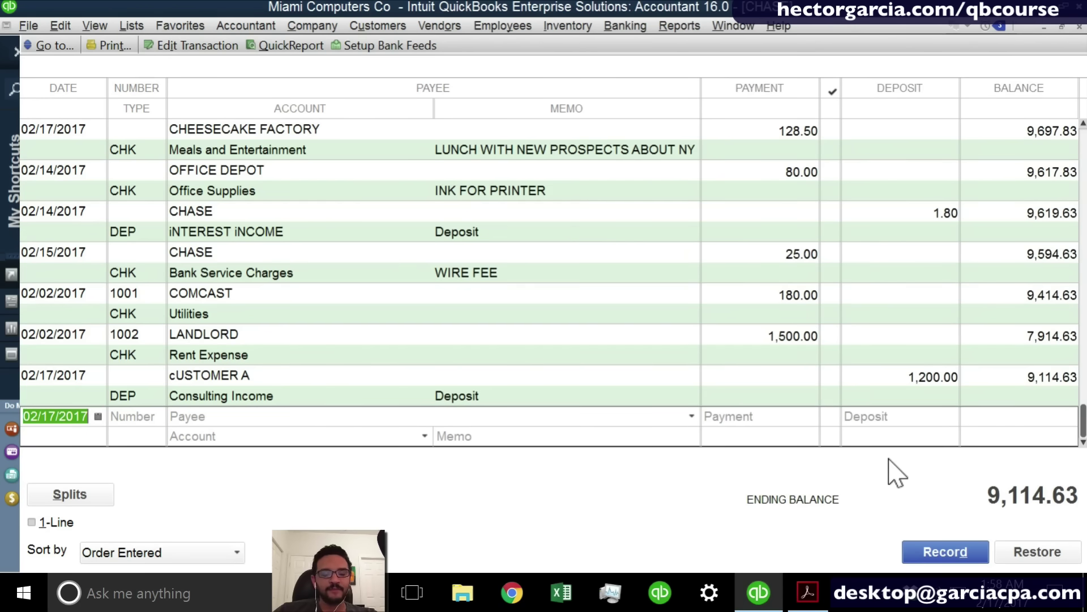
pyautogui.press('Escape')
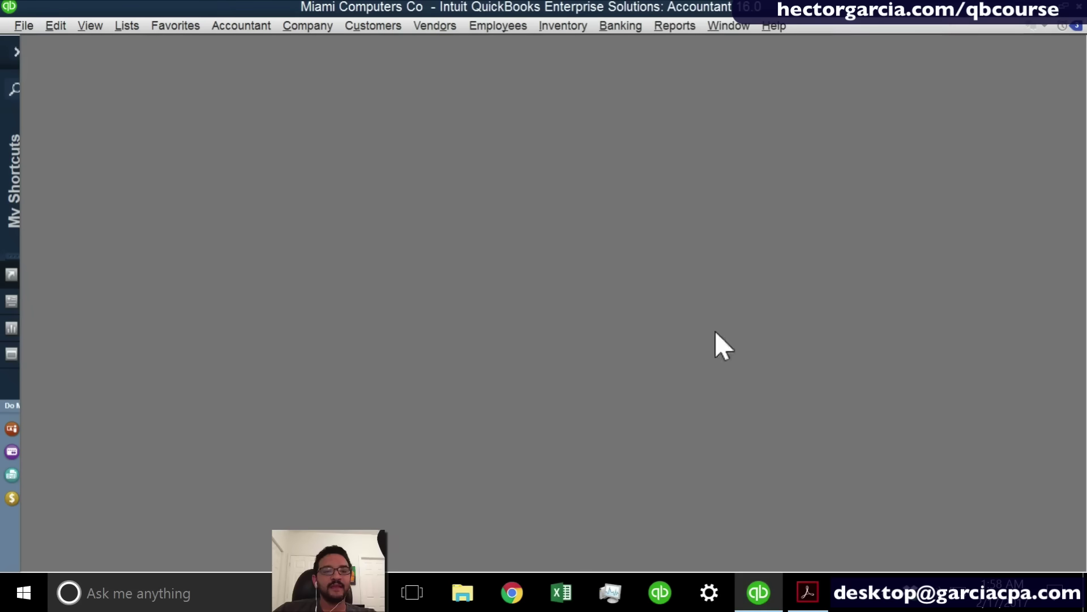
# Bring up the company Home Page from the Company menu.
pyautogui.click(374, 26)
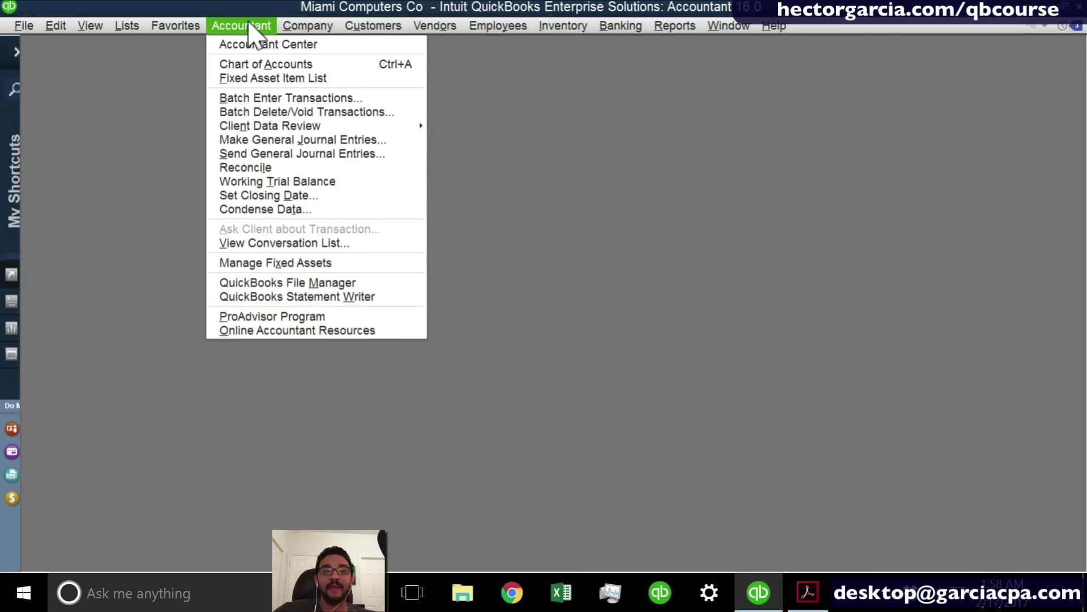
pyautogui.click(241, 25)
pyautogui.click(308, 26)
pyautogui.click(318, 46)
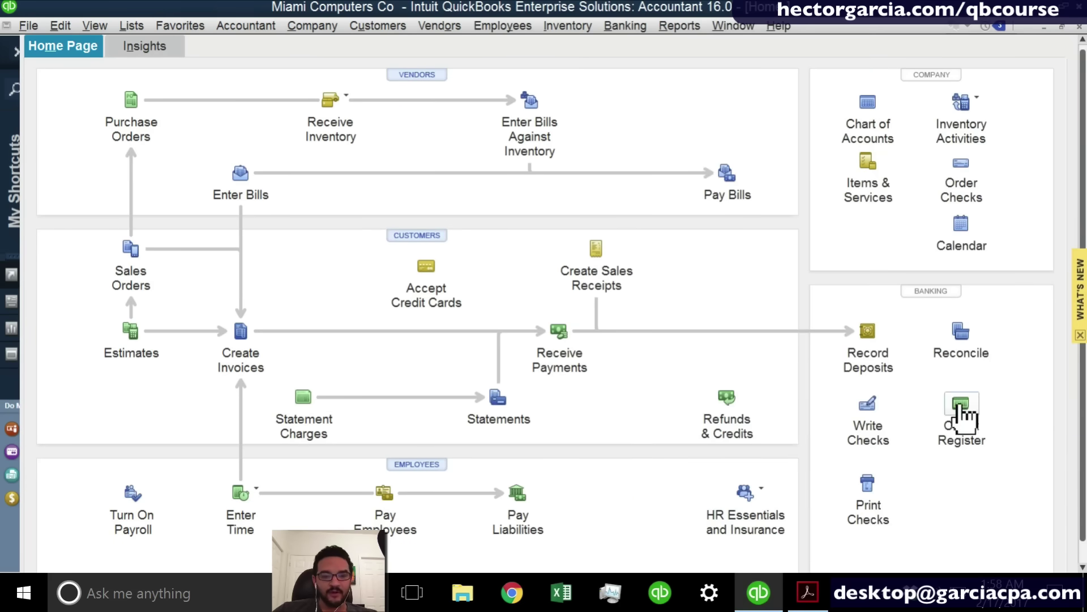
# Start a check to COMCAST, continue past the open-bill warning, then back out of it.
pyautogui.click(876, 412)
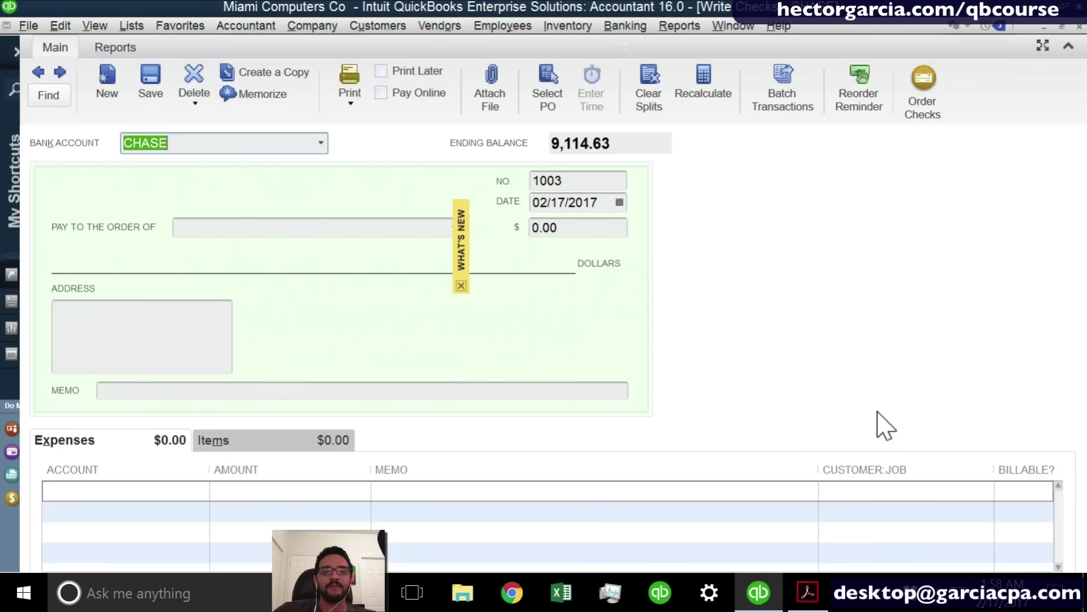
pyautogui.click(461, 286)
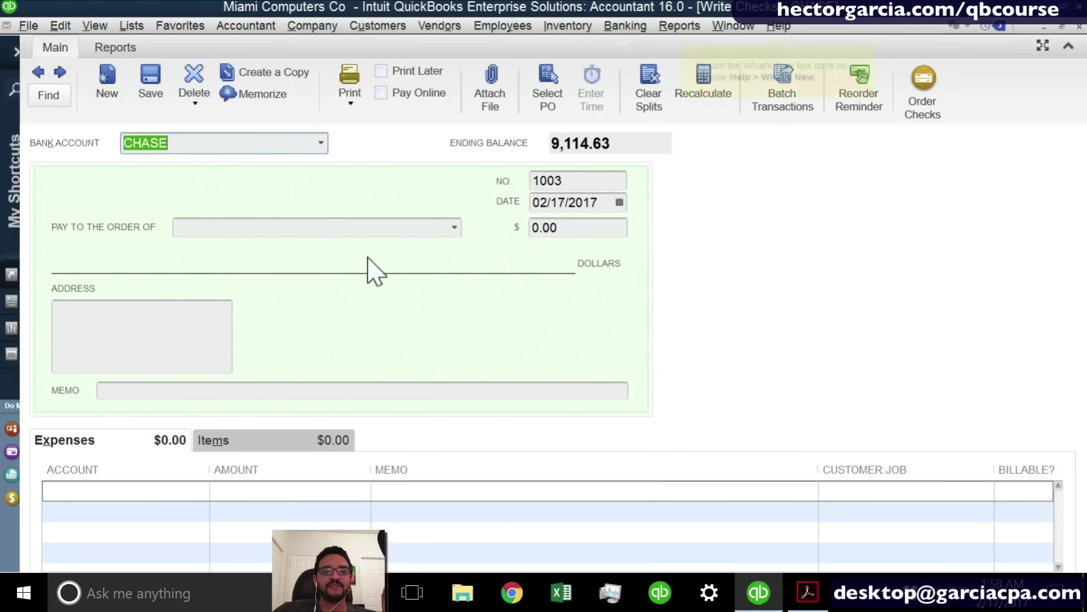
pyautogui.click(284, 229)
pyautogui.write('COMCAST')
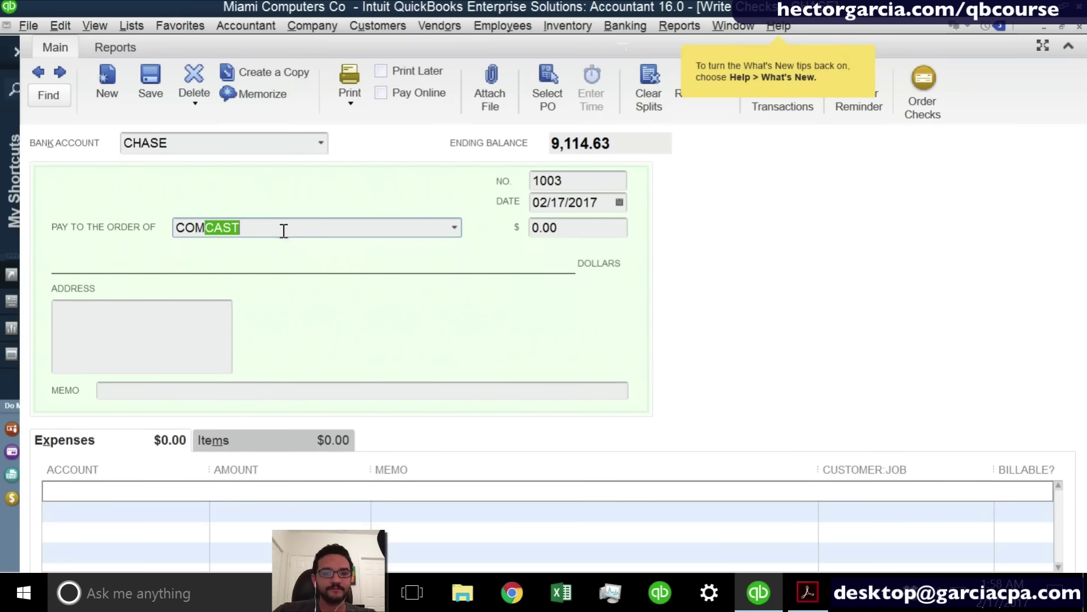
pyautogui.press('Tab')
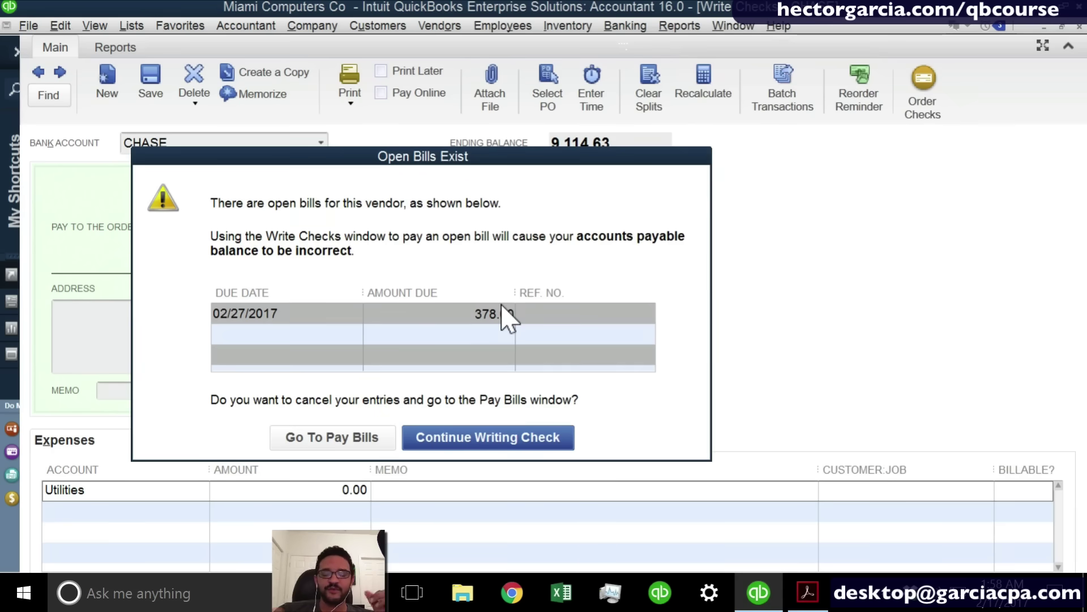
pyautogui.click(465, 439)
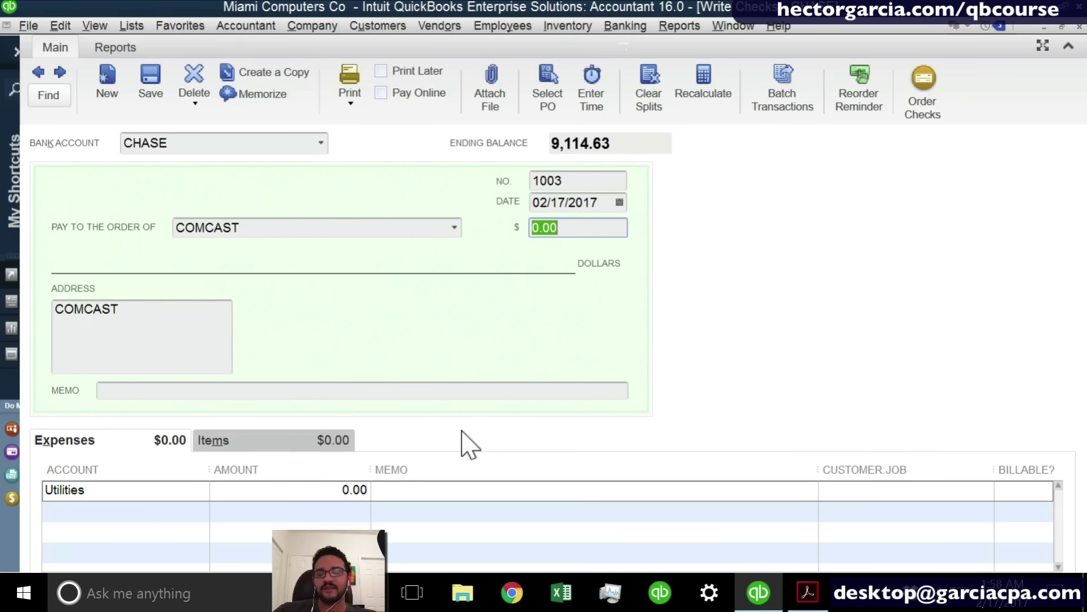
pyautogui.press('Escape')
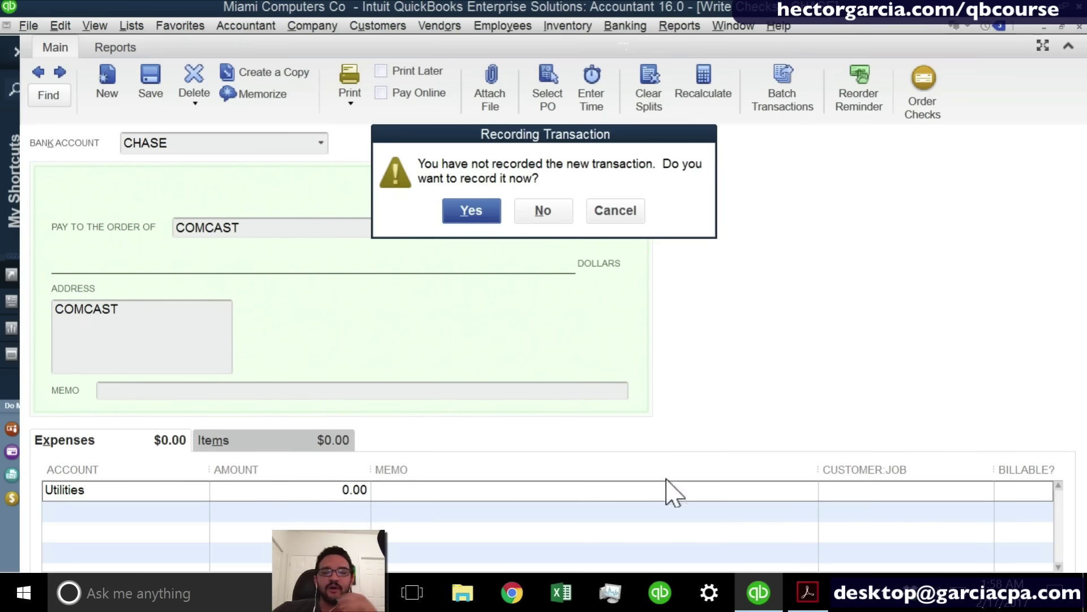
# Discard the unrecorded COMCAST check and list bills to pay, including the 378.00 COMCAST bill.
pyautogui.click(542, 211)
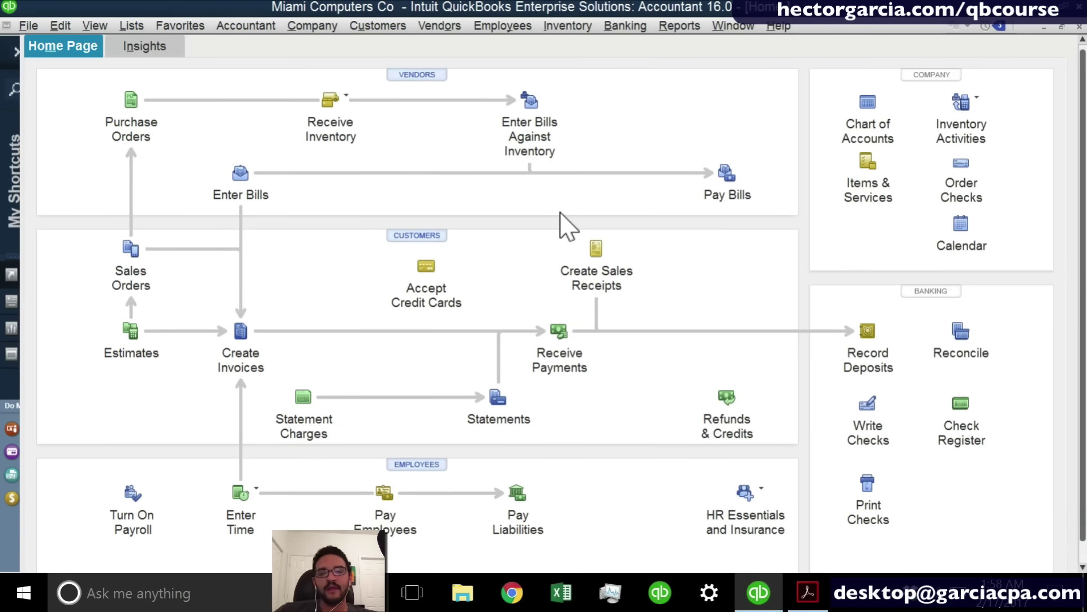
pyautogui.click(733, 174)
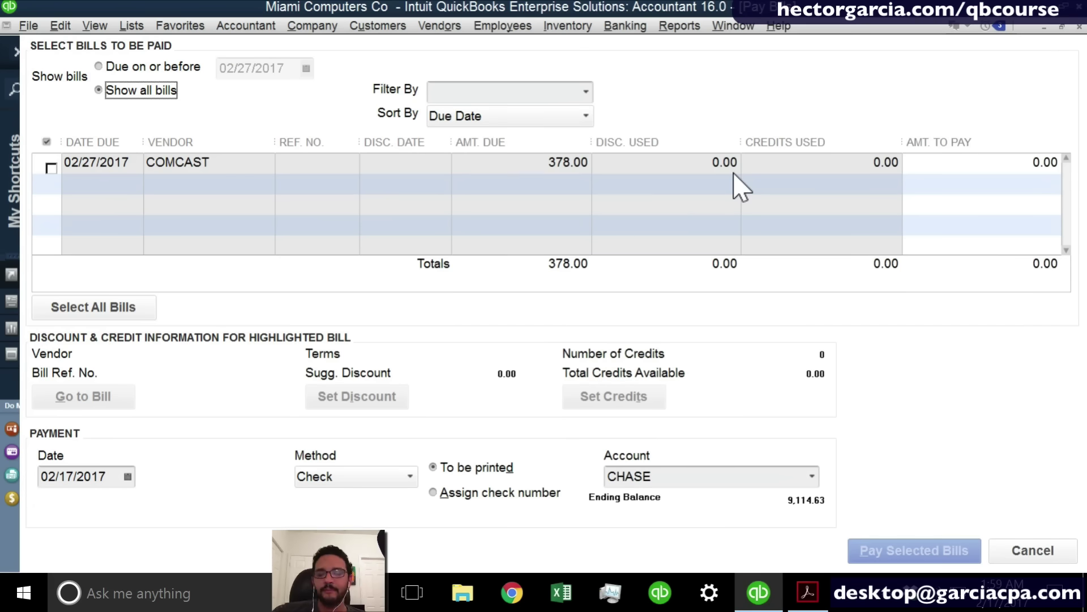
# Select the 378.00 COMCAST bill to pay from CHASE by Check with an assigned check number.
pyautogui.click(51, 167)
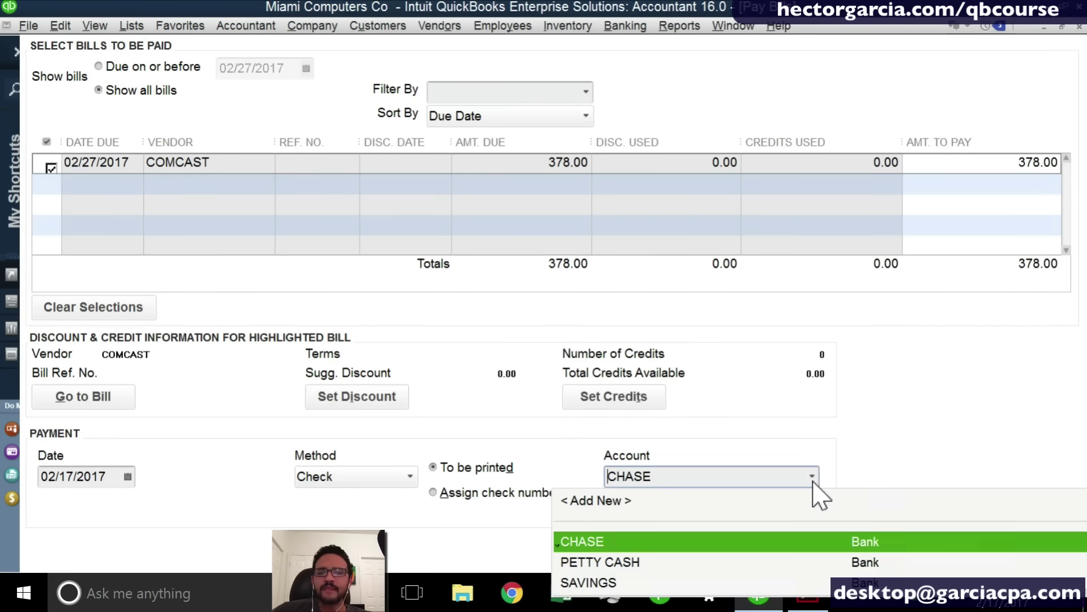
pyautogui.click(812, 481)
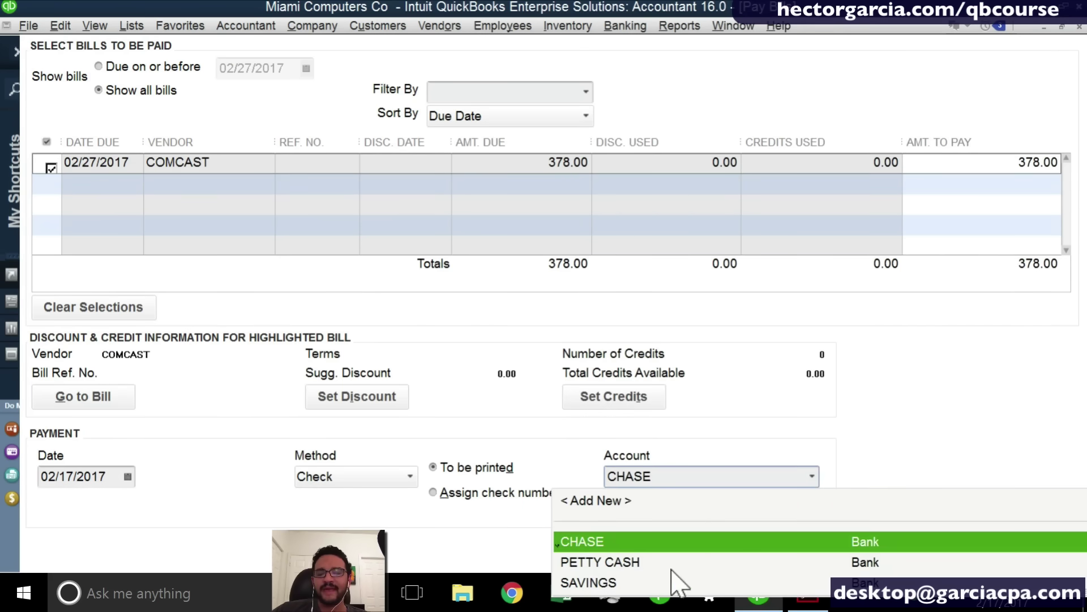
pyautogui.click(383, 472)
pyautogui.click(352, 521)
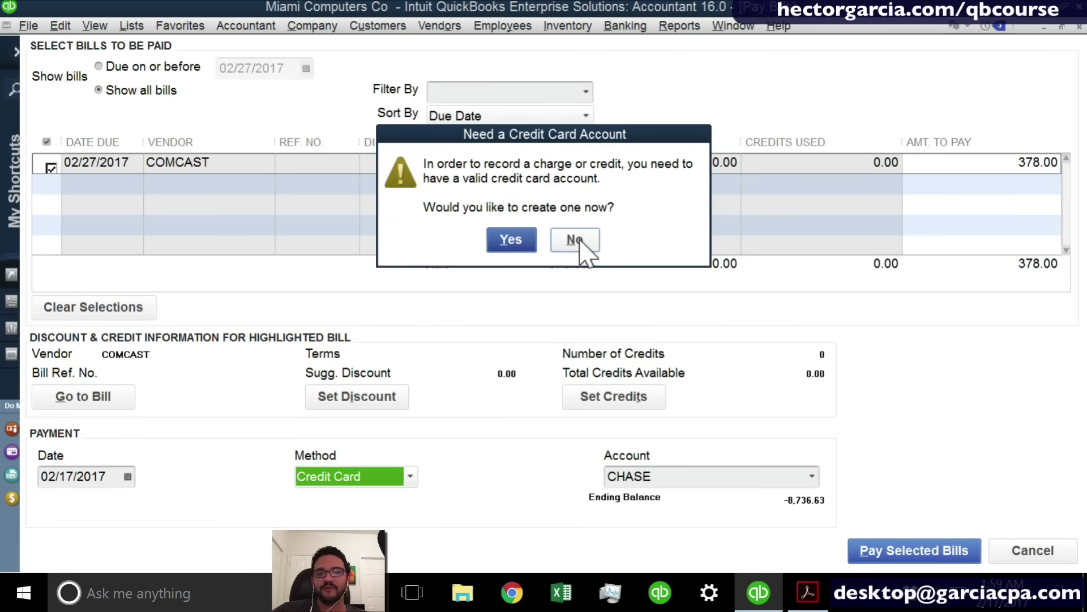
pyautogui.click(575, 246)
pyautogui.click(347, 481)
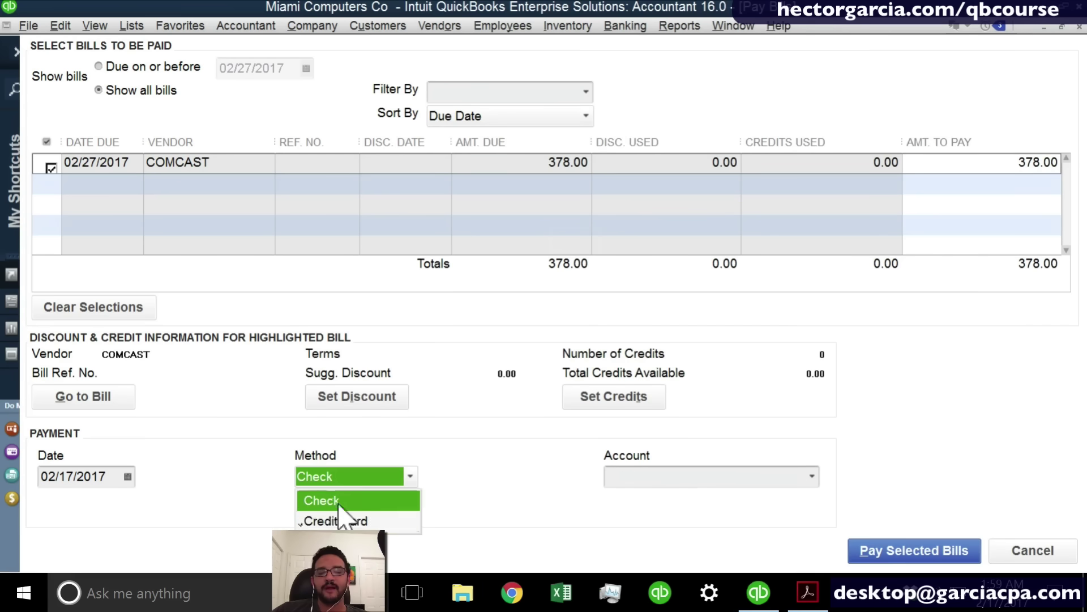
pyautogui.click(346, 501)
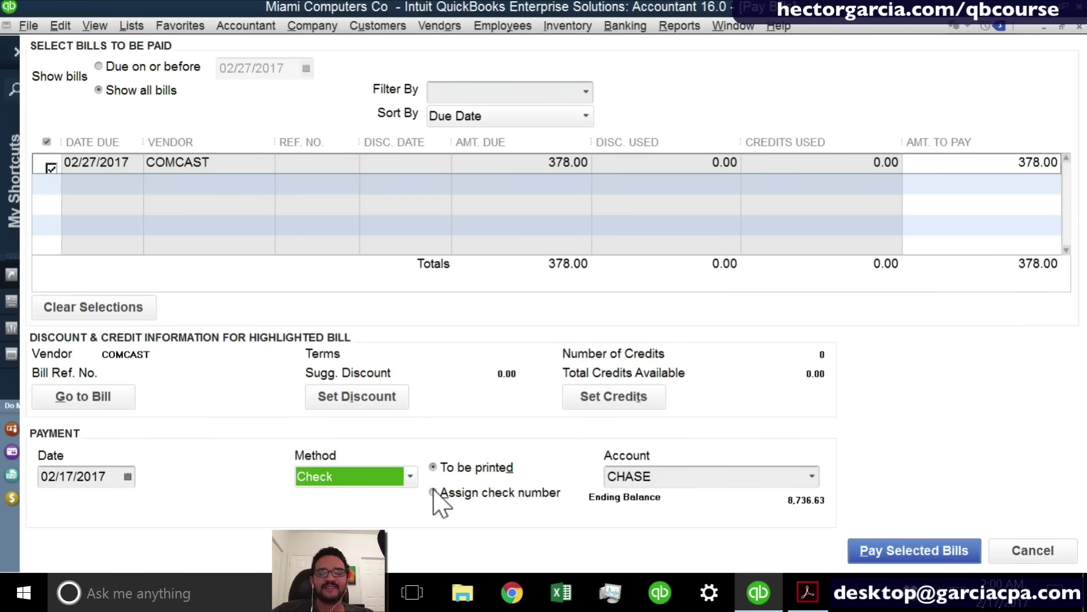
pyautogui.press('Tab')
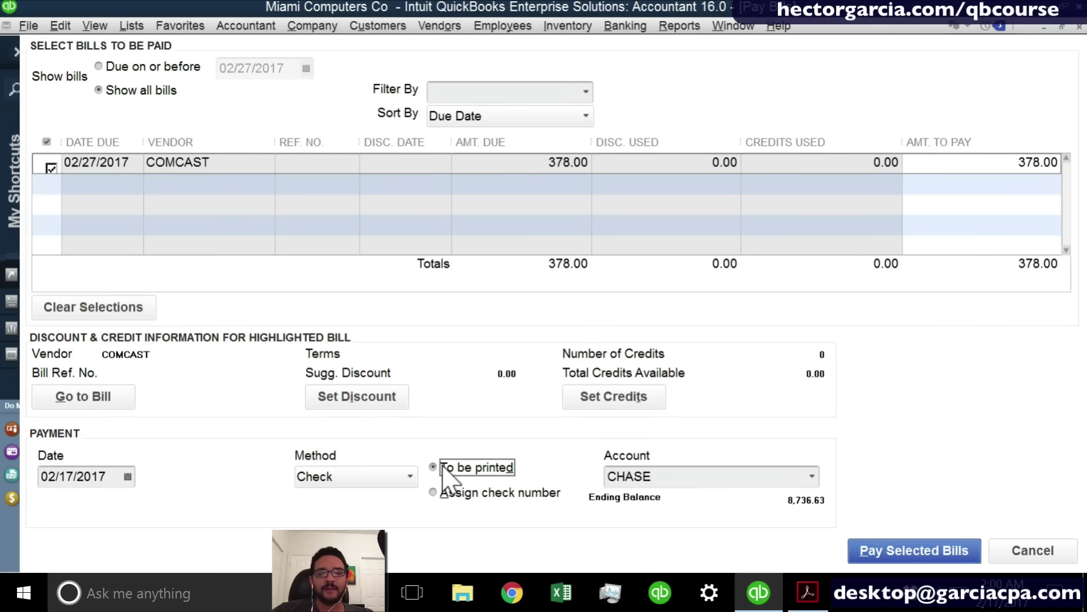
pyautogui.click(435, 493)
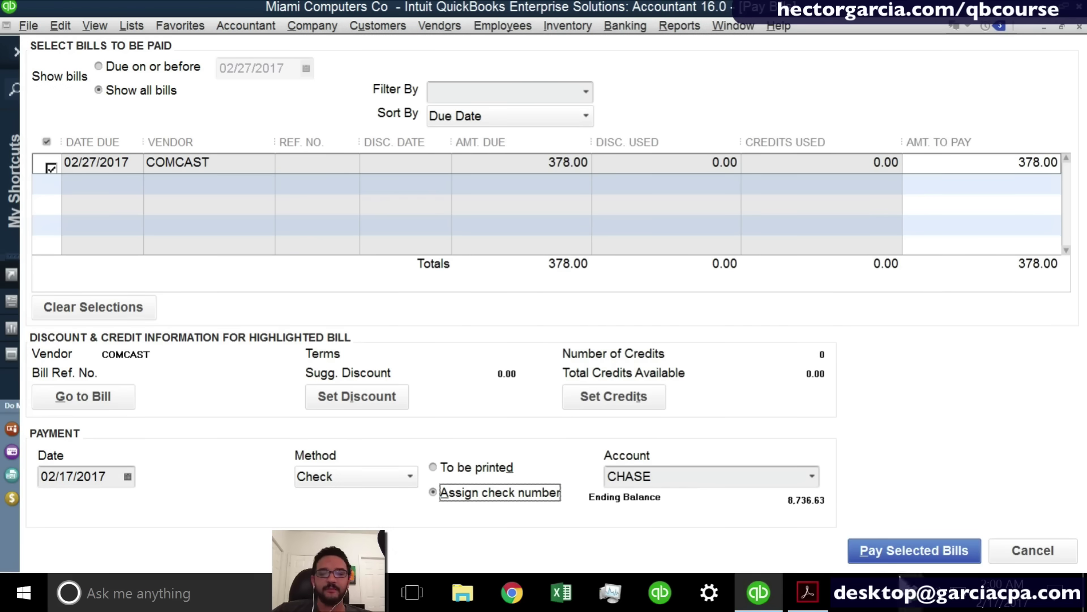
# Pay the bill as check number ONLINE and close the payment summary.
pyautogui.click(894, 550)
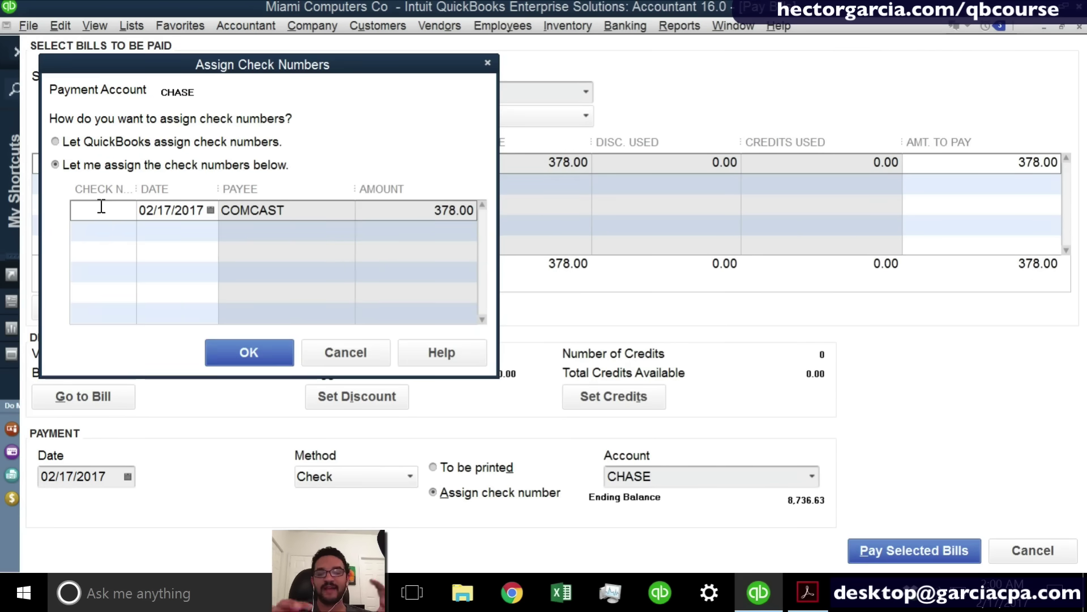
pyautogui.write('ONBKLINE')
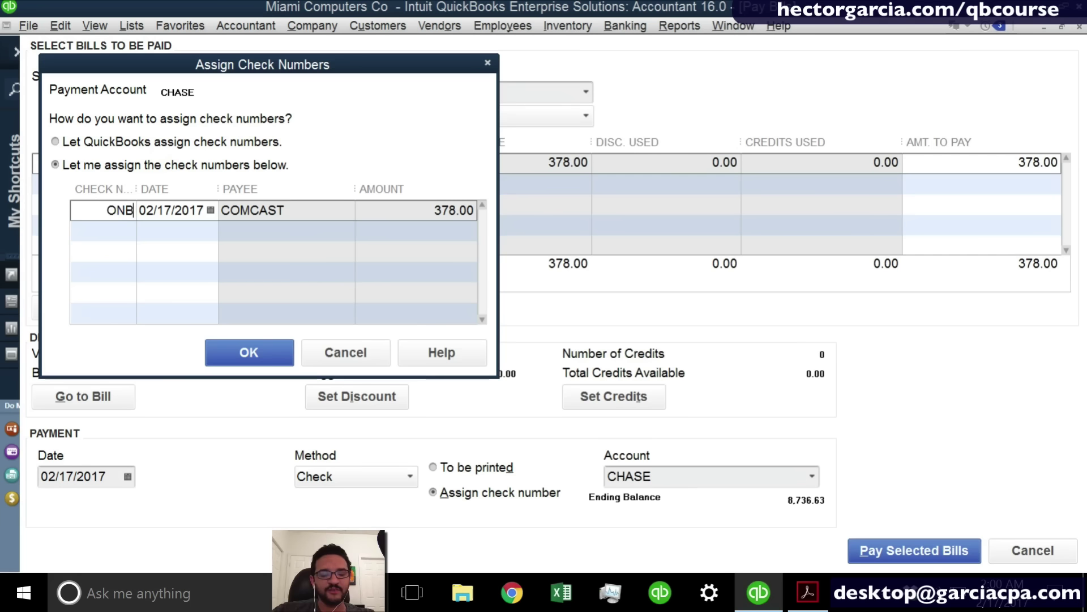
pyautogui.press('BackSpace')
pyautogui.press('BackSpace')
pyautogui.press('BackSpace')
pyautogui.press('BackSpace')
pyautogui.press('BackSpace')
pyautogui.press('BackSpace')
pyautogui.press('BackSpace')
pyautogui.press('BackSpace')
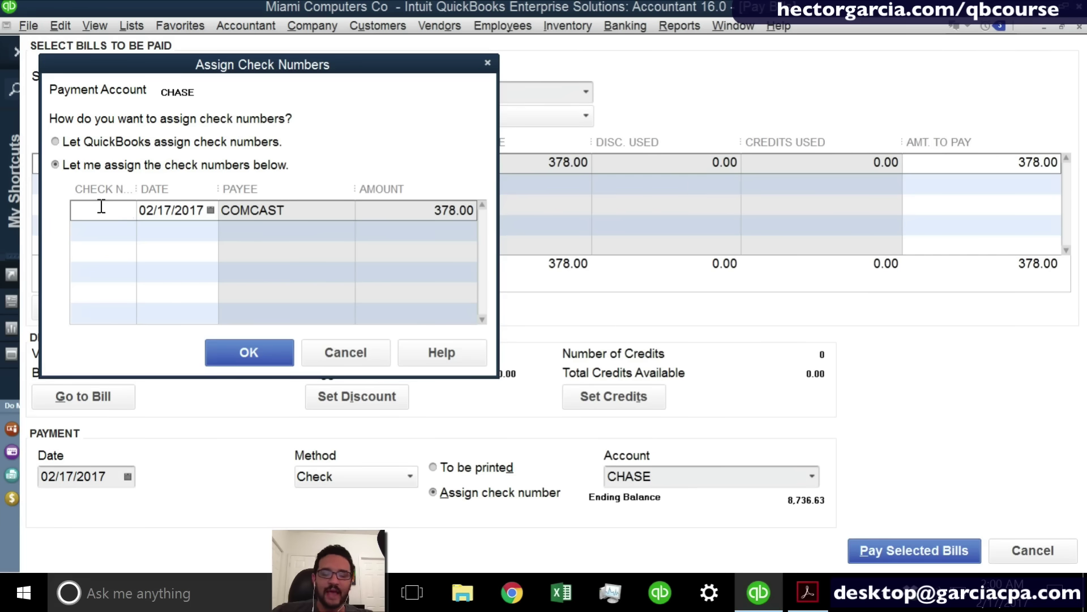
pyautogui.write('ONLINE')
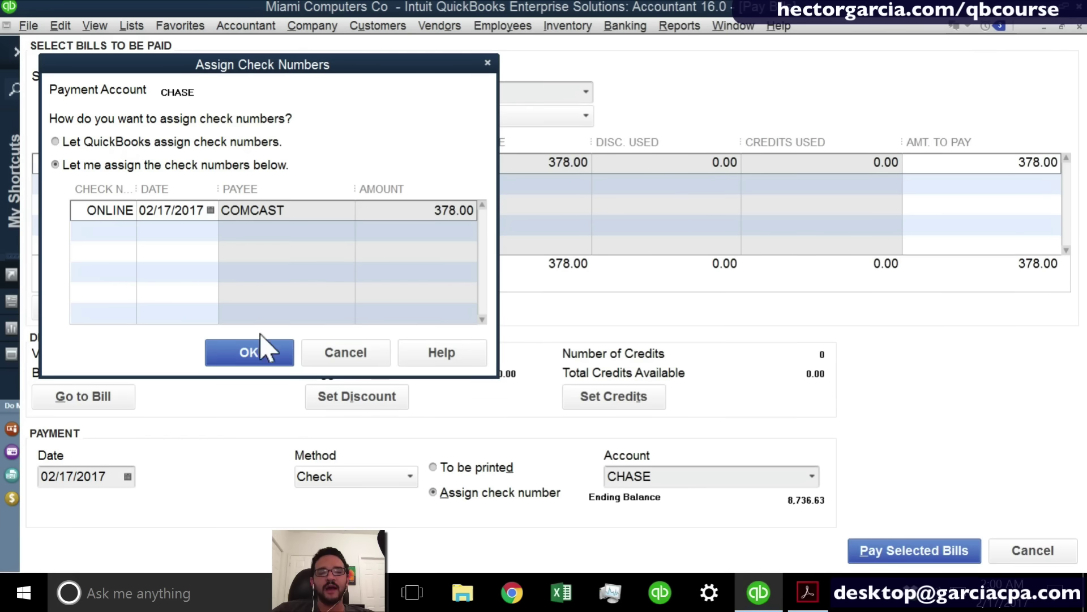
pyautogui.click(264, 360)
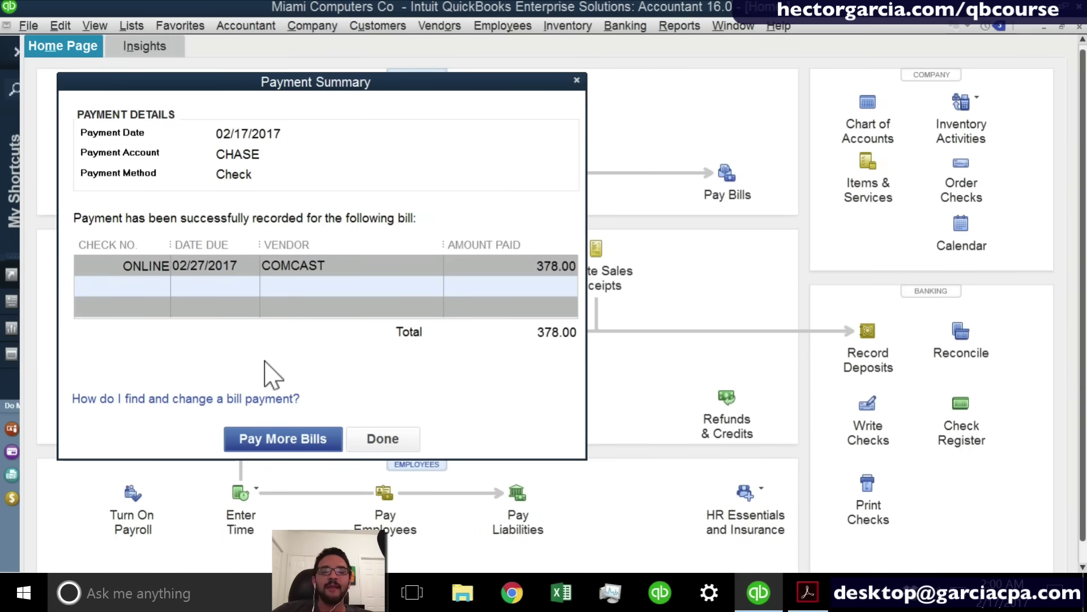
pyautogui.click(383, 439)
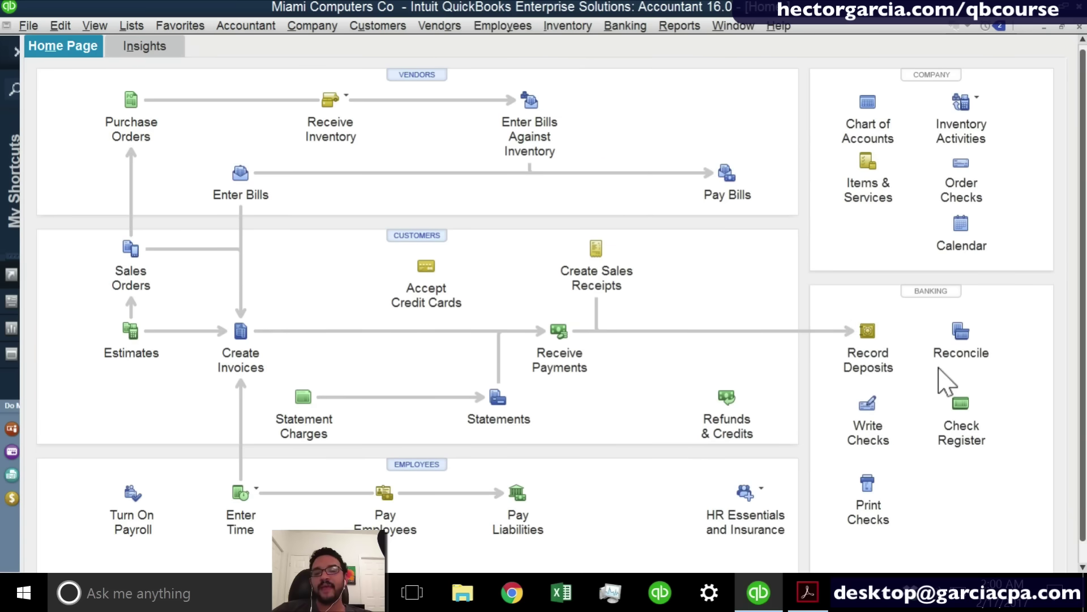
# Check the CHASE register for the 378.00 ONLINE COMCAST payment and 8,736.63 balance.
pyautogui.click(961, 405)
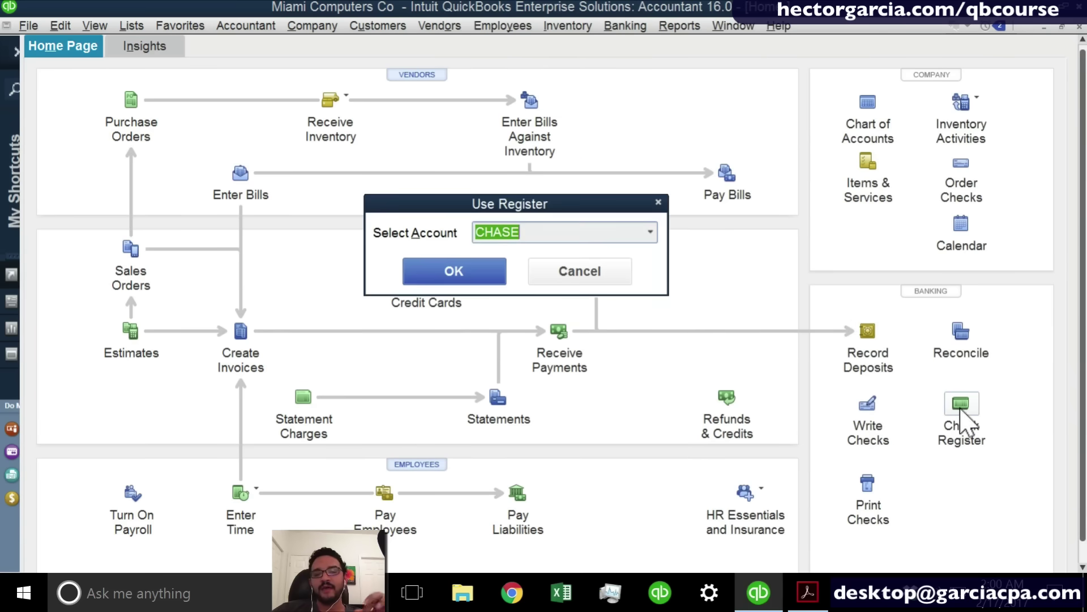
pyautogui.click(483, 283)
pyautogui.click(784, 382)
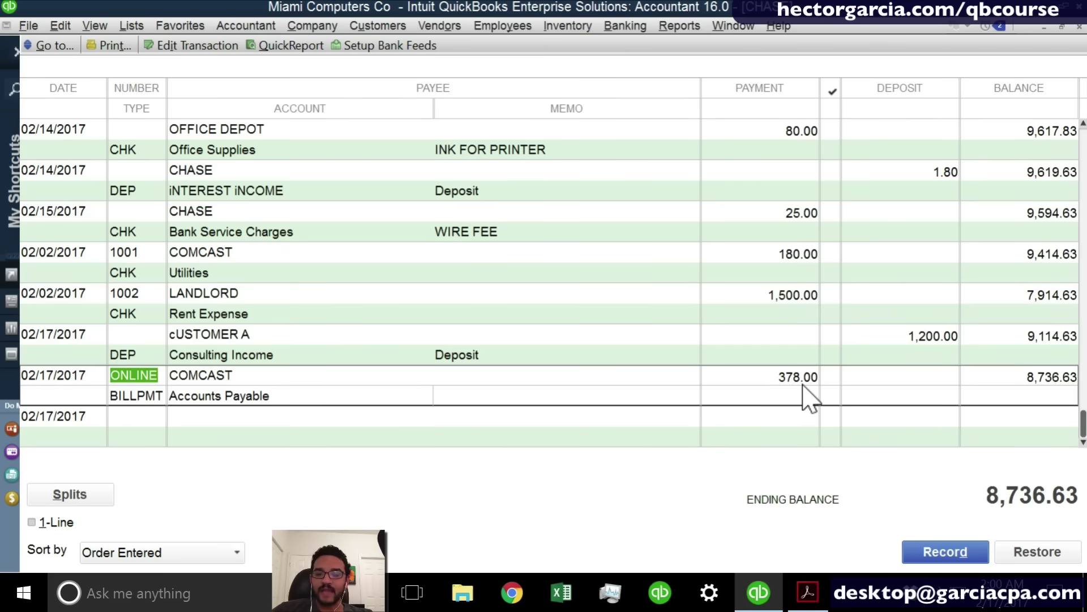
pyautogui.press('Escape')
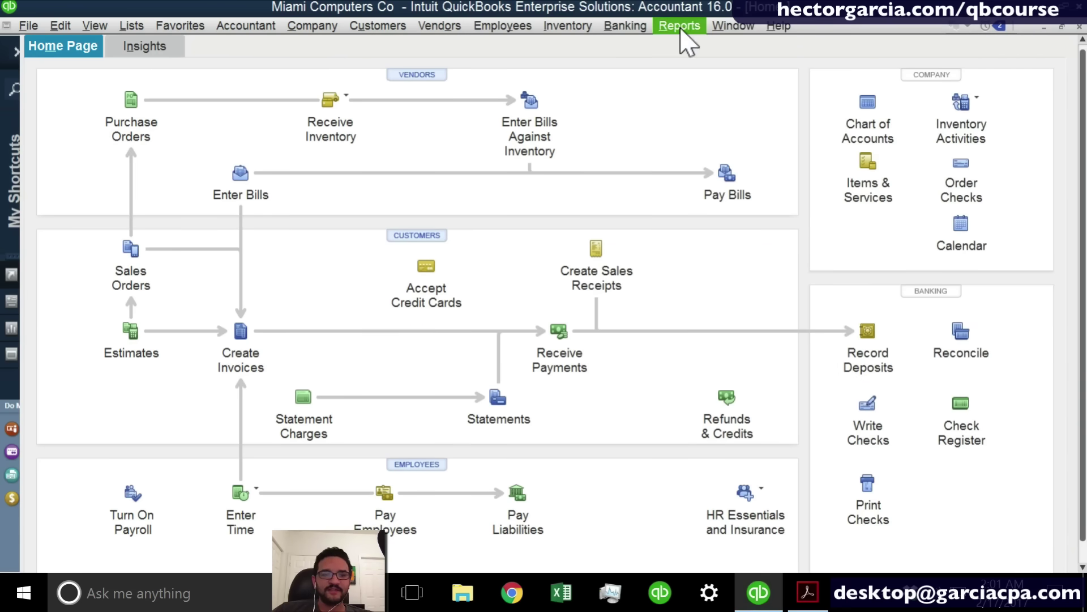
# Reconcile CHASE for statement date 02/28/2017 with ending balance 9,594.68.
pyautogui.click(621, 29)
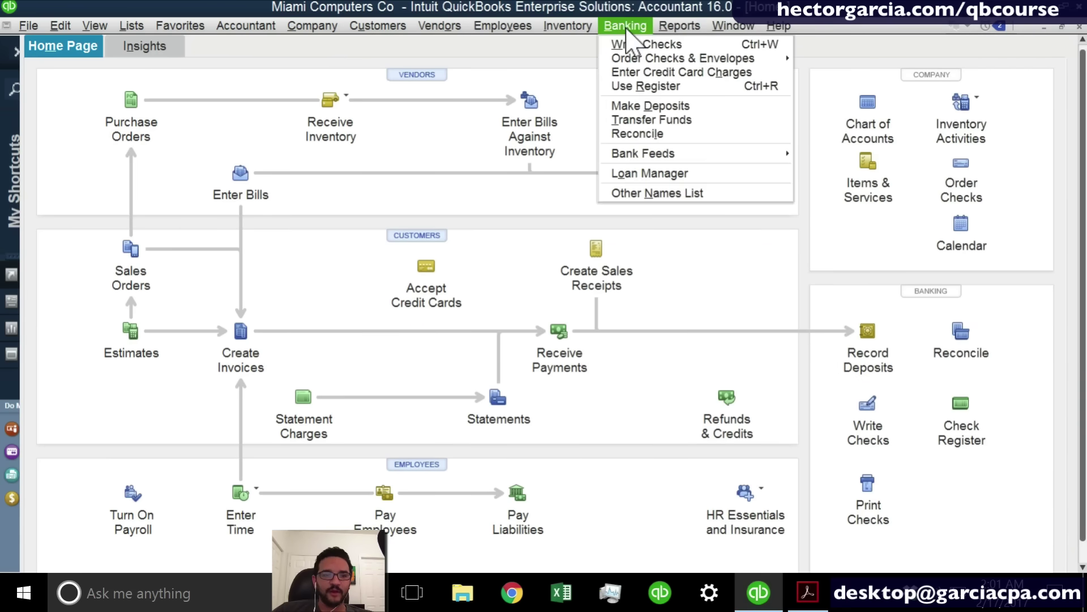
pyautogui.click(637, 134)
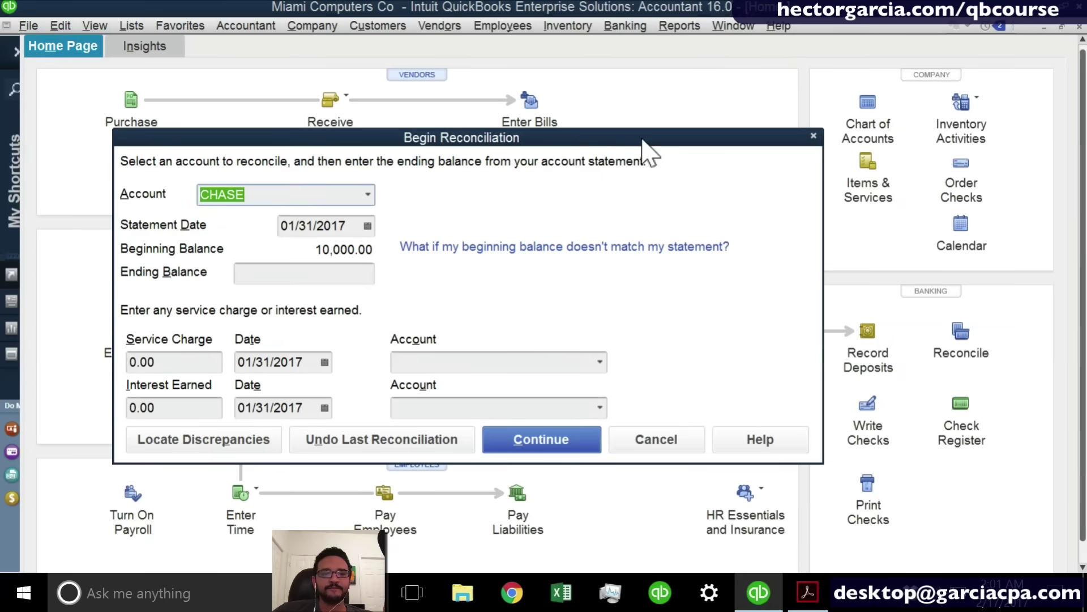
pyautogui.click(369, 195)
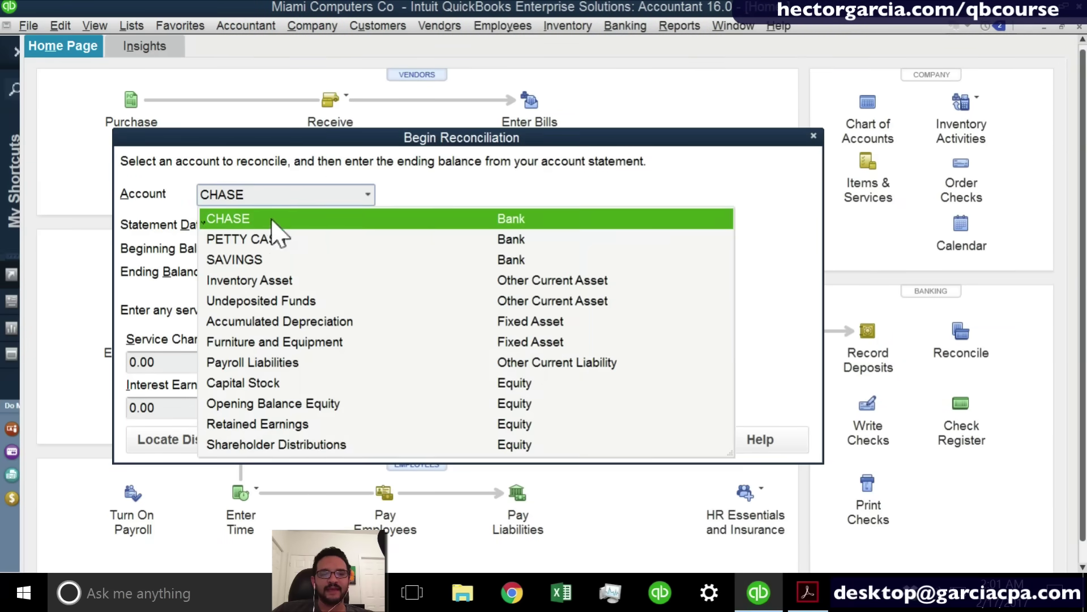
pyautogui.click(247, 221)
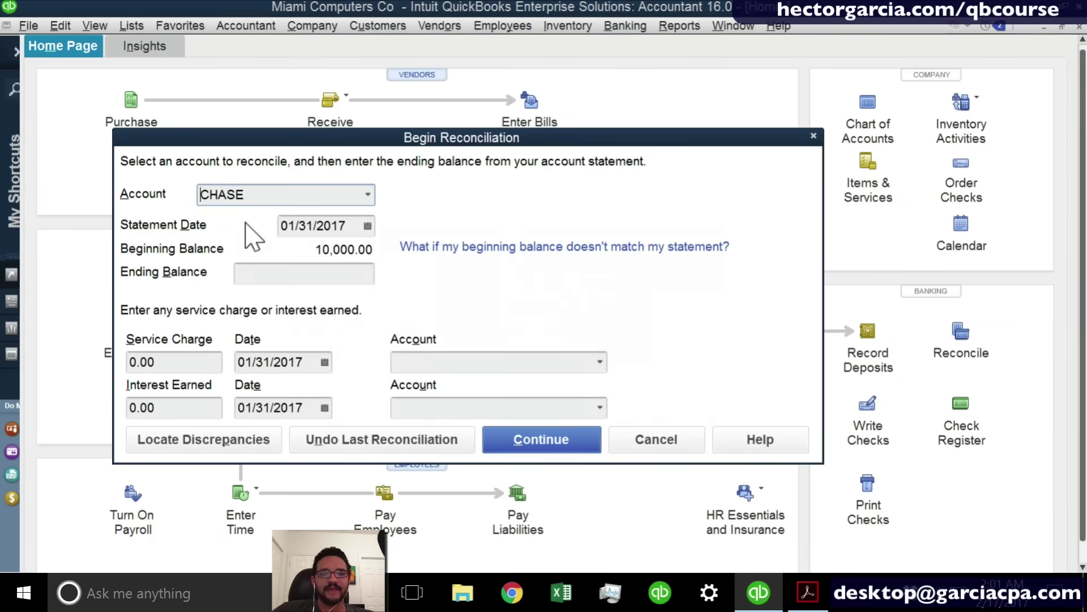
pyautogui.click(367, 225)
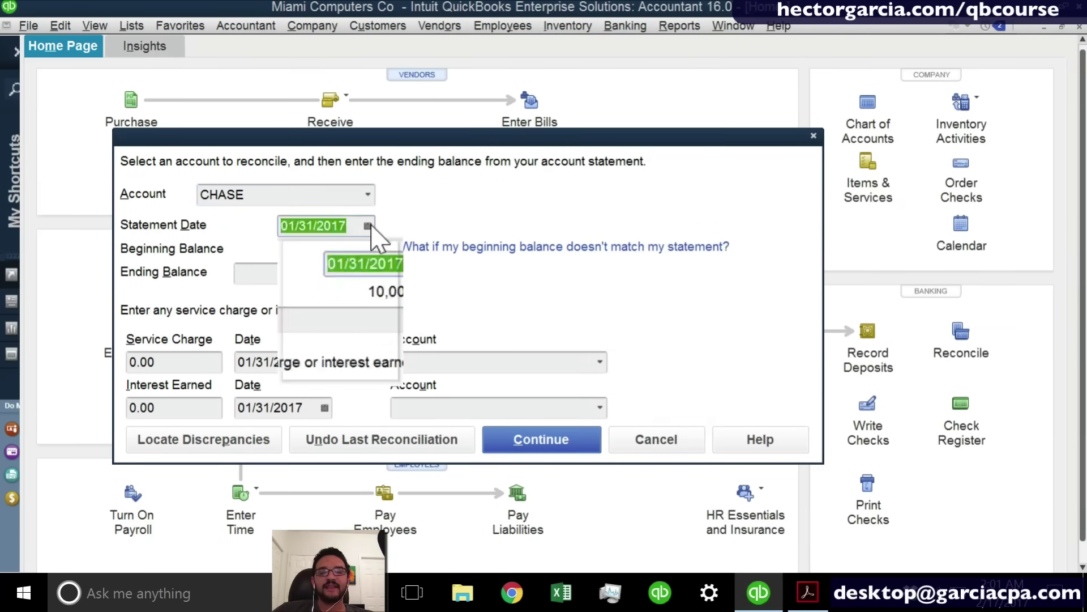
pyautogui.click(388, 252)
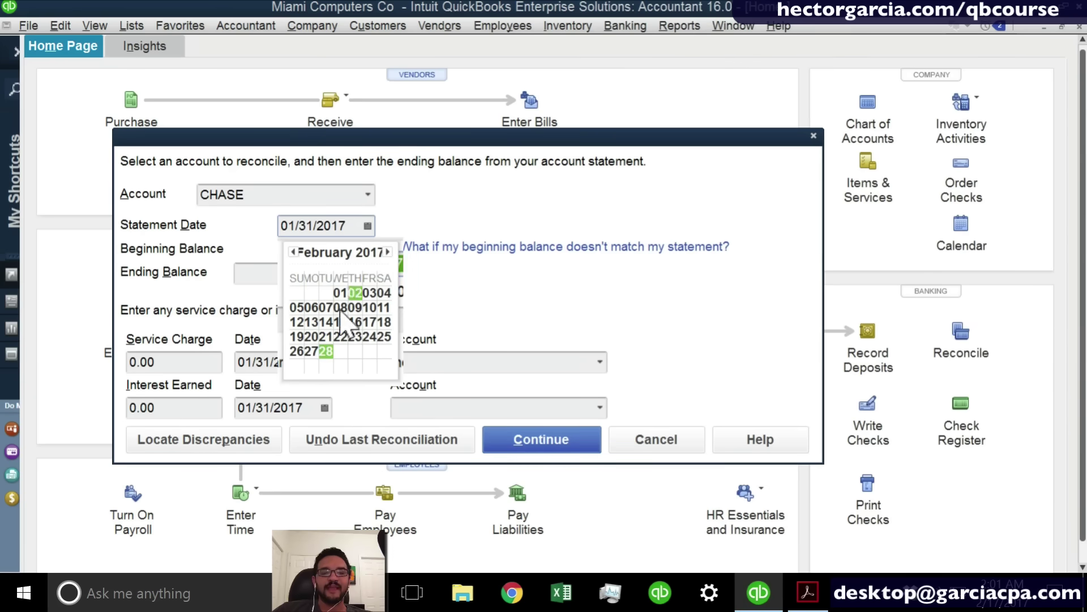
pyautogui.click(326, 351)
pyautogui.click(332, 281)
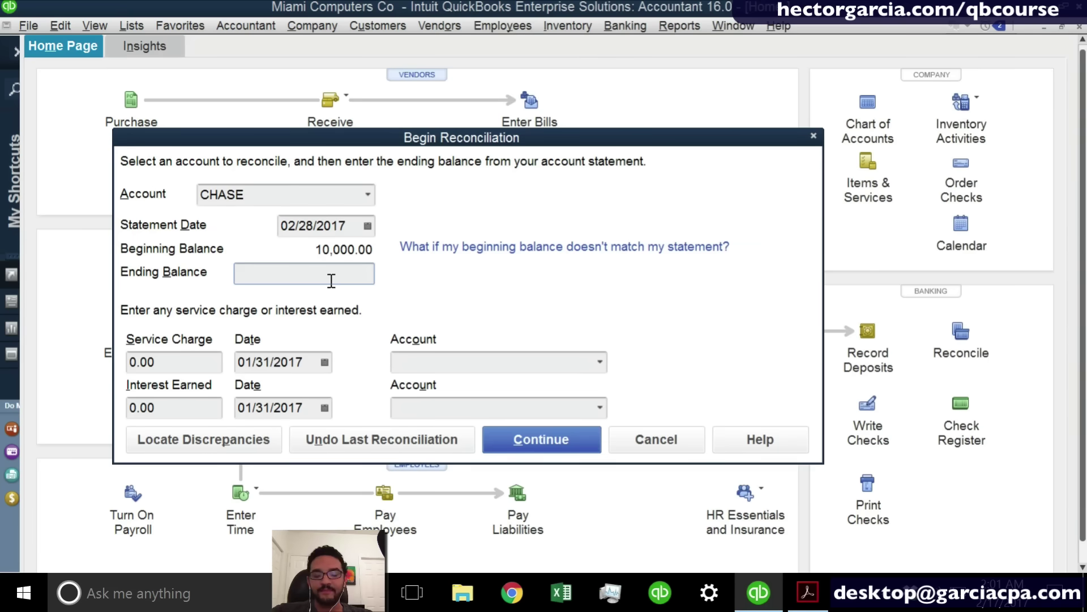
pyautogui.write('9')
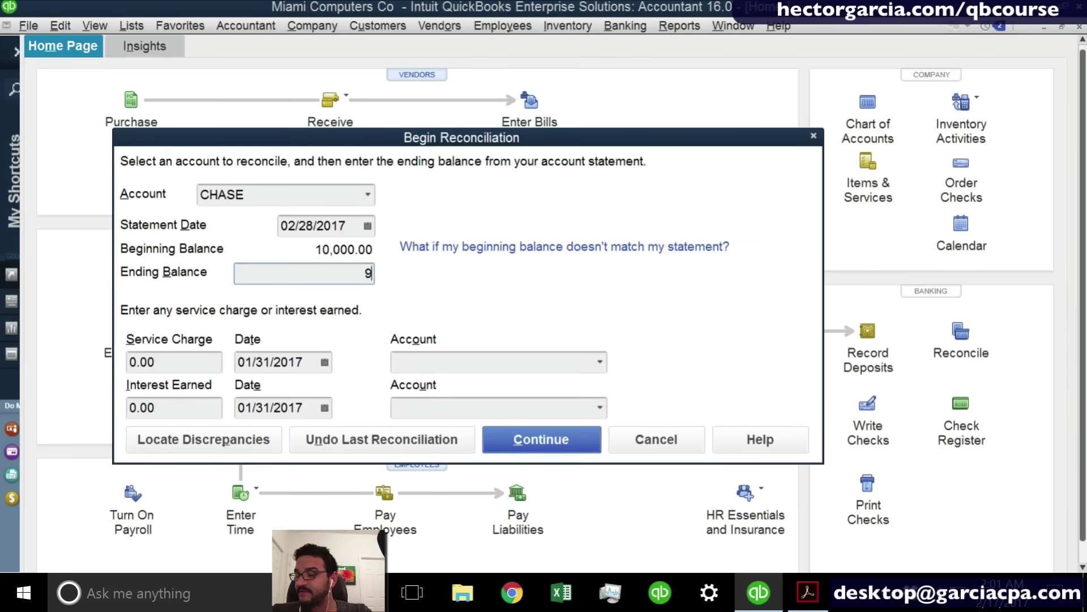
pyautogui.write('594')
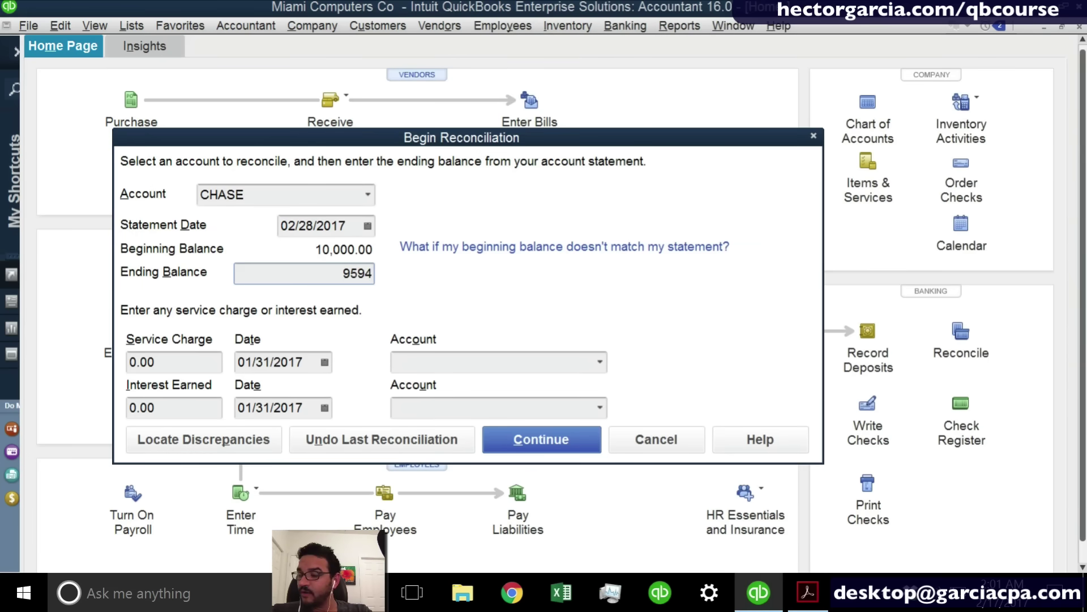
pyautogui.write('.')
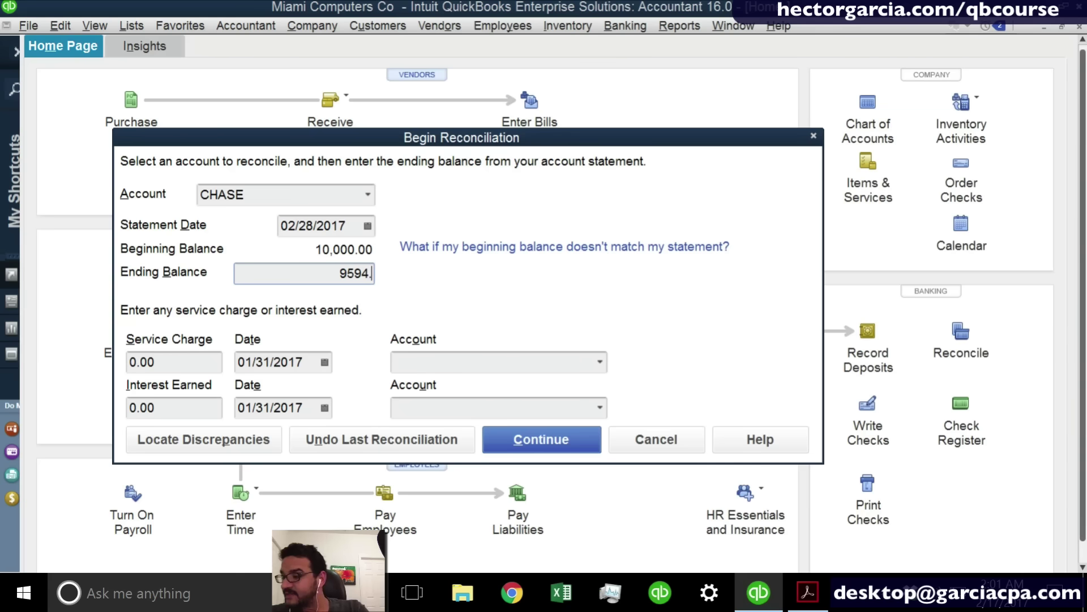
pyautogui.write('68')
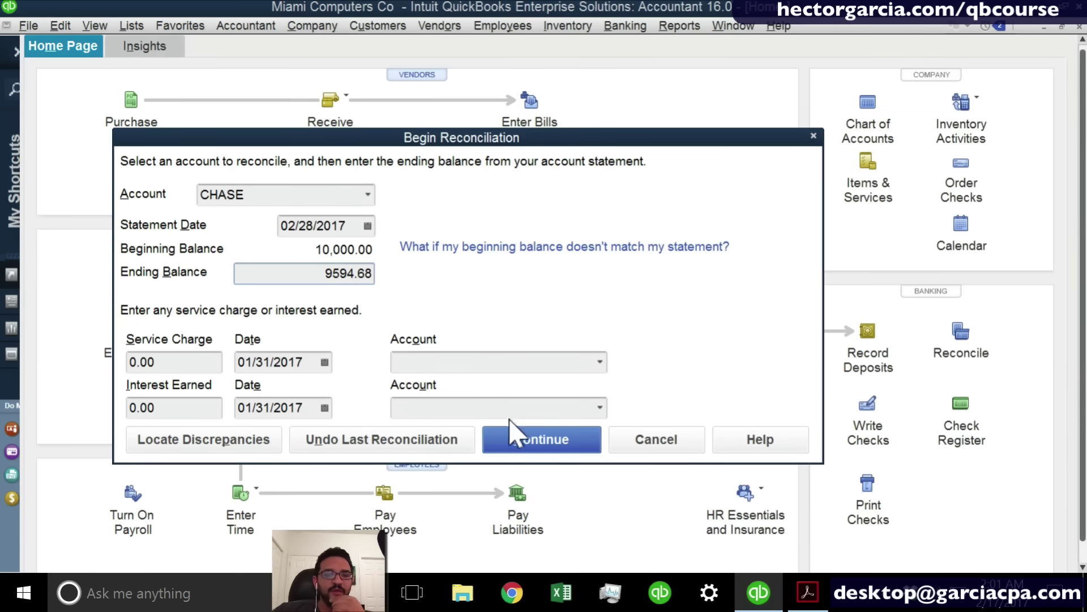
pyautogui.click(518, 441)
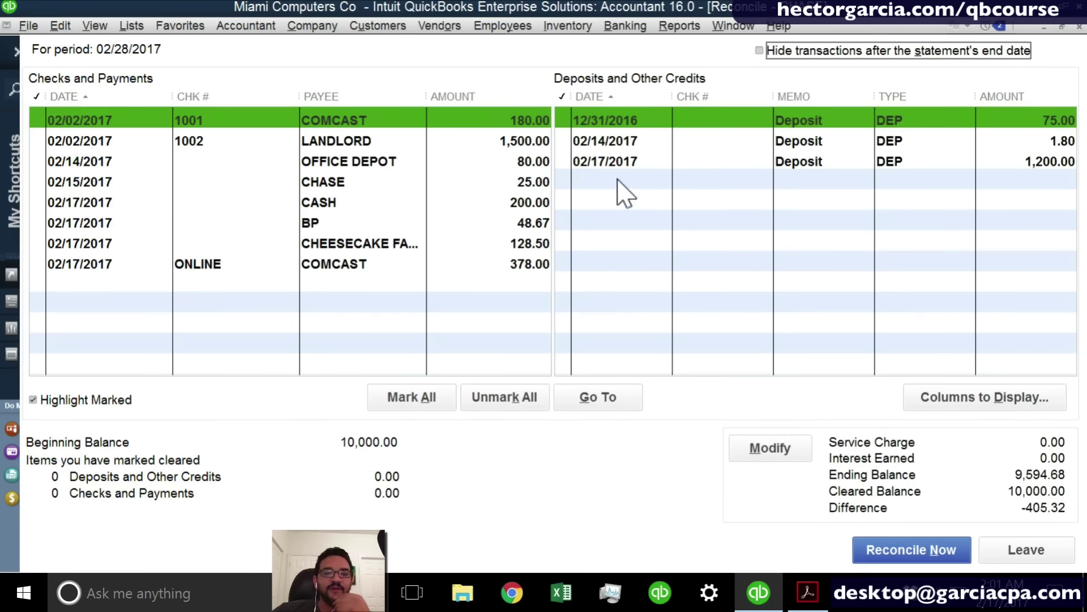
# Clear the three deposits and the OFFICE DEPOT 80.00, CASH 200.00, CHASE 25.00, BP 48.67, 128.50 payments.
pyautogui.click(596, 122)
pyautogui.click(599, 140)
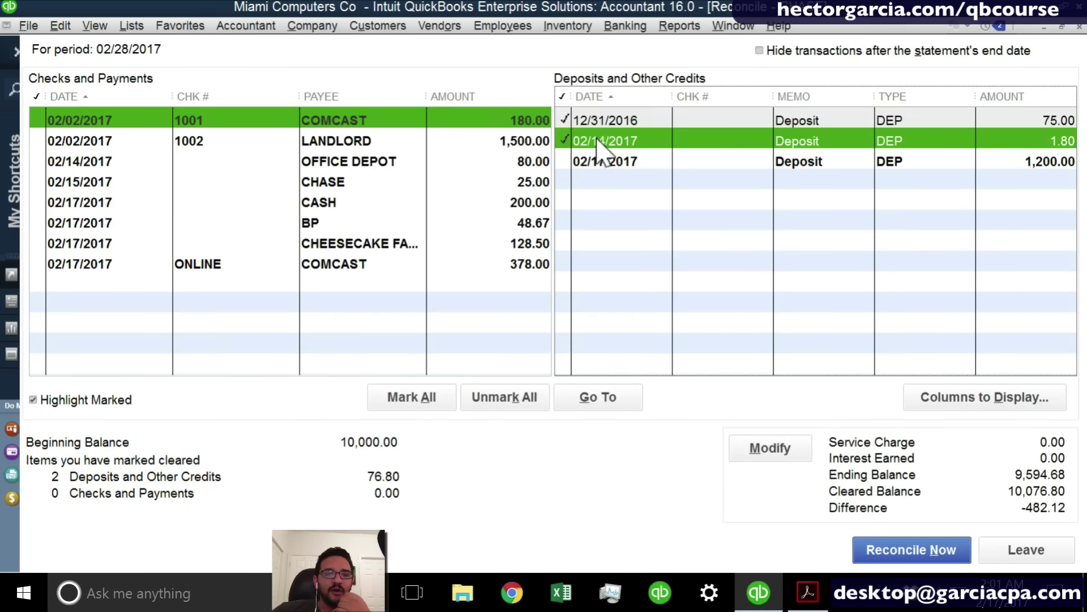
pyautogui.click(598, 160)
pyautogui.click(537, 162)
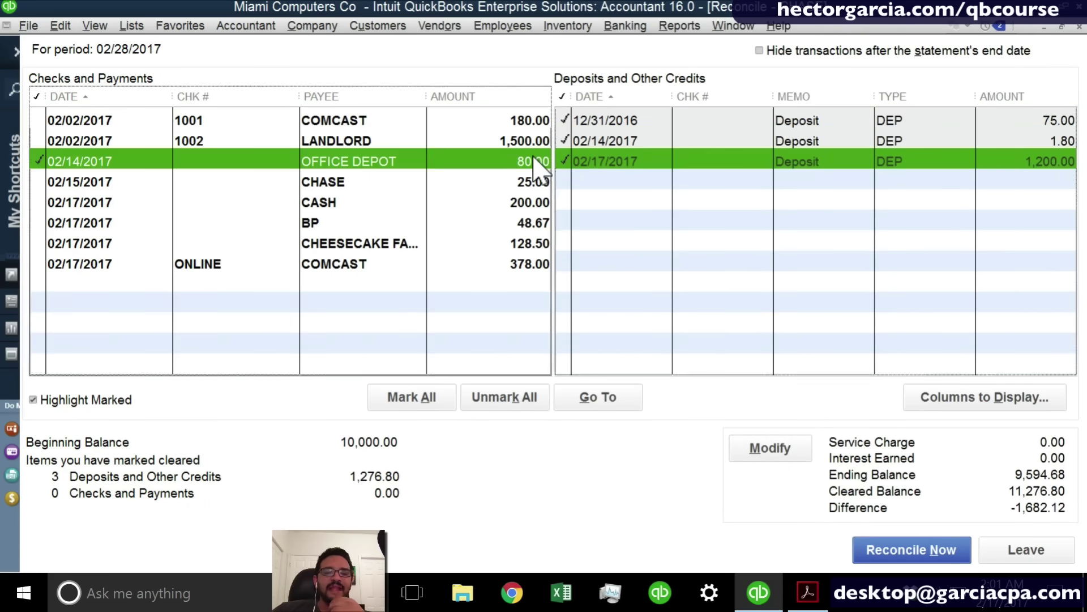
pyautogui.click(536, 202)
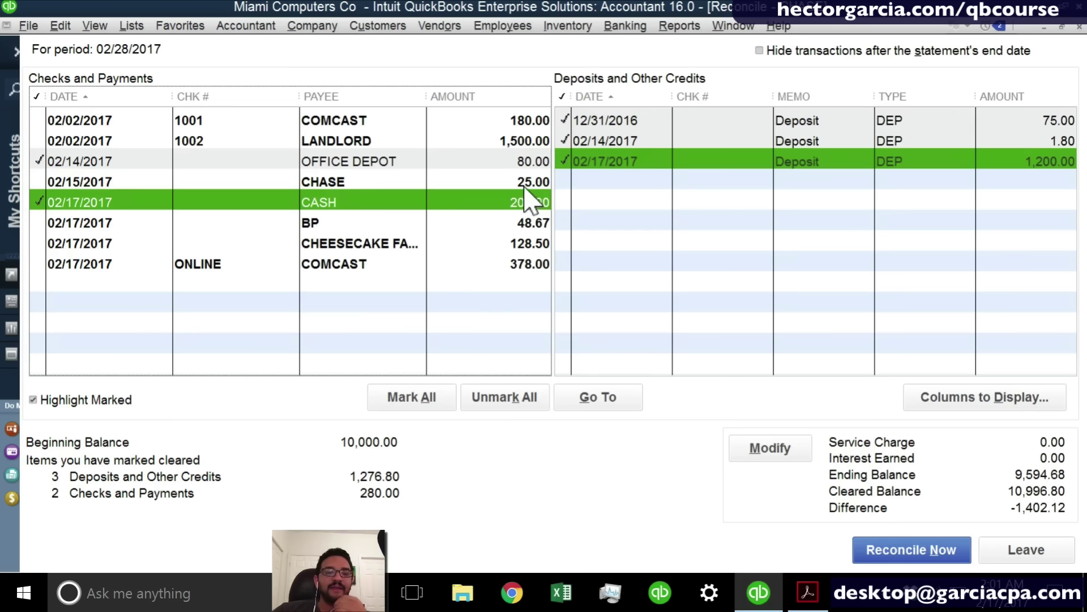
pyautogui.click(535, 183)
pyautogui.click(524, 244)
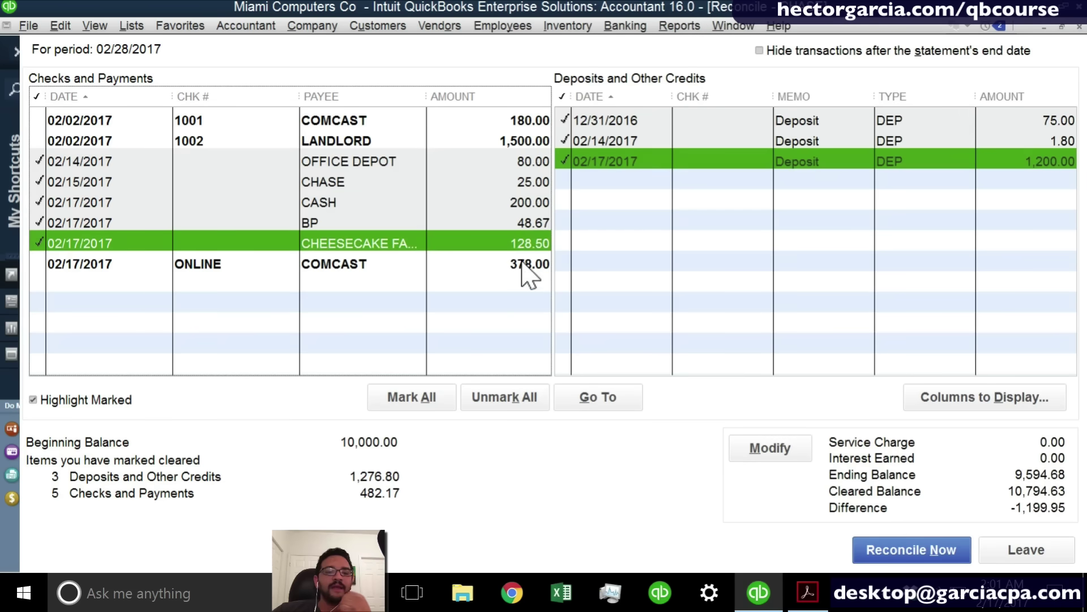
pyautogui.click(522, 263)
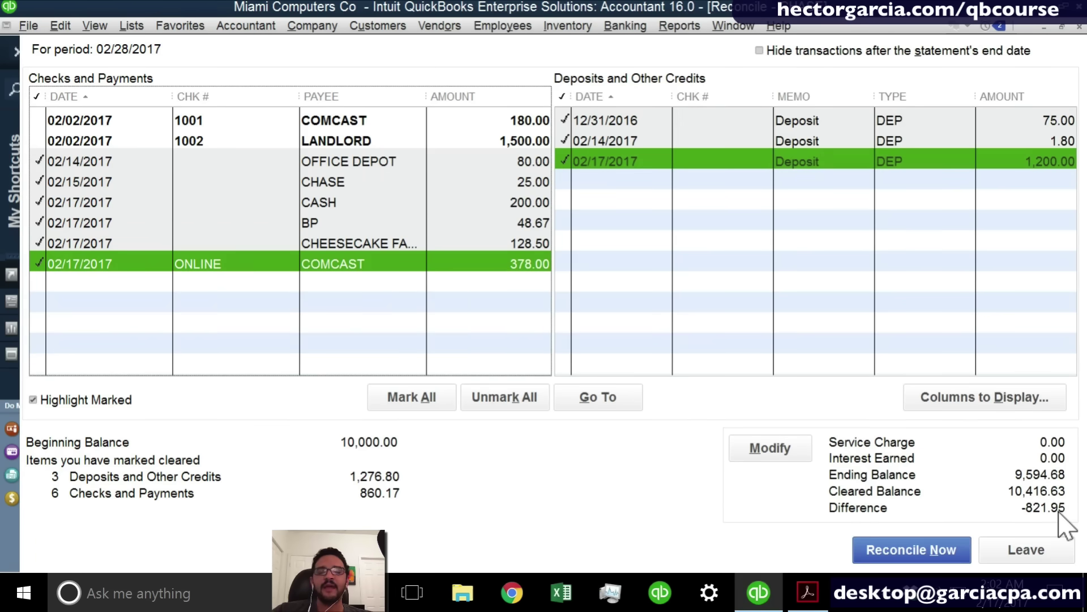
# Toggle the 378.00 COMCAST payment off and back to cleared.
pyautogui.click(1054, 510)
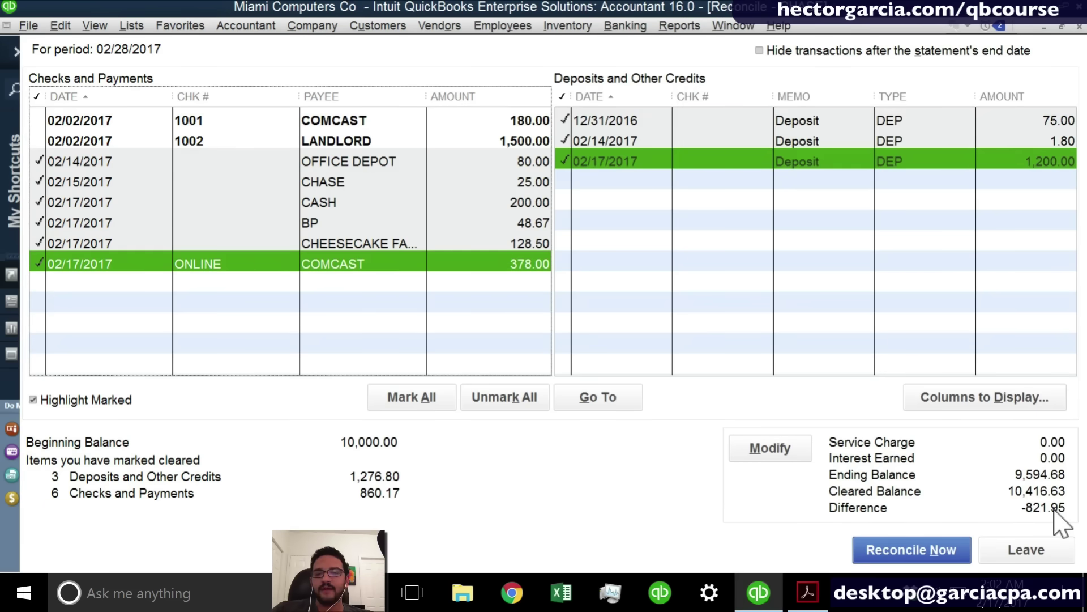
pyautogui.click(464, 263)
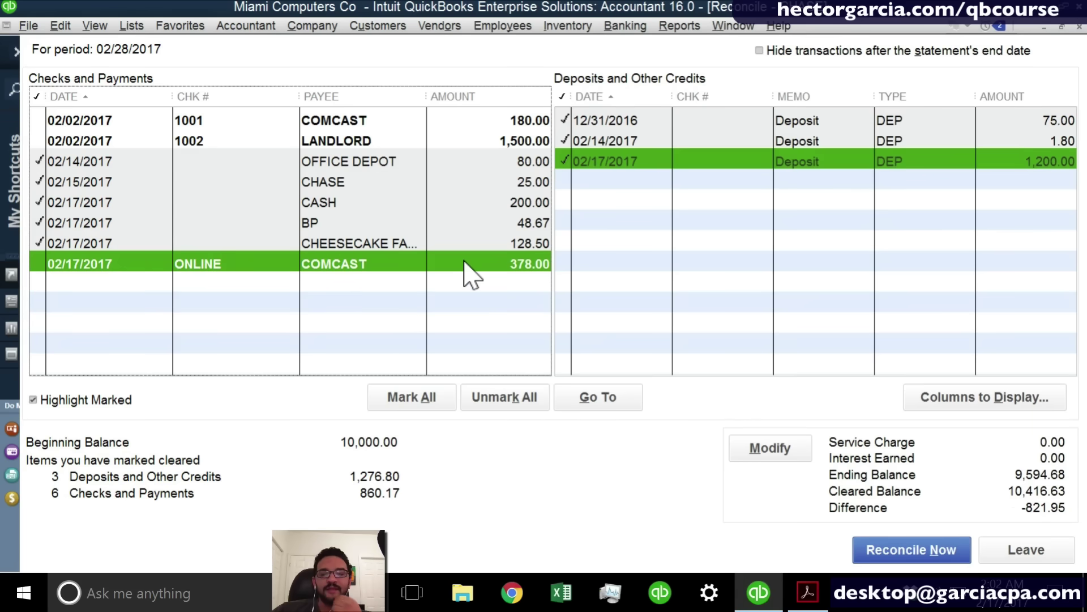
pyautogui.click(465, 264)
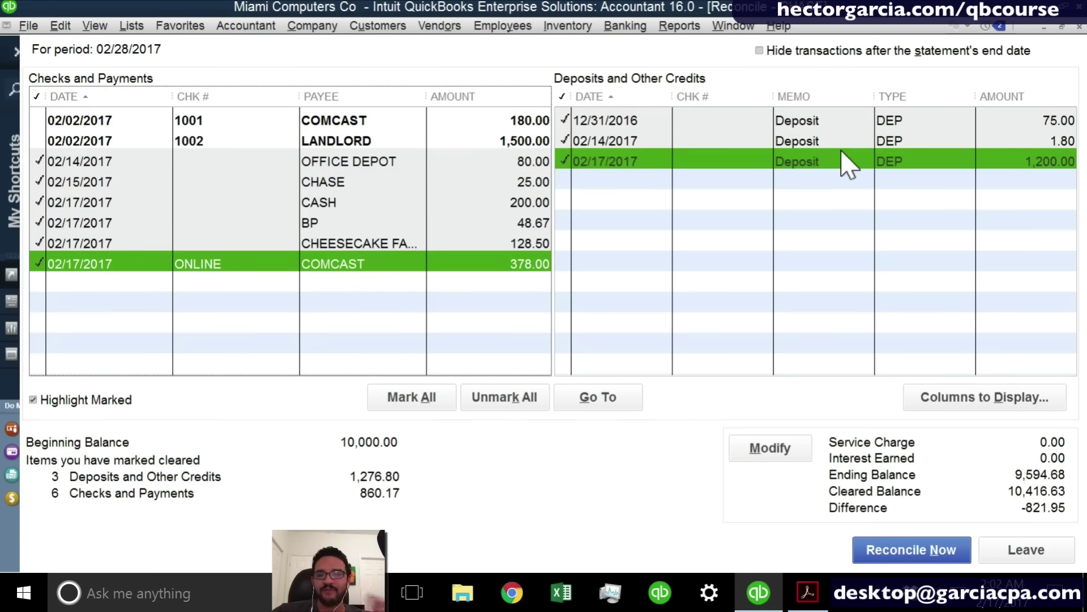
pyautogui.click(629, 27)
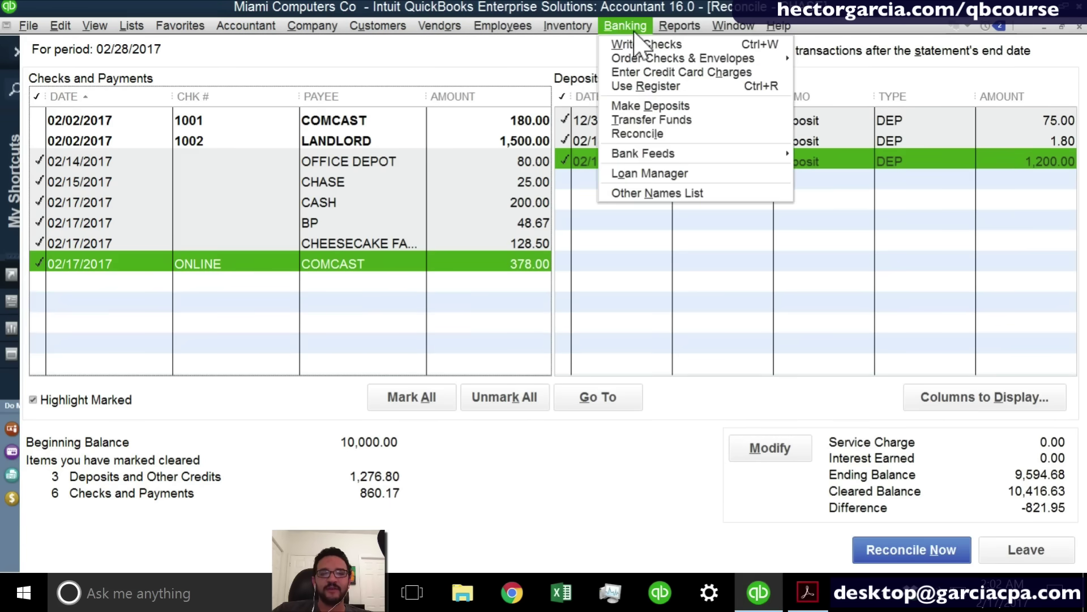
# Write a check from CHASE to MICROSOFT CORP for 821.95 charged to Office Supplies.
pyautogui.click(635, 46)
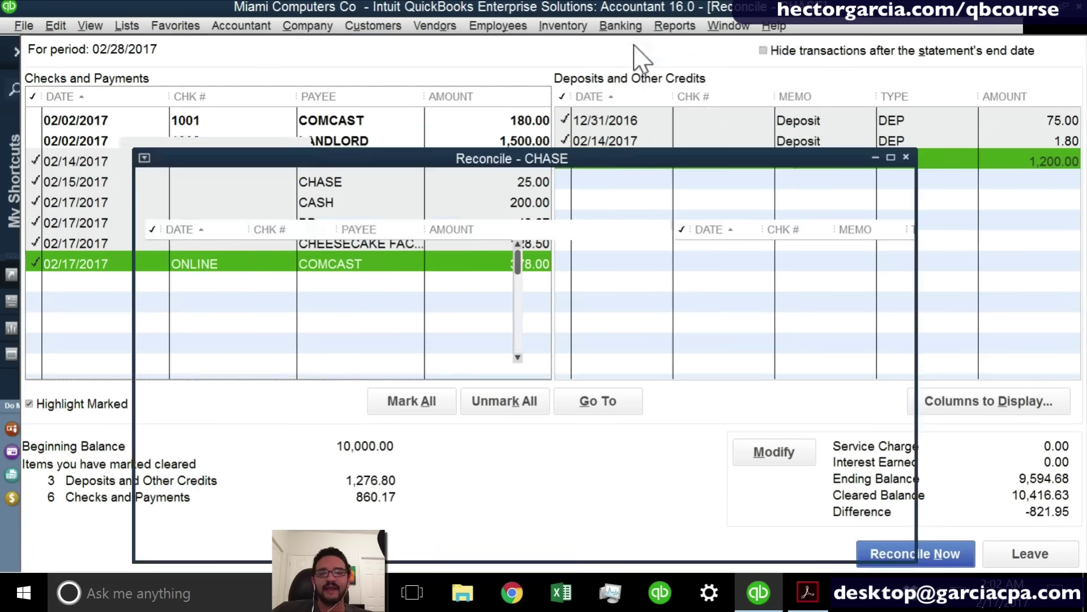
pyautogui.click(334, 222)
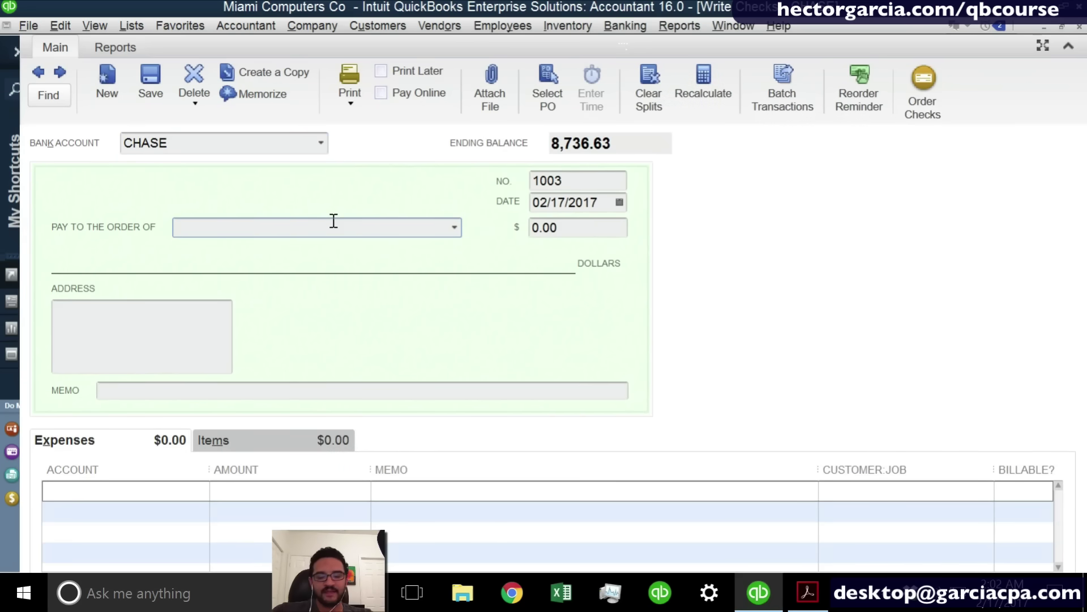
pyautogui.write('MICROSOFT CORP')
pyautogui.press('Tab')
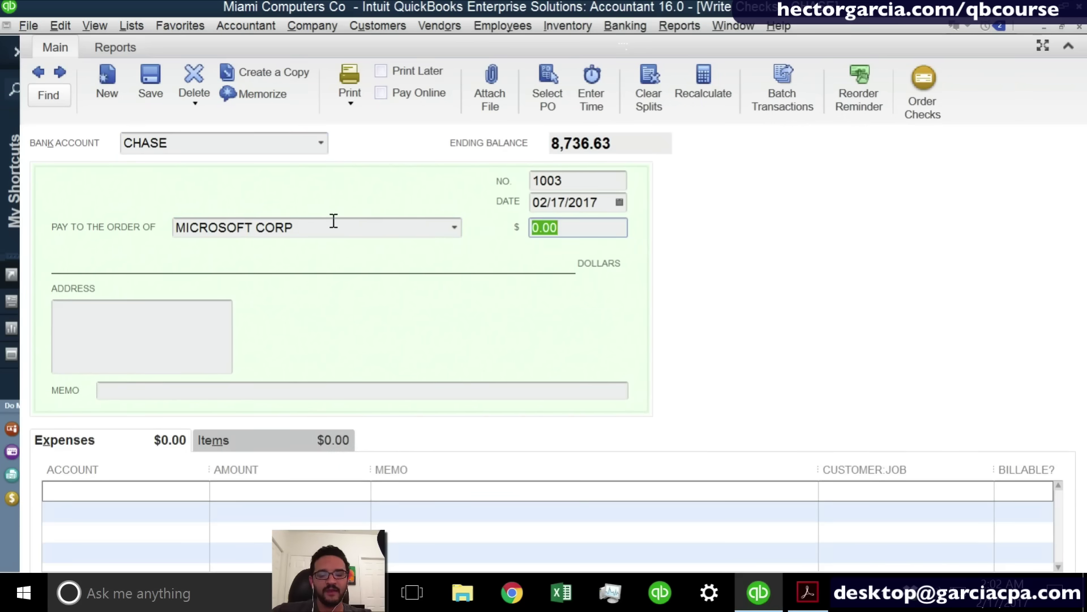
pyautogui.write('821.9')
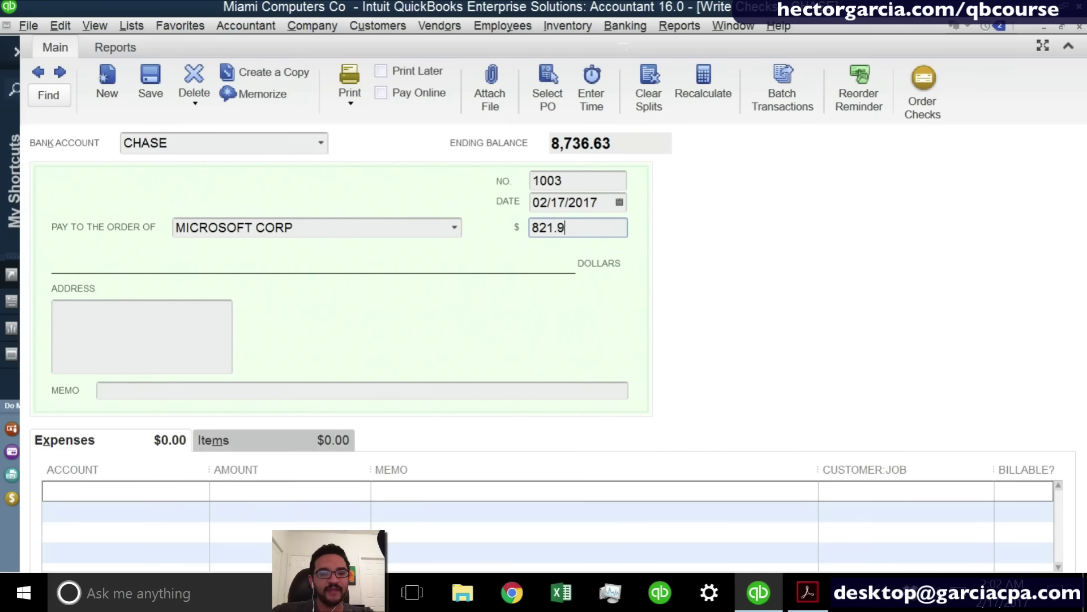
pyautogui.write('5')
pyautogui.click(163, 485)
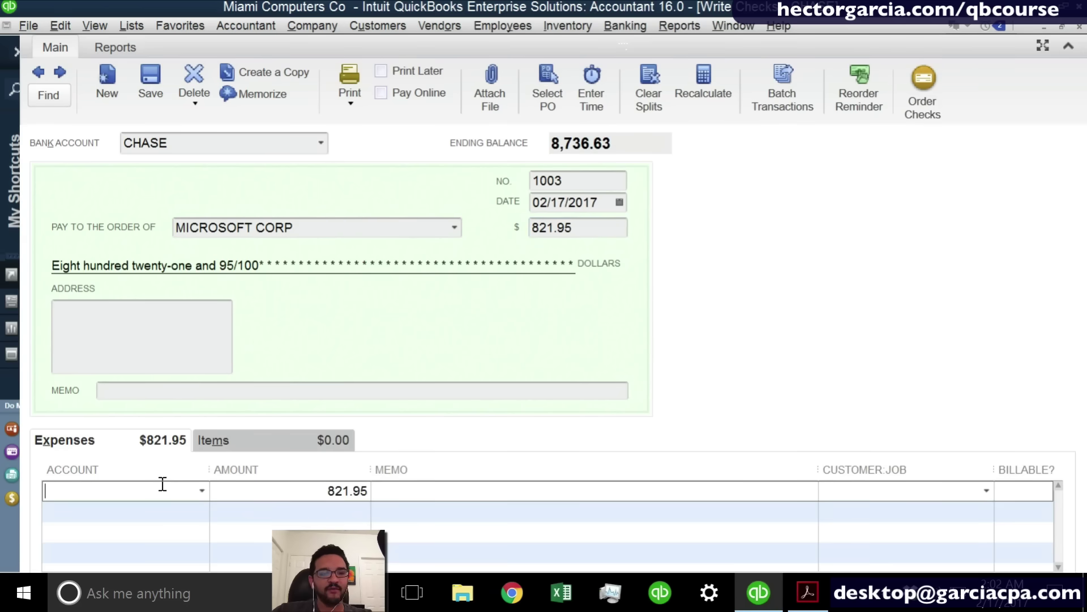
pyautogui.write('SOF')
pyautogui.press('BackSpace')
pyautogui.press('BackSpace')
pyautogui.press('BackSpace')
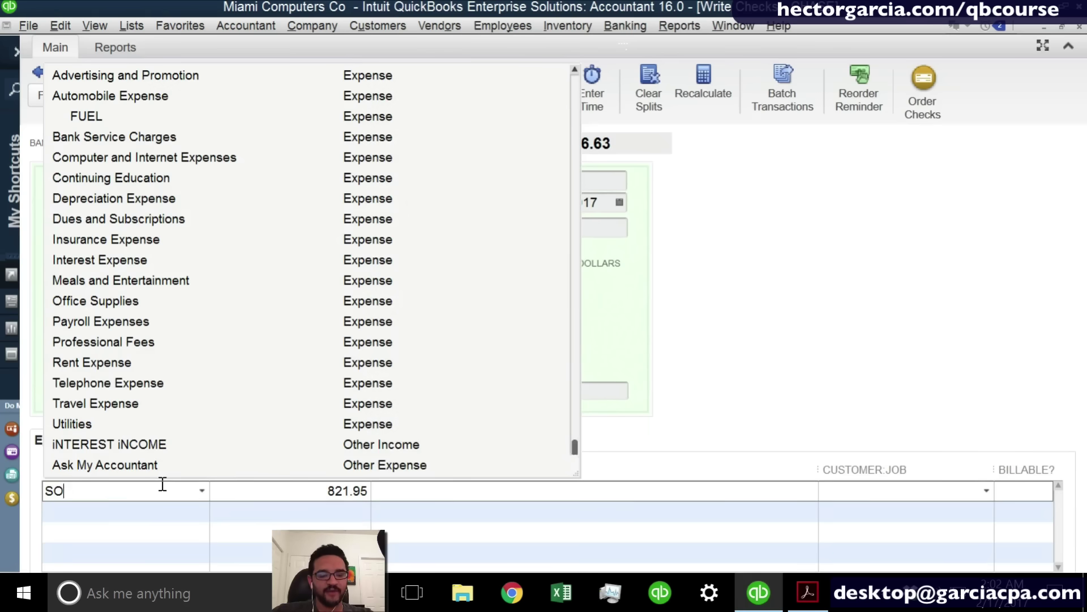
pyautogui.write('Office Supplies')
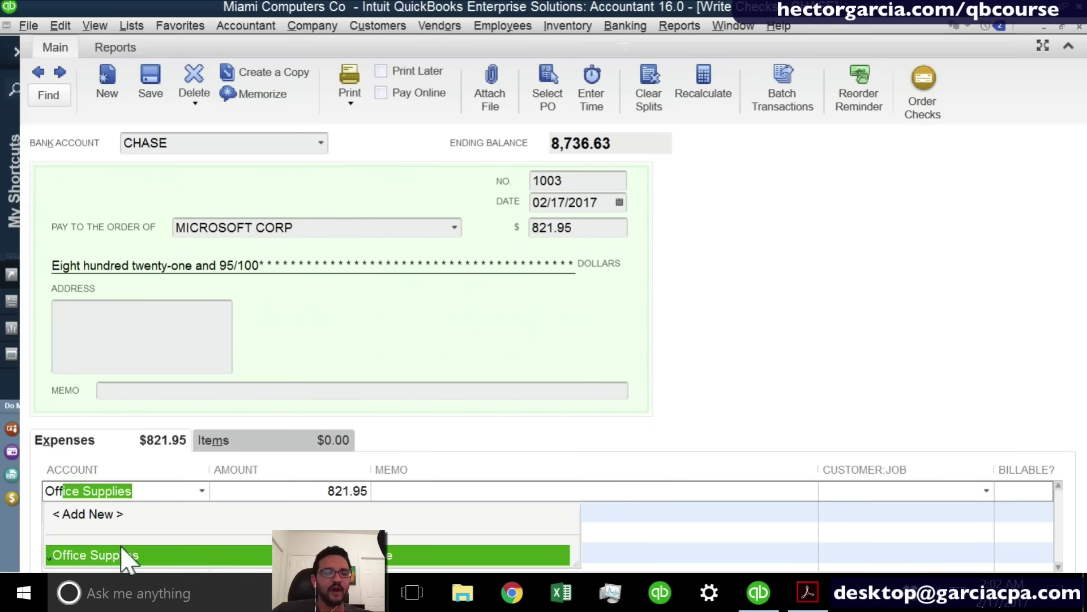
pyautogui.click(122, 552)
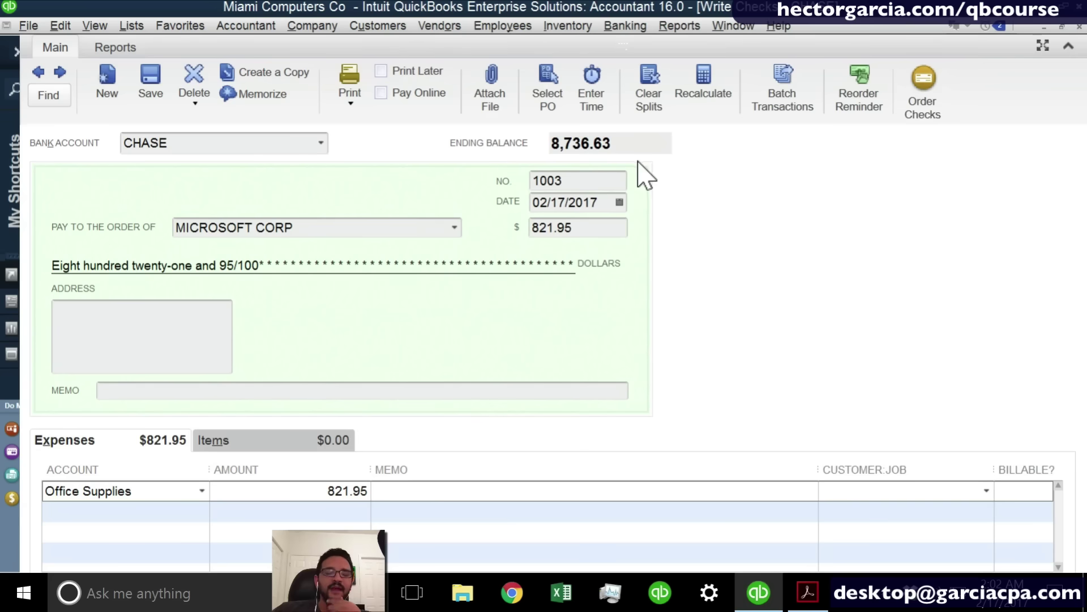
pyautogui.moveTo(579, 179); pyautogui.dragTo(498, 189)
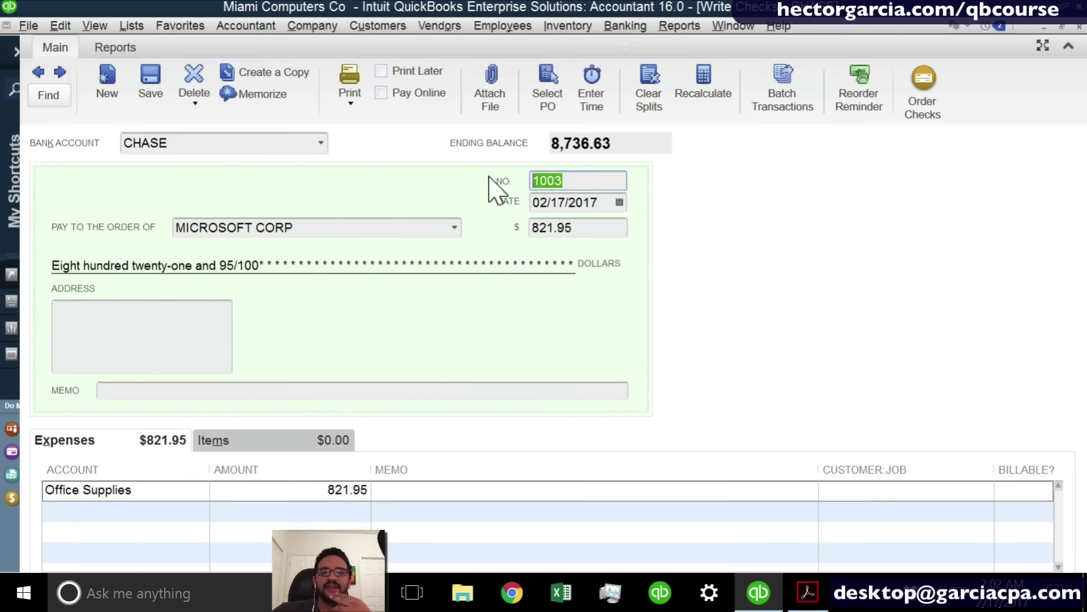
# Record check 1003 and mark the 821.95 MICROSOFT CORP check cleared.
pyautogui.click(1079, 26)
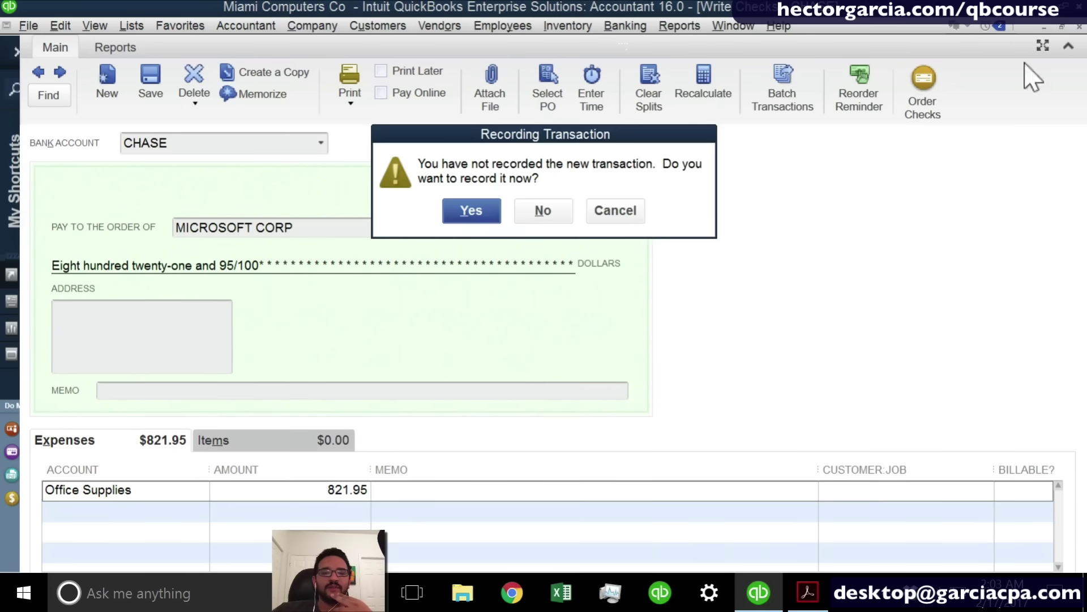
pyautogui.click(459, 215)
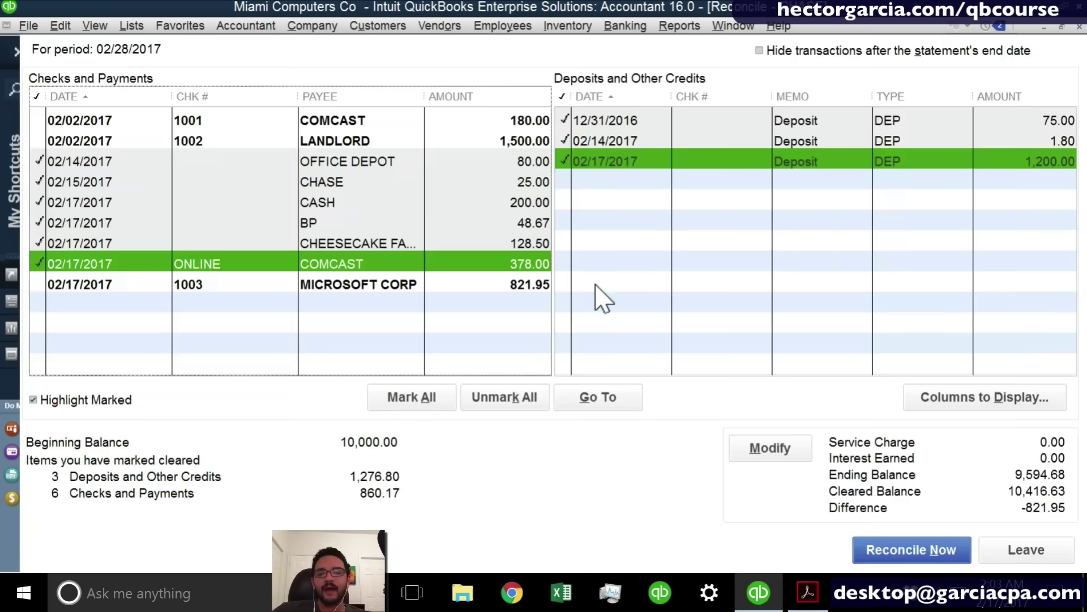
pyautogui.click(484, 286)
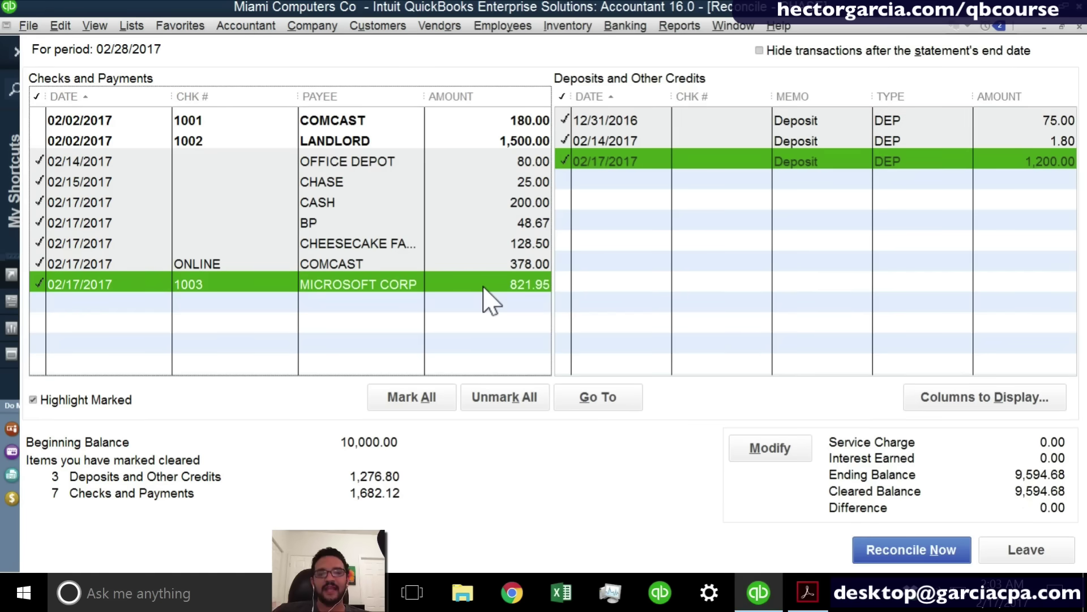
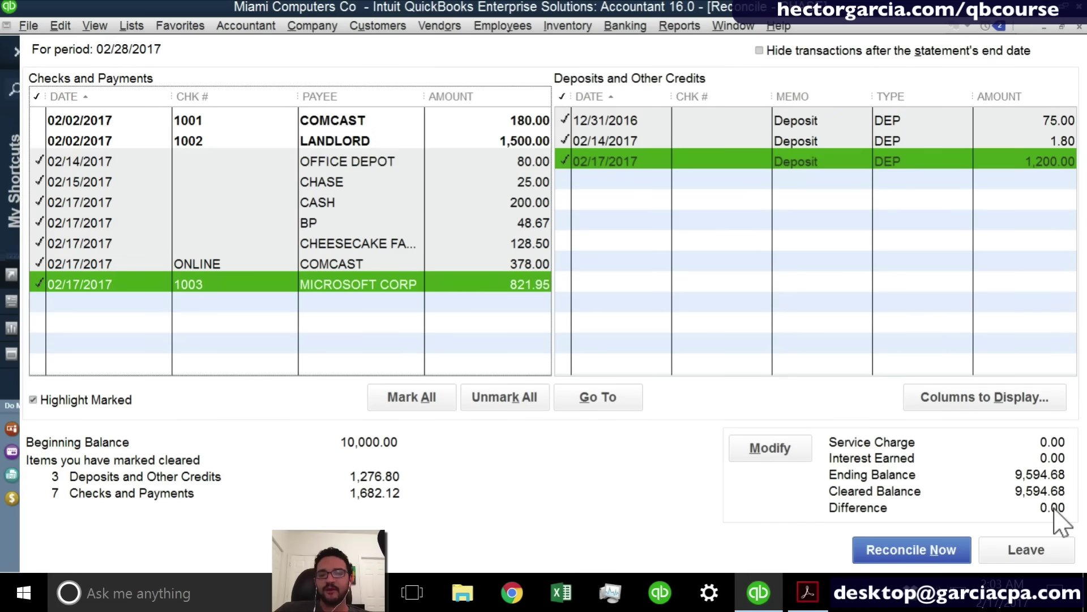
# Complete the 02/28/2017 CHASE reconciliation with the difference at 0.00.
pyautogui.click(902, 548)
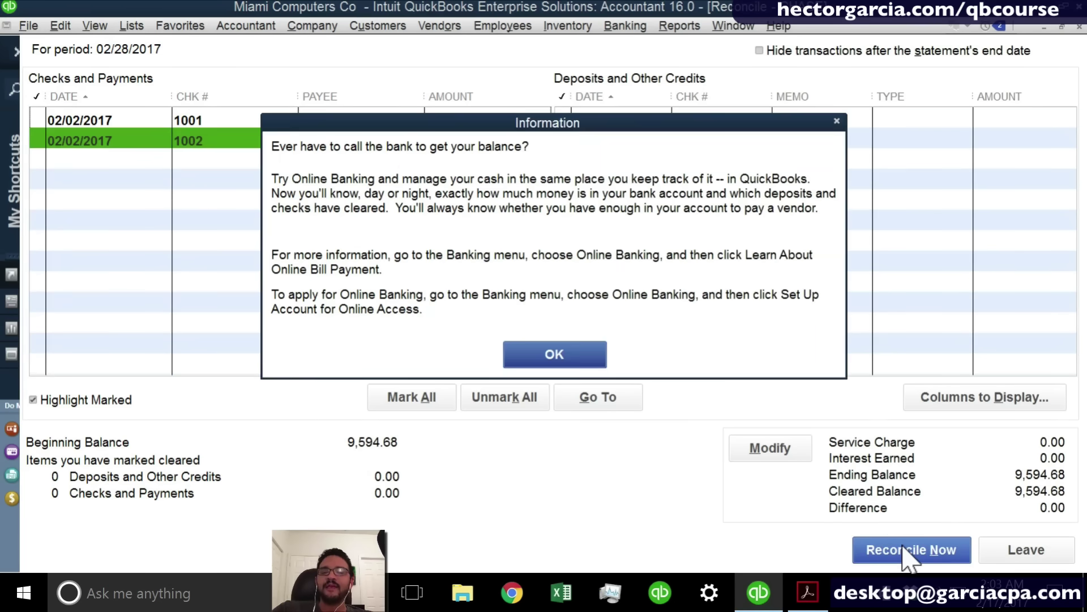
# Display both the summary and detail reconciliation reports for CHASE.
pyautogui.click(568, 358)
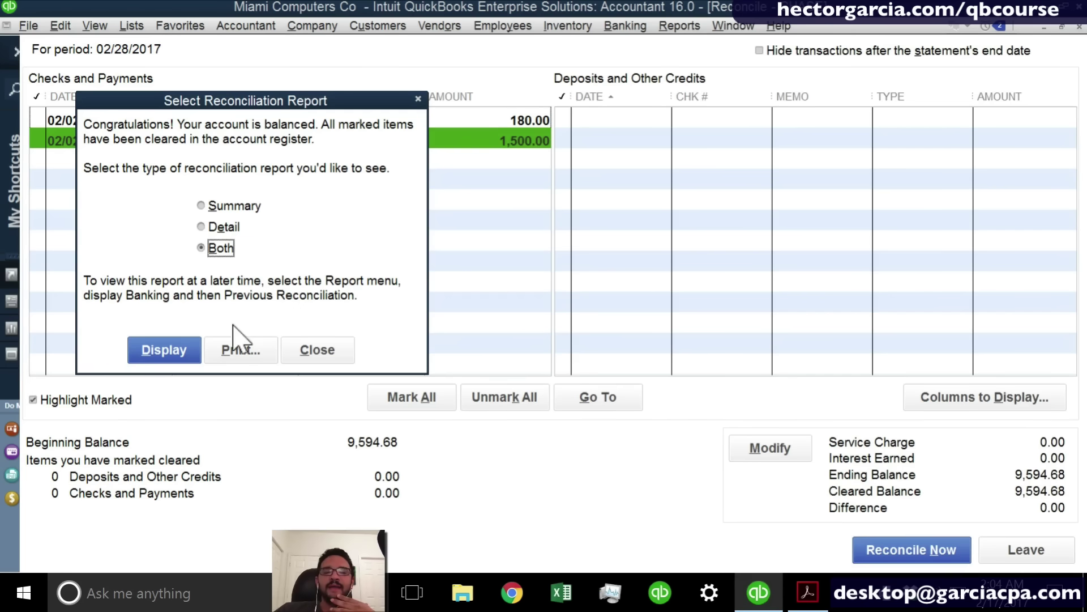
pyautogui.click(164, 360)
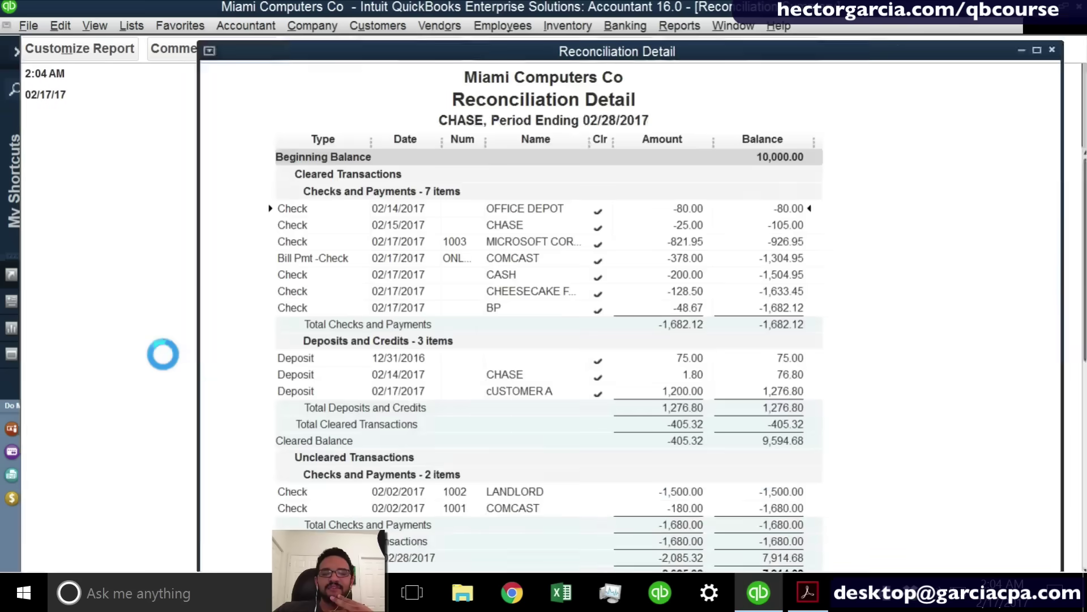
pyautogui.click(545, 291)
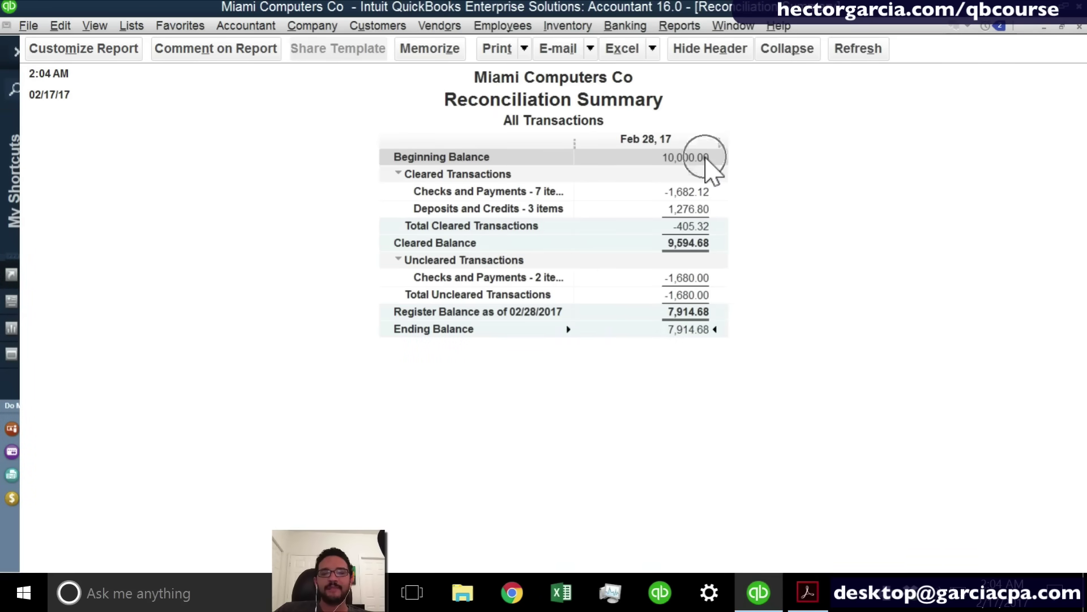
pyautogui.click(698, 252)
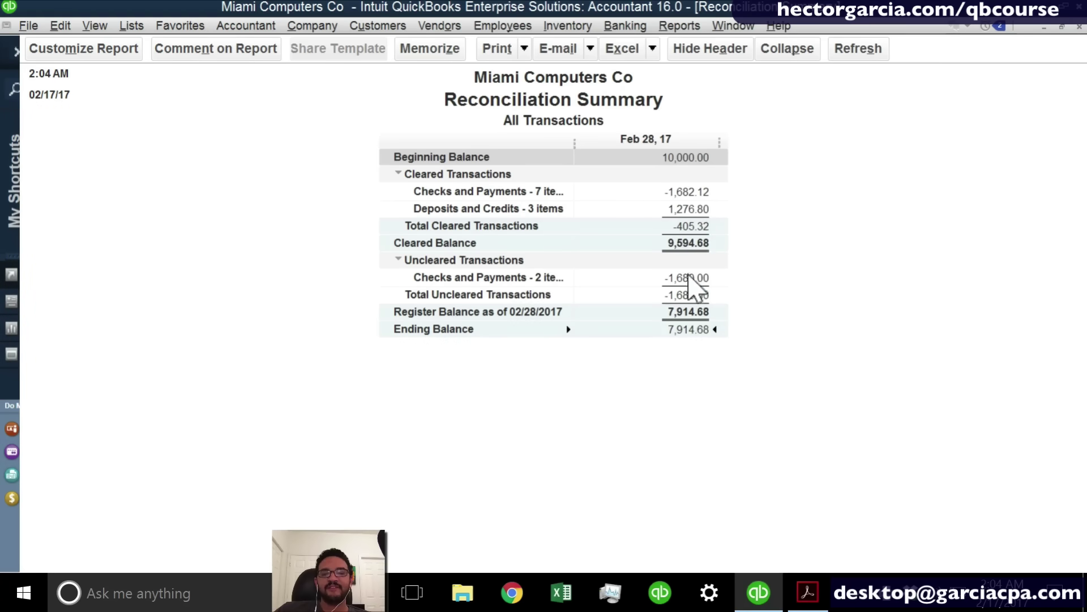
# Drill into the Cleared Balance detail, noting the uncleared LANDLORD and COMCAST checks, then close it.
pyautogui.doubleClick(711, 299)
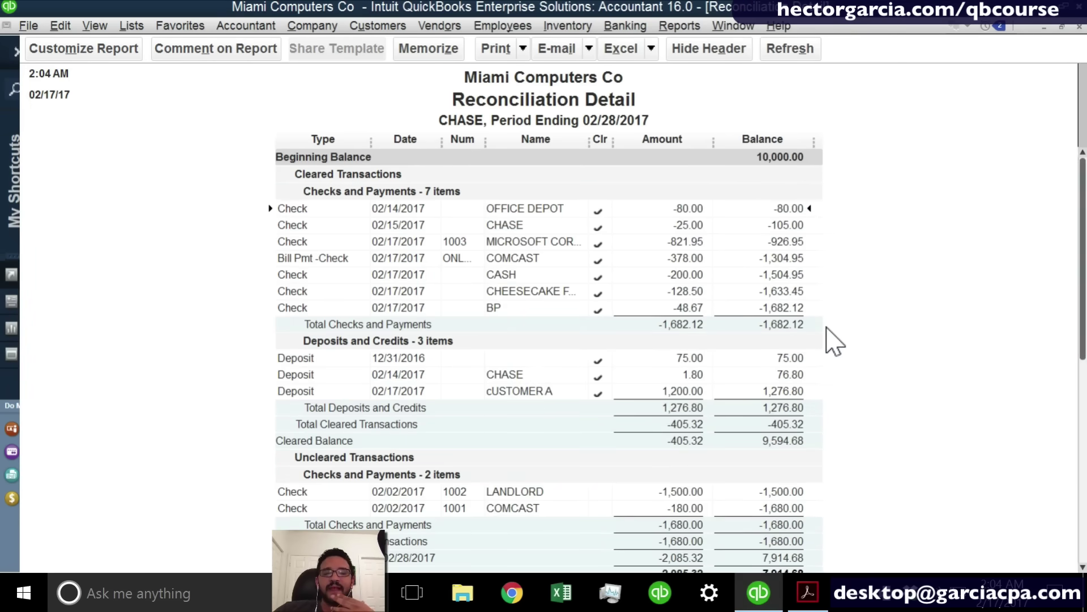
pyautogui.scroll(-1, 835, 341)
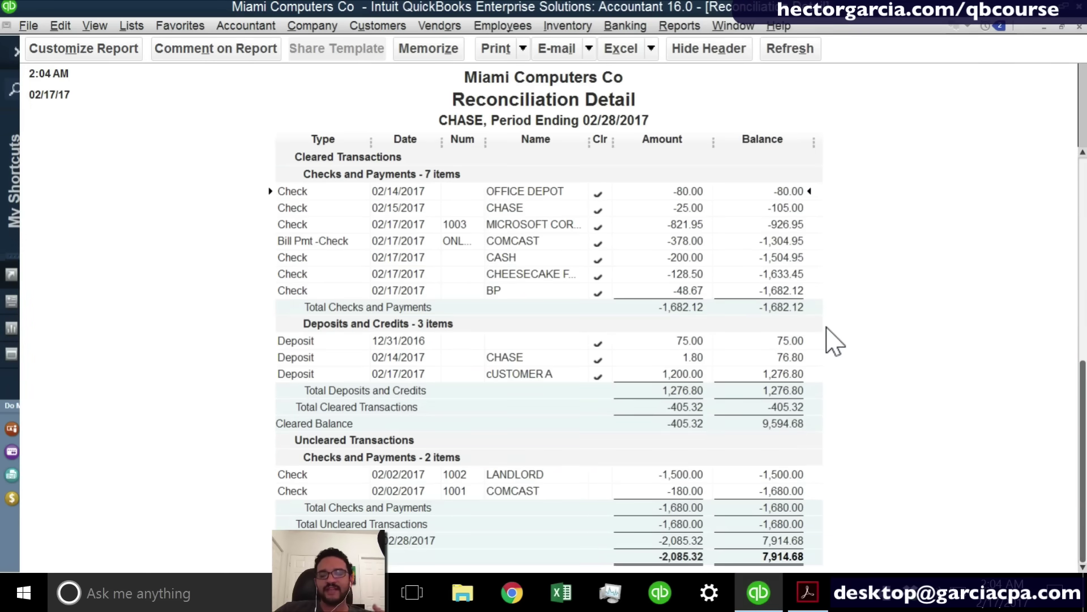
pyautogui.click(701, 477)
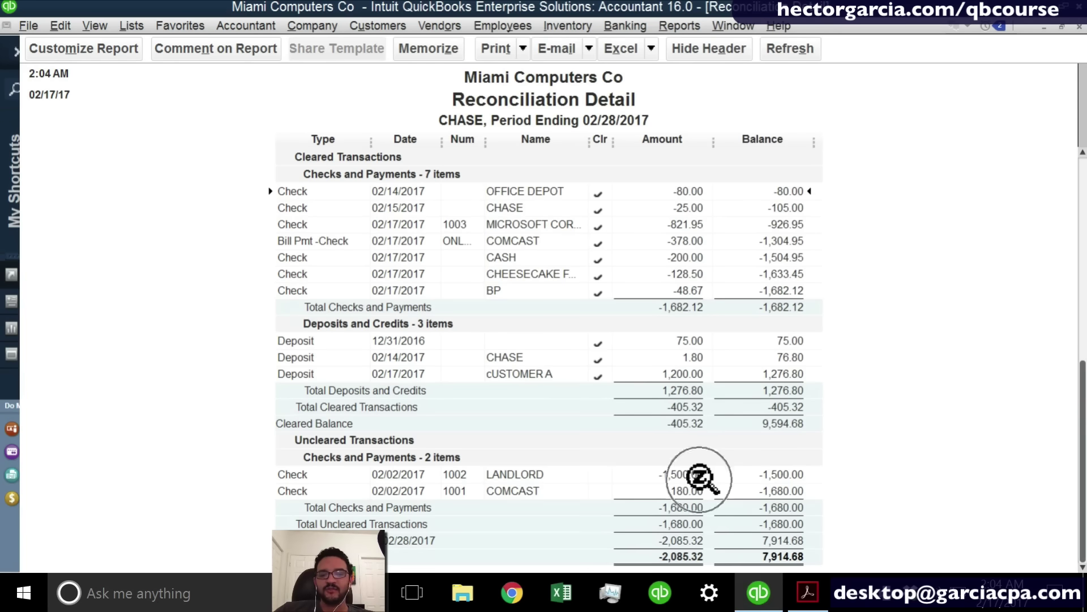
pyautogui.click(686, 485)
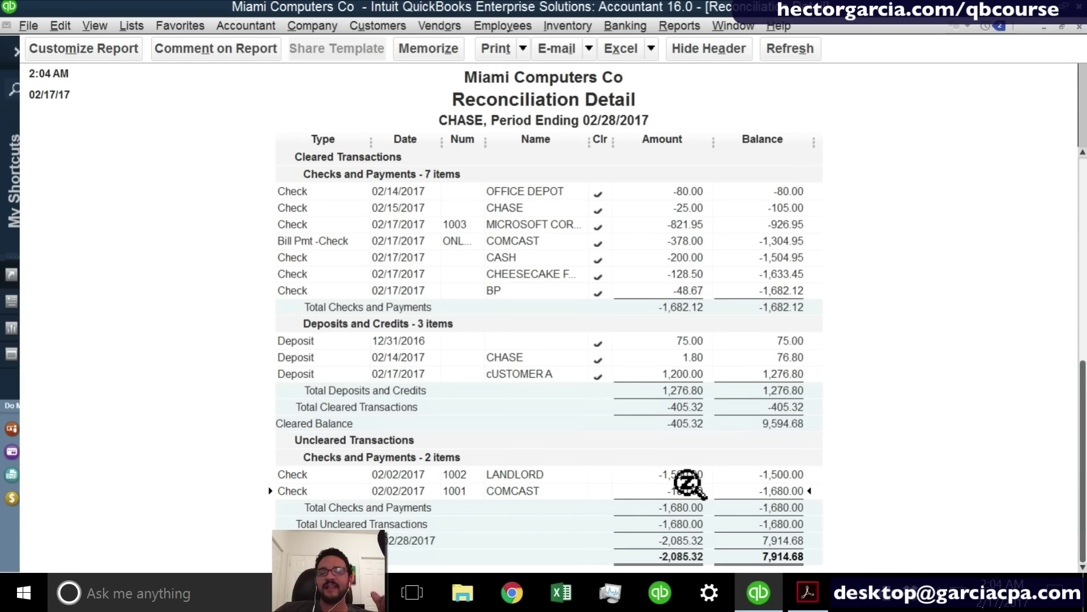
pyautogui.press('Escape')
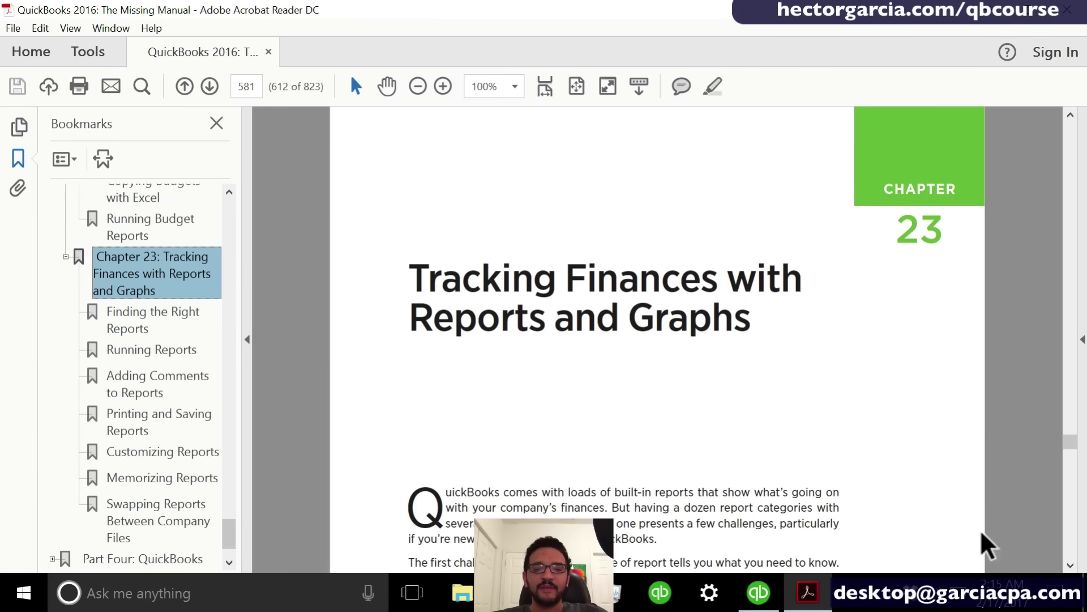
# Page through Chapter 23 of the manual to Printing and Saving Reports, then return to QuickBooks.
pyautogui.click(1071, 519)
pyautogui.click(1071, 520)
pyautogui.click(1071, 519)
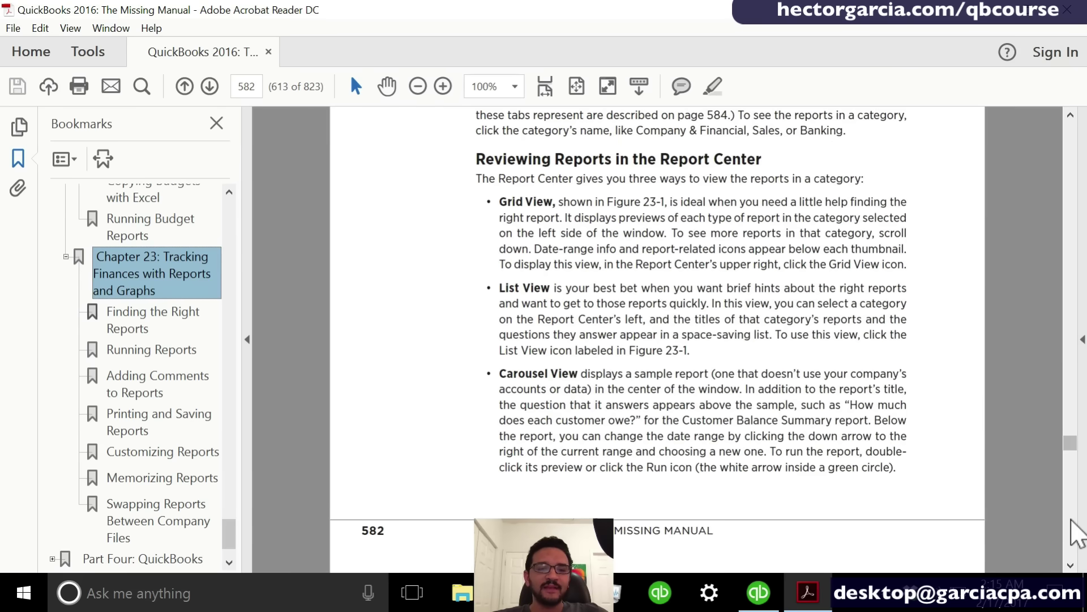
pyautogui.click(1071, 519)
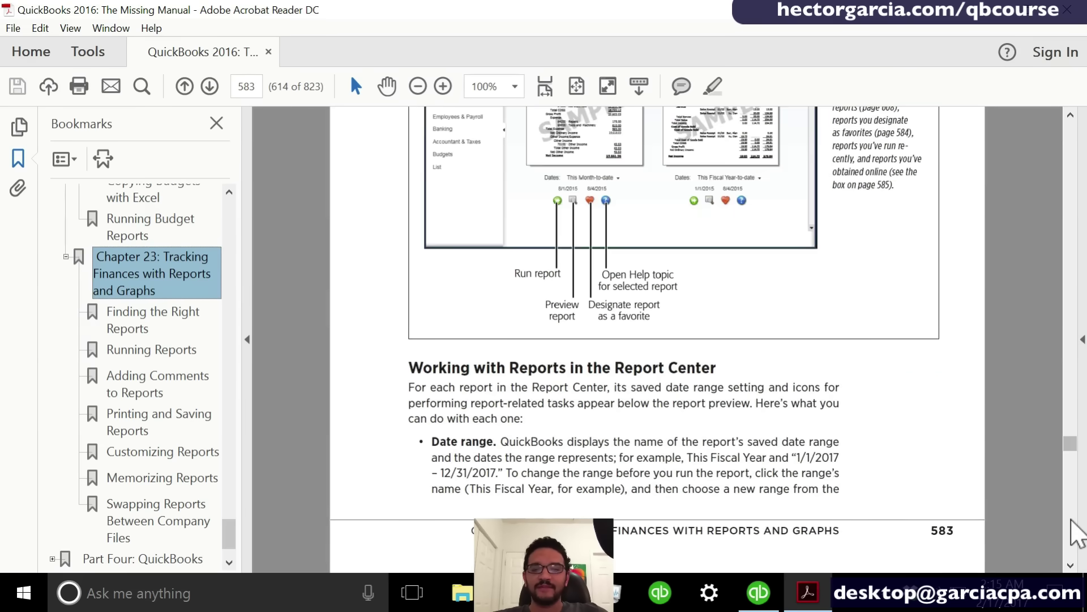
pyautogui.click(1071, 519)
pyautogui.click(1071, 520)
pyautogui.click(1070, 519)
pyautogui.click(1071, 520)
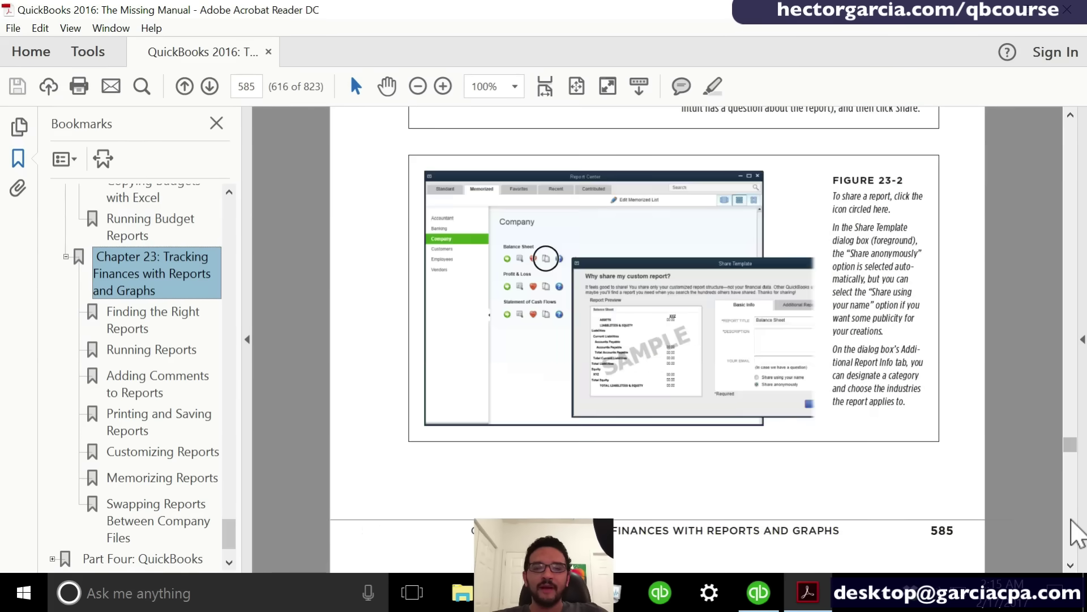
pyautogui.click(1071, 519)
pyautogui.click(1071, 519)
pyautogui.click(1070, 519)
pyautogui.click(1071, 519)
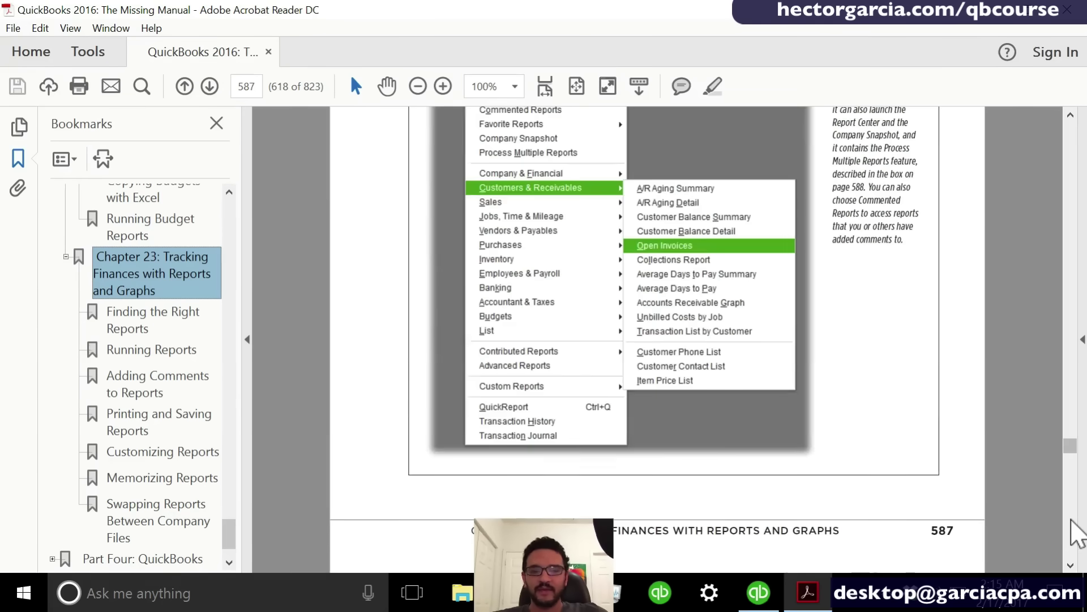
pyautogui.click(1071, 519)
pyautogui.click(1071, 519)
pyautogui.click(1070, 519)
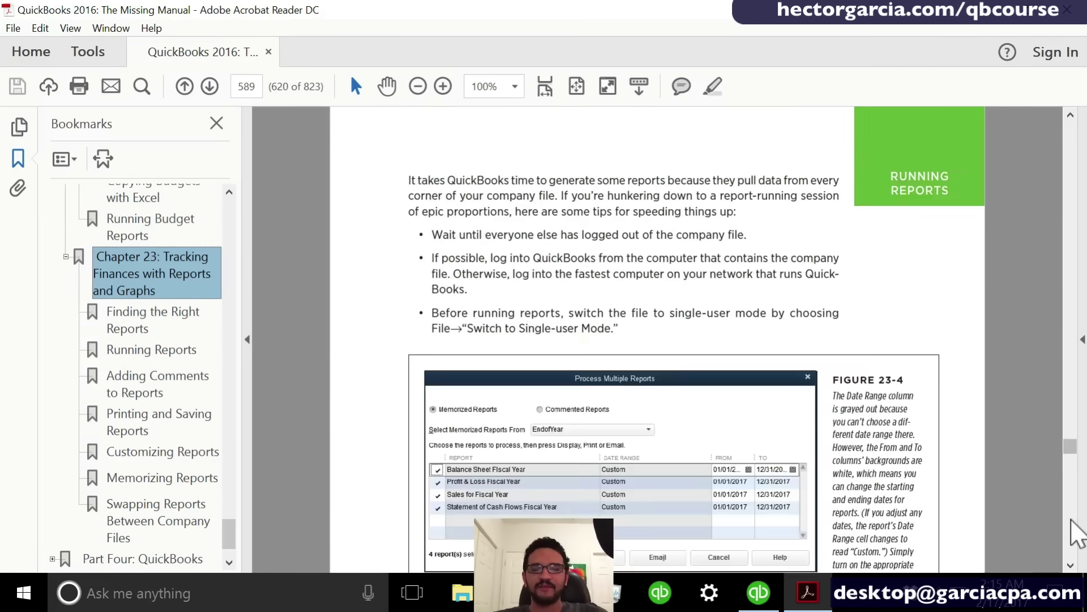
pyautogui.click(1071, 520)
pyautogui.click(1070, 519)
pyautogui.click(1071, 520)
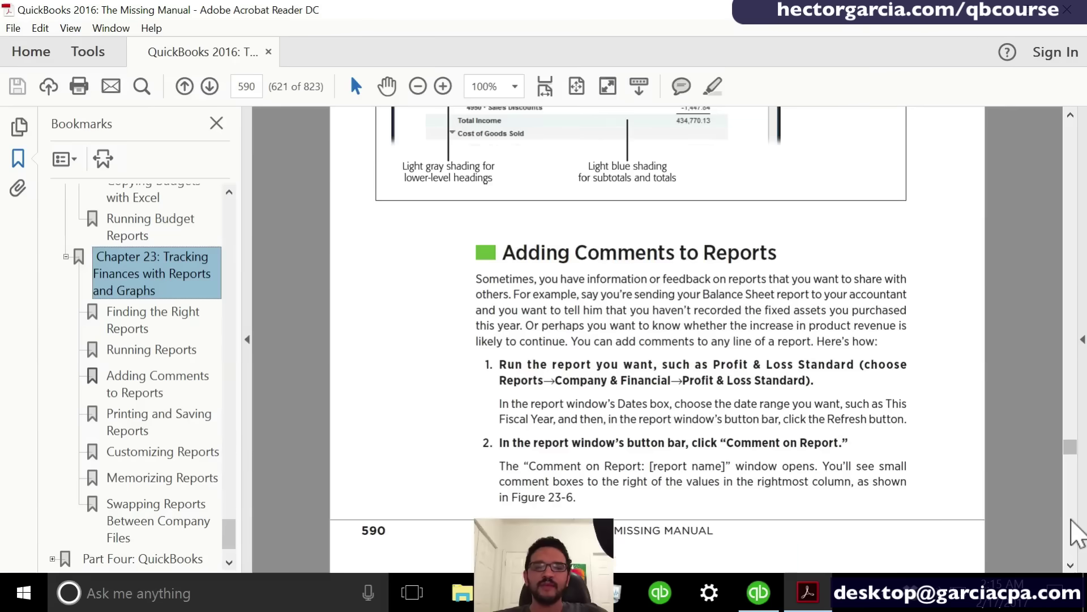
pyautogui.click(1071, 519)
pyautogui.click(1071, 519)
pyautogui.click(1071, 519)
pyautogui.click(1071, 519)
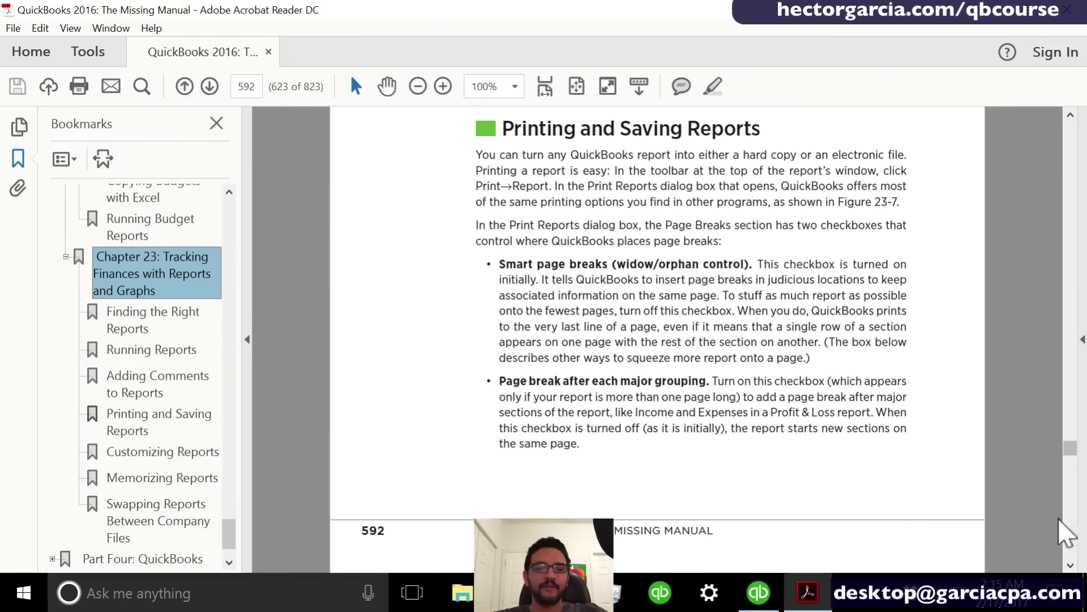
pyautogui.click(761, 591)
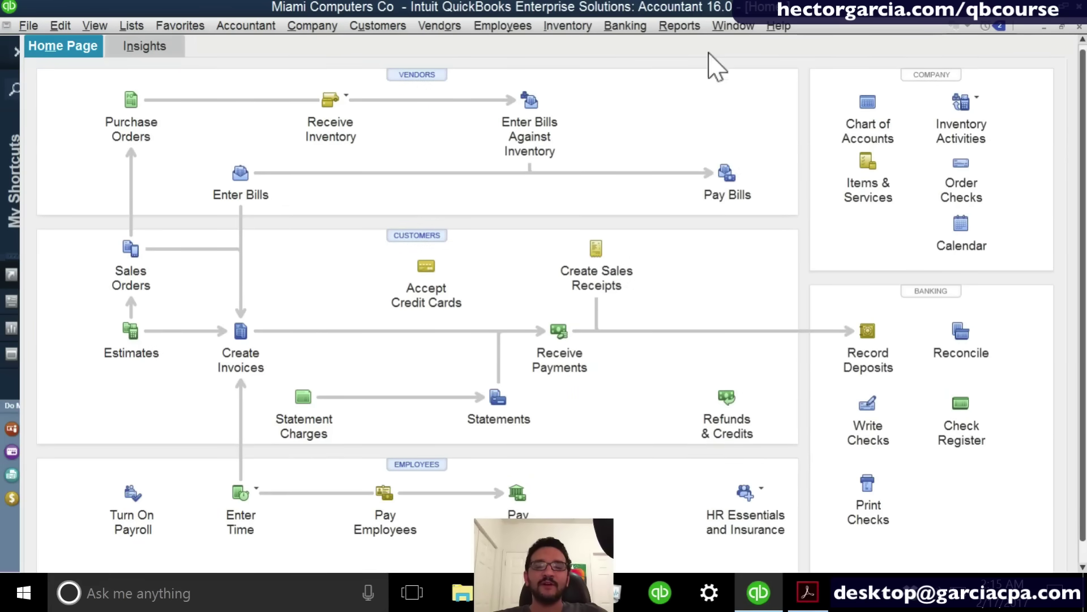
# Run Profit & Loss Standard from the Company & Financial reports for February 1–17, 2017.
pyautogui.click(679, 27)
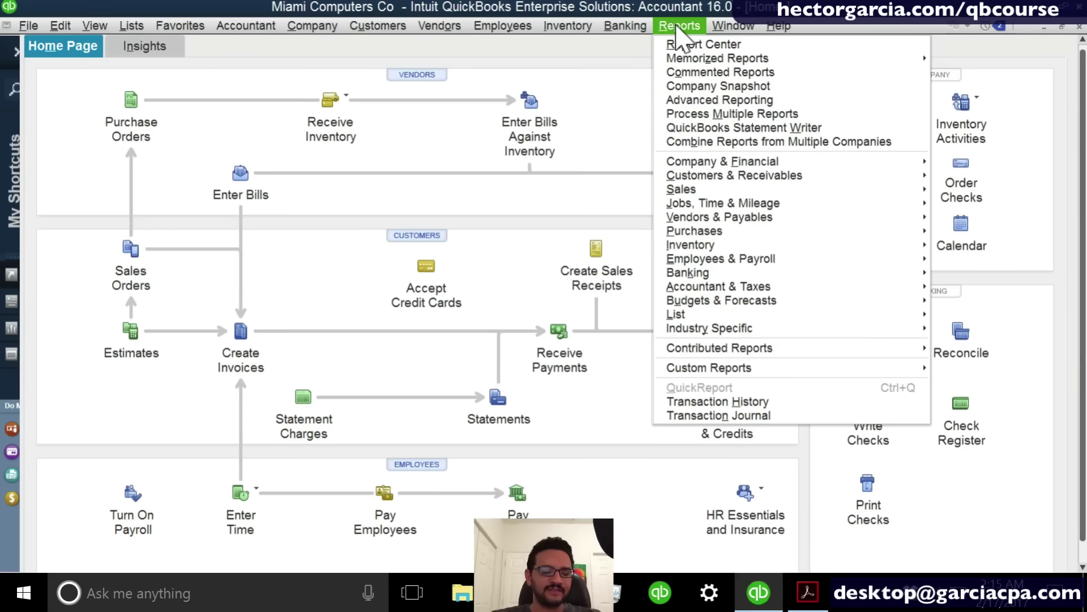
pyautogui.click(677, 27)
pyautogui.click(677, 27)
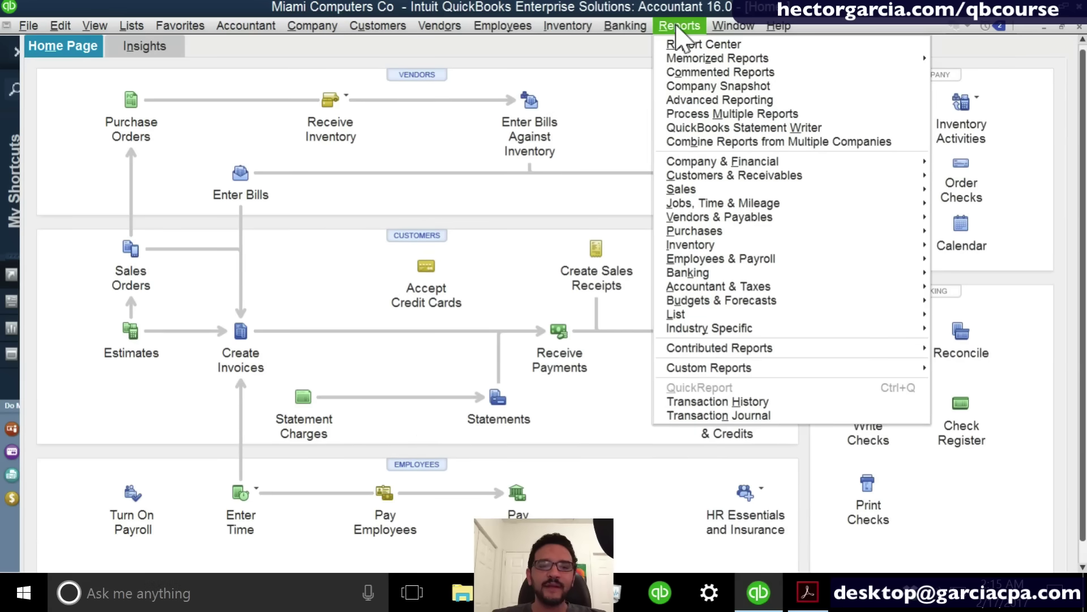
pyautogui.click(752, 159)
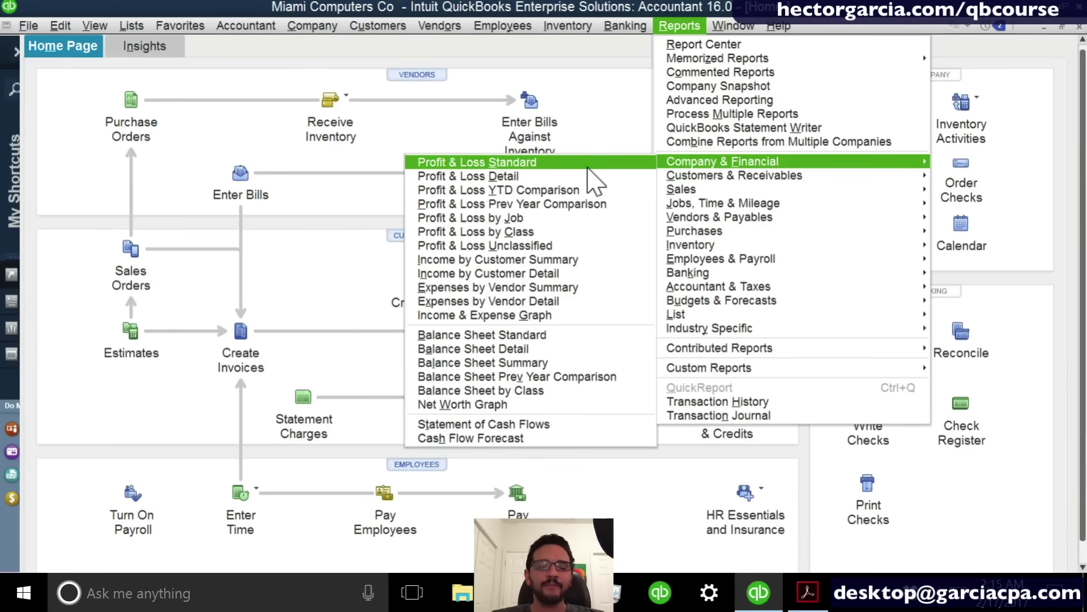
pyautogui.click(561, 165)
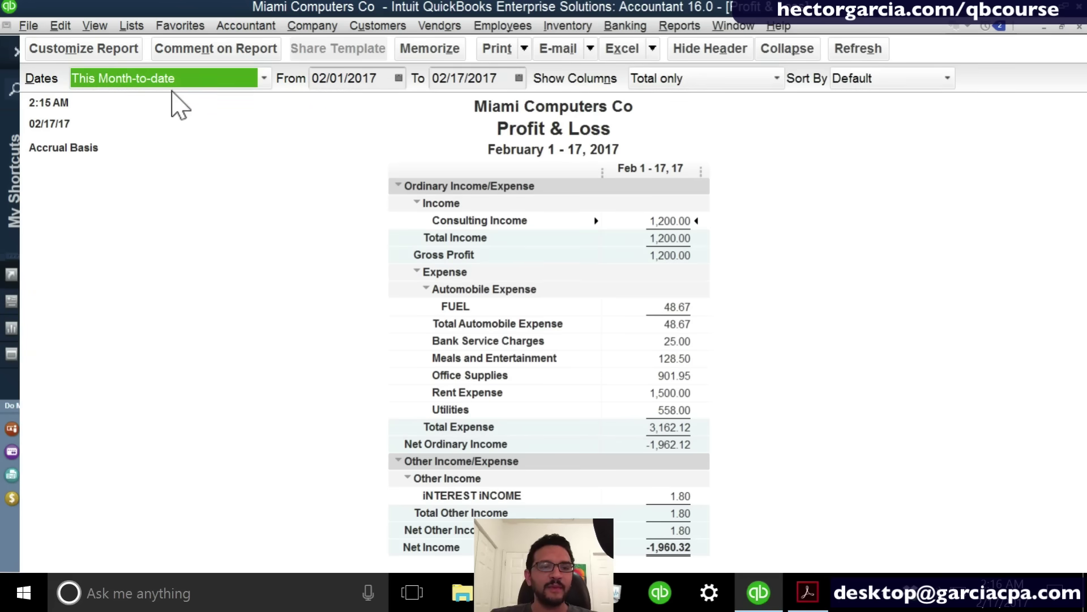
# Set the Profit & Loss period to This Fiscal Year, after trying Today and This Week.
pyautogui.click(167, 79)
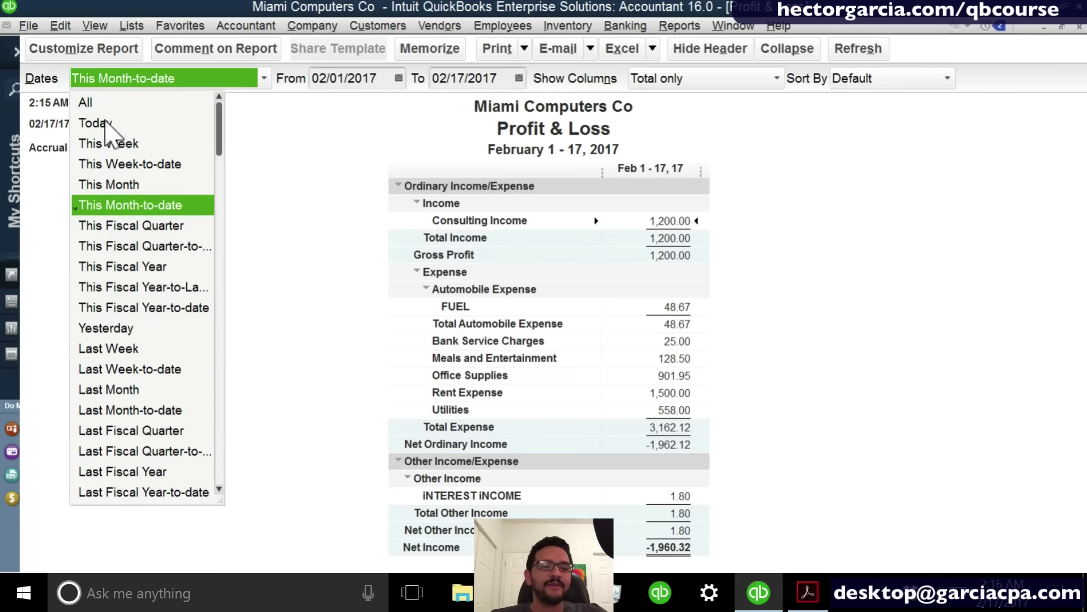
pyautogui.click(105, 123)
pyautogui.click(109, 84)
pyautogui.click(104, 144)
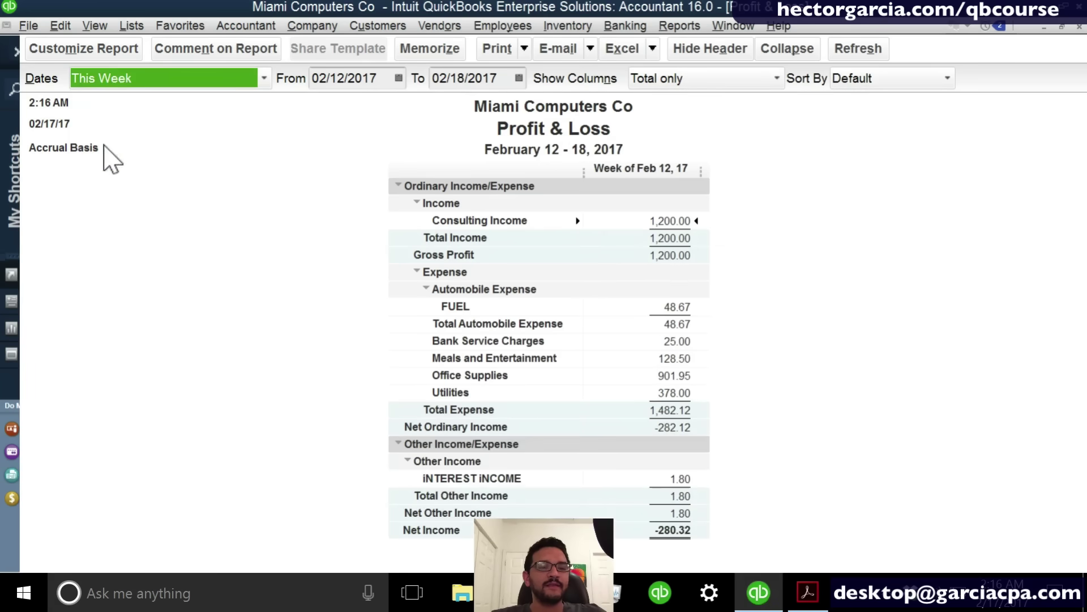
pyautogui.click(108, 82)
pyautogui.click(124, 265)
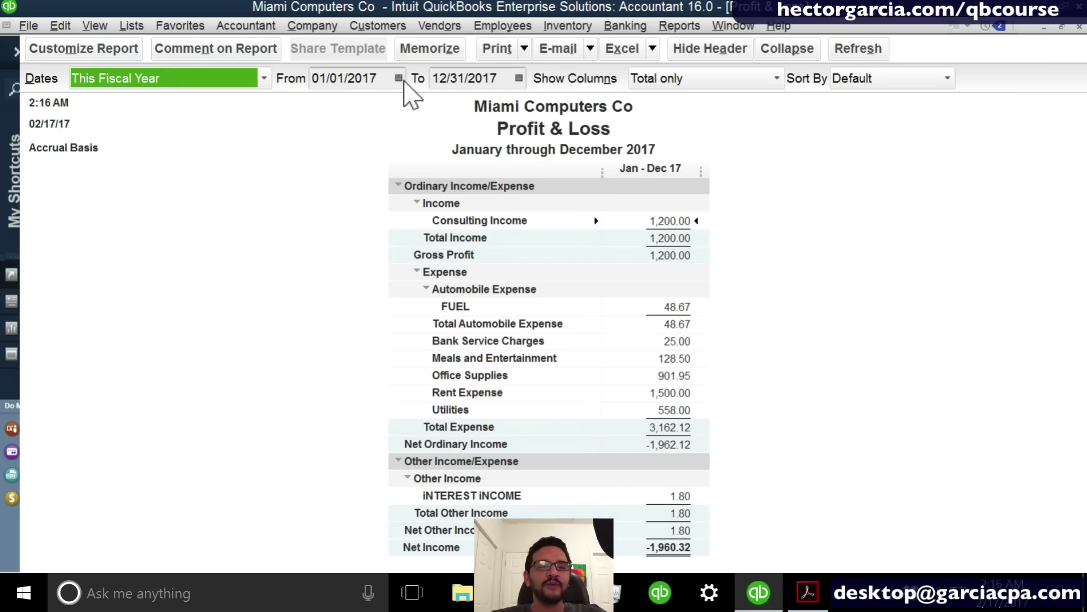
# Check the start and end date calendars without changing them, then open the Sort By choices.
pyautogui.click(399, 78)
pyautogui.click(501, 75)
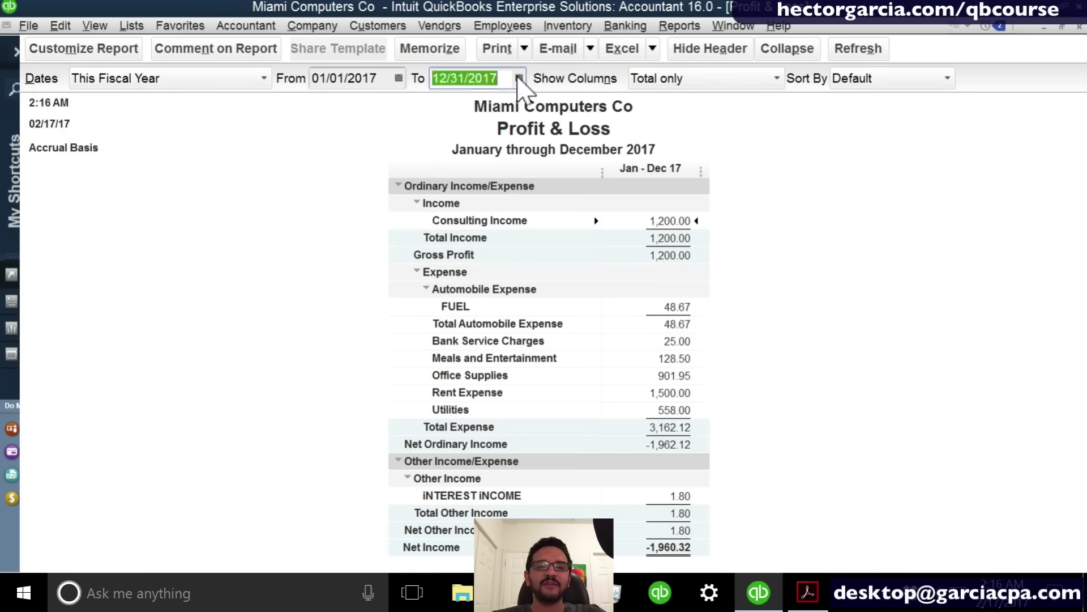
pyautogui.click(519, 77)
pyautogui.click(403, 79)
pyautogui.click(402, 78)
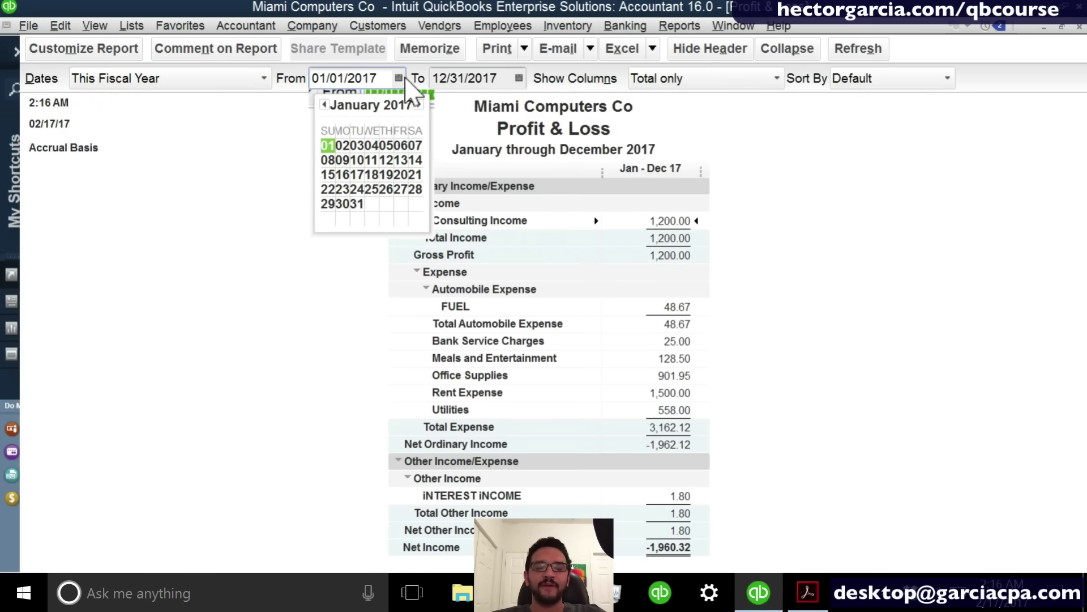
pyautogui.click(518, 78)
pyautogui.click(170, 79)
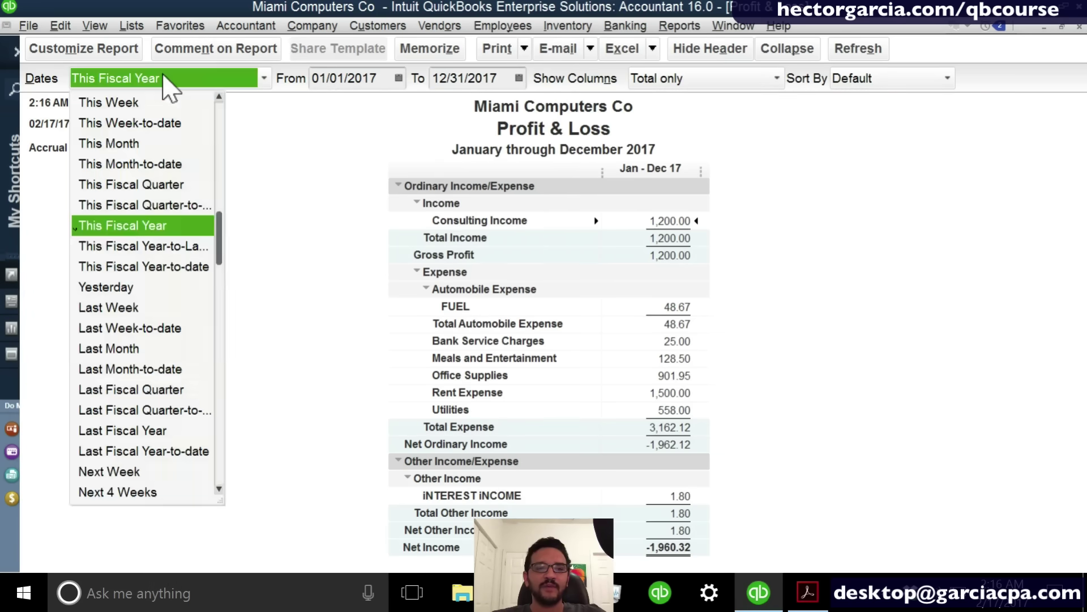
pyautogui.moveTo(217, 261); pyautogui.dragTo(235, 355)
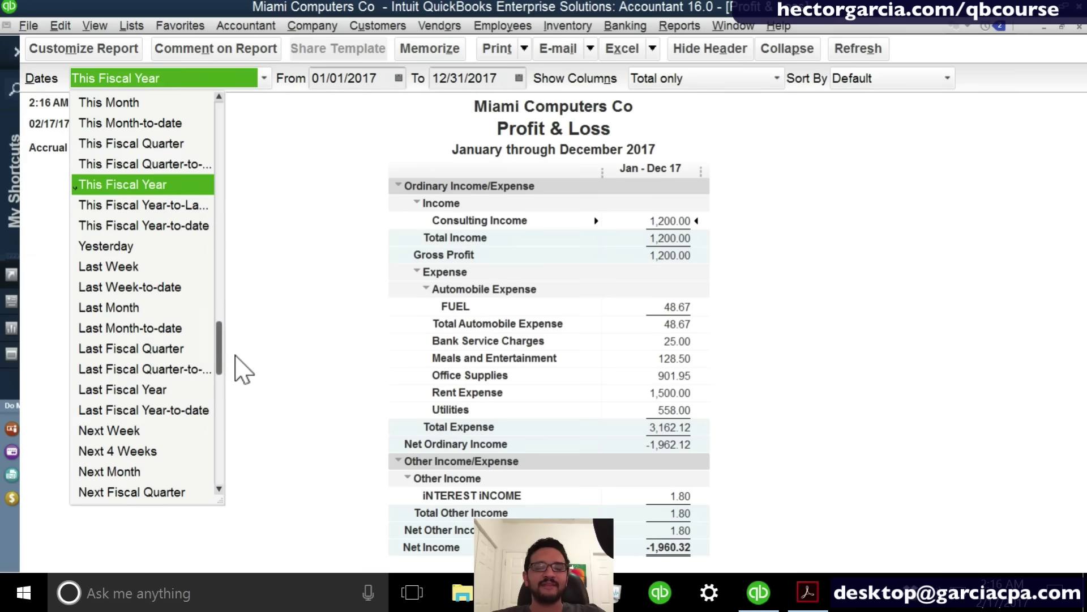
pyautogui.click(330, 278)
pyautogui.click(852, 79)
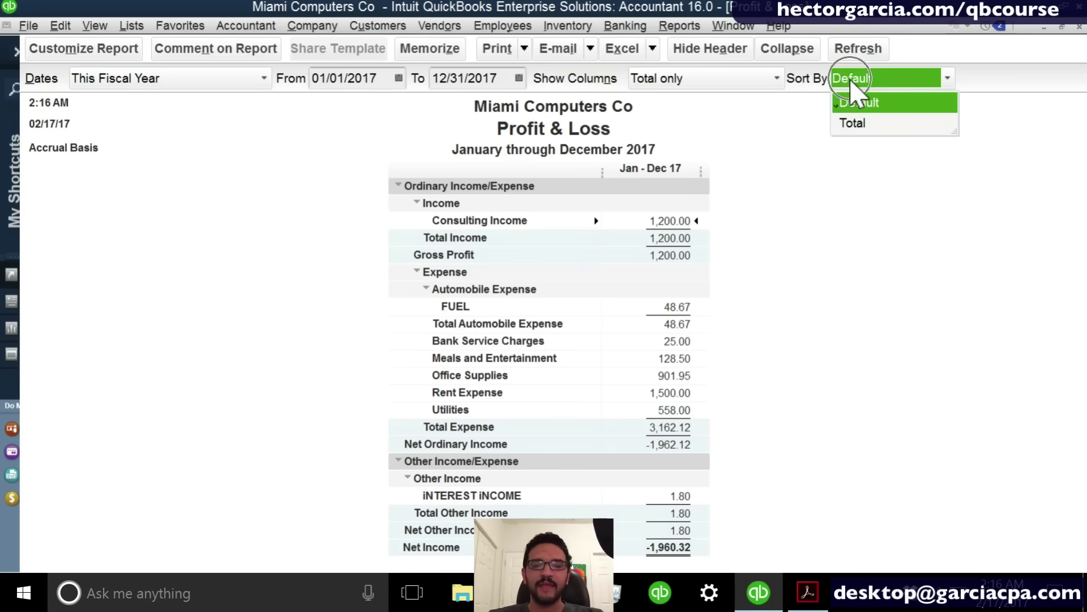
# Sort the Profit & Loss by Total, descending, so Rent Expense 1,500.00 leads and Bank Service Charges 25.00 is last.
pyautogui.click(855, 124)
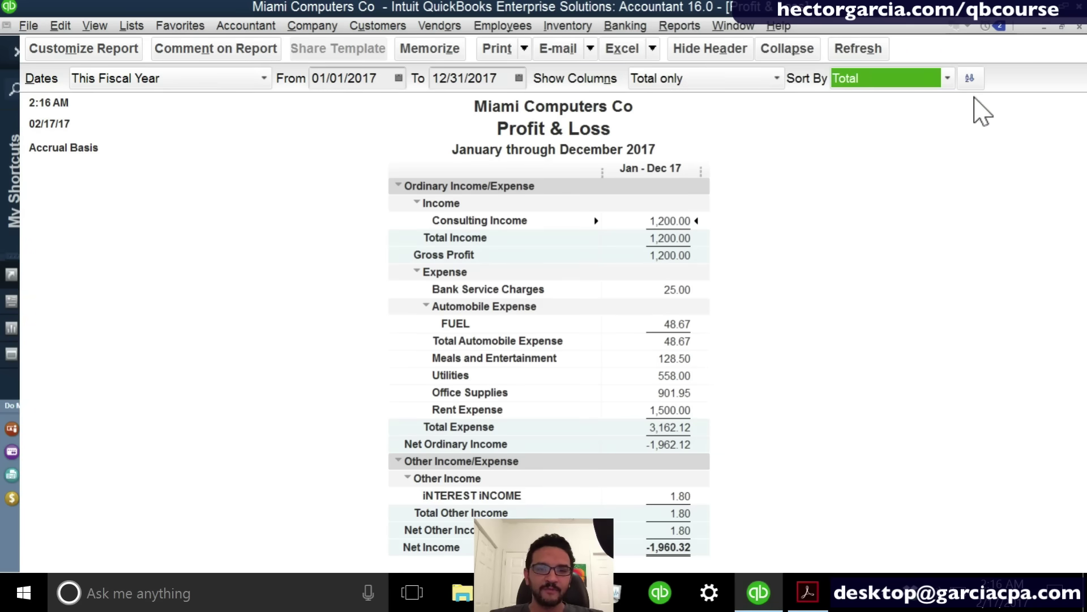
pyautogui.click(970, 78)
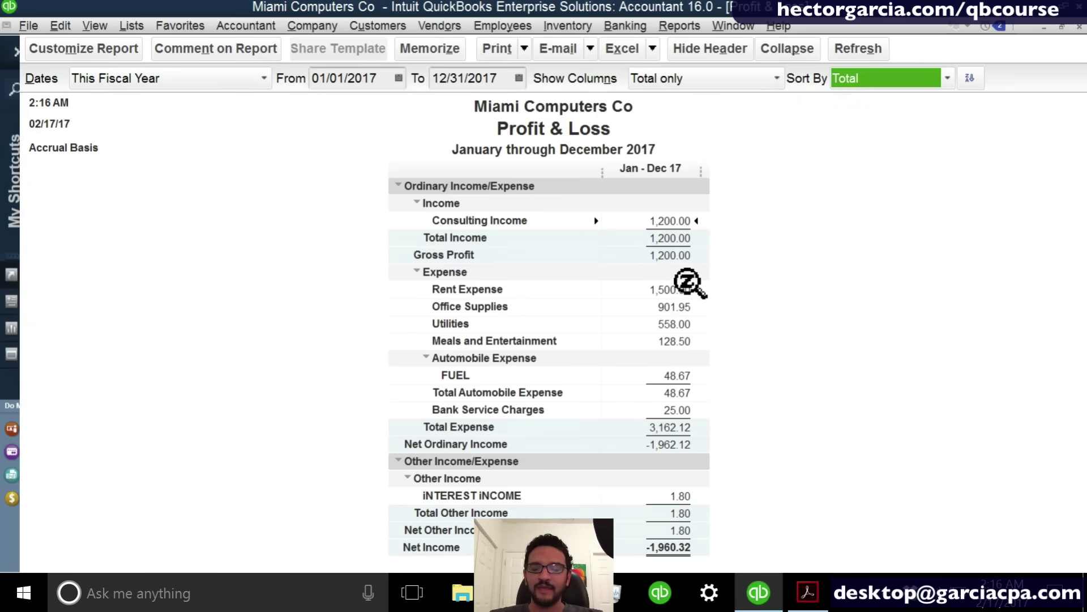
pyautogui.click(681, 407)
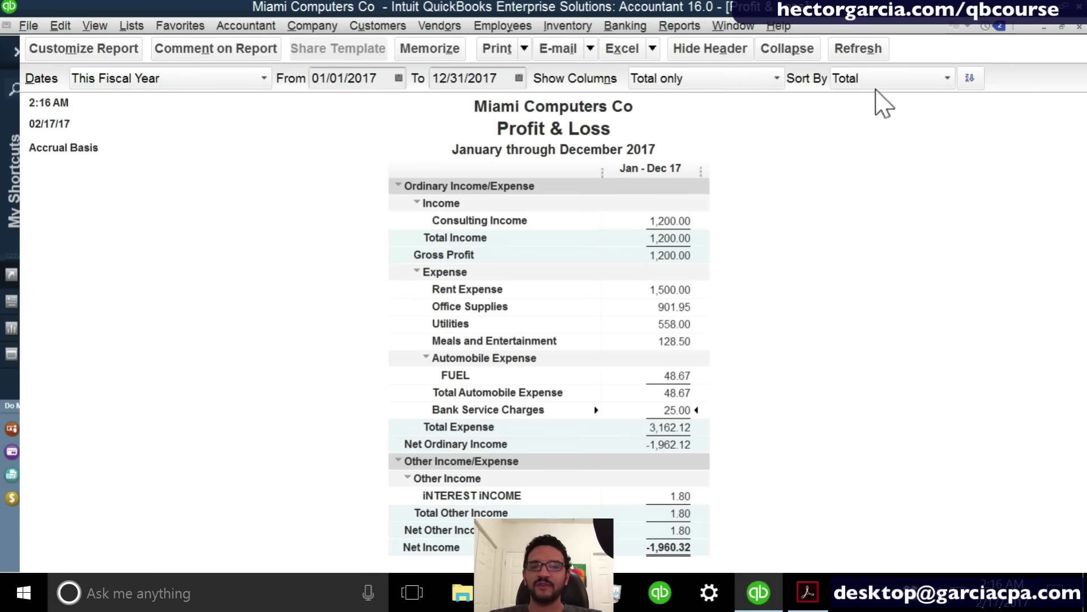
pyautogui.click(872, 79)
pyautogui.click(858, 103)
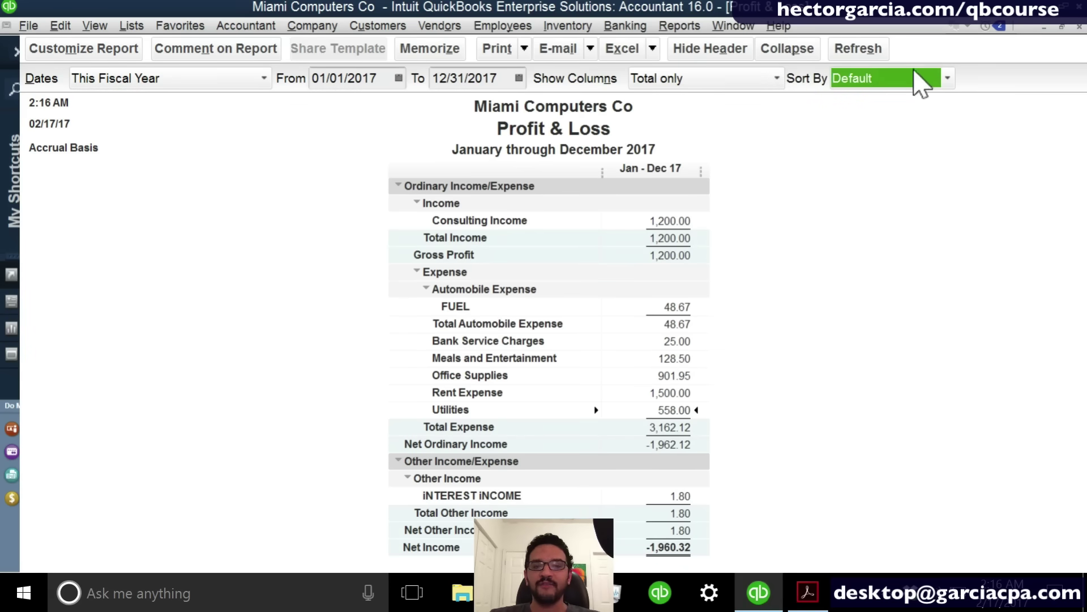
pyautogui.click(923, 80)
pyautogui.click(886, 121)
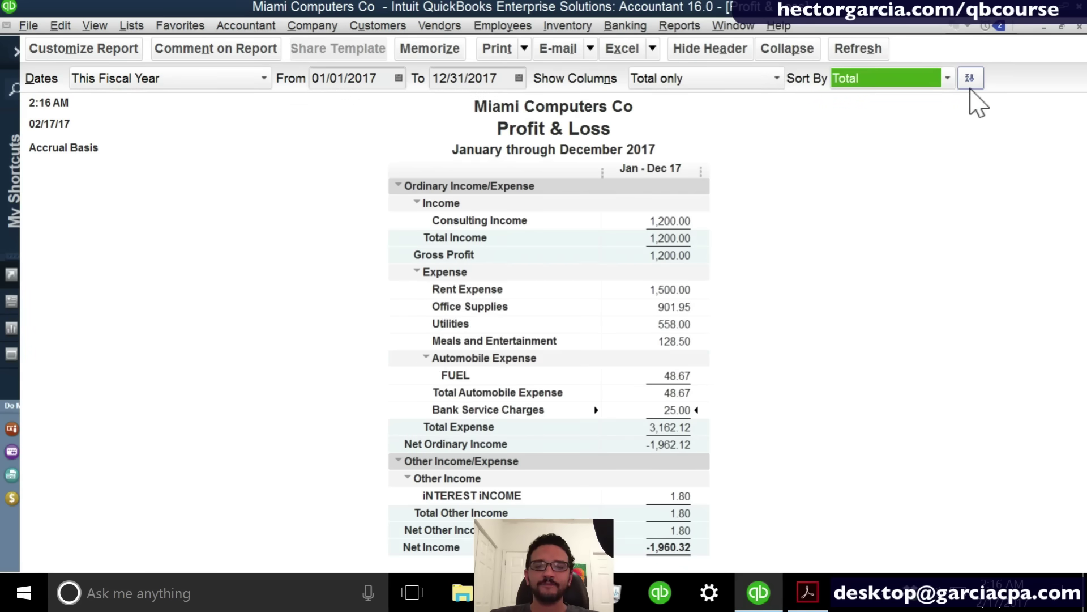
pyautogui.click(970, 78)
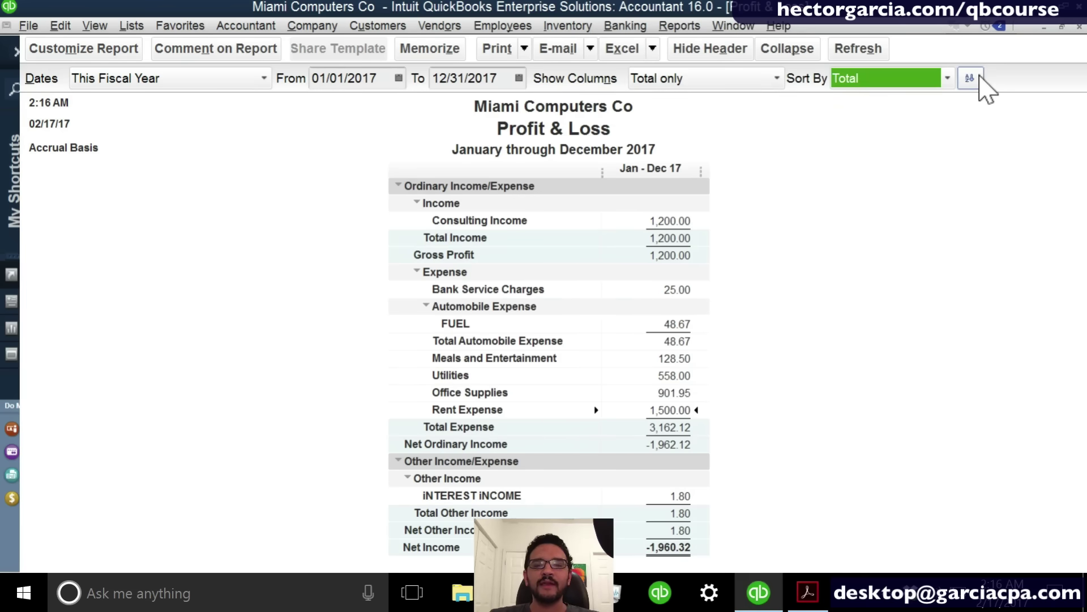
pyautogui.click(970, 79)
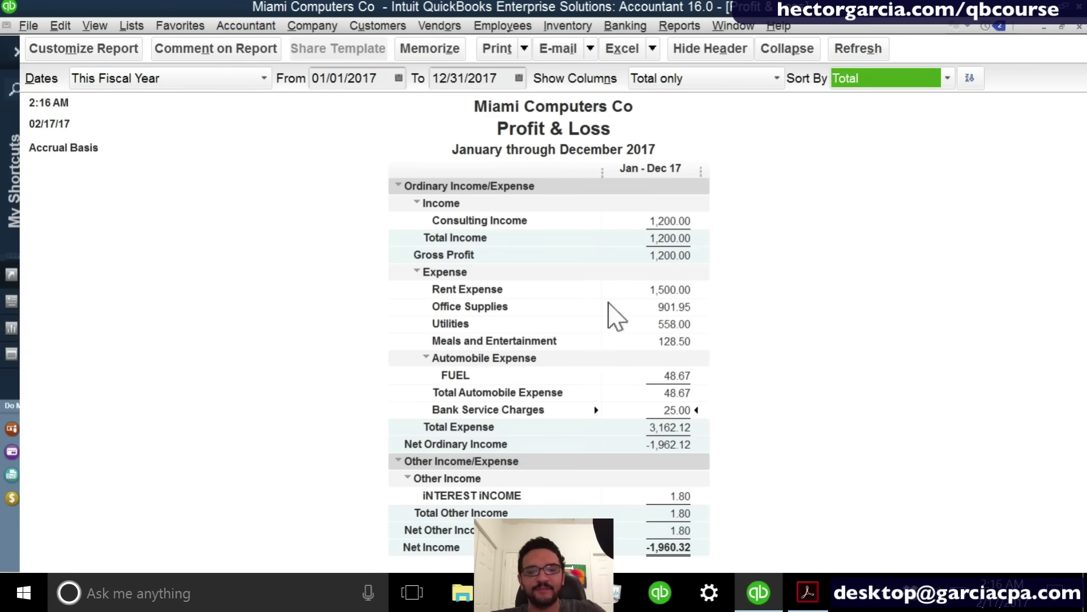
pyautogui.click(756, 409)
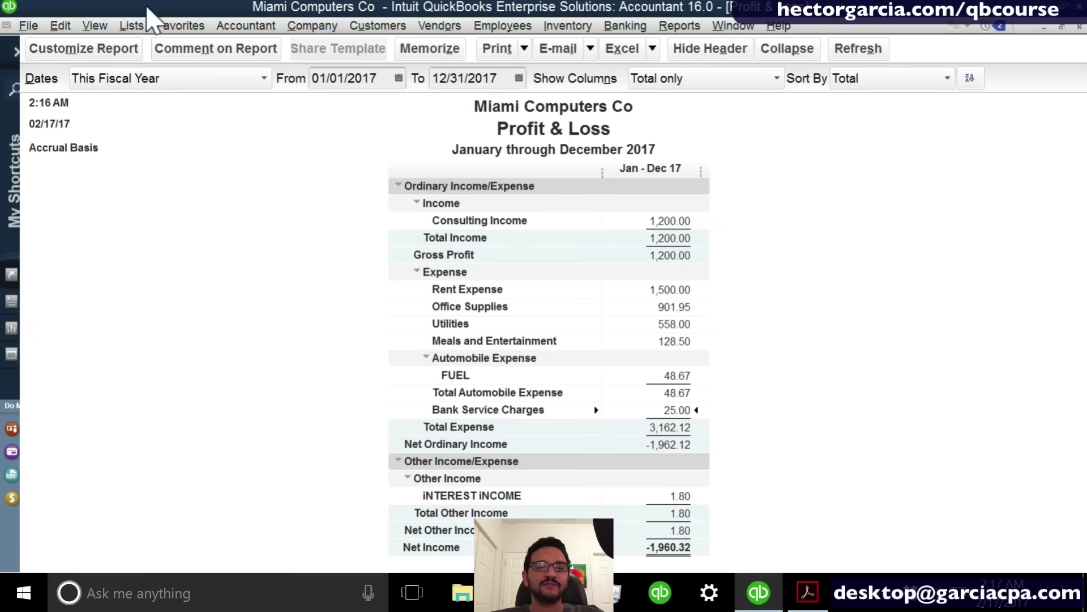
pyautogui.click(133, 27)
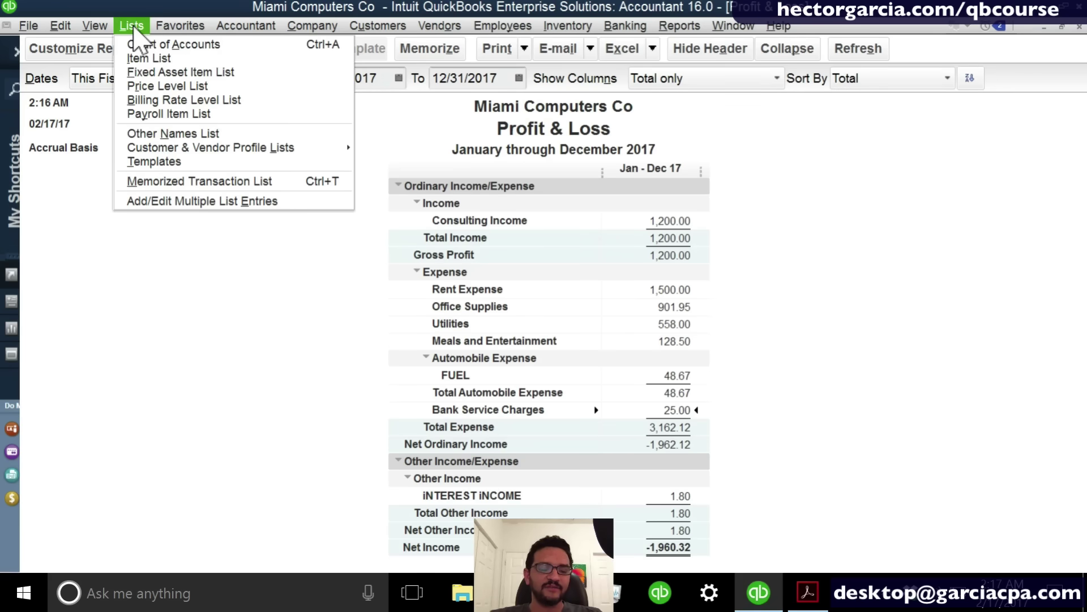
pyautogui.click(176, 45)
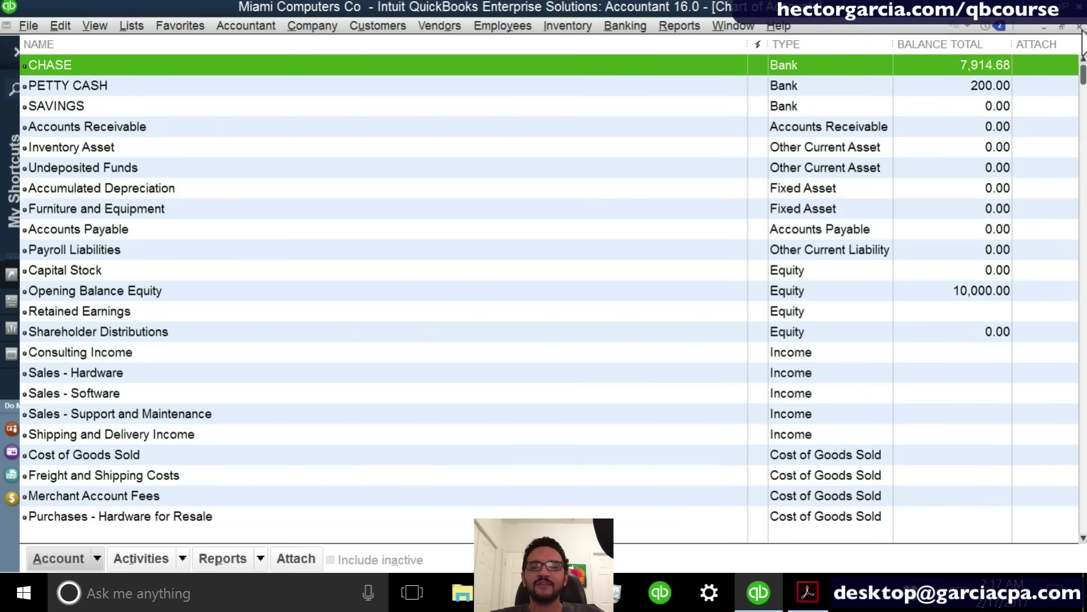
pyautogui.click(754, 27)
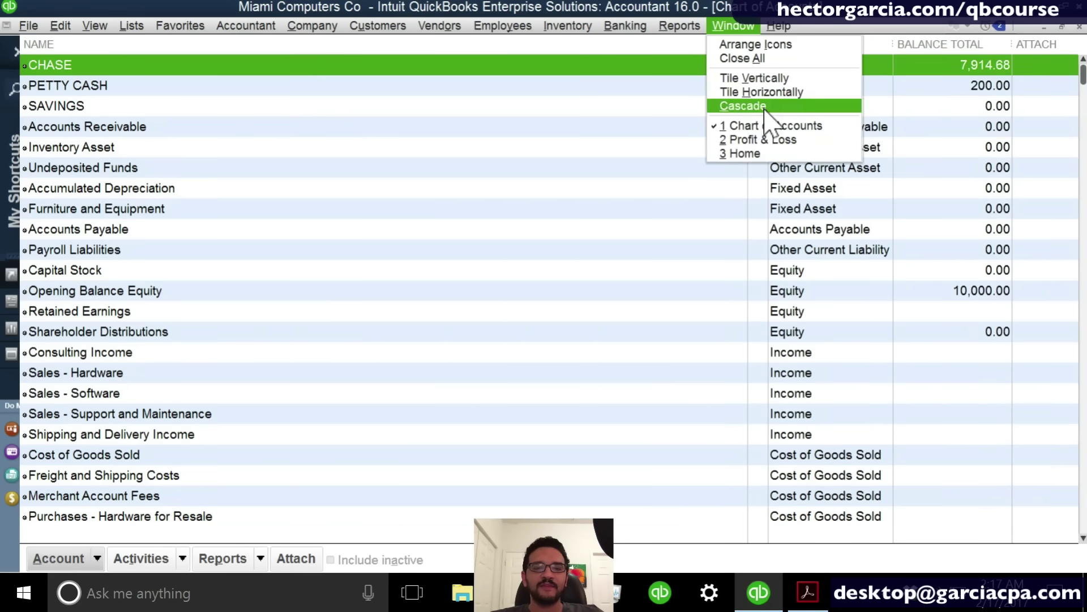
pyautogui.click(739, 154)
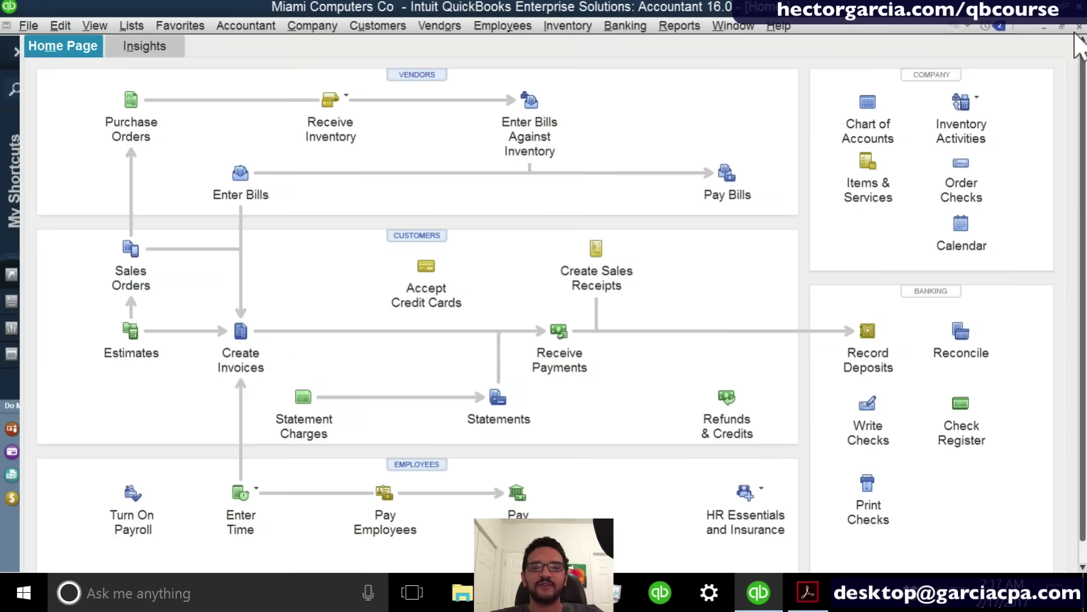
pyautogui.click(1079, 28)
pyautogui.click(747, 27)
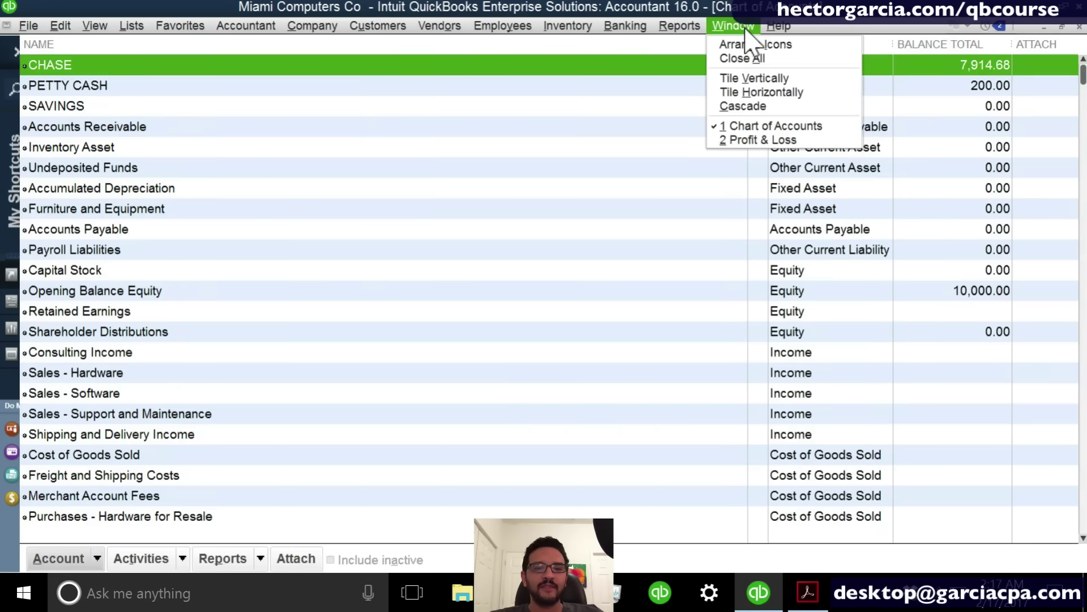
pyautogui.click(756, 92)
pyautogui.click(416, 189)
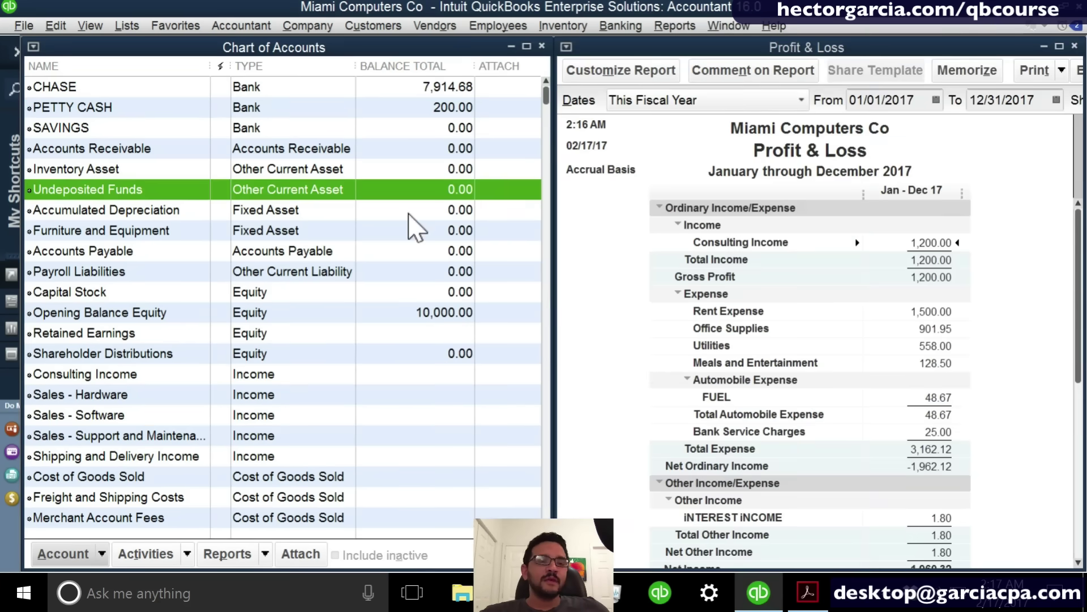
pyautogui.click(428, 355)
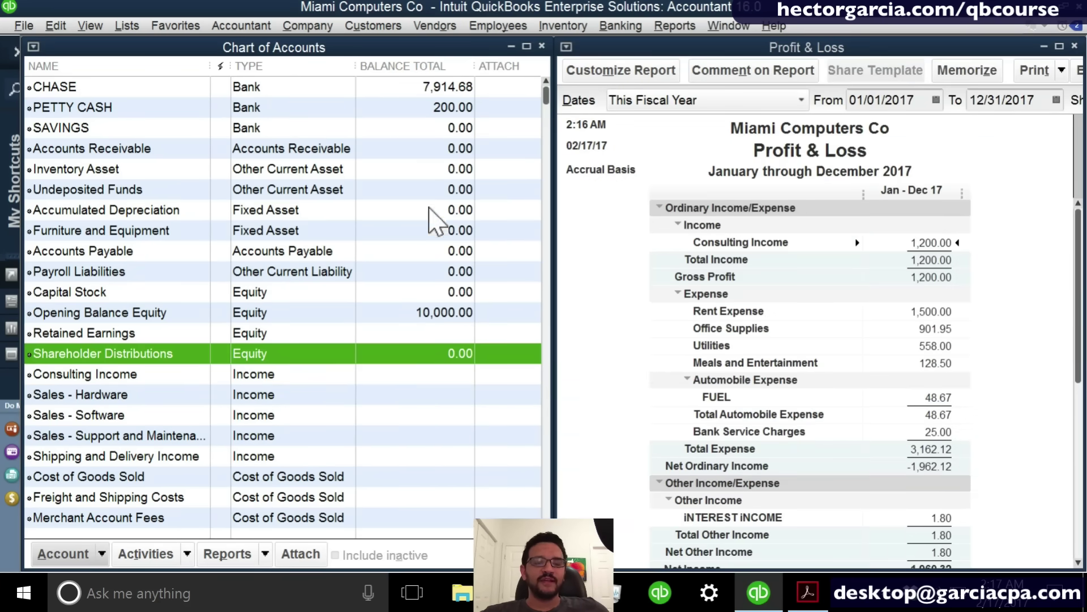
pyautogui.click(411, 95)
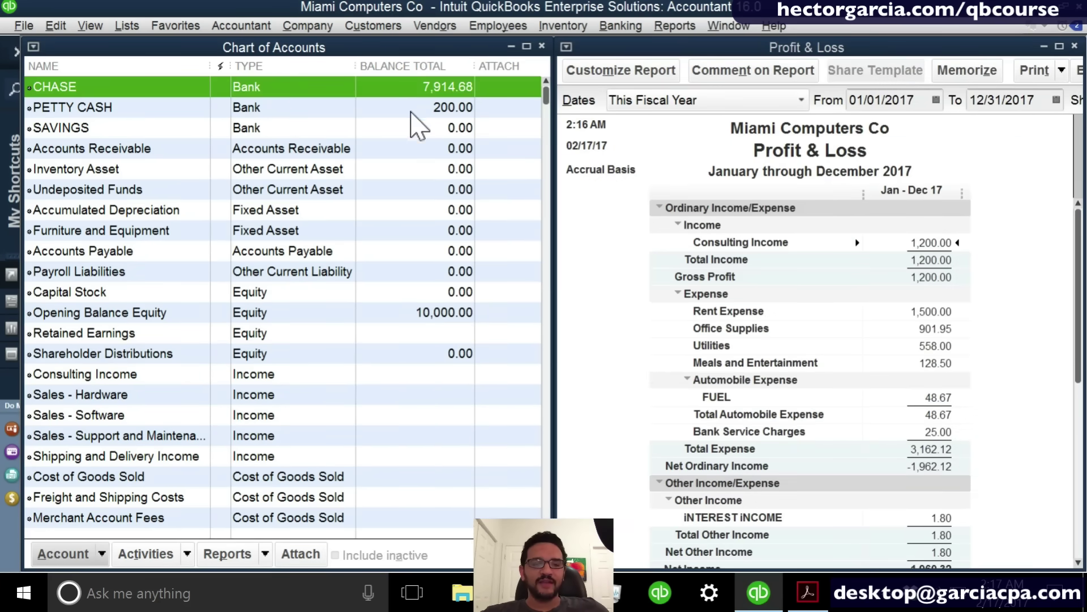
pyautogui.click(431, 335)
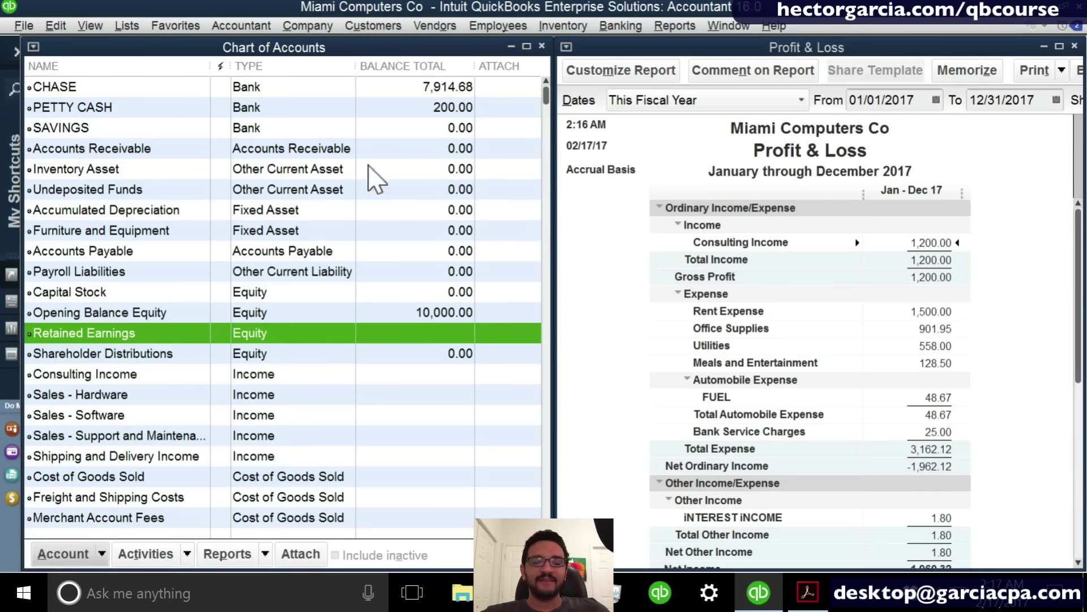
pyautogui.click(445, 115)
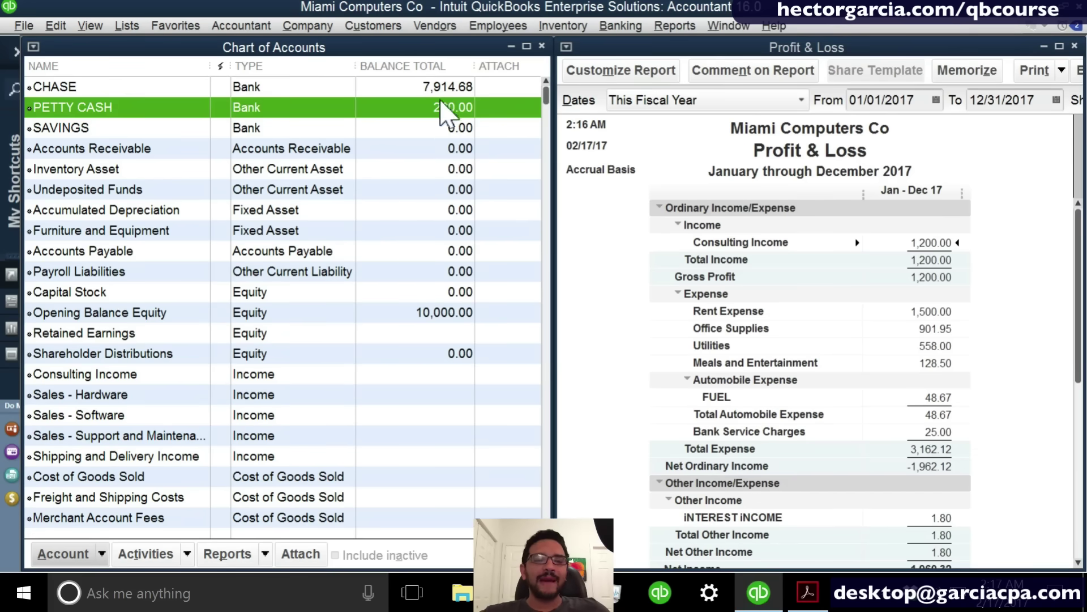
pyautogui.click(446, 252)
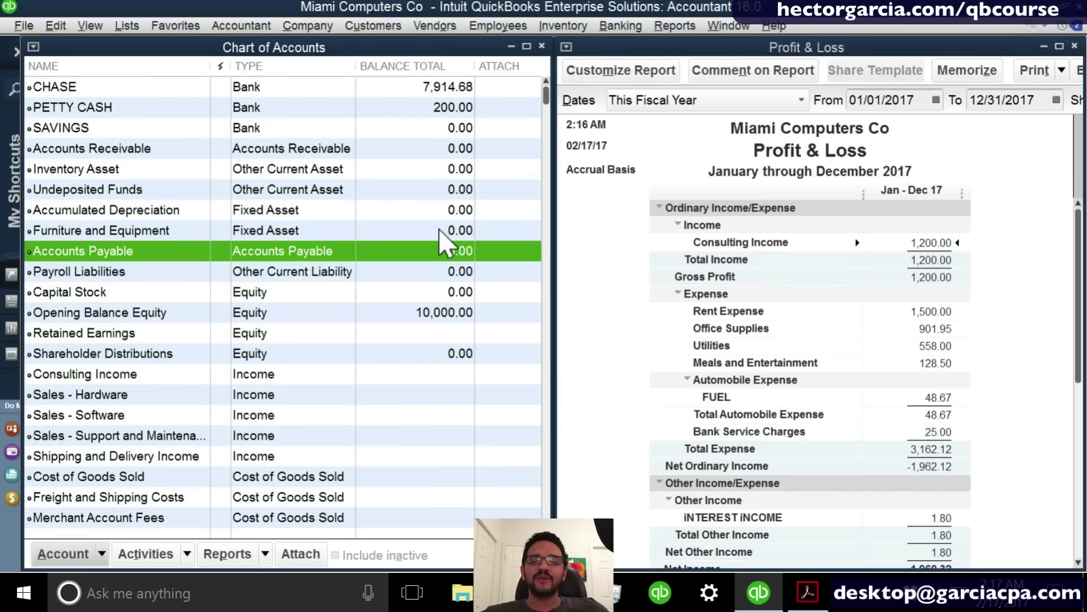
pyautogui.click(440, 229)
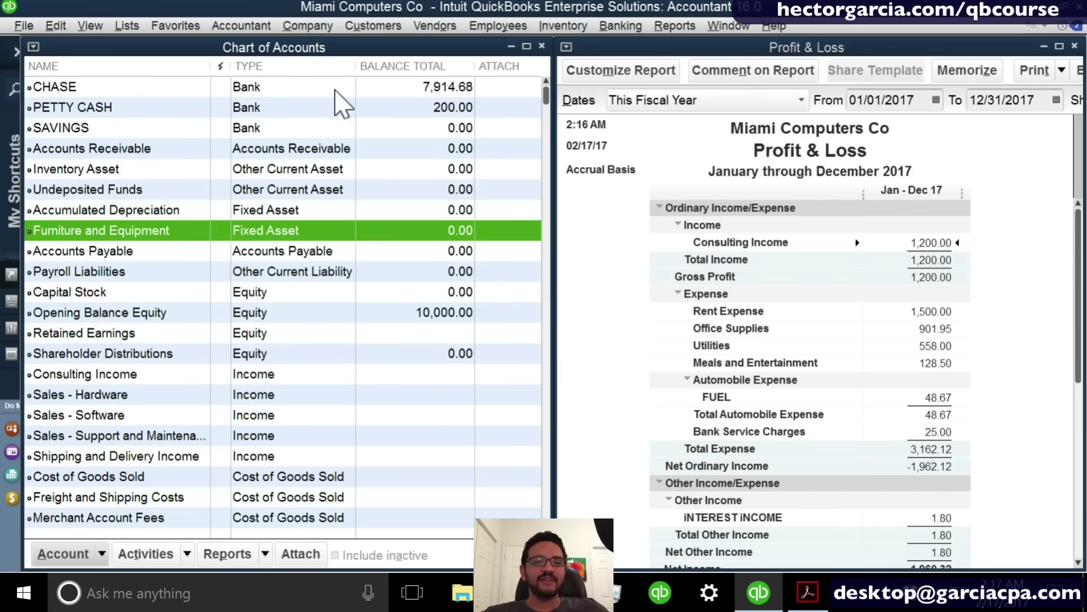
pyautogui.click(330, 89)
pyautogui.click(297, 352)
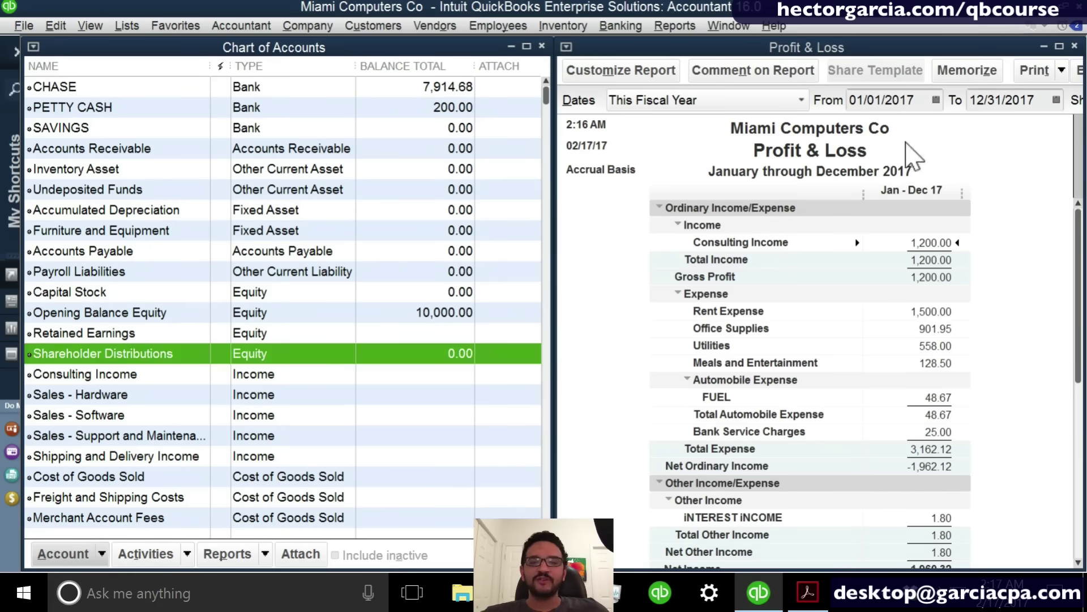
pyautogui.click(841, 165)
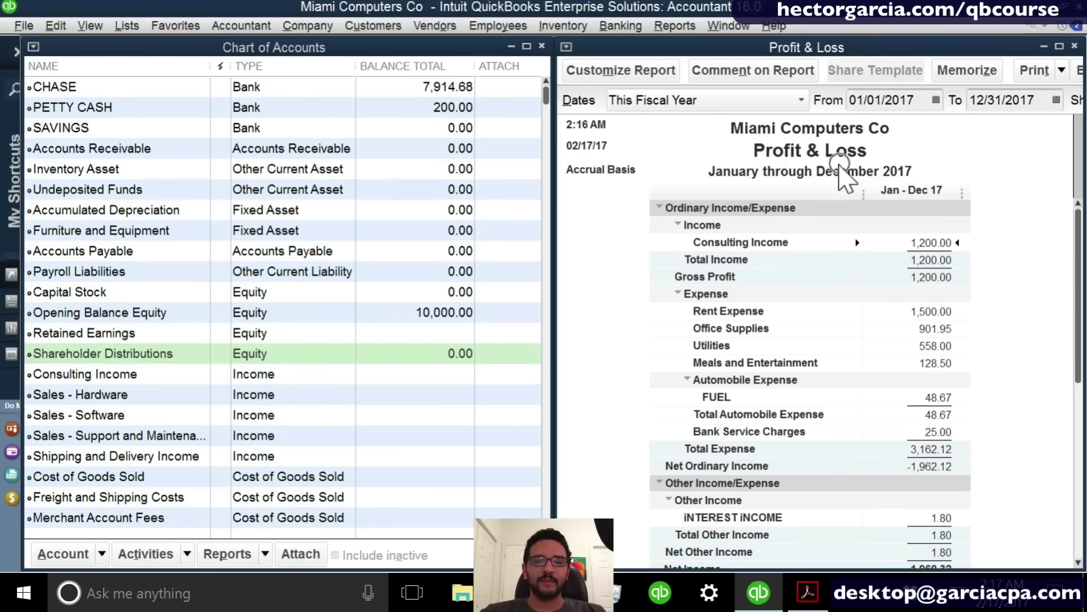
pyautogui.moveTo(546, 92); pyautogui.dragTo(548, 281)
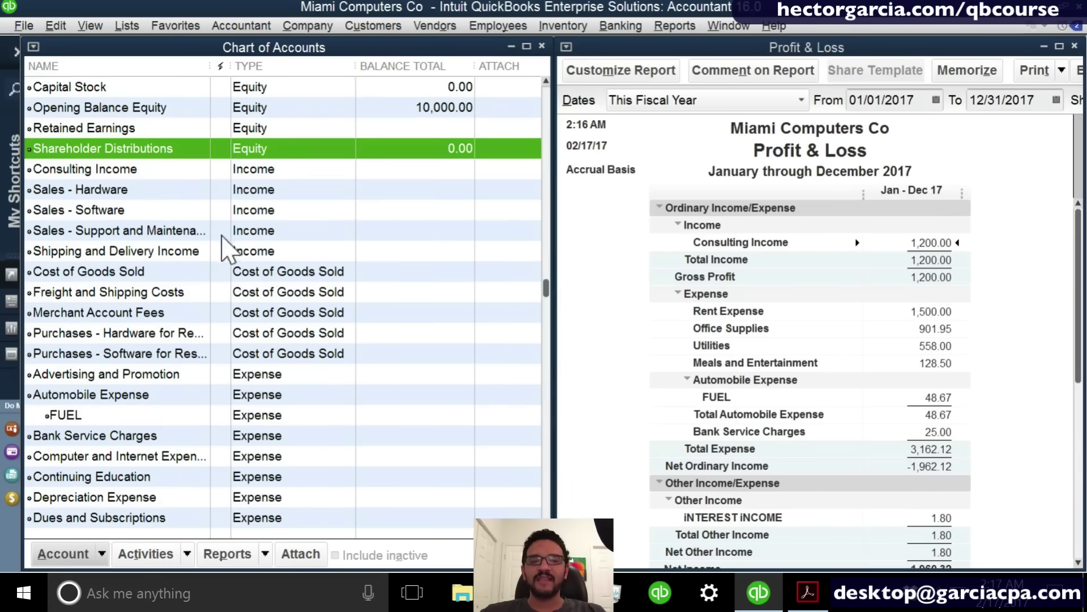
pyautogui.click(274, 173)
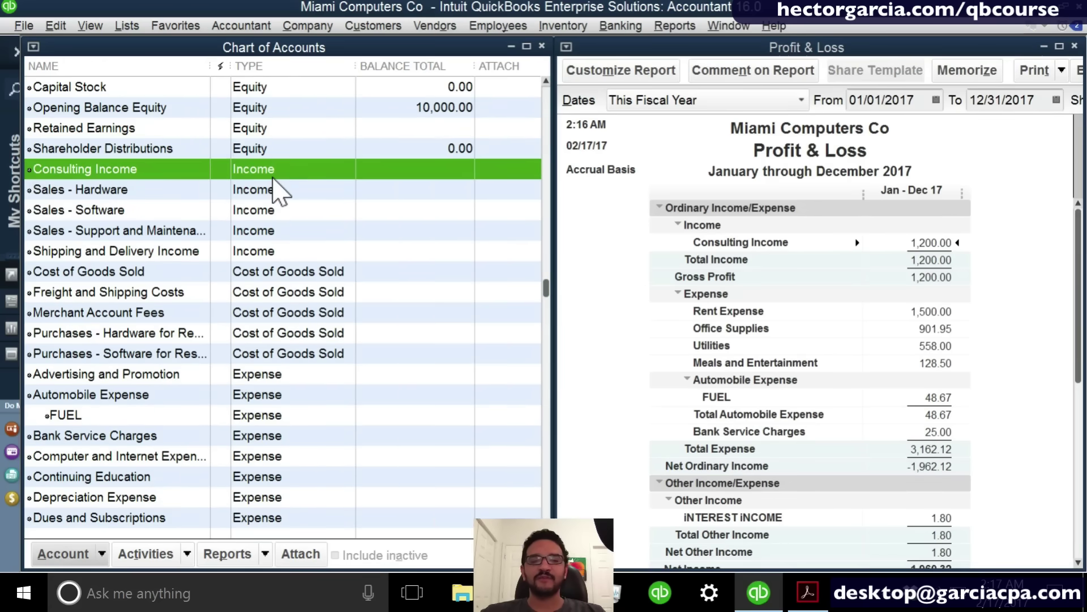
pyautogui.click(293, 279)
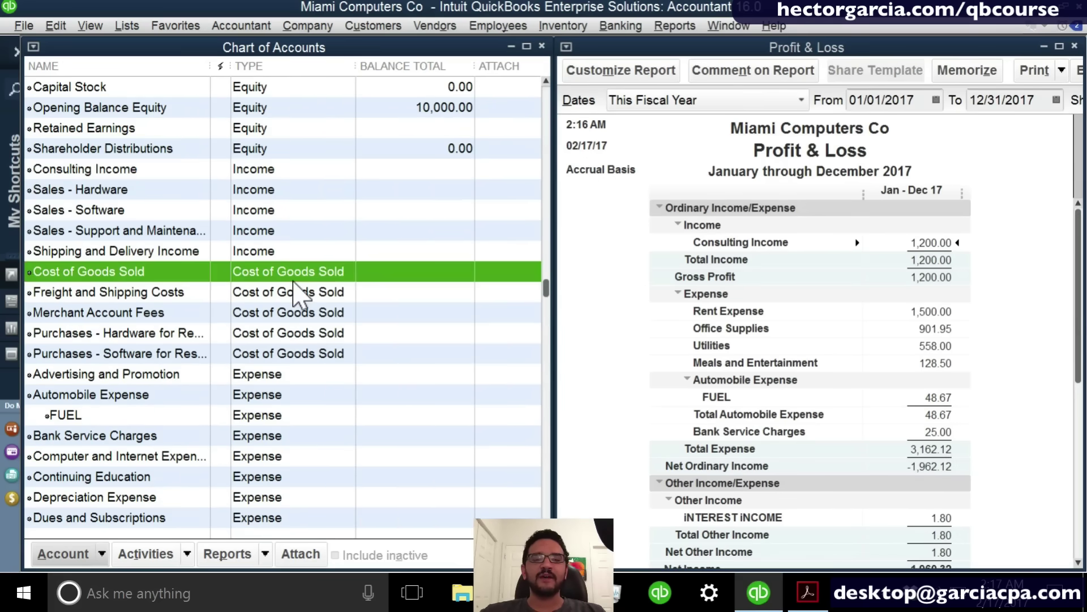
pyautogui.click(285, 376)
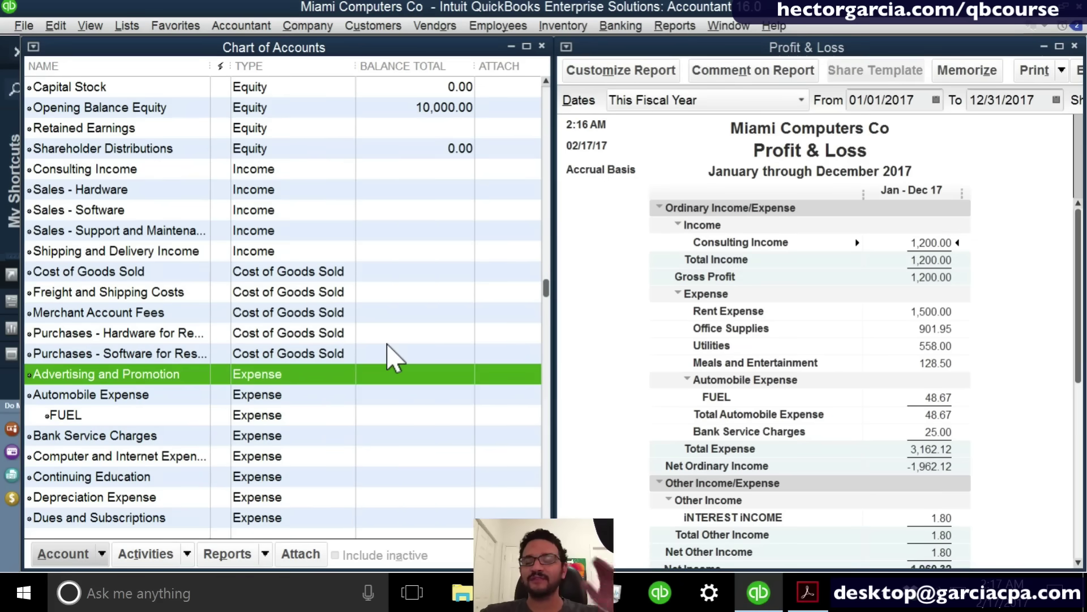
pyautogui.click(824, 478)
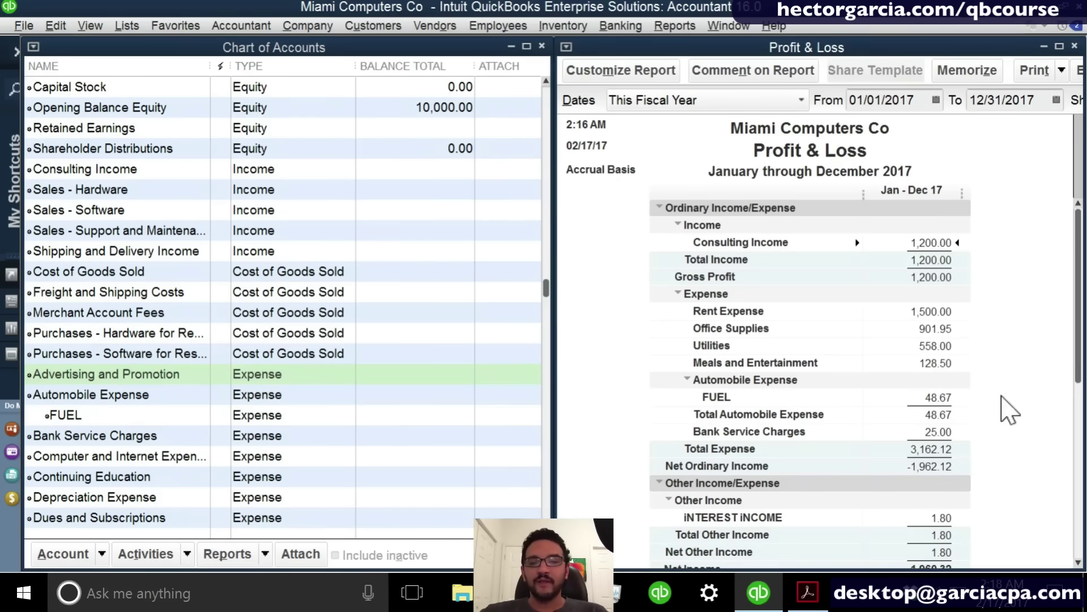
pyautogui.scroll(-1, 94, 431)
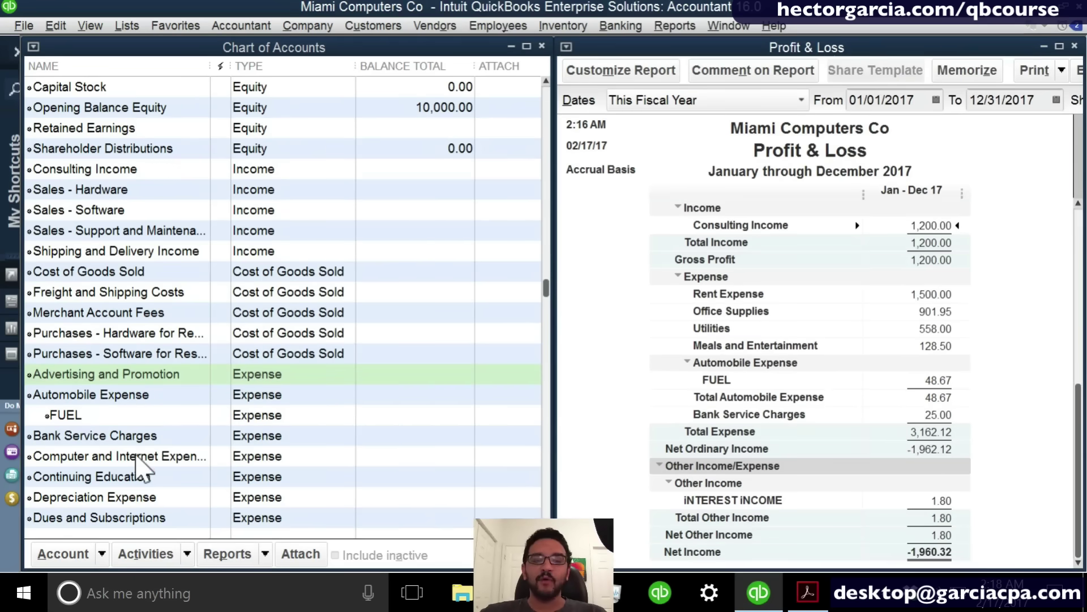
pyautogui.click(140, 456)
pyautogui.scroll(-2, 141, 460)
pyautogui.click(868, 368)
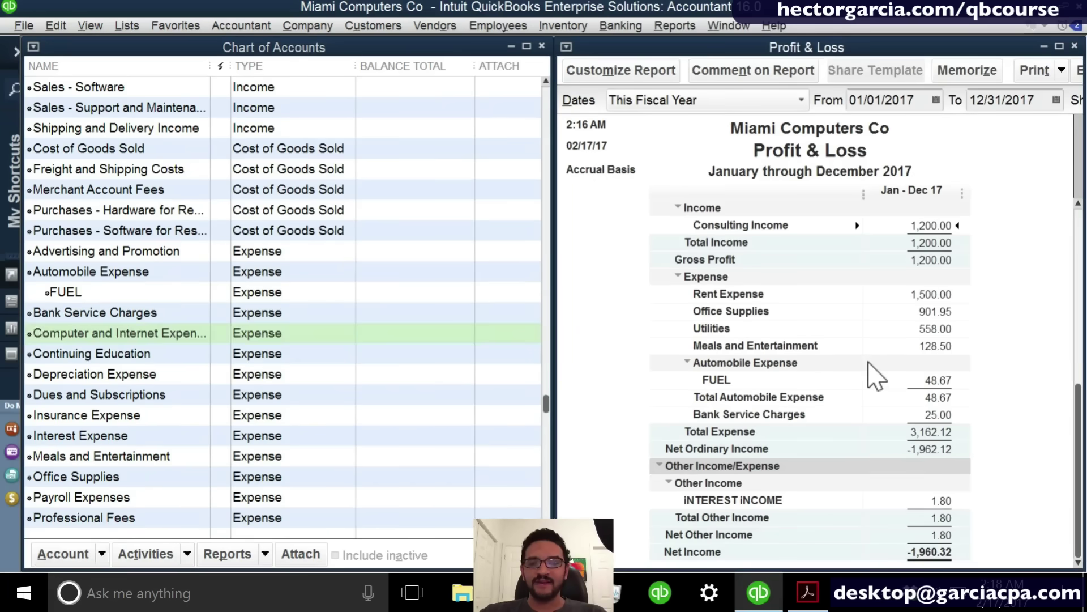
pyautogui.scroll(1, 870, 366)
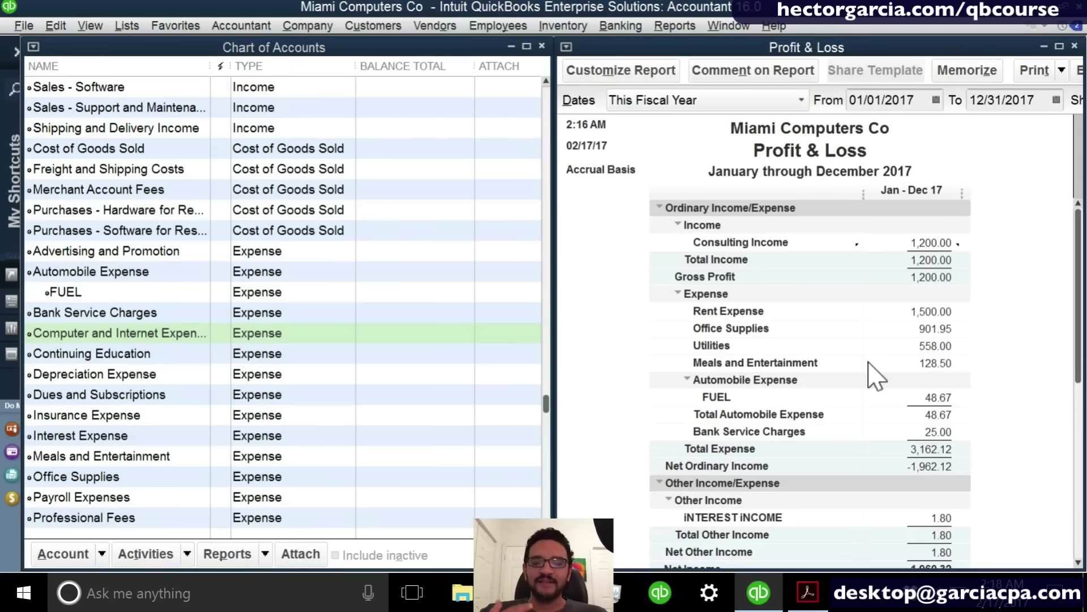
pyautogui.click(632, 79)
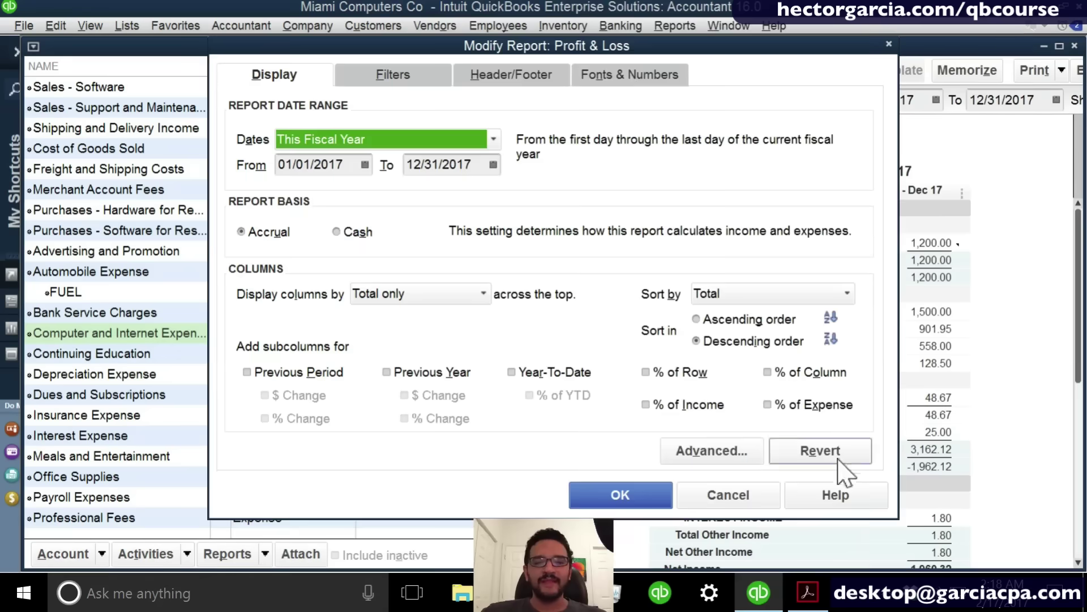
pyautogui.click(746, 455)
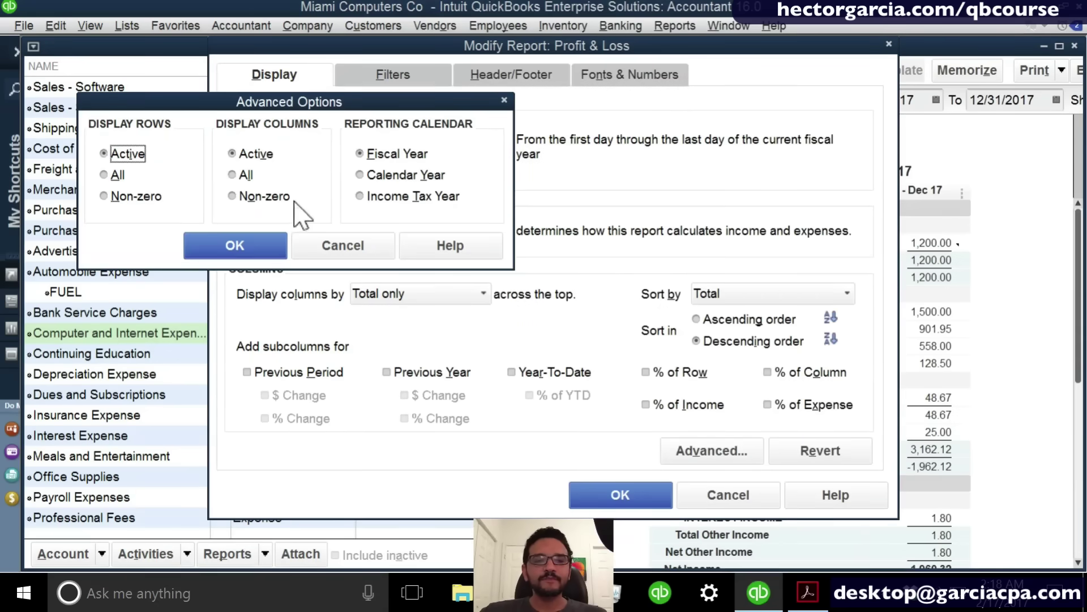
pyautogui.click(122, 178)
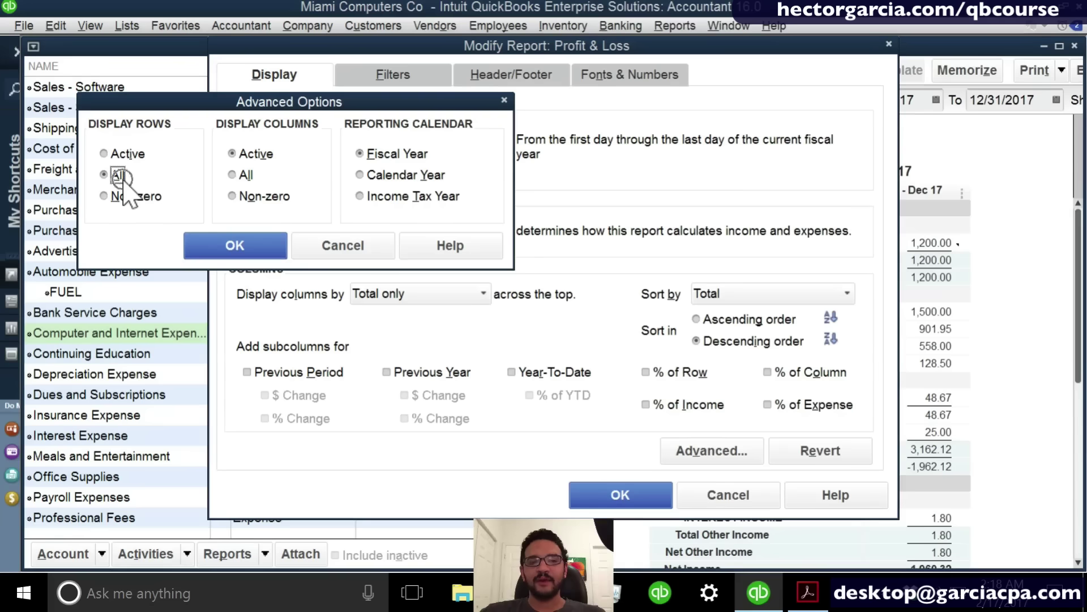
pyautogui.click(235, 245)
pyautogui.click(577, 496)
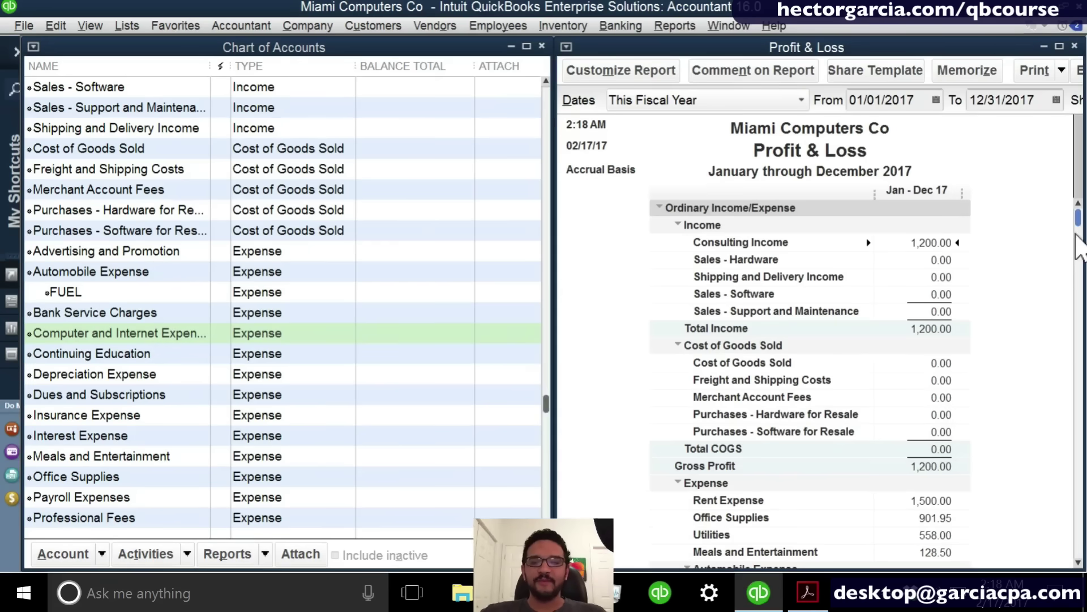
pyautogui.scroll(-3, 1079, 227)
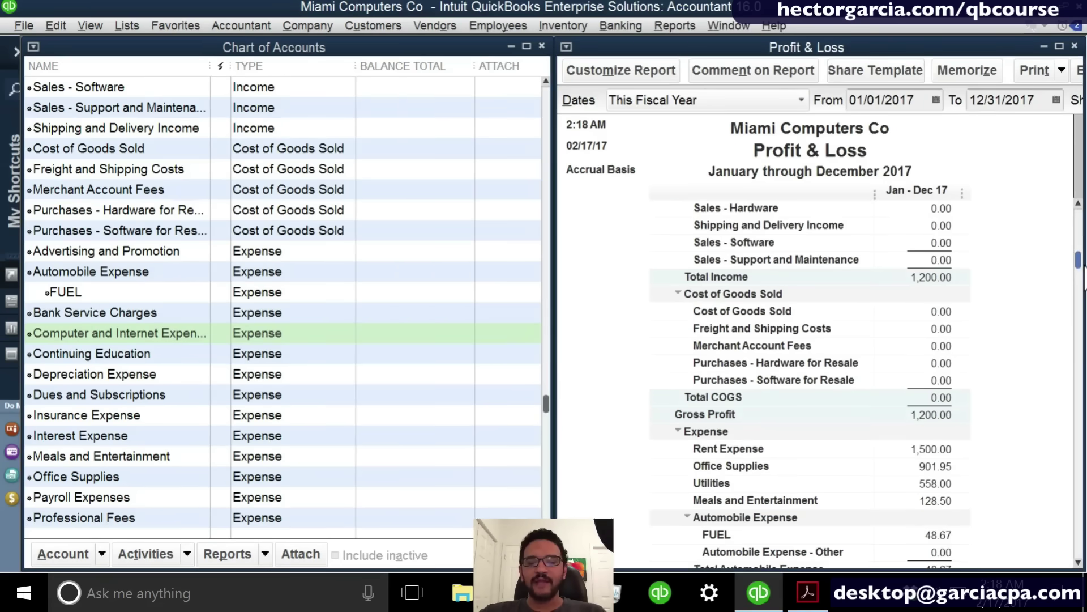
pyautogui.scroll(-6, 1071, 527)
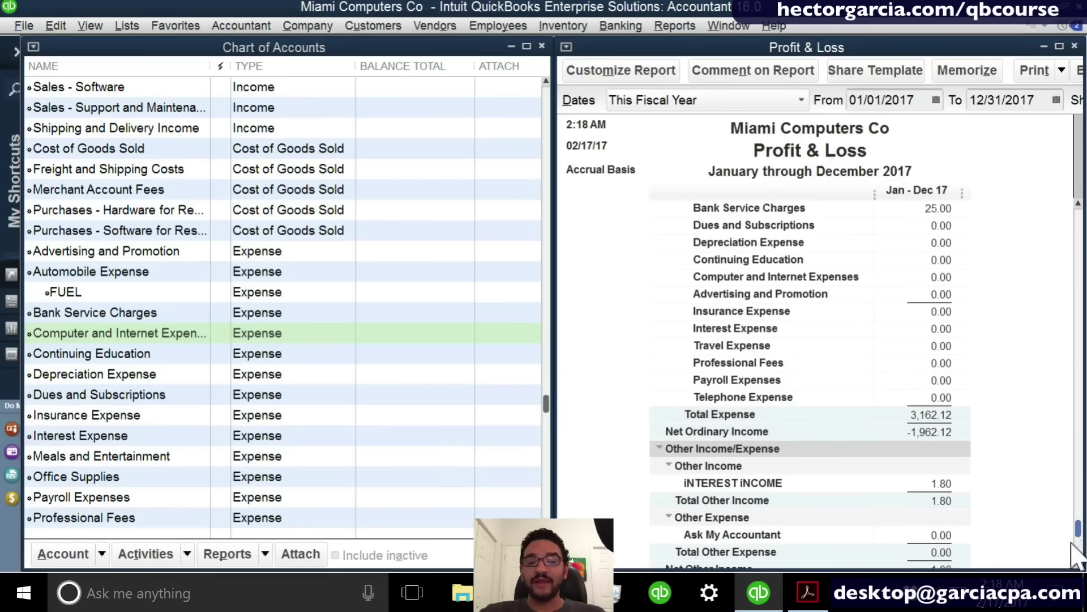
pyautogui.scroll(-1, 1072, 543)
pyautogui.moveTo(1085, 486); pyautogui.dragTo(1060, 200)
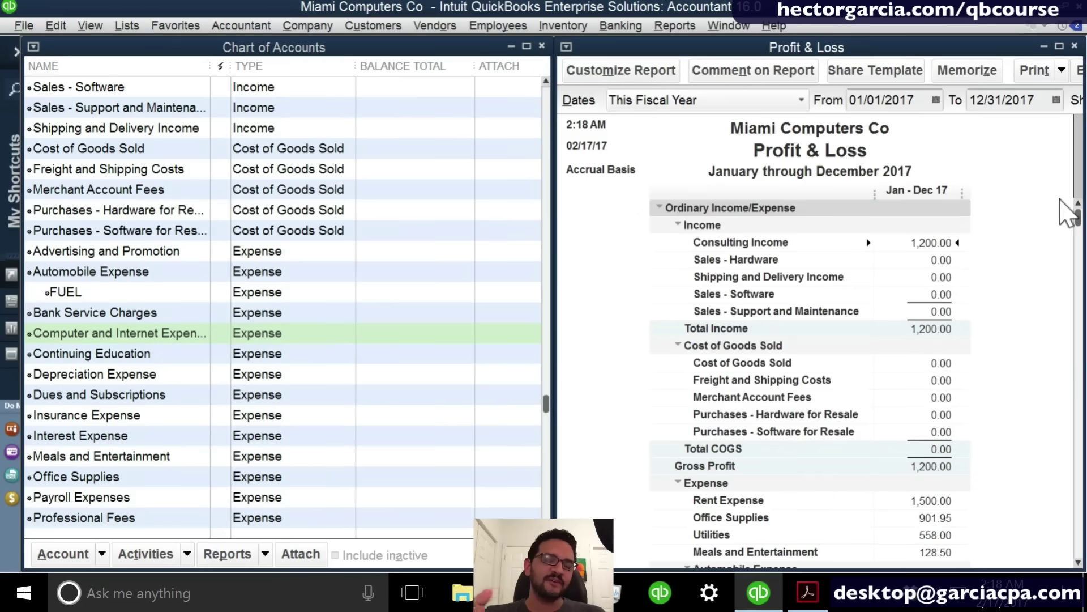
pyautogui.click(671, 70)
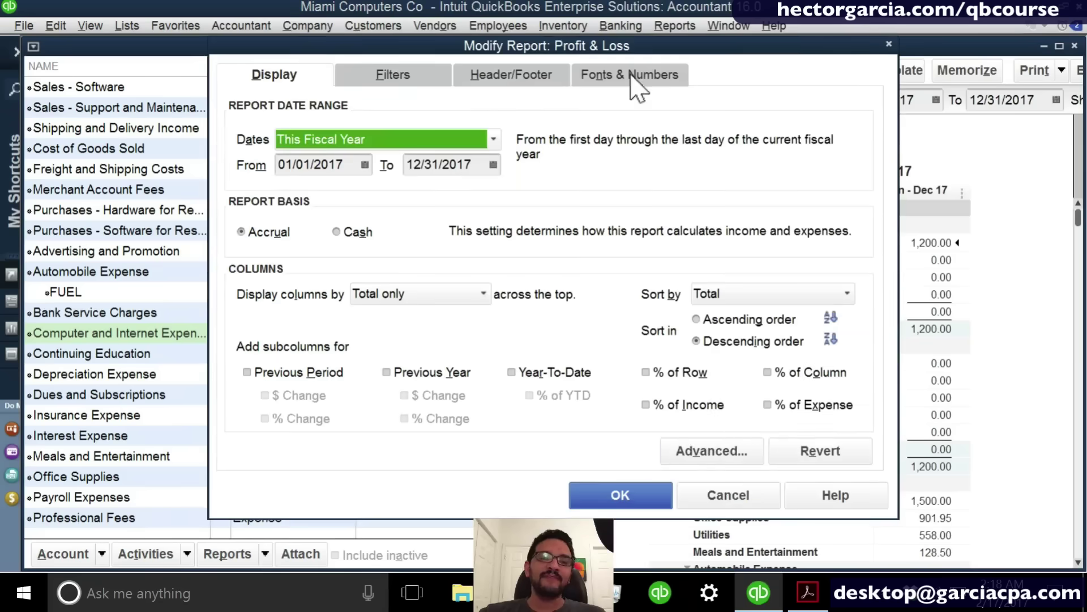
pyautogui.click(729, 450)
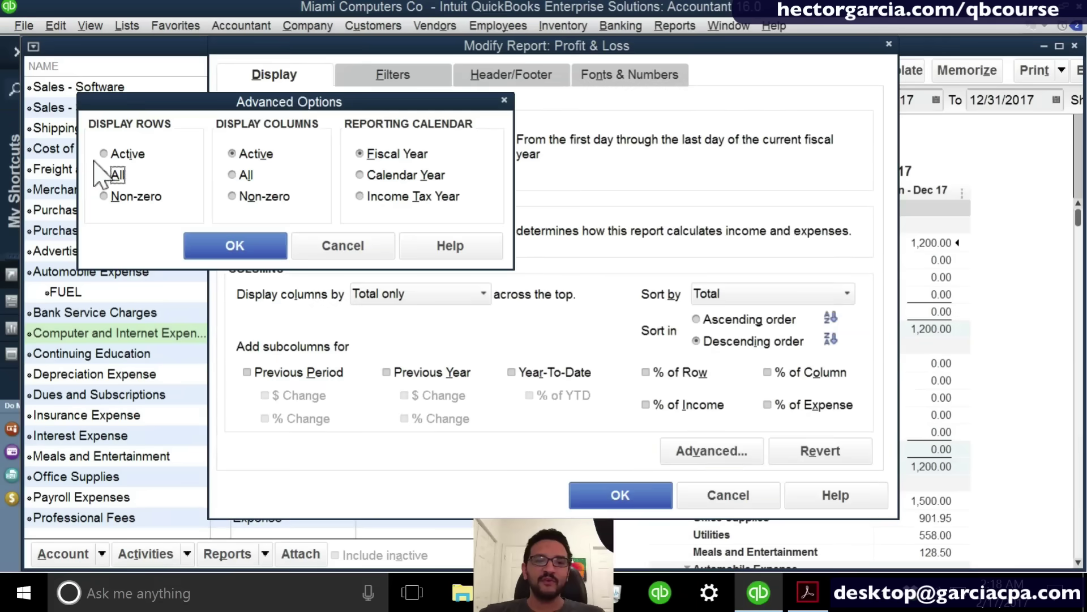
pyautogui.click(125, 161)
pyautogui.click(249, 247)
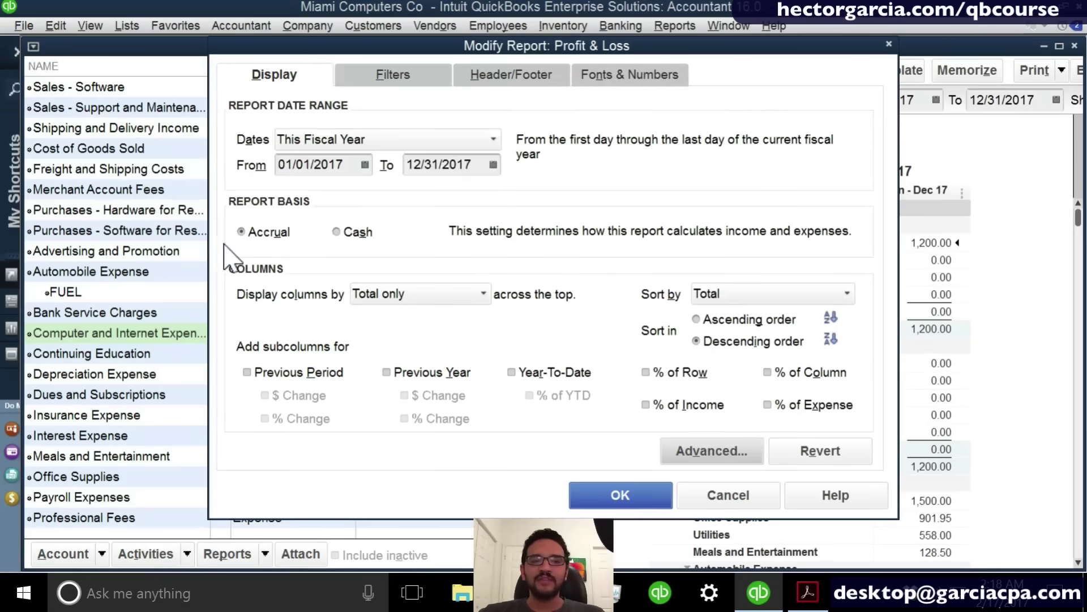
pyautogui.click(623, 497)
pyautogui.scroll(-1, 920, 456)
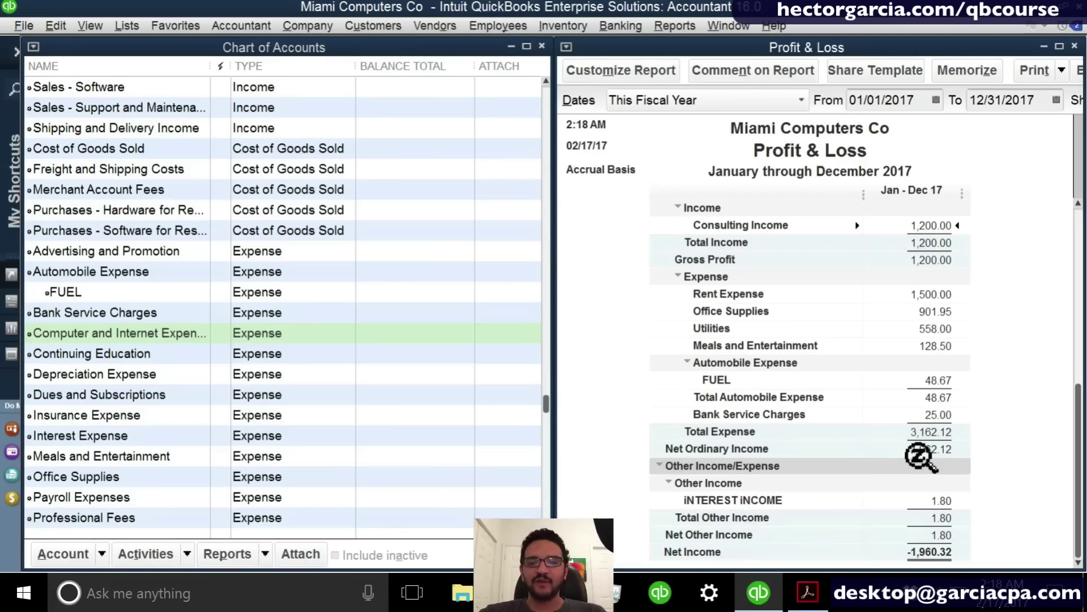
pyautogui.scroll(1, 920, 457)
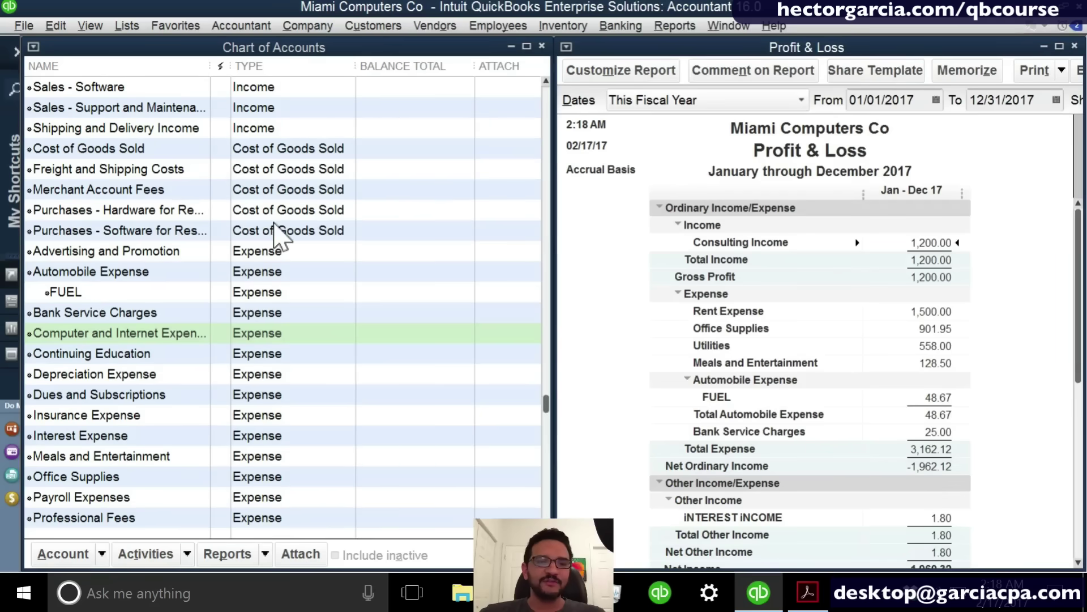
pyautogui.click(275, 227)
pyautogui.scroll(5, 281, 234)
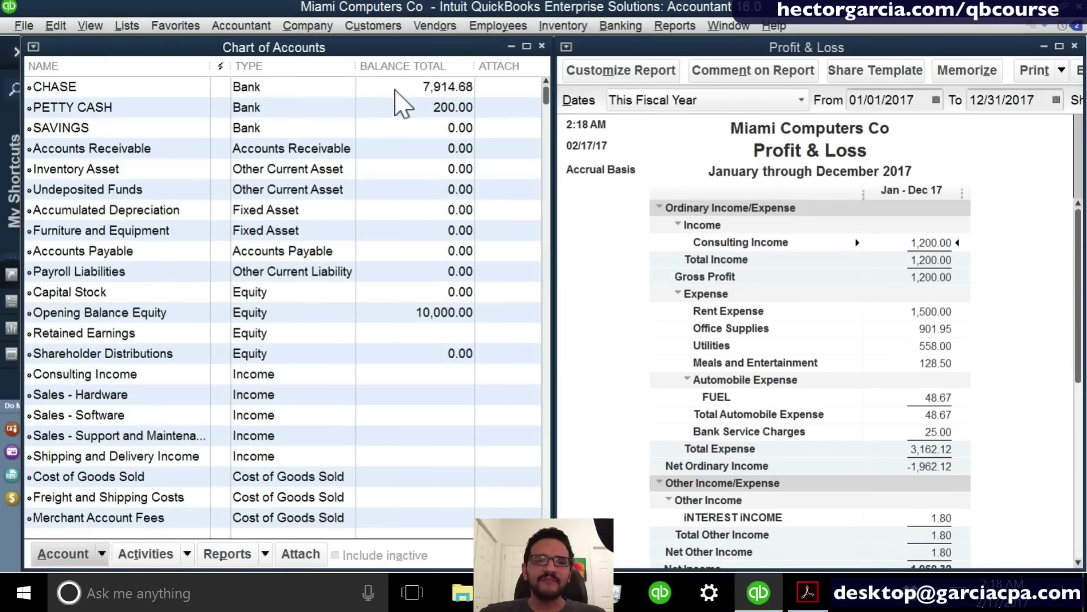
pyautogui.click(395, 90)
pyautogui.click(369, 333)
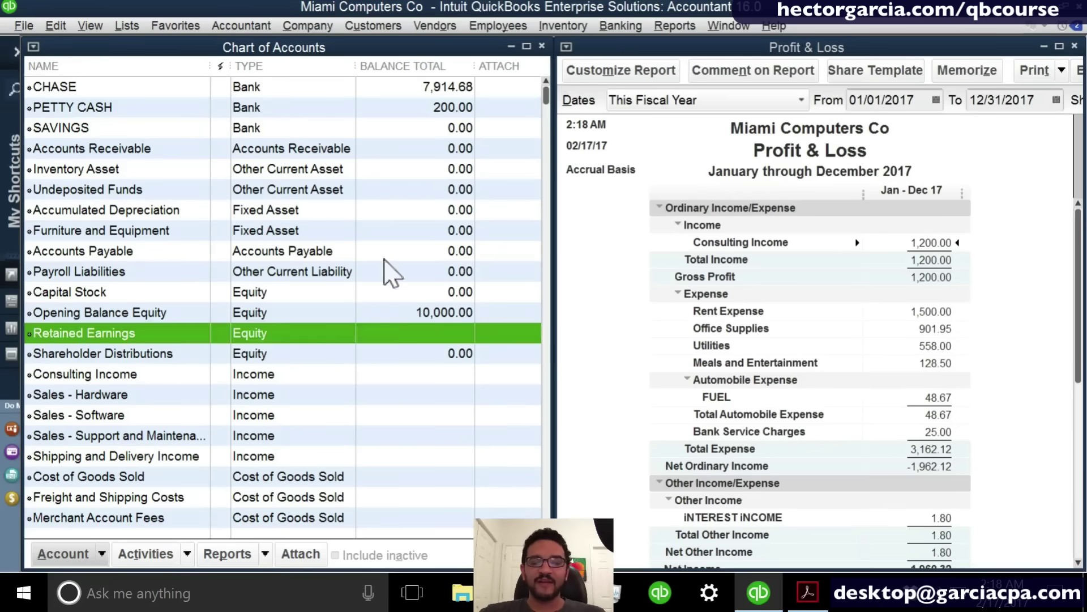
pyautogui.click(381, 88)
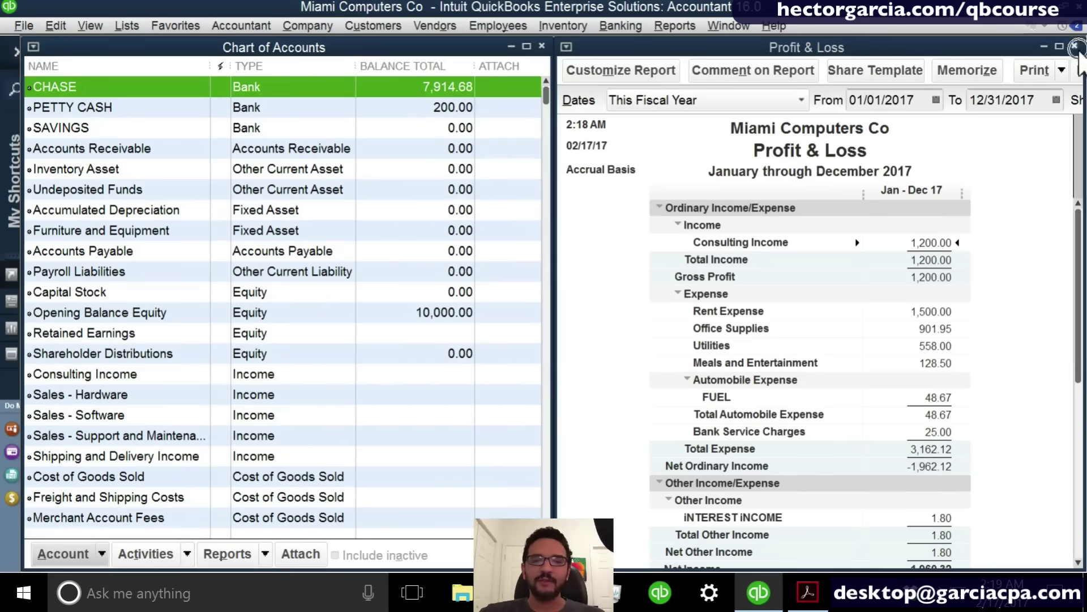
pyautogui.click(1075, 46)
# Close the Profit & Loss without memorizing it and open the Balance Sheet Standard report.
pyautogui.click(564, 284)
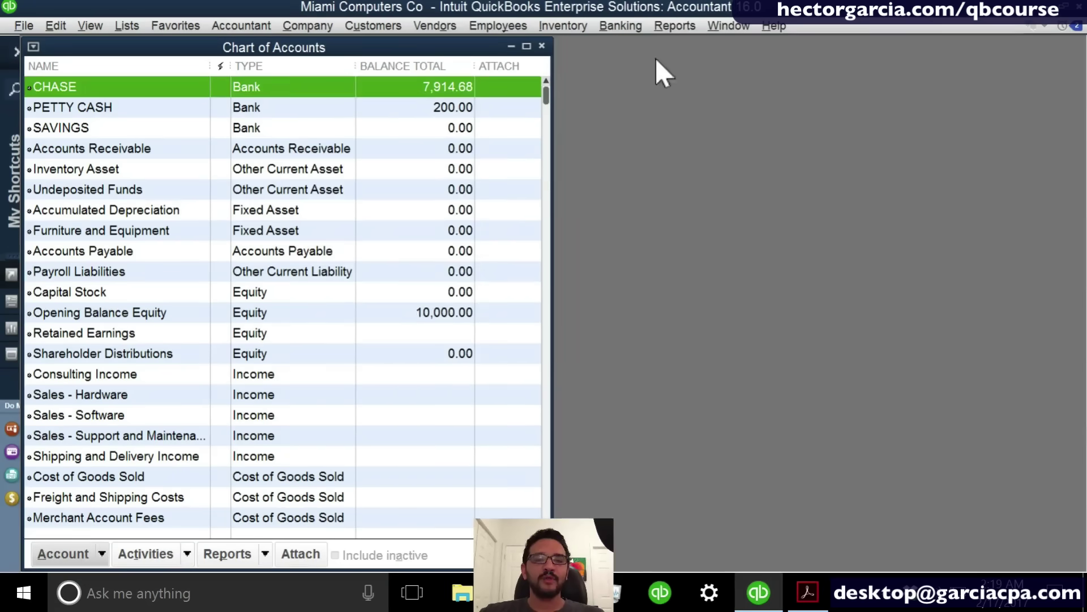
pyautogui.click(675, 26)
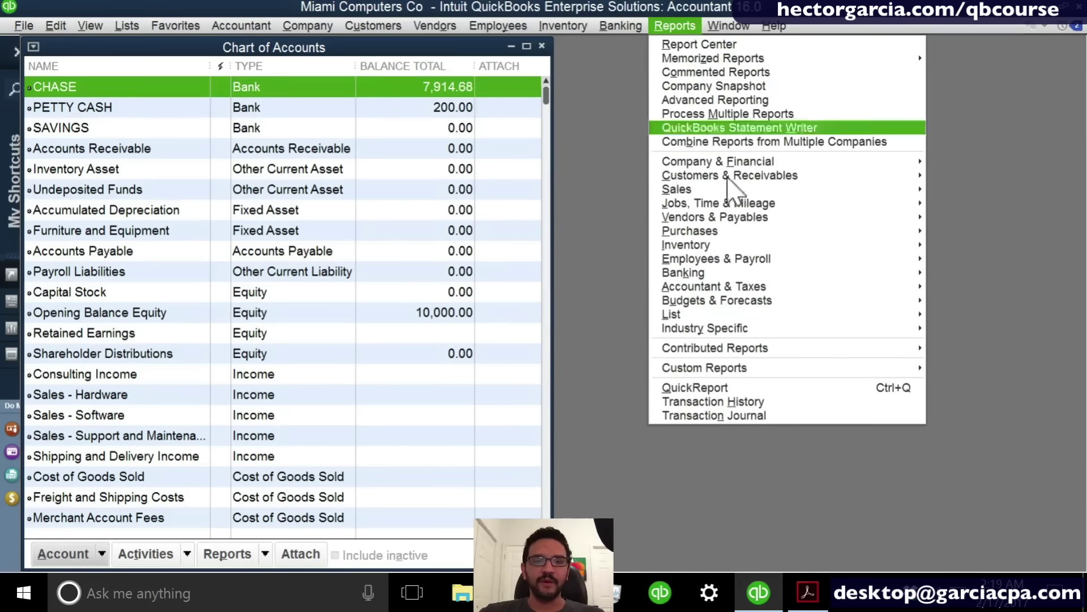
pyautogui.moveTo(731, 165)
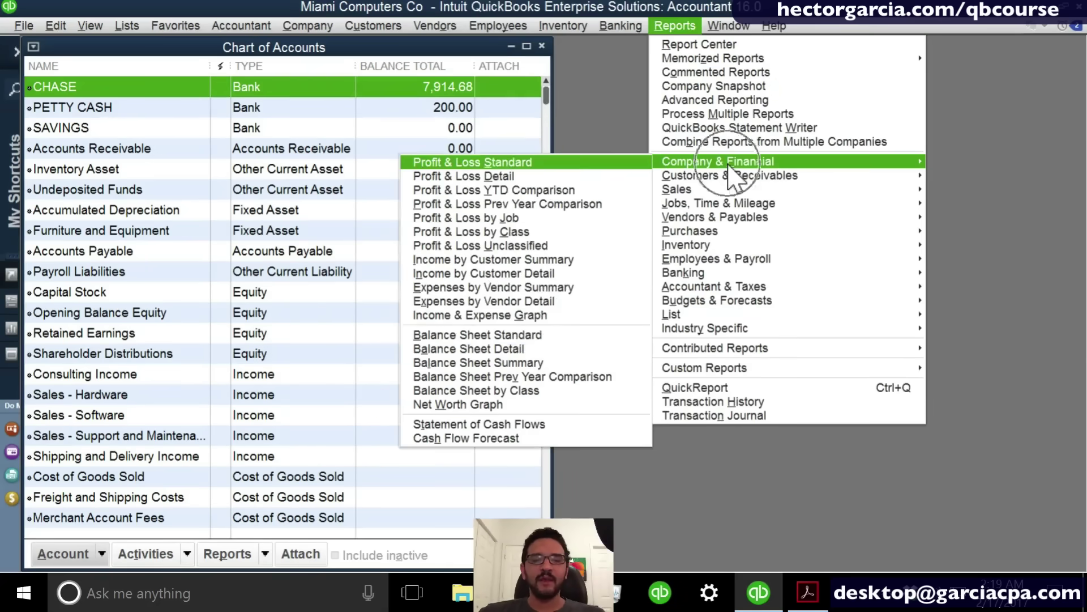
pyautogui.click(513, 336)
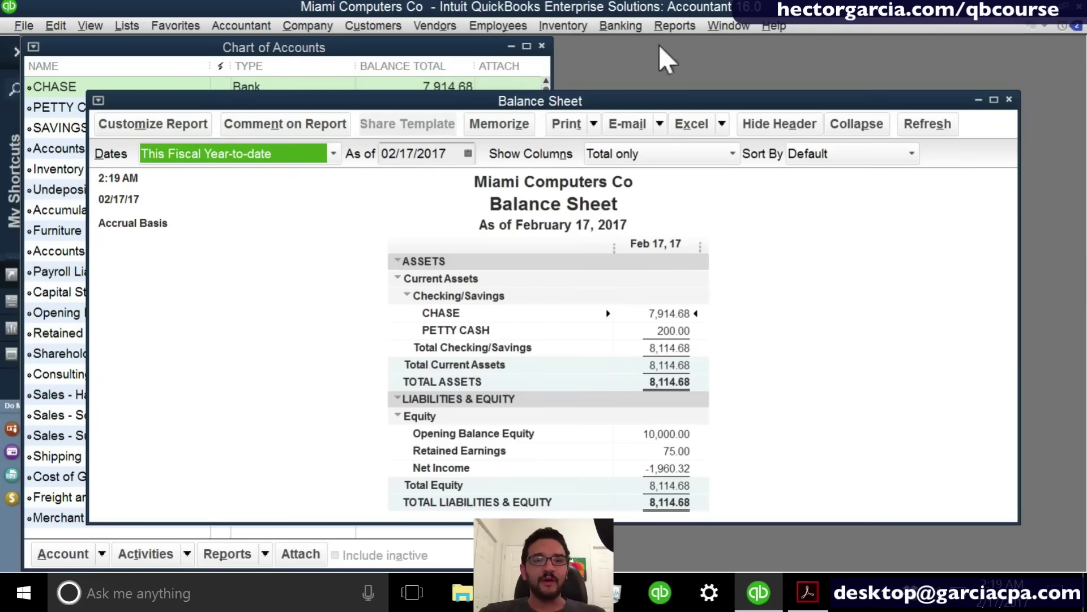
# Tile the Balance Sheet horizontally with the Chart of Accounts and point out key asset and equity accounts.
pyautogui.click(680, 29)
pyautogui.moveTo(729, 25)
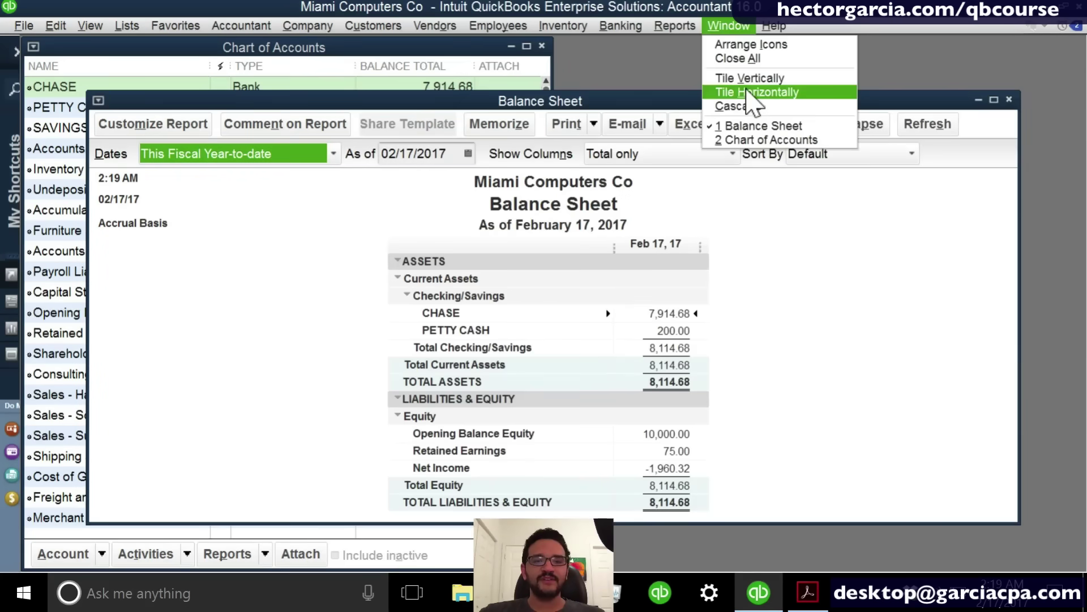
pyautogui.click(753, 92)
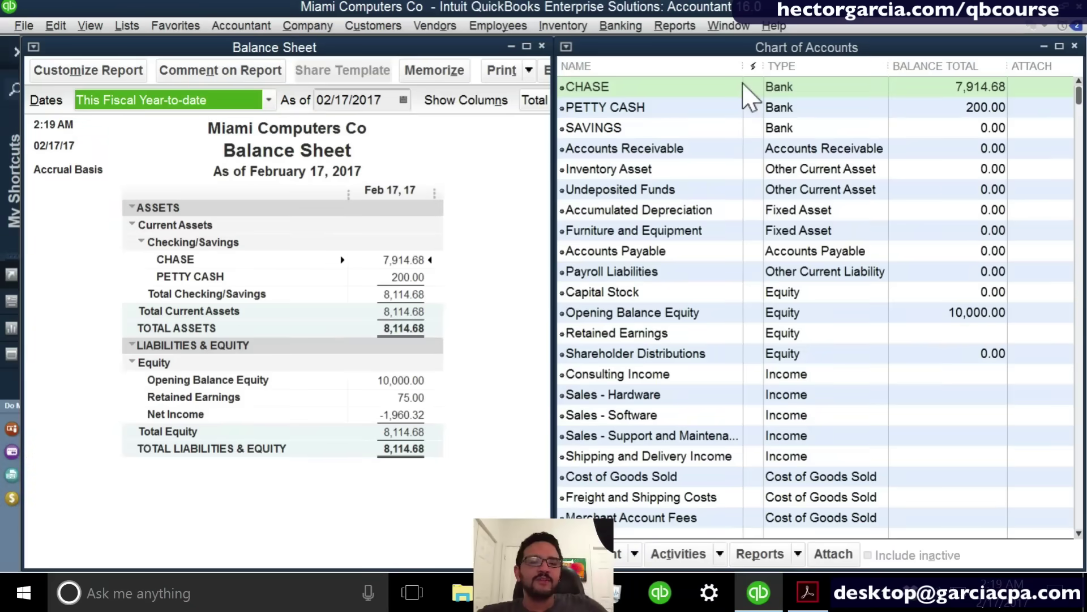
pyautogui.click(875, 213)
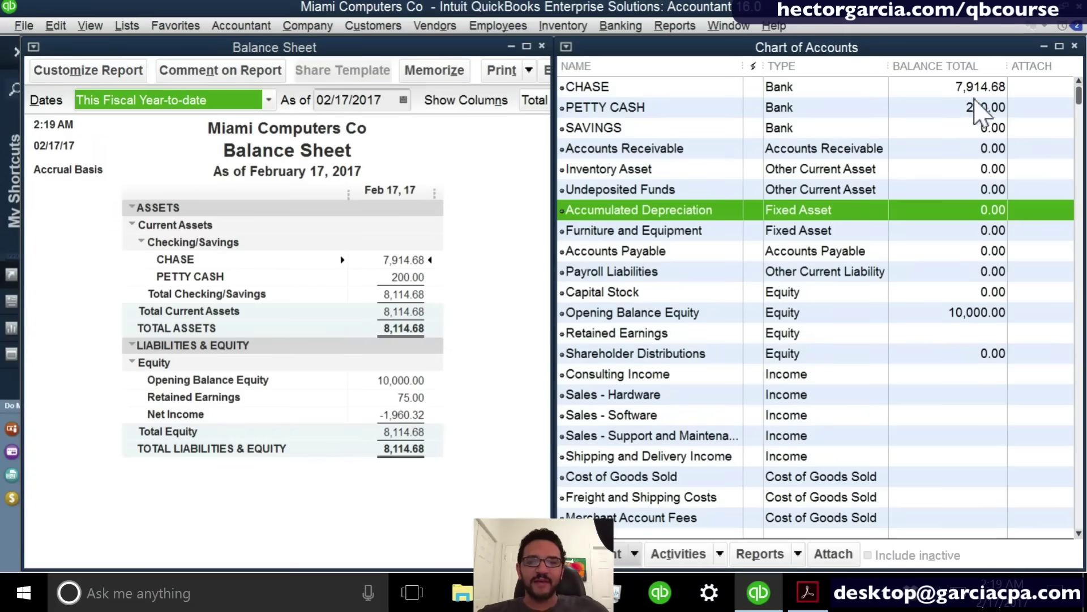
pyautogui.click(972, 94)
pyautogui.click(976, 108)
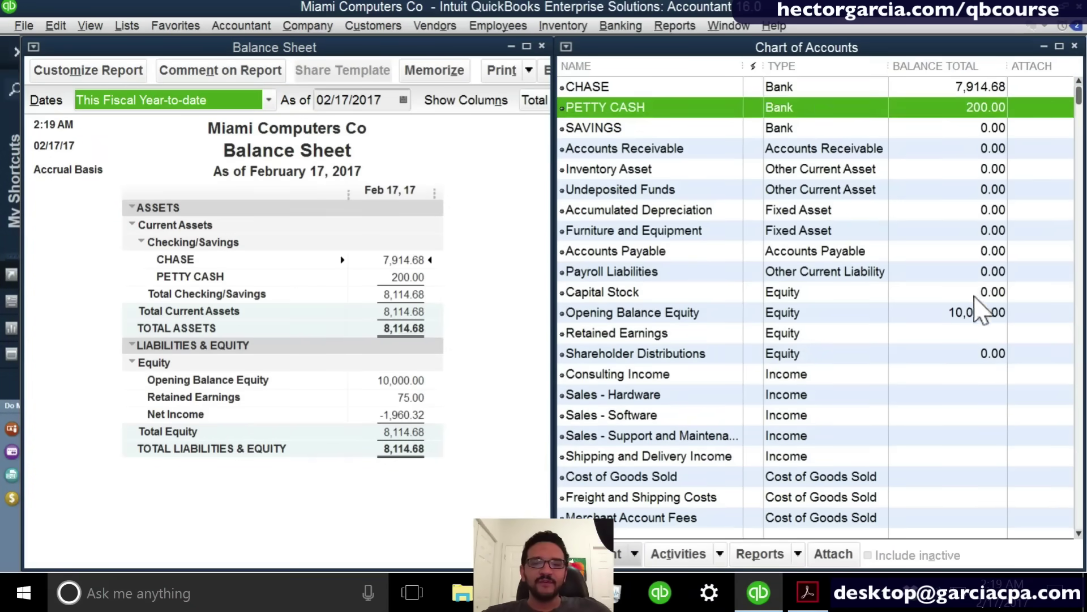
pyautogui.click(974, 313)
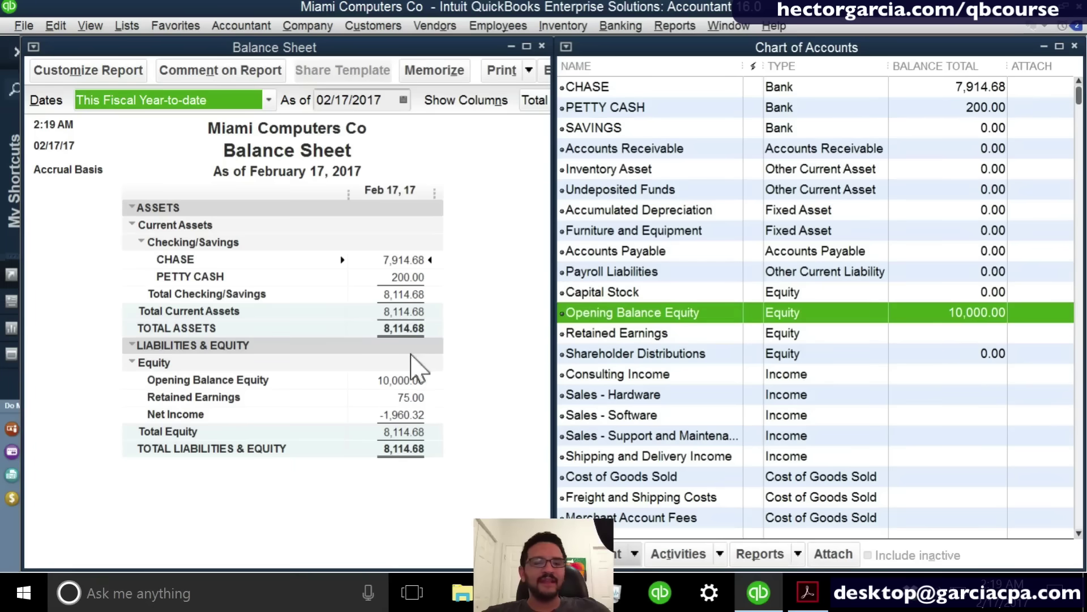
pyautogui.click(422, 313)
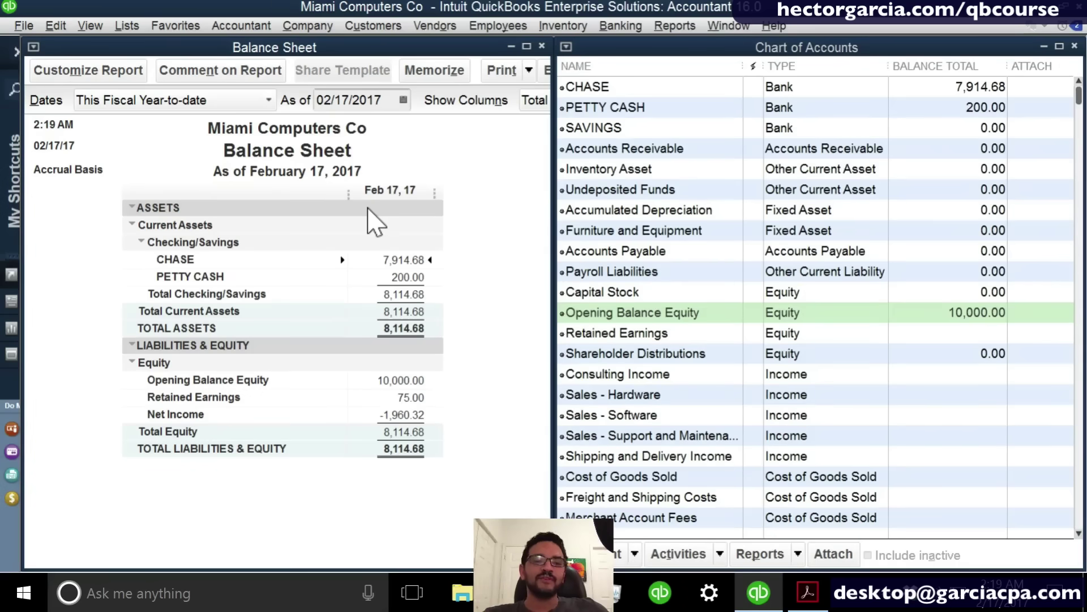
# Create a new Fixed Asset account named TOYOTA TRUCK.
pyautogui.rightClick(810, 256)
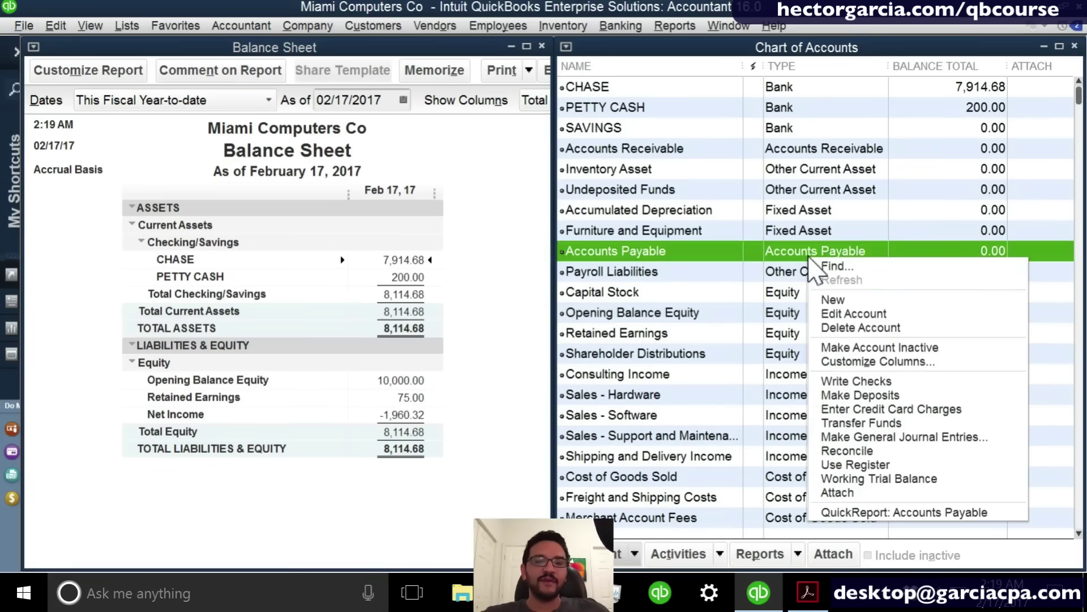
pyautogui.click(882, 303)
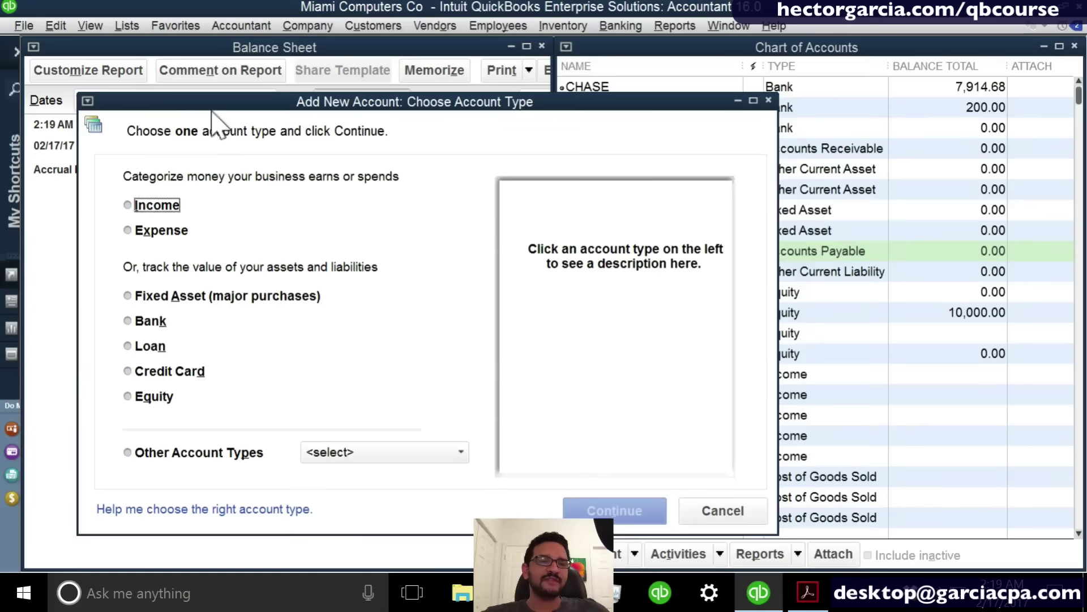
pyautogui.moveTo(210, 111); pyautogui.dragTo(569, 102)
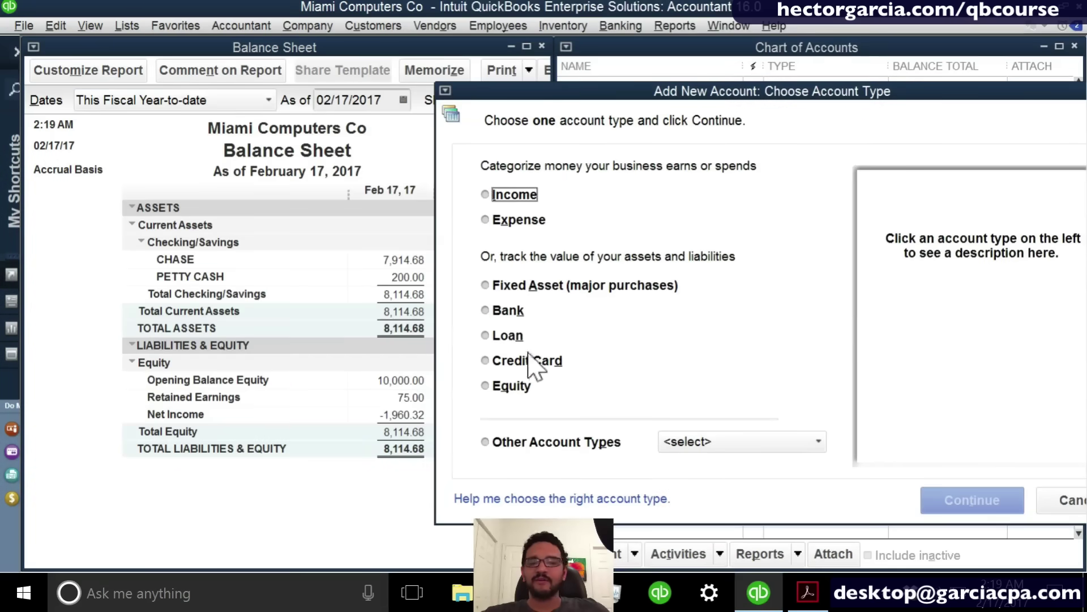
pyautogui.click(527, 286)
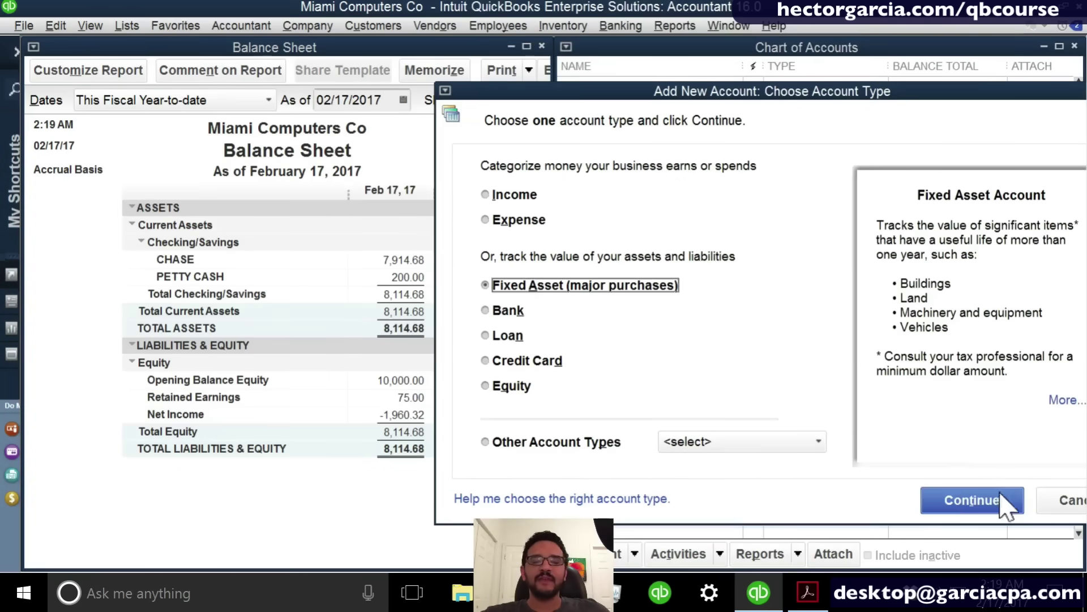
pyautogui.click(970, 499)
pyautogui.write('T')
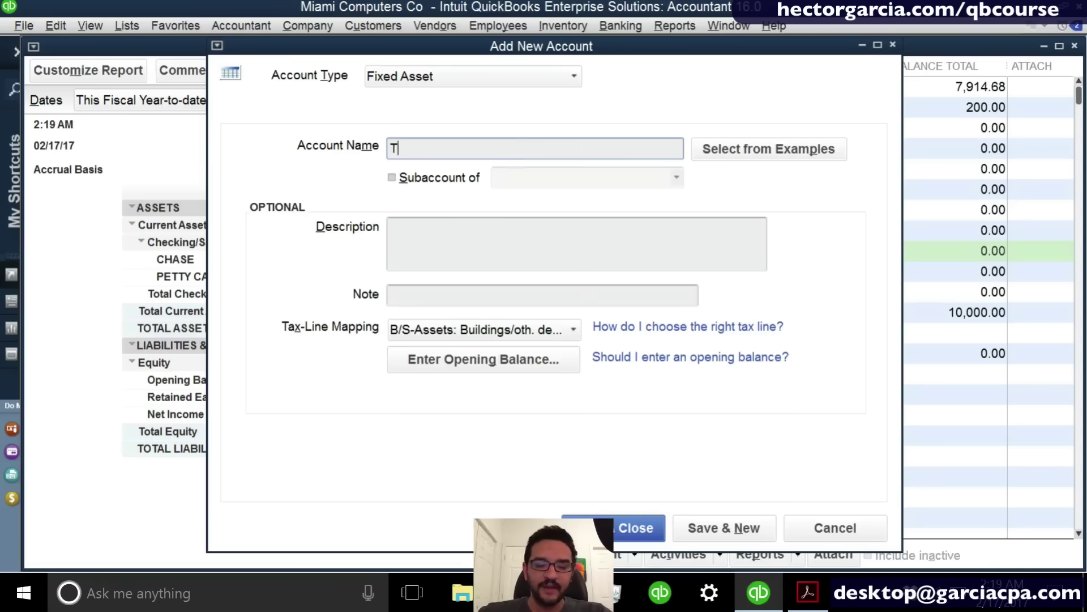
pyautogui.write('OY')
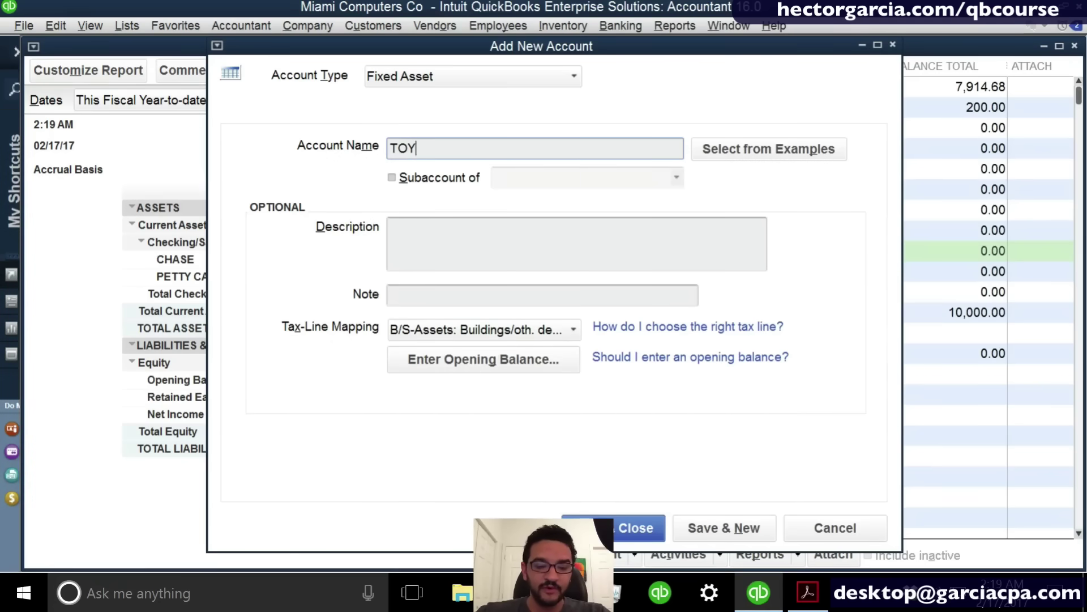
pyautogui.write('OTA TRUCK')
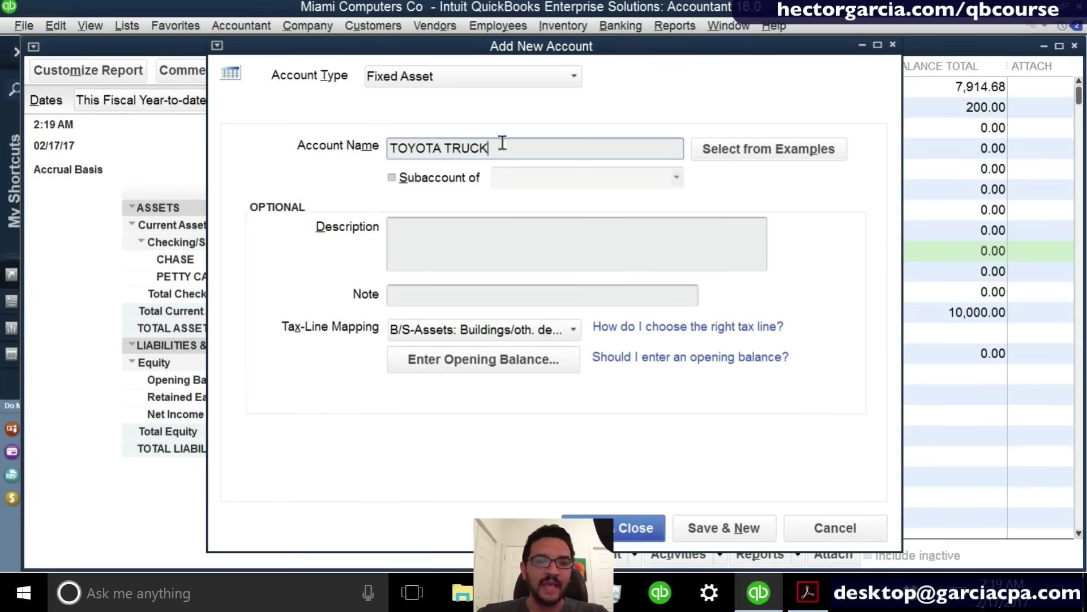
# Give TOYOTA TRUCK a 28,000.00 opening balance as of 12/04/2014, save it, and refresh the Balance Sheet.
pyautogui.click(518, 363)
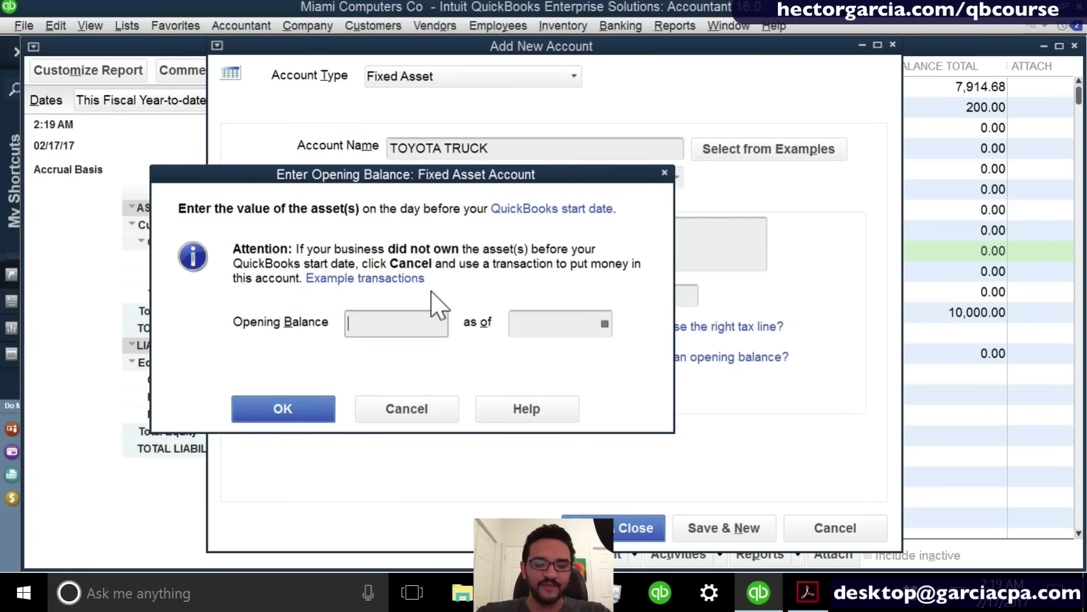
pyautogui.write('38000')
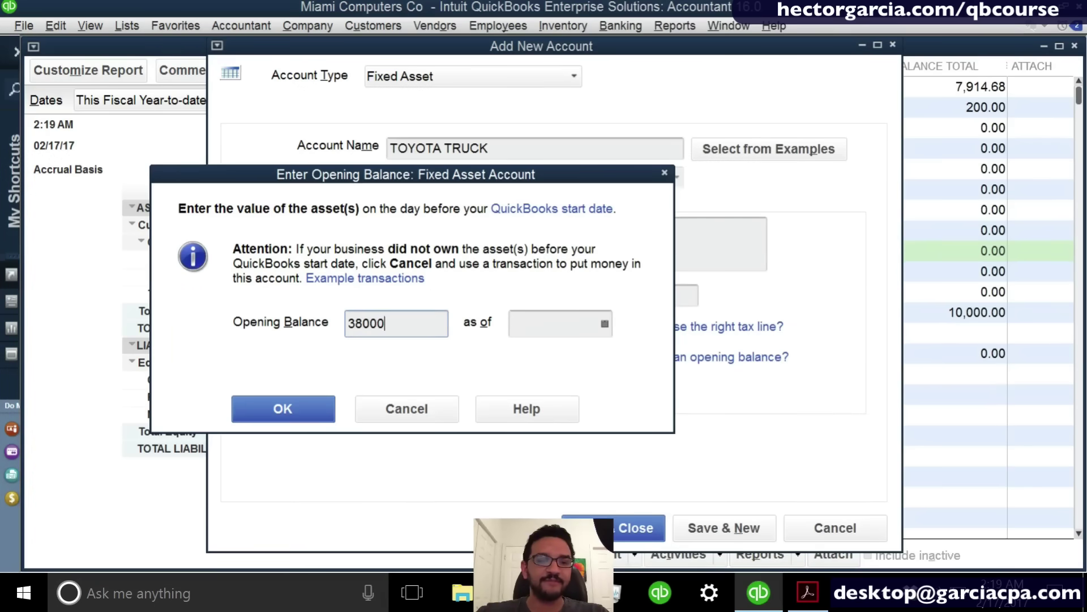
pyautogui.press('Left')
pyautogui.press('Left')
pyautogui.press('Left')
pyautogui.press('Left')
pyautogui.press('Left')
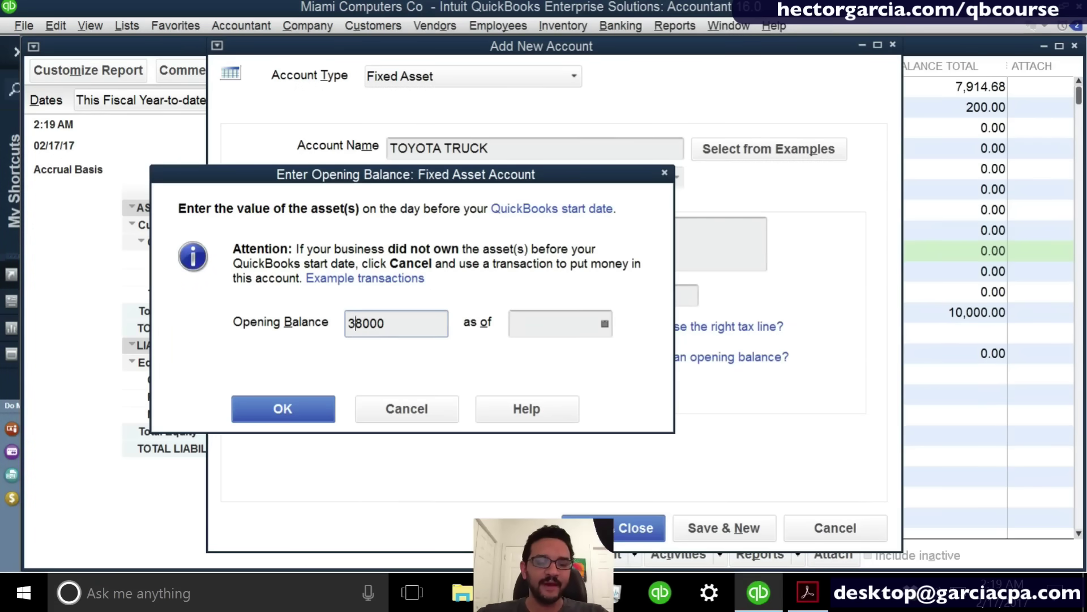
pyautogui.press('Delete')
pyautogui.write('2')
pyautogui.press('Tab')
pyautogui.write('12/')
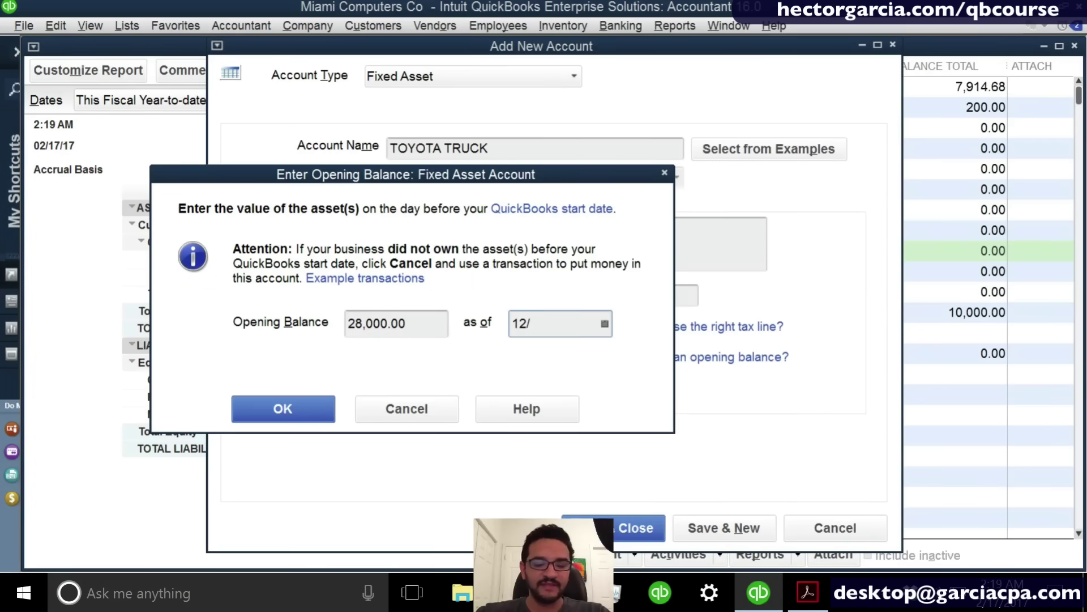
pyautogui.write('04/2015')
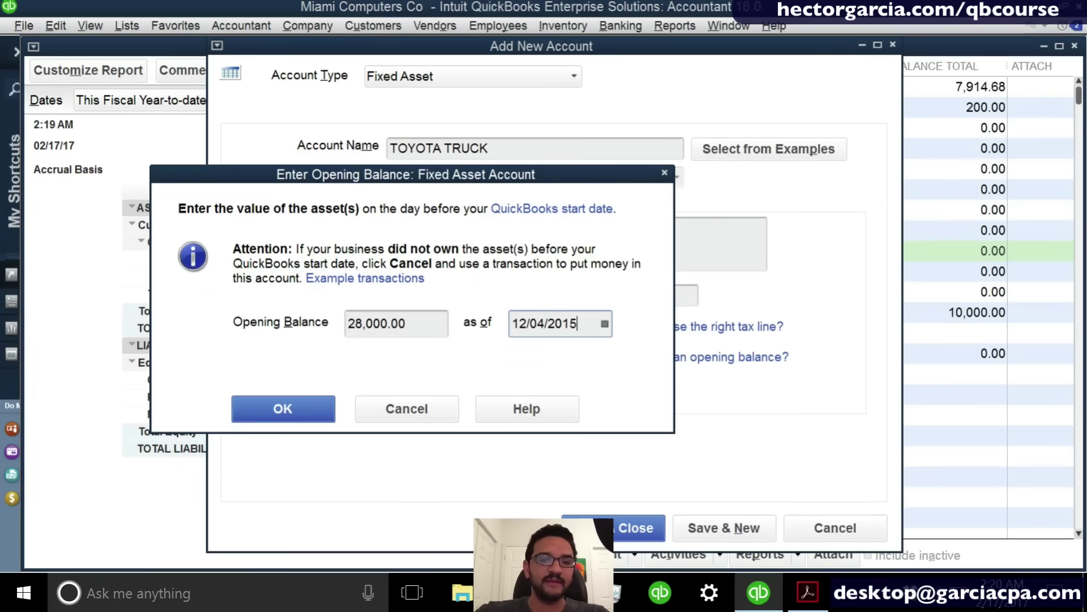
pyautogui.press('BackSpace')
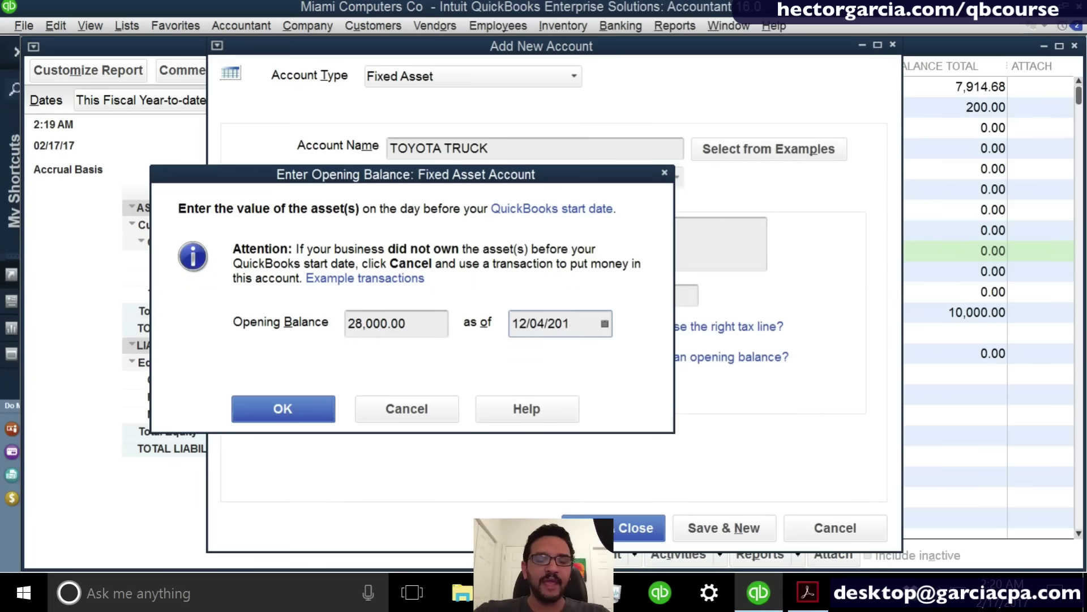
pyautogui.write('4')
pyautogui.click(309, 413)
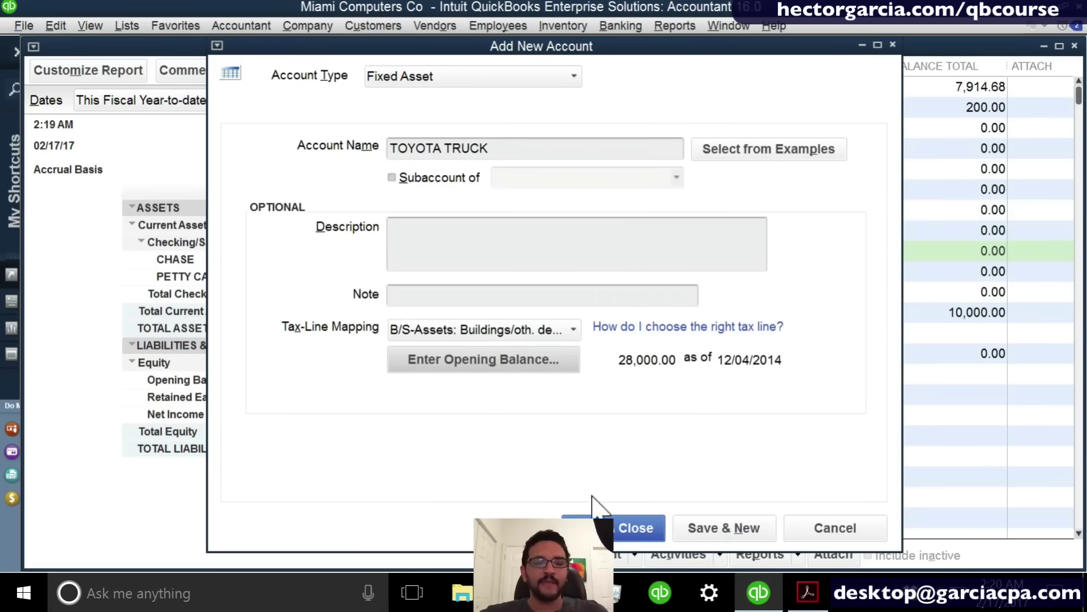
pyautogui.click(616, 531)
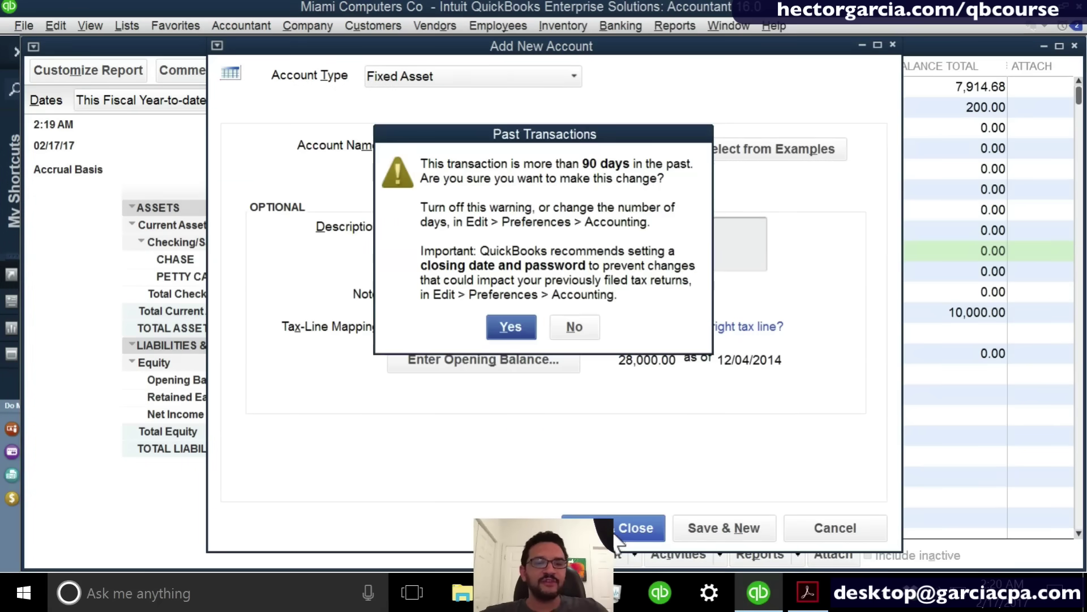
pyautogui.click(511, 327)
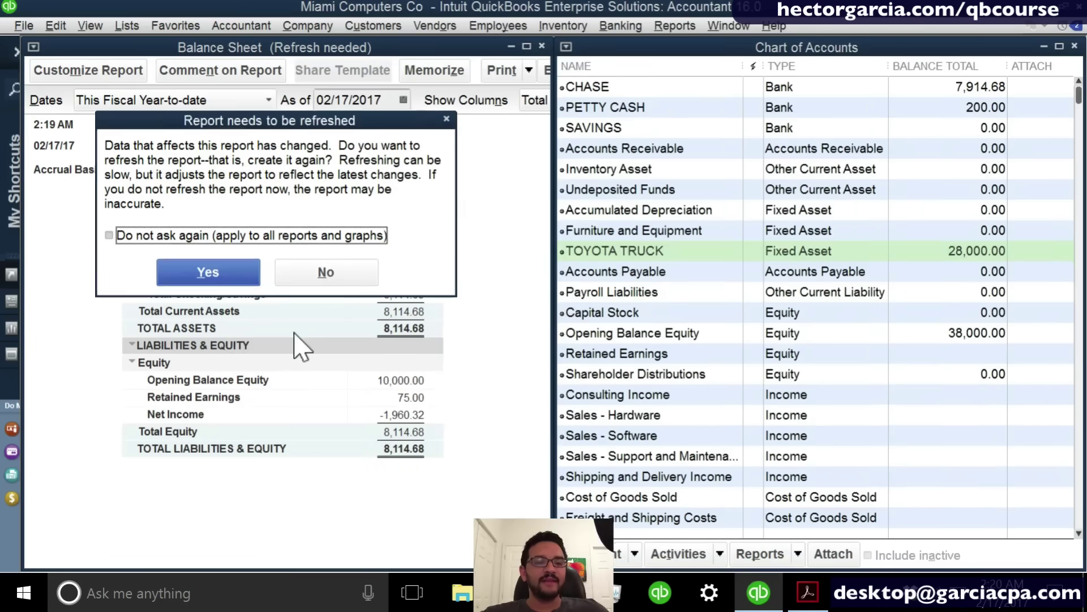
pyautogui.click(198, 276)
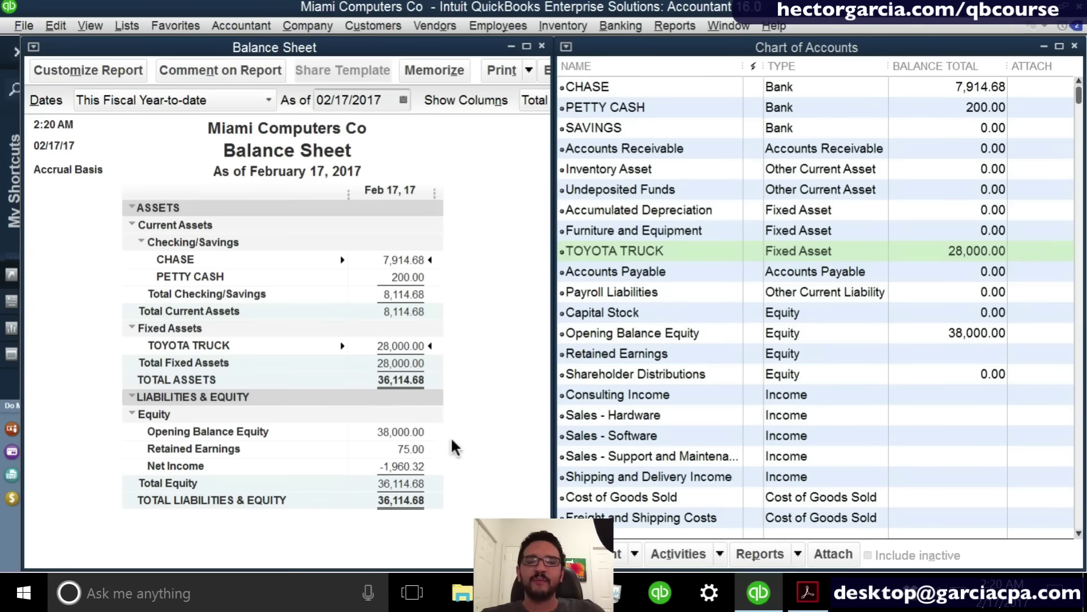
# Replace the Chart of Accounts with the February 1–17 Profit & Loss, tiled vertically beside the Balance Sheet.
pyautogui.click(1074, 46)
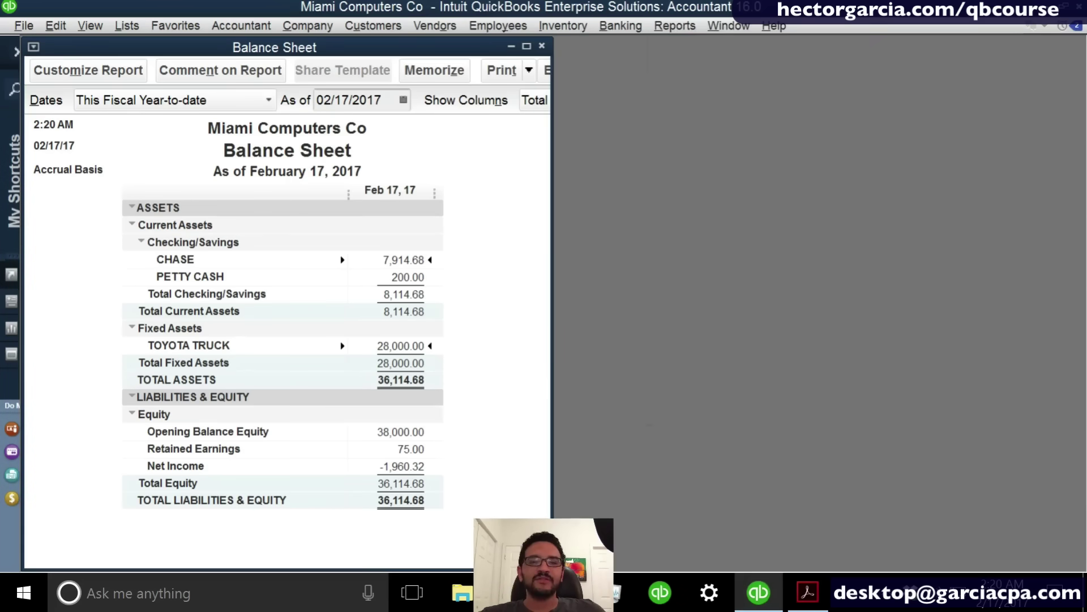
pyautogui.click(680, 26)
pyautogui.moveTo(753, 164)
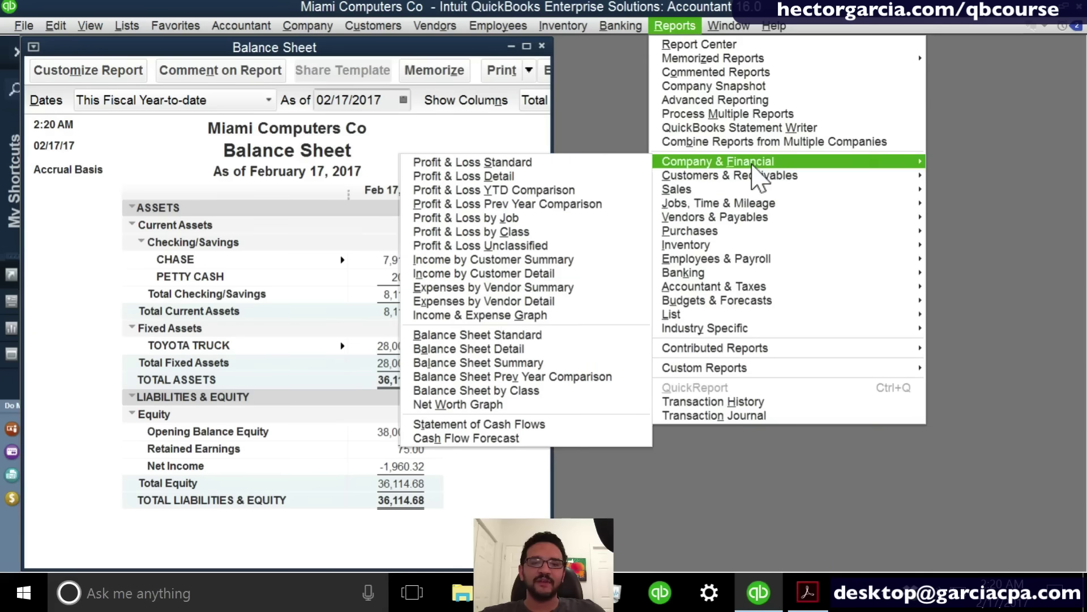
pyautogui.click(598, 161)
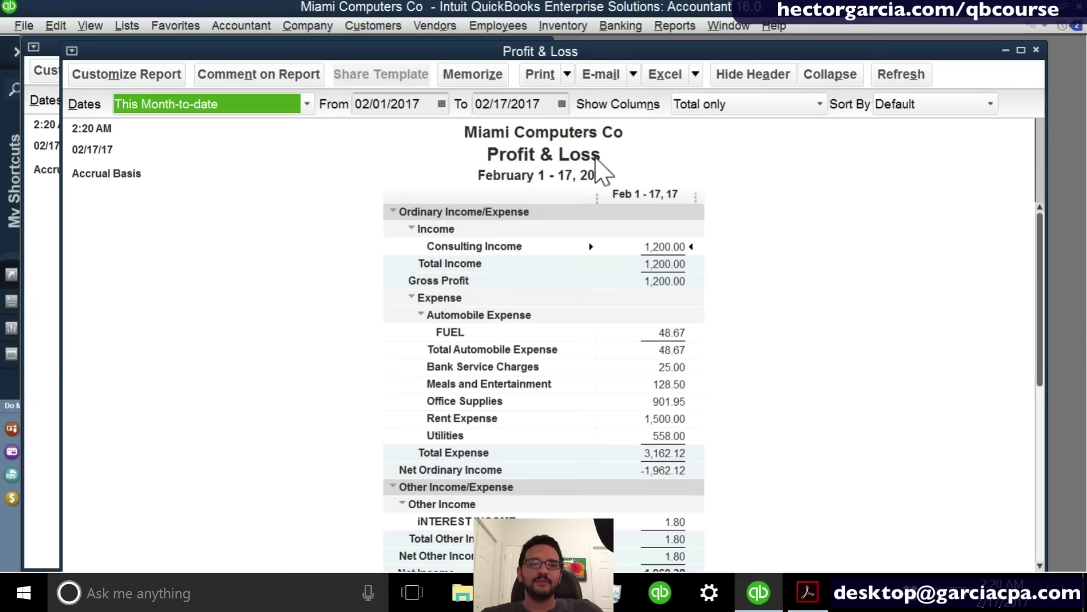
pyautogui.click(714, 28)
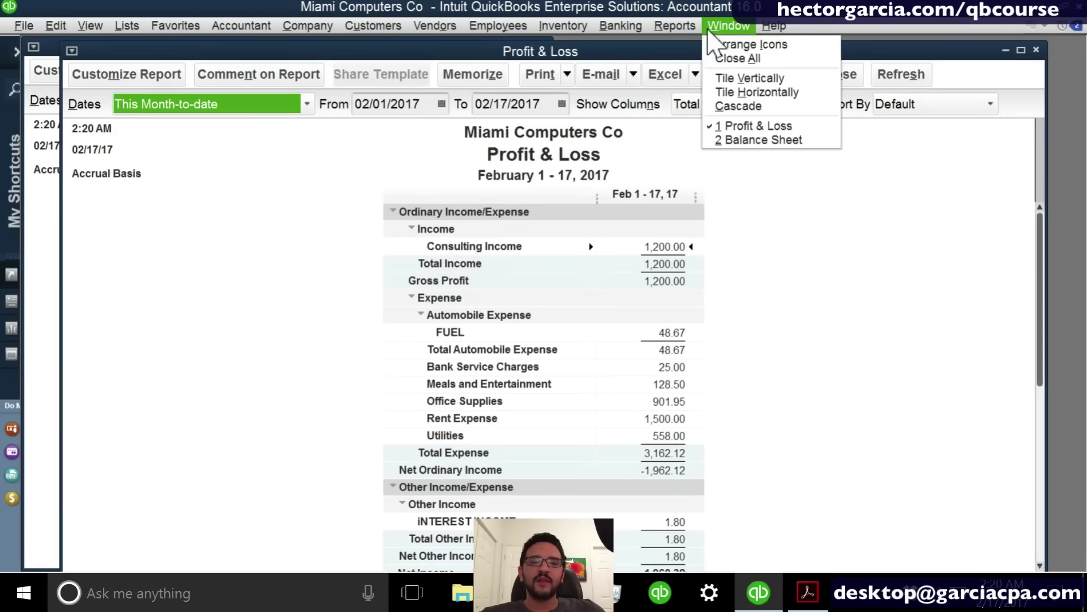
pyautogui.click(747, 78)
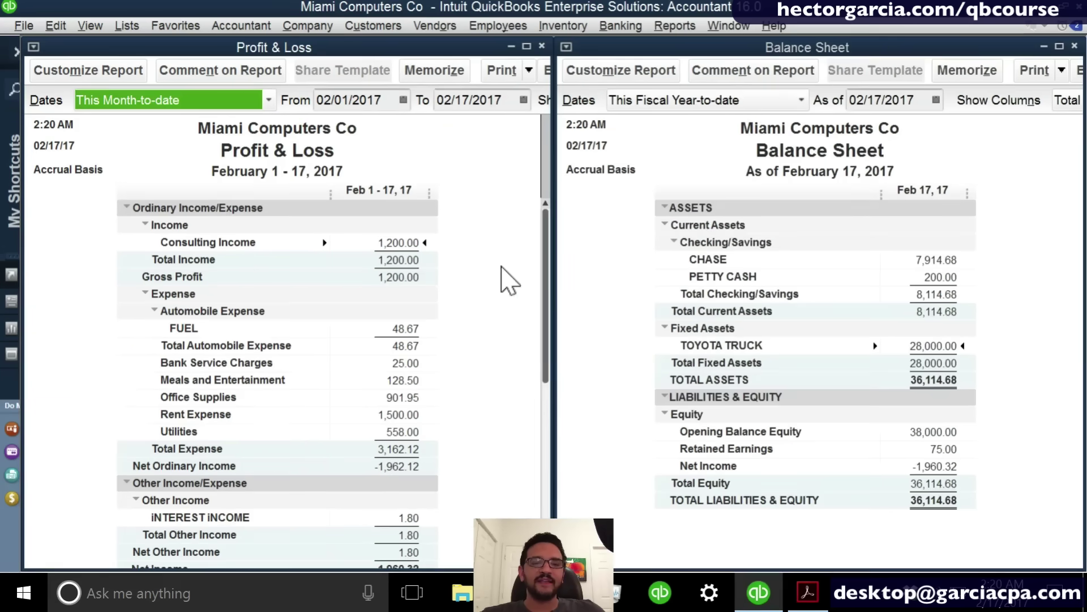
pyautogui.scroll(-1, 509, 281)
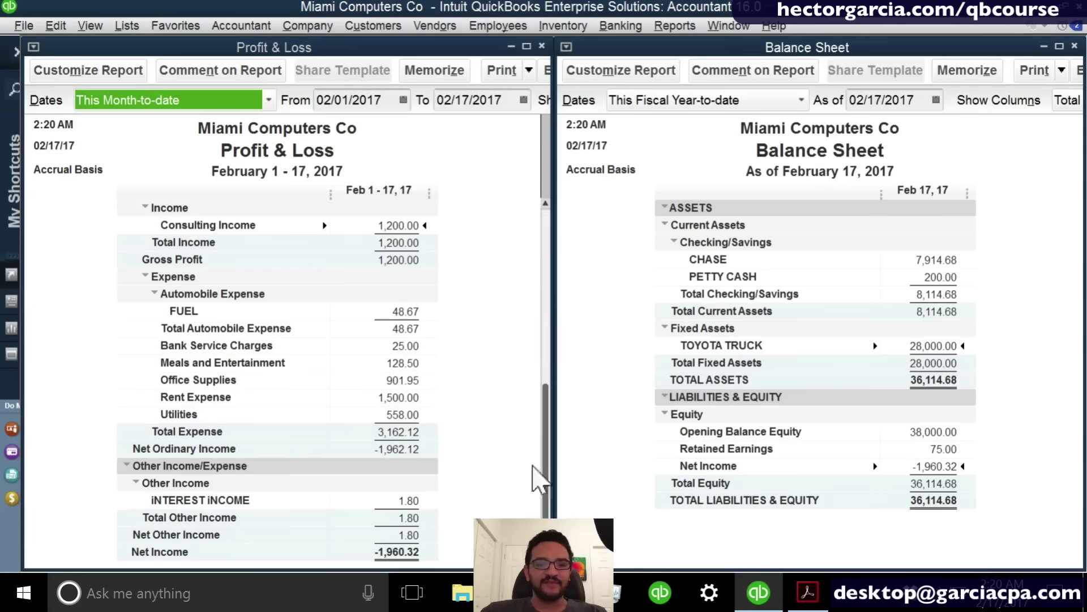
pyautogui.click(252, 137)
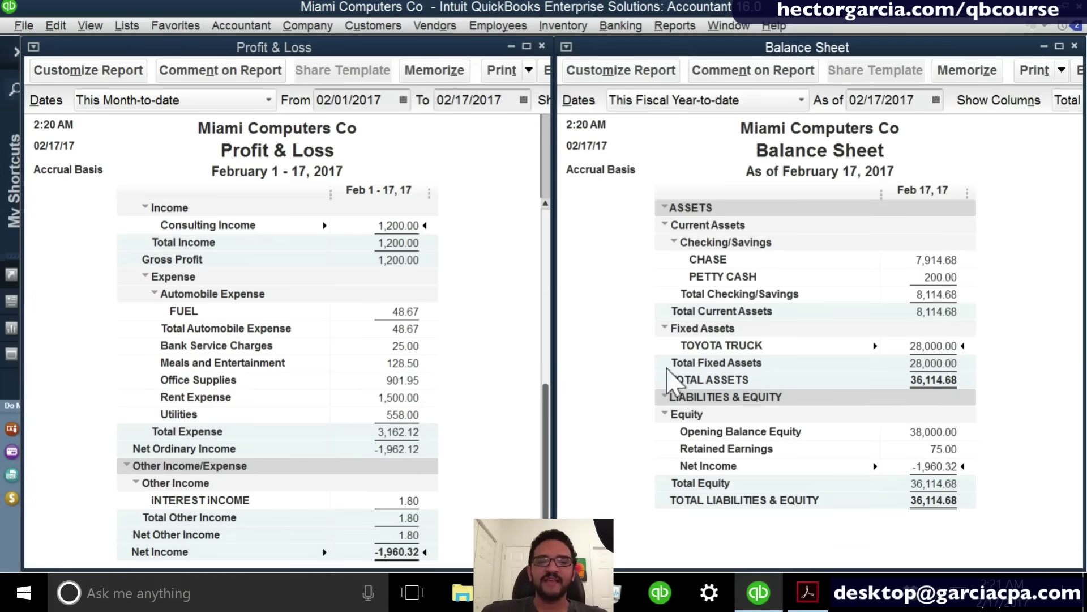
pyautogui.scroll(1, 552, 335)
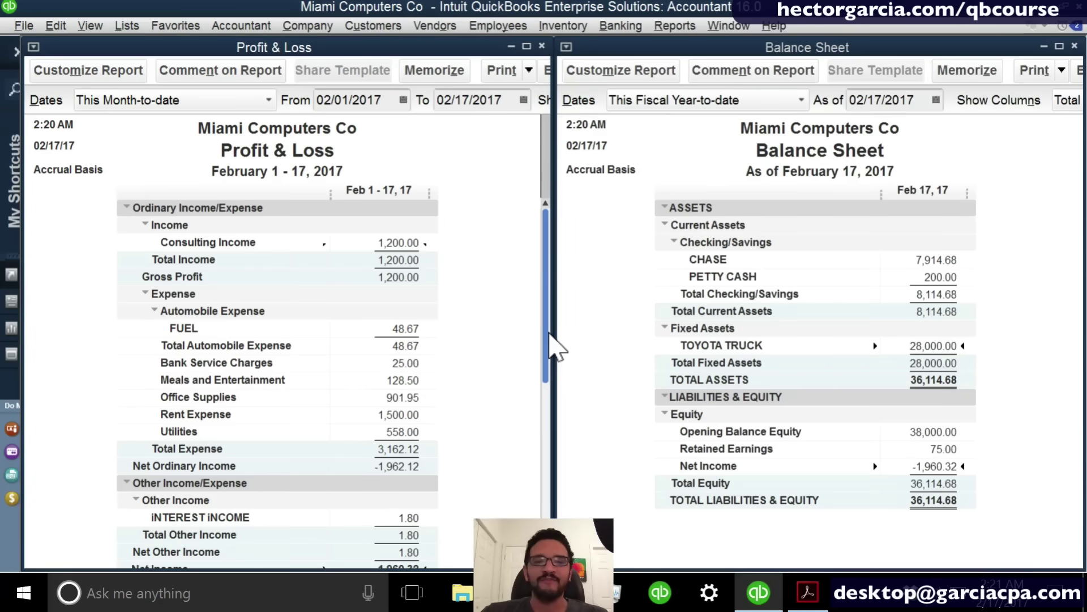
pyautogui.click(662, 26)
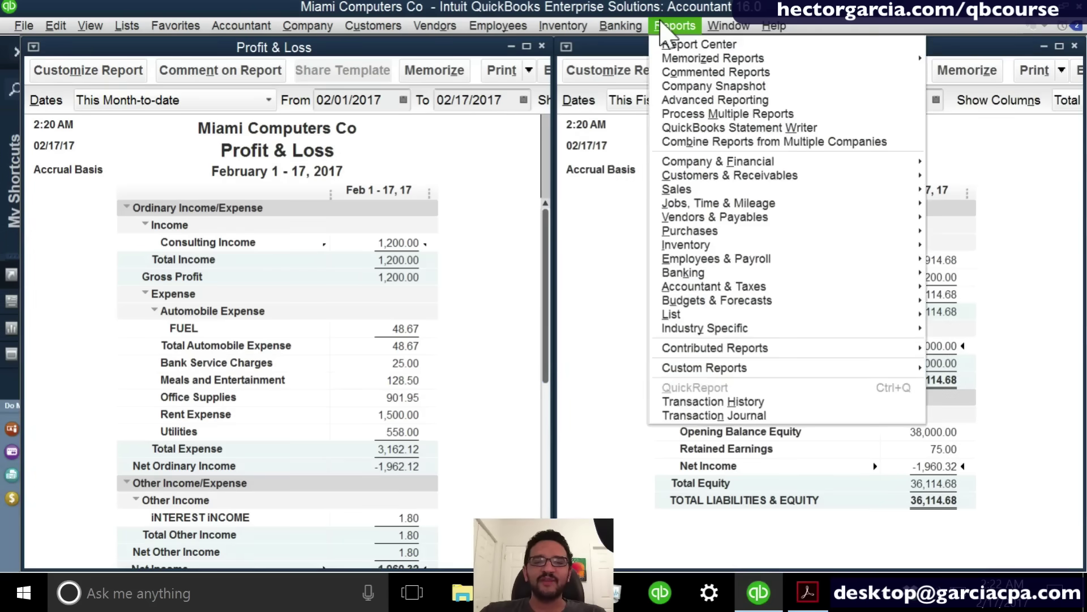
# Add the Statement of Cash Flows, tile the three reports, then start a new invoice with Ctrl+I.
pyautogui.moveTo(727, 164)
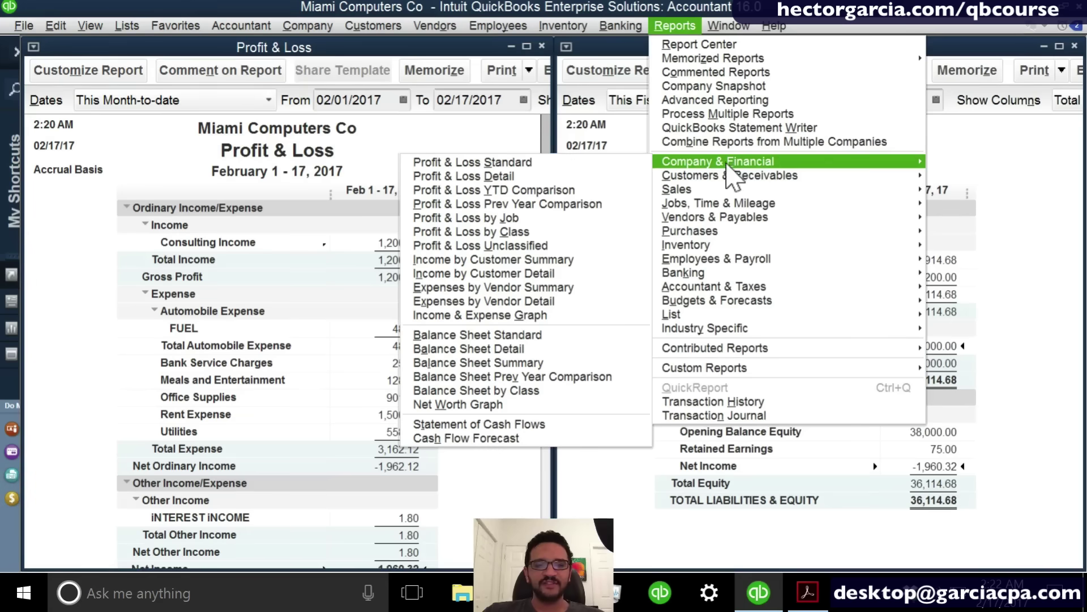
pyautogui.click(524, 421)
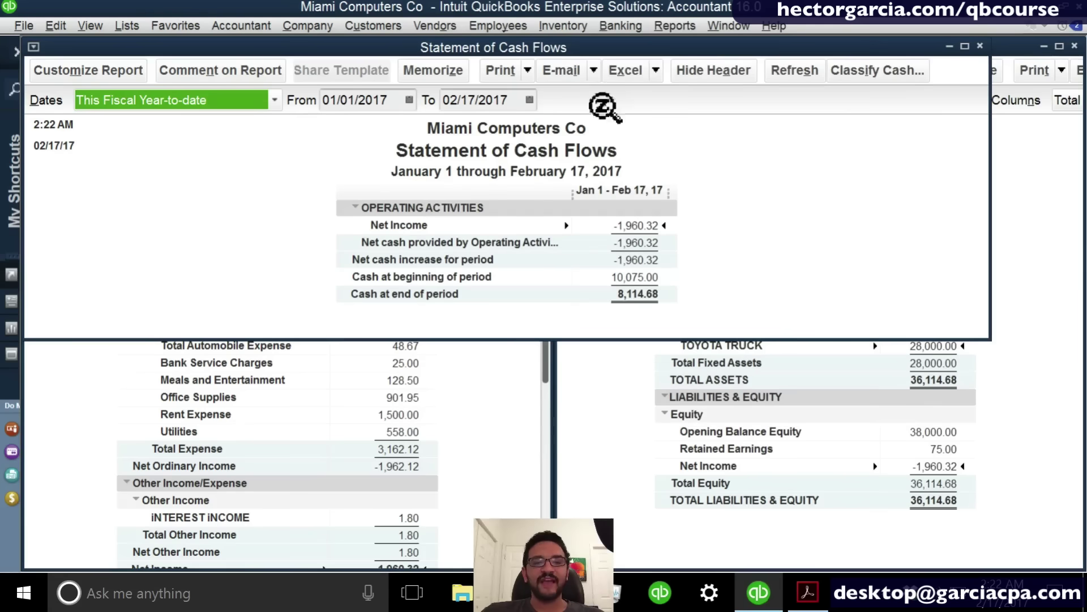
pyautogui.click(681, 25)
pyautogui.moveTo(731, 26)
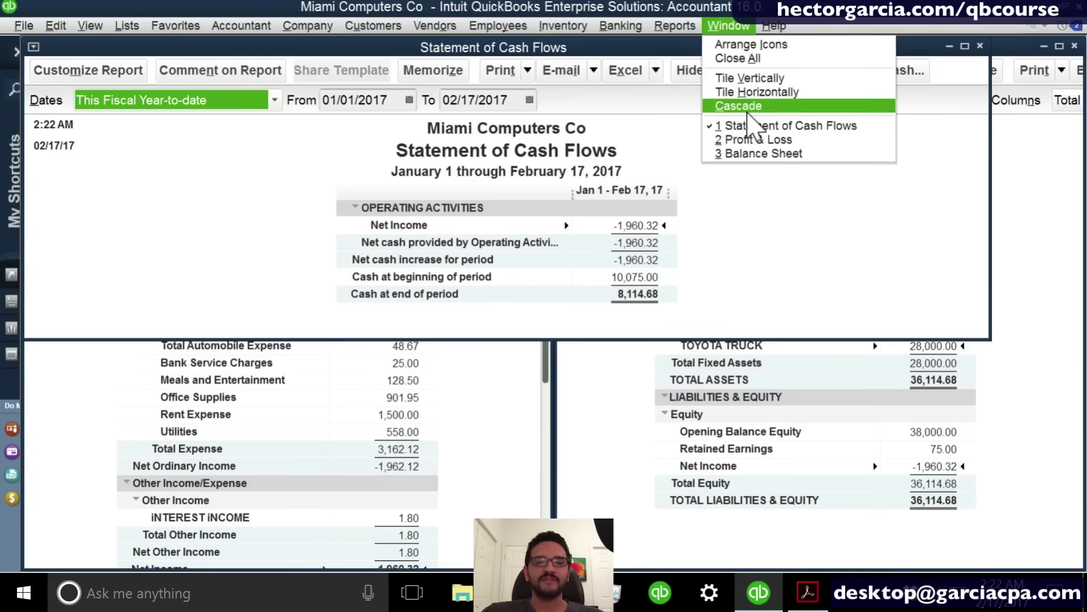
pyautogui.click(742, 78)
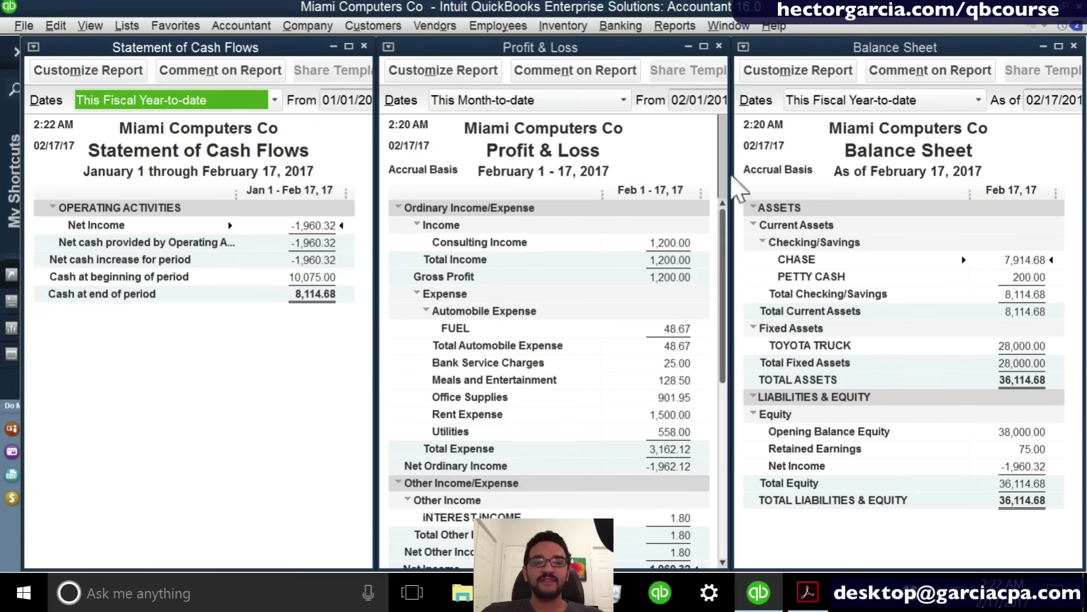
pyautogui.click(223, 340)
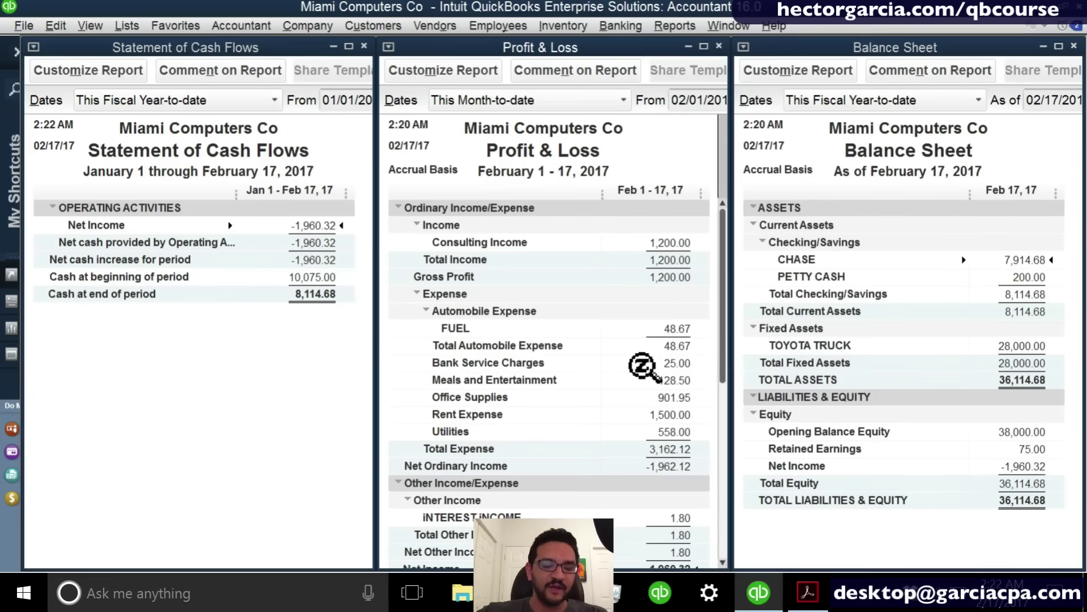
pyautogui.hotkey('ctrl', 'i')
# Invoice cUSTOMER A, dated today, for one DELIVERY line priced 5,000.00, and record it.
pyautogui.click(262, 169)
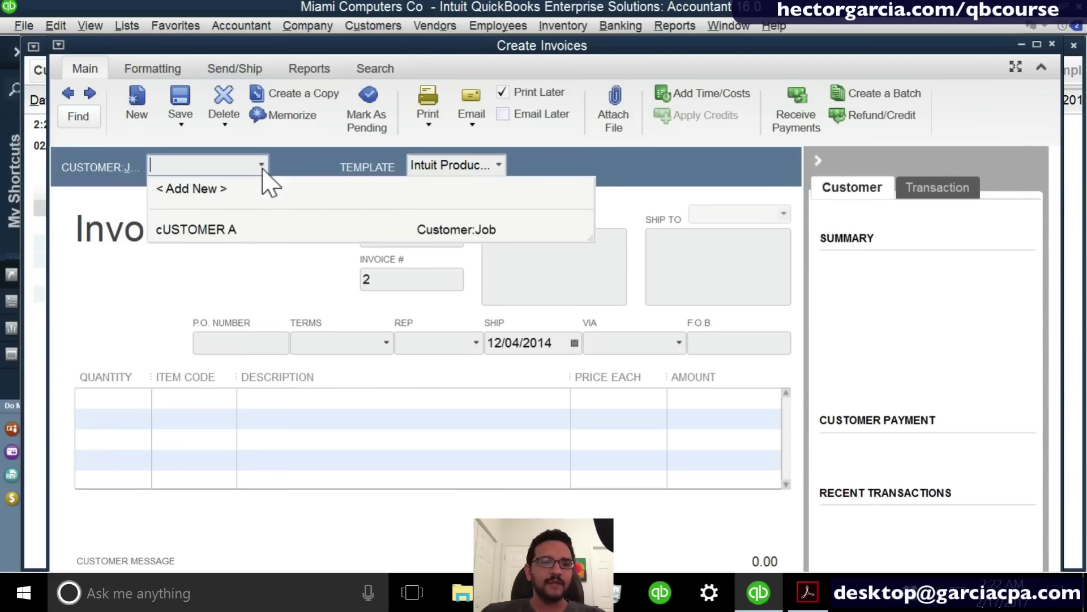
pyautogui.click(211, 229)
pyautogui.click(412, 232)
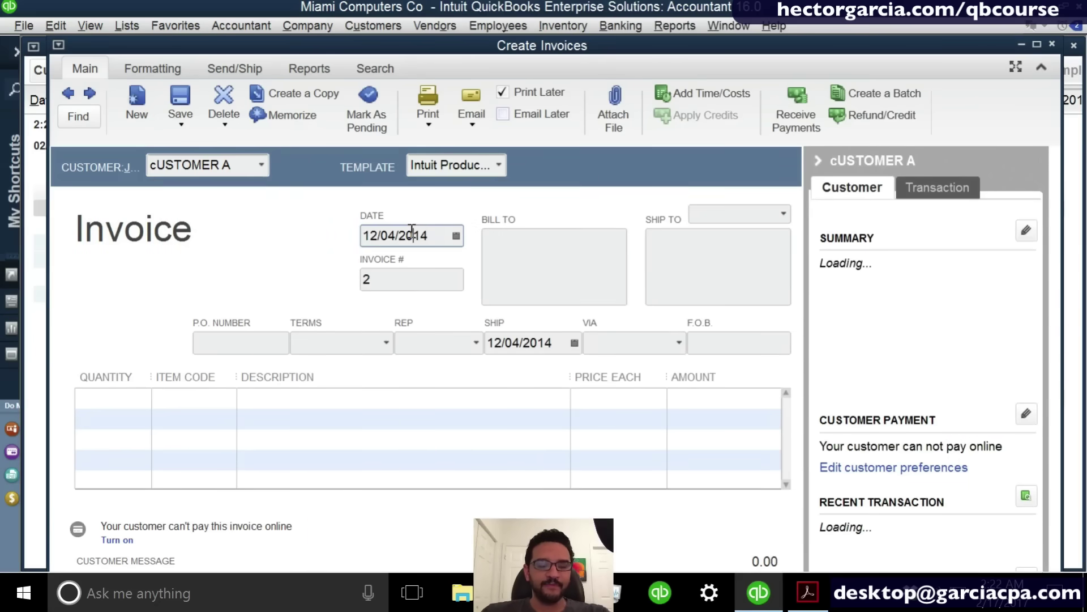
pyautogui.press('t')
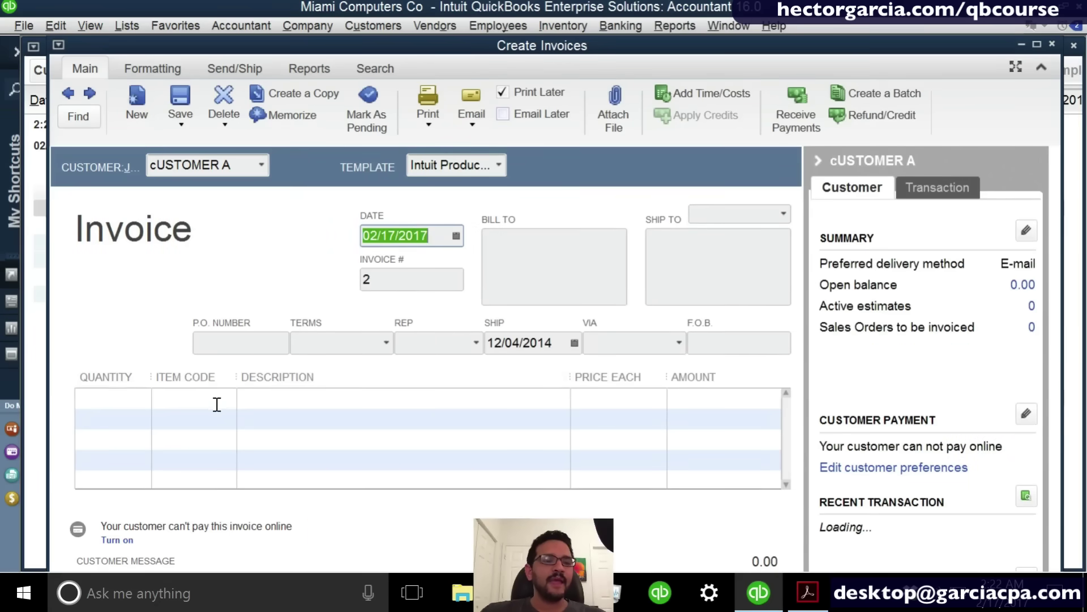
pyautogui.click(217, 403)
pyautogui.click(233, 406)
pyautogui.click(225, 371)
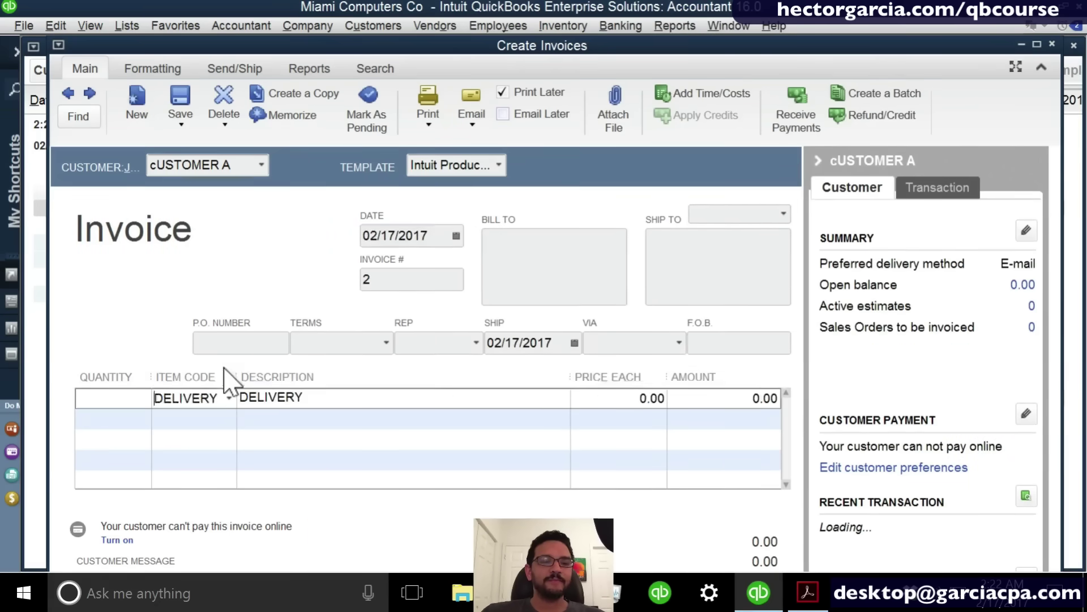
pyautogui.click(651, 398)
pyautogui.write('5000')
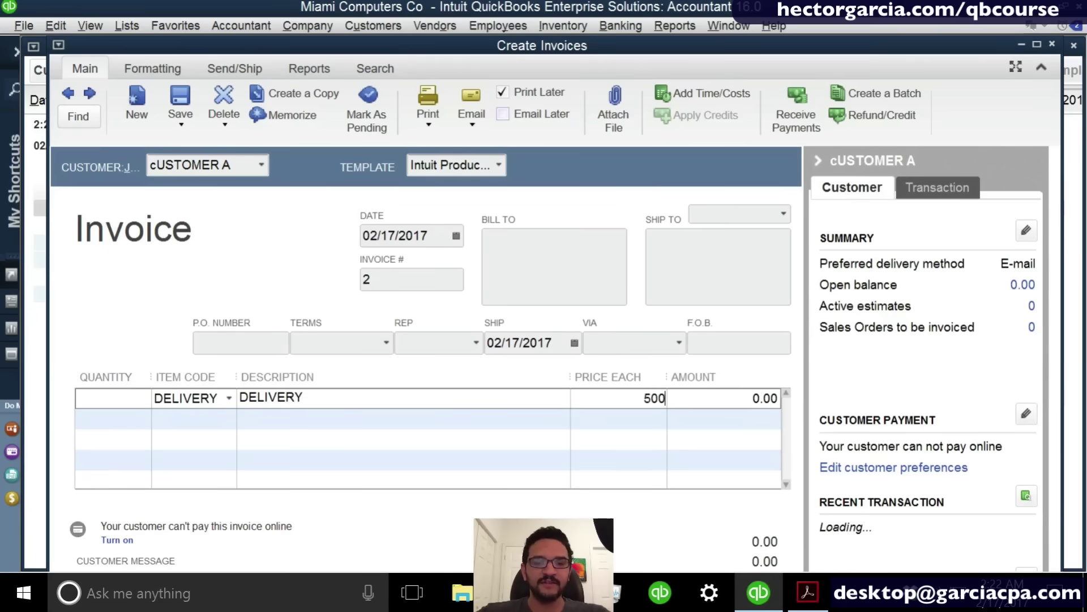
pyautogui.click(1052, 44)
pyautogui.click(478, 222)
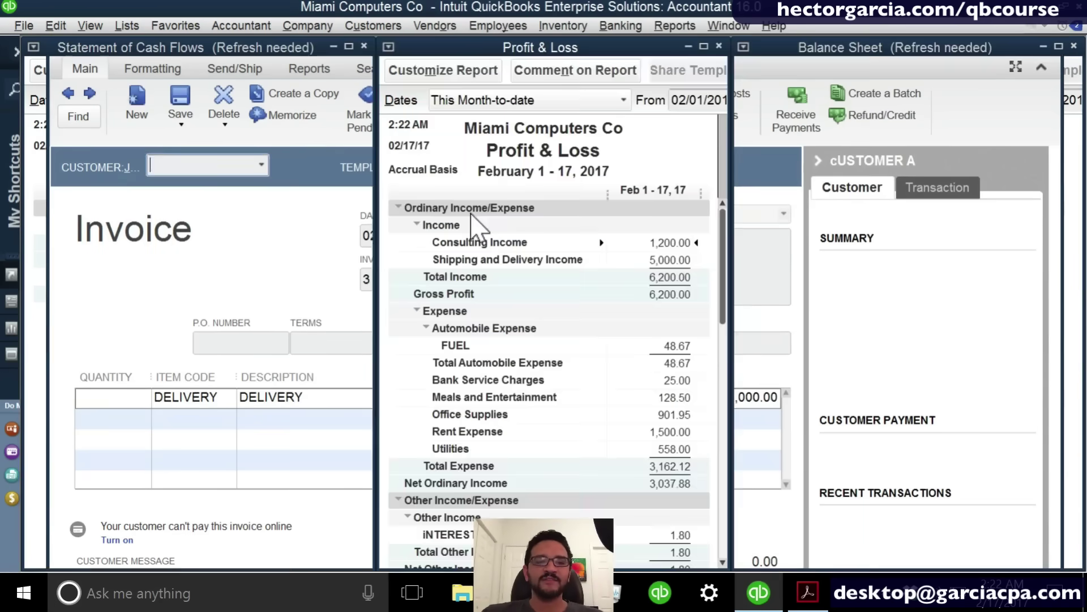
# Refresh the Balance Sheet and cash-flow reports to pick up the new 5,000.00 receivable.
pyautogui.click(667, 262)
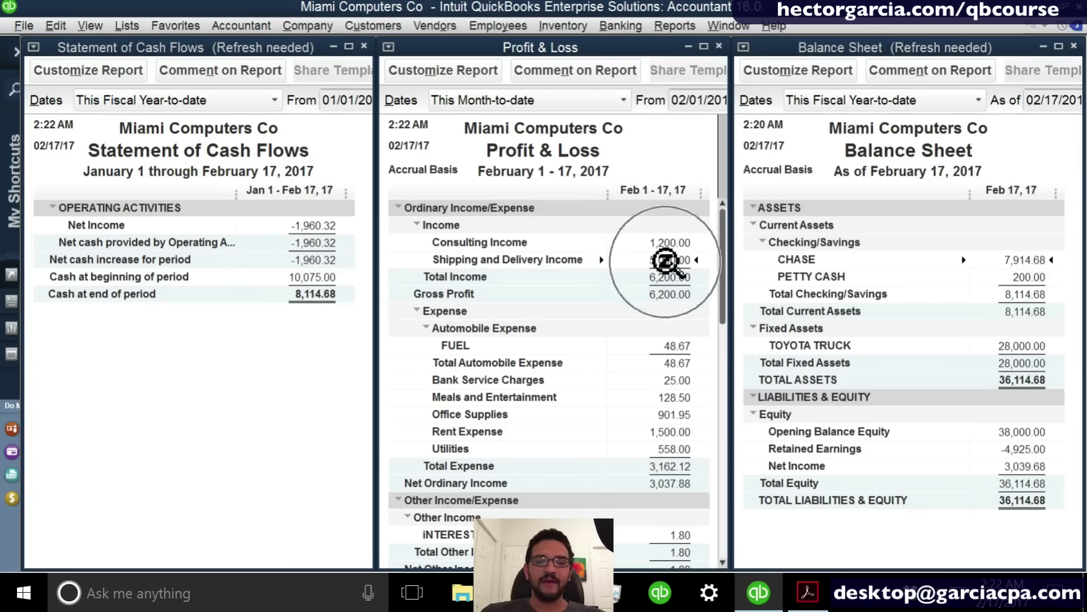
pyautogui.moveTo(724, 279); pyautogui.dragTo(739, 546)
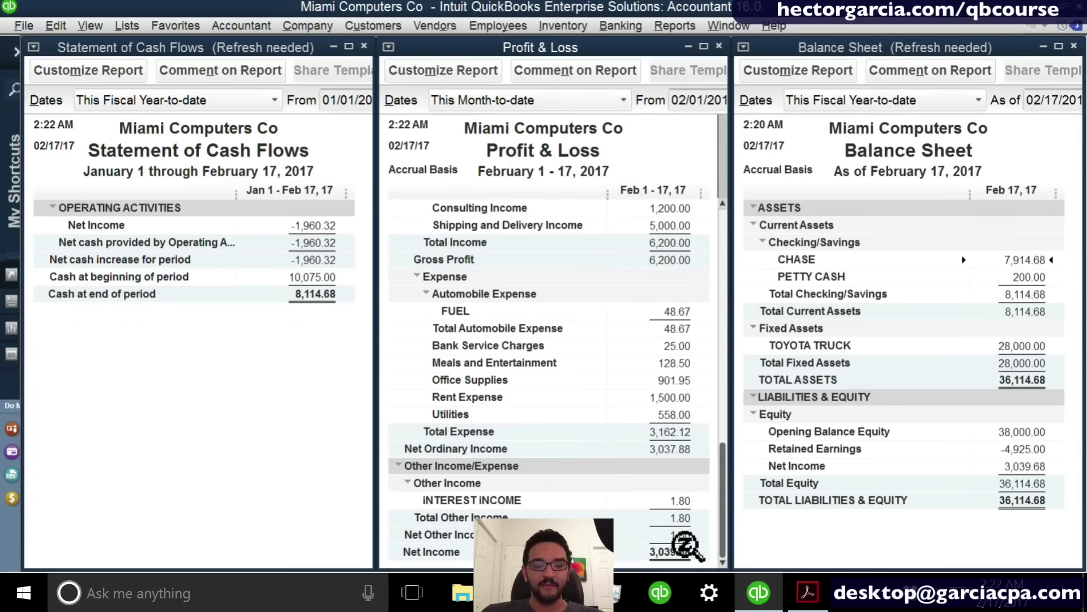
pyautogui.click(941, 377)
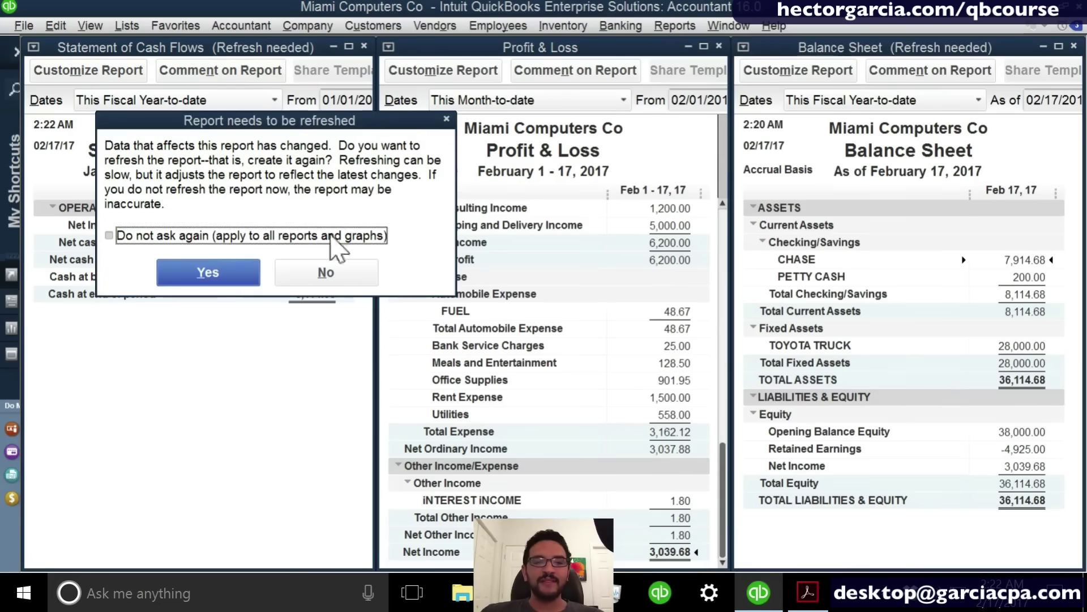
pyautogui.click(205, 277)
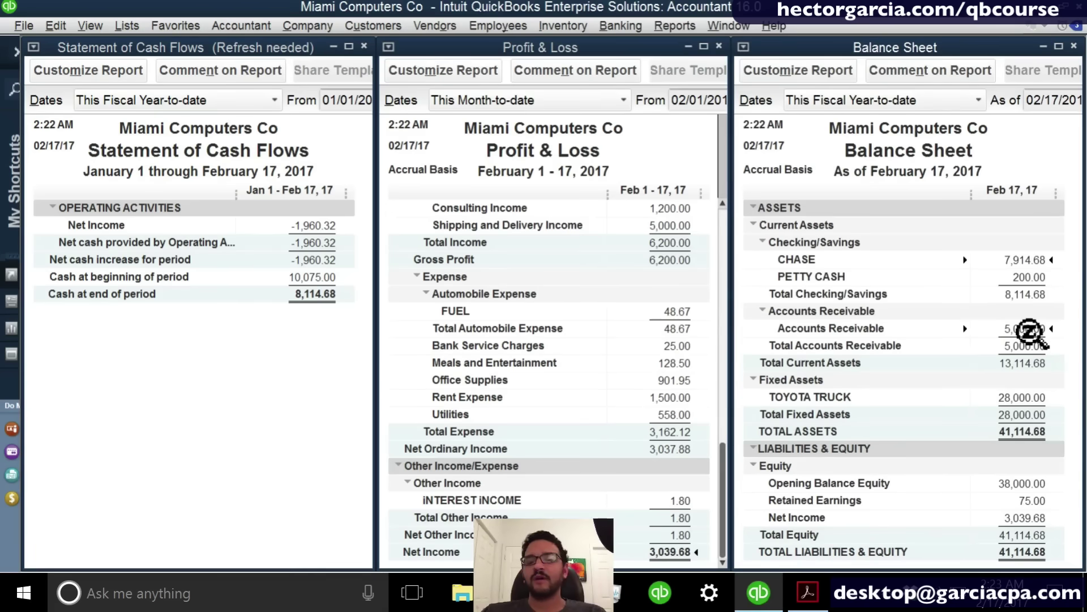
pyautogui.click(277, 258)
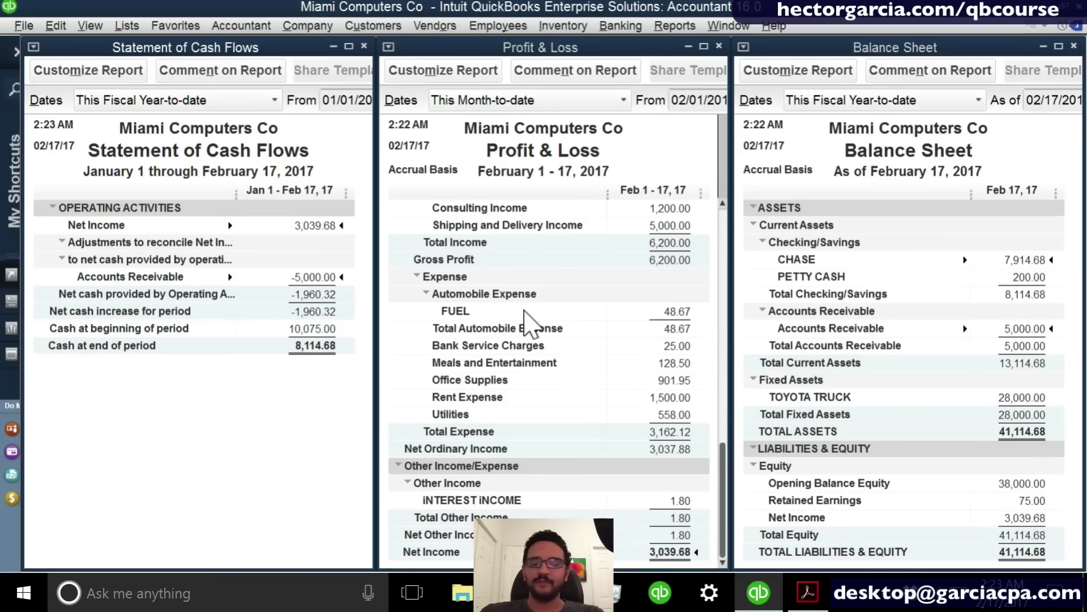
# Close the Statement of Cash Flows and tile the Balance Sheet and Profit & Loss vertically.
pyautogui.click(364, 46)
pyautogui.click(674, 26)
pyautogui.moveTo(728, 26)
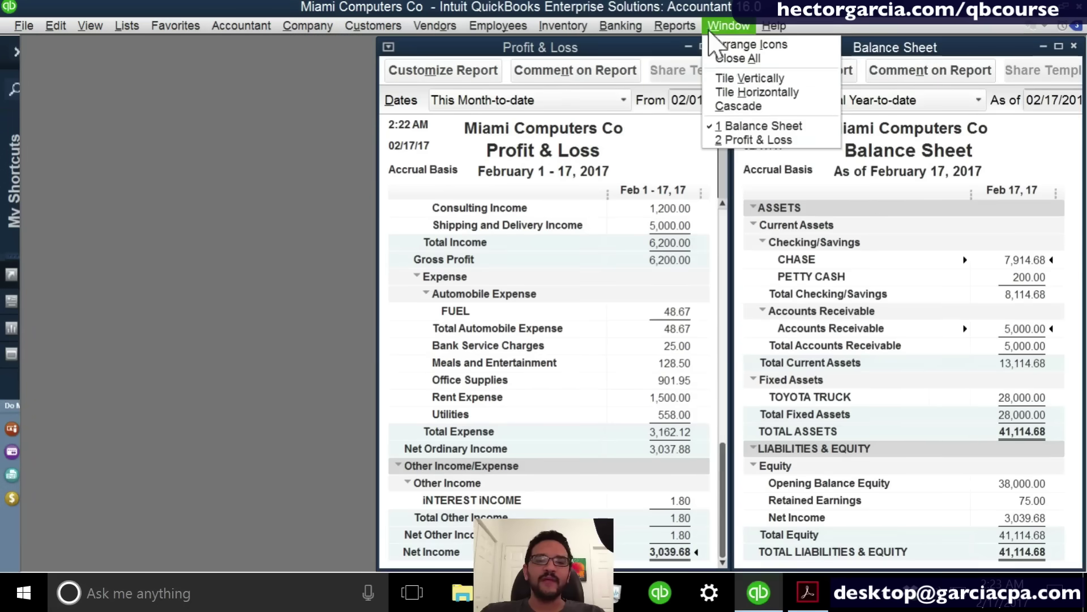
pyautogui.click(749, 78)
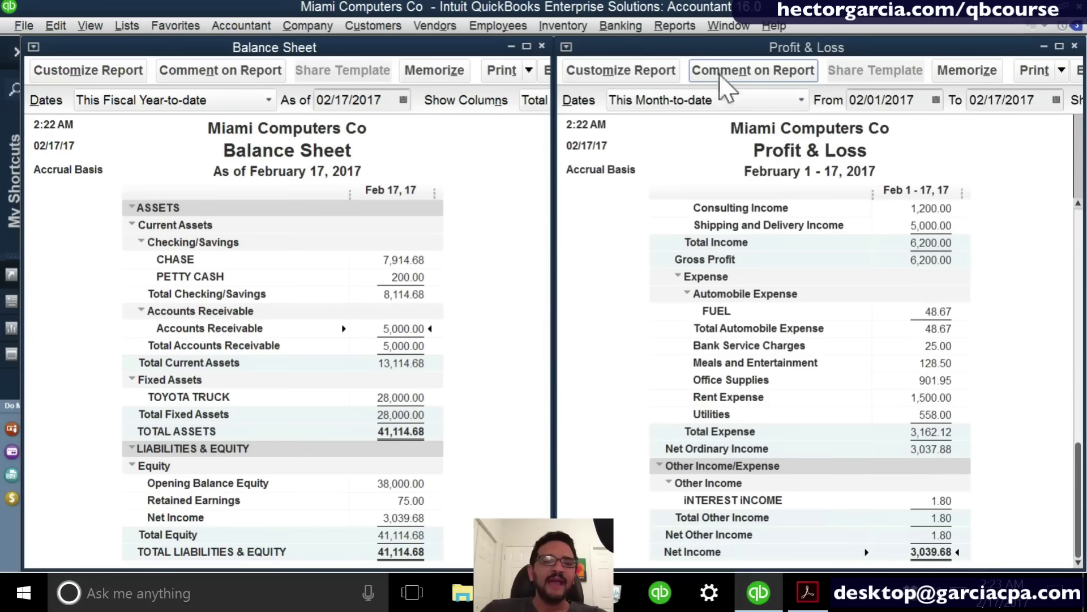
pyautogui.click(448, 26)
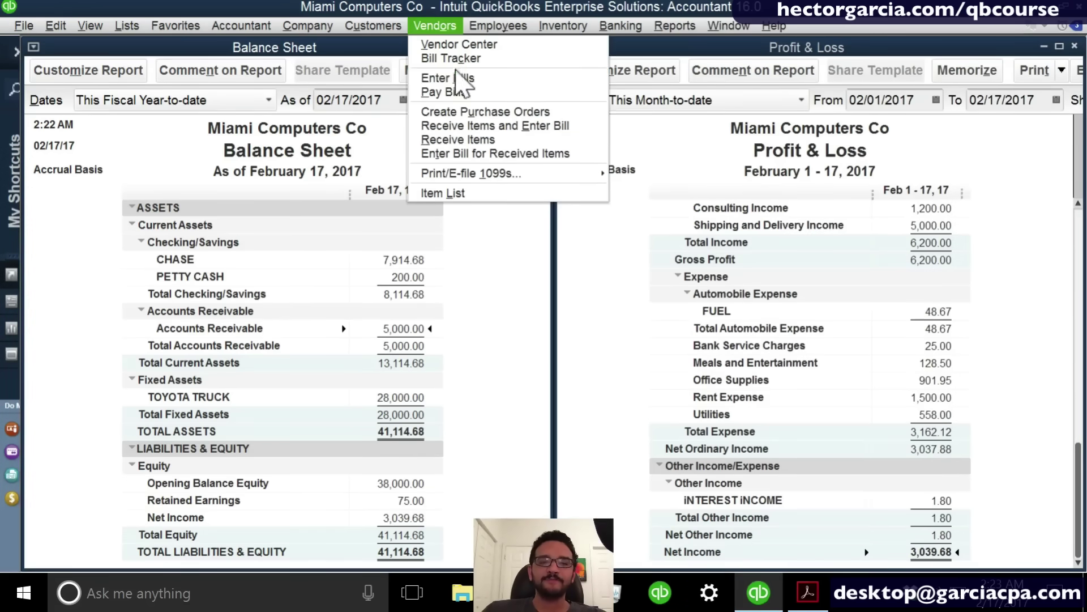
# Enter a 3,500.00 bill from MICROSOFT CORP charged to Cost of Goods Sold and record it.
pyautogui.click(480, 80)
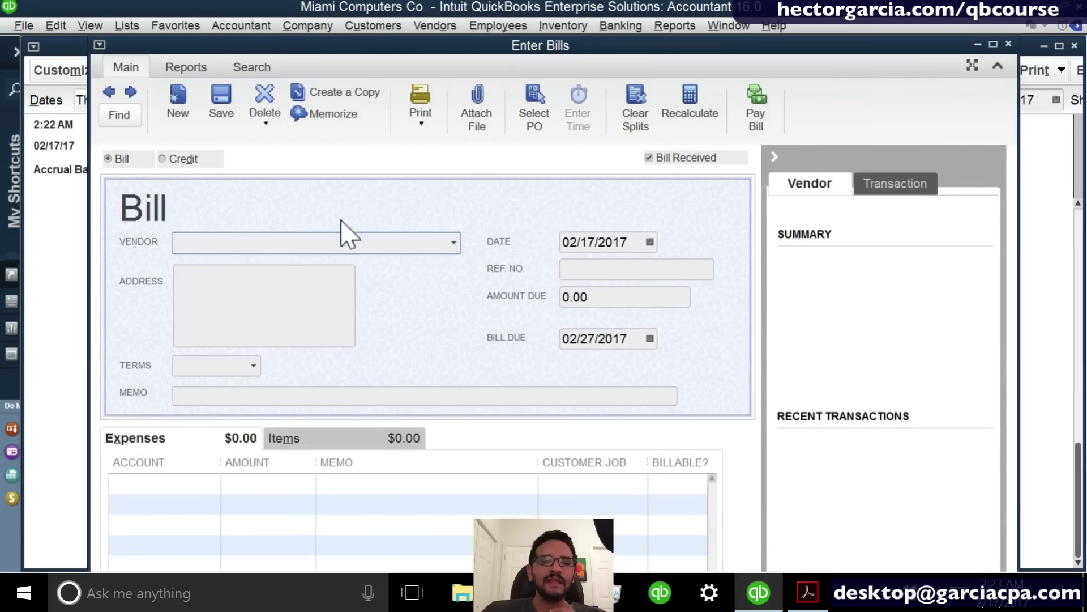
pyautogui.write('MIC')
pyautogui.press('Tab')
pyautogui.press('Tab')
pyautogui.press('Tab')
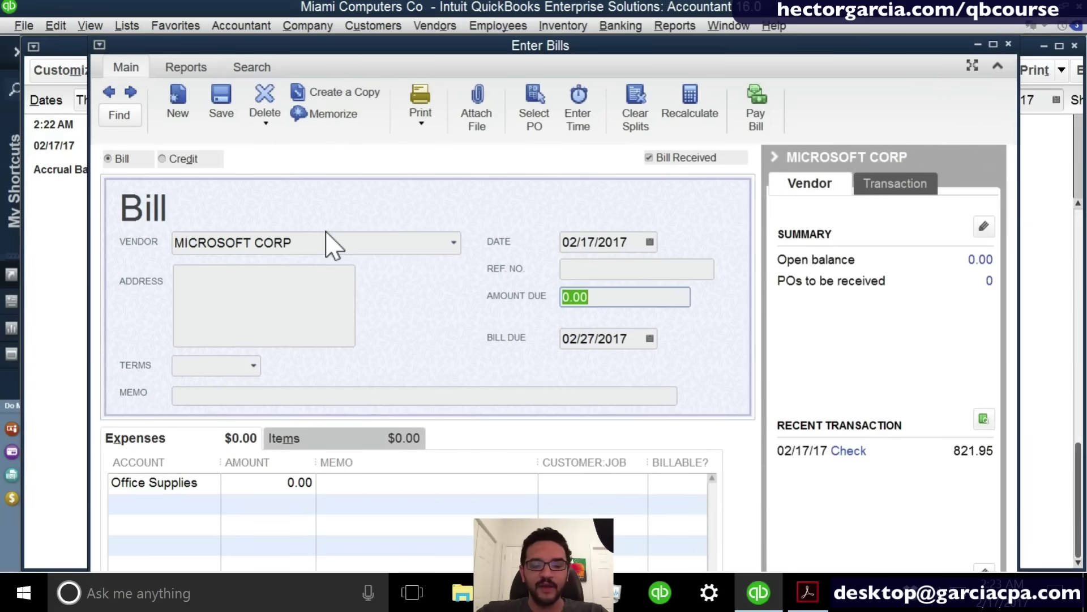
pyautogui.write('35')
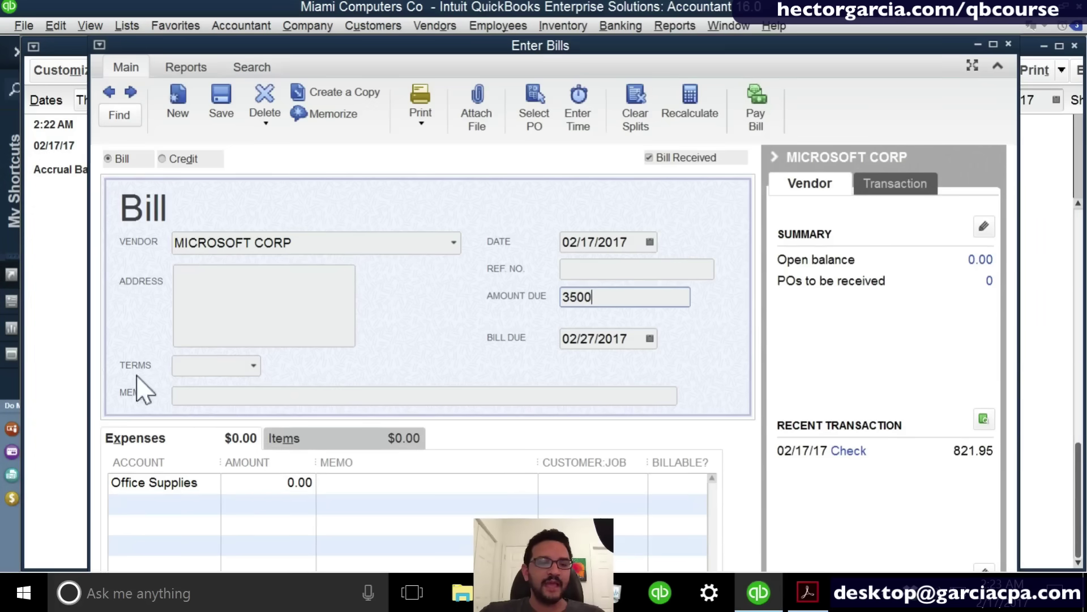
pyautogui.click(205, 479)
pyautogui.write('cos')
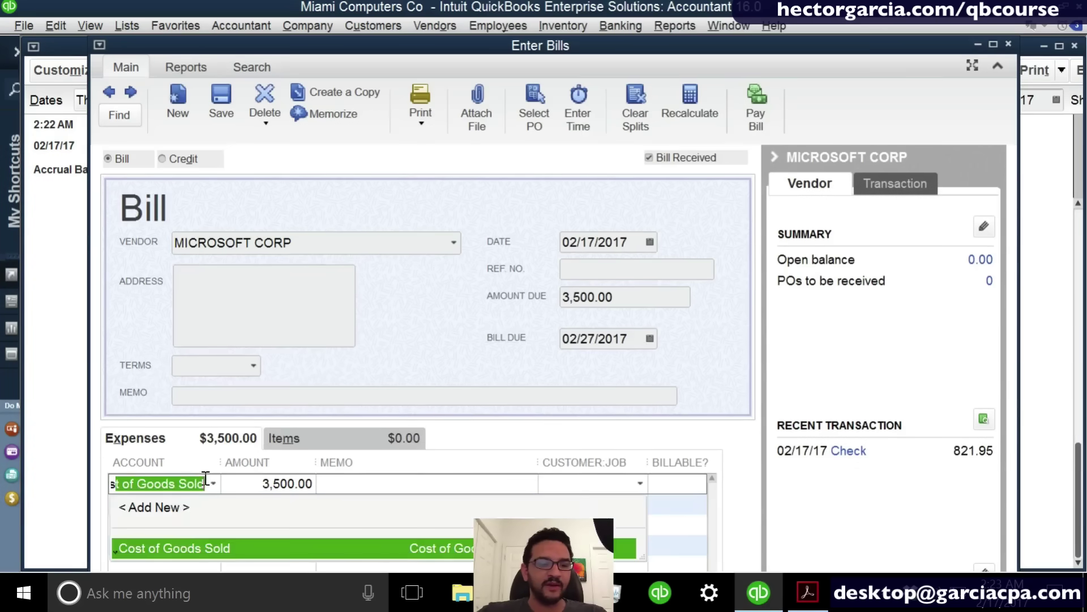
pyautogui.click(197, 548)
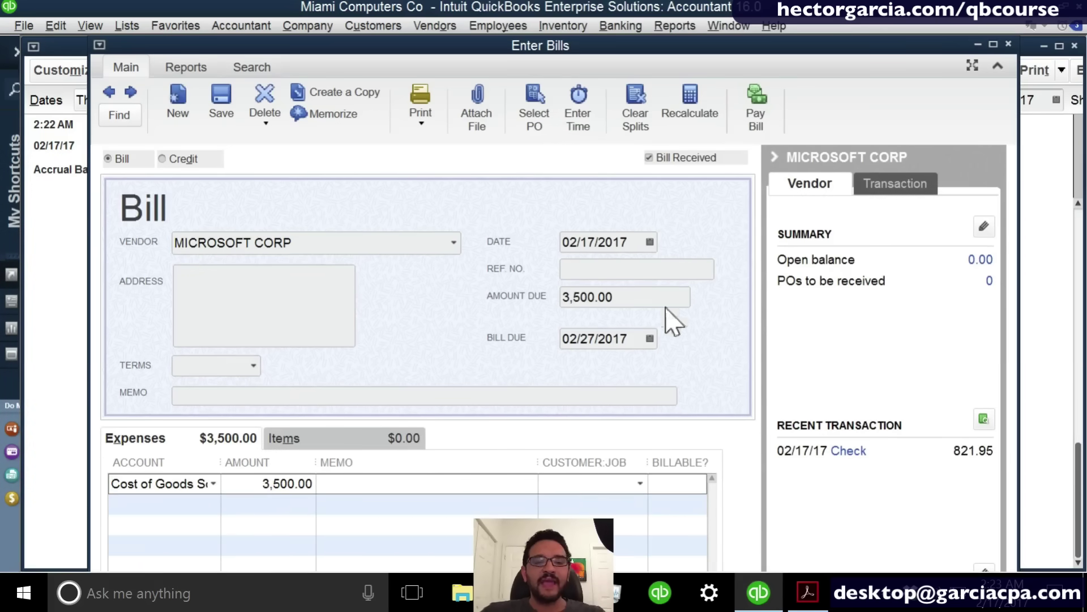
pyautogui.click(1008, 43)
pyautogui.click(490, 221)
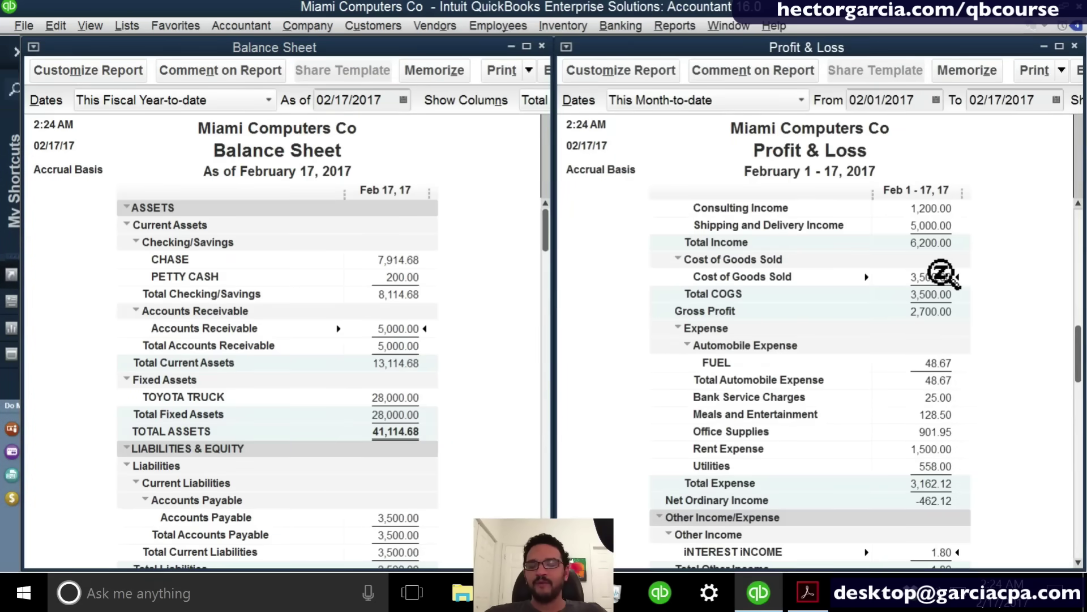
pyautogui.scroll(-1, 943, 275)
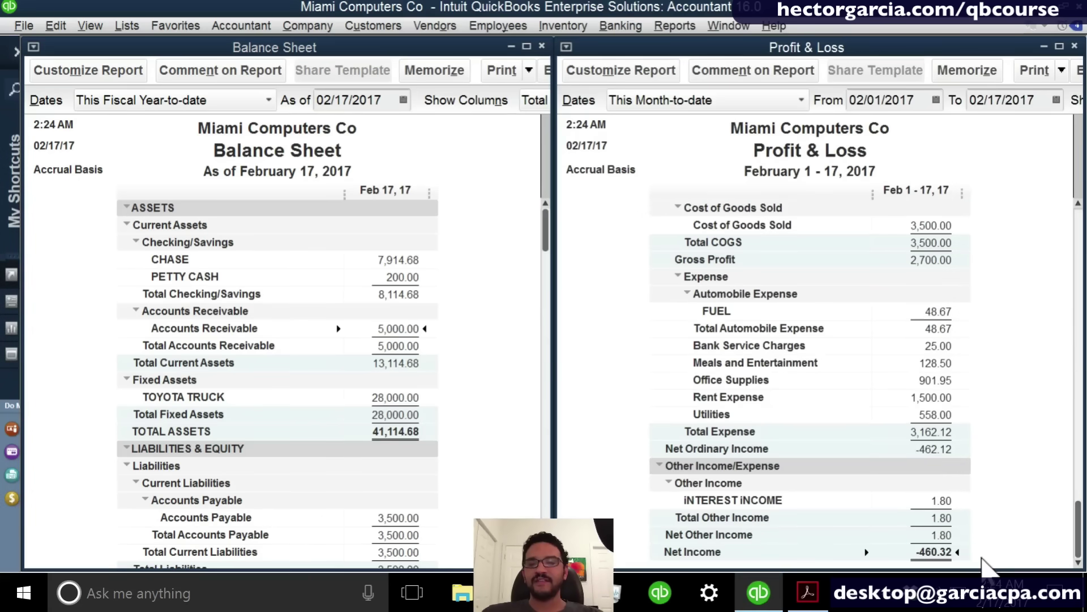
# Start a new invoice for cUSTOMER A with an HOURLY IT SUPPORT line item.
pyautogui.hotkey('ctrl', 'i')
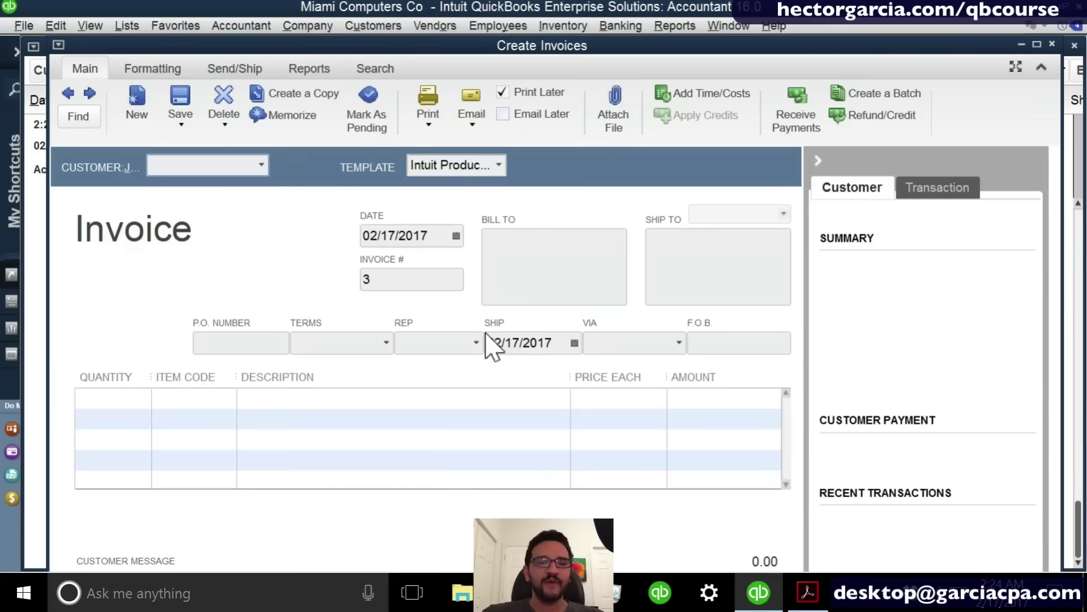
pyautogui.click(263, 165)
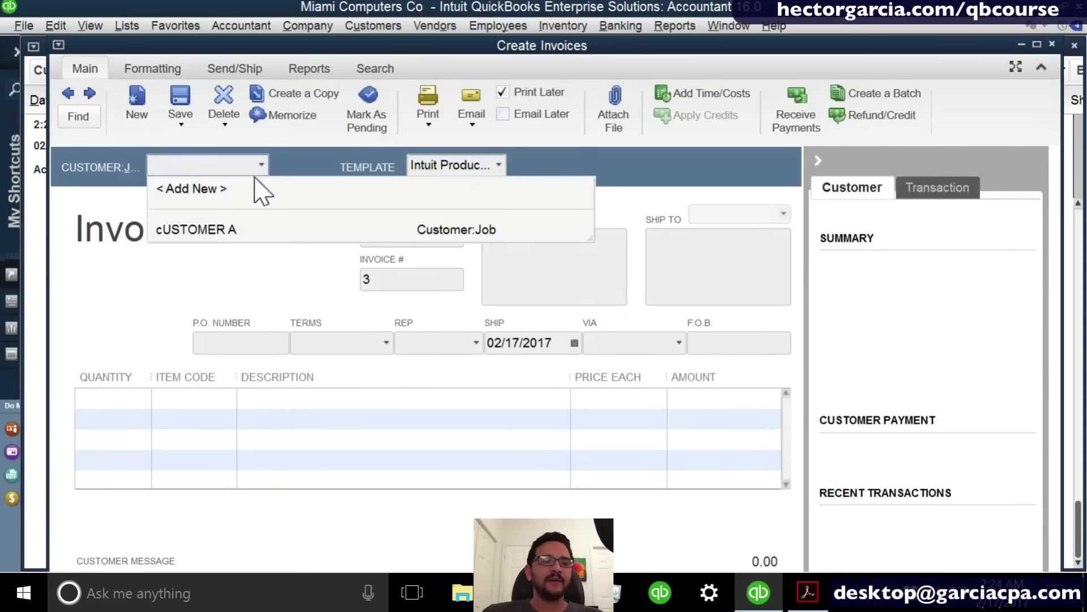
pyautogui.click(215, 231)
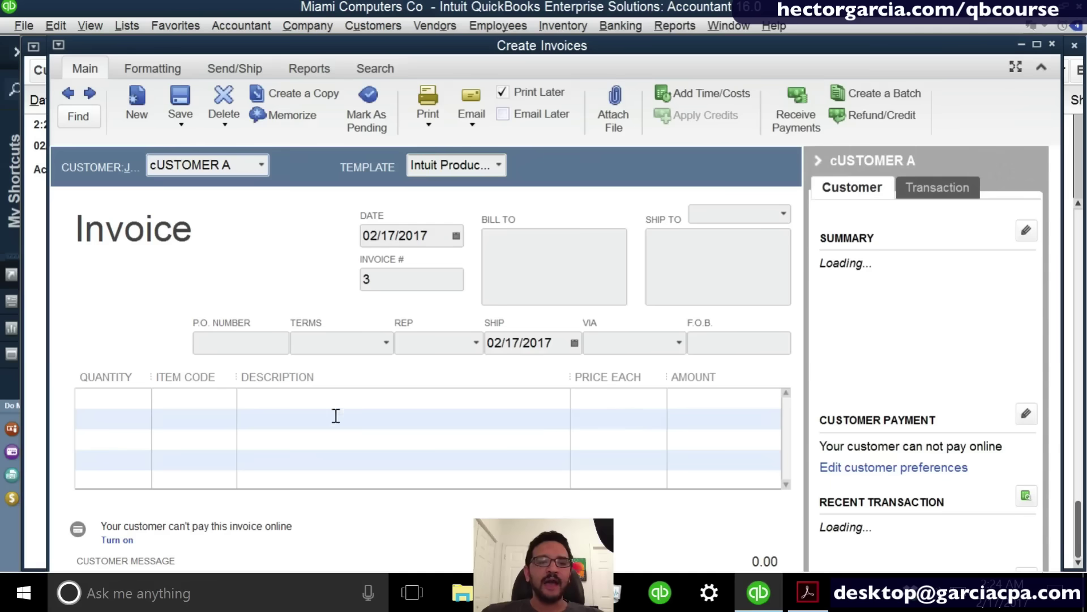
pyautogui.click(215, 392)
pyautogui.click(228, 398)
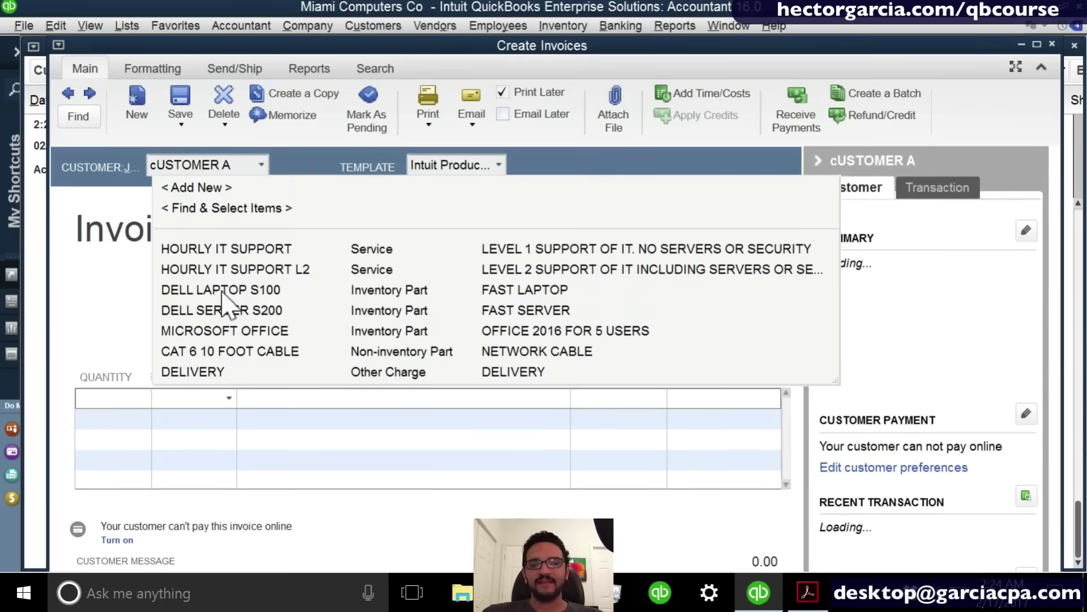
pyautogui.click(218, 249)
# Price the support line at 2,000.00 and record it as invoice 3.
pyautogui.click(590, 401)
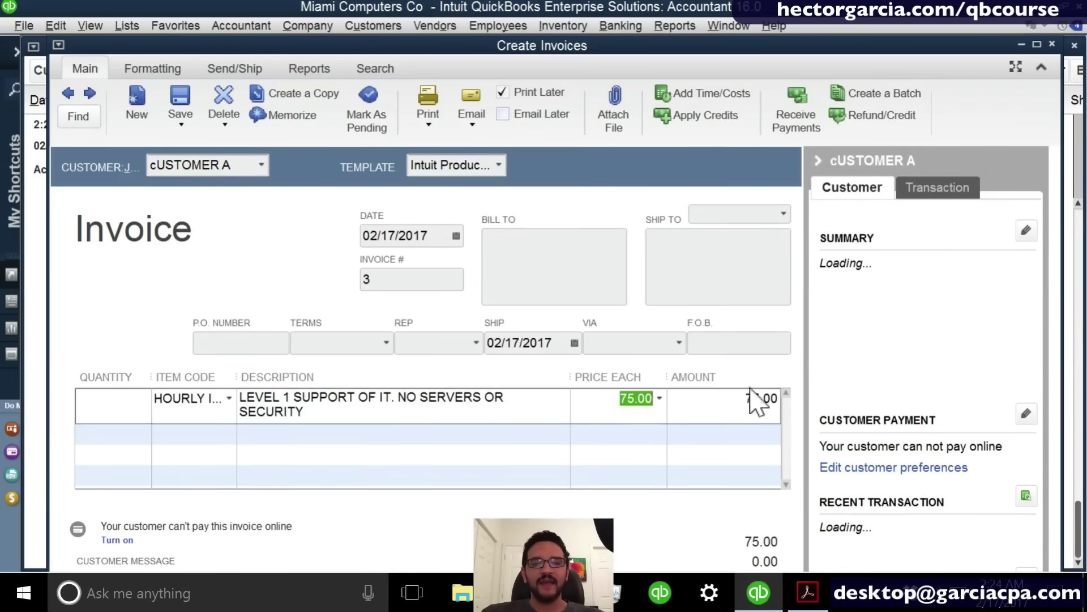
pyautogui.write('2,0')
pyautogui.write('000')
pyautogui.click(769, 401)
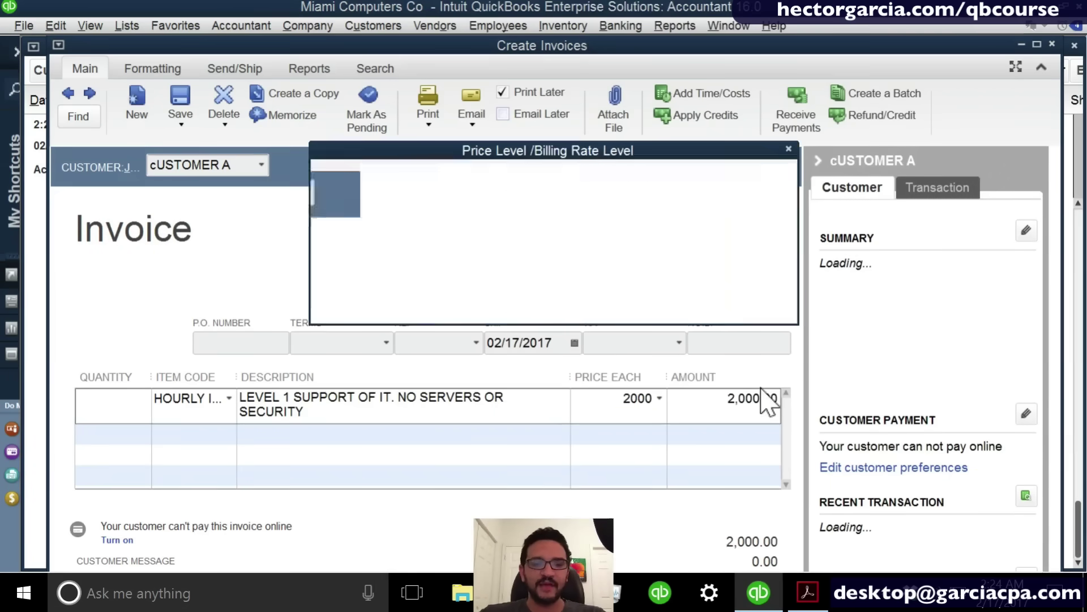
pyautogui.click(565, 295)
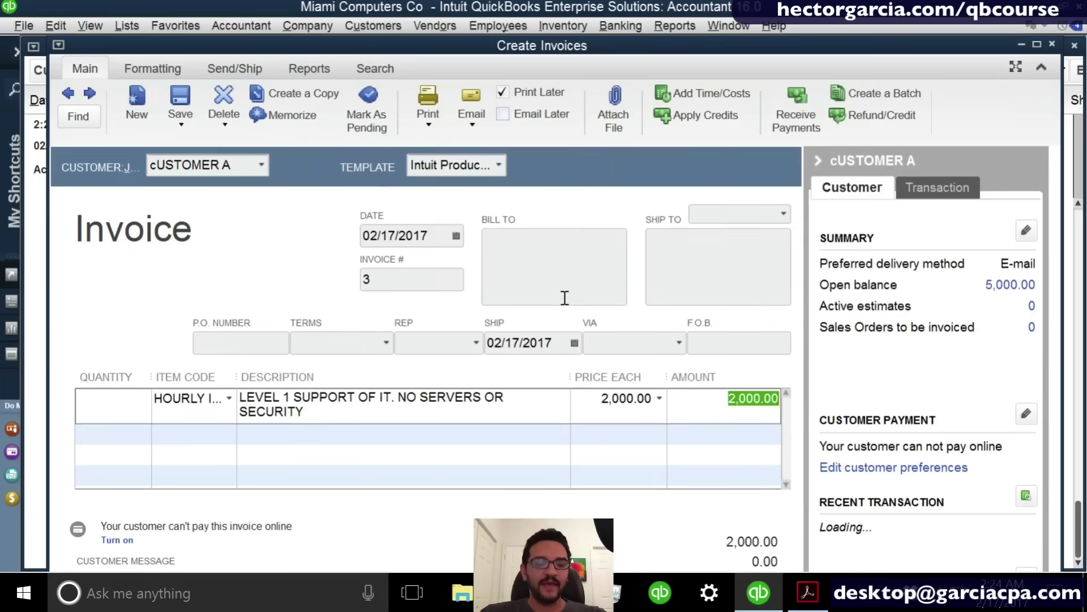
pyautogui.press('Escape')
pyautogui.click(470, 214)
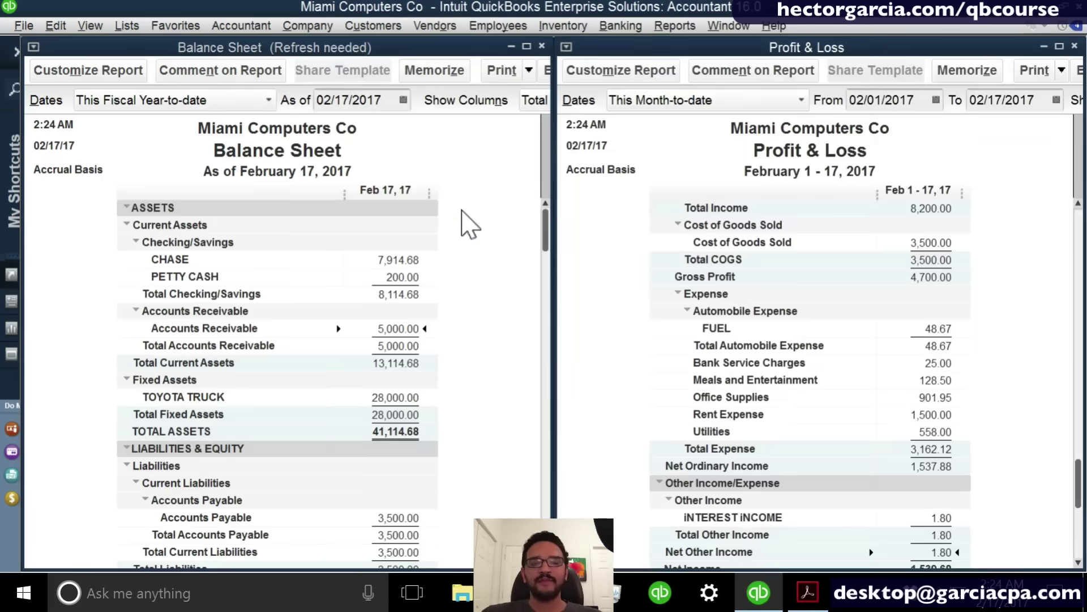
pyautogui.click(372, 25)
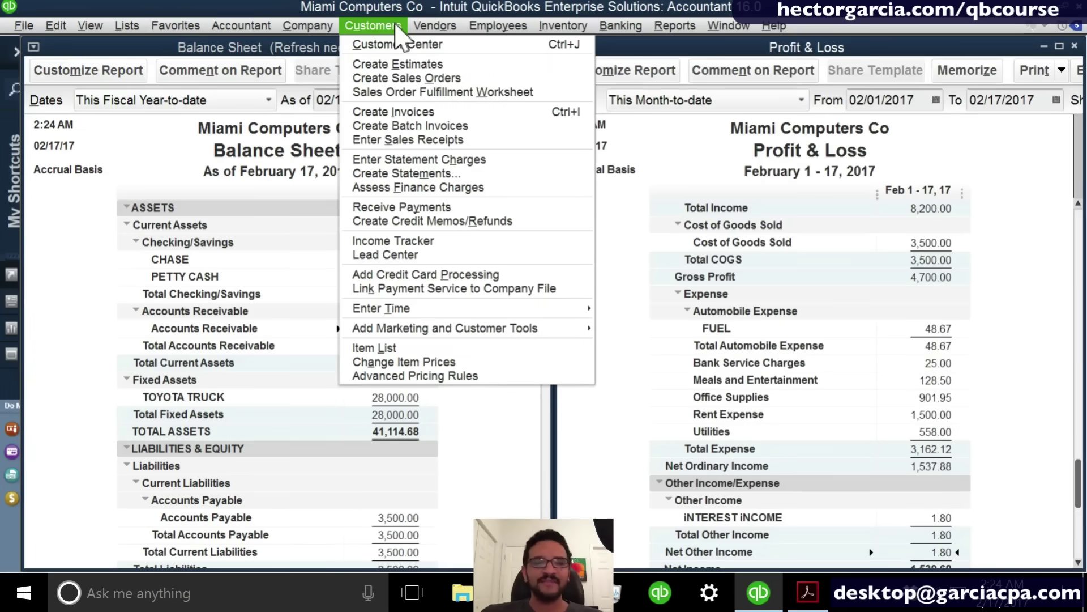
# Receive a 1,000.00 payment from cUSTOMER A applied to invoice 3 rather than invoice 2, and save it.
pyautogui.click(435, 210)
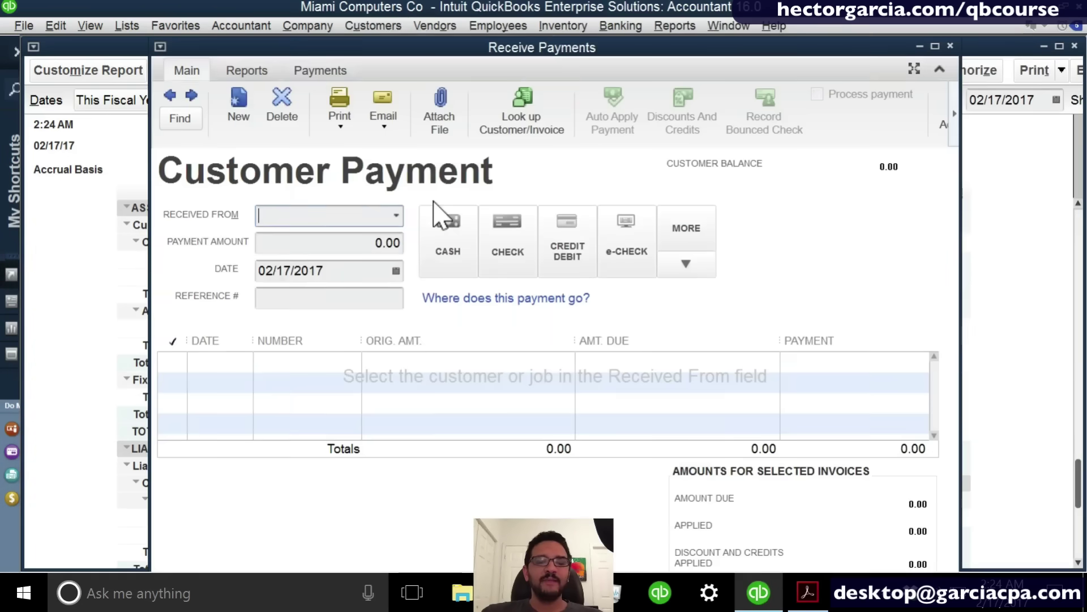
pyautogui.click(395, 215)
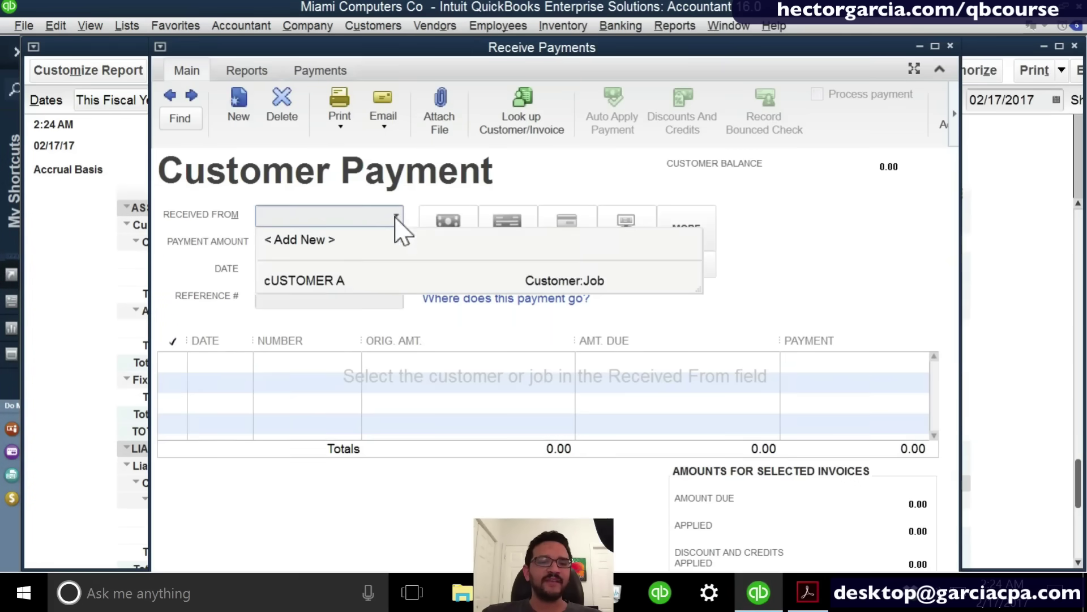
pyautogui.click(340, 285)
pyautogui.click(357, 249)
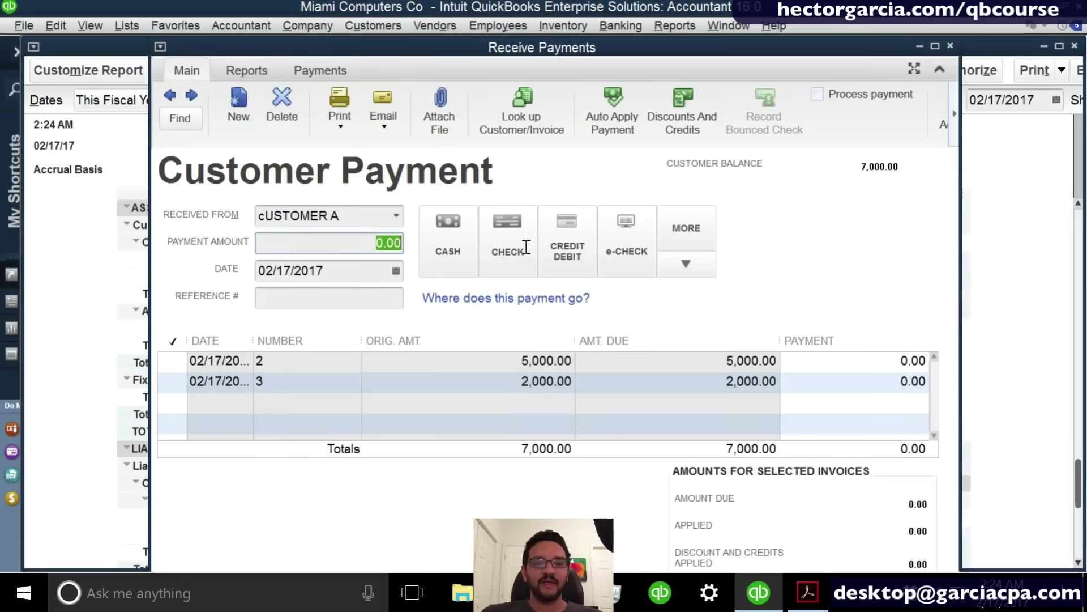
pyautogui.write('1000')
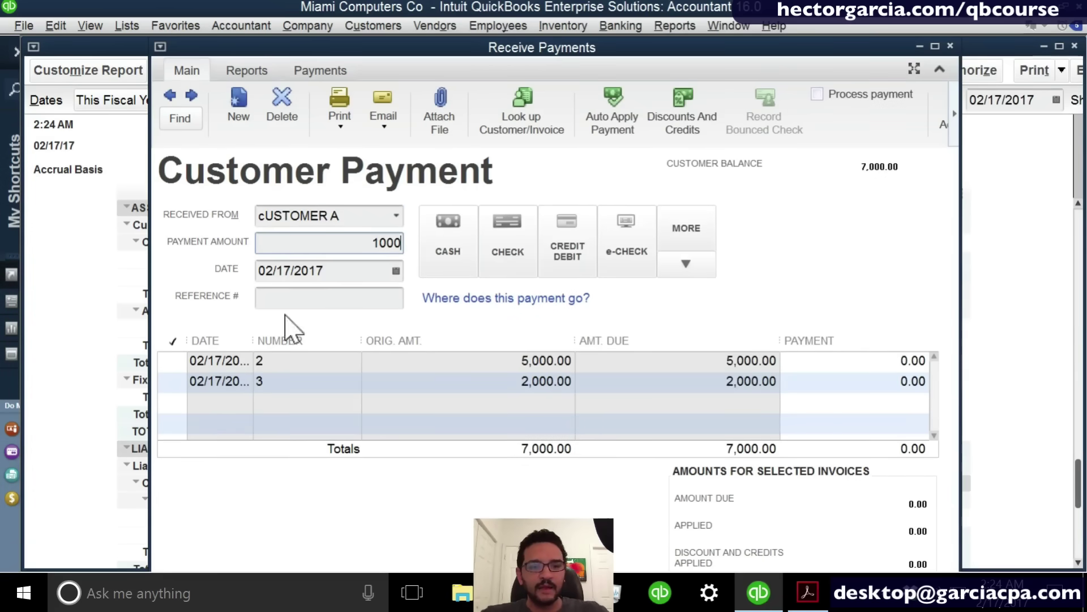
pyautogui.click(172, 384)
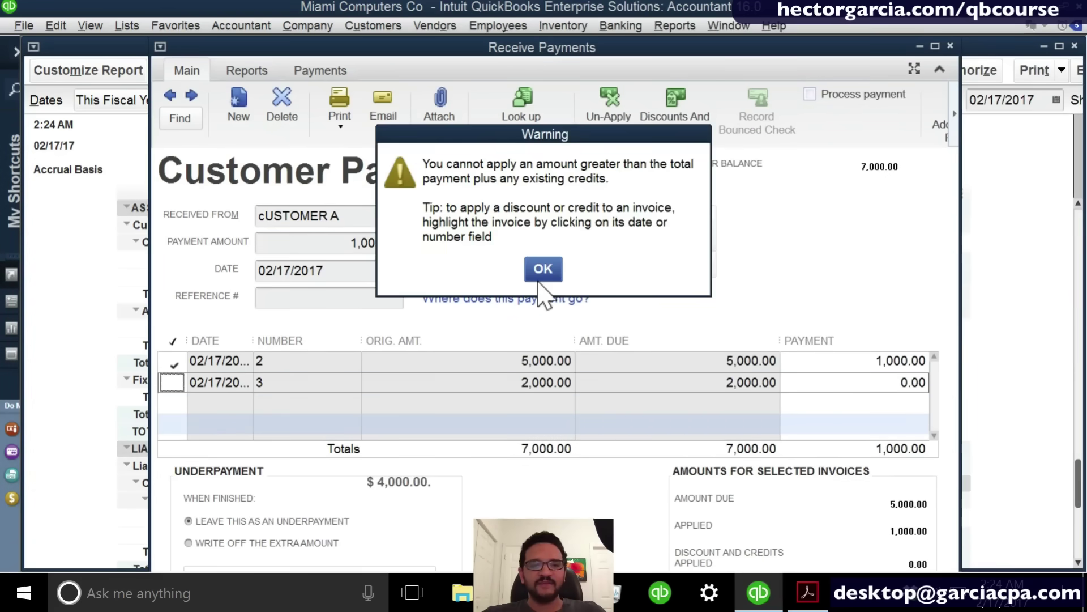
pyautogui.click(552, 270)
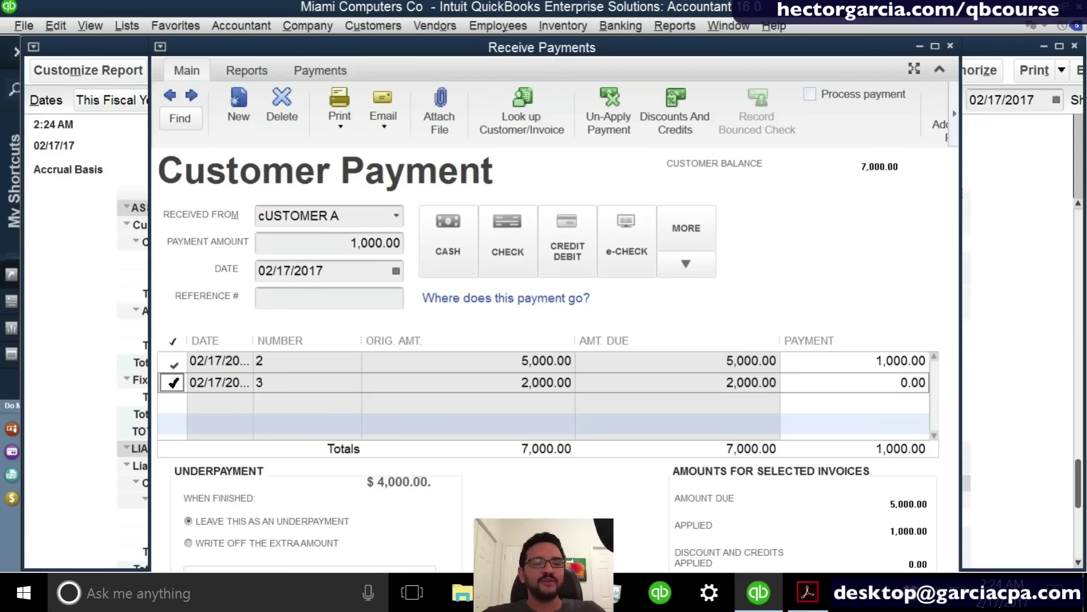
pyautogui.click(172, 362)
pyautogui.click(169, 385)
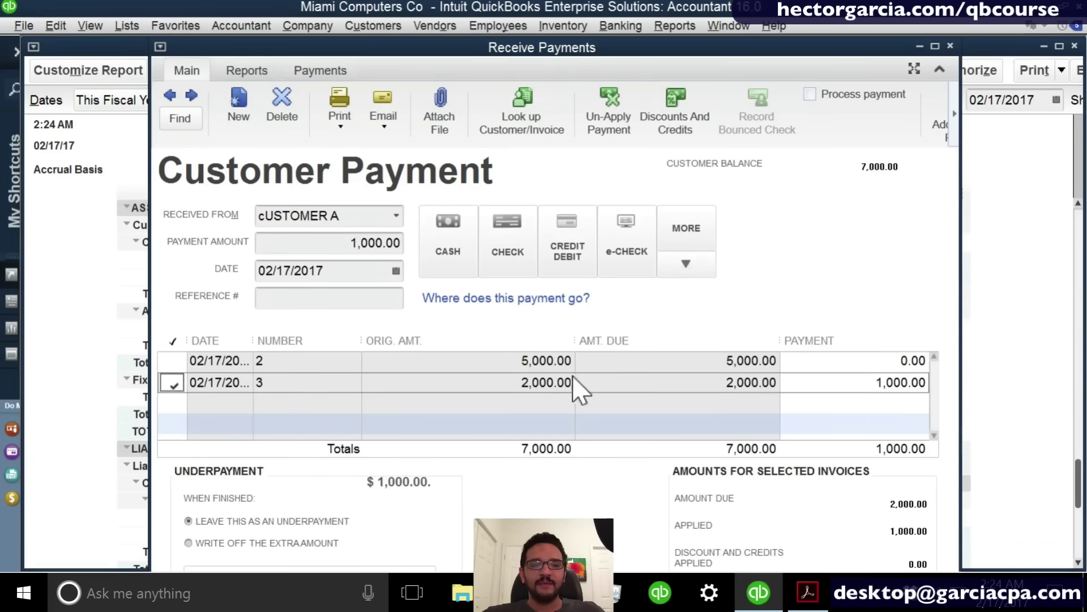
pyautogui.press('ctrl')
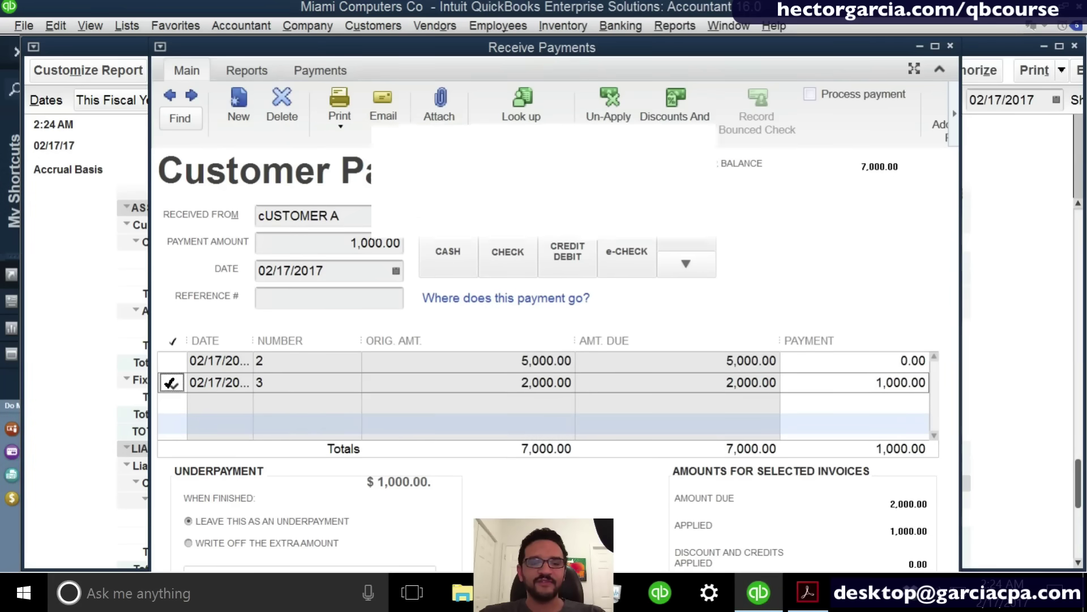
pyautogui.click(461, 211)
pyautogui.press('ctrl')
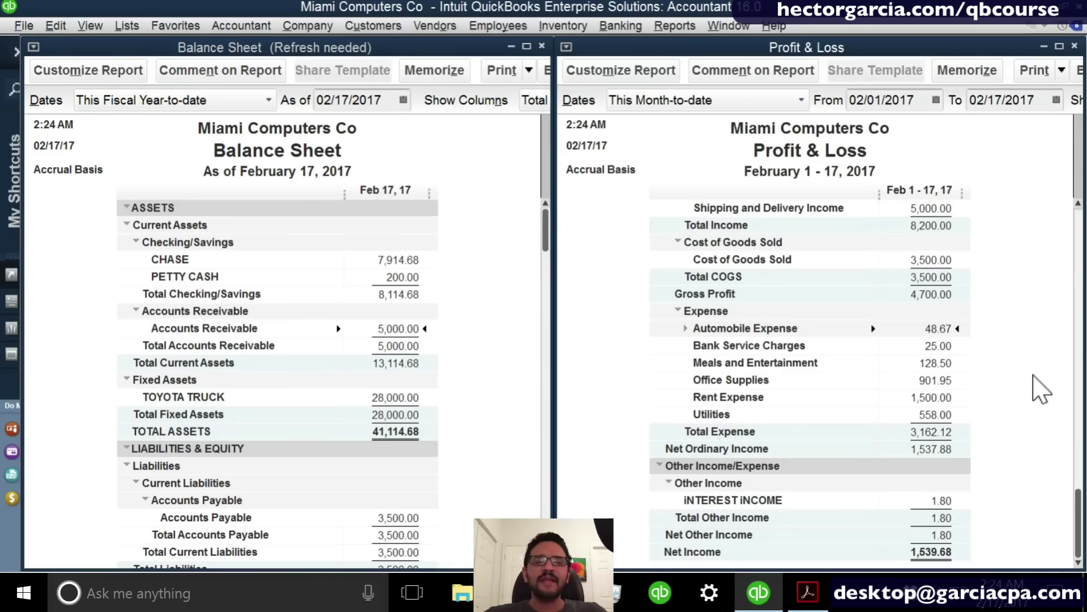
# Scroll through the Profit & Loss to review the updated figures.
pyautogui.moveTo(1080, 505); pyautogui.dragTo(1081, 206)
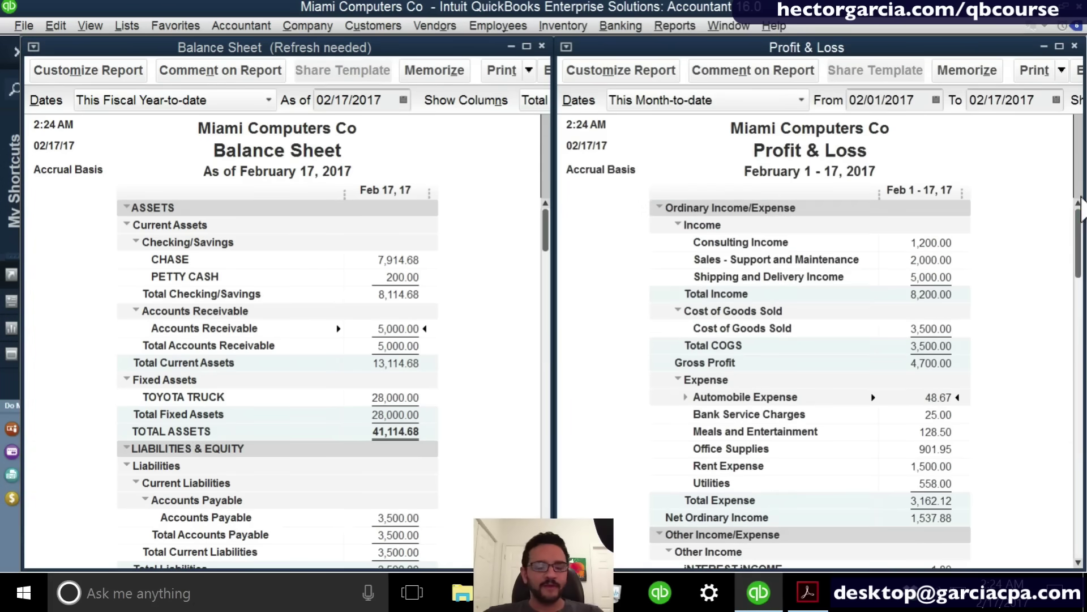
pyautogui.press('ctrl')
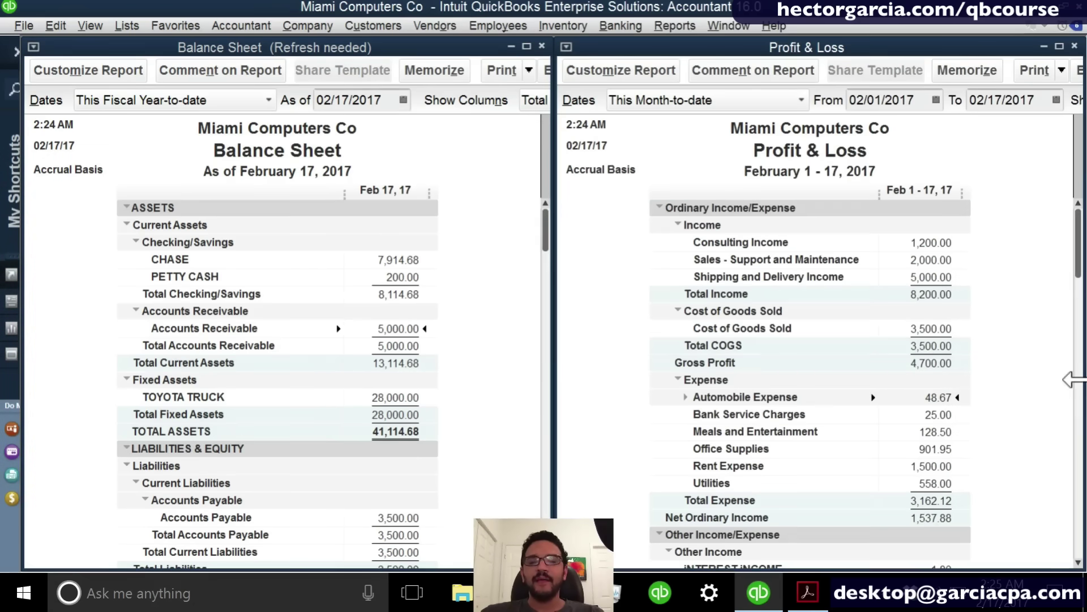
pyautogui.scroll(-2, 1059, 430)
pyautogui.press('ctrl')
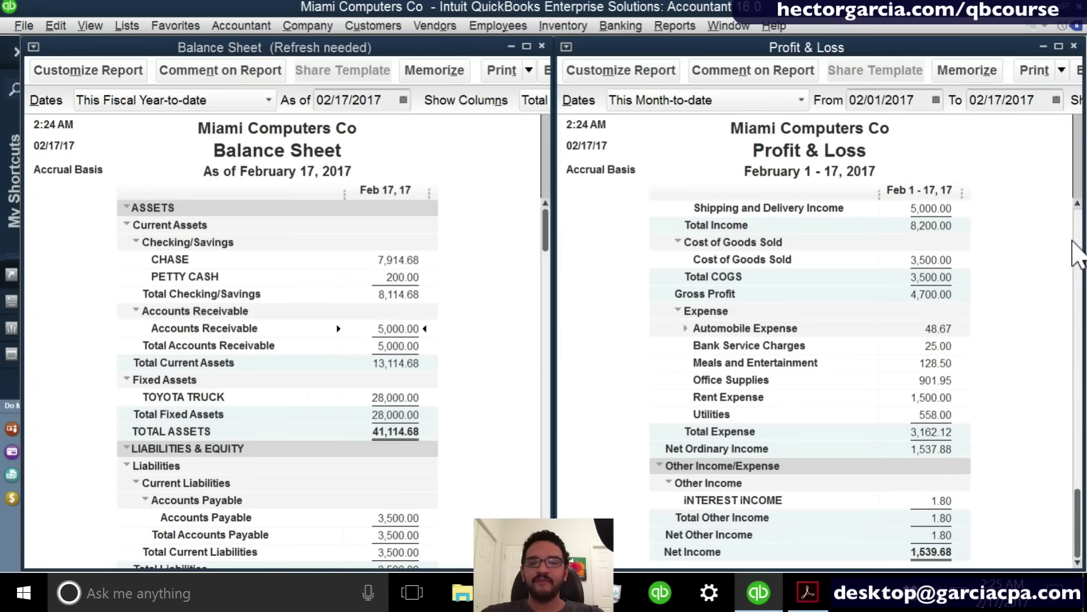
pyautogui.scroll(2, 1073, 252)
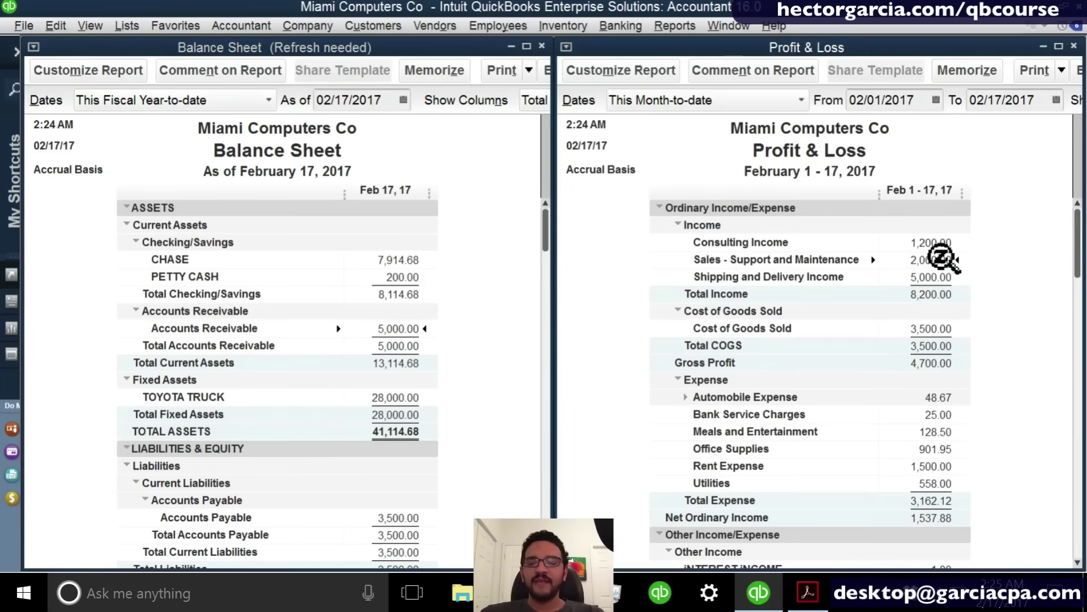
# Refresh the Balance Sheet to show Undeposited Funds 1,000.00 and Accounts Receivable 6,000.00.
pyautogui.doubleClick(941, 257)
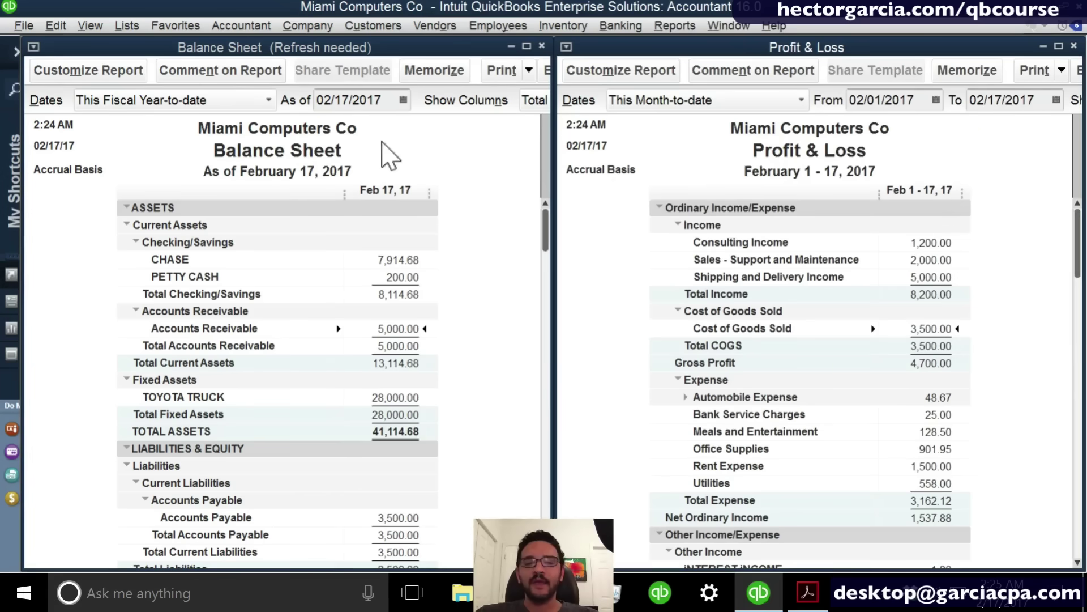
pyautogui.click(437, 263)
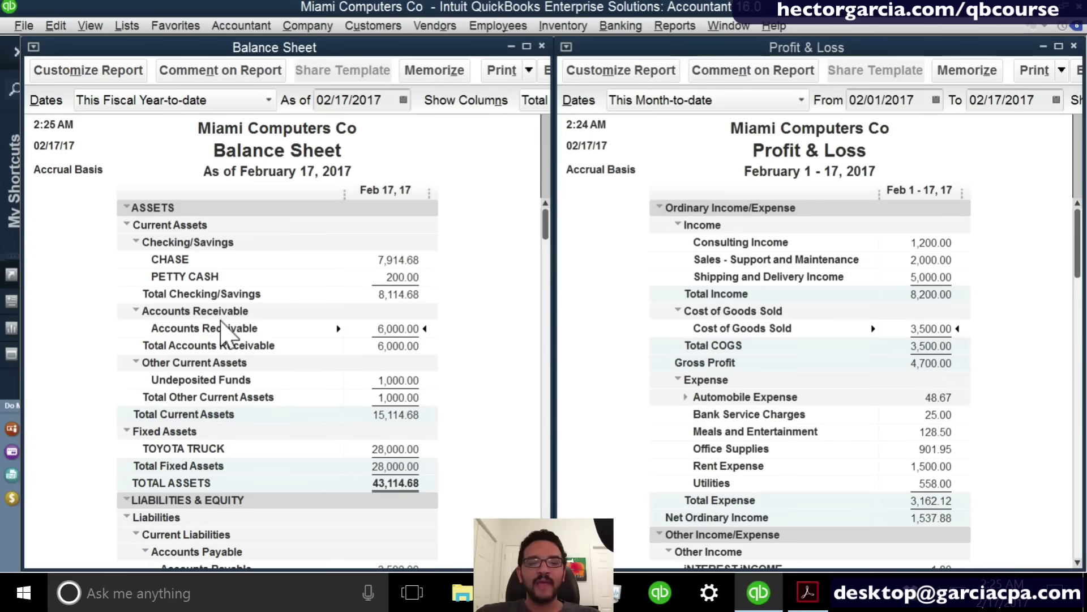
pyautogui.scroll(-1, 221, 328)
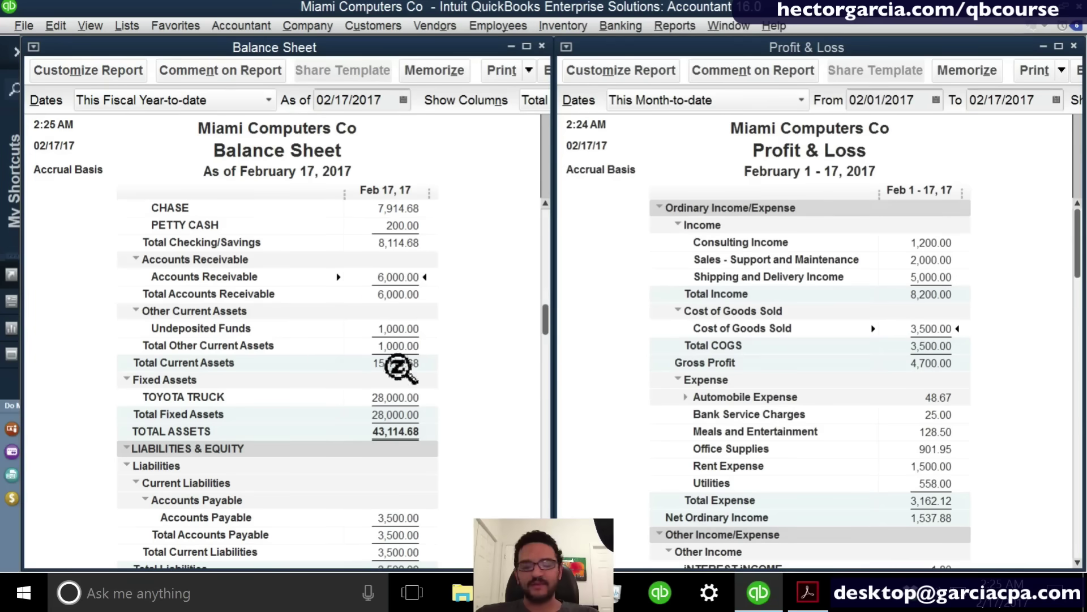
pyautogui.scroll(-2, 380, 521)
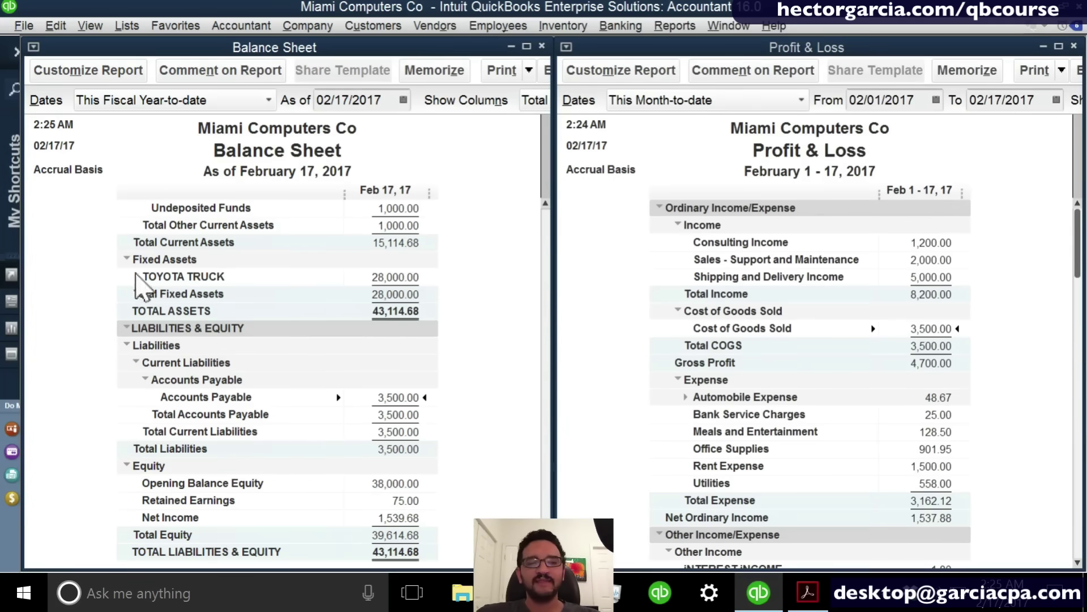
pyautogui.press('ctrl')
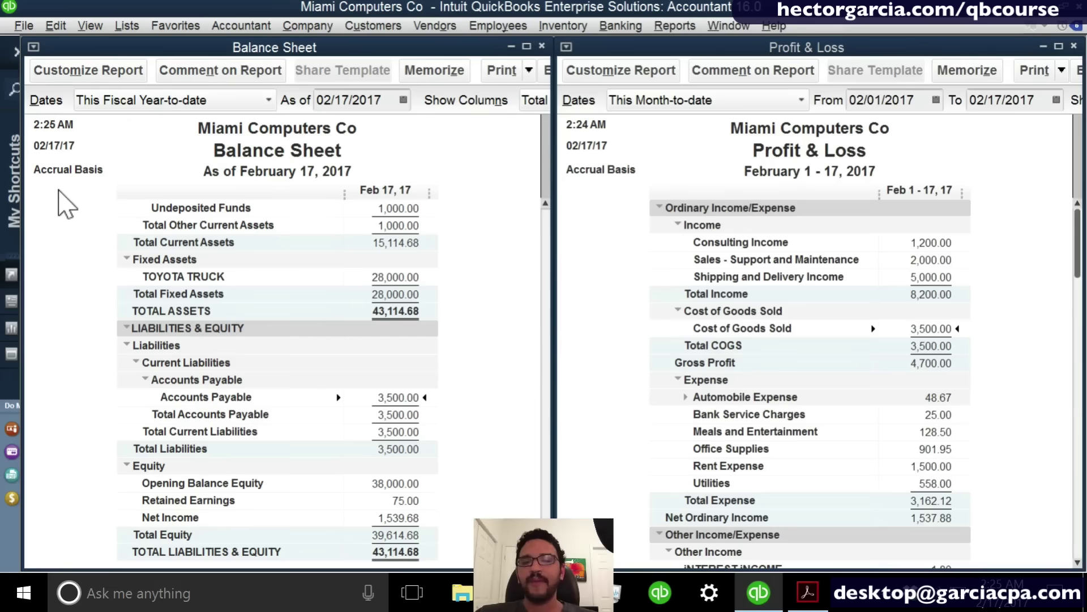
# Switch both the Balance Sheet and the Profit & Loss to cash basis.
pyautogui.click(50, 65)
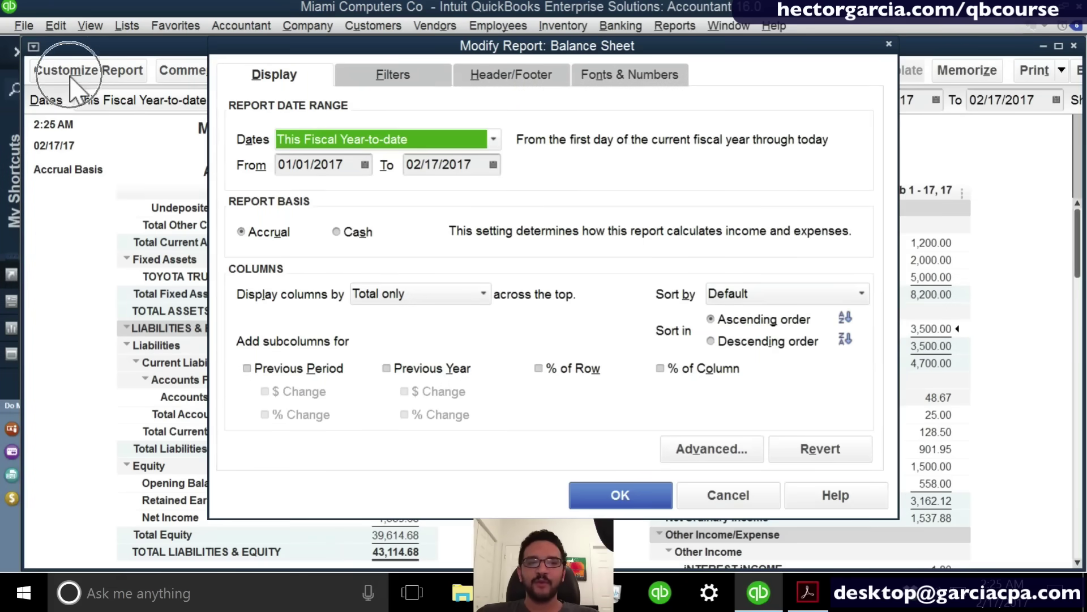
pyautogui.click(346, 232)
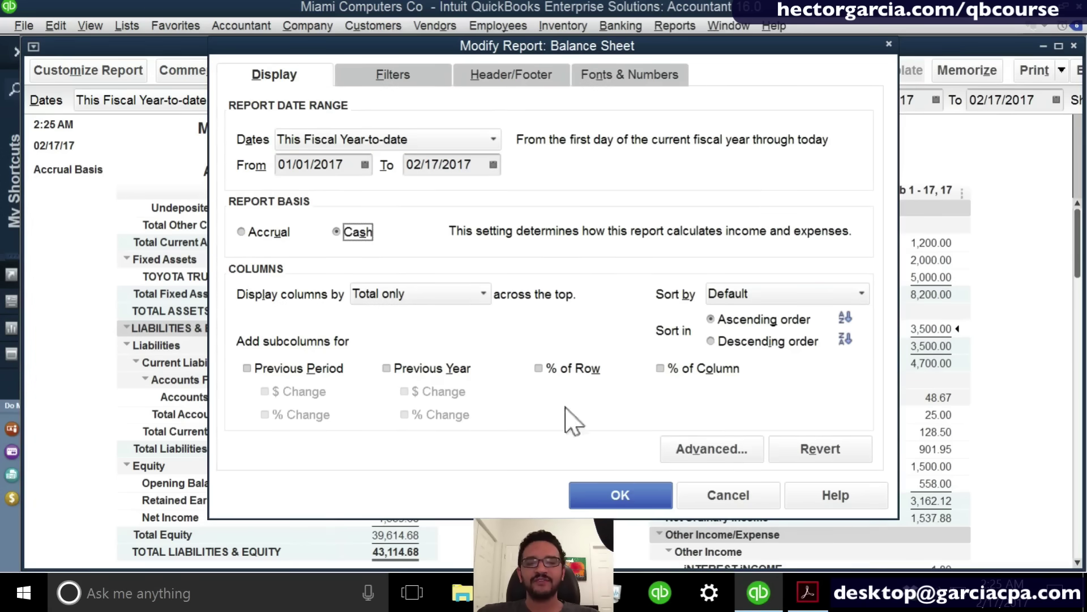
pyautogui.click(633, 495)
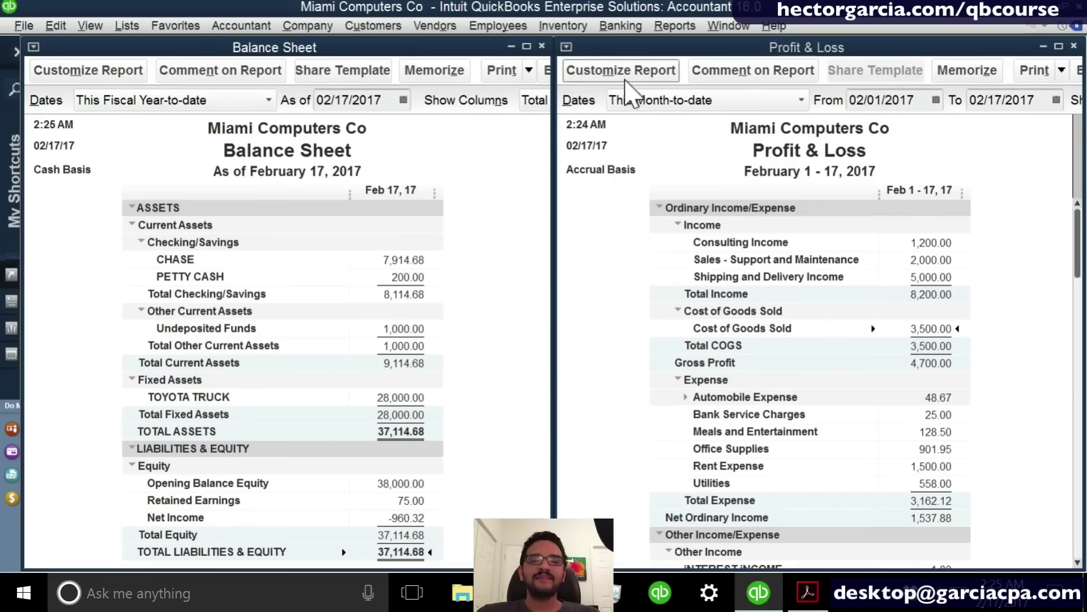
pyautogui.click(626, 76)
pyautogui.click(355, 232)
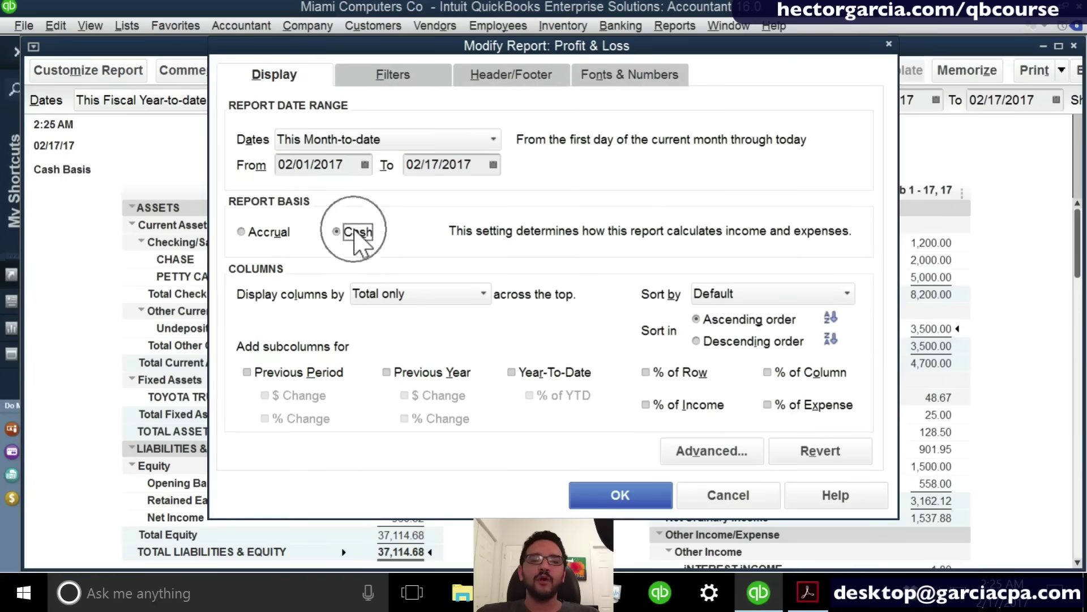
pyautogui.click(646, 495)
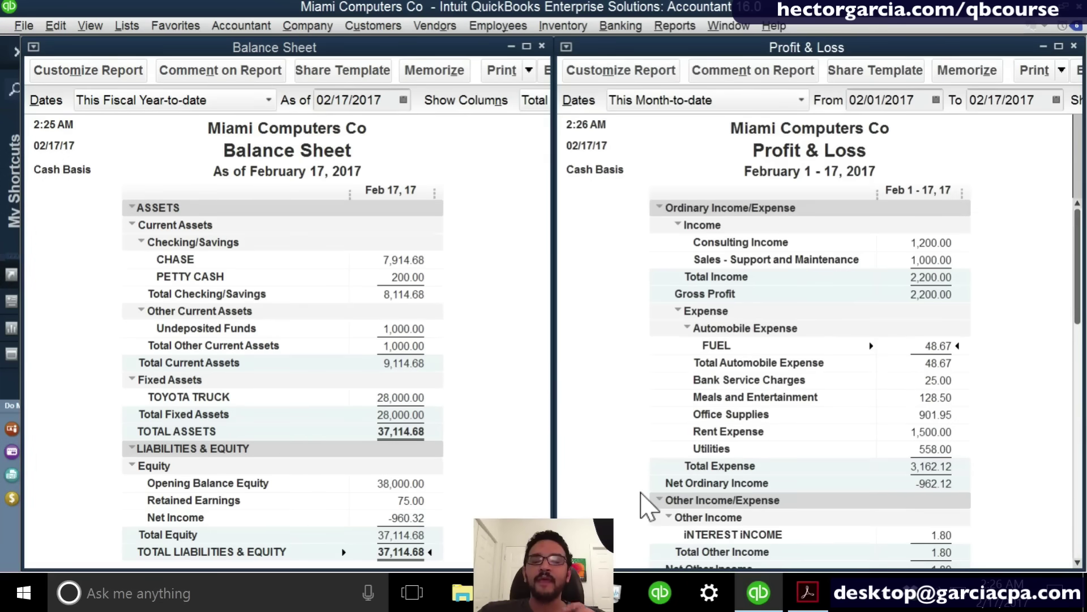
pyautogui.scroll(-2, 903, 517)
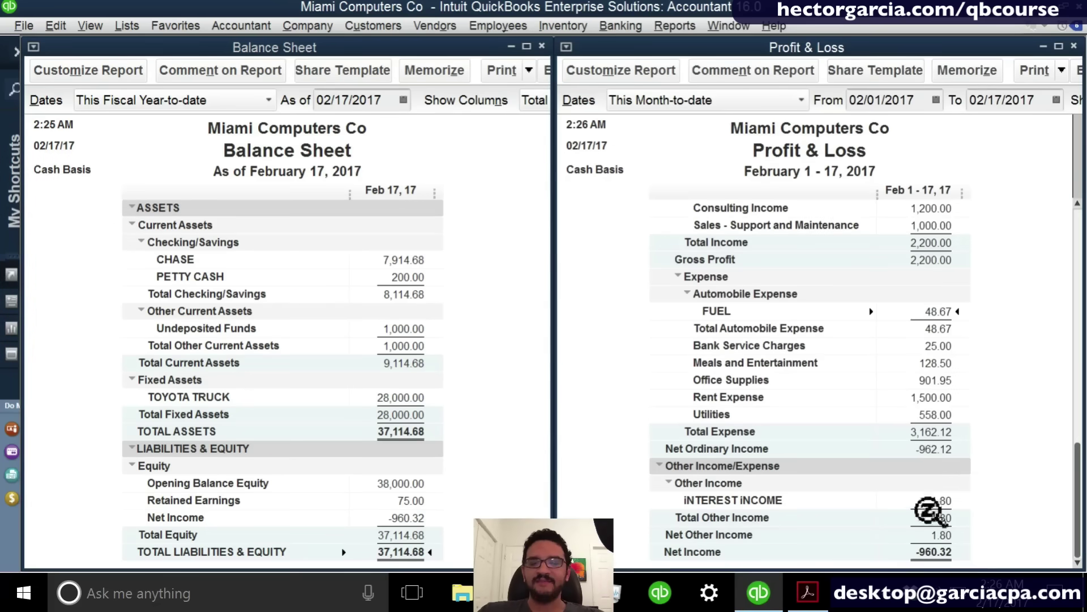
# Return the Profit & Loss to accrual basis, showing Net Income 1,539.68.
pyautogui.click(595, 71)
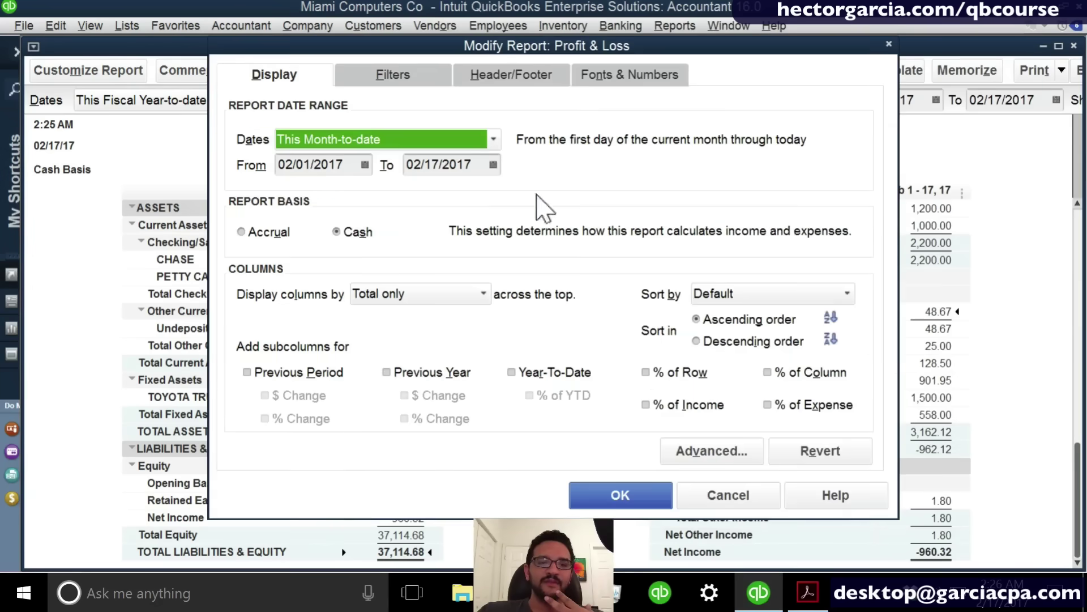
pyautogui.click(269, 234)
pyautogui.click(607, 496)
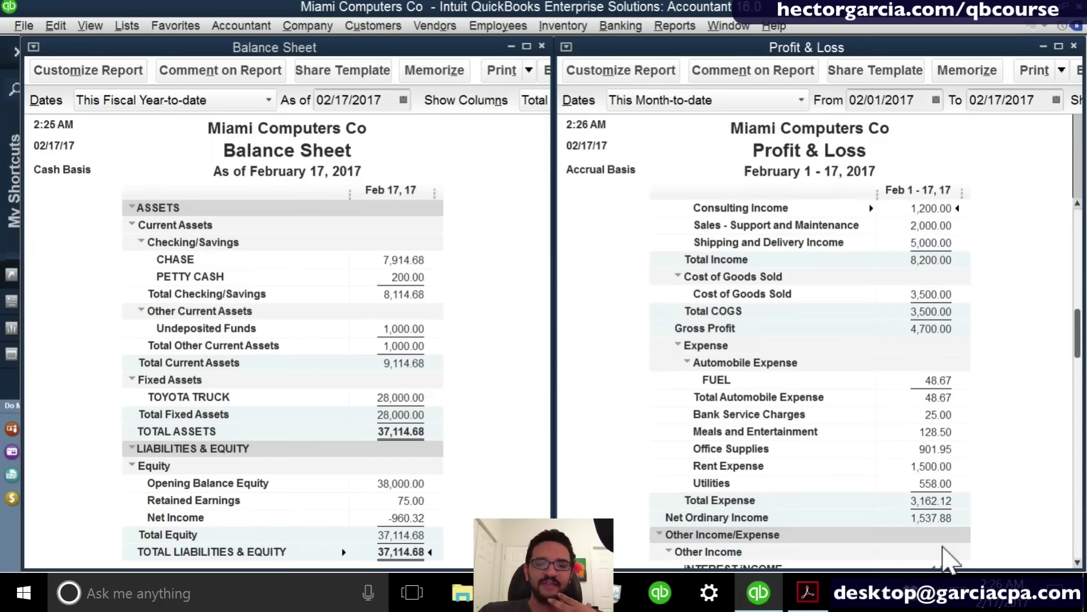
pyautogui.scroll(-2, 943, 555)
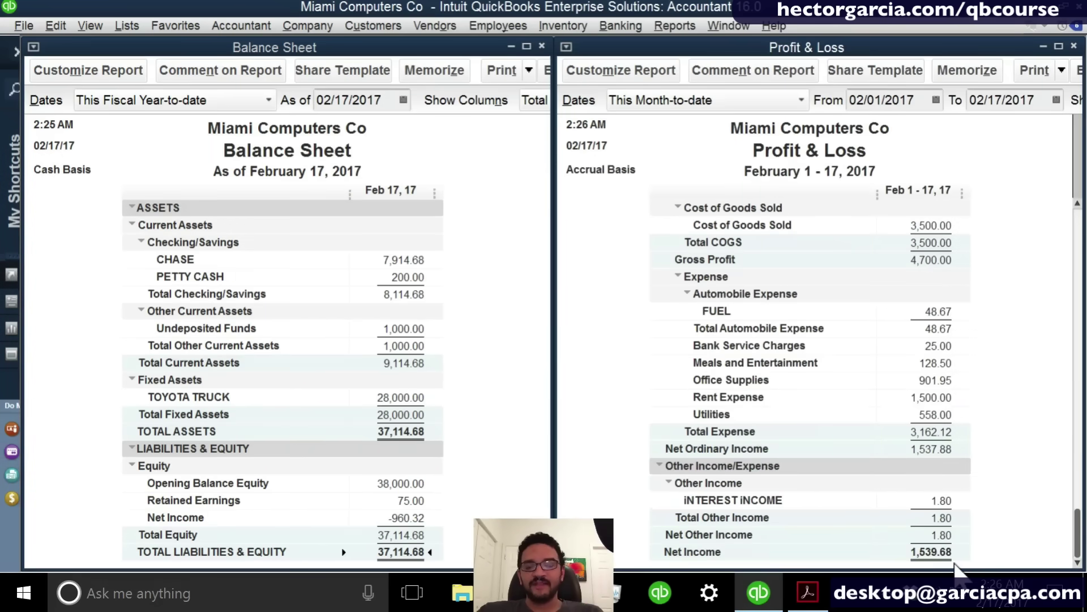